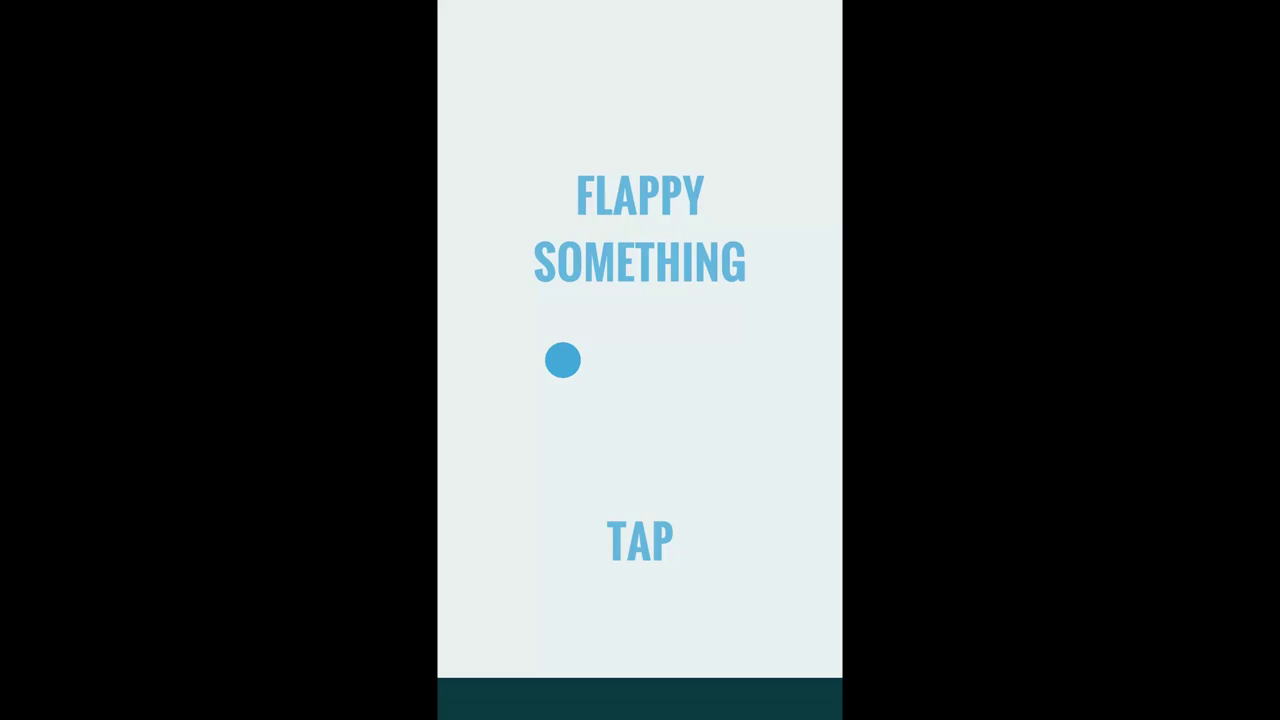
Flap the blue ball with Space through the pipe gaps until it crashes at score 6.
key("space")
key("space")
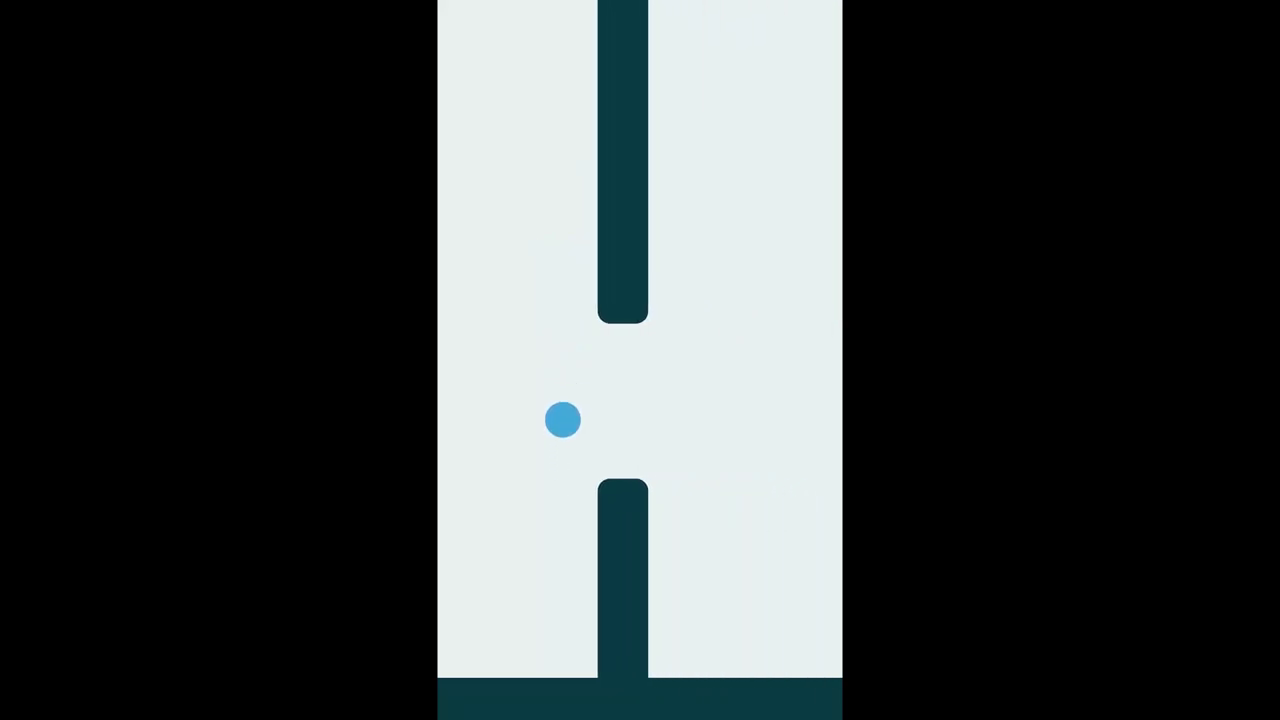
key("space")
key("space")
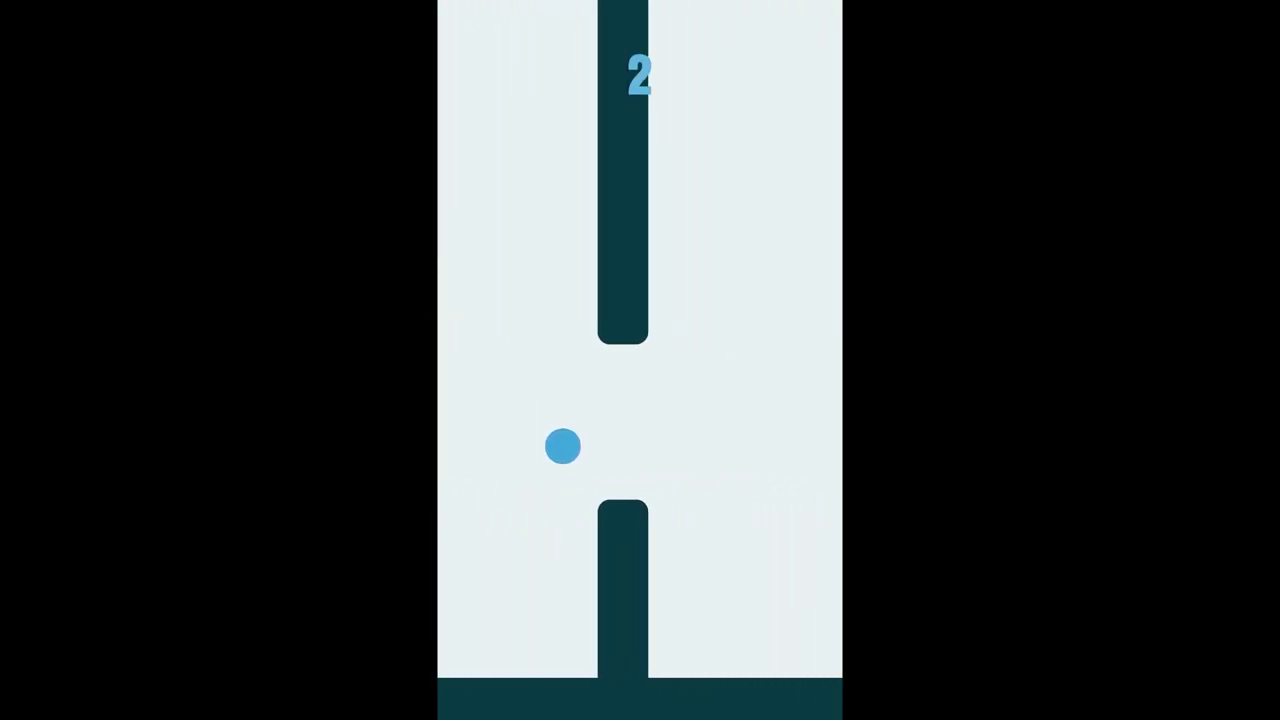
key("space")
key("space")
key("space")
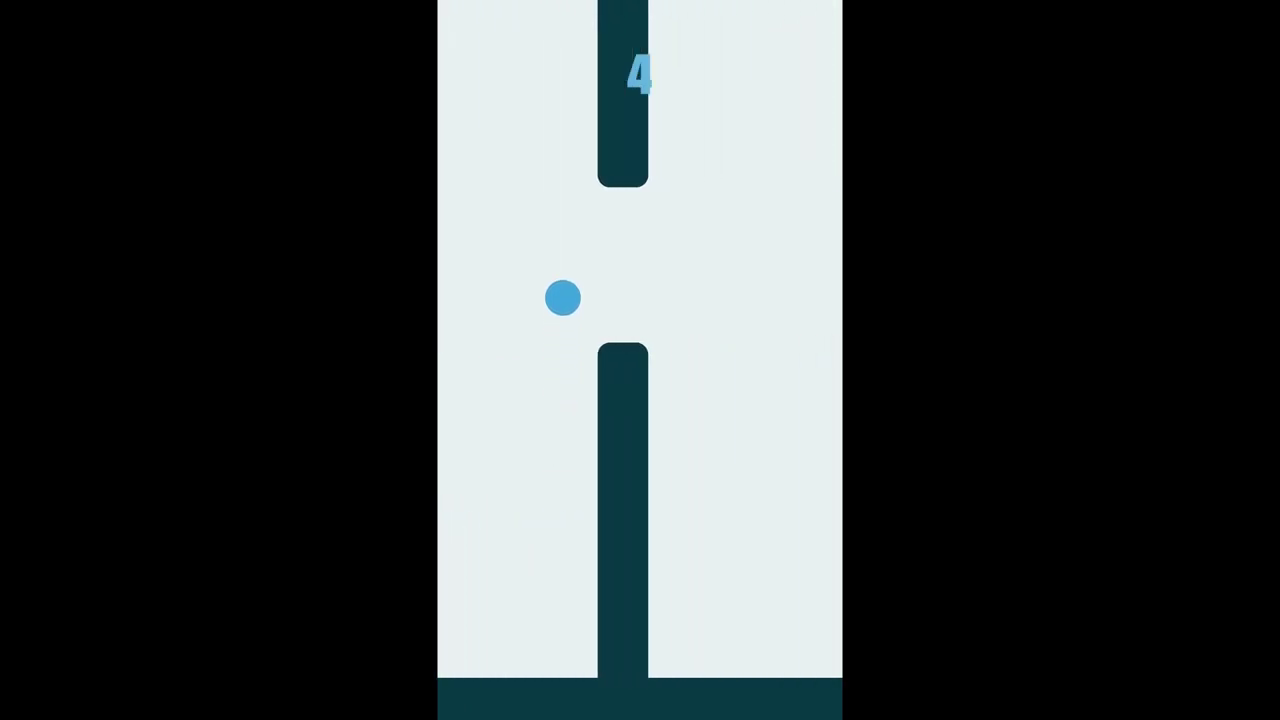
key("space")
key("space")
key("space")
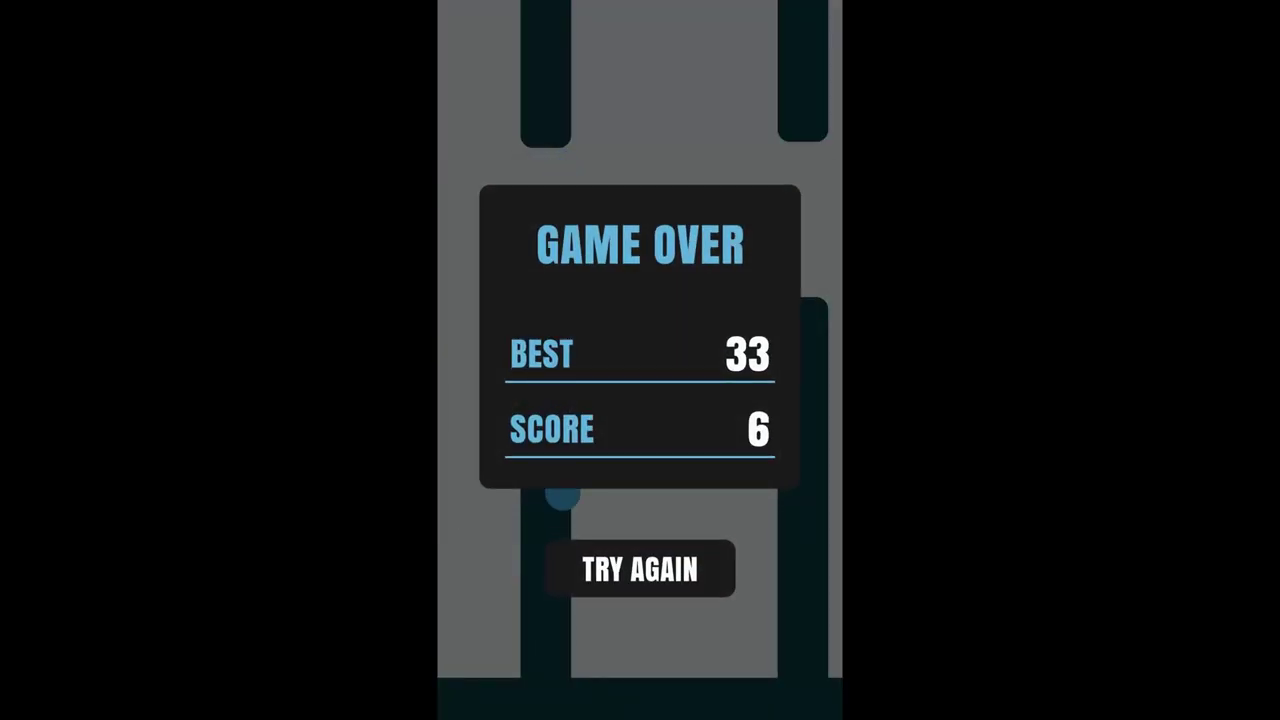
key("space")
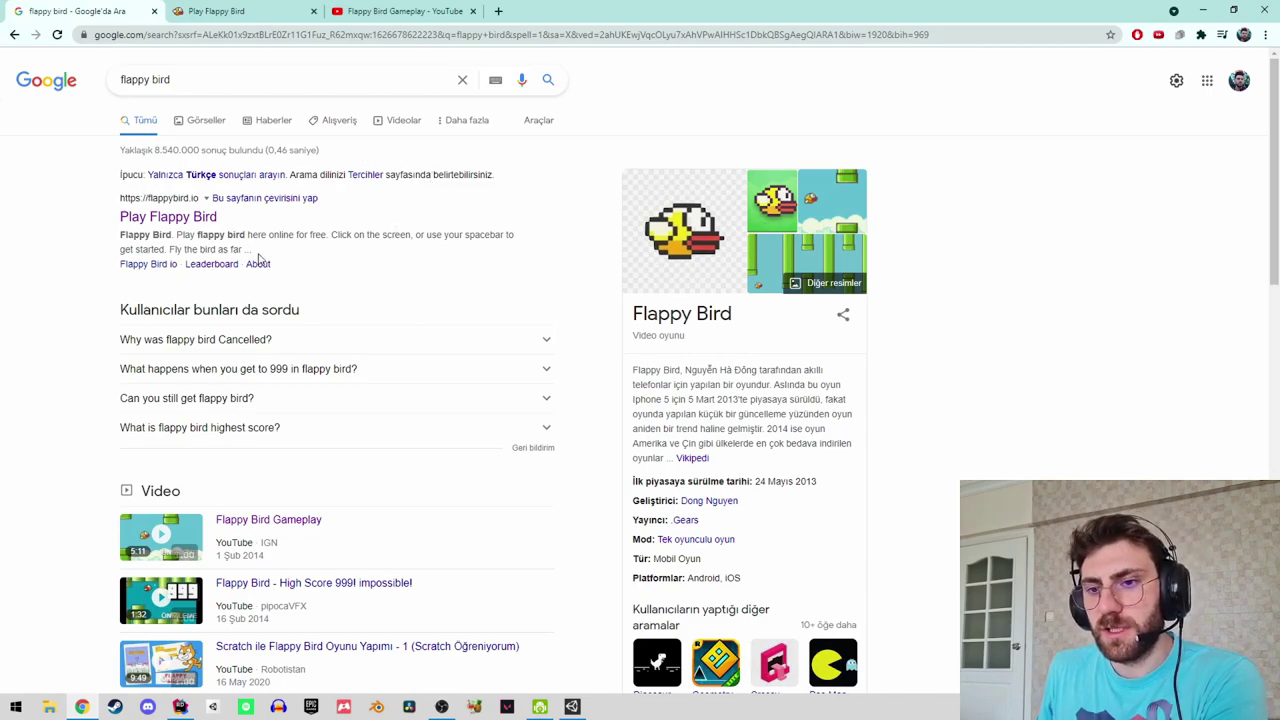
Bring up flappybird.io and play a first round, flapping the bird through the first pipe gap.
scroll(258, 260, "down", 1)
scroll(203, 132, "up", 1)
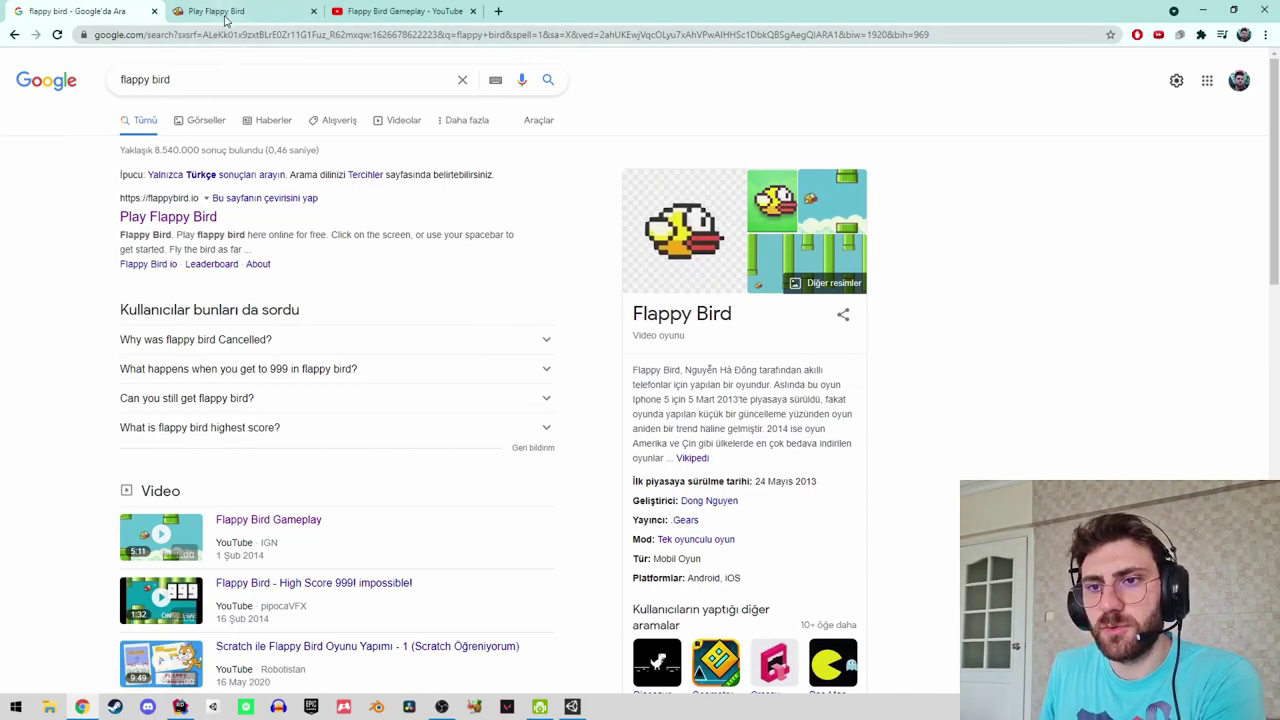
left_click(226, 20)
left_click(582, 315)
left_click(606, 347)
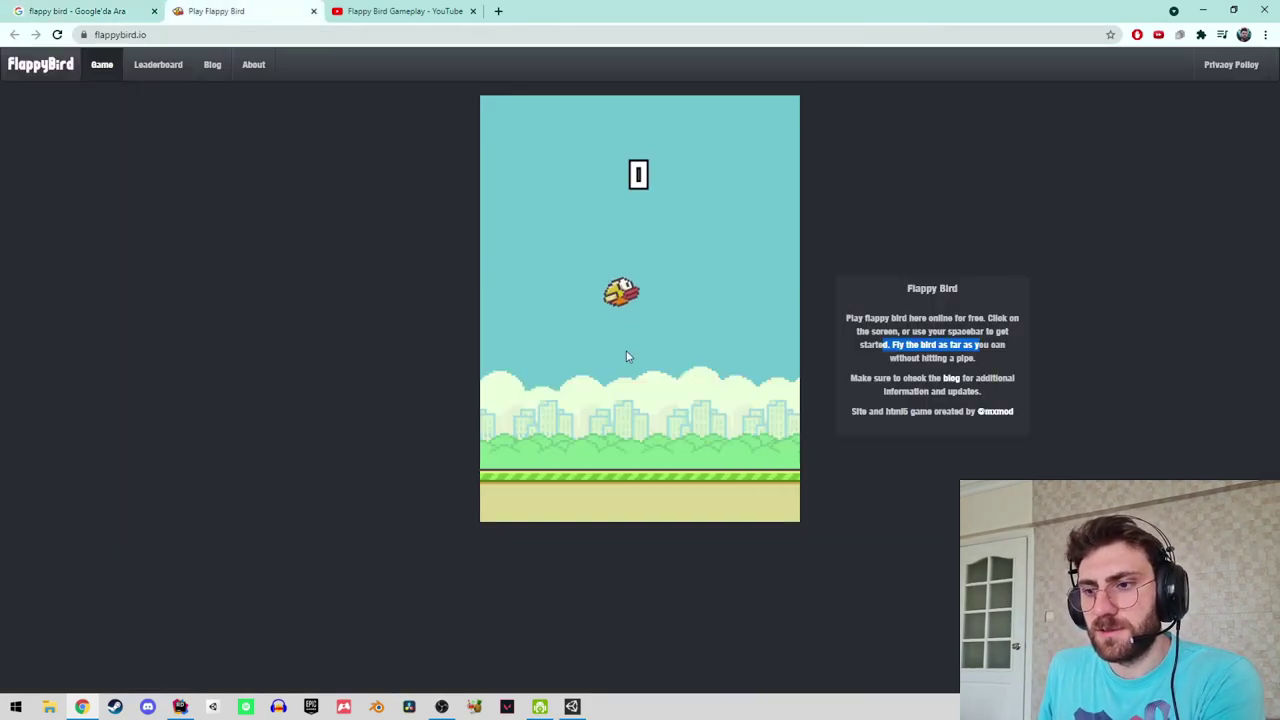
left_click(626, 357)
left_click(628, 352)
left_click(737, 400)
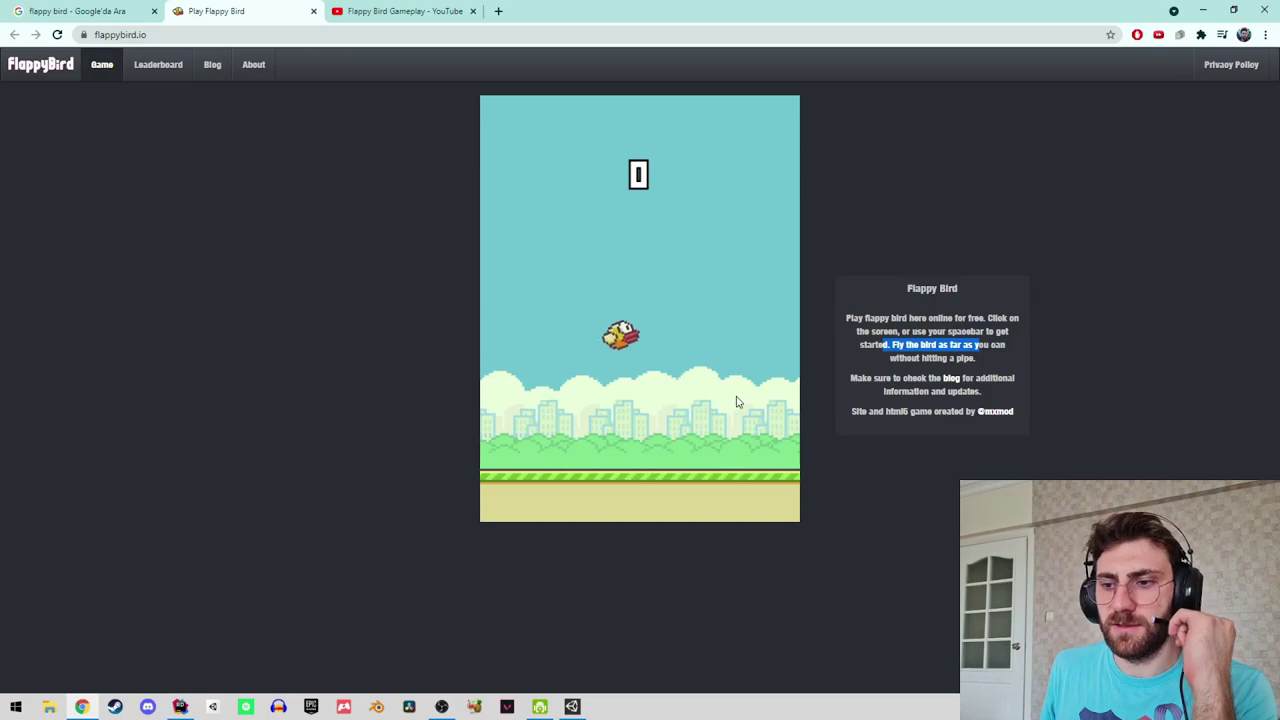
left_click(697, 383)
left_click(697, 378)
left_click(697, 378)
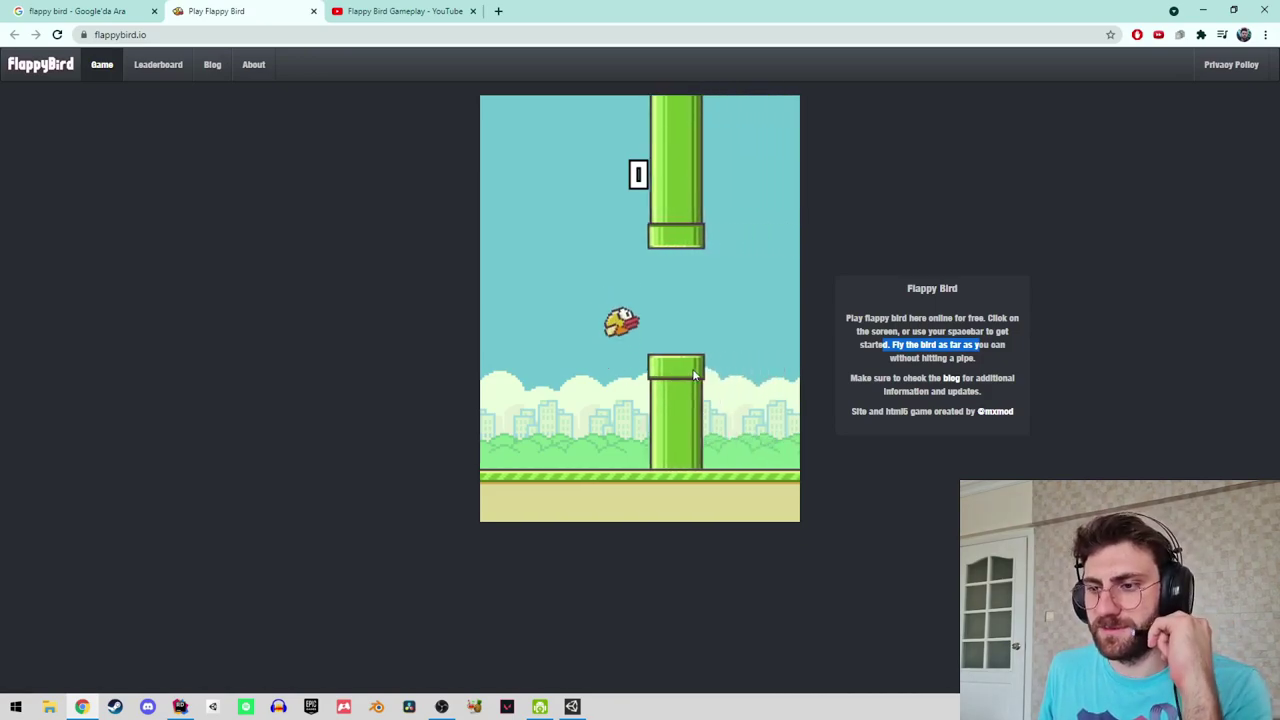
Play a second round ending at score 1, best 2, then bring up the Flappy Bird Gameplay video.
left_click(592, 360)
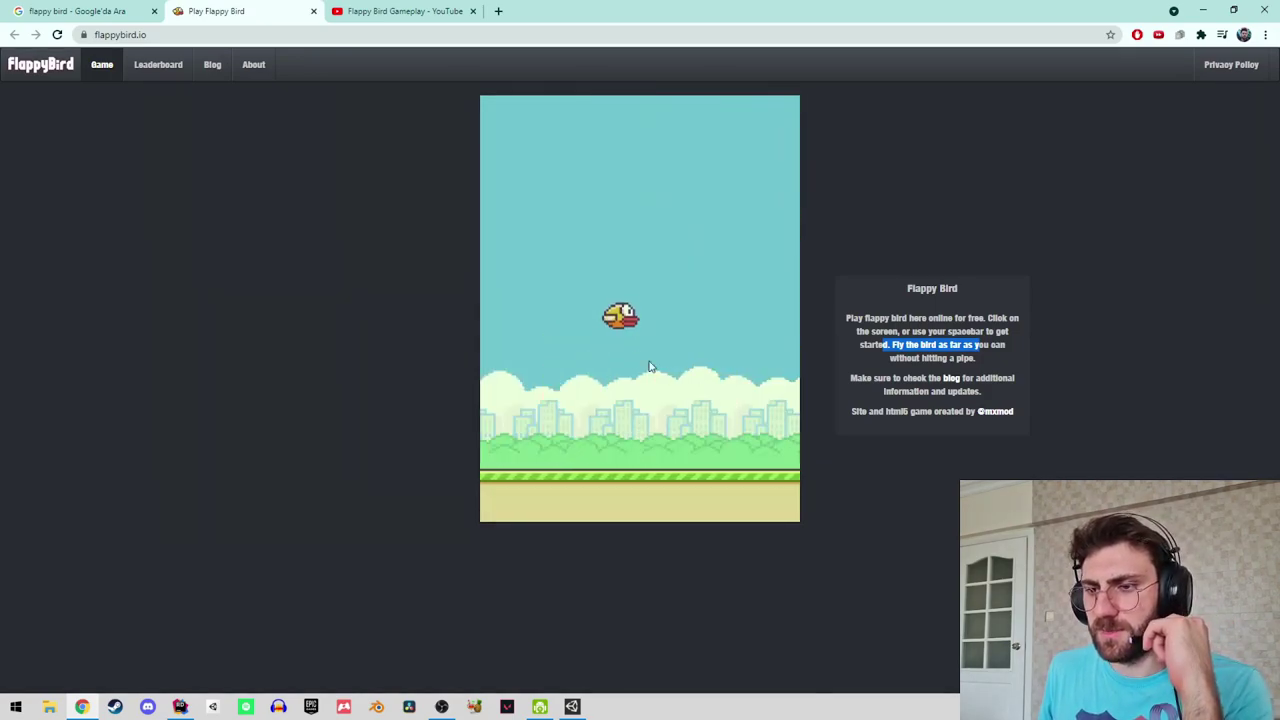
left_click(668, 368)
left_click(668, 368)
left_click(668, 368)
left_click(670, 370)
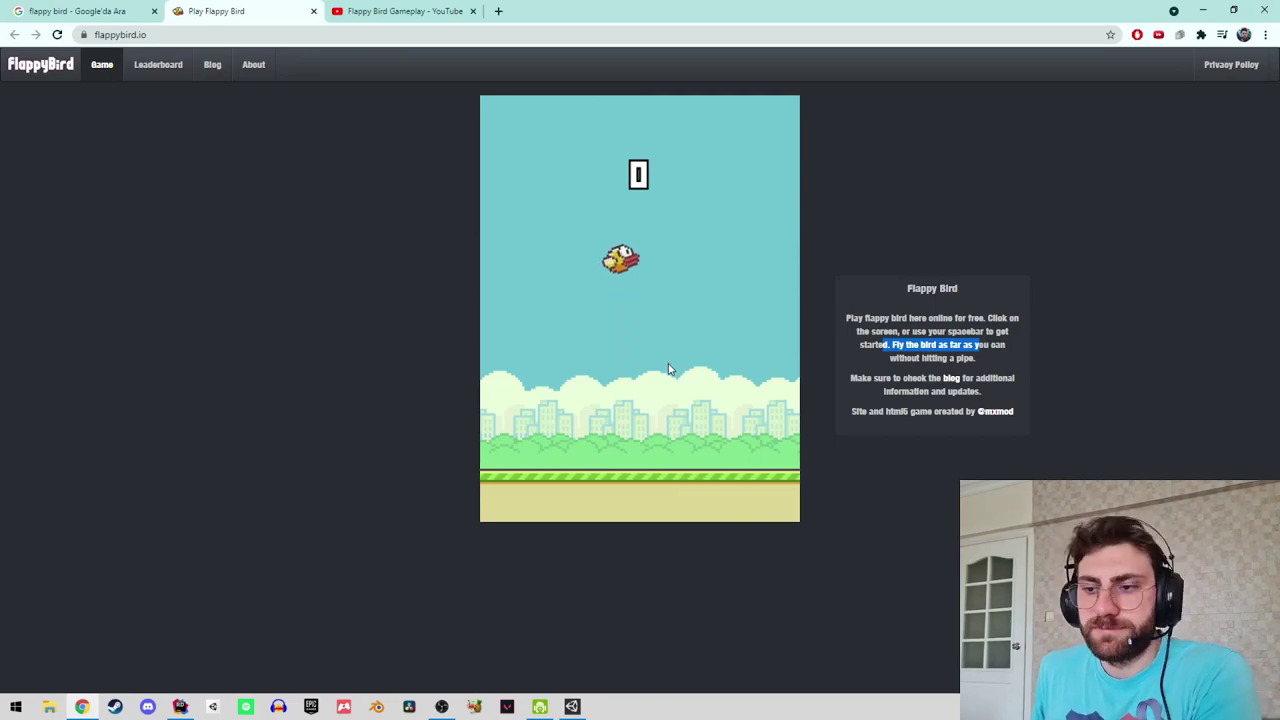
left_click(670, 370)
left_click(670, 370)
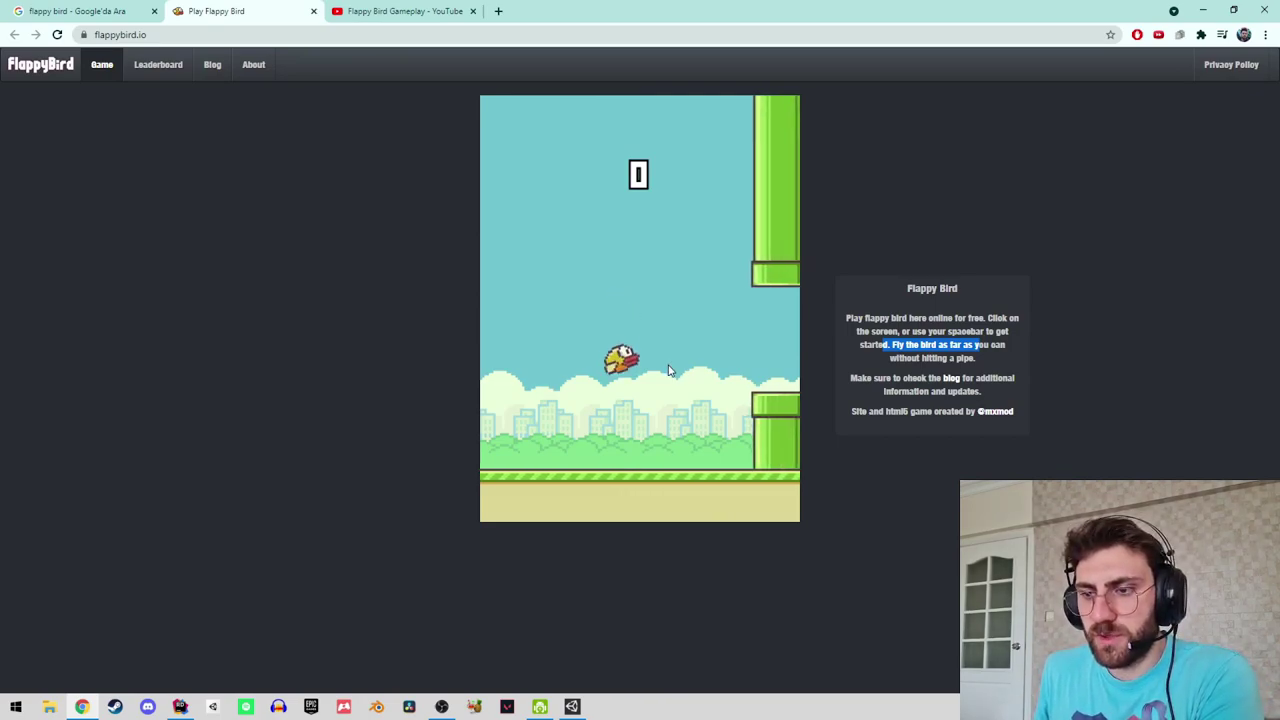
left_click(670, 370)
left_click(670, 370)
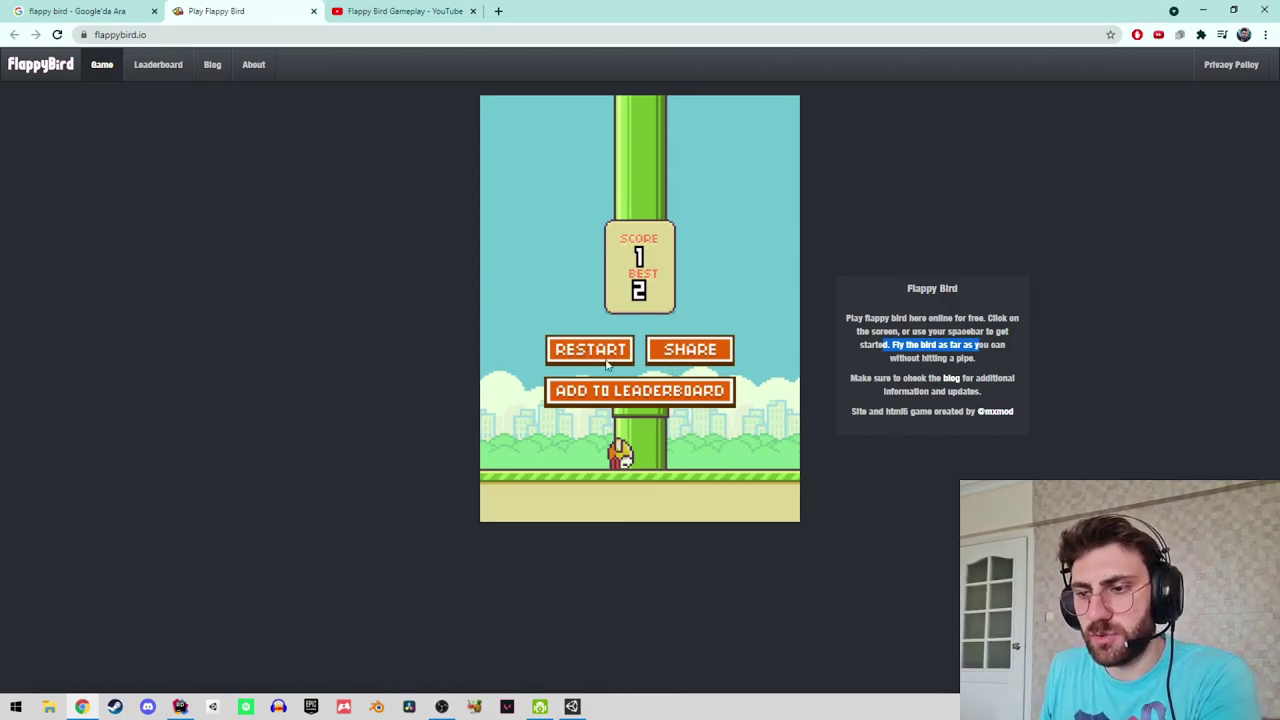
left_click(362, 12)
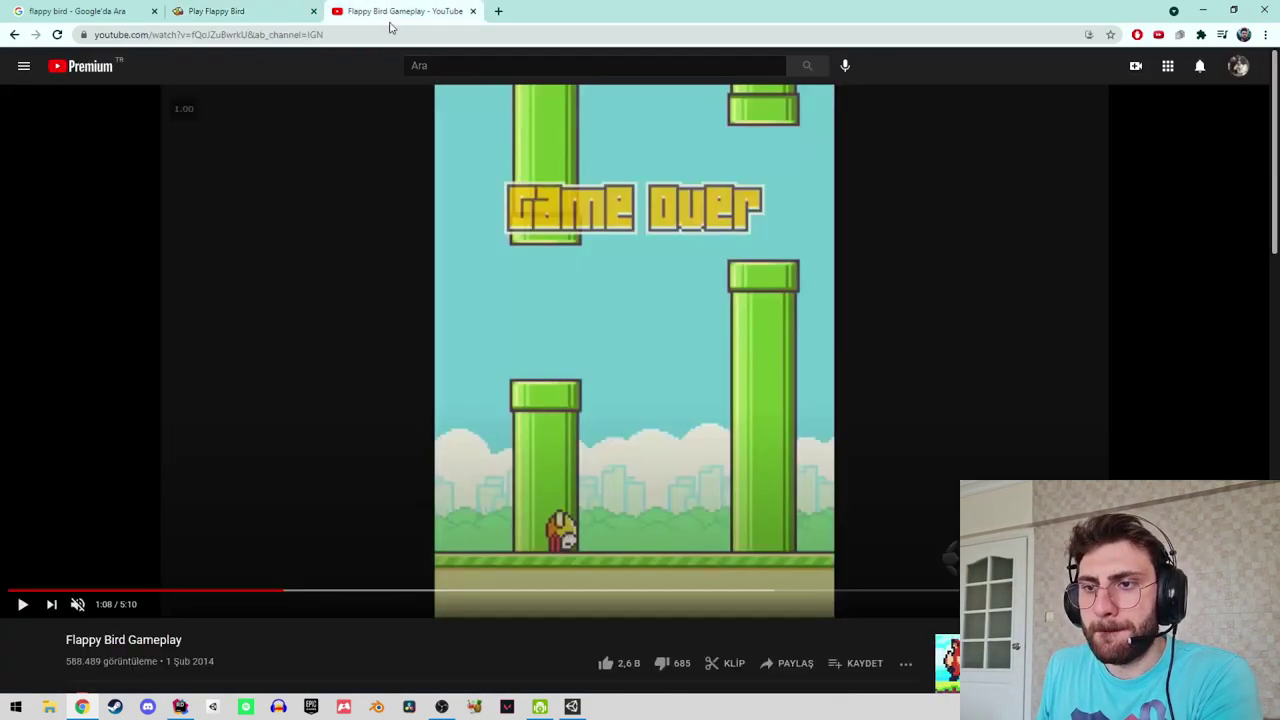
Play the video, jump to 0:44, 1:04 and 1:24, and pause around 1:28.
left_click(661, 355)
left_click(190, 591)
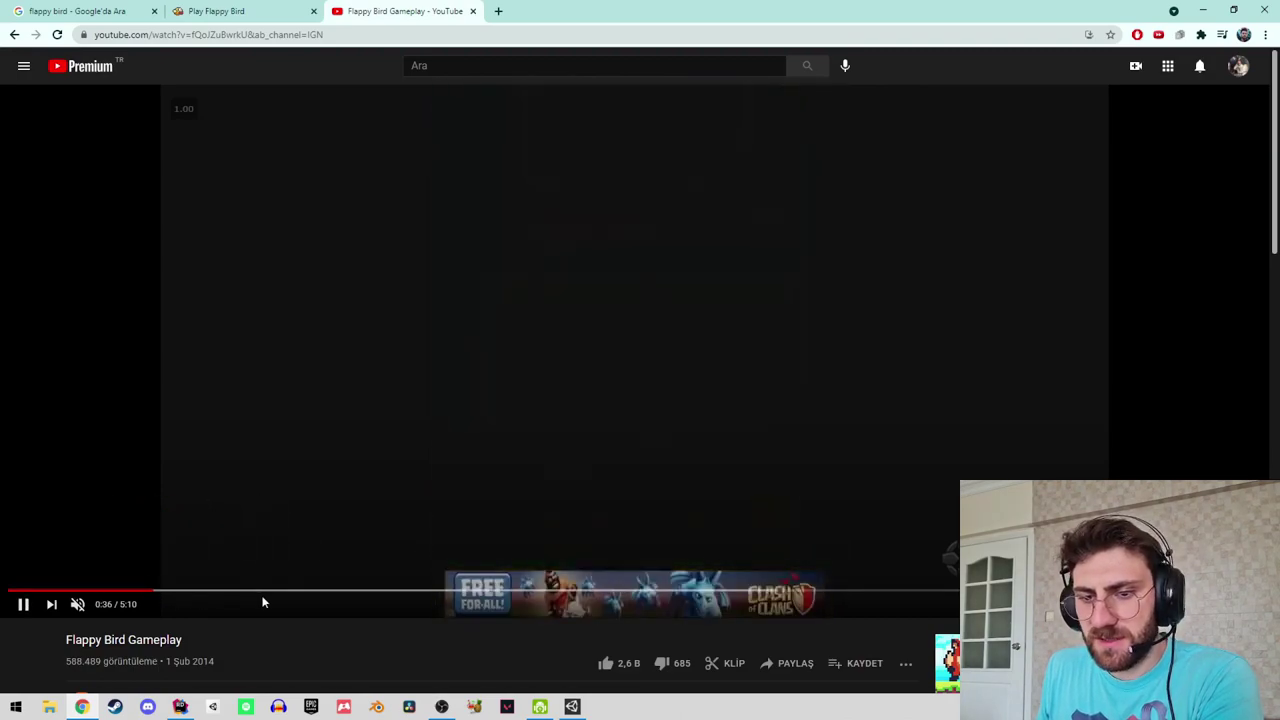
left_click(267, 592)
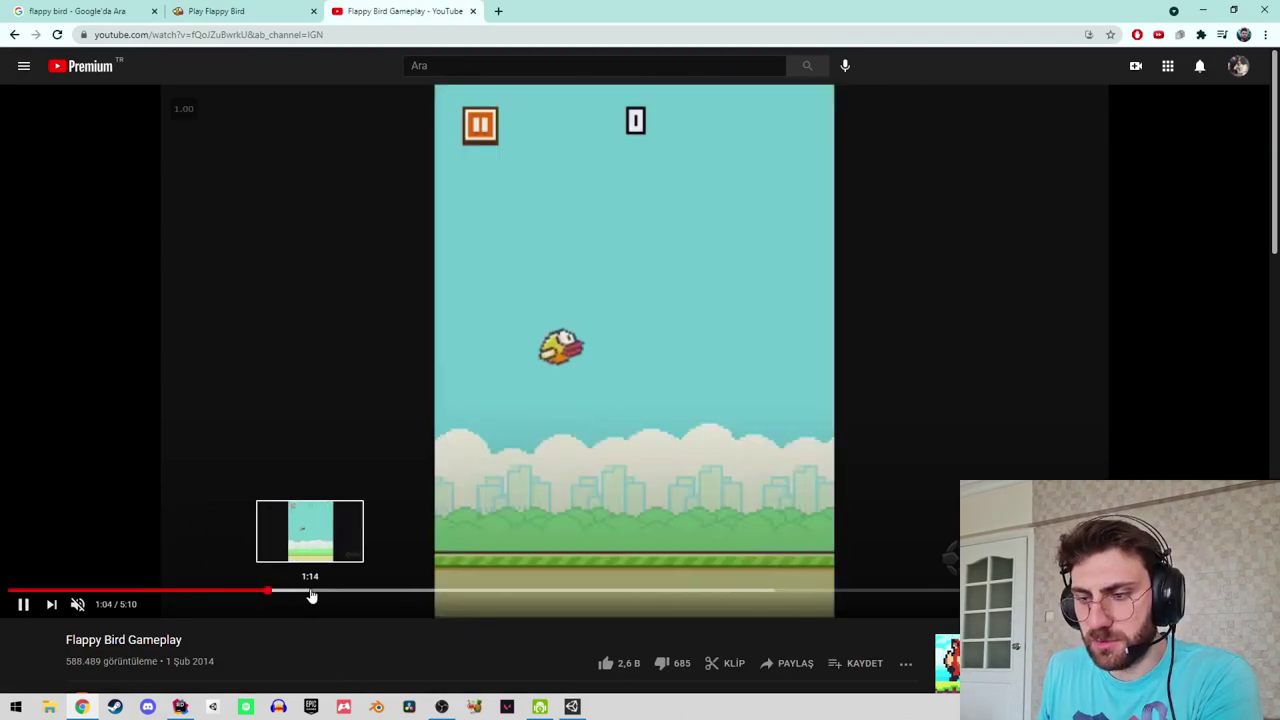
left_click(350, 592)
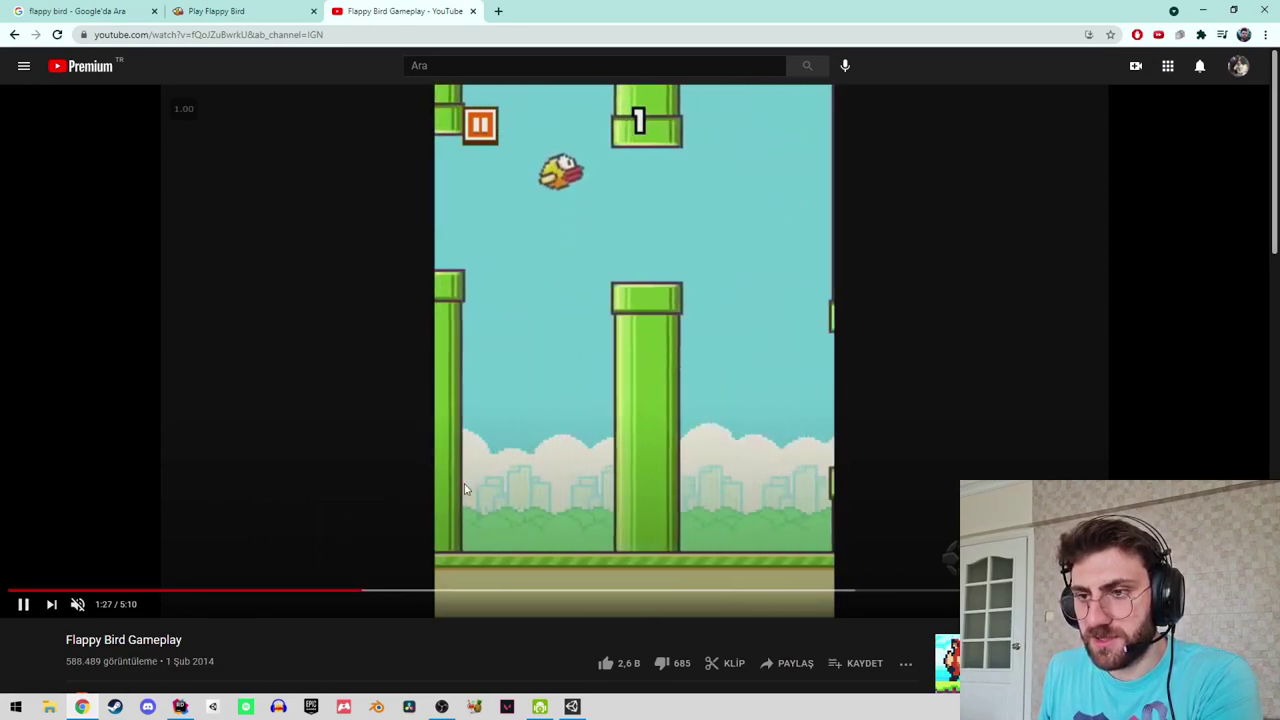
left_click(471, 226)
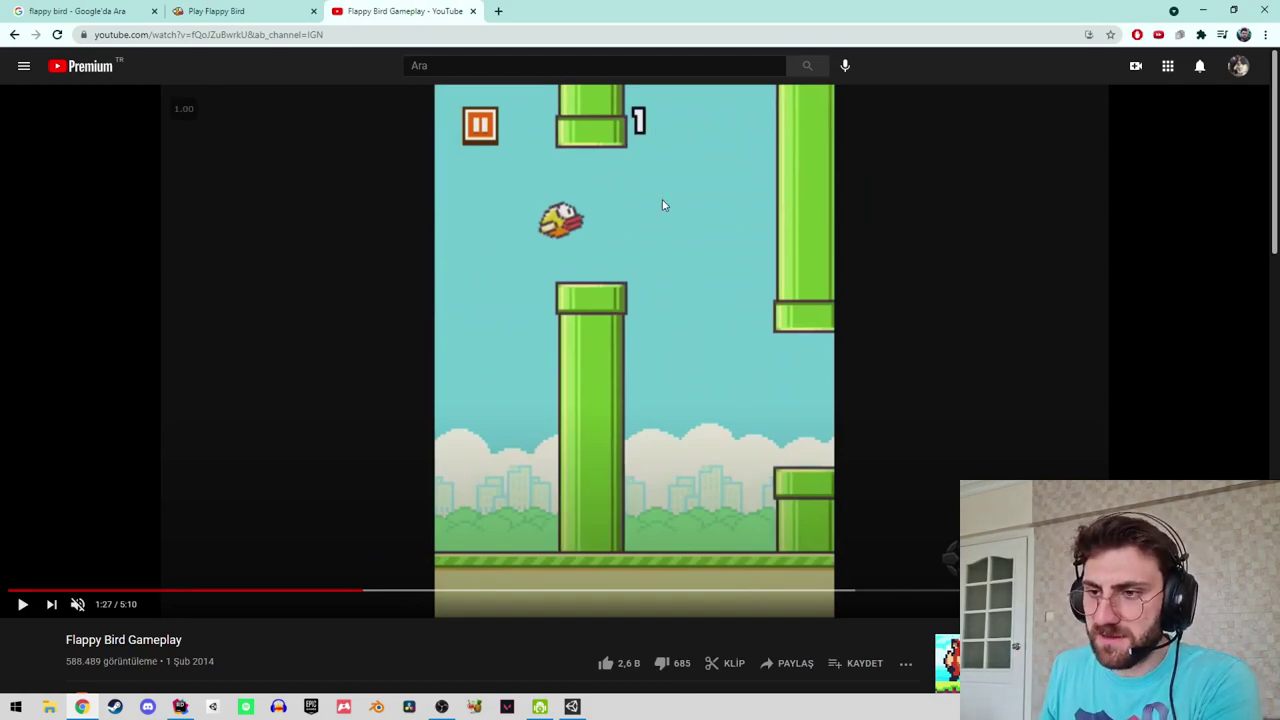
left_click(660, 358)
left_click(658, 357)
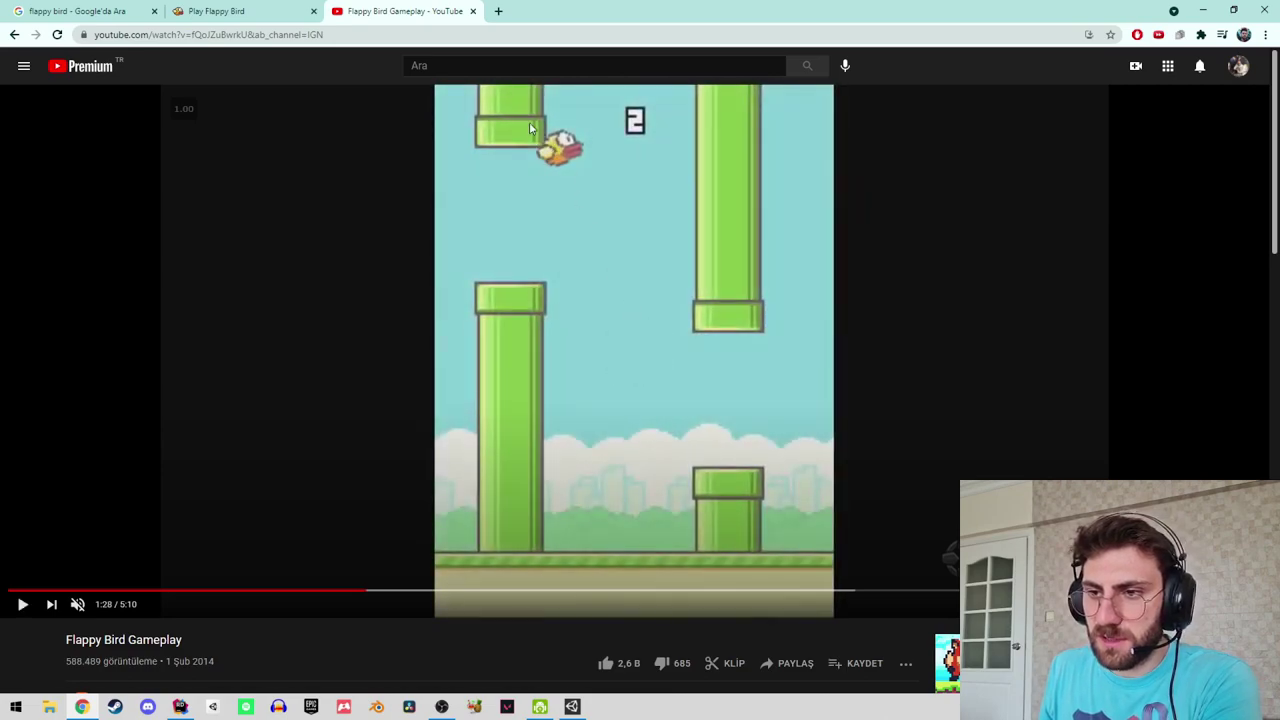
Skip ahead to about 3:00, pause at 3:02 on the pipe-gap frame, and start a screenshot capture.
left_click(620, 403)
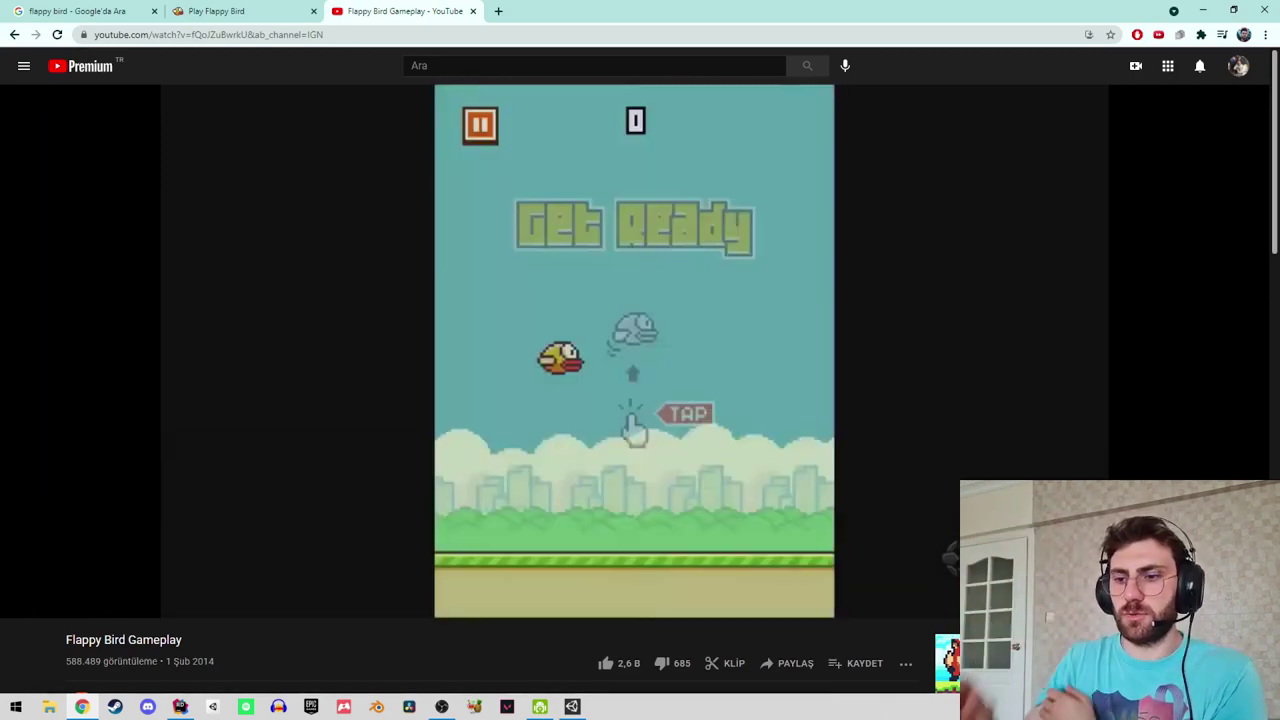
left_click_drag(490, 591, 732, 593)
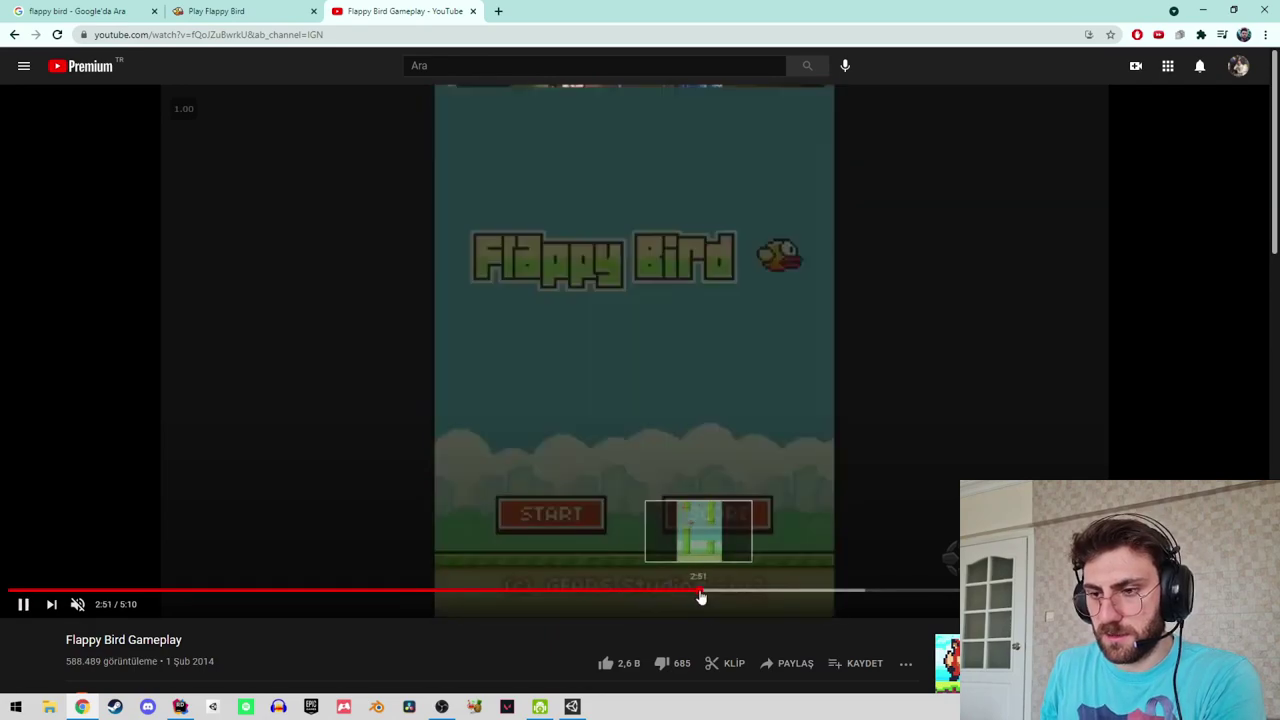
left_click(712, 340)
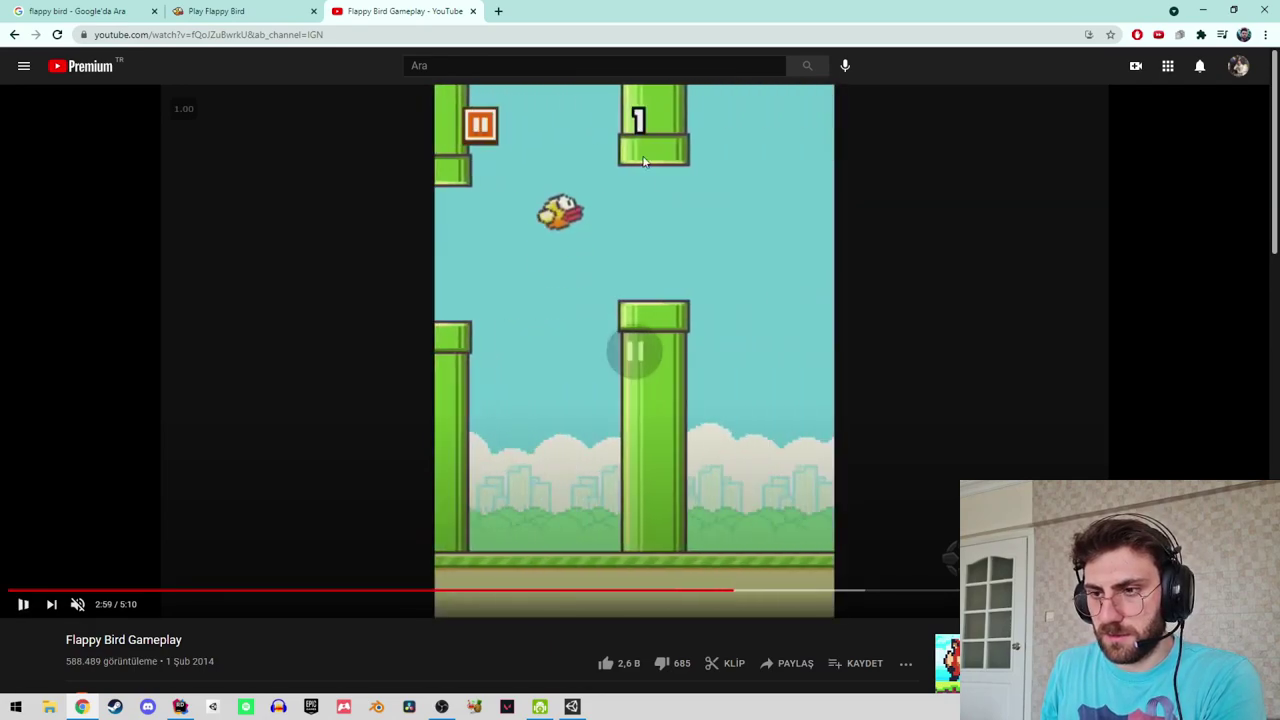
left_click(706, 296)
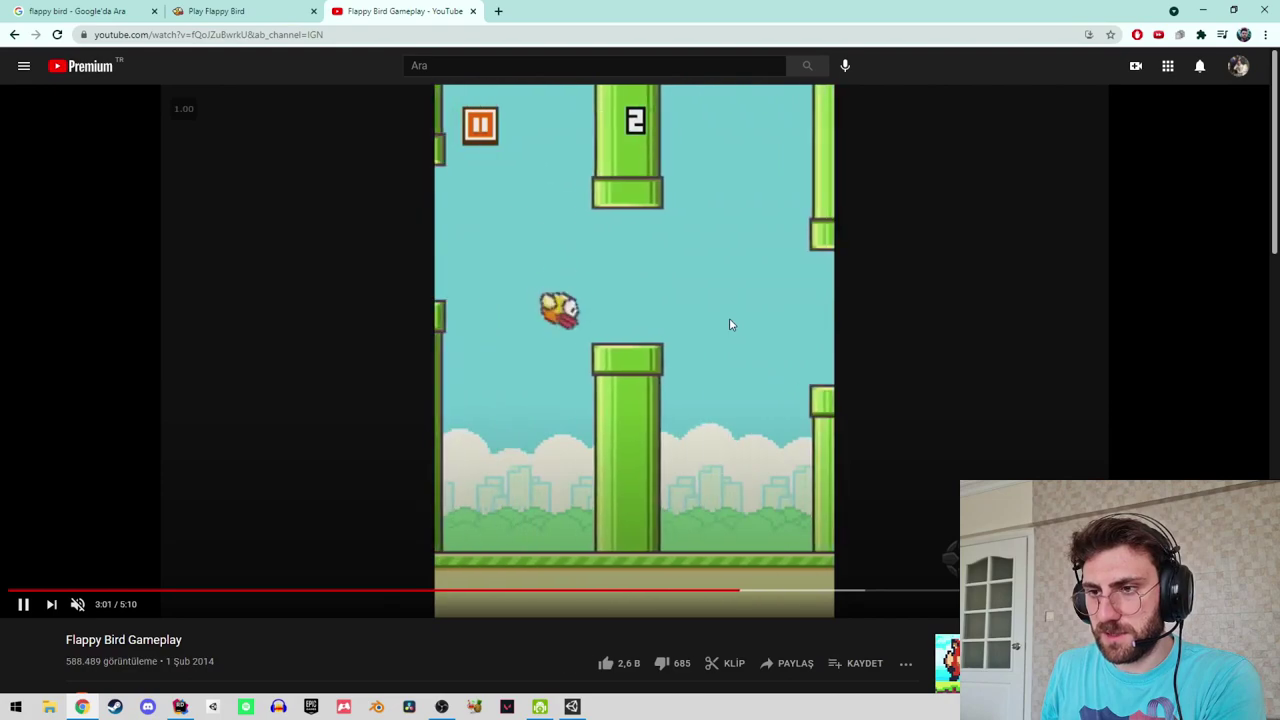
left_click(724, 333)
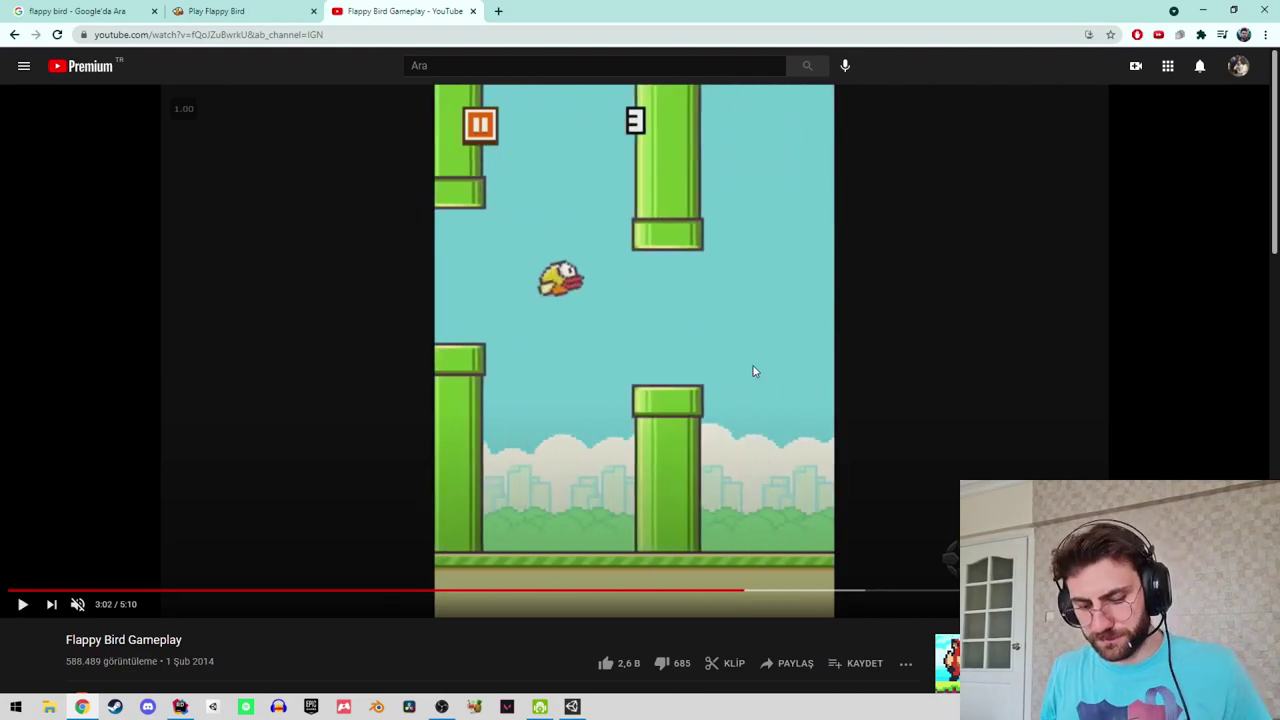
key("Print")
Select the game frame for the screenshot and draw a mark across it, switching the pen to red.
left_click_drag(356, 119, 902, 653)
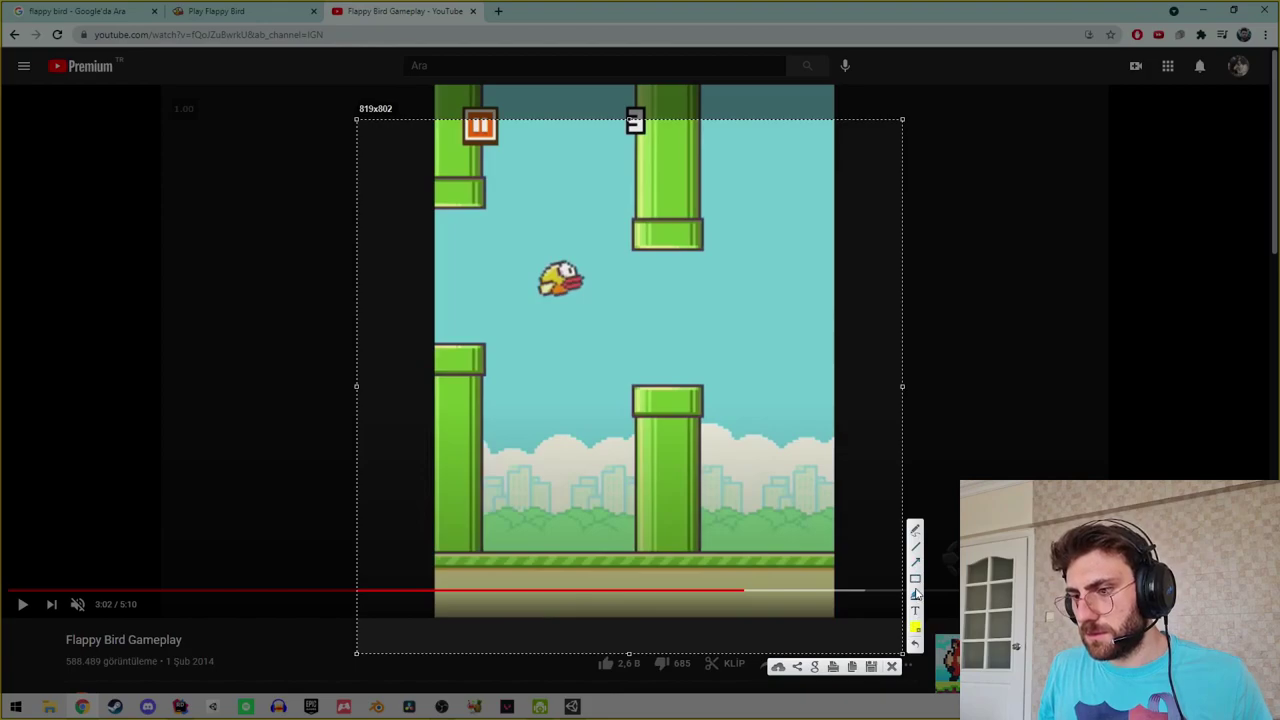
left_click_drag(502, 441, 605, 441)
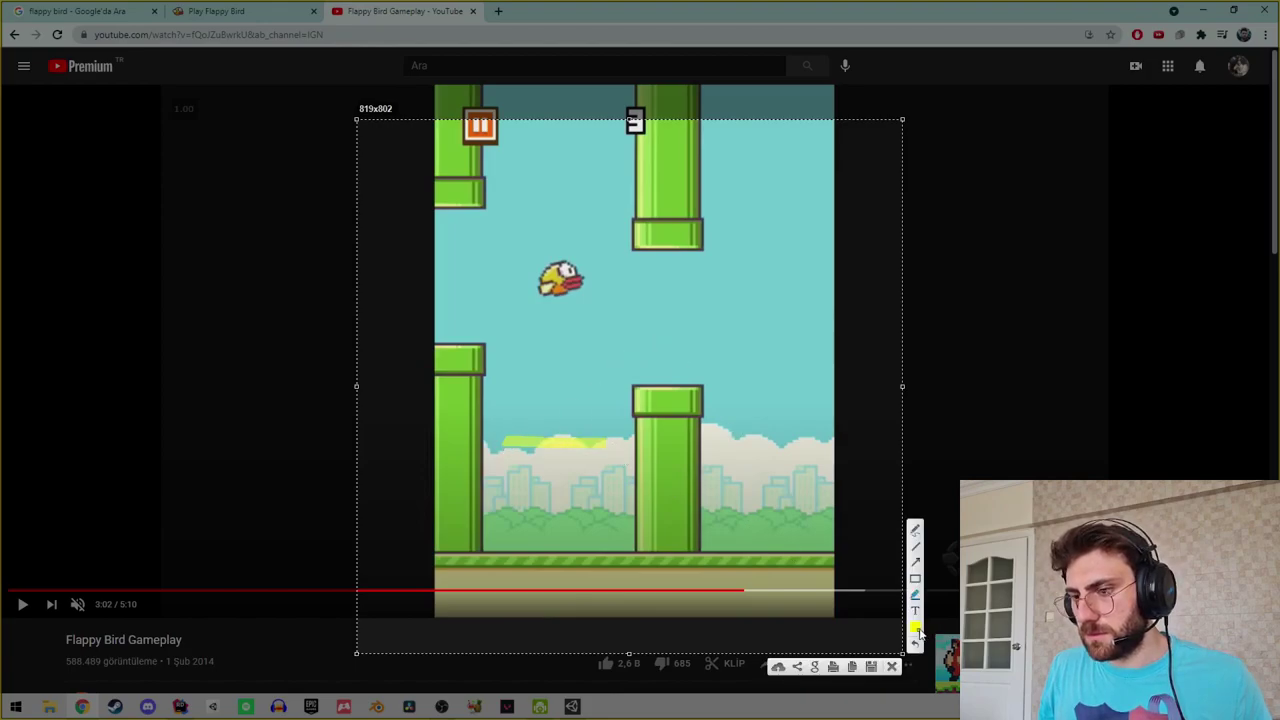
left_click(916, 629)
left_click(775, 638)
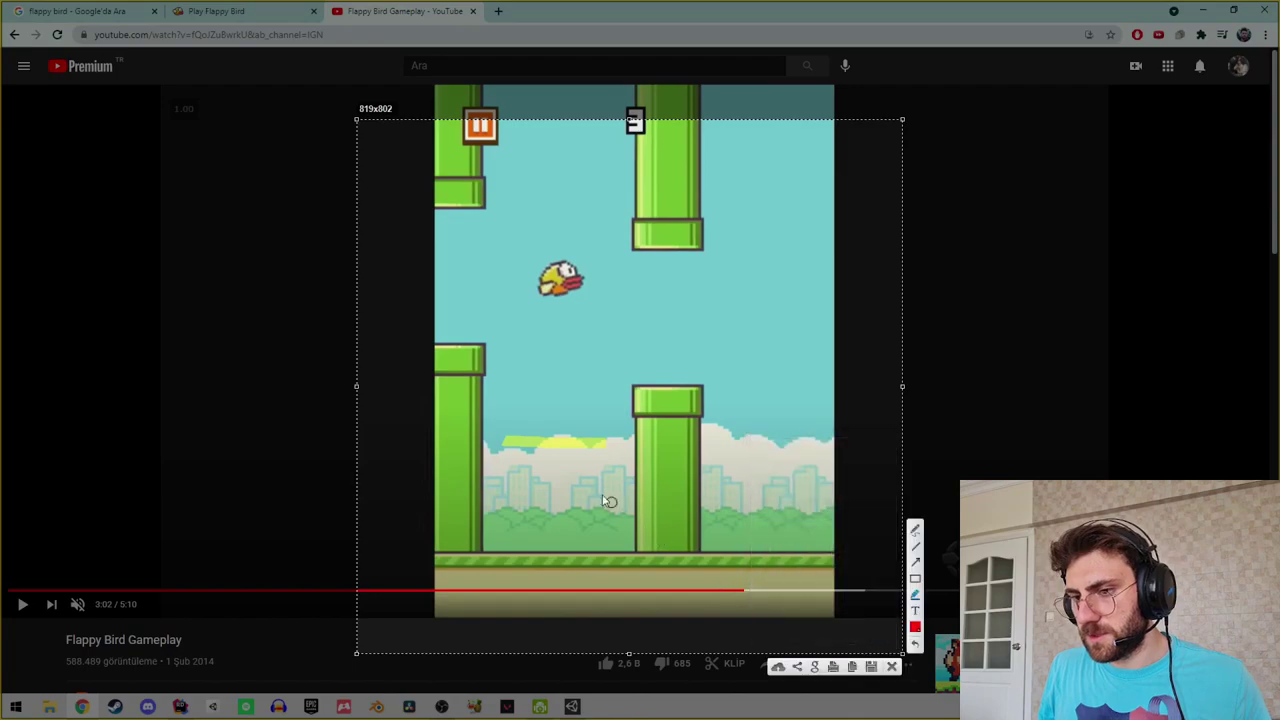
left_click_drag(502, 438, 594, 449)
Sketch red lines through the pipe gap and down the image, then close Lightshot and minimize Chrome.
left_click(663, 249)
left_click_drag(663, 374, 665, 385)
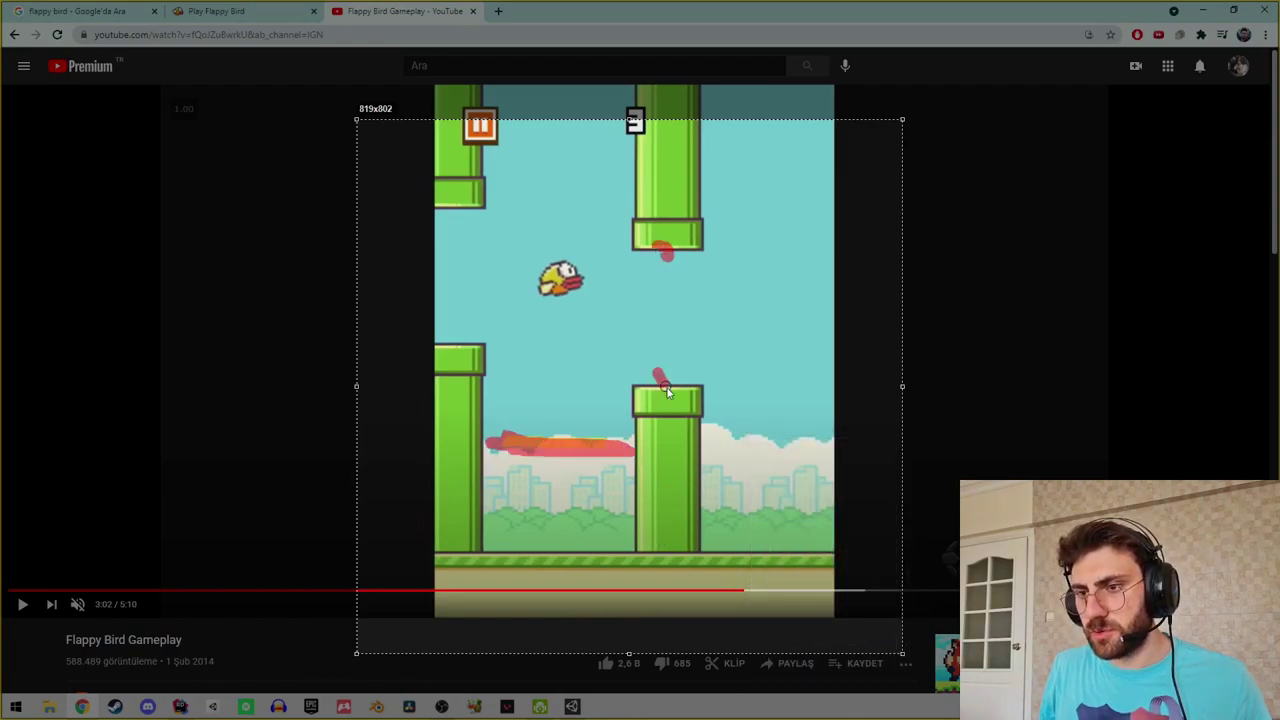
left_click_drag(663, 252, 660, 334)
left_click_drag(662, 275, 663, 270)
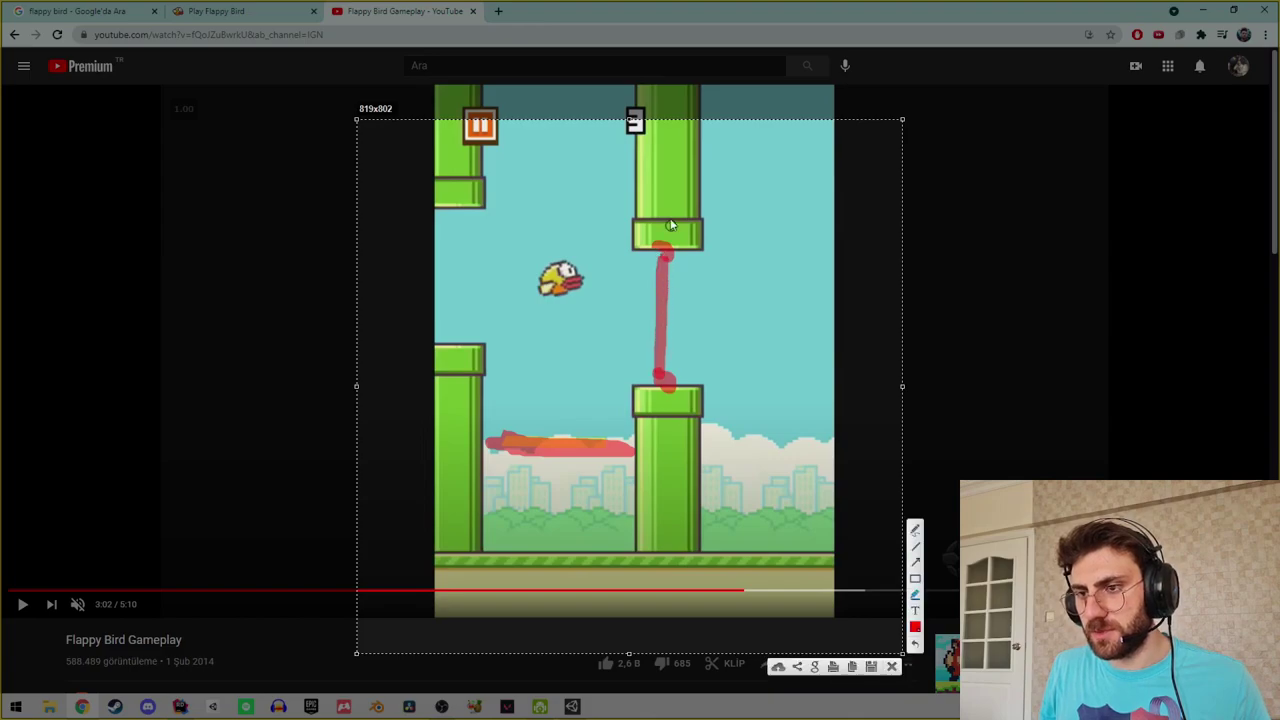
left_click_drag(790, 88, 806, 528)
mouse_move(776, 150)
left_mouse_down()
mouse_move(792, 150)
mouse_move(775, 250)
left_mouse_up()
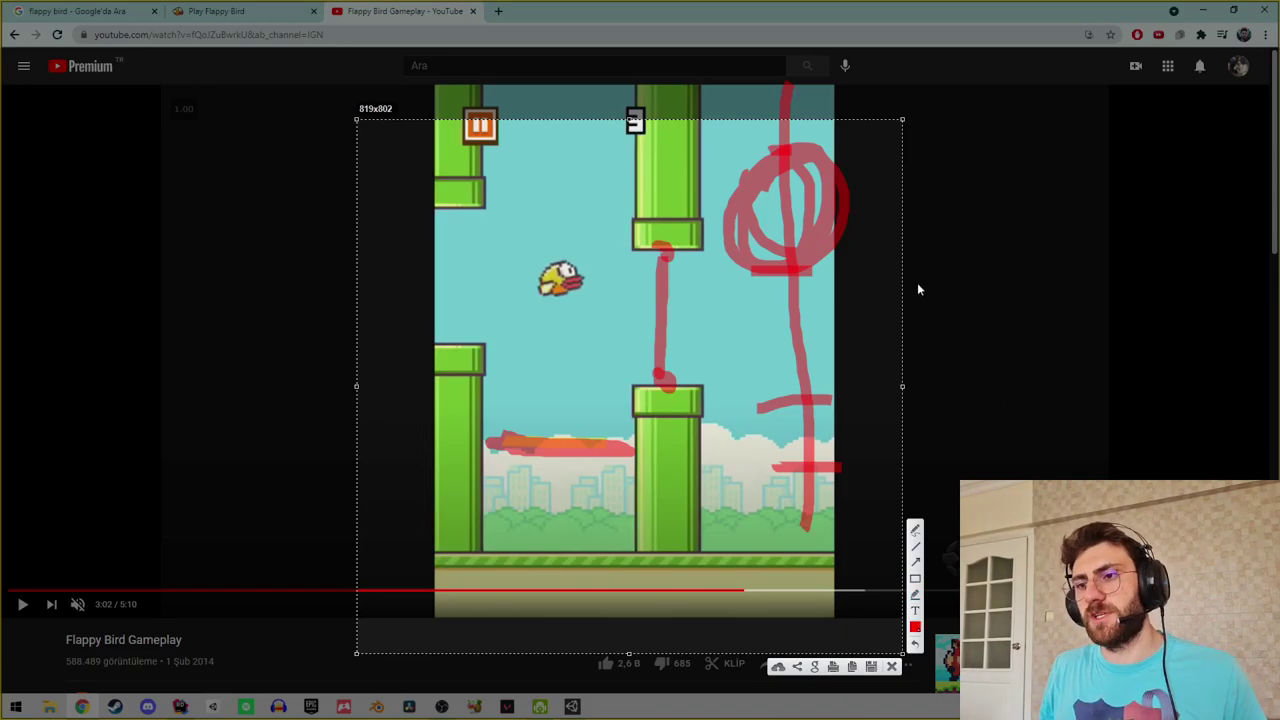
key("Escape")
left_click(1205, 7)
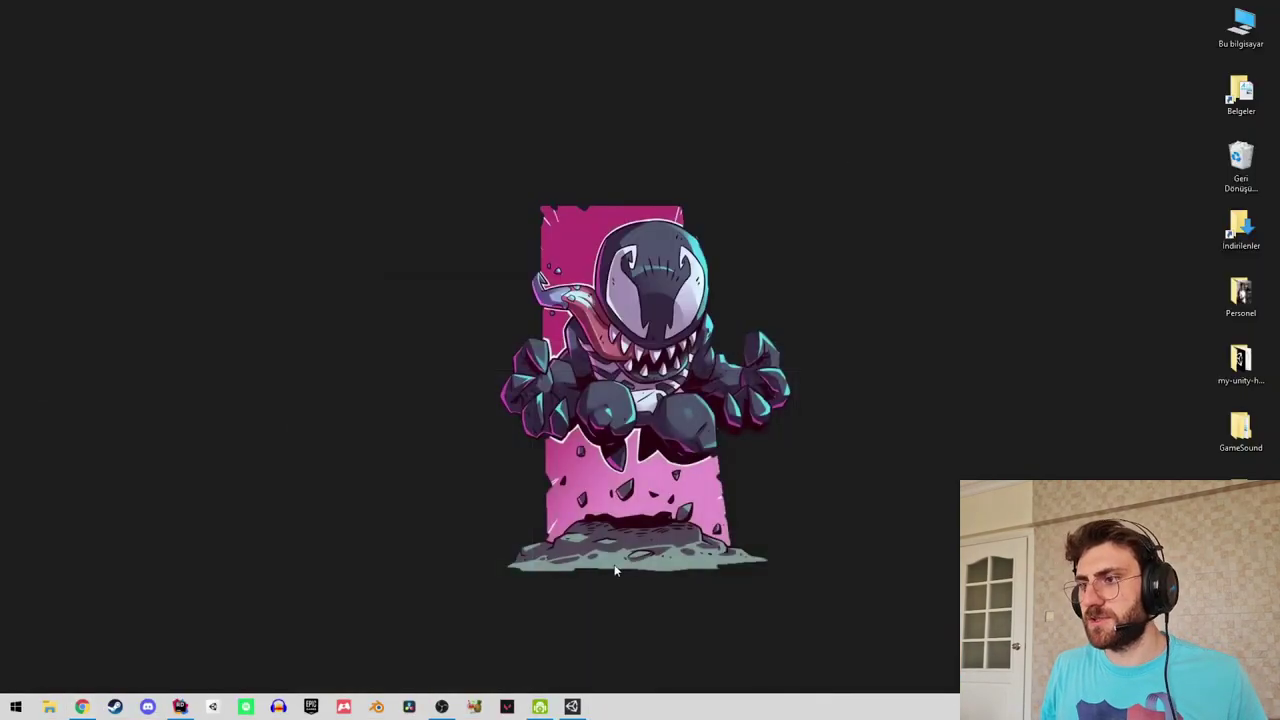
Back in Unity, keep the Game view at Classic 900x1600 and make the Main Camera background grey 5E5E5E.
left_click(576, 705)
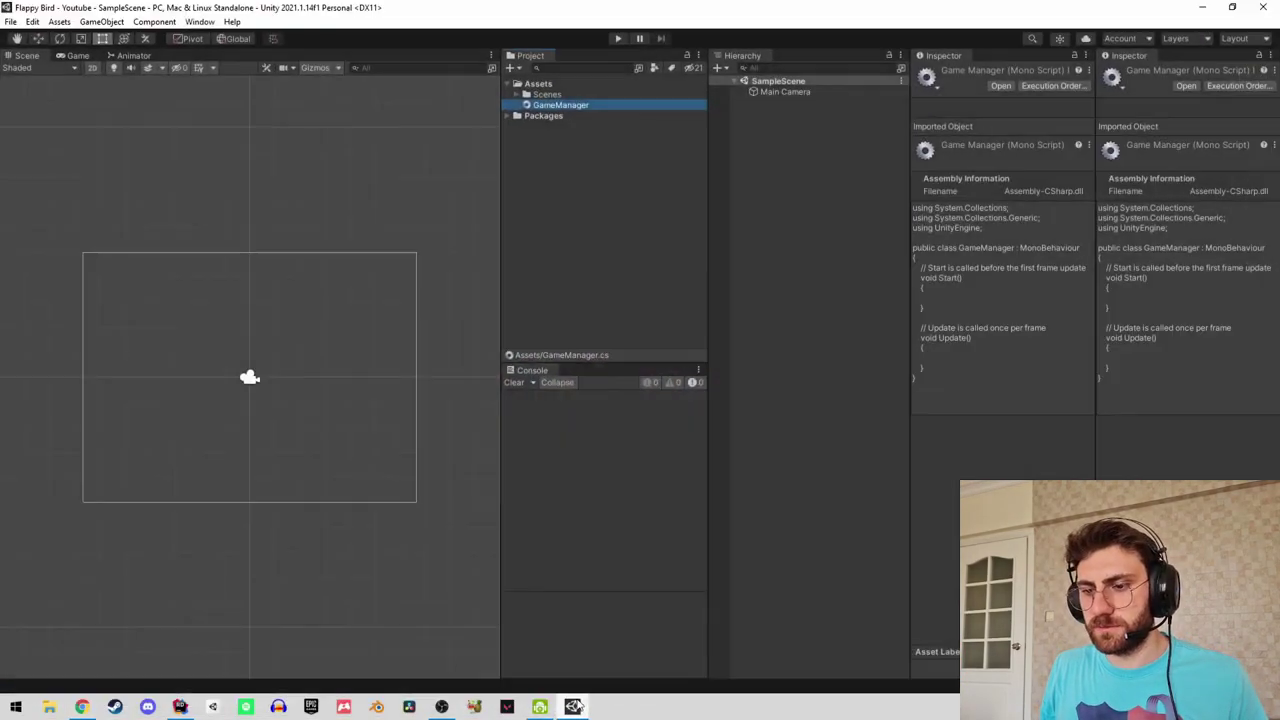
left_click(77, 55)
left_click(169, 67)
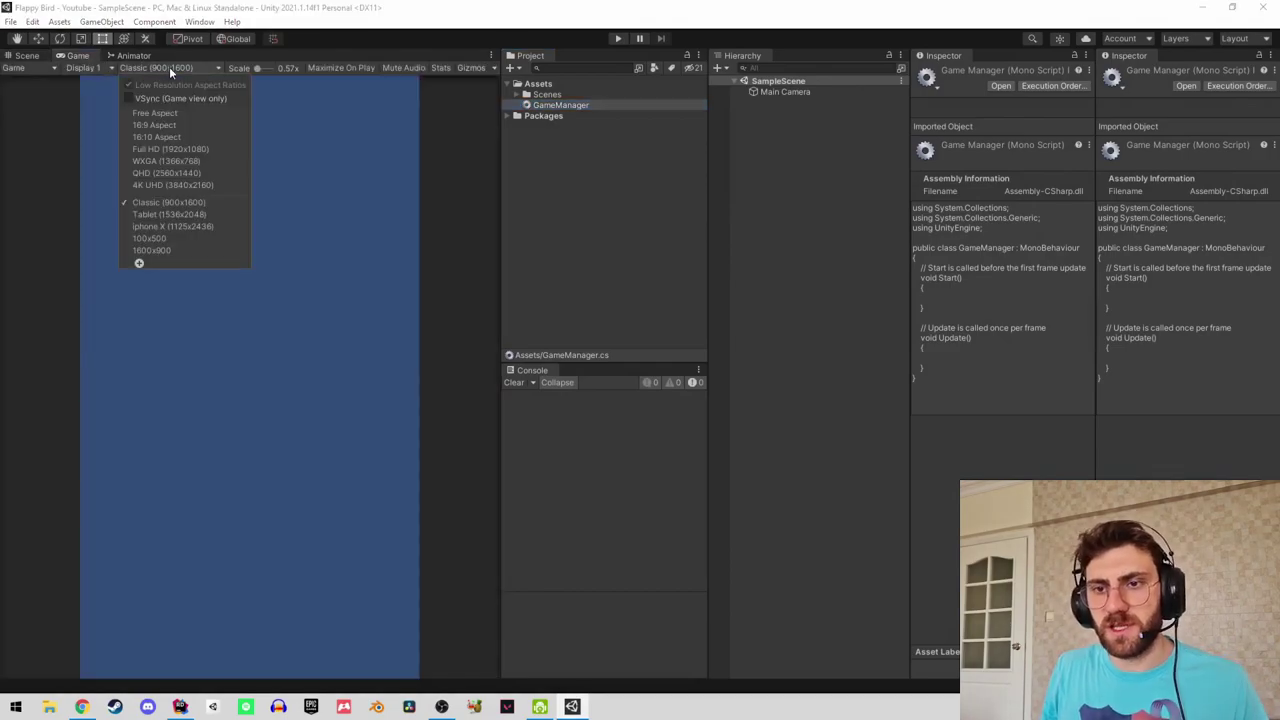
left_click(511, 179)
left_click_drag(565, 105, 746, 93)
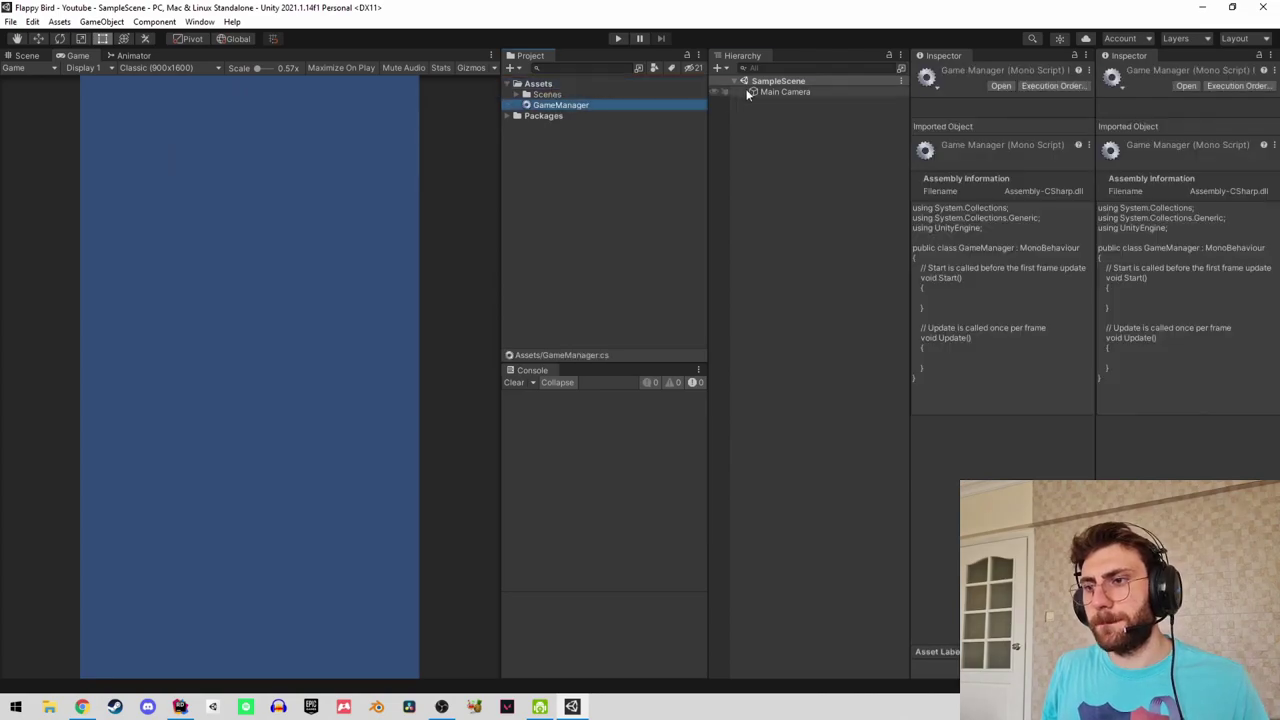
left_click(1048, 199)
left_click_drag(1107, 316, 1072, 316)
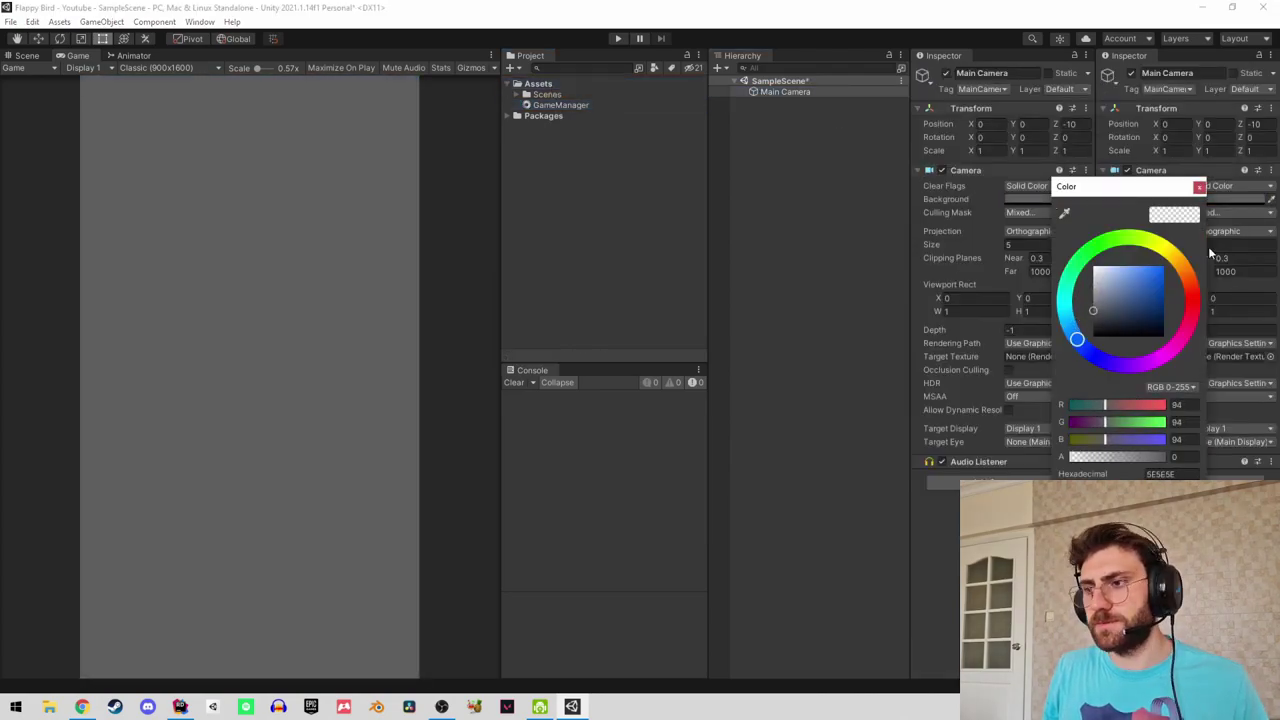
Create Square and Circle 2D sprite assets in the Assets folder.
left_click(1199, 188)
left_click(545, 84)
right_click(547, 84)
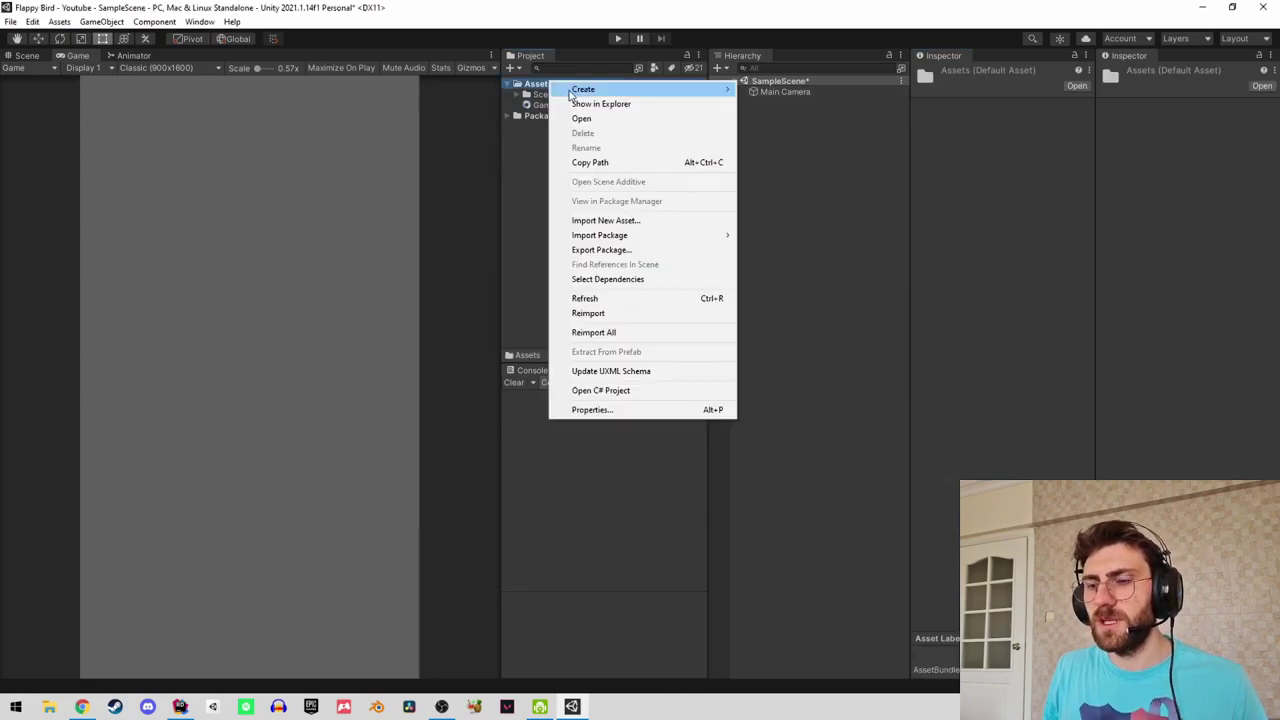
mouse_move(700, 89)
mouse_move(787, 125)
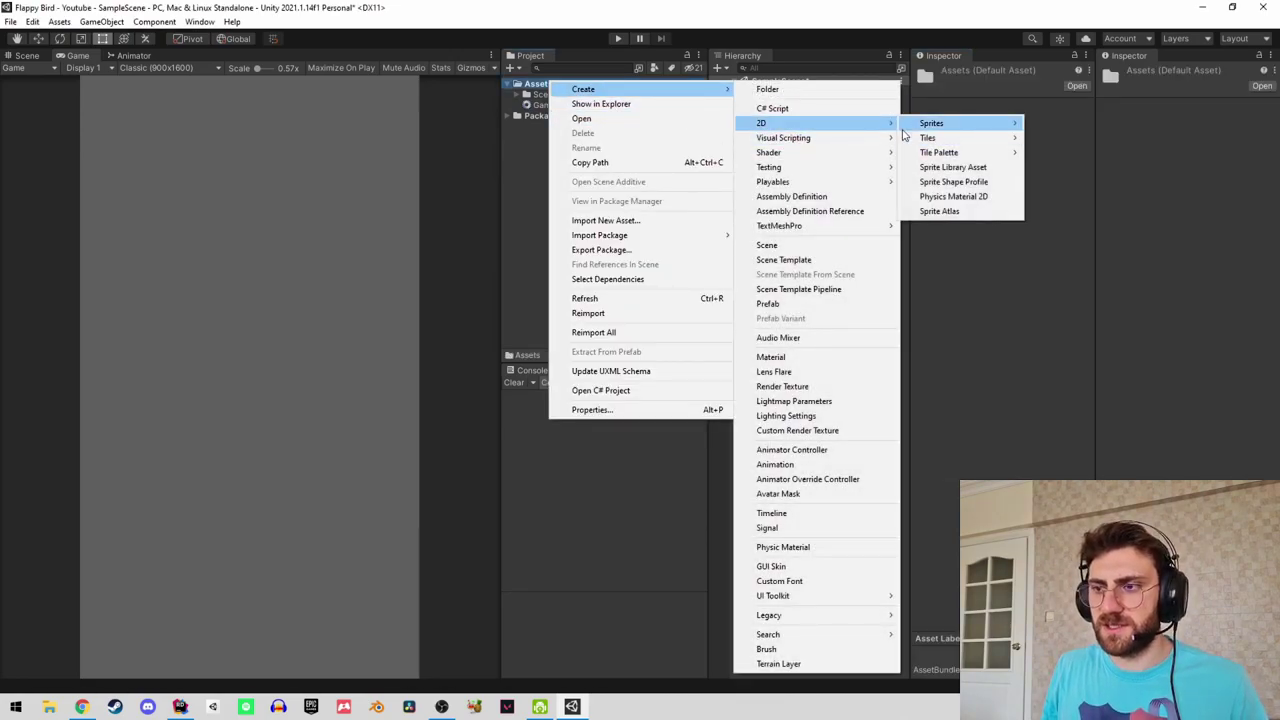
mouse_move(912, 130)
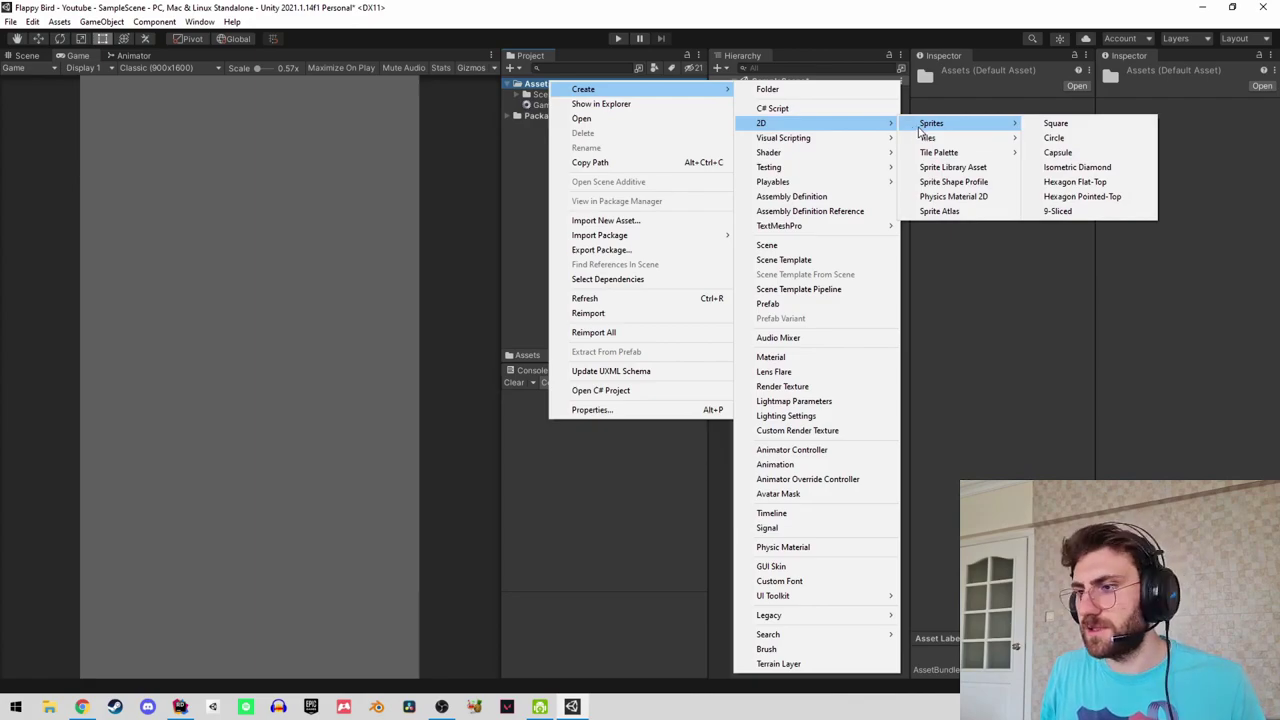
left_click(1062, 124)
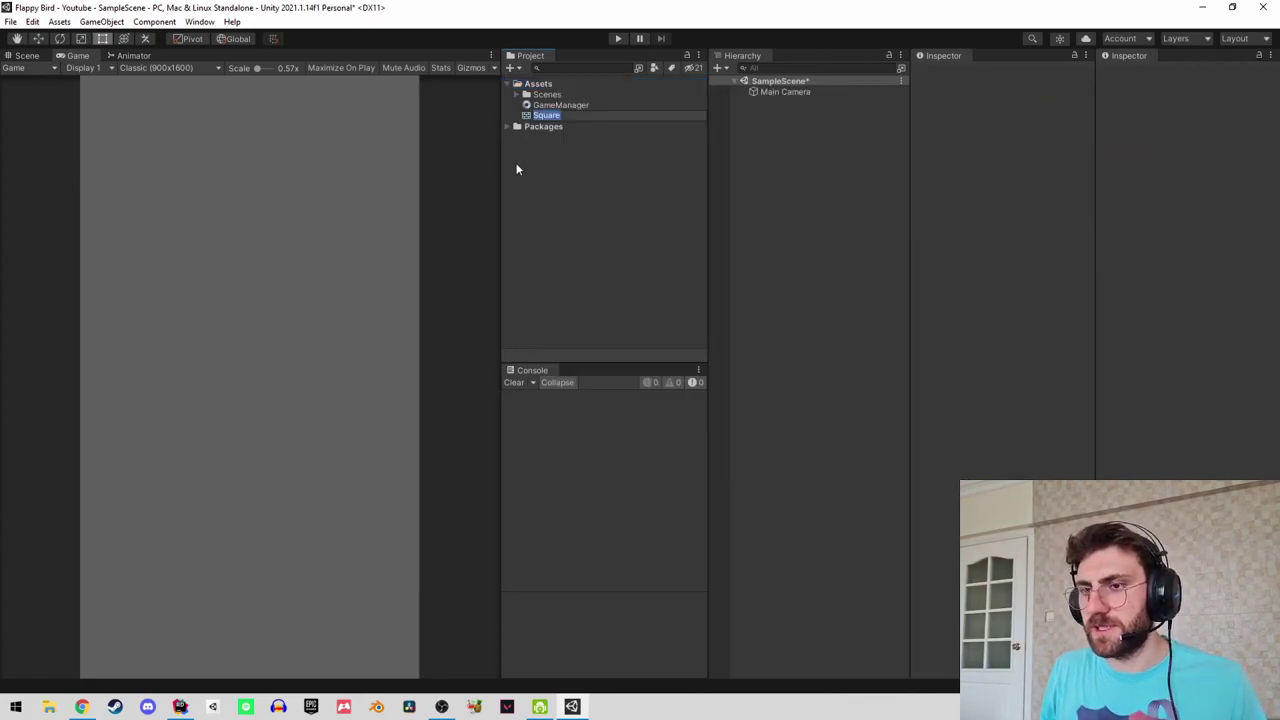
left_click(540, 84)
right_click(540, 84)
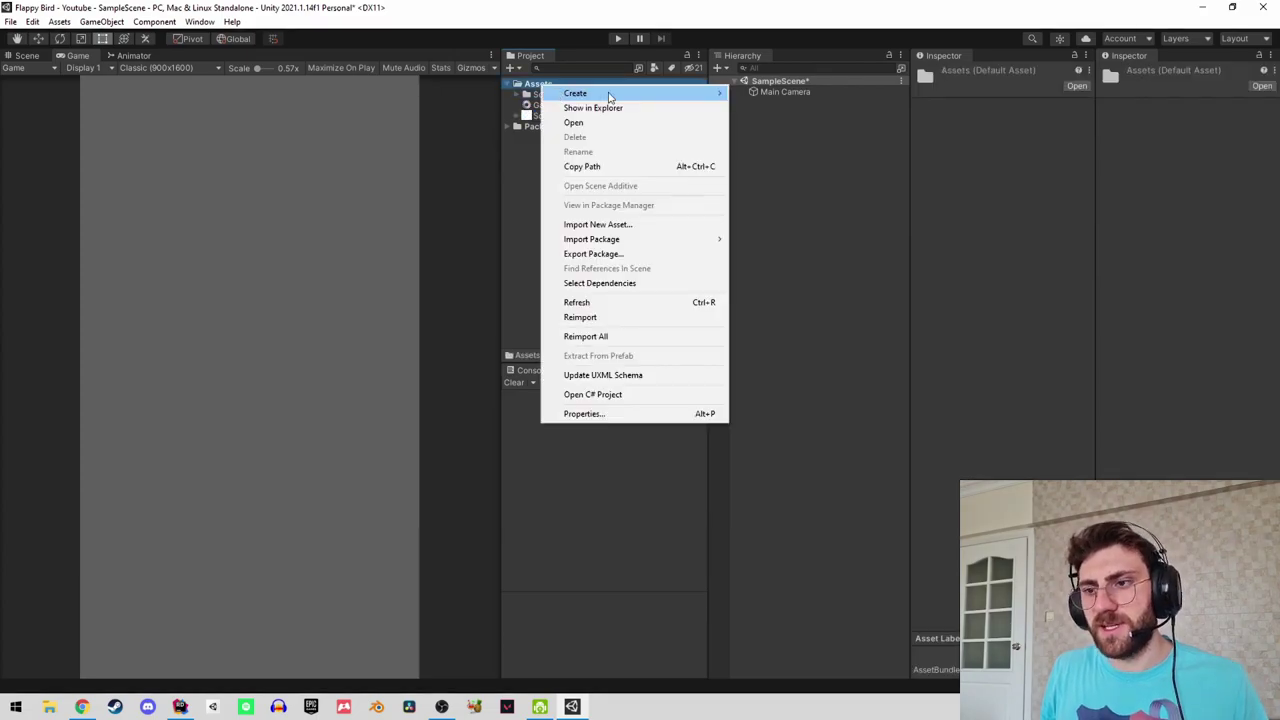
mouse_move(608, 93)
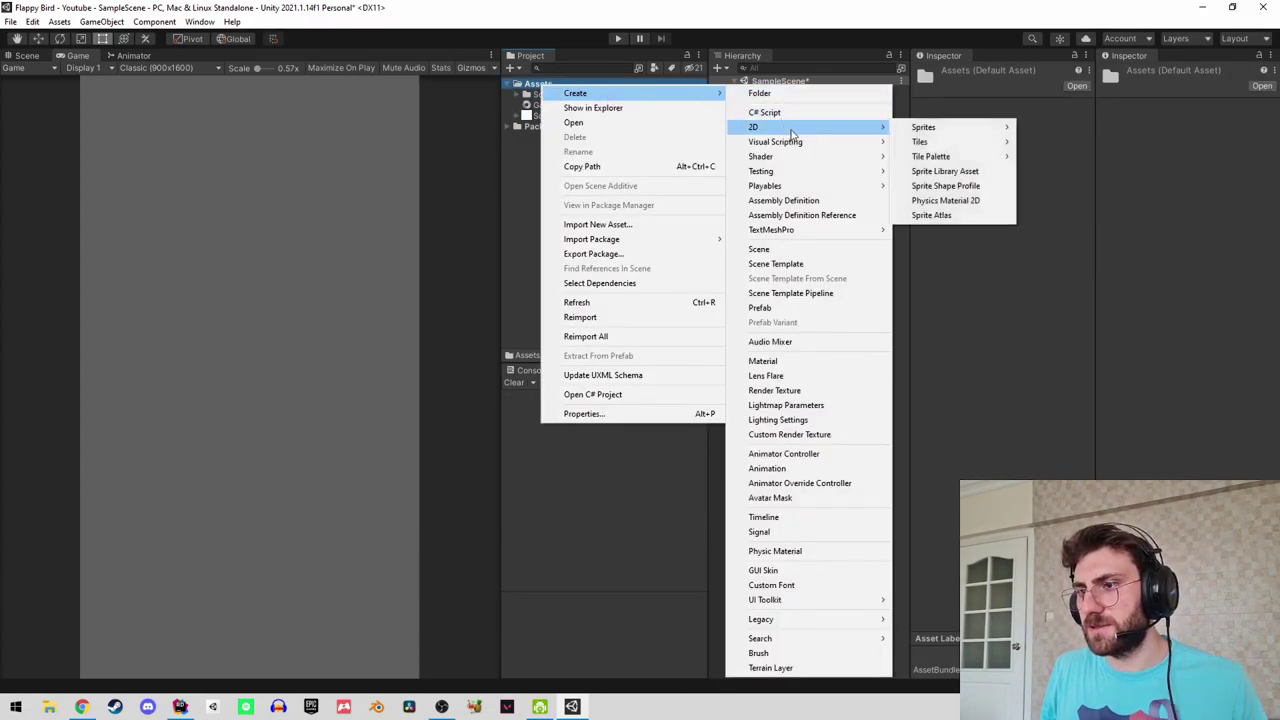
mouse_move(935, 134)
left_click(1065, 146)
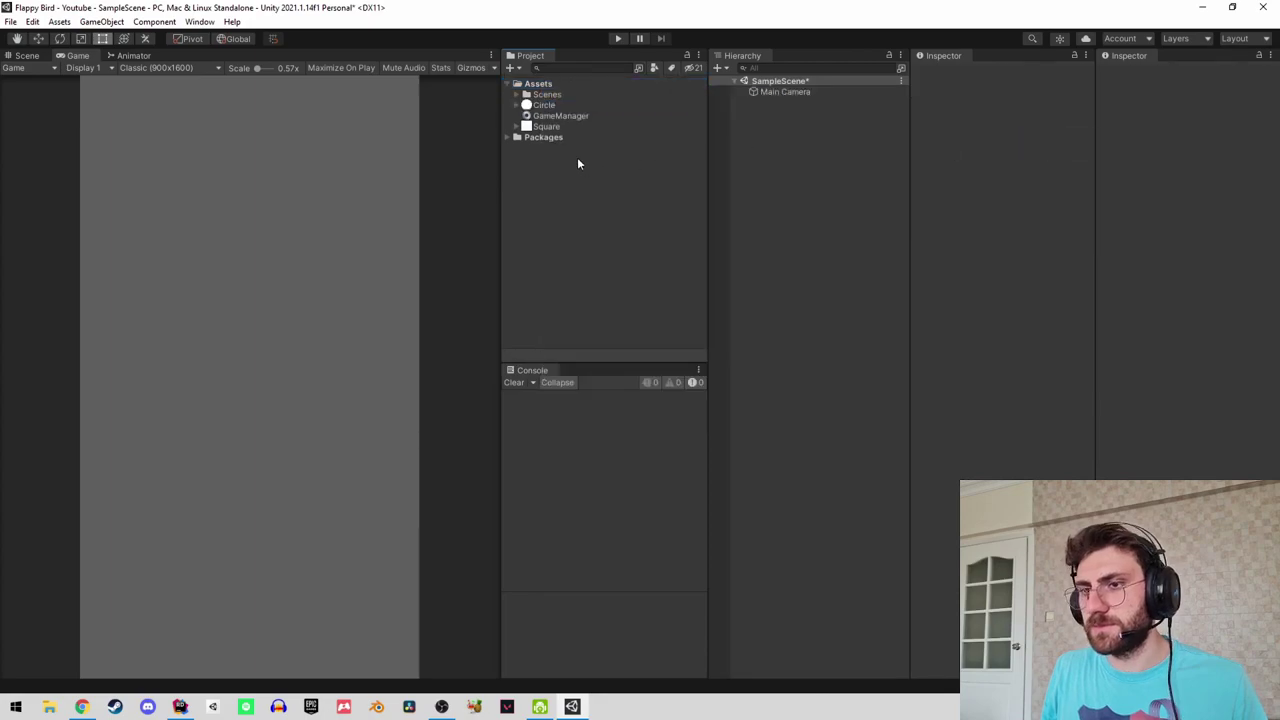
Create a new folder named Art in Assets.
right_click(541, 88)
mouse_move(600, 94)
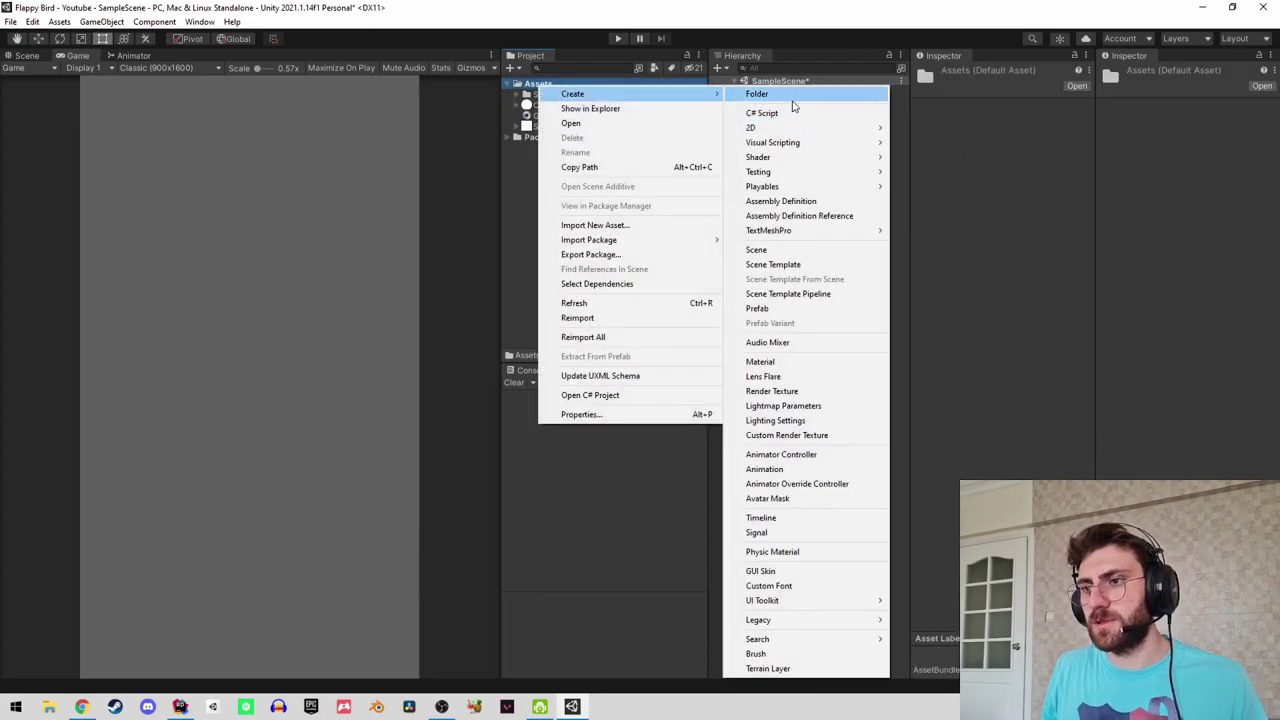
left_click(790, 96)
type("Art")
key("Return")
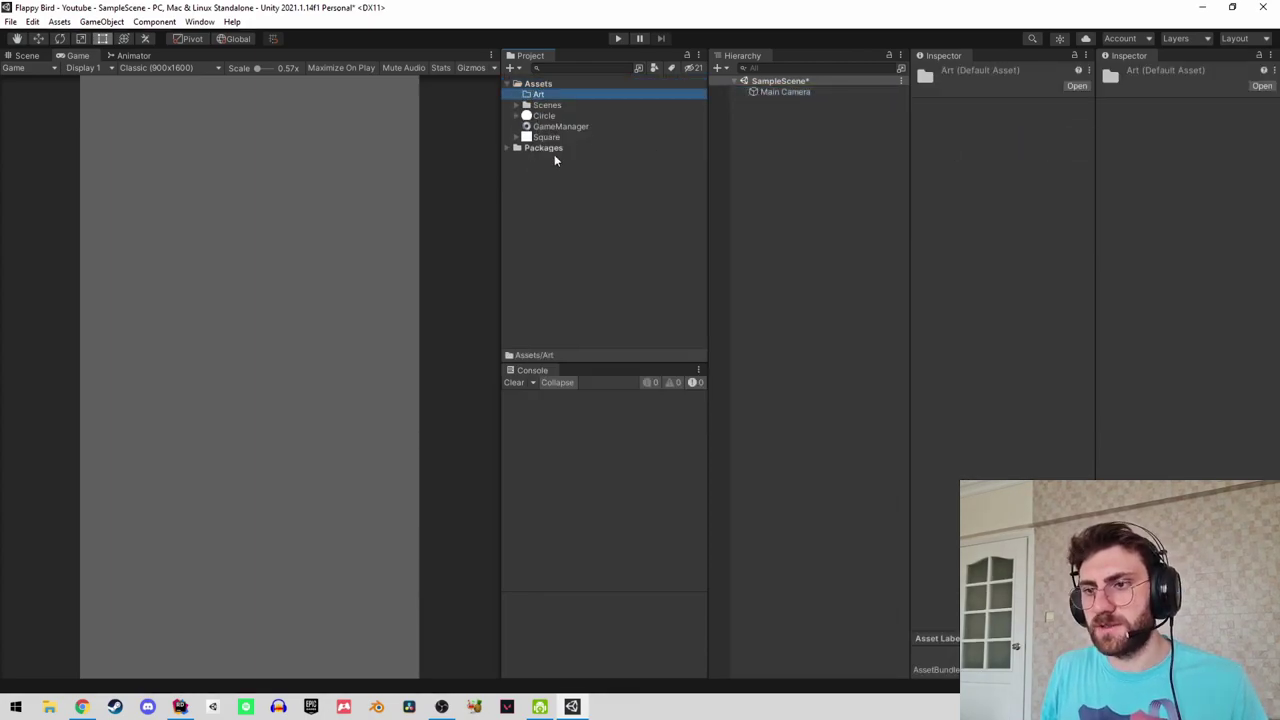
Move the Circle and Square sprites into the Art folder and expand it to check.
left_click(543, 116)
left_click(545, 137, "ctrl")
left_click_drag(541, 130, 539, 97)
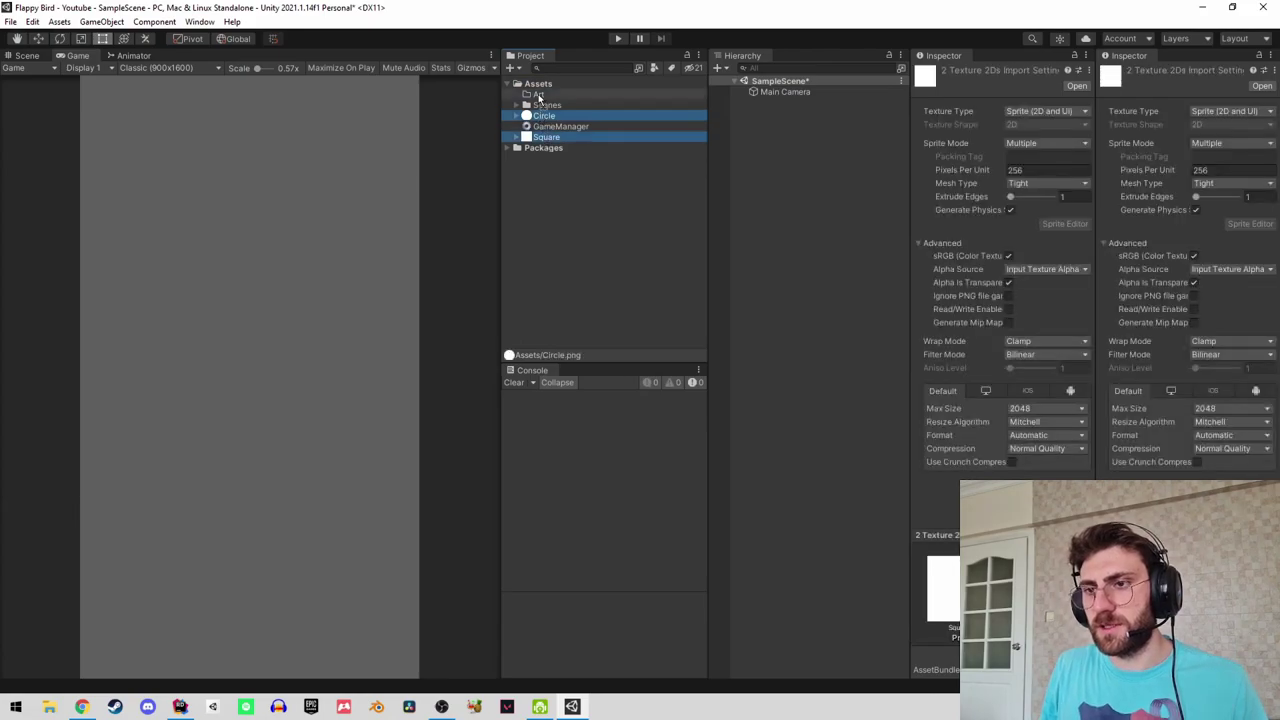
left_click(538, 94)
left_click(527, 94)
left_click(549, 116)
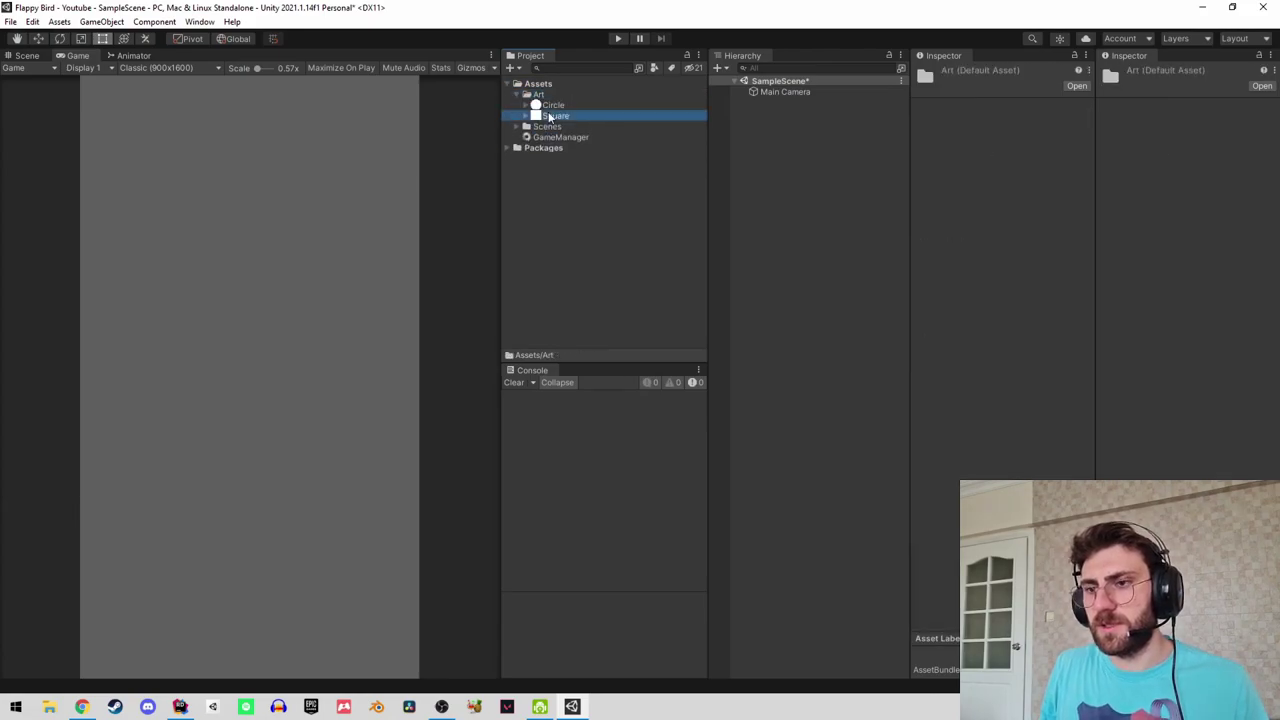
left_click(545, 94)
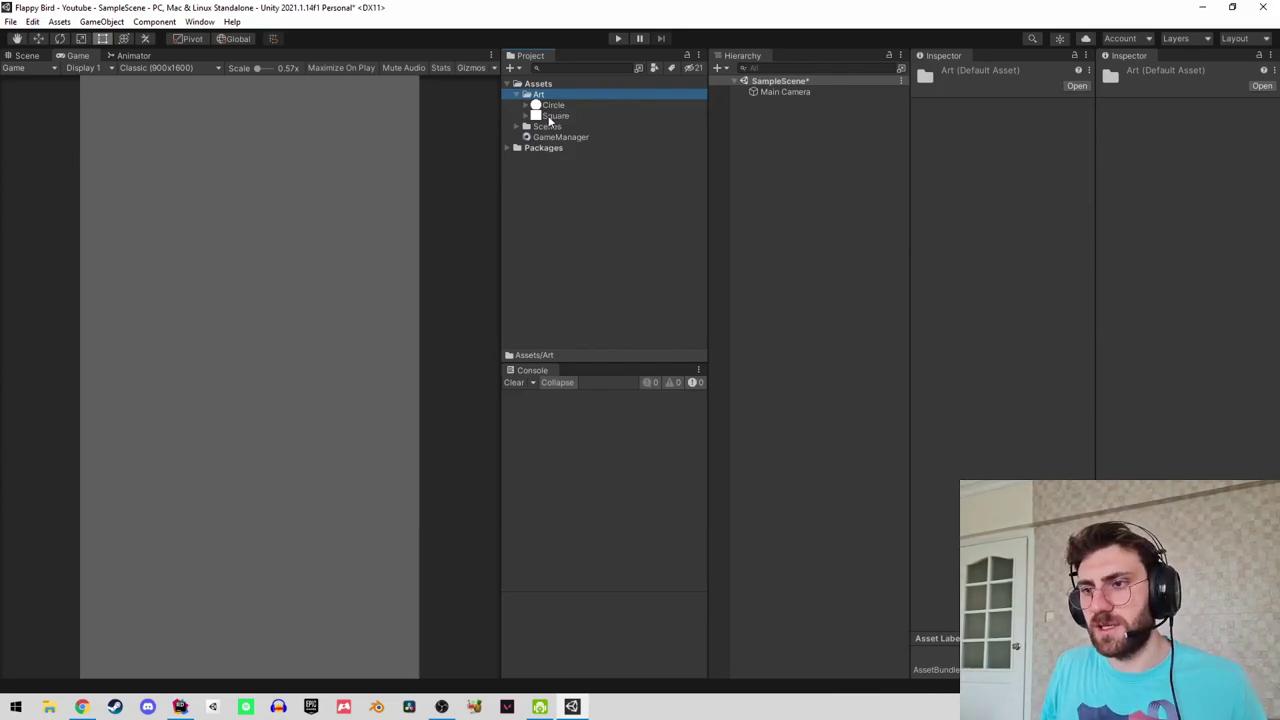
Place one Square sprite object in the scene, removing the extra copy, and rename it Block.
left_click_drag(549, 116, 809, 197)
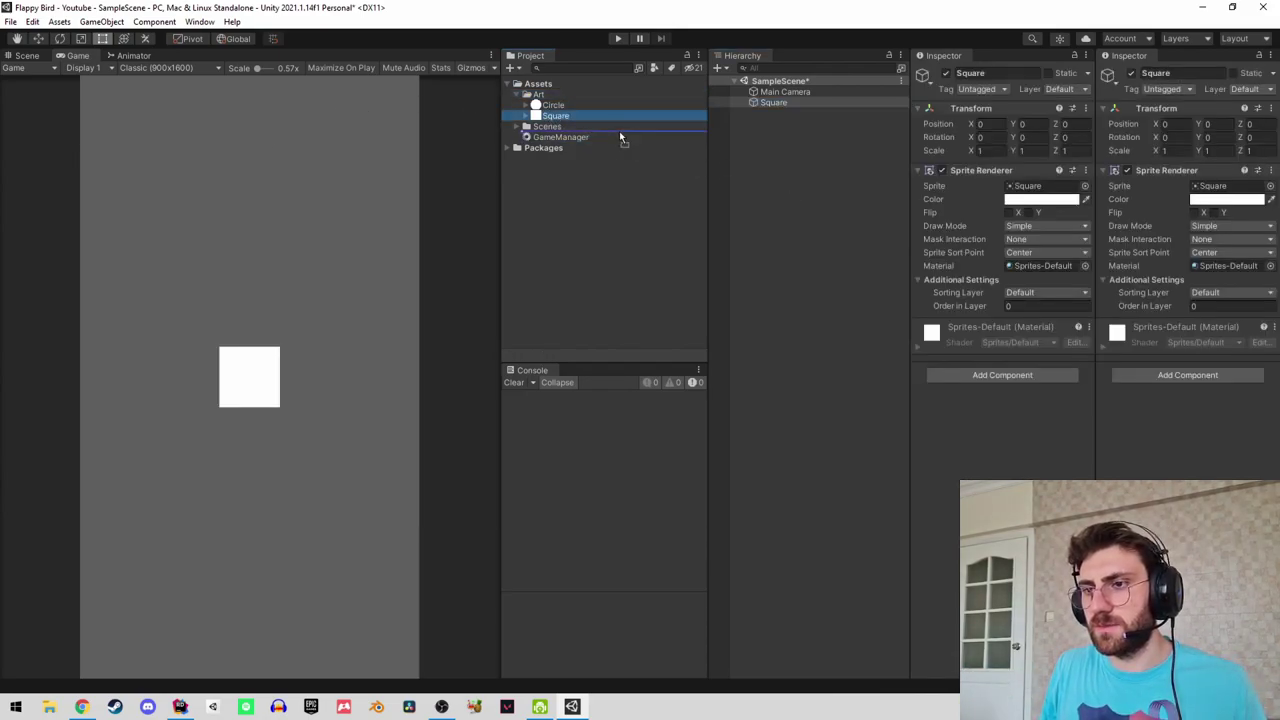
left_click_drag(619, 136, 815, 159)
left_click(787, 112)
key("Delete")
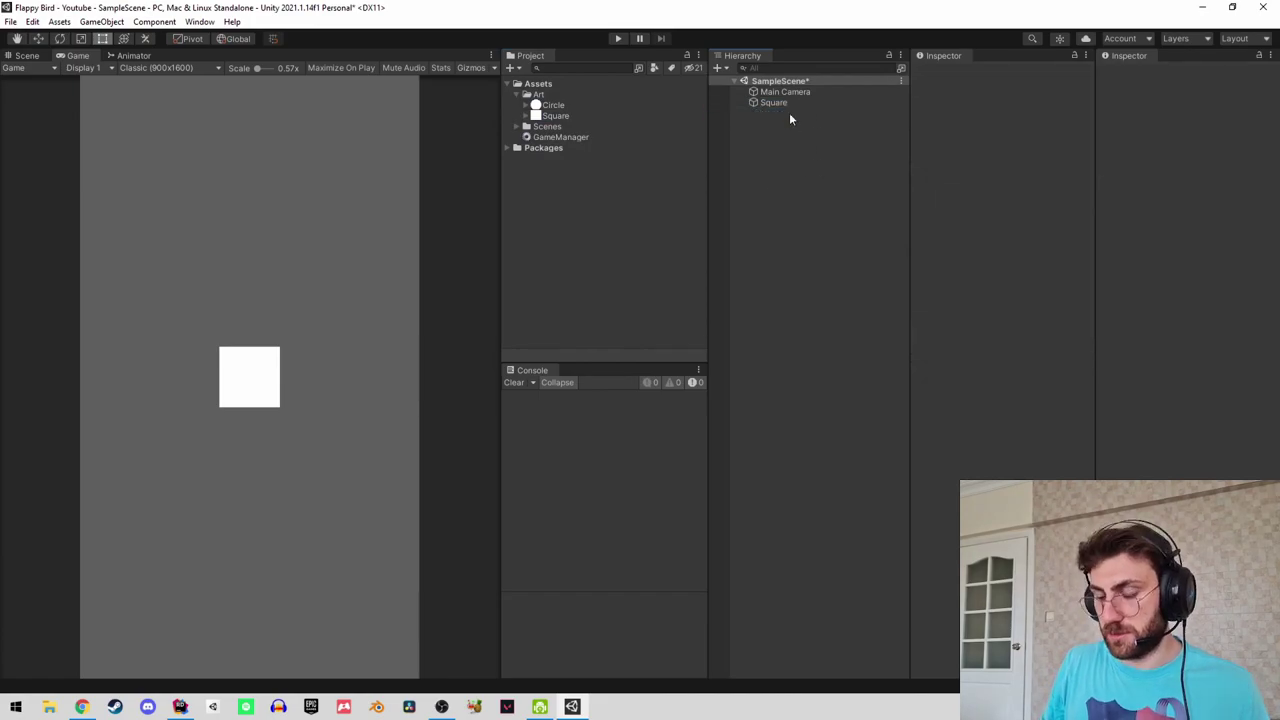
left_click(776, 103)
key("F2")
type("Pipe")
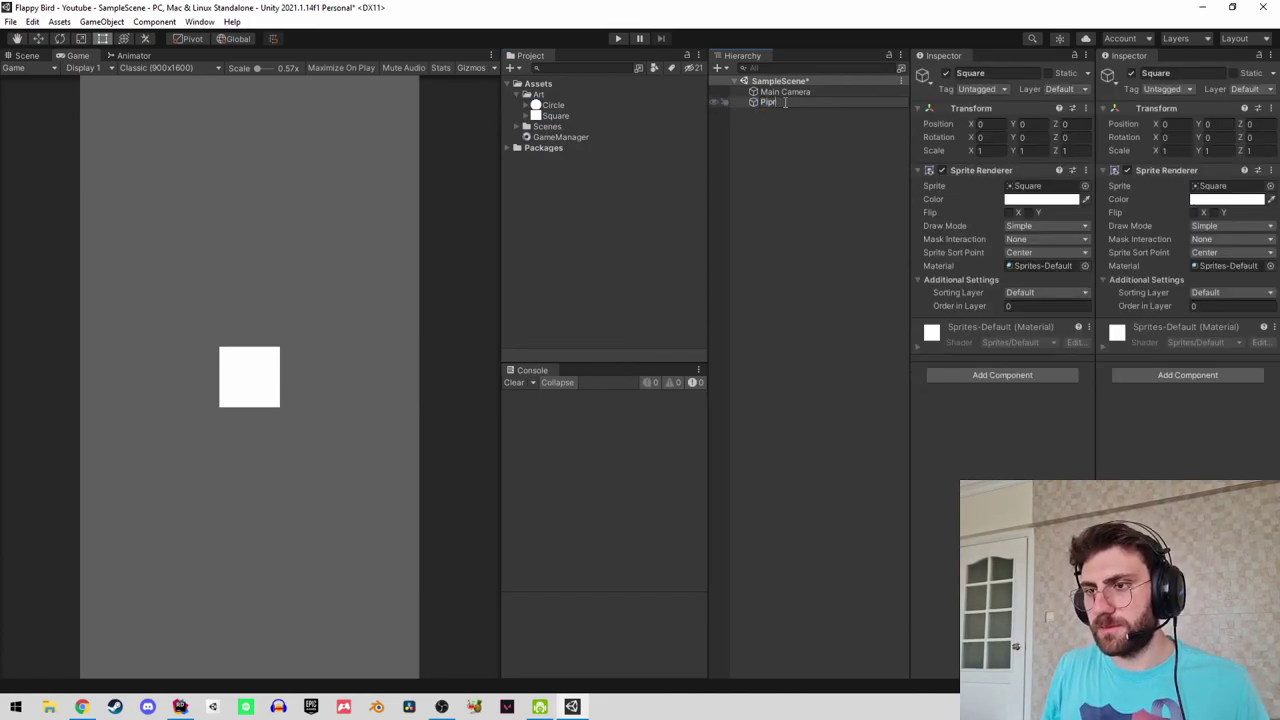
key("Return")
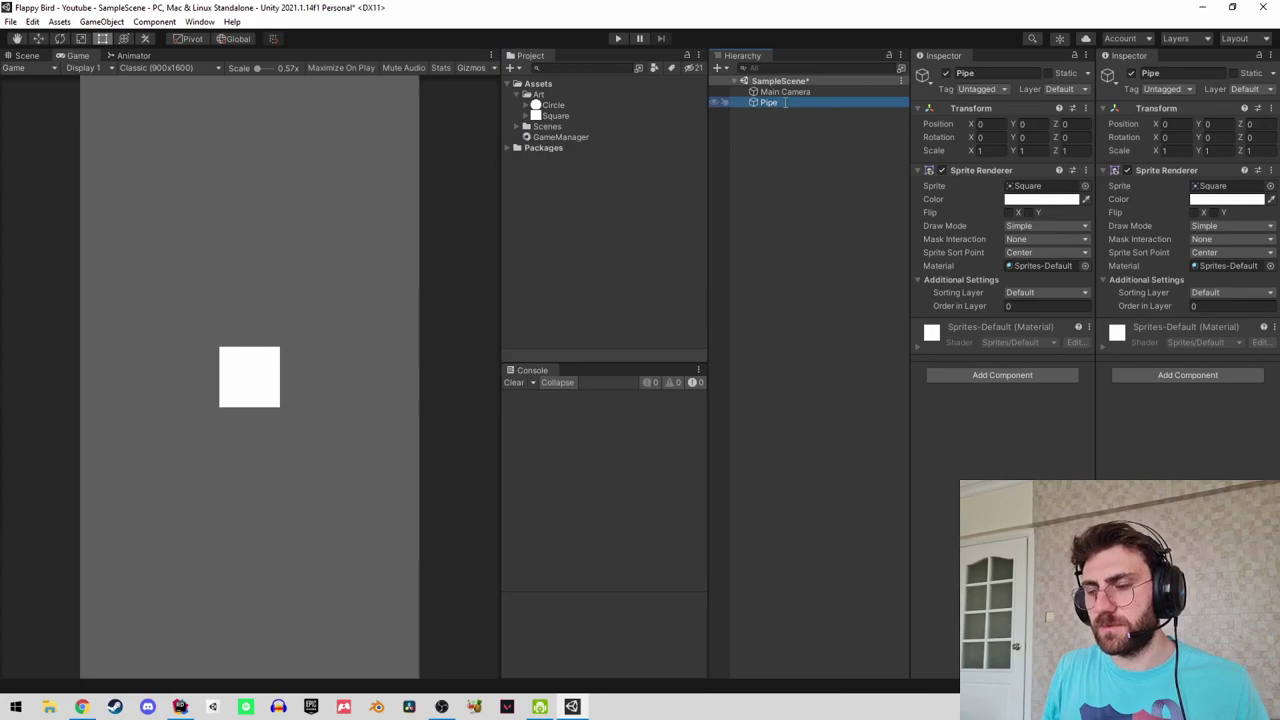
left_click(785, 102)
type("Block")
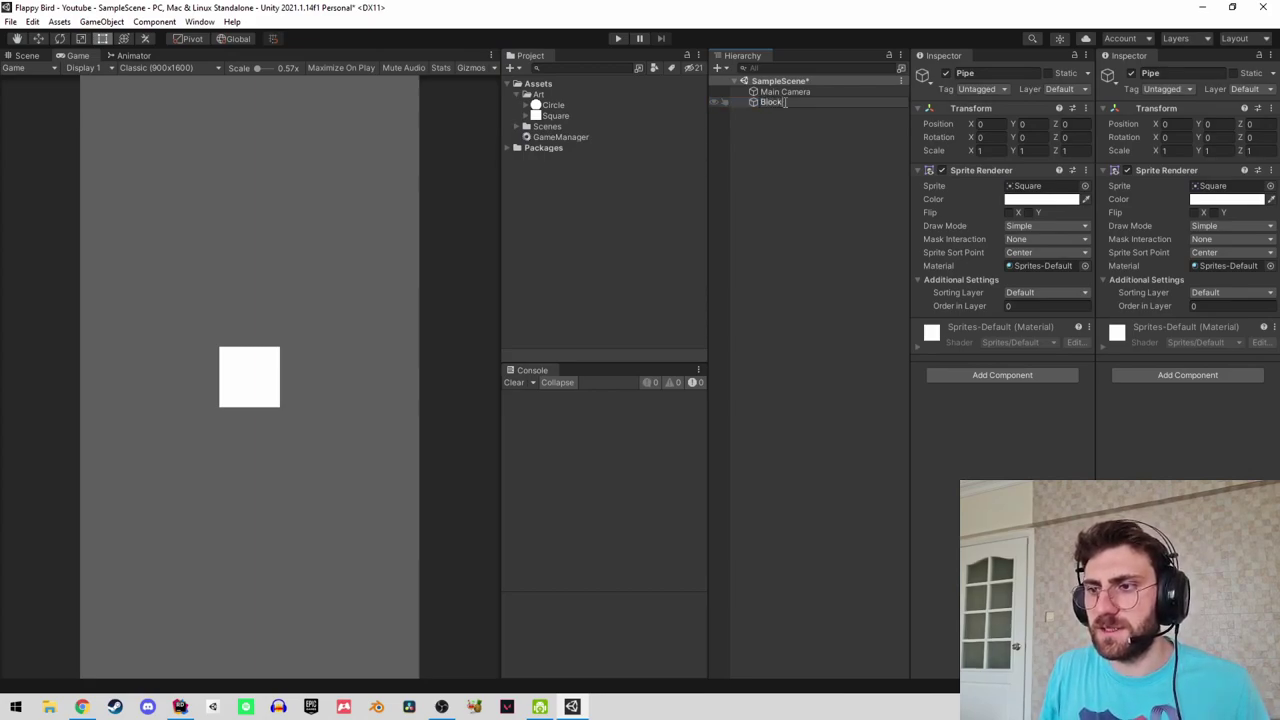
key("Return")
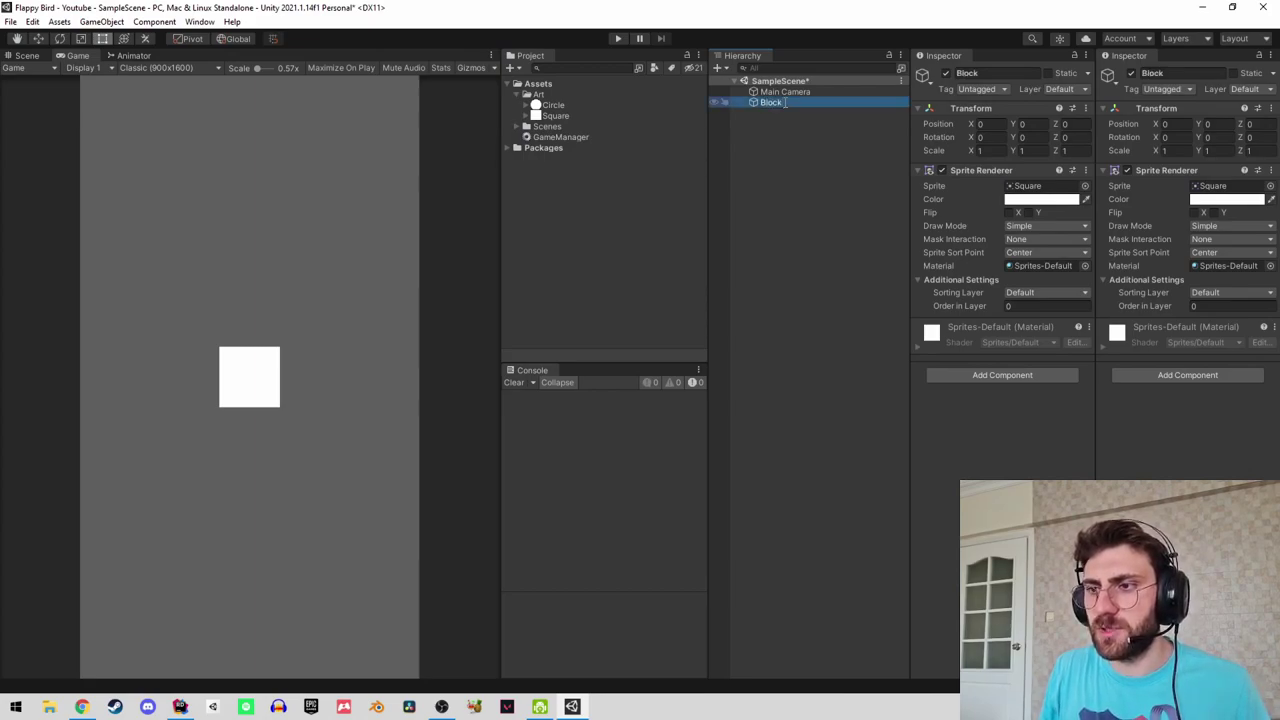
Drag Block from the Hierarchy into Assets to save it as a Block prefab.
left_click(769, 95)
left_click(766, 104)
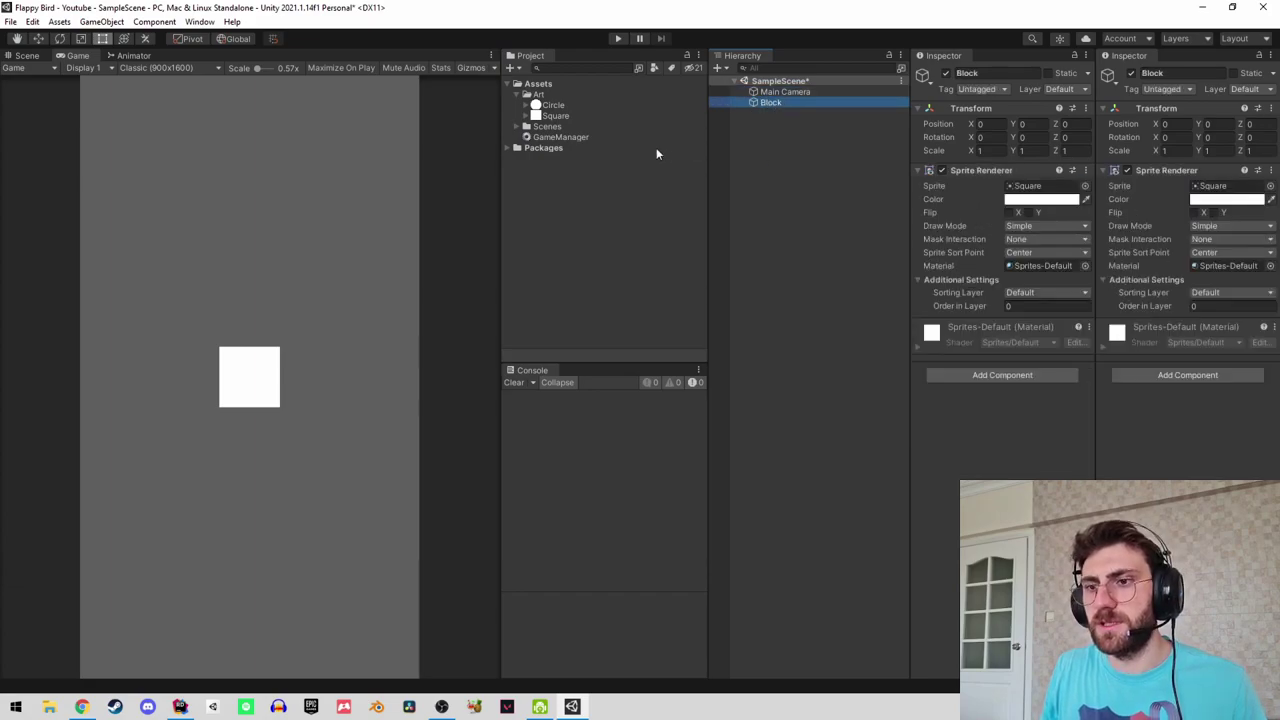
left_click_drag(764, 106, 705, 127)
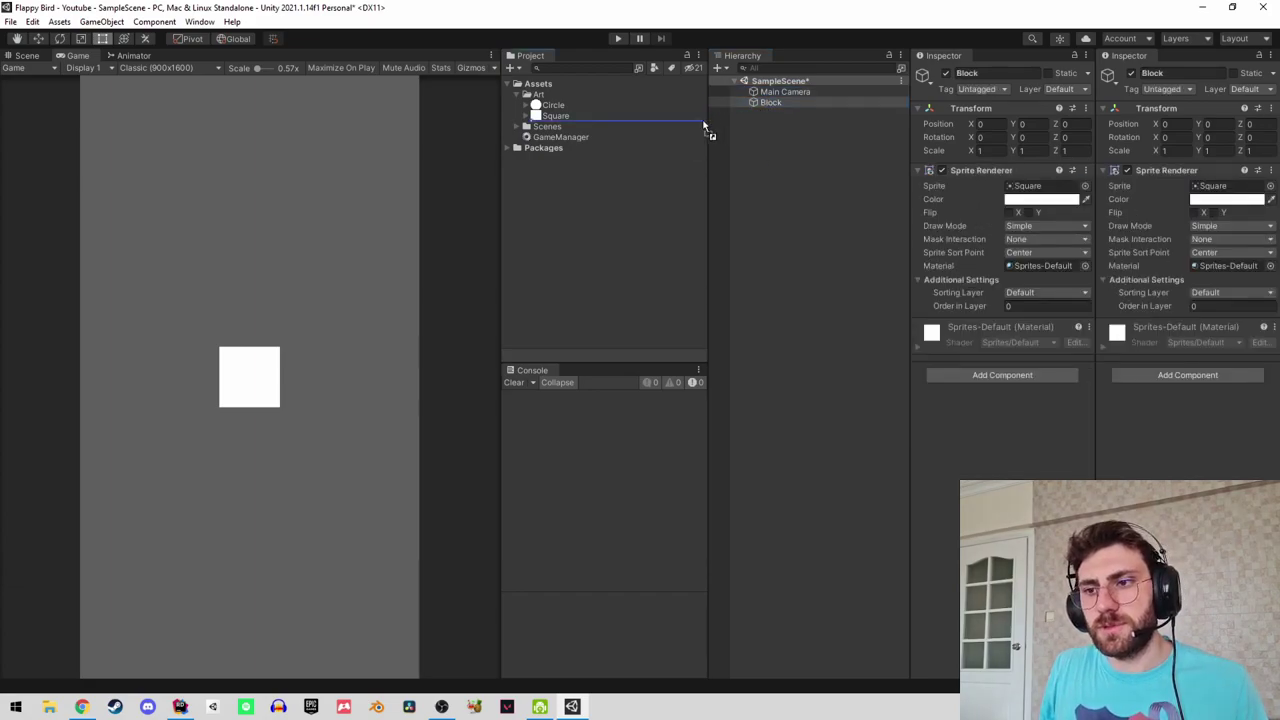
left_click_drag(555, 92, 554, 92)
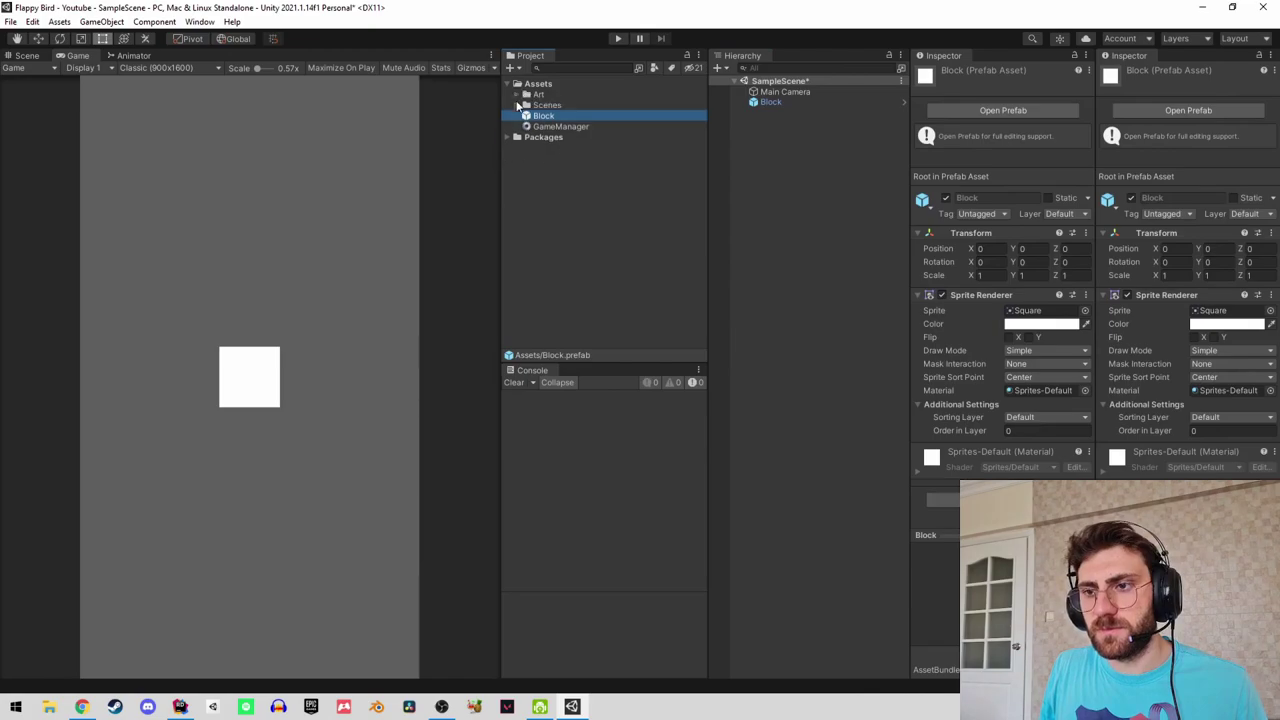
In the Scene view, stretch the Block upward into a tall bar.
left_click(30, 56)
left_click(813, 104)
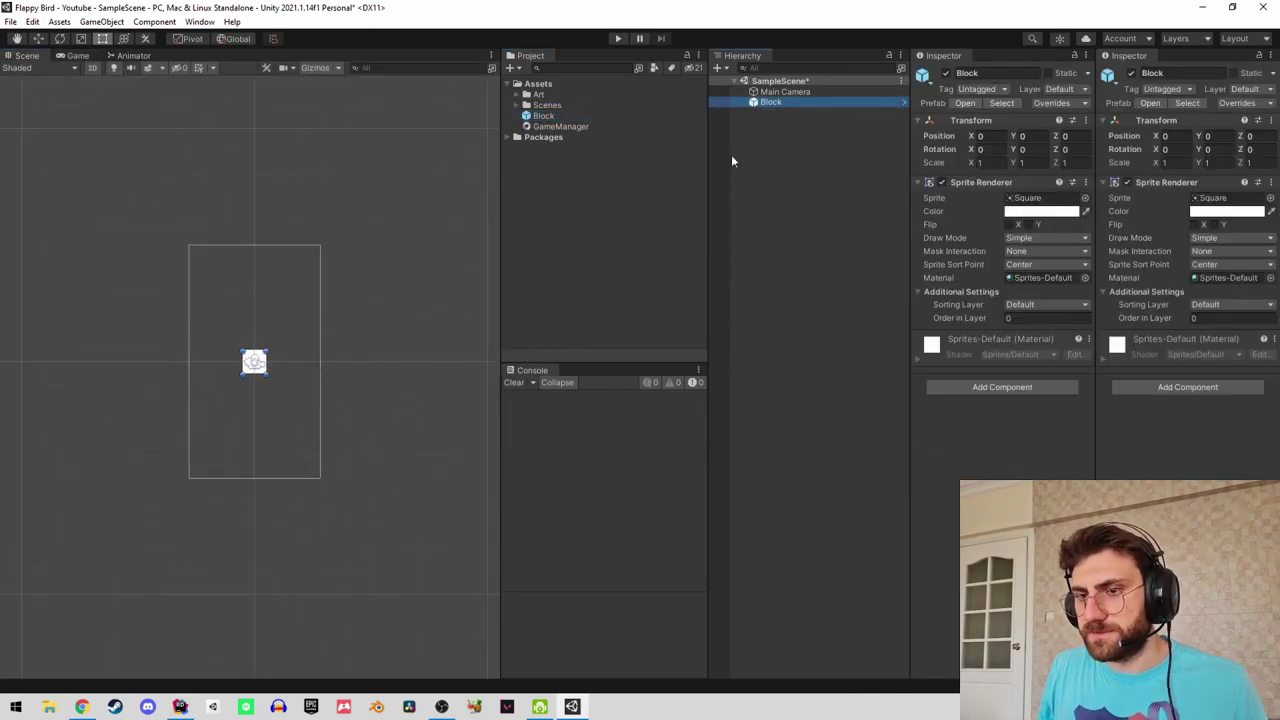
scroll(247, 420, "up", 2)
left_click_drag(257, 338, 257, 178)
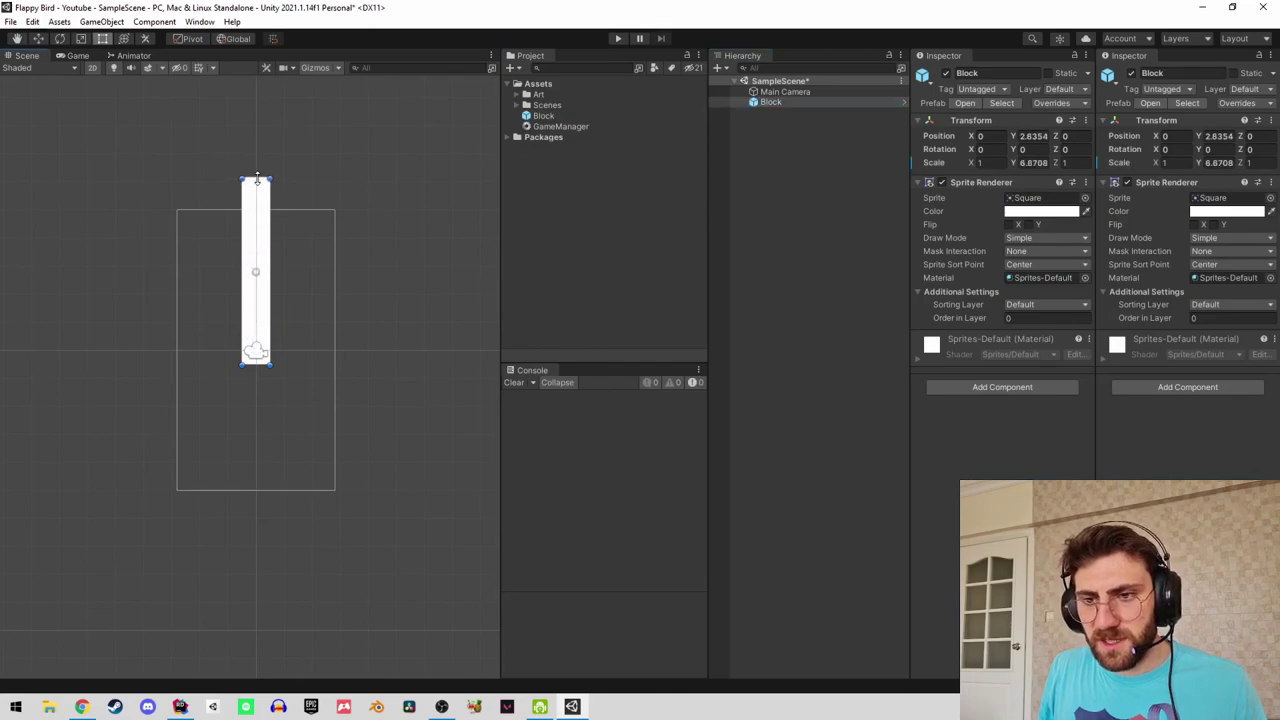
scroll(253, 258, "up", 1)
scroll(464, 415, "down", 1)
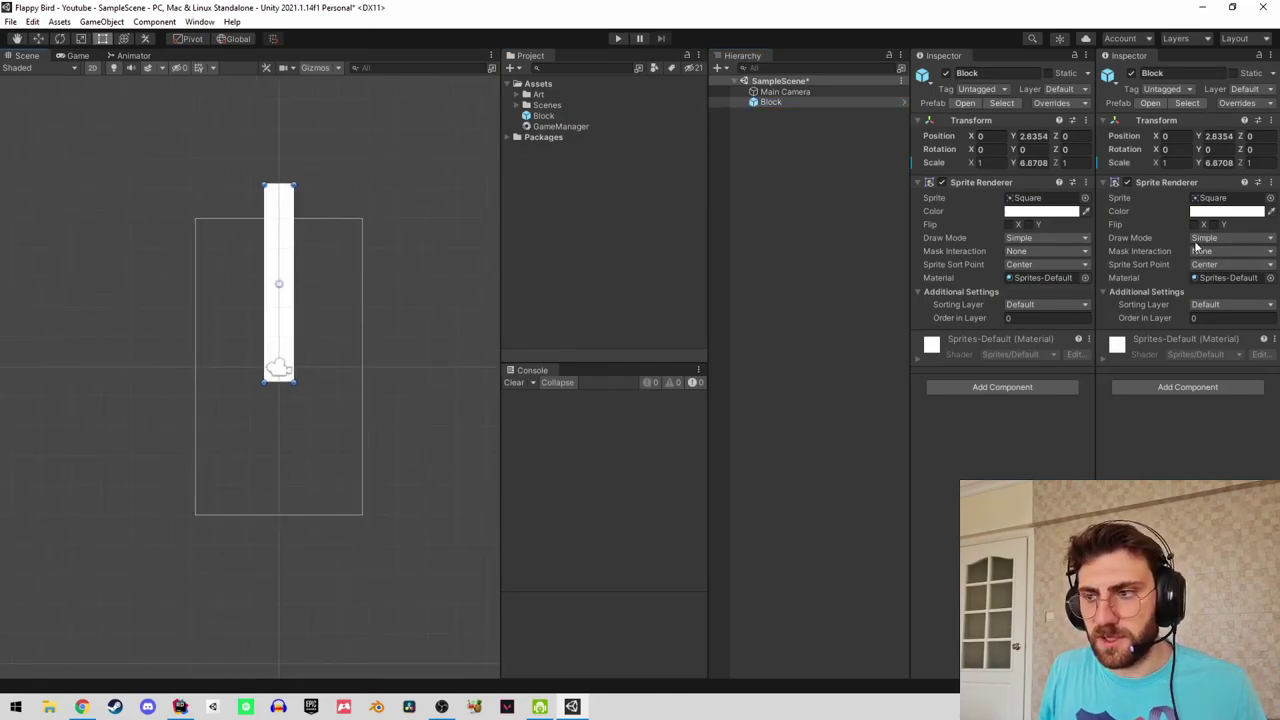
Tint the Block's Sprite Renderer colour crimson red (RGB 203, 36, 53).
left_click(1043, 212)
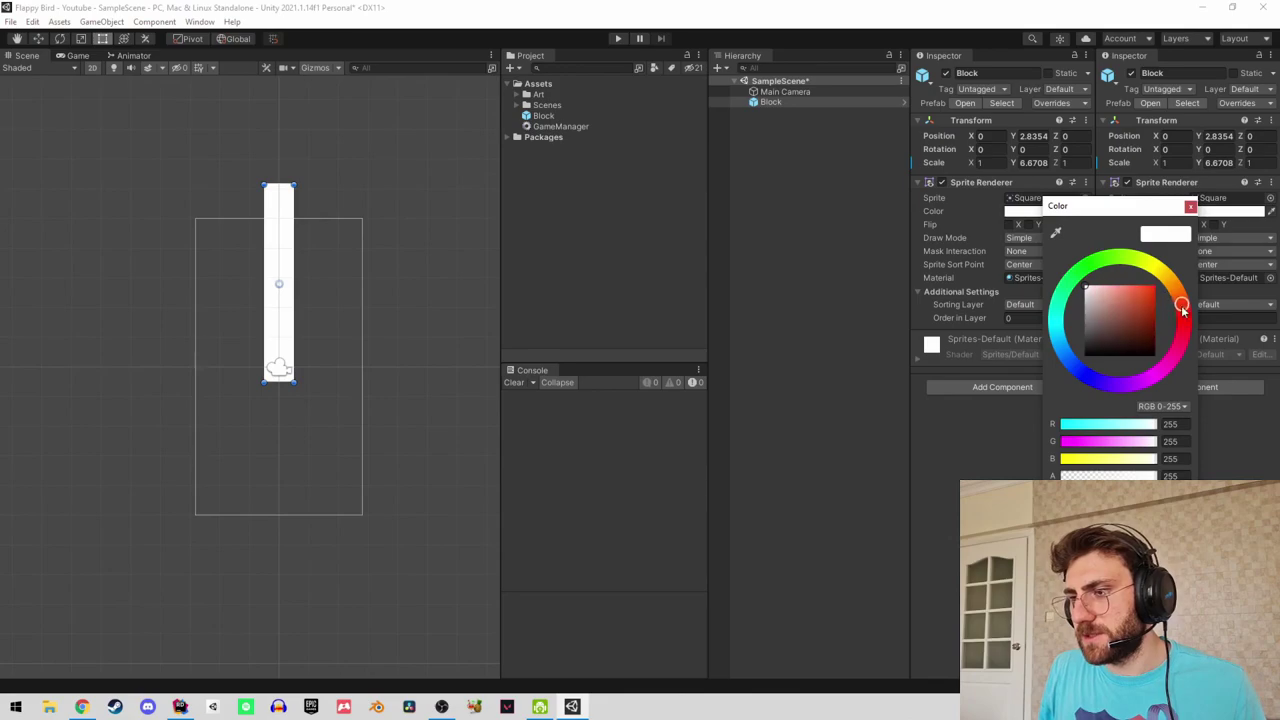
left_click_drag(1150, 290, 1168, 289)
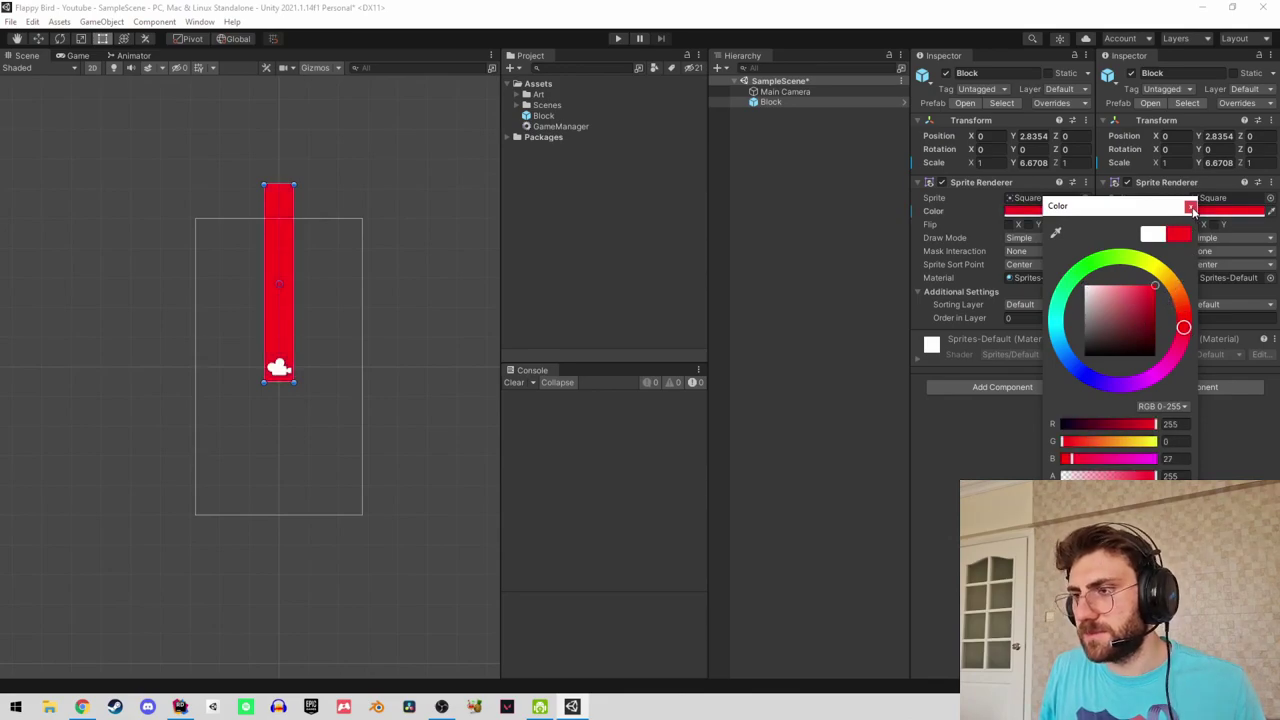
left_click(1191, 208)
scroll(251, 272, "up", 1)
left_click(1027, 213)
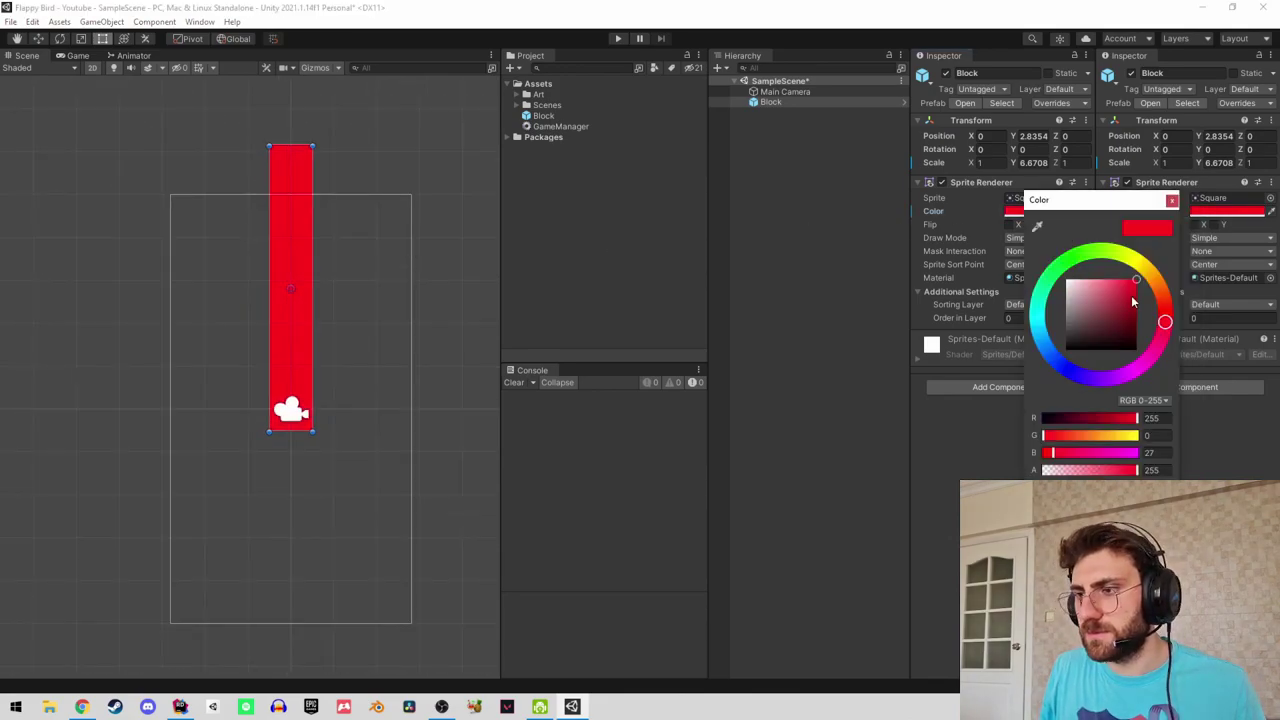
left_click(1124, 293)
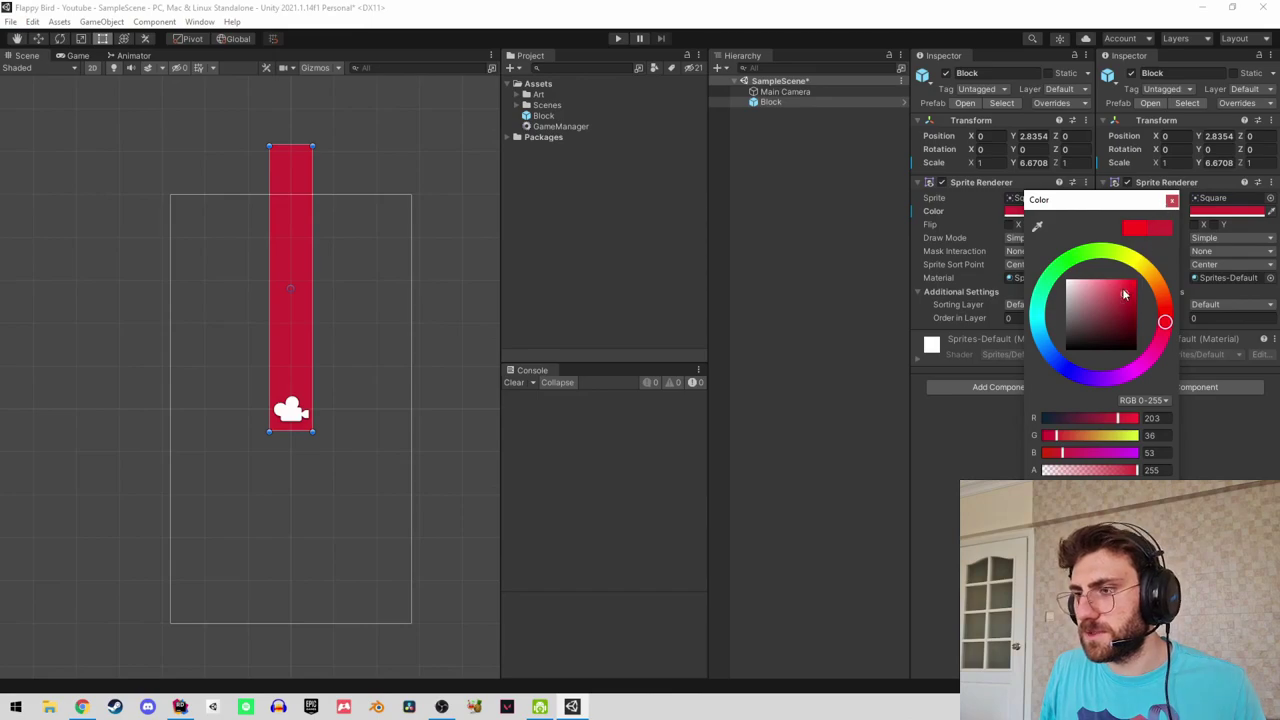
left_click(1120, 290)
left_click(1172, 201)
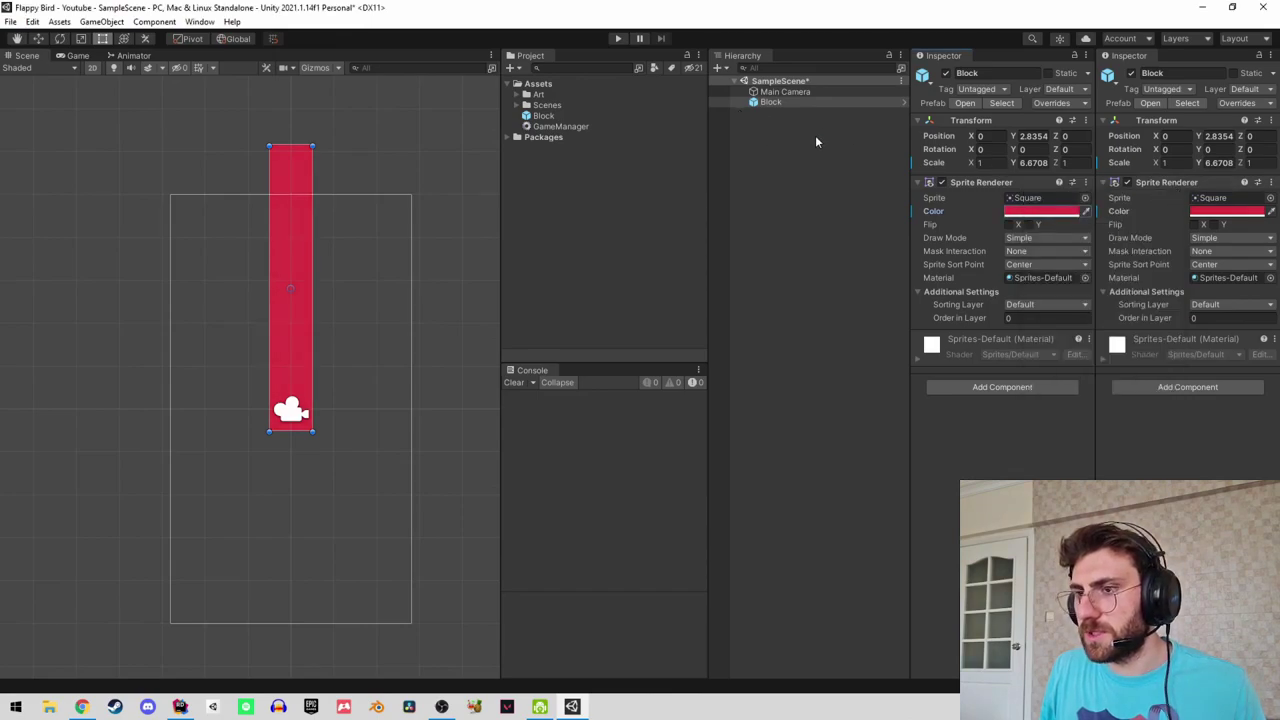
left_click(795, 101)
Give Block a Y scale of 6 and a Y position of 3.
key("w")
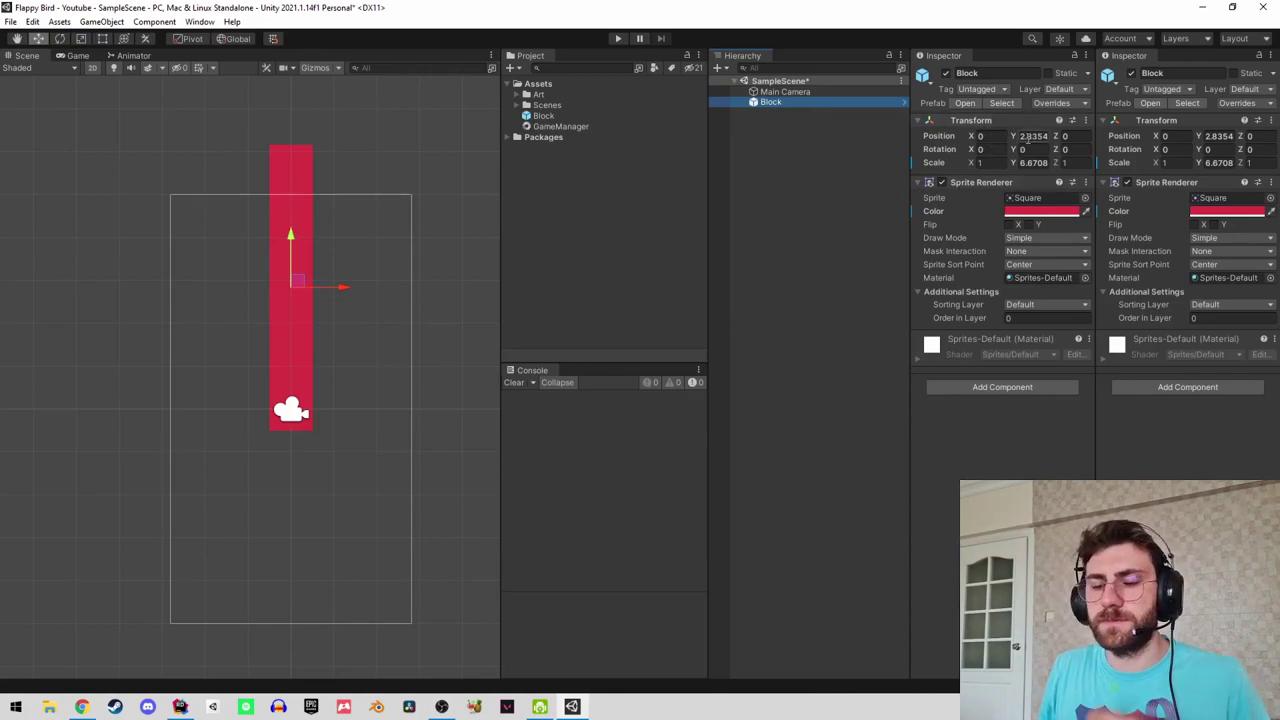
left_click(1034, 162)
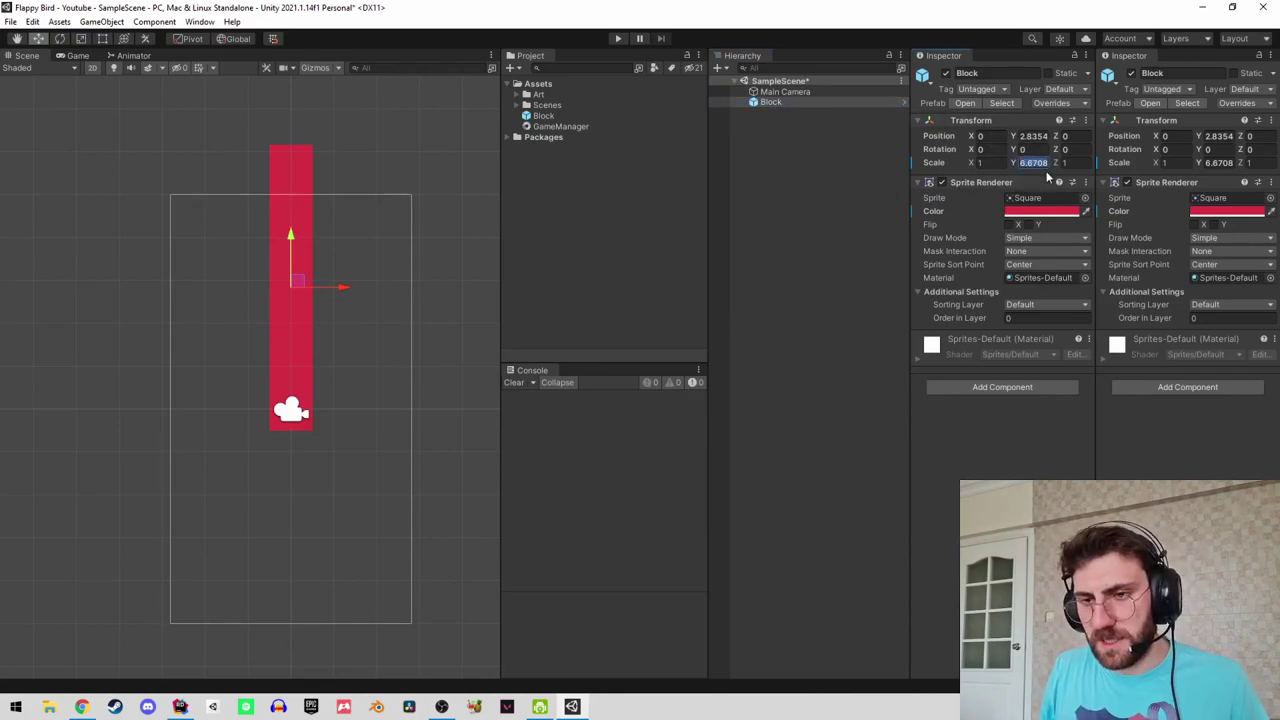
type("6")
type("3")
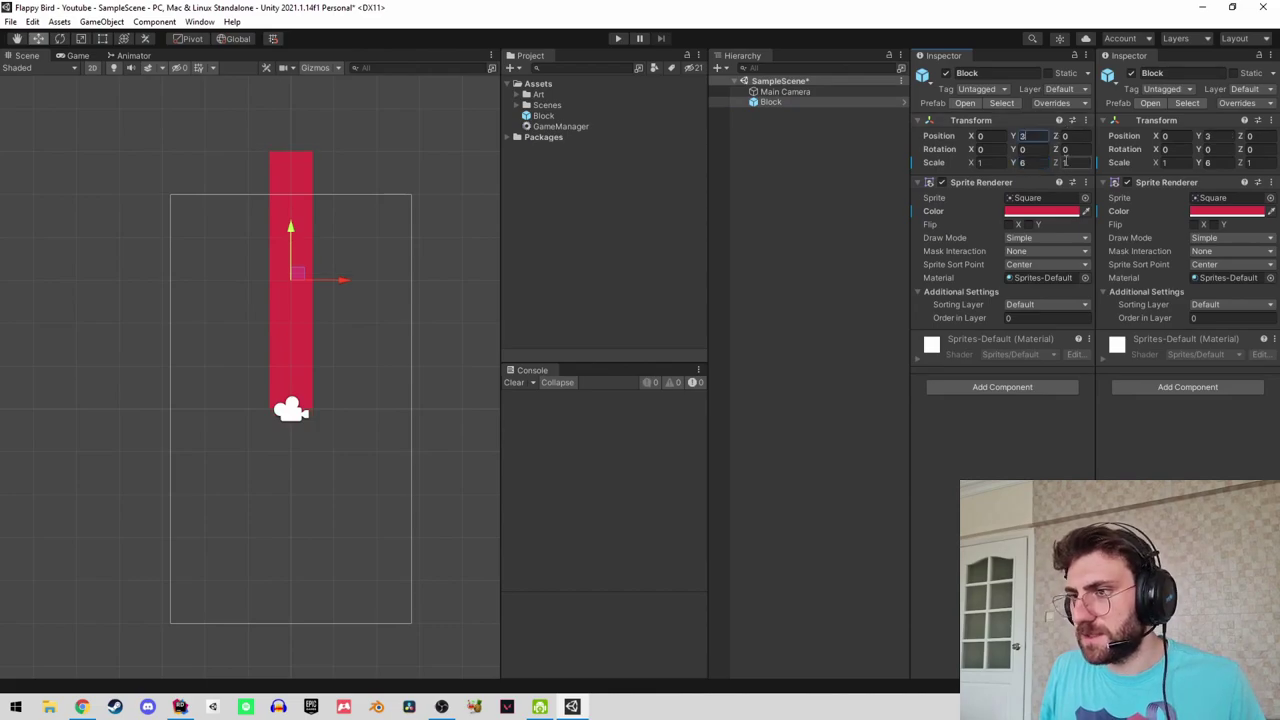
left_click(790, 192)
Duplicate Block, move the copy down to Y -5.06, and preview both pipes in the Game view.
left_click(771, 103)
key("ctrl+d")
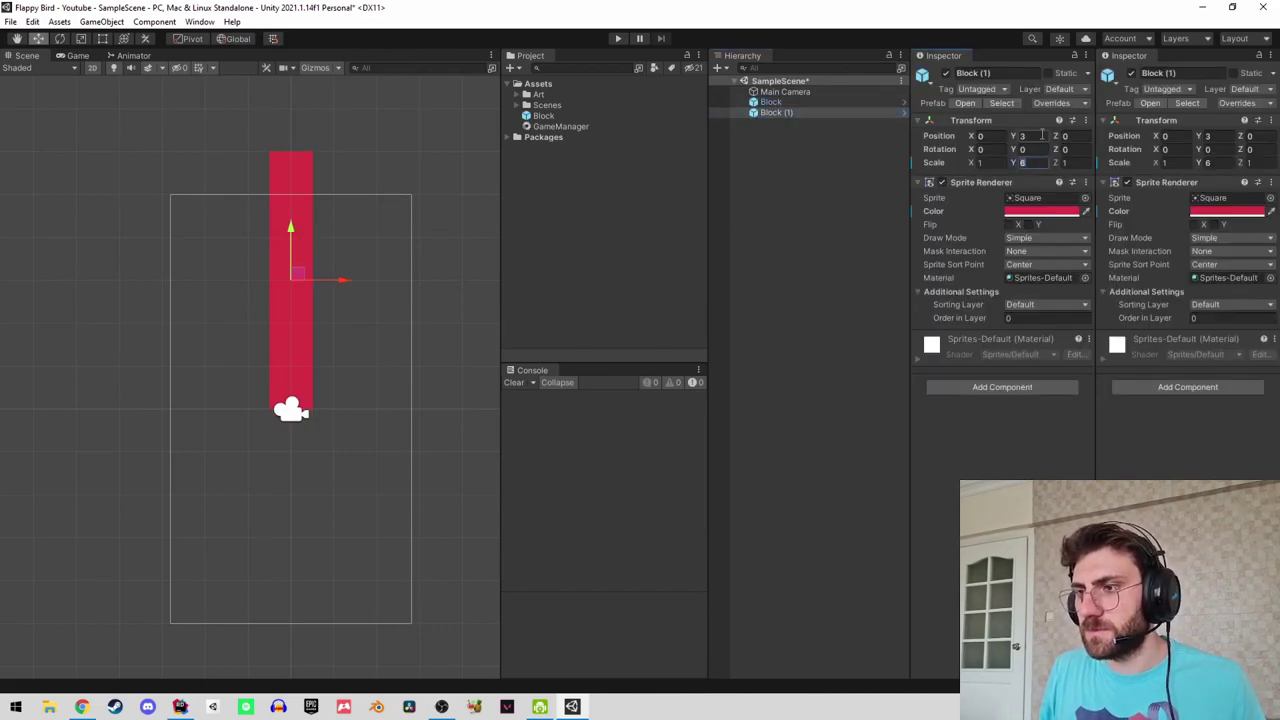
type("-3")
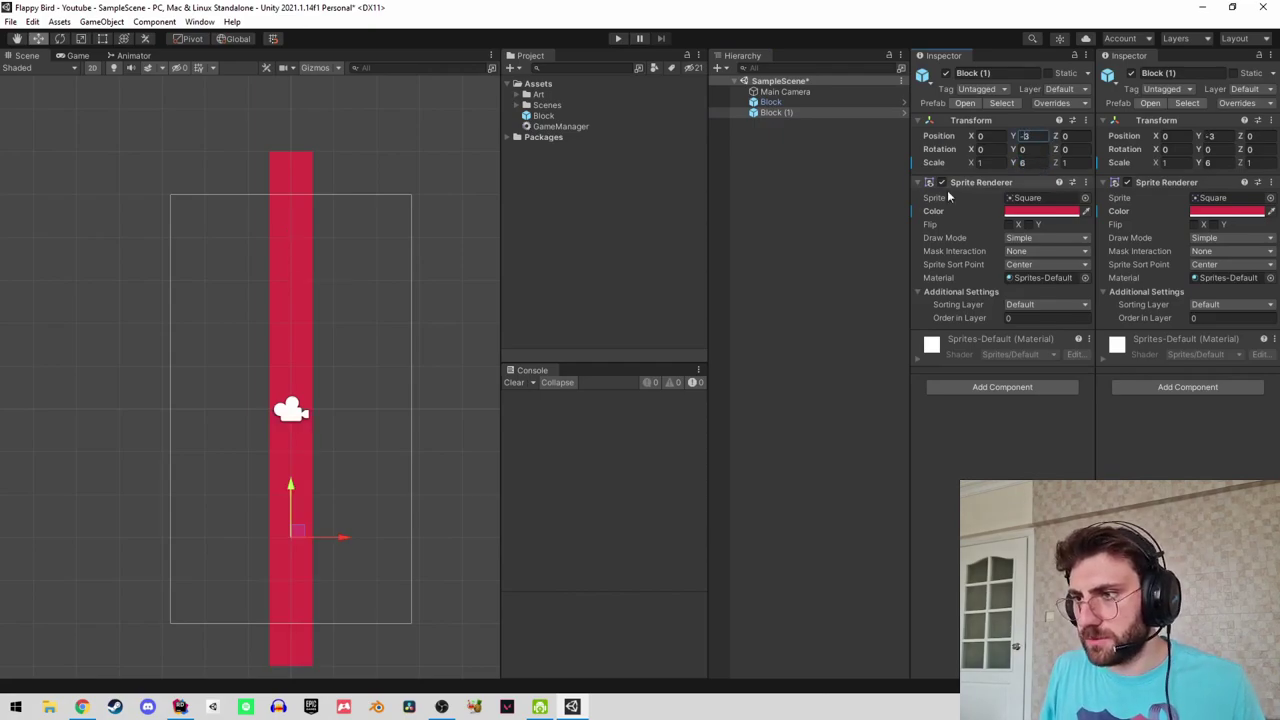
left_click_drag(289, 487, 289, 563)
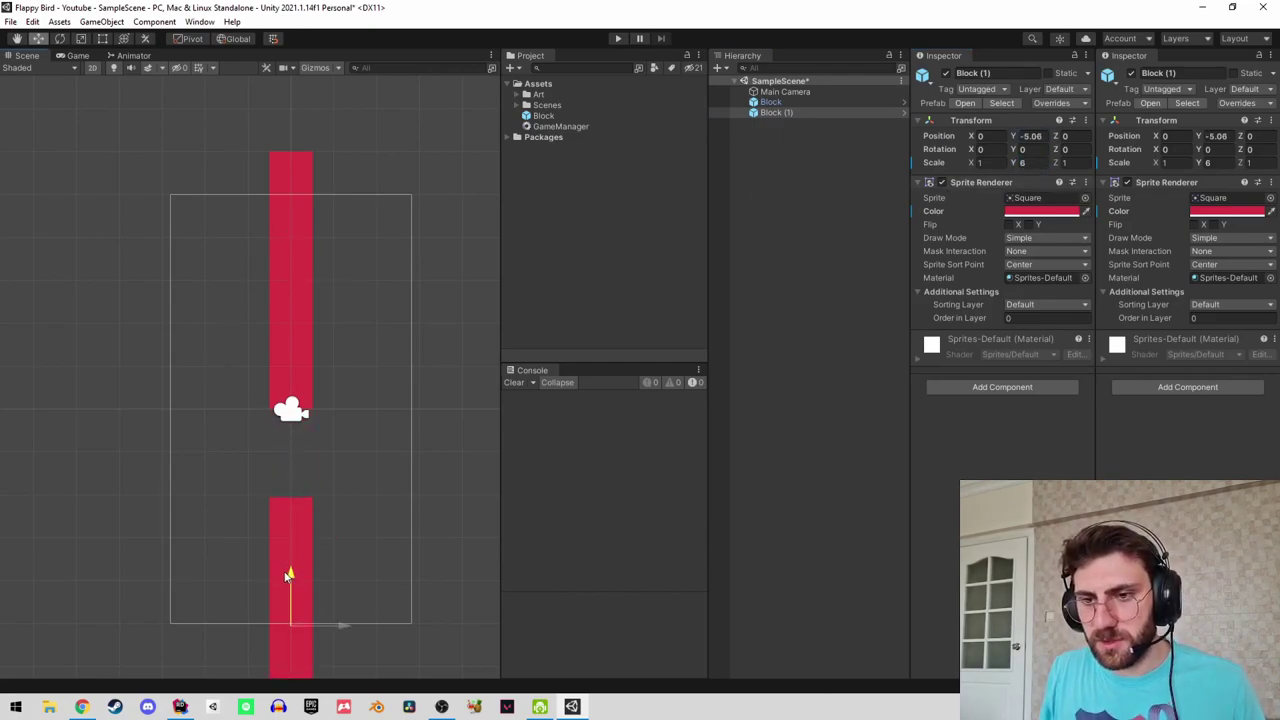
left_click(78, 56)
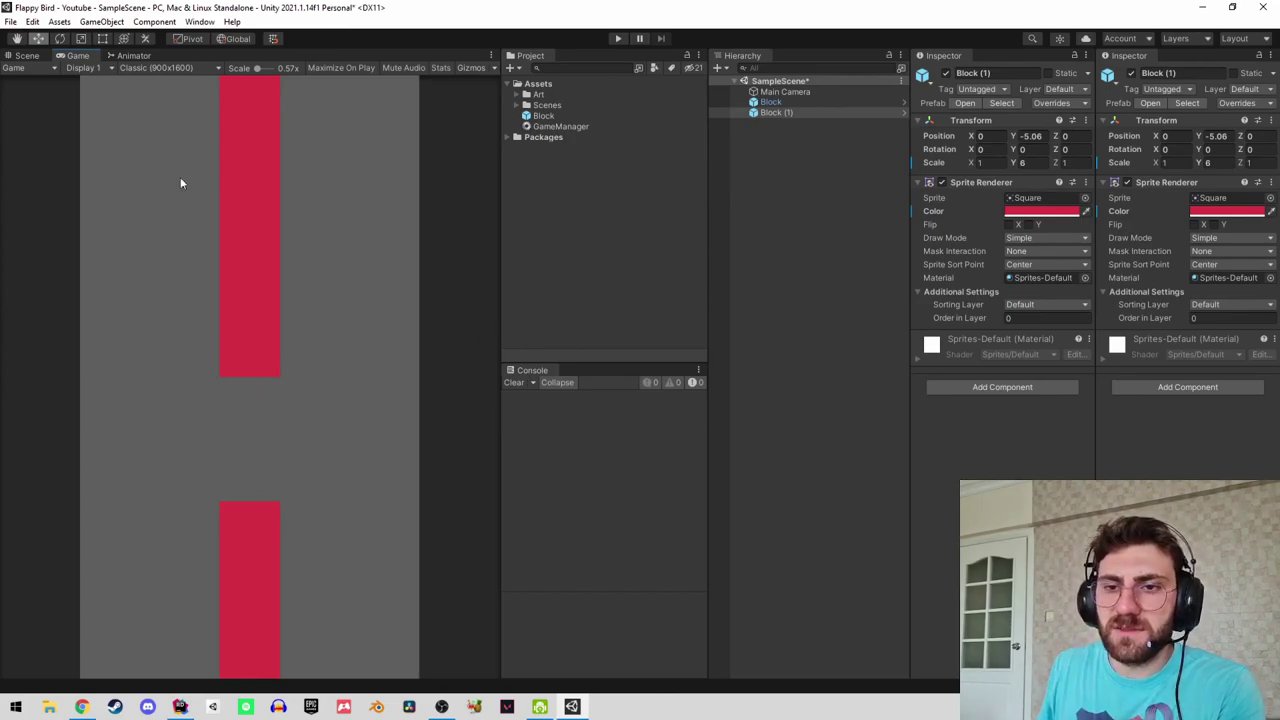
Back in the Scene view, select the upper Block in the Hierarchy.
left_click(26, 55)
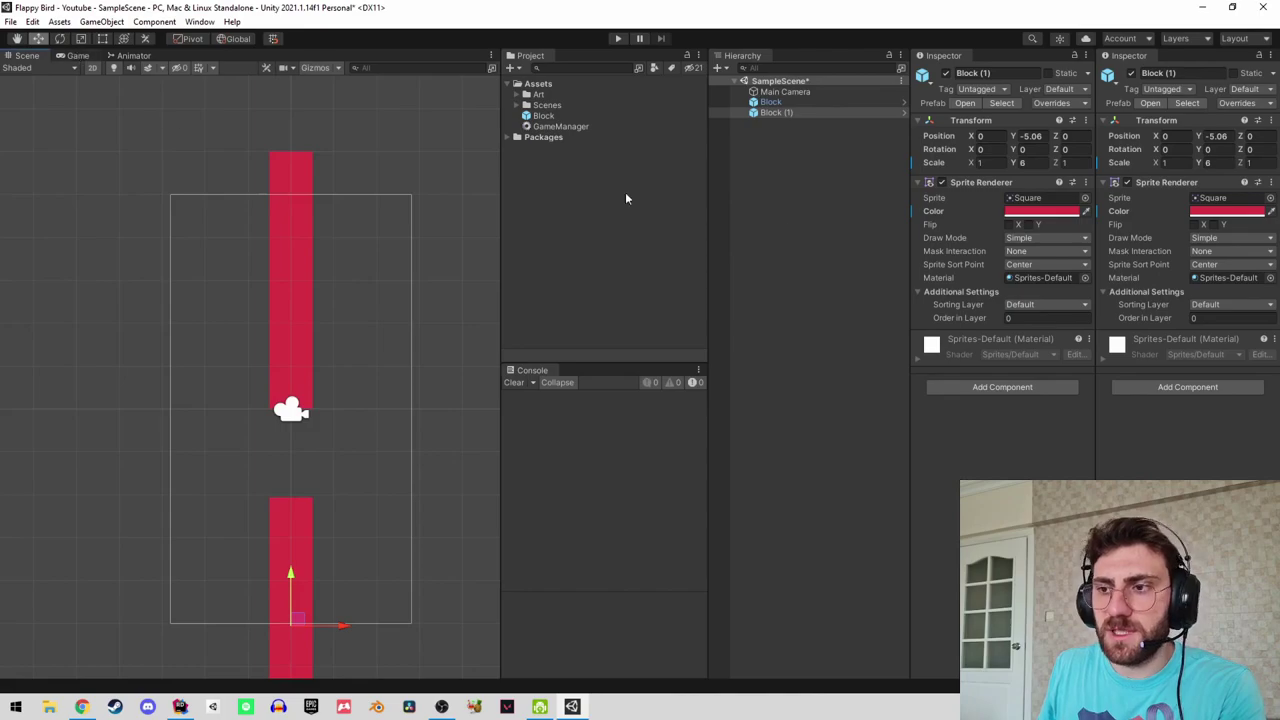
left_click(796, 130)
left_click(772, 103)
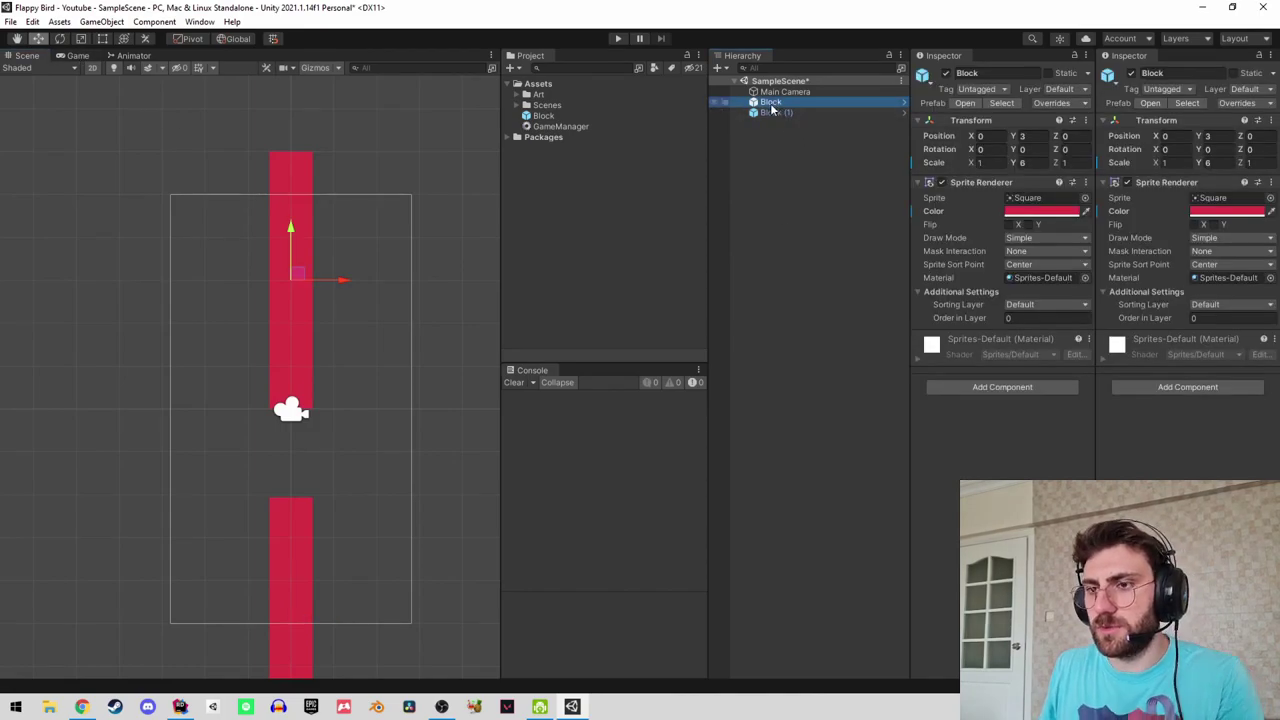
right_click(769, 104)
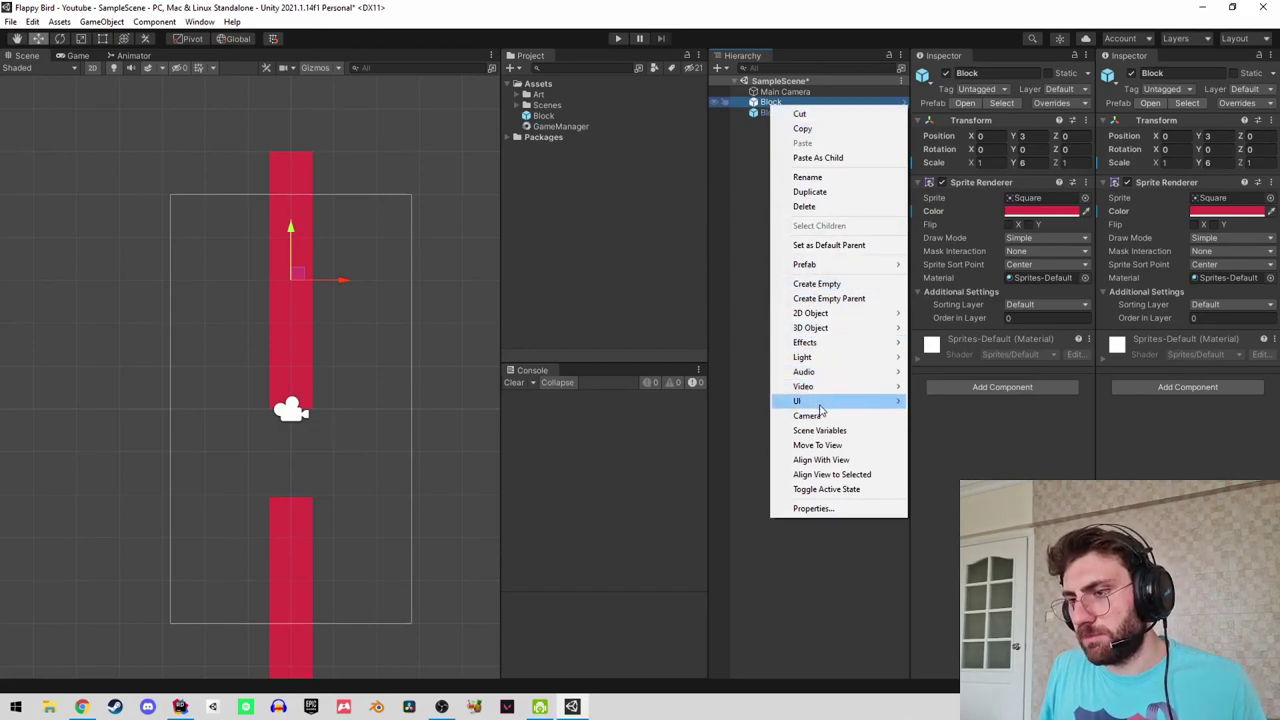
mouse_move(820, 408)
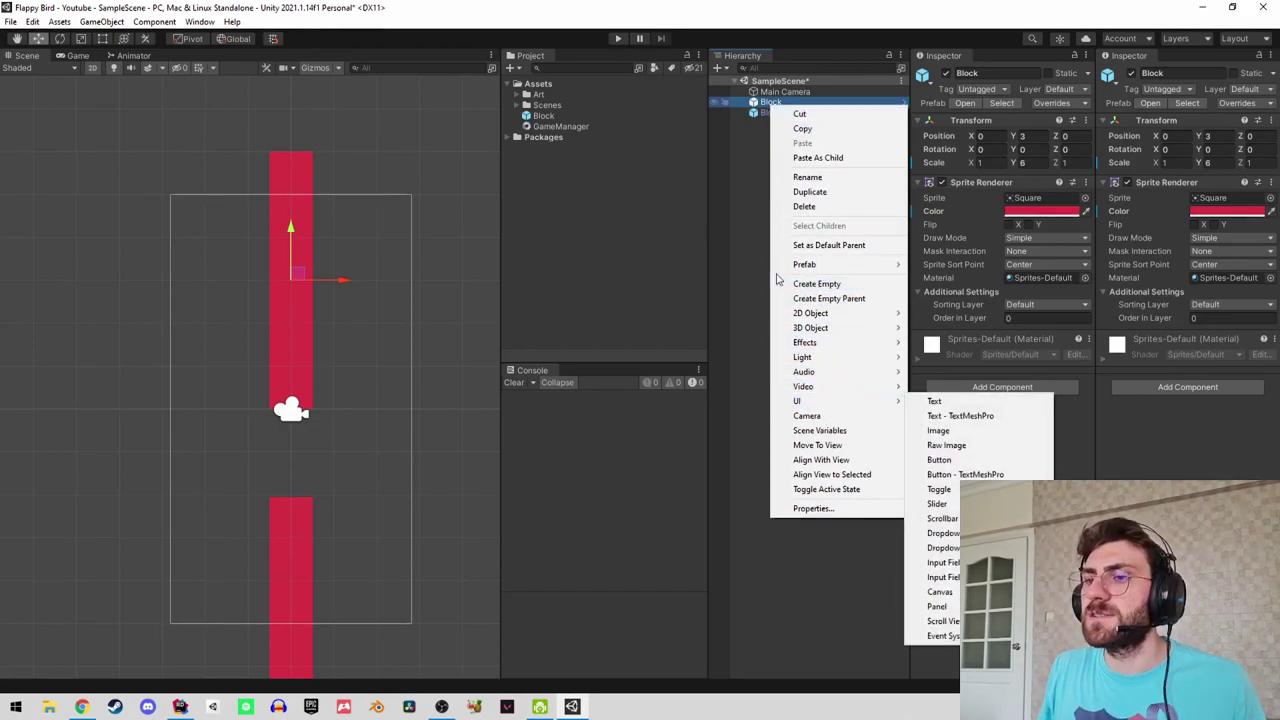
left_click(749, 188)
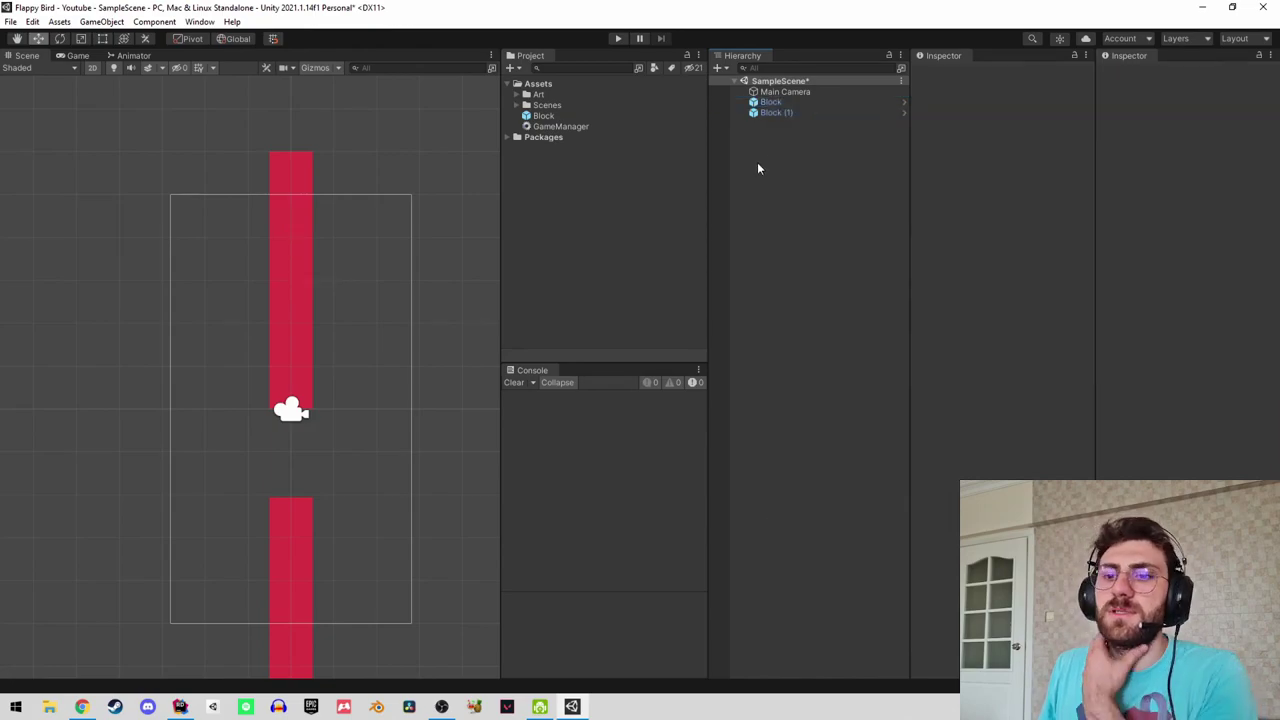
Zoom in and nudge the upper Block up-right to X 0.14, Y 3.17.
left_click(766, 108)
scroll(306, 266, "up", 2)
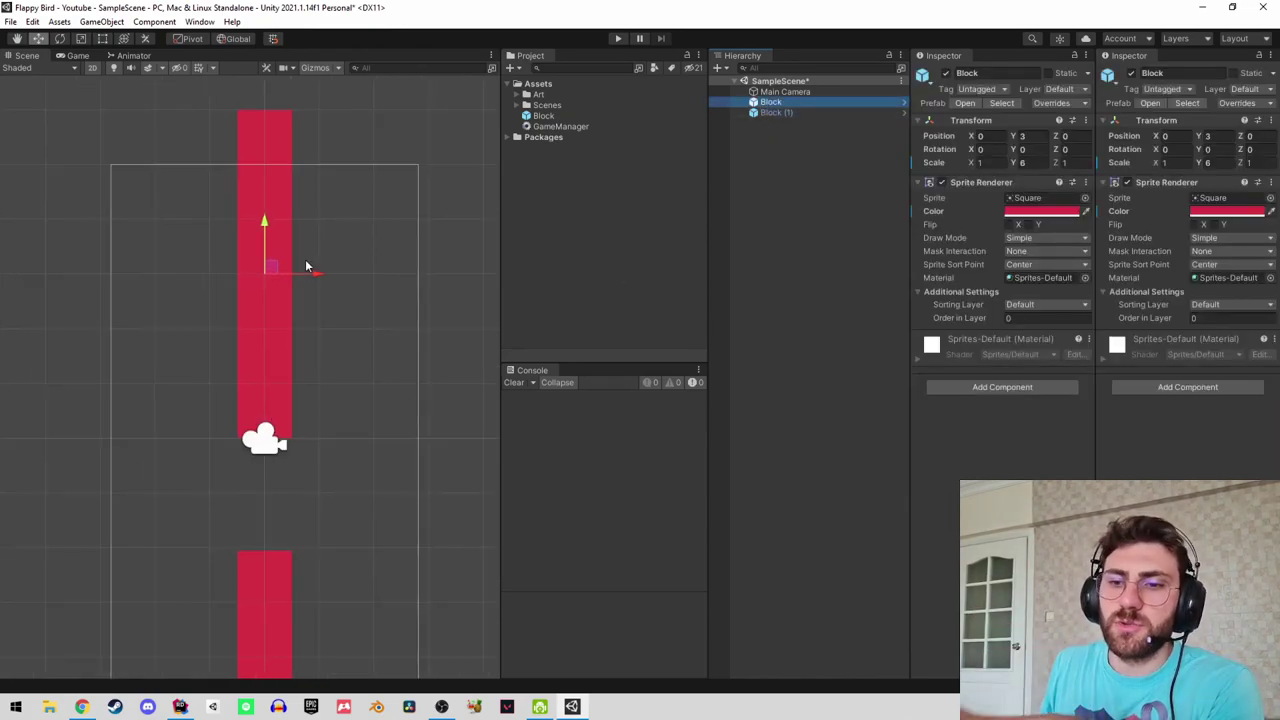
scroll(309, 237, "up", 1)
scroll(280, 245, "up", 1)
left_click_drag(279, 240, 288, 229)
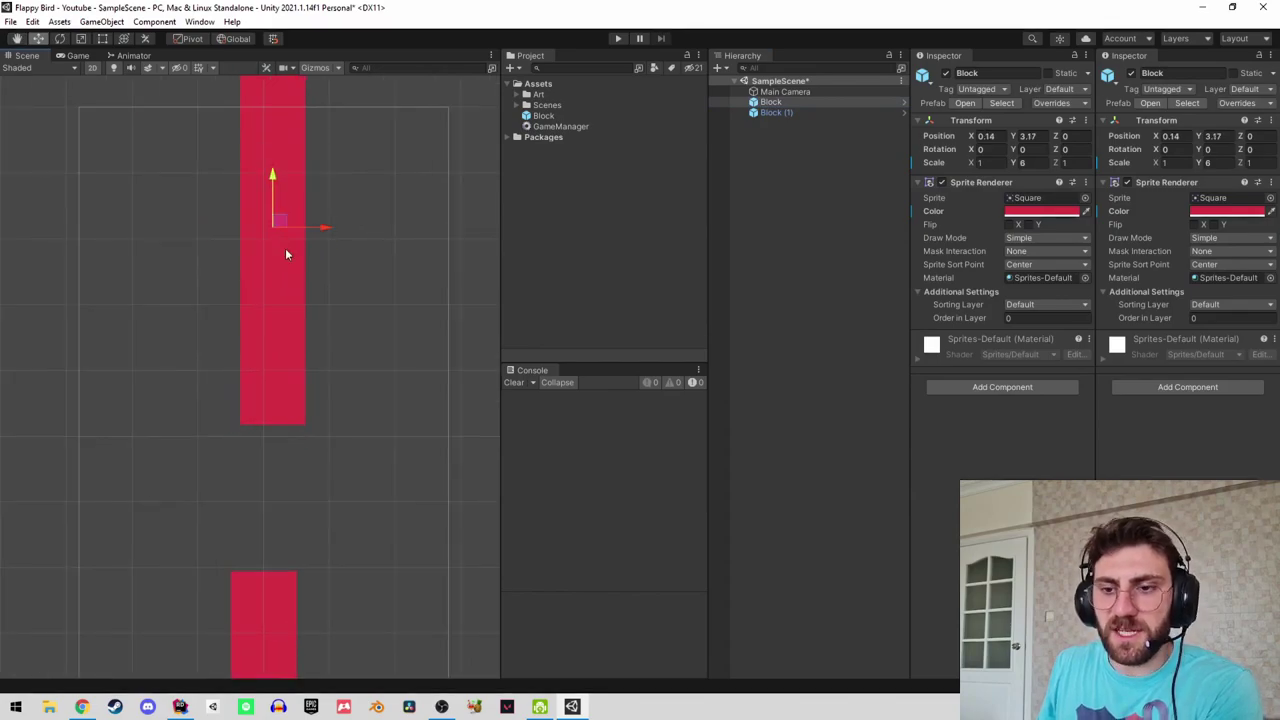
scroll(266, 445, "down", 1)
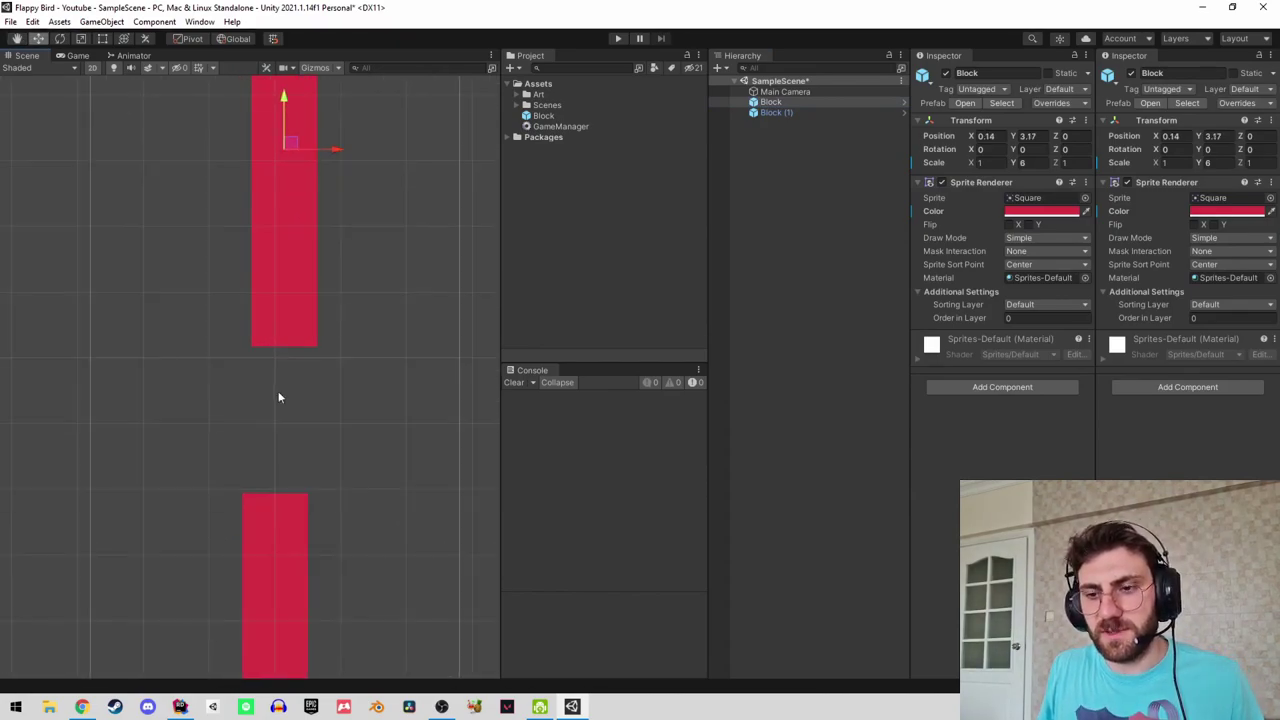
scroll(295, 478, "down", 1)
scroll(274, 484, "down", 1)
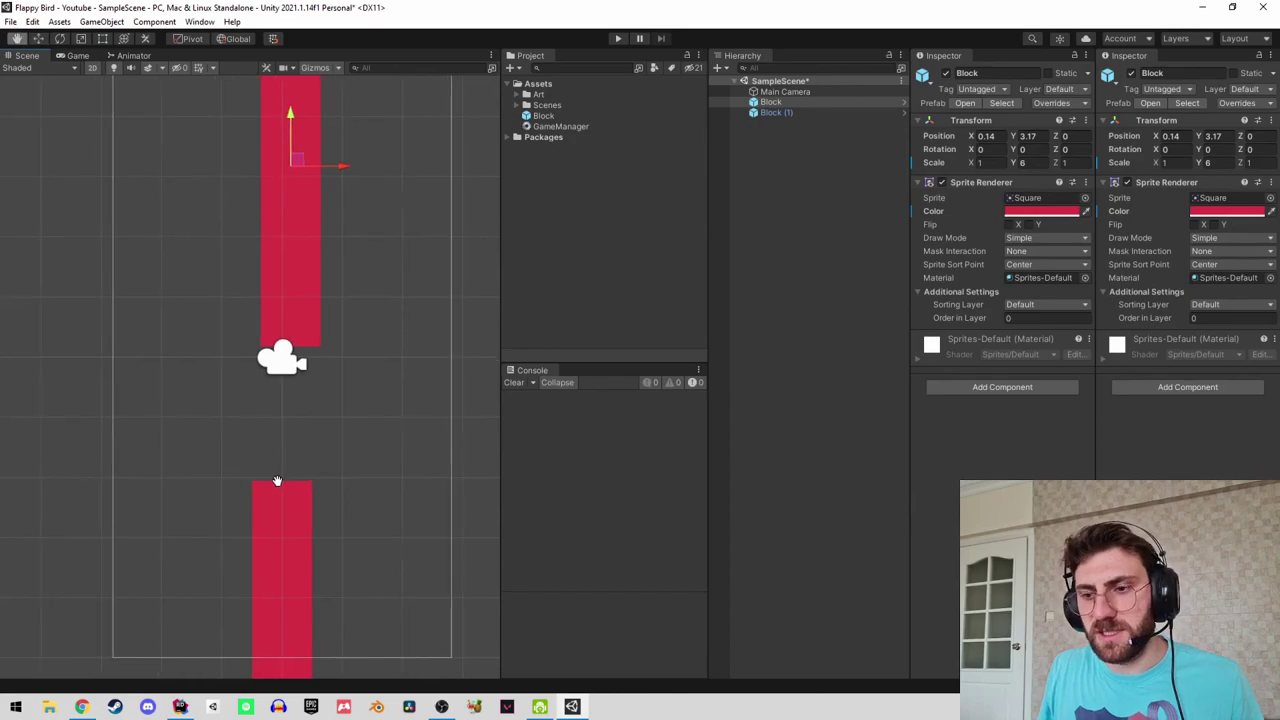
scroll(289, 457, "down", 1)
Check Main Camera, Block and Block (1) in the Hierarchy, ending with the upper Block selected.
left_click(777, 163)
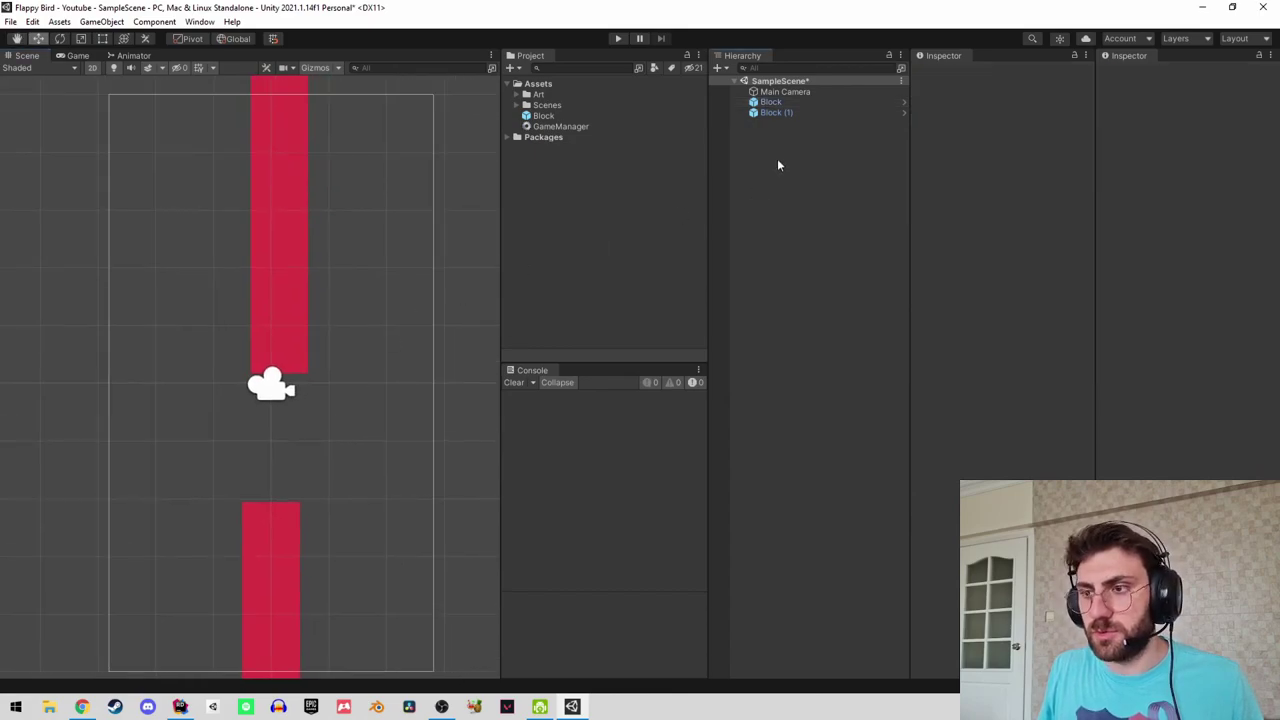
left_click(786, 92)
left_click(790, 103)
left_click(786, 114)
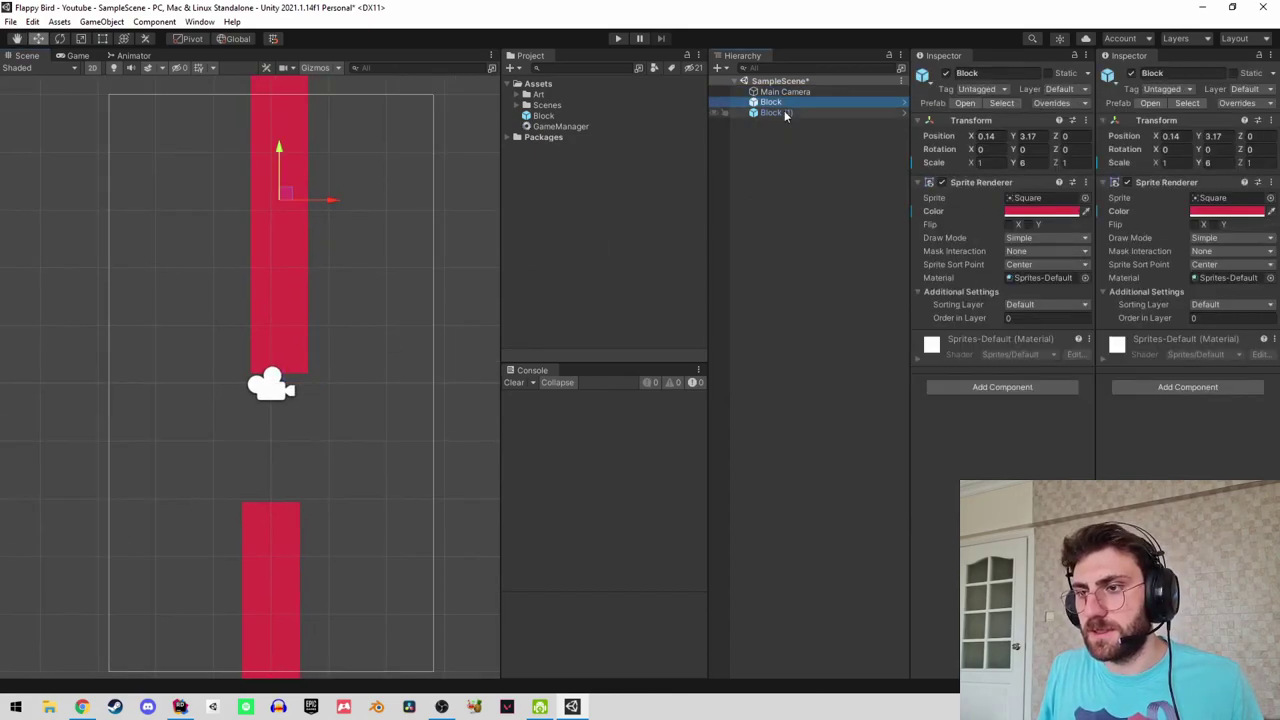
left_click(778, 104)
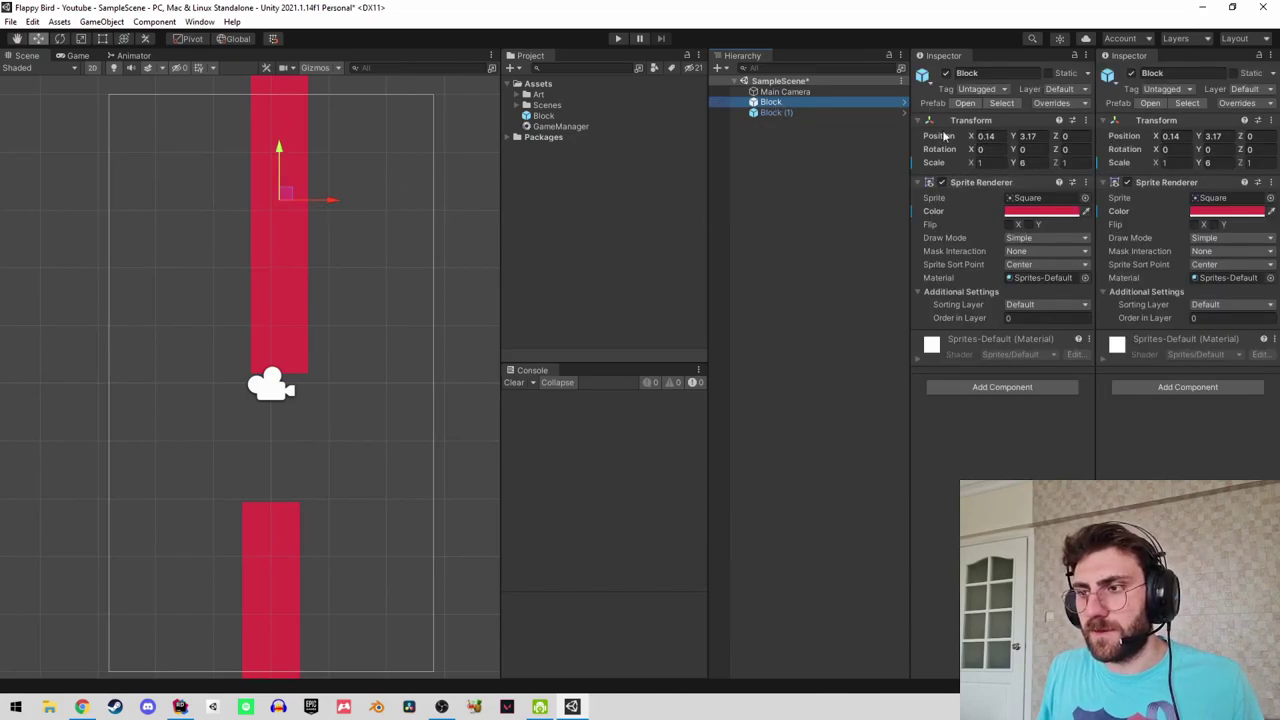
Create an empty GameObject and set its position to 0, 0, 0.
right_click(777, 168)
left_click(825, 351)
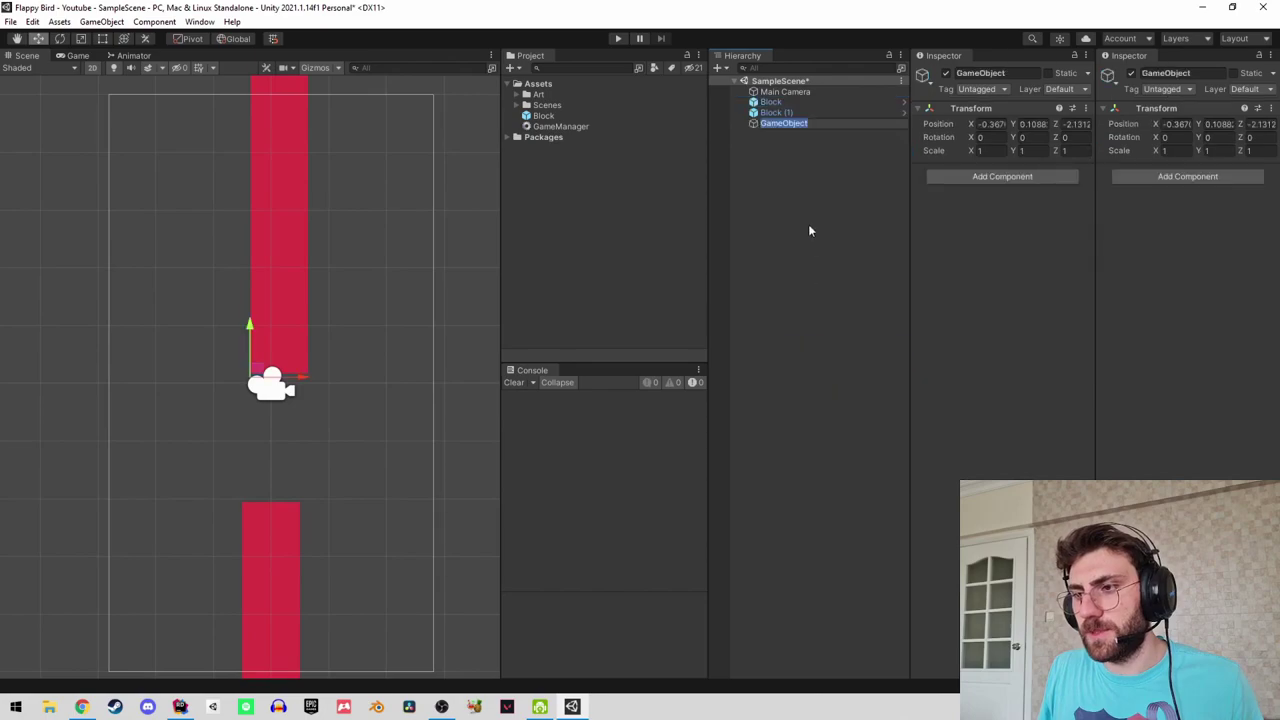
left_click(812, 124)
left_click(999, 124)
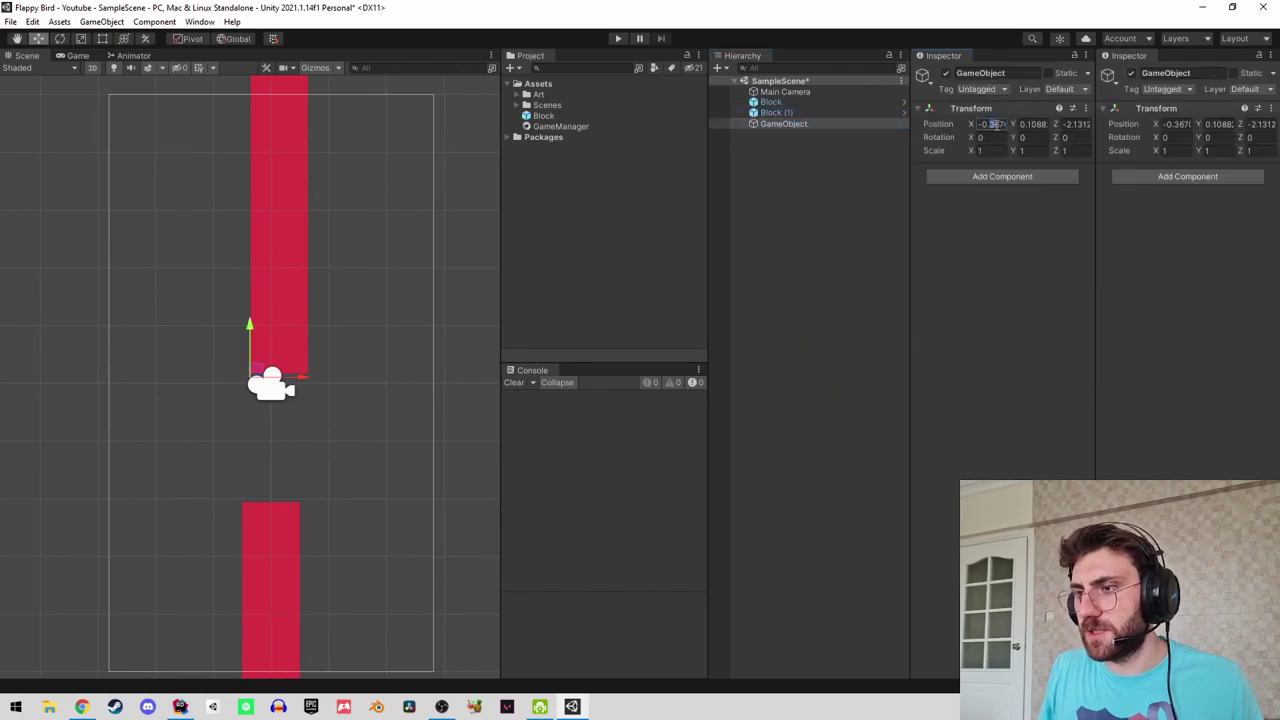
type("0")
key("Tab")
type("0")
left_click(997, 124)
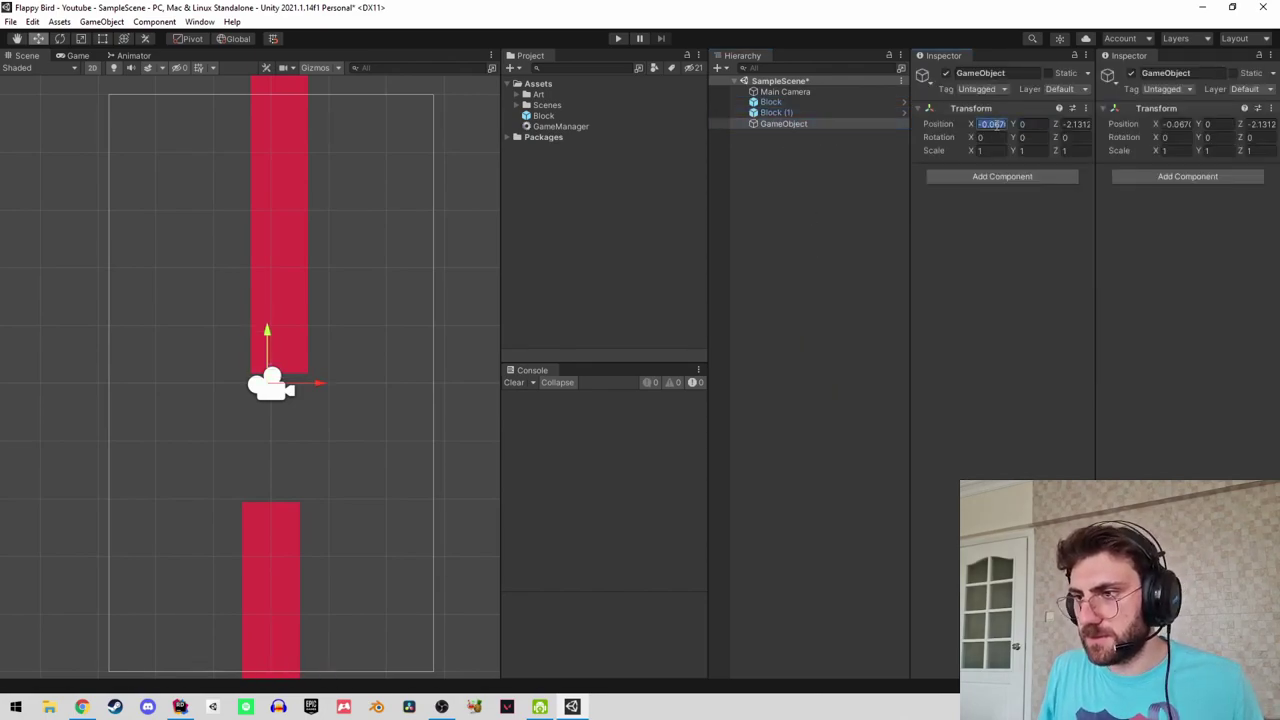
type("0")
key("Tab")
key("Tab")
type("0")
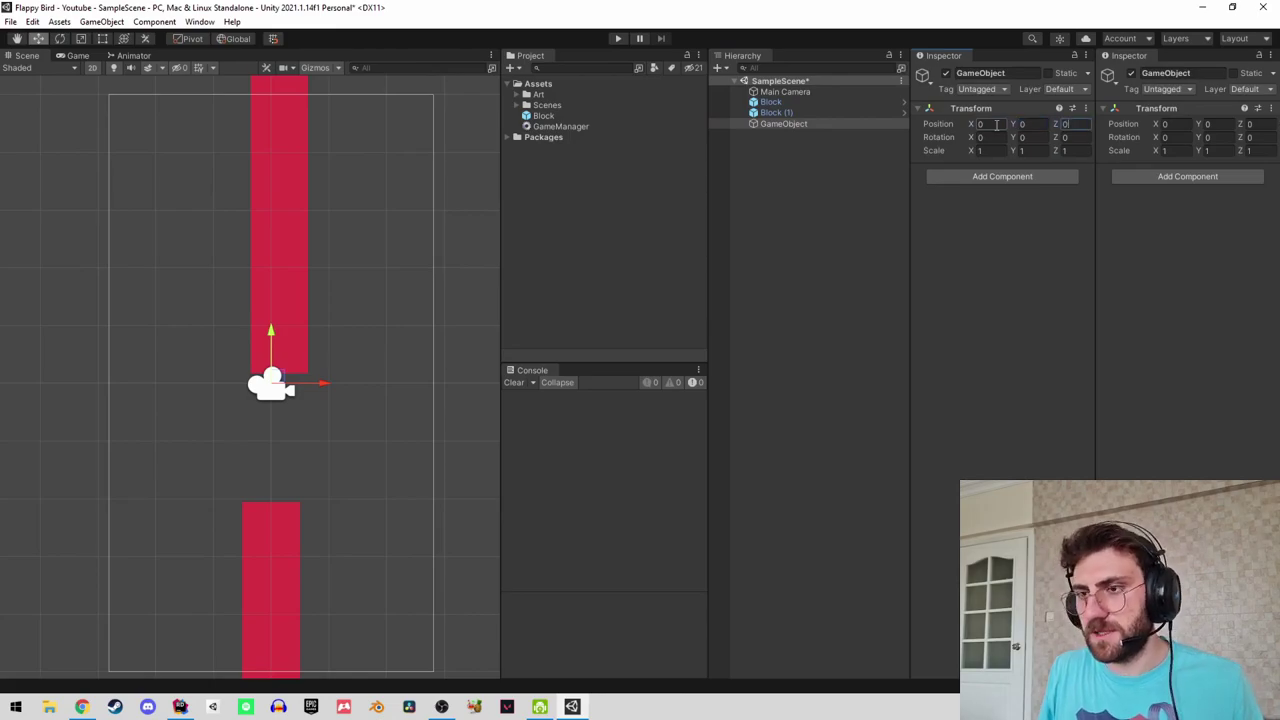
Delete both Block objects from the scene and the Block prefab asset.
left_click(770, 102)
left_click(773, 113, "shift")
key("Delete")
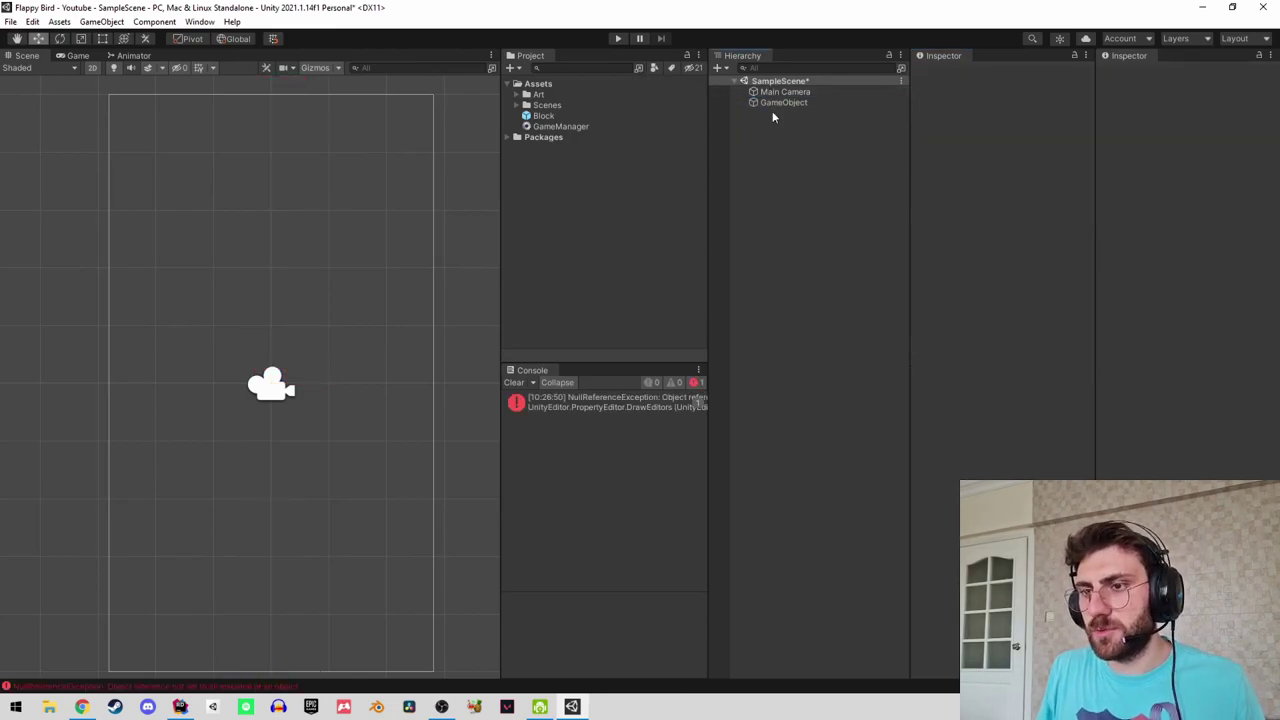
left_click(590, 116)
key("Delete")
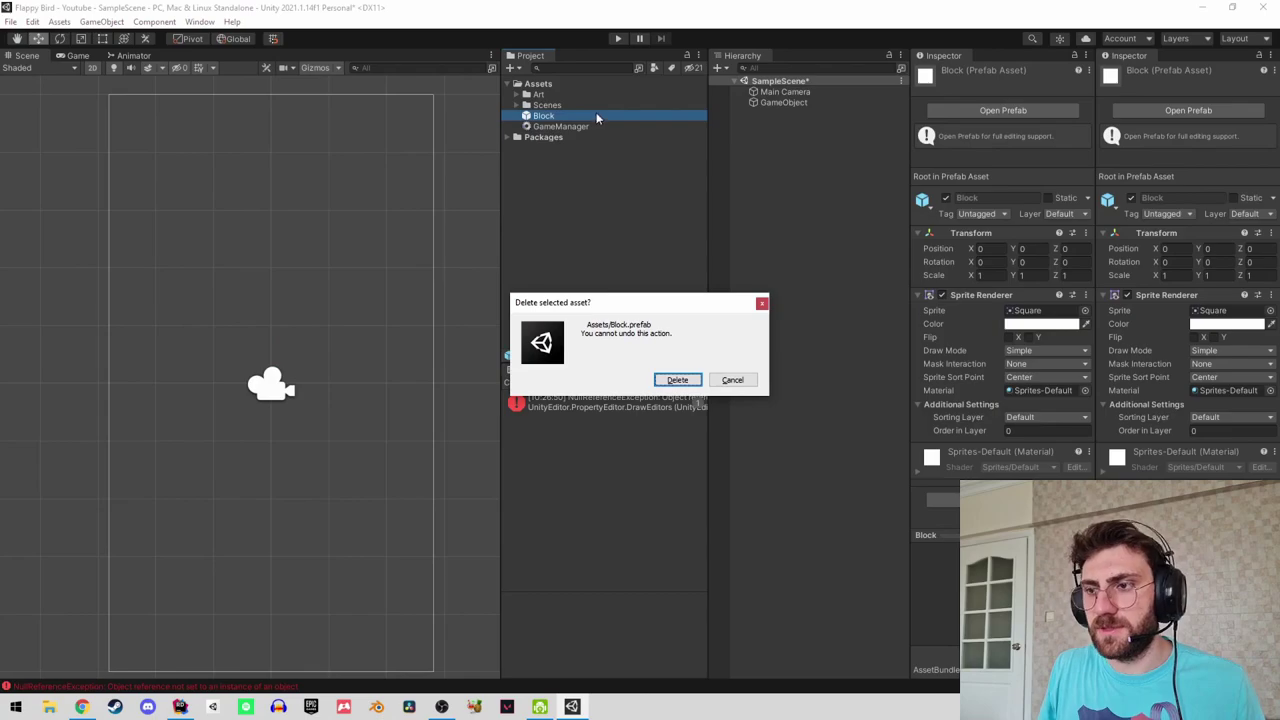
key("Return")
Place the Square sprite from the Art folder into the scene at Y 0.5.
left_click(518, 95)
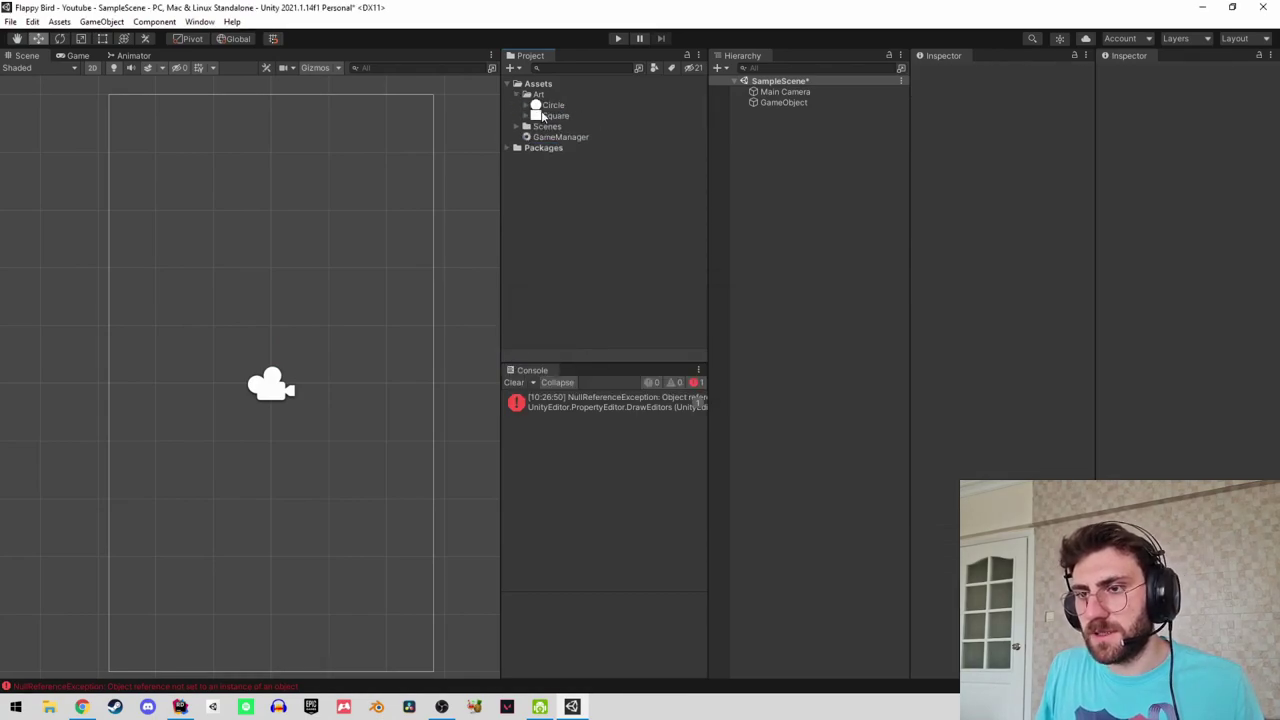
left_click_drag(543, 116, 756, 178)
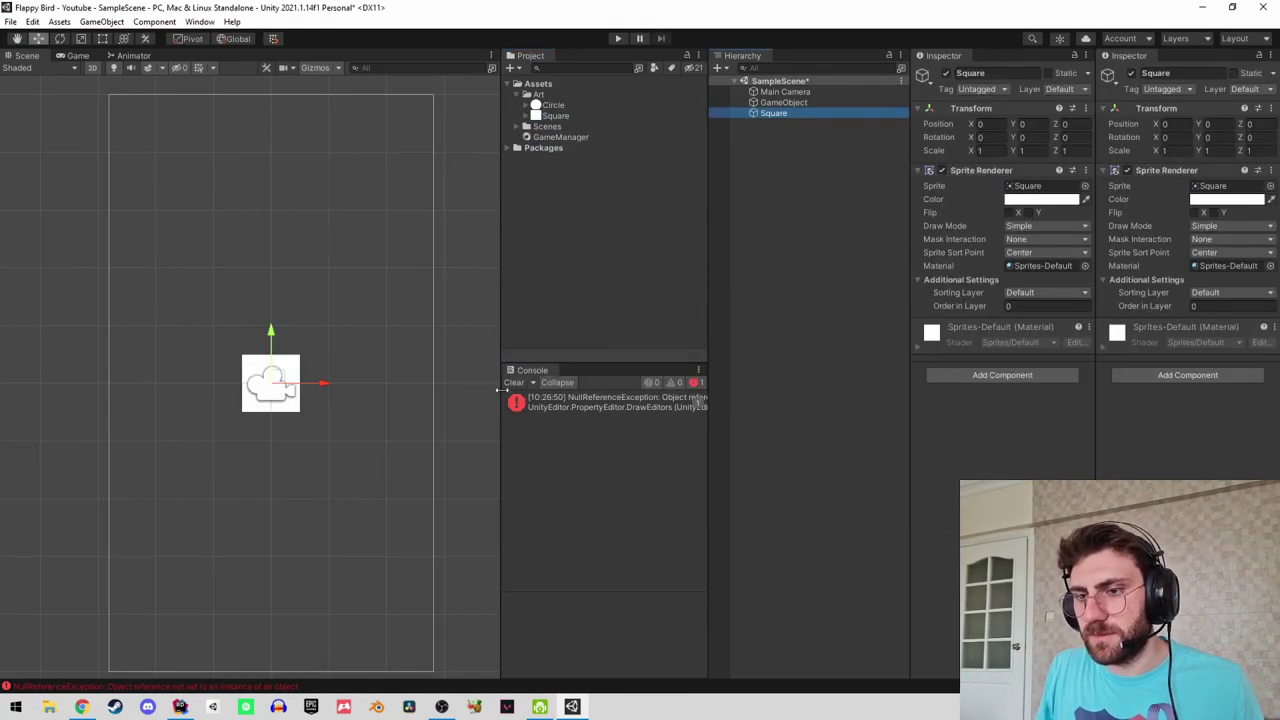
key("f")
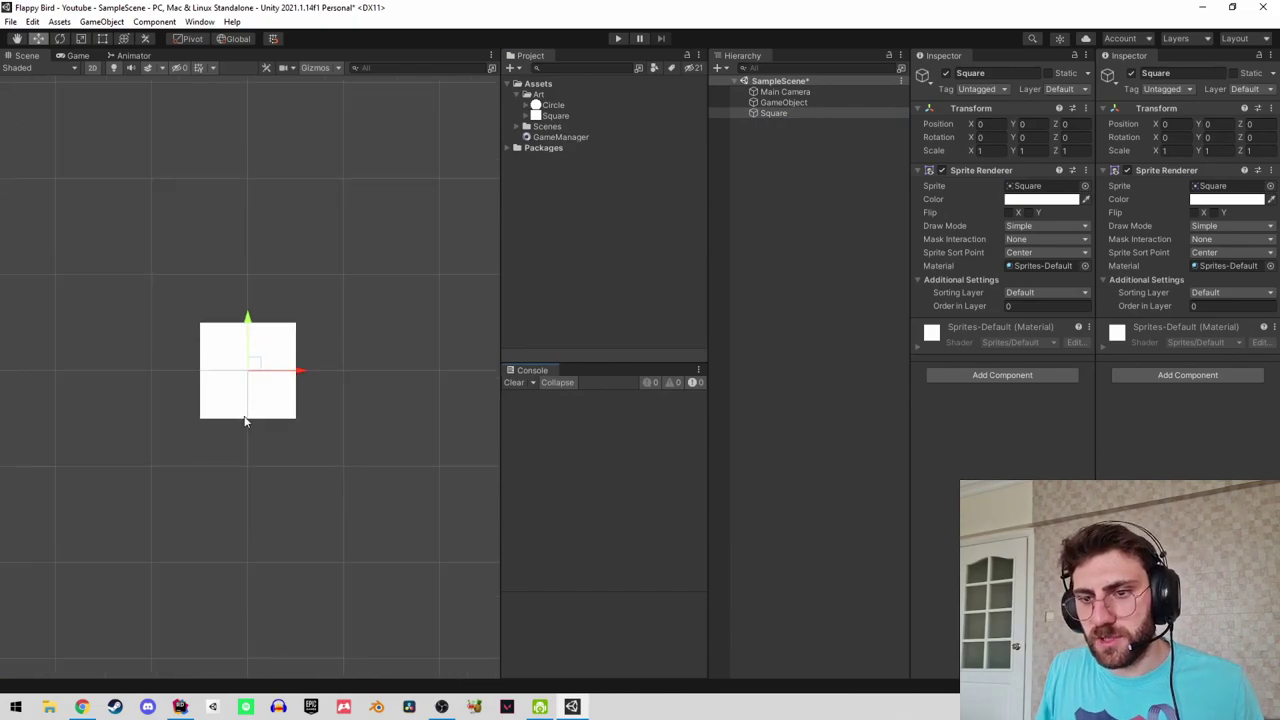
left_click(778, 117)
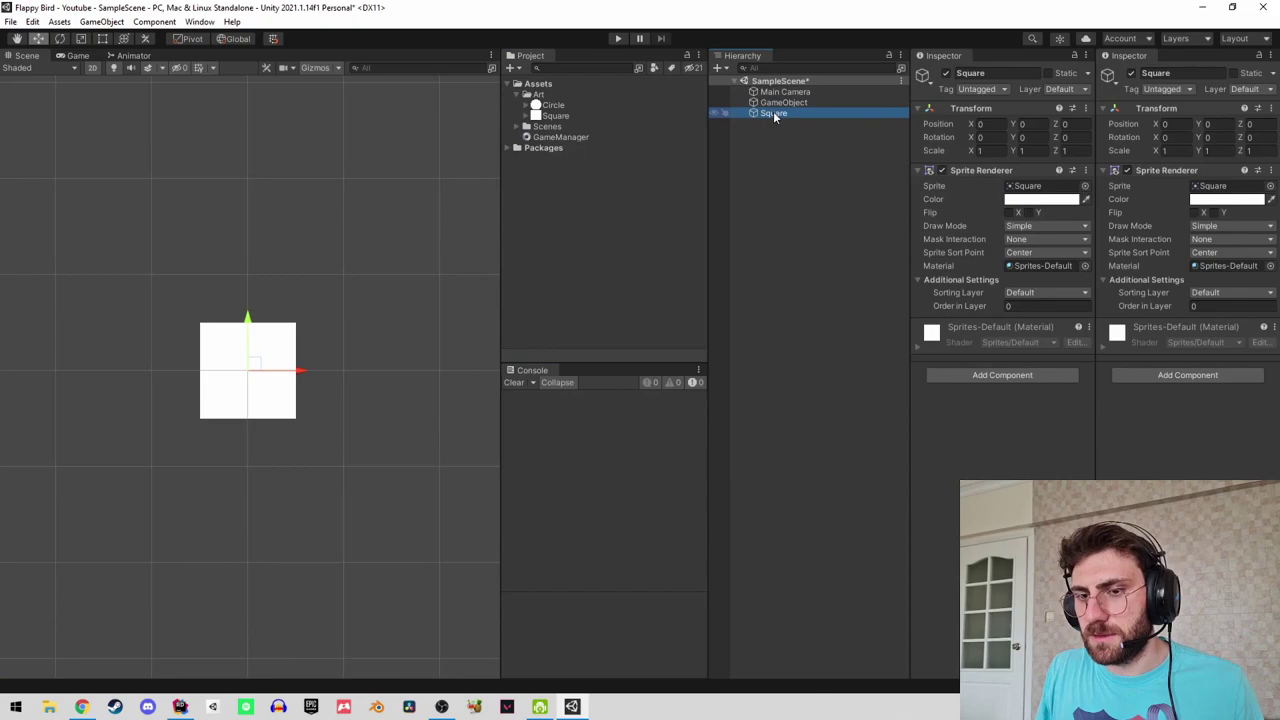
left_click(1035, 124)
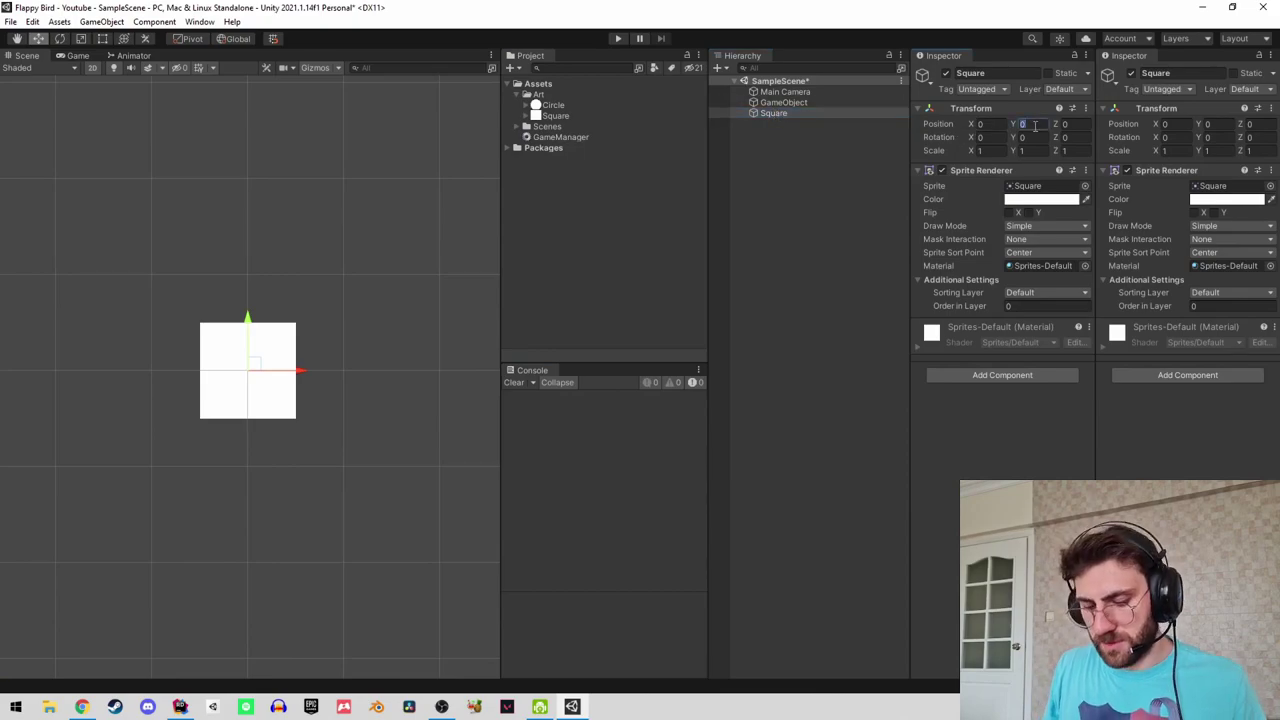
type(".5")
left_click(797, 104)
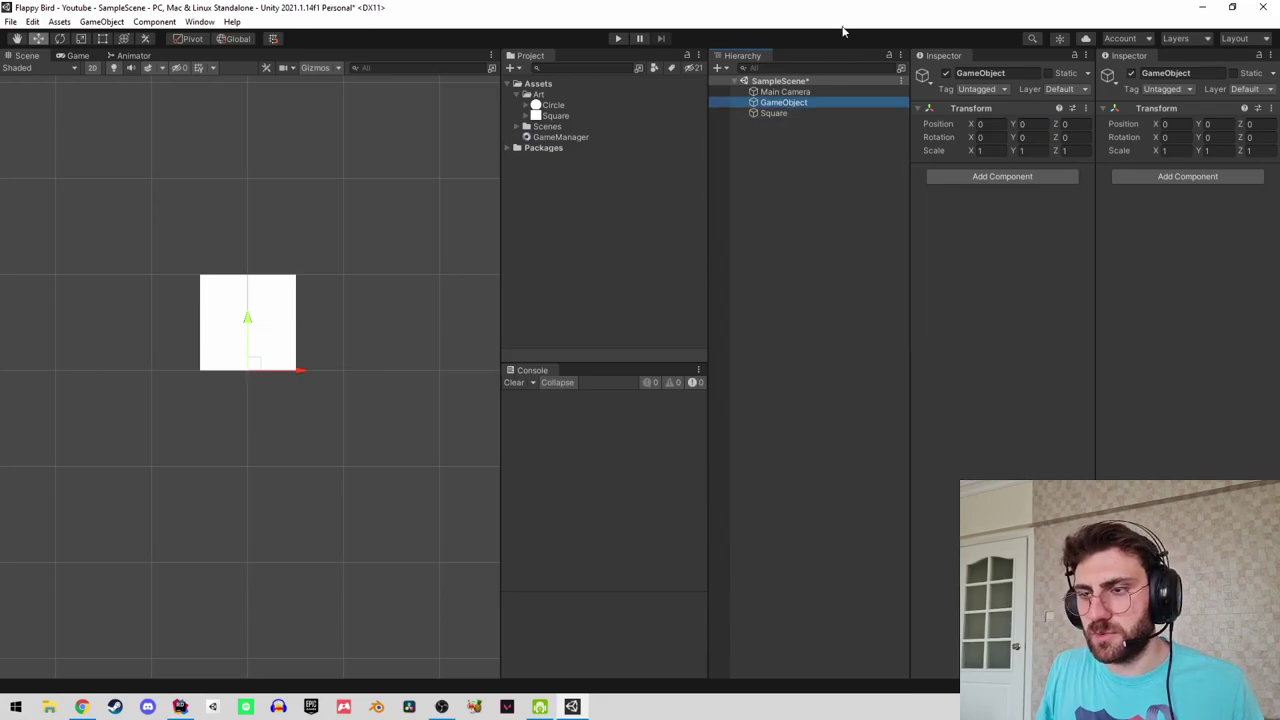
Parent the Square under GameObject and frame it in the scene view.
left_click_drag(774, 113, 781, 104)
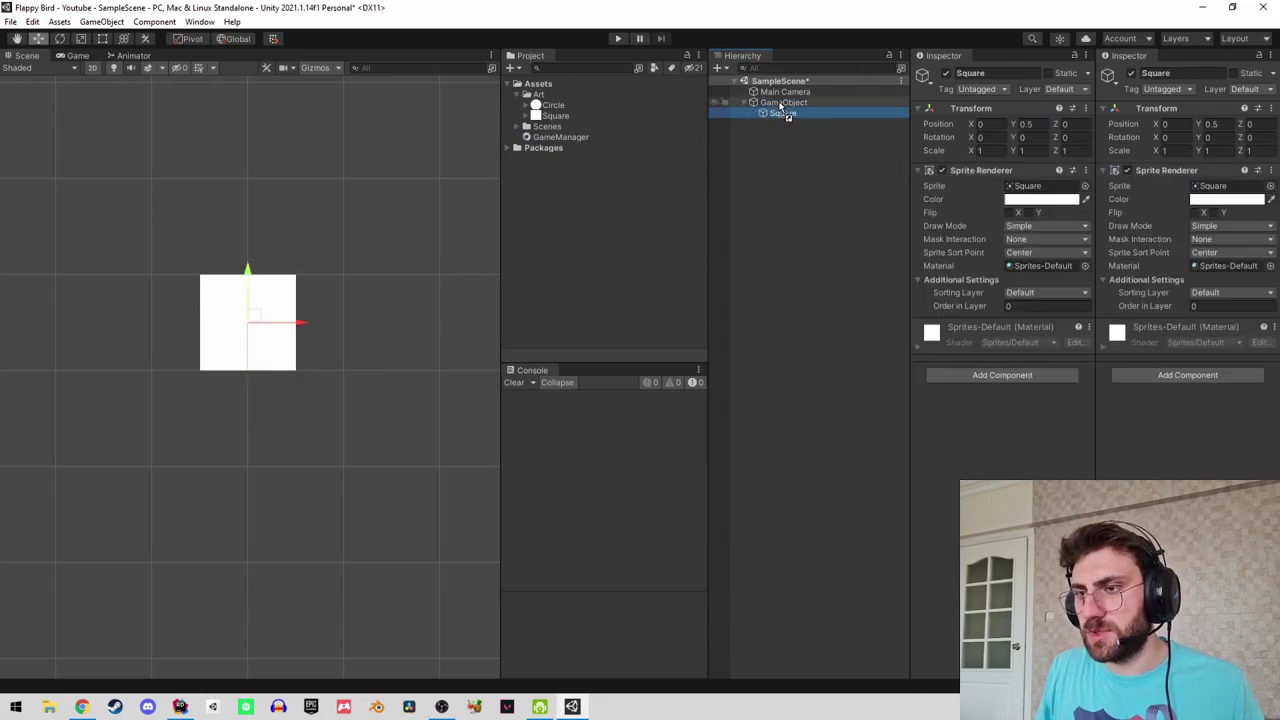
left_click(783, 103)
scroll(280, 320, "down", 2)
middle_click_drag(280, 314, 288, 356)
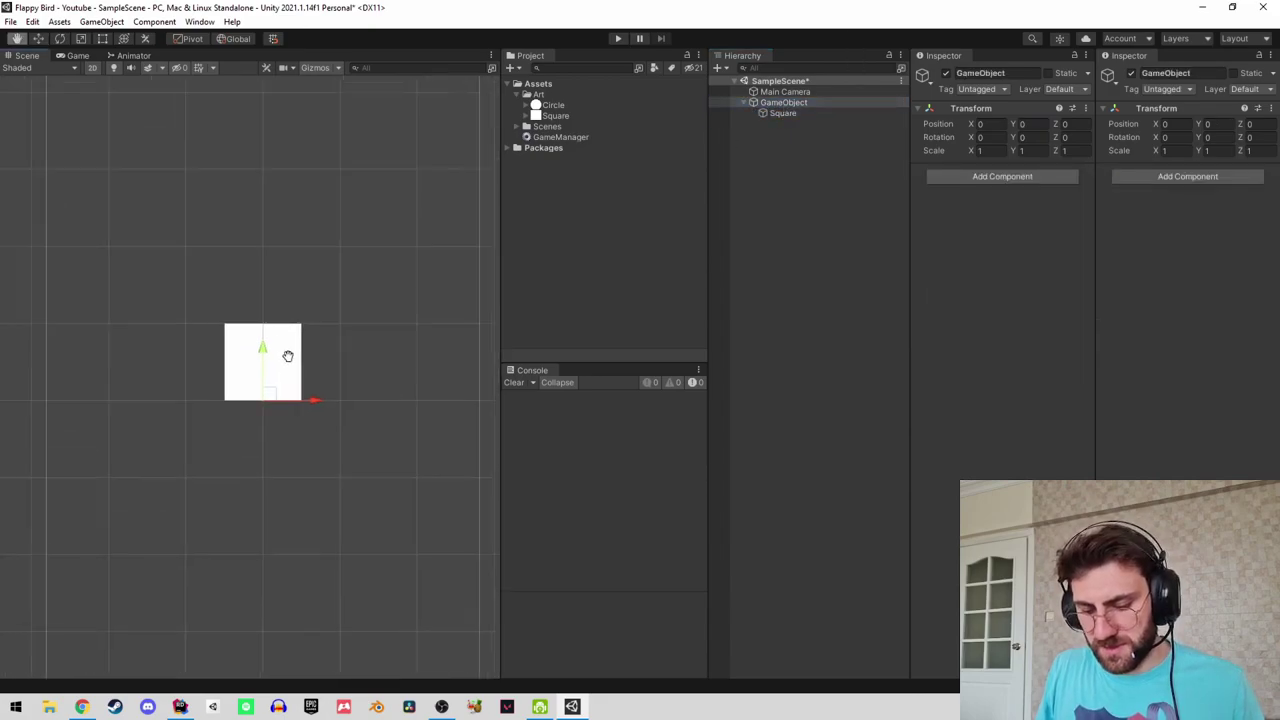
Stretch GameObject vertically with the Scale tool, ending at Scale Y 5.
key("r")
left_click_drag(262, 347, 282, 150)
scroll(307, 321, "down", 2)
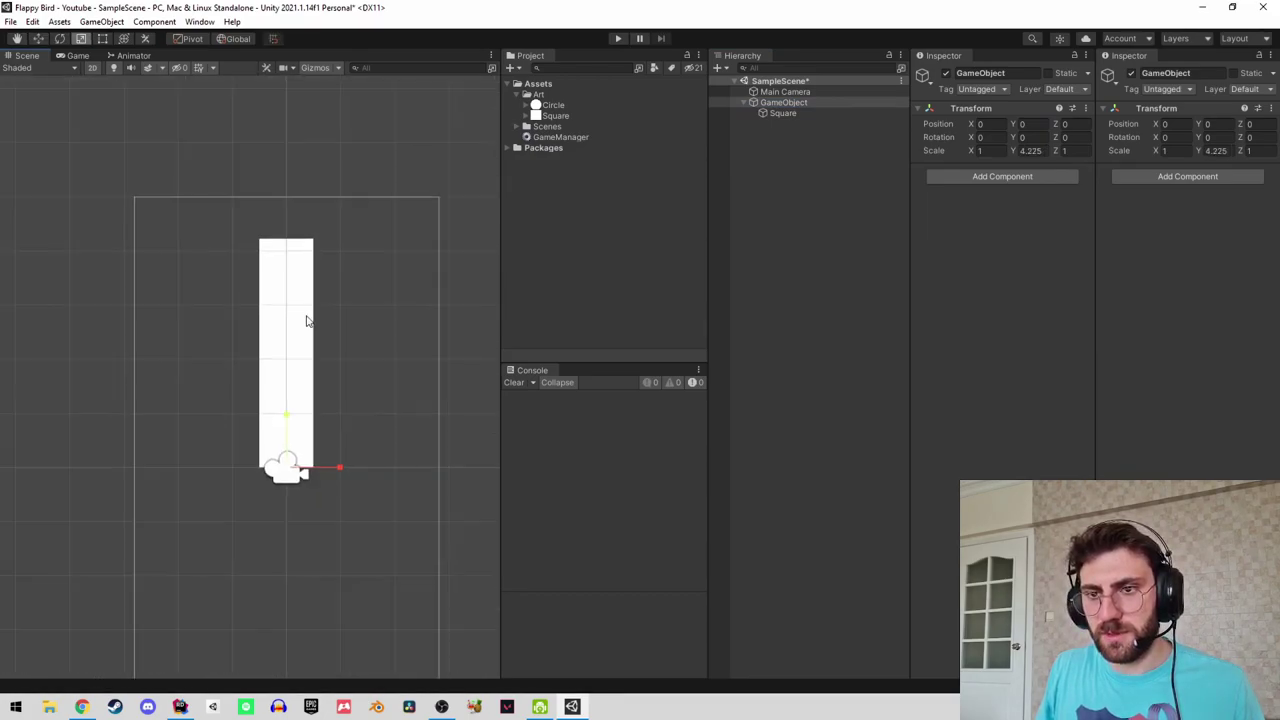
left_click_drag(293, 422, 287, 395)
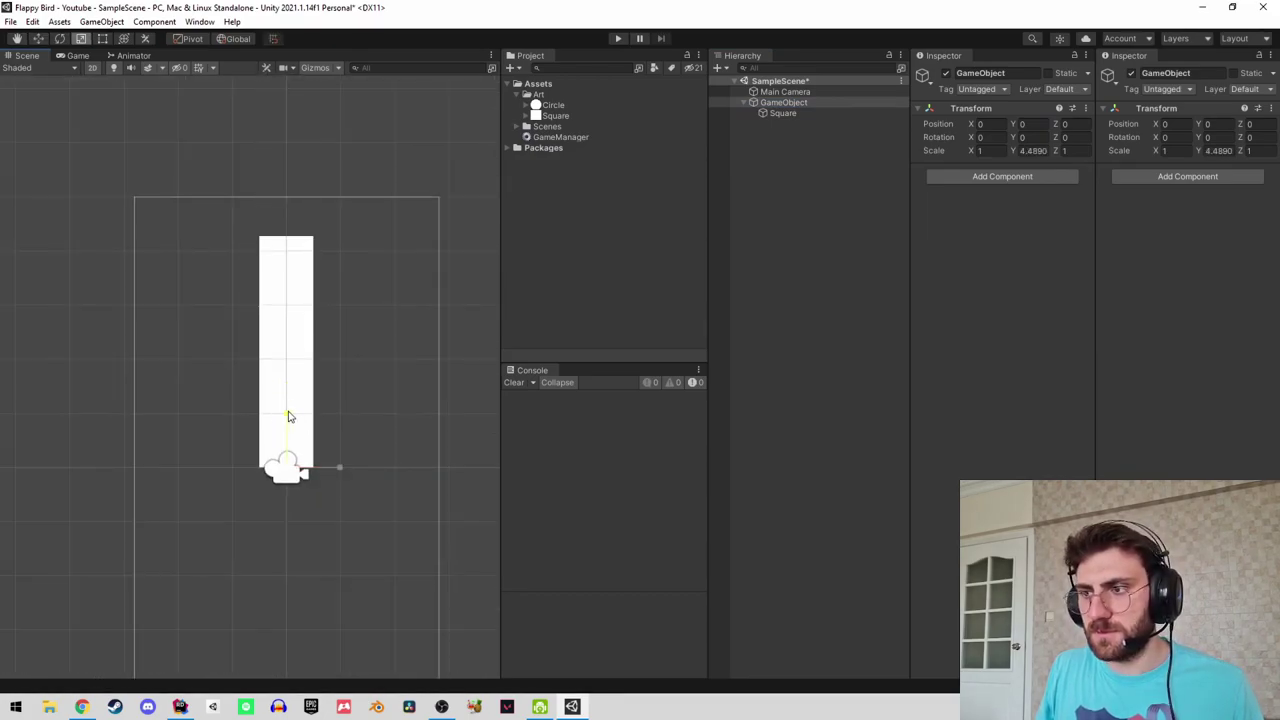
left_click(1052, 150)
type("5")
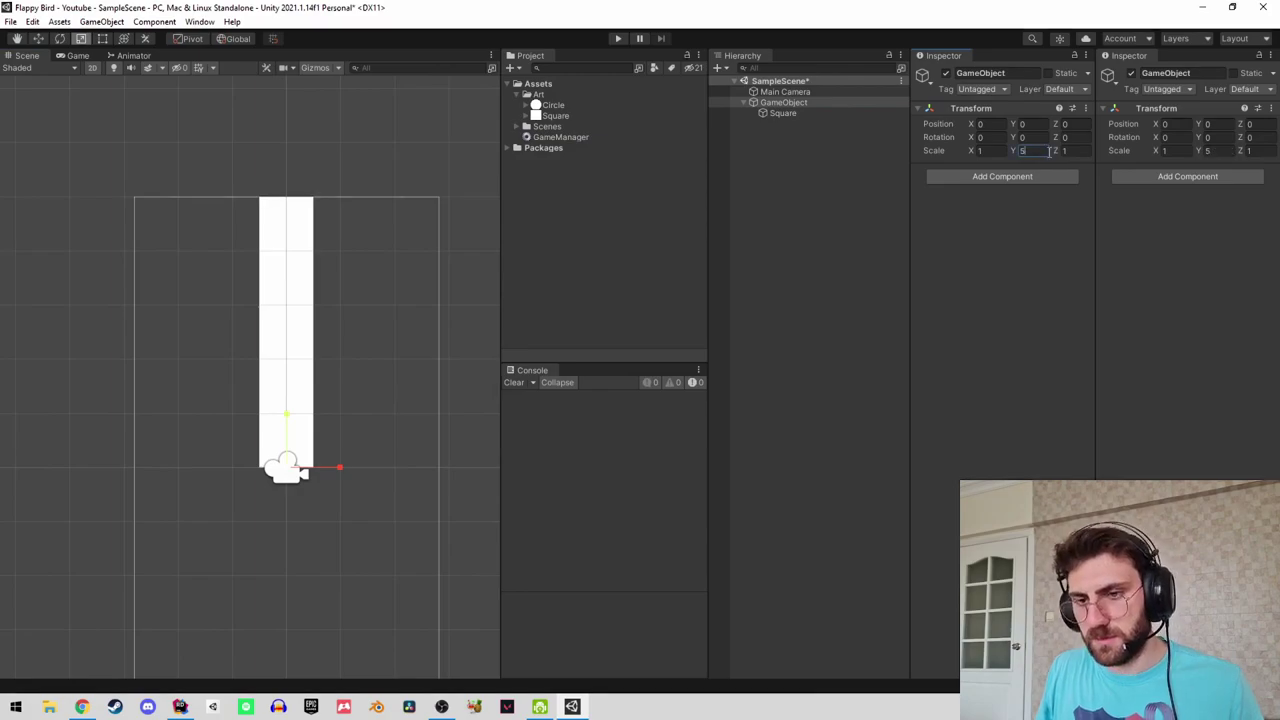
Test the Square child's height, then preview the pillar in the Game view.
left_click(776, 113)
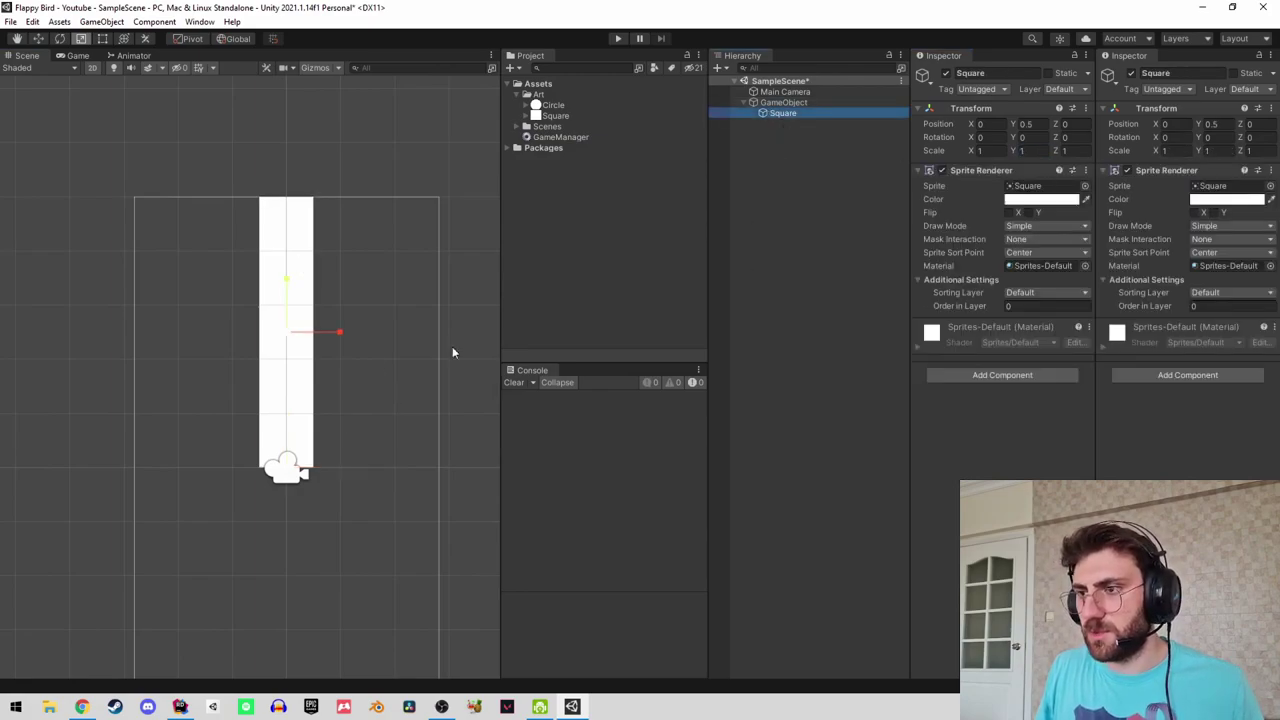
left_click_drag(296, 285, 322, 277)
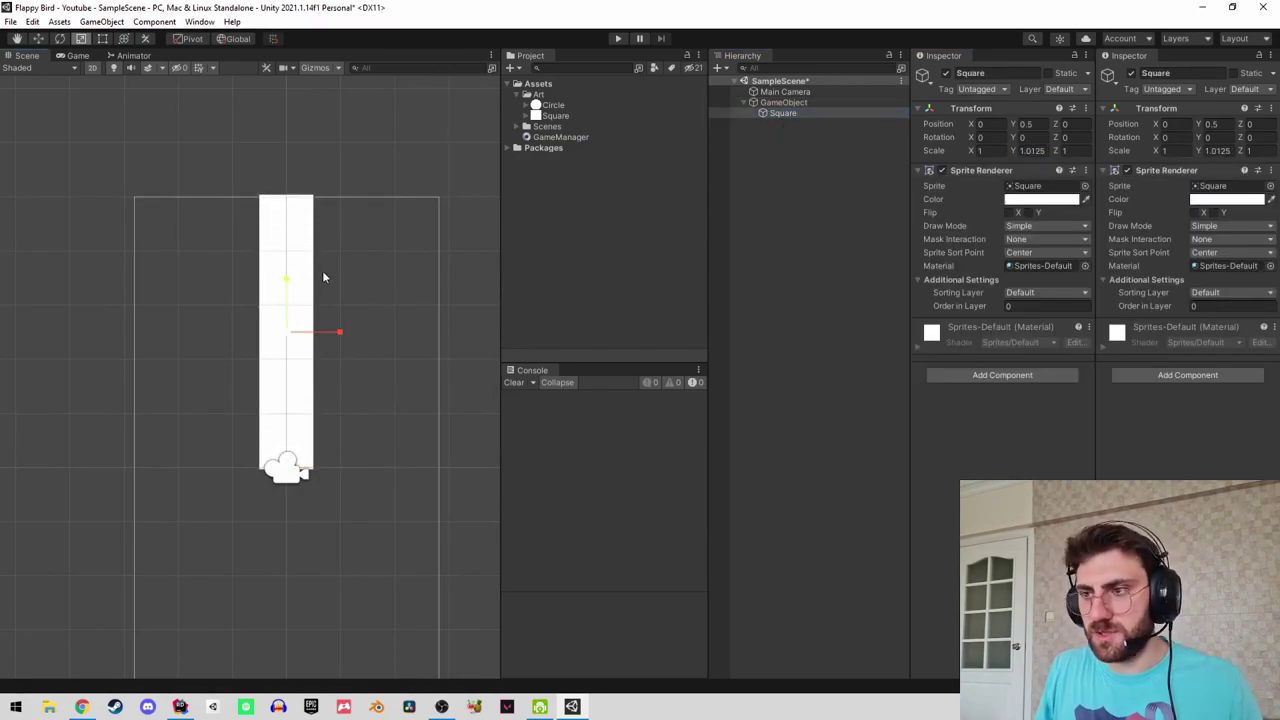
left_click(826, 103)
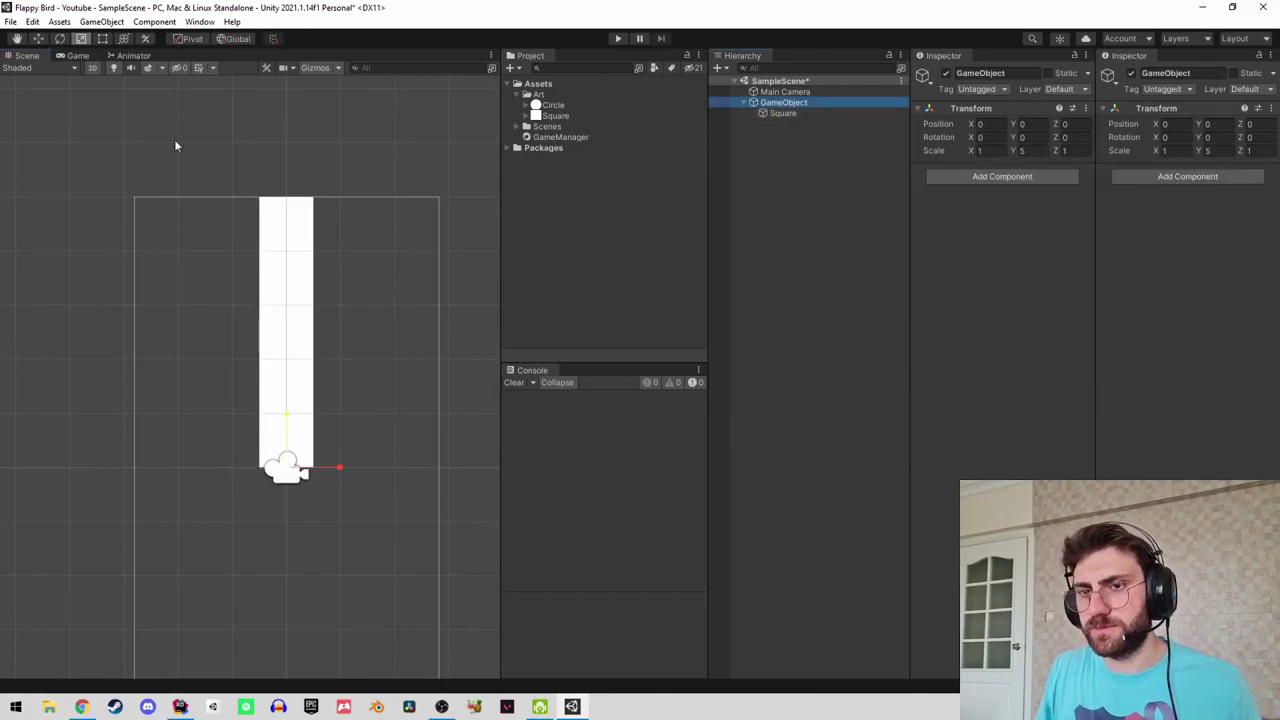
left_click(78, 55)
left_click(28, 55)
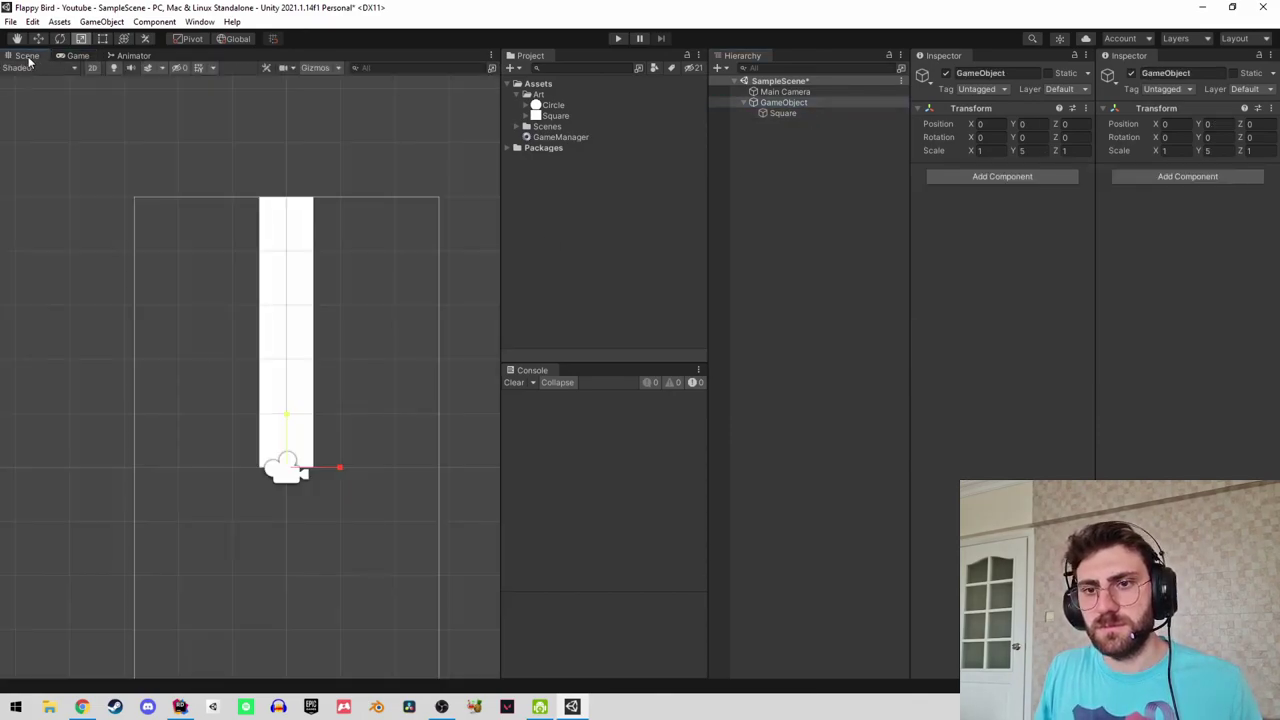
Rename GameObject to Block.
left_click(745, 103)
left_click(771, 103)
type("Blo")
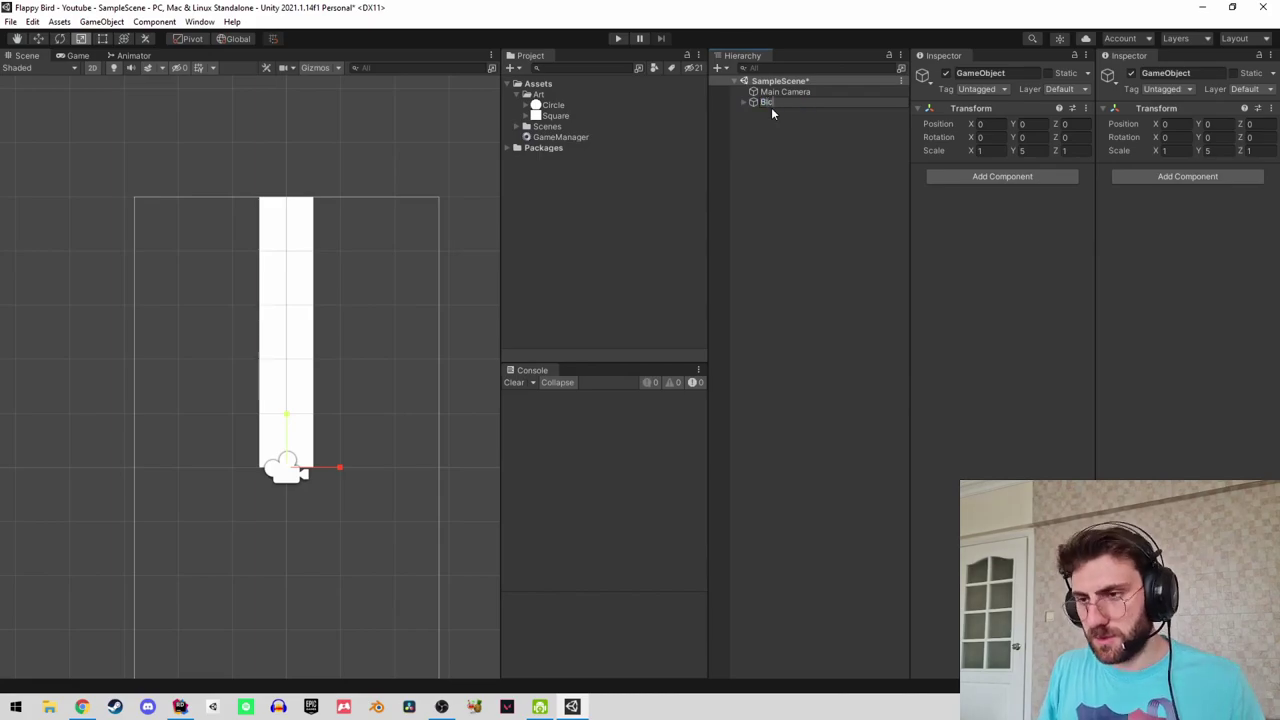
type("ck")
key("Return")
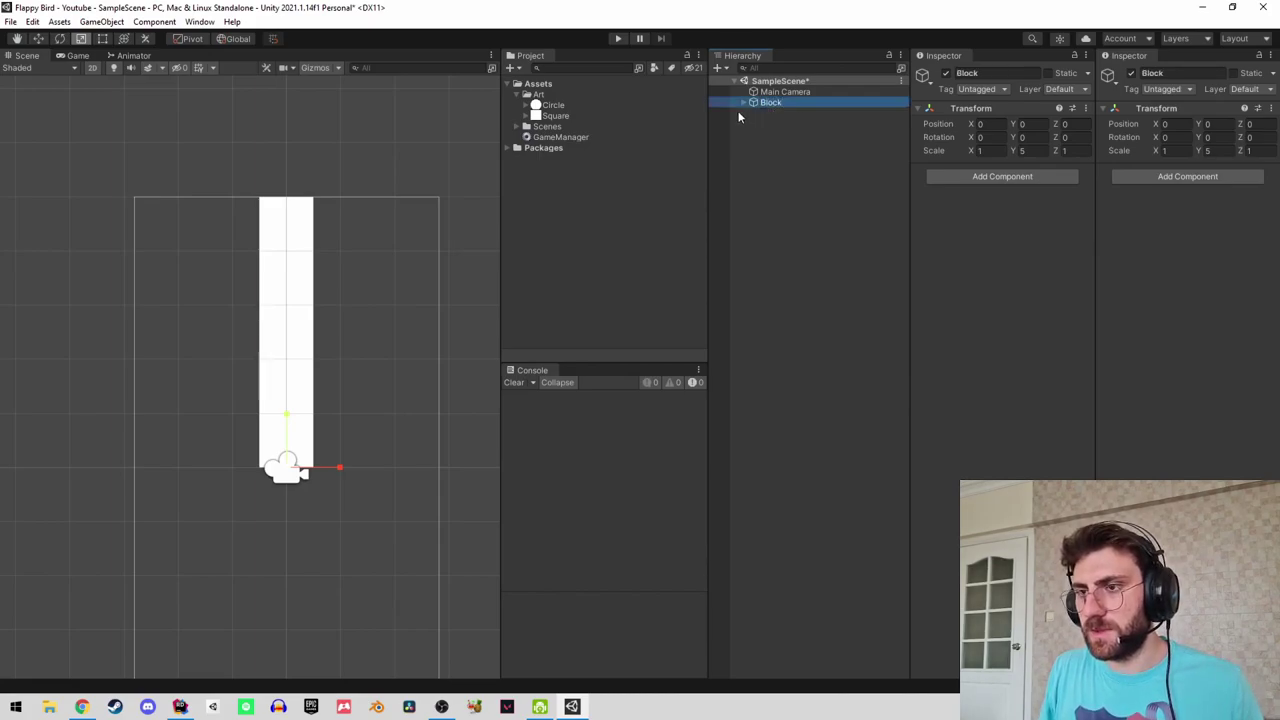
Duplicate Block and move the copy, Block (1), below the original.
key("ctrl+d")
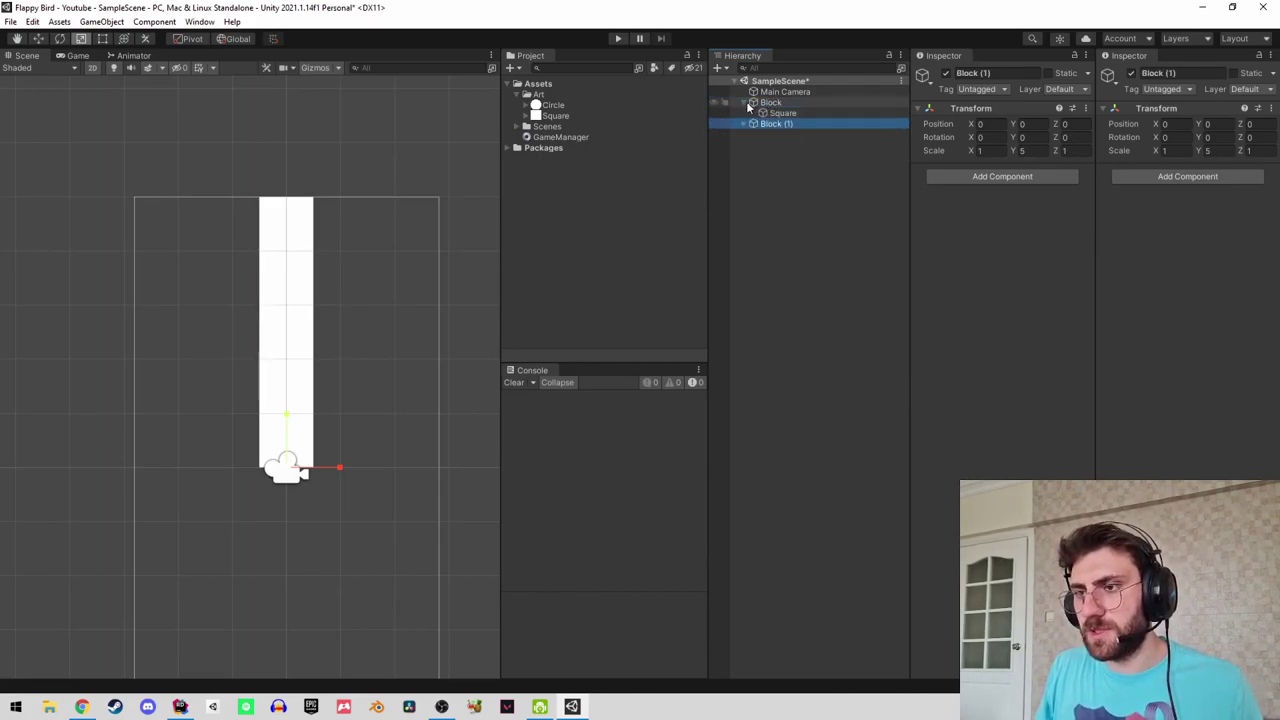
scroll(181, 353, "down", 1)
middle_click_drag(181, 353, 219, 264)
key("w")
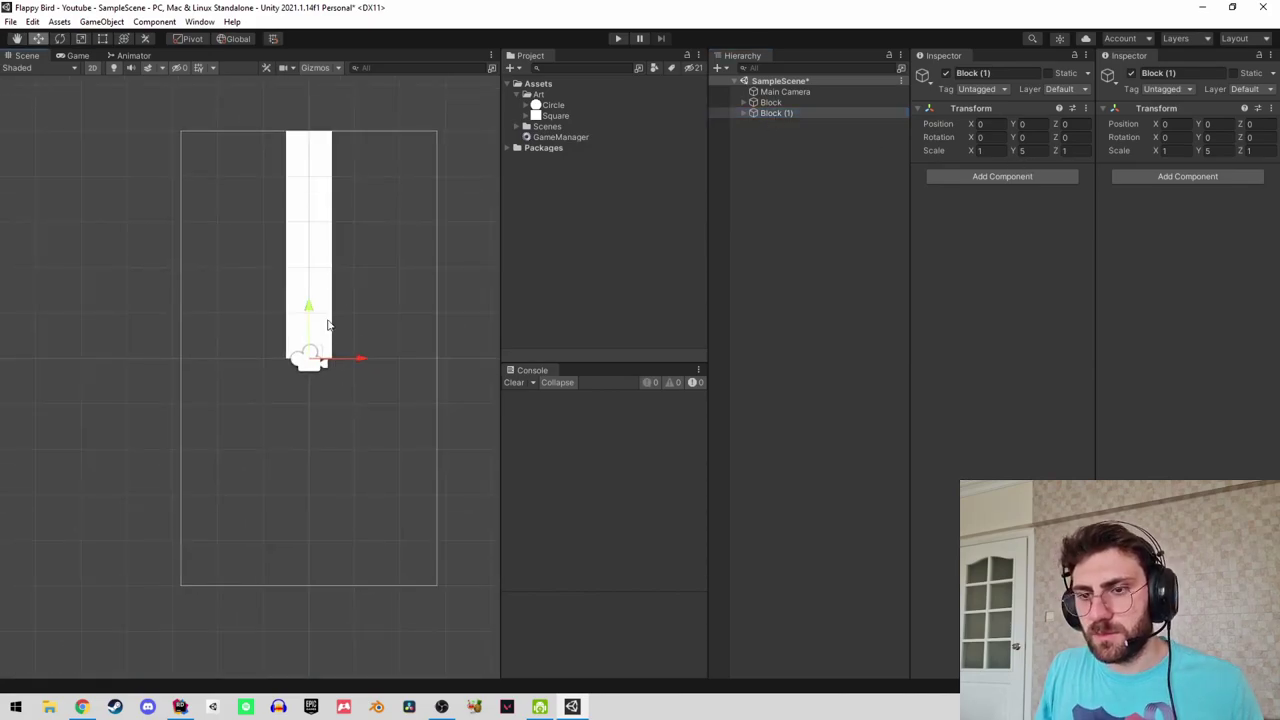
left_click_drag(313, 312, 315, 629)
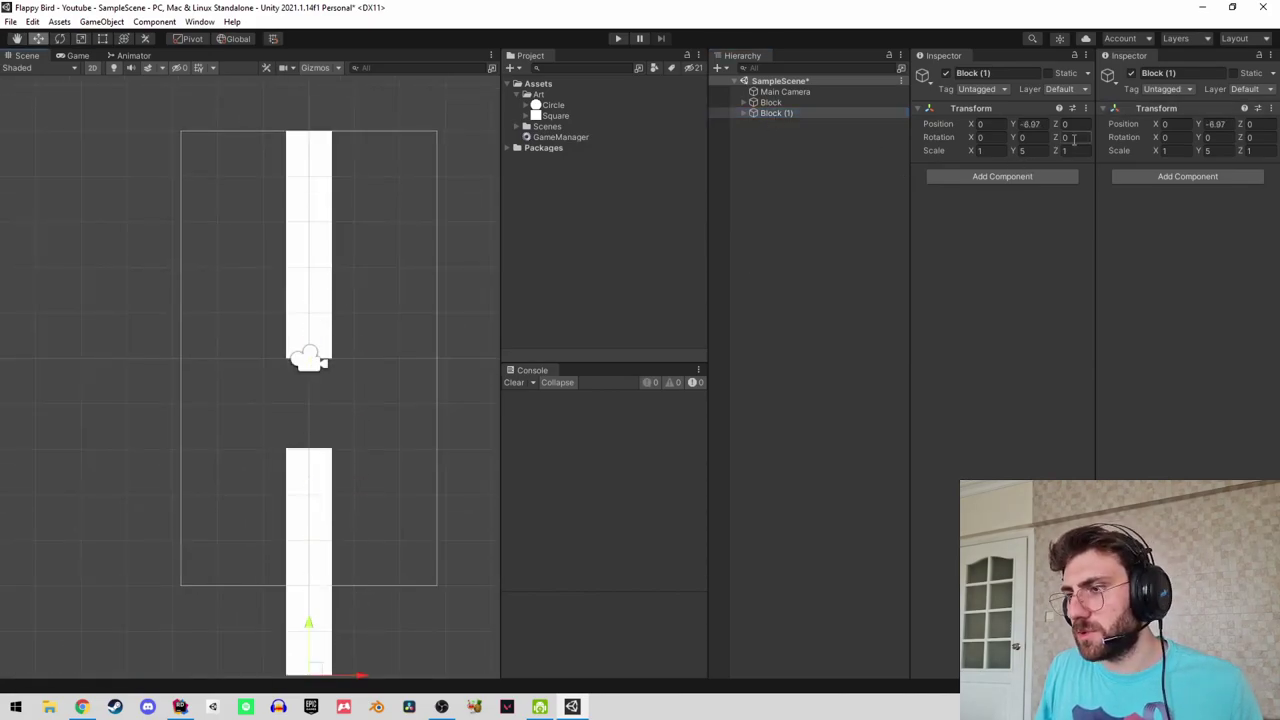
scroll(162, 486, "up", 1)
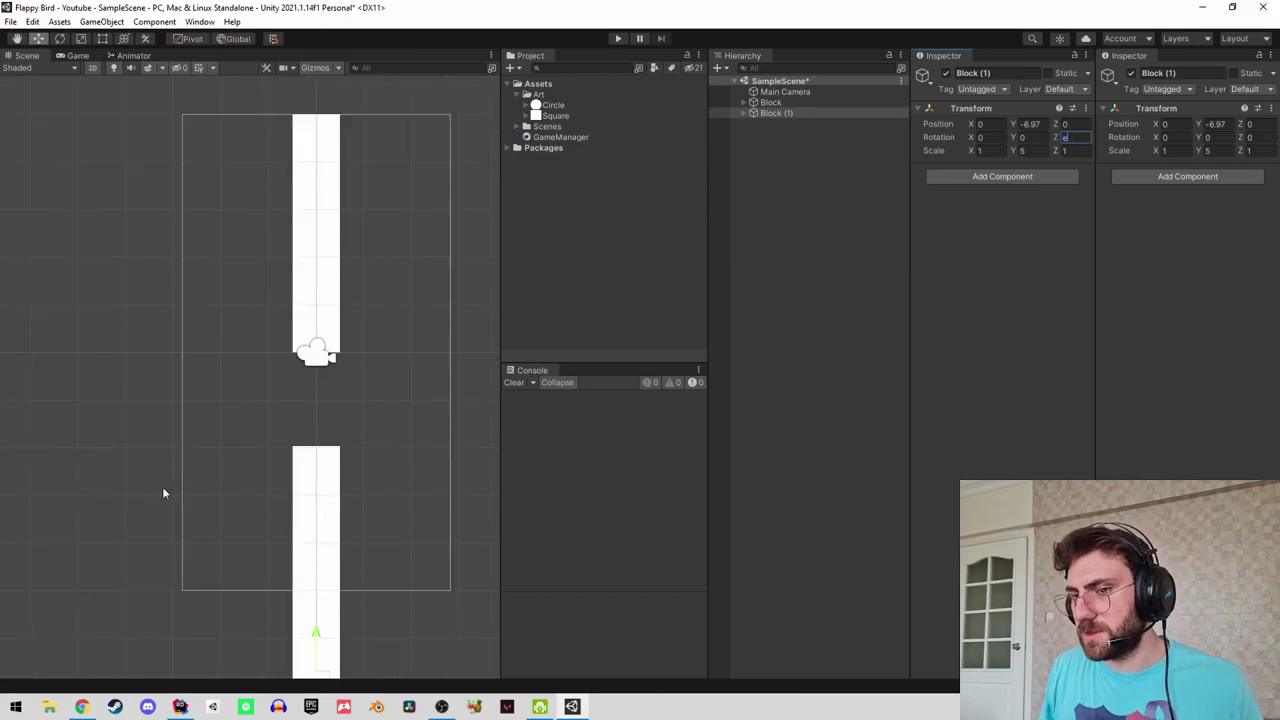
middle_click_drag(162, 486, 364, 443)
Flip Block (1) 180° on Z and place it at Y -2.
left_click(1070, 137)
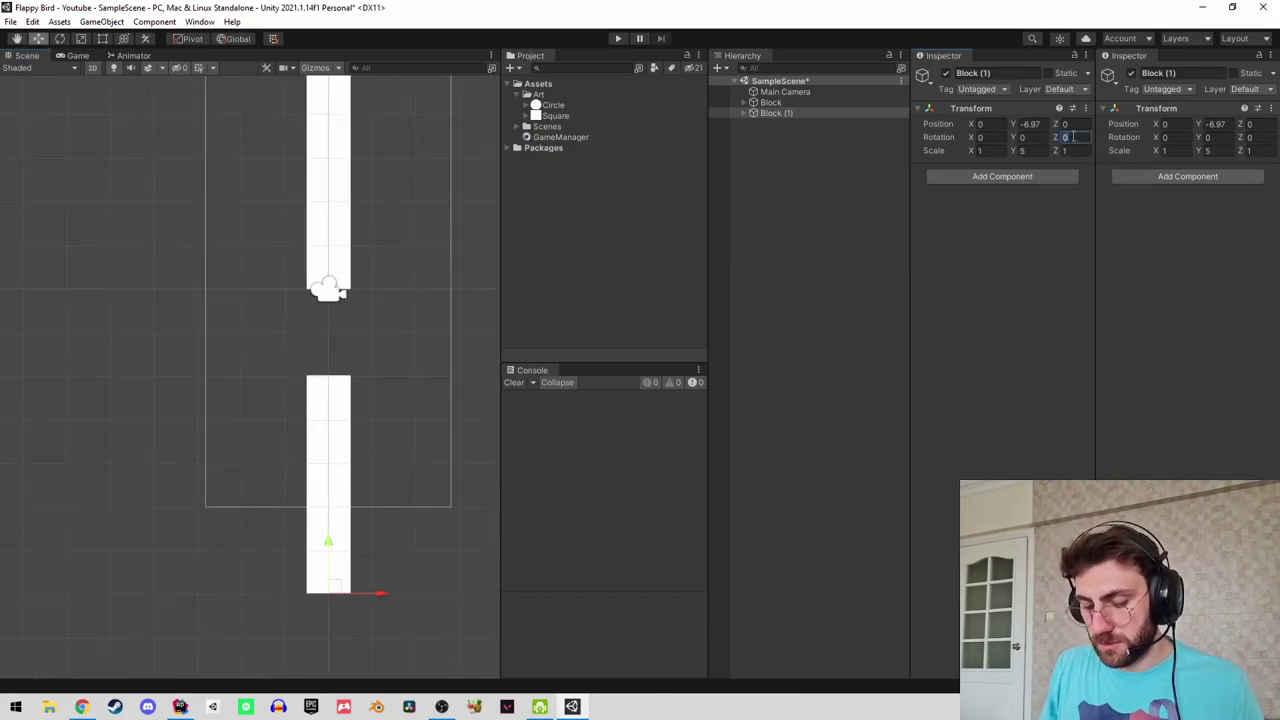
type("180")
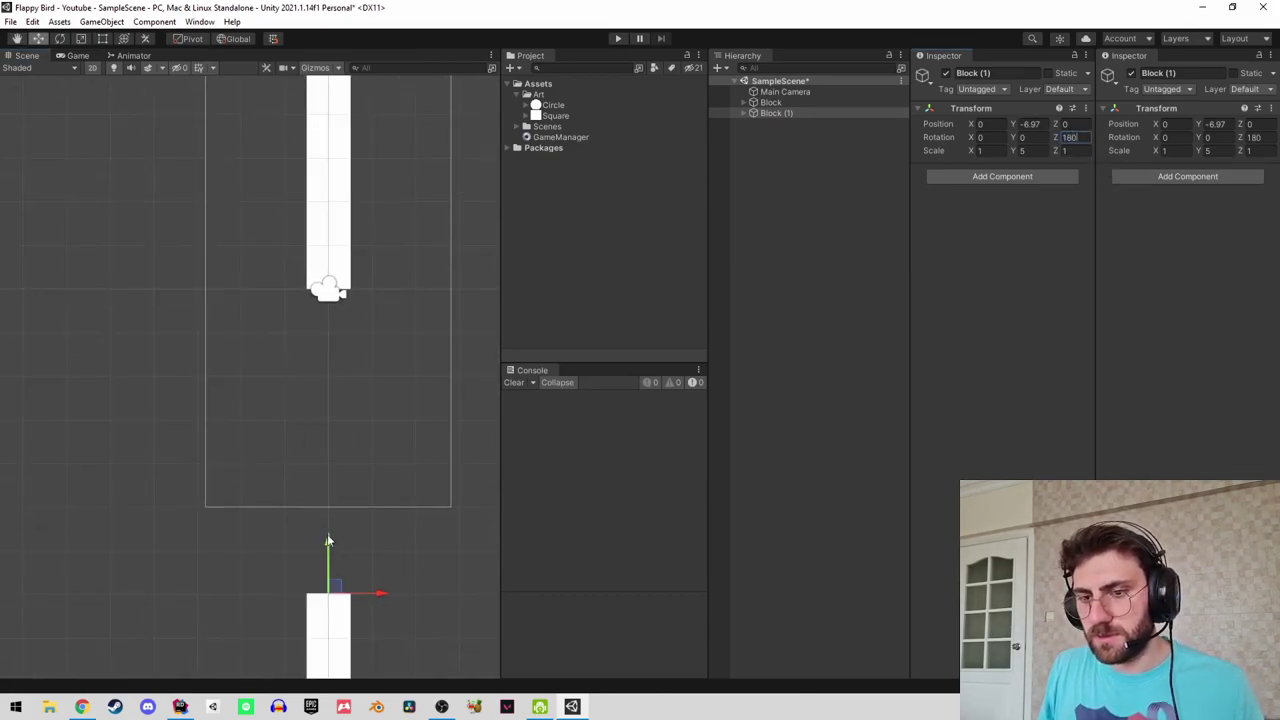
left_click_drag(328, 541, 337, 307)
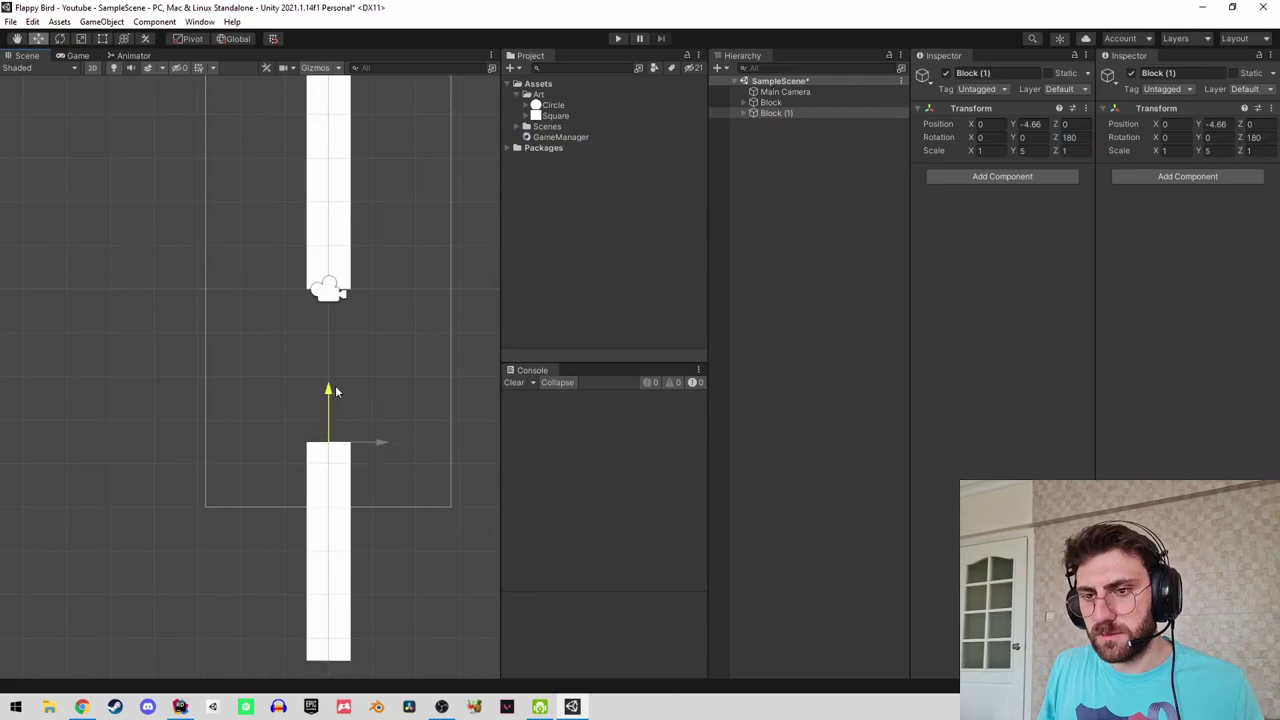
left_click(1035, 124)
type("-2")
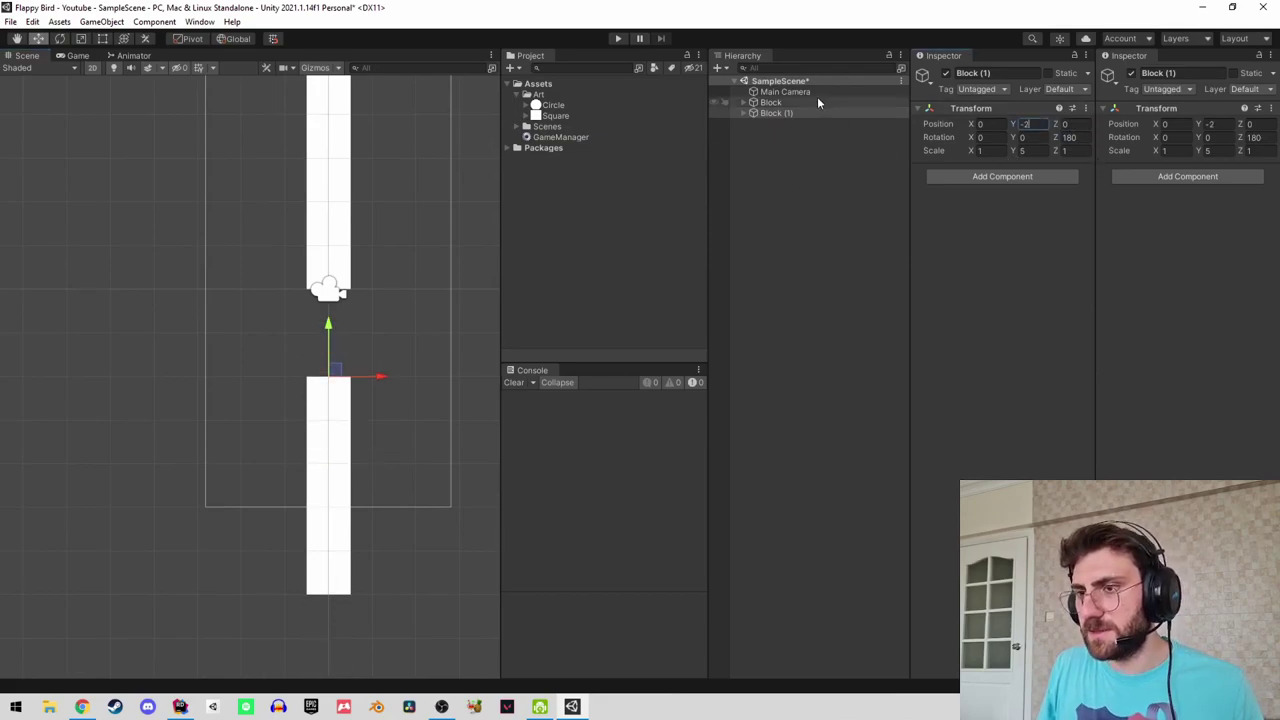
left_click(805, 92)
Try a camera Y of 2, revert it, and view the blocks in the Game view.
left_click(1030, 124)
type("2")
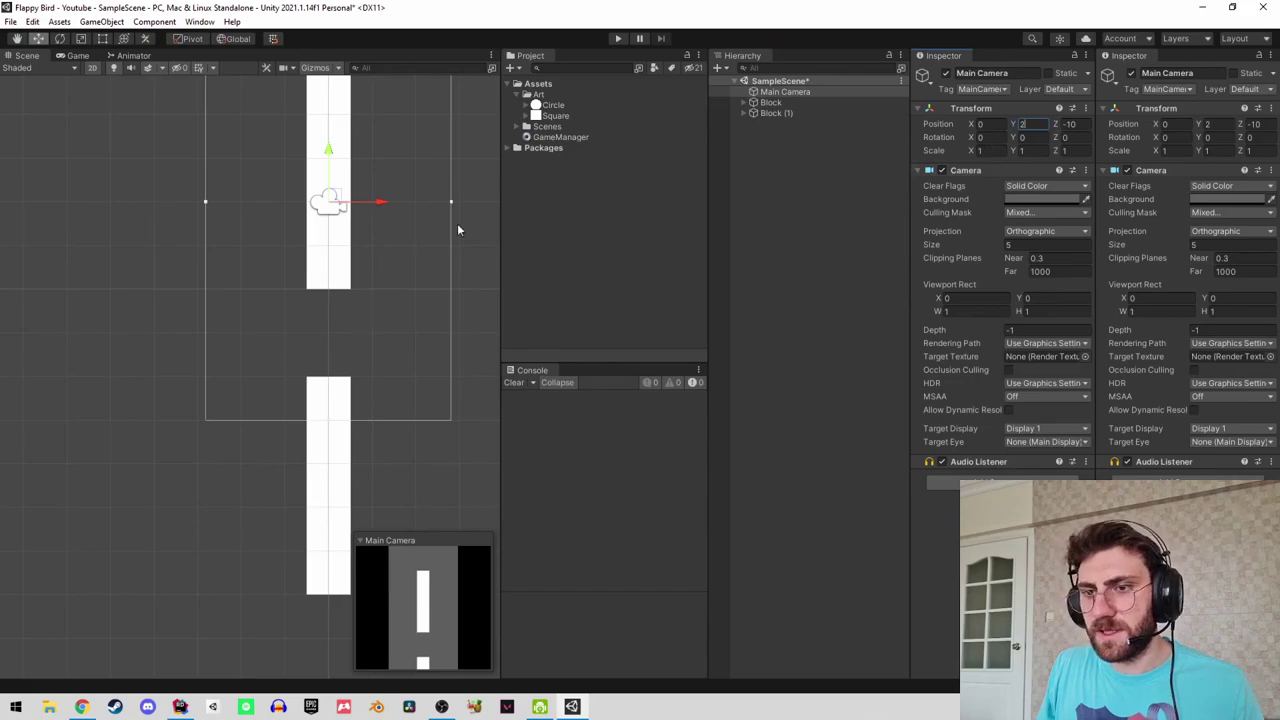
key("Escape")
left_click(785, 102)
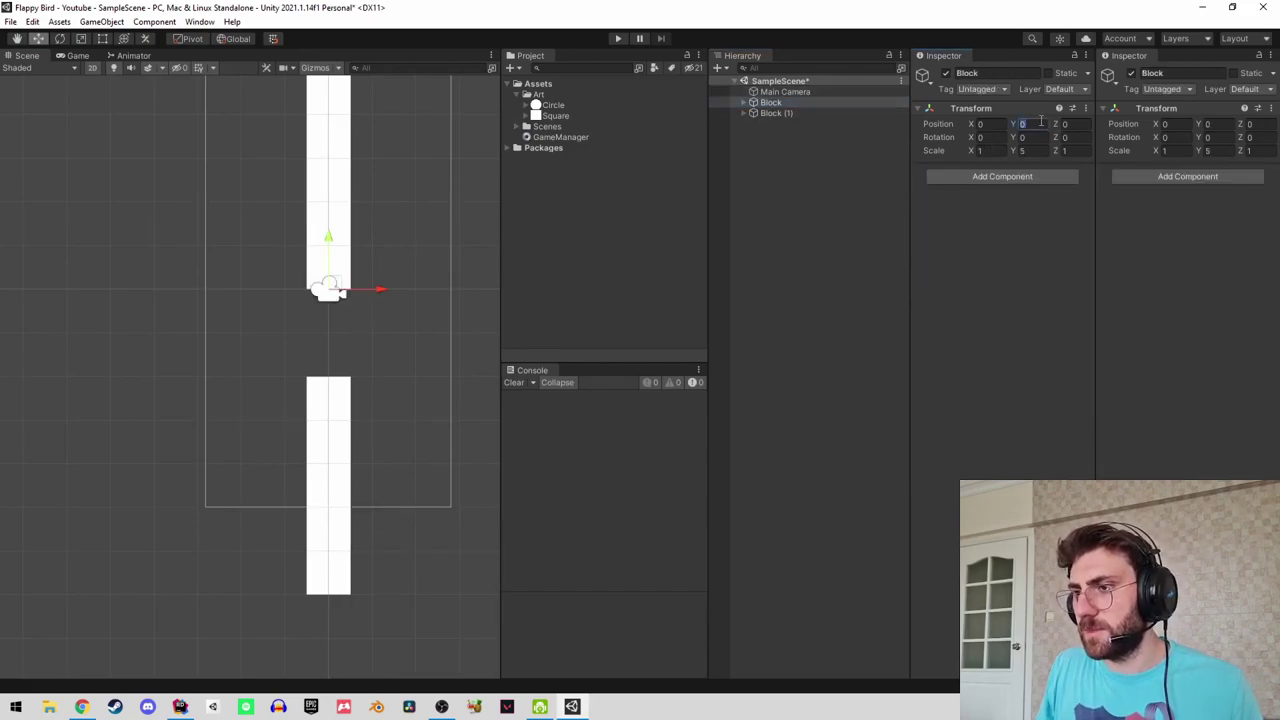
type("2")
left_click(86, 57)
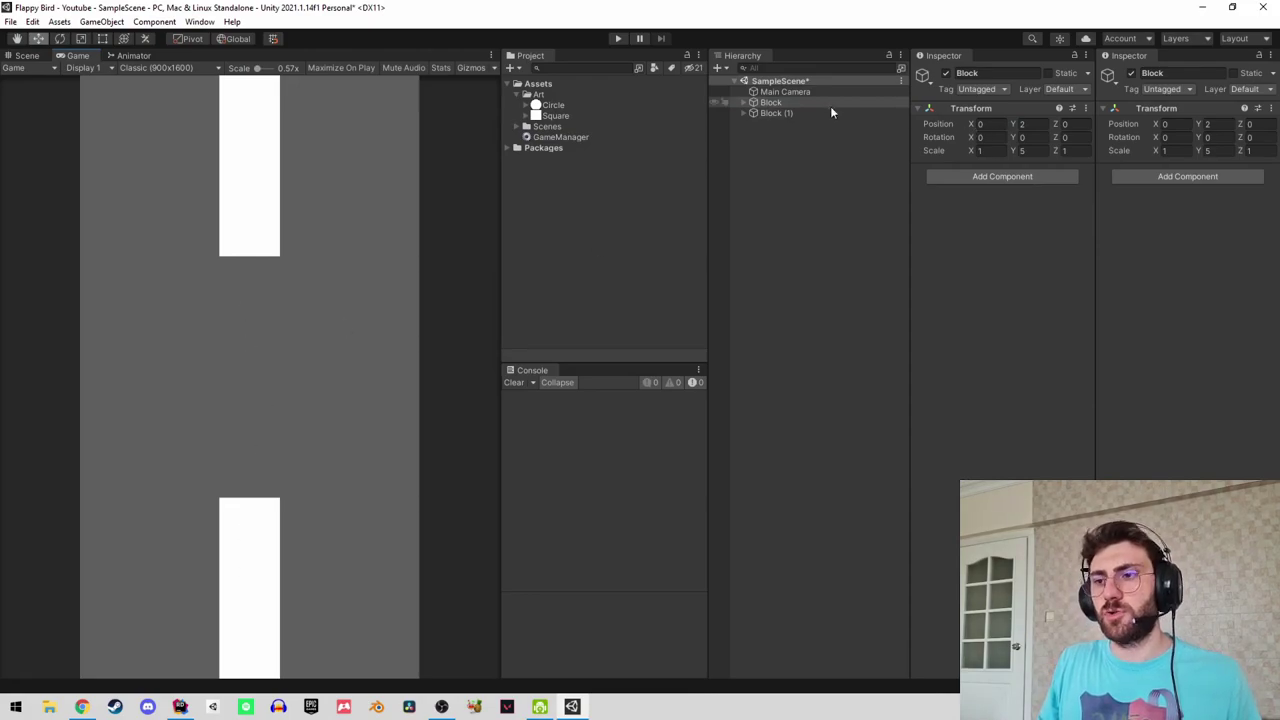
Place the top Block at Y 1.5 and Block (1) at Y -1.5.
left_click(1040, 123)
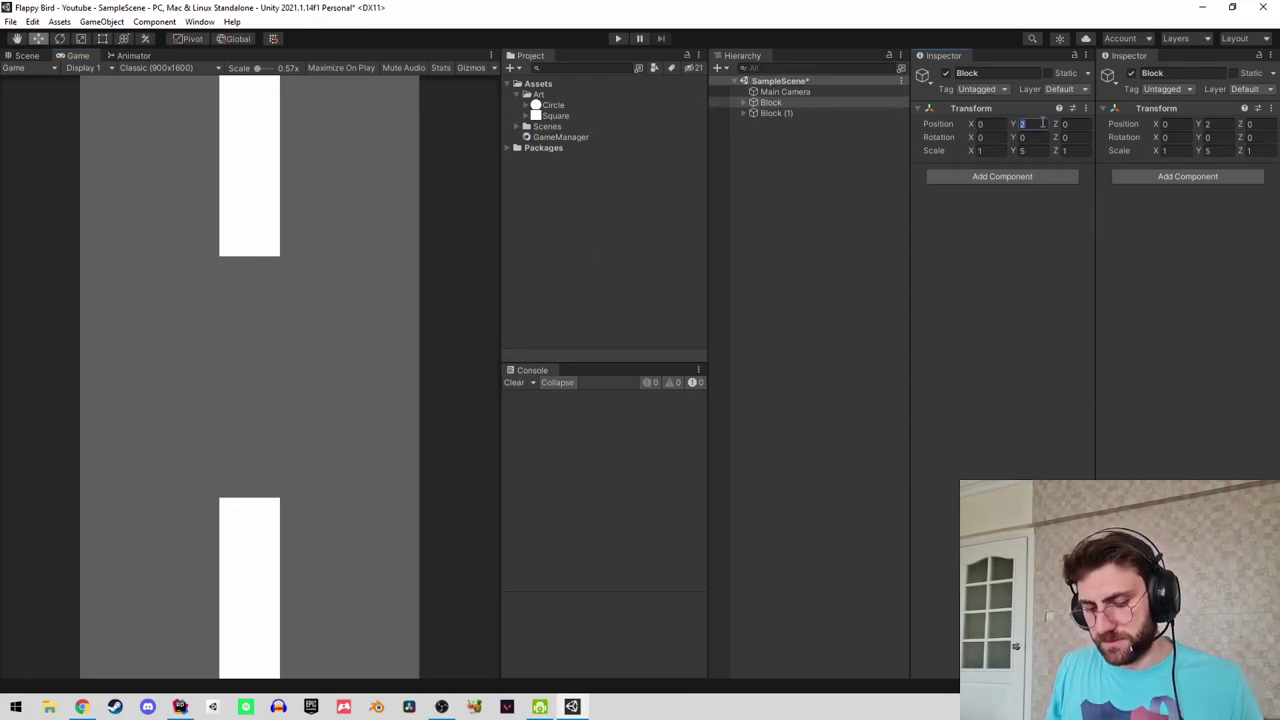
type("1")
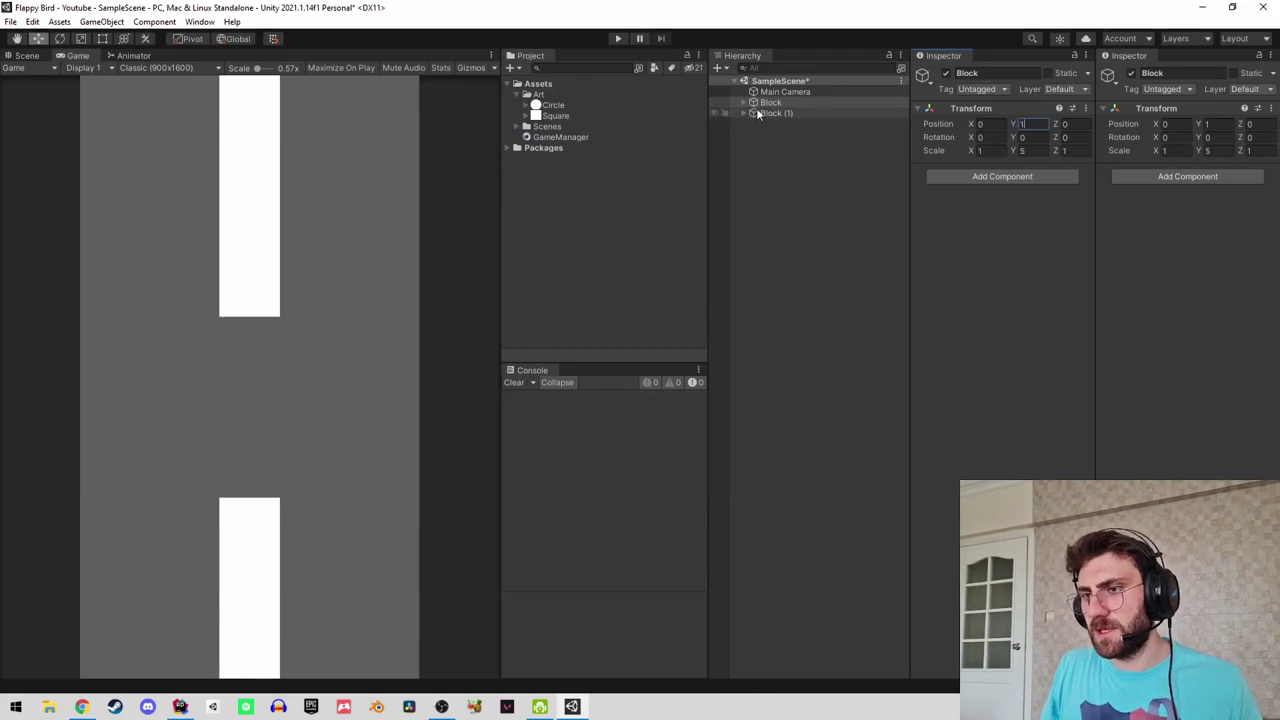
left_click(772, 113)
type("1")
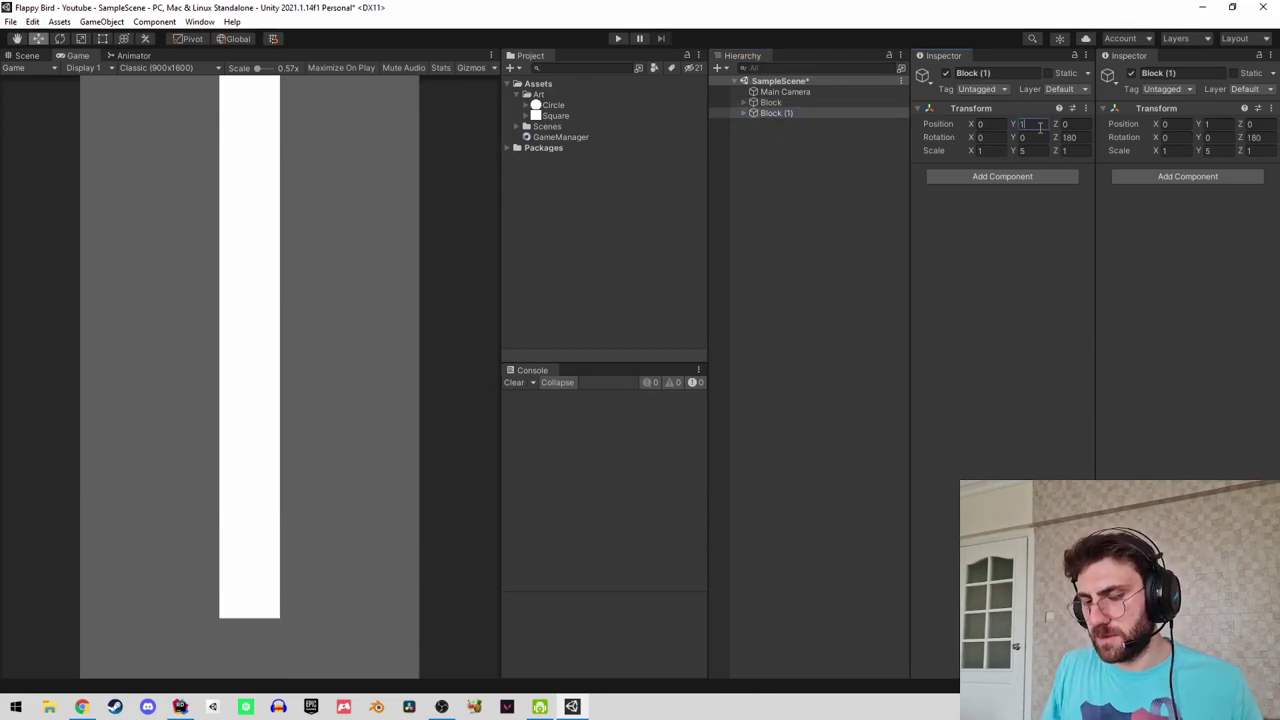
type("-1")
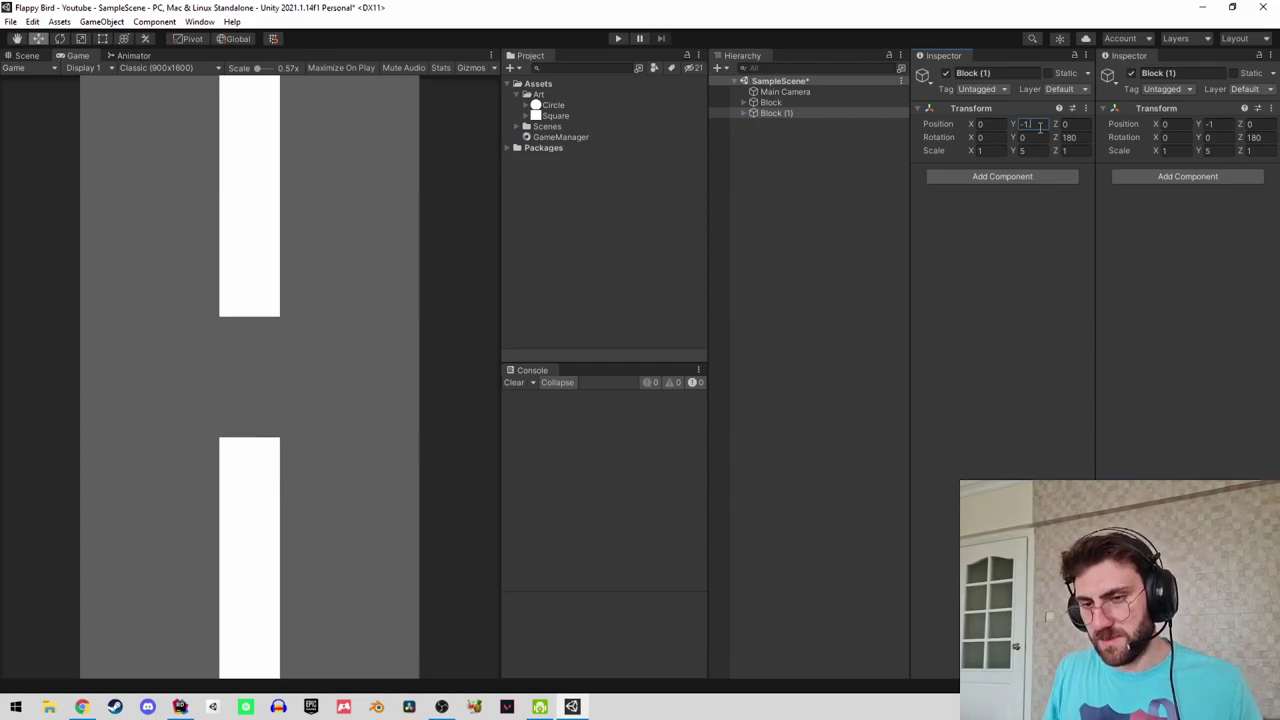
type(".5")
left_click(770, 102)
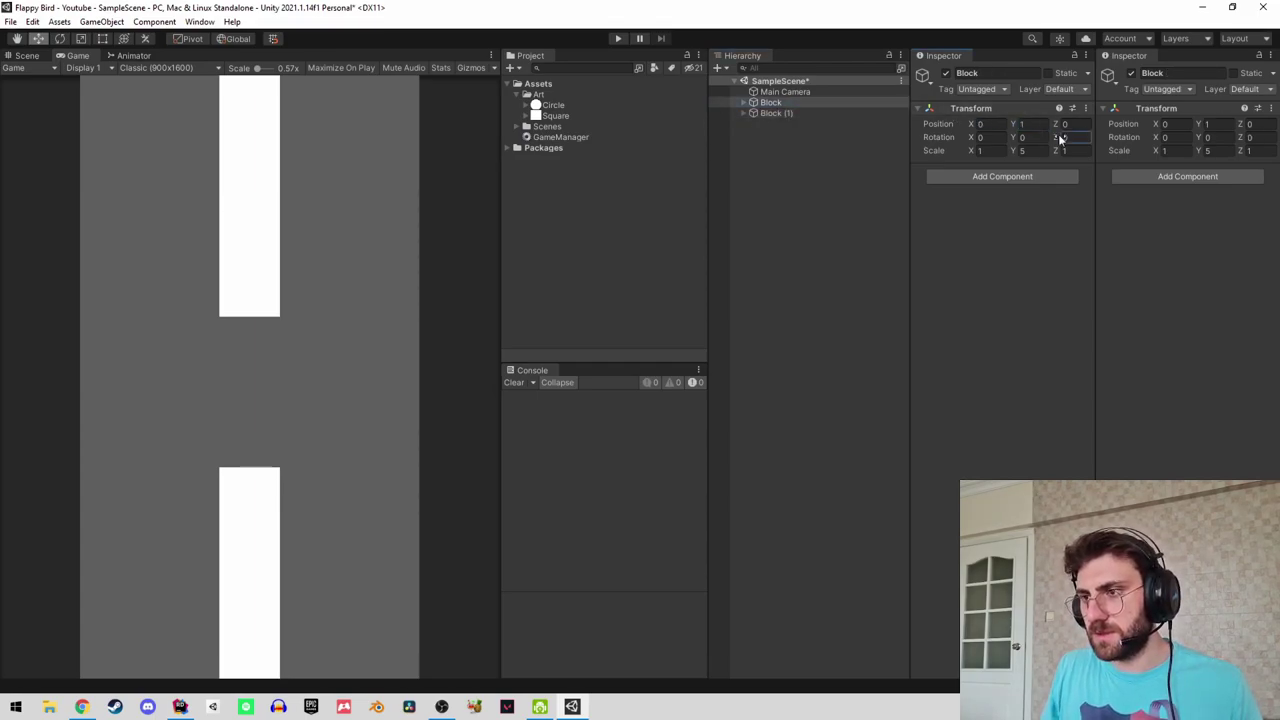
type(".5")
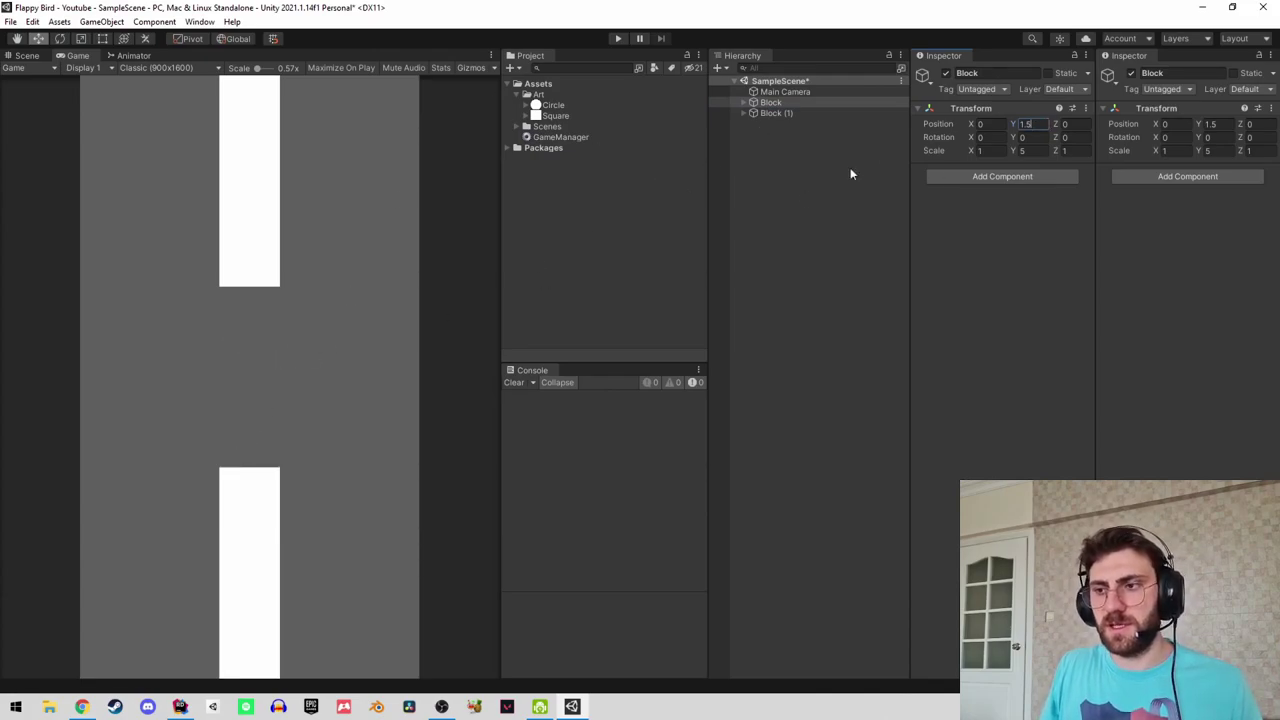
Compare the two blocks' positions by selecting each object in turn.
left_click(790, 112)
left_click(785, 91)
left_click(787, 103)
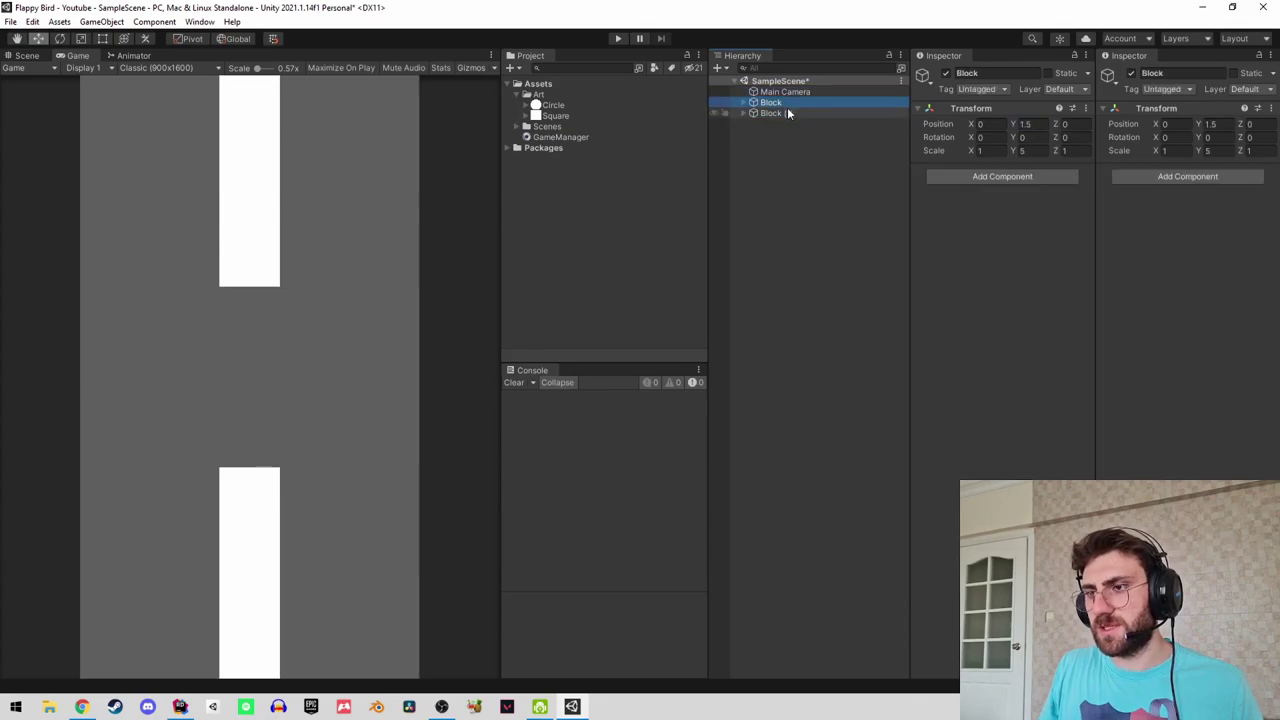
left_click(790, 146)
left_click(788, 113)
left_click(780, 103)
left_click(776, 113)
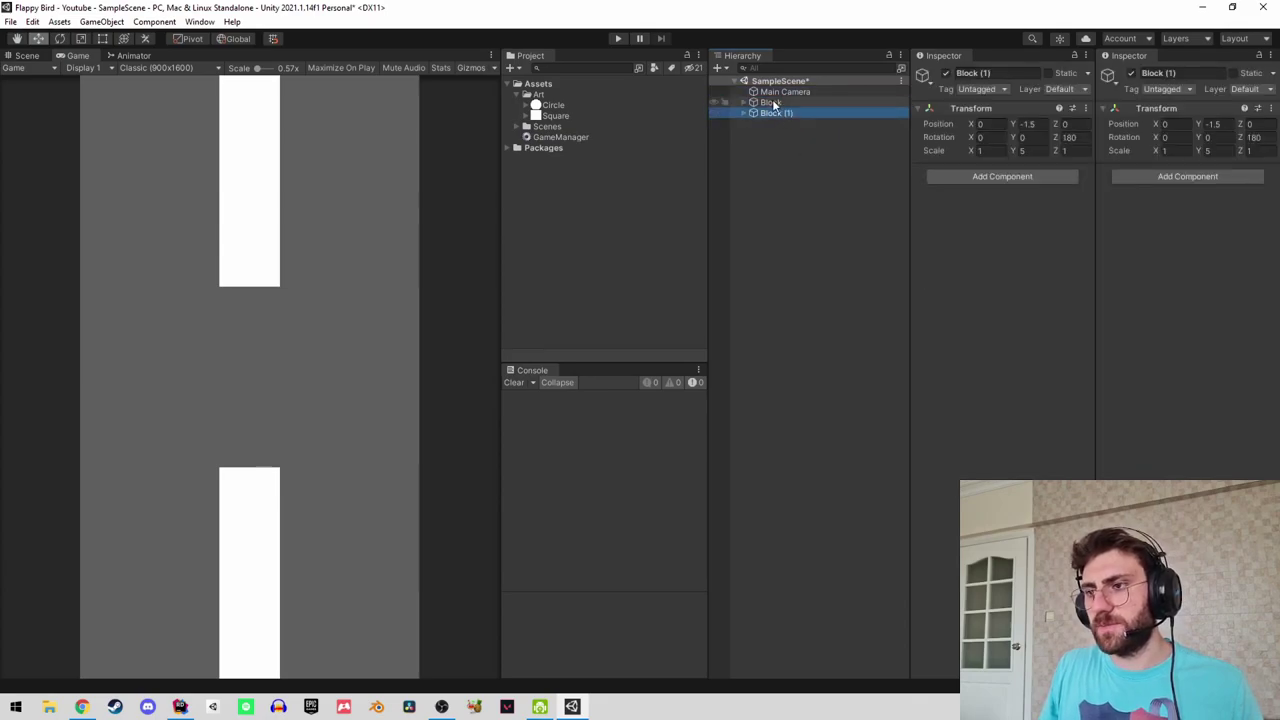
Rename the top block Block Up and the bottom one Block Down.
left_click(793, 104)
key("F2")
type("Block Up")
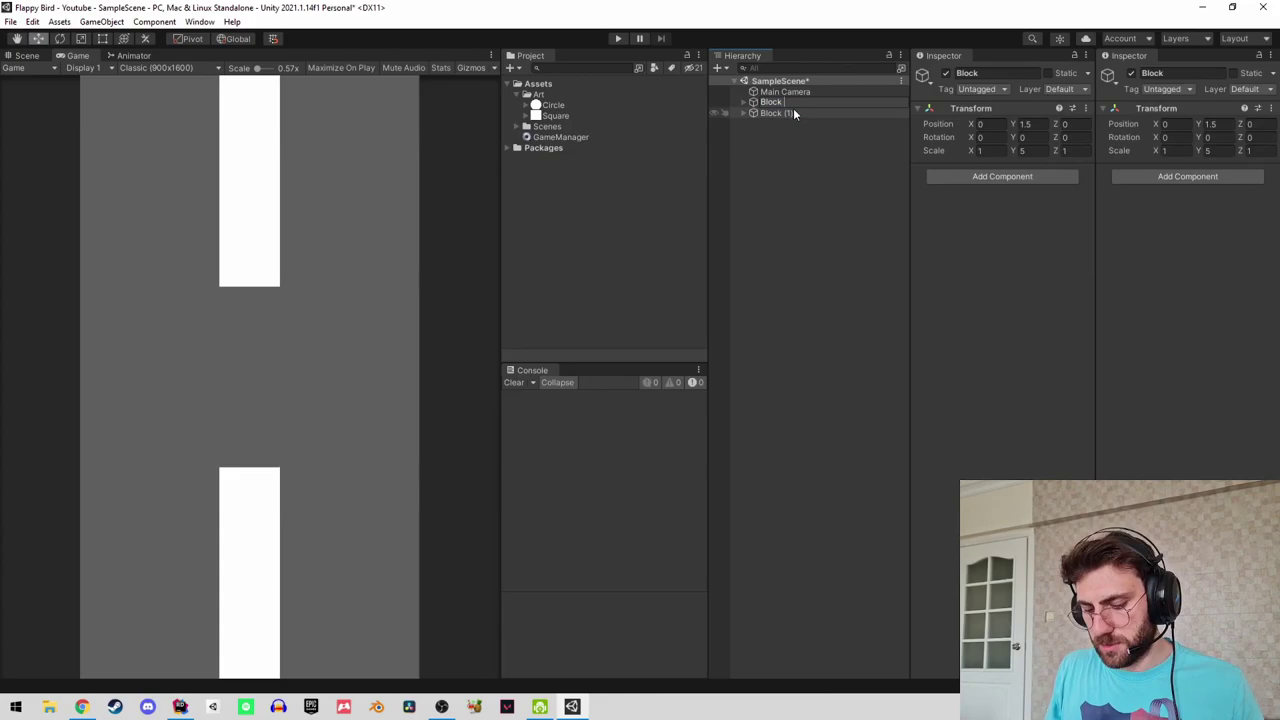
key("Return")
left_click(793, 113)
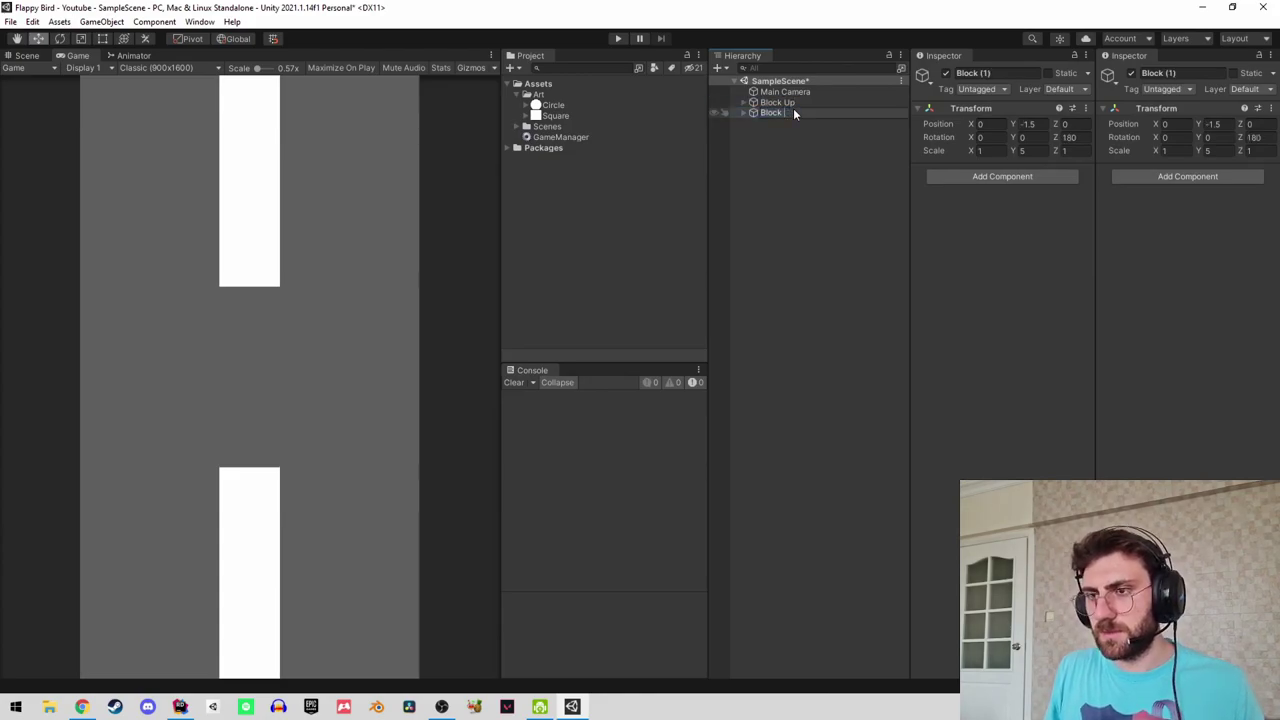
type("Down")
key("Return")
Rename the top block back to Block and delete Block Down.
key("Up")
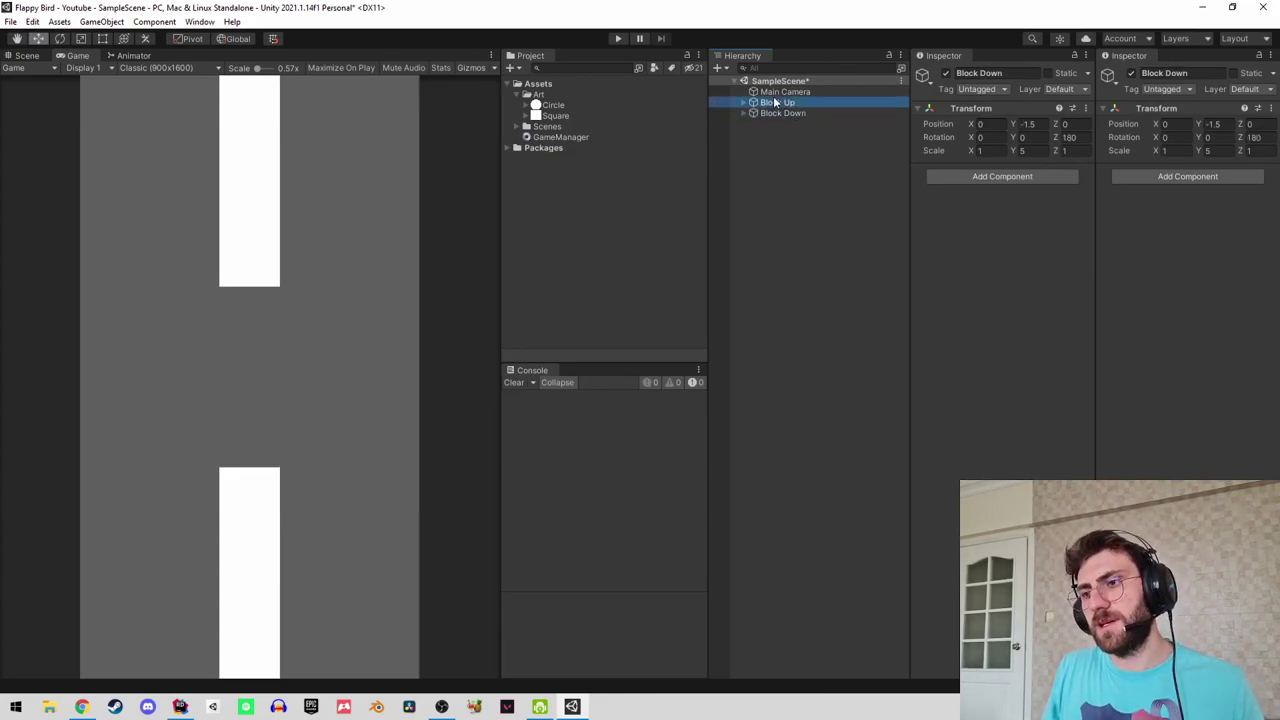
key("F2")
type("Bloc")
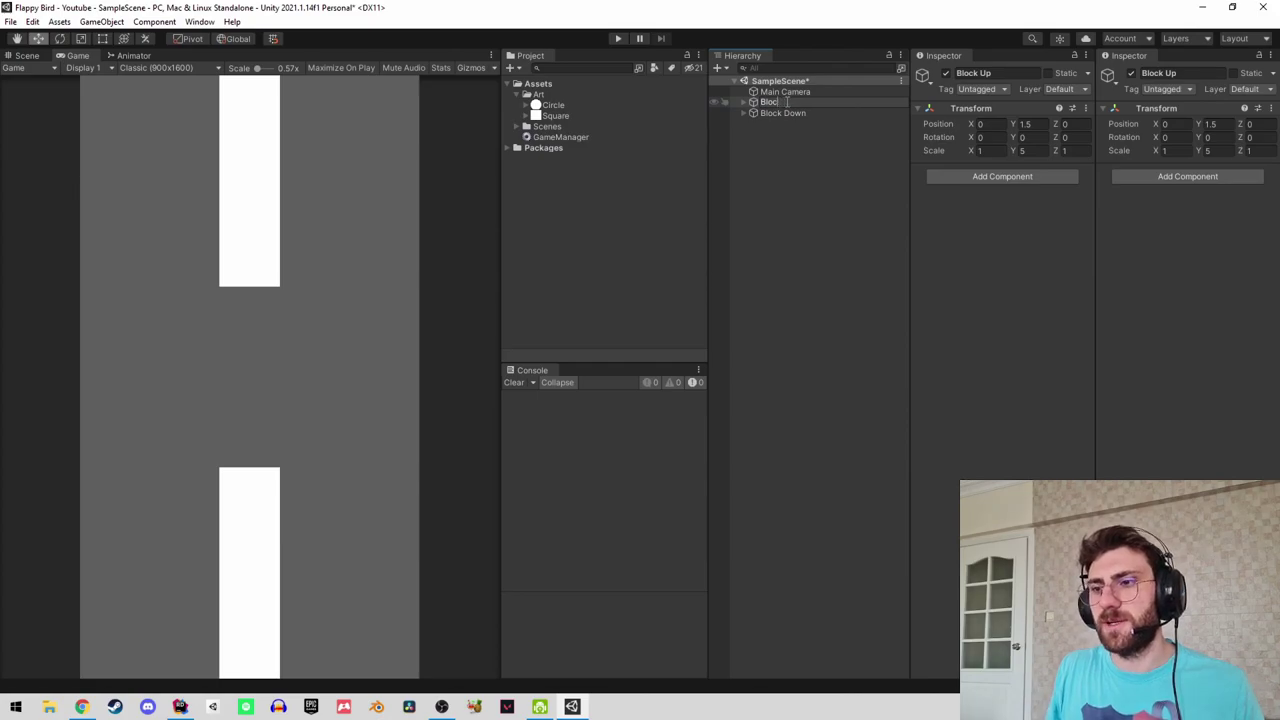
type("k")
key("Return")
left_click(782, 112)
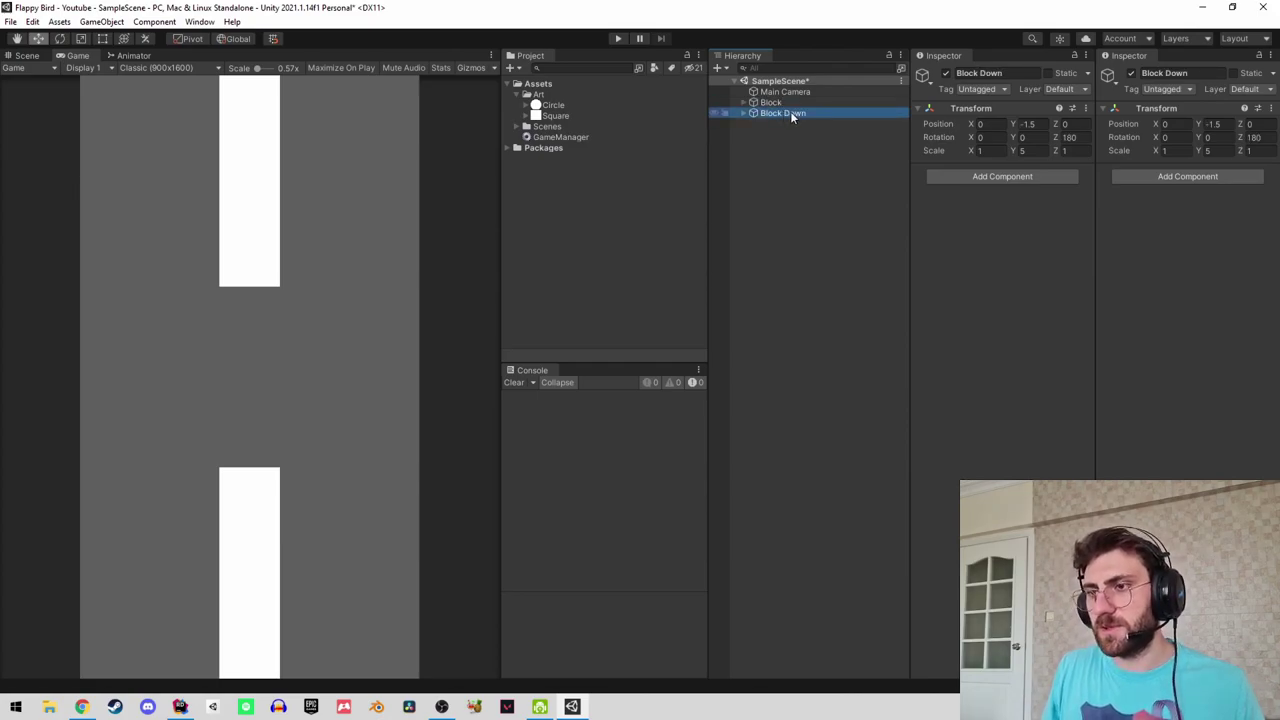
key("Delete")
Make Block a prefab and duplicate it, setting the copy to Y -1.5 and Z rotation 180.
left_click_drag(770, 103, 540, 84)
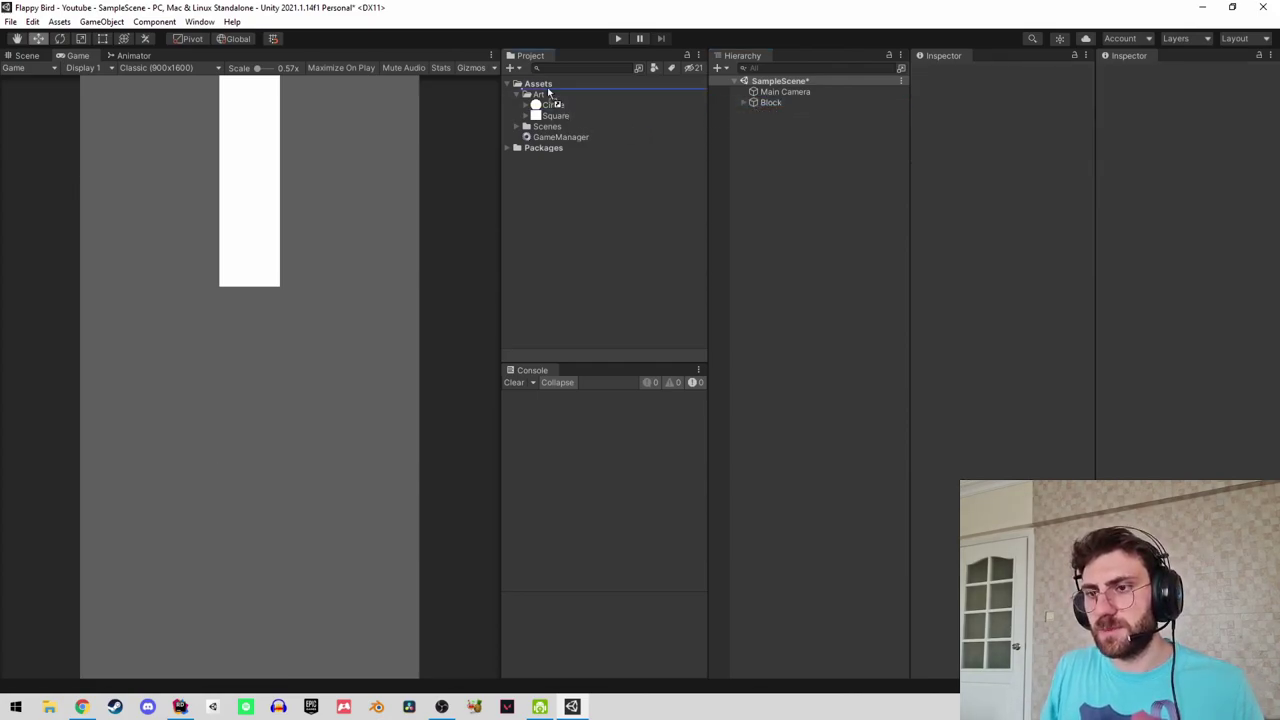
left_click(775, 102)
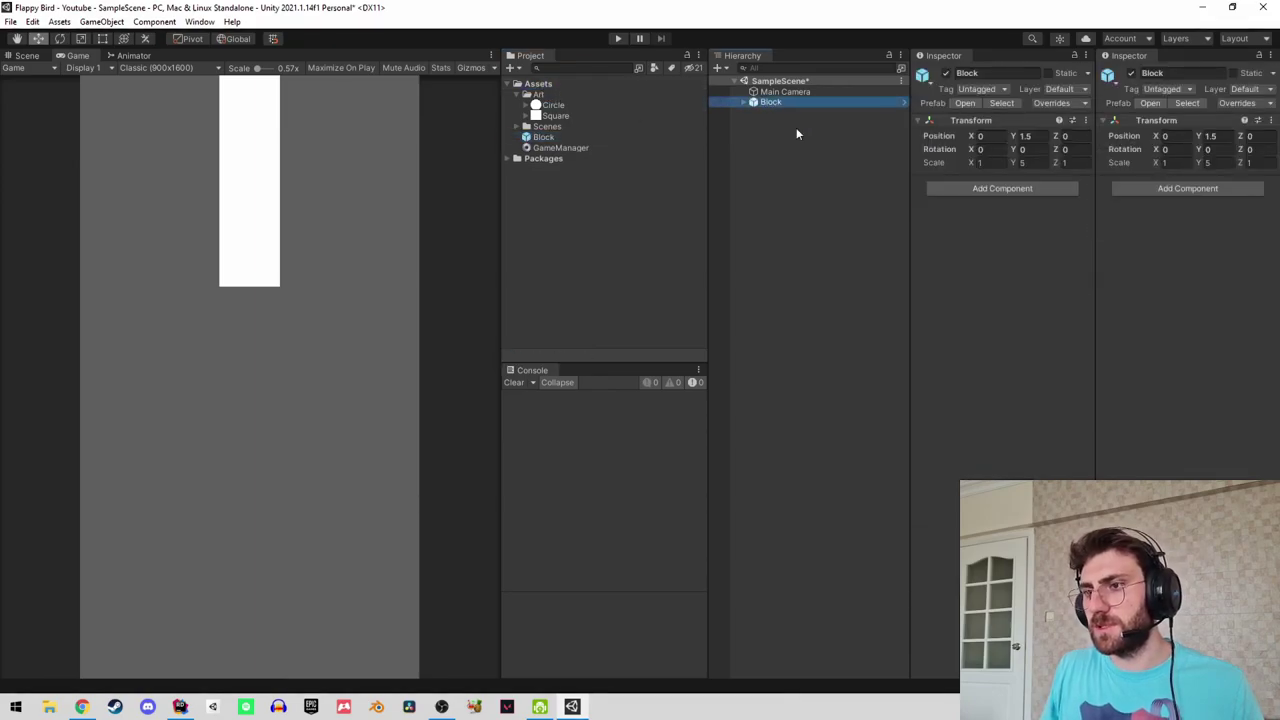
key("ctrl+d")
left_click(1038, 138)
type("-1.5")
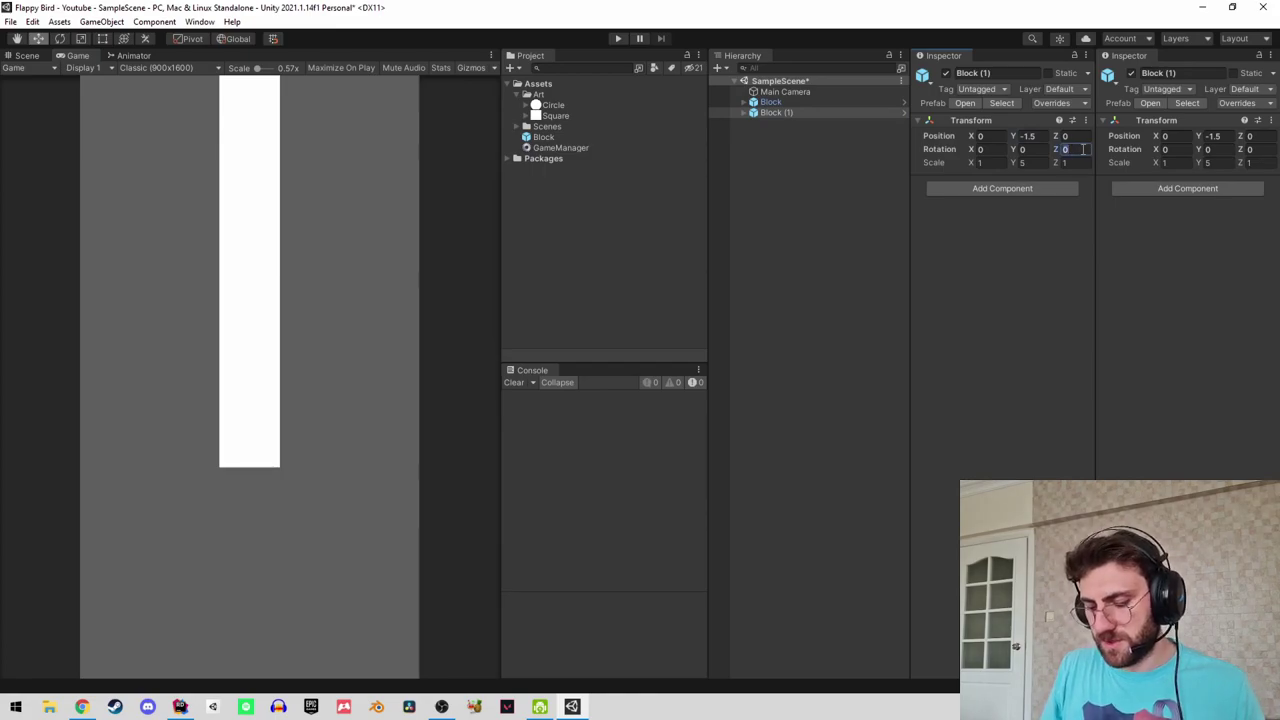
type("180")
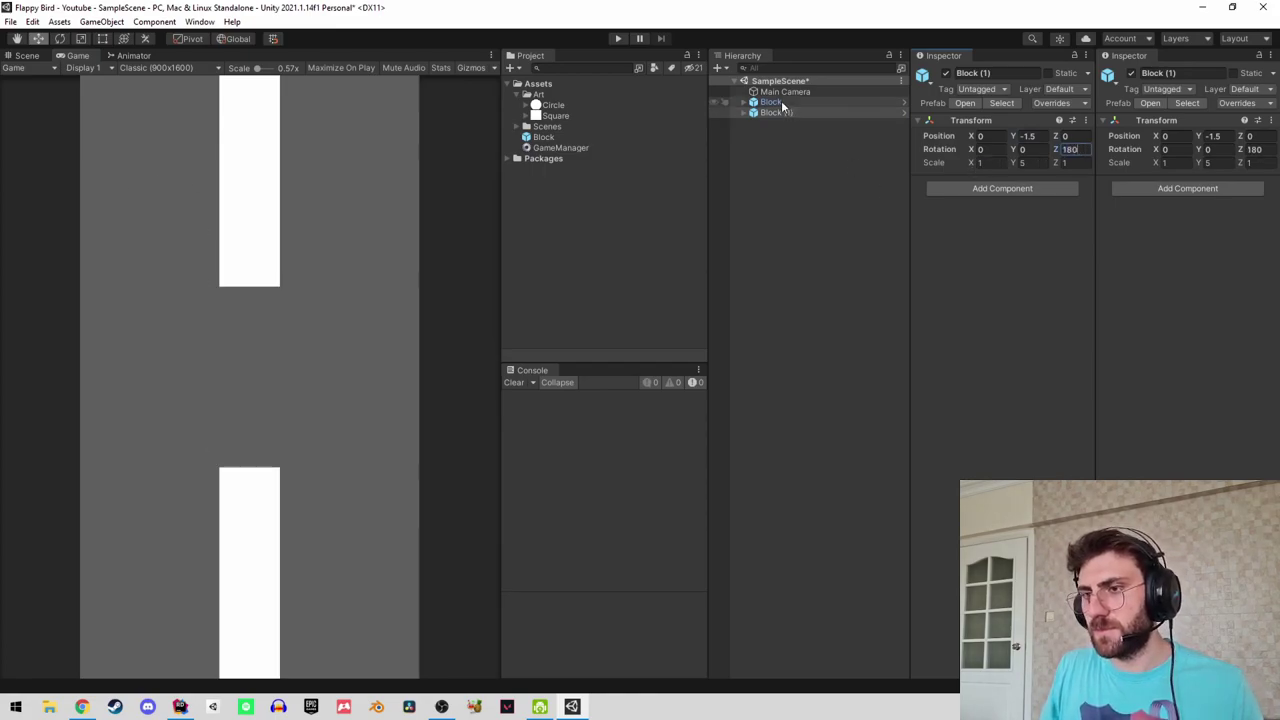
Check the top Block, then select the Block prefab asset in the Project panel.
left_click(785, 102)
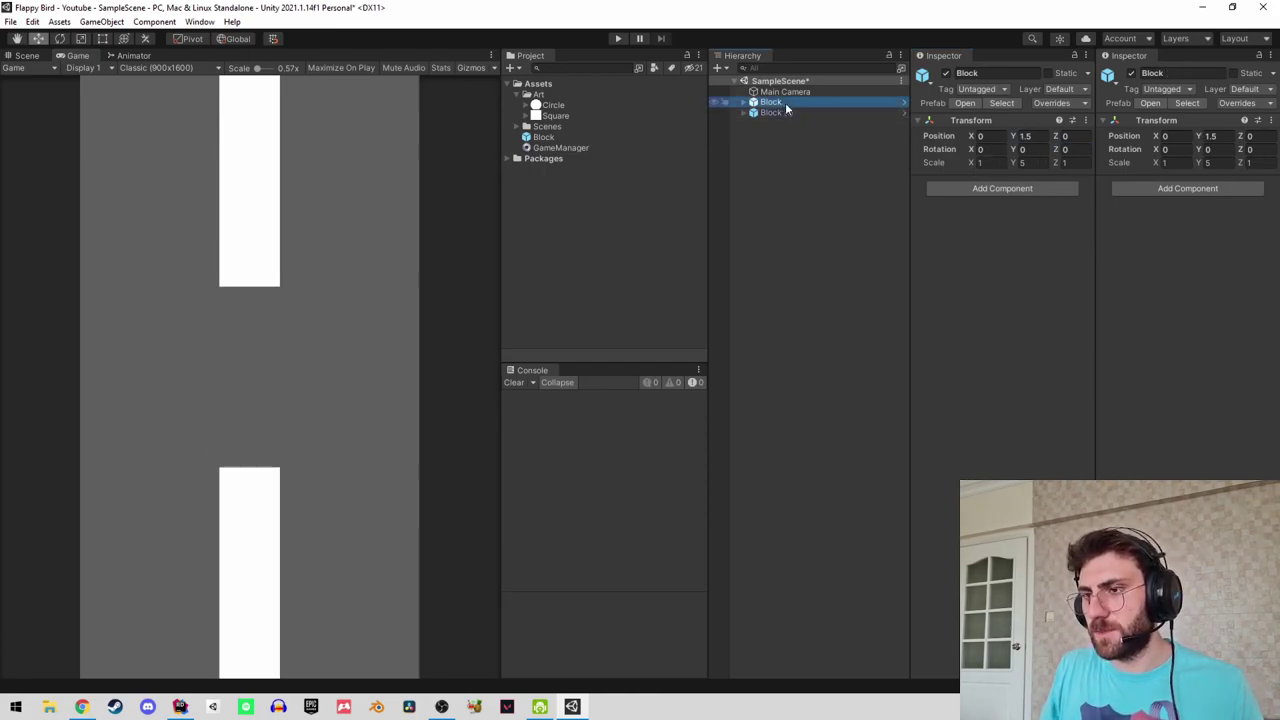
left_click(520, 94)
left_click(543, 115)
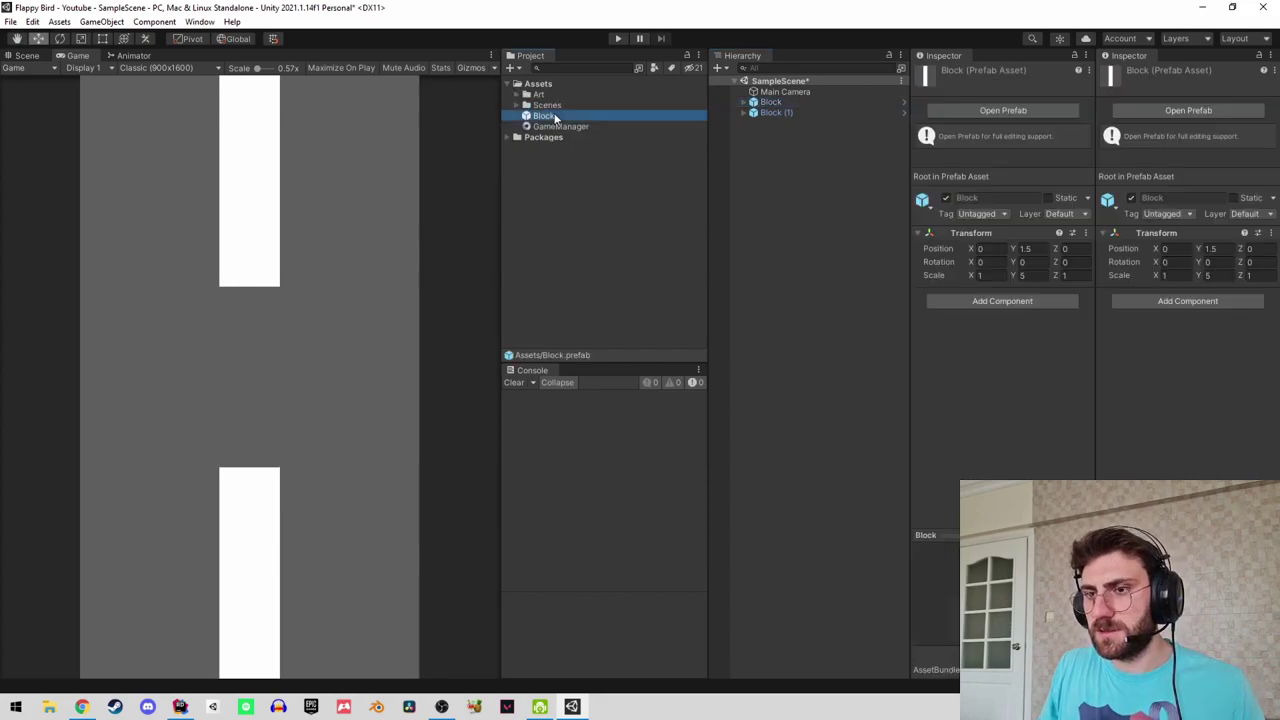
Tint the Block prefab's Square red (DB1818) and return to SampleScene.
left_click(986, 112)
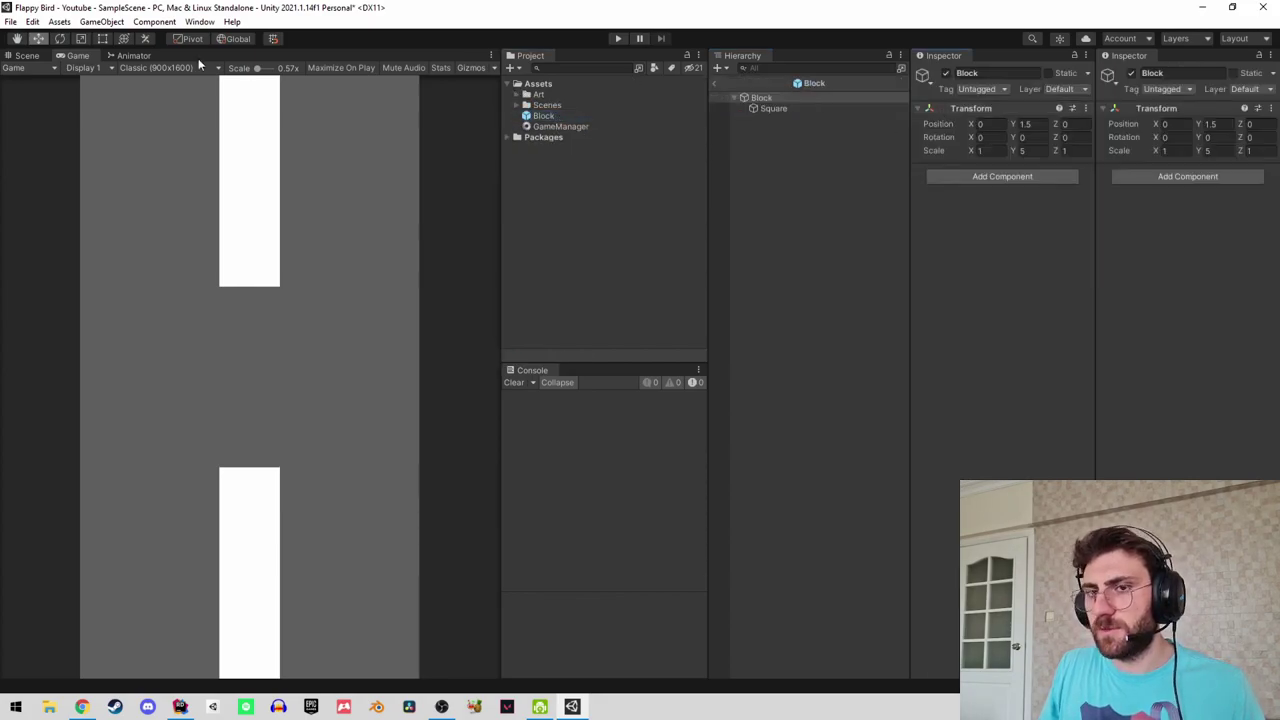
left_click(27, 55)
left_click(772, 108)
left_click(1030, 199)
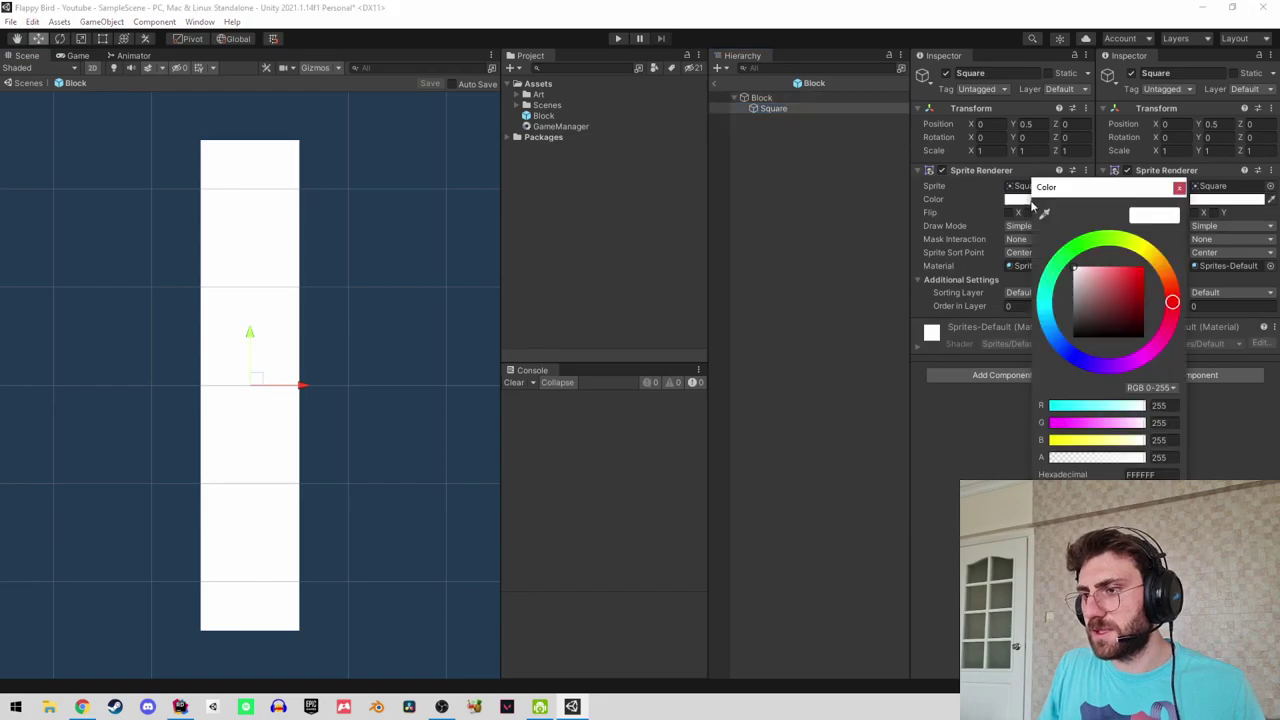
left_click(1136, 276)
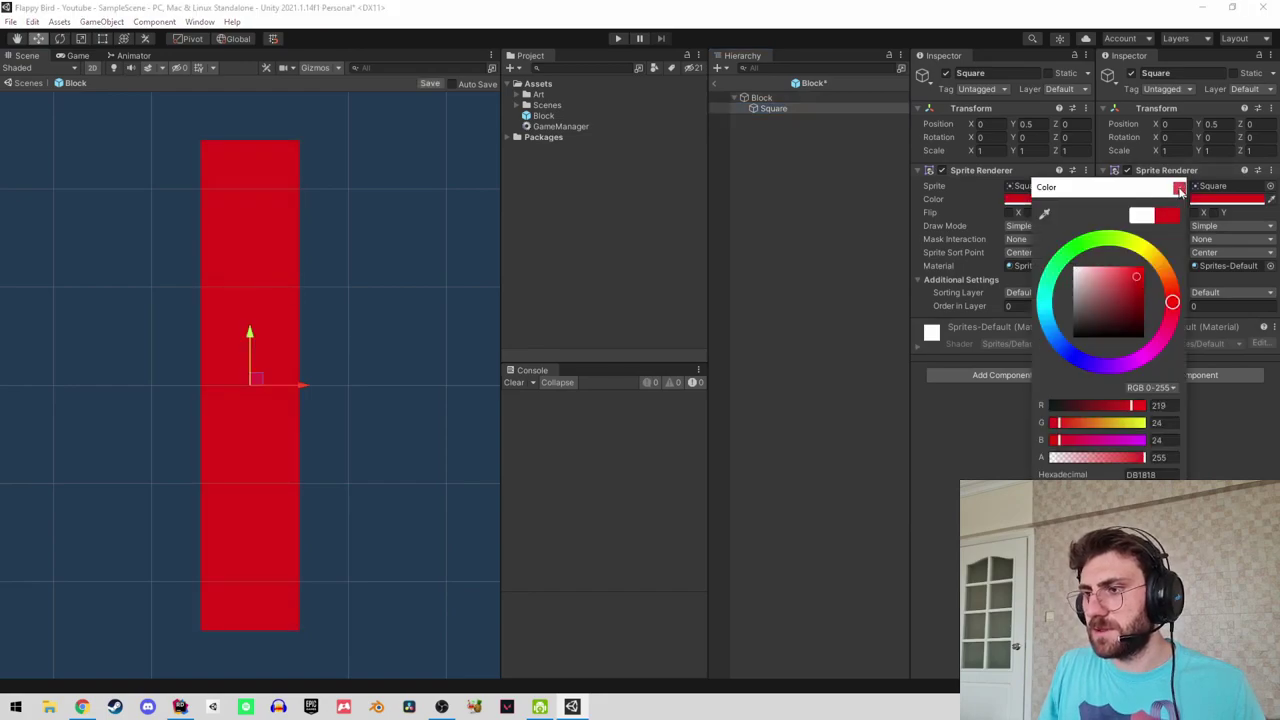
left_click(1180, 188)
left_click(811, 156)
left_click(714, 83)
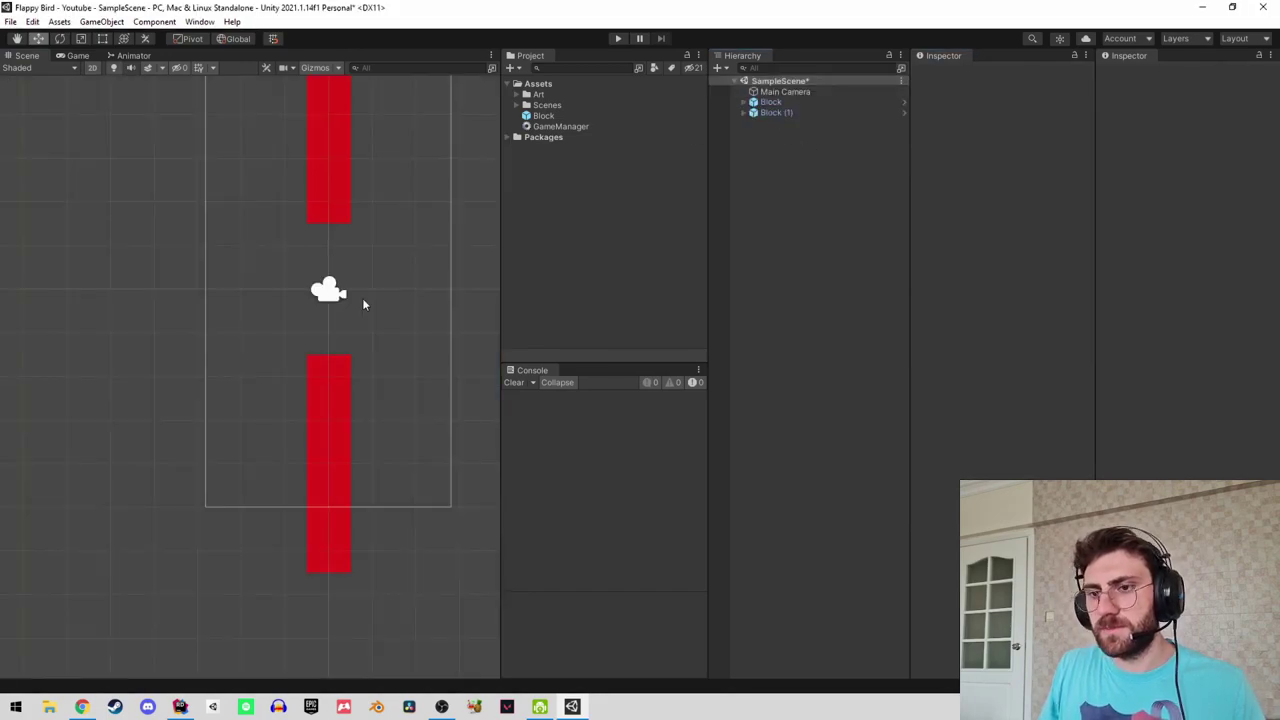
left_click(785, 102)
Create an empty GameObject at position 0, 0, 0.
left_click(790, 112)
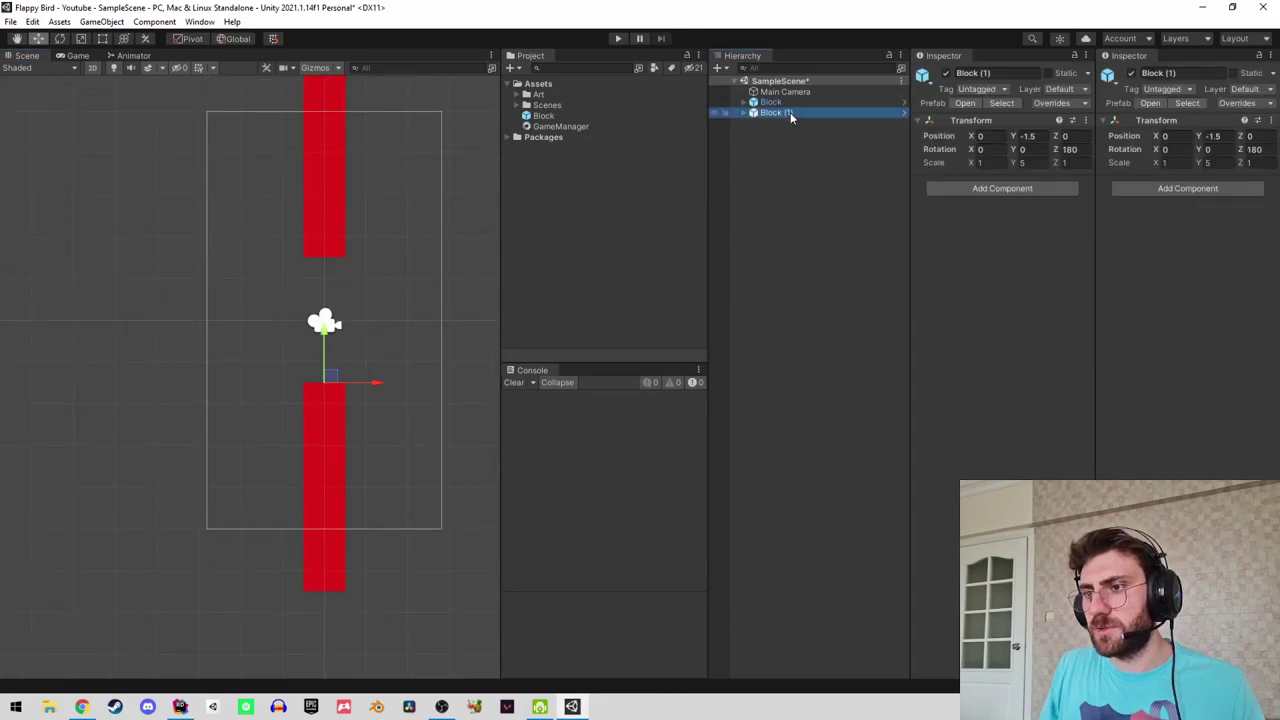
scroll(452, 320, "down", 1)
middle_click_drag(360, 250, 341, 289)
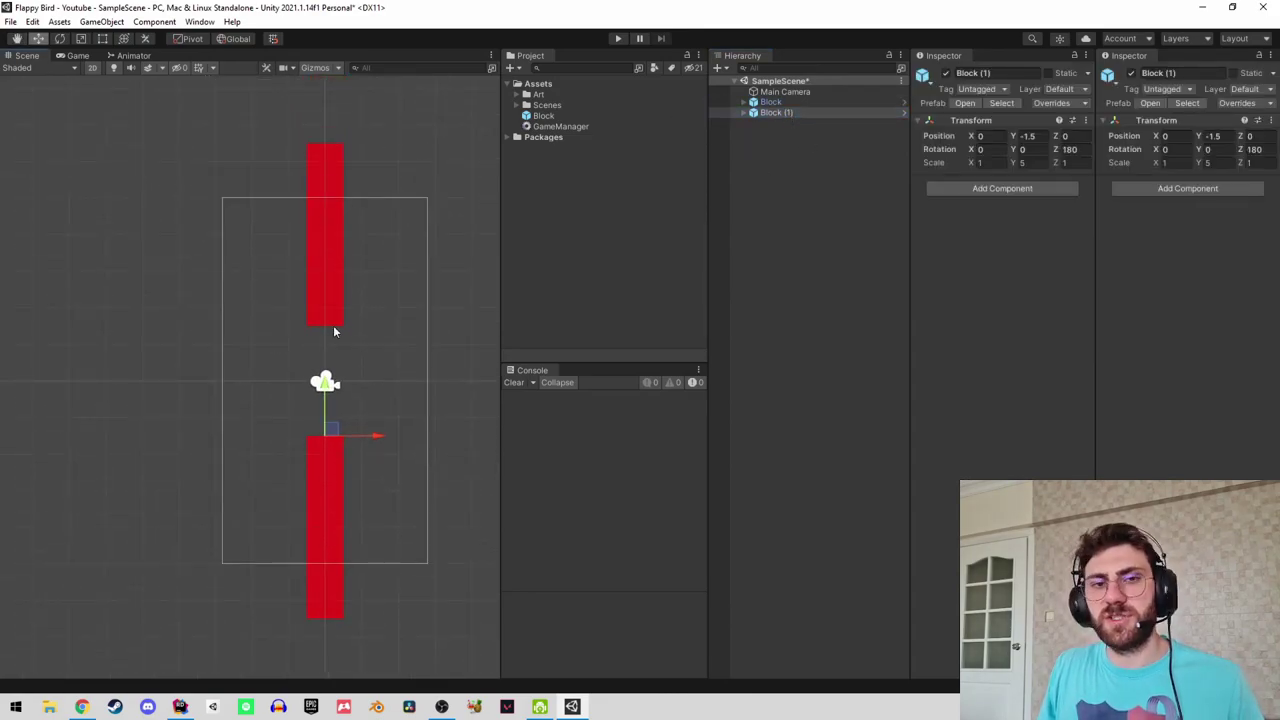
right_click(816, 152)
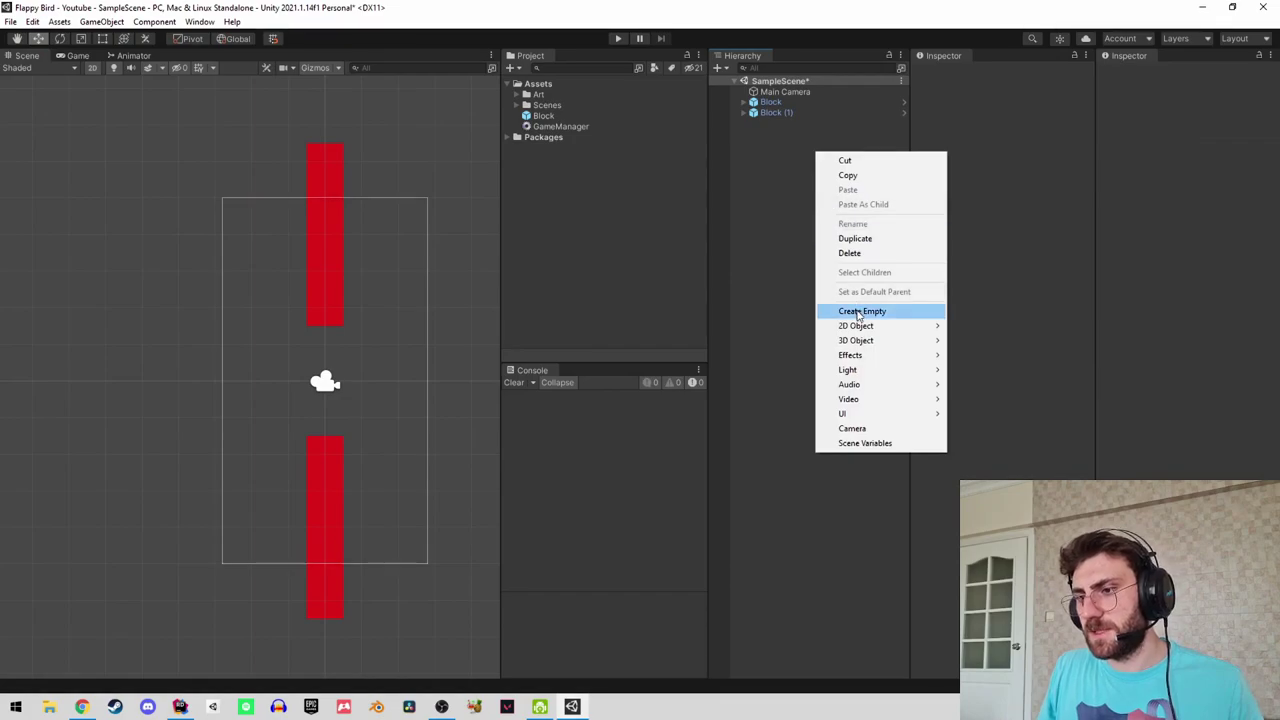
left_click(859, 316)
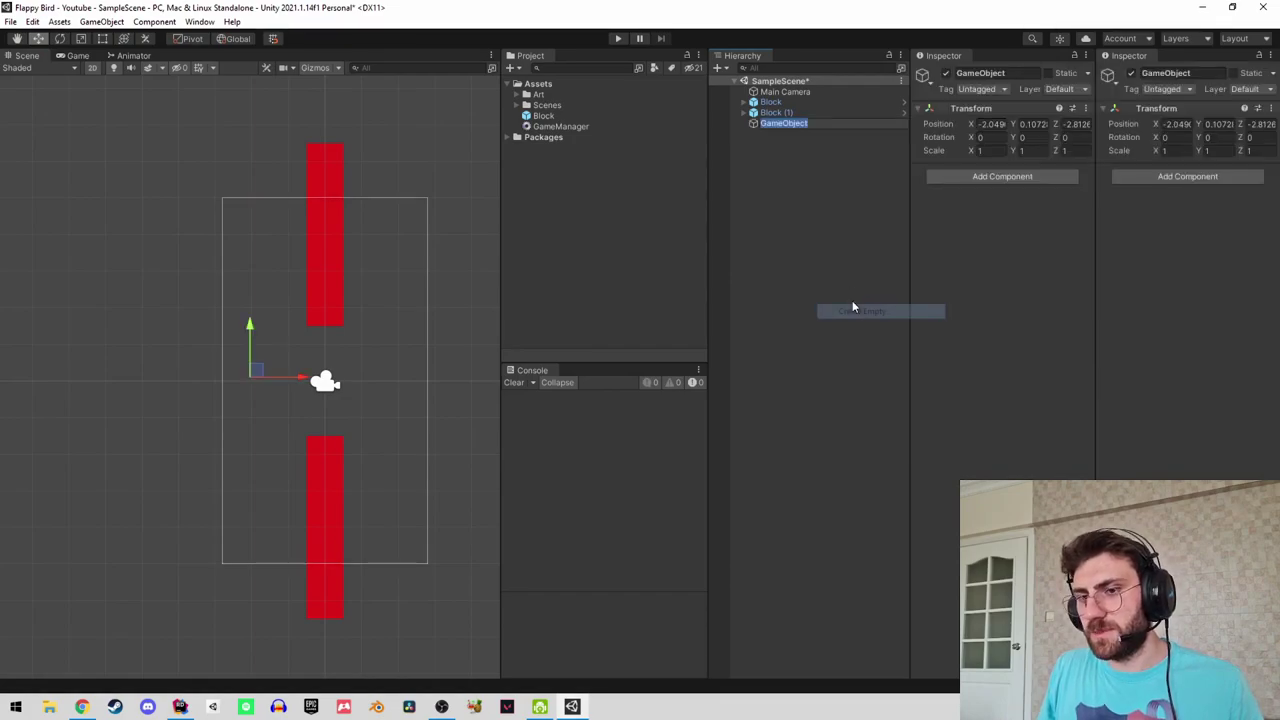
left_click(988, 124)
key("Tab")
type("0")
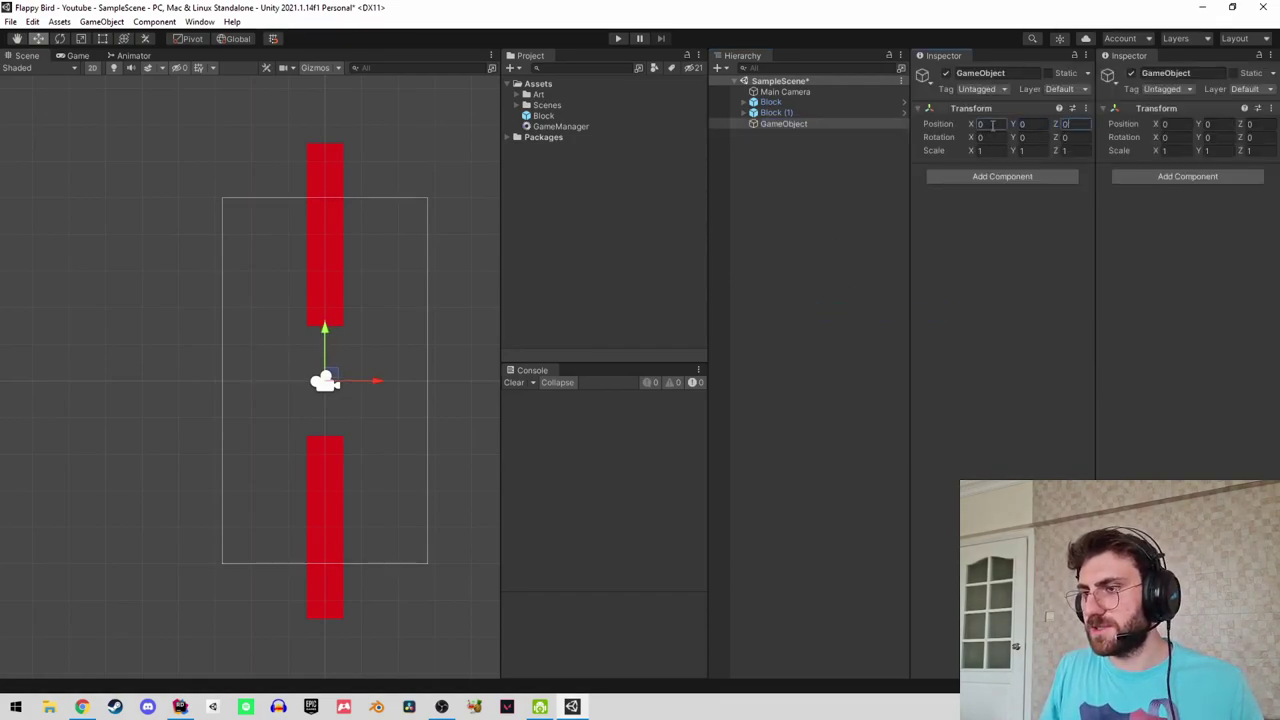
Rename the new object Block Parent and select both Block pipes.
left_click(868, 156)
left_click(834, 124)
key("F2")
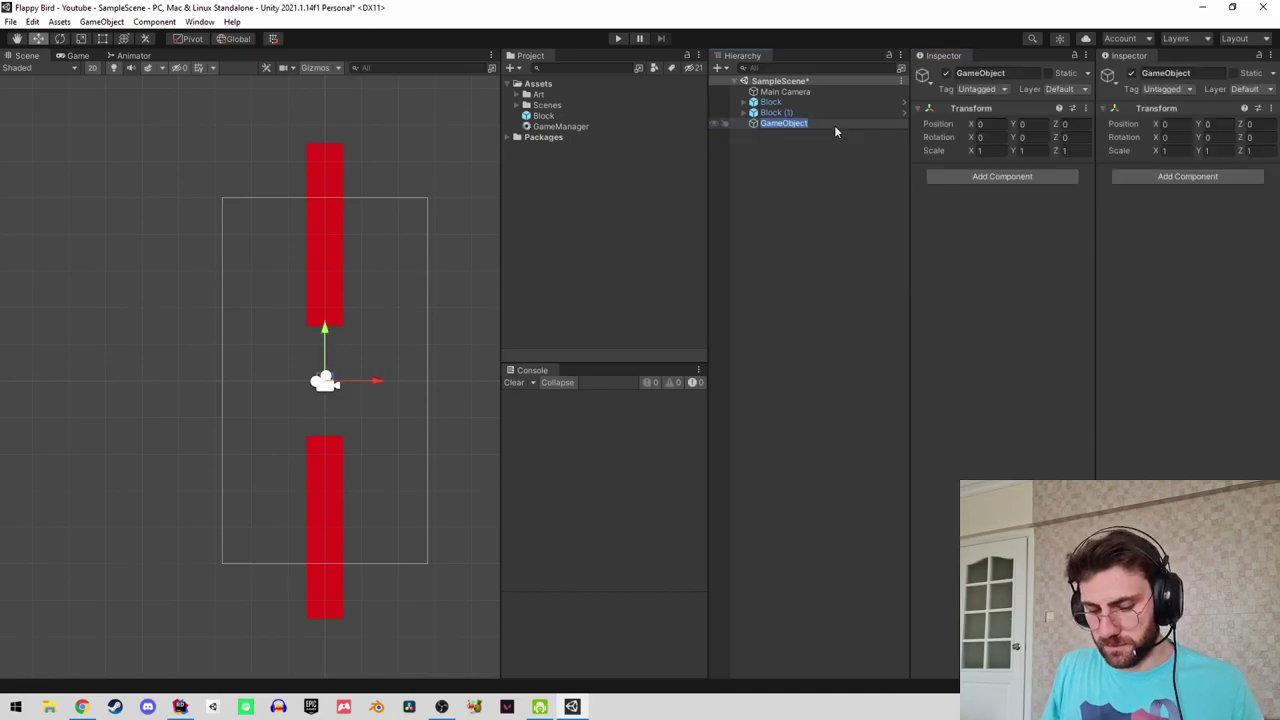
type("Block Parent")
key("Return")
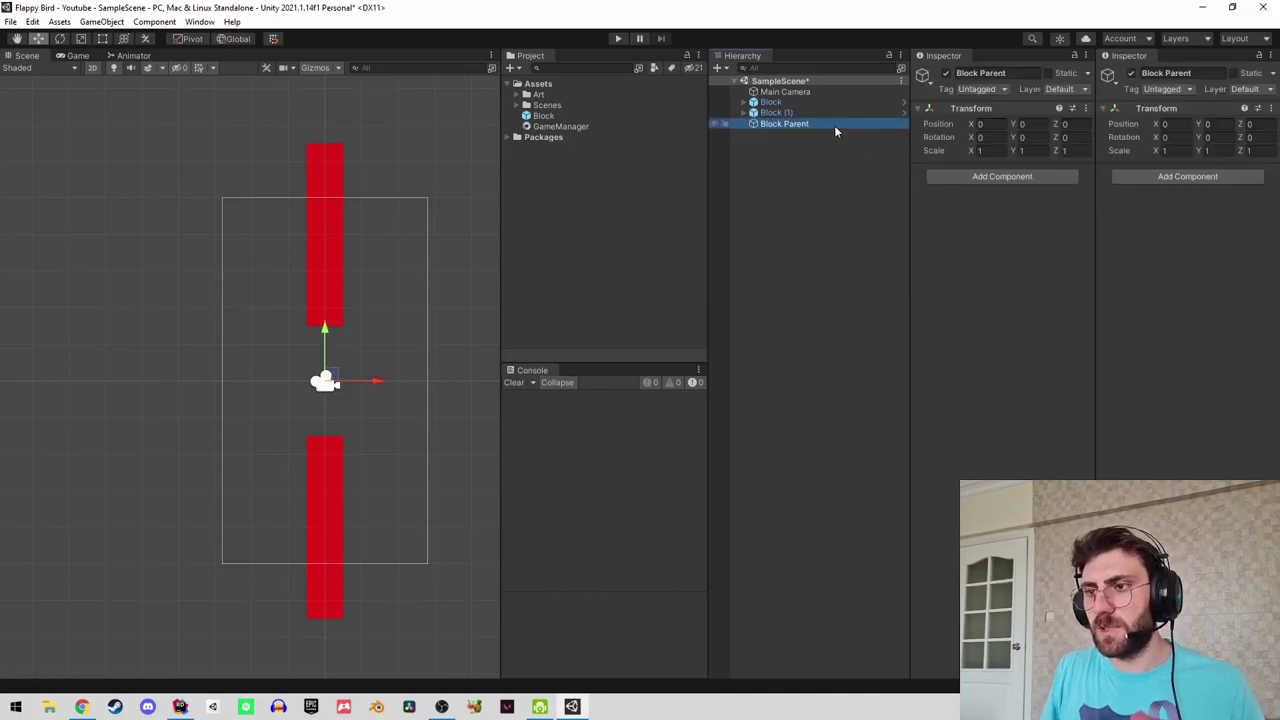
left_click(779, 115)
left_click(771, 102, "shift")
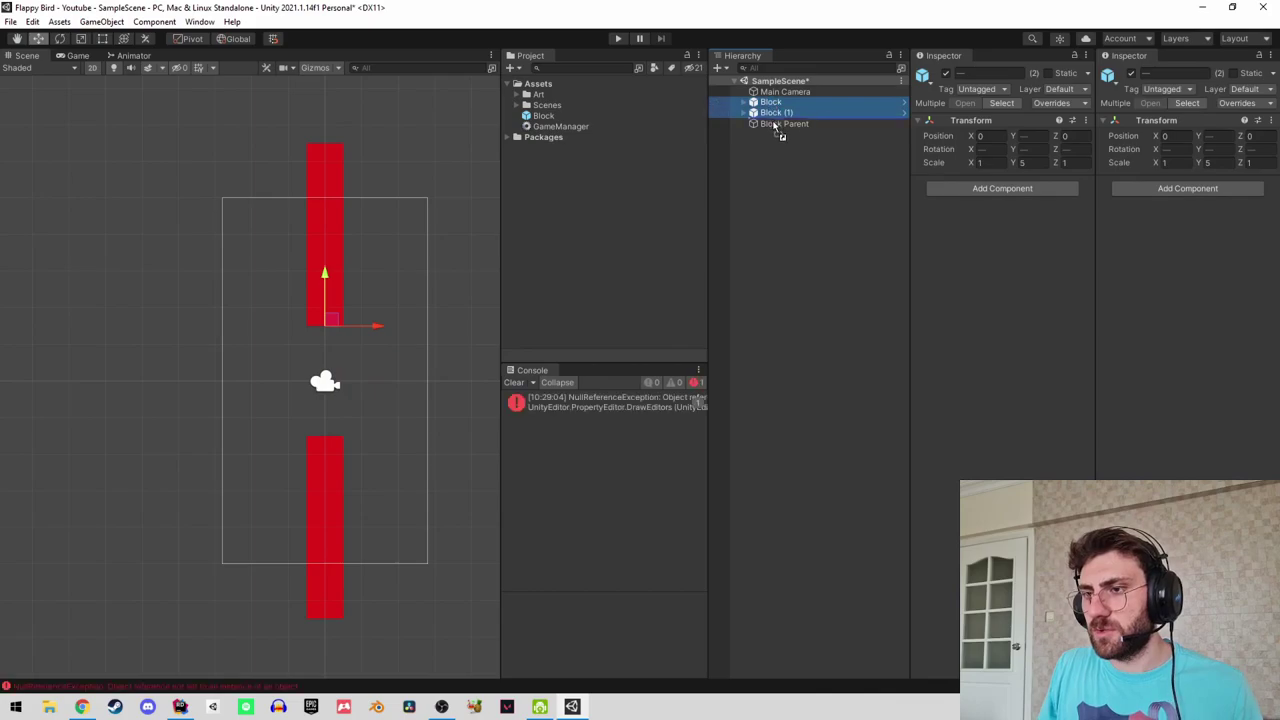
Make both Block pipes children of Block Parent.
left_click_drag(775, 112, 784, 123)
left_click(746, 100)
left_click(771, 102)
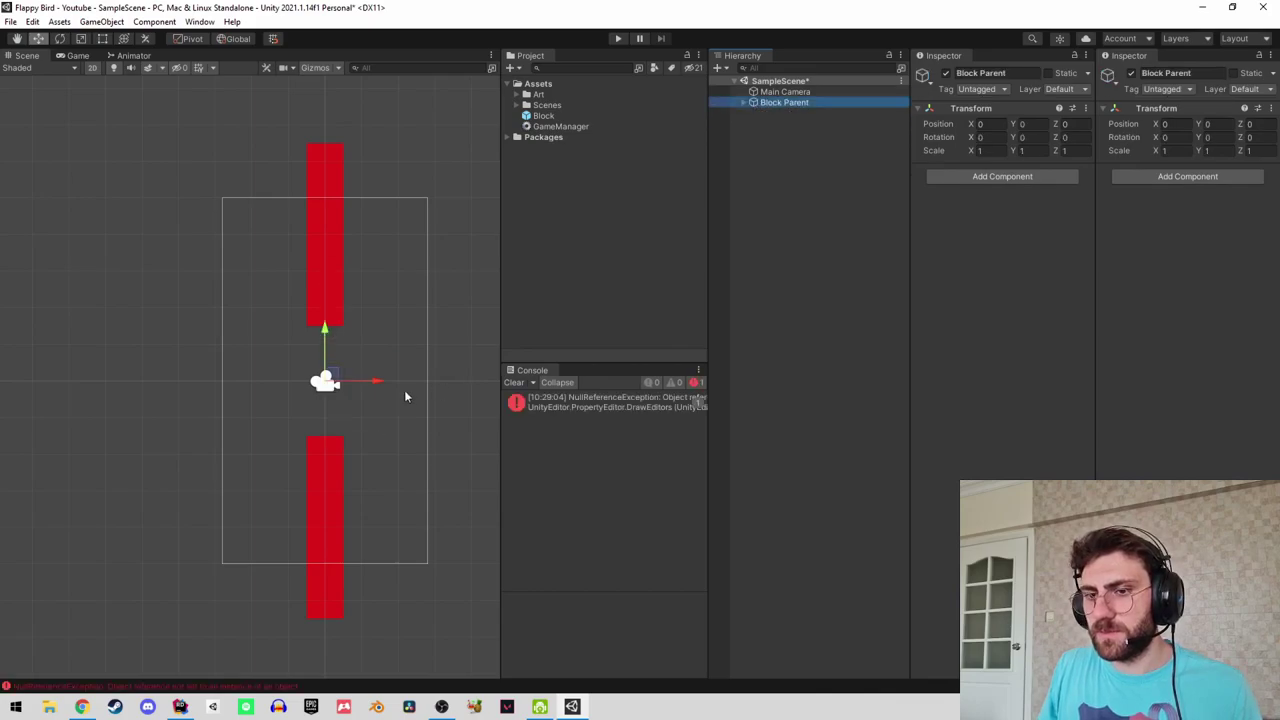
left_click(424, 378)
left_click(805, 91)
left_click(795, 102)
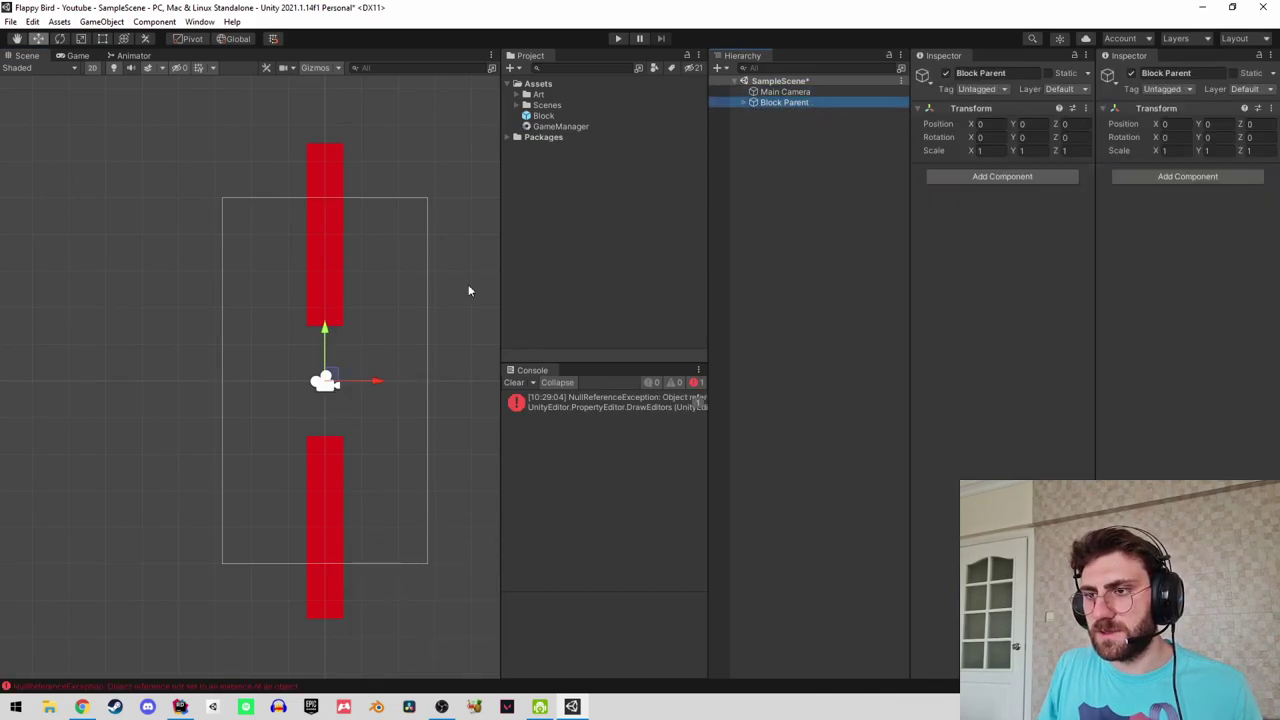
Duplicate Block Parent as Block Parent (1), undoing trial moves along X and Y.
left_click_drag(379, 388, 346, 371)
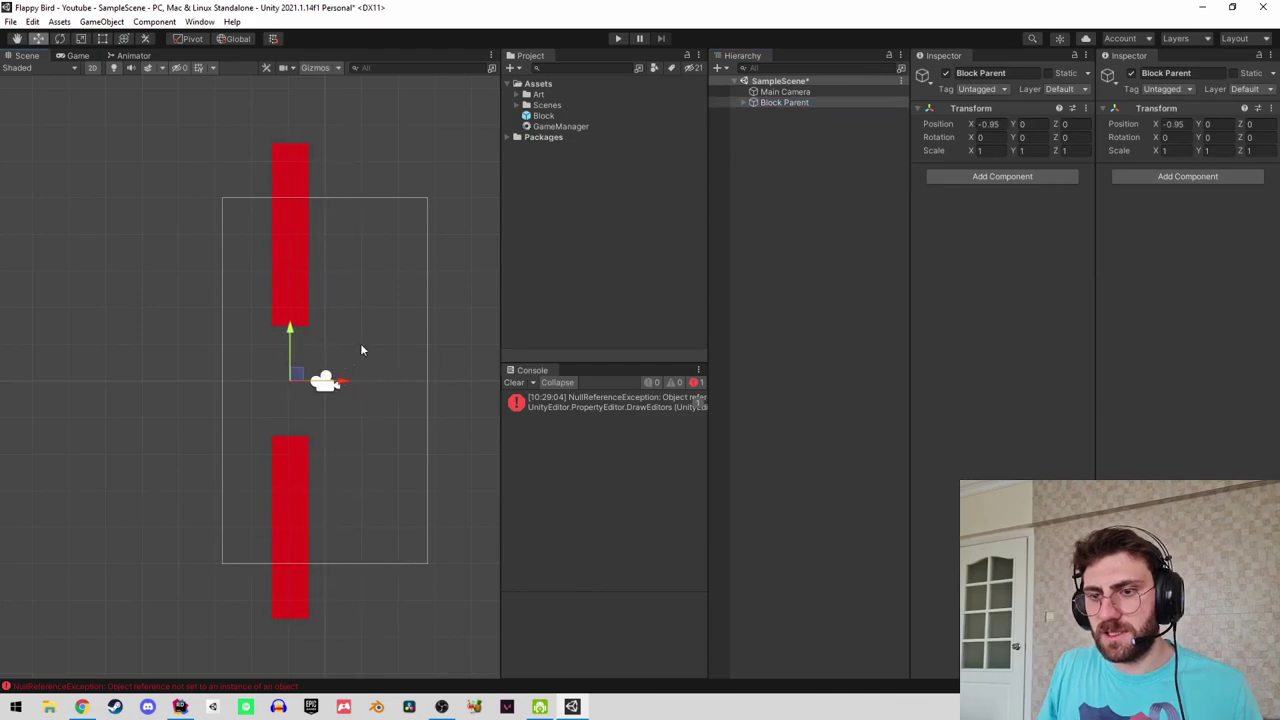
key("ctrl+z")
middle_click_drag(385, 356, 288, 320)
key("ctrl+d")
left_click_drag(314, 354, 380, 357)
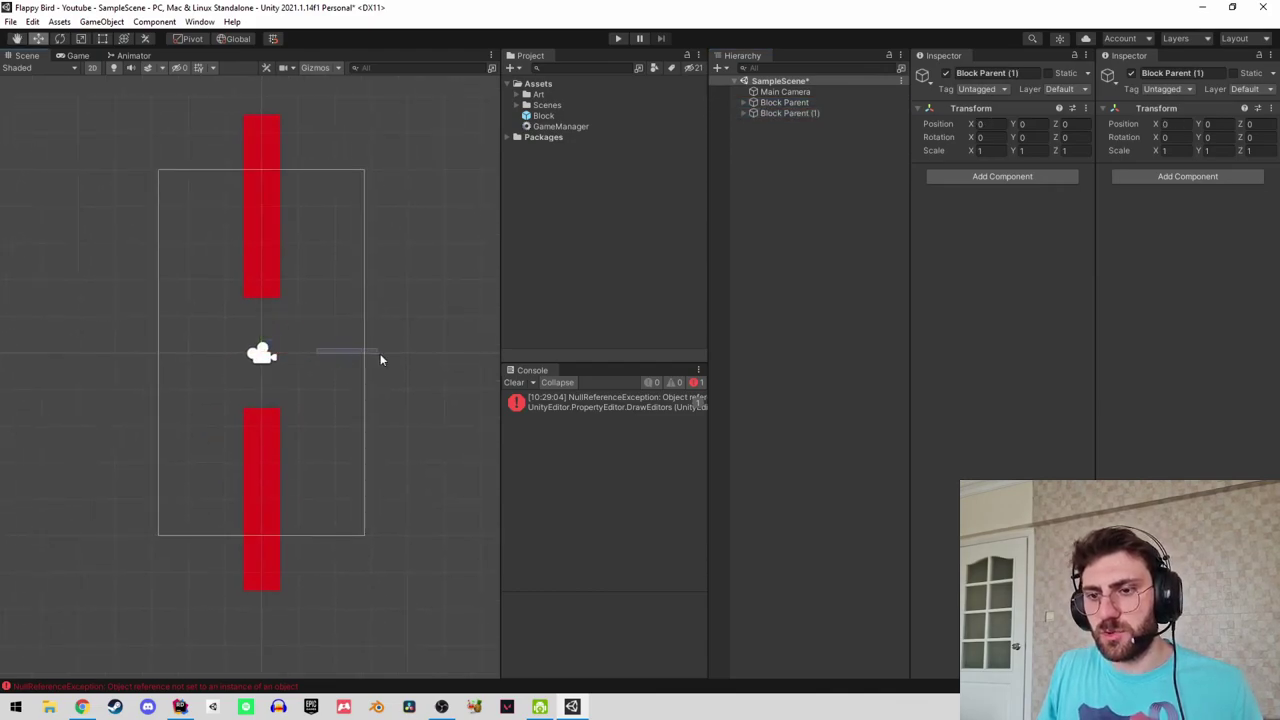
left_click(790, 113)
left_click_drag(300, 357, 397, 360)
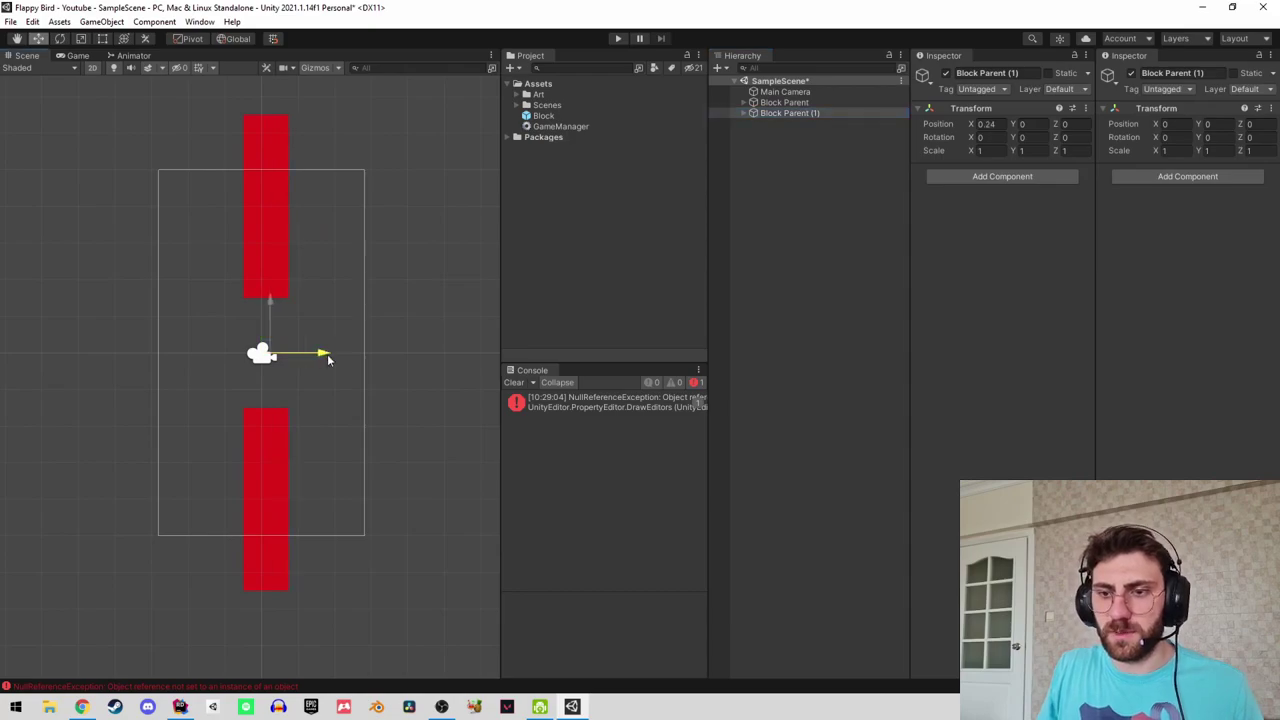
mouse_move(348, 304)
left_mouse_down()
mouse_move(323, 418)
mouse_move(320, 280)
left_mouse_up()
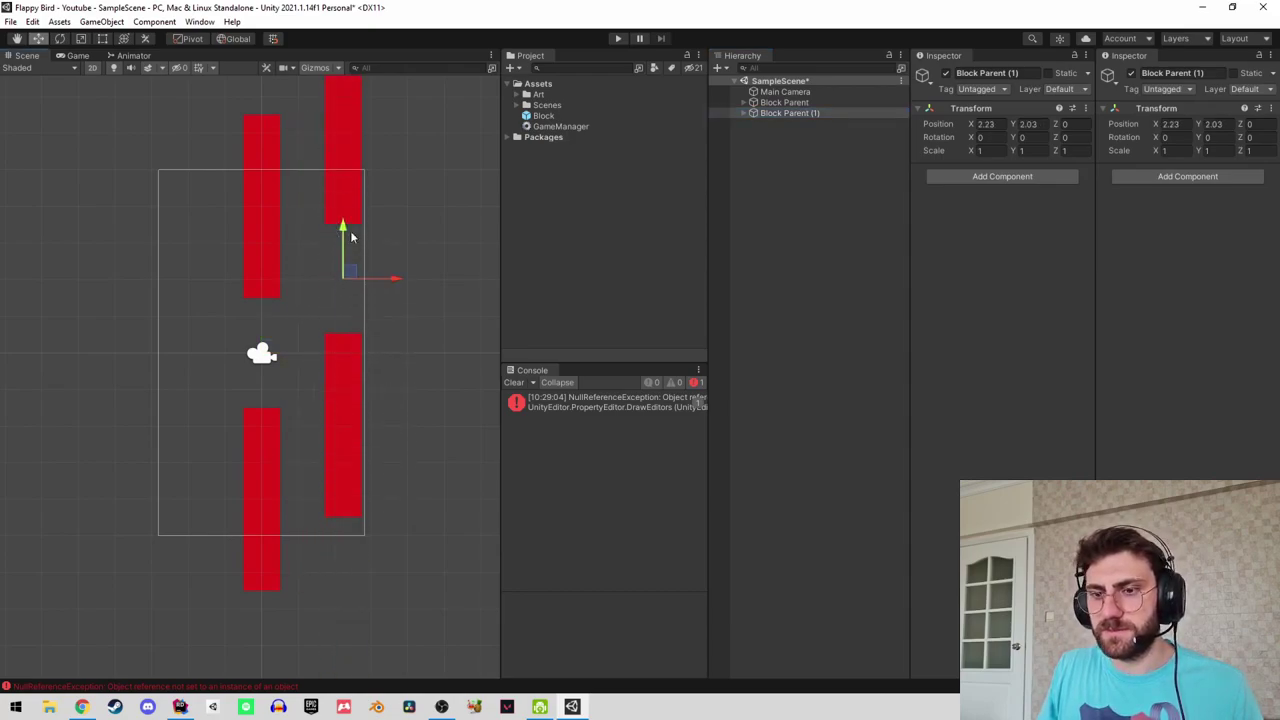
key("ctrl+z")
key("ctrl+z")
Expand Block Parent, select its Block child, then the Block prefab asset.
left_click(775, 102)
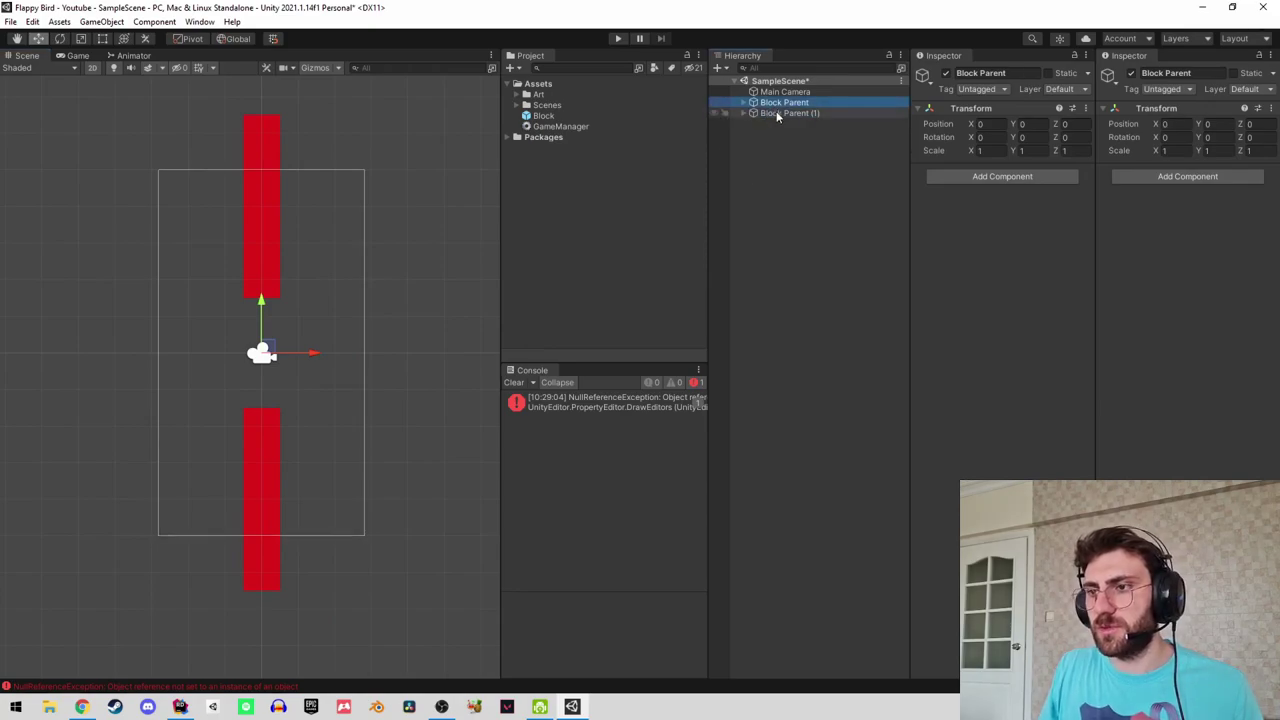
left_click(743, 103)
left_click(775, 113)
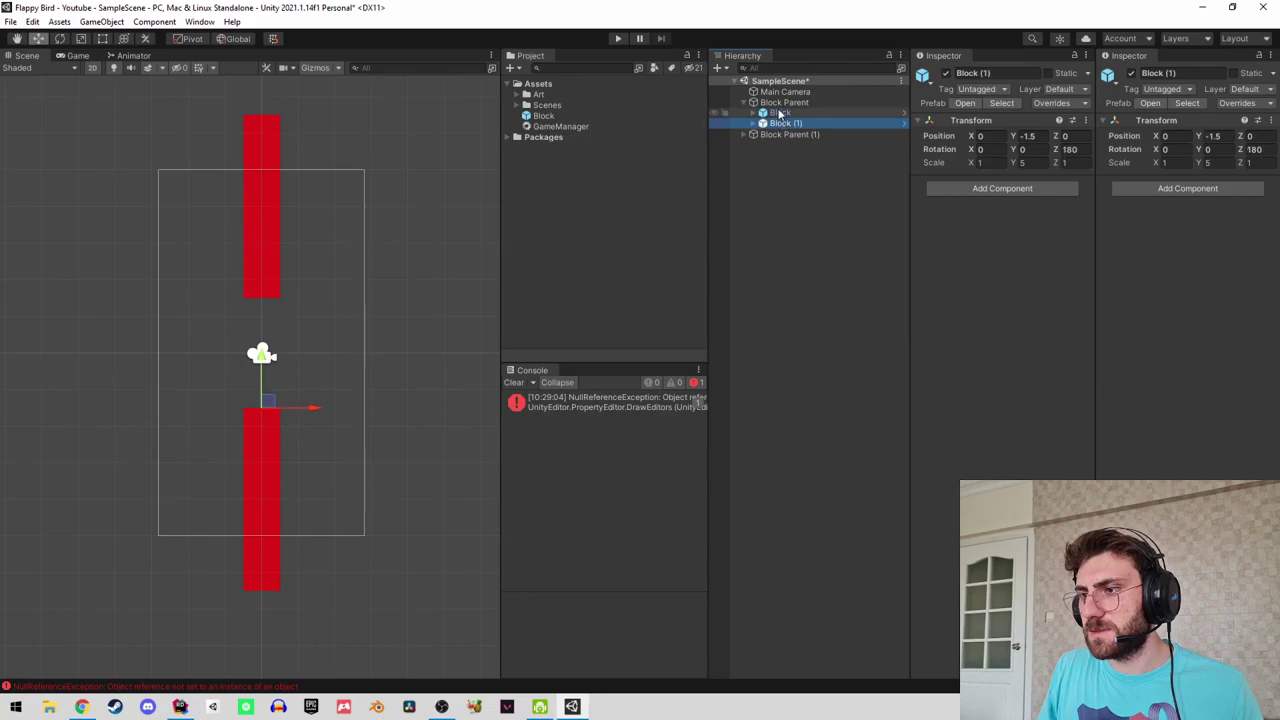
left_click(568, 113)
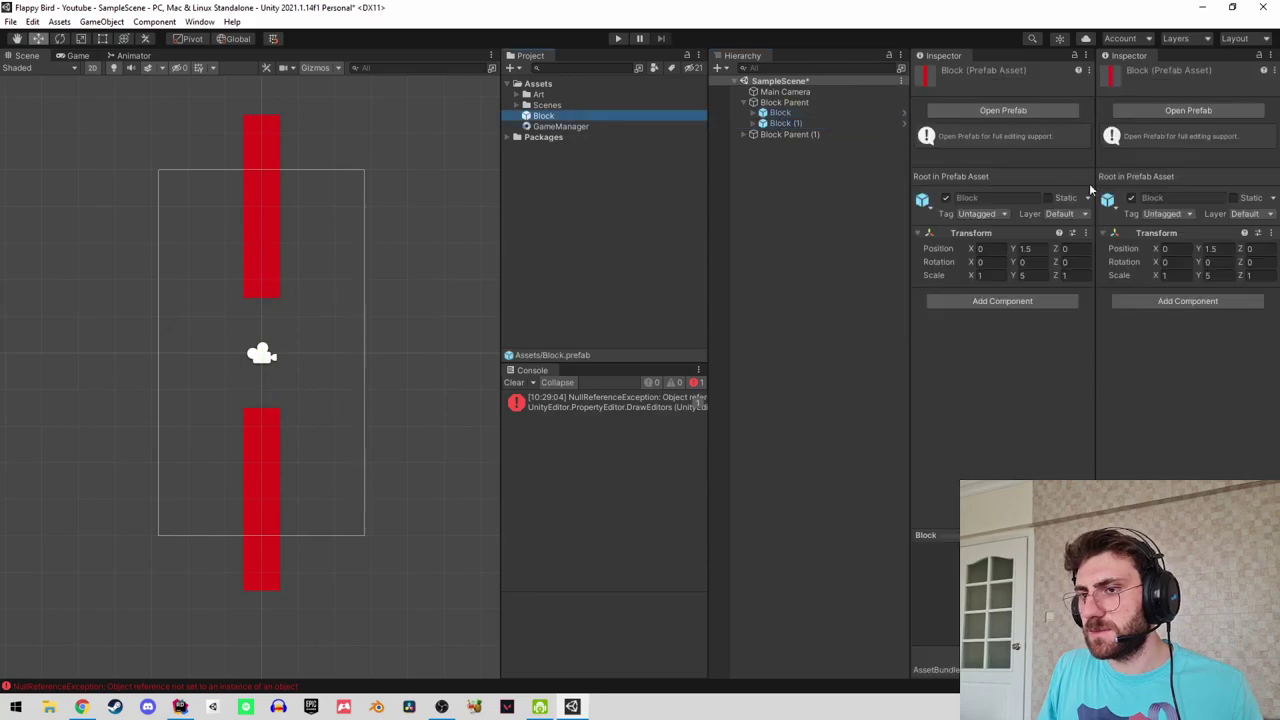
Stretch the Block prefab to a Y scale of 10.
left_click(1031, 276)
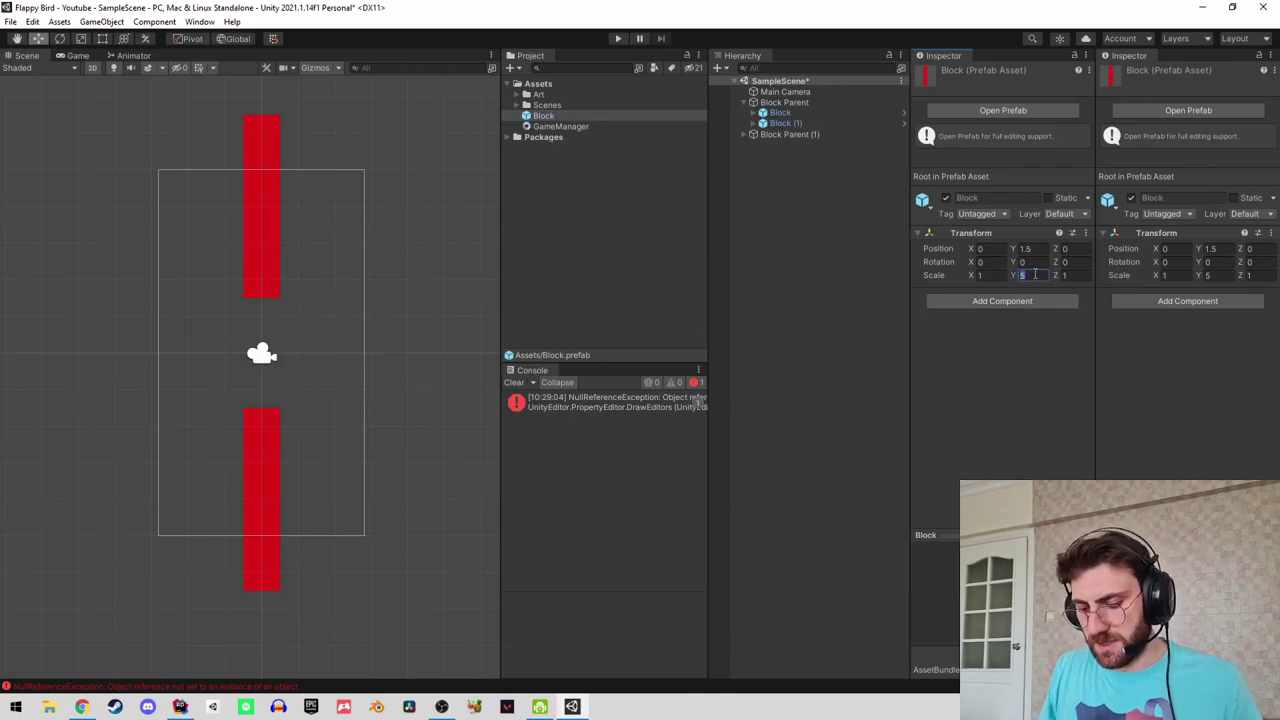
type("10")
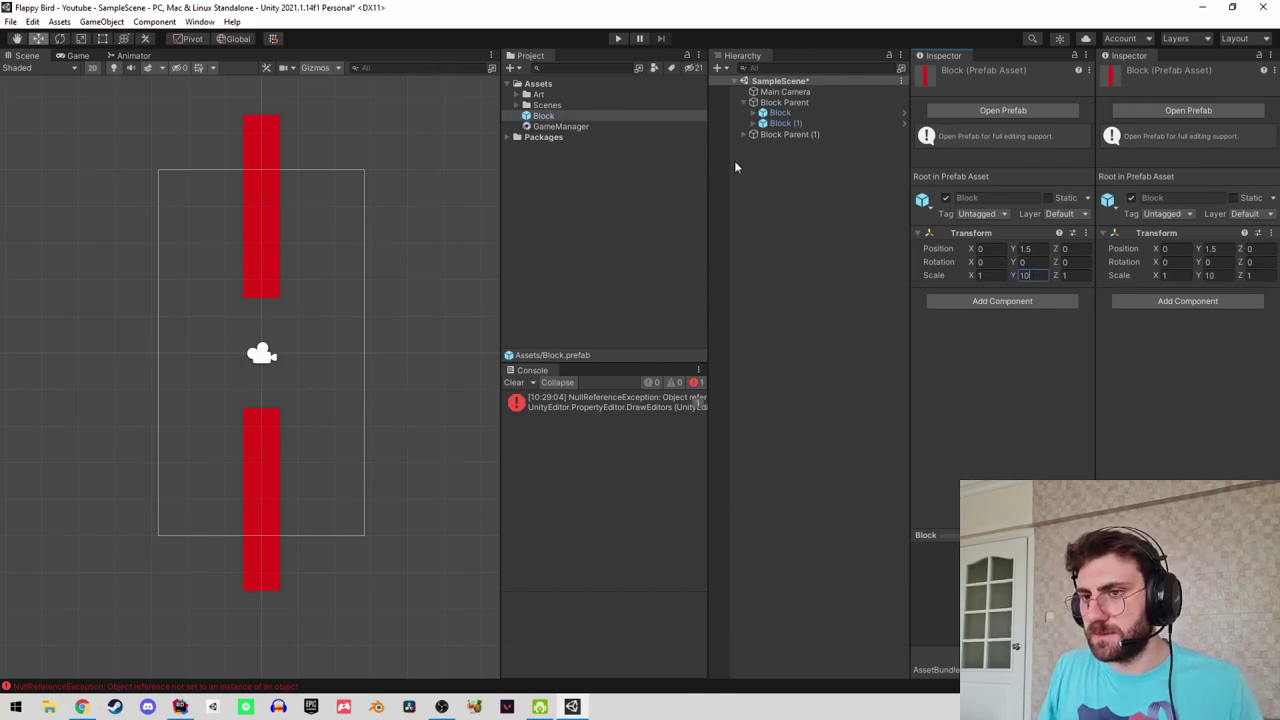
left_click(734, 167)
scroll(314, 323, "down", 2)
mouse_move(314, 323)
middle_mouse_down()
mouse_move(308, 458)
mouse_move(323, 191)
mouse_move(341, 295)
middle_mouse_up()
scroll(323, 191, "down", 1)
Deactivate Block Parent (1) and keep the Block Parent pipe pair at Y -0.92 in the game view.
left_click(778, 113)
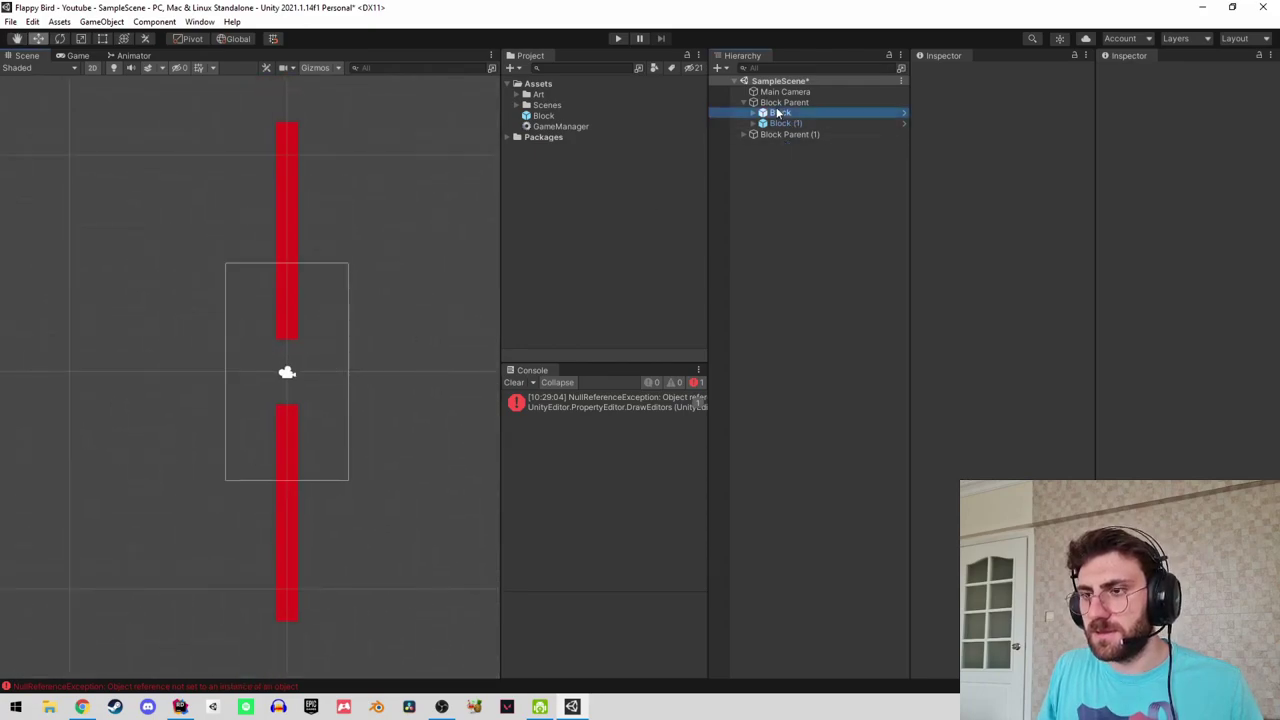
left_click(775, 103)
left_click_drag(293, 330, 292, 332)
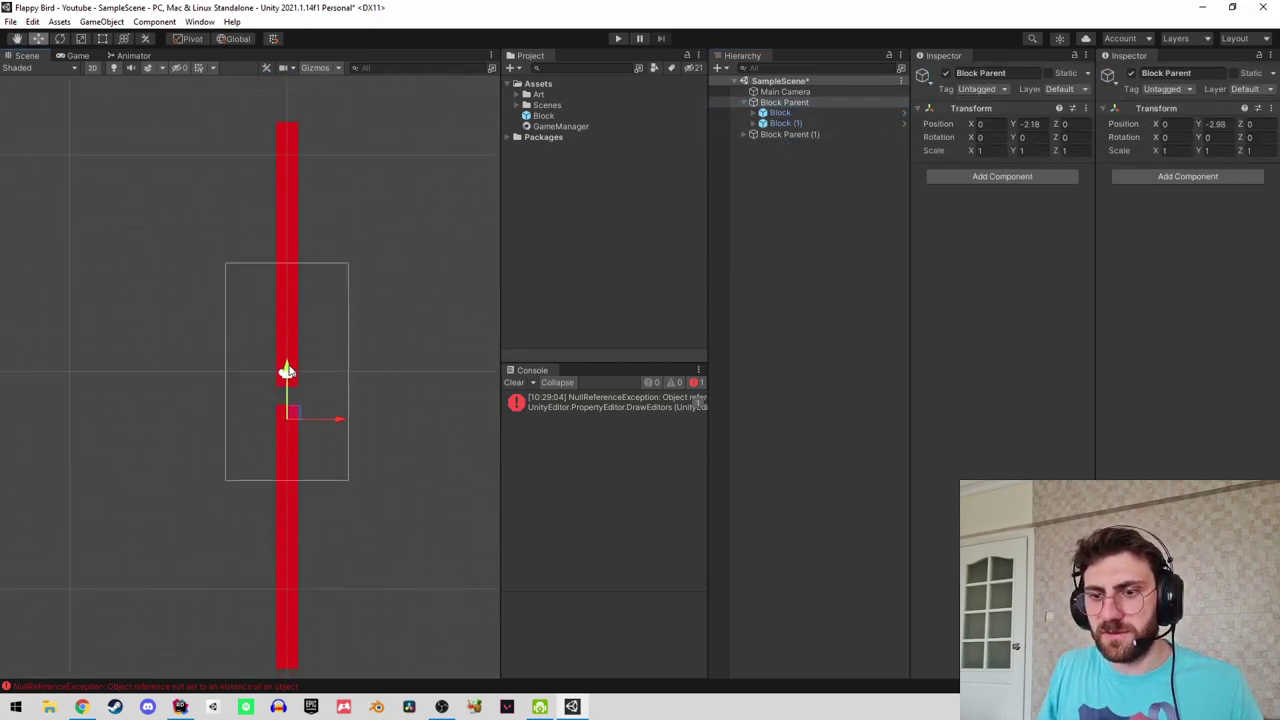
mouse_move(788, 134)
left_mouse_down()
mouse_move(283, 348)
mouse_move(305, 412)
mouse_move(302, 275)
mouse_move(302, 392)
left_mouse_up()
left_click(78, 56)
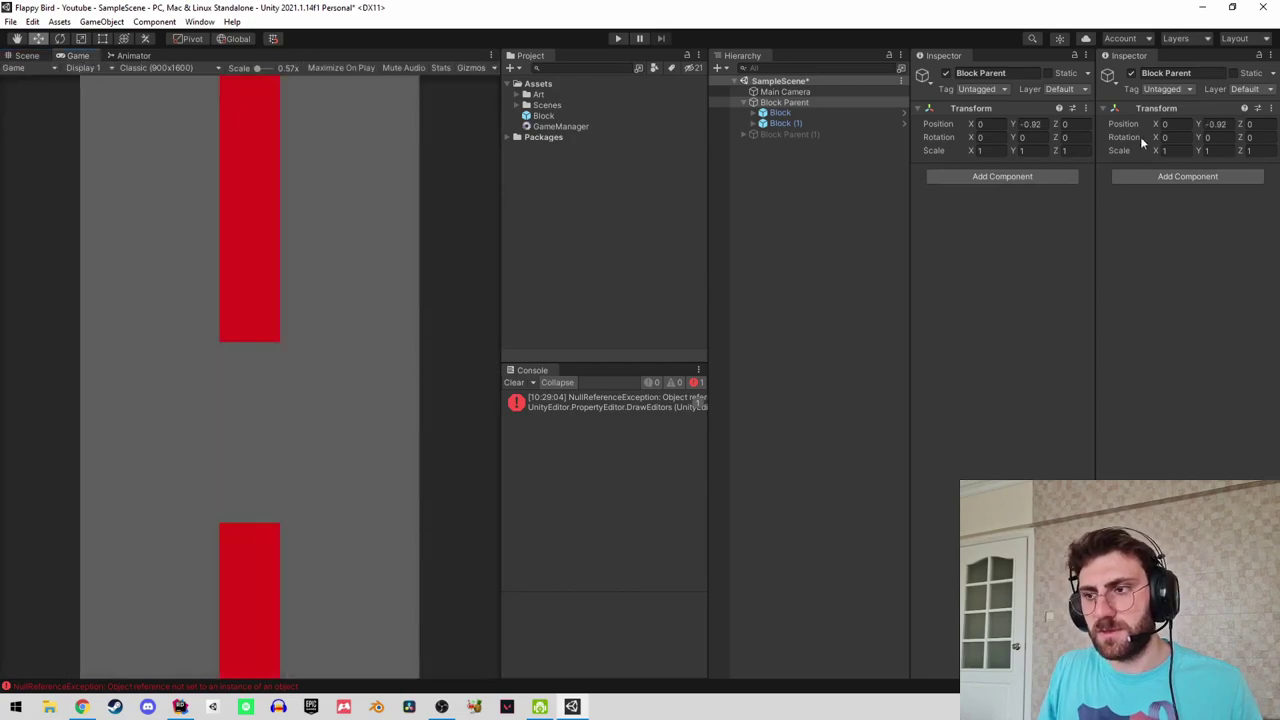
left_click_drag(1015, 122, 987, 133)
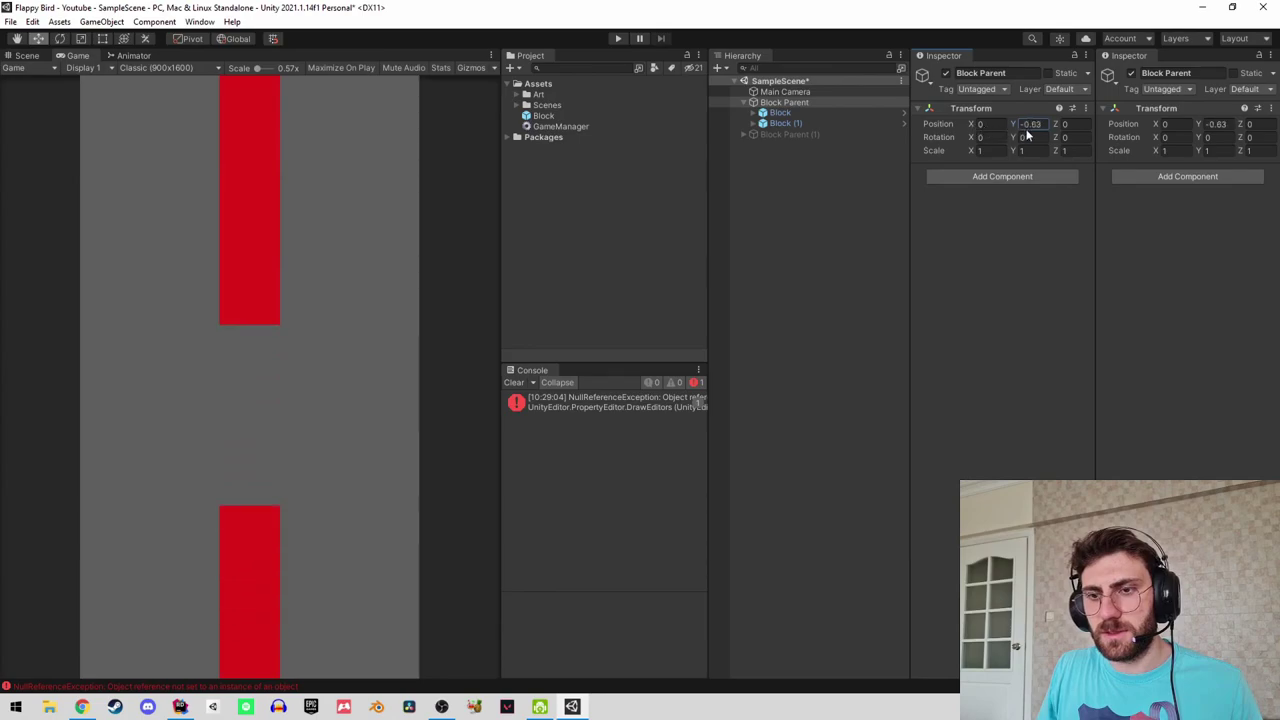
left_click_drag(987, 133, 1086, 137)
key("ctrl+z")
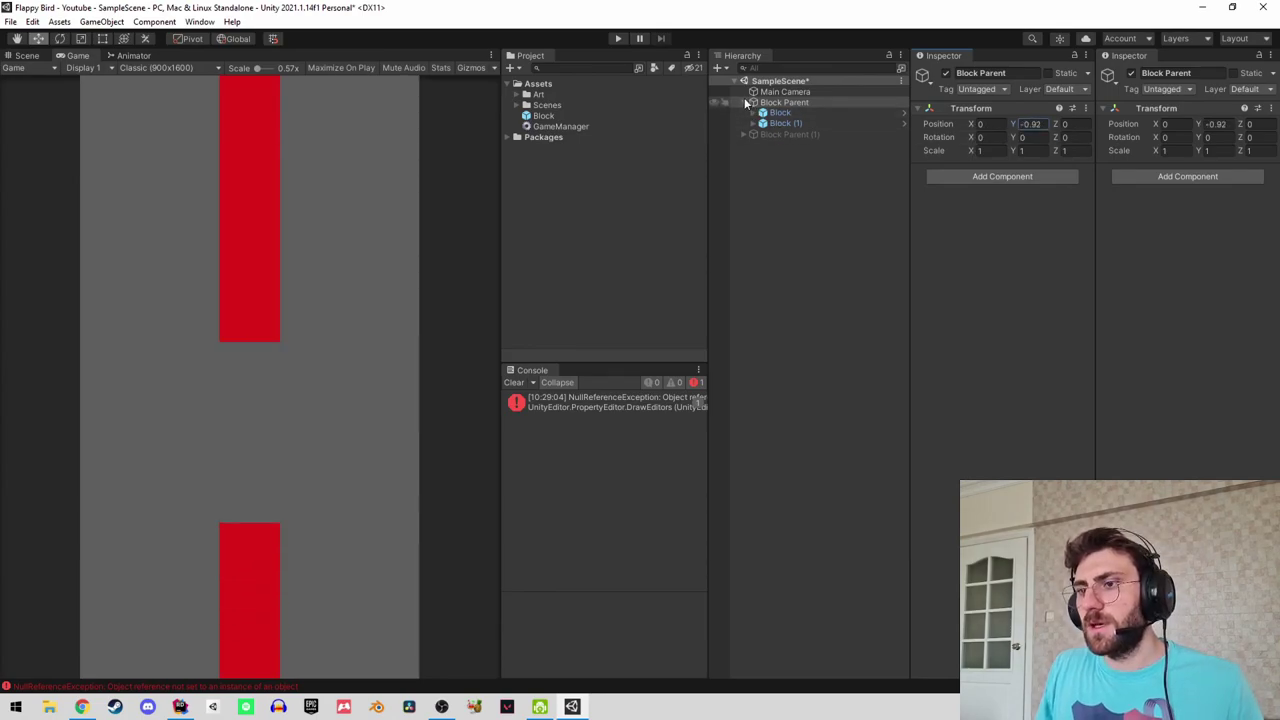
Create a new folder named Prefabs under Assets.
left_click(744, 101)
right_click(541, 84)
mouse_move(600, 90)
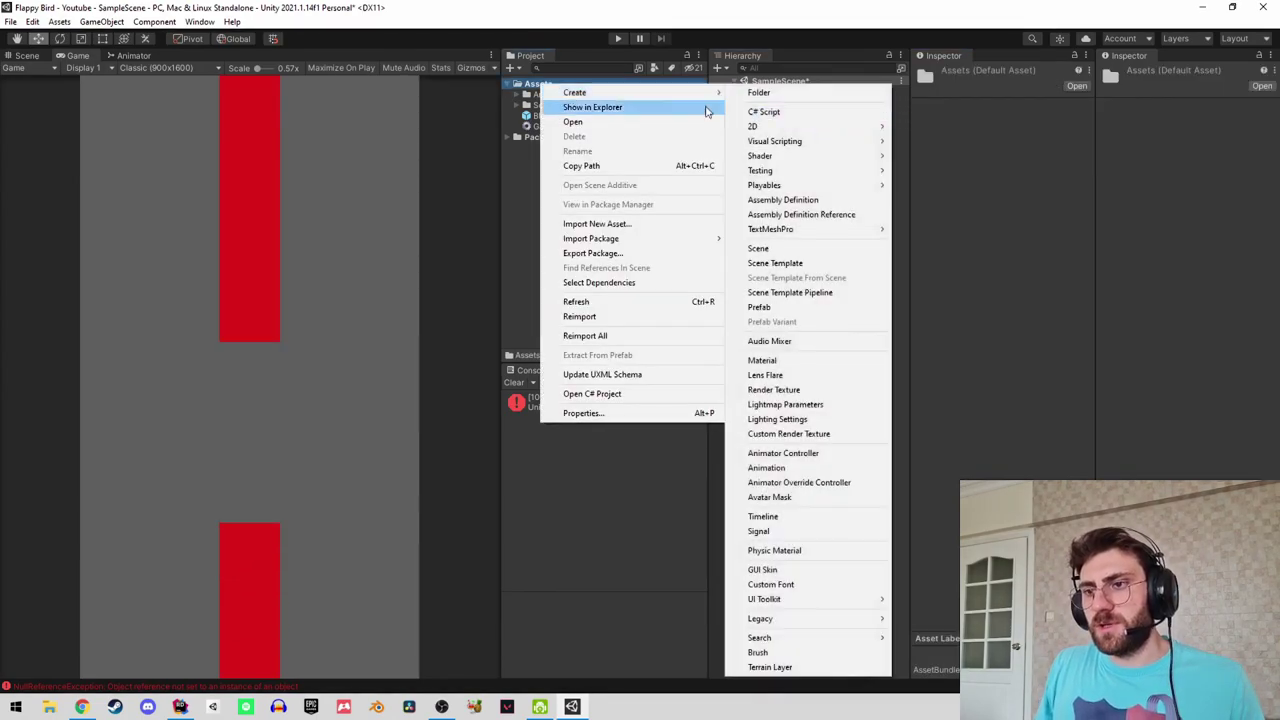
left_click(779, 91)
type("Bl")
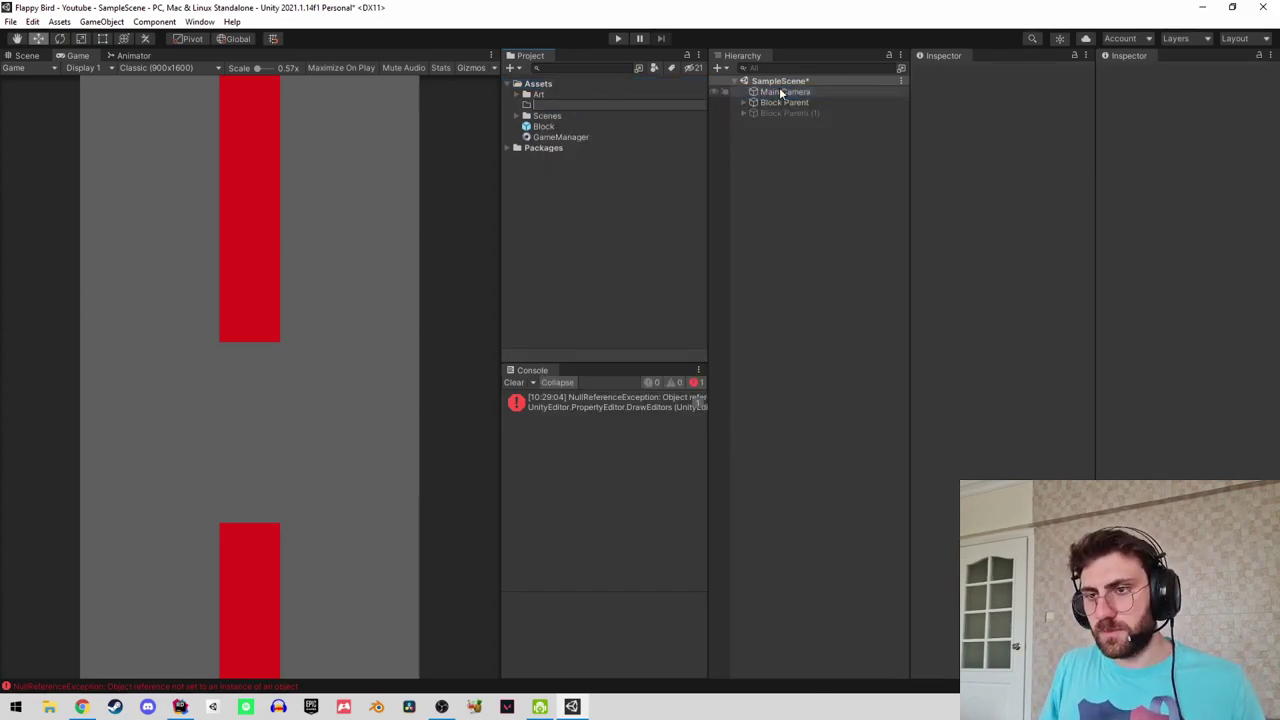
type("e")
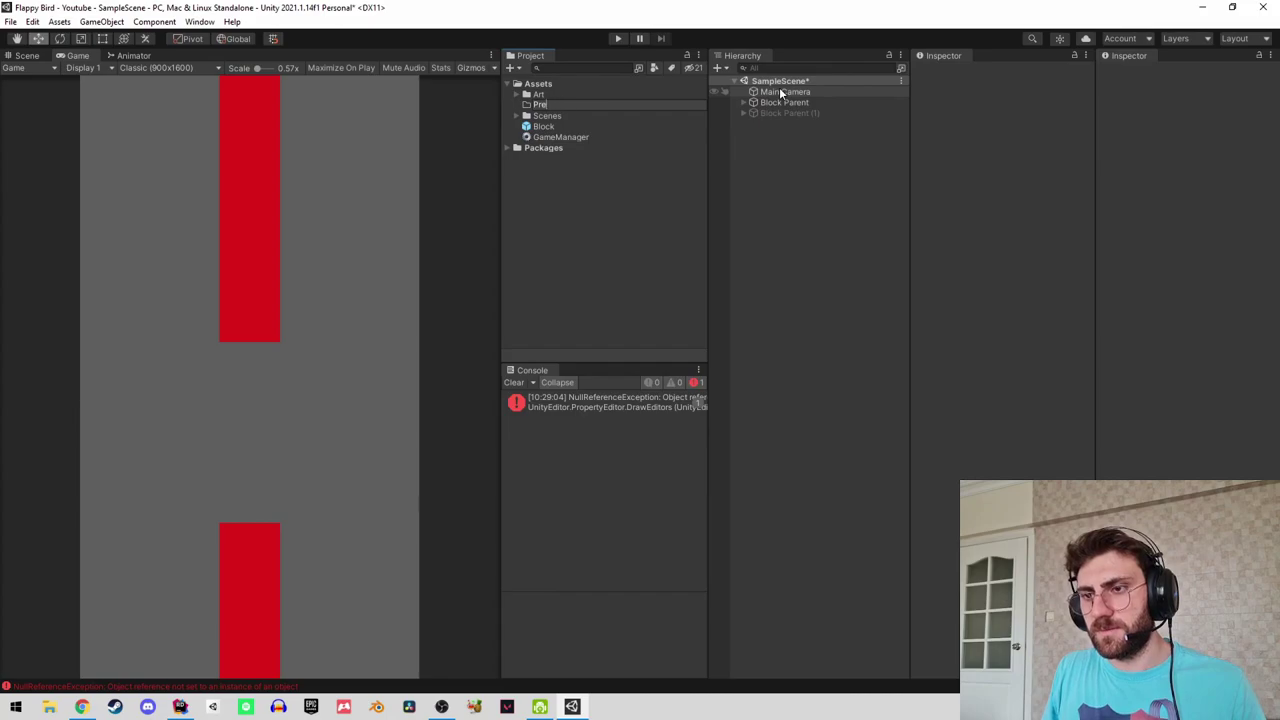
type("fbs")
key("Return")
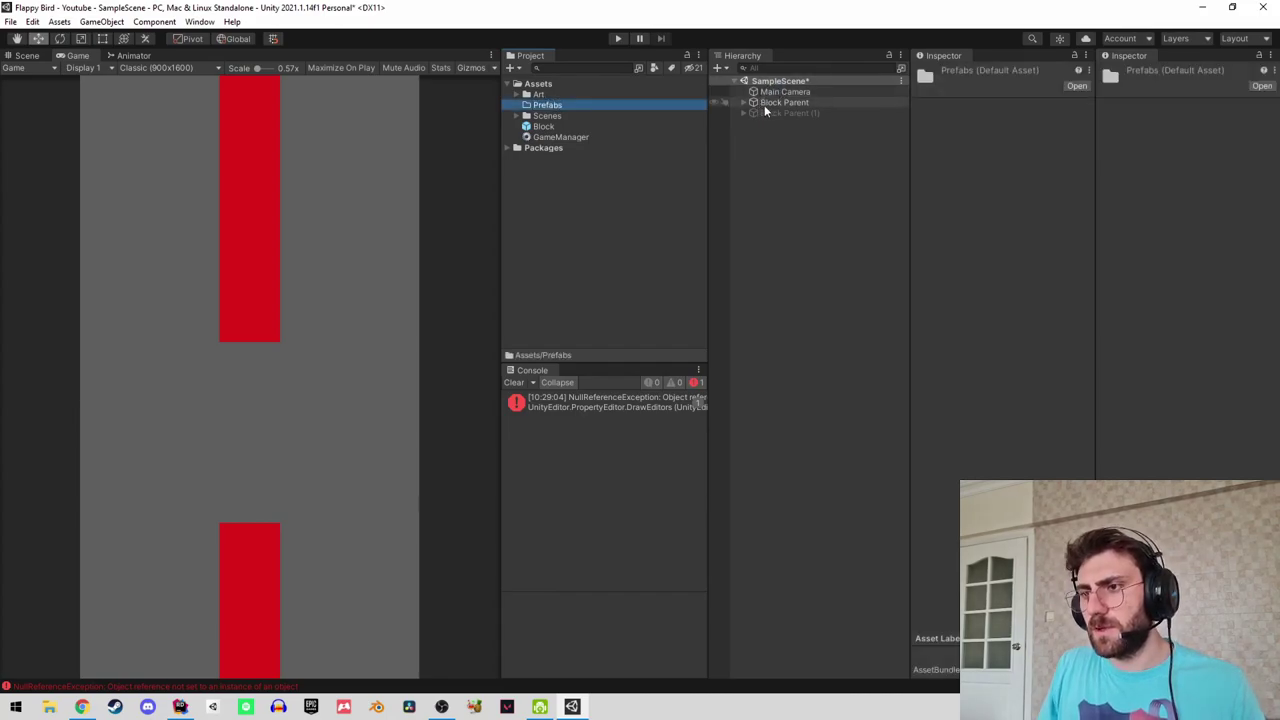
Make Block Parent a prefab in Prefabs, delete Block Parent (1), and move Block into Prefabs.
left_click_drag(593, 135, 547, 105)
left_click(784, 102)
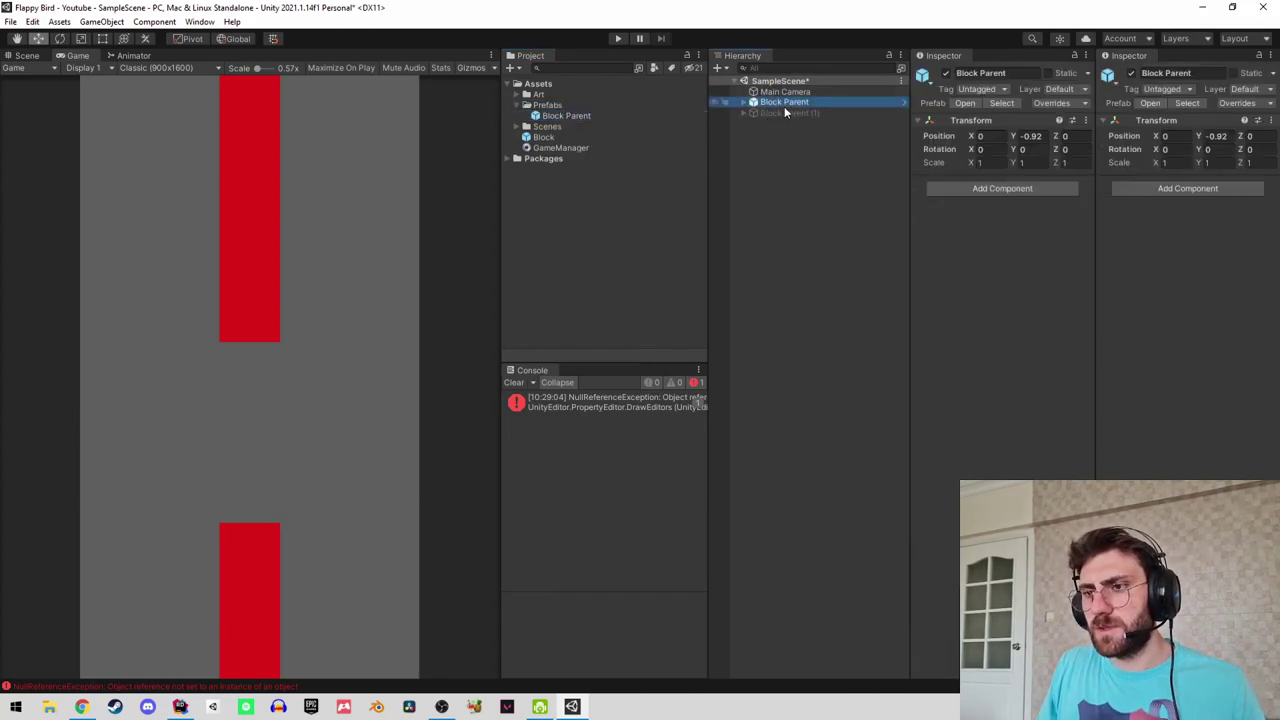
left_click(792, 113)
key("Delete")
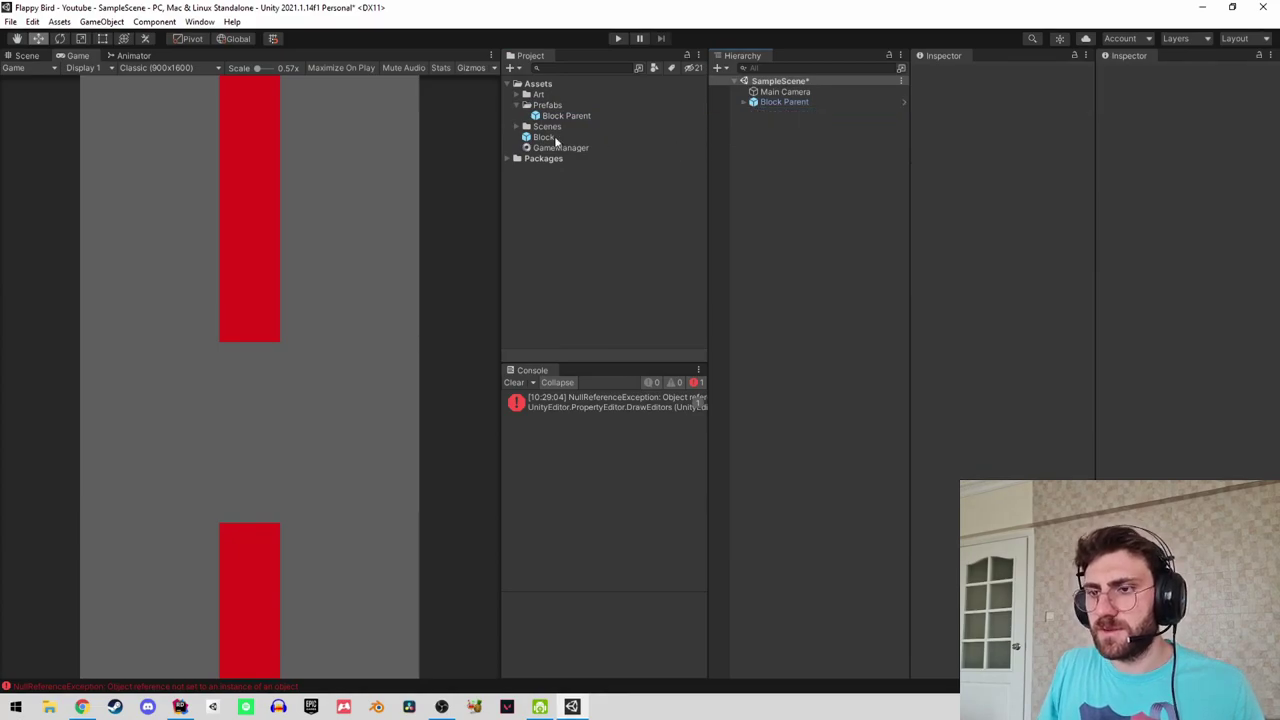
left_click_drag(556, 141, 556, 116)
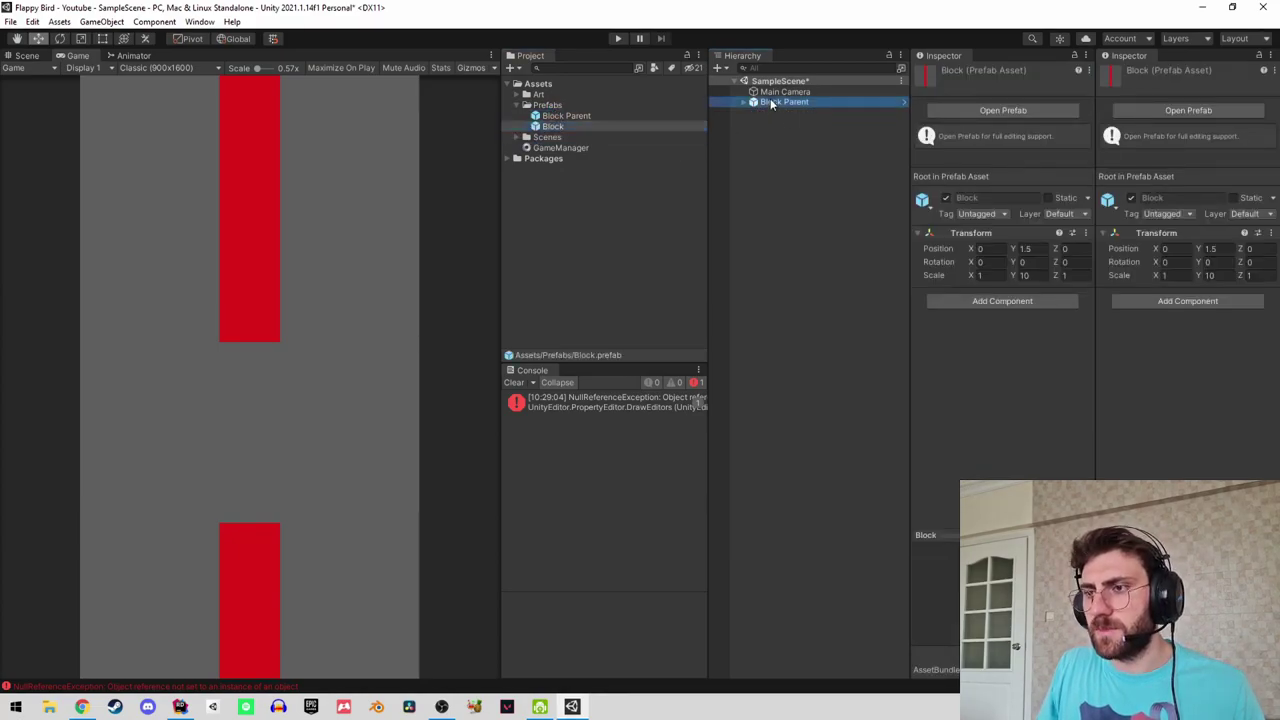
Open the Block Parent prefab and rename its Block (1) child to Block.
left_click(591, 117)
left_click(972, 110)
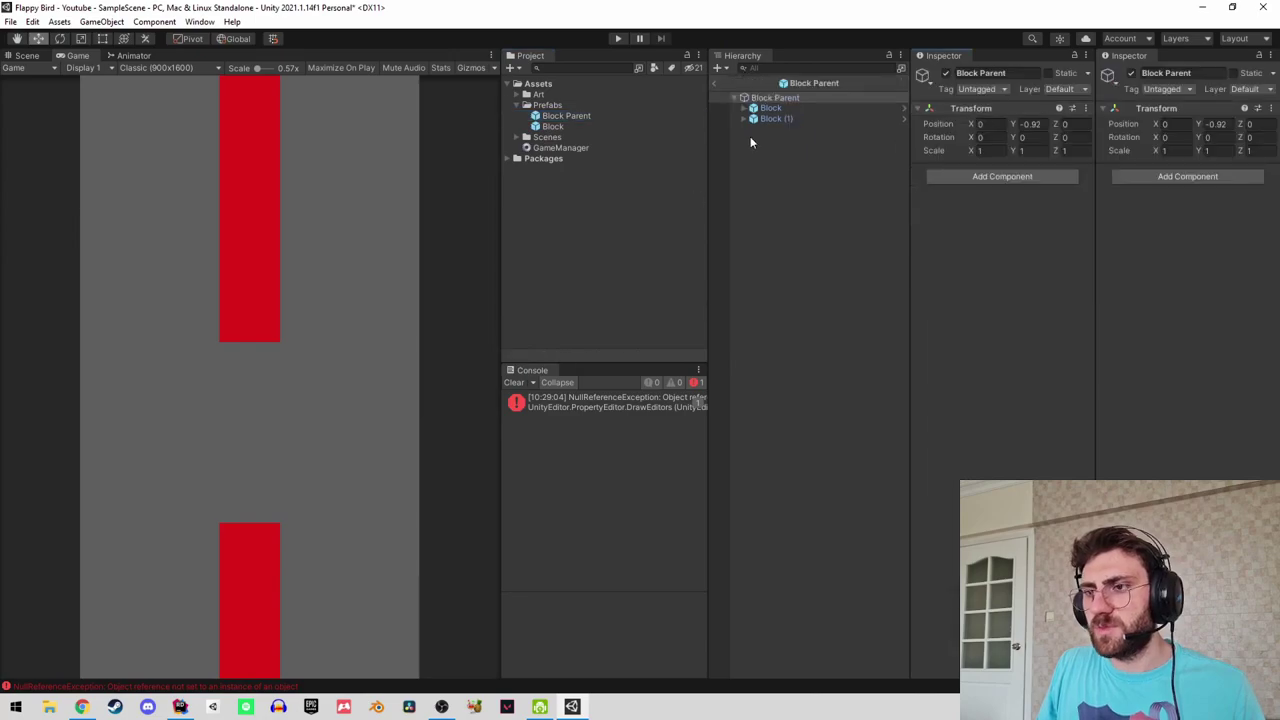
left_click(785, 119)
key("F2")
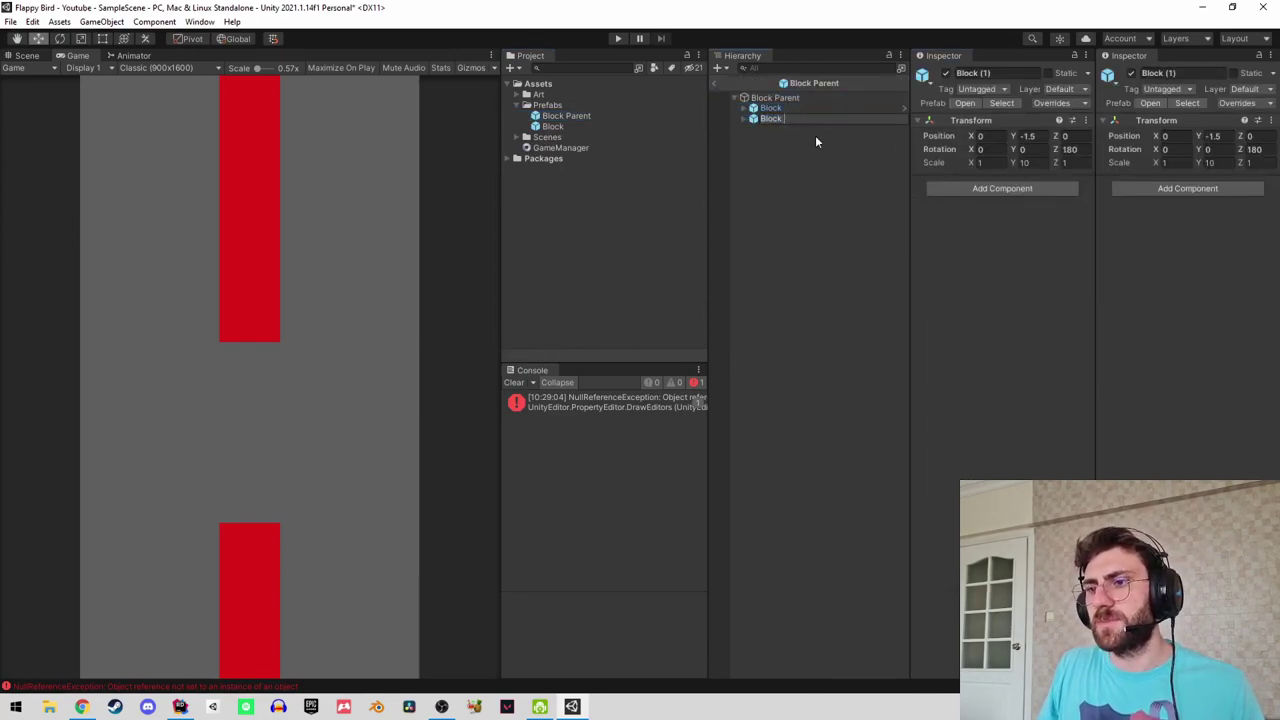
key("Return")
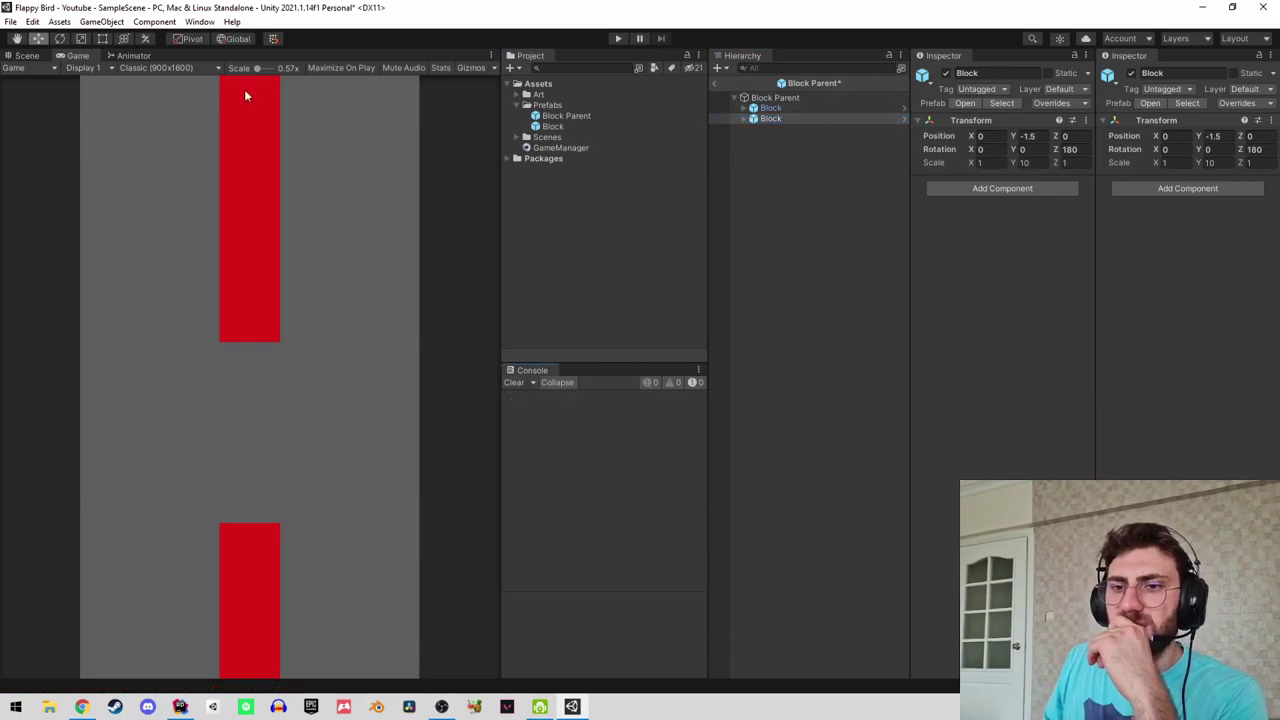
Compare the Block Parent prefab's two Block children, including the flipped one.
left_click(26, 56)
left_click(79, 56)
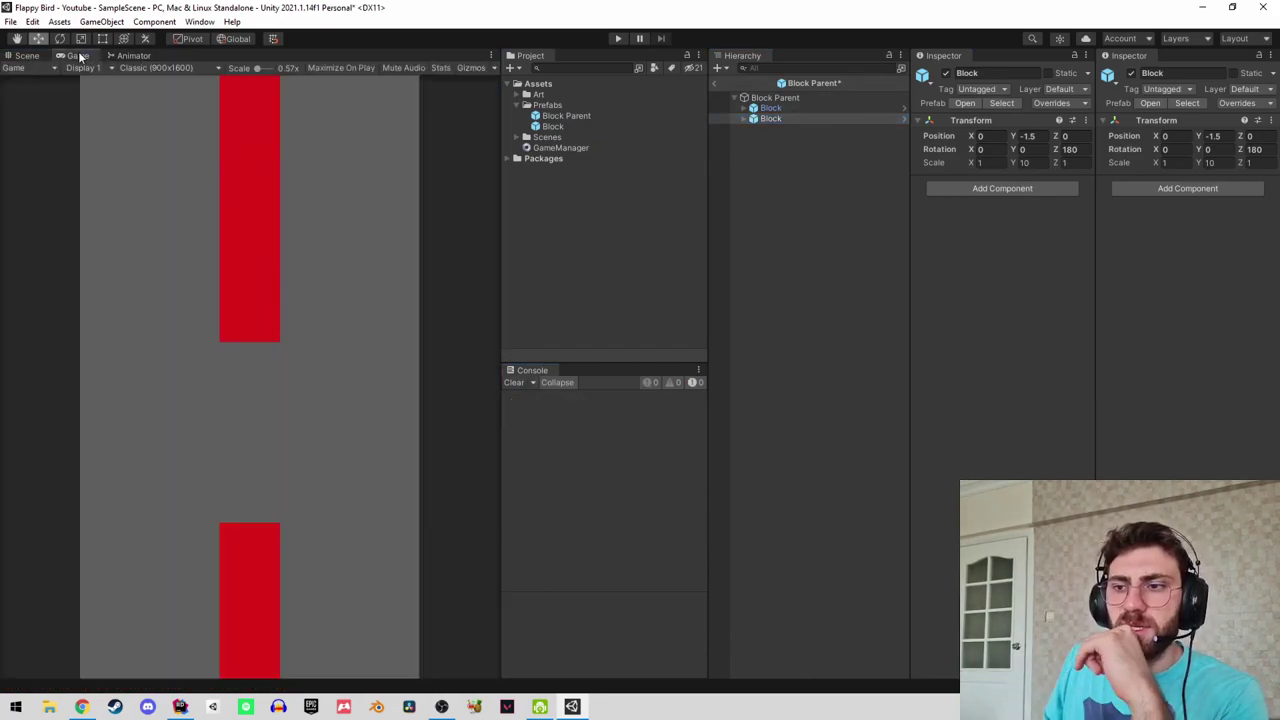
left_click(770, 108)
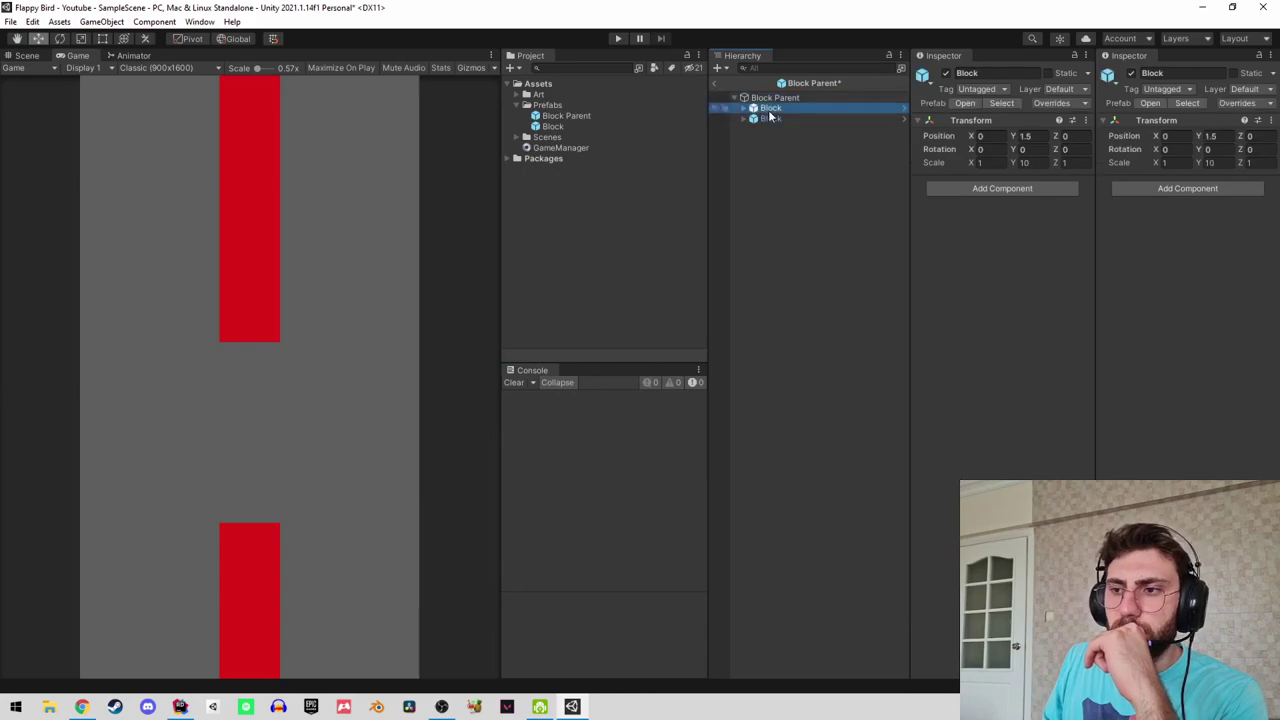
key("Down")
key("Up")
key("Down")
key("Up")
key("Up")
key("Down")
key("Down")
key("Up")
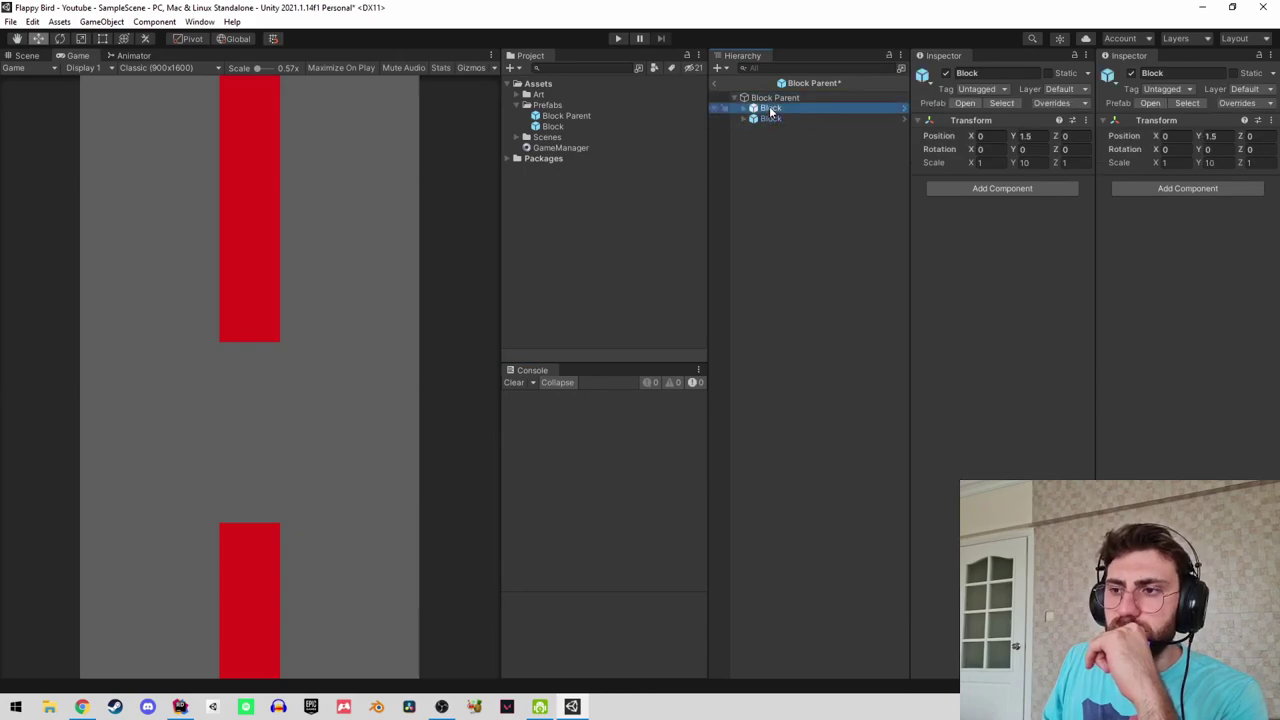
key("Up")
key("Down")
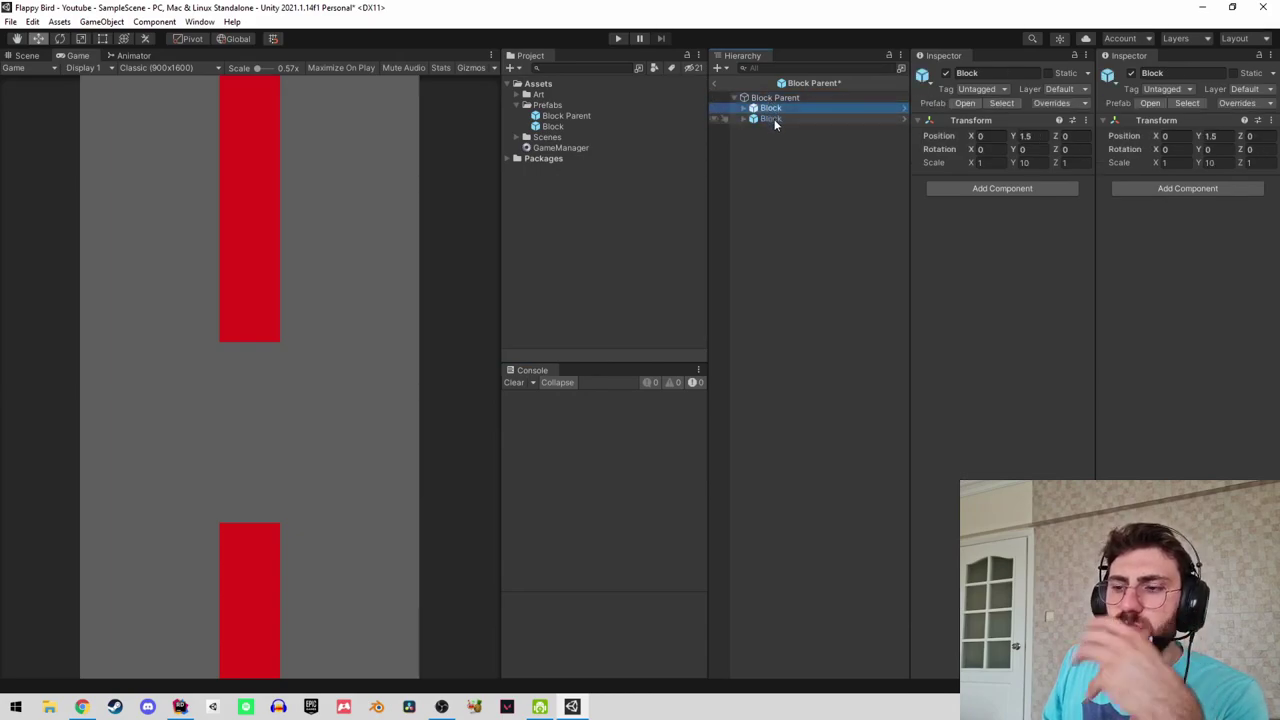
left_click(787, 121)
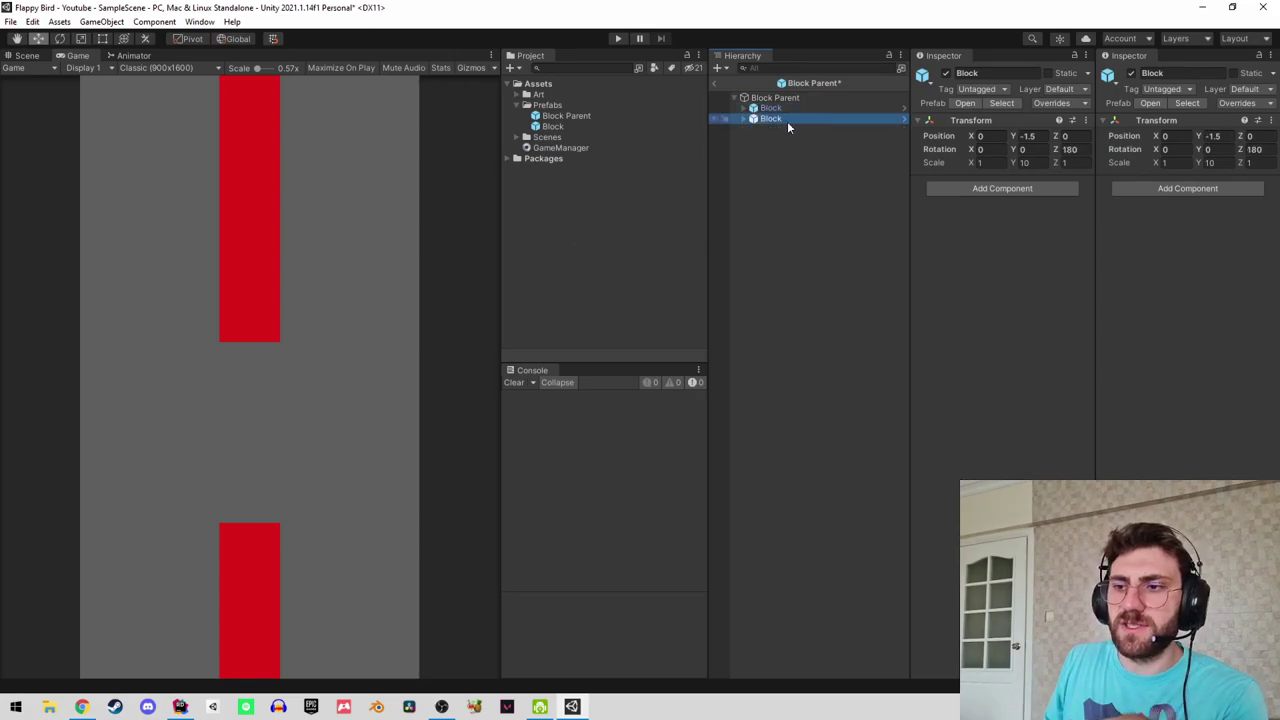
Open the Block prefab for editing, saving the pending Block Parent changes.
left_click(594, 127)
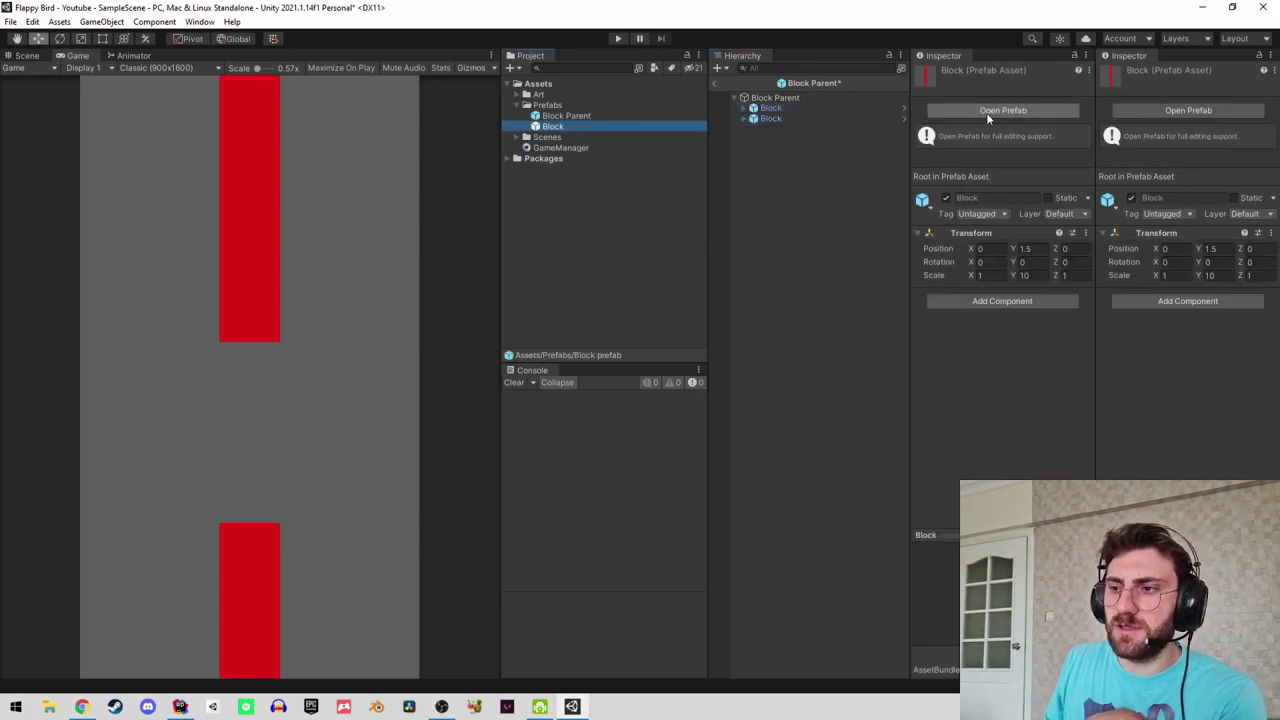
left_click(986, 112)
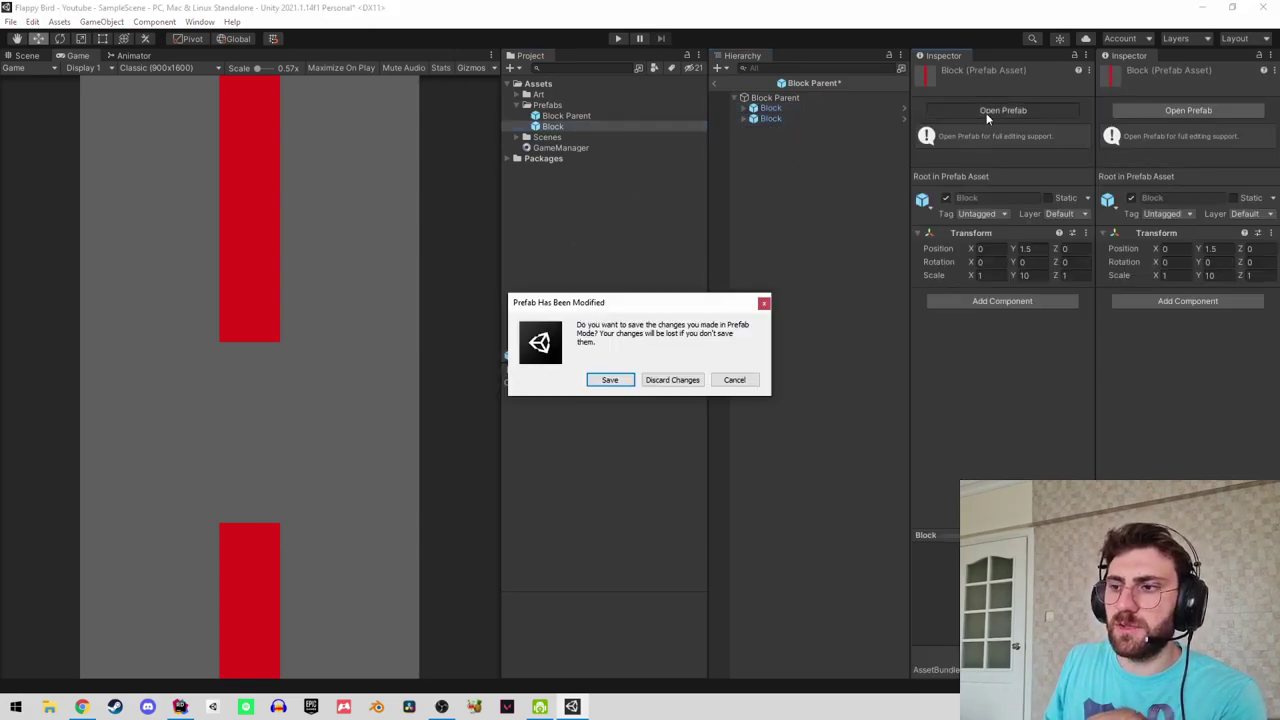
left_click(610, 380)
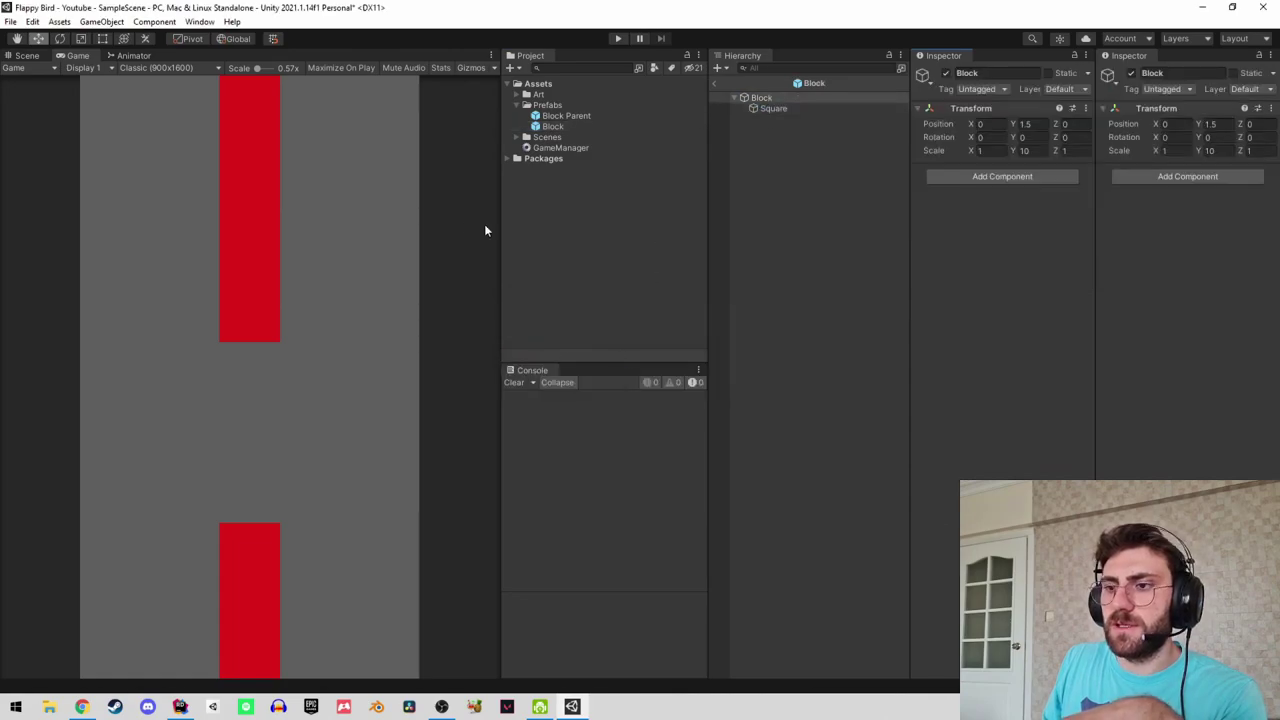
Add a Box Collider 2D to the Block prefab's Square via a 'box' component search.
double_click(24, 55)
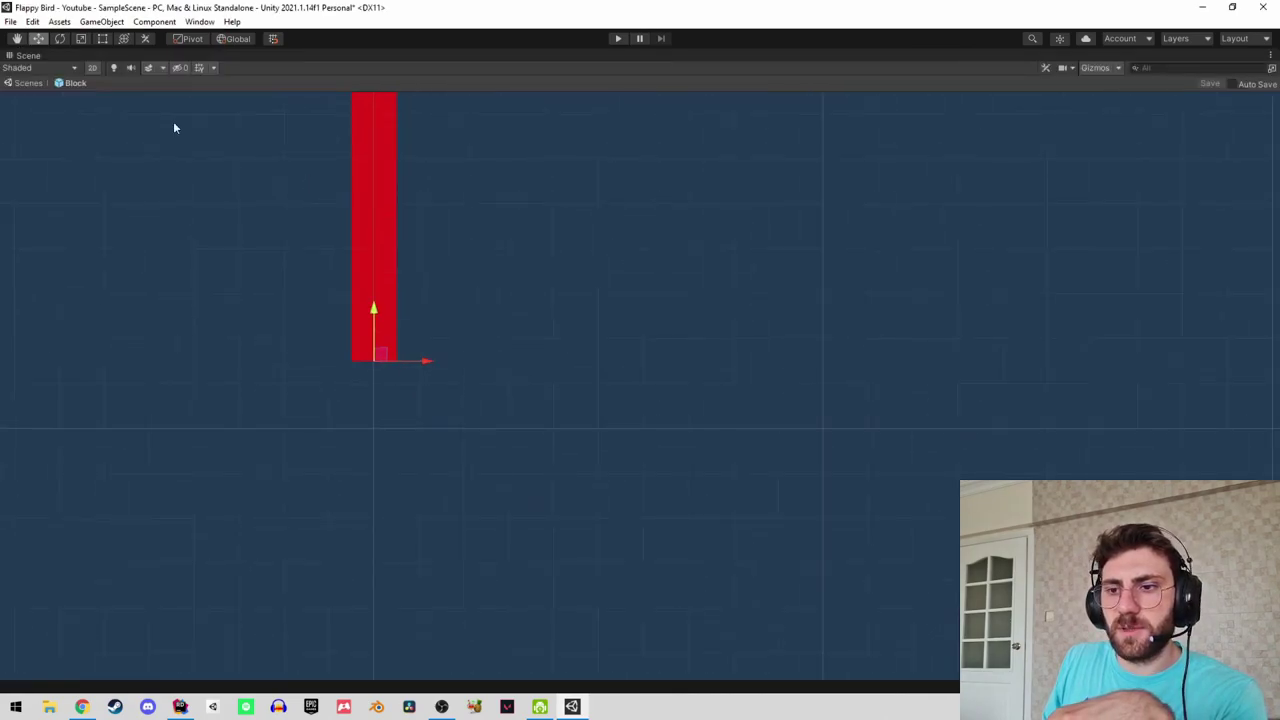
double_click(18, 56)
key("f")
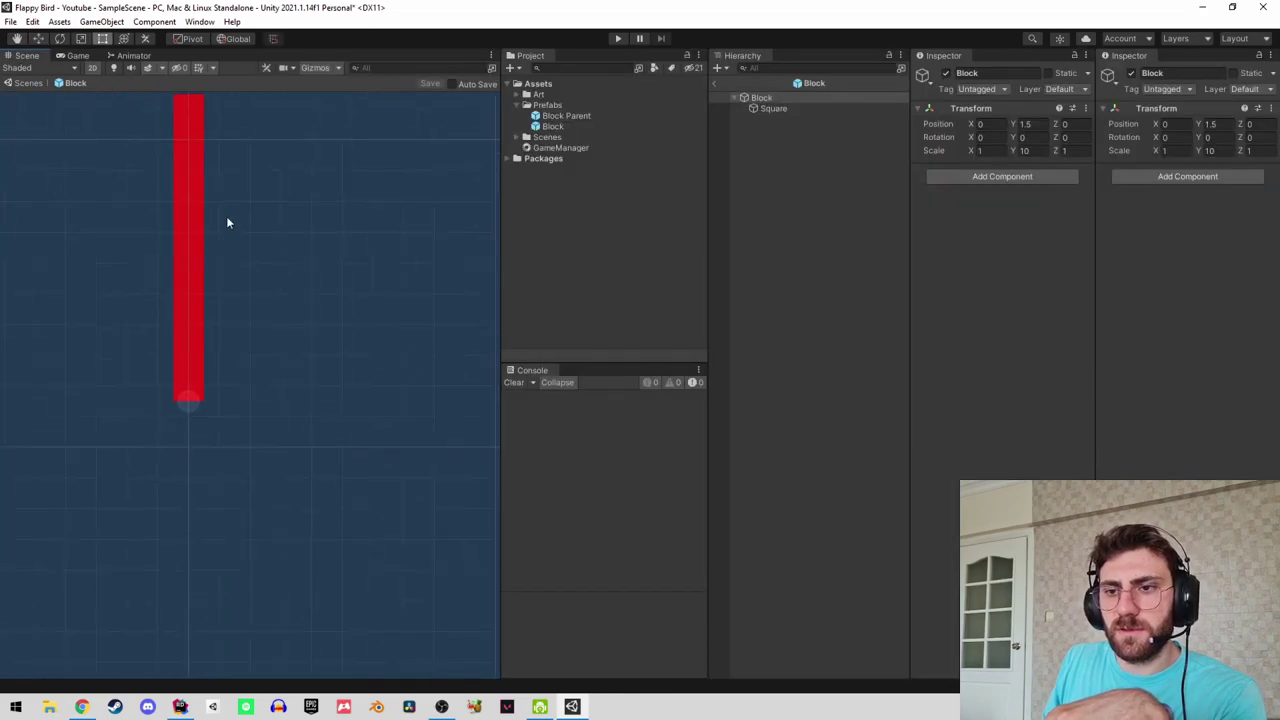
left_click(774, 108)
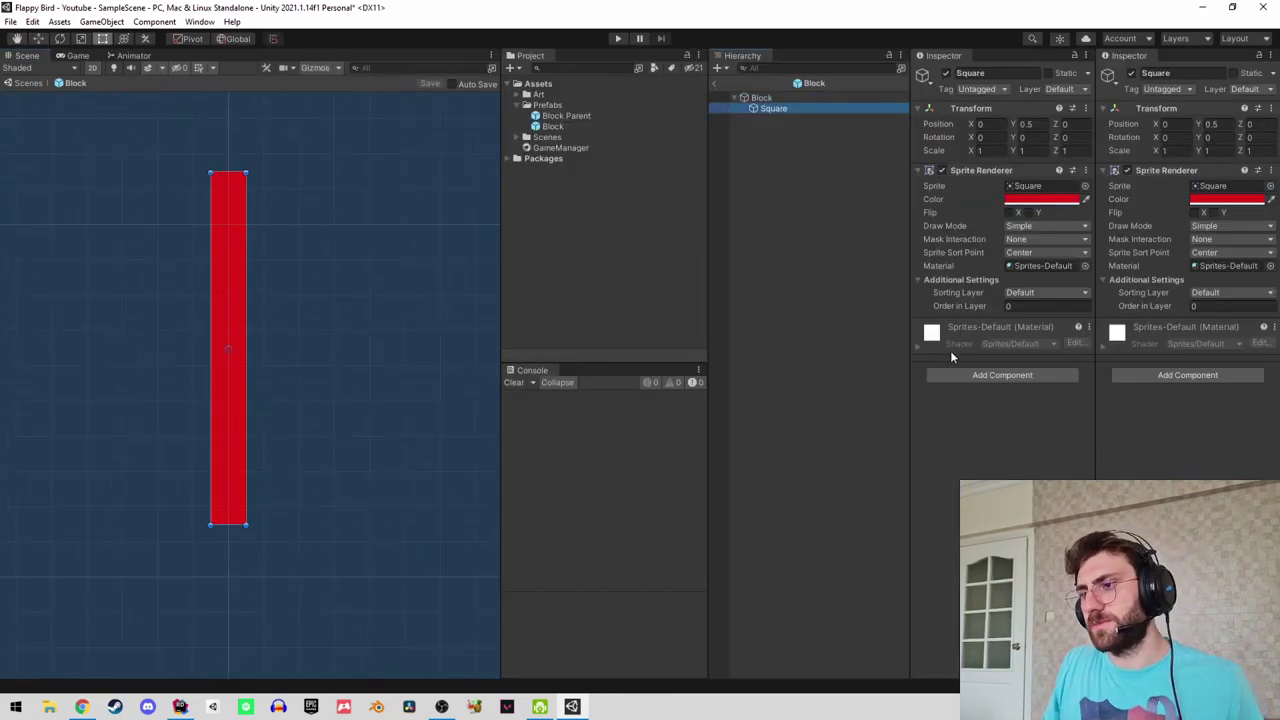
left_click(967, 375)
left_click(775, 99)
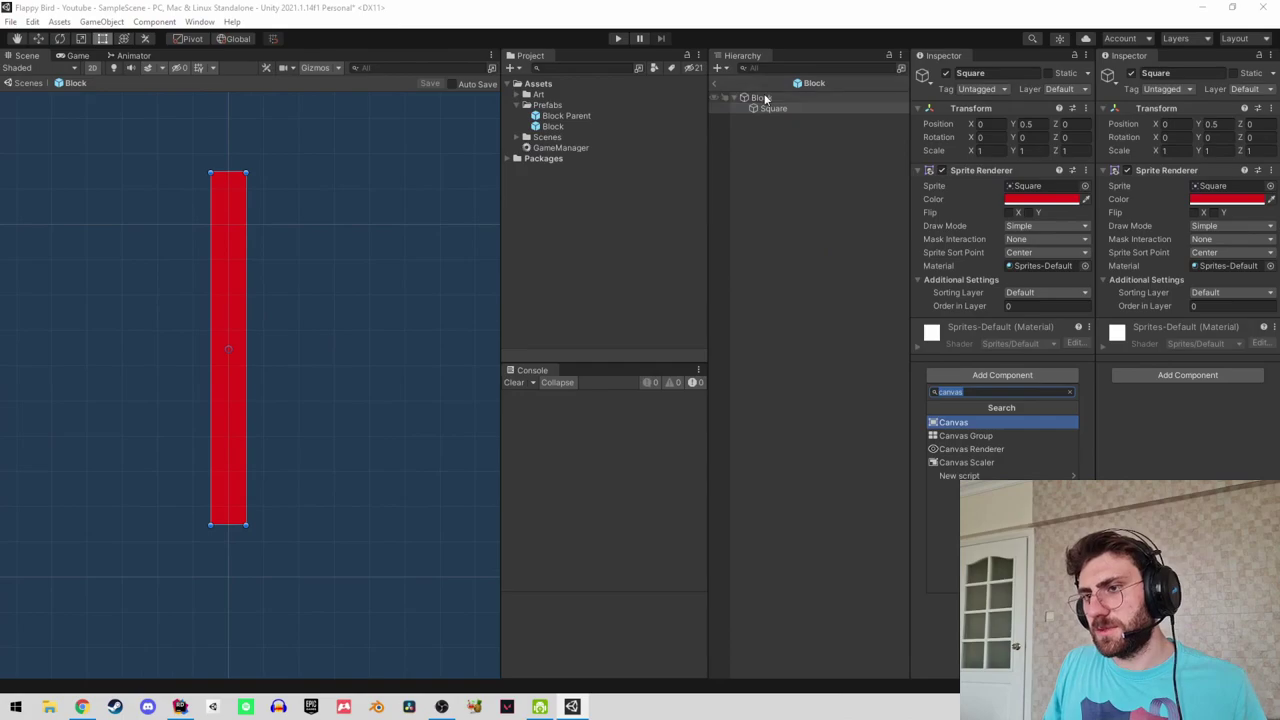
left_click(775, 108)
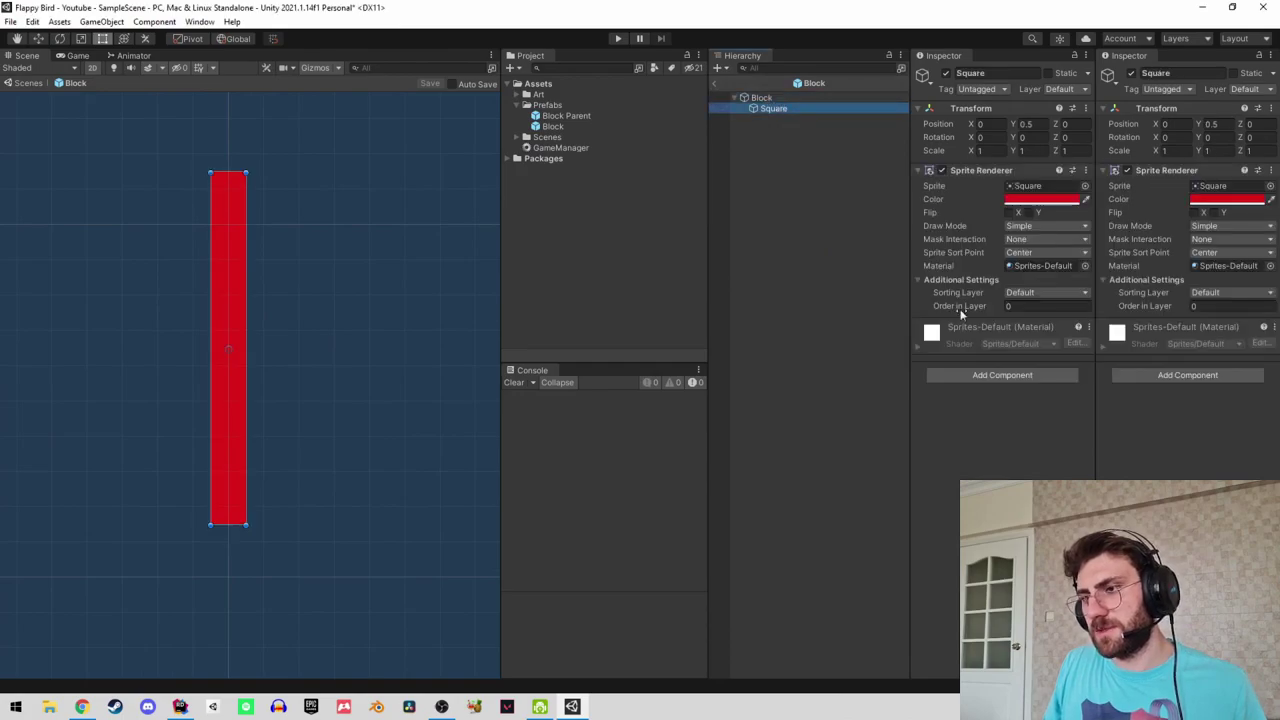
left_click(969, 375)
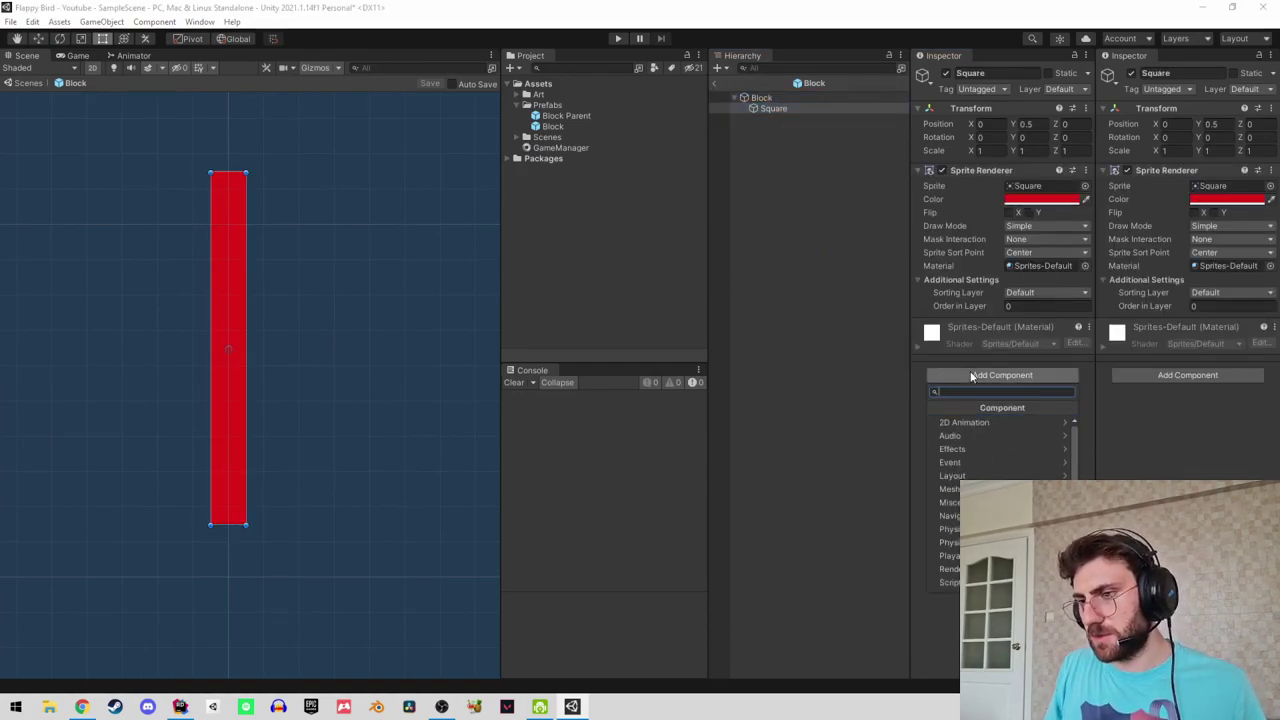
type("box")
key("Down")
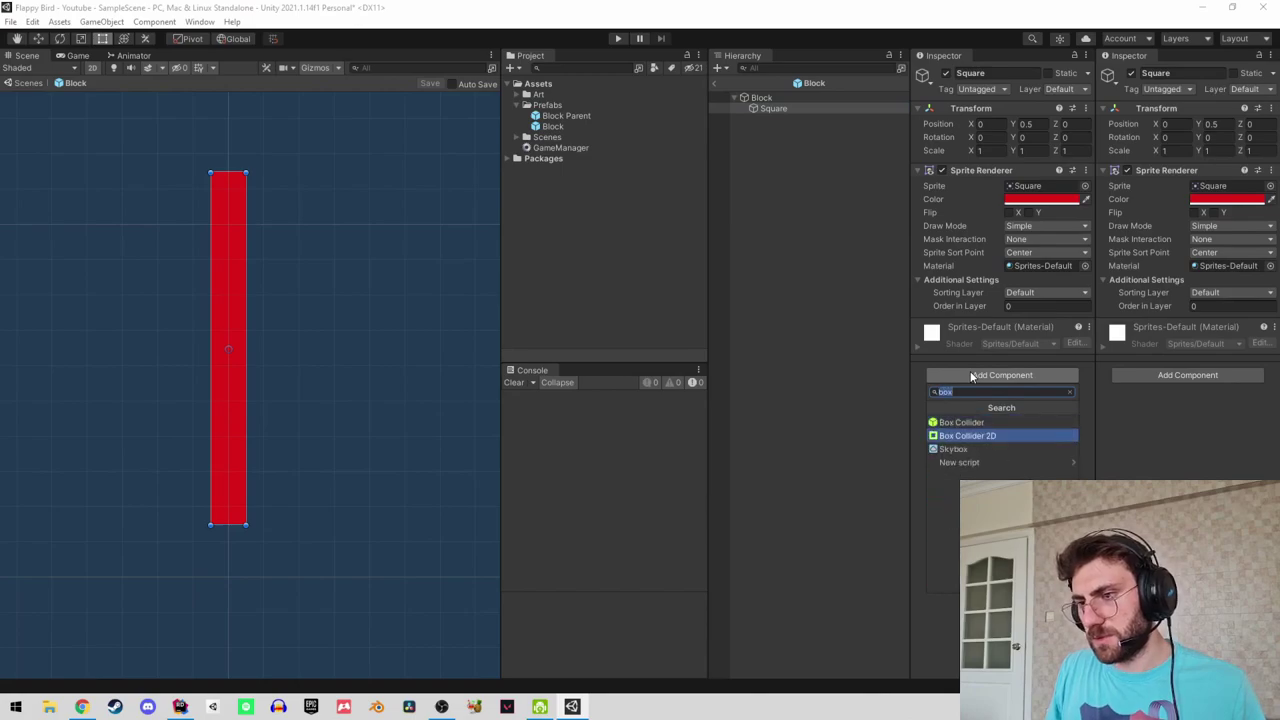
key("Return")
scroll(226, 424, "up", 3)
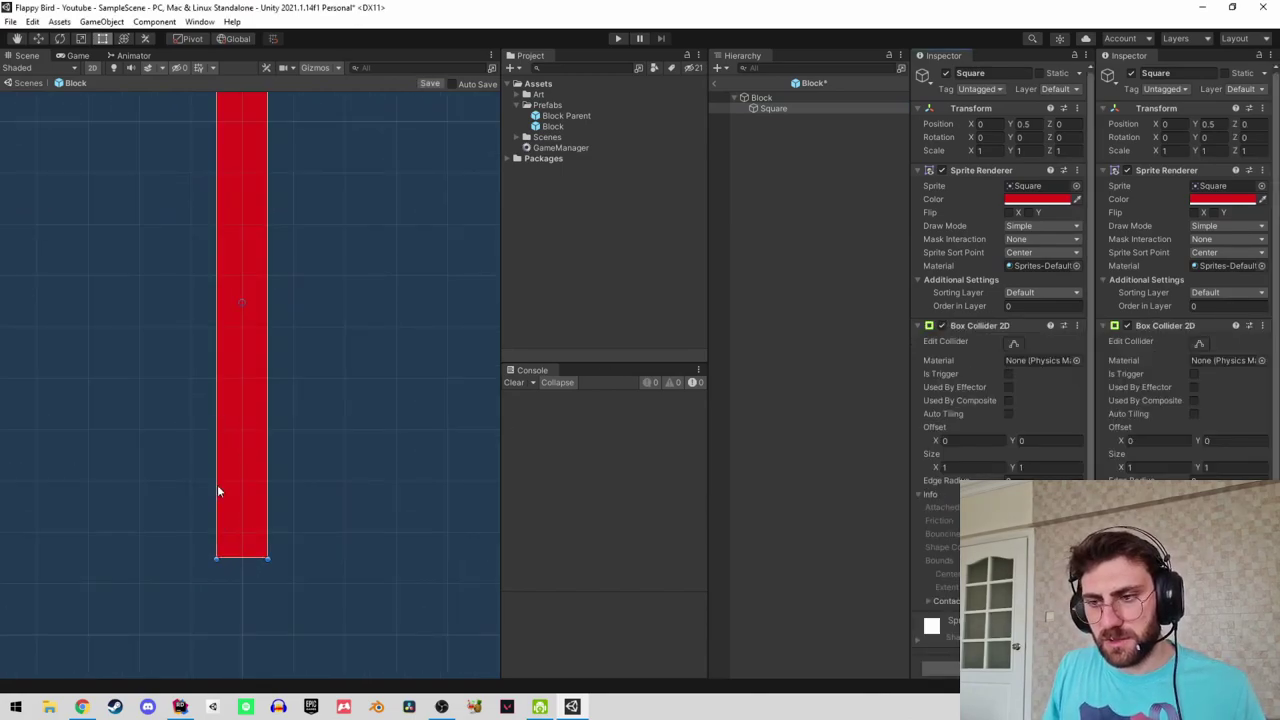
scroll(231, 412, "up", 2)
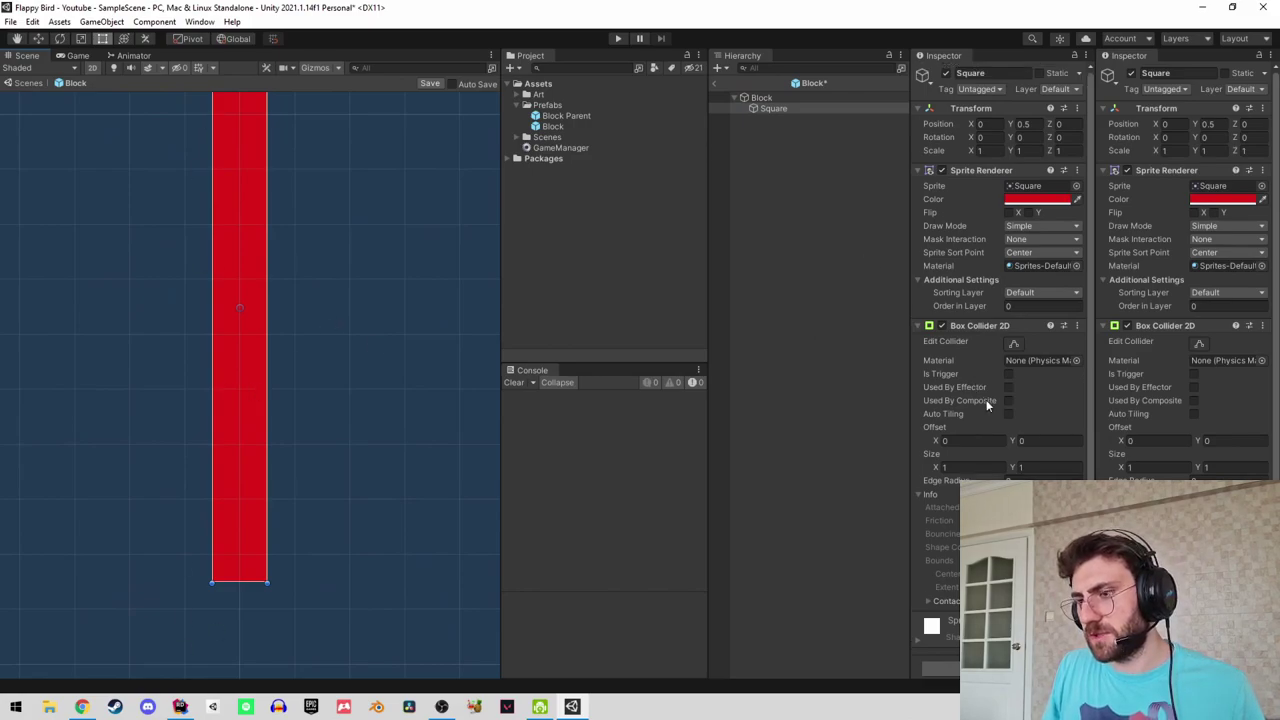
Create a new Block tag and apply it to the prefab's Square.
left_click(993, 90)
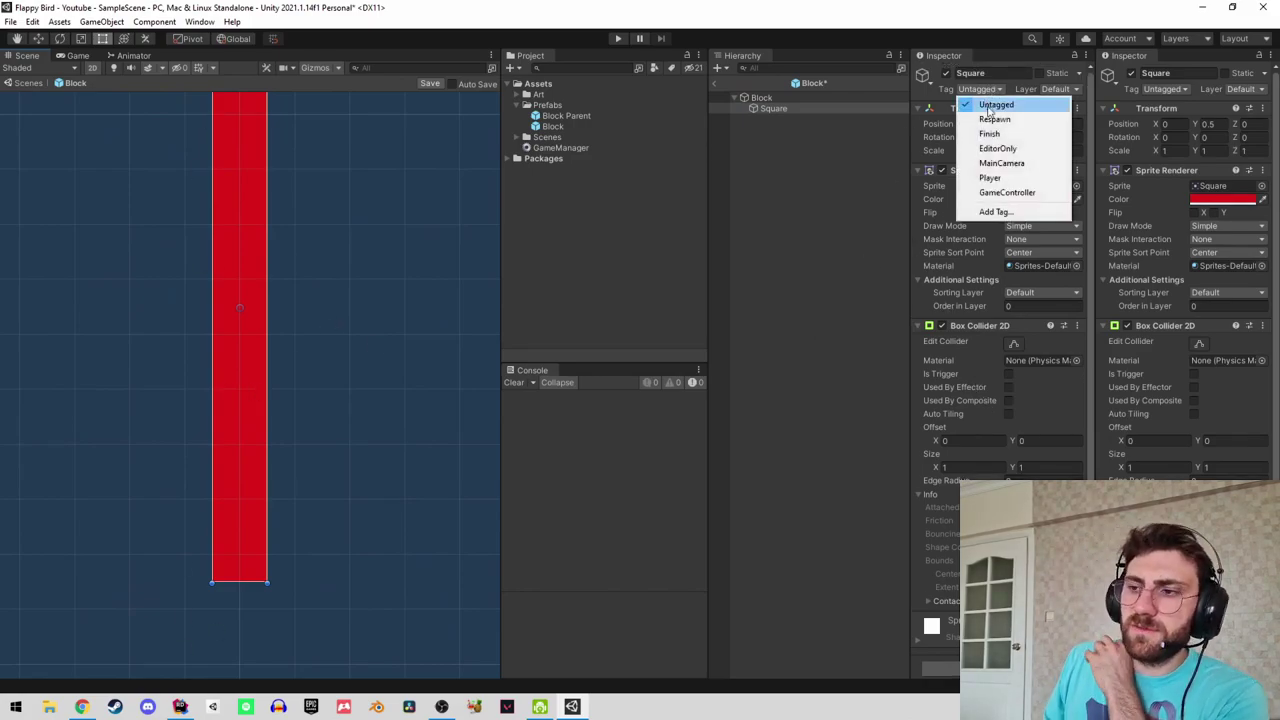
left_click(990, 212)
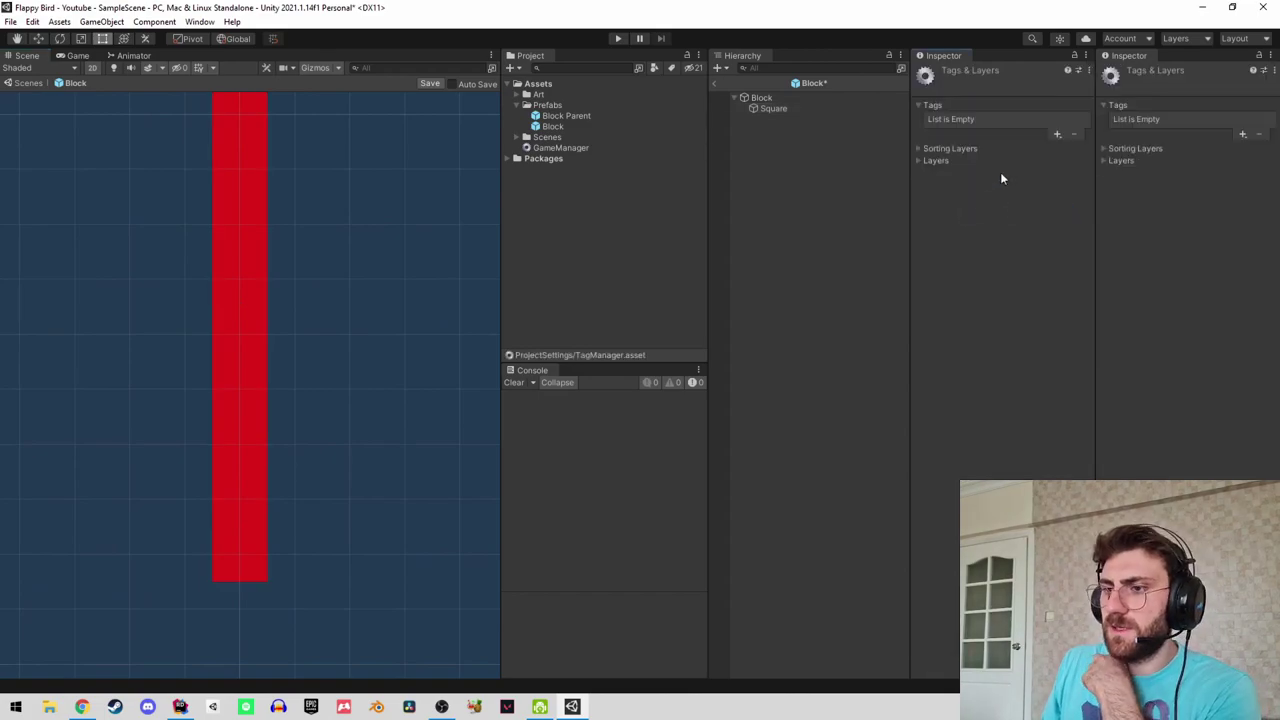
left_click(1057, 134)
type("Block")
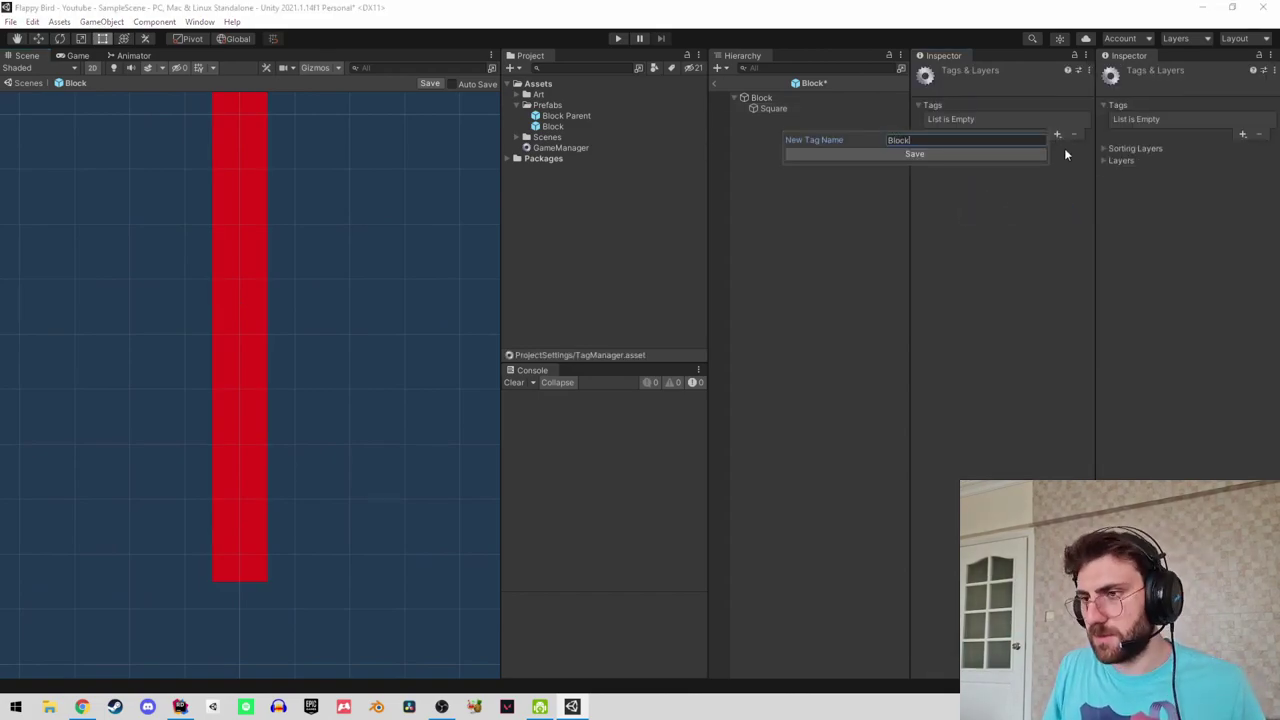
key("Return")
left_click(846, 109)
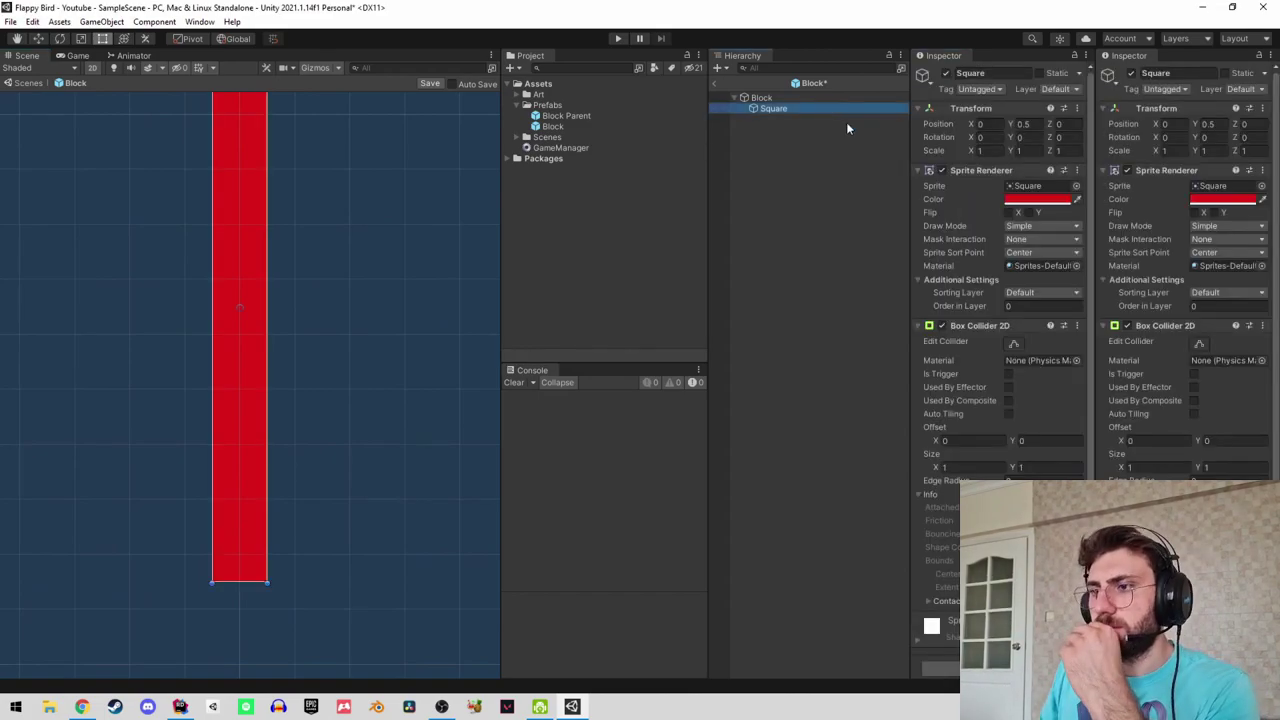
left_click(991, 90)
left_click(991, 207)
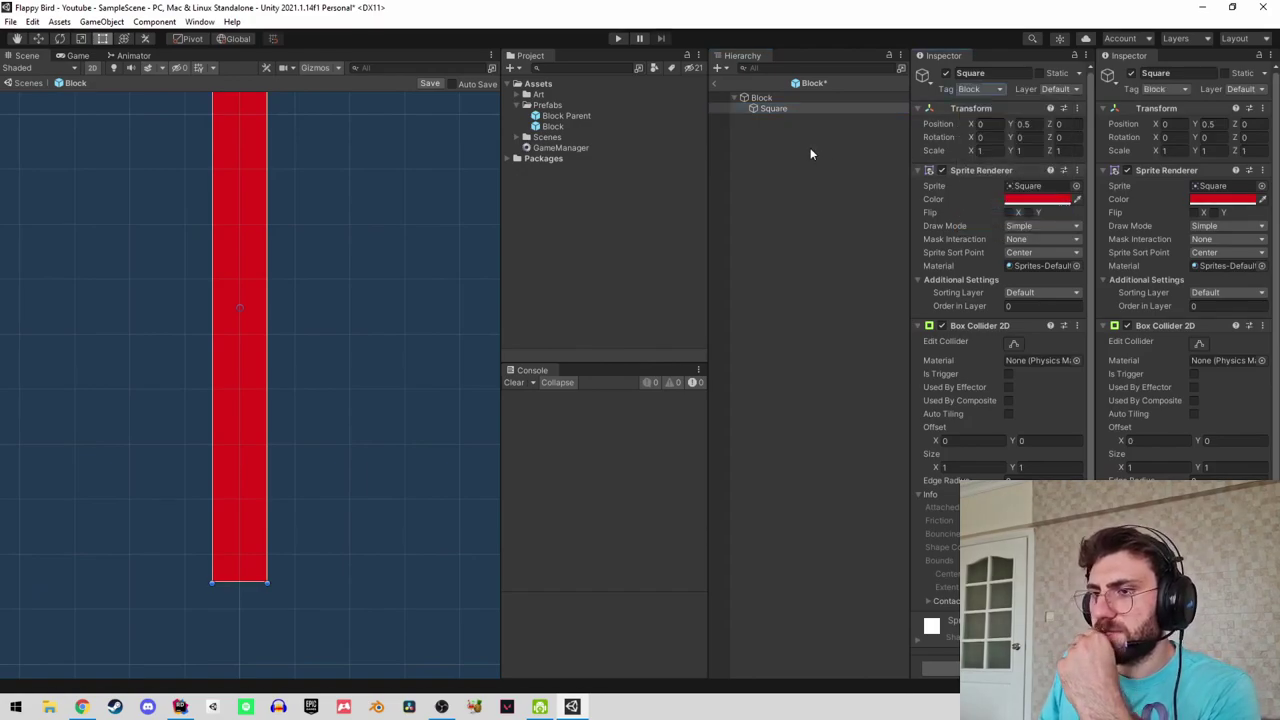
Save the Block prefab and return to SampleScene, selecting Block Parent.
left_click(717, 85)
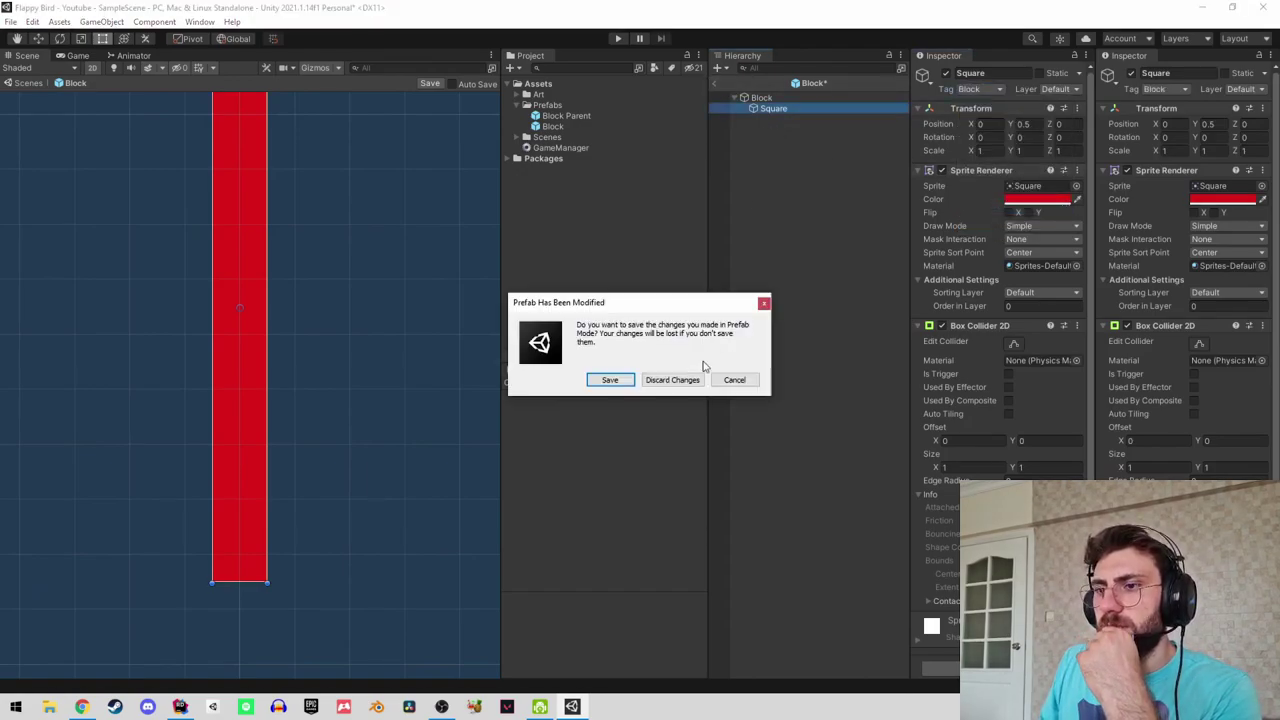
left_click(627, 378)
left_click(773, 104)
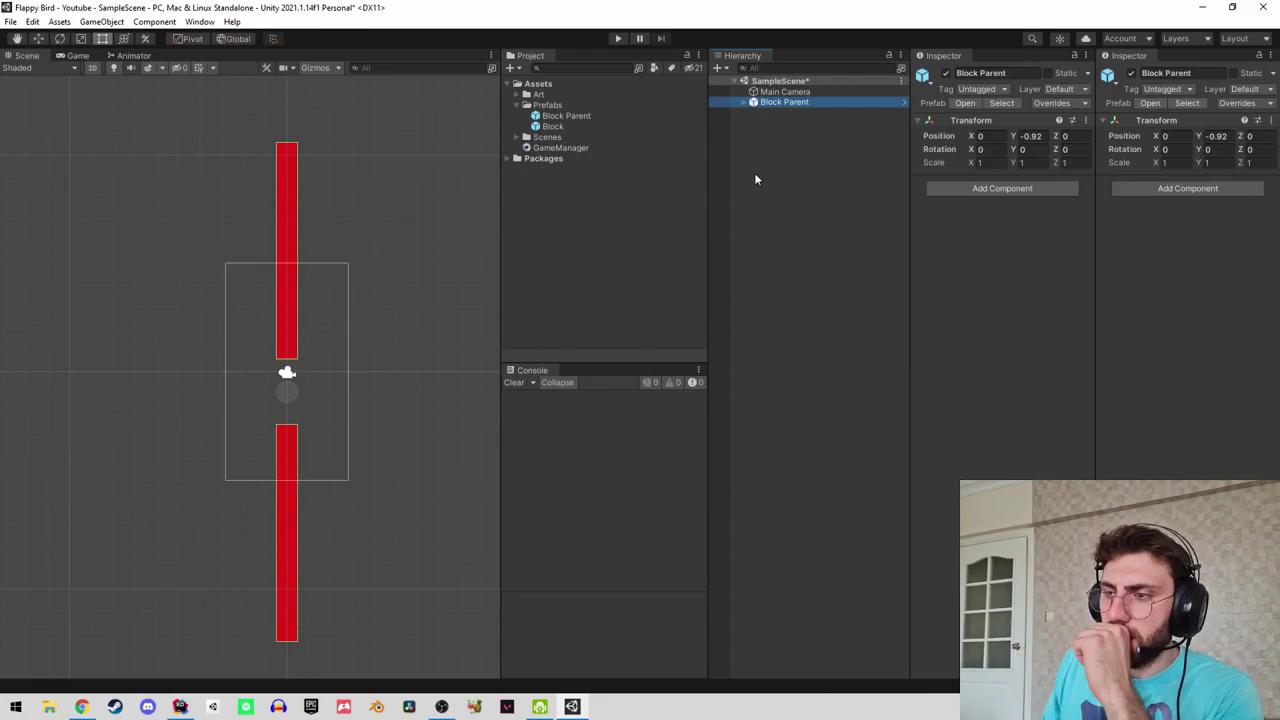
Delete the existing Block Parent from the scene.
scroll(294, 380, "up", 1)
scroll(289, 403, "up", 3)
scroll(285, 400, "up", 2)
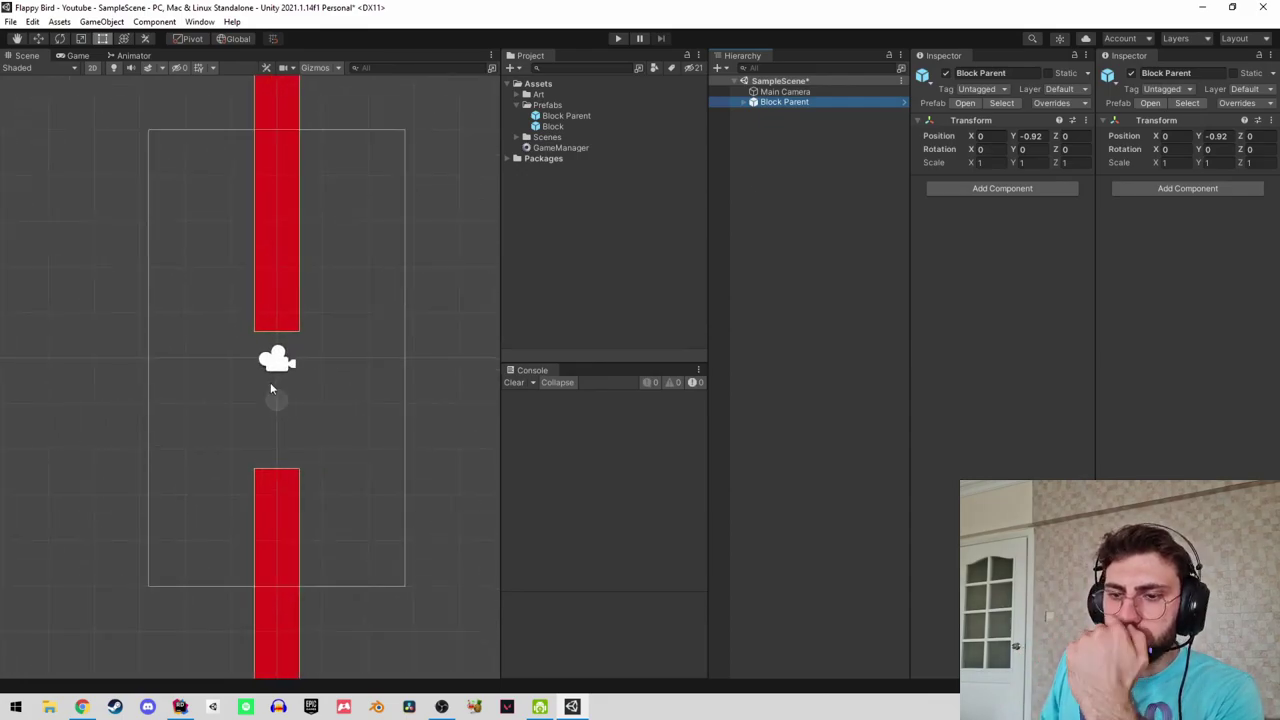
scroll(283, 410, "up", 1)
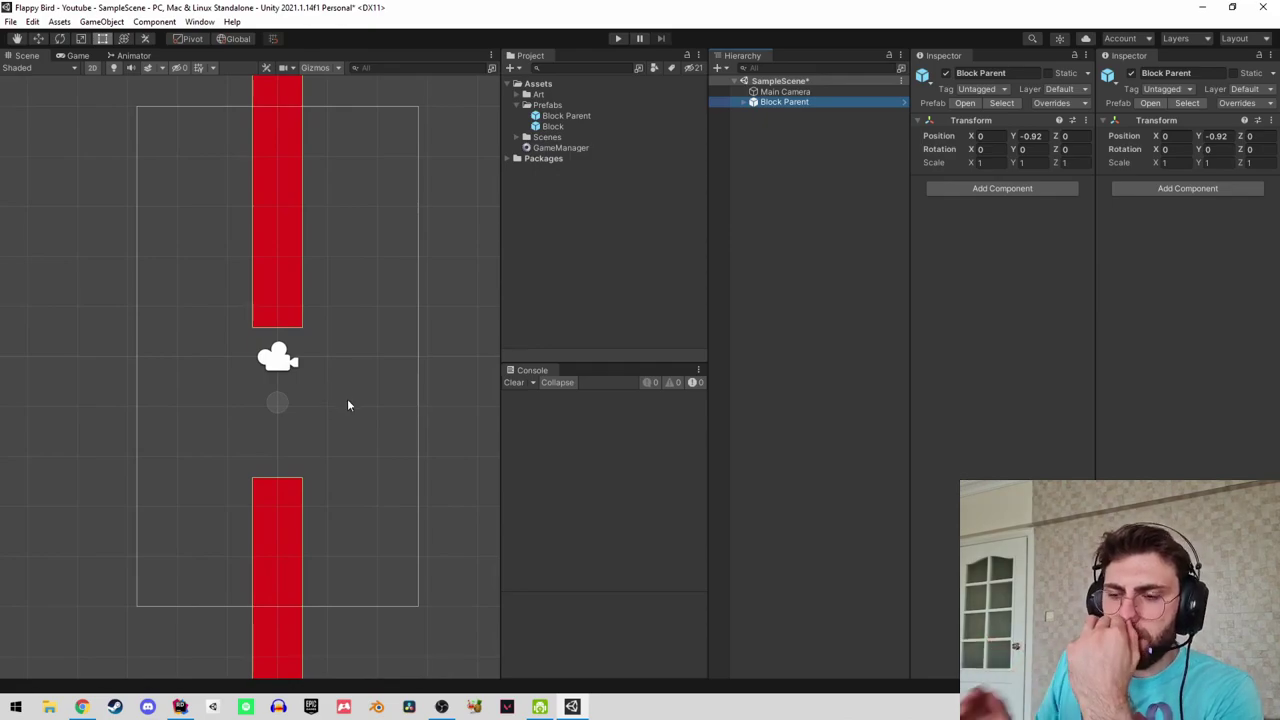
left_click(794, 157)
left_click(797, 104)
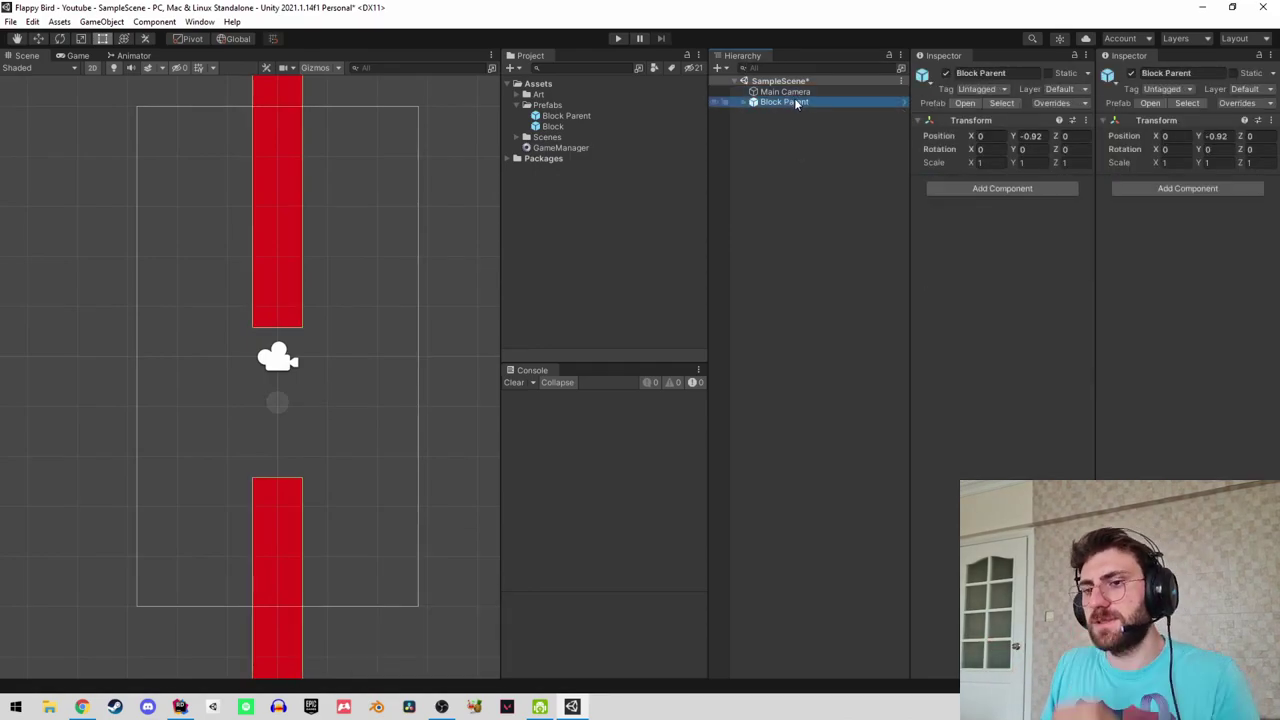
left_click(814, 146)
left_click(789, 102)
key("Delete")
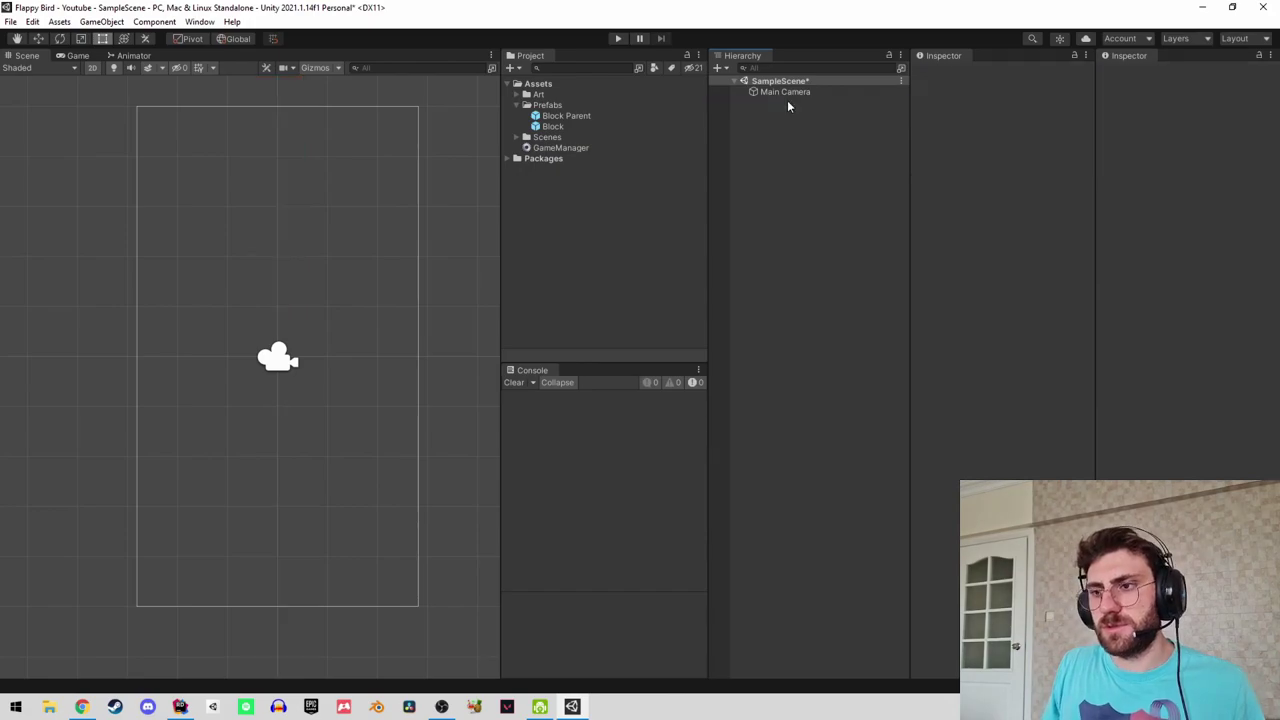
Place a fresh Block Parent prefab instance in the scene and expand the Art folder.
left_click_drag(820, 212, 815, 210)
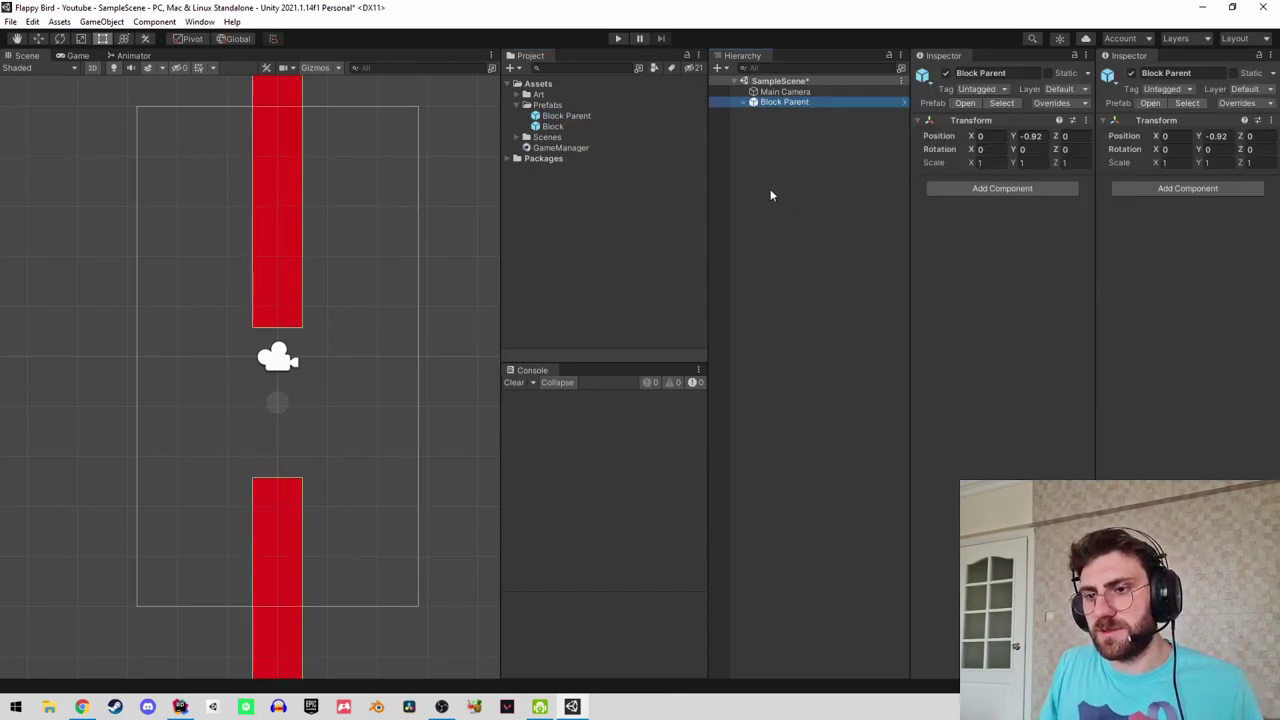
scroll(258, 406, "down", 1)
scroll(258, 406, "up", 1)
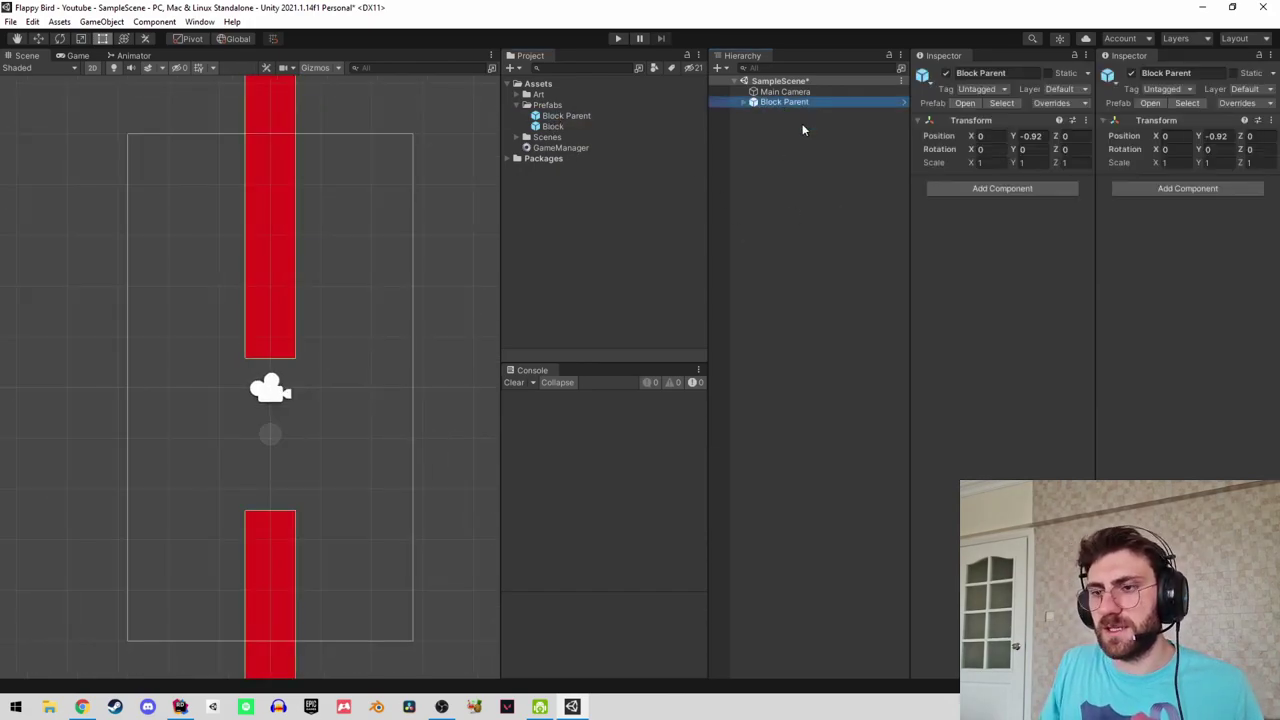
key("Delete")
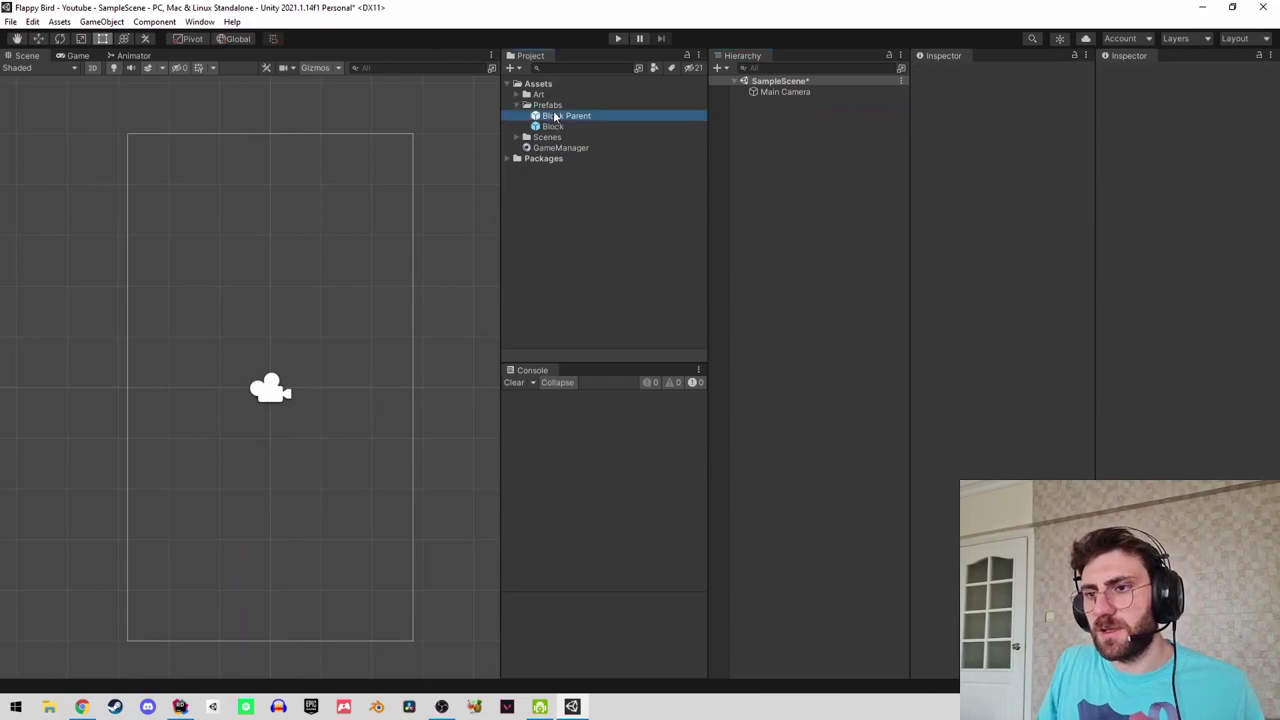
left_click_drag(565, 115, 785, 108)
left_click(522, 95)
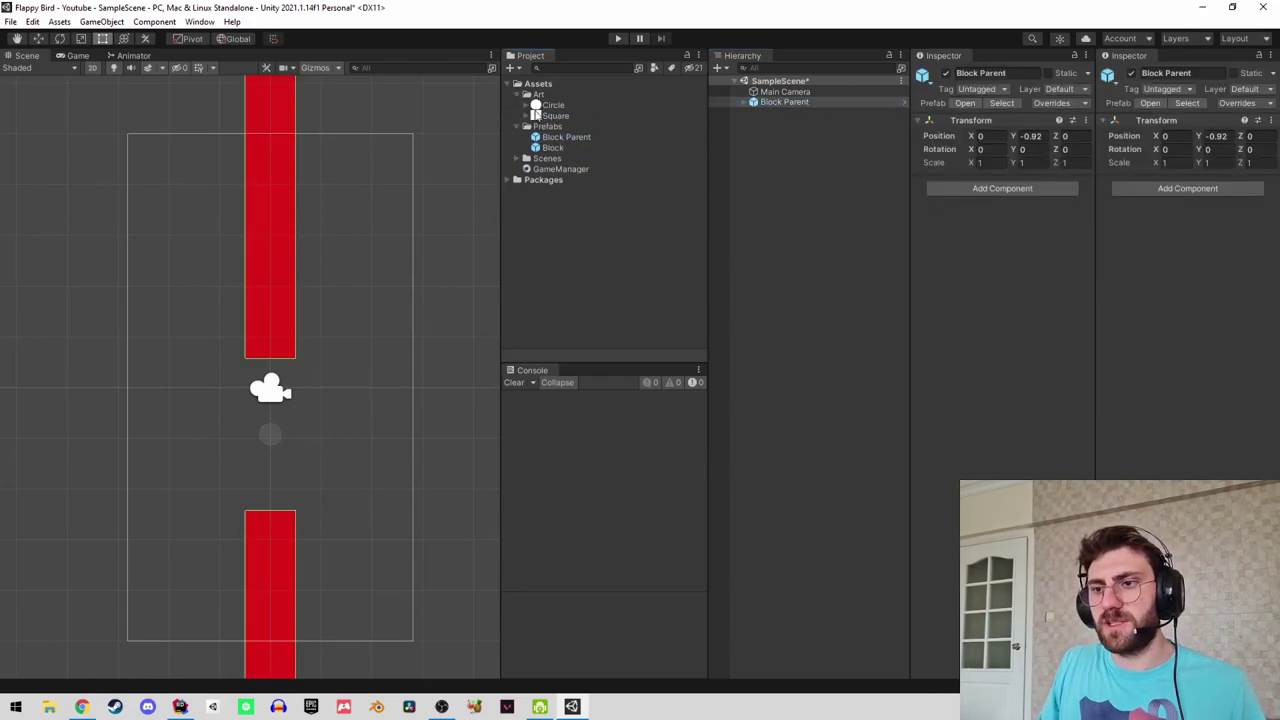
Add the Circle sprite to the scene and set its scale to 0.8.
left_click_drag(548, 105, 849, 200)
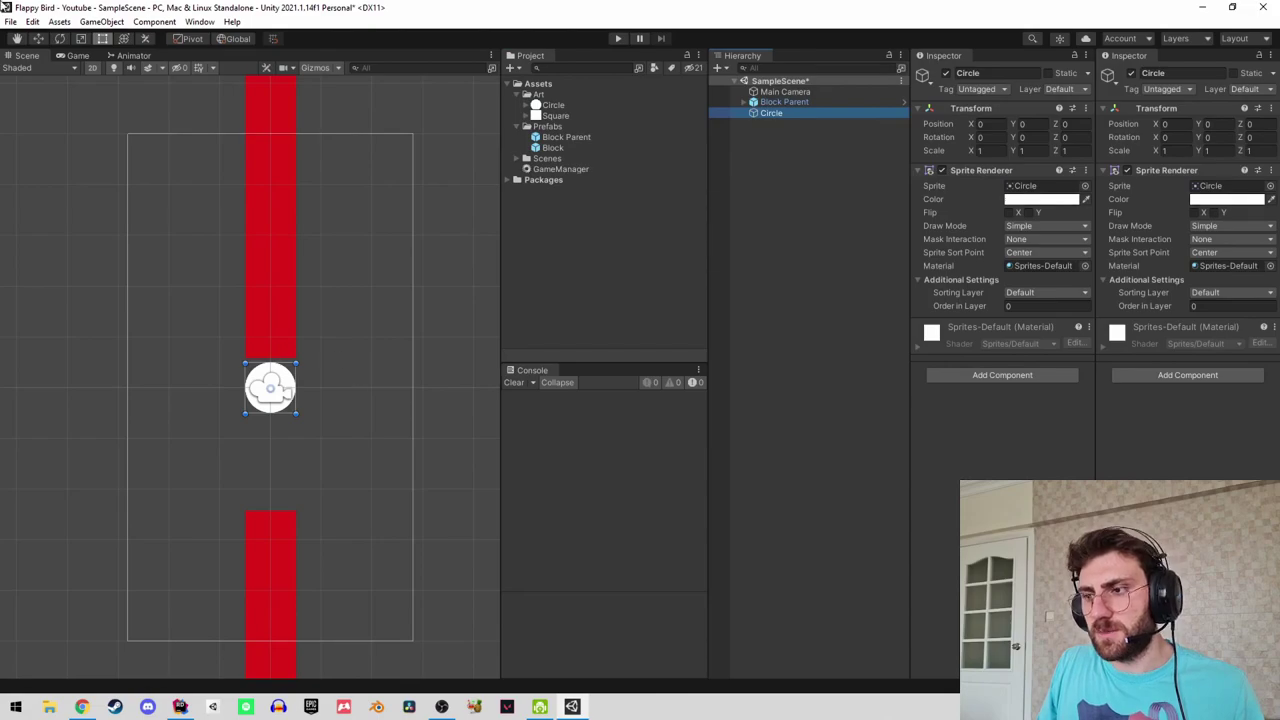
left_click(75, 56)
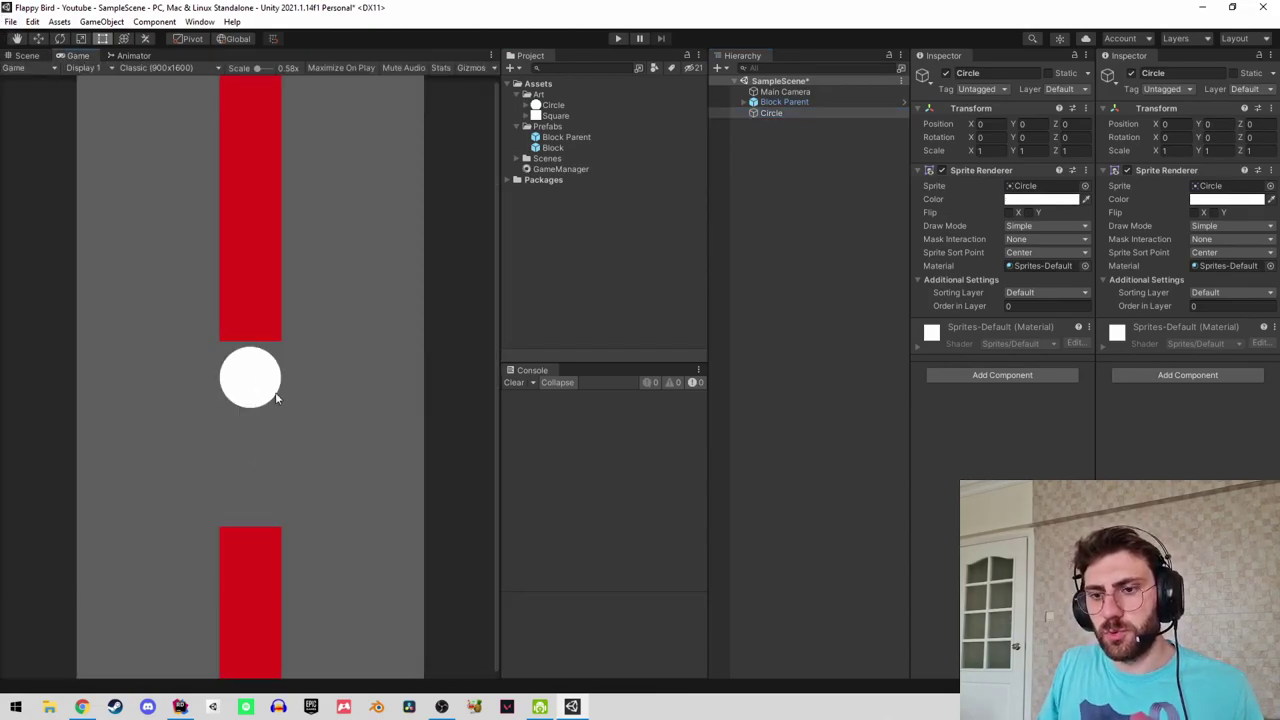
left_click(1002, 150)
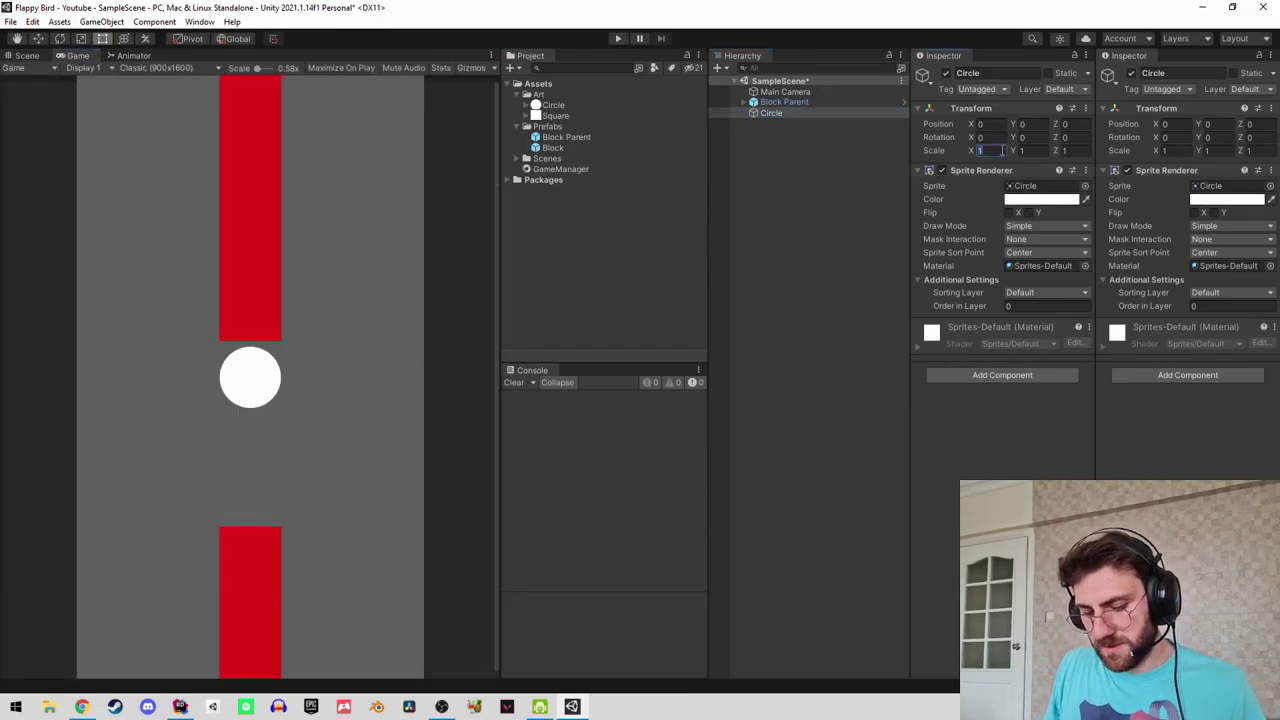
type("0.80.8")
key("Tab")
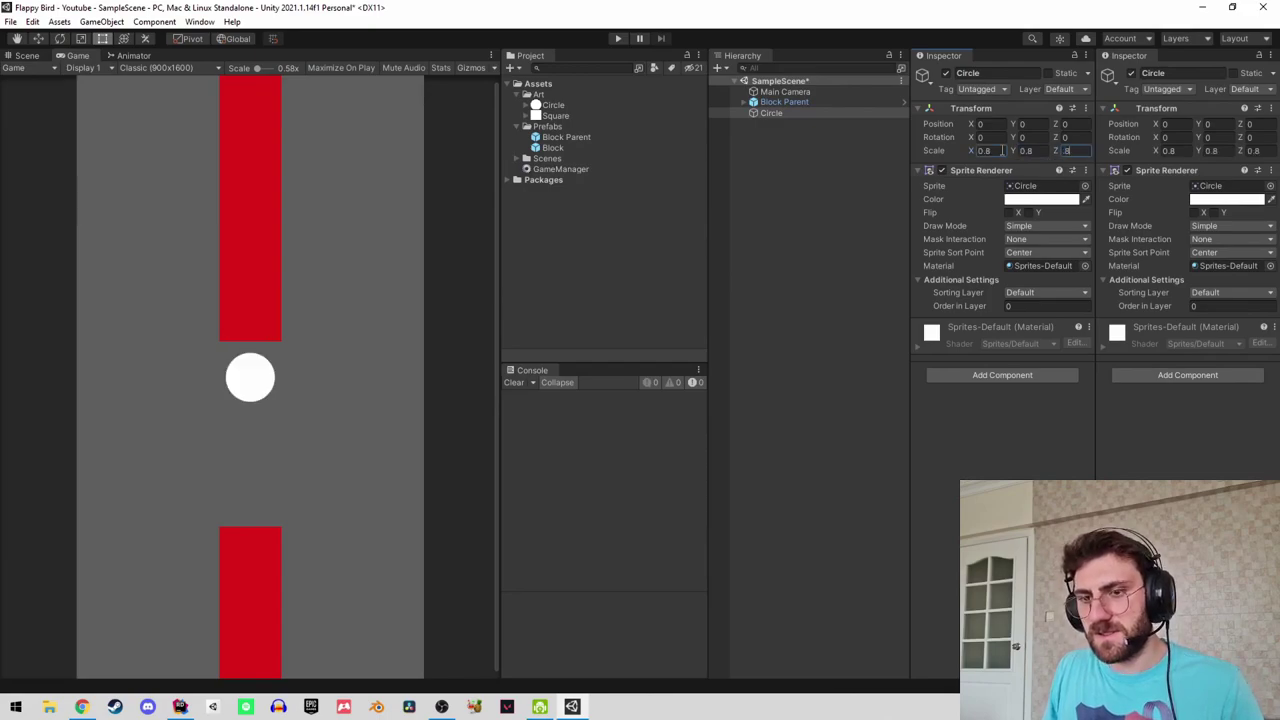
Try tinting the circle's Sprite Renderer colour green, then cyan.
left_click(30, 56)
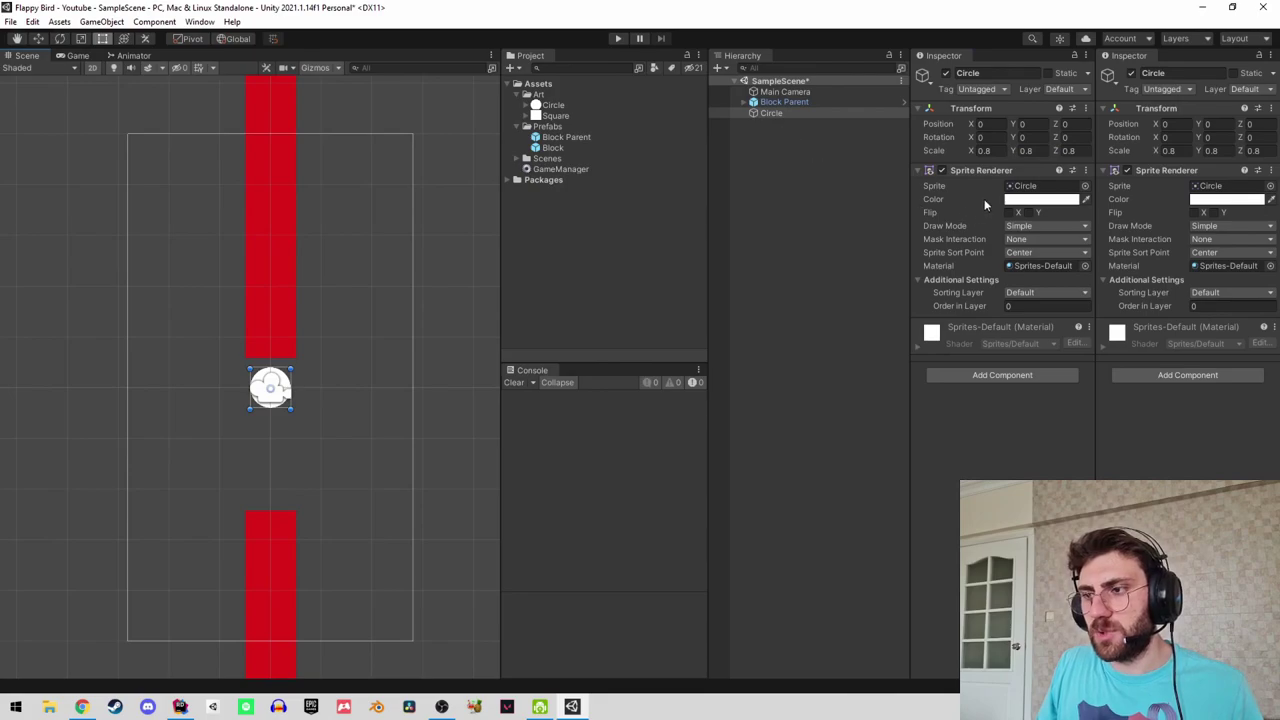
left_click(1025, 201)
left_click(1078, 259)
left_click(1128, 268)
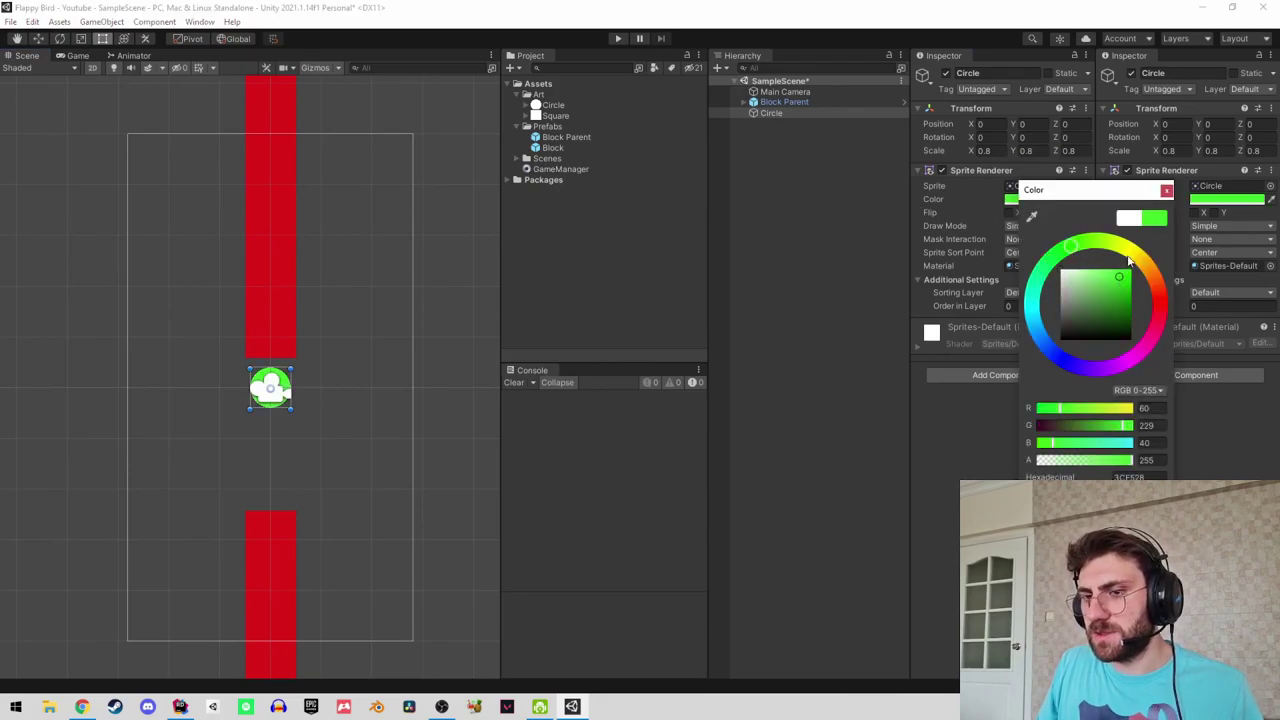
left_click(1150, 266)
left_click(1034, 300)
left_click(1129, 272)
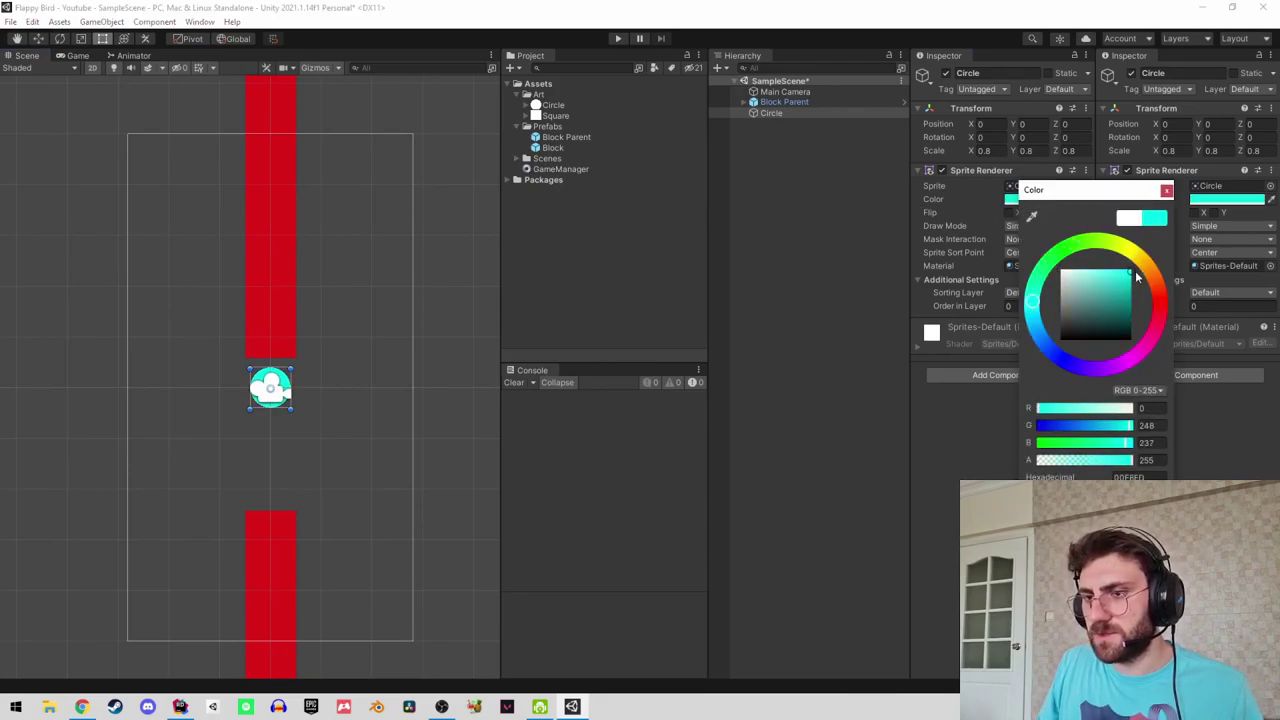
left_click(1167, 190)
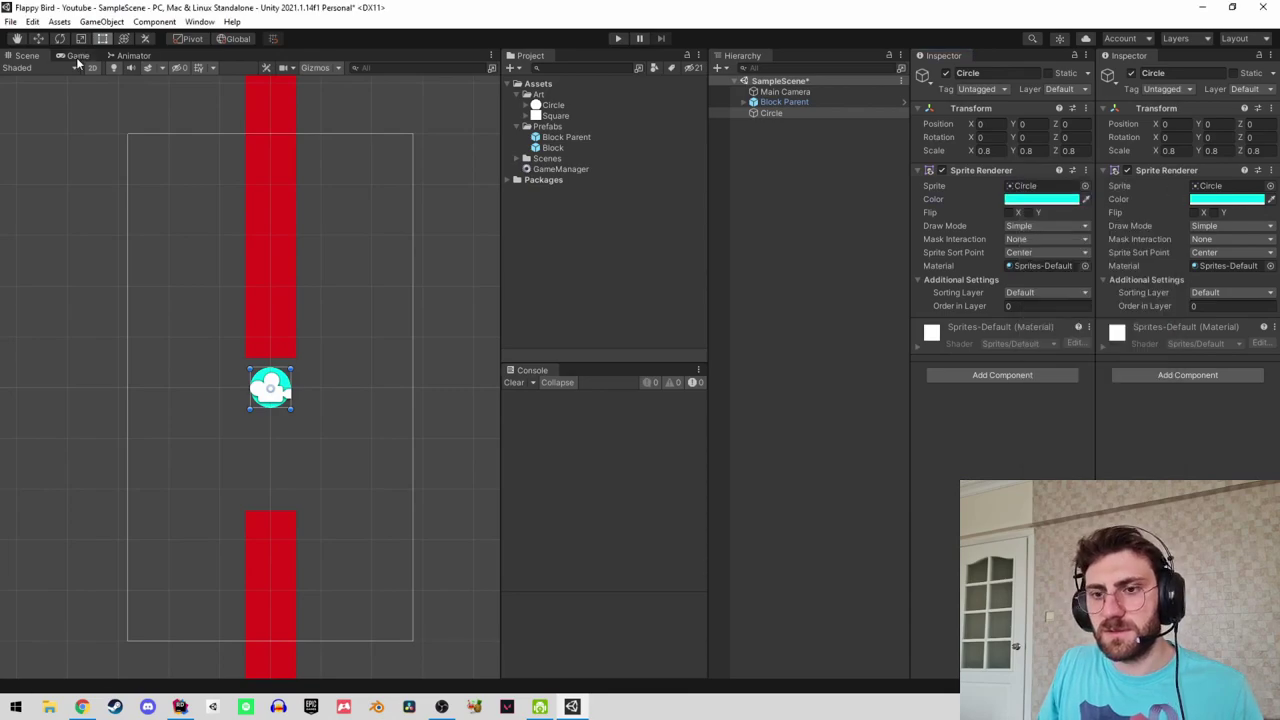
Recolour the circle bright green (00FD48) and check it in the game view.
left_click(77, 56)
left_click(27, 56)
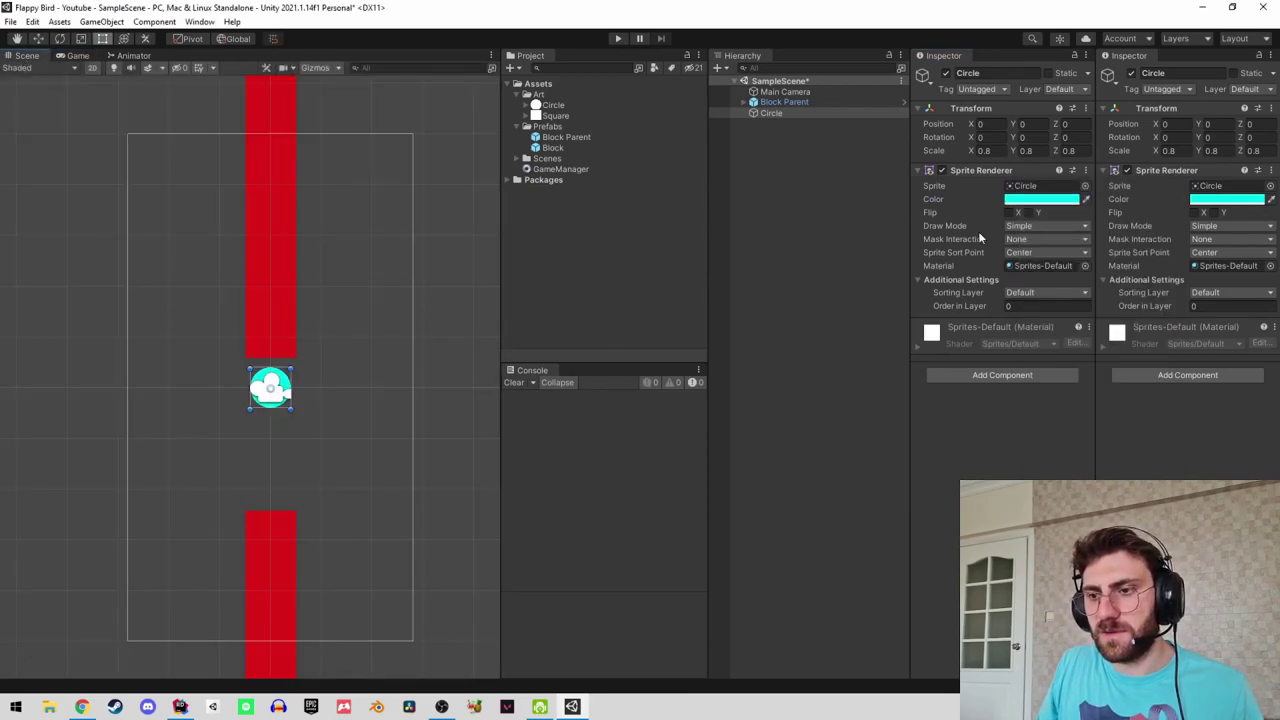
left_click(1041, 199)
left_click(1076, 262)
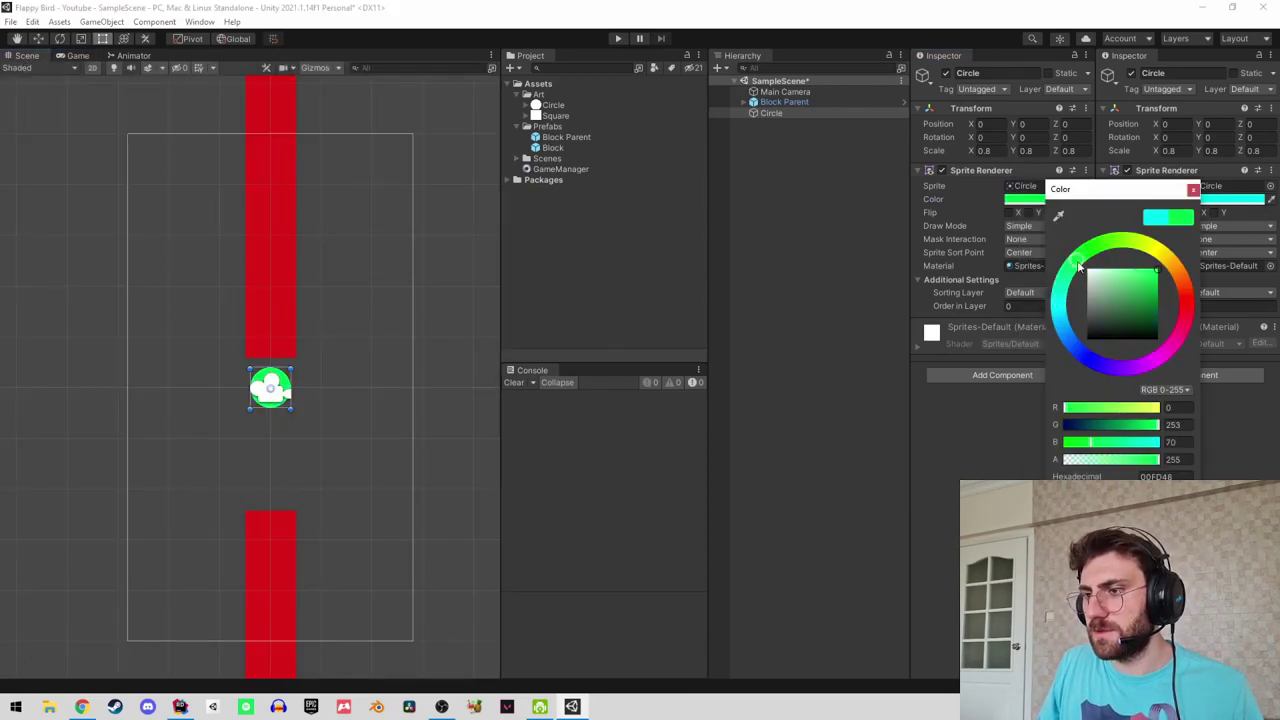
left_click(1193, 190)
left_click(76, 56)
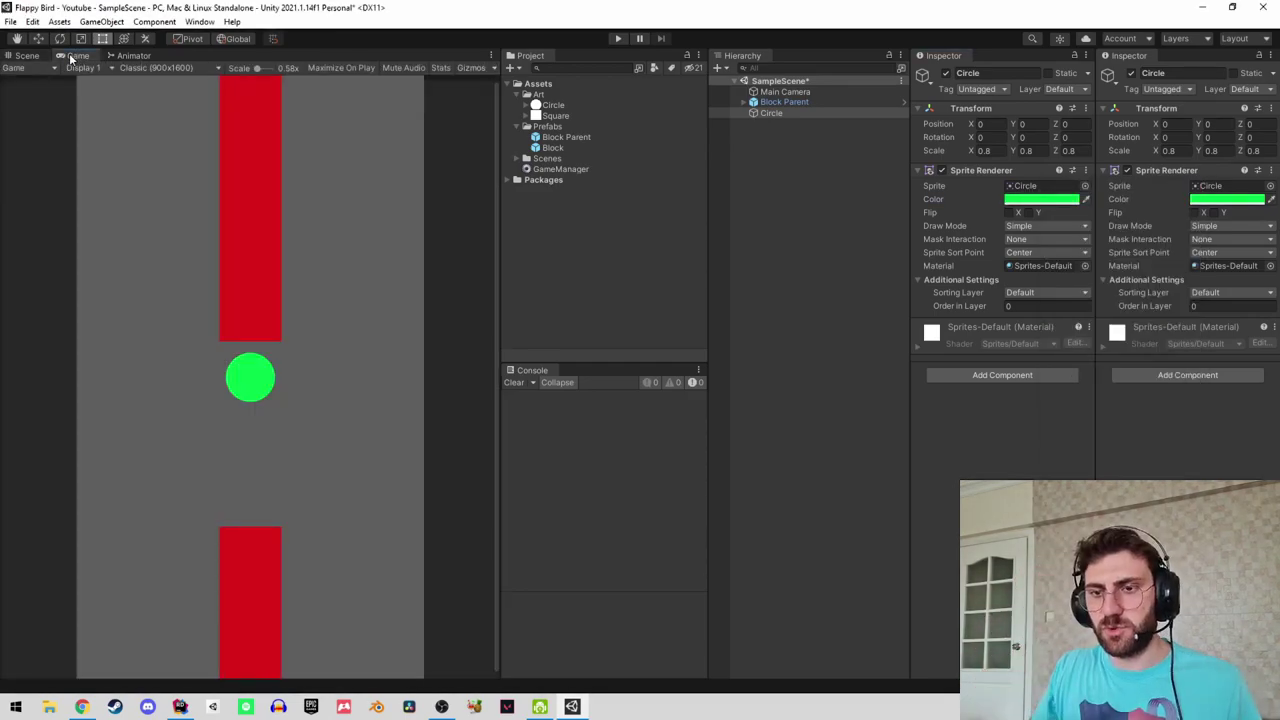
Rename the Circle object to Player.
left_click(774, 144)
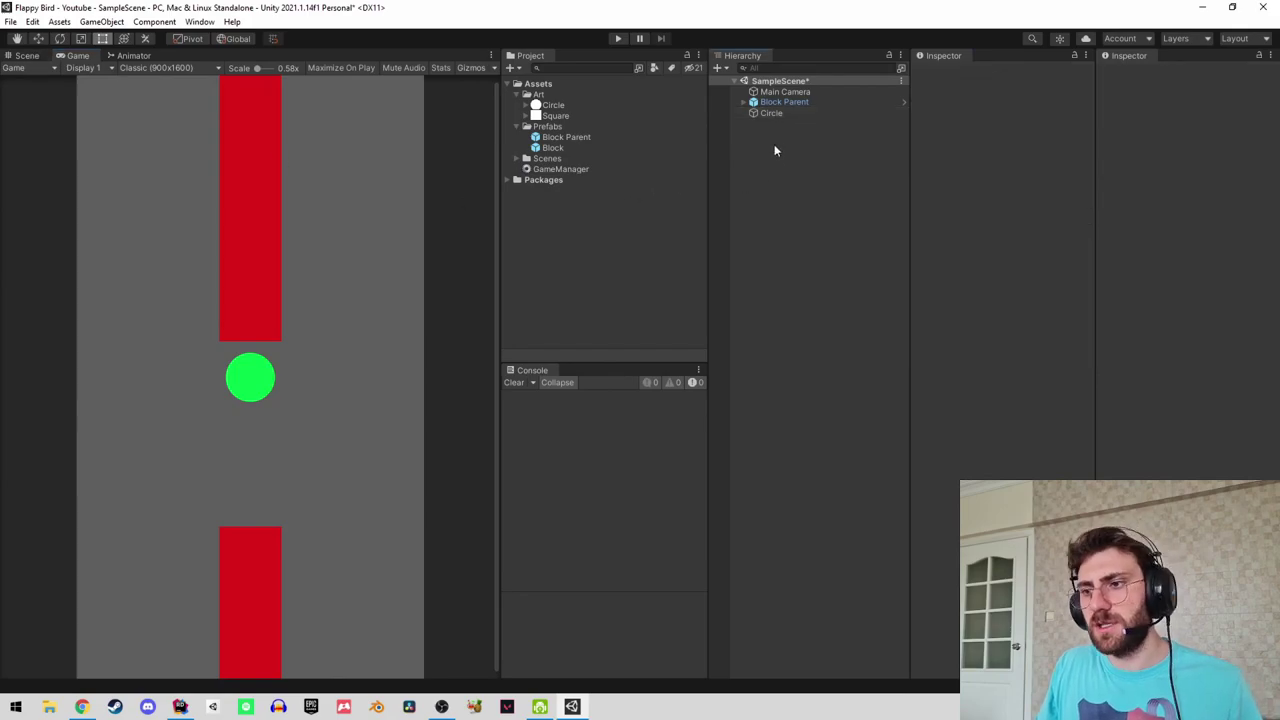
left_click(776, 113)
left_click(777, 112)
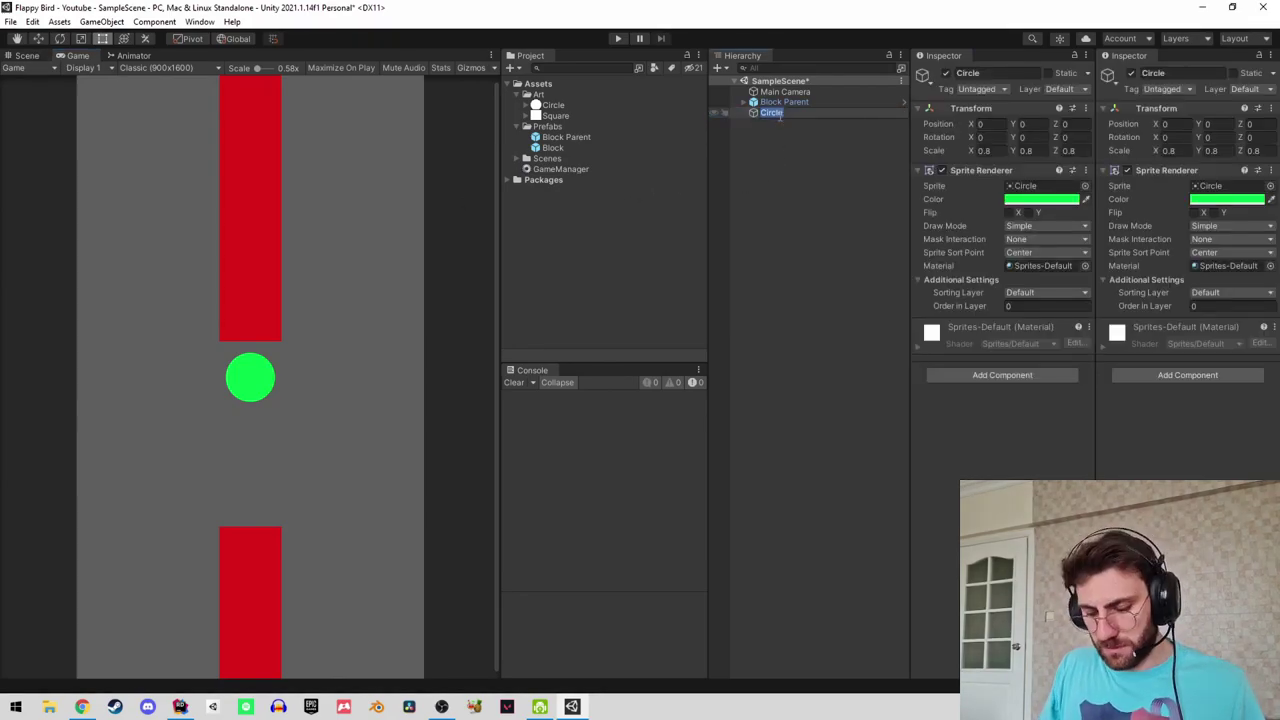
type("Player")
key("Return")
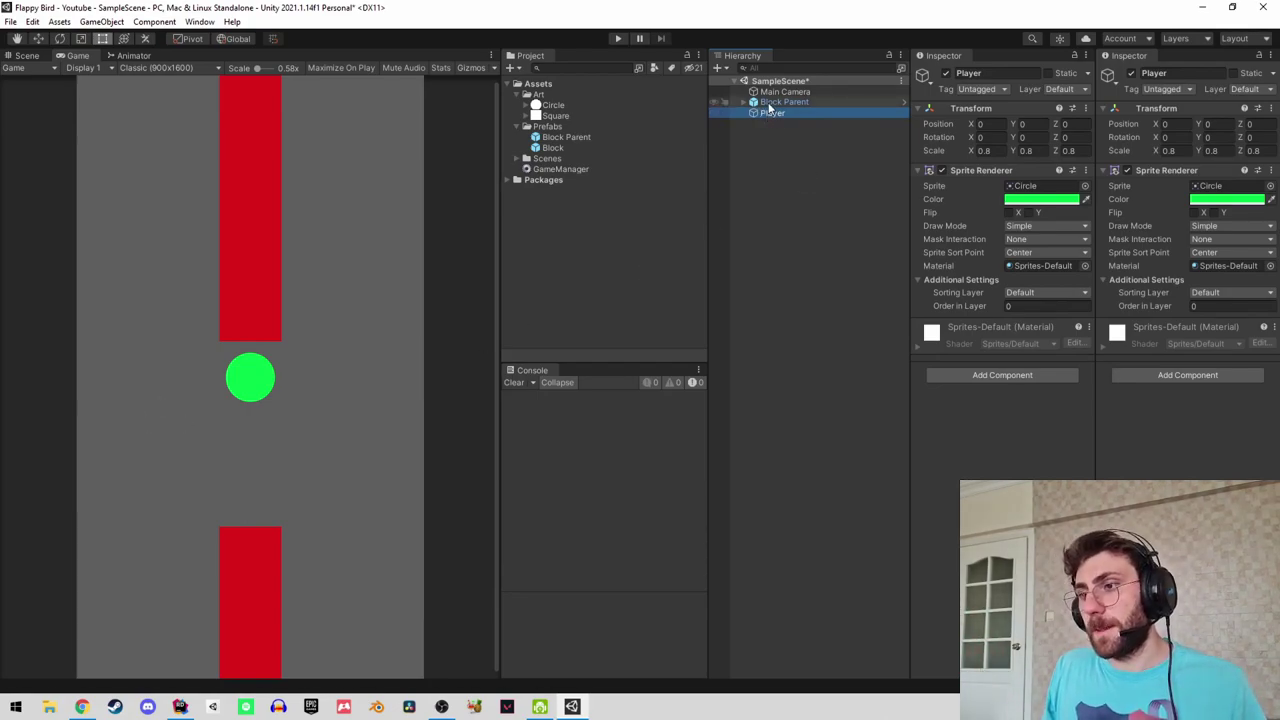
Add a Circle Collider 2D to Player via a 'circle' component search.
left_click(1013, 379)
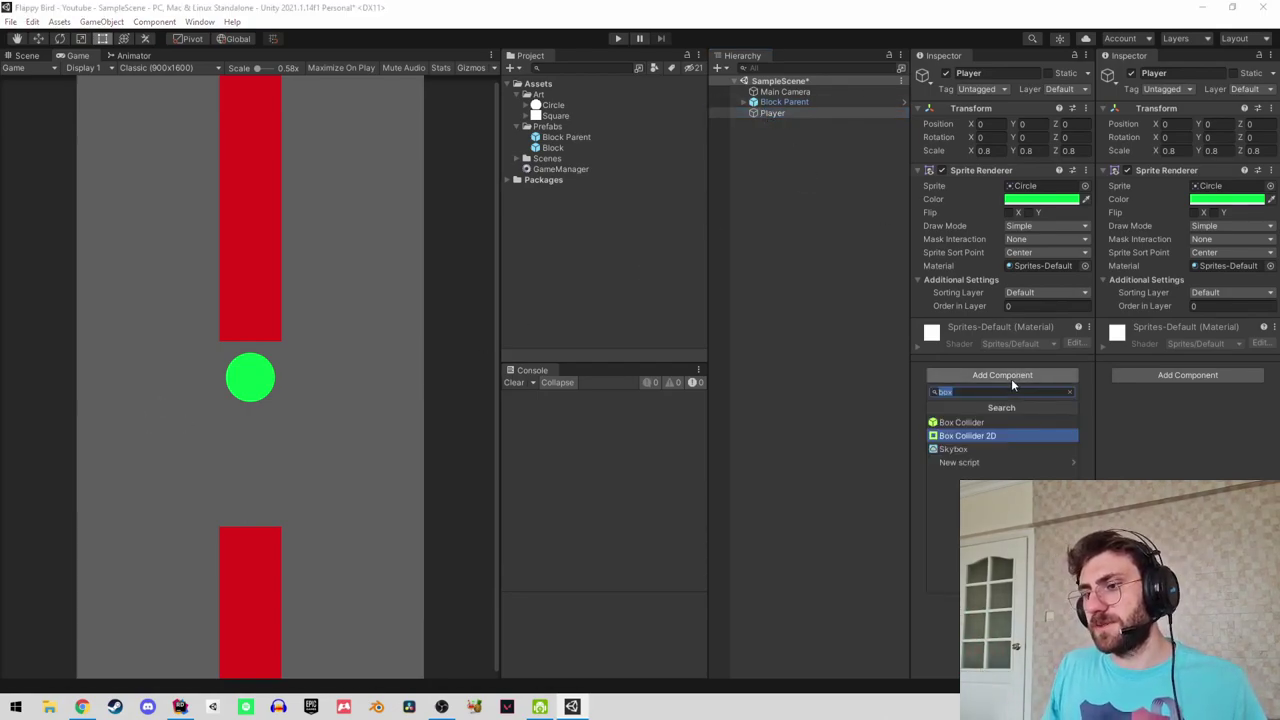
type("circle")
key("Return")
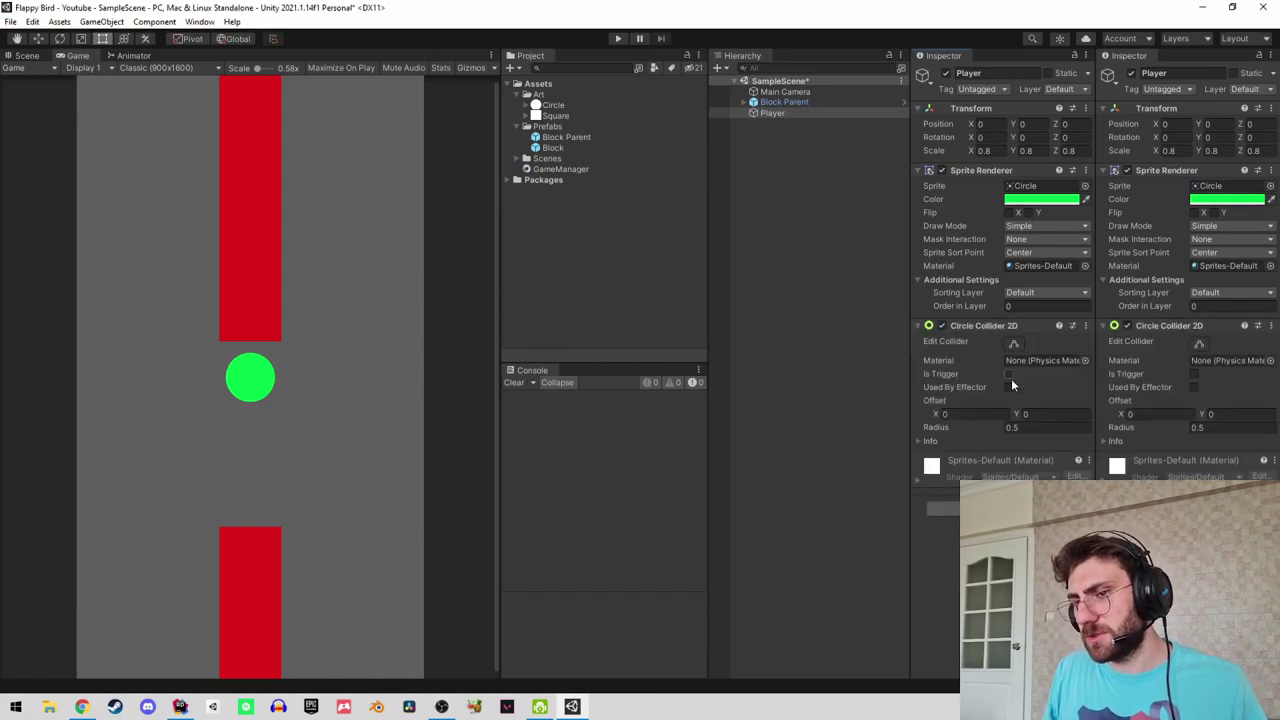
left_click(30, 56)
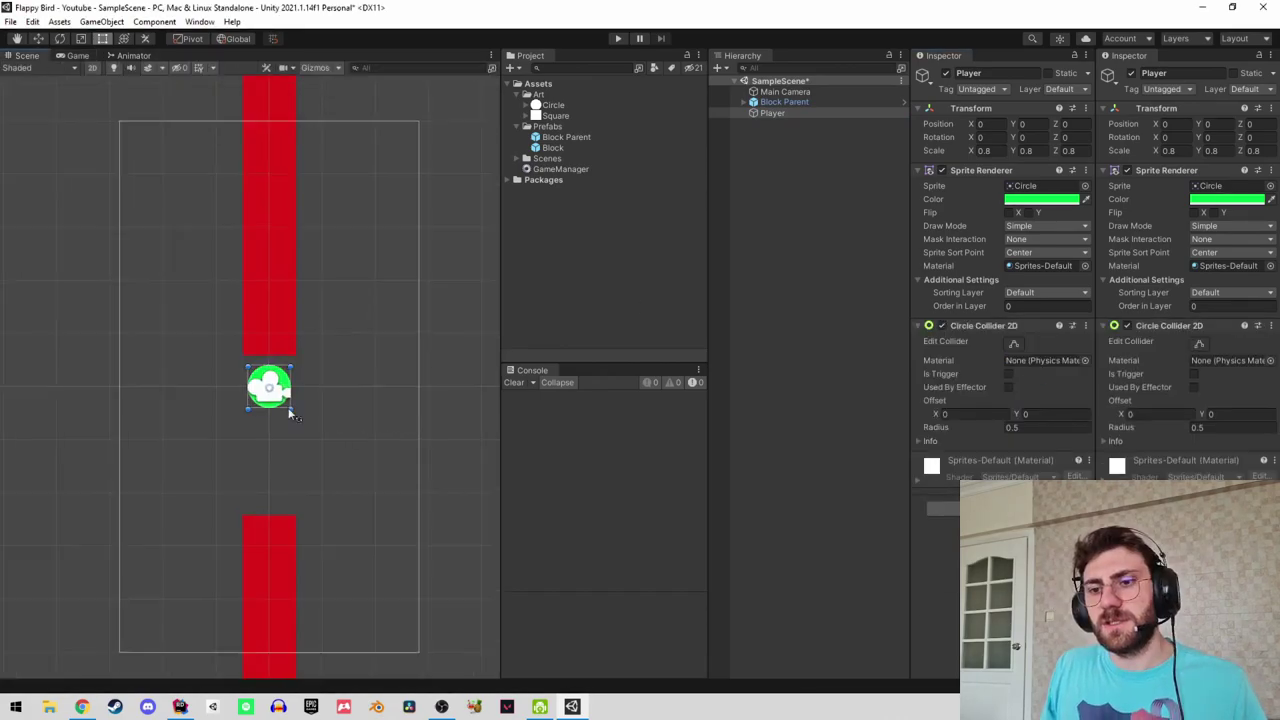
Set the Player's Circle Collider 2D radius to 0.4.
scroll(265, 385, "up", 6)
left_click(1015, 345)
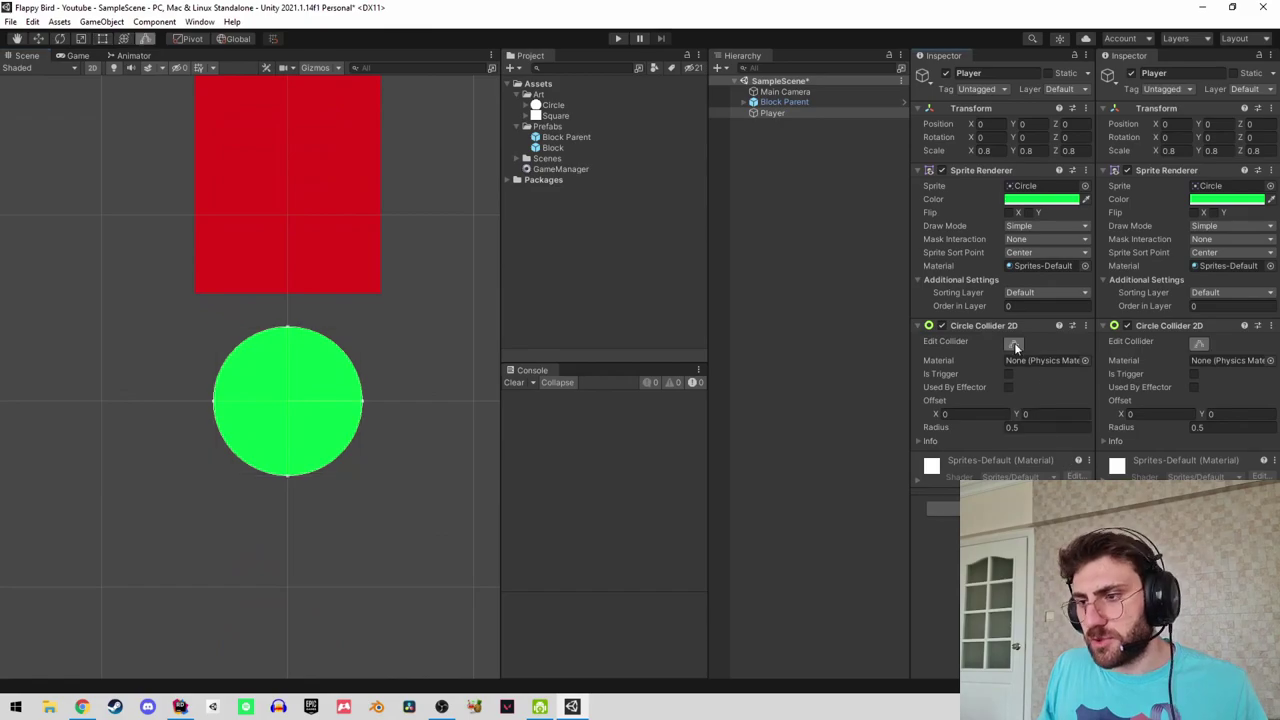
scroll(270, 380, "up", 3)
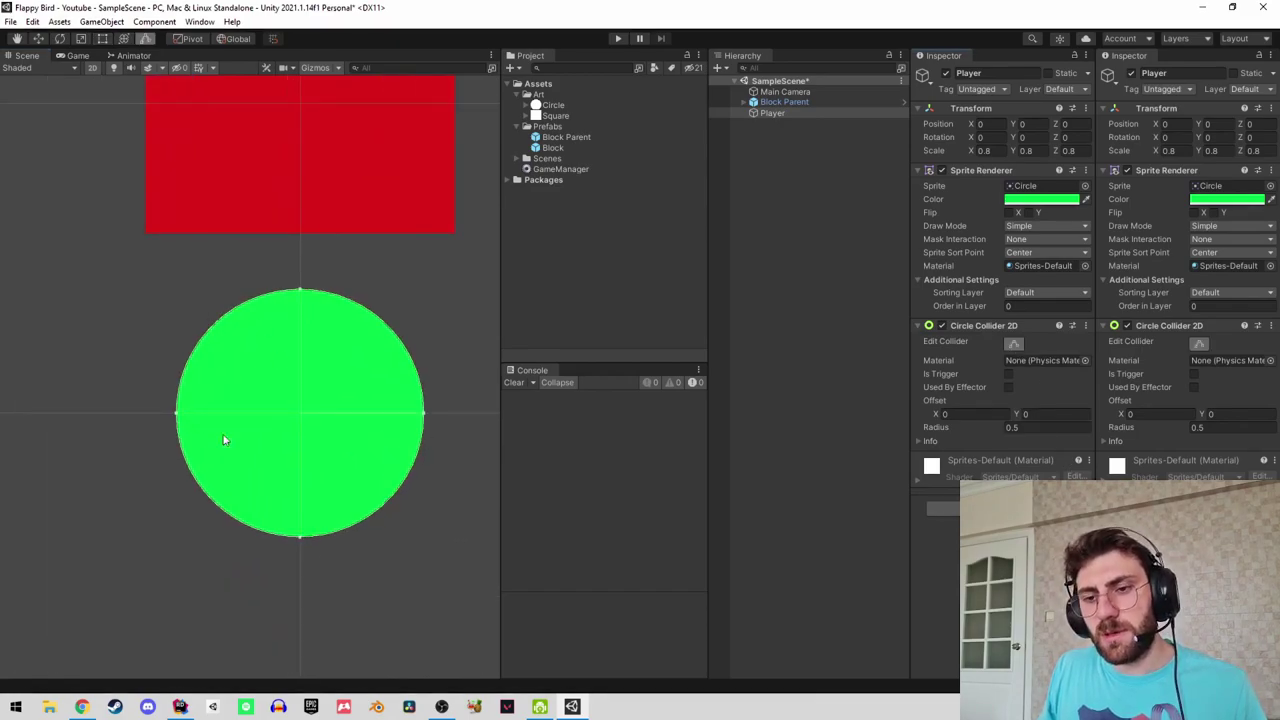
key("t")
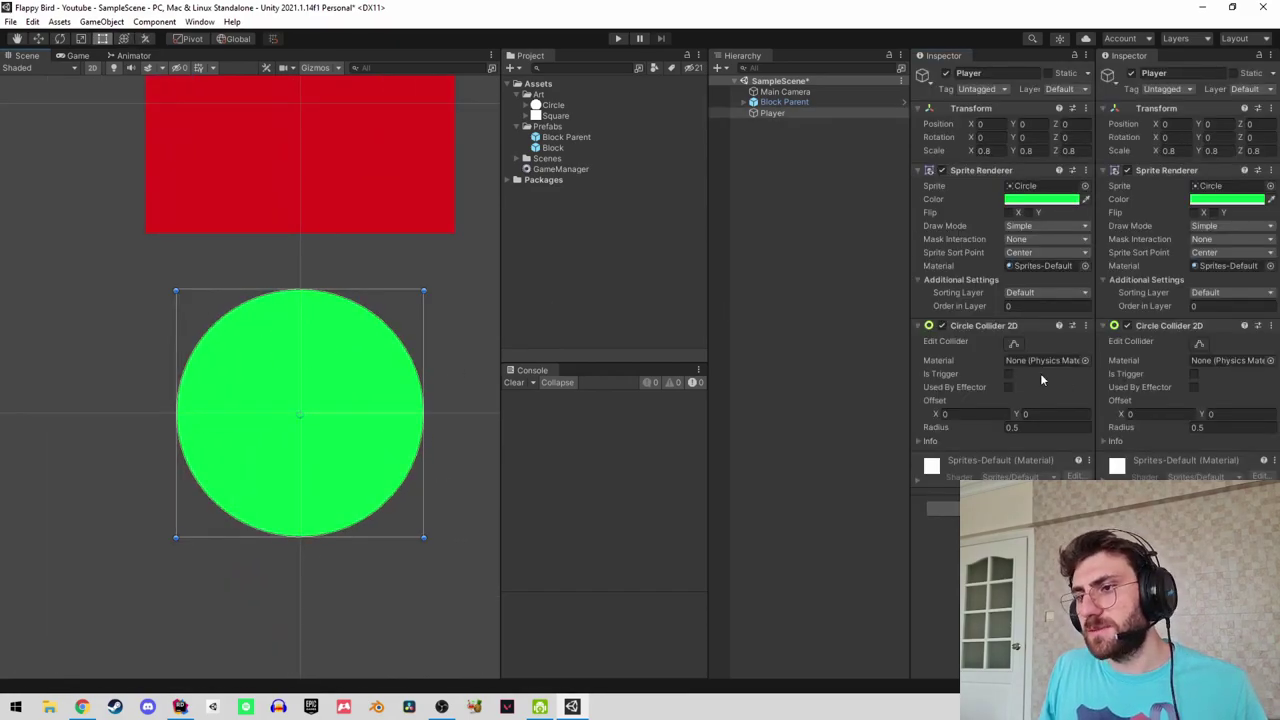
left_click(1014, 344)
left_click(1033, 429)
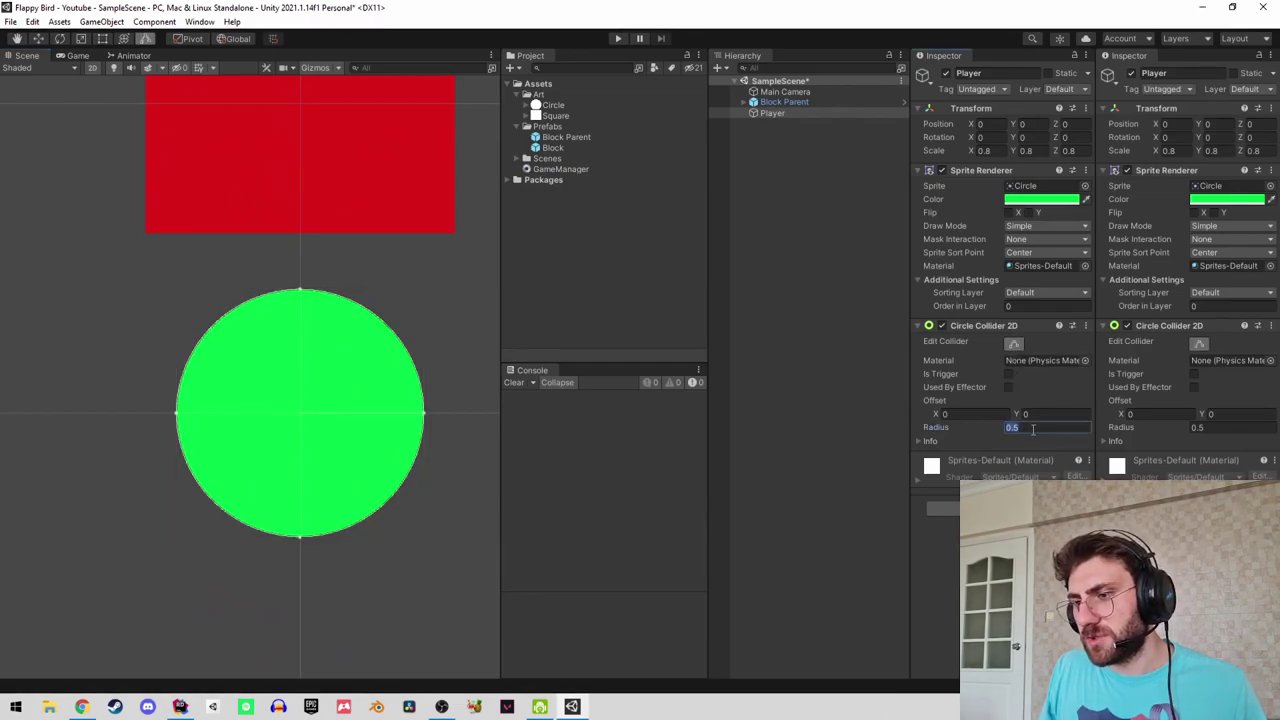
key("BackSpace")
type("4")
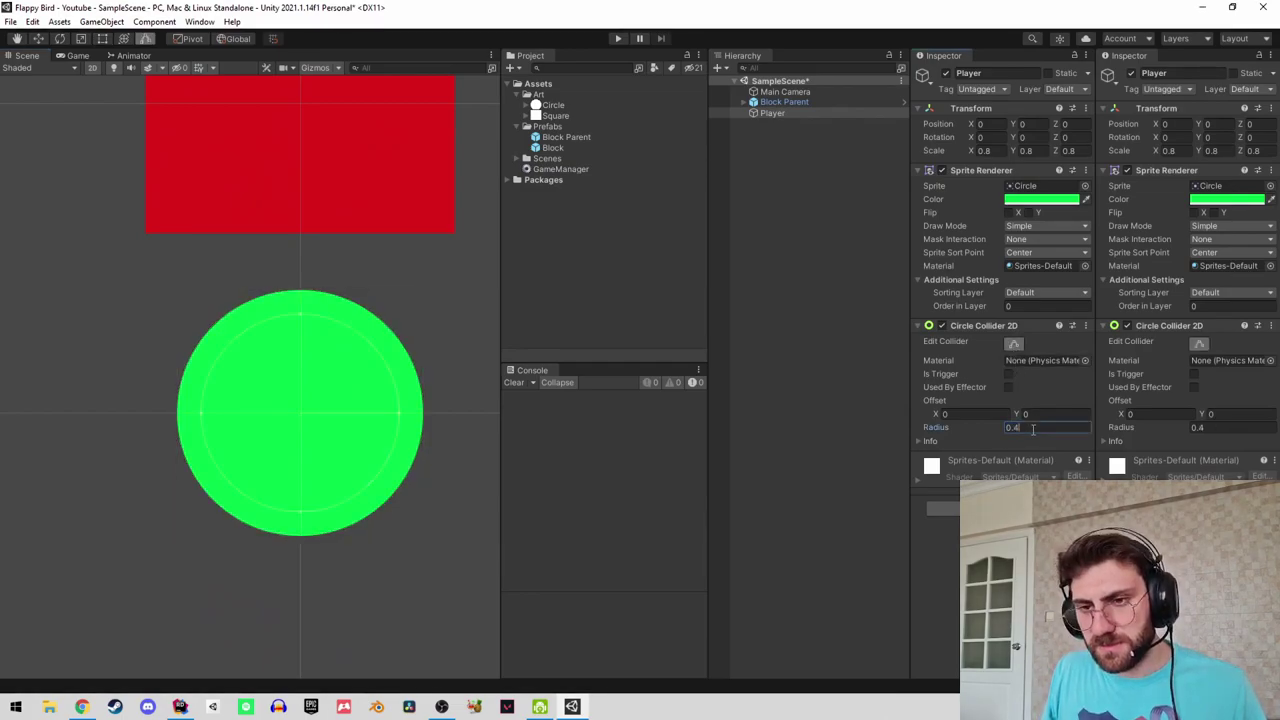
Recolour the Player circle light blue (4EA3E0).
left_click(1040, 199)
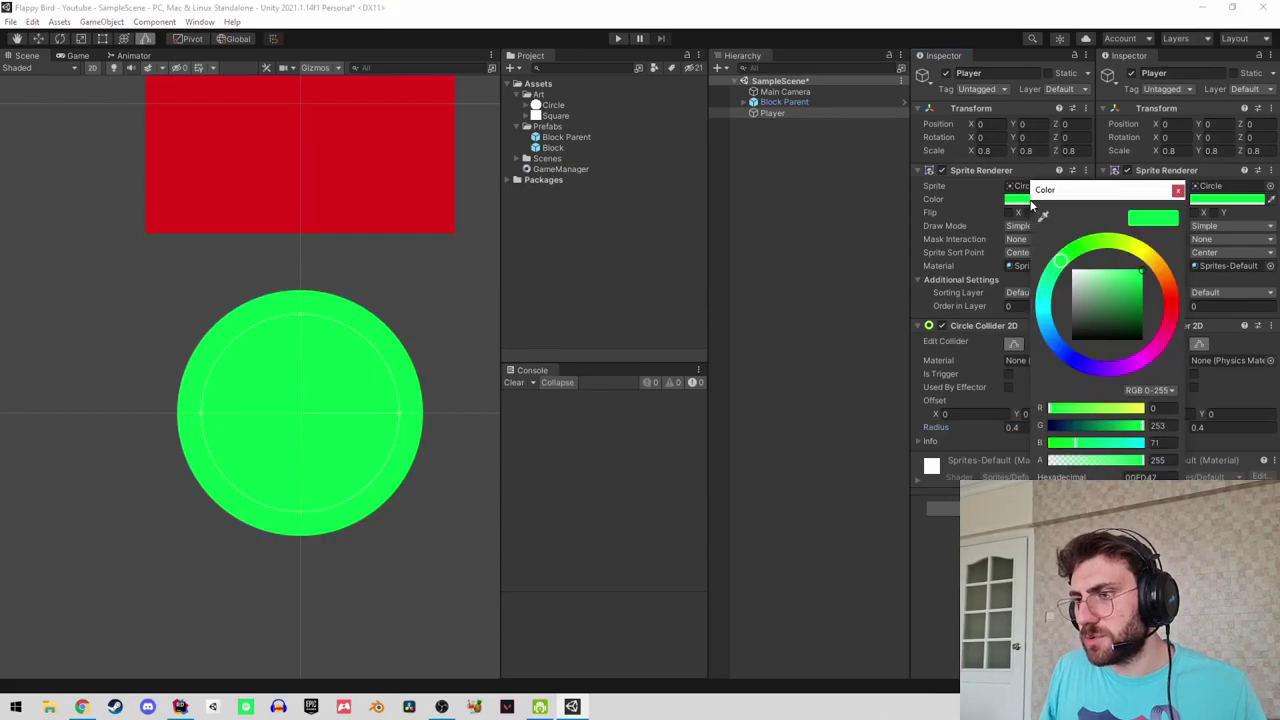
mouse_move(1108, 290)
left_mouse_down()
mouse_move(1107, 277)
mouse_move(1065, 296)
left_mouse_up()
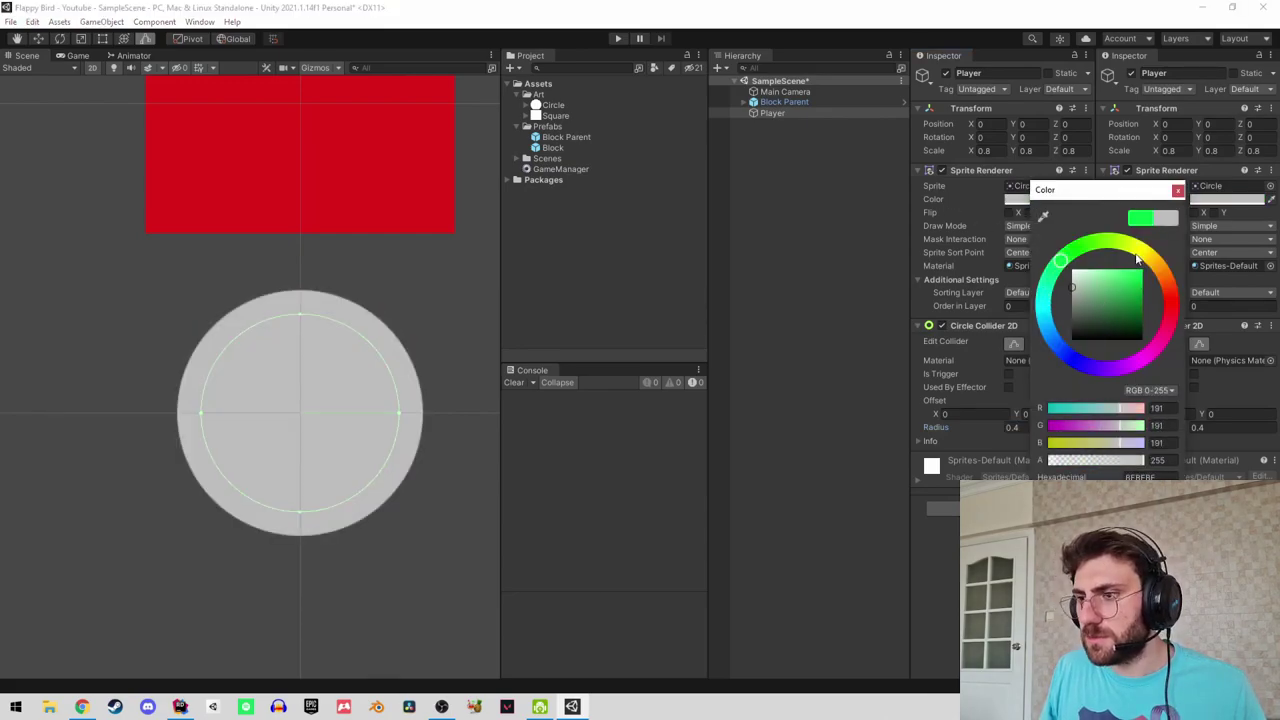
left_click_drag(1137, 258, 1049, 331)
left_click(1120, 283)
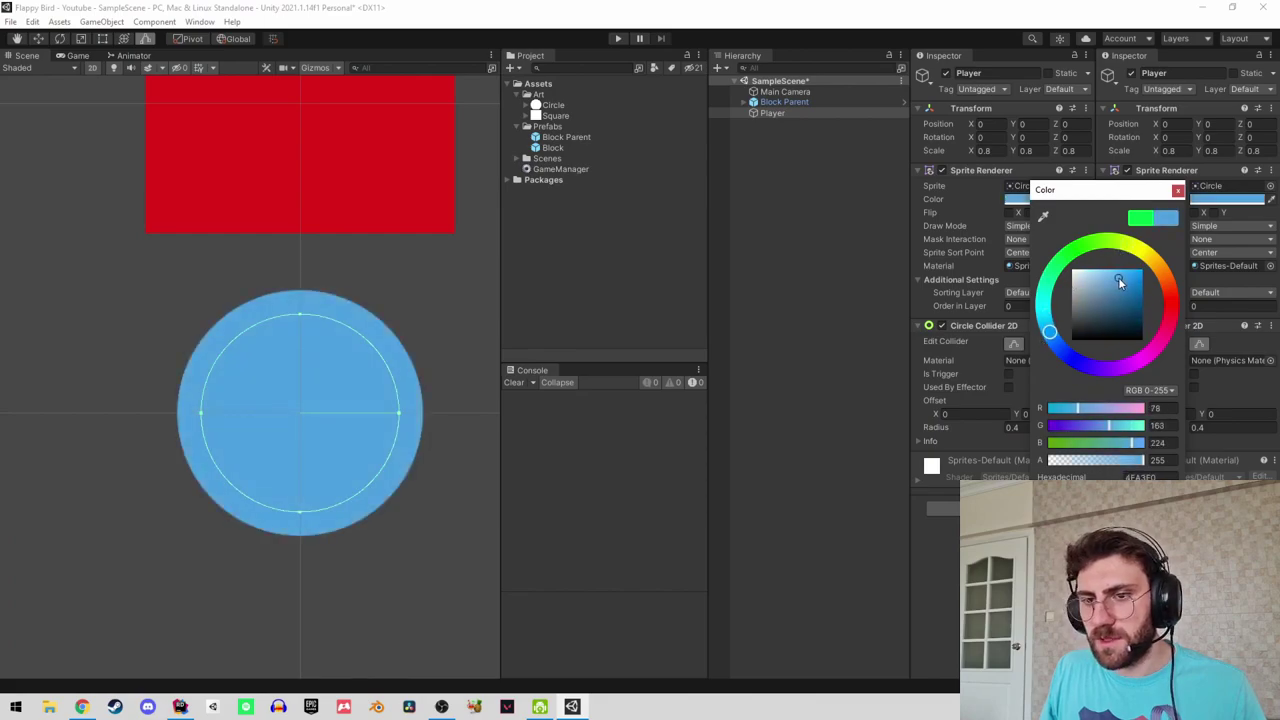
left_click_drag(1119, 283, 1116, 277)
left_click(1180, 191)
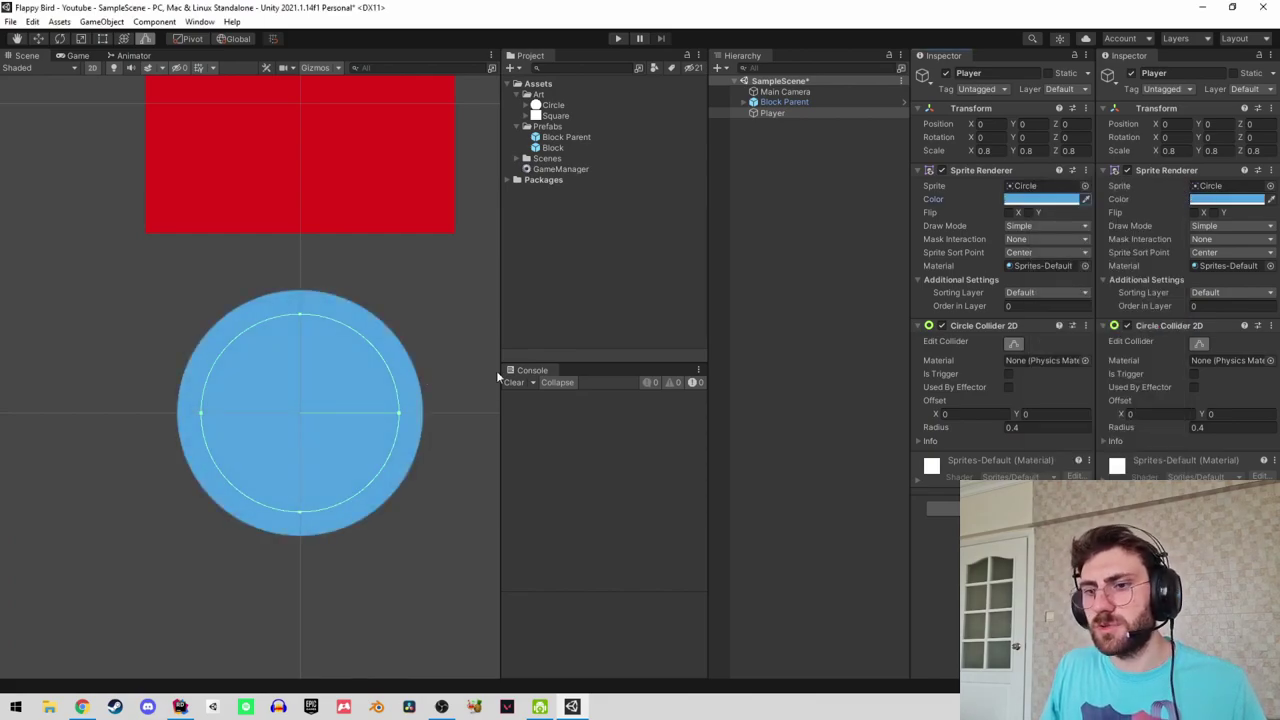
left_click(1013, 427)
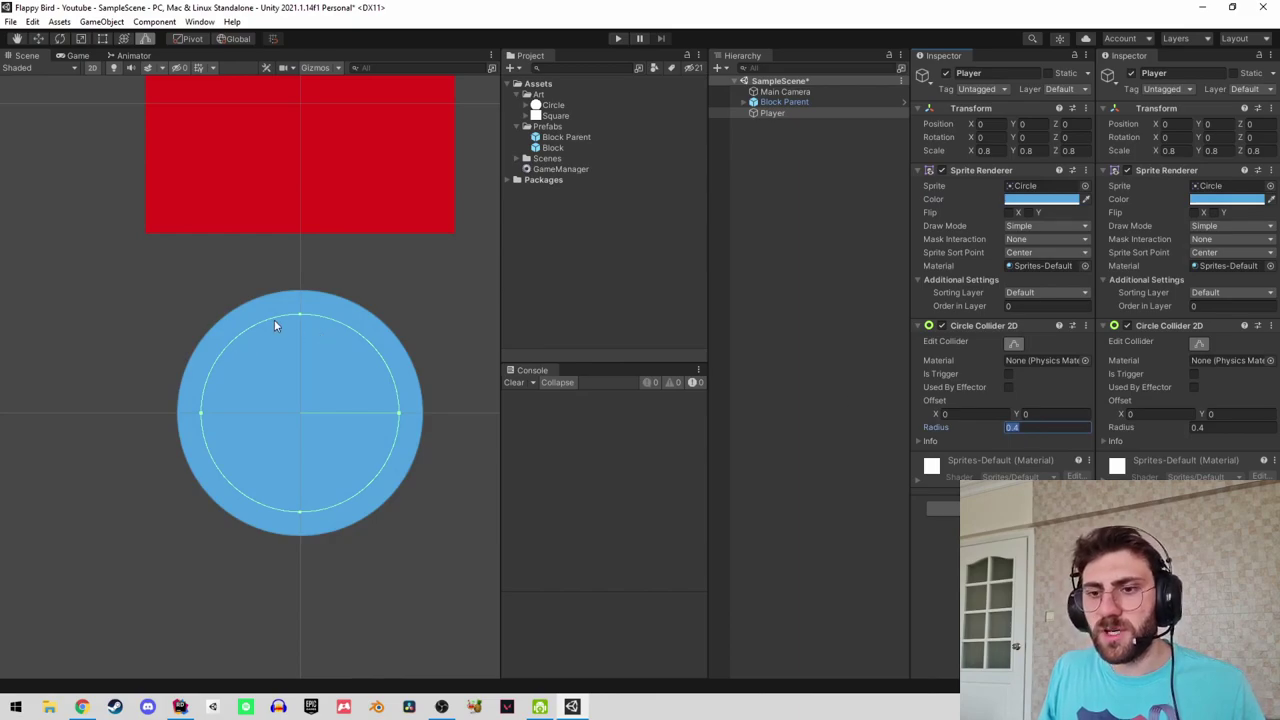
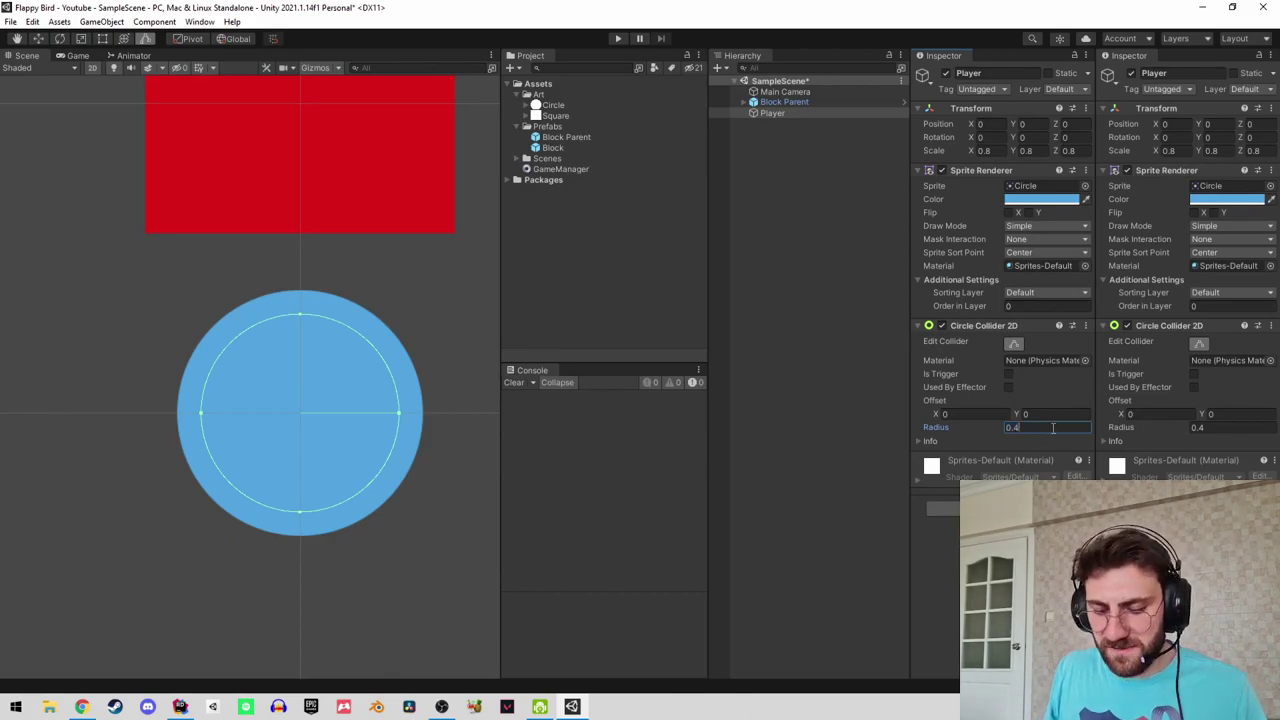
Adjust the Player's Circle Collider 2D radius until it settles at 0.47.
type("5")
key("BackSpace")
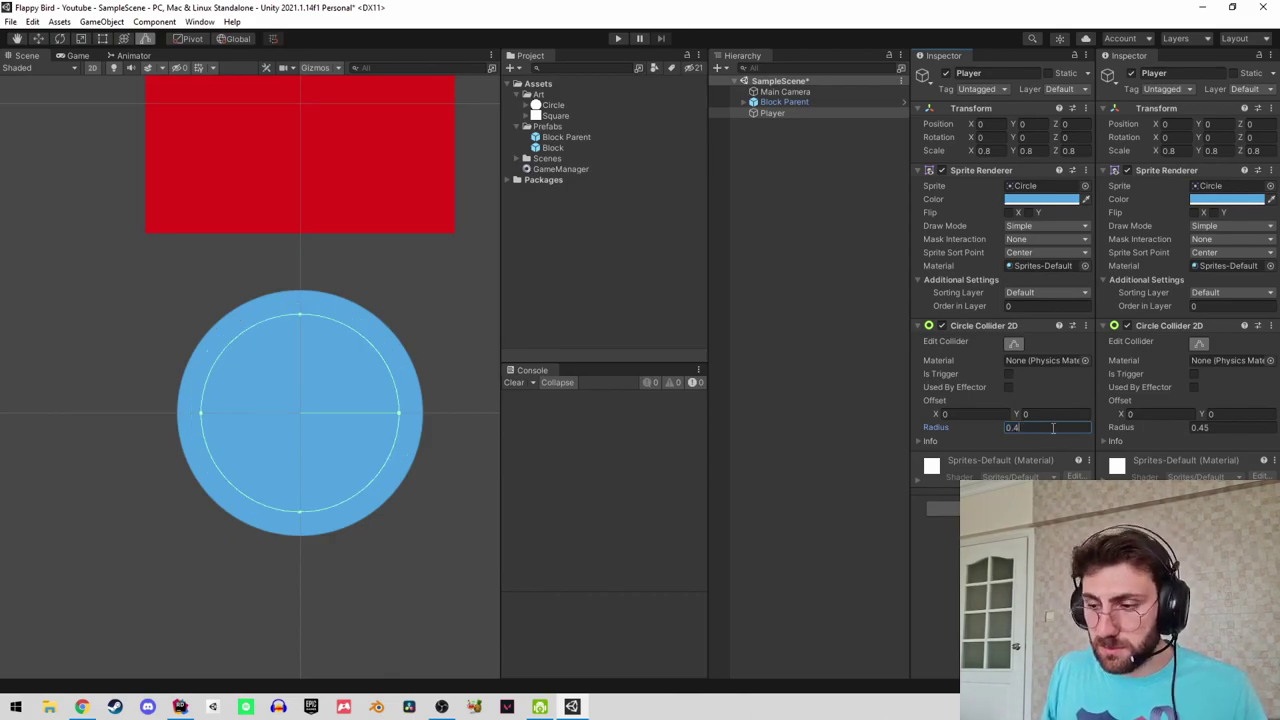
type("8")
key("BackSpace")
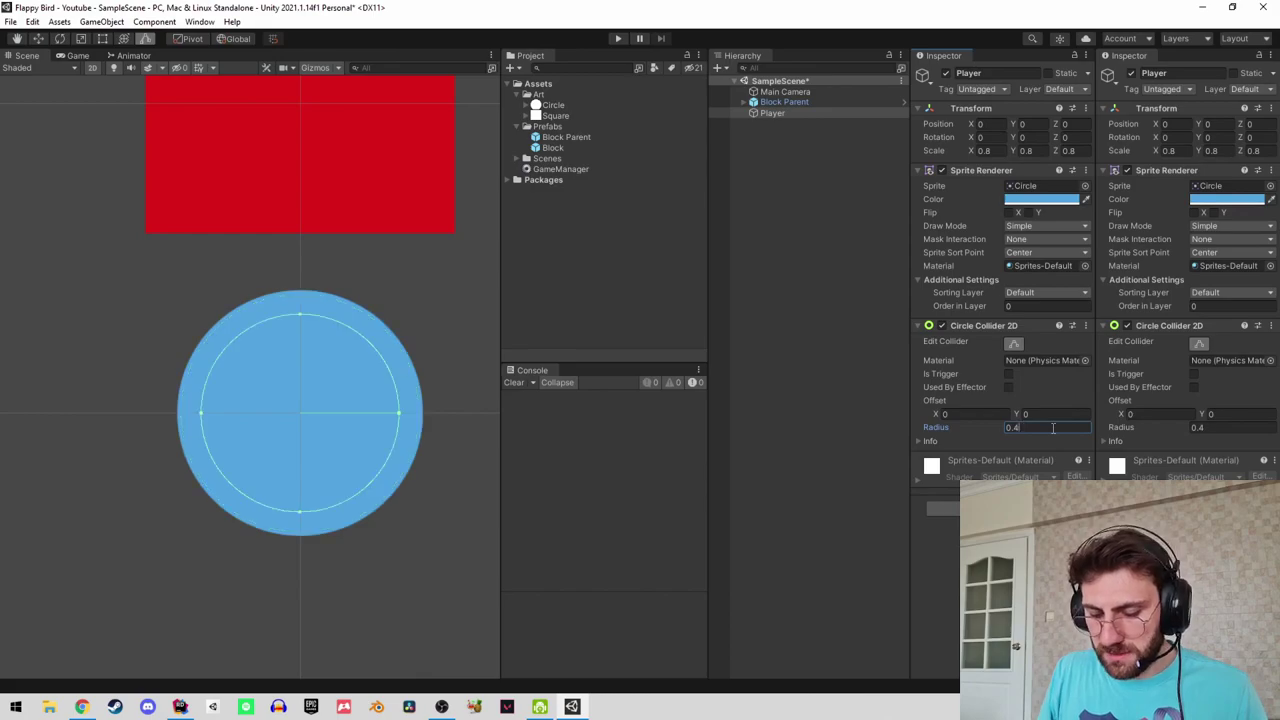
type("6")
key("BackSpace")
type("9")
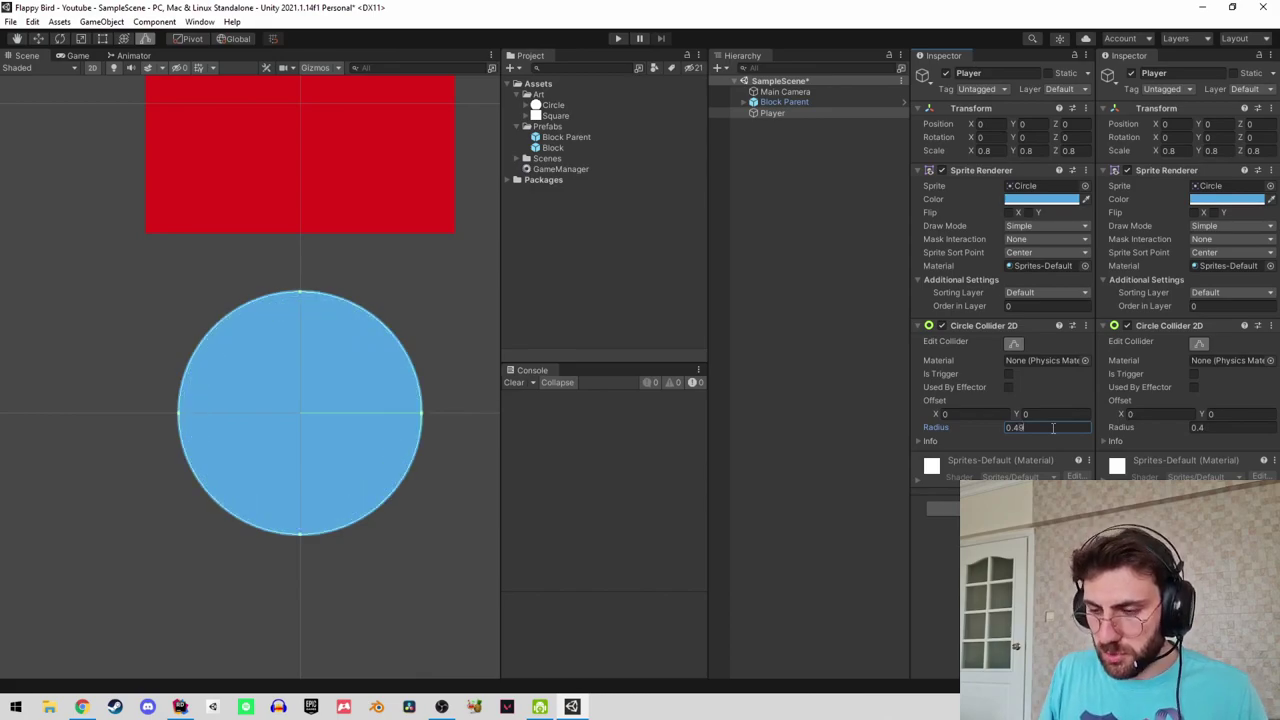
key("BackSpace")
type("9")
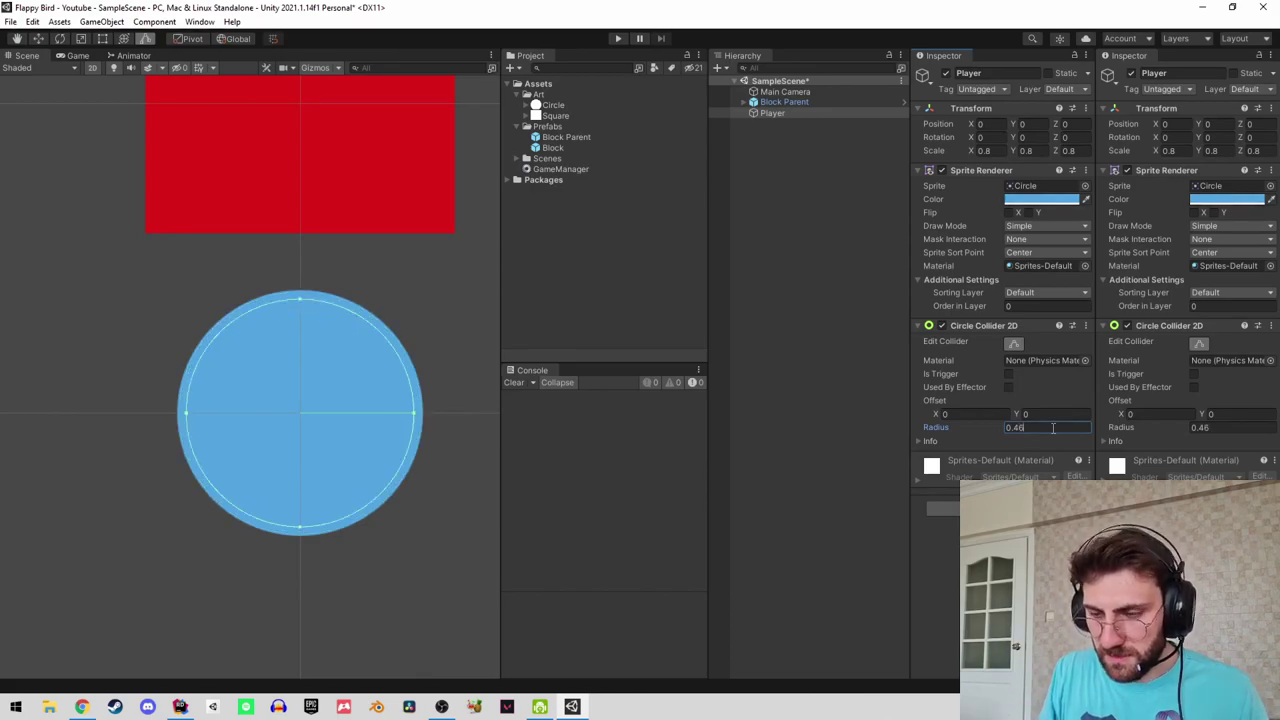
key("BackSpace")
type("8")
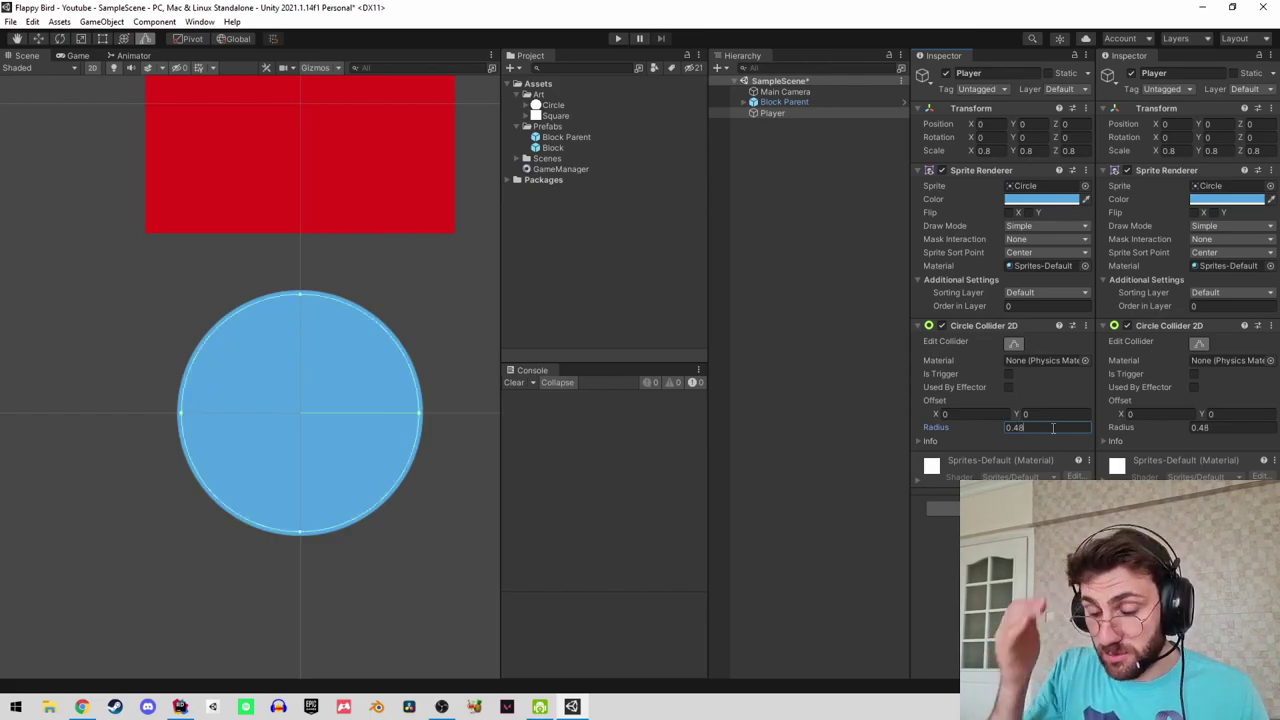
key("BackSpace")
type("7")
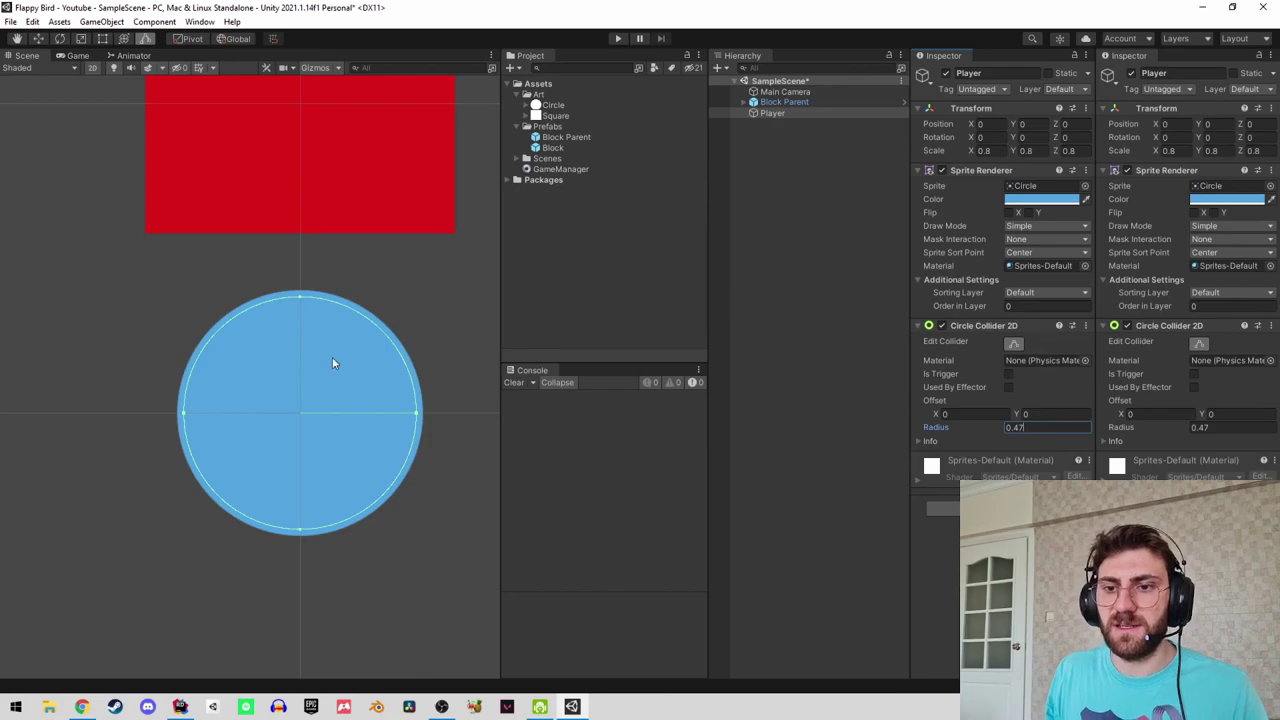
left_click(804, 130)
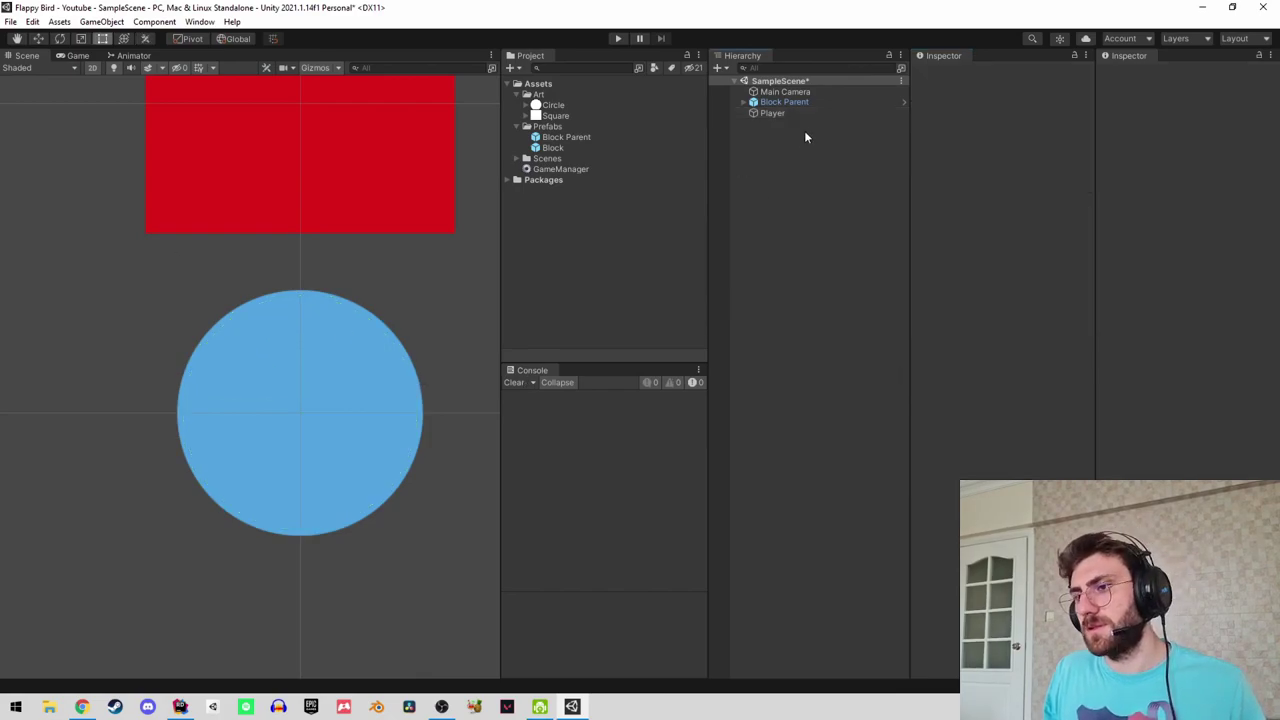
Collapse the Art and Prefabs folders, preview the Game view, then bring up GameManager.cs in Rider.
left_click(801, 114)
left_click(521, 94)
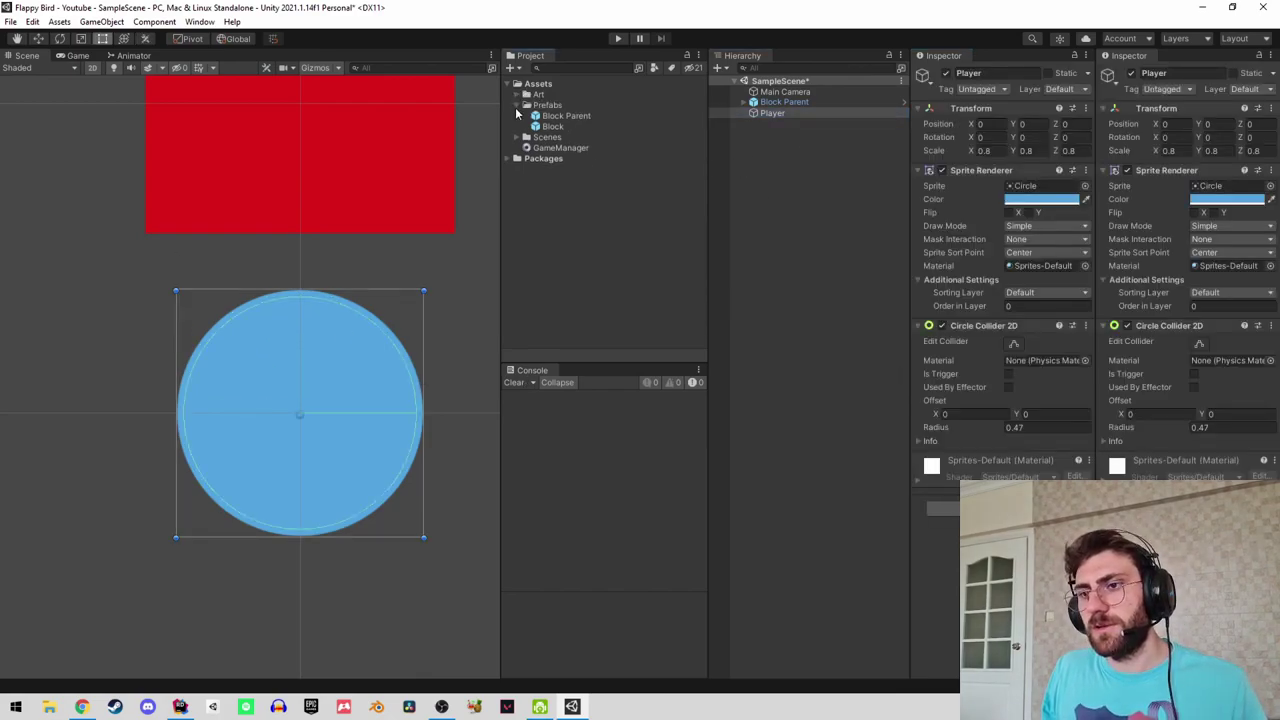
left_click(521, 105)
left_click(77, 55)
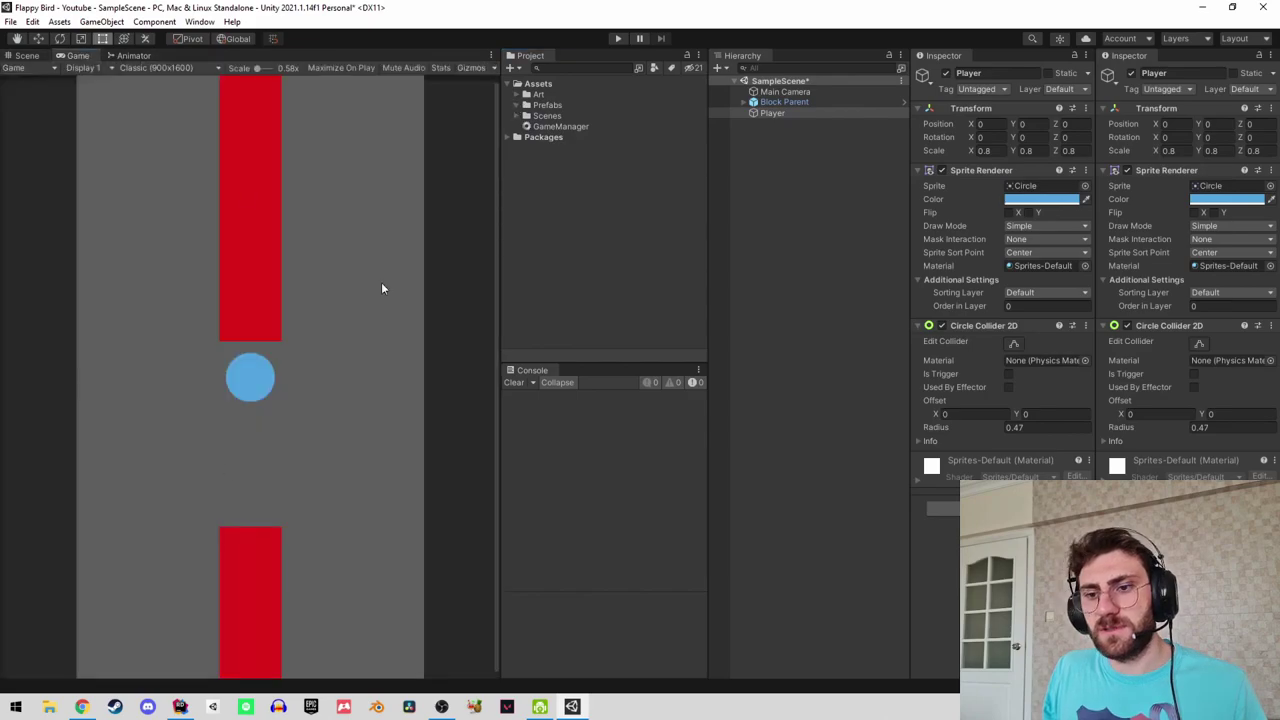
left_click(771, 112)
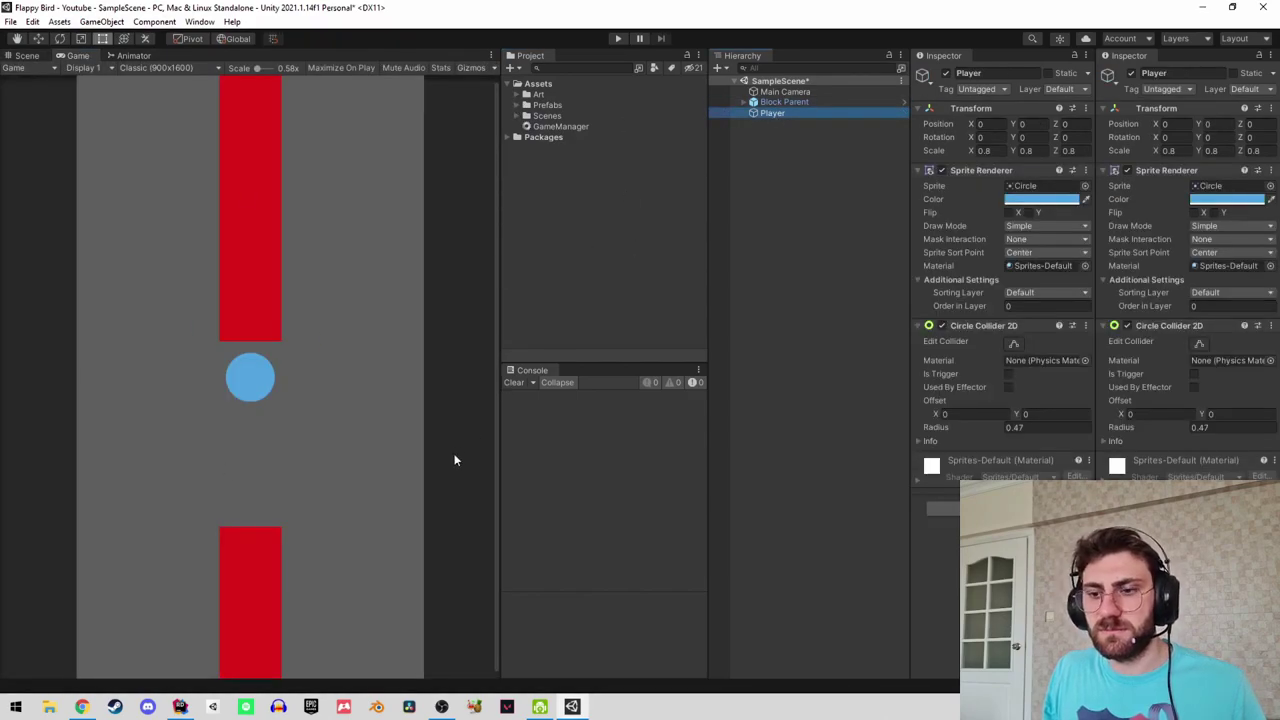
scroll(464, 281, "down", 1)
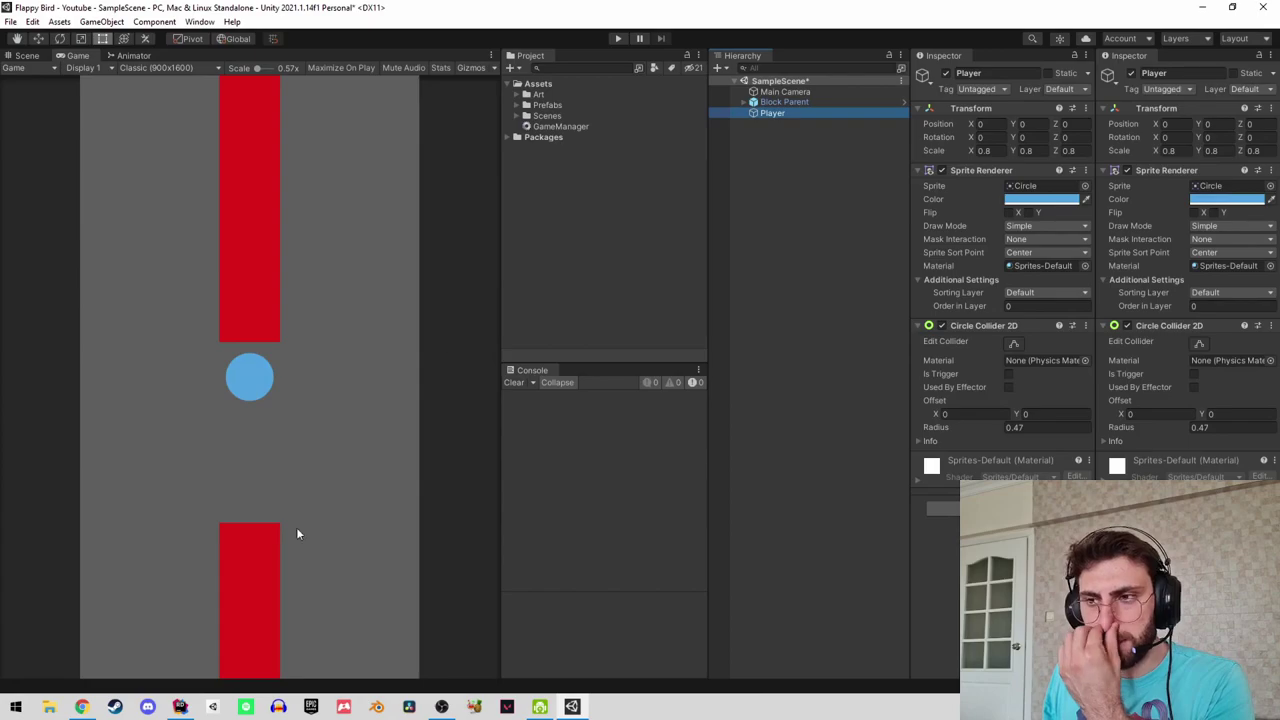
left_click(179, 706)
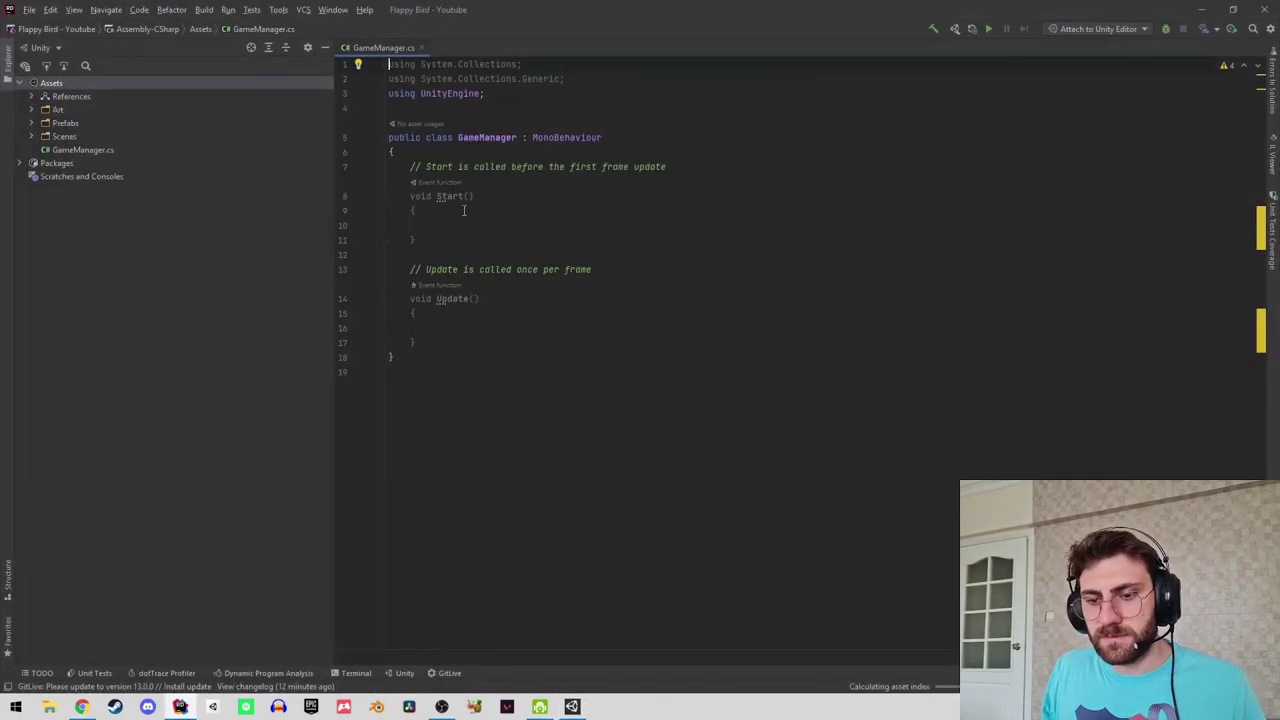
Delete the Start and Update methods from the GameManager class.
left_click_drag(433, 151, 471, 343)
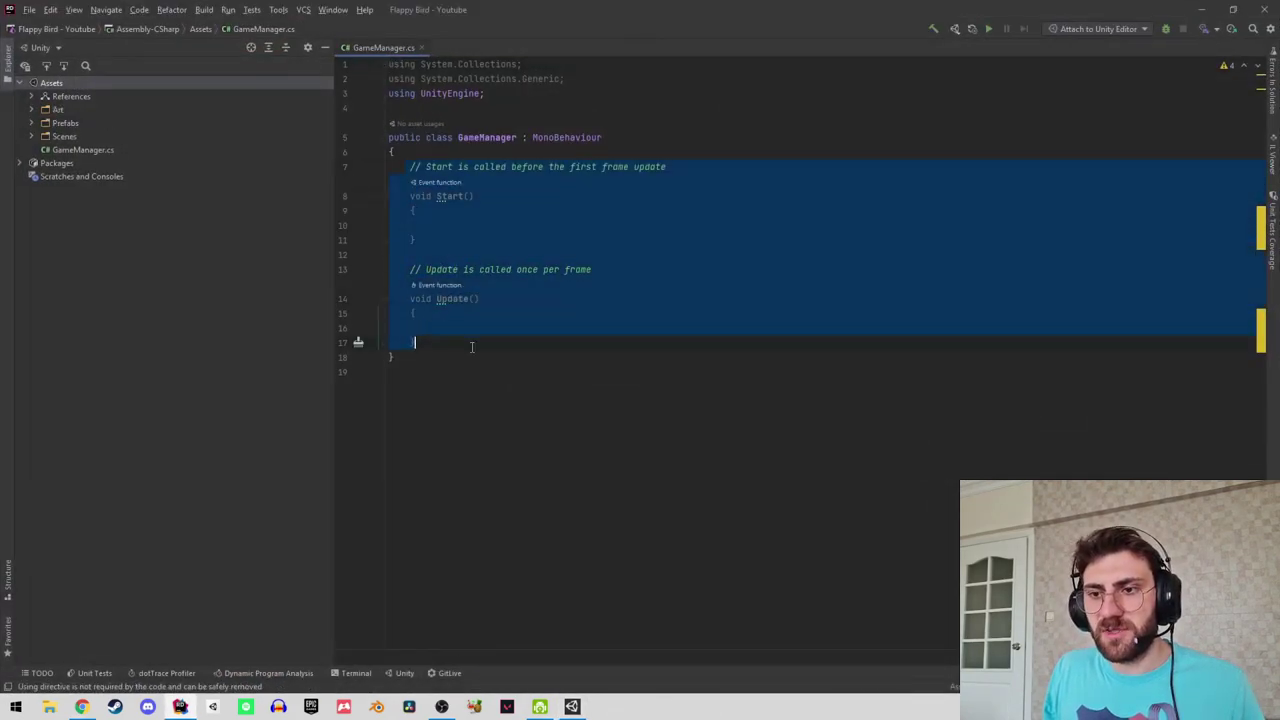
left_click(471, 351)
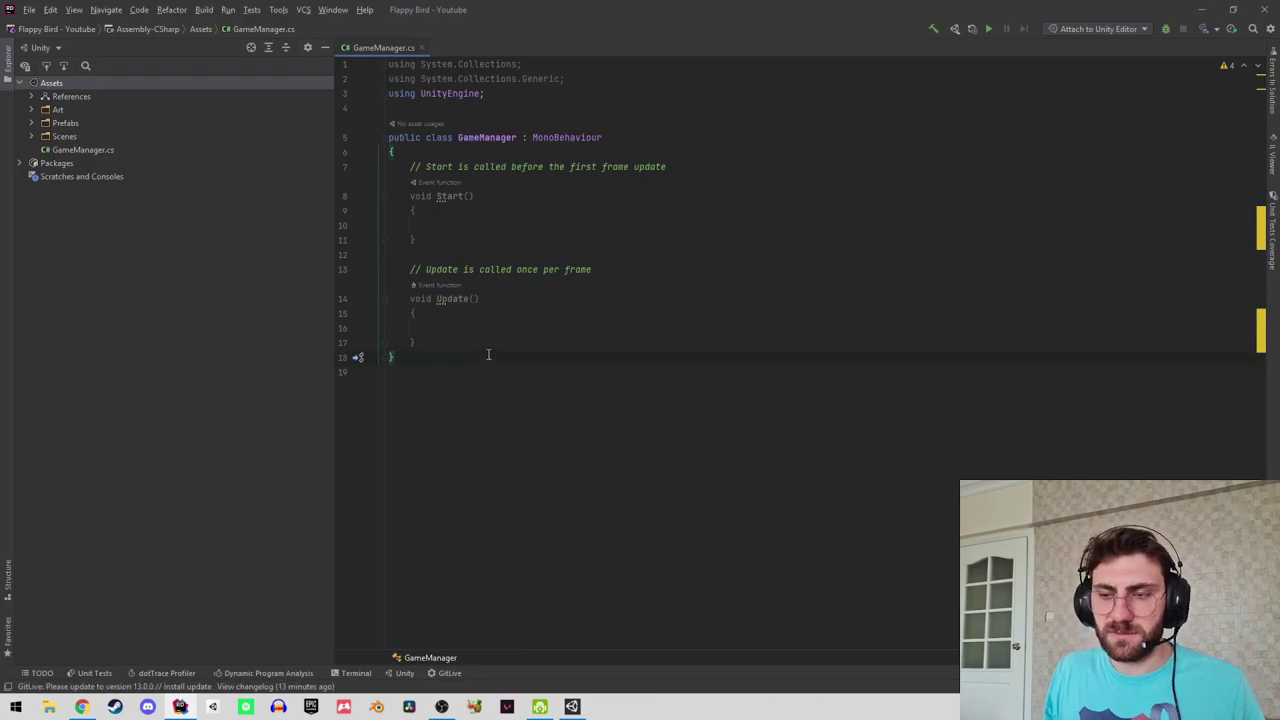
key("Return")
key("Return")
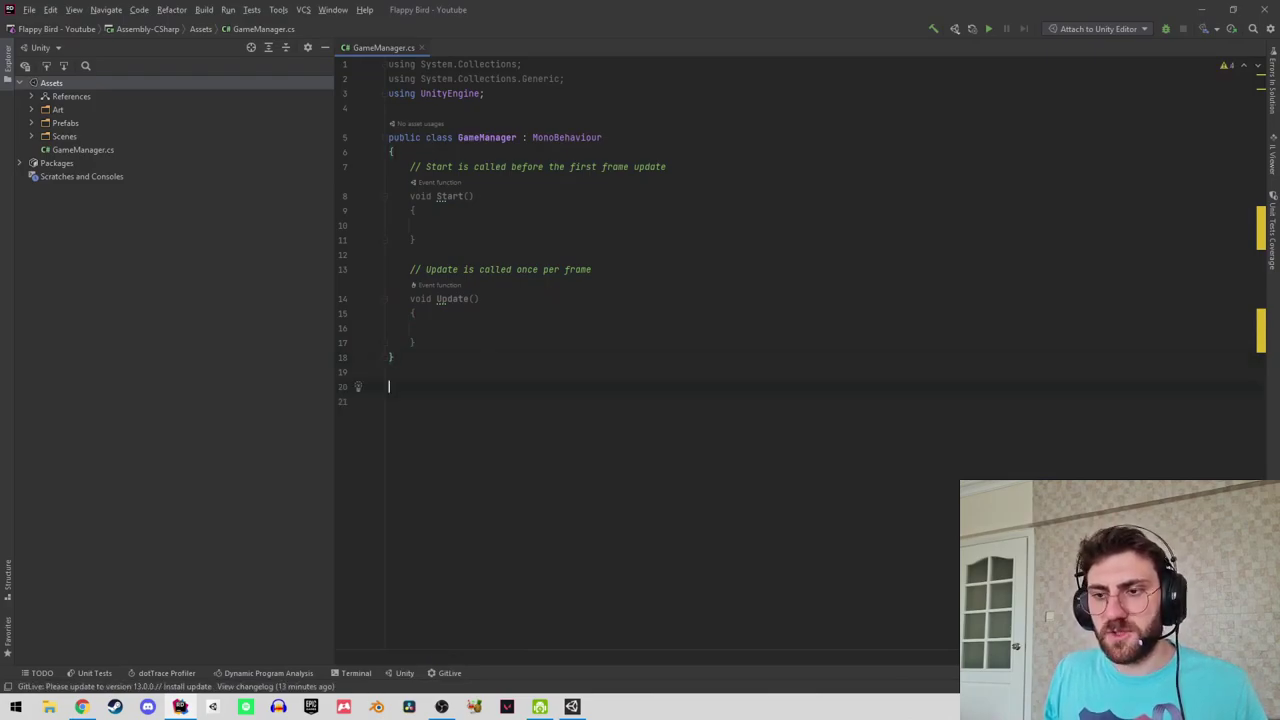
left_click_drag(406, 166, 462, 338)
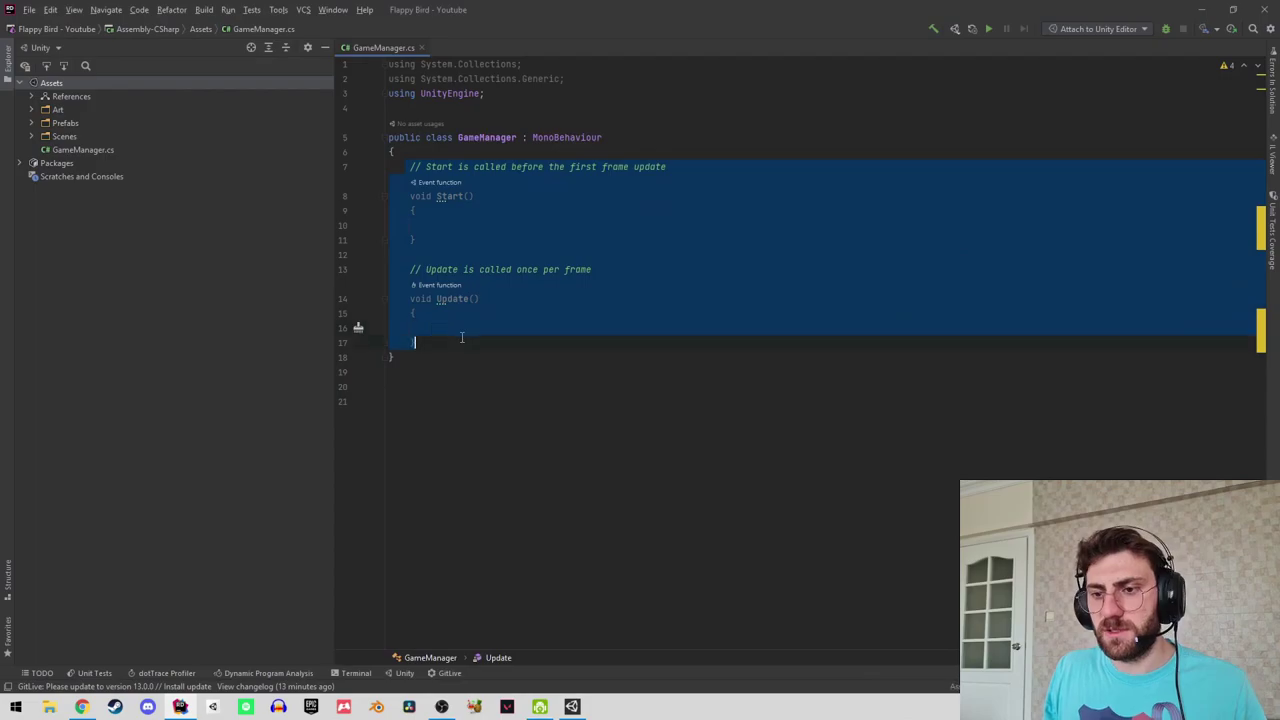
key("BackSpace")
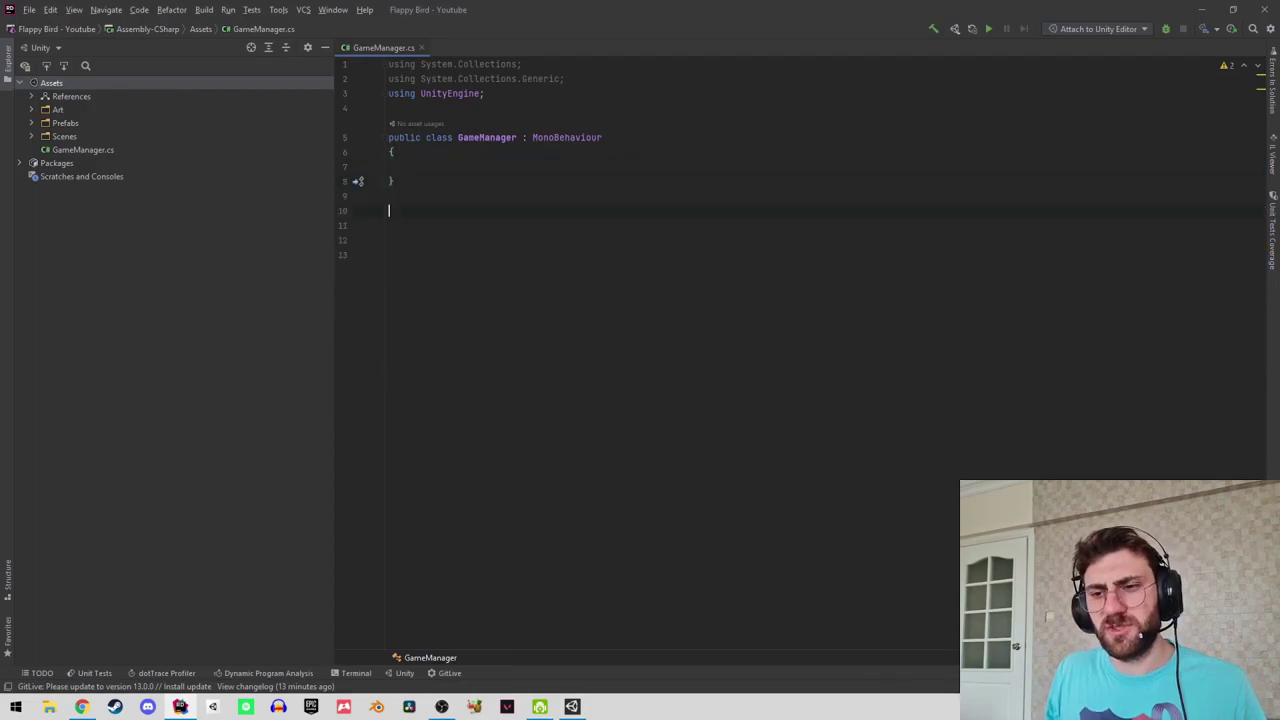
Add a 'public class PlayerController : MonoBehaviour' below GameManager.
type("public cla")
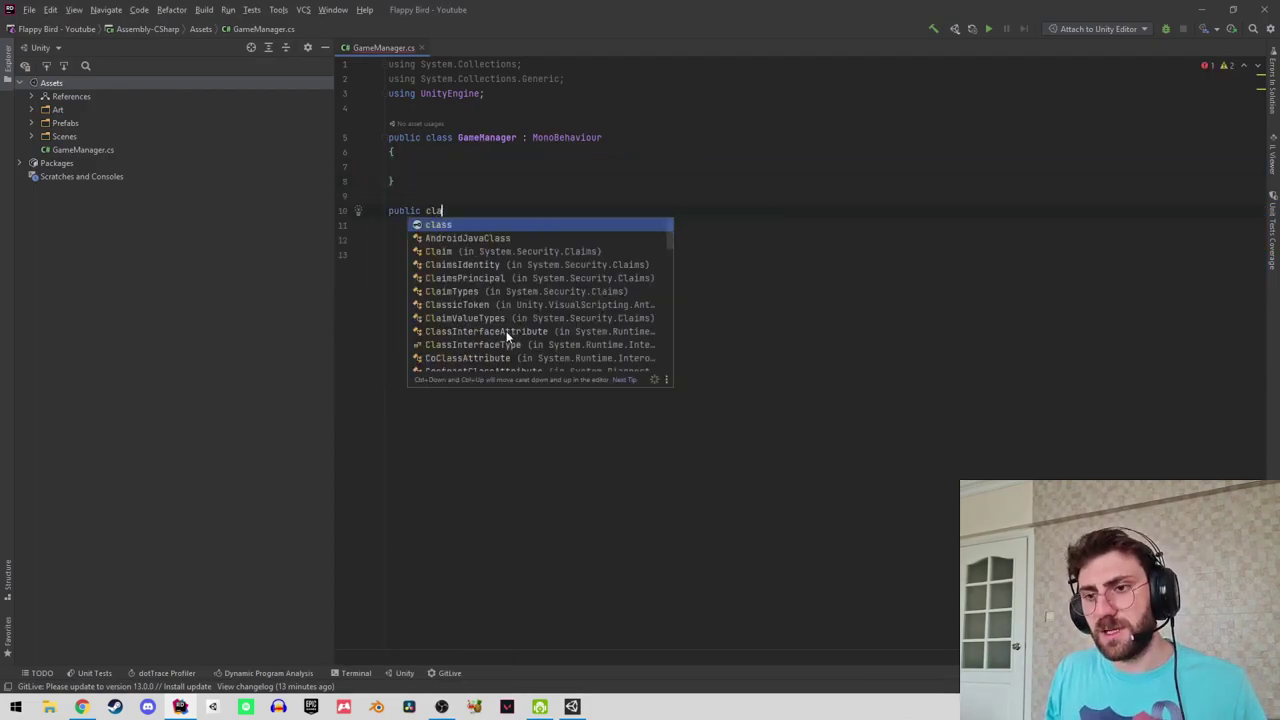
type("ss PlayerController ")
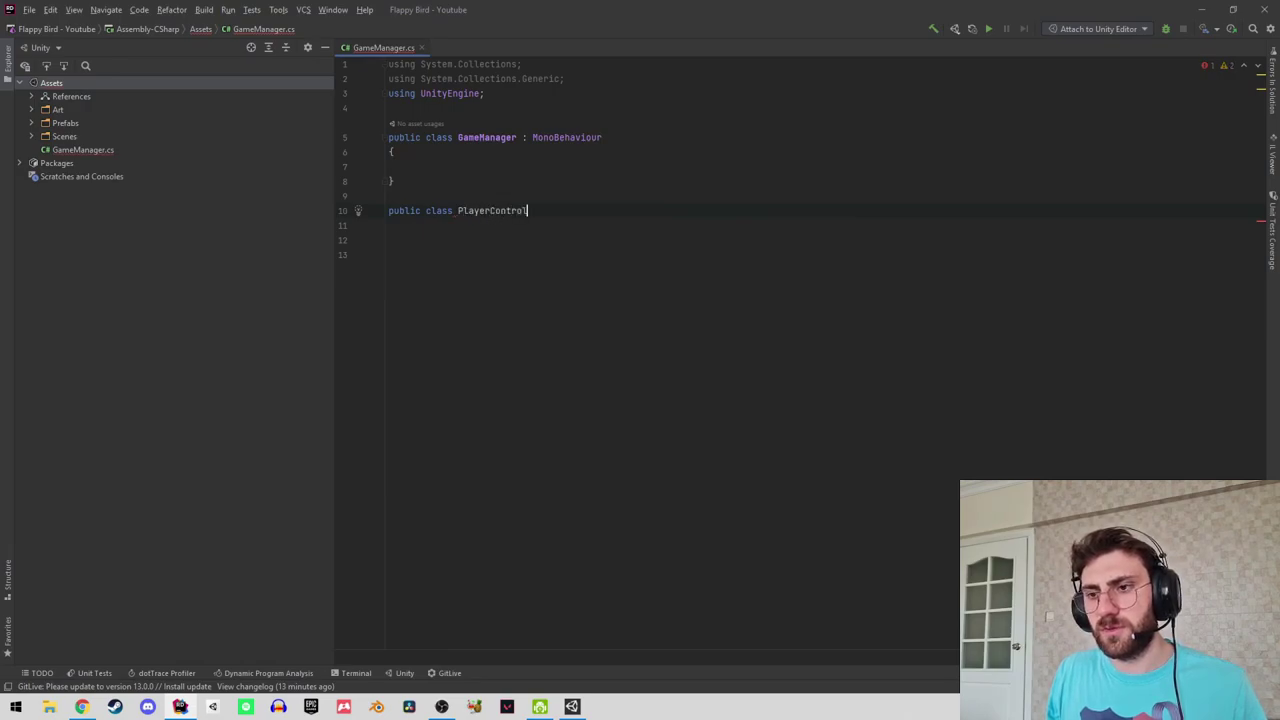
type(": Mono")
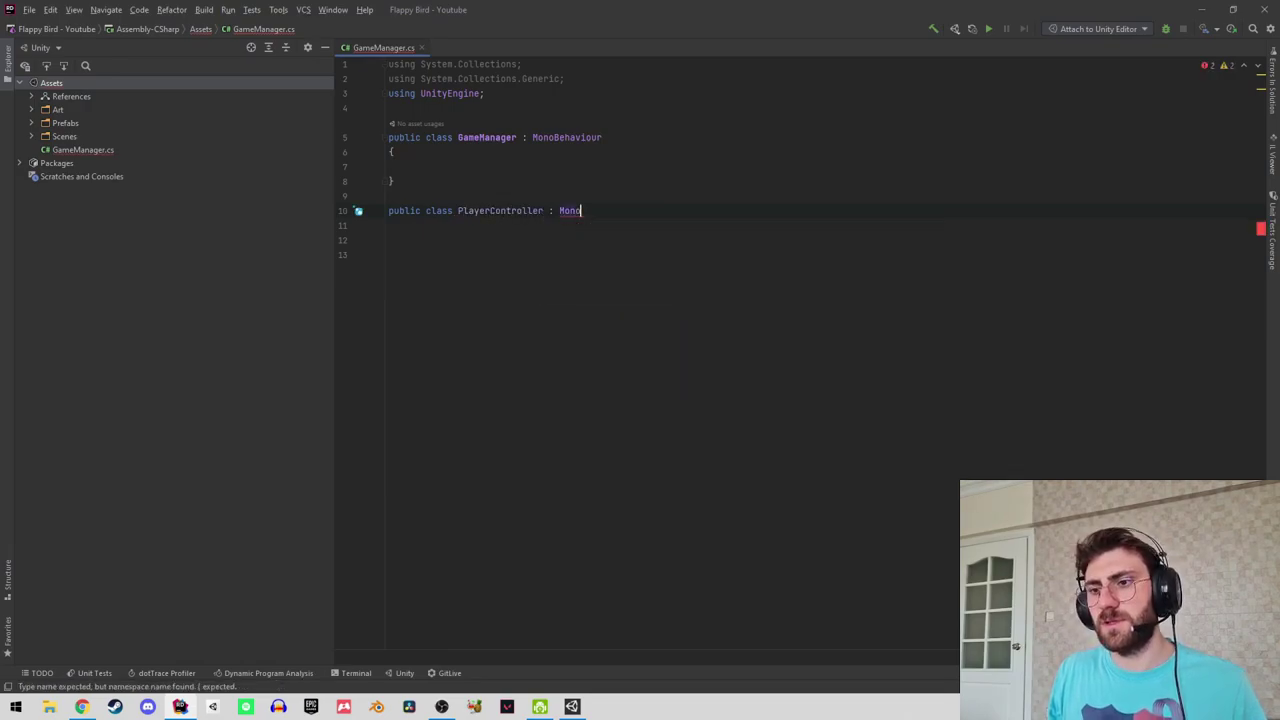
type("B")
key("Return")
key("Return")
type("{")
key("Return")
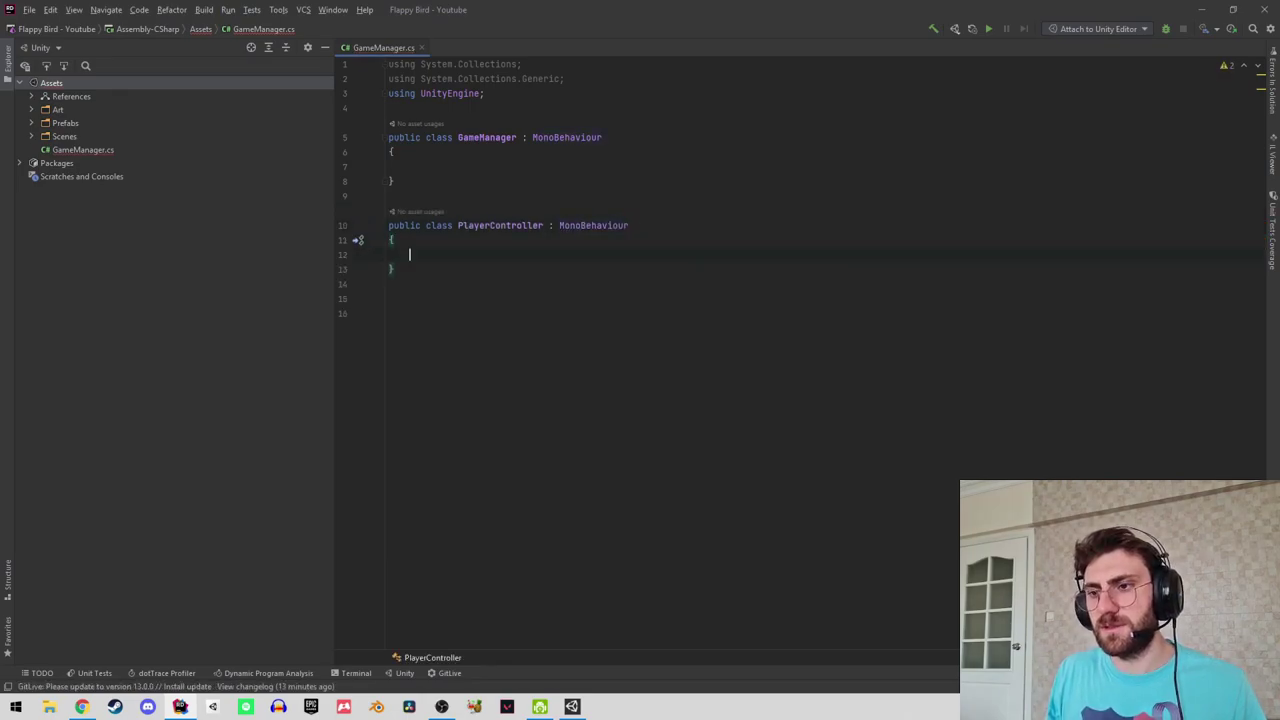
left_click(409, 225)
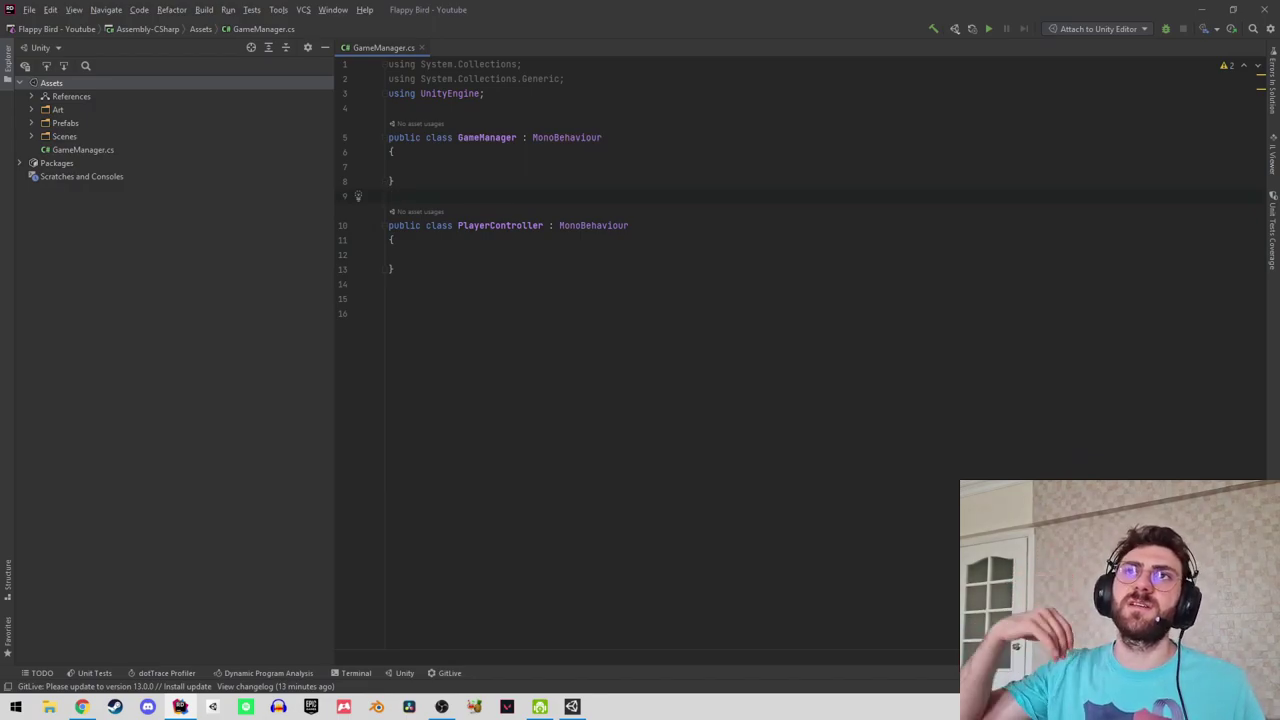
key("Return")
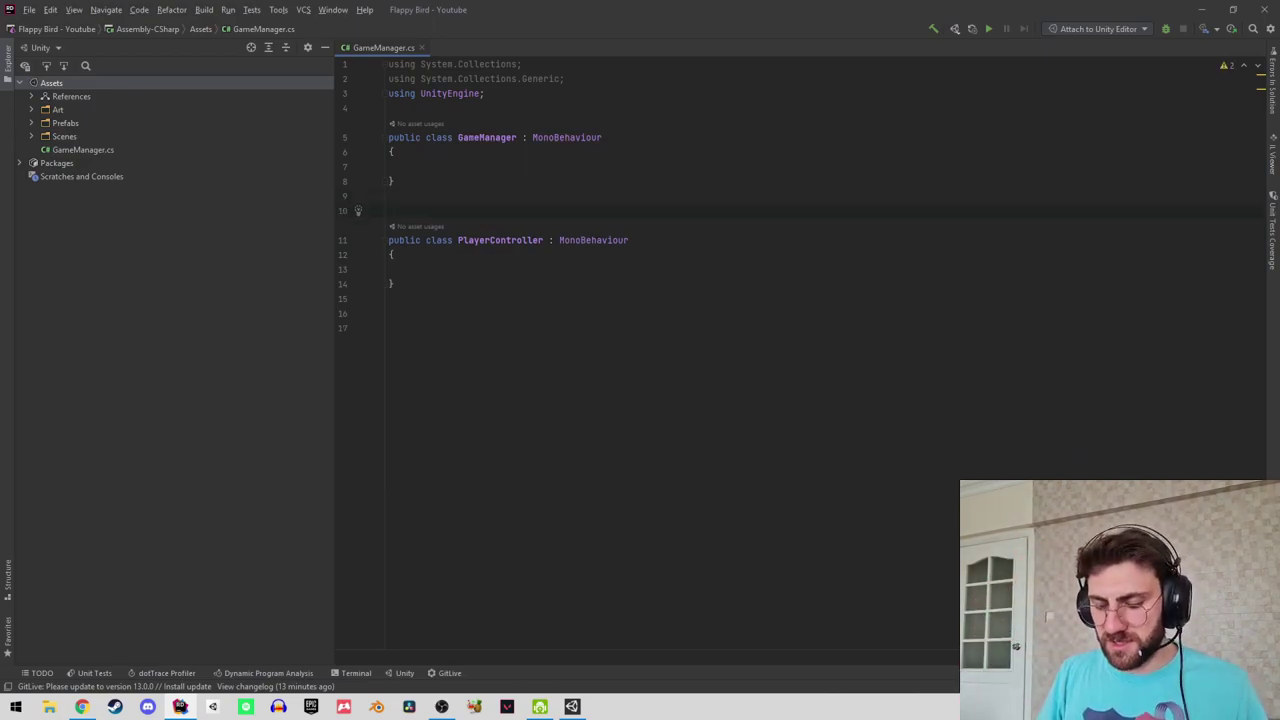
Begin a [SerializeField] Rigidbody2D field inside PlayerController.
left_click(389, 269)
type("[")
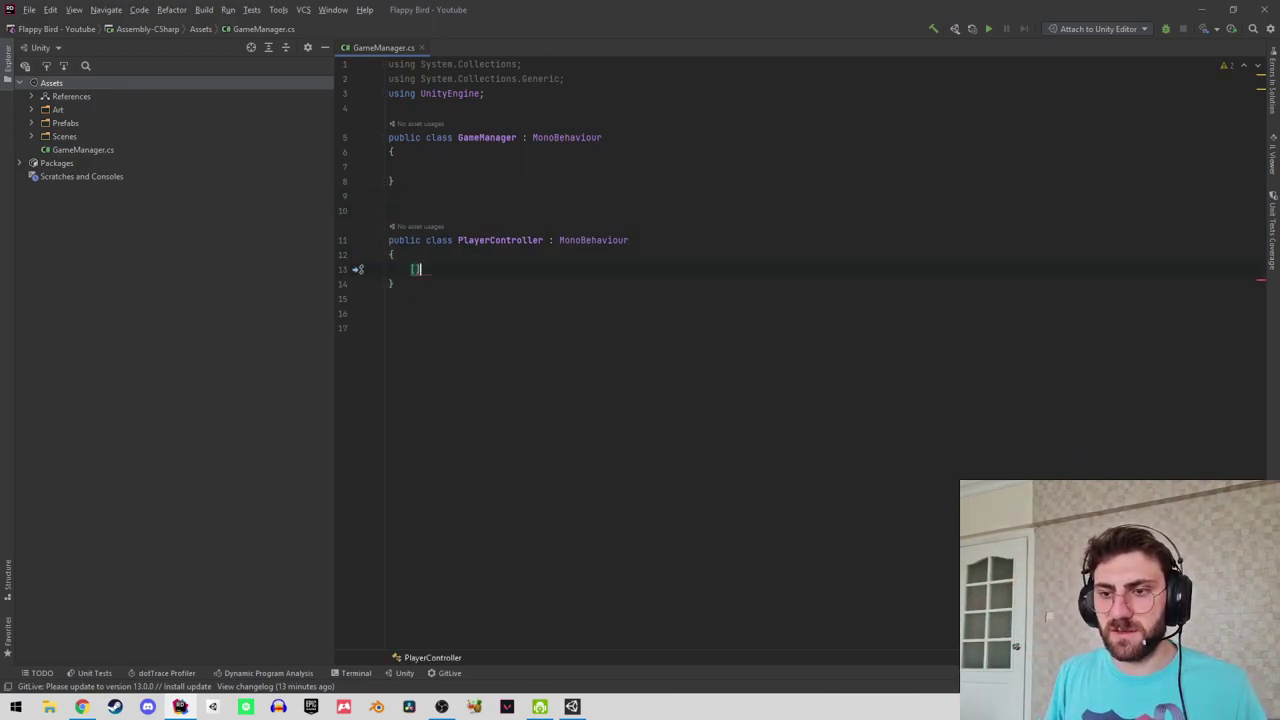
type("Ser")
key("Return")
type("] ")
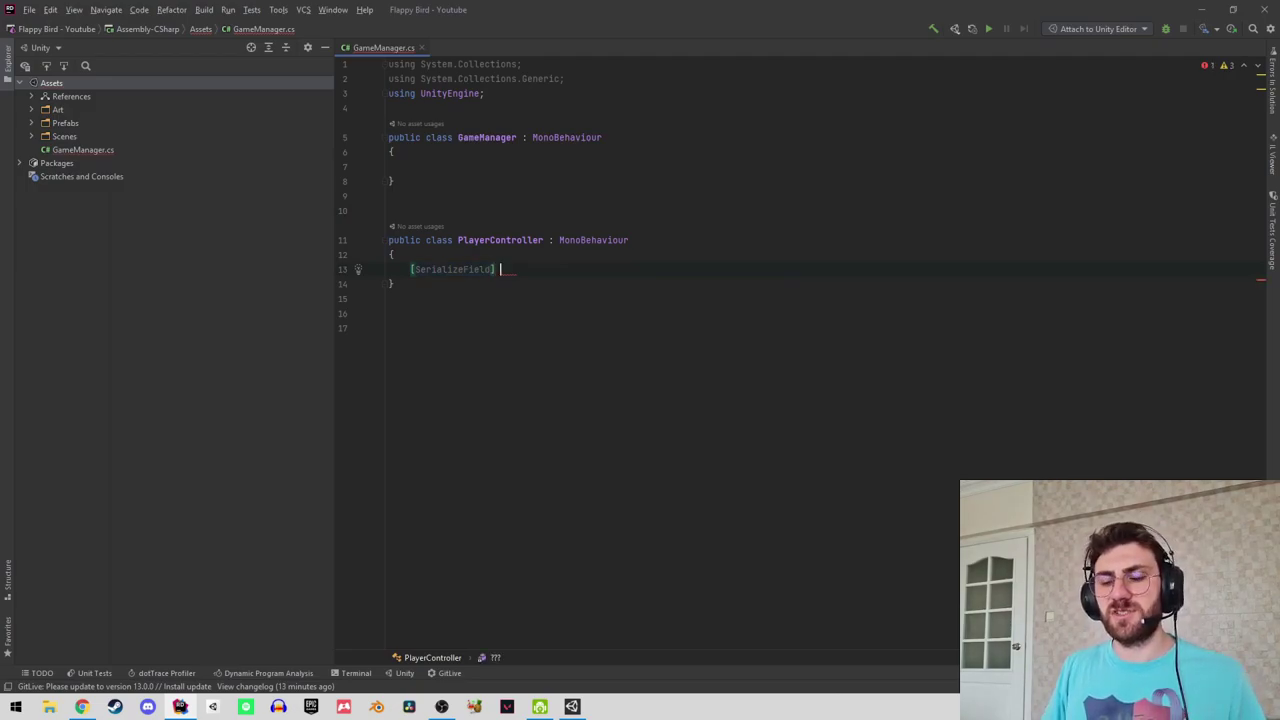
type("Rig")
key("Down")
key("Return")
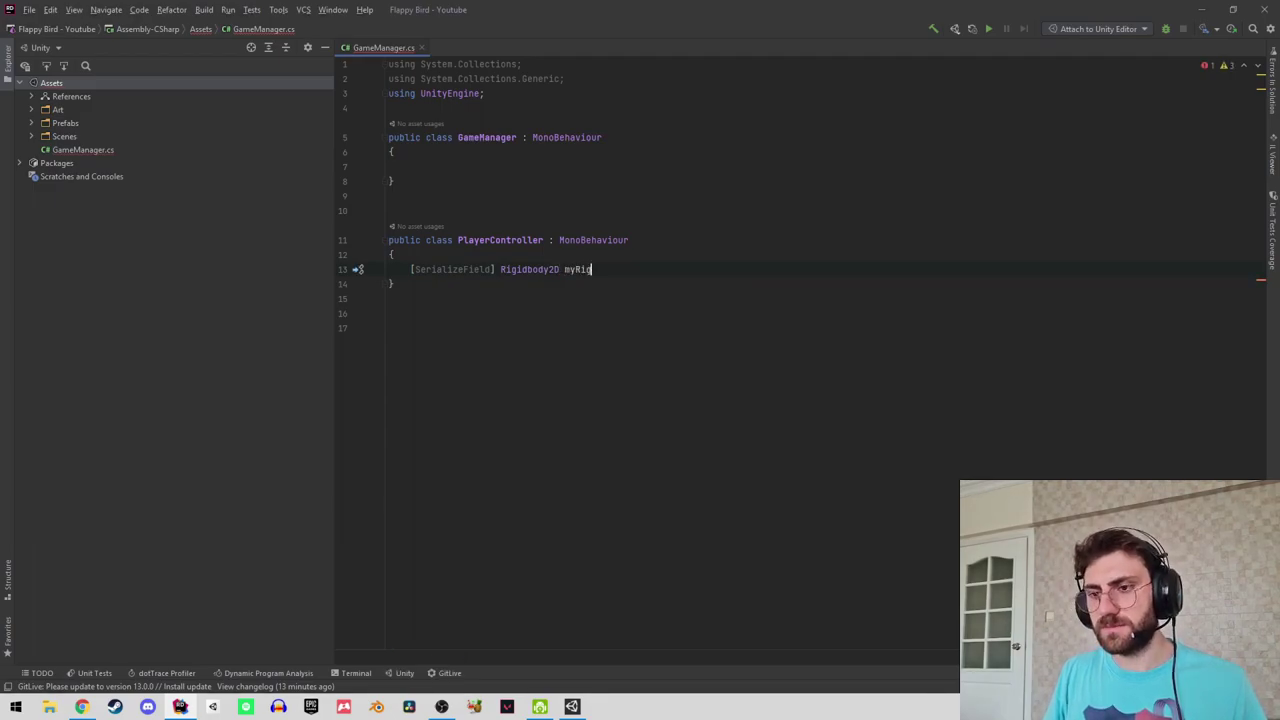
Complete the myRigidbody2D field and generate an empty Update method.
key("Return")
type(";")
key("Return")
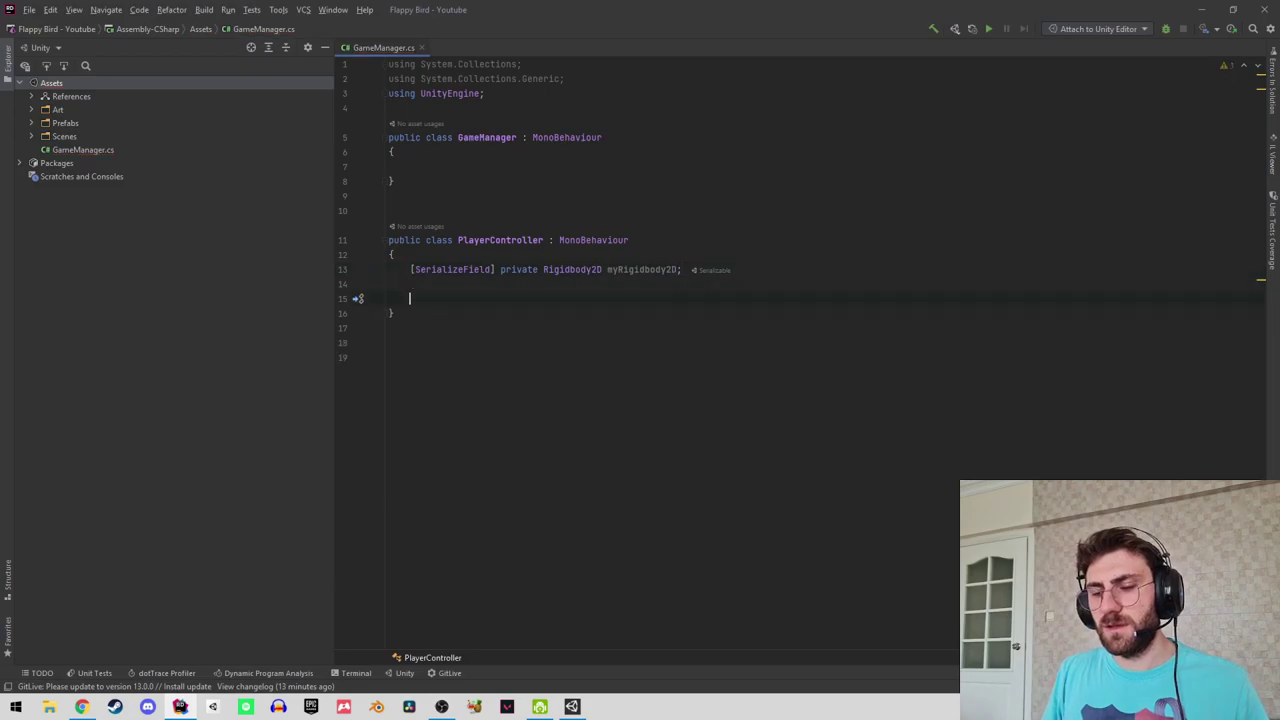
type("ublic void Up")
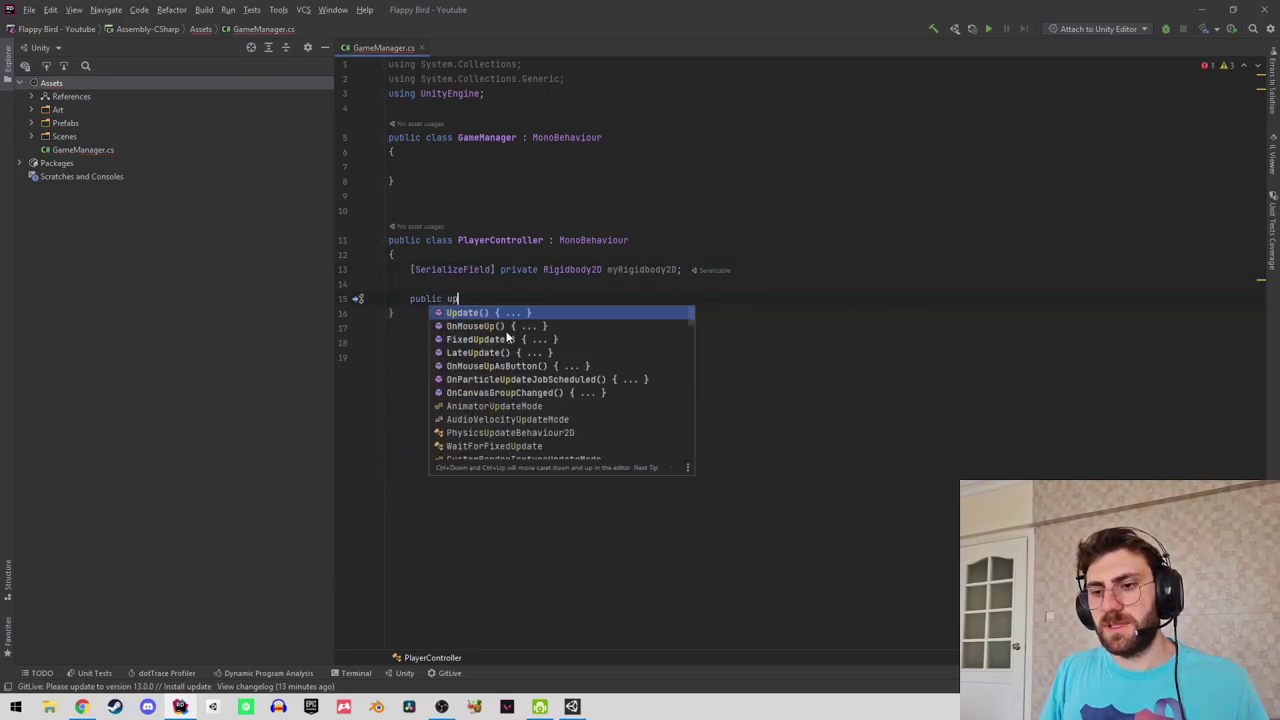
type("date")
key("Return")
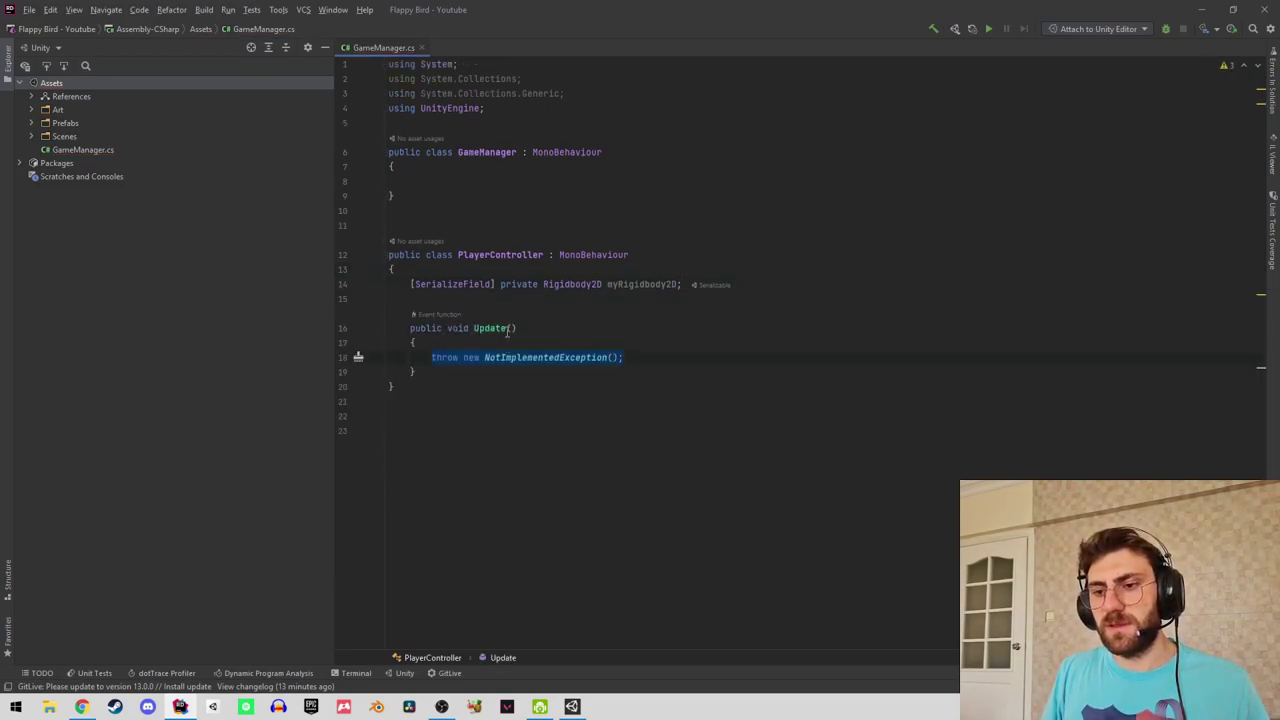
left_click(450, 298)
key("Return")
key("Return")
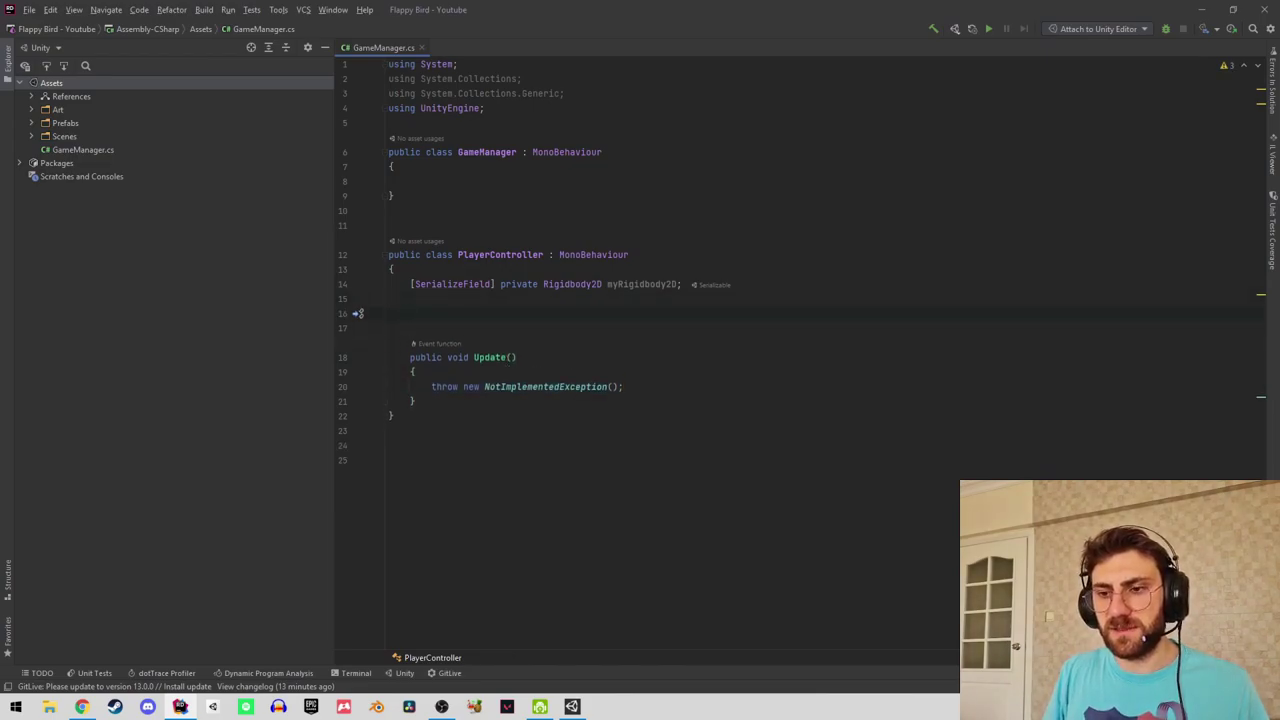
Add a private bool Jump property returning Input.GetMouseButtonDown(0).
type("publci")
key("BackSpace")
key("BackSpace")
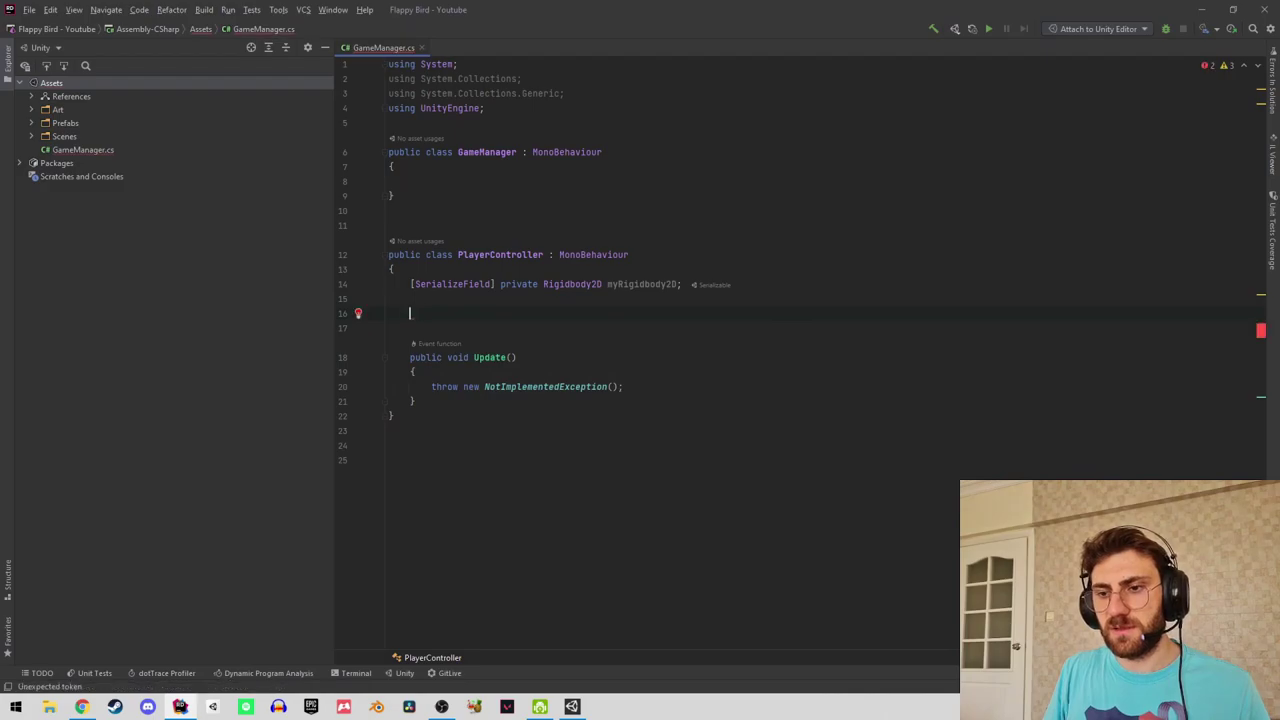
type("pri")
key("Return")
type("bool ")
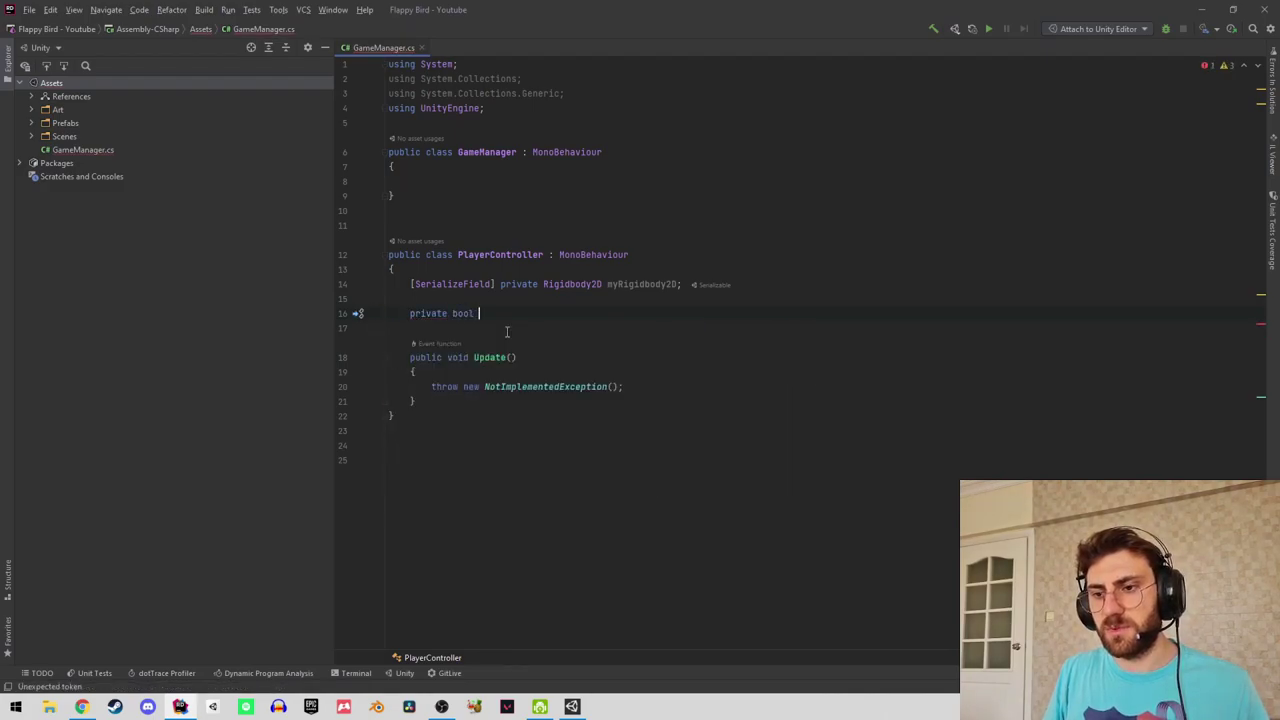
type("jump => ")
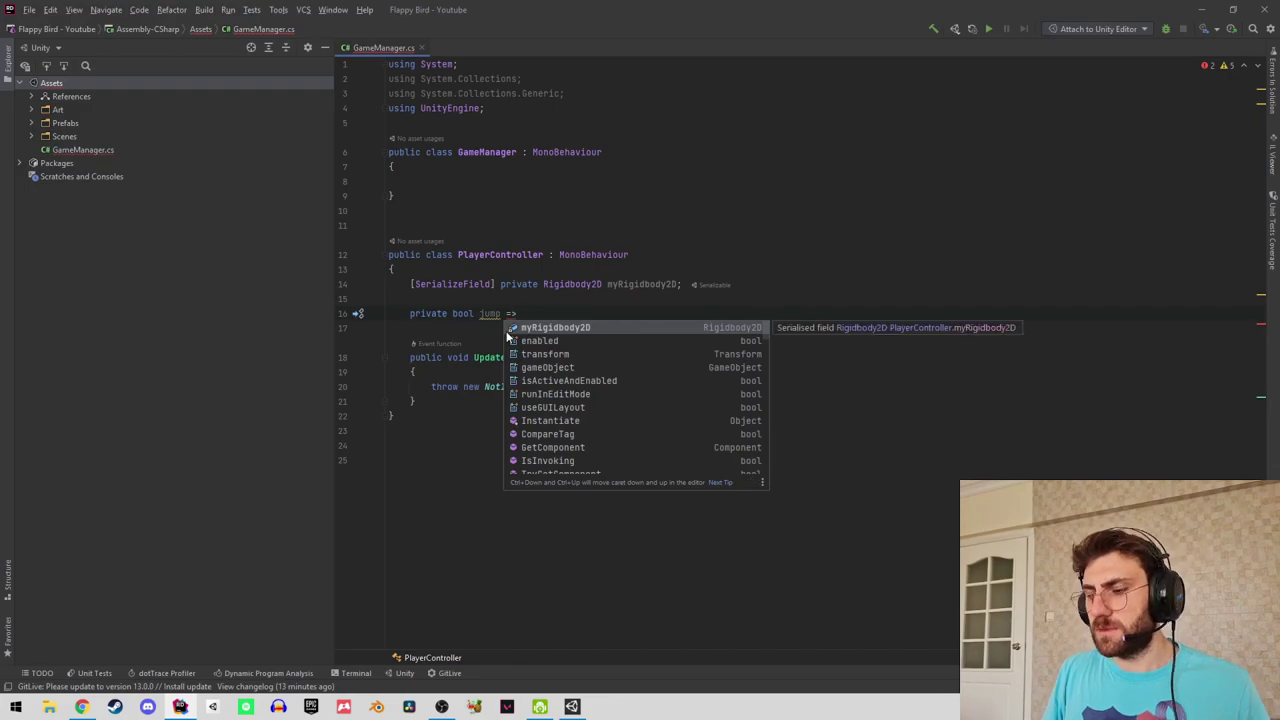
type("Input.get")
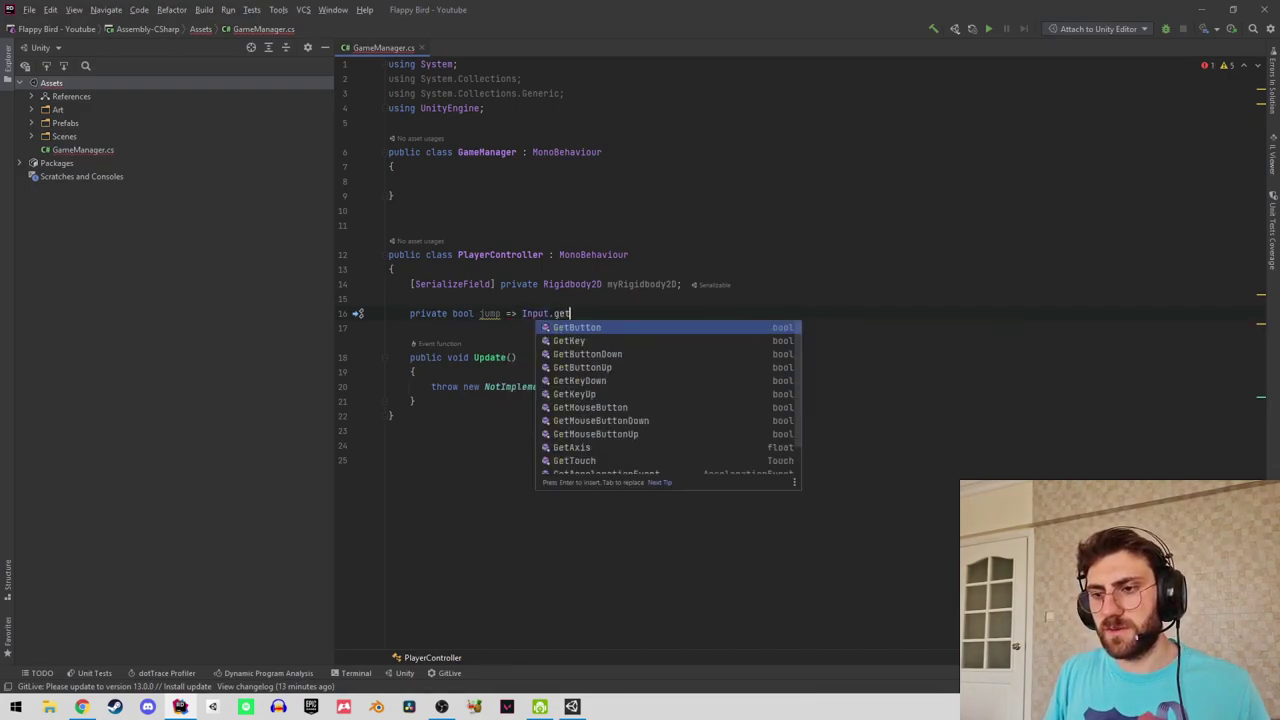
type("mo")
key("Down")
key("Return")
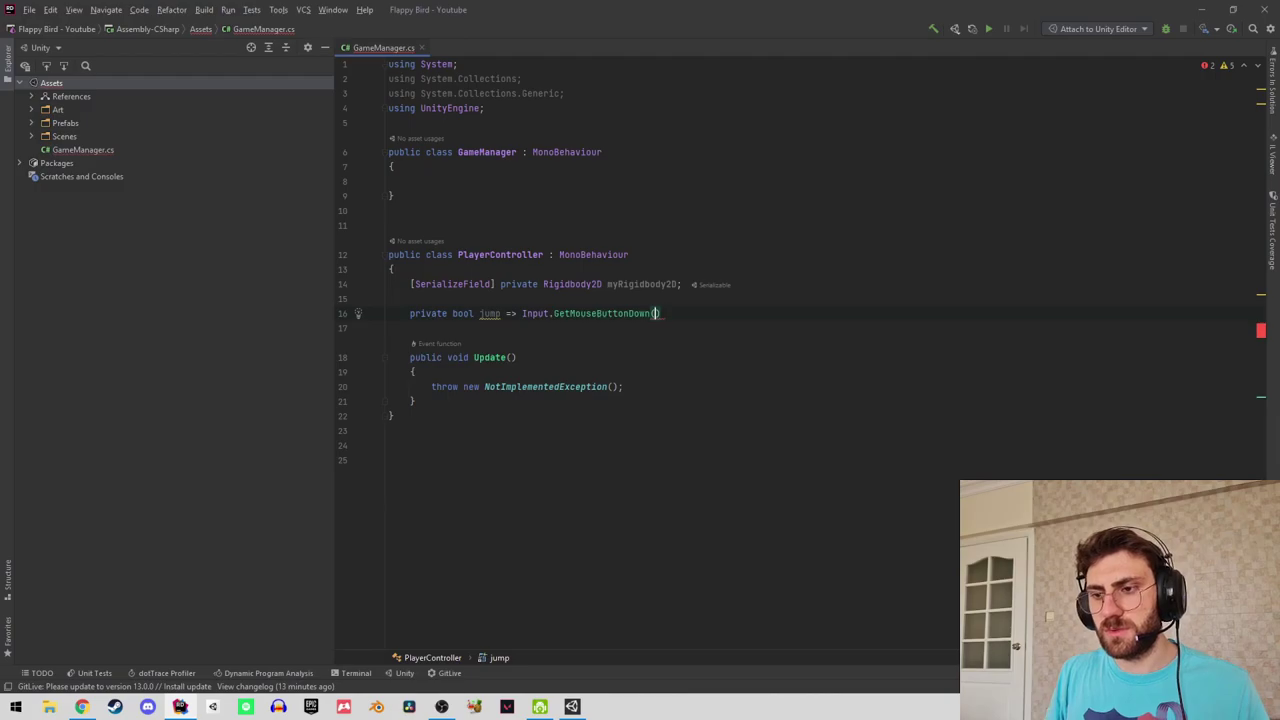
type("0);")
key("ctrl+Left")
key("ctrl+Left")
key("ctrl+Left")
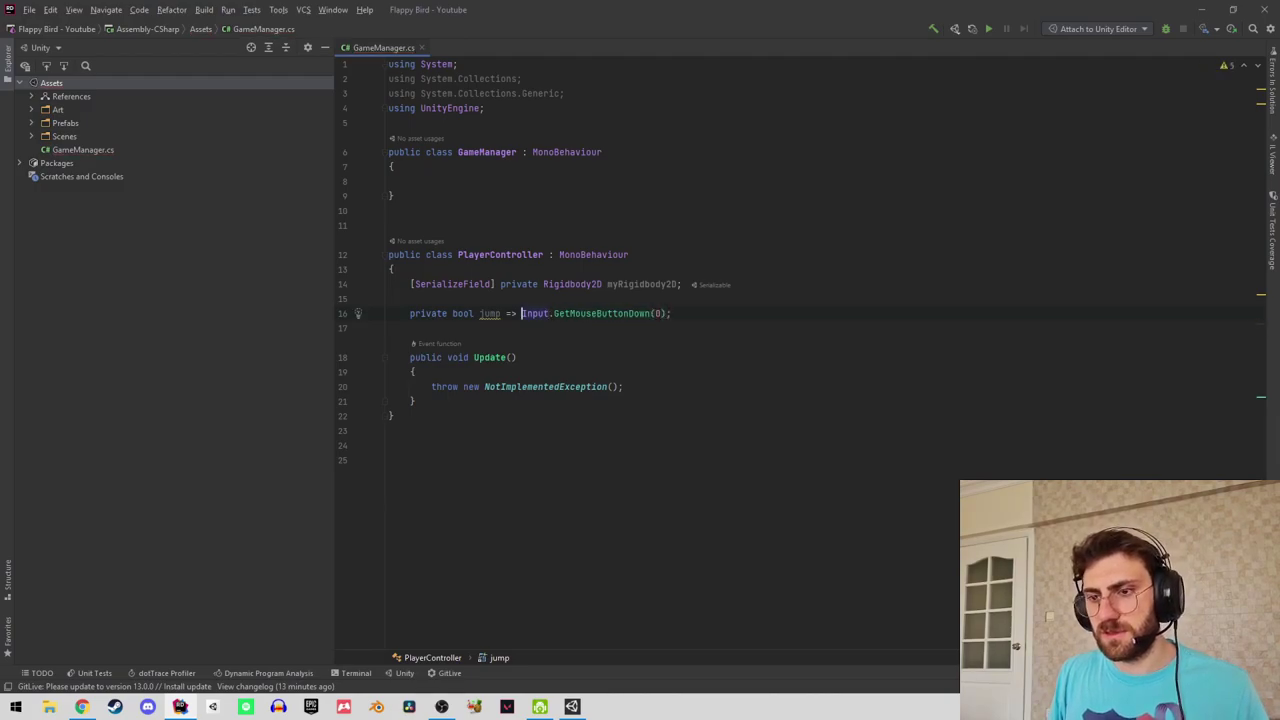
key("ctrl+Left")
key("ctrl+Left")
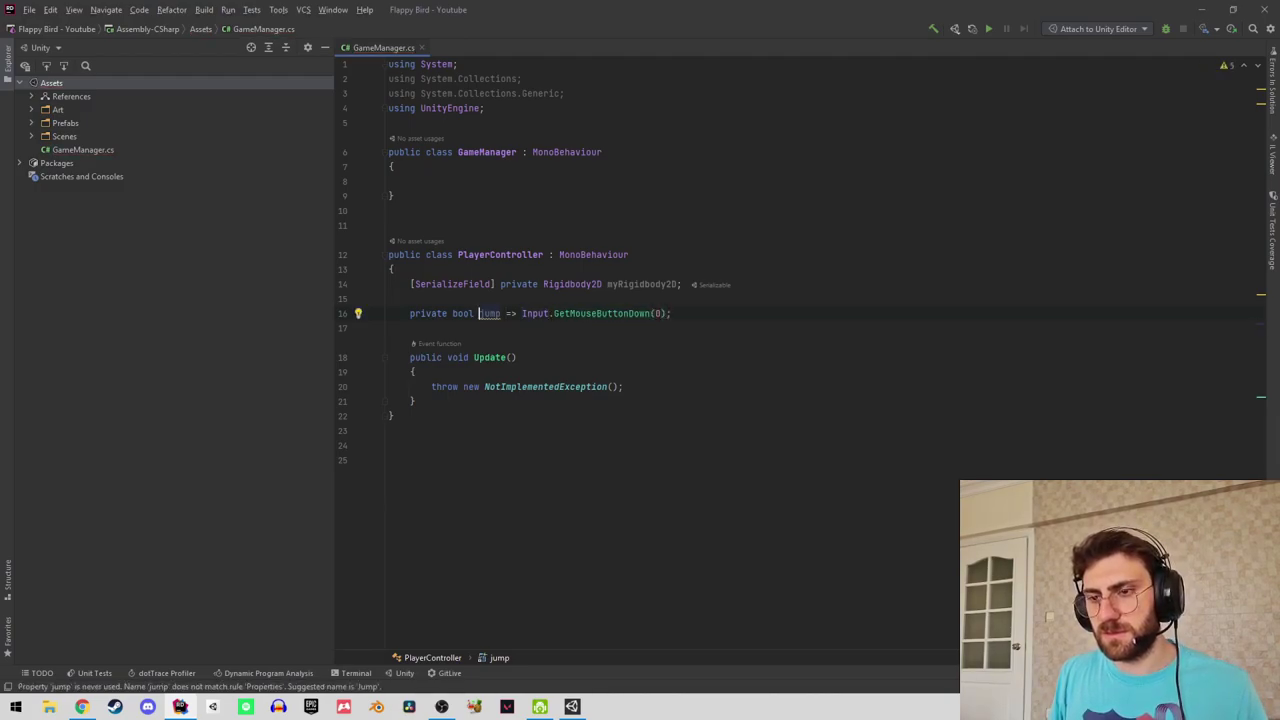
key("alt+Return")
key("Return")
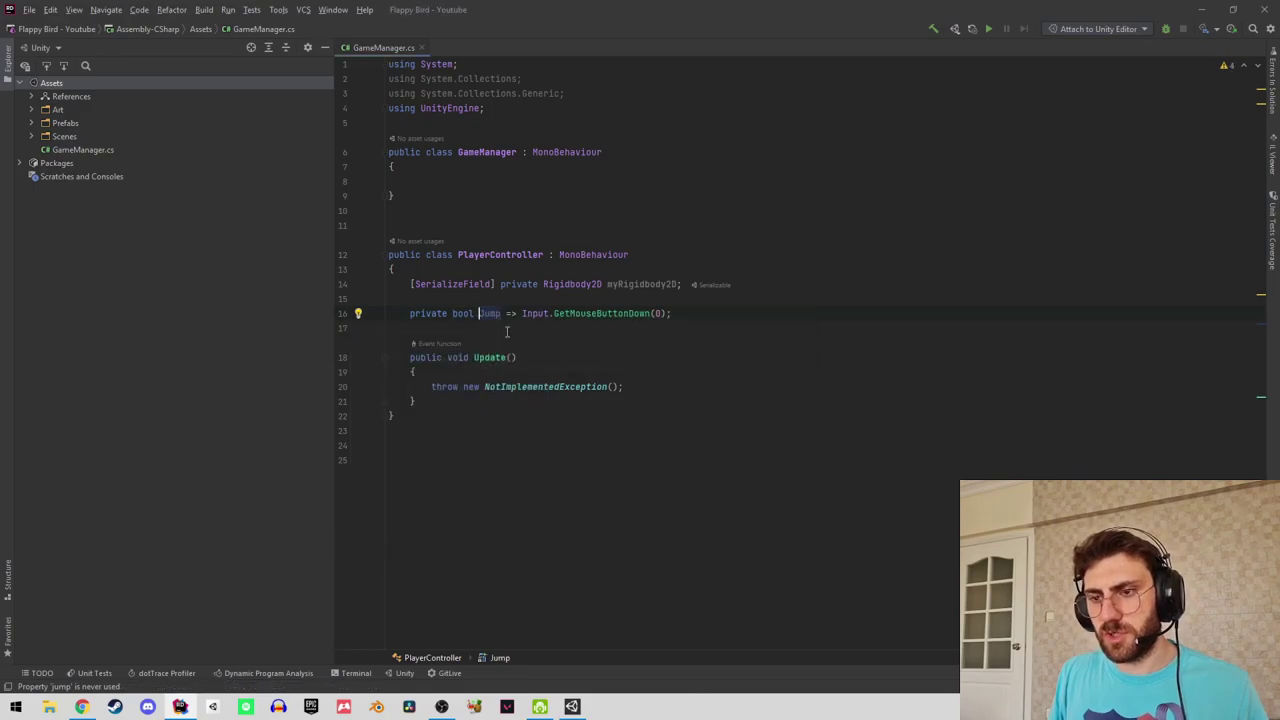
Replace Update's placeholder throw statement with an empty if block.
key("Down")
key("End")
key("shift+Home")
key("BackSpace")
type("if(")
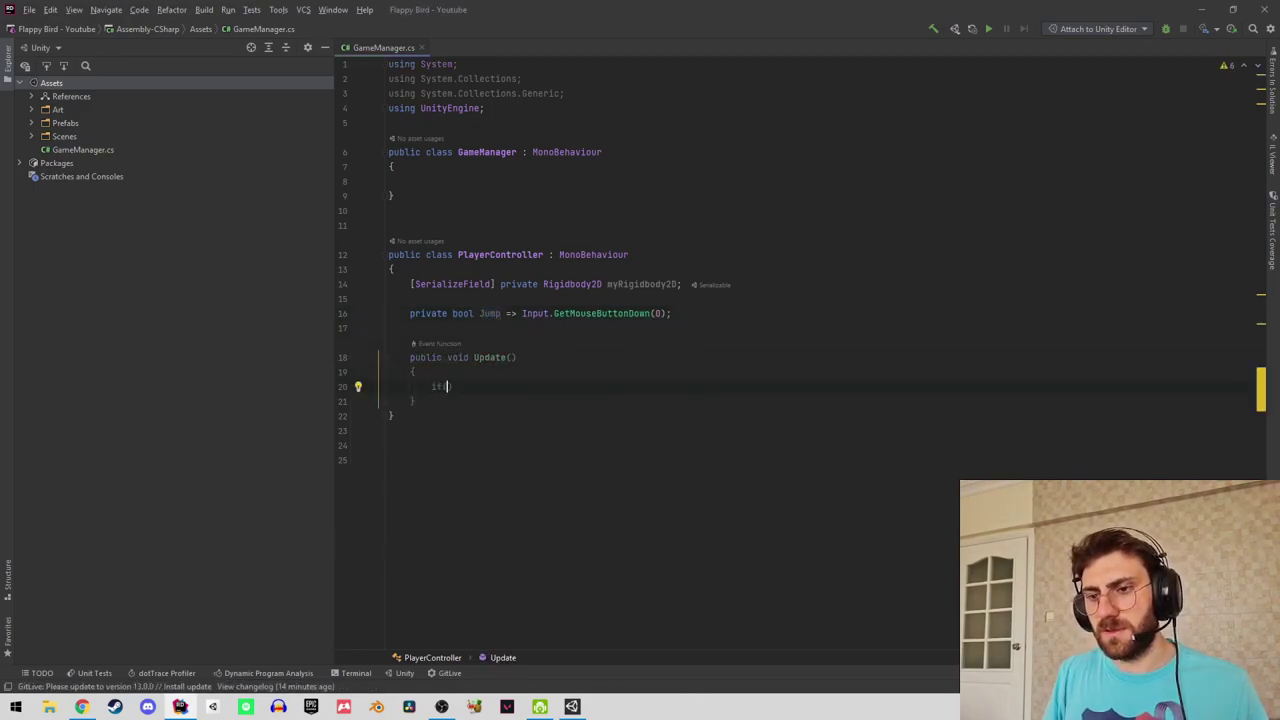
key("ctrl+shift+Return")
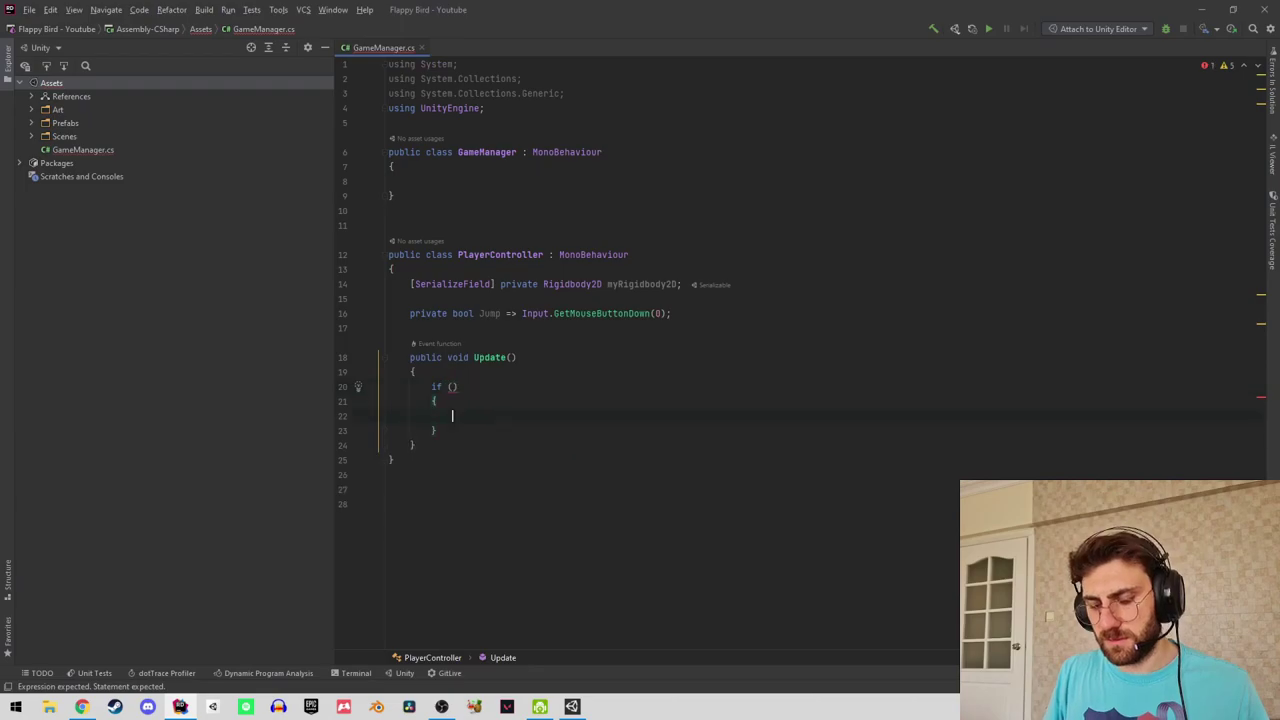
type("gu")
key("BackSpace")
key("BackSpace")
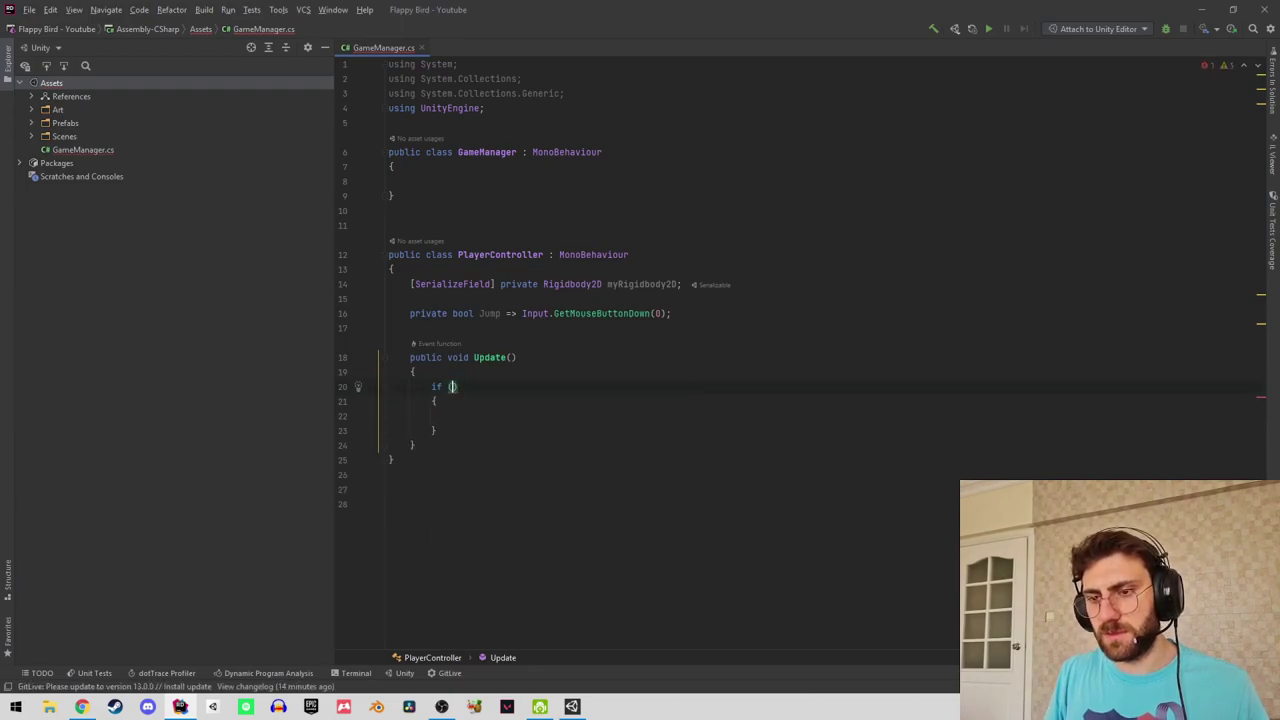
Rename the property to IsPressJump and use it as the if condition.
left_click(389, 298)
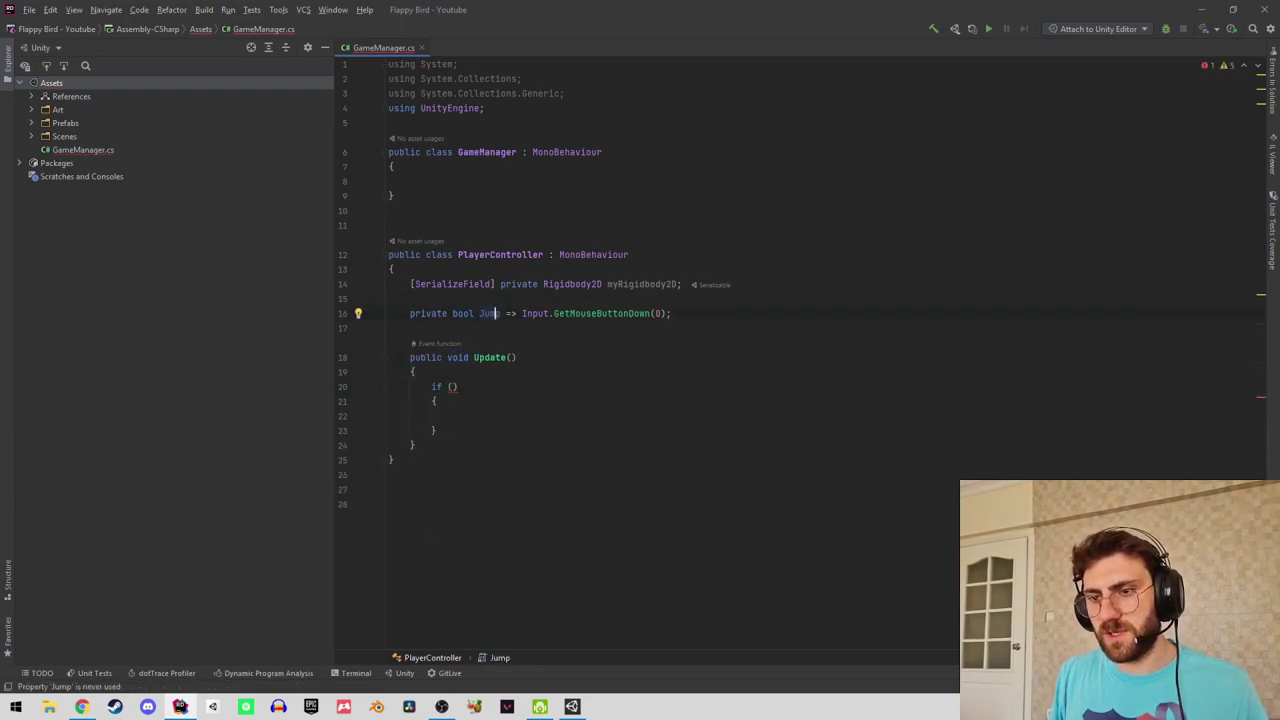
key("ctrl+r")
key("r")
key("Home")
type("Is")
type("Press")
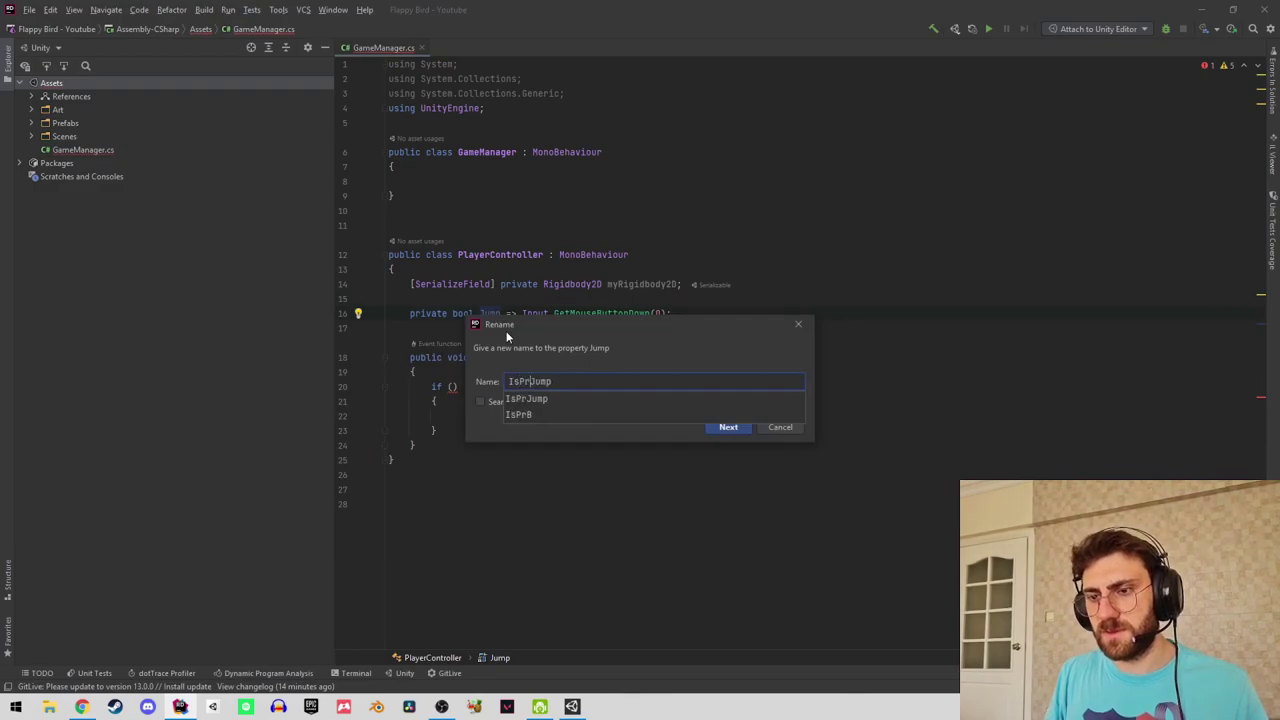
key("Return")
key("Down")
key("Down")
key("Down")
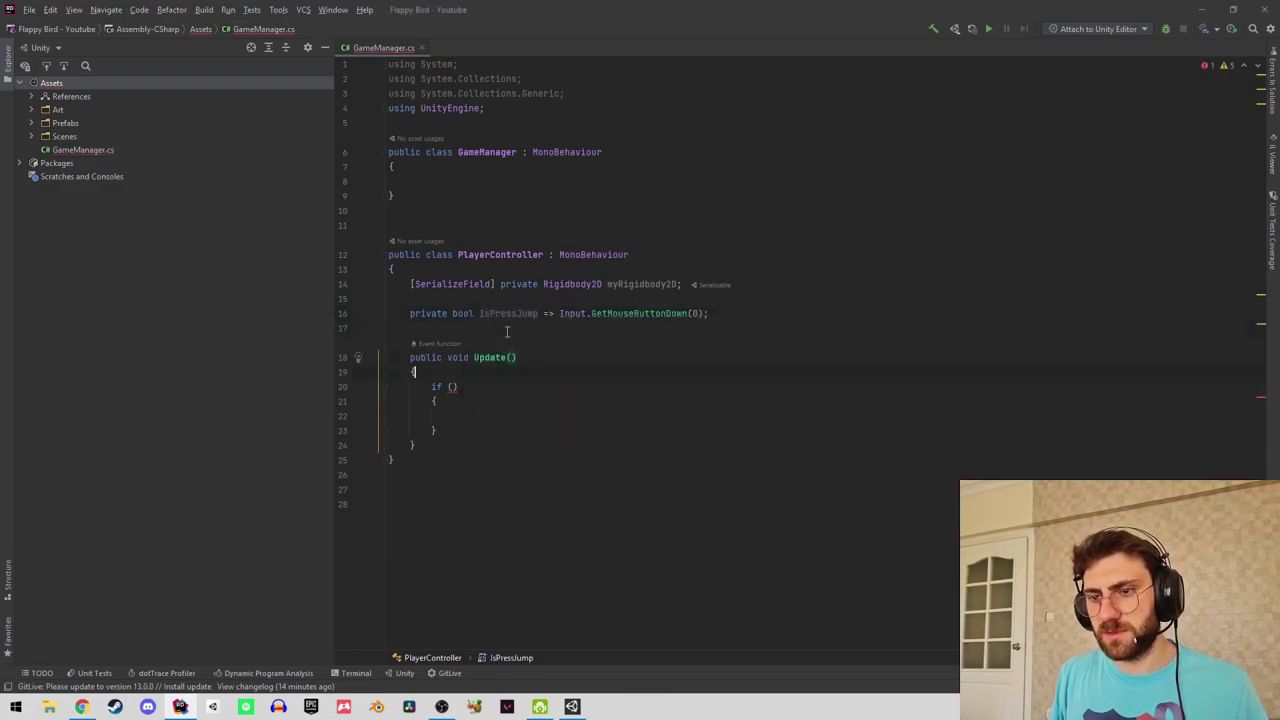
key("Down")
key("Left")
type("I")
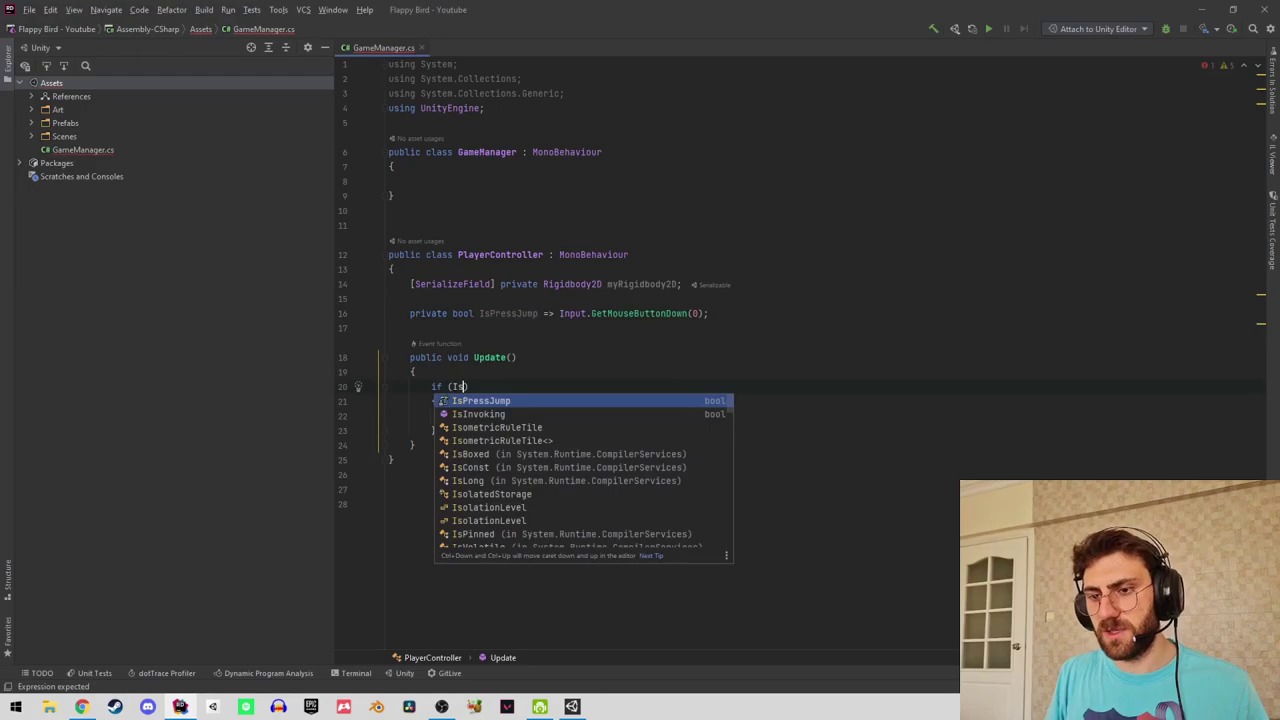
key("Return")
Add a private void Jump() method and call Jump() inside the if block.
key("Down")
key("Down")
key("Down")
key("Down")
key("End")
key("Return")
key("Return")
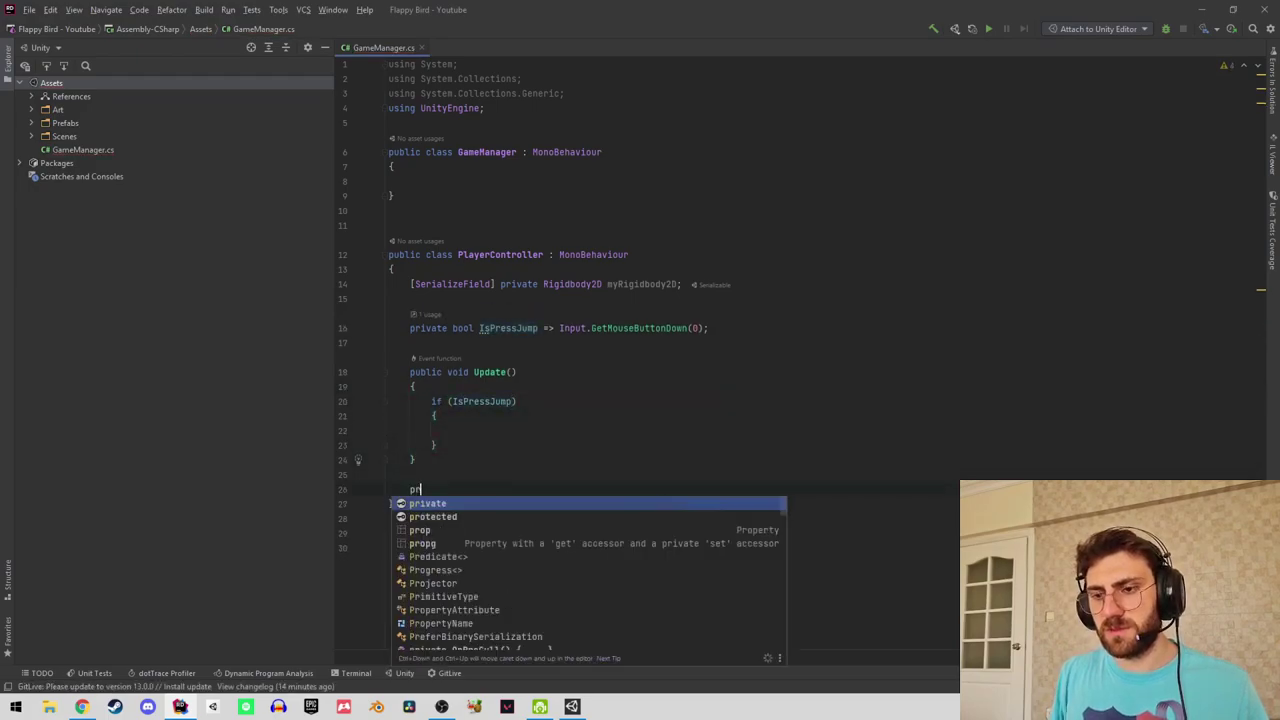
type("private void Uu")
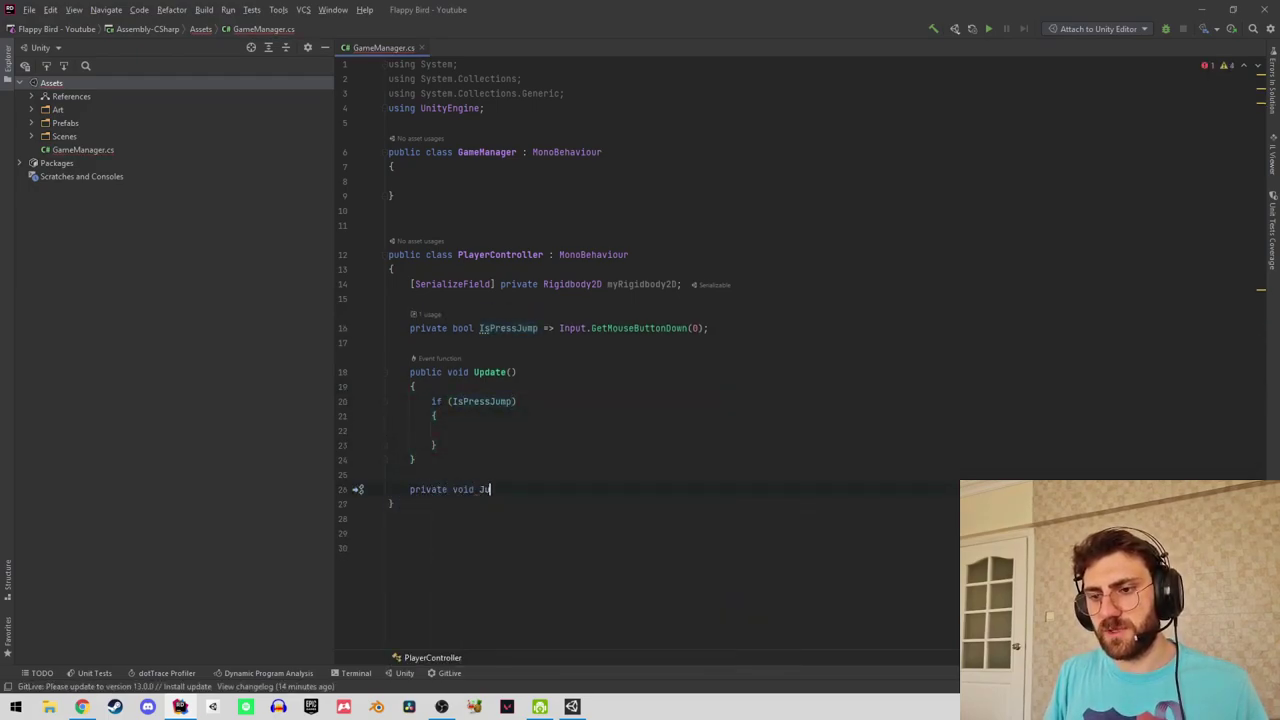
type("mp")
type(")")
key("Return")
type("{")
key("Return")
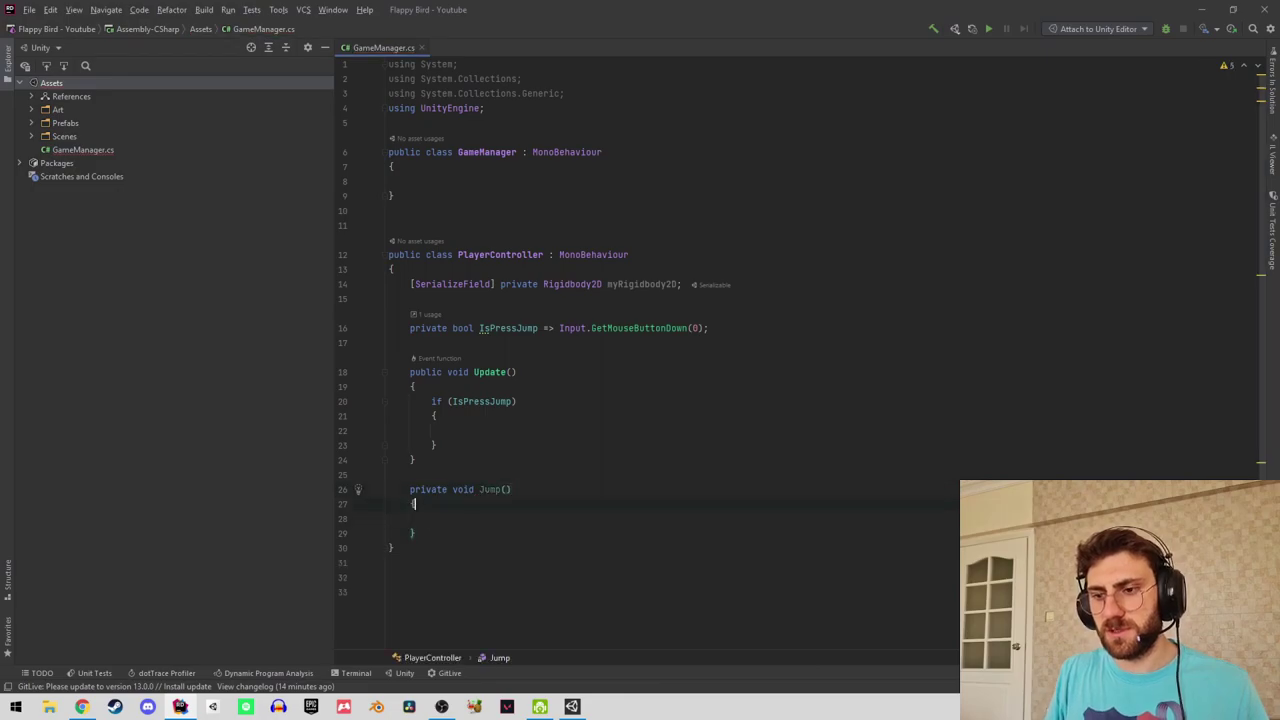
left_click(431, 430)
type("Ju")
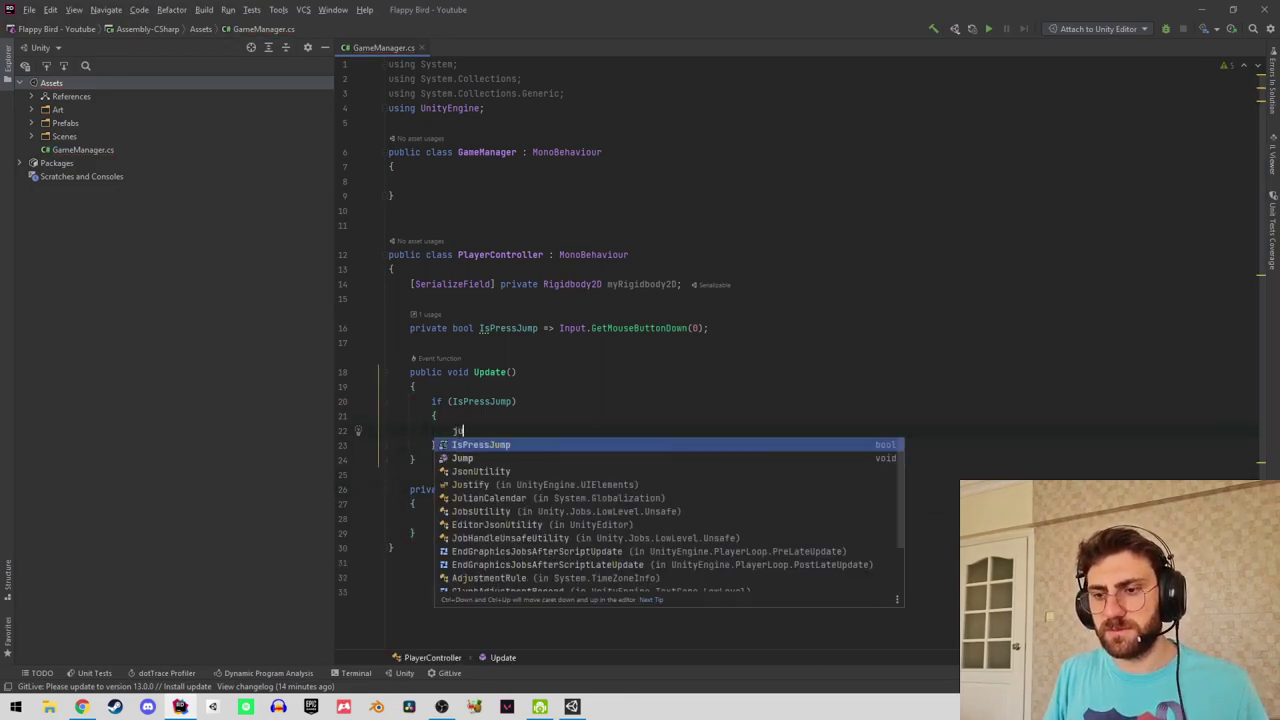
key("Return")
type(";")
Make Jump call myRigidbody2D.AddForce(Vector2.up).
left_click(431, 533)
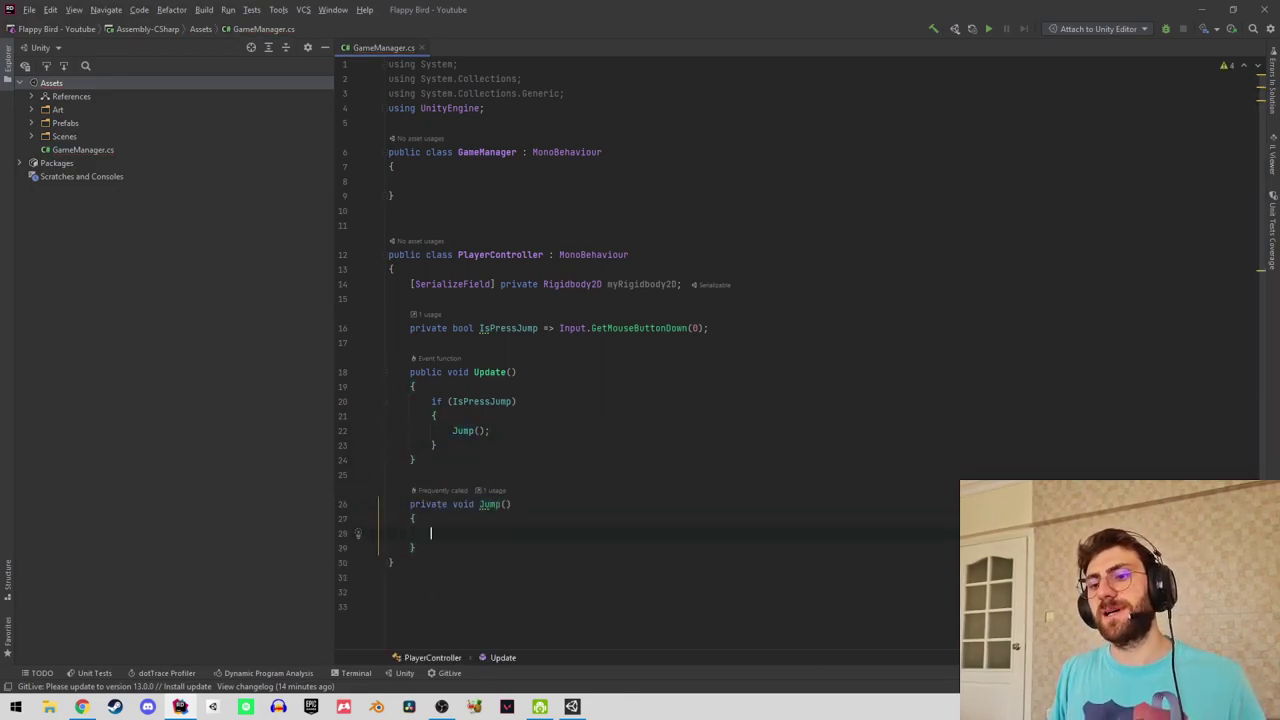
type("my")
key("Return")
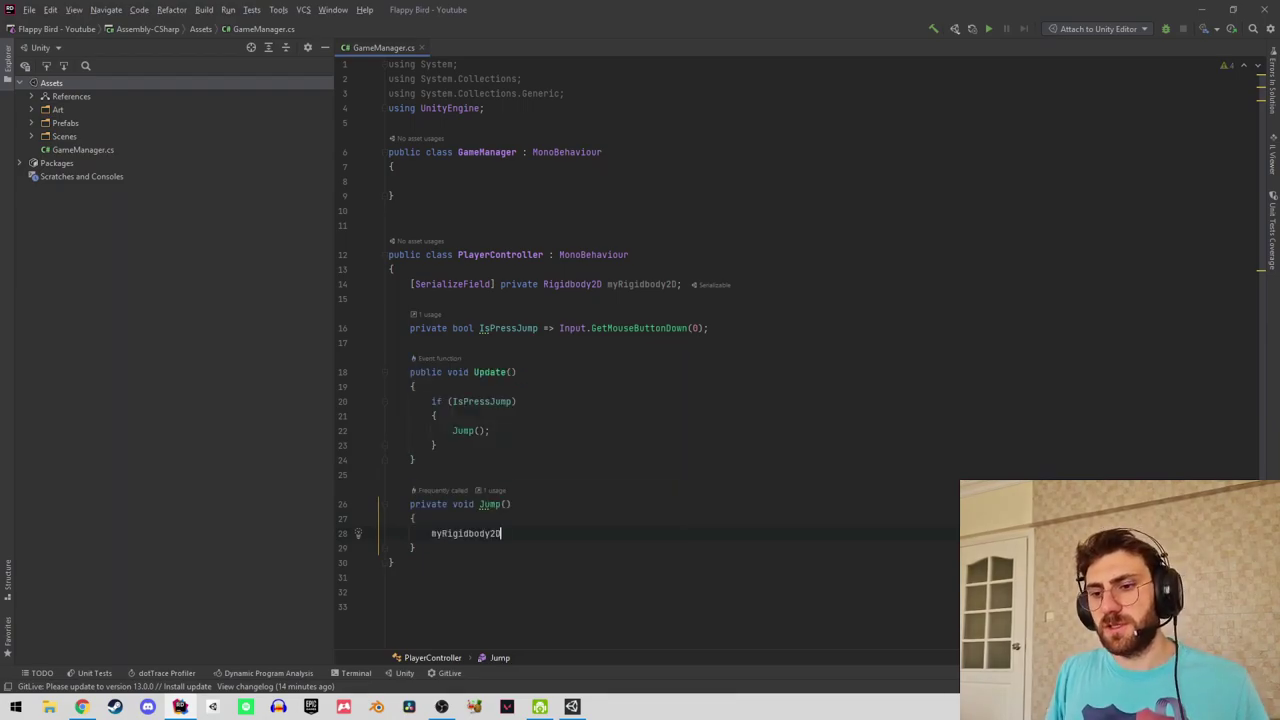
type(".a")
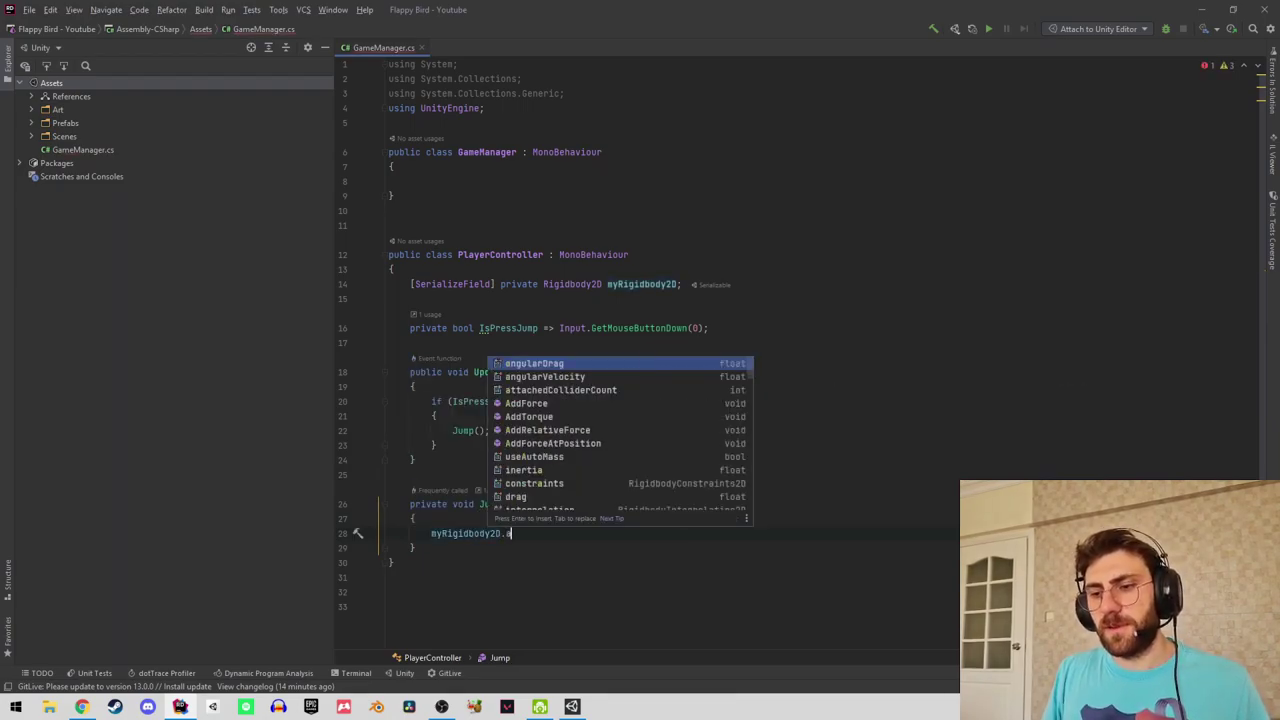
type("d")
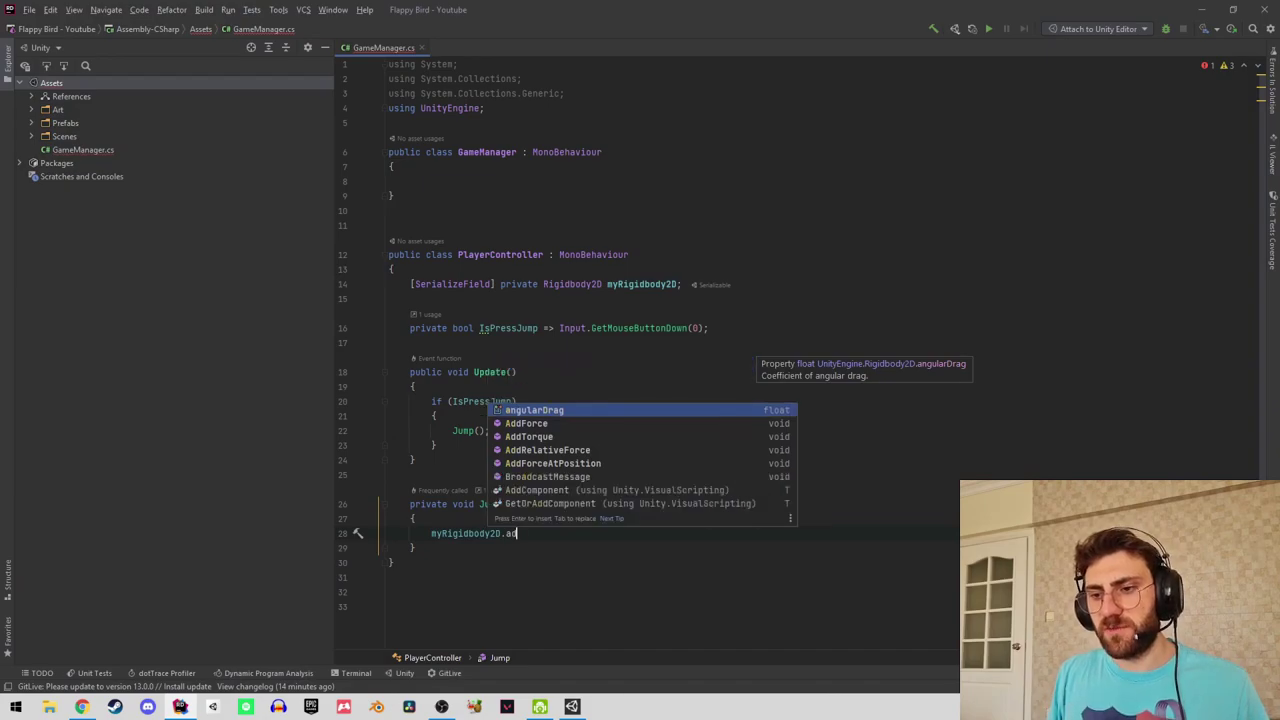
type("d")
key("Return")
type("ve);")
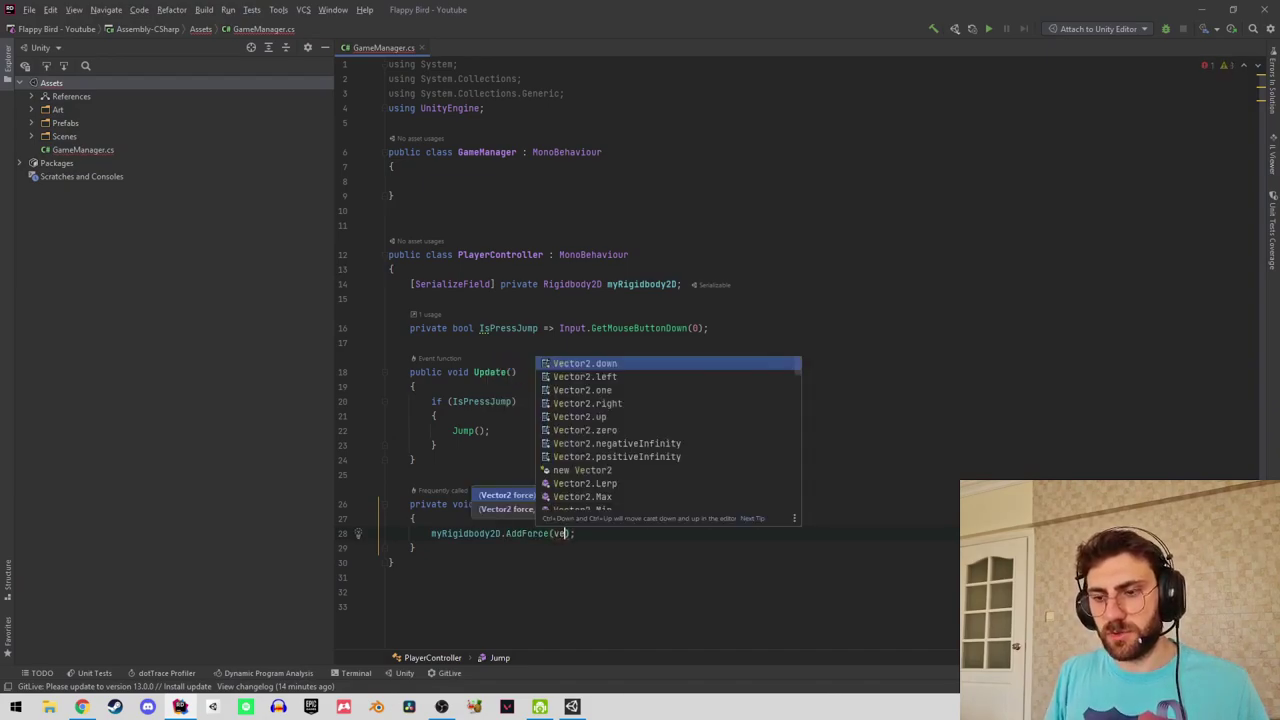
key("Down")
key("Down")
key("Down")
key("Down")
key("Return")
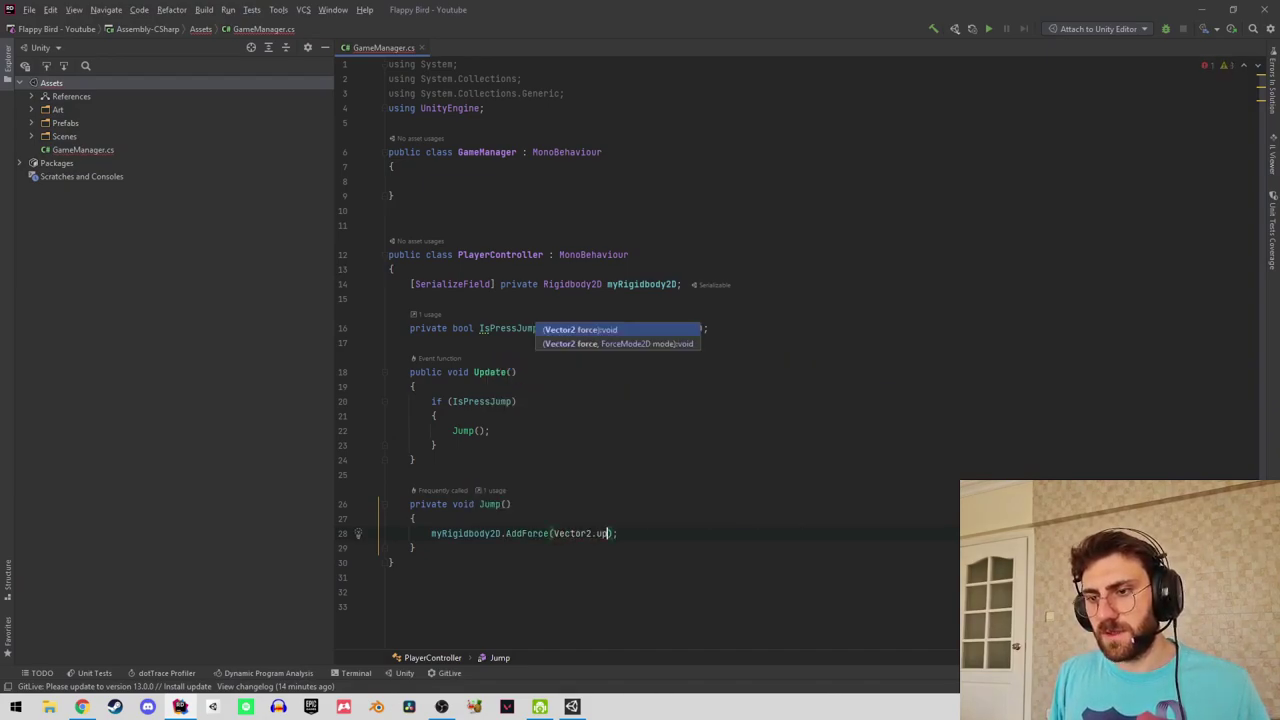
left_click(414, 518)
Add a serialized float jumpPower field by duplicating the Rigidbody2D field line.
left_click(607, 284)
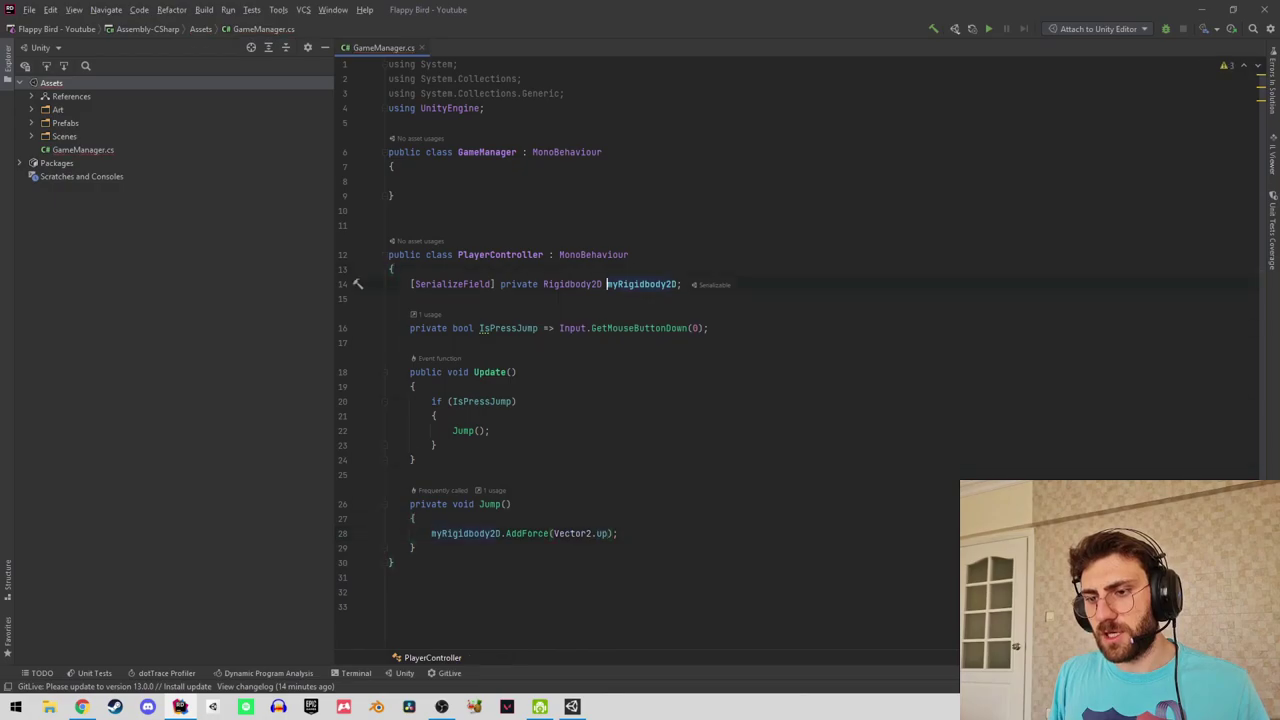
key("ctrl+d")
left_click(543, 298)
type("float myRigidbody2D;")
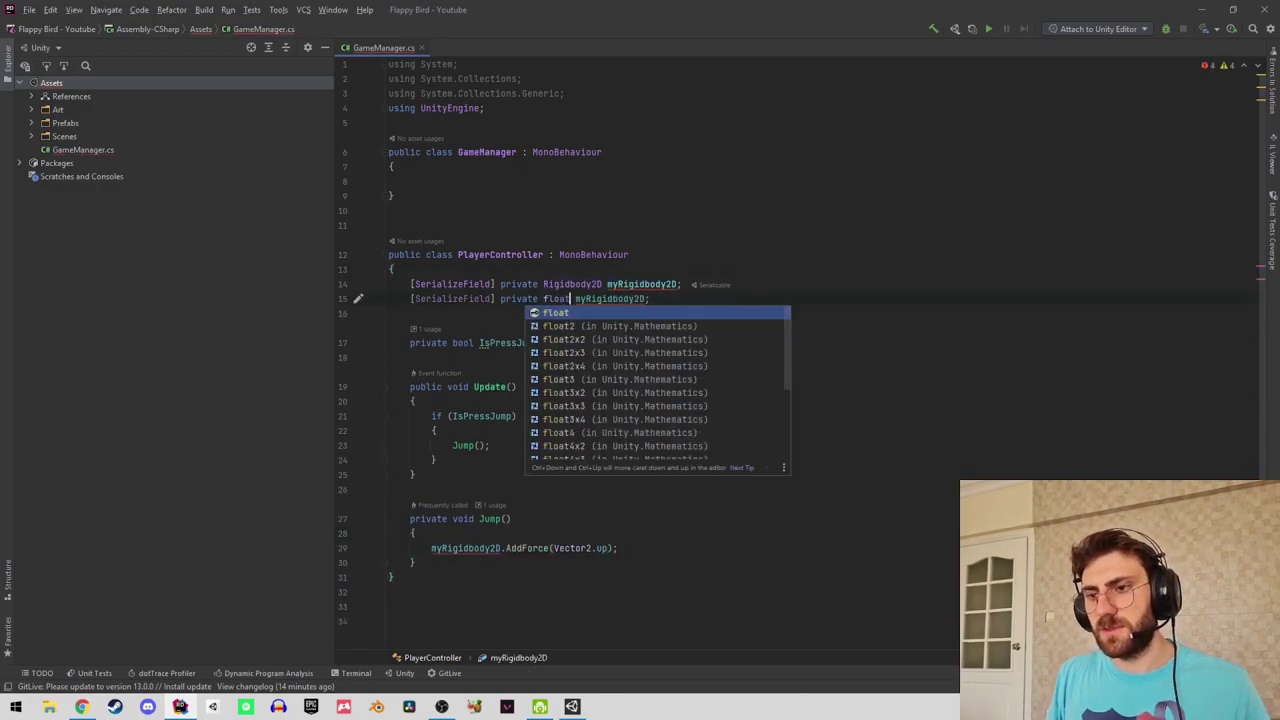
key("Return")
key("shift+End")
type("power;")
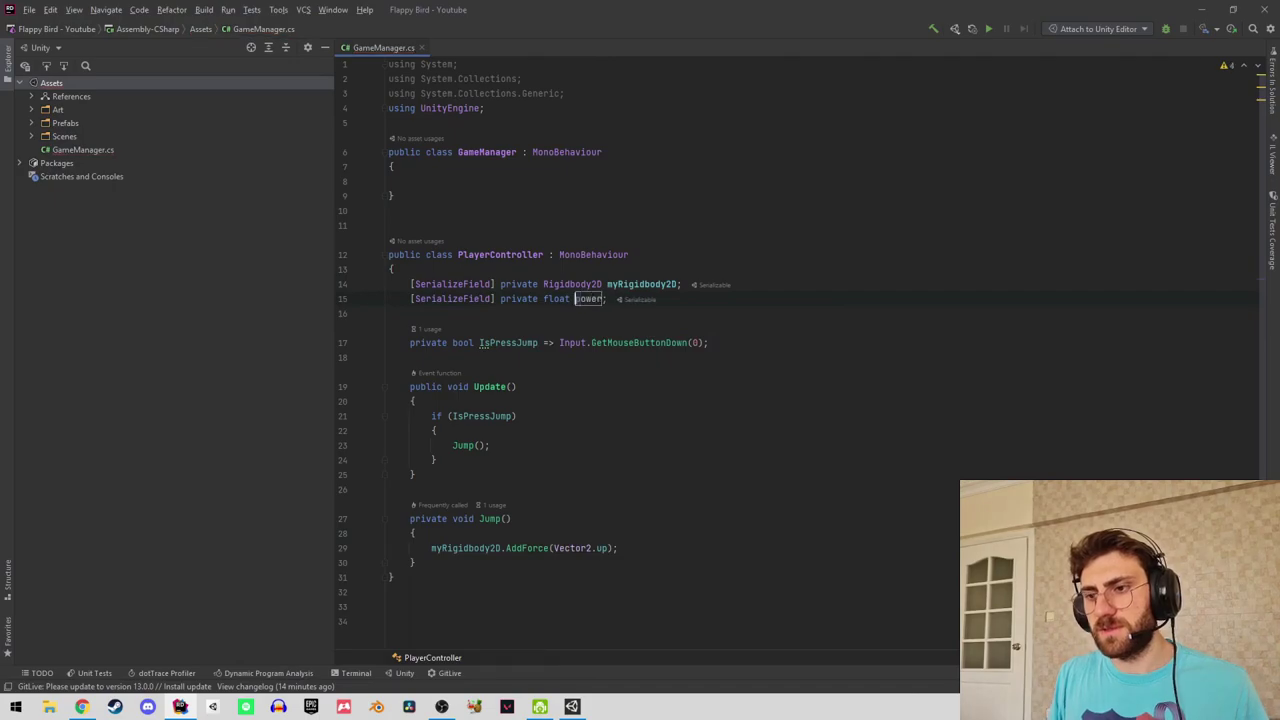
type("jumpP")
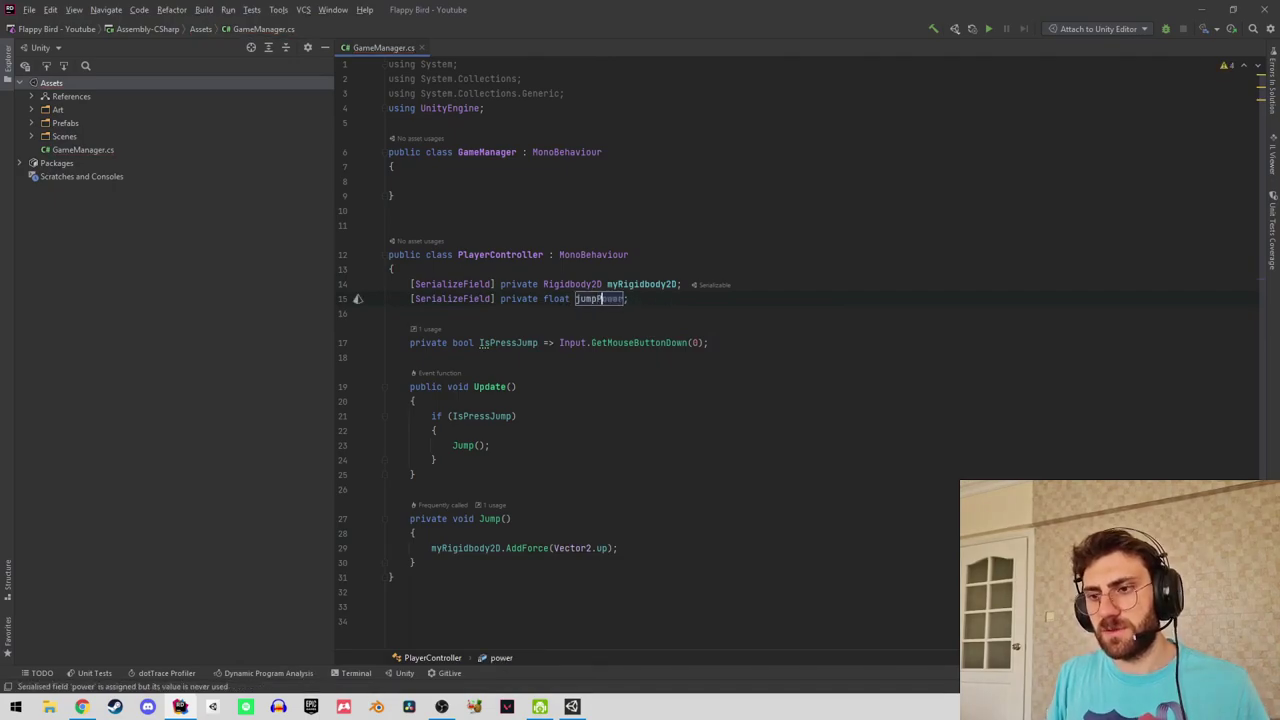
key("Delete")
type("P")
key("Left")
Multiply the AddForce vector by jumpPower and reformat the code.
key("Down")
key("Down")
key("Down")
key("Down")
key("Down")
key("Down")
key("Down")
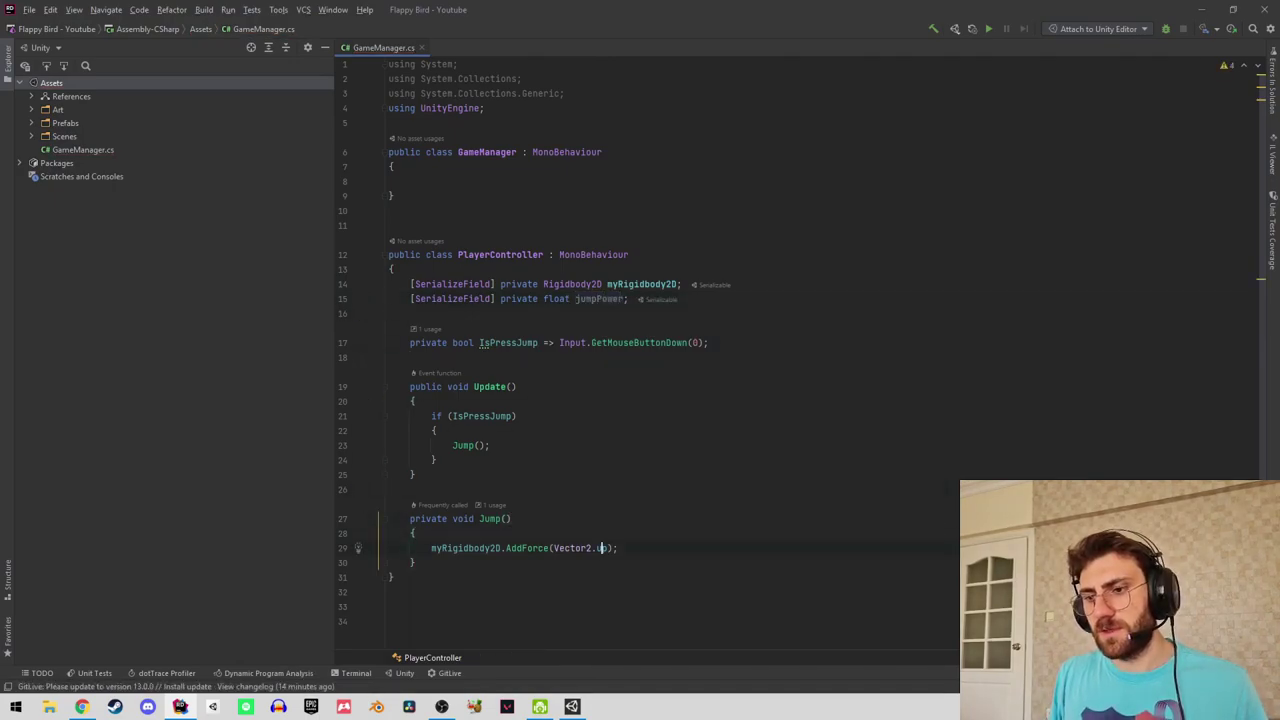
type("* ju")
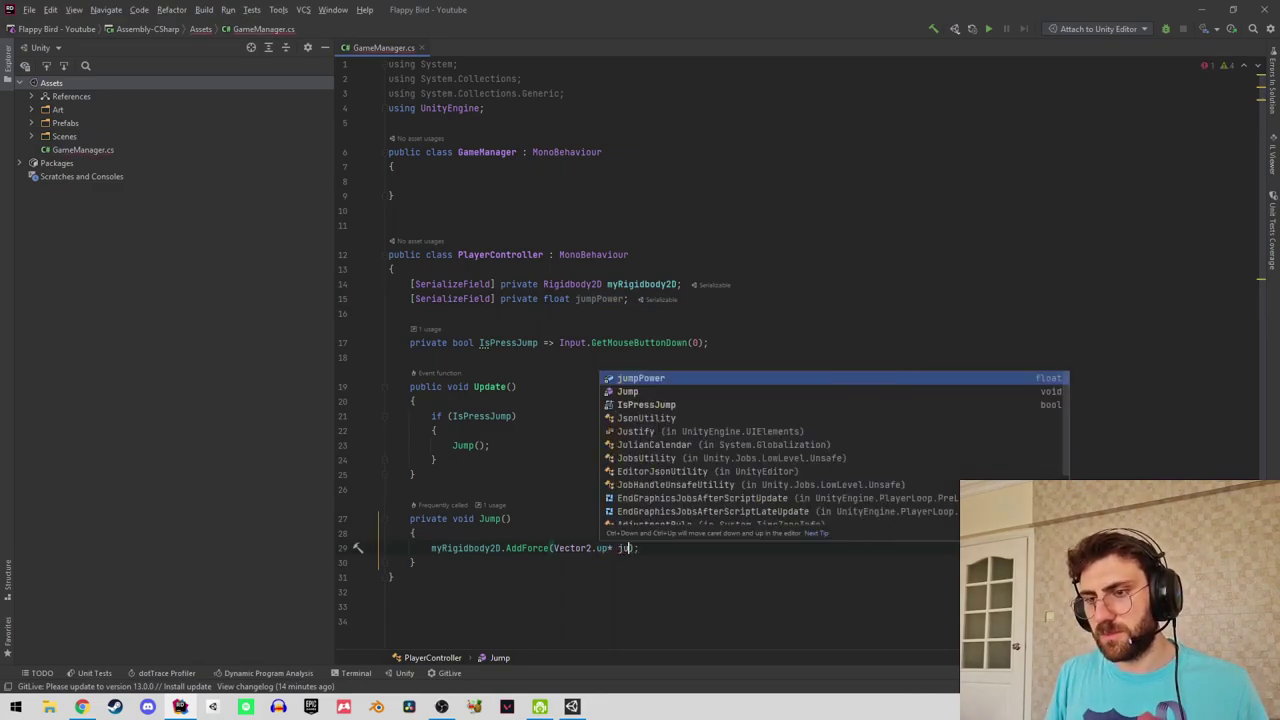
key("Return")
key("ctrl+alt+l")
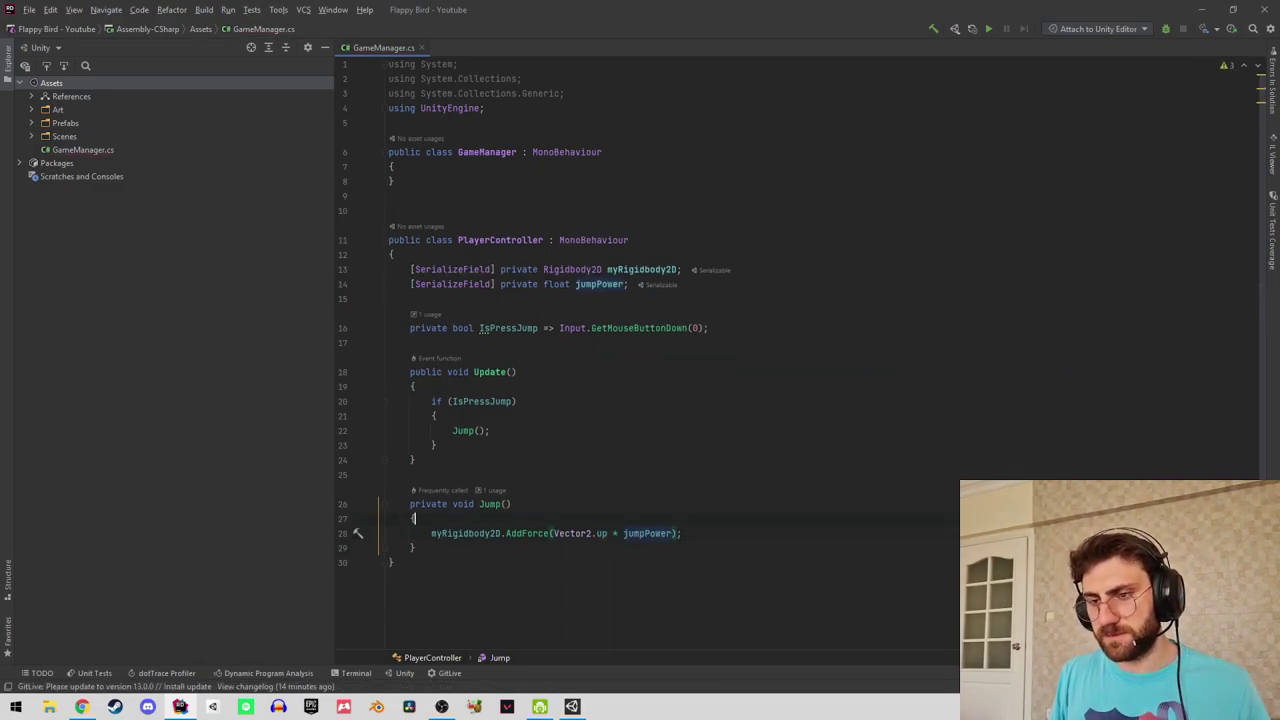
key("Up")
key("Up")
key("Up")
key("Up")
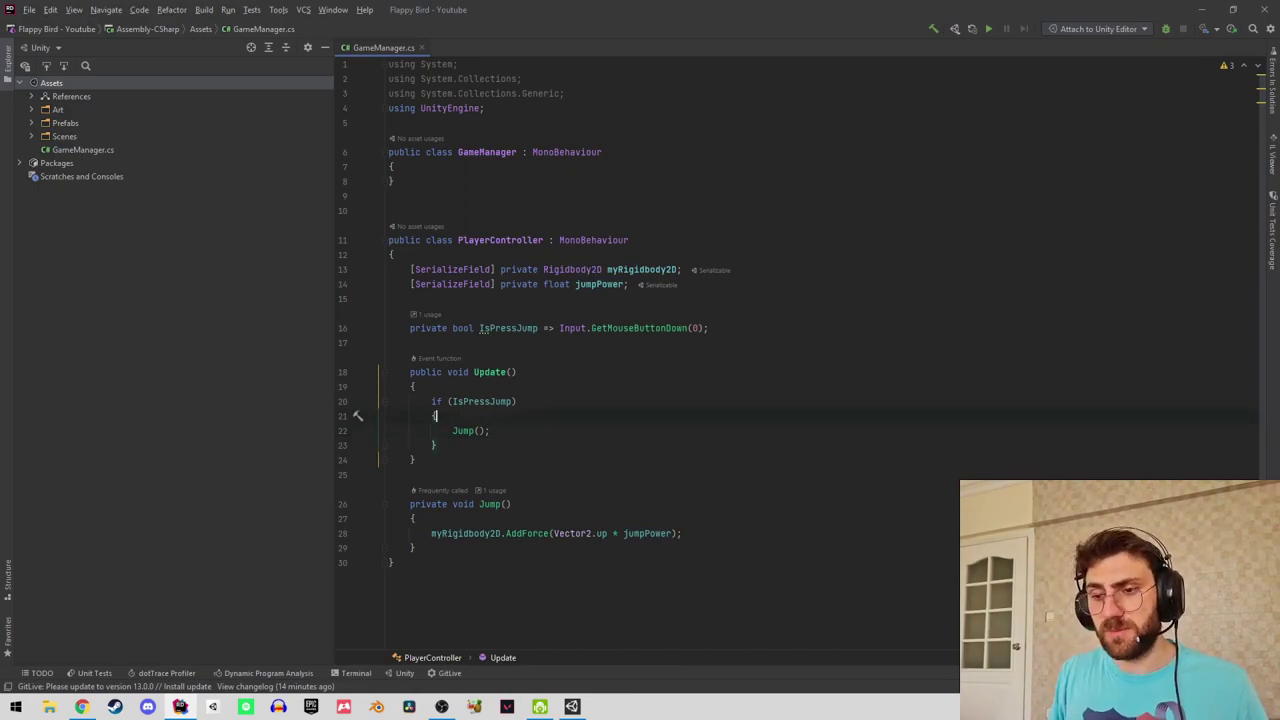
Move the PlayerController class into its own PlayerController.cs file.
left_click(389, 298)
left_click(629, 240)
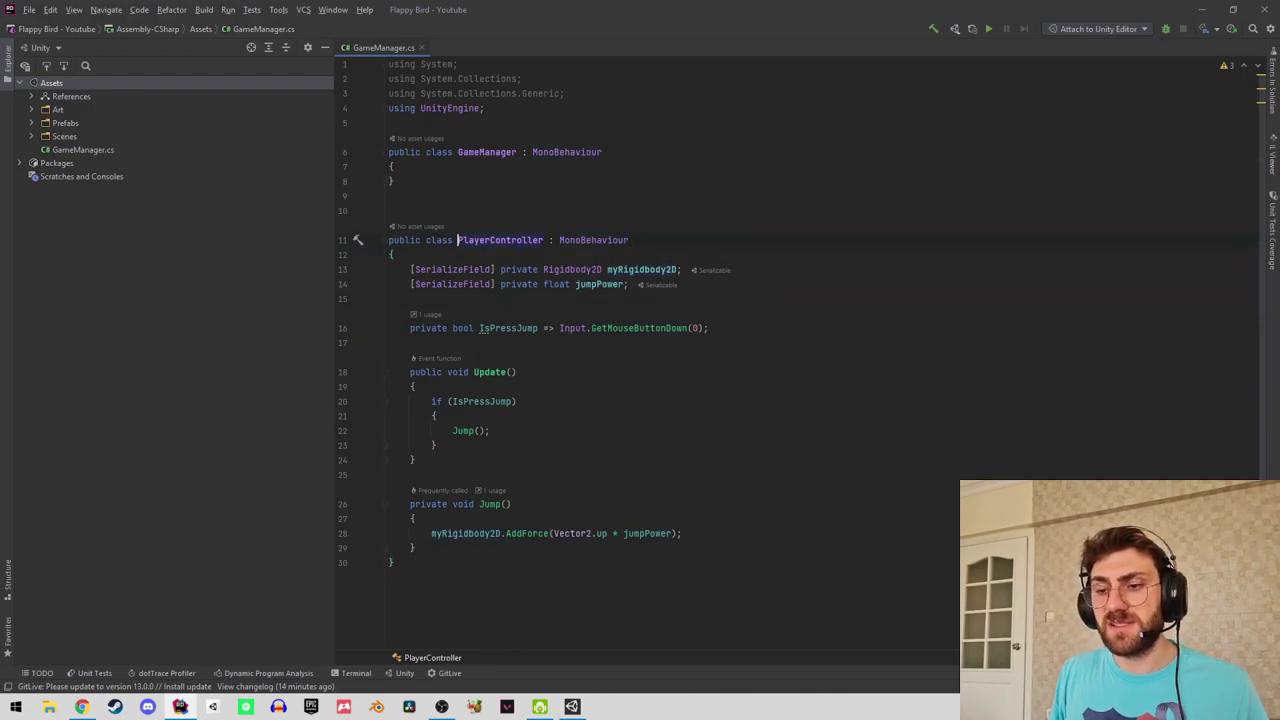
key("alt+Return")
key("Return")
key("Return")
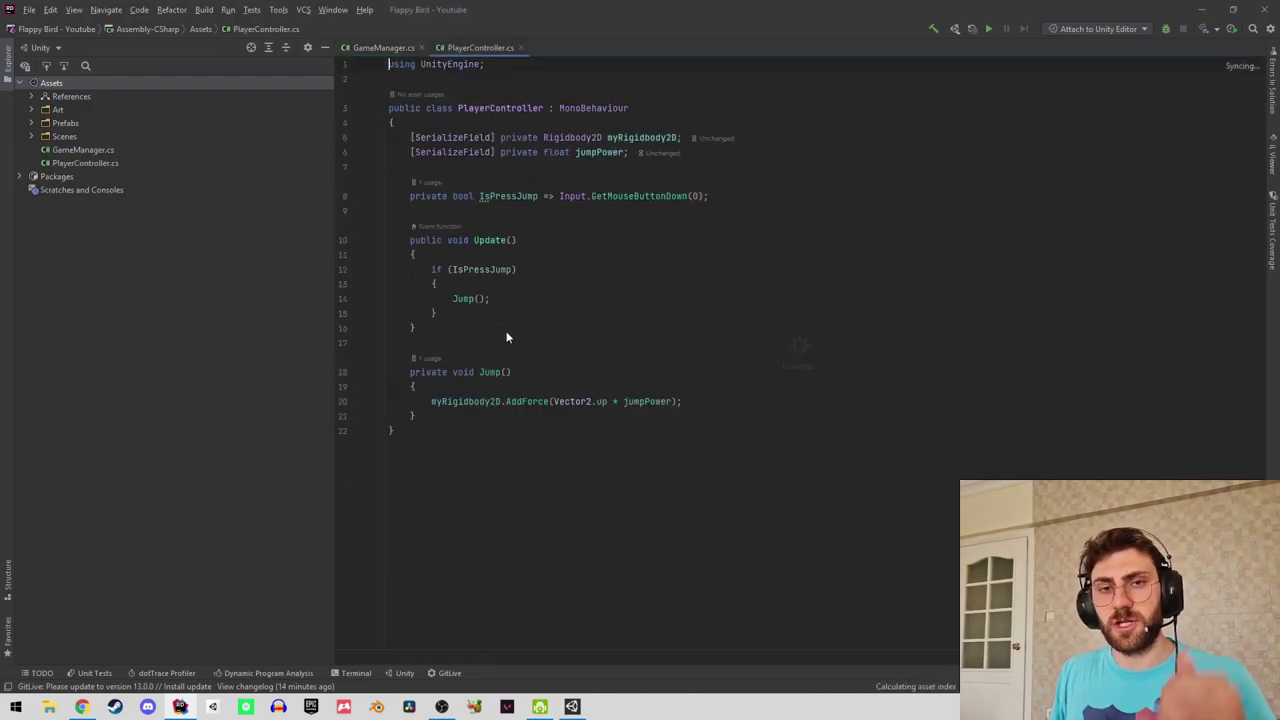
Minimise Rider to return to the Unity editor.
left_click(1201, 9)
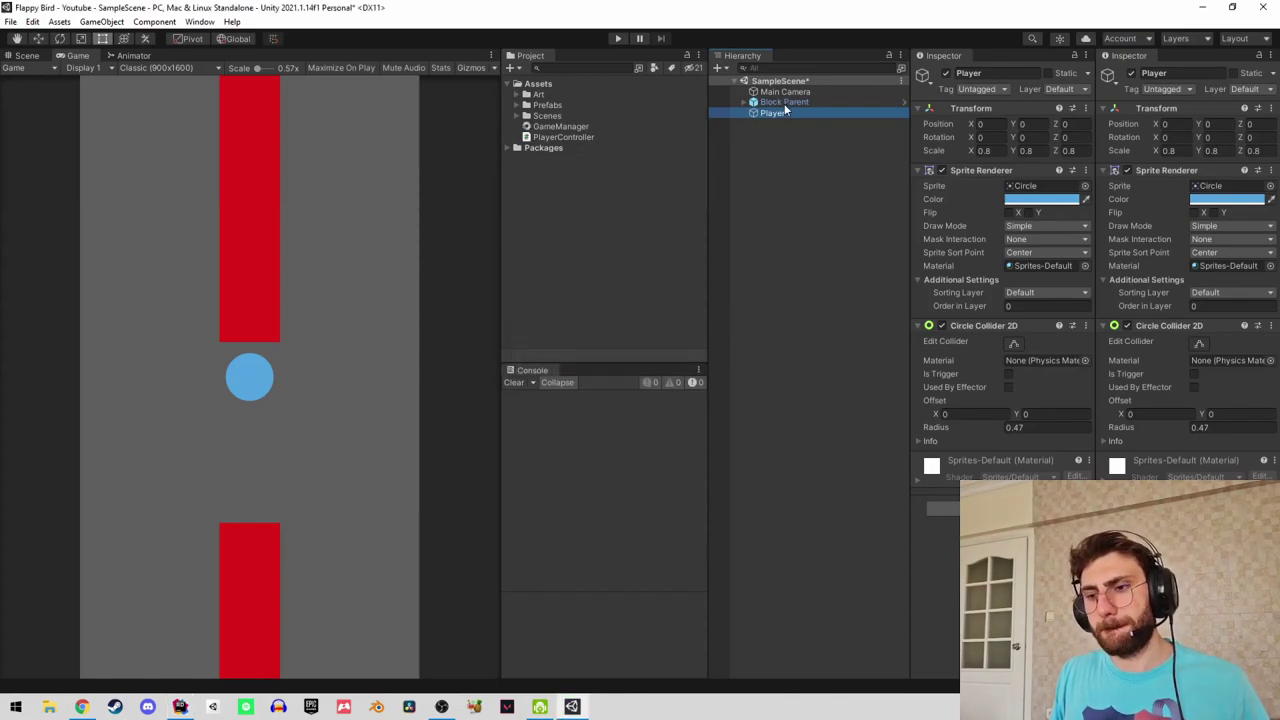
Deactivate Block Parent to hide the red blocks.
left_click(784, 102)
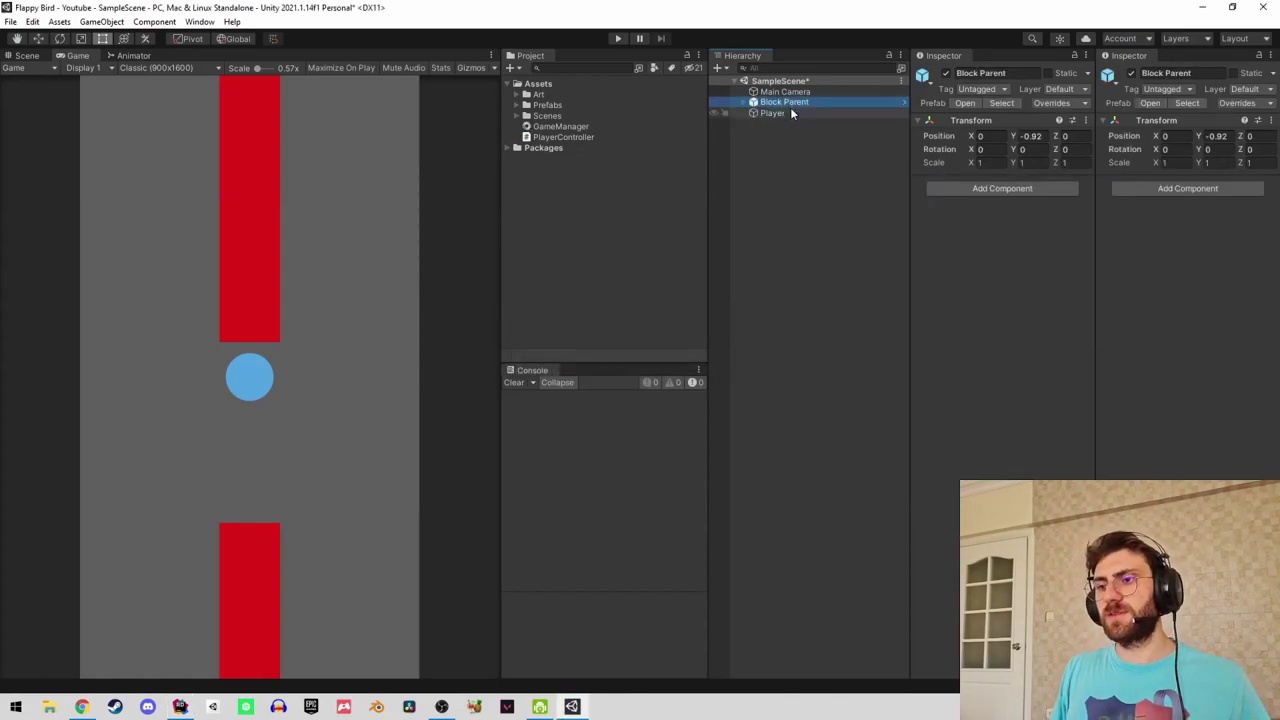
key("alt+a")
key("Escape")
key("Up")
key("Down")
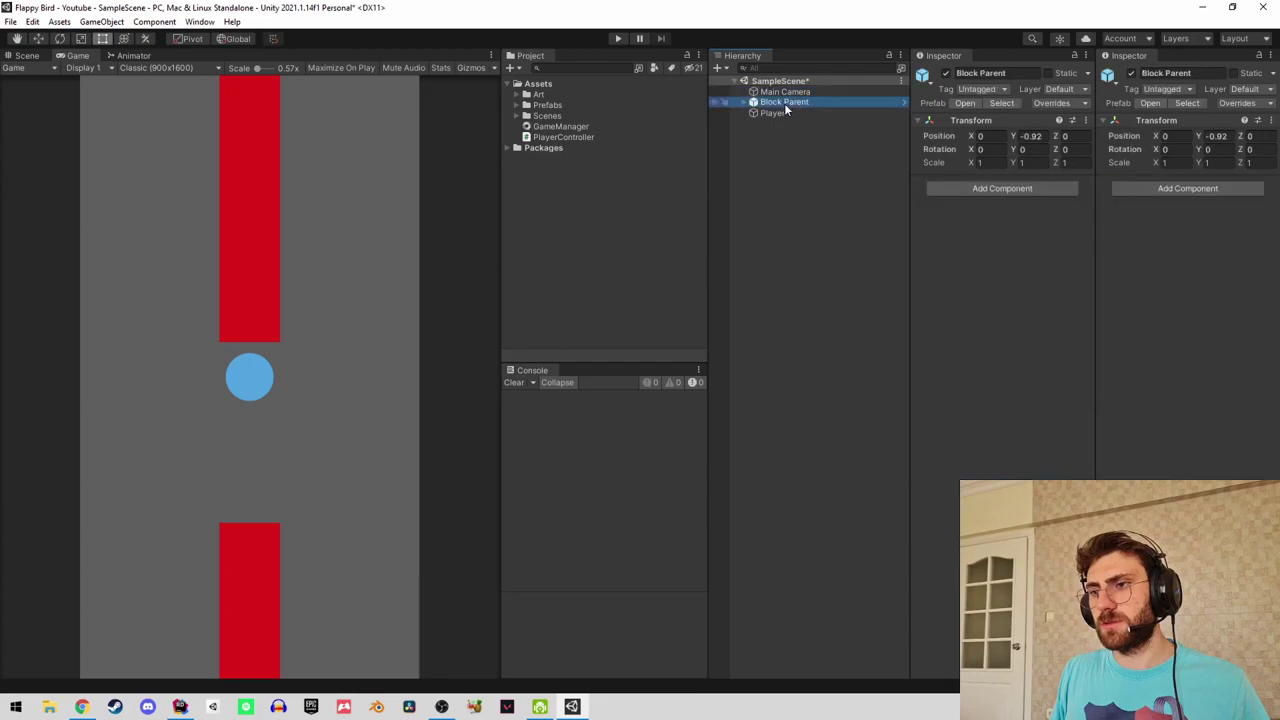
key("alt+shift+a")
Add PlayerController and Rigidbody 2D components to the Player.
left_click(780, 112)
left_click(942, 507)
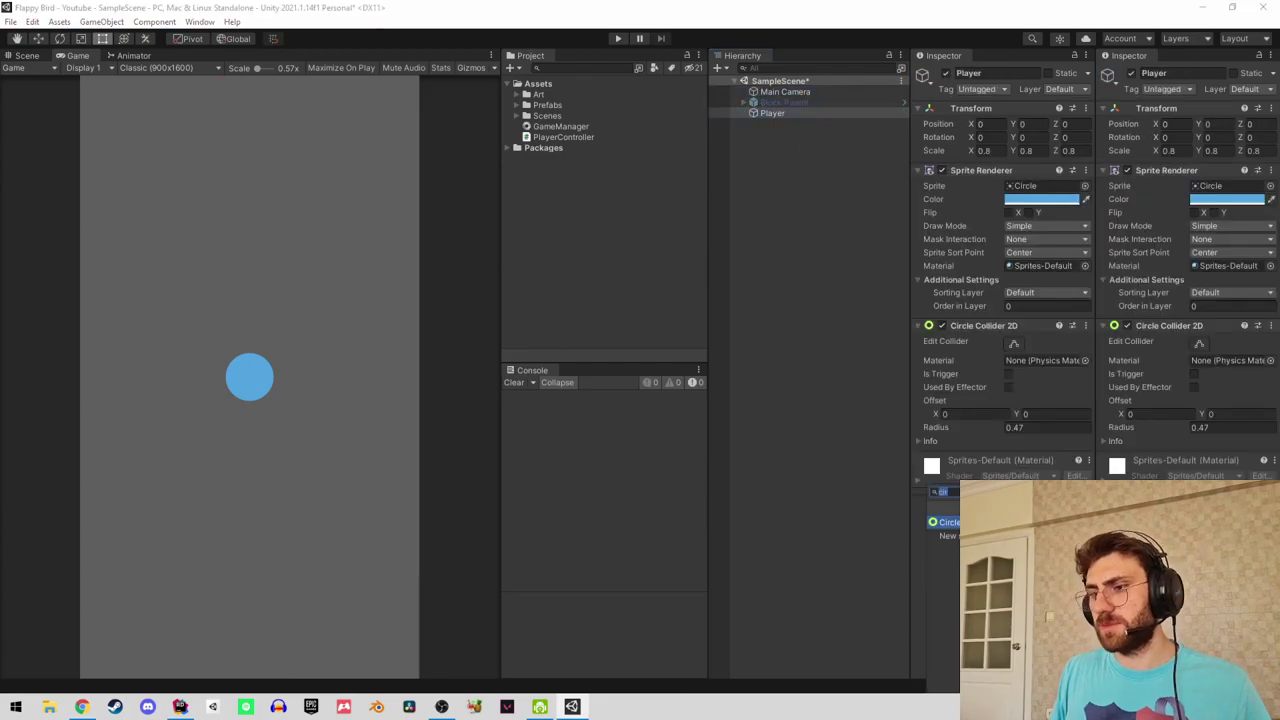
type("player")
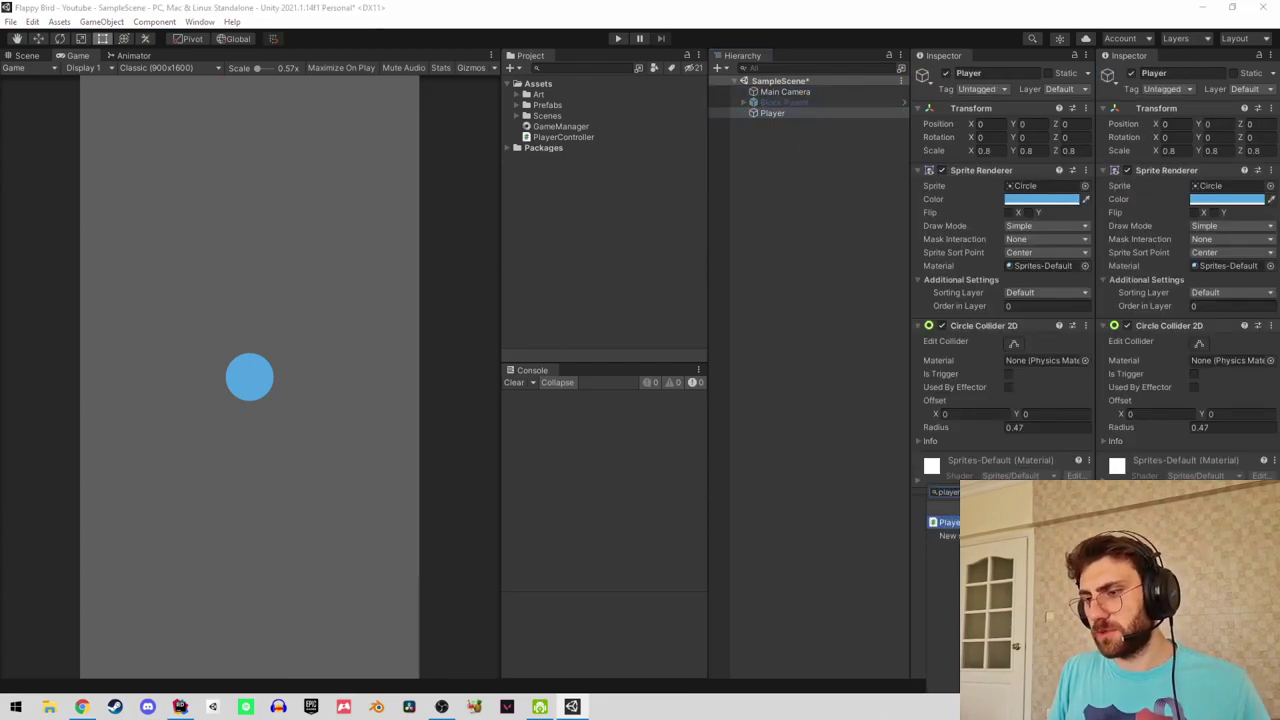
key("Return")
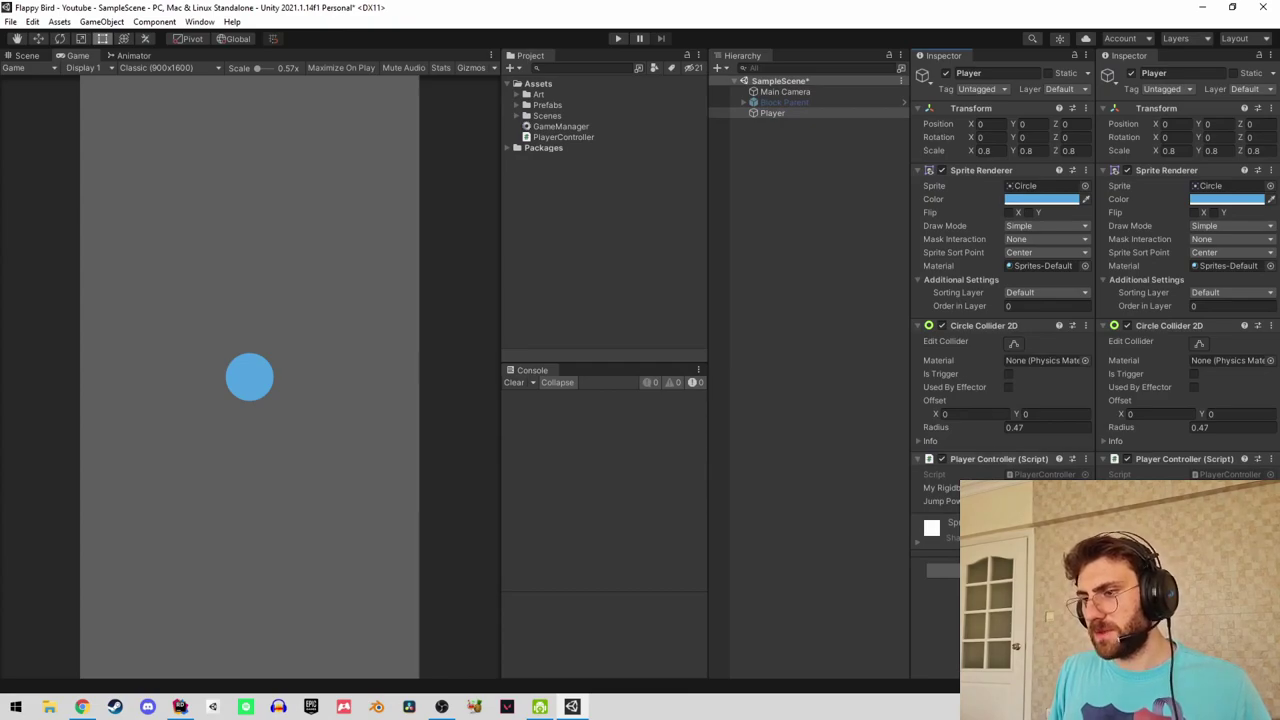
left_click(943, 570)
type("ri")
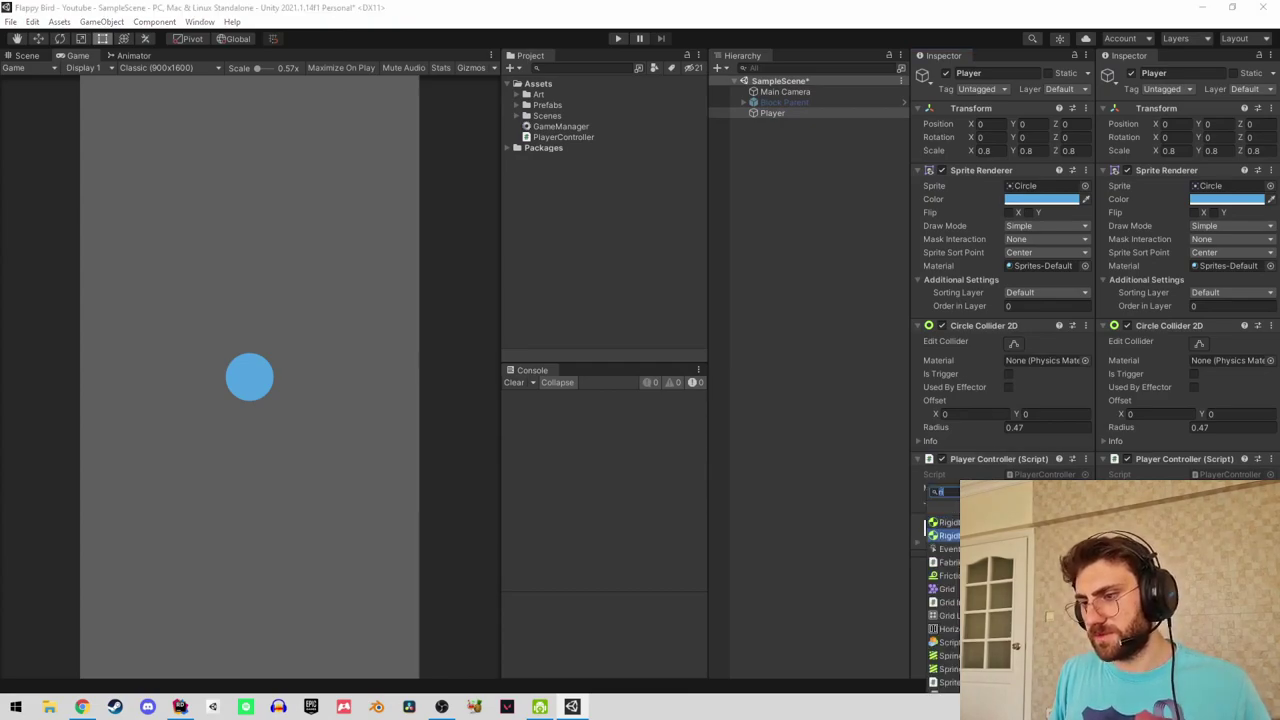
key("Return")
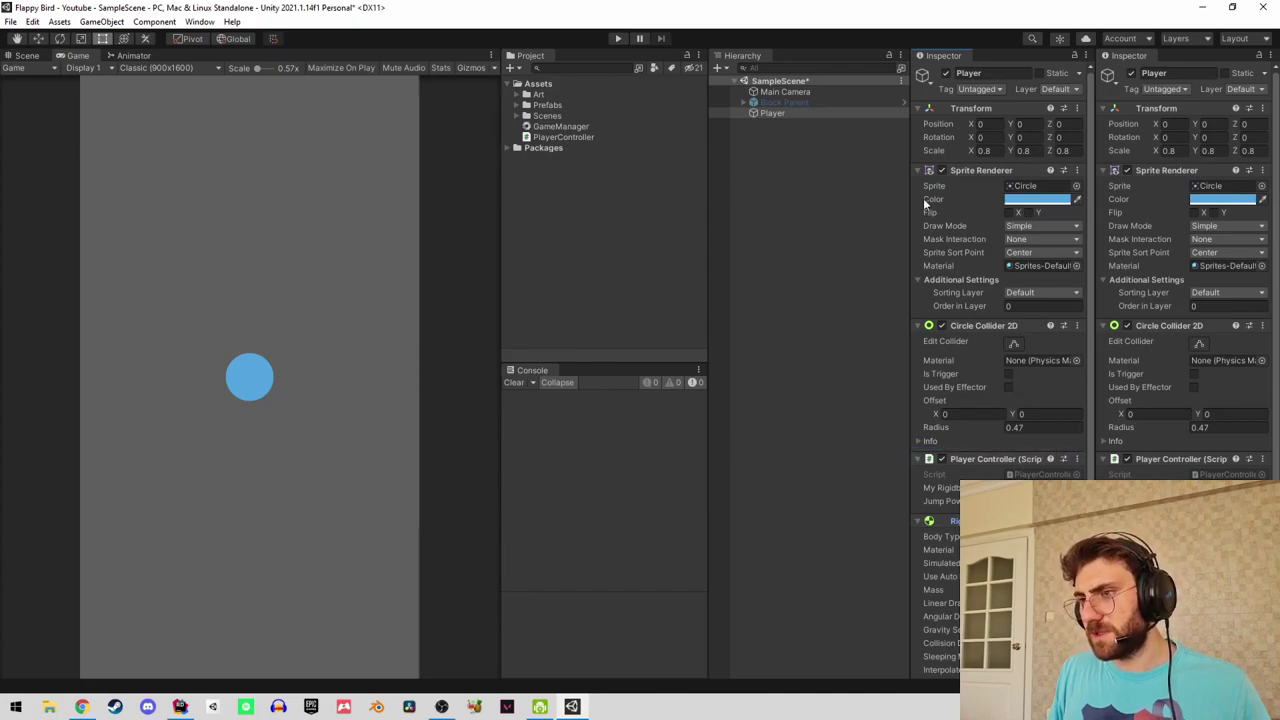
Set Rigidbody 2D collision to Continuous, link it to My Rigidbody 2D, and set Jump Power 10.
left_click(920, 171)
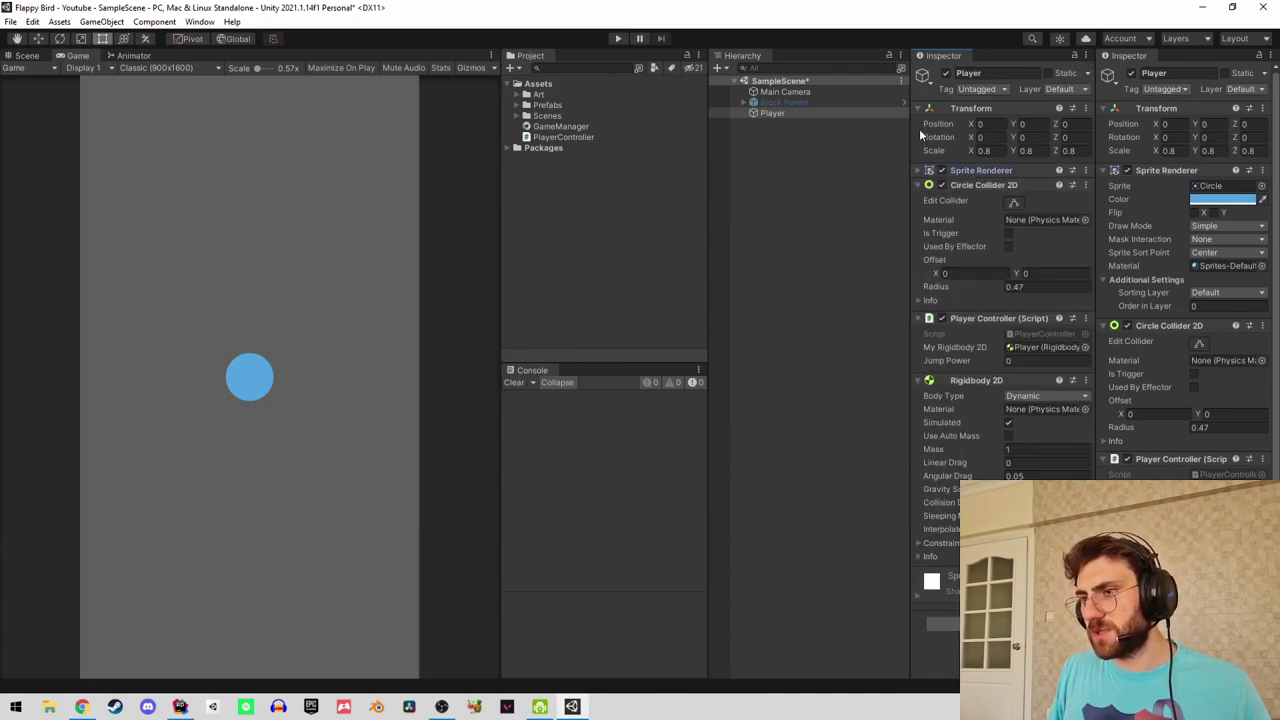
left_click(919, 186)
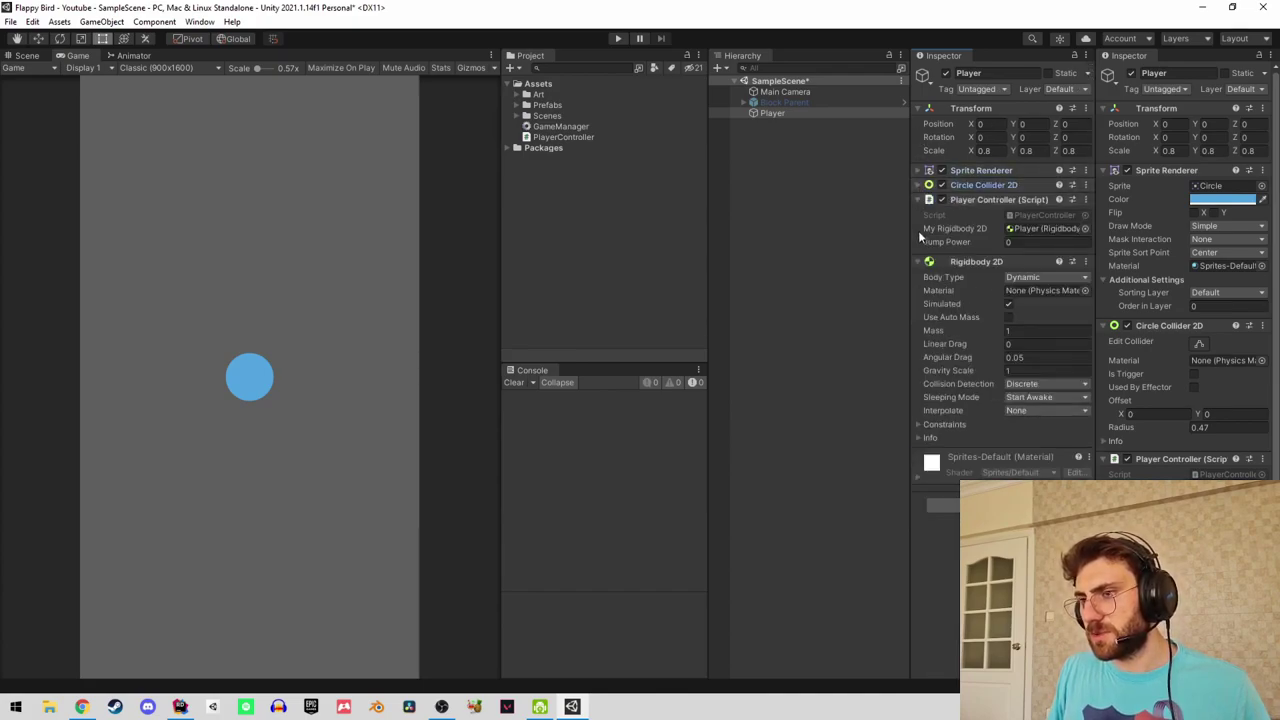
left_click(1041, 386)
left_click(1039, 414)
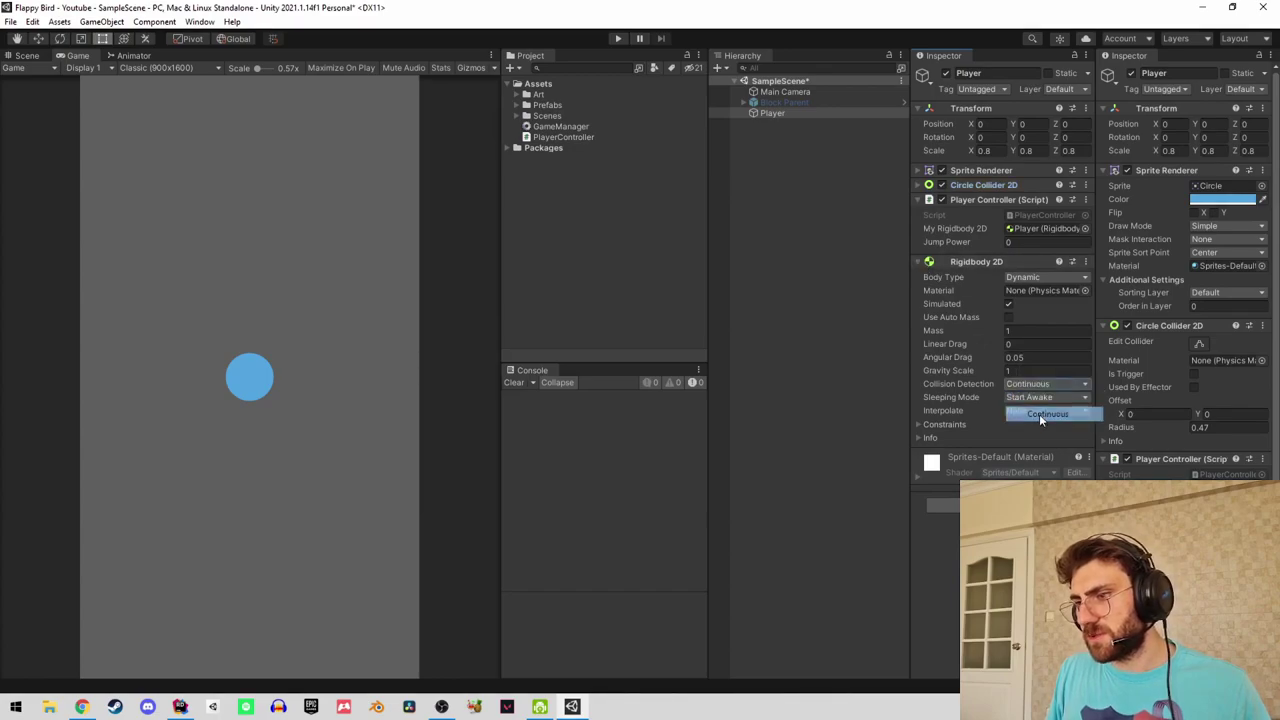
left_click(1038, 398)
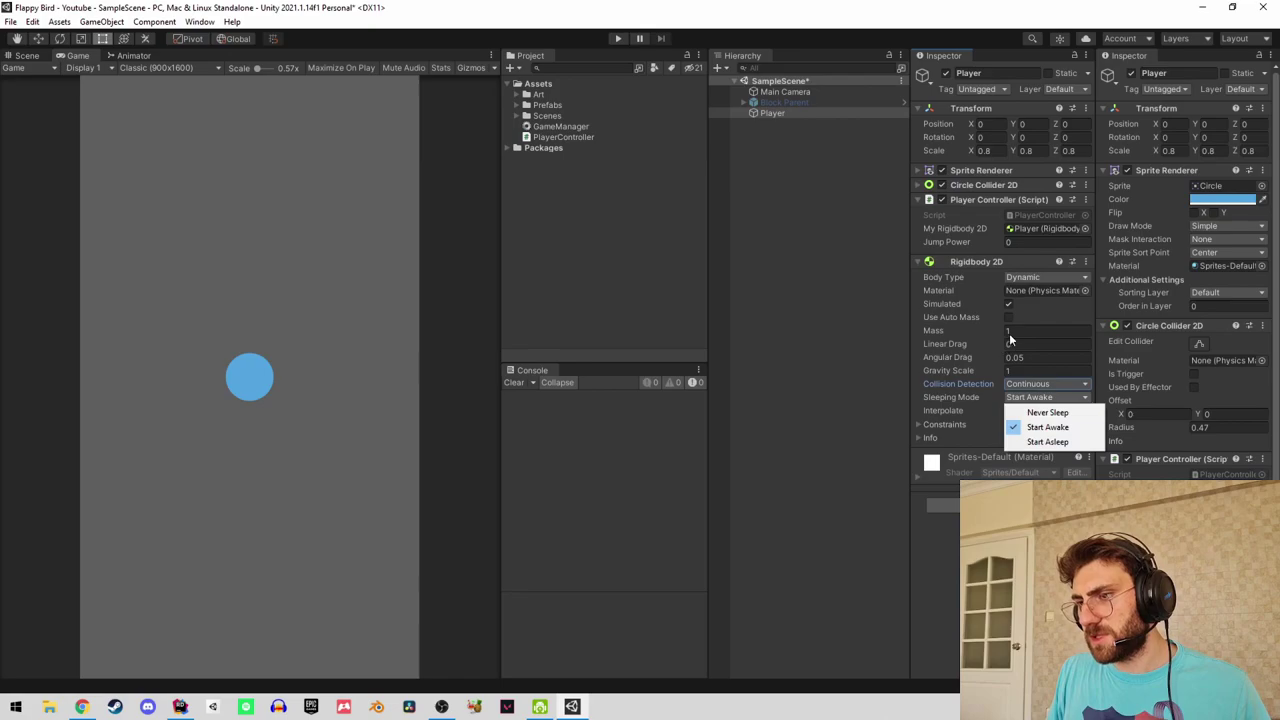
left_click(1009, 340)
left_click(1025, 370)
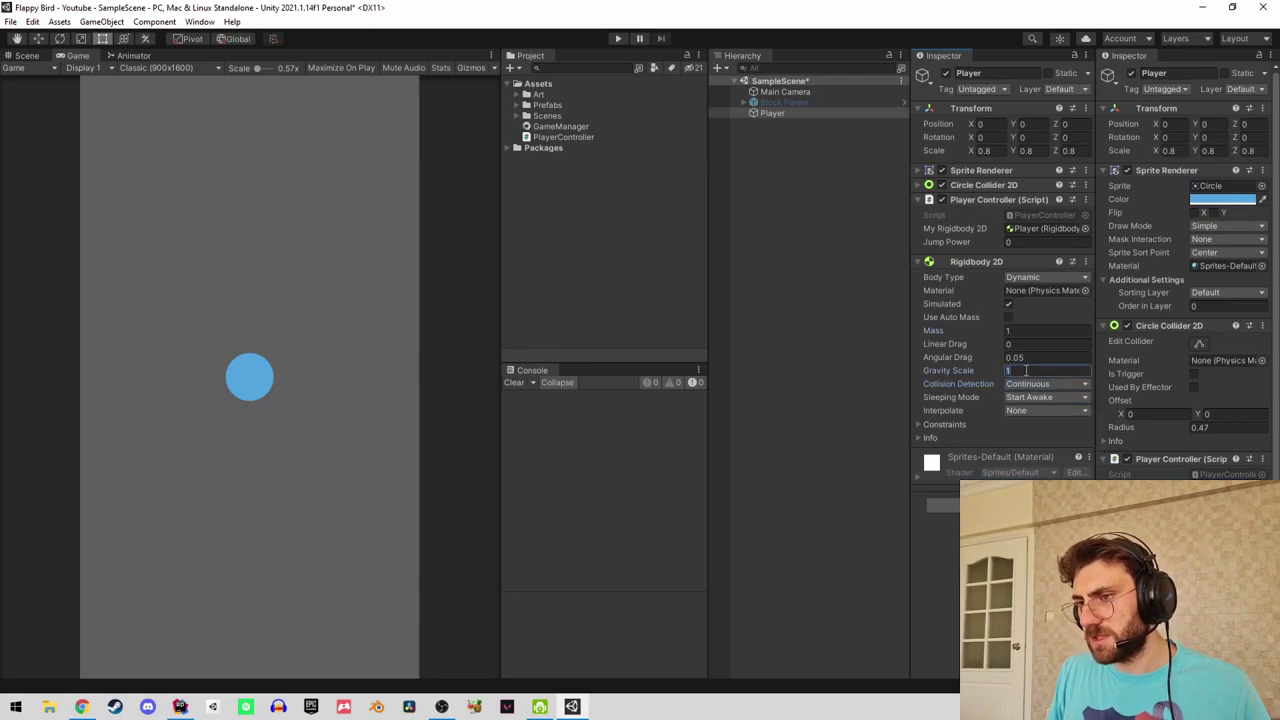
left_click(965, 261)
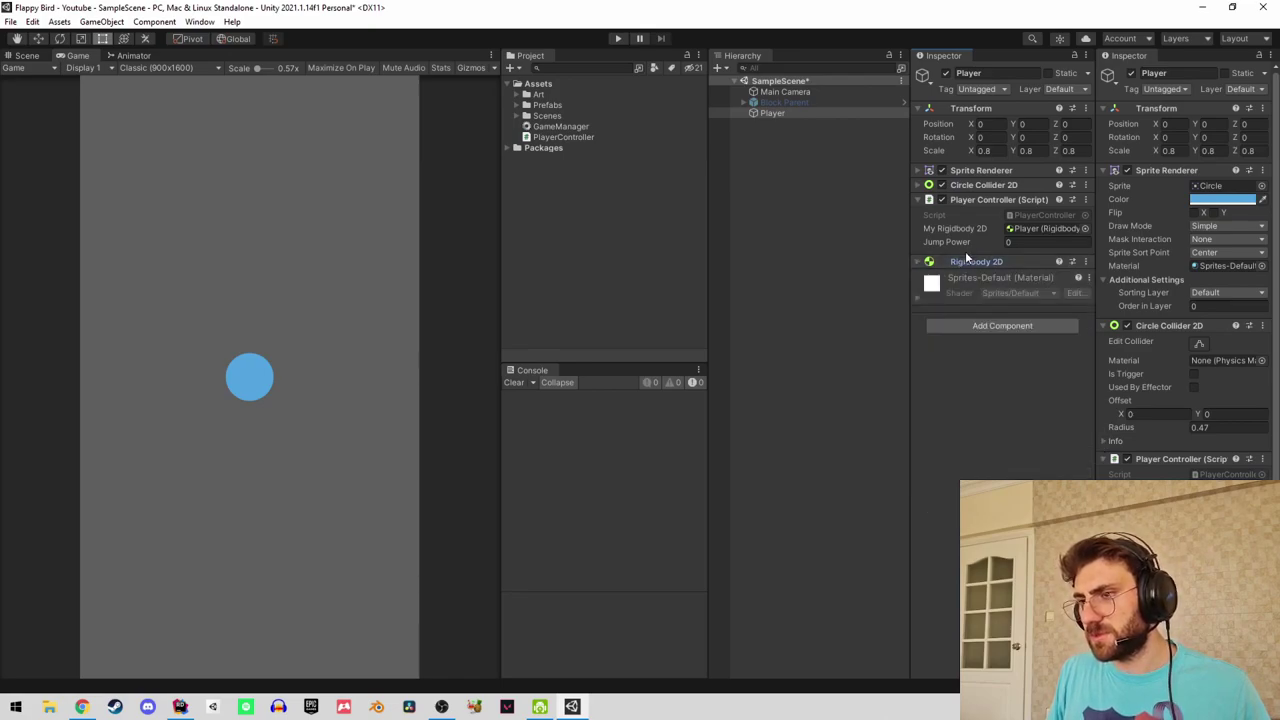
left_click_drag(969, 259, 1038, 233)
left_click(1015, 243)
type("10")
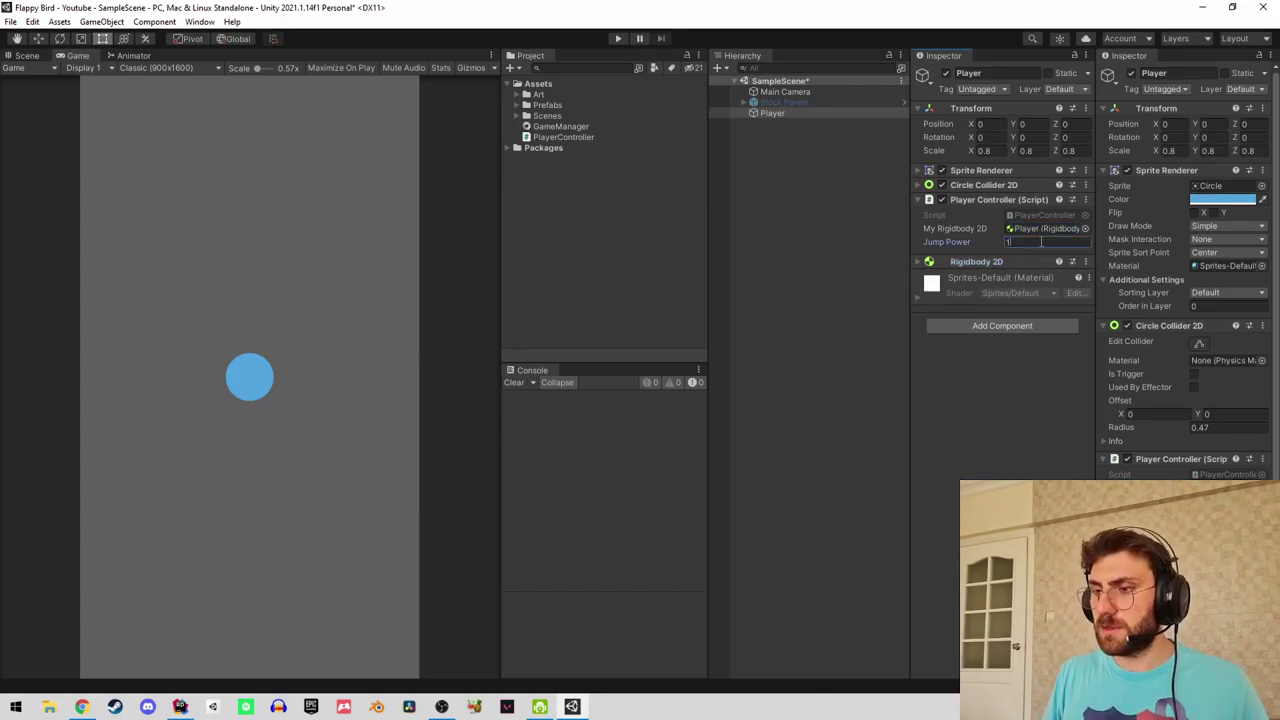
left_click(618, 39)
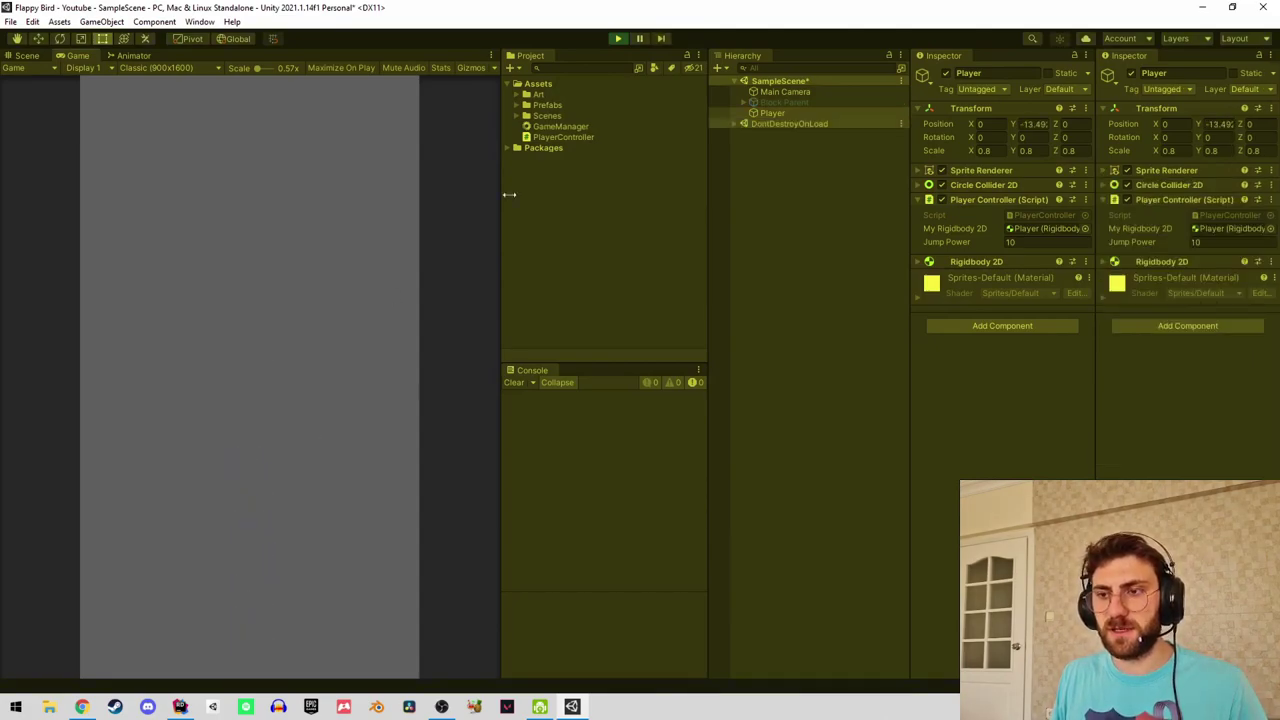
left_click(618, 38)
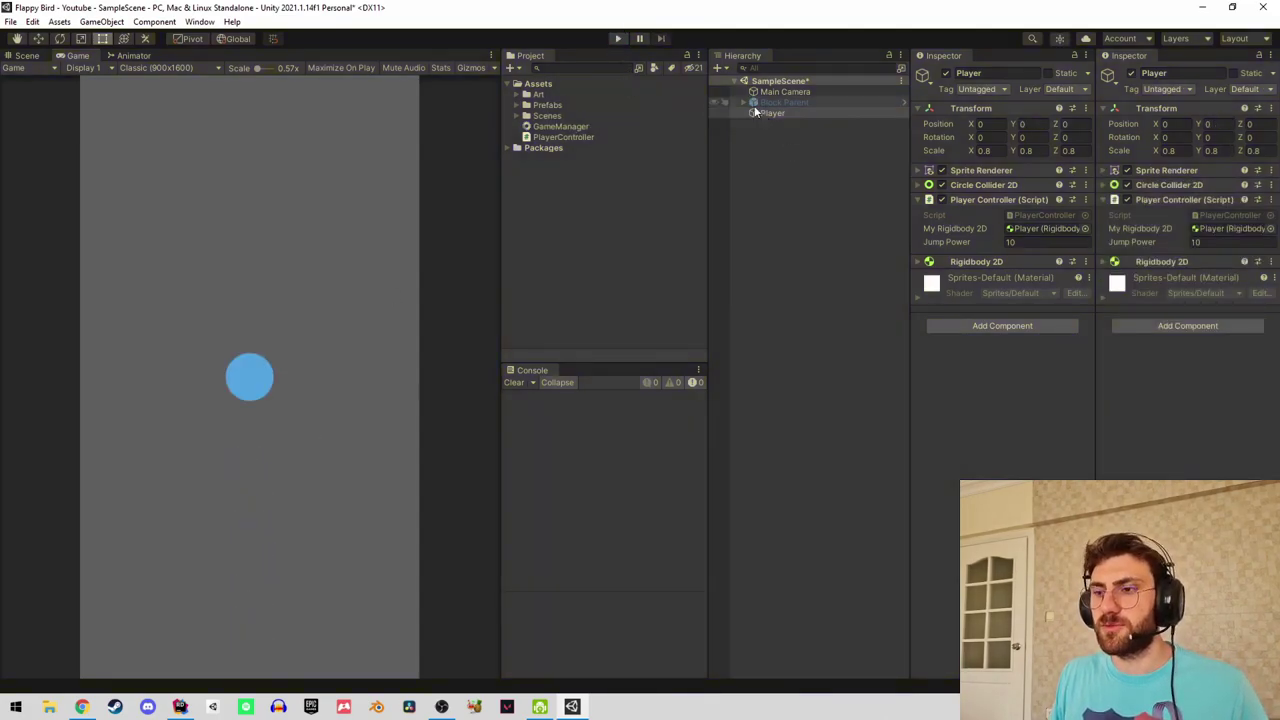
left_click(760, 145)
Add the Square sprite from the Art folder to the scene and give it a Box Collider 2D.
right_click(773, 172)
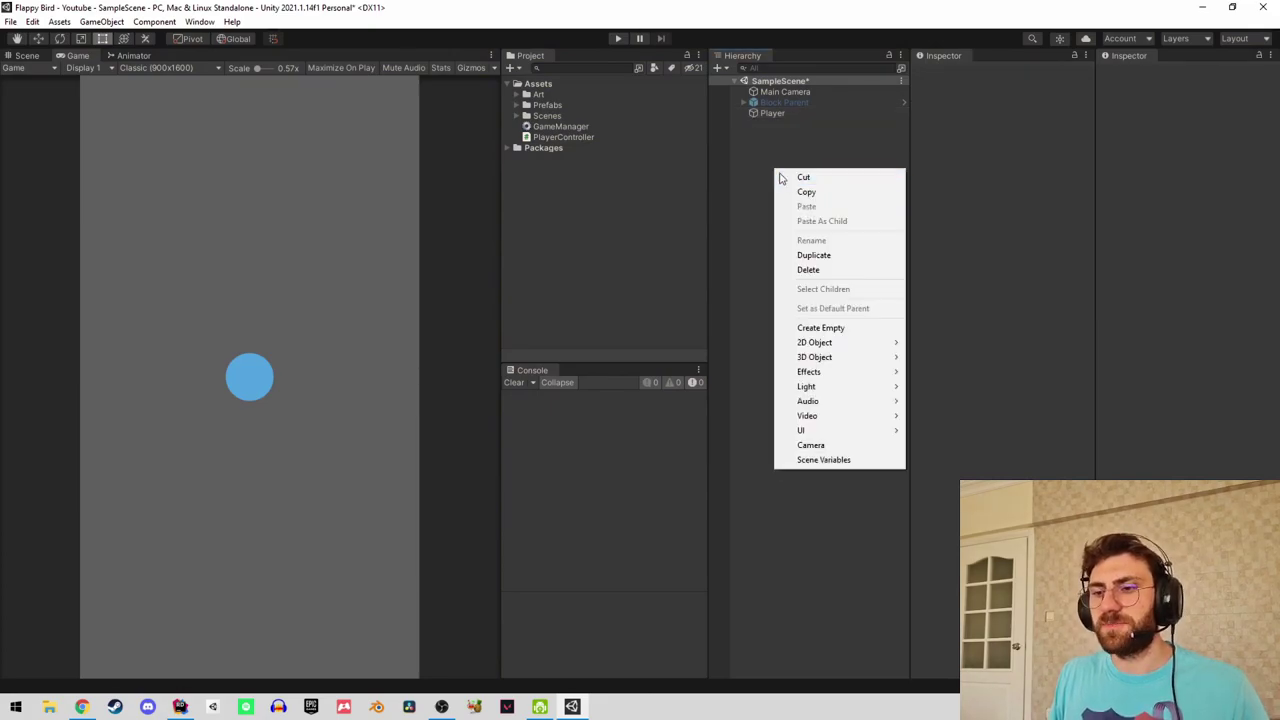
mouse_move(842, 343)
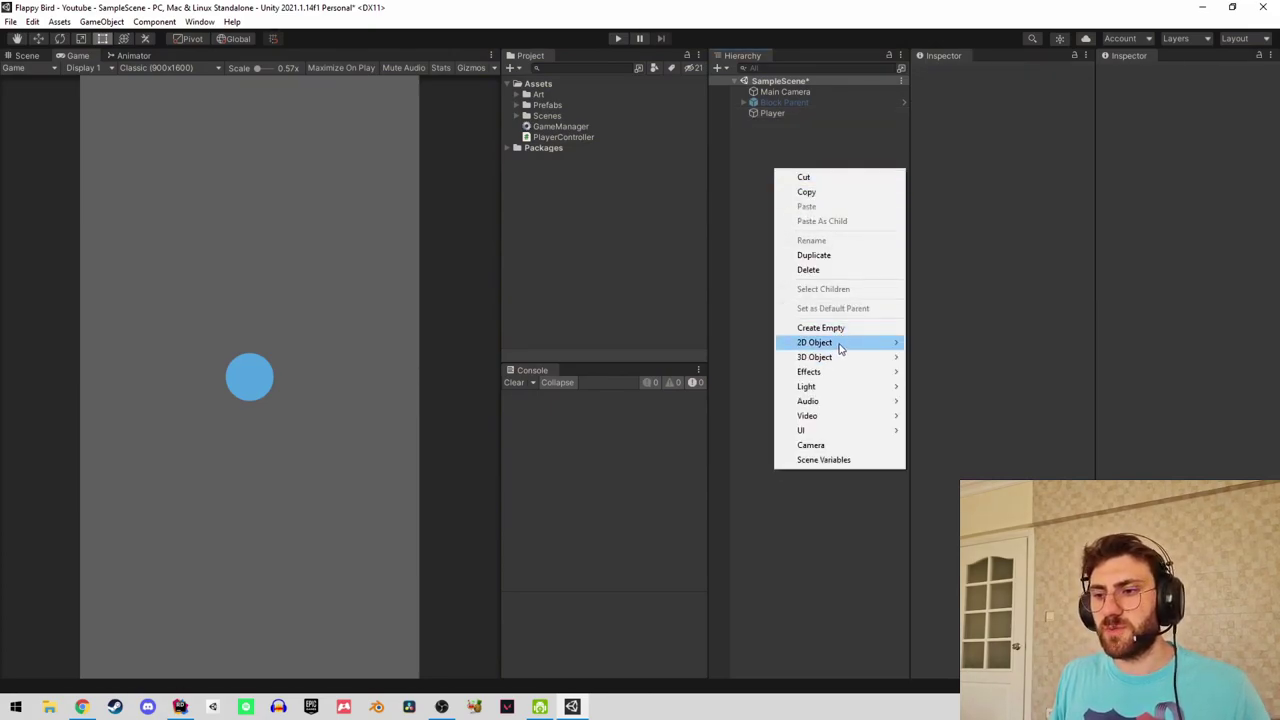
left_click(518, 94)
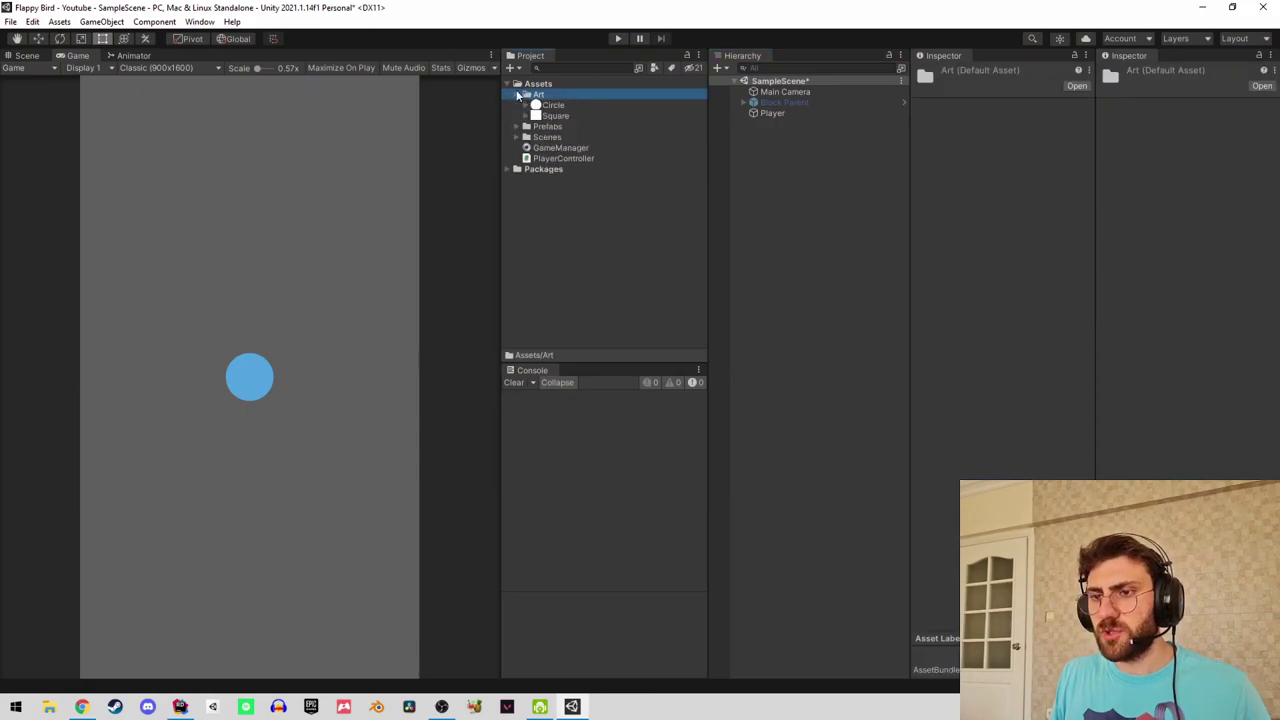
left_click_drag(555, 116, 778, 240)
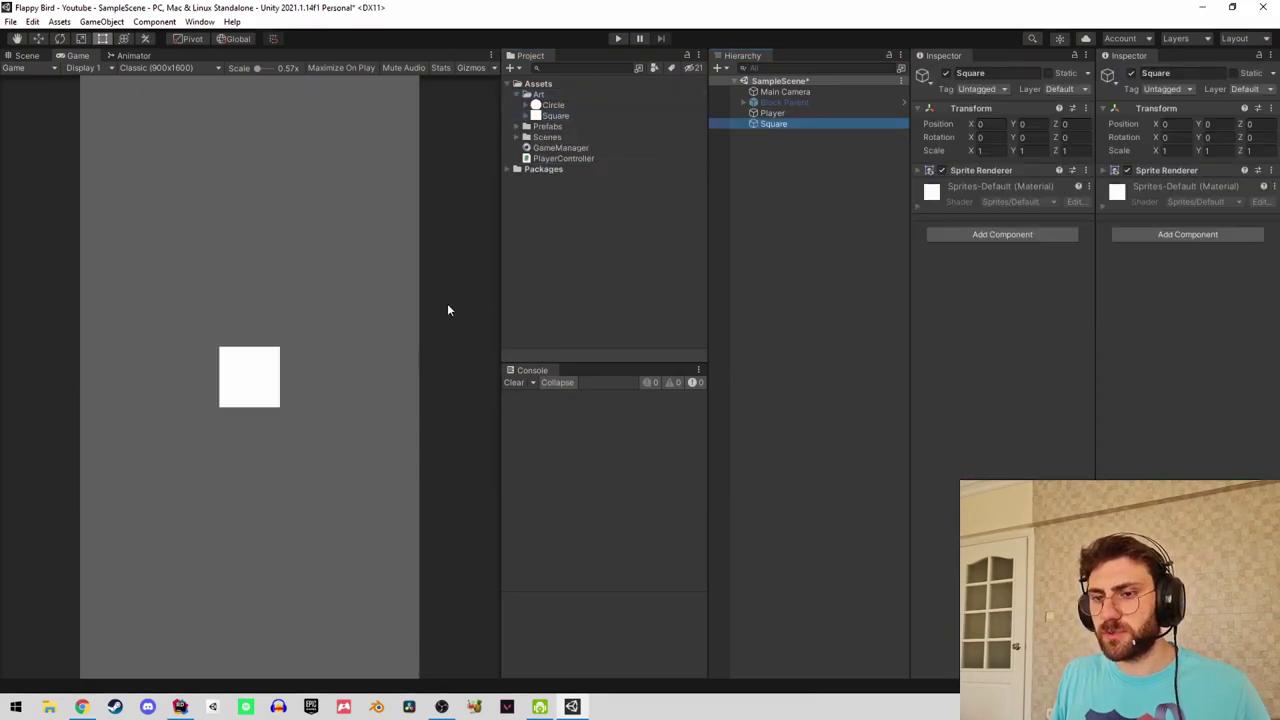
left_click(1007, 236)
type("bo")
key("Down")
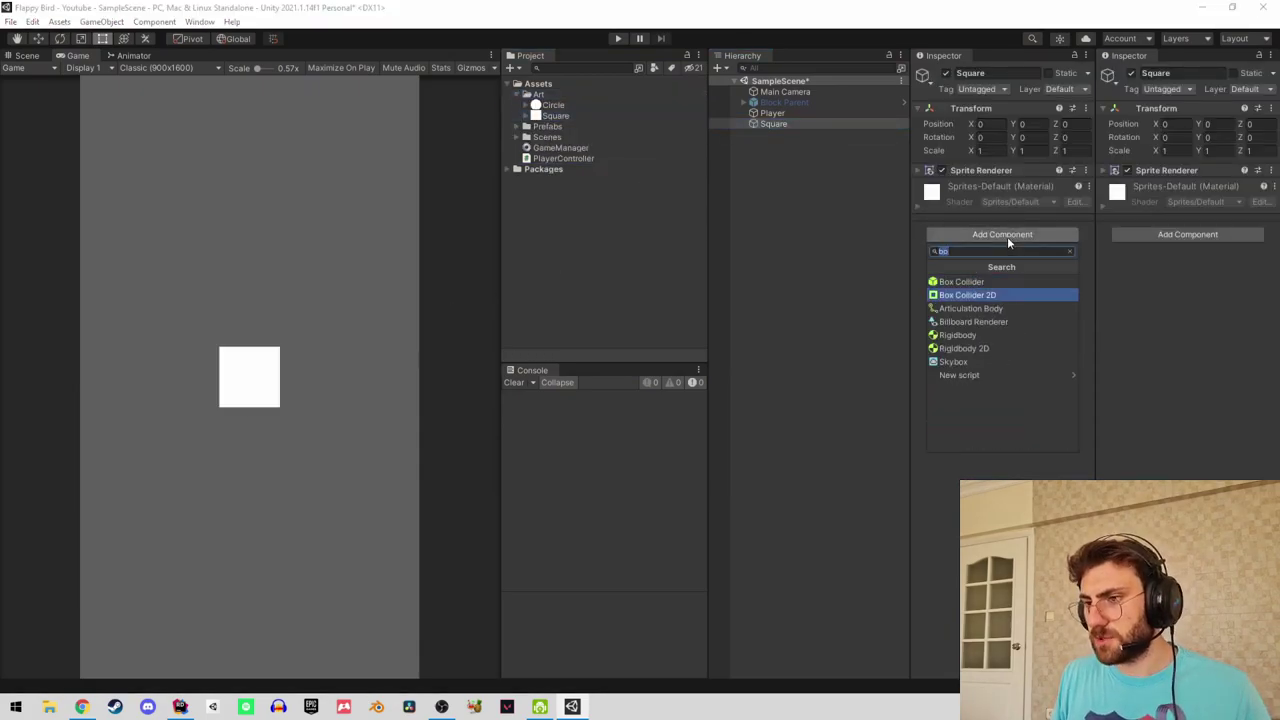
key("Return")
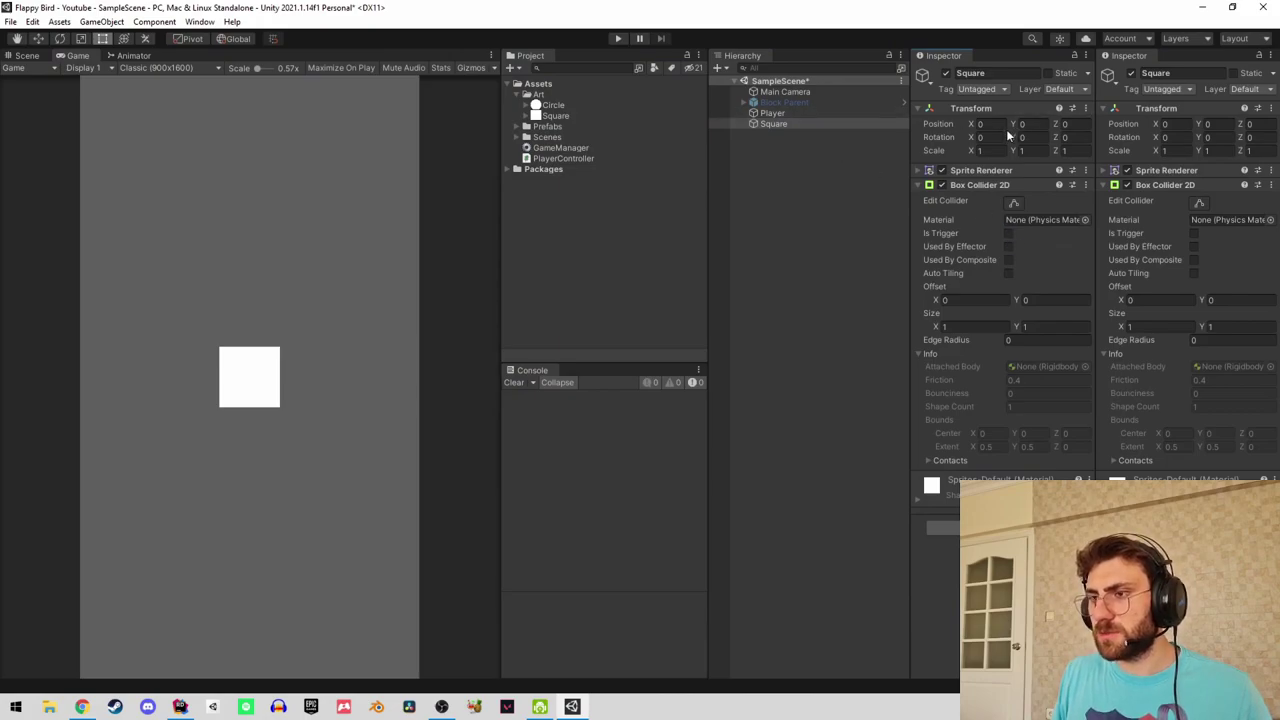
Move the Square floor to Y -4.76, stretch it to X scale 5.42, and enter Play mode.
left_click_drag(1008, 122, 908, 145)
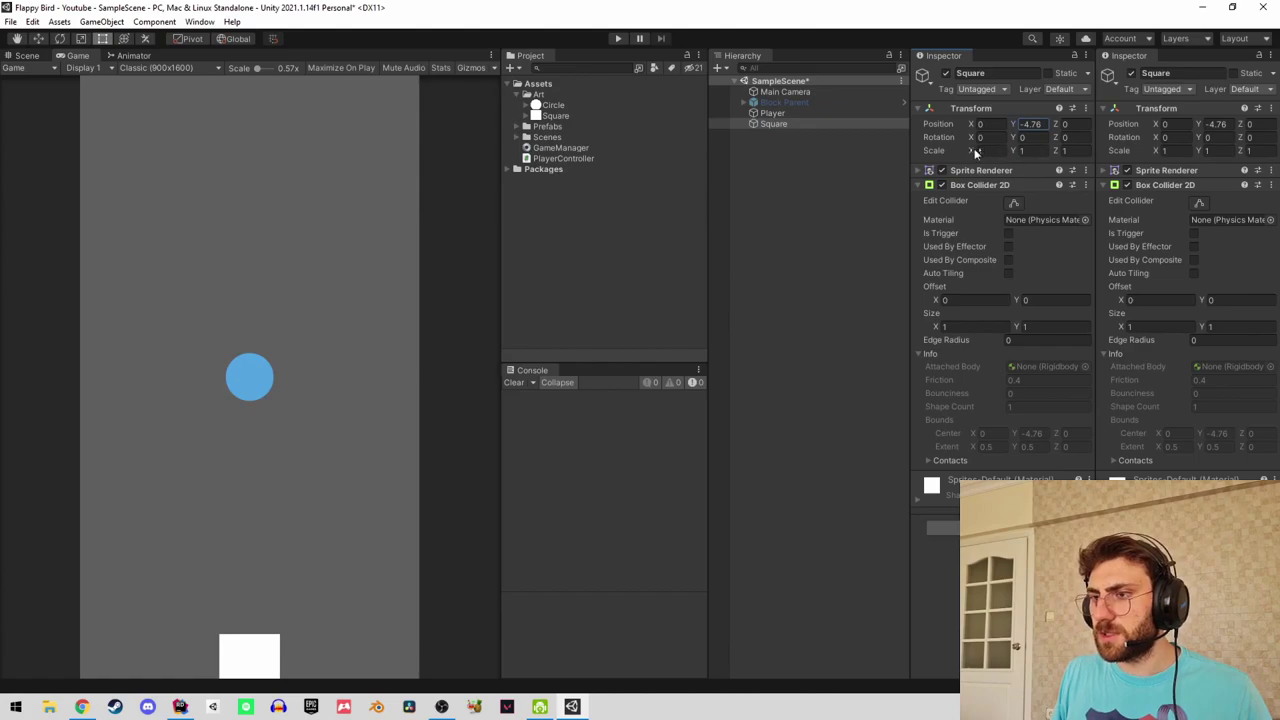
left_click_drag(975, 151, 1075, 148)
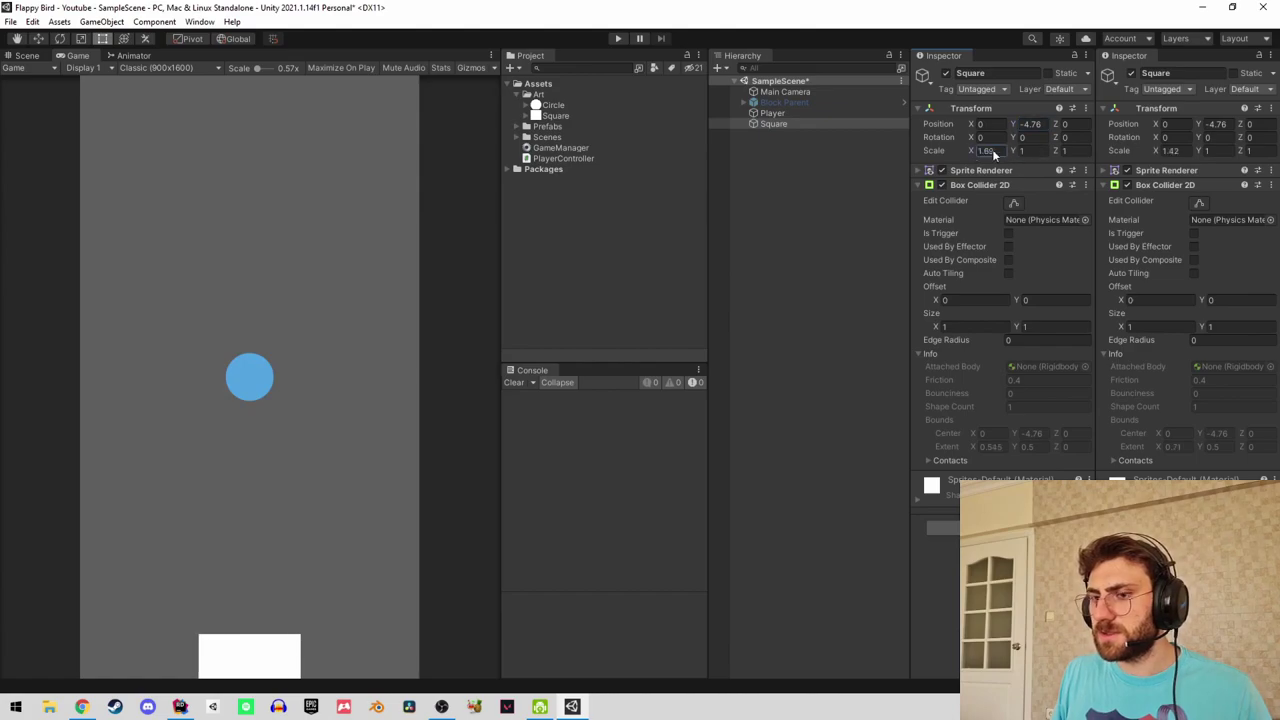
left_click(618, 38)
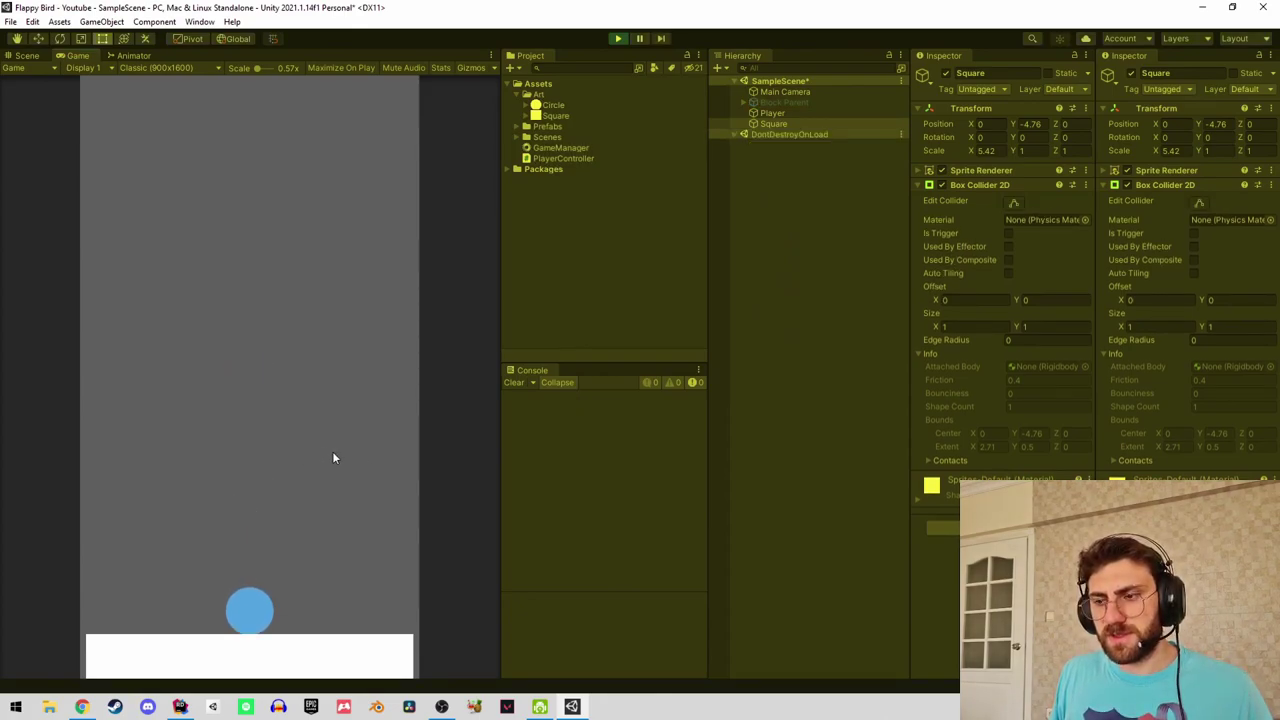
Change the Player's Jump Power from 1000 to 500 and test a jump.
left_click(786, 112)
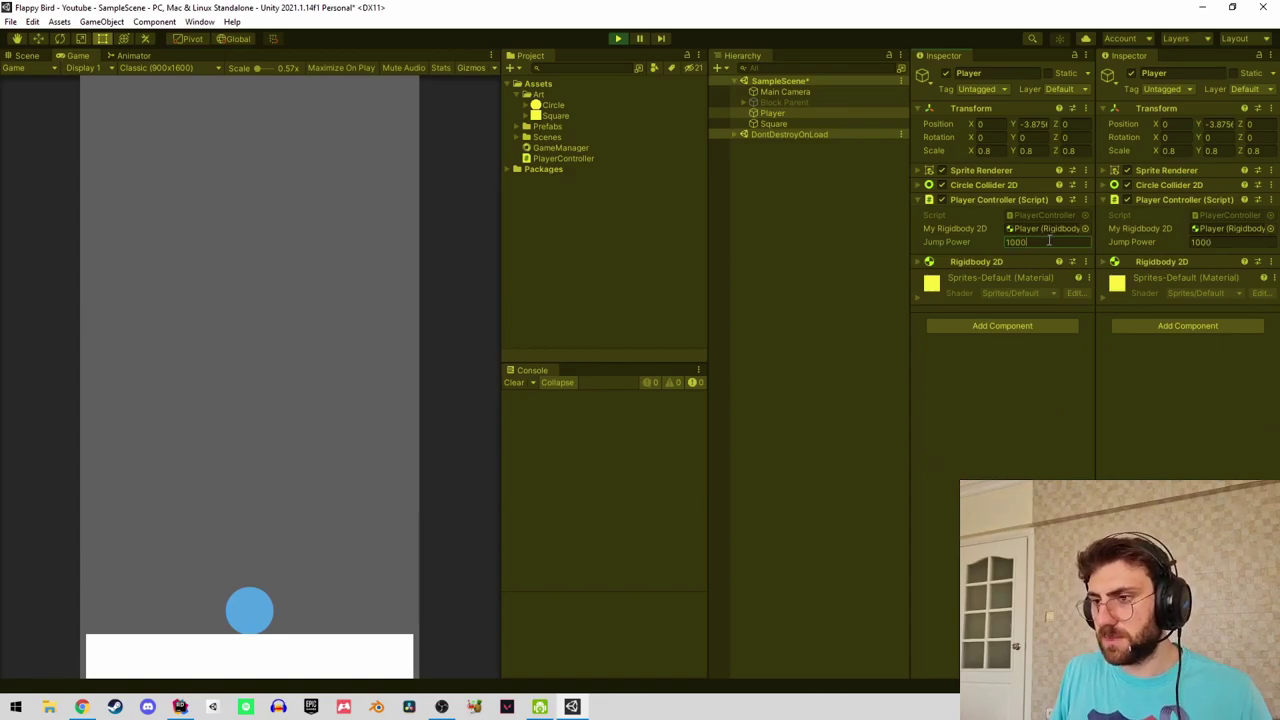
left_click(258, 395)
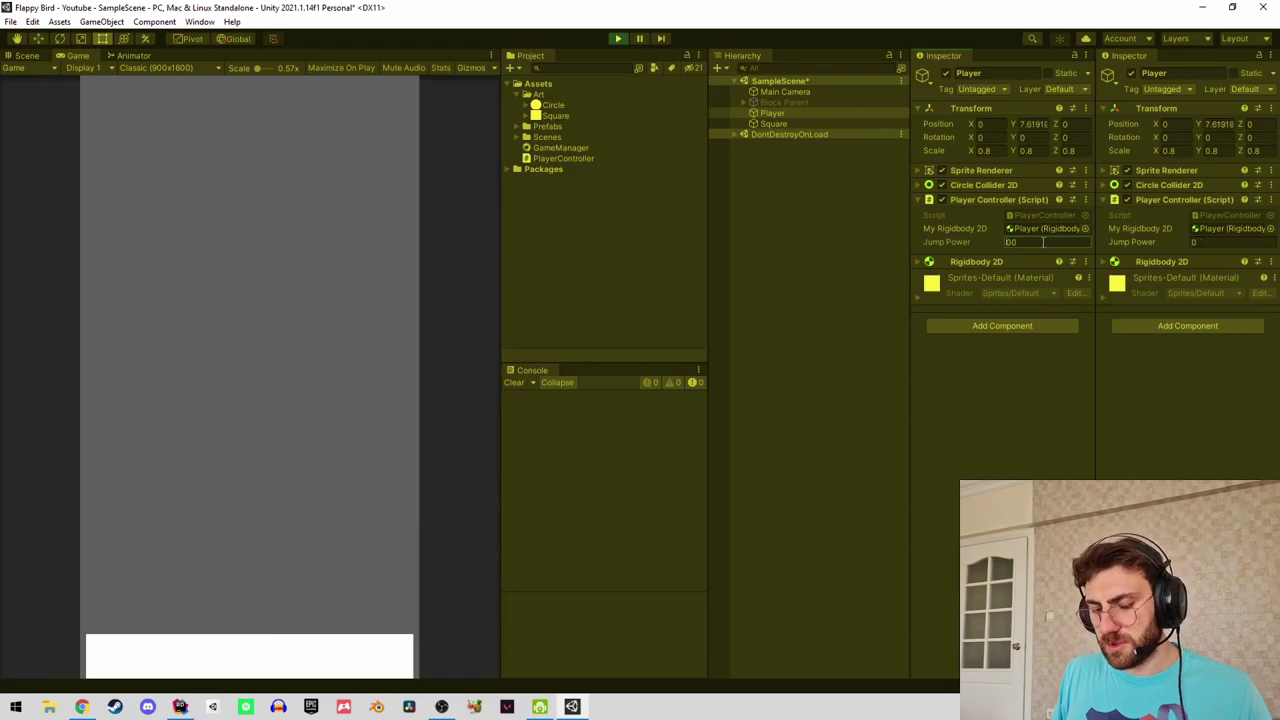
left_click(259, 466)
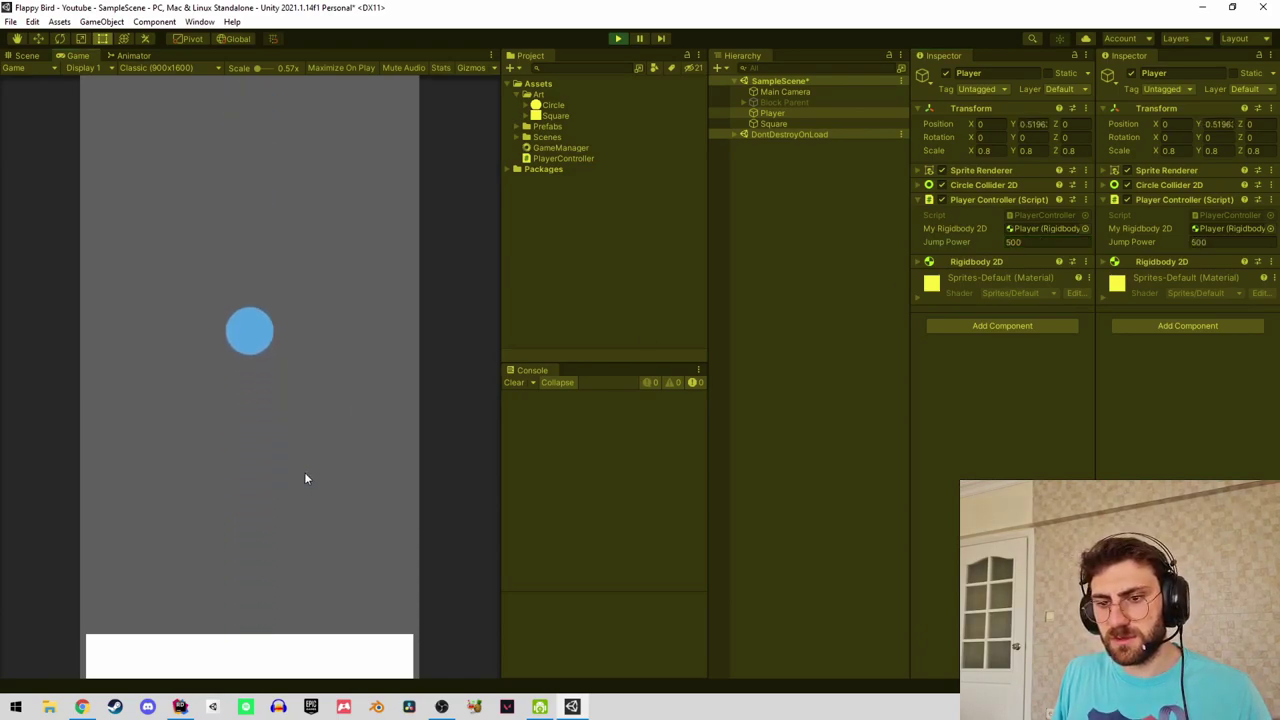
Repeatedly jump the ball in the Game view to check the 500 Jump Power.
left_click(300, 477)
left_click(300, 477)
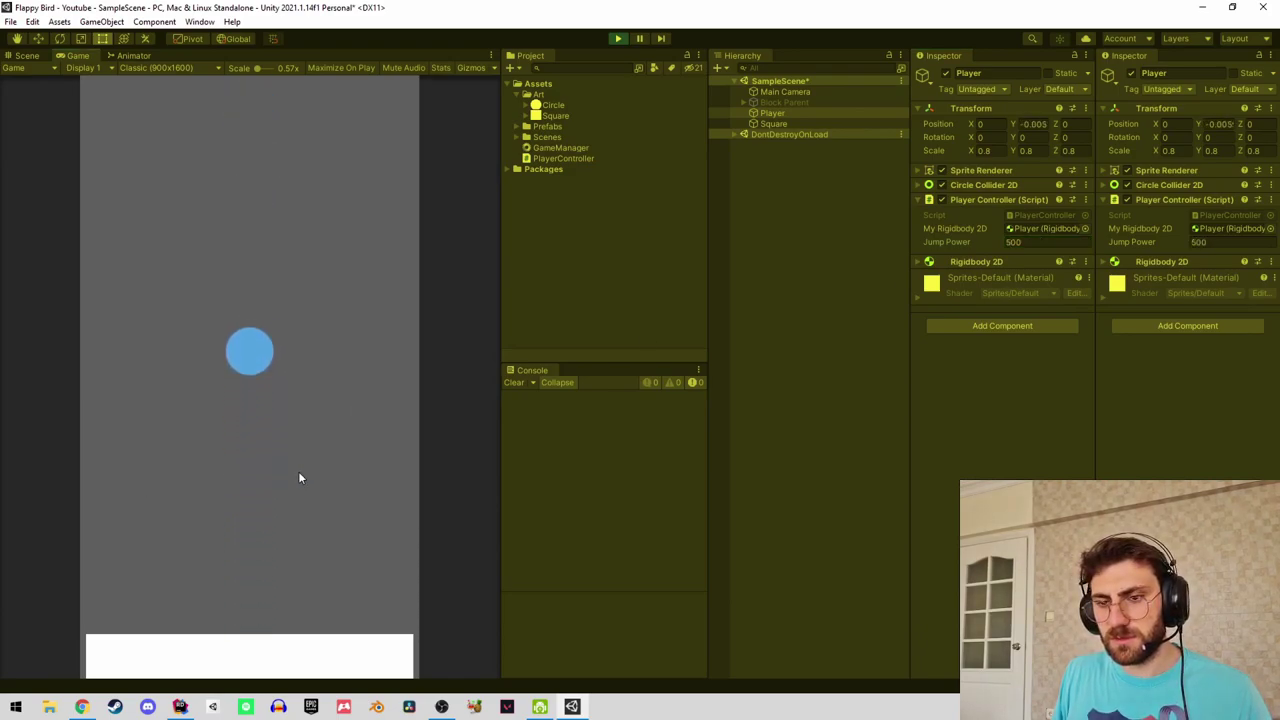
left_click(299, 477)
left_click(299, 477)
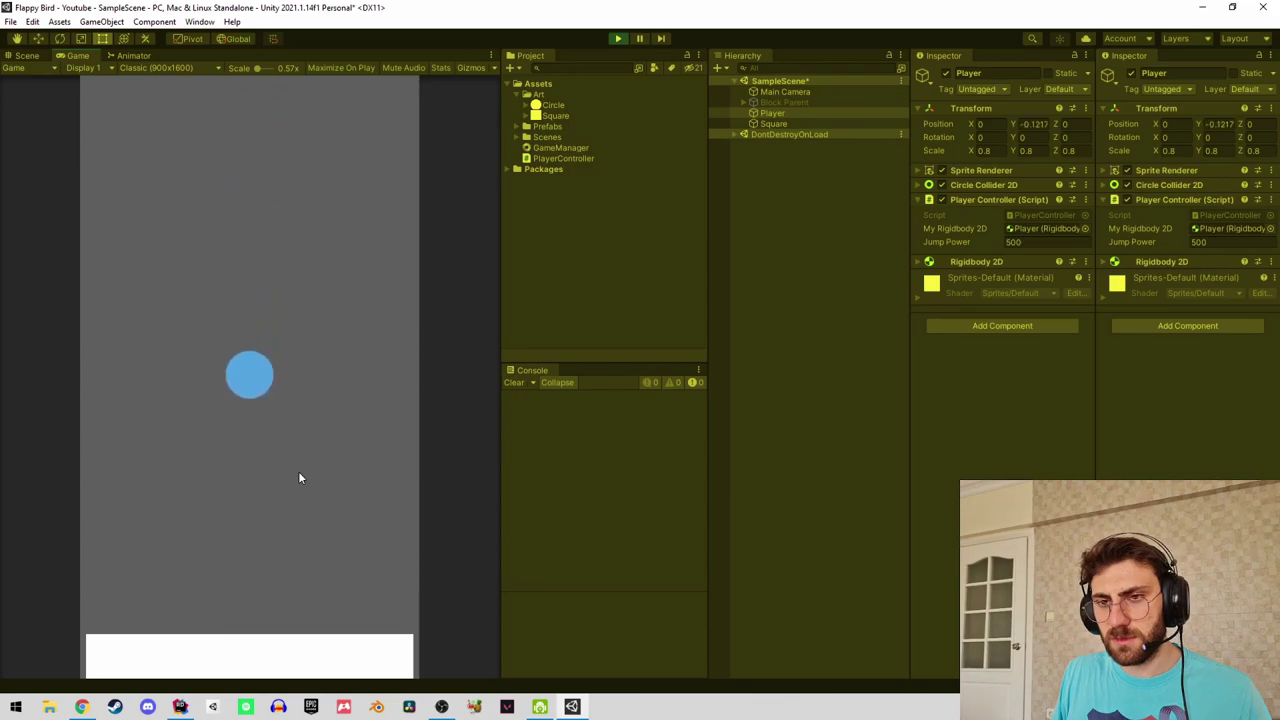
left_click(298, 477)
left_click(298, 473)
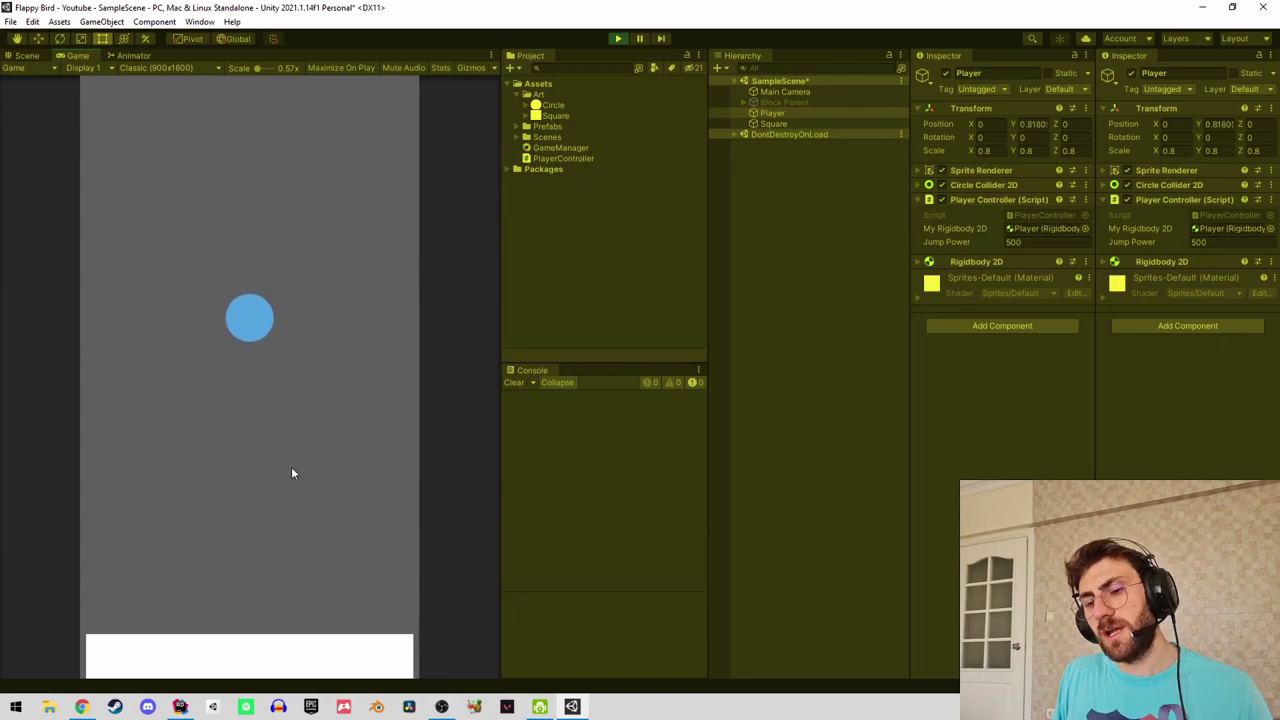
left_click(291, 468)
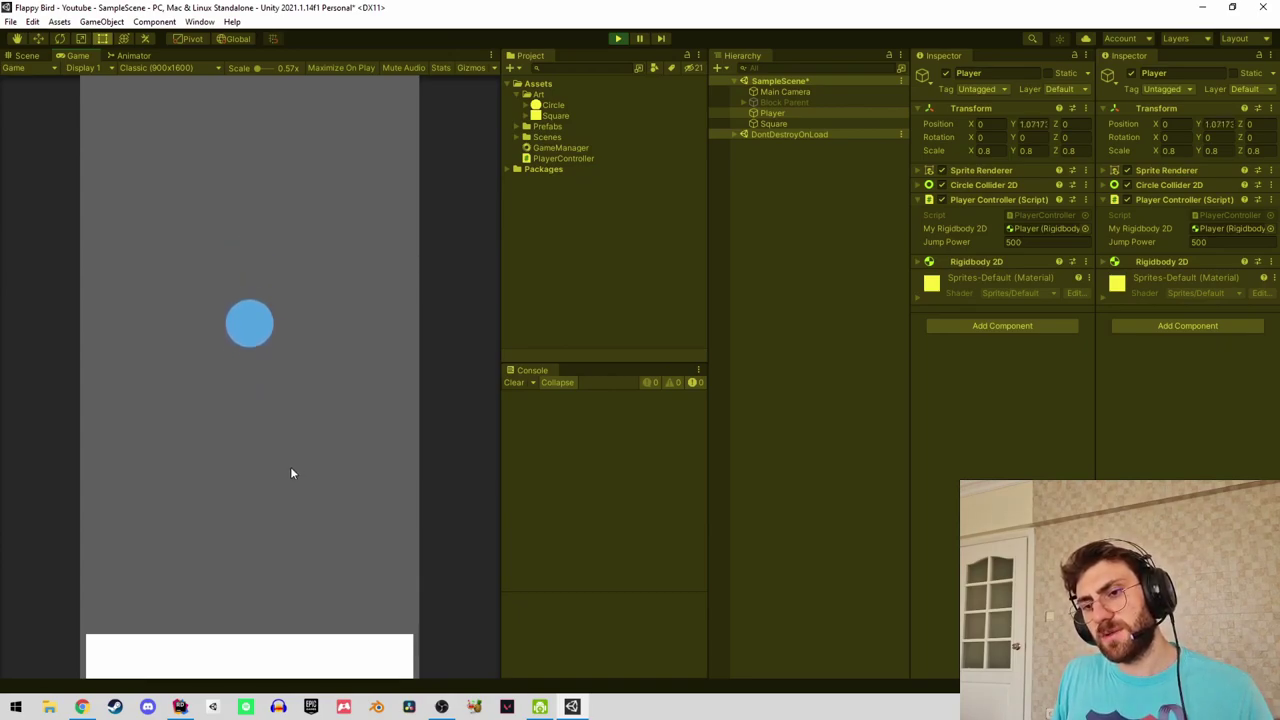
left_click(291, 473)
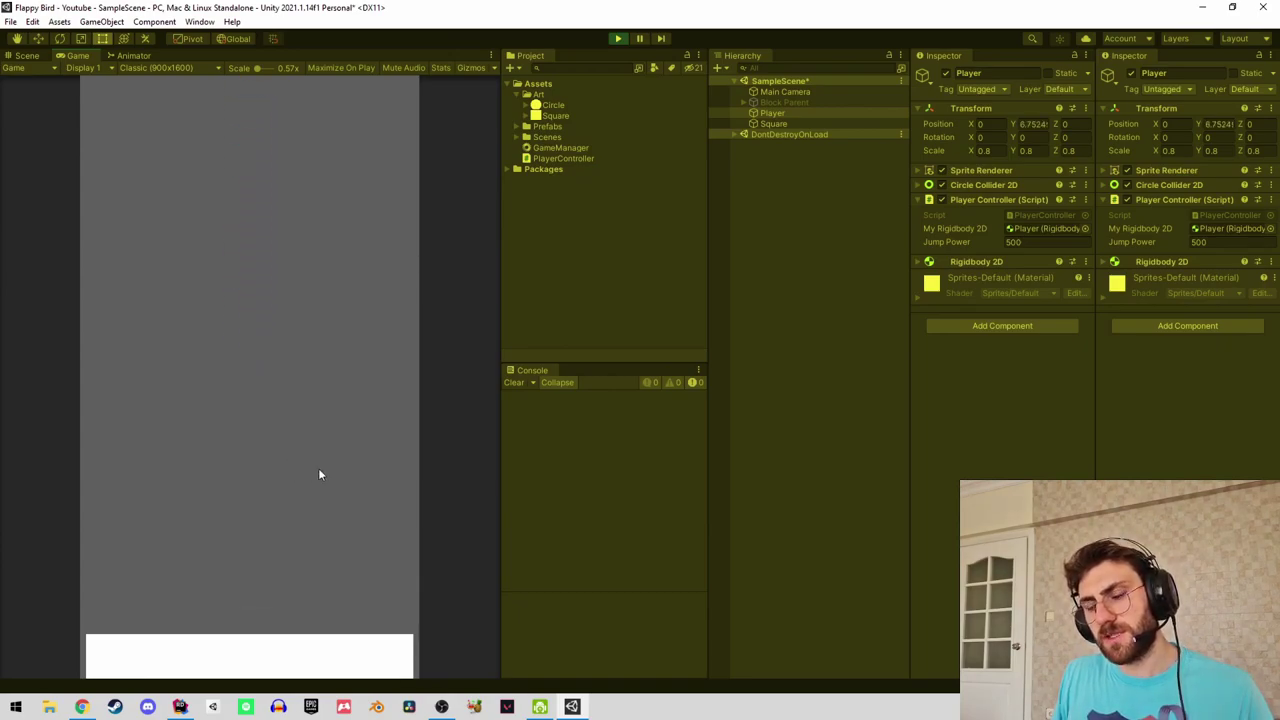
left_click(318, 468)
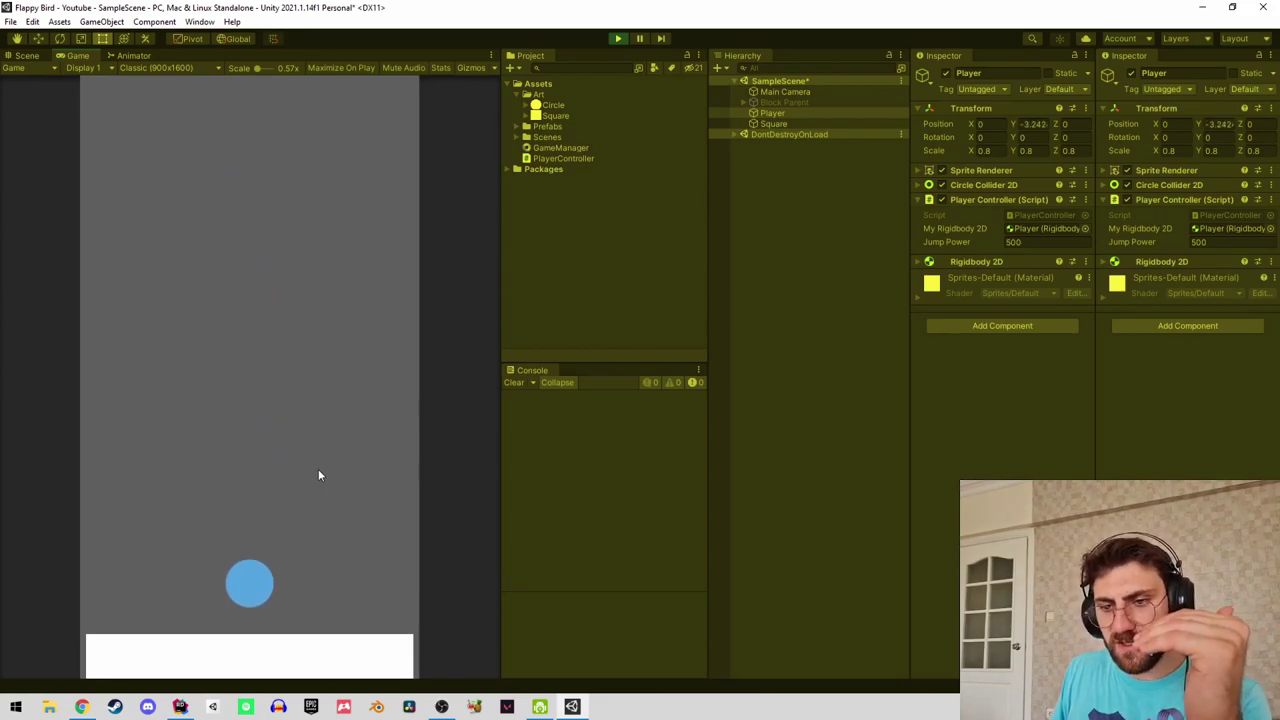
left_click(318, 475)
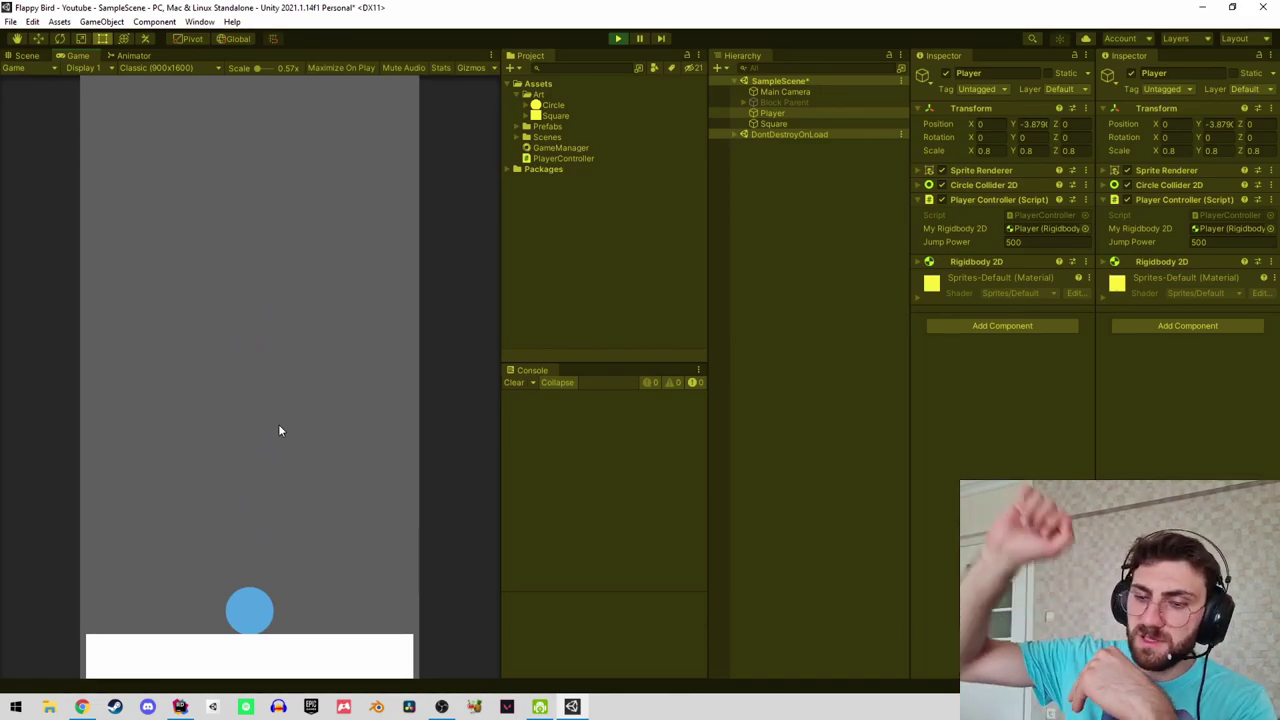
Resume the Flappy Bird Gameplay video in Chrome and skip ahead to the bird passing pipes.
left_click(82, 707)
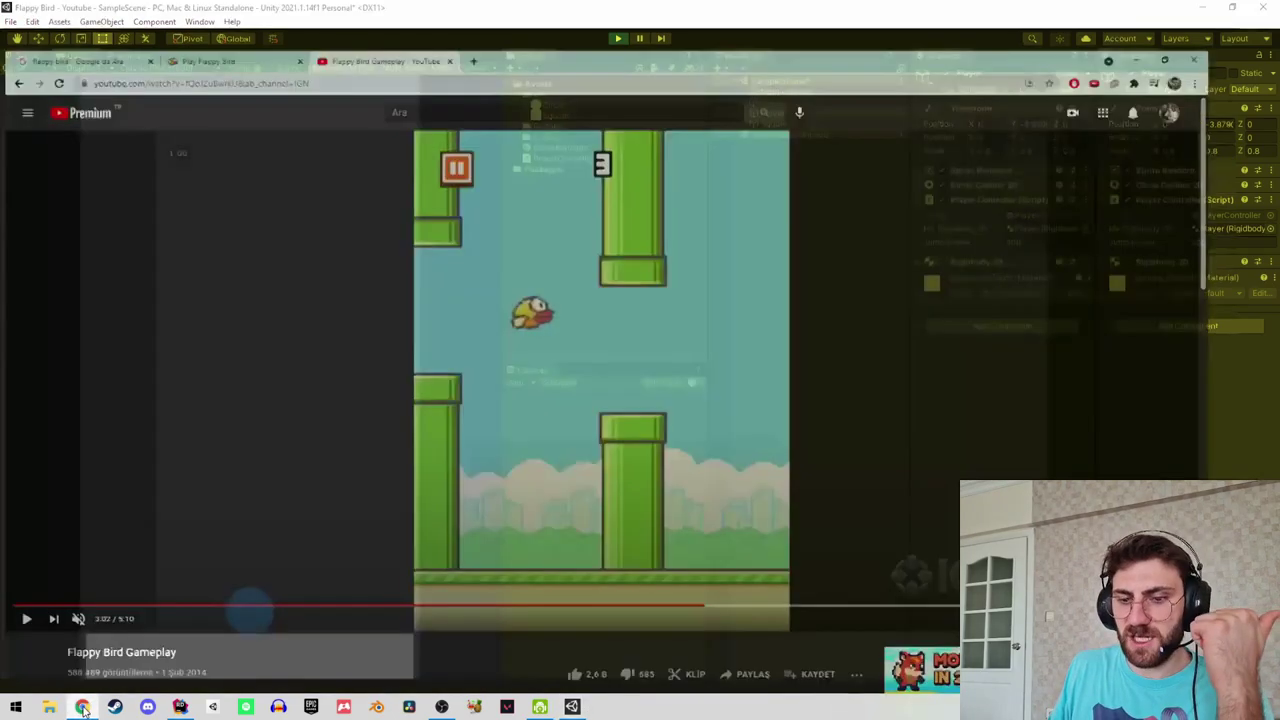
left_click(499, 371)
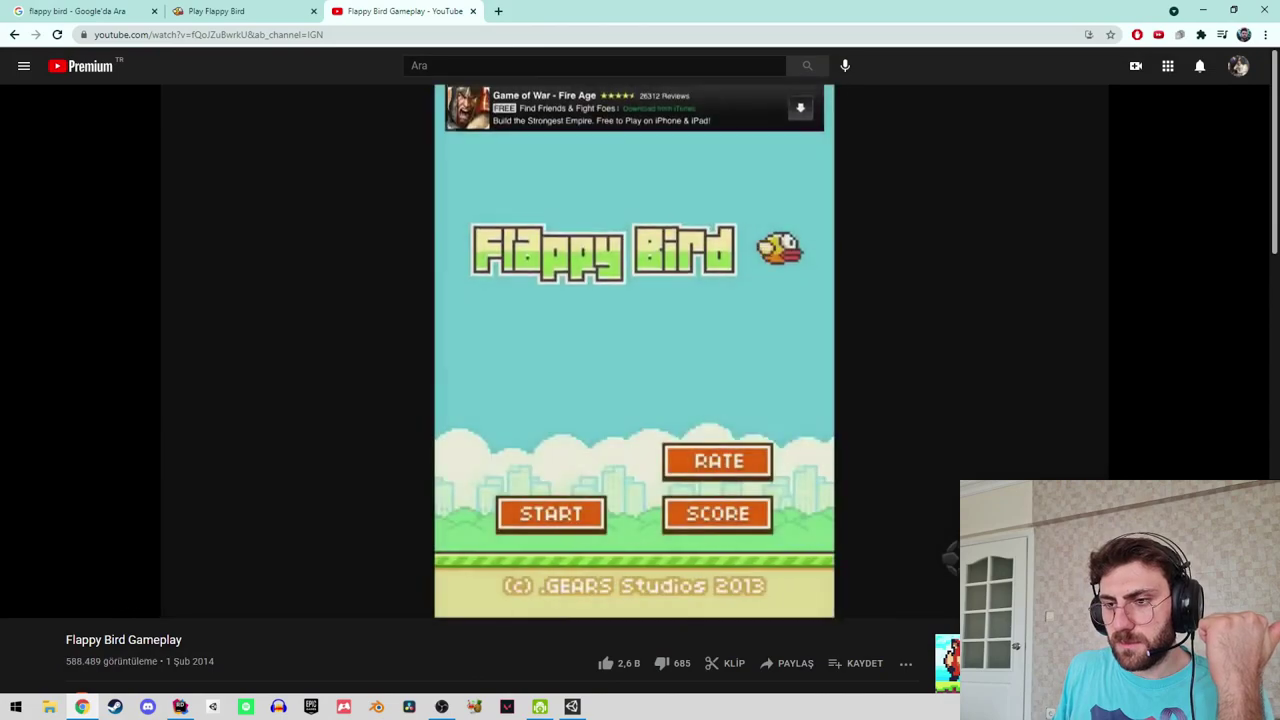
key("Right")
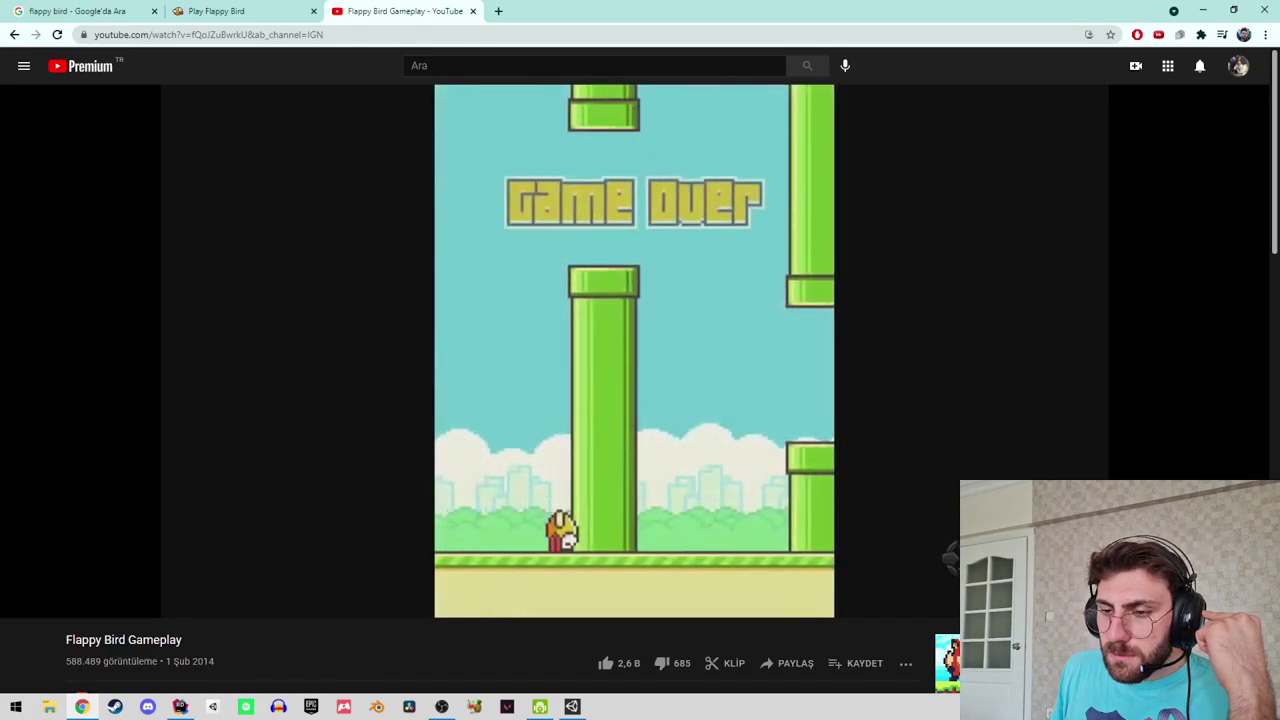
key("Right")
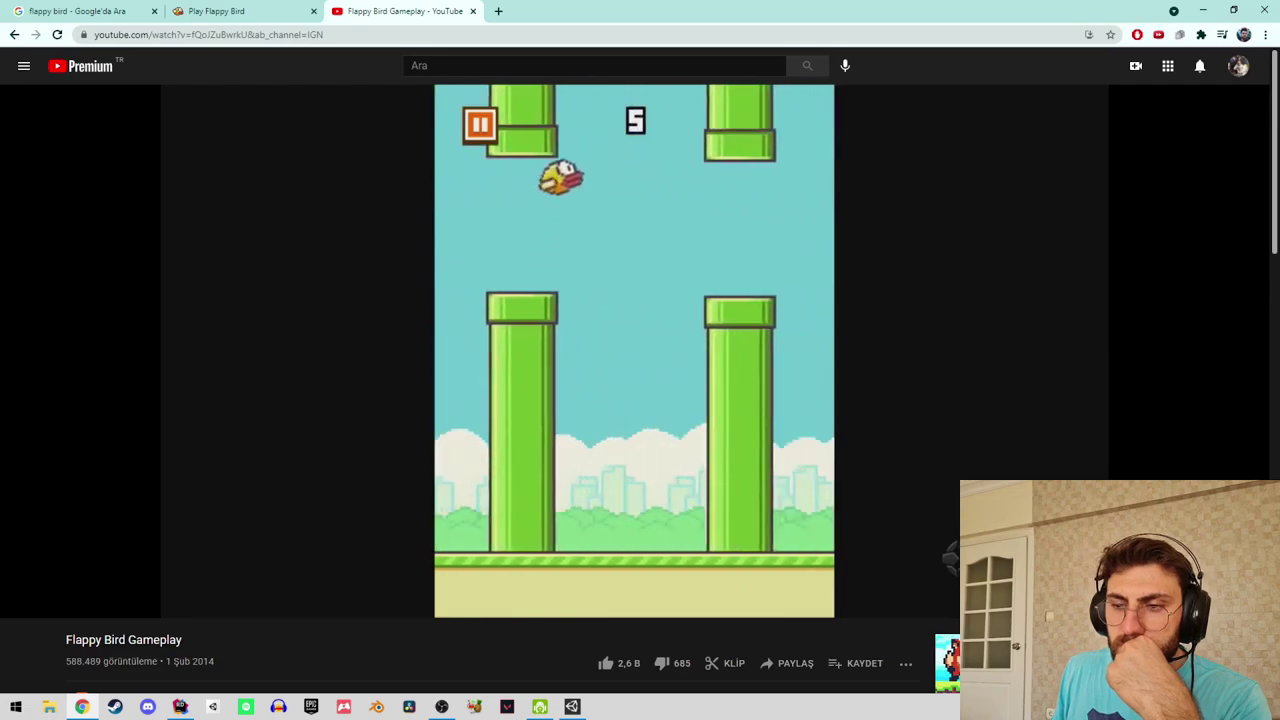
Start a round of the flappybird.io game and flap the bird toward the first pipe gap.
left_click(215, 11)
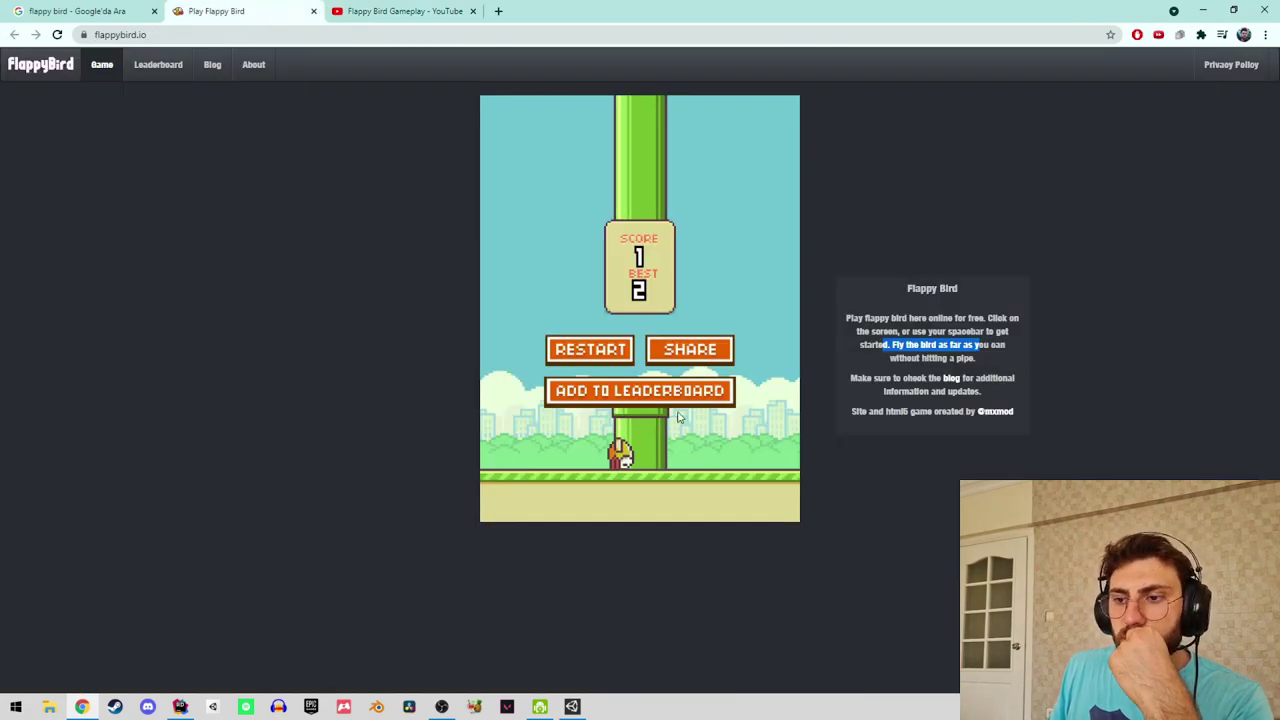
left_click(590, 349)
left_click(643, 380)
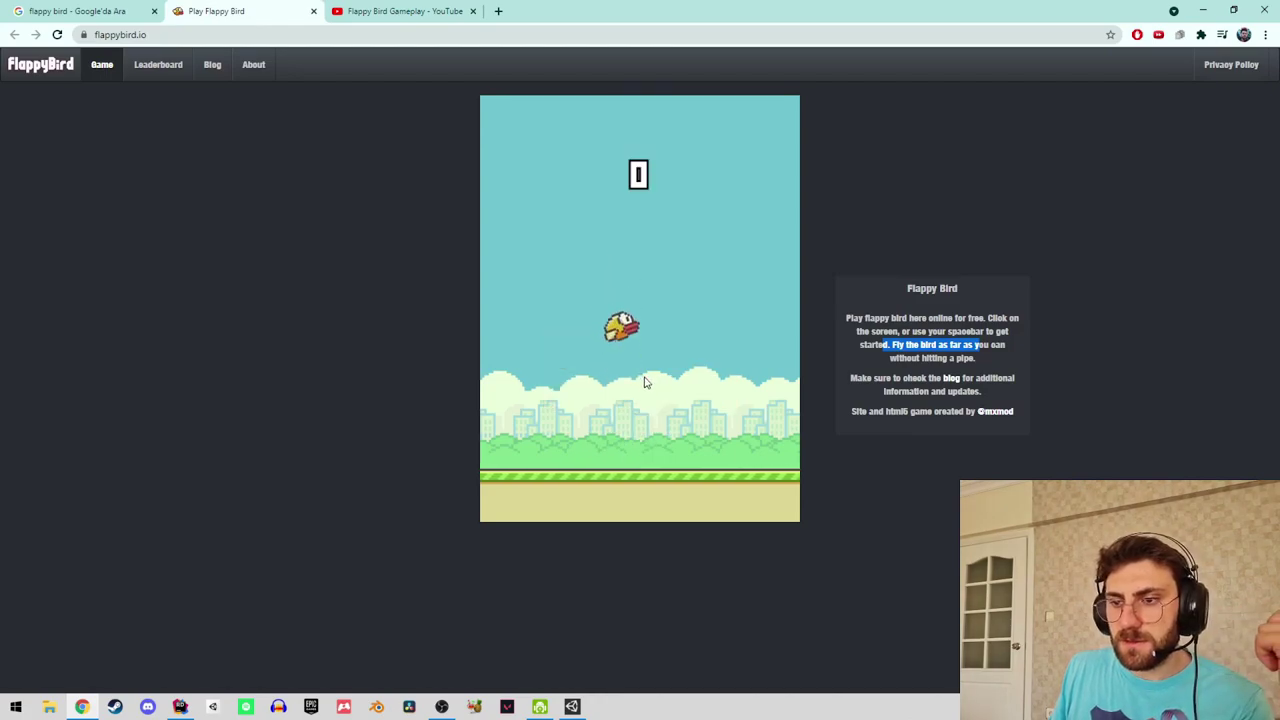
left_click(645, 382)
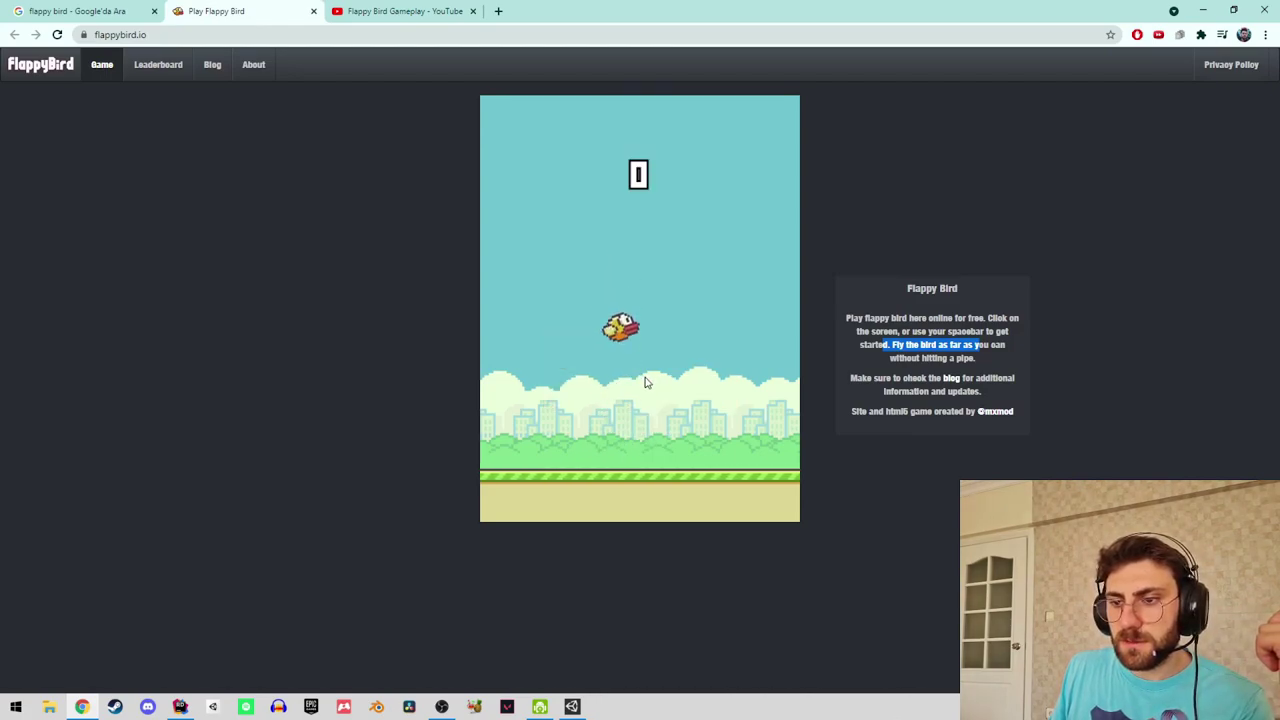
left_click(645, 382)
left_click(645, 382)
left_click(645, 382)
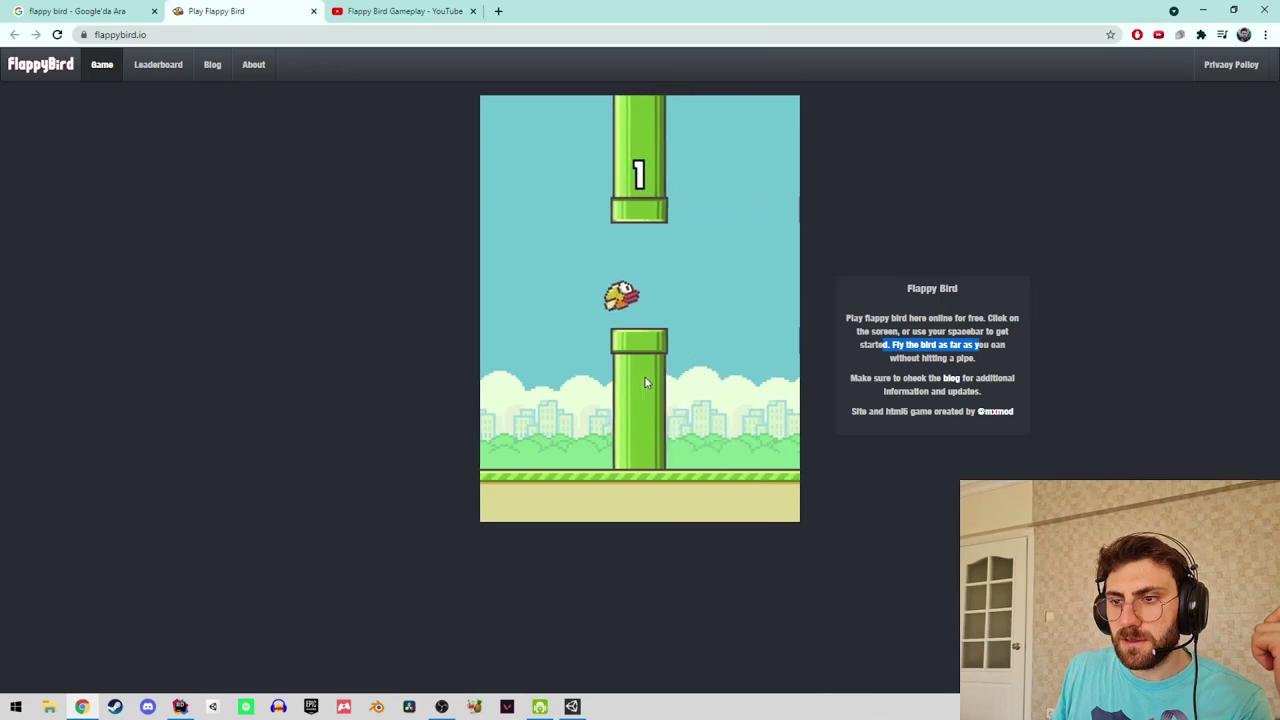
left_click(645, 382)
left_click(645, 382)
left_click(645, 382)
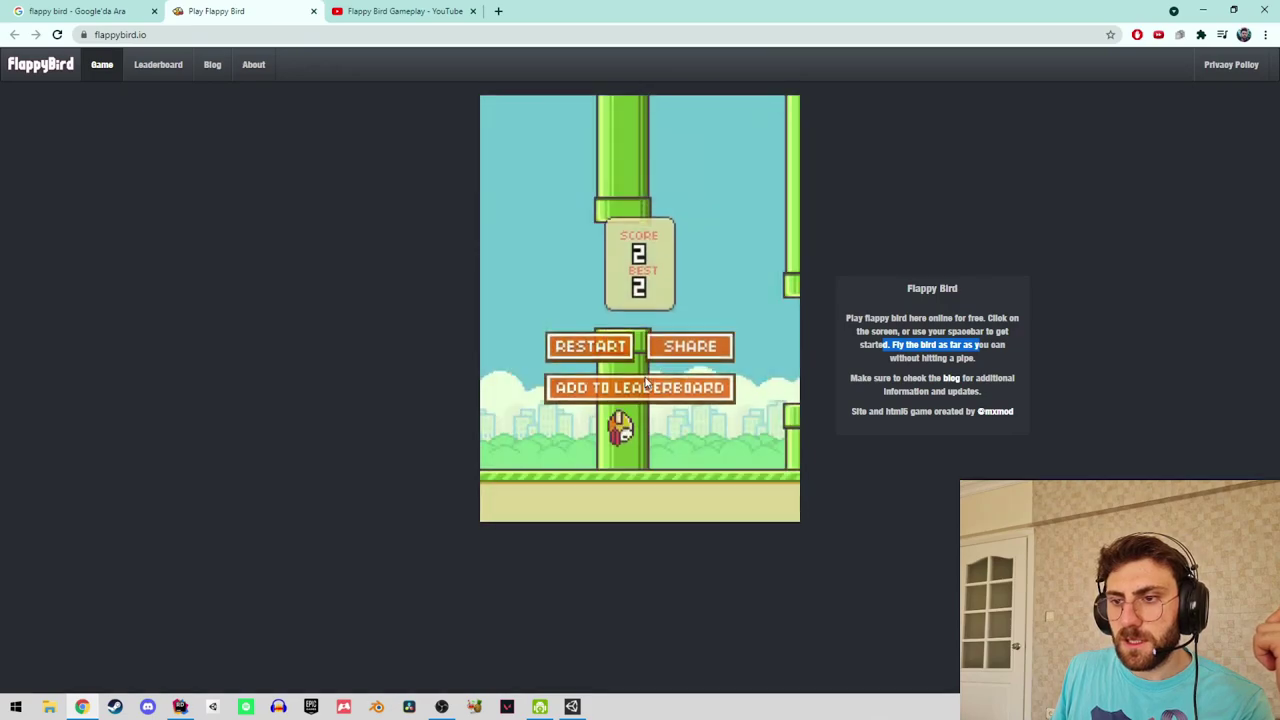
Start another round and keep the bird flapping aloft until it crashes.
left_click(645, 382)
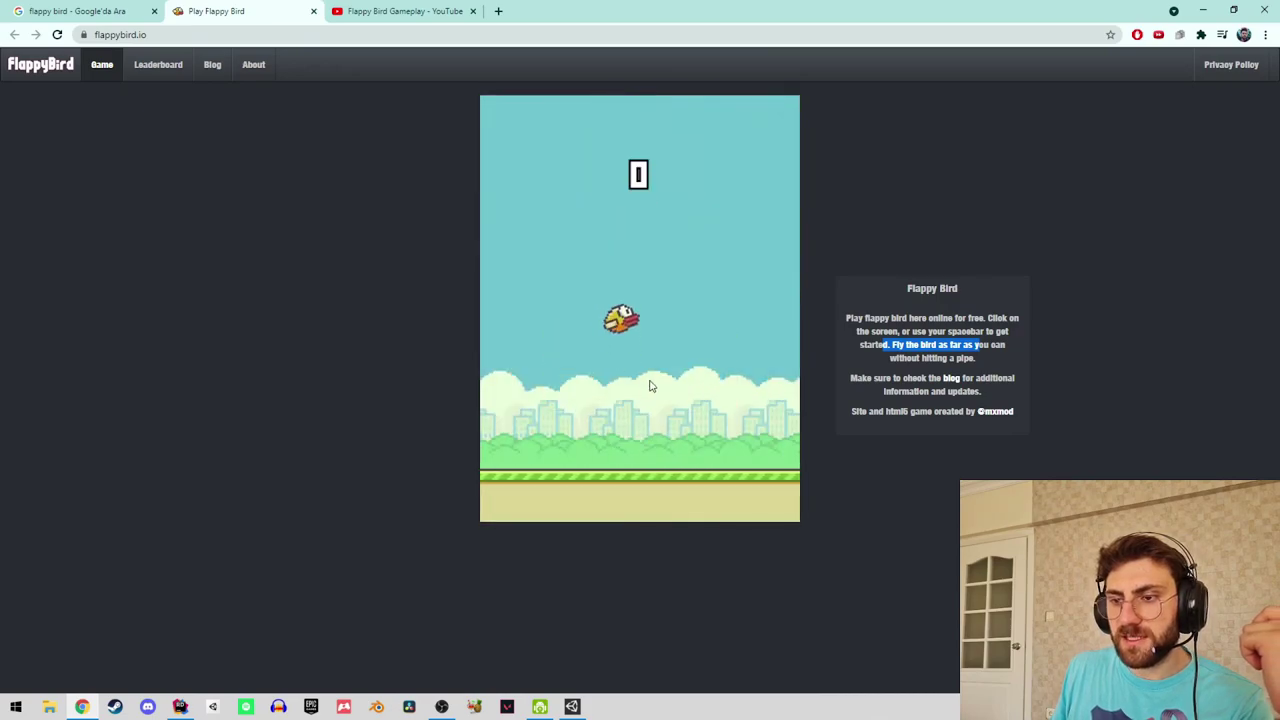
left_click(649, 385)
left_click(649, 385)
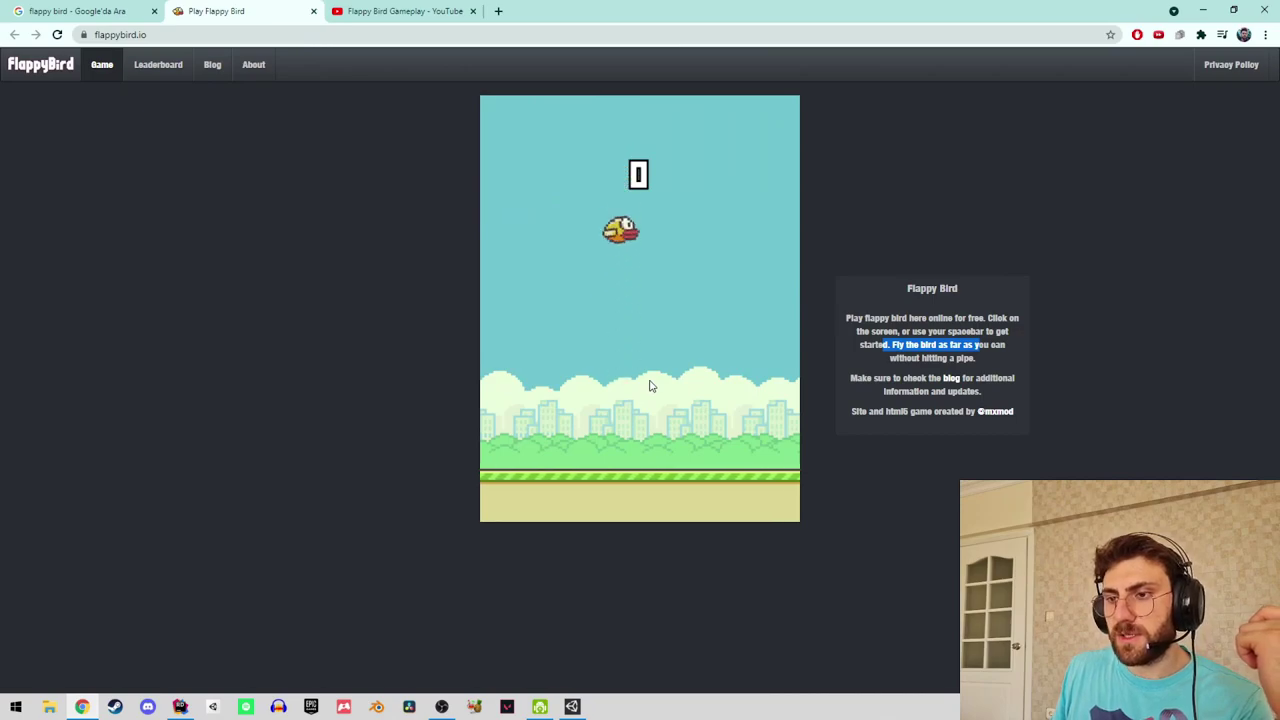
left_click(649, 385)
left_click(649, 385)
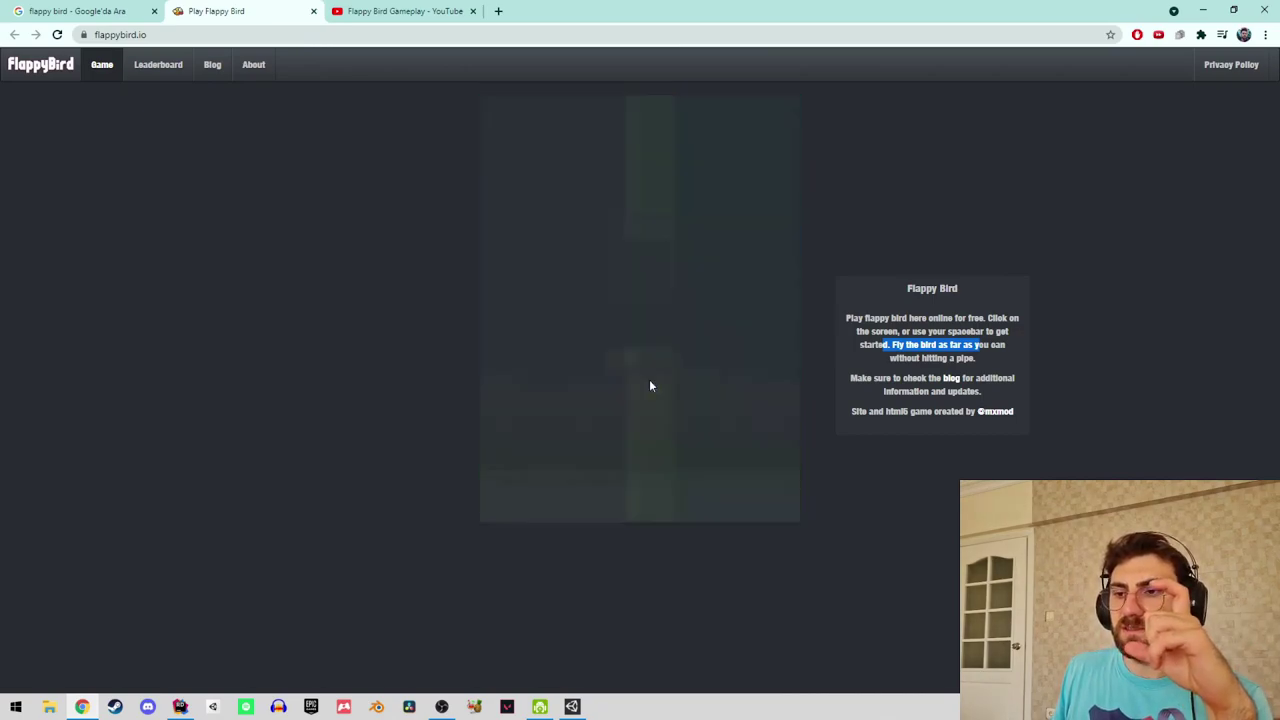
Restart and flap through the pipes until the round ends at score 2.
left_click(628, 370)
left_click(629, 371)
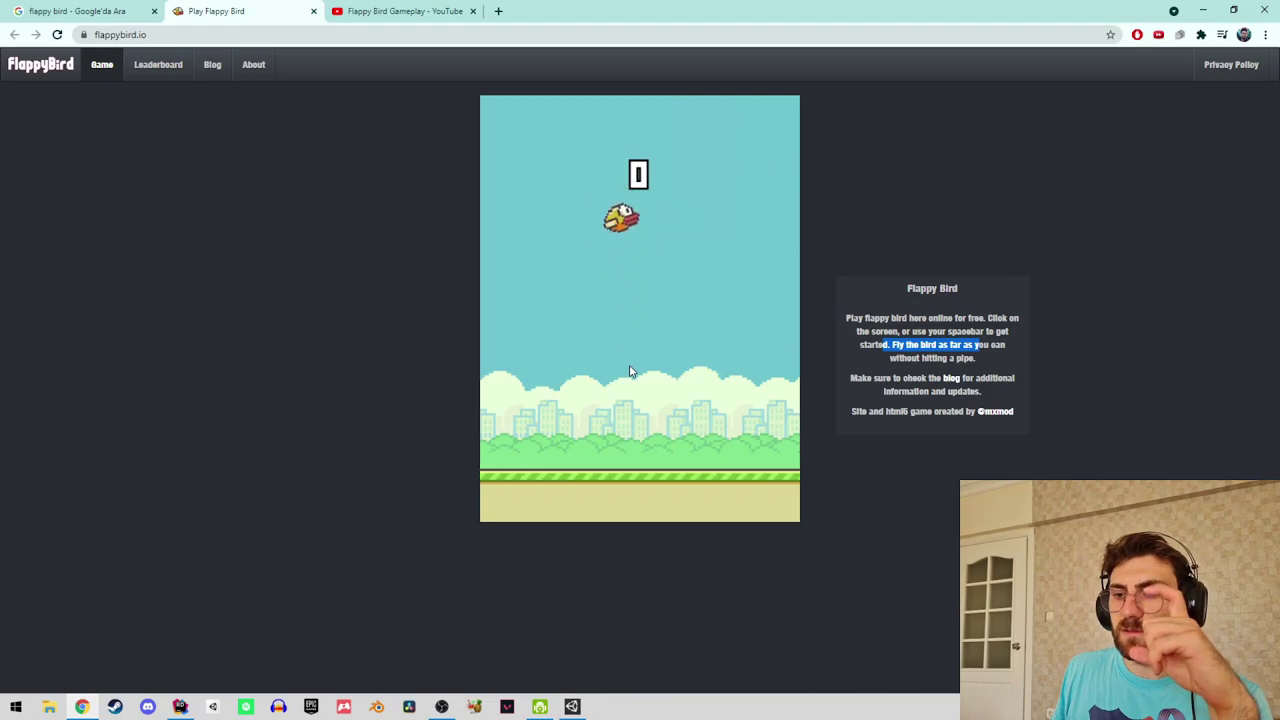
left_click(629, 371)
left_click(629, 371)
left_click(629, 371)
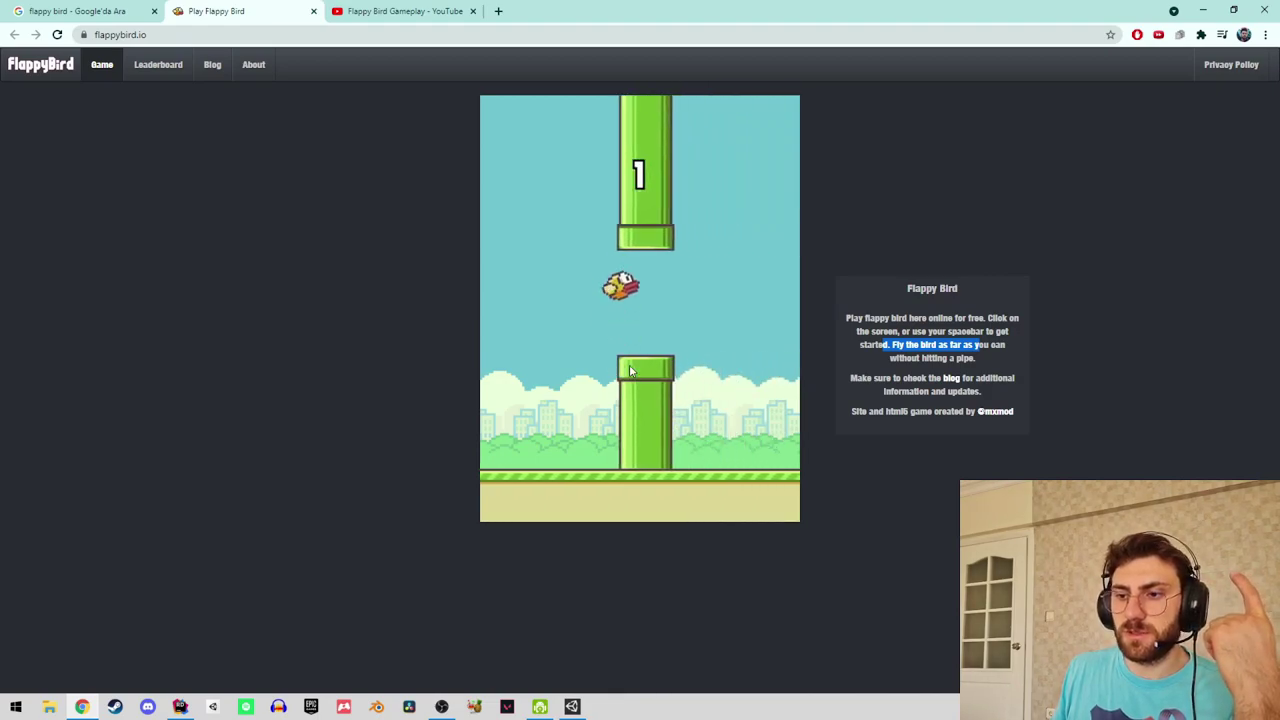
left_click(629, 371)
left_click(629, 371)
left_click(629, 371)
left_click(629, 371)
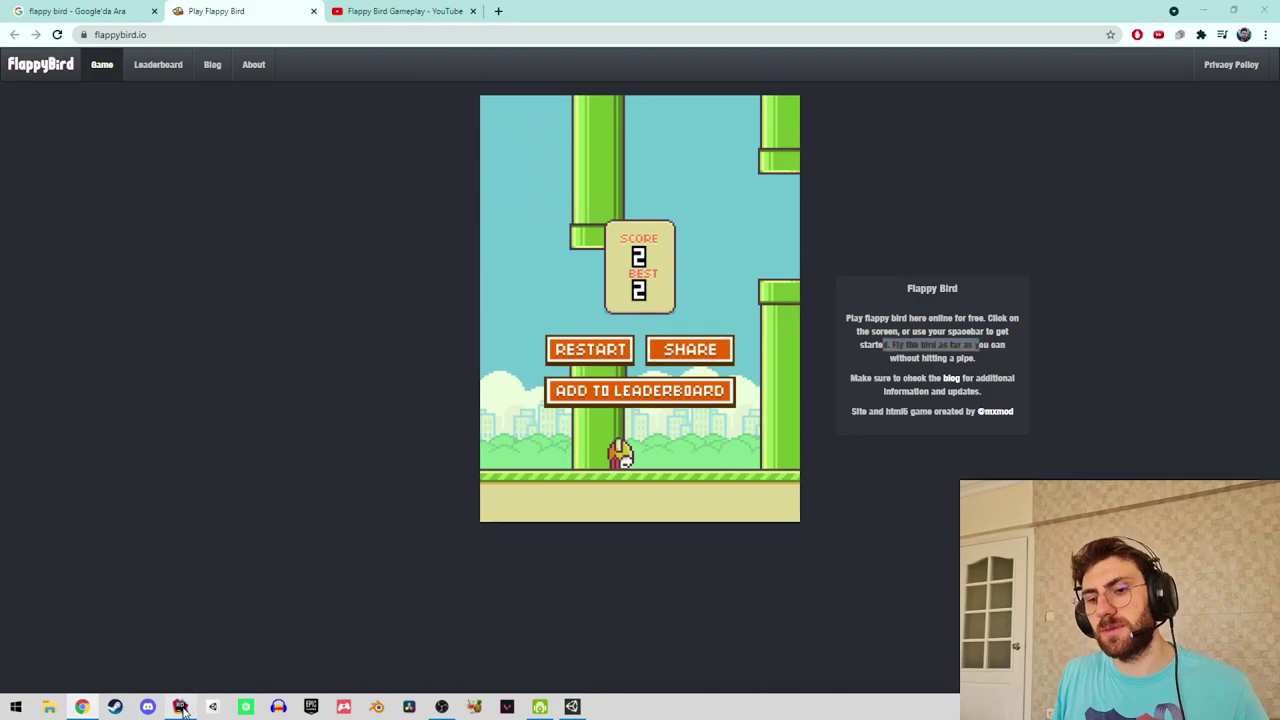
key("alt+Tab")
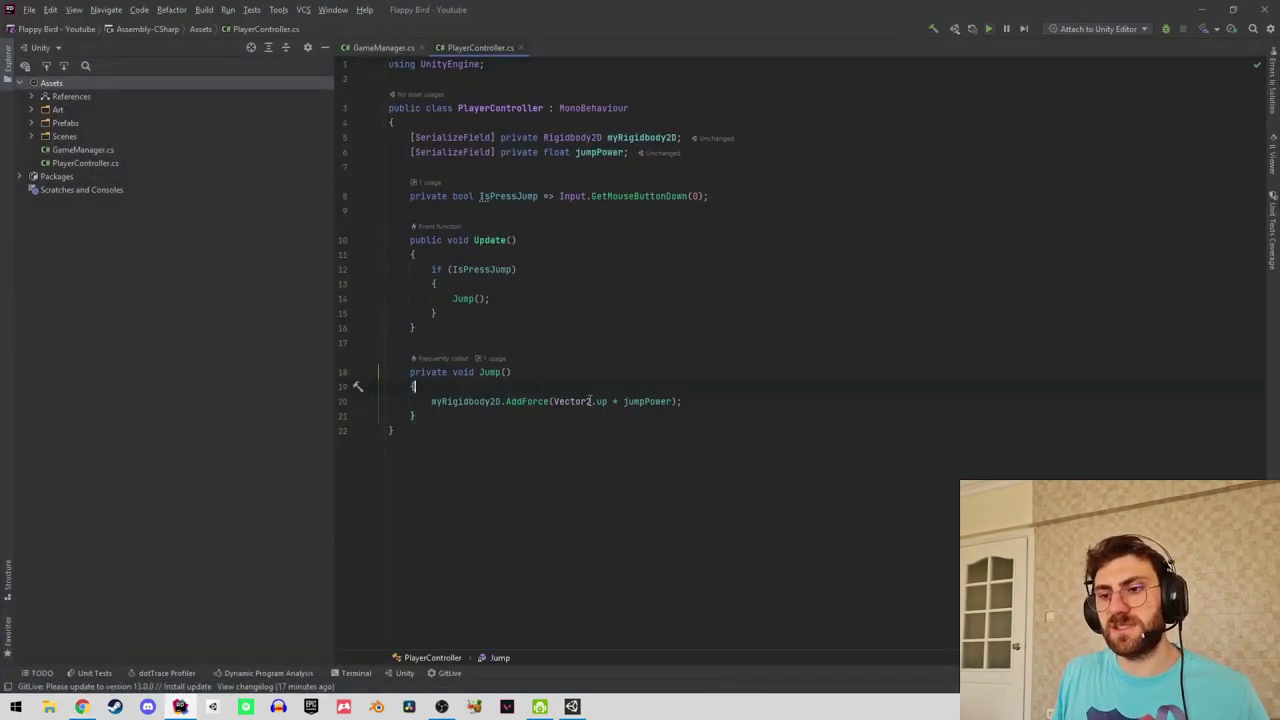
Add 'myRigidbody2D.velocity = Vector2.zero;' before AddForce in Jump, then minimize Rider.
mouse_move(591, 395)
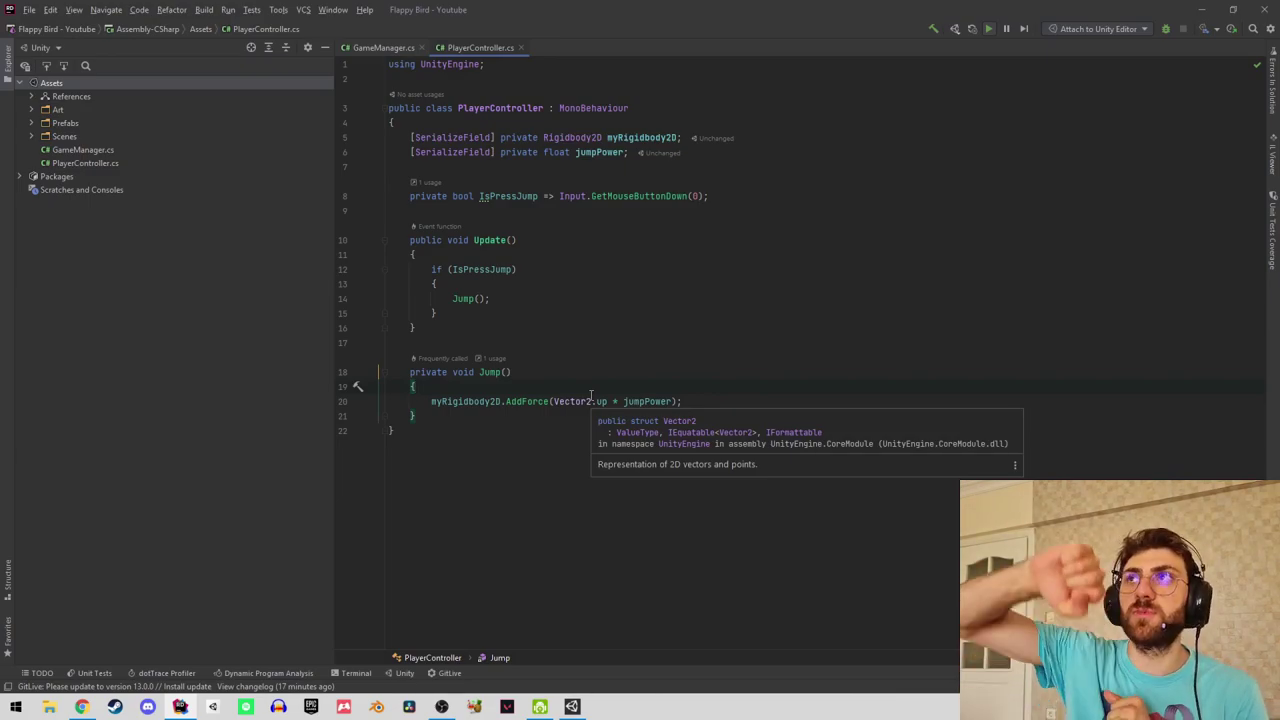
key("Return")
type("myRigidbody2D")
key("Return")
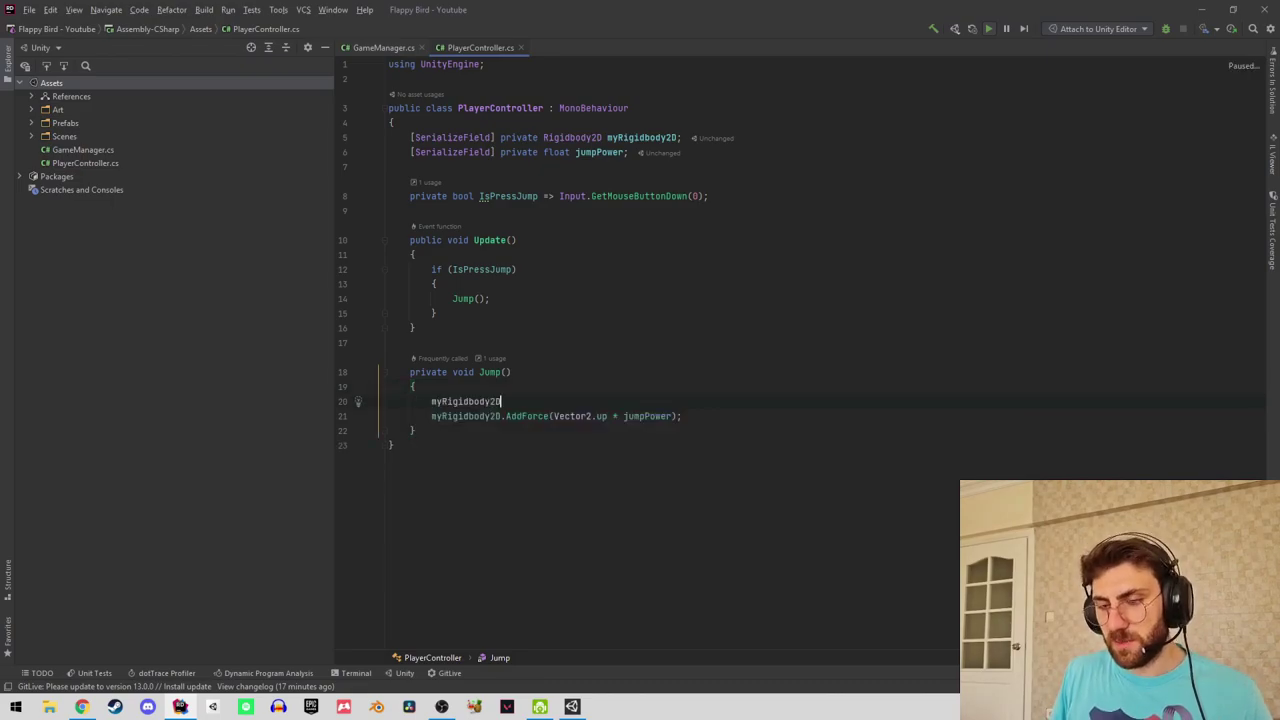
type(".v")
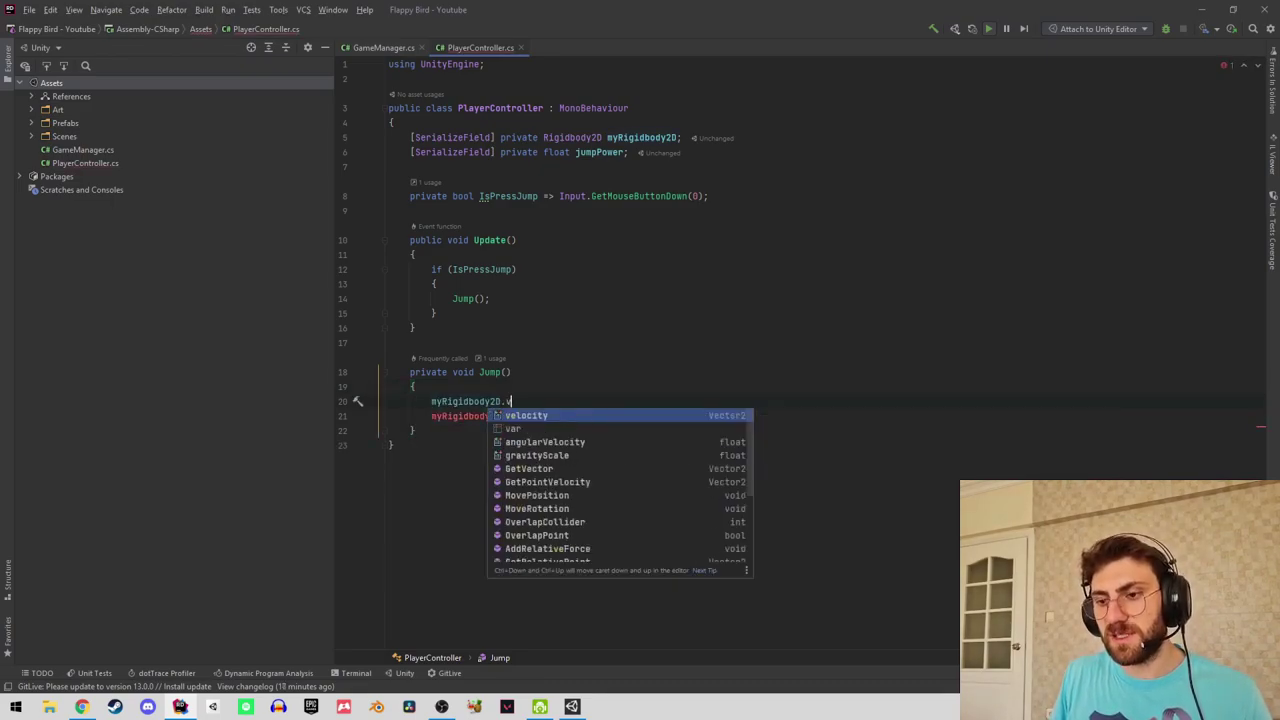
type("e")
key("Return")
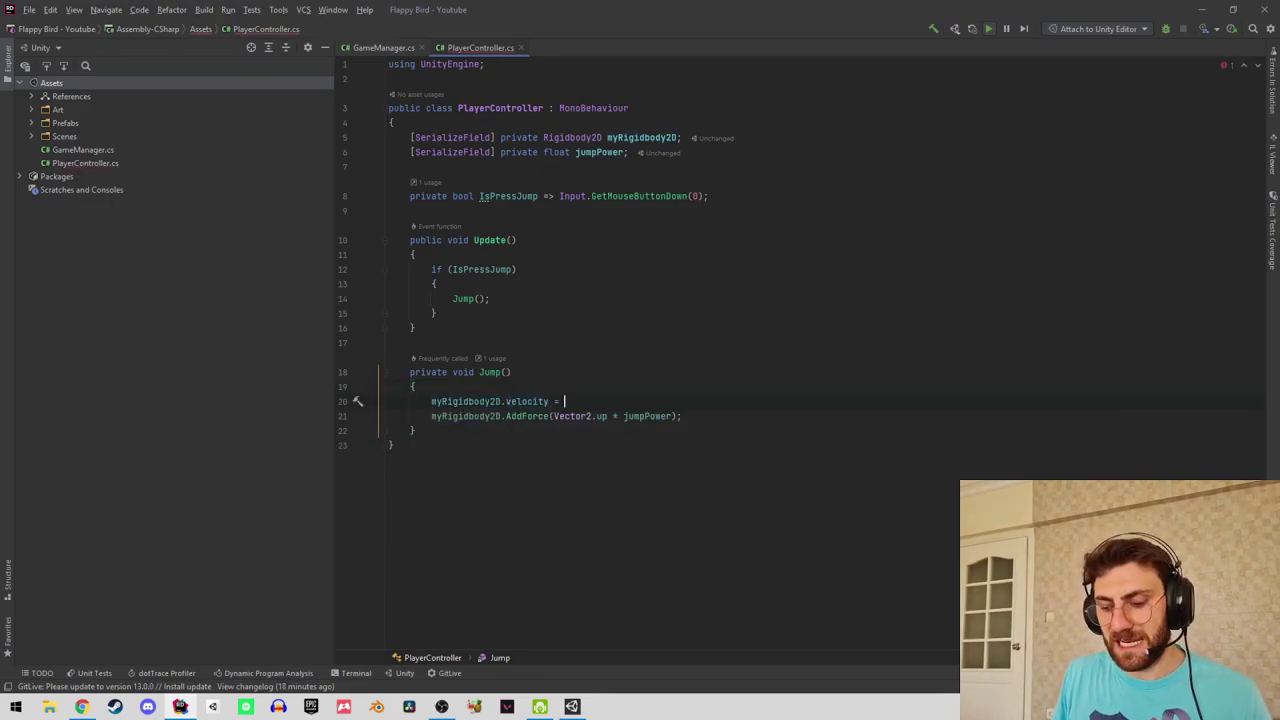
key("Down")
key("Down")
key("Down")
key("Down")
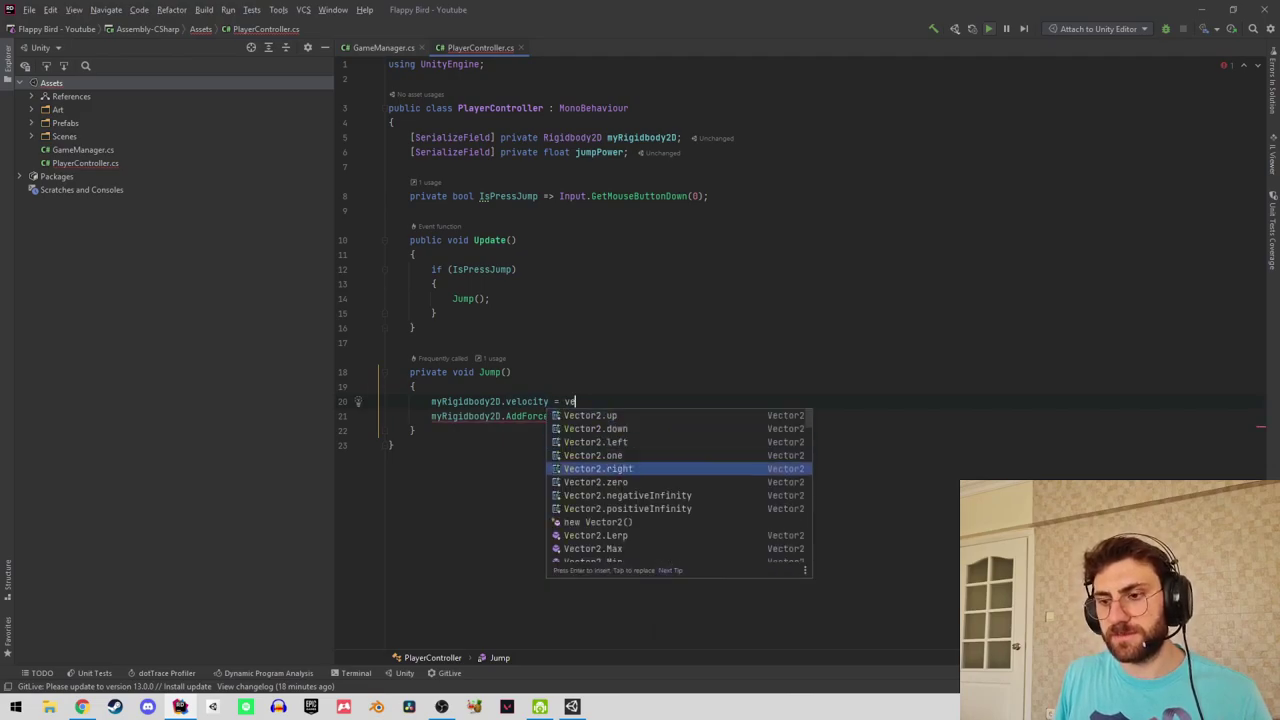
key("Down")
key("Return")
type(";")
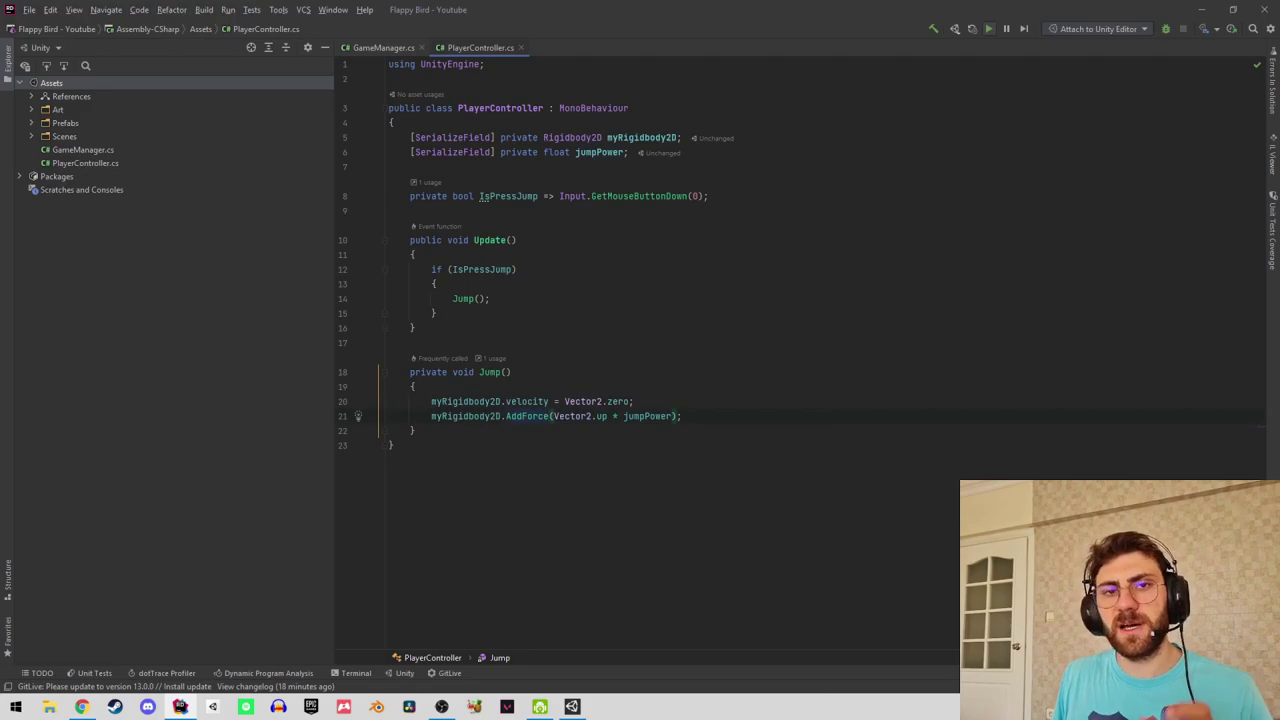
left_click(752, 389)
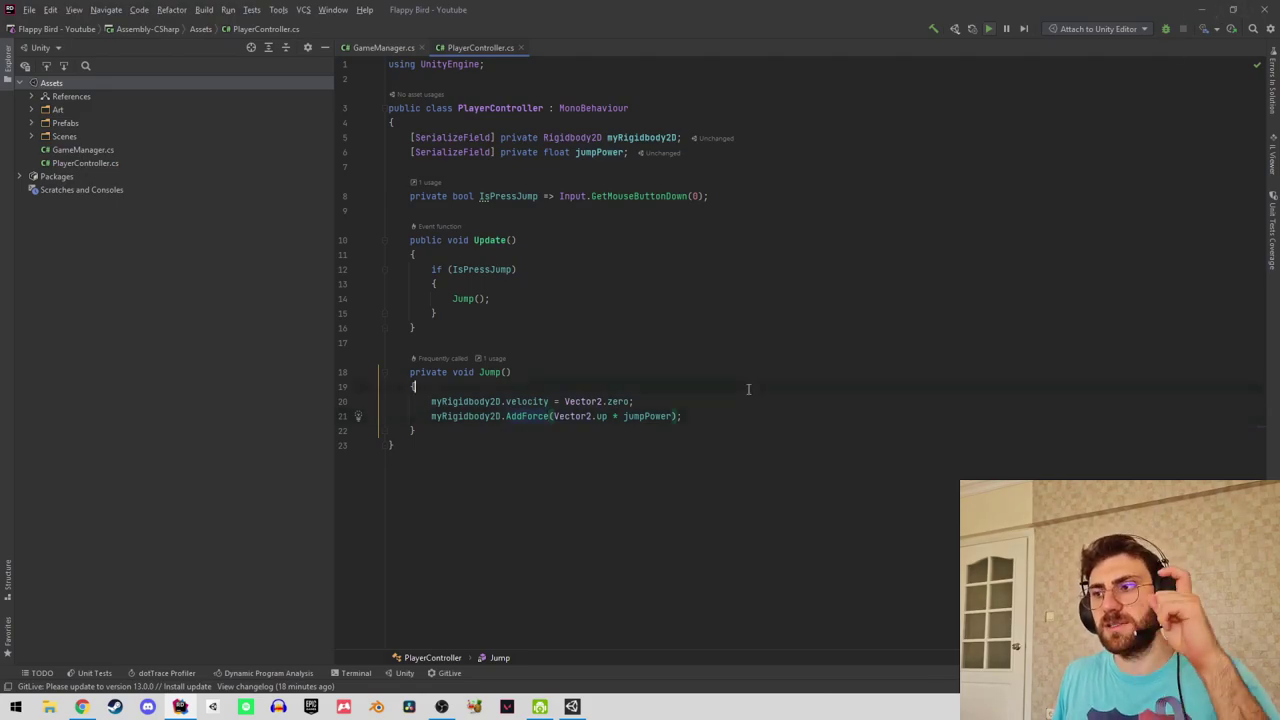
left_click(1197, 7)
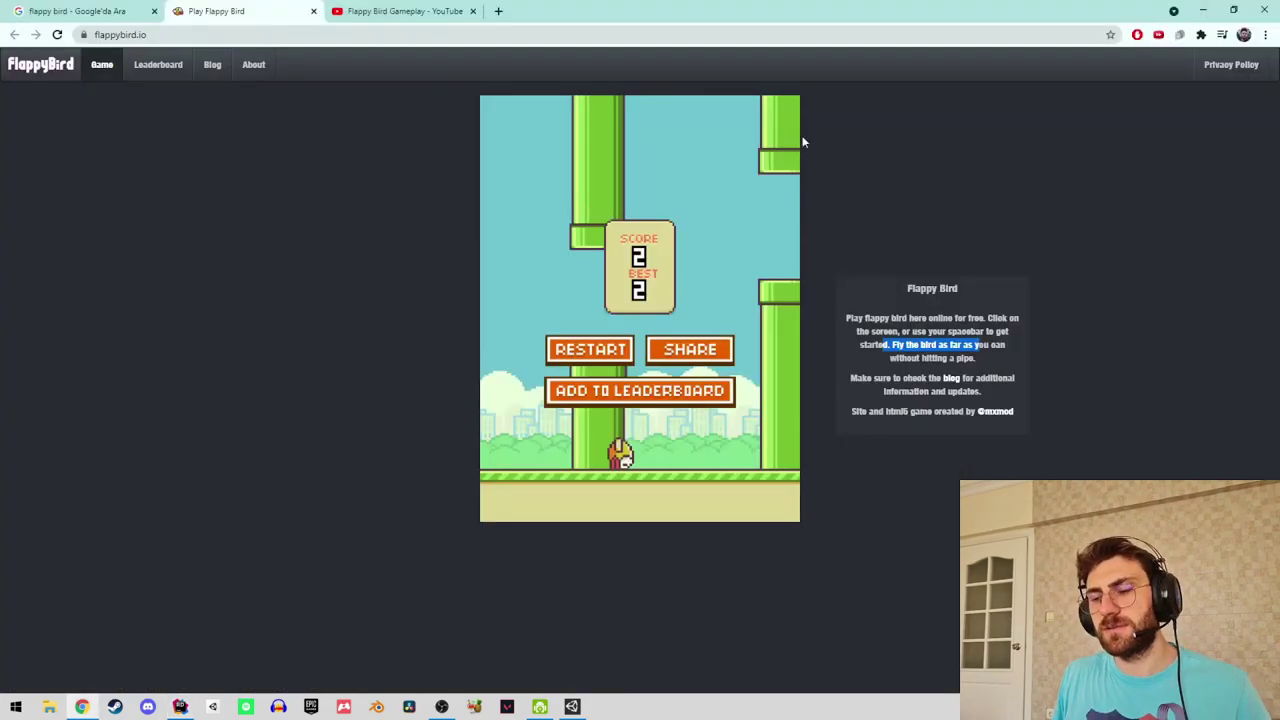
Return to Unity, restart Play mode, and enter a new Jump Power for the Player.
left_click(1210, 7)
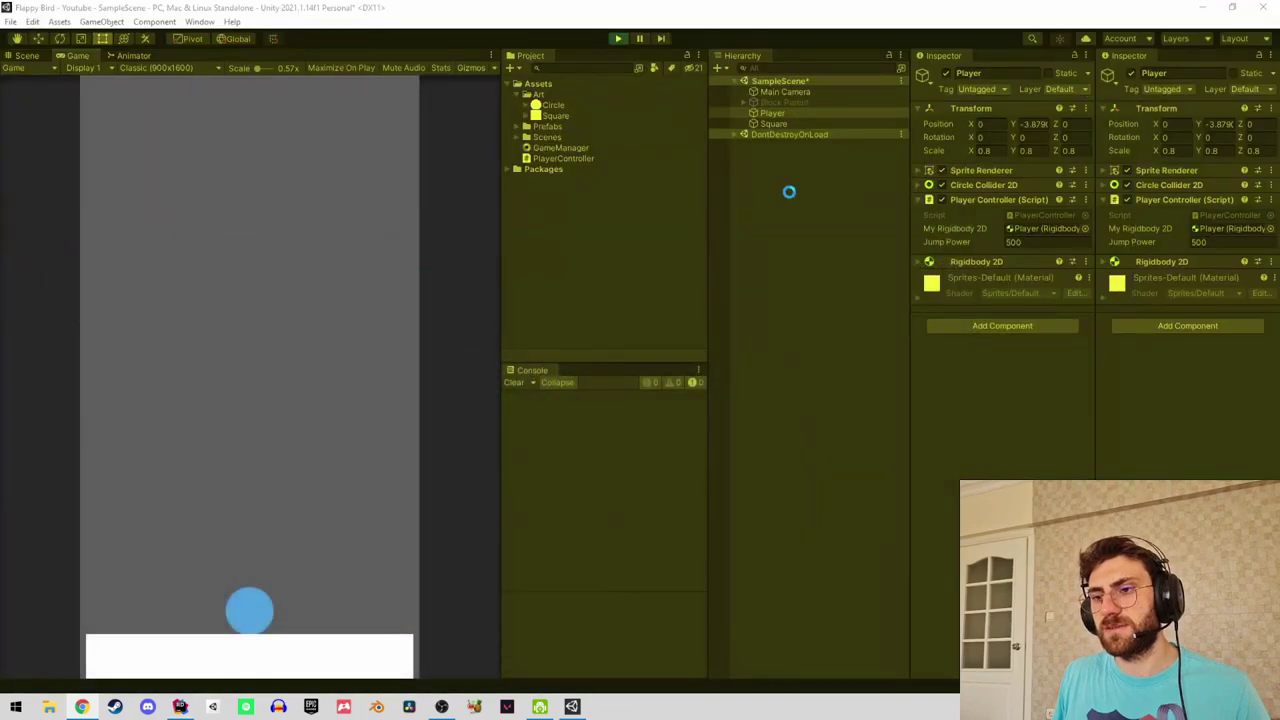
left_click(615, 38)
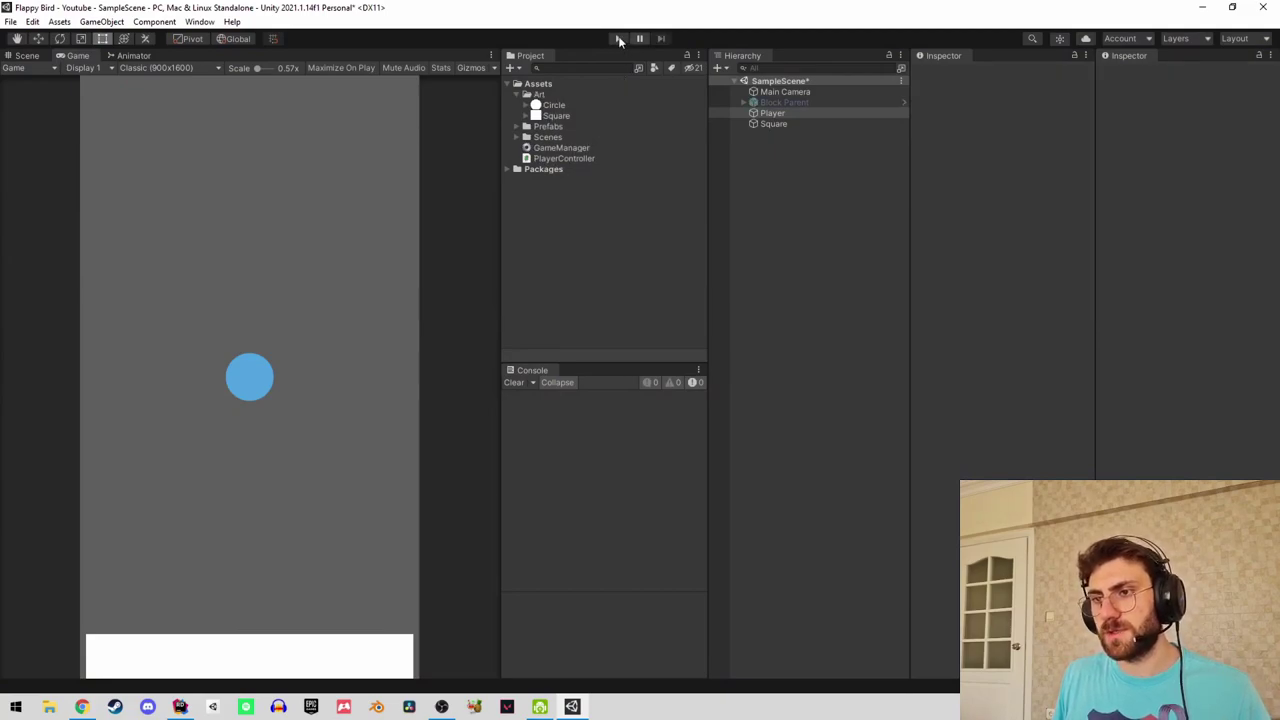
left_click(620, 38)
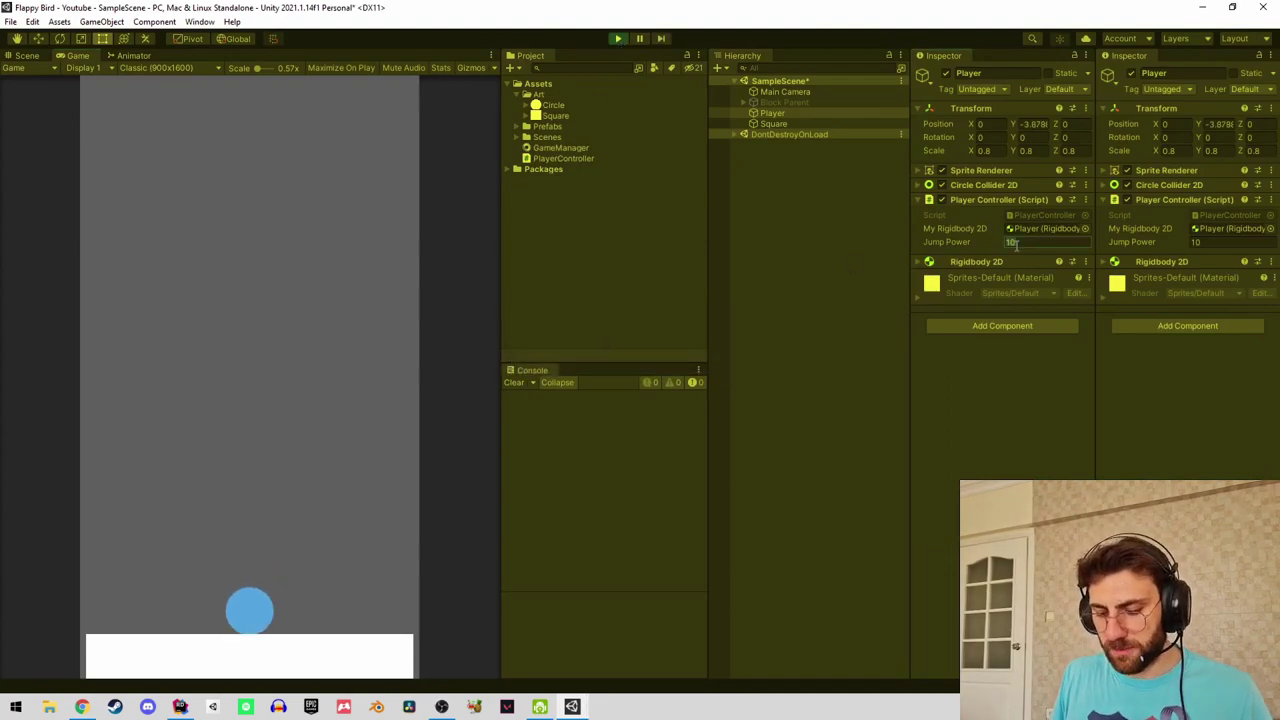
left_click(350, 492)
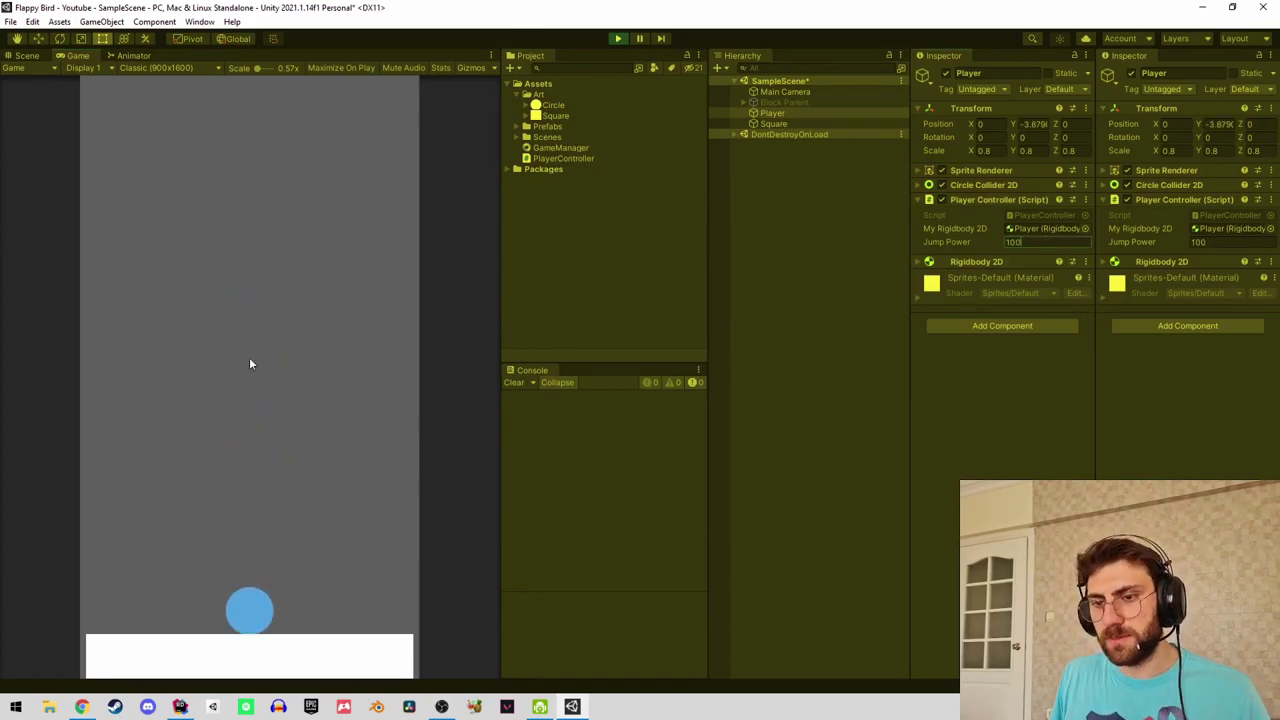
Test-jump the ball with Jump Powers of 10, 100, 20 and 250, then stop playing.
left_click(310, 371)
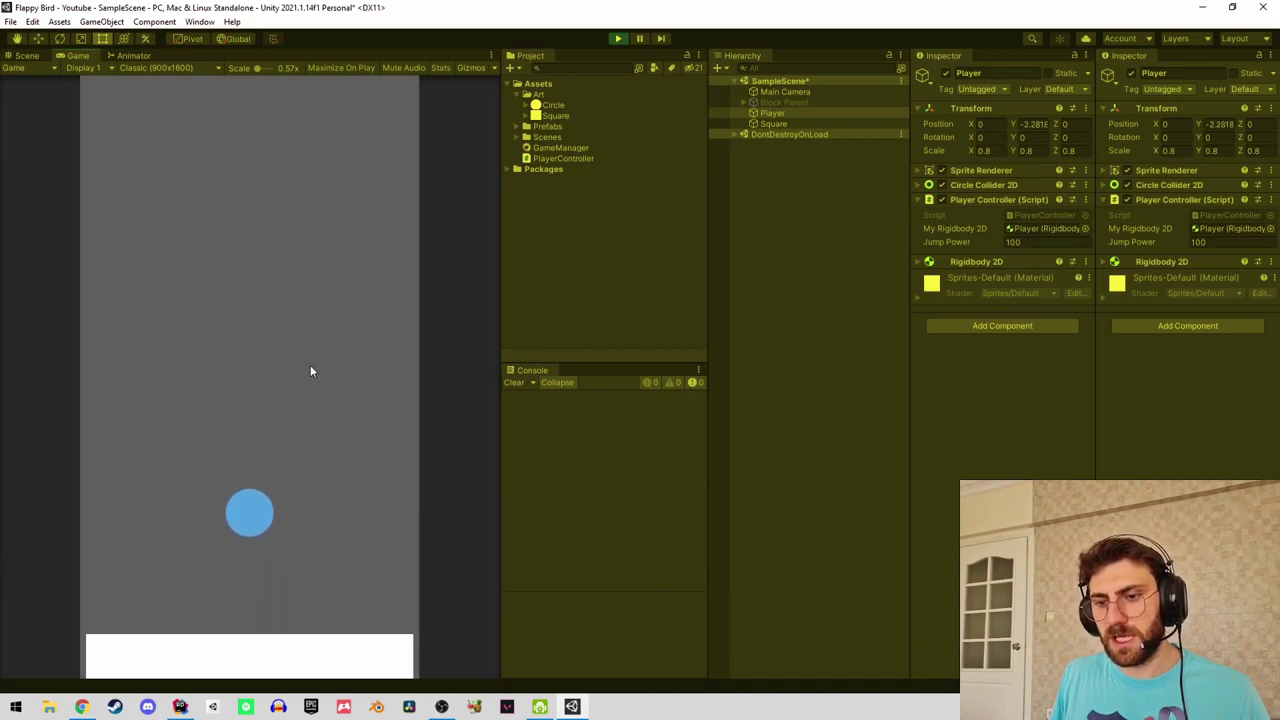
left_click(307, 365)
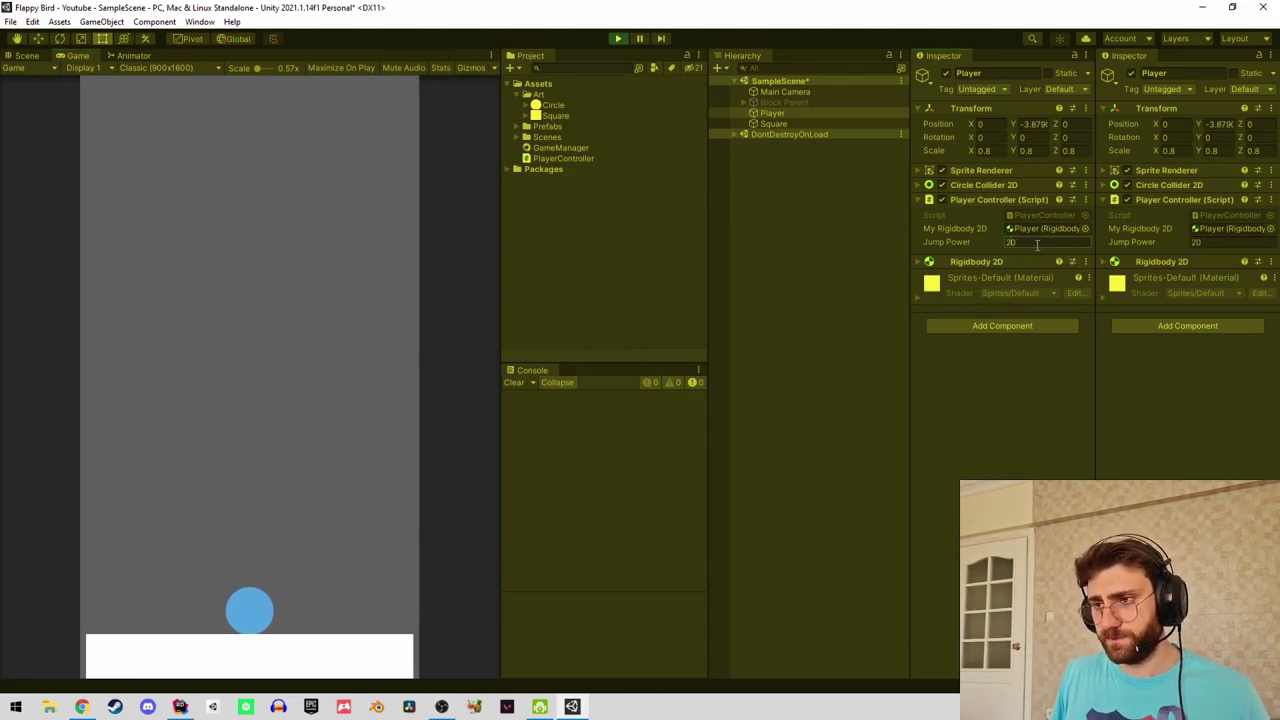
type("250")
left_click(278, 380)
left_click(302, 397)
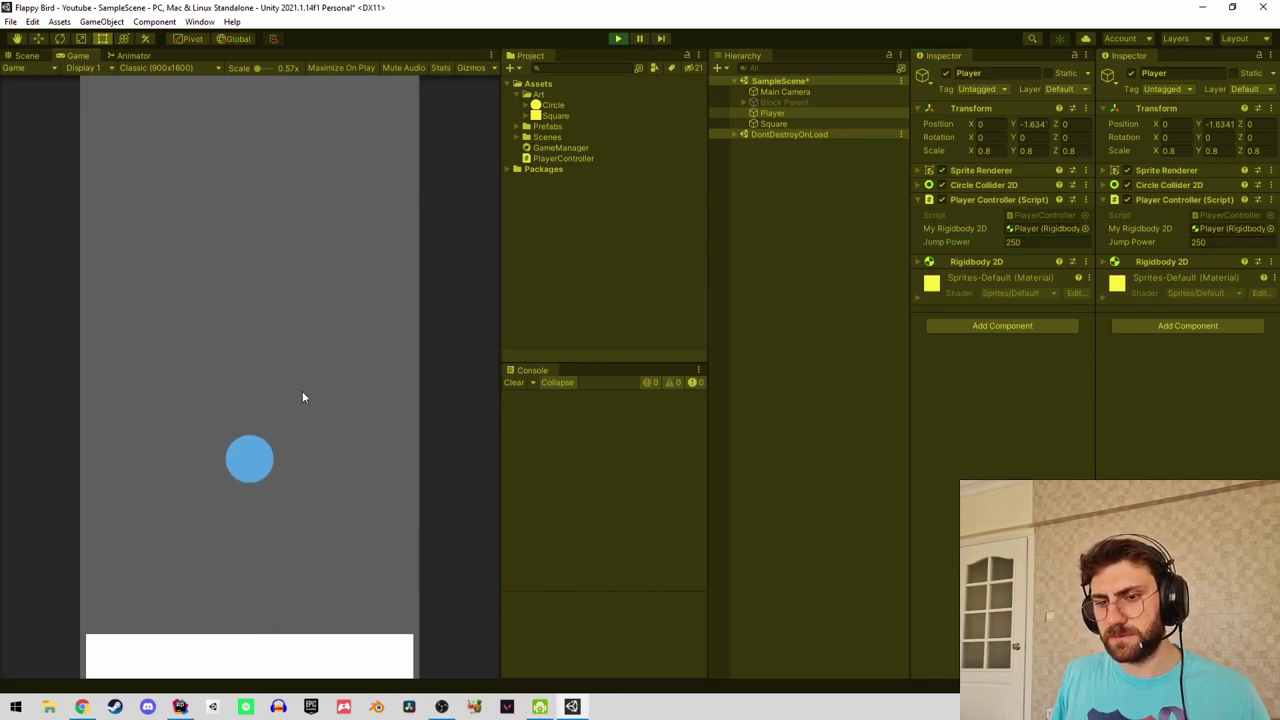
left_click(302, 397)
left_click(300, 397)
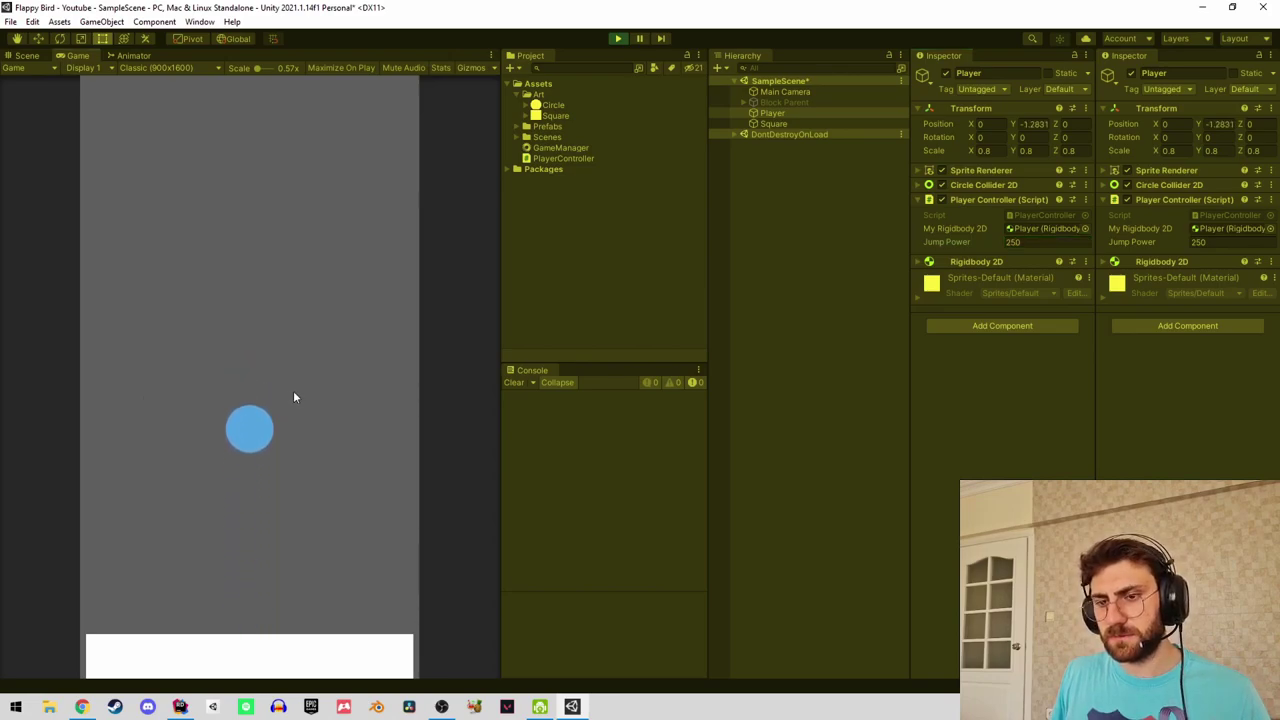
left_click(294, 397)
left_click(293, 392)
left_click(292, 392)
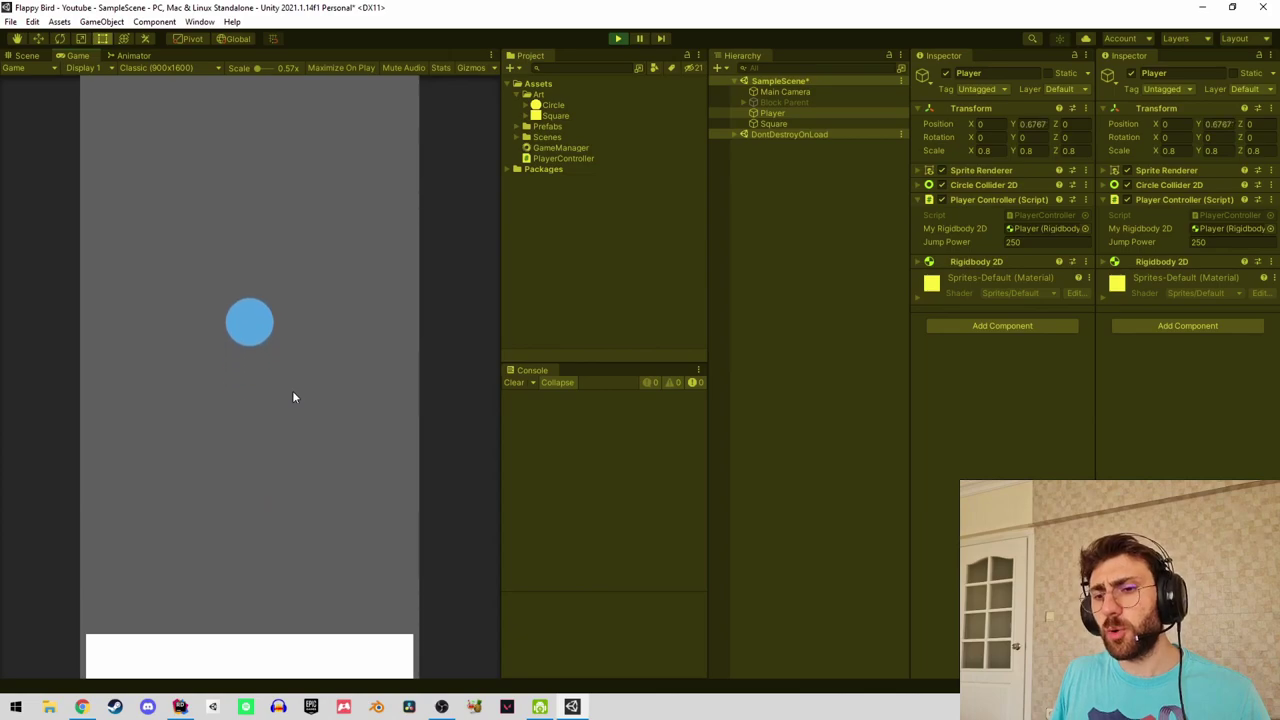
left_click(292, 390)
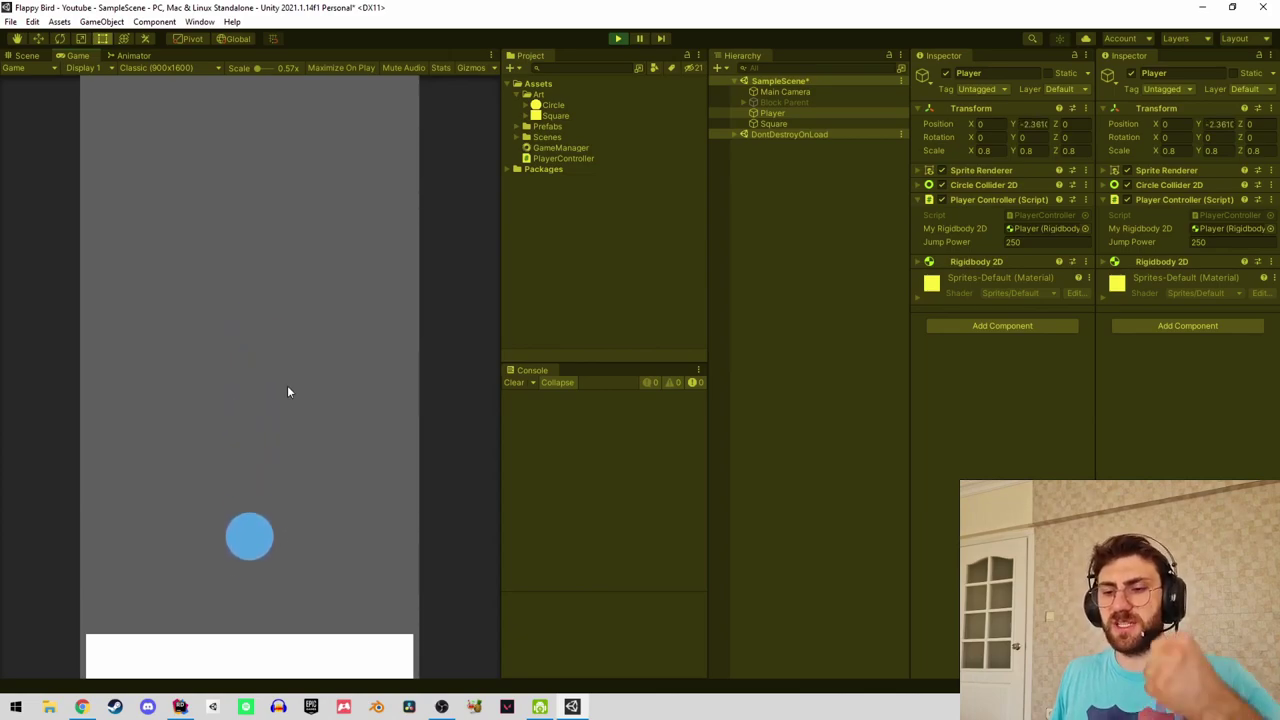
left_click(617, 38)
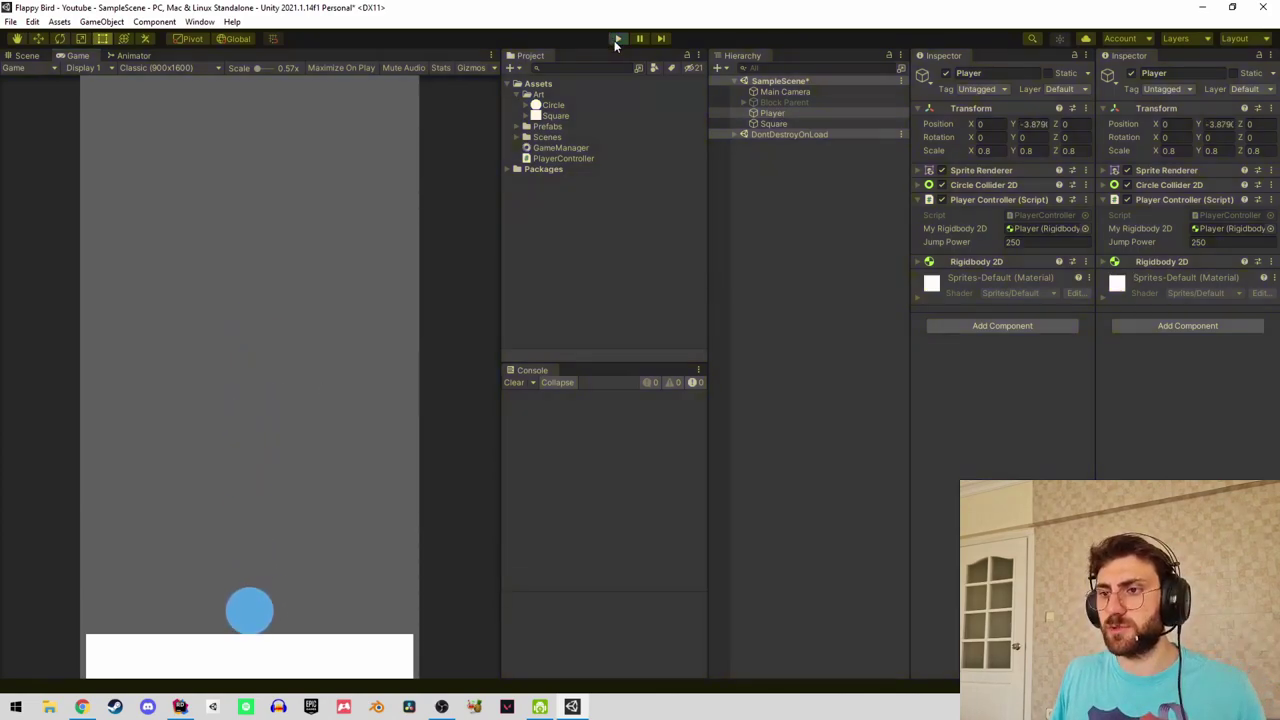
Set the Player's Rigidbody 2D Mass to 5 and start Play mode.
left_click(787, 113)
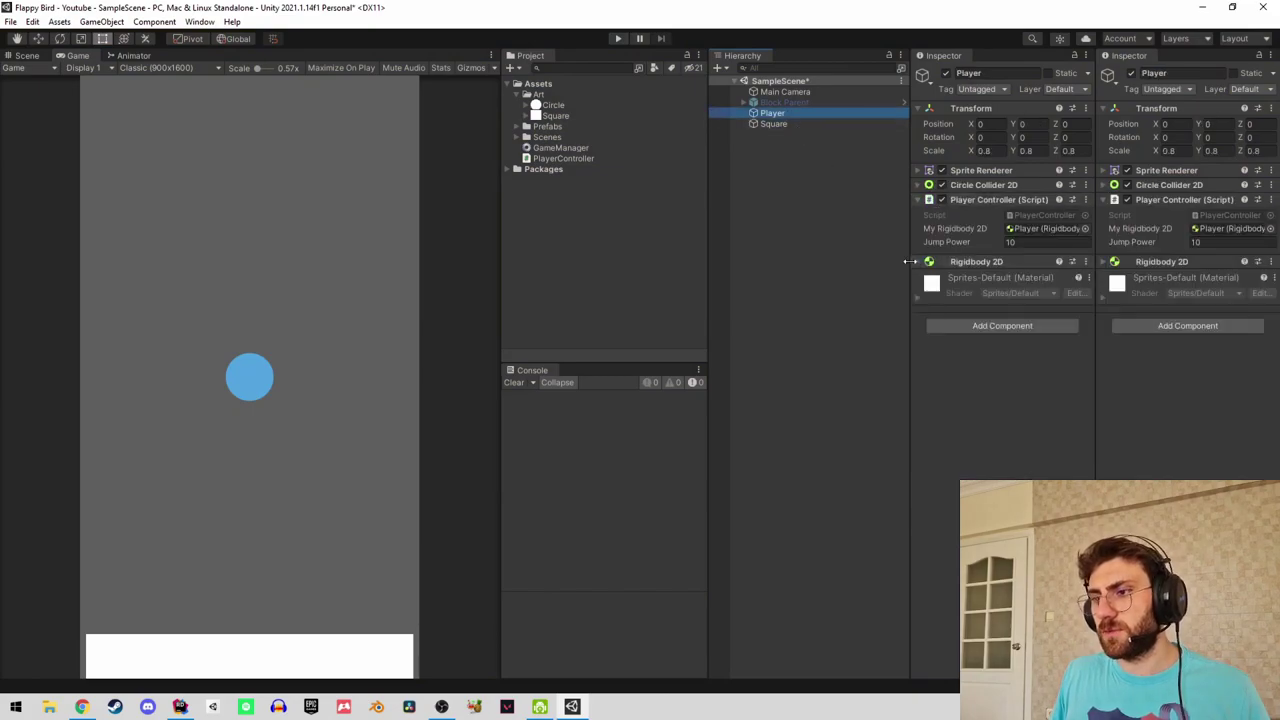
left_click(976, 261)
left_click(1014, 331)
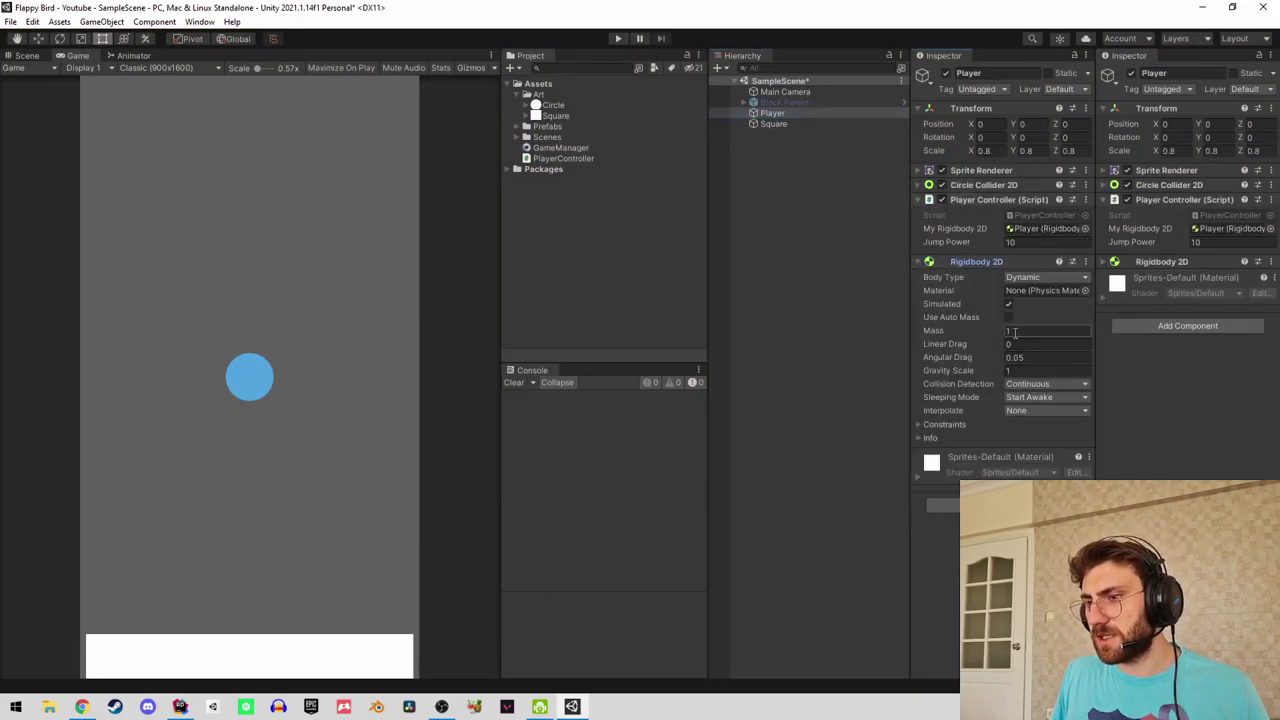
left_click(1030, 333)
type("5")
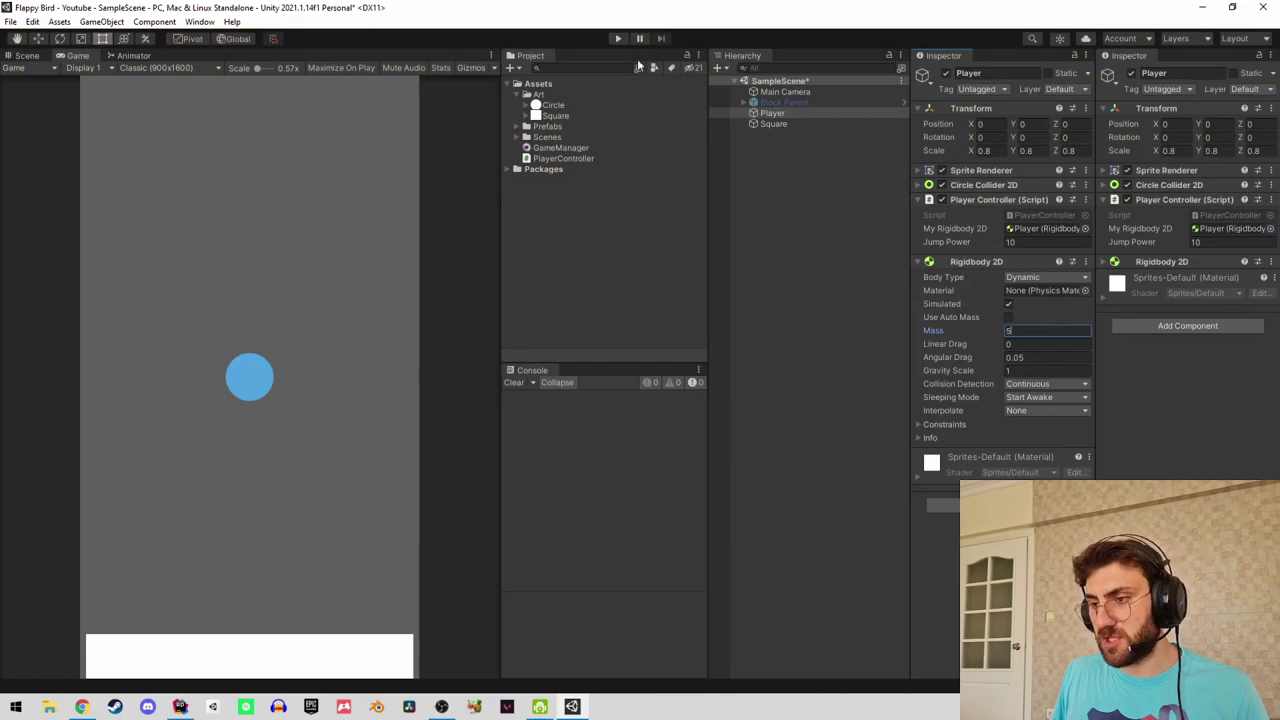
left_click(617, 39)
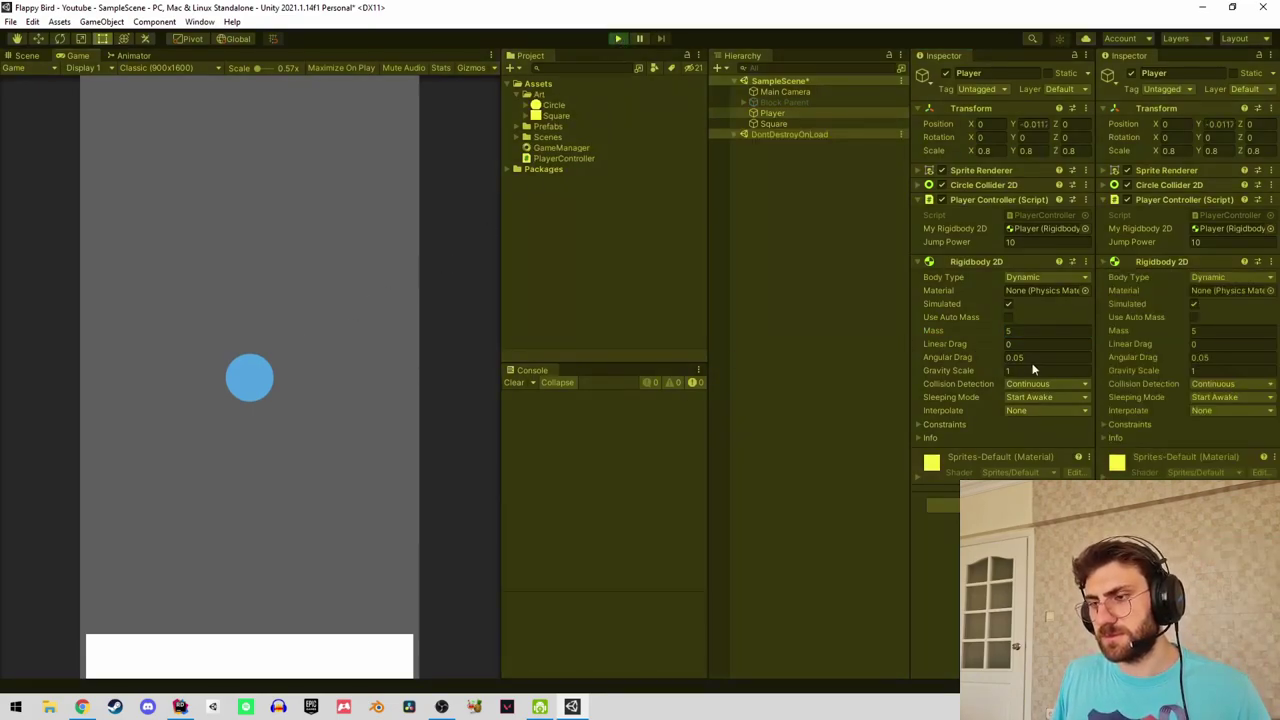
Set the Player's Jump Power to 250, Mass to 1 and Gravity Scale to 2 while playing.
left_click(804, 124)
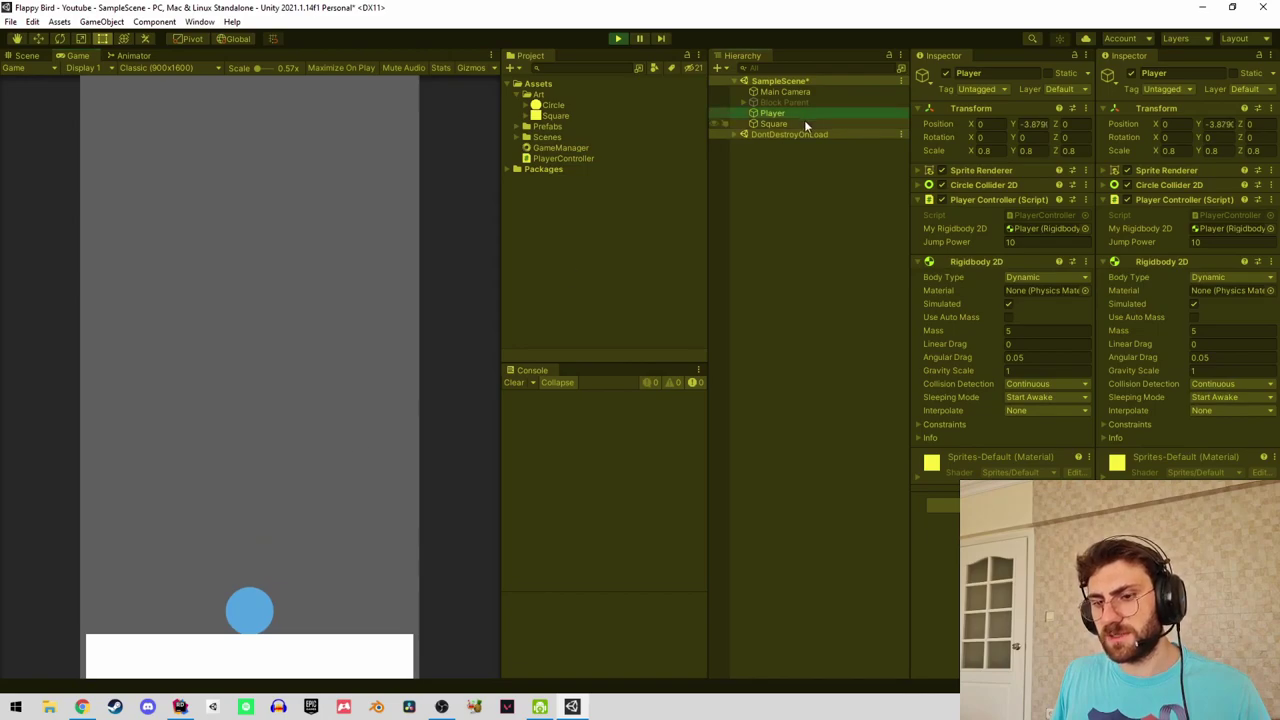
left_click(798, 113)
left_click(1008, 243)
type("250")
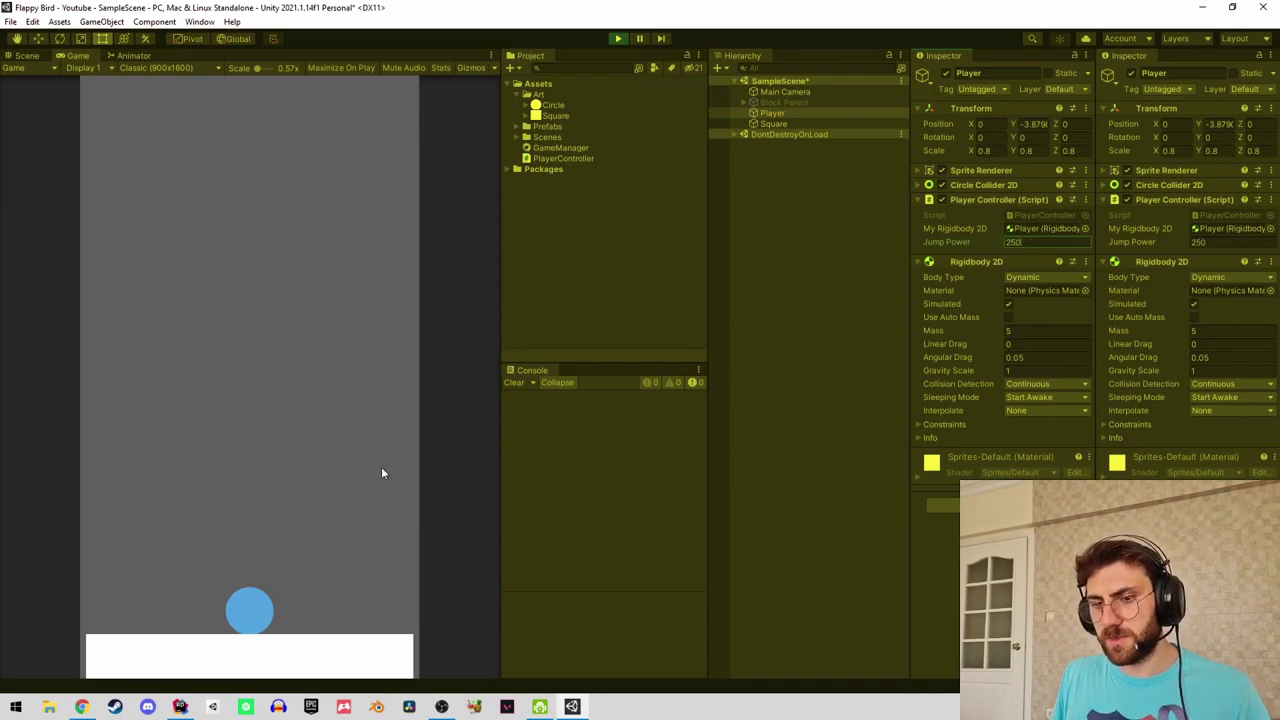
left_click(279, 450)
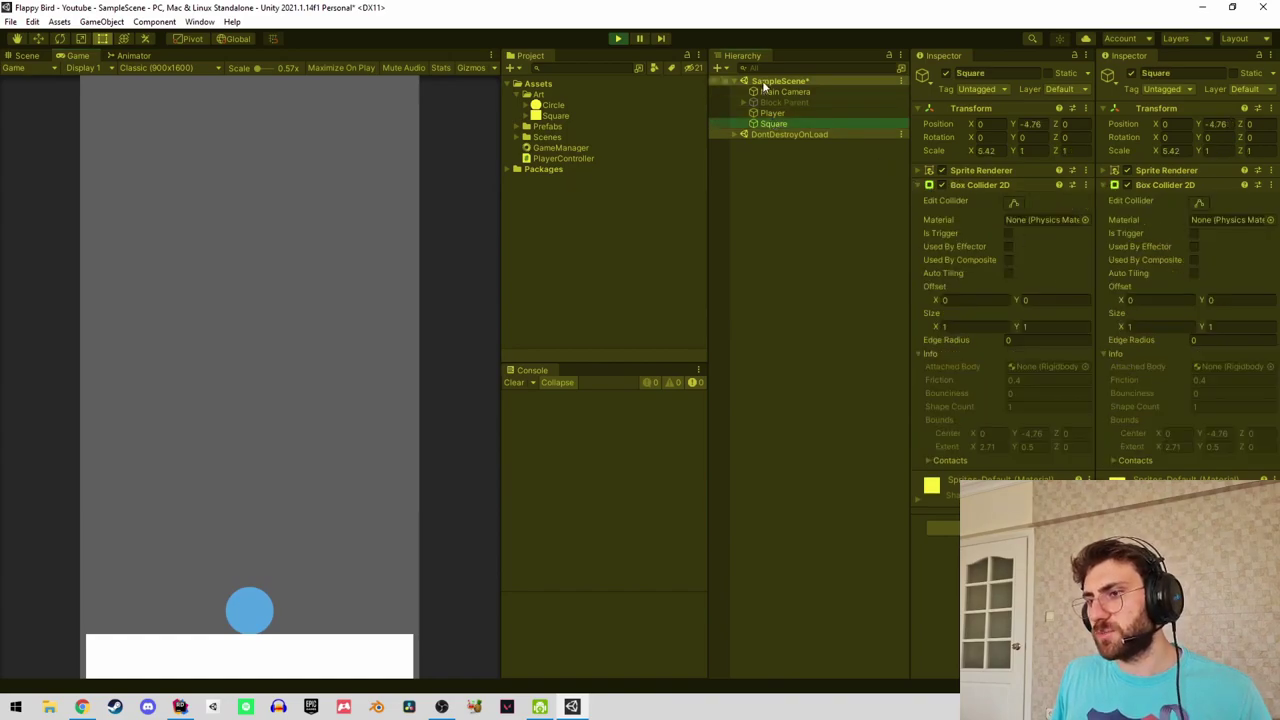
left_click(772, 114)
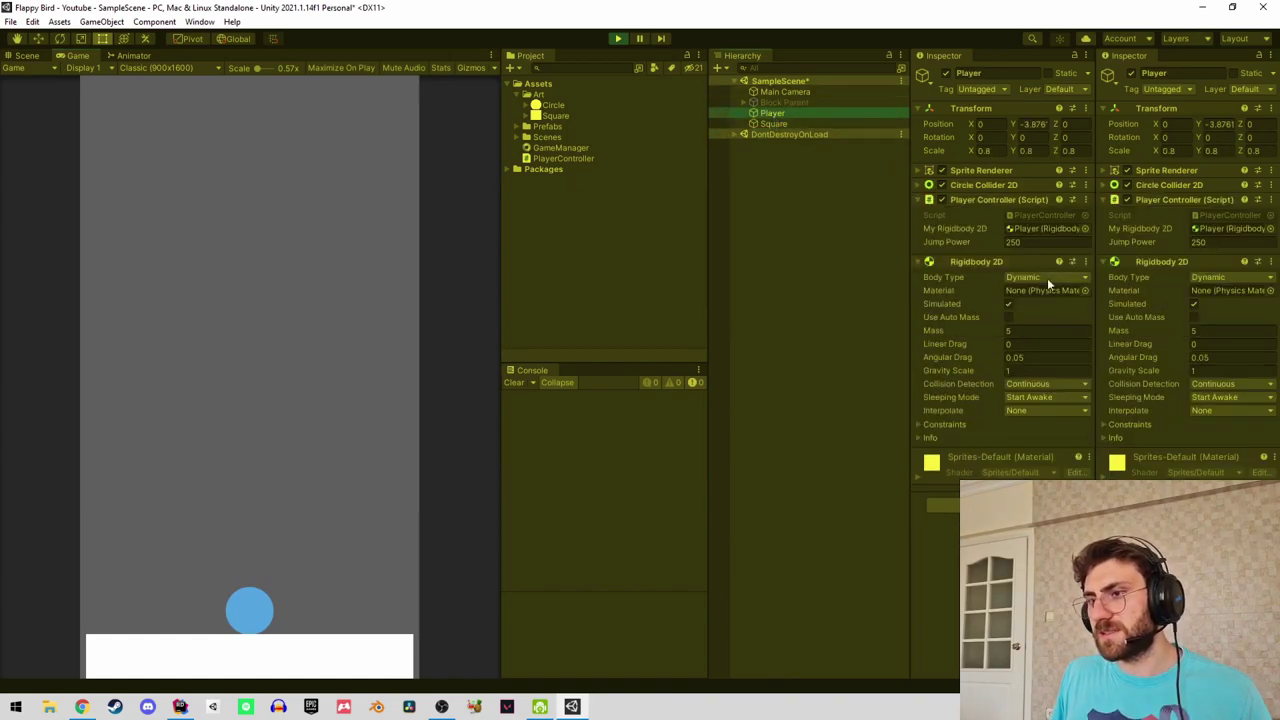
left_click(1024, 371)
left_click(365, 392)
type("2")
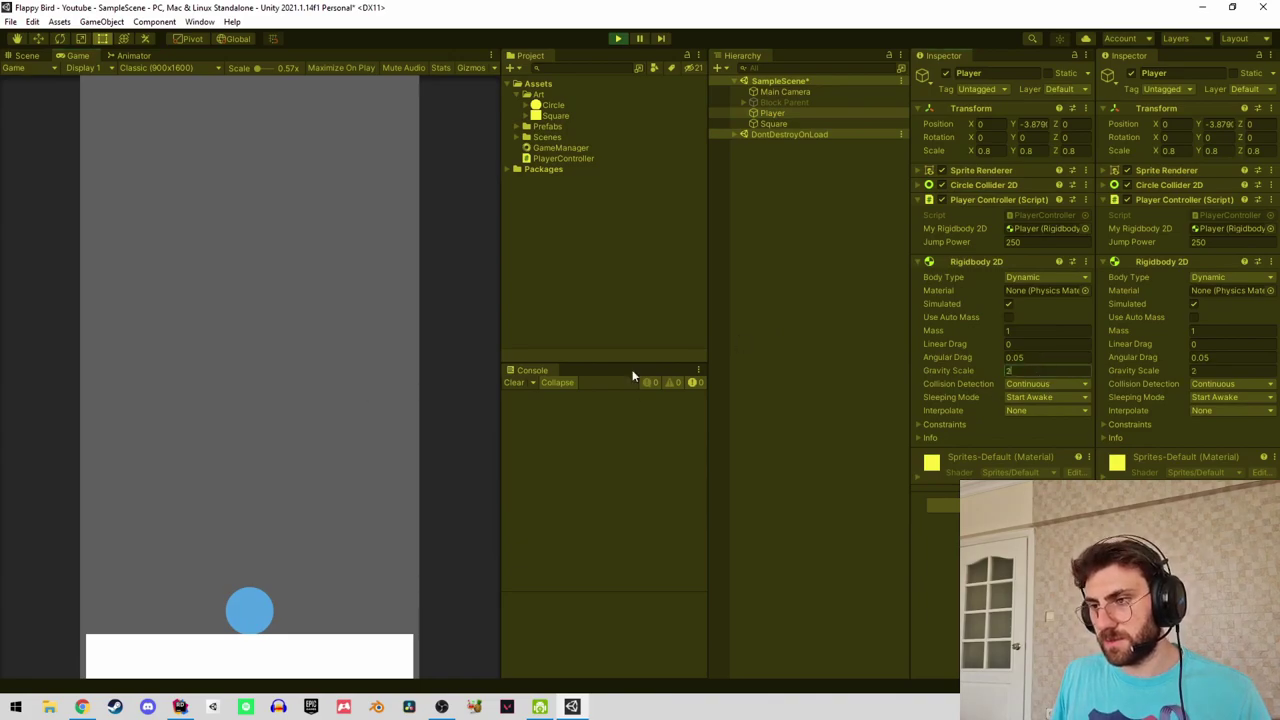
left_click(335, 434)
Test-jump the ball repeatedly with Gravity Scale 2.
left_click(332, 426)
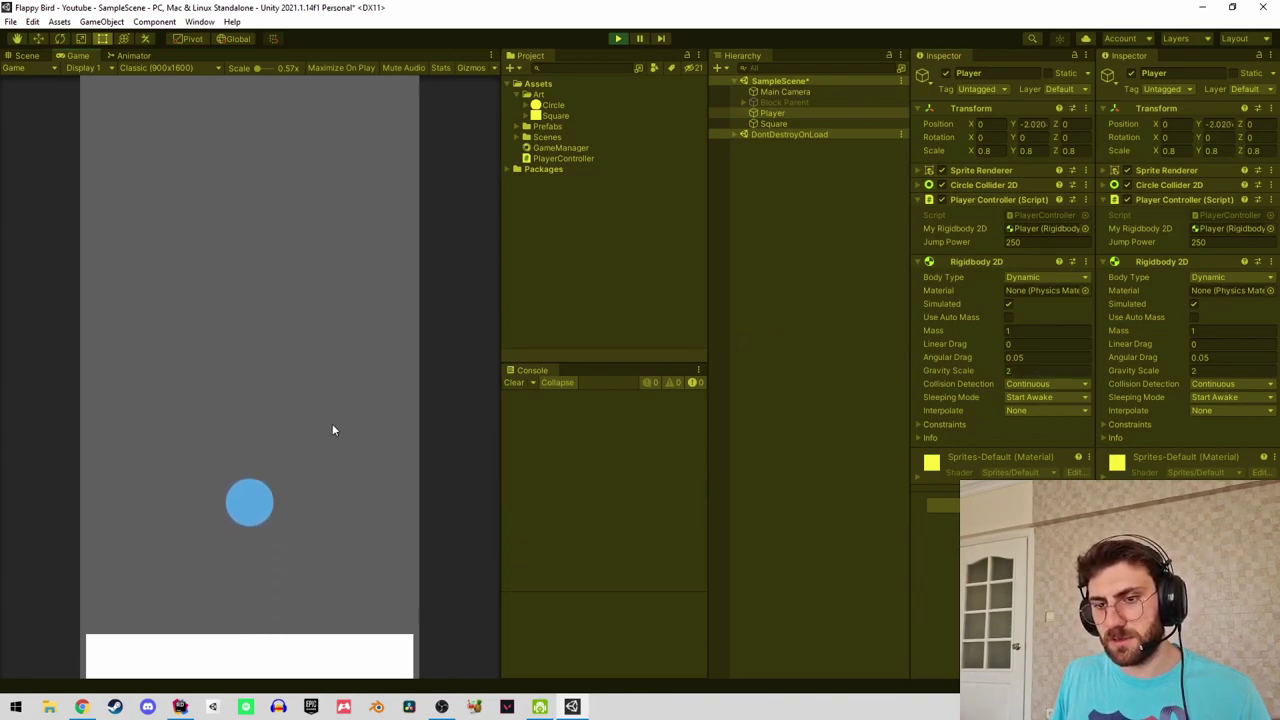
left_click(332, 428)
left_click(331, 429)
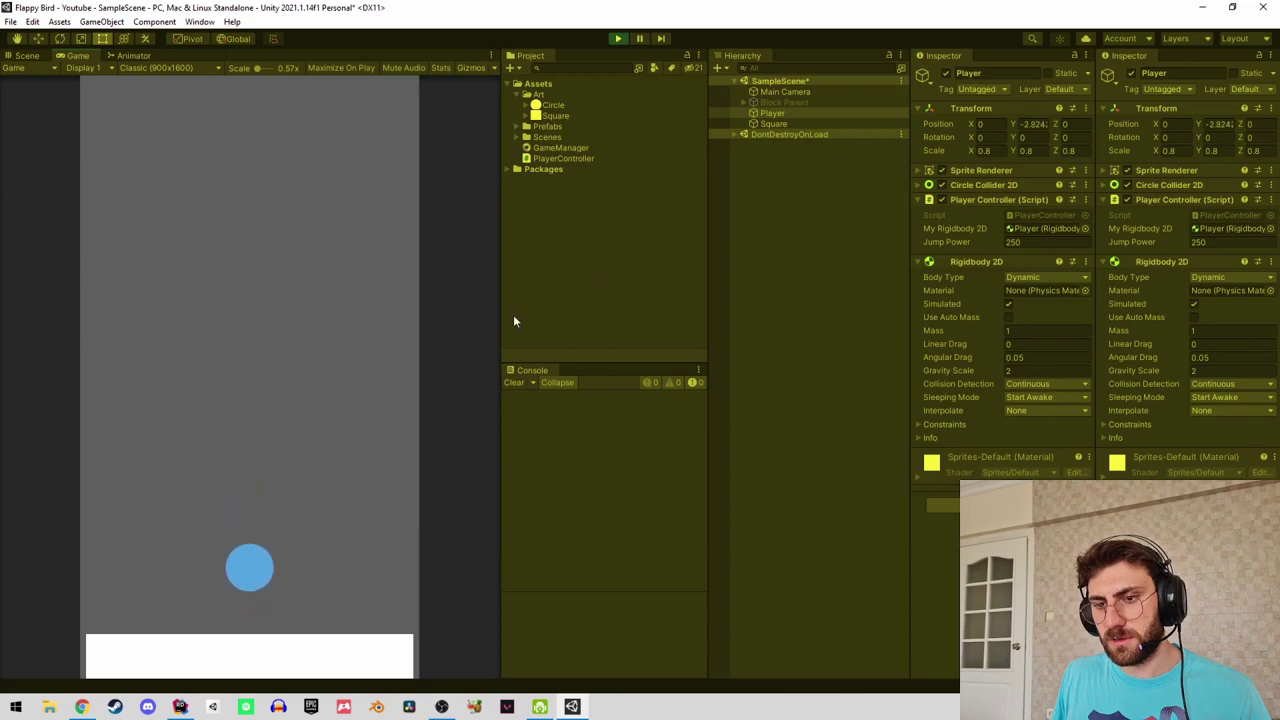
left_click(365, 398)
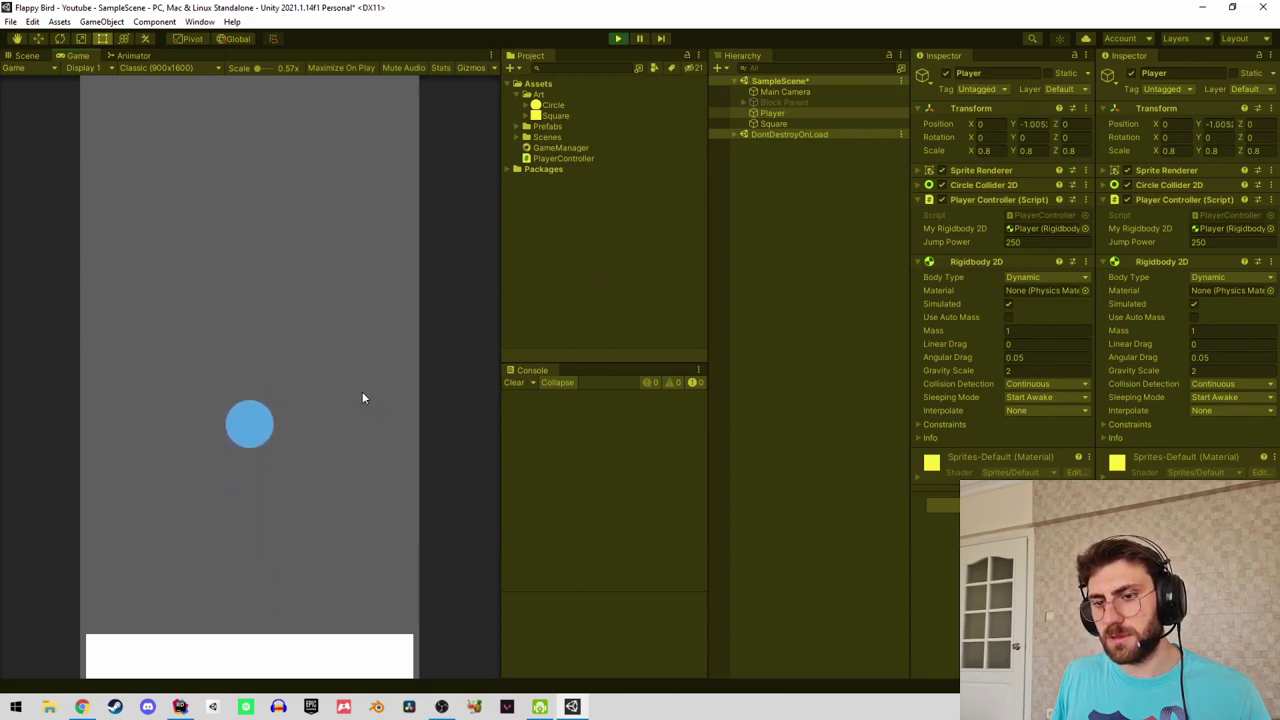
left_click(360, 391)
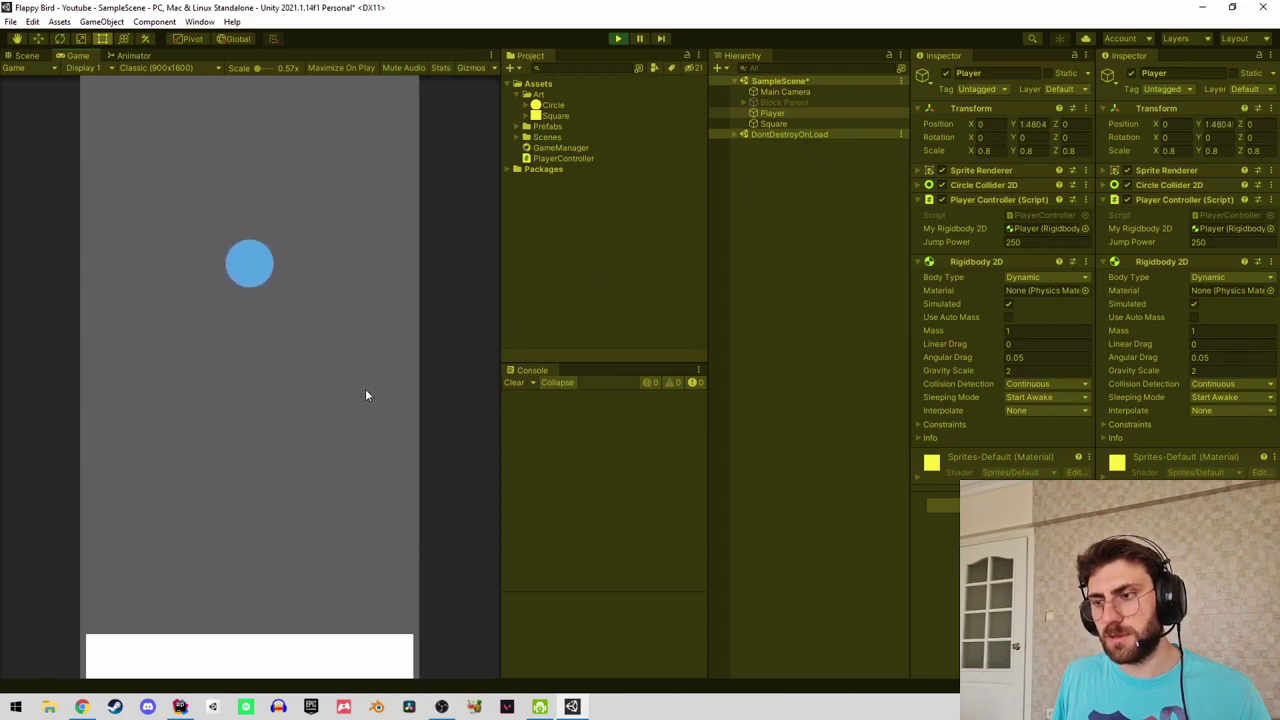
left_click(365, 387)
left_click(364, 386)
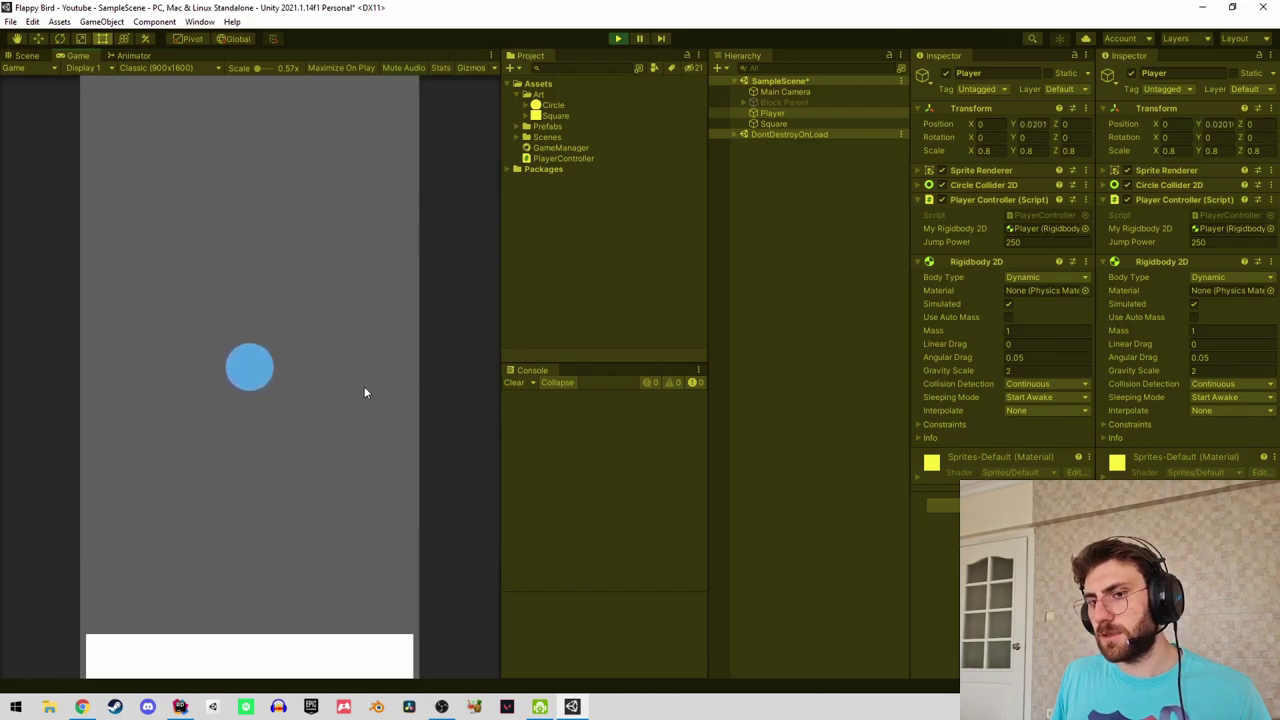
Raise the Player's Gravity Scale to 3, test a flap, and check the ground Square.
double_click(1030, 370)
type("3")
left_click(314, 331)
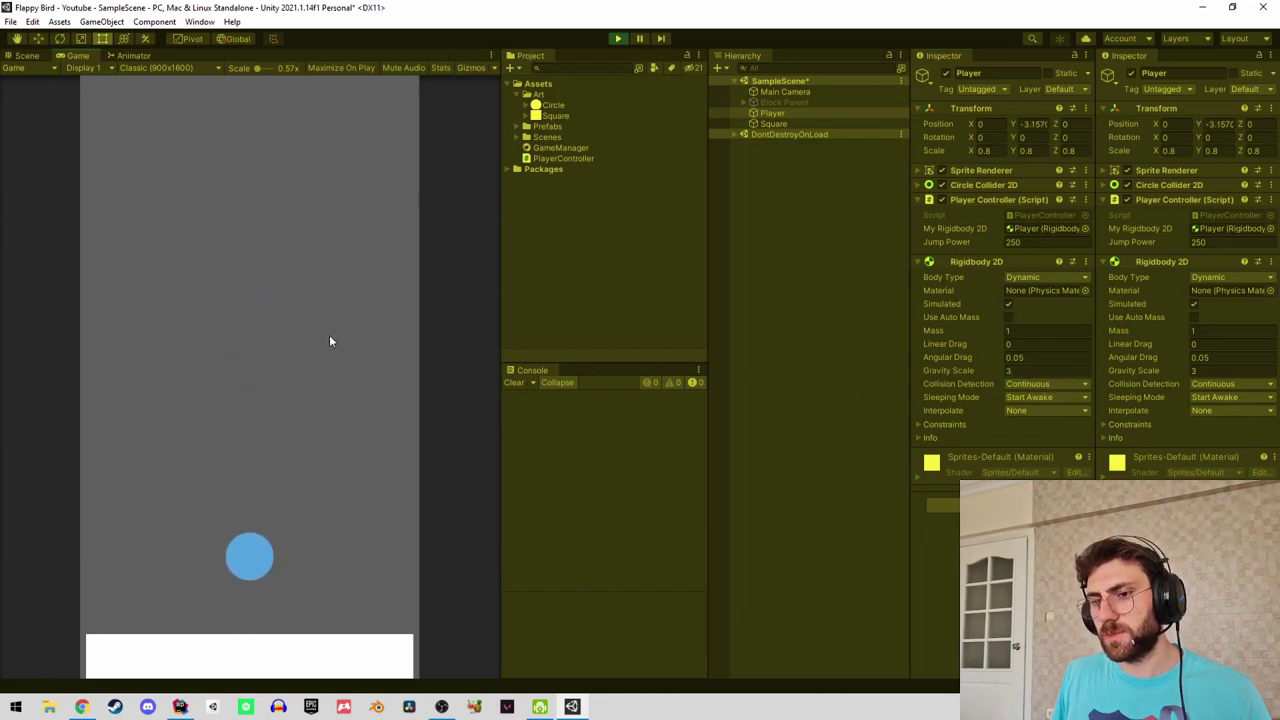
left_click(332, 345)
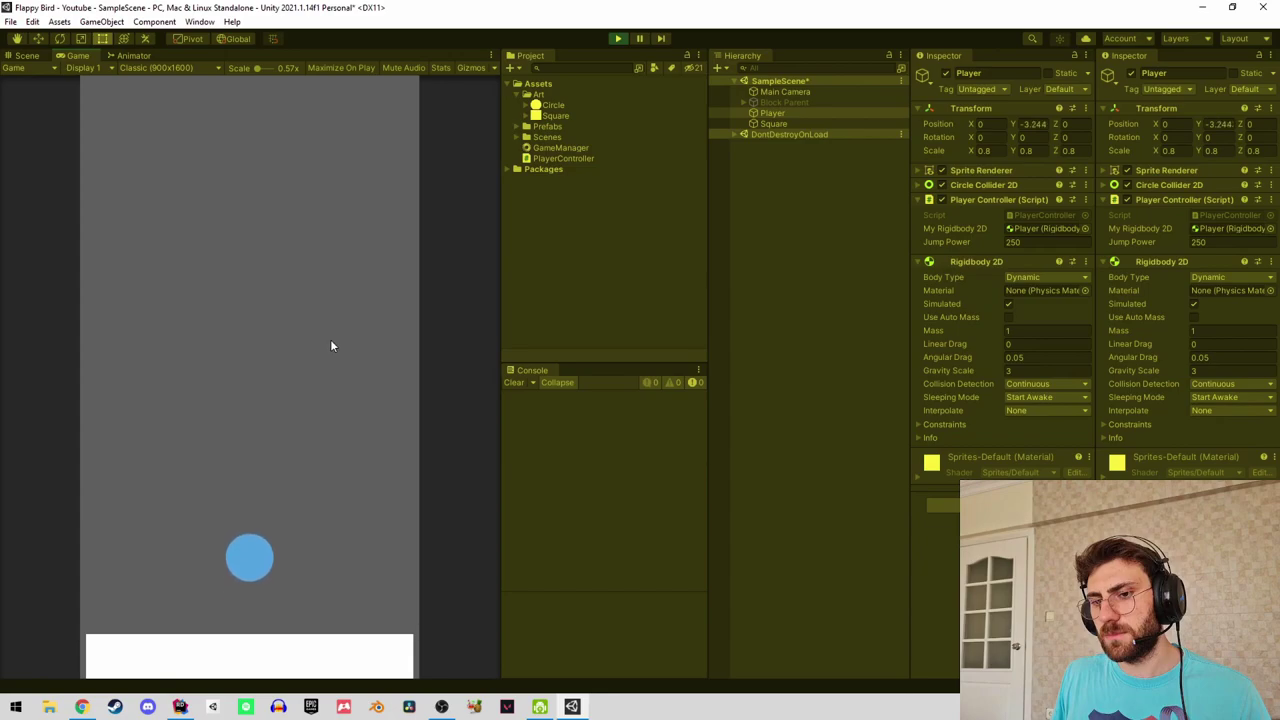
left_click(780, 123)
left_click(780, 113)
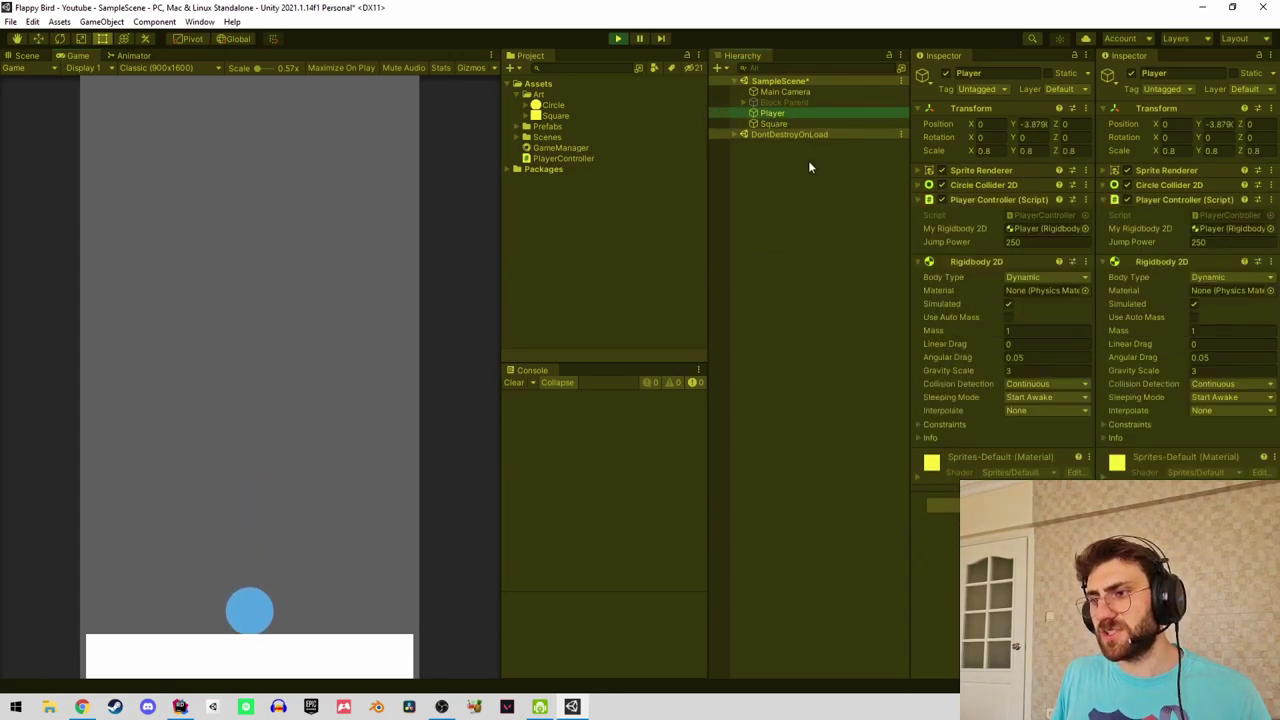
left_click(818, 123)
Test the ball's jumps with Space at Jump Power 500.
left_click(775, 113)
left_click(1024, 241)
type("500")
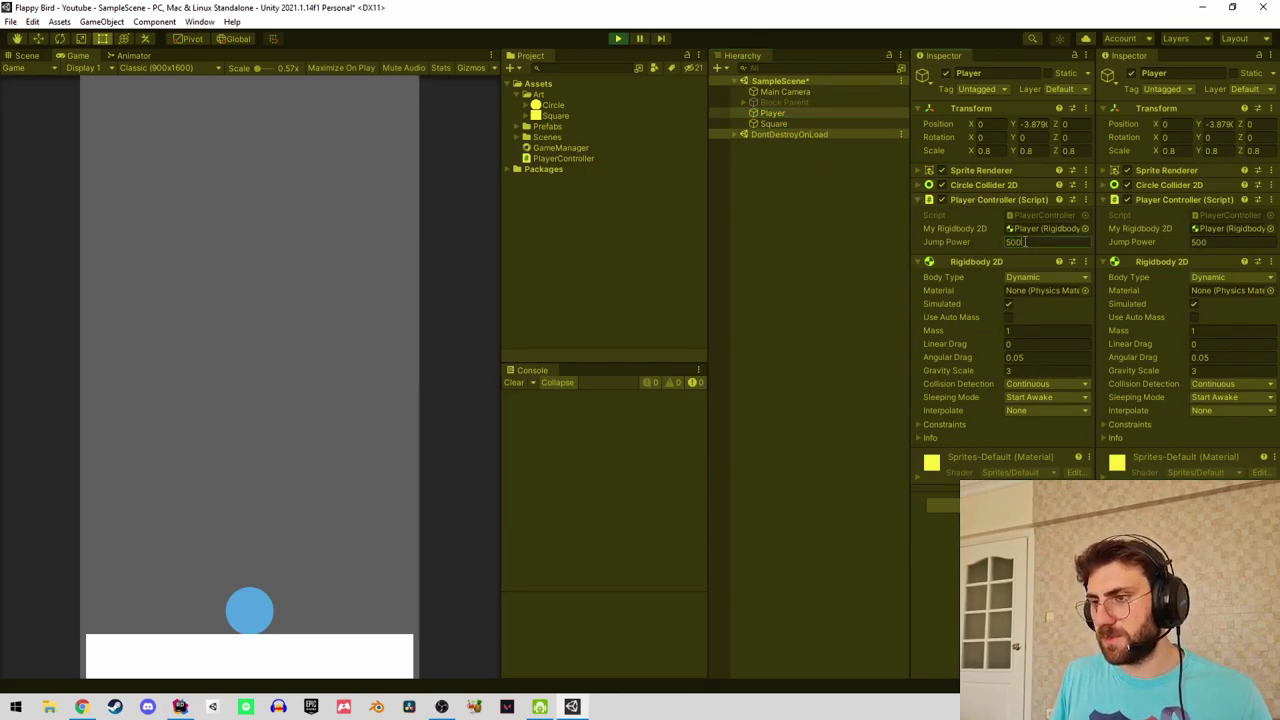
key("space")
key("space")
key("space")
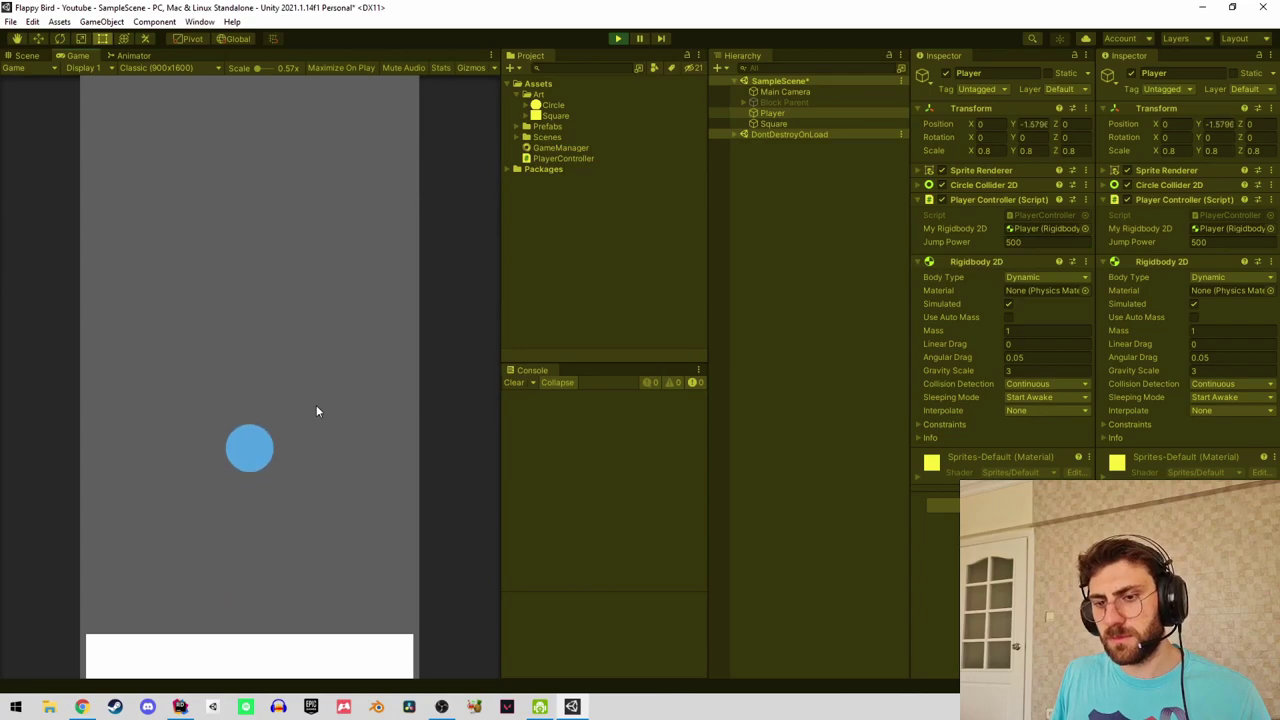
key("space")
key("space")
key("space")
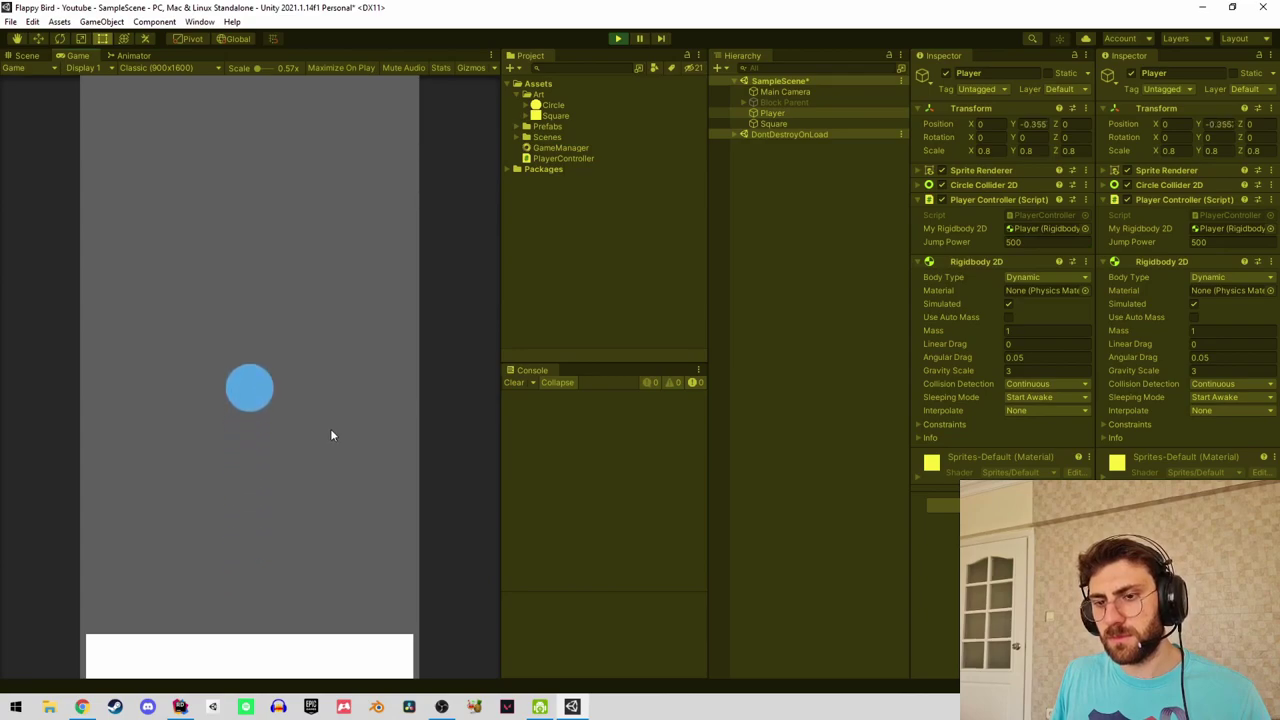
key("space")
key("space")
key("space")
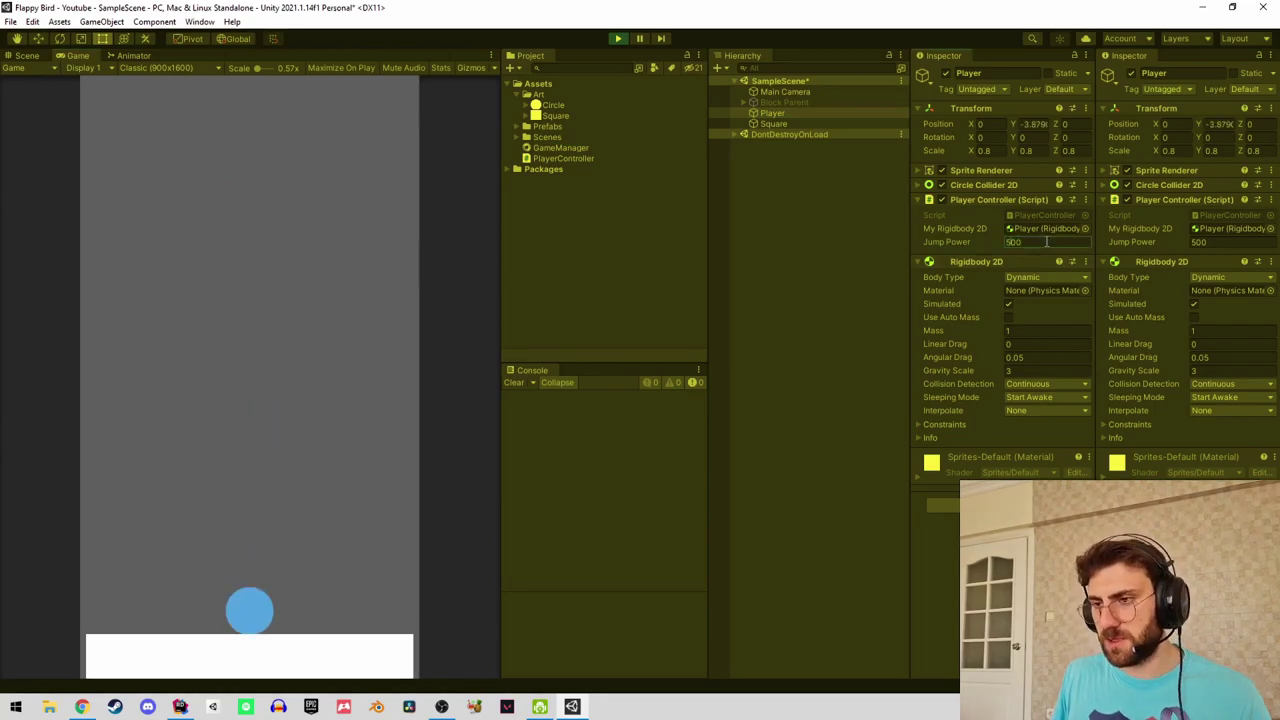
Set Jump Power to 400 and keep the ball flapping upward with Space.
type("400")
left_click(267, 292)
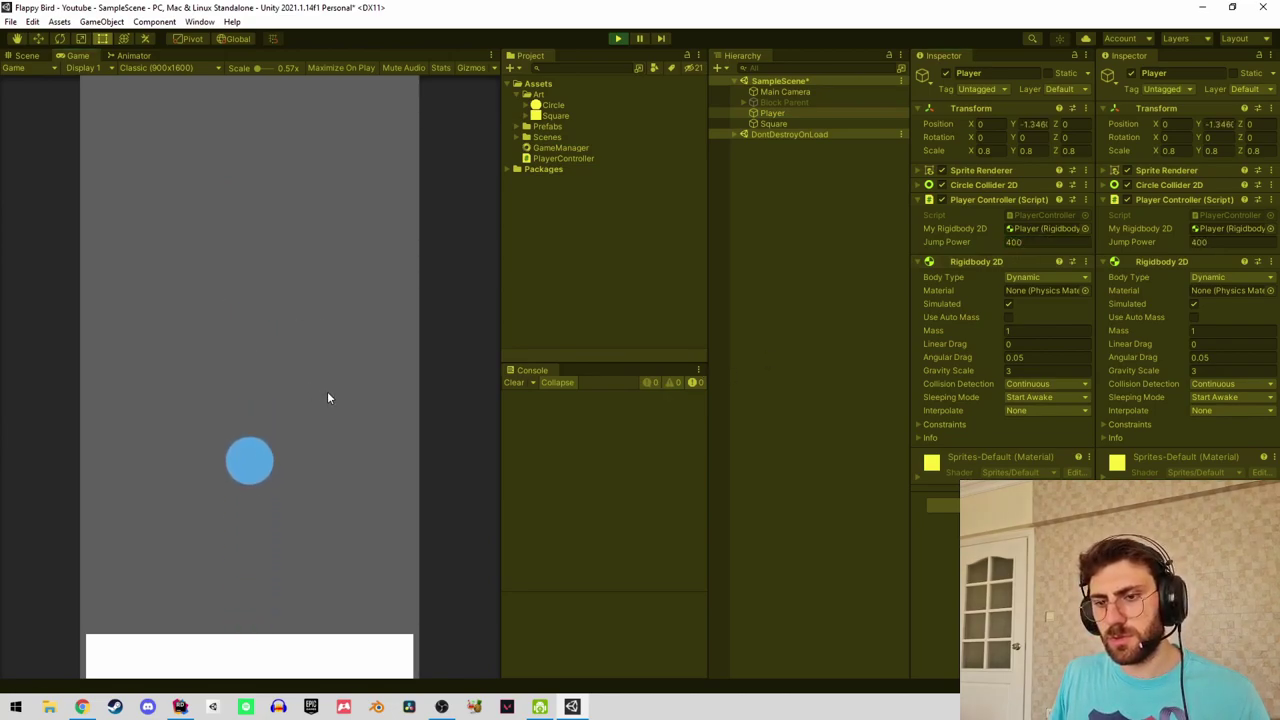
key("space")
key("space")
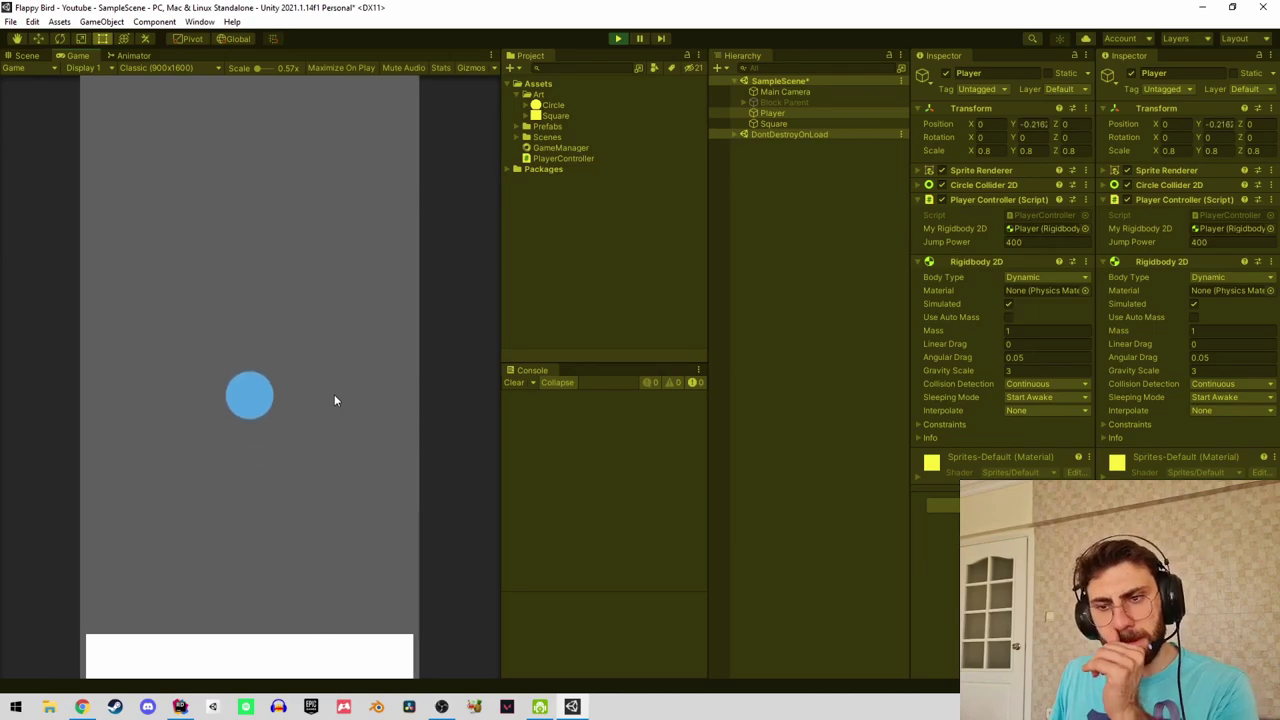
key("space")
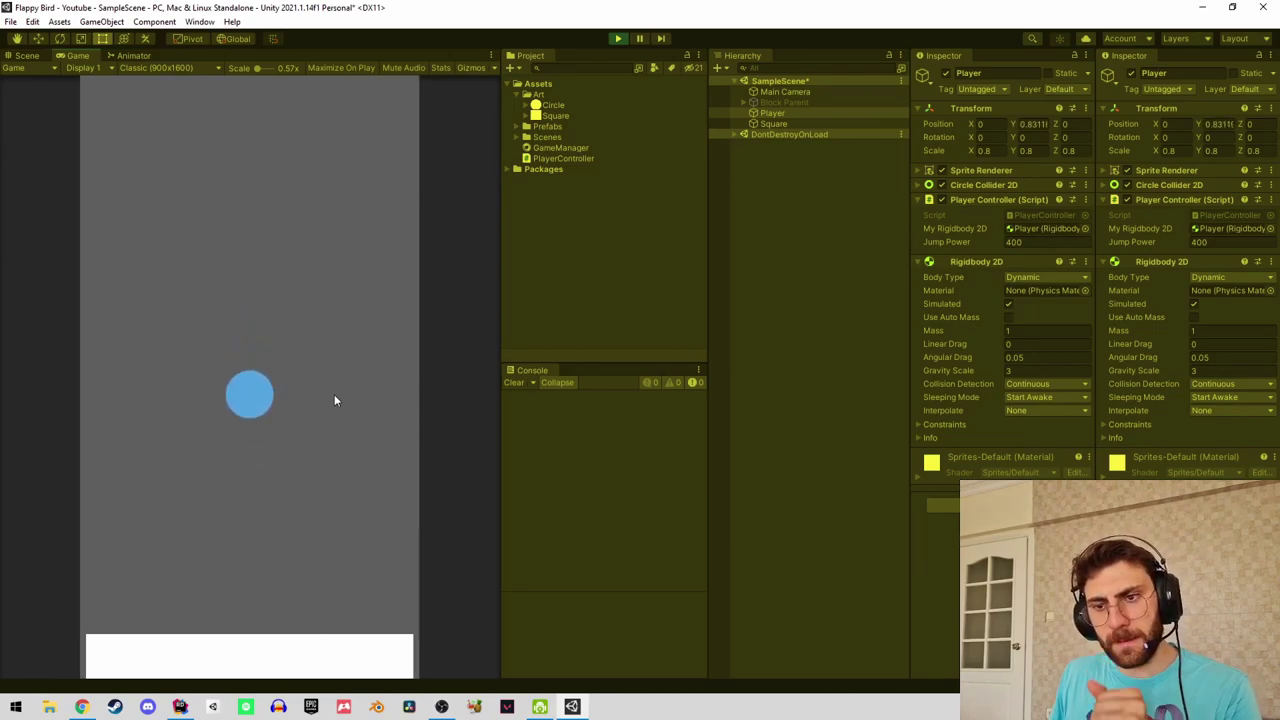
key("space")
key("space")
key("space")
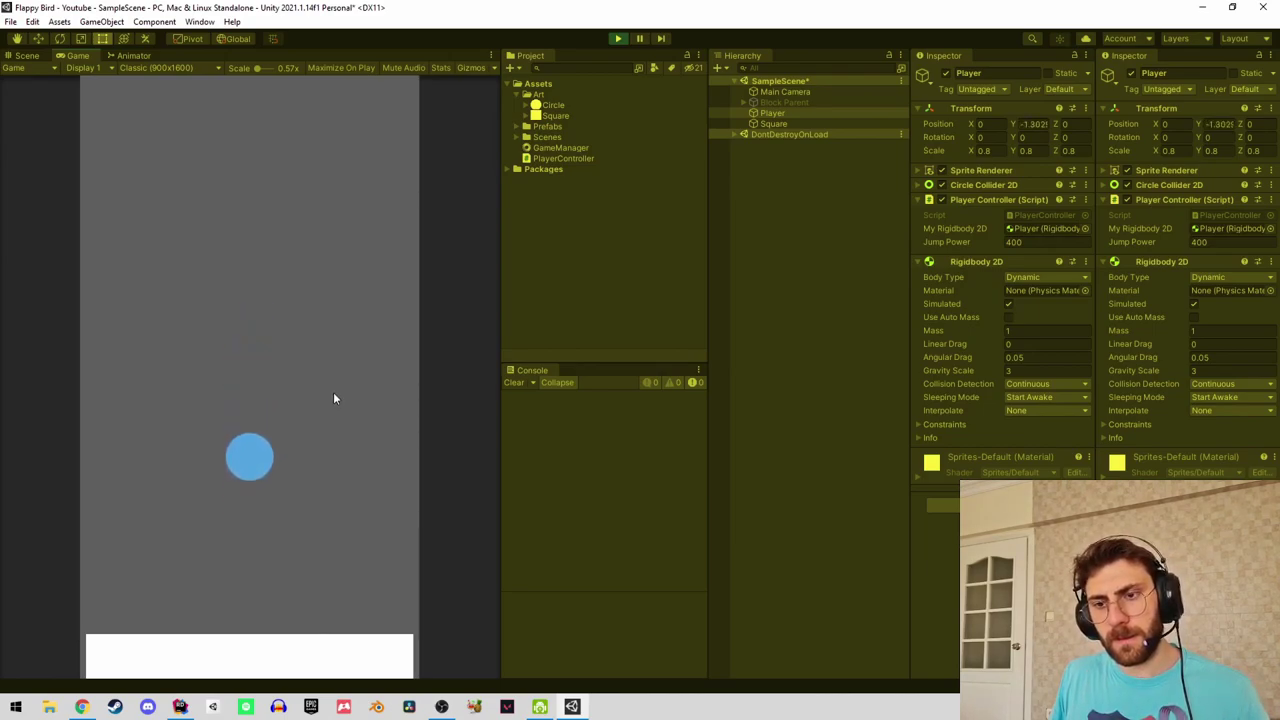
key("space")
key("space")
key("space")
key("space")
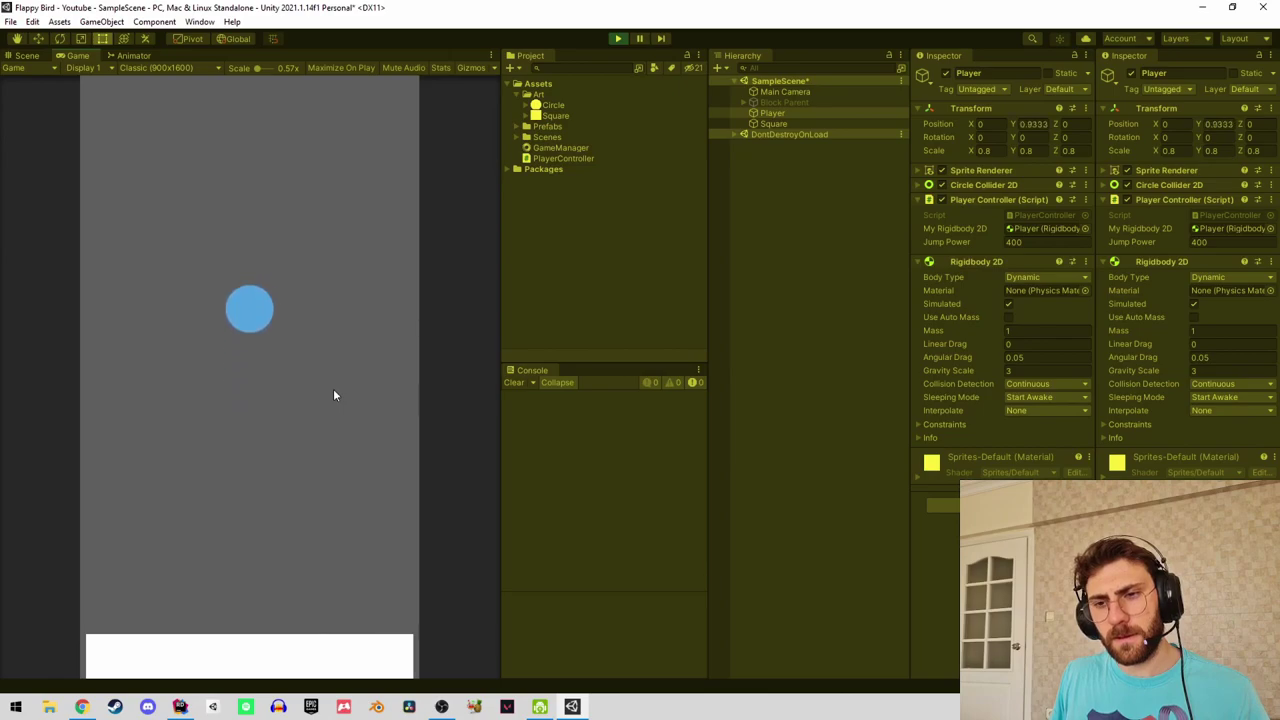
key("space")
key("space")
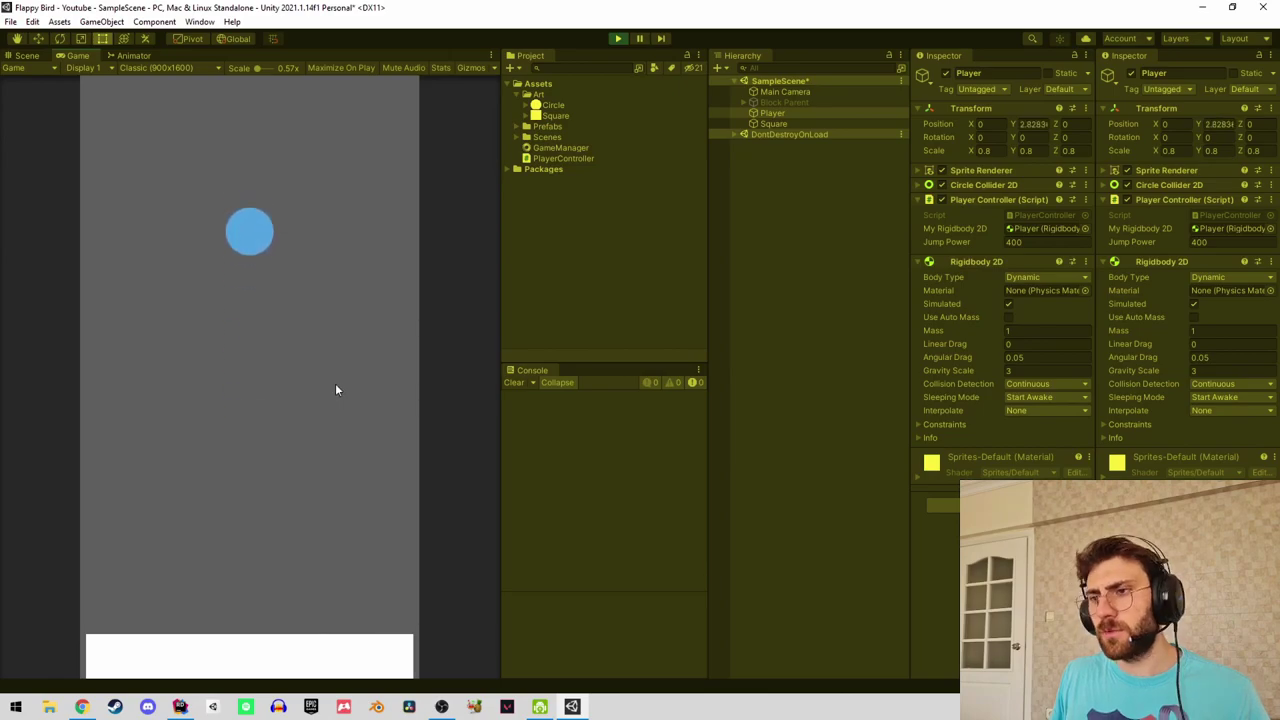
key("space")
key("space")
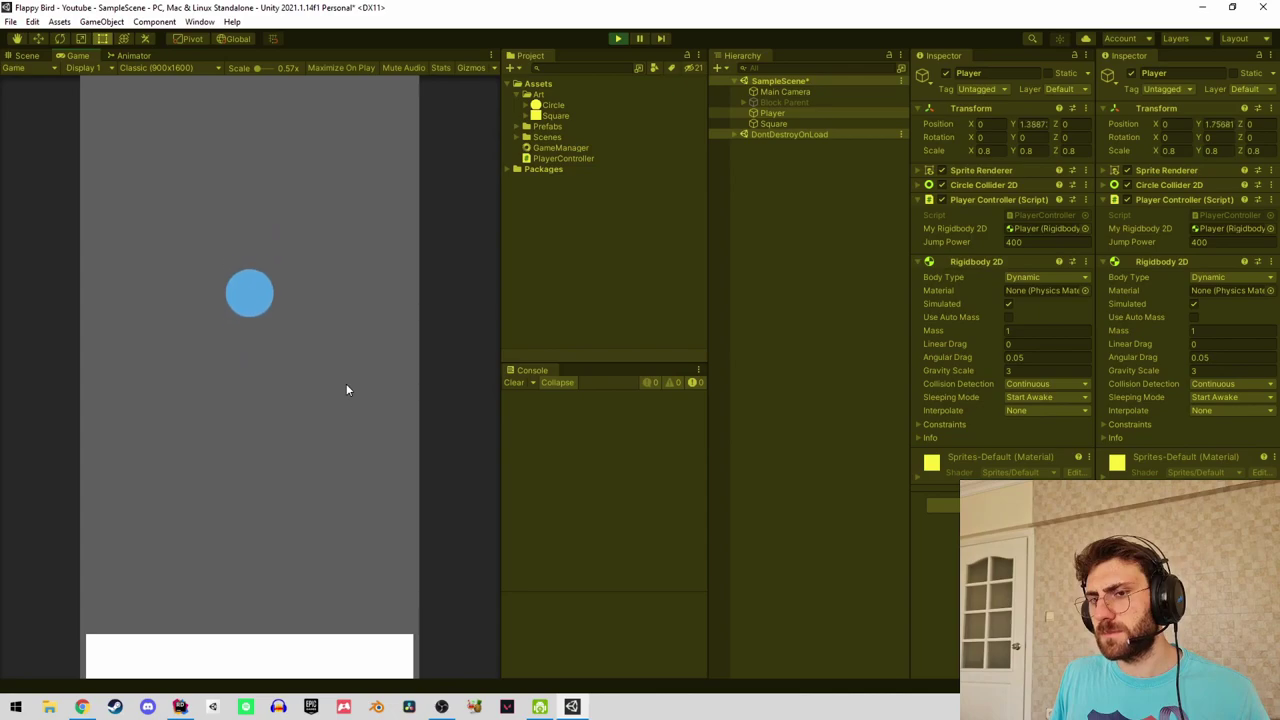
key("space")
key("space")
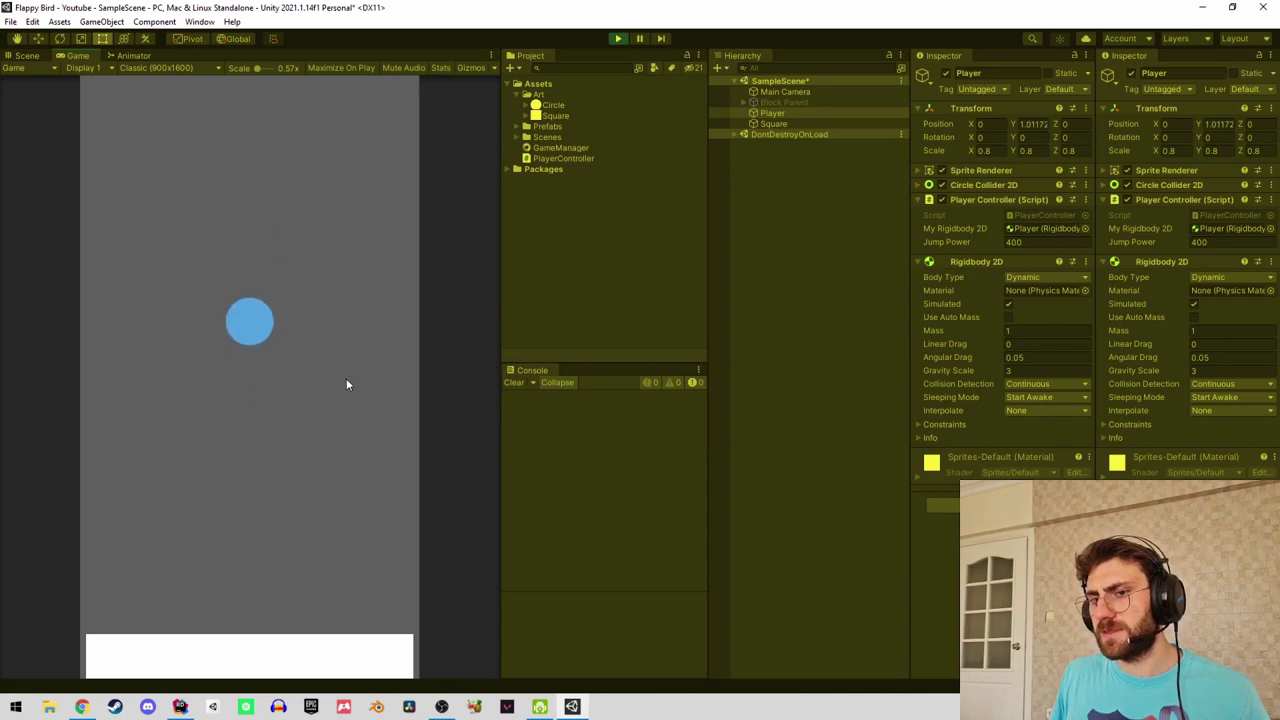
key("space")
key("space")
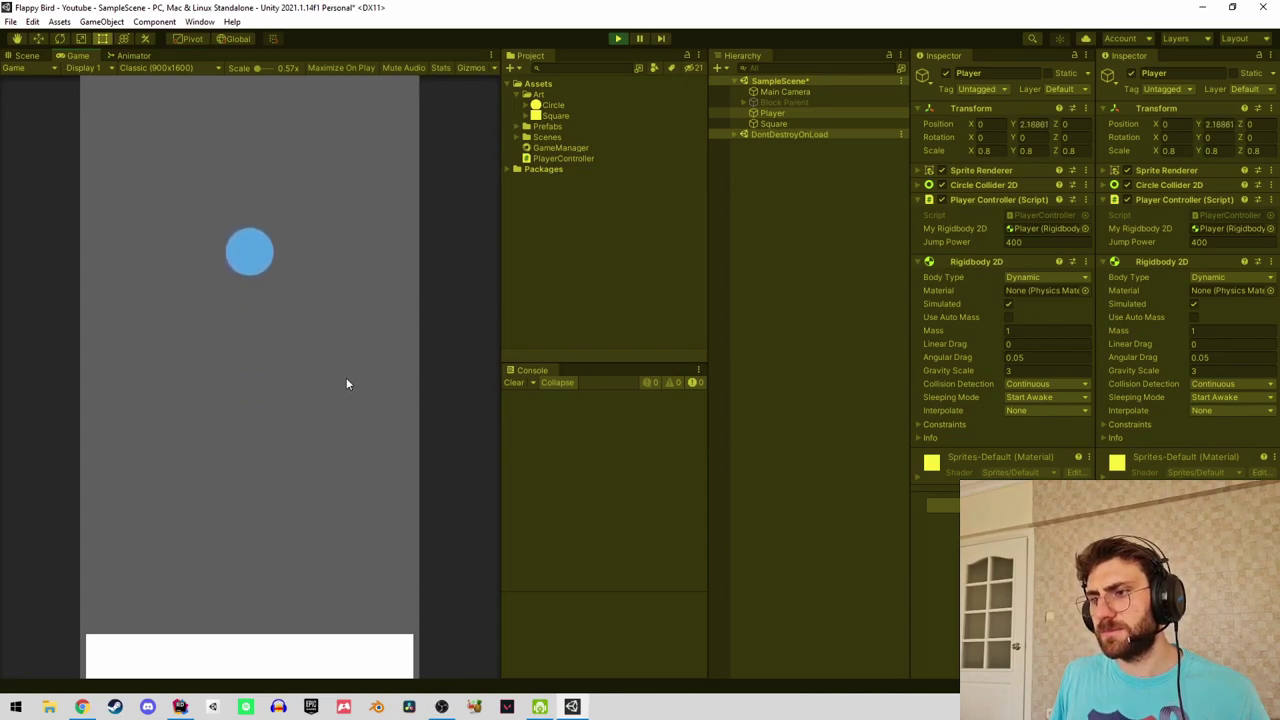
key("space")
key("space")
key("space")
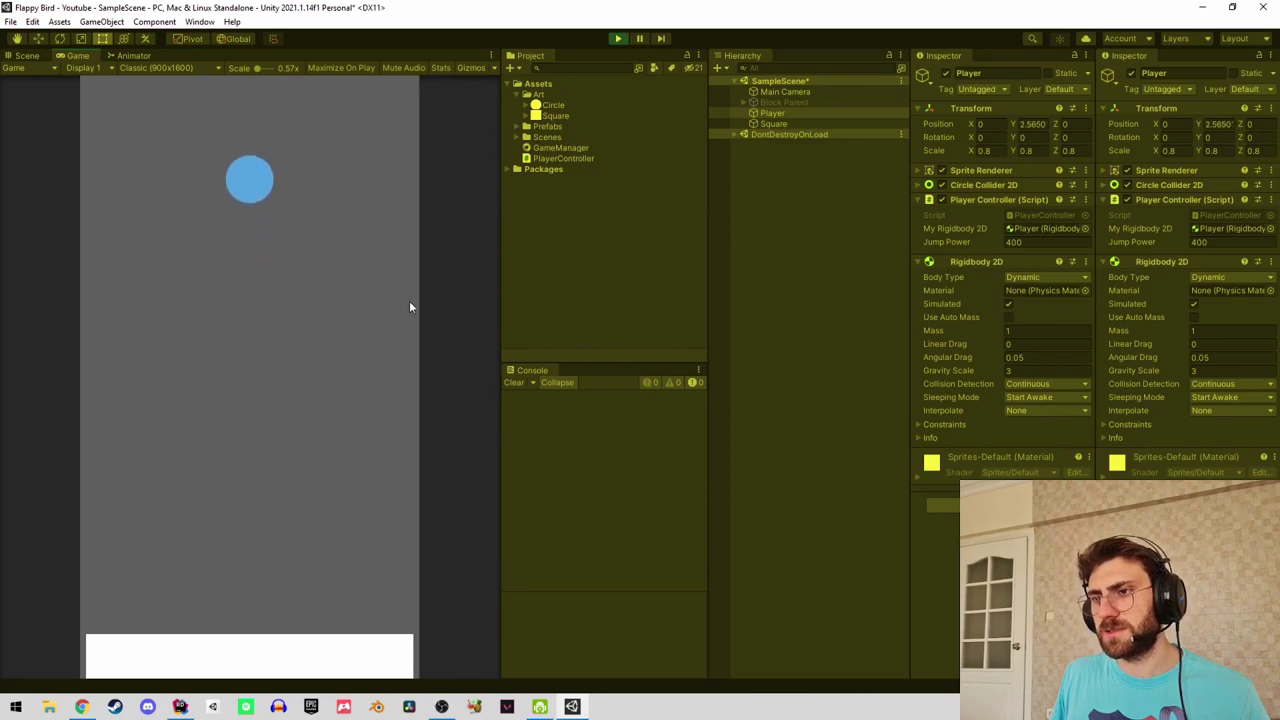
key("space")
key("space")
key("space")
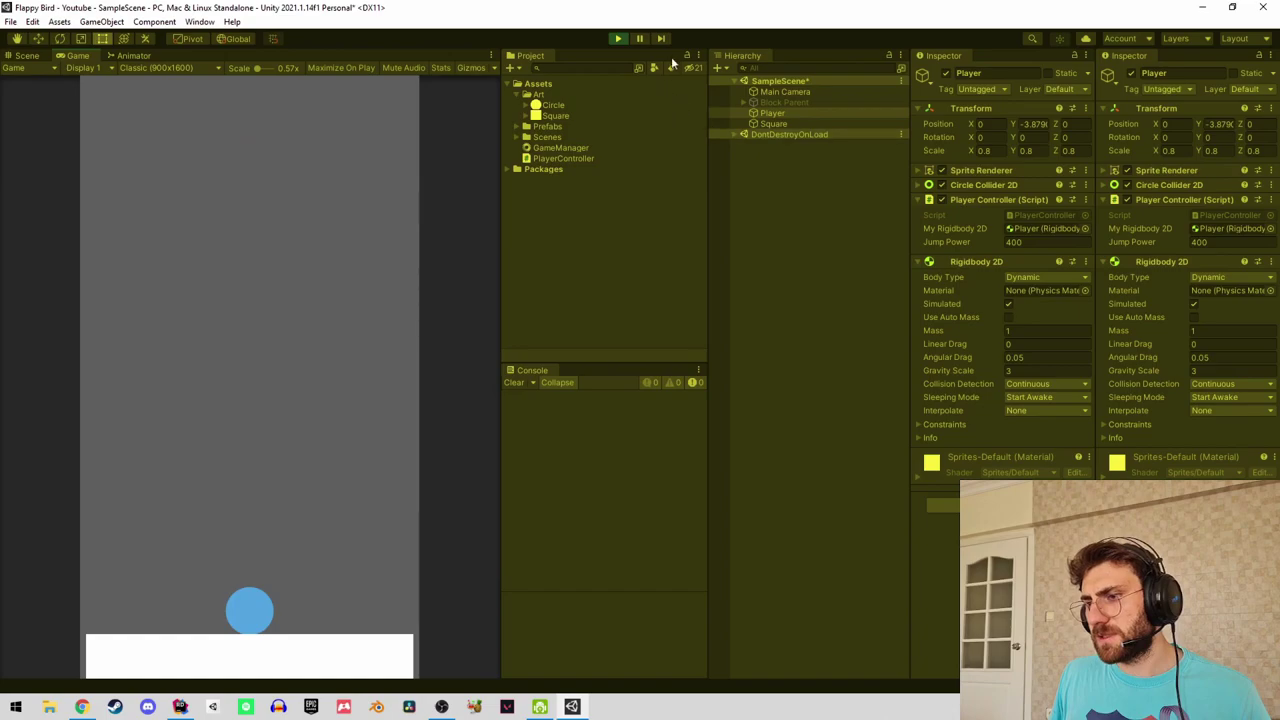
Stop playing and re-enter Gravity Scale 3 and Jump Power 400 on the Player.
left_click(619, 39)
left_click(1039, 371)
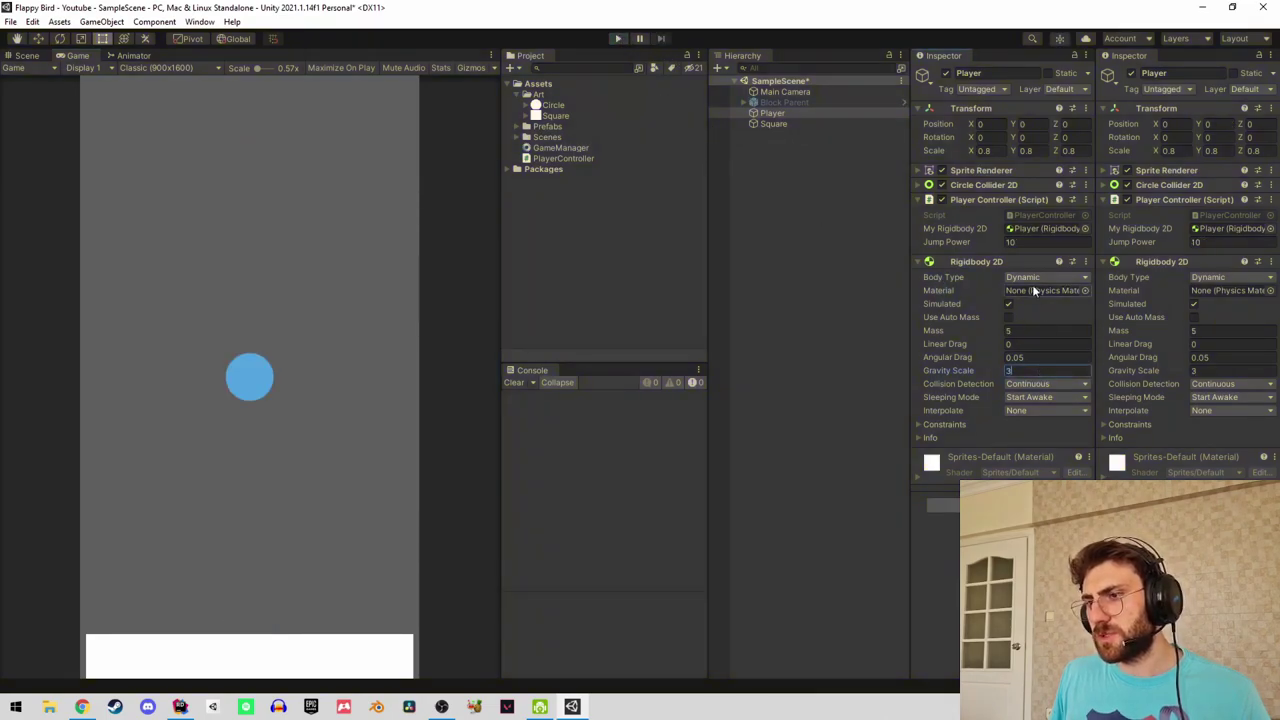
left_click(1025, 243)
type("400")
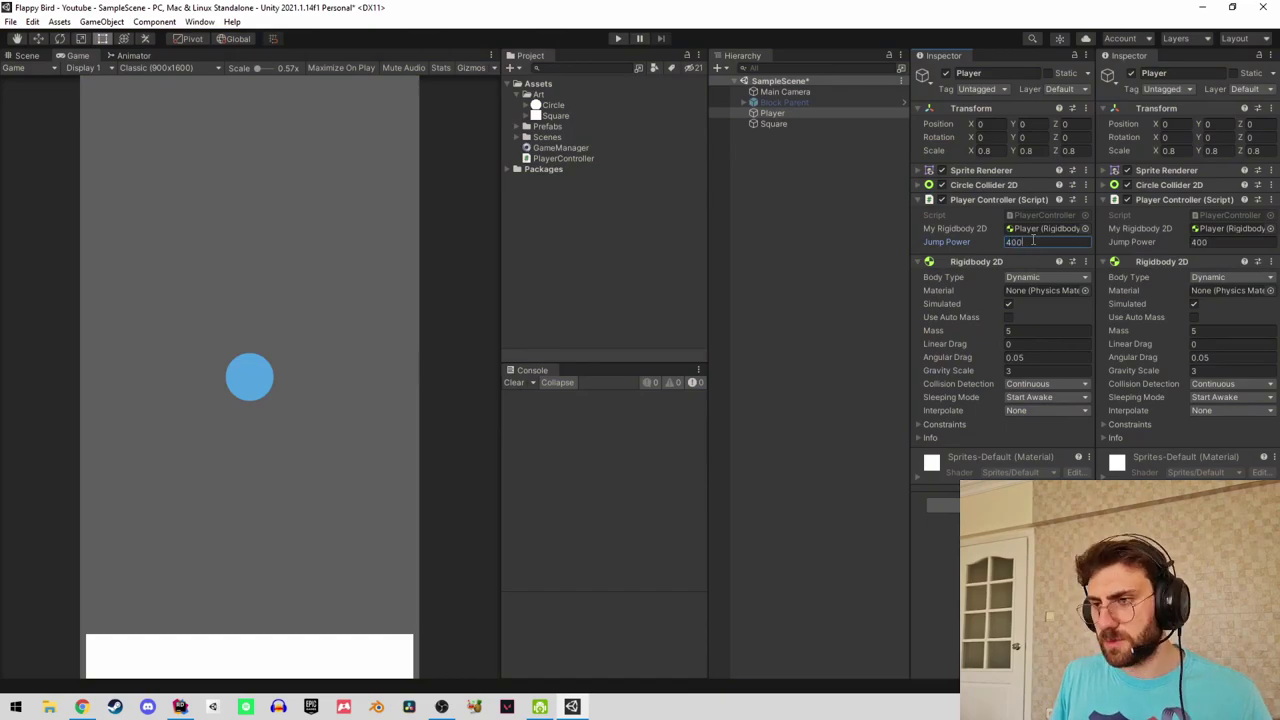
left_click(808, 124)
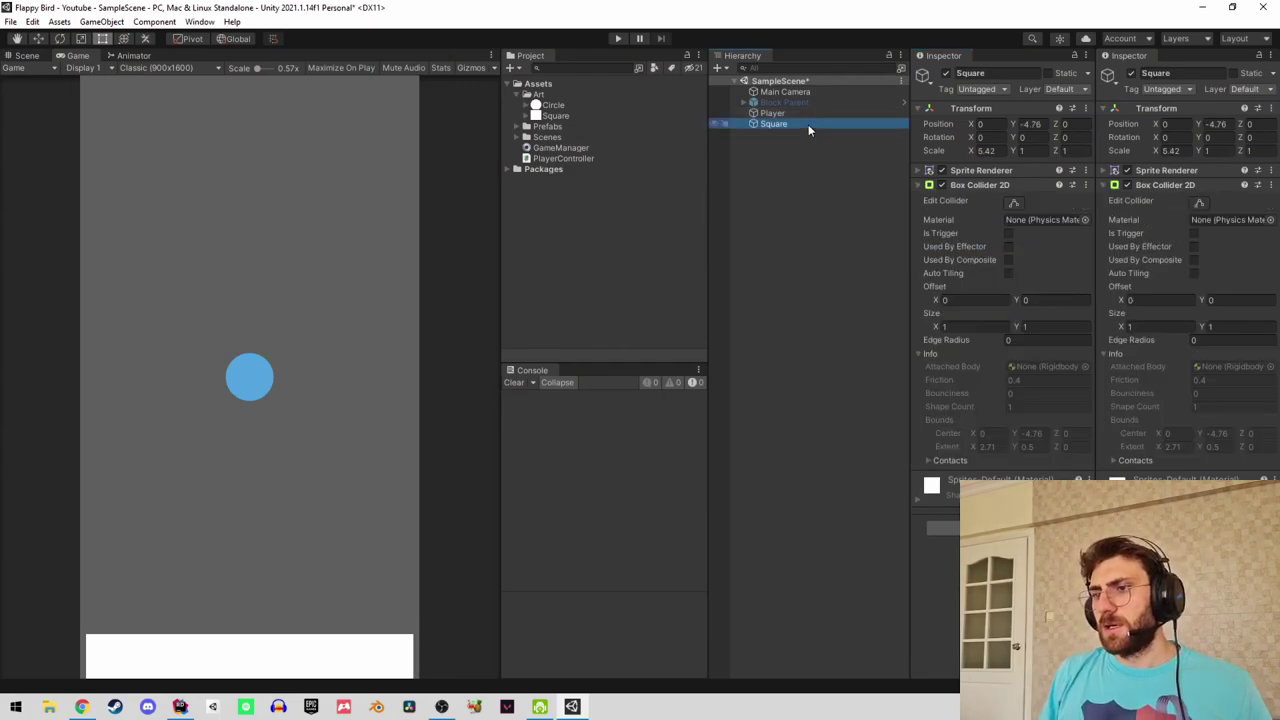
left_click(797, 115)
Deactivate the ground Square and reactivate Block Parent to show the red pipes.
left_click(766, 104)
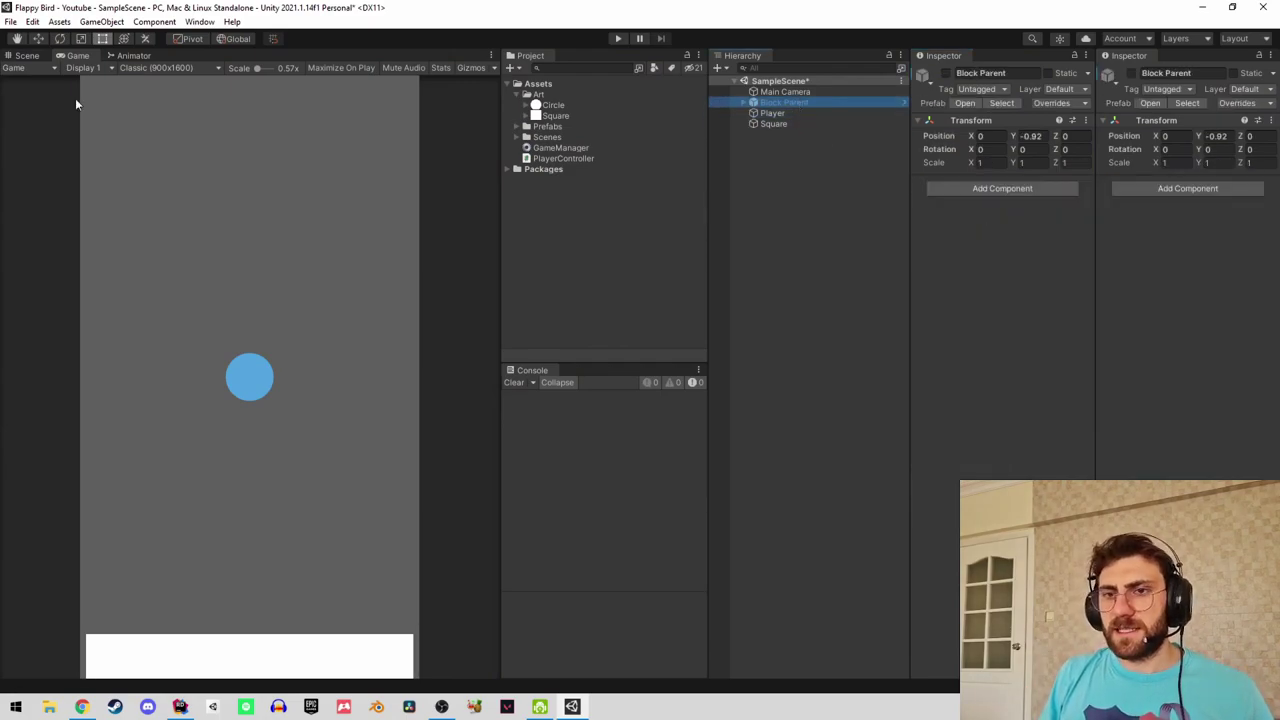
left_click(792, 124)
key("alt+shift+a")
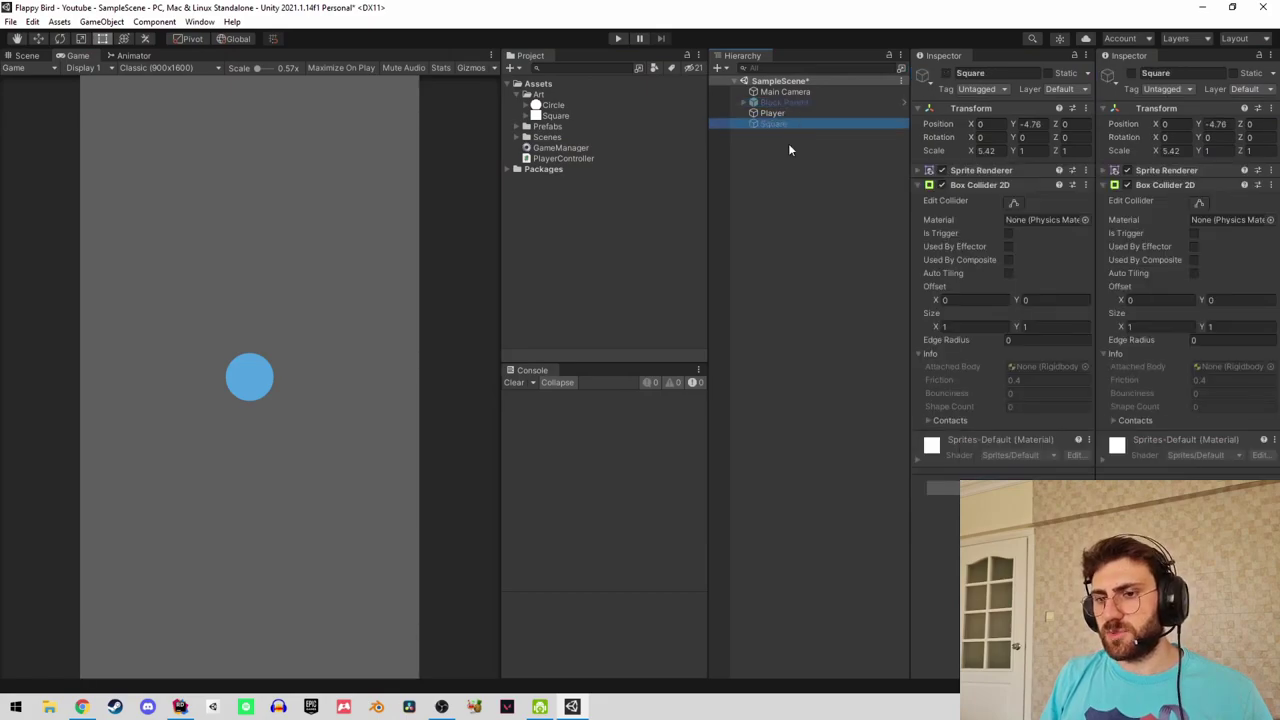
left_click(778, 116)
left_click(780, 103)
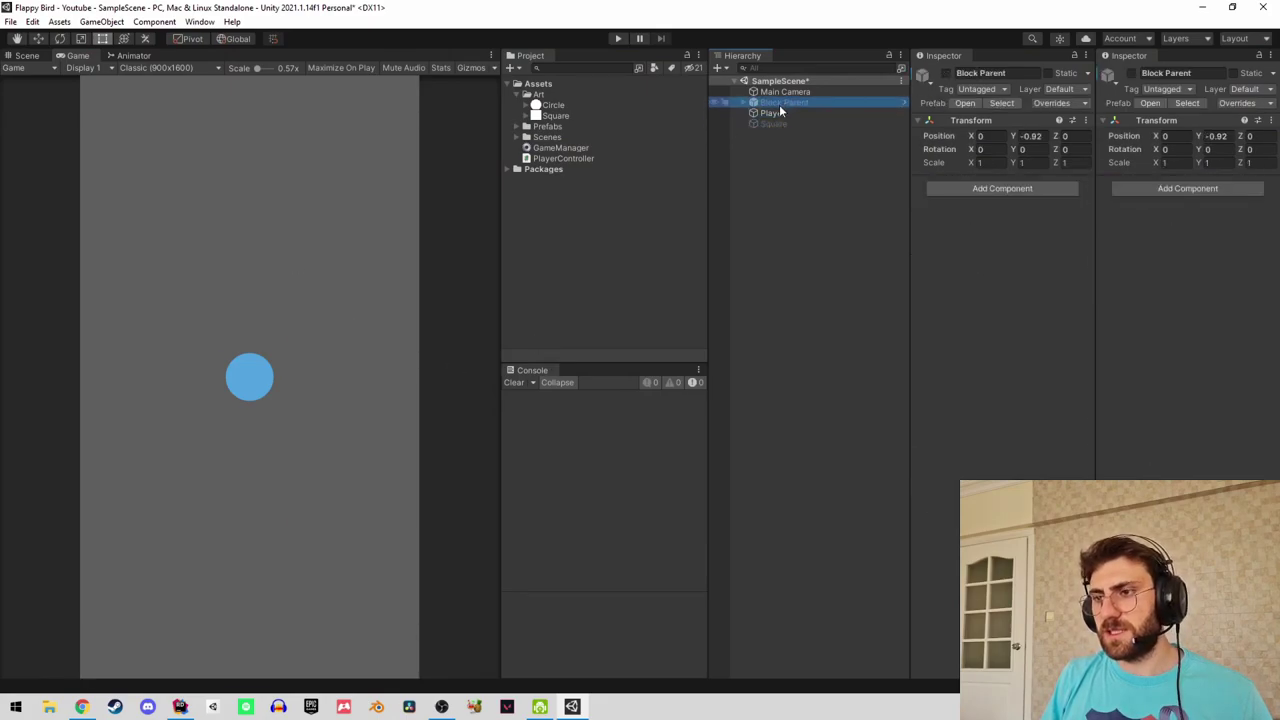
key("alt+shift+a")
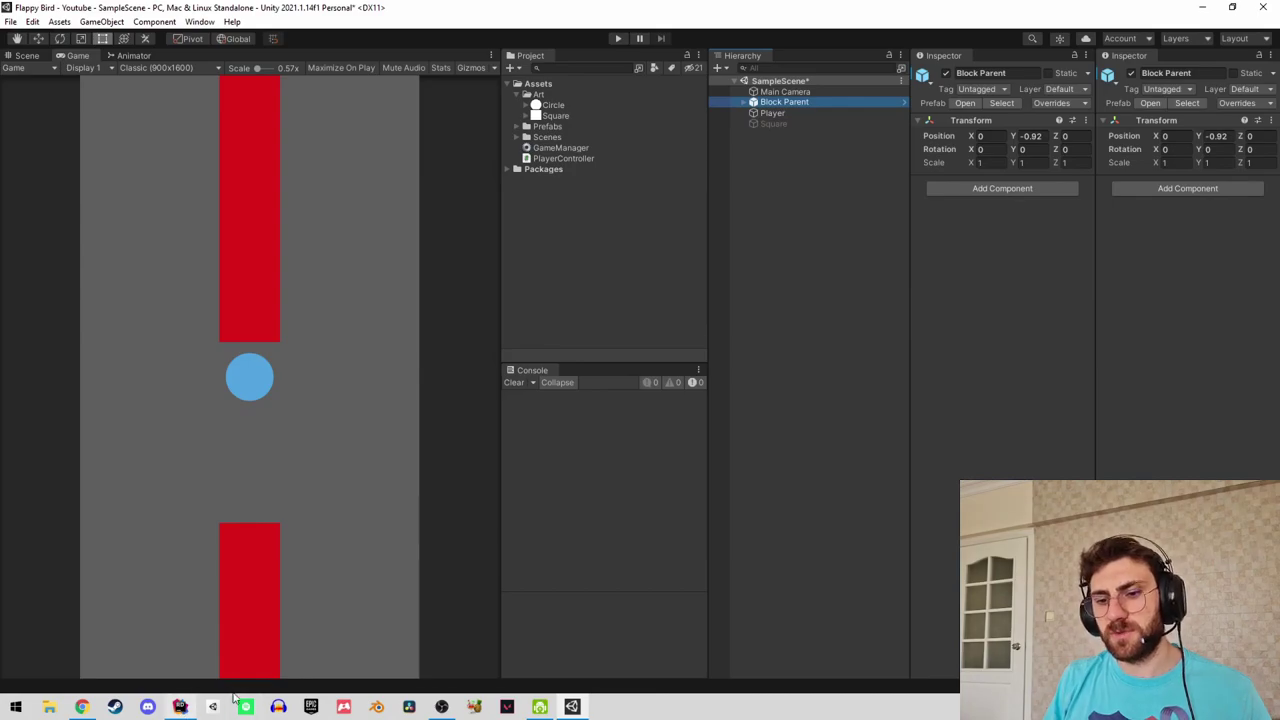
Generate an OnCollisionEnter2D method stub in PlayerController via the 'oncol2' completion.
left_click(180, 708)
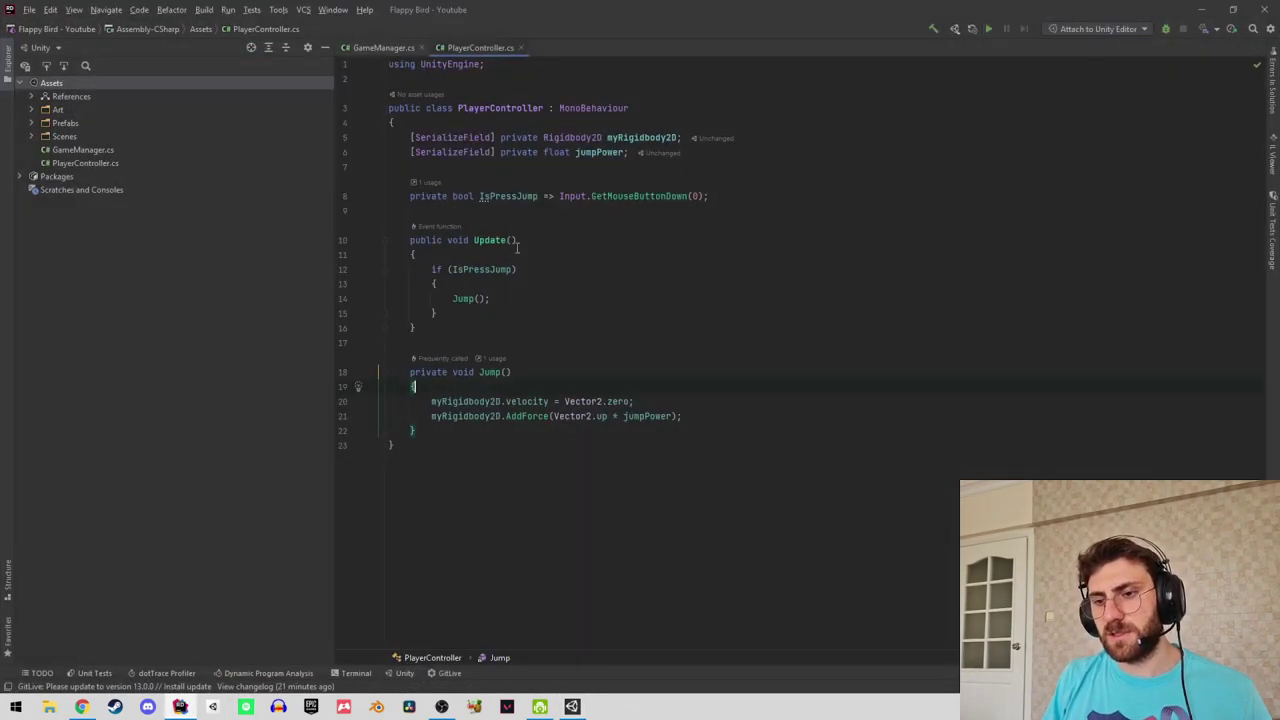
type("o")
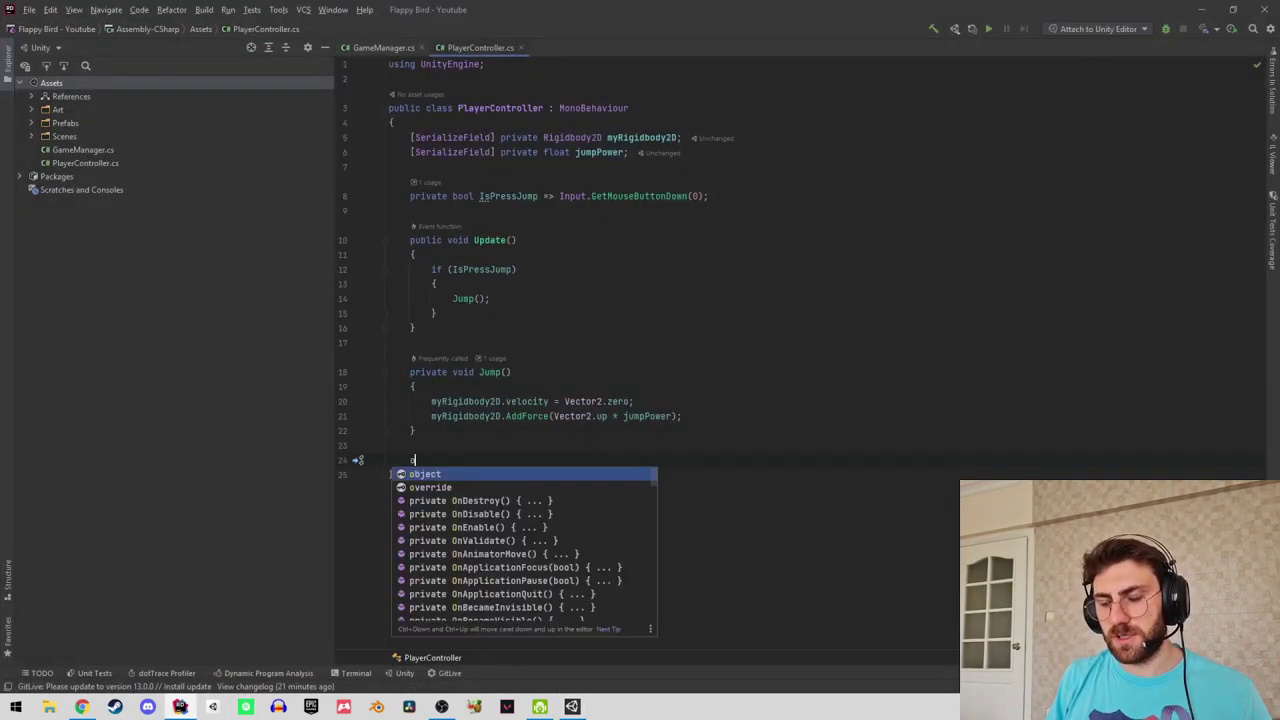
type("ncol")
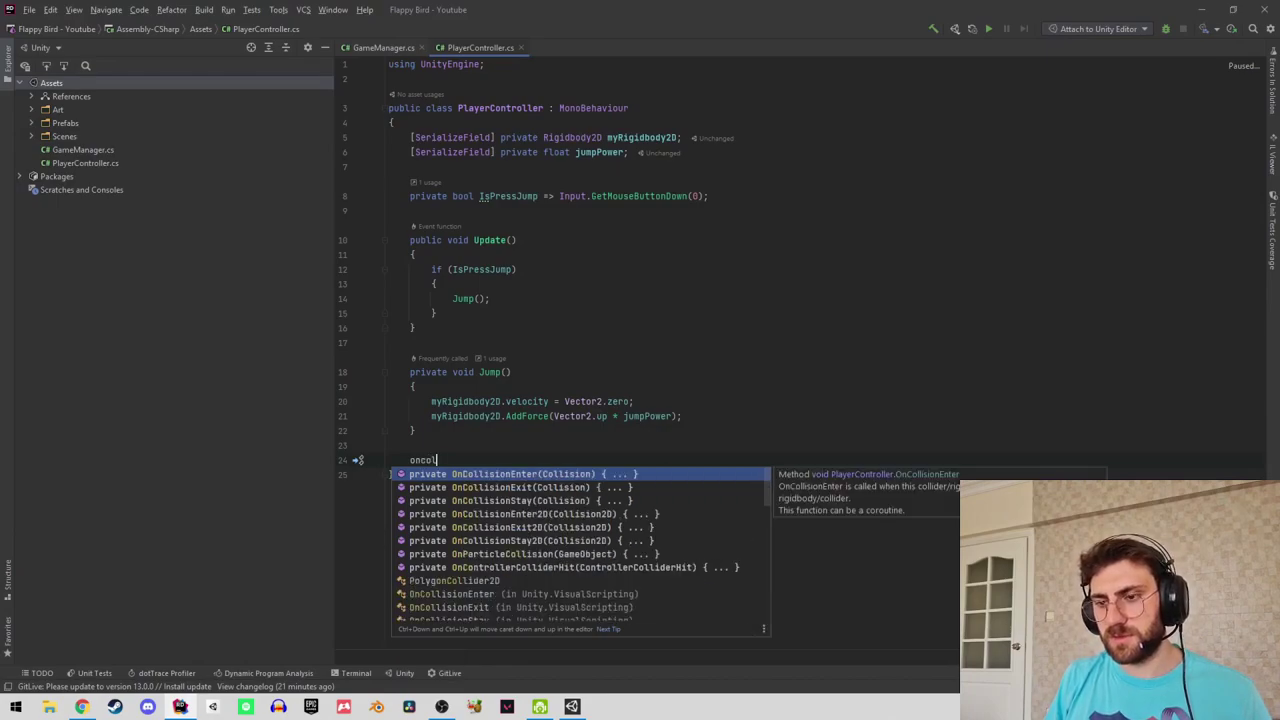
type("2")
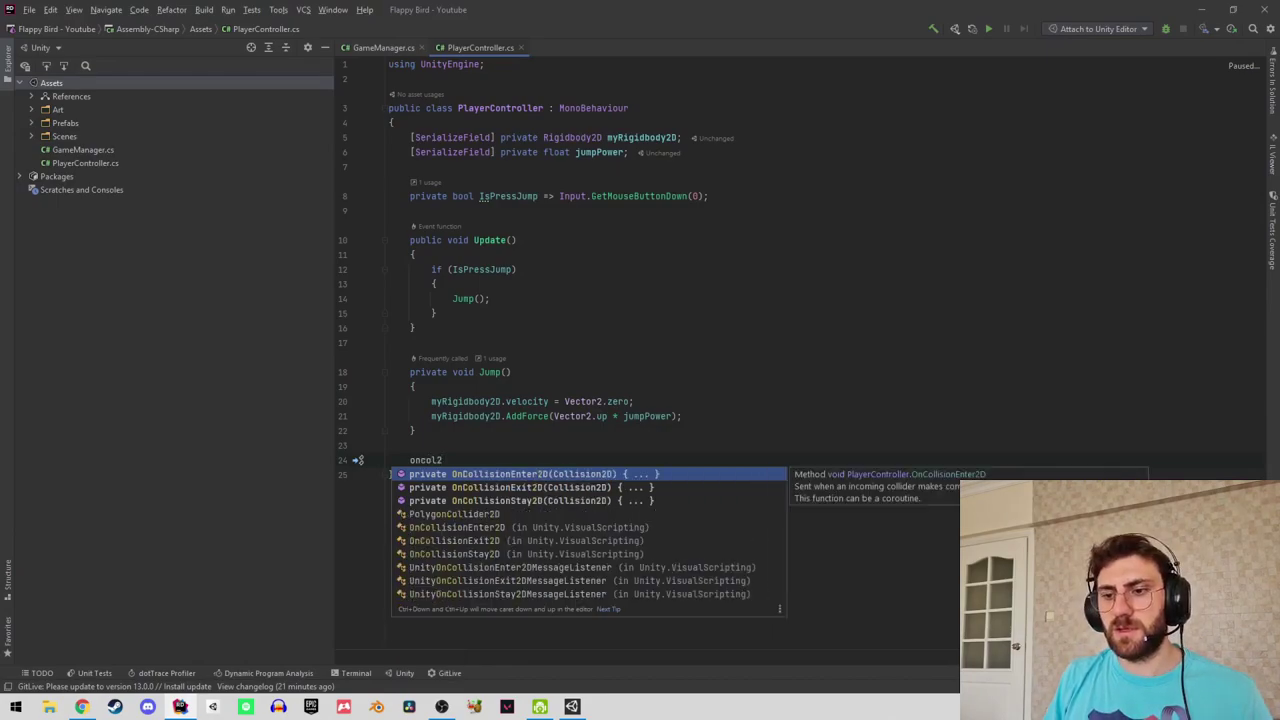
key("Return")
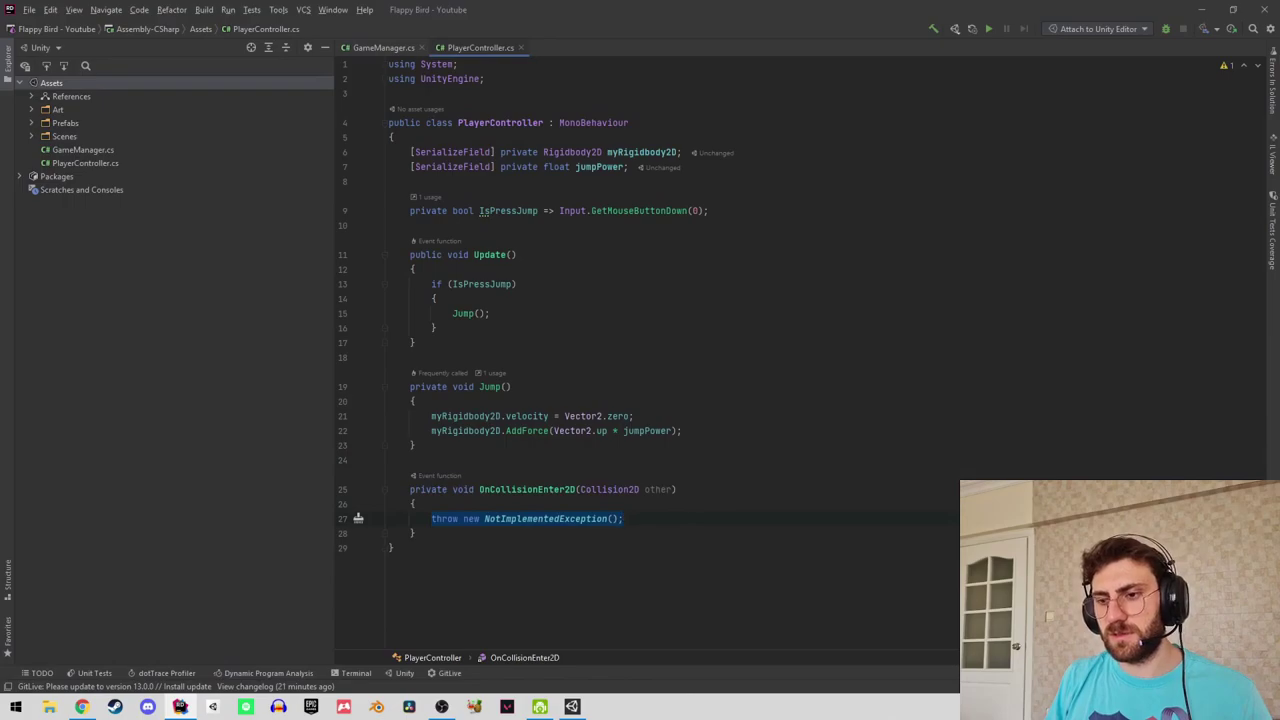
Write an empty if (other.transform.CompareTag("Block")) check, then add a blank line in GameManager.cs.
type("if(")
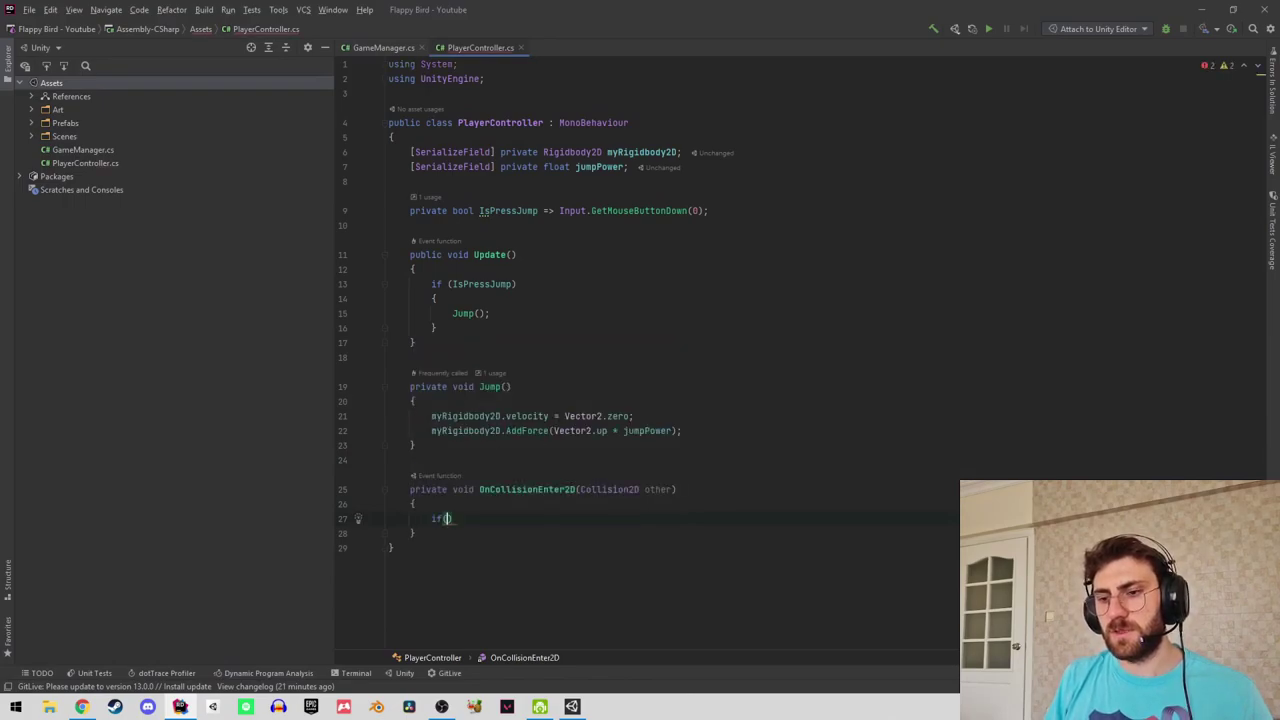
type("other.con")
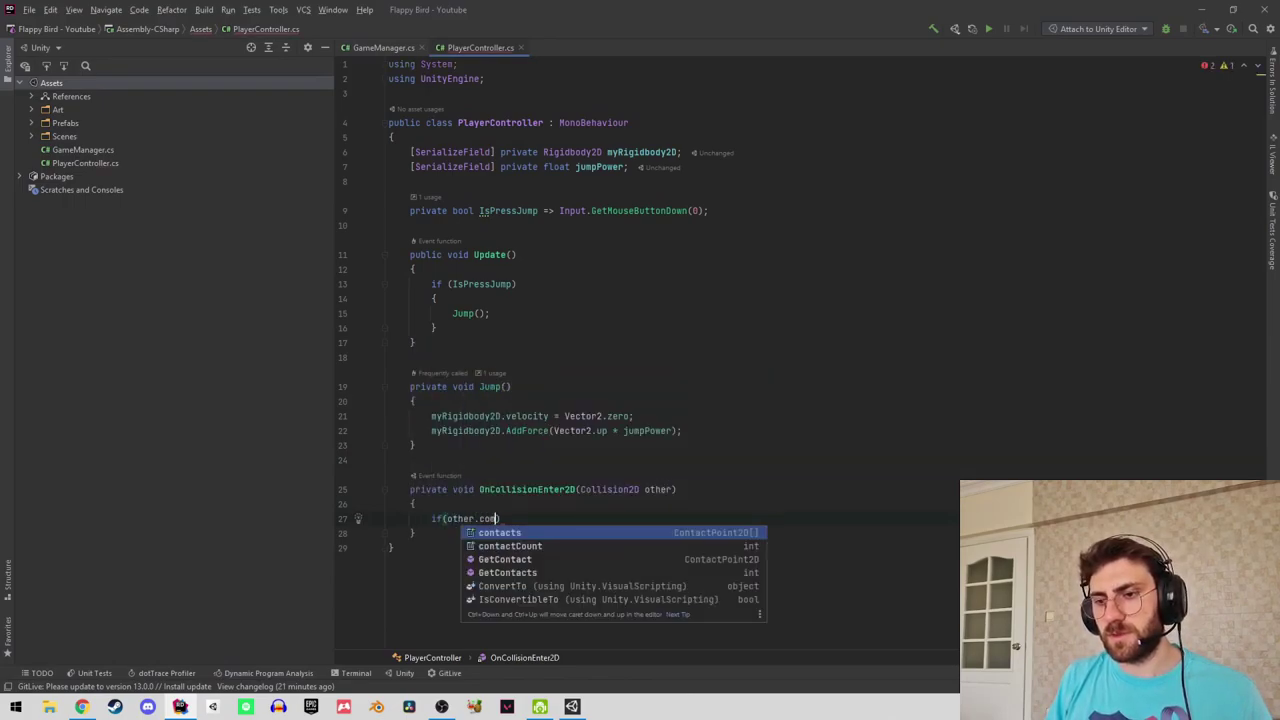
key("BackSpace")
key("BackSpace")
key("BackSpace")
type("tra")
key("Return")
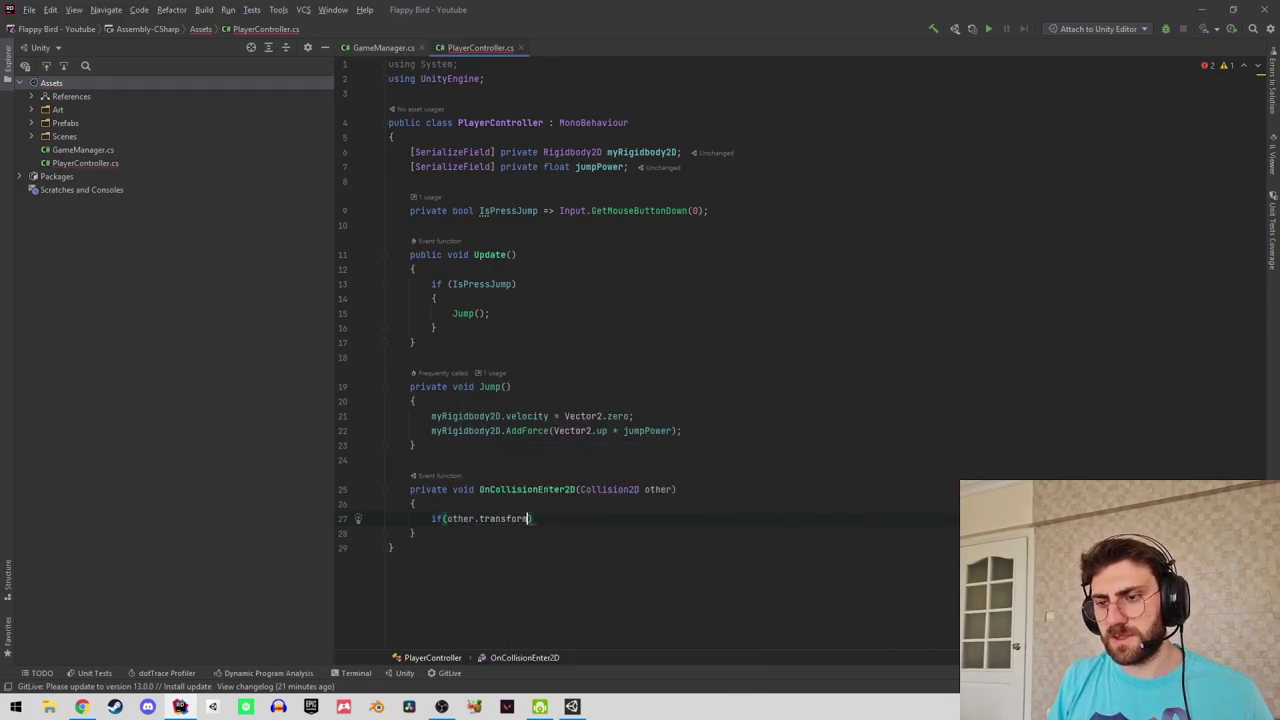
type(".com")
key("Return")
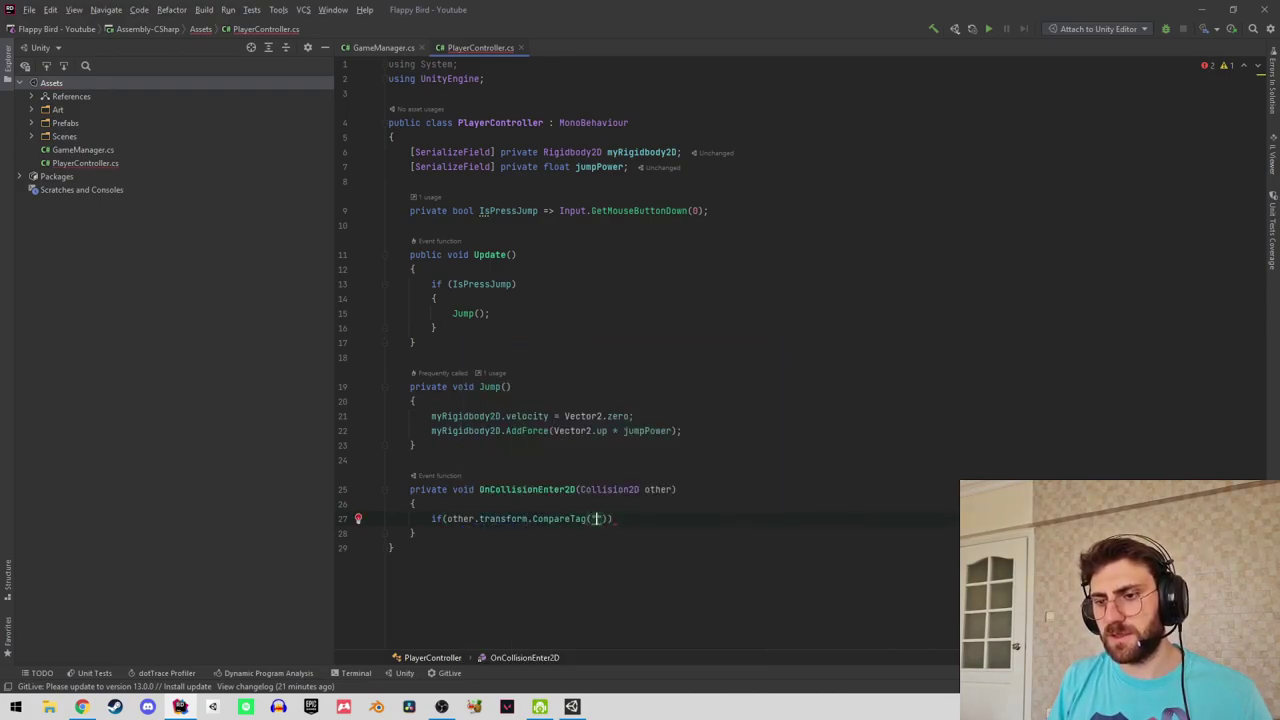
type("Block")
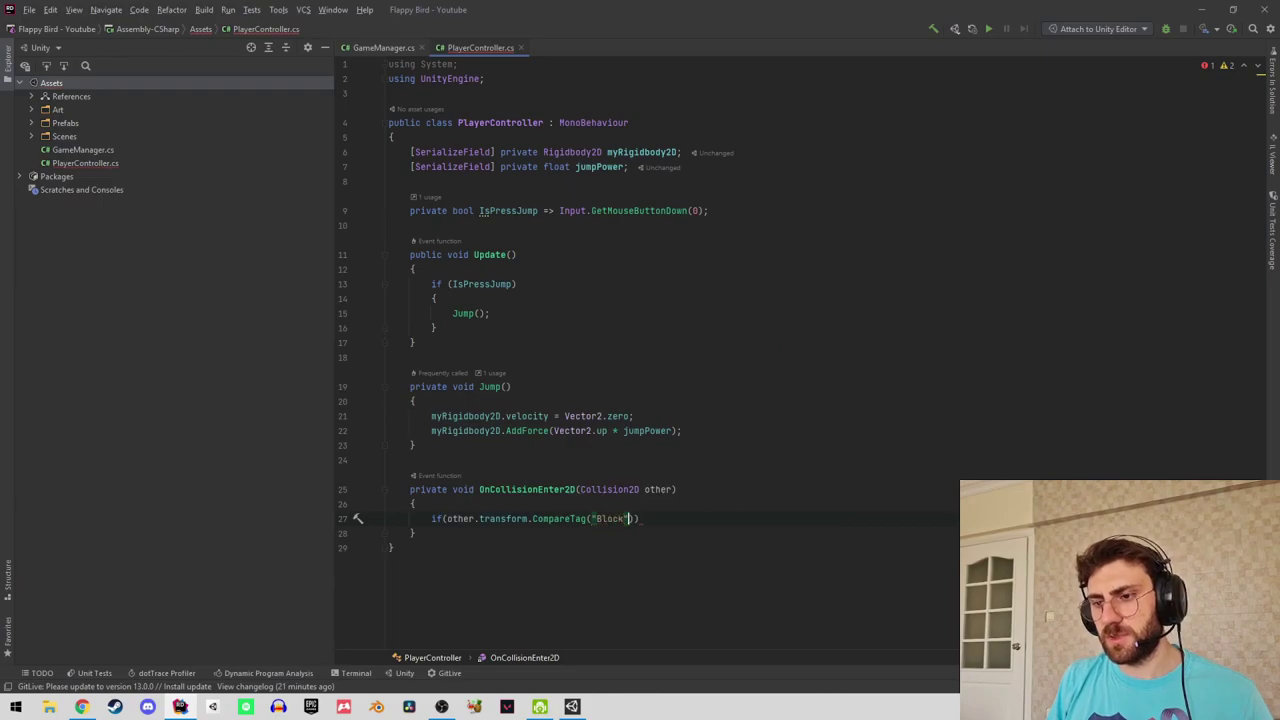
key("Return")
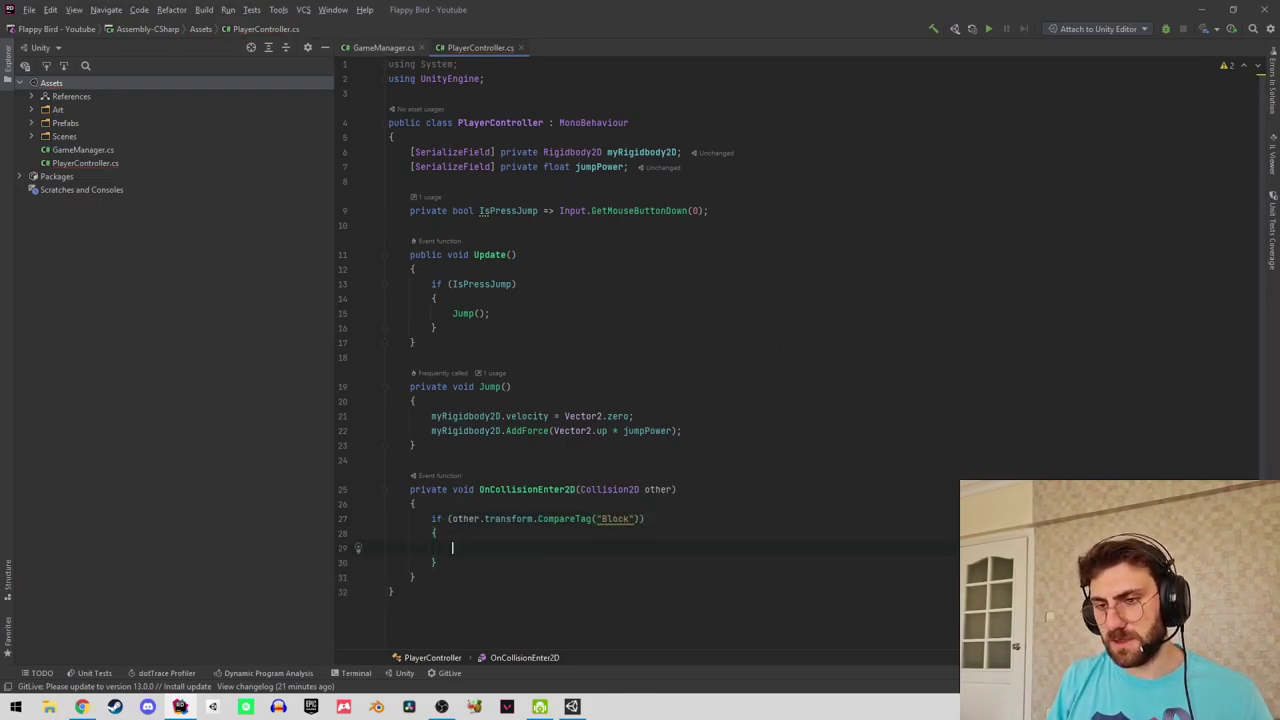
key("ctrl+Tab")
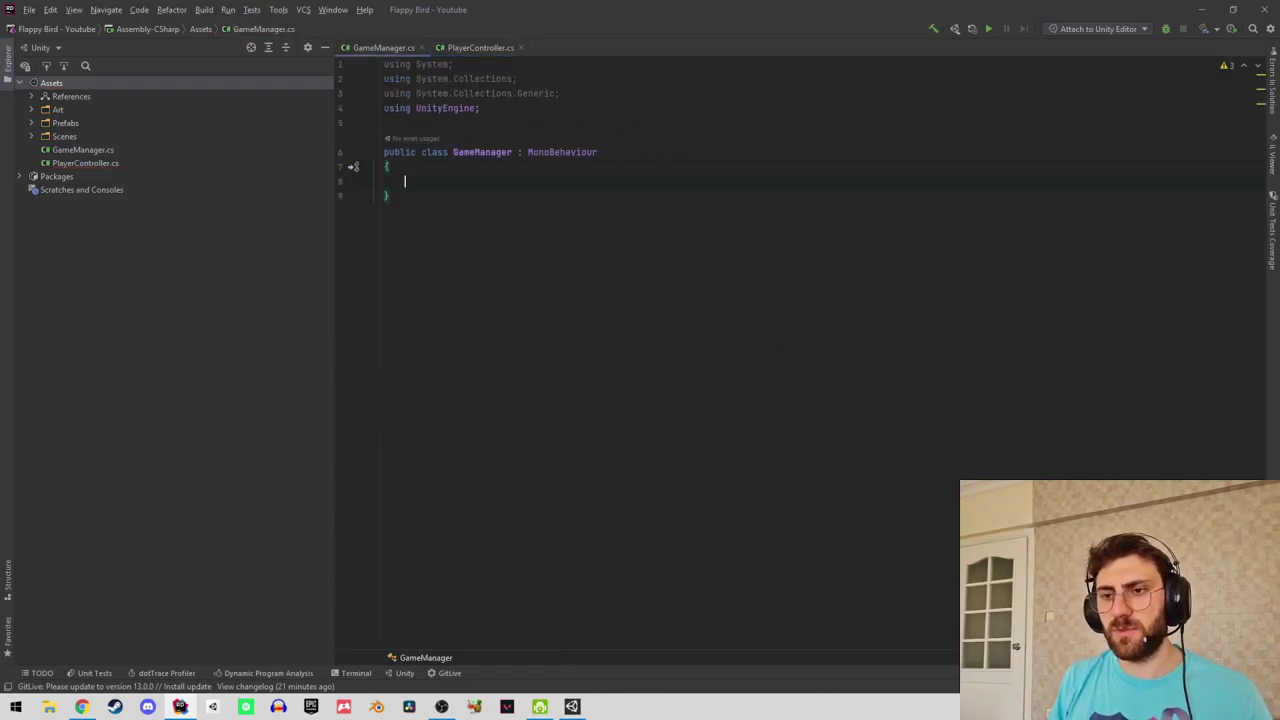
key("Return")
Declare public static GameManager Instance { get; private set; } in GameManager.
type("pub")
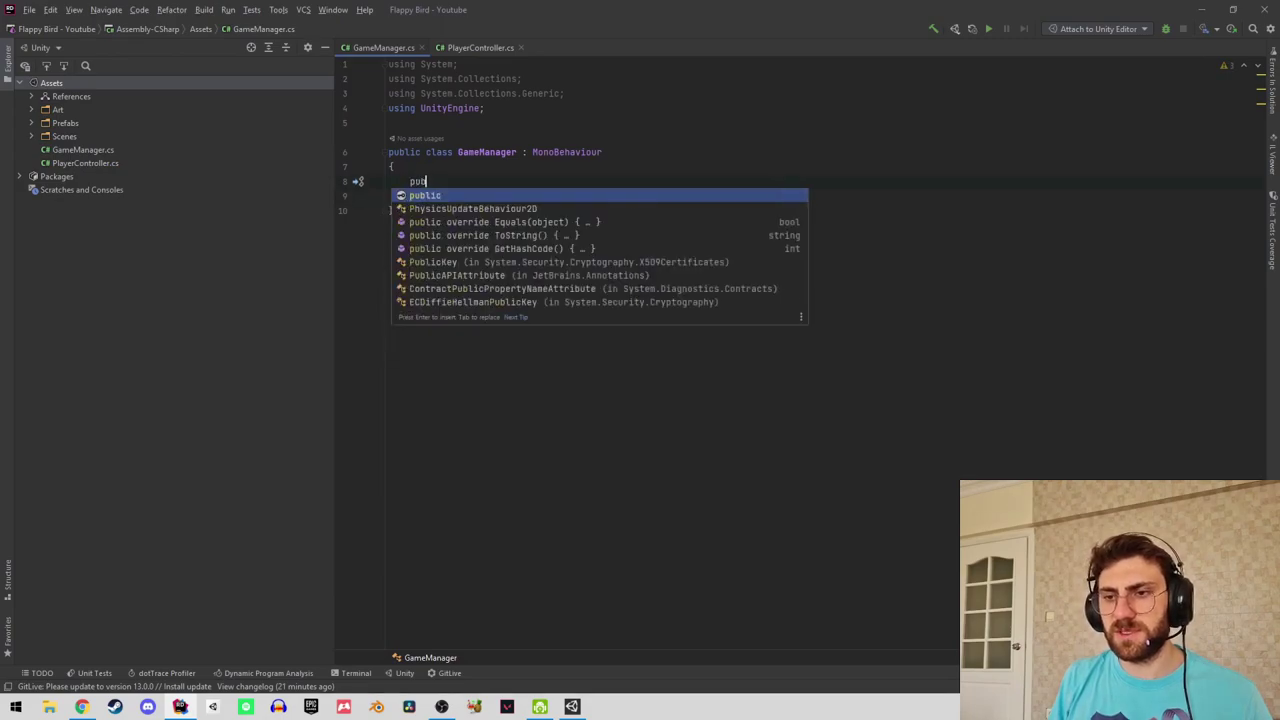
type("lic ")
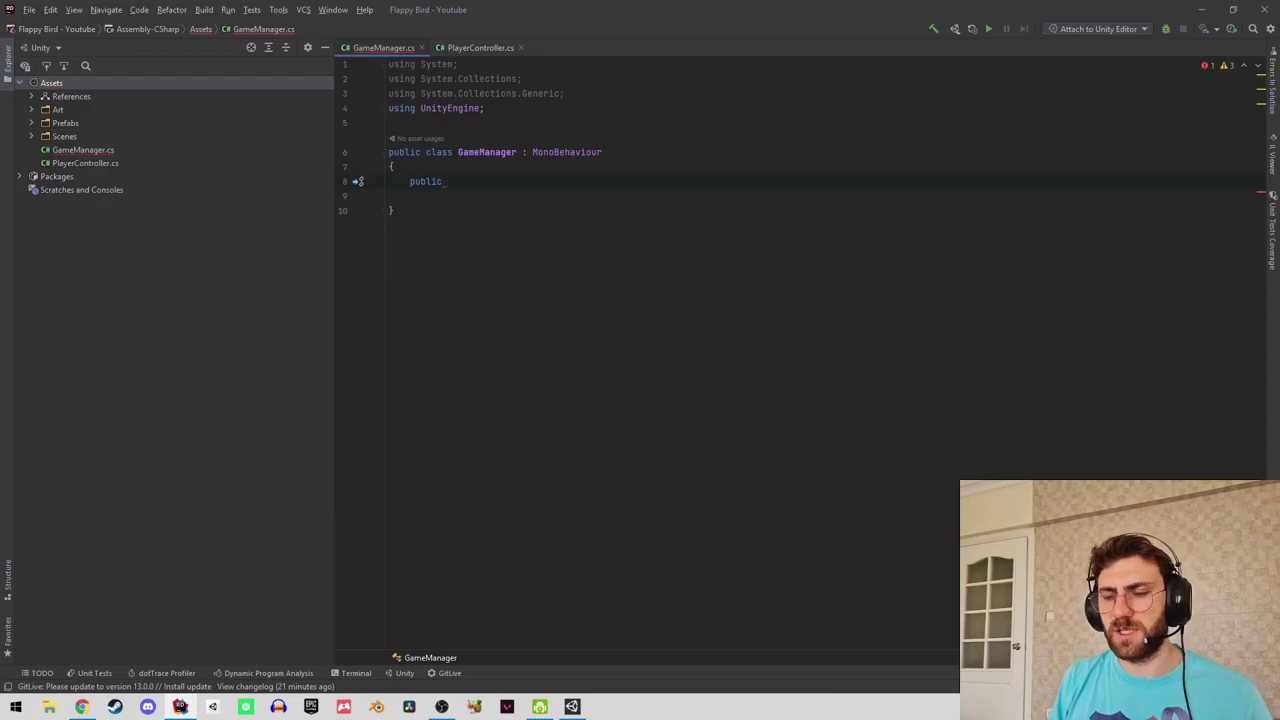
type("static ")
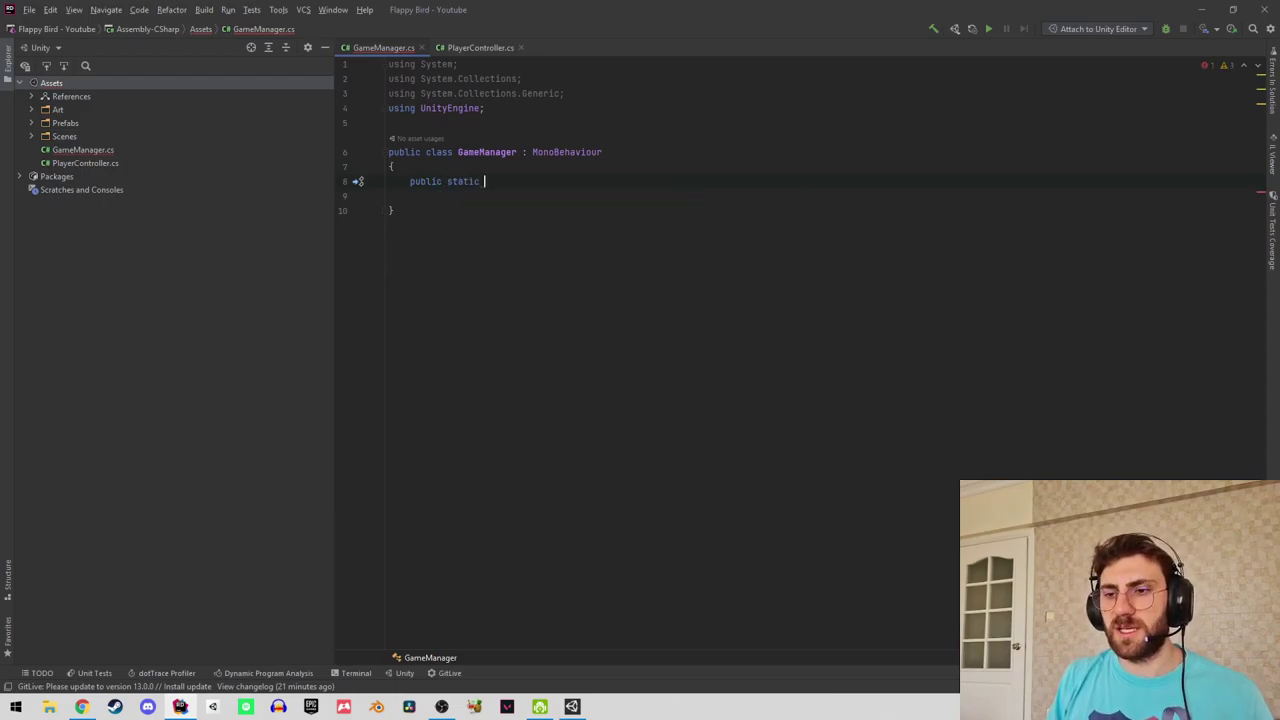
type("Ga")
key("Return")
type("Ins")
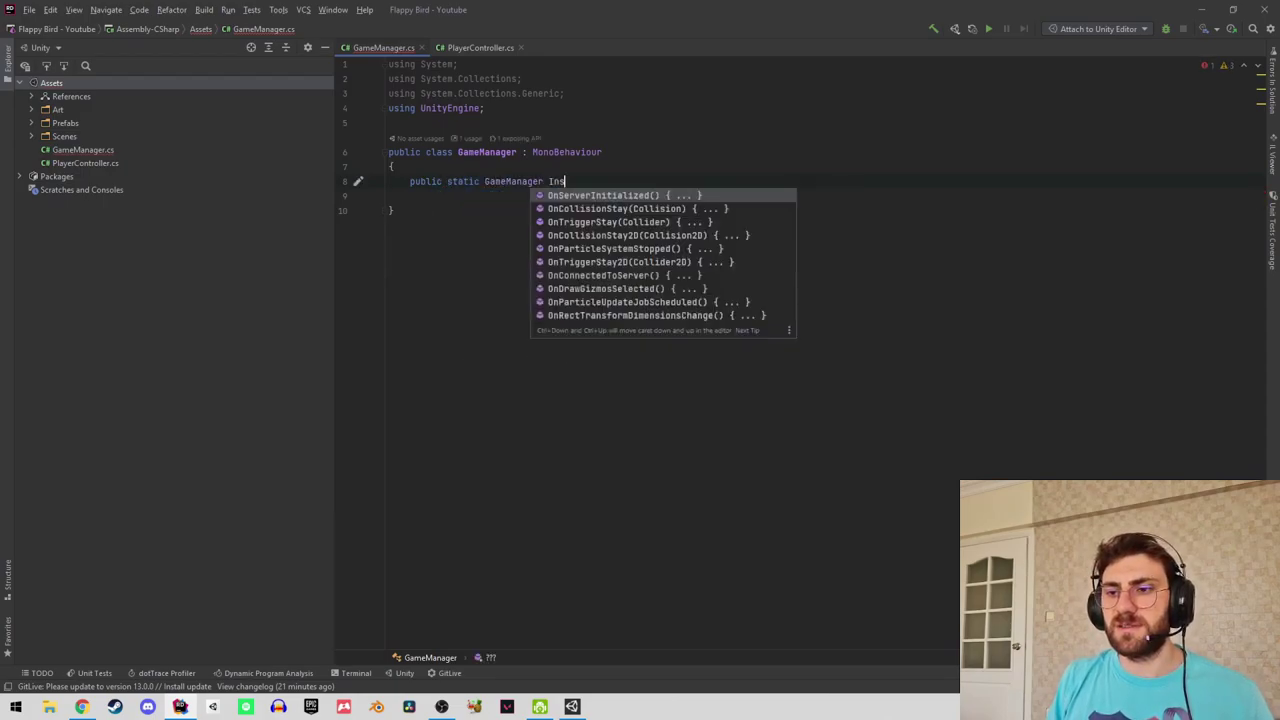
type("tance {")
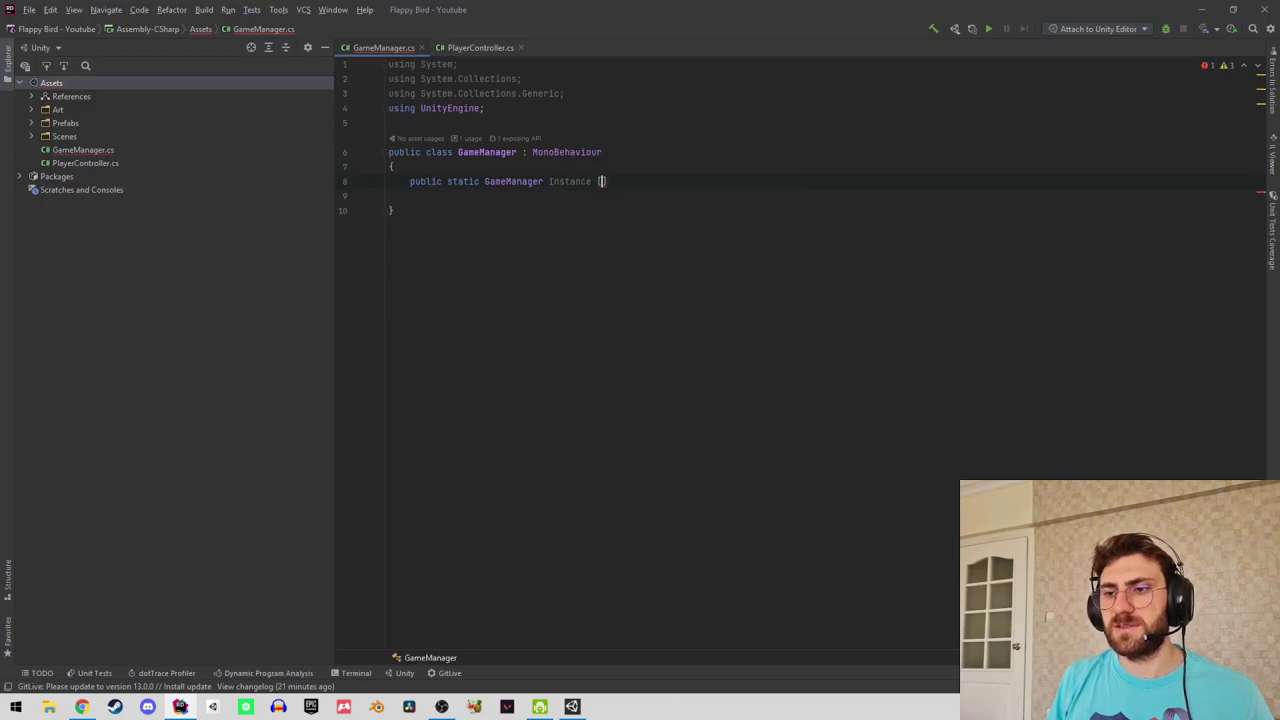
type(" get;")
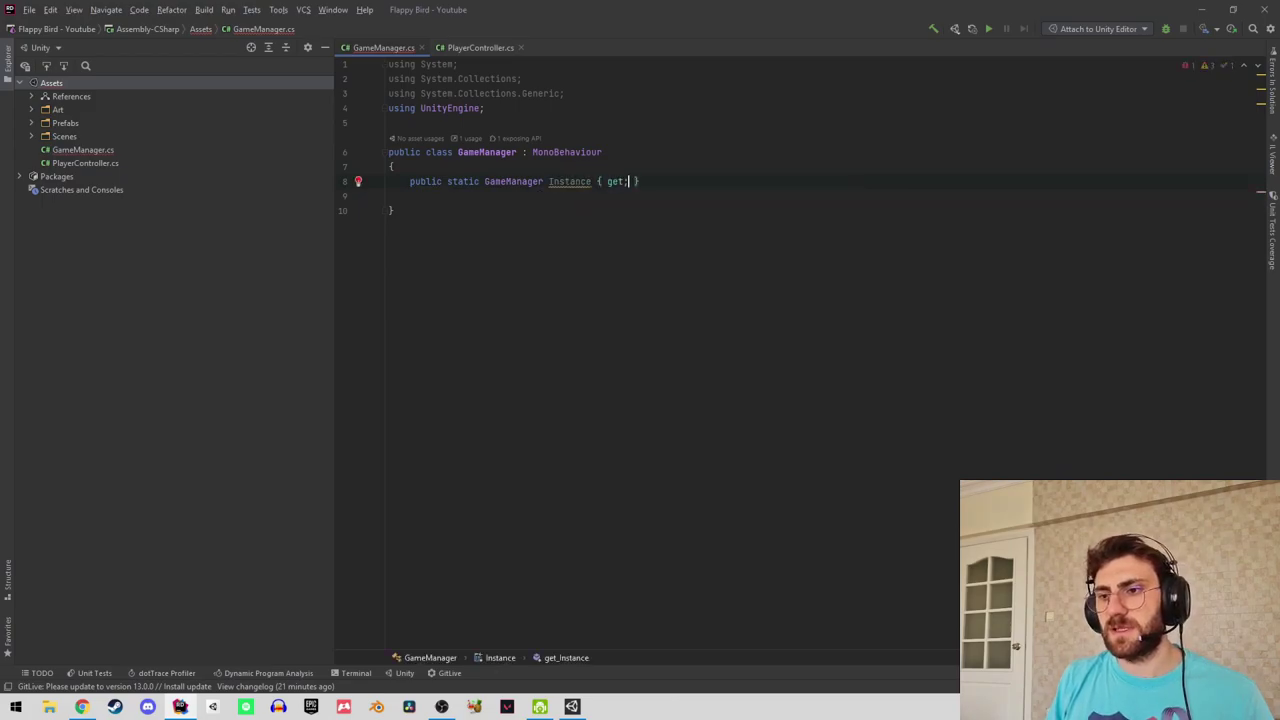
type(" private set")
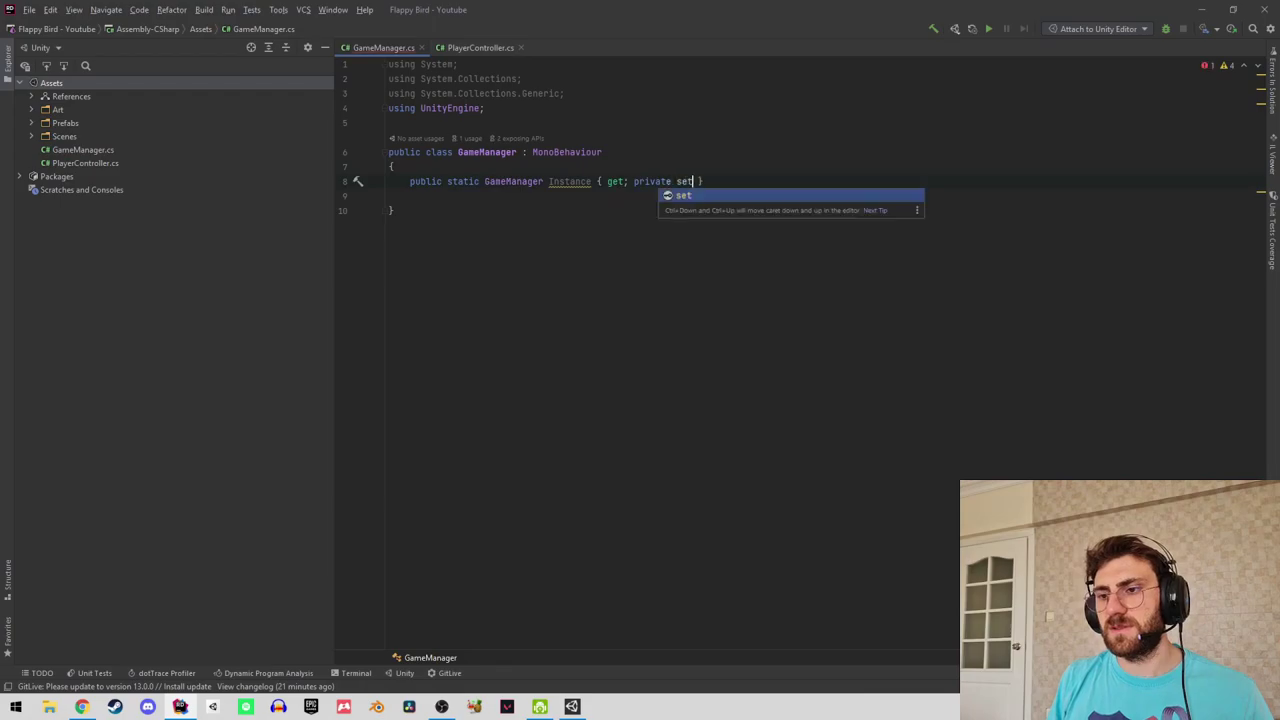
type(";")
key("Return")
Add an Awake method that assigns Instance = this.
type("Awake")
key("Return")
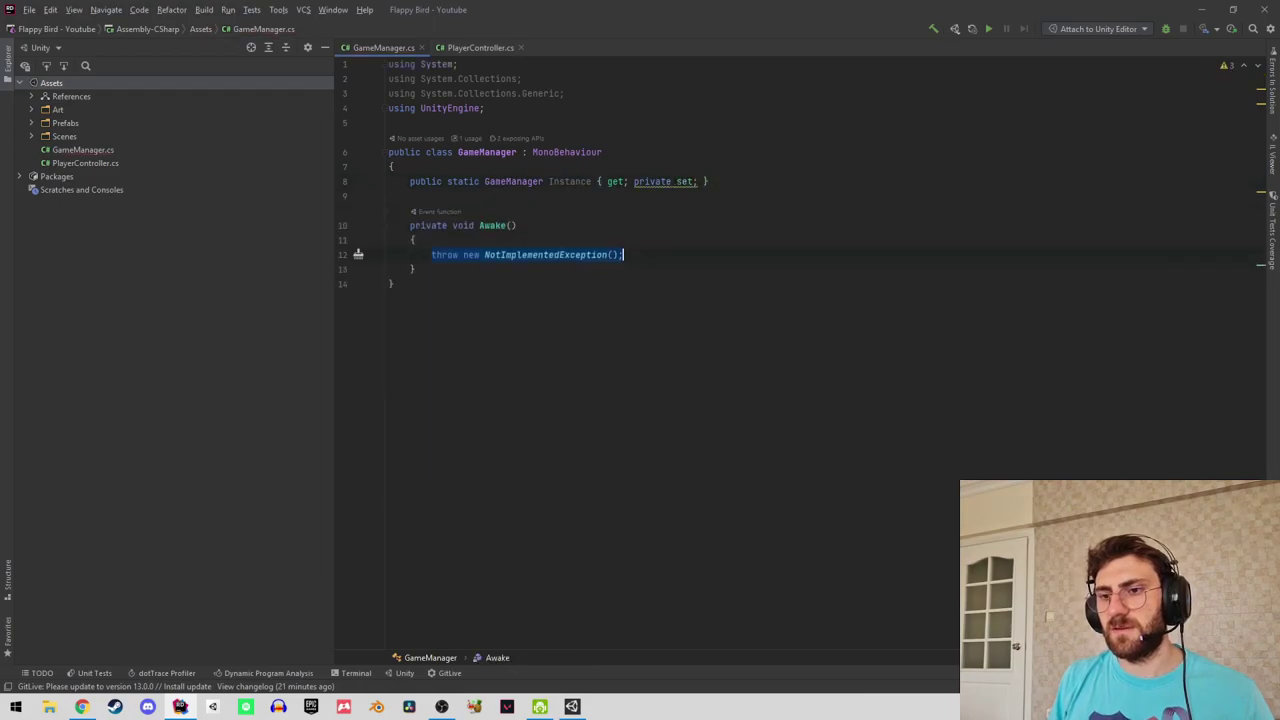
type("In")
key("Return")
type("=thi")
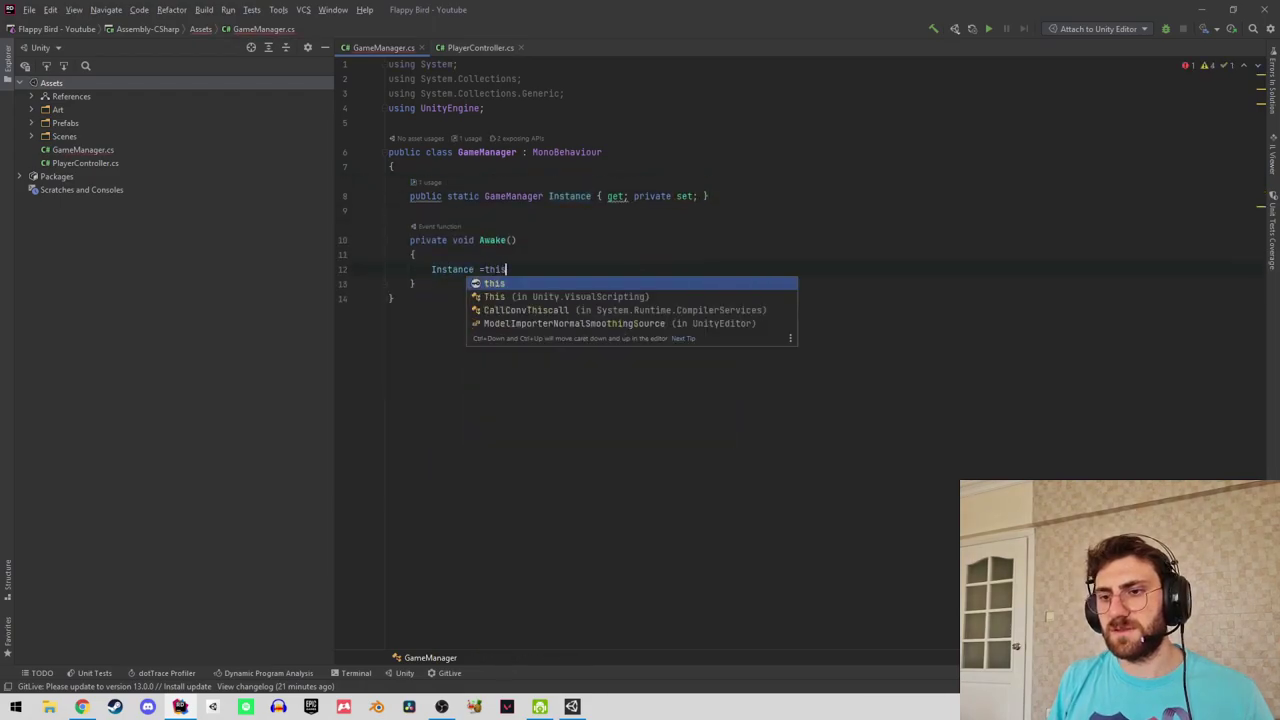
type("s")
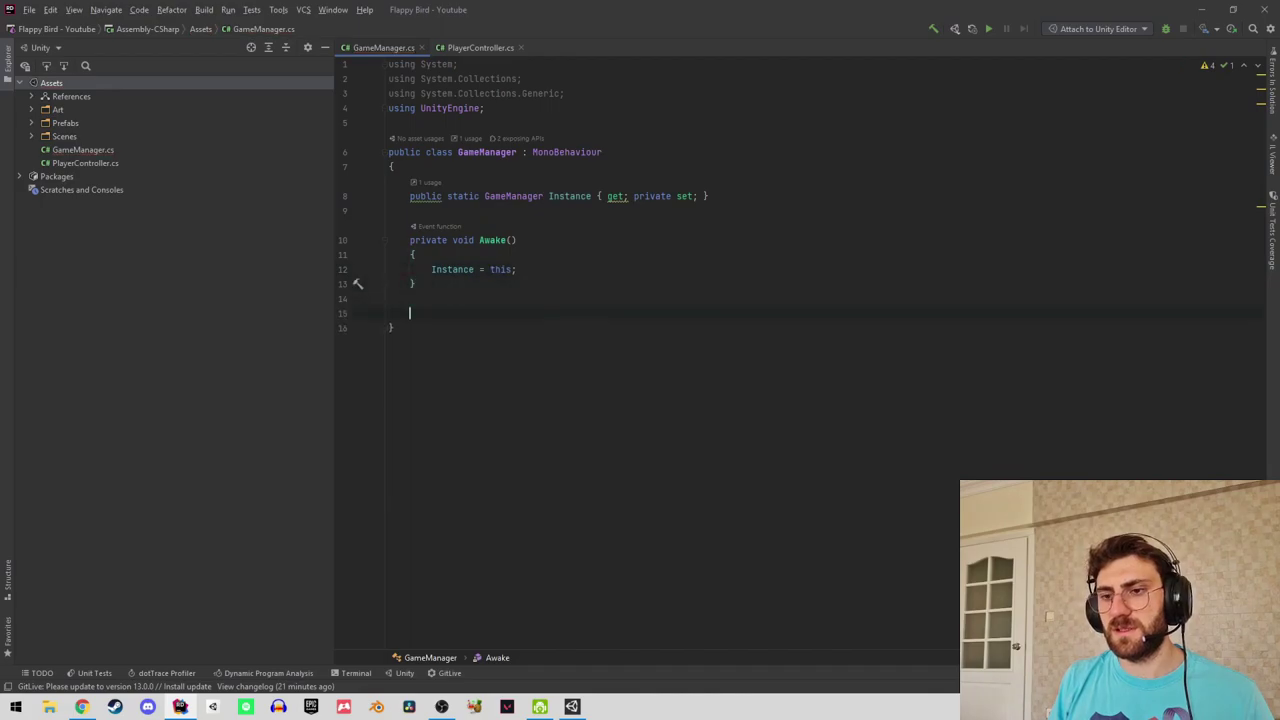
type("pub")
Declare an empty public void StartGame() and begin public void GameOver(), then return to PlayerController.cs.
key("Return")
type("vo")
key("Return")
type("S")
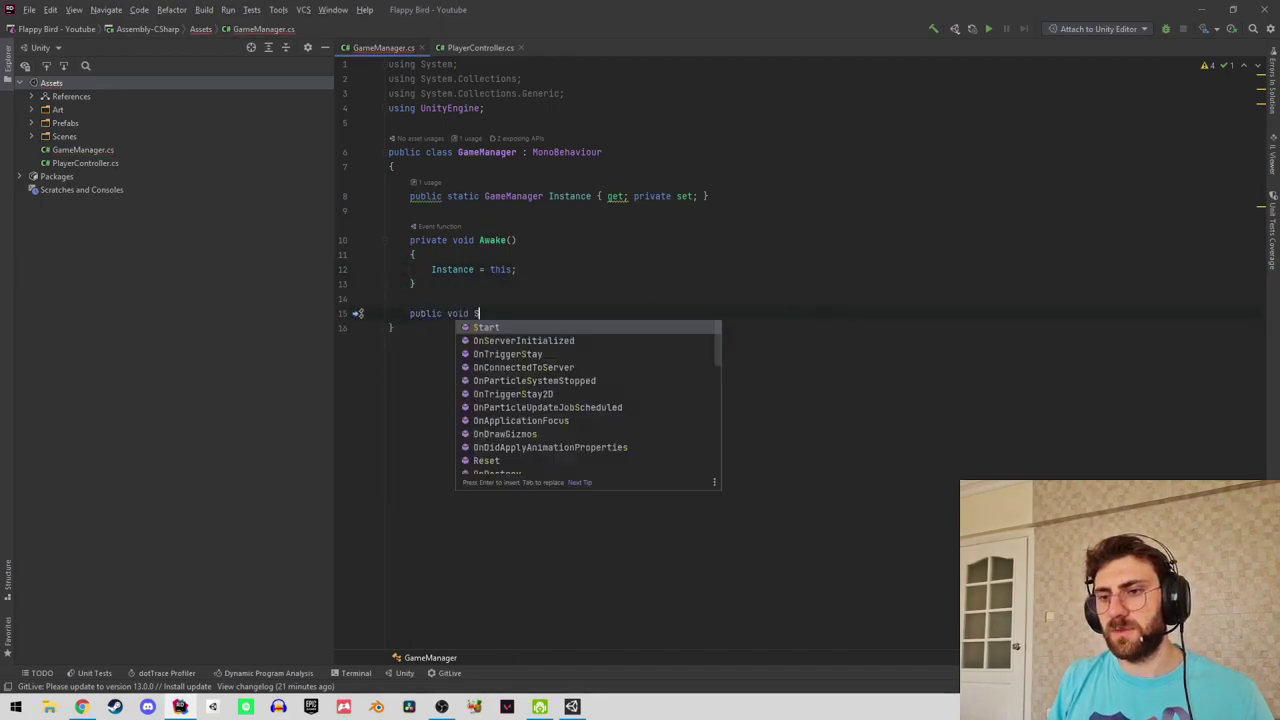
type("tartGame(){")
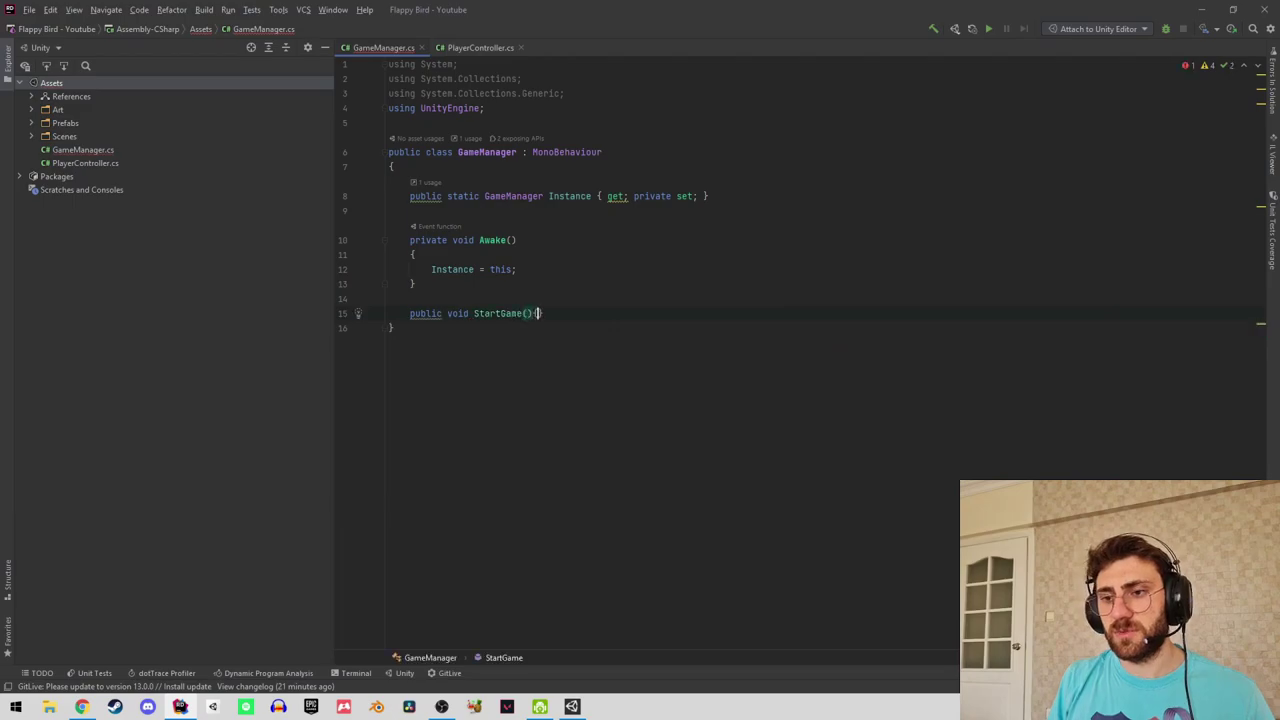
key("ctrl+shift+Return")
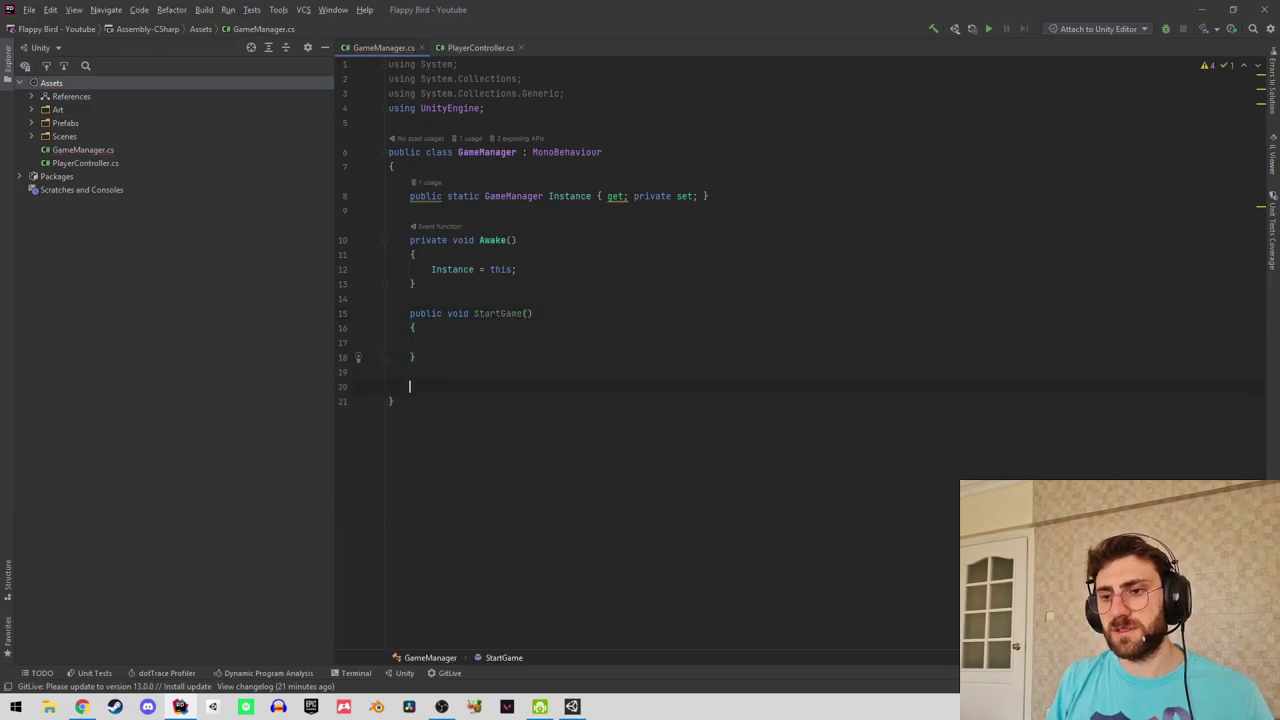
type("public void ")
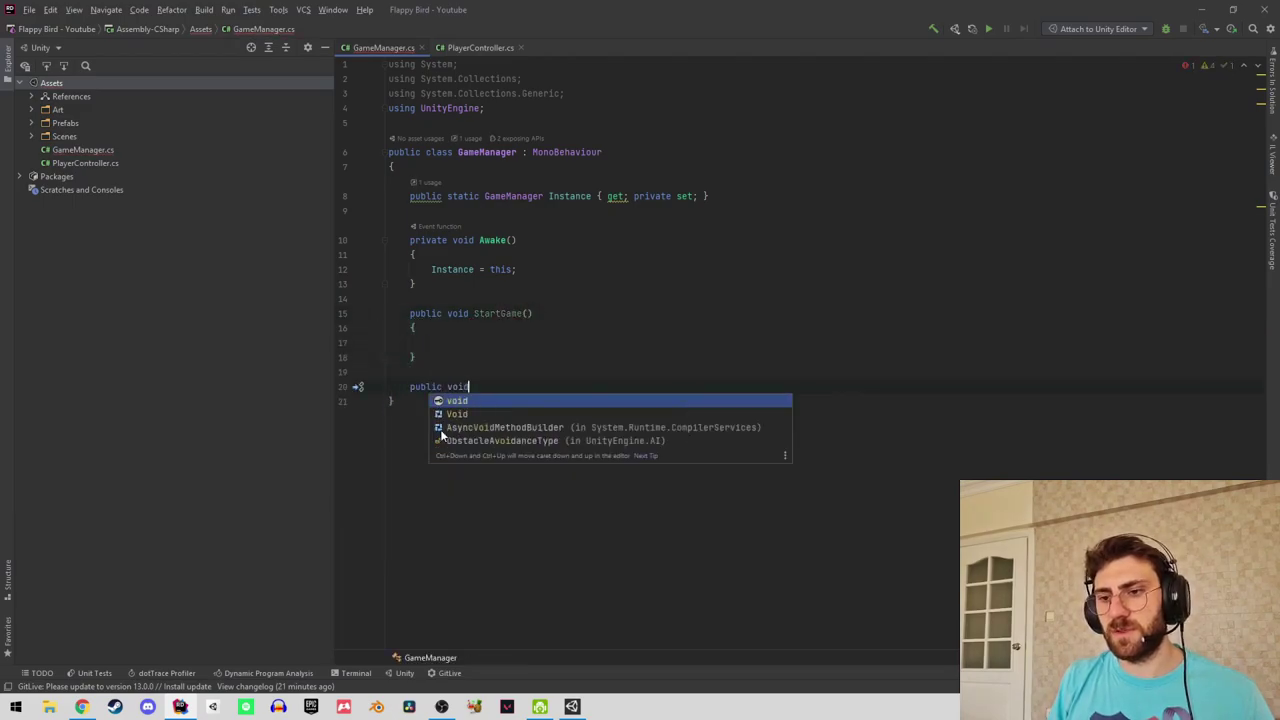
type("GameOv")
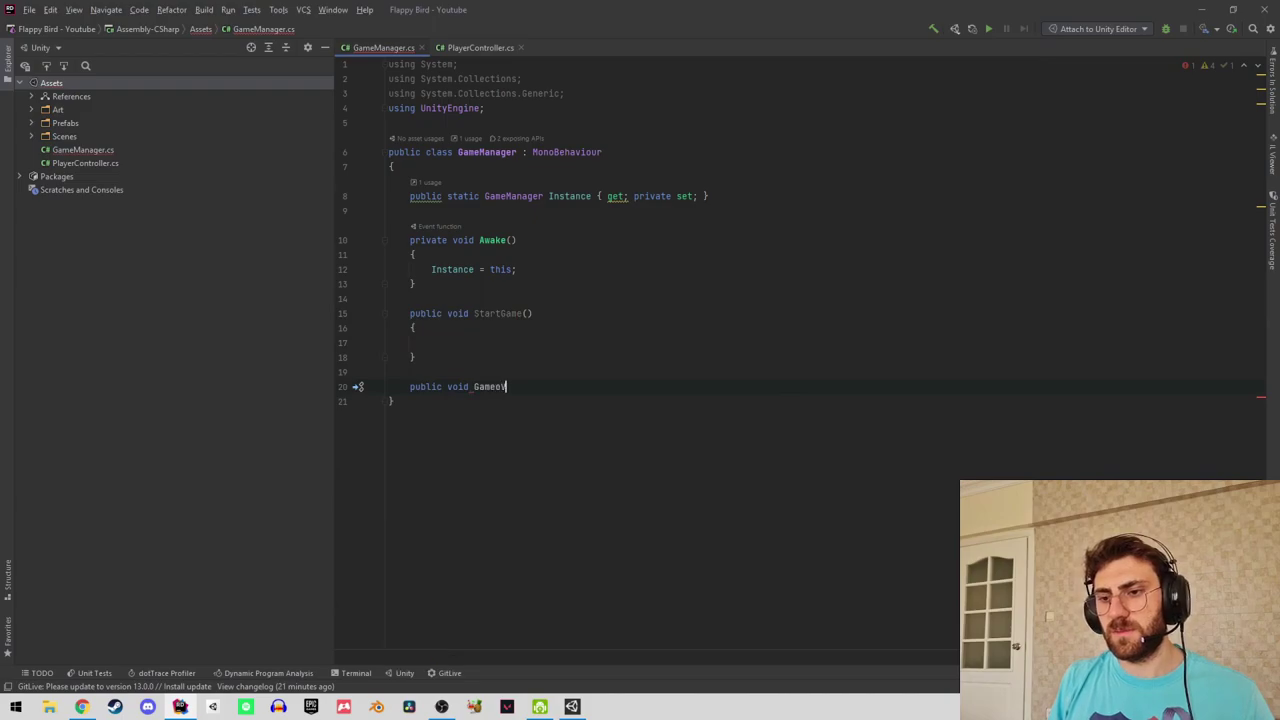
type("er(")
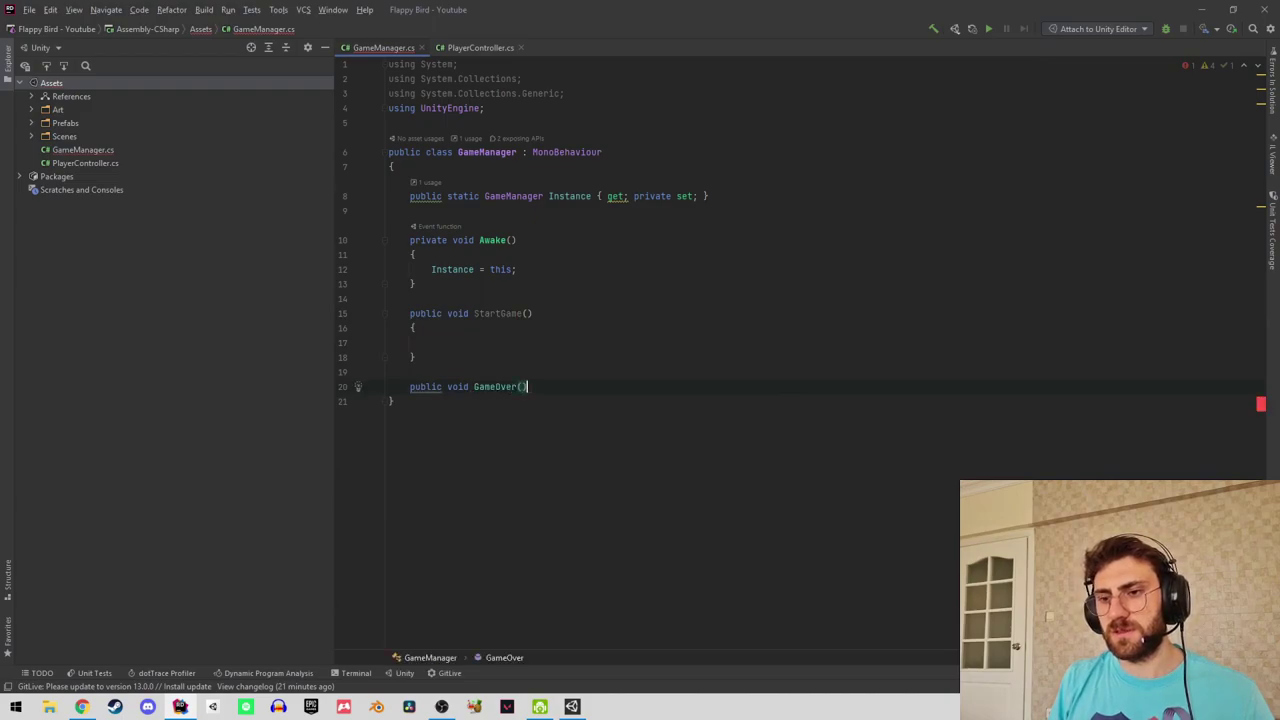
key("ctrl+Tab")
Call GameManager.Instance.GameOver() inside the Block tag check.
key("Up")
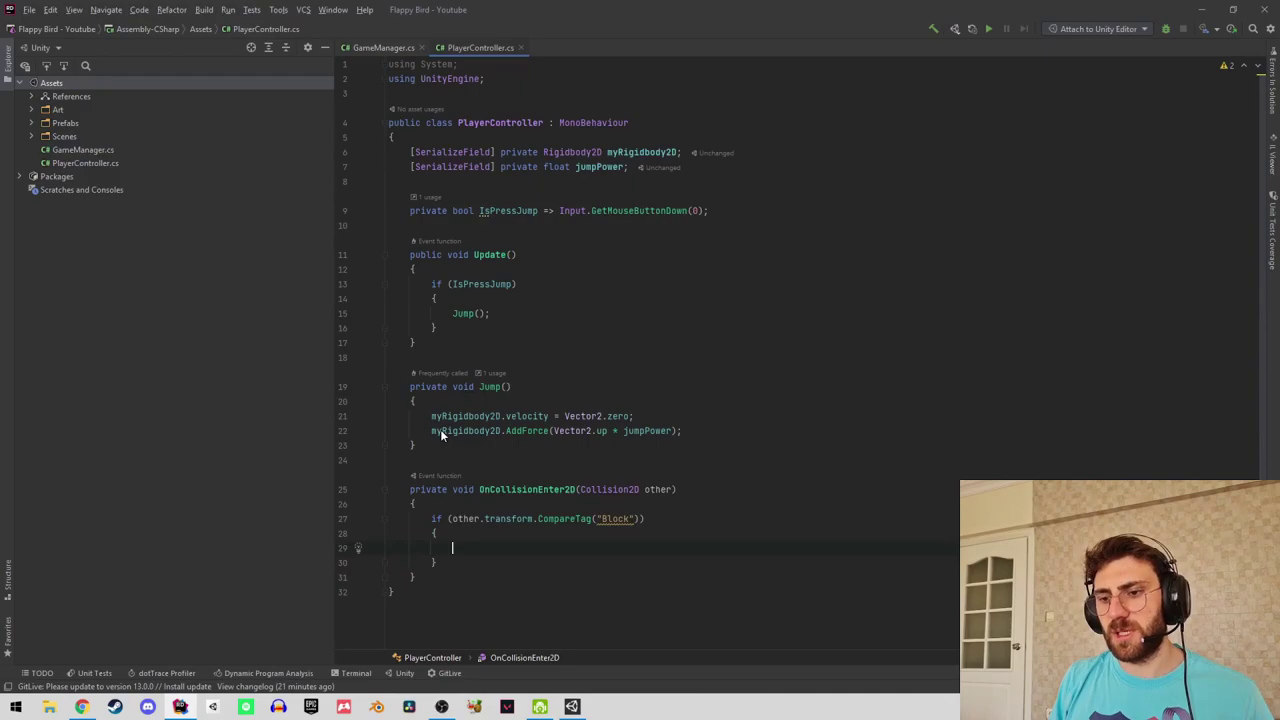
type("game")
key("Return")
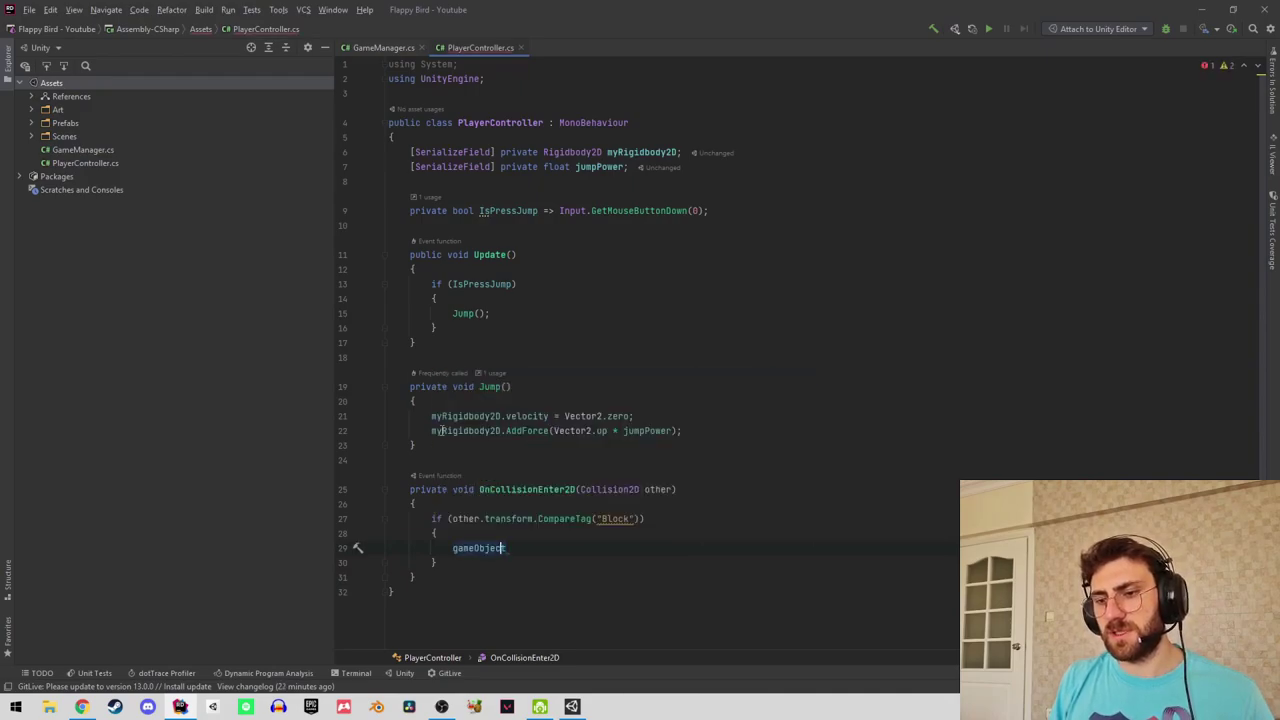
type("Game")
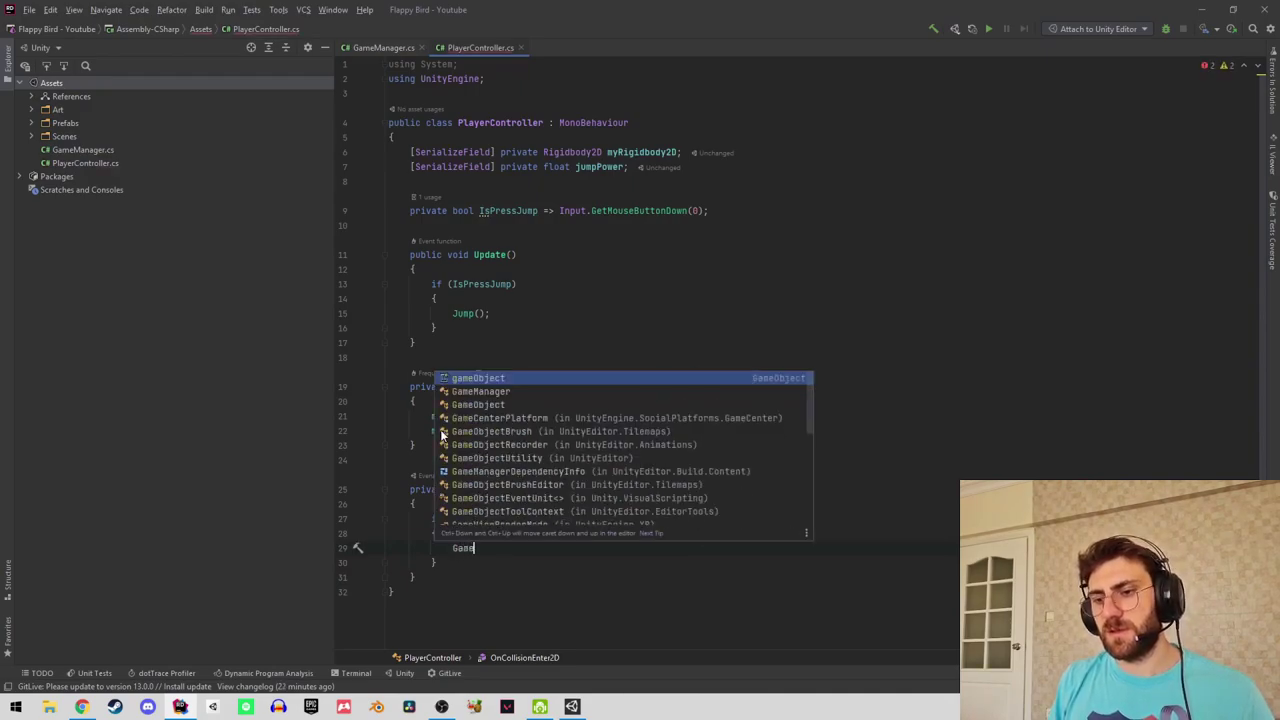
type("Manager.Instance.ga")
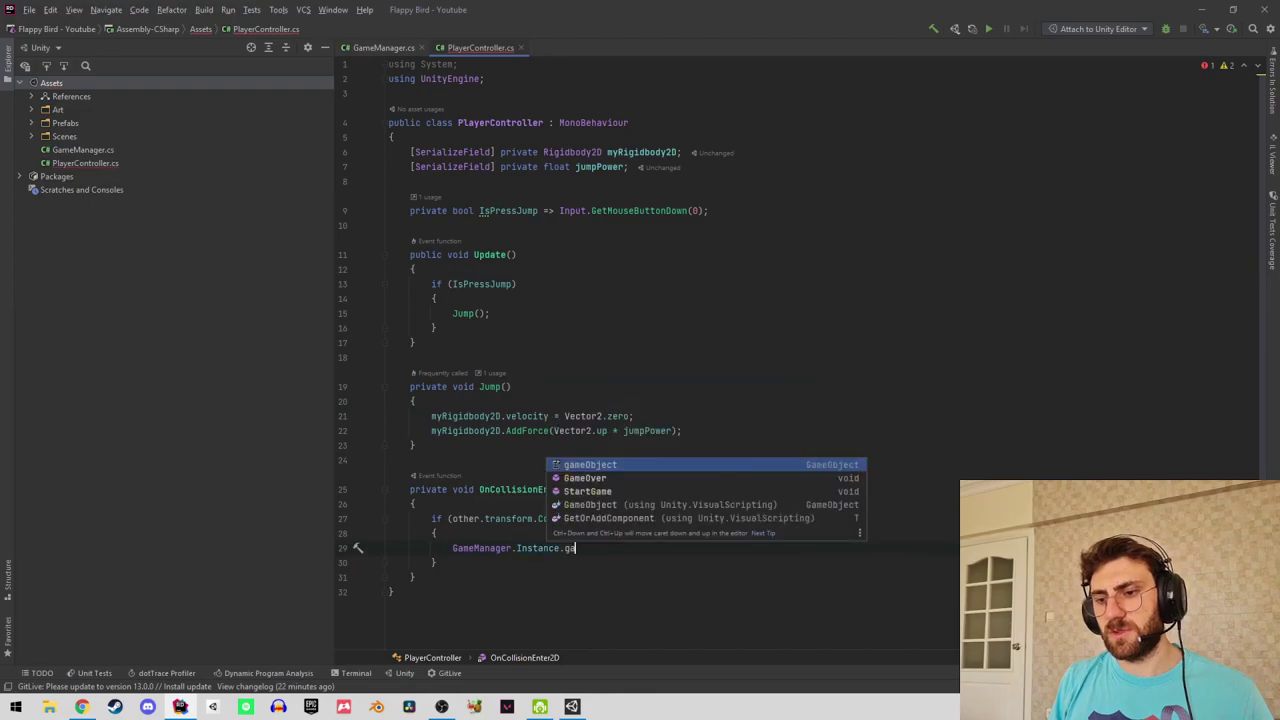
key("Down")
key("Return")
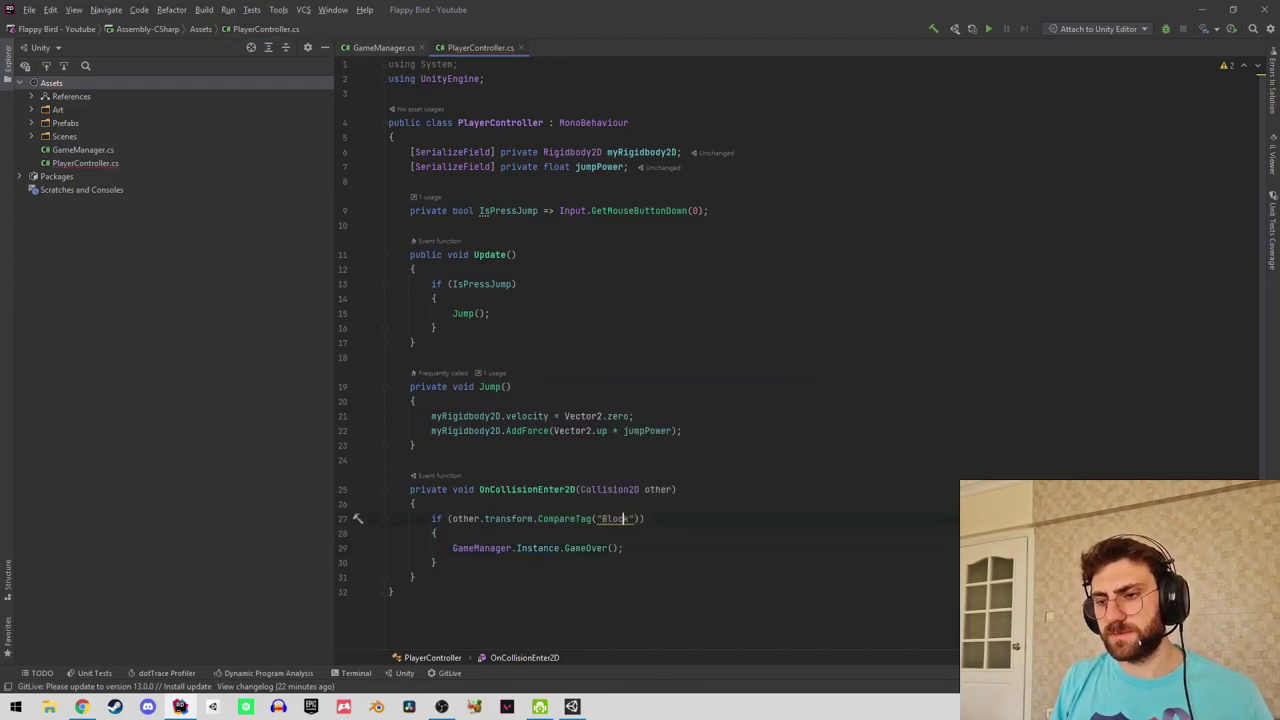
Apply the quick fix turning the "Block" tag into an interpolated string.
key("alt+Return")
key("Return")
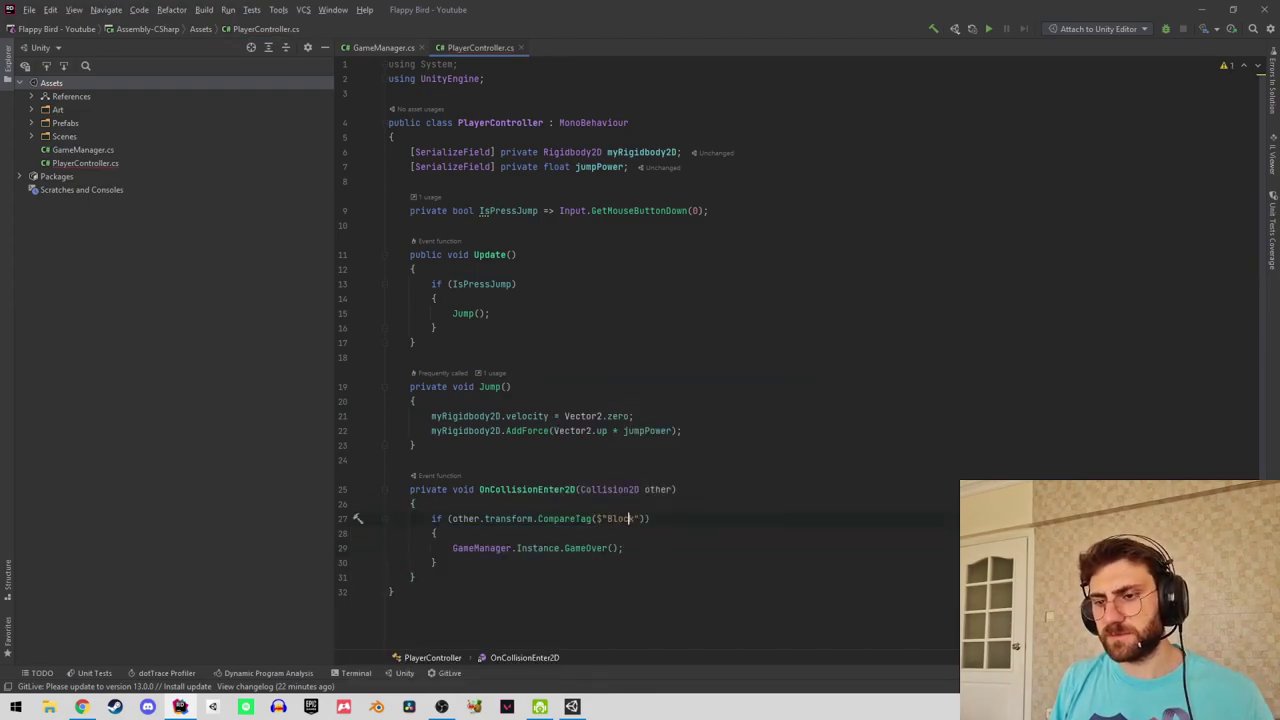
key("Down")
key("Down")
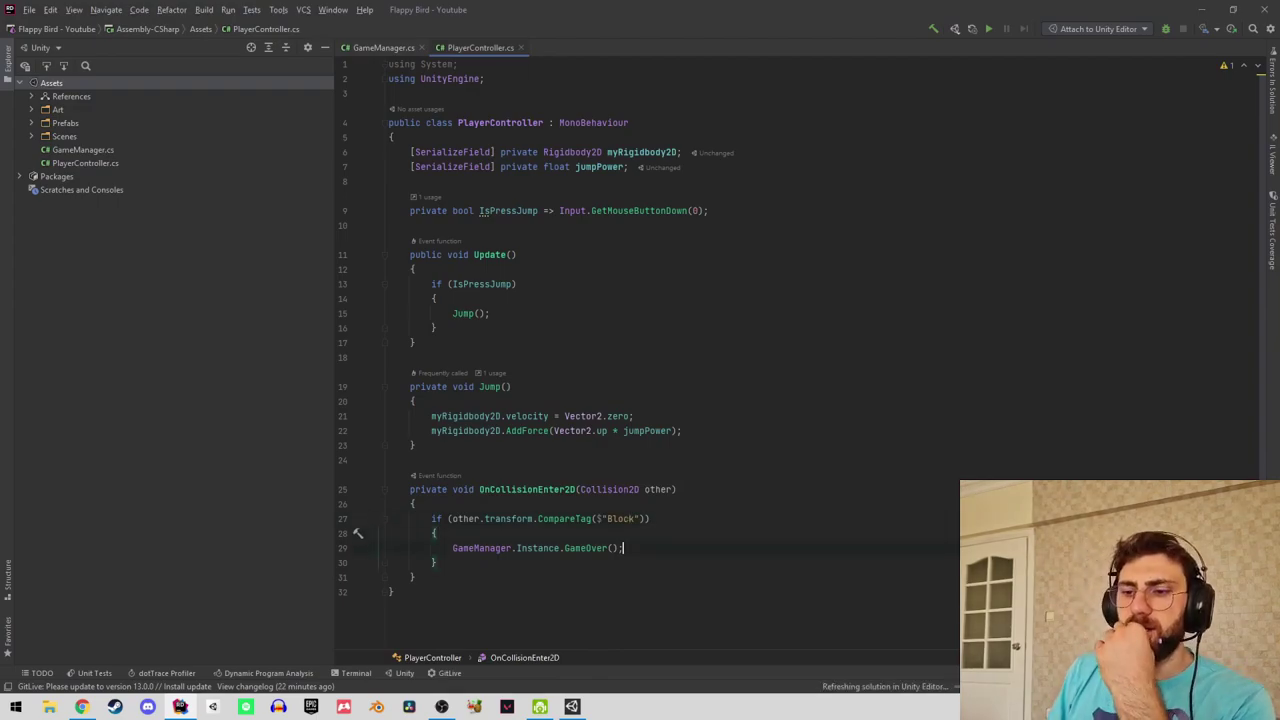
key("Left")
key("Left")
Make GameOver() call Debug.Log("Game Over"), then return to Unity to reload scripts.
key("ctrl+b")
left_click(440, 429)
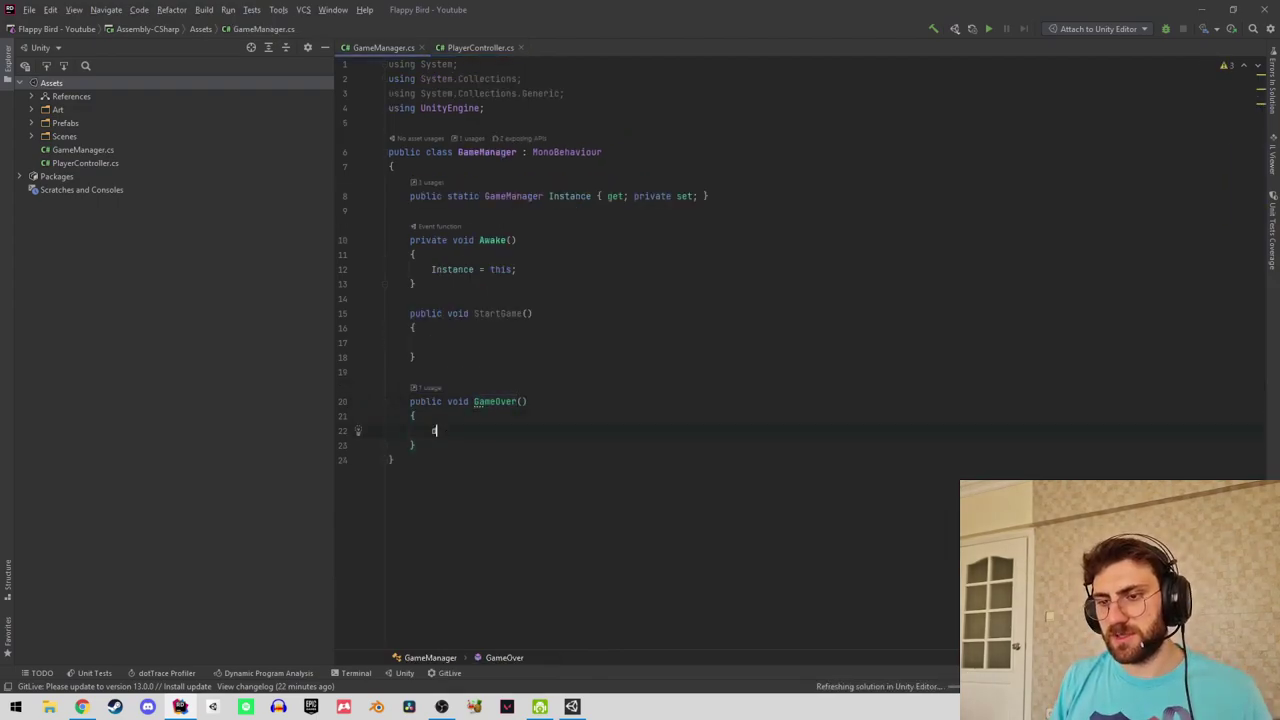
type("deb")
key("Return")
type(".")
key("Return")
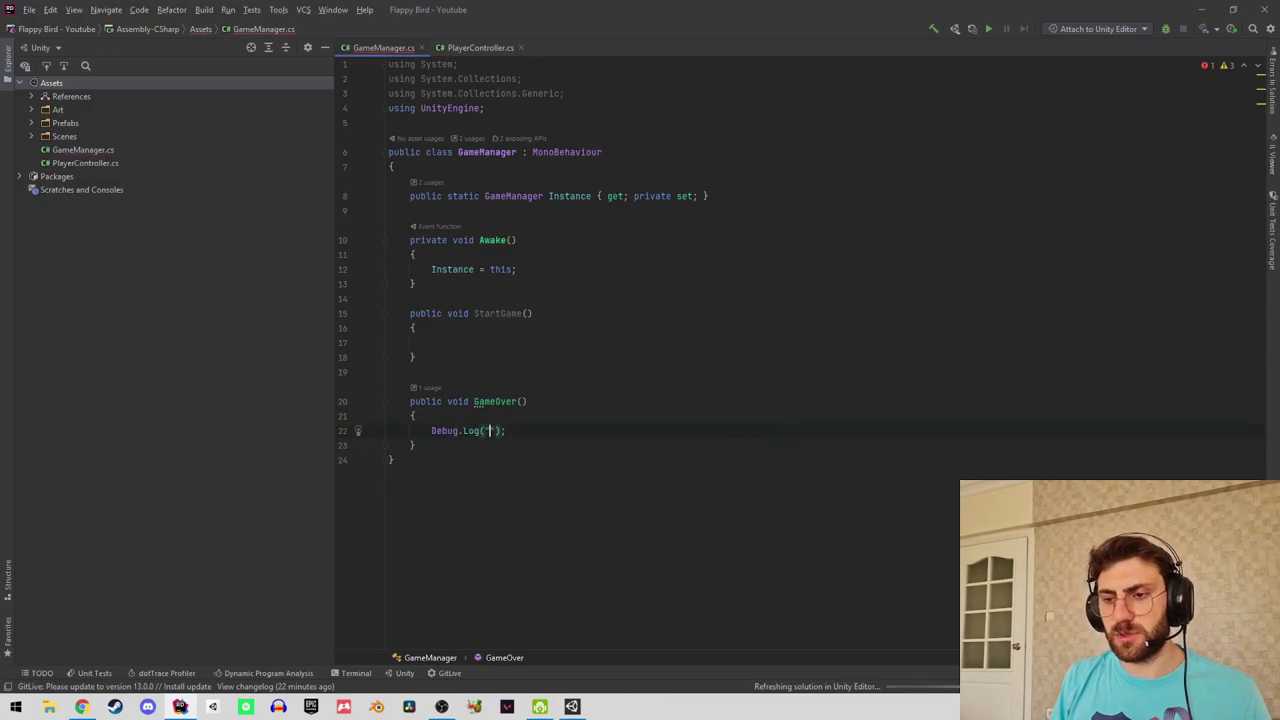
type("Game Over")
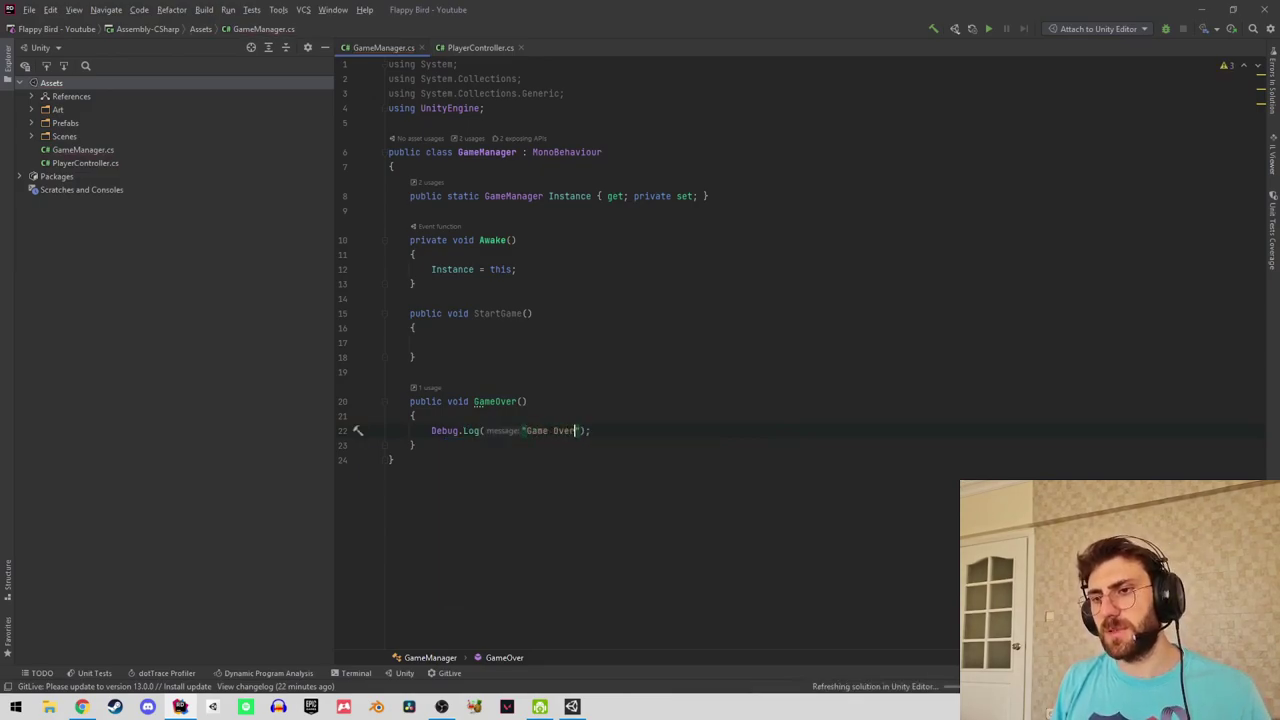
key("alt+Tab")
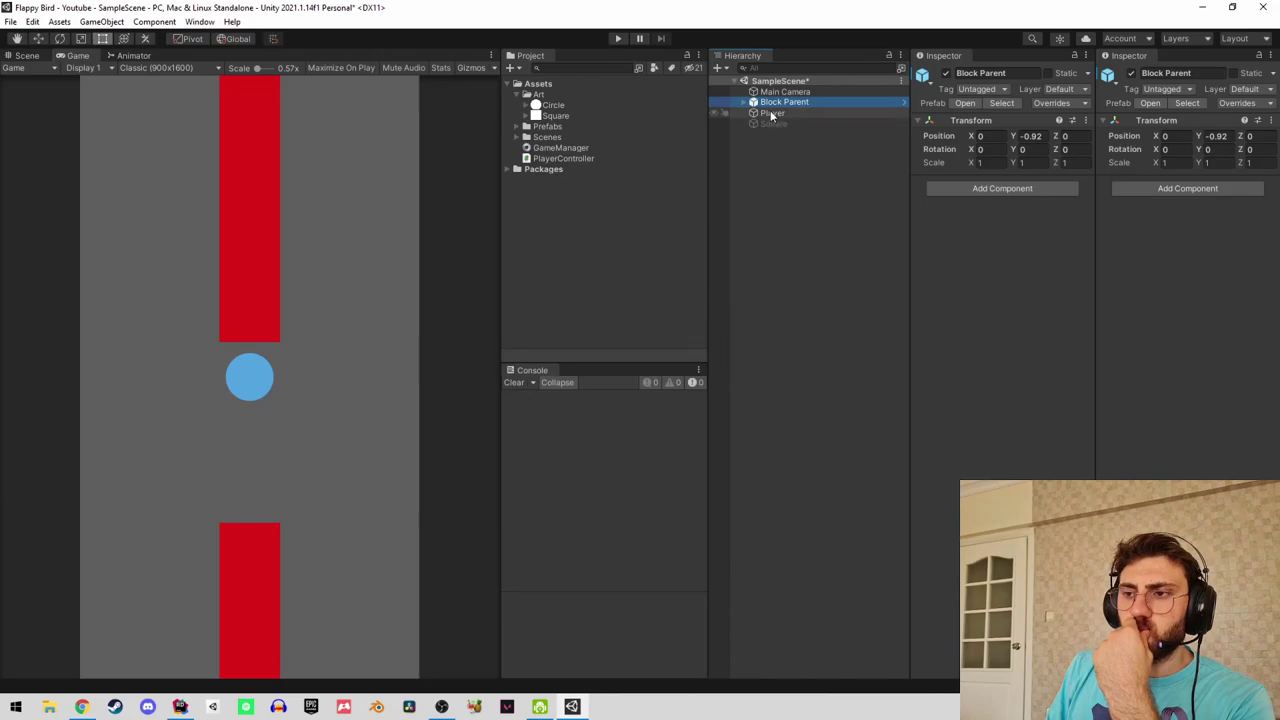
Playtest, inspect the NullReferenceException details in the Console, and stop play mode.
left_click(618, 39)
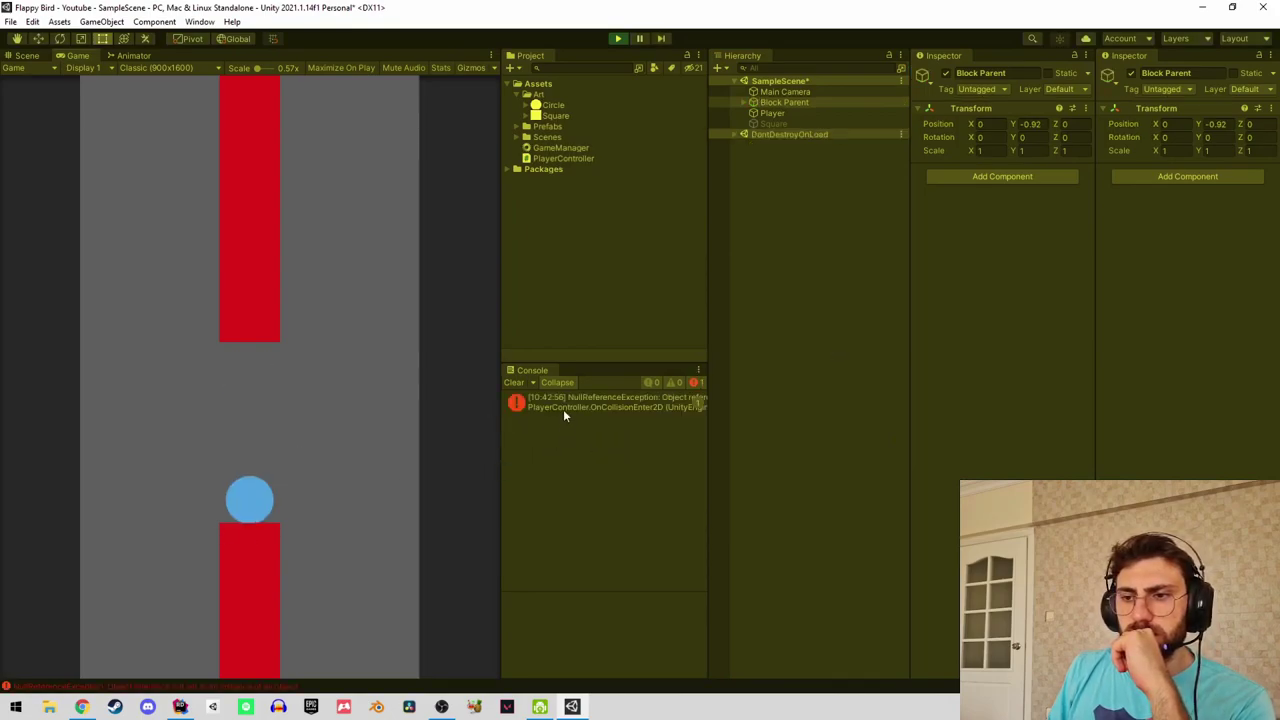
left_click(563, 406)
left_click(616, 39)
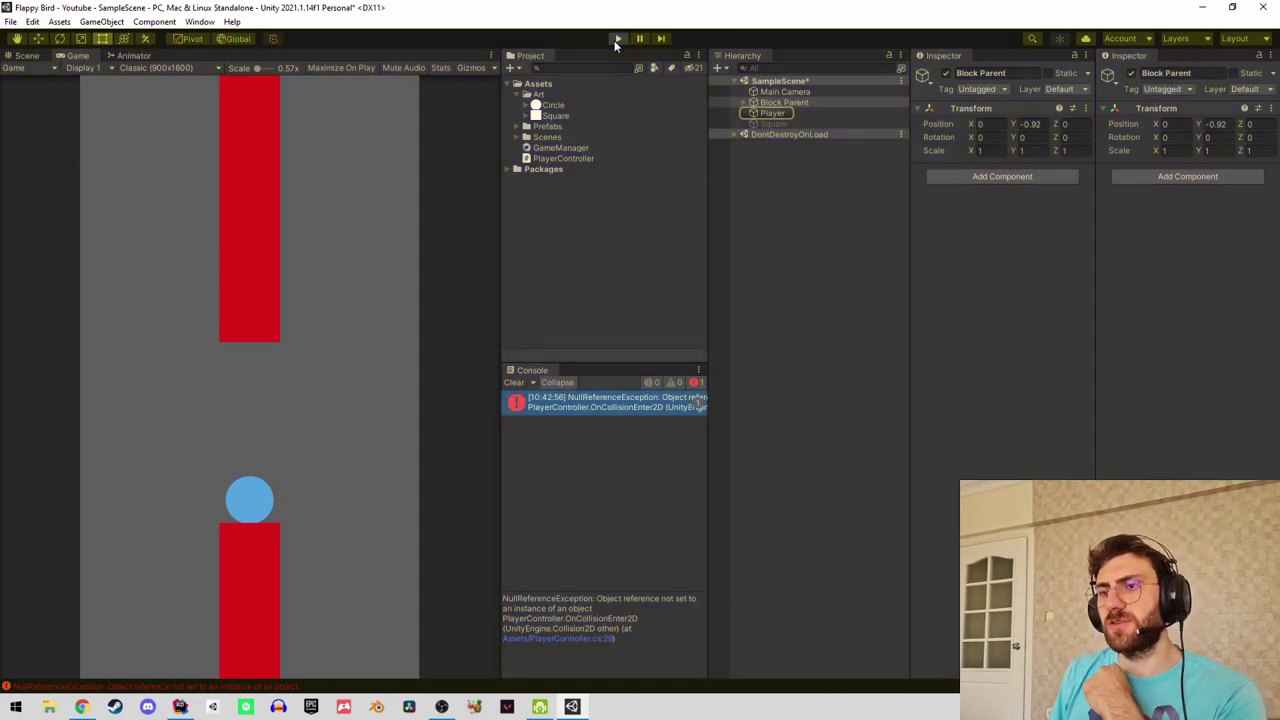
Create an empty Manager object, attach the Game Manager script, and play again.
right_click(783, 163)
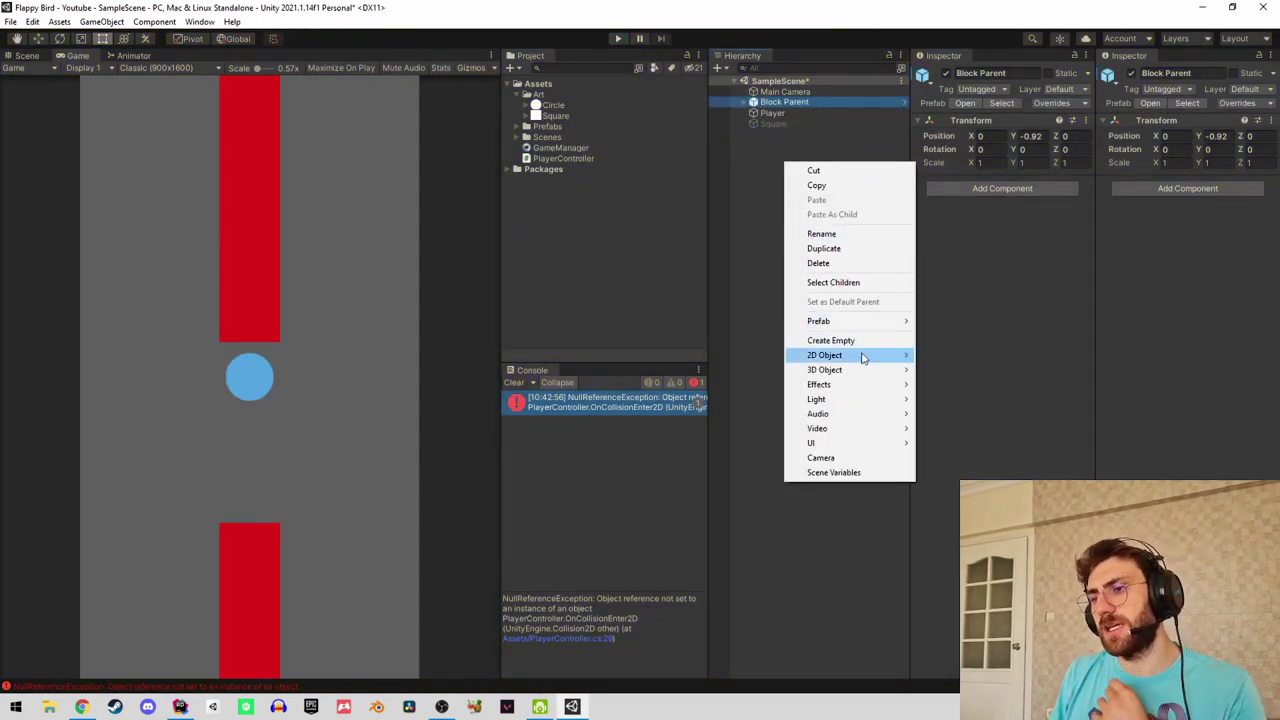
left_click(853, 340)
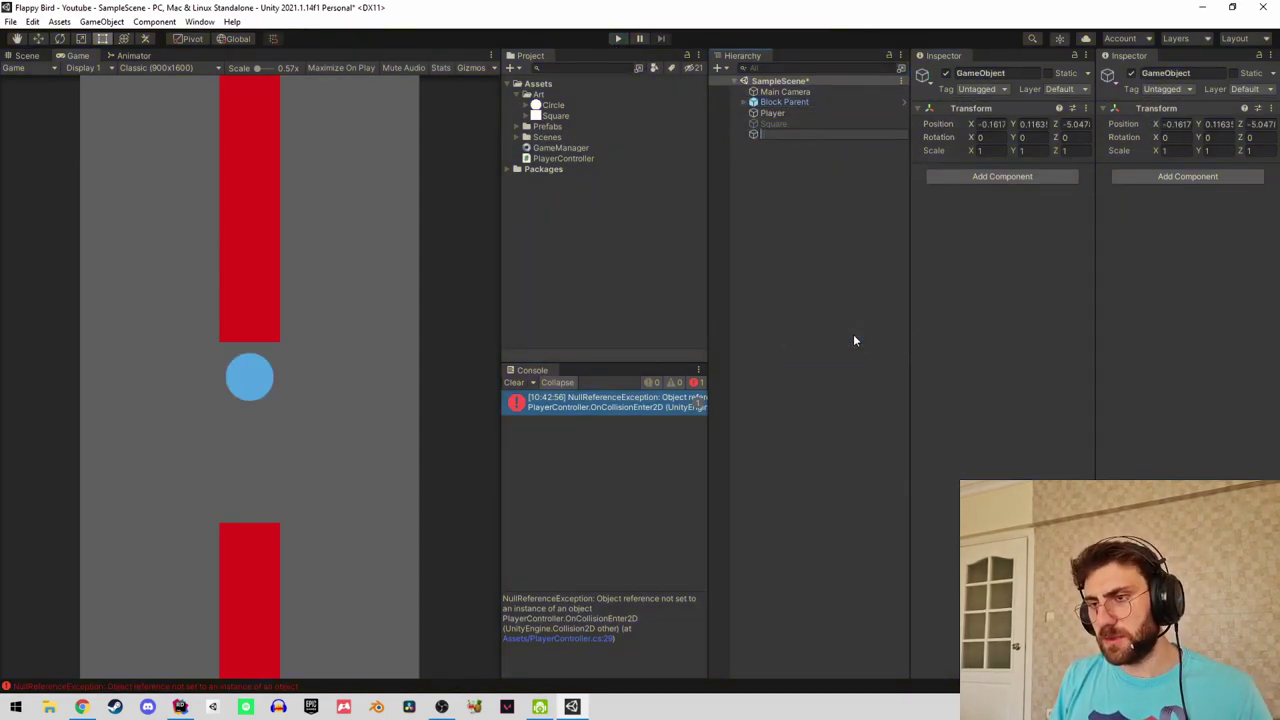
type("Mageger")
key("Return")
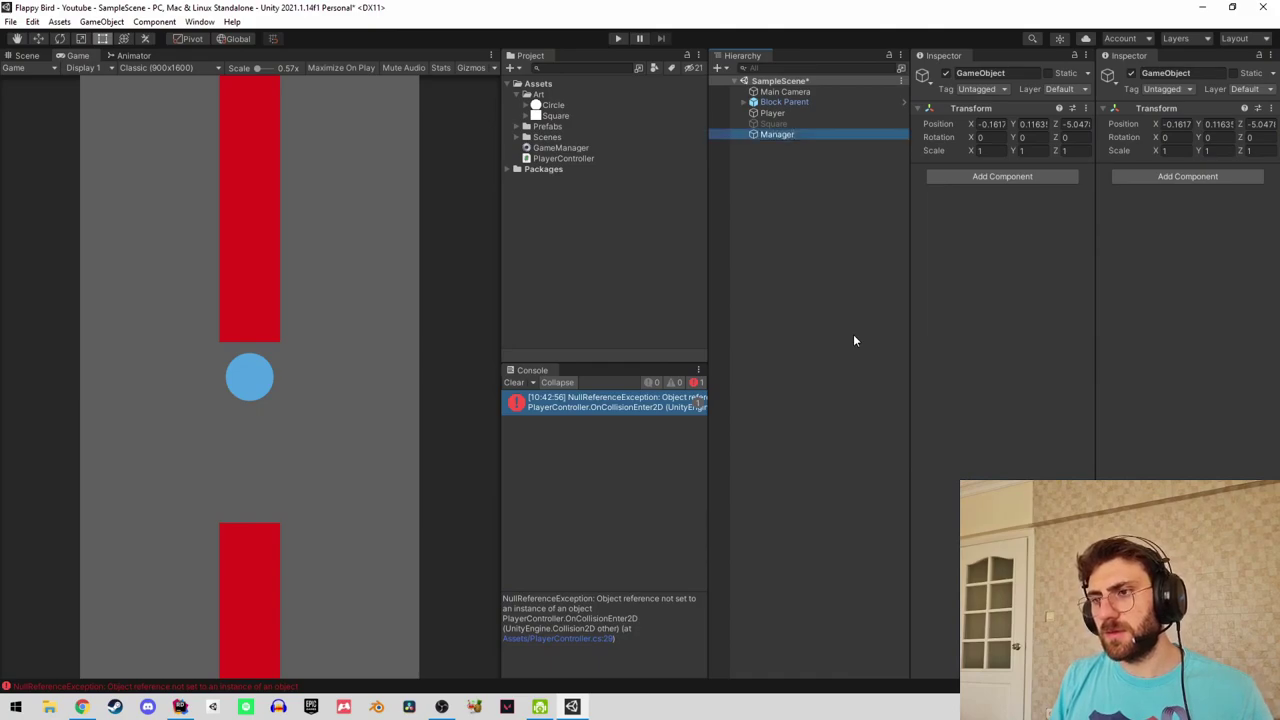
left_click(952, 178)
type("game")
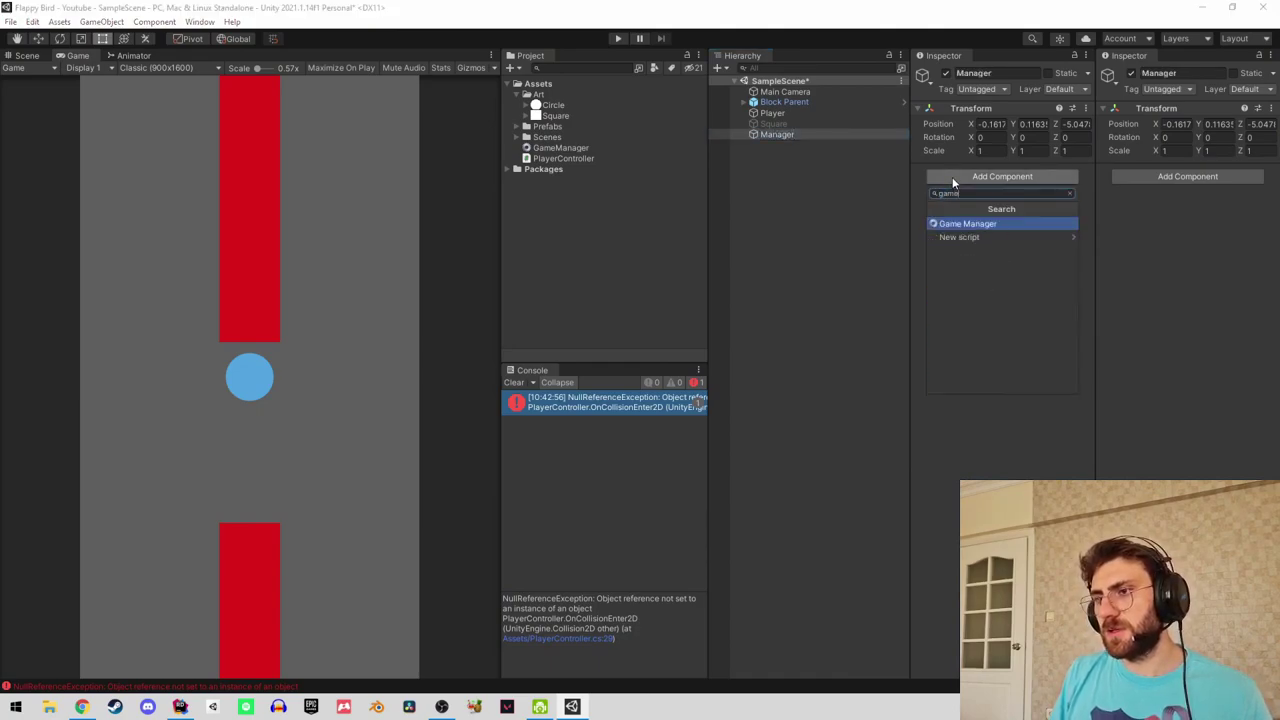
key("Return")
left_click(618, 38)
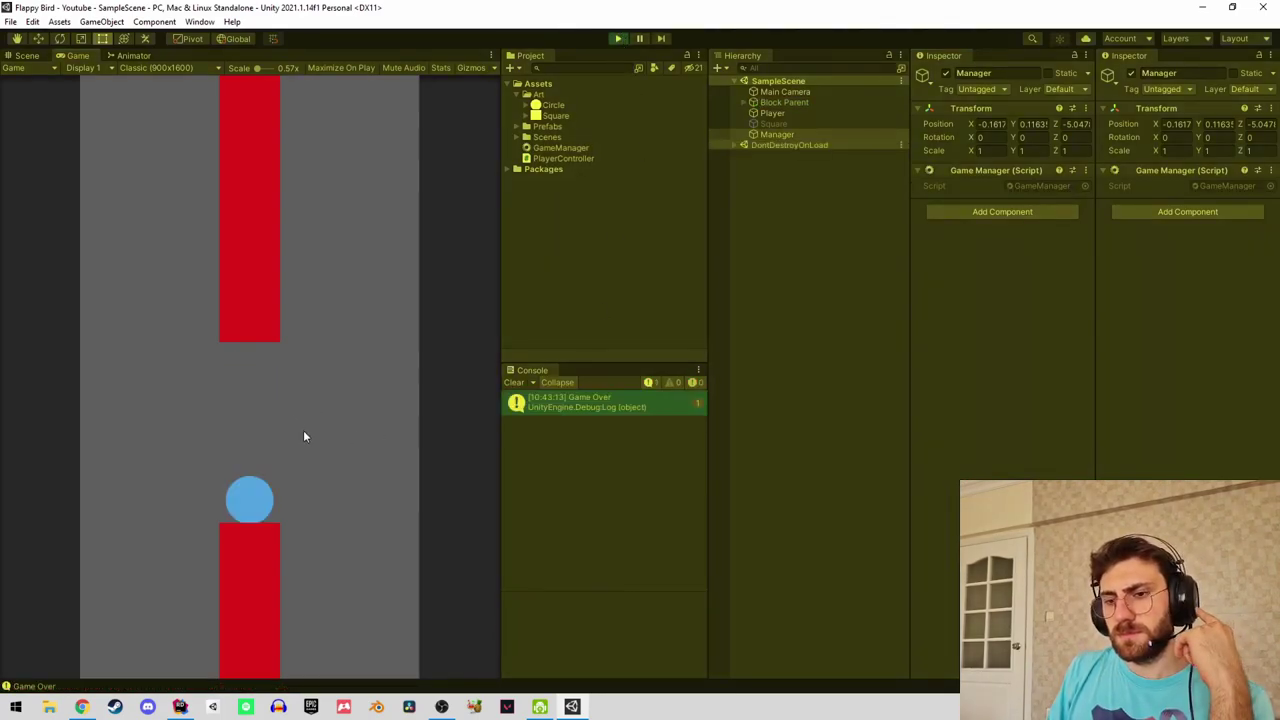
Clear the Console, check the Player's Rigidbody 2D Mass, then stop play mode.
left_click(514, 383)
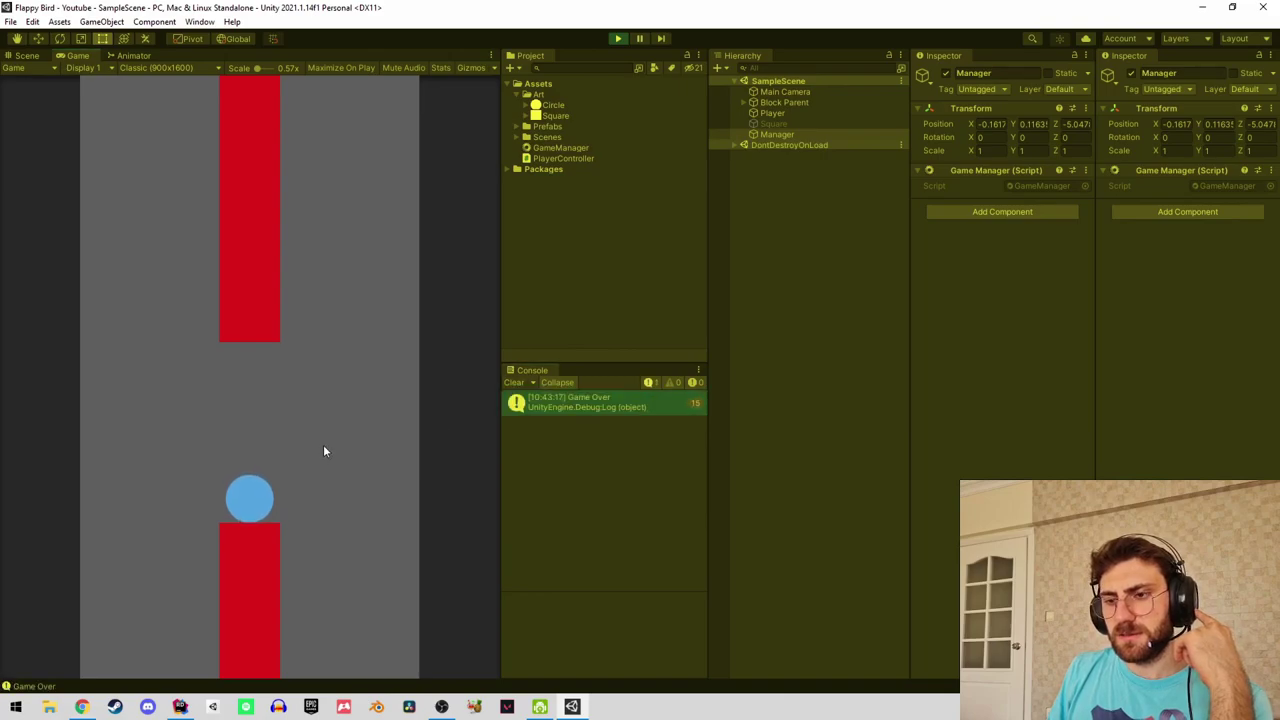
left_click(824, 112)
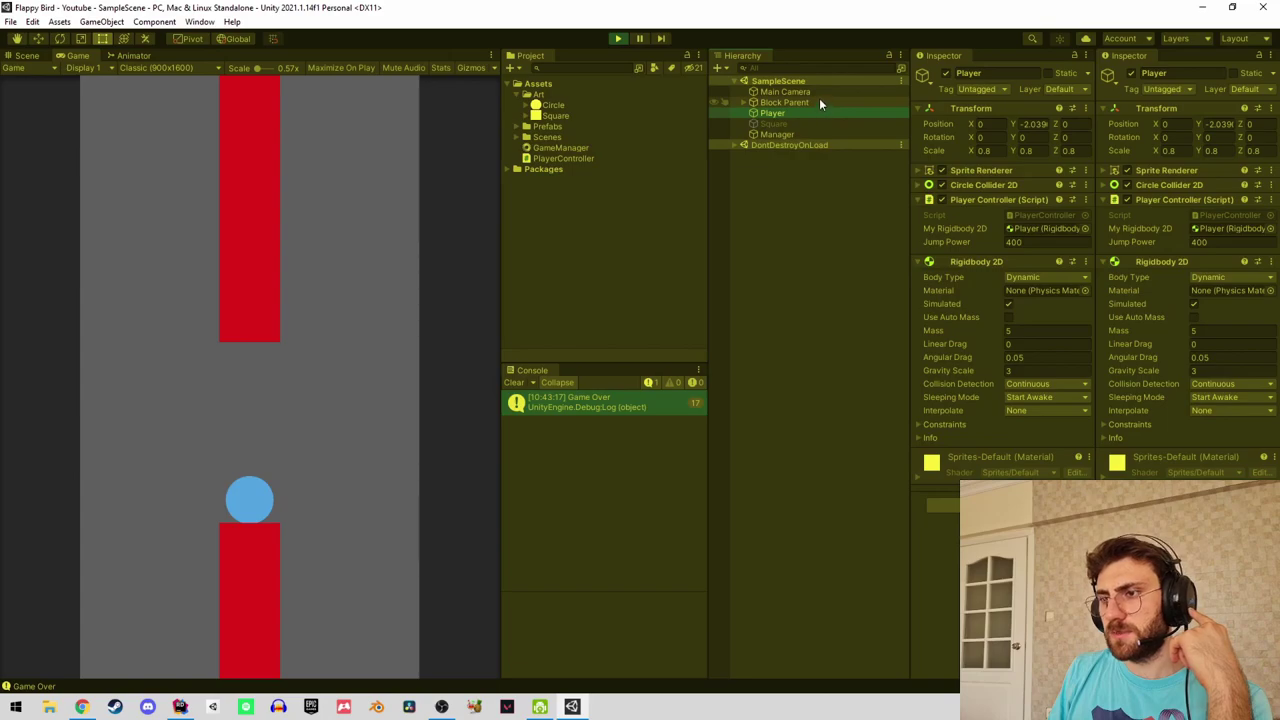
left_click(1022, 333)
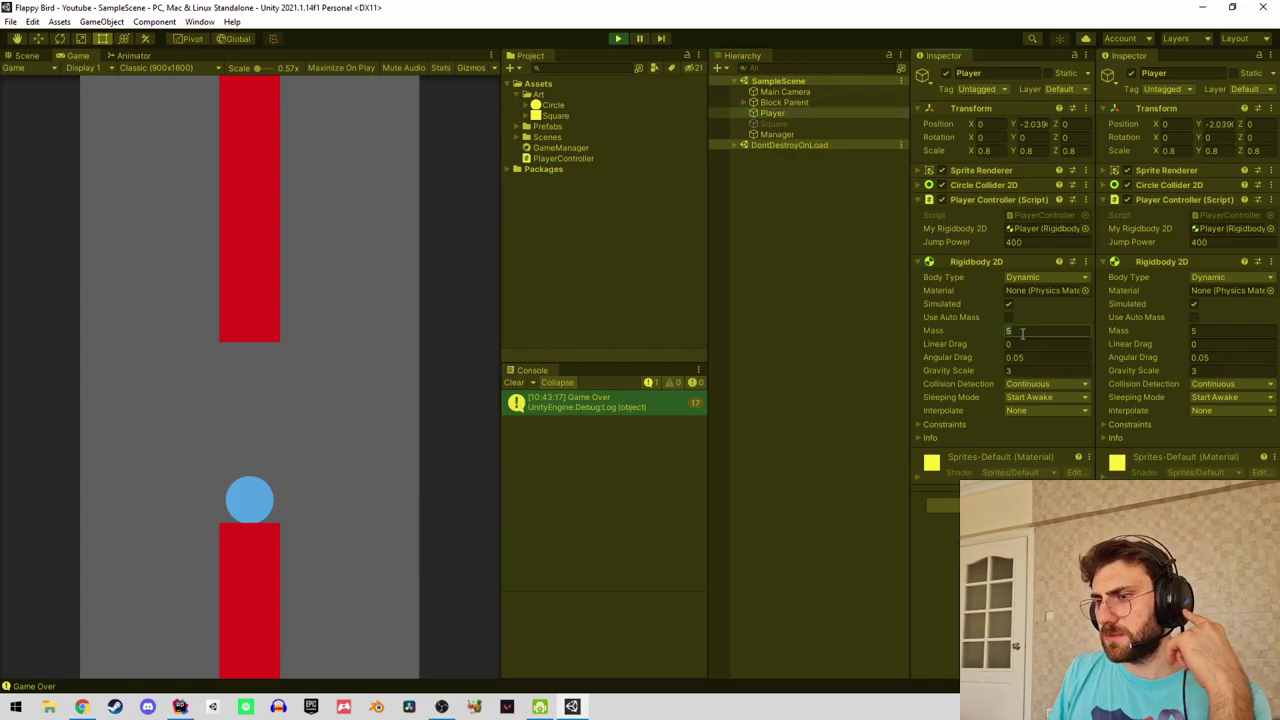
left_click(613, 38)
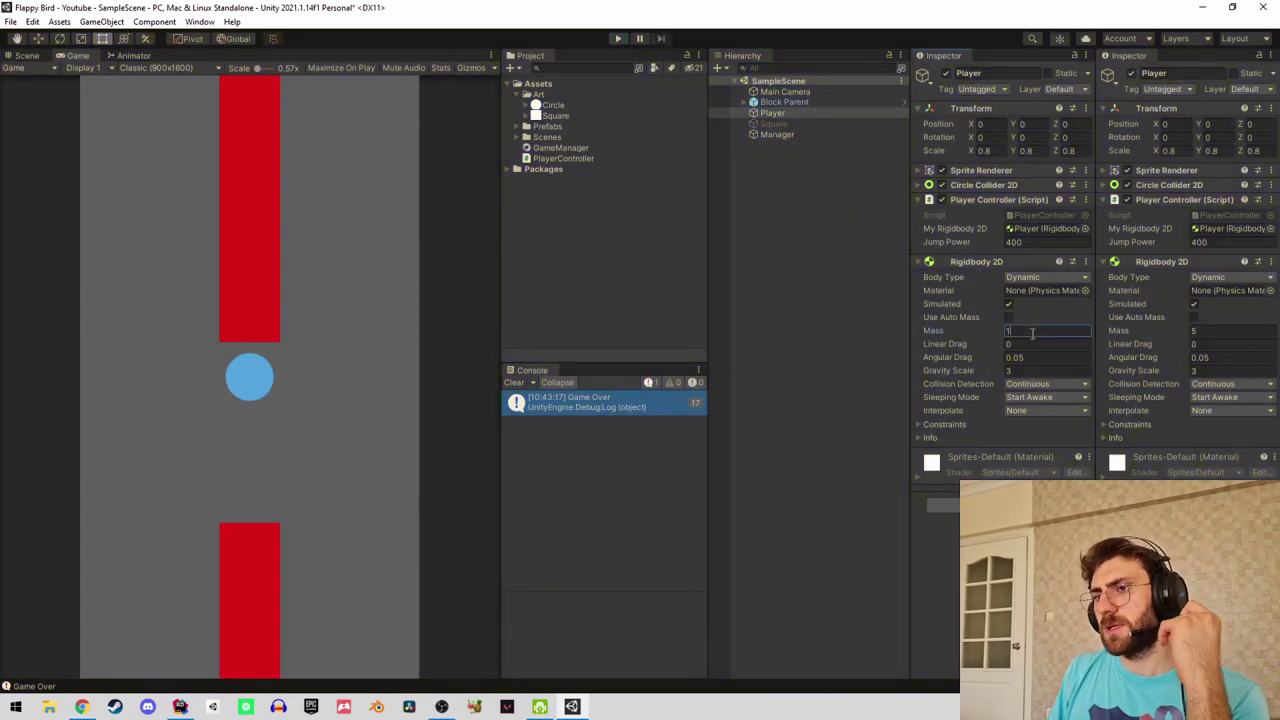
left_click(743, 220)
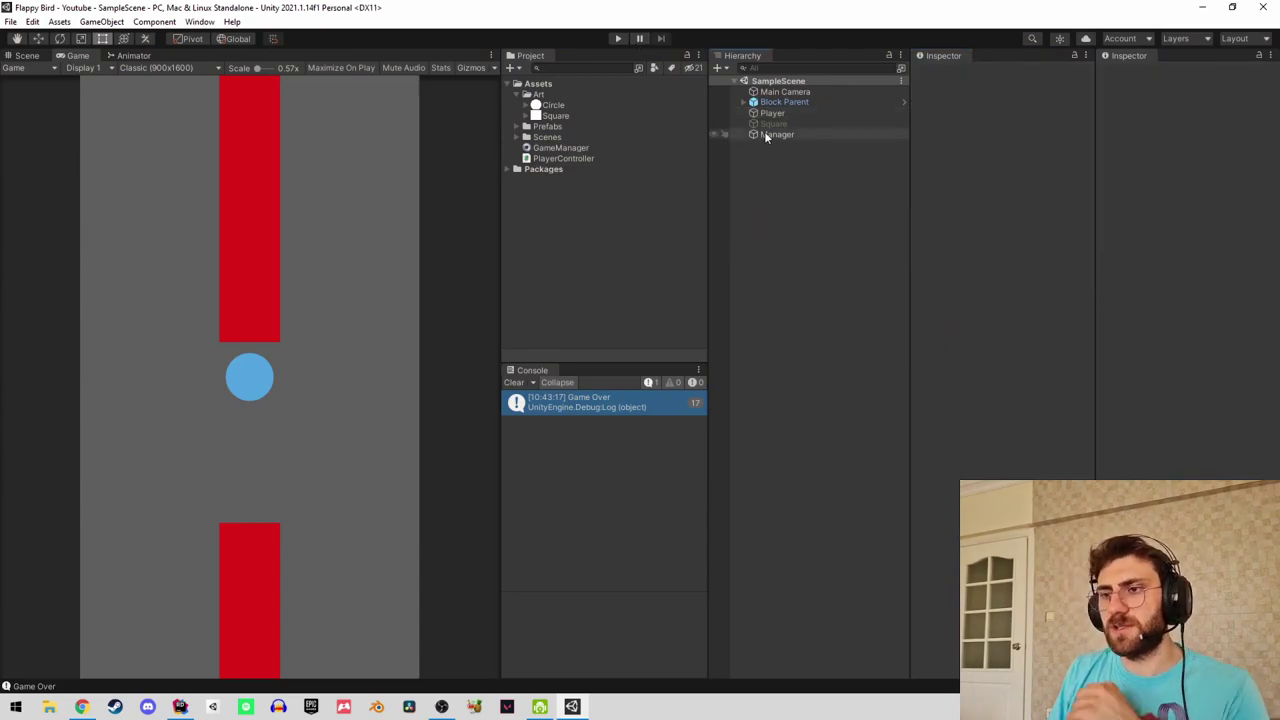
Replay, flap the ball into pipes to log Game Over, clear the Console, and stop.
left_click(618, 38)
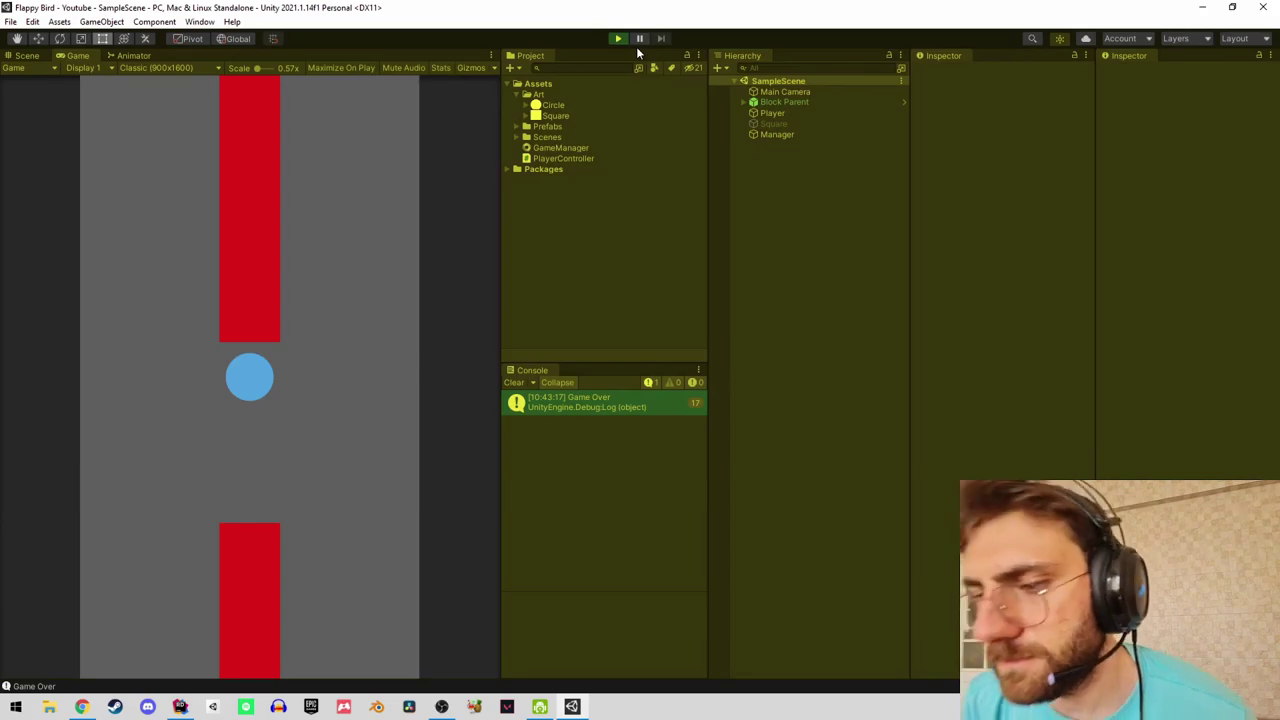
left_click(342, 451)
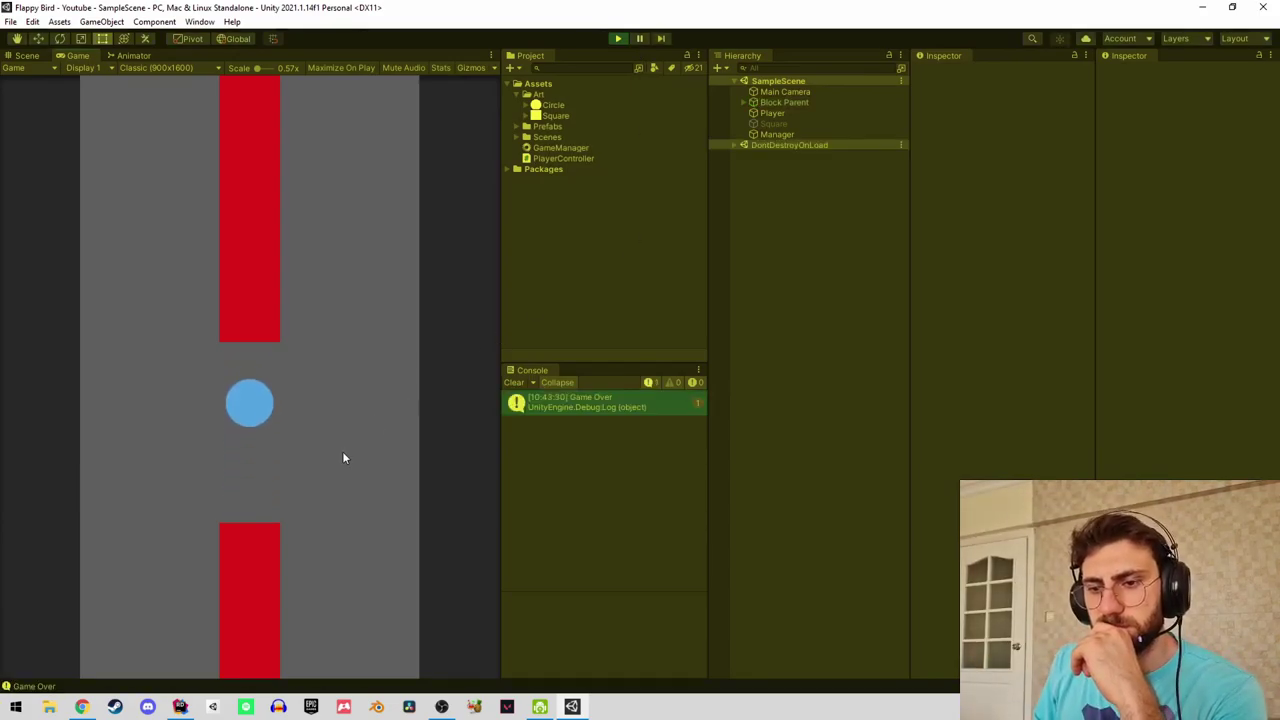
left_click(342, 451)
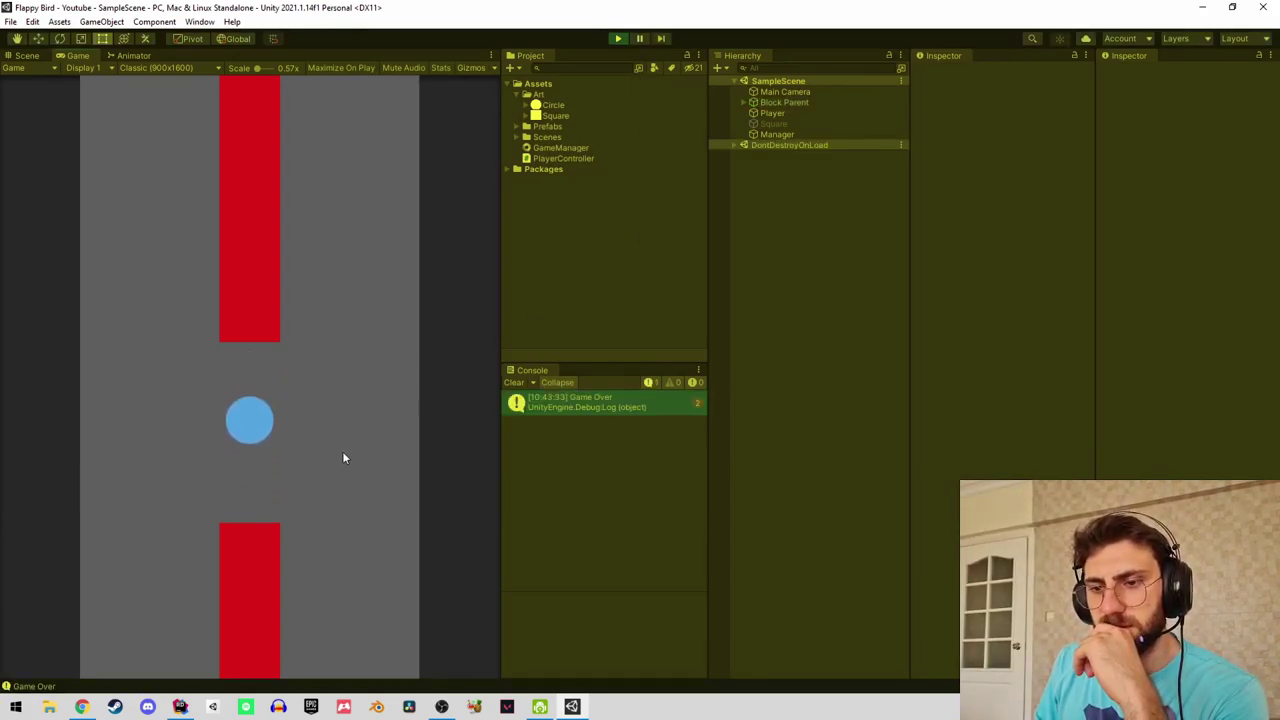
left_click(342, 454)
left_click(342, 454)
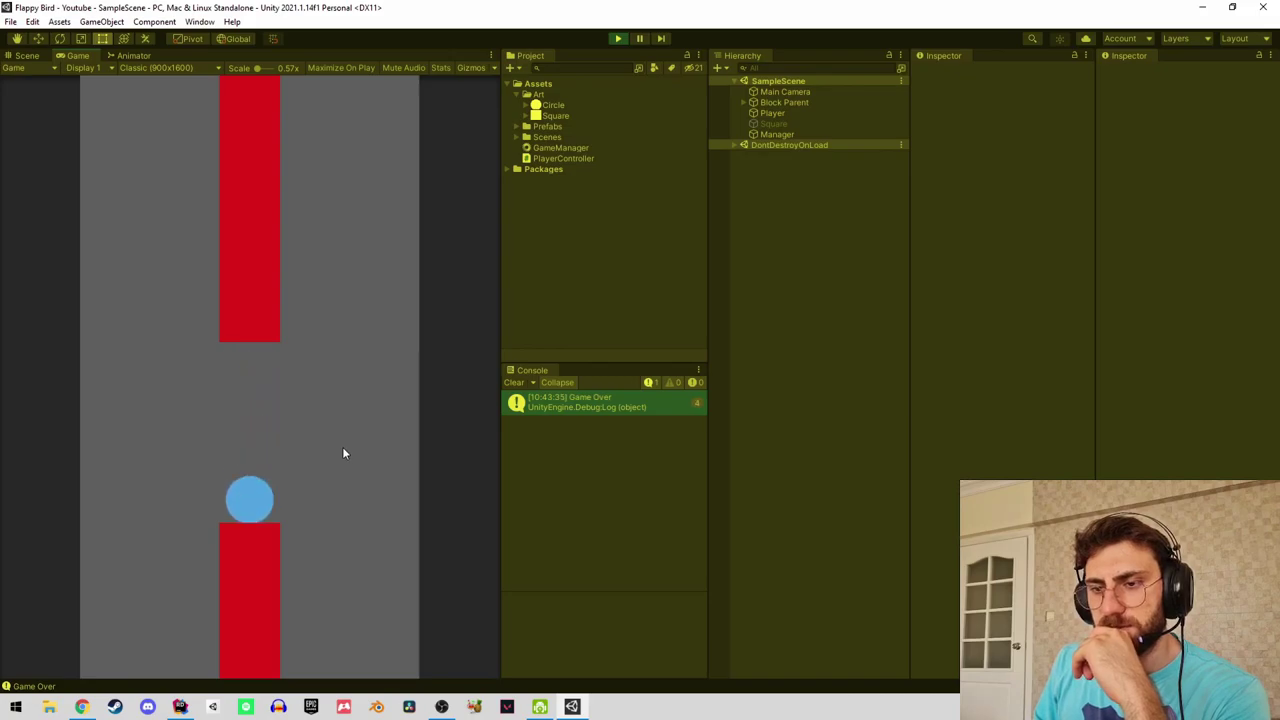
left_click(342, 453)
left_click(344, 450)
left_click(352, 449)
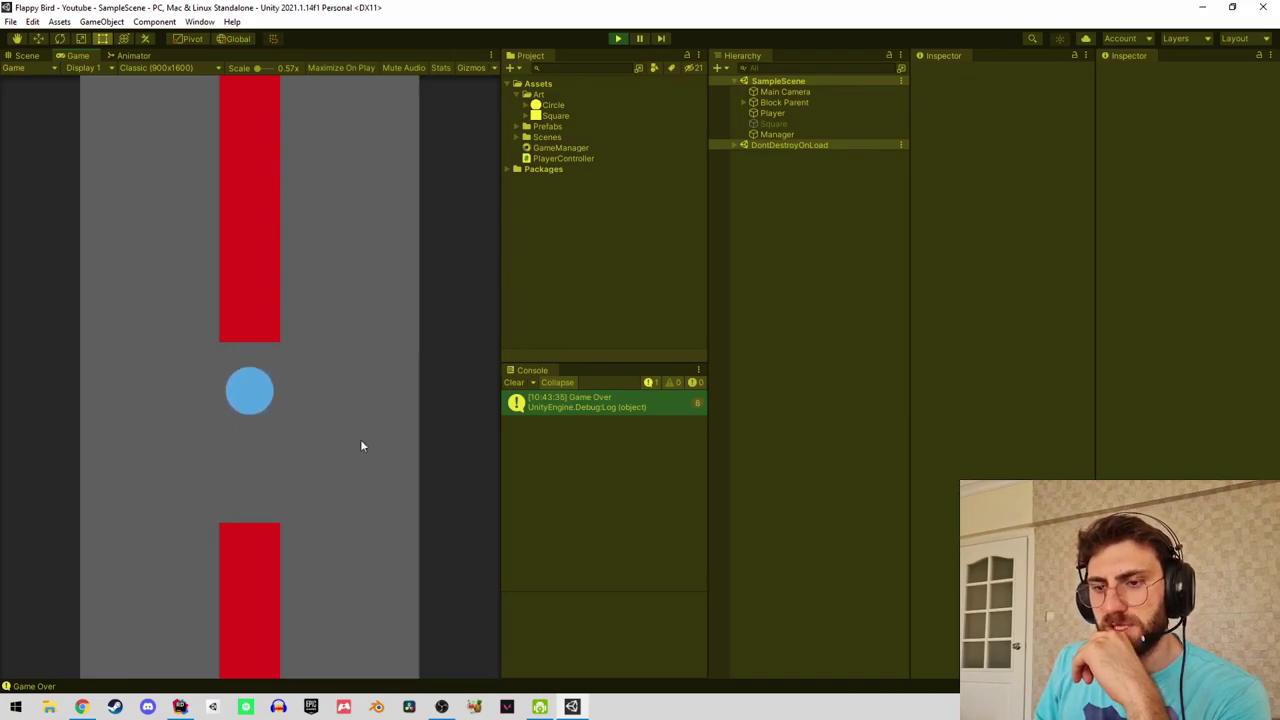
left_click(513, 383)
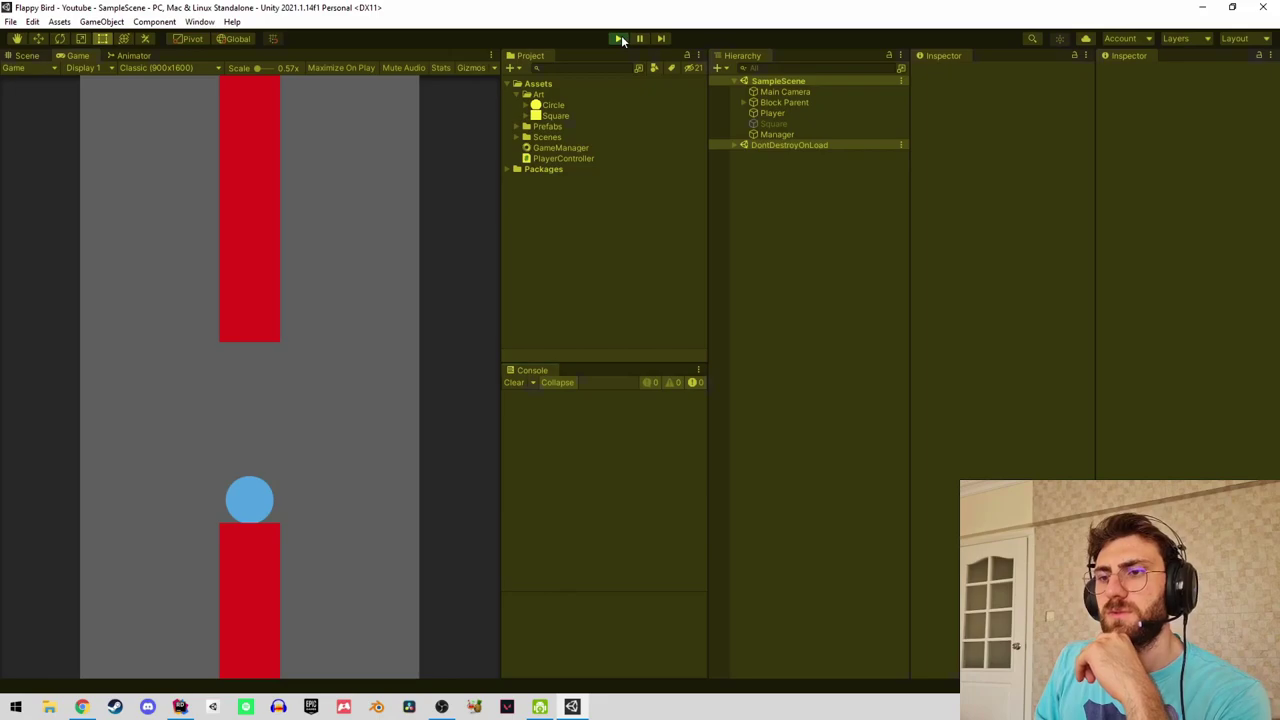
left_click(619, 38)
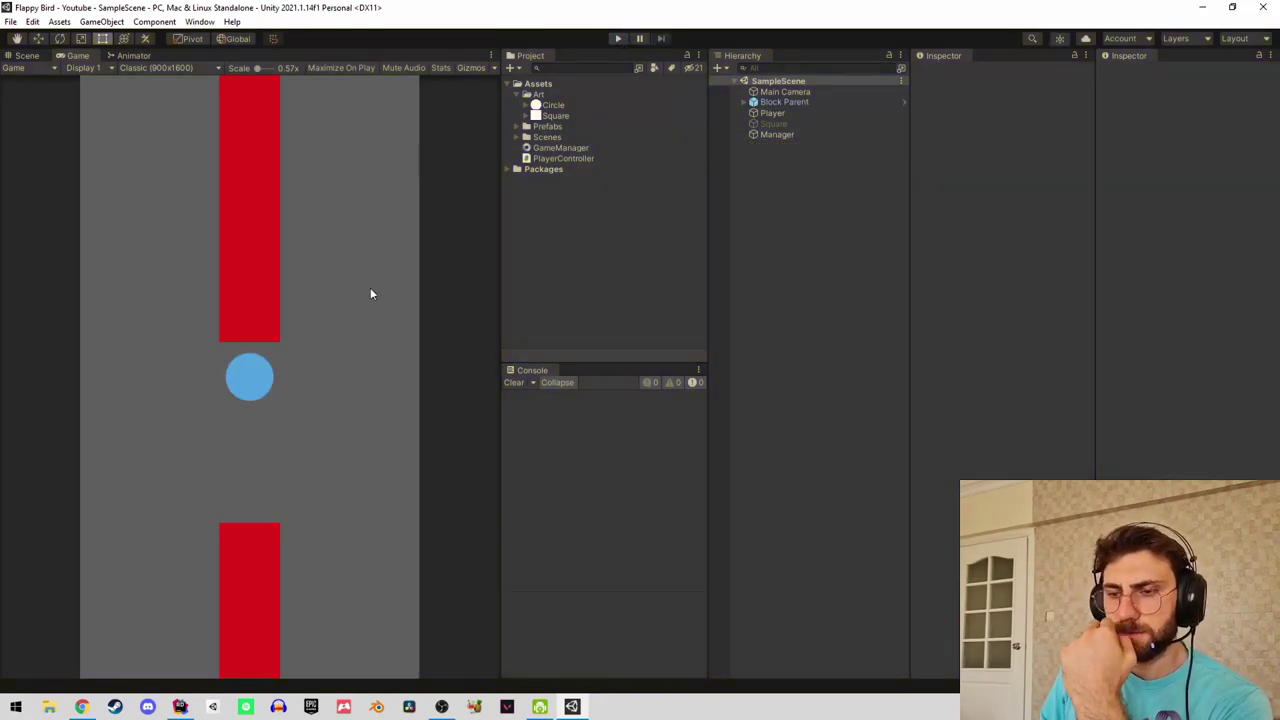
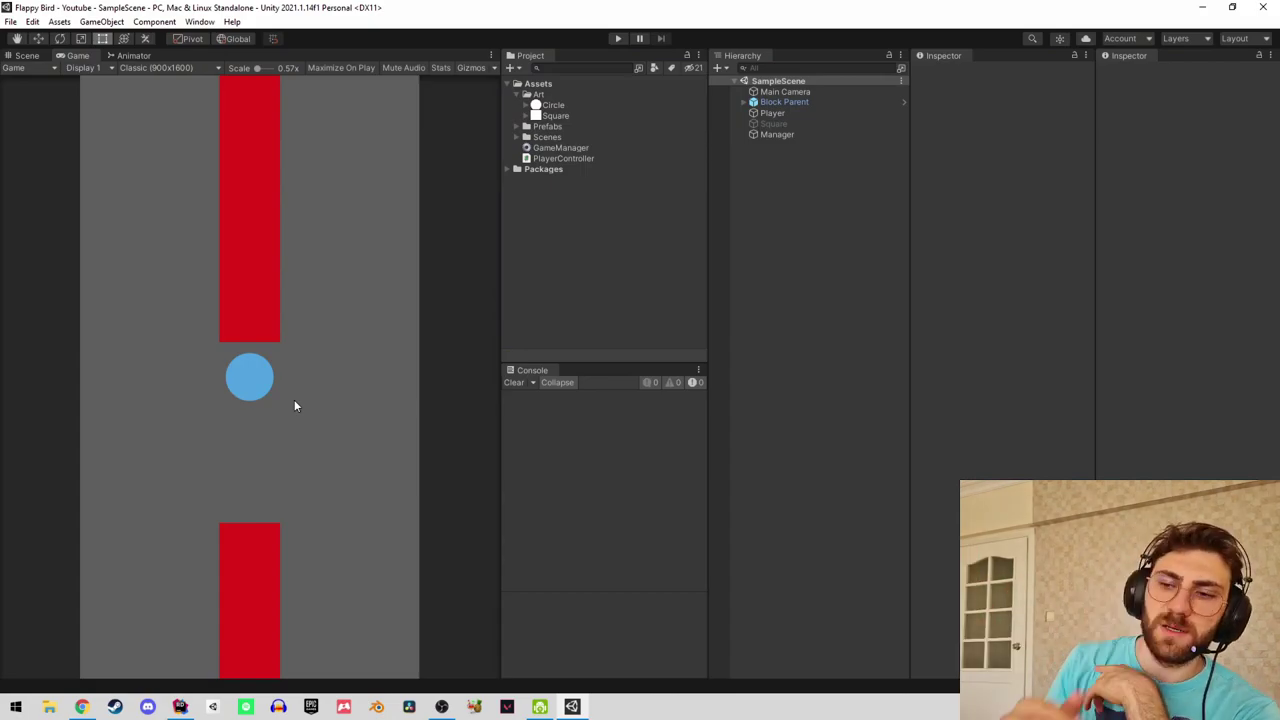
Switch to the Scene view, zoom out, and inspect the Player object.
left_click(27, 56)
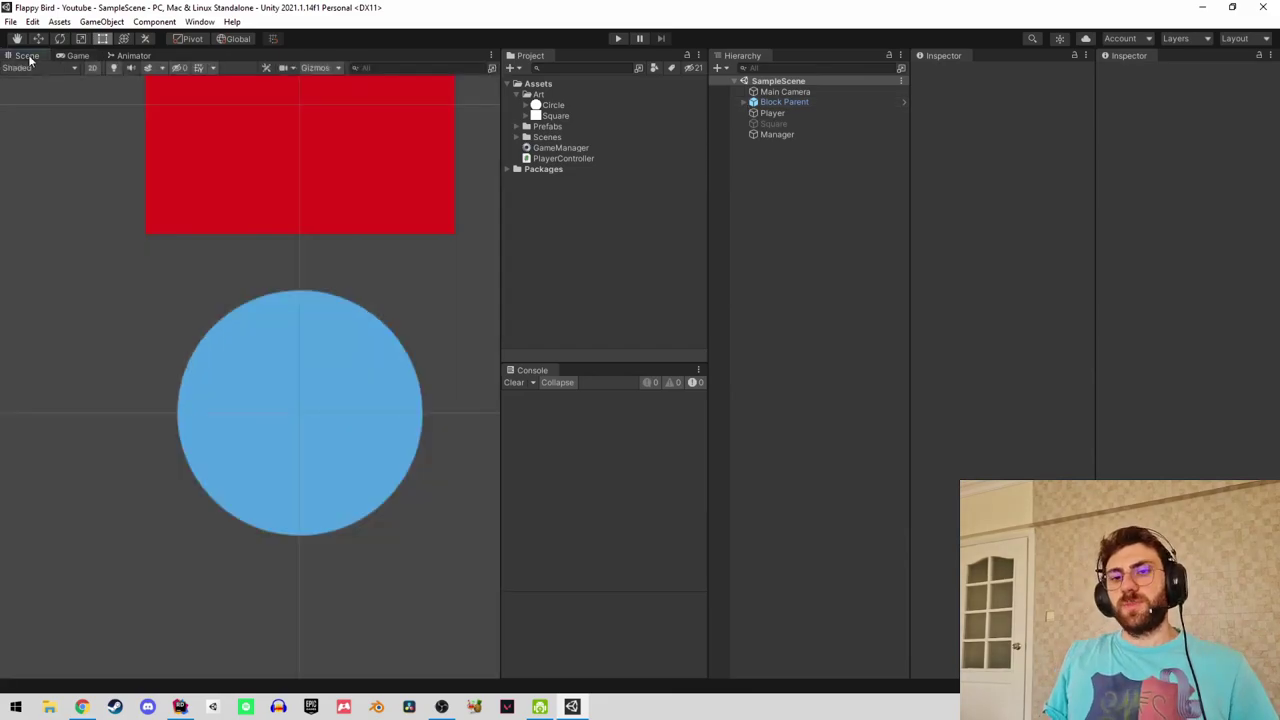
scroll(374, 336, "down", 3)
scroll(338, 351, "down", 5)
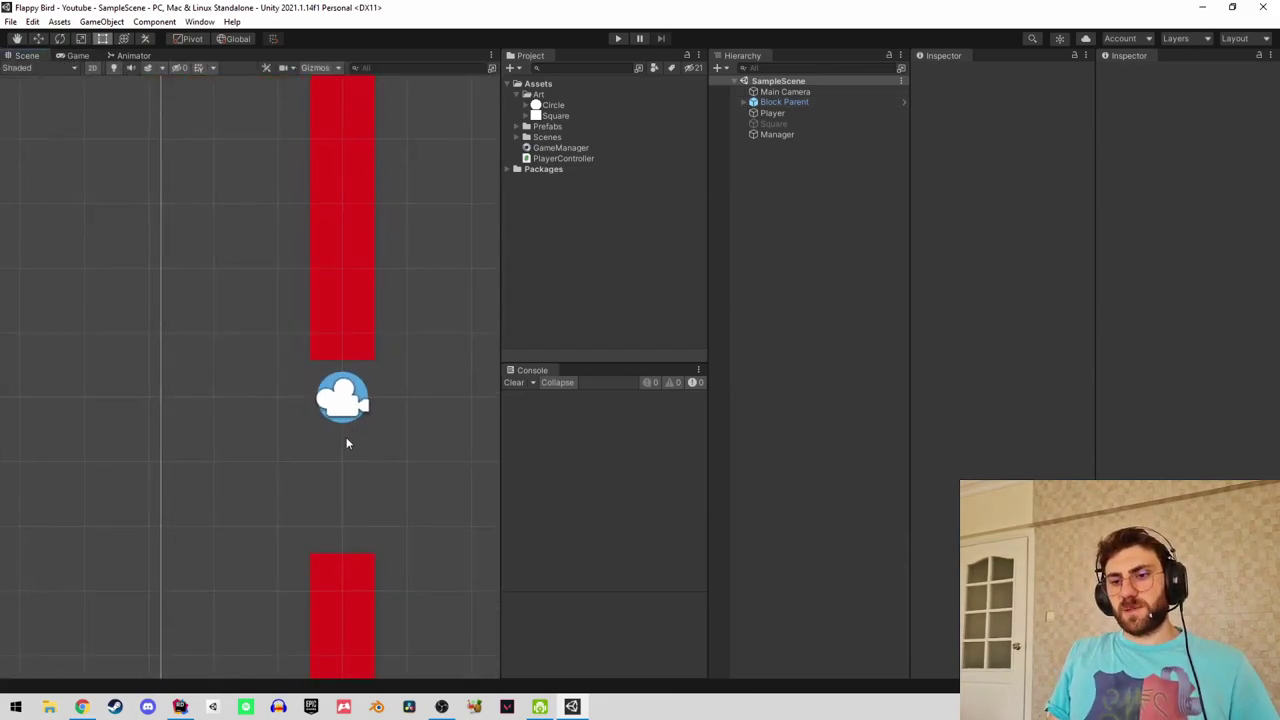
scroll(254, 428, "down", 2)
left_click(772, 113)
scroll(224, 415, "down", 1)
scroll(312, 396, "down", 1)
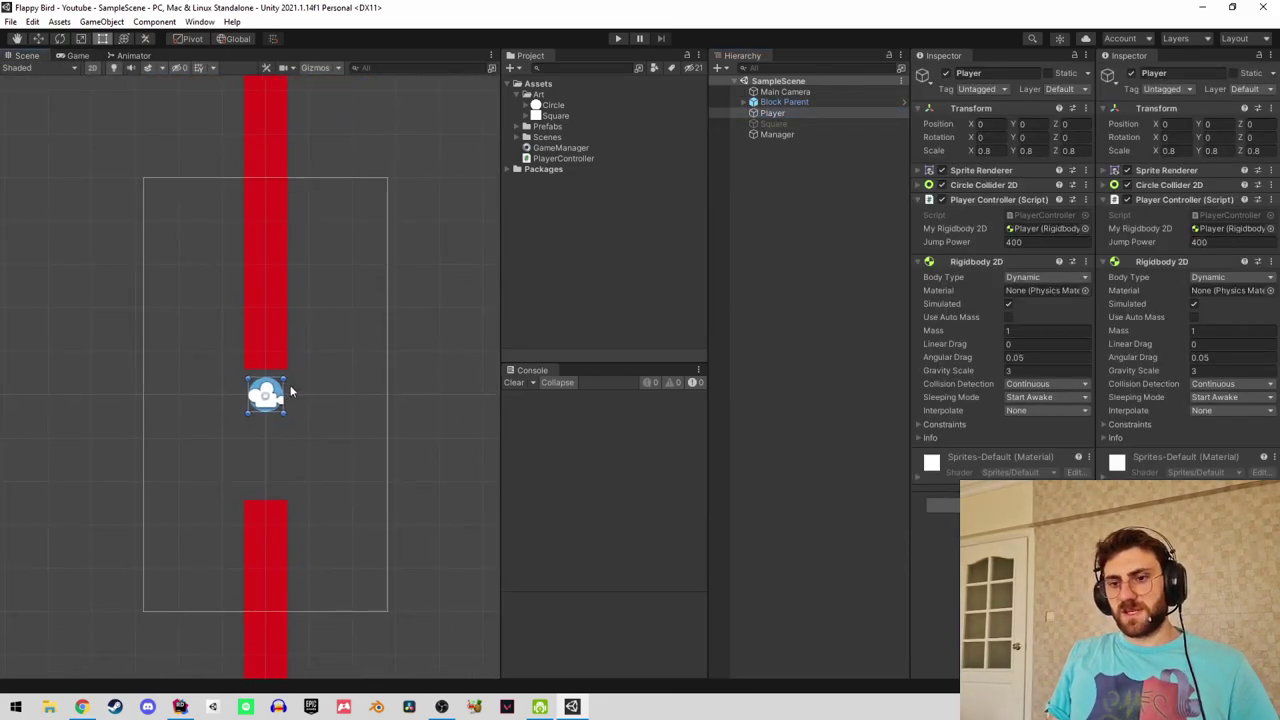
Try sliding the Block Parent pipe pair left to X -1.97 with the Move tool, then undo.
left_click(784, 102)
key("w")
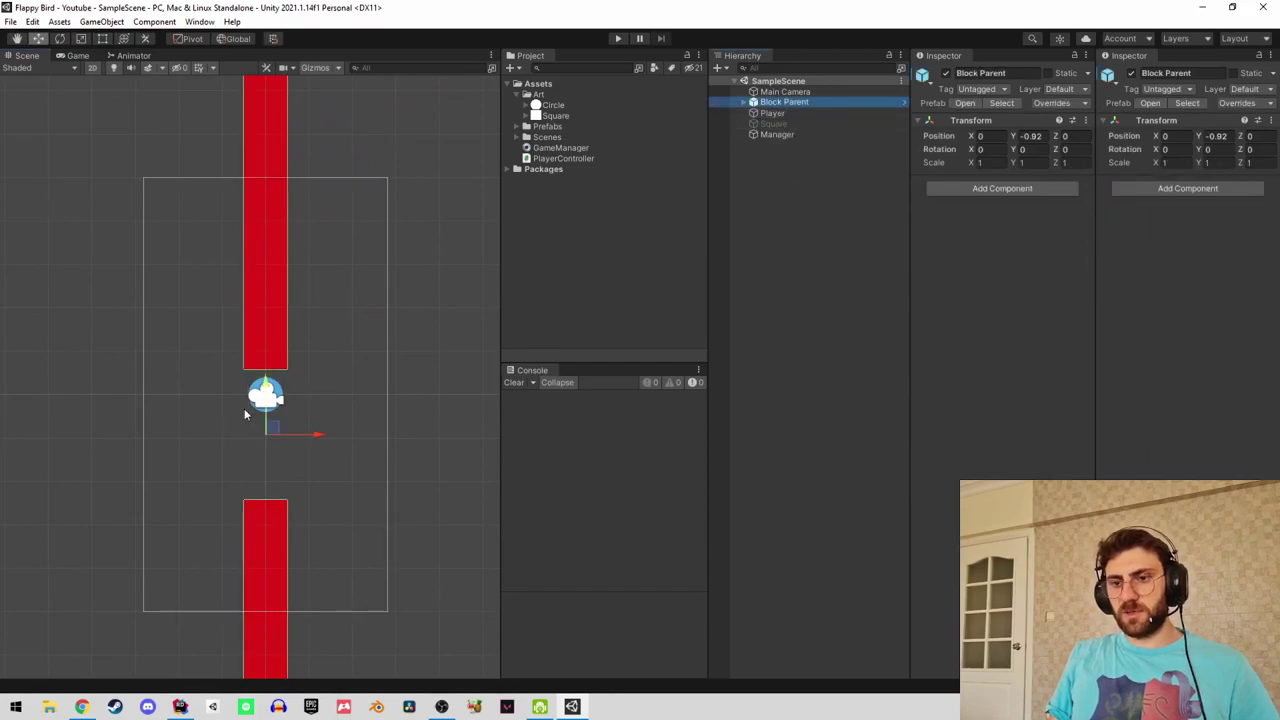
left_click_drag(316, 434, 231, 435)
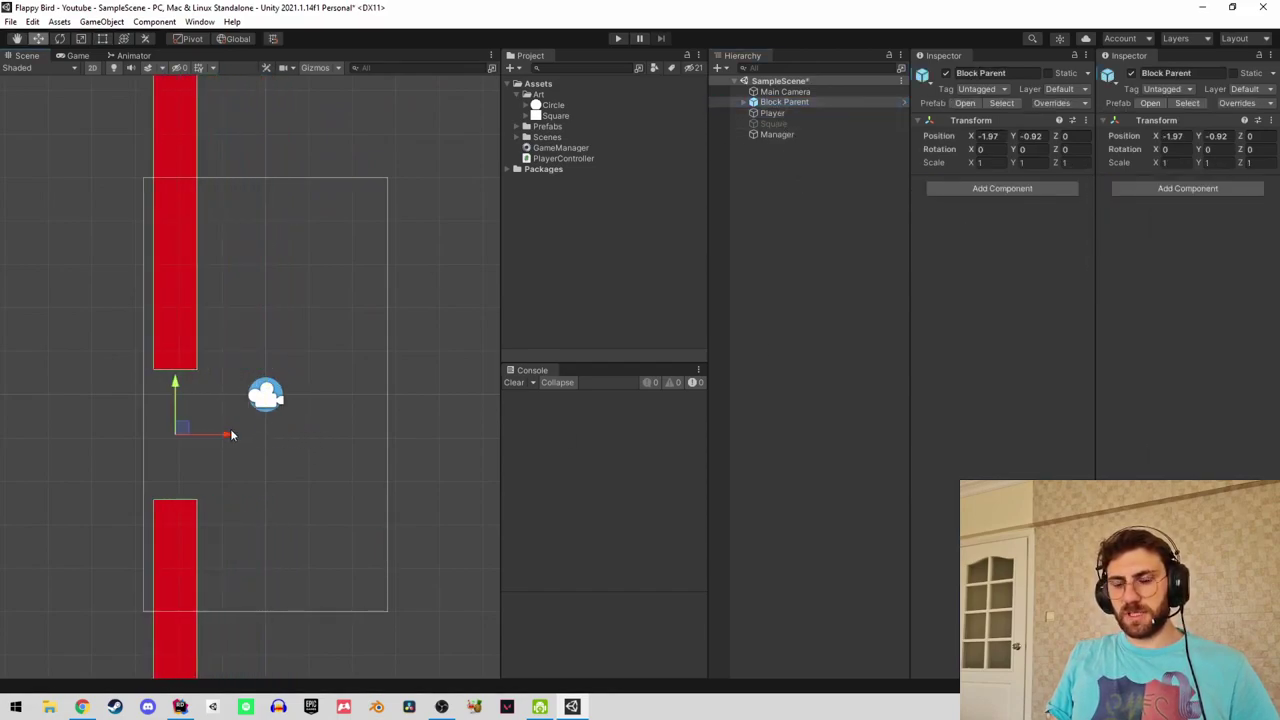
key("ctrl+z")
Nudge the Player along X, recentre the view, undo the change, and reselect Player.
left_click(775, 114)
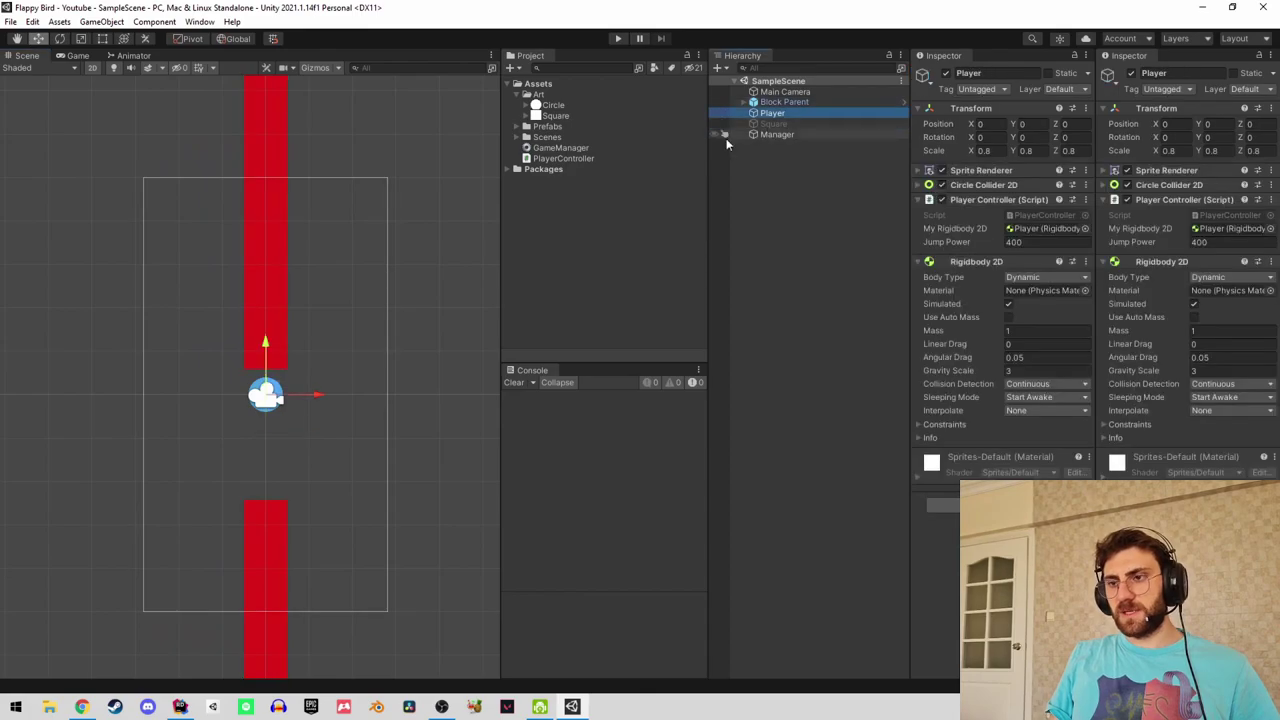
left_click_drag(316, 403, 316, 398)
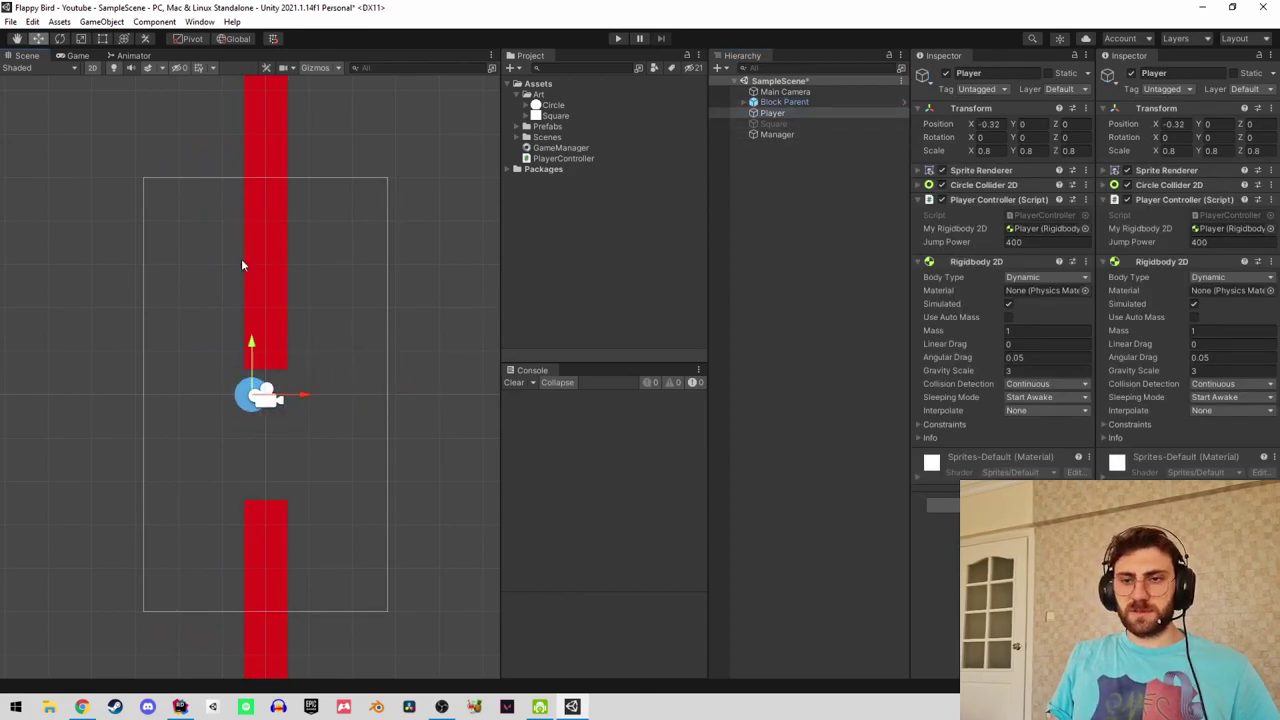
scroll(295, 278, "down", 2)
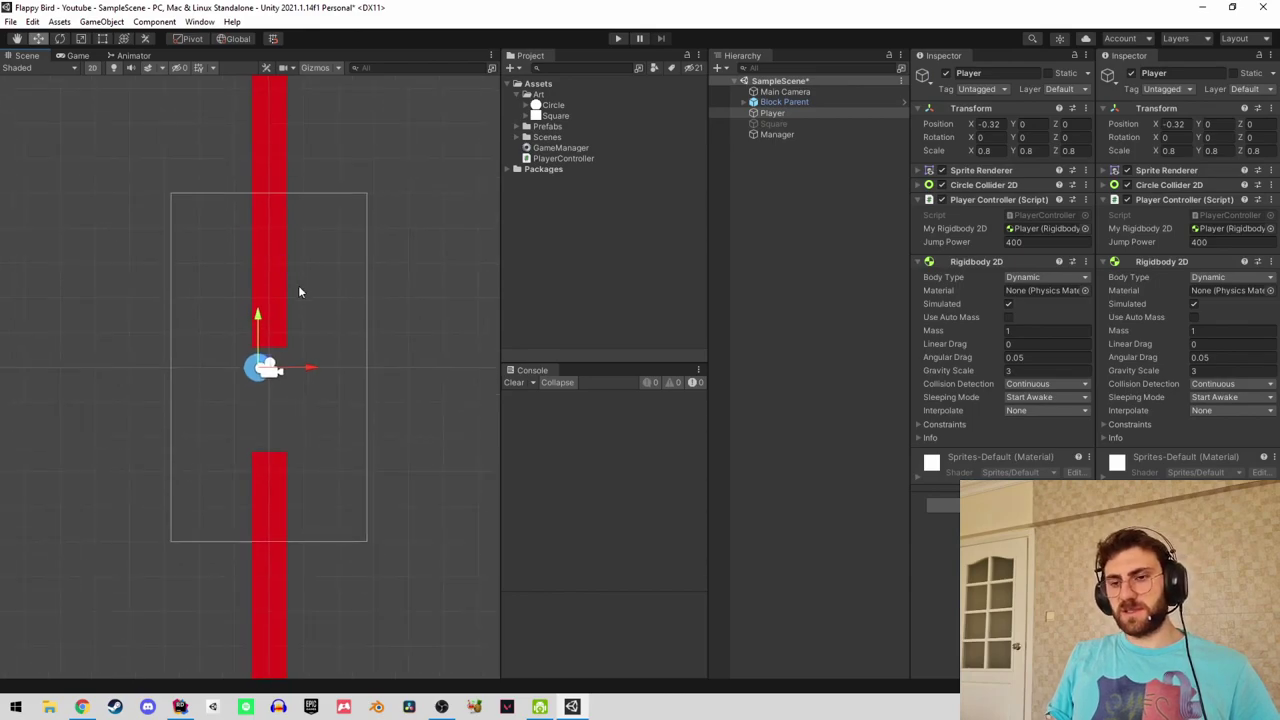
middle_click_drag(298, 285, 245, 291)
key("ctrl+z")
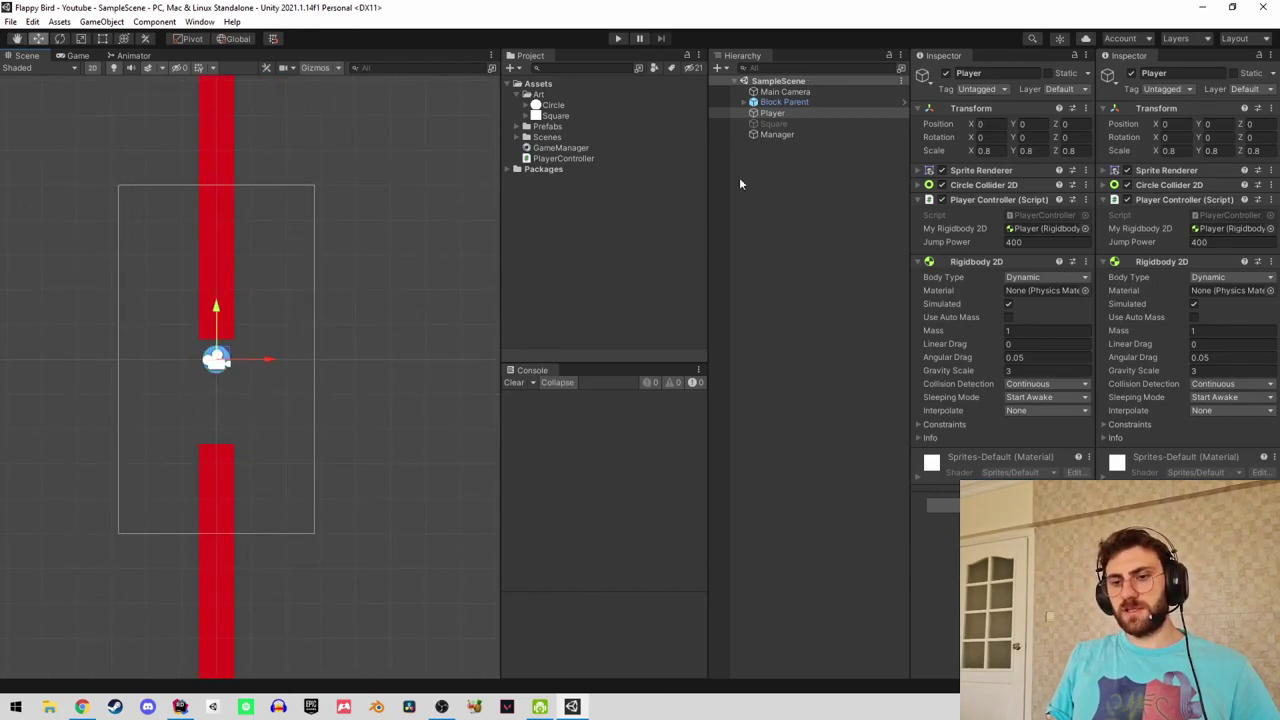
left_click(783, 102)
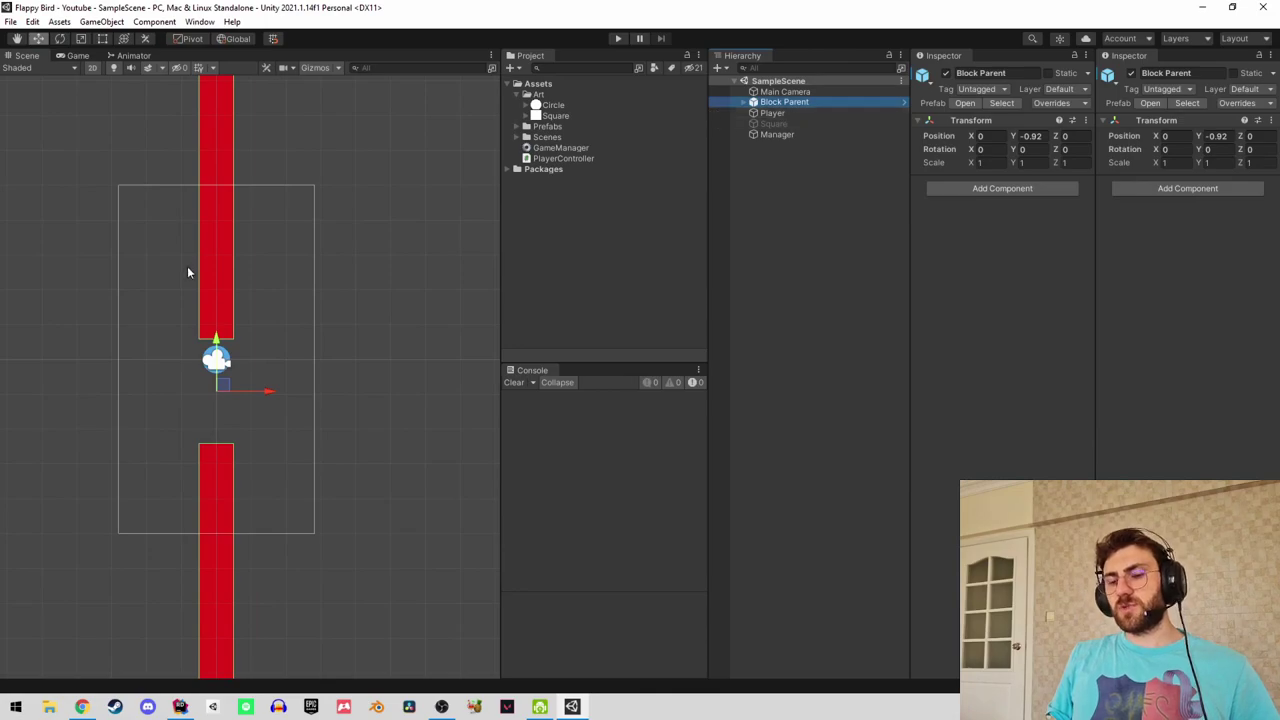
scroll(191, 271, "down", 1)
left_click(779, 114)
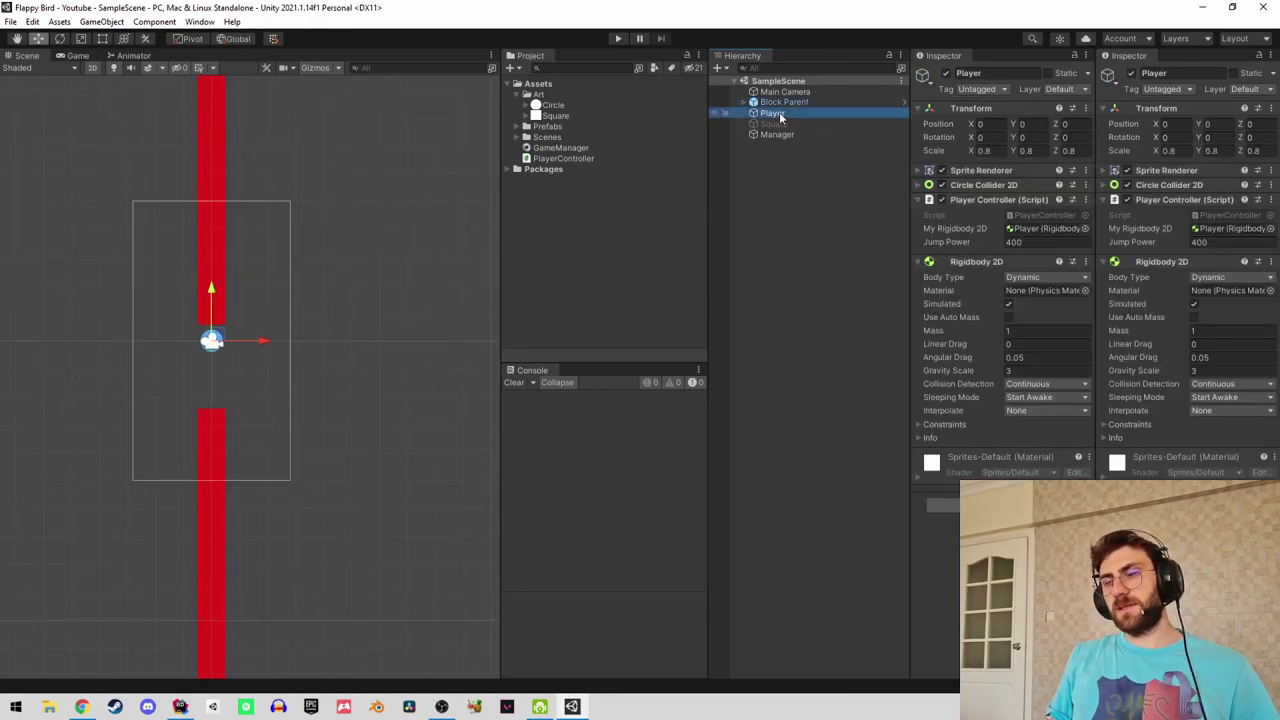
Inspect Square and Main Camera, then toggle Block Parent inactive and back on.
left_click(780, 103)
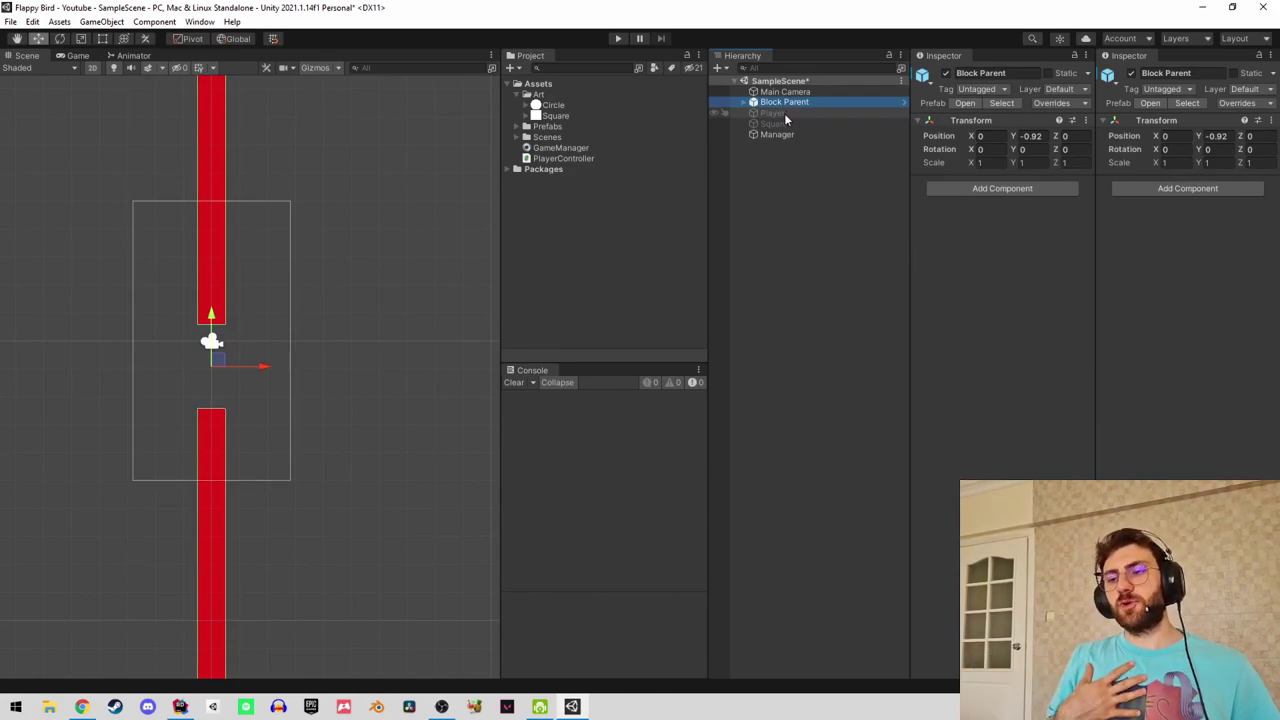
left_click(784, 123)
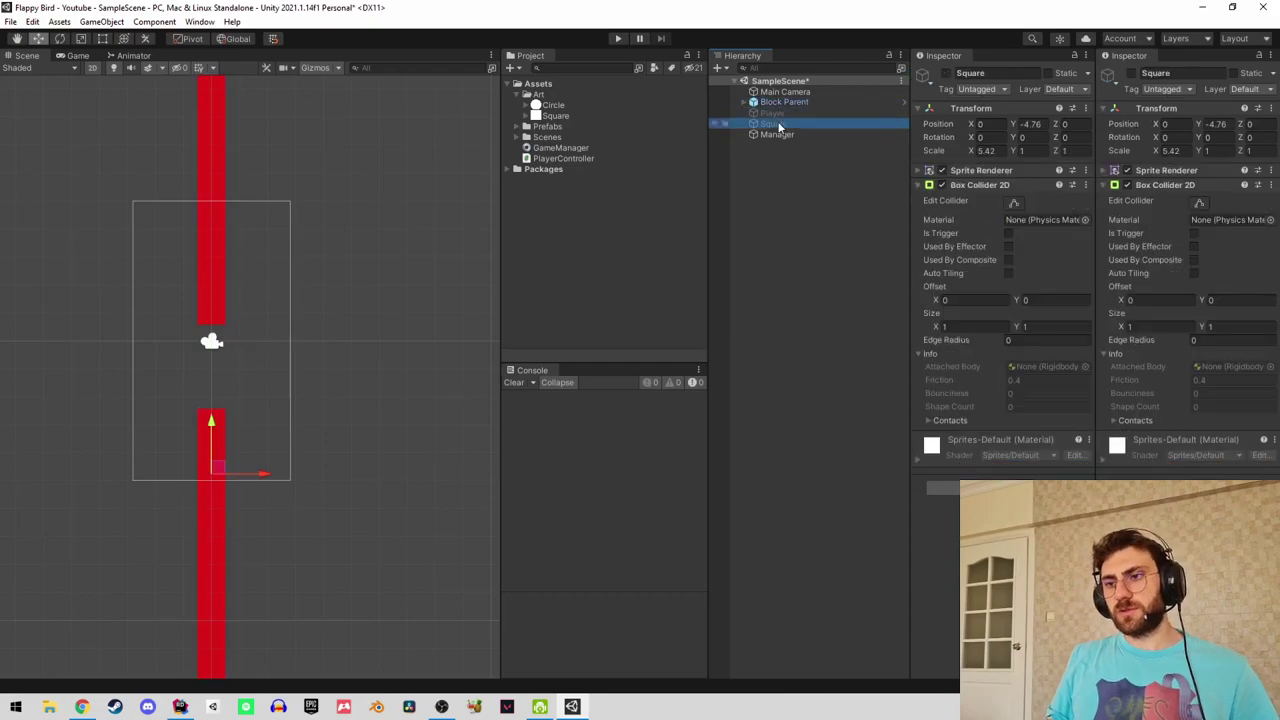
left_click(780, 92)
left_click(778, 103)
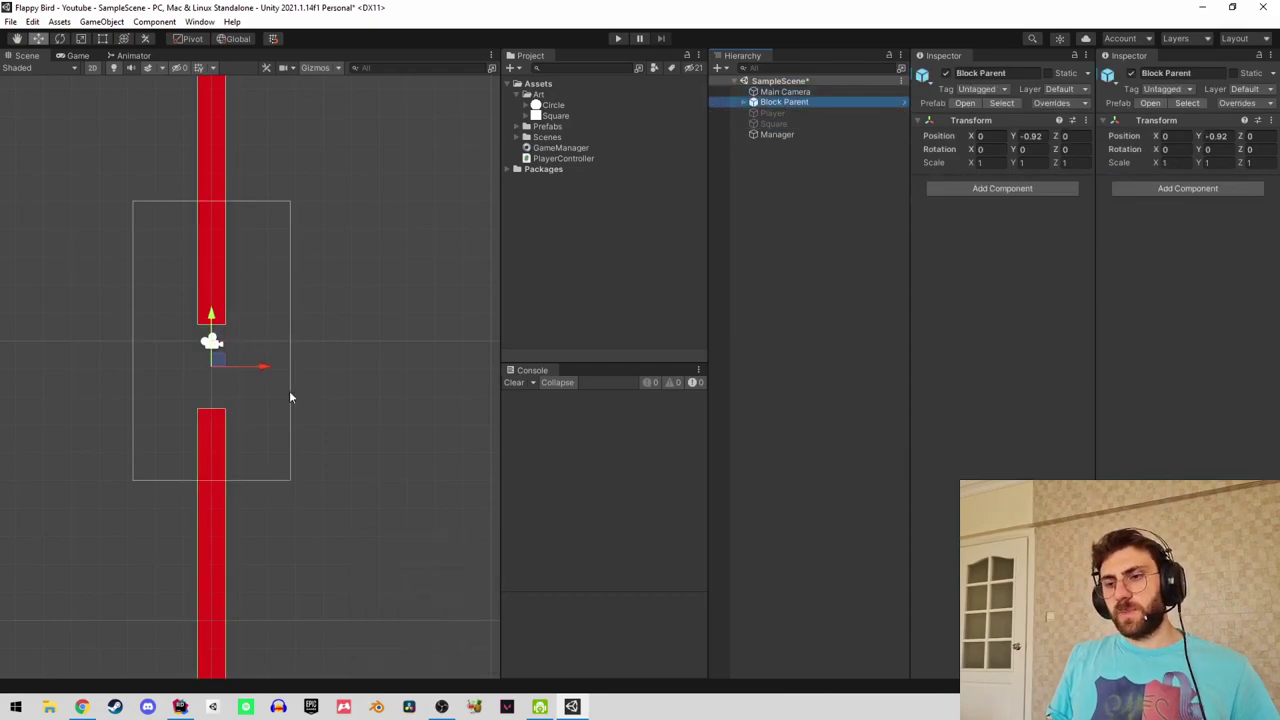
key("alt+shift+a")
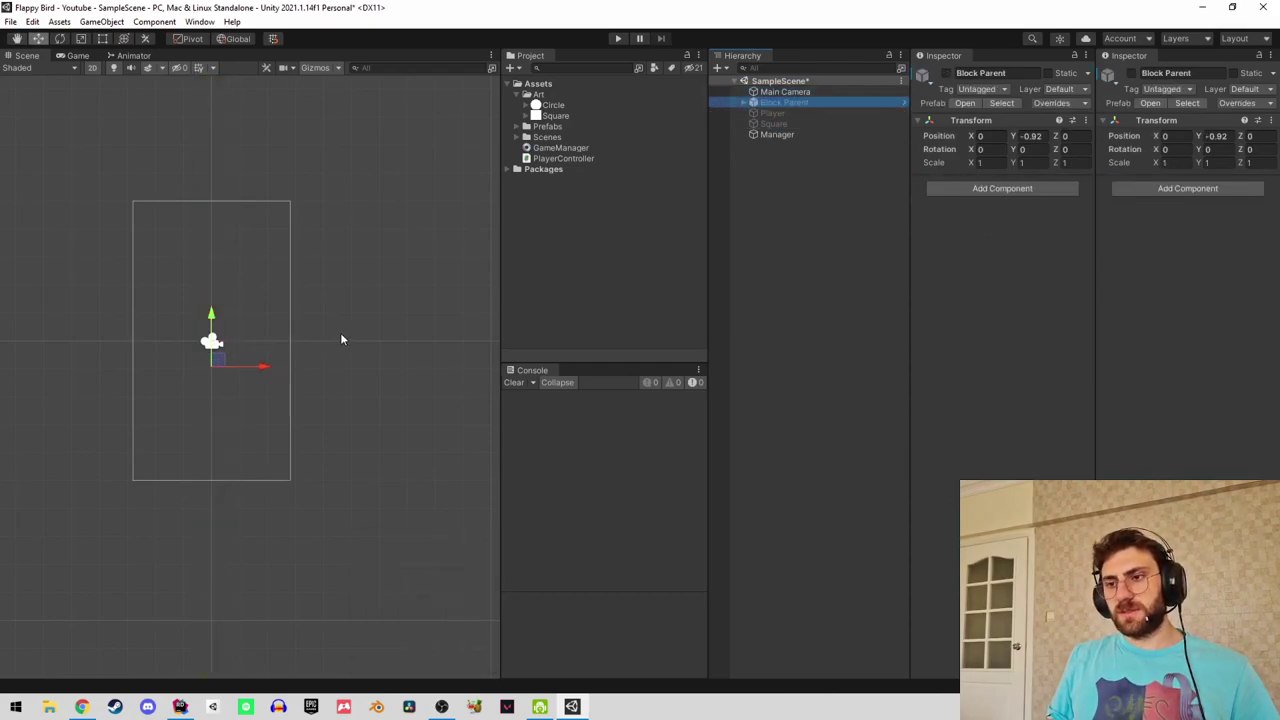
key("alt+shift+a")
Duplicate the pipe pair twice, placing the copies to the right, the third at X 5.28.
key("ctrl+d")
left_click_drag(264, 367, 341, 370)
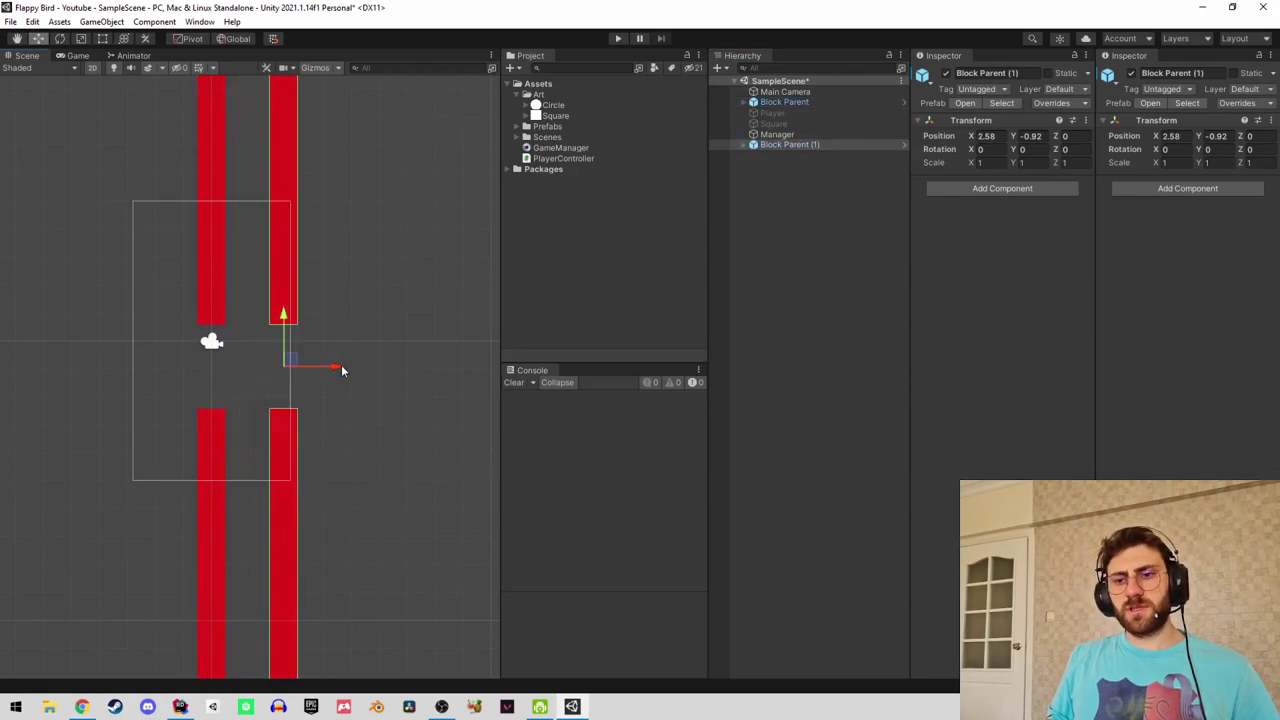
key("ctrl+d")
left_click_drag(341, 370, 409, 370)
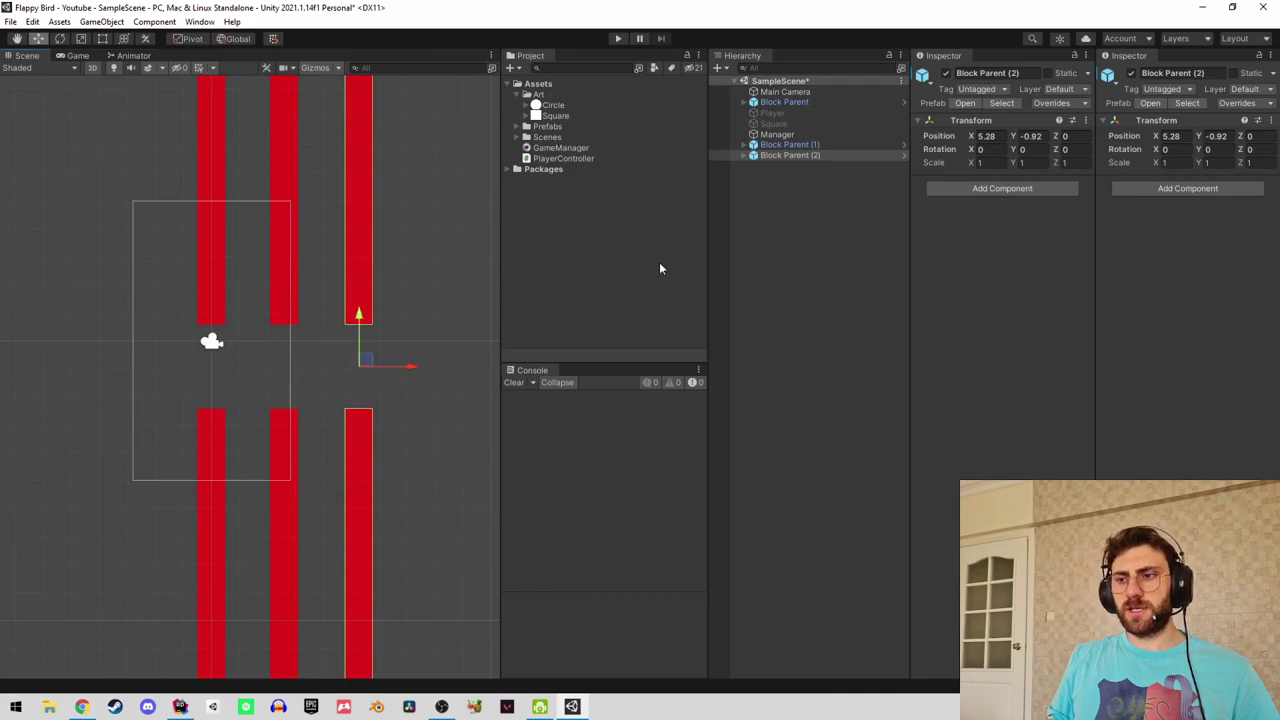
Move Block Parent below Manager in the Hierarchy and position it far right past the copies.
left_click_drag(785, 102, 795, 134)
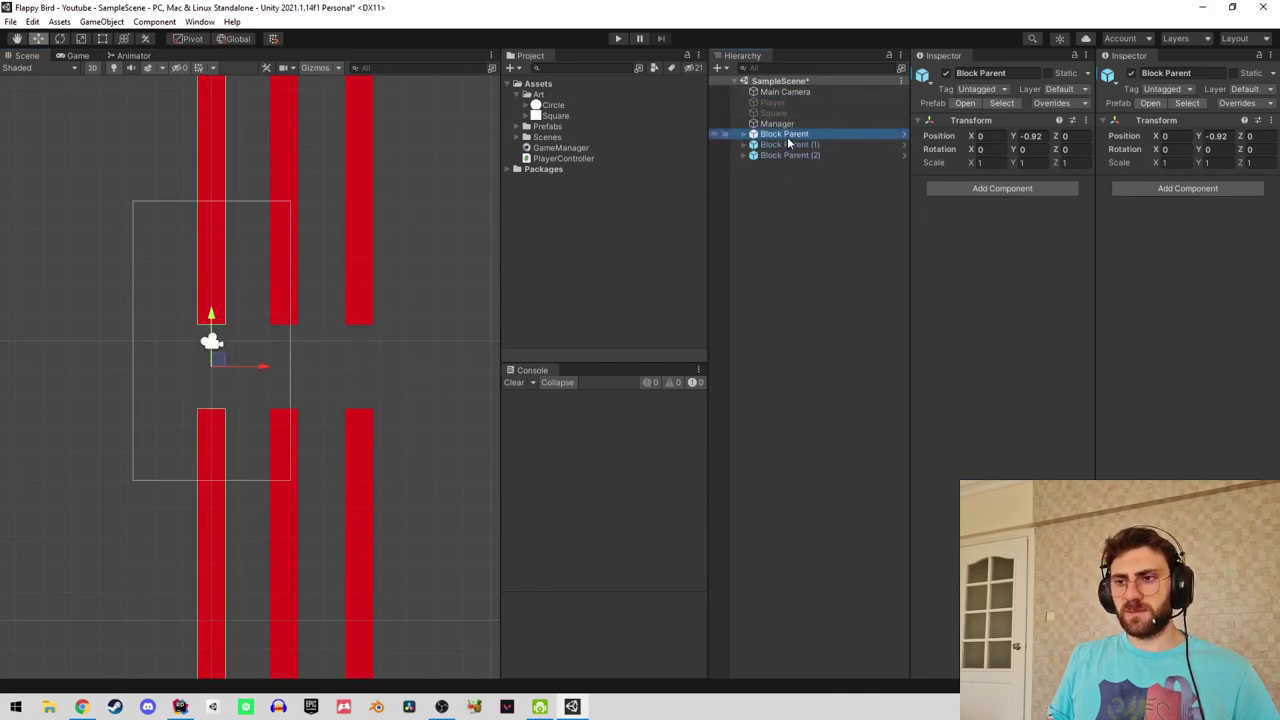
left_click(797, 134)
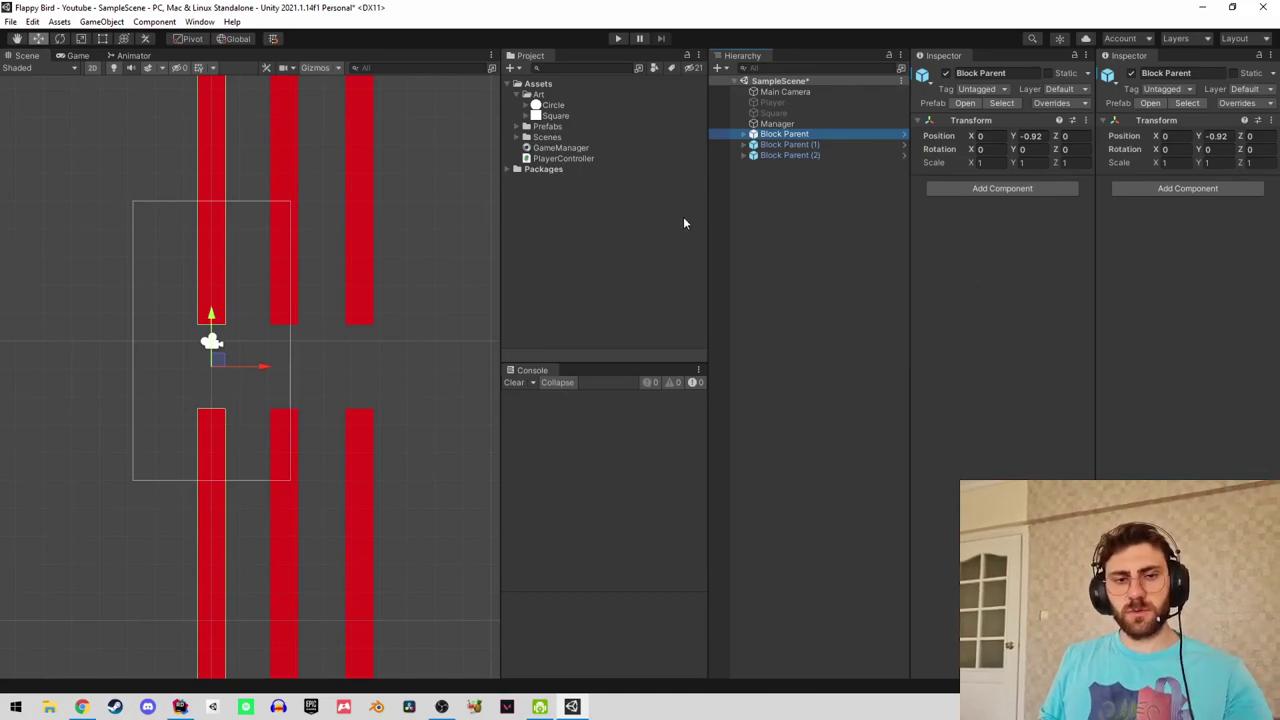
key("Up")
key("Down")
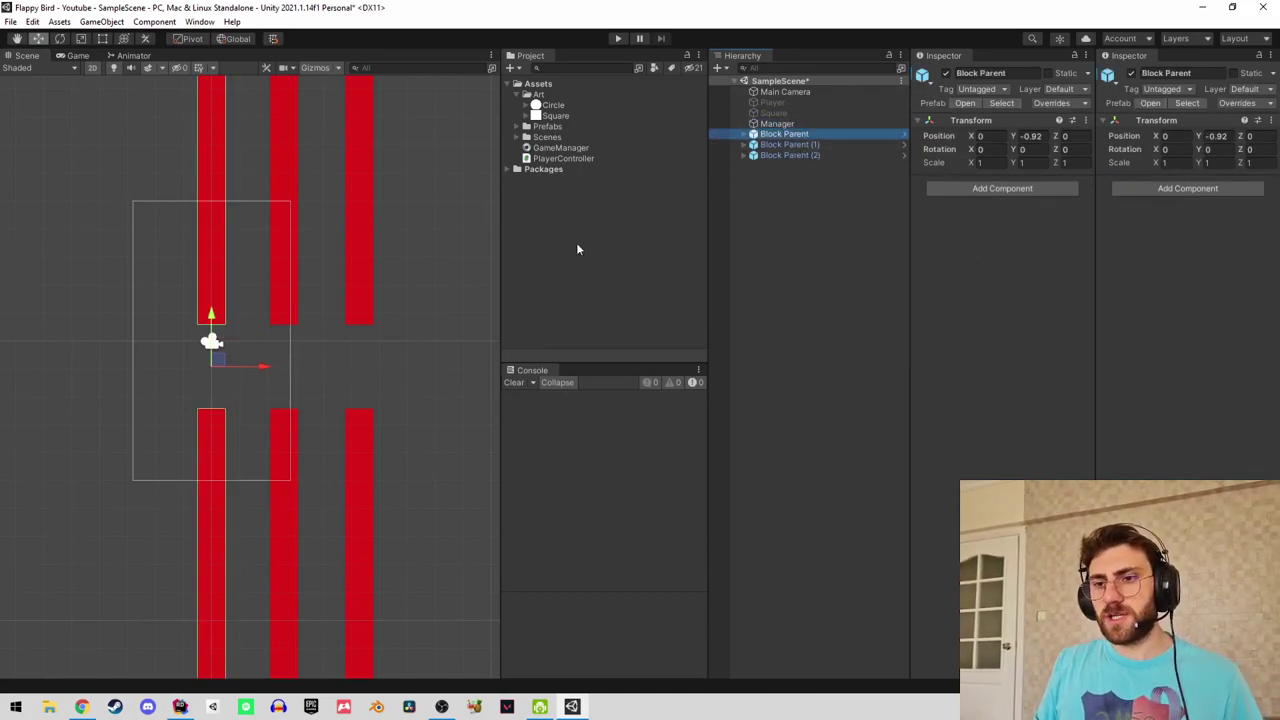
mouse_move(263, 366)
left_mouse_down()
mouse_move(122, 366)
mouse_move(428, 228)
left_mouse_up()
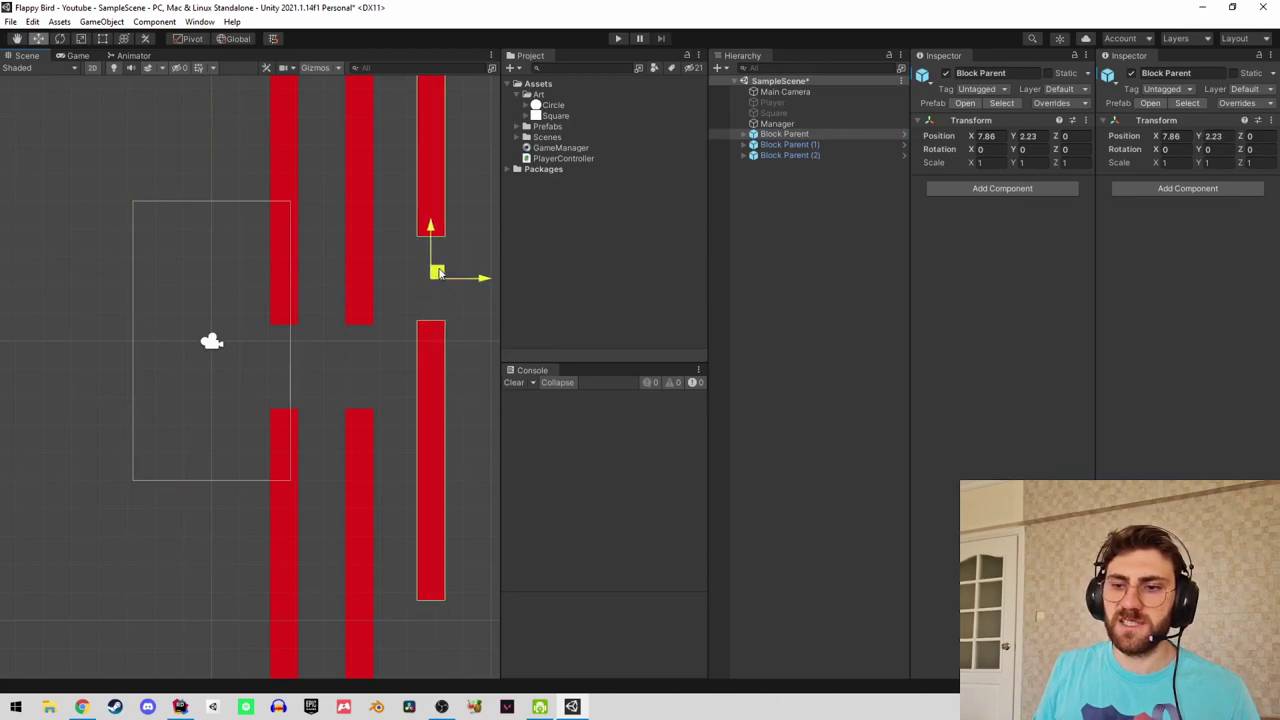
mouse_move(433, 270)
left_mouse_down()
mouse_move(88, 266)
mouse_move(429, 334)
left_mouse_up()
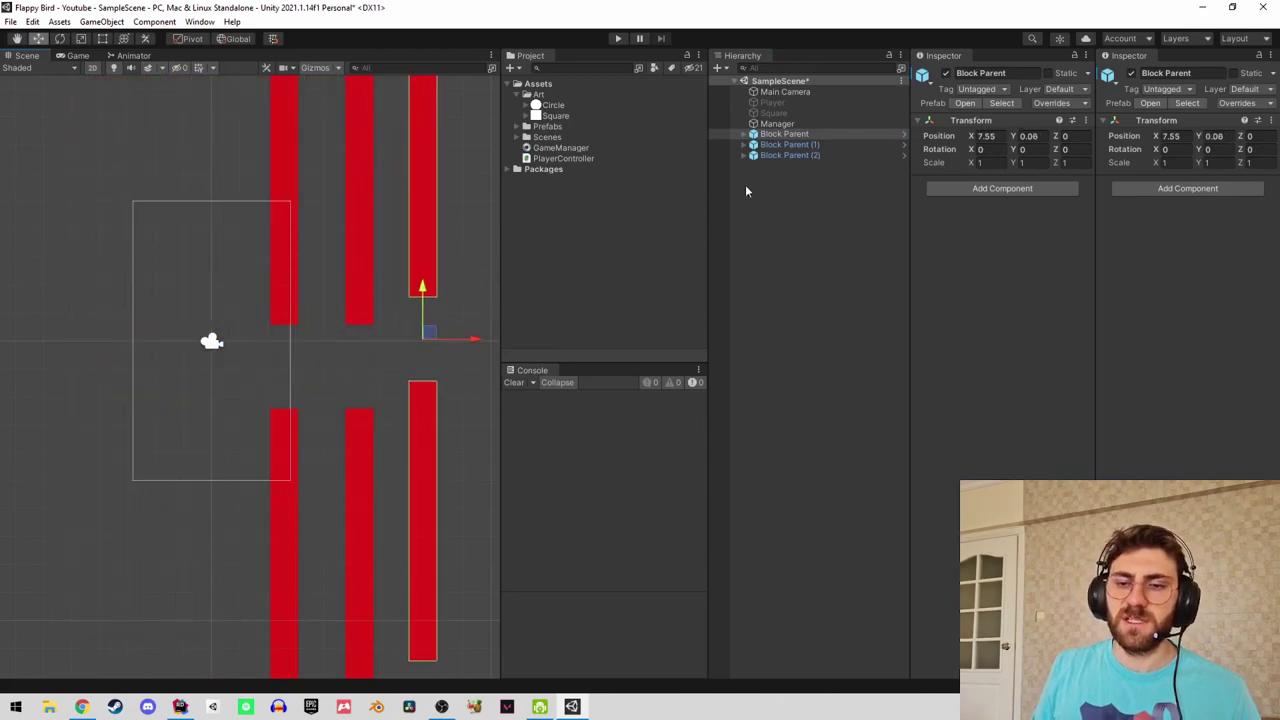
Rename the original pipe pair to 'Block Parent (0)'.
left_click(795, 145)
left_click(785, 134)
type("(0)")
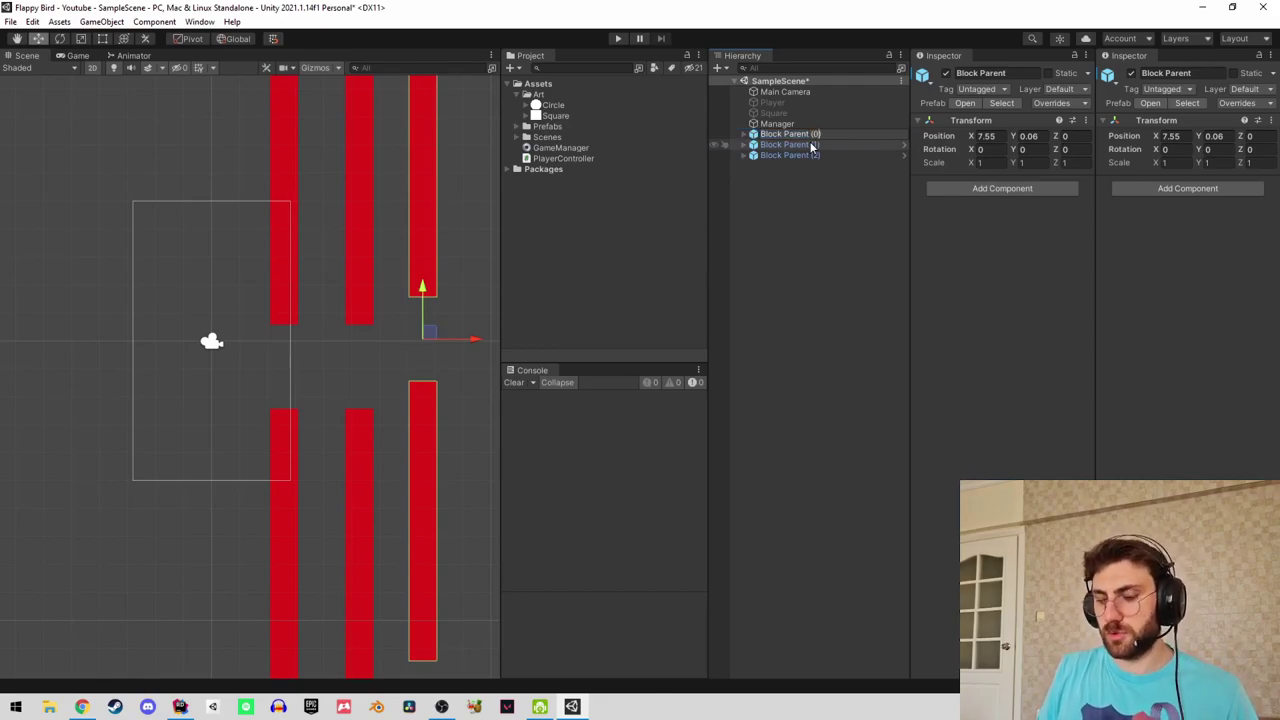
key("Return")
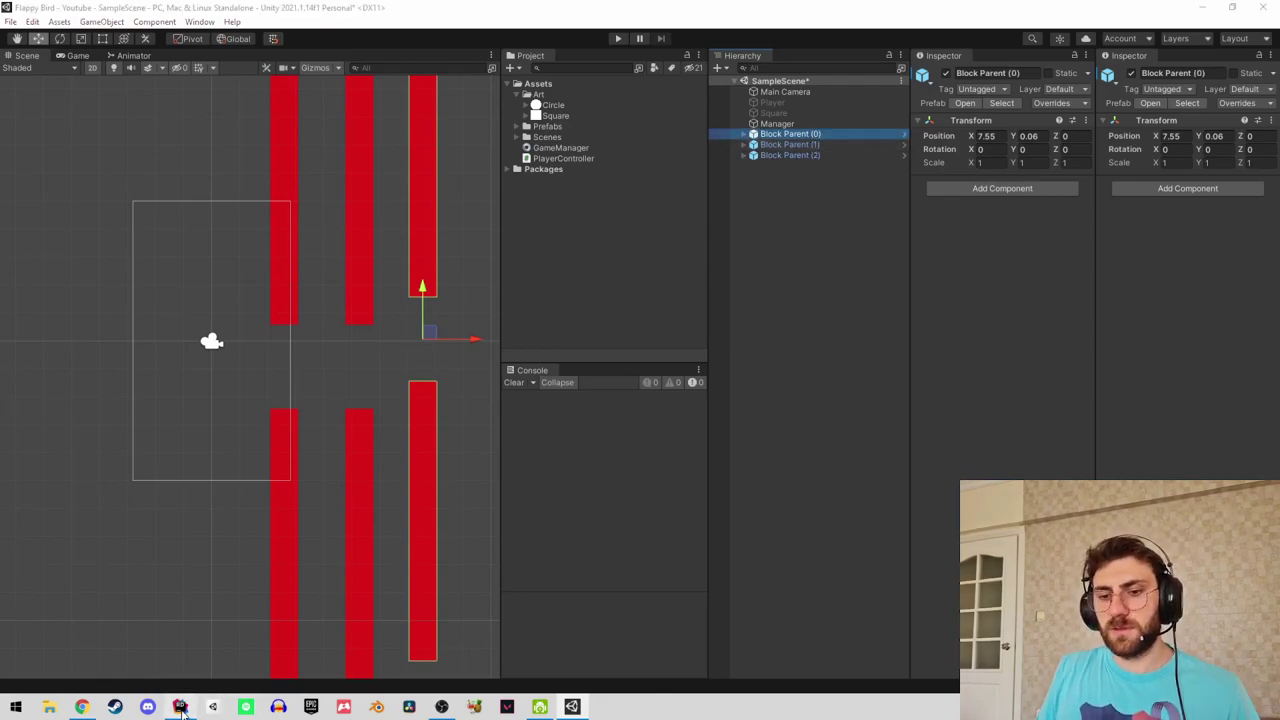
Check the Player's X position in the Inspector, then open PlayerController.cs in Rider.
left_click(181, 708)
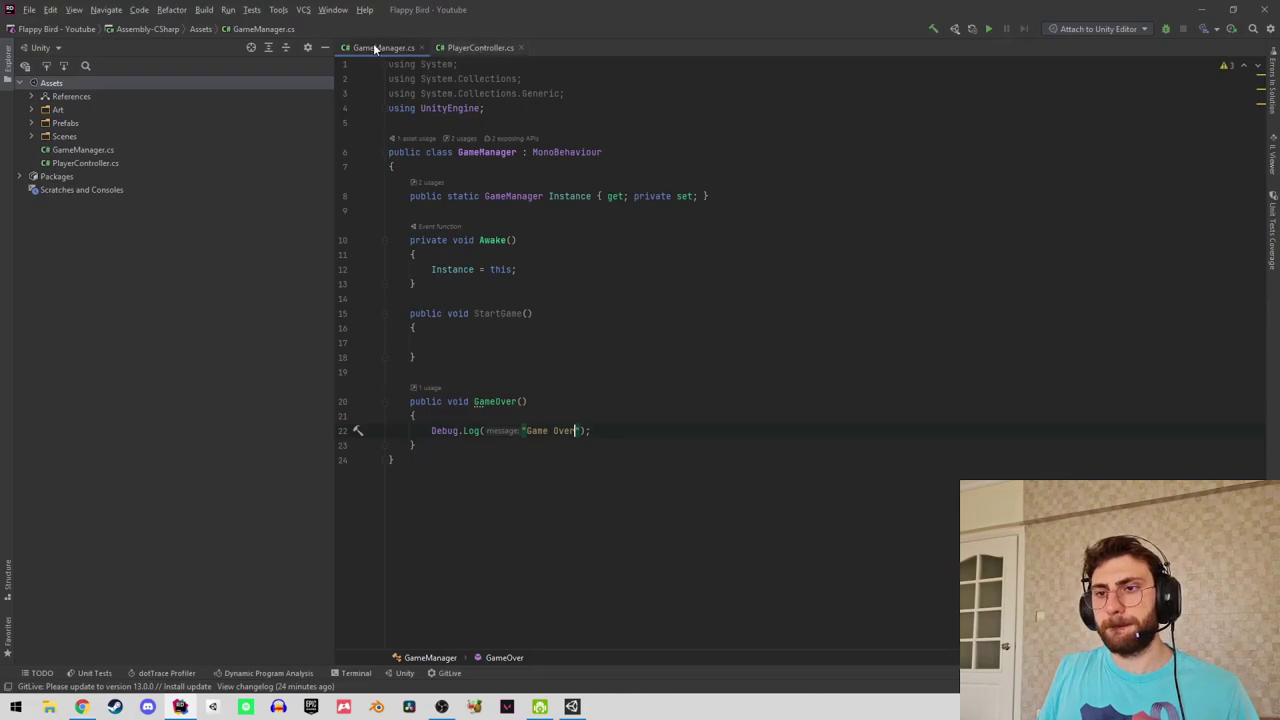
left_click(1211, 12)
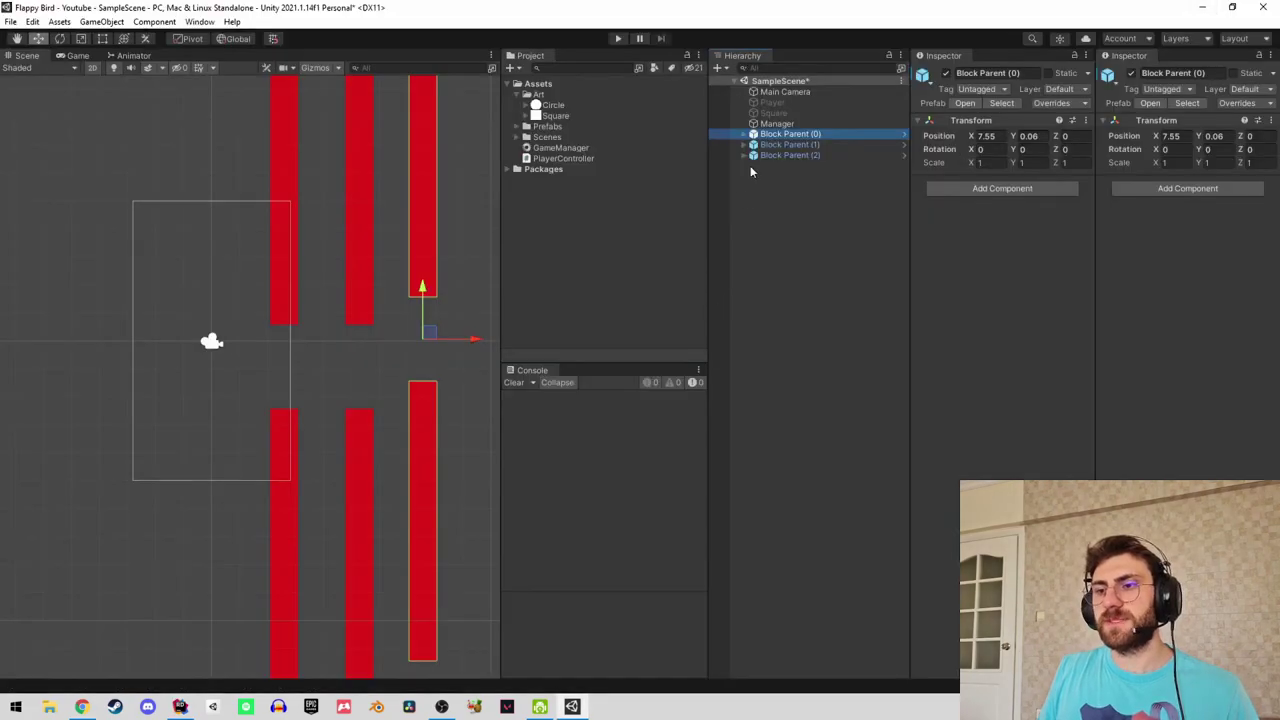
left_click(776, 123)
left_click(780, 104)
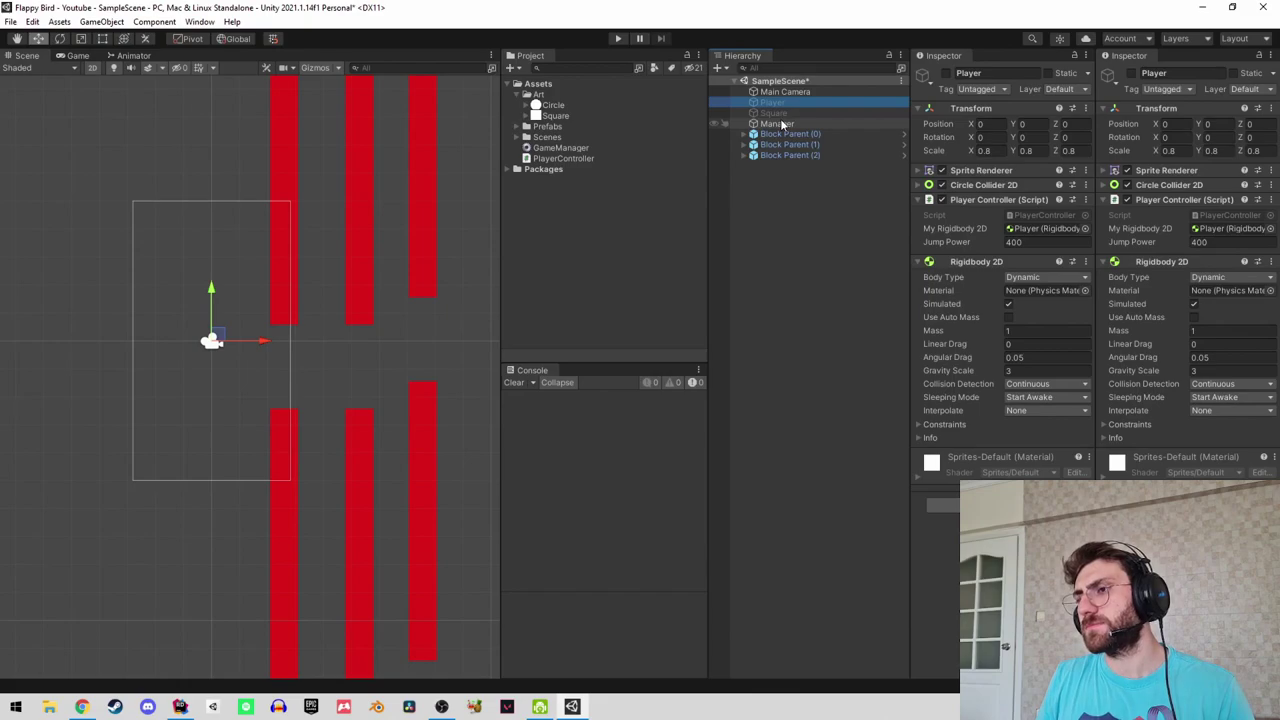
left_click(970, 124)
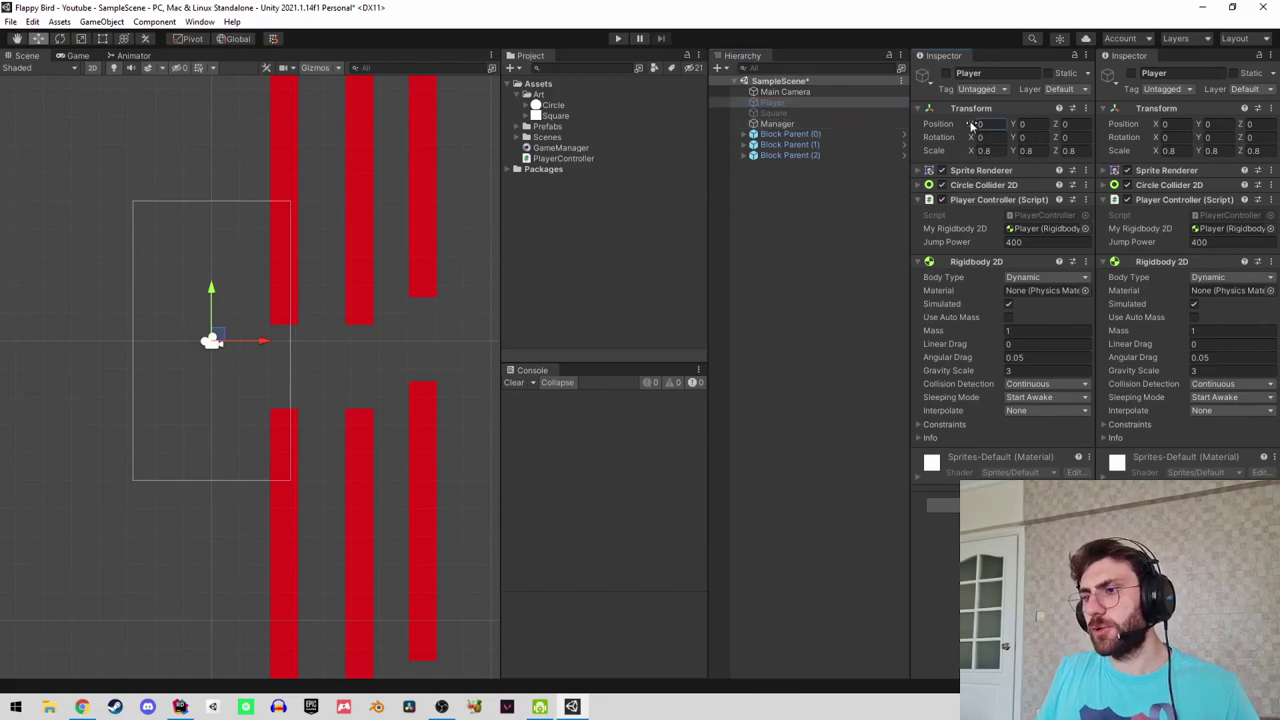
left_click_drag(970, 124, 978, 131)
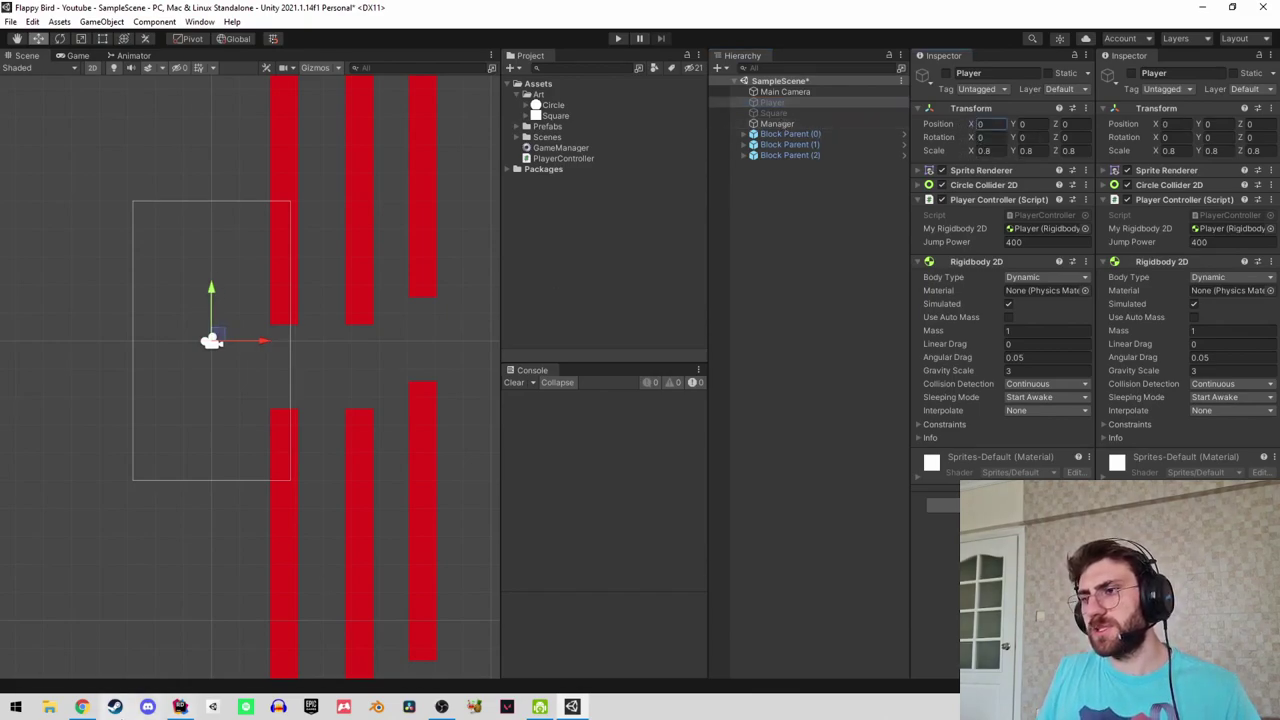
left_click(180, 706)
left_click(470, 48)
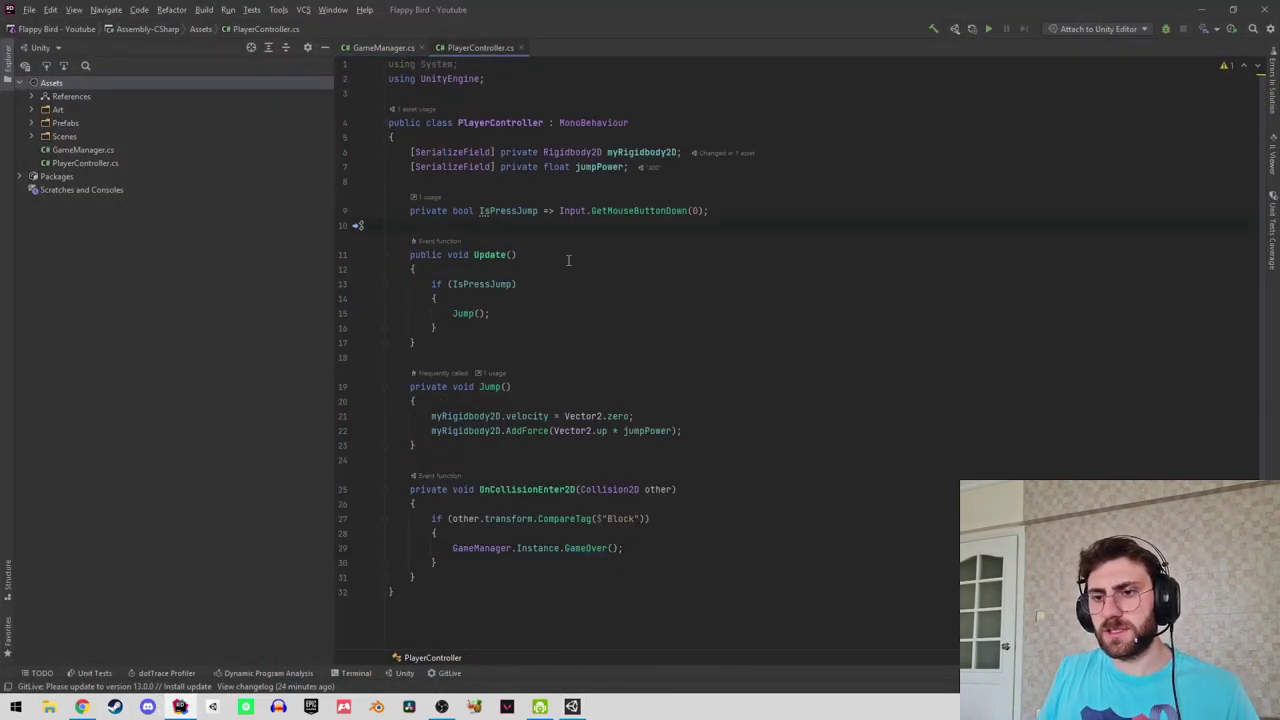
Begin a Move() method and an IEnumerator iterator with an empty body.
key("Return")
type("private ")
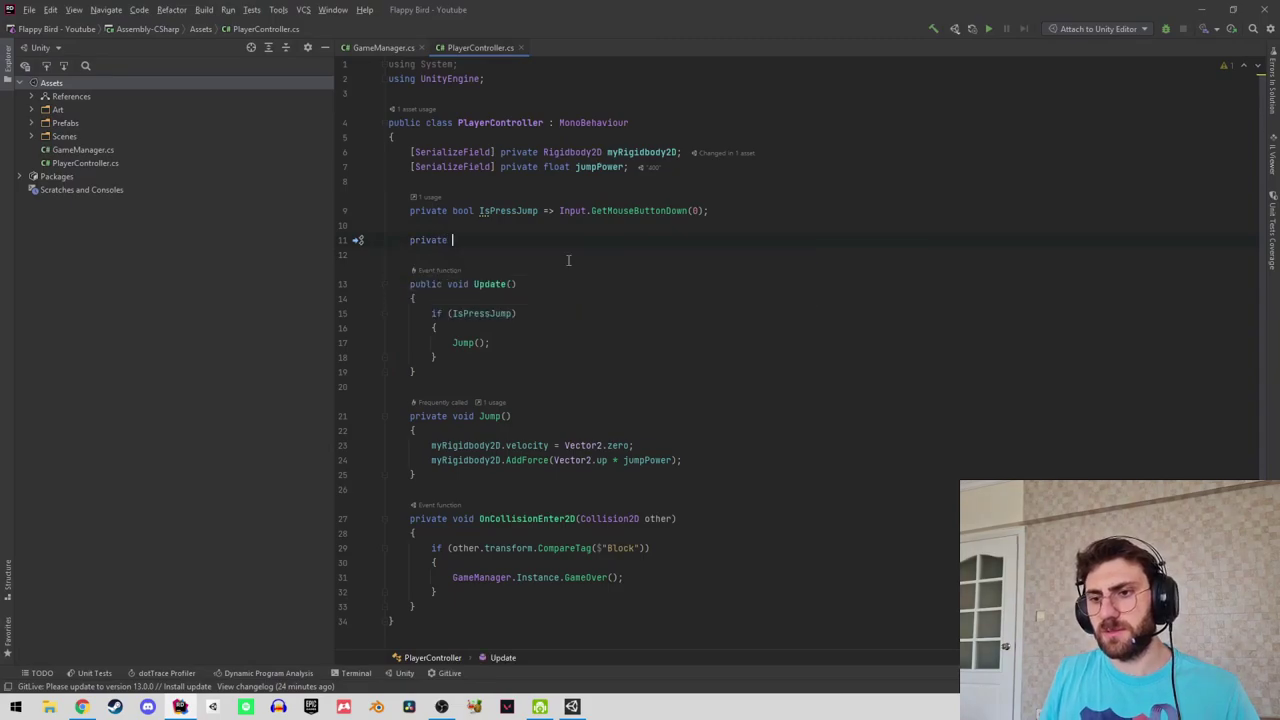
type("void")
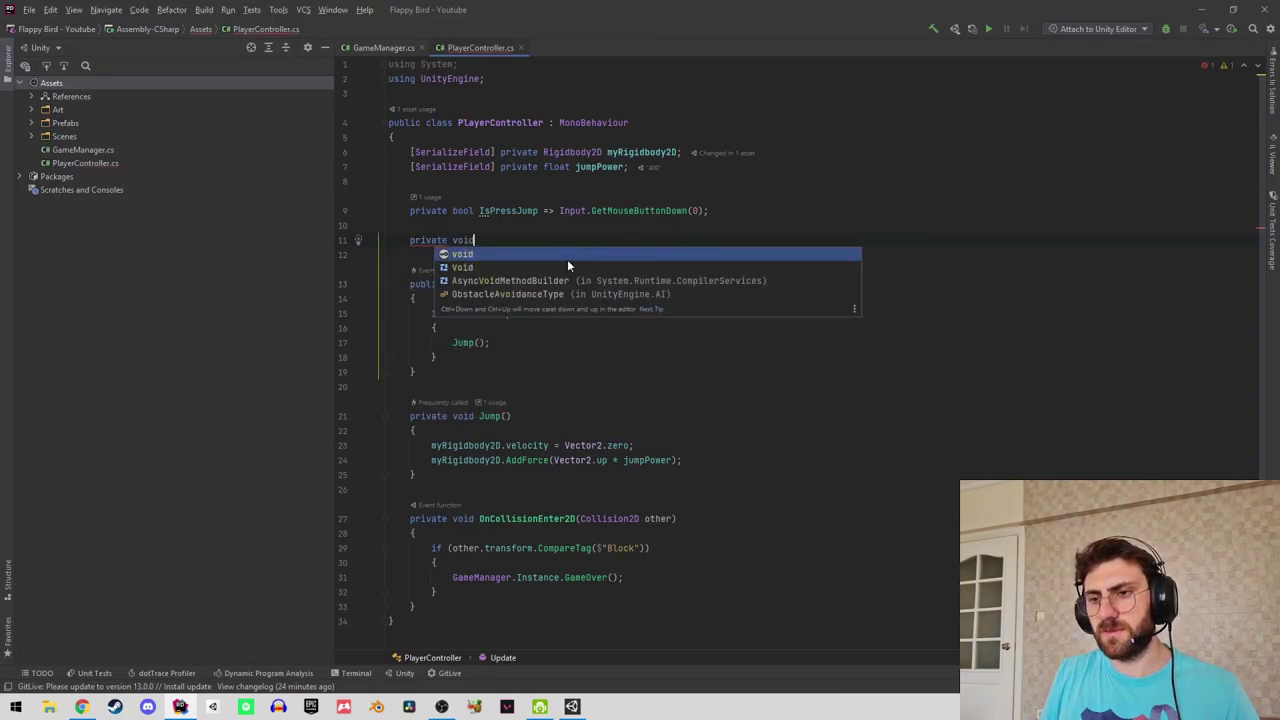
type(" Move(){")
key("Return")
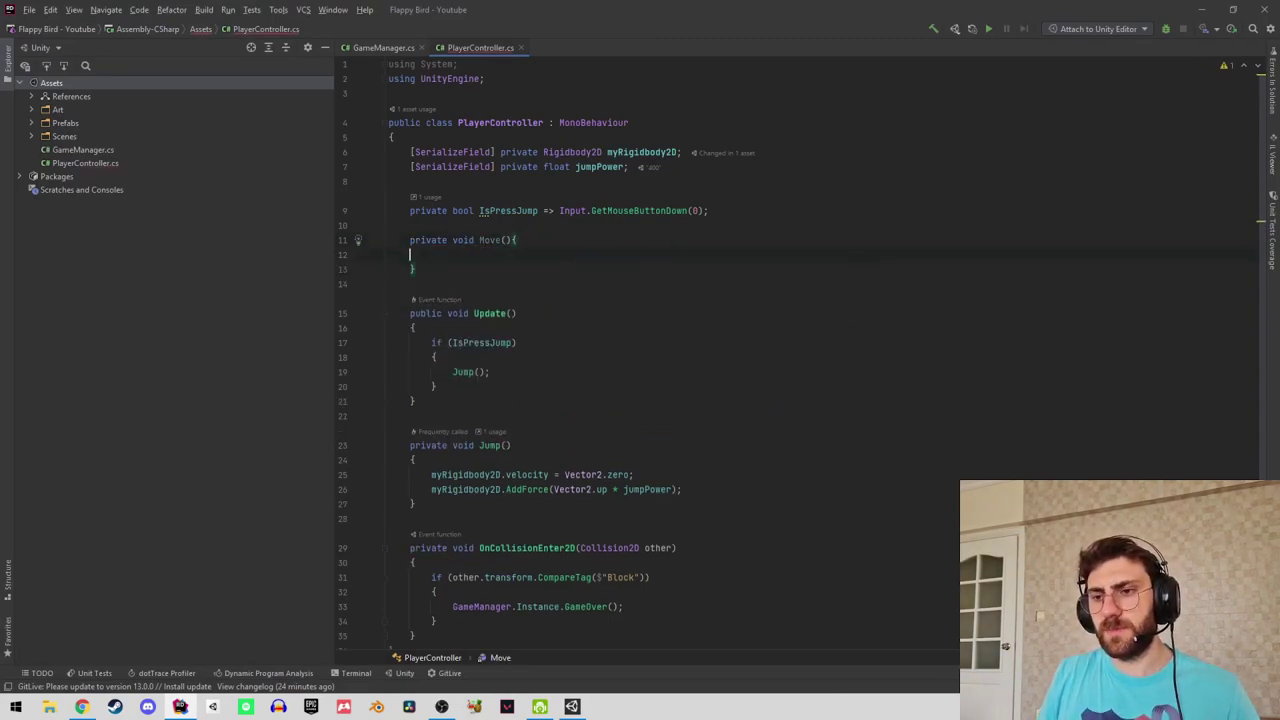
type("IEnu")
key("Down")
key("Down")
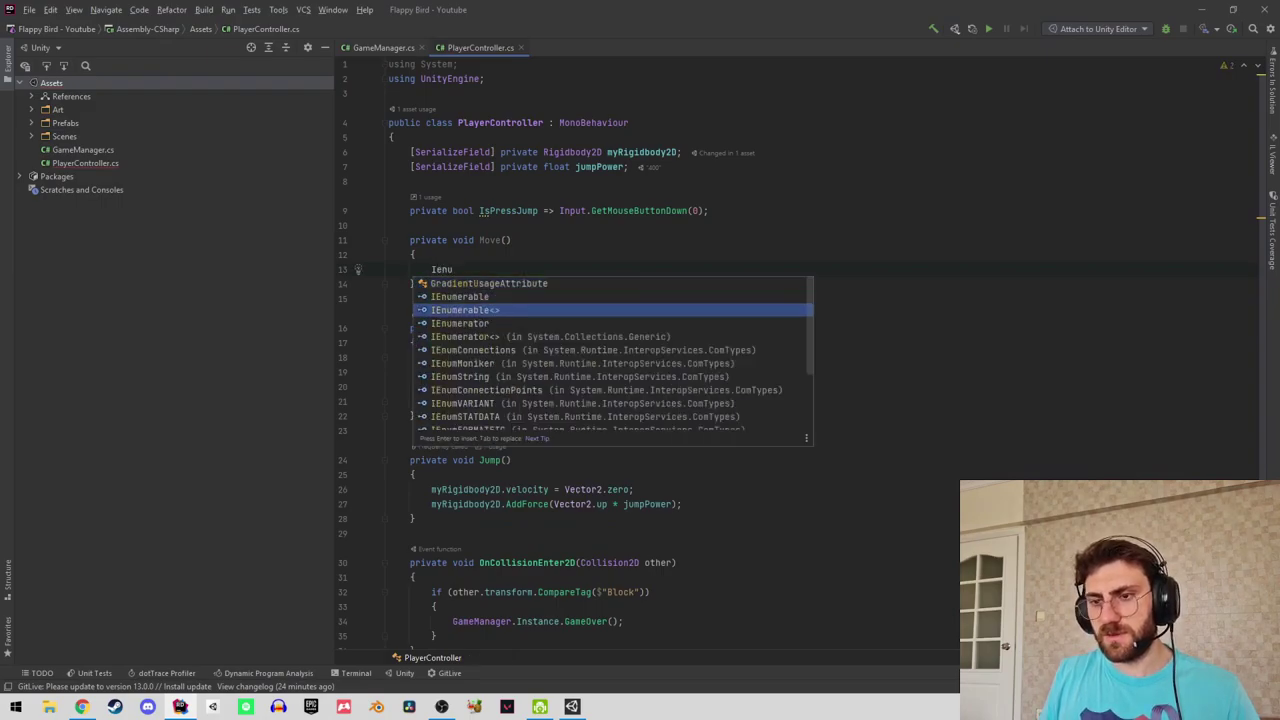
key("Down")
key("Up")
key("Up")
key("Down")
key("Down")
key("Return")
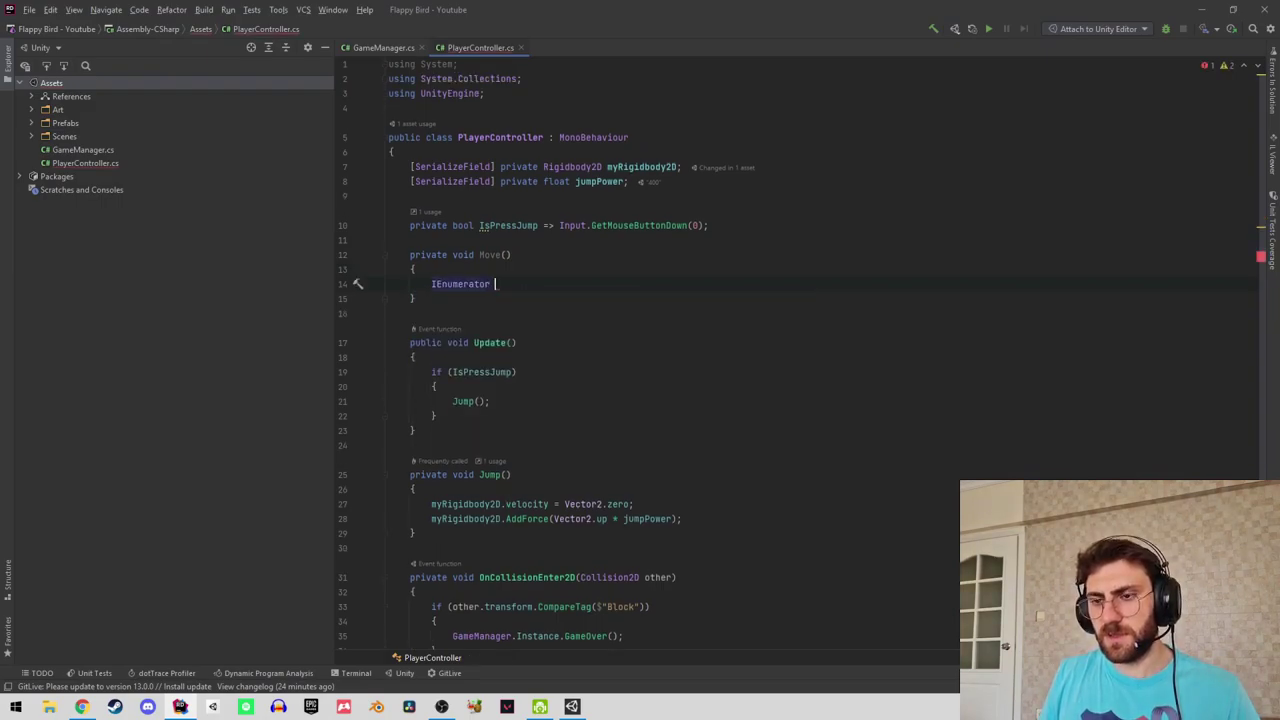
type("()")
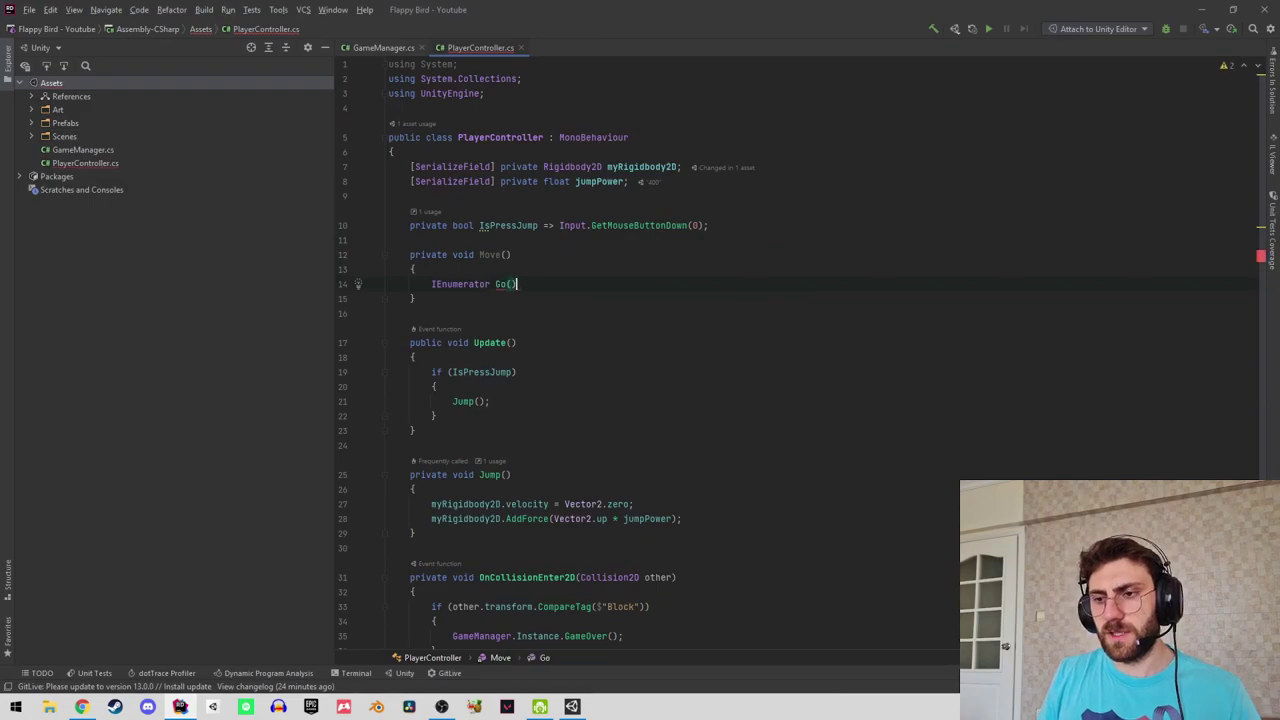
type("{")
key("Return")
Fill the iterator with a while (true) loop that yields return null each frame.
type("wh")
key("Return")
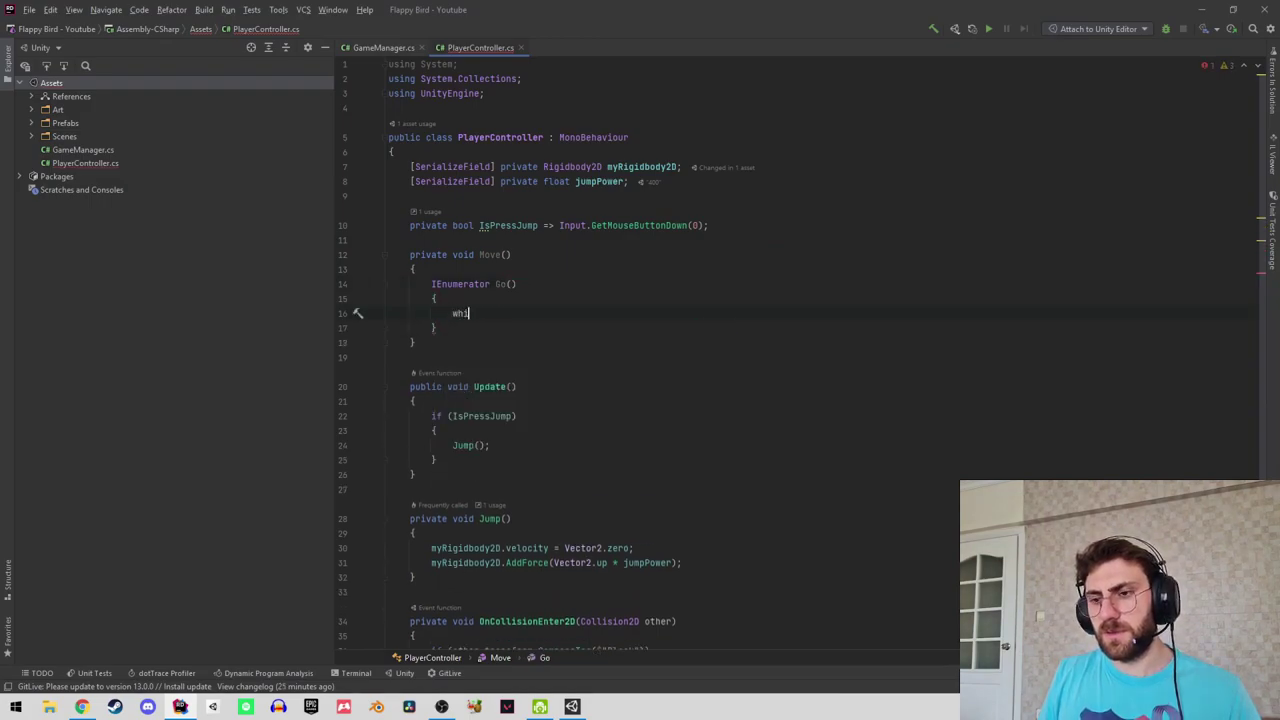
type("tur")
key("BackSpace")
key("BackSpace")
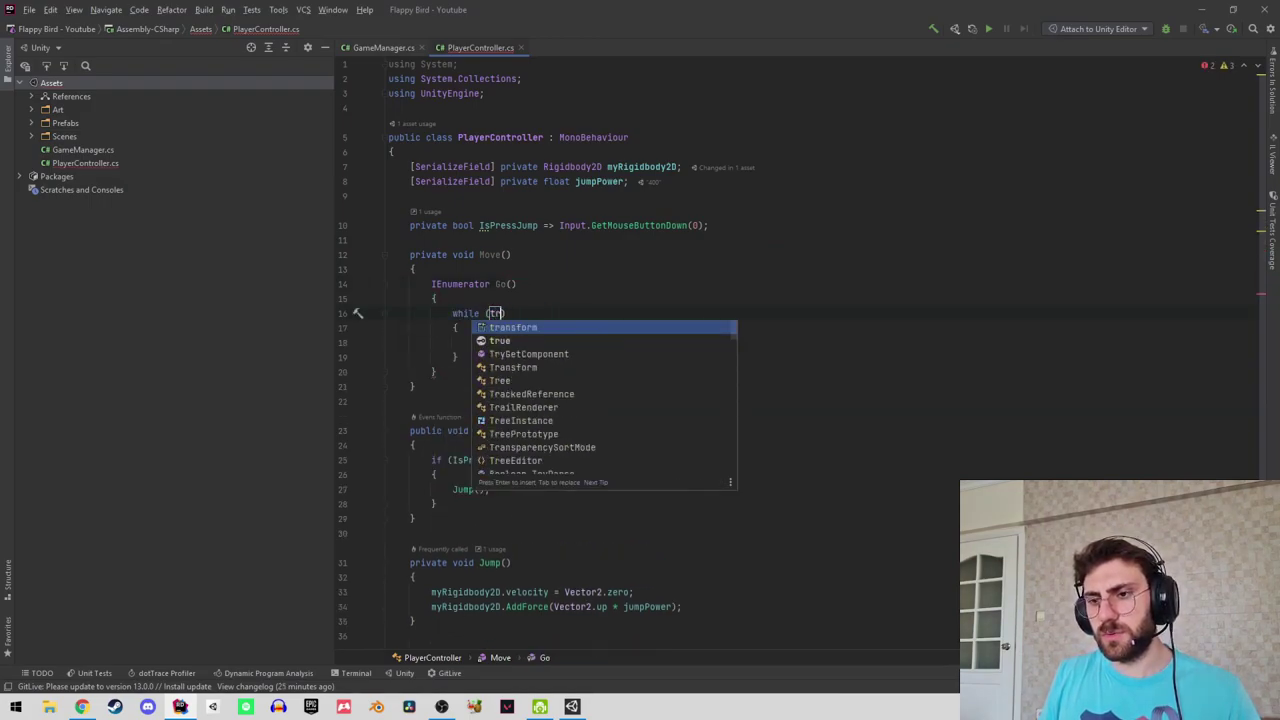
type("rue")
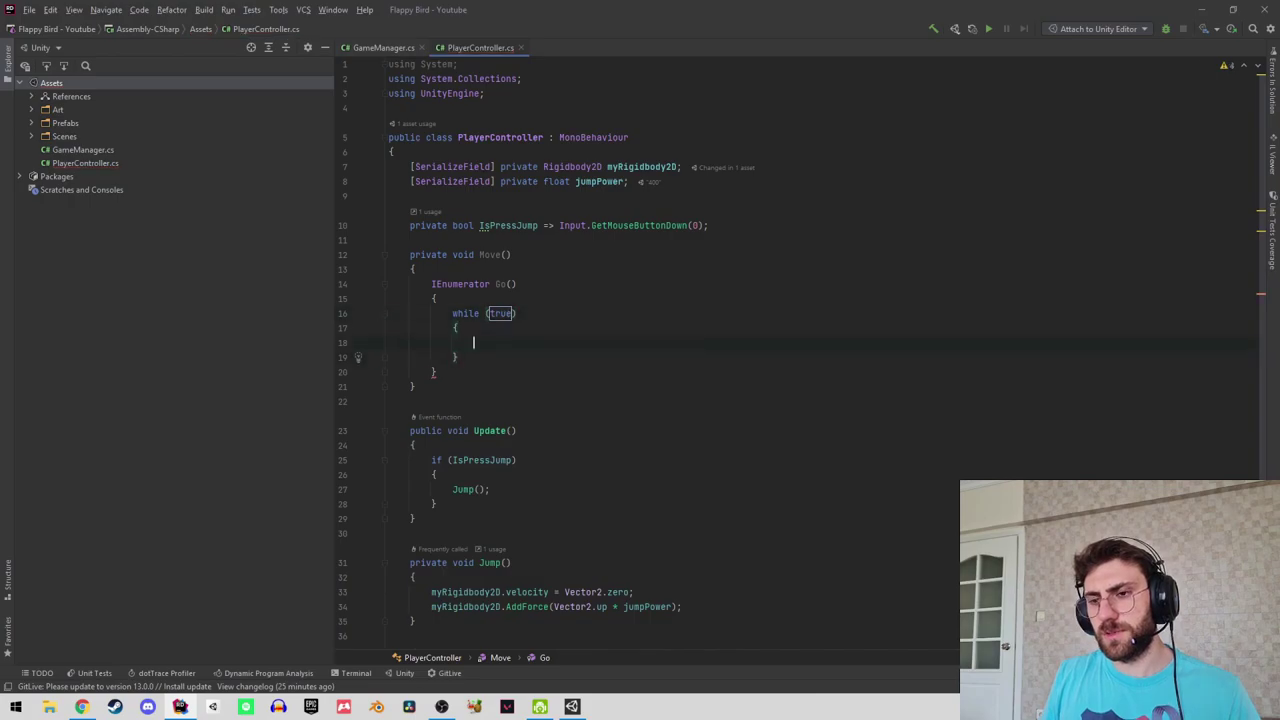
key("Return")
type("yie")
key("Return")
type("nu")
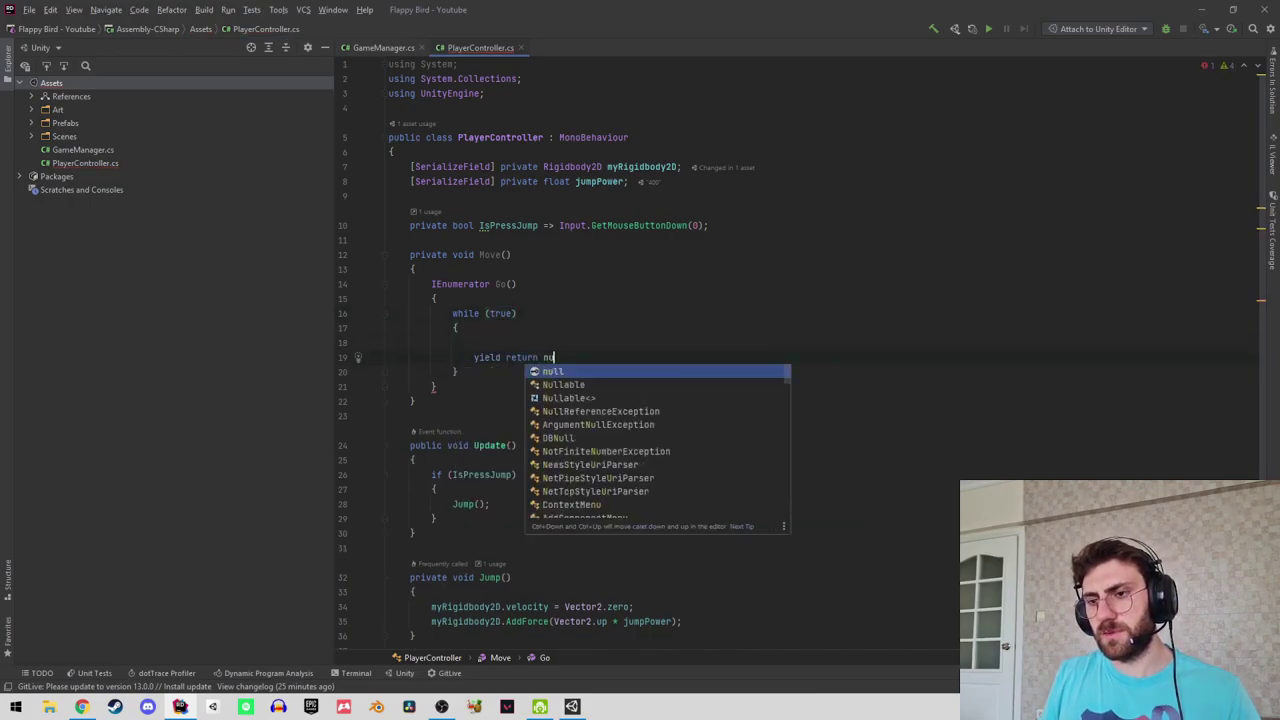
key("Return")
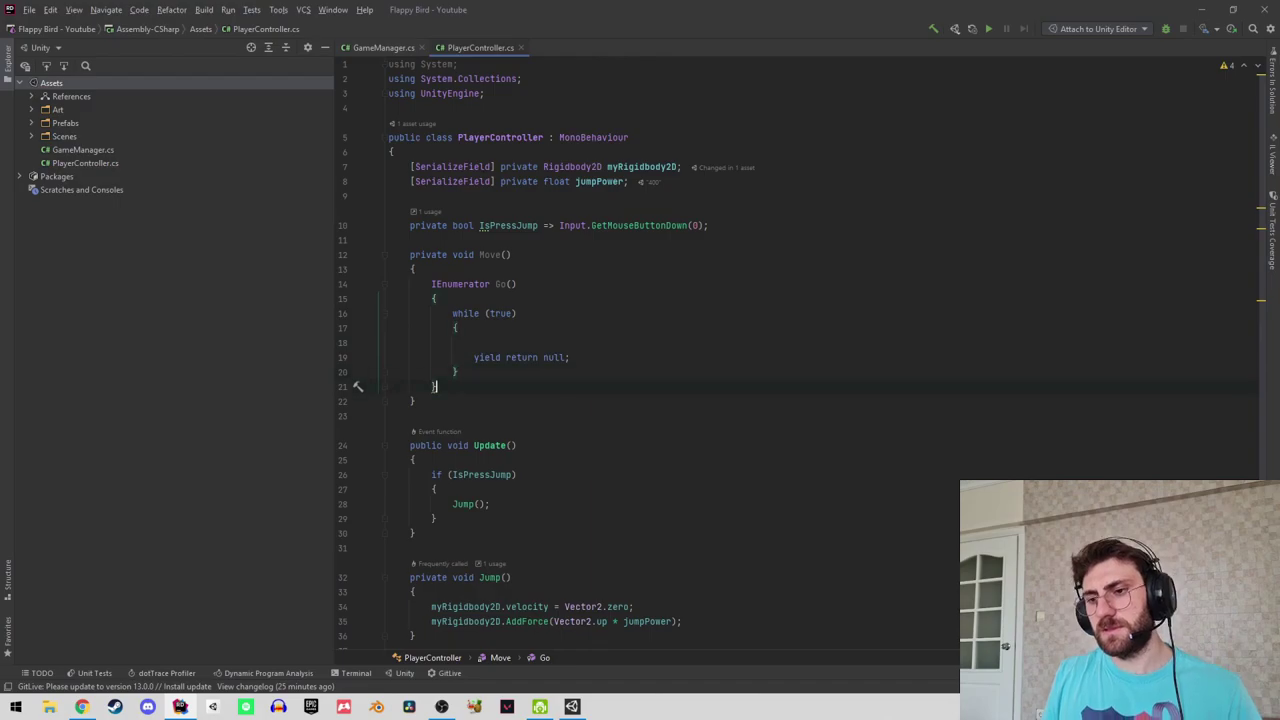
Delete the unfinished Move method and open a new line in Update after the jump check.
left_click(436, 386)
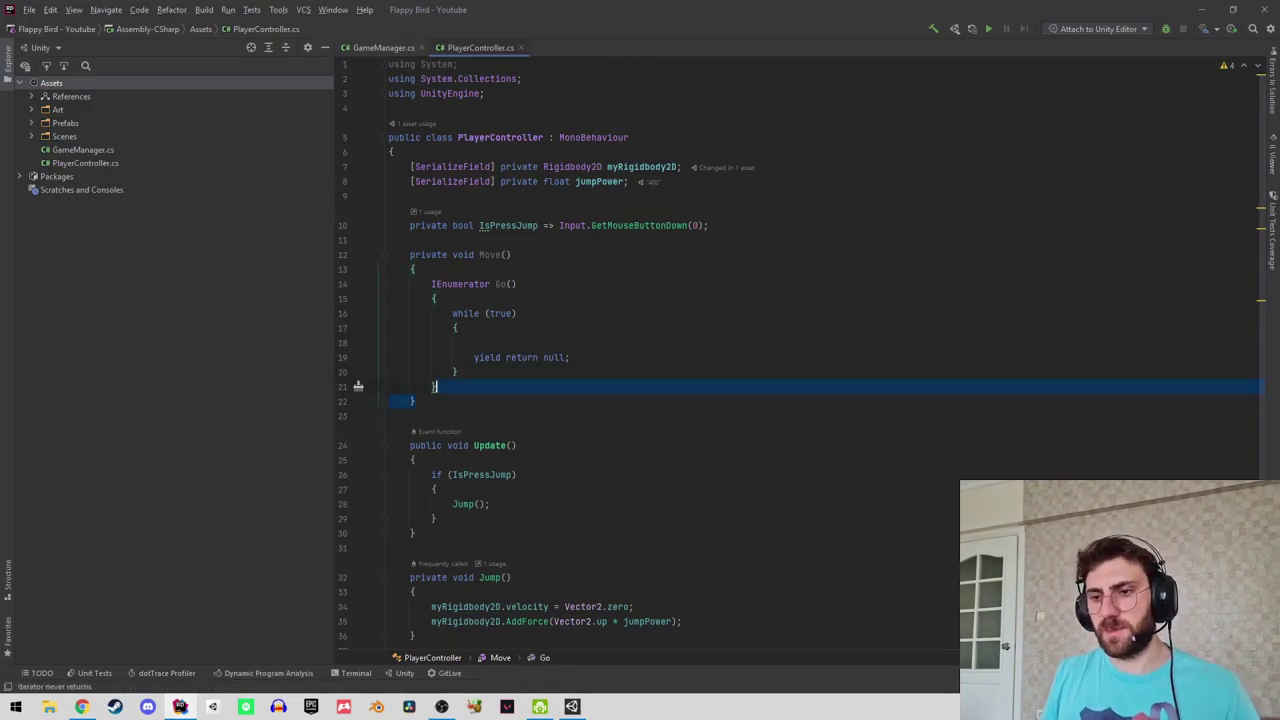
key("Delete")
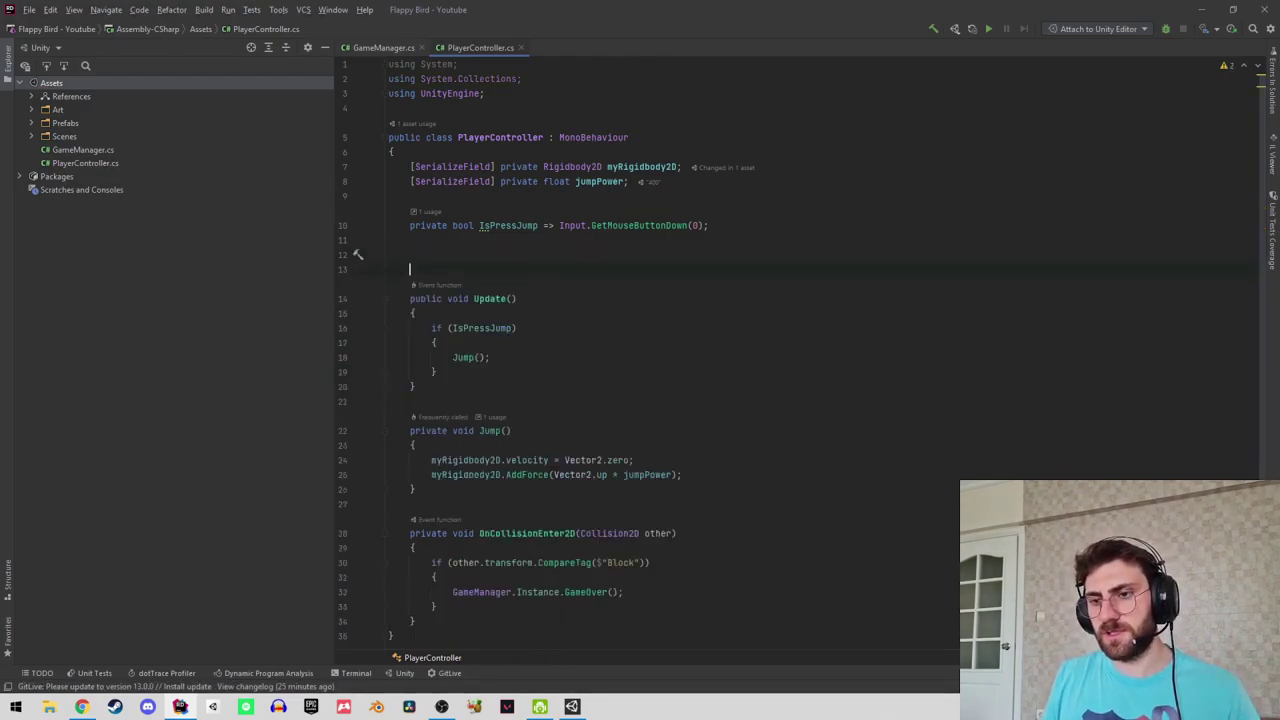
key("Delete")
key("Delete")
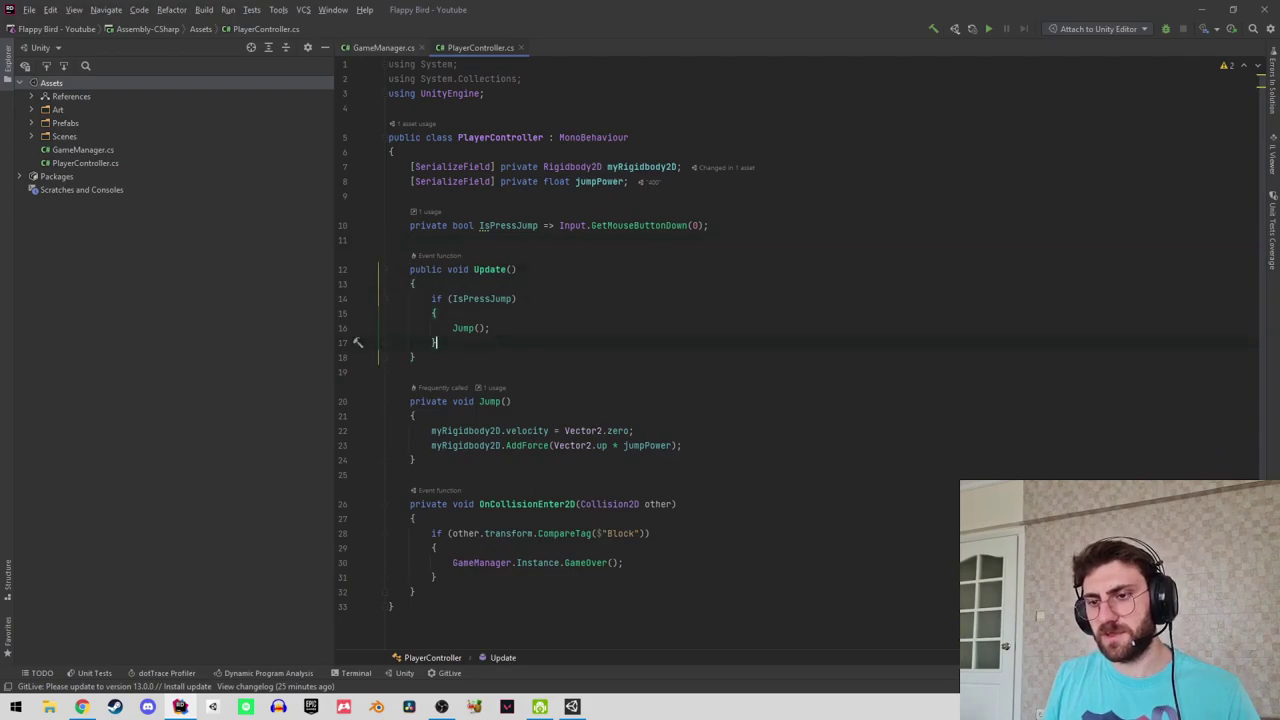
key("Return")
key("Return")
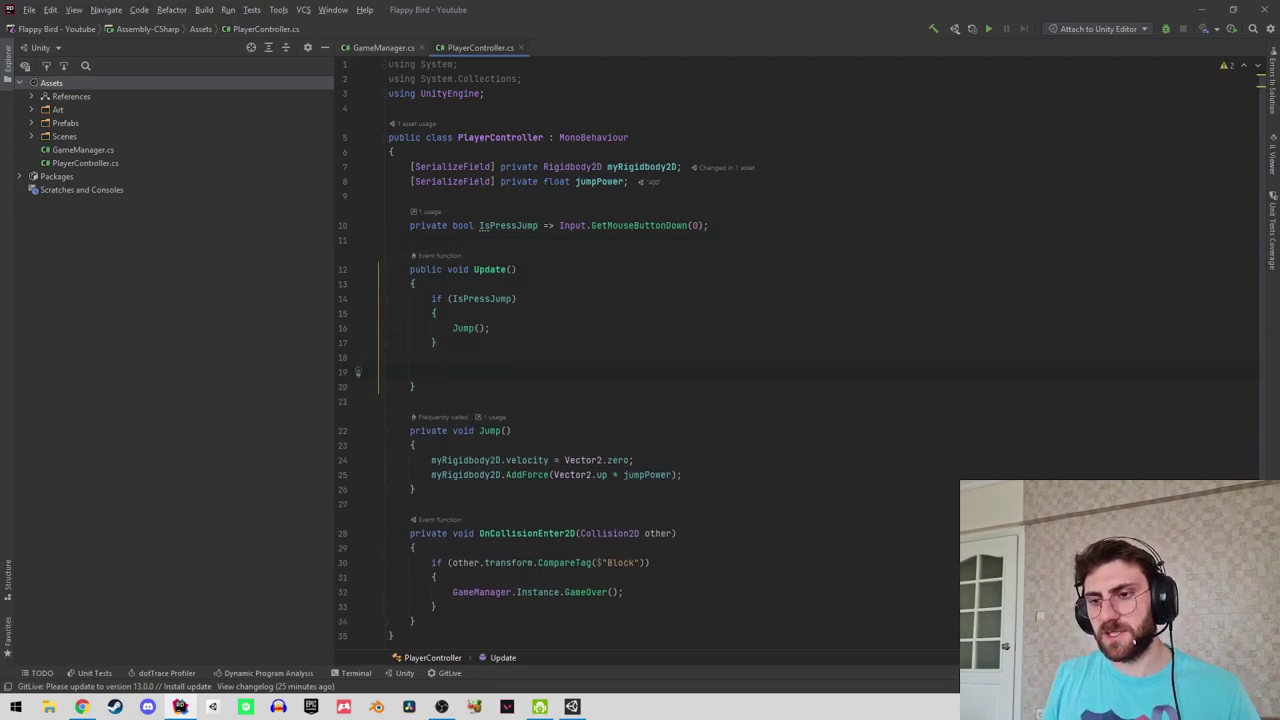
Write 'var position = transform.position;' and begin 'position.x +=' below it.
type("tr")
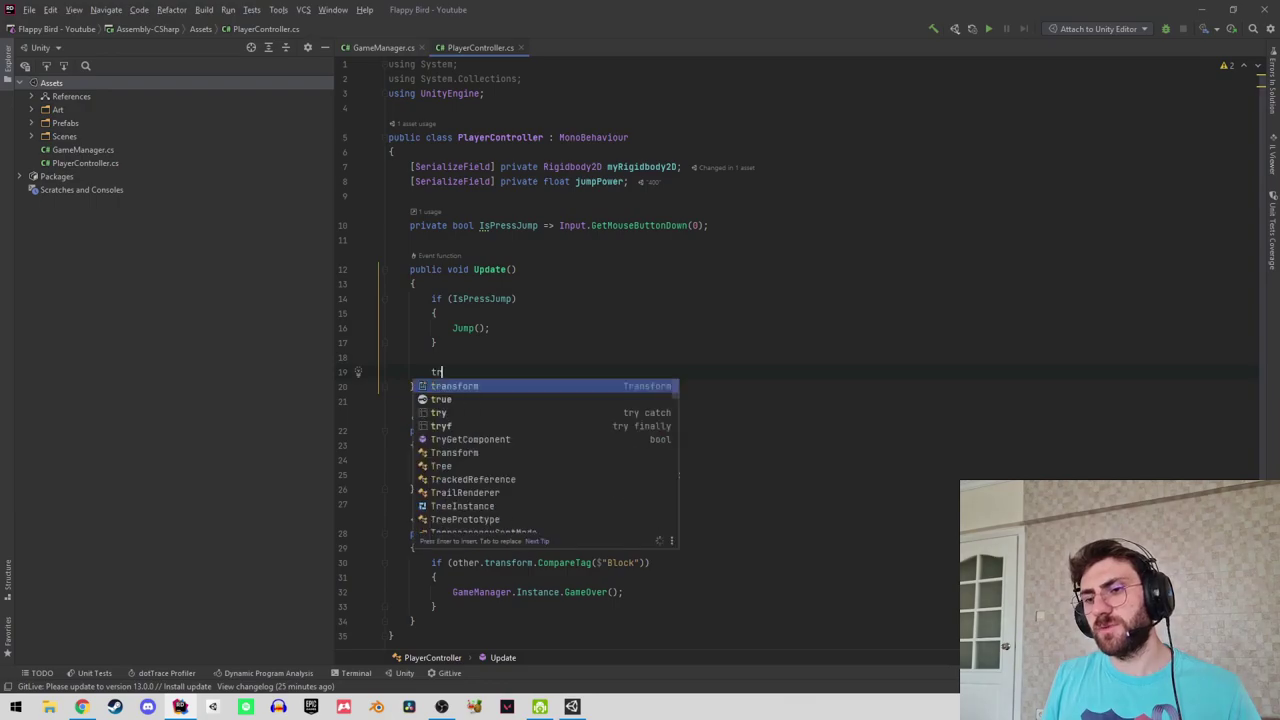
type("ansform.position")
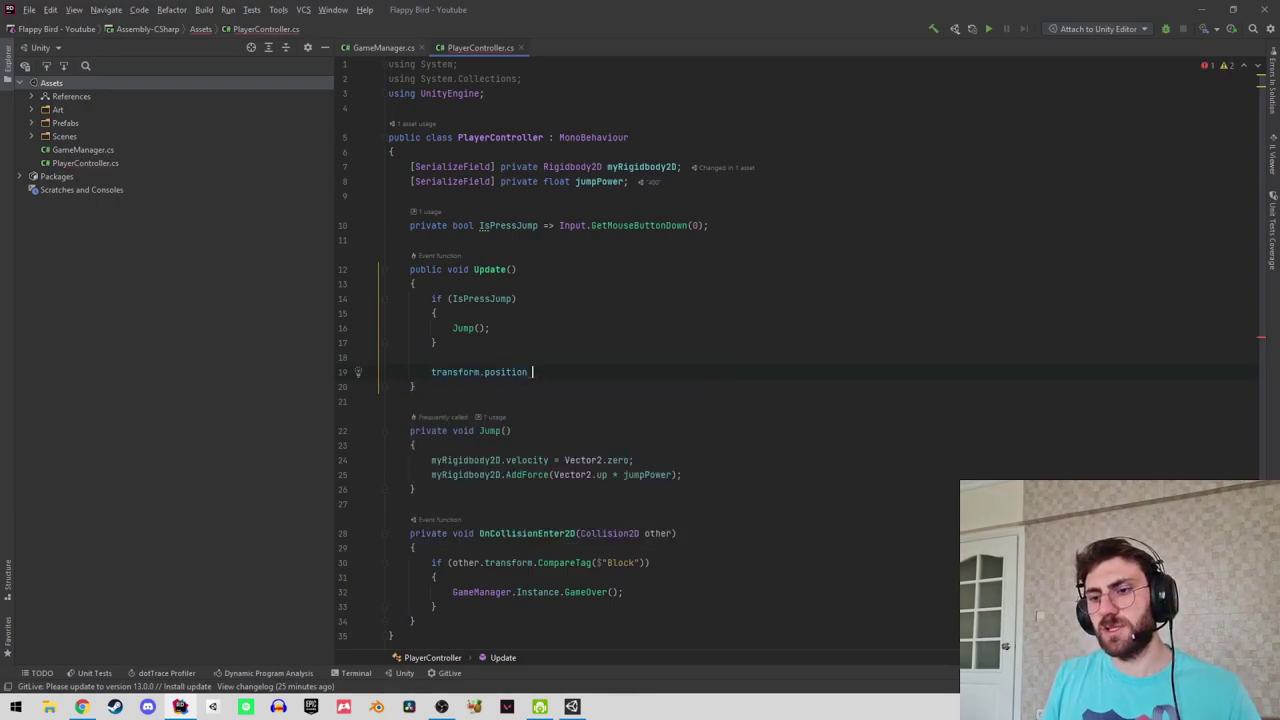
key("Home")
type("var posit")
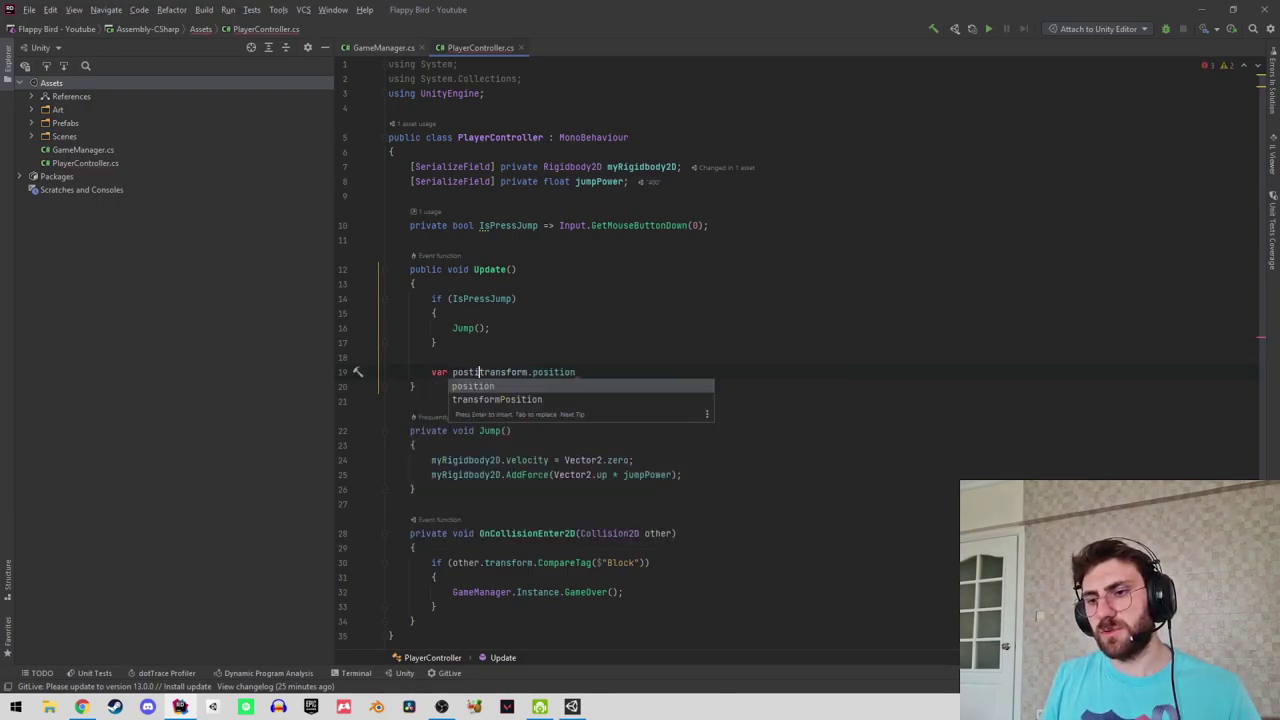
key("Return")
type("=")
key("End")
type(";")
key("Return")
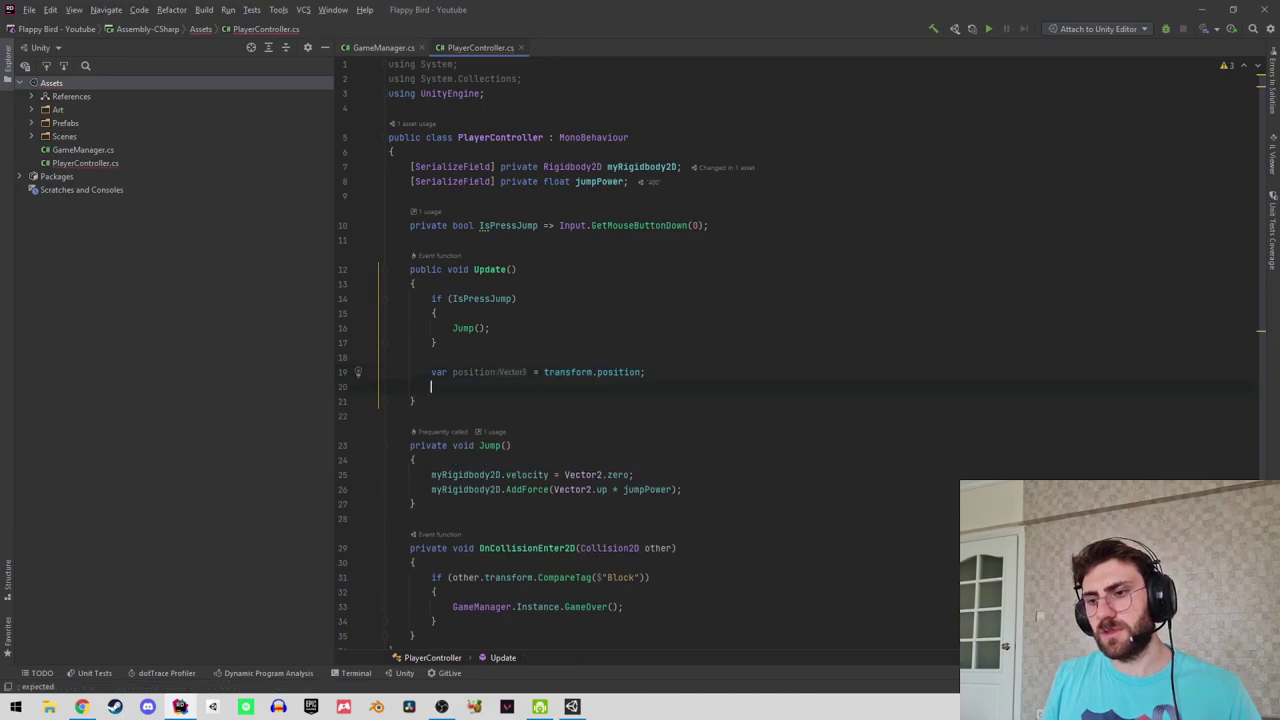
type("po")
key("Return")
type("position.")
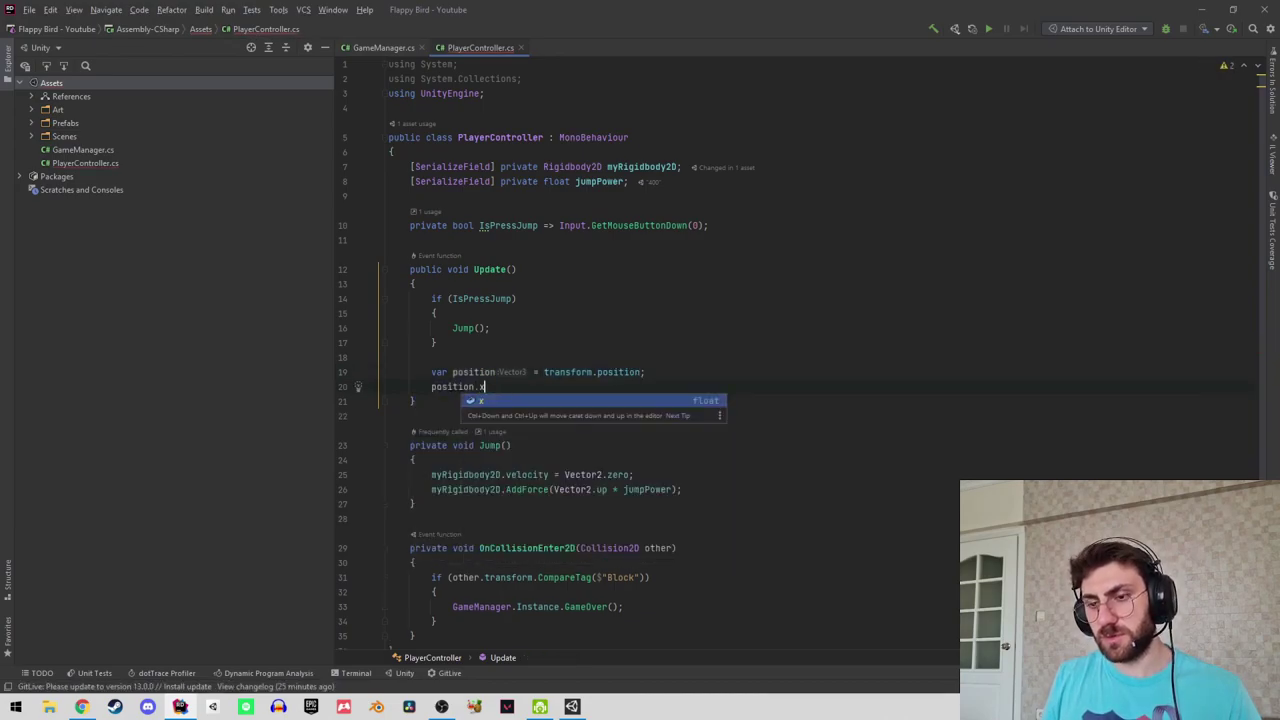
type("x +=")
left_click(495, 372)
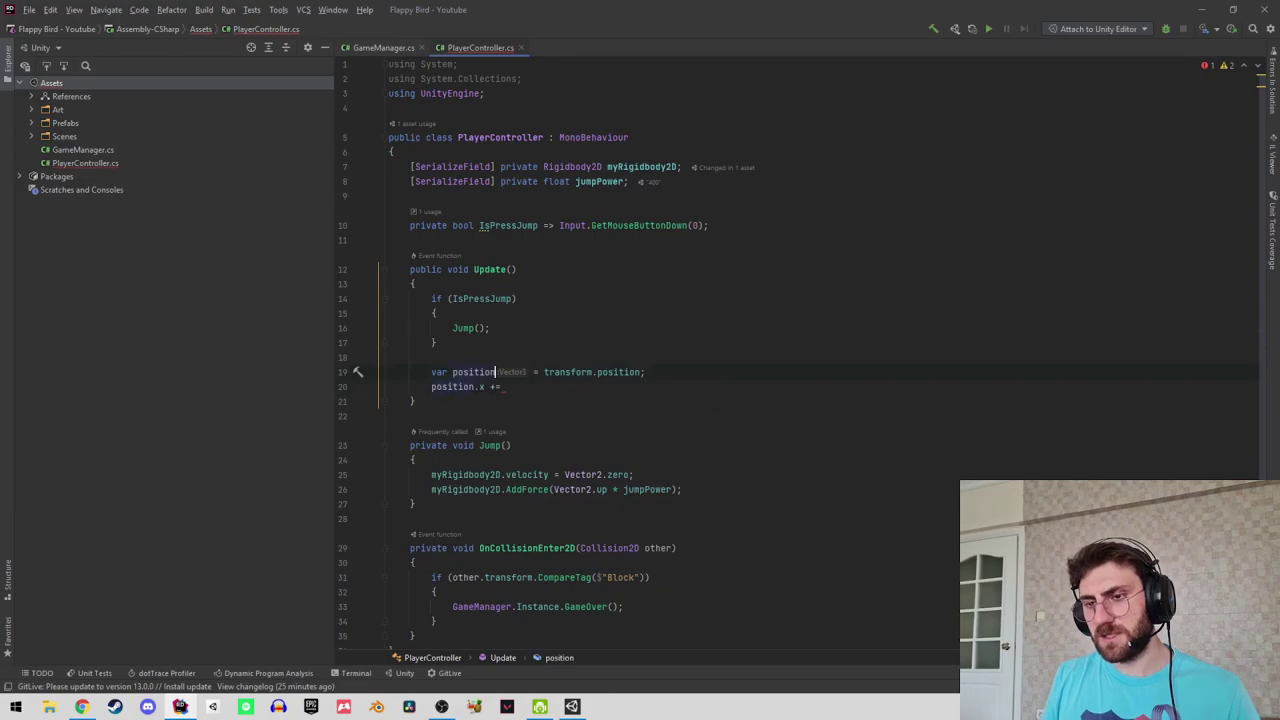
Add a speed field copied from jumpPower and finish the position.x line using speed and Time.
left_click(538, 181)
key("ctrl+d")
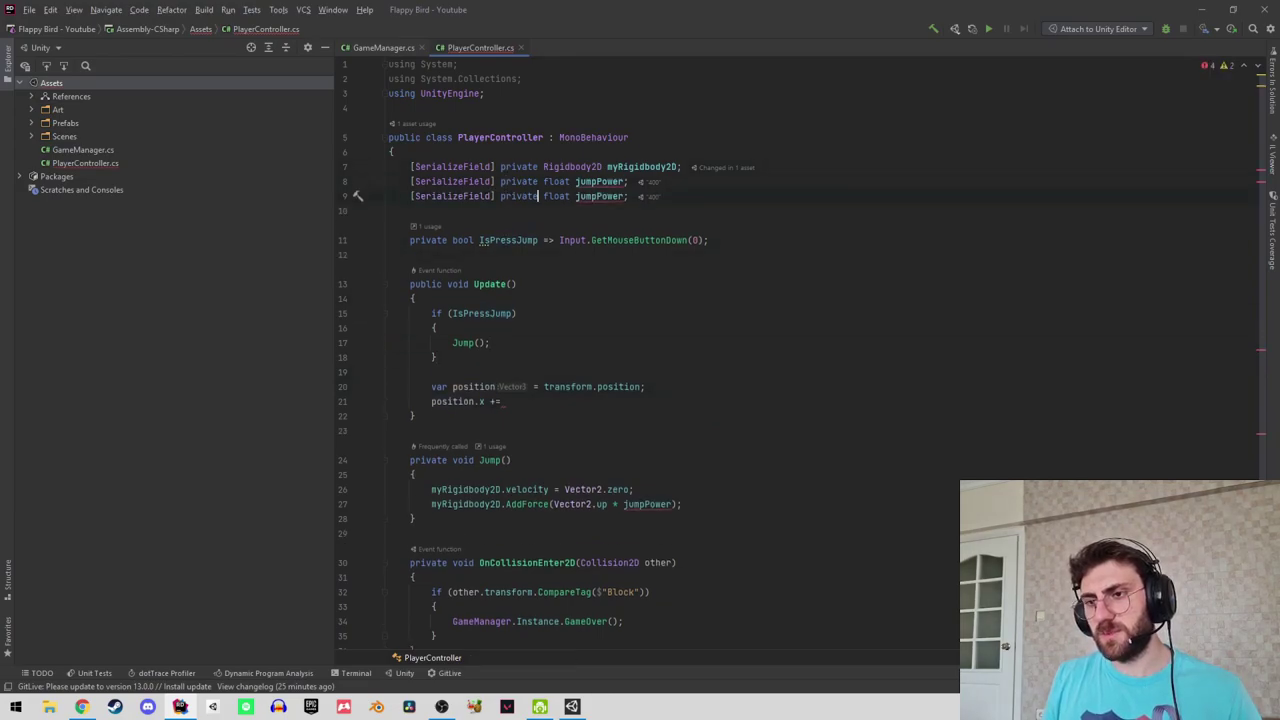
type("speed")
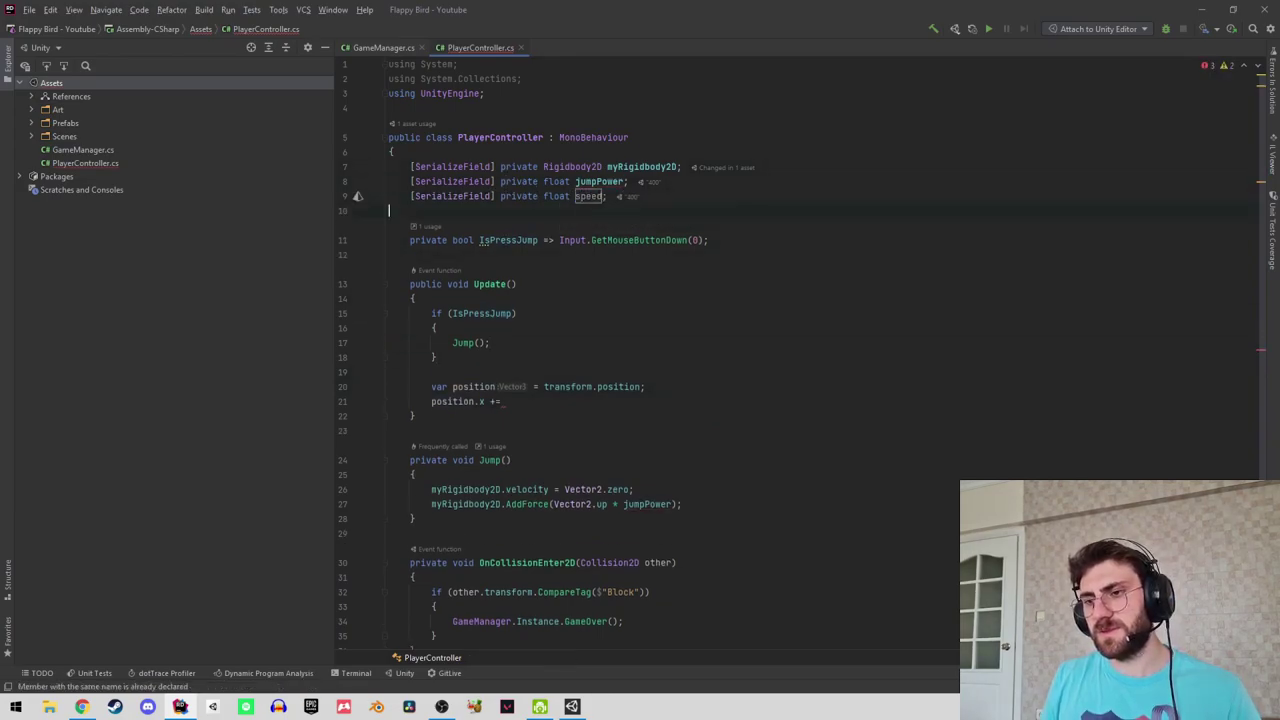
left_click(435, 328)
type("se")
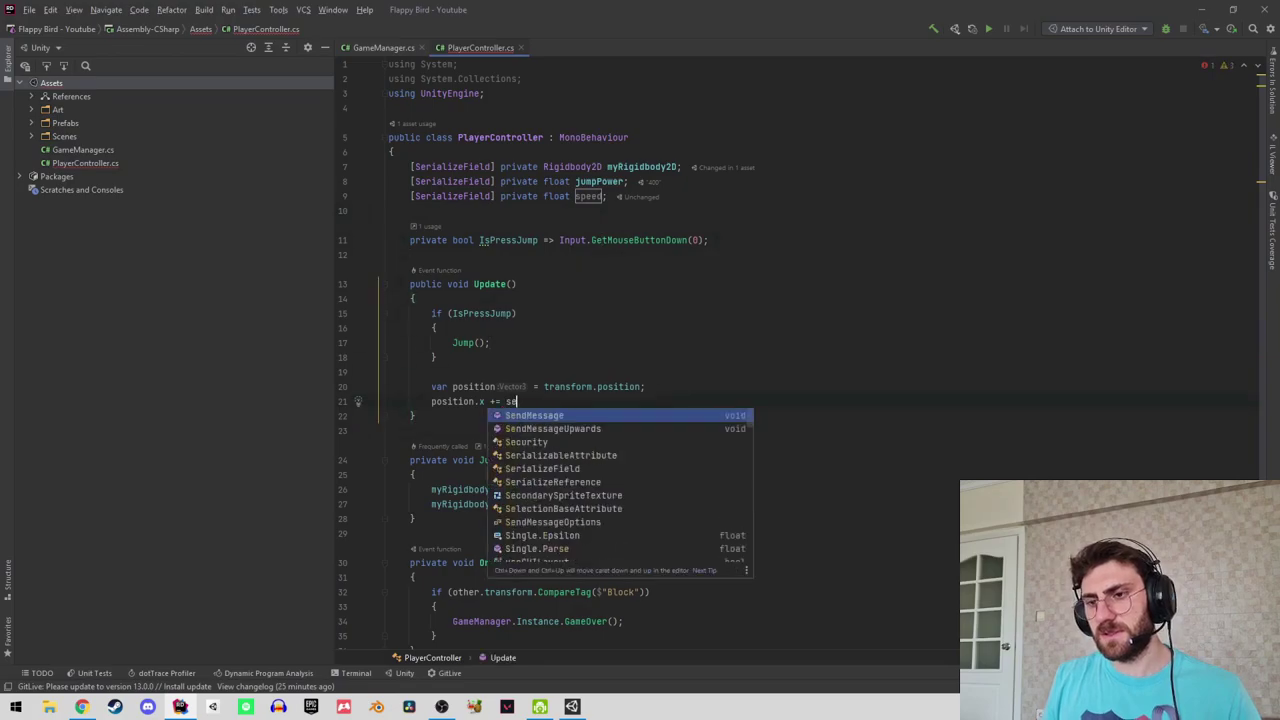
type("p")
key("Return")
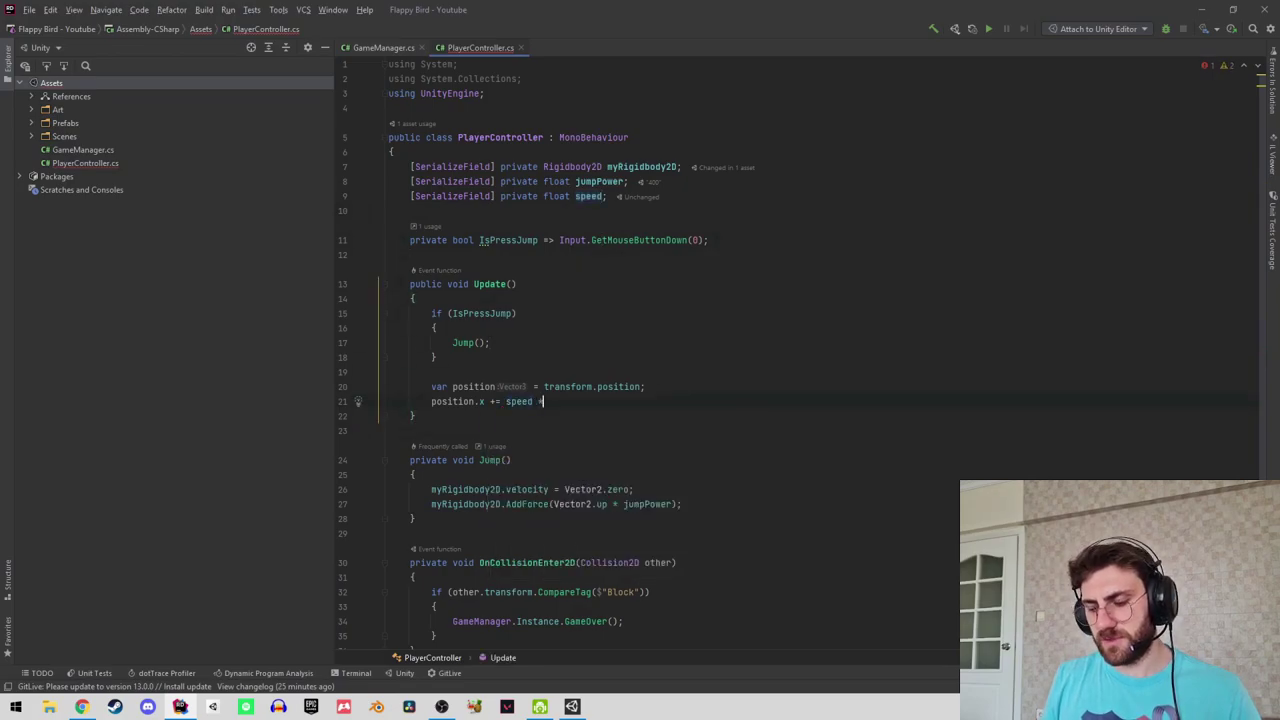
type("time")
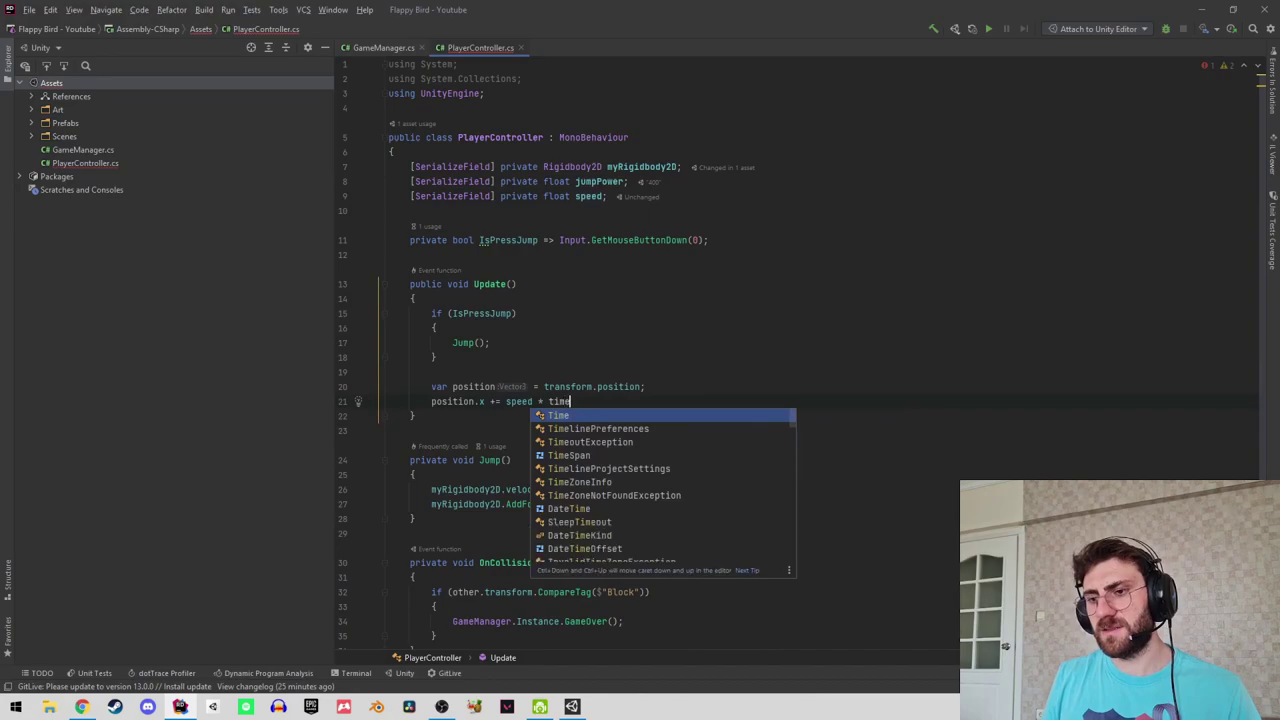
key("Return")
type(";")
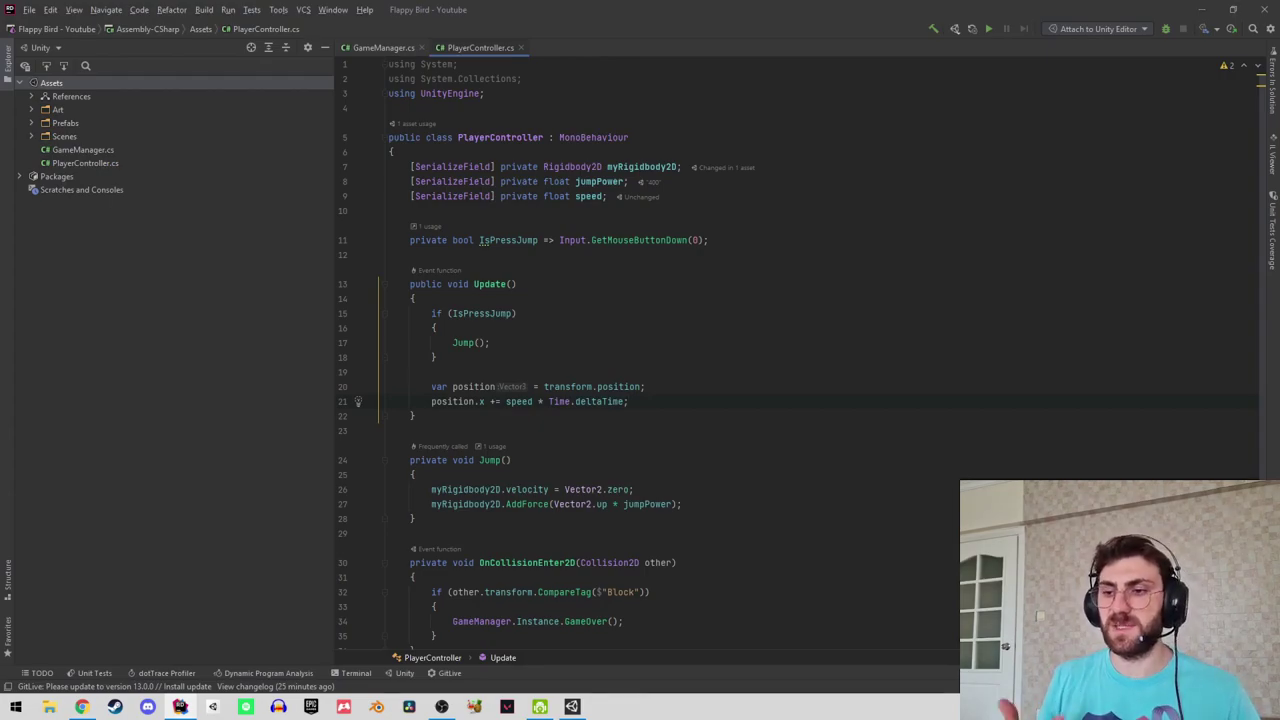
Write the position back with 'transform.position = position;'.
key("Return")
type("t")
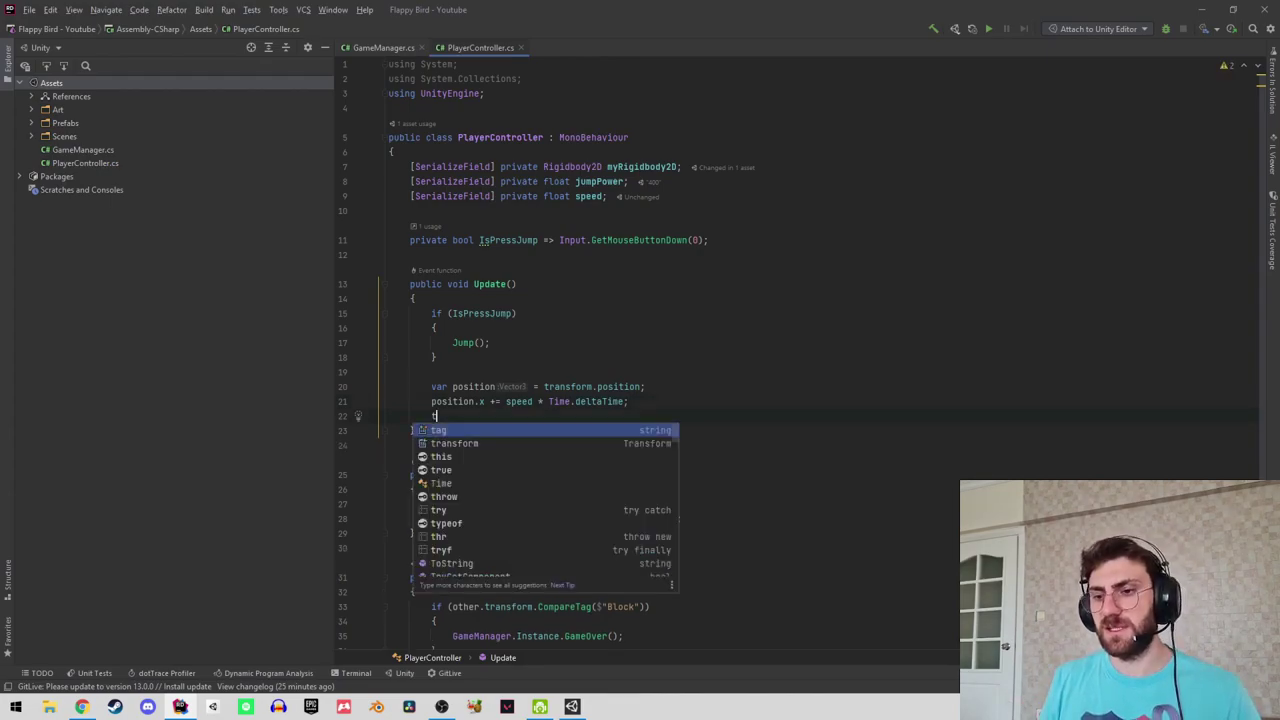
type("ransform.po")
key("Return")
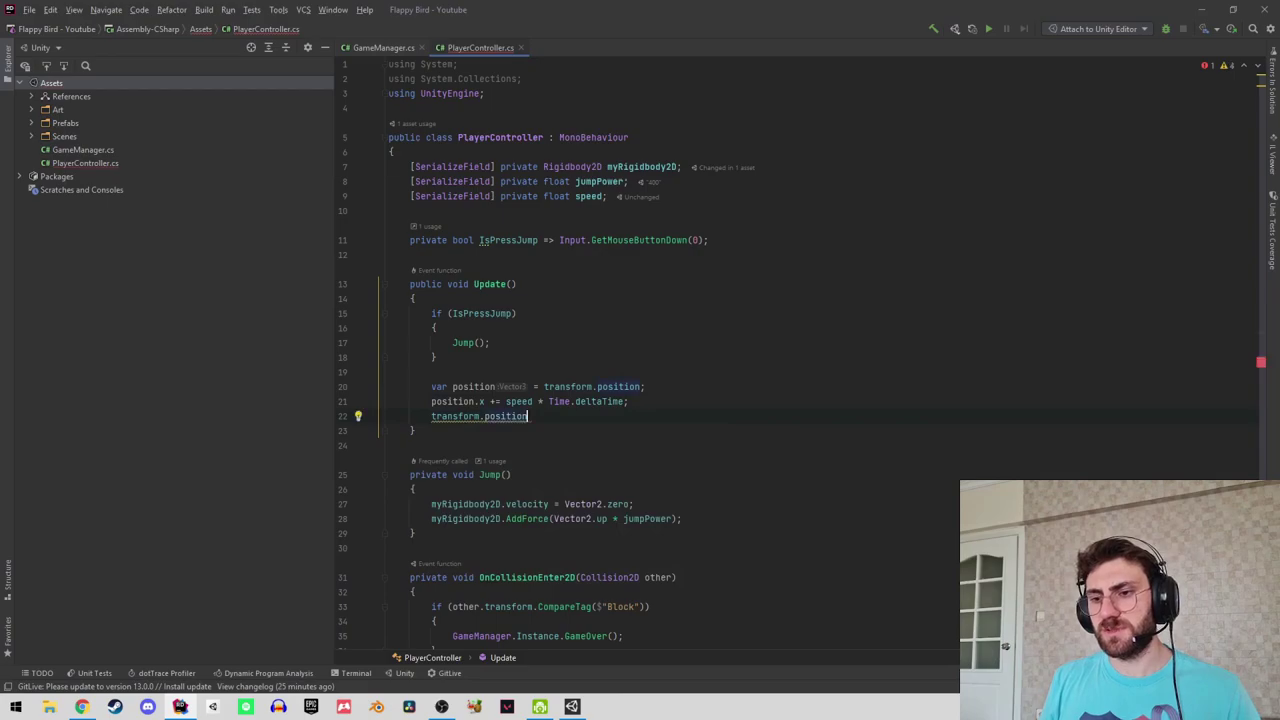
type(" = pos")
key("Down")
type(";")
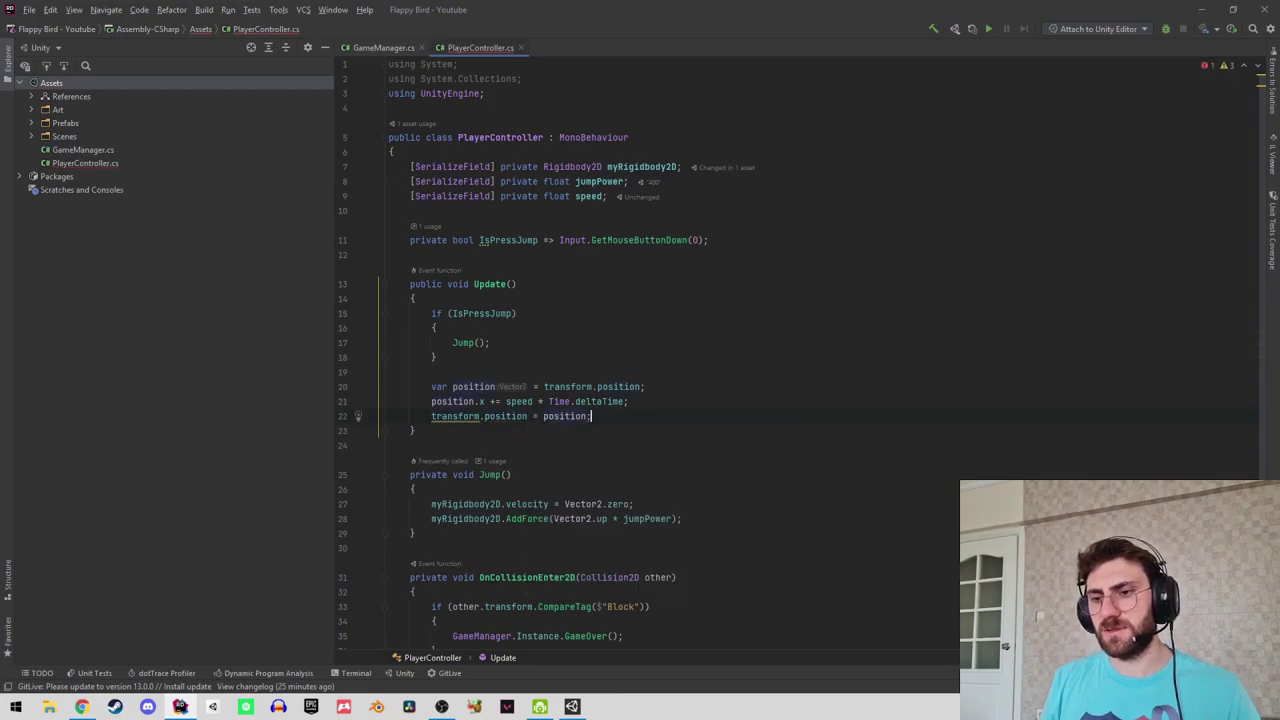
Extract lines 20–22 into a new method named Move and return to Unity.
key("shift+Up")
key("shift+Up")
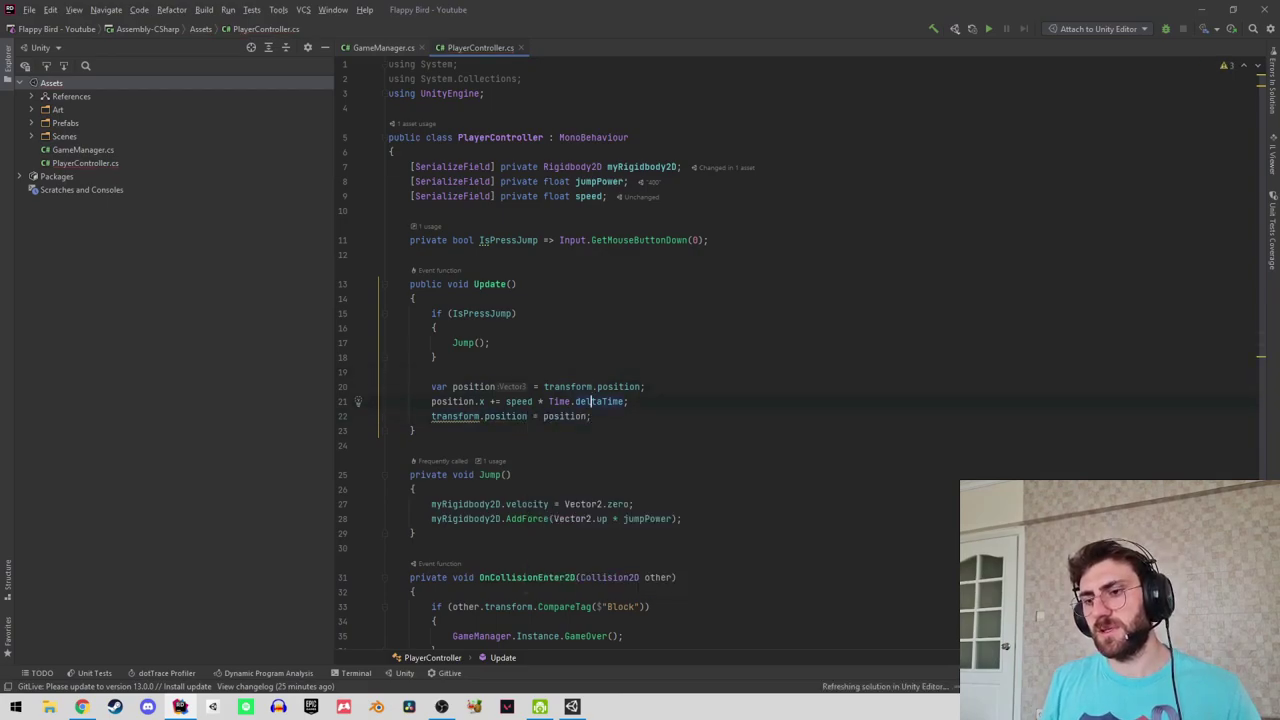
key("shift+Home")
key("ctrl+alt+m")
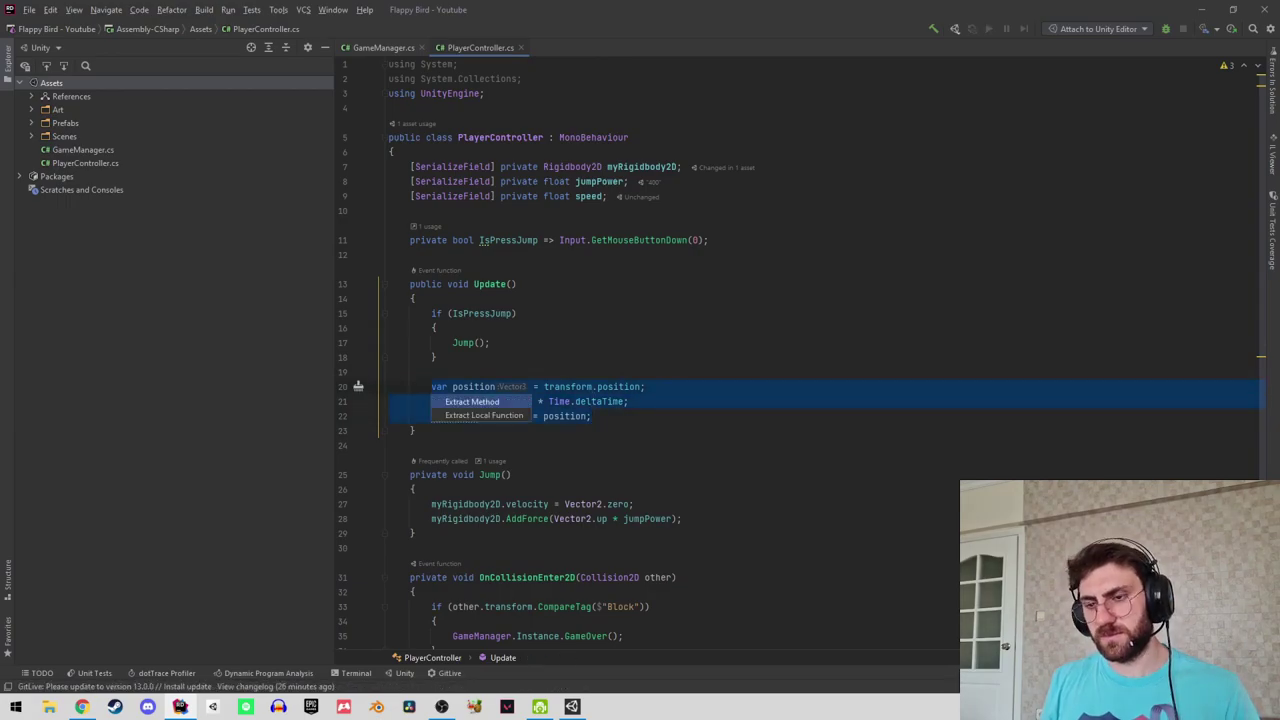
key("Return")
type("Move")
key("Return")
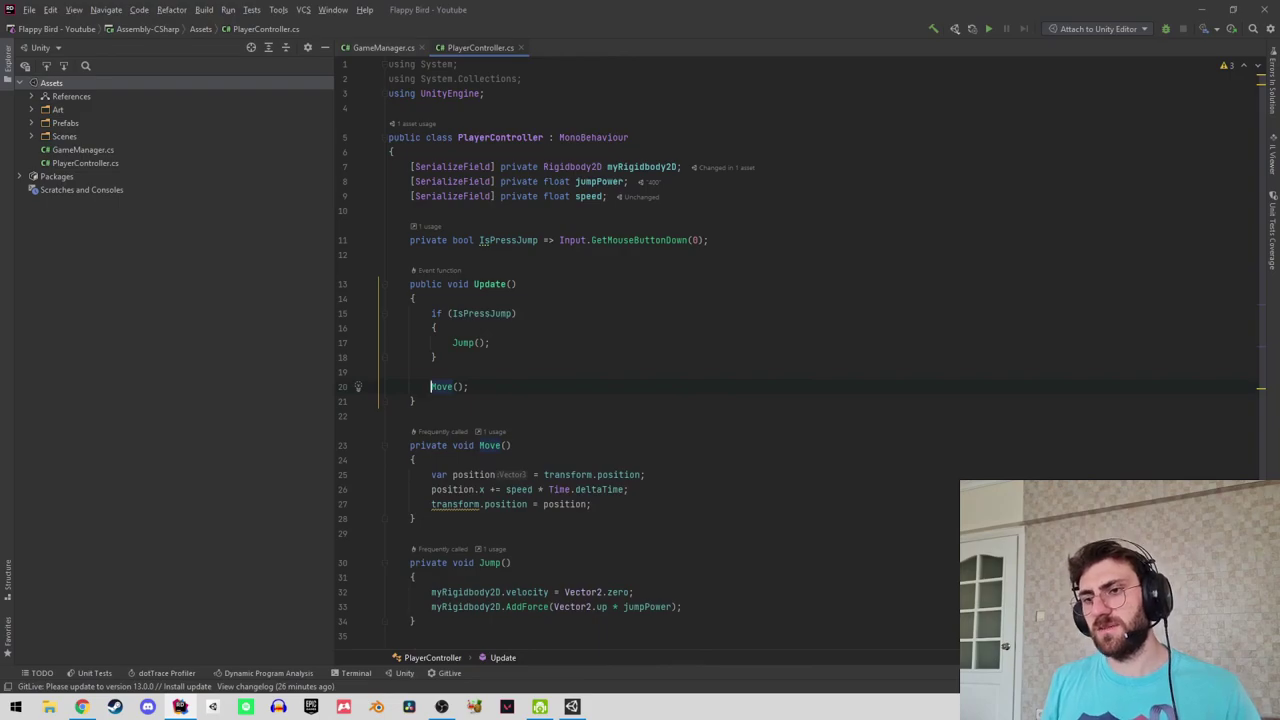
key("alt+Tab")
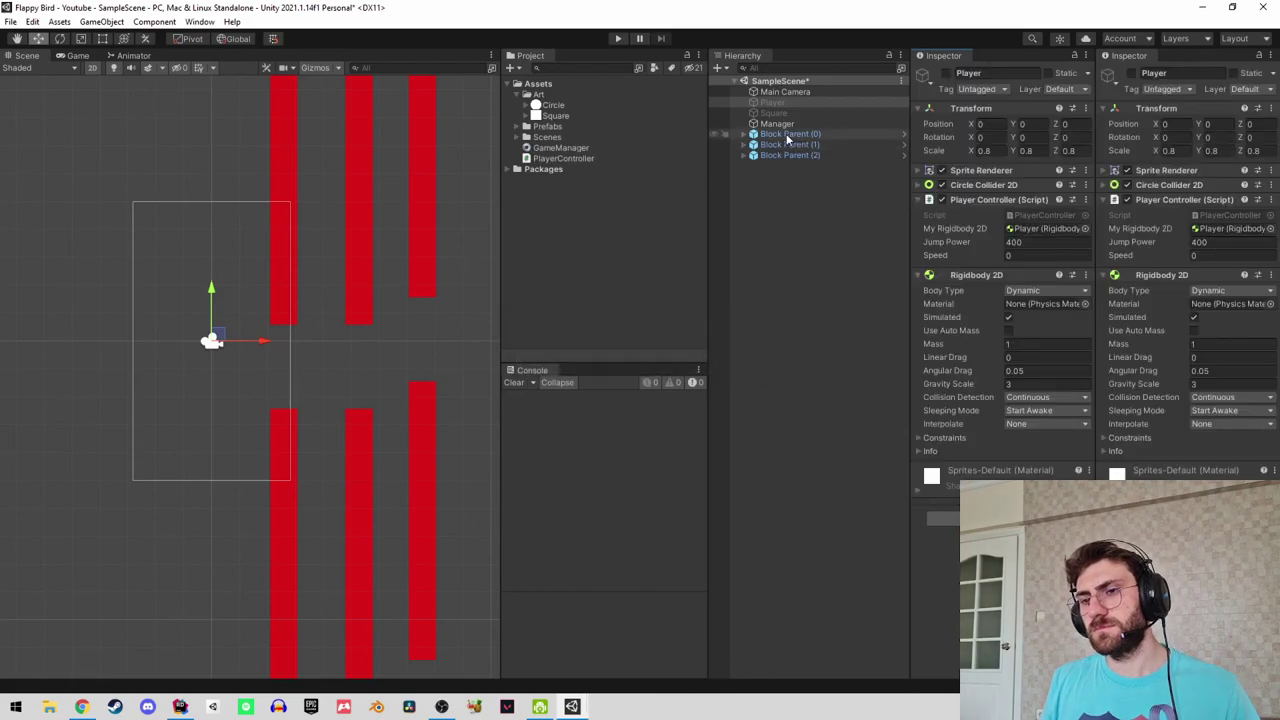
Select Block Parent (0)–(2) and drag them left of the camera area.
left_click(424, 268)
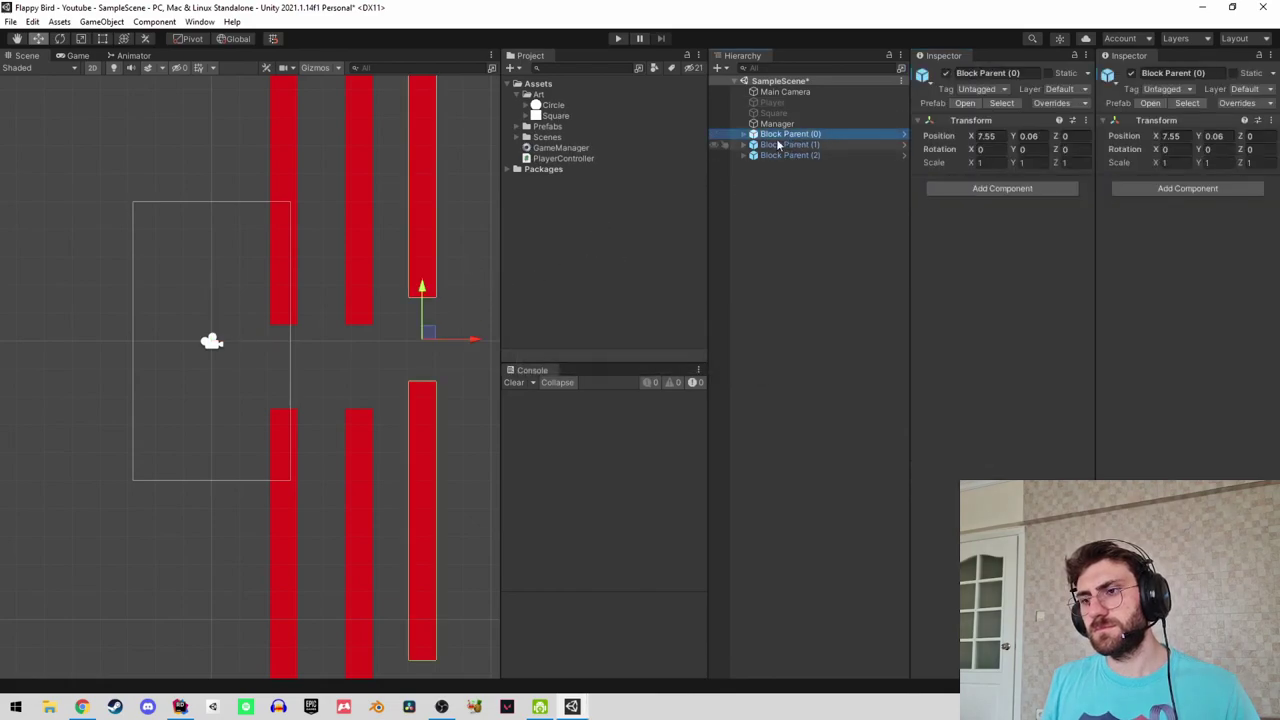
scroll(371, 314, "down", 3)
scroll(329, 343, "down", 2)
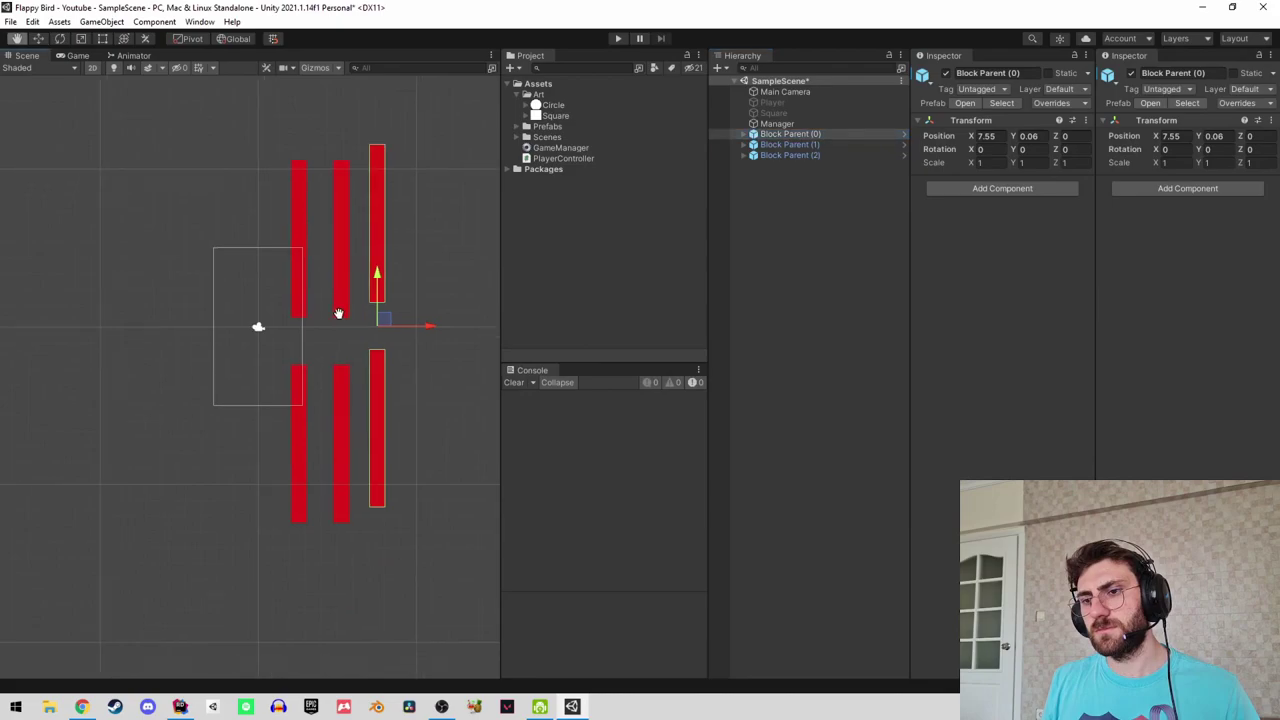
left_click(778, 155, "shift")
left_click(391, 337)
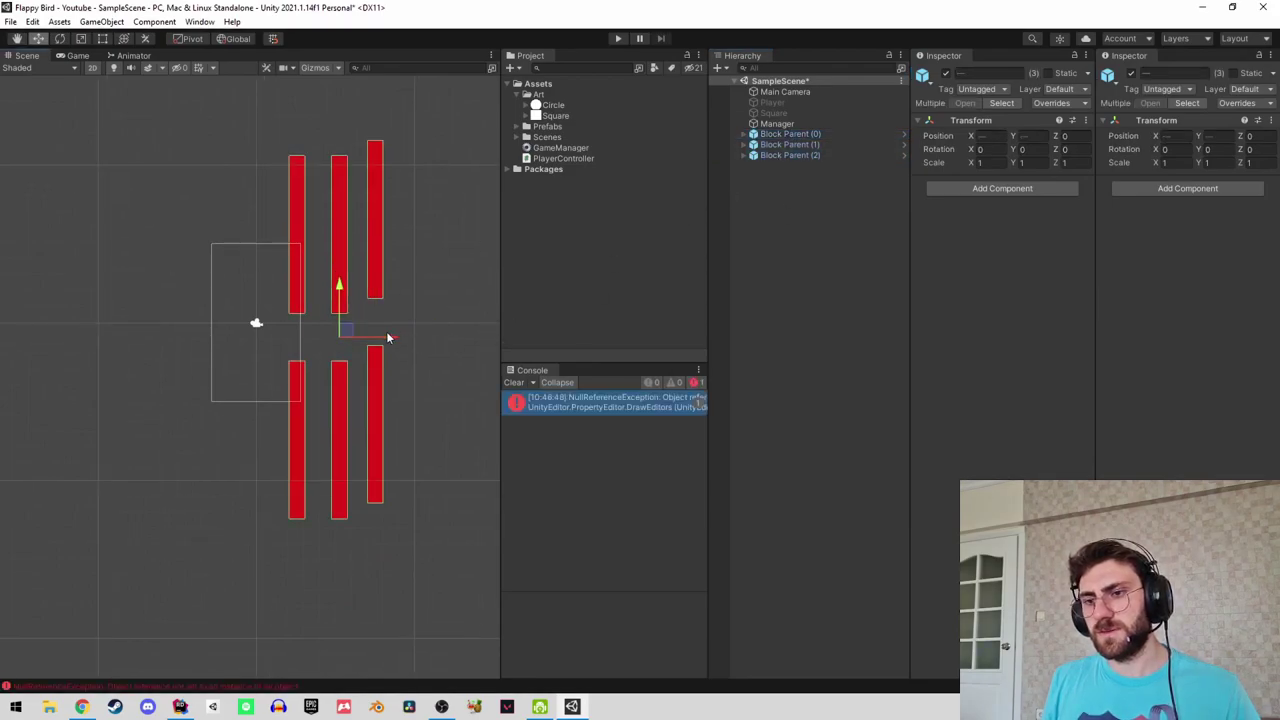
left_click(778, 123)
left_click(793, 137)
left_click(791, 155, "shift")
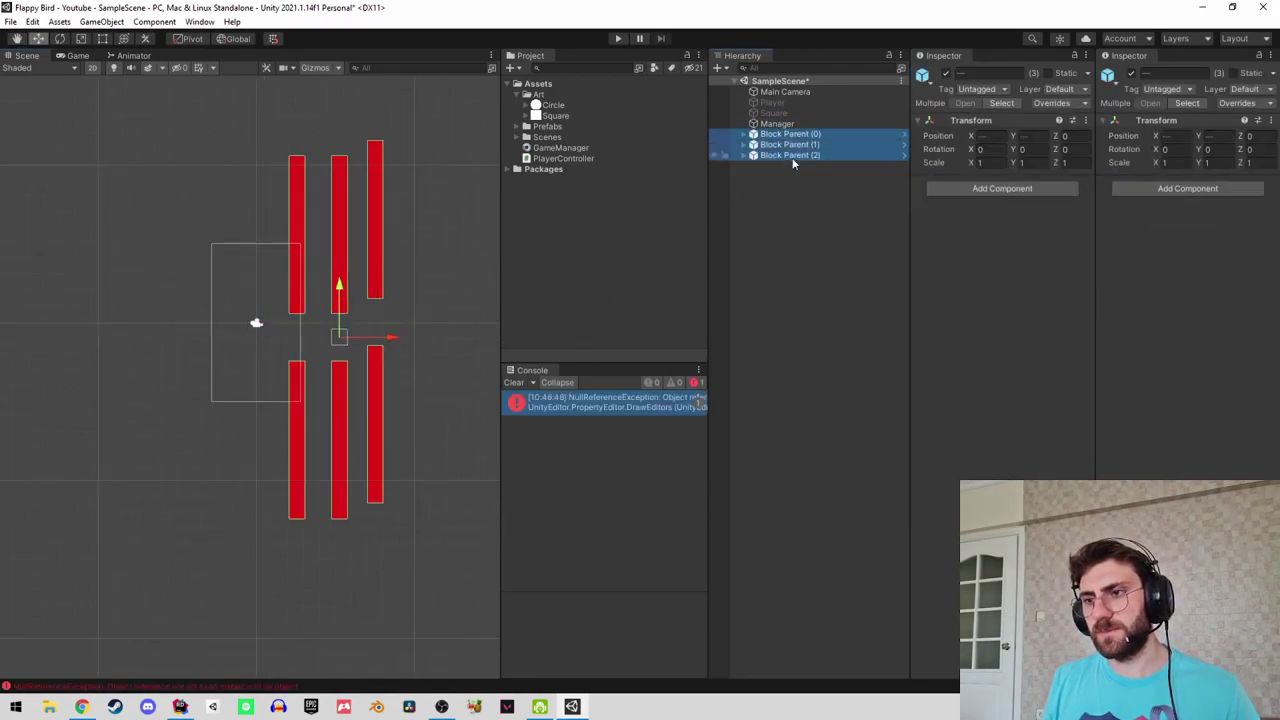
left_click_drag(388, 345, 180, 338)
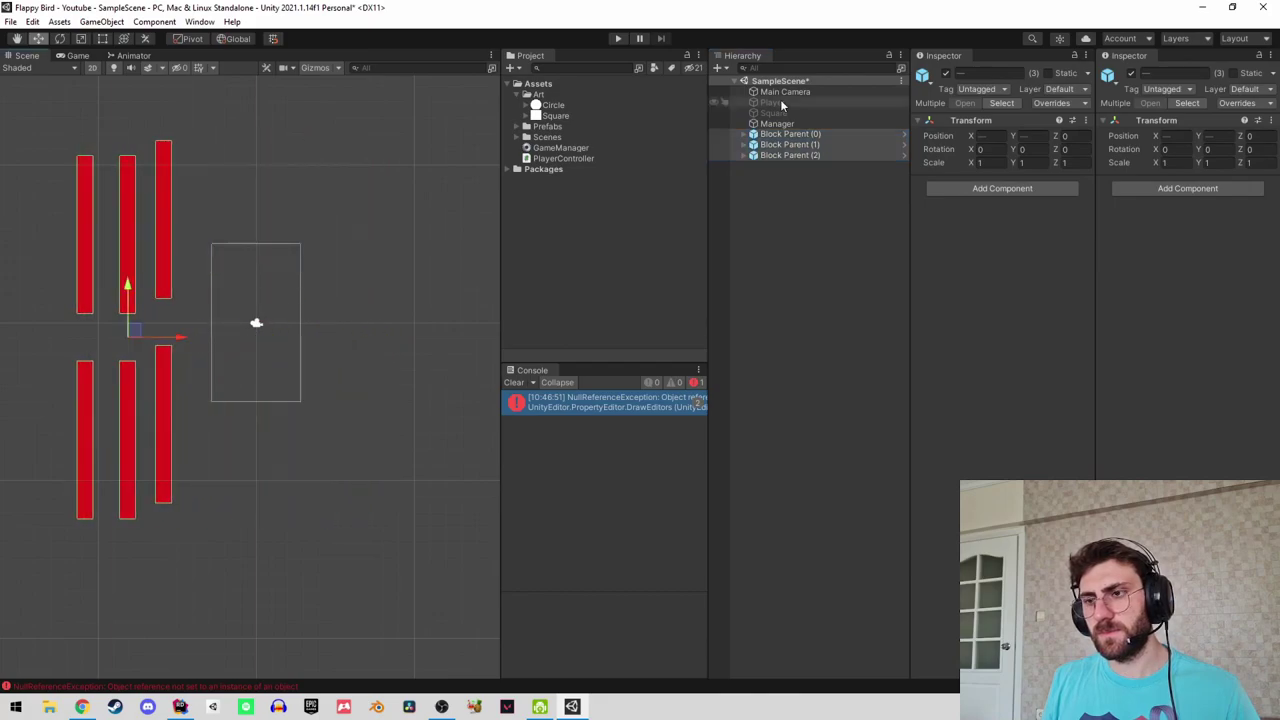
With the Player selected, clear the console error and start Play mode.
left_click(790, 104)
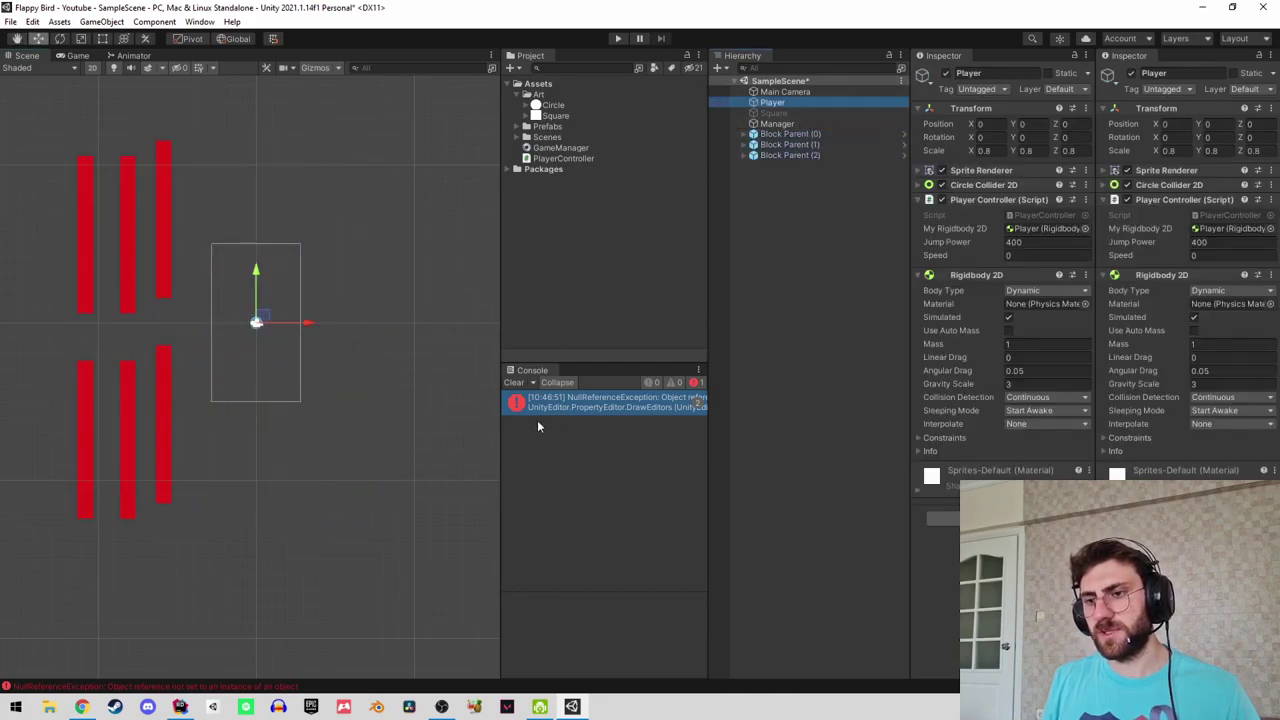
left_click(513, 382)
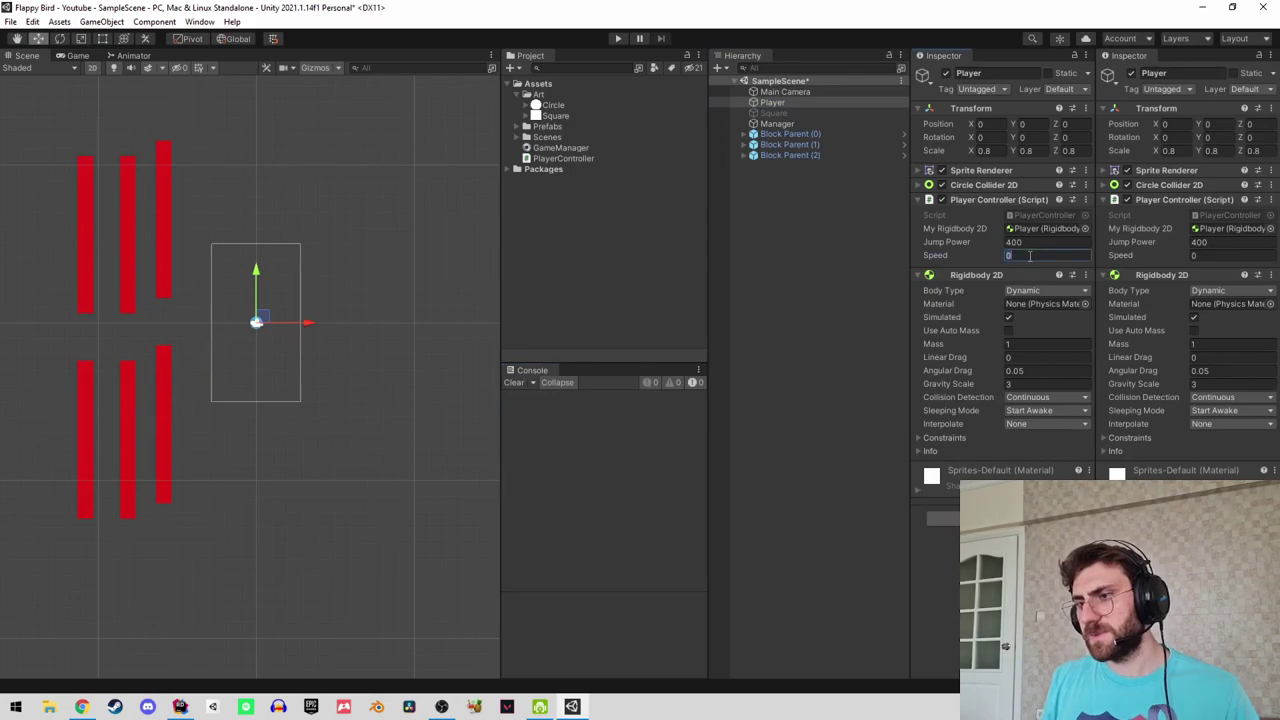
left_click(1048, 255)
type("2")
left_click(618, 38)
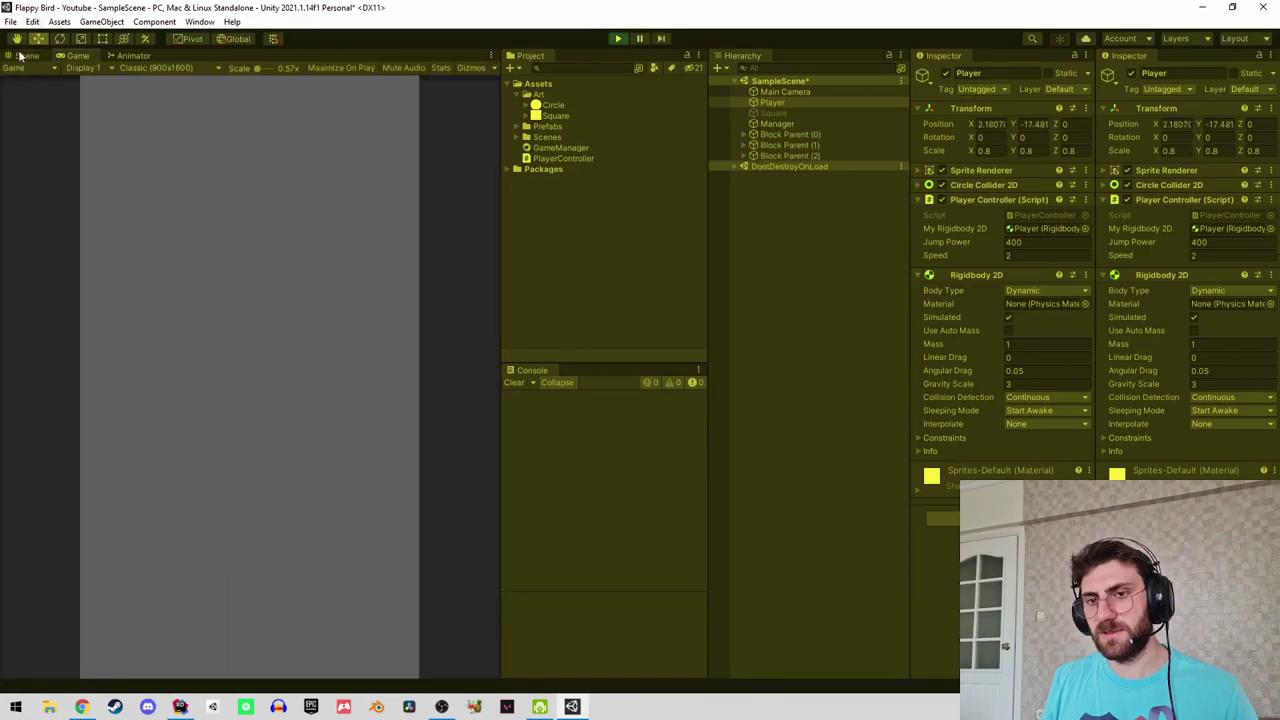
Test-run the player in Scene view, rerun it with gravity off, then stop with Ctrl+P.
left_click(27, 56)
scroll(352, 419, "down", 3)
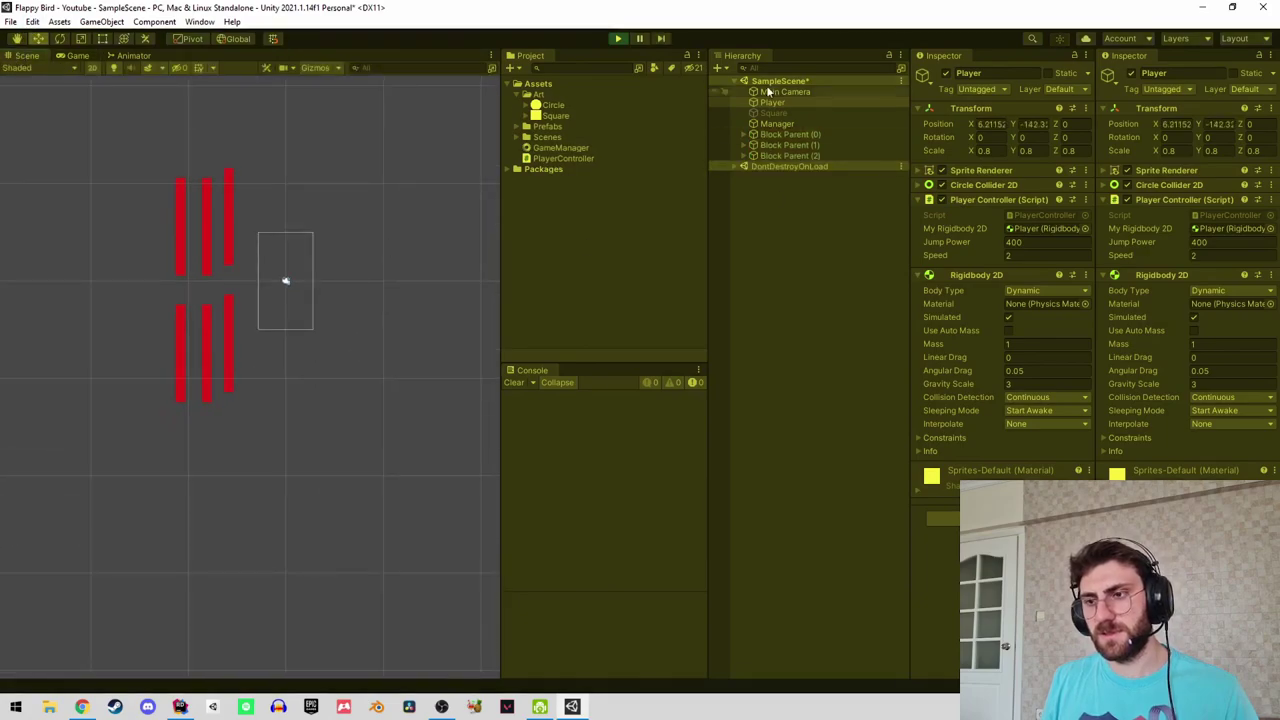
left_click(617, 39)
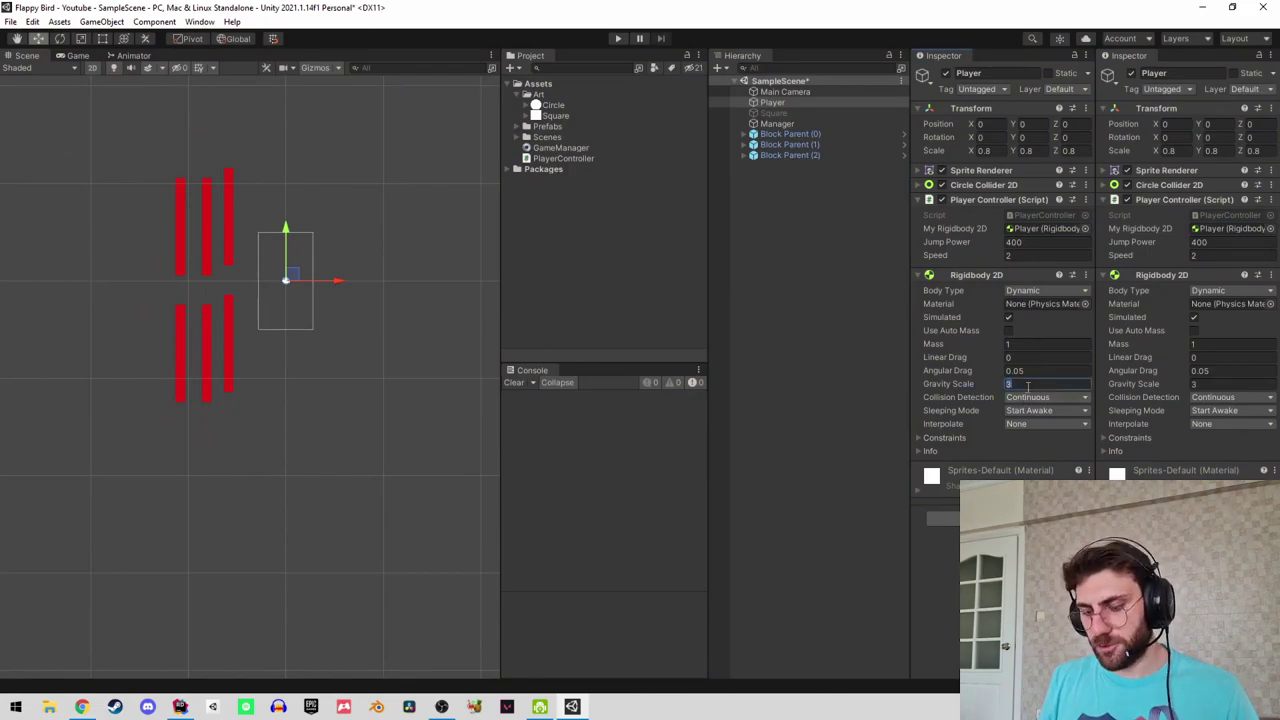
type("0")
left_click(617, 39)
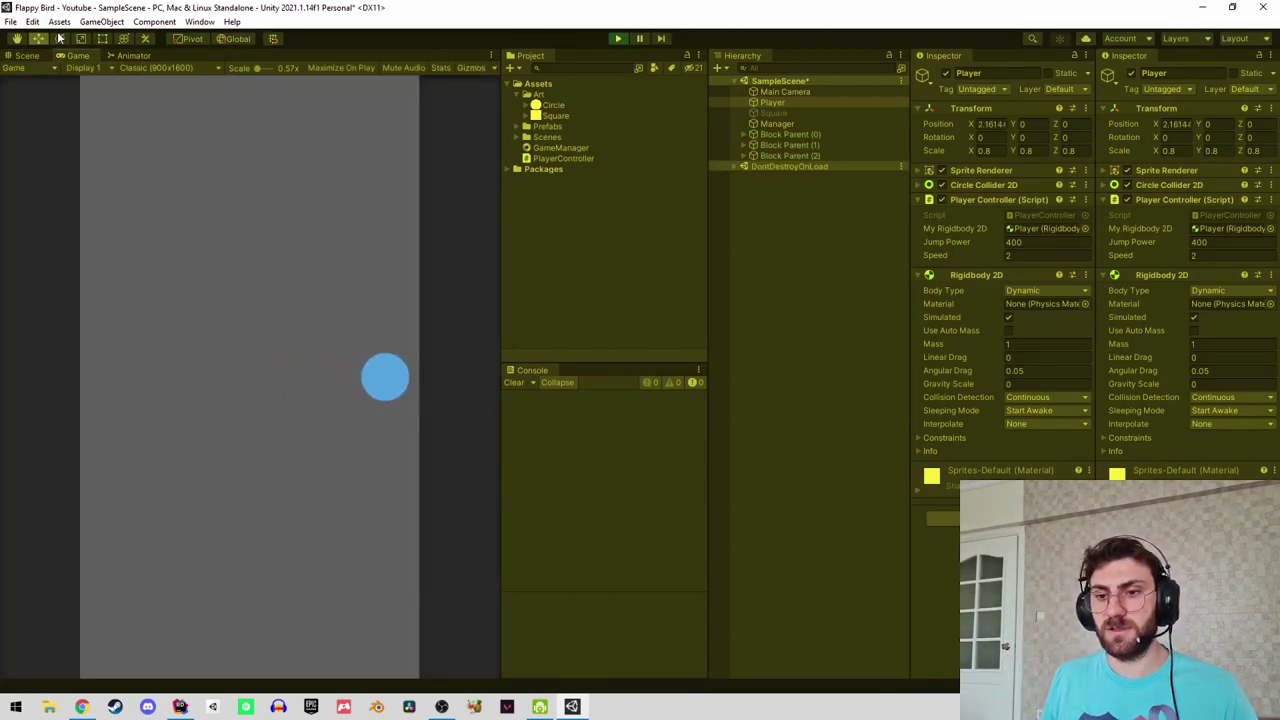
left_click(26, 56)
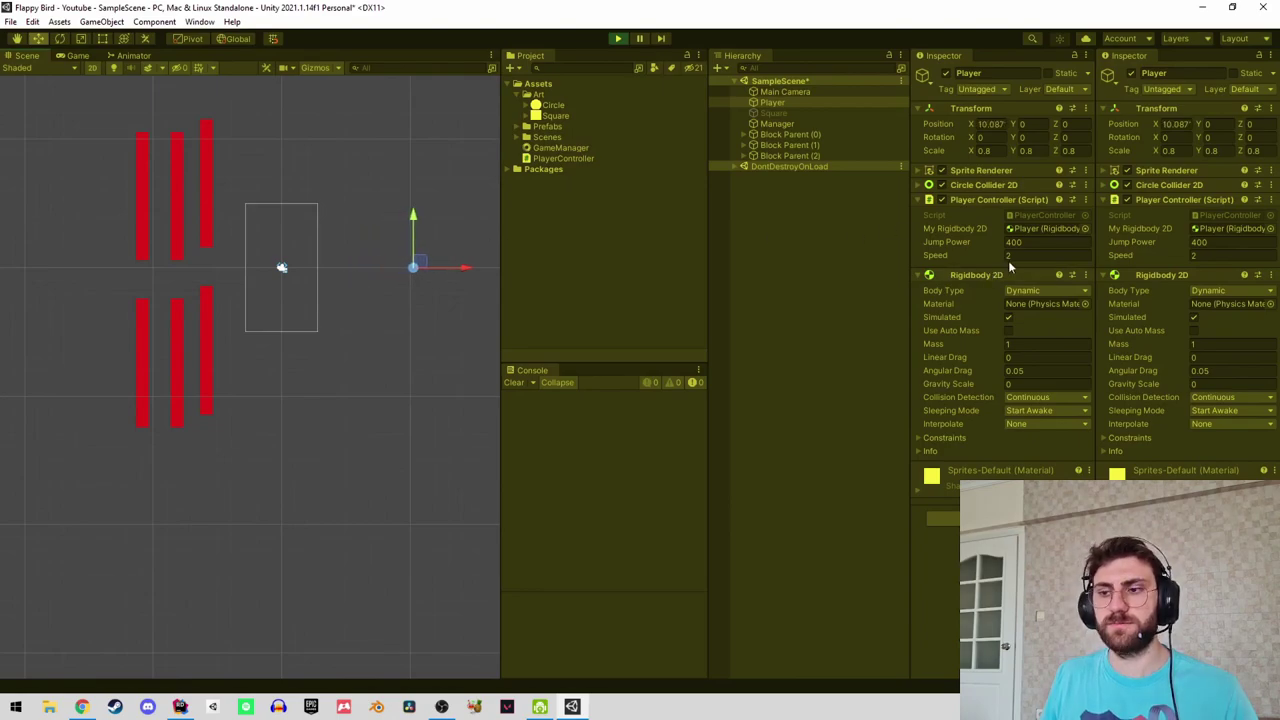
scroll(375, 275, "down", 2)
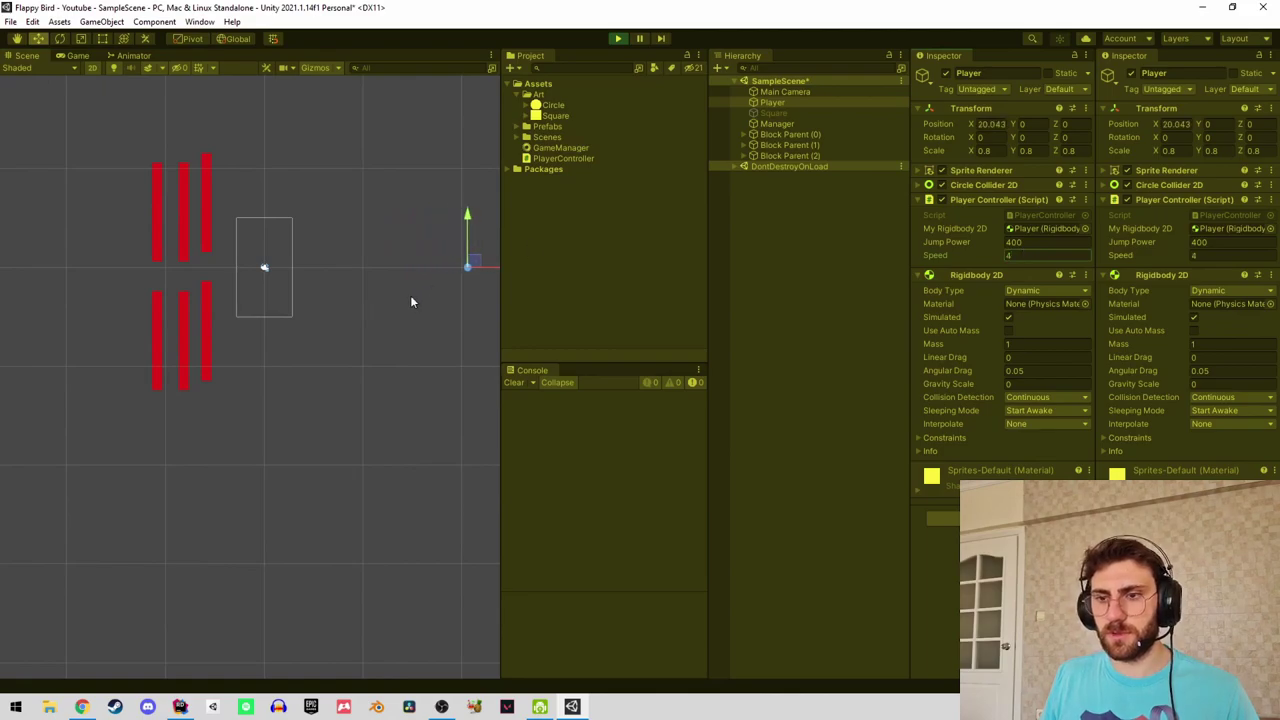
middle_click_drag(410, 300, 337, 294)
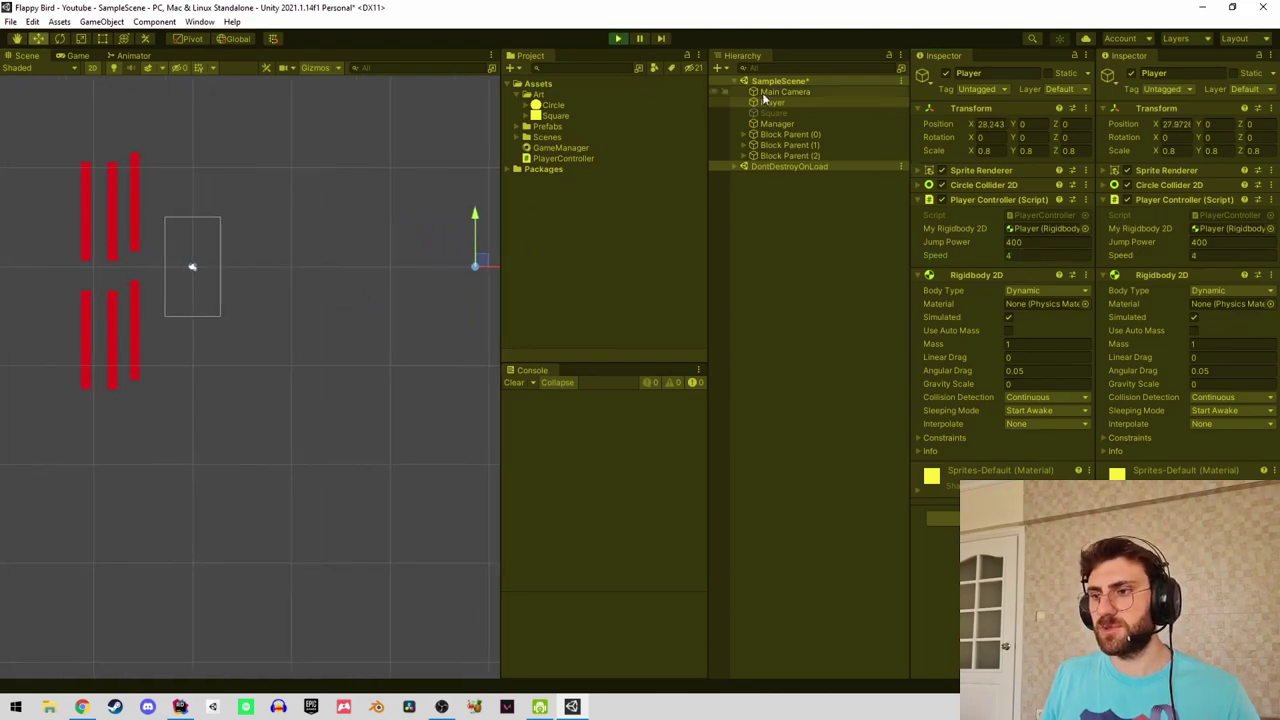
key("ctrl+p")
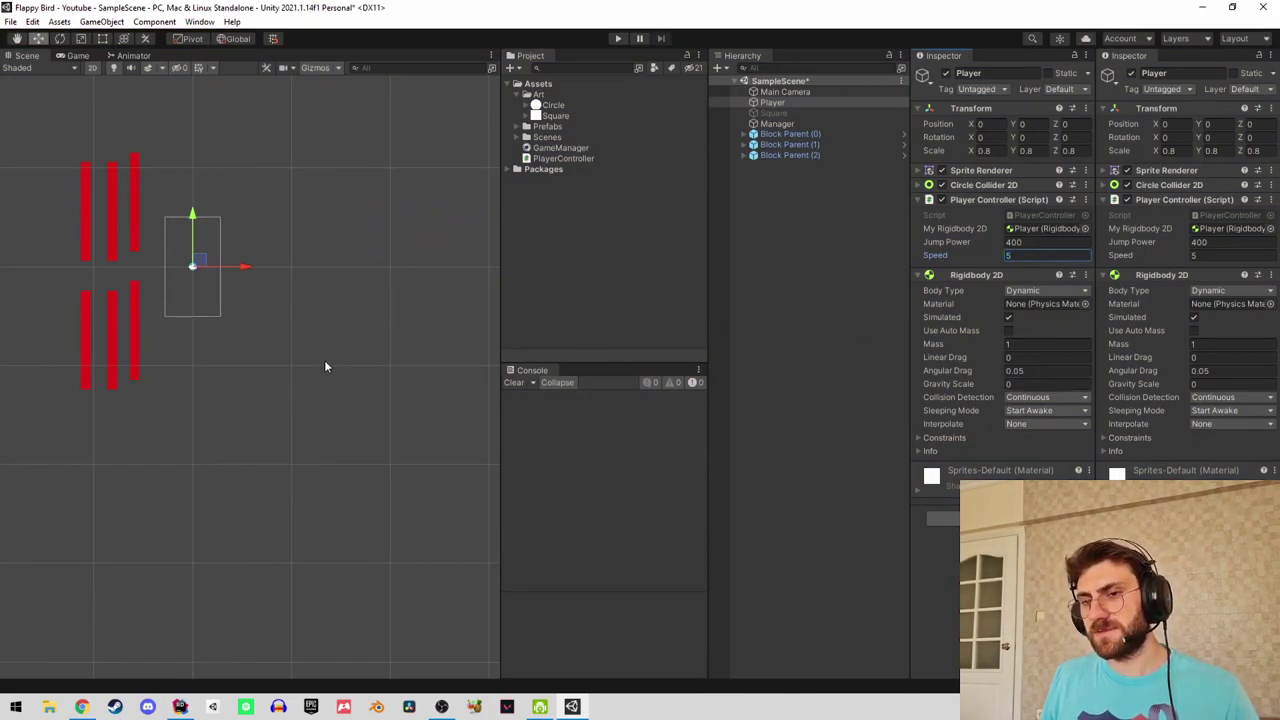
Move the three pipe pairs to the right of the player, checking their placement in the game view.
left_click(789, 134)
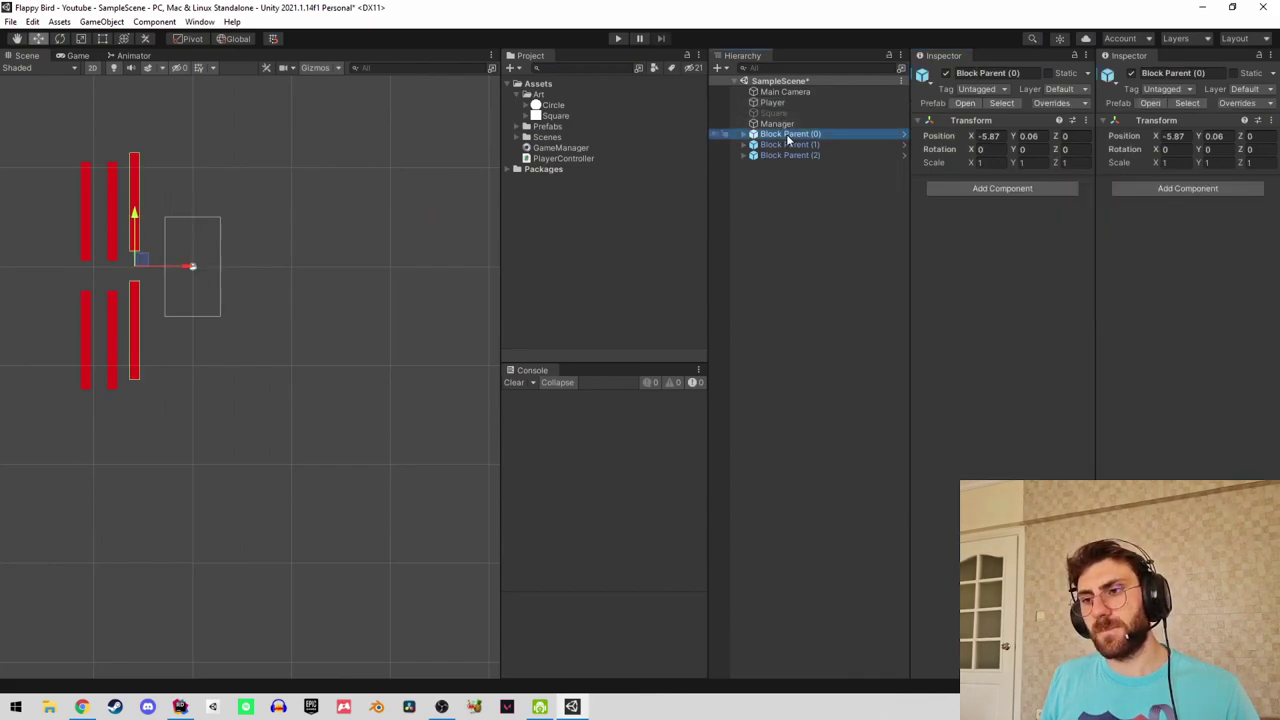
left_click(789, 144)
left_click(790, 155)
left_click(790, 134, "shift")
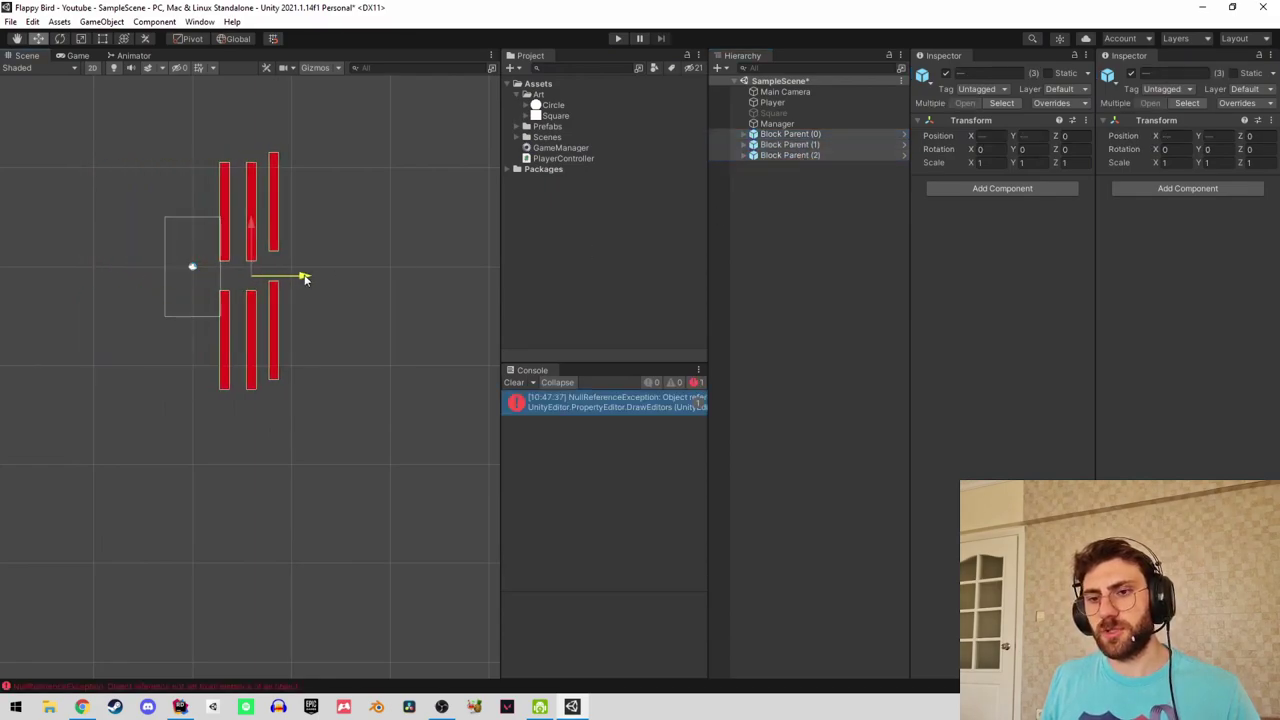
left_click_drag(166, 280, 314, 279)
scroll(224, 249, "up", 3)
left_click(78, 55)
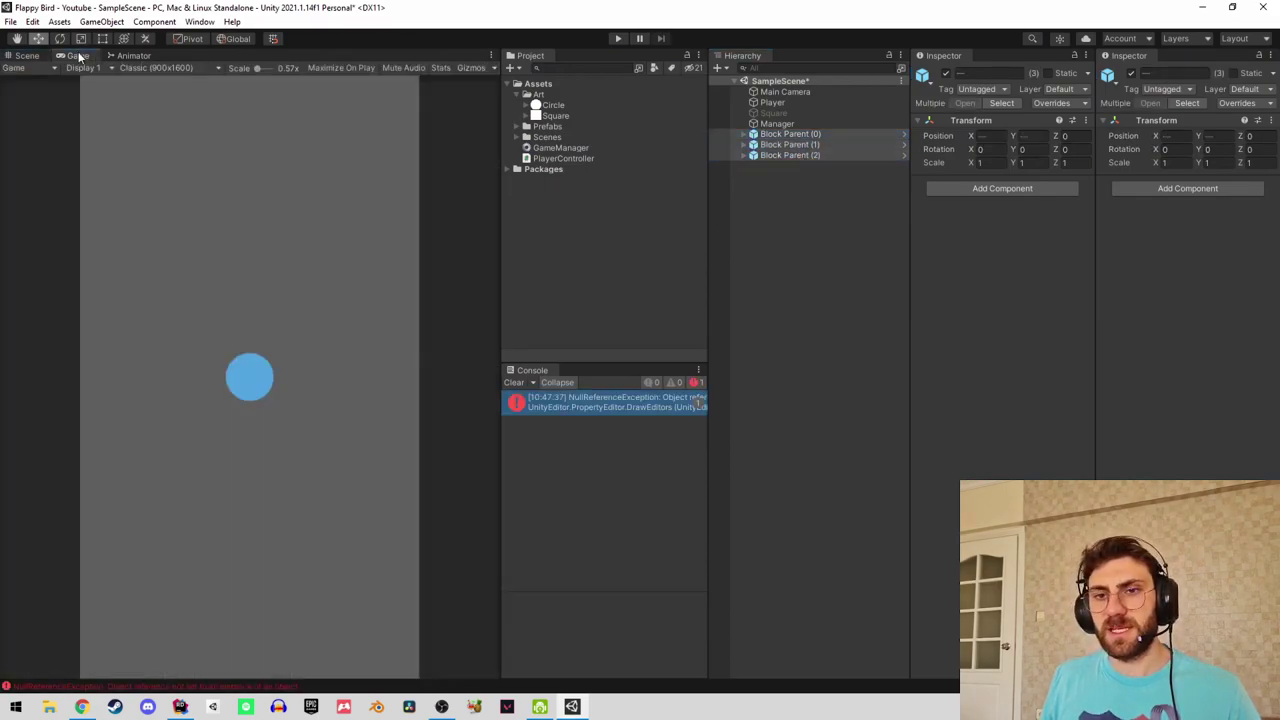
left_click(27, 55)
left_click_drag(324, 274, 260, 273)
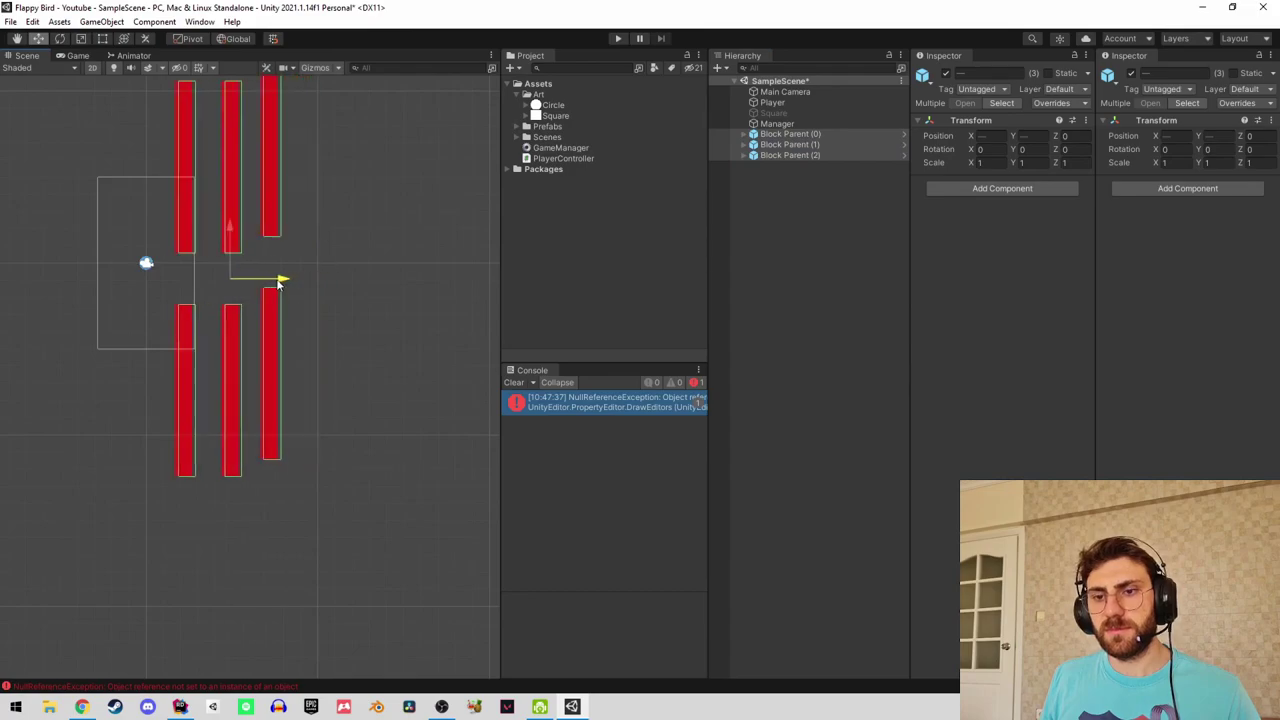
left_click(74, 56)
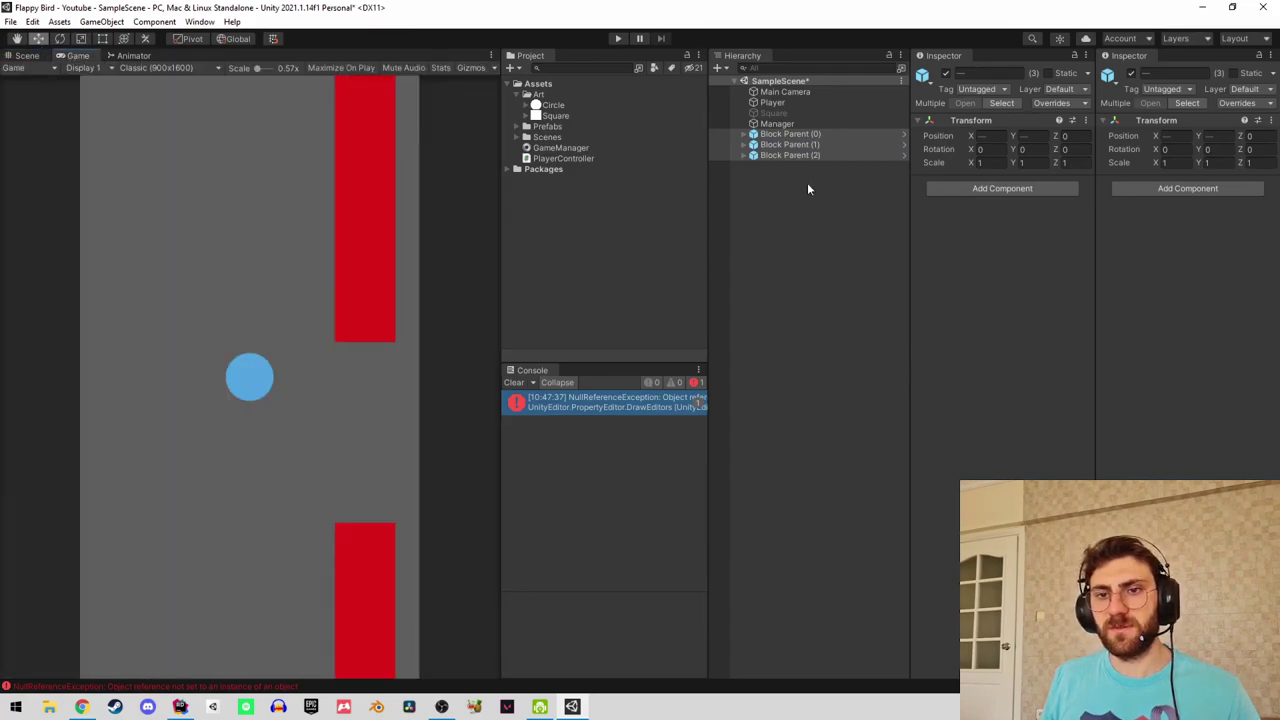
Adjust each pipe pair's height, setting Block Parent (1)'s Position Y to -3.
left_click(790, 134)
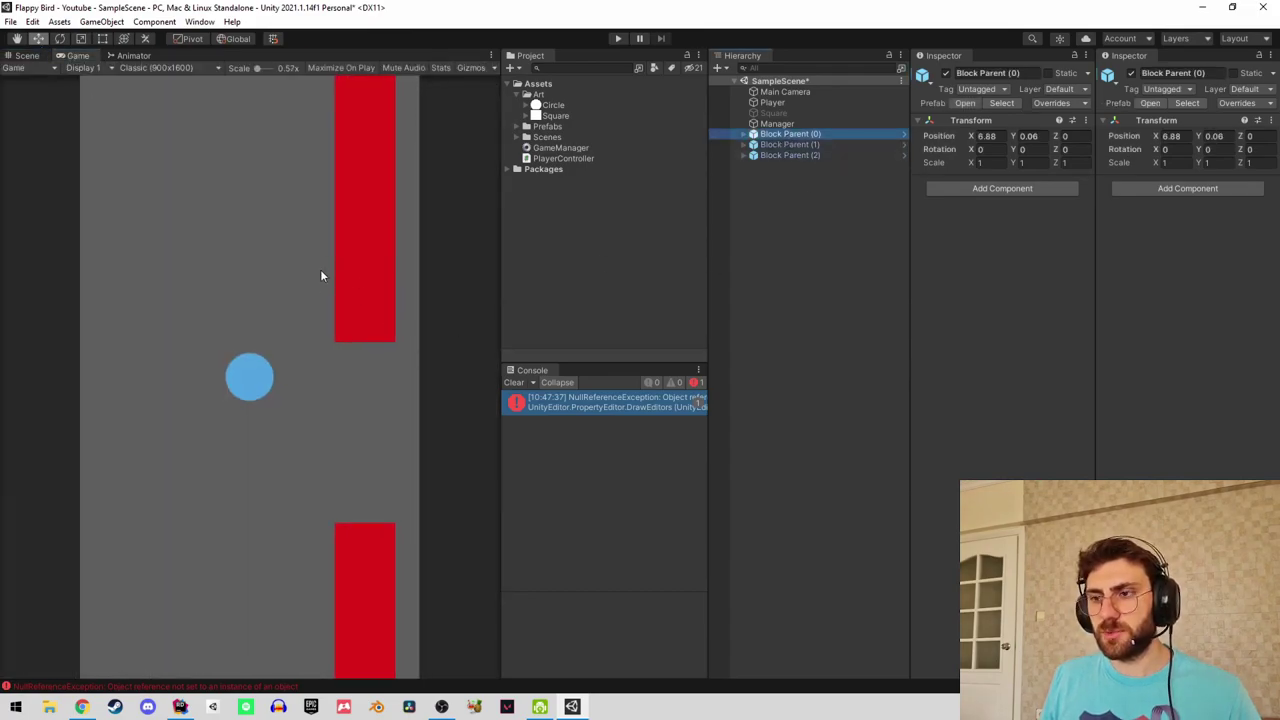
left_click(1022, 136)
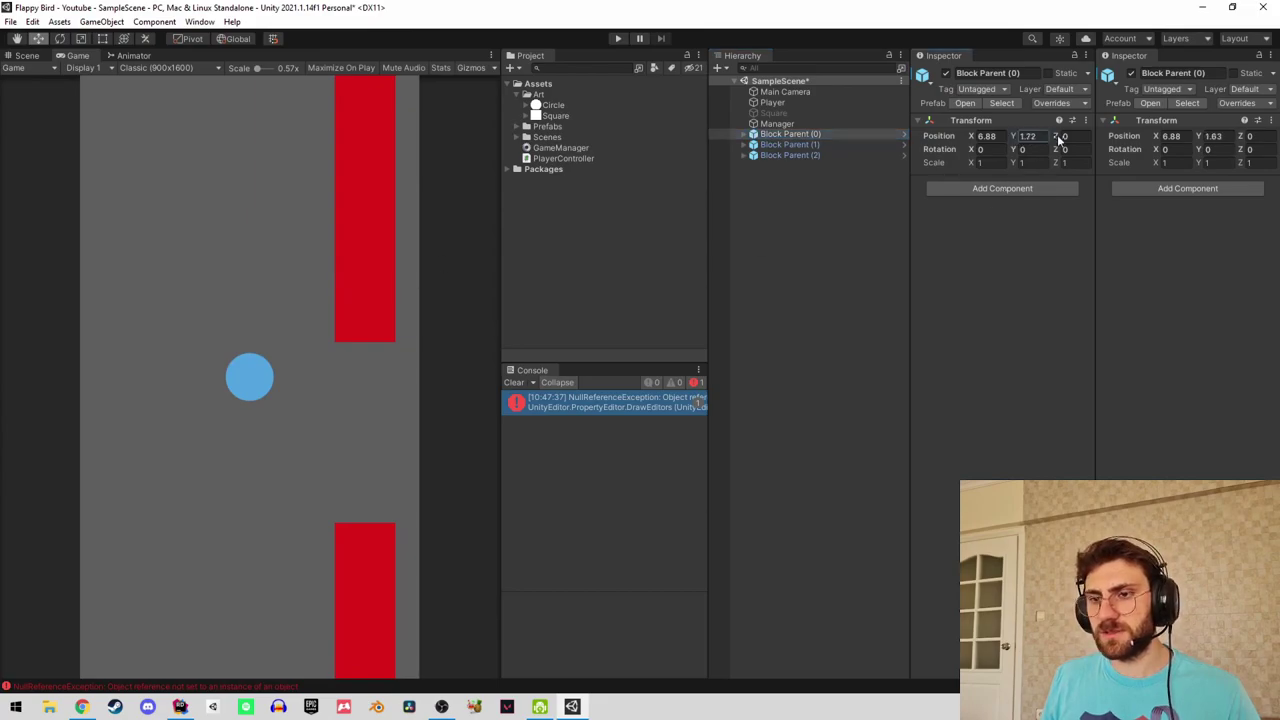
left_click(828, 156)
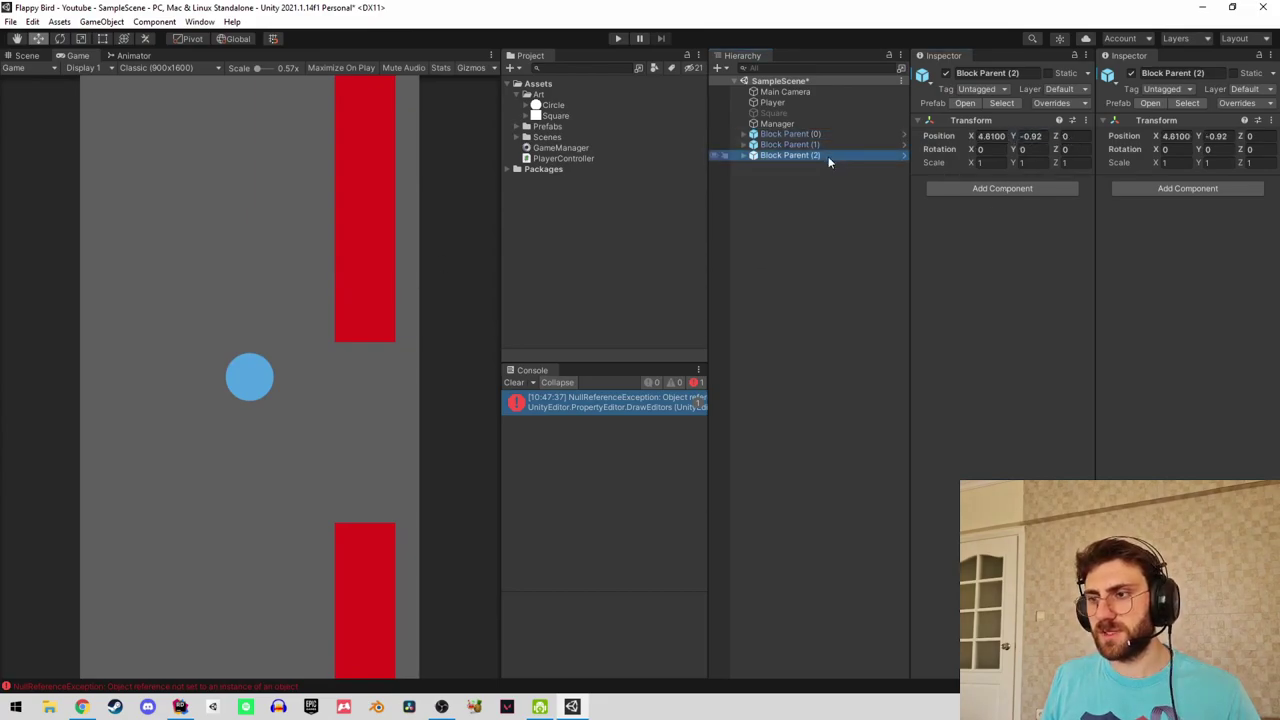
left_click(1017, 137)
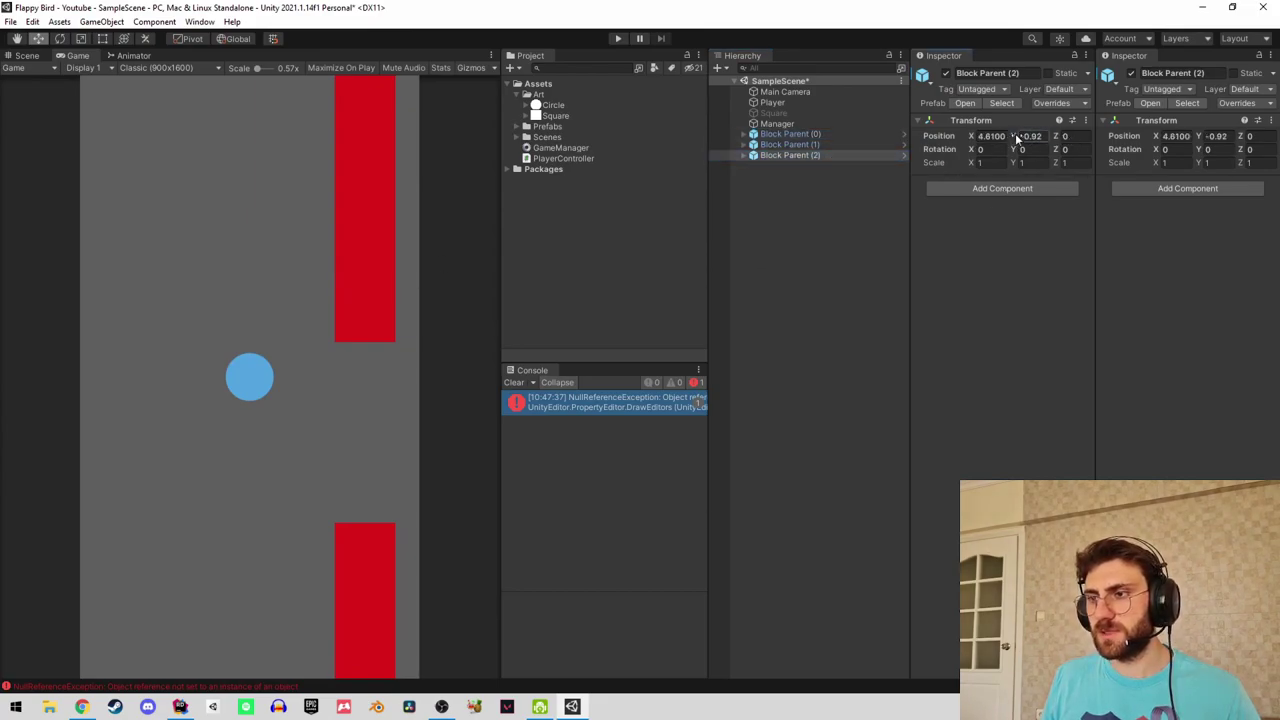
left_click(800, 145)
mouse_move(1020, 136)
left_mouse_down()
mouse_move(1097, 143)
mouse_move(1051, 128)
left_mouse_up()
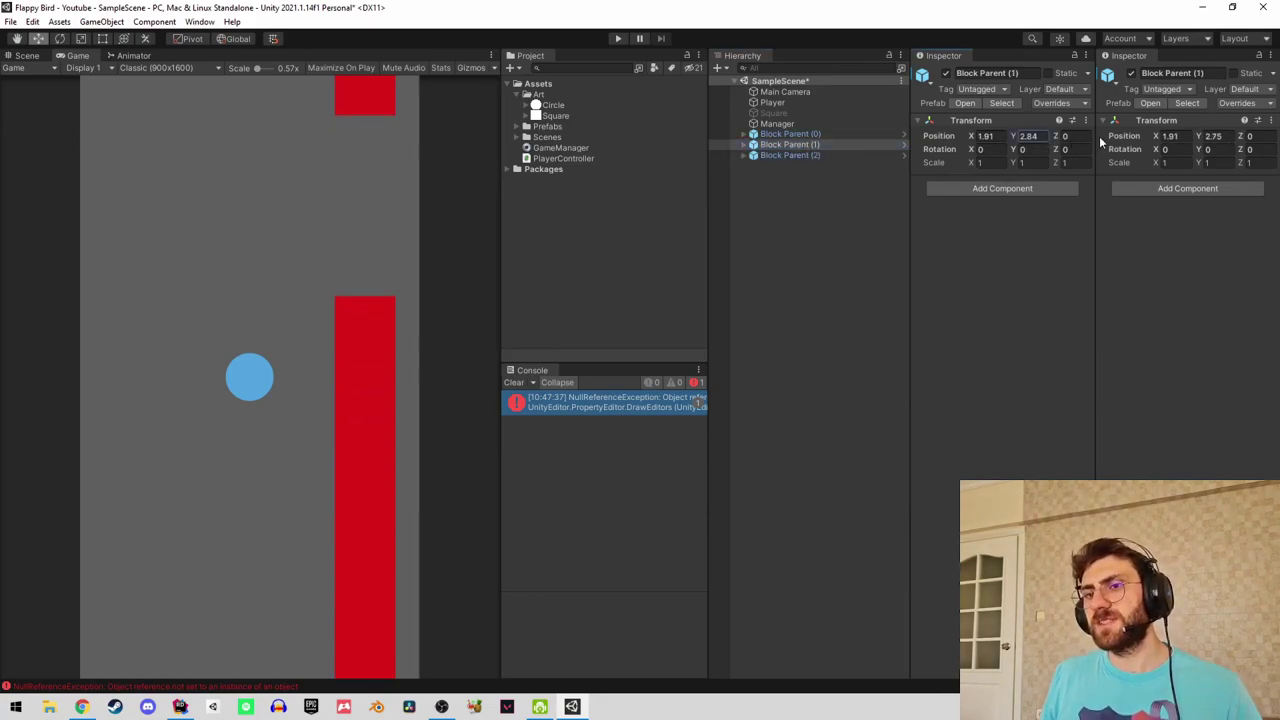
left_click(1046, 136)
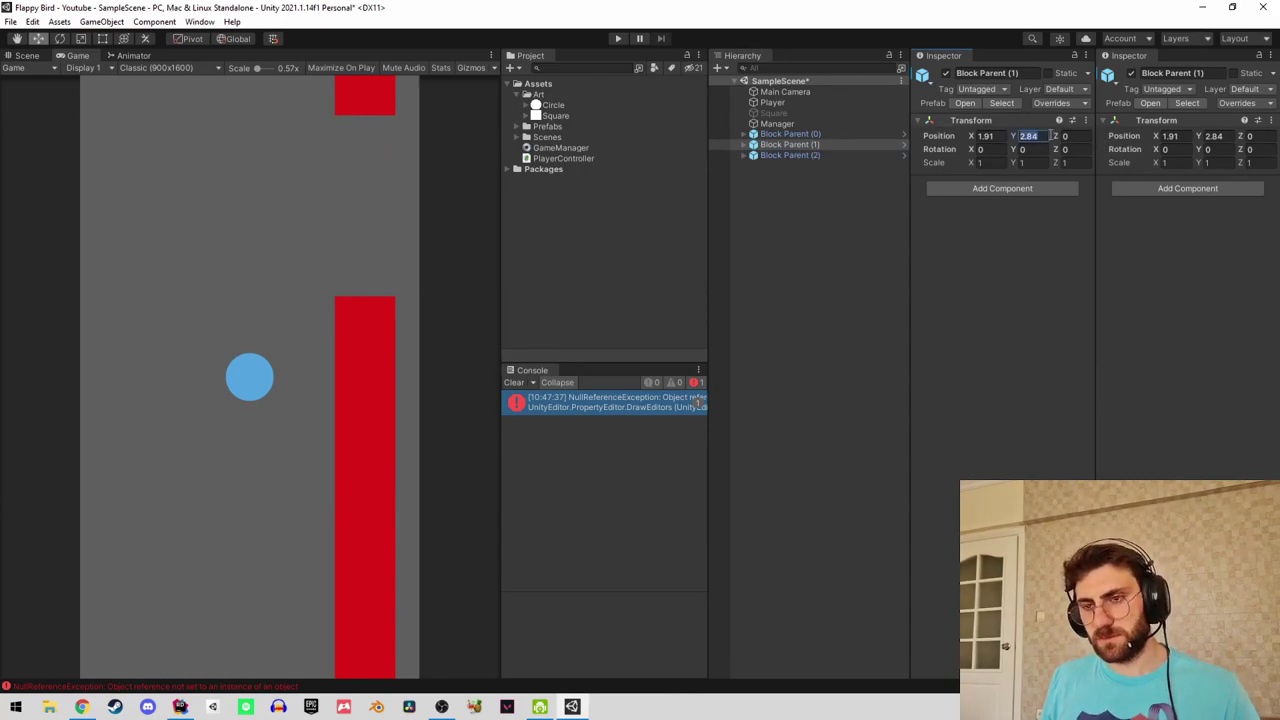
type("3")
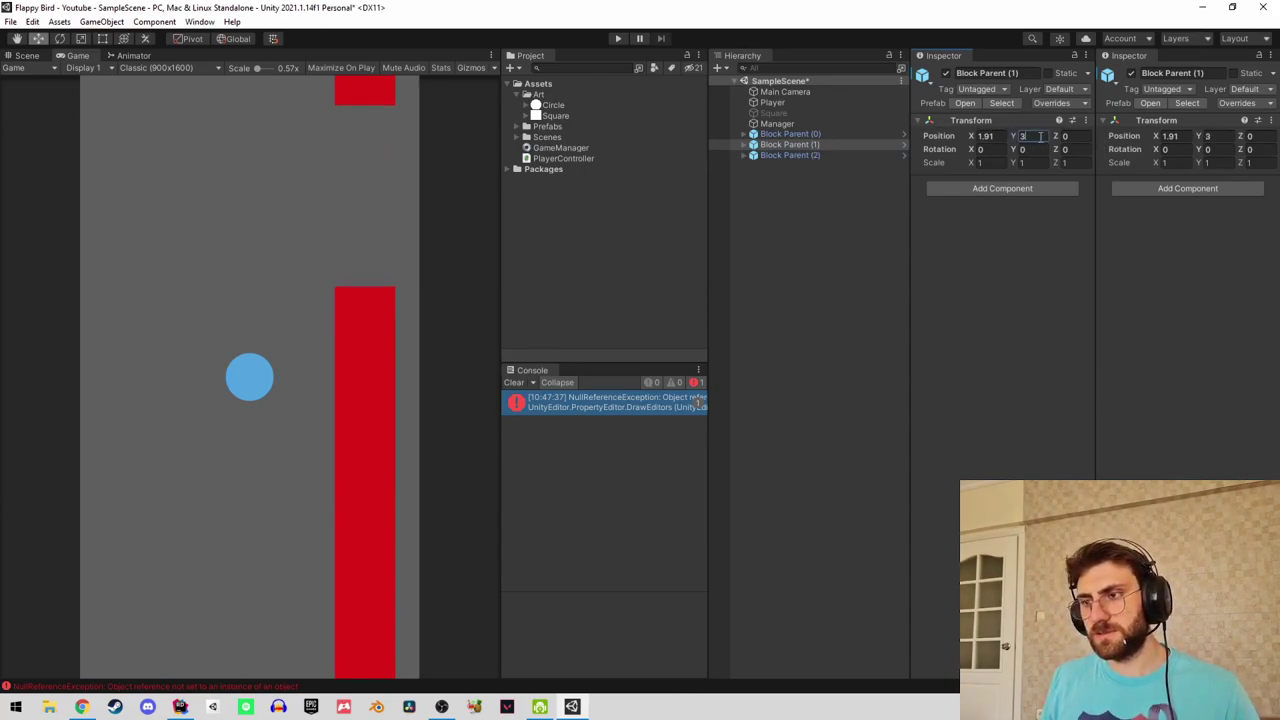
type("-3")
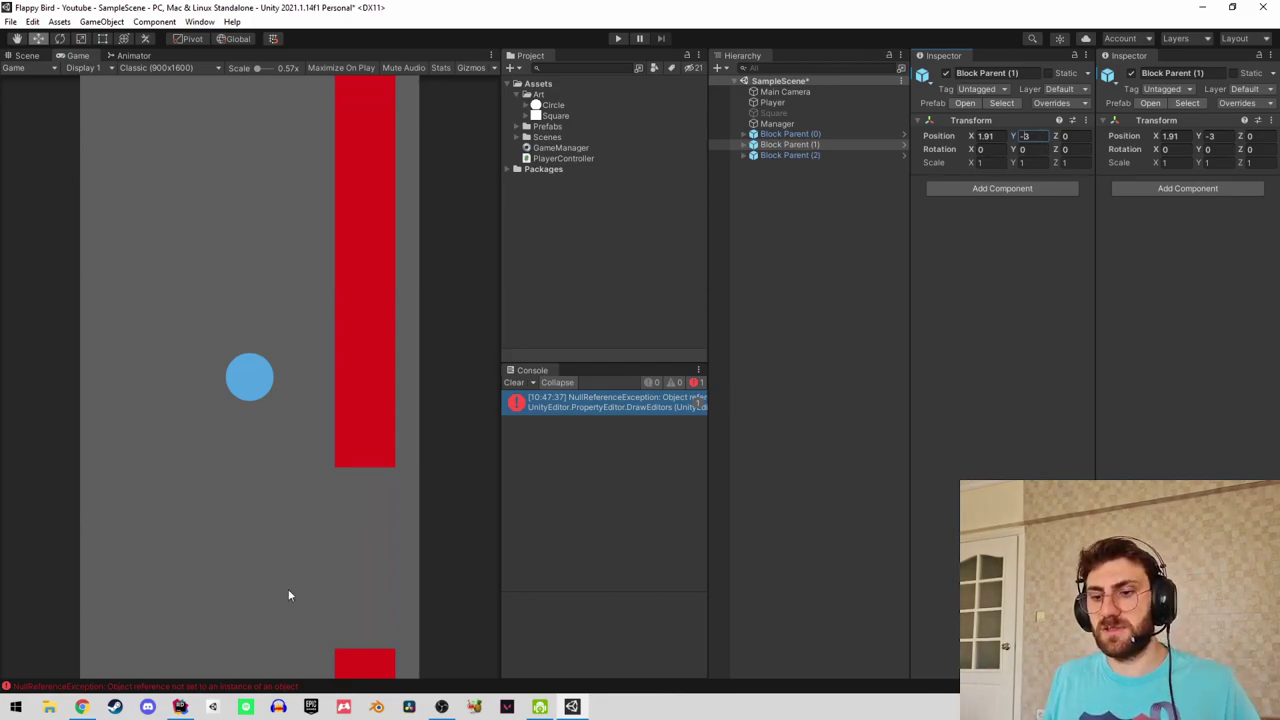
left_click(180, 706)
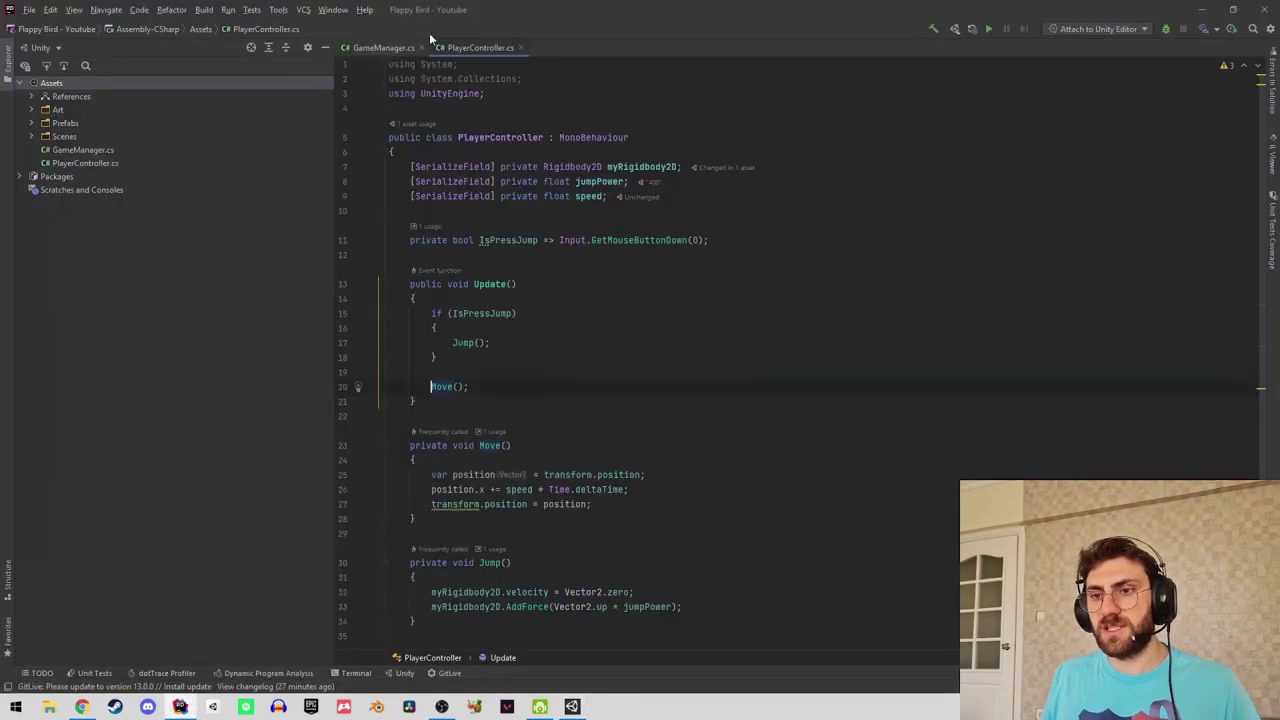
Declare a private const float LimitVerticalPosition below the Instance property in GameManager.cs.
left_click(381, 48)
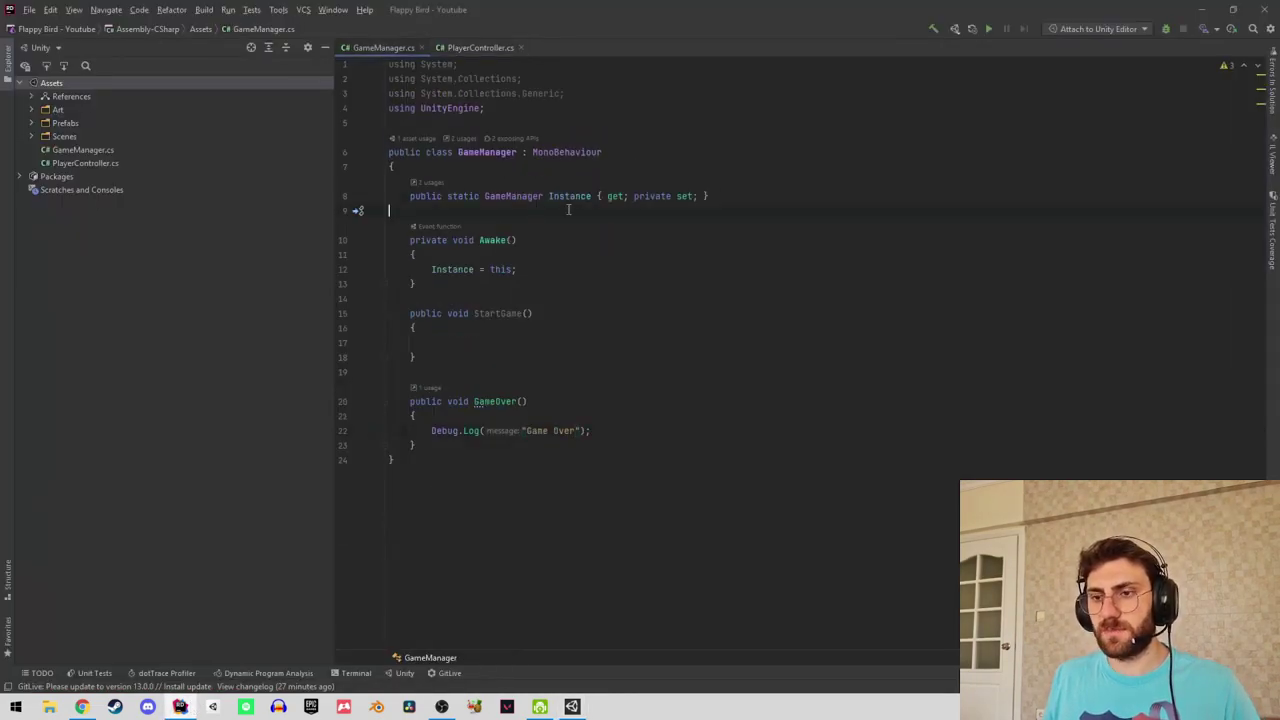
key("Return")
key("Return")
type("privat")
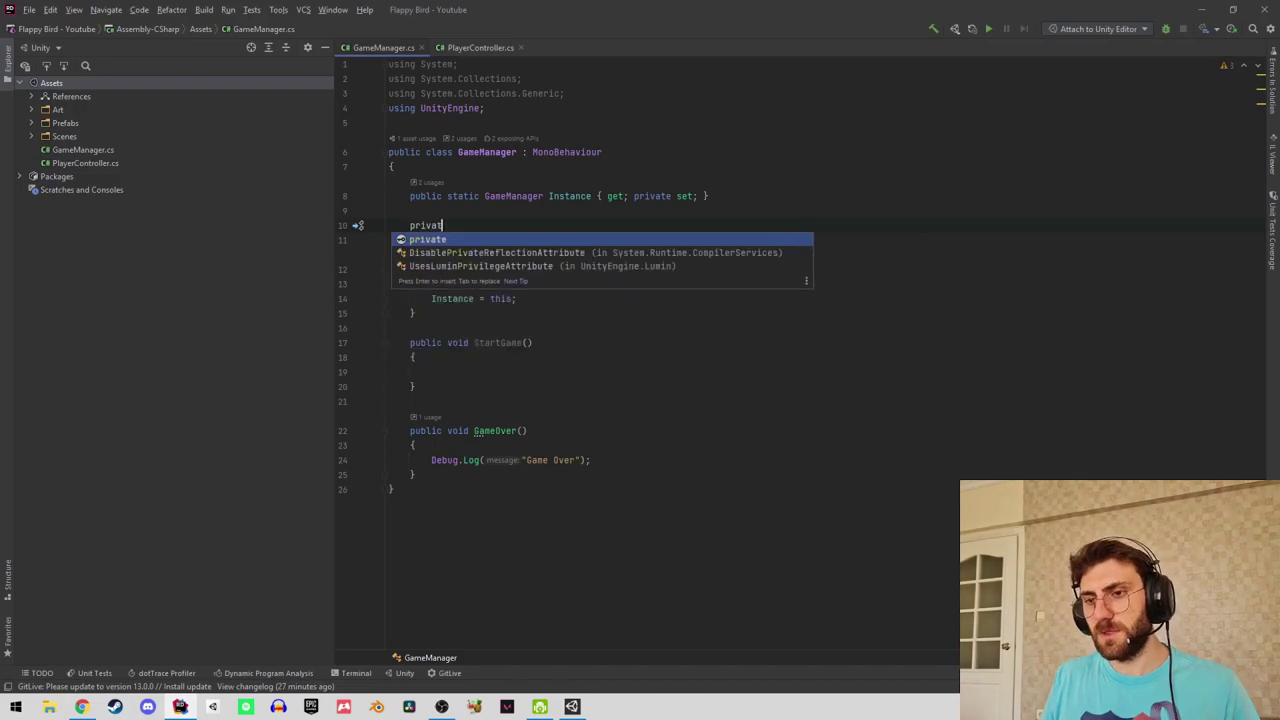
type("e const ")
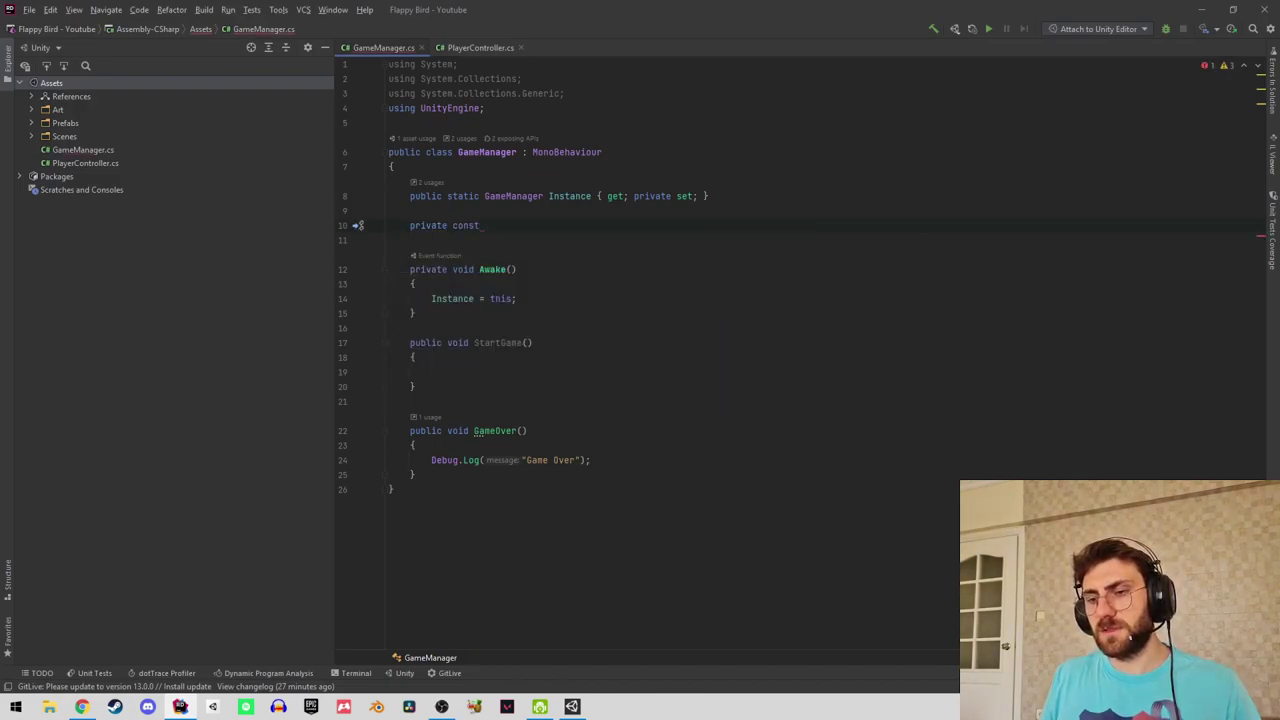
type("Mi")
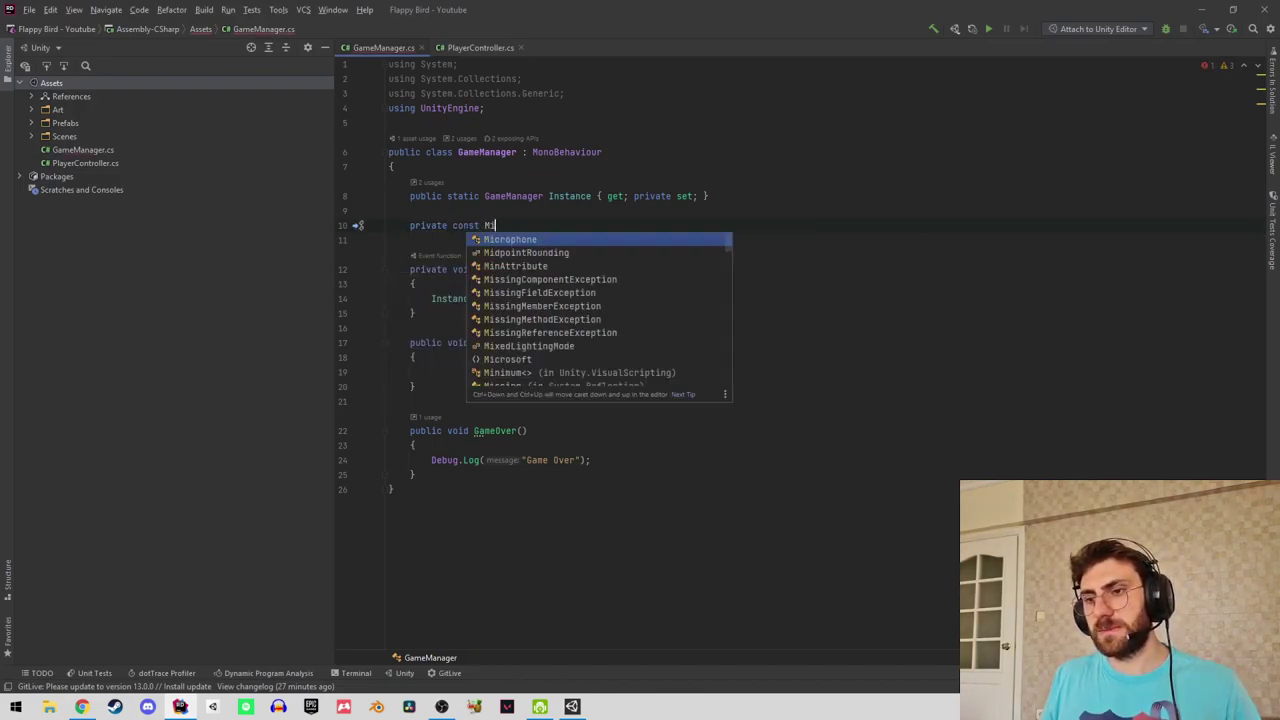
type("nMax")
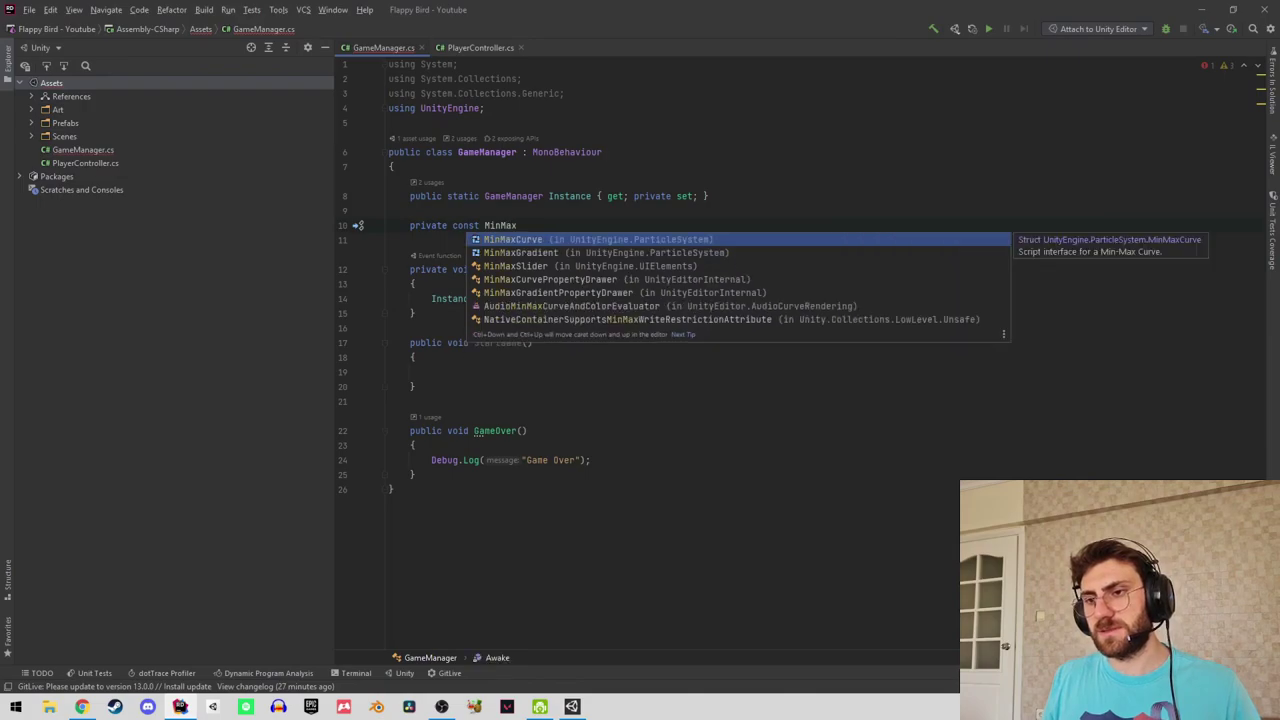
left_click(516, 225)
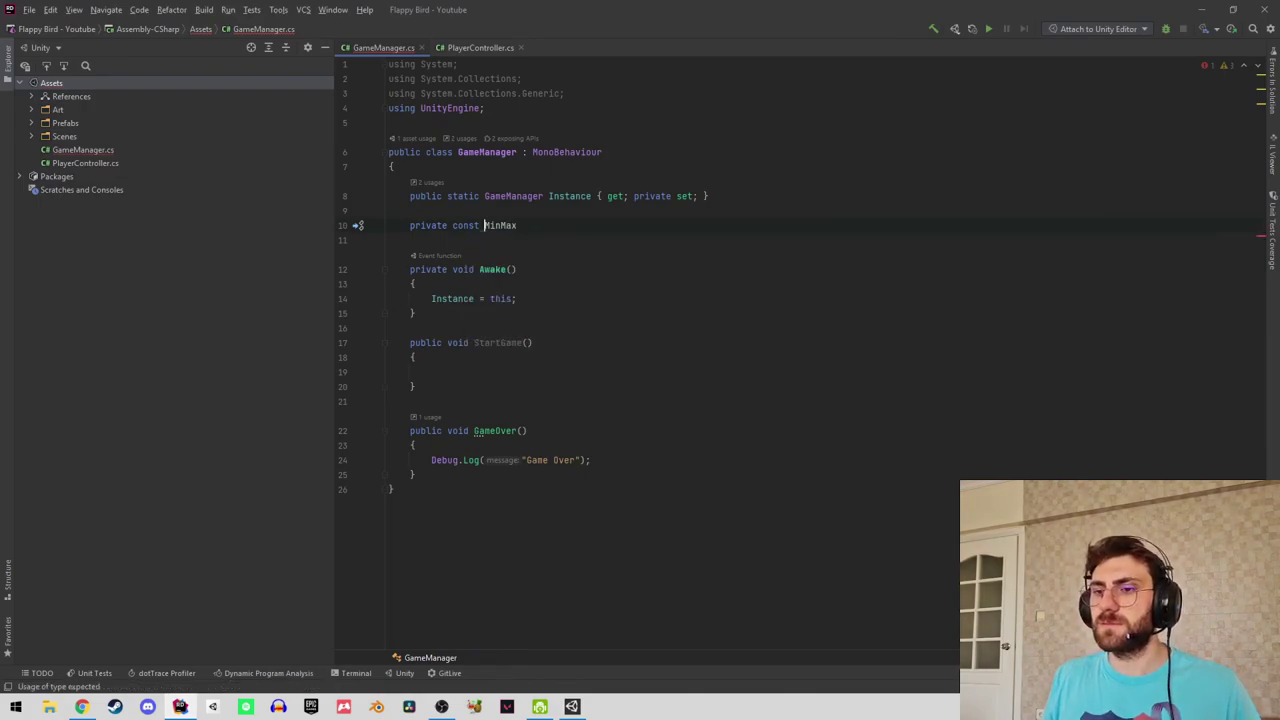
type("float")
left_click(550, 225)
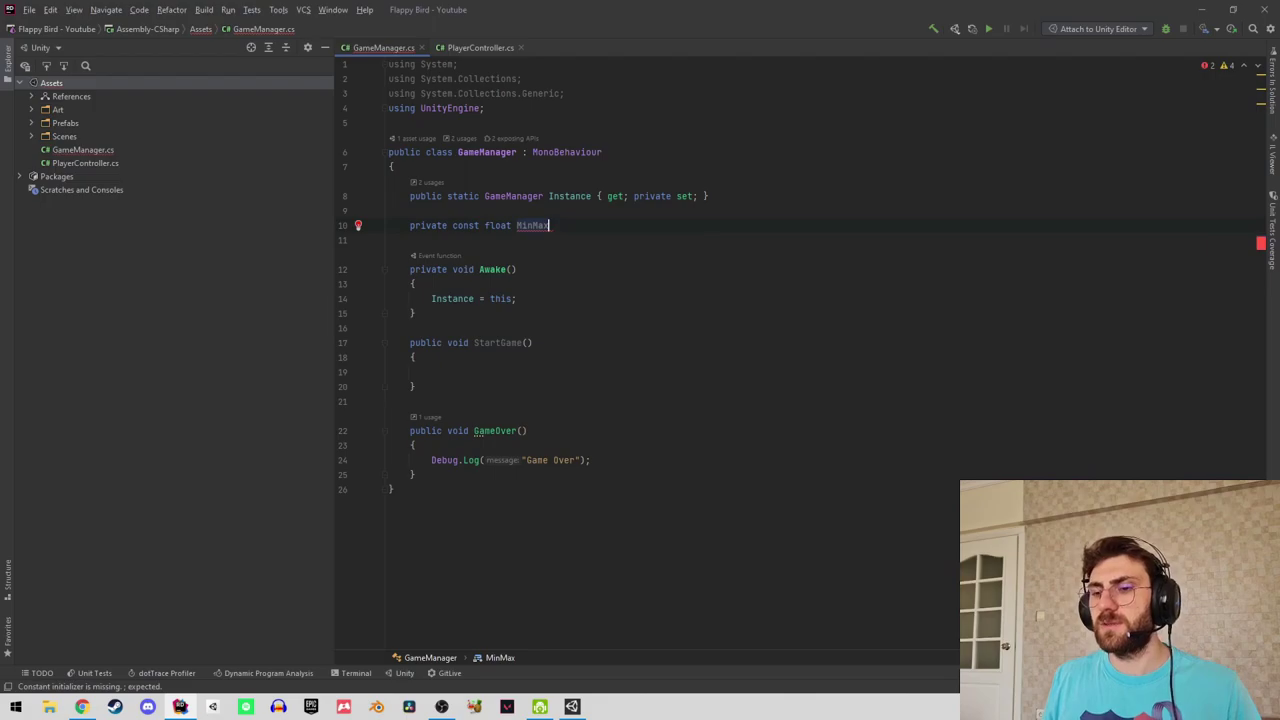
type("Vert")
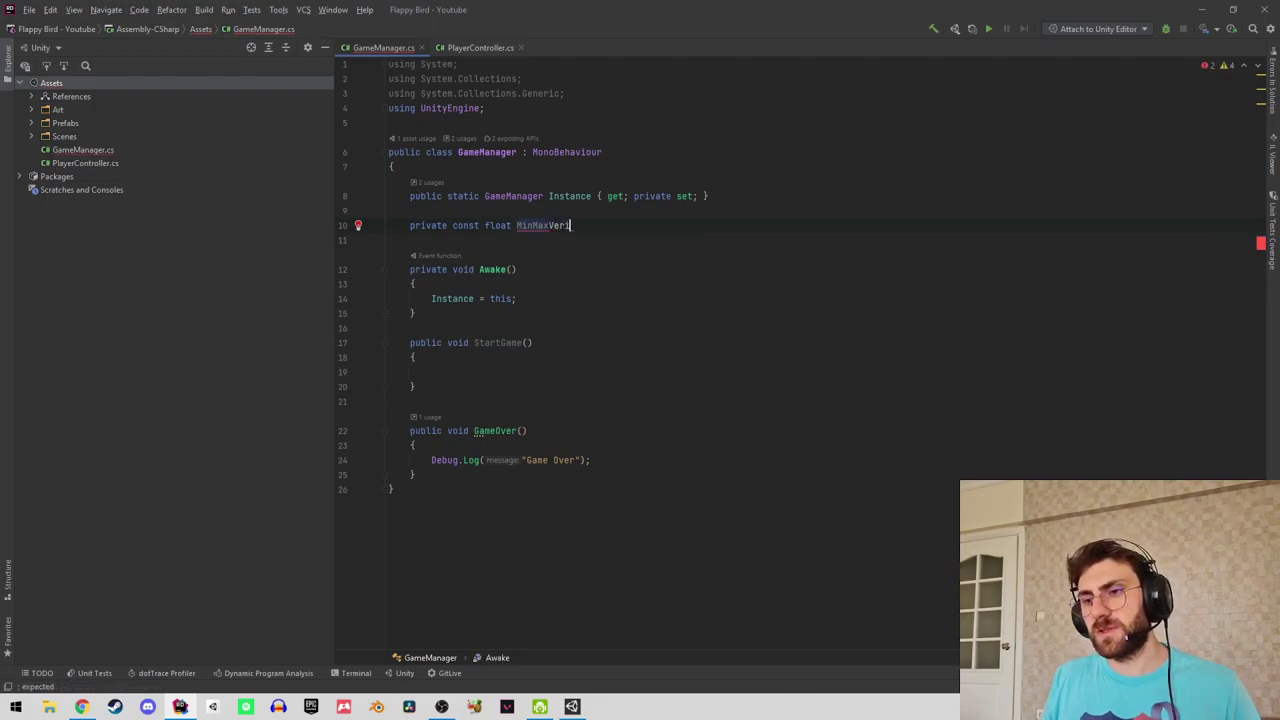
type("ical")
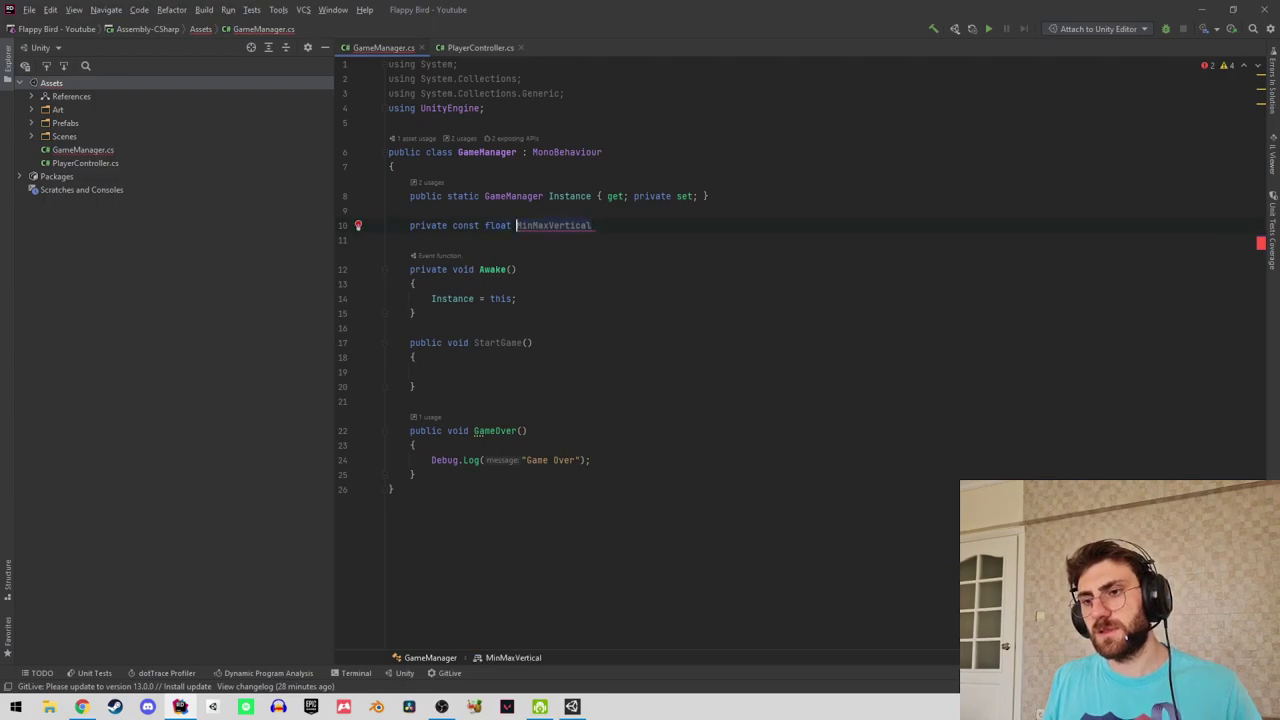
key("Delete")
key("Delete")
key("Delete")
key("Delete")
key("Delete")
key("Delete")
type("Ver")
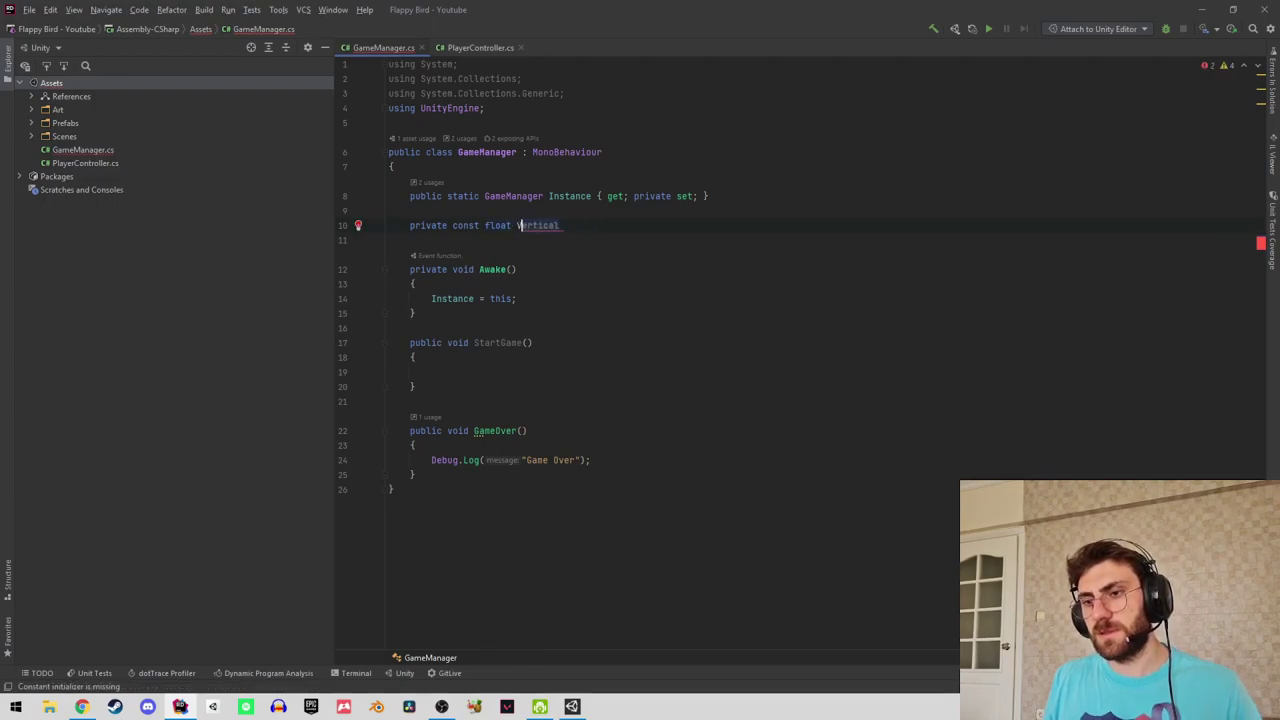
type("t")
key("End")
type("Po")
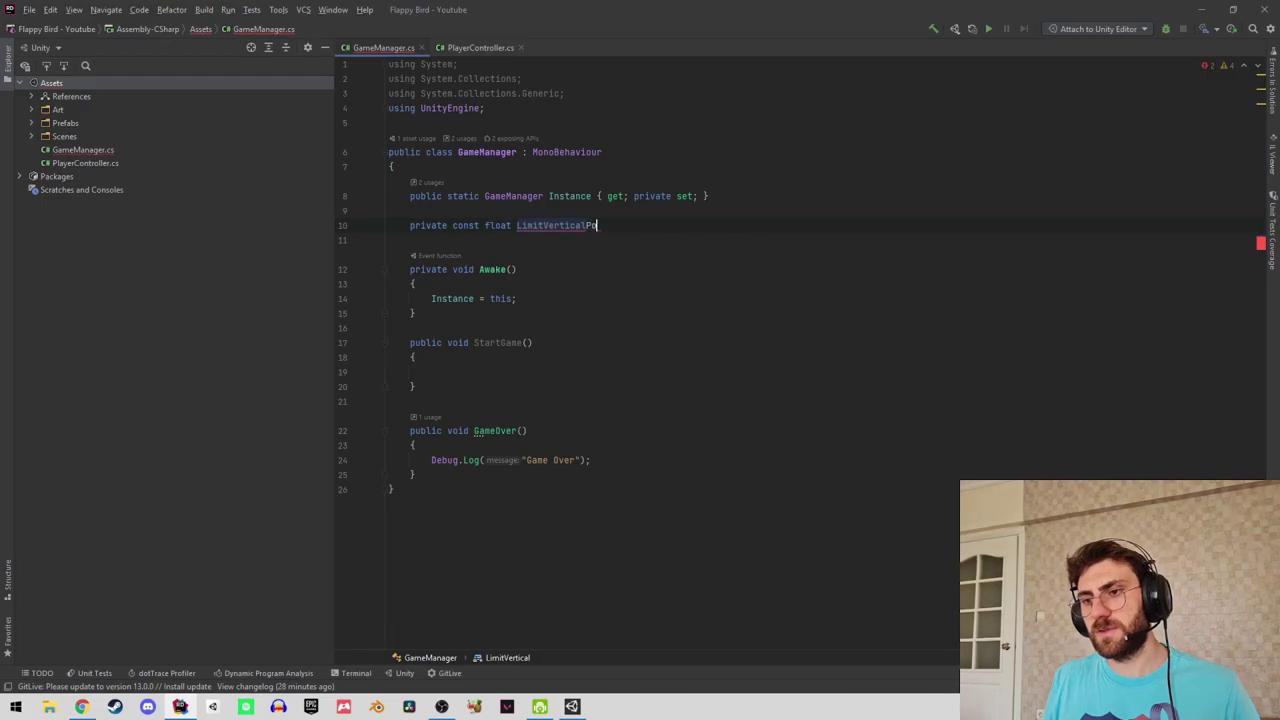
type("sition = ")
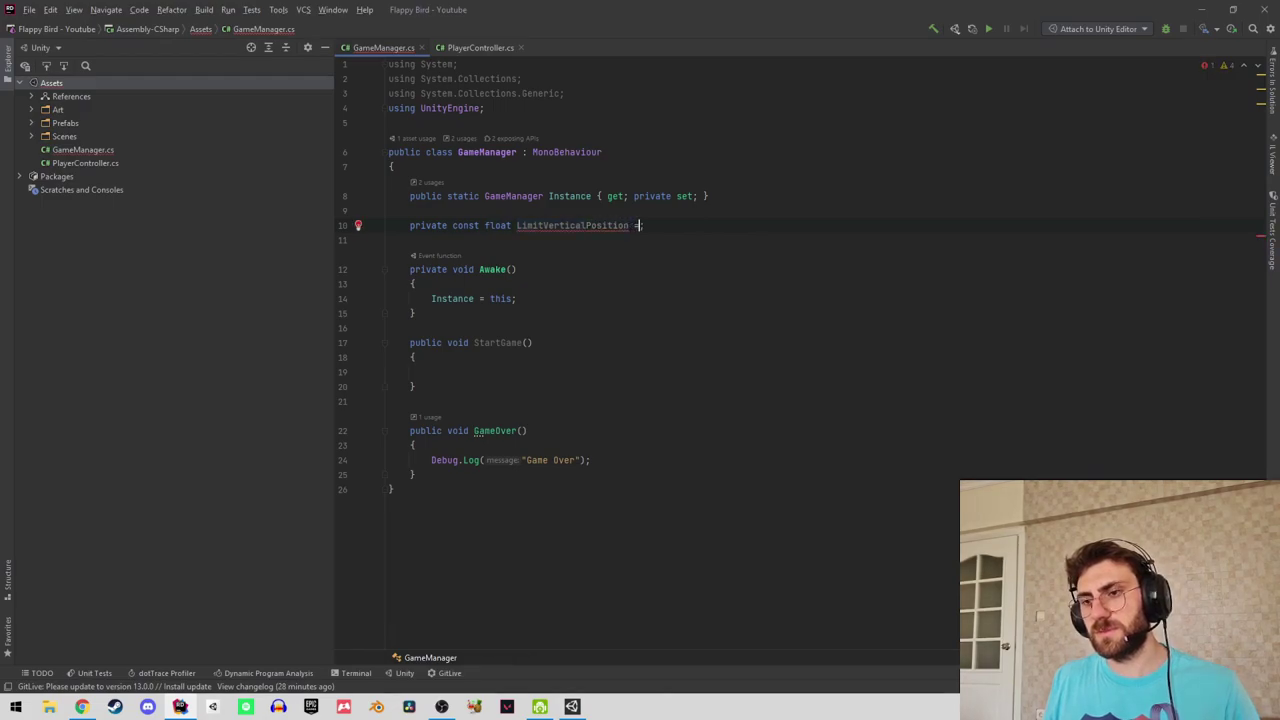
type("1;")
left_click(389, 240)
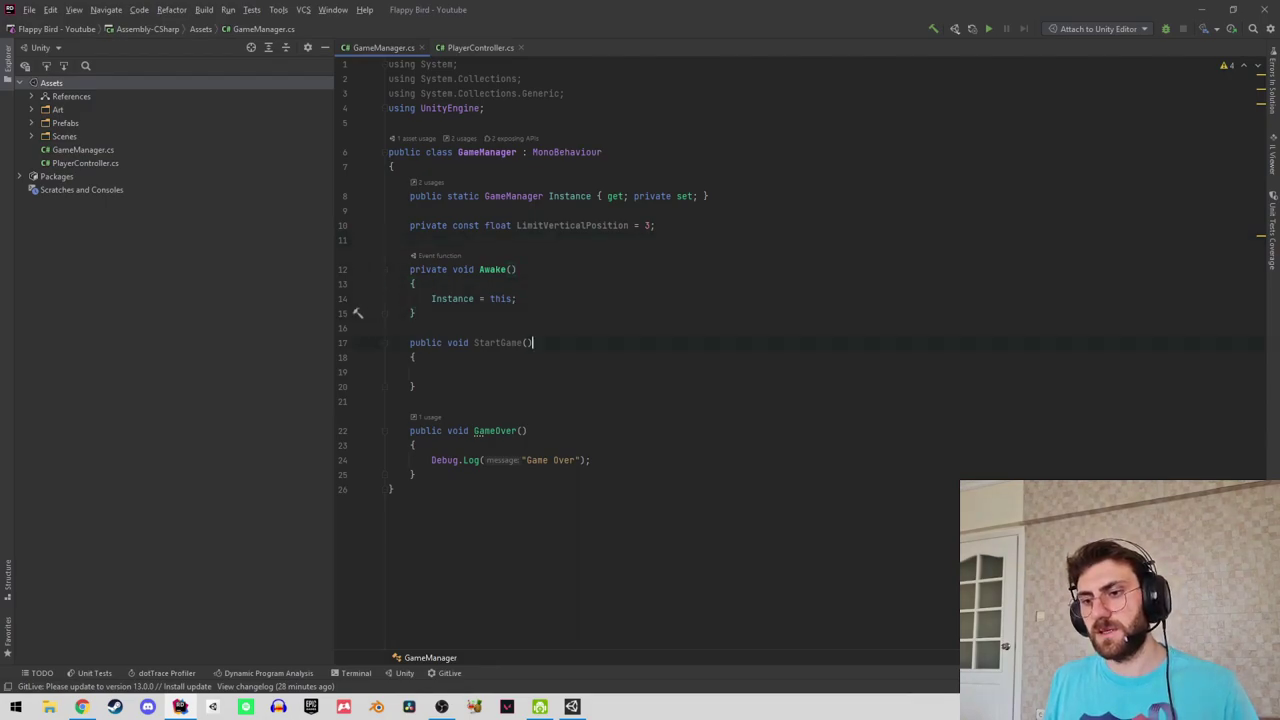
Add a [SerializeField] List<Transform> listBlock field initialised to new List<Transform>().
key("Down")
key("Down")
key("Down")
key("Down")
key("Down")
key("Down")
key("End")
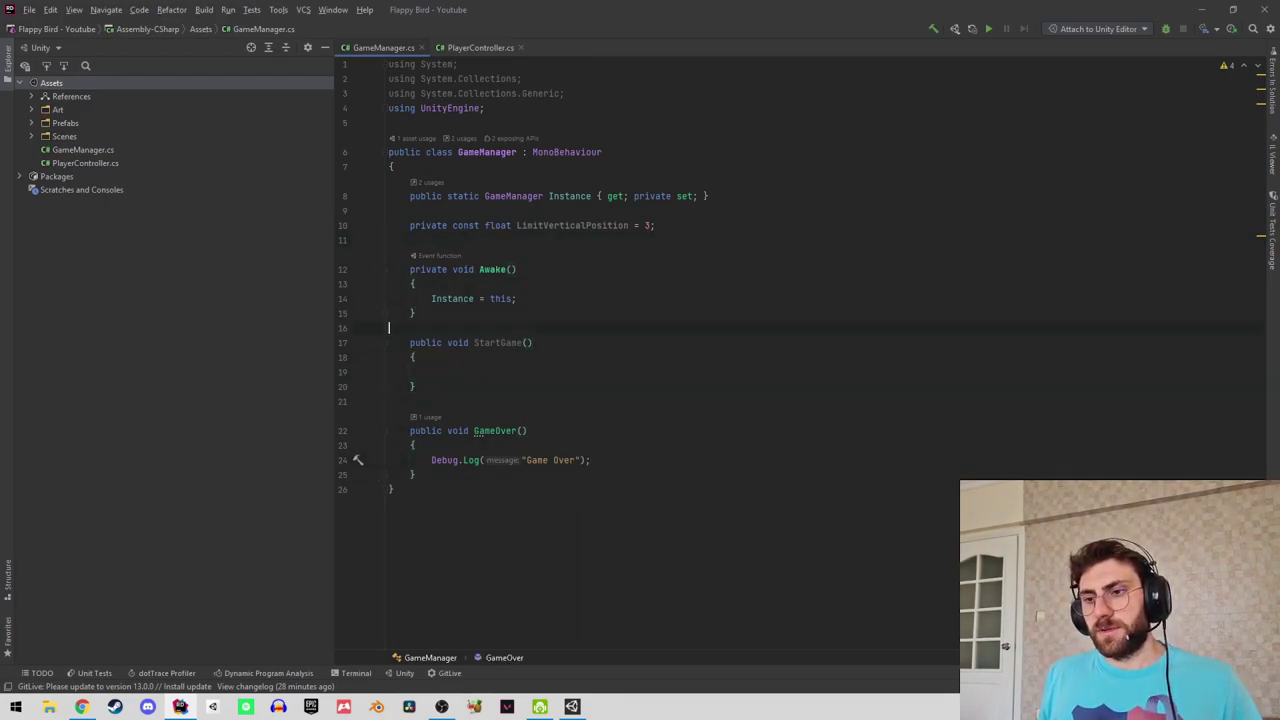
left_click(655, 225)
key("Return")
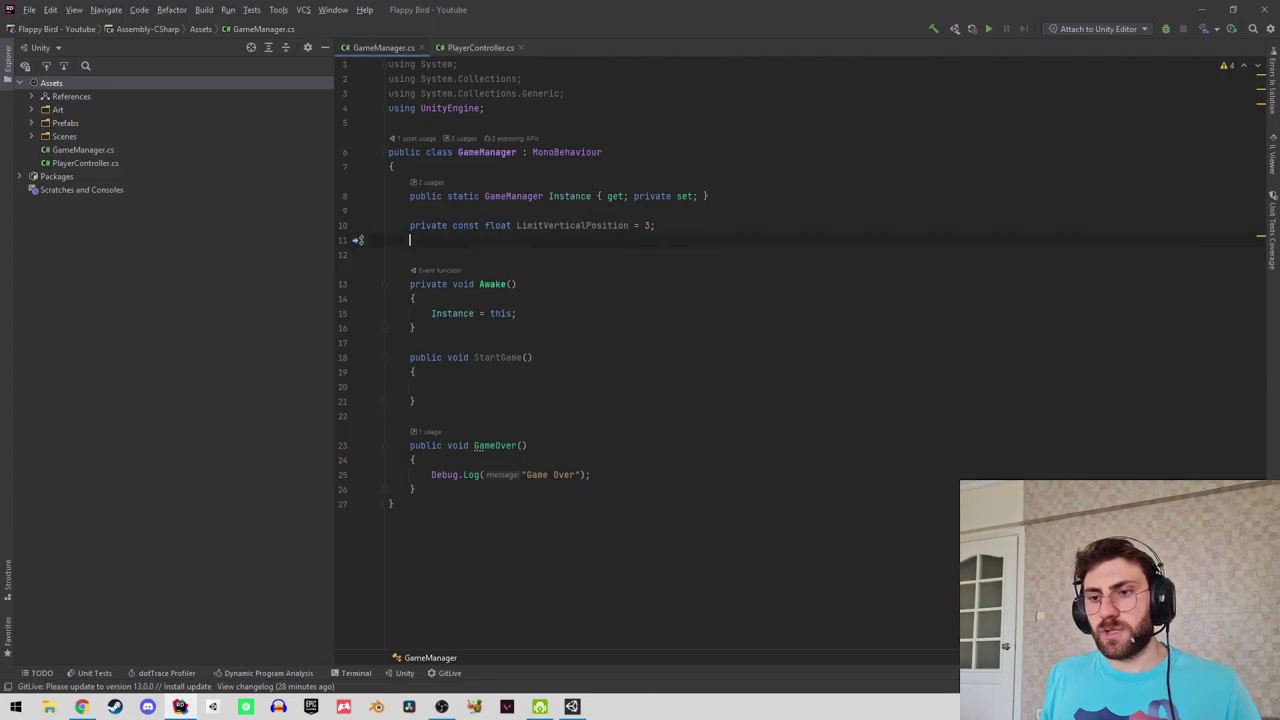
key("Return")
type("Ser")
key("Return")
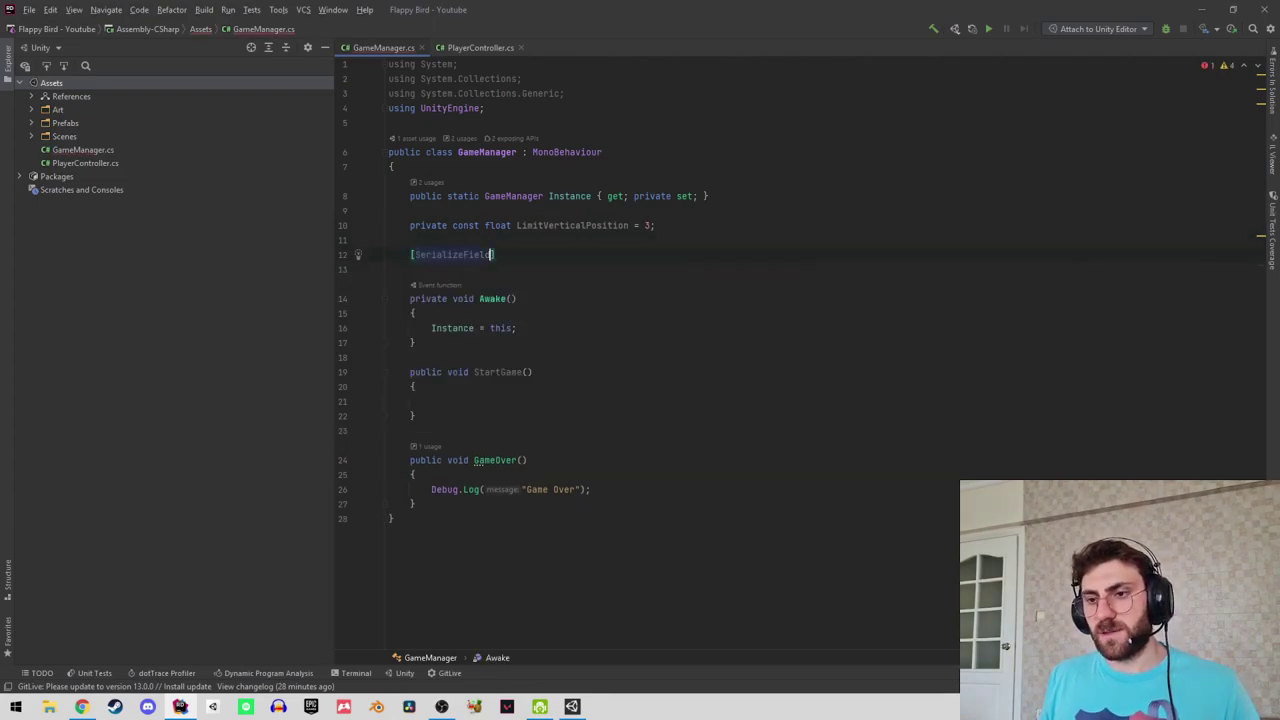
type("ist")
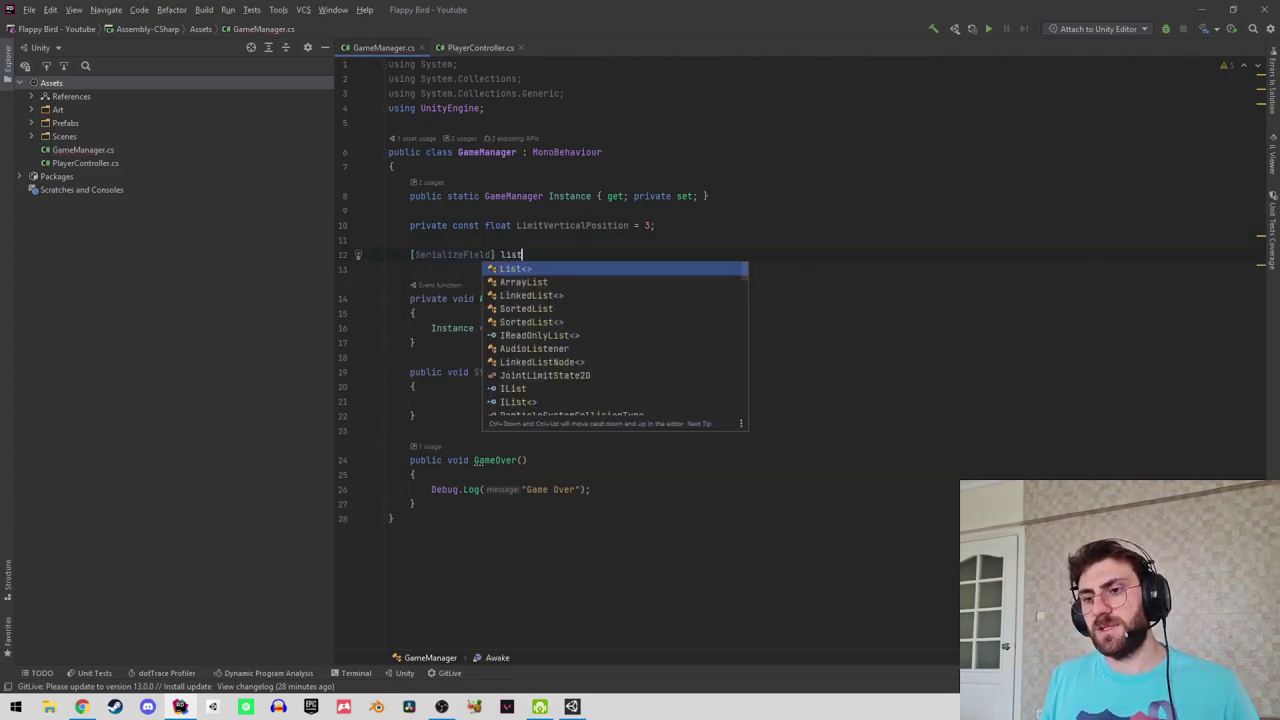
key("Return")
type("Tr")
key("Return")
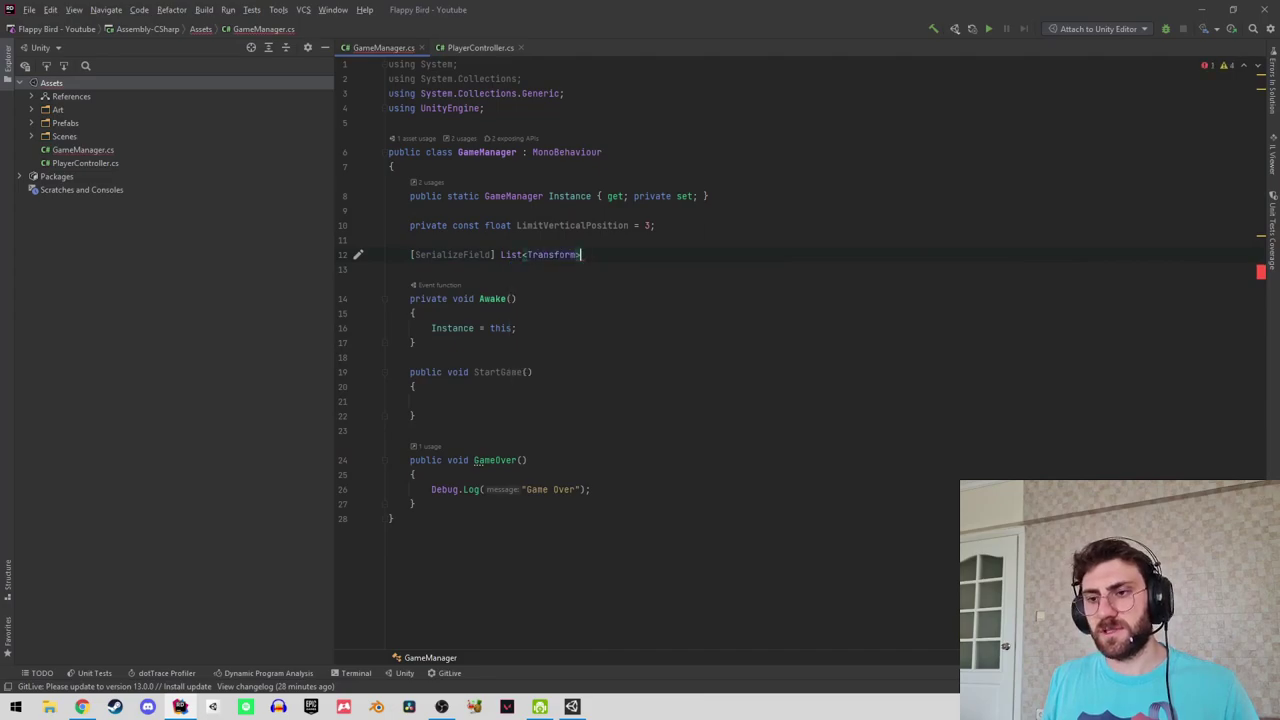
type(" listB")
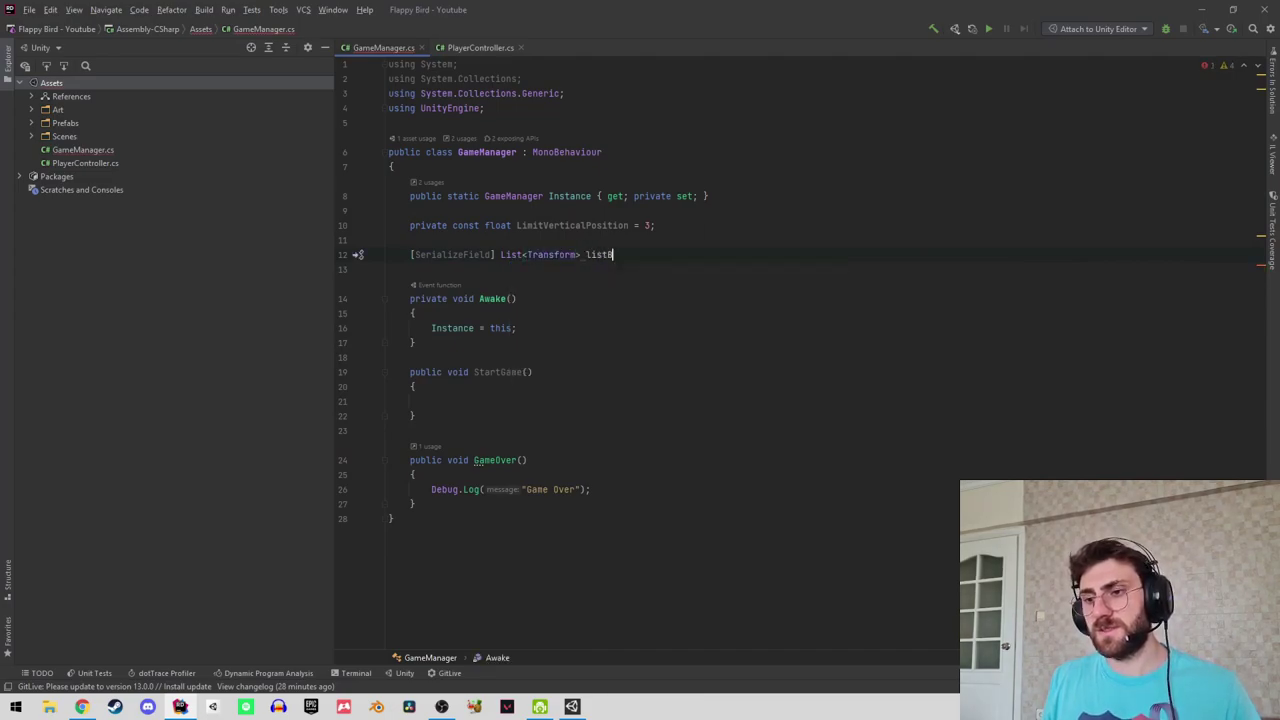
type("lock = new")
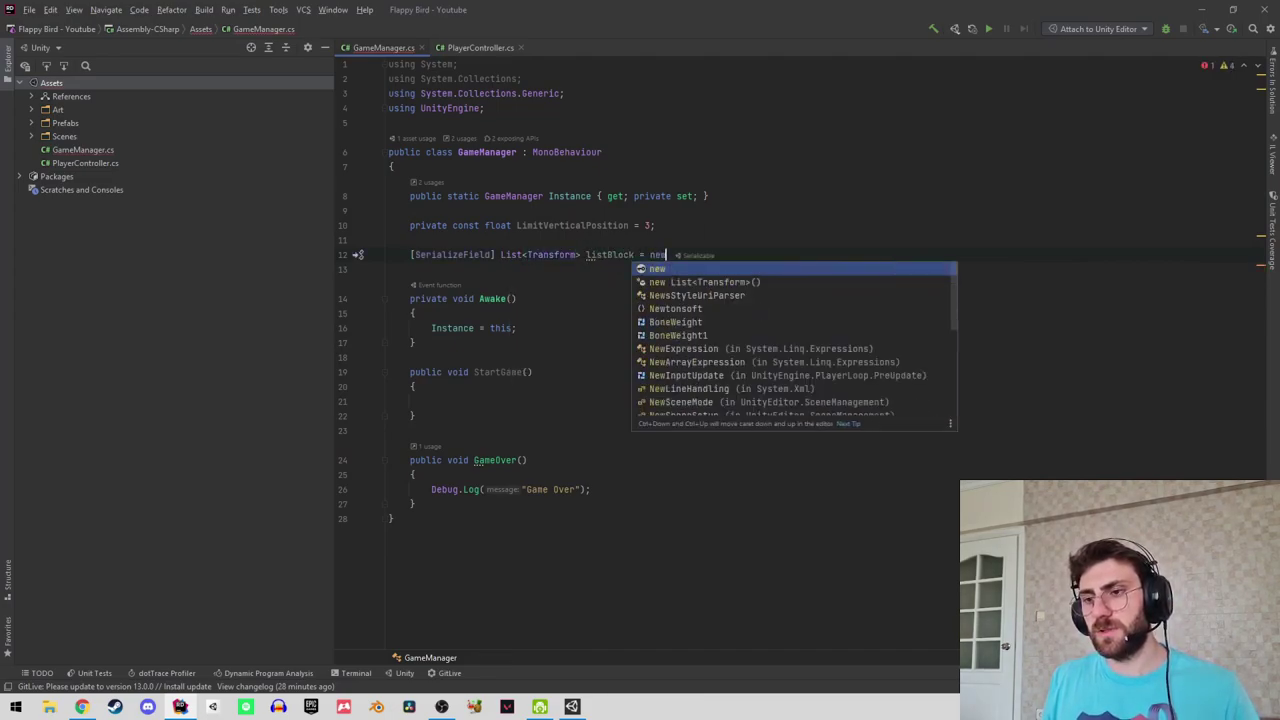
key("Down")
key("Return")
type(";")
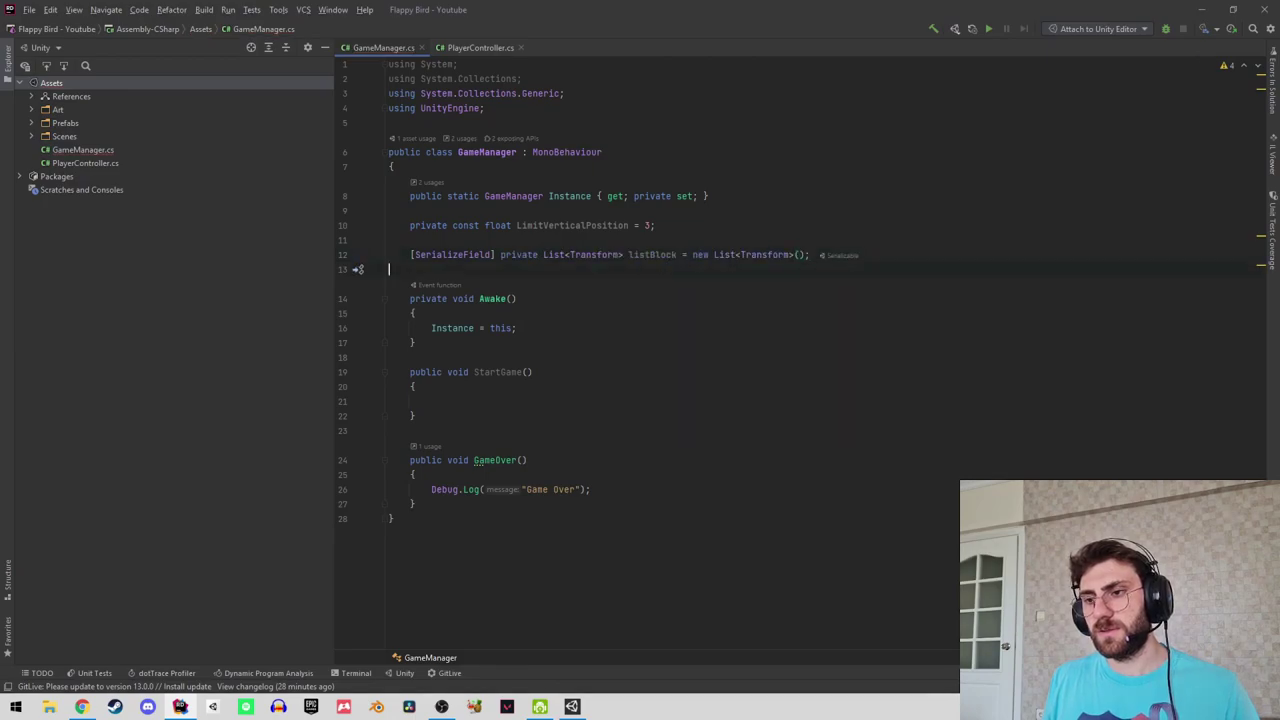
key("Down")
key("Down")
key("Down")
key("Down")
key("Down")
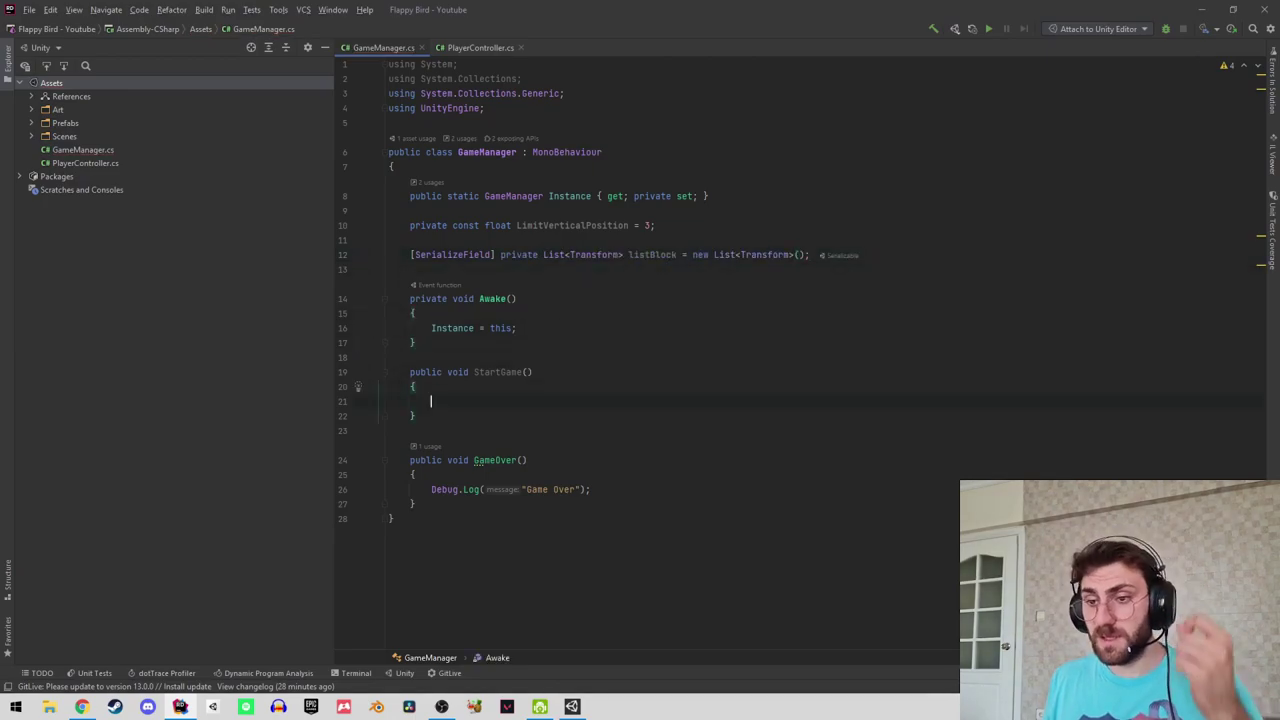
key("Down")
key("Down")
key("Down")
Add an empty public void Spawn() method after GameOver.
key("End")
key("Return")
key("Return")
type("pu")
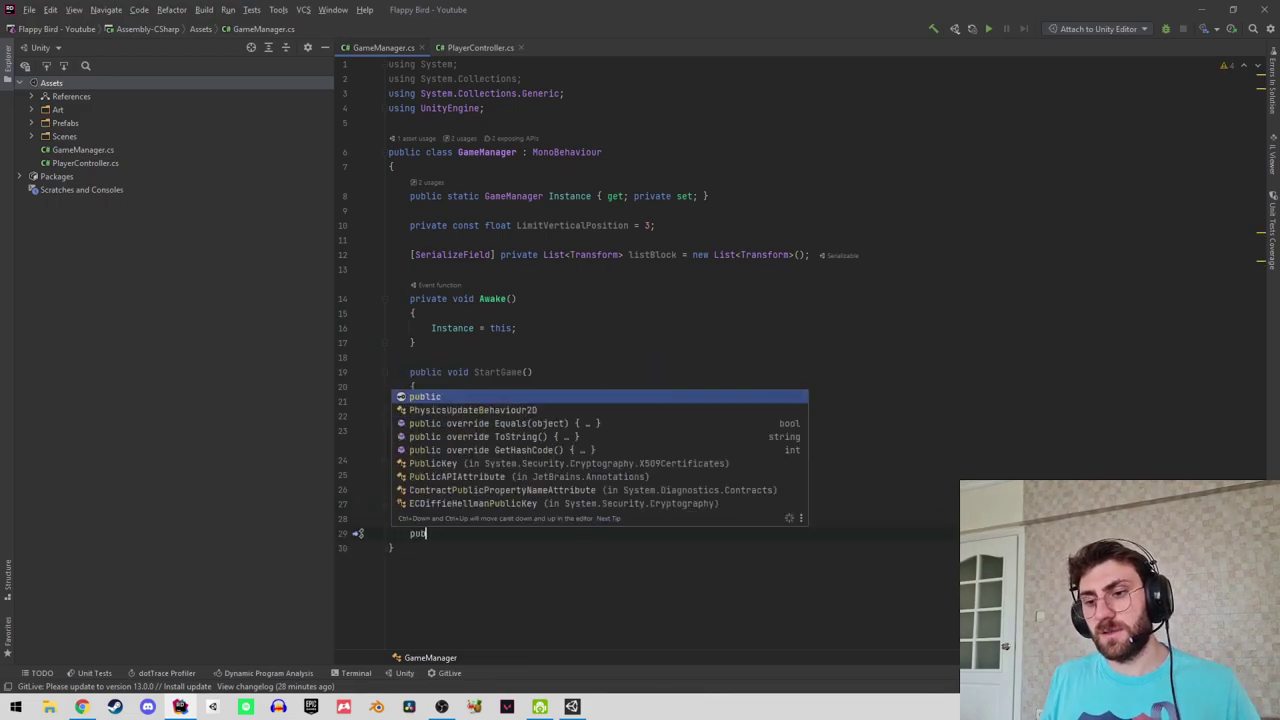
type("blic void Spawn")
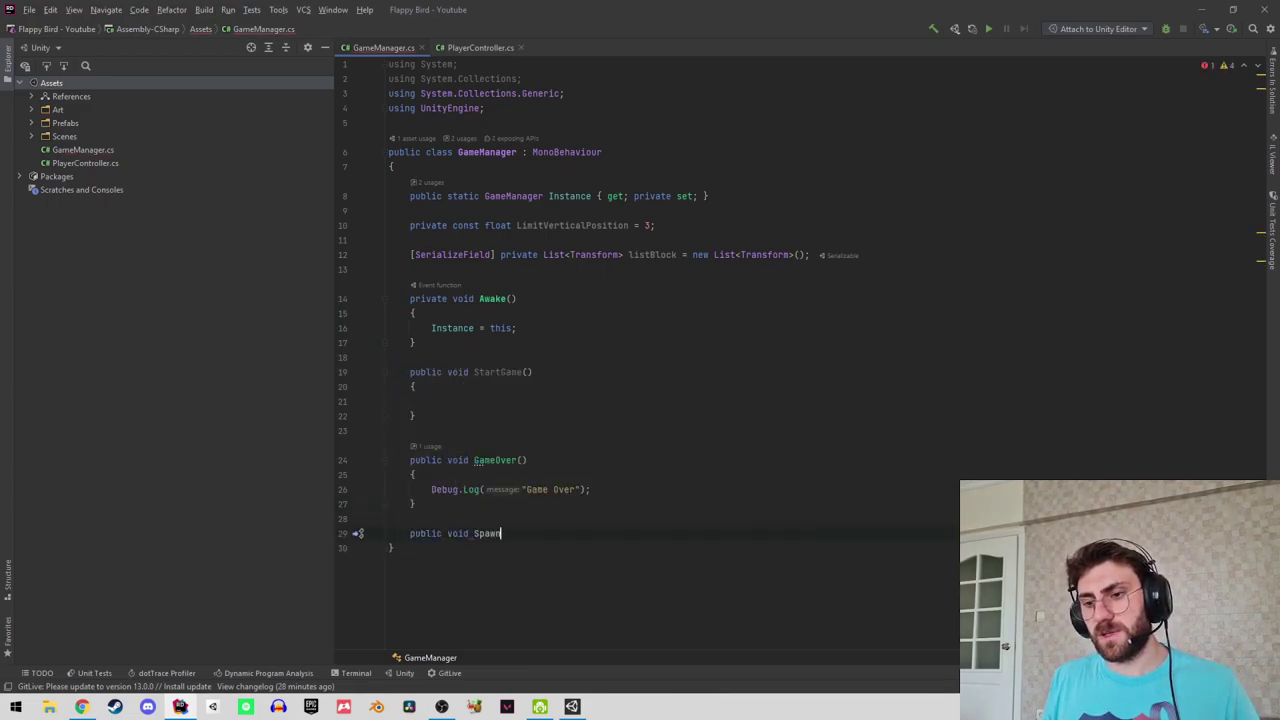
type("(){")
key("Return")
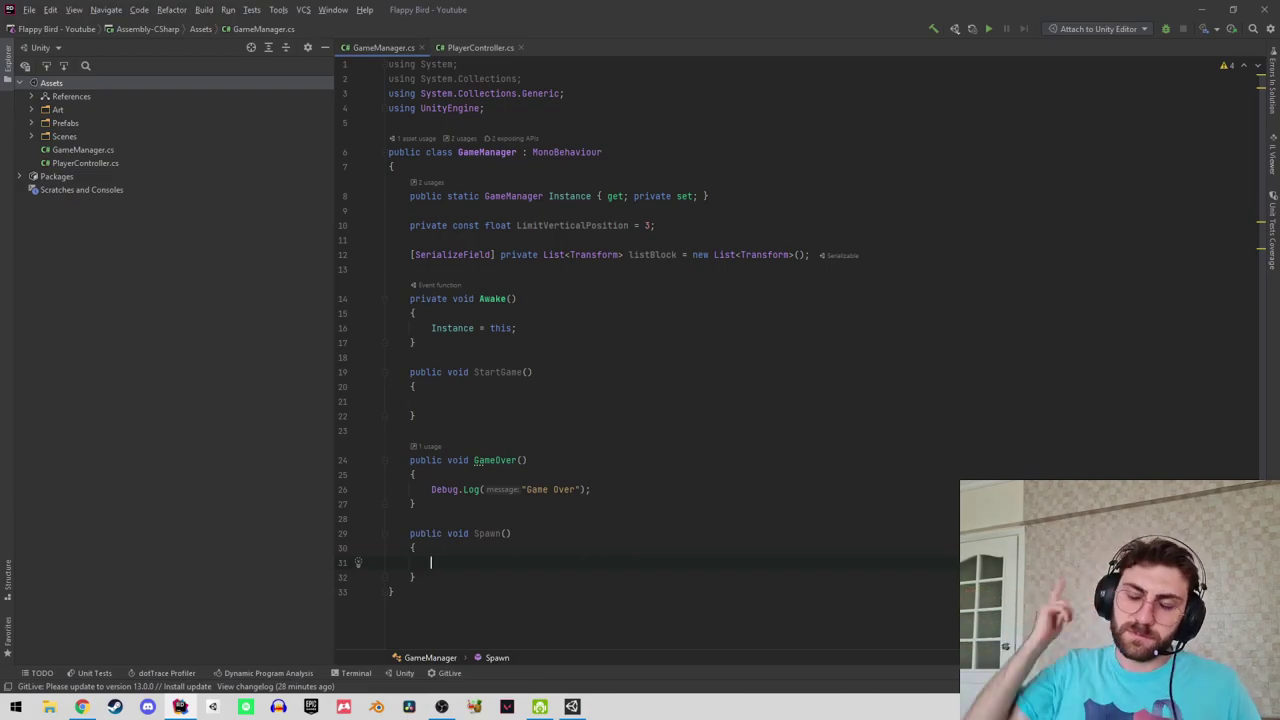
Write a foreach over listBlock with loop variable block, targeting block.transform.position.
type("for")
key("Down")
key("Down")
key("Return")
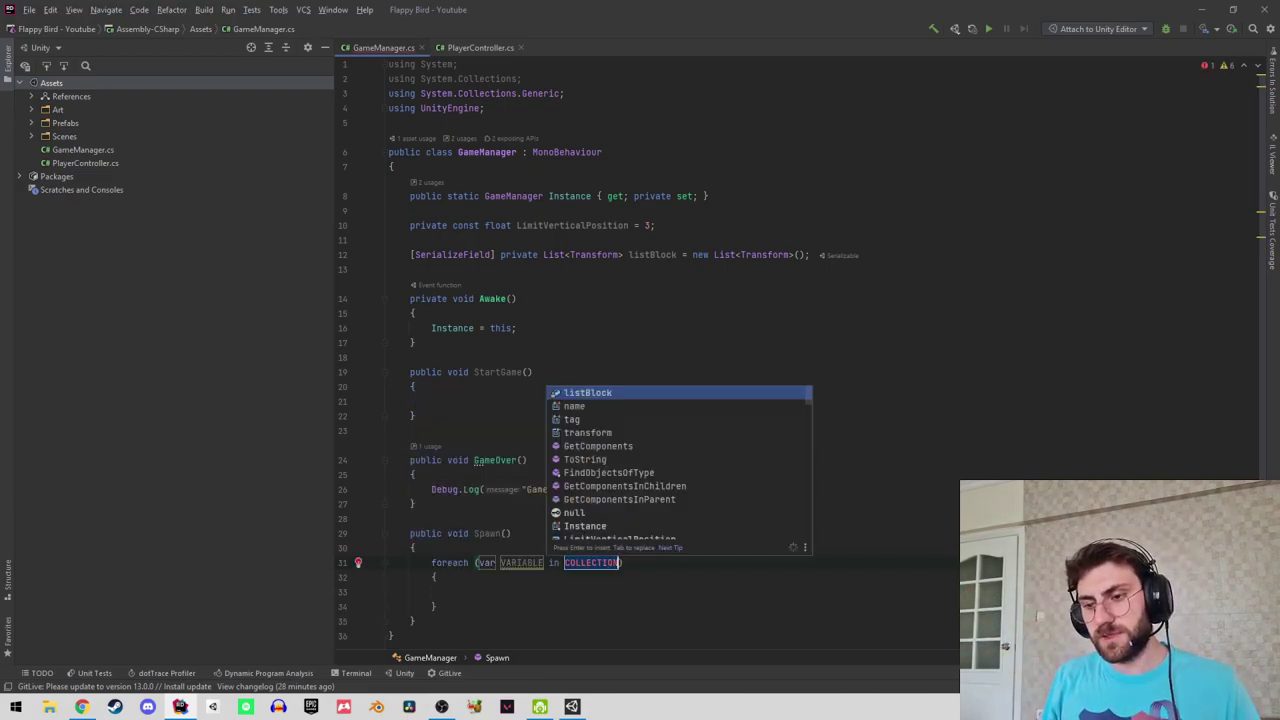
key("Escape")
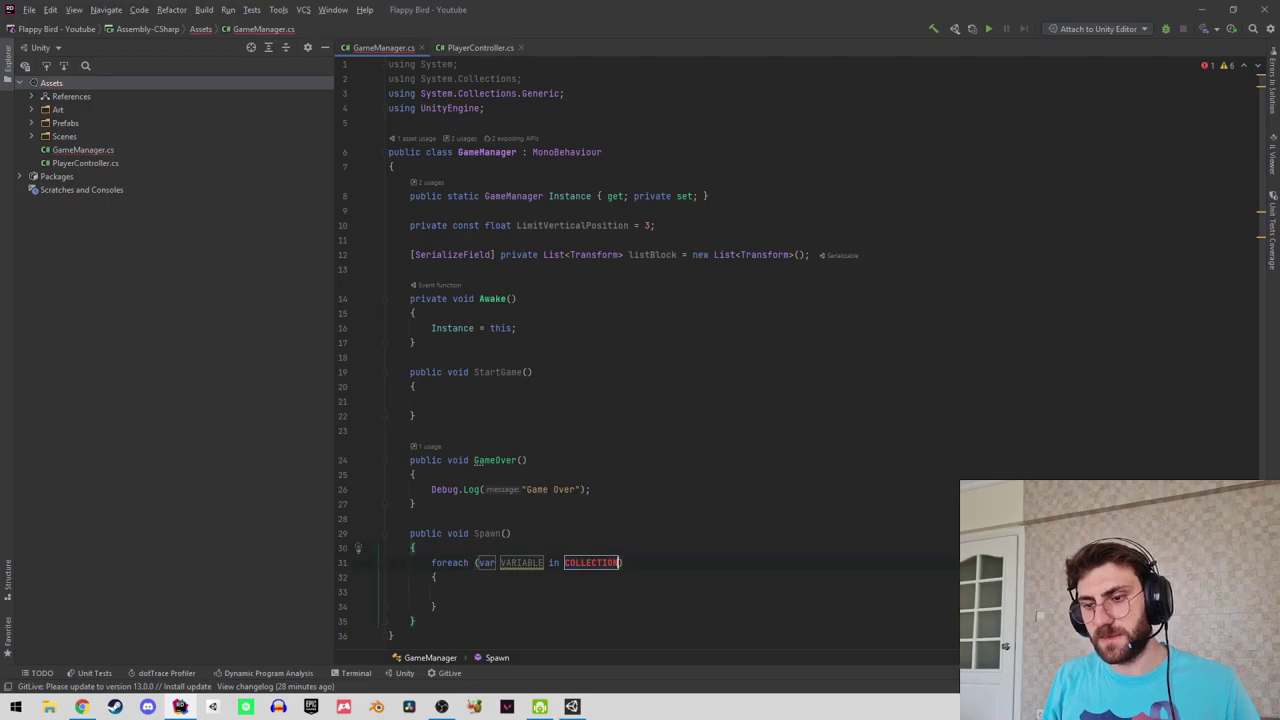
type("li")
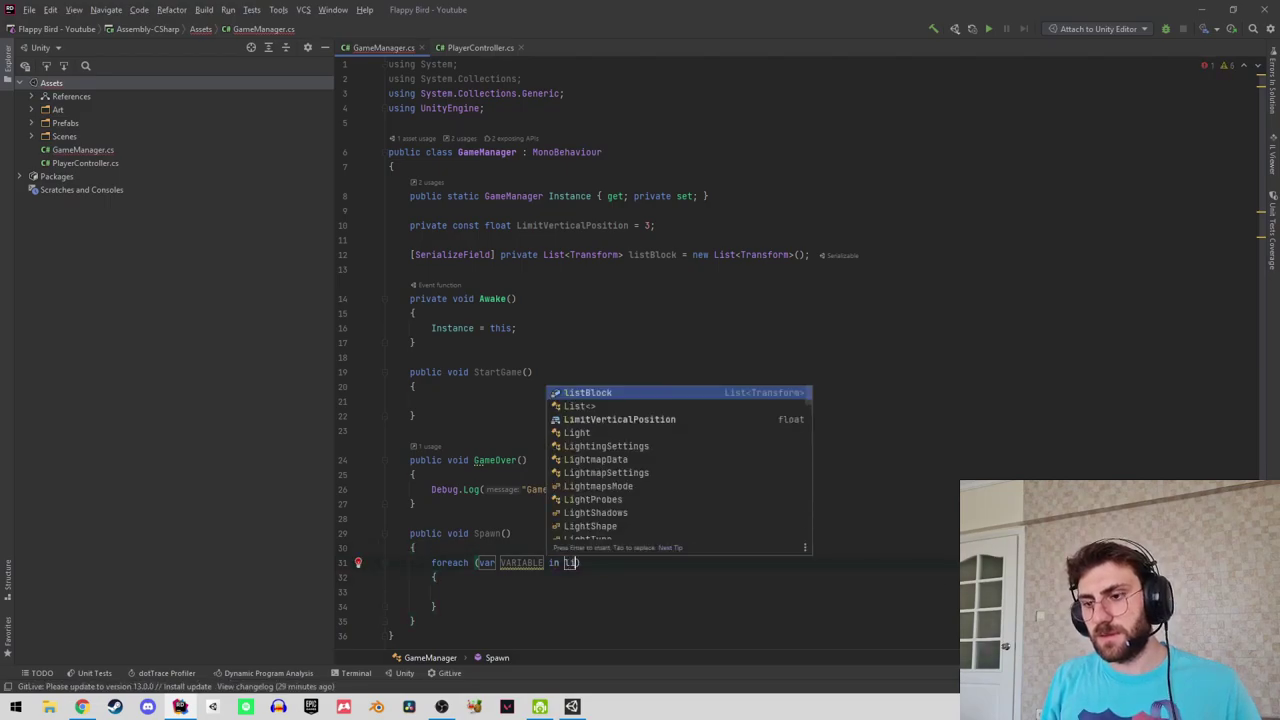
key("Return")
type("b")
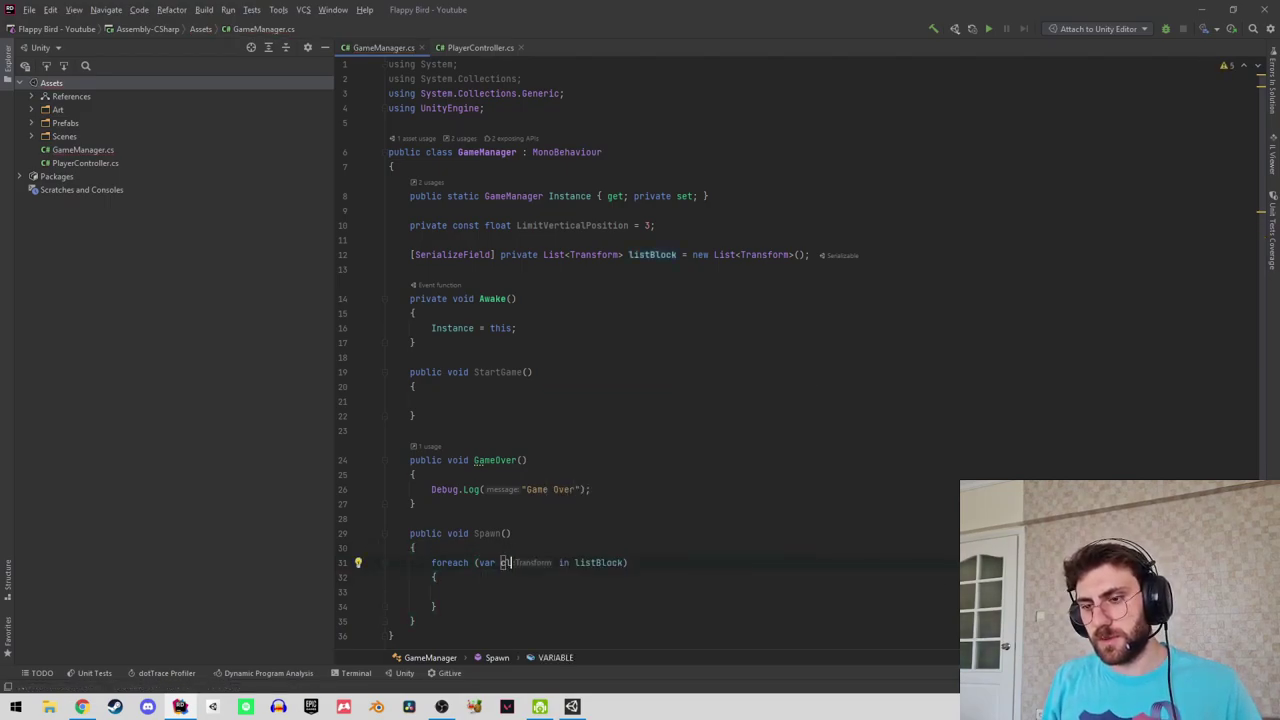
type("lock")
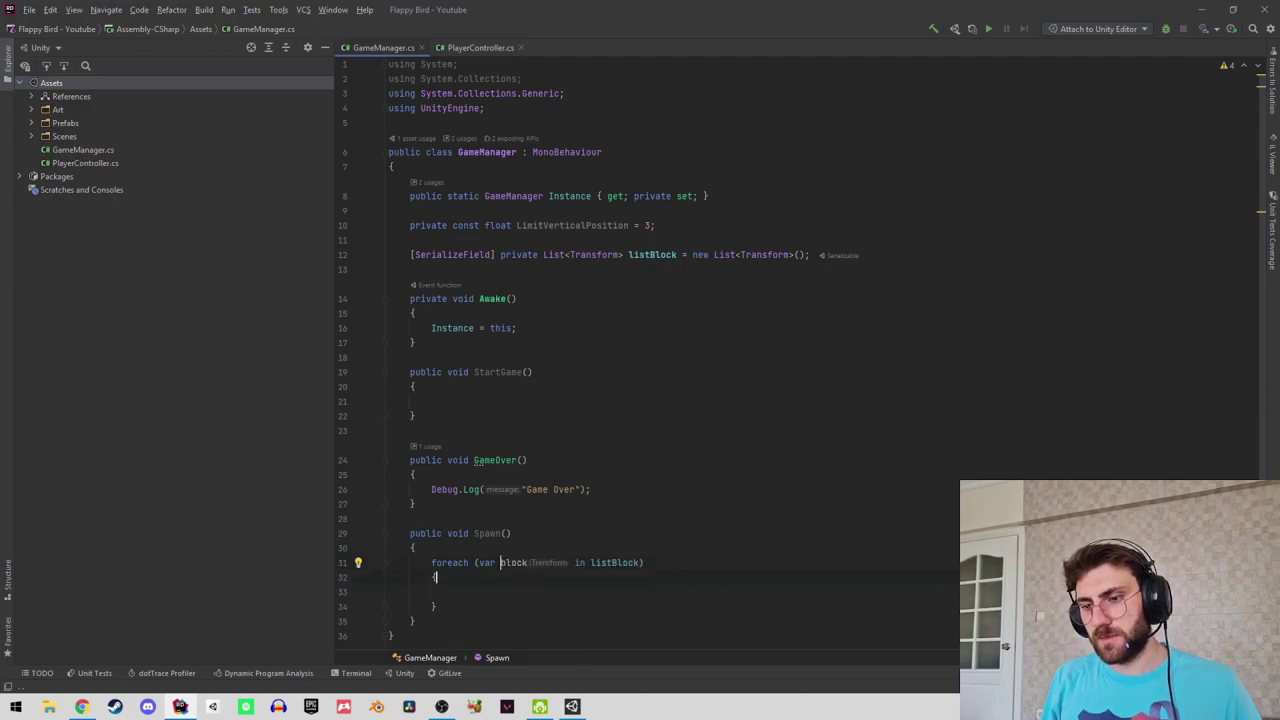
key("Return")
type("blo")
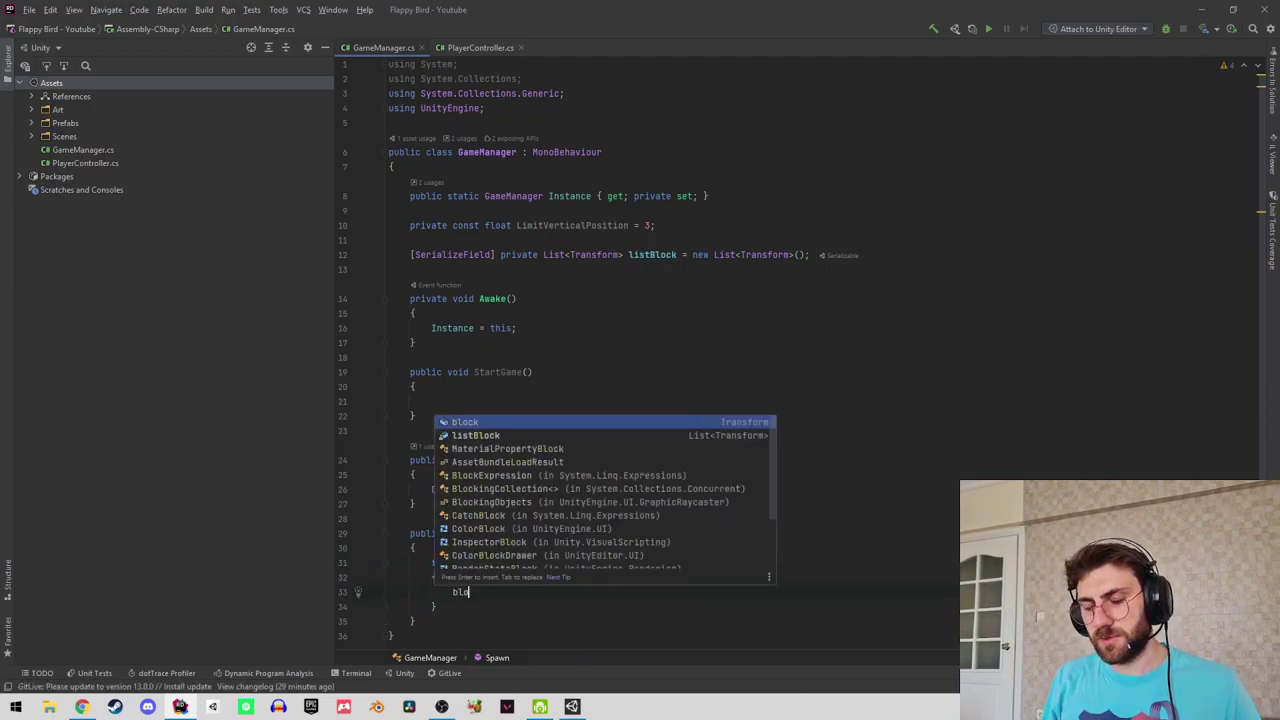
type("ck.transform.po")
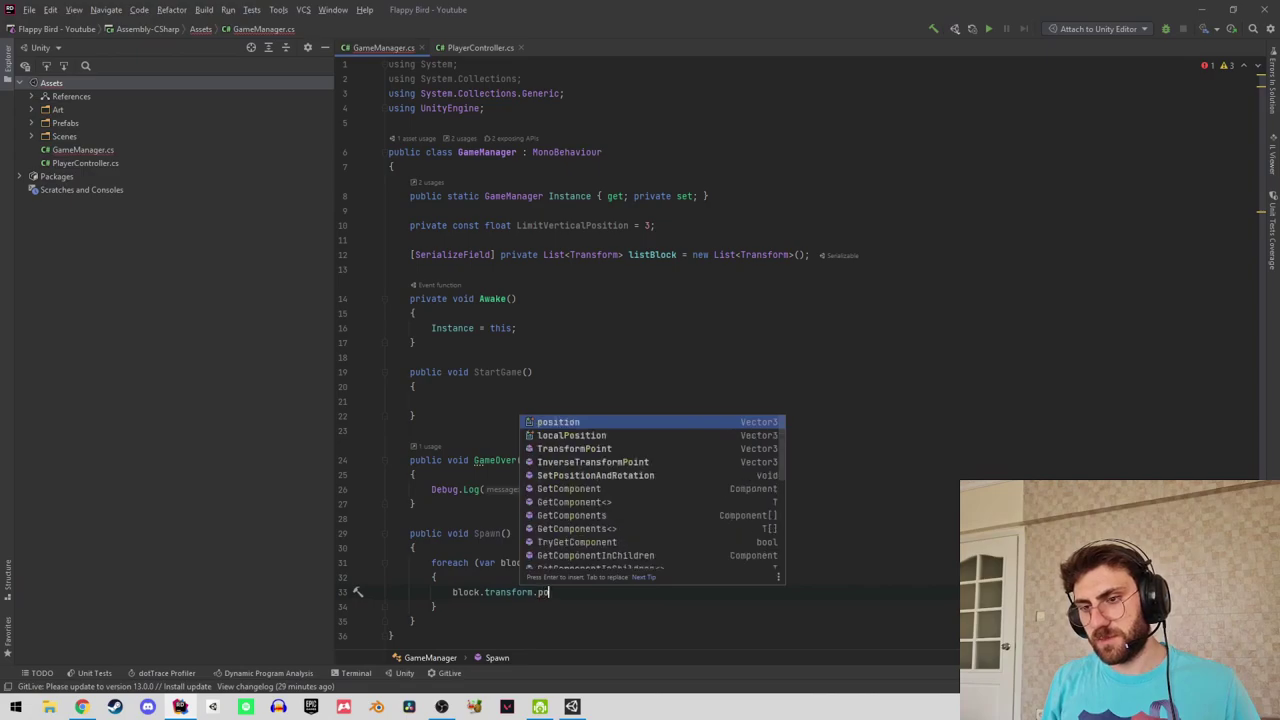
key("Return")
Add a float y variable above the position line, assigned from Random.
key("ctrl+alt+Return")
type("var")
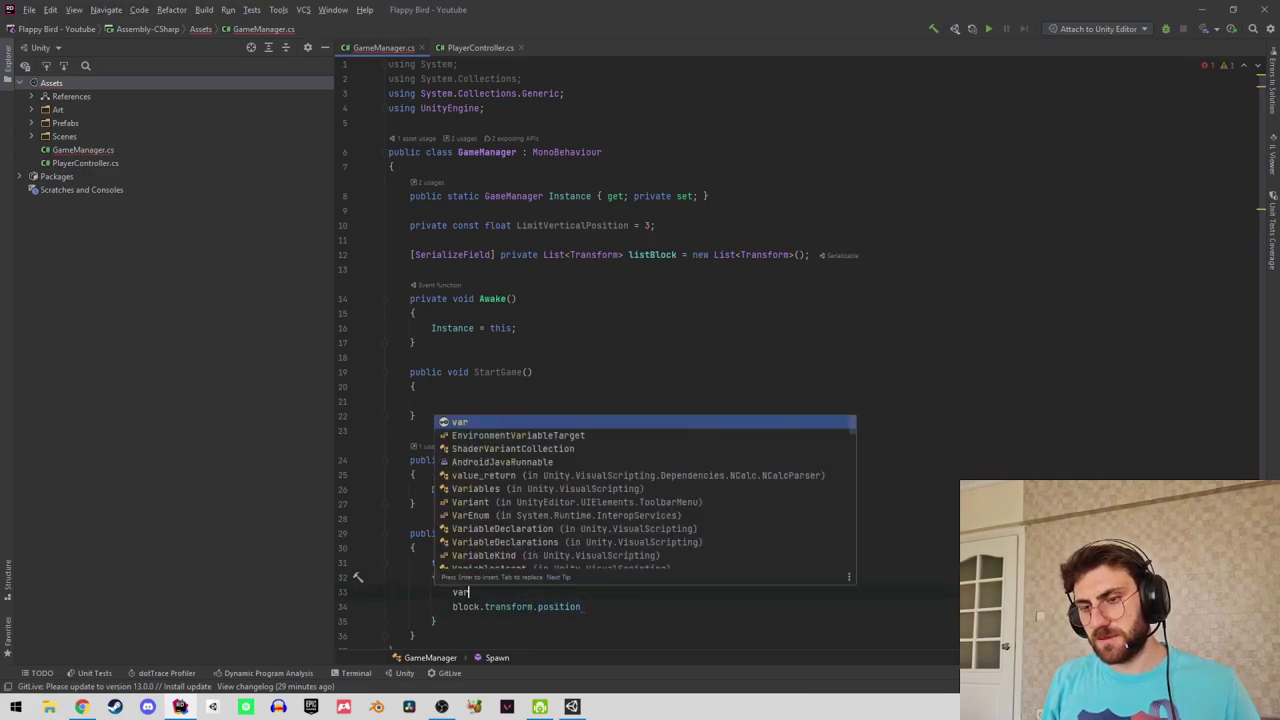
key("BackSpace")
key("BackSpace")
key("BackSpace")
type("at x =")
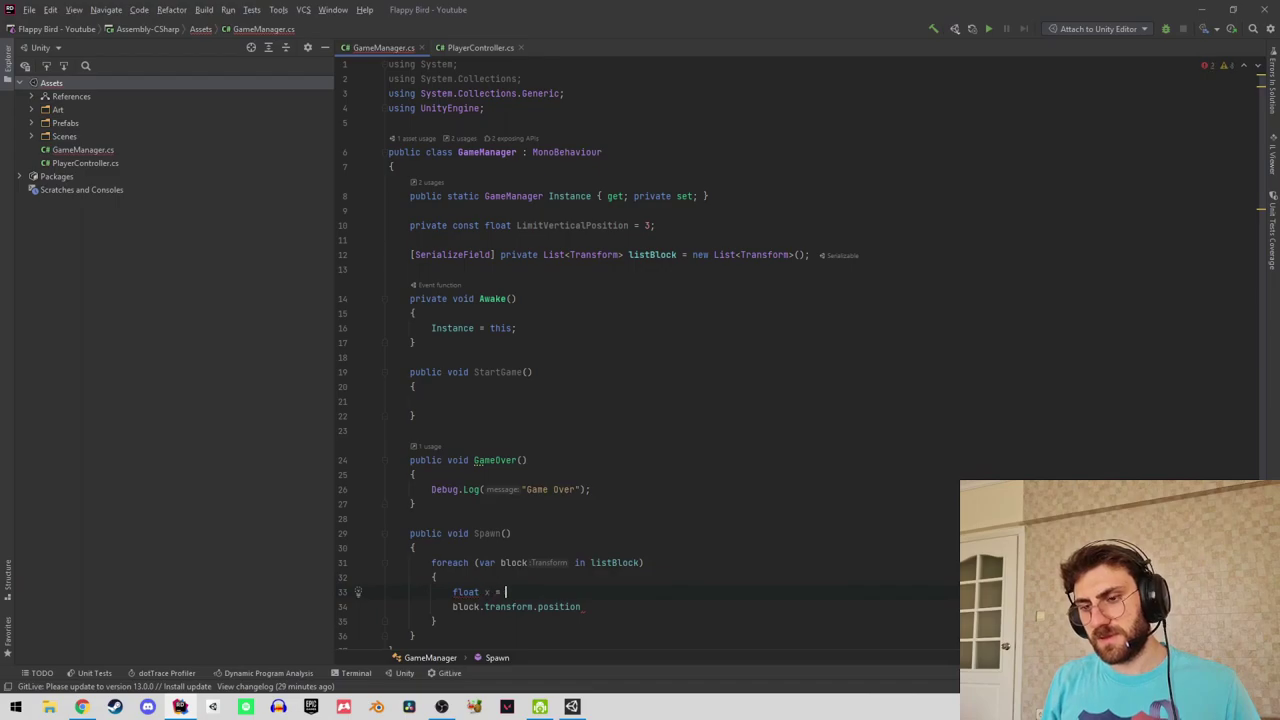
key("Escape")
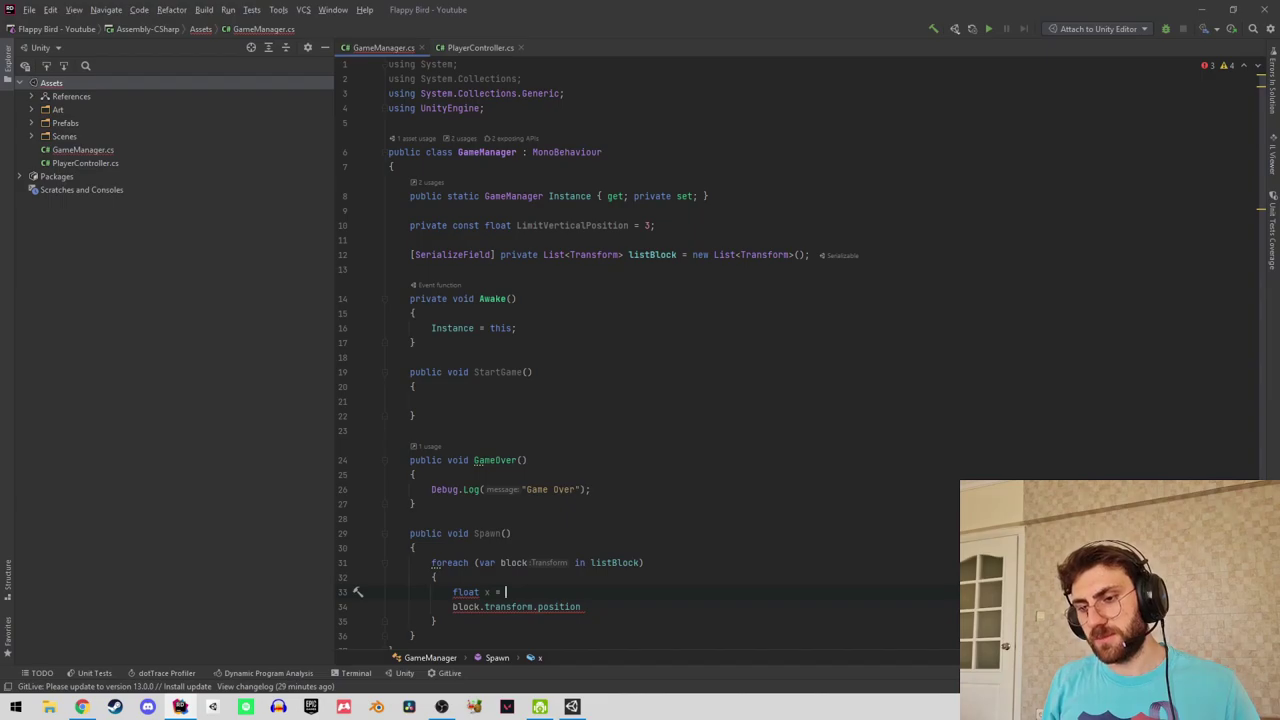
type("y")
key("End")
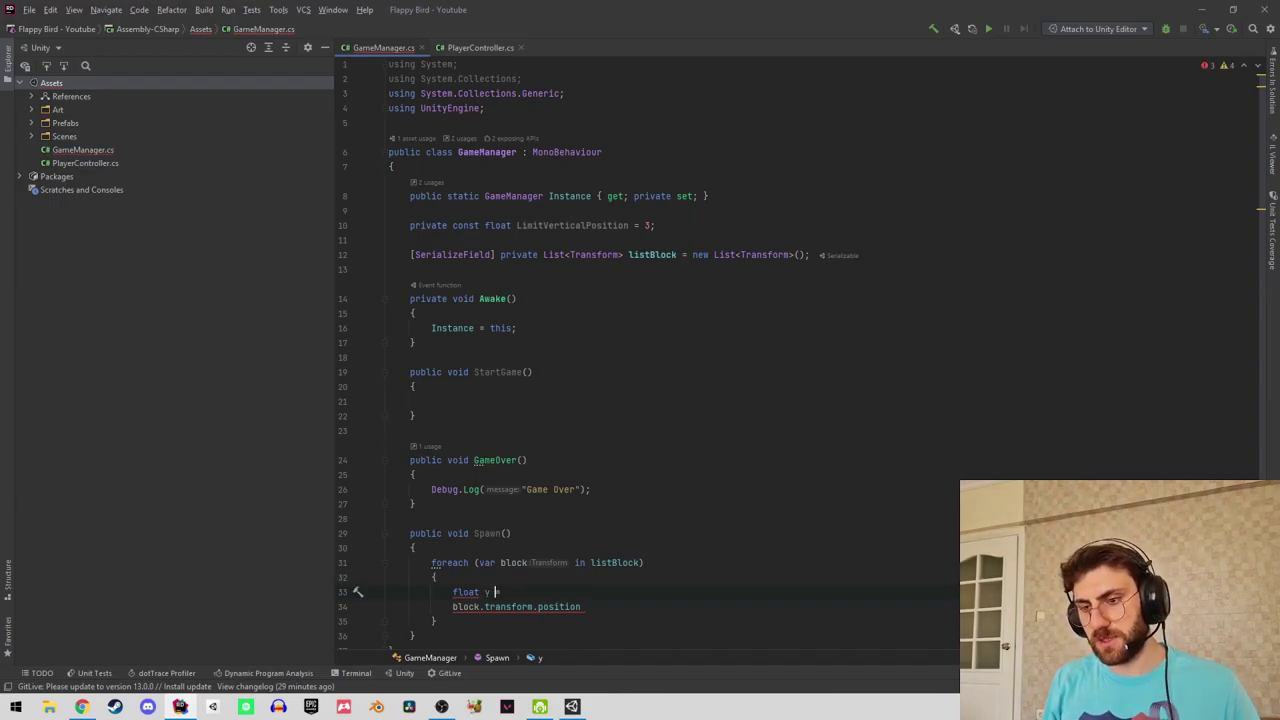
key("ctrl+space")
type("Random")
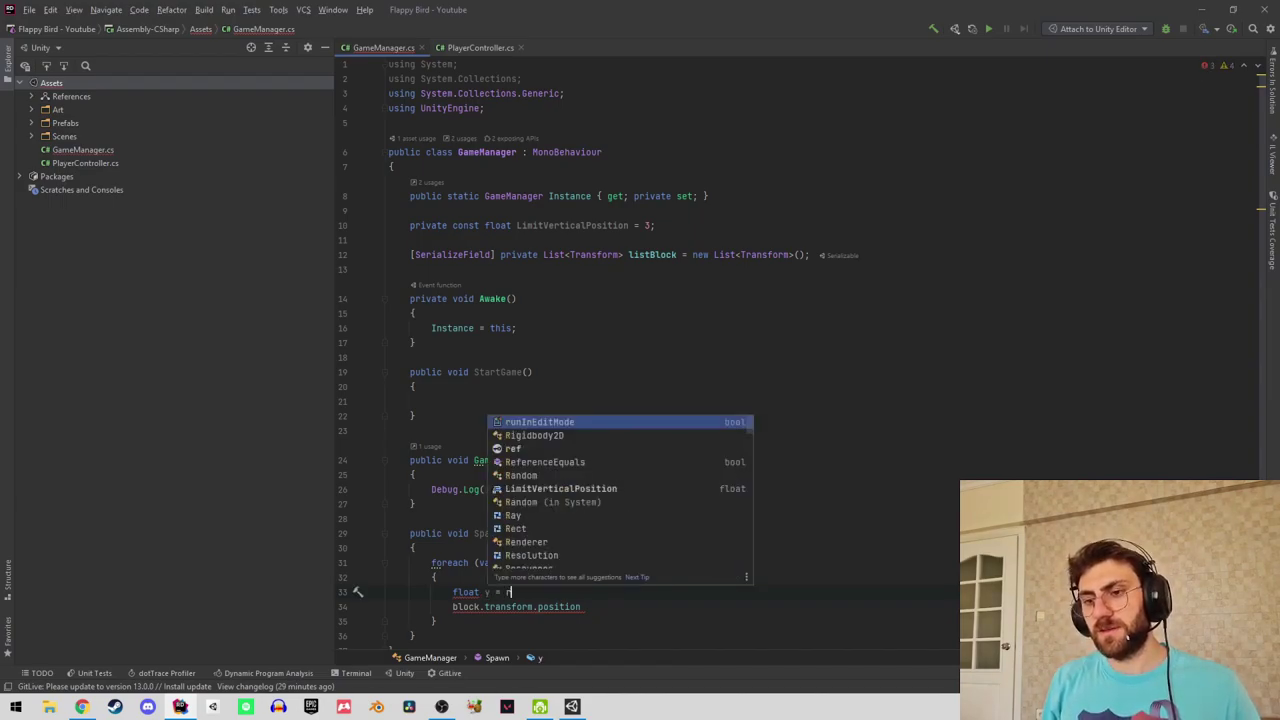
key("Return")
type(".Range")
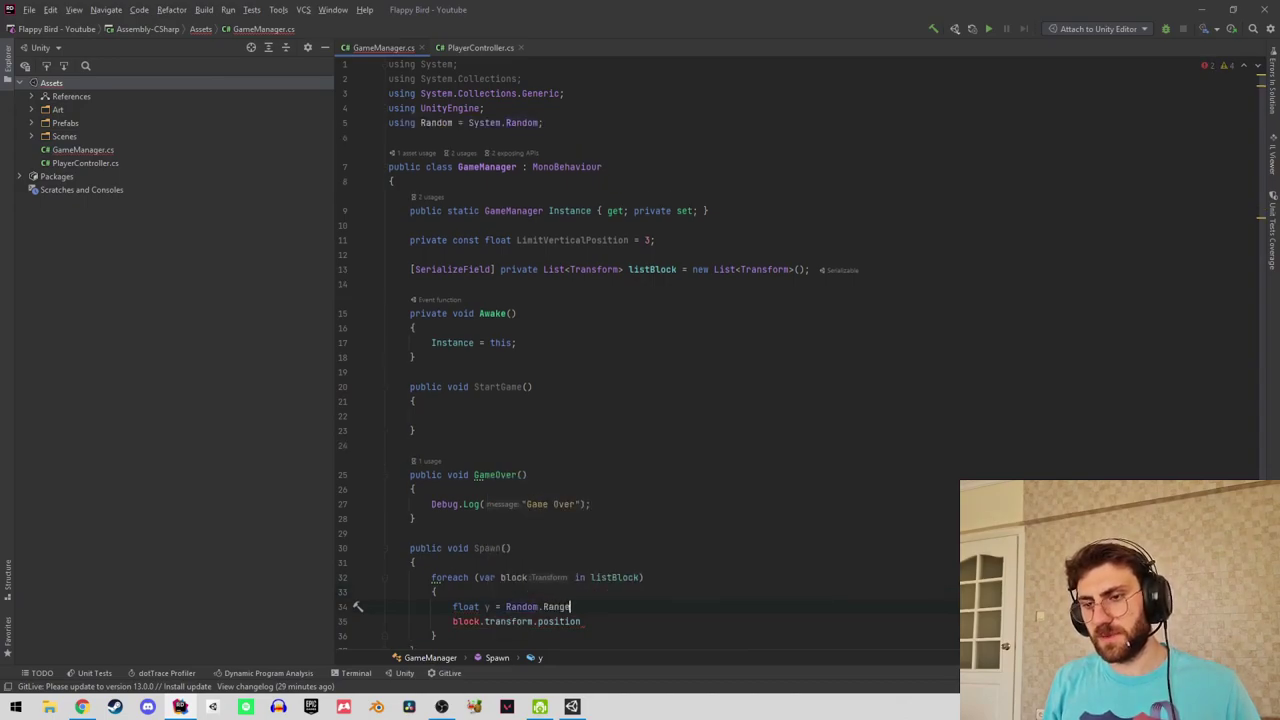
Change the Random using alias from System.Random to UnityEngine.Random.
key("Up")
key("Up")
key("Up")
key("Up")
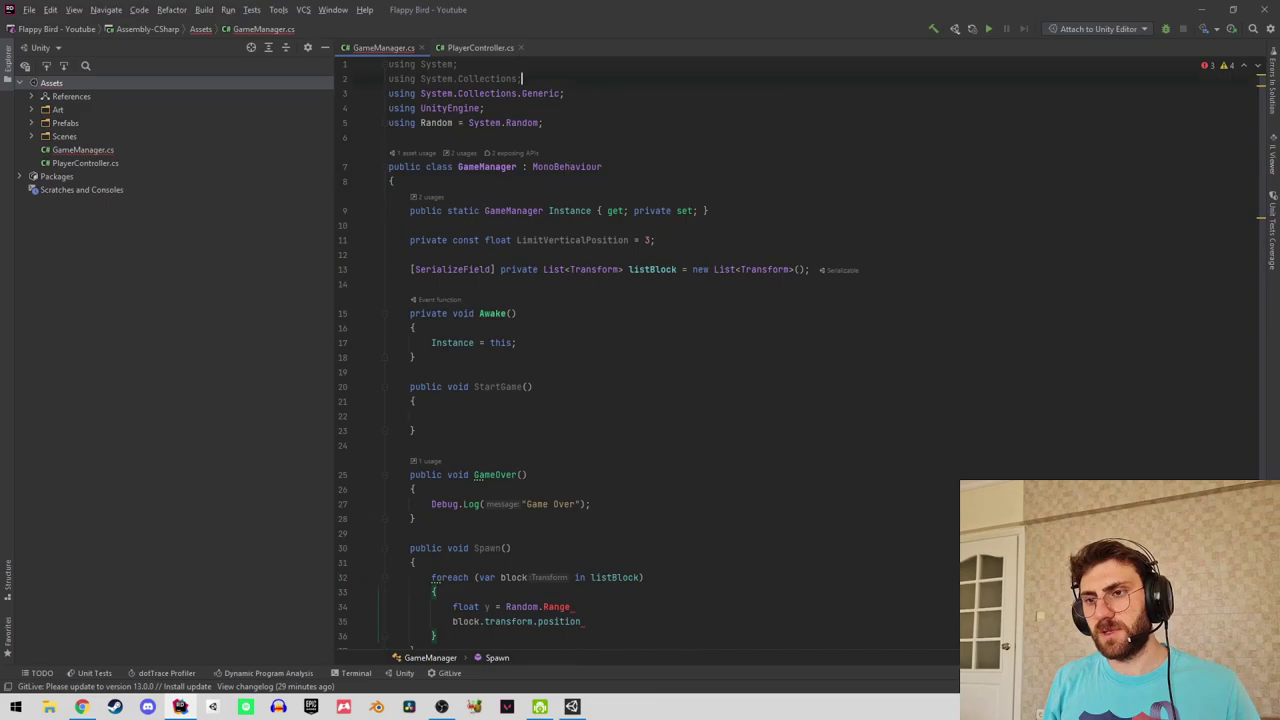
key("Down")
key("Down")
key("Down")
key("End")
key("ctrl+BackSpace")
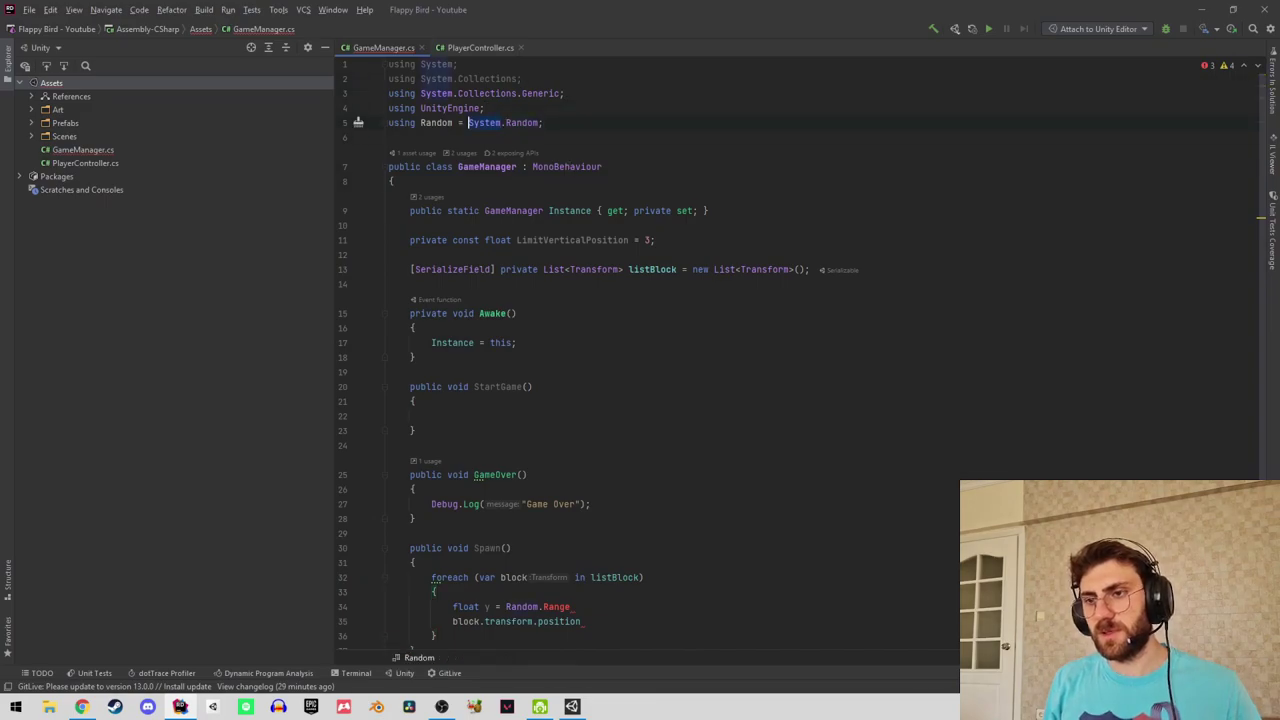
type("Unit")
key("Return")
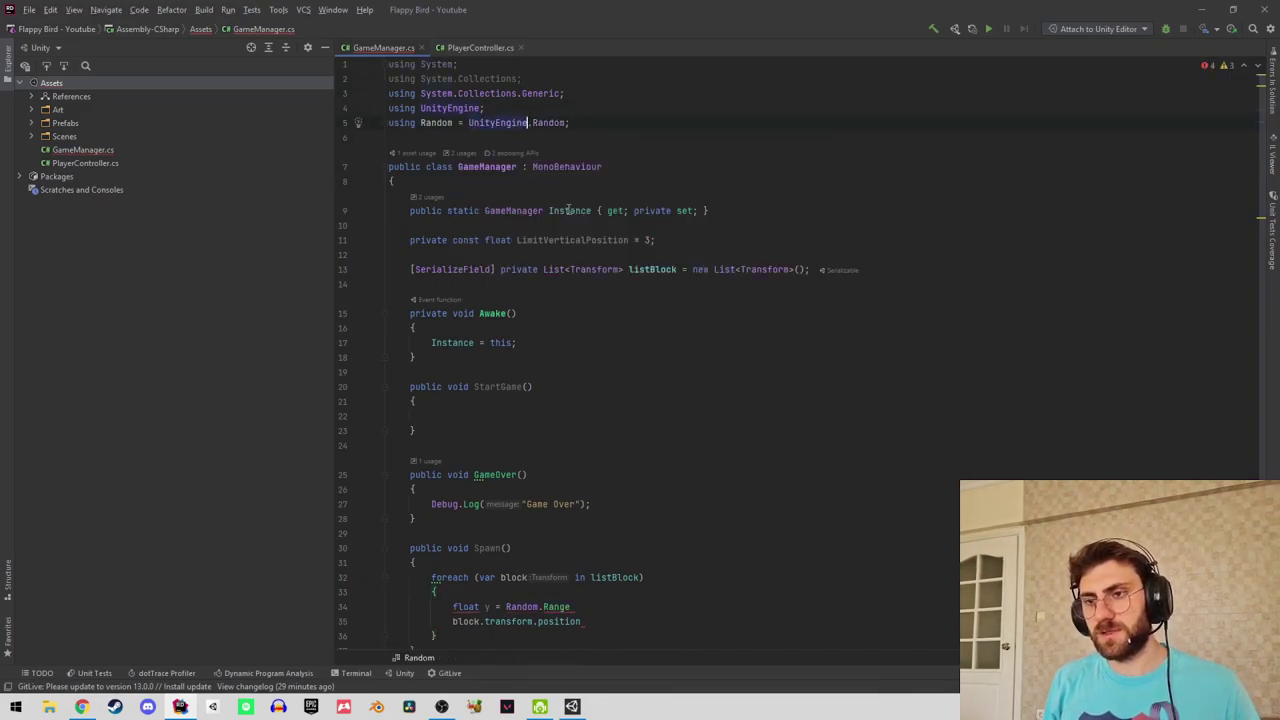
key("Down")
key("Up")
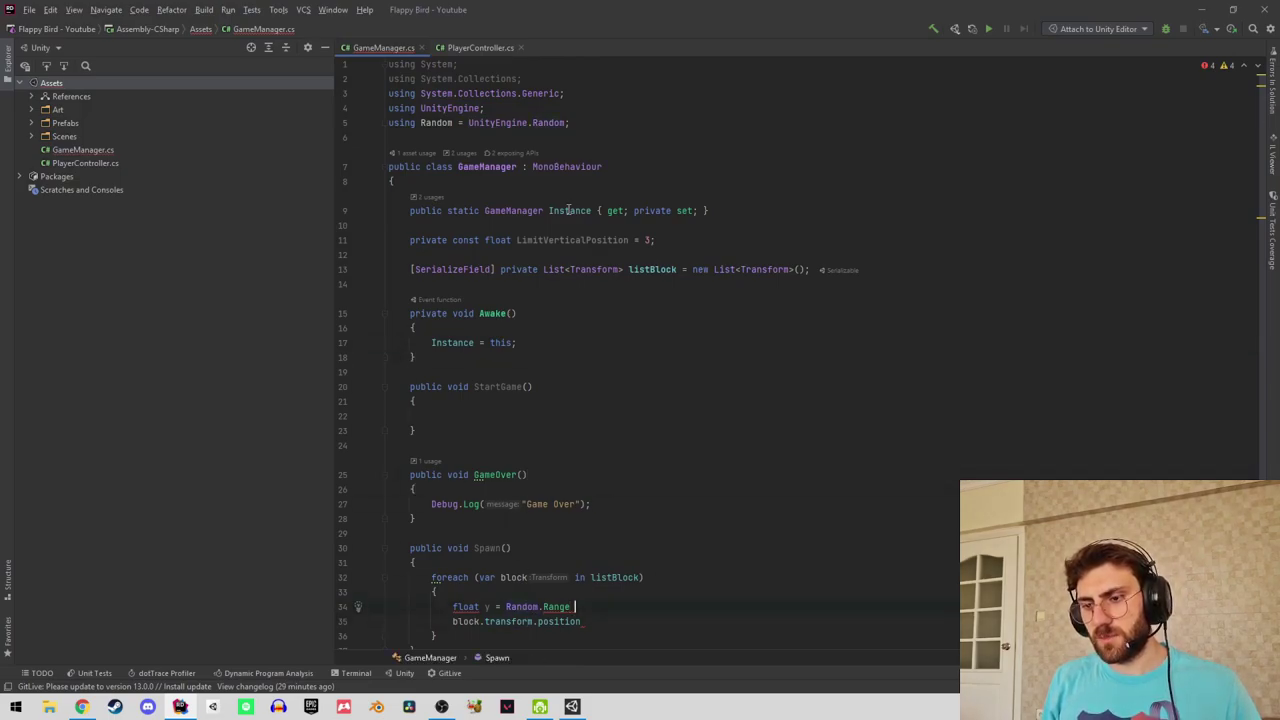
Make y equal Random.Range(-LimitVerticalPosition, LimitVerticalPosition).
type("(-")
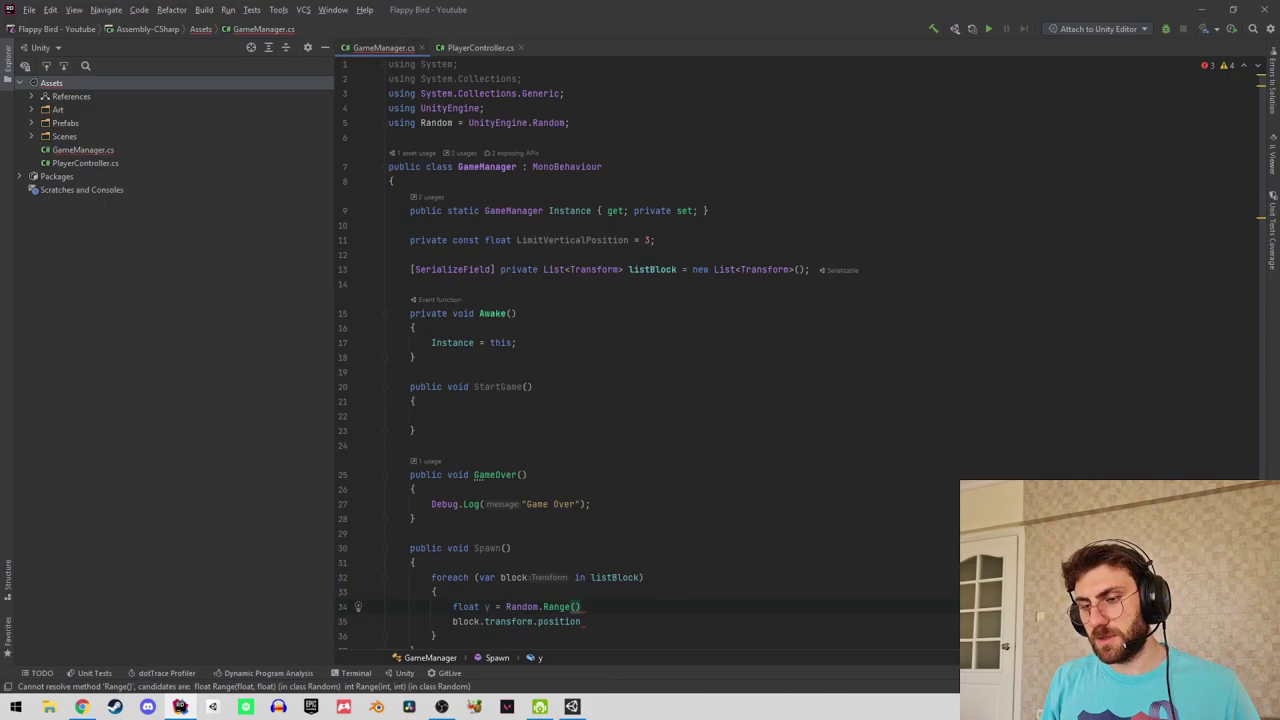
type("Lim")
key("Return")
key("ctrl+Left")
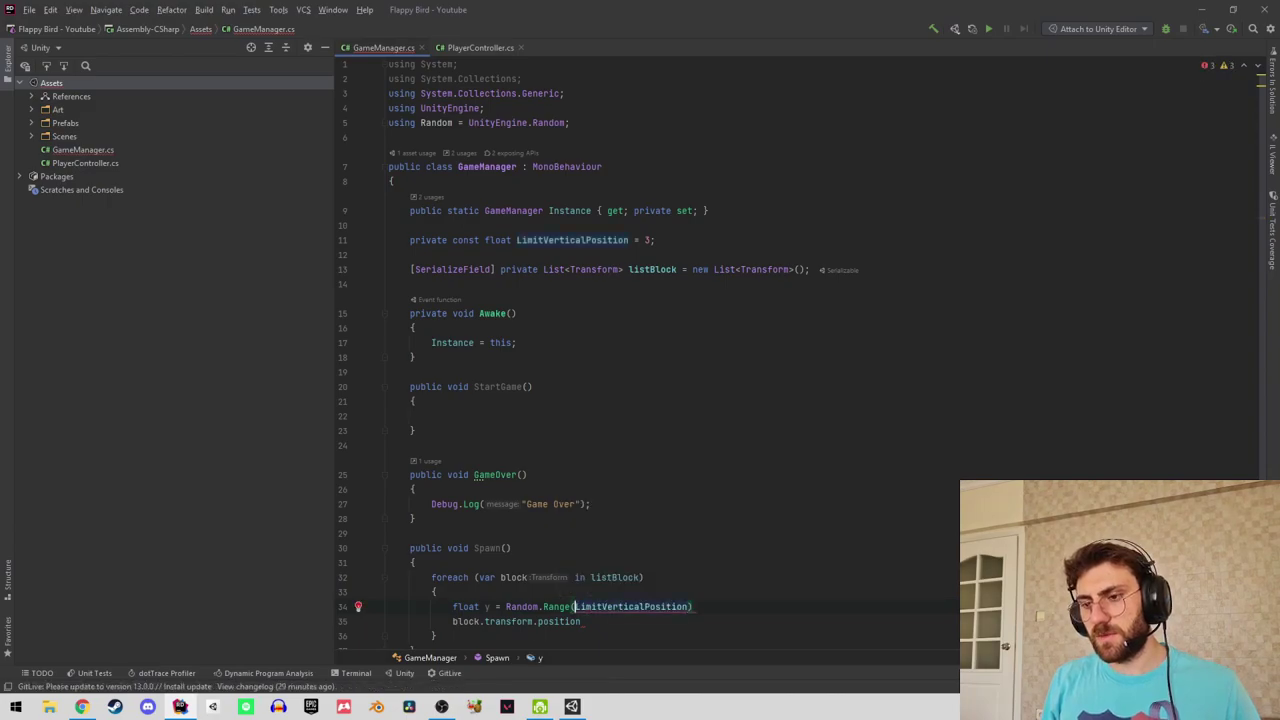
type("-")
key("ctrl+Right")
type(",li")
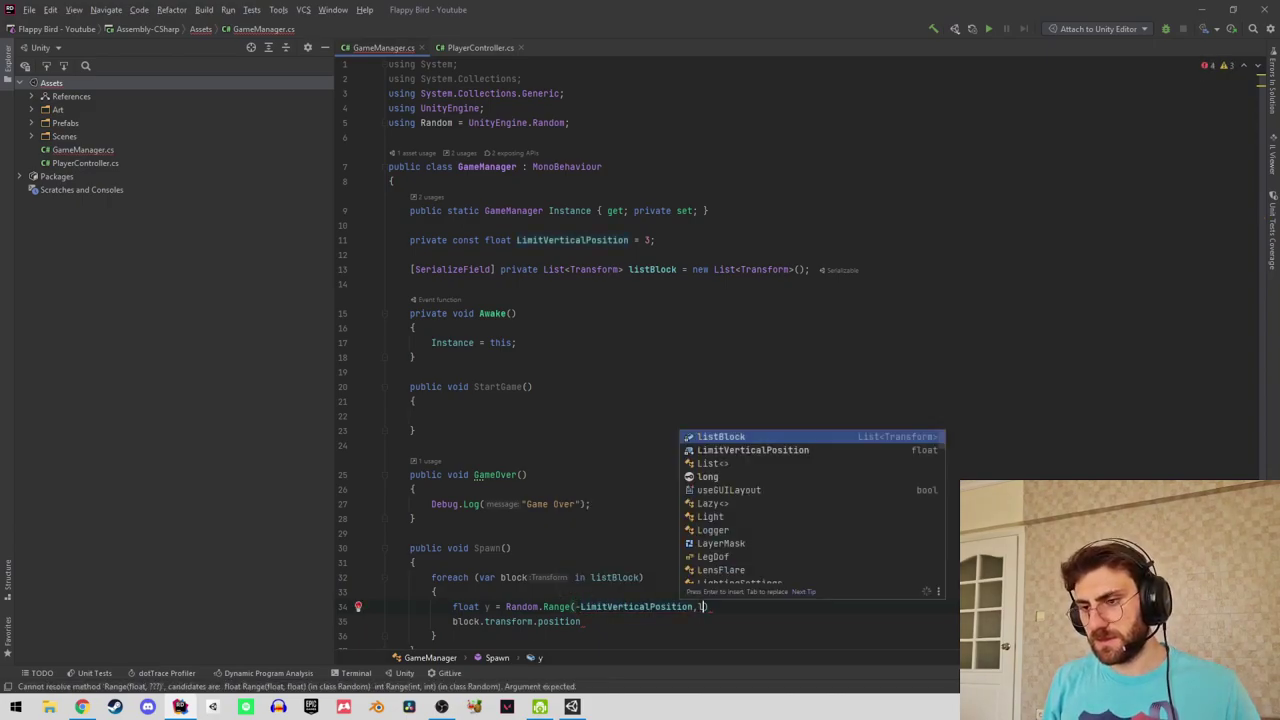
key("Down")
key("Return")
Assign the block's position a new Vector3 with y as its vertical component.
type(");")
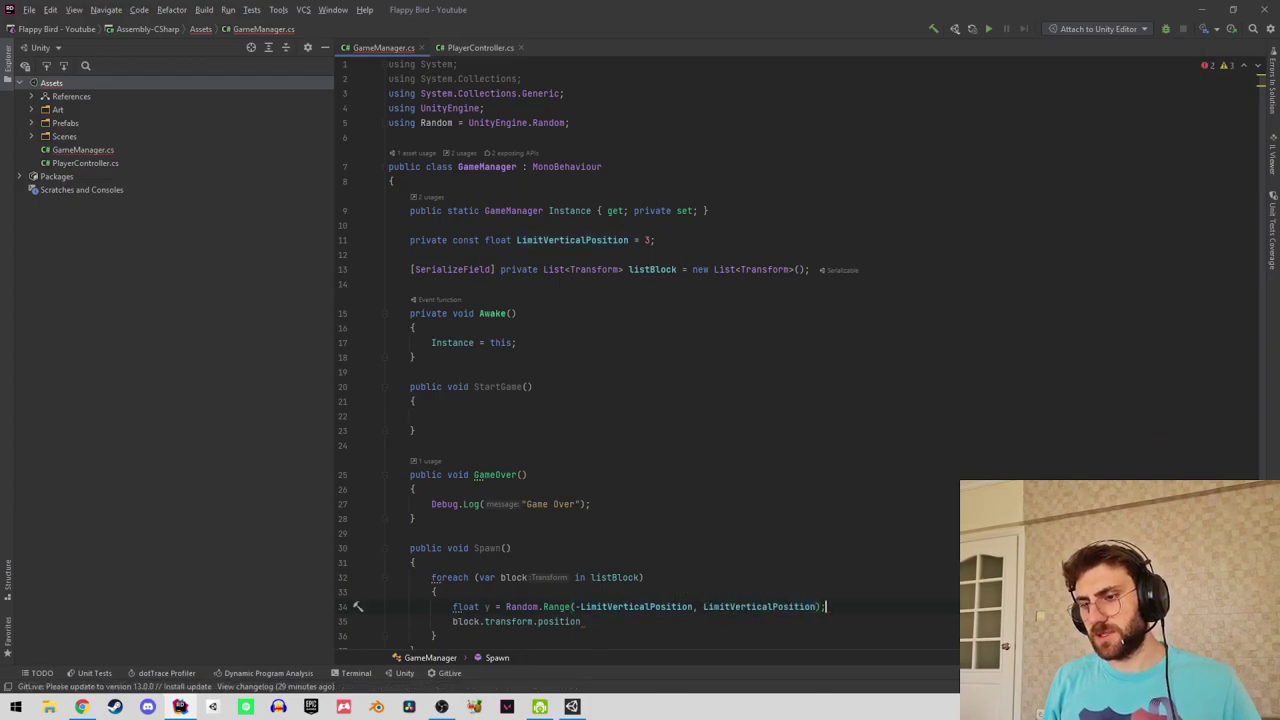
type("= new ve")
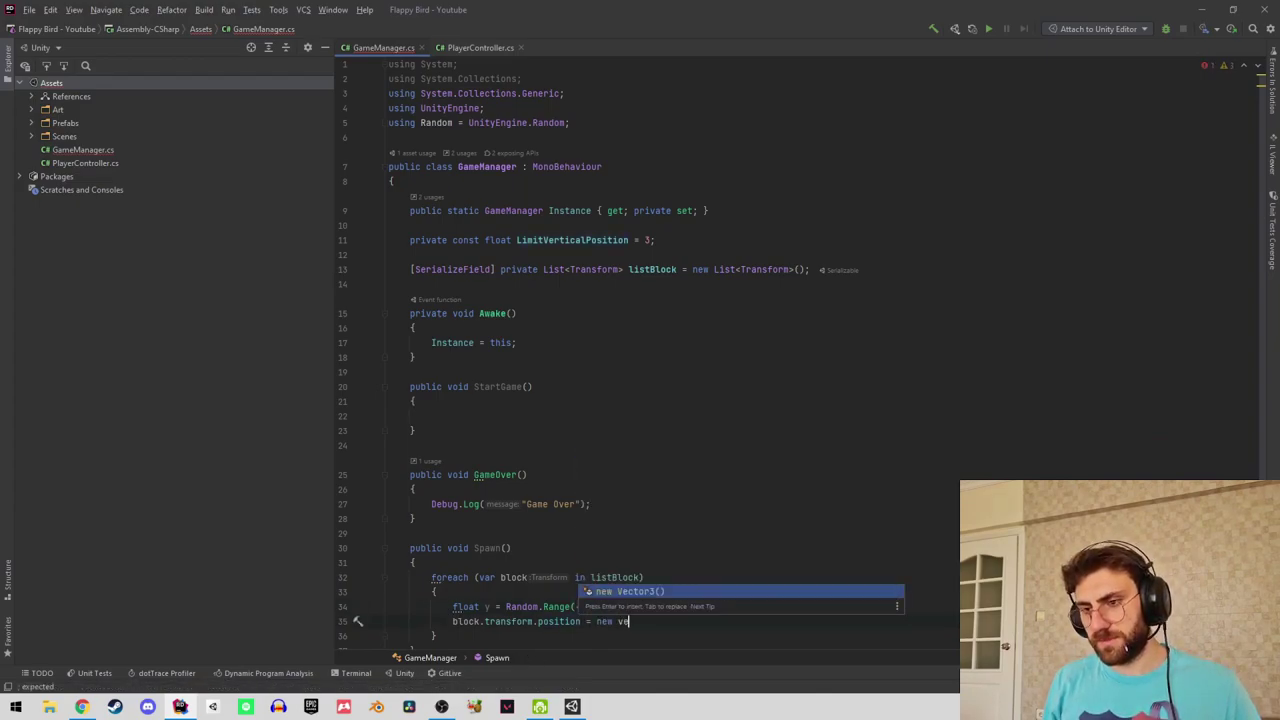
key("Return")
type(", , 0)")
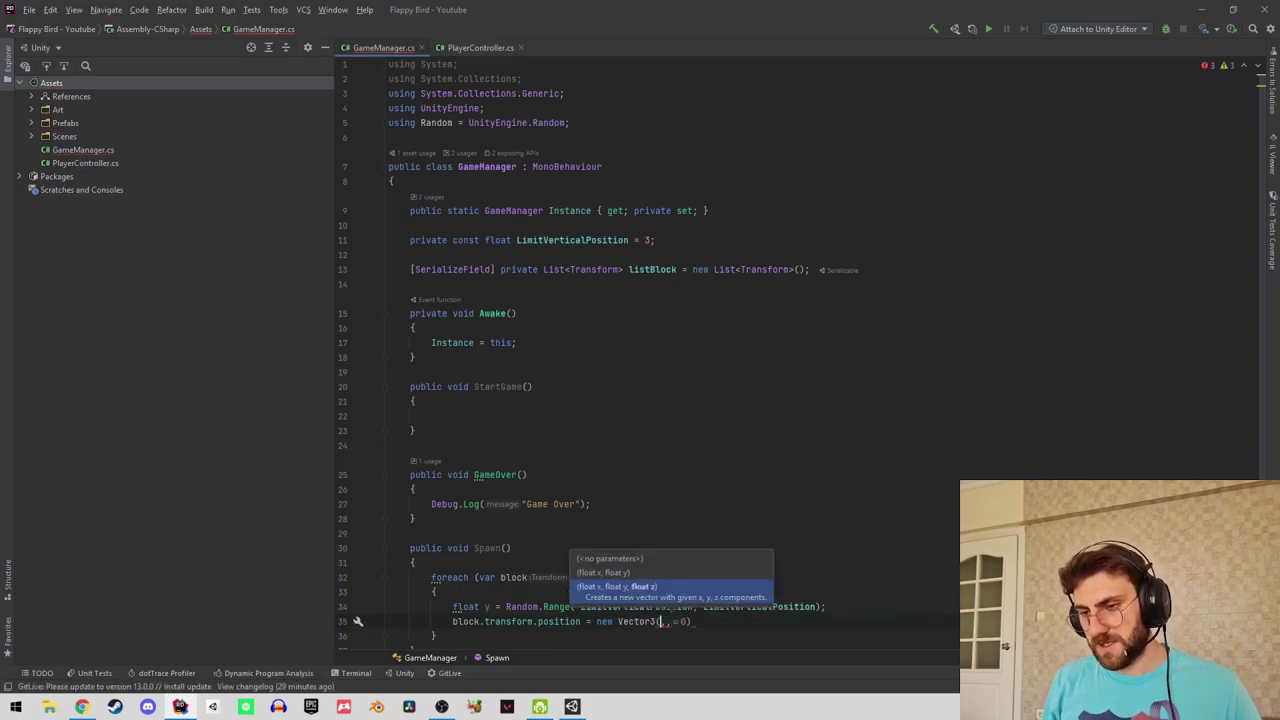
left_click(659, 621)
key("Tab")
type("y")
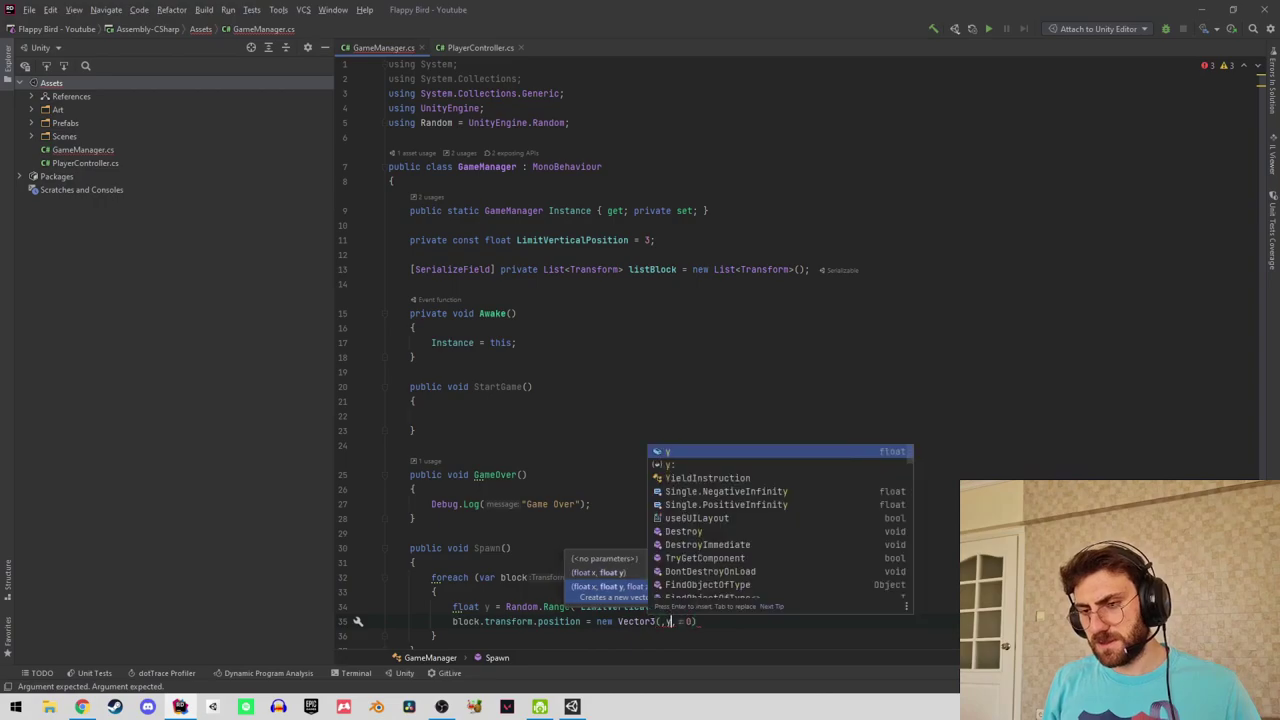
key("Tab")
key("End")
type(";")
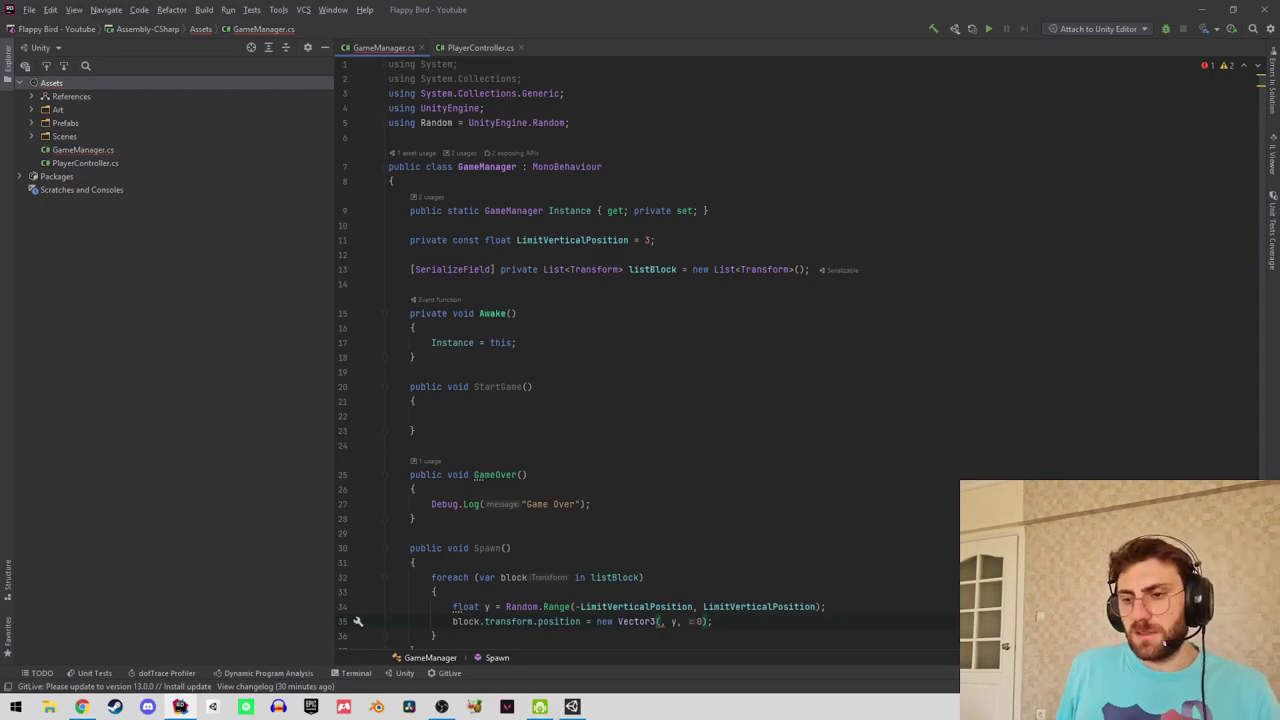
key("Up")
key("Up")
key("Up")
key("Down")
key("Down")
key("Down")
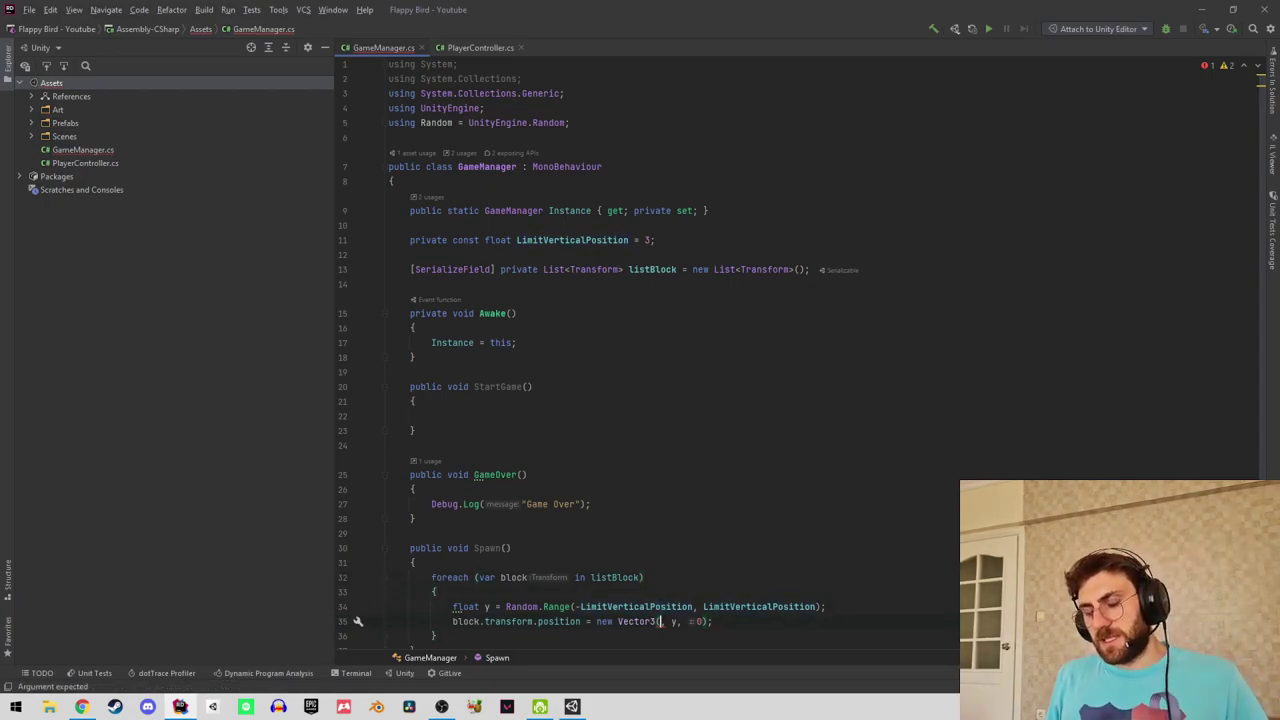
Fill the x argument with 5 and convert the foreach into an indexed for loop using i.
type("5")
key("Up")
key("Up")
key("Up")
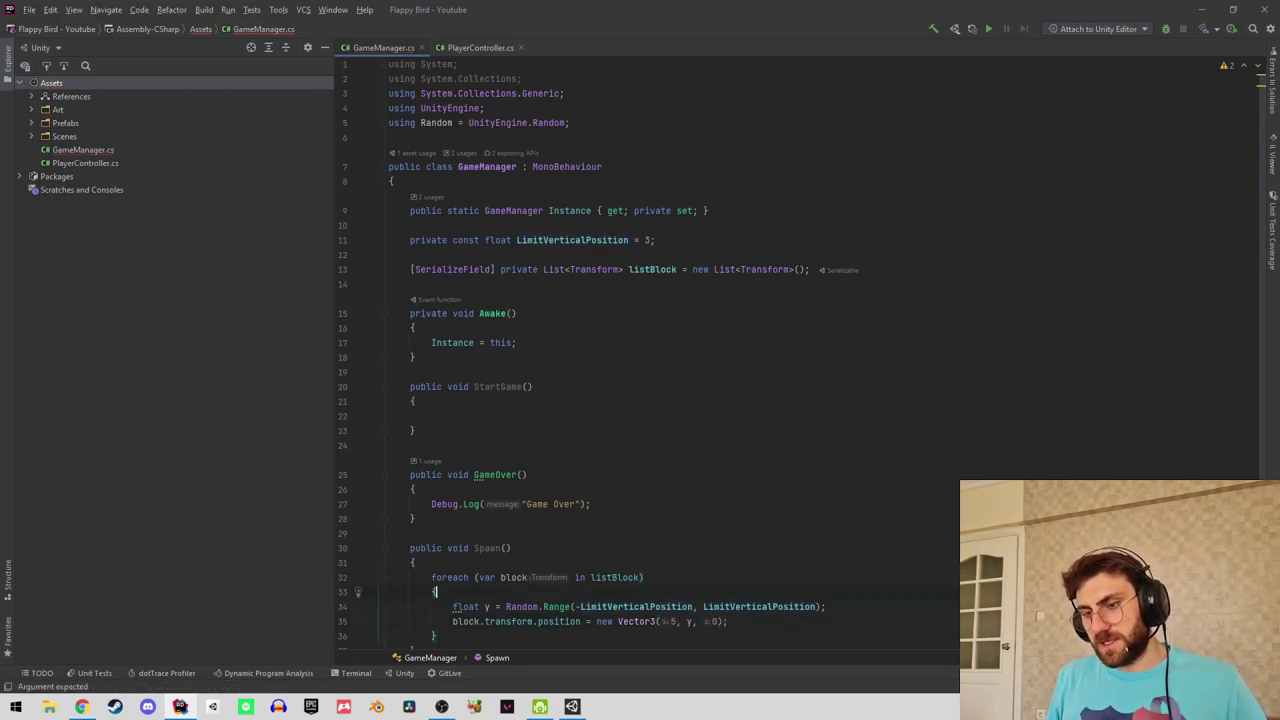
key("alt+Return")
key("Escape")
key("alt+Return")
key("Return")
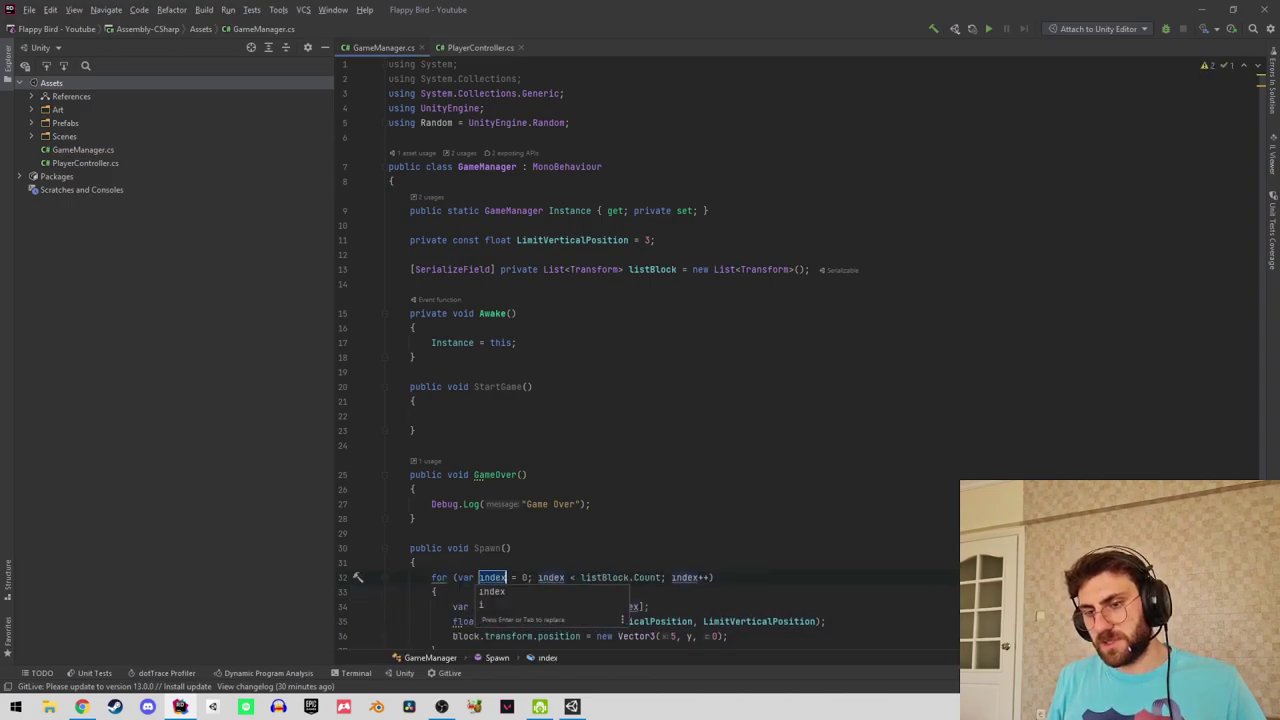
type("i")
key("Return")
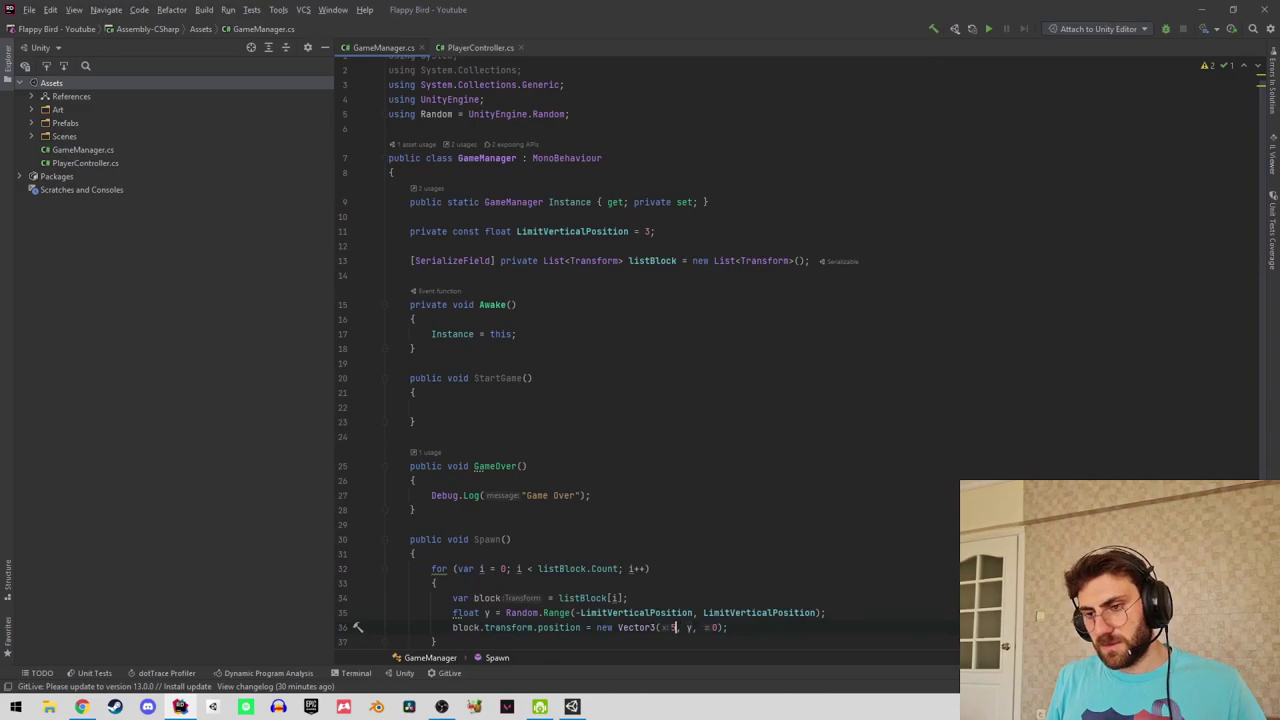
Change the x position to (i + 1) * 5 and reformat the code.
type("i+")
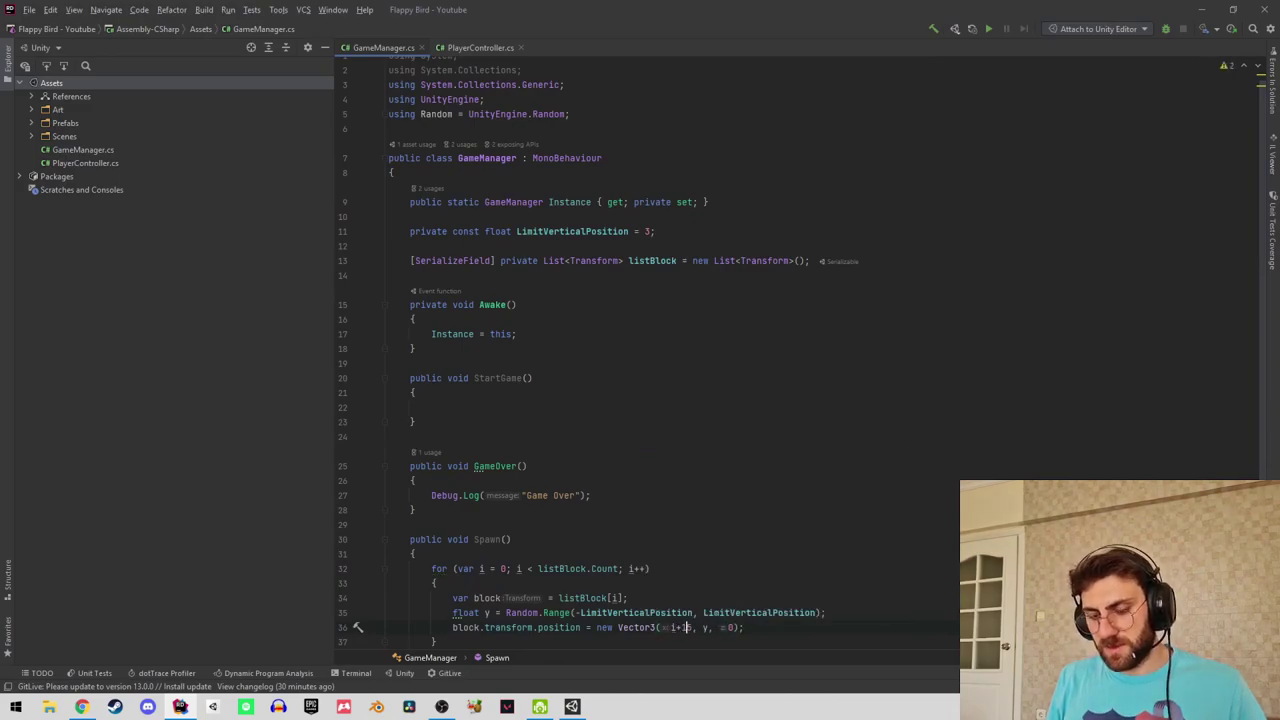
type("1)")
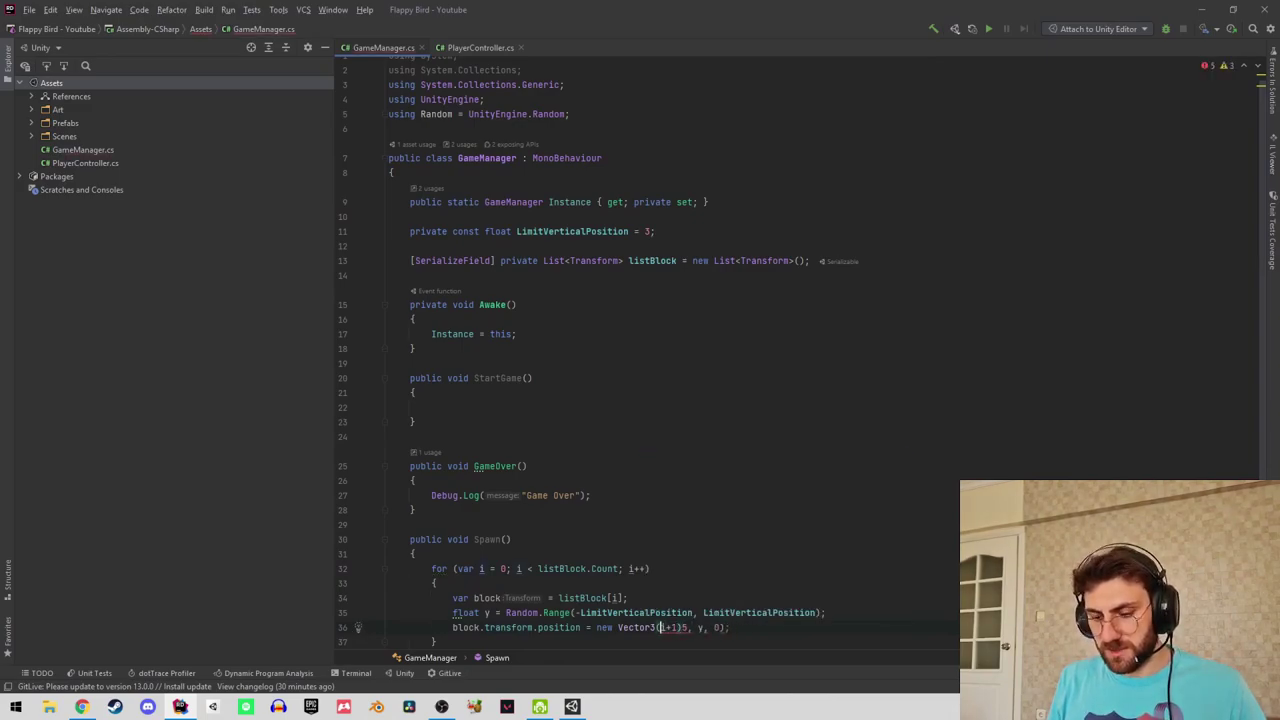
type("*")
left_click(674, 627)
type("(i+1")
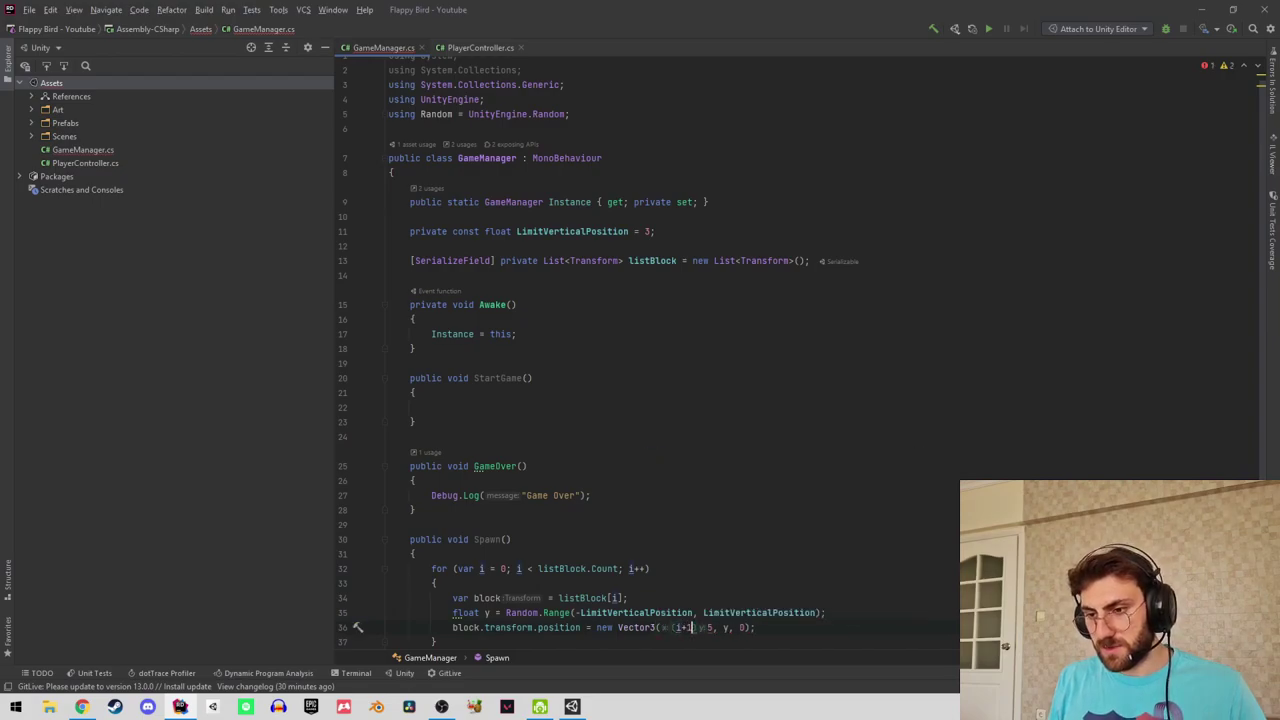
type(")*")
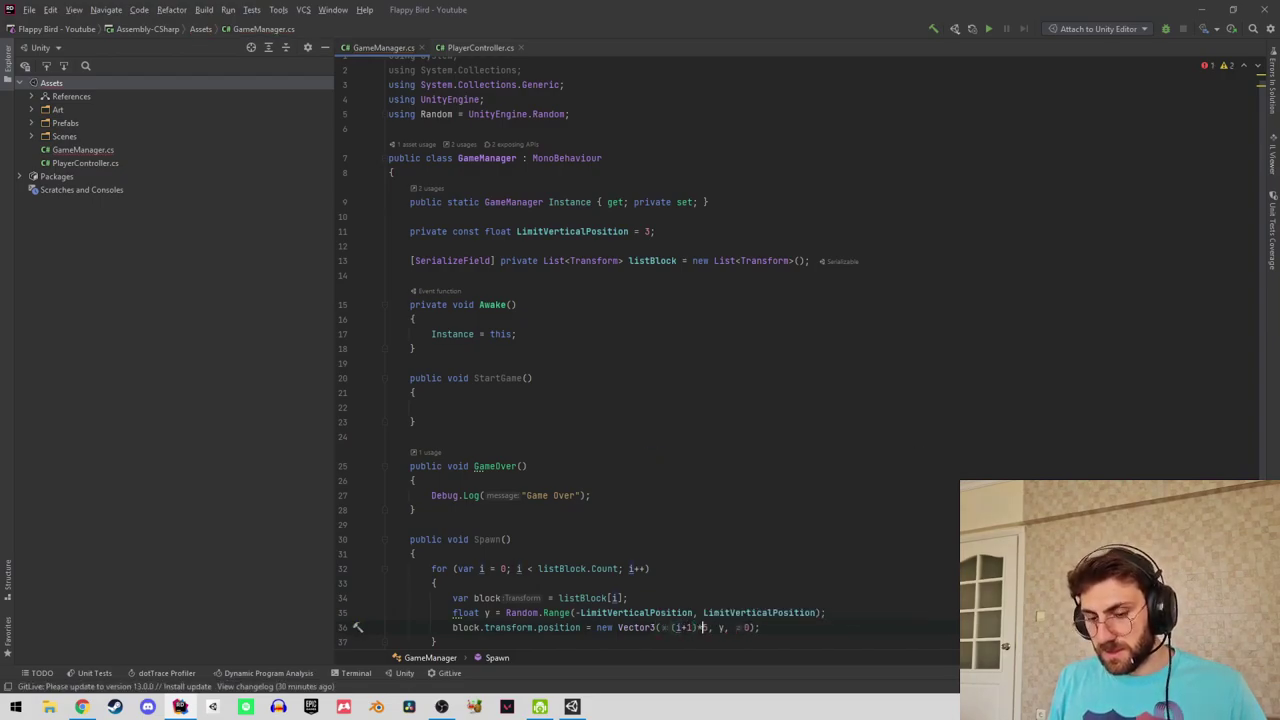
type("5")
left_click(704, 606)
key("ctrl+alt+l")
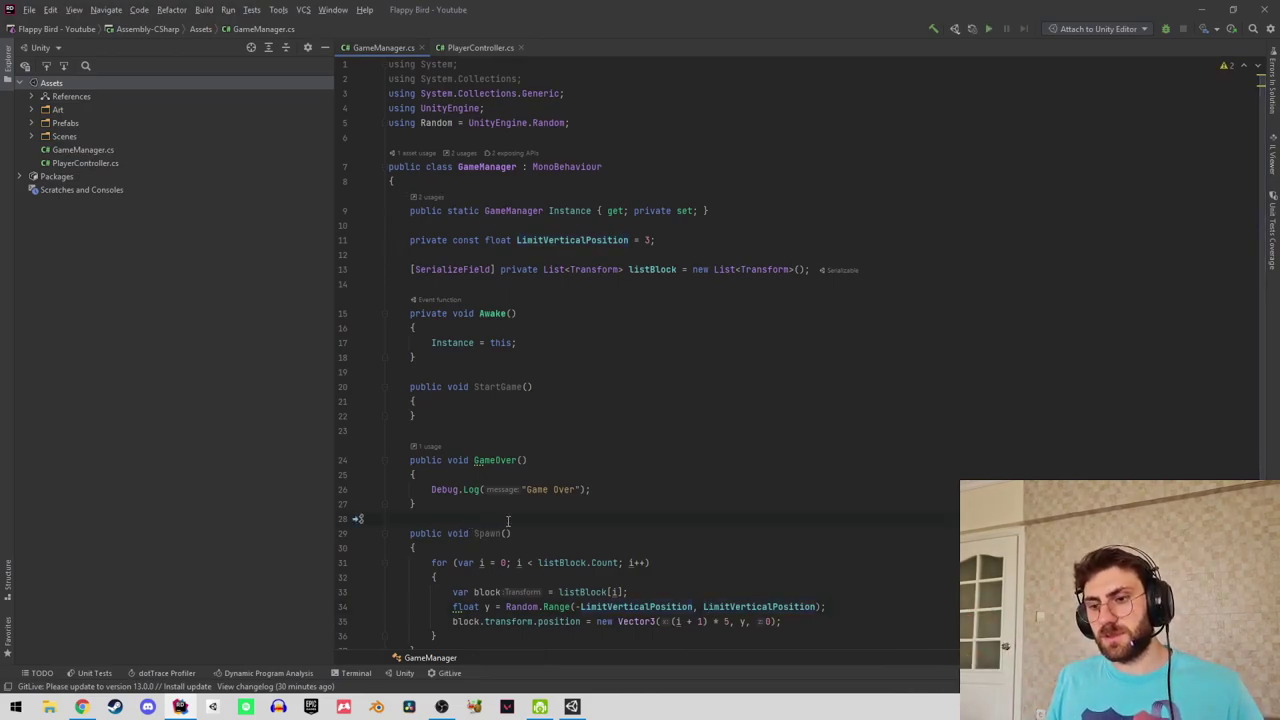
Add [ContextMenu(nameof(Spawn))] above the Spawn method.
key("Return")
type("[con")
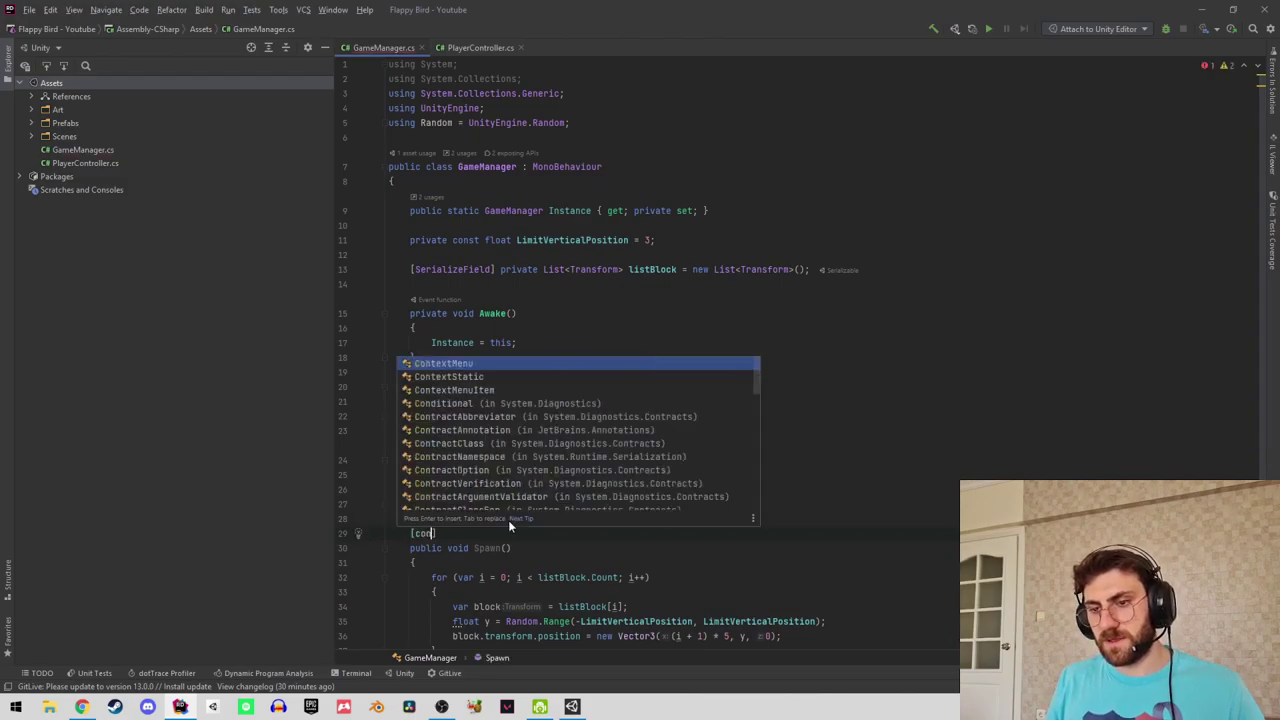
key("Return")
type("nam")
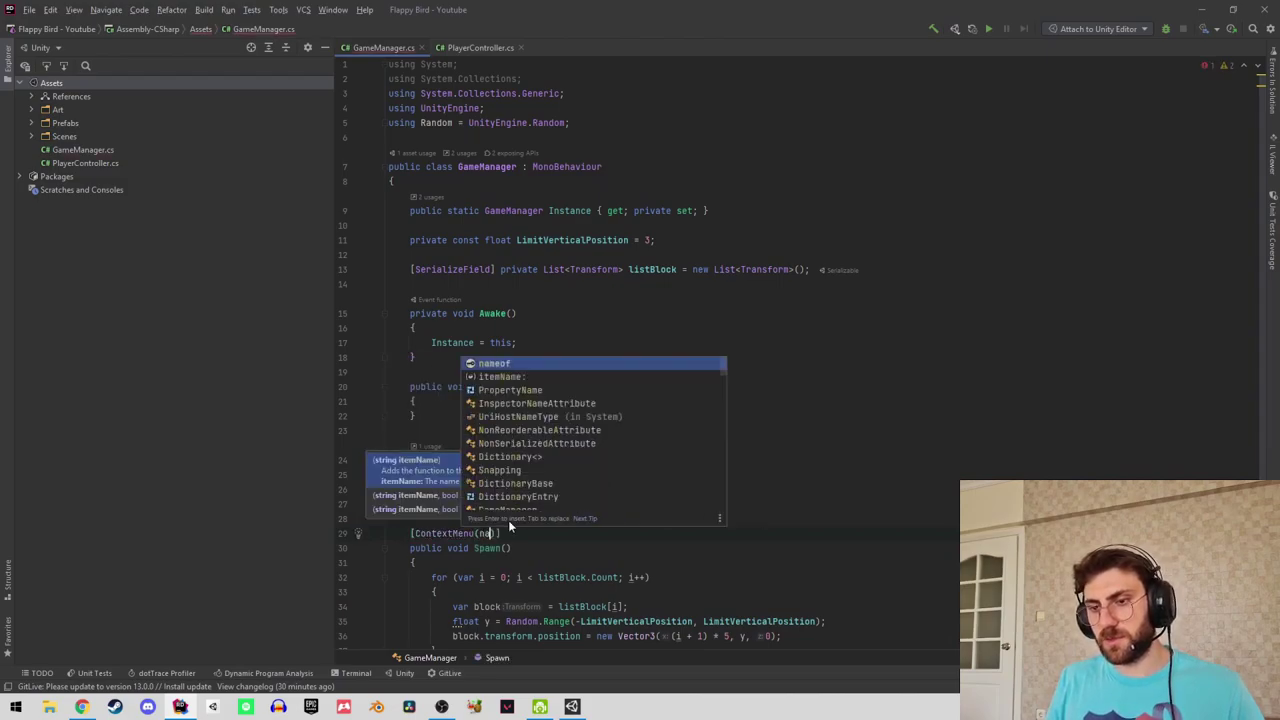
key("Return")
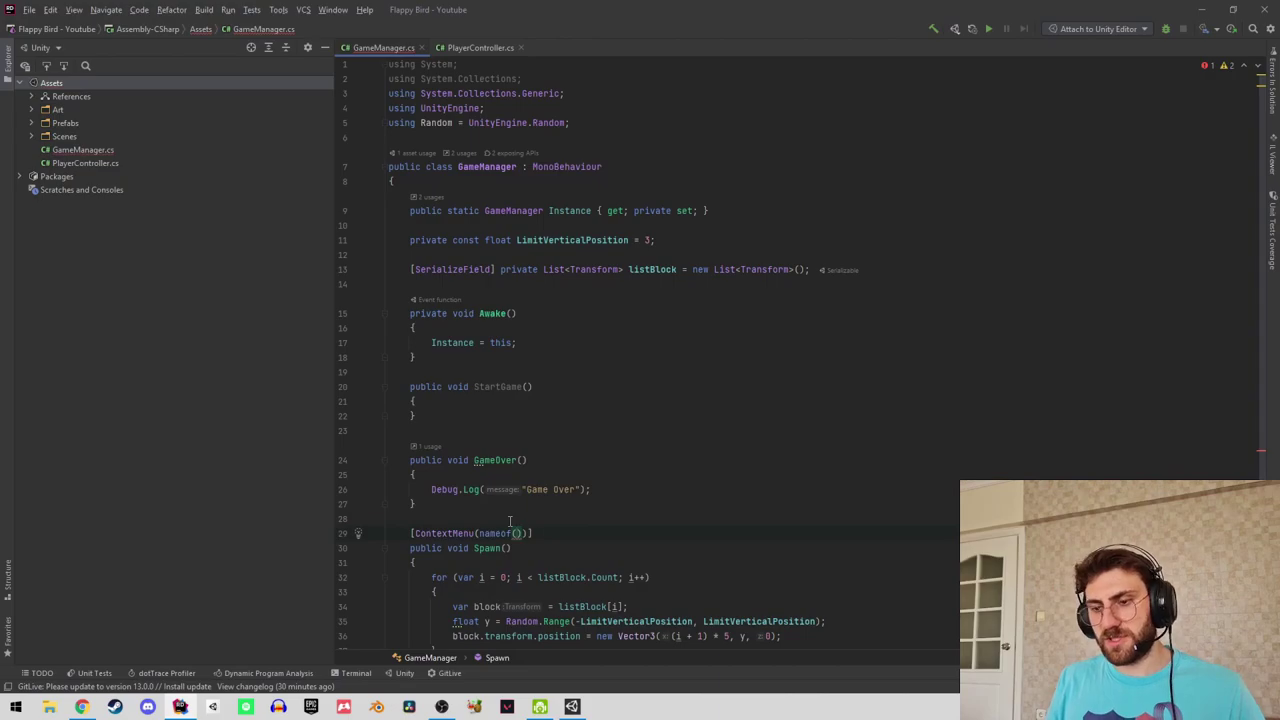
type("Sp")
key("Return")
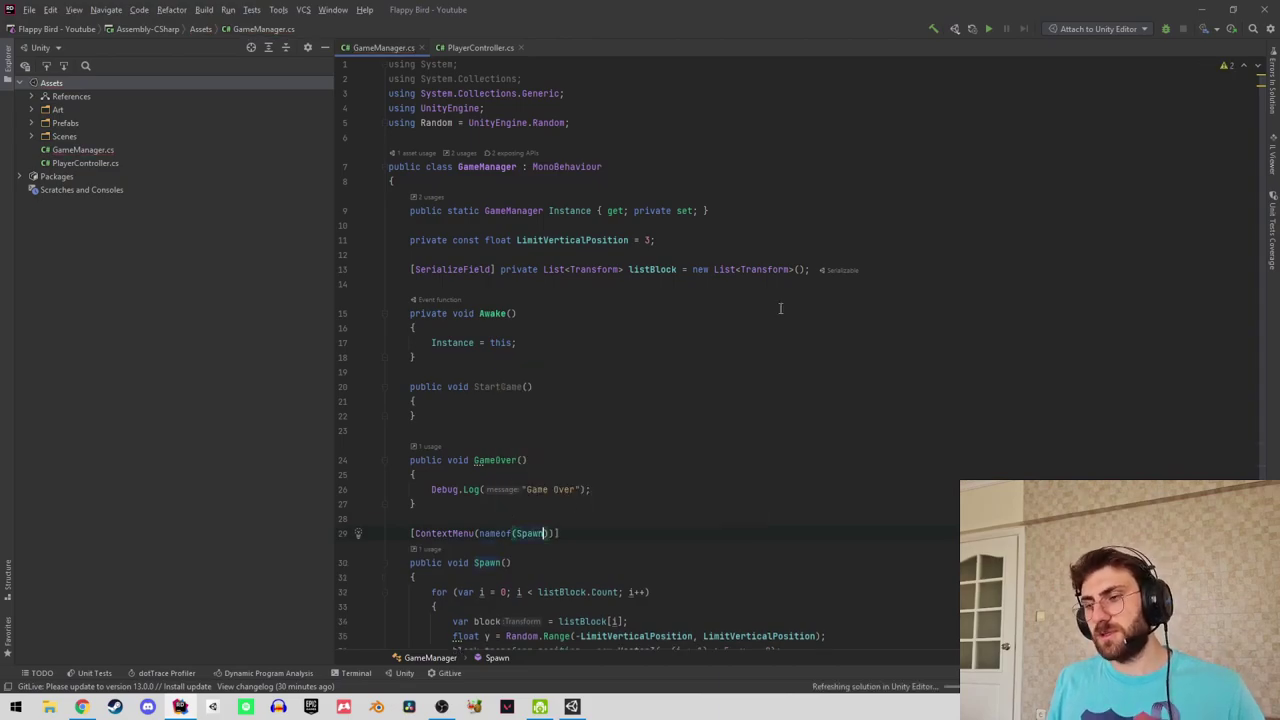
left_click(1201, 9)
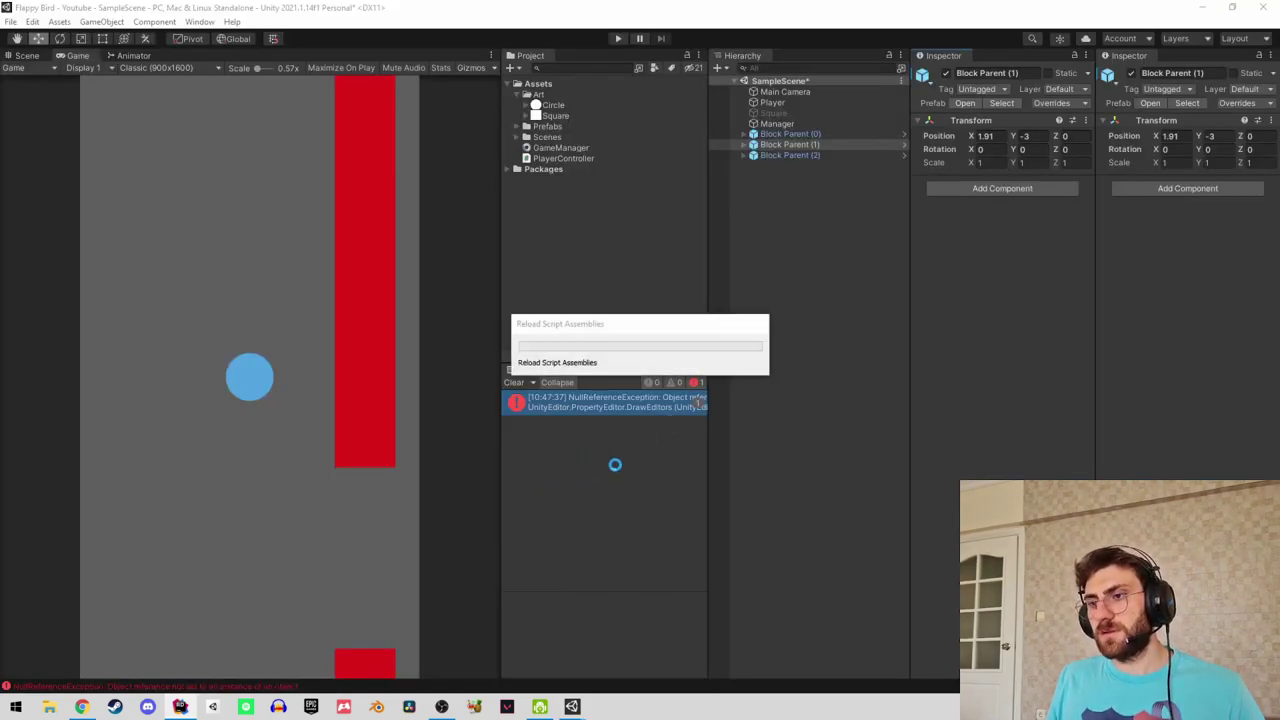
Assign Block Parent (0), (1) and (2) to the Manager's List Block.
left_click(780, 124)
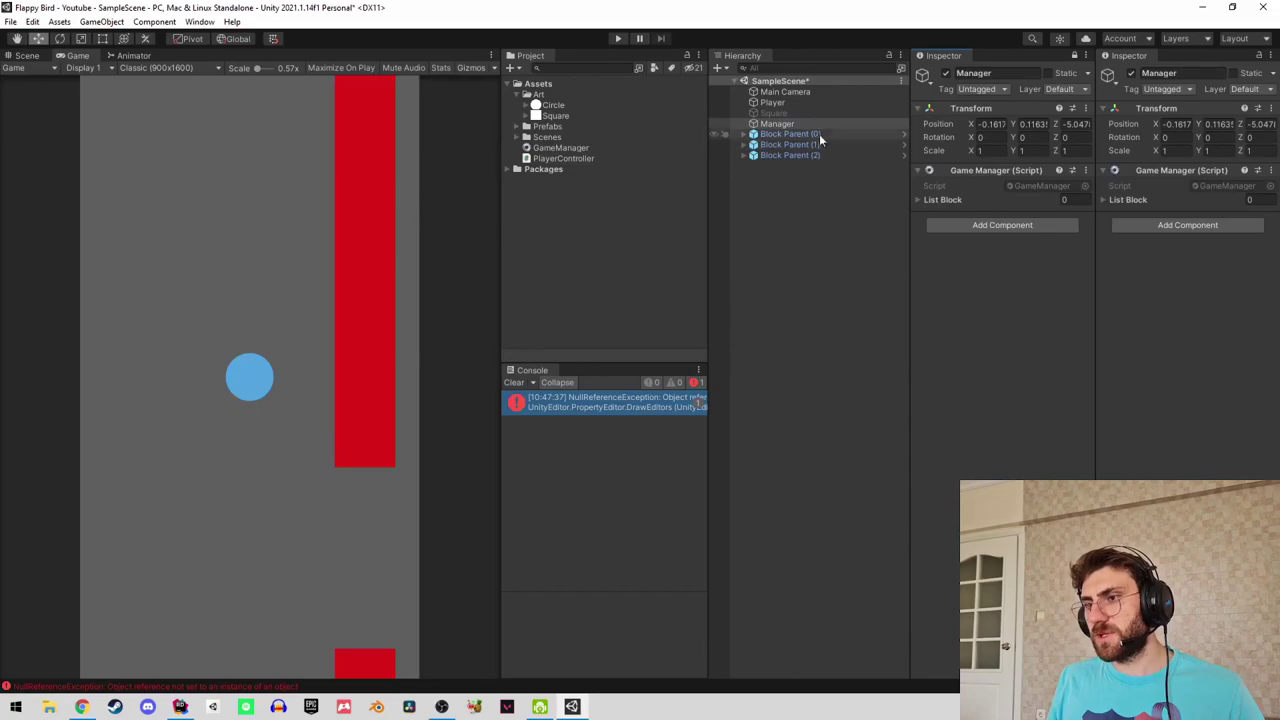
left_click(819, 134)
left_click(811, 153, "shift")
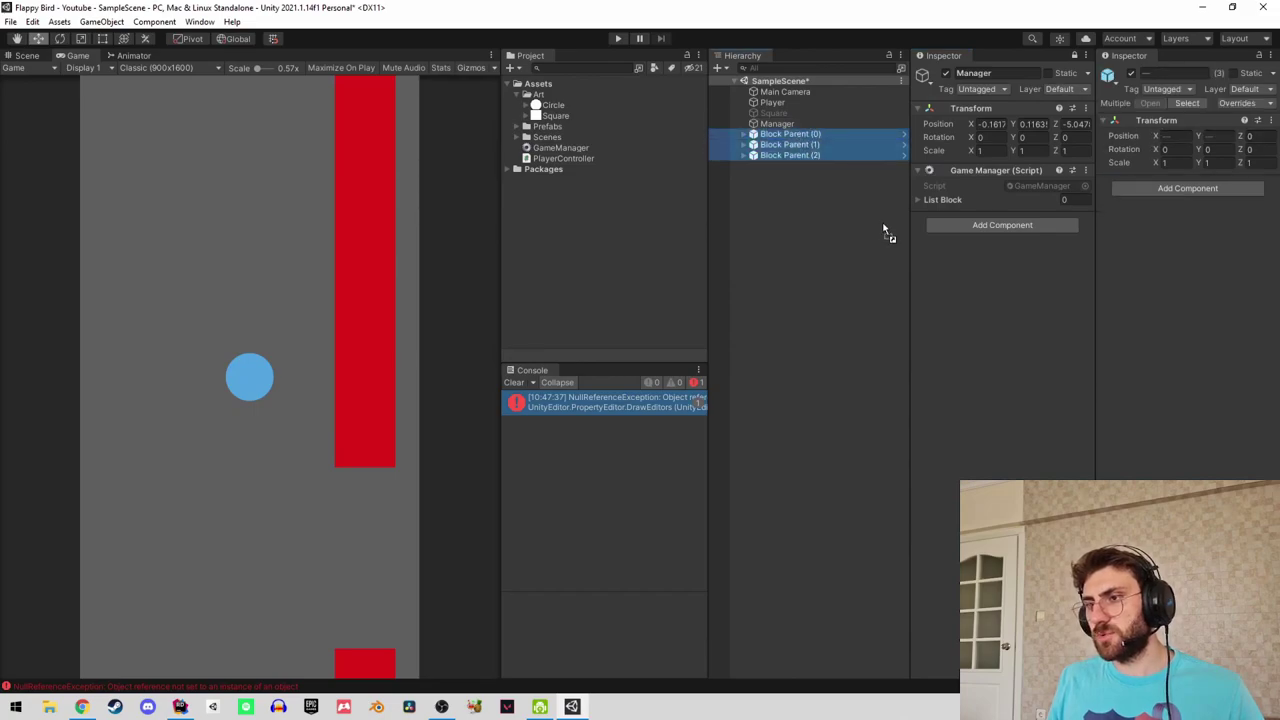
left_click_drag(797, 140, 941, 199)
left_click(929, 200)
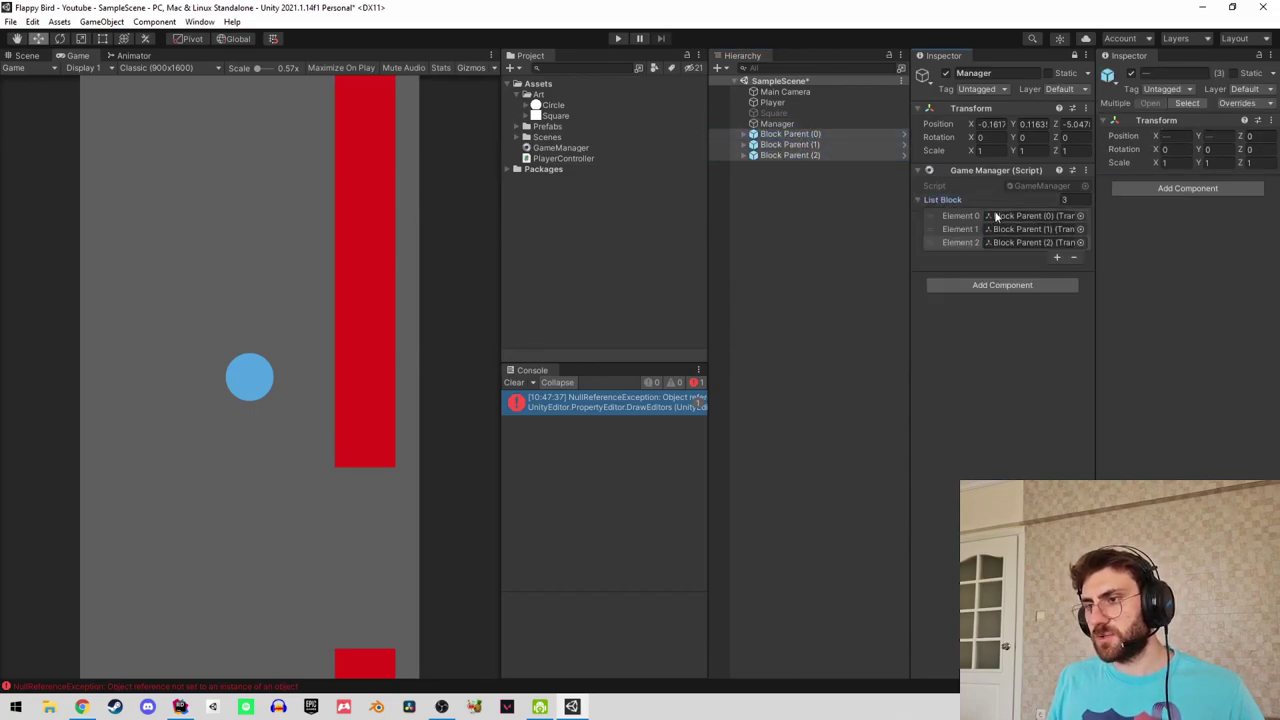
left_click(1074, 55)
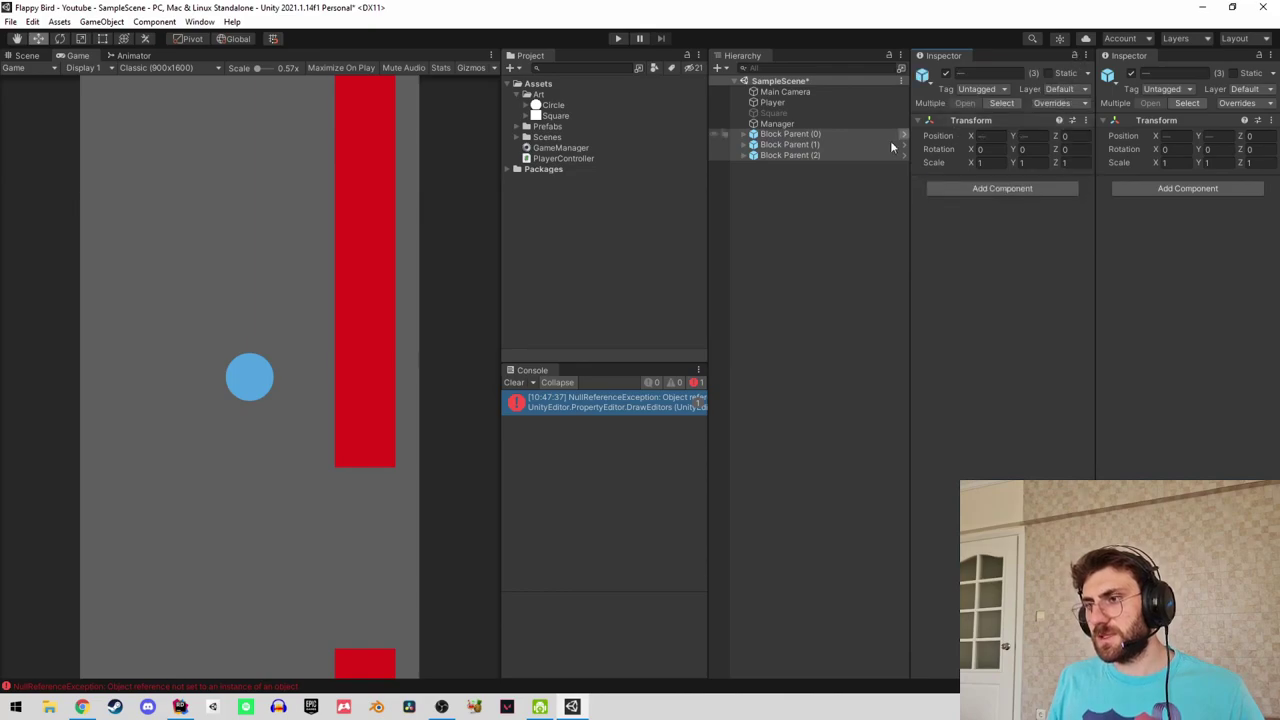
left_click(775, 124)
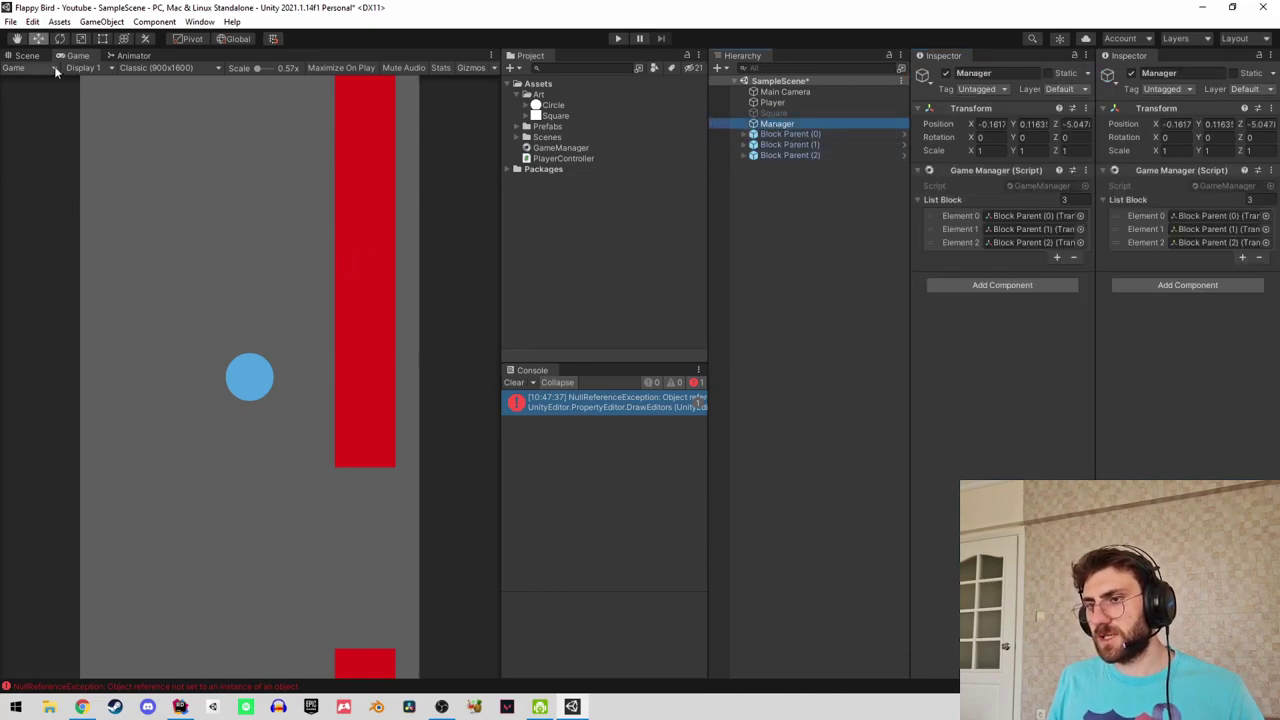
Run Spawn from the Game Manager component's menu to reposition the blocks.
left_click(27, 55)
middle_click_drag(272, 284, 300, 341)
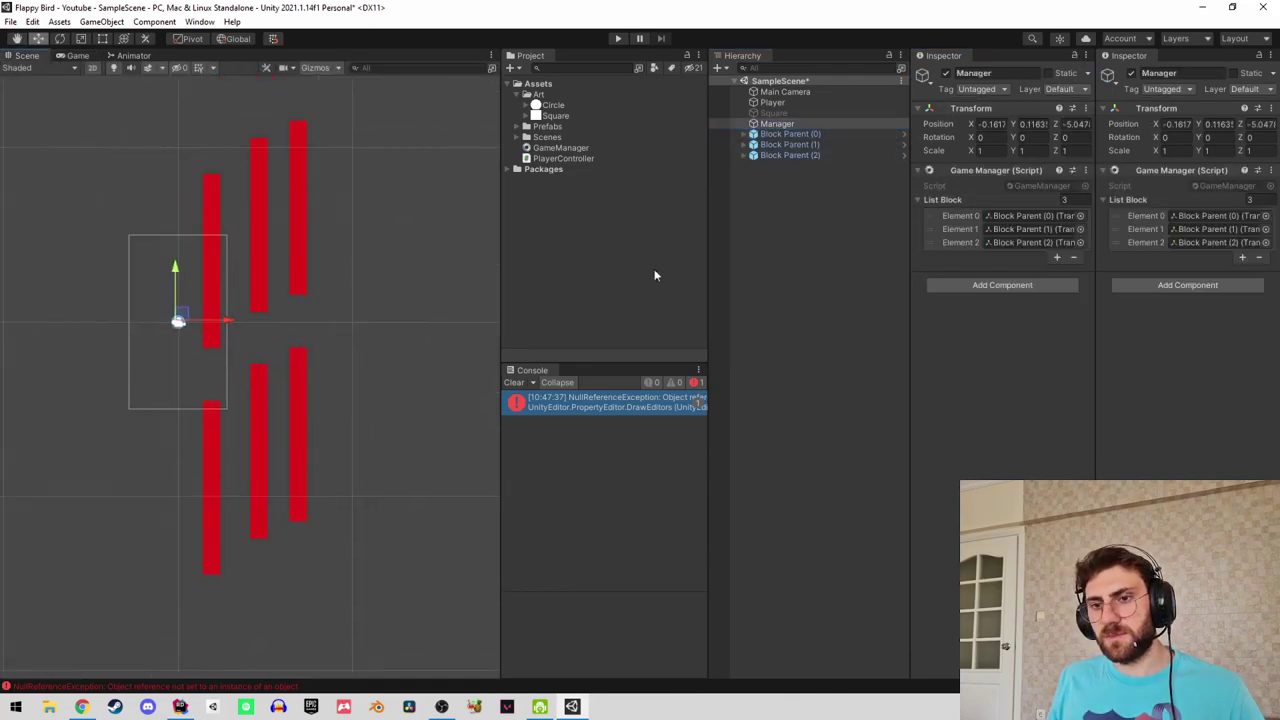
left_click(1087, 171)
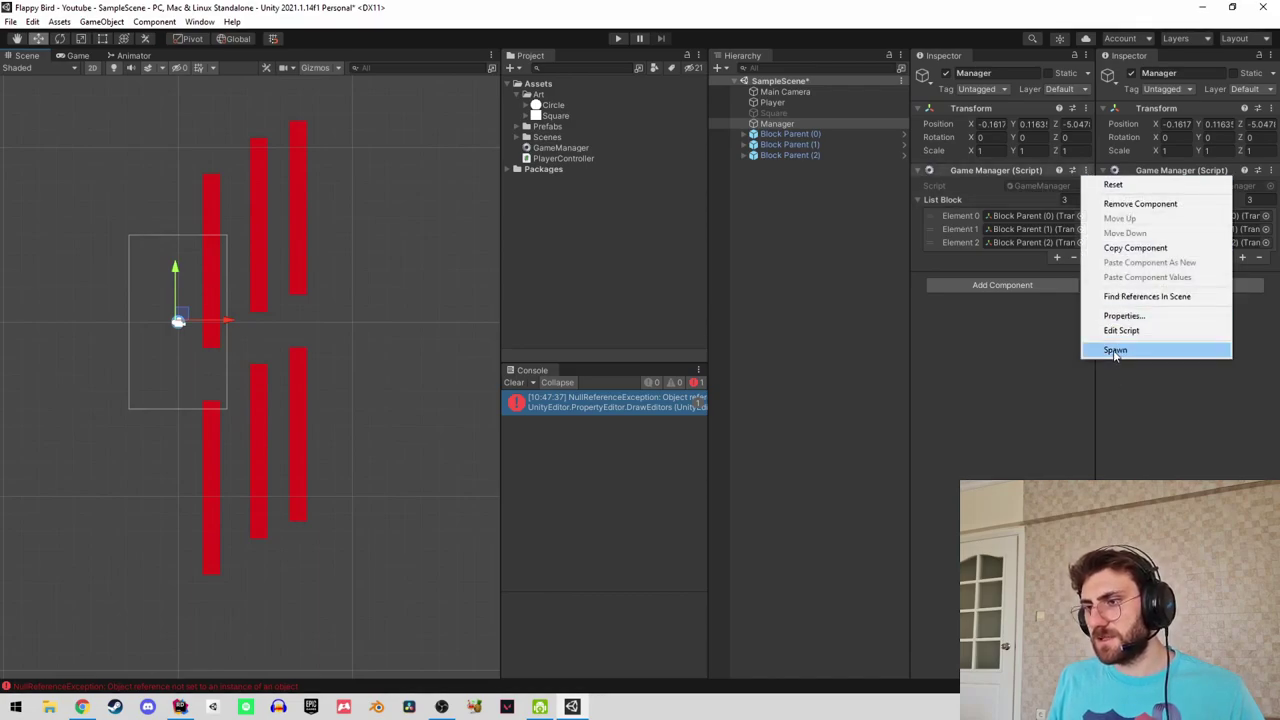
left_click(1115, 350)
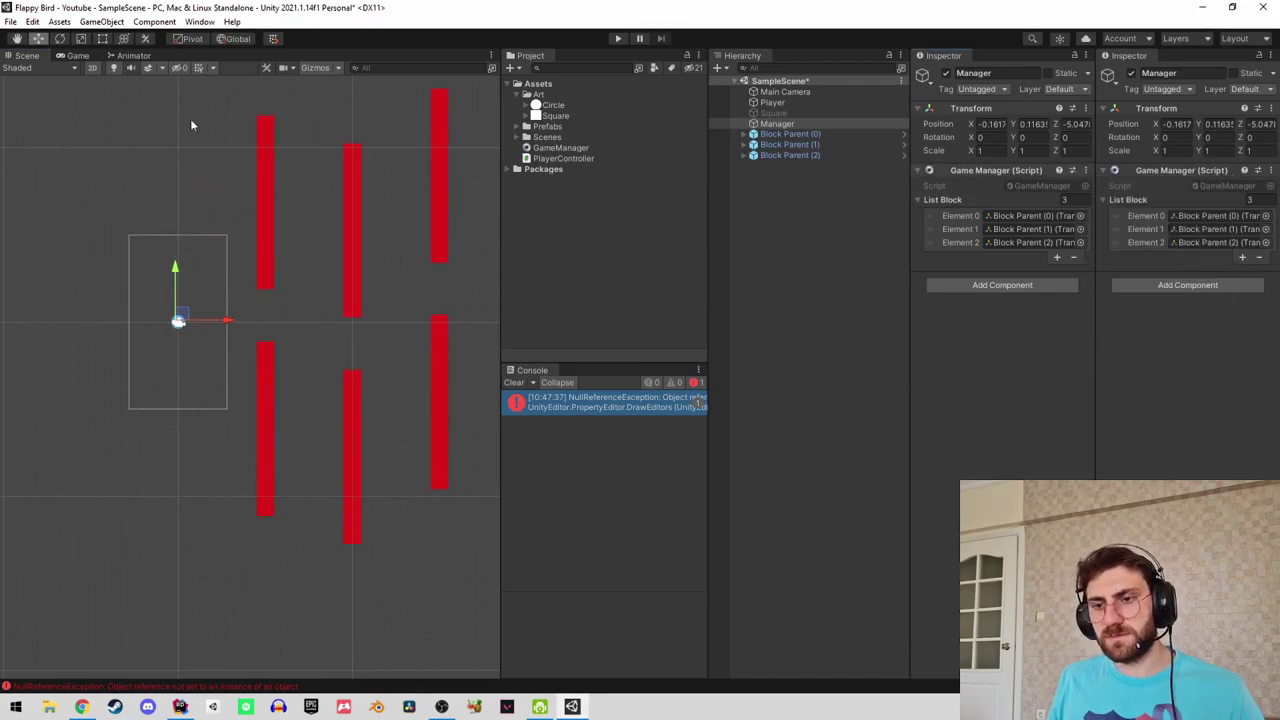
Shift the three block groups left toward the camera and check the game view.
left_click(789, 134)
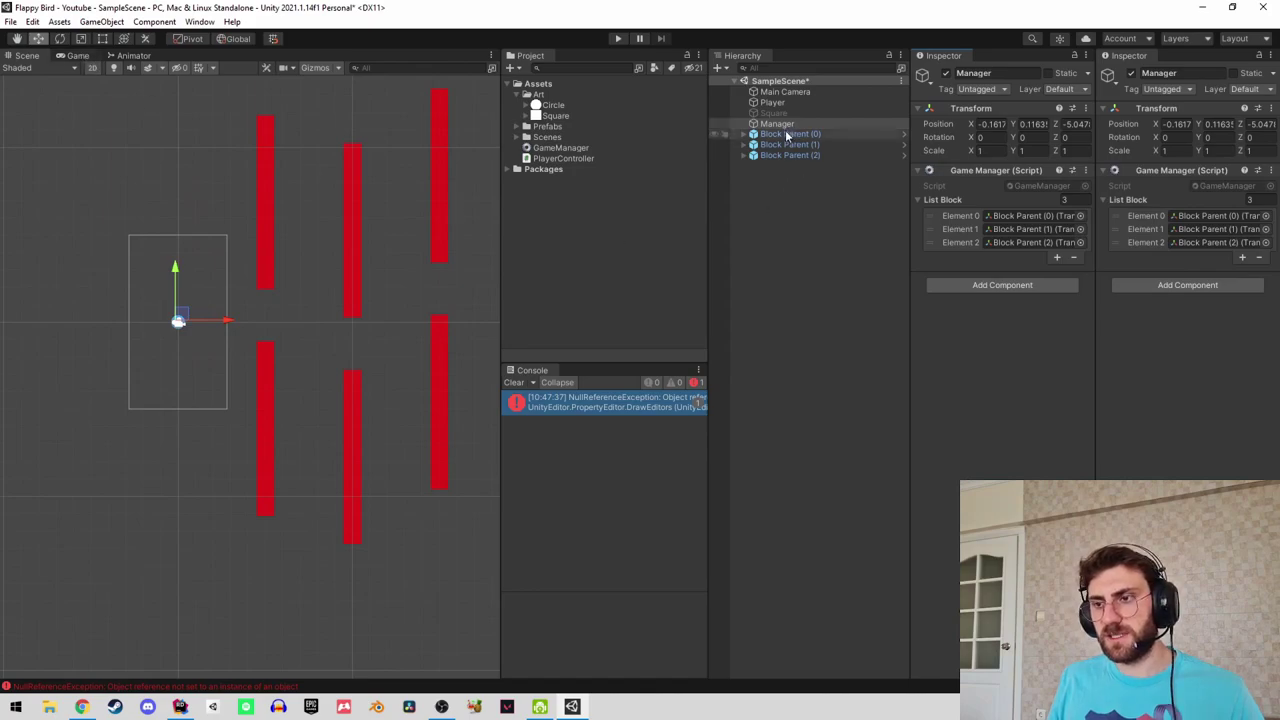
left_click(786, 155, "shift")
middle_click_drag(337, 329, 250, 333)
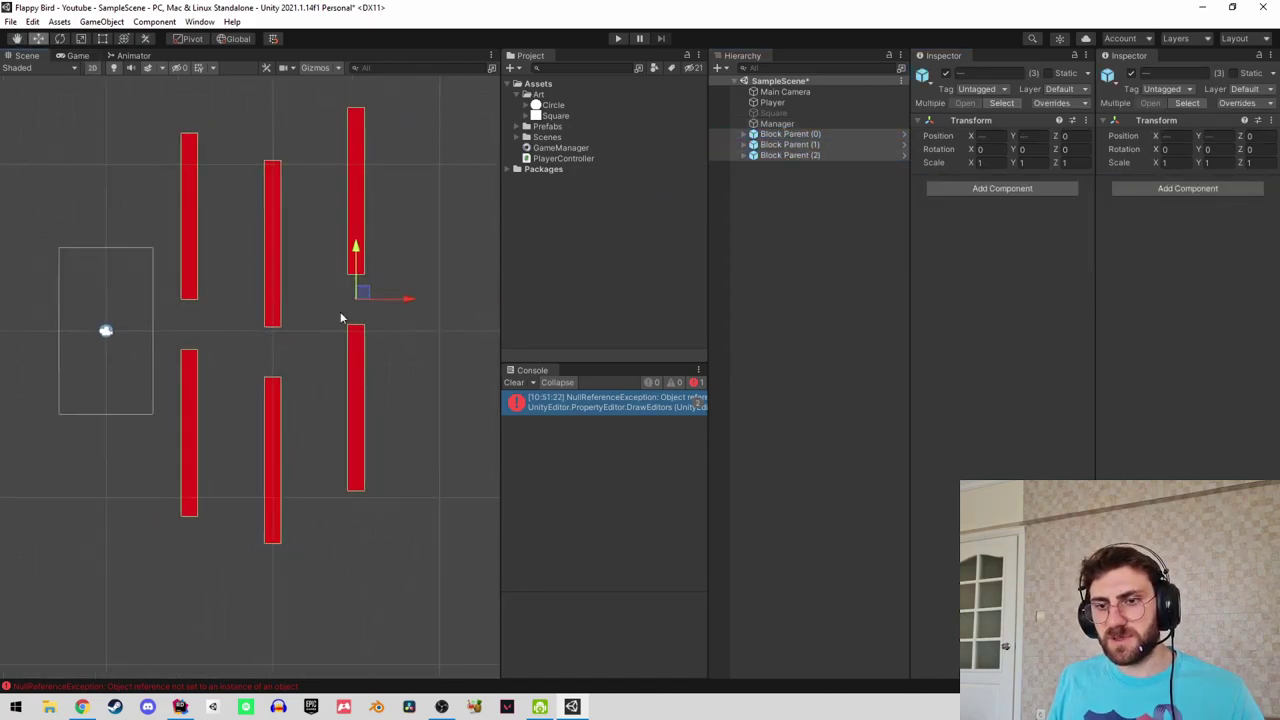
scroll(409, 333, "down", 2)
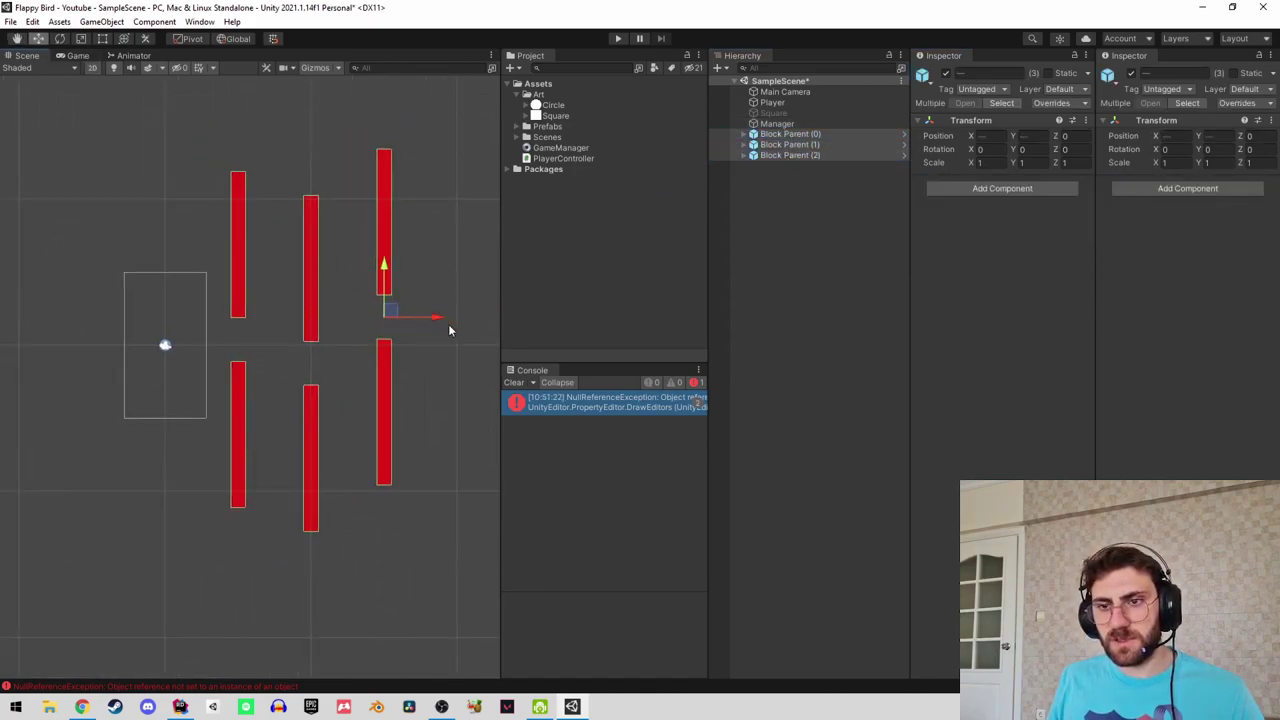
left_click_drag(441, 322, 328, 320)
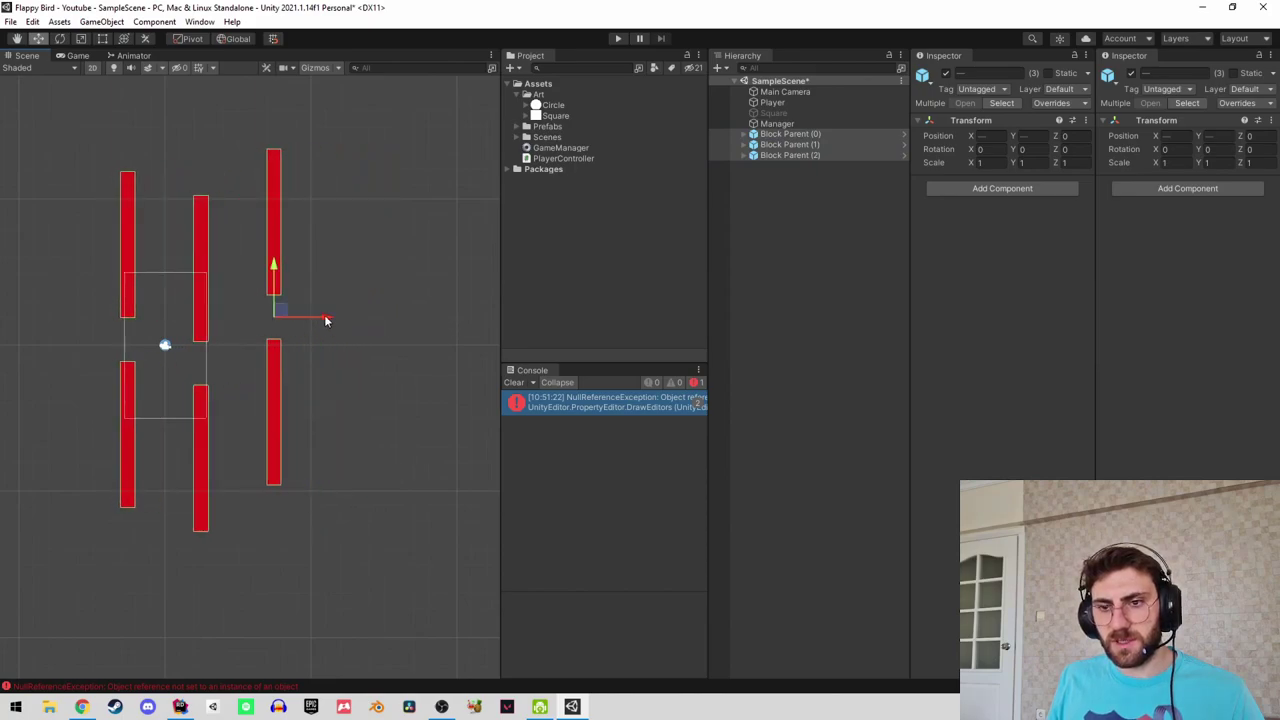
left_click(75, 56)
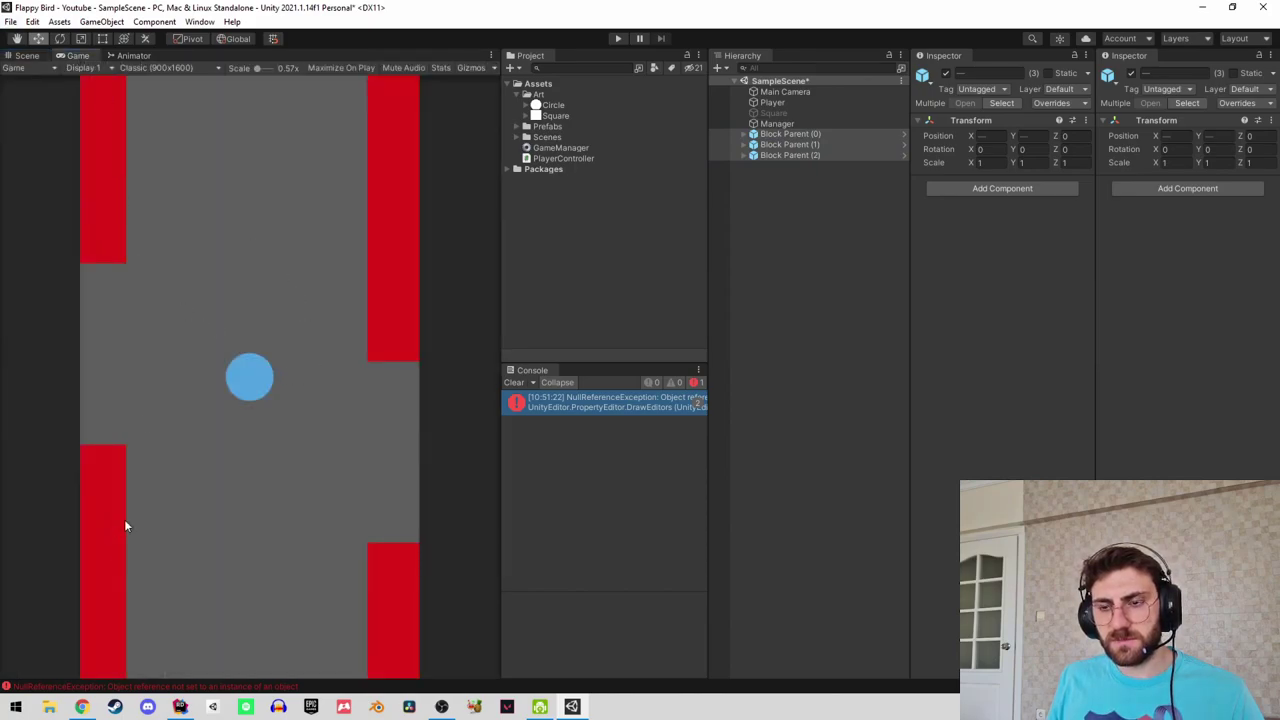
left_click(81, 707)
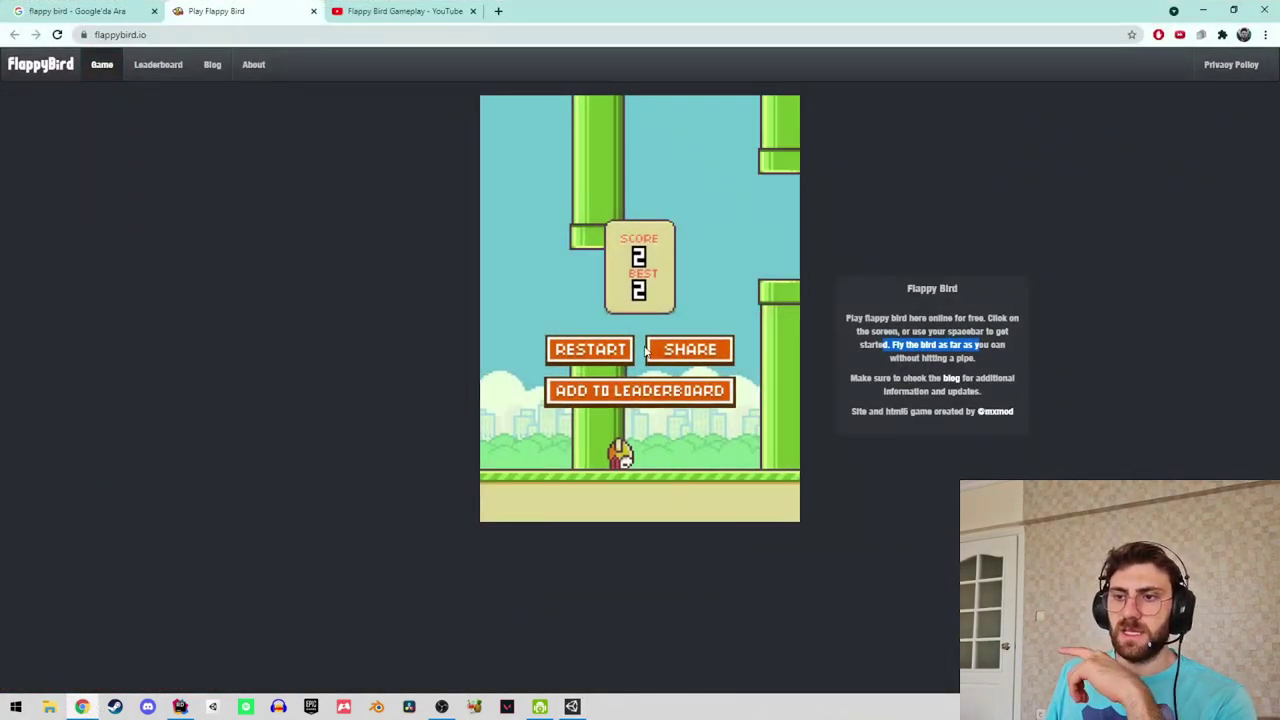
Review the Flappy Bird gameplay video around 2:27, 2:56 and 3:28 for pipes and Game Over, then minimize Chrome.
left_click(360, 11)
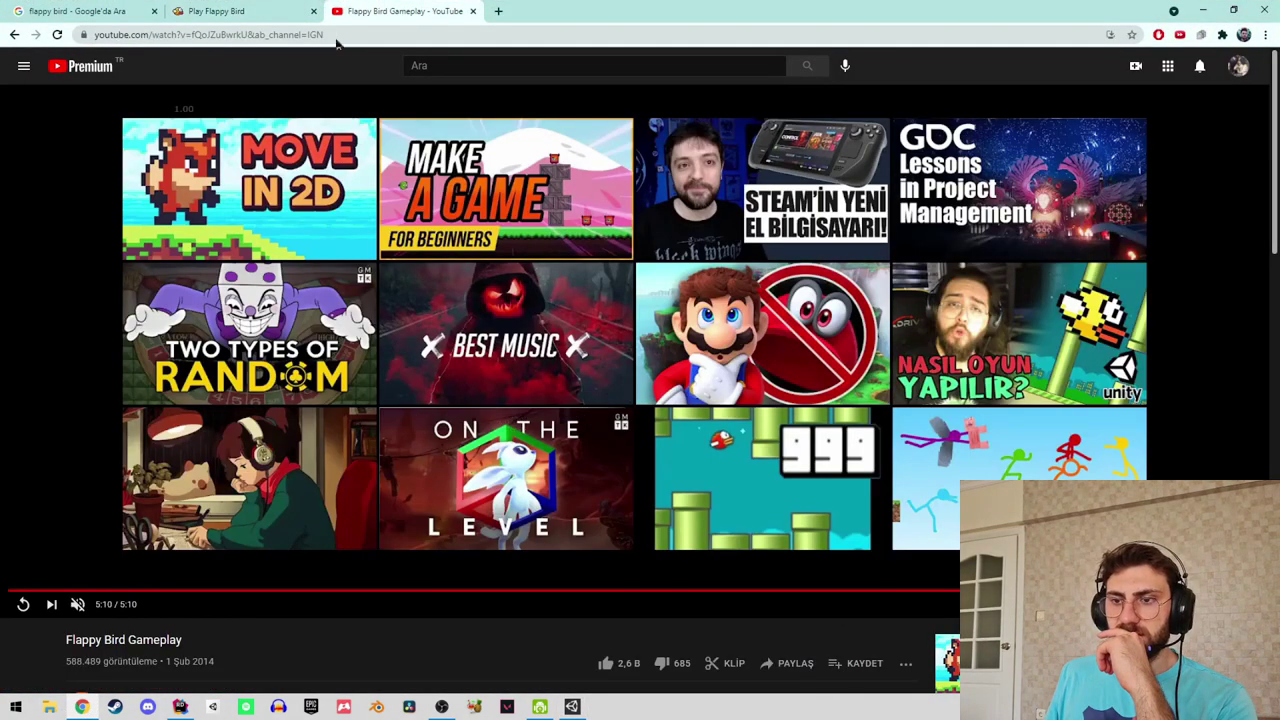
left_click(605, 597)
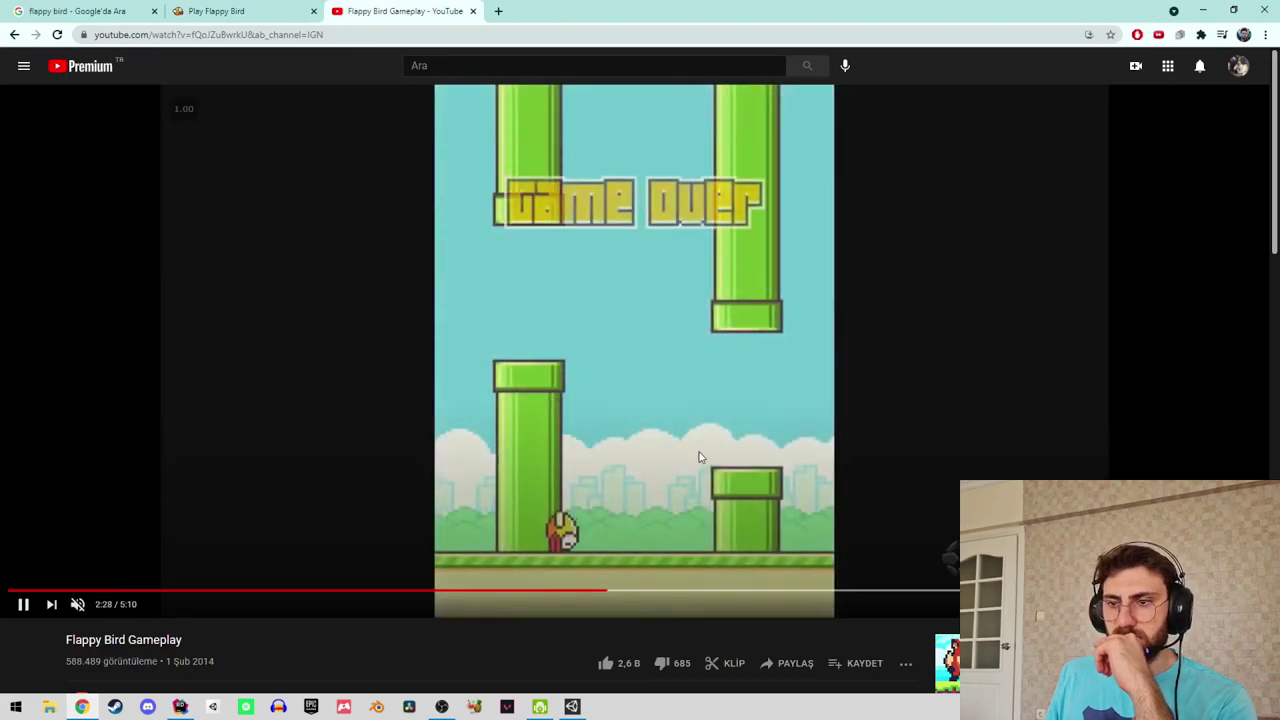
left_click(699, 455)
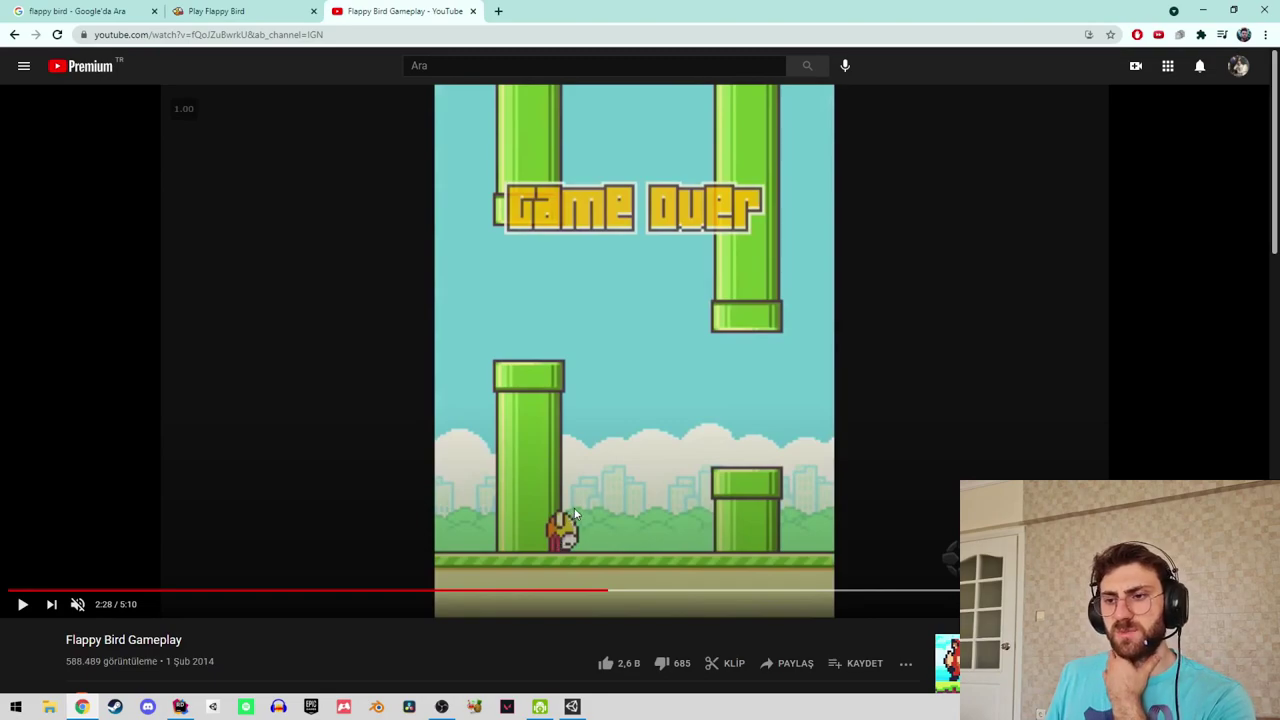
left_click(719, 593)
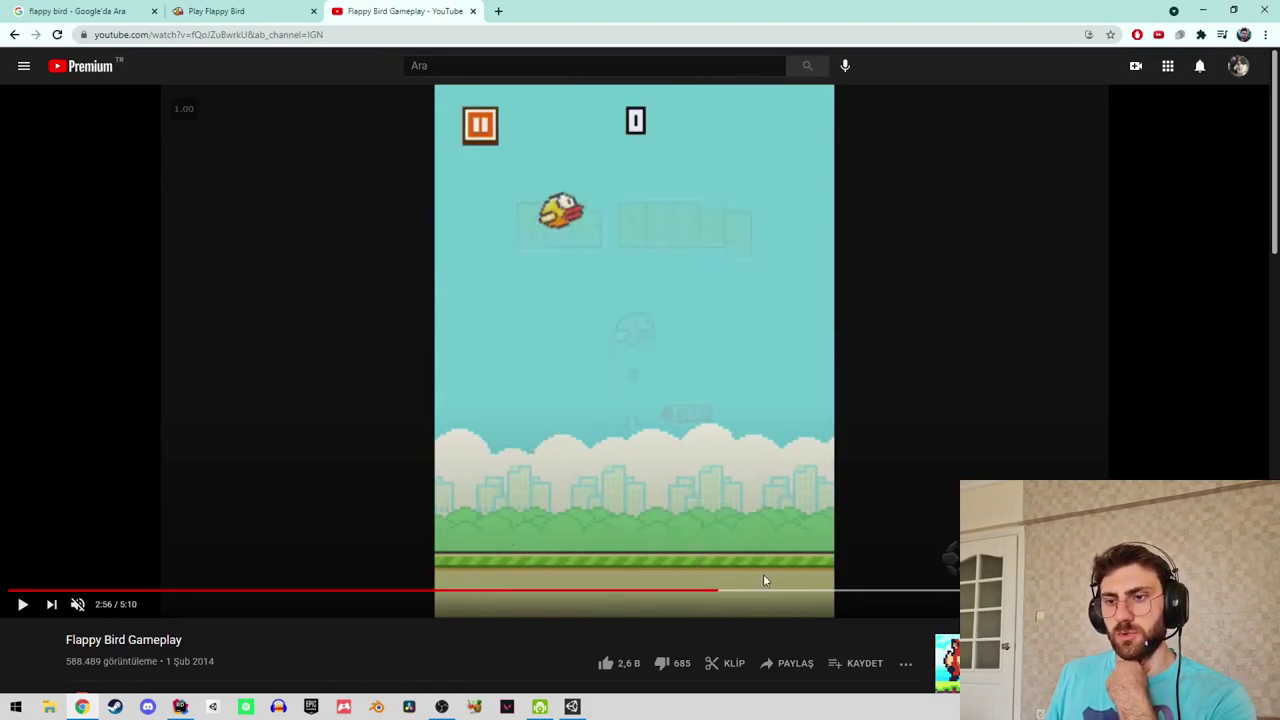
left_click_drag(768, 592, 848, 598)
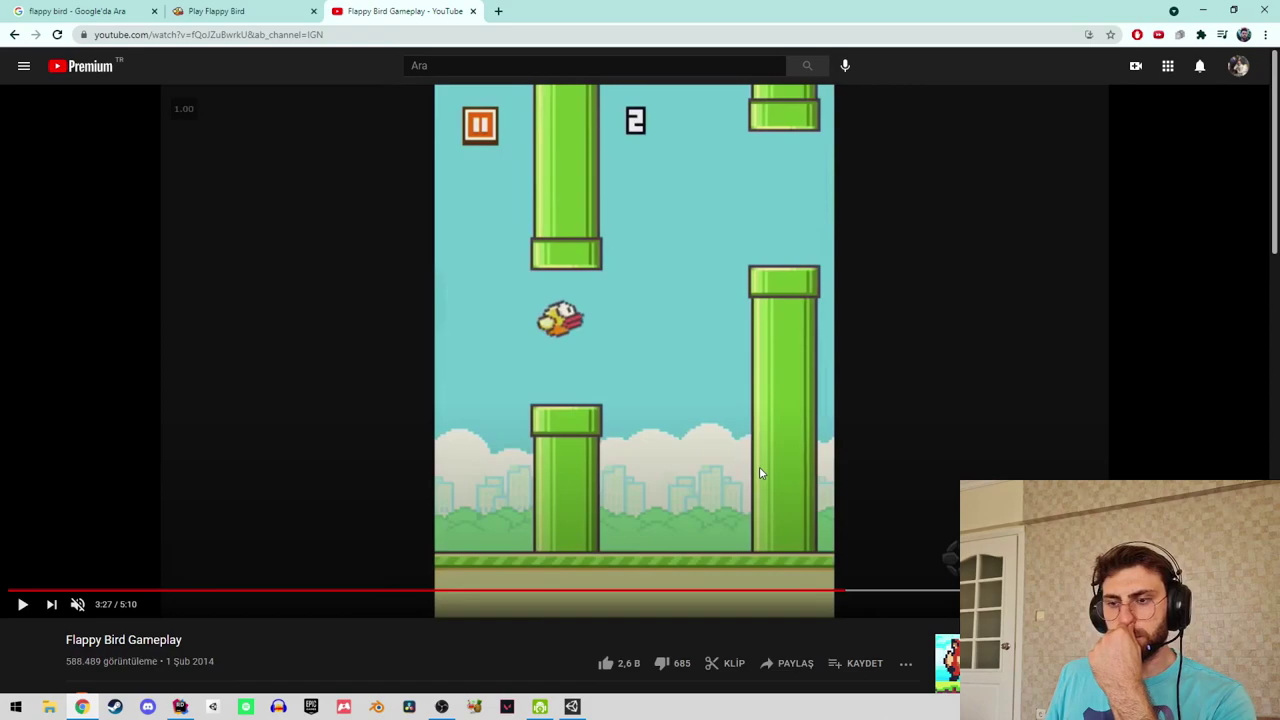
scroll(711, 460, "down", 3)
scroll(701, 447, "up", 3)
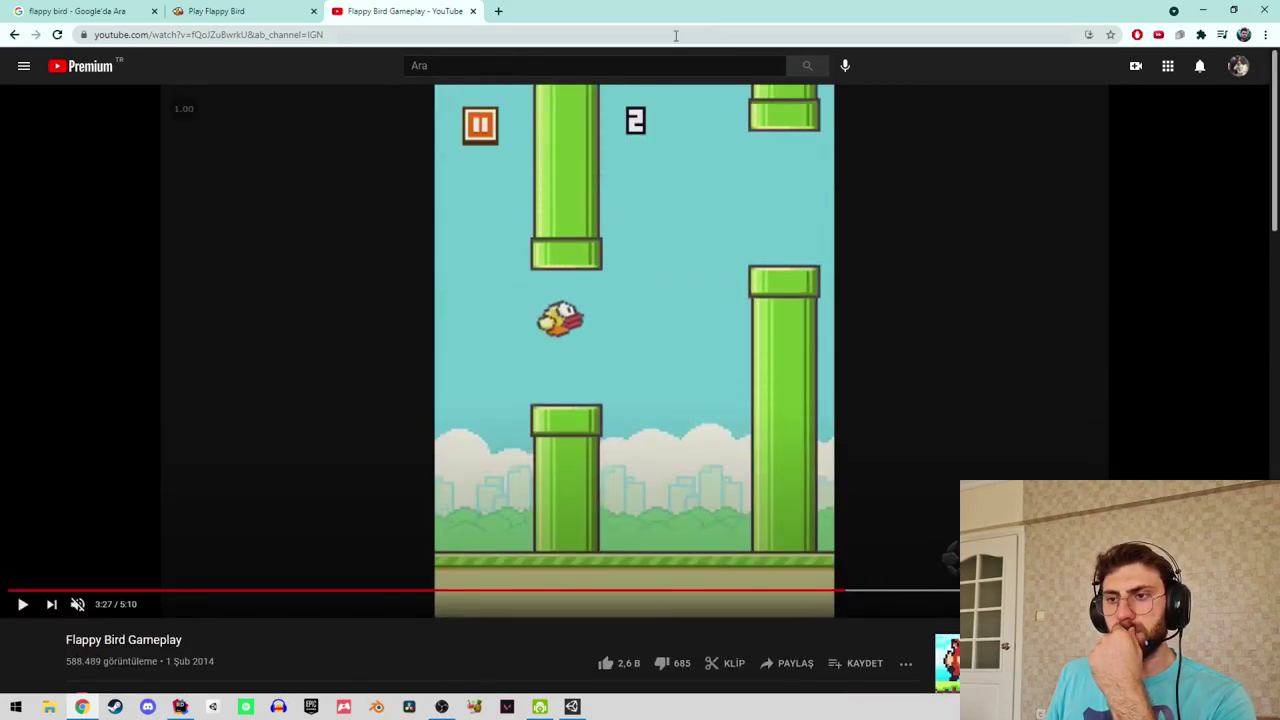
left_click_drag(675, 14, 867, 62)
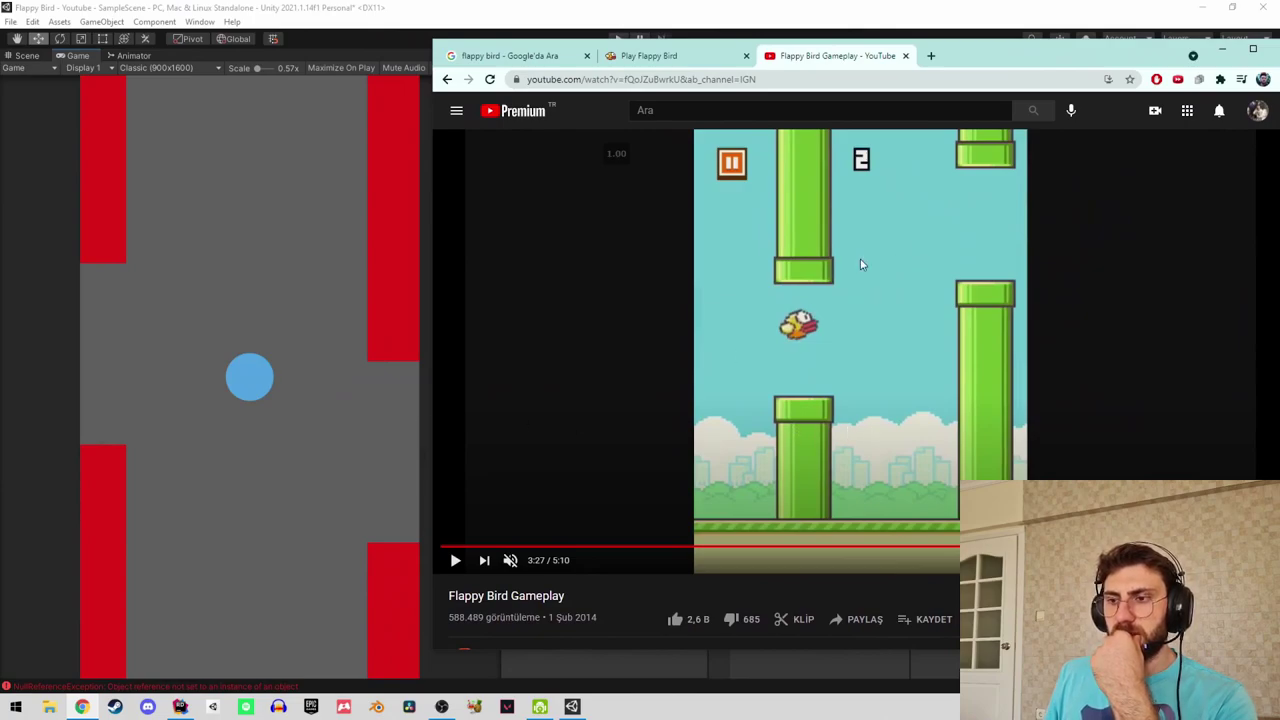
left_click(1222, 48)
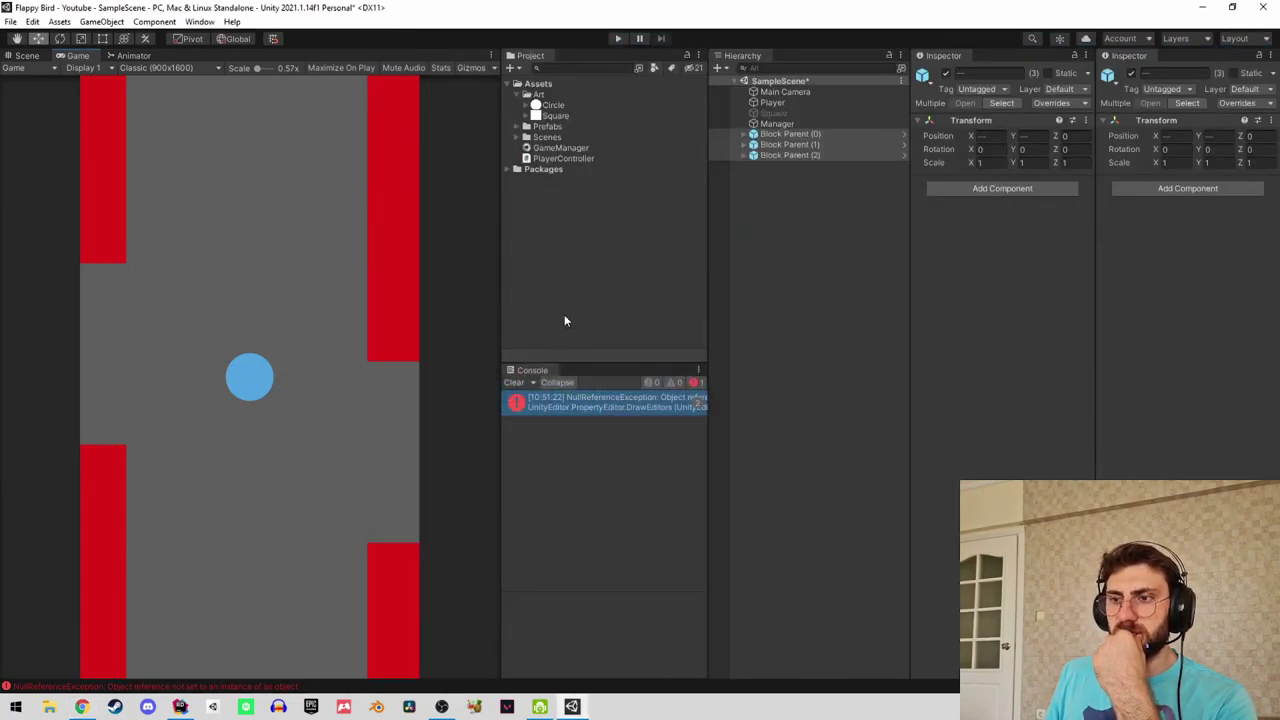
Add '[SerializeField] private float distanceHorizontal = 3;' to GameManager.cs.
left_click(185, 708)
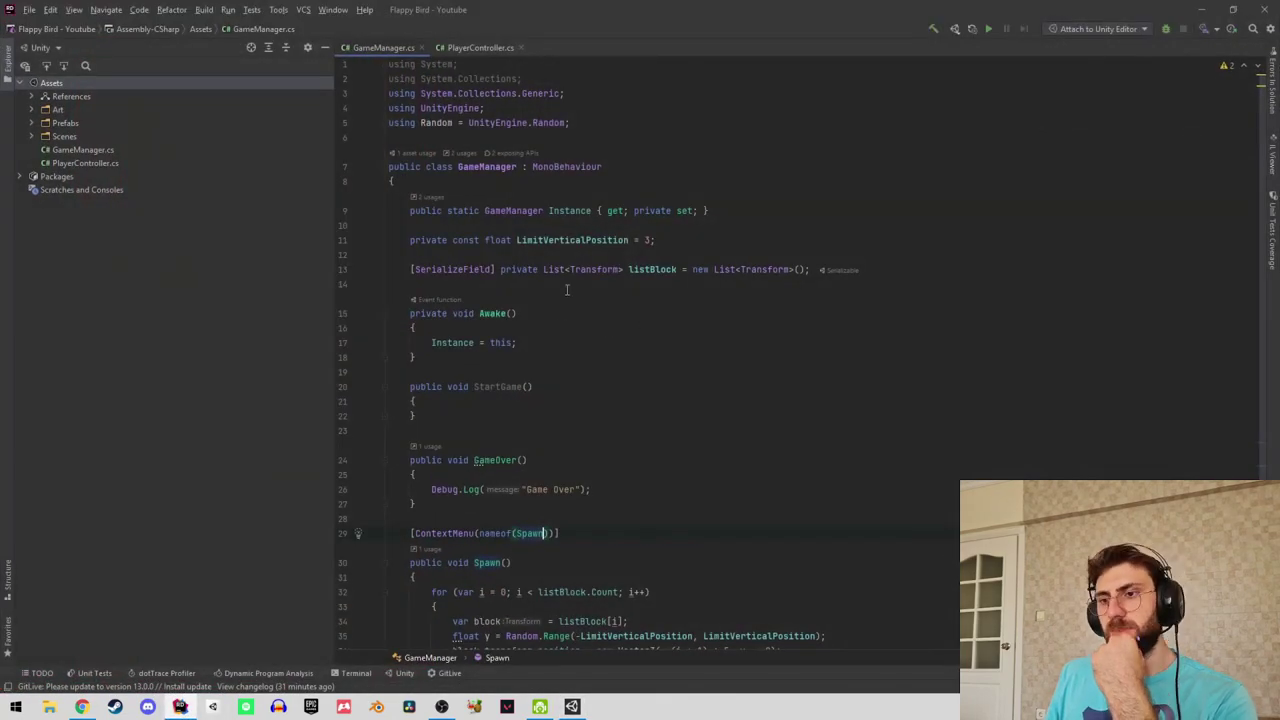
left_click(709, 251)
left_click(706, 241)
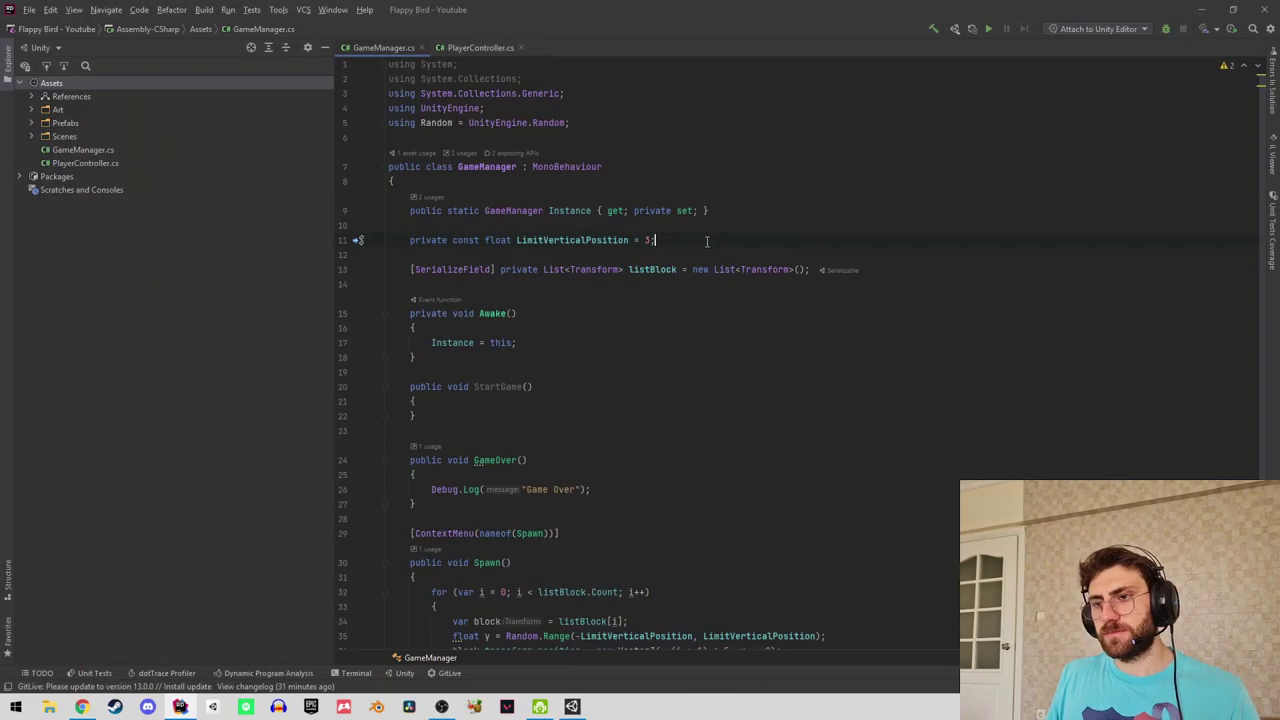
key("Return")
type("[S")
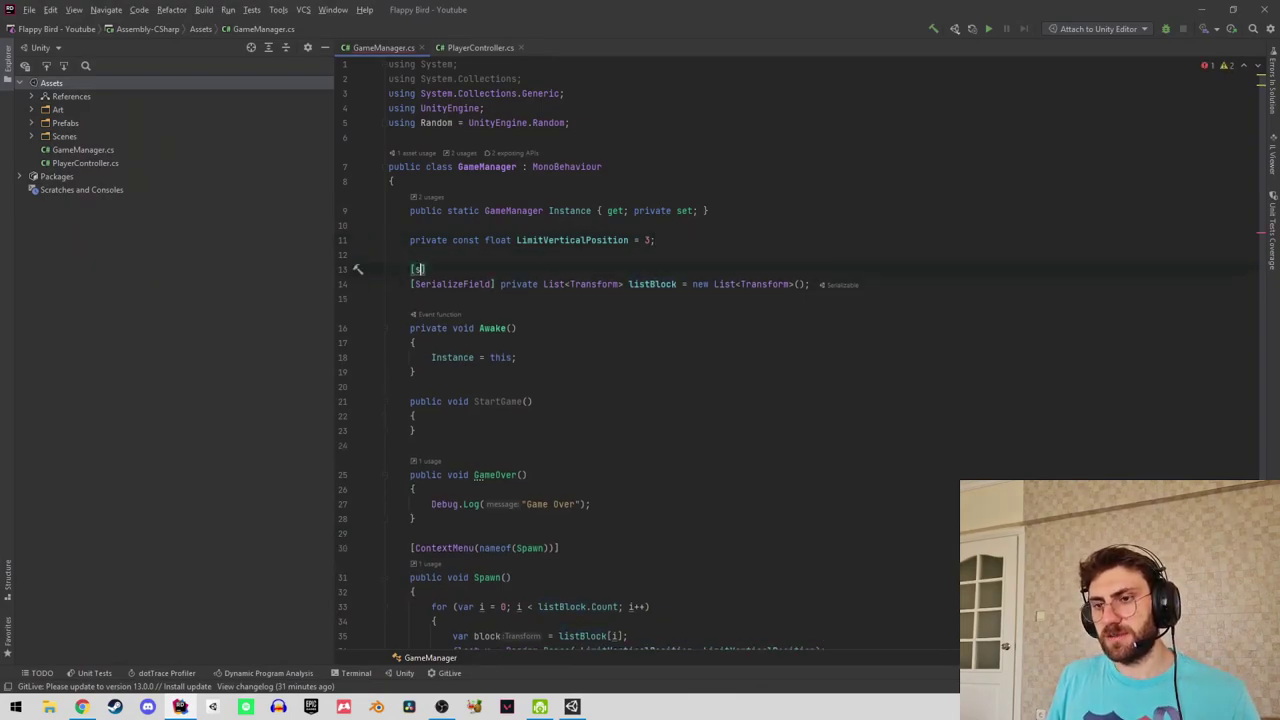
type("Se")
key("Return")
type("pri")
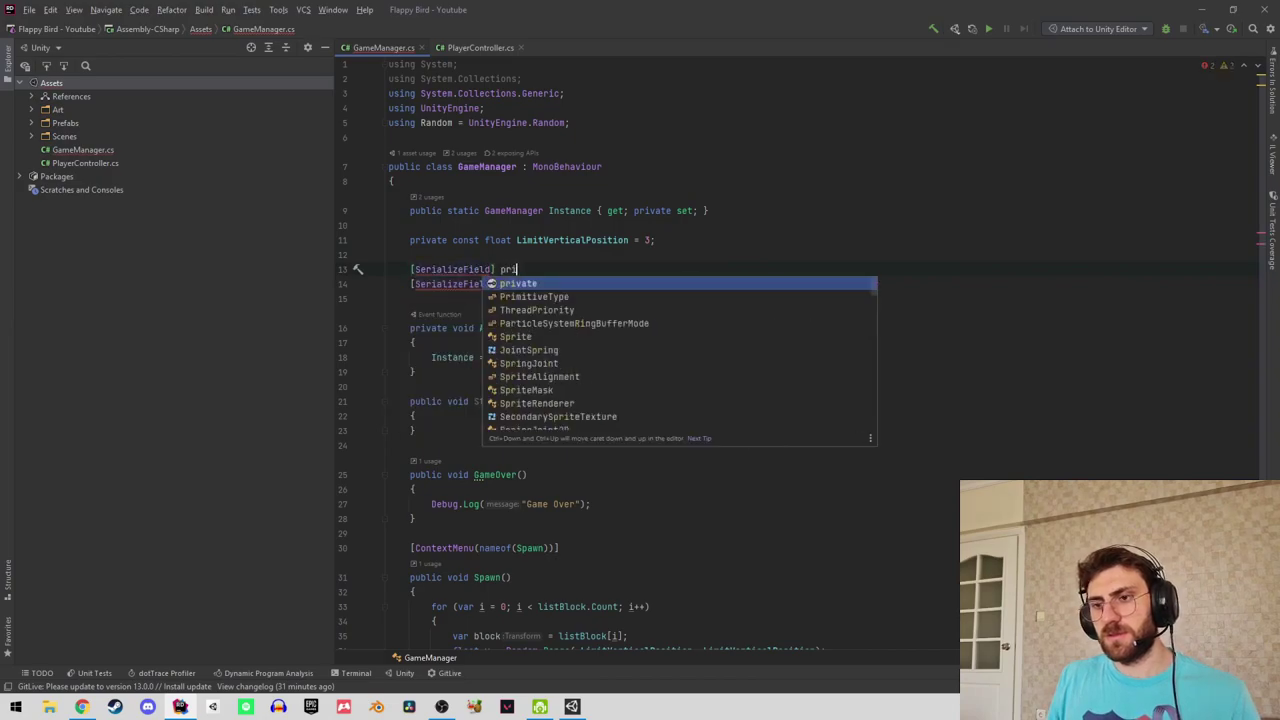
key("Return")
type("flo")
key("Return")
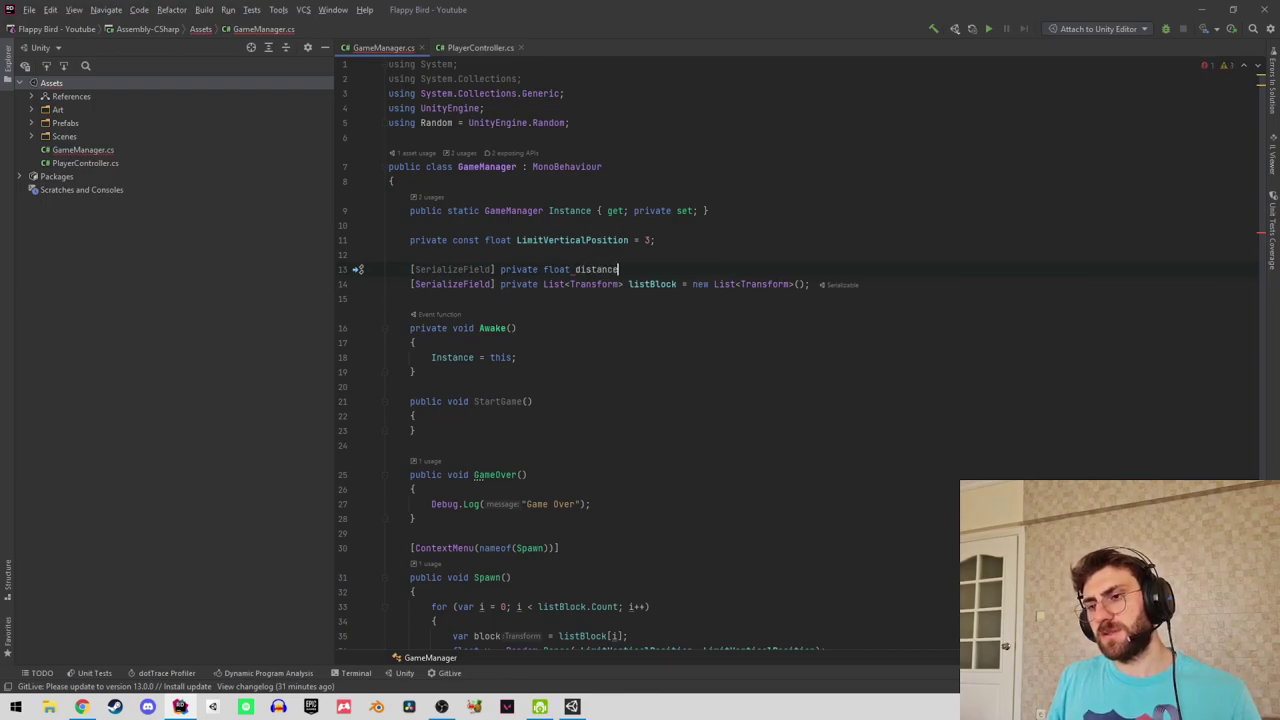
type("Horiz")
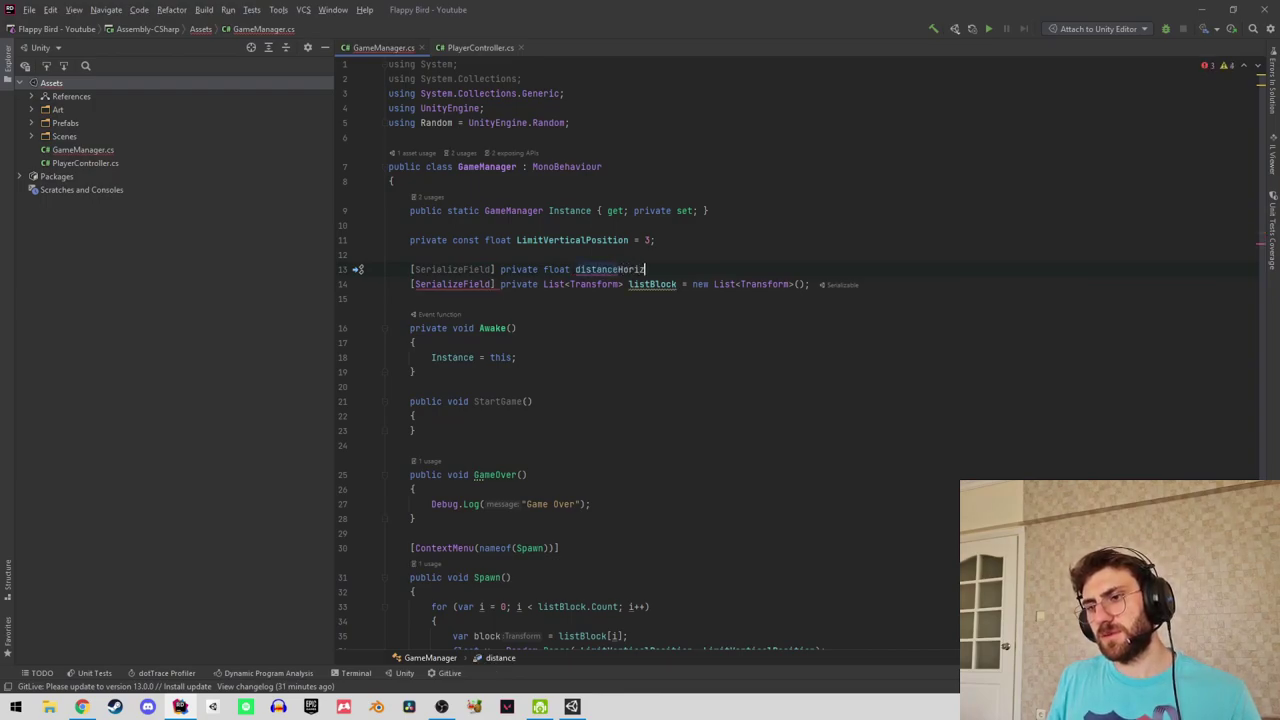
type("ontal = ")
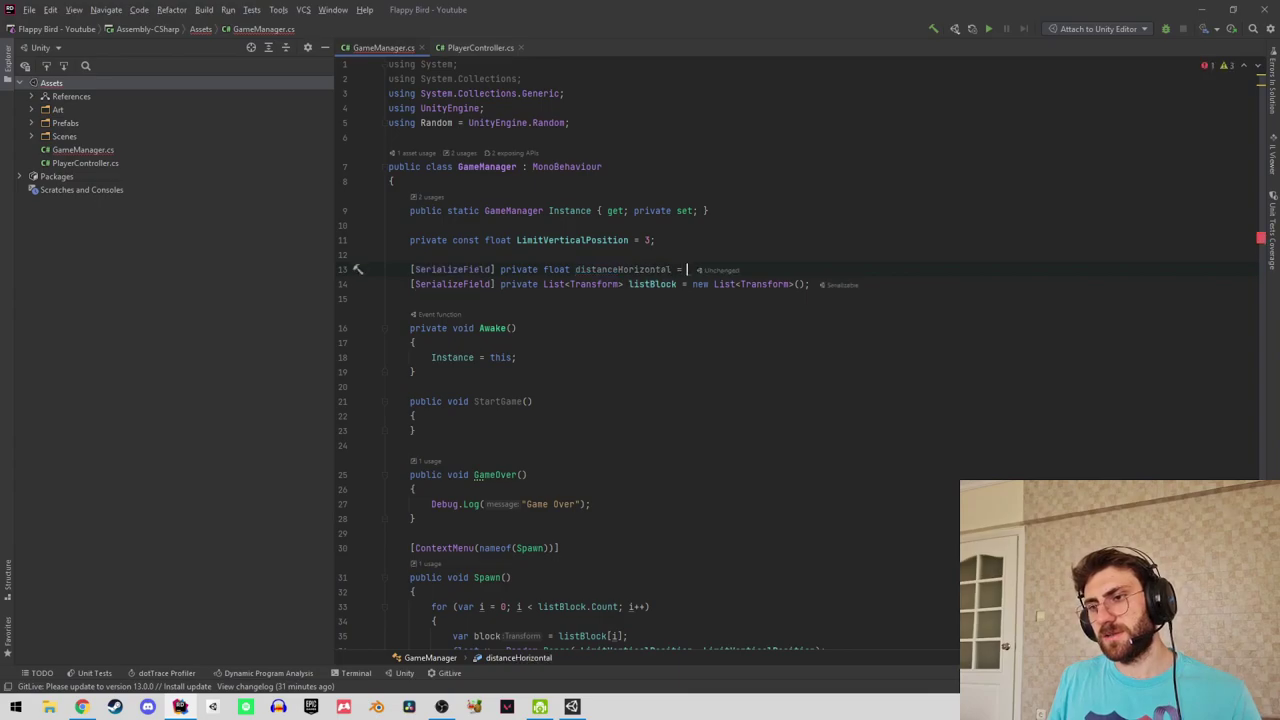
type("3;")
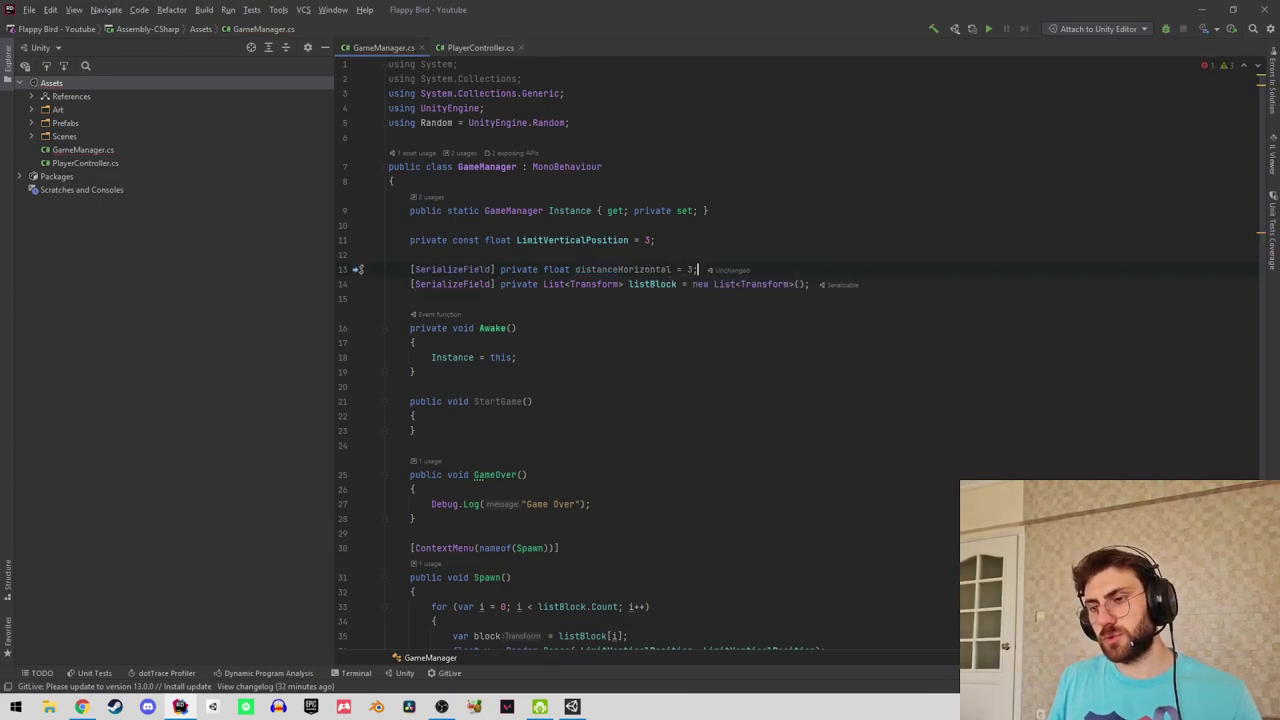
Replace the hard-coded 5 in Spawn's Vector3 with distanceHorizontal and minimize Rider.
scroll(686, 517, "down", 3)
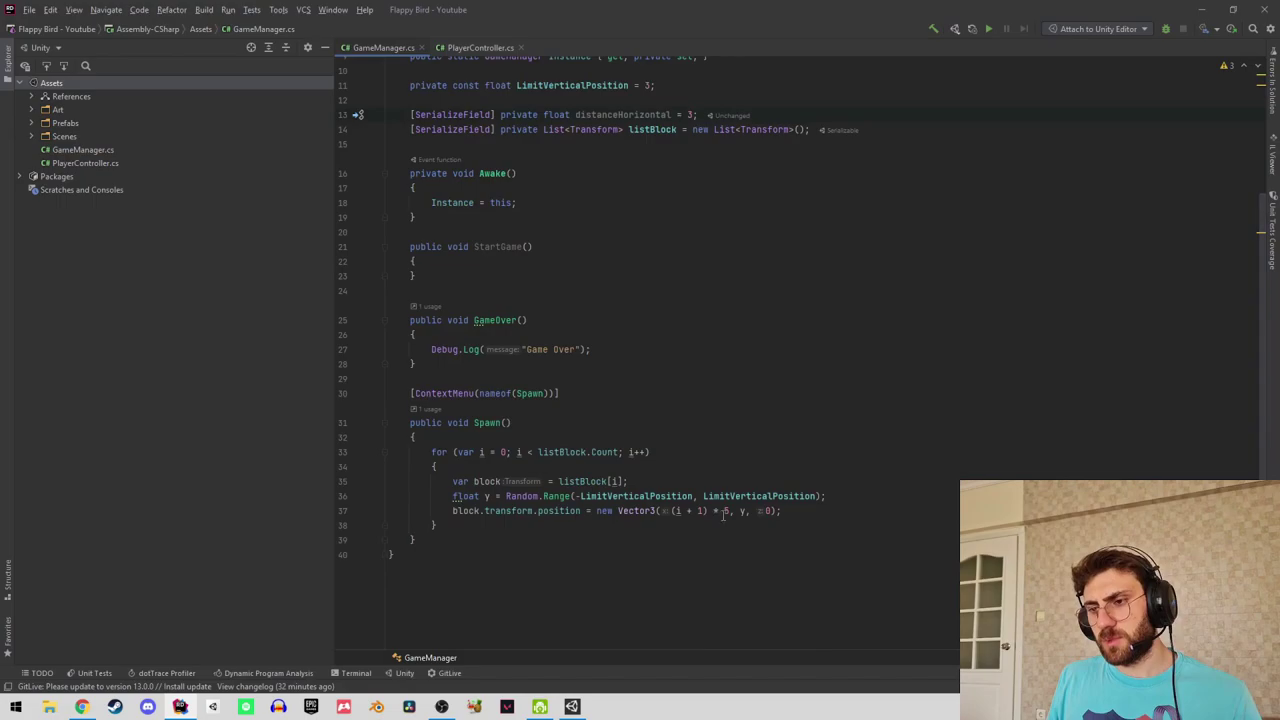
key("Delete")
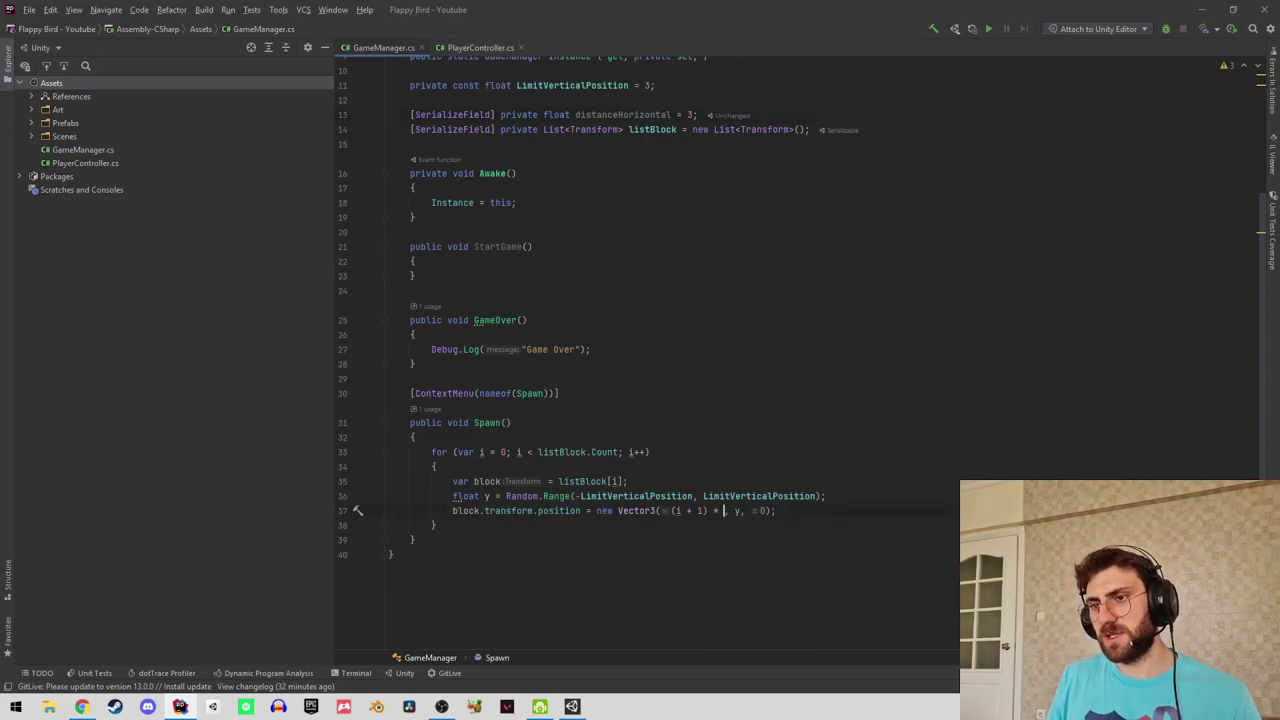
type("dis")
key("Return")
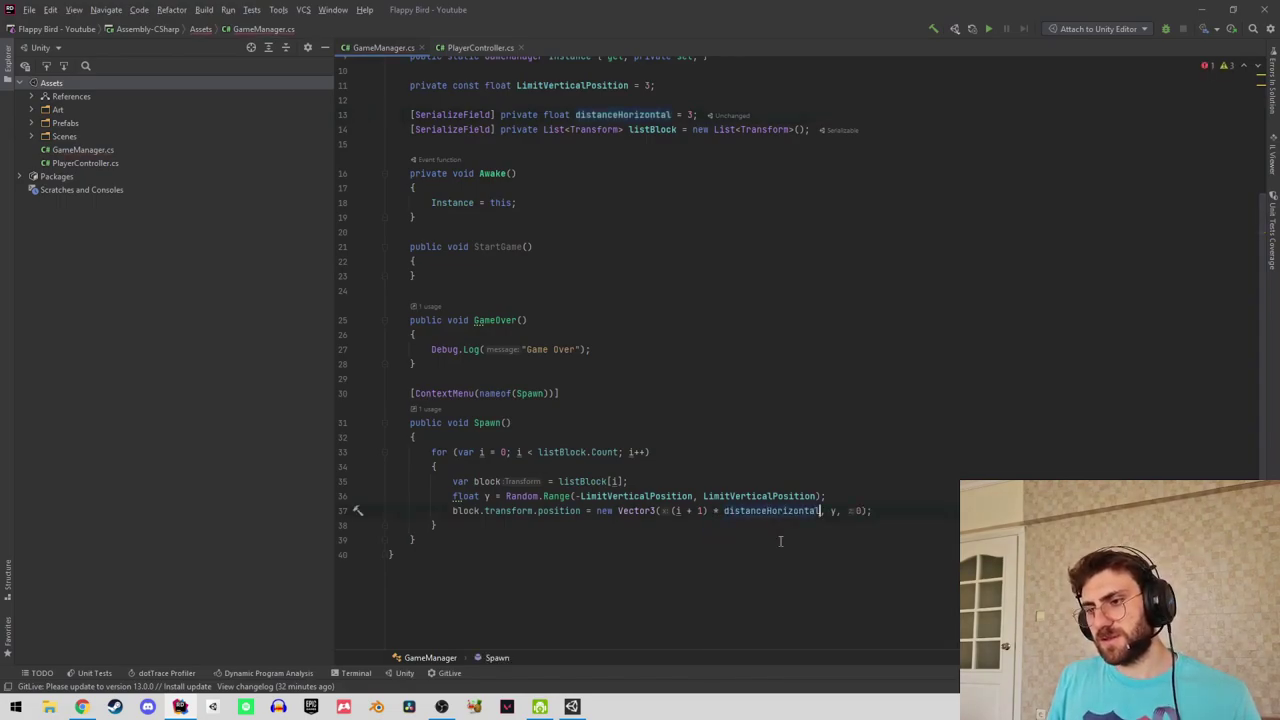
left_click(1197, 8)
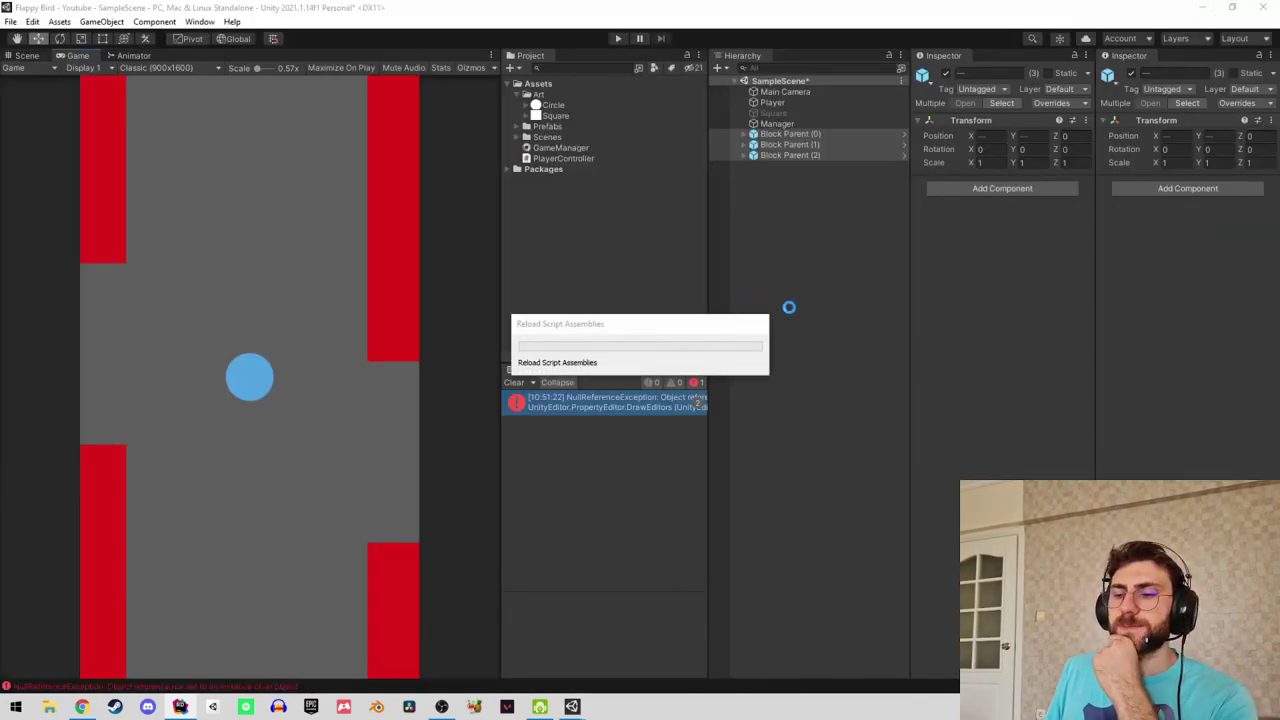
Clear the console and run Spawn from the Manager's Game Manager component menu.
left_click(514, 383)
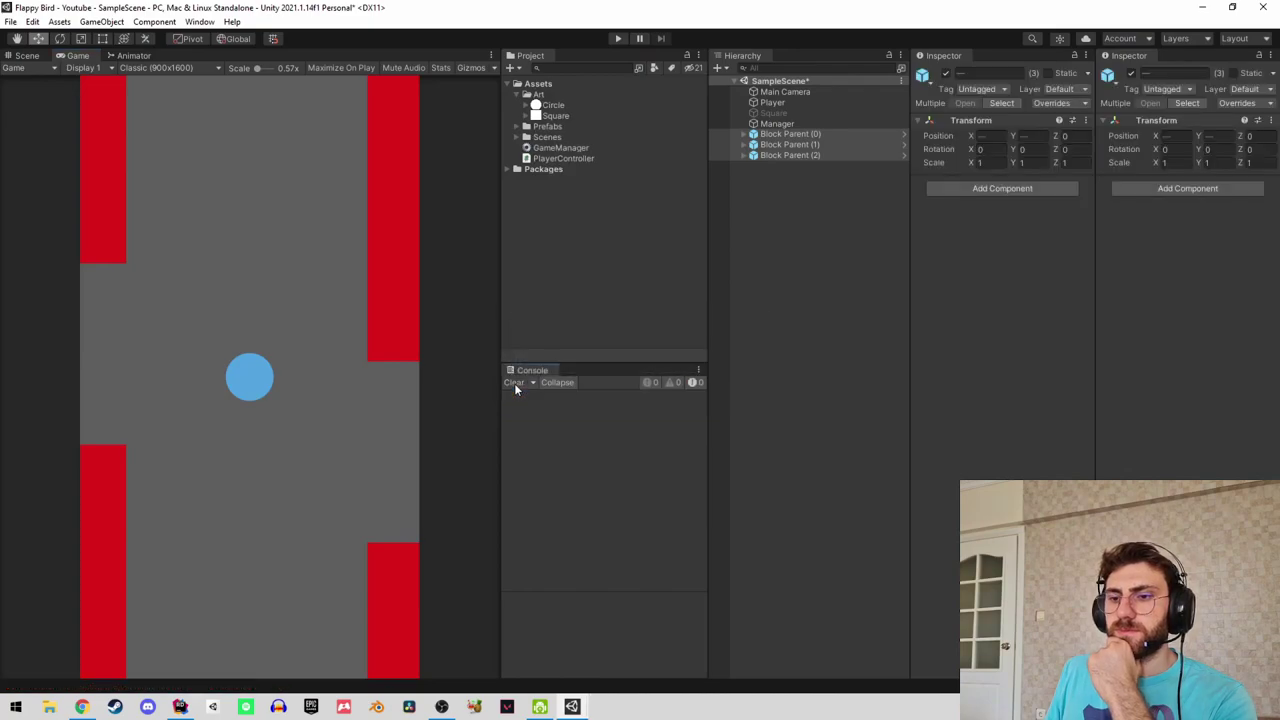
left_click(797, 125)
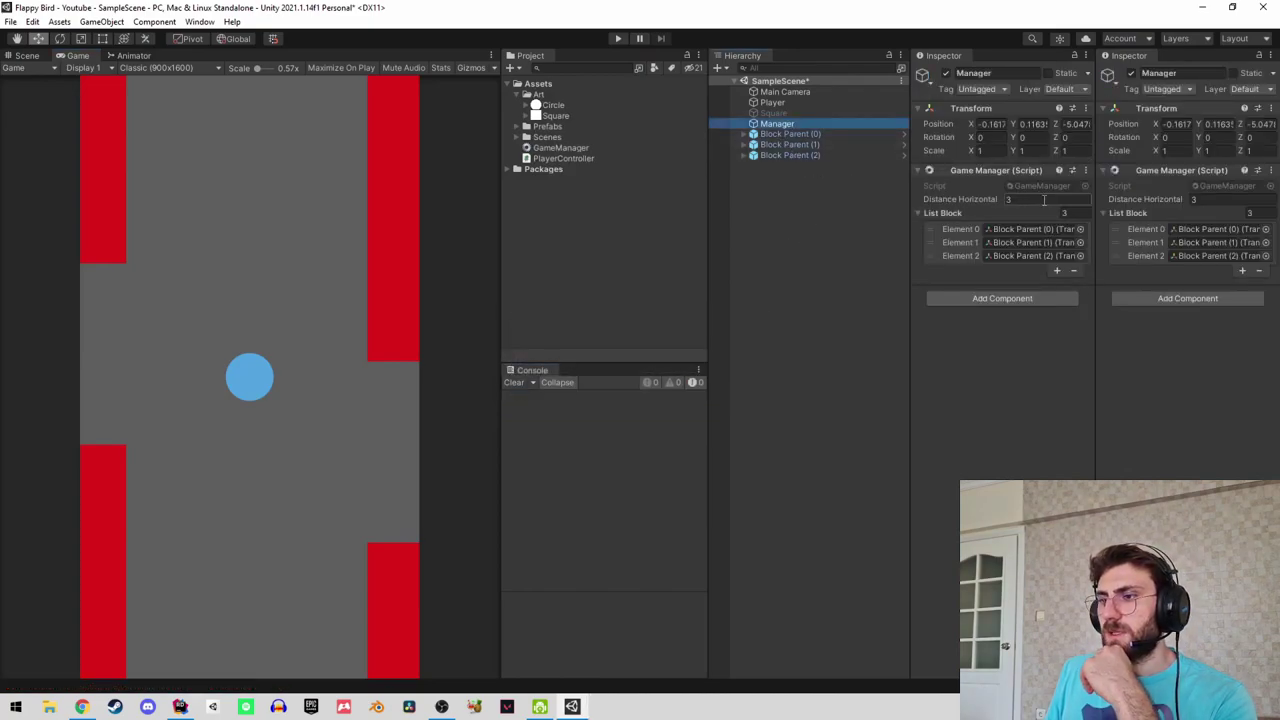
left_click(1085, 108)
mouse_move(1115, 232)
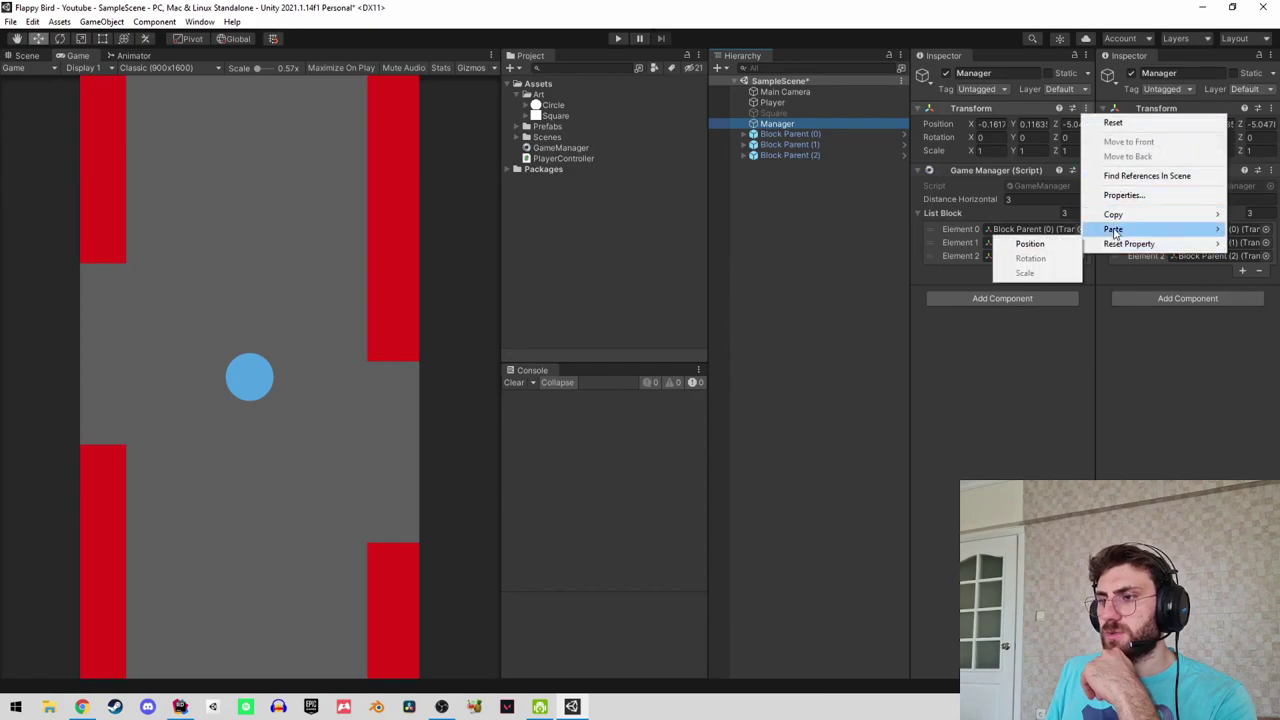
left_click(1033, 402)
left_click(1085, 170)
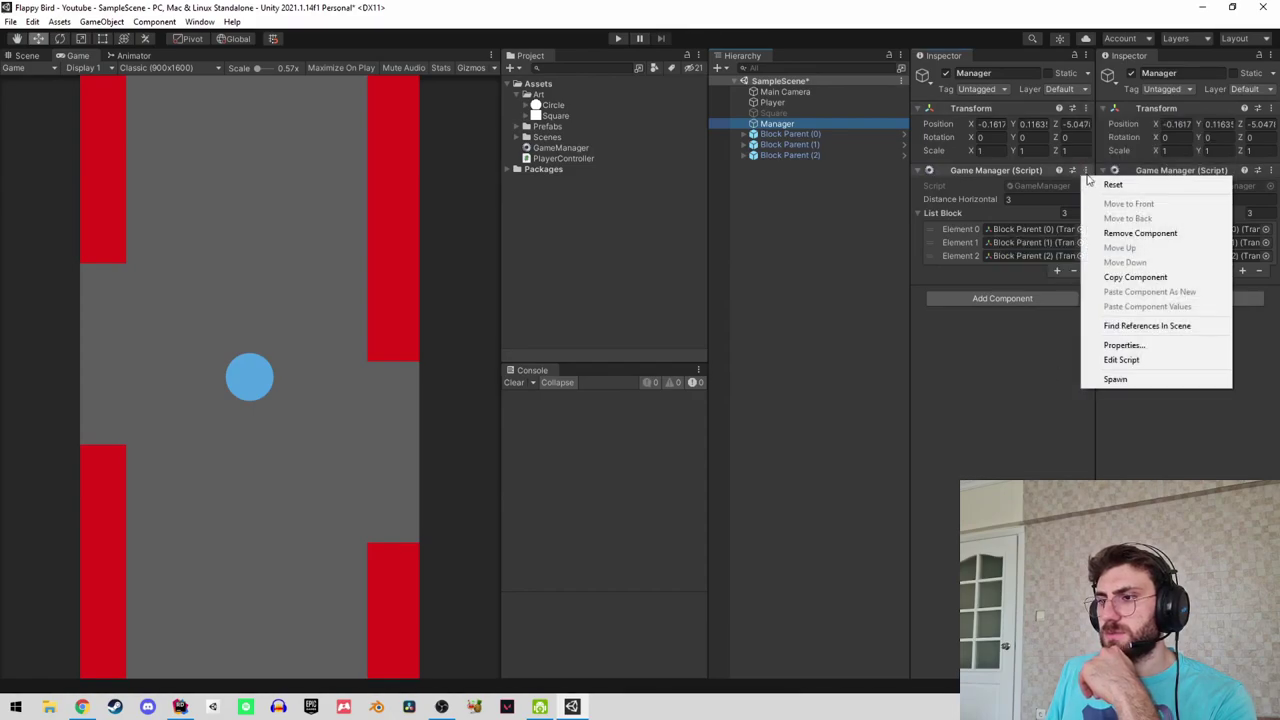
left_click(1115, 378)
In Scene view, drag the Player circle up among the pillars to about X 4.67, Y 3.33.
left_click(27, 55)
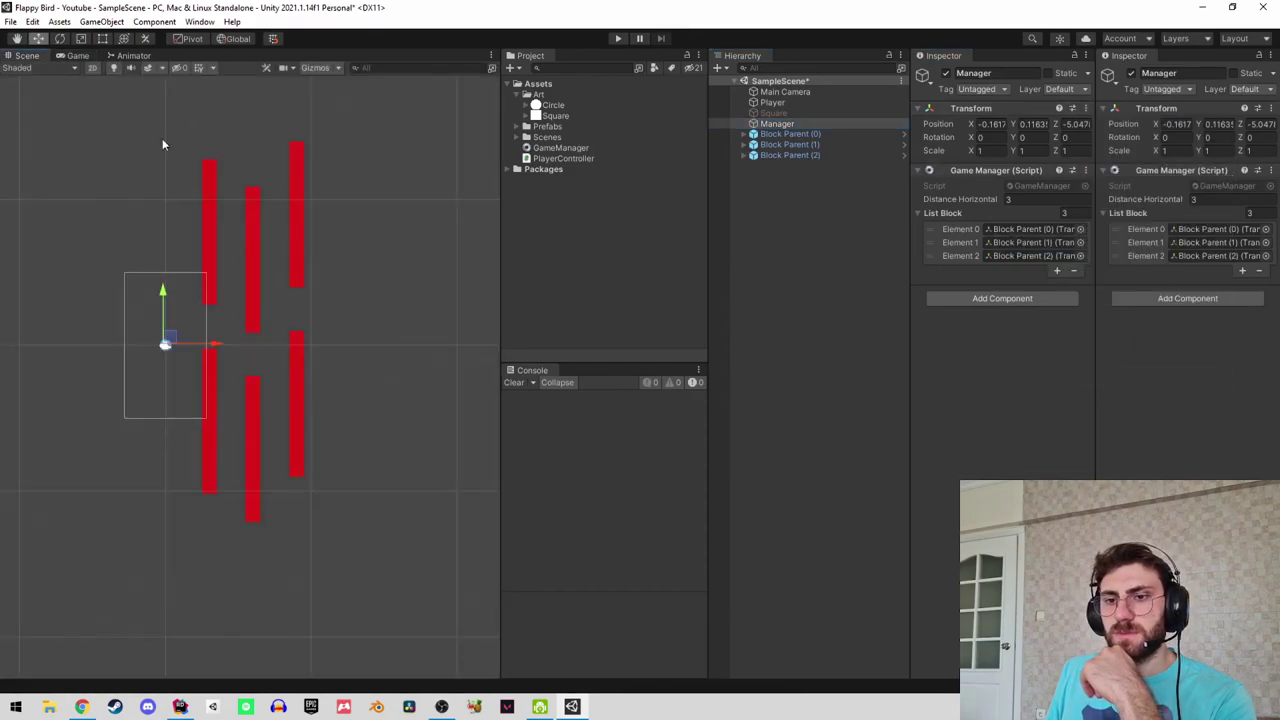
scroll(268, 317, "up", 1)
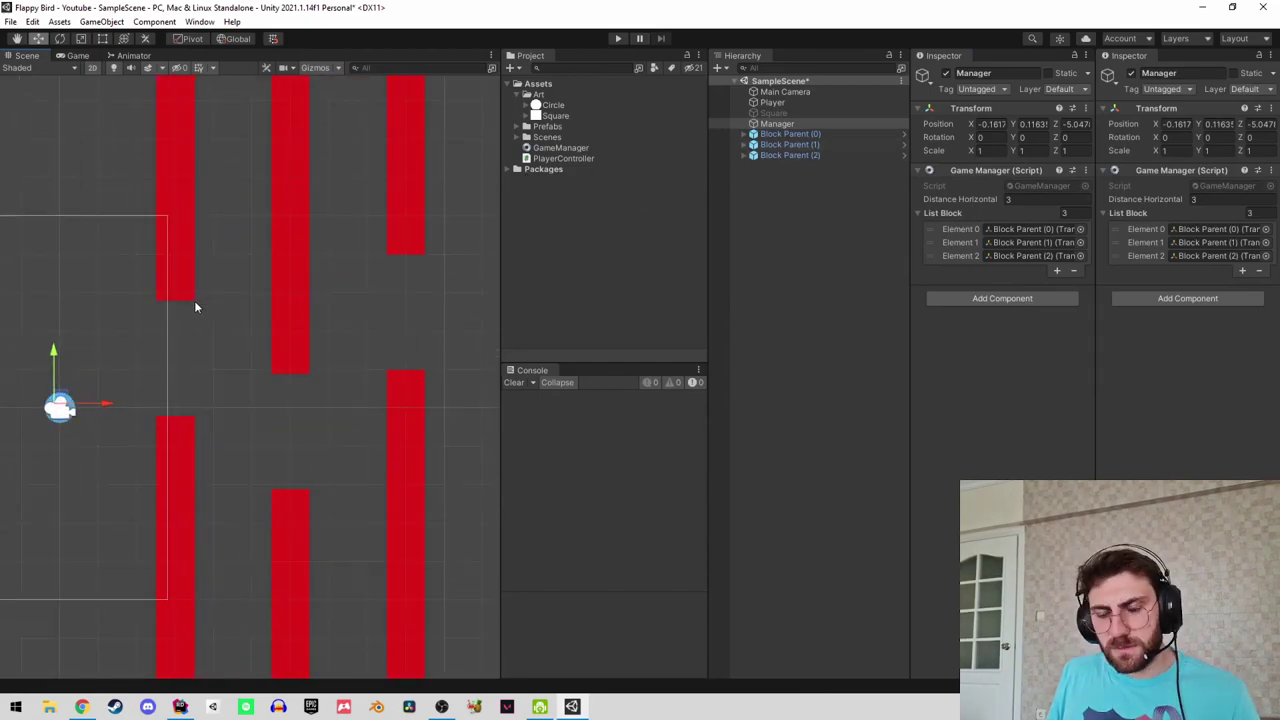
scroll(200, 310, "up", 2)
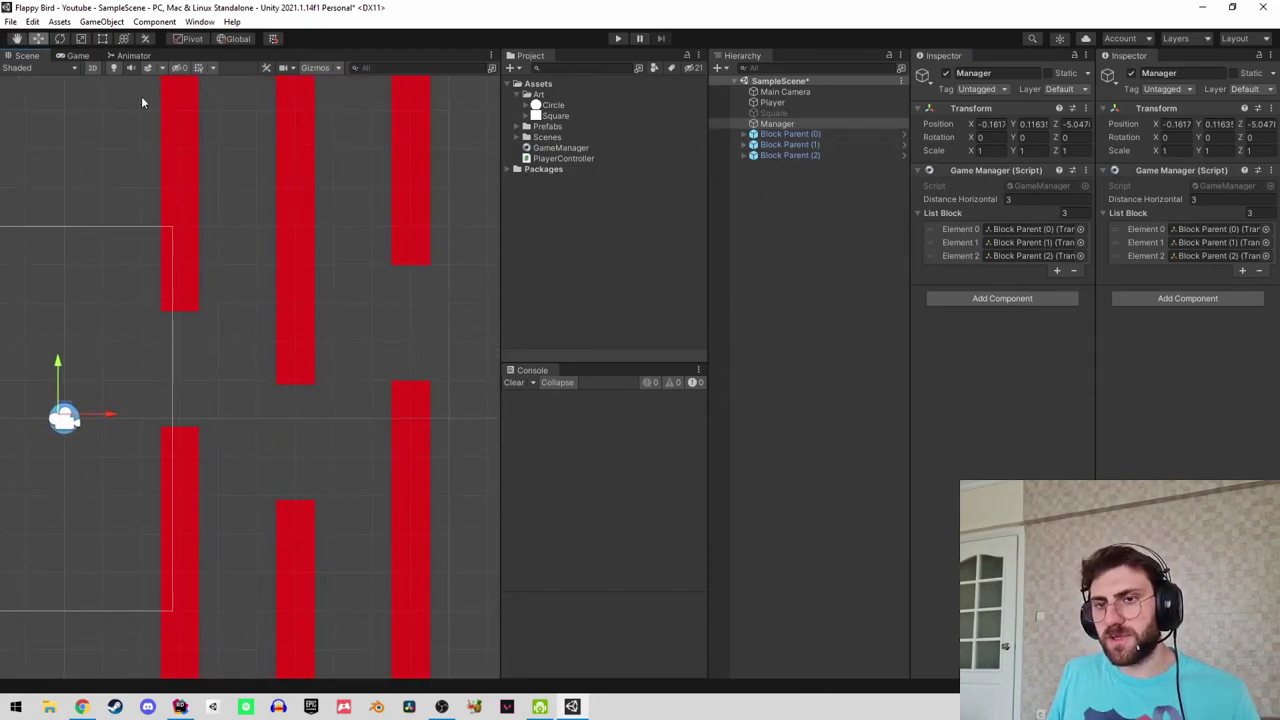
middle_click_drag(245, 221, 283, 210)
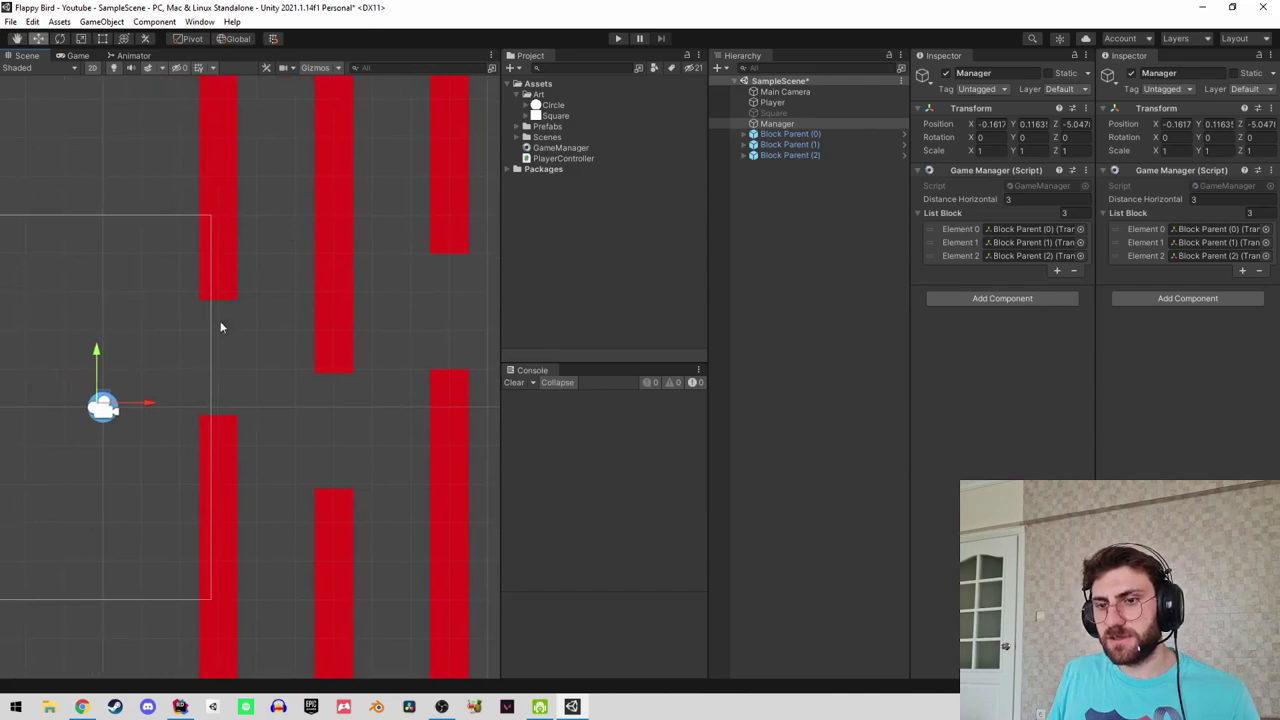
left_click(772, 102)
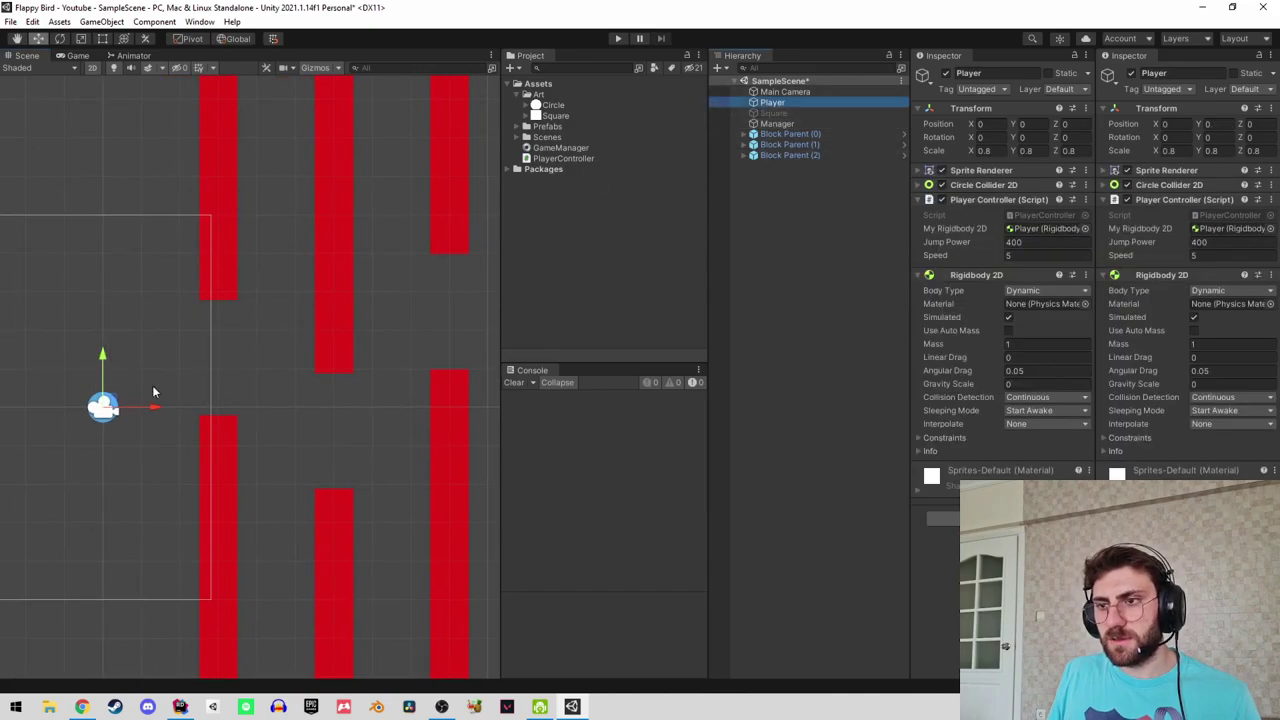
left_click_drag(113, 407, 274, 372)
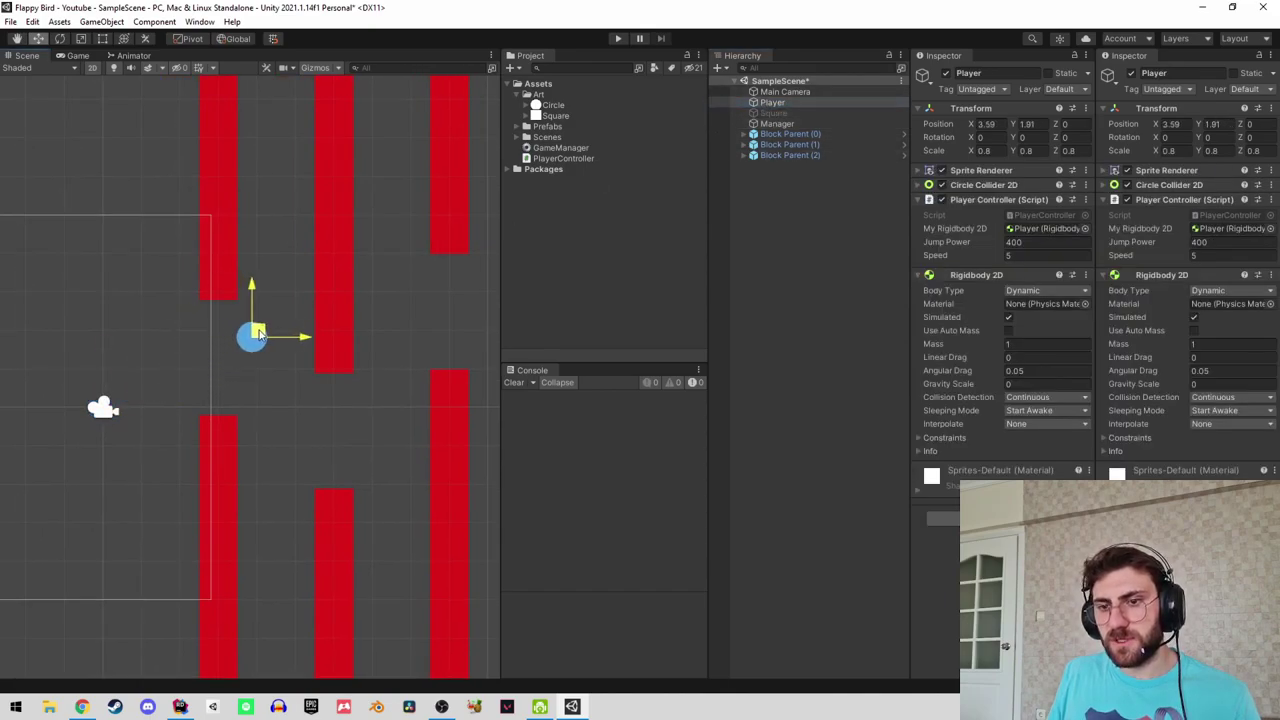
left_click_drag(274, 372, 290, 278)
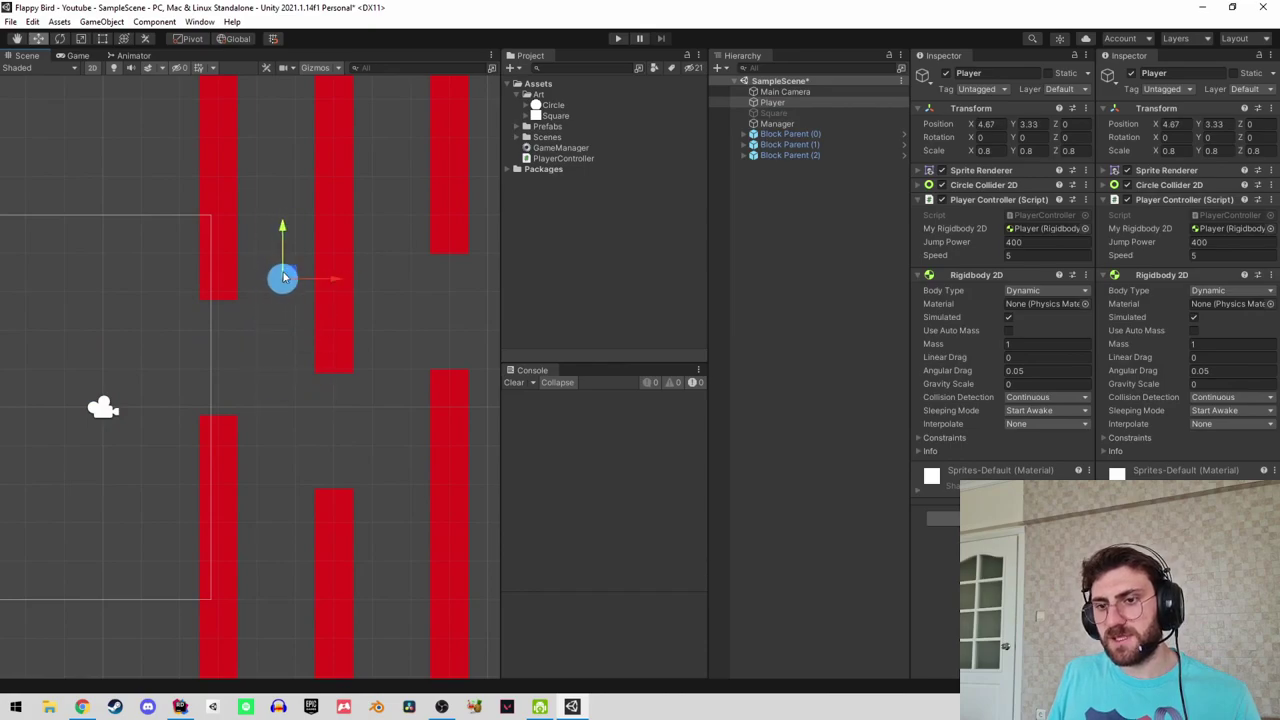
left_click(777, 123)
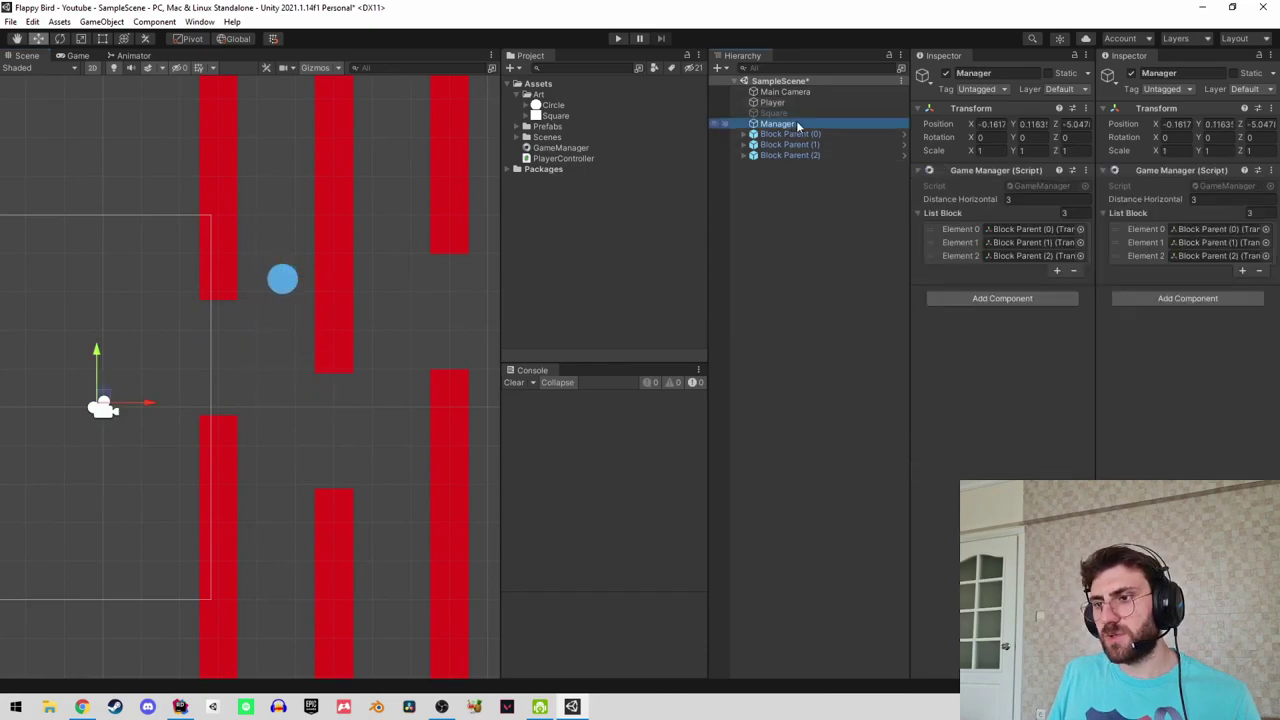
Set Distance Horizontal to 4 and rerun Spawn to respace the pillars.
left_click(1054, 200)
type("4")
key("Return")
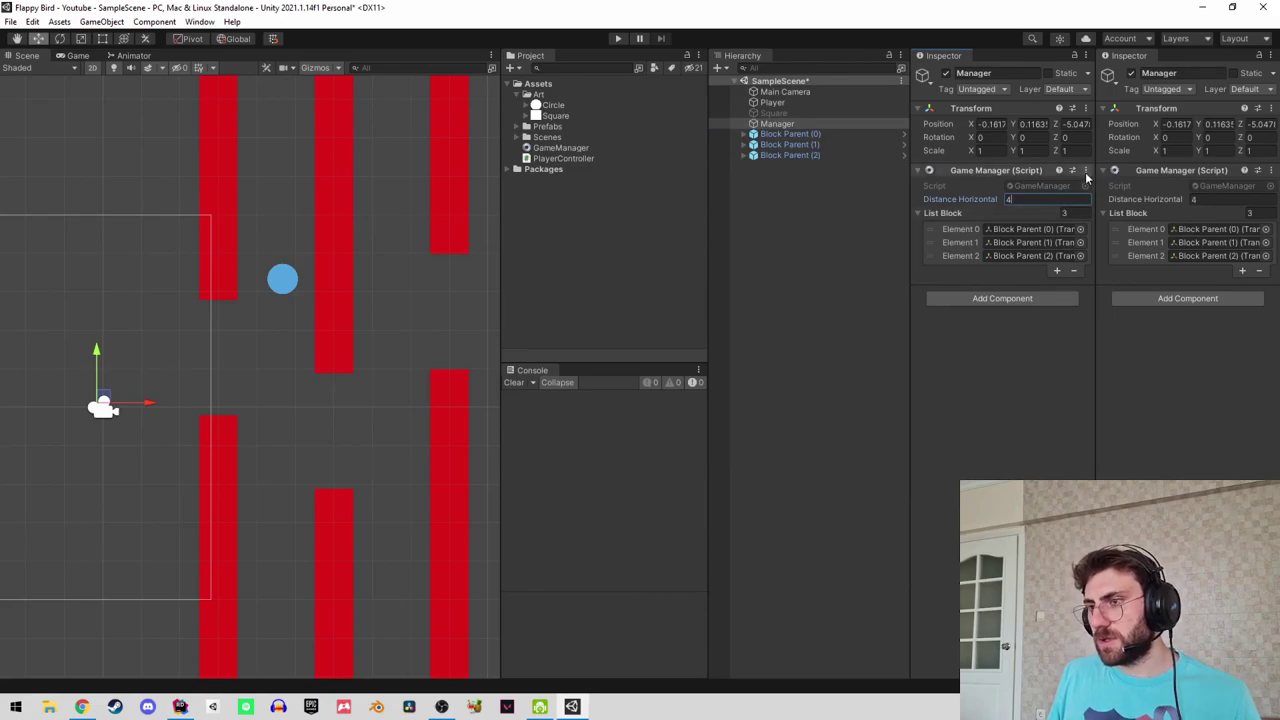
left_click(1085, 170)
left_click(1085, 378)
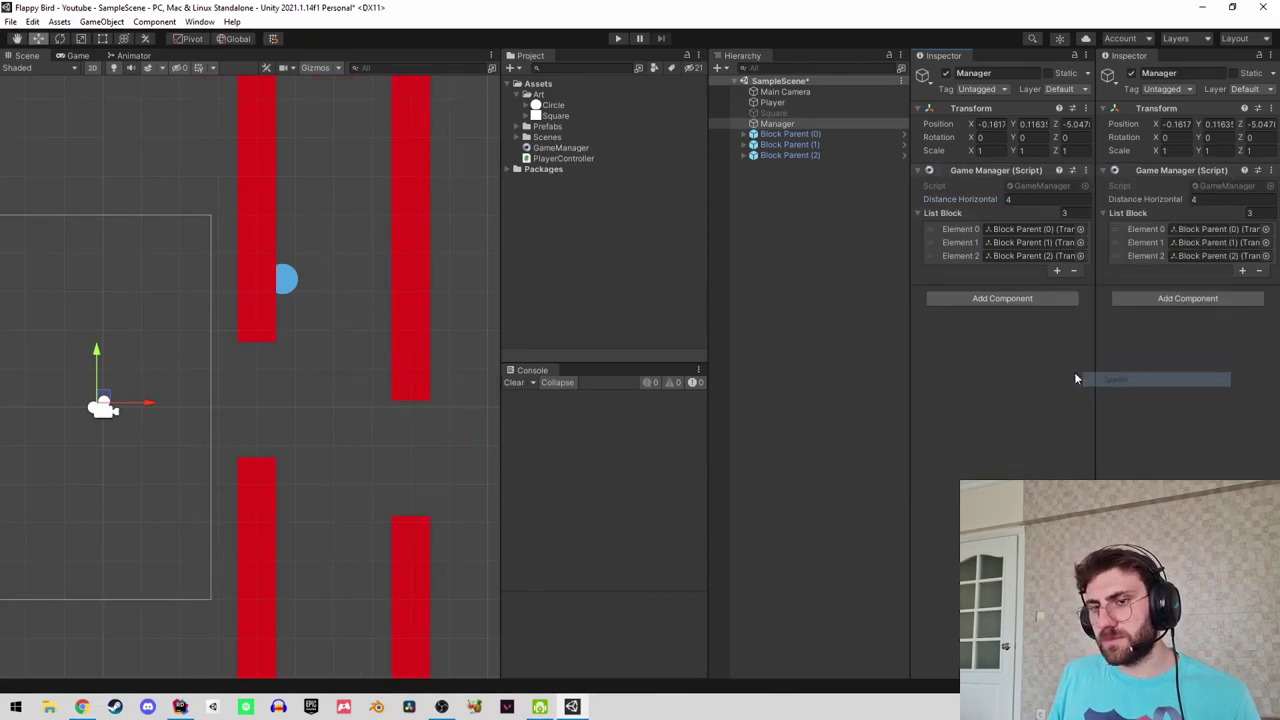
Check the Block Parents, then drag the Player into the middle pillar gap.
left_click(790, 137)
key("Down")
key("Down")
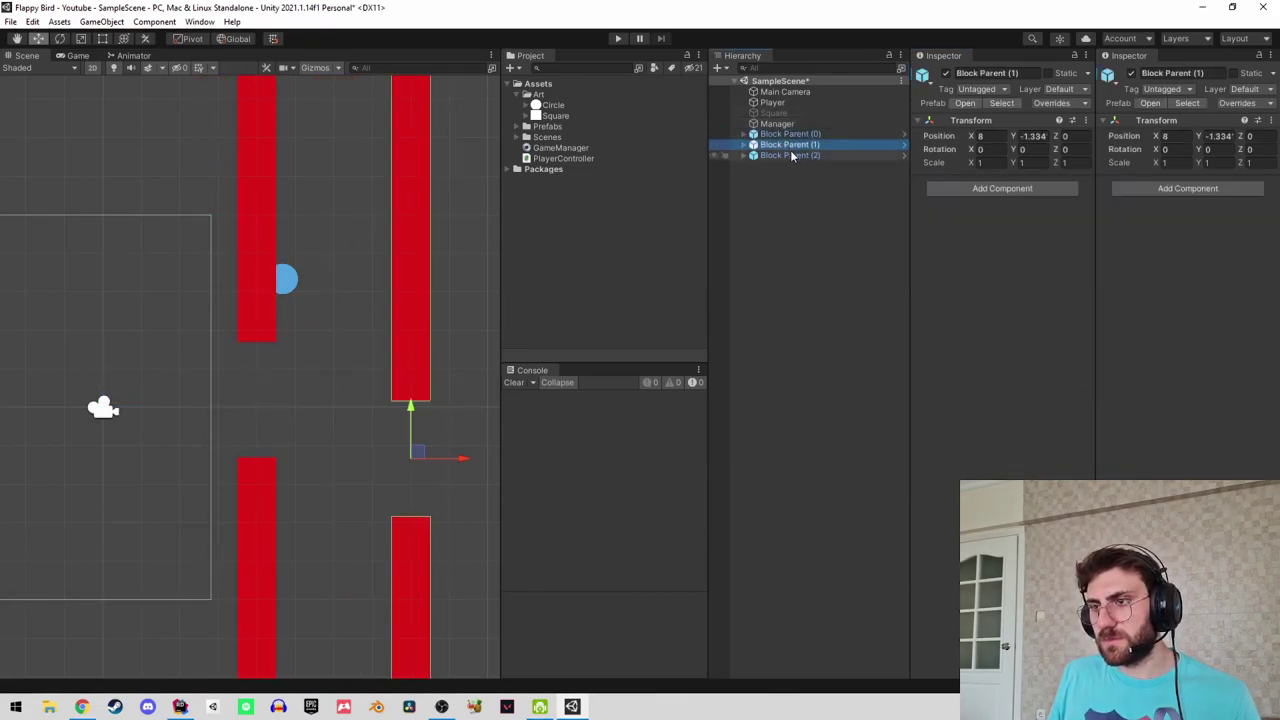
left_click(777, 123)
left_click(772, 102)
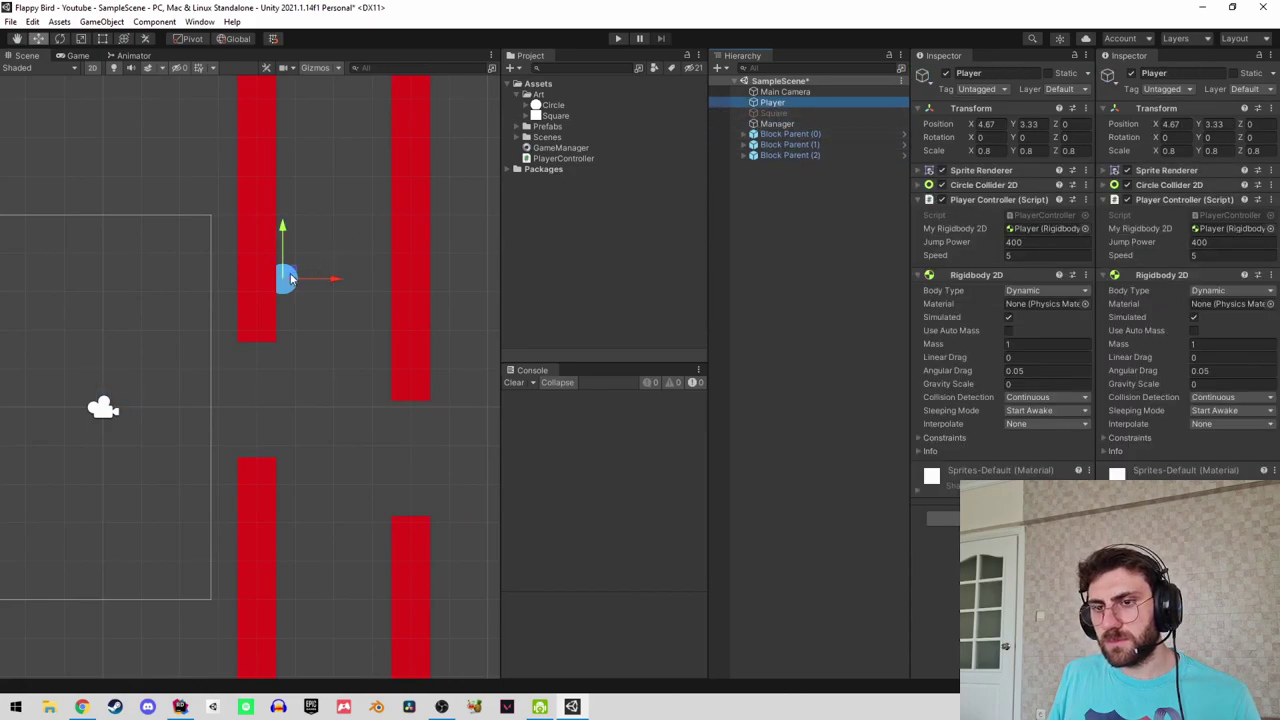
mouse_move(290, 279)
left_mouse_down()
mouse_move(196, 409)
mouse_move(239, 406)
mouse_move(305, 354)
mouse_move(322, 391)
mouse_move(329, 534)
mouse_move(406, 429)
left_mouse_up()
scroll(406, 429, "down", 2)
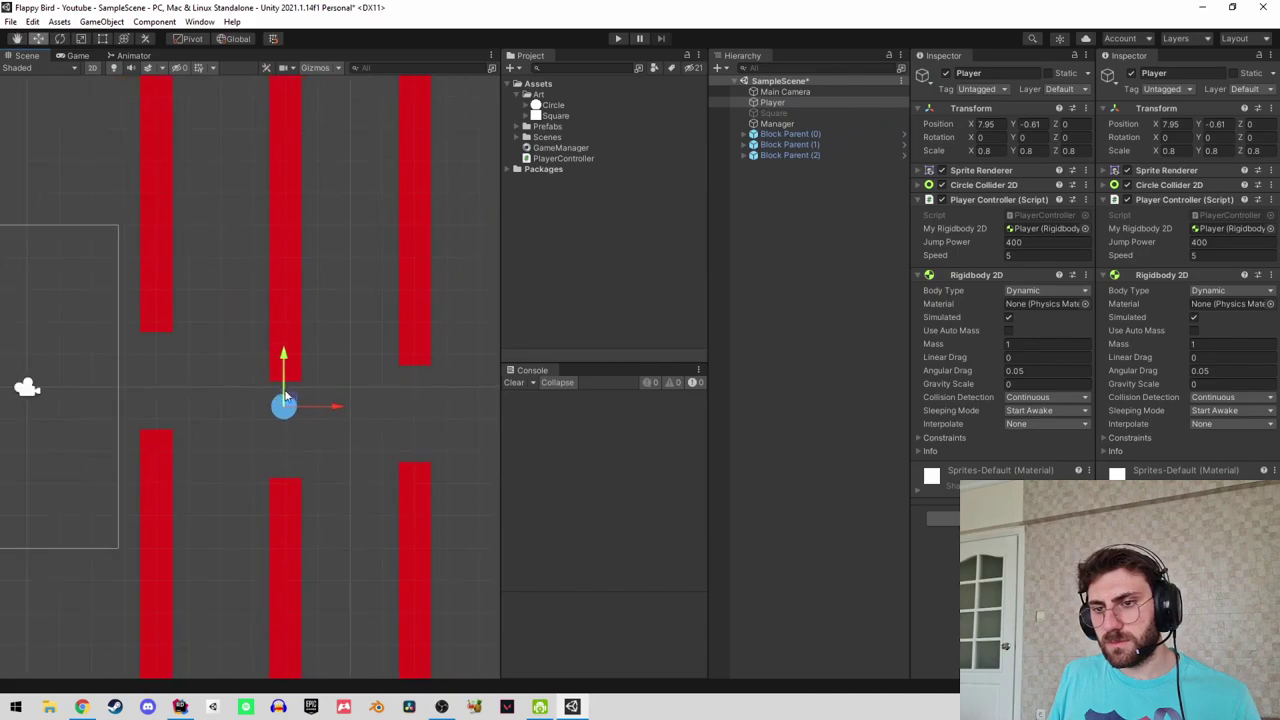
mouse_move(285, 397)
left_mouse_down()
mouse_move(292, 422)
mouse_move(305, 419)
left_mouse_up()
Drag the Player left and up into the camera frame.
left_click(1001, 152)
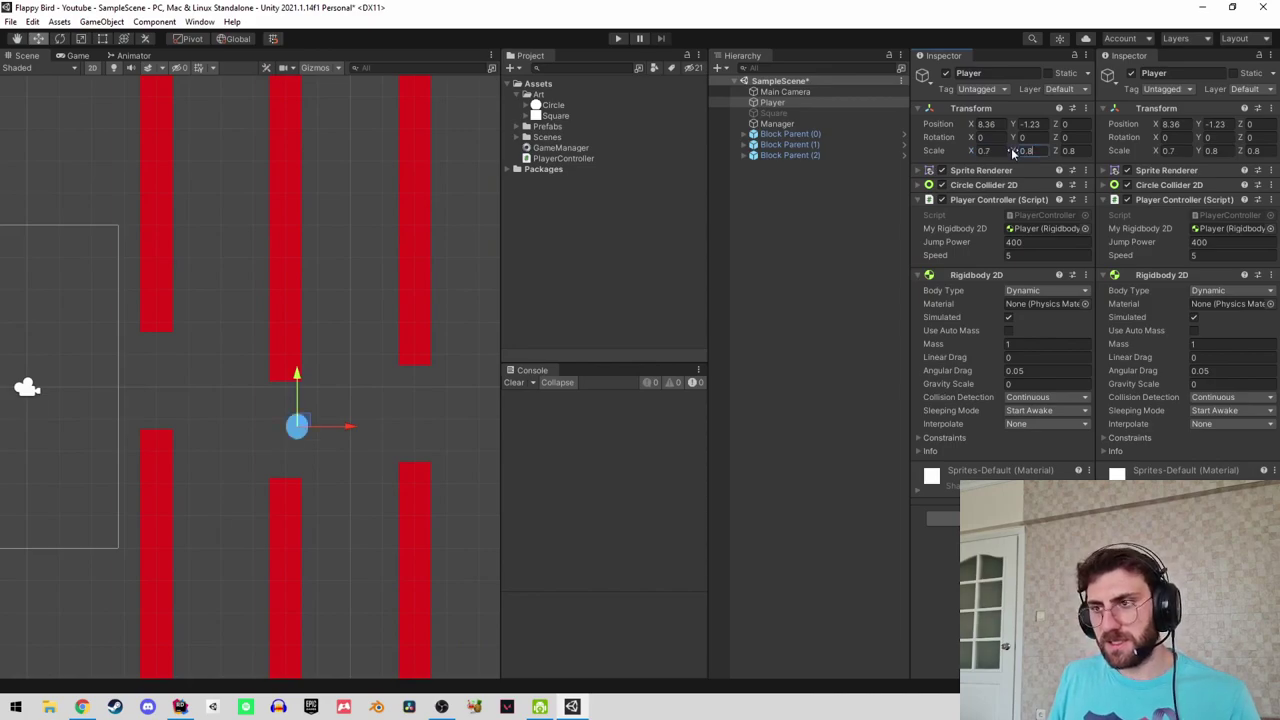
type("0.7")
scroll(481, 315, "up", 1)
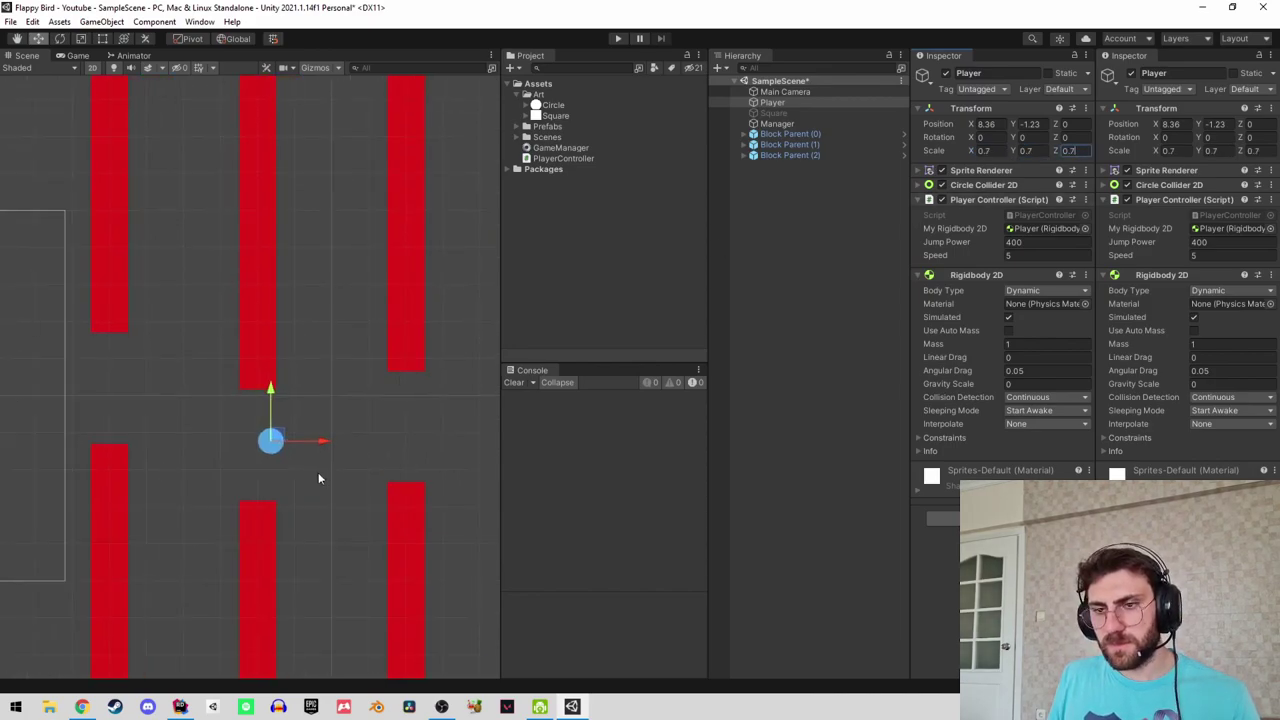
left_click_drag(283, 440, 121, 428)
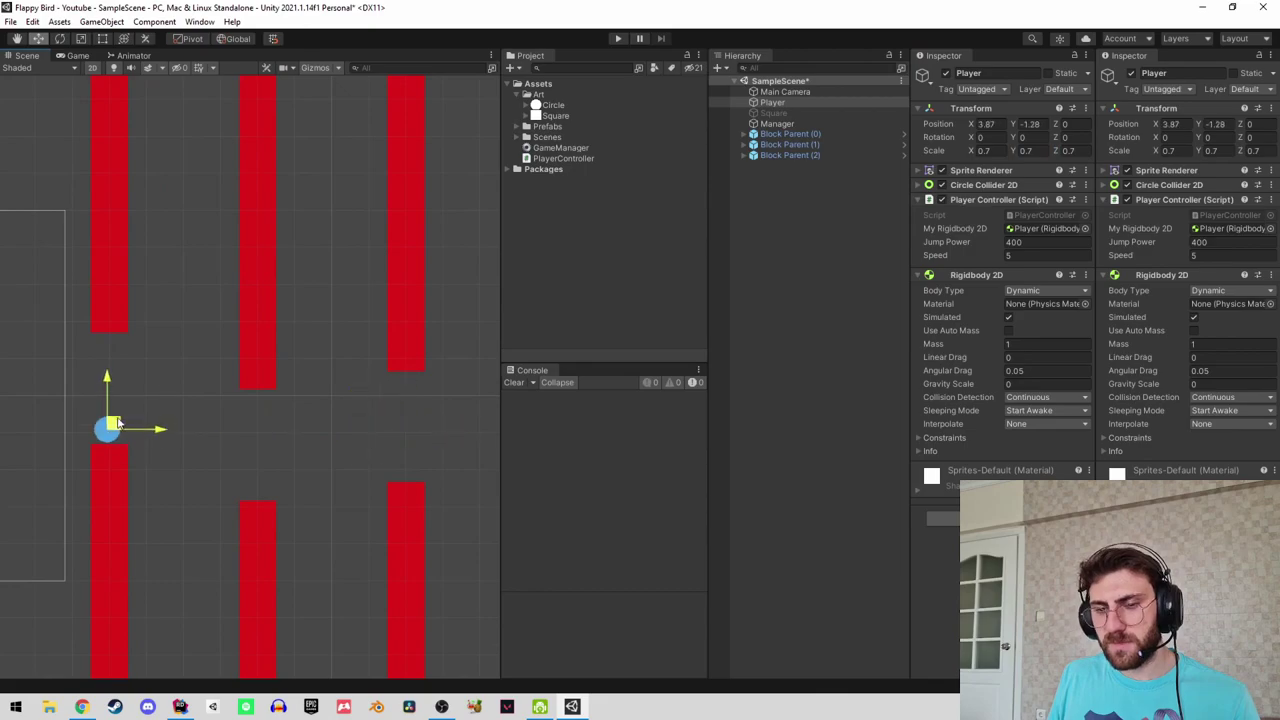
key("f")
left_click_drag(266, 389, 30, 318)
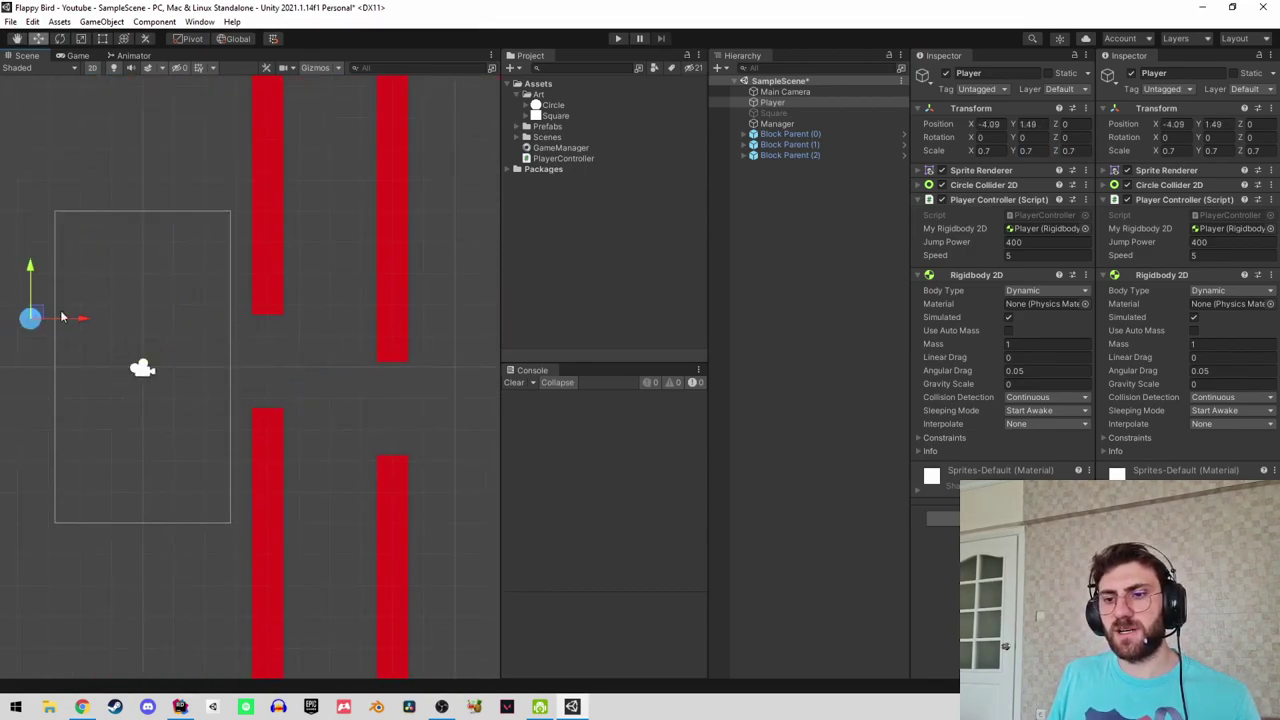
Check Block Parent (0), then set the Player's position to X 0, Y 0.
left_click(810, 136)
left_click(808, 144)
left_click(782, 134)
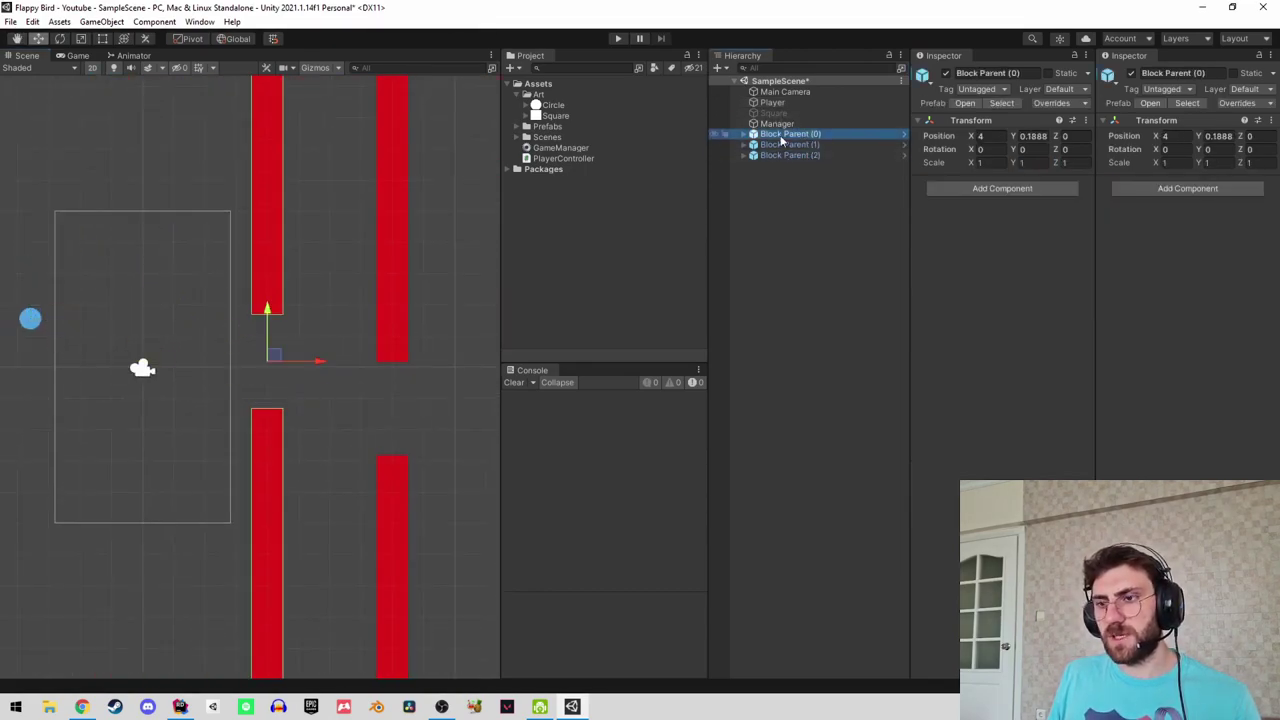
left_click(772, 102)
left_click(988, 124)
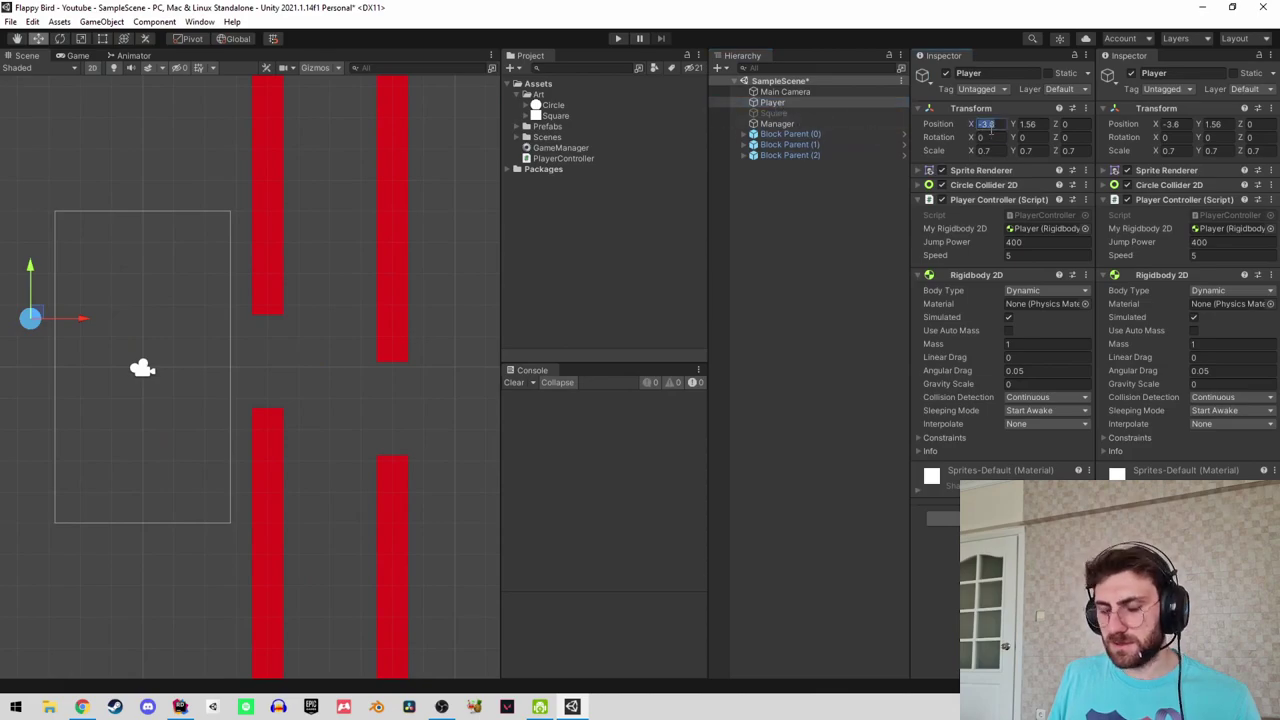
type("0")
key("Tab")
type("0")
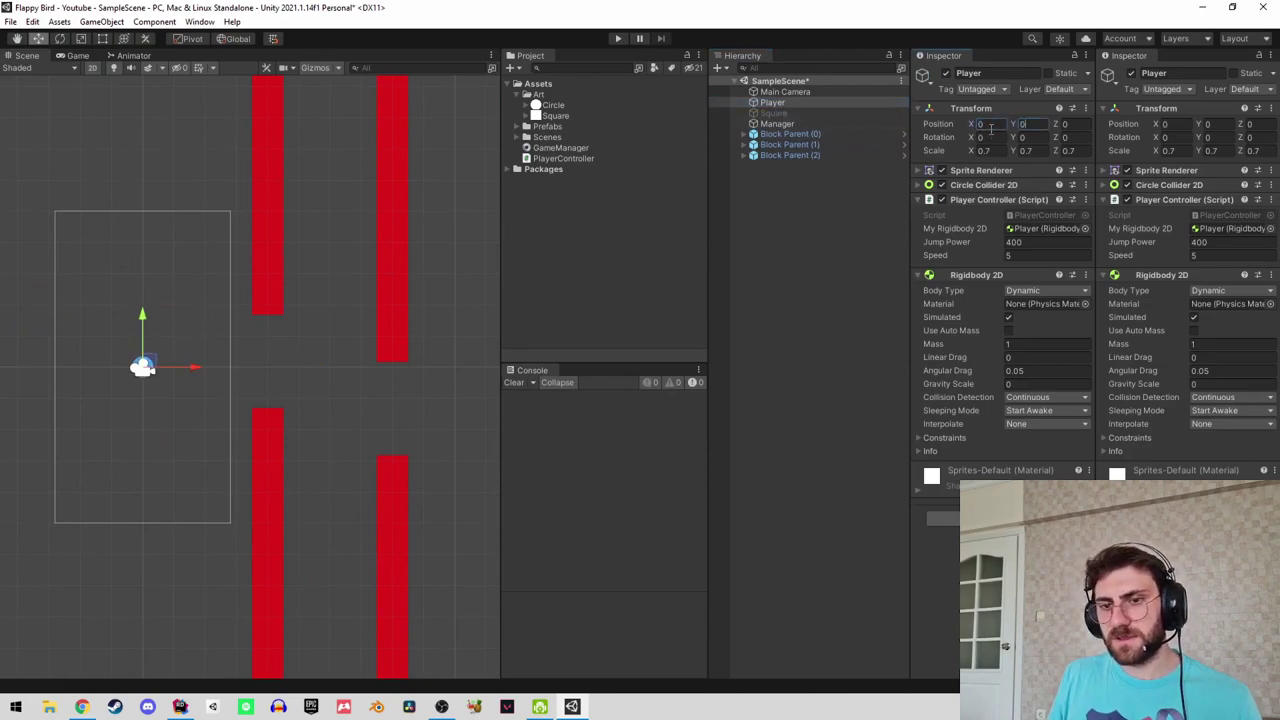
Compare the Block Parent (1) and (2) positions and preview the Game view.
left_click(790, 123)
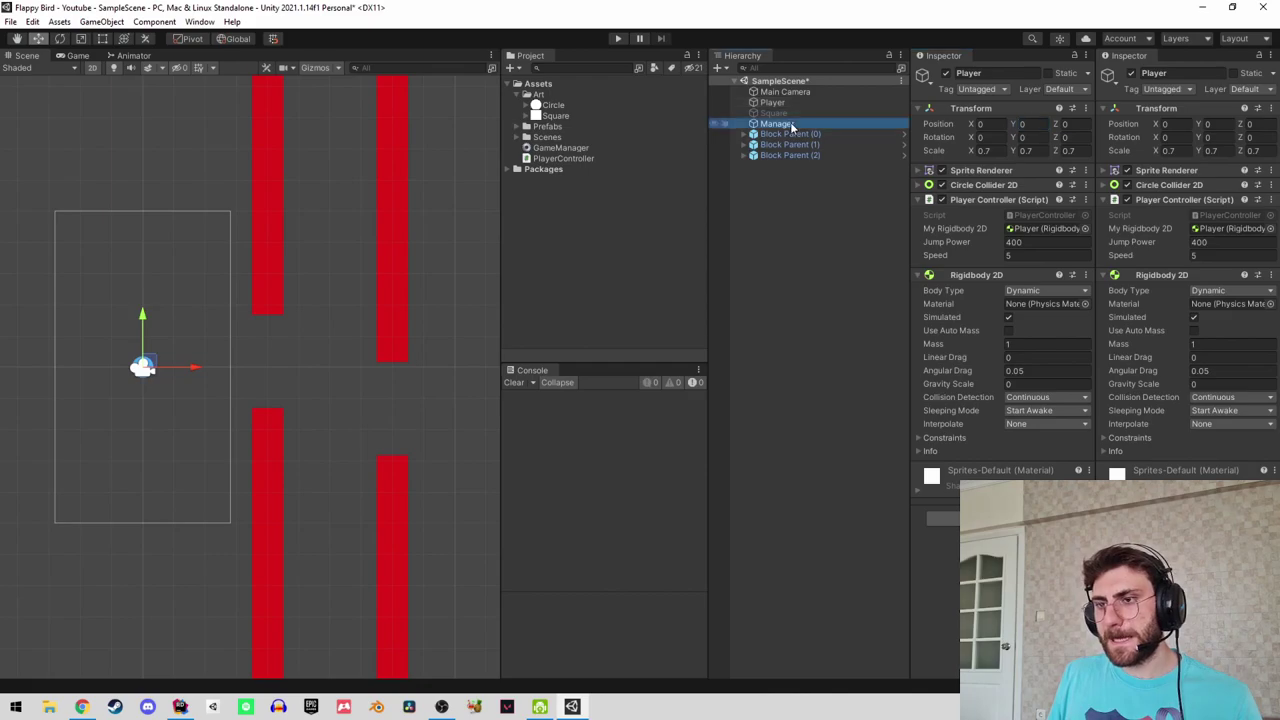
left_click(812, 135)
double_click(817, 144)
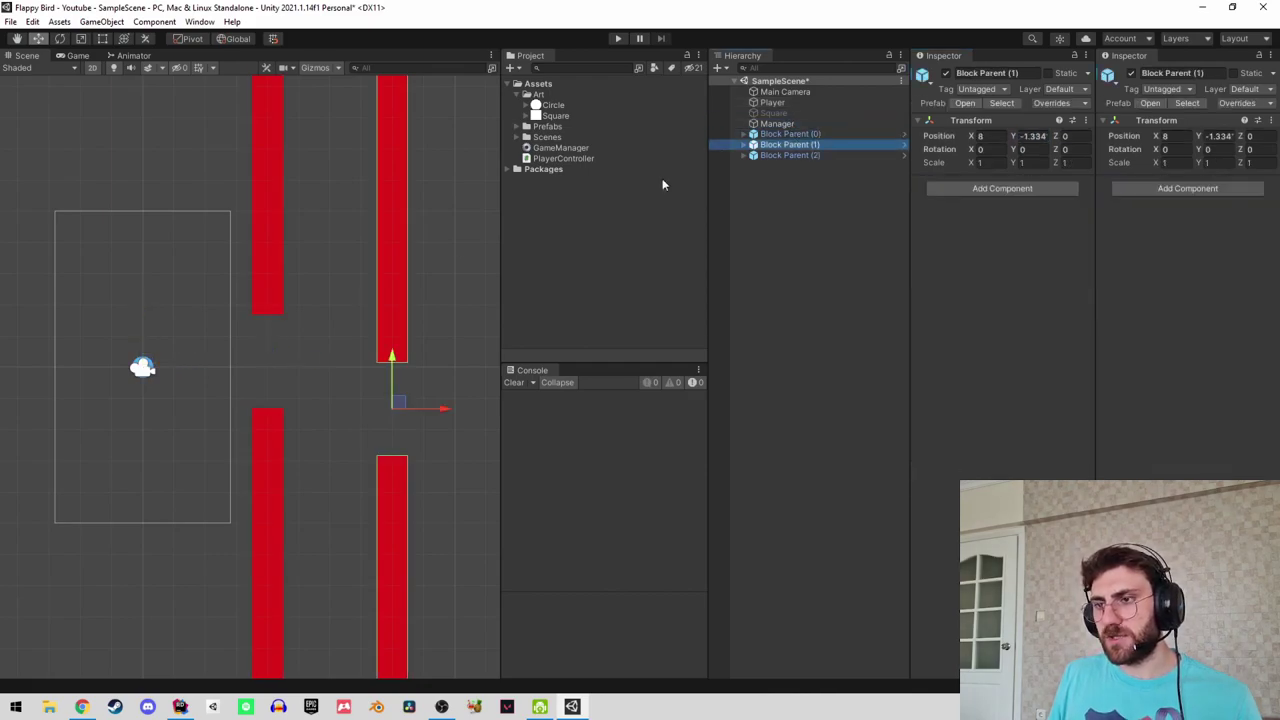
left_click(784, 155)
left_click(790, 133)
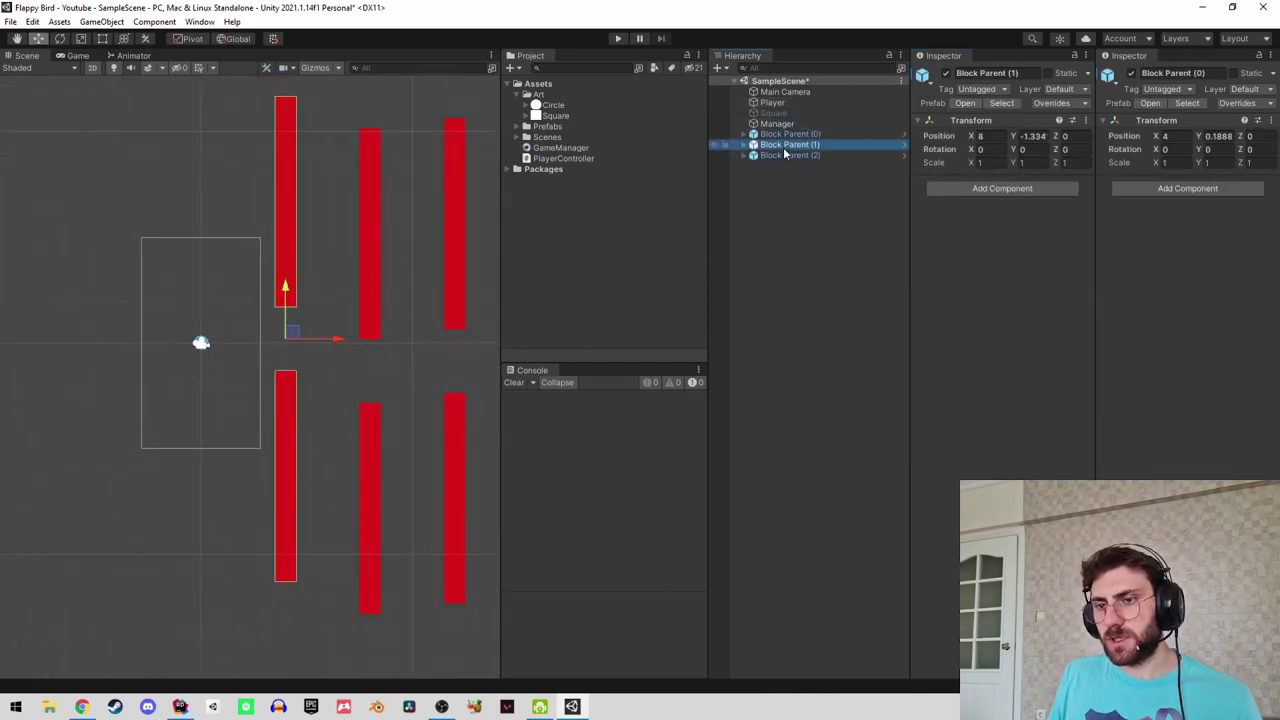
left_click(790, 155)
double_click(790, 155)
left_click(76, 56)
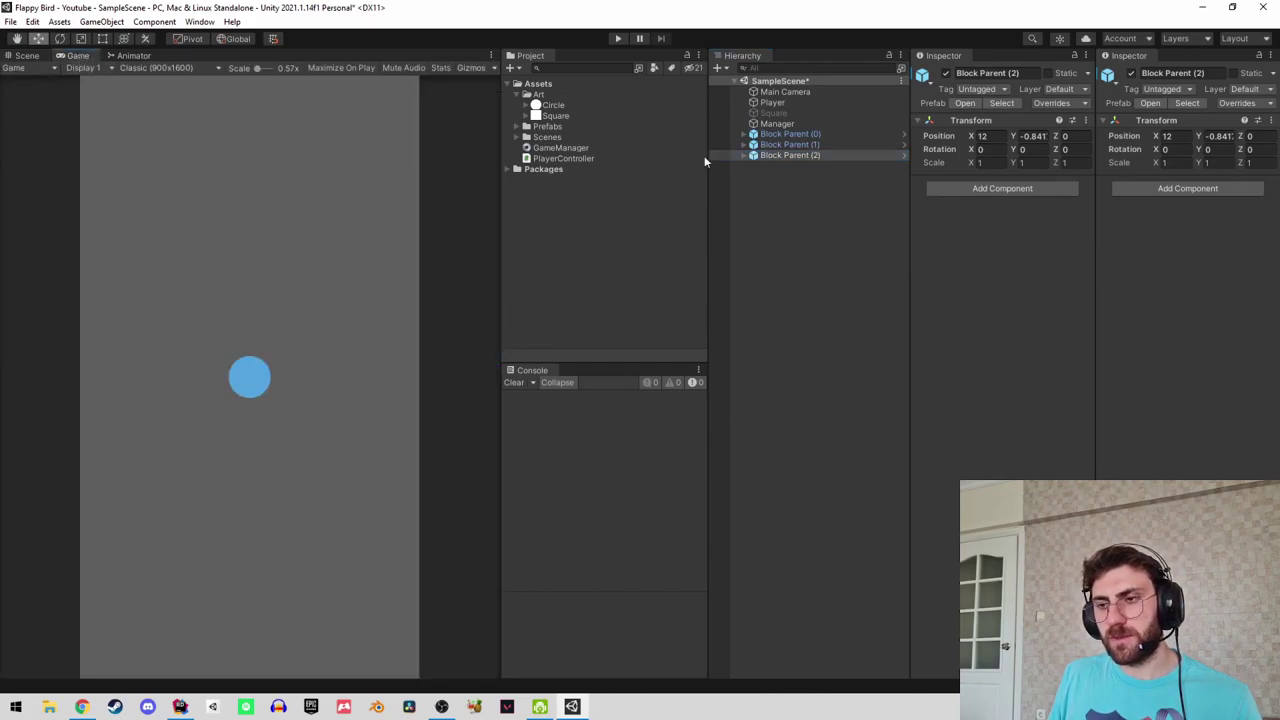
Pan the Scene view to the third pipe column, then bring up the Flappy Bird page in Chrome.
left_click(780, 123)
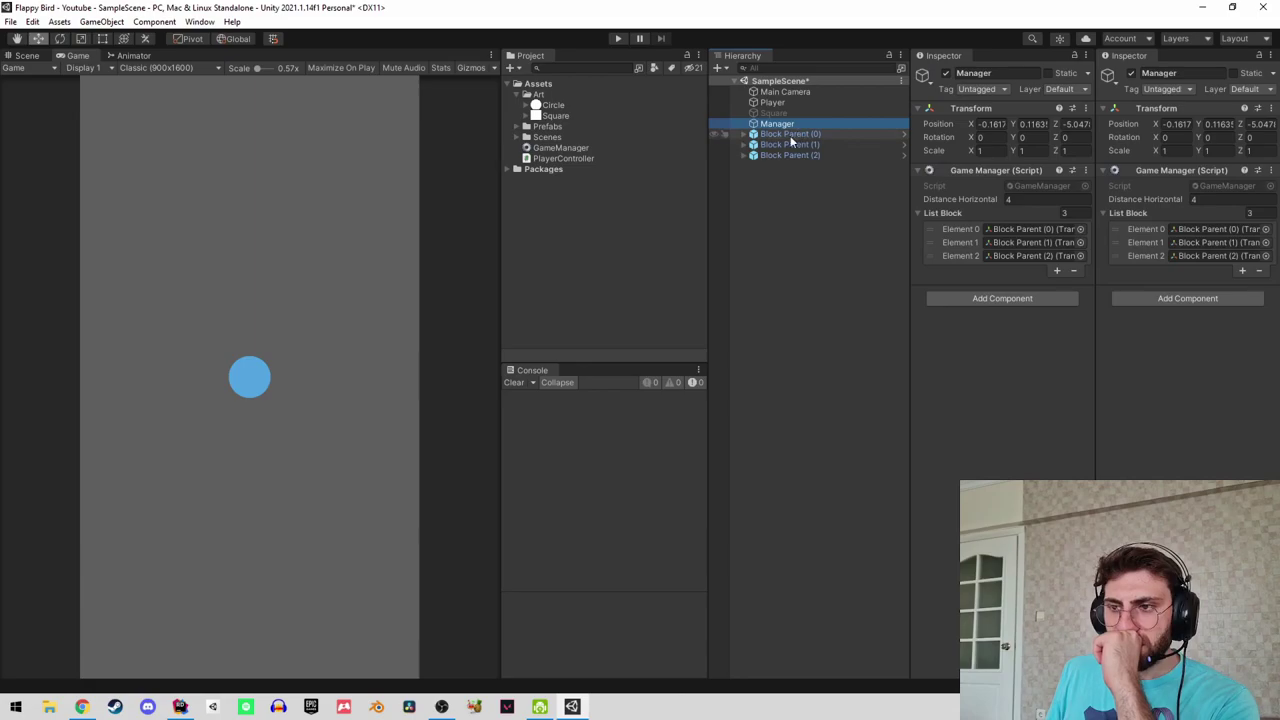
left_click(790, 135)
left_click(26, 56)
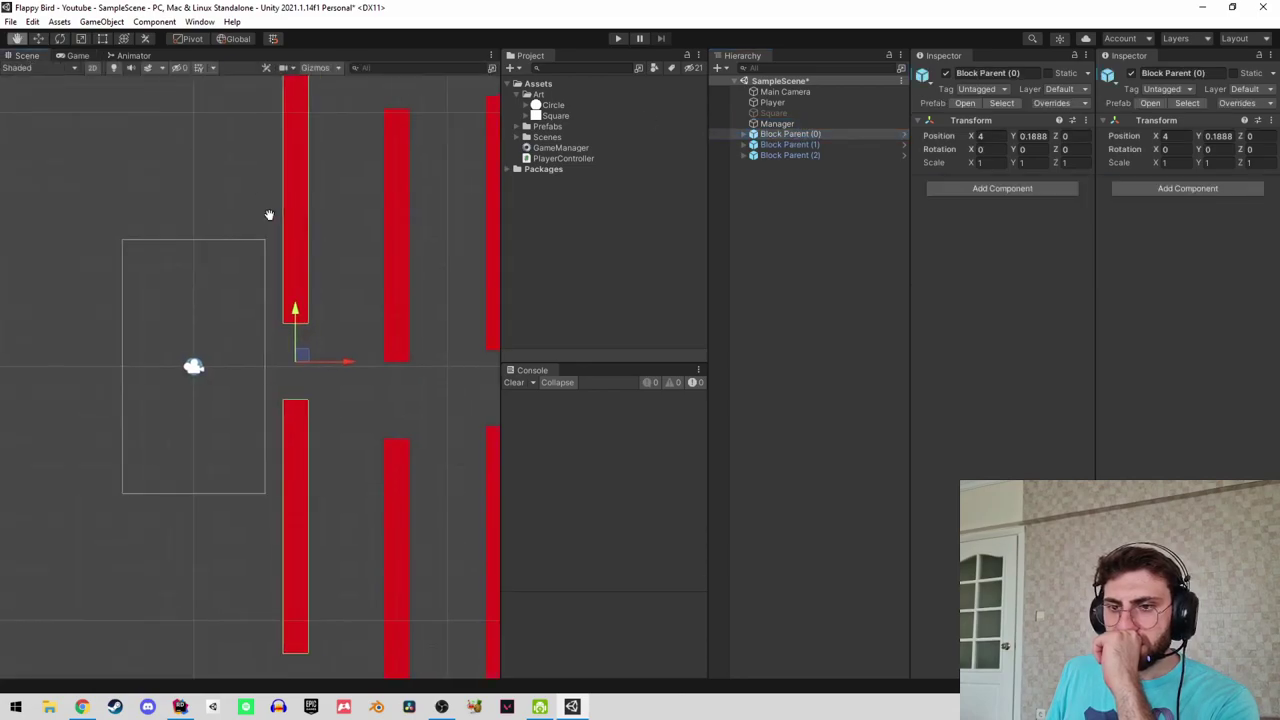
middle_click_drag(427, 236, 383, 239)
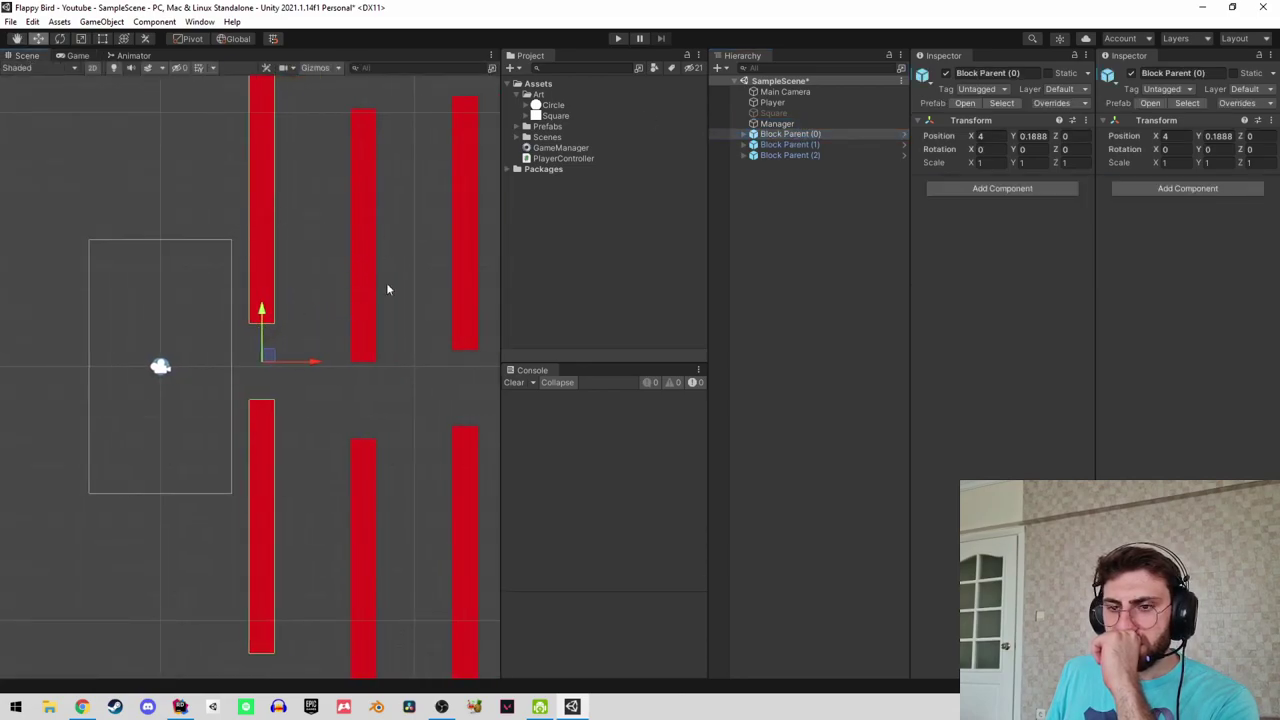
left_click(82, 706)
left_click(648, 55)
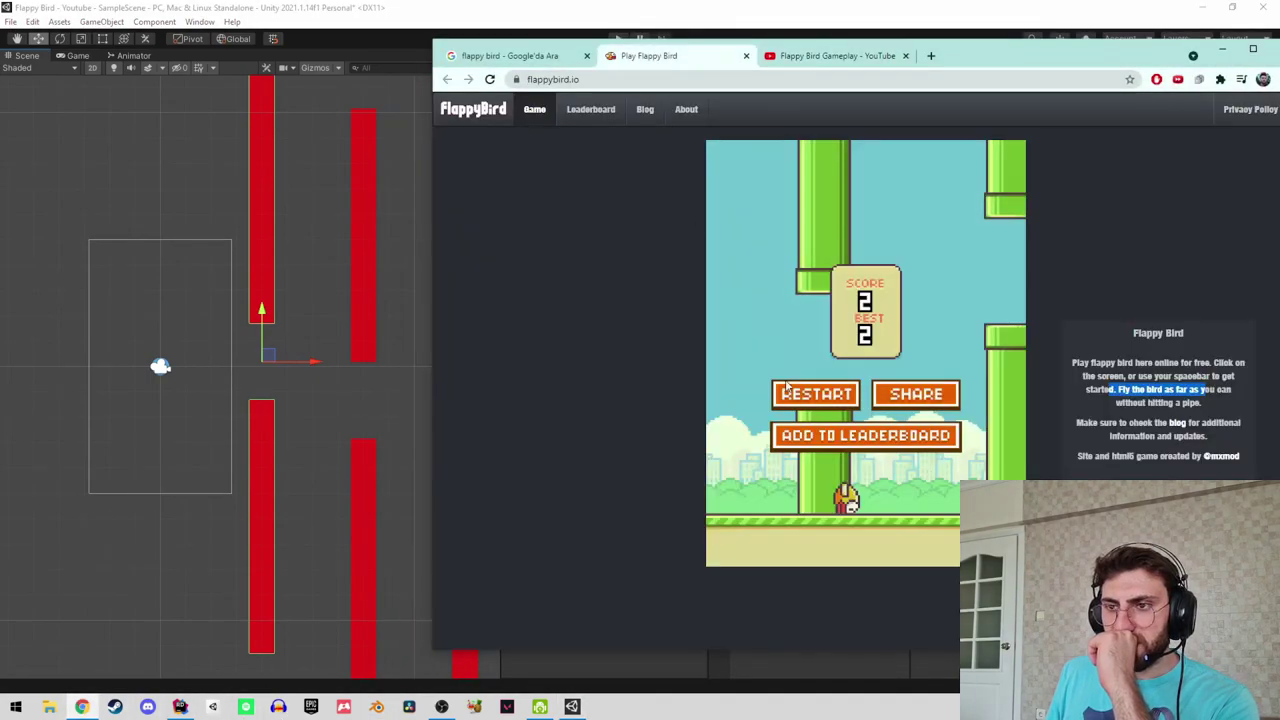
Restart flappybird.io and play a round, flapping the bird through the pipe gaps.
left_click(845, 402)
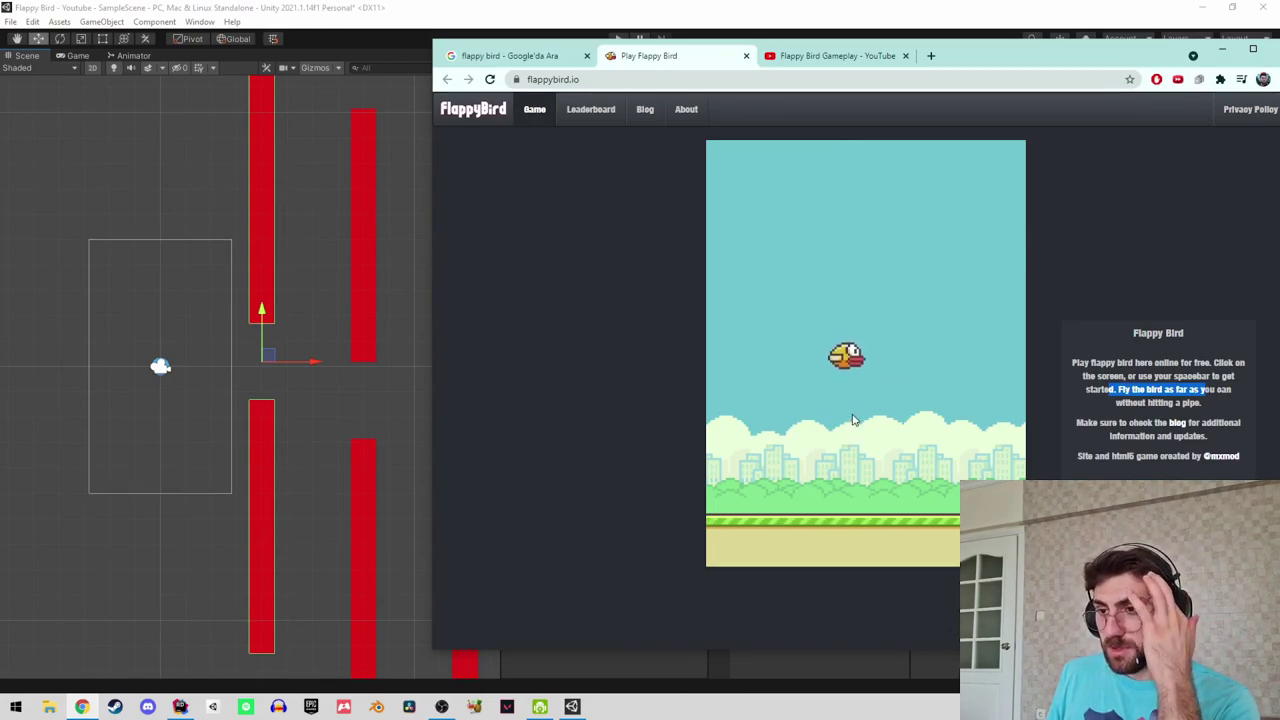
left_click(852, 420)
left_click(852, 420)
left_click(852, 420)
left_click(852, 420)
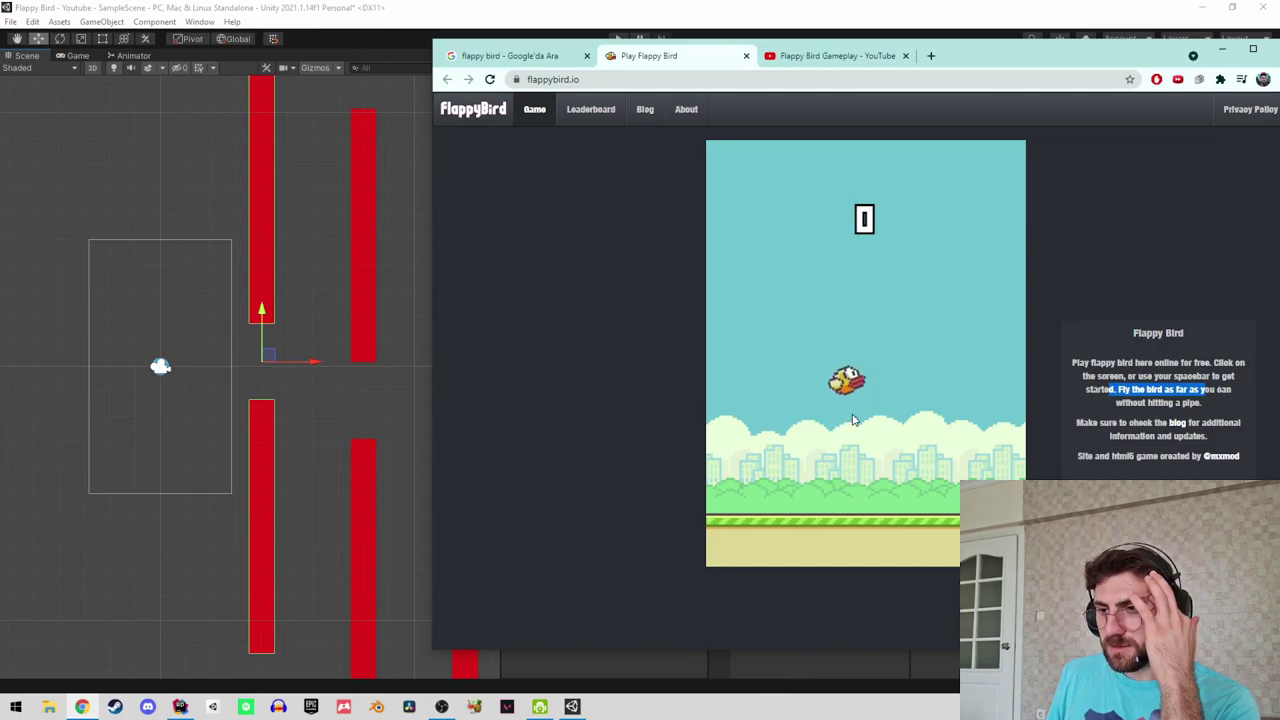
left_click(852, 420)
left_click(852, 420)
left_click(852, 420)
left_click(852, 420)
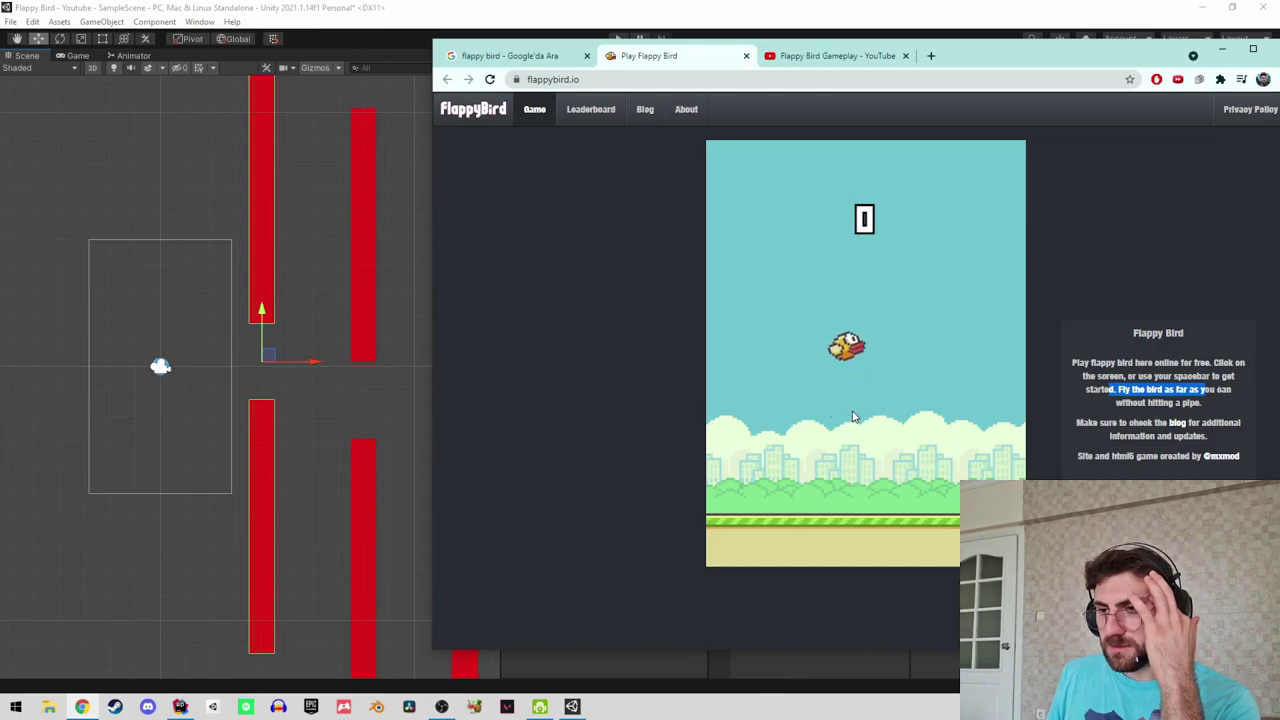
left_click(852, 420)
left_click(852, 418)
left_click(852, 418)
left_click(852, 418)
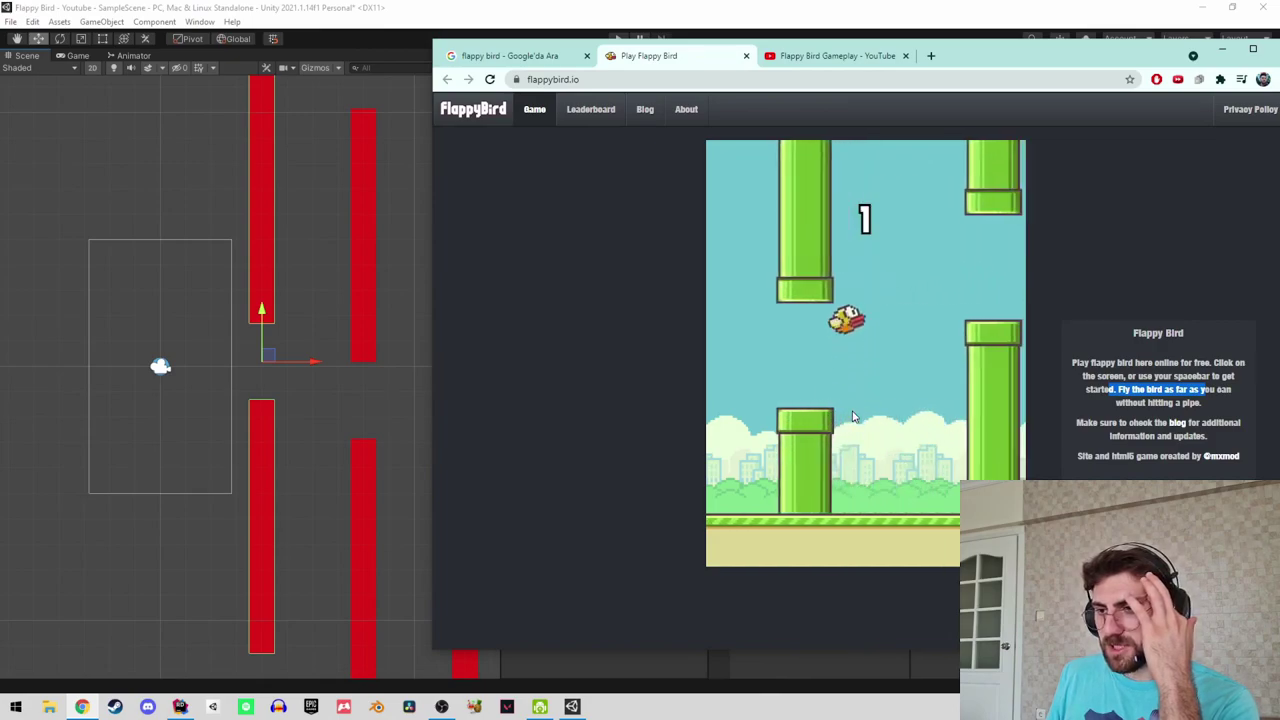
Minimize Chrome, check the Block Parents and Manager in Unity, and return to Rider.
left_click(1222, 48)
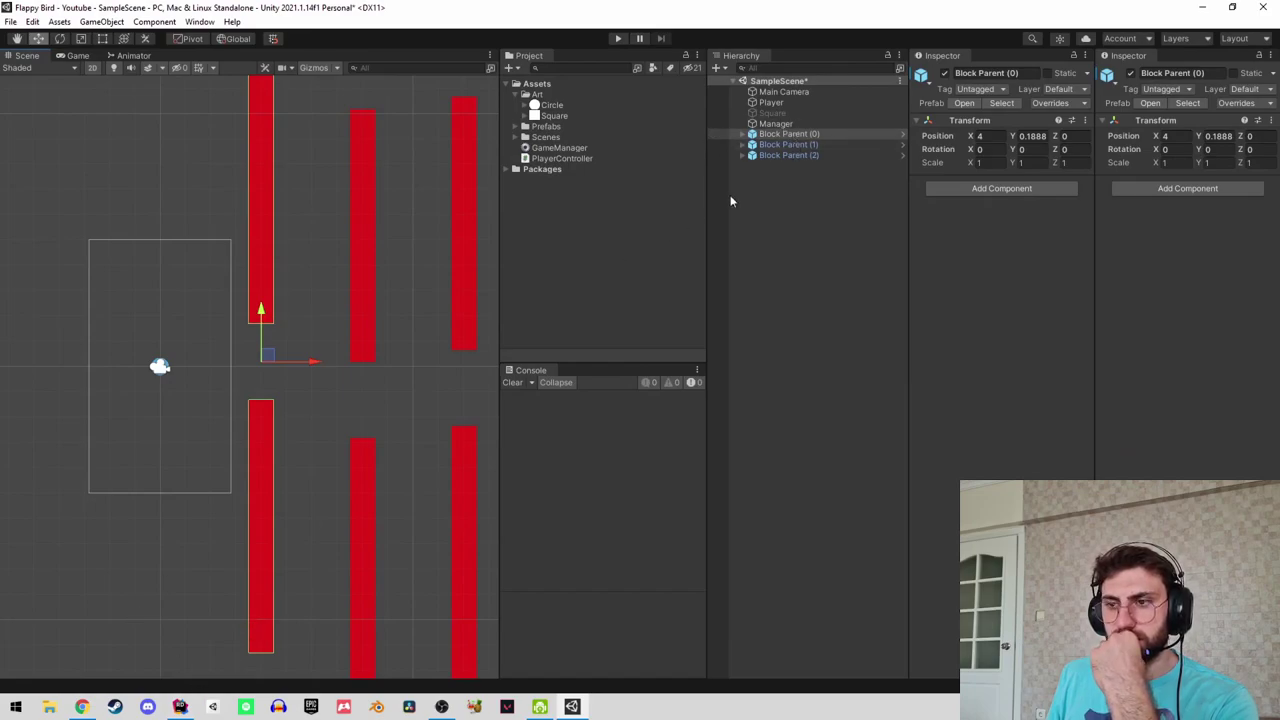
left_click(800, 157, "shift")
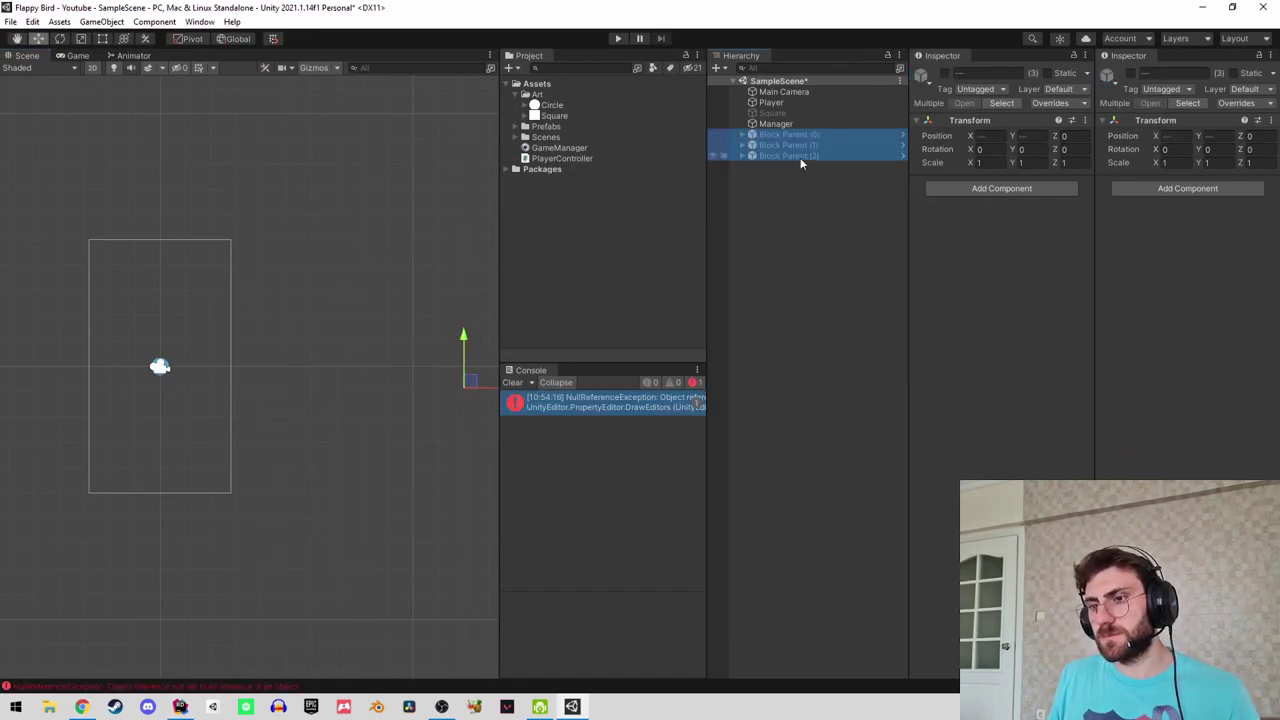
left_click(780, 124)
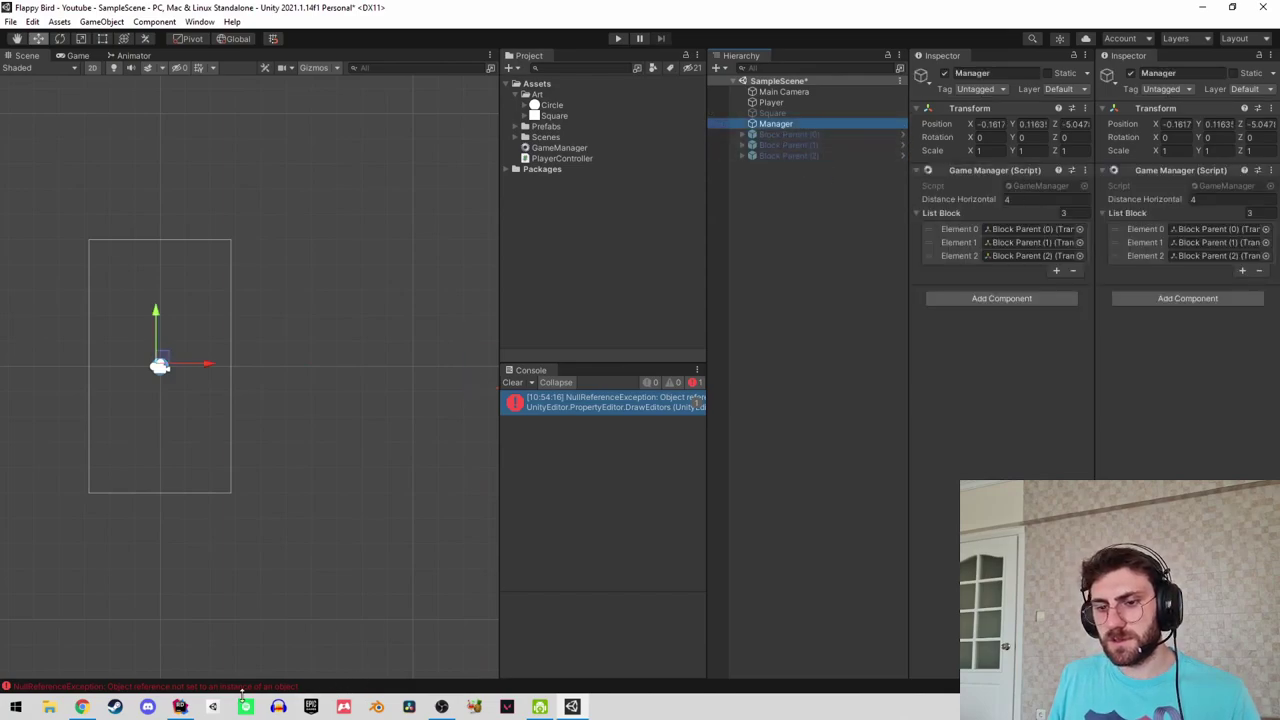
key("alt+Tab")
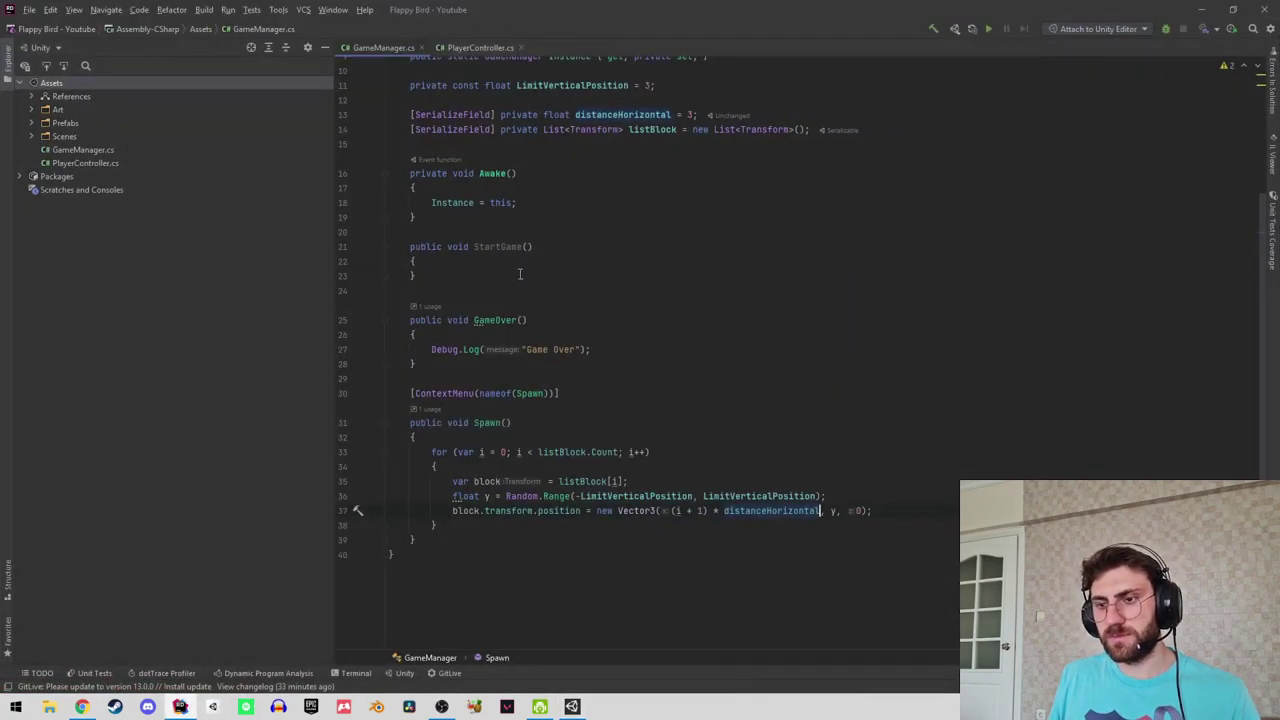
Add a blank line in StartGame, then write an empty public void StartPlayer() below PlayerController's Update.
left_click(524, 258)
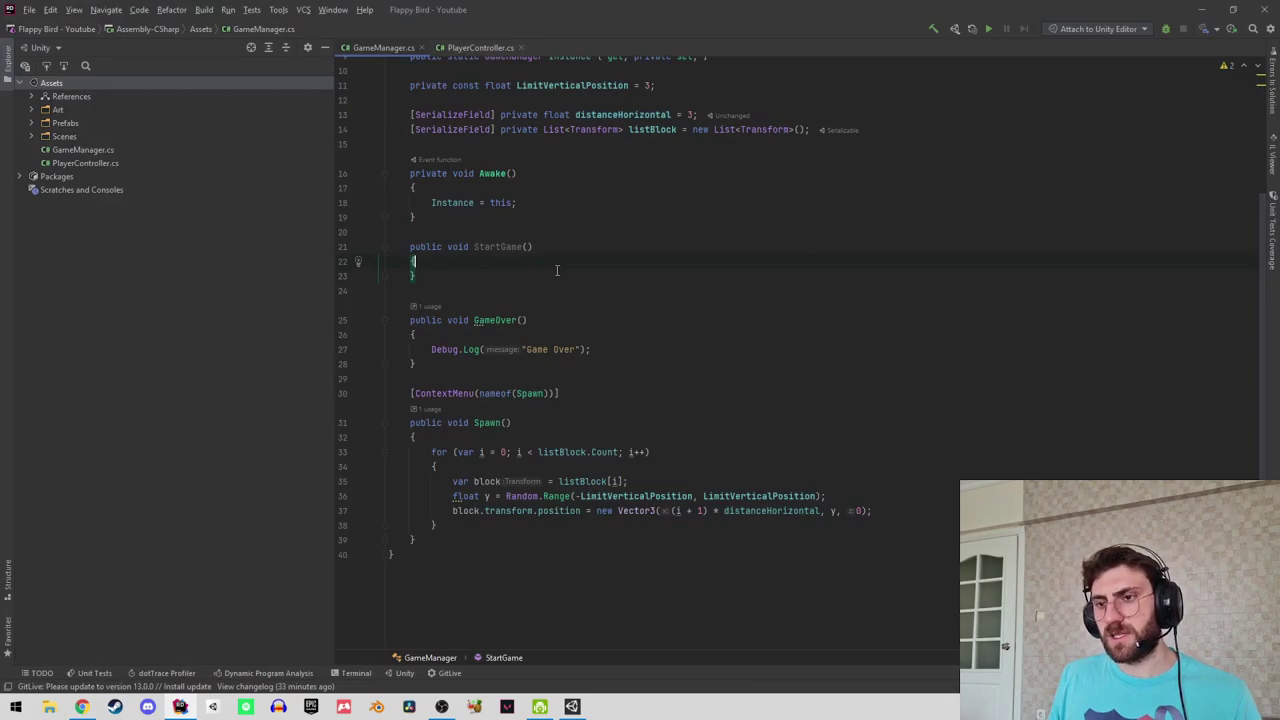
key("Return")
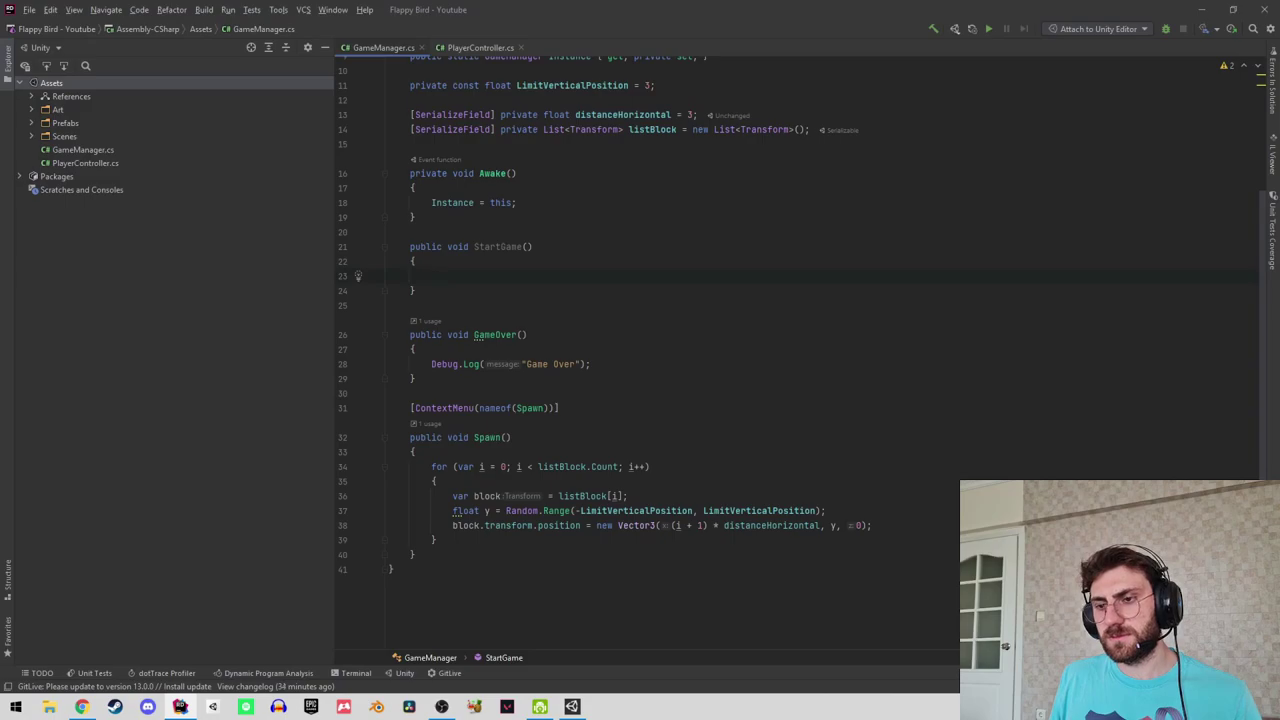
left_click(480, 47)
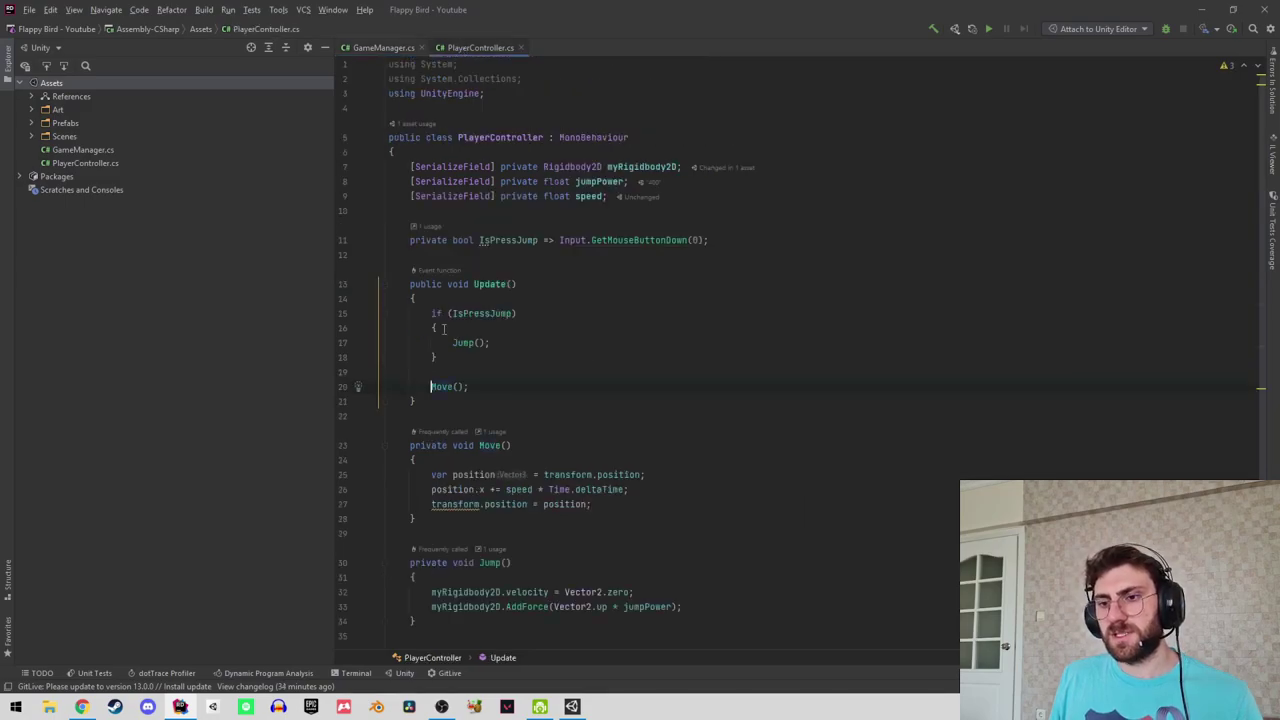
left_click(458, 401)
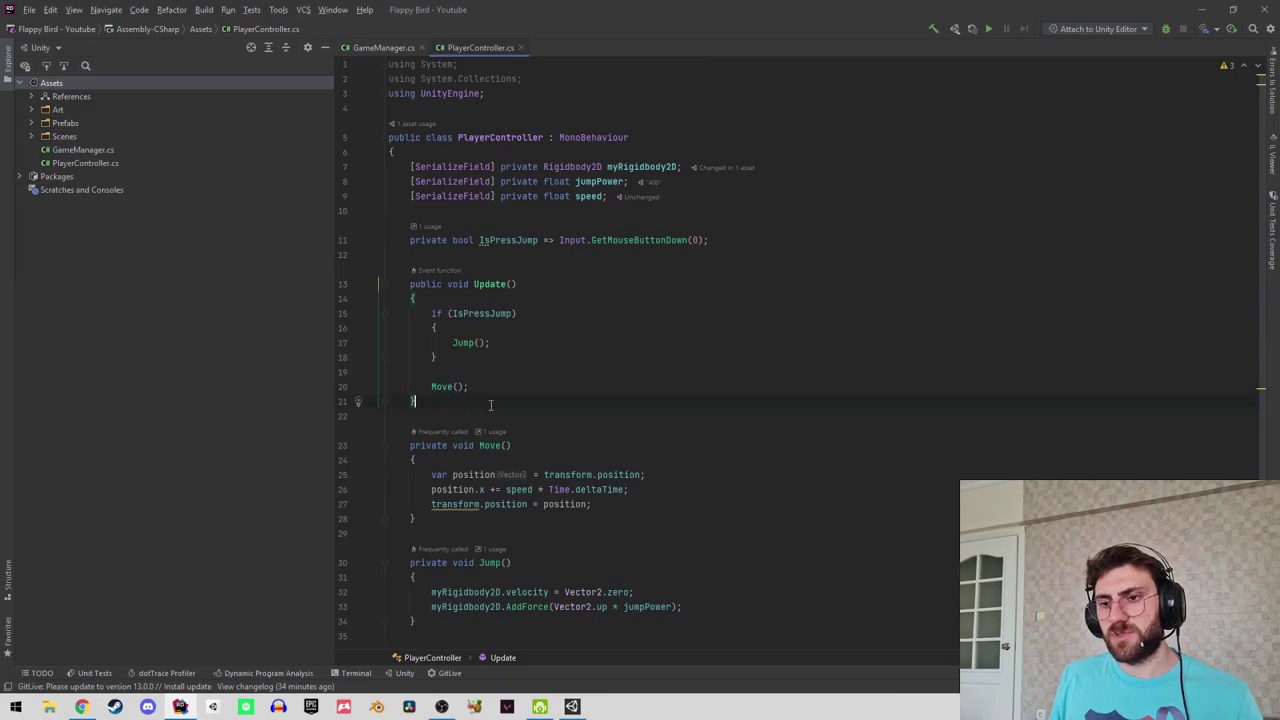
key("Return")
key("Return")
type("public ")
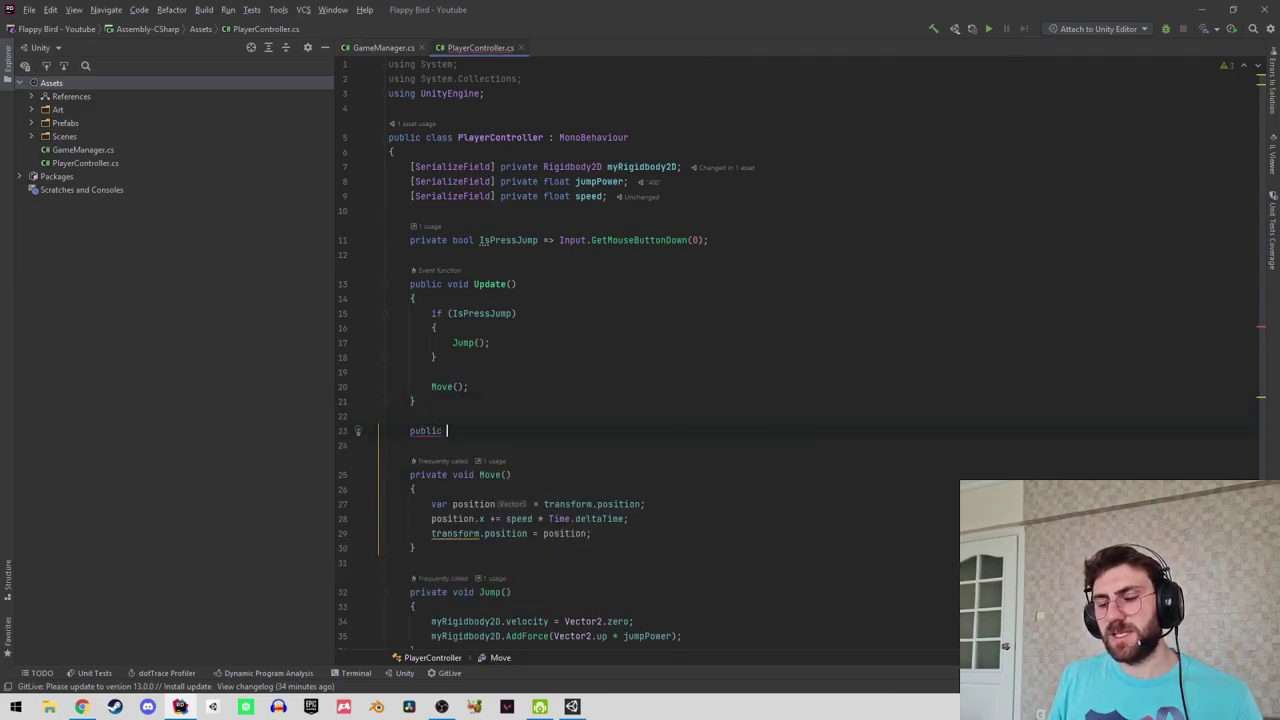
type("v")
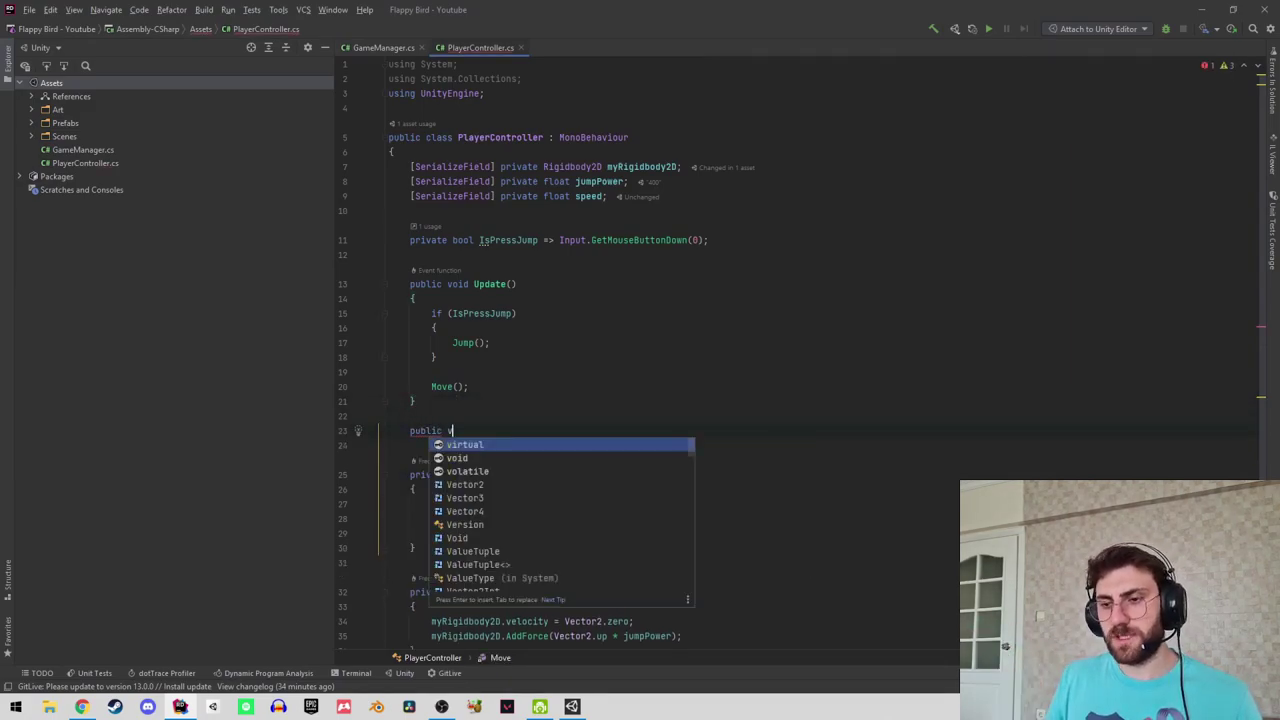
type("oid")
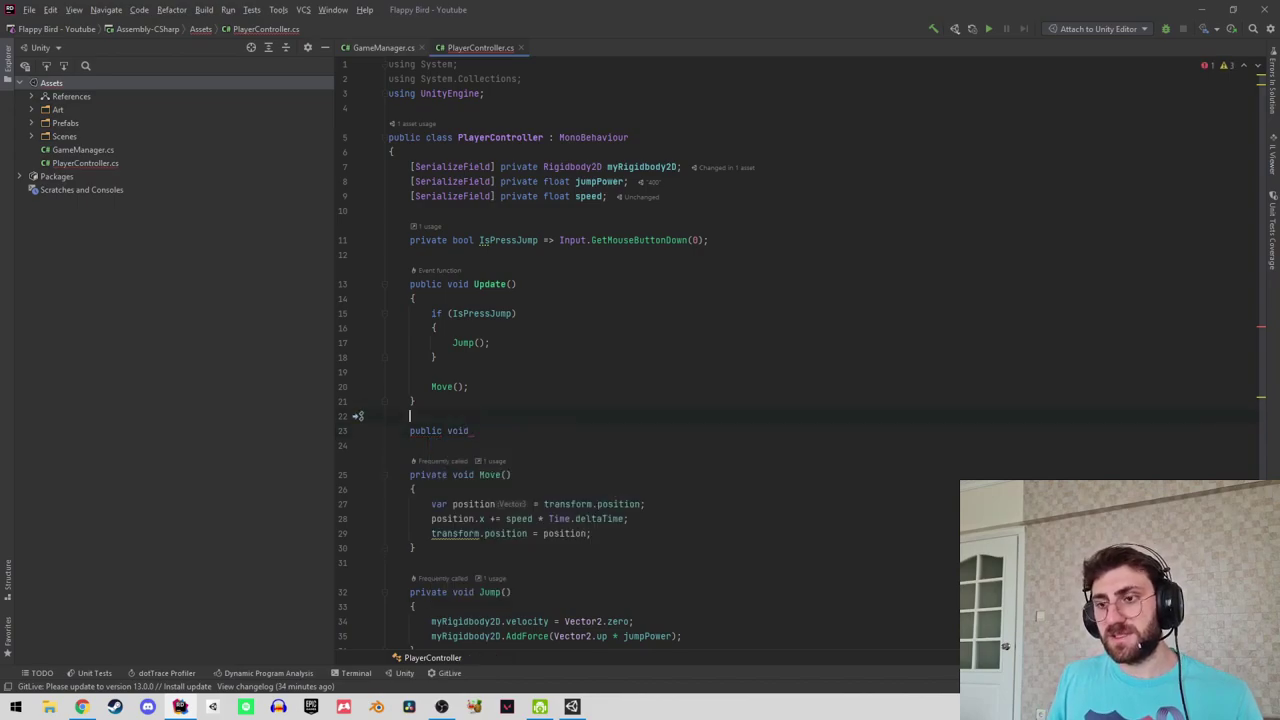
left_click(473, 430)
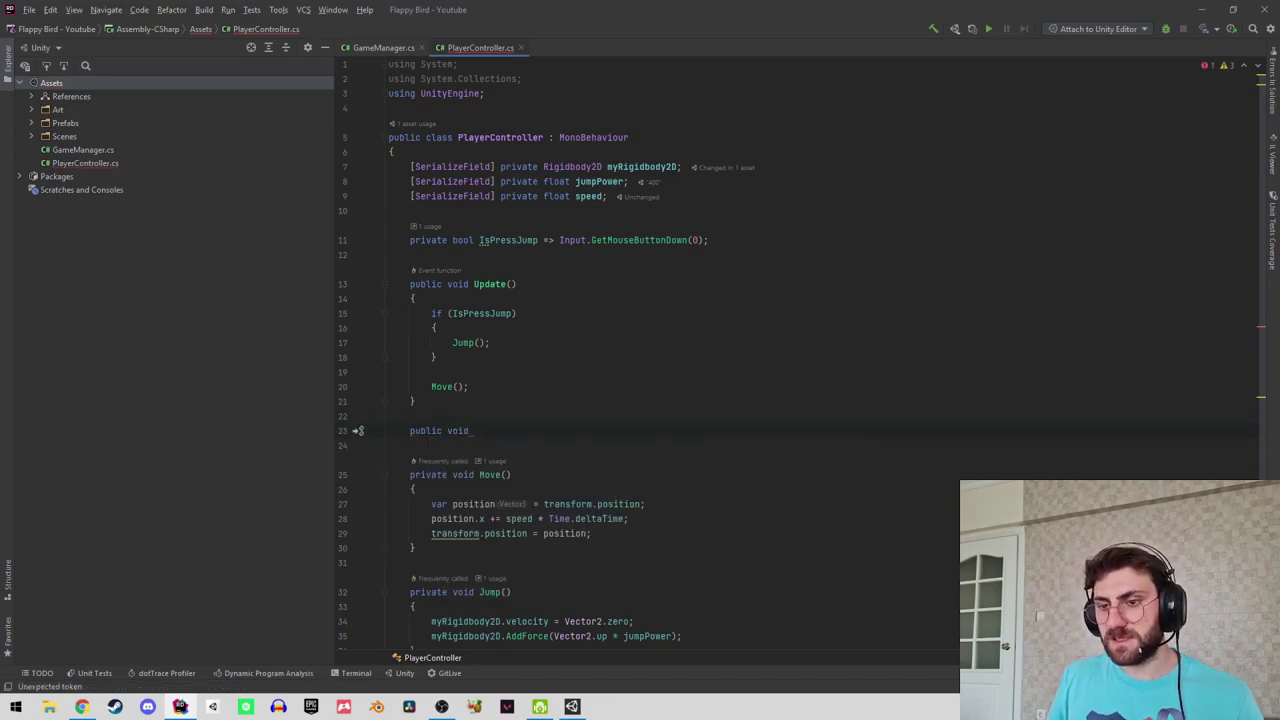
type("Start")
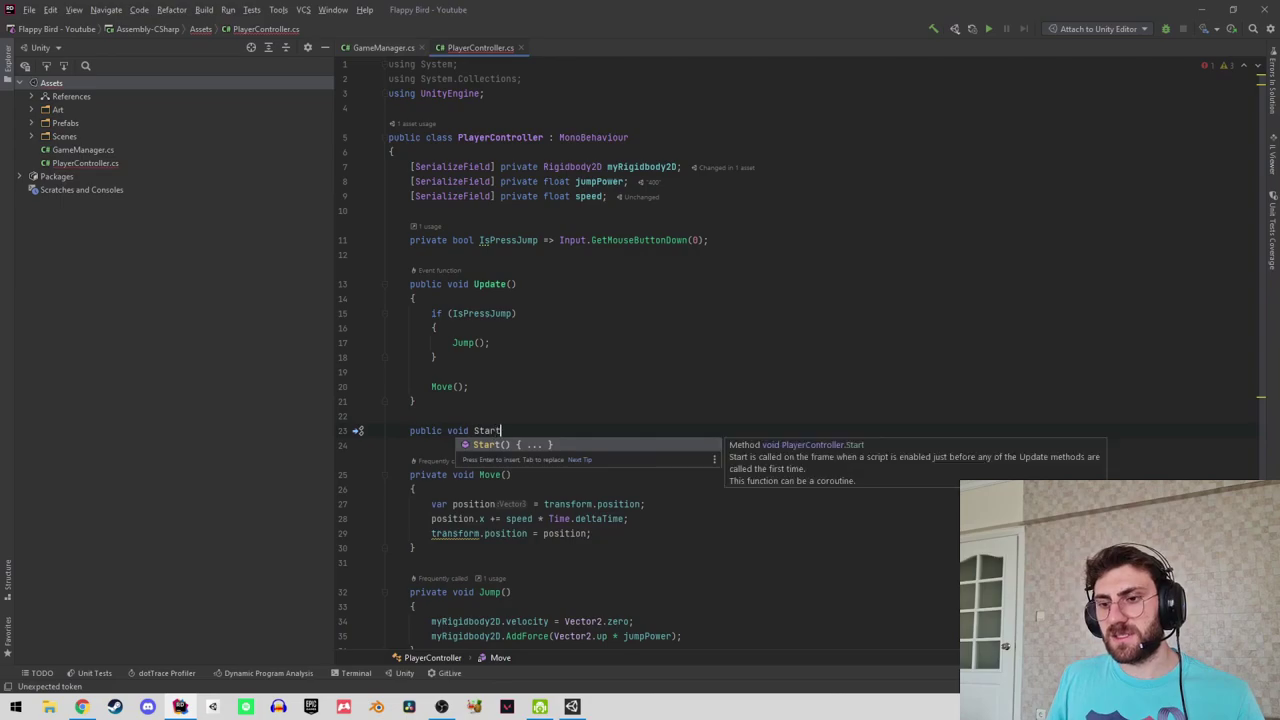
key("Return")
key("BackSpace")
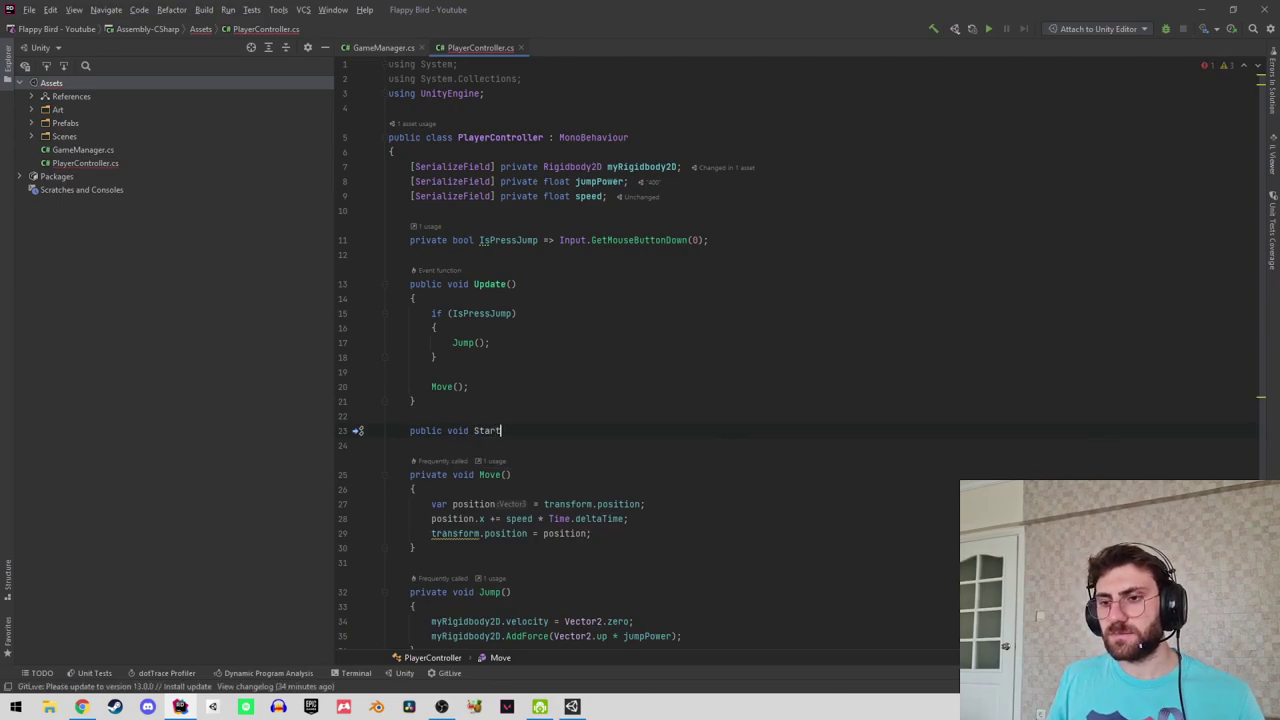
type("Player(){")
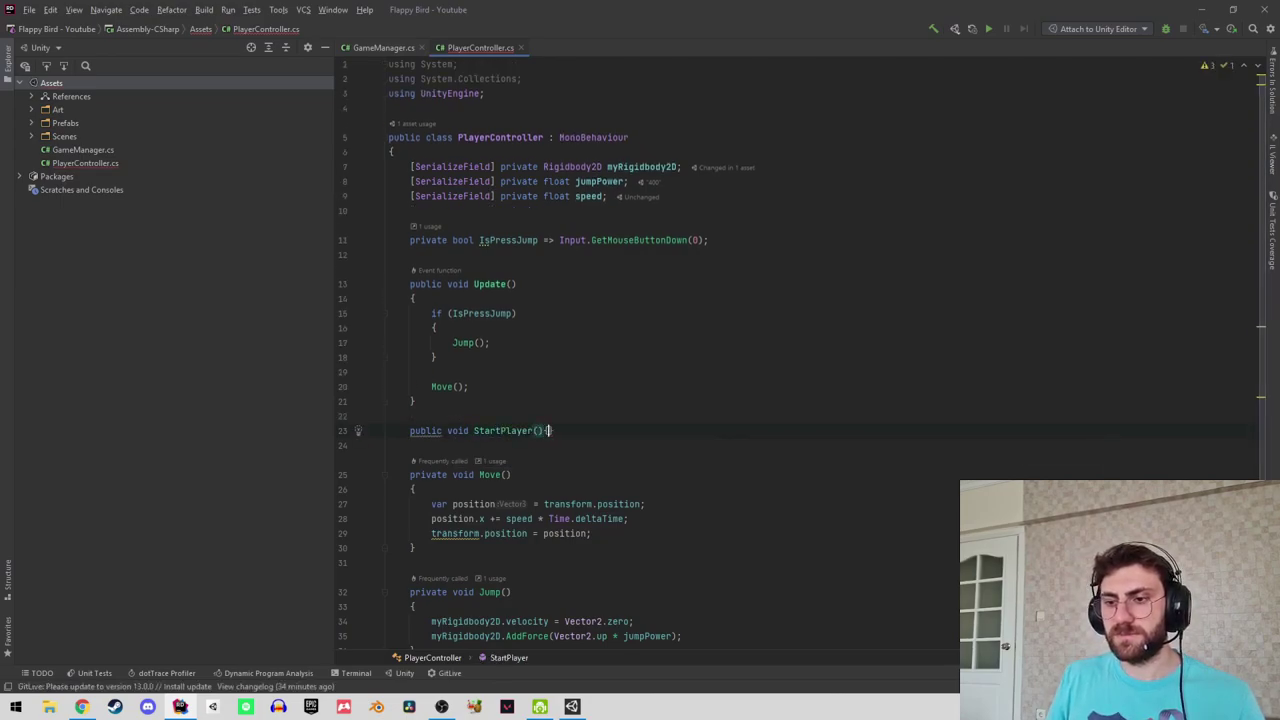
key("Return")
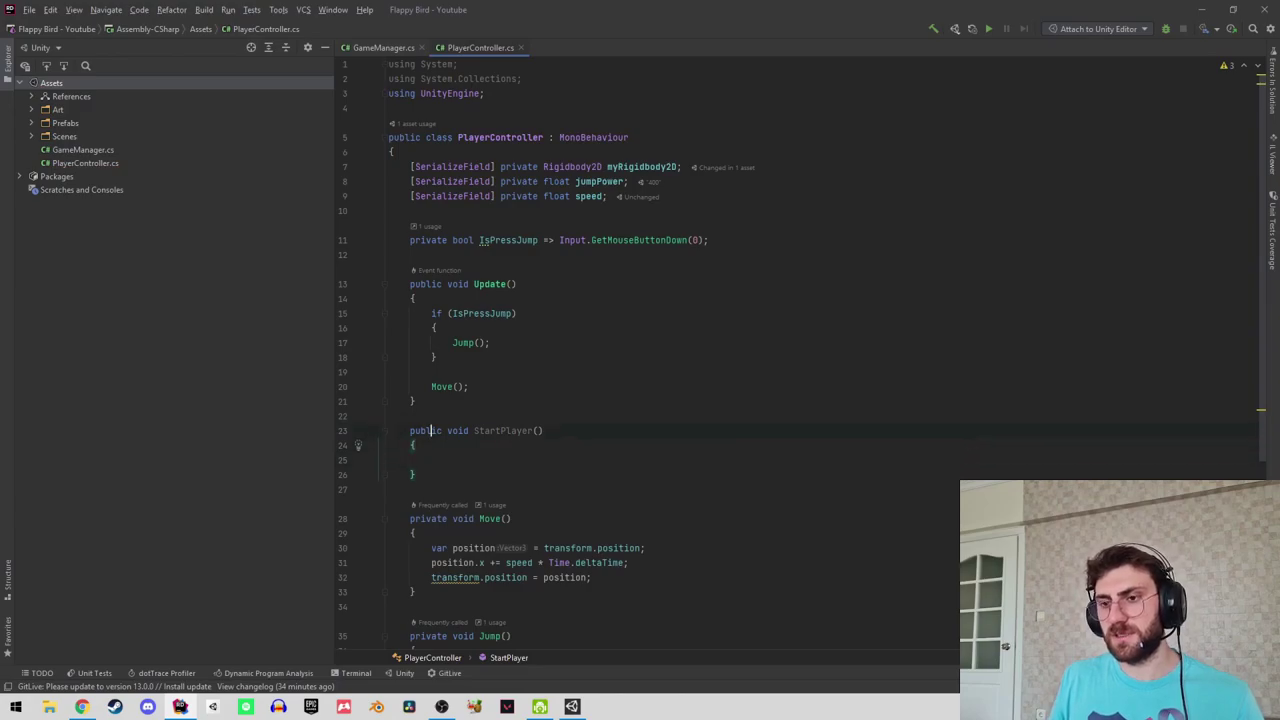
Begin declaring 'private bool isStart' below the IsPressJump line.
left_click(389, 415)
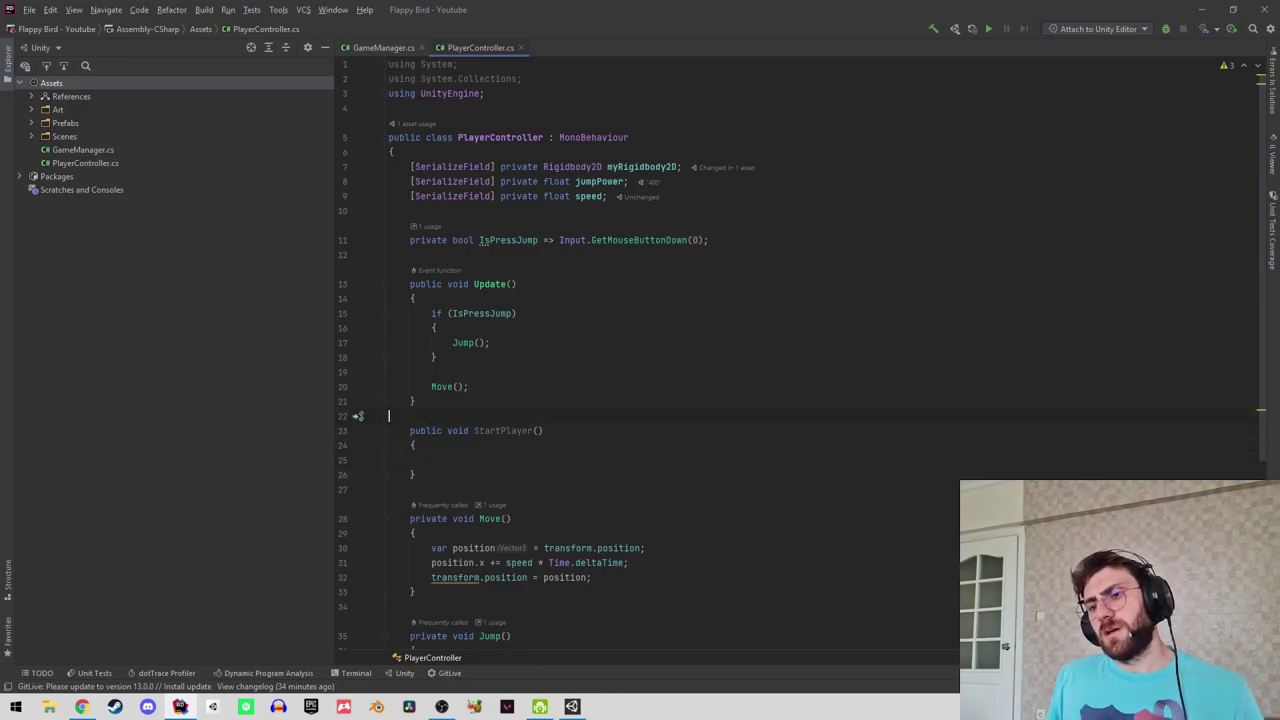
key("Up")
key("Up")
key("Up")
key("Up")
key("Up")
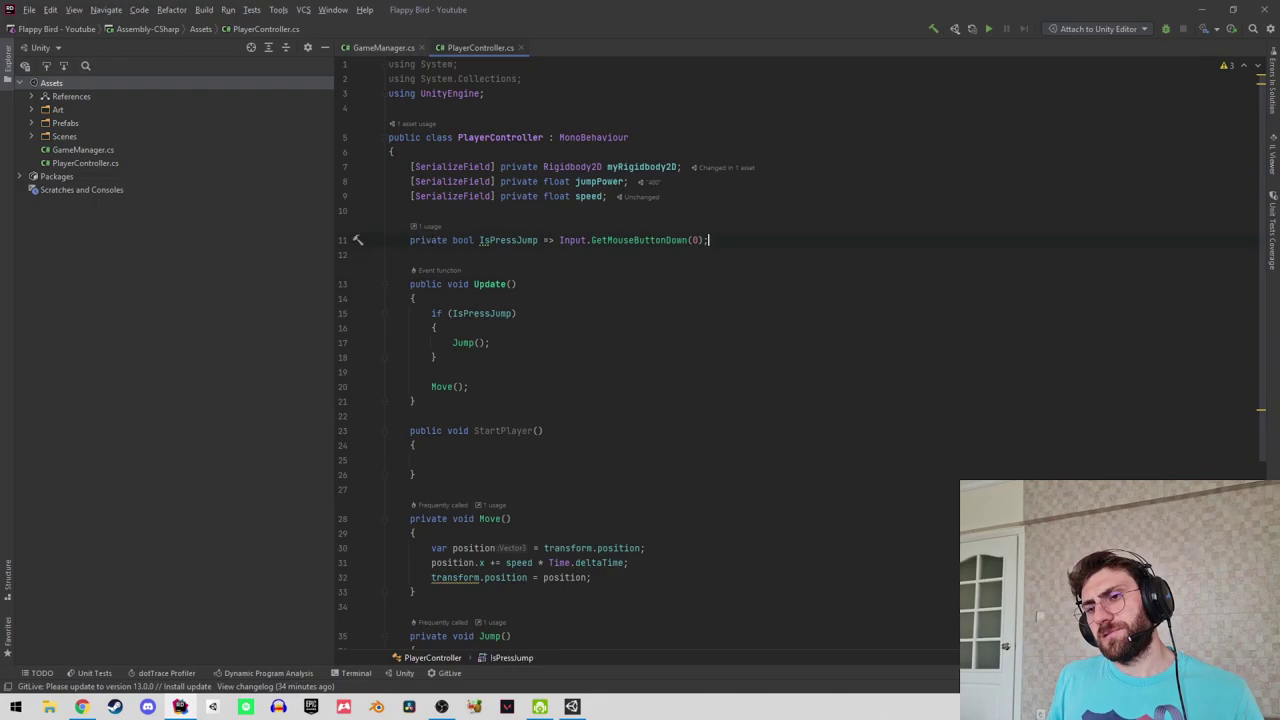
key("End")
key("Return")
key("Return")
type("private b")
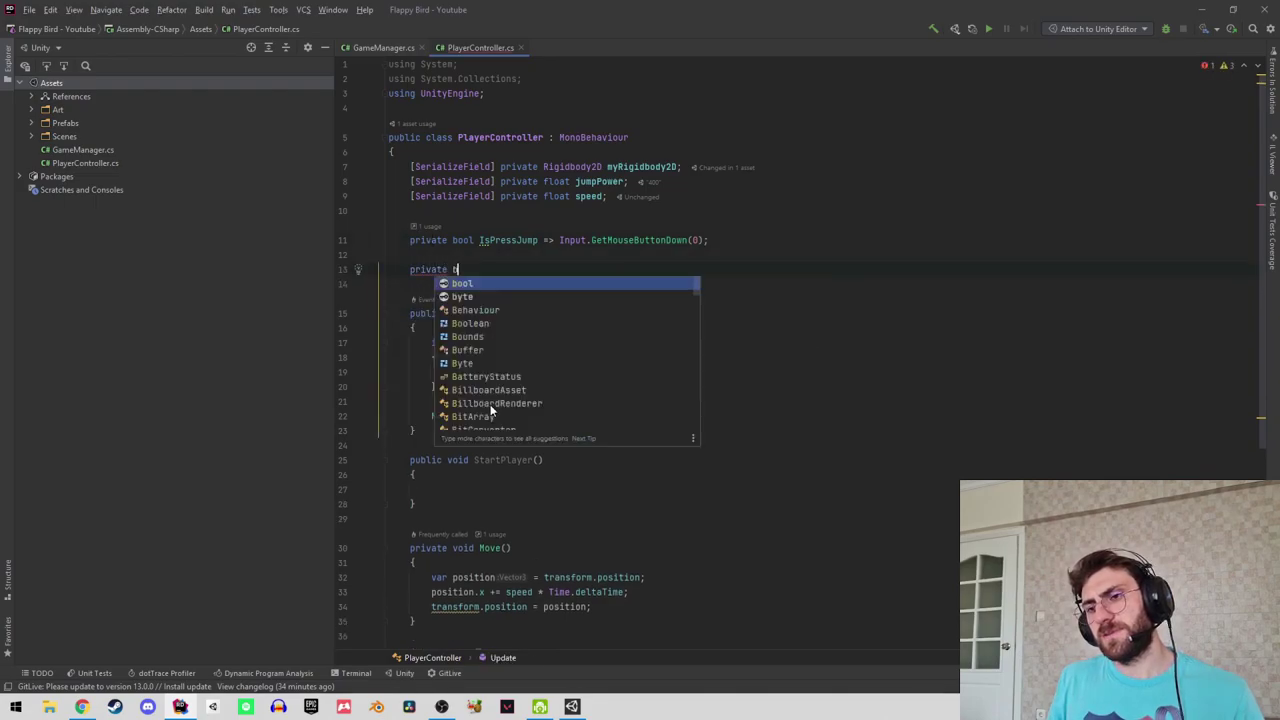
type("ool isSt")
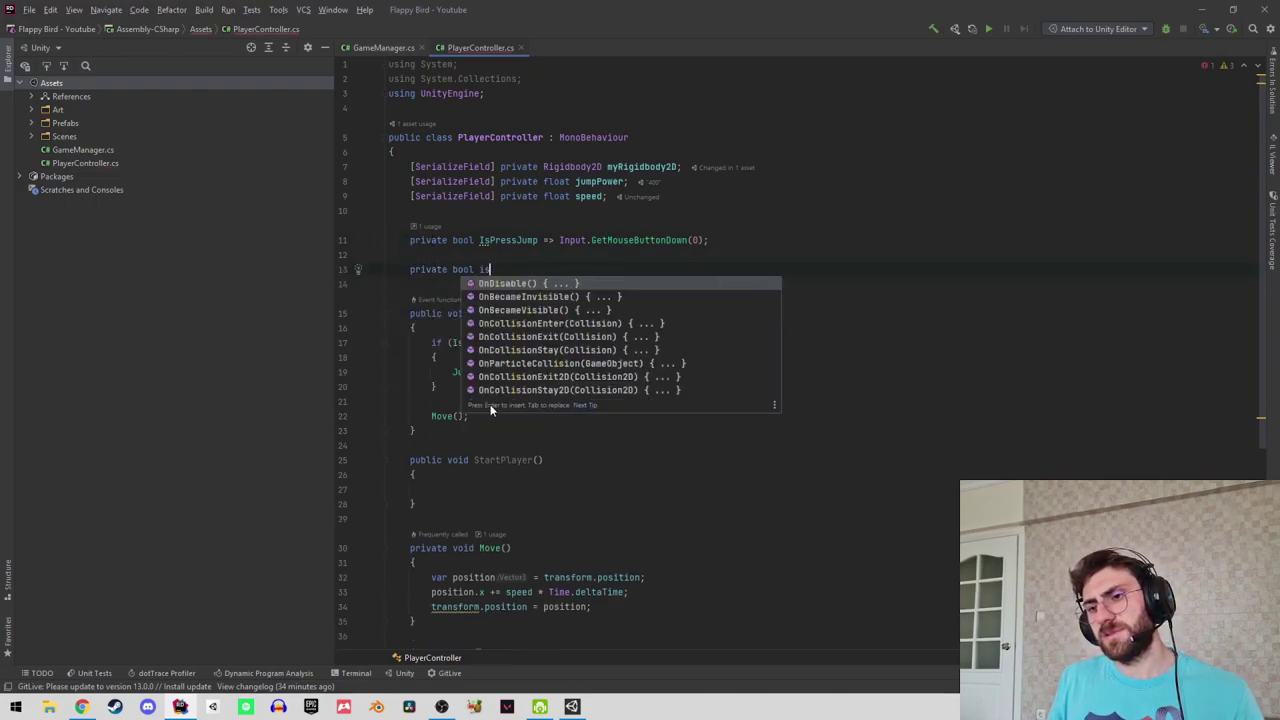
type("art;")
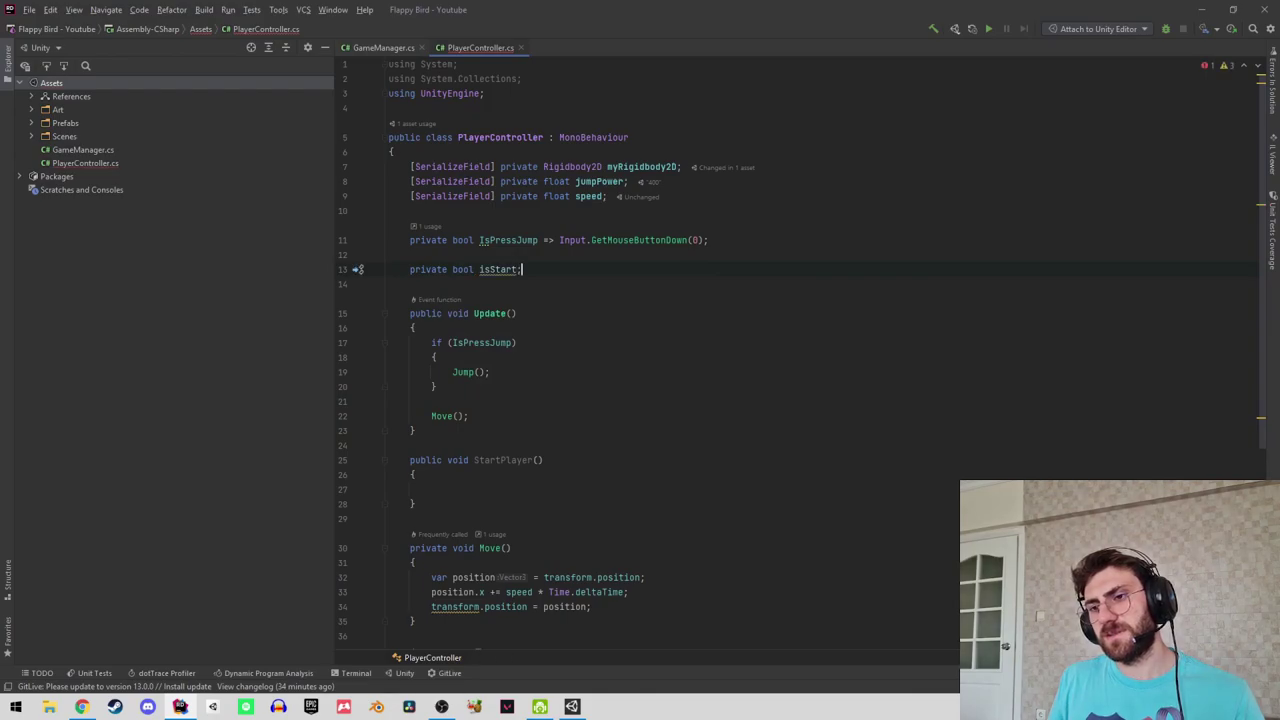
Change Update's jump condition to 'if (isStart && IsPressJump)' and reformat the code.
left_click(413, 328)
key("Return")
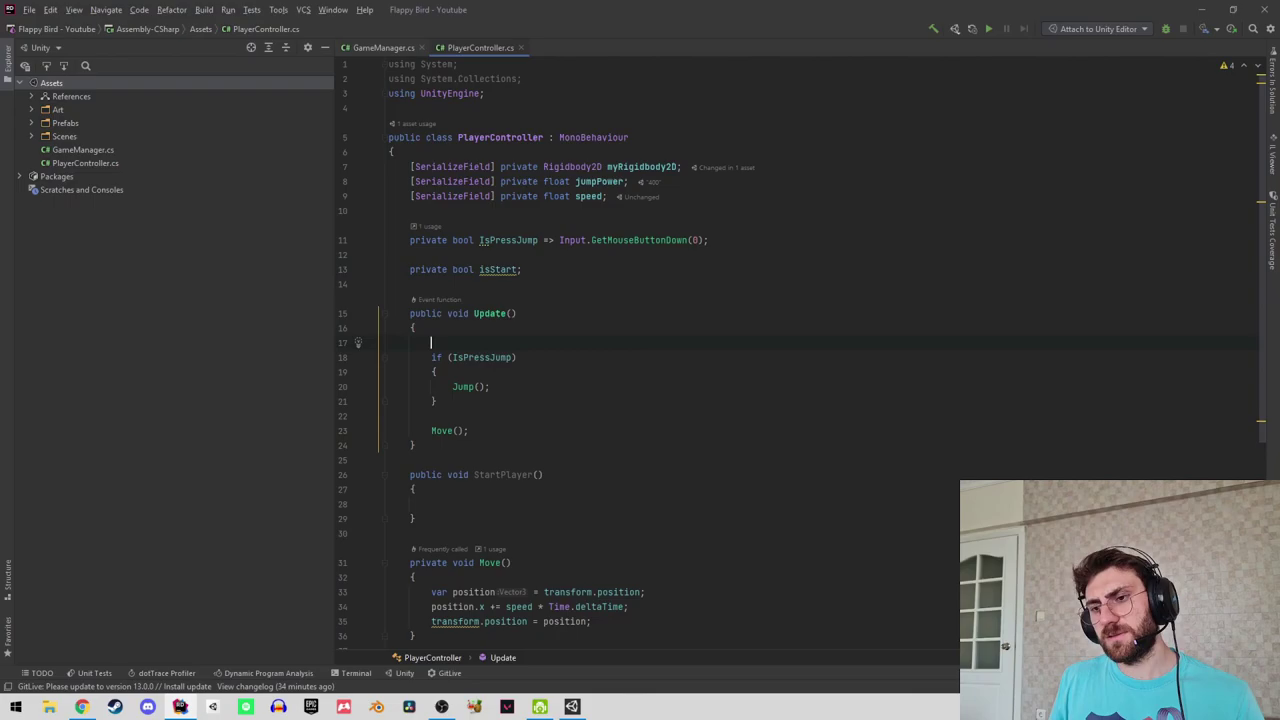
type("if()")
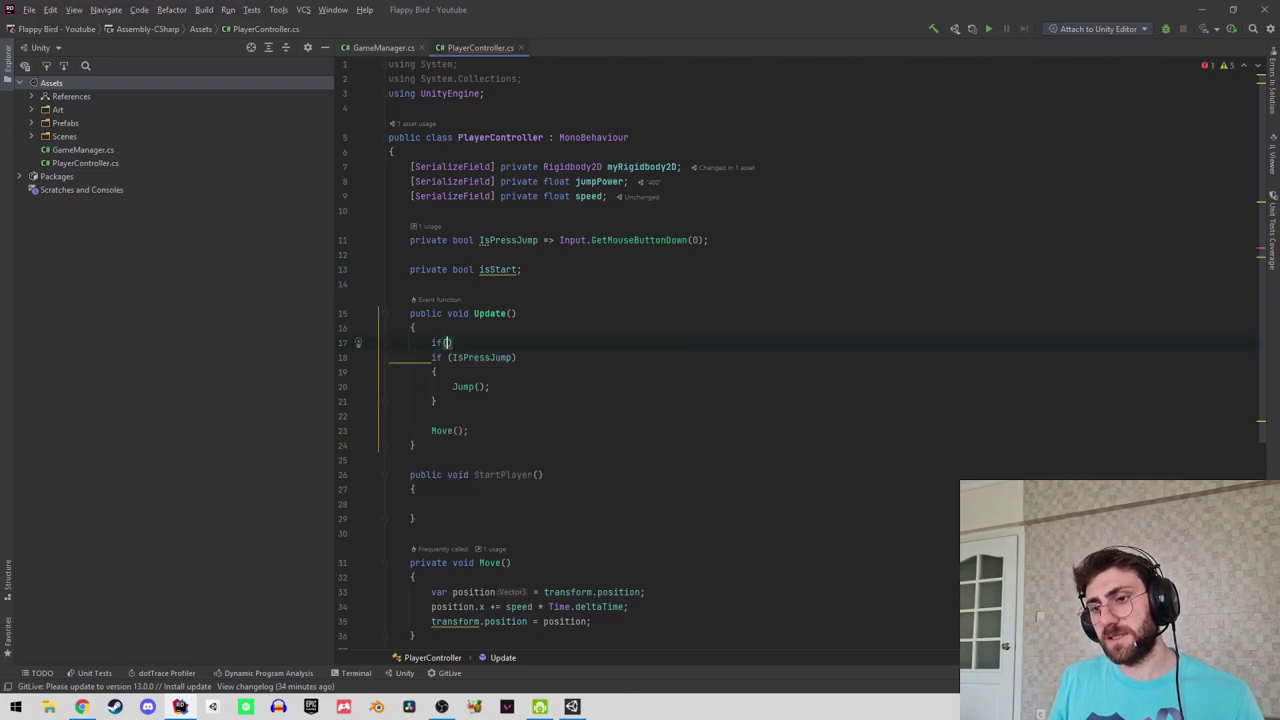
type("is")
key("Return")
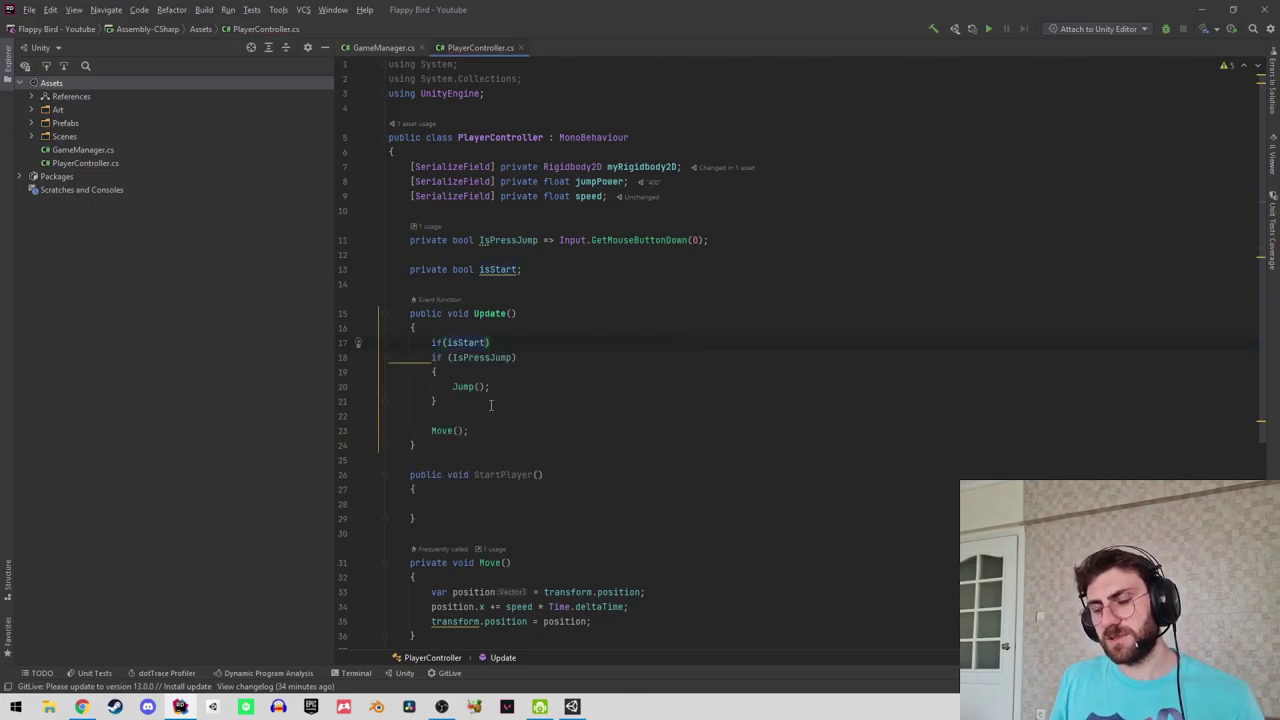
key("ctrl+alt+l")
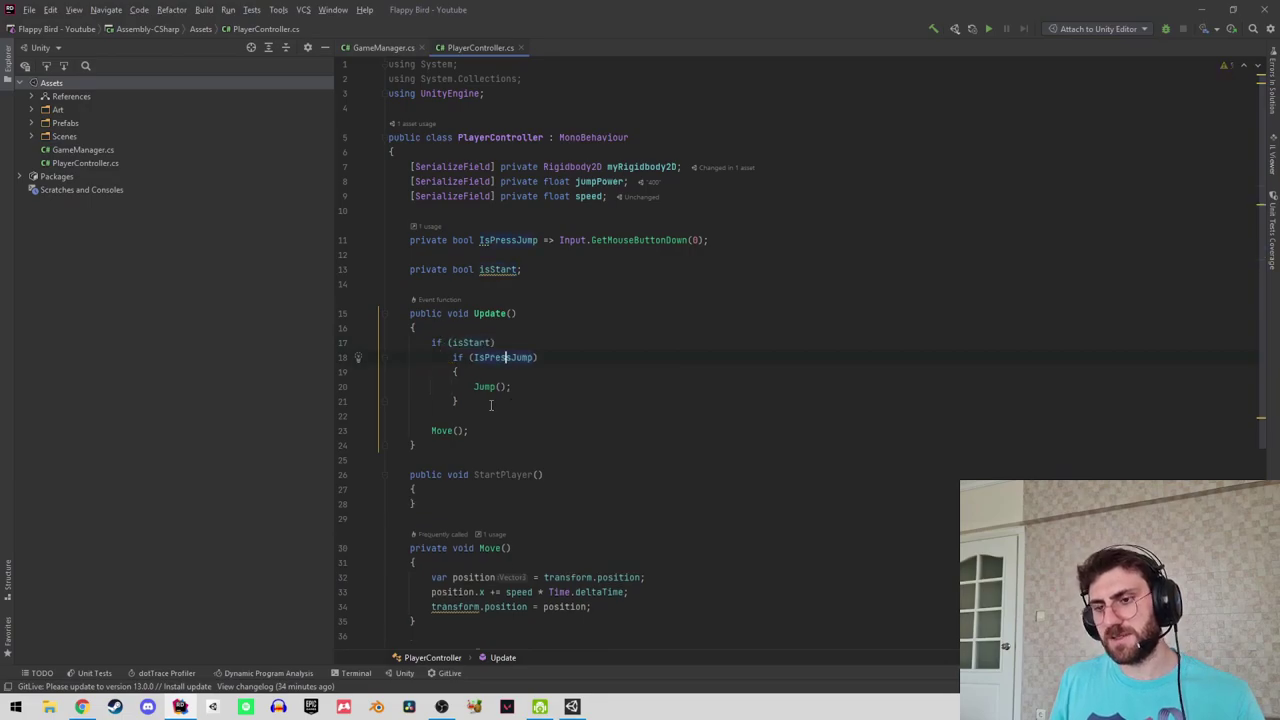
key("Down")
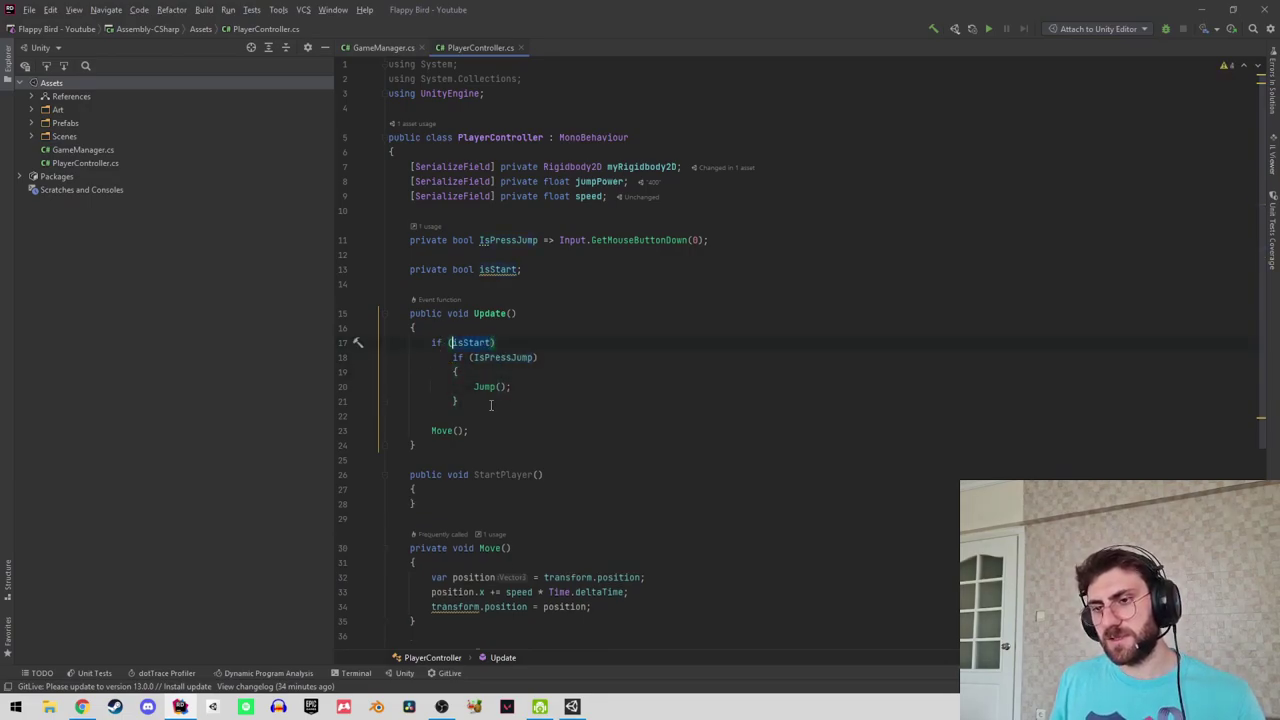
type("isStart &&")
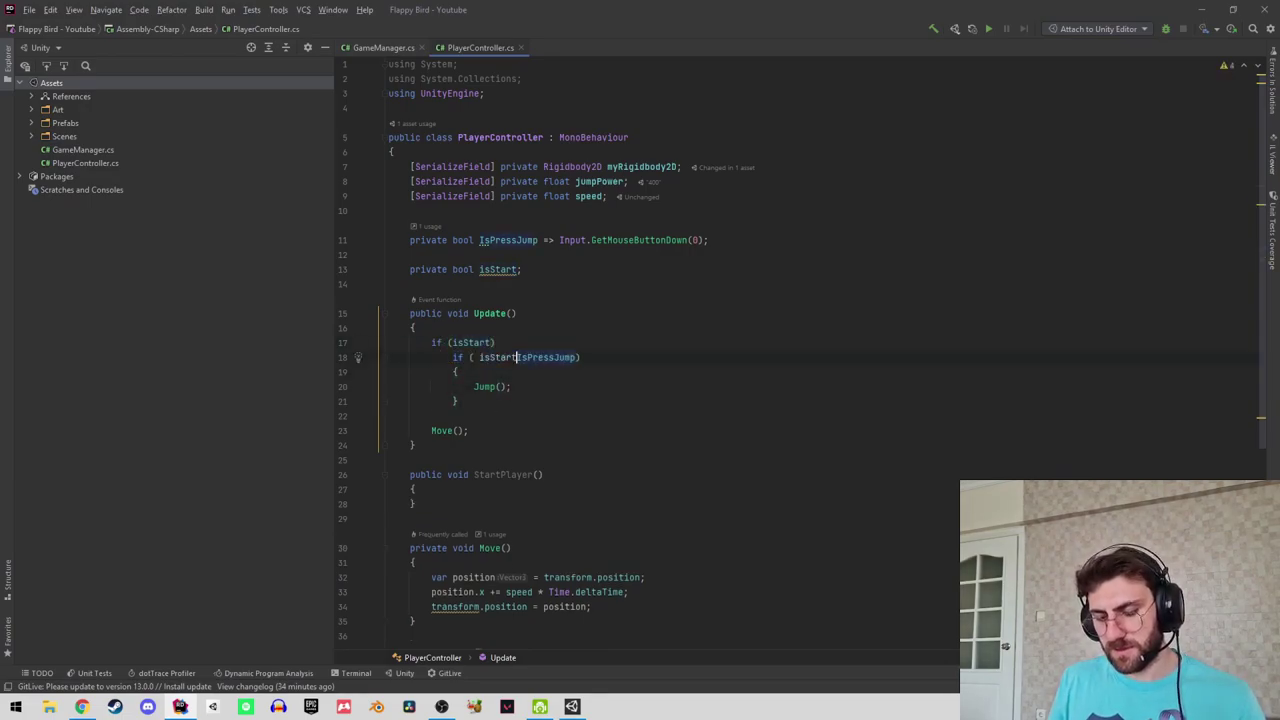
left_click(389, 327)
key("ctrl+y")
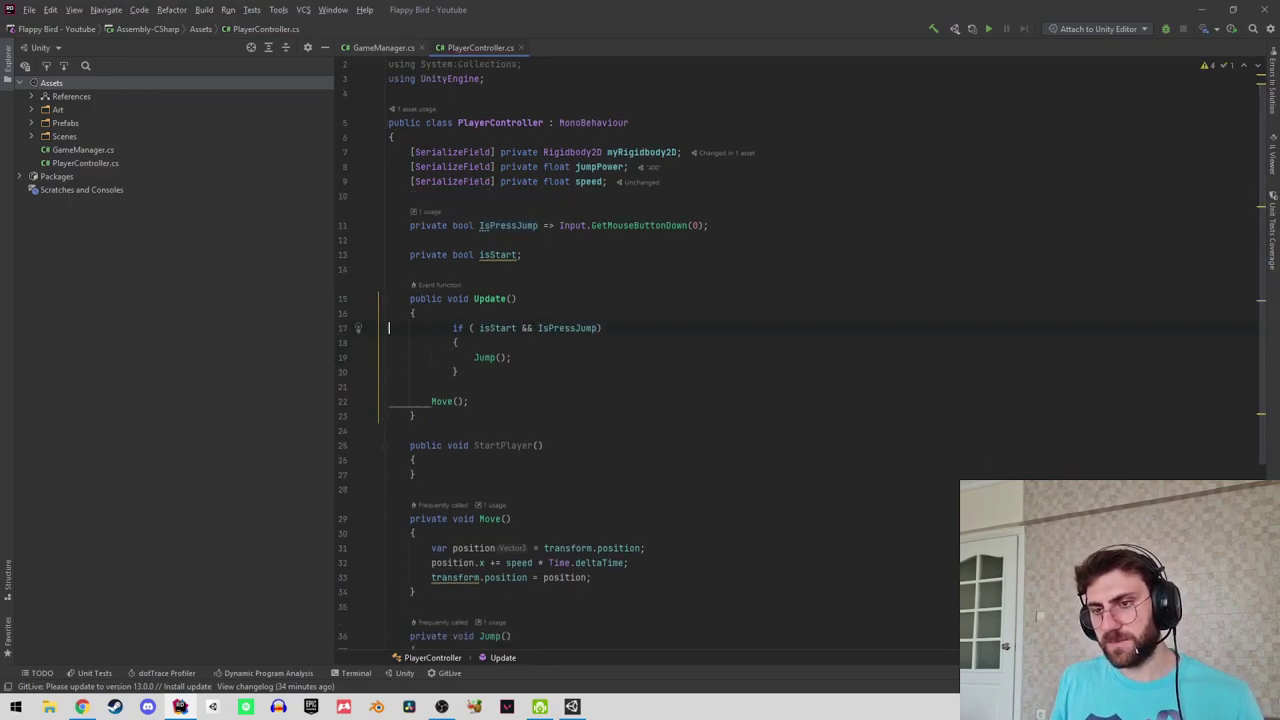
key("ctrl+alt+l")
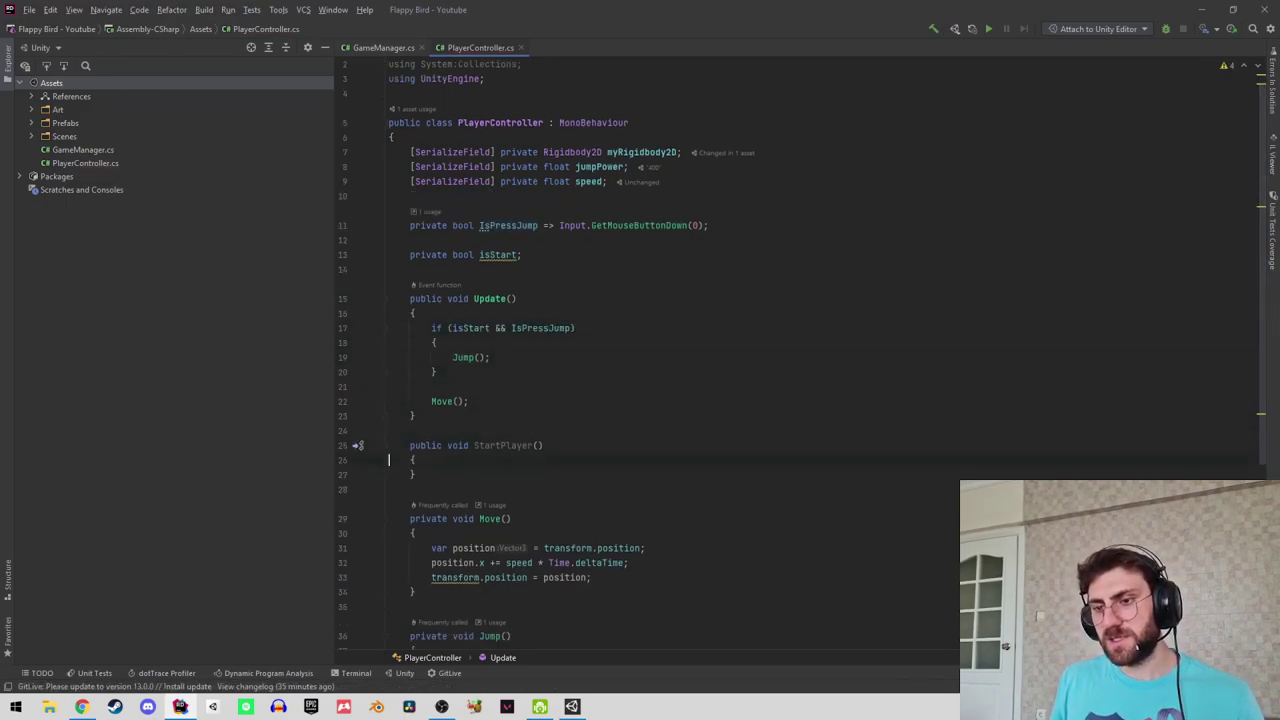
In StartPlayer, add 'isStart = true;' and begin a 'myRigidbody2D.gravityScale' line.
left_click(389, 460)
key("Return")
type("is")
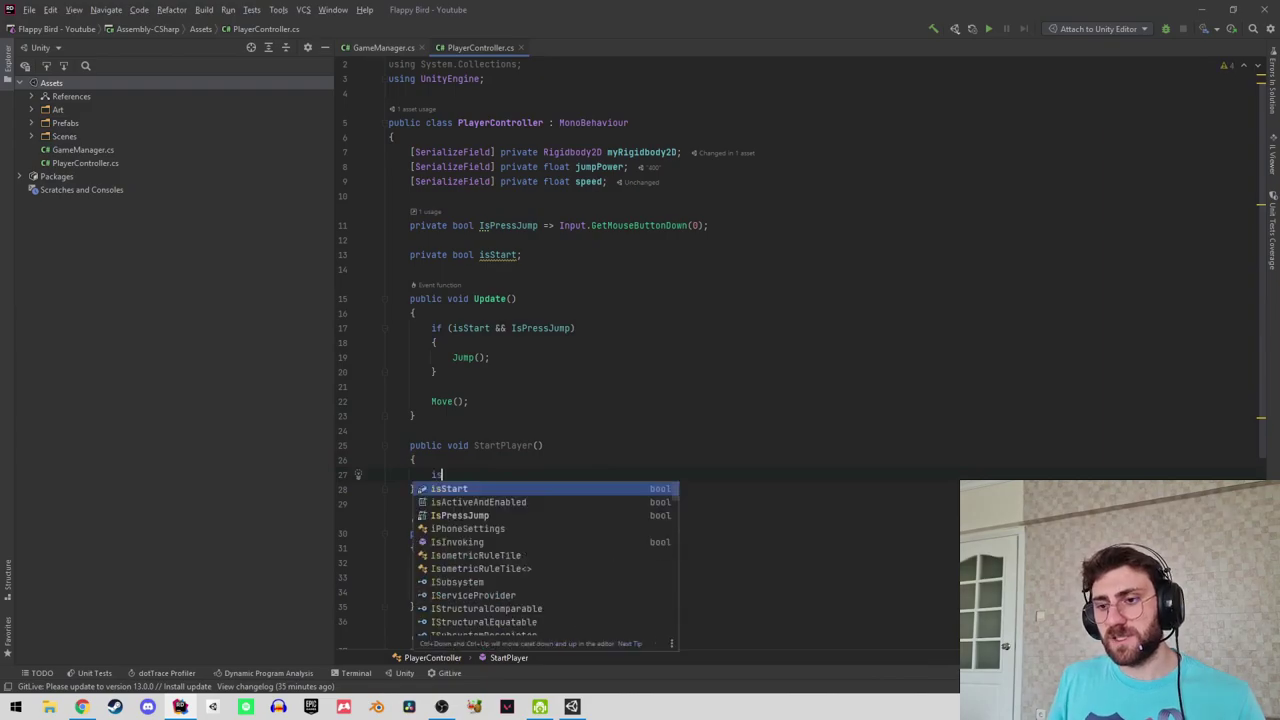
key("Return")
type("= true")
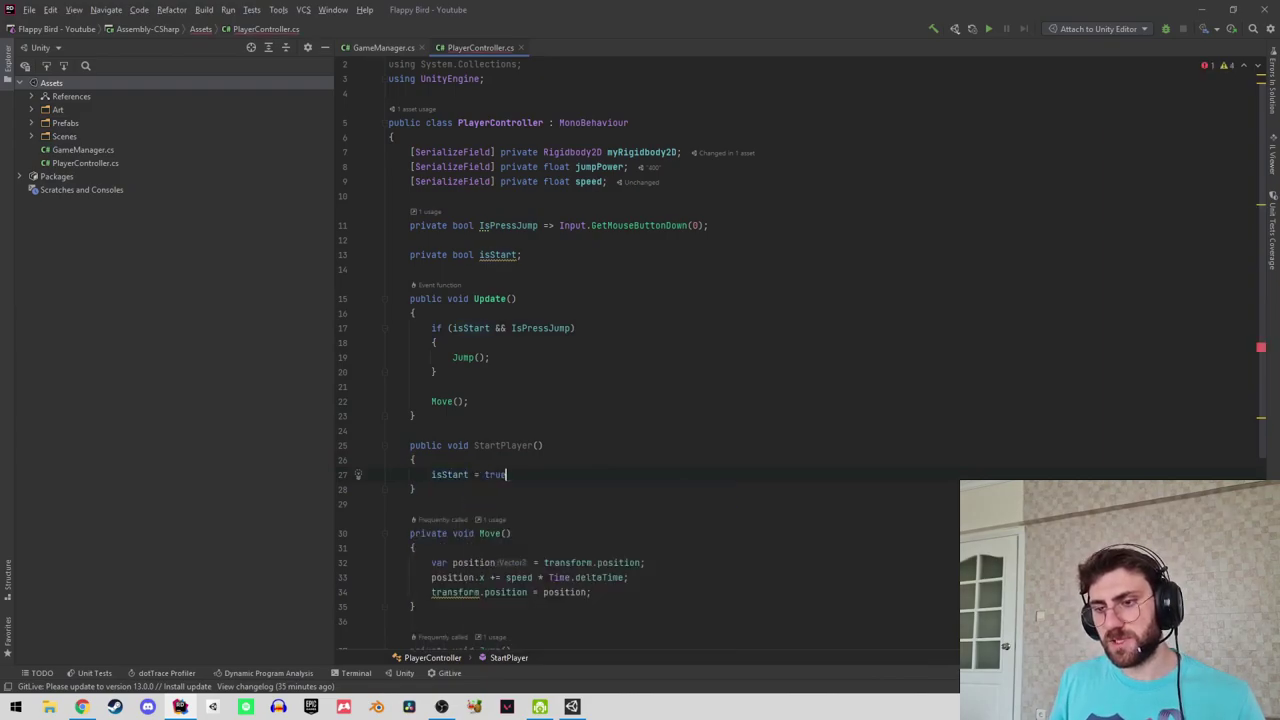
type(";")
key("Return")
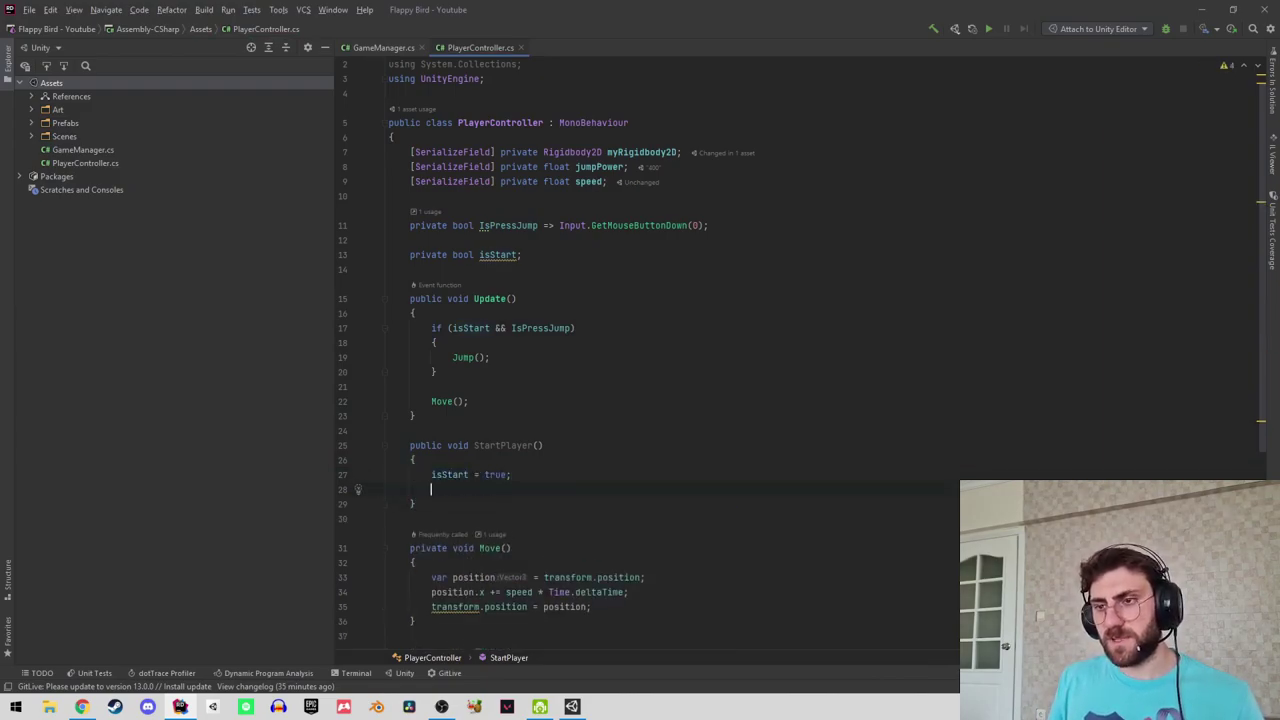
type("my")
key("Return")
type(".gra")
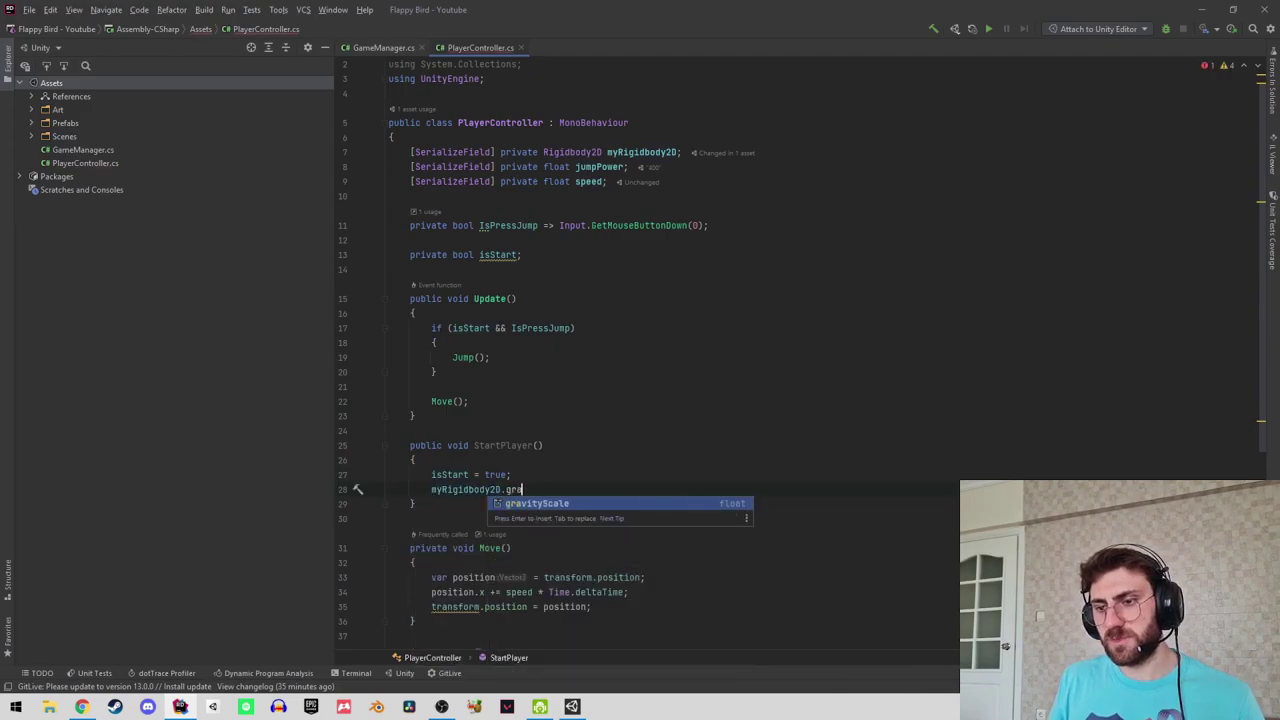
key("Return")
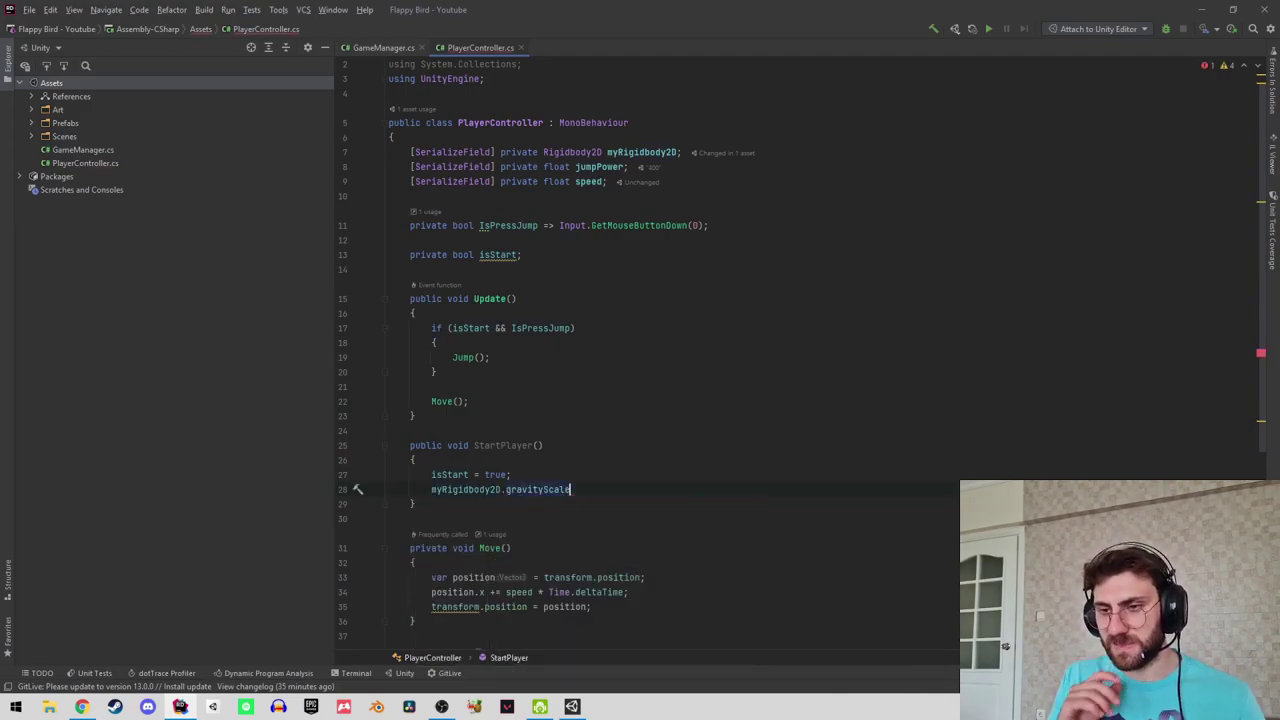
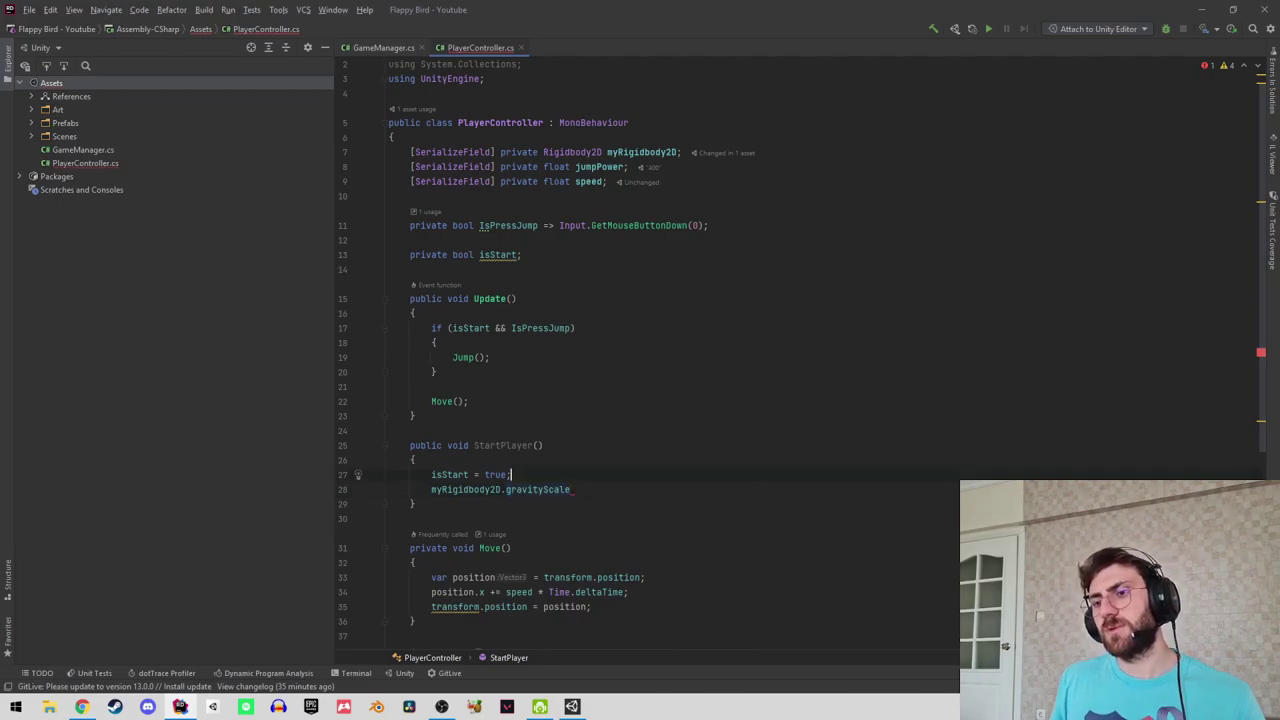
Delete the isStart field and remove the isStart check from Update's jump condition.
left_click(572, 328)
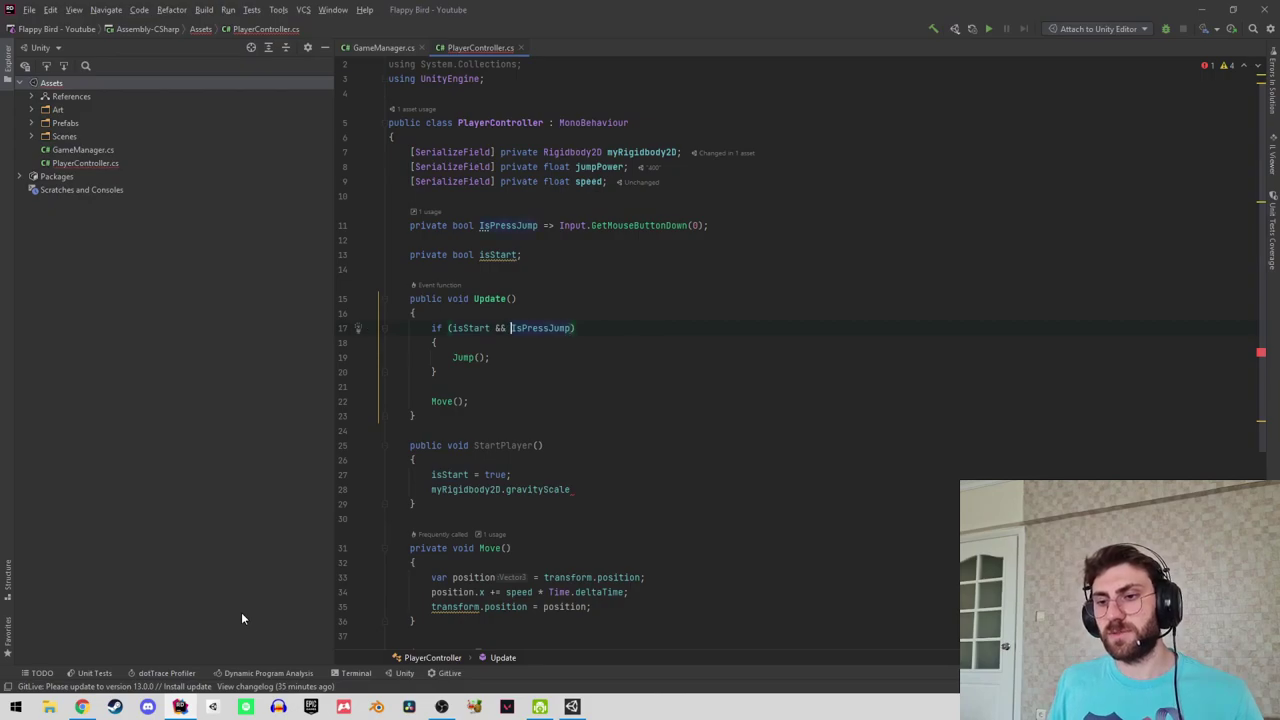
key("Up")
key("Up")
key("Up")
key("Up")
key("ctrl+x")
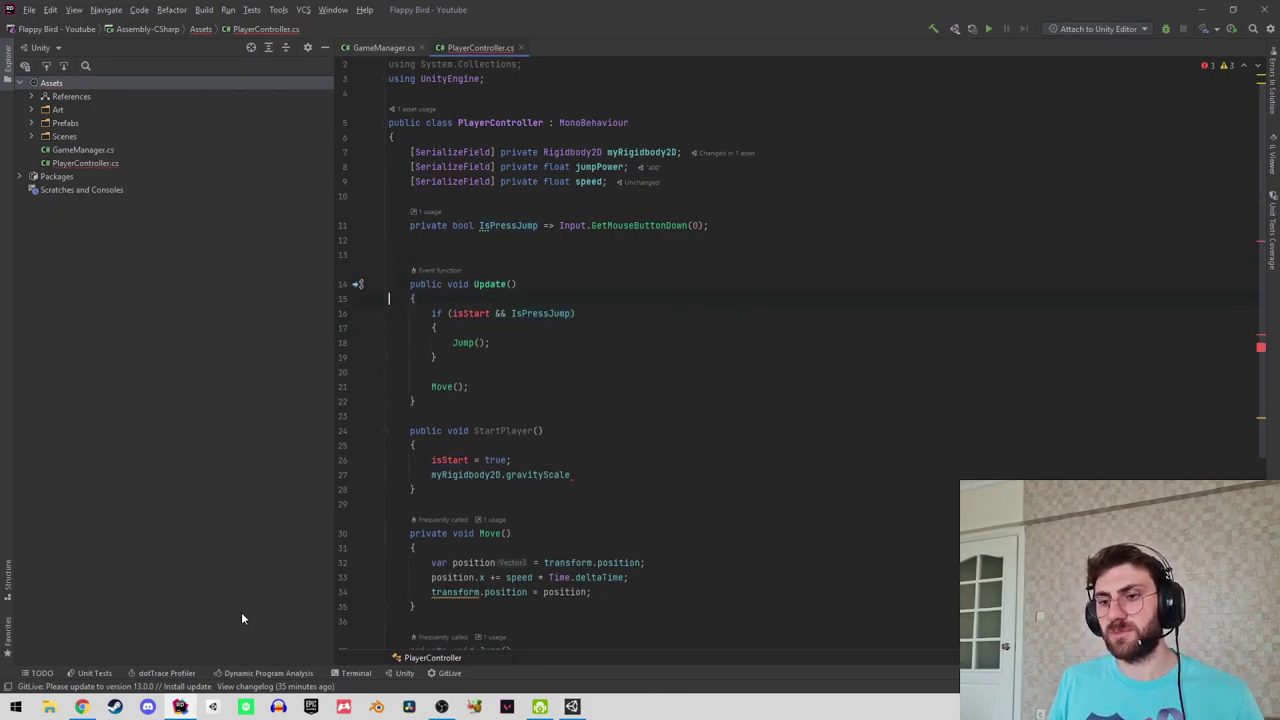
key("Down")
key("ctrl+Right")
key("ctrl+Right")
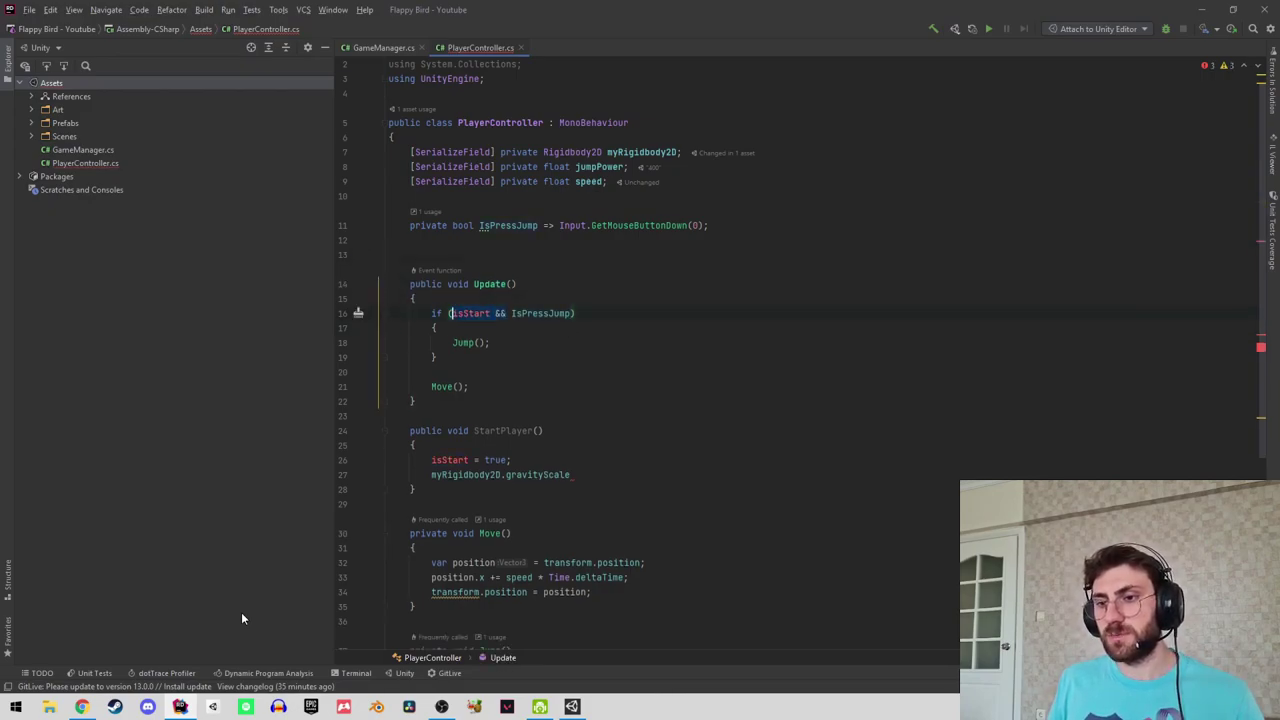
key("BackSpace")
Add a Start method that sets myRigidbody2D.gravityScale to 0.
key("Up")
key("Up")
key("Up")
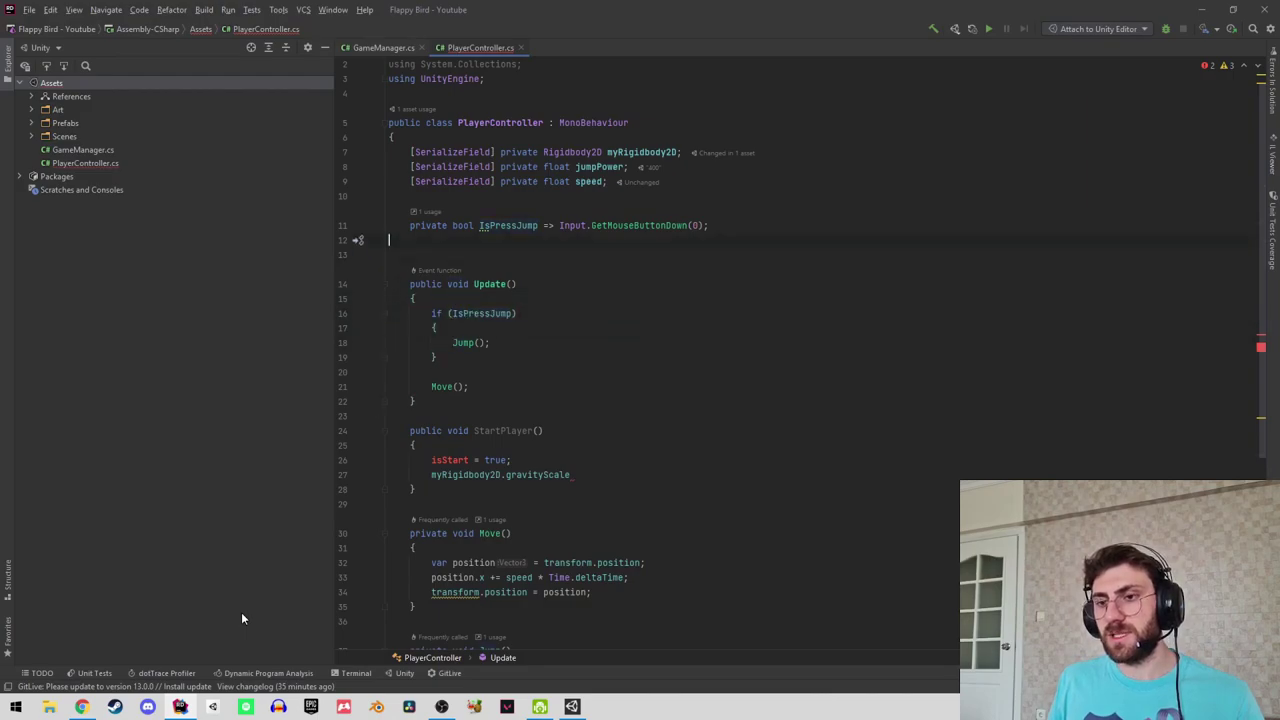
key("Return")
type("start")
key("Return")
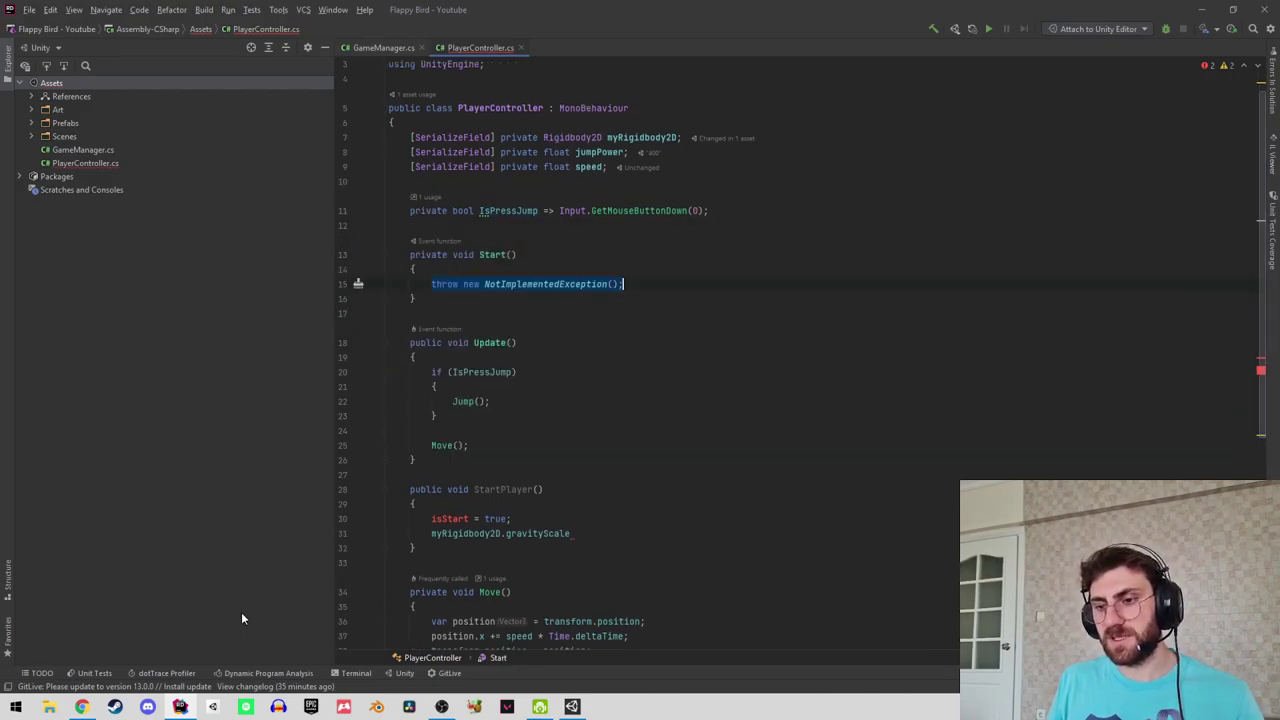
key("BackSpace")
type("my")
key("Return")
type(".g")
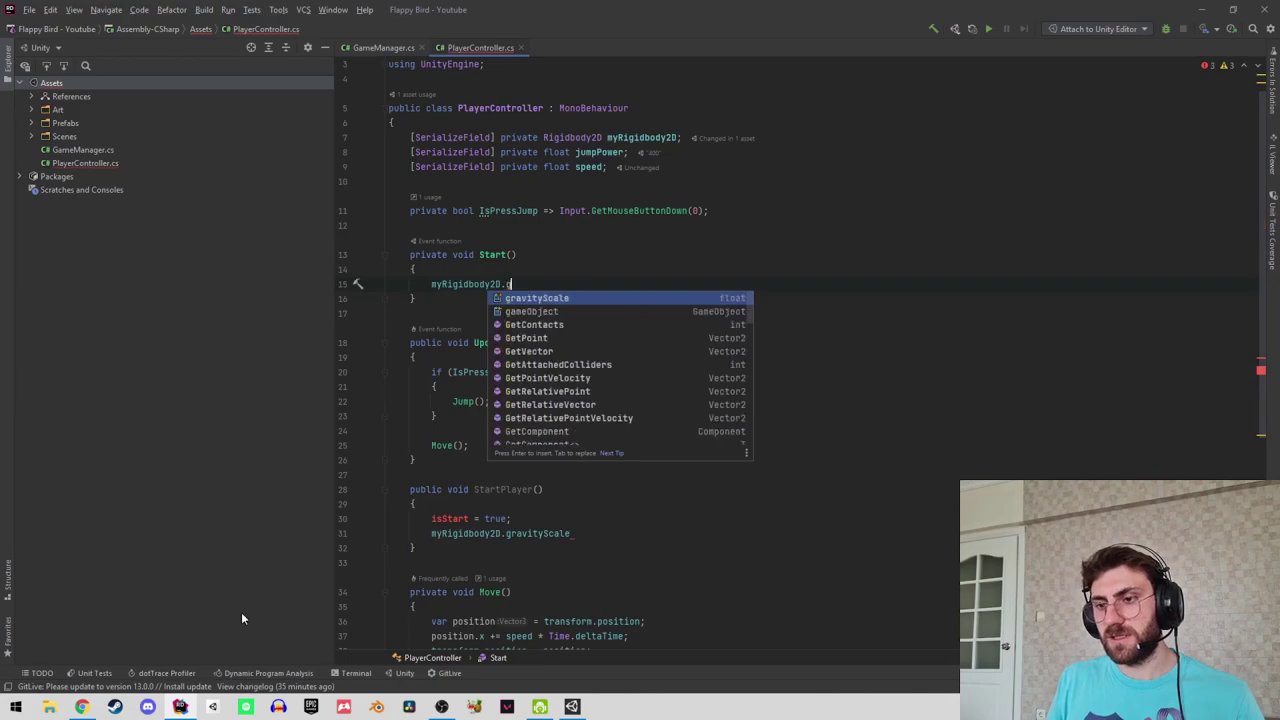
key("Return")
type("= 0;")
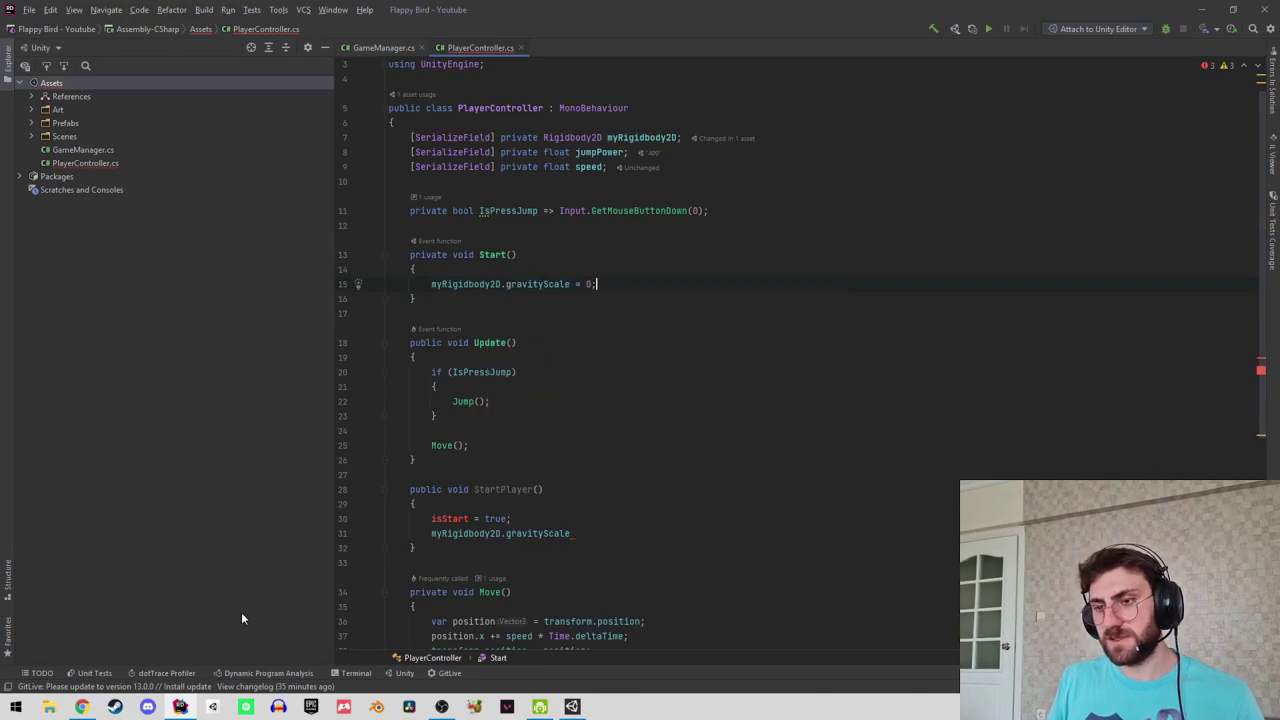
Declare a private float initialGravityScale and assign it from myRigidbody2D.gravityScale in Start.
key("Up")
key("Return")
type("private ")
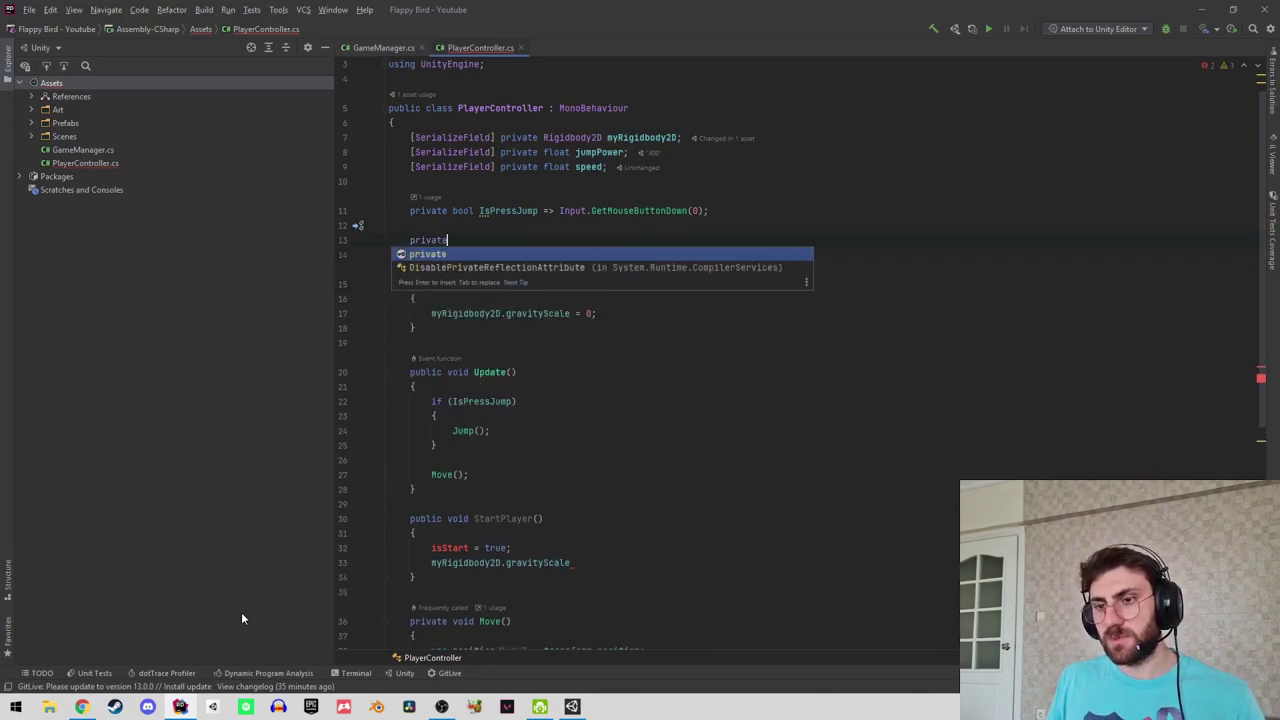
type("f")
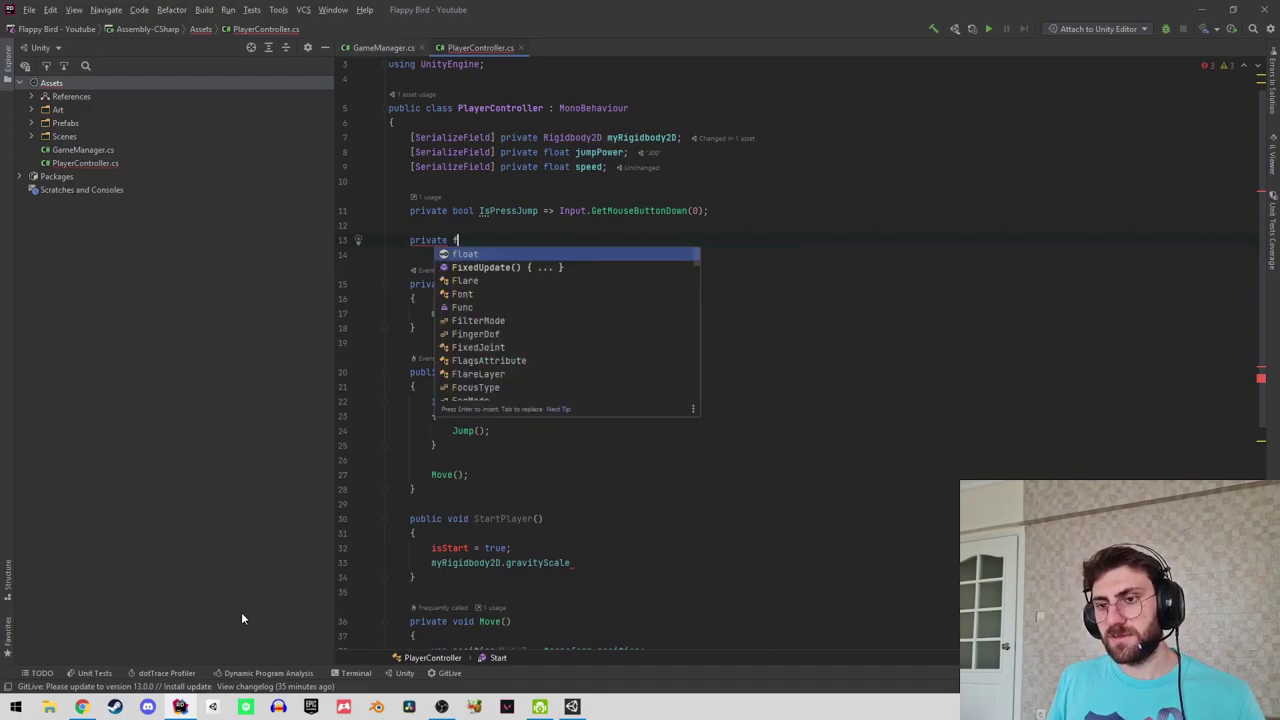
type("loat initialGravity")
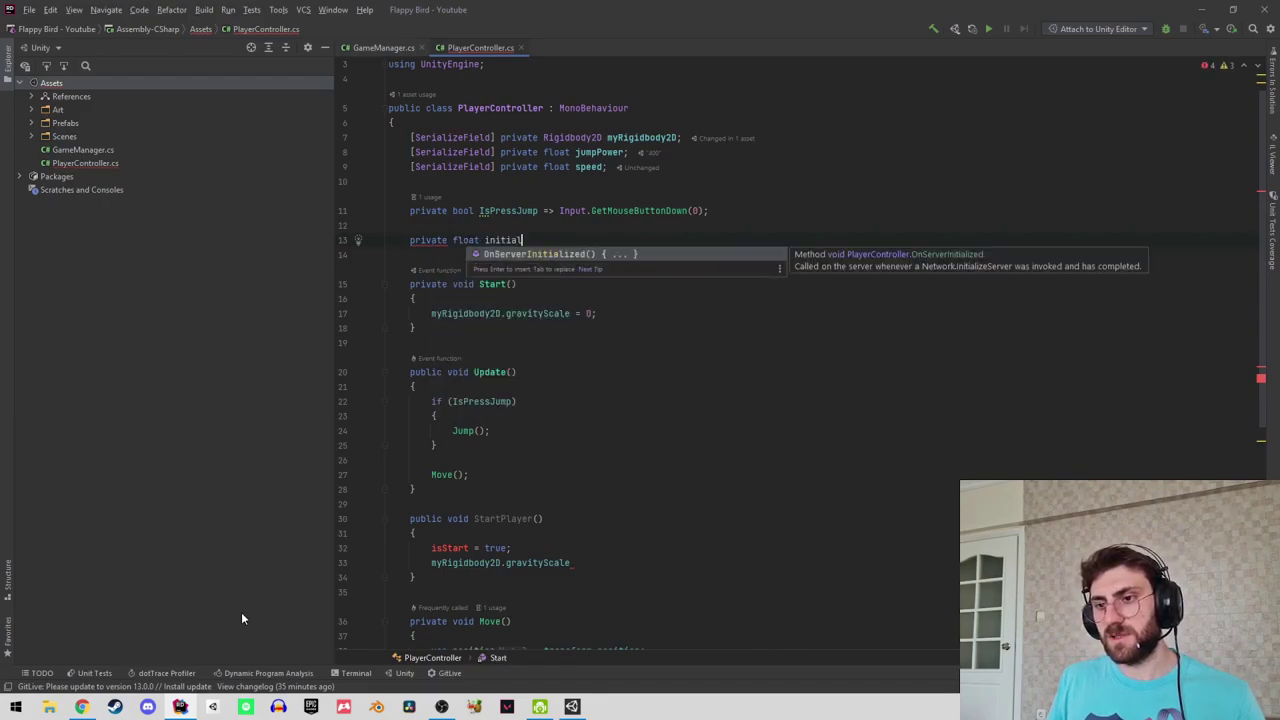
type("S")
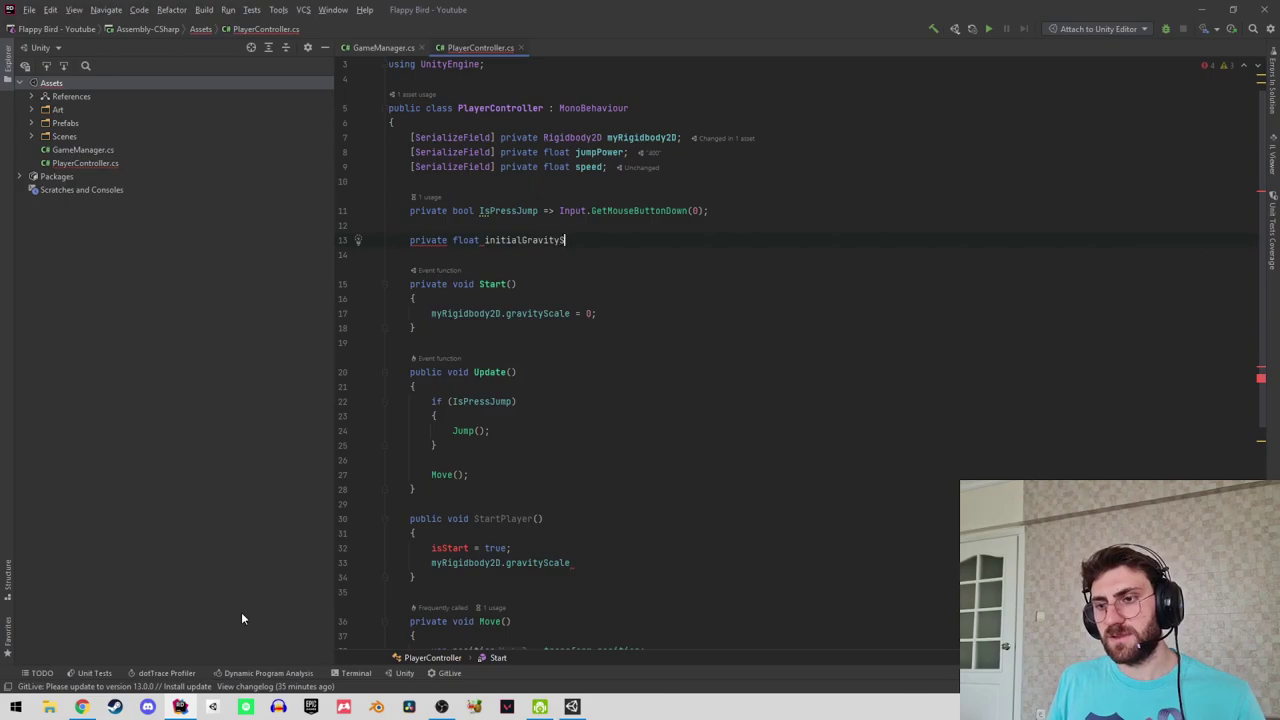
type("cale;")
key("Down")
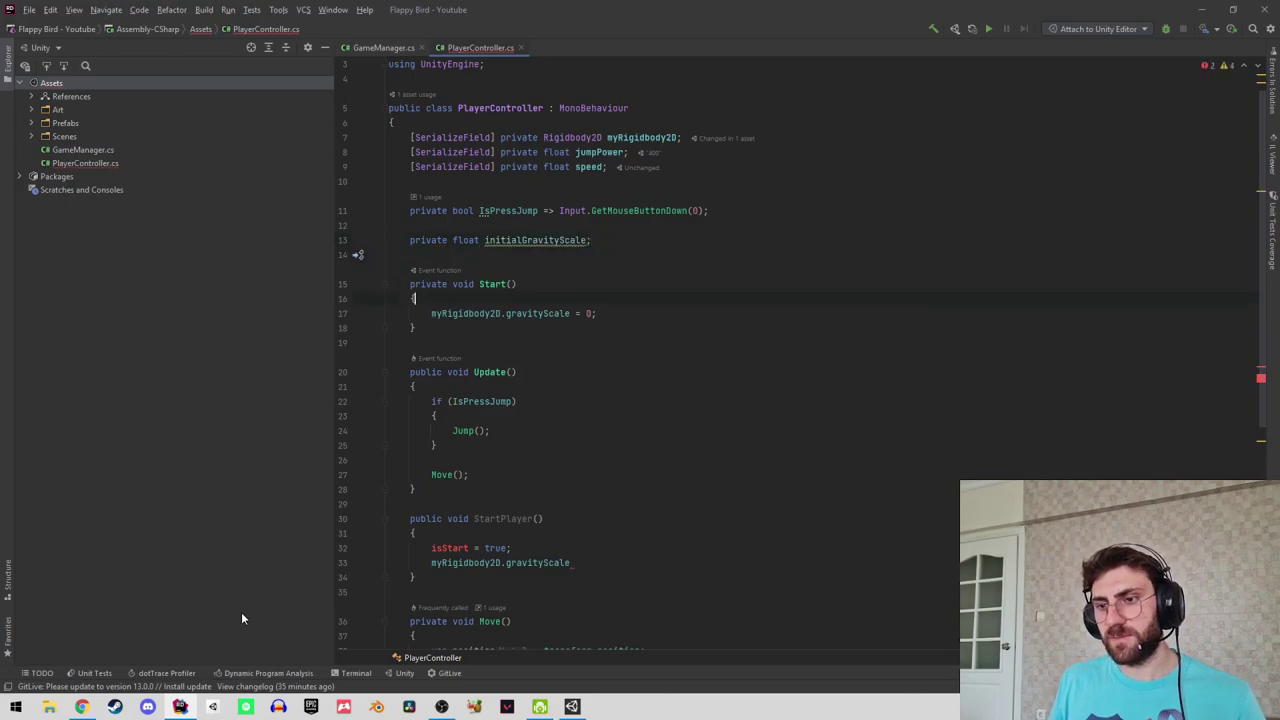
key("Down")
key("Down")
key("Return")
type("myRigidbody2D")
type(".")
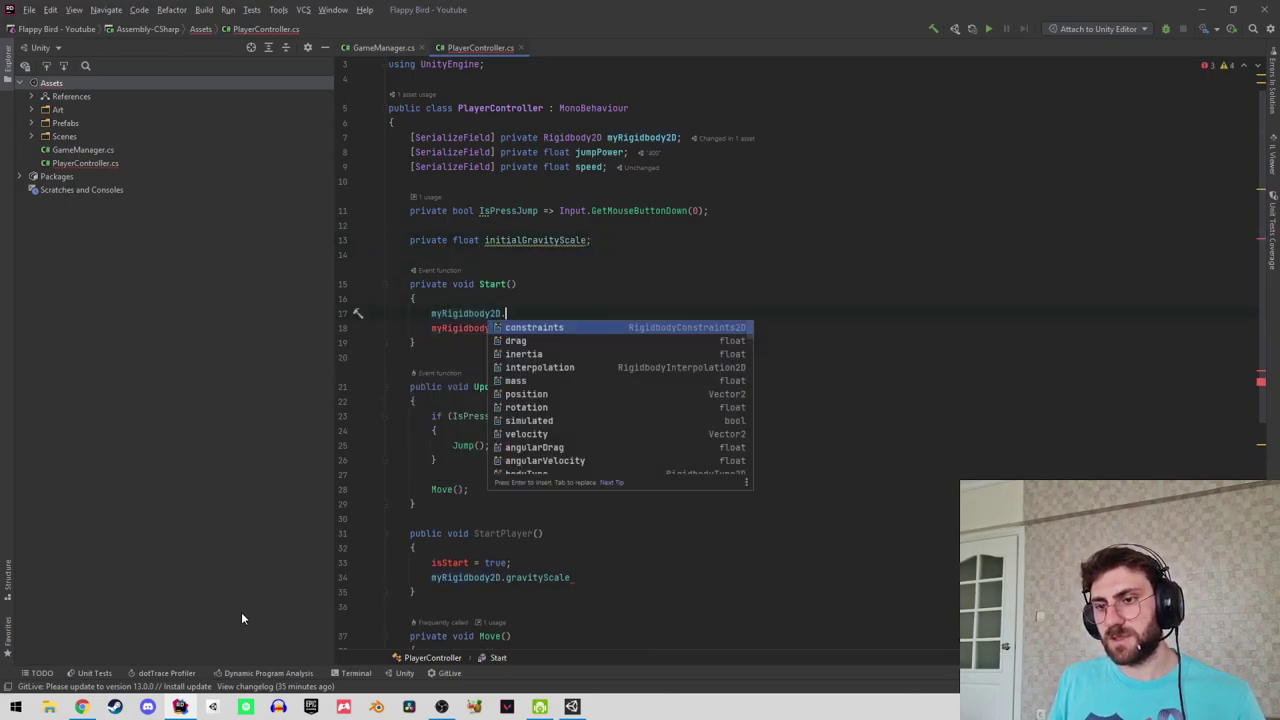
type("gr")
key("Return")
key("Home")
type("i")
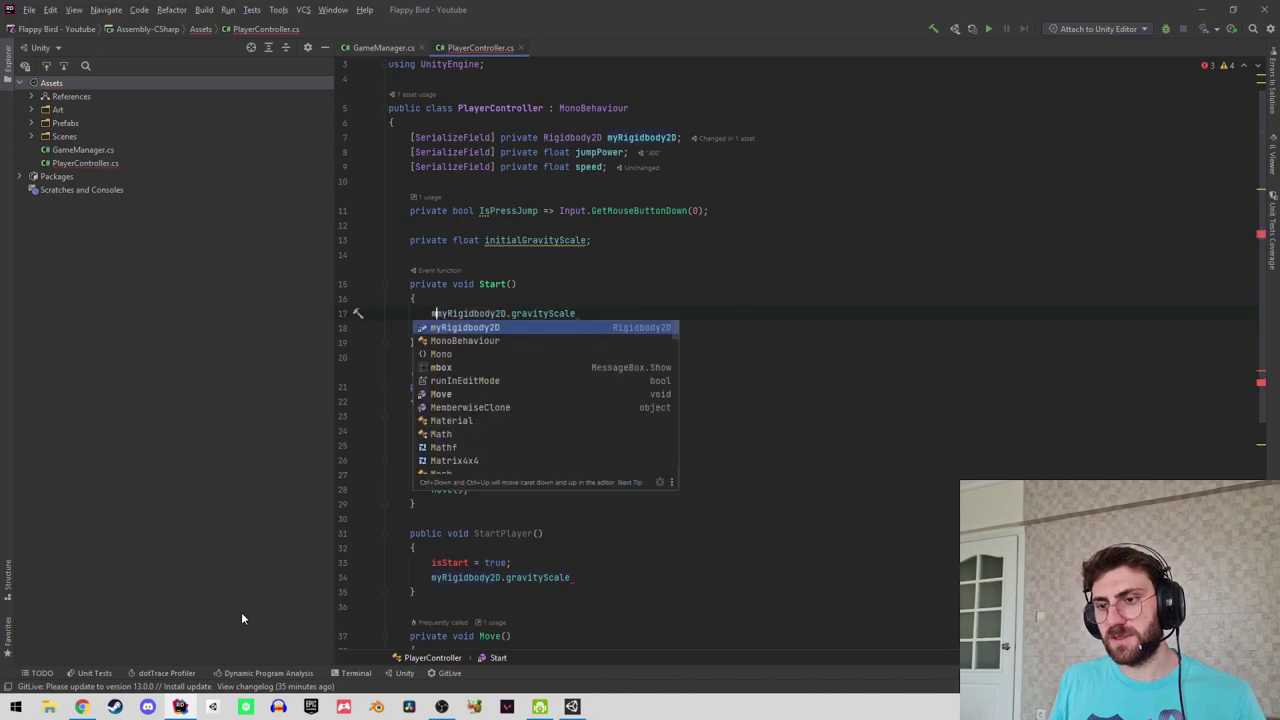
type("n")
key("Return")
type("=")
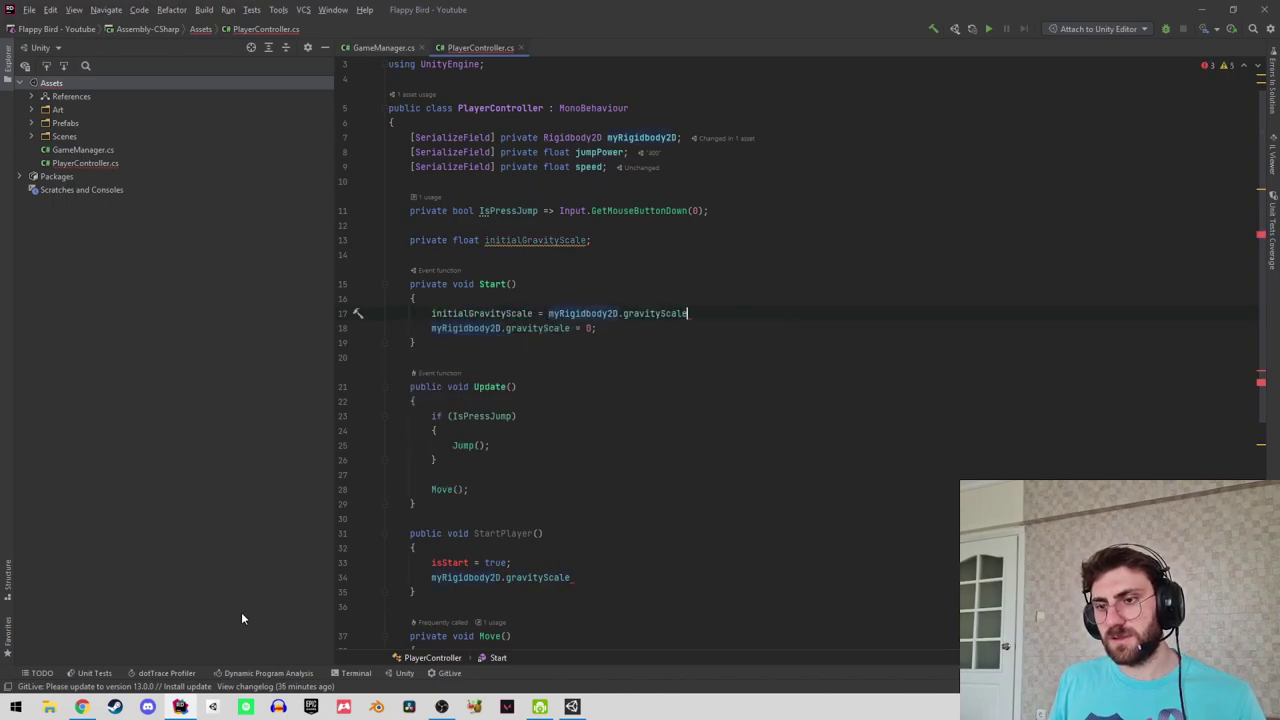
Rename the field to _initialGravityScale with a quick fix.
key("Up")
key("Up")
key("alt+Return")
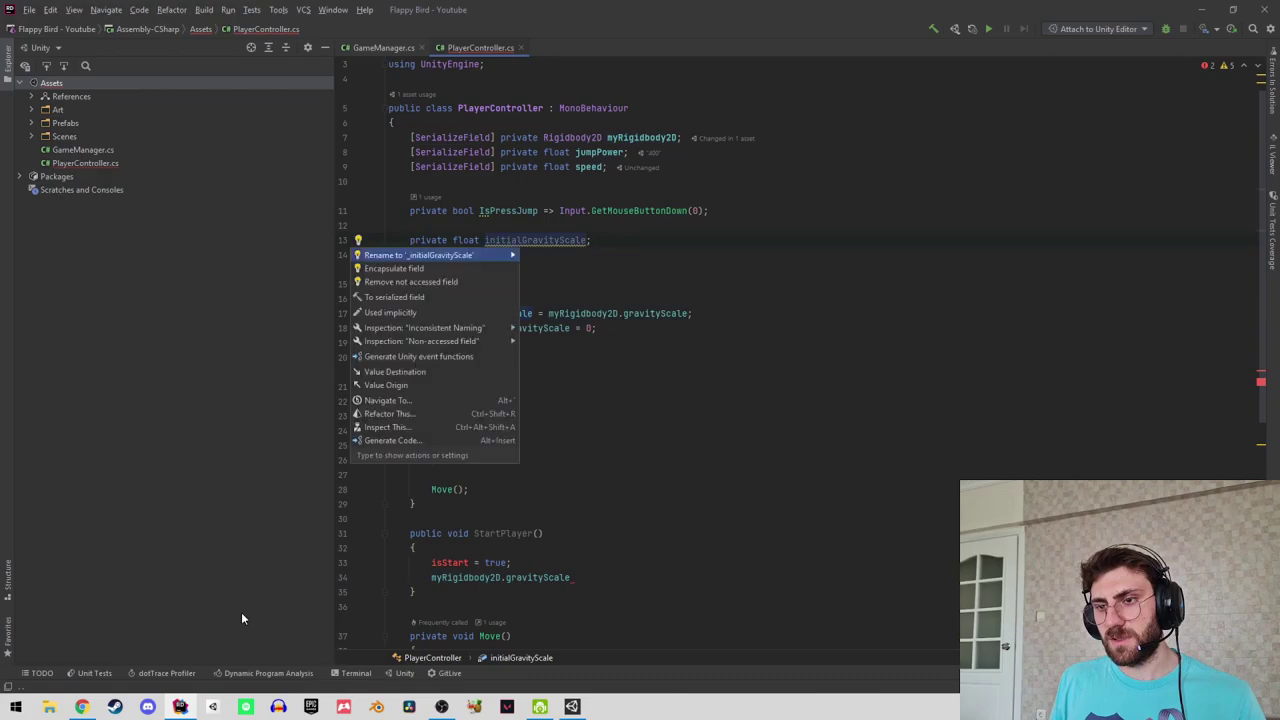
key("Return")
key("Down")
key("Down")
key("Down")
key("Down")
key("Down")
key("Down")
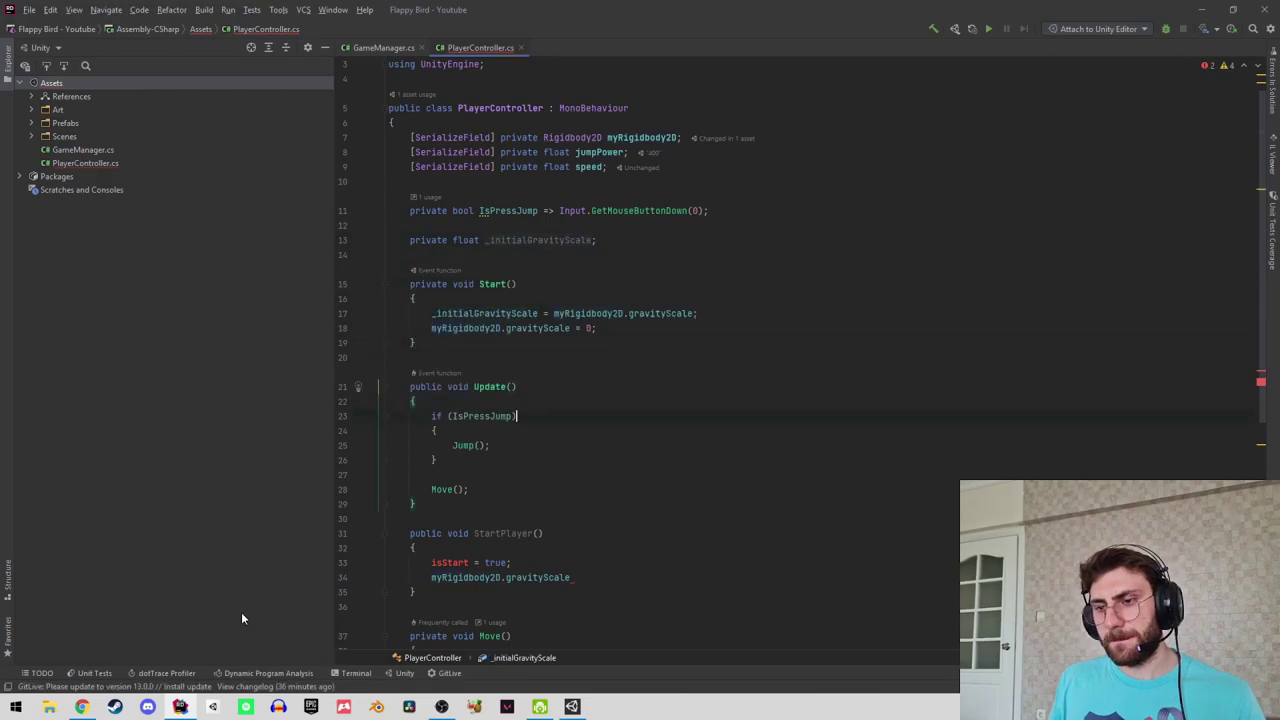
key("Down")
scroll(495, 423, "down", 1)
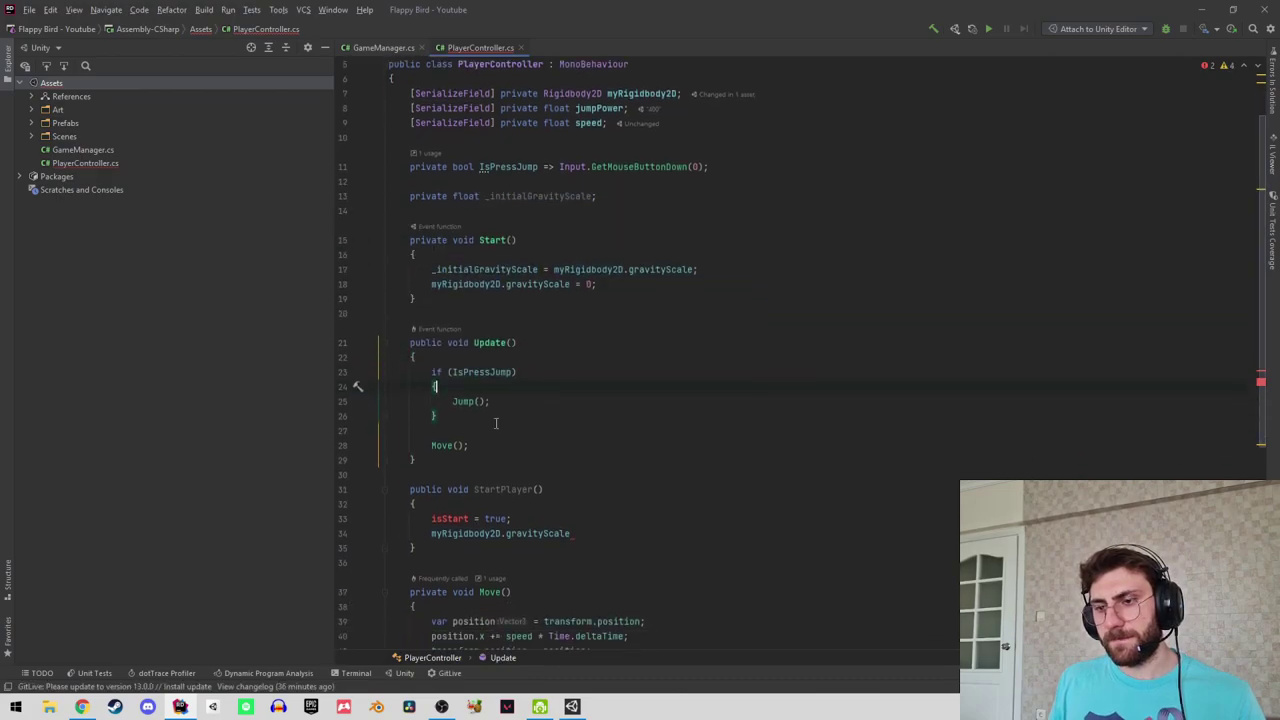
Add a private bool _isFirstJump = true field below the gravity field.
left_click(494, 318)
key("Return")
key("Return")
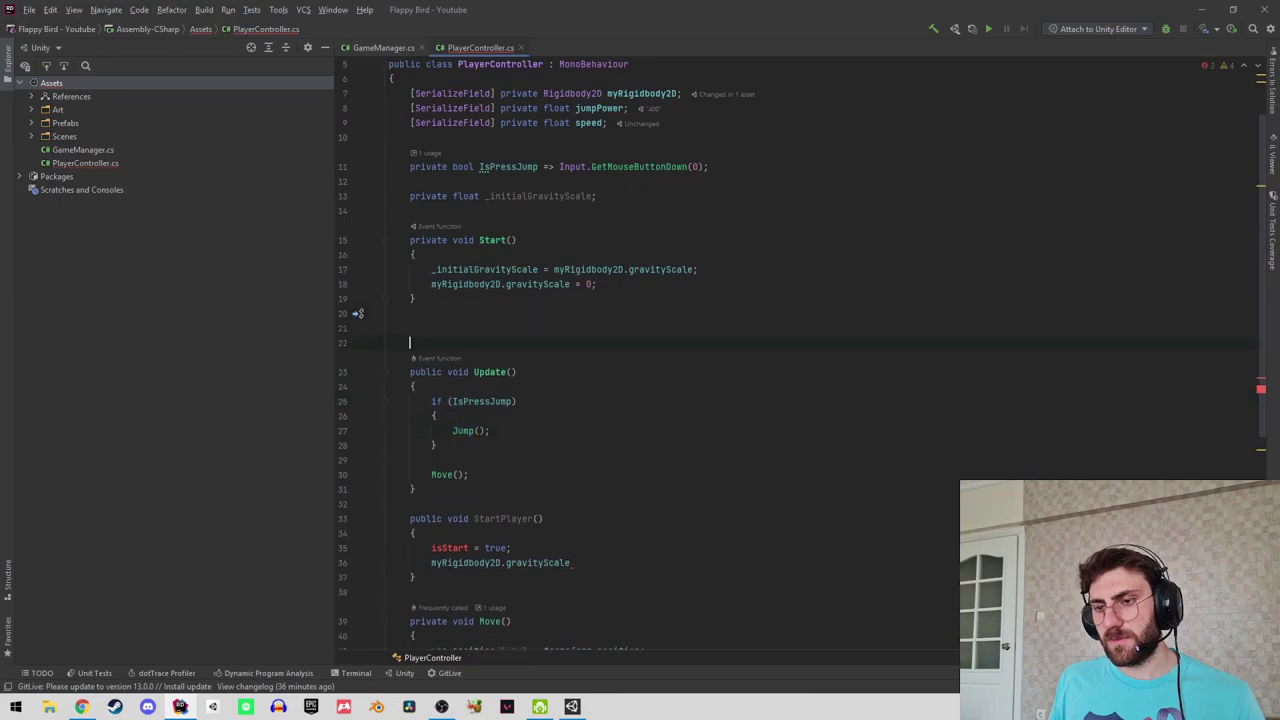
key("Delete")
left_click(409, 196)
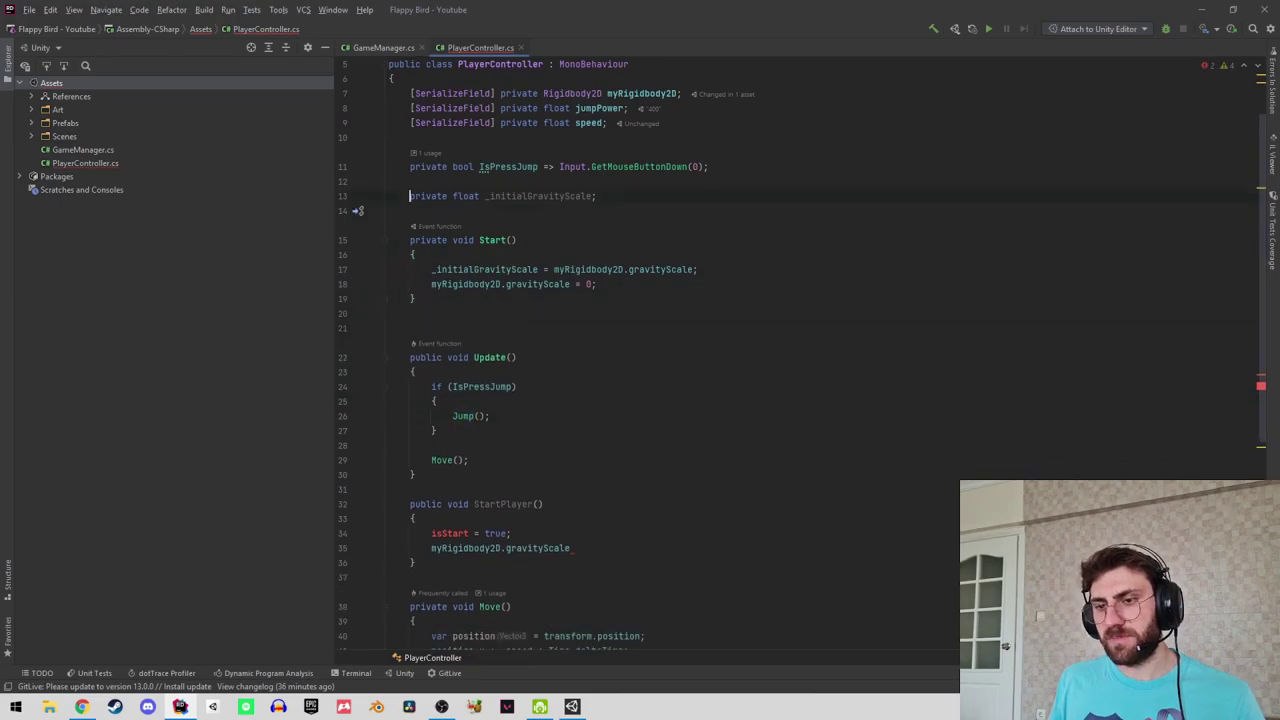
key("Return")
type("priva")
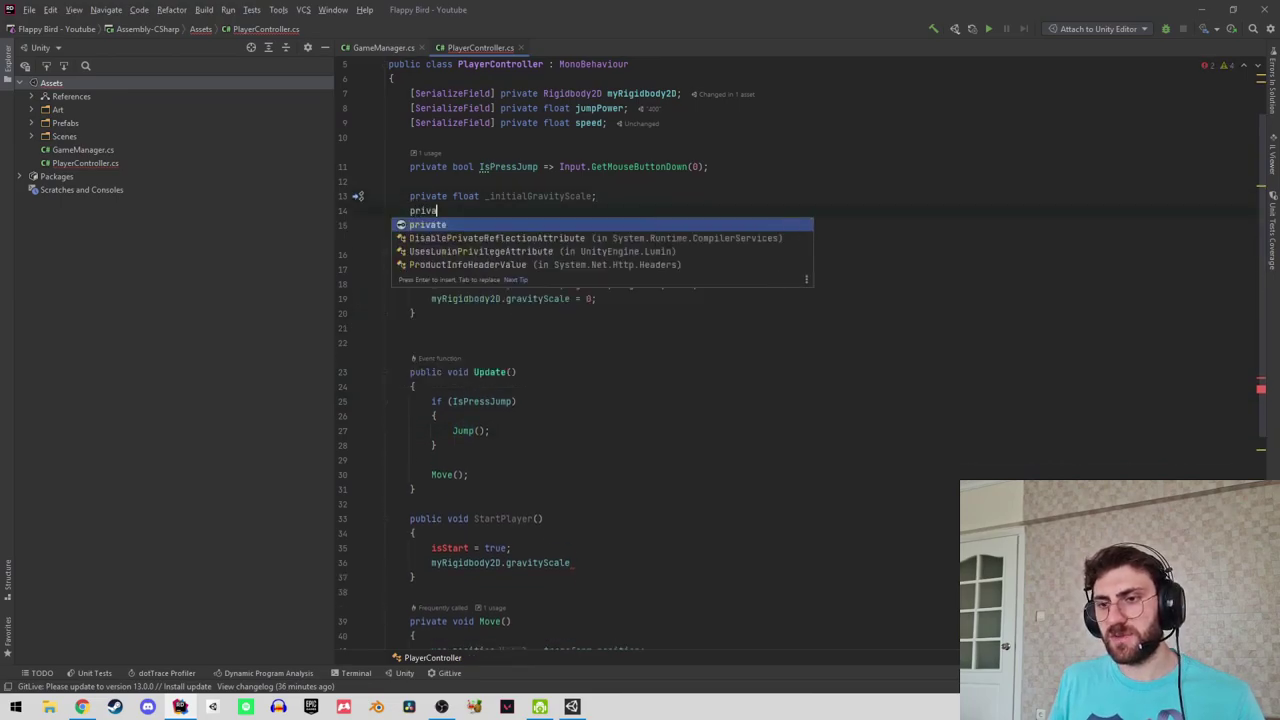
type("te bool ")
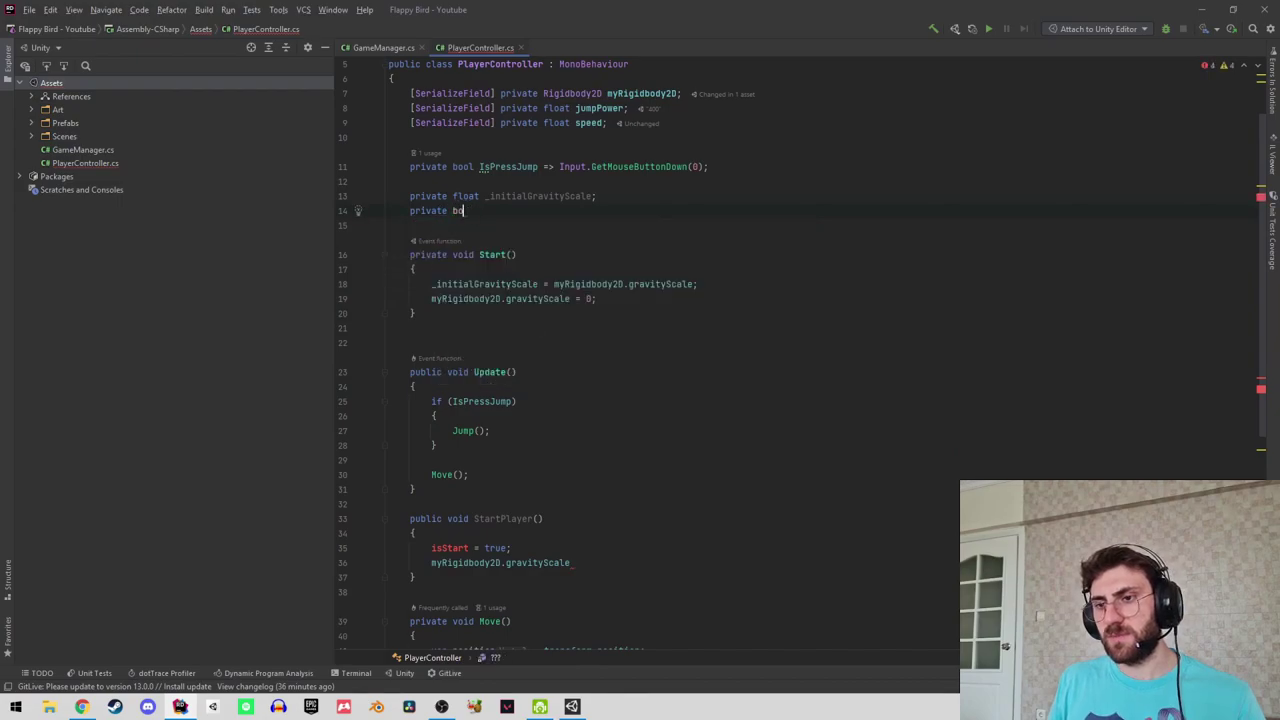
type("isFirstJum")
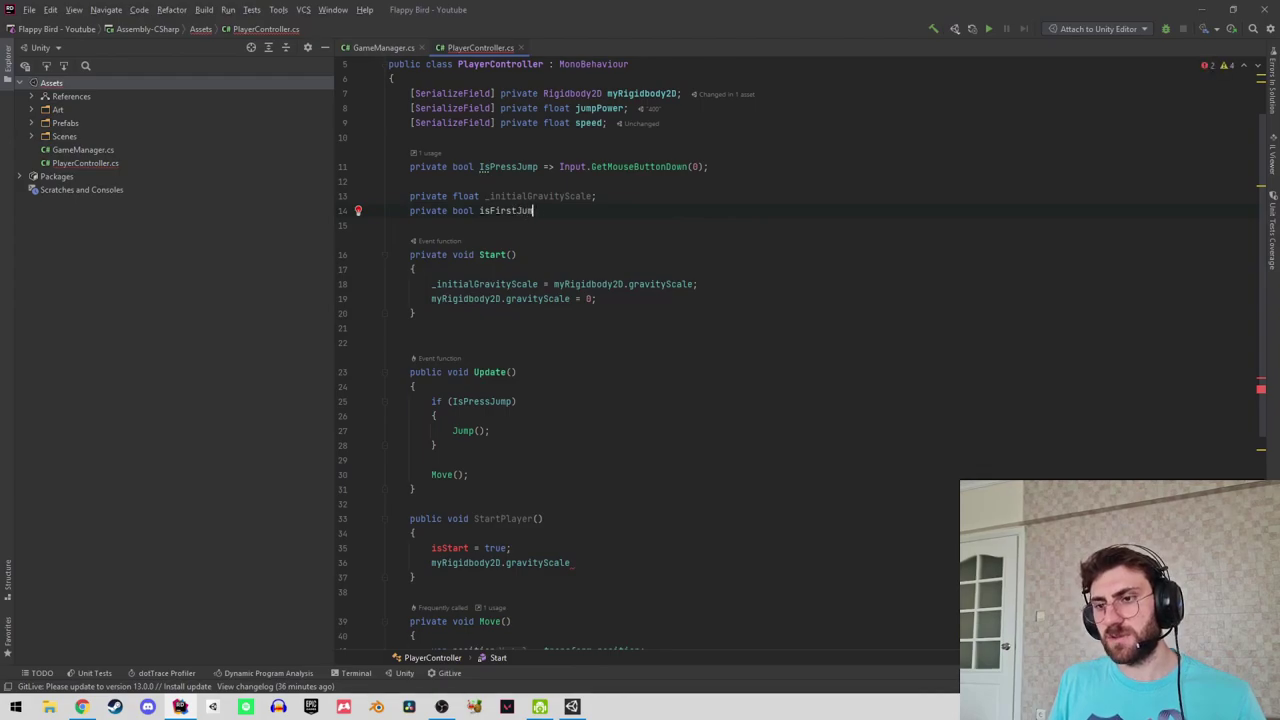
type("p = true;")
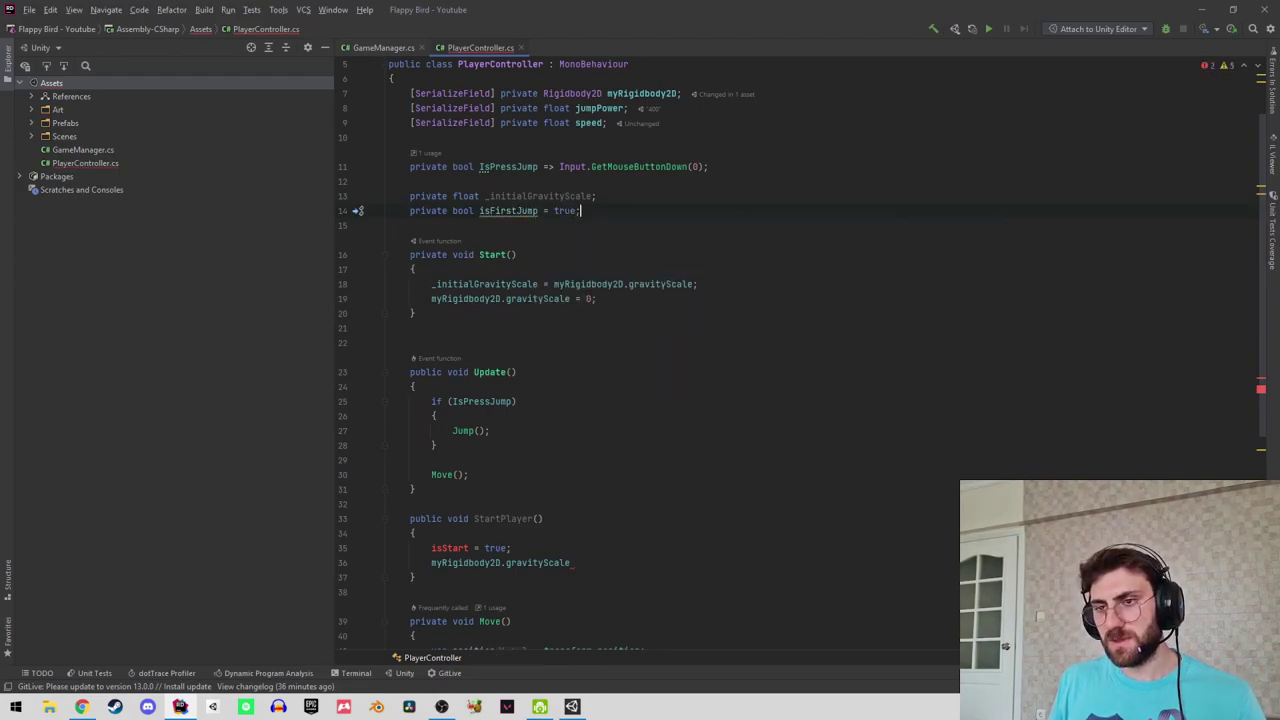
key("alt+Return")
key("Return")
scroll(488, 333, "down", 2)
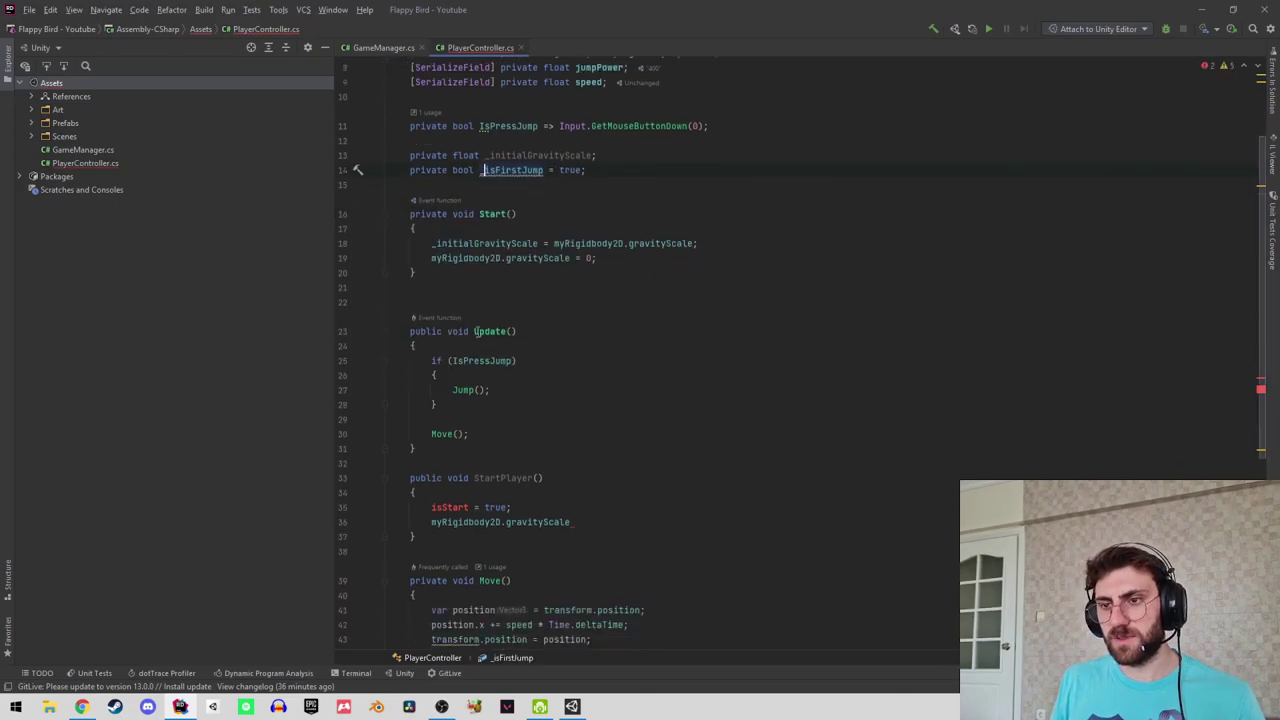
In the jump block, add an if (_isFirstJump) block that sets _isFirstJump = false.
left_click(488, 330)
key("Return")
type("if(_")
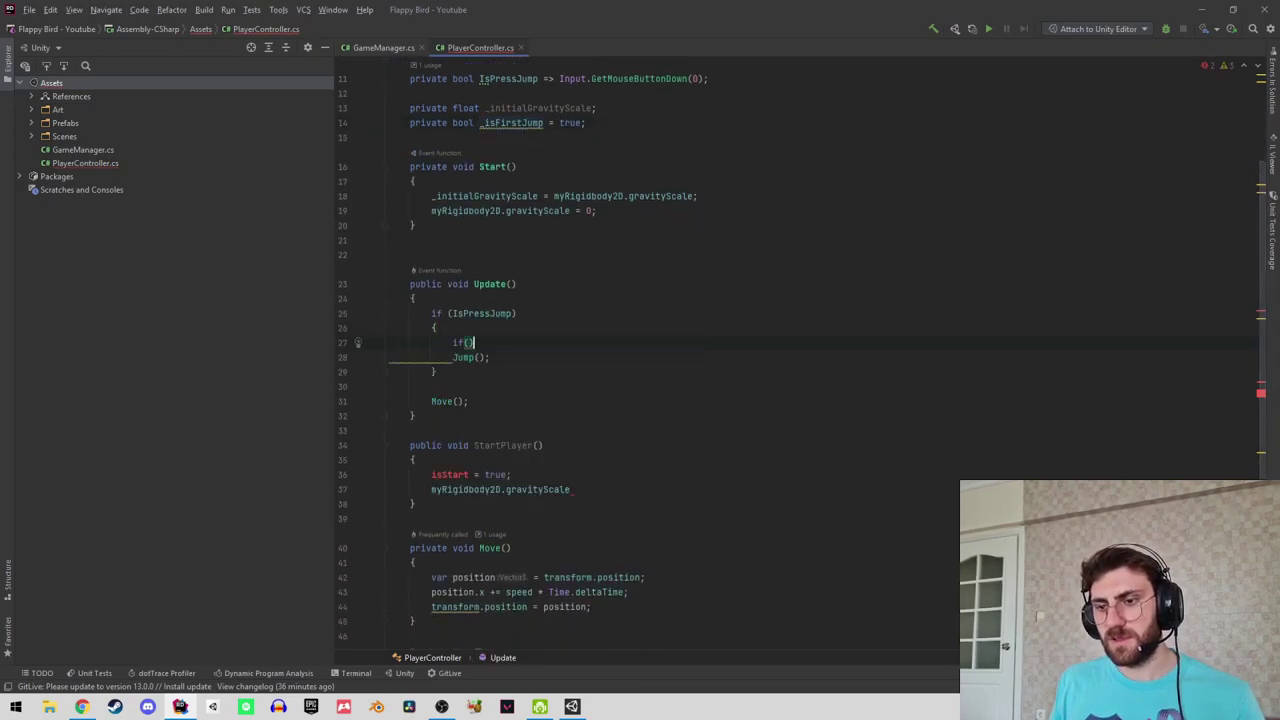
type("is")
key("Return")
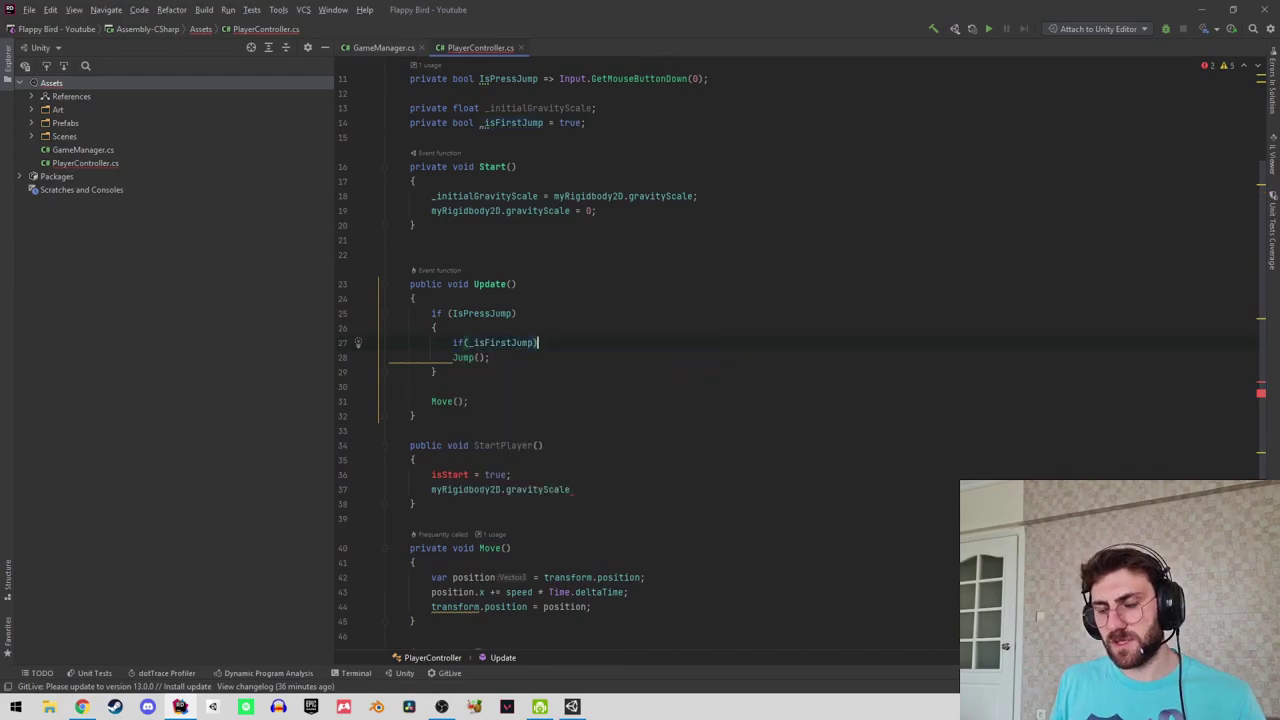
key("Return")
type("_i")
key("Down")
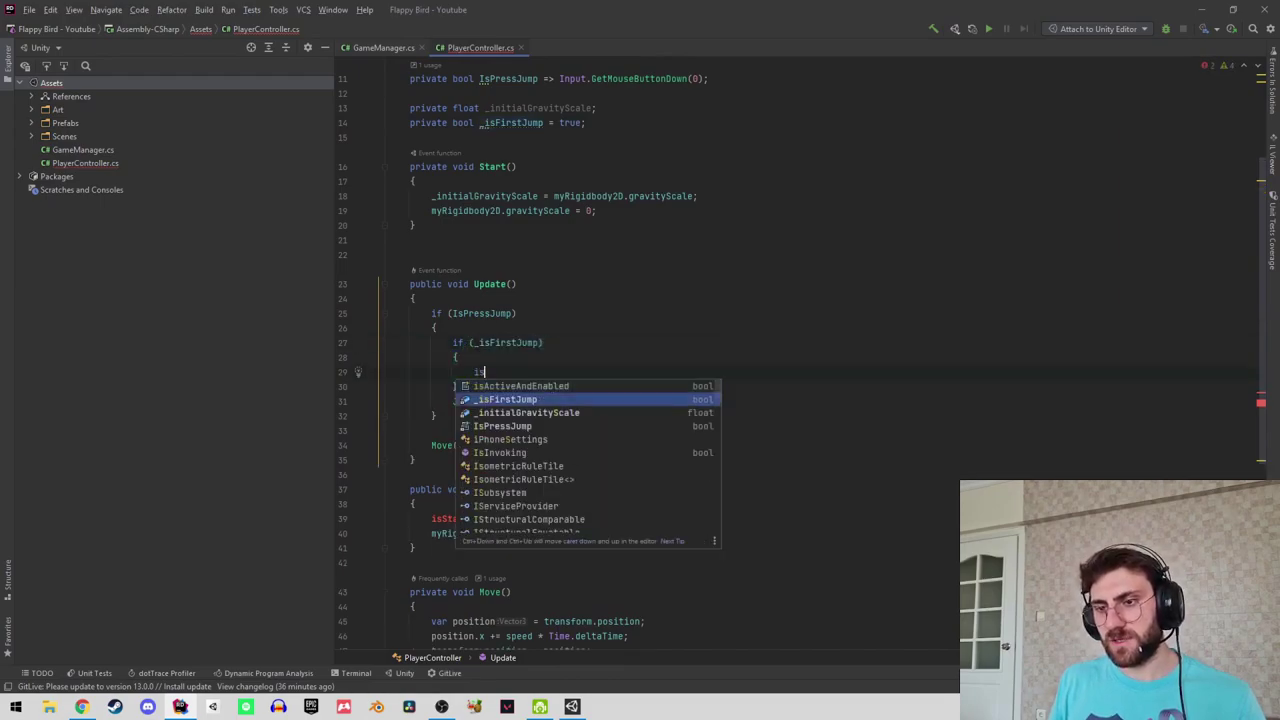
key("Return")
type("= false;")
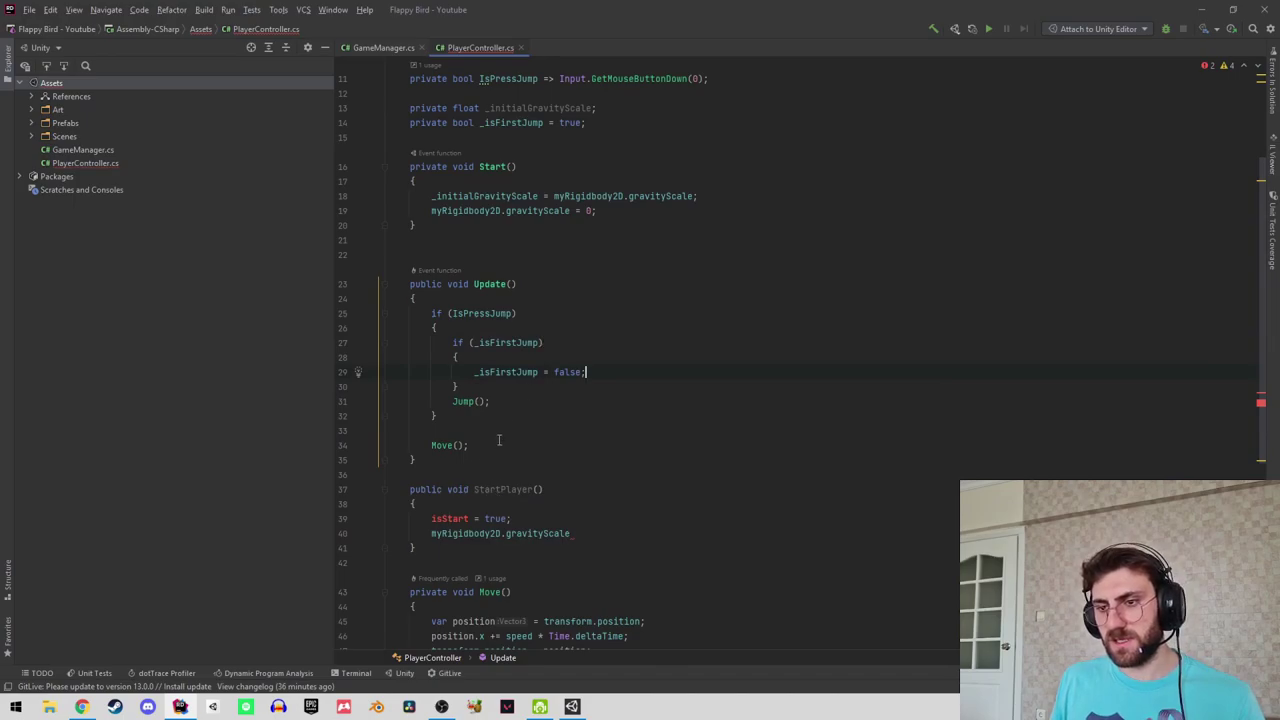
key("Return")
Inside that block, restore myRigidbody2D.gravityScale = _initialGravityScale before Jump().
type("my")
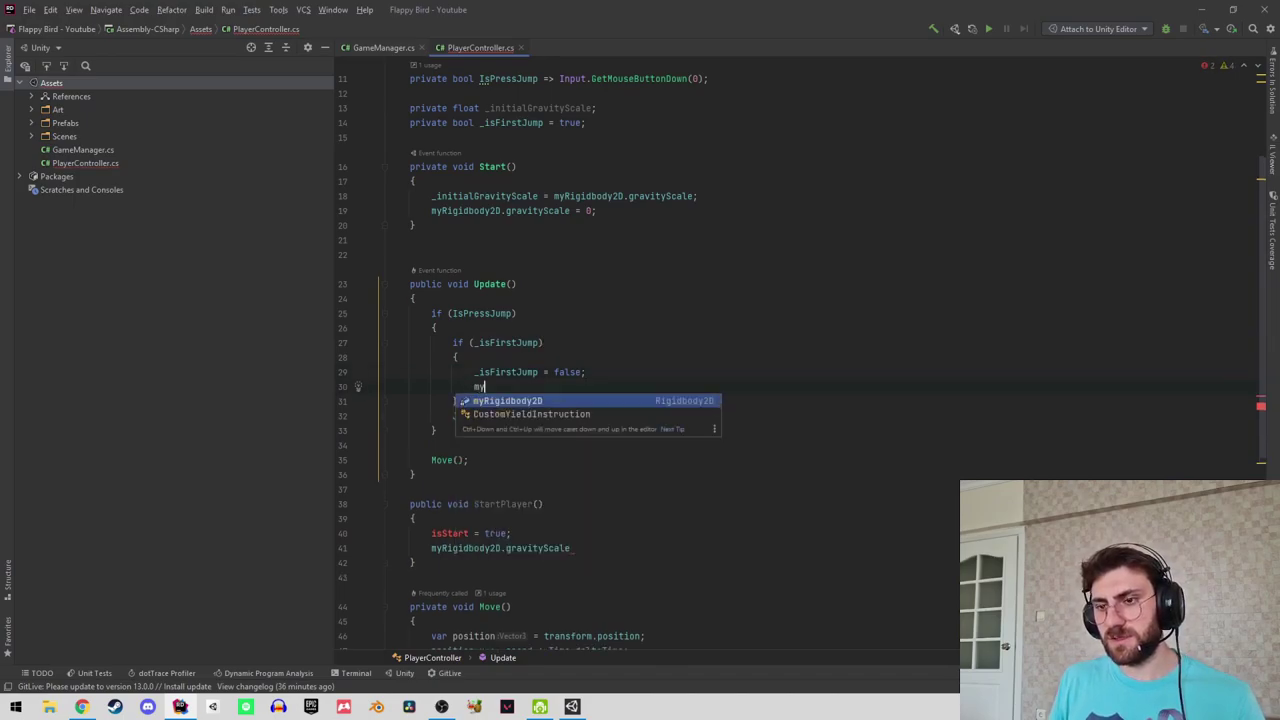
key("Return")
type(".g")
key("Return")
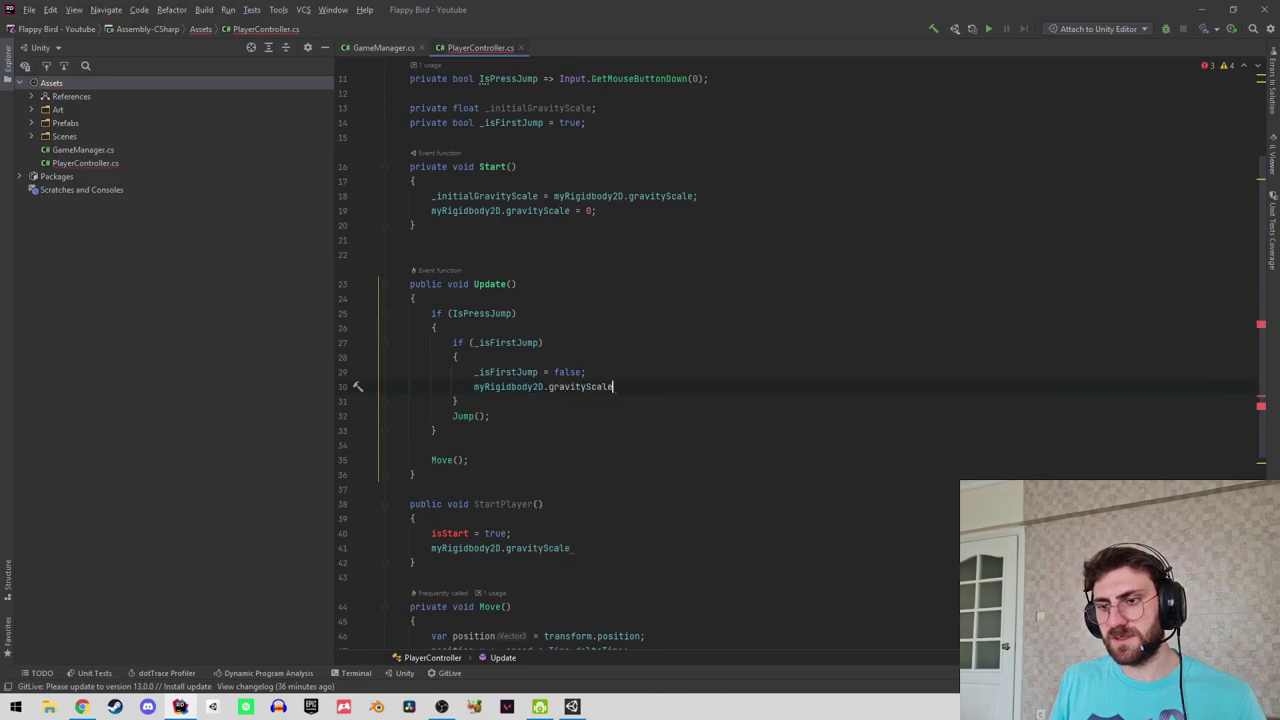
type(" = ")
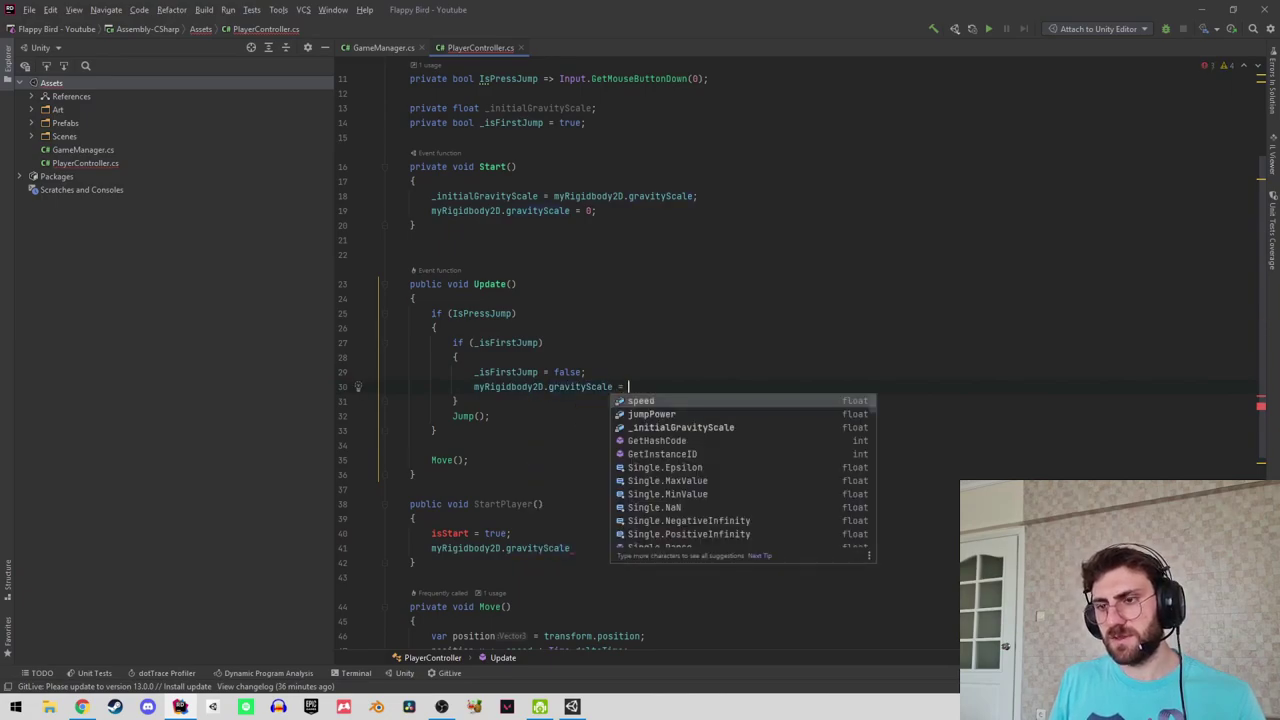
type("_in")
key("Return")
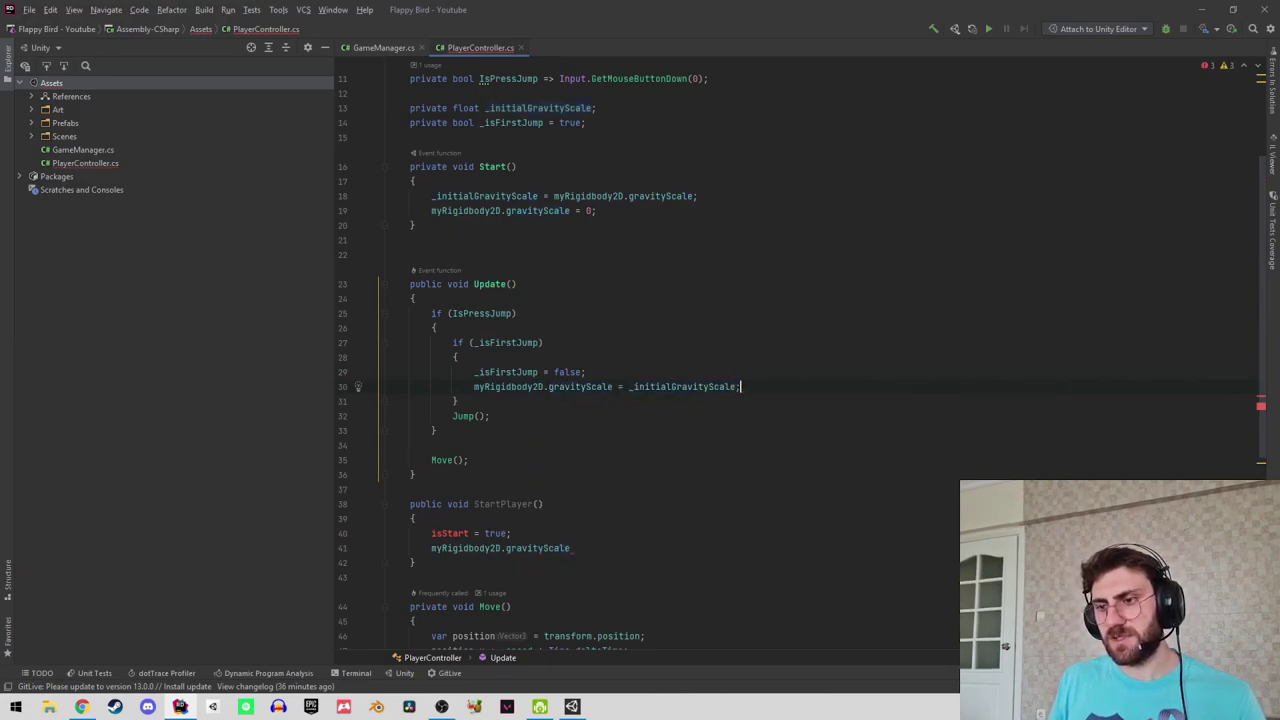
key("Return")
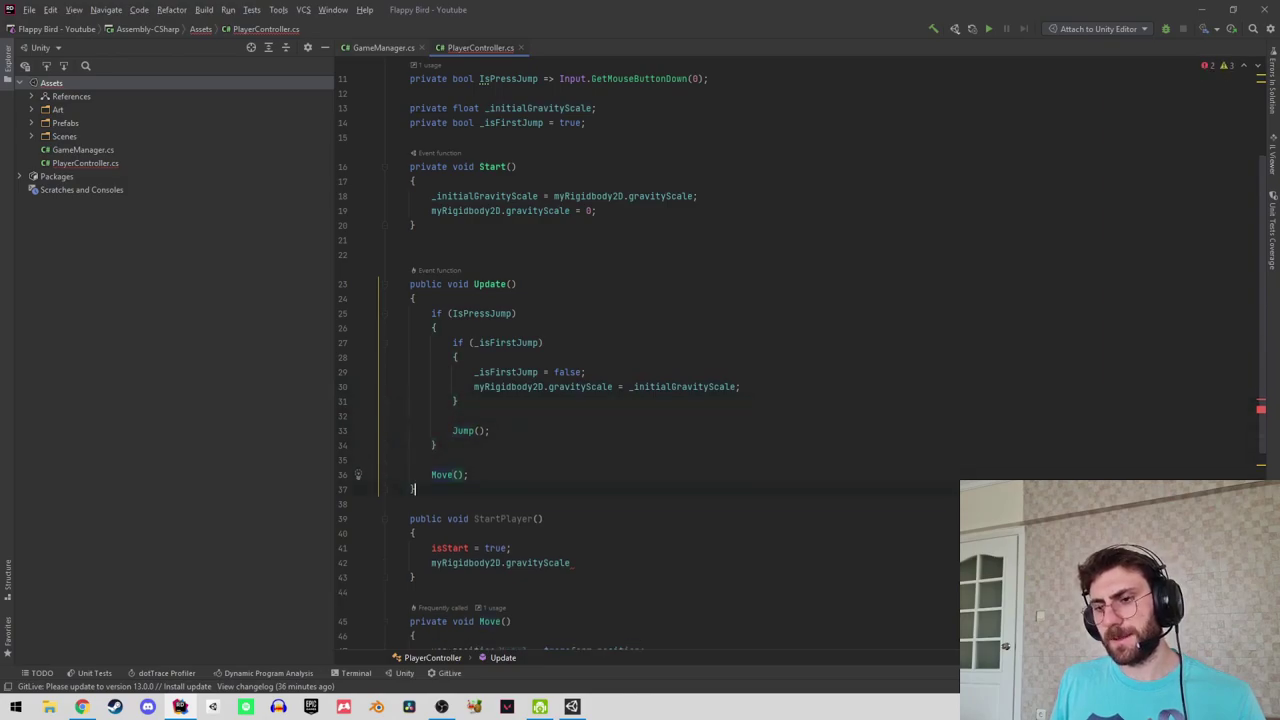
left_click(413, 533)
Delete the StartPlayer method from PlayerController.
key("ctrl+w")
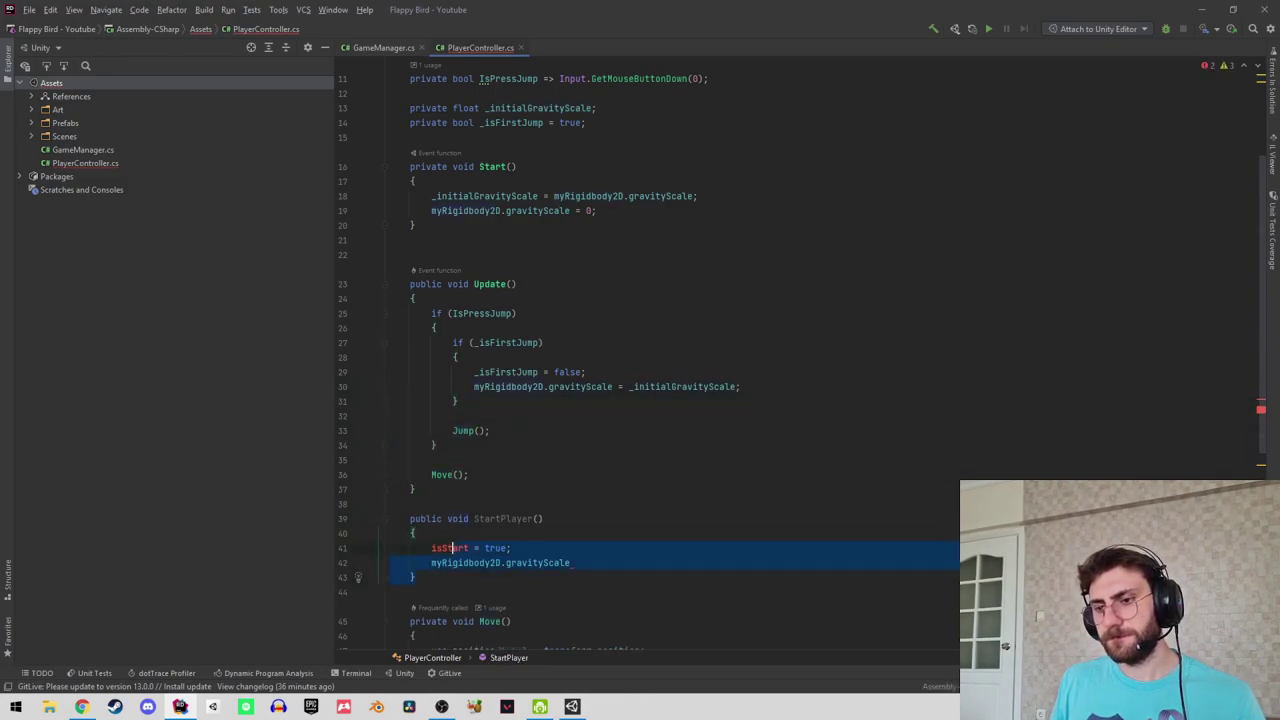
key("ctrl+w")
key("Delete")
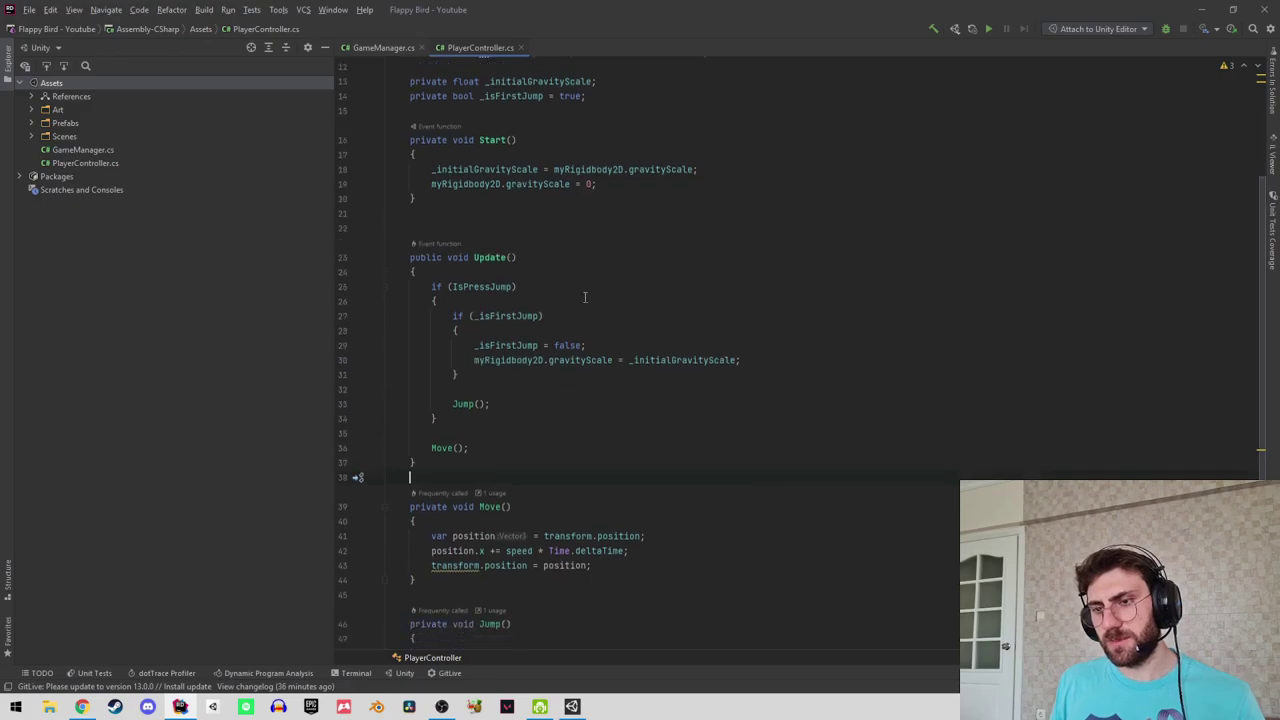
Review GameManager's StartGame method, return to PlayerController, then switch to Unity.
left_click(361, 45)
left_click_drag(399, 237, 455, 289)
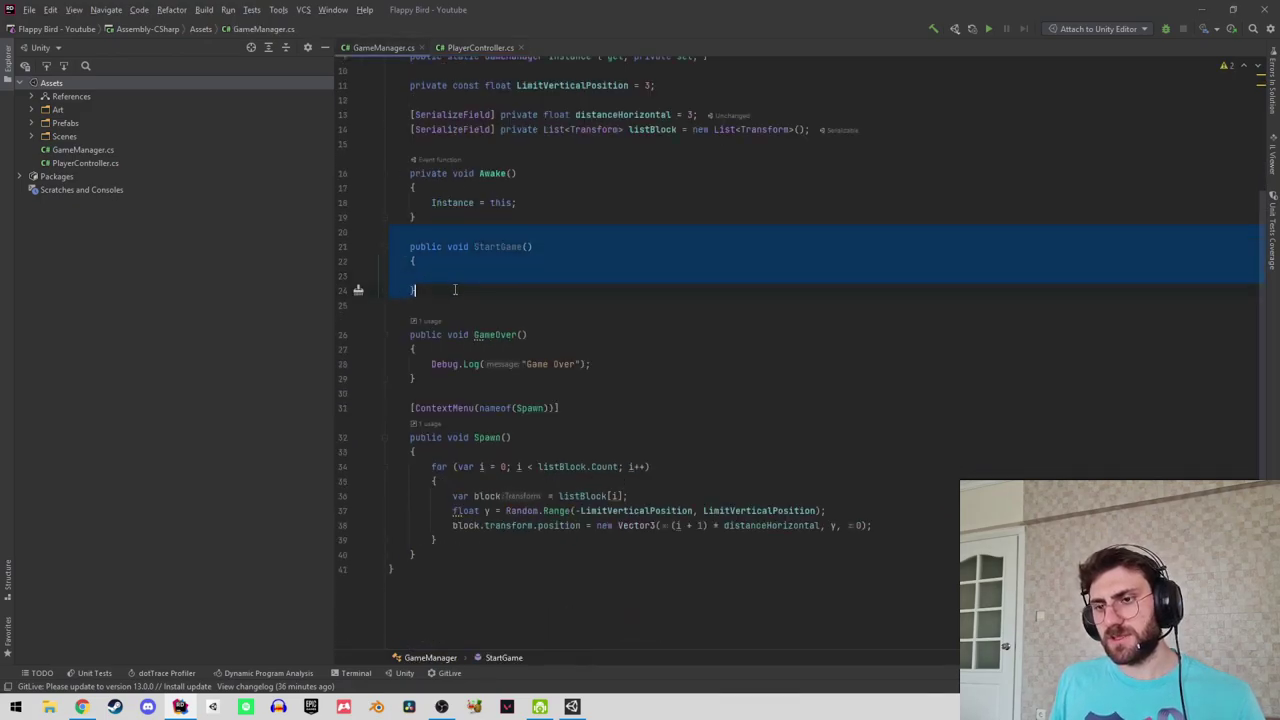
left_click(478, 257)
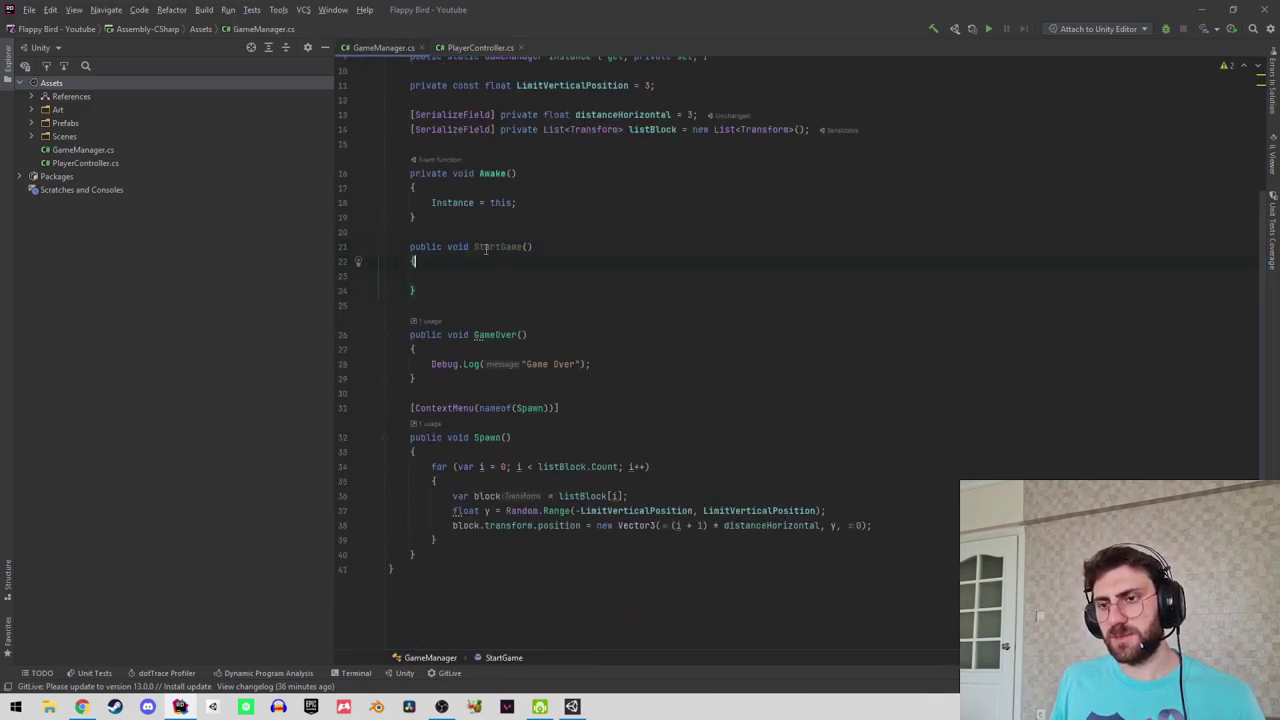
left_click(480, 47)
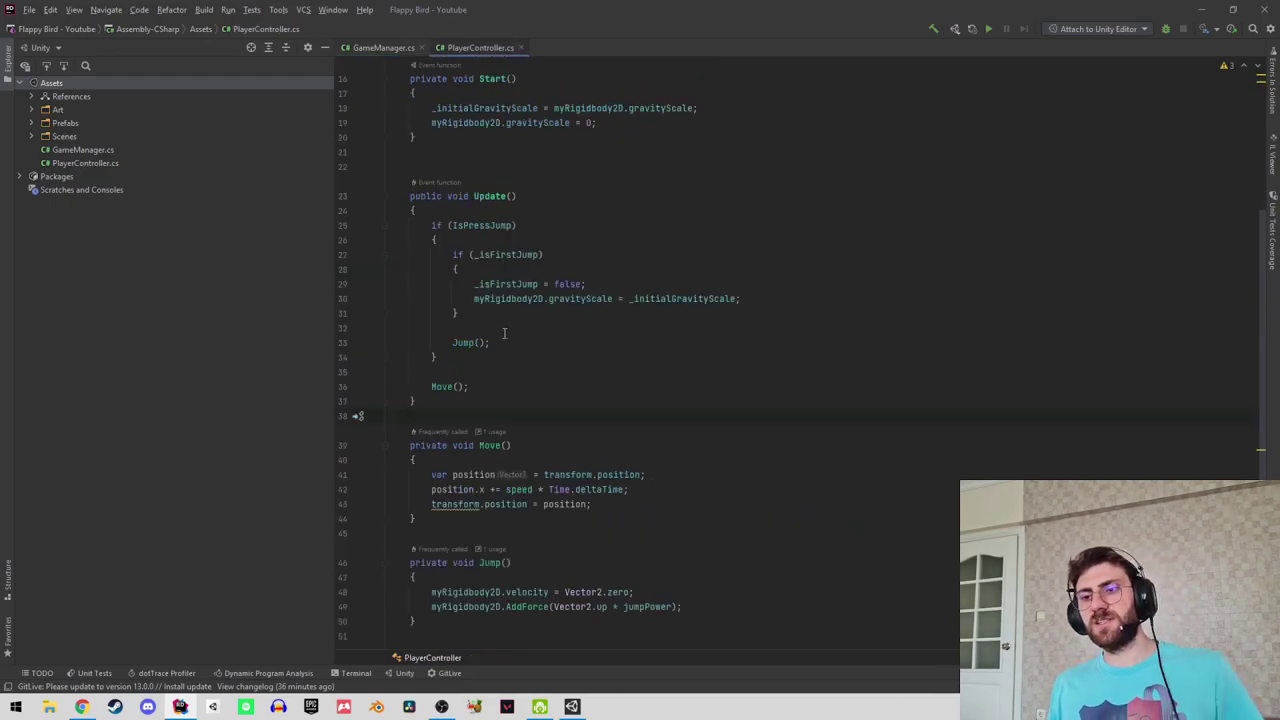
scroll(484, 388, "down", 1)
scroll(484, 388, "up", 2)
left_click(524, 368)
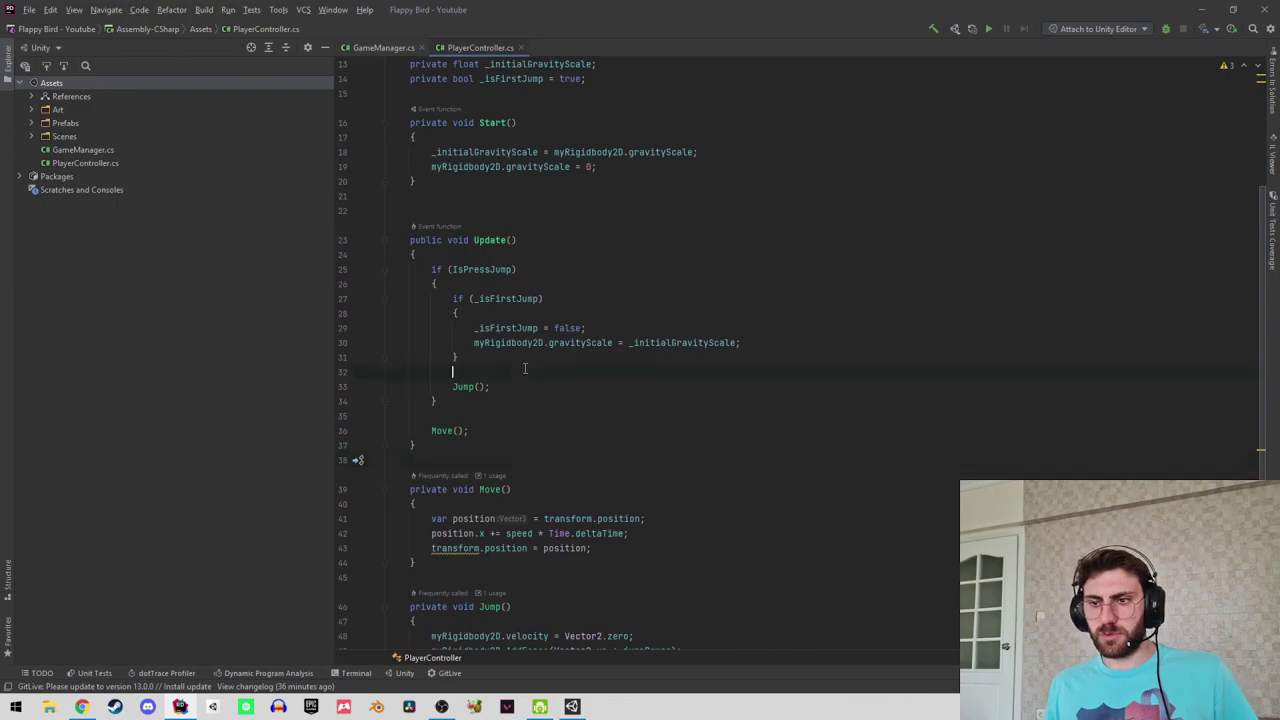
scroll(524, 368, "up", 3)
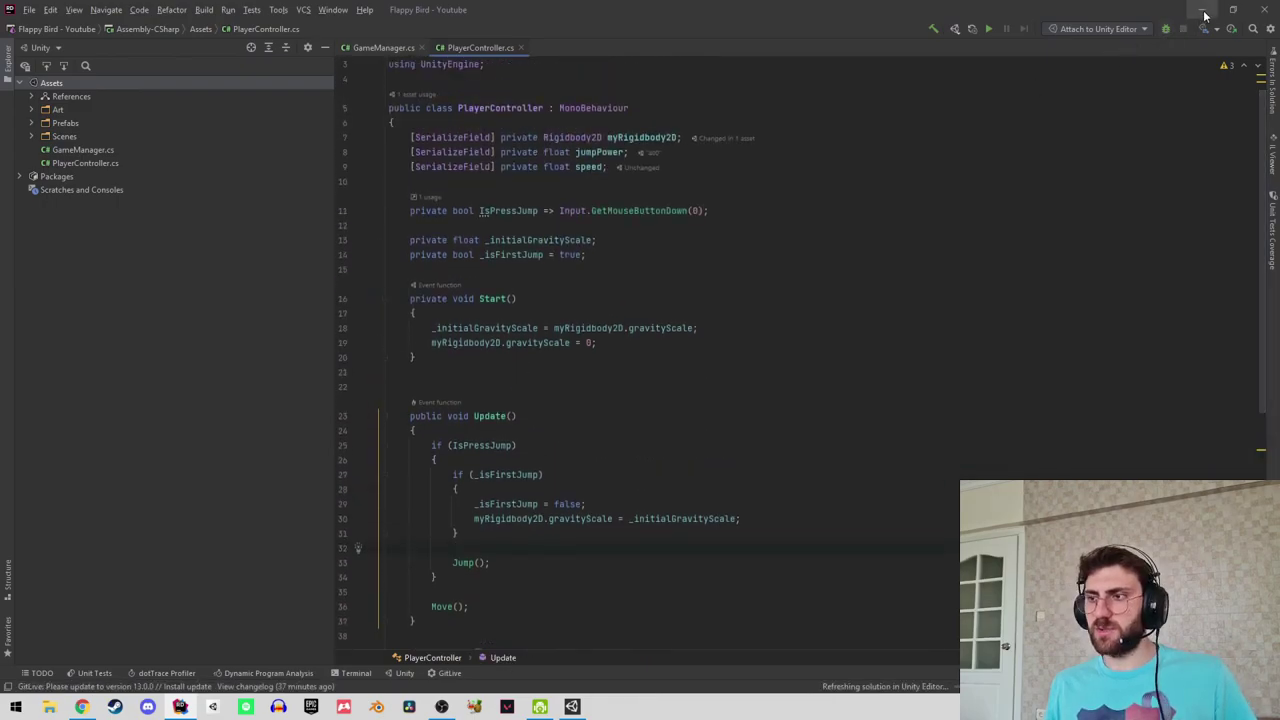
key("alt+Tab")
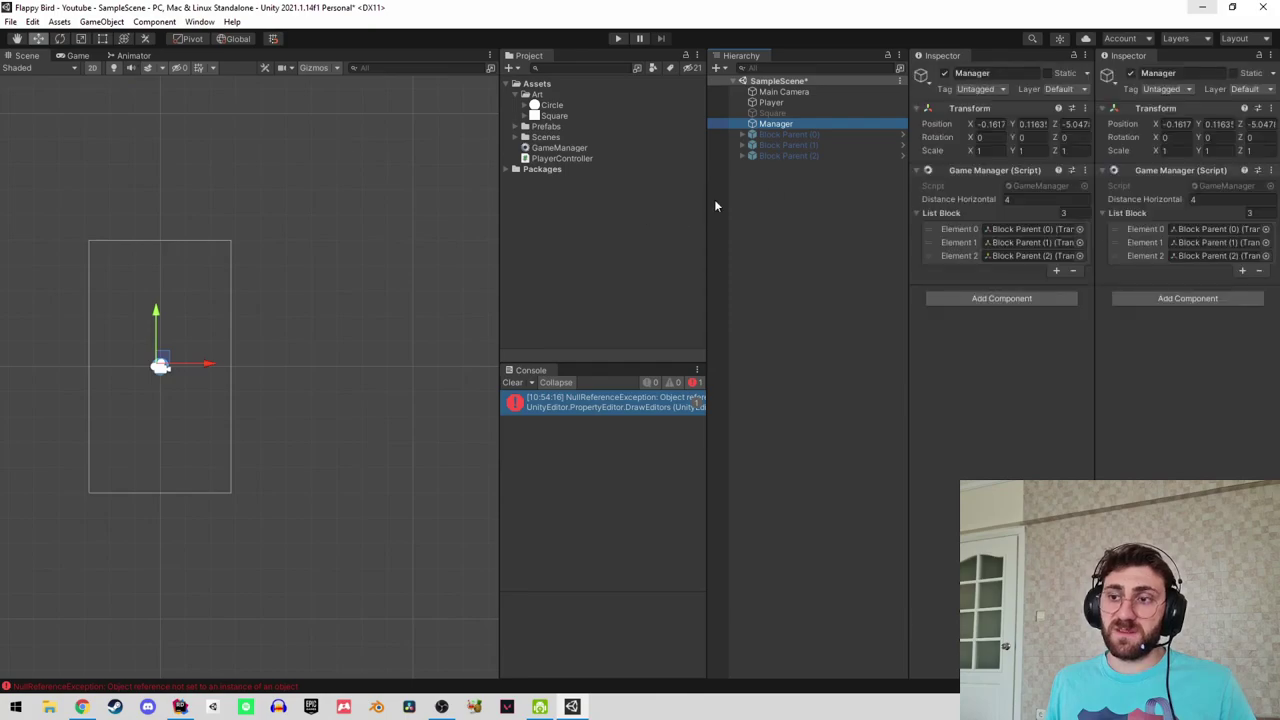
Select the Player and play-test the scene with the new jump code.
left_click(792, 176)
left_click(791, 104)
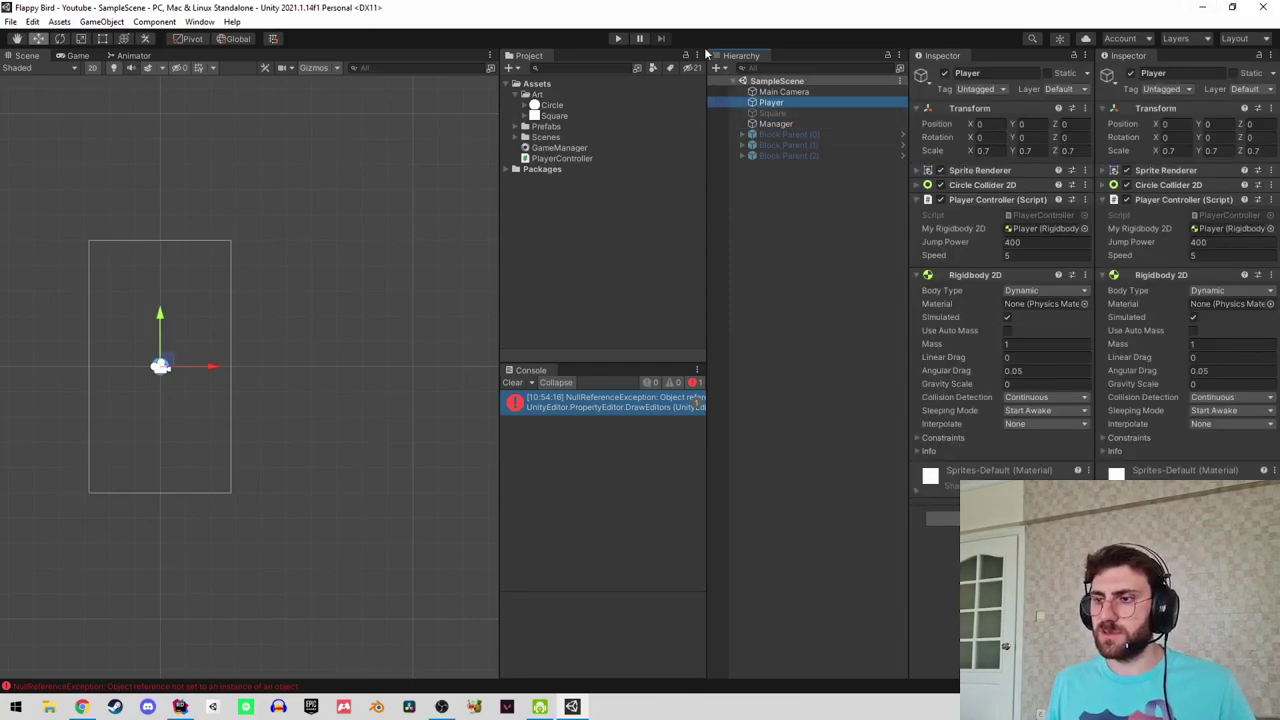
left_click(614, 39)
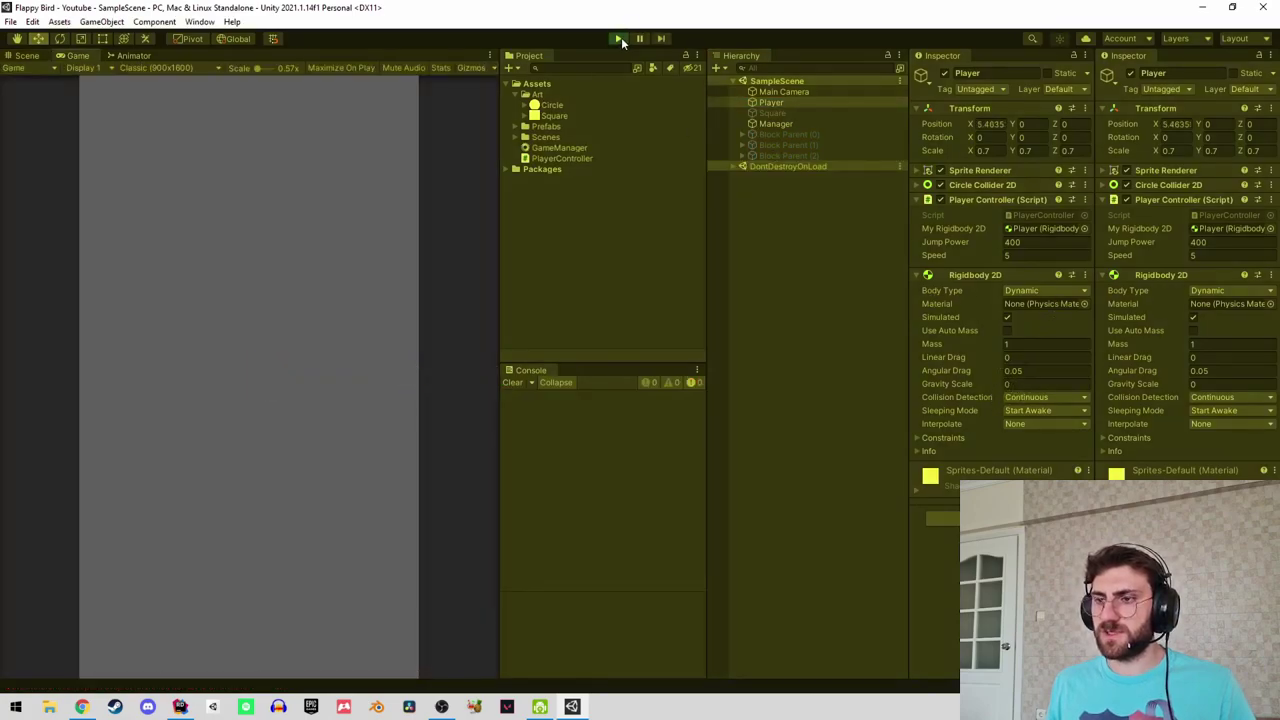
left_click(617, 39)
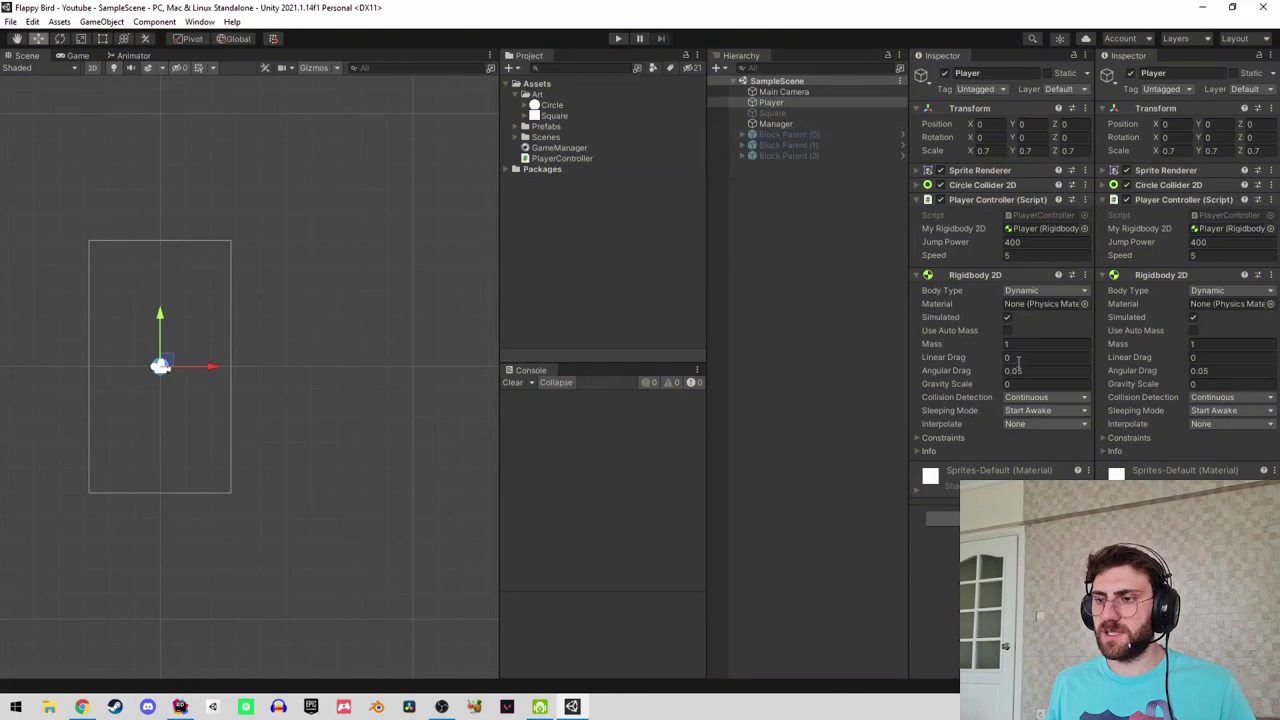
Set the Player's Rigidbody 2D Gravity Scale to 3, replay the scene, then select Main Camera.
left_click(1021, 385)
type("3")
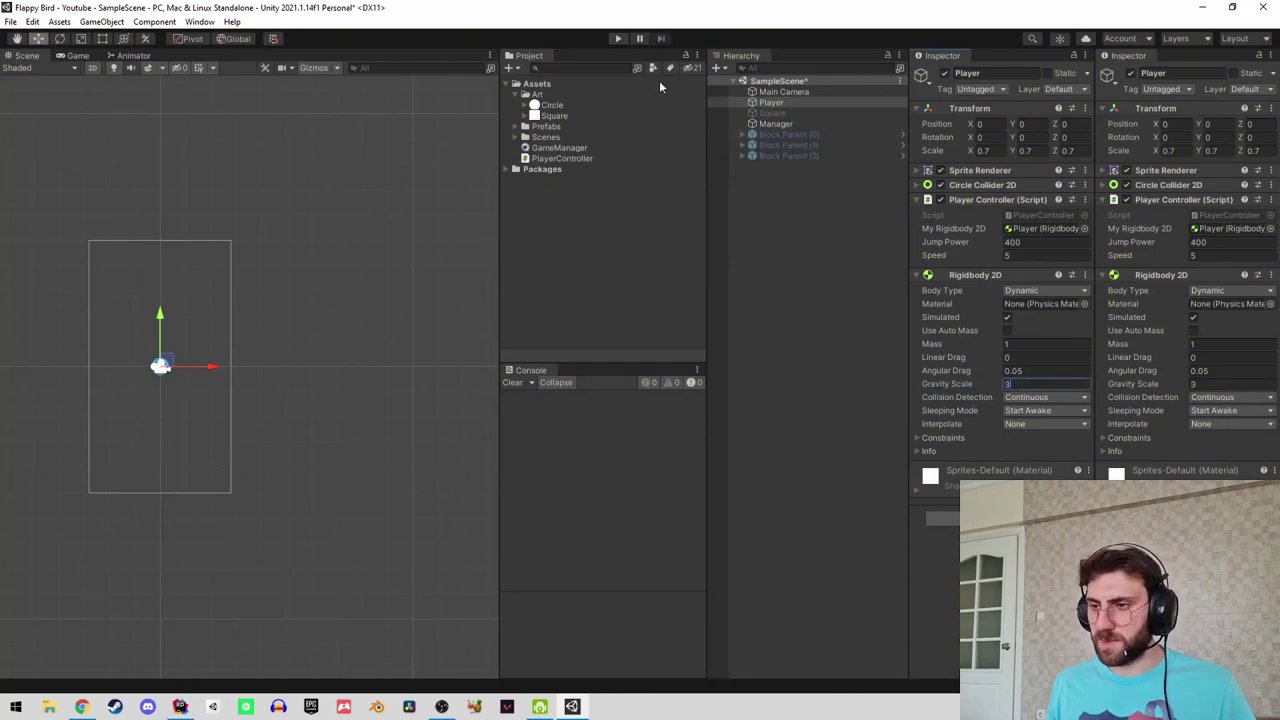
left_click(617, 39)
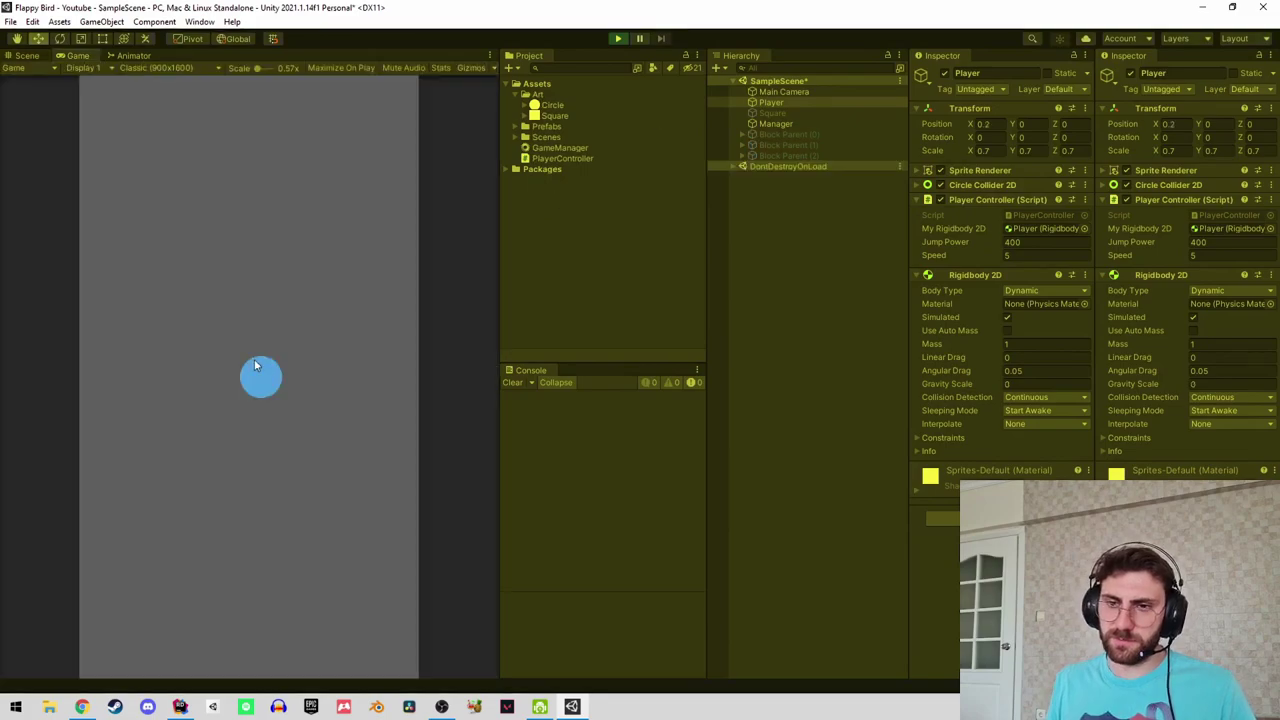
left_click(27, 56)
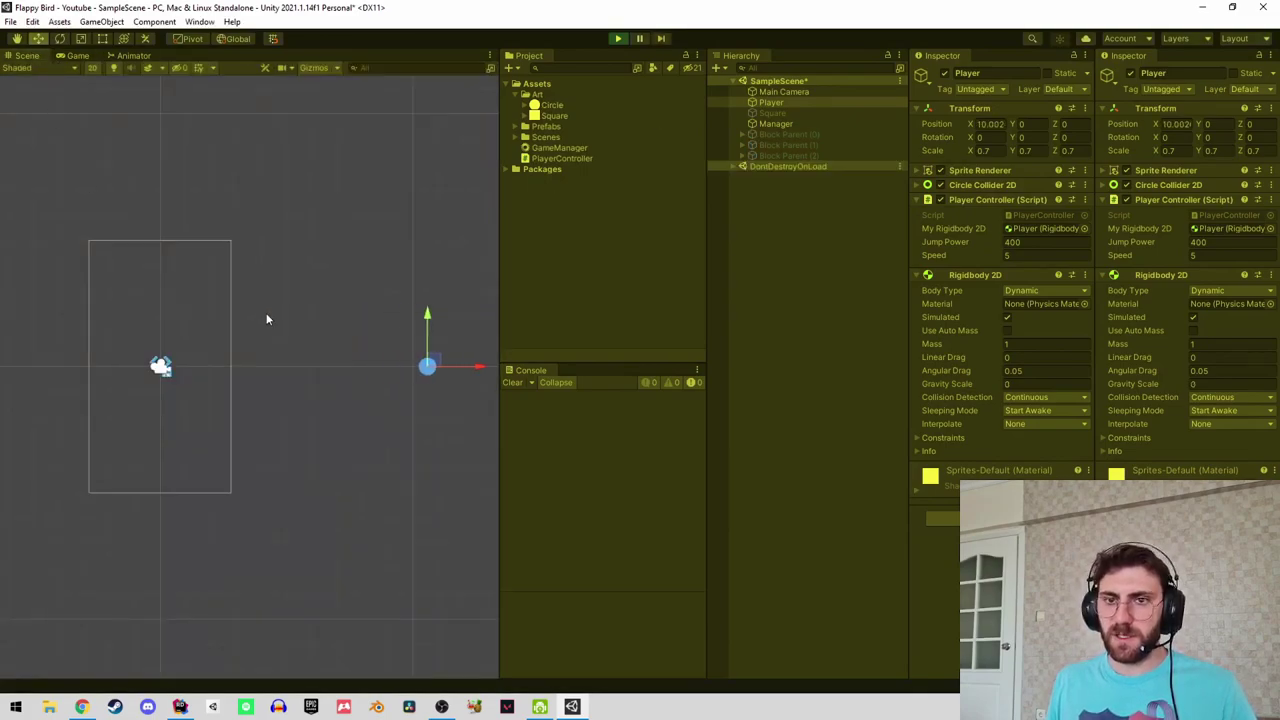
left_click(617, 39)
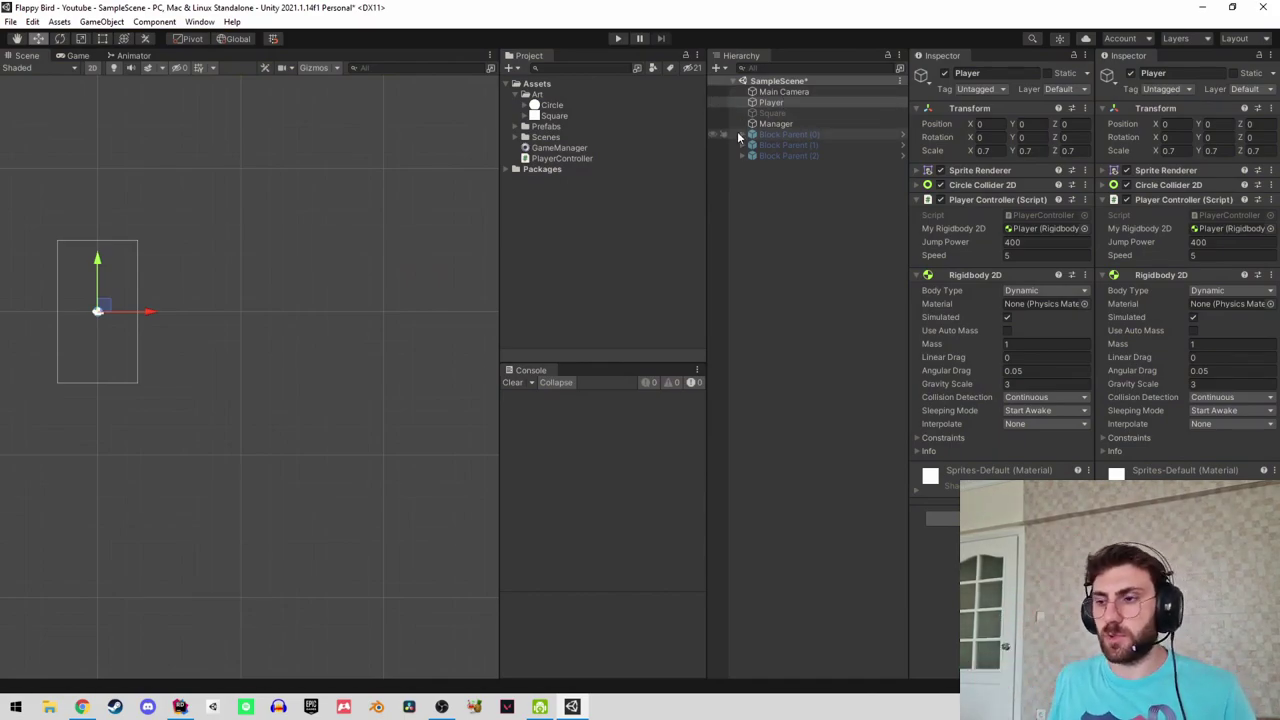
left_click(785, 92)
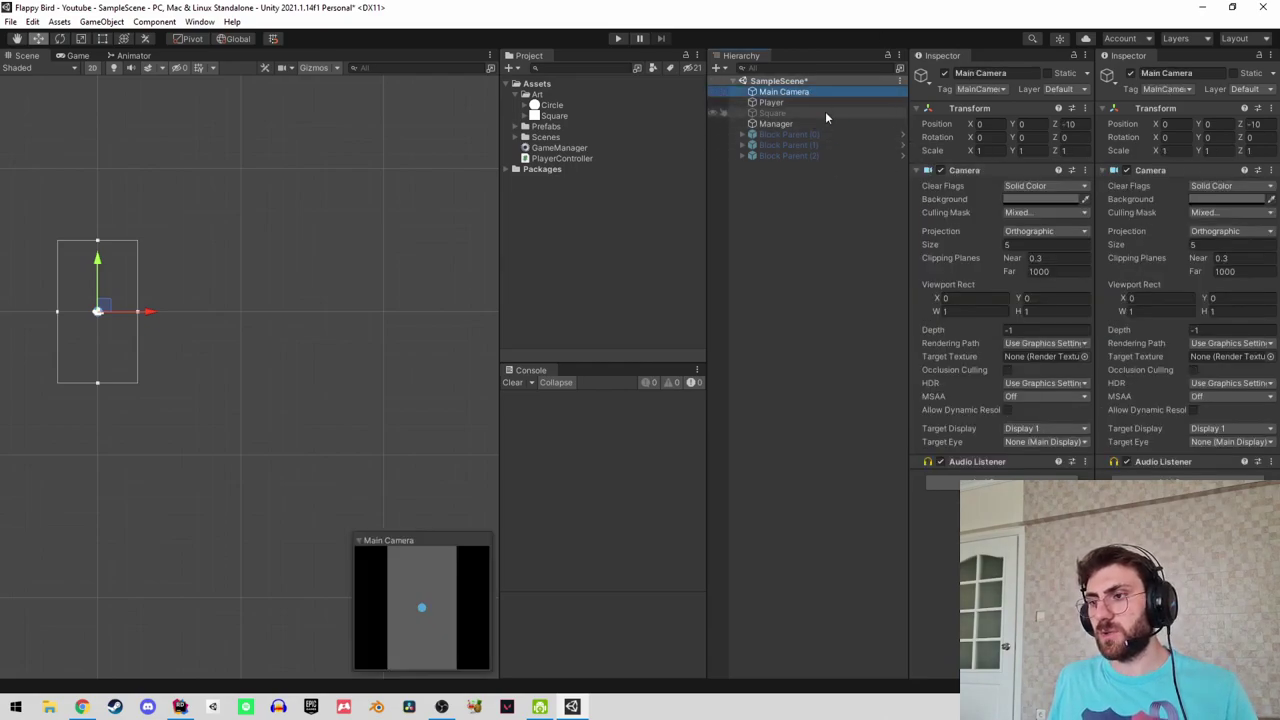
left_click(928, 170)
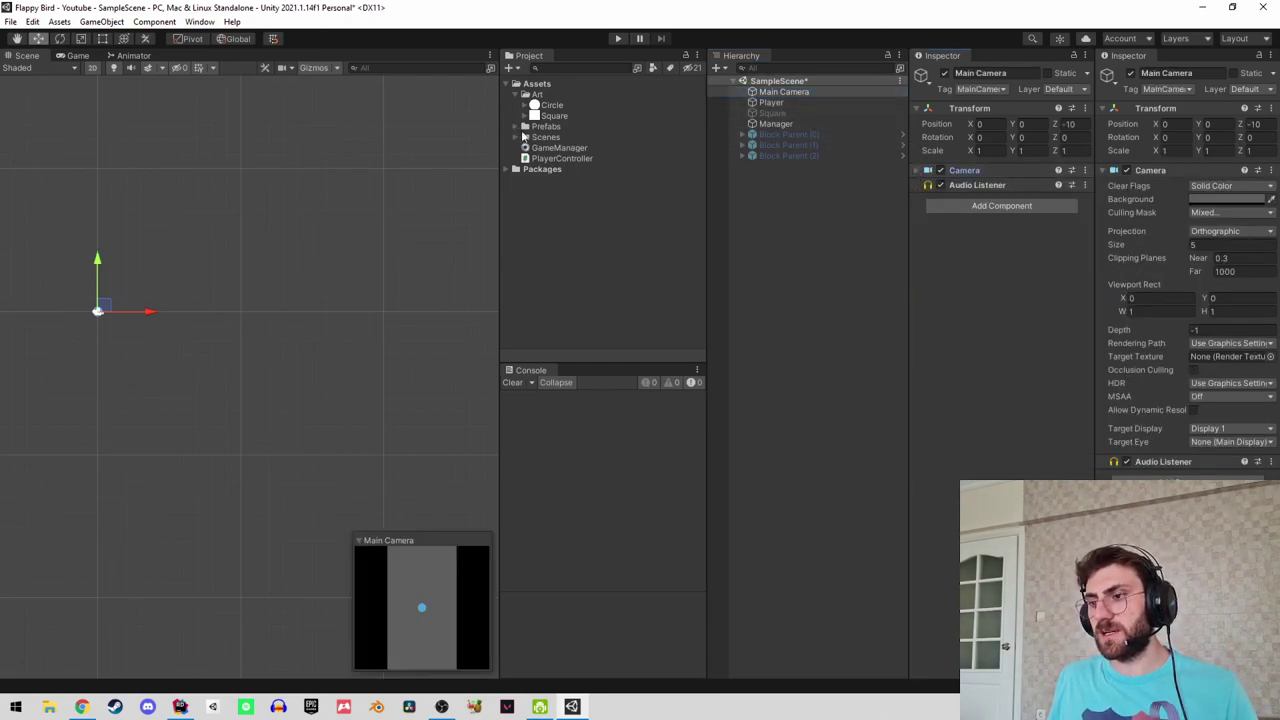
View the flappybird.io reference game in Chrome, then minimize the browser.
left_click(82, 707)
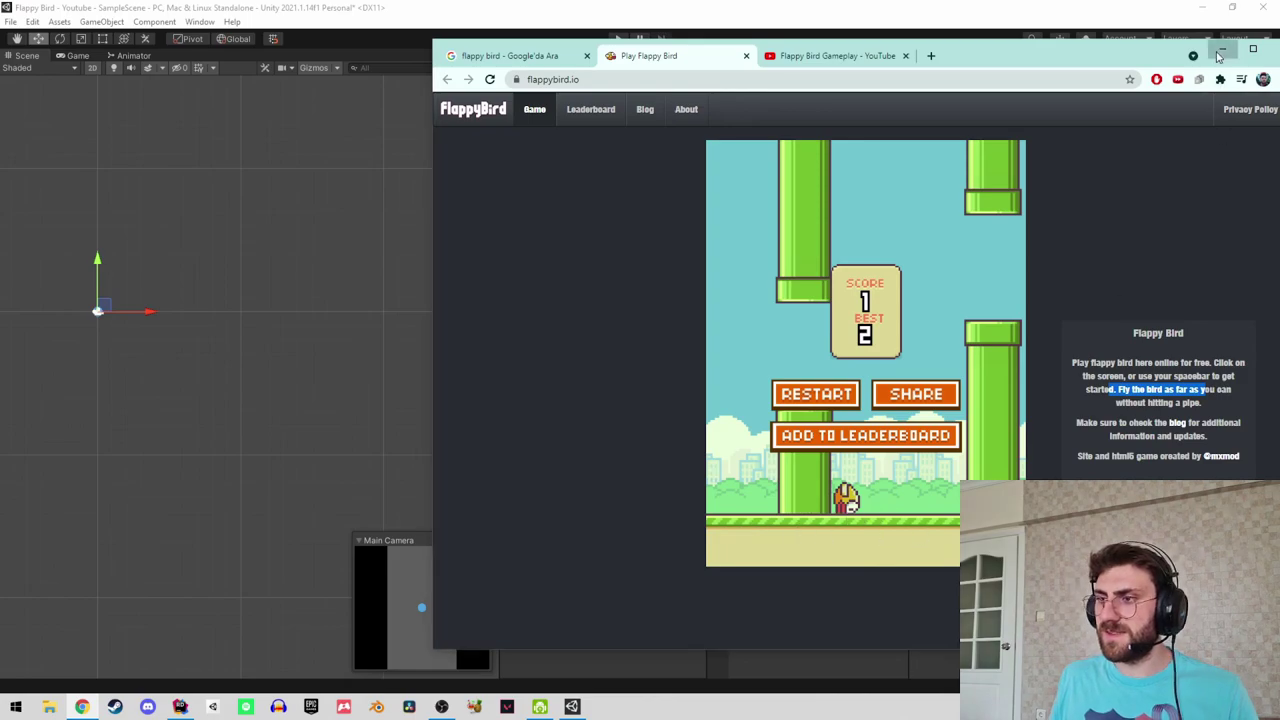
left_click(1221, 48)
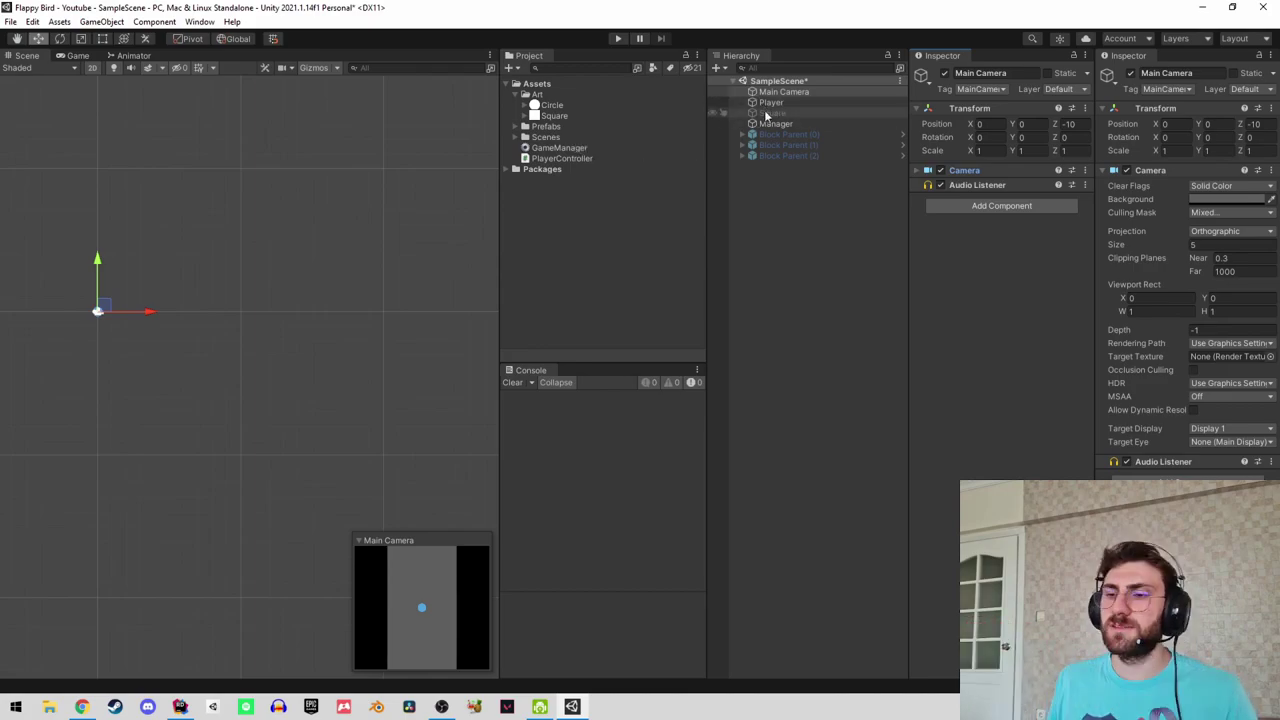
Declare a new public class deriving from MonoBehaviour above PlayerController.
left_click(180, 706)
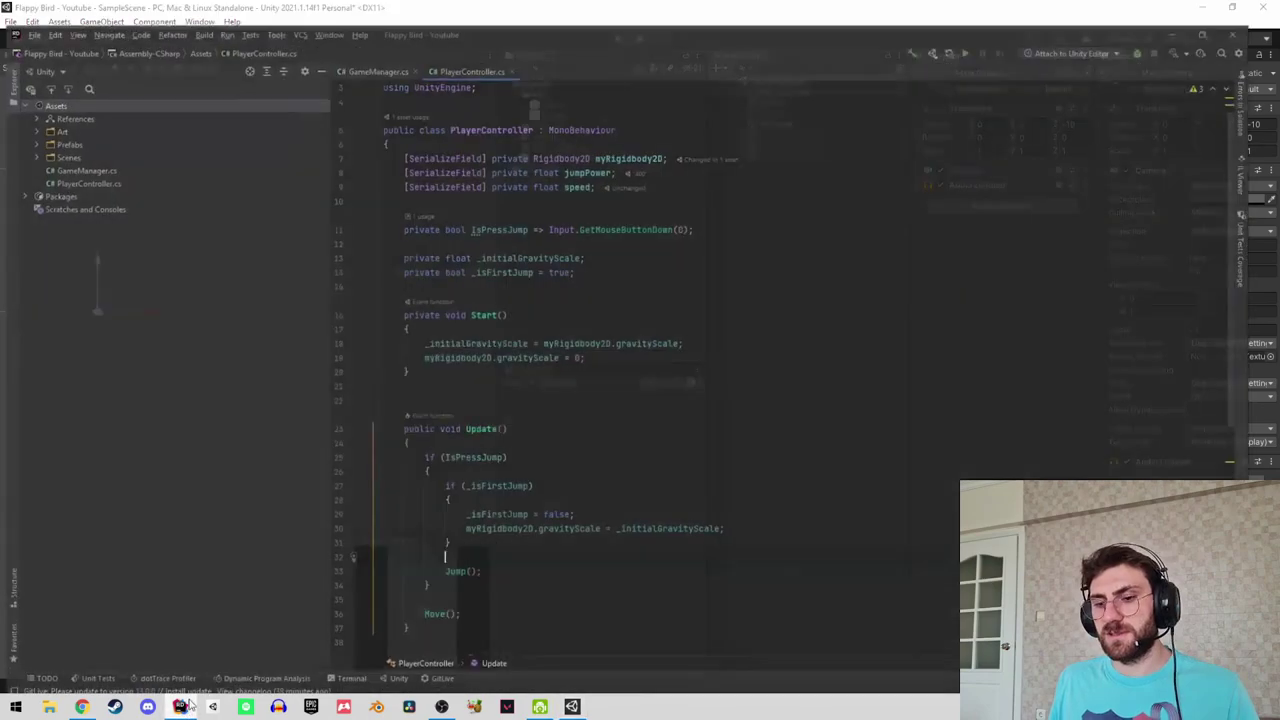
left_click(468, 80)
key("Return")
key("Return")
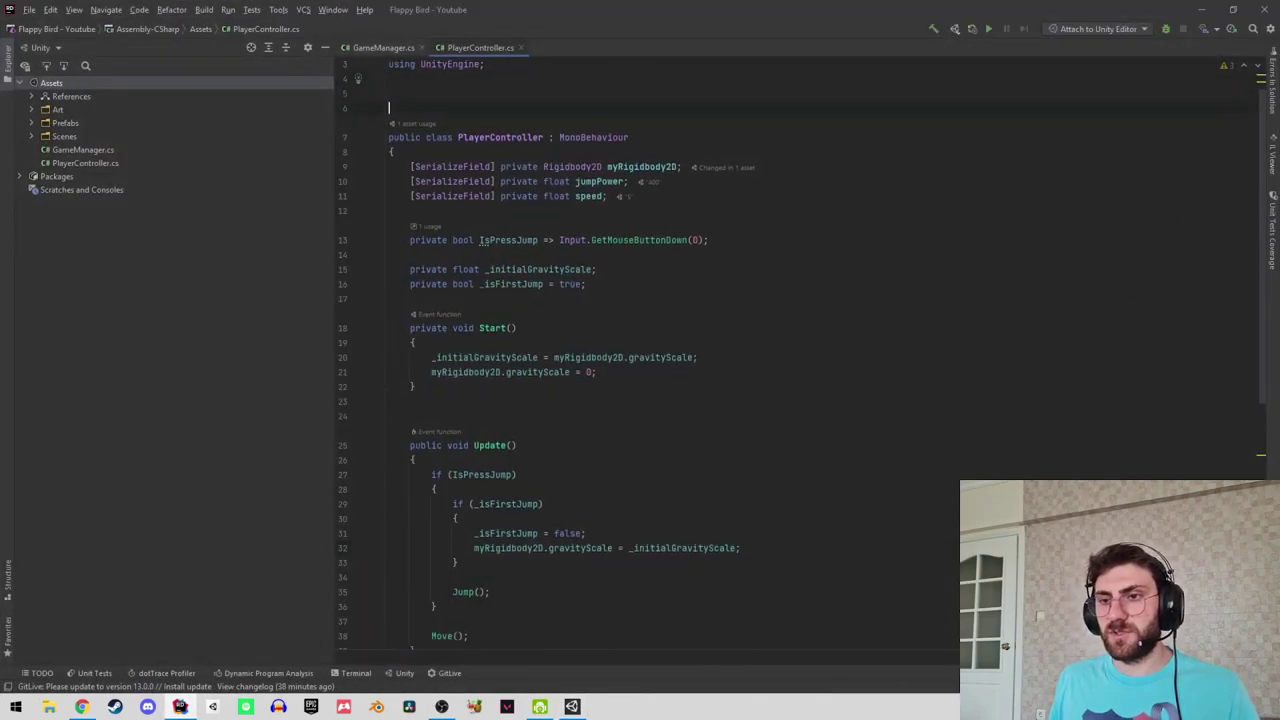
key("Return")
key("Return")
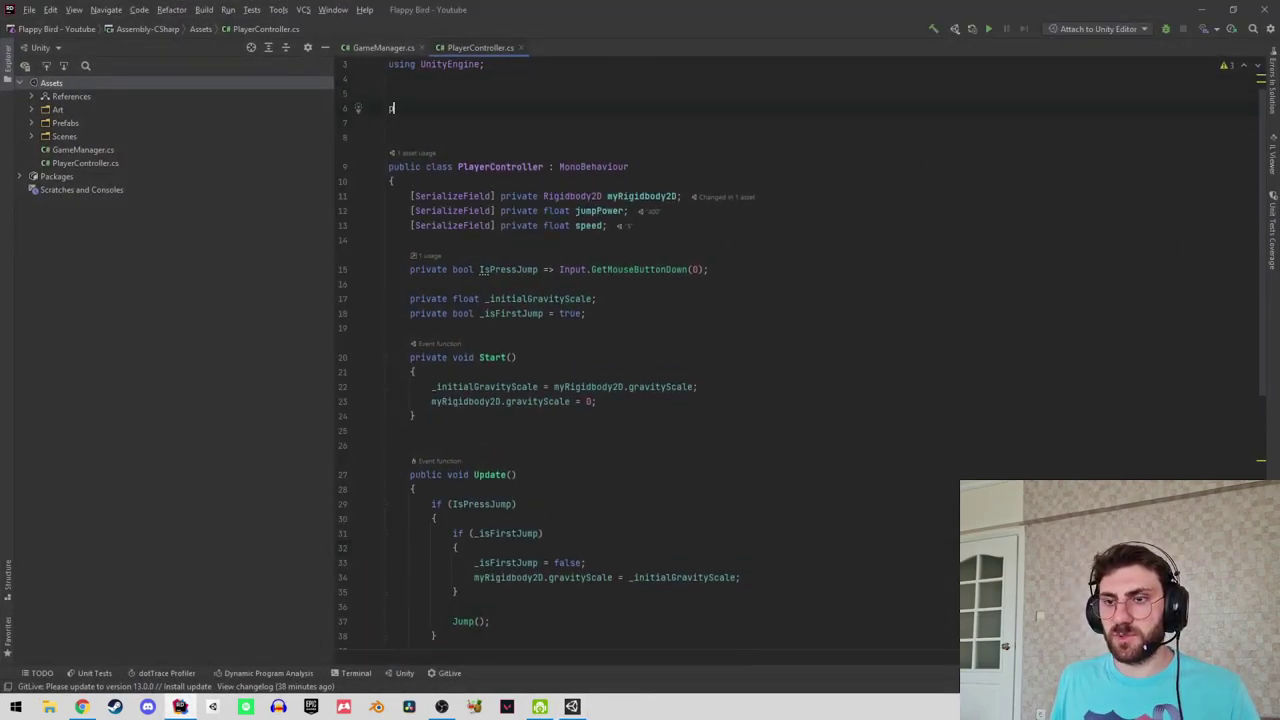
type("ublic class ")
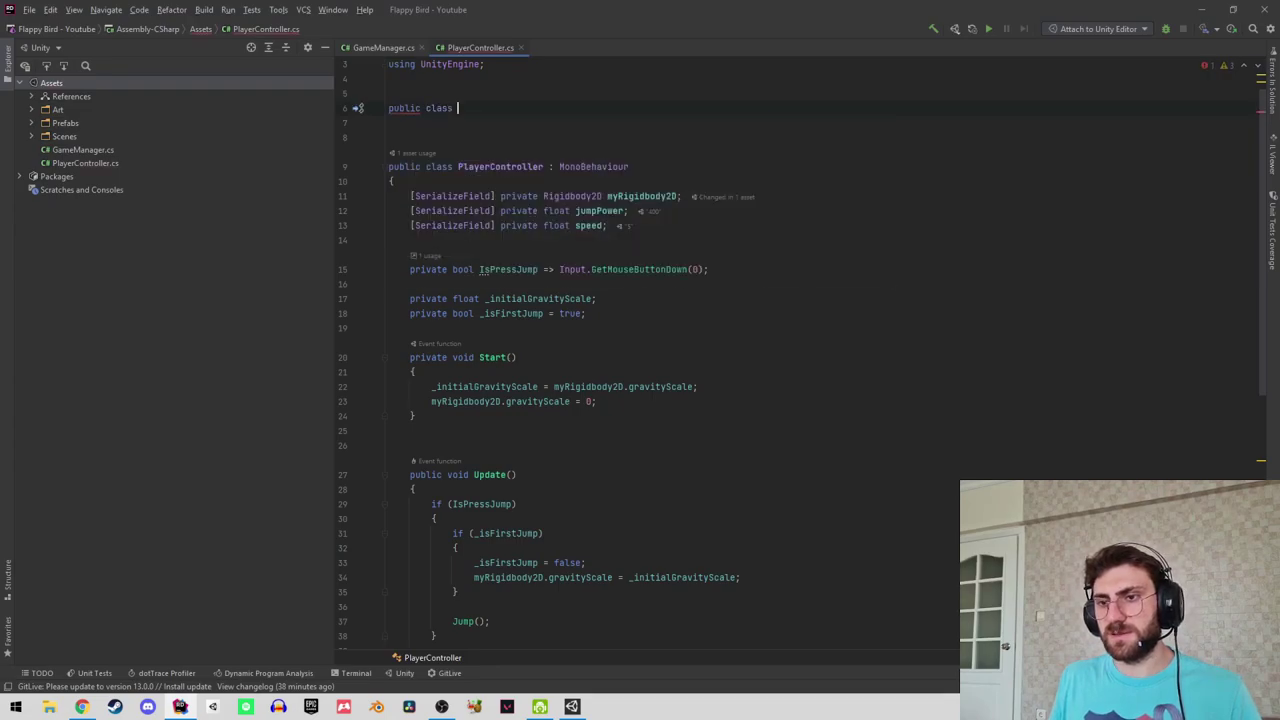
type("Di")
type("low ")
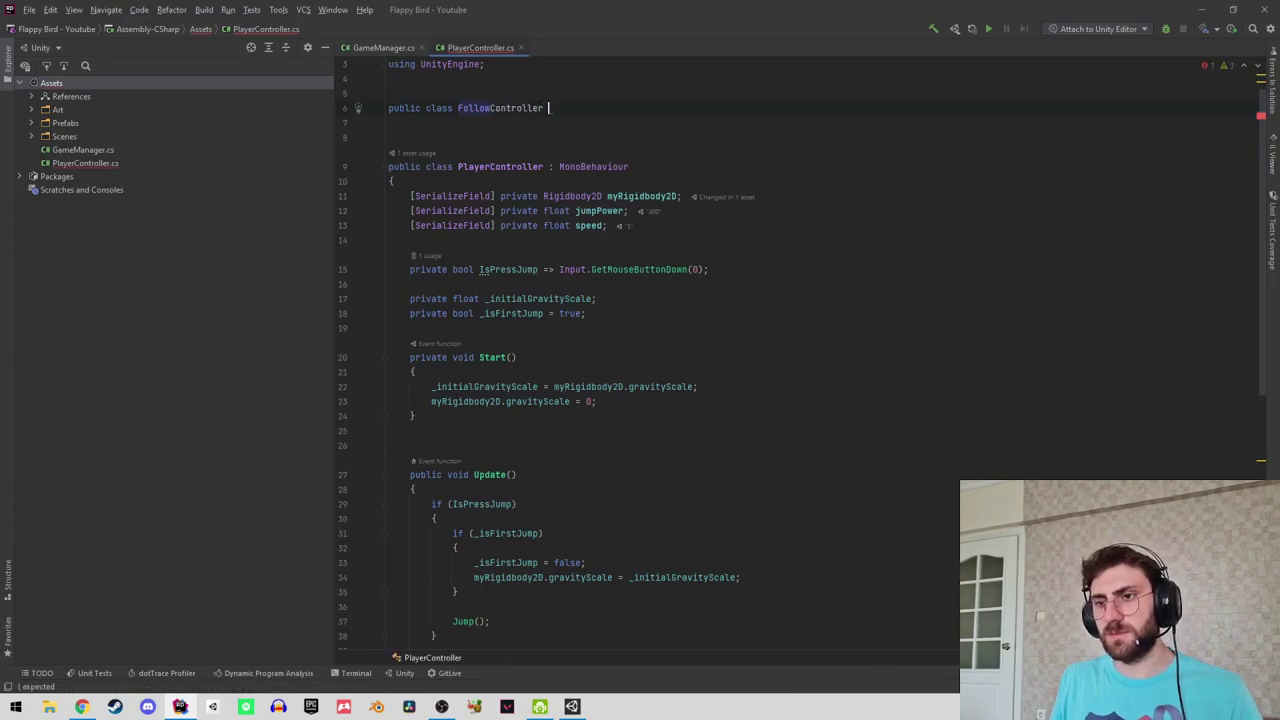
type(": Mo")
key("Return")
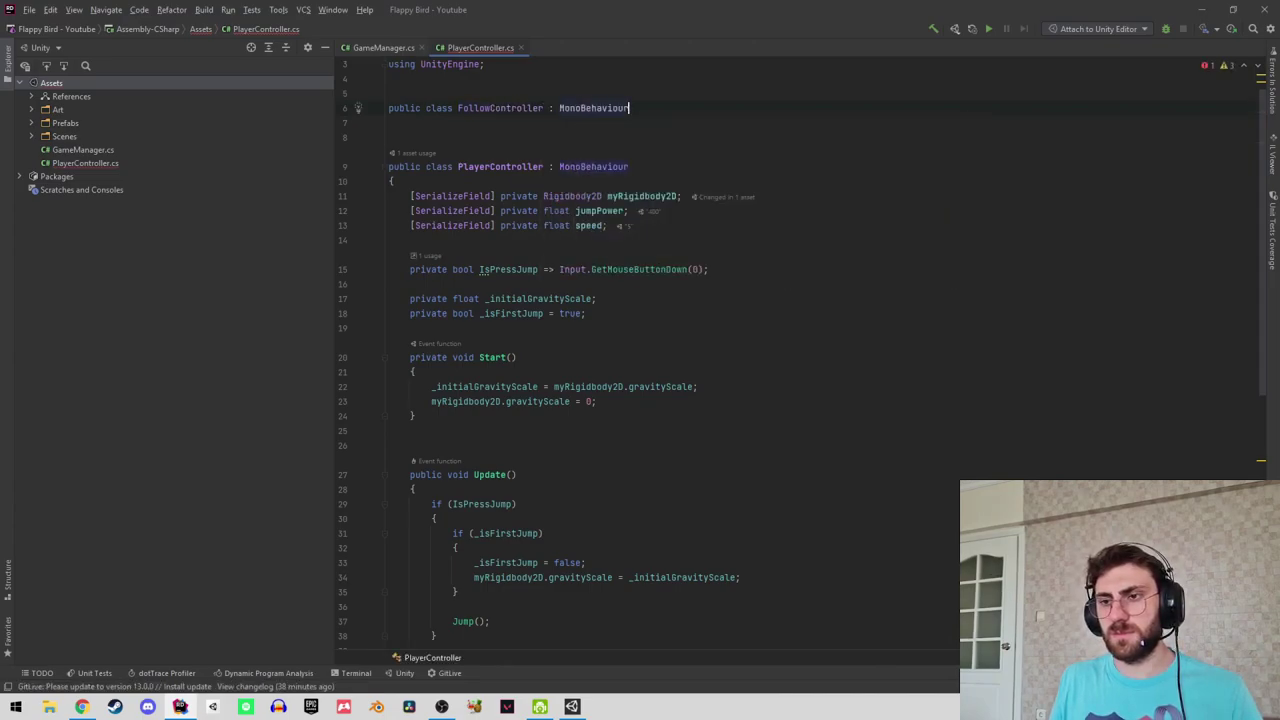
type("{")
key("Return")
Add a [SerializeField] private Transform followObject field to the class.
type("Se")
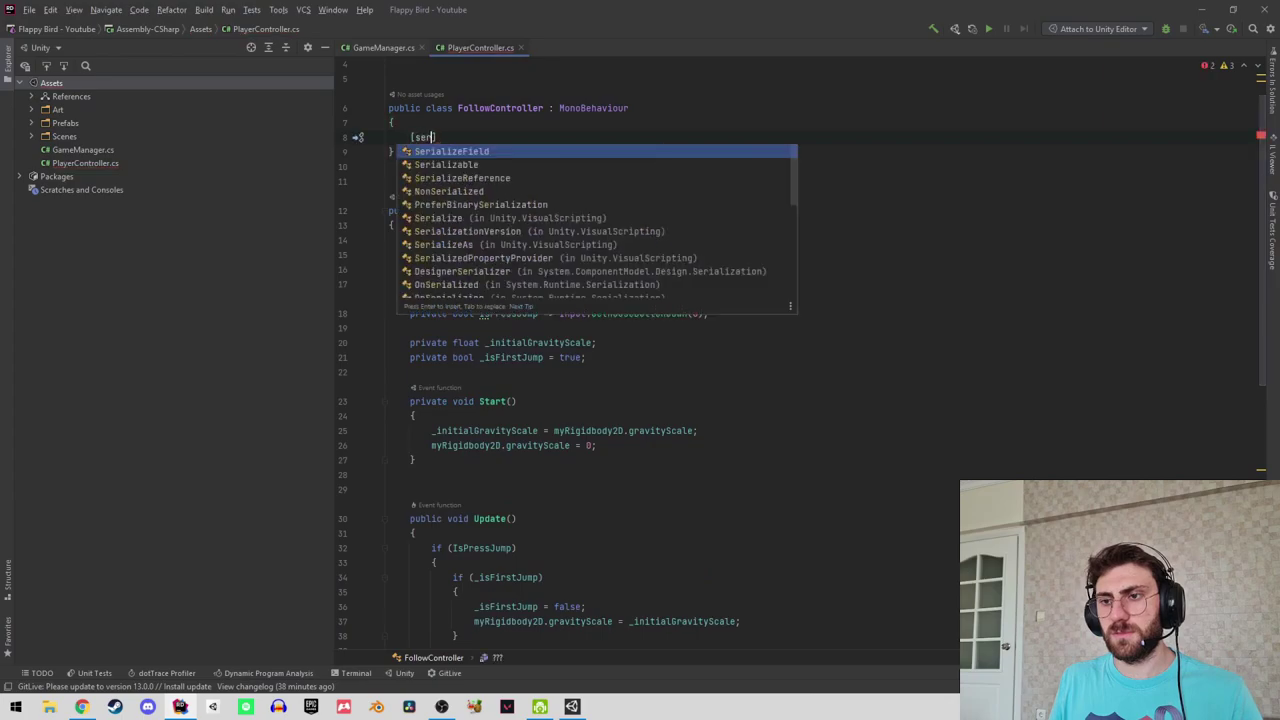
key("Return")
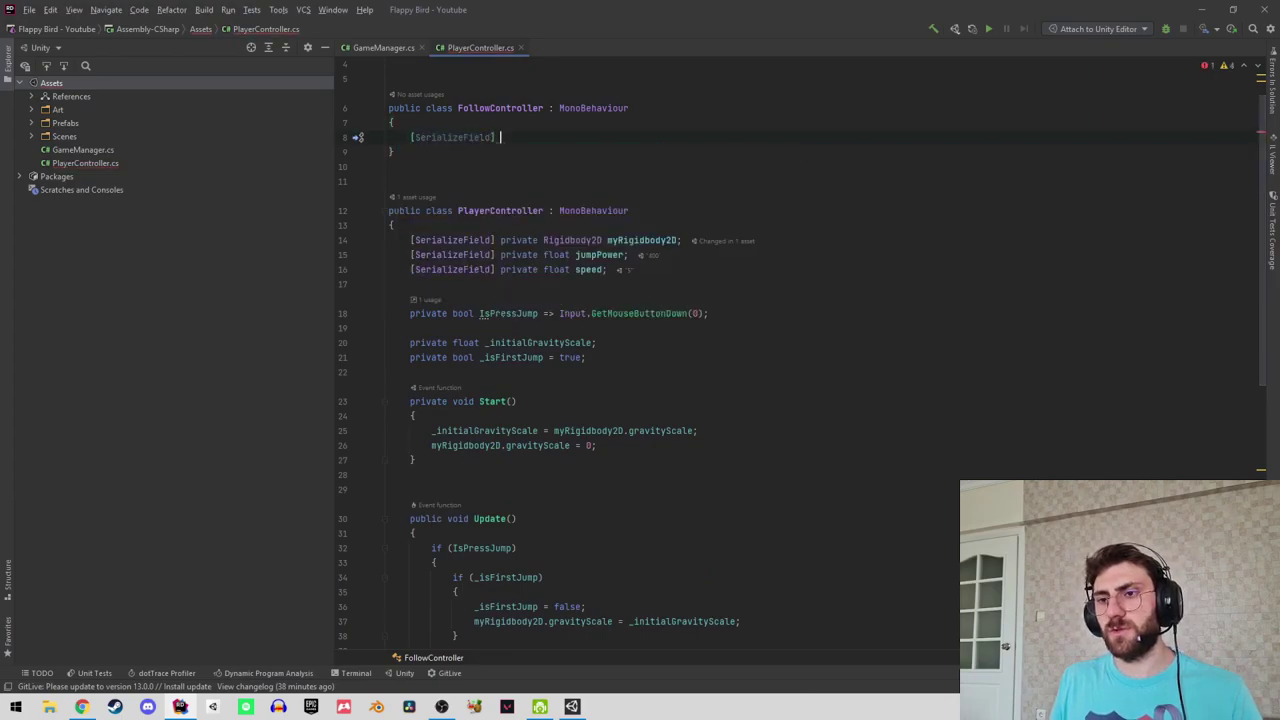
type("Tr")
key("Return")
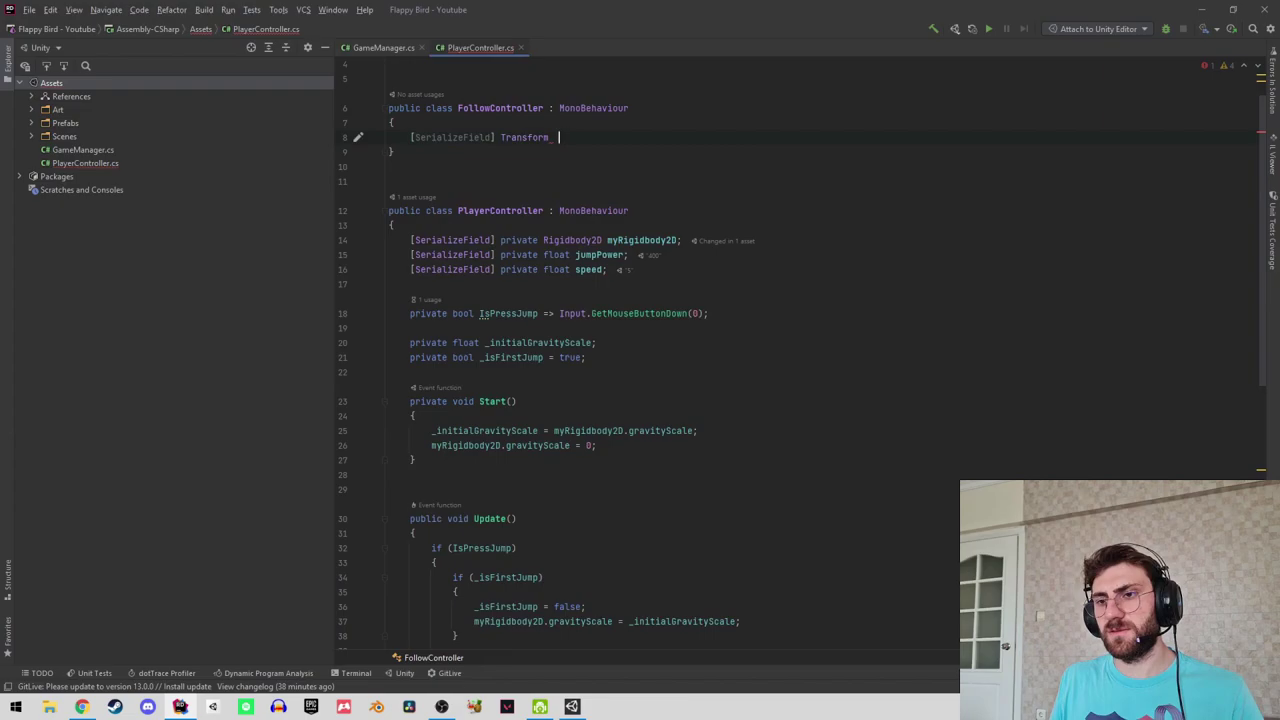
type("cu")
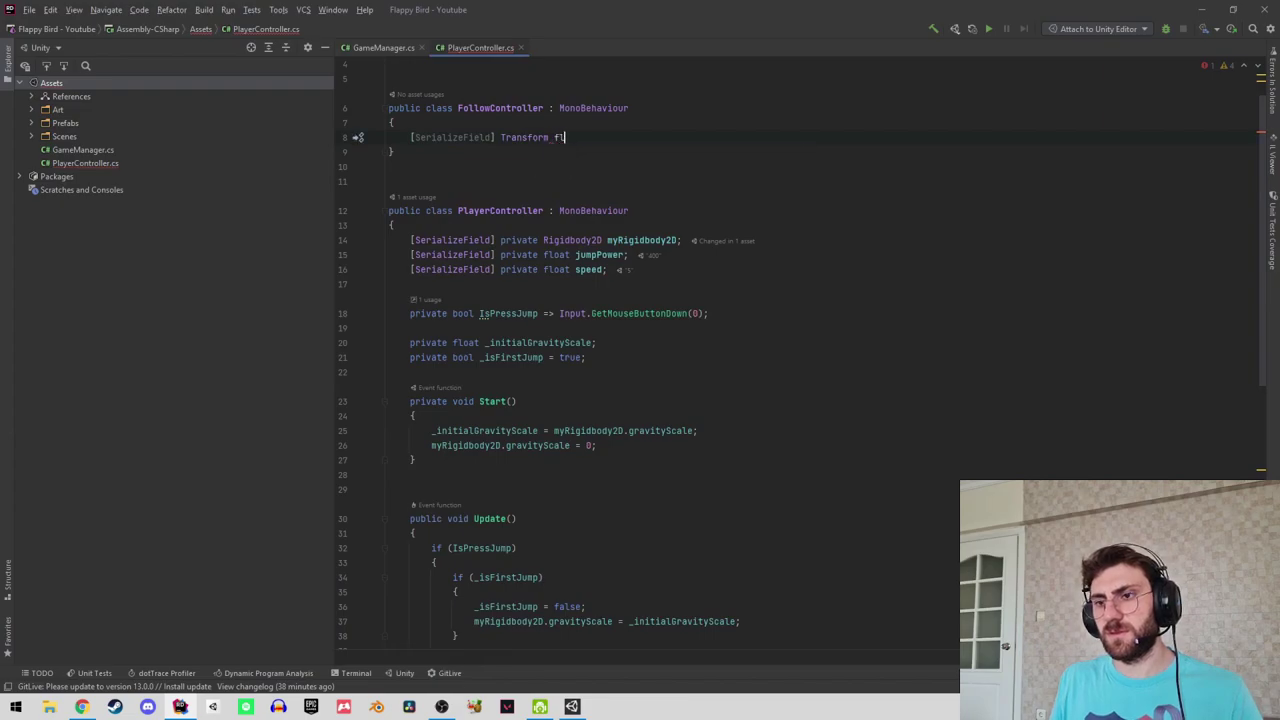
key("BackSpace")
type("ol")
key("Return")
key("Return")
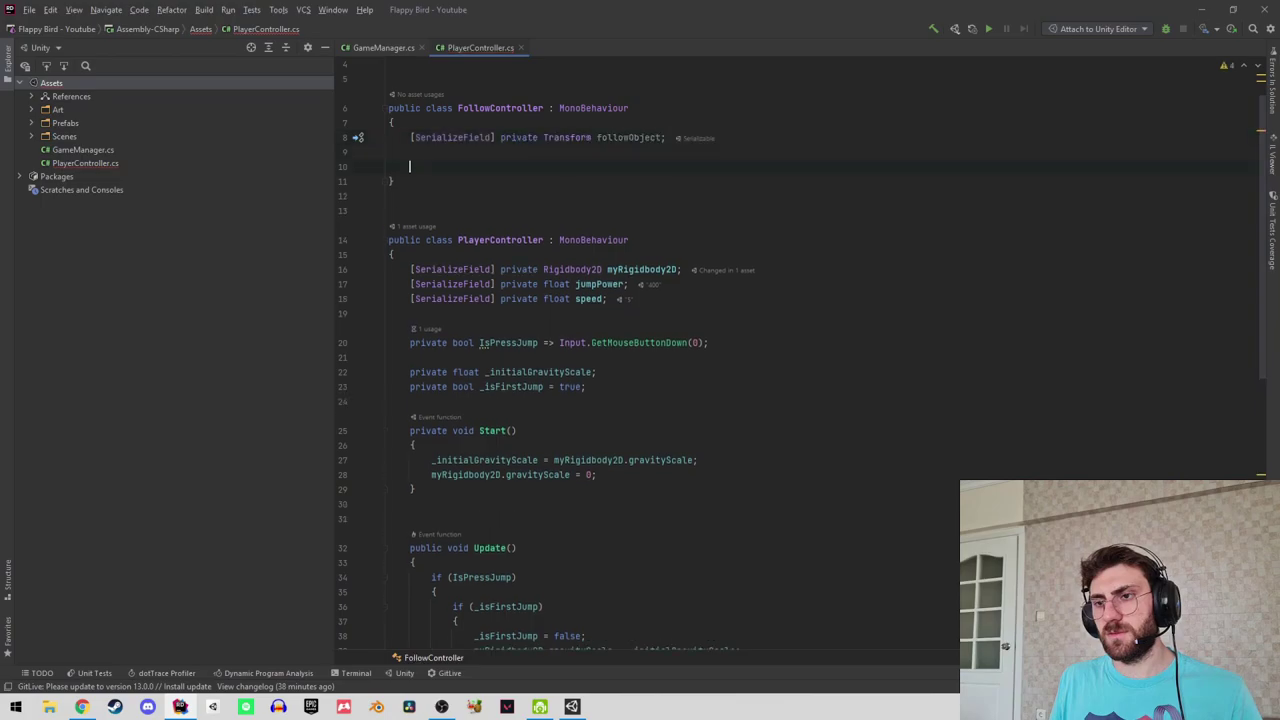
Add an Update method setting transform.position = followObject.position.
type("update")
key("Return")
key("BackSpace")
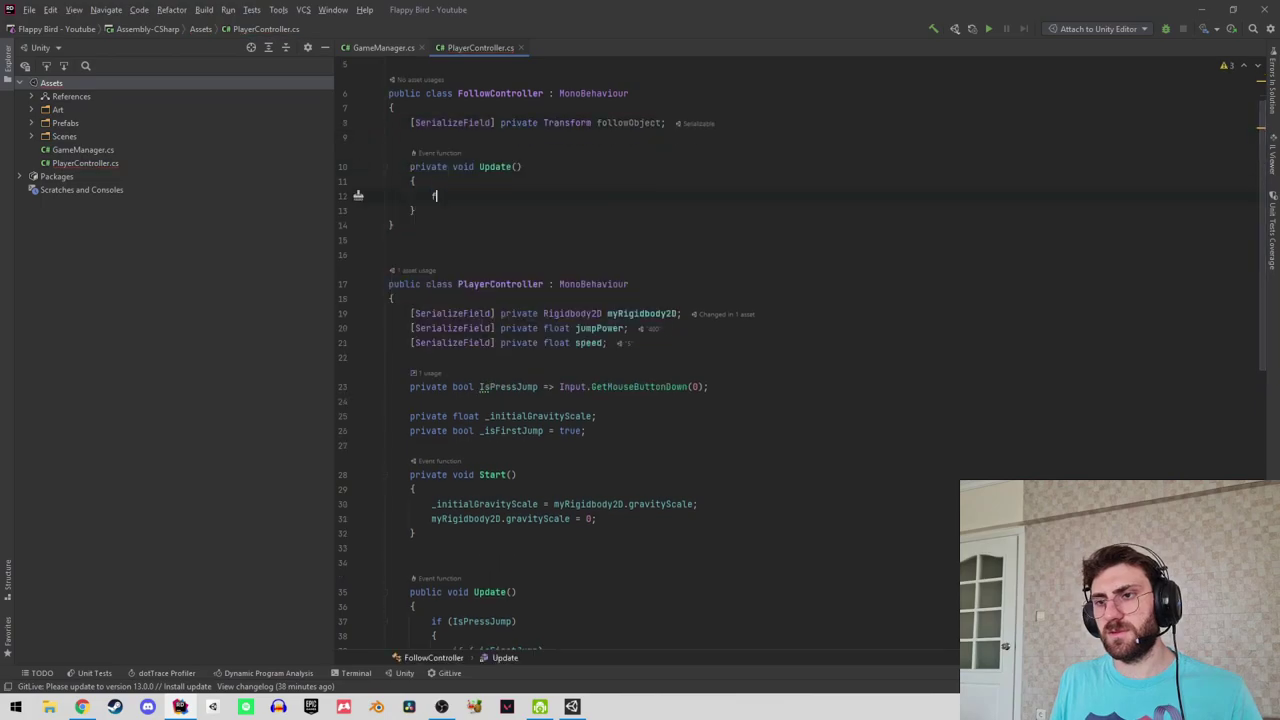
type("f")
key("BackSpace")
type("tr")
key("Return")
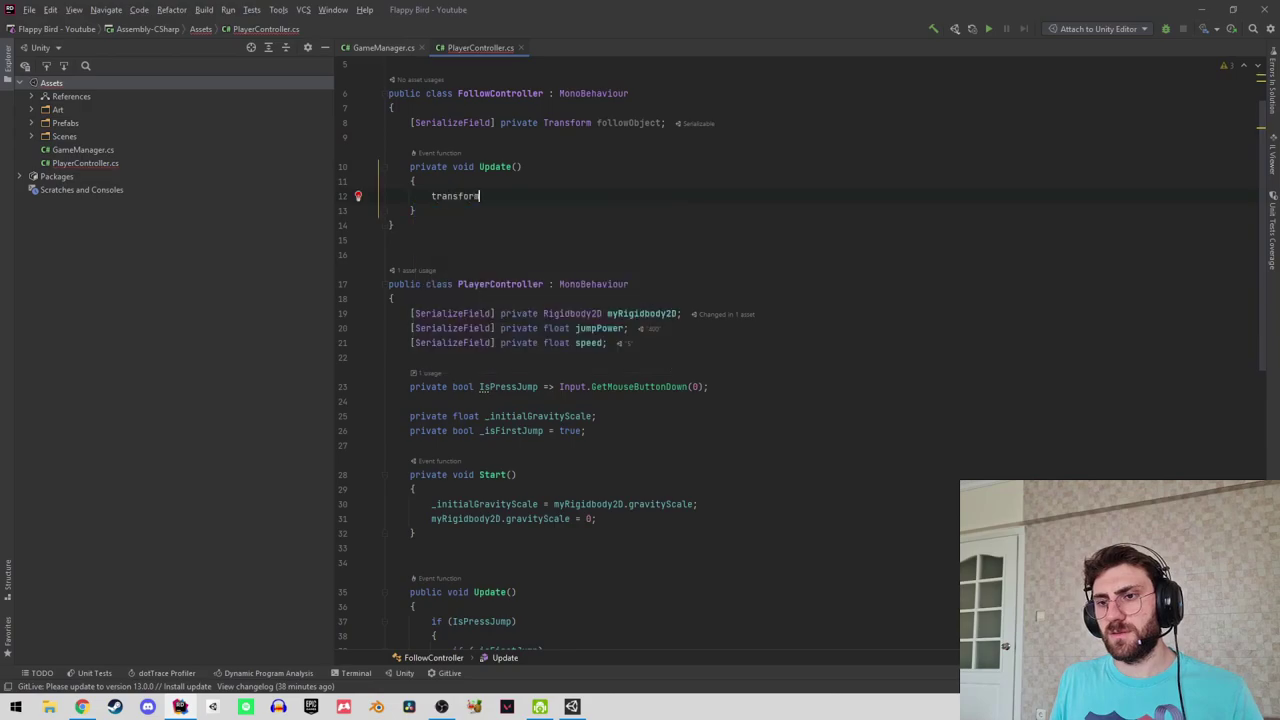
type(".pos")
key("Return")
type("= ")
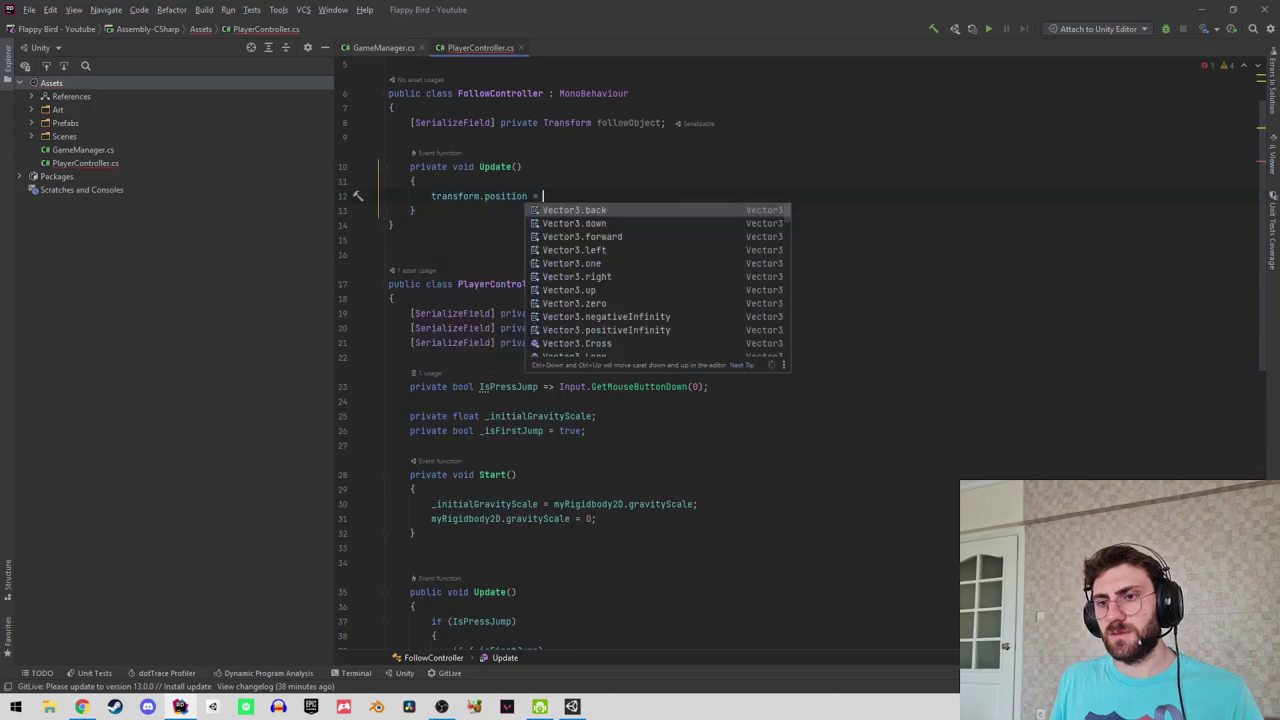
type("fl")
key("BackSpace")
type("ol")
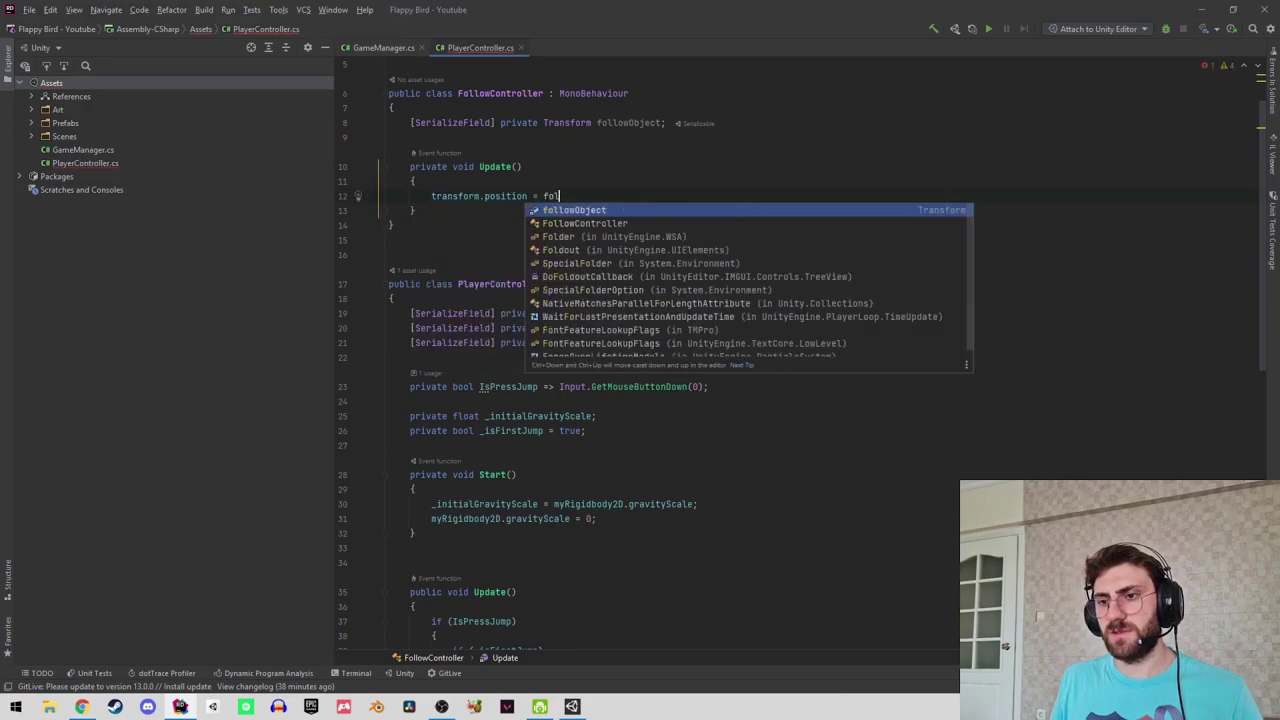
key("Return")
type(";")
key("Left")
type(".po")
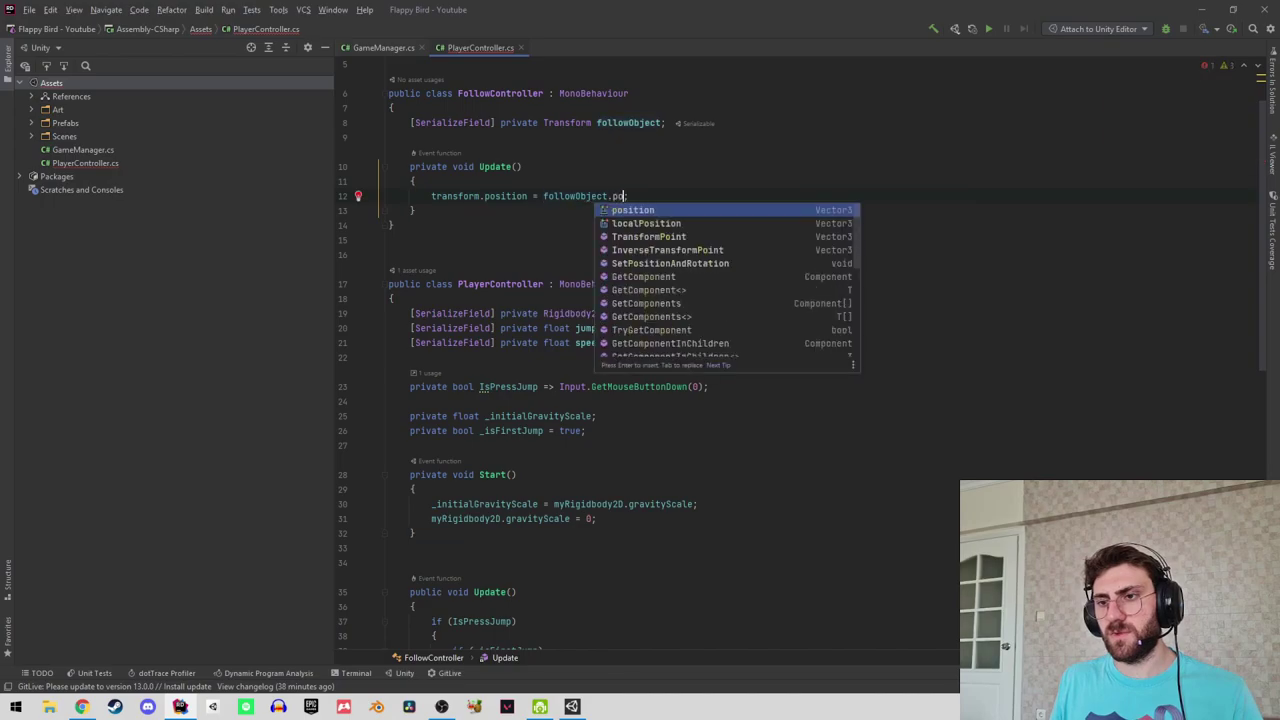
key("Return")
left_click(658, 122)
key("End")
key("Return")
key("Return")
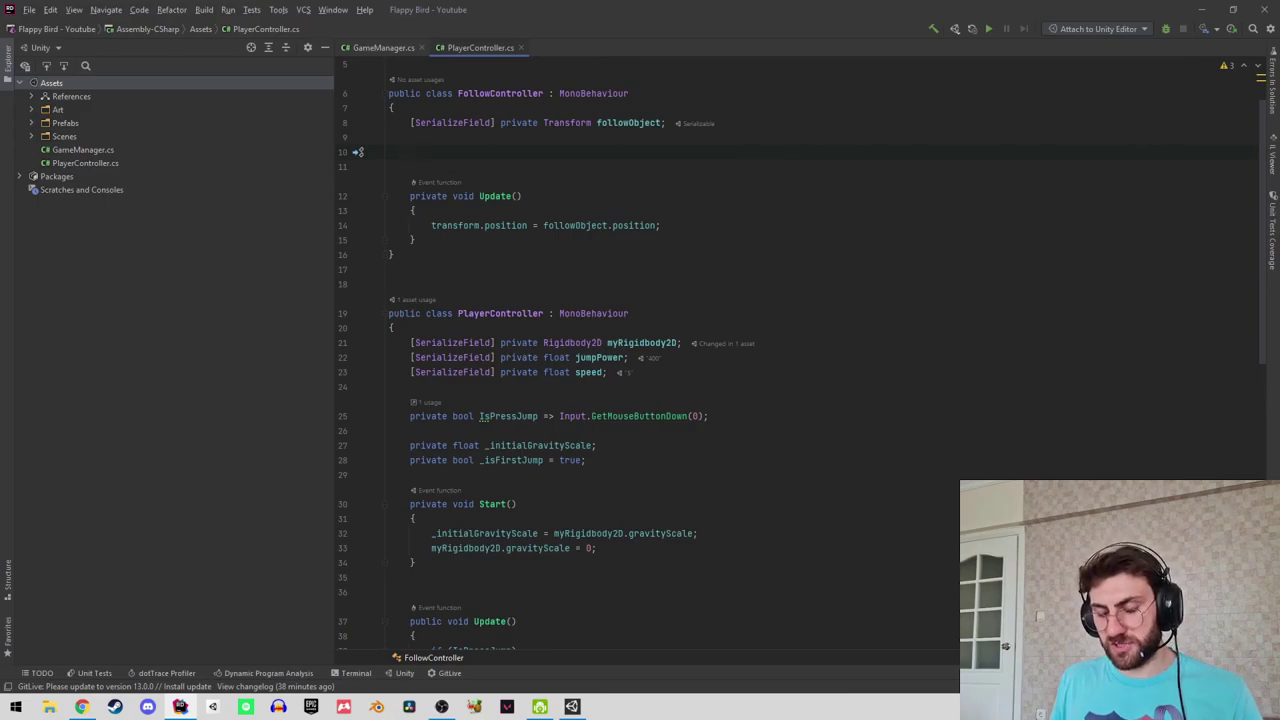
Add two [SerializeField] private bool fields named horizontal and vertical.
type("p")
key("BackSpace")
type("[")
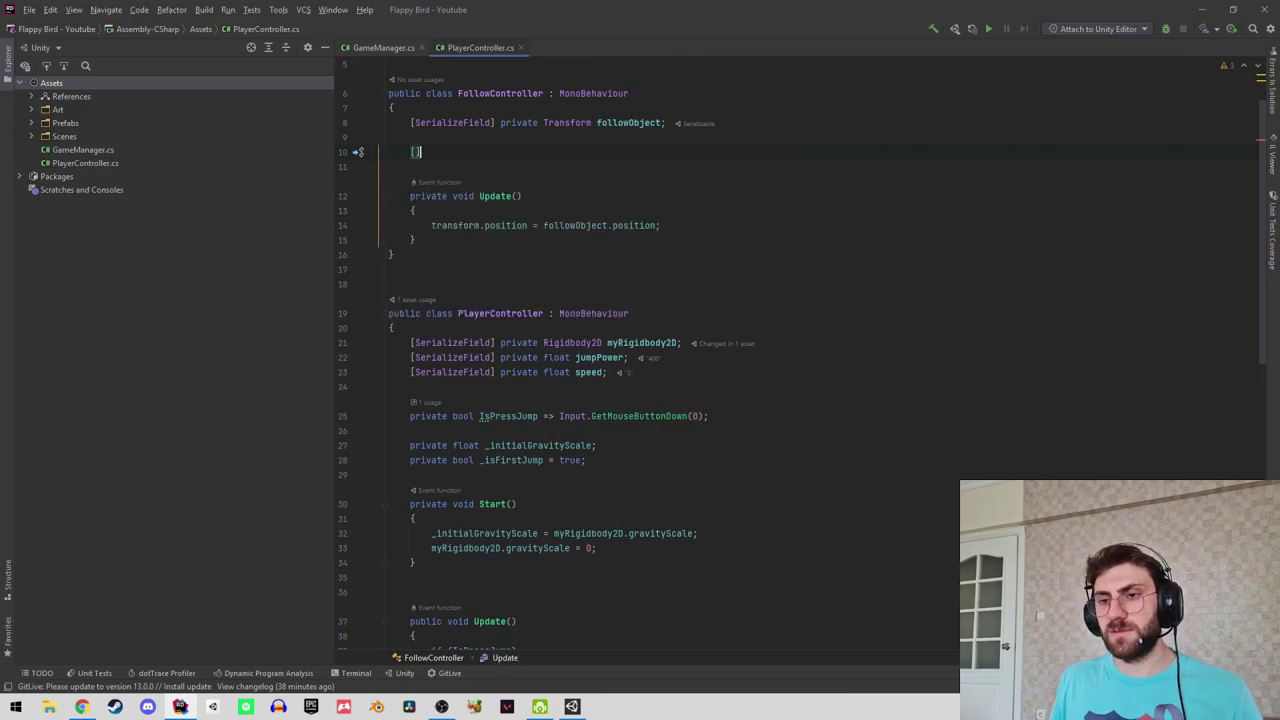
type("Ser")
key("Return")
type("private ")
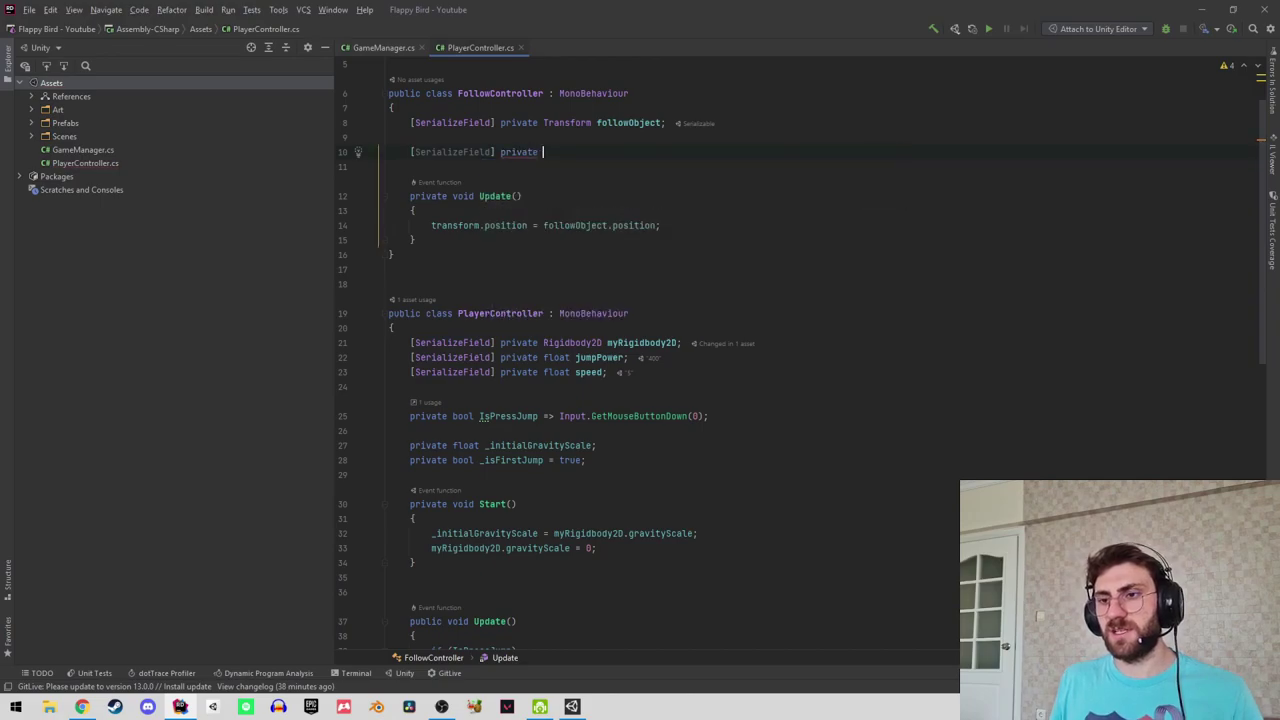
type("bool ")
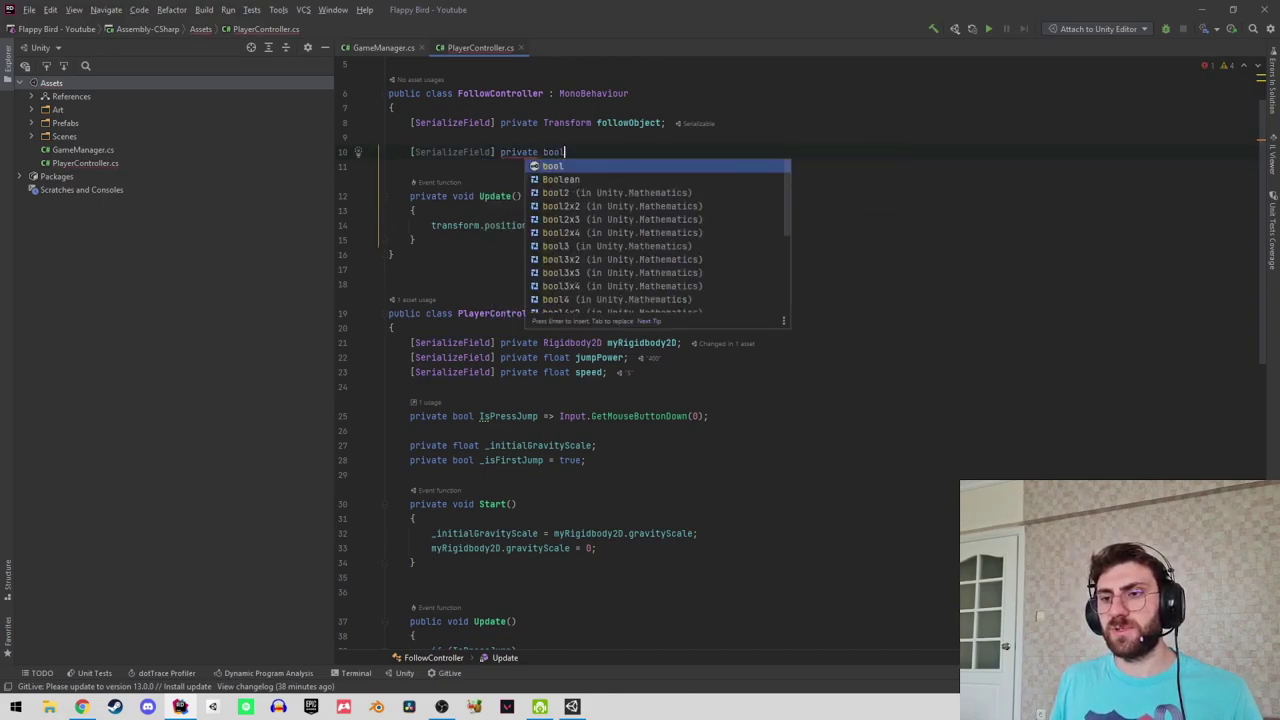
type("x;")
key("ctrl+d")
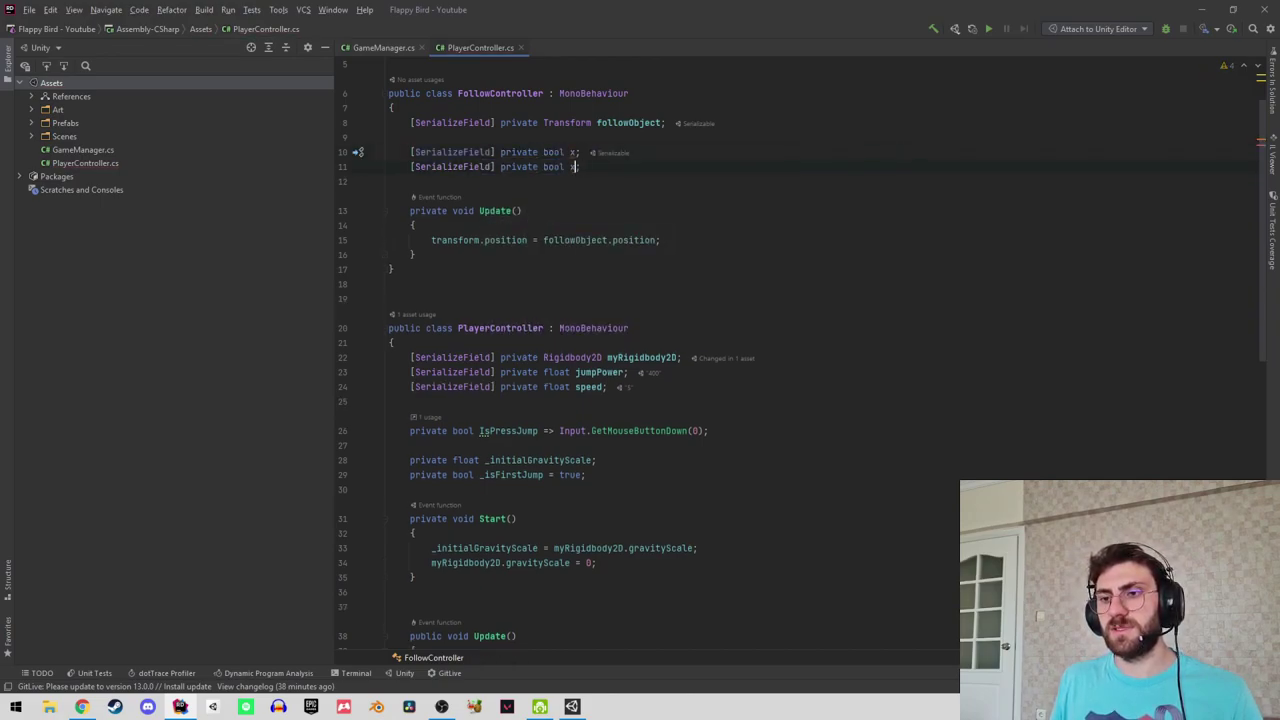
key("BackSpace")
key("BackSpace")
type("y")
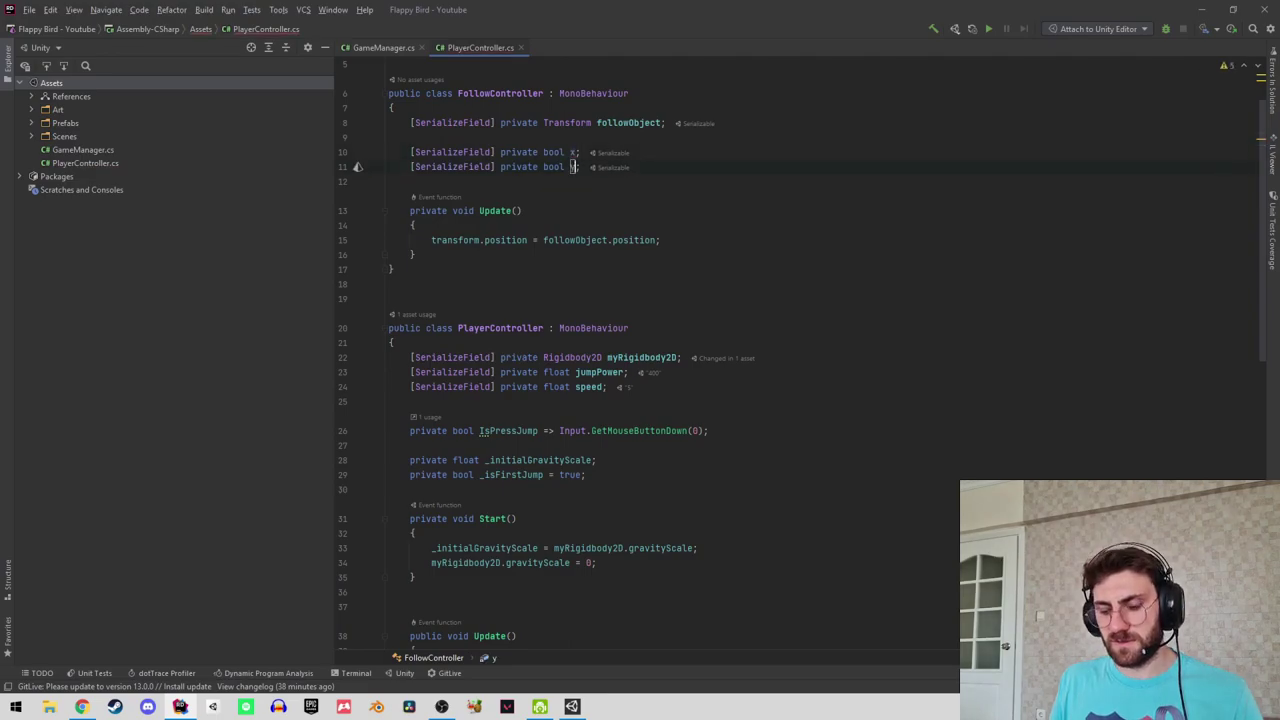
left_click(574, 167)
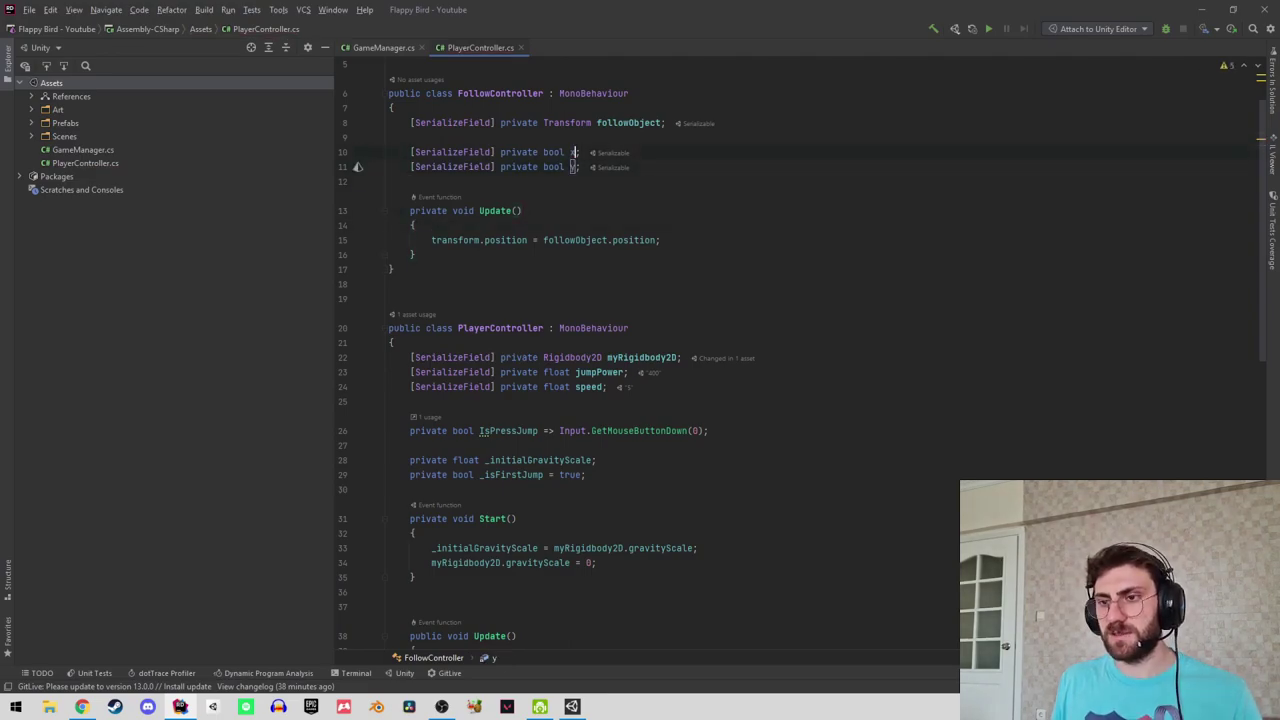
type("horiz")
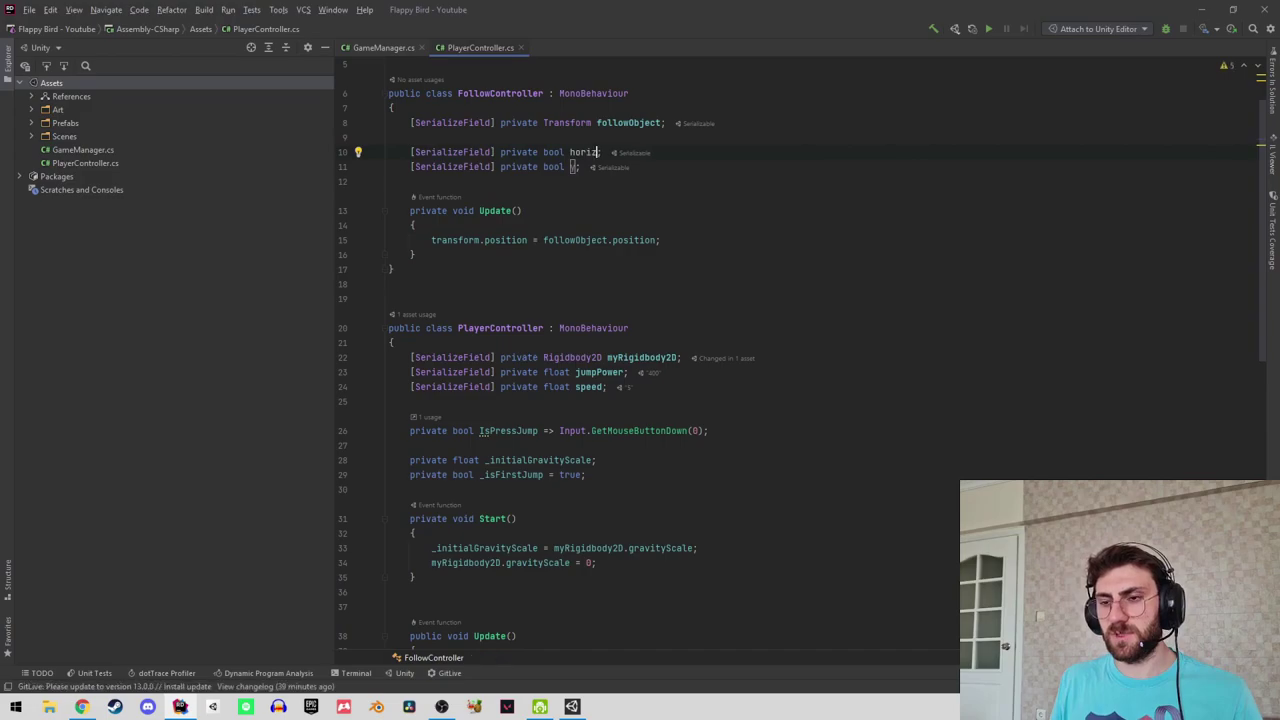
type("ontal")
key("Tab")
type("ve")
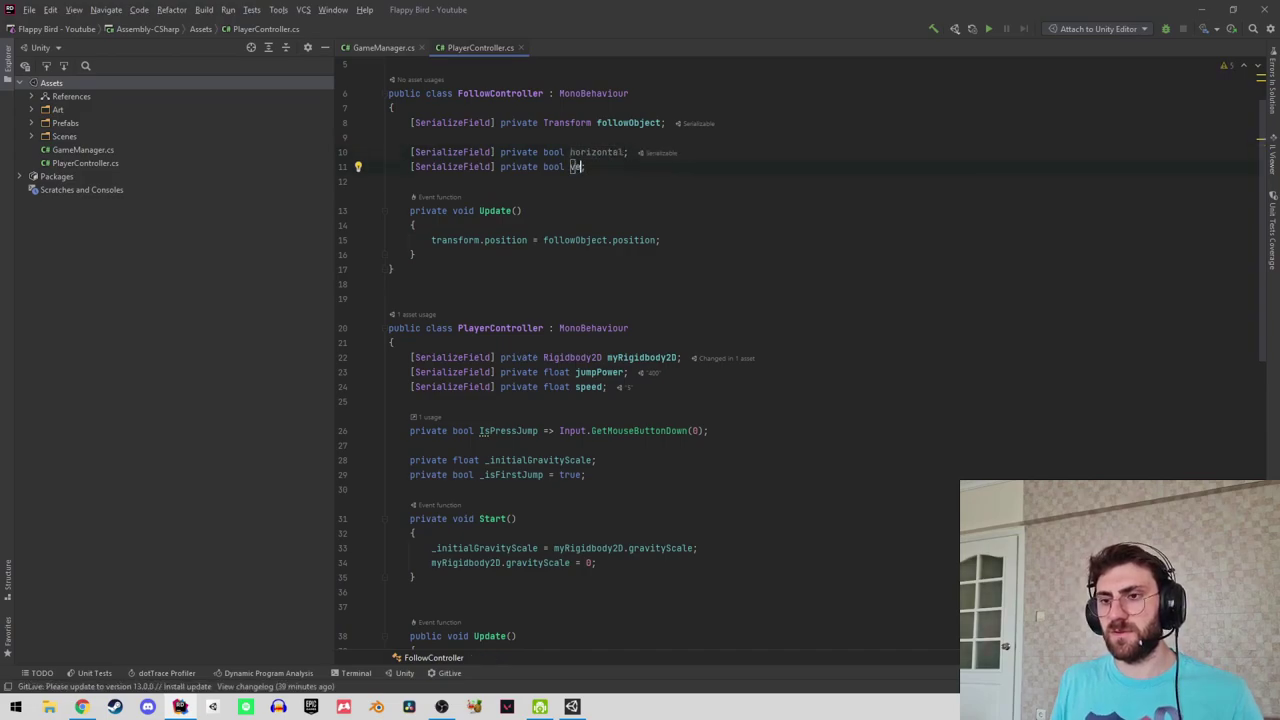
type("rtical")
key("Tab")
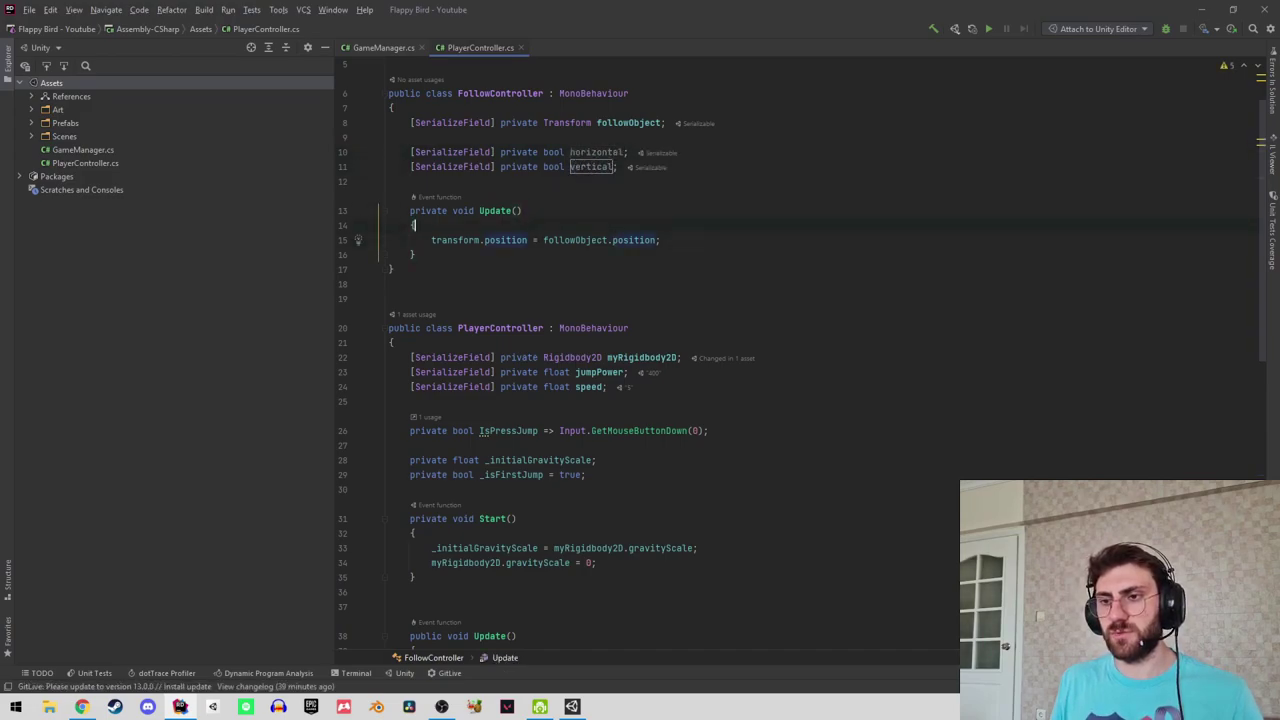
In Update, store followObject.position in a variable named newPosition.
left_click(612, 240)
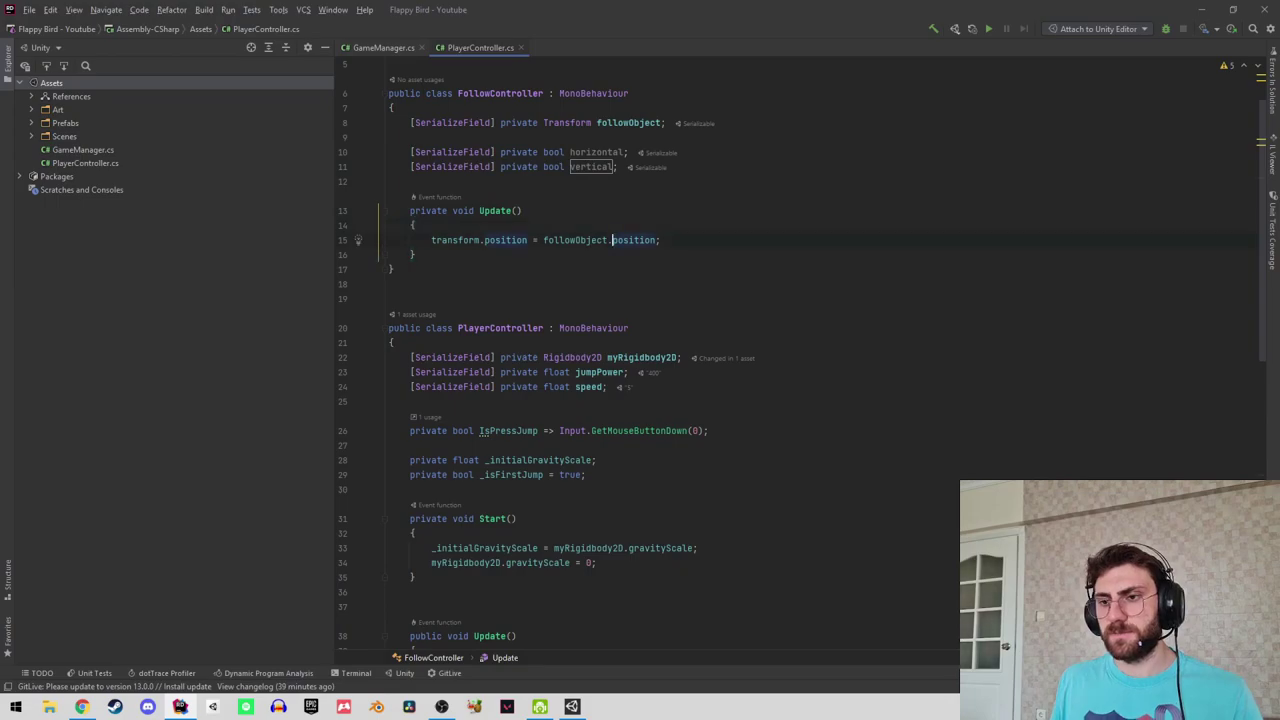
key("Up")
key("End")
key("Return")
key("Return")
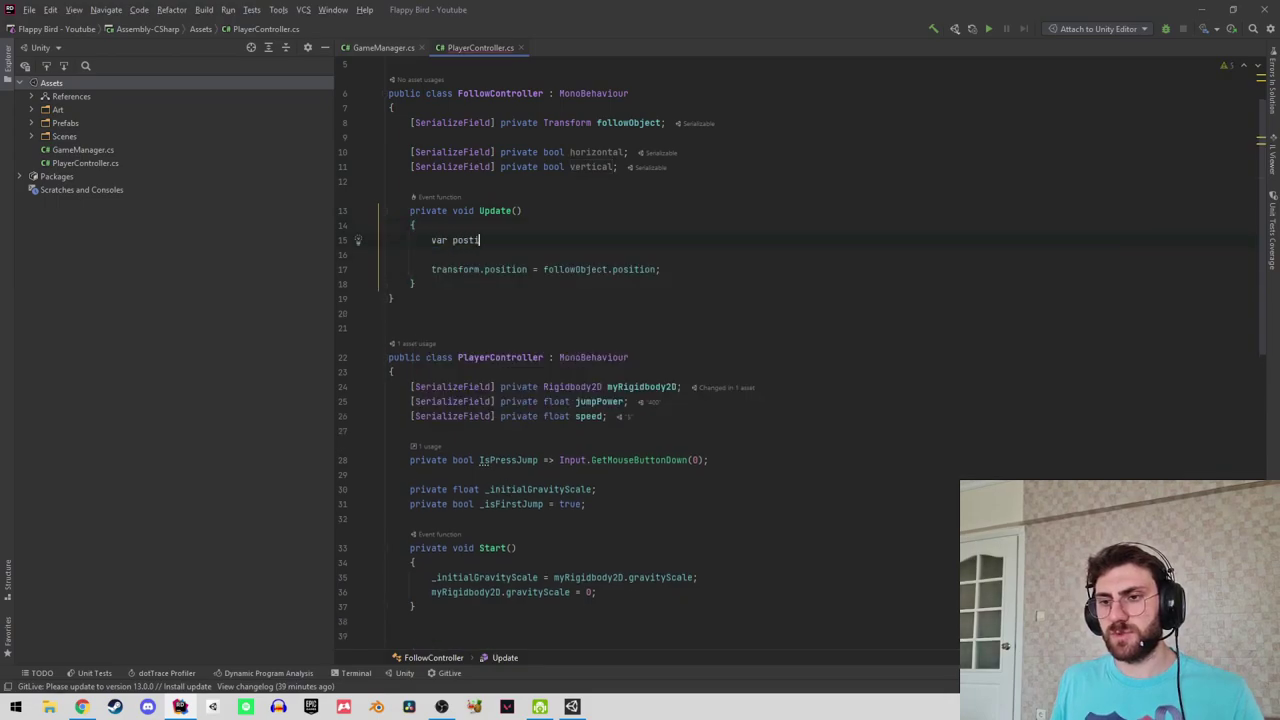
type("ition = ")
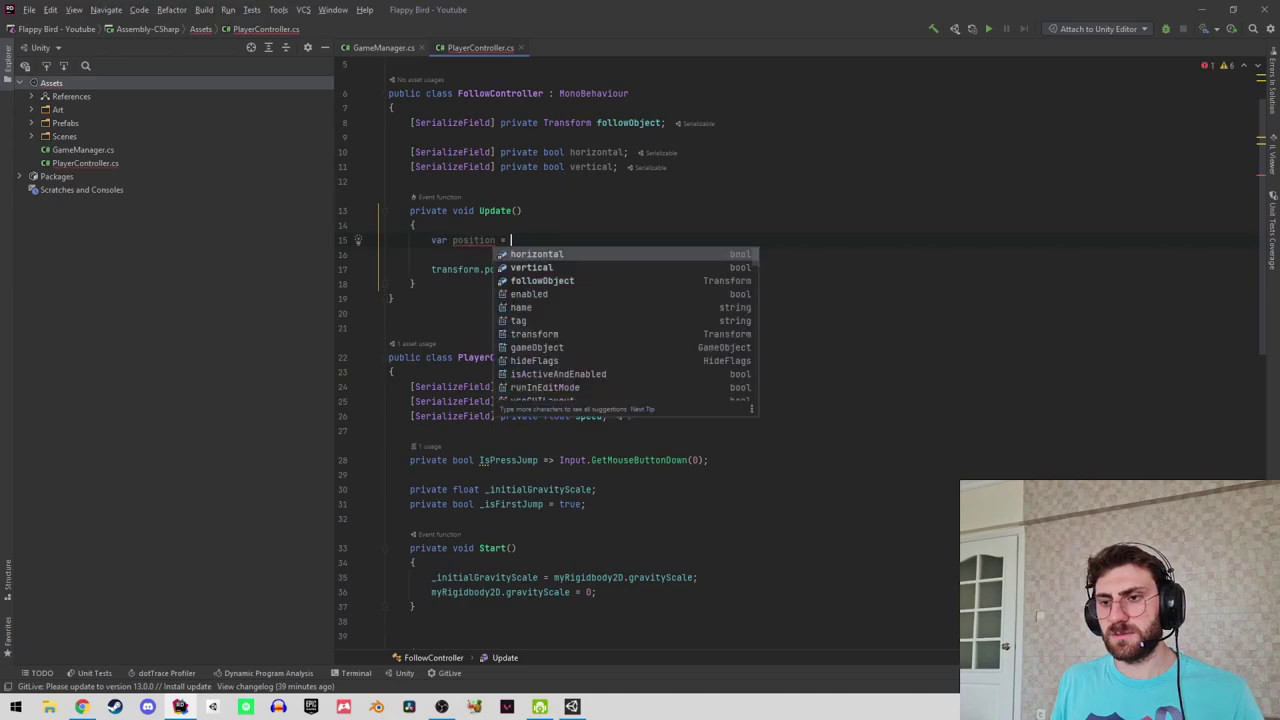
type("fo")
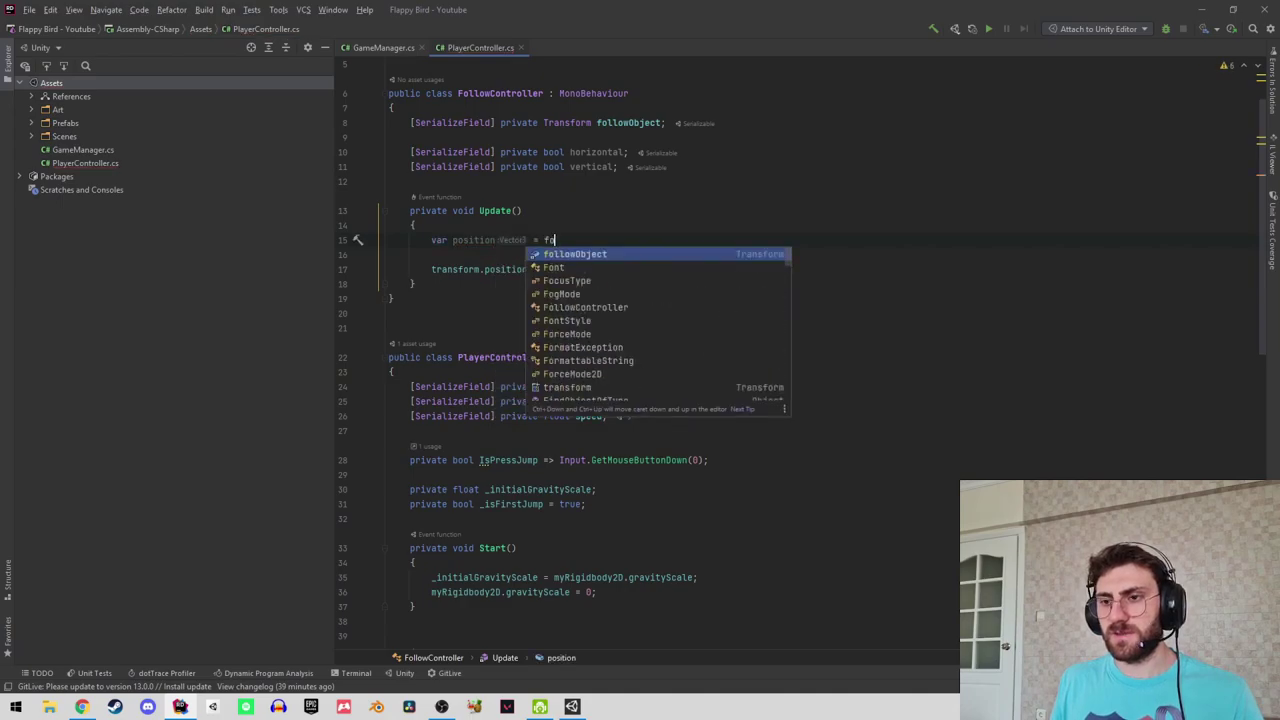
key("Return")
type(".position;")
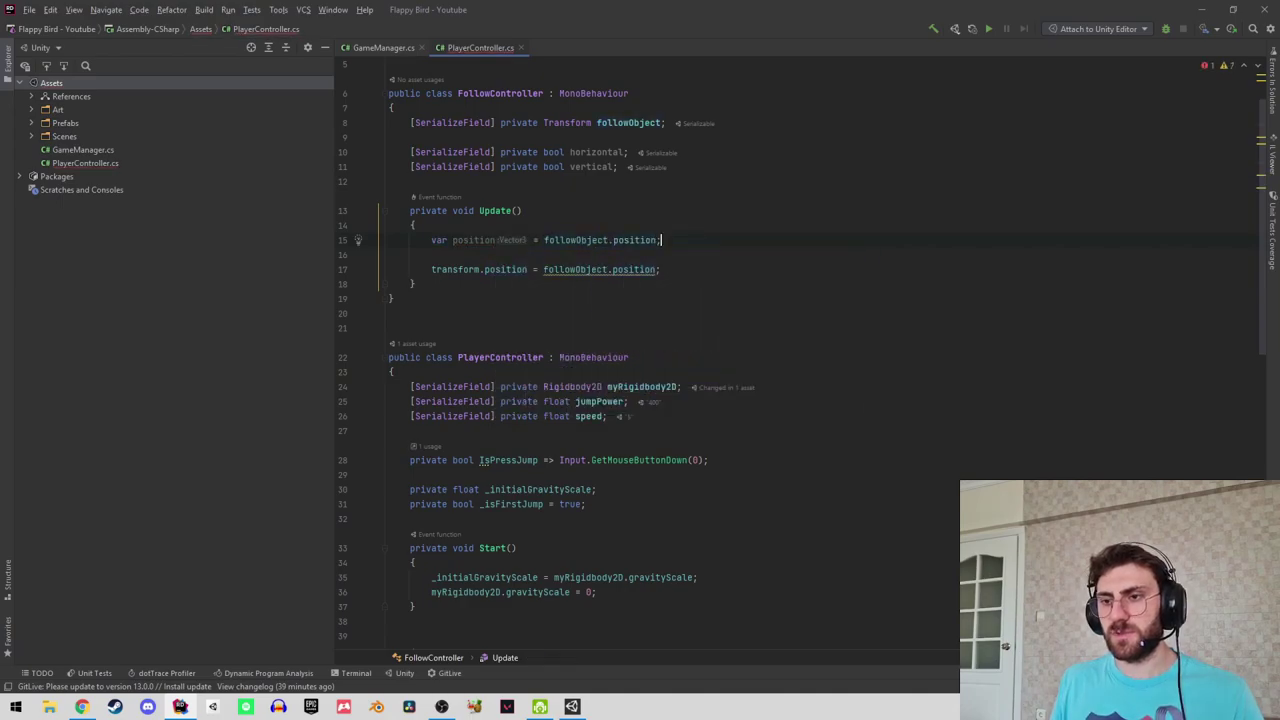
key("Return")
key("Return")
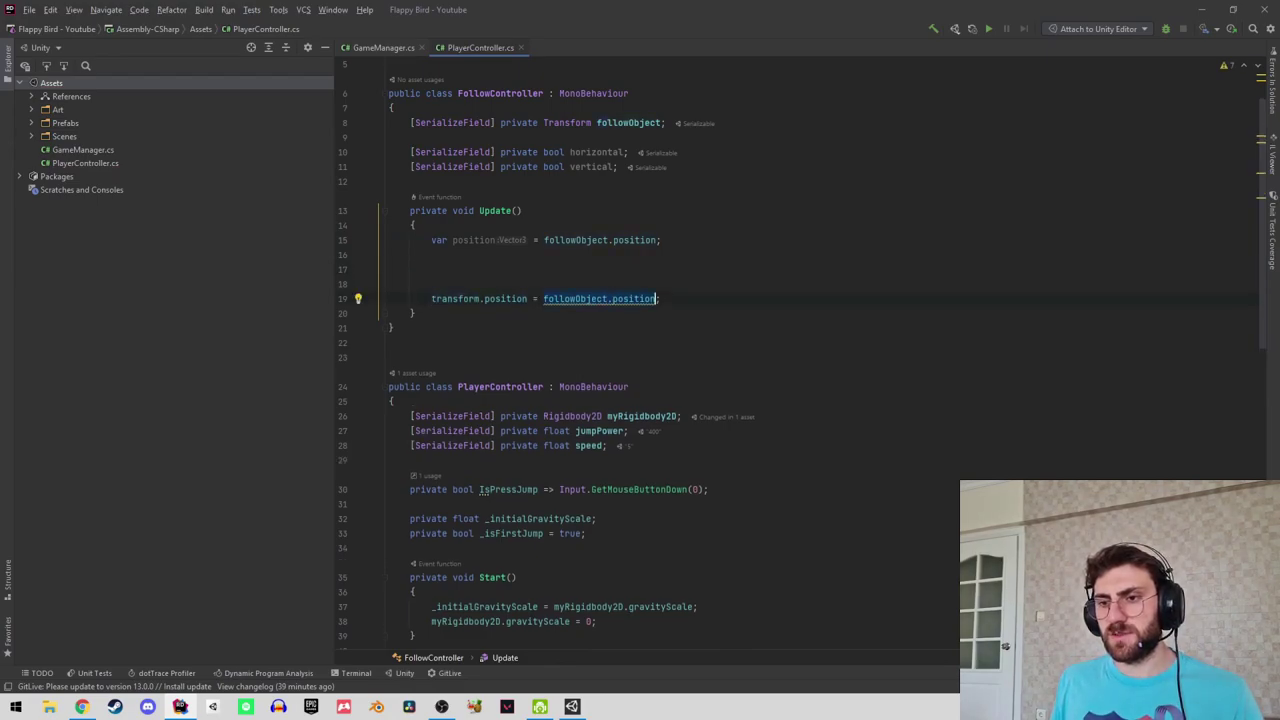
key("BackSpace")
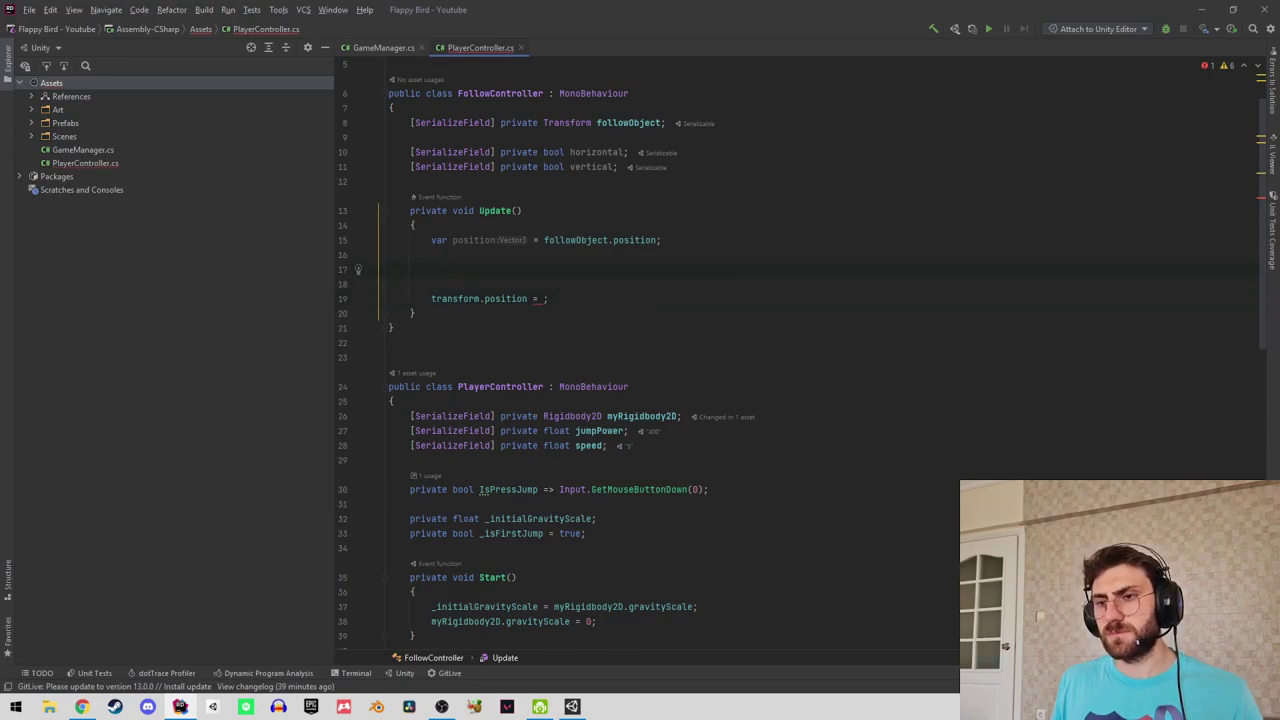
key("Up")
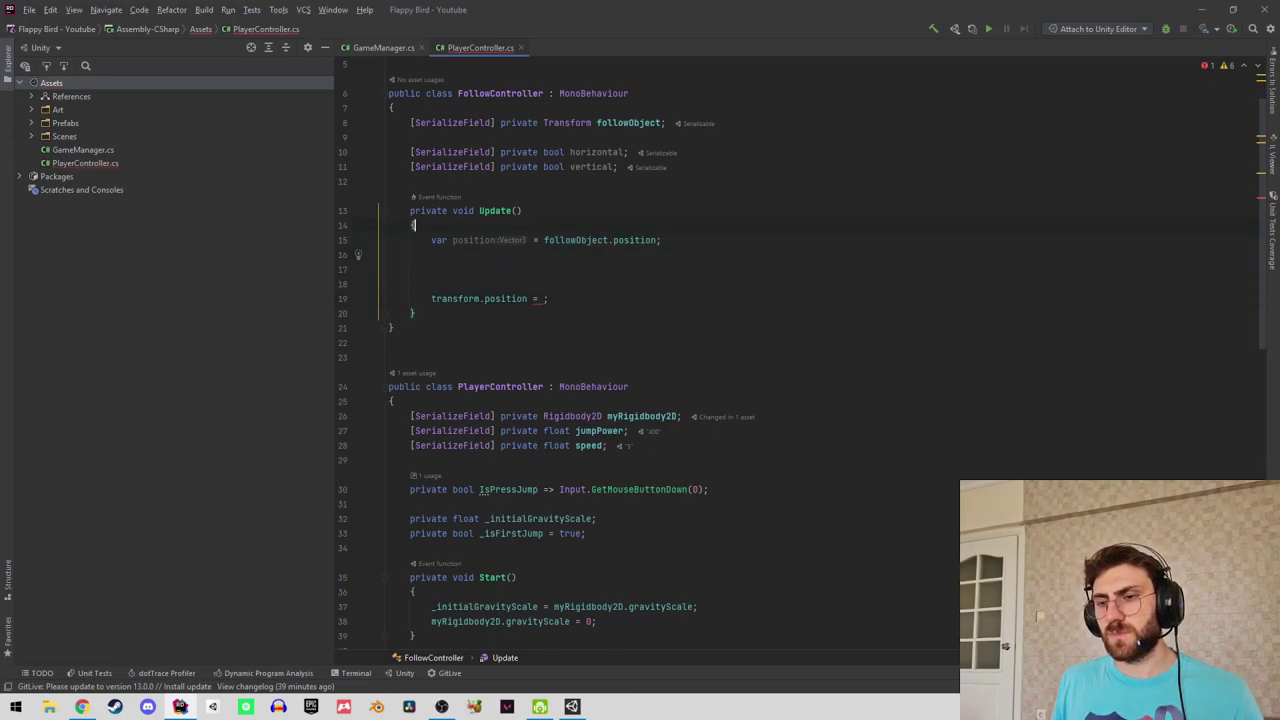
key("Up")
key("Right")
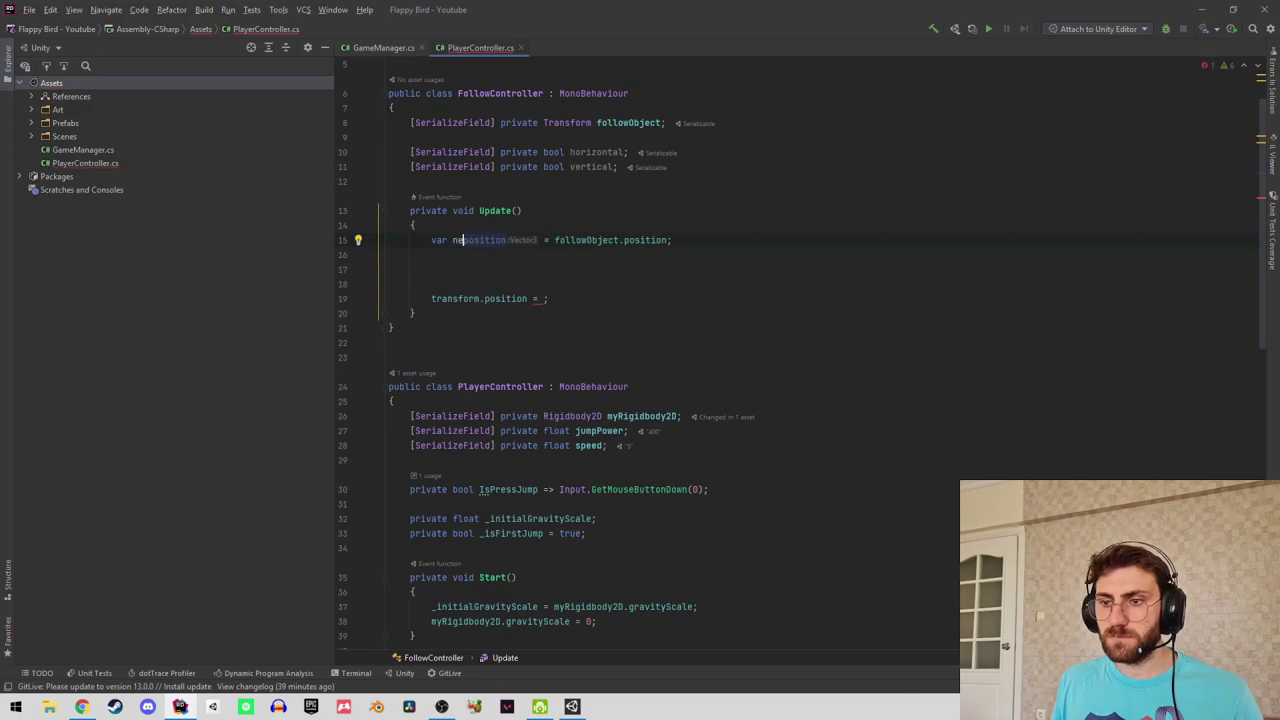
type("new")
key("Delete")
type("P")
Declare position = transform.position below the newPosition line.
key("Down")
key("Down")
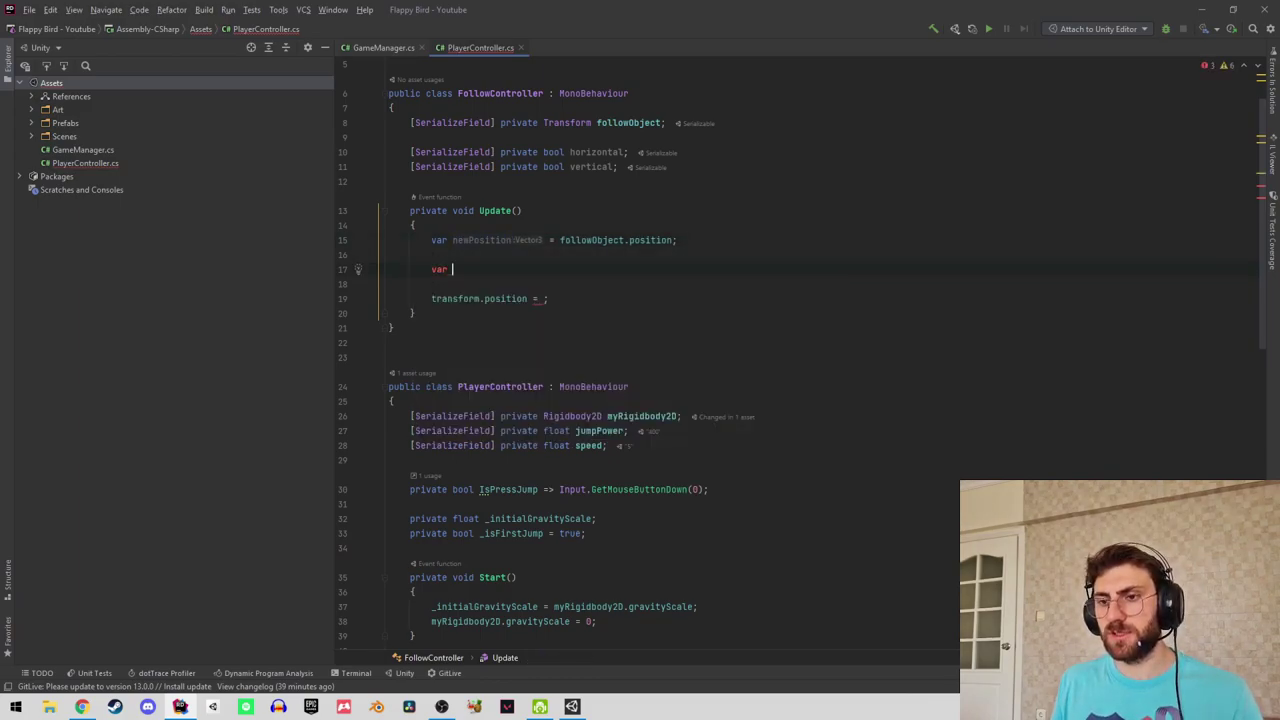
type("position")
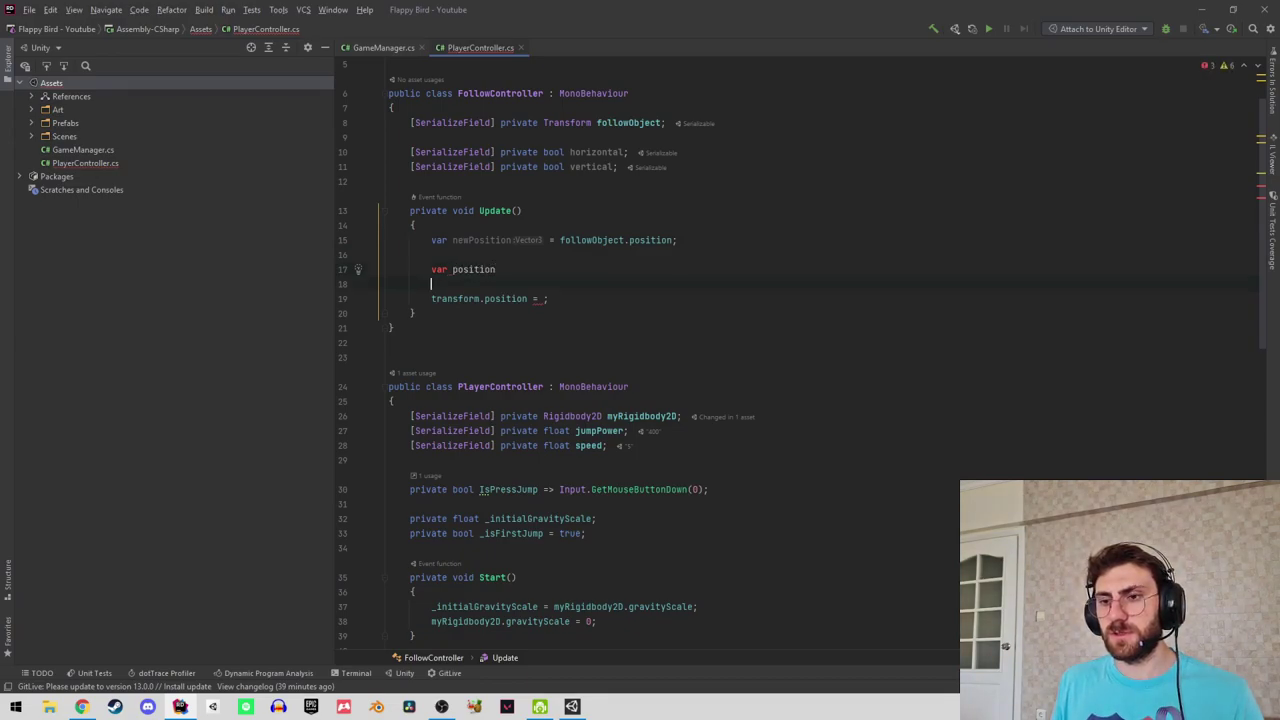
left_click(484, 298)
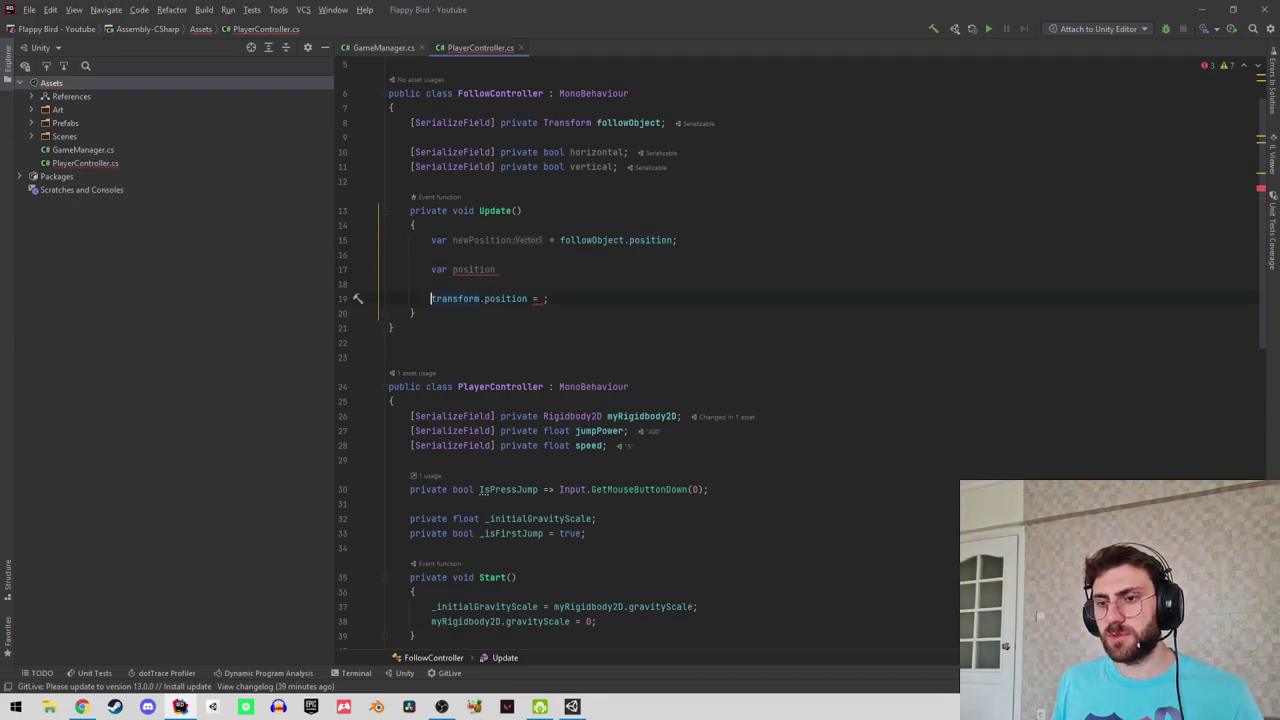
left_click(495, 269)
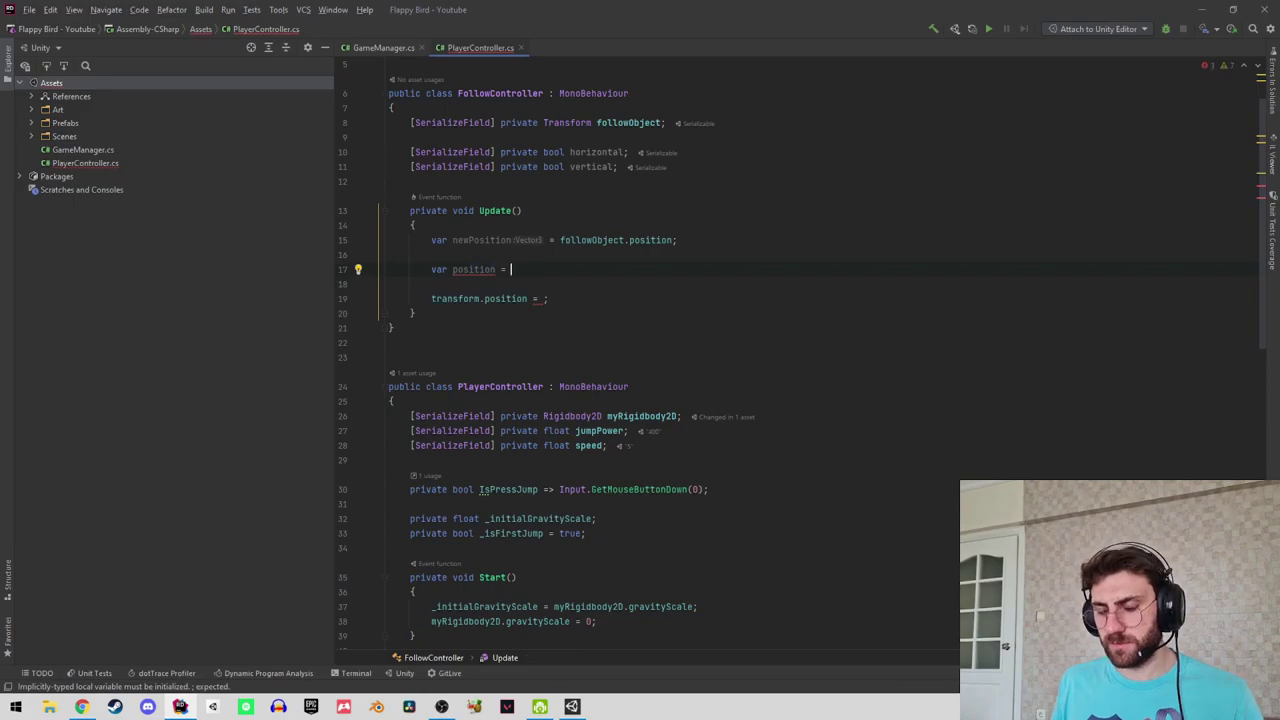
type("= transform.position;")
key("Return")
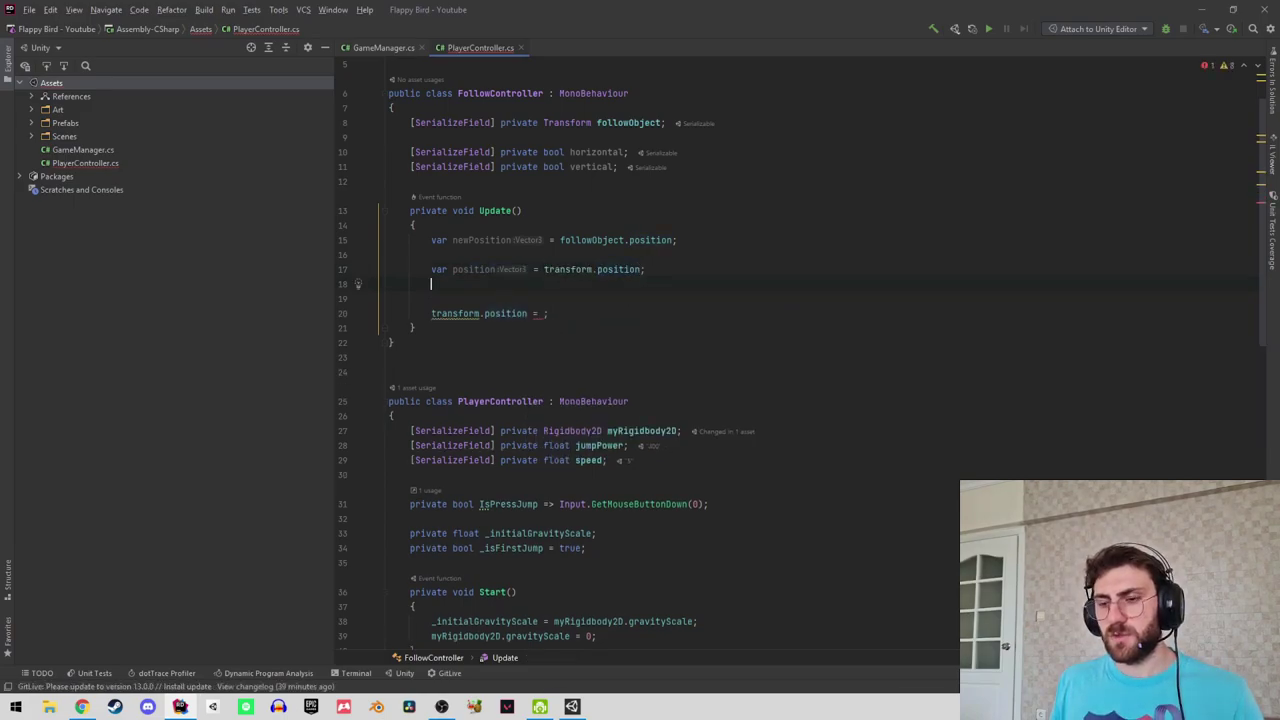
key("Tab")
type(".")
key("Escape")
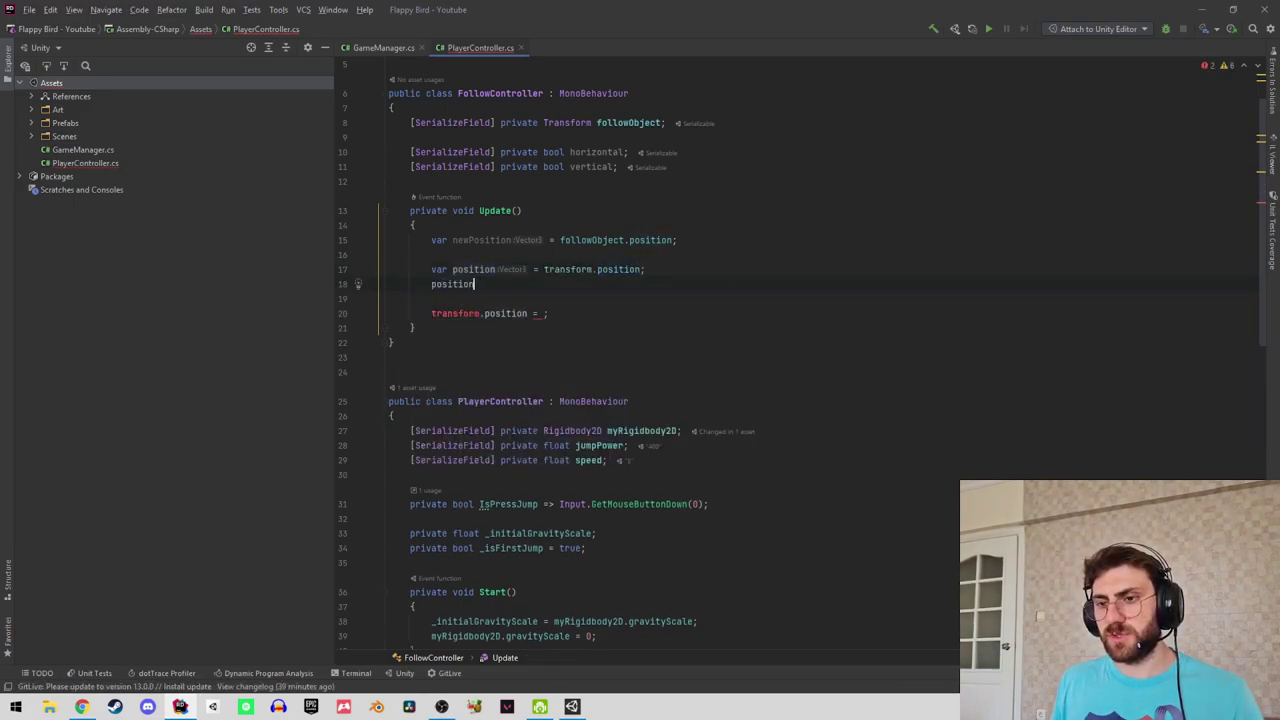
key("shift+End")
key("Delete")
Add 'if (horizontal) position.x = newPosition.x;'.
key("Return")
type("if")
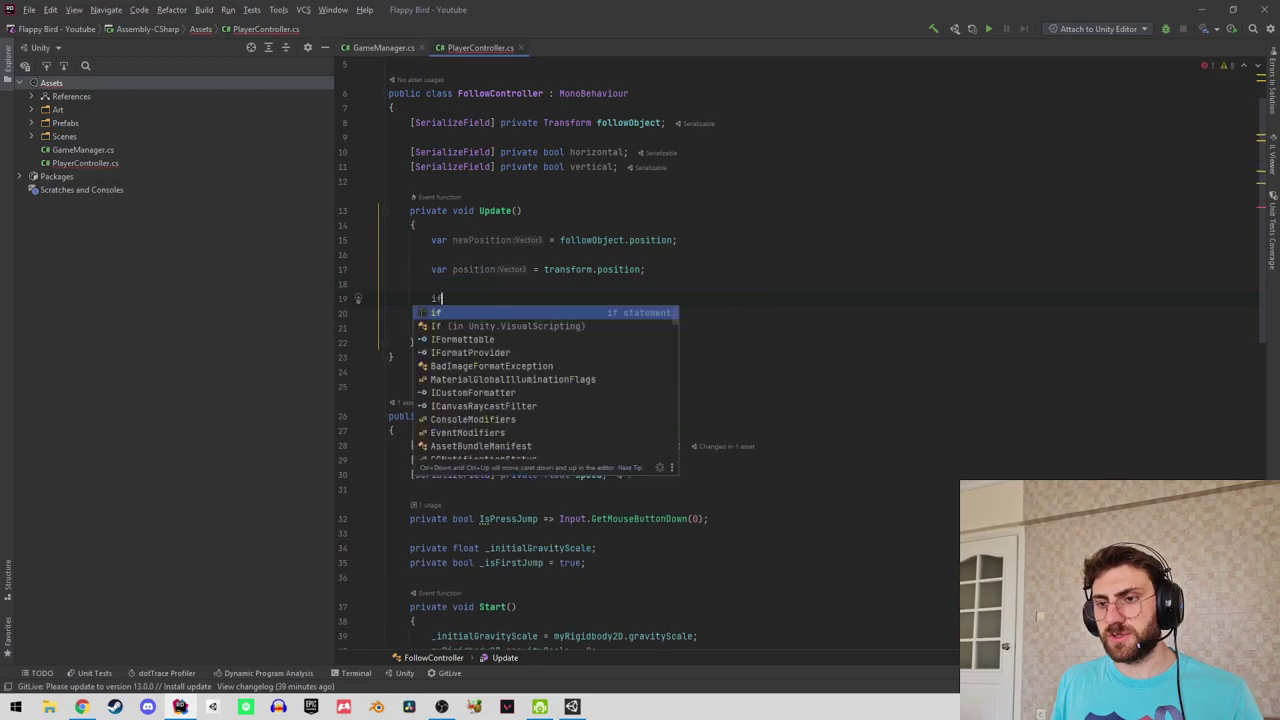
type("(ho")
key("Tab")
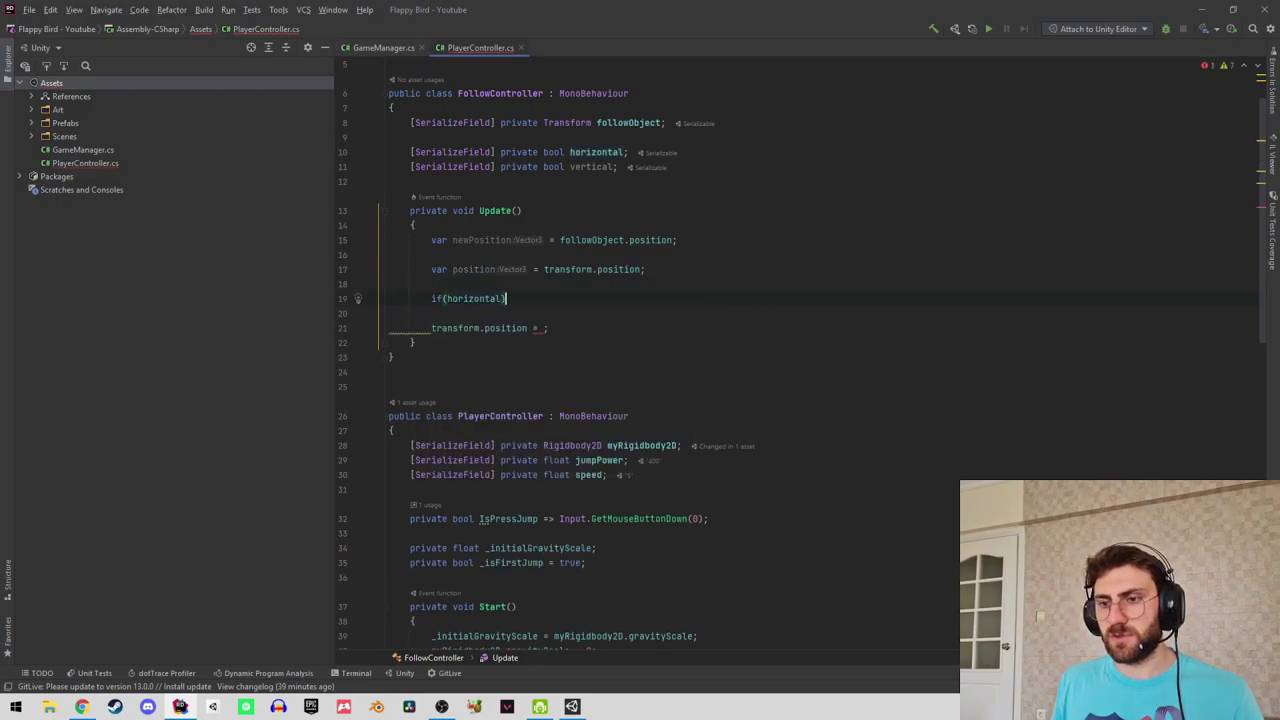
type(" pos")
key("Tab")
type(".x")
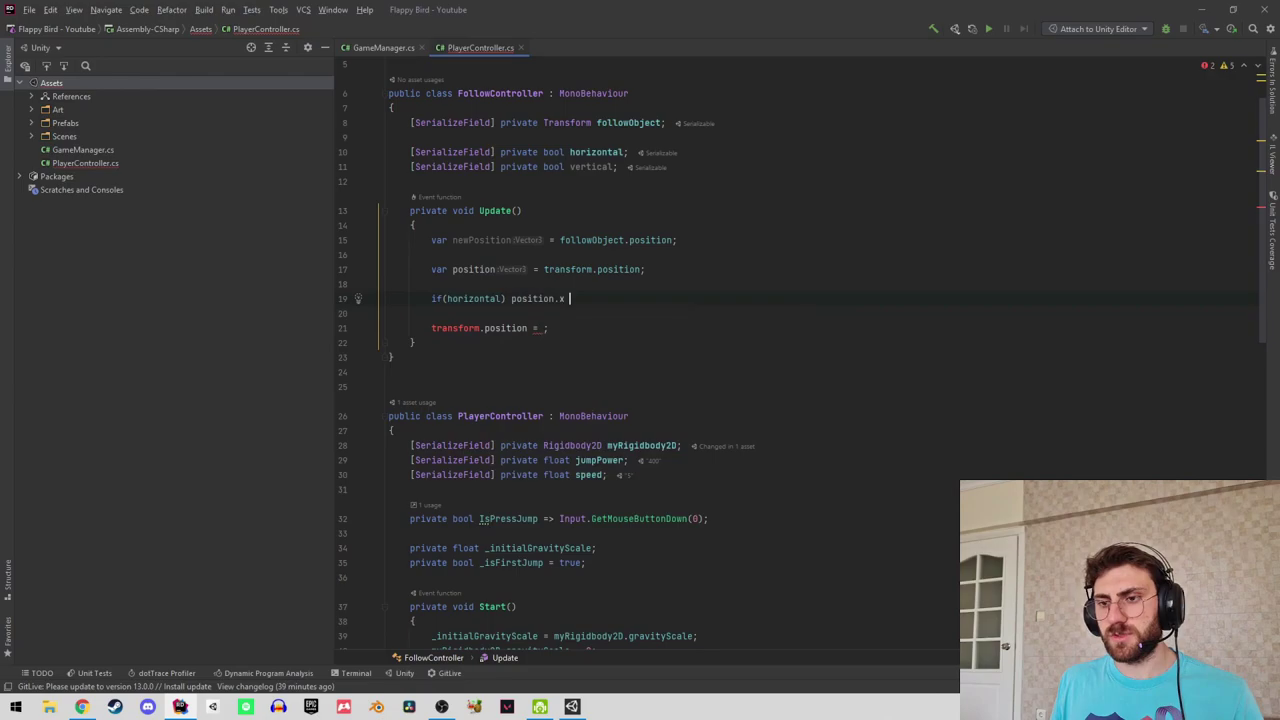
type(" = new")
key("Tab")
type(".x")
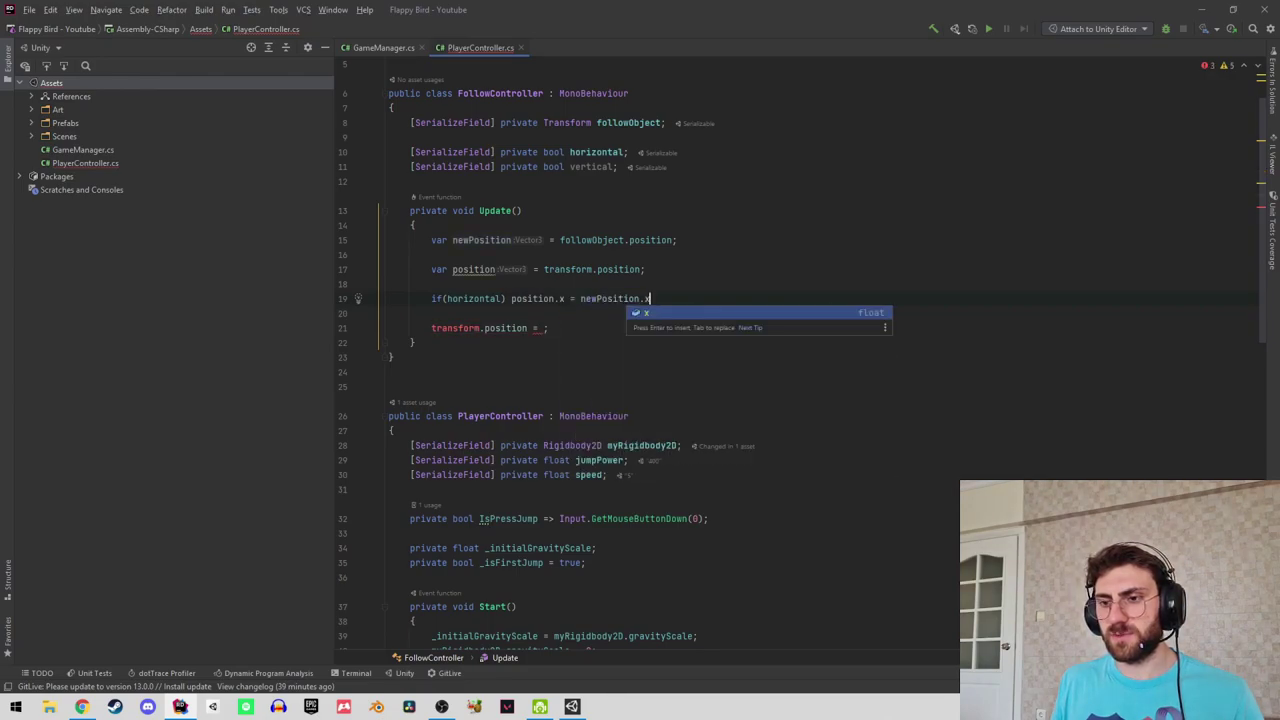
type(";")
Duplicate that line as 'if (vertical) position.y = newPosition.y;'.
key("ctrl+d")
left_click(559, 313)
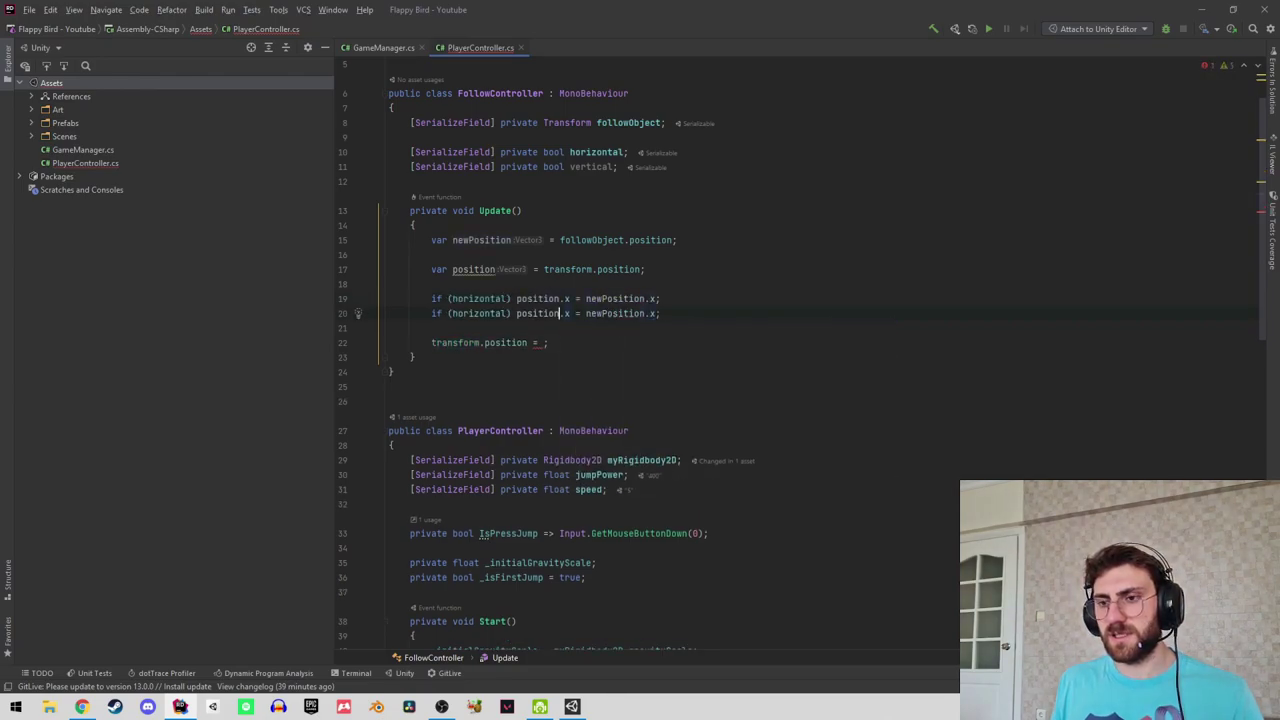
key("ctrl+BackSpace")
type("ve")
key("Tab")
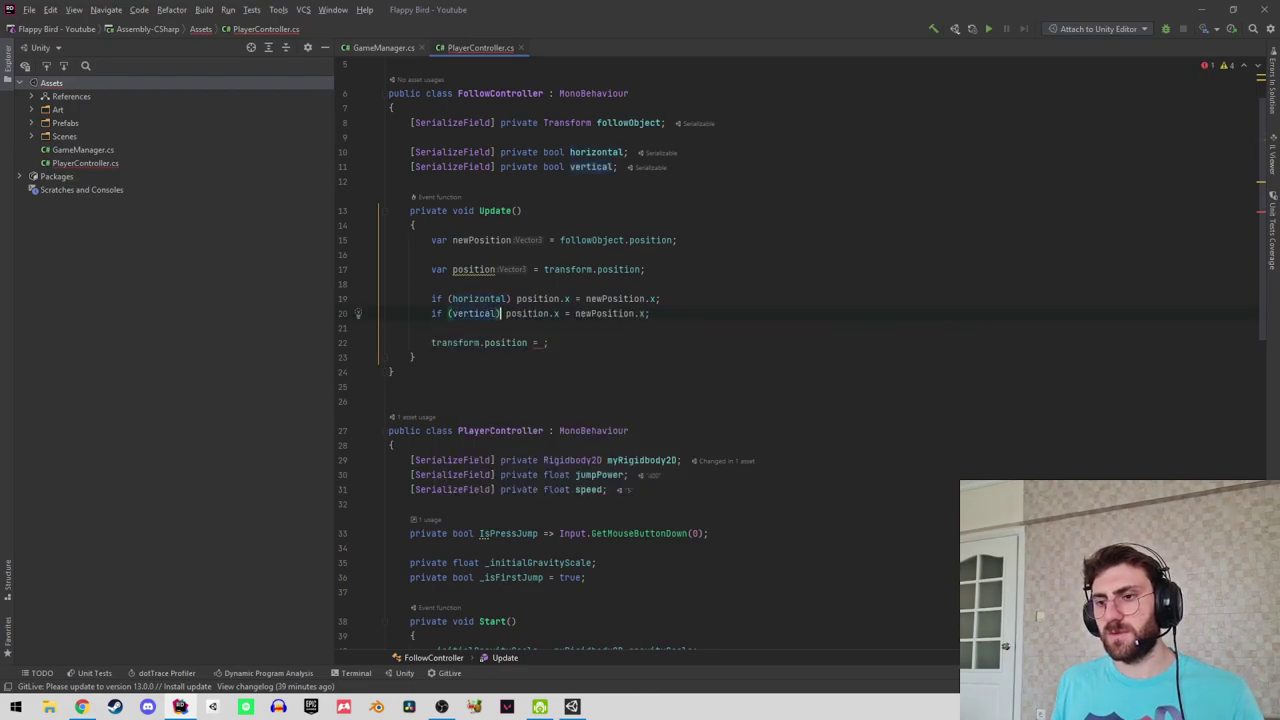
key("Delete")
type("y")
left_click(634, 313)
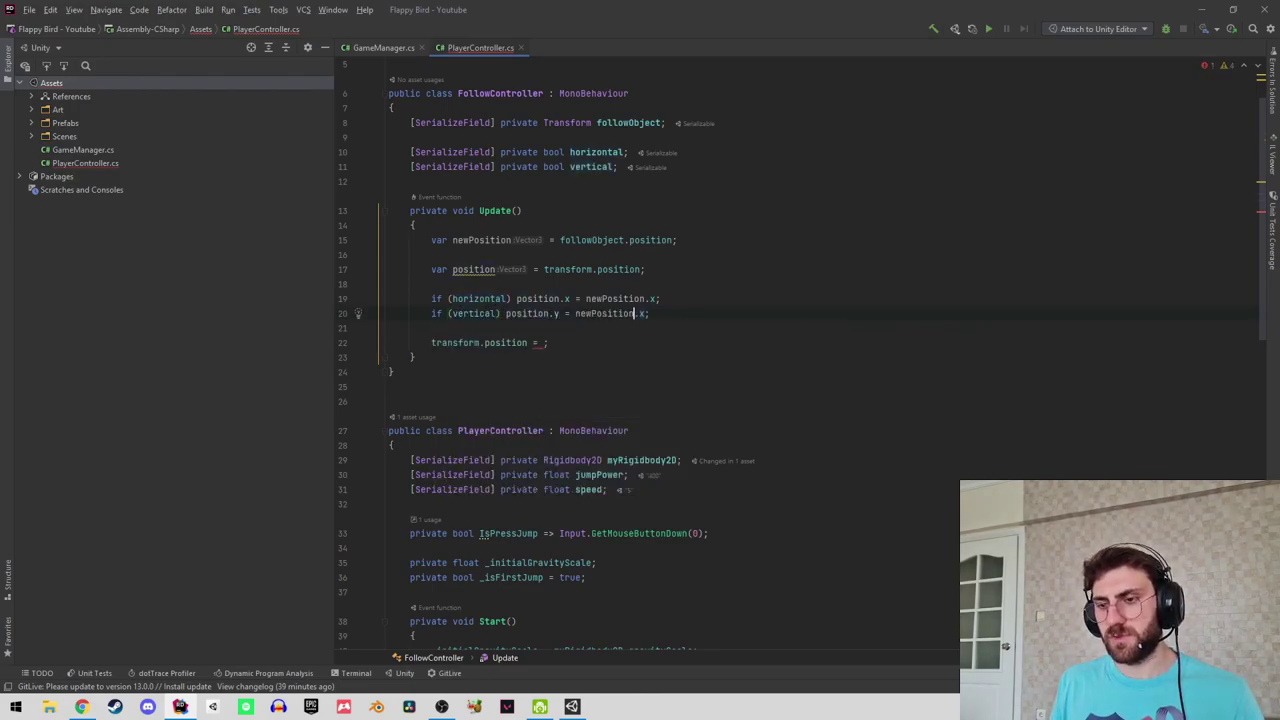
type("y")
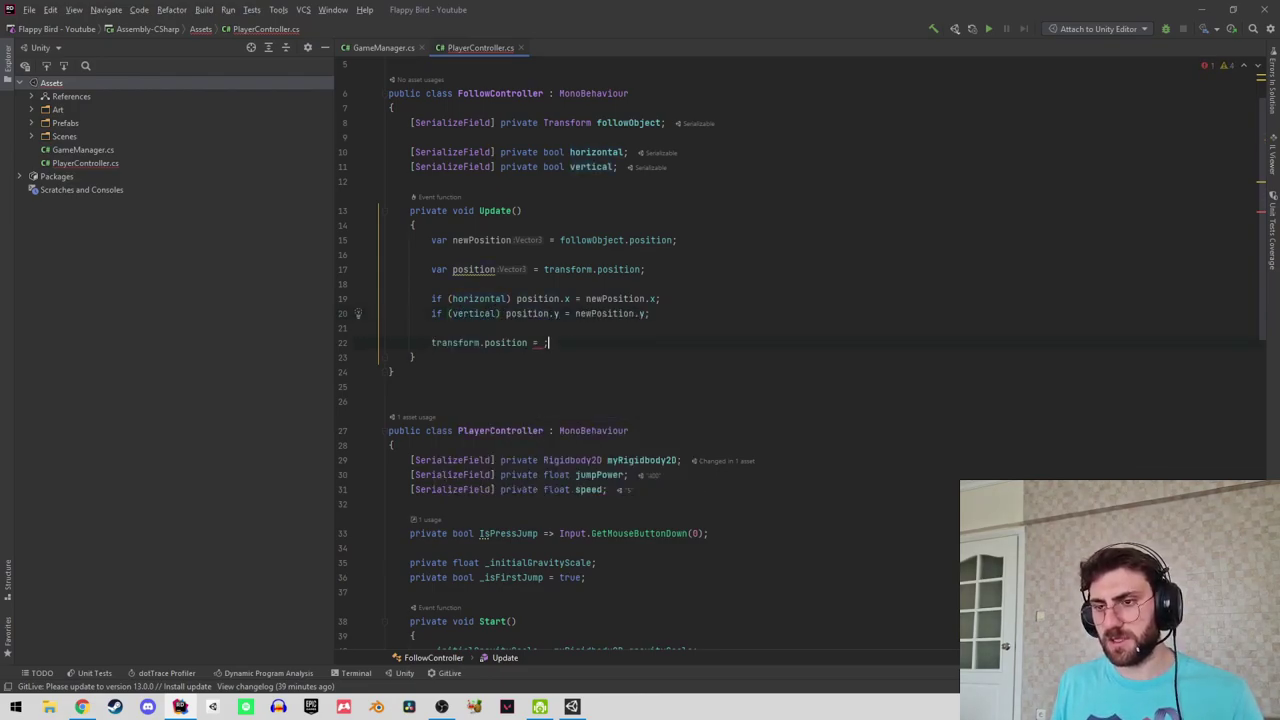
Finish the method with 'transform.position = position;'.
left_click(542, 342)
type("pos")
key("Tab")
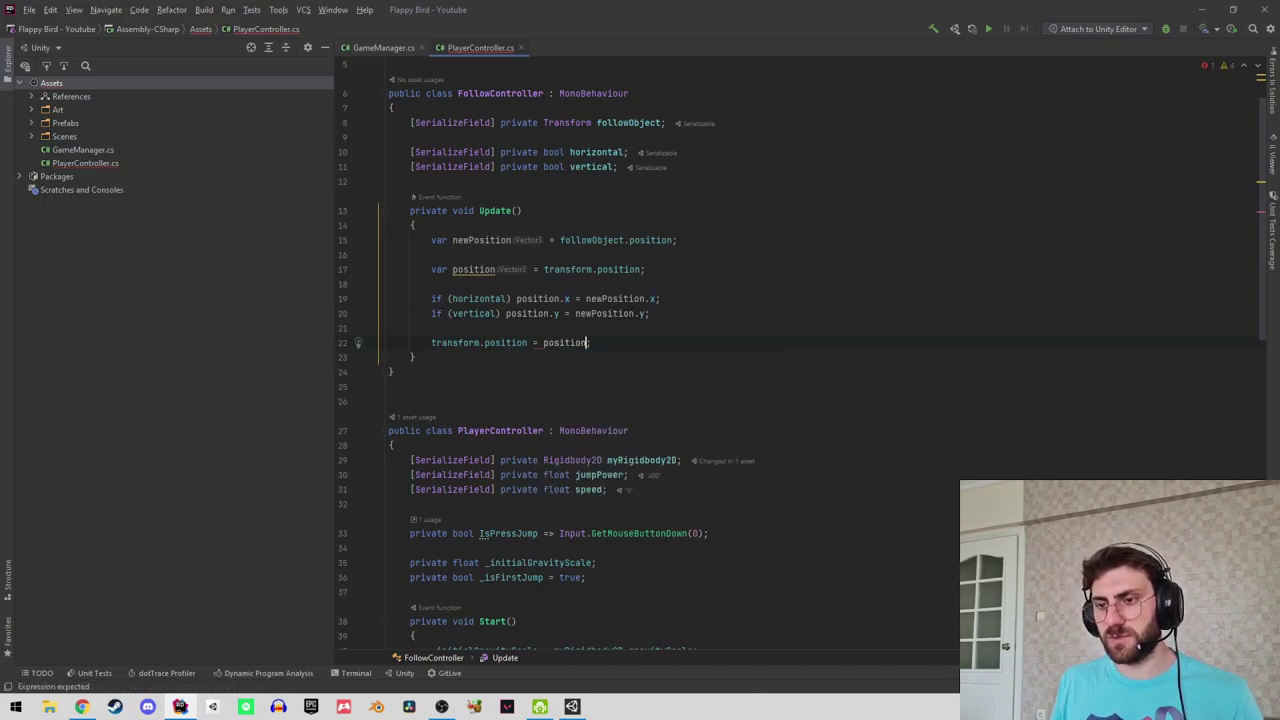
type(";")
key("Up")
key("Up")
key("Up")
key("Up")
key("Up")
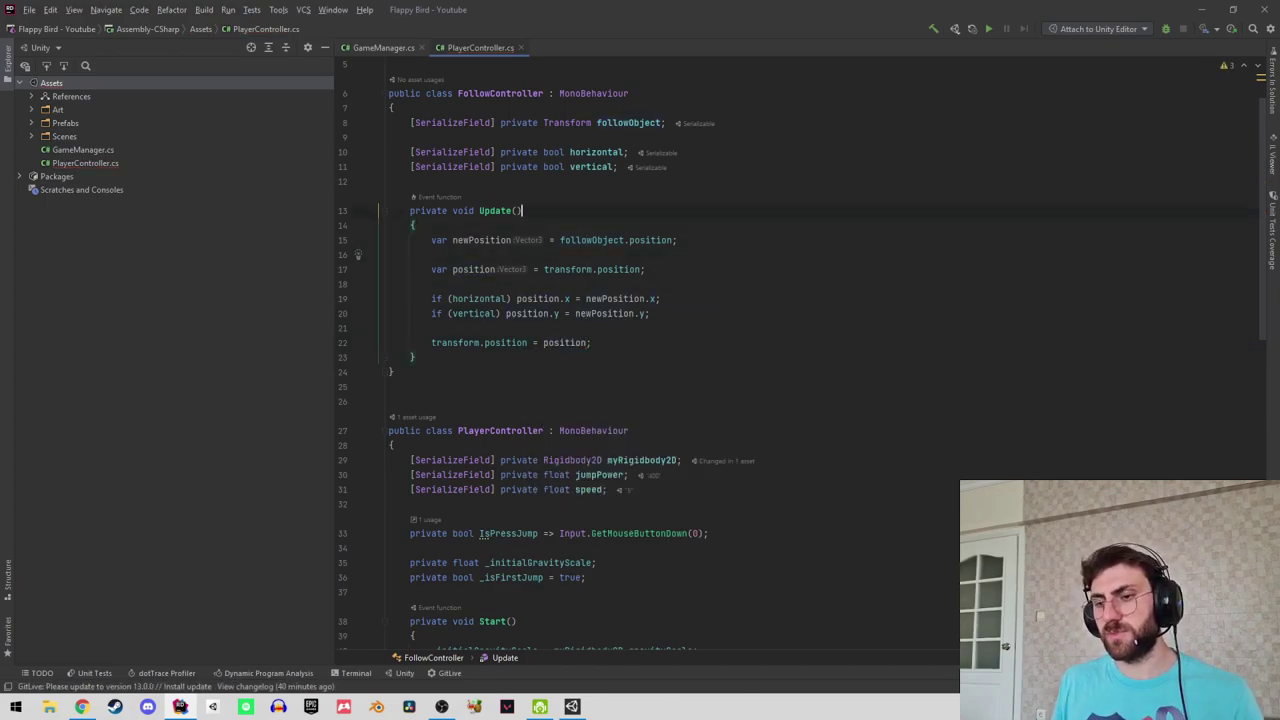
key("Up")
key("Up")
Add 'if (!horizontal && !vertical) return;' at the top of Update.
key("Down")
key("Down")
key("Down")
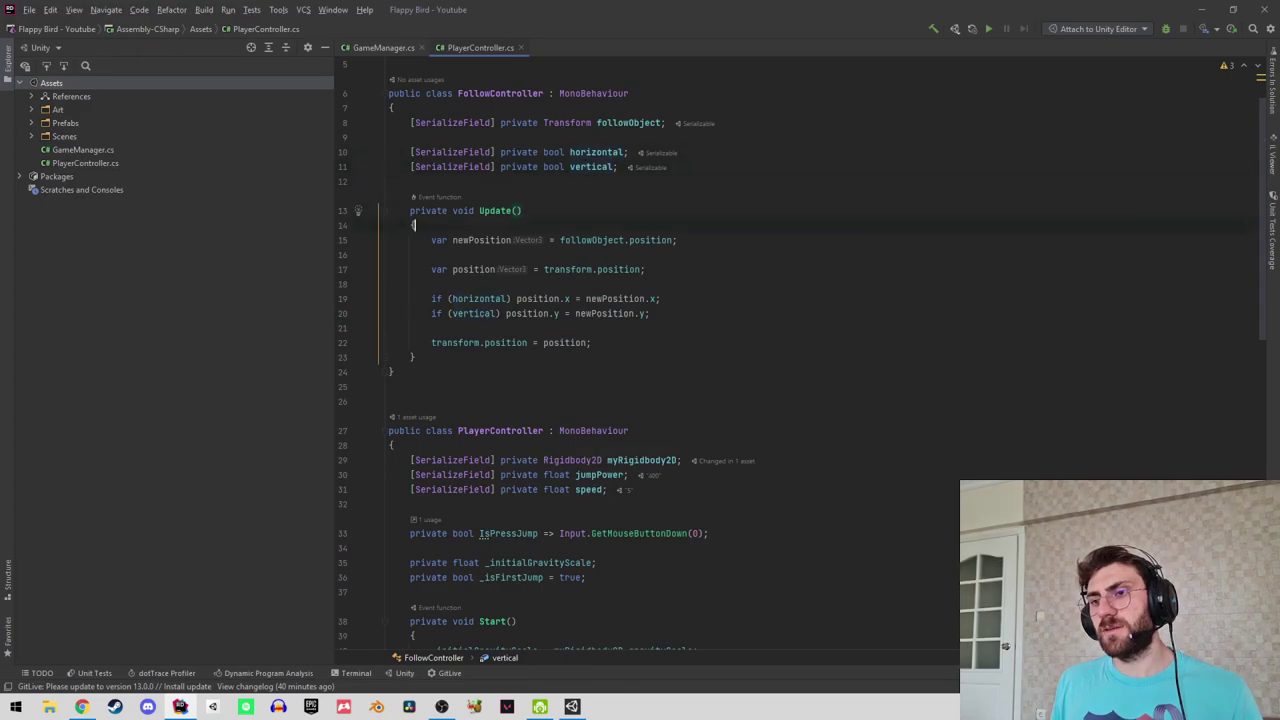
key("Return")
type("if(ho")
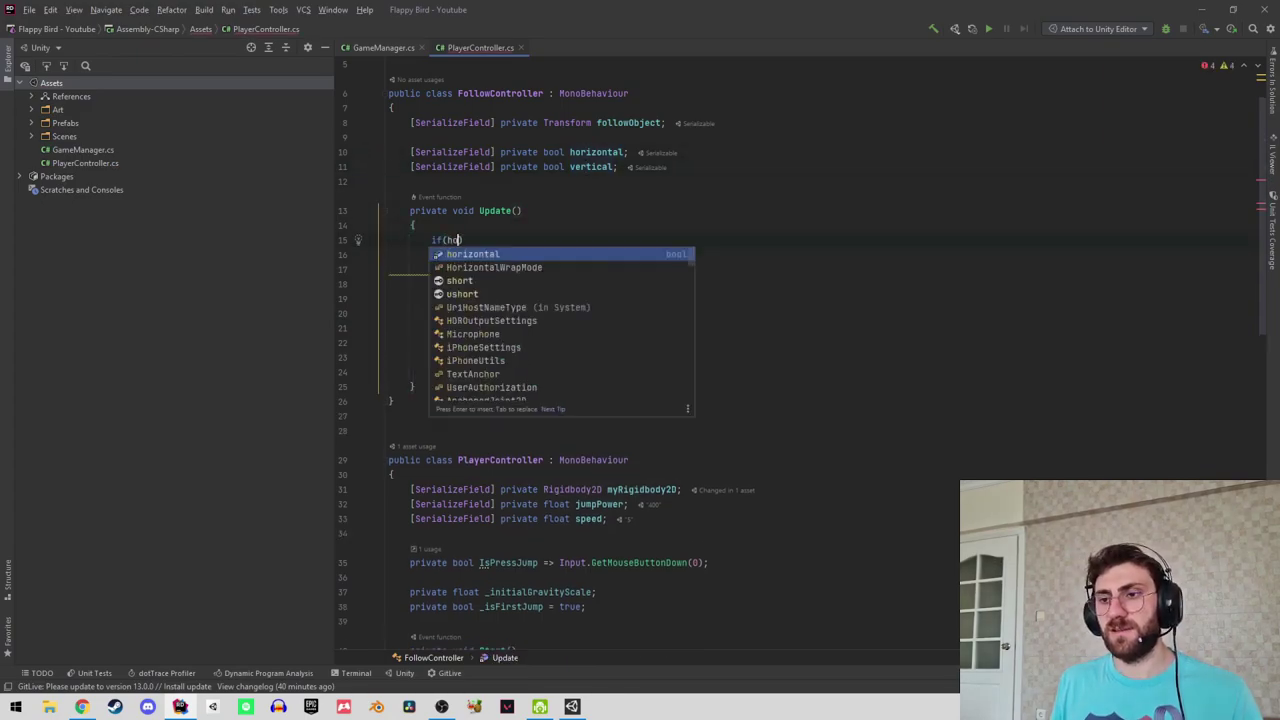
key("Tab")
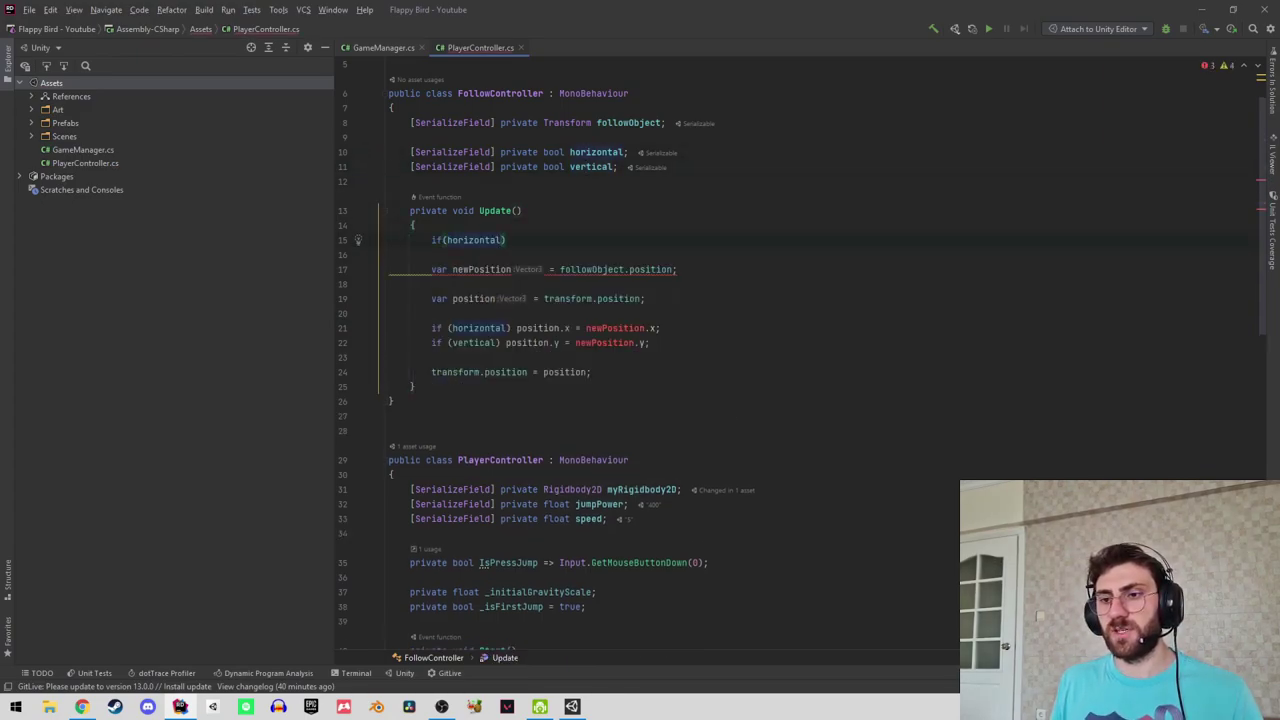
type("!")
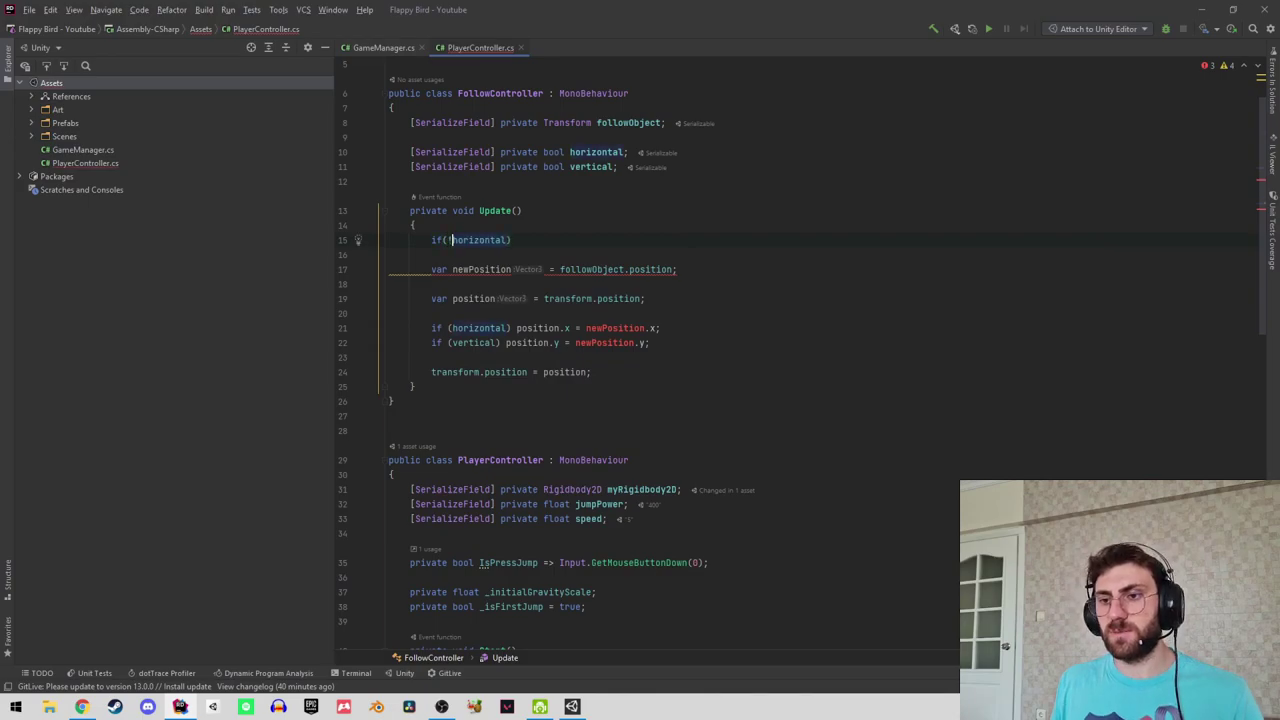
type("& v")
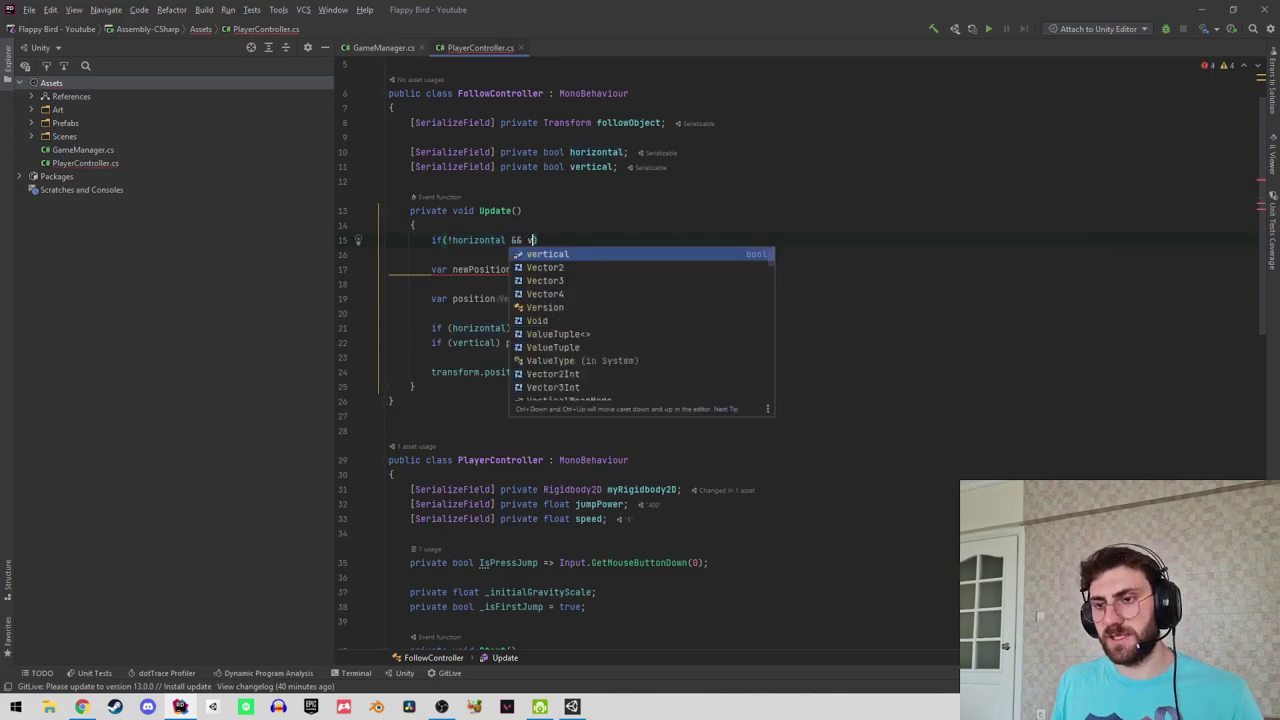
key("Tab")
key("ctrl+Left")
type("!")
key("End")
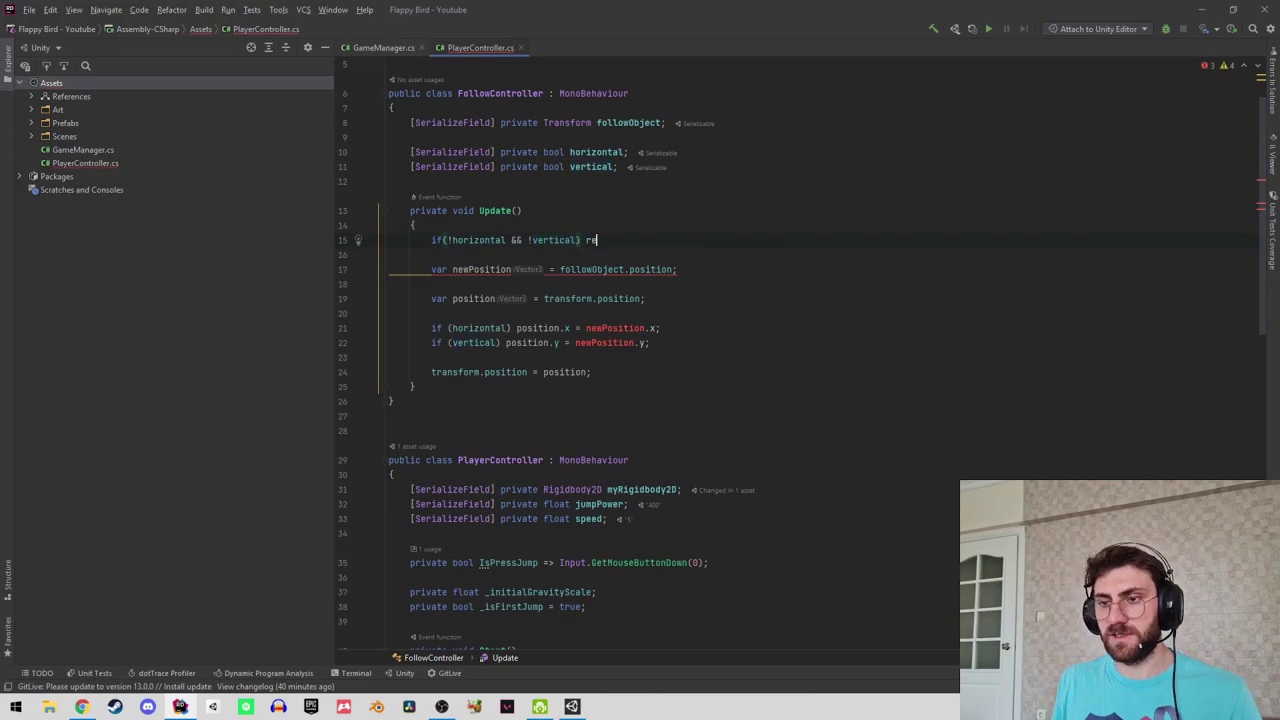
type("ret")
key("Return")
type(";")
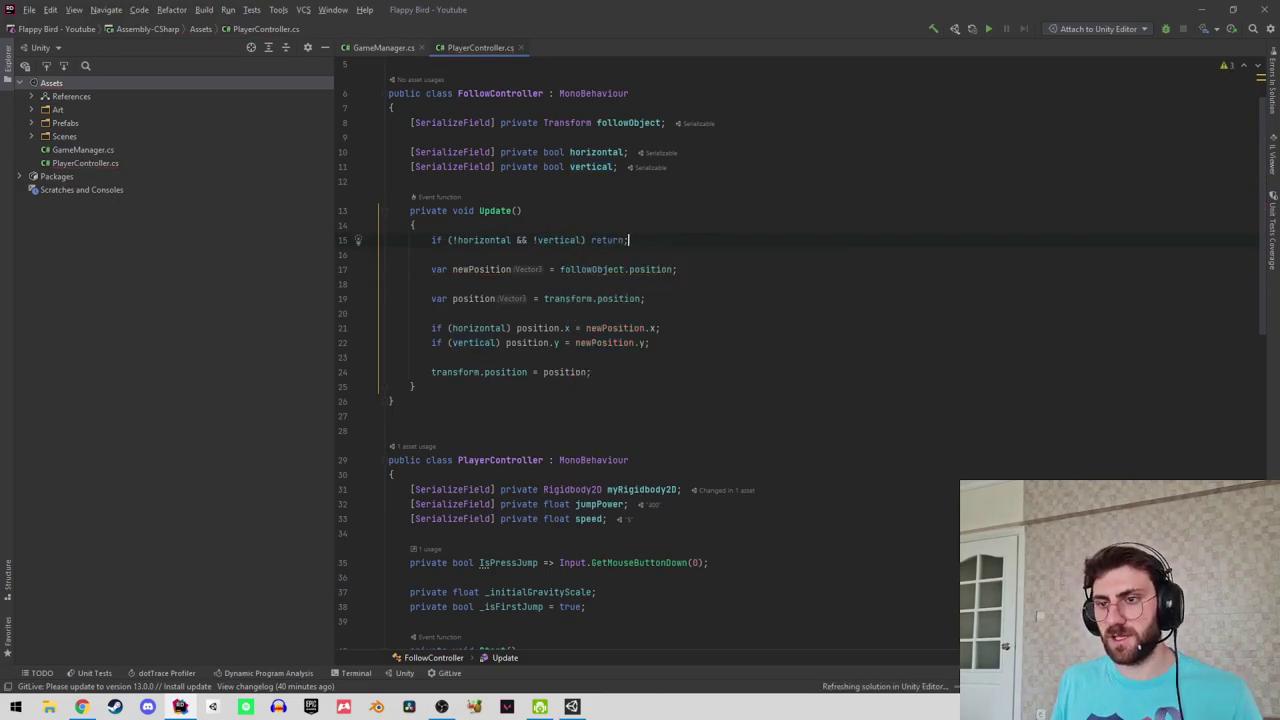
Rename the Update method to LateUpdate.
left_click(512, 210)
double_click(496, 210)
type("L")
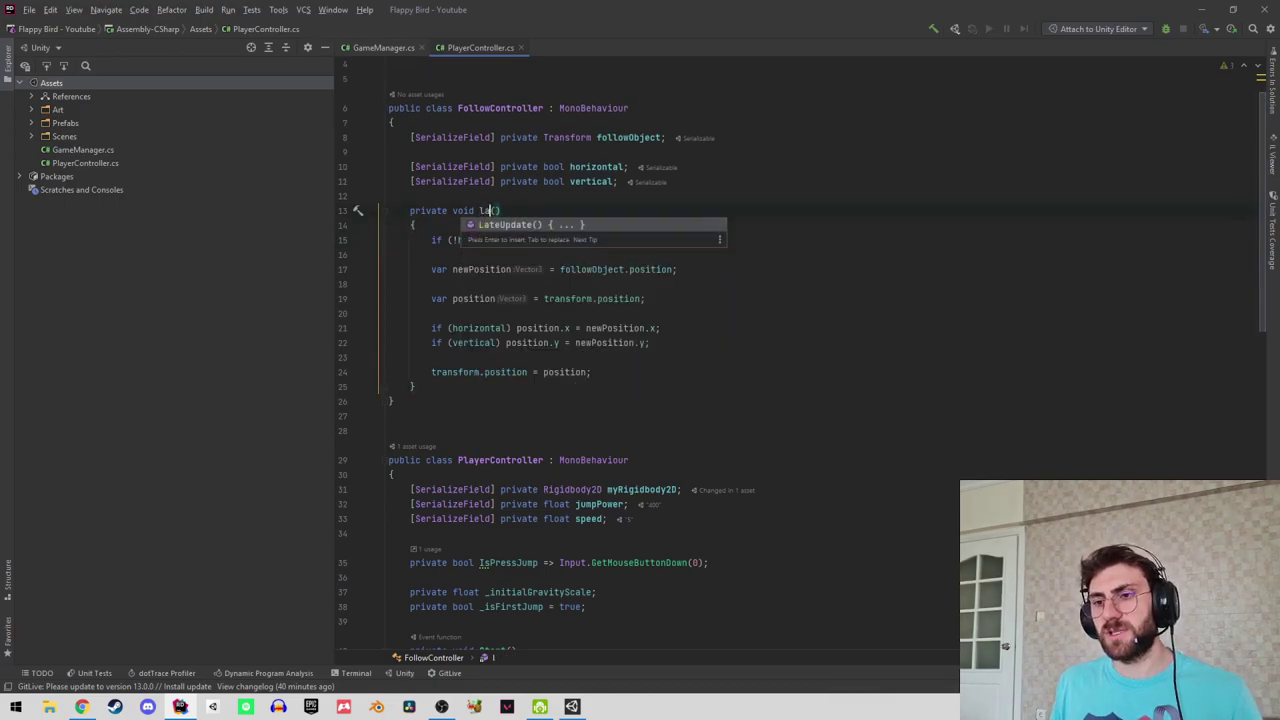
key("Return")
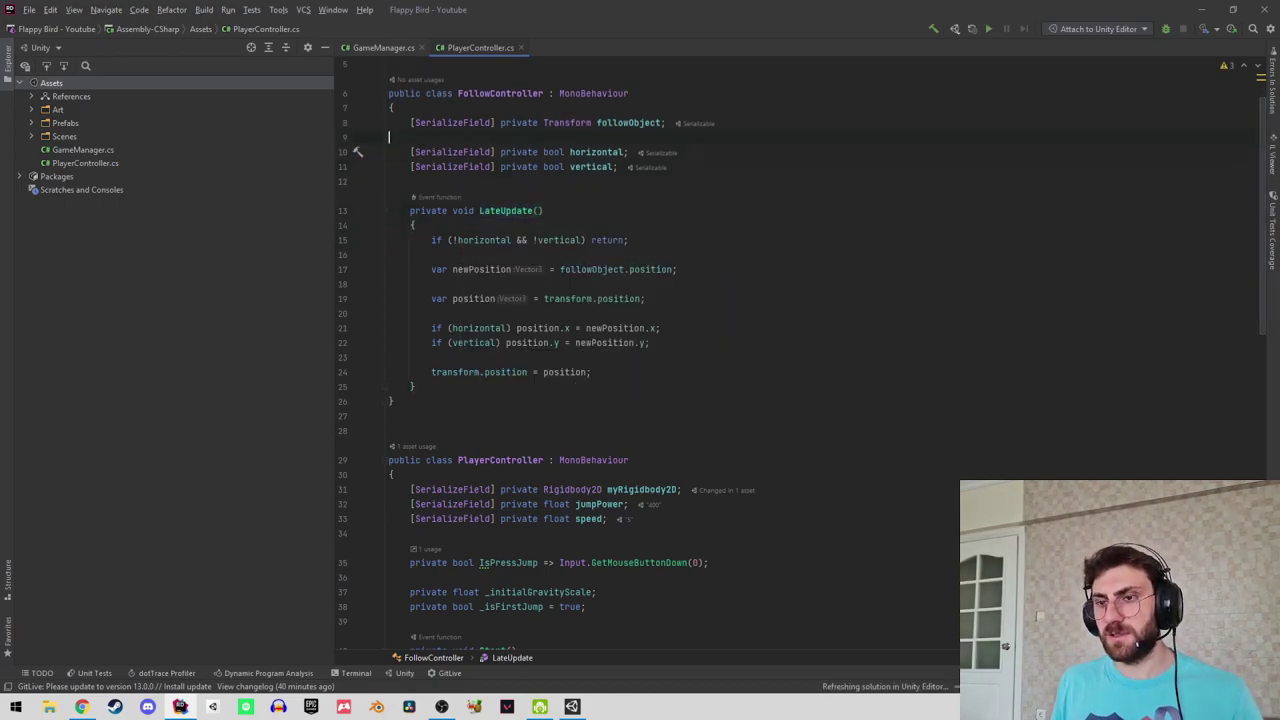
Move the FollowController class into FollowController.cs and switch back to Unity.
left_click(457, 93)
key("alt+Return")
key("Return")
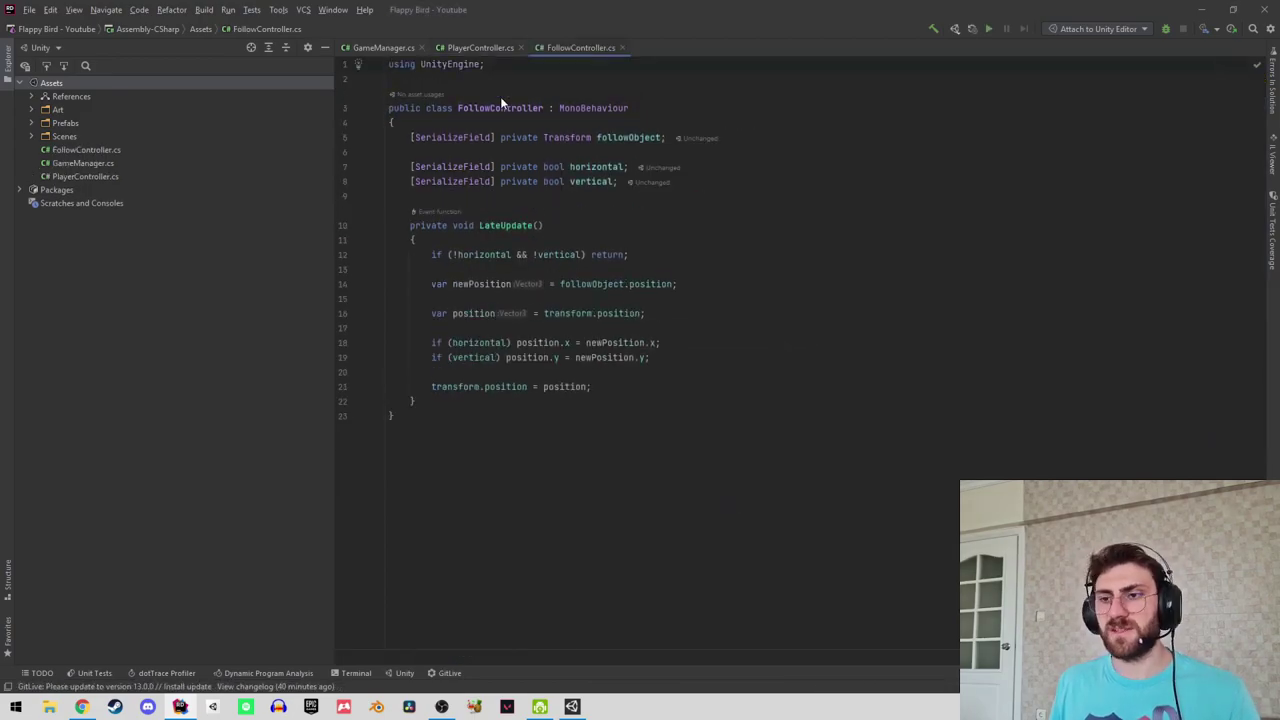
key("alt+Tab")
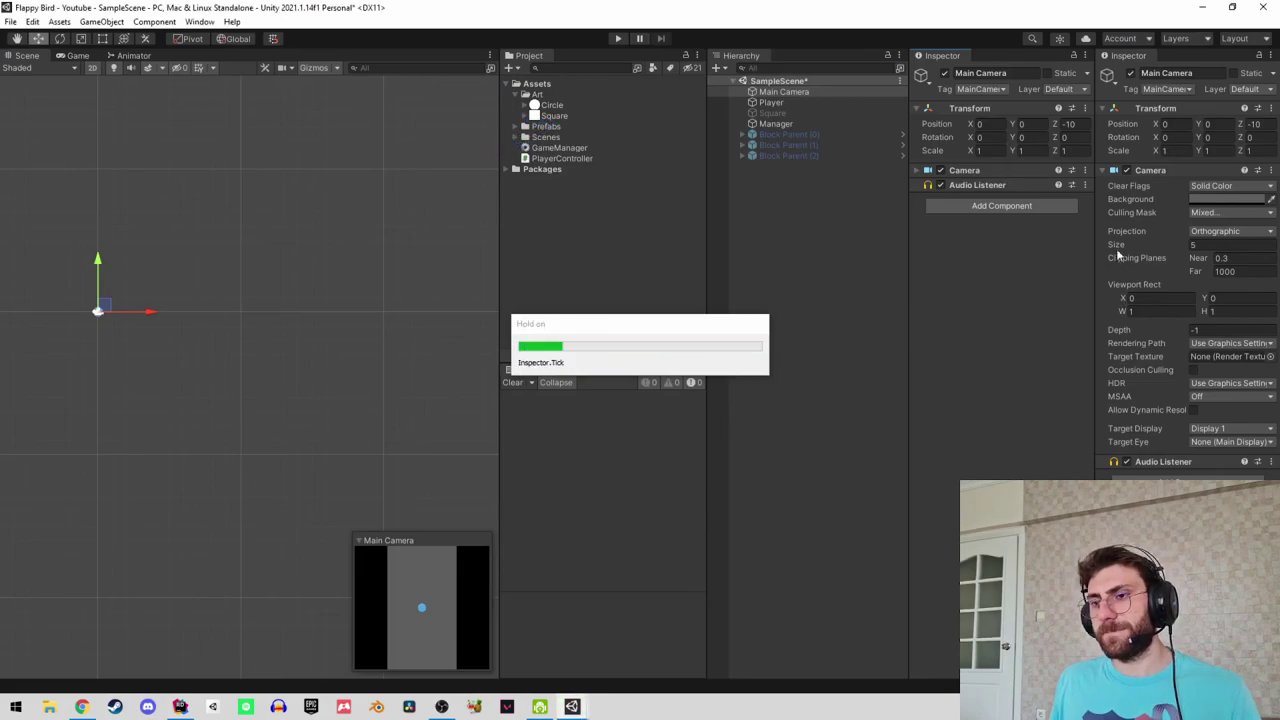
Add a Follow Controller to Main Camera following Player horizontally.
left_click(987, 204)
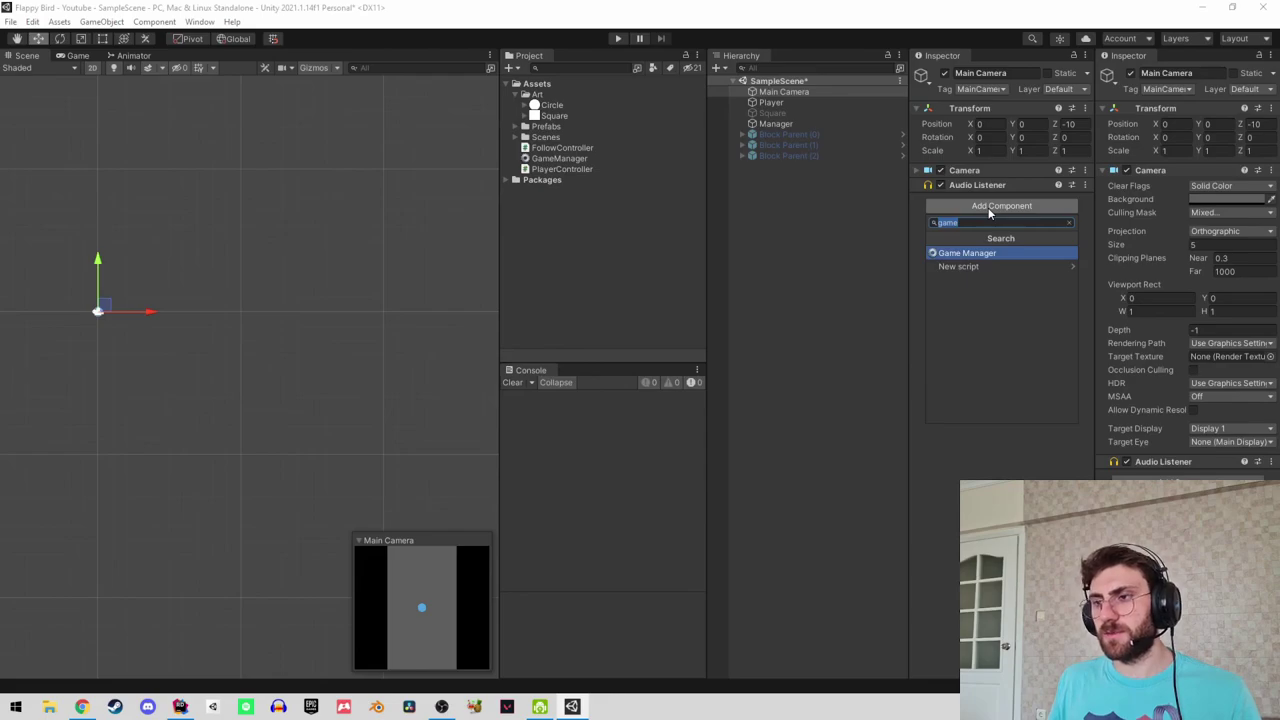
type("follow")
key("Return")
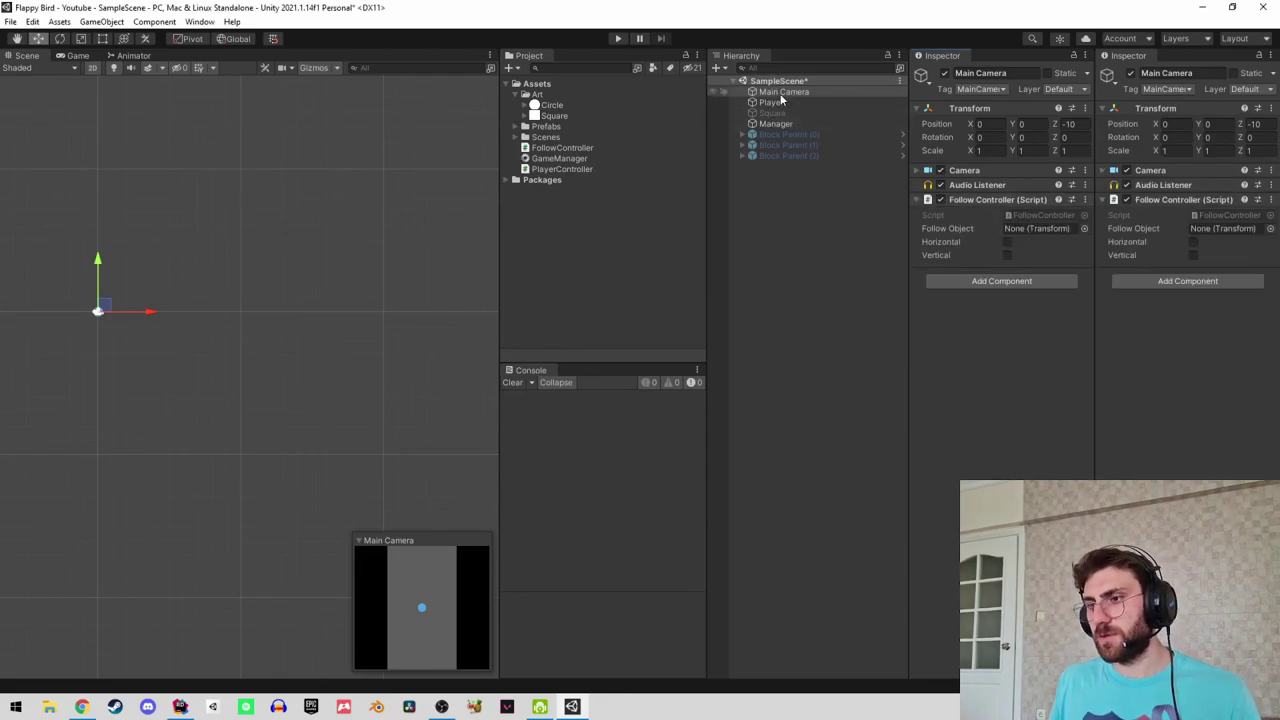
left_click_drag(775, 102, 1042, 229)
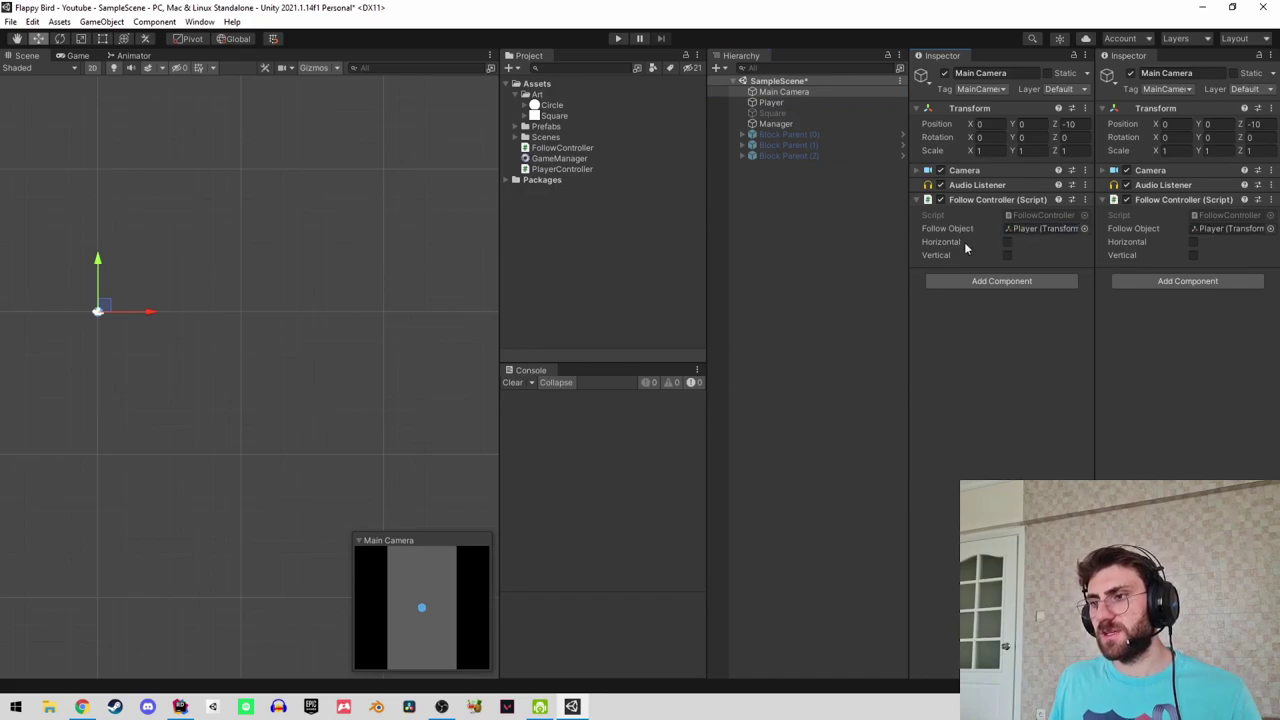
left_click(1007, 242)
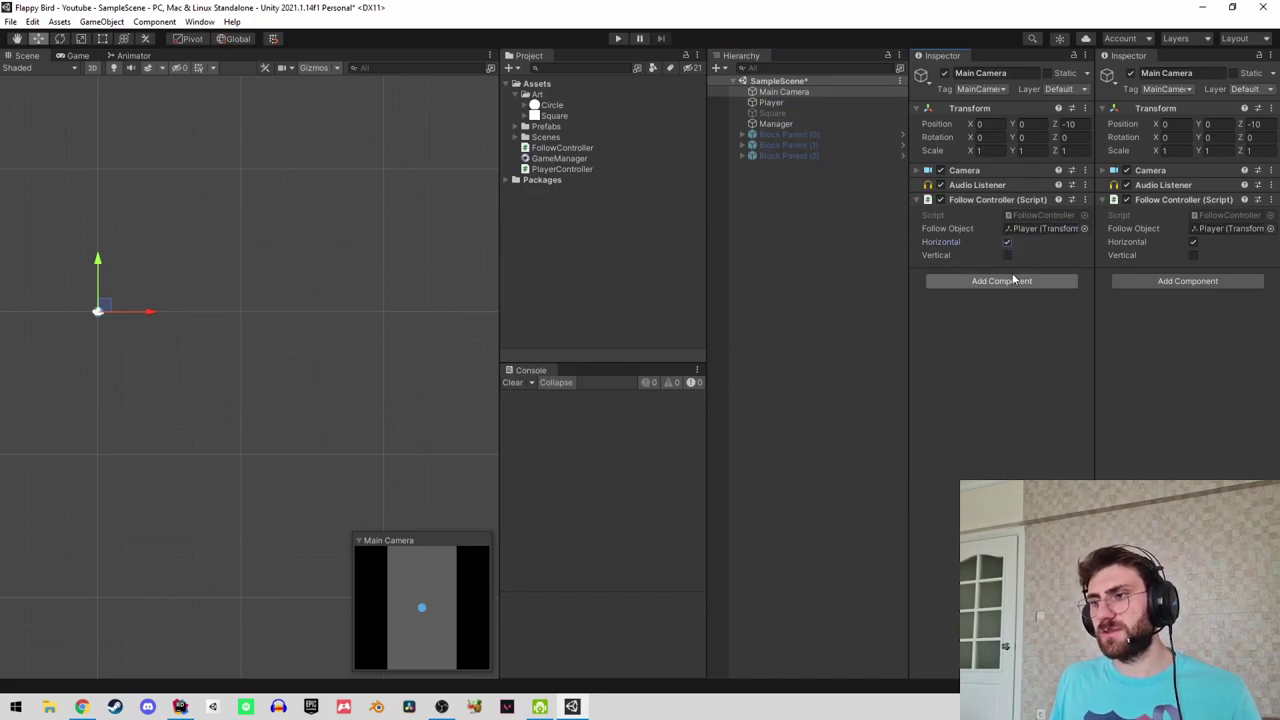
Play the game, flap the ball repeatedly, then stop Play mode.
left_click(619, 39)
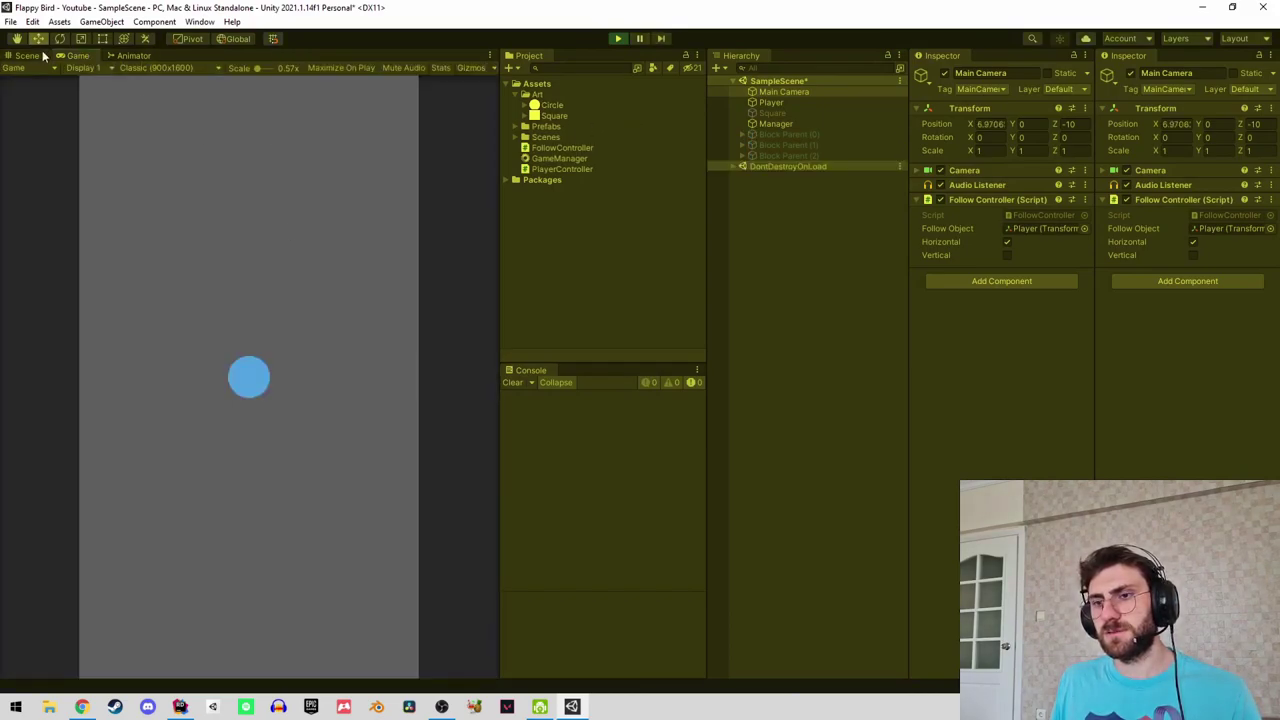
left_click(40, 55)
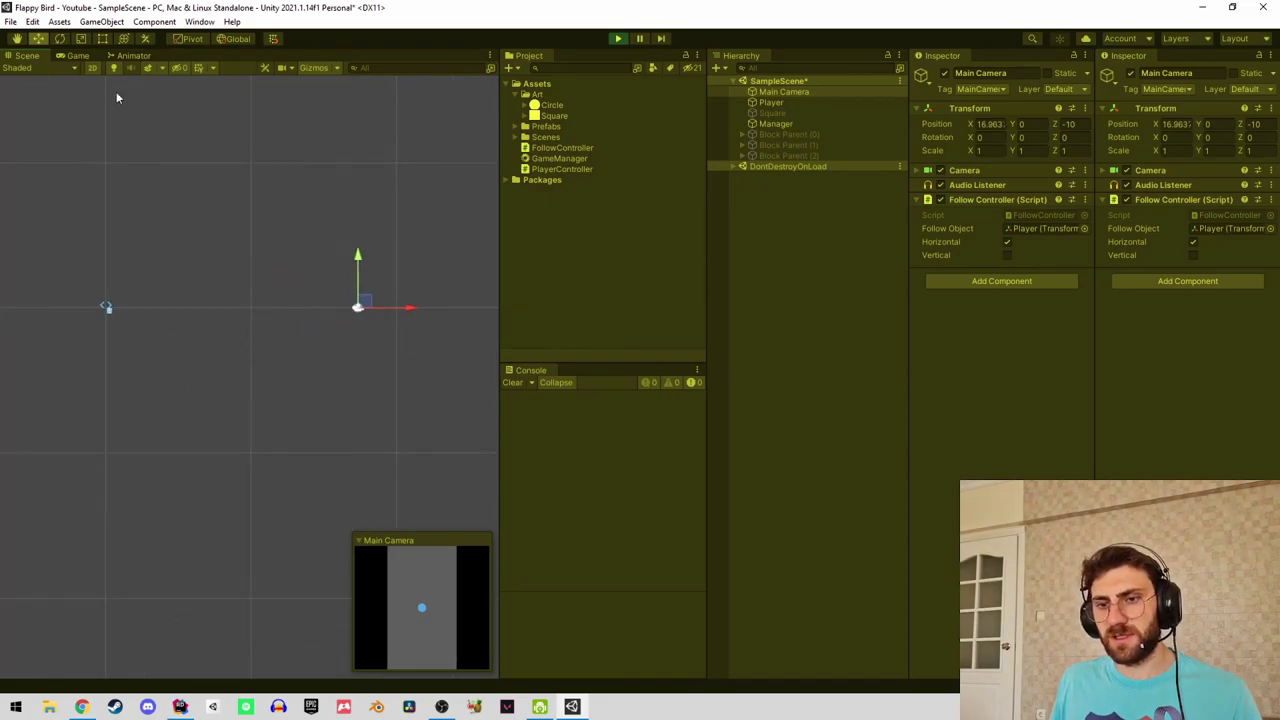
left_click(72, 56)
left_click(234, 458)
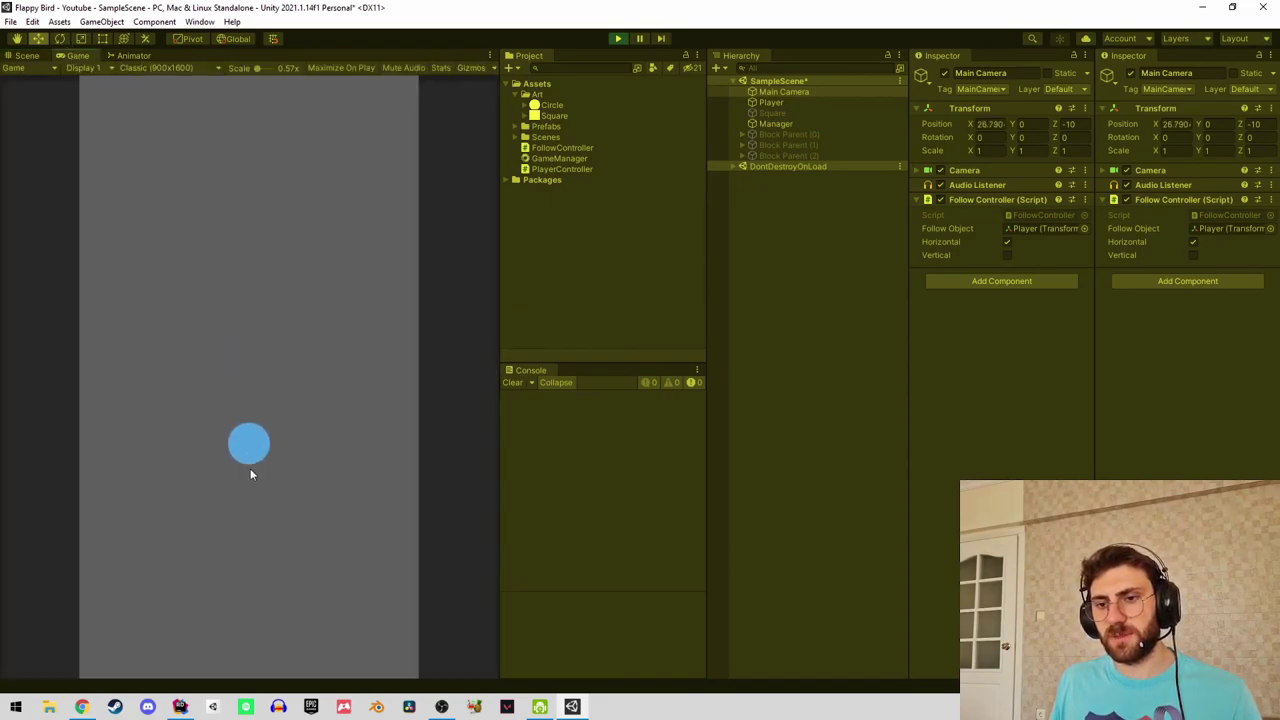
left_click(259, 469)
left_click(271, 465)
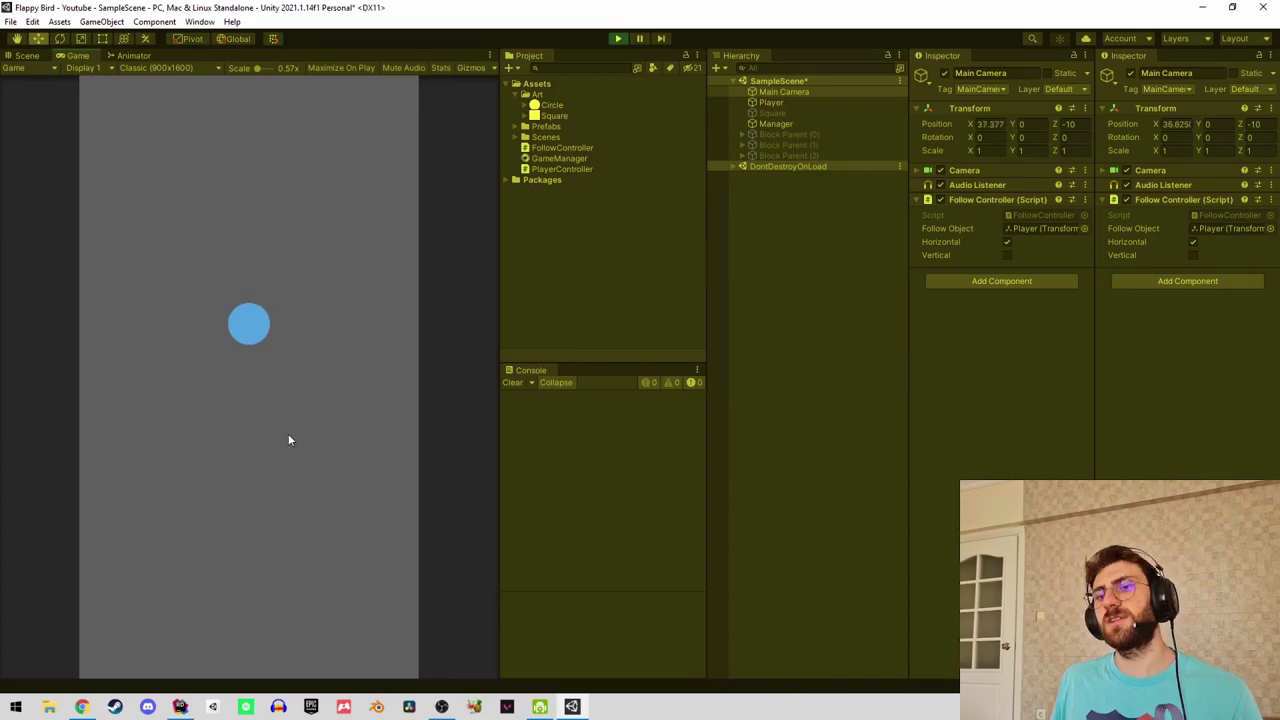
left_click(291, 431)
left_click(299, 426)
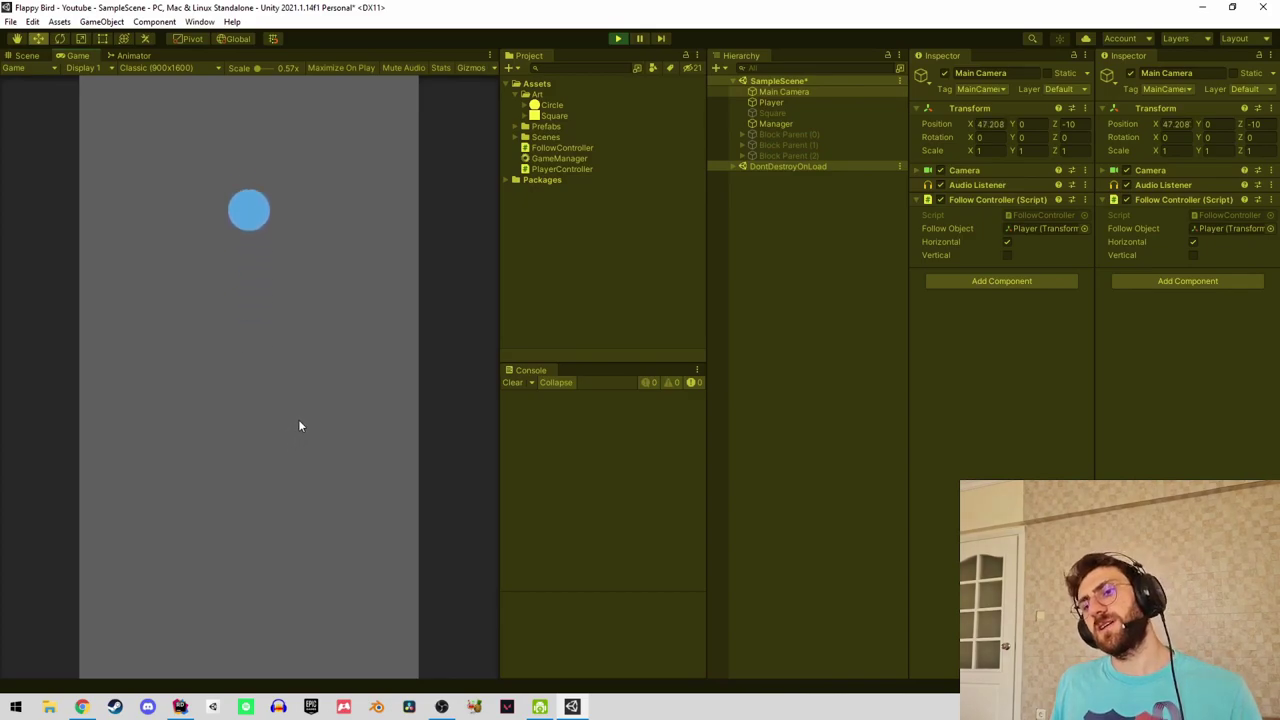
left_click(298, 422)
left_click(295, 407)
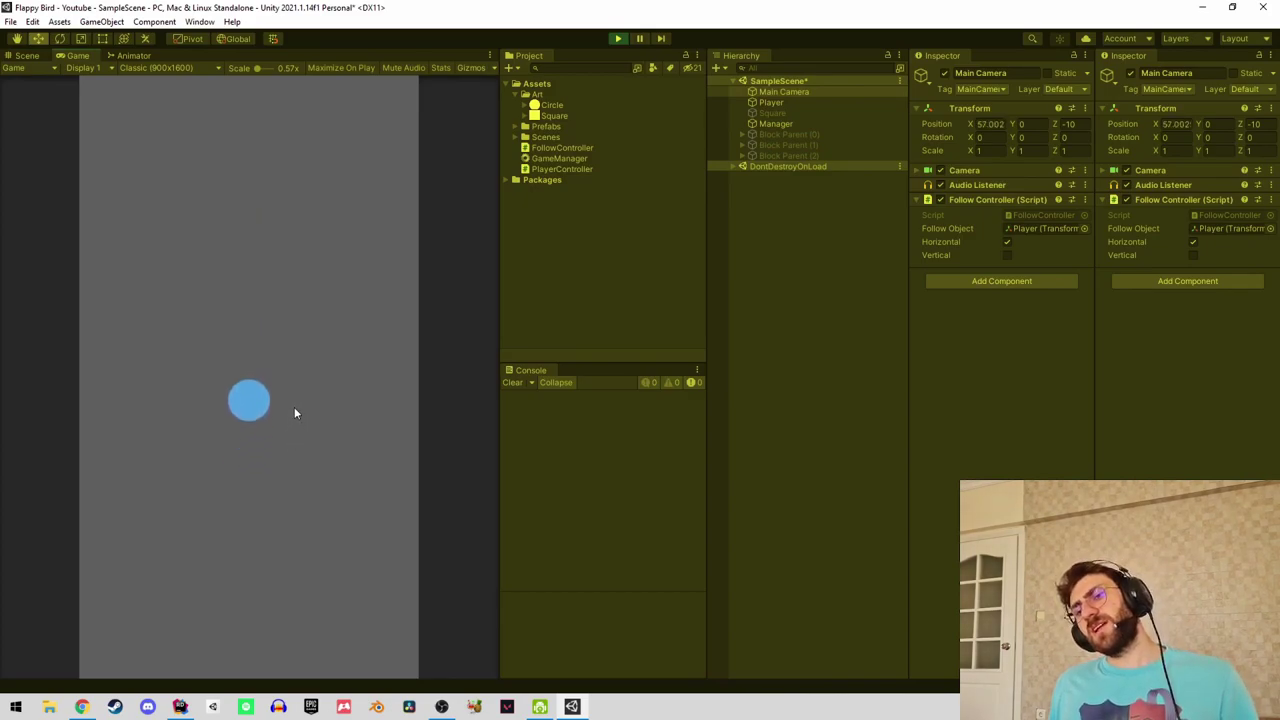
left_click(295, 406)
left_click(295, 404)
left_click(294, 400)
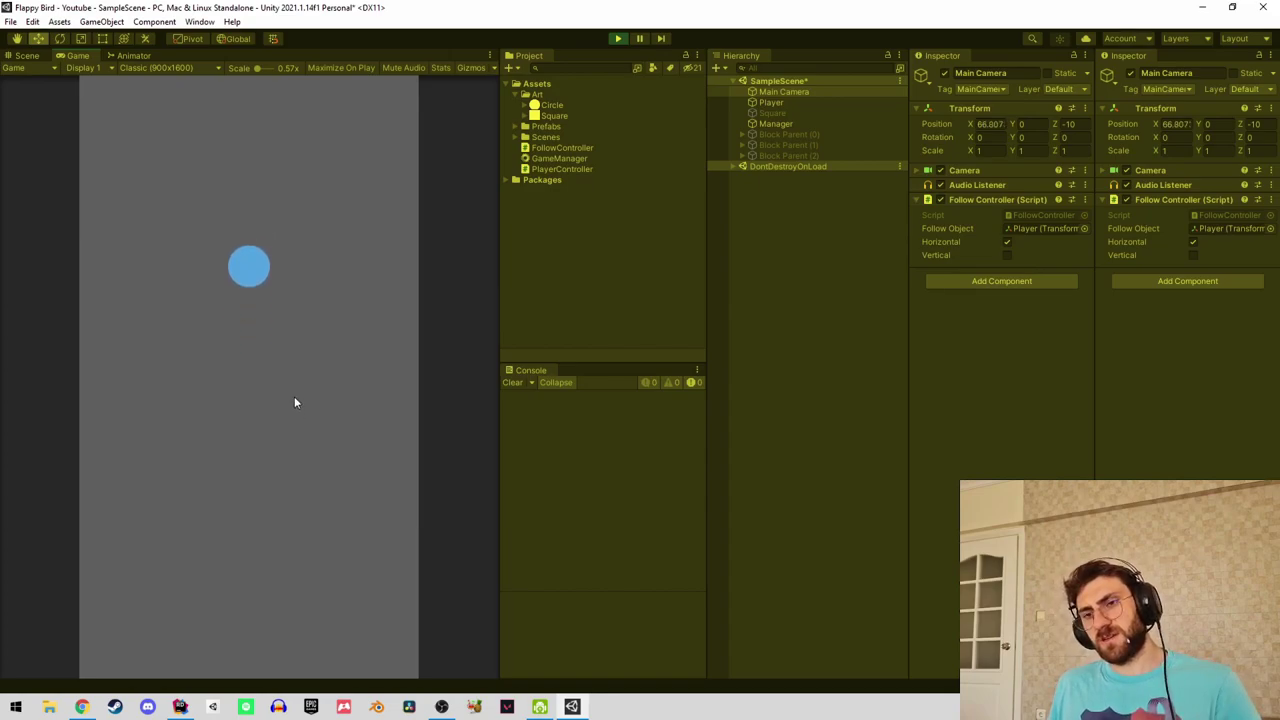
left_click(294, 396)
left_click(295, 396)
left_click(294, 395)
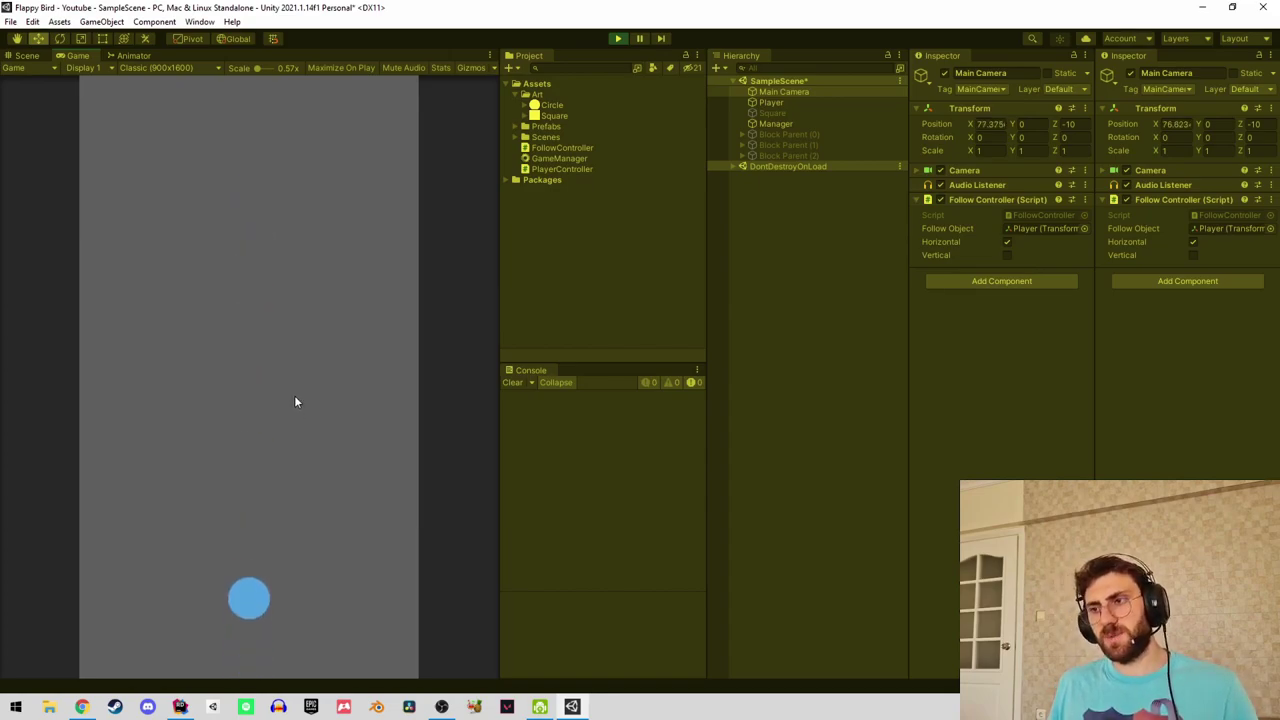
left_click(290, 398)
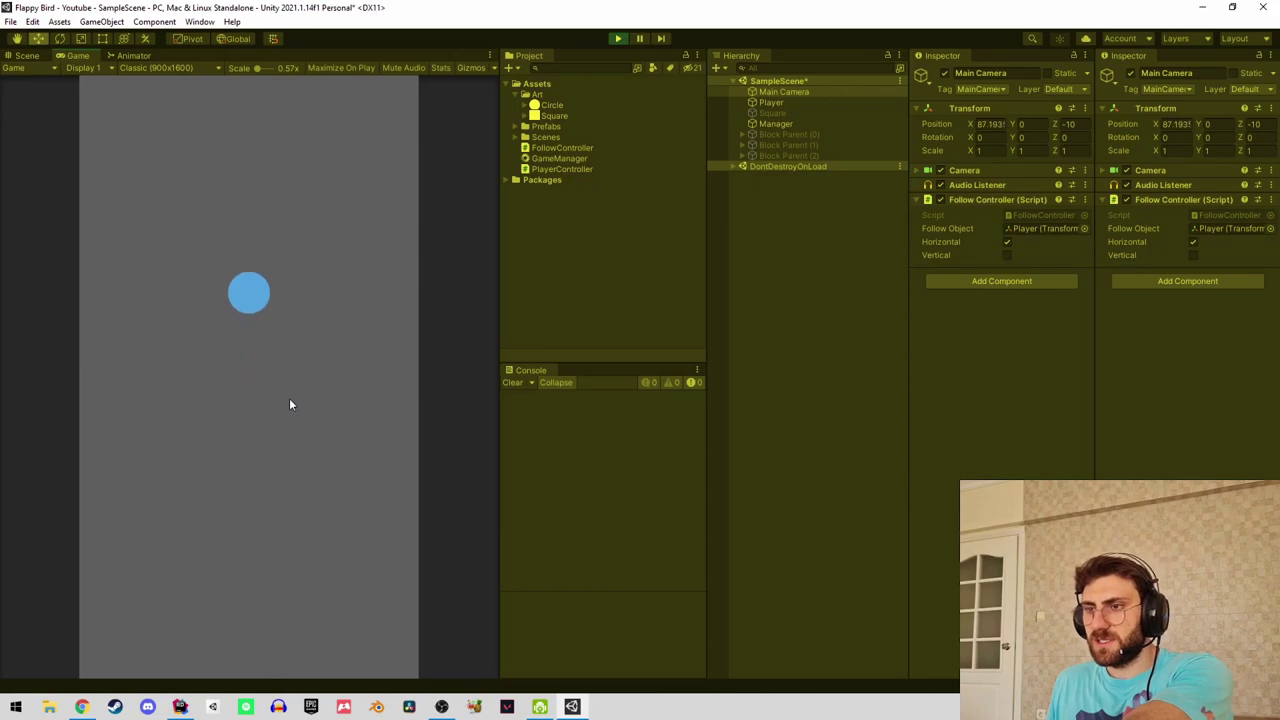
left_click(290, 388)
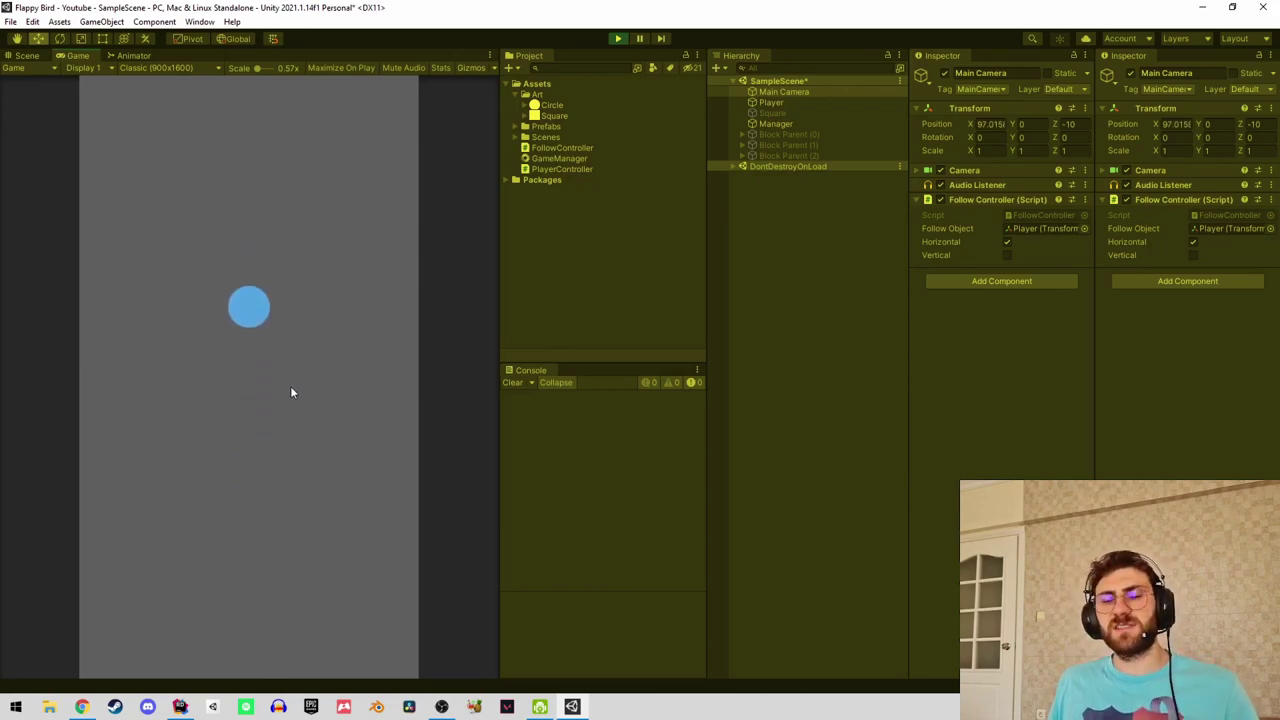
left_click(291, 392)
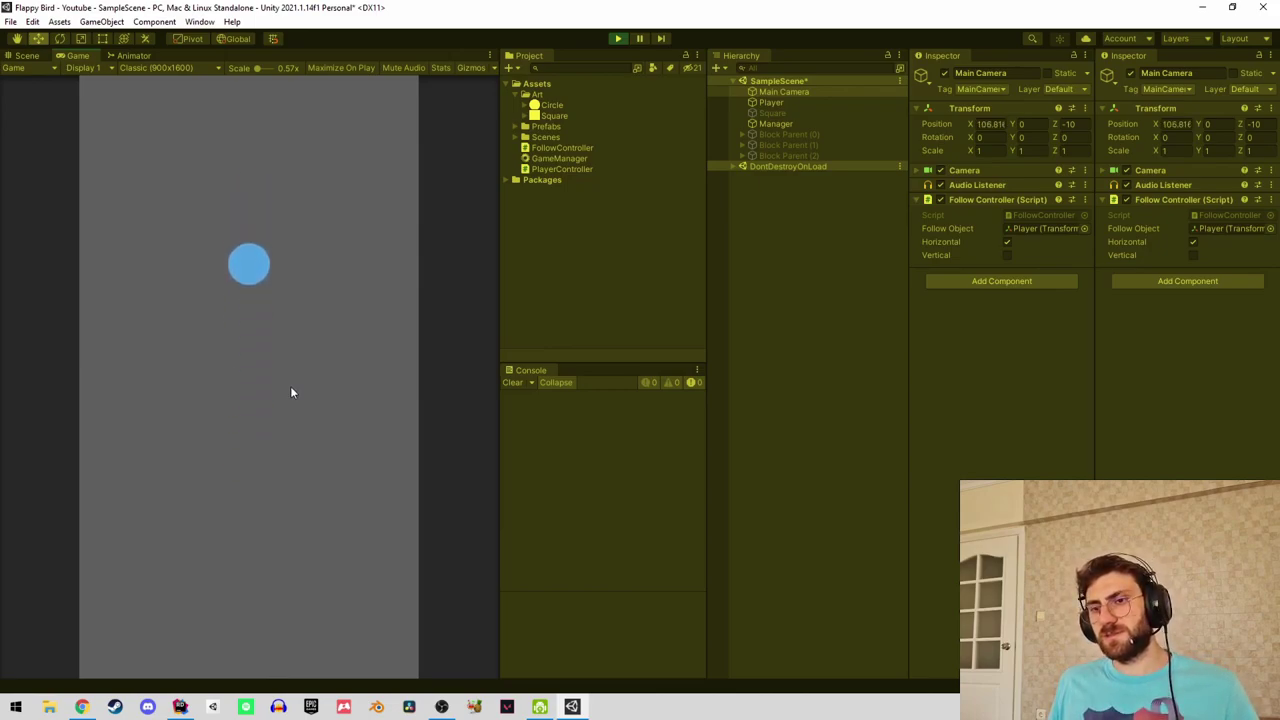
left_click(291, 392)
left_click(290, 392)
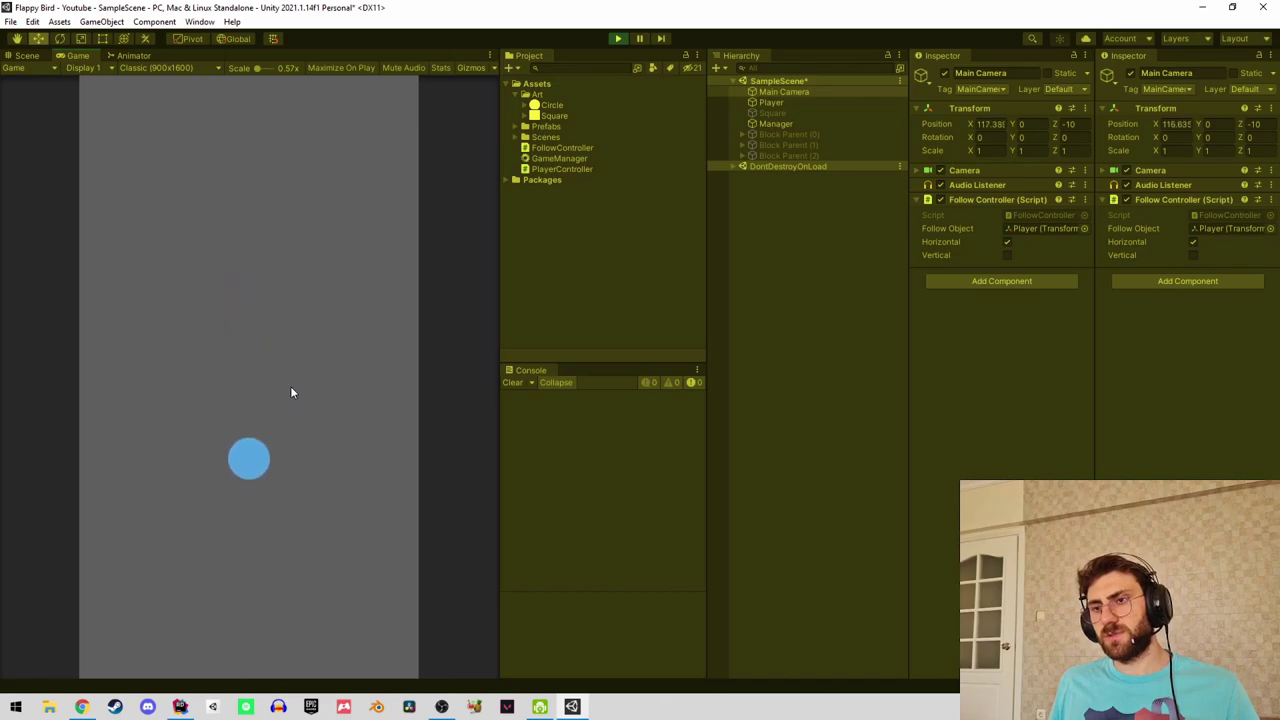
left_click(290, 392)
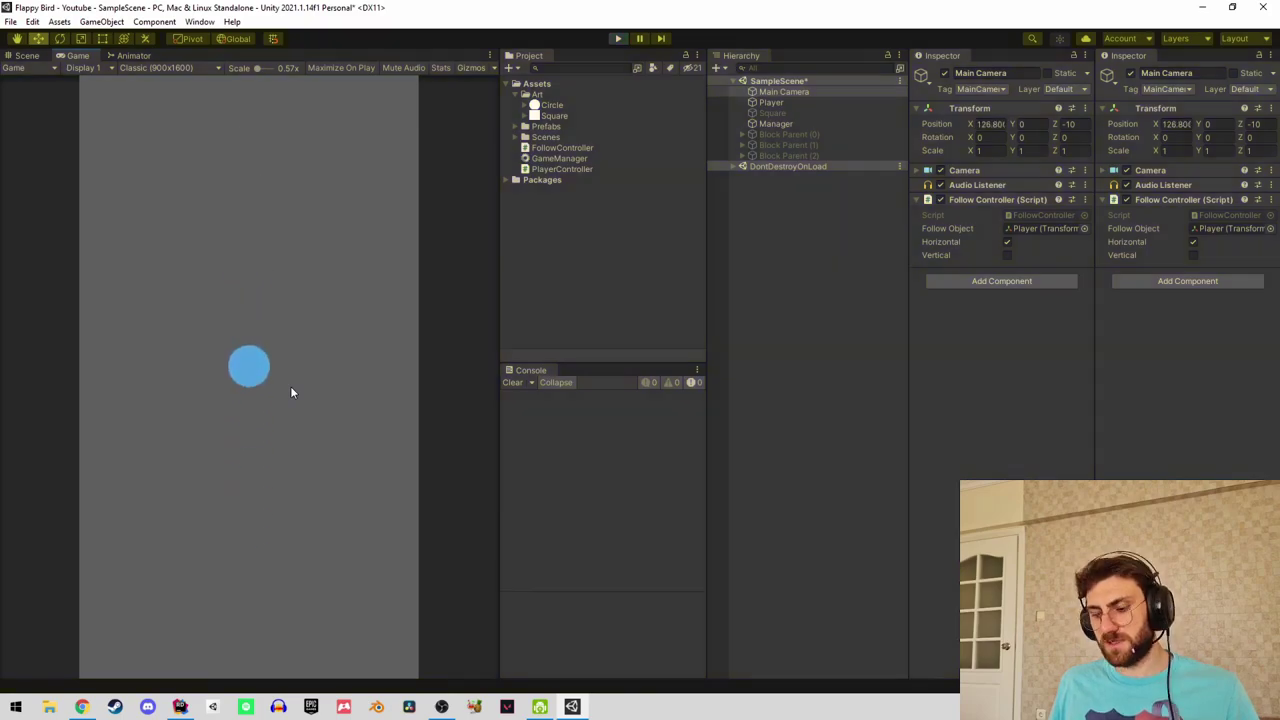
key("ctrl+p")
Check the Block Parent objects' positions in the Hierarchy, then return to Rider.
left_click(800, 134)
key("Down")
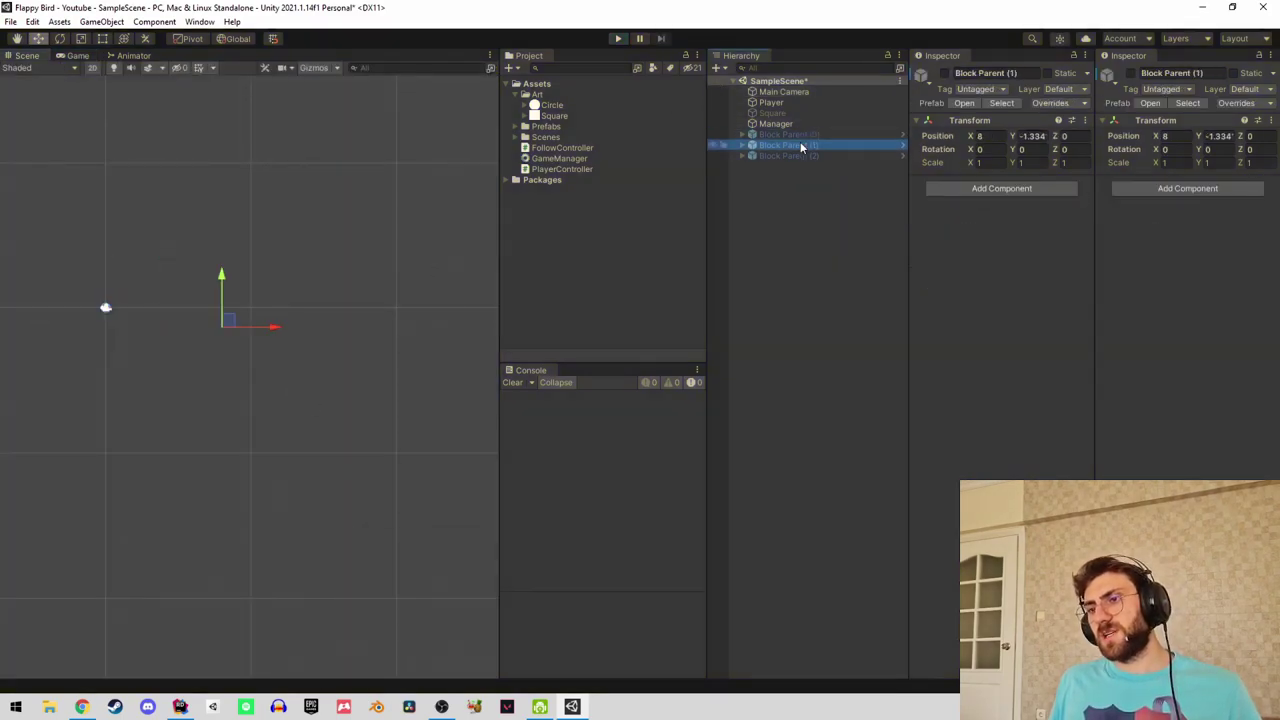
key("Down")
key("Up")
key("Up")
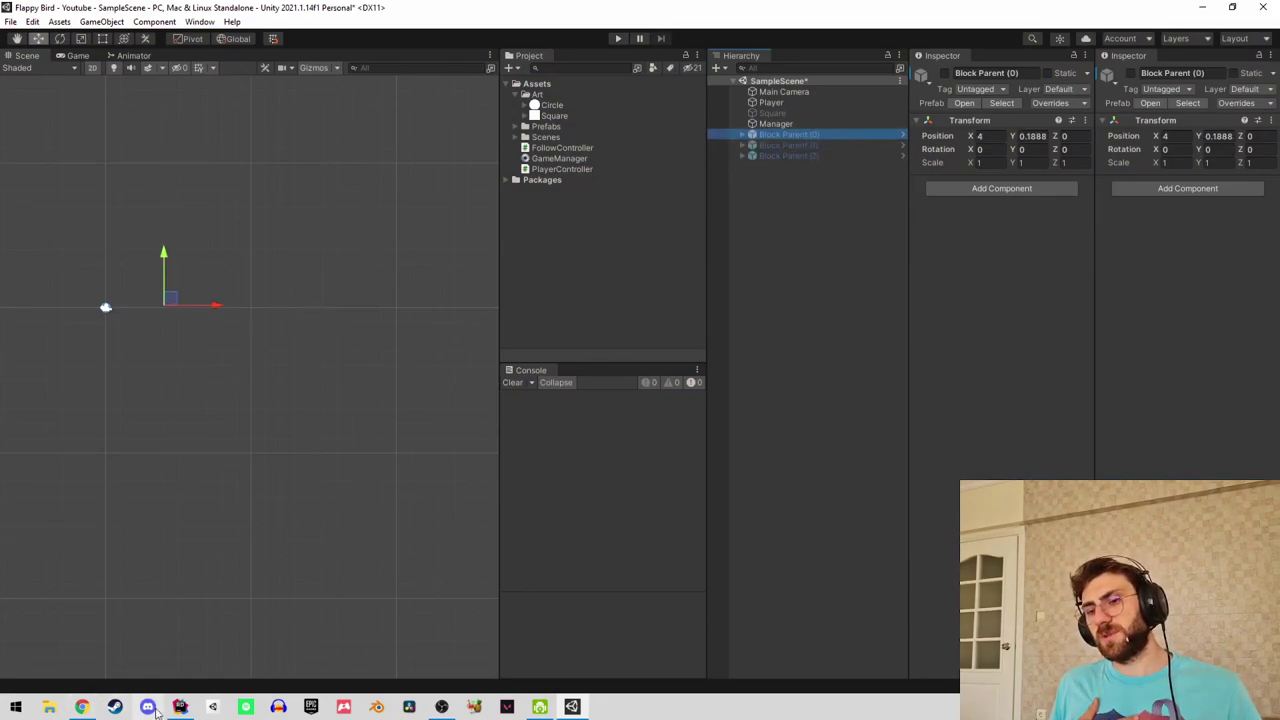
left_click(180, 707)
In GameManager.cs, add a private Transform _lastBlock field below listBlock.
left_click(389, 48)
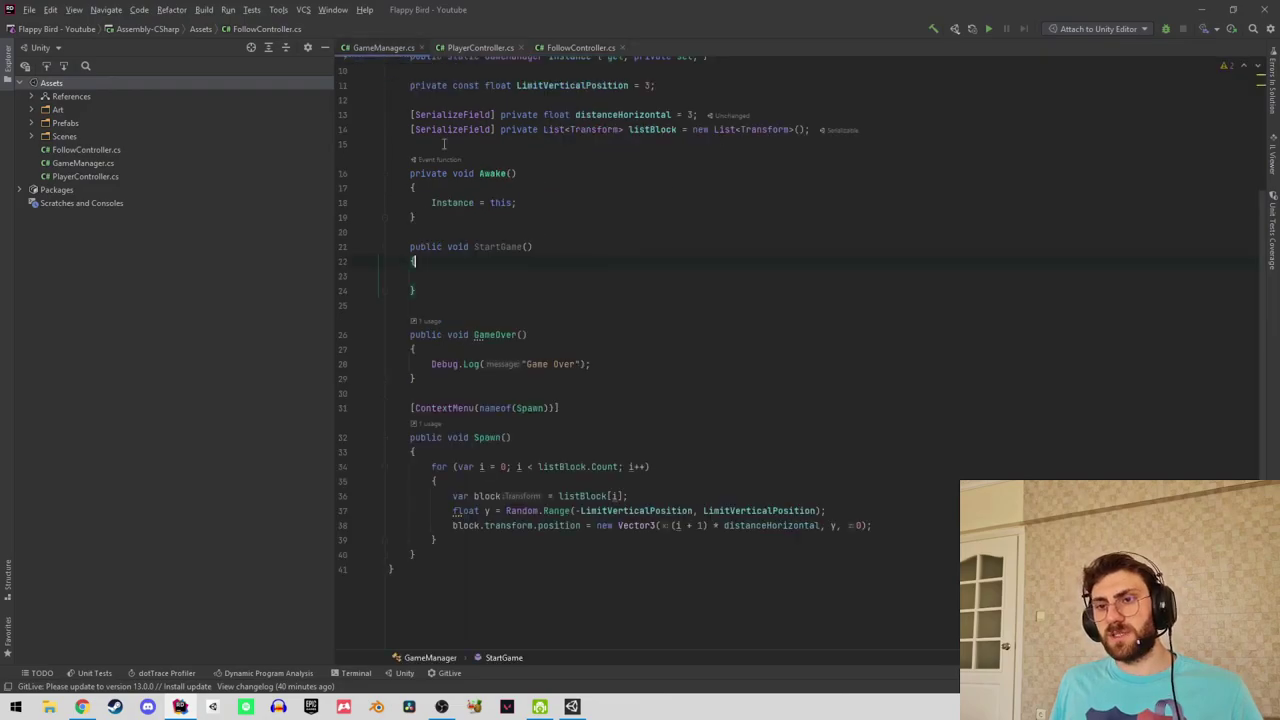
left_click(482, 437)
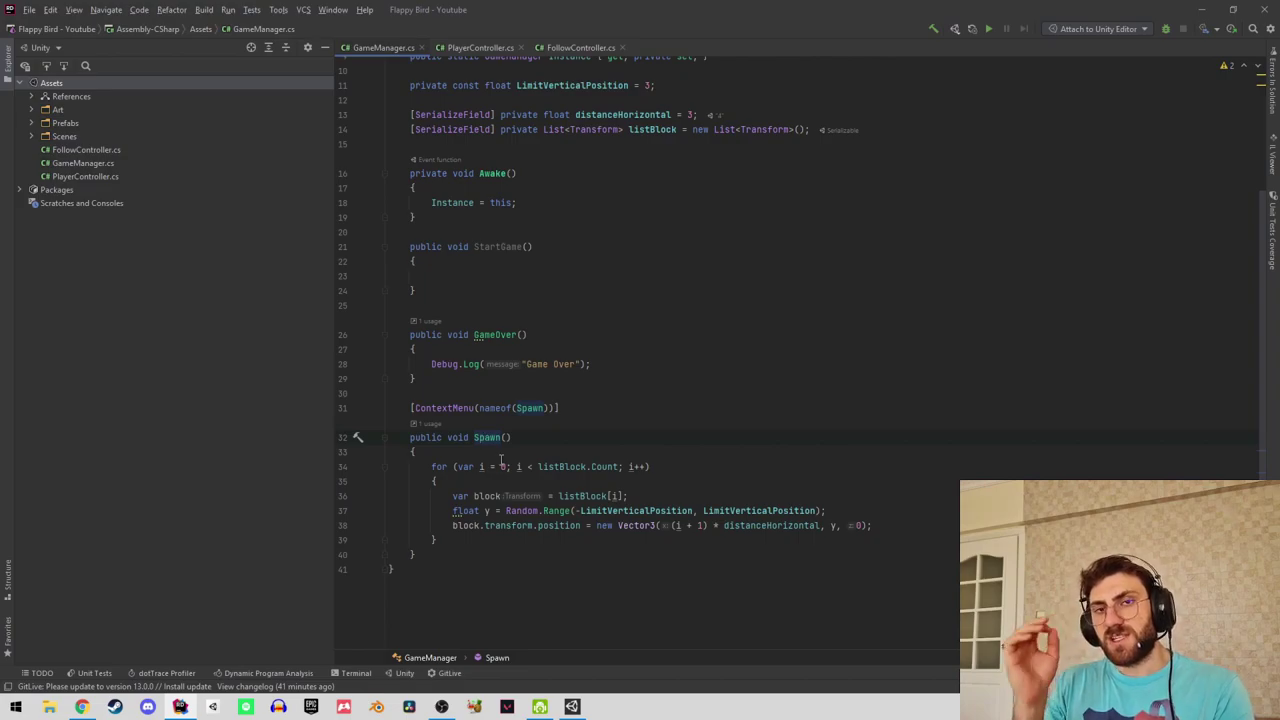
left_click(557, 129)
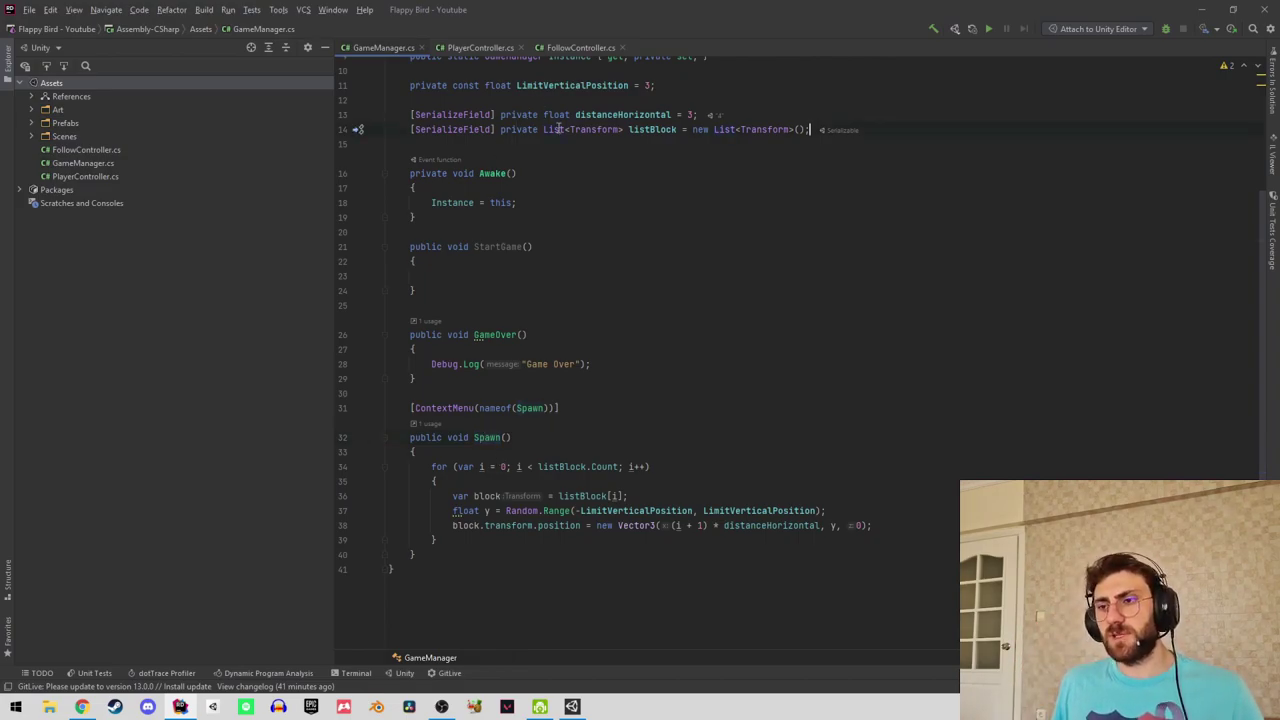
key("Return")
key("Return")
type("private ")
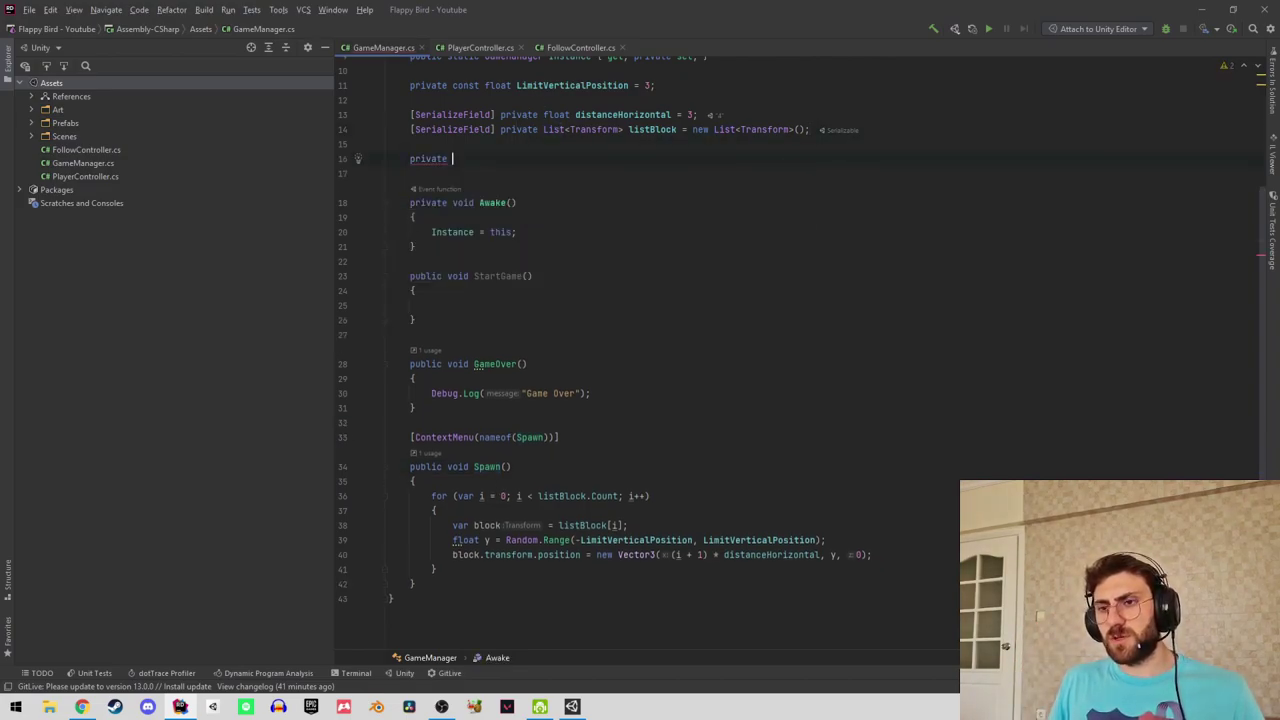
type("Transform ")
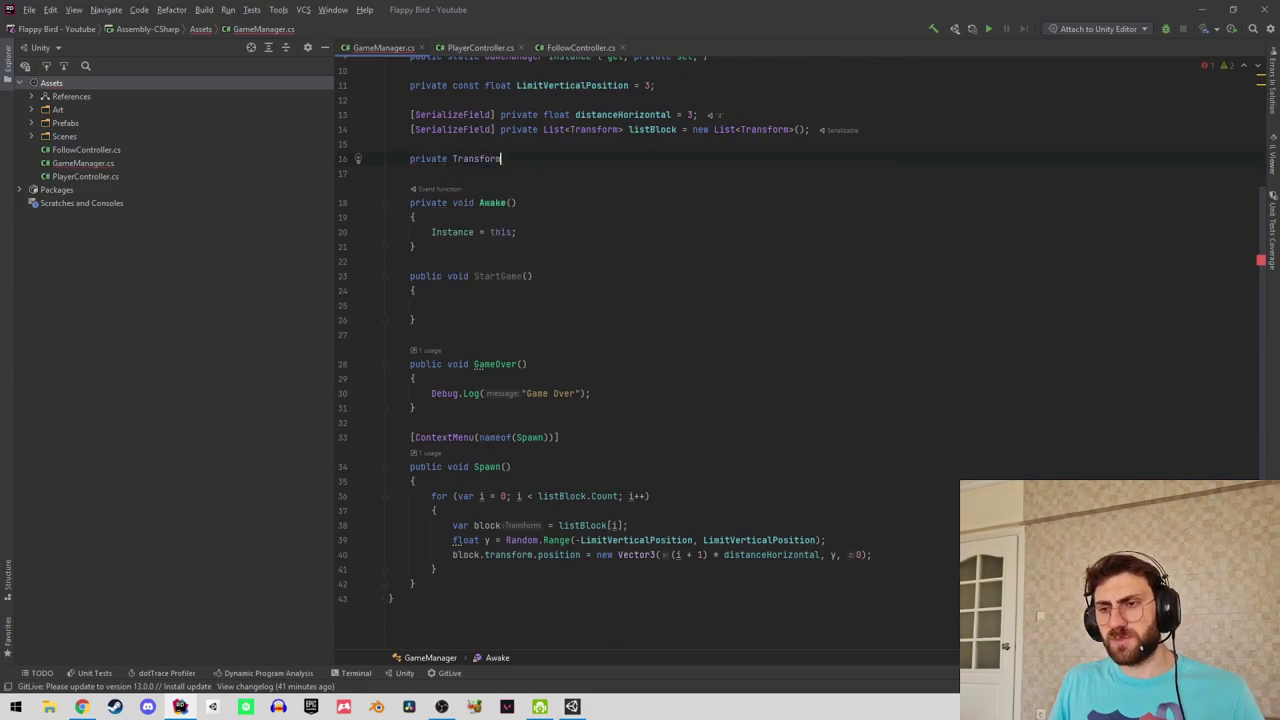
type("l")
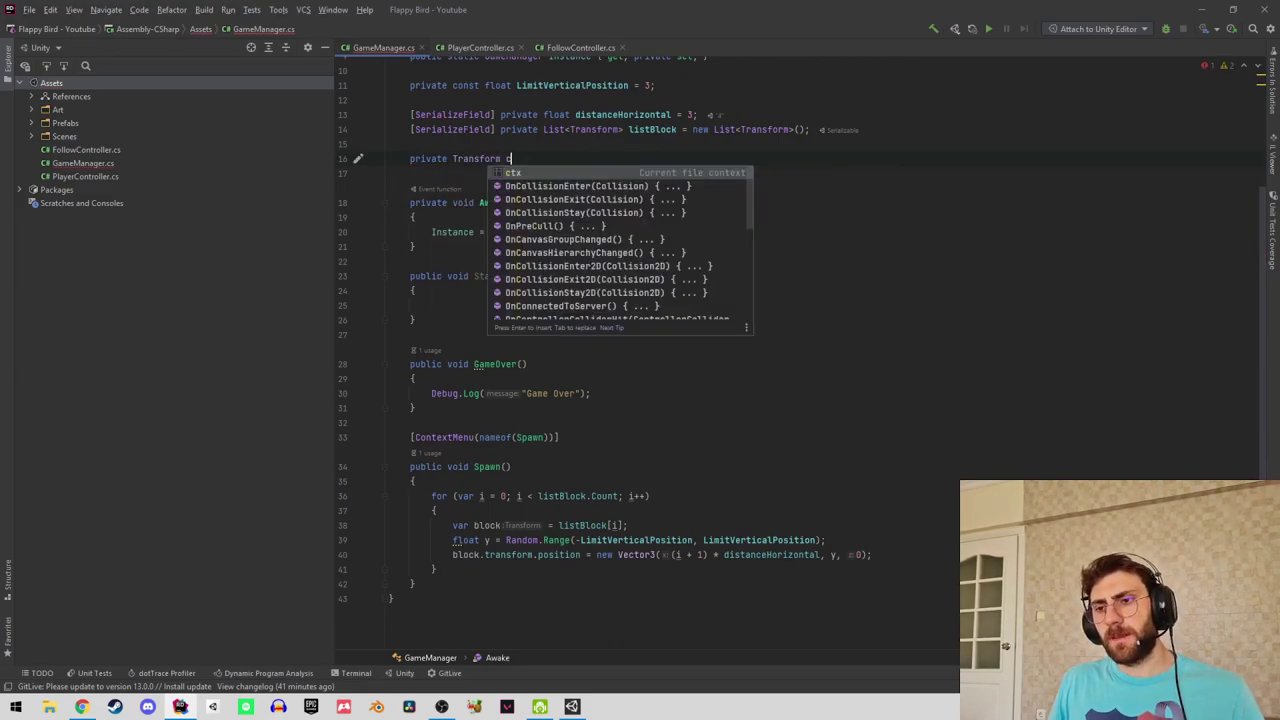
type("ast")
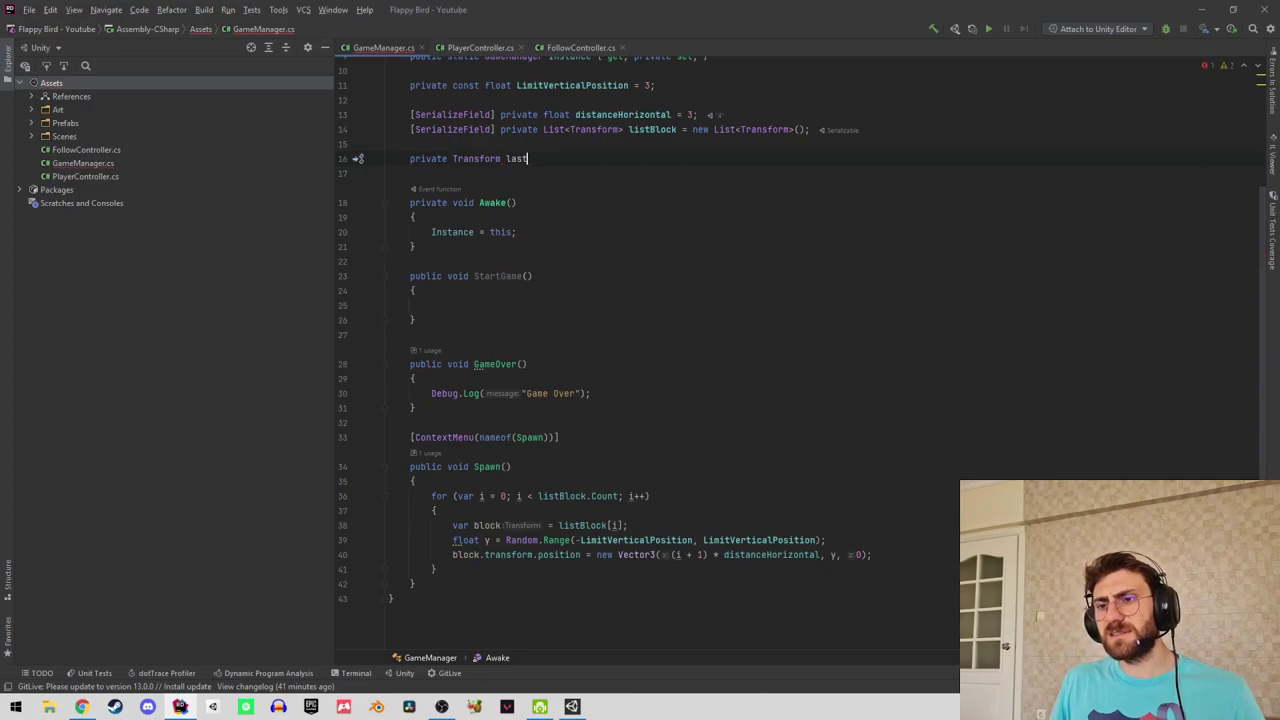
type("Block;")
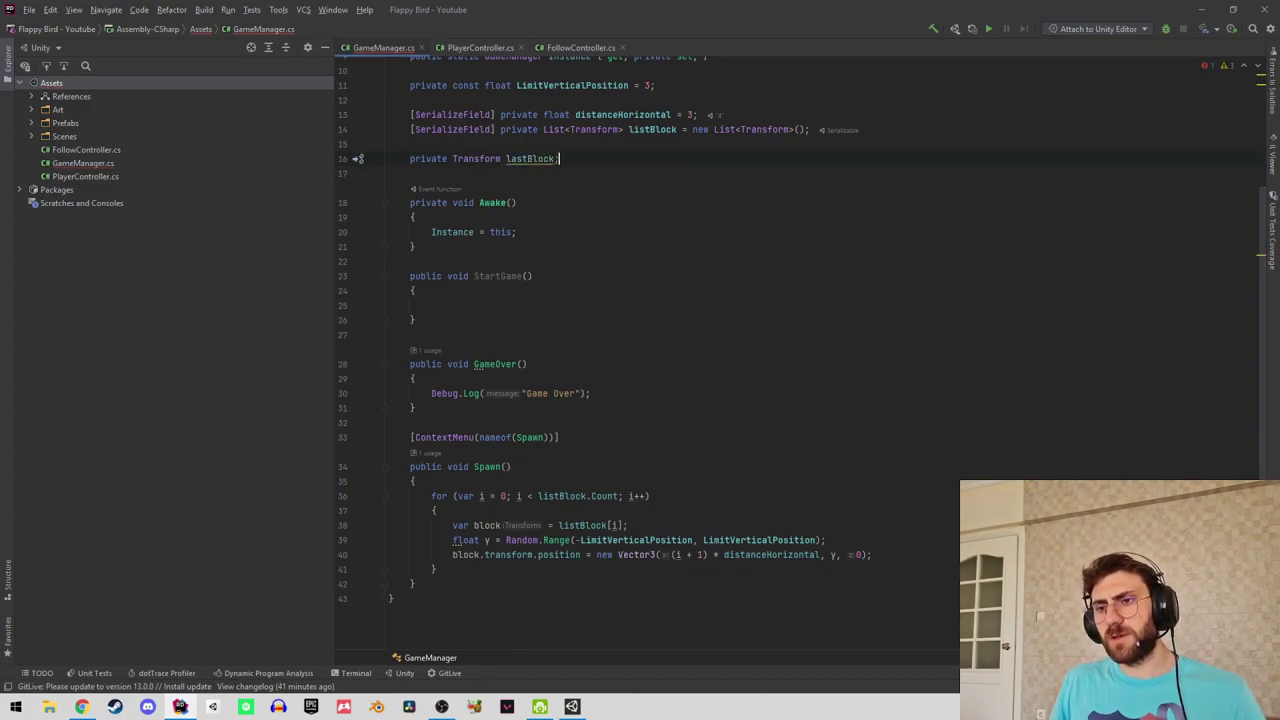
key("alt+Return")
key("Return")
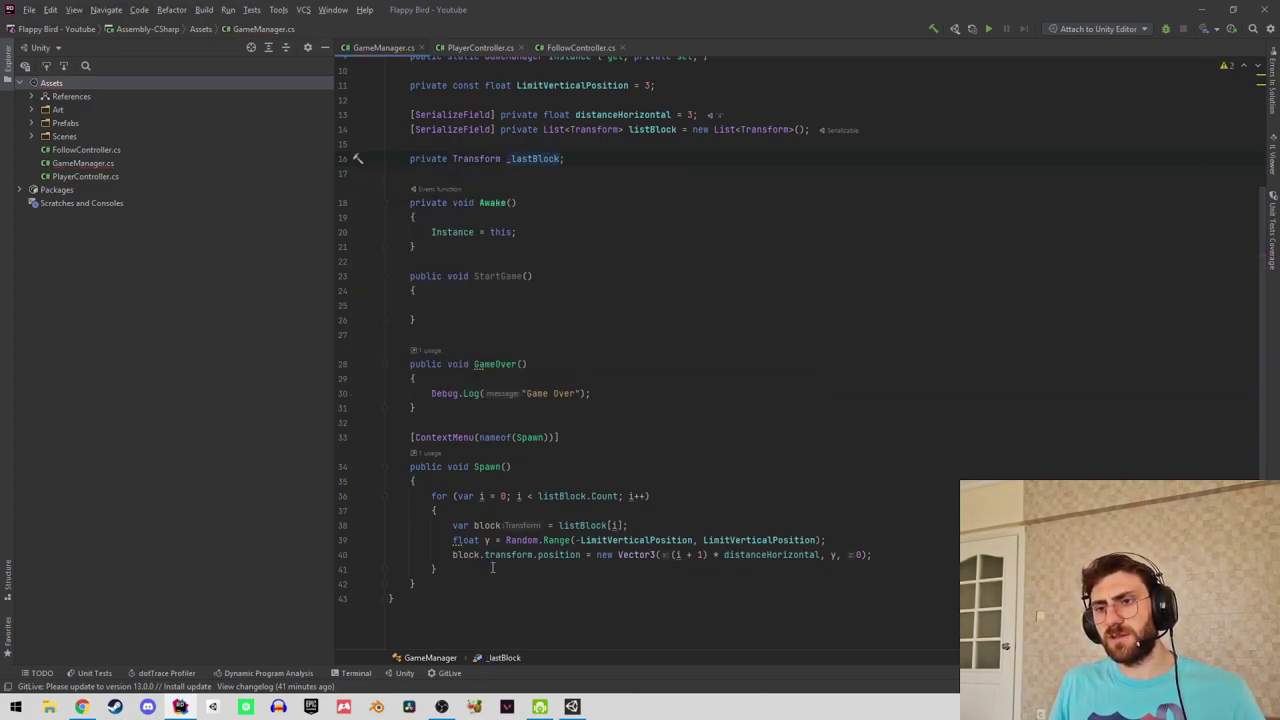
Add an 'if (i == listBlock.Count - 1)' check inside Spawn's loop.
left_click(454, 555)
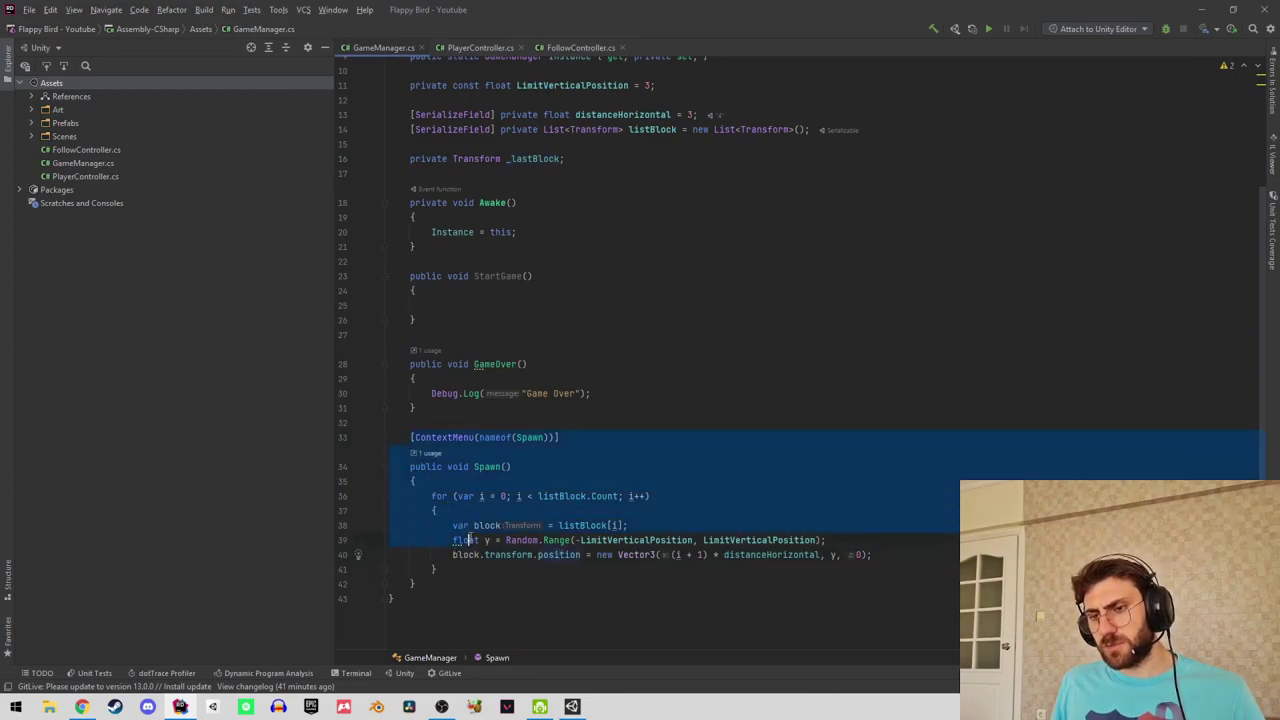
left_click_drag(410, 437, 360, 586)
left_click(484, 566)
left_click(530, 555)
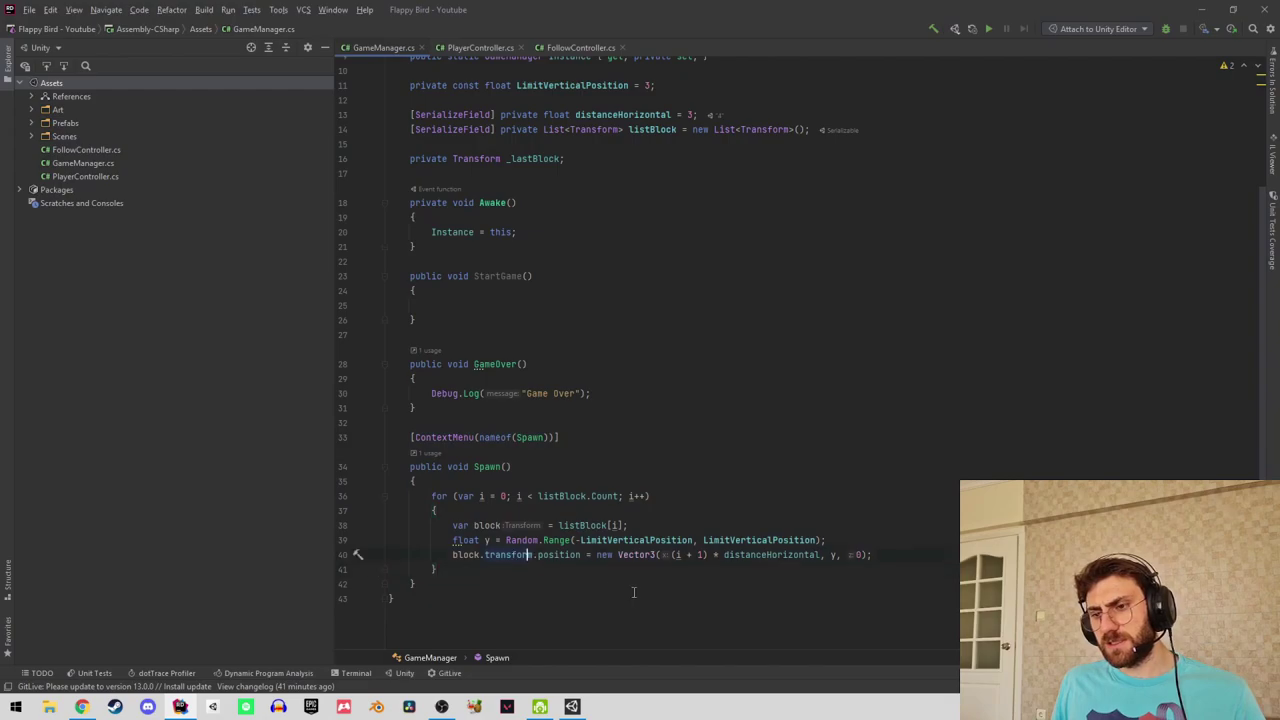
type("if")
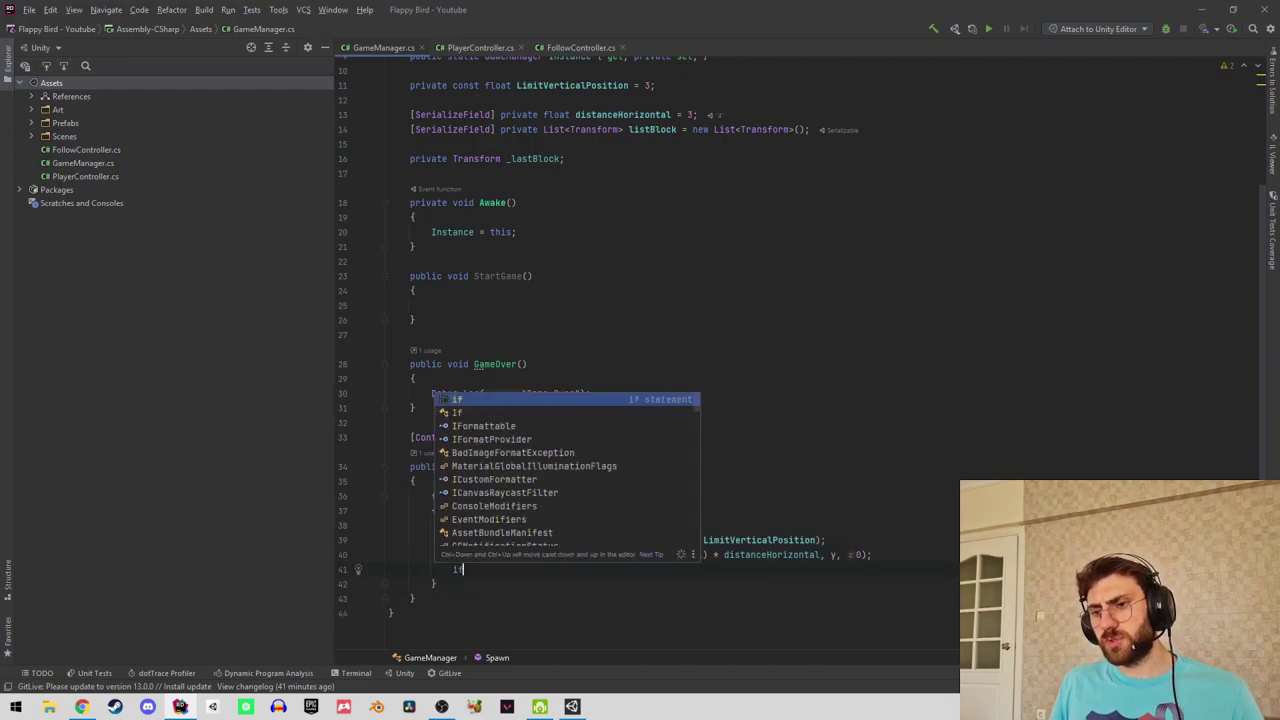
type("(i==")
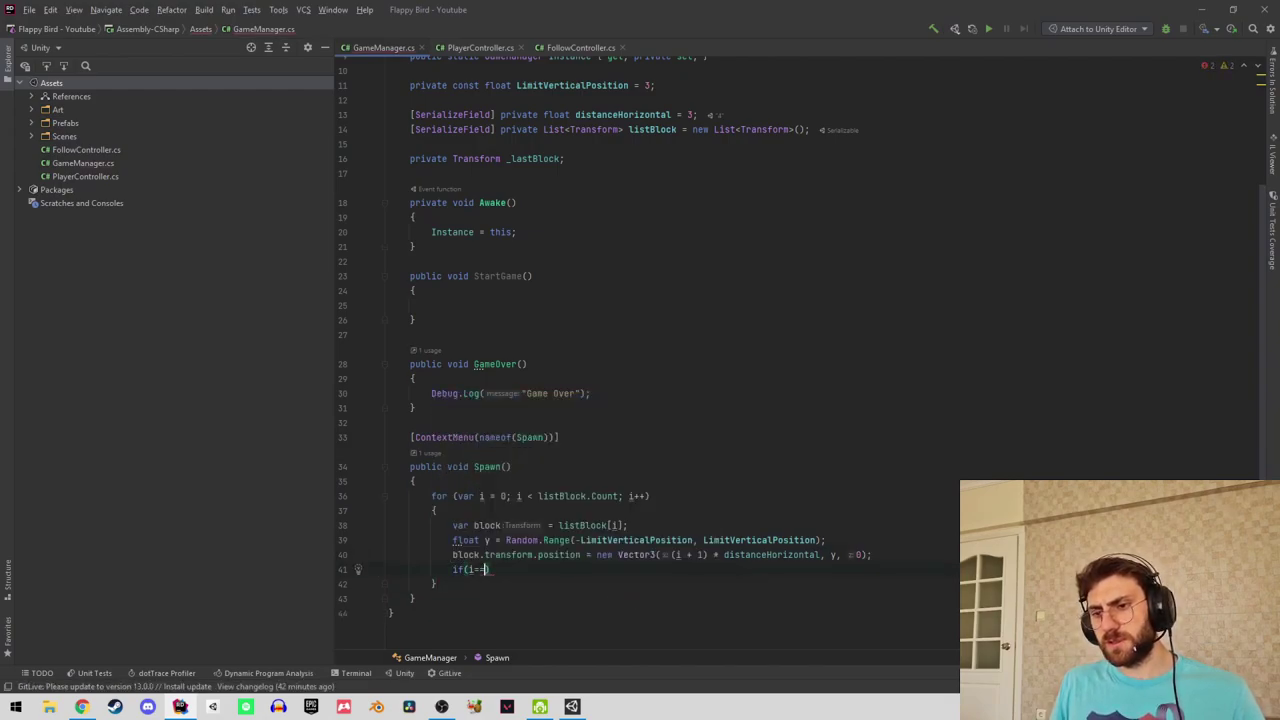
left_click(481, 496)
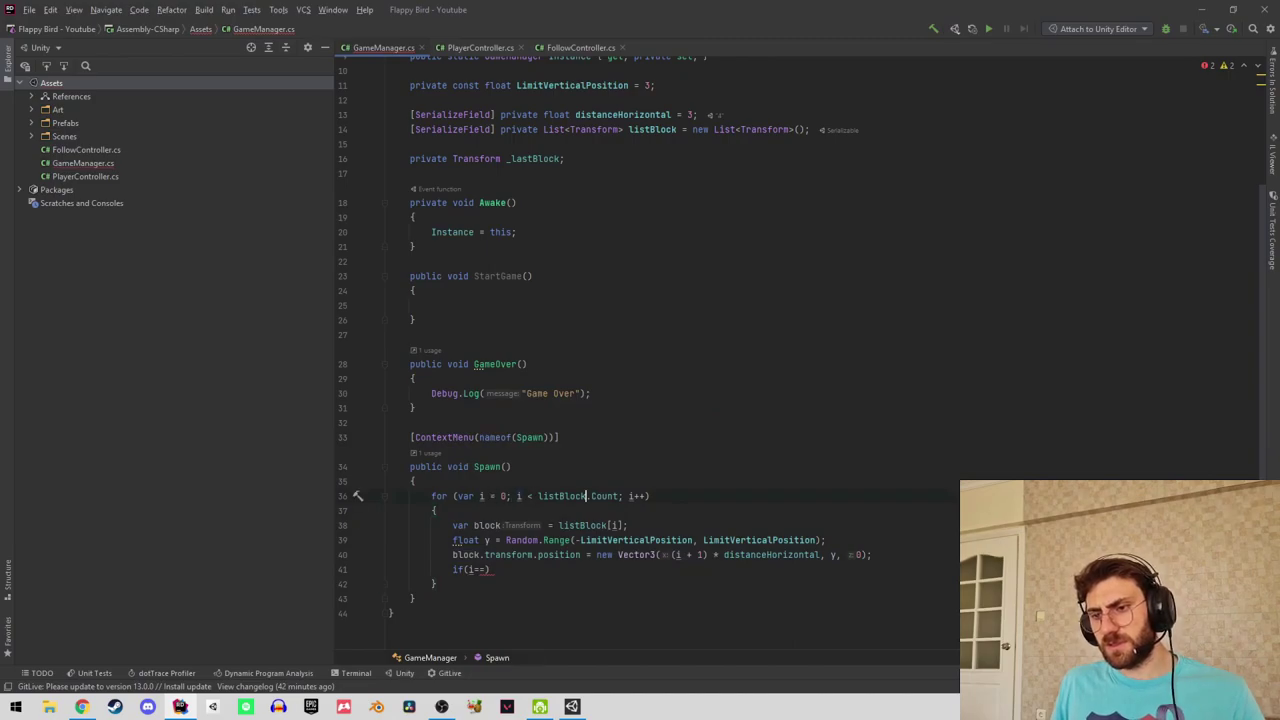
key("ctrl+c")
key("Down")
key("Down")
key("Down")
key("Down")
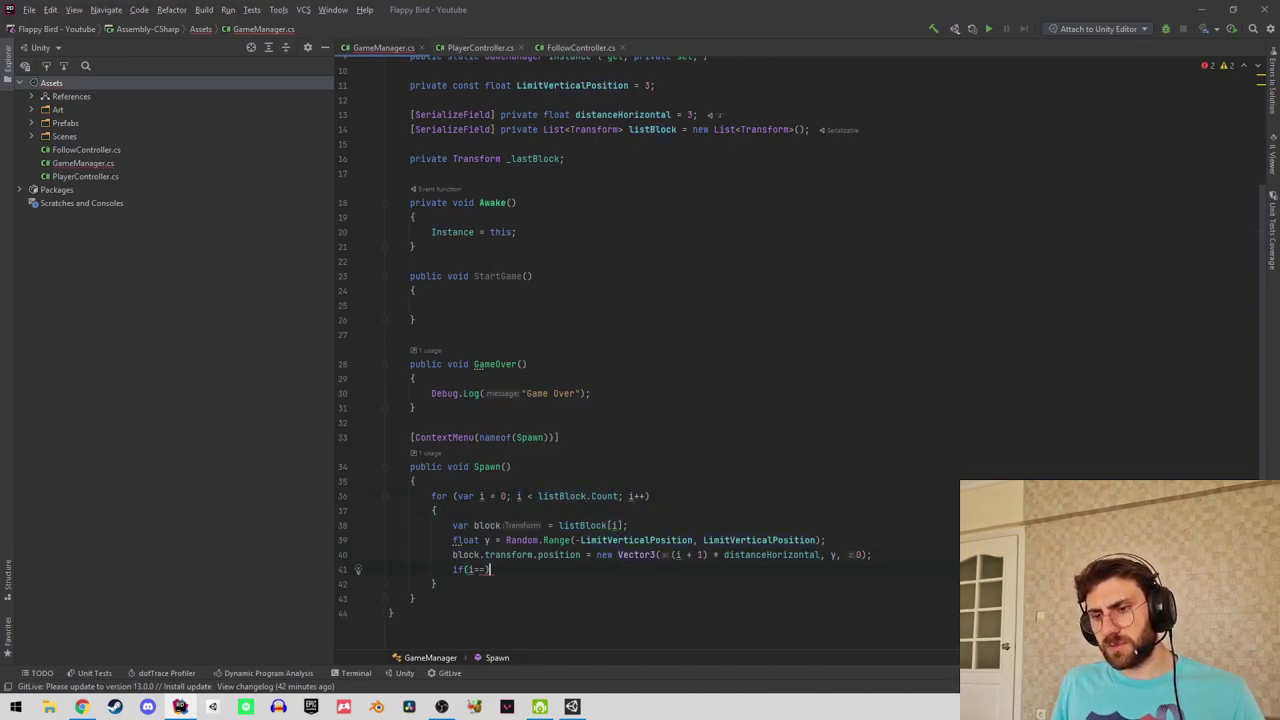
key("ctrl+v")
type("-1")
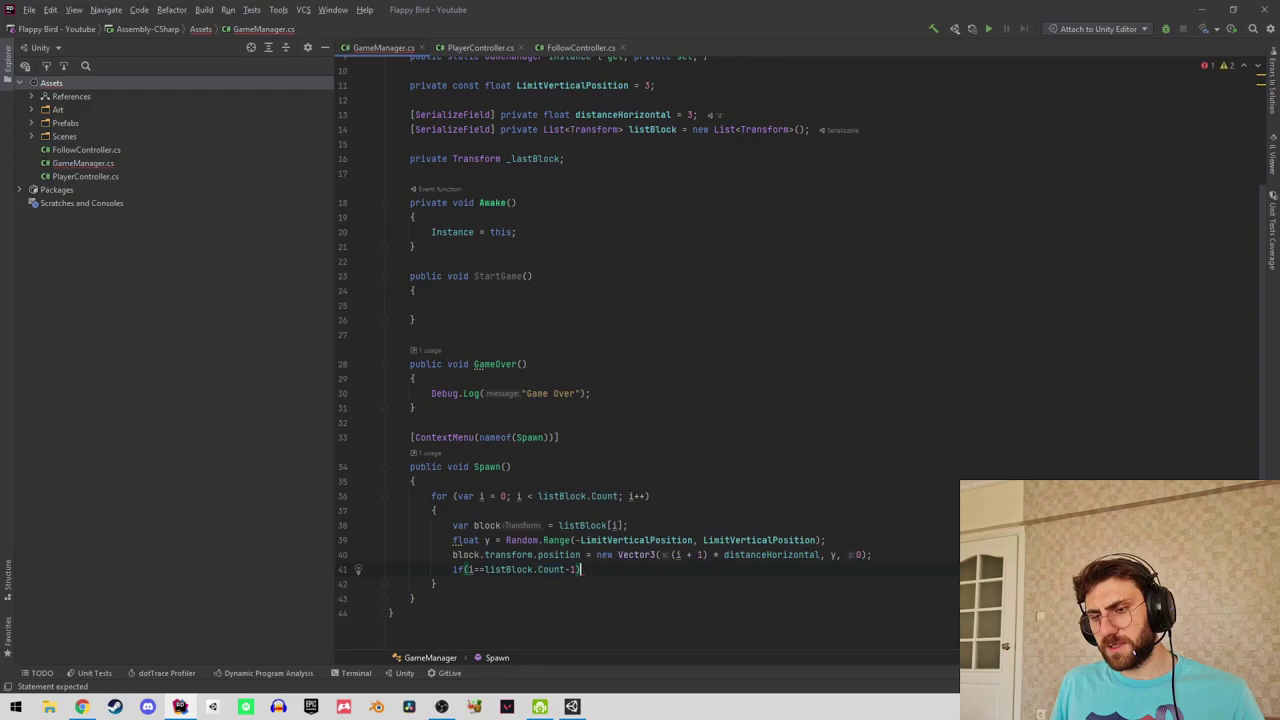
key("Return")
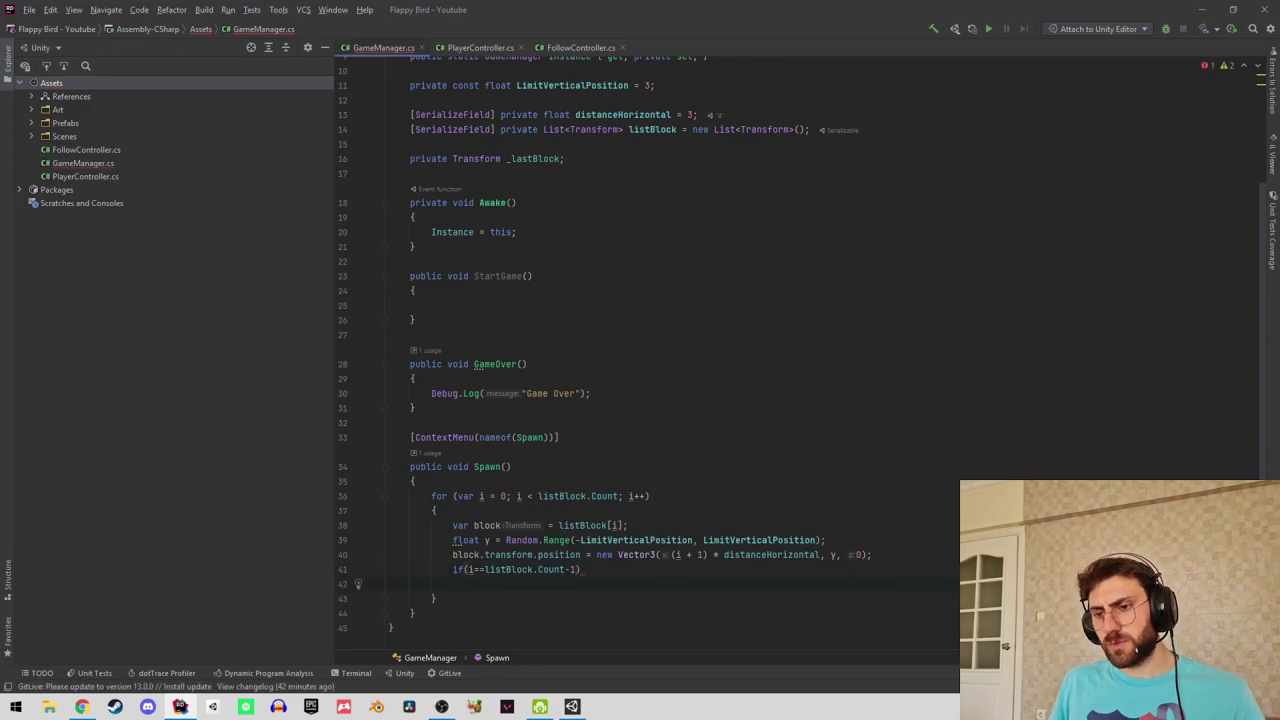
Inside that check, assign '_lastBlock = block;'.
type("_lastBlock")
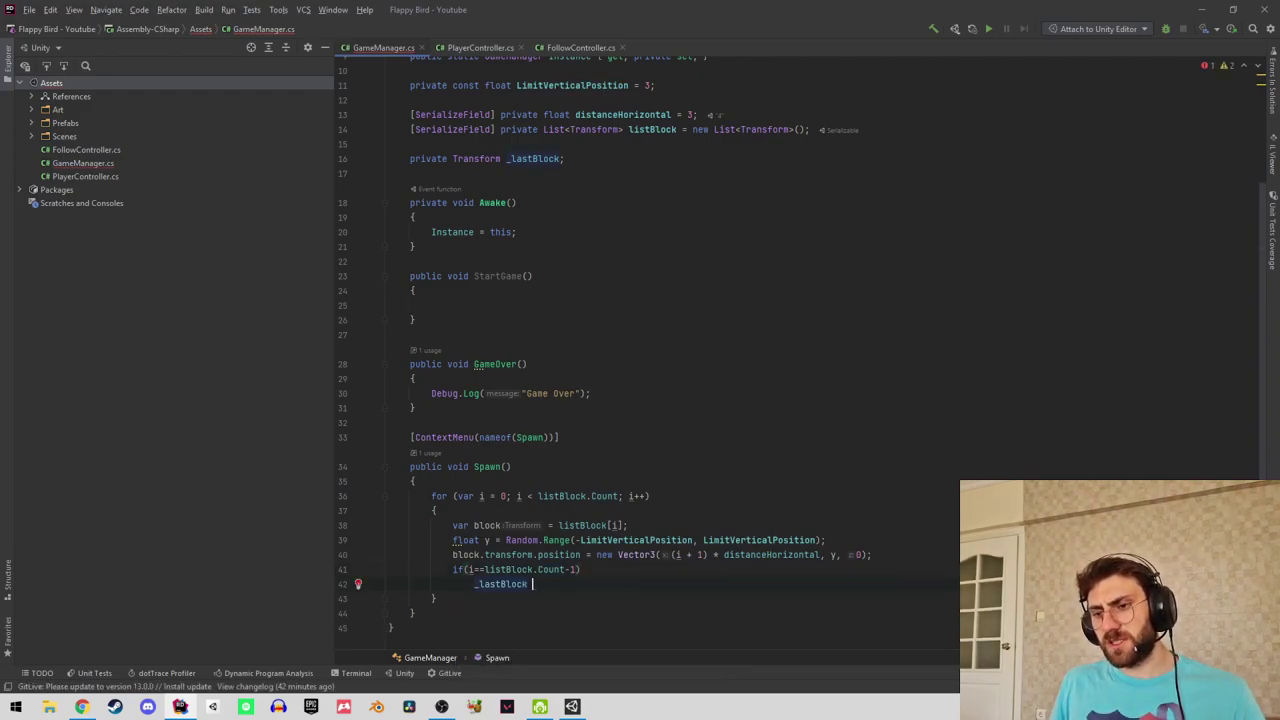
type(" =")
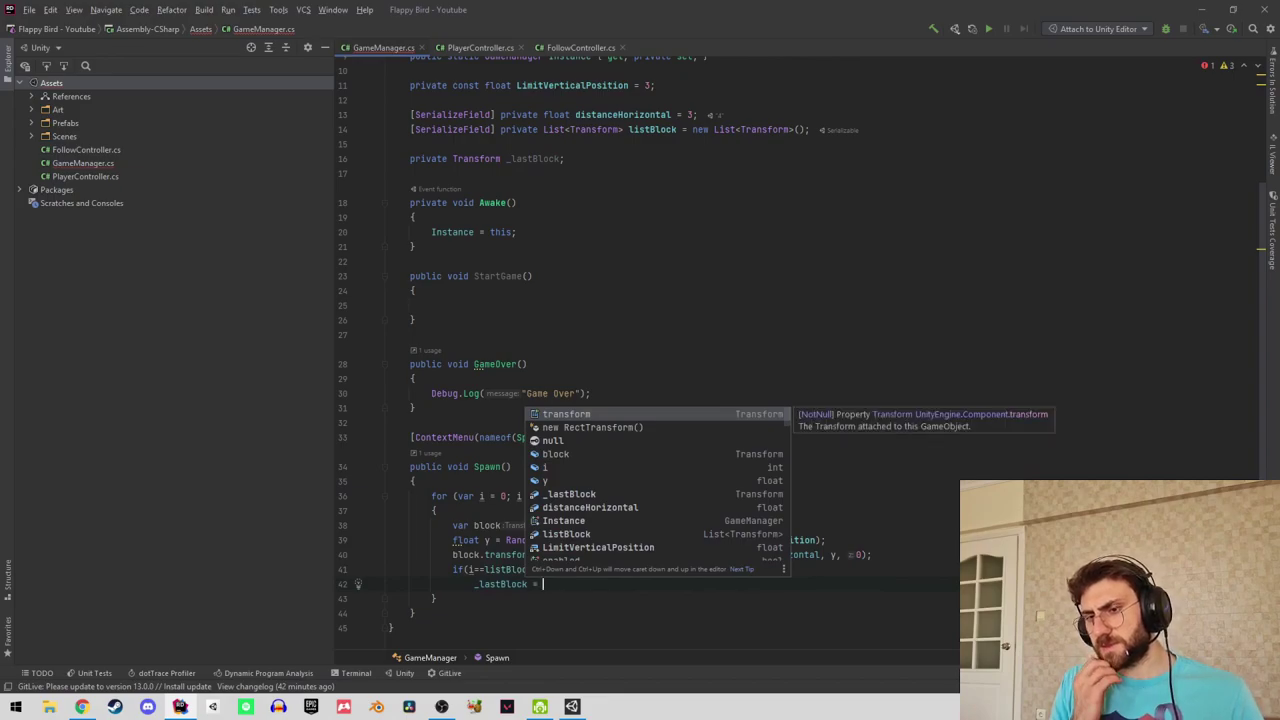
key("Escape")
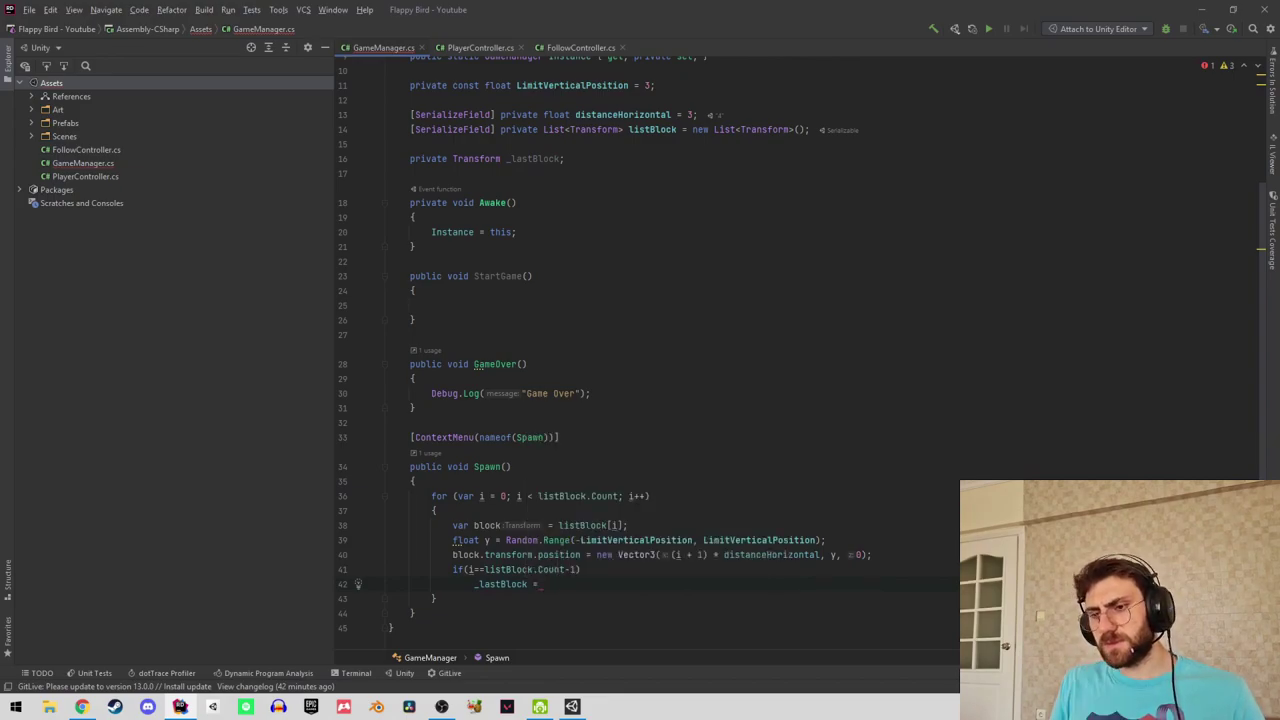
type("blo")
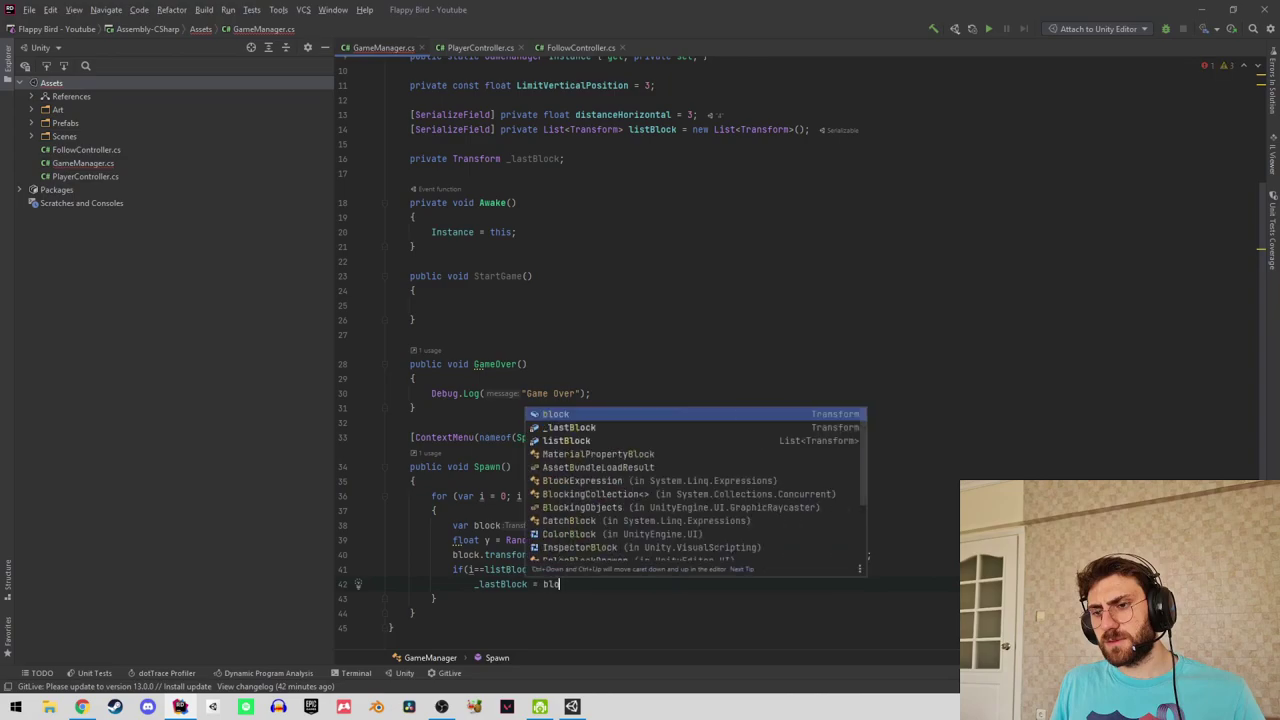
key("Return")
type(";")
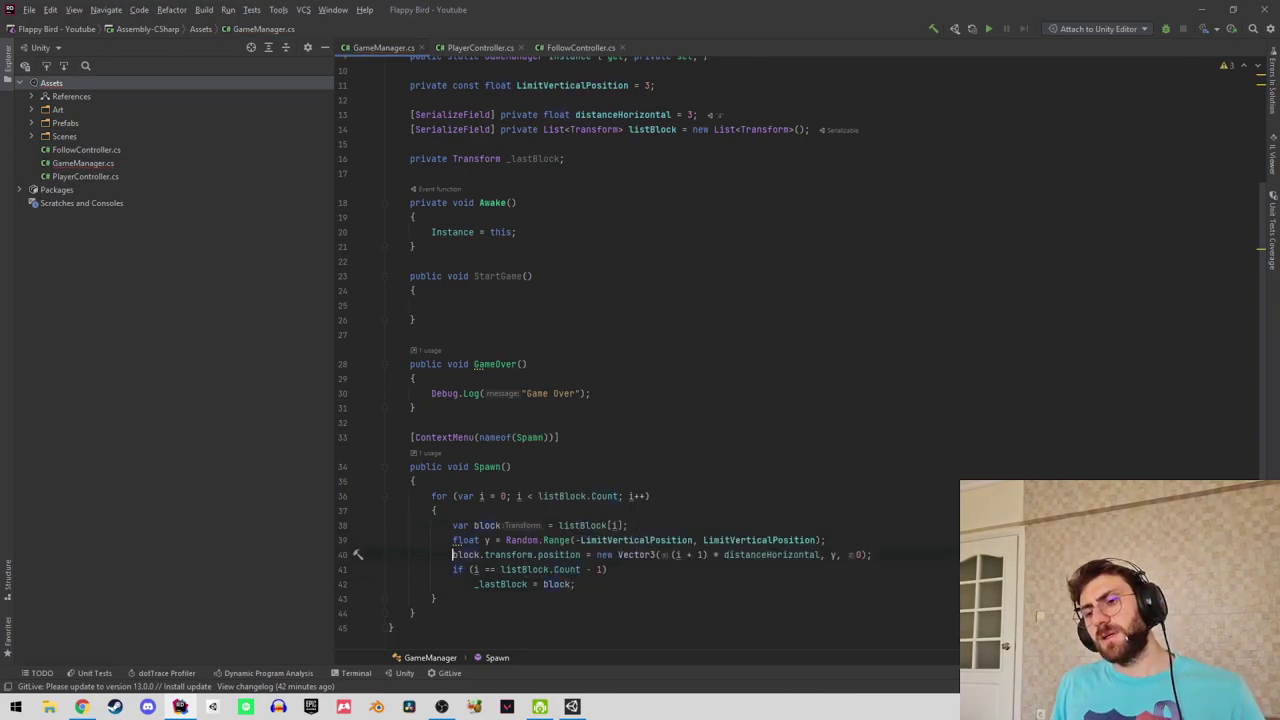
key("Down")
key("Return")
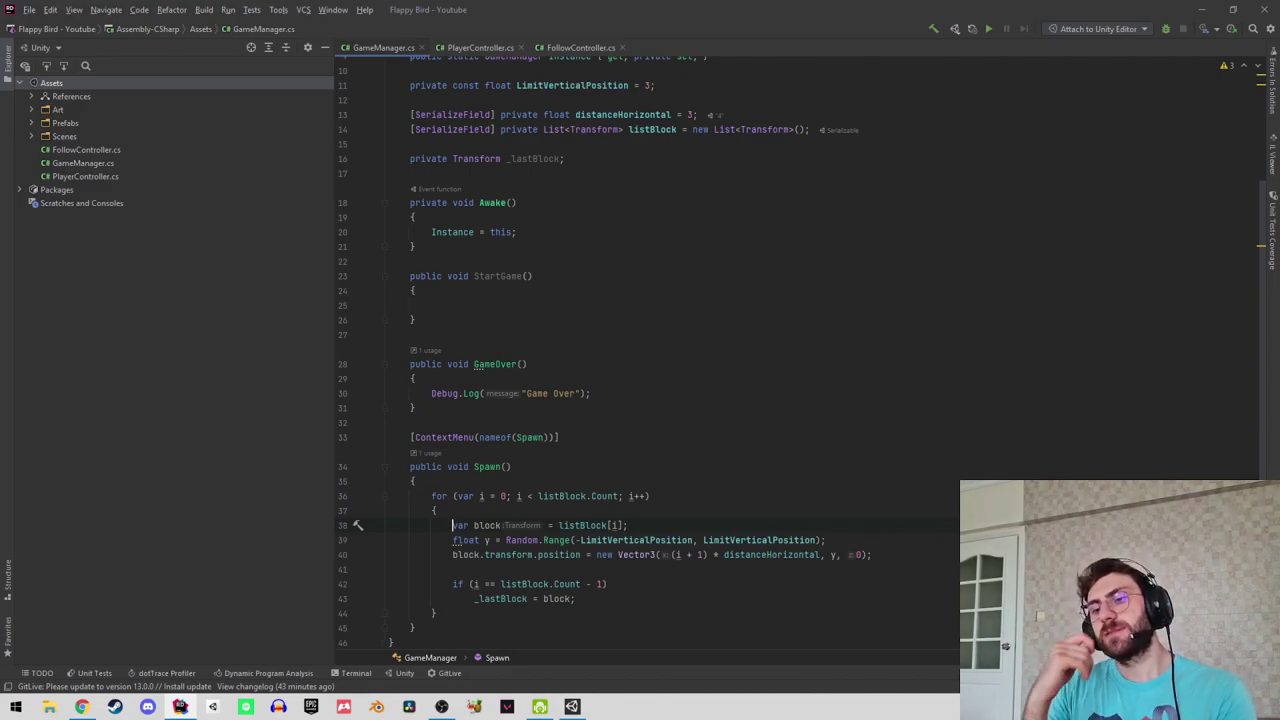
Add Spawn(); to StartGame, then begin a GameManager.Instance call after PlayerController's first-jump gravity reset.
left_click(454, 303)
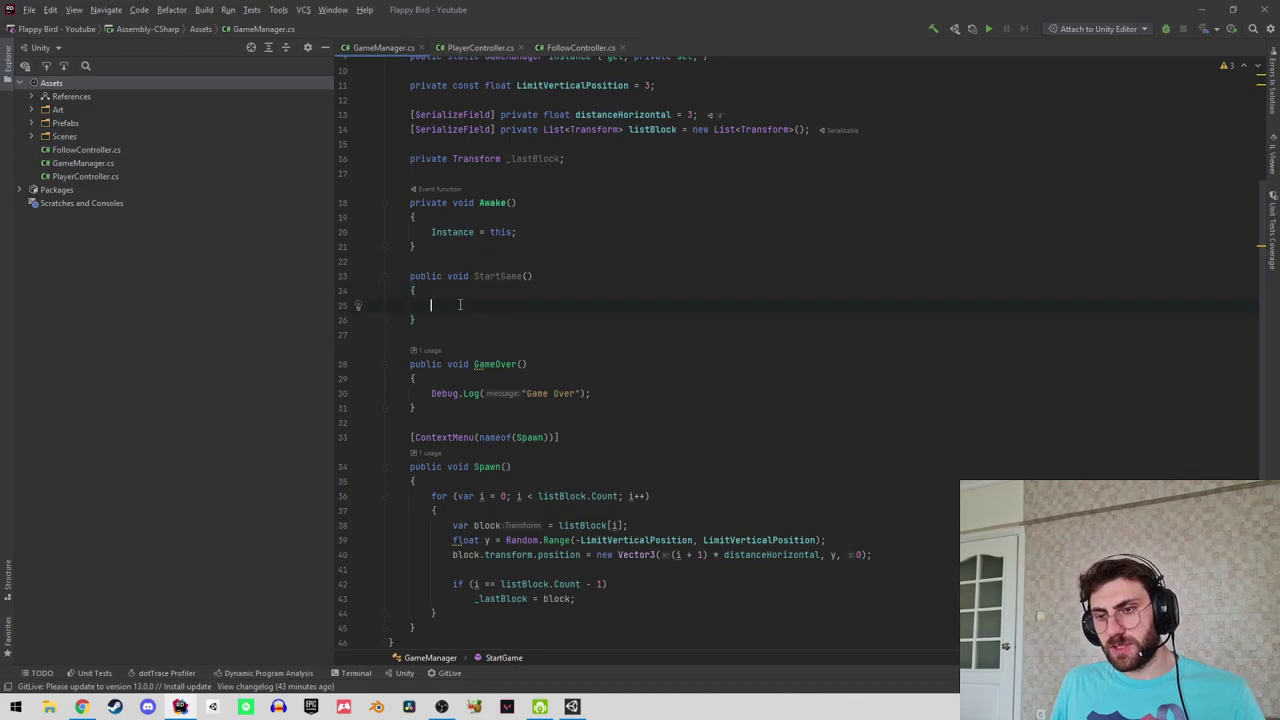
type("Spawn();")
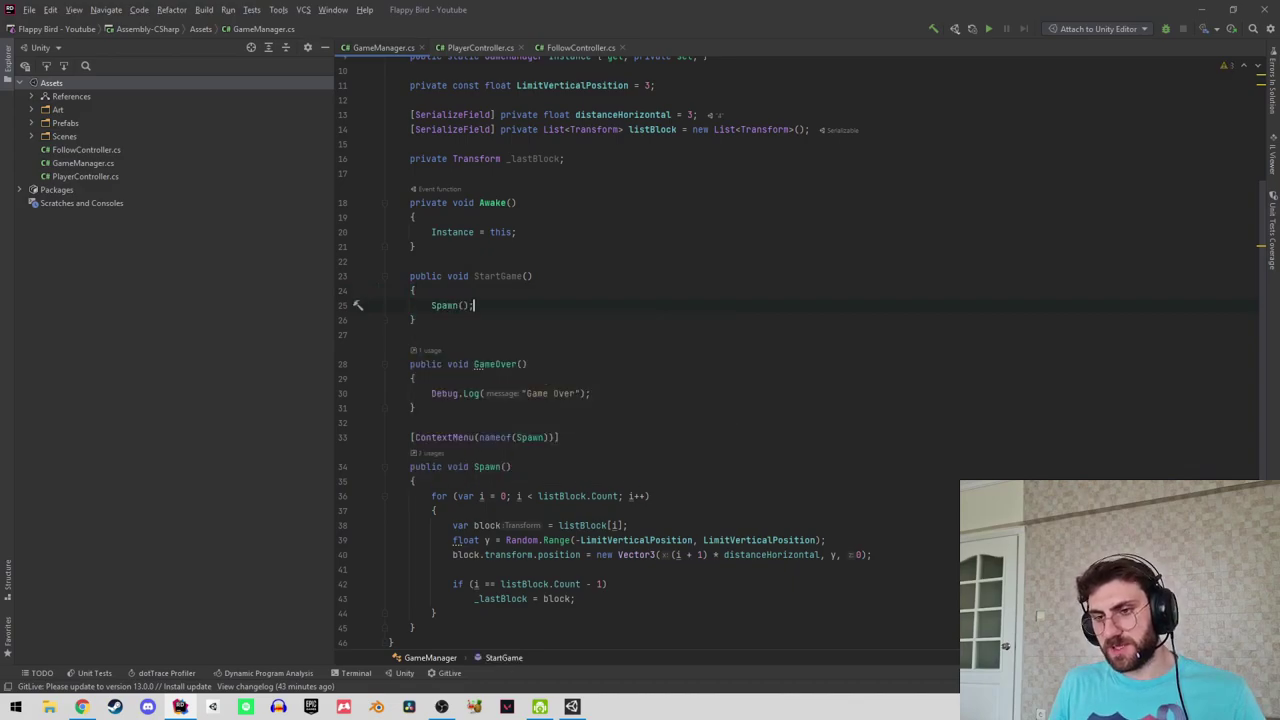
key("ctrl+Tab")
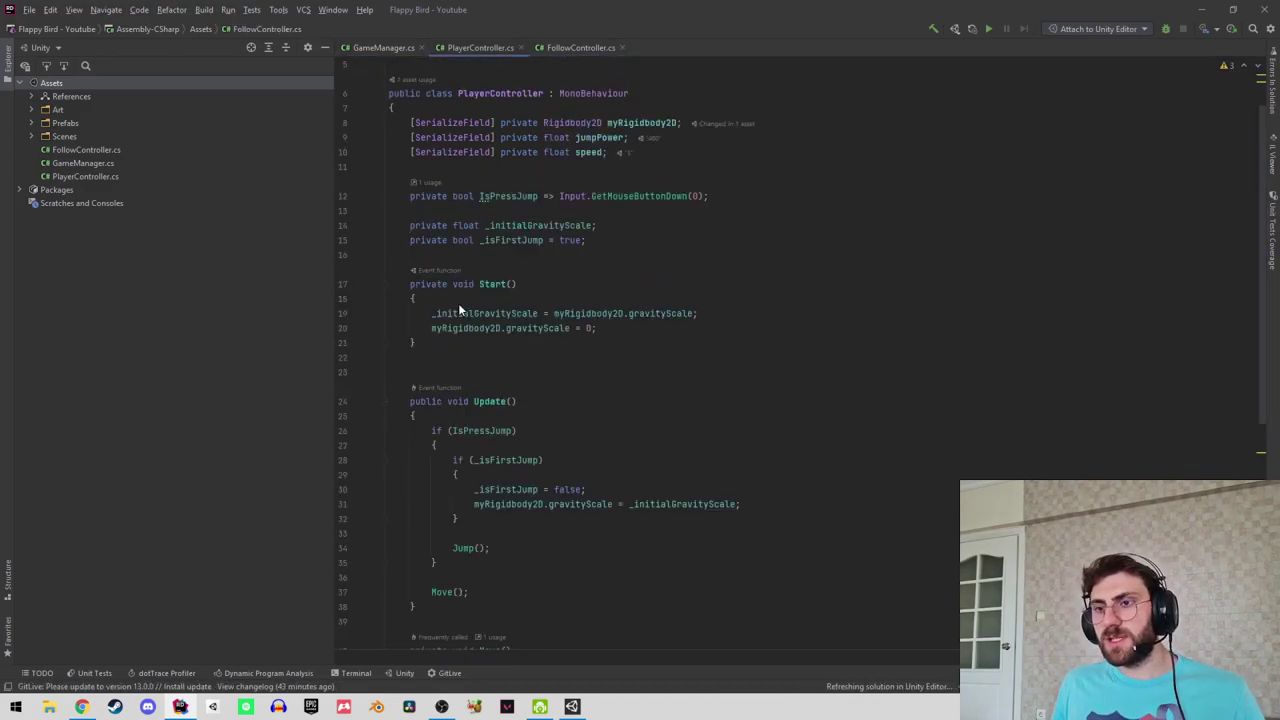
scroll(458, 311, "up", 1)
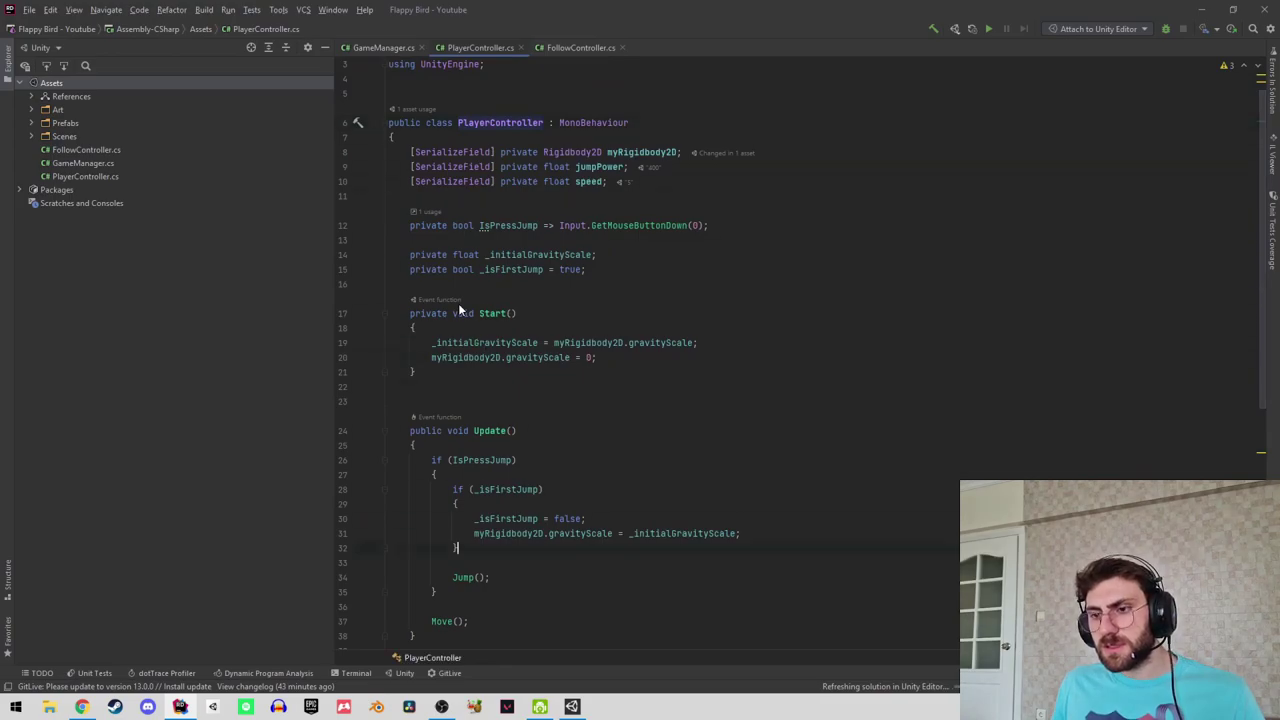
key("Down")
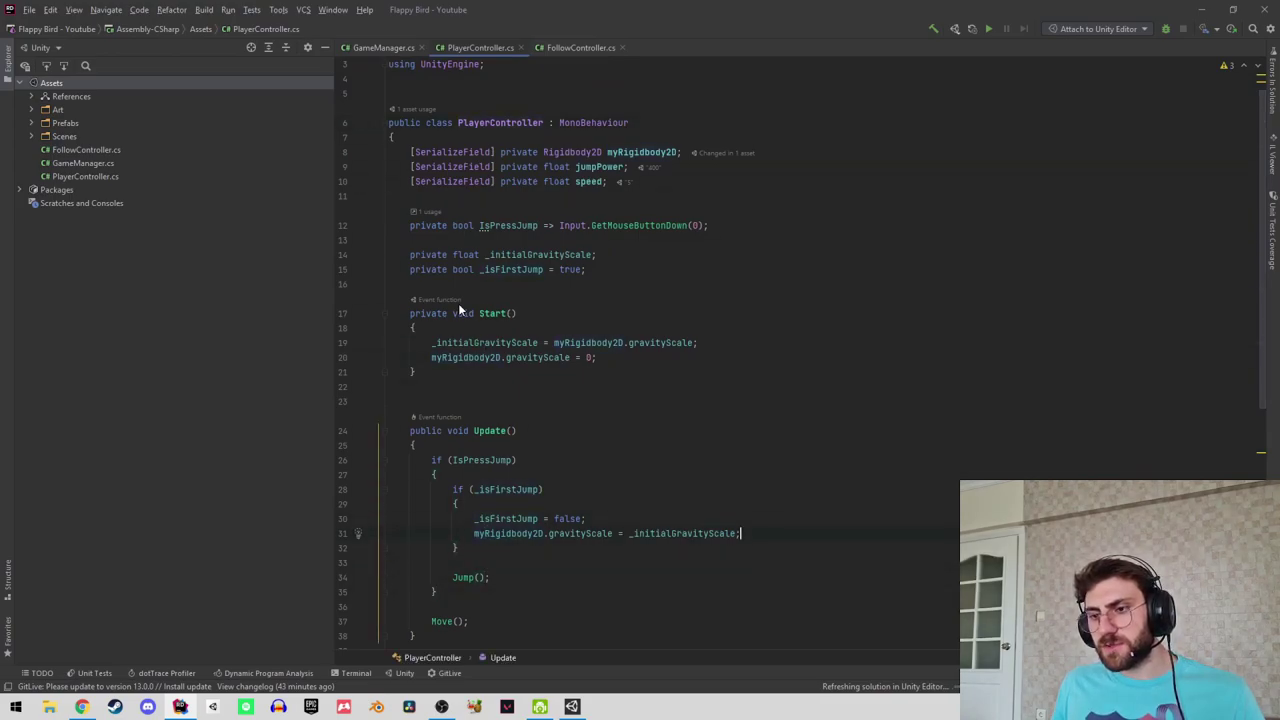
key("Return")
type("GameManager")
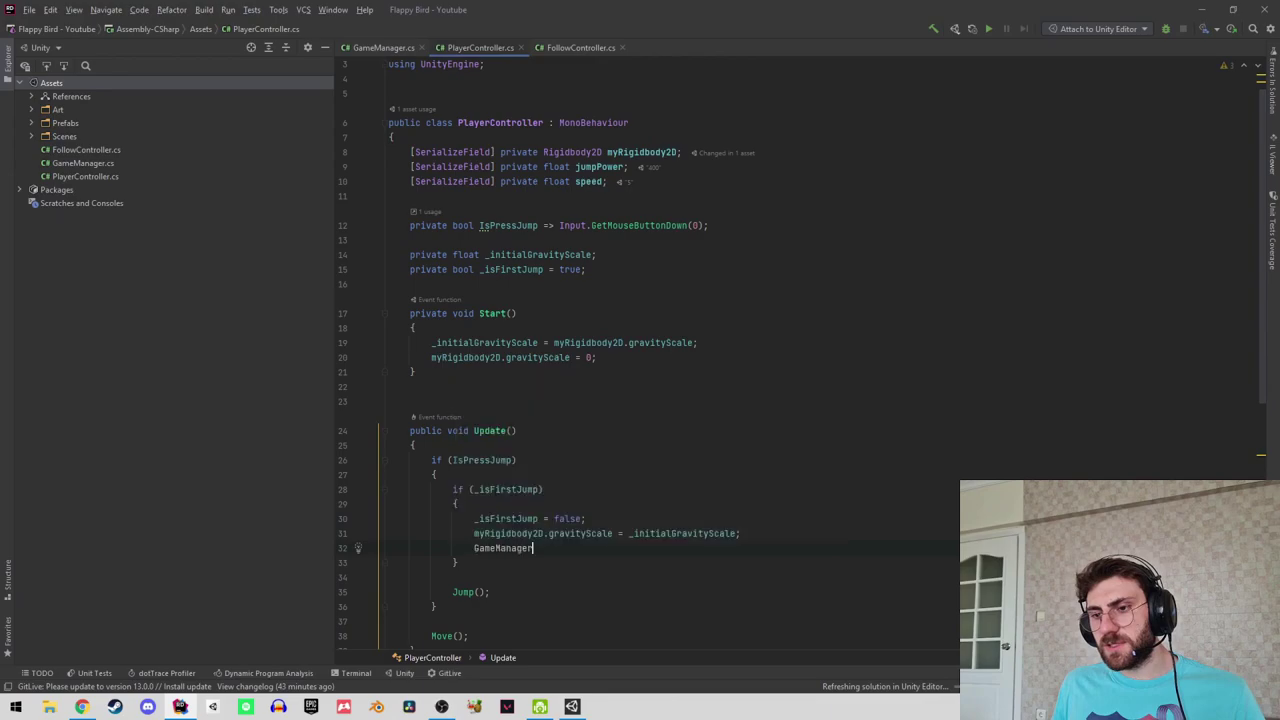
type(".Instance.Sp")
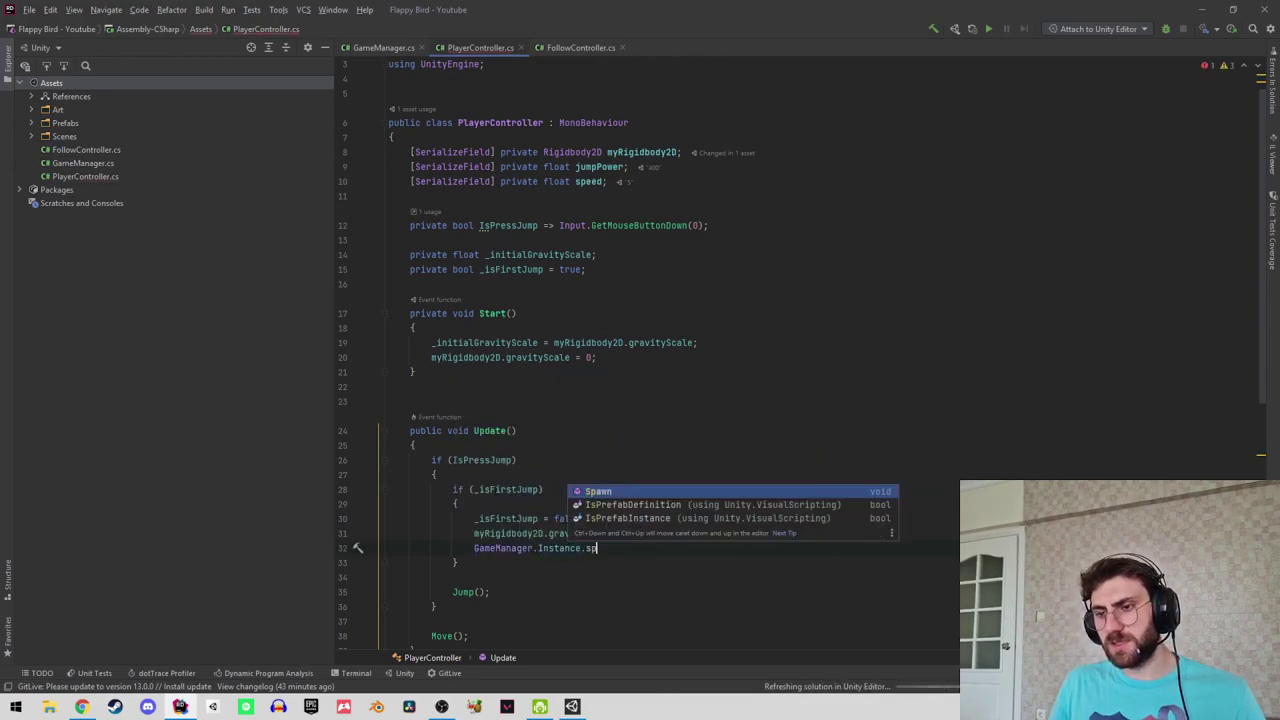
key("Return")
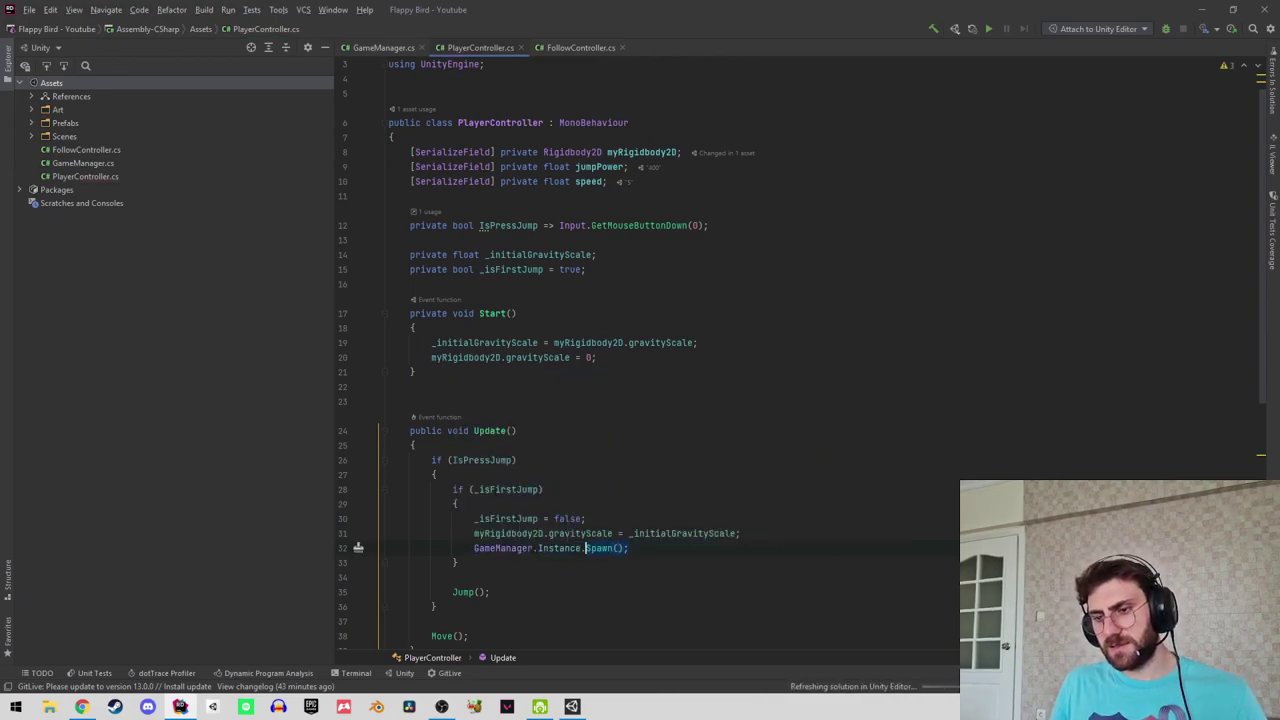
Replace the Spawn call so the first-jump block calls GameManager.Instance.StartGame().
key("ctrl+z")
key("shift")
key("shift")
key("Escape")
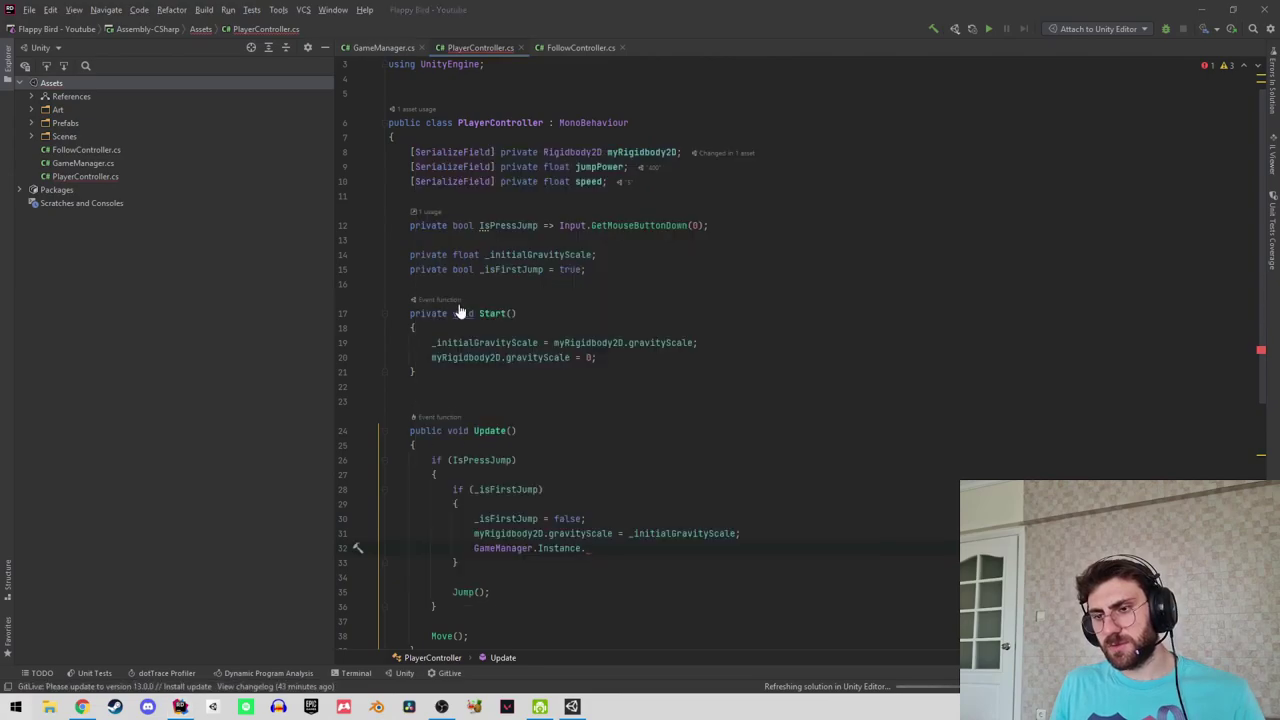
key("shift")
key("shift")
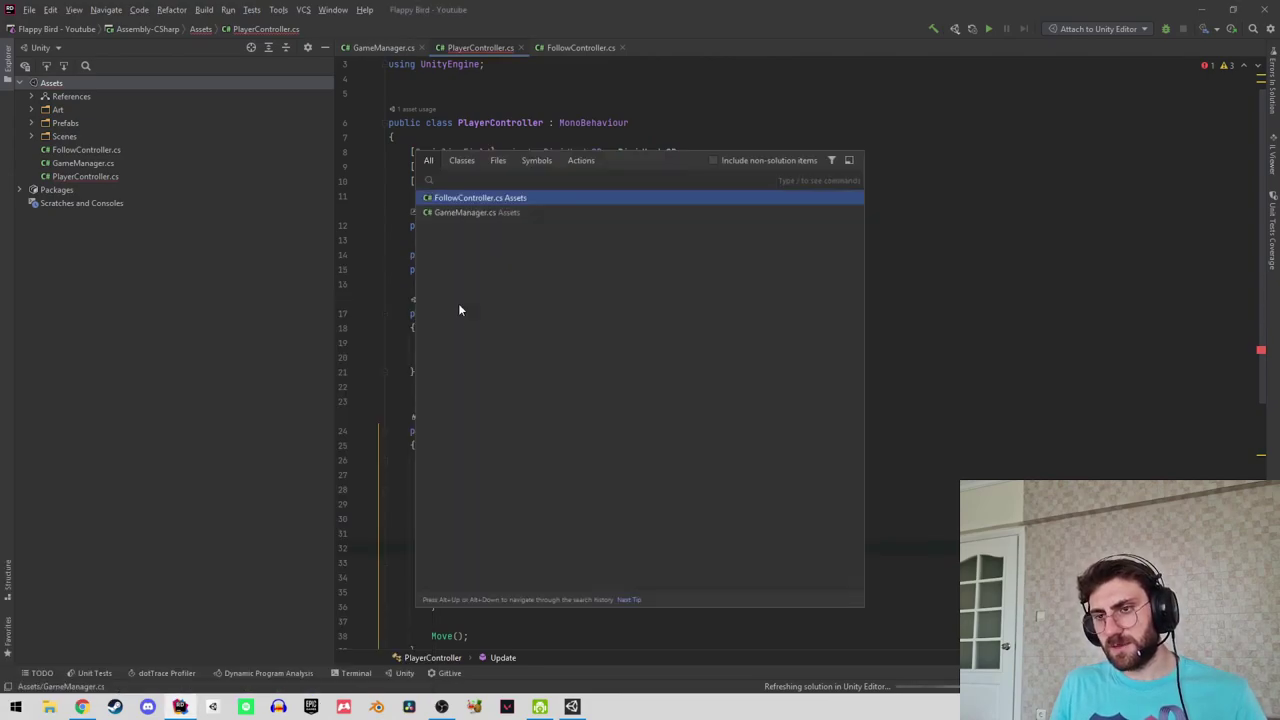
key("Escape")
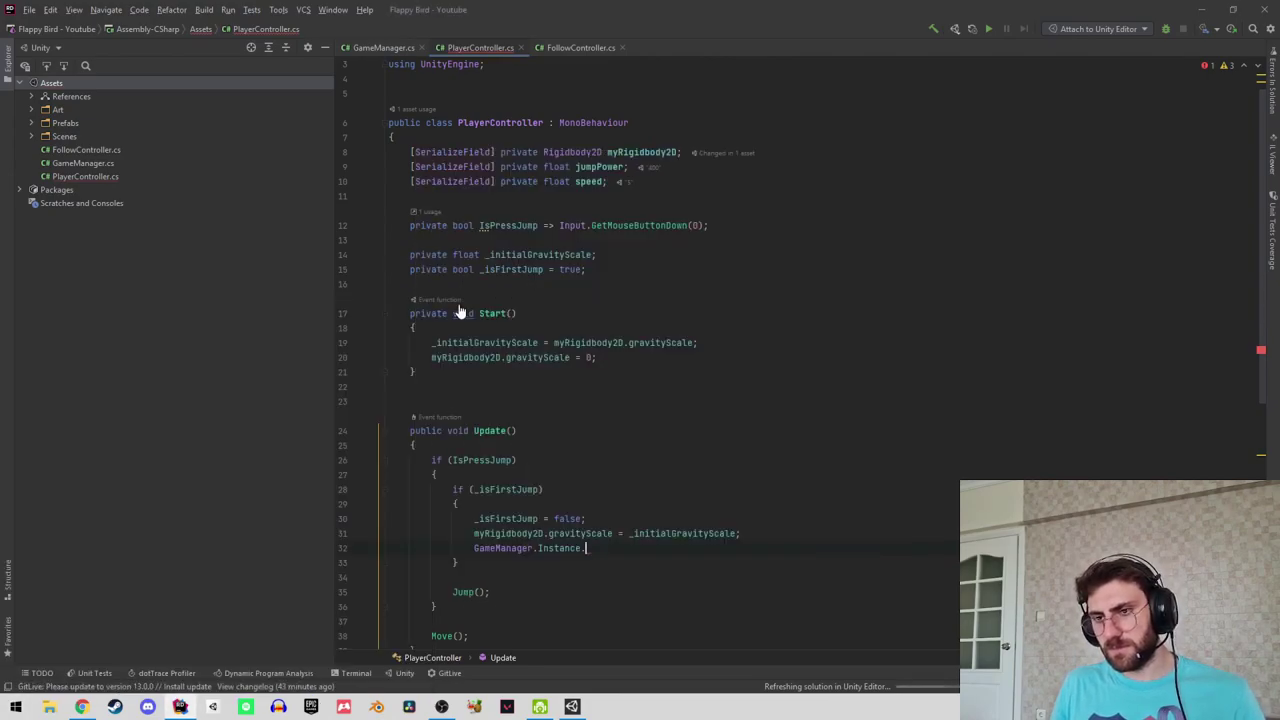
key("shift")
key("shift")
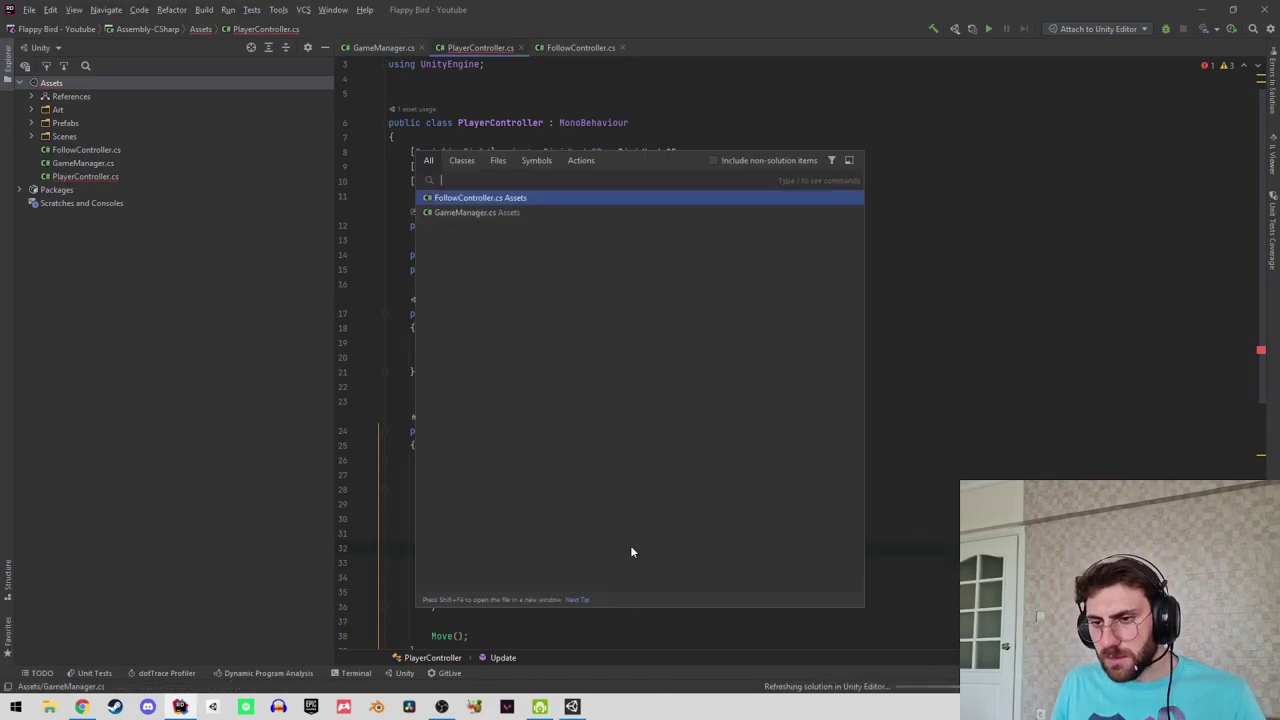
key("Escape")
left_click(704, 533, "ctrl")
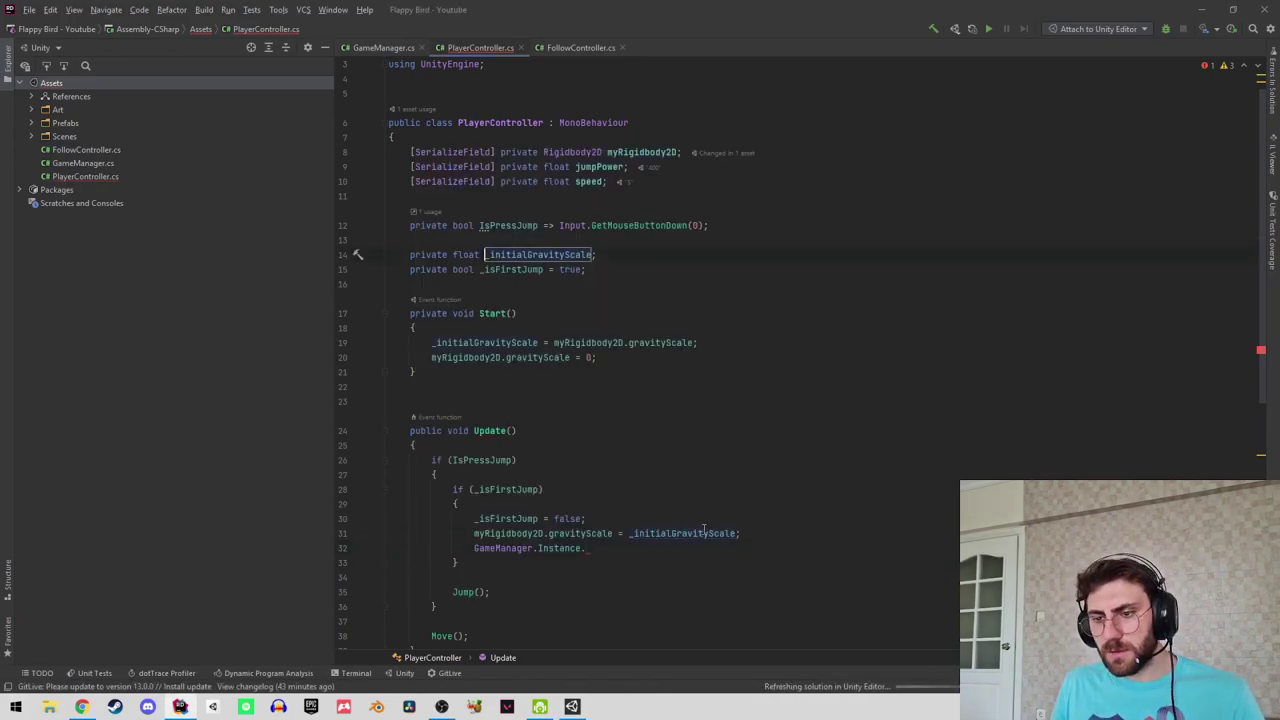
key("ctrl+alt+Left")
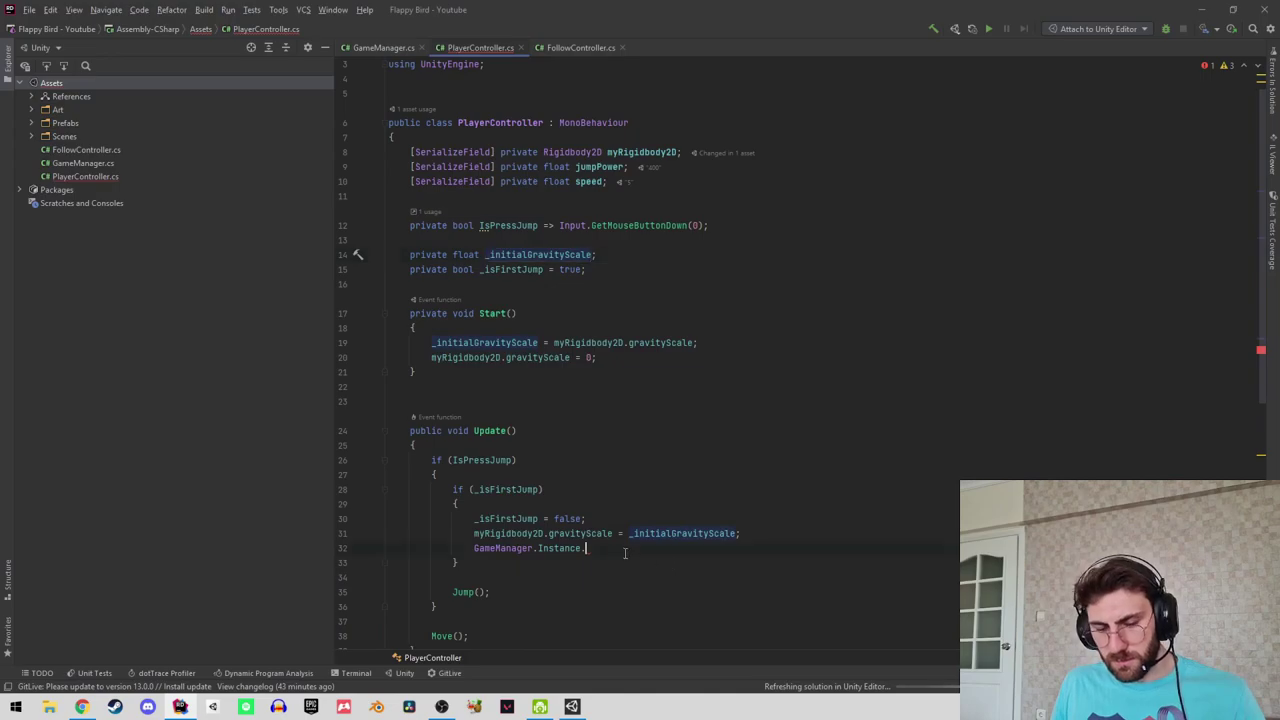
type("st")
key("Return")
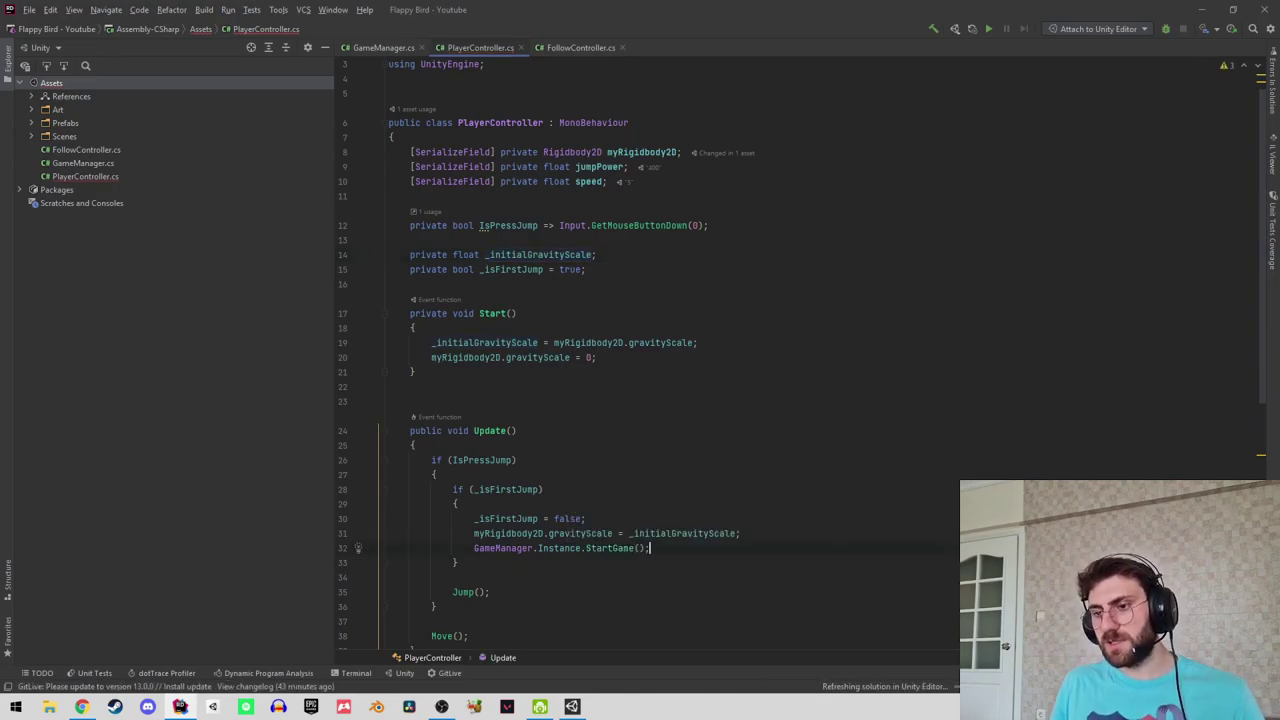
Change Spawn from public to private in GameManager and return to Unity to recompile.
left_click(626, 549, "ctrl")
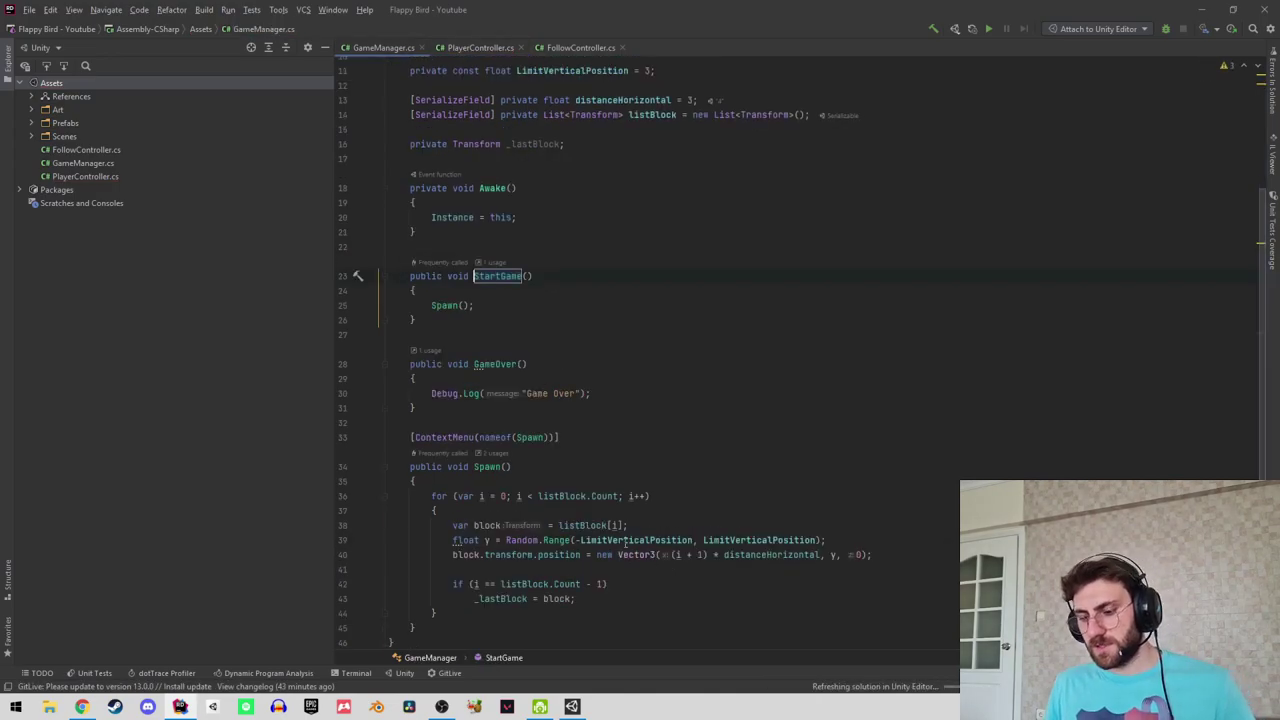
double_click(427, 467)
type("private")
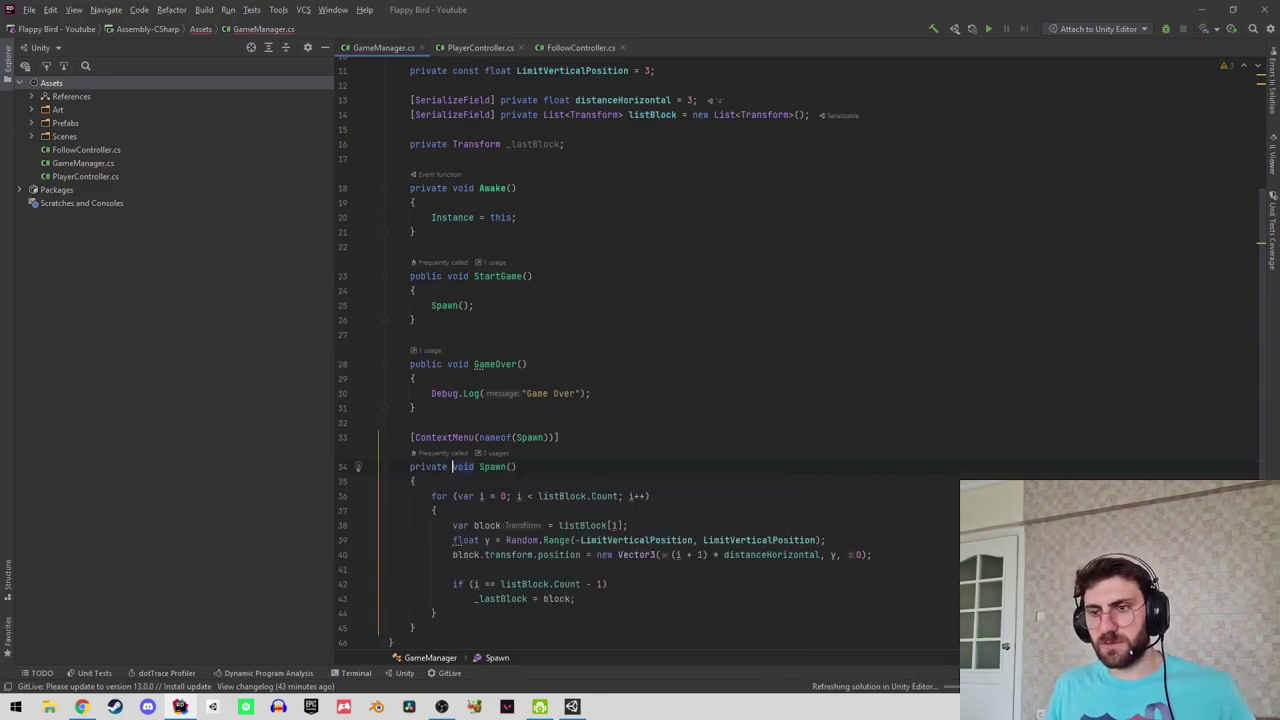
key("alt+Tab")
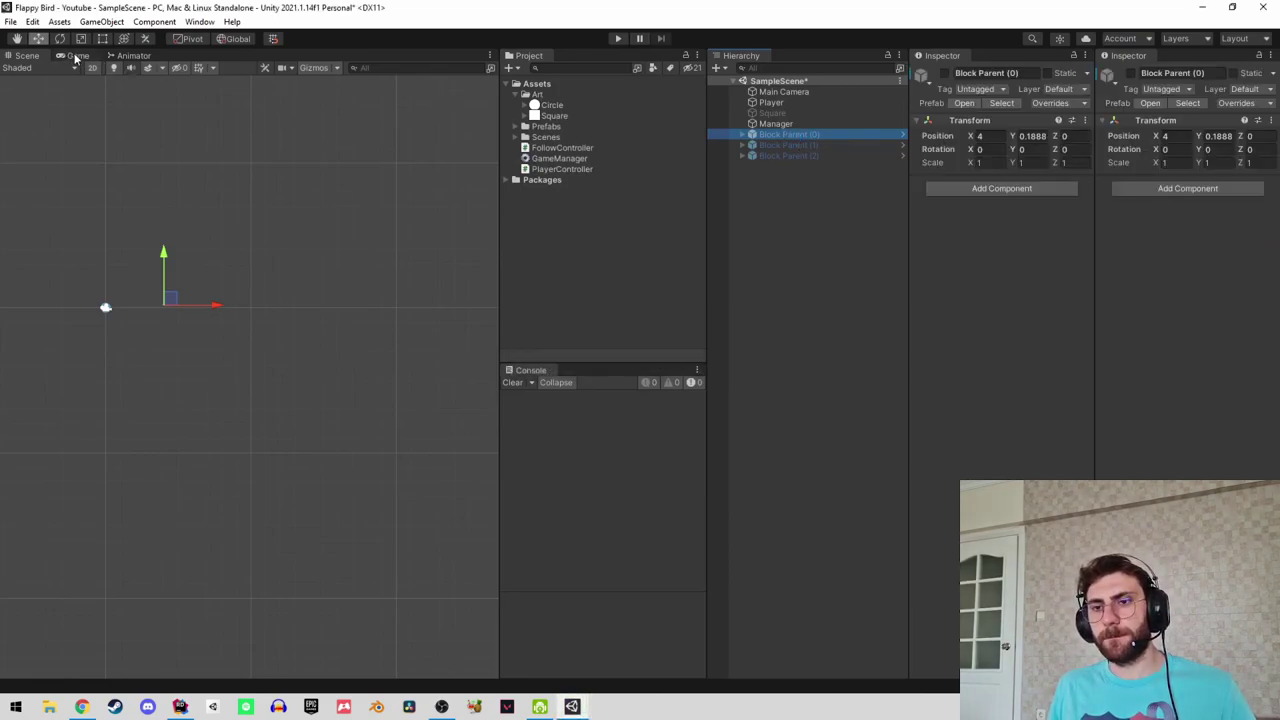
Enable the three Block Parents and move them upward in the scene.
left_click(794, 155, "shift")
key("alt+shift+a")
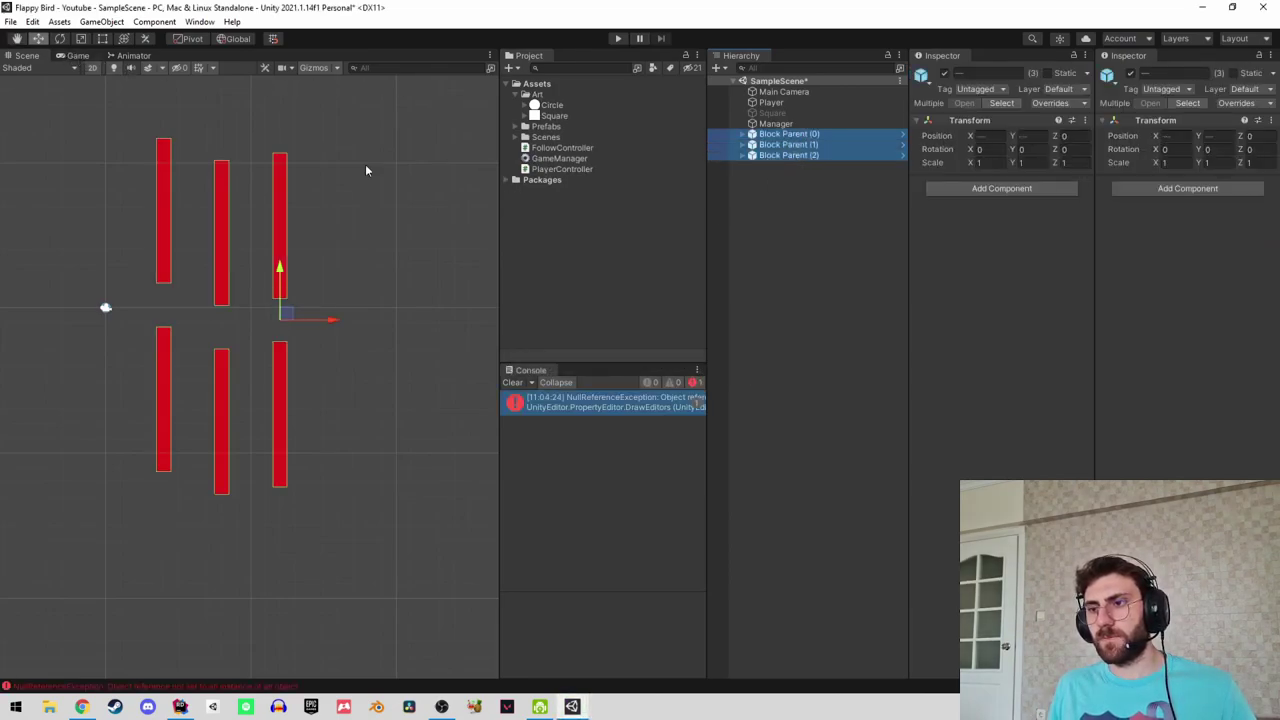
scroll(285, 400, "down", 5)
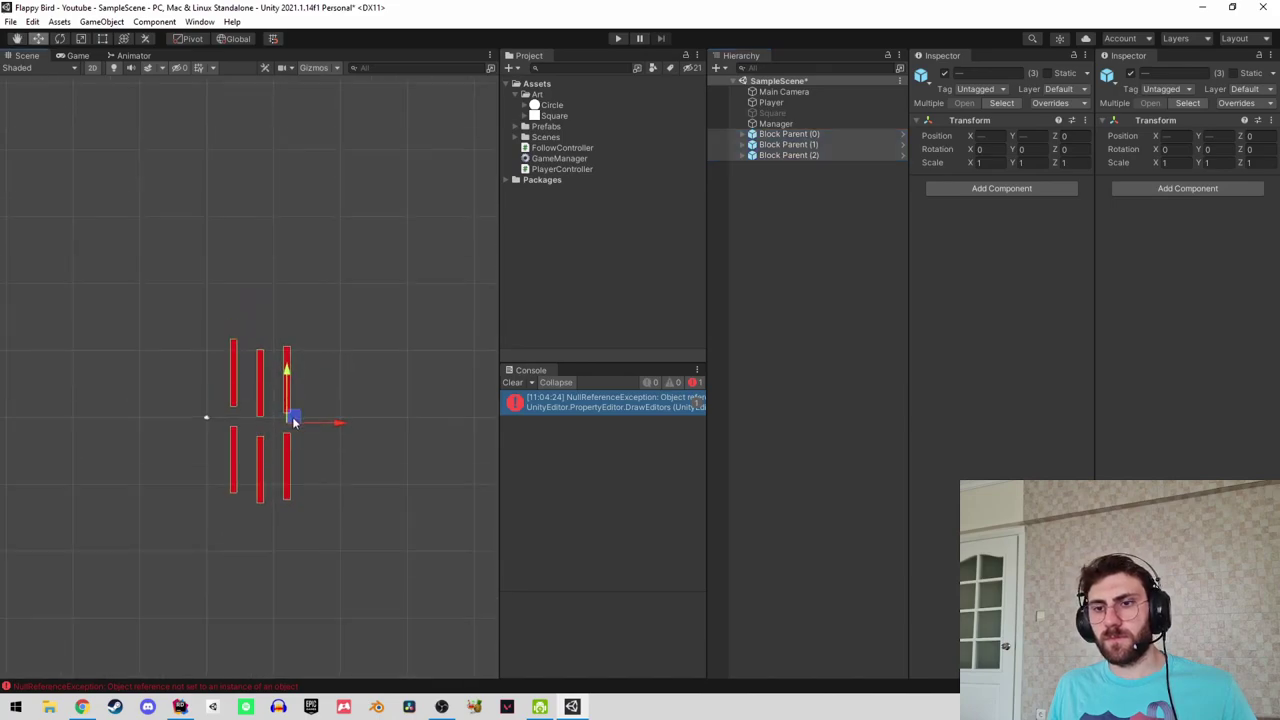
left_click_drag(287, 385, 293, 120)
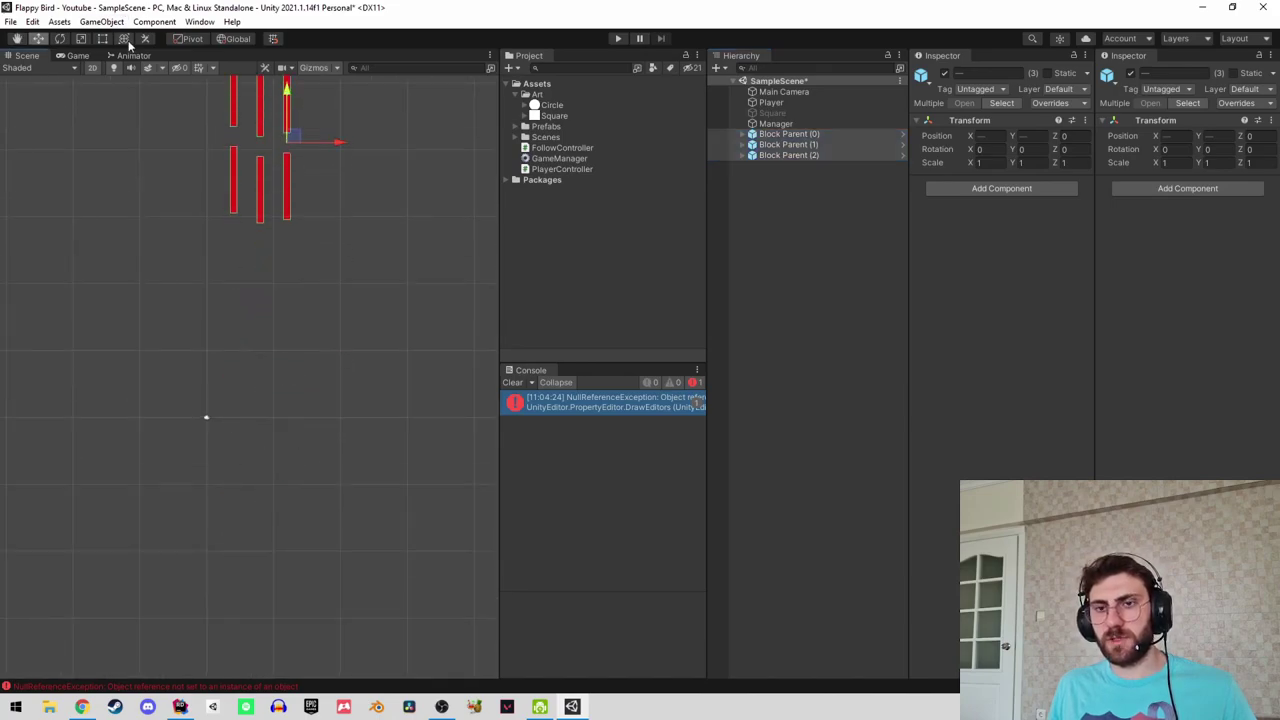
Play-test in the Game view, flapping the bird several times, then stop.
left_click(96, 57)
left_click(618, 38)
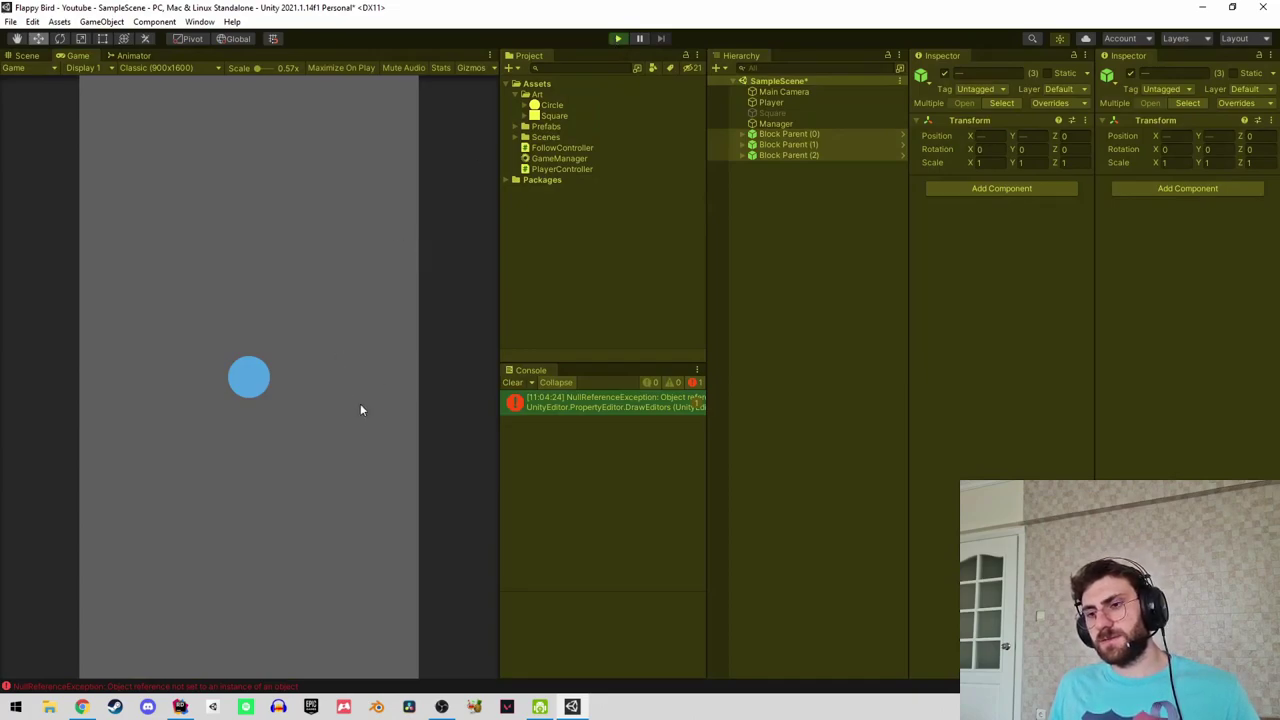
left_click(514, 383)
left_click(321, 407)
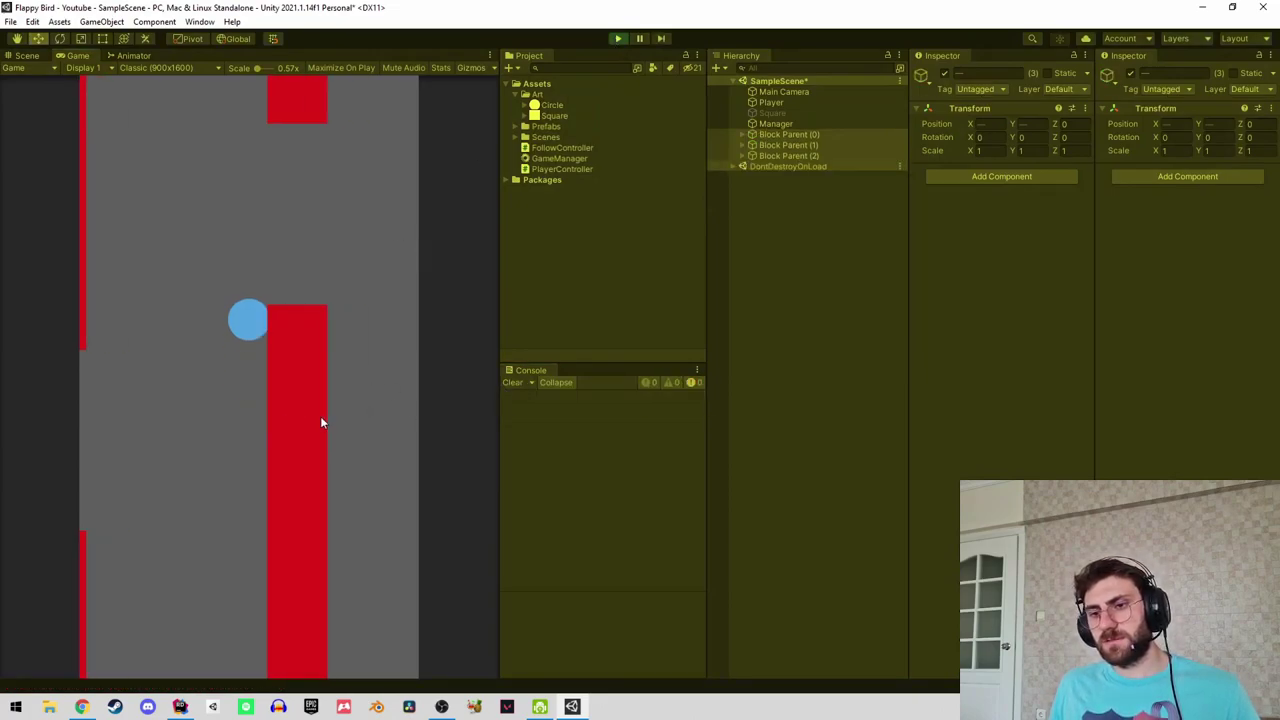
left_click(320, 413)
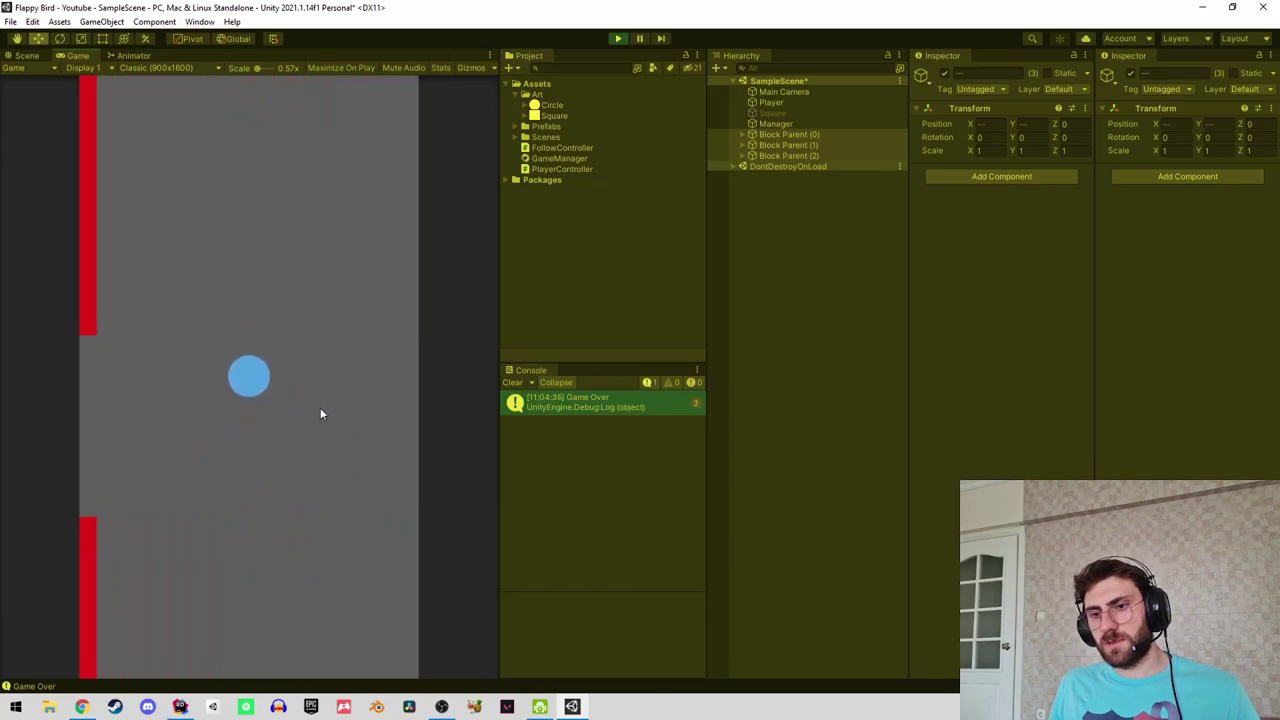
left_click(320, 413)
left_click(320, 413)
left_click(282, 203)
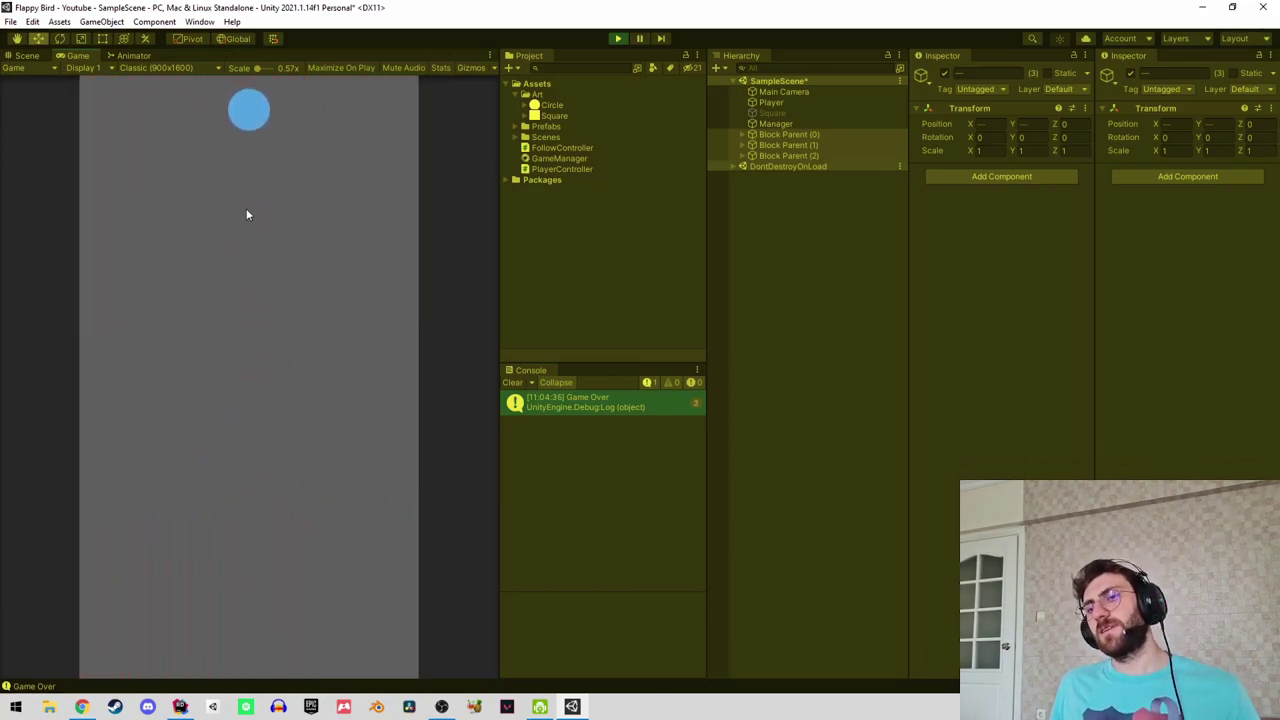
left_click(300, 360)
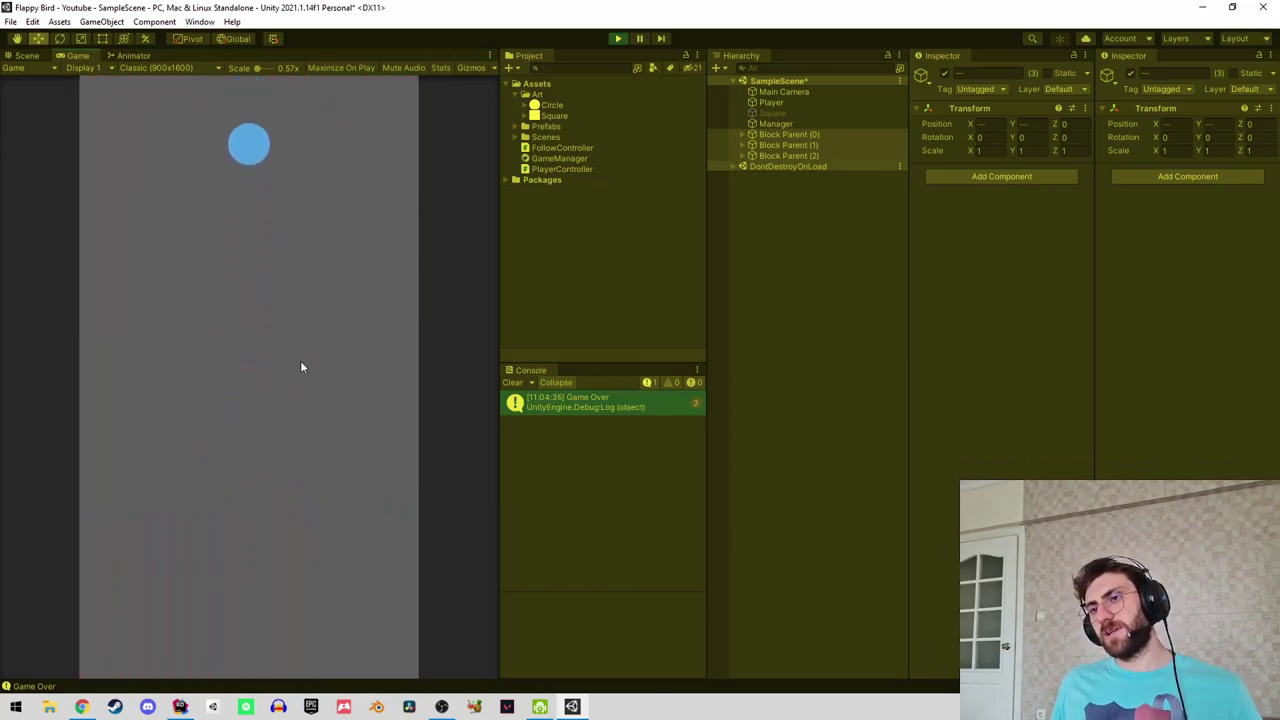
left_click(617, 38)
Select the Manager and open its GameManager script in Rider.
left_click(772, 103)
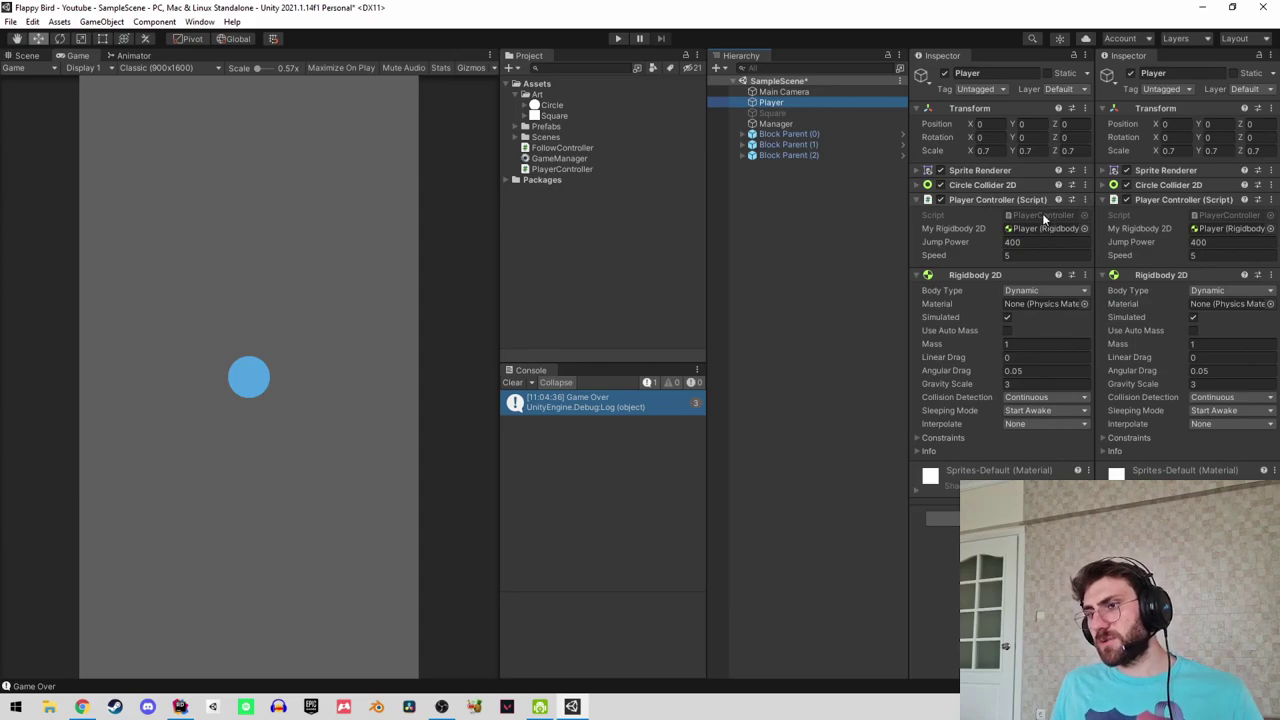
left_click(775, 123)
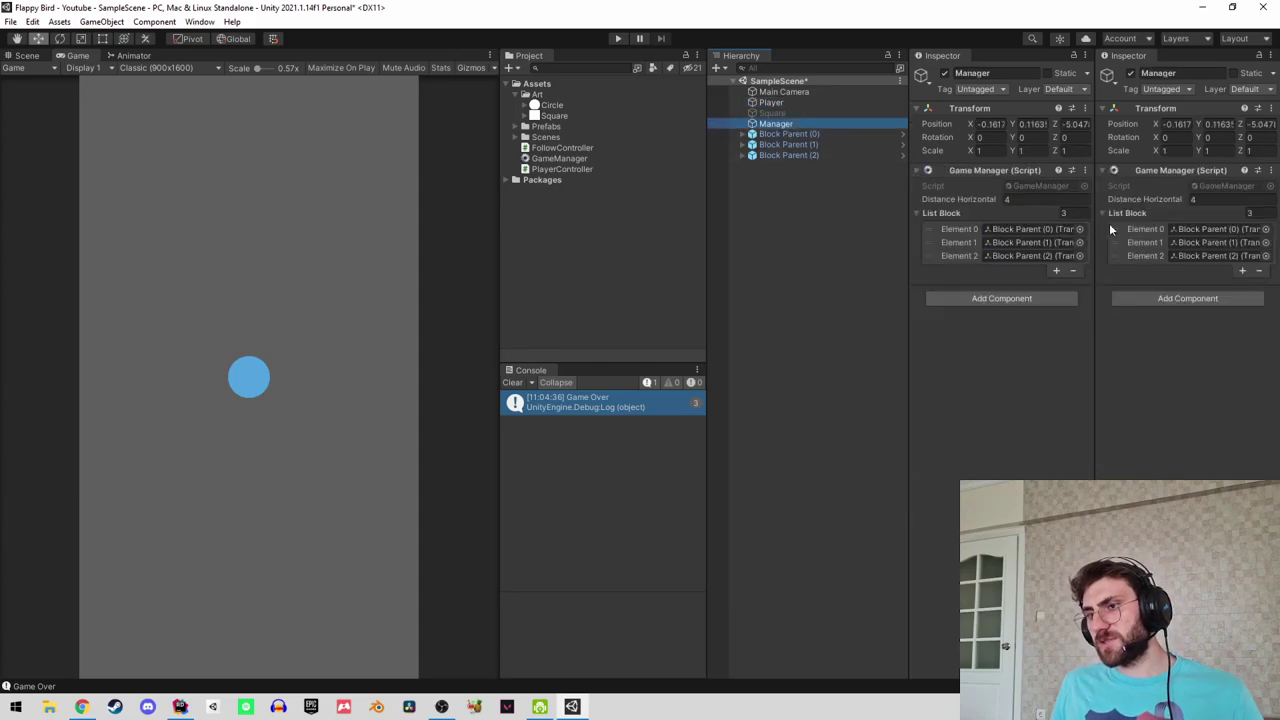
double_click(1030, 184)
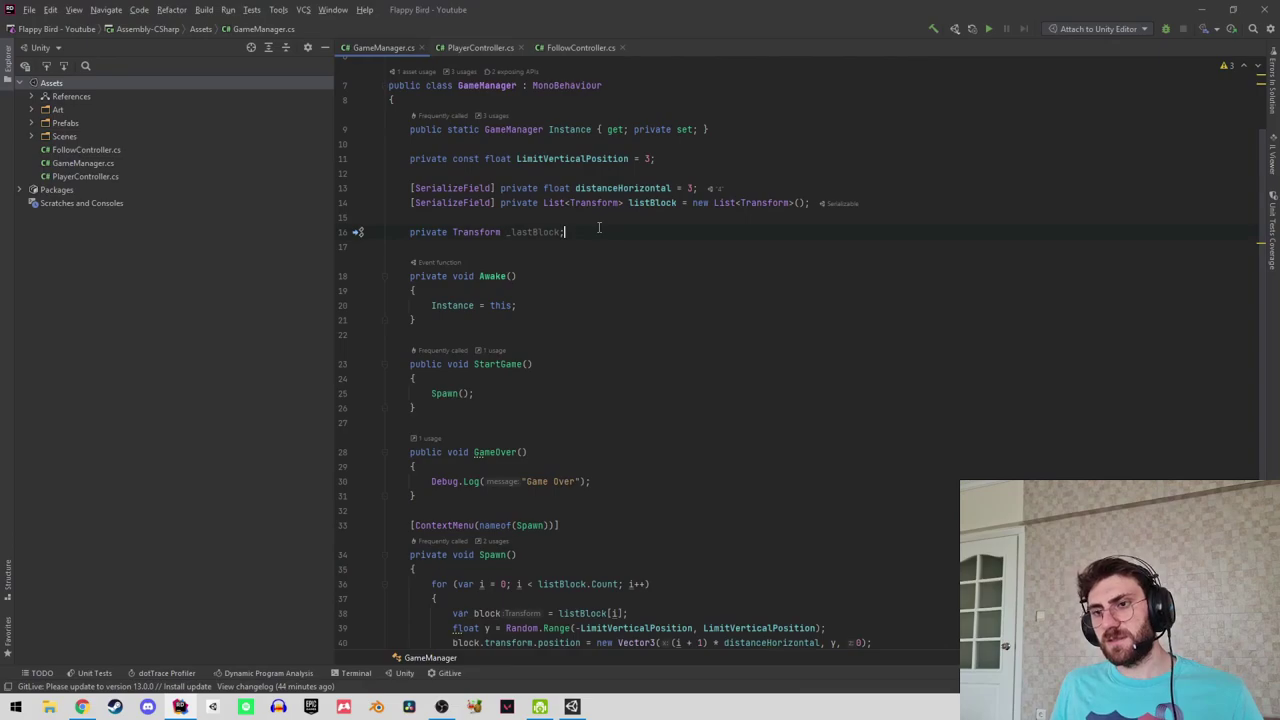
Declare [SerializeField] private PlayerController _playerController; on a new line above _lastBlock.
key("Up")
key("Return")
key("Return")
type("SerializeField] ")
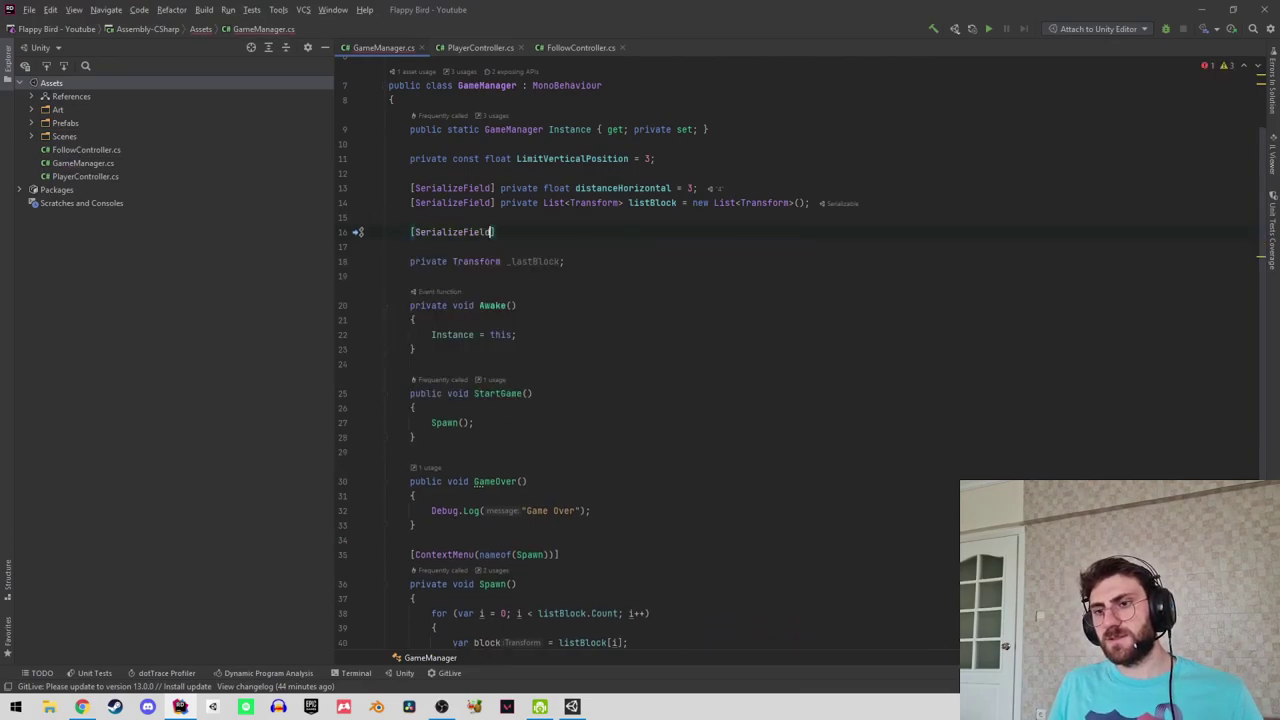
type("Pin")
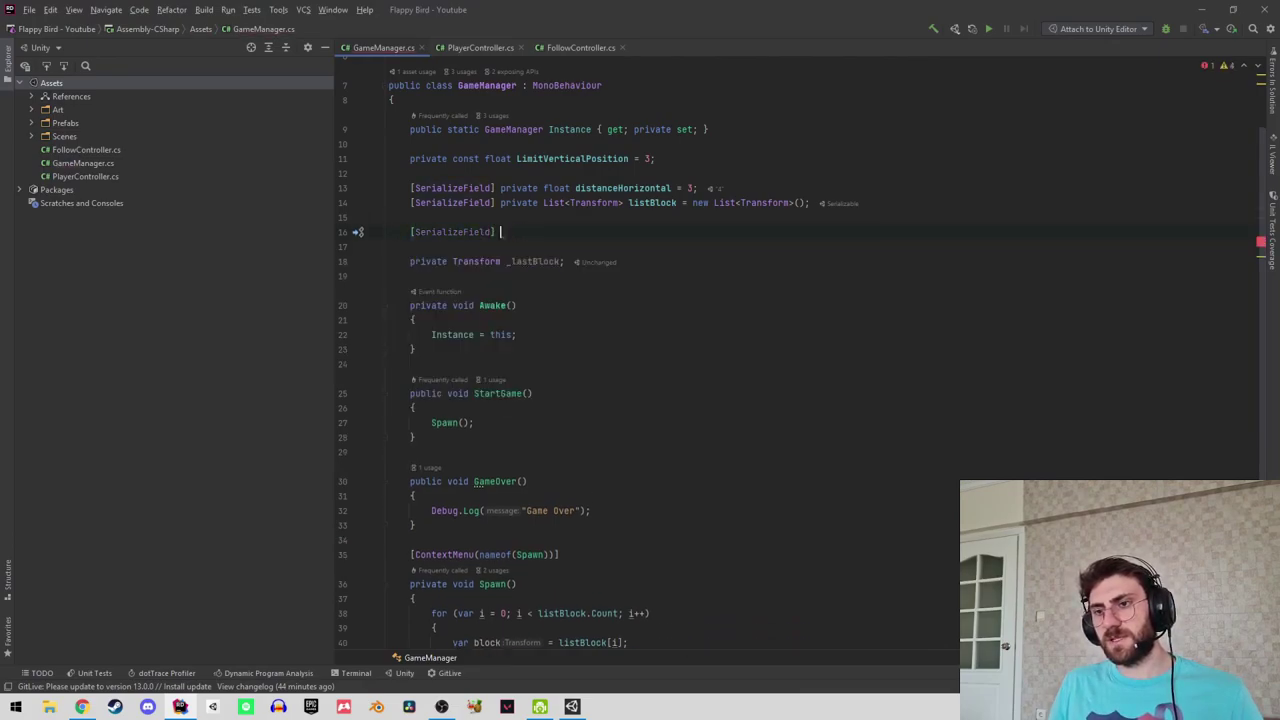
type("pri")
key("Return")
type("pla")
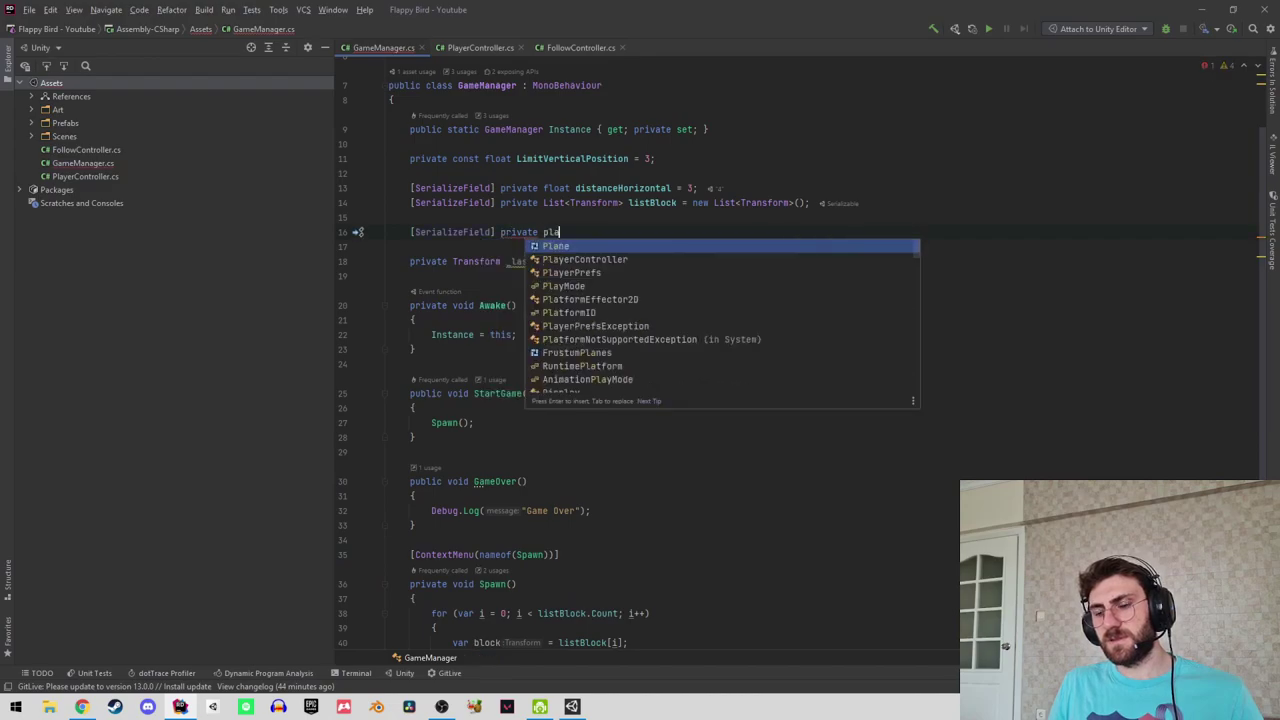
type("yerc")
key("Return")
type("pl")
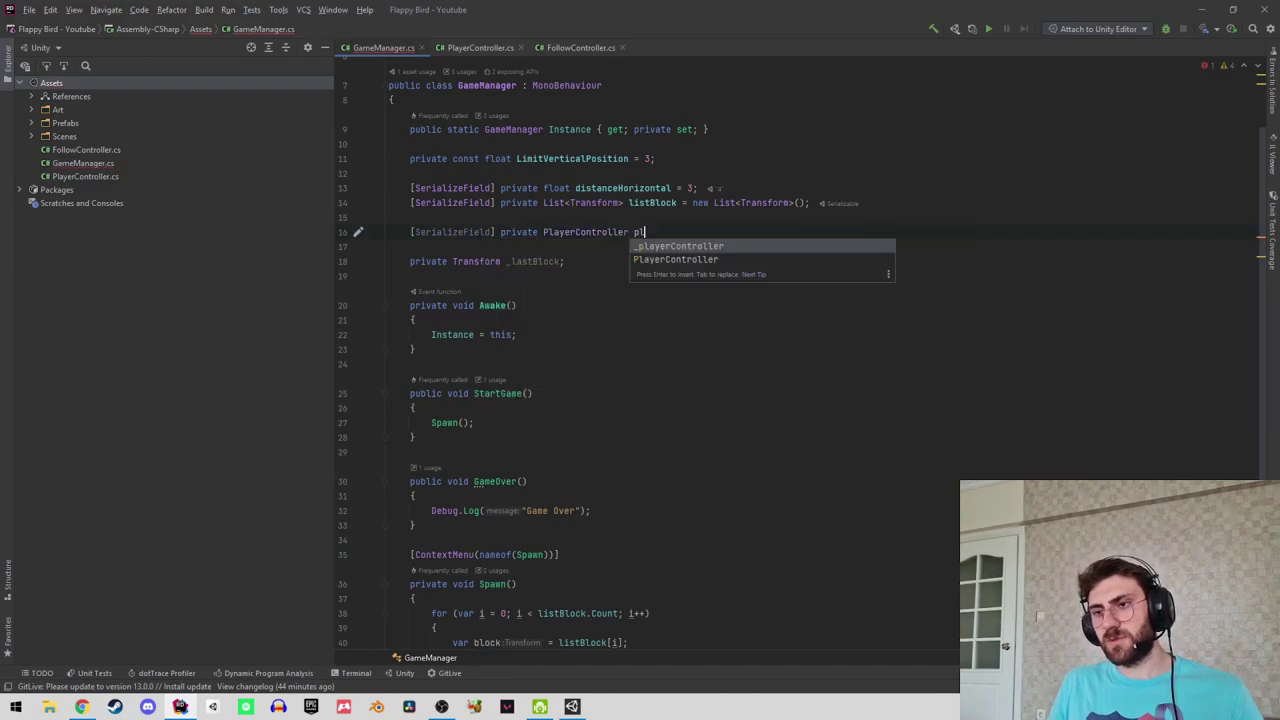
key("Return")
type(";")
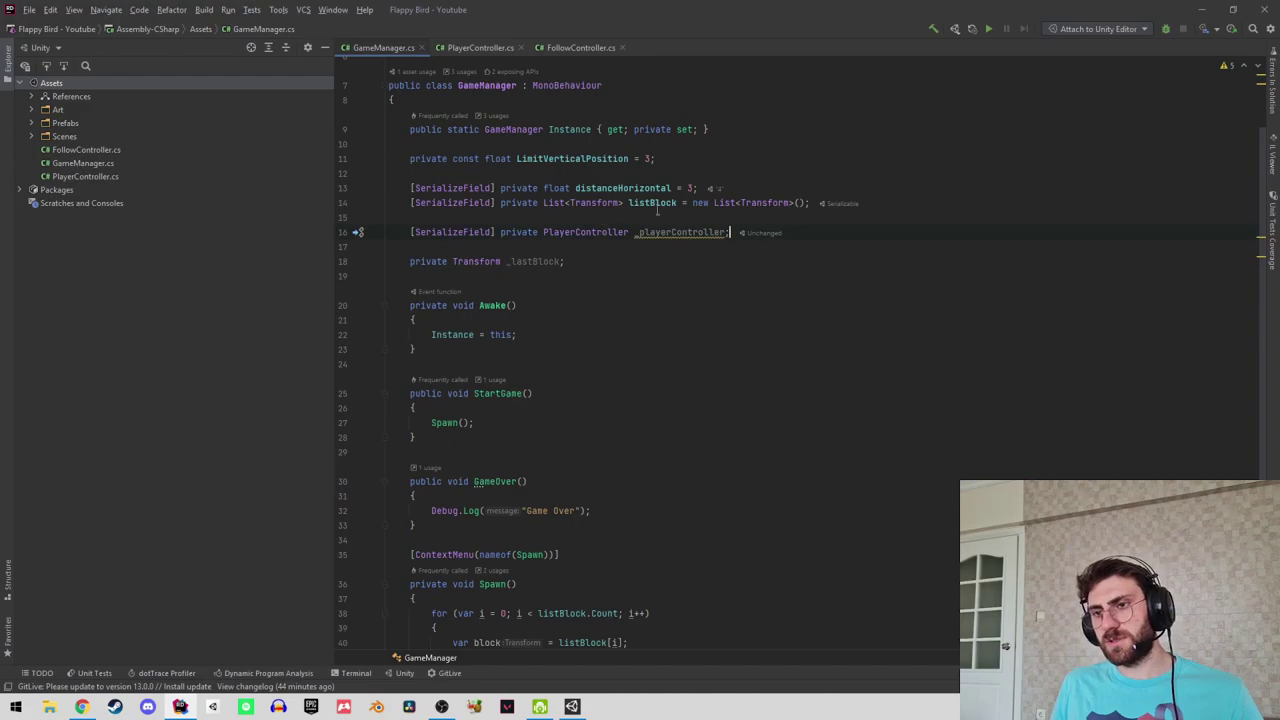
scroll(613, 470, "down", 5)
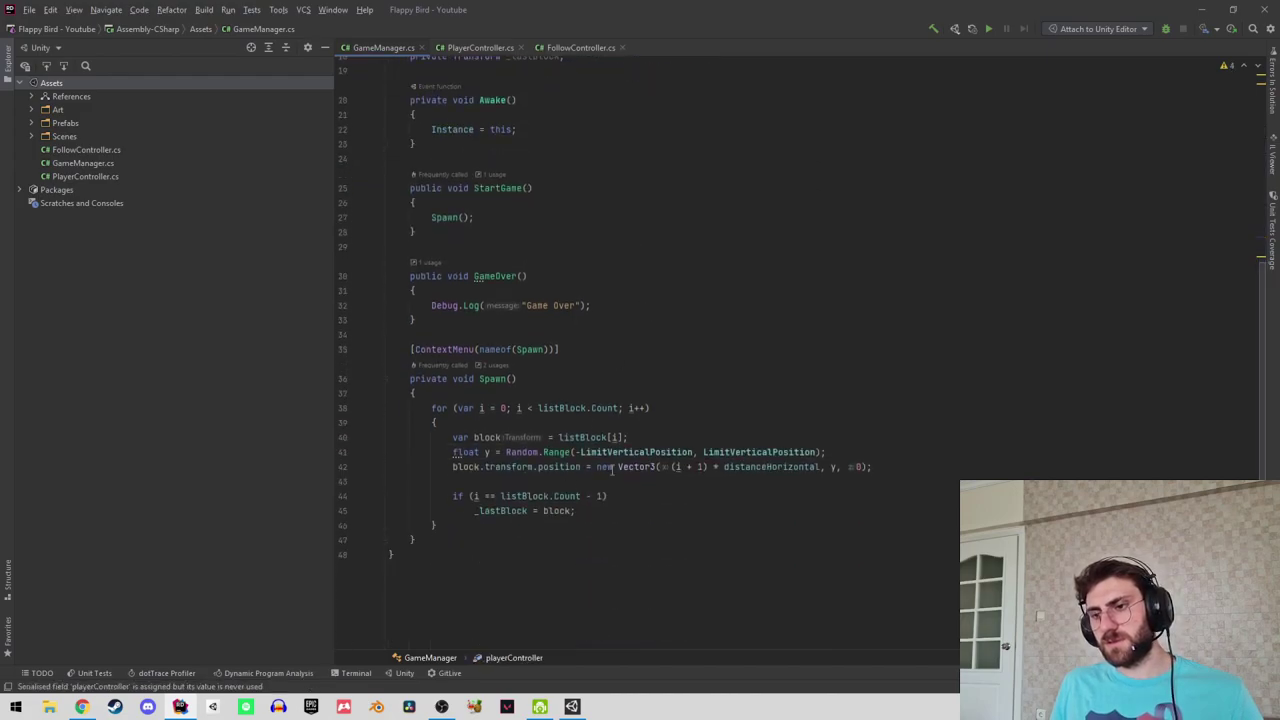
Add var playerPosition = playerController.transform.position.x; at the top of Spawn.
left_click(416, 393)
key("Return")
type("var")
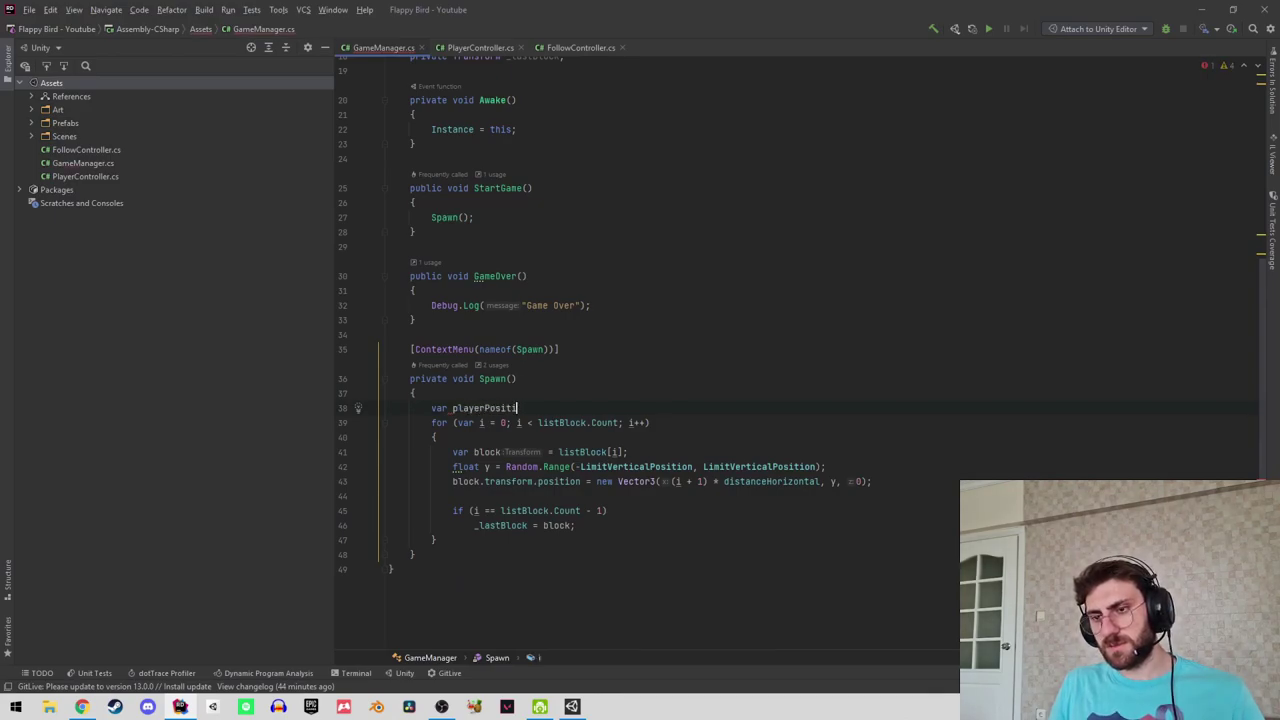
type(" pla")
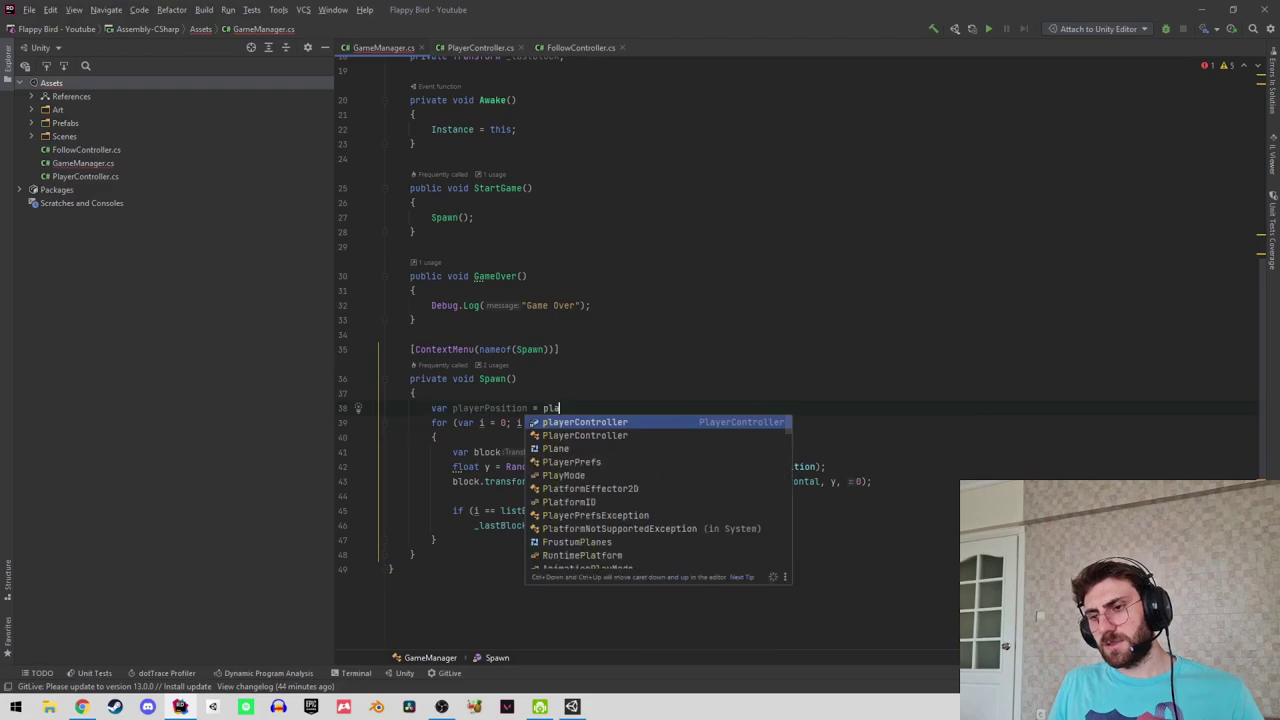
type("l")
key("Return")
type(".t")
key("Return")
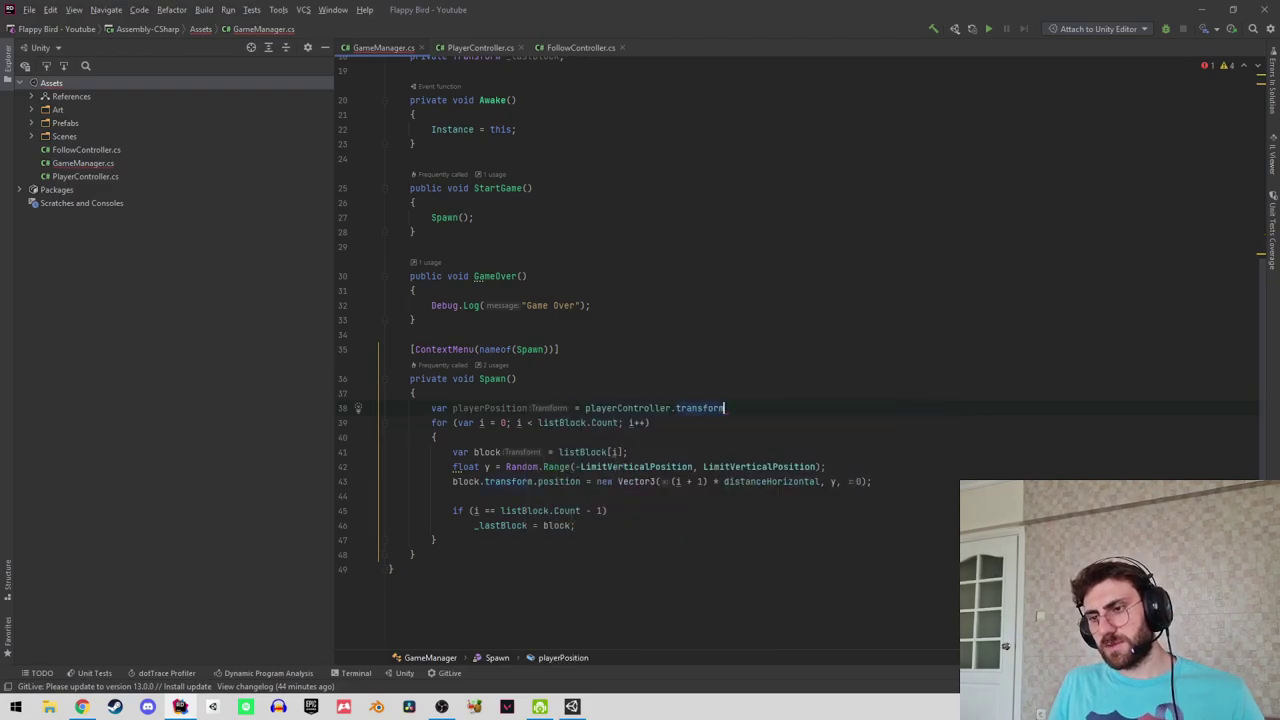
type(".")
type("p")
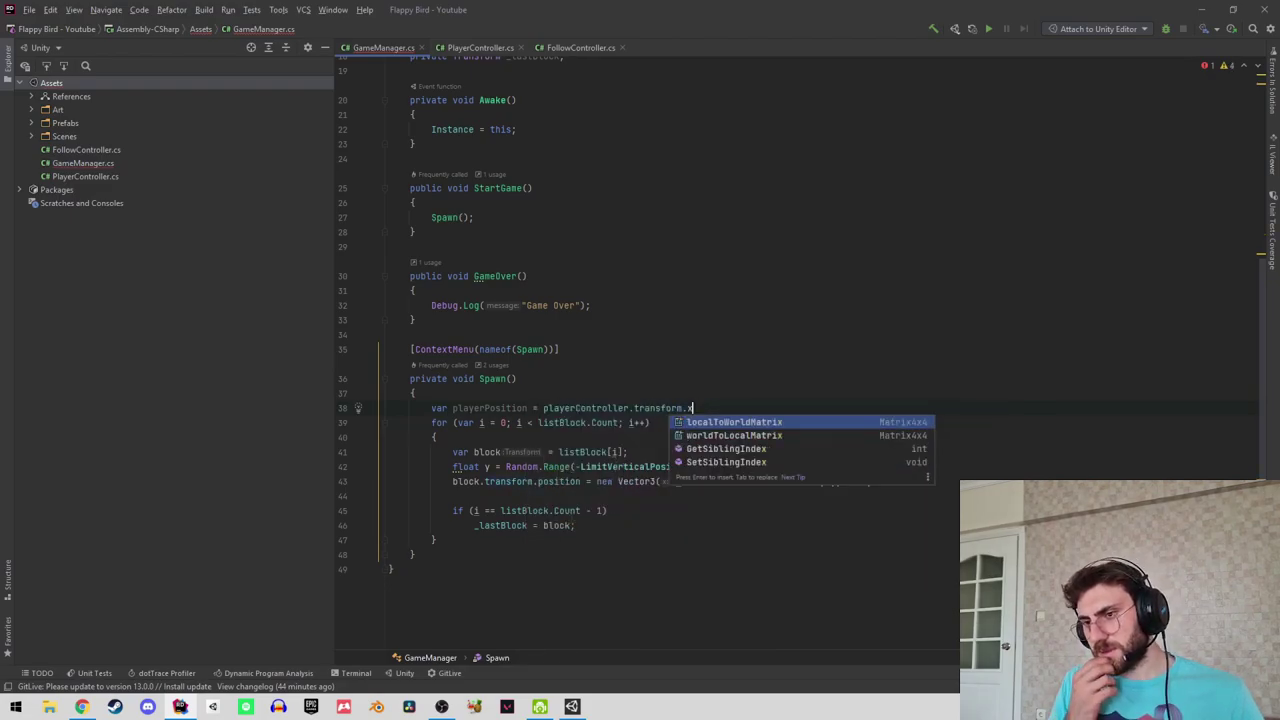
type("o")
key("Return")
type(".x")
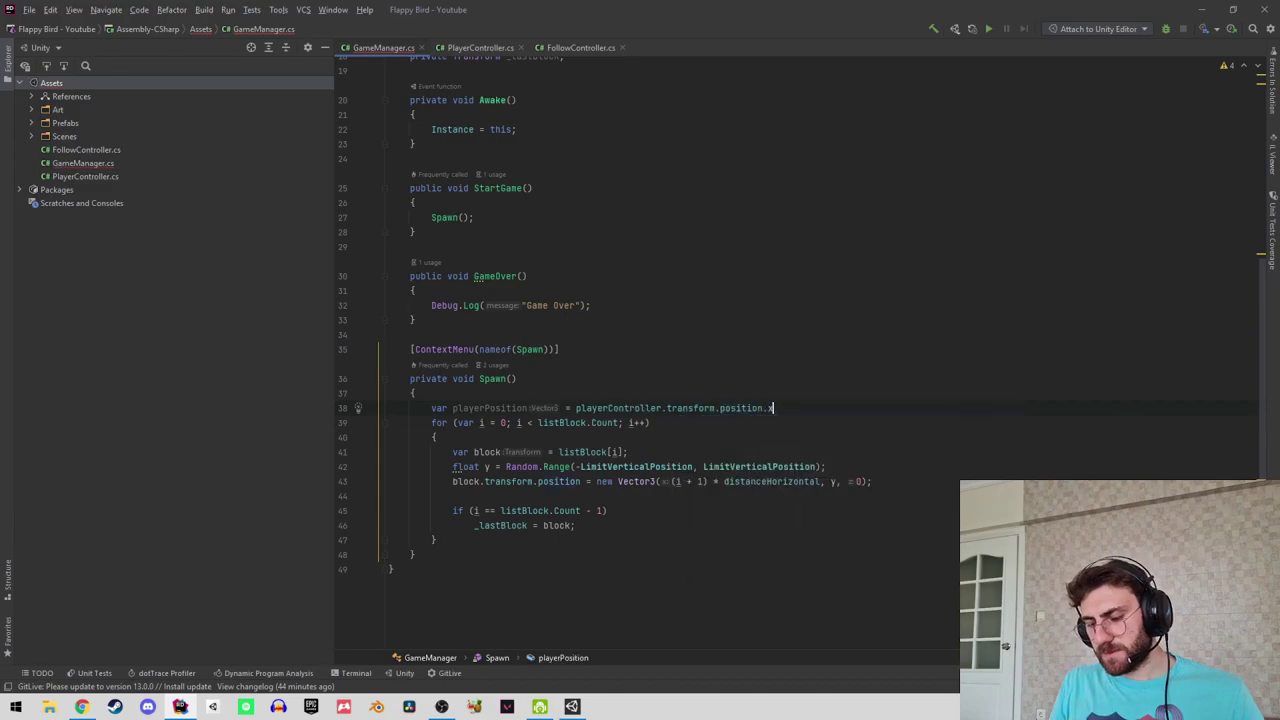
type(";")
Add + playerPosition to each block's x position, then return to Unity to recompile.
left_click(650, 422)
left_click(628, 452)
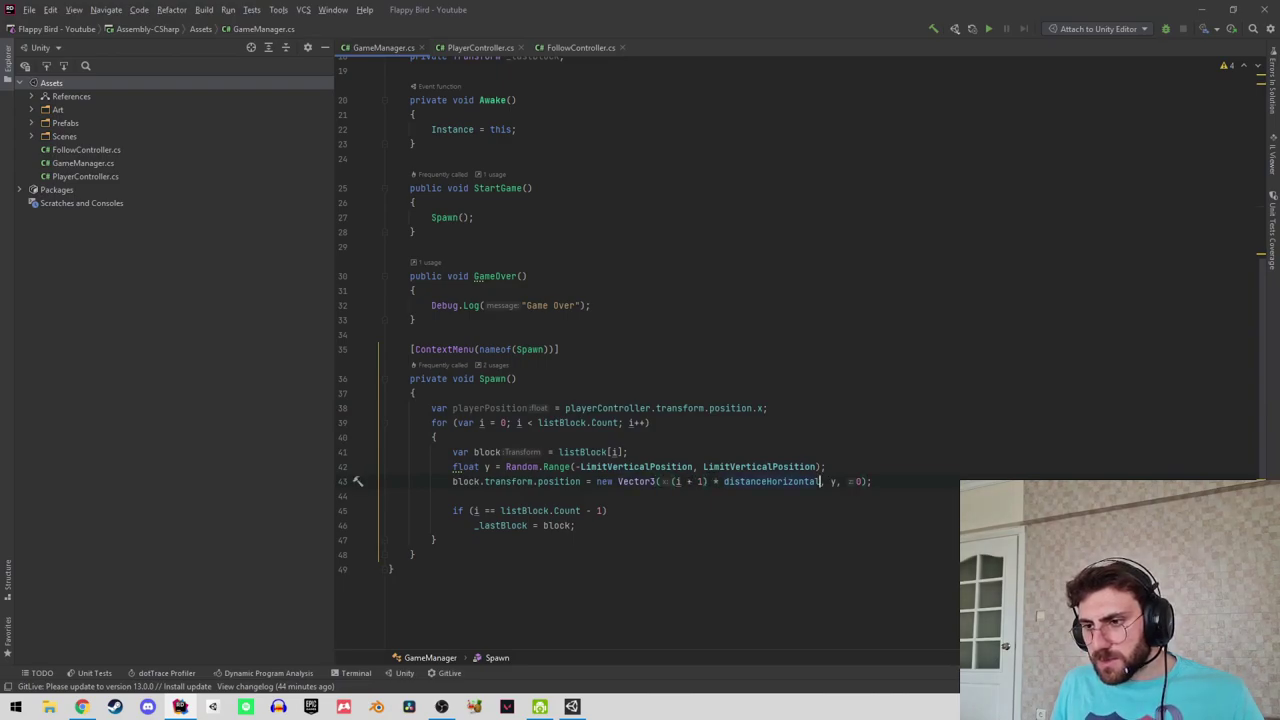
type("+ ")
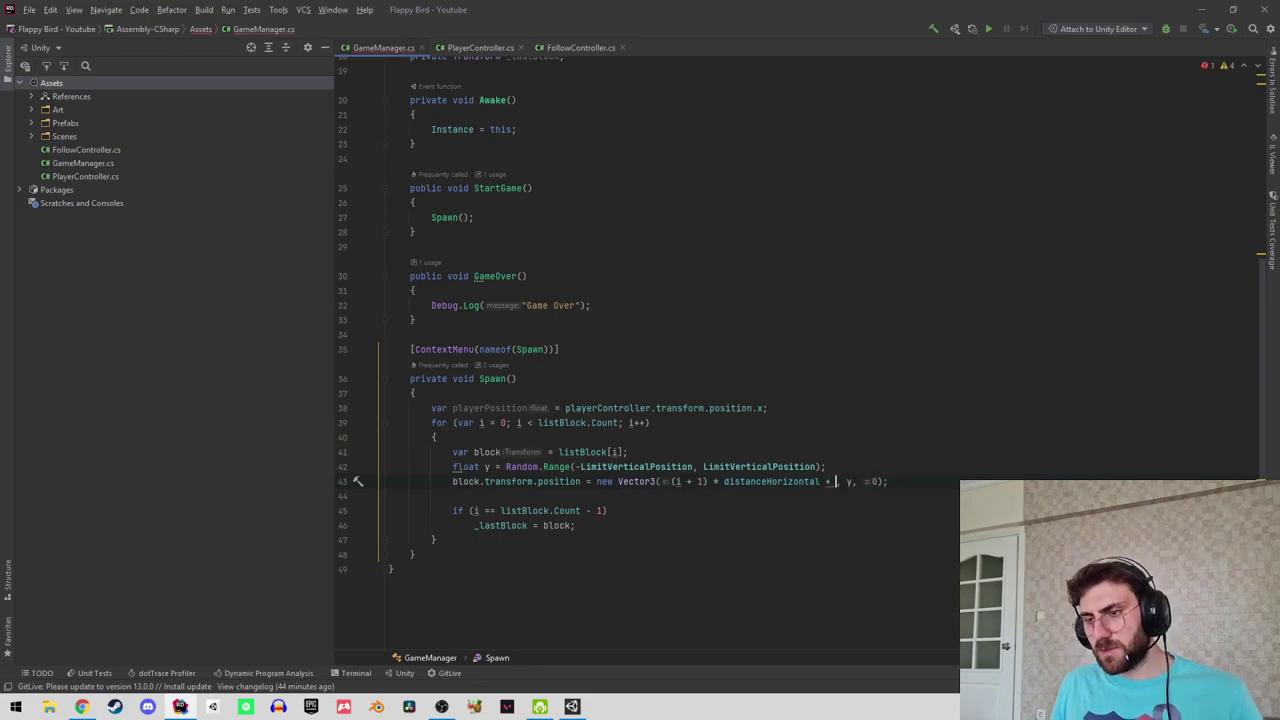
type("play")
key("Return")
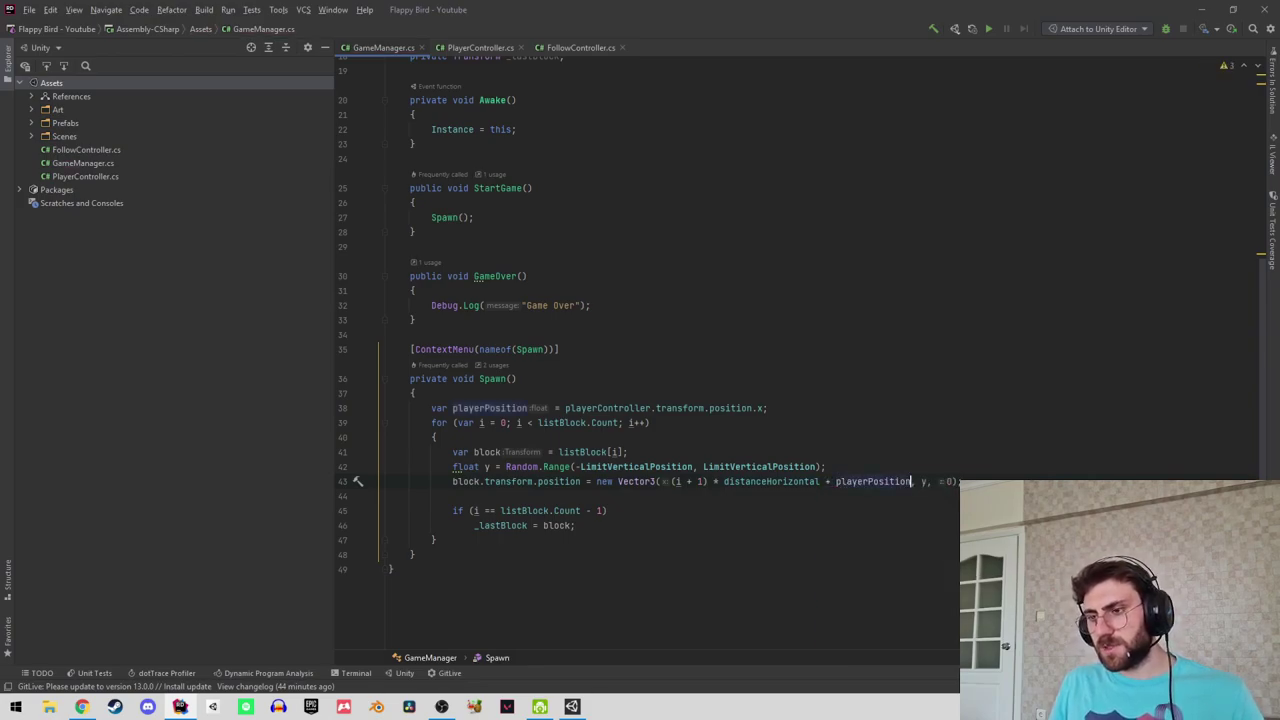
key("alt+Tab")
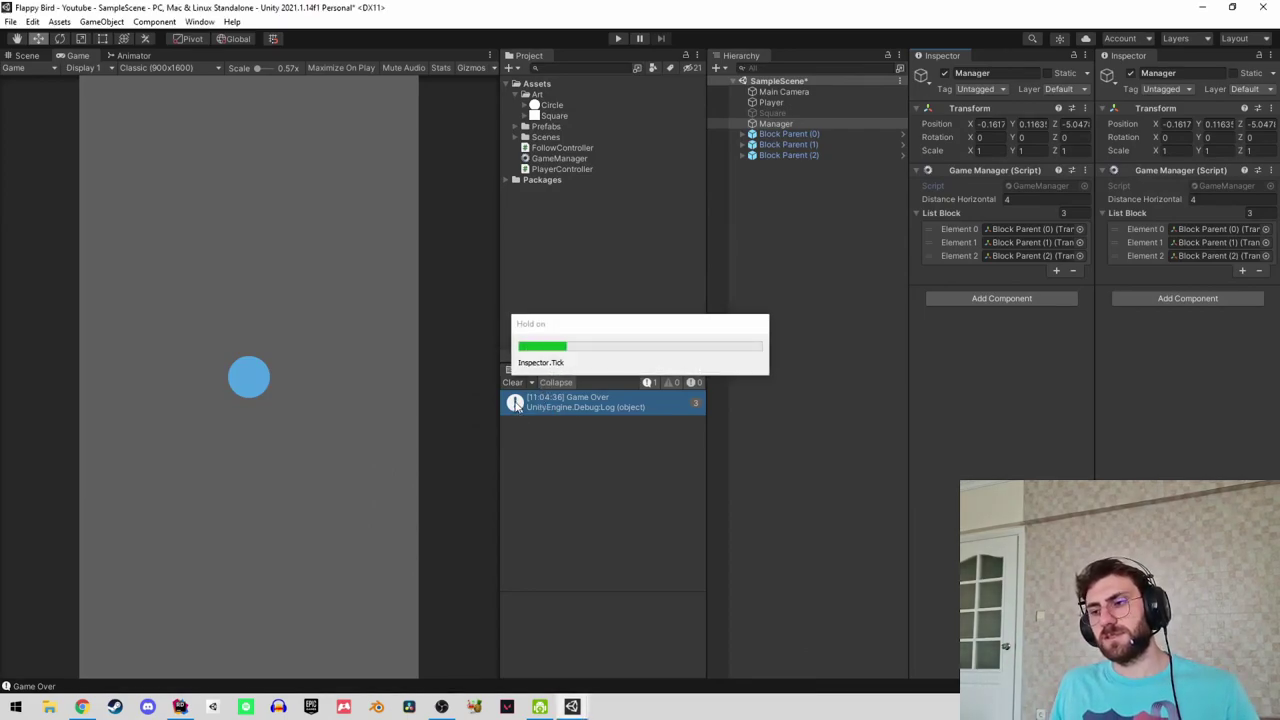
Play-test block spawning, jumping twice, and stop after the null reference error.
left_click(619, 39)
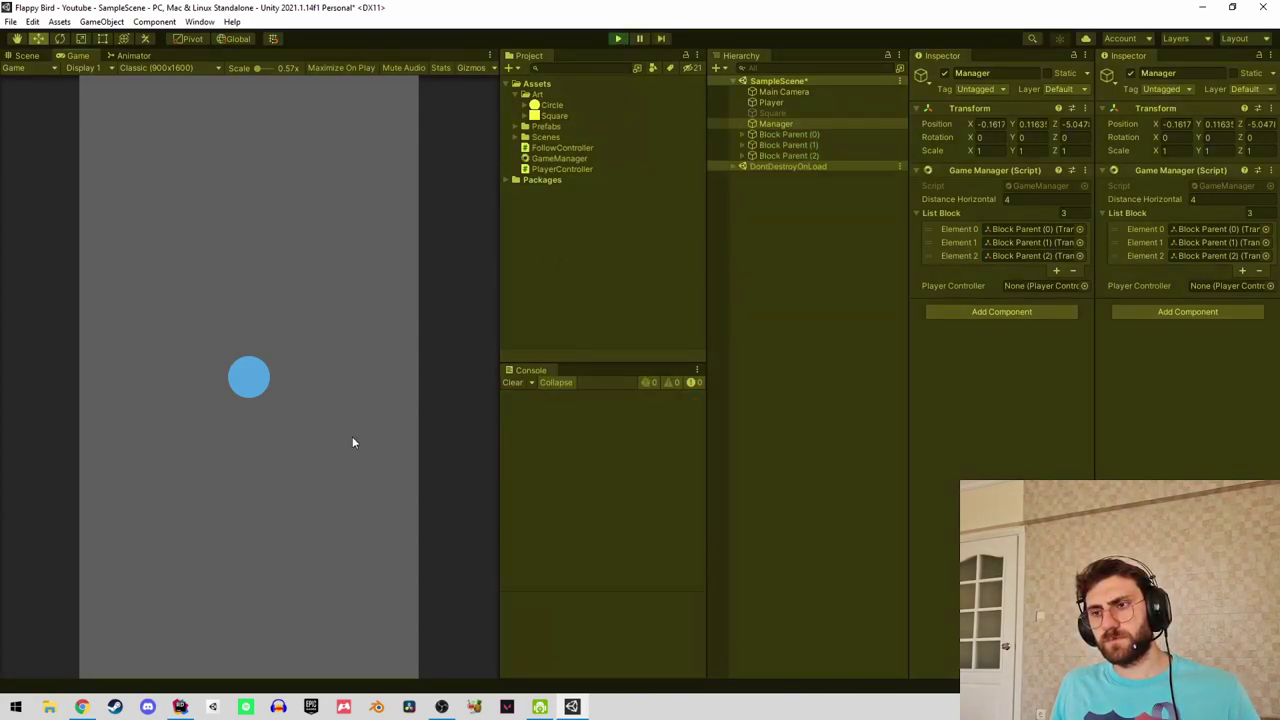
key("space")
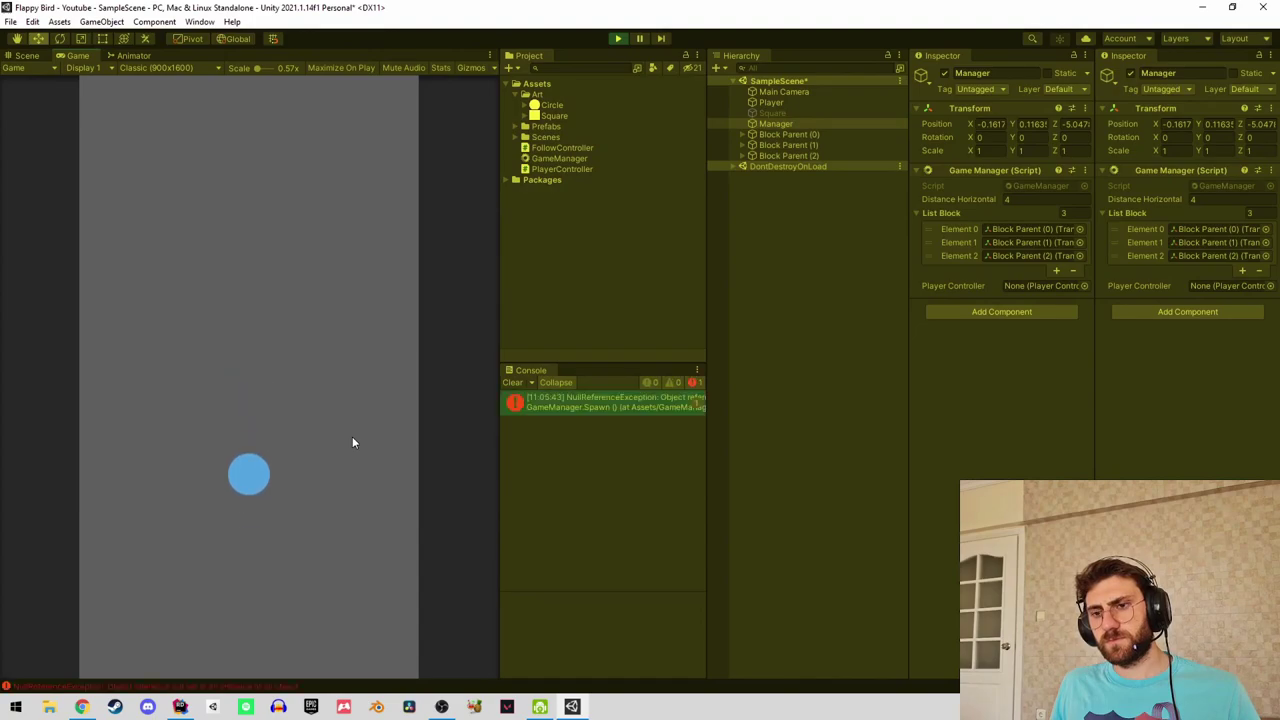
key("space")
key("space")
left_click(618, 38)
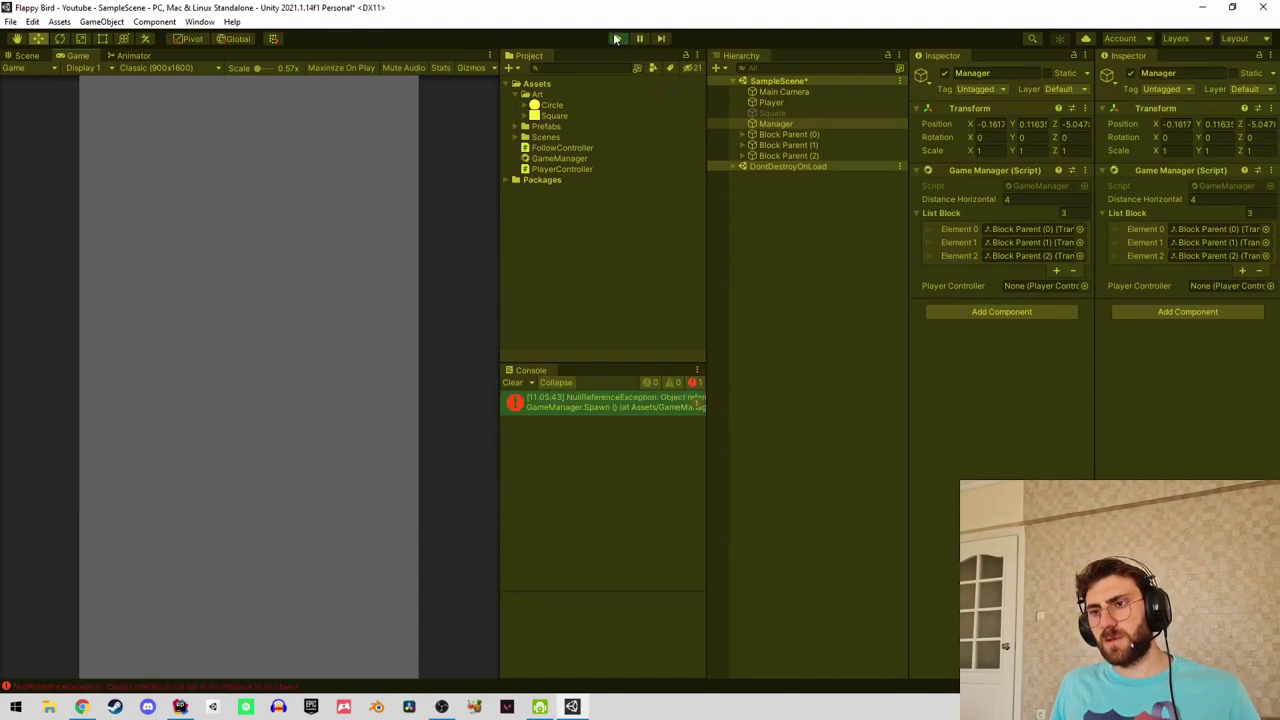
Assign the Player object to the Game Manager's Player Controller field and clear the console.
left_click(1084, 286)
double_click(1004, 292)
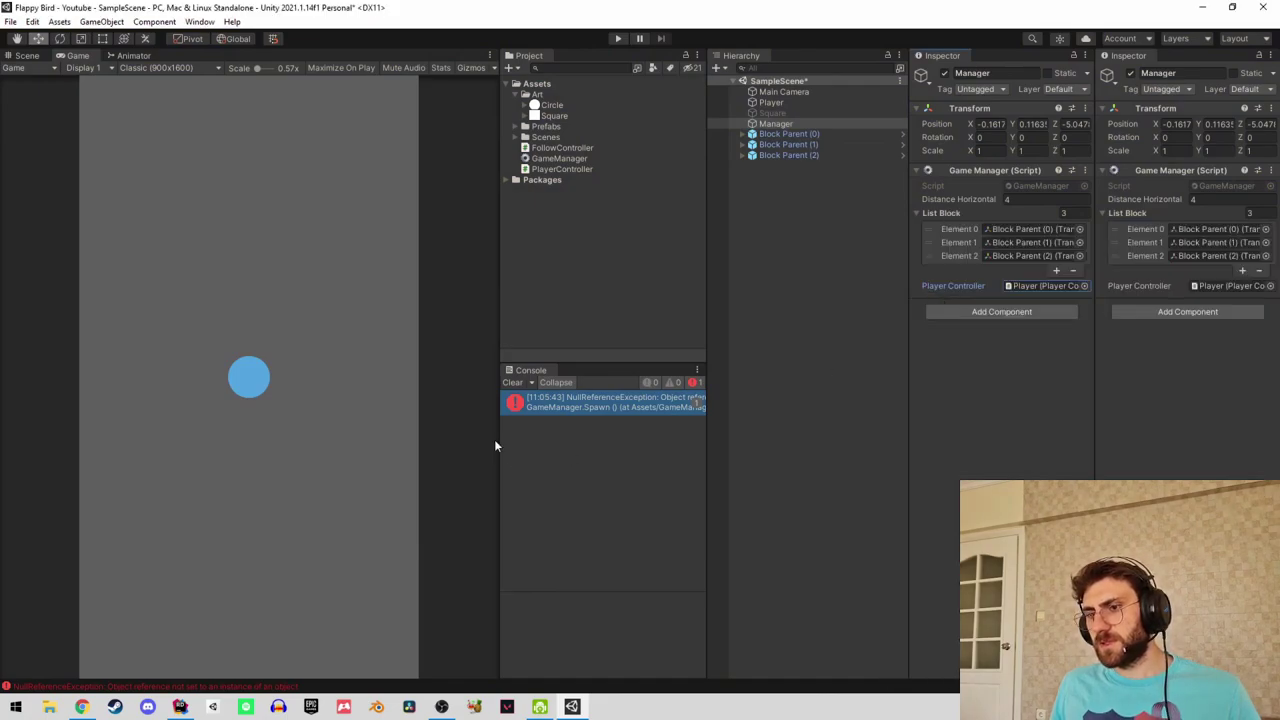
left_click(512, 382)
Replay the game, jumping the ball three times, then stop.
left_click(618, 38)
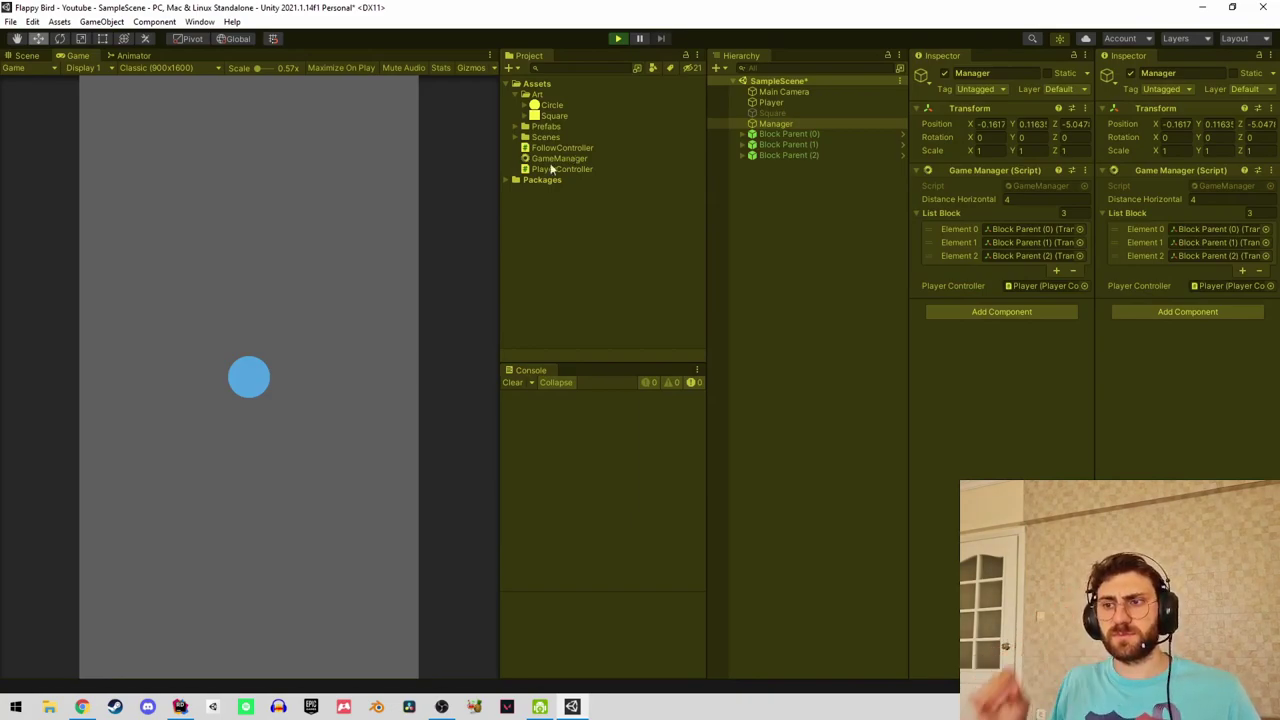
left_click(334, 398)
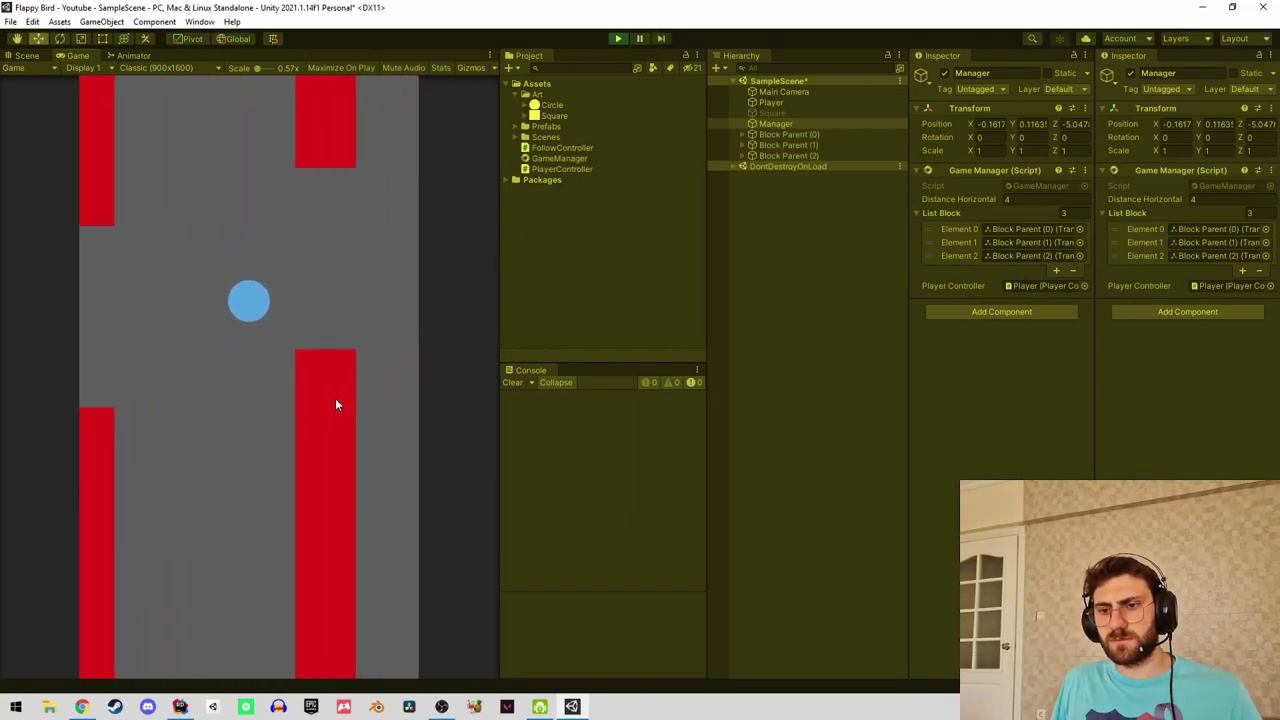
left_click(335, 397)
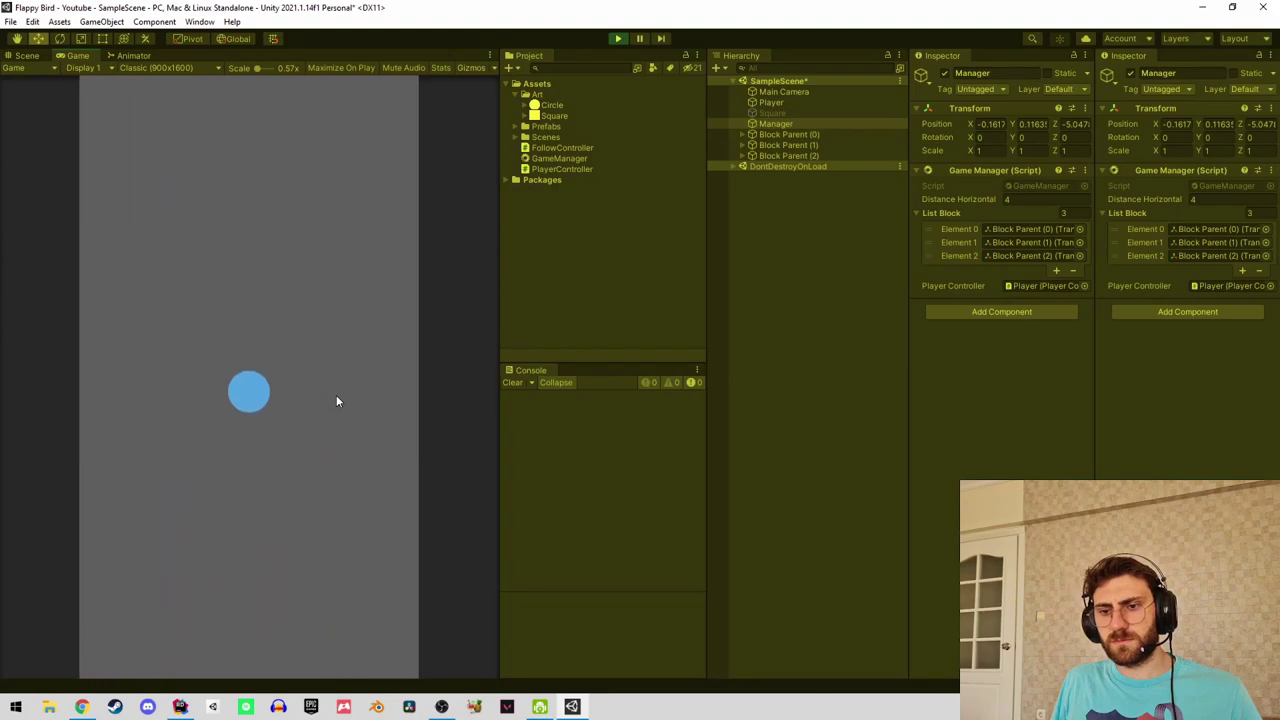
left_click(336, 395)
left_click(617, 38)
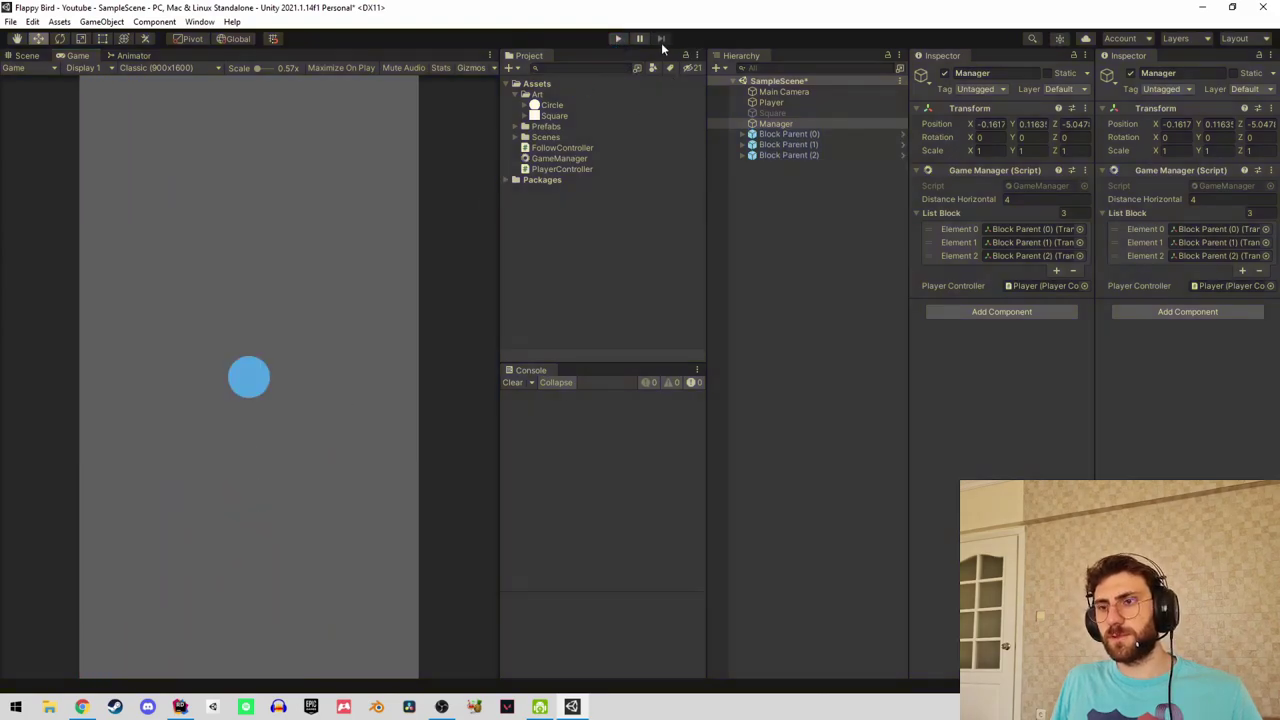
Restart the game, select the Player to inspect it, jump three more times, and stop.
left_click(617, 38)
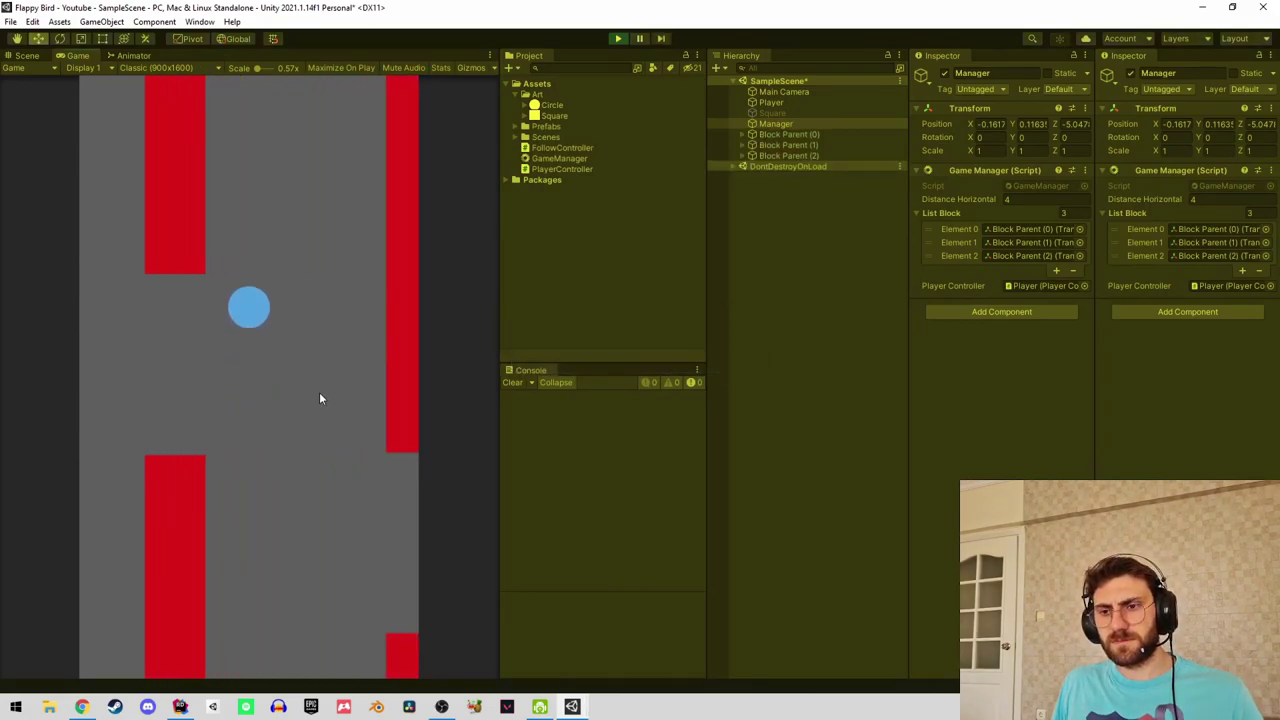
left_click(618, 38)
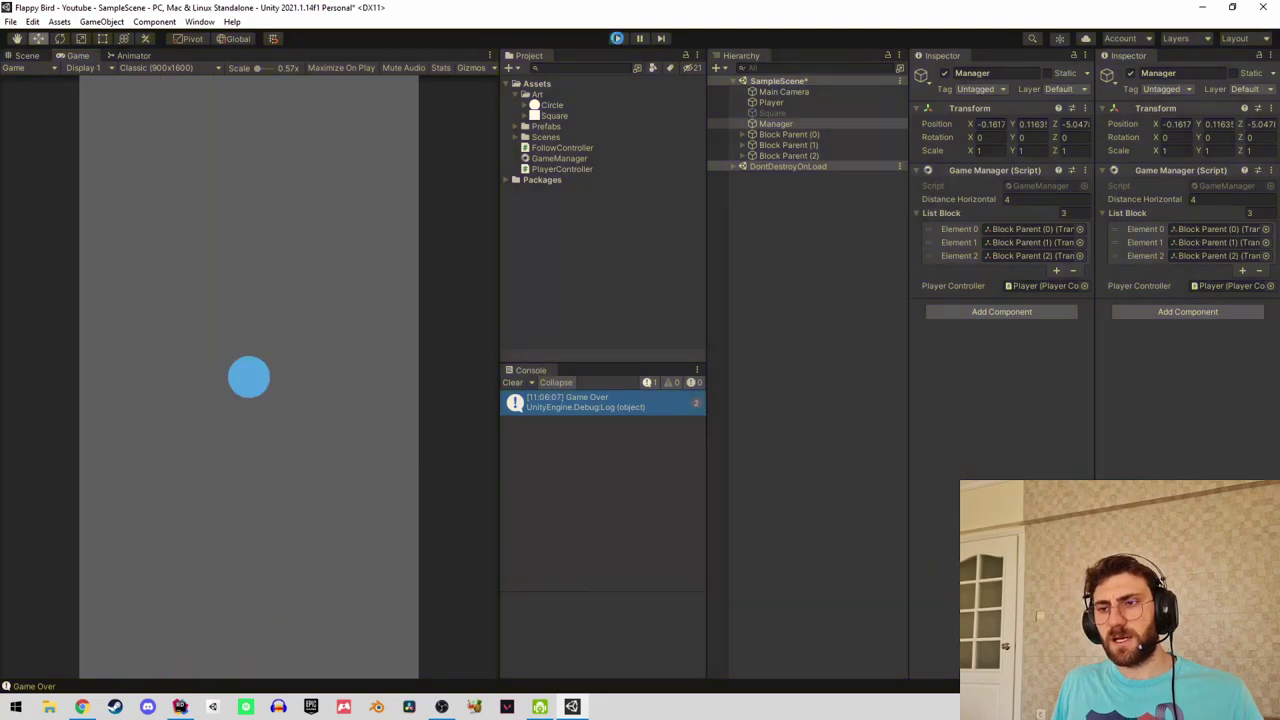
left_click(618, 38)
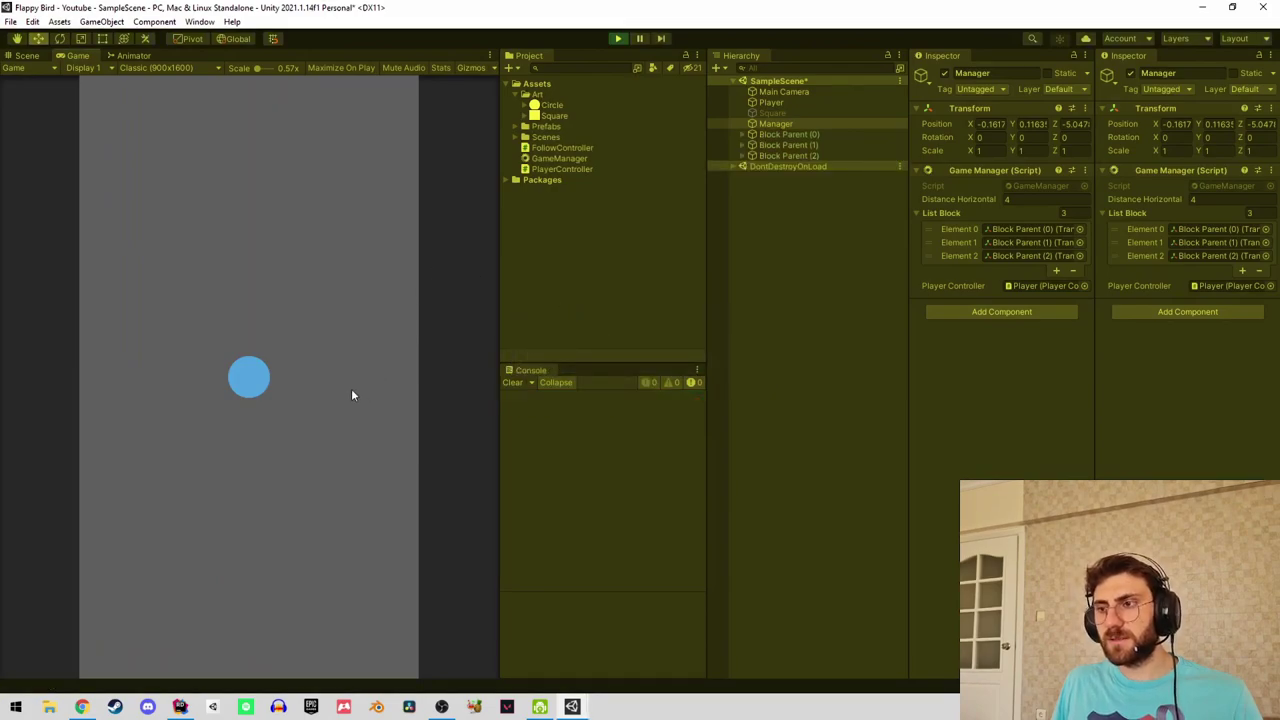
left_click(784, 101)
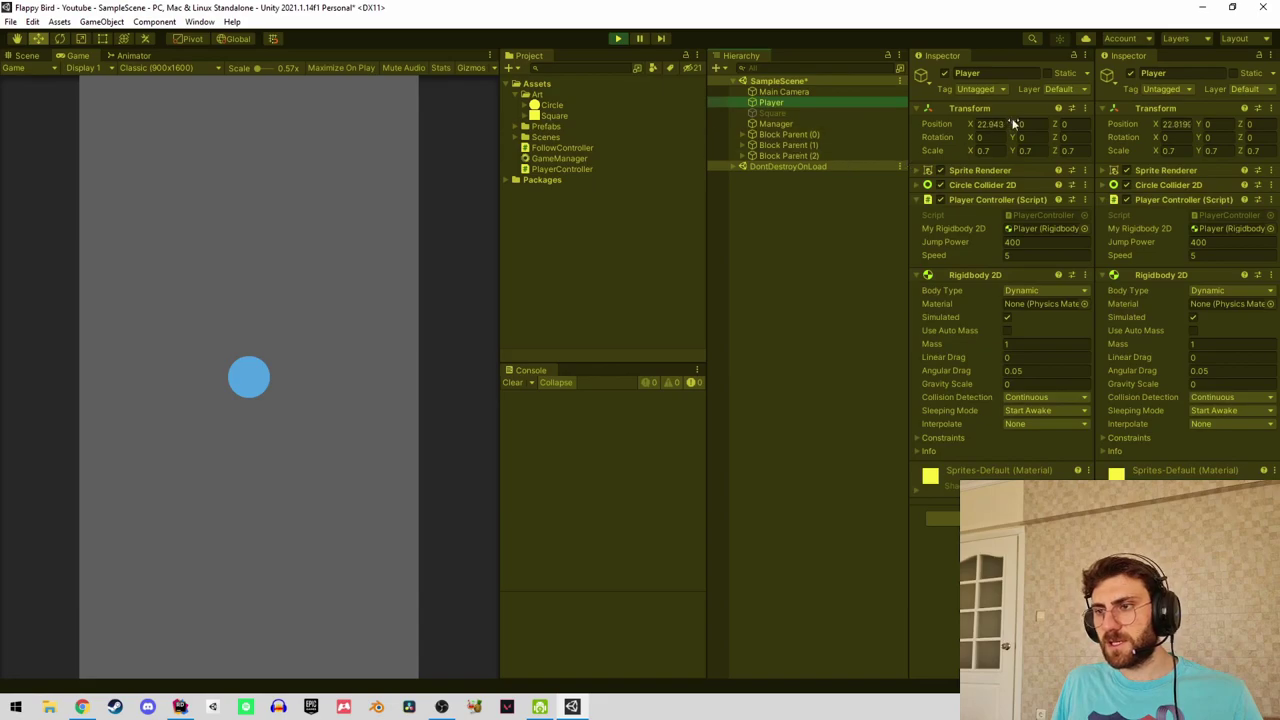
left_click(348, 431)
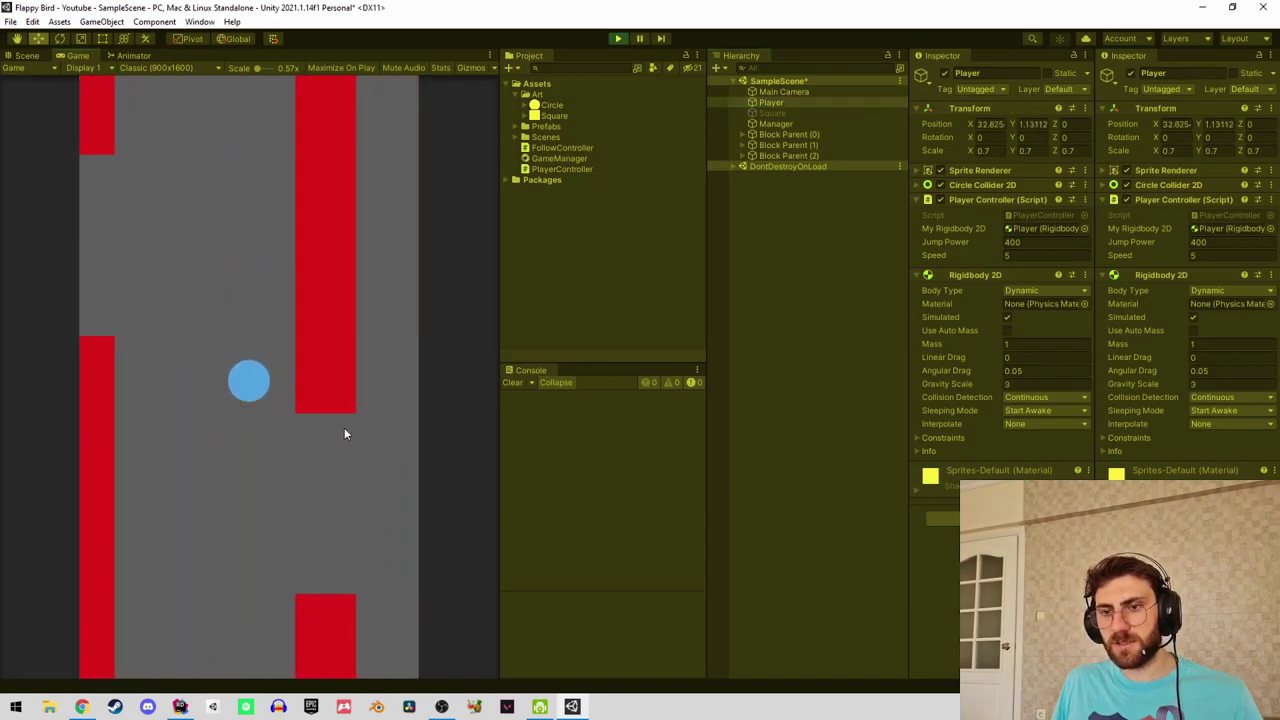
left_click(344, 433)
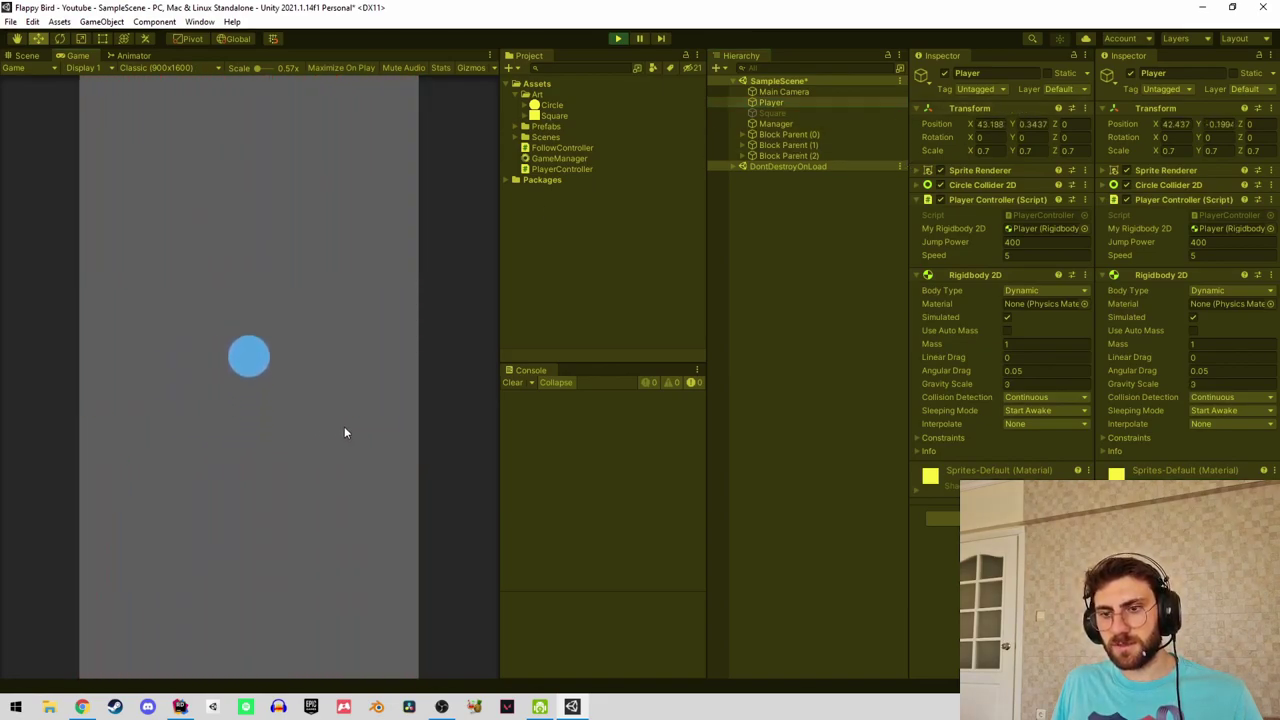
left_click(344, 432)
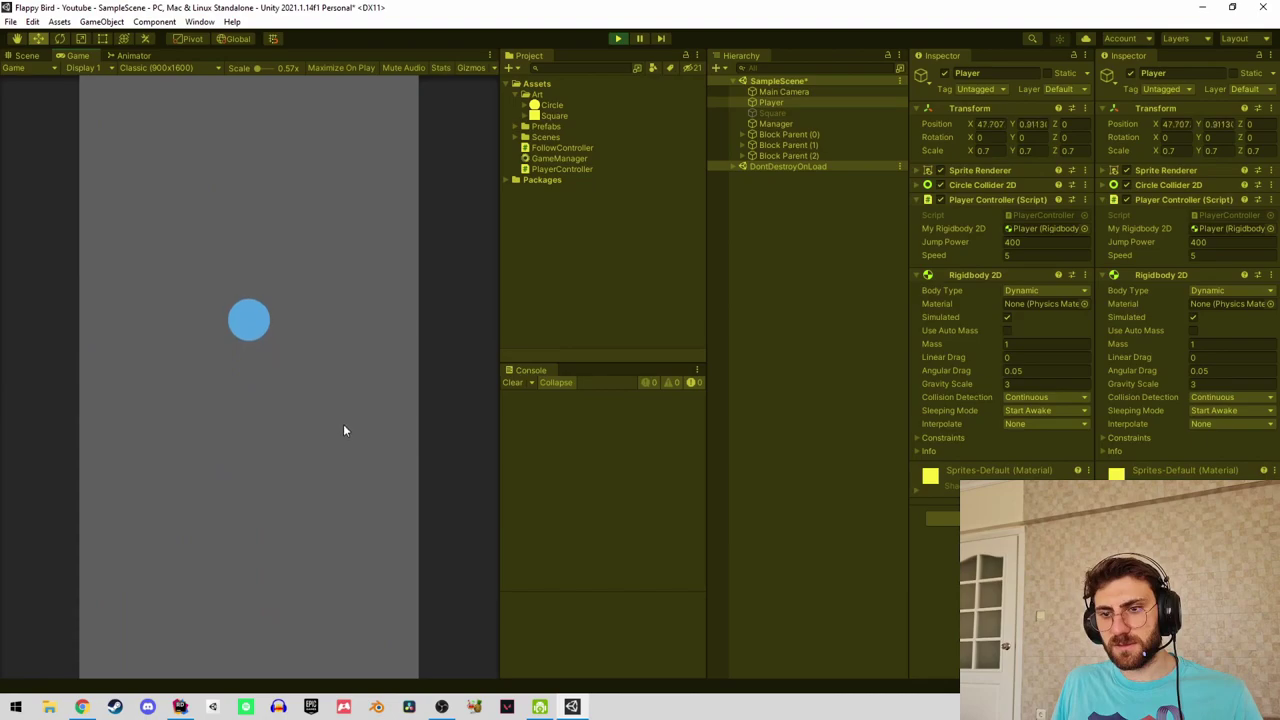
left_click(619, 40)
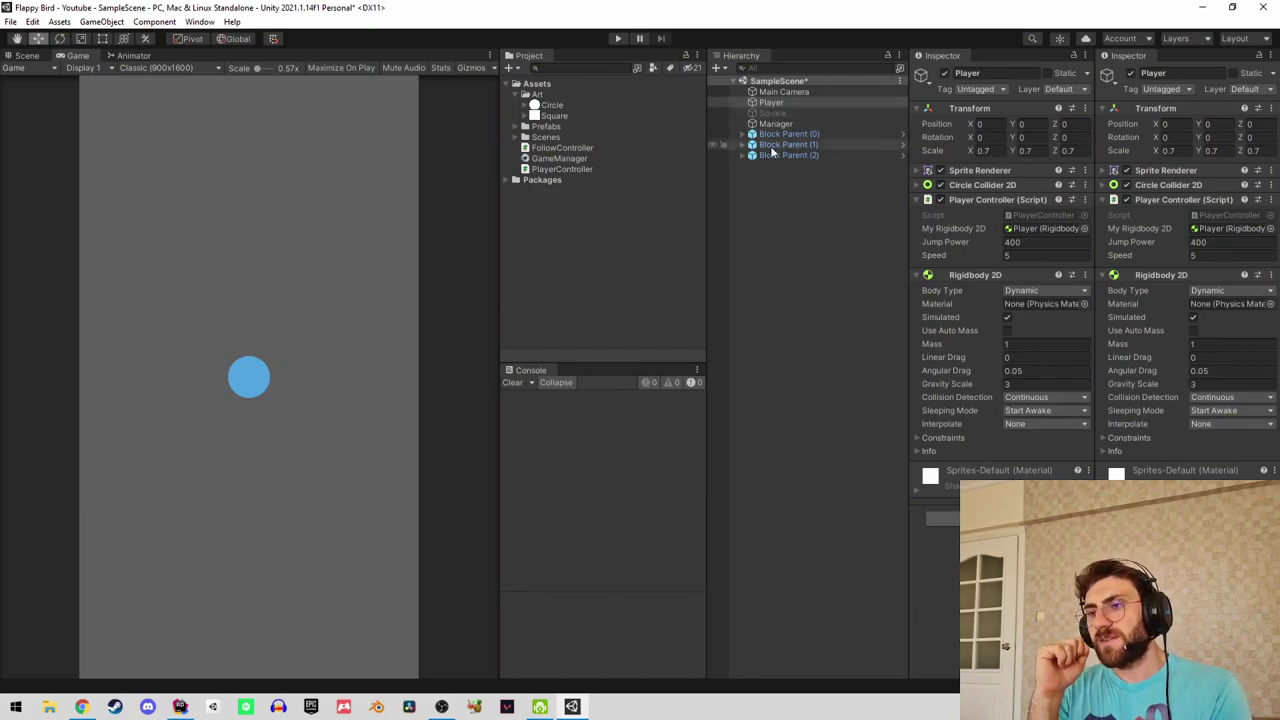
In the Scene view, select Block Parent (0)-(2) and duplicate them into six.
left_click(785, 134)
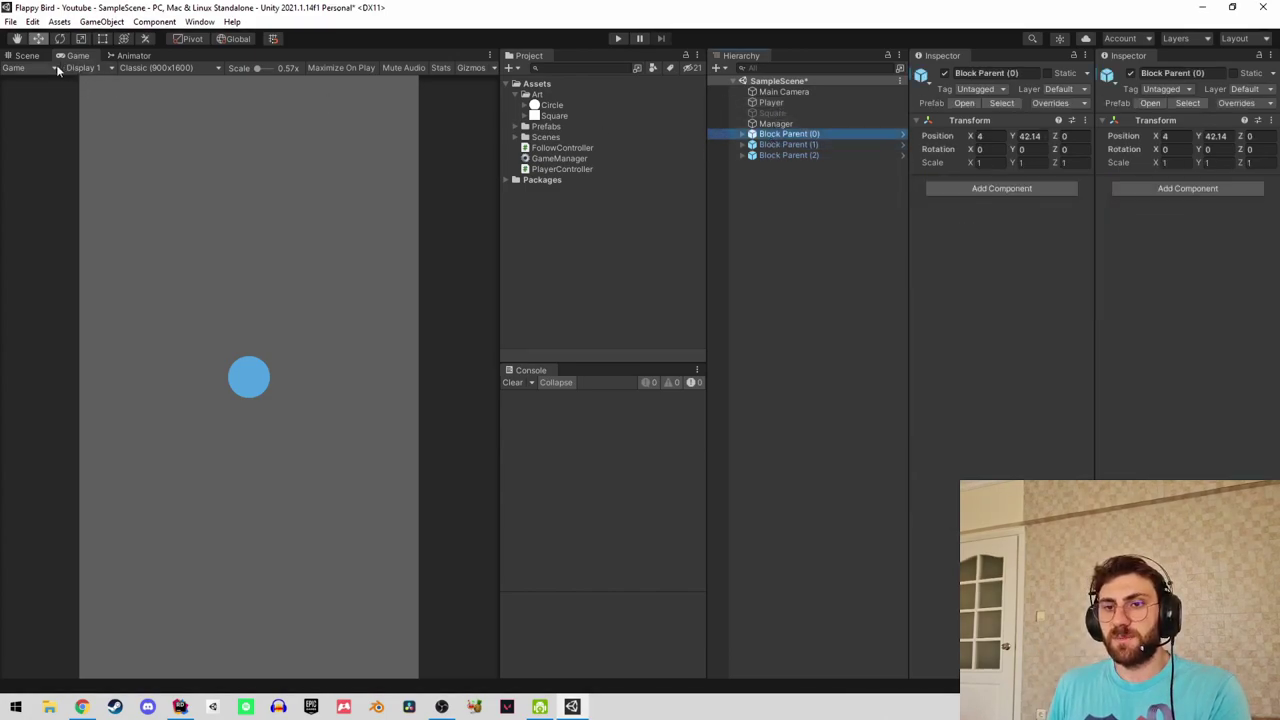
left_click(27, 56)
scroll(229, 130, "up", 3)
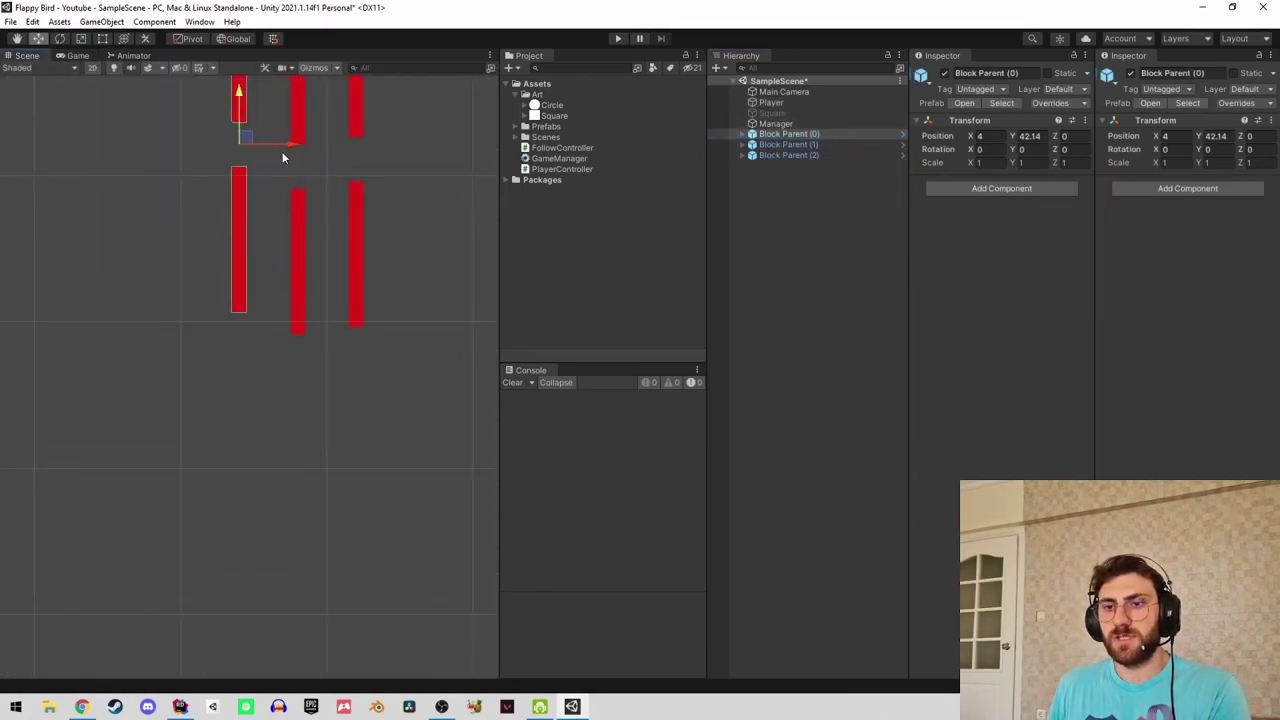
left_click(801, 154, "shift")
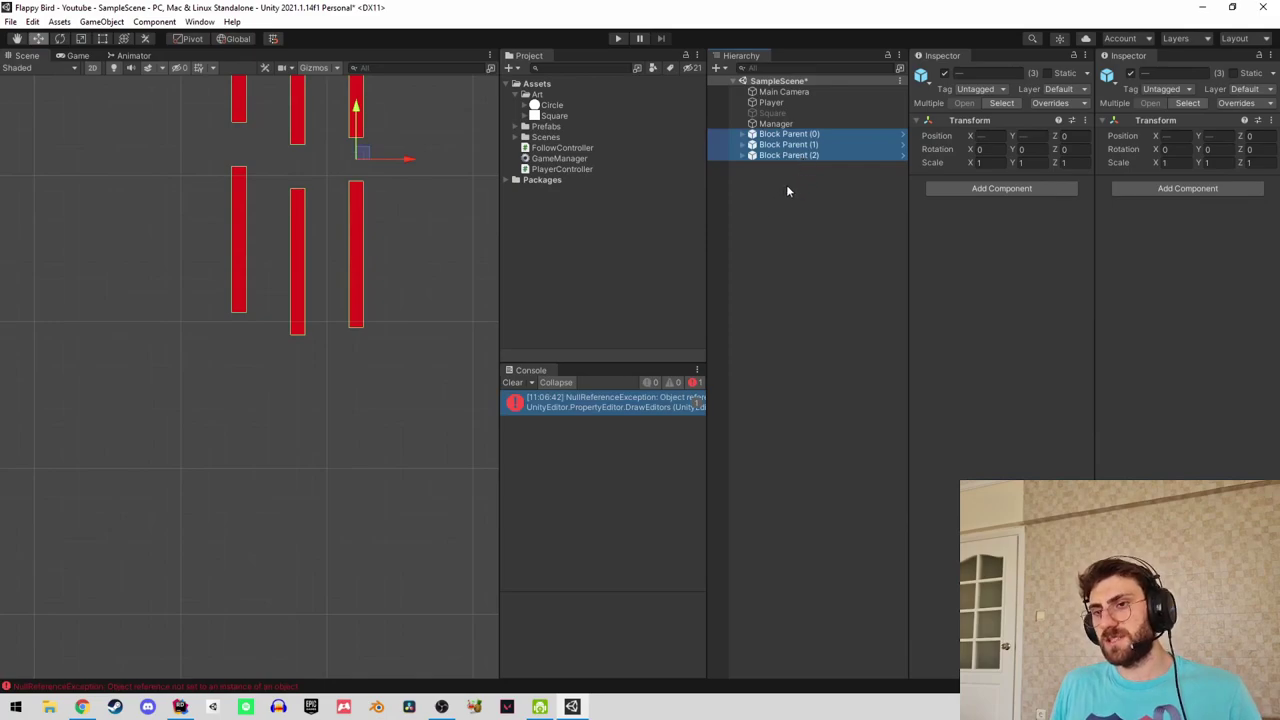
key("ctrl+d")
Frame Block Parent (0) in the scene, clear the console, and check the Player's settings.
left_click(789, 133)
key("f")
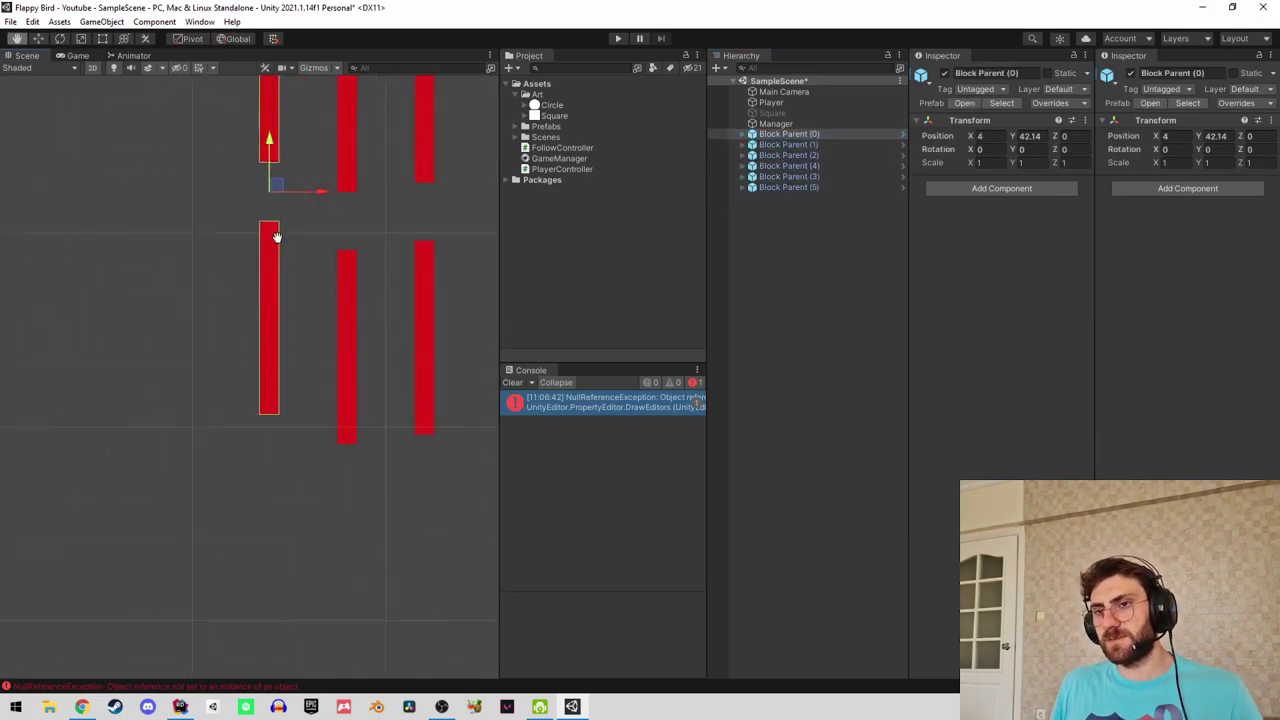
middle_click_drag(277, 236, 269, 276)
left_click(531, 381)
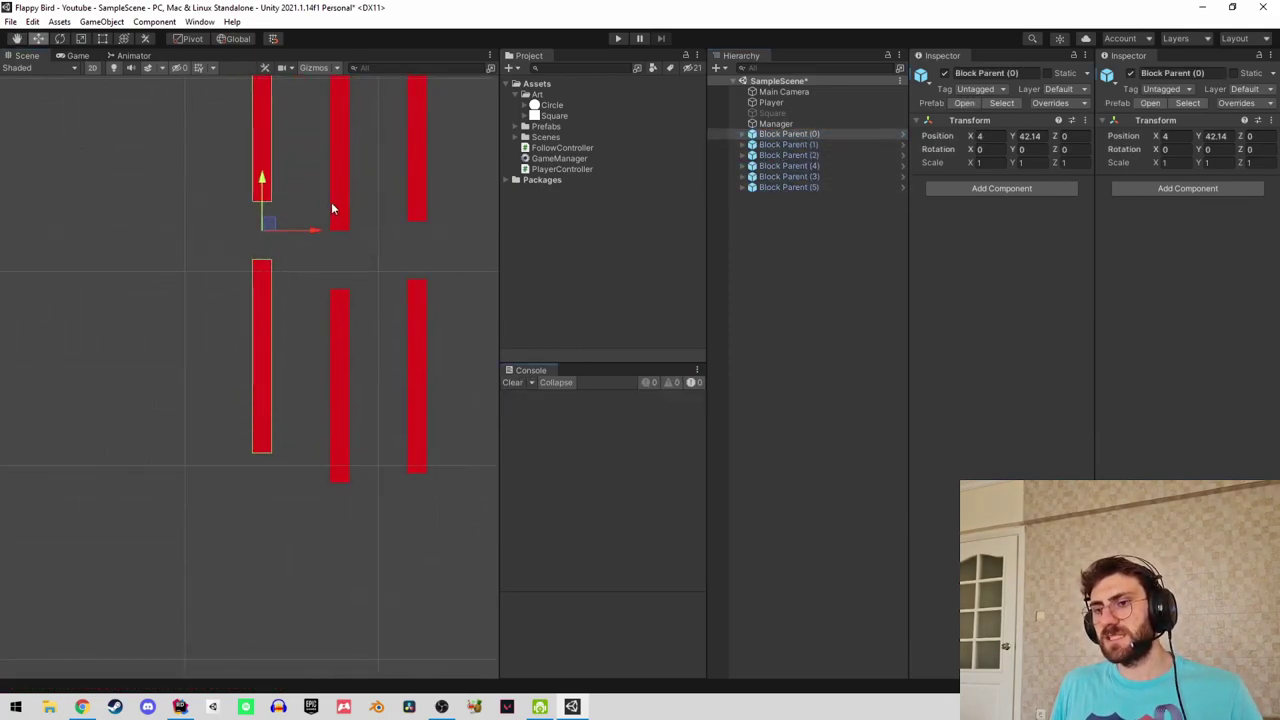
scroll(334, 206, "up", 2)
scroll(291, 197, "down", 2)
left_click(771, 102)
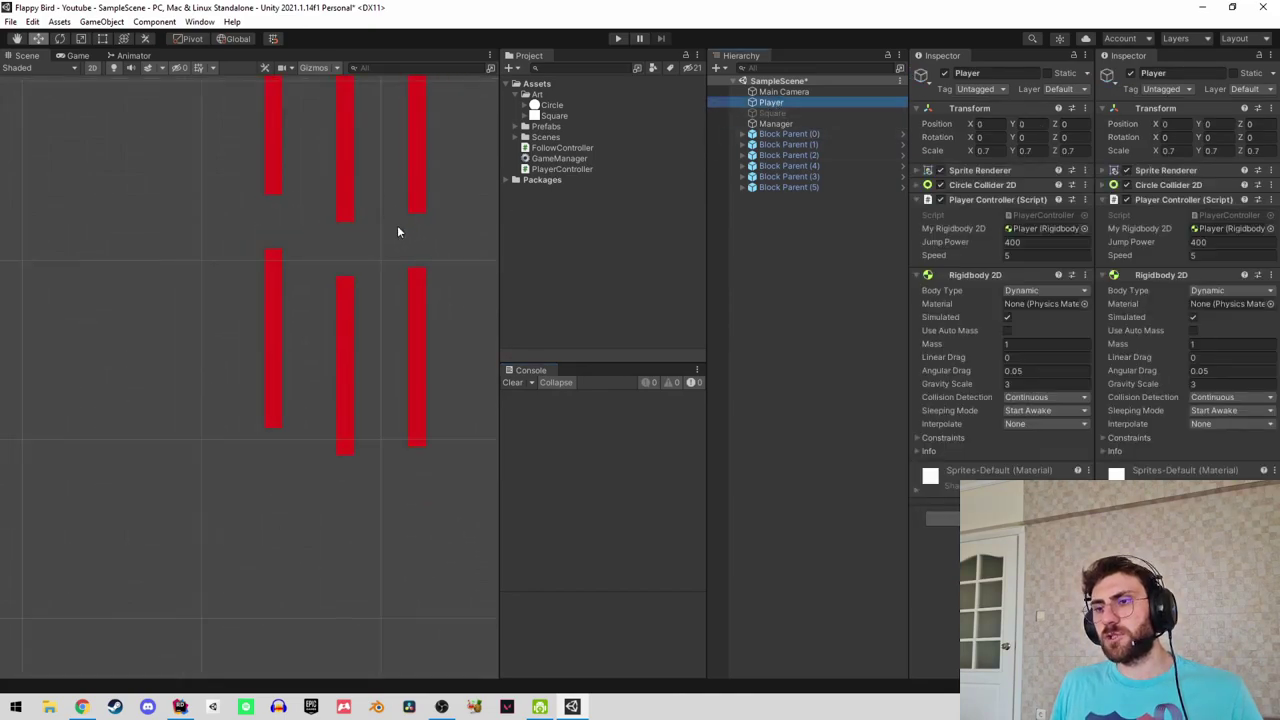
scroll(440, 260, "down", 1)
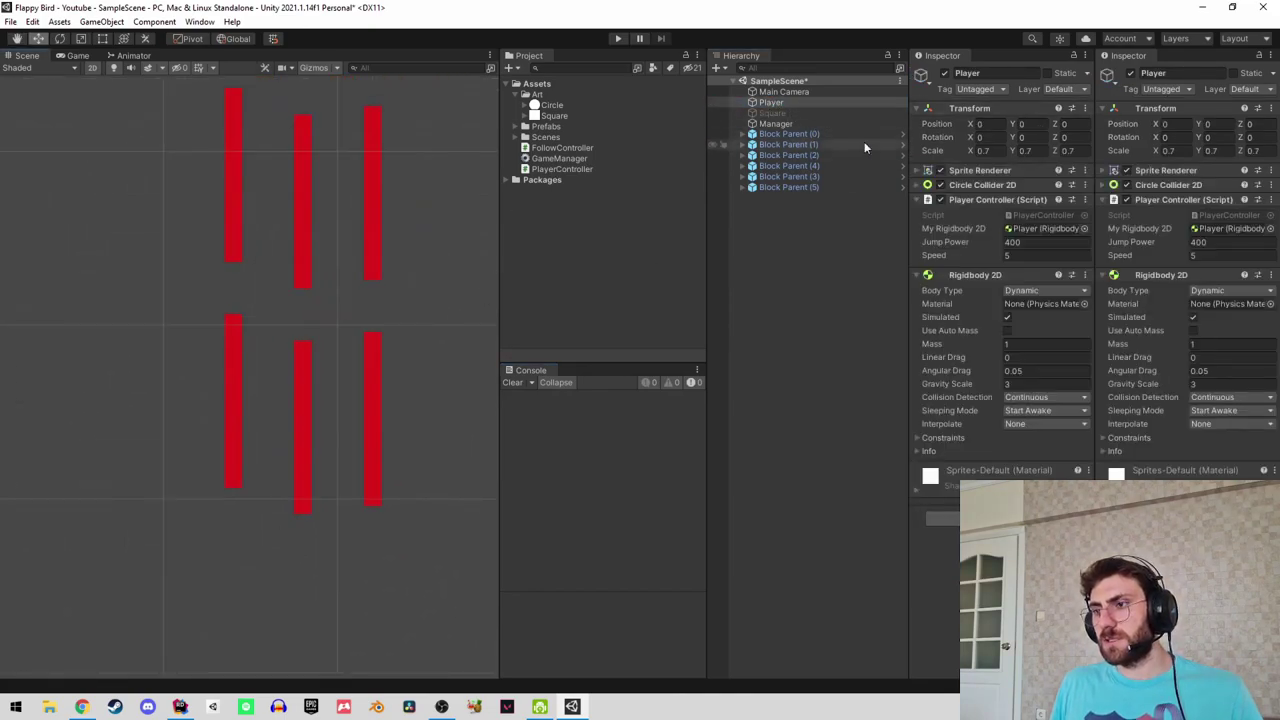
Select all six Block Parents and set their position to 0.
left_click(838, 134)
left_click(805, 188, "shift")
left_click(985, 136)
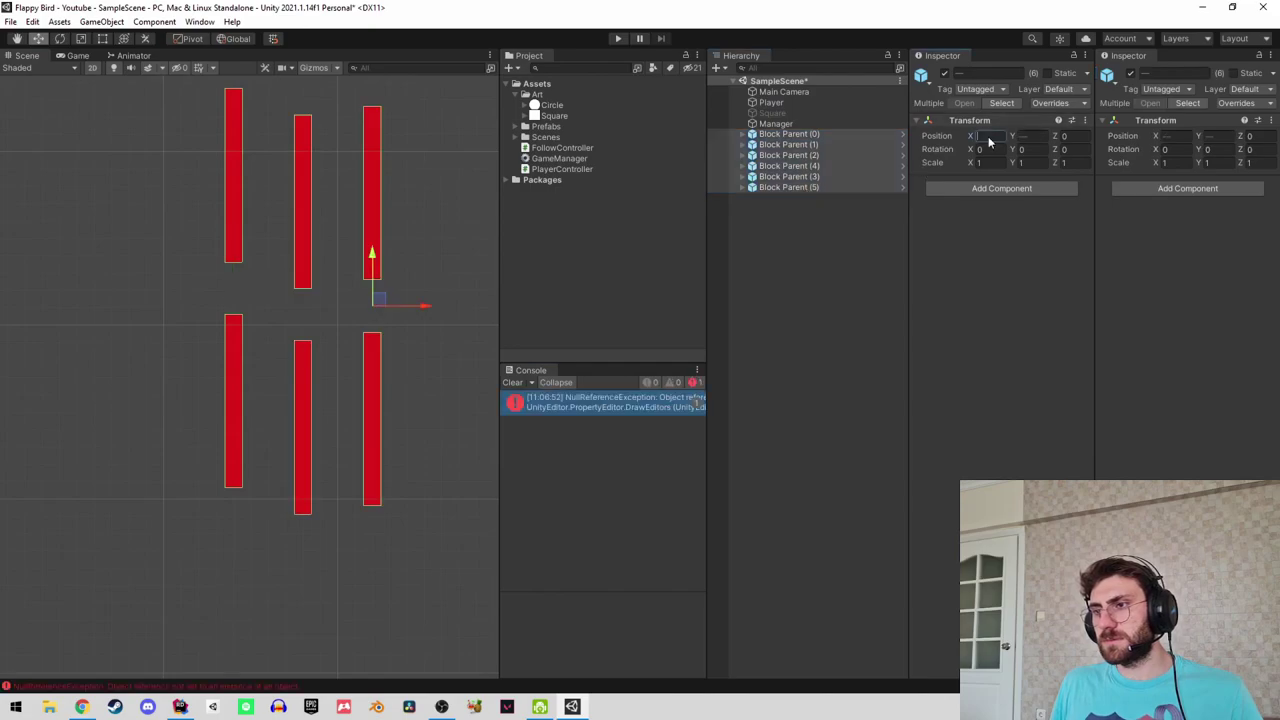
type("0")
key("Tab")
key("Tab")
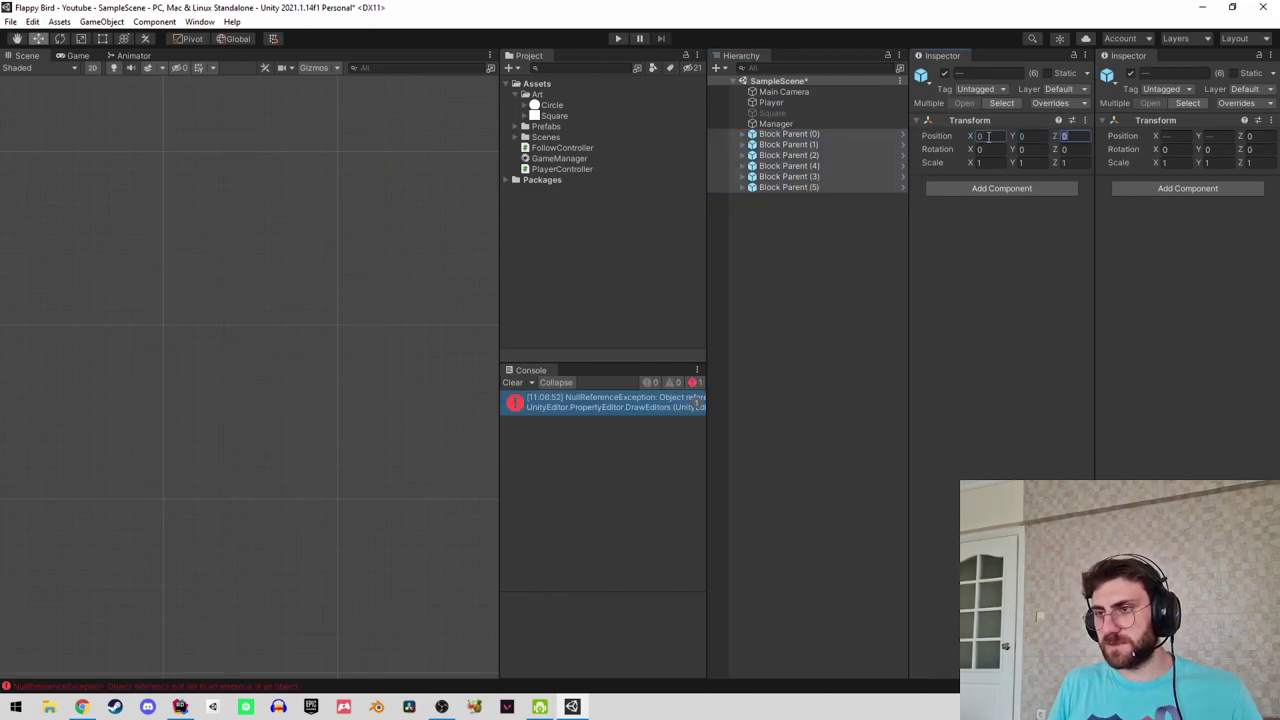
Frame Block Parents (0) and (1) to confirm they sit at the origin, then select the Manager.
double_click(789, 134)
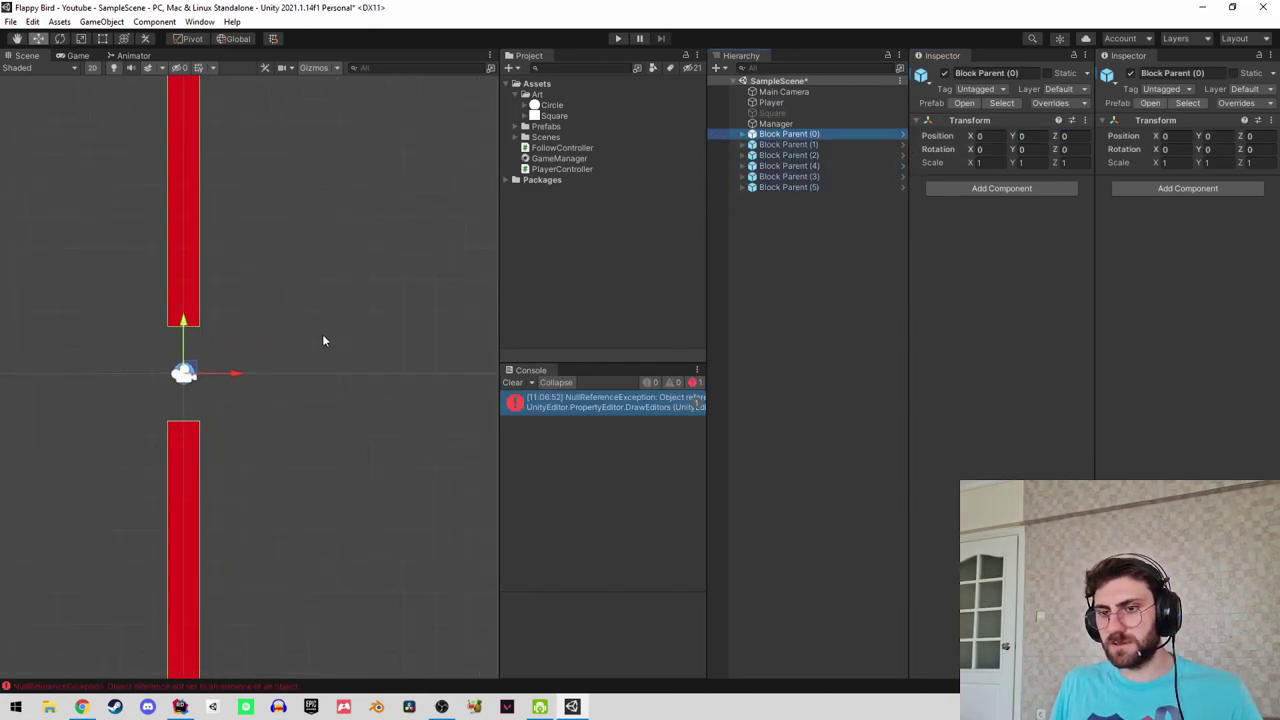
middle_click_drag(322, 334, 406, 333)
double_click(789, 145)
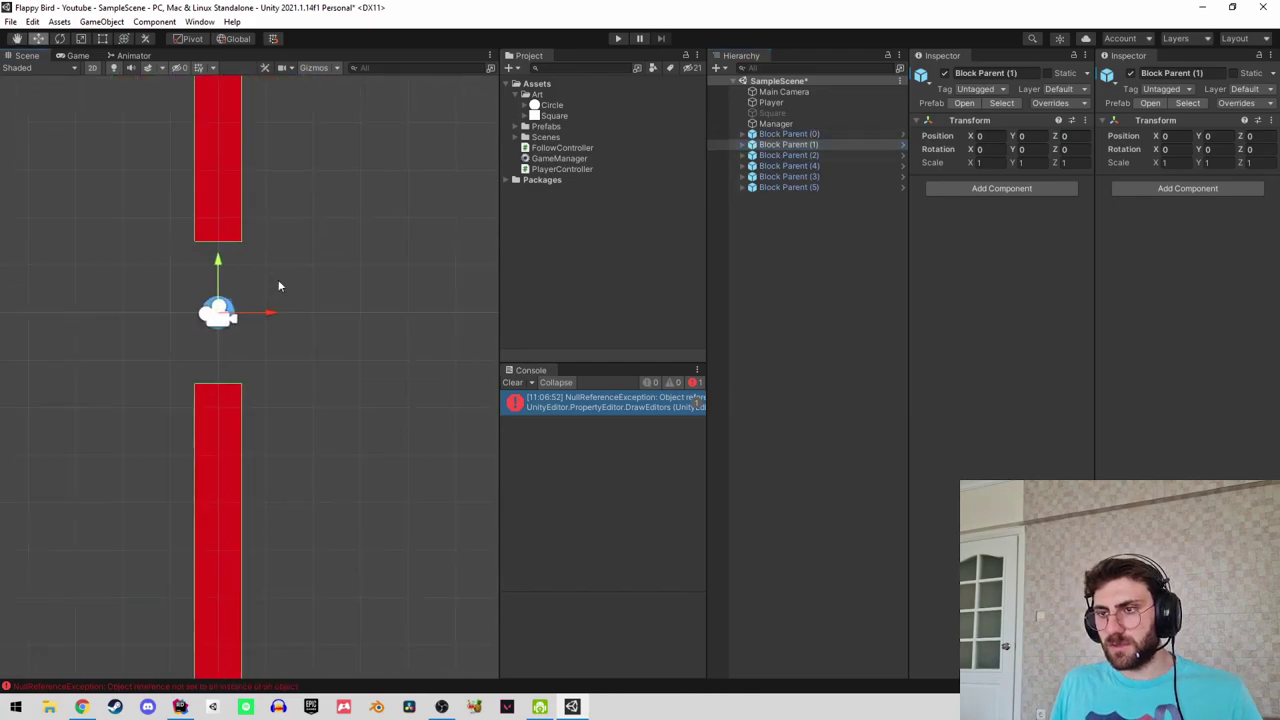
left_click(788, 124)
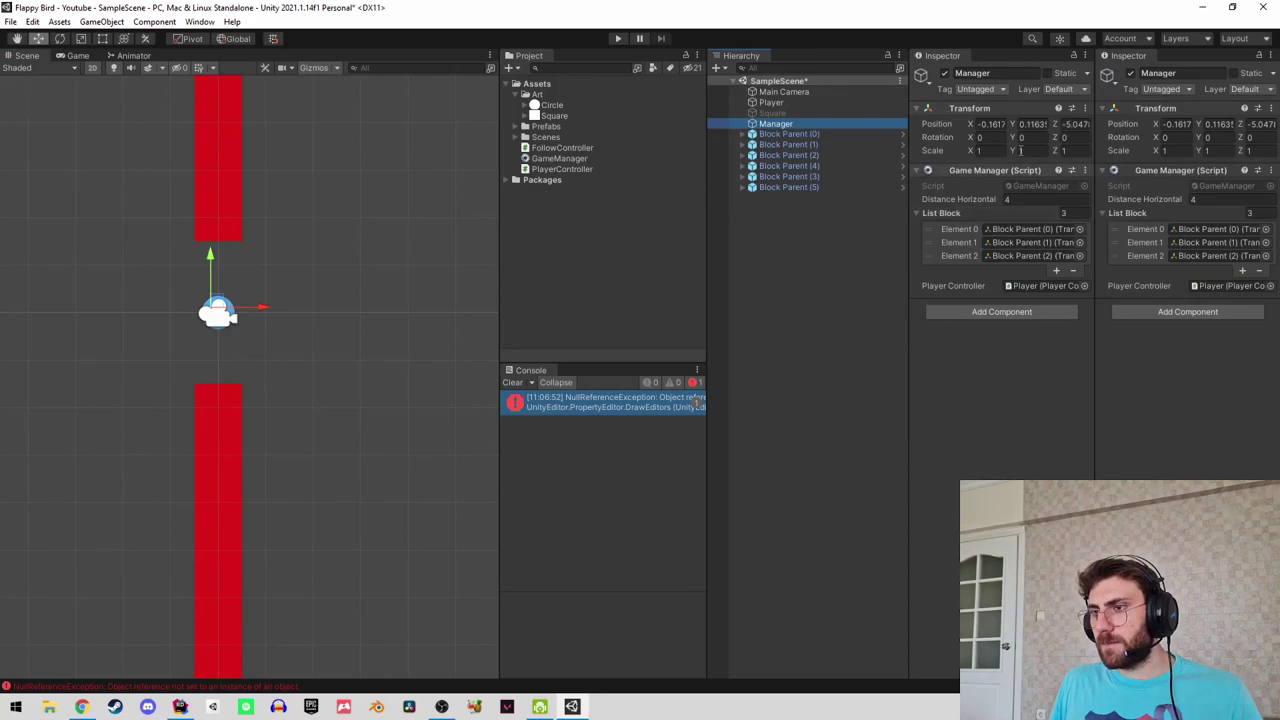
Lock the Inspector on Manager and add Block Parent (3), (4) and (5) to List Block.
left_click(1074, 55)
left_click(786, 187)
left_click(785, 168, "shift")
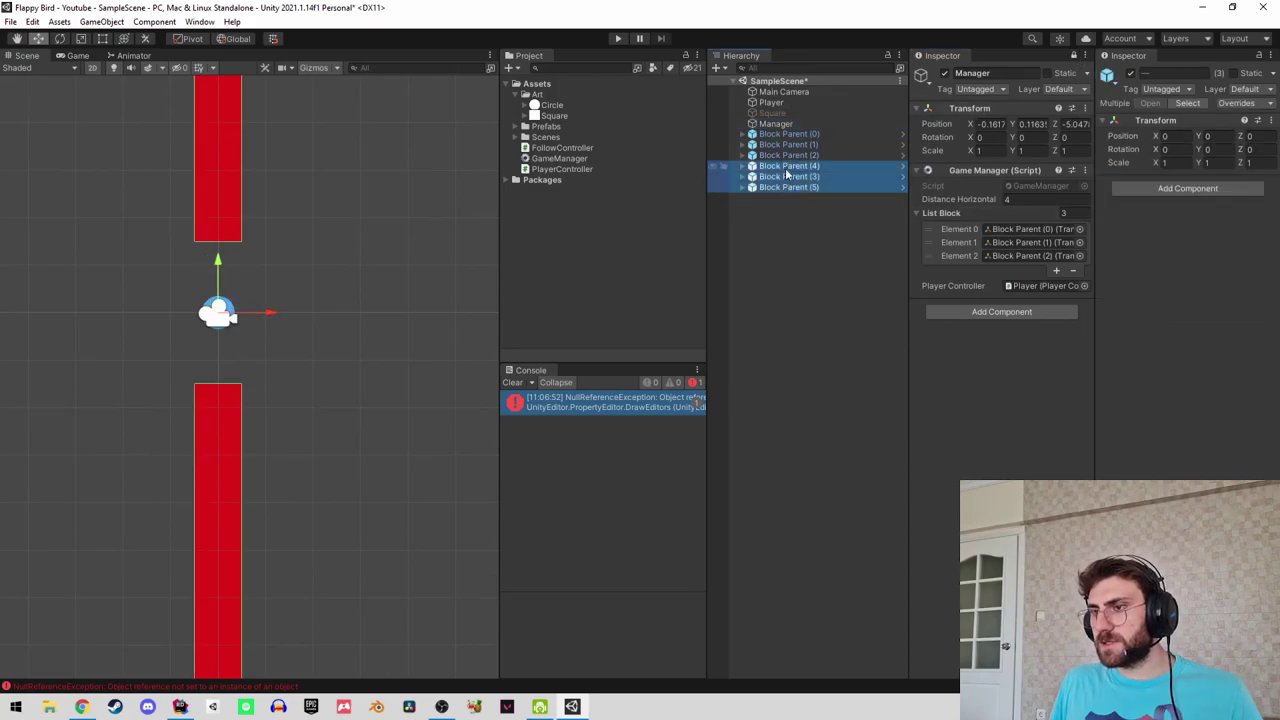
left_click_drag(912, 260, 947, 213)
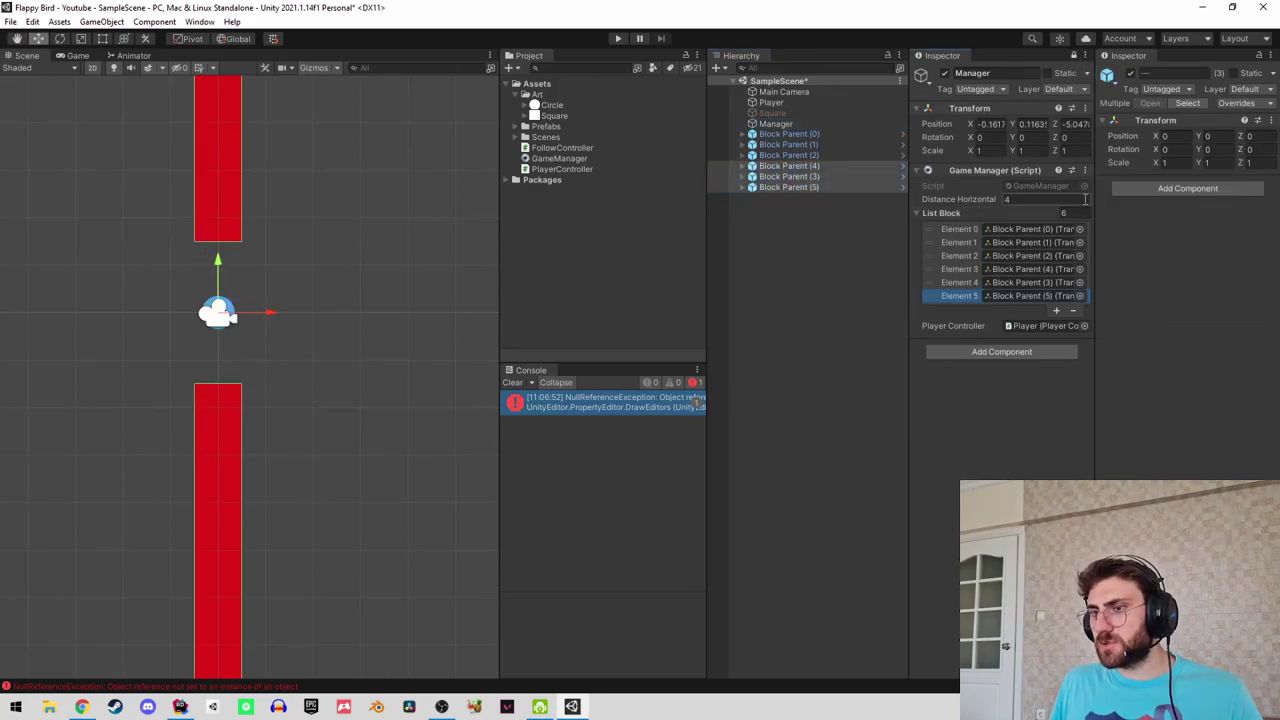
Run the Game Manager's context-menu layout command to spread the six blocks in a row.
left_click(1087, 170)
left_click(1115, 385)
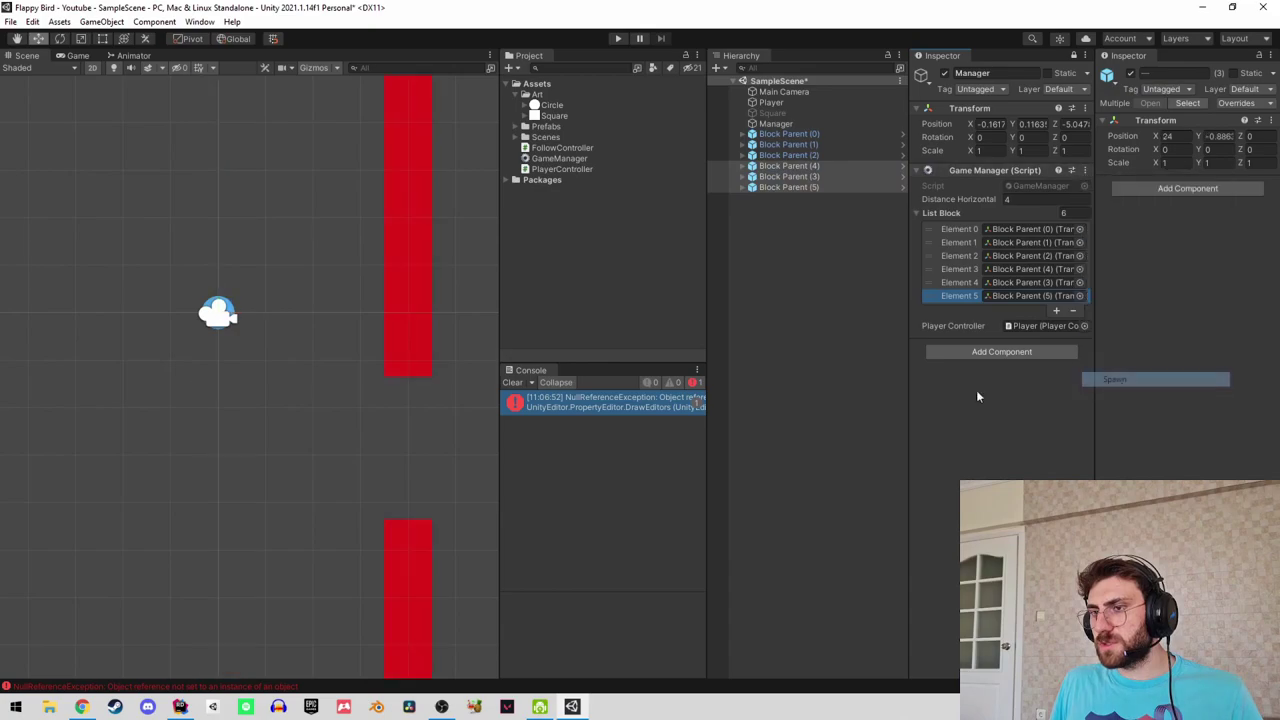
scroll(292, 271, "down", 2)
scroll(257, 303, "down", 1)
scroll(300, 310, "down", 3)
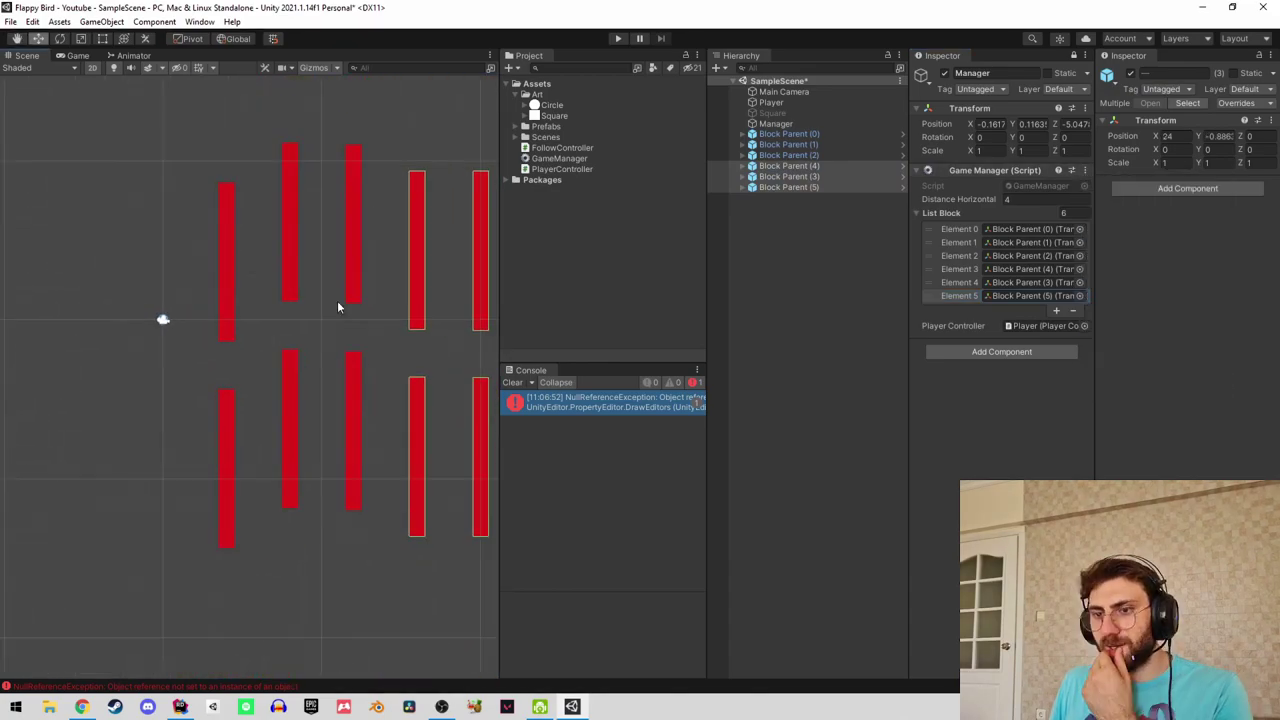
middle_click_drag(337, 306, 260, 279)
Try moving the Manager down-right, then undo the move.
left_click(830, 124)
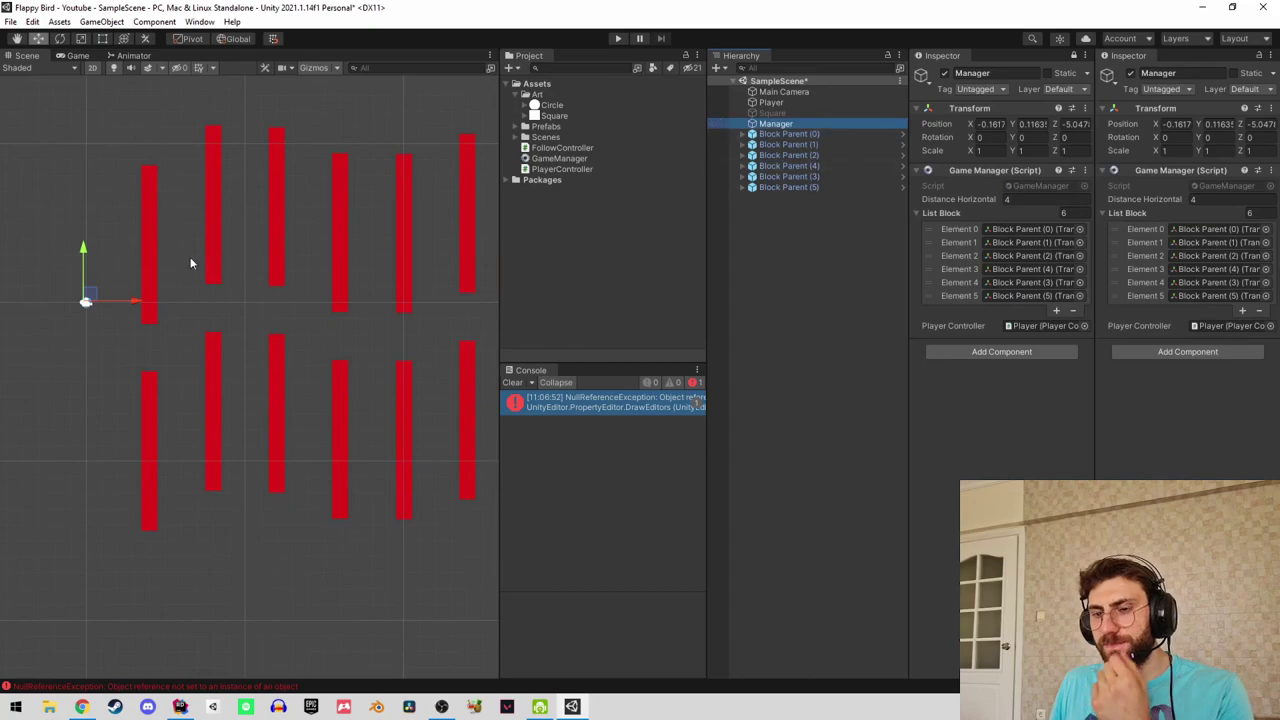
scroll(133, 299, "down", 1)
left_click_drag(100, 293, 155, 328)
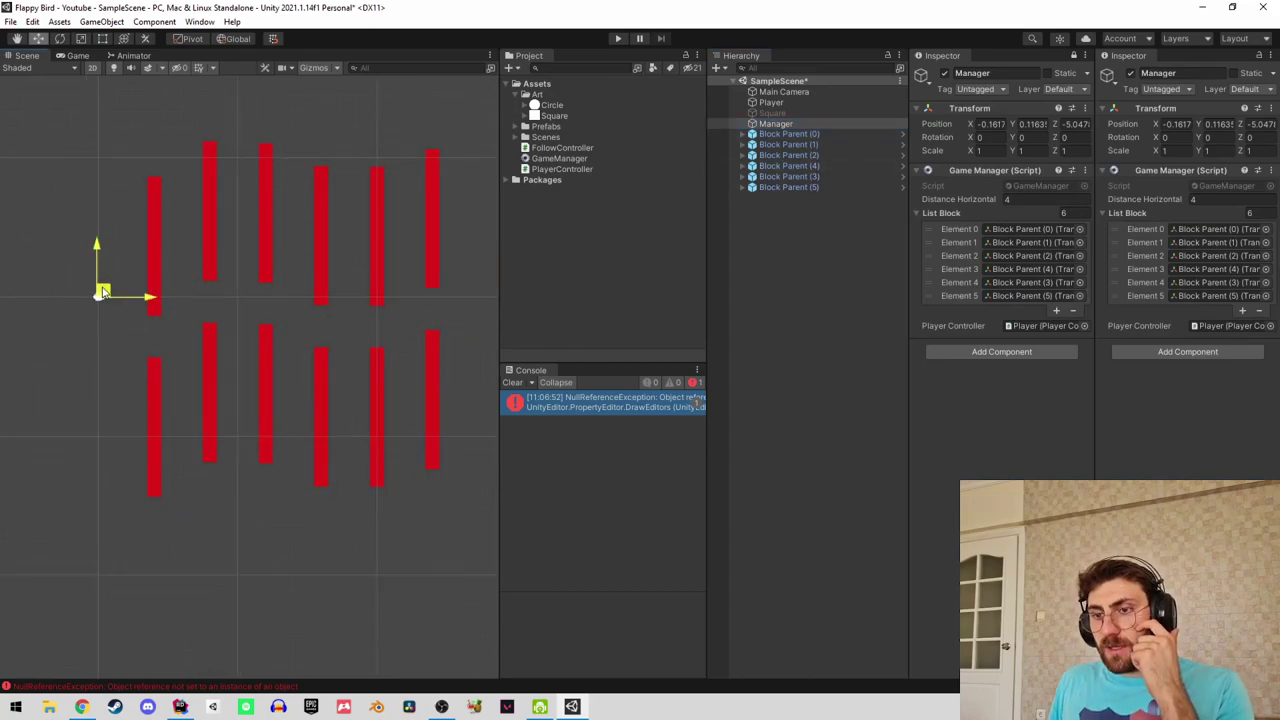
scroll(155, 328, "up", 2)
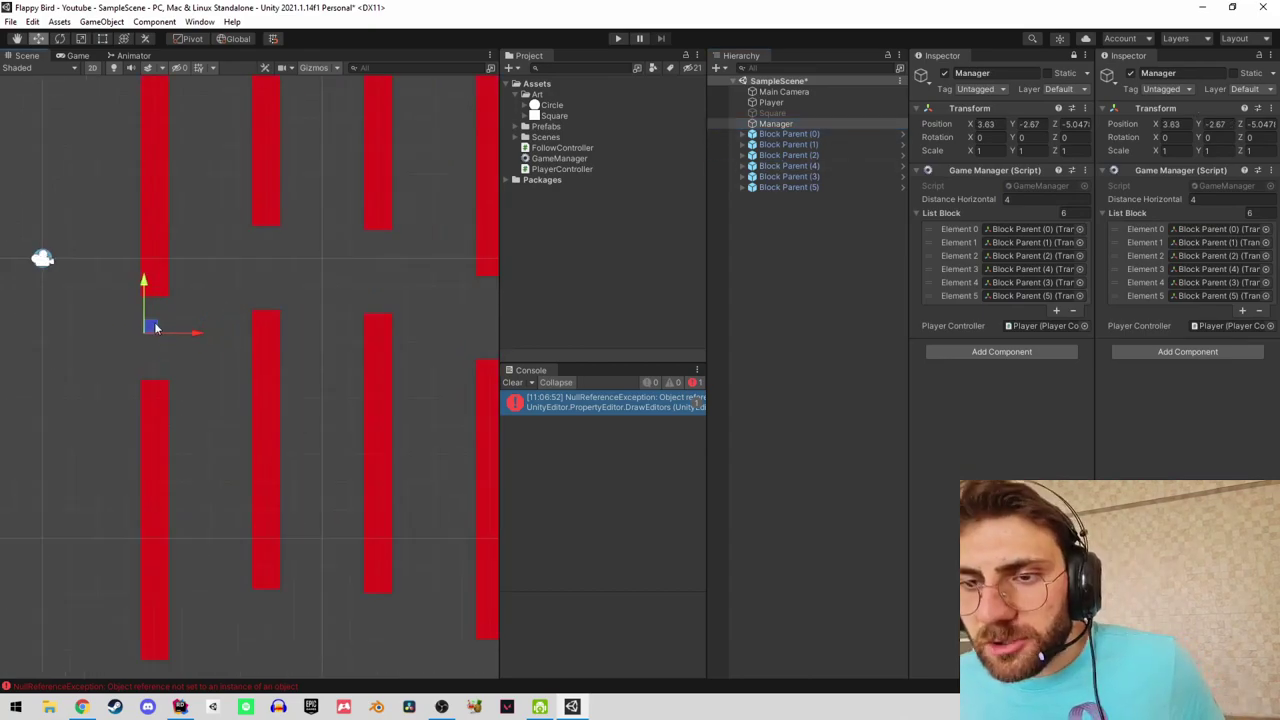
key("ctrl+z")
Drag the Player rightward past the row of blocks.
left_click(772, 103)
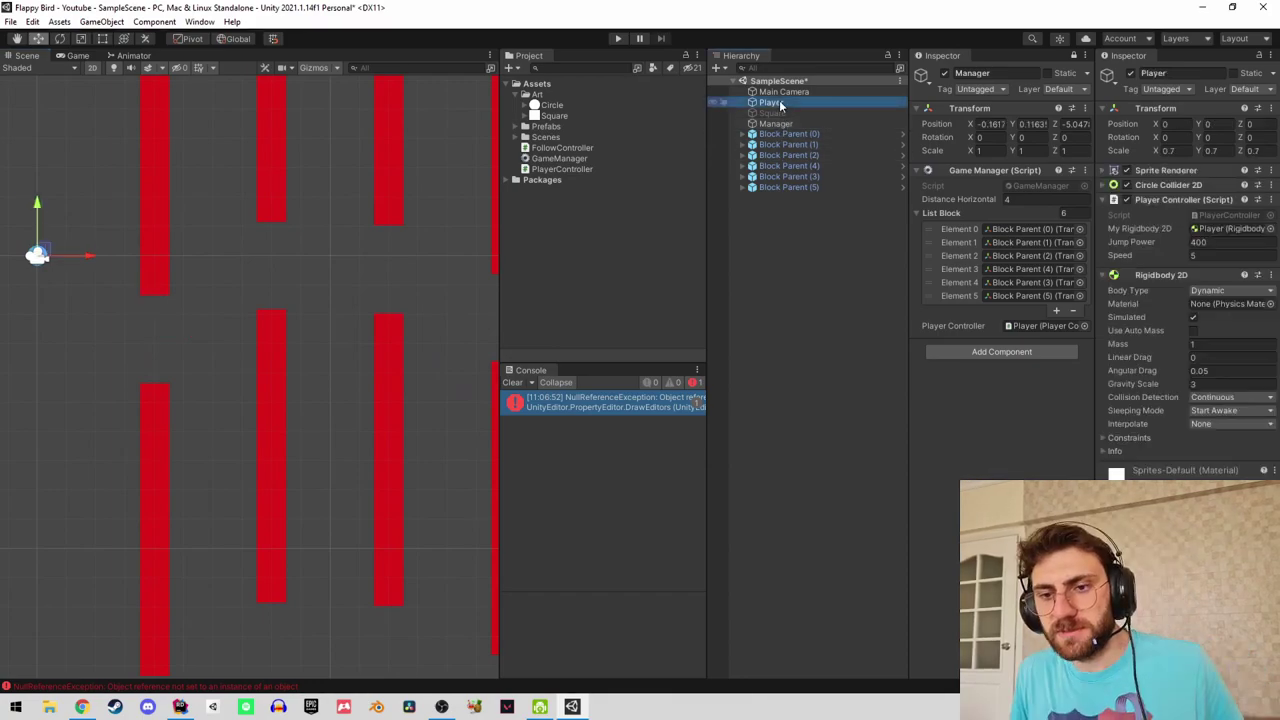
middle_click_drag(116, 255, 176, 243)
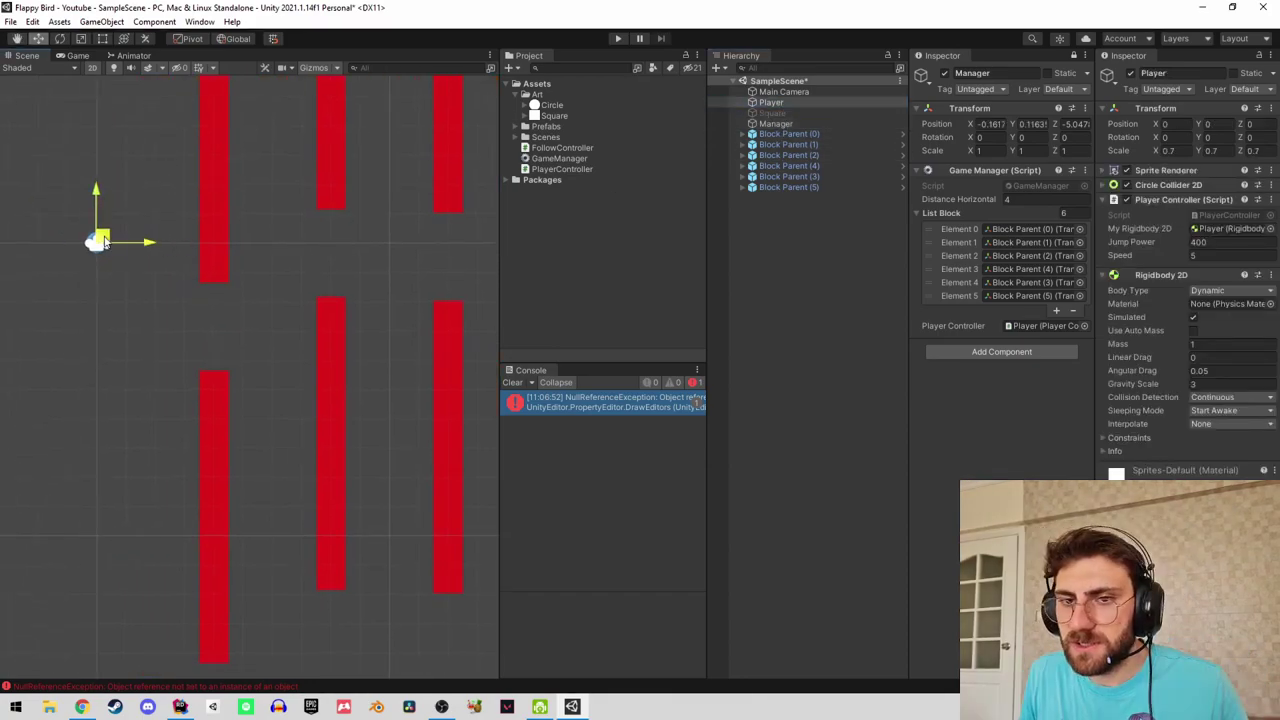
left_click_drag(99, 240, 223, 320)
middle_click_drag(240, 293, 184, 324)
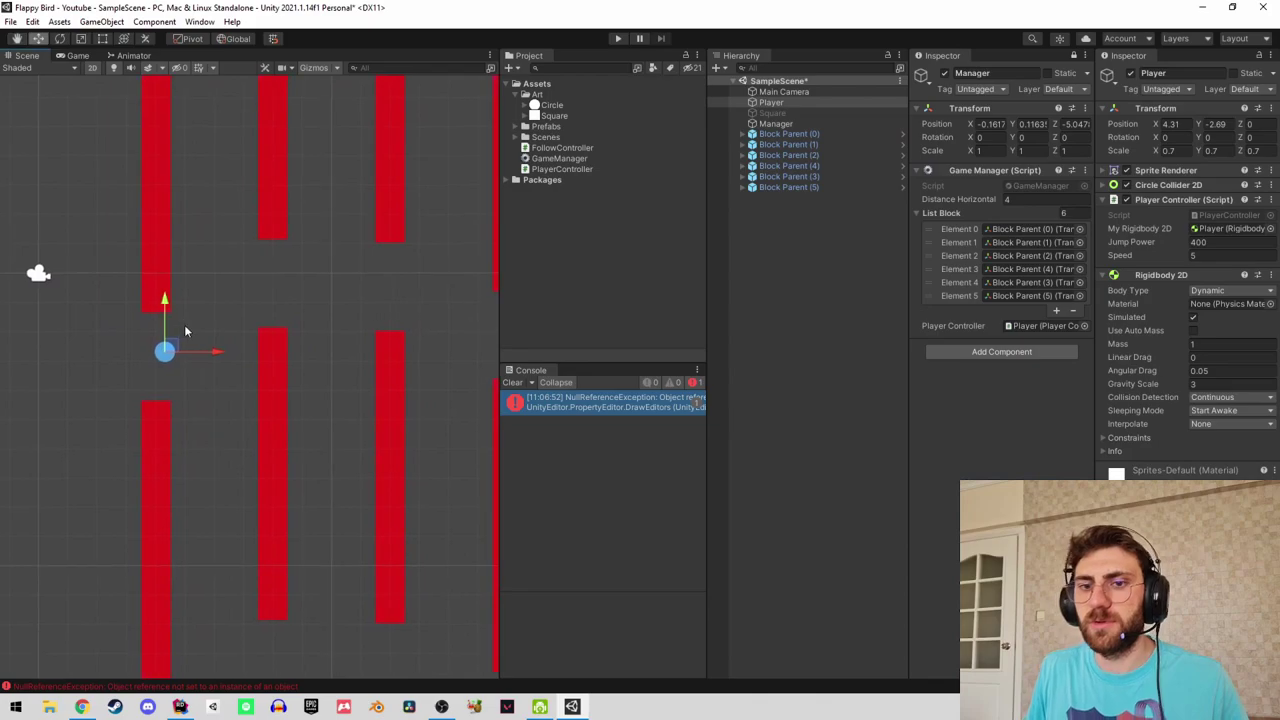
left_click_drag(174, 348, 269, 289)
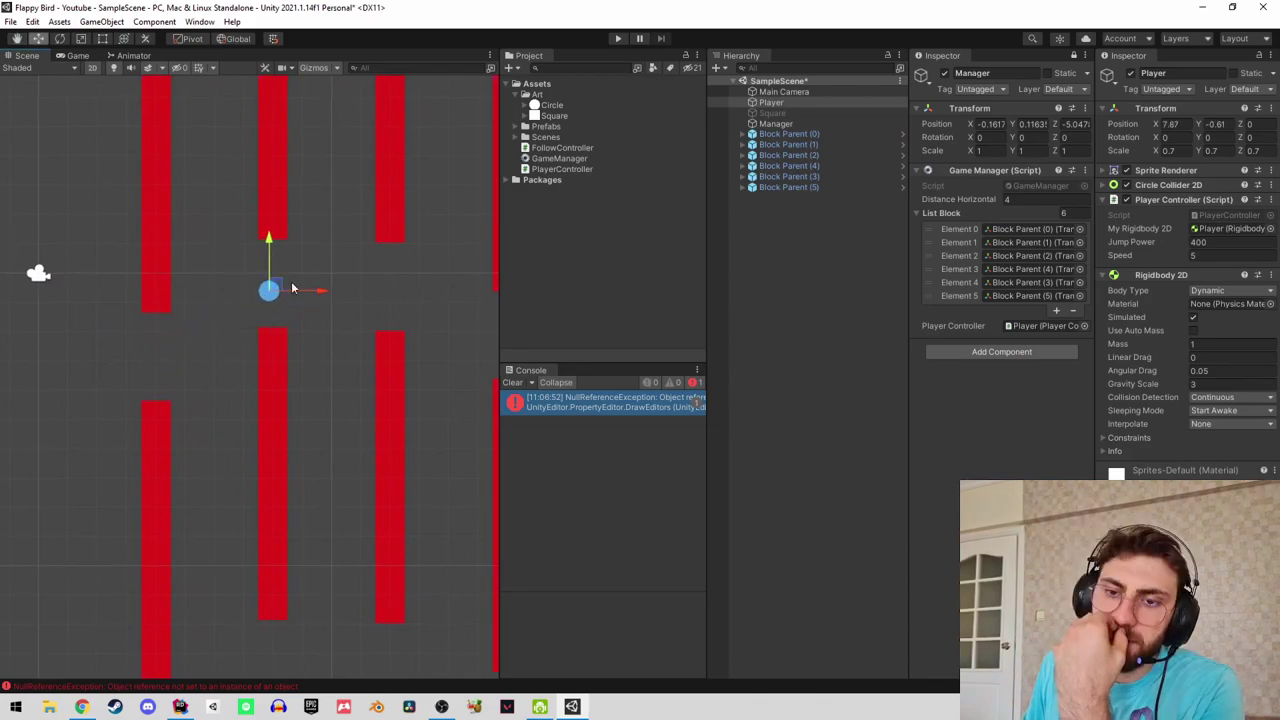
middle_click_drag(269, 289, 243, 313)
left_click_drag(246, 309, 369, 315)
scroll(369, 315, "down", 2)
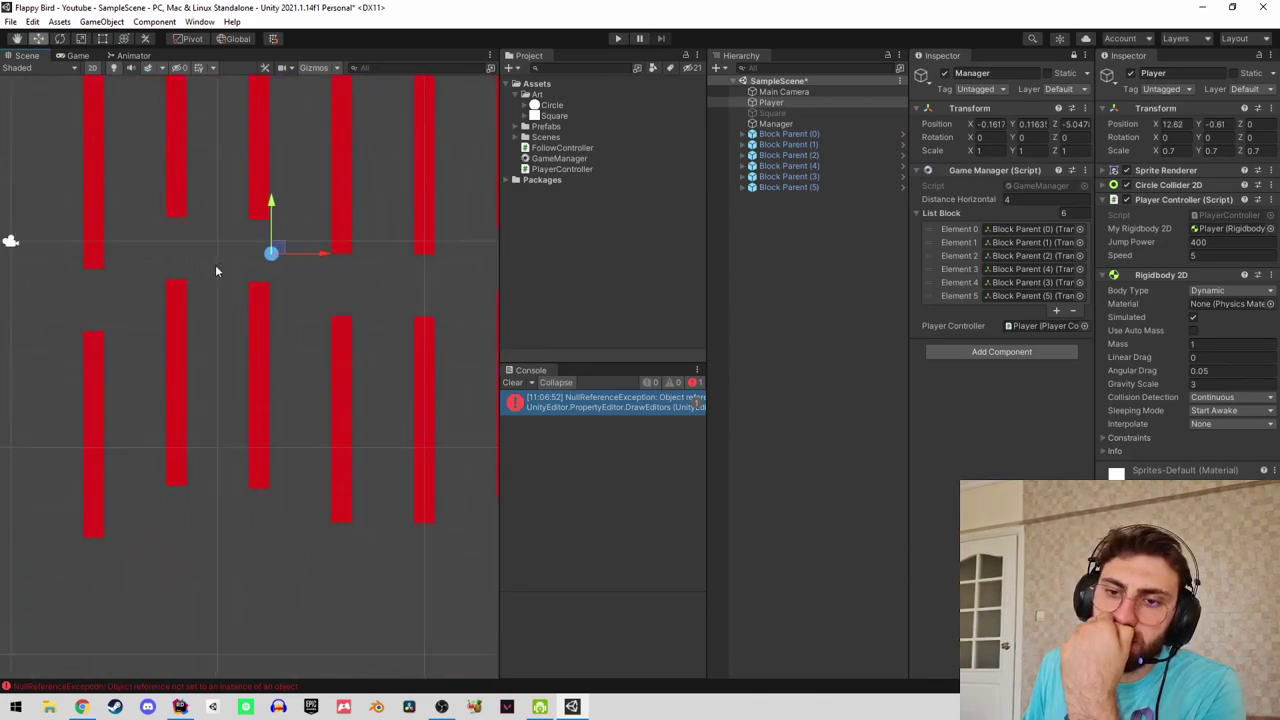
middle_click_drag(215, 264, 244, 290)
Drag Block Parent (0) to the far right end of the row.
left_click(125, 245)
scroll(238, 307, "down", 1)
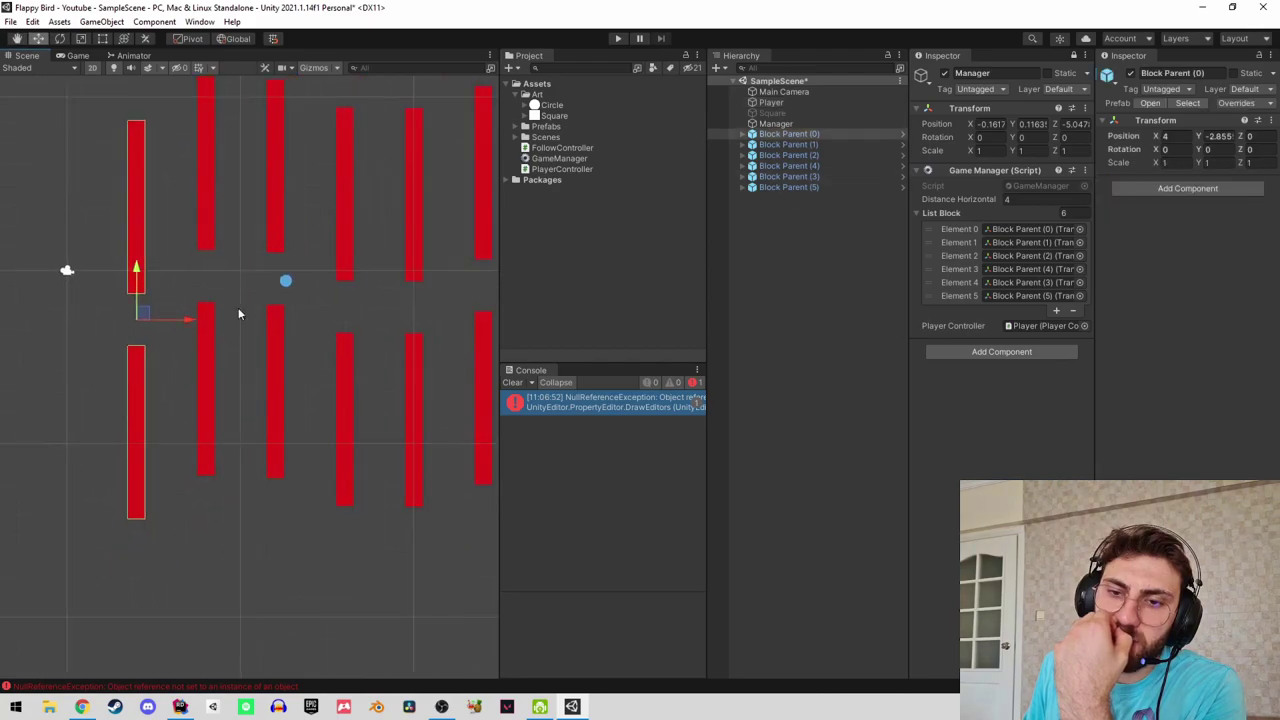
scroll(334, 254, "down", 1)
left_click_drag(91, 309, 462, 290)
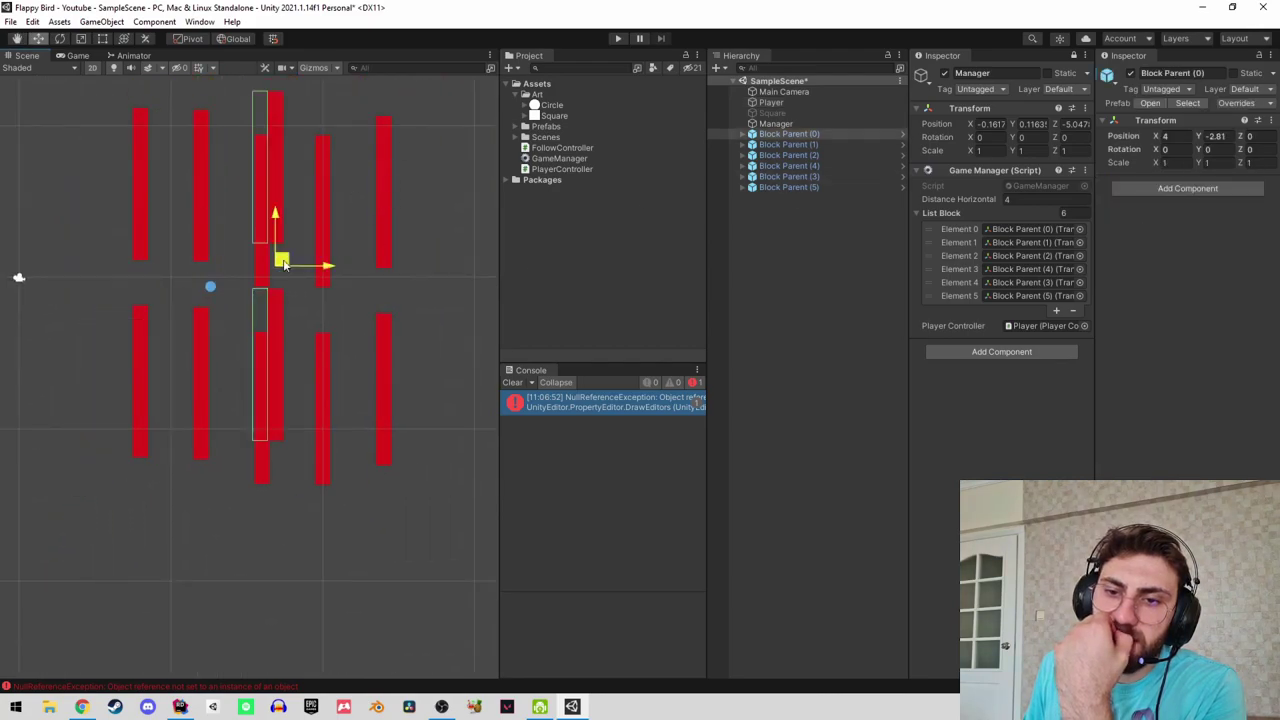
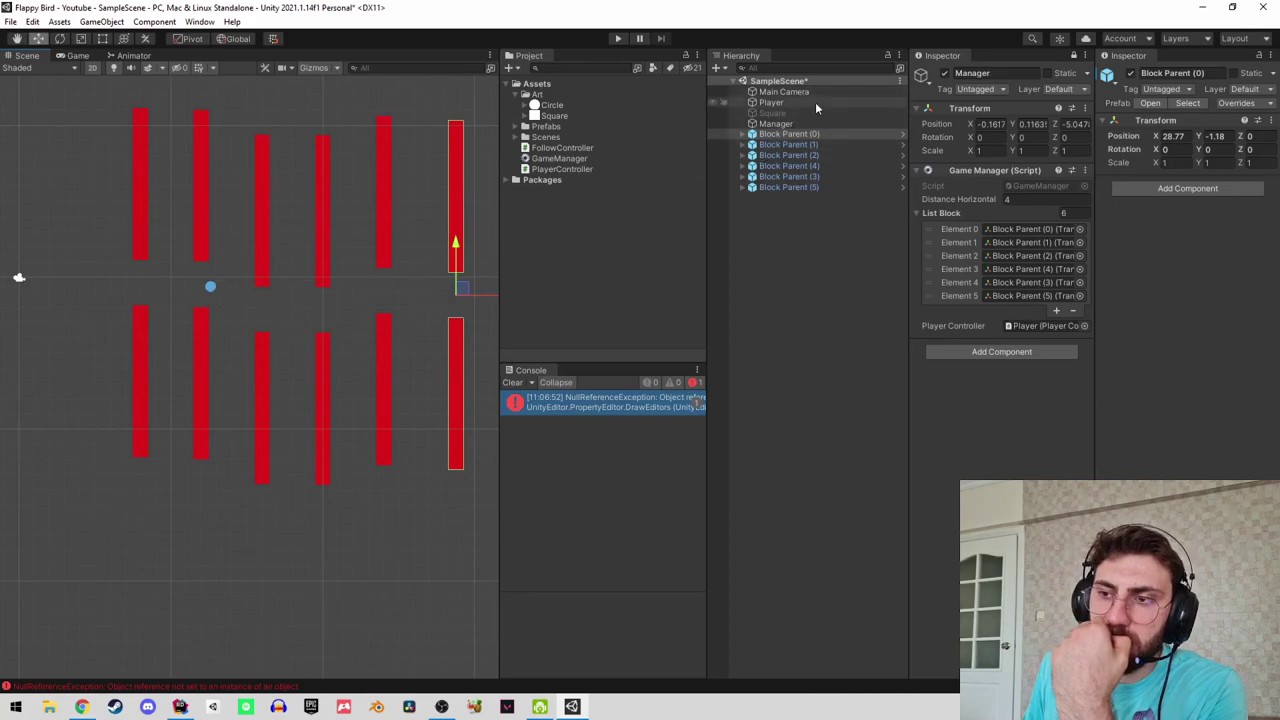
Run Spawn from the Game Manager component menu to lay out the pipe blocks again.
left_click(775, 123)
left_click_drag(785, 134, 789, 150)
left_click(789, 155)
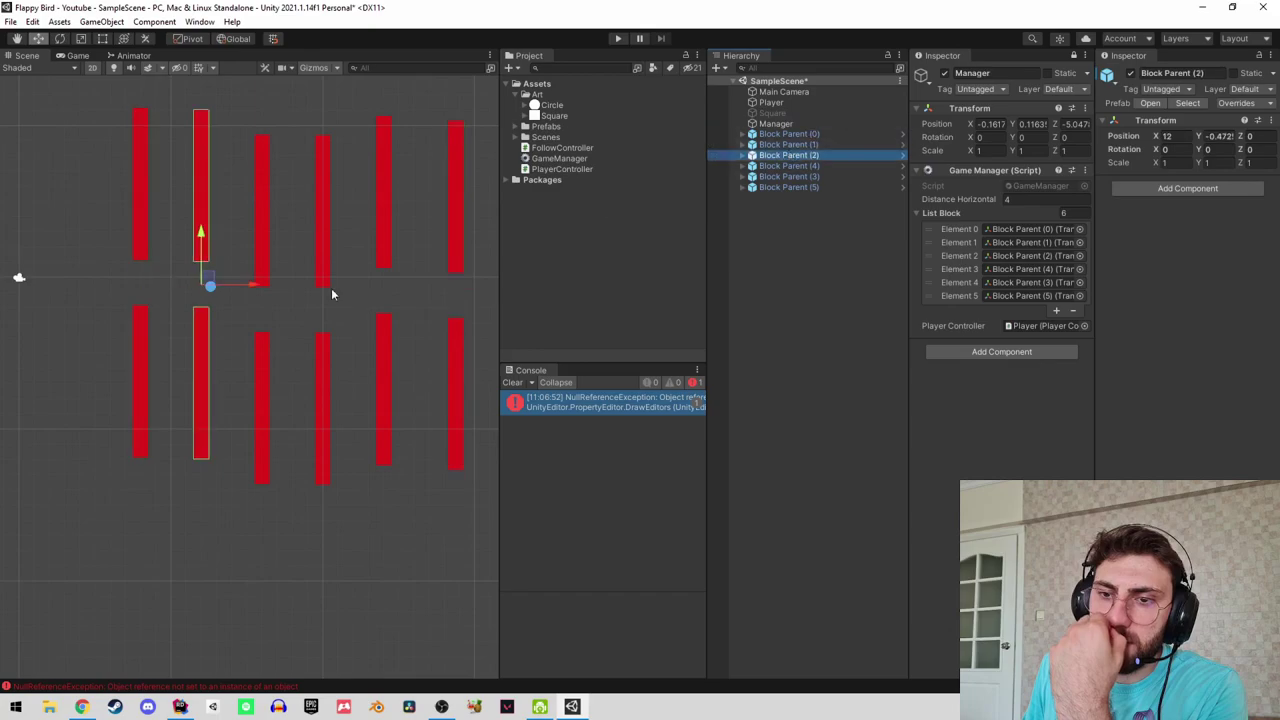
left_click(775, 123)
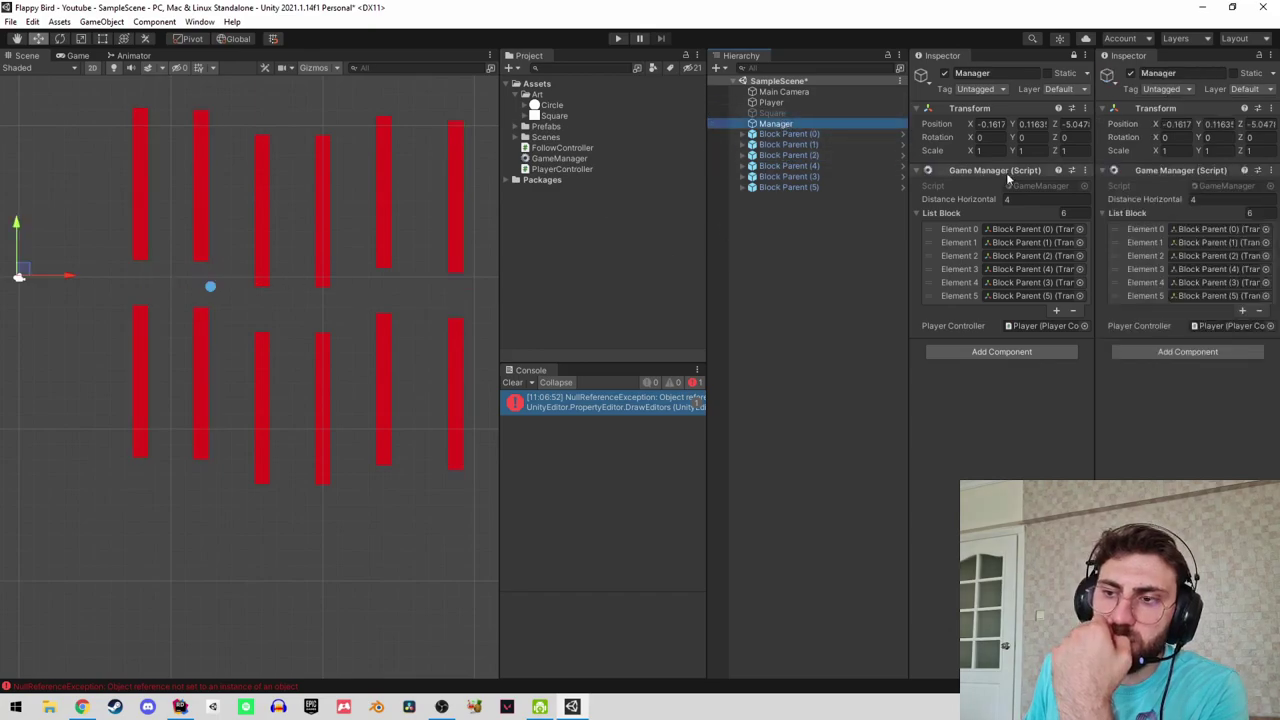
left_click(1085, 170)
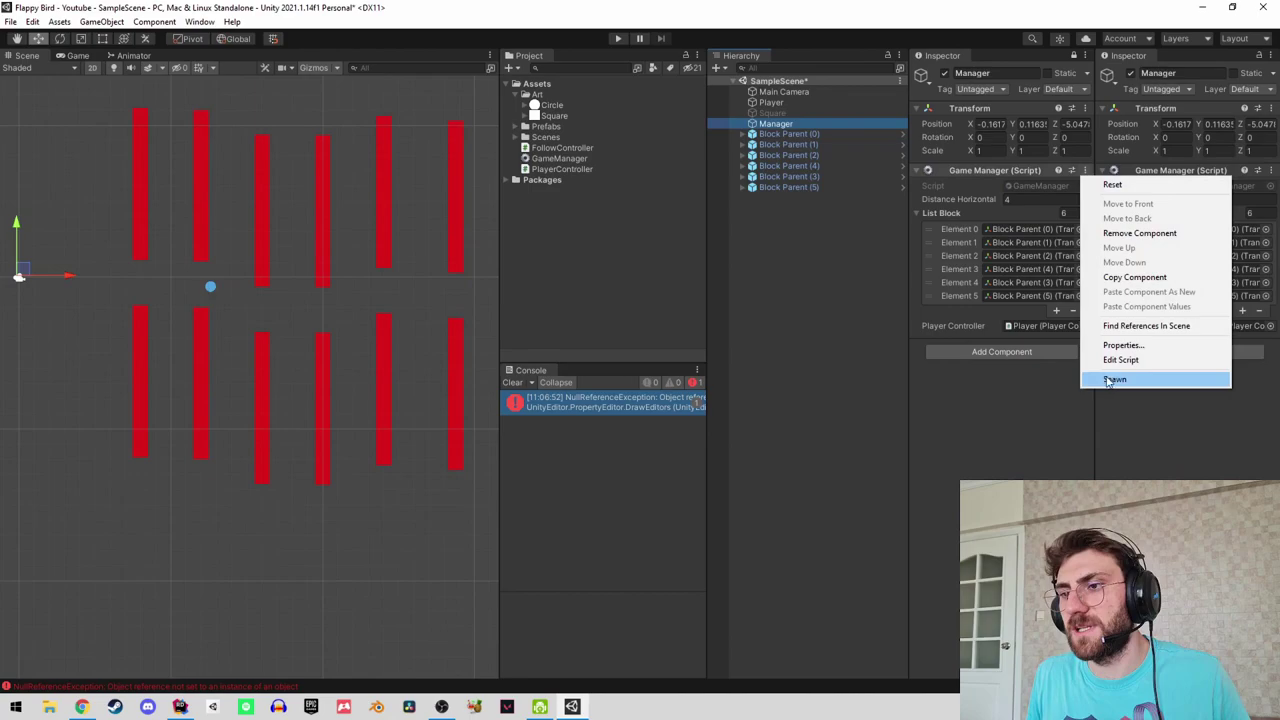
left_click(1113, 380)
Reset the Manager's Transform to the origin and frame all the pipes in the Scene view.
left_click(771, 103)
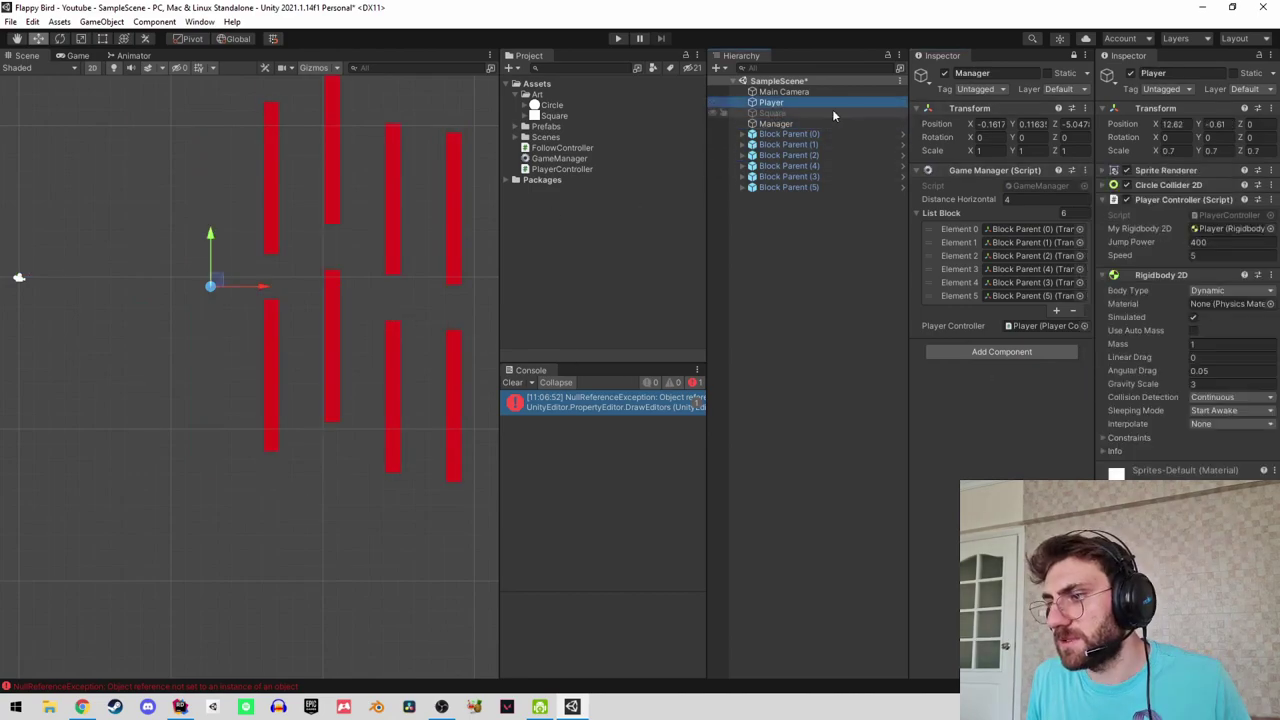
left_click(1084, 108)
left_click(1090, 120)
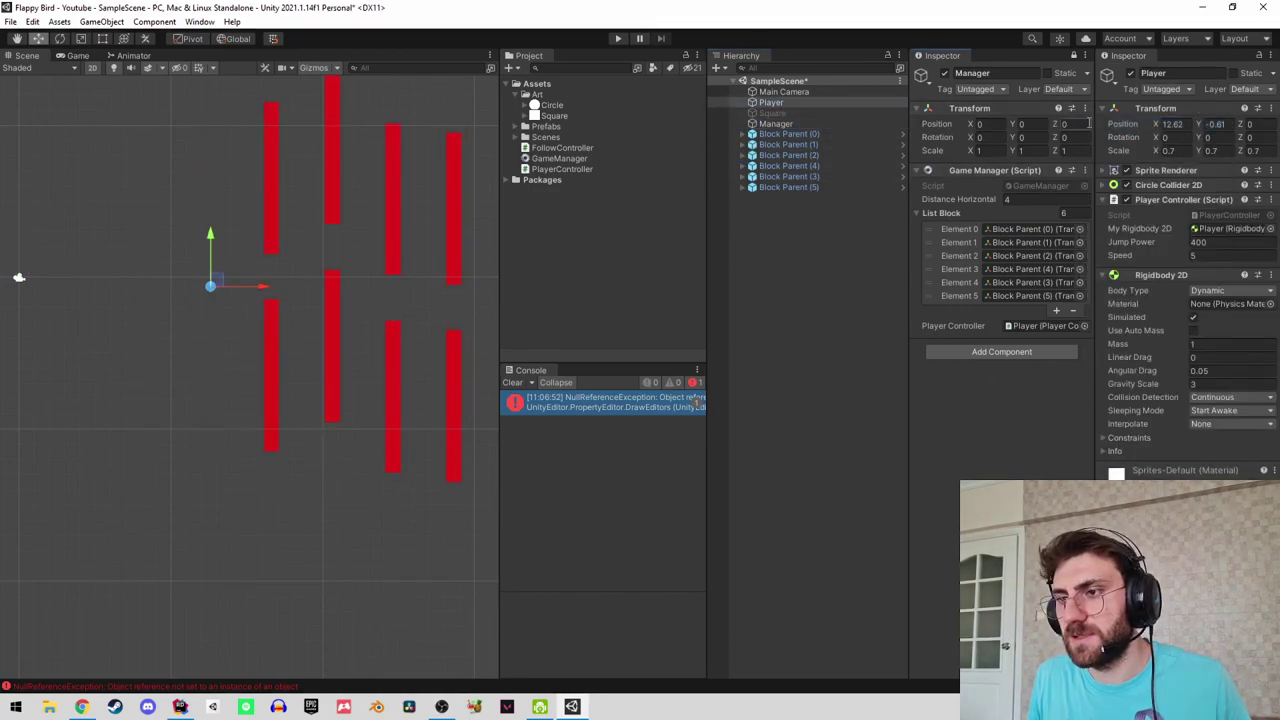
double_click(776, 124)
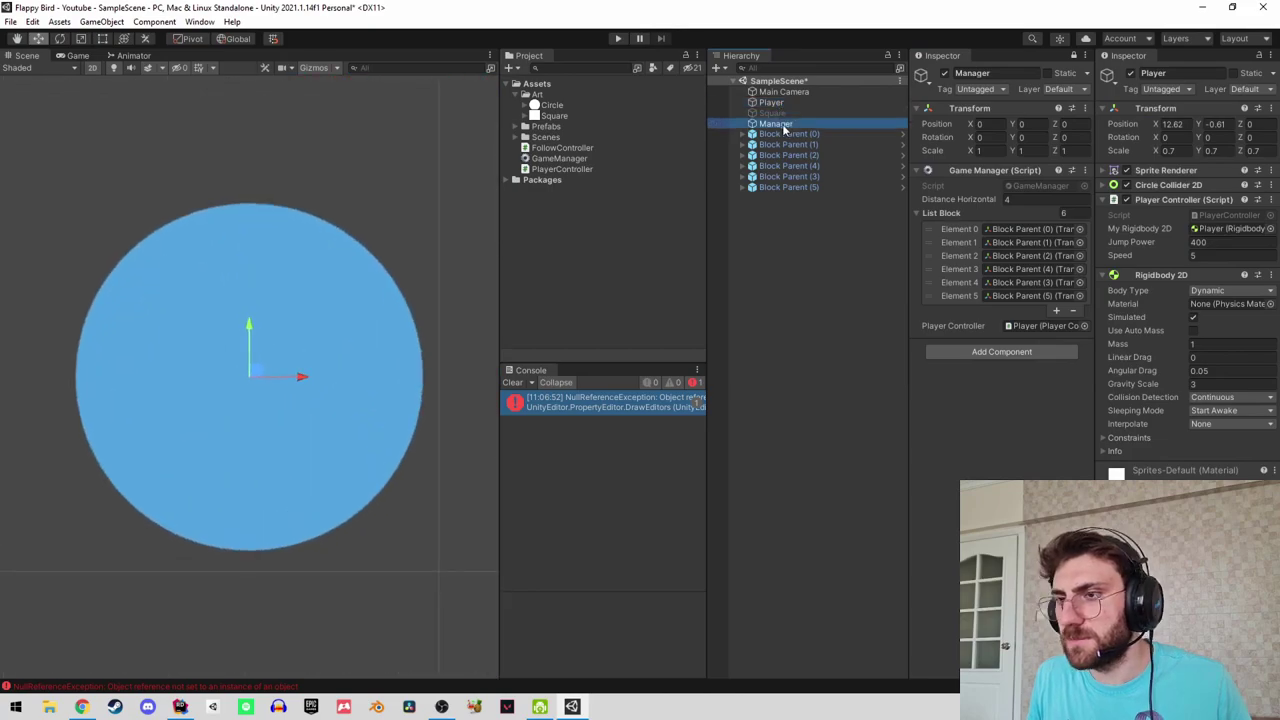
double_click(788, 134)
scroll(310, 300, "down", 2)
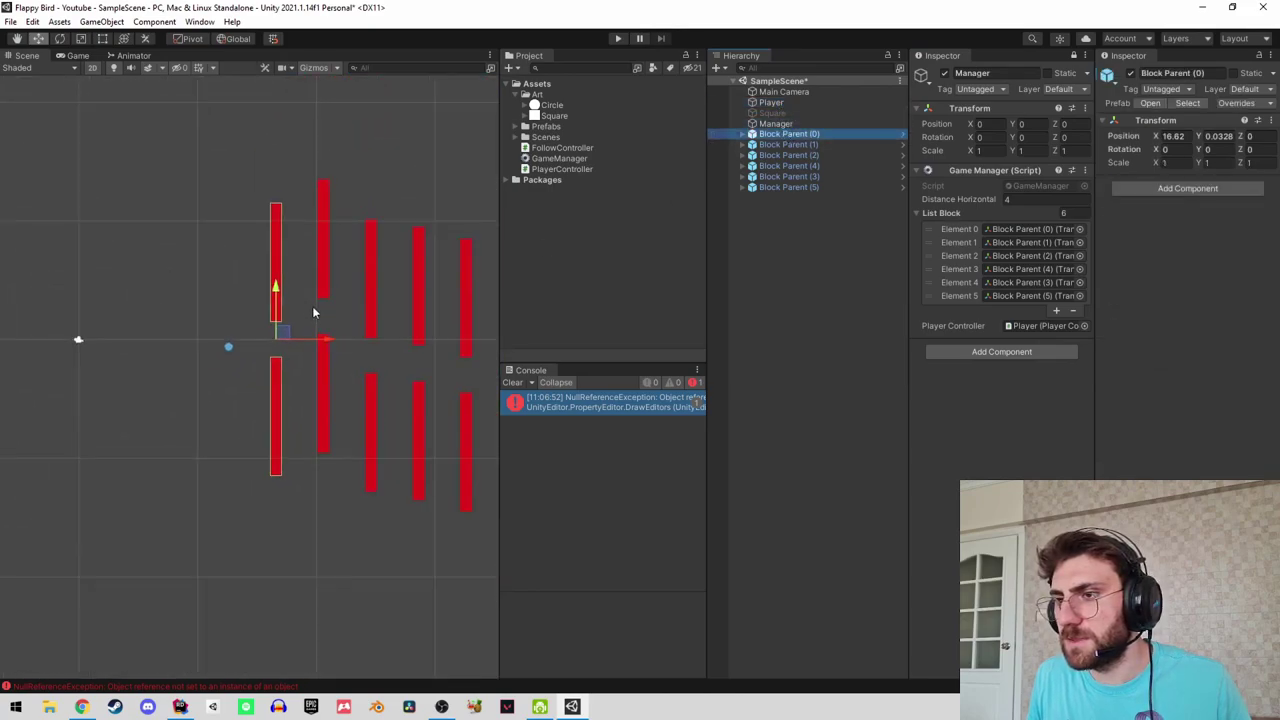
scroll(312, 313, "up", 1)
middle_click_drag(312, 313, 218, 253)
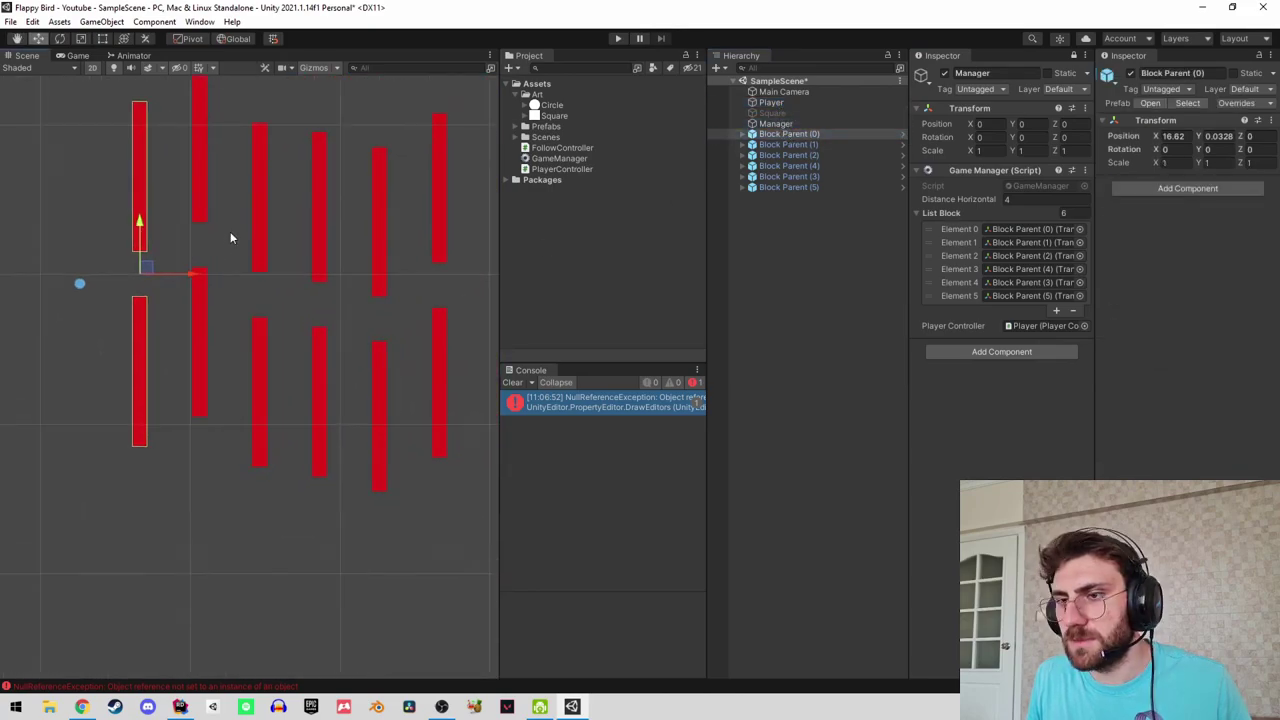
Clear the console error and open the Block Parent (0) prefab for editing.
left_click(510, 383)
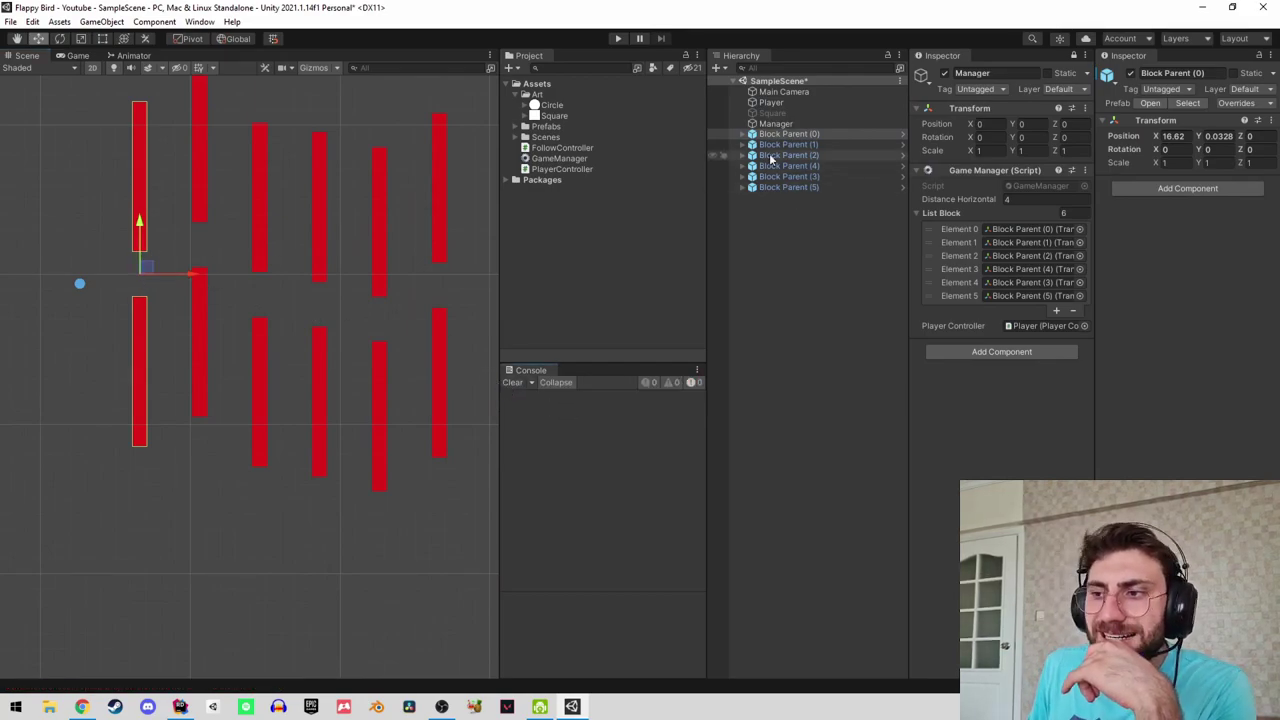
left_click(745, 134)
left_click(745, 134)
left_click(745, 135)
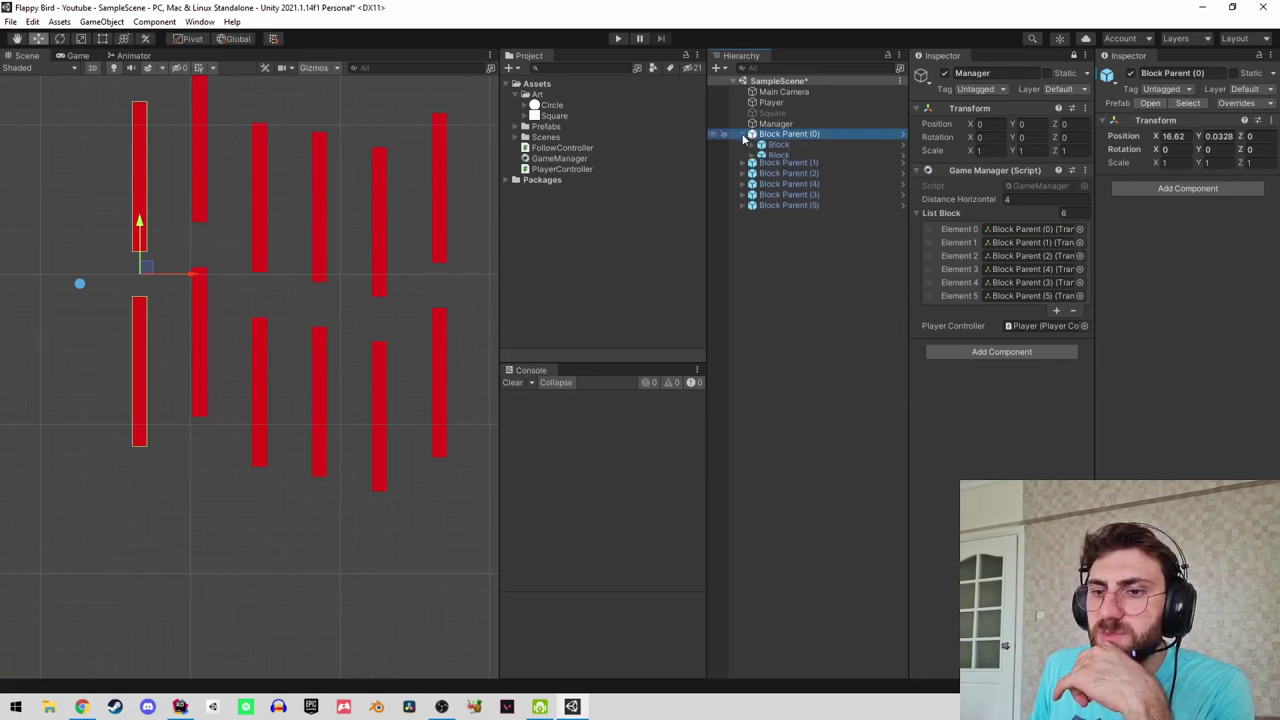
left_click(745, 134)
key("Up")
key("Down")
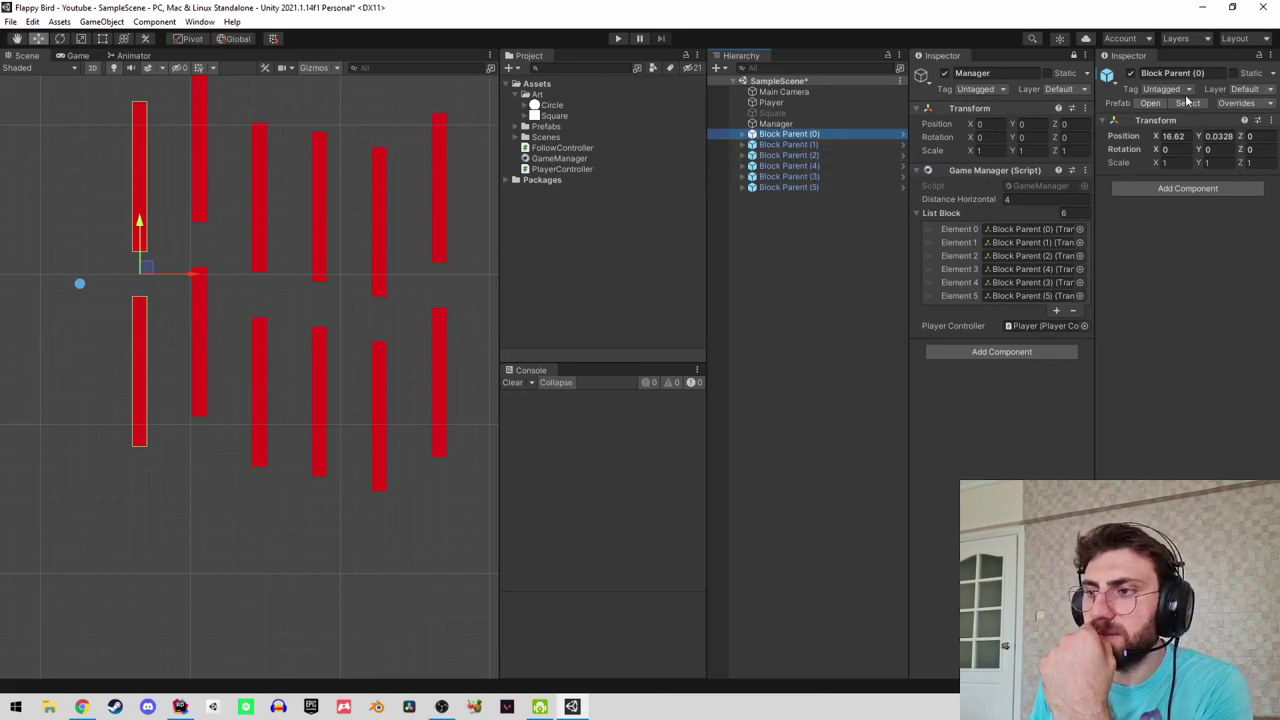
left_click(1148, 103)
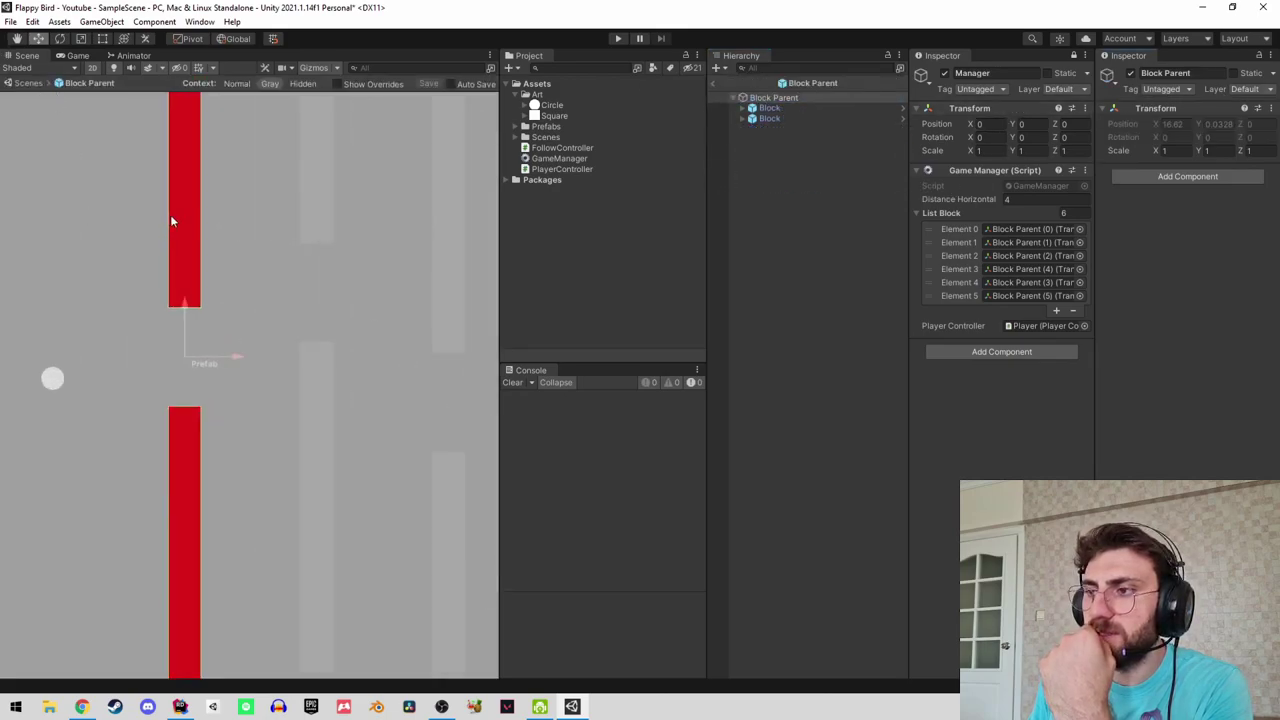
Create an empty child named Success Collider under the Block Parent prefab root.
left_click(769, 99)
right_click(769, 103)
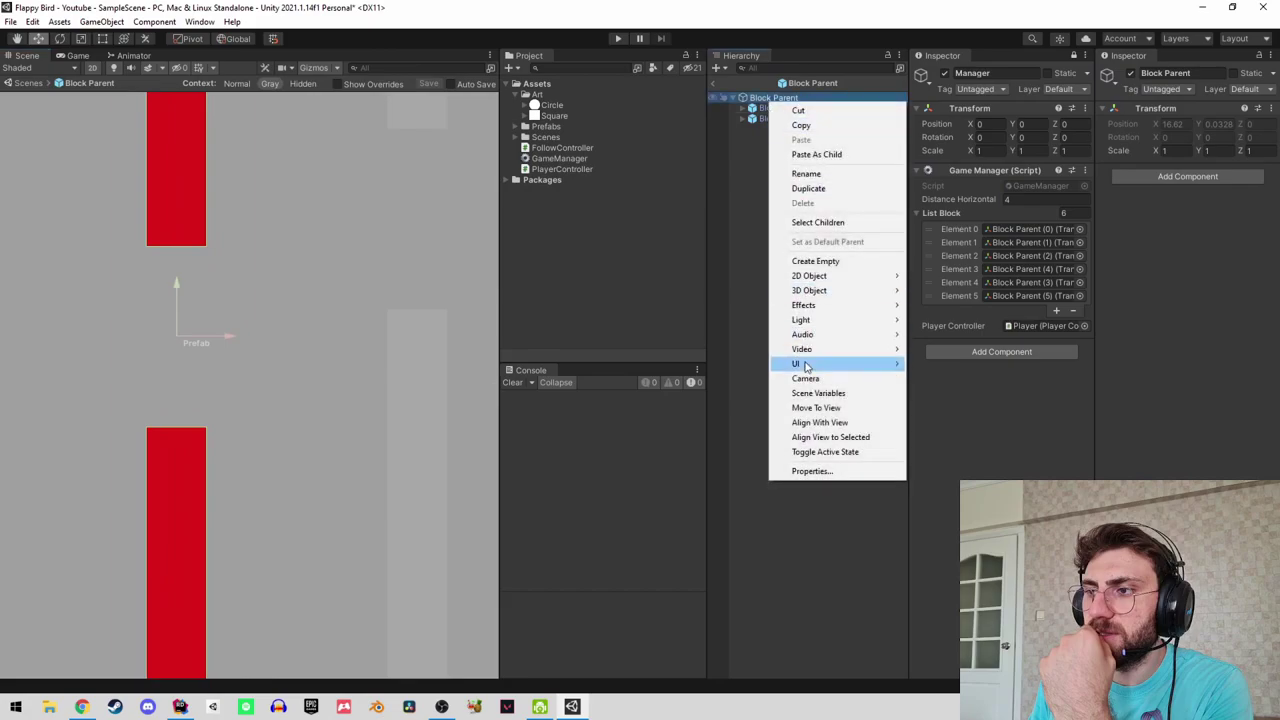
left_click(823, 263)
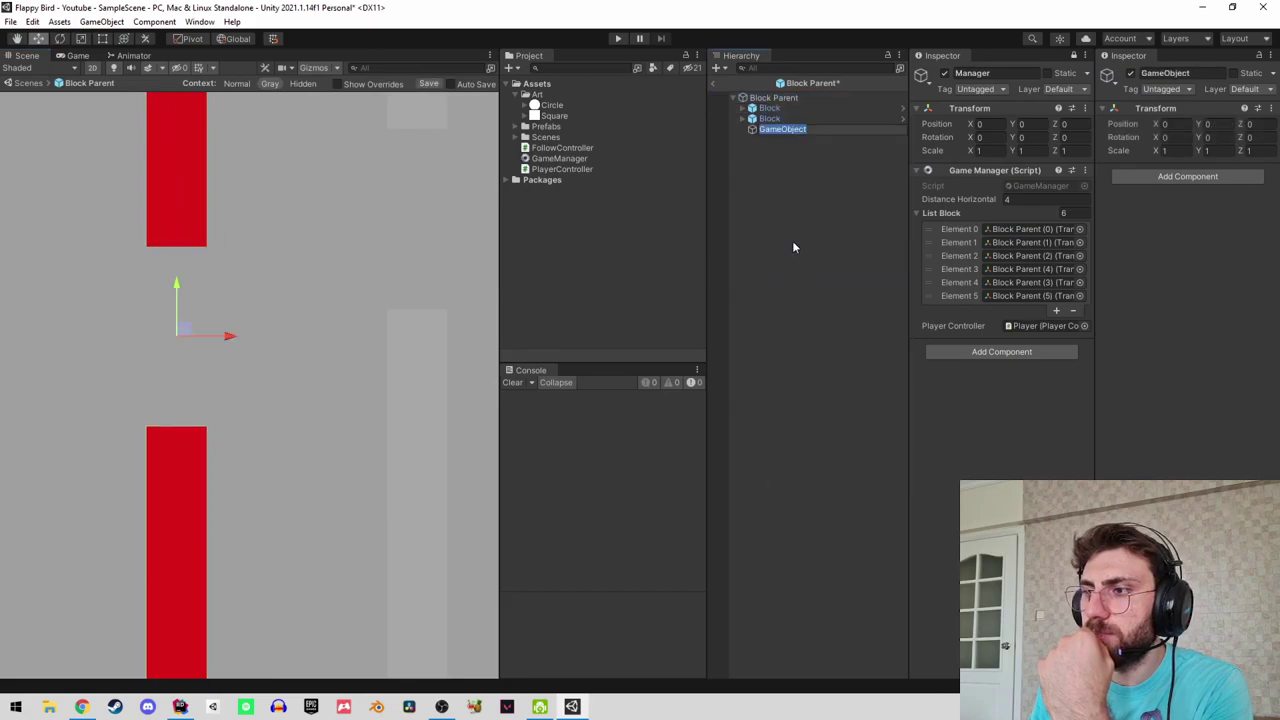
key("BackSpace")
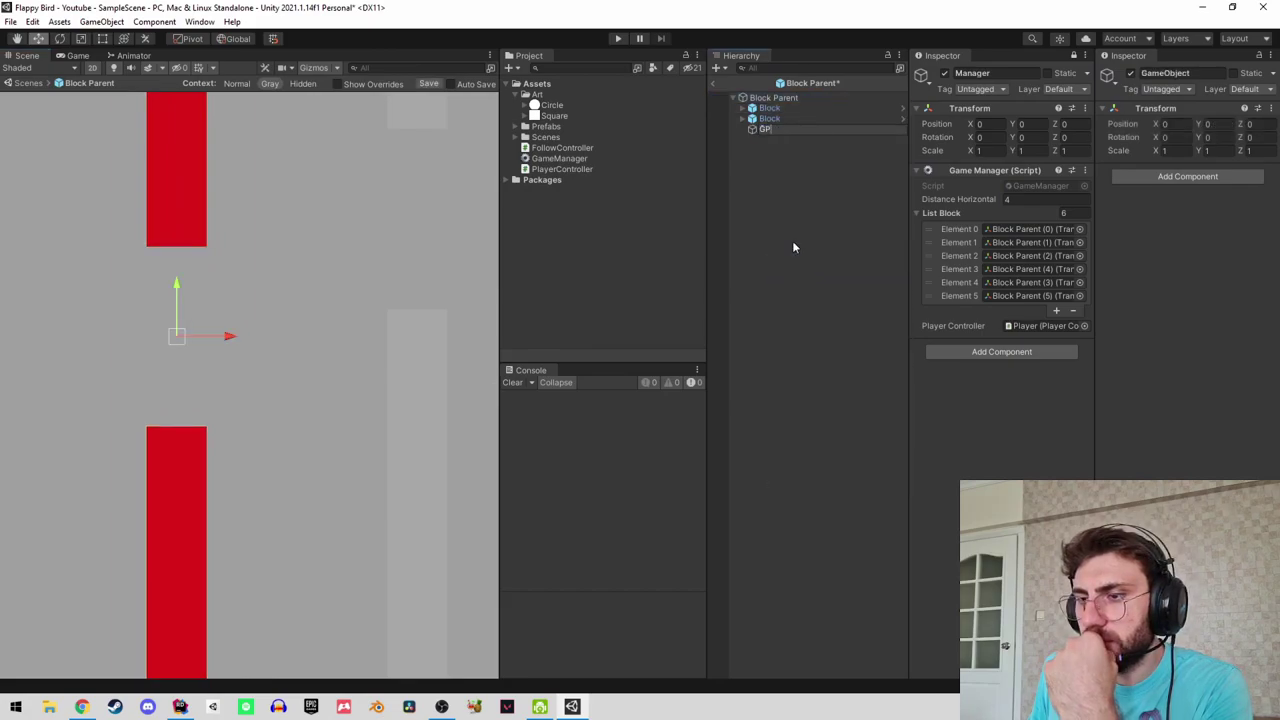
type("Succe")
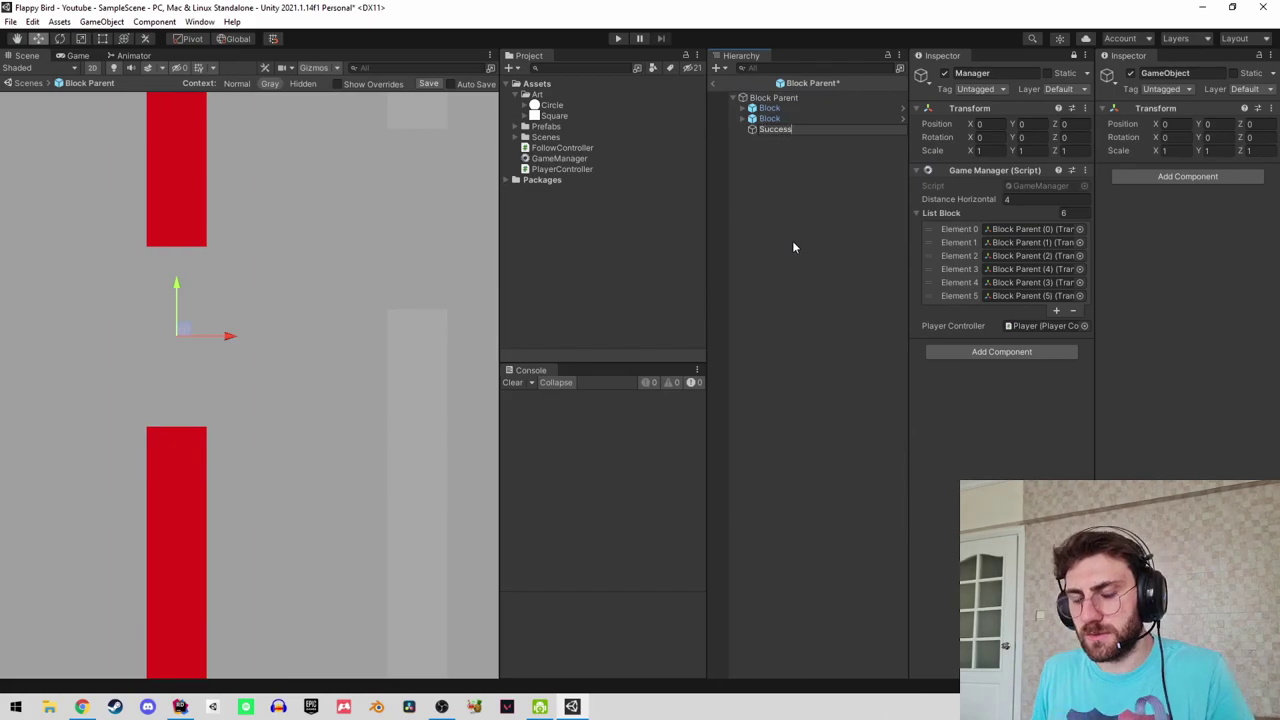
type("ss")
type(" C")
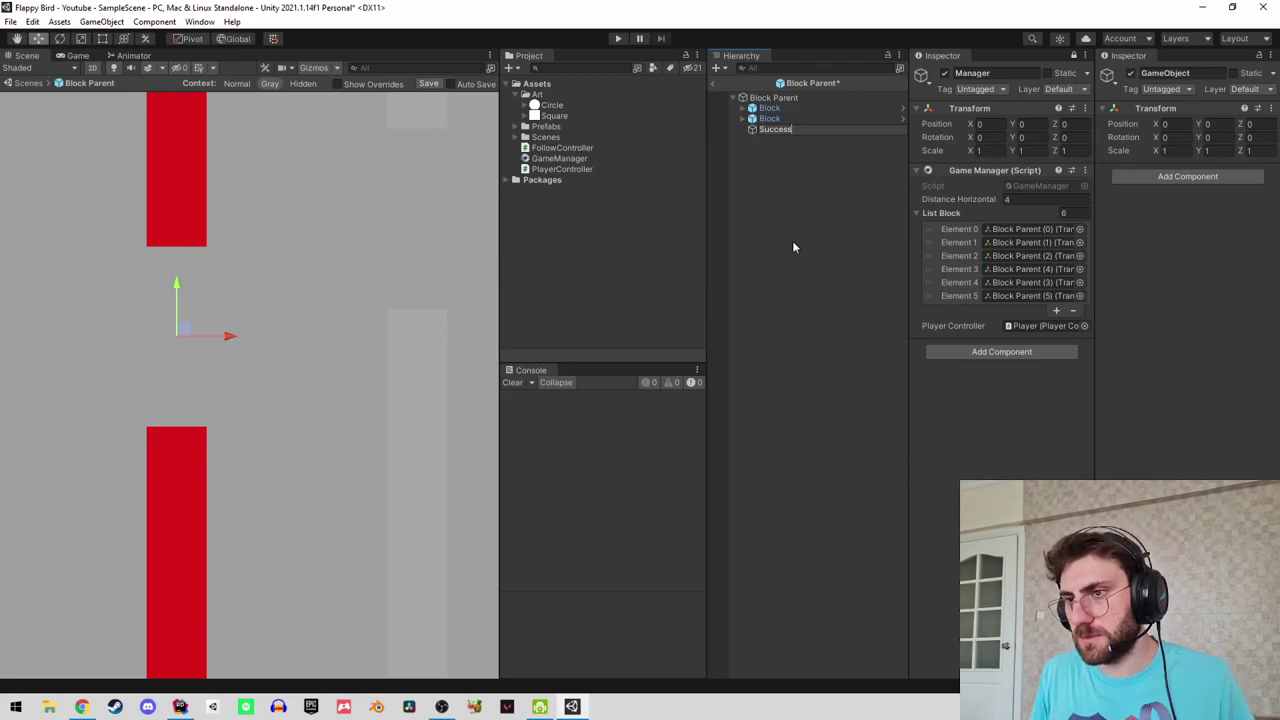
type("o")
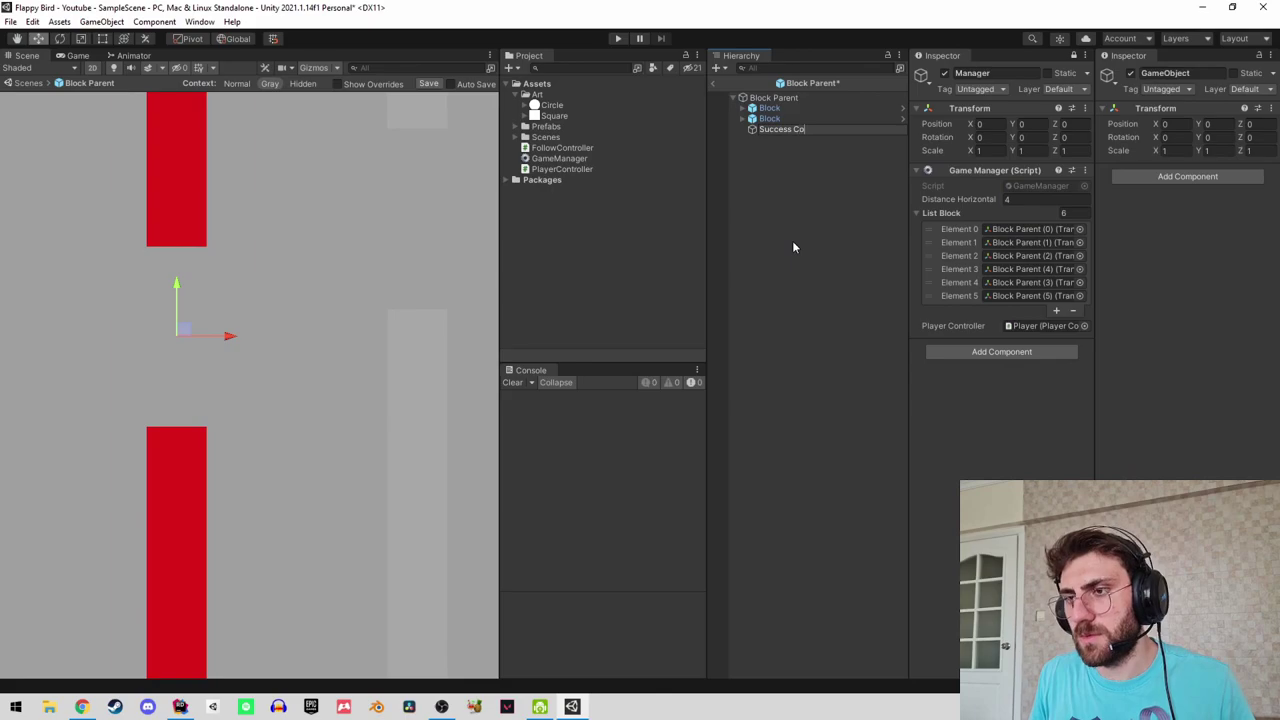
type("llider")
key("Return")
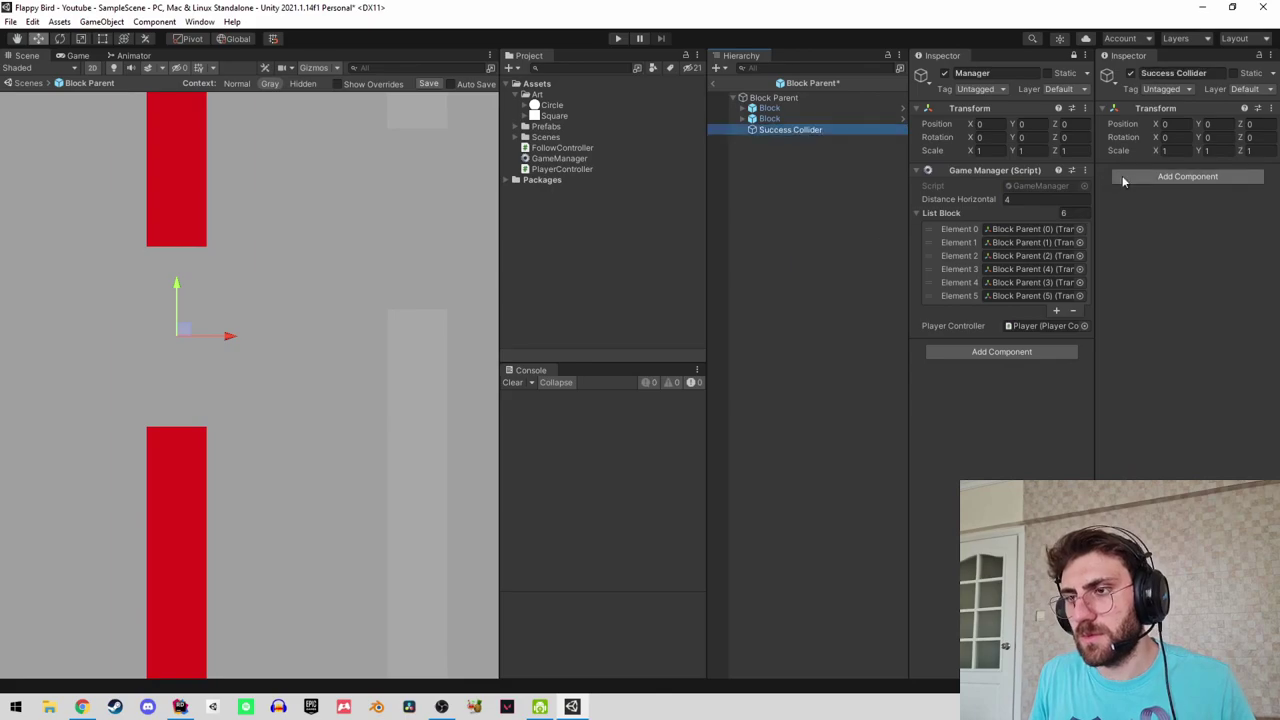
Add an Edge Collider 2D and drag its two points into the gap between the blocks.
left_click(1138, 179)
type("ed")
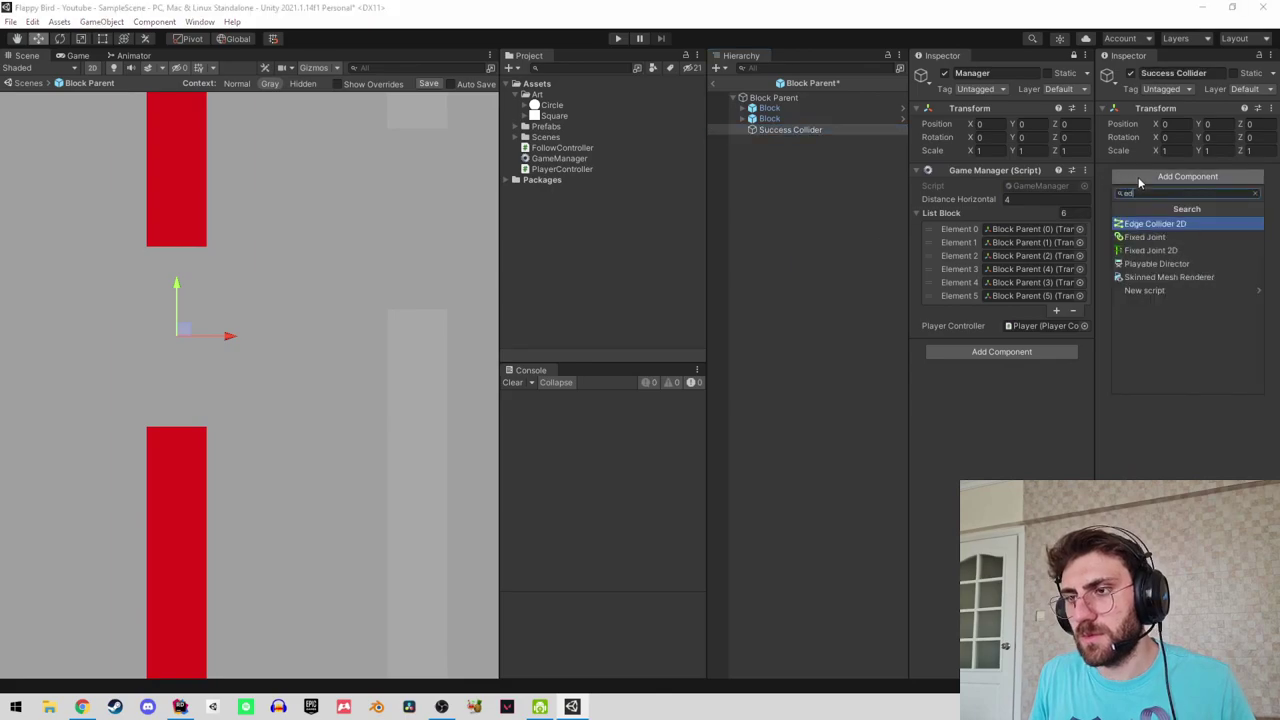
key("Return")
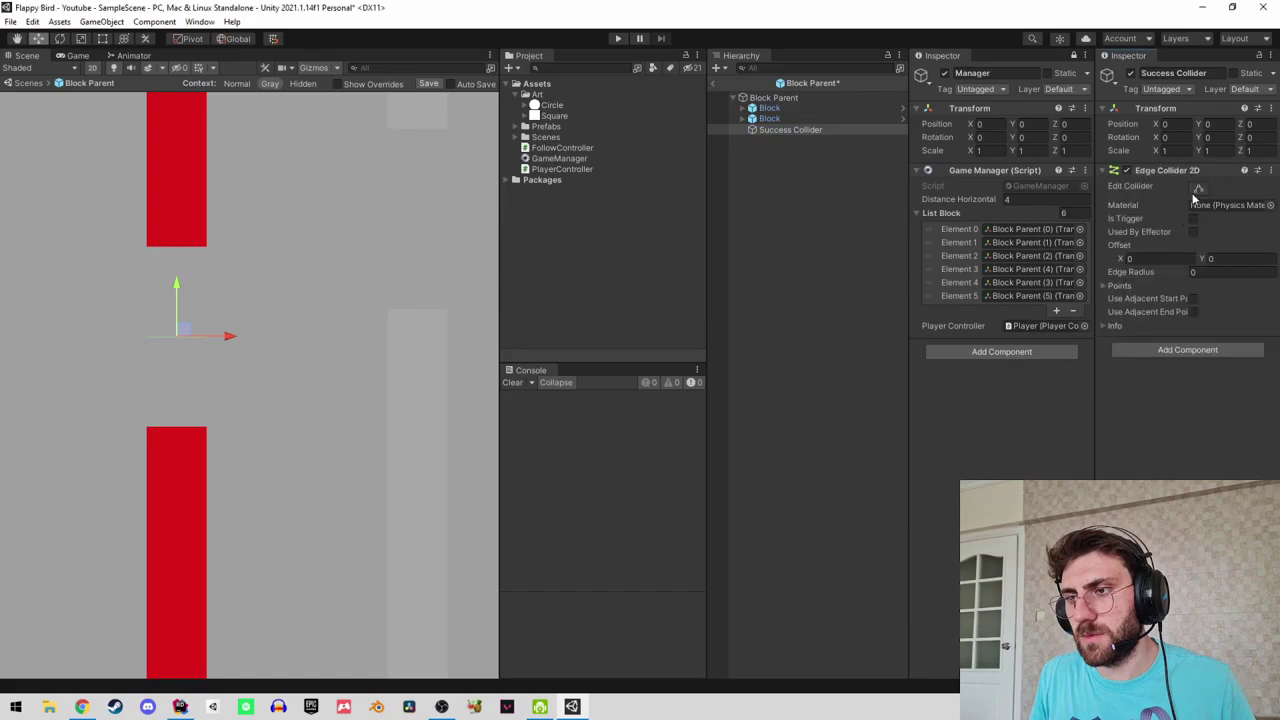
left_click(1197, 190)
left_click_drag(163, 309, 206, 235)
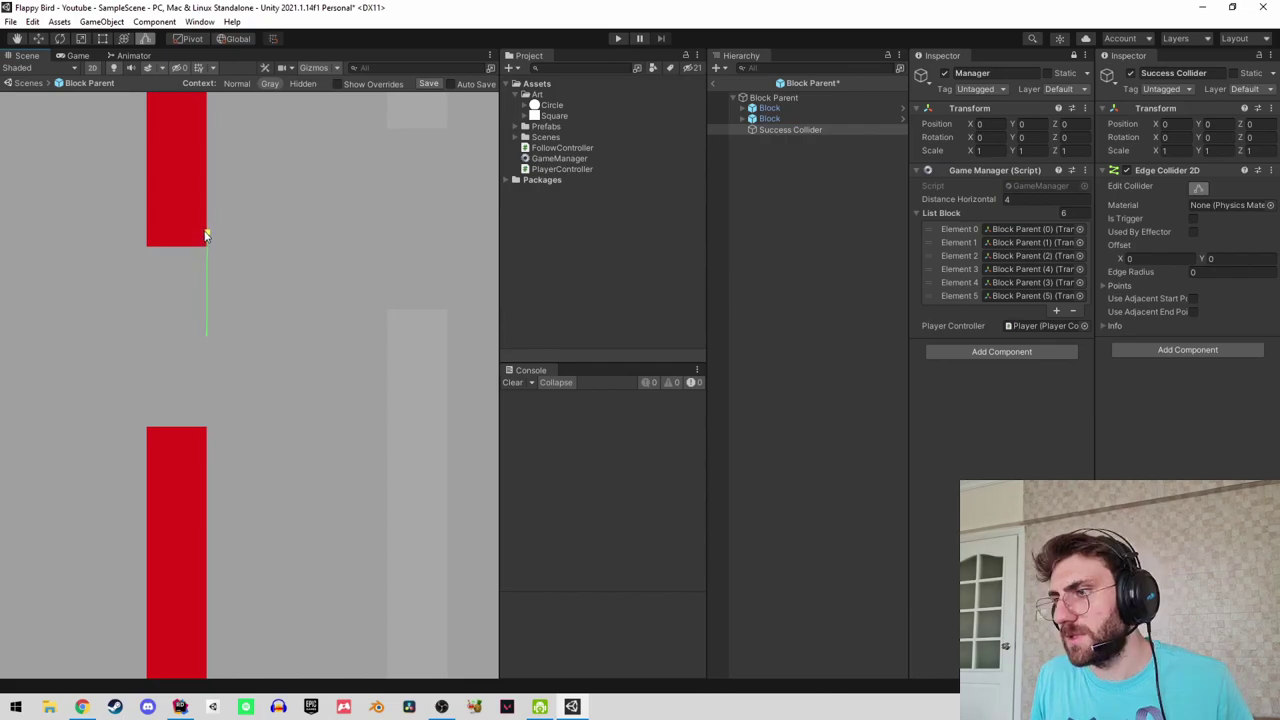
left_click_drag(208, 335, 208, 437)
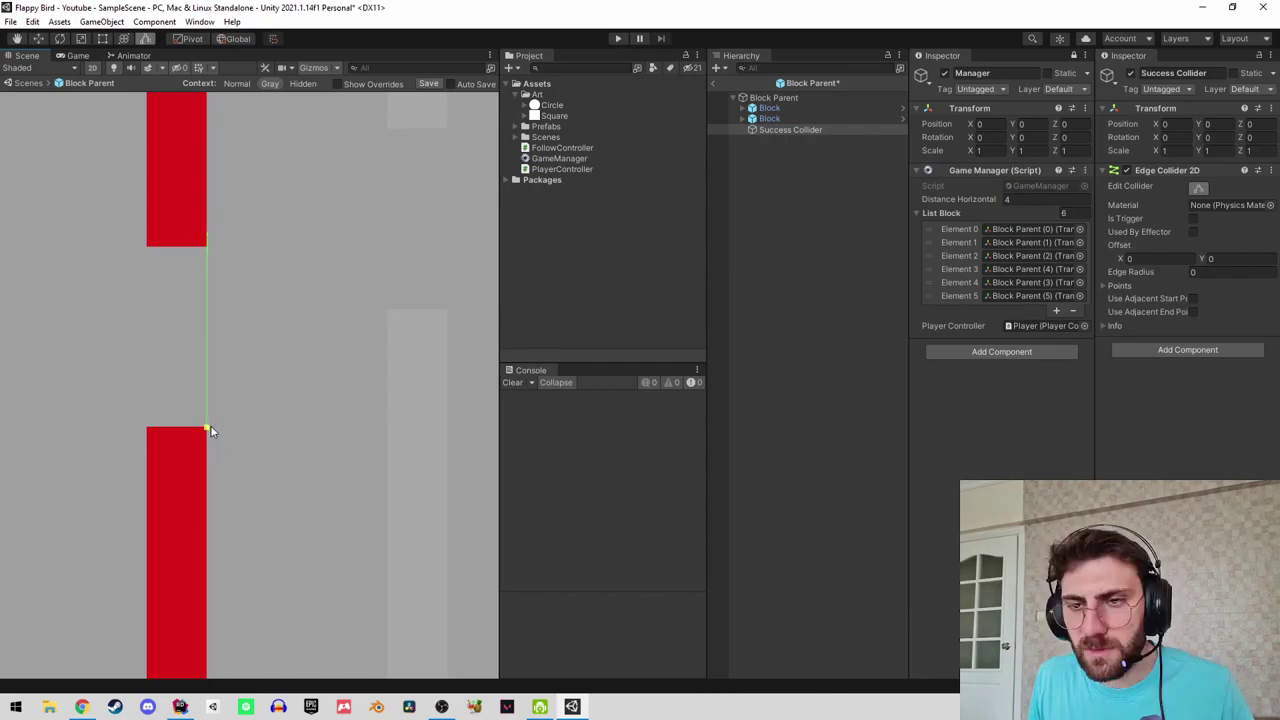
left_click_drag(209, 234, 208, 248)
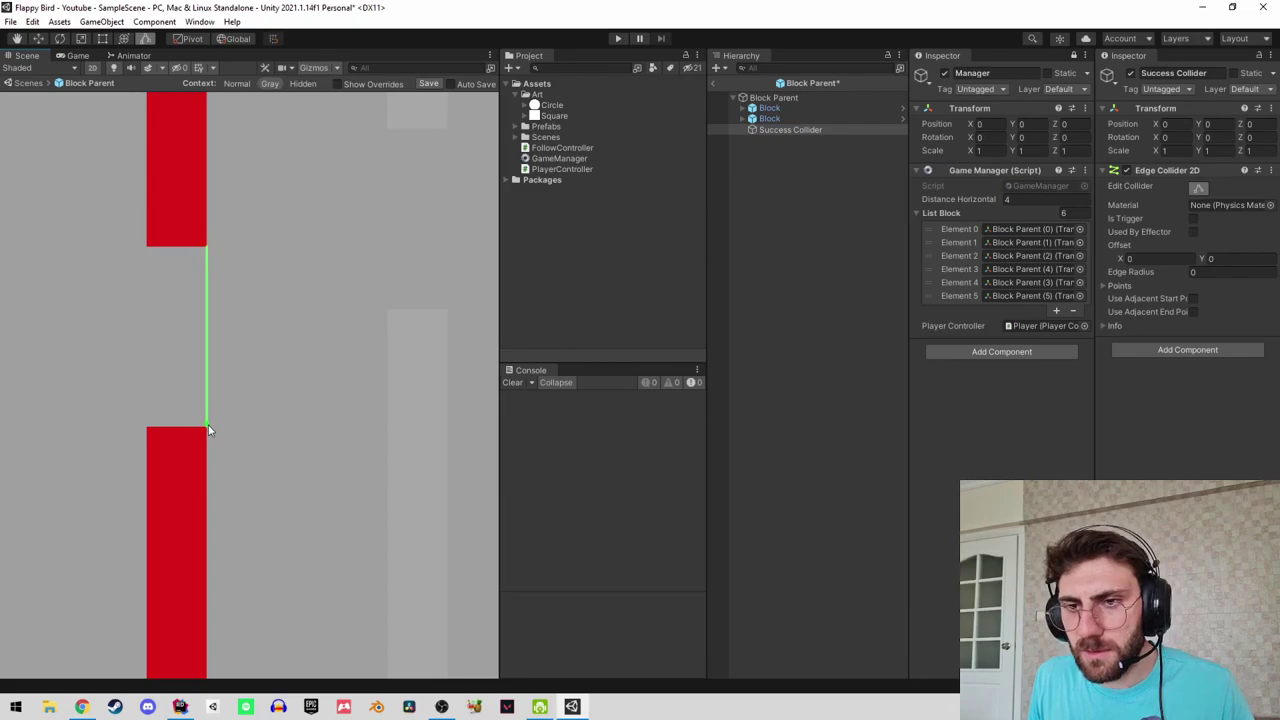
left_click_drag(208, 433, 179, 428)
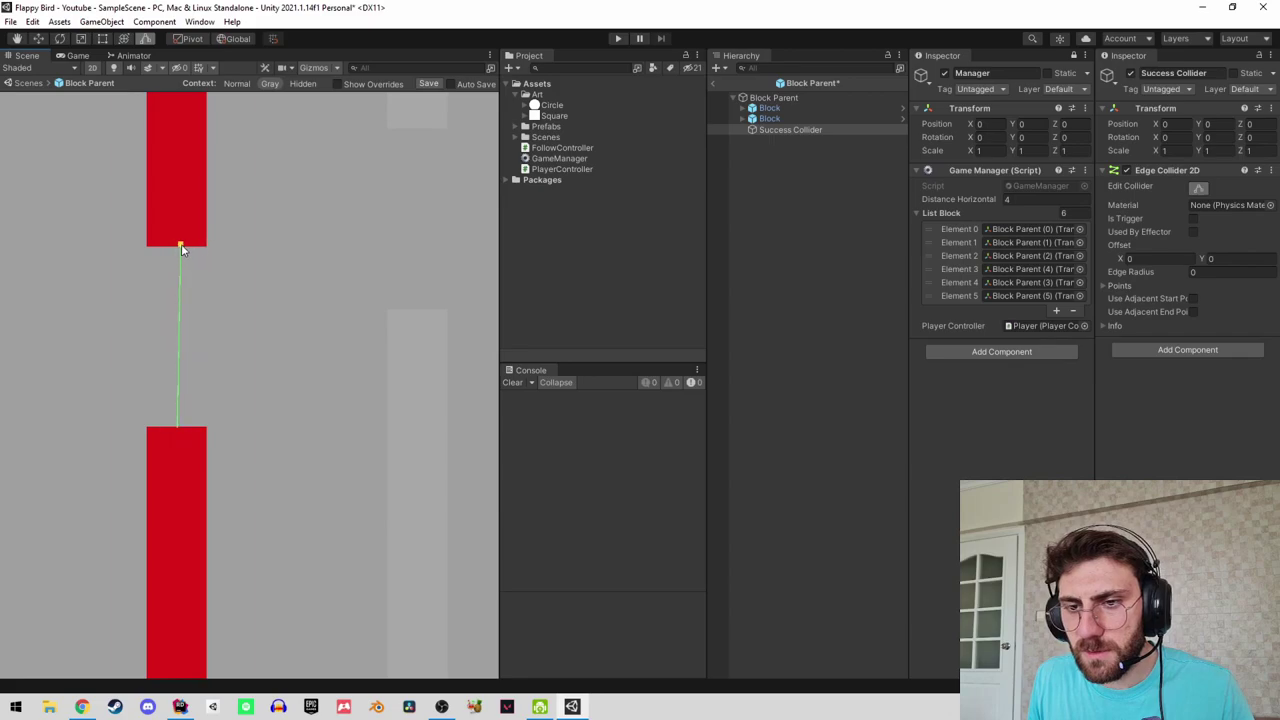
mouse_move(180, 249)
left_mouse_down()
mouse_move(196, 268)
mouse_move(222, 266)
left_mouse_up()
Set the edge points to (0, 1) and (0, -1) in the Points list.
left_click(1106, 287)
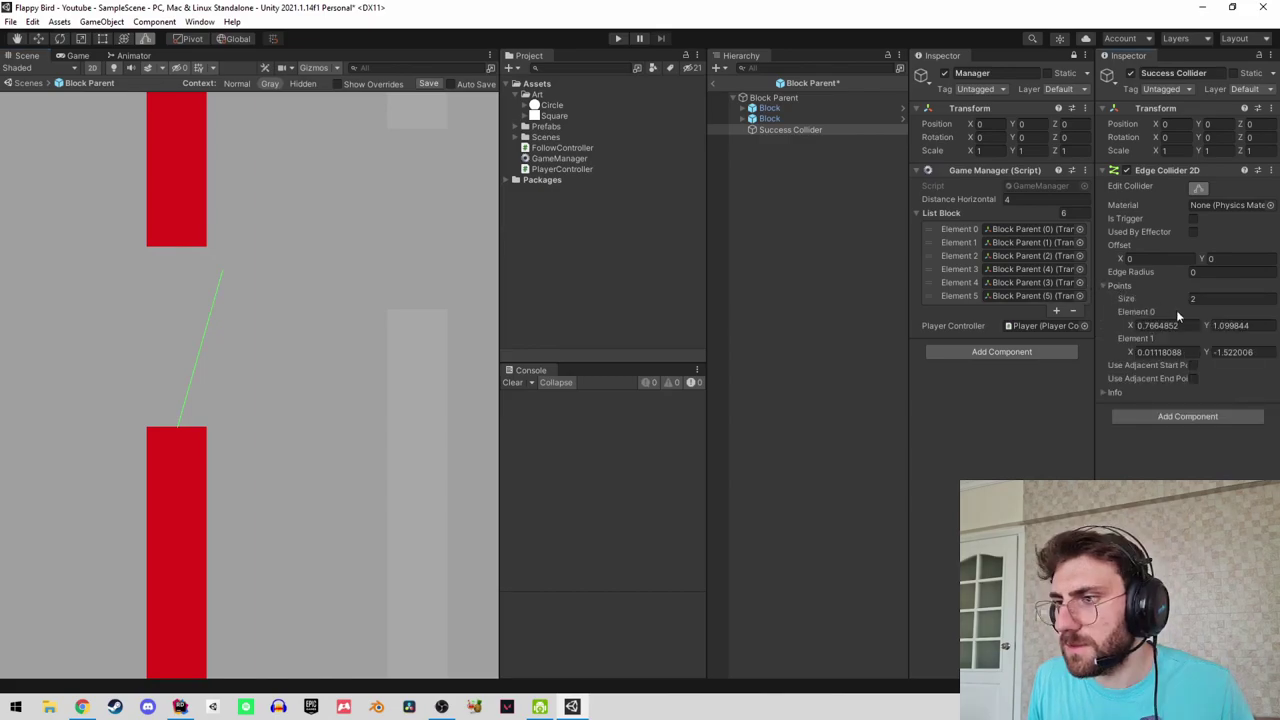
type("0")
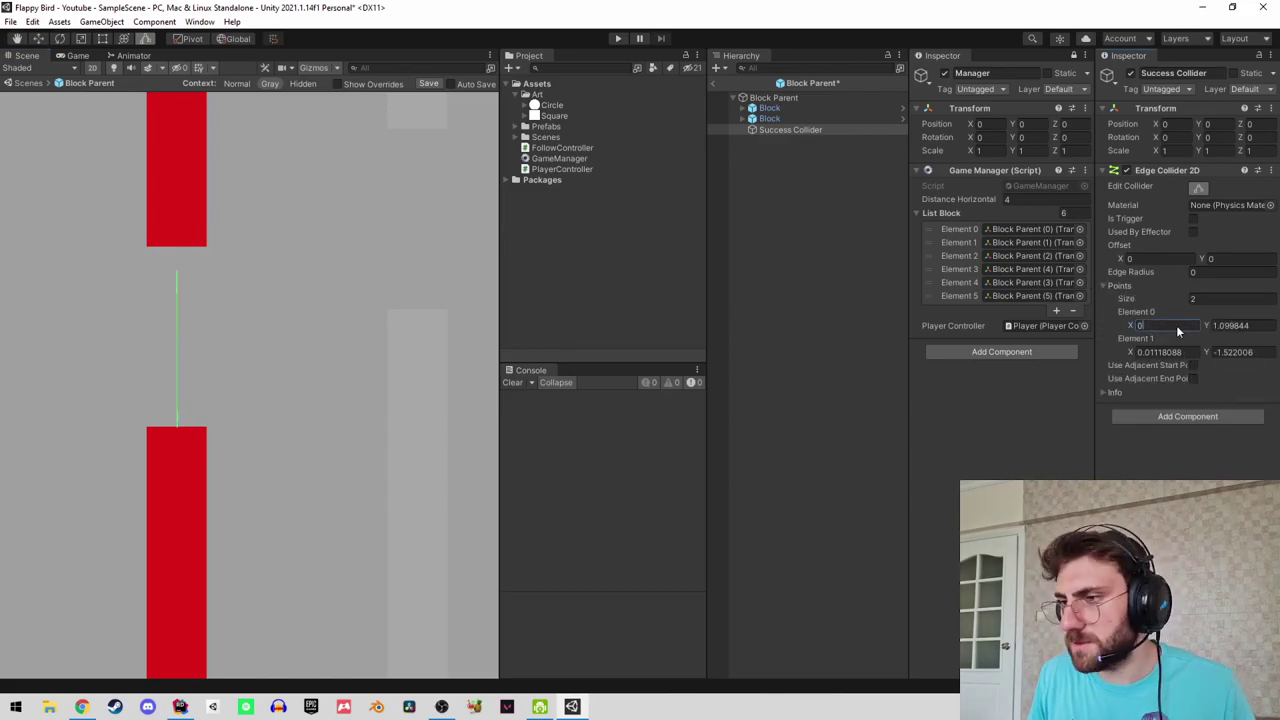
key("Tab")
type("1")
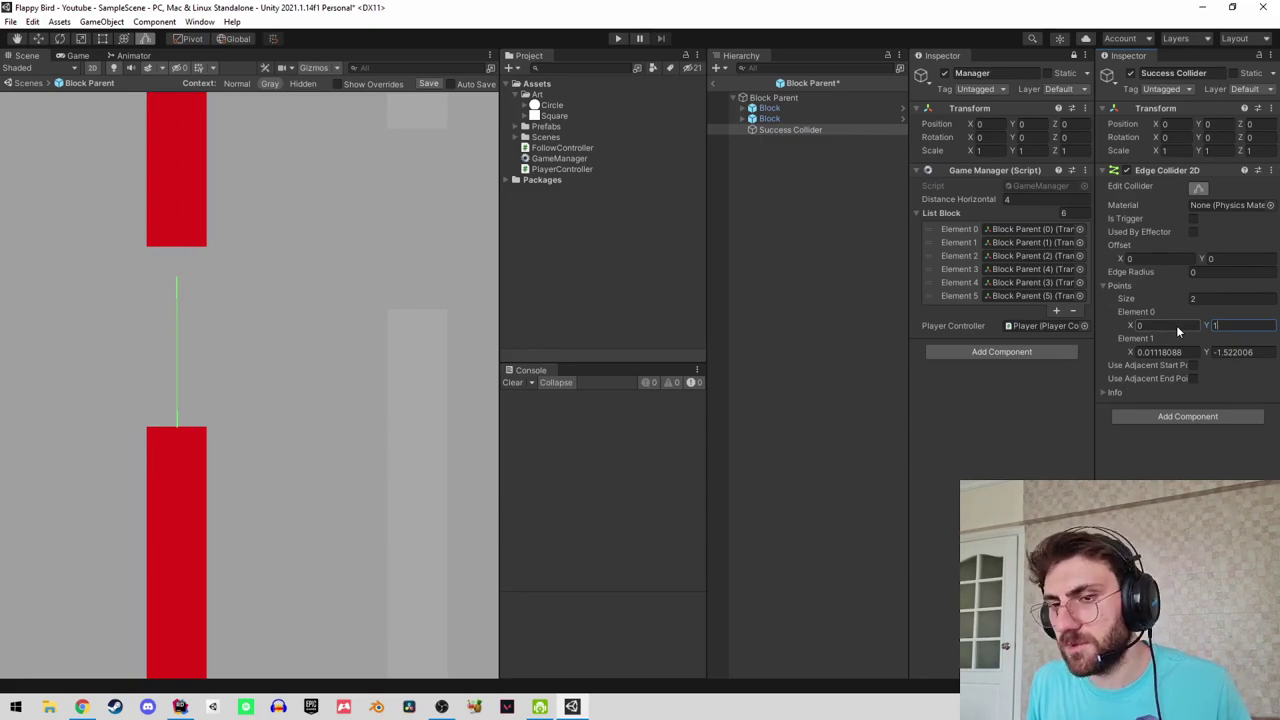
left_click(1168, 352)
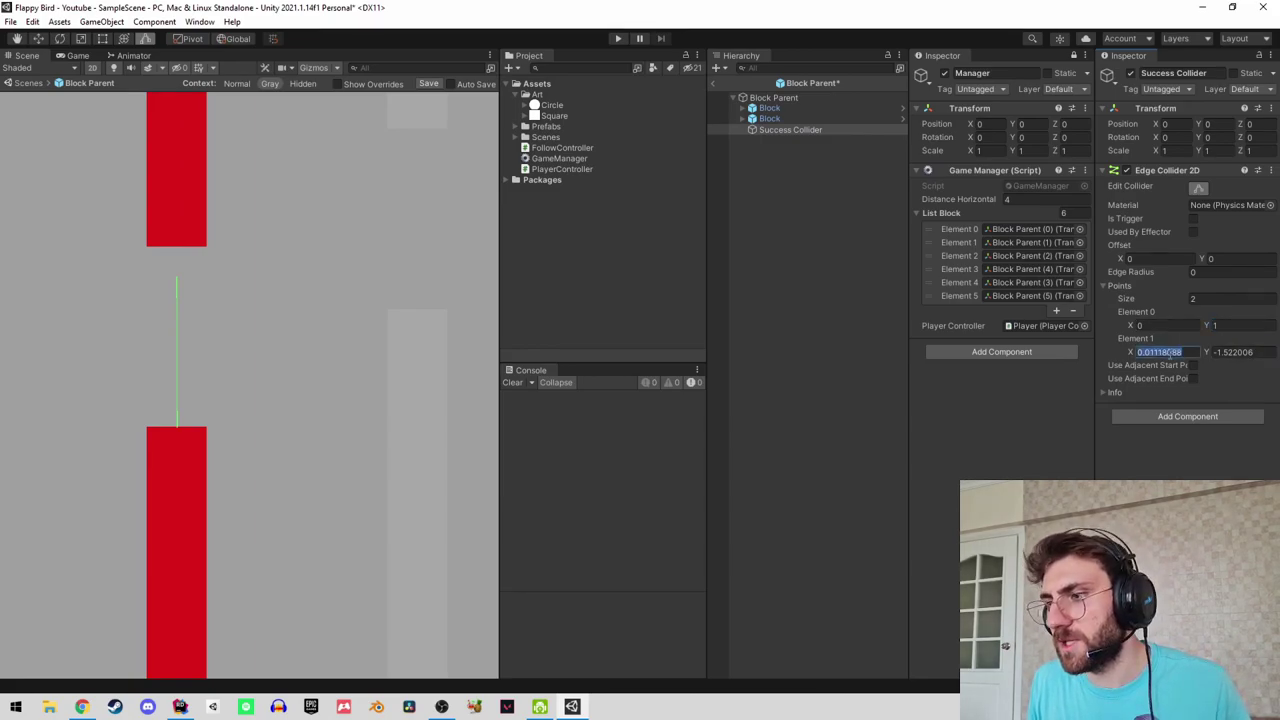
type("0")
key("Tab")
type("-1")
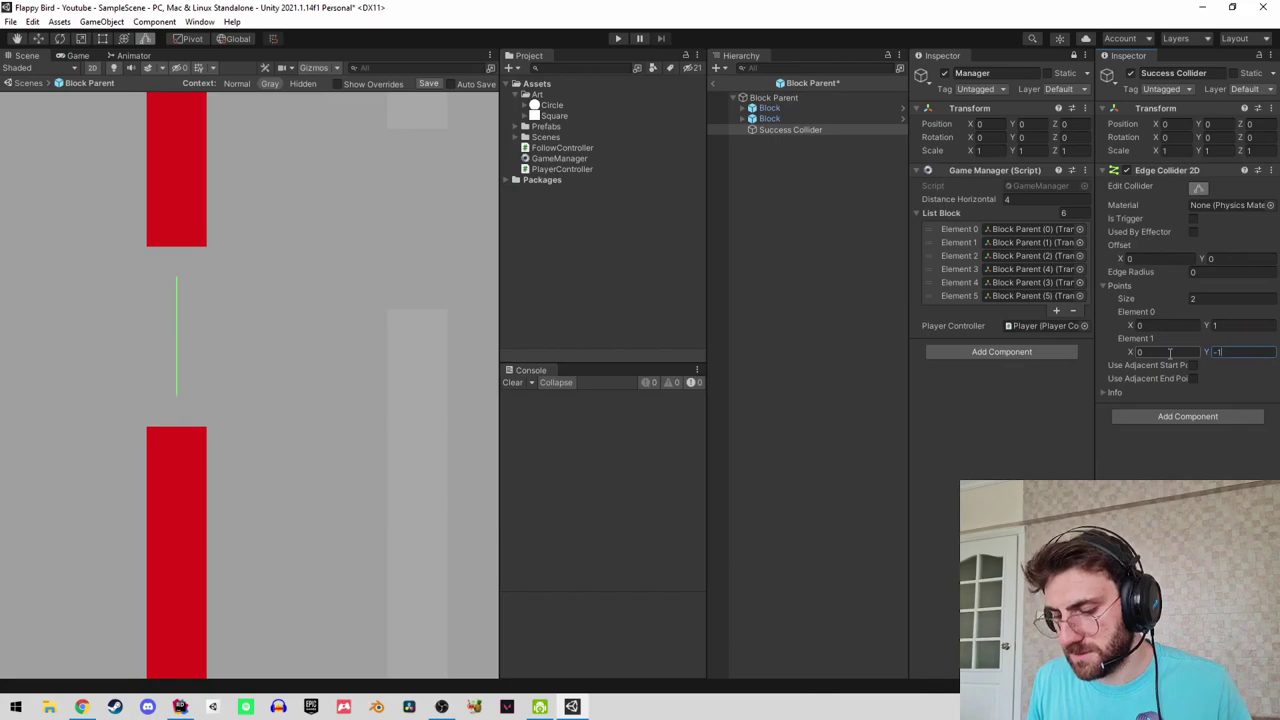
Refine the points' Y values to 1.5 and -1.5 so the edge spans the gap.
left_click(1207, 328)
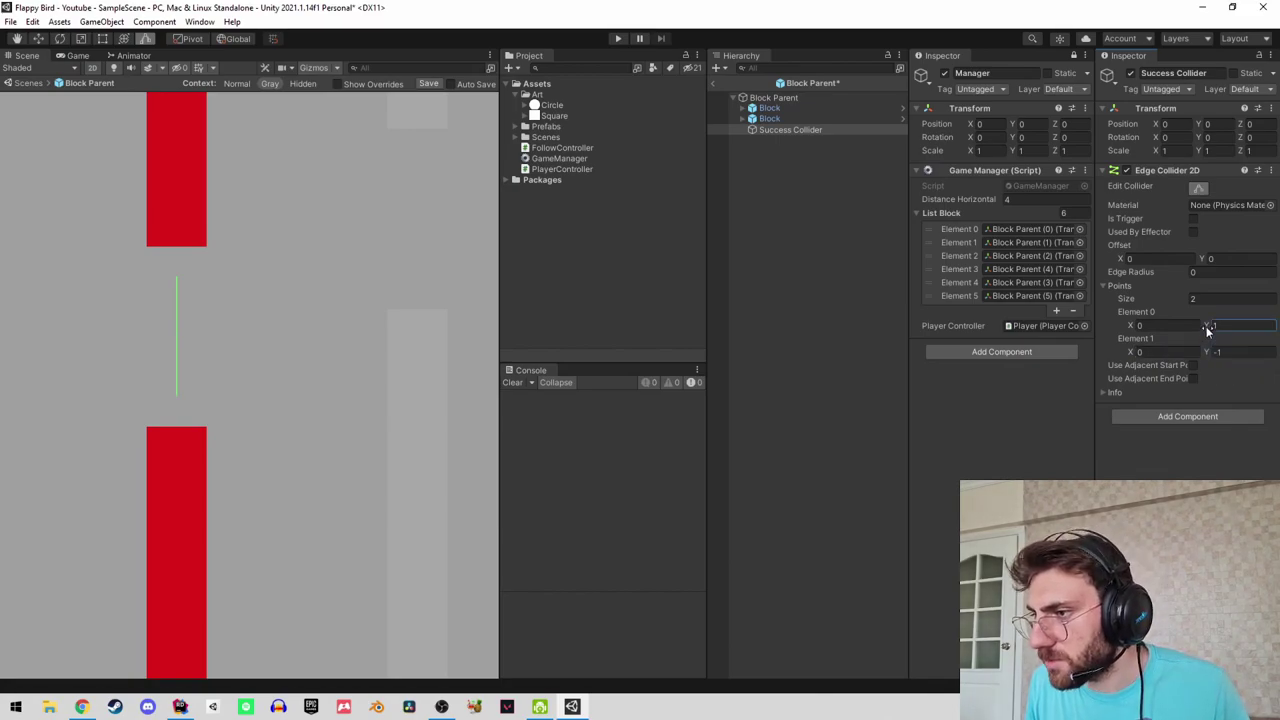
key("BackSpace")
key("BackSpace")
type("4")
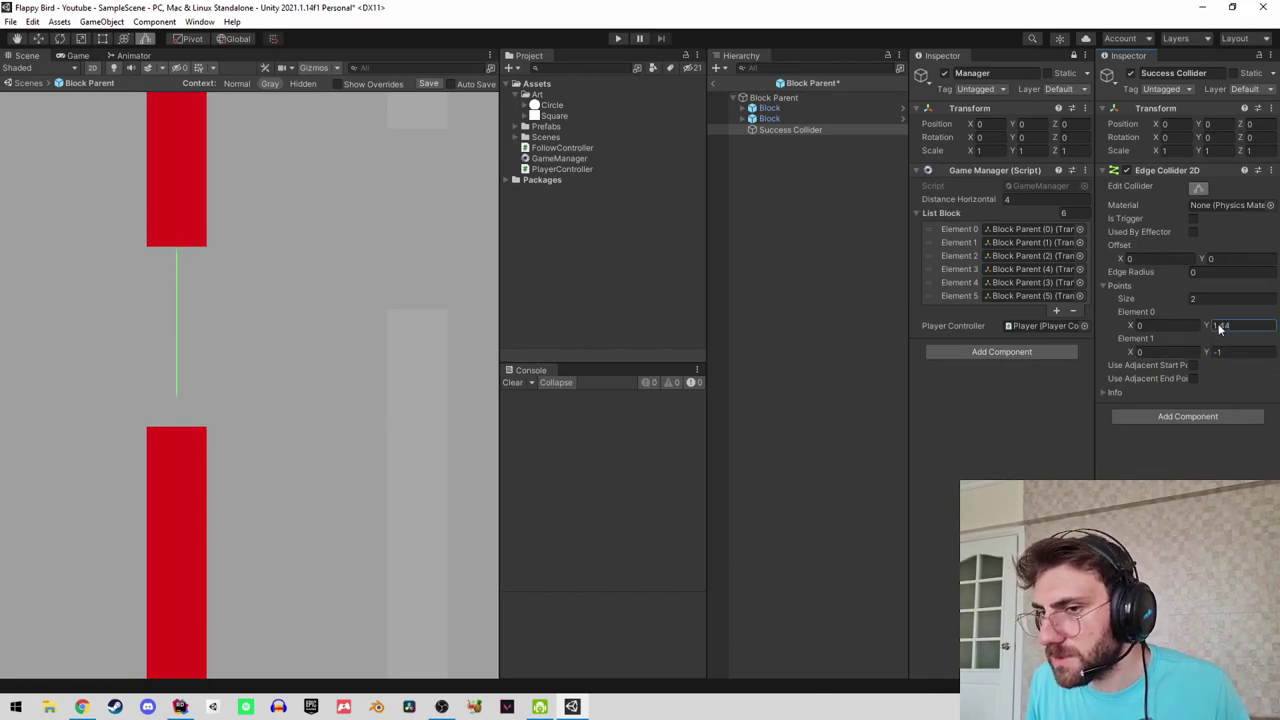
type("5")
key("BackSpace")
type("6")
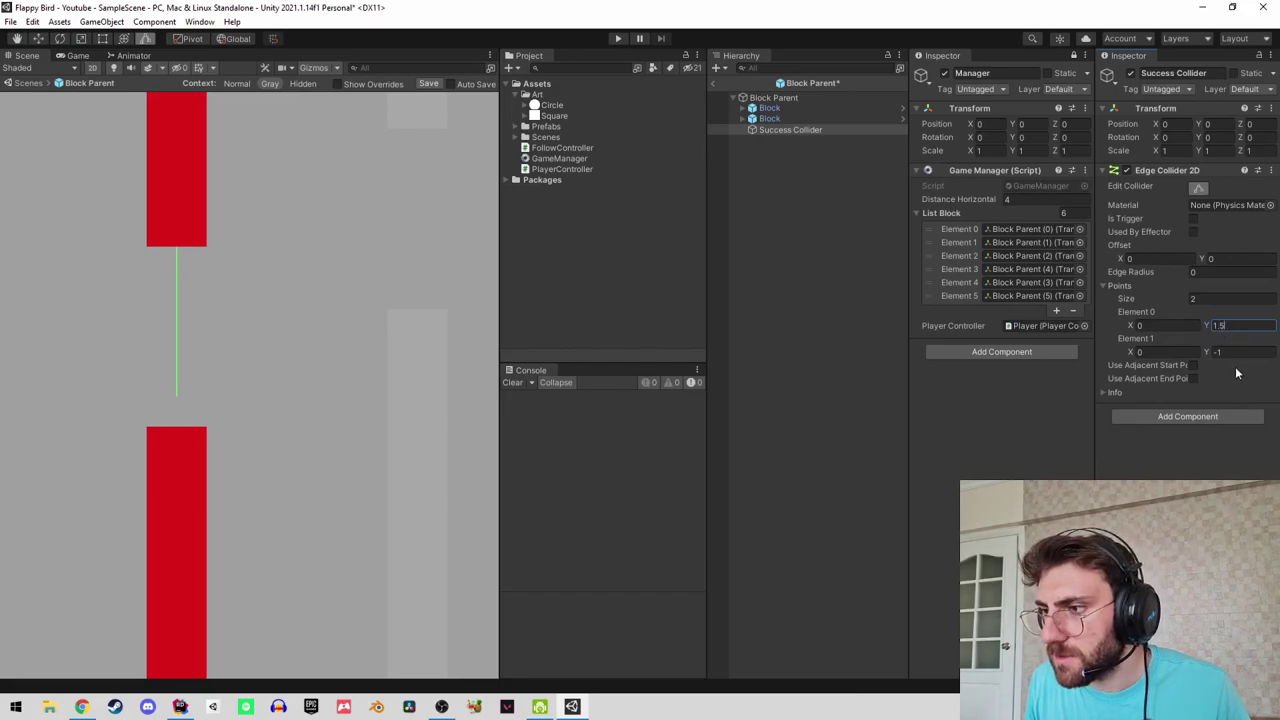
left_click(1245, 354)
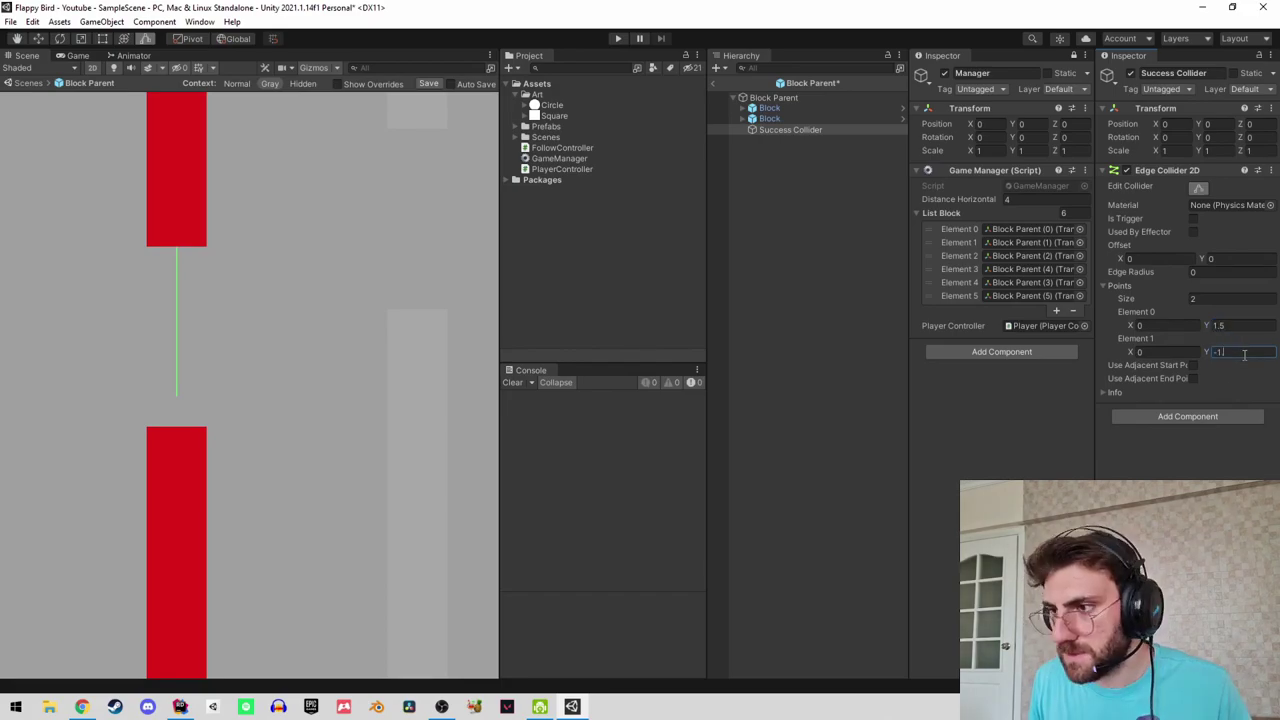
type(".5")
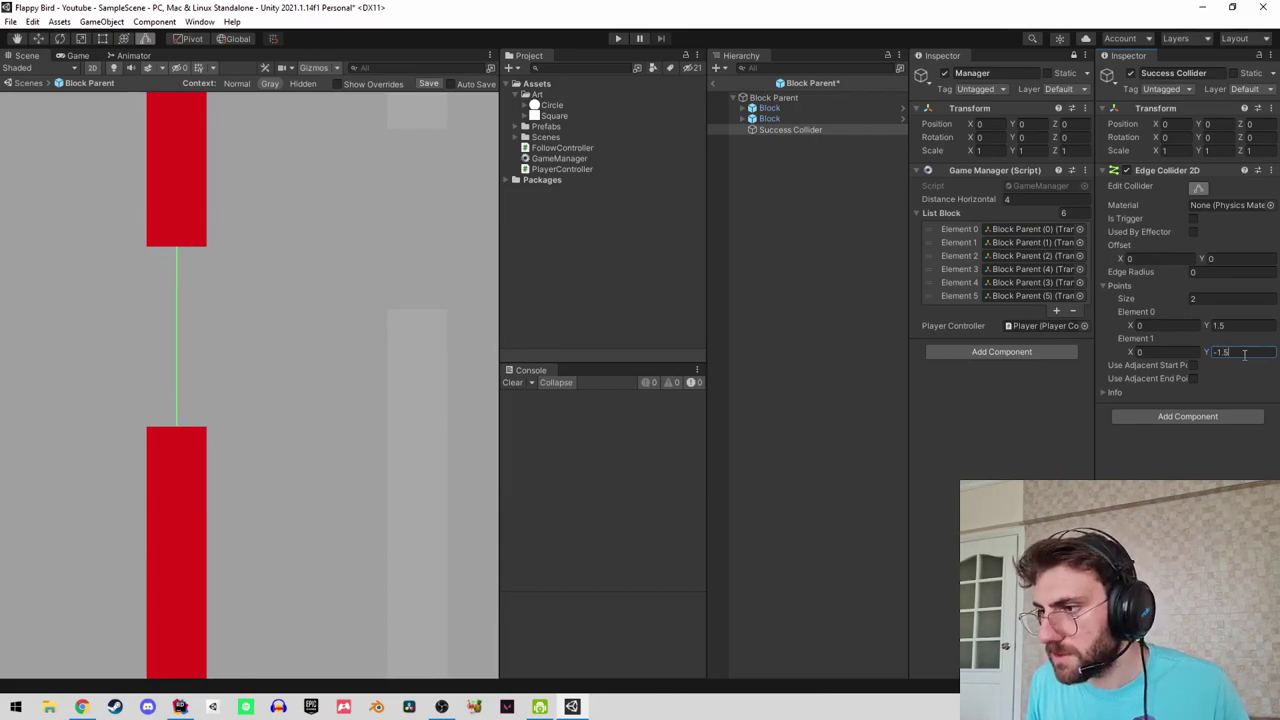
left_click(993, 88)
Add a new tag named Success in the Tags & Layers settings.
left_click(990, 226)
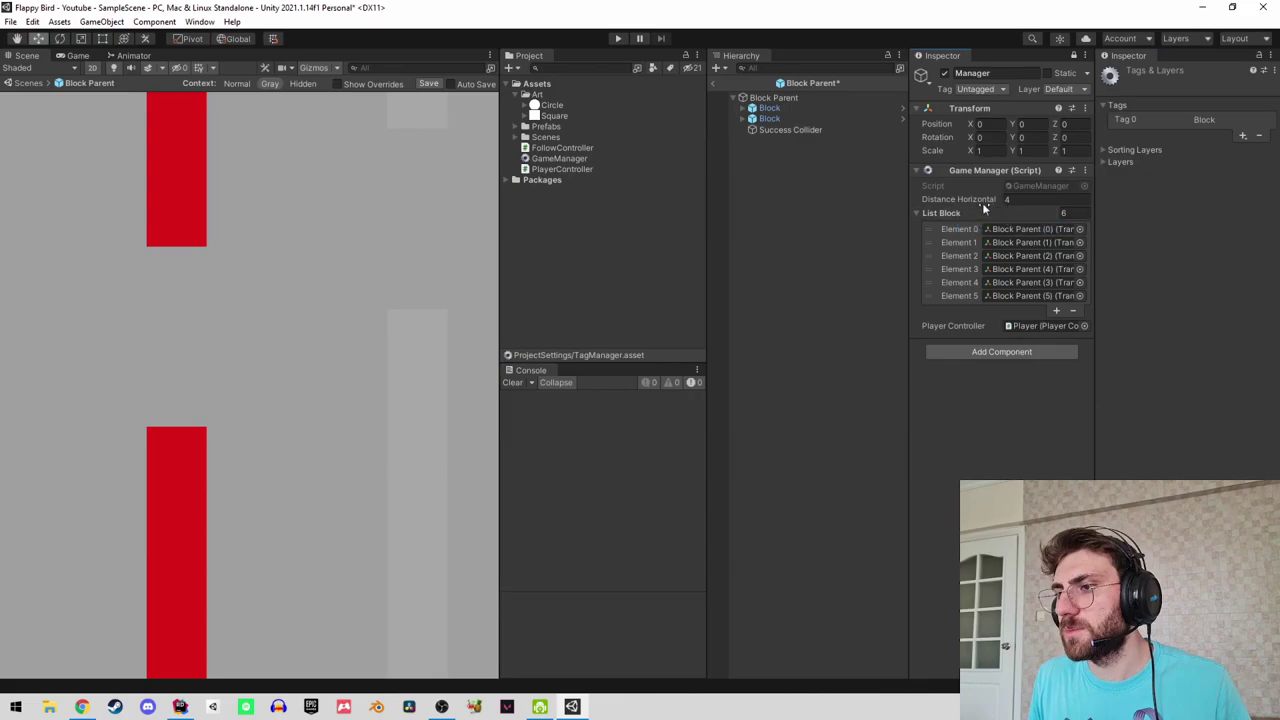
left_click(975, 88)
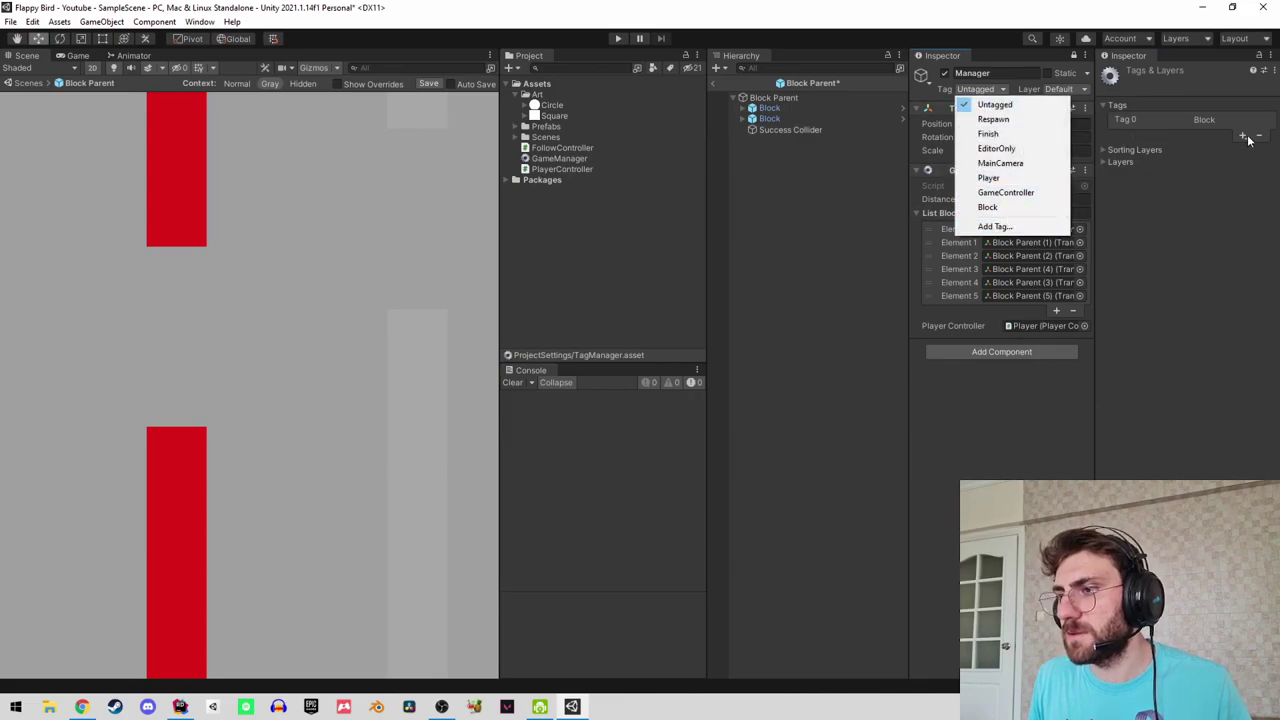
left_click(1243, 139)
type("Su")
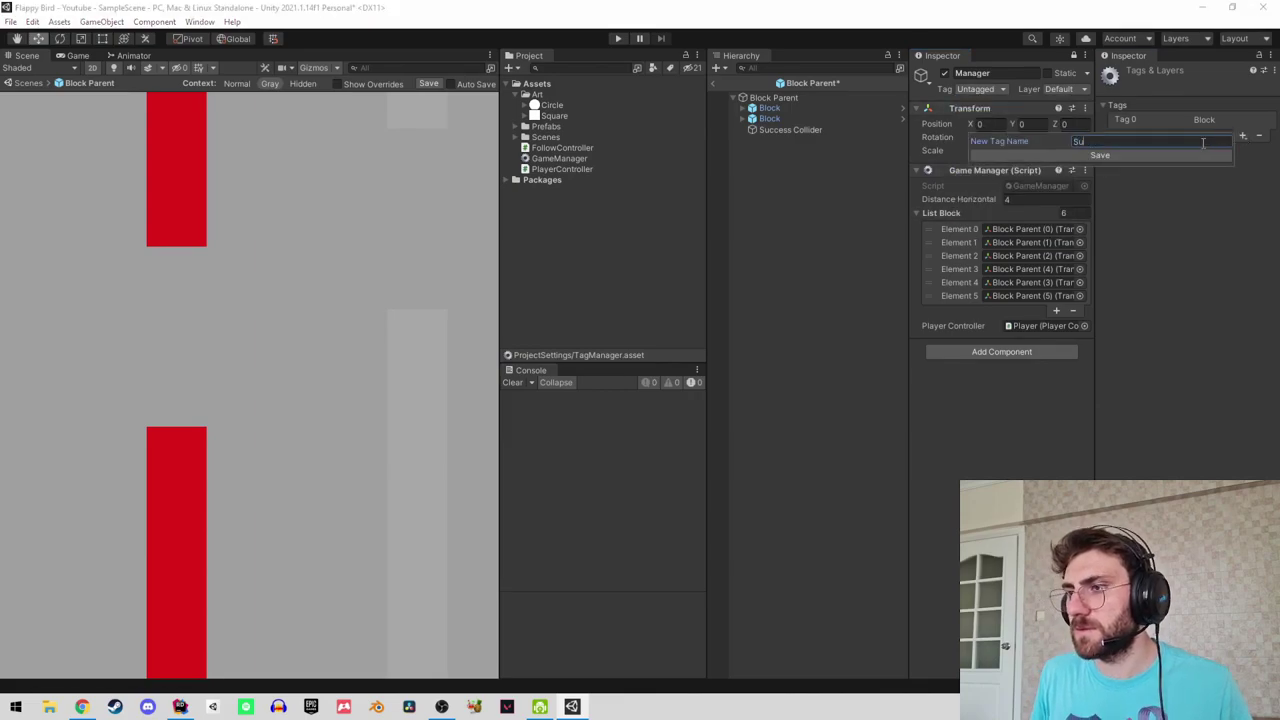
type("cces")
key("Return")
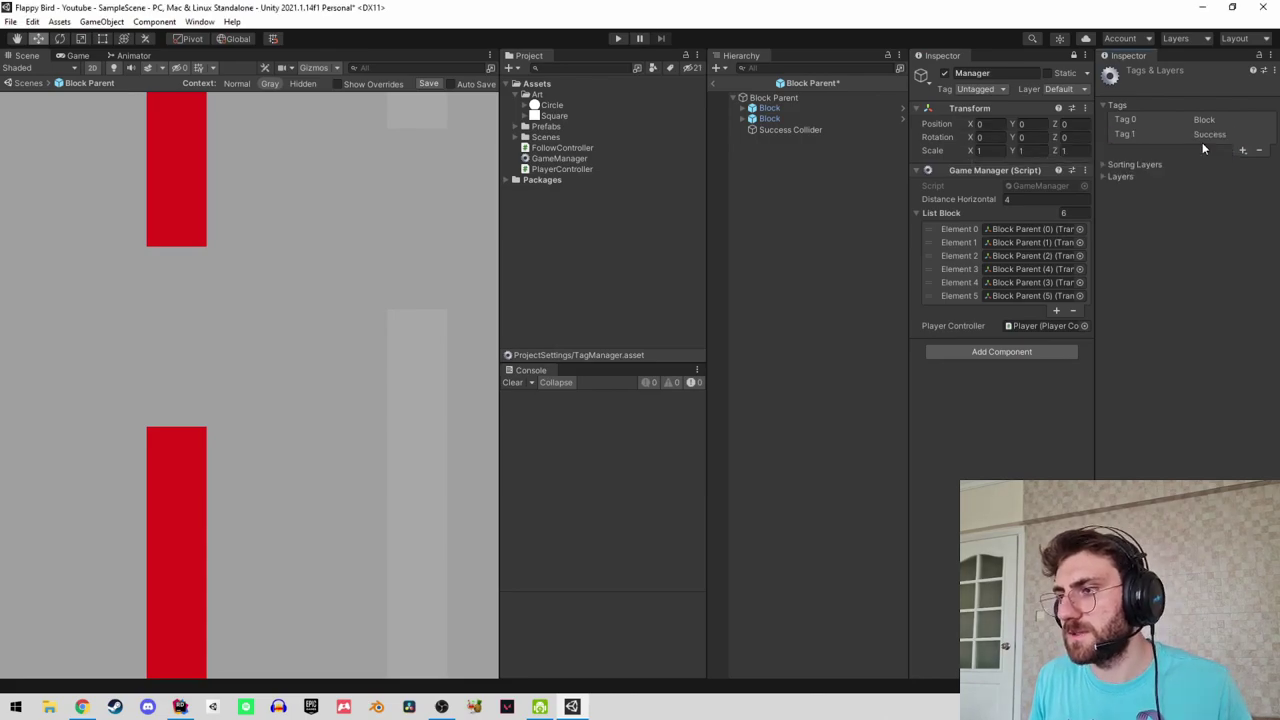
Assign the Success tag to the Success Collider object.
left_click(975, 88)
left_click(883, 204)
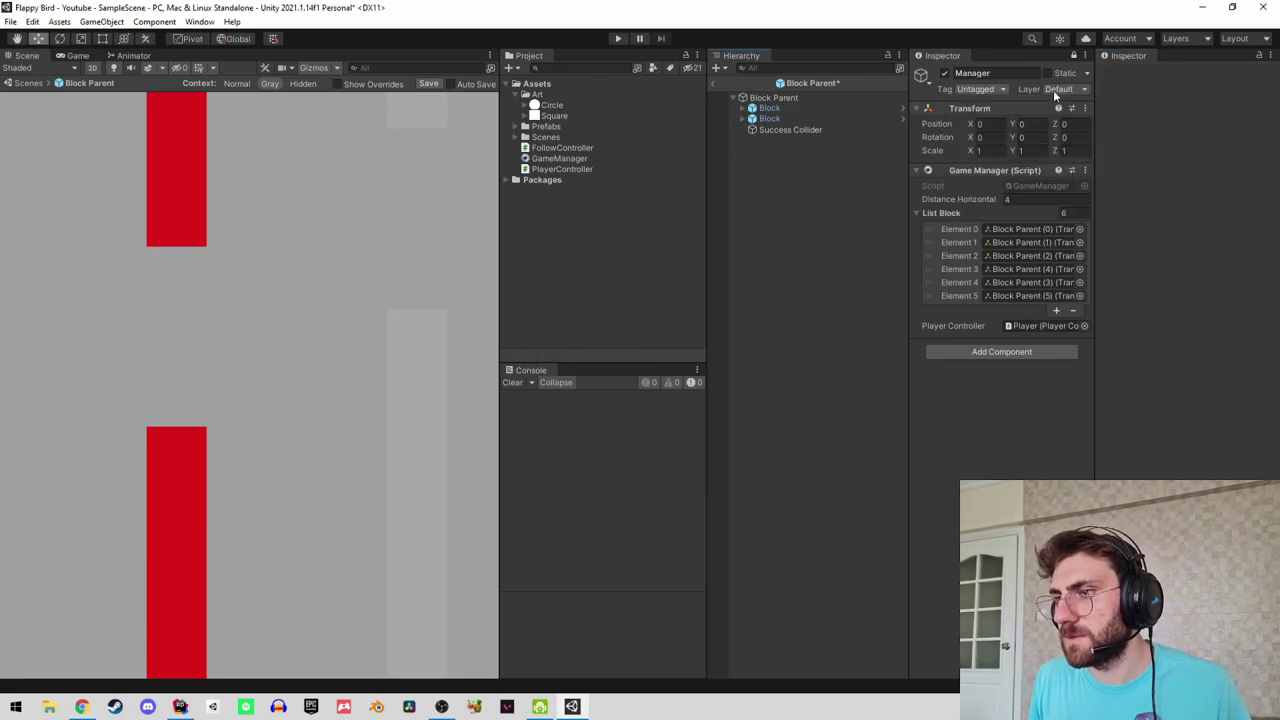
left_click(1076, 56)
left_click(796, 130)
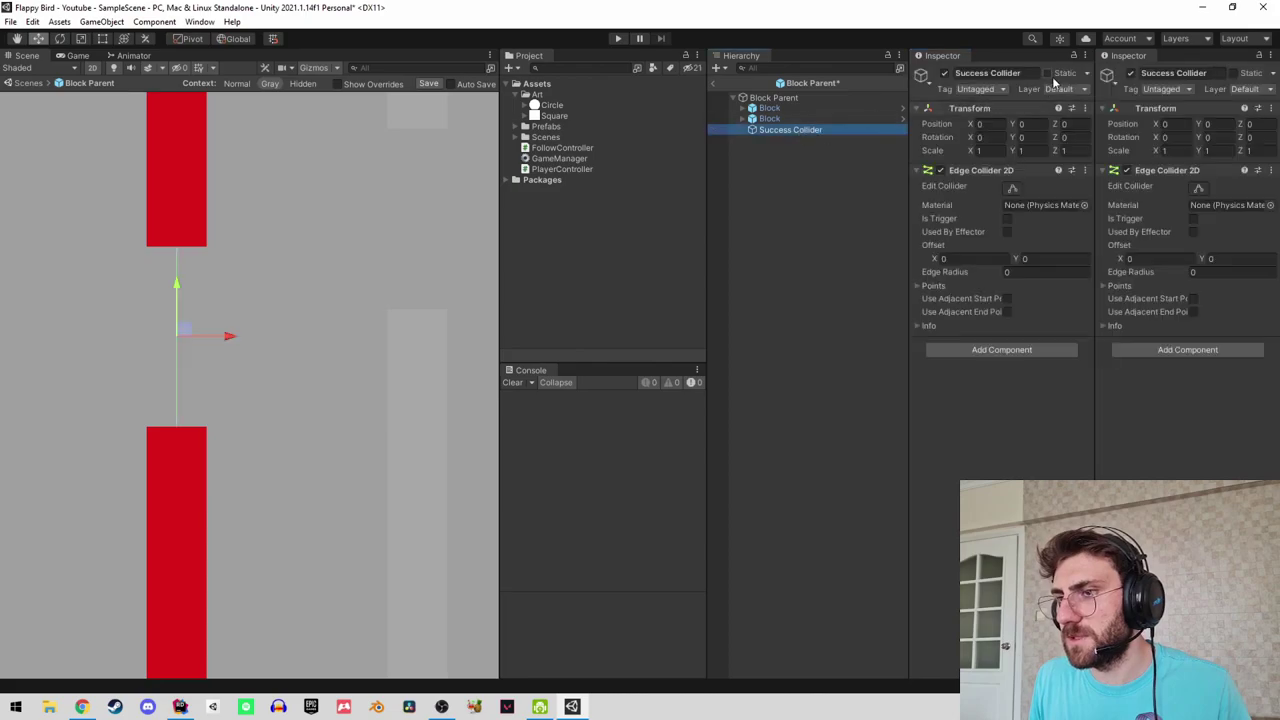
left_click(975, 88)
left_click(990, 222)
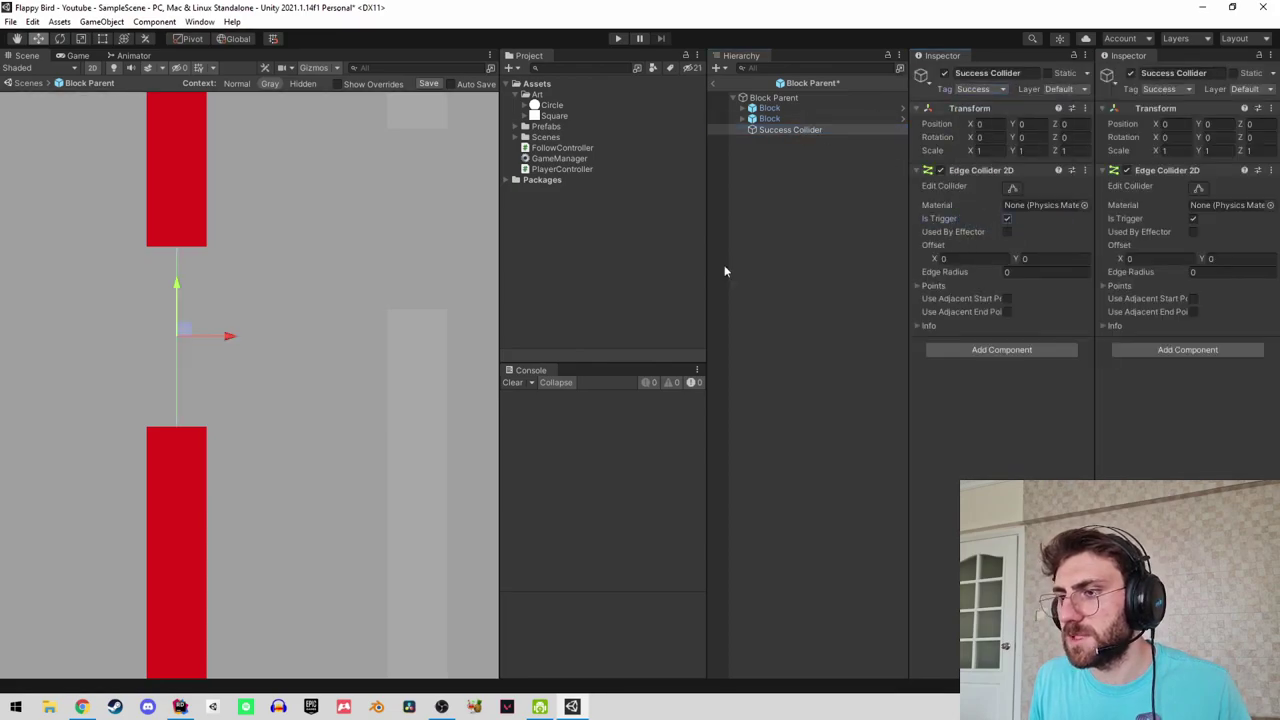
left_click(180, 706)
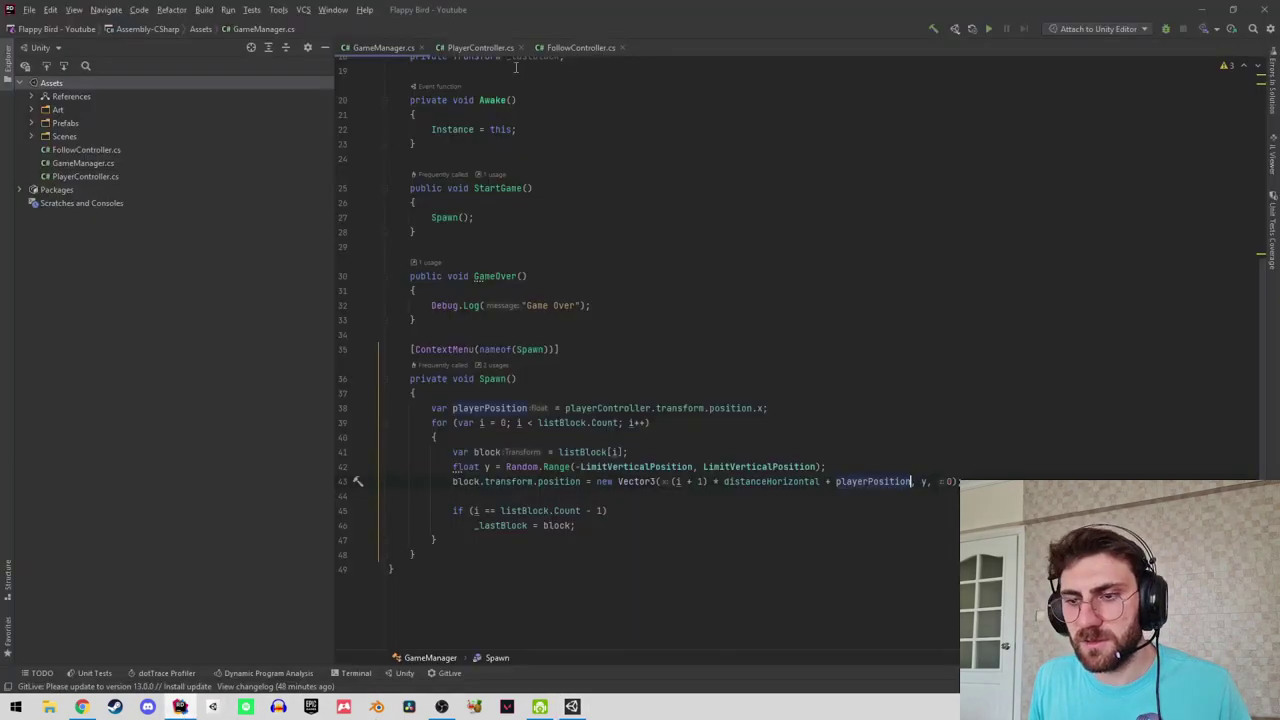
Insert an OnTriggerEnter2D method stub after the collision handler in PlayerController.cs.
left_click(476, 48)
scroll(487, 510, "down", 5)
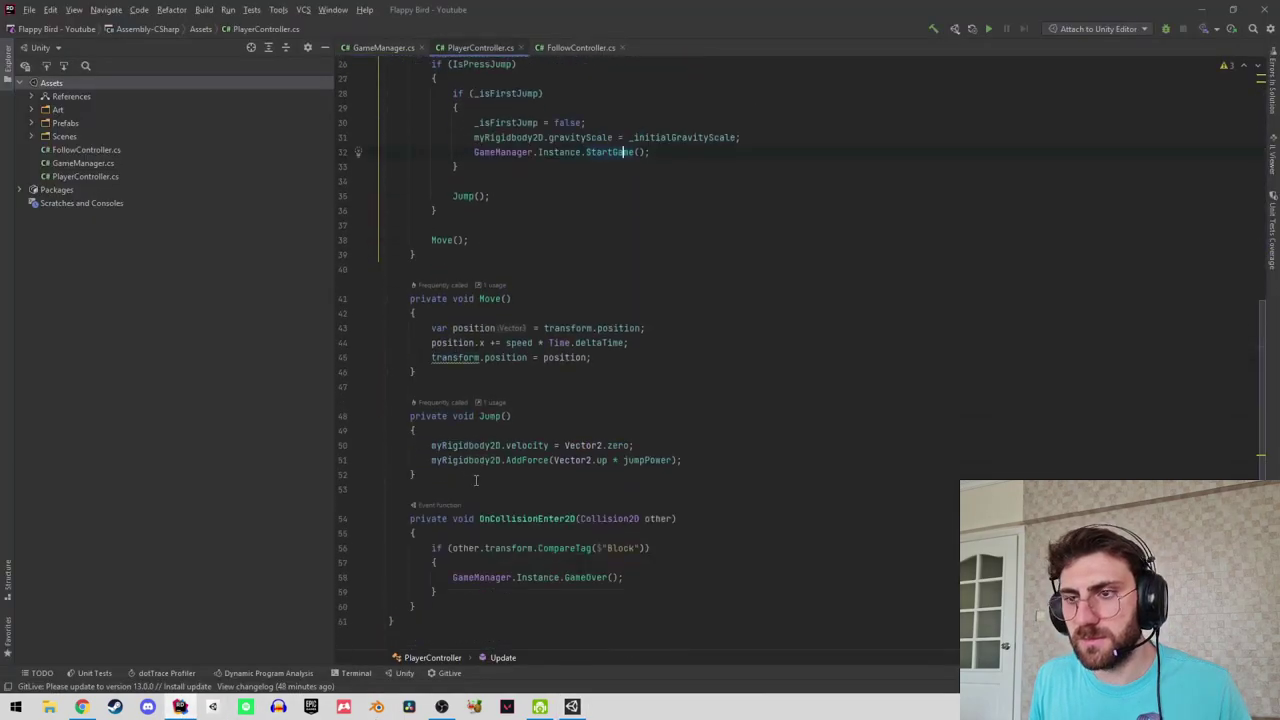
scroll(505, 505, "down", 2)
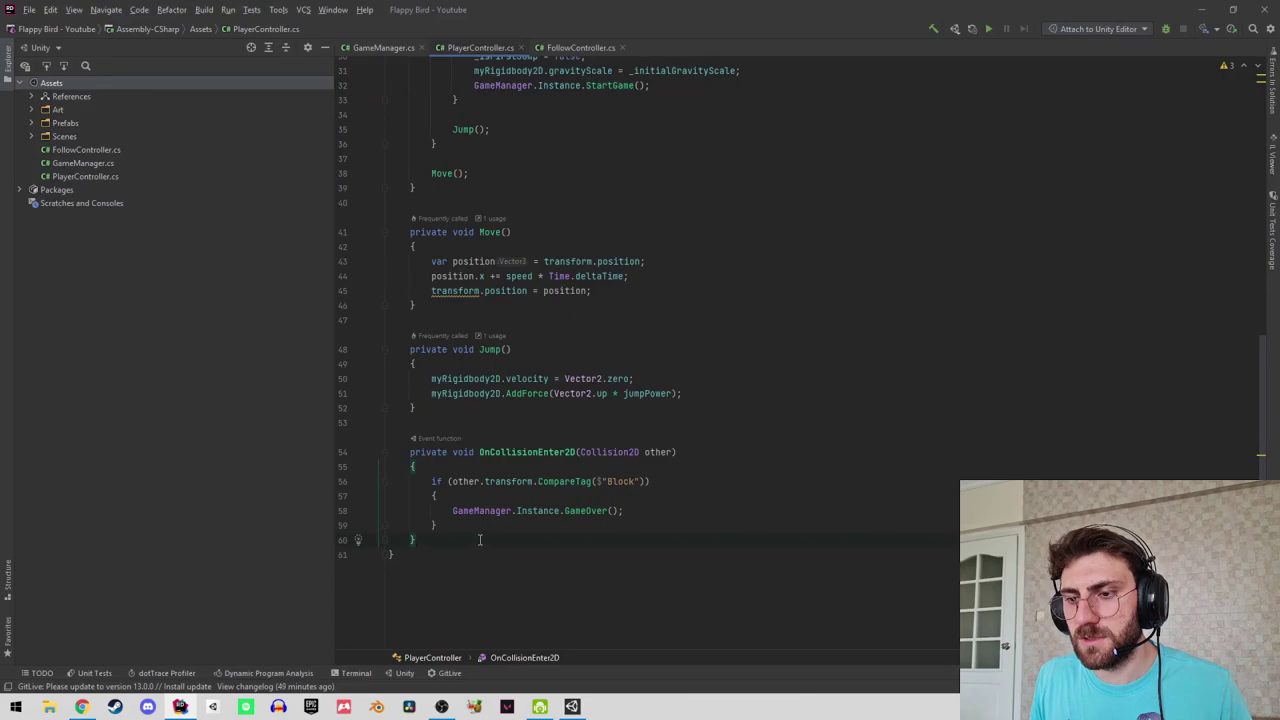
key("Return")
key("Return")
type("on")
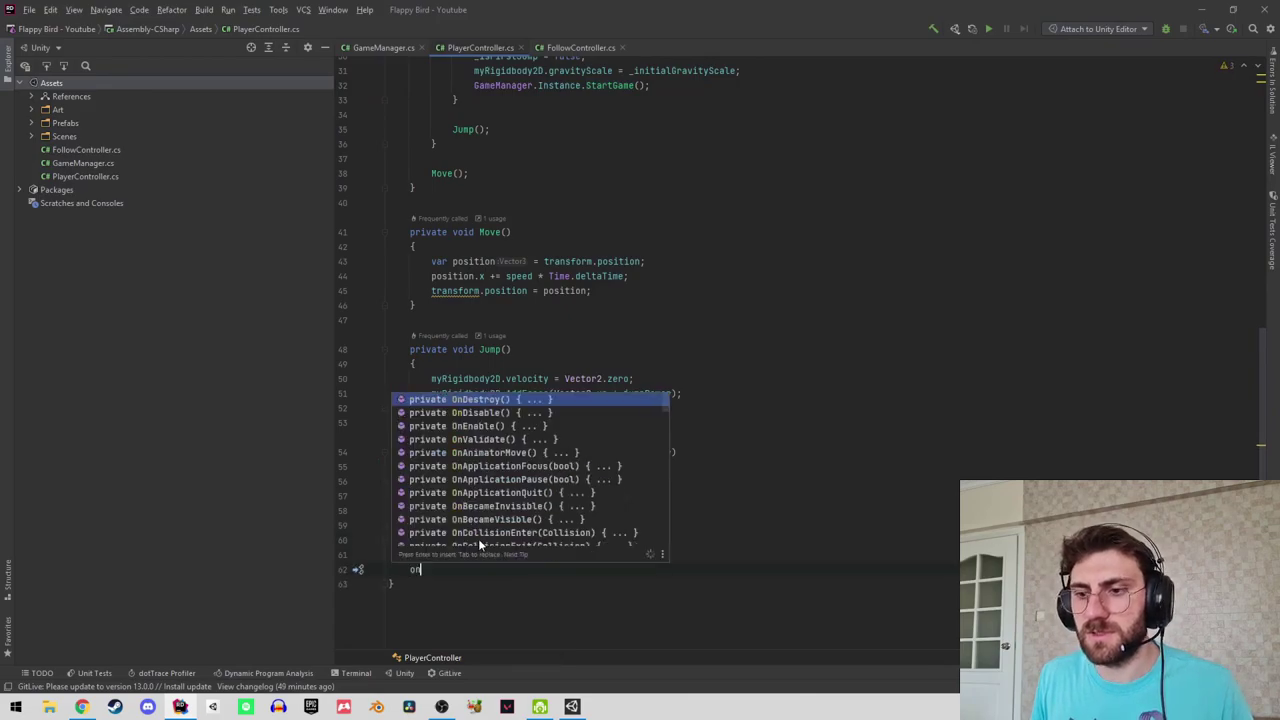
type("tr")
key("Down")
key("Down")
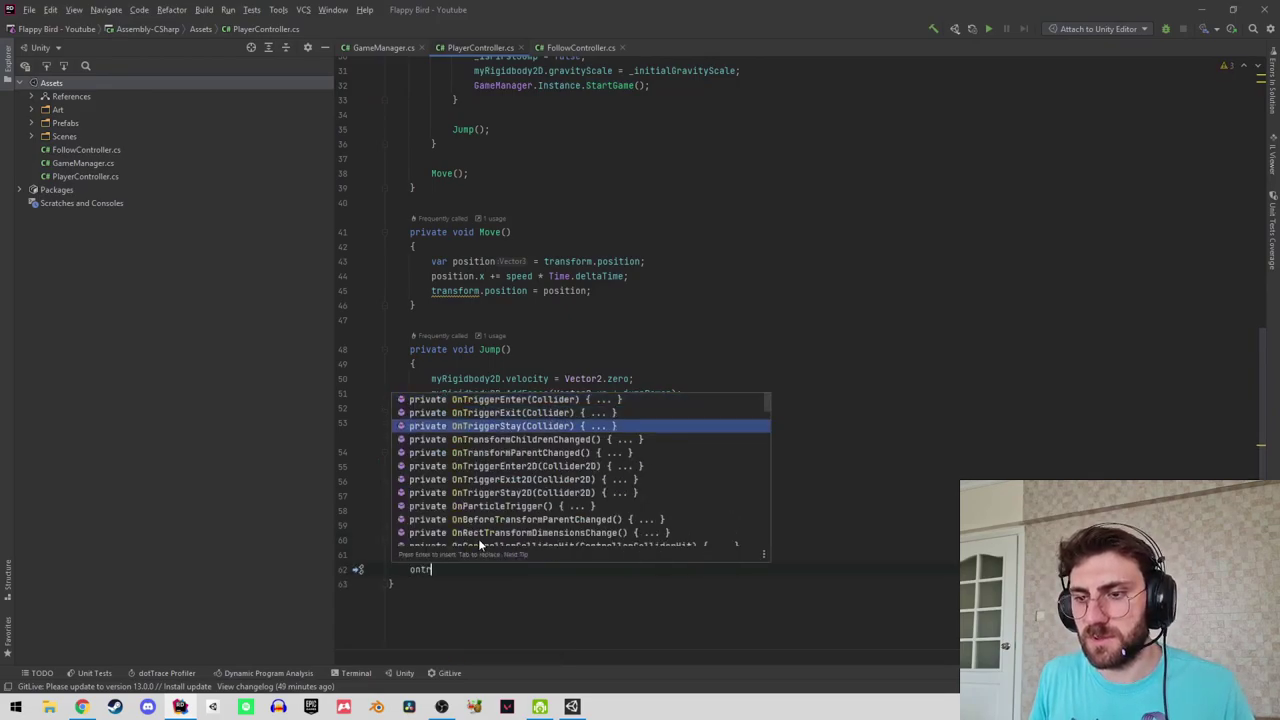
key("Down")
key("Down")
key("Down")
key("Return")
Make OnTriggerEnter2D log "Success" when the other collider has the Success tag.
type("if")
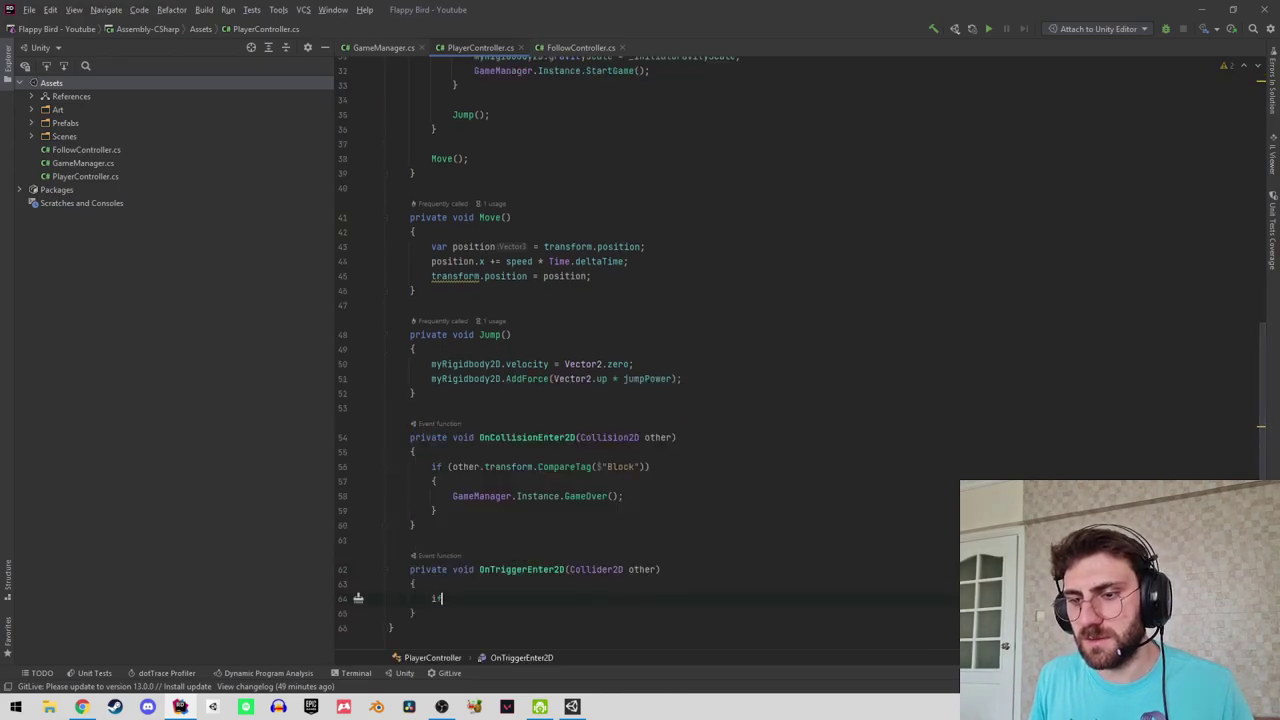
type("(other.co")
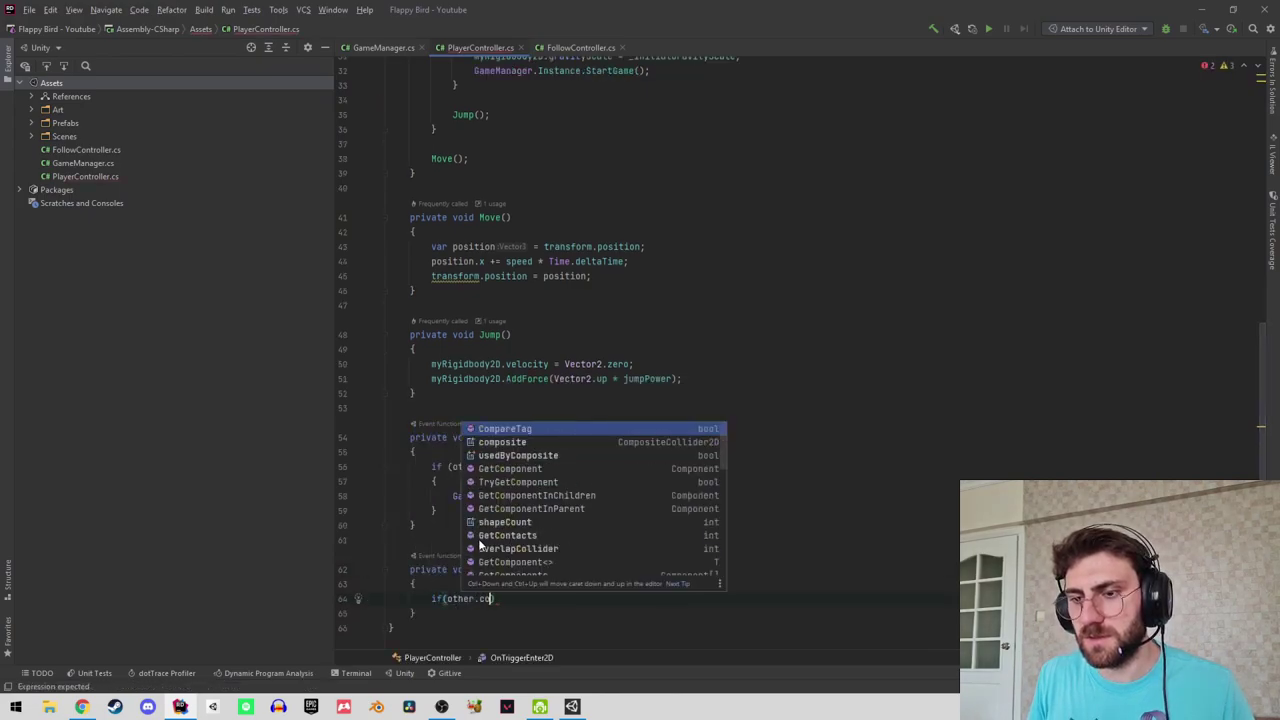
key("Return")
type("\"Sc")
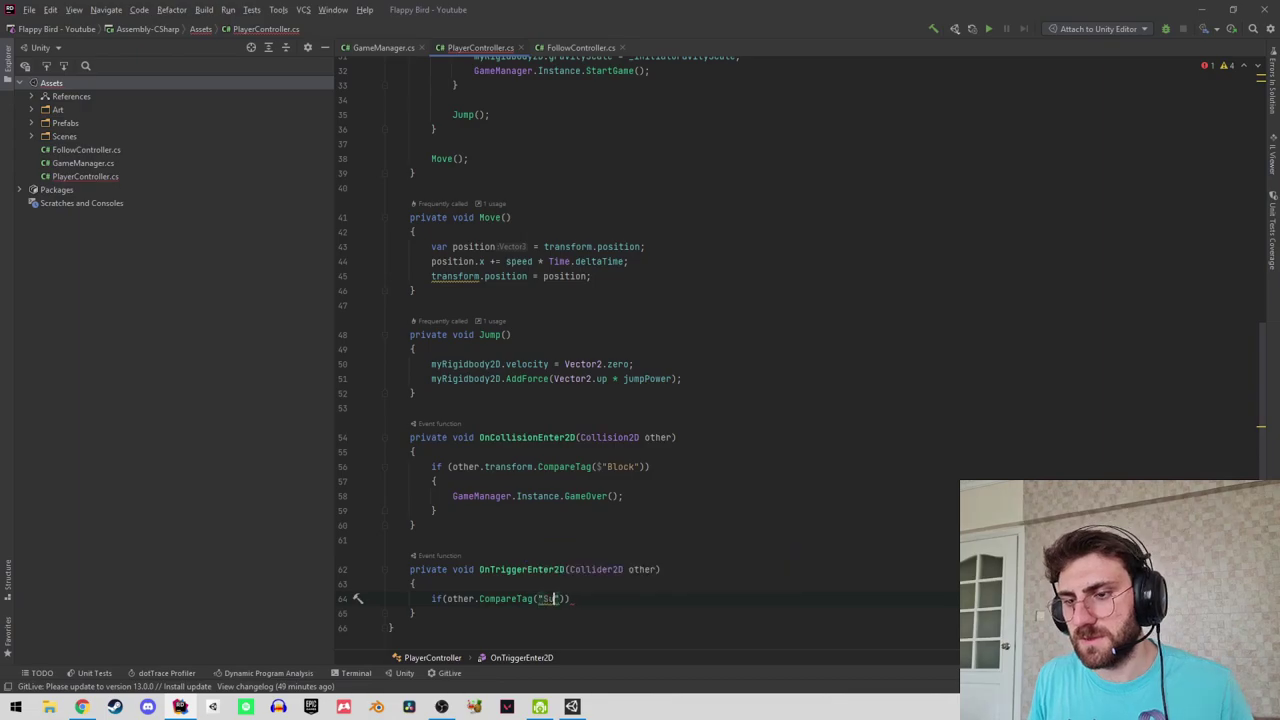
type("ccess")
key("End")
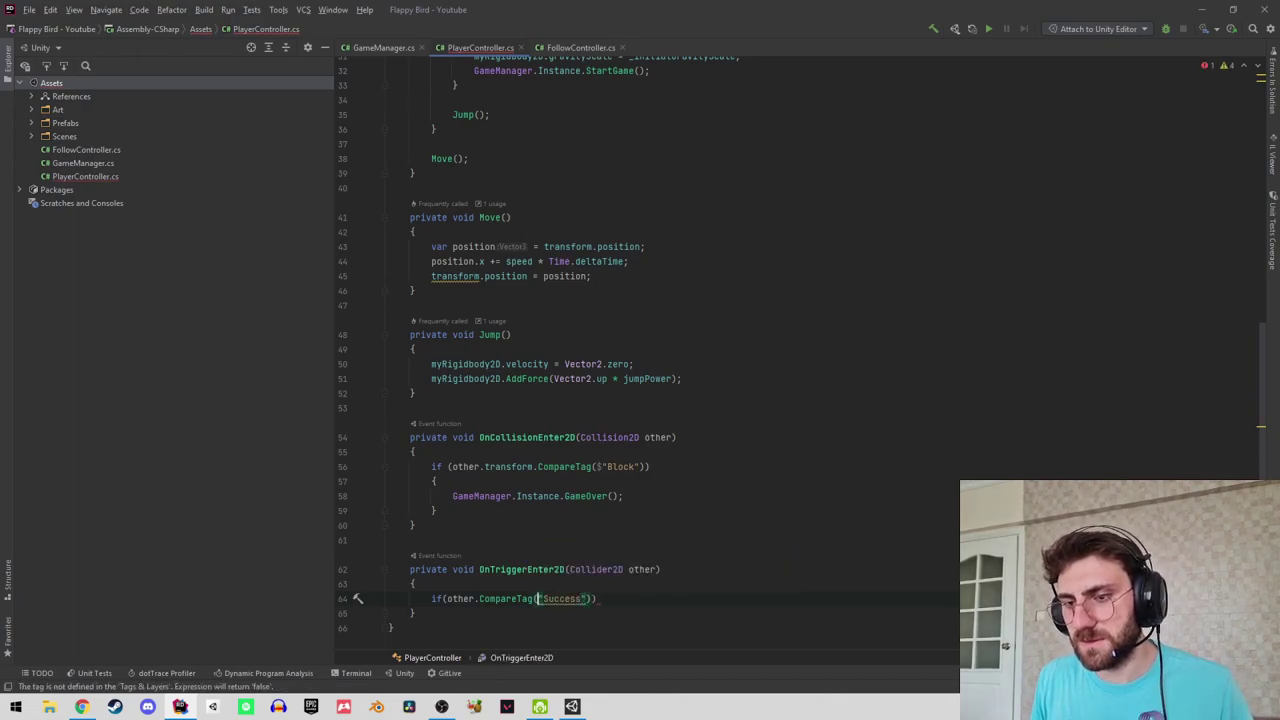
key("Return")
type("{")
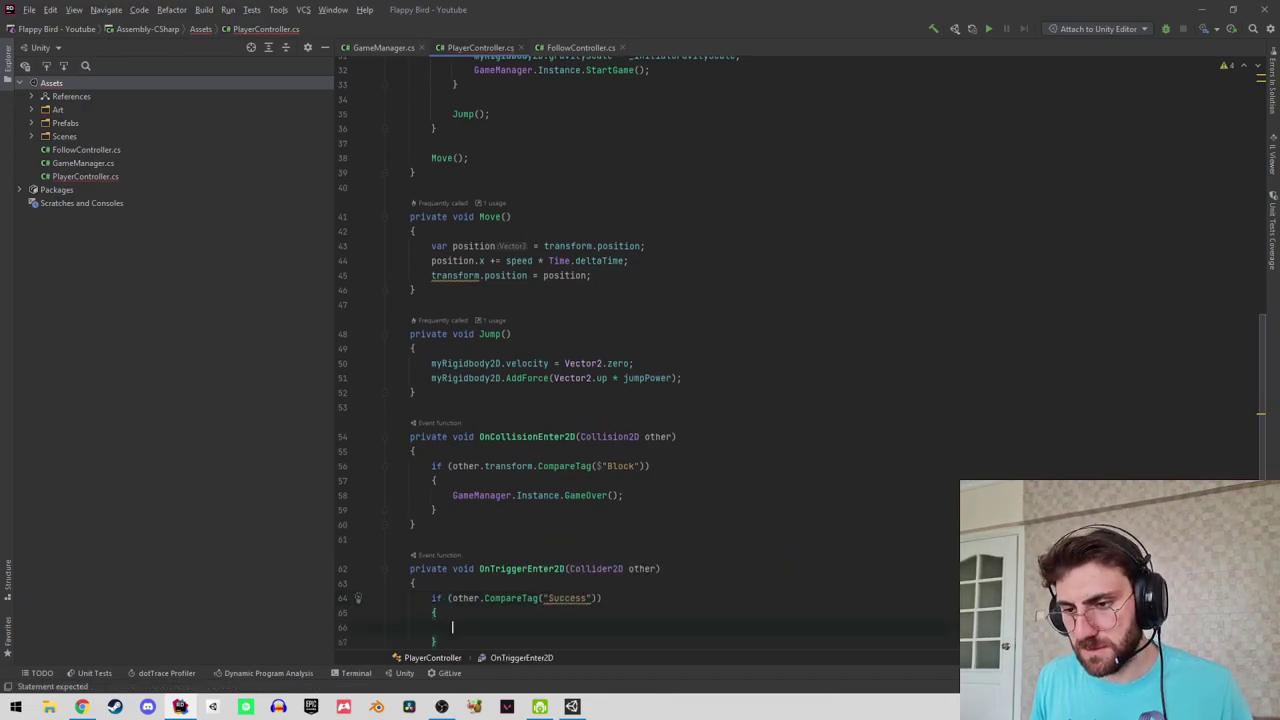
key("Return")
type("debug.L")
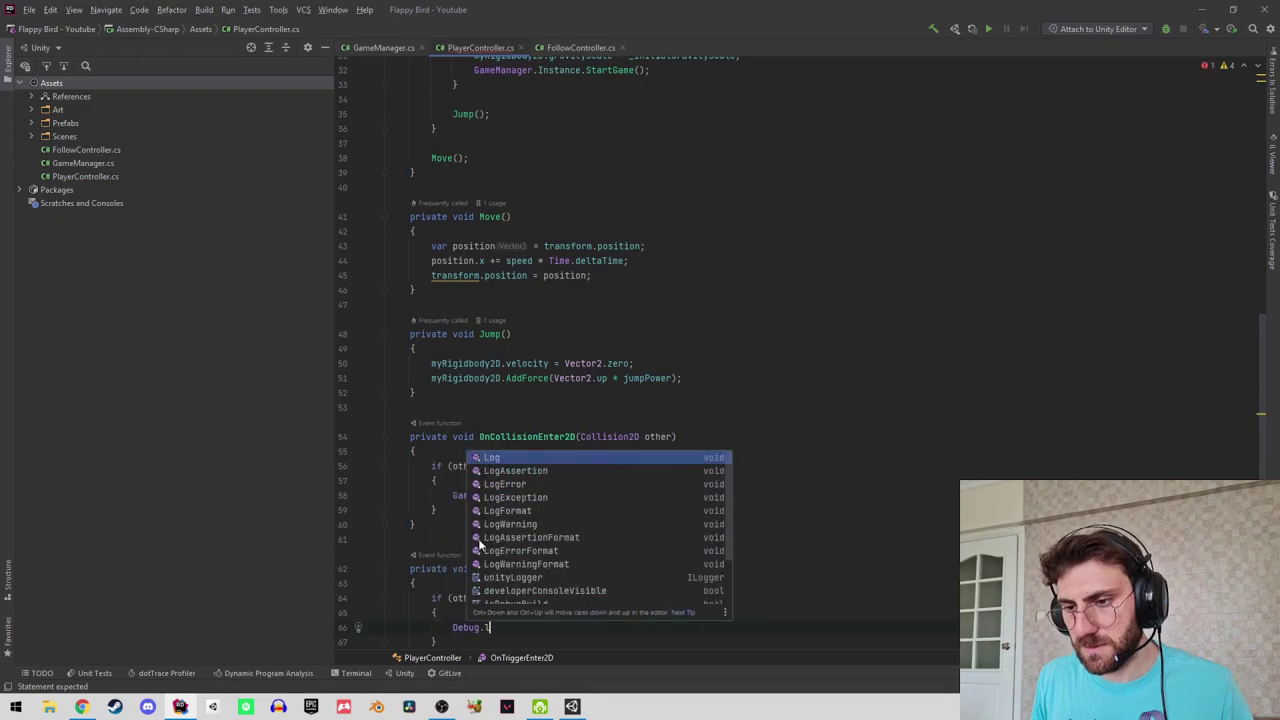
type("og(\"Succe")
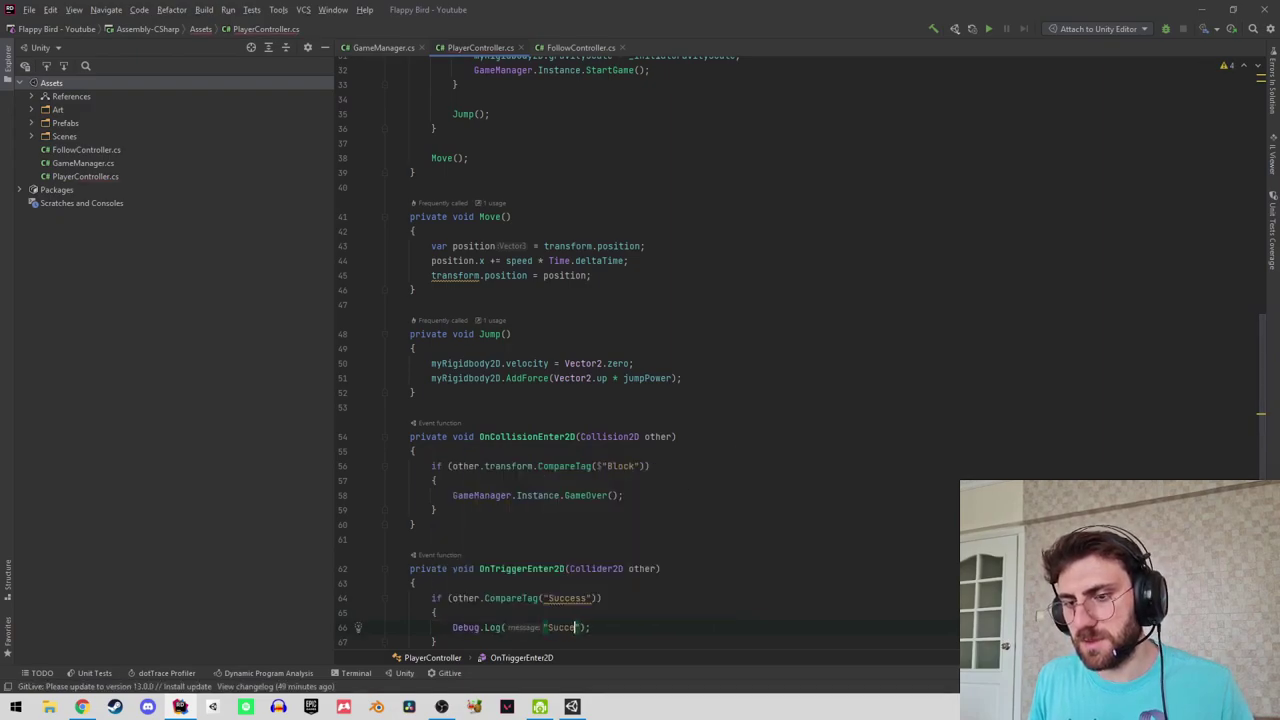
type("ss")
key("alt+Return")
key("Escape")
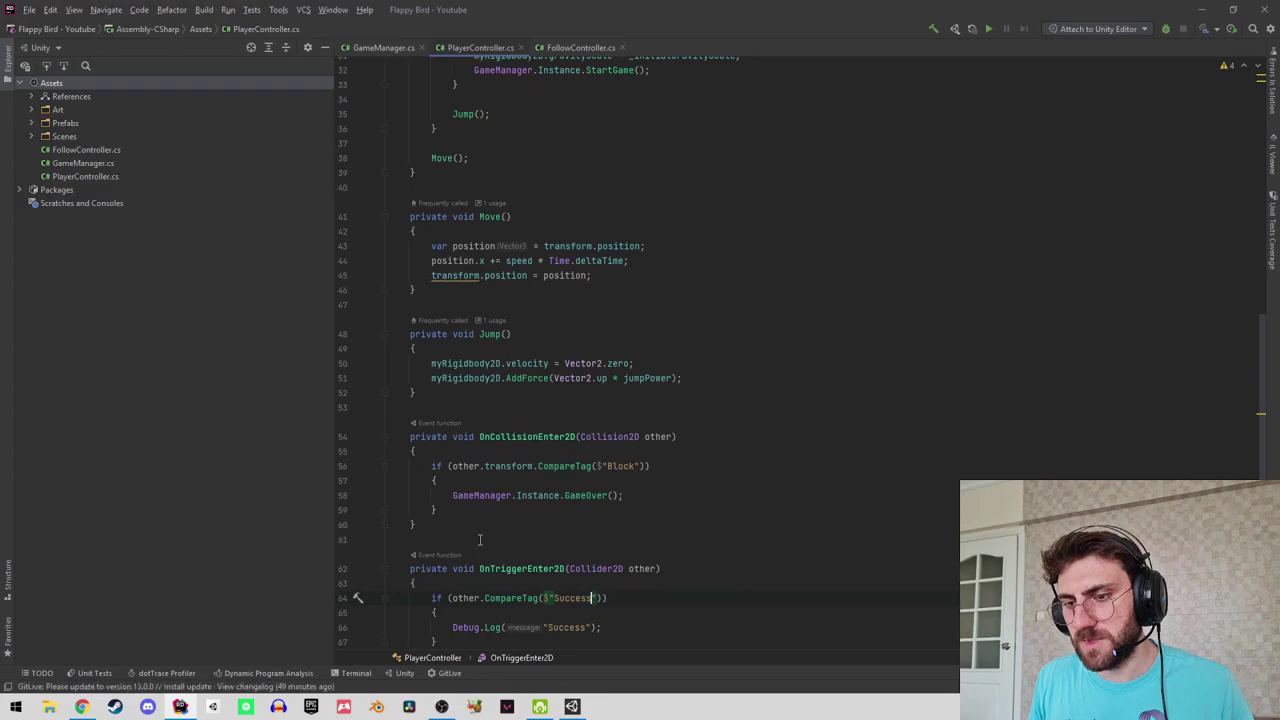
key("alt+Tab")
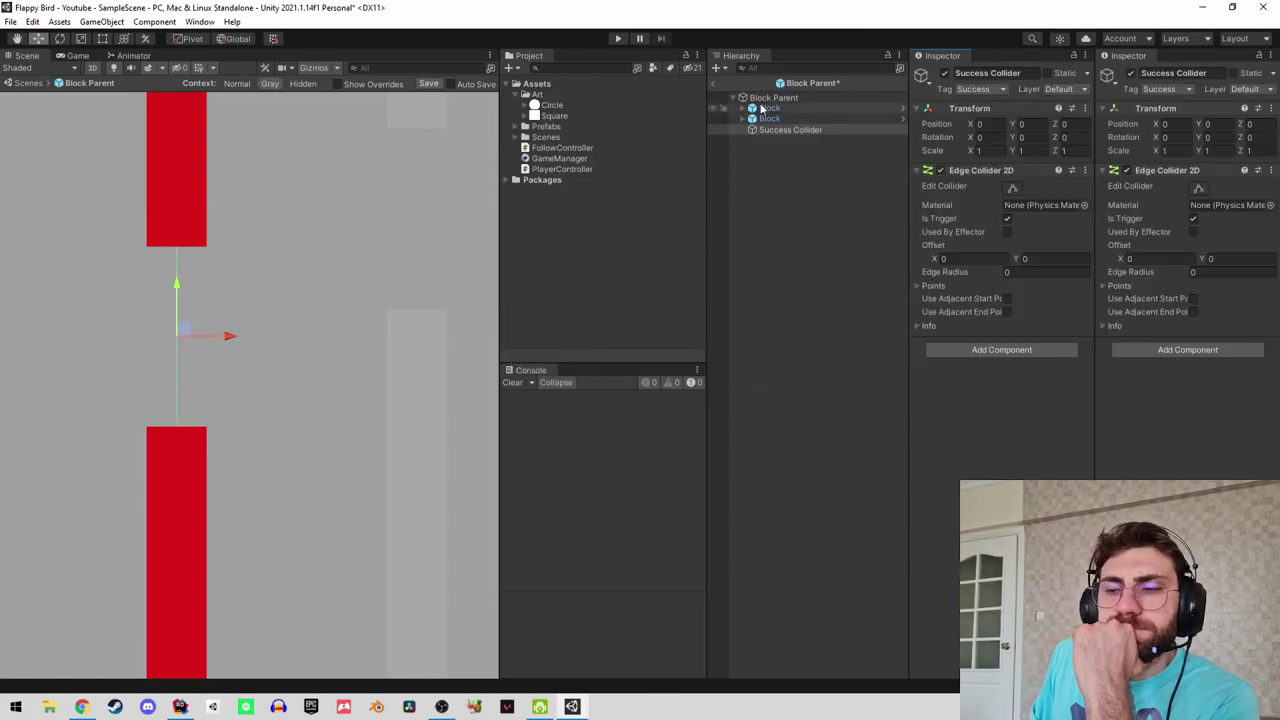
Save the Block Parent prefab, deactivate Block Parent (0)–(5) in the scene, and clear the console.
left_click(716, 85)
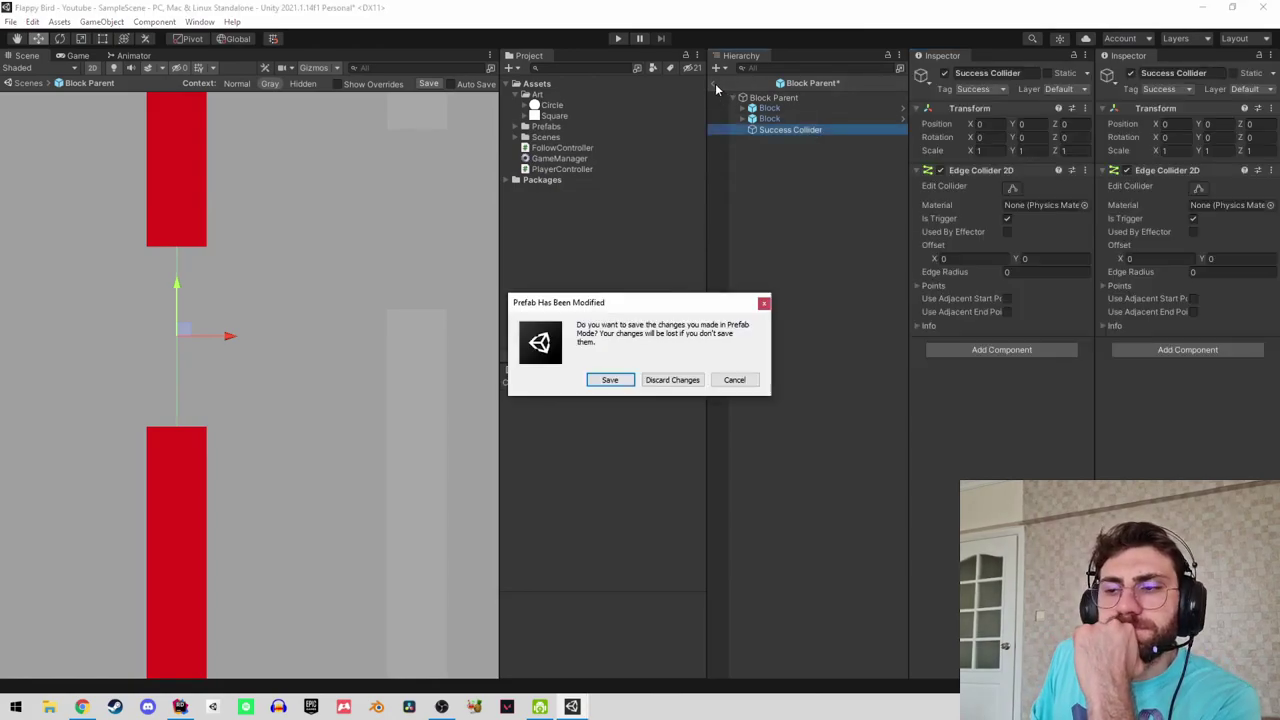
left_click(610, 380)
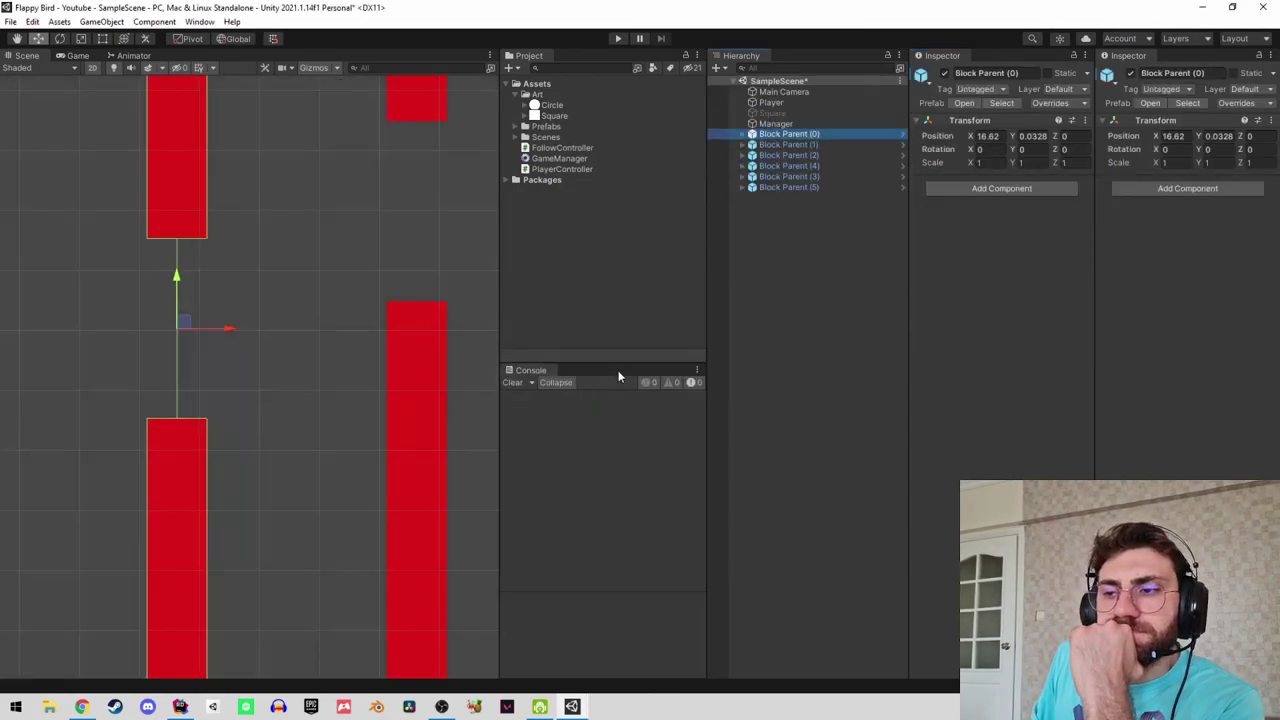
left_click(788, 186, "shift")
key("alt+shift+a")
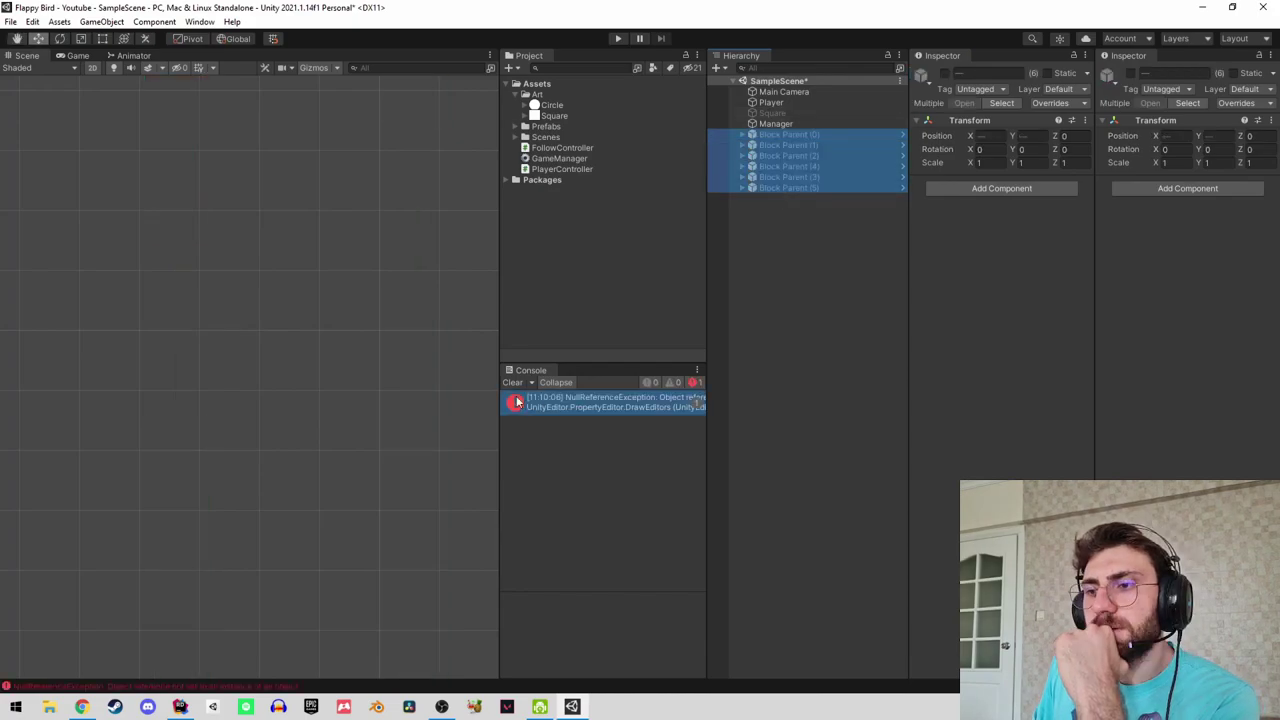
left_click(512, 382)
Add block.gameObject.SetActive(true); after the position assignment in GameManager's Spawn loop.
left_click(179, 707)
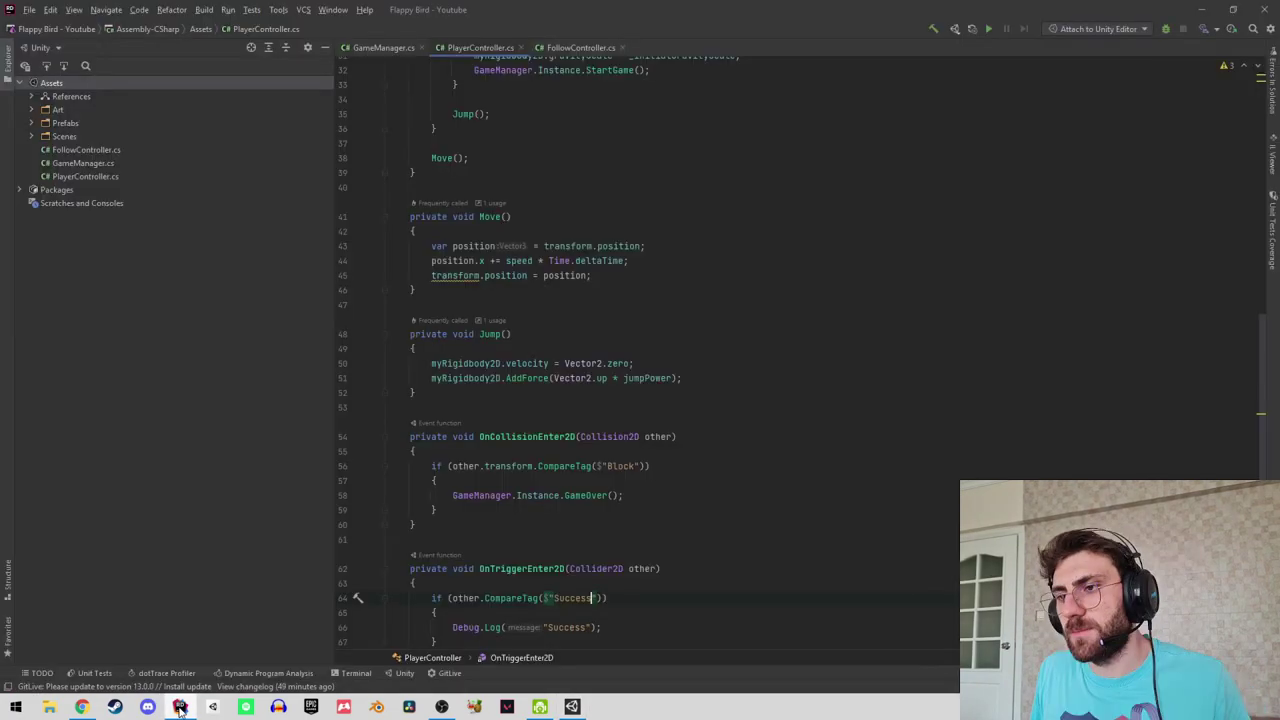
left_click(386, 47)
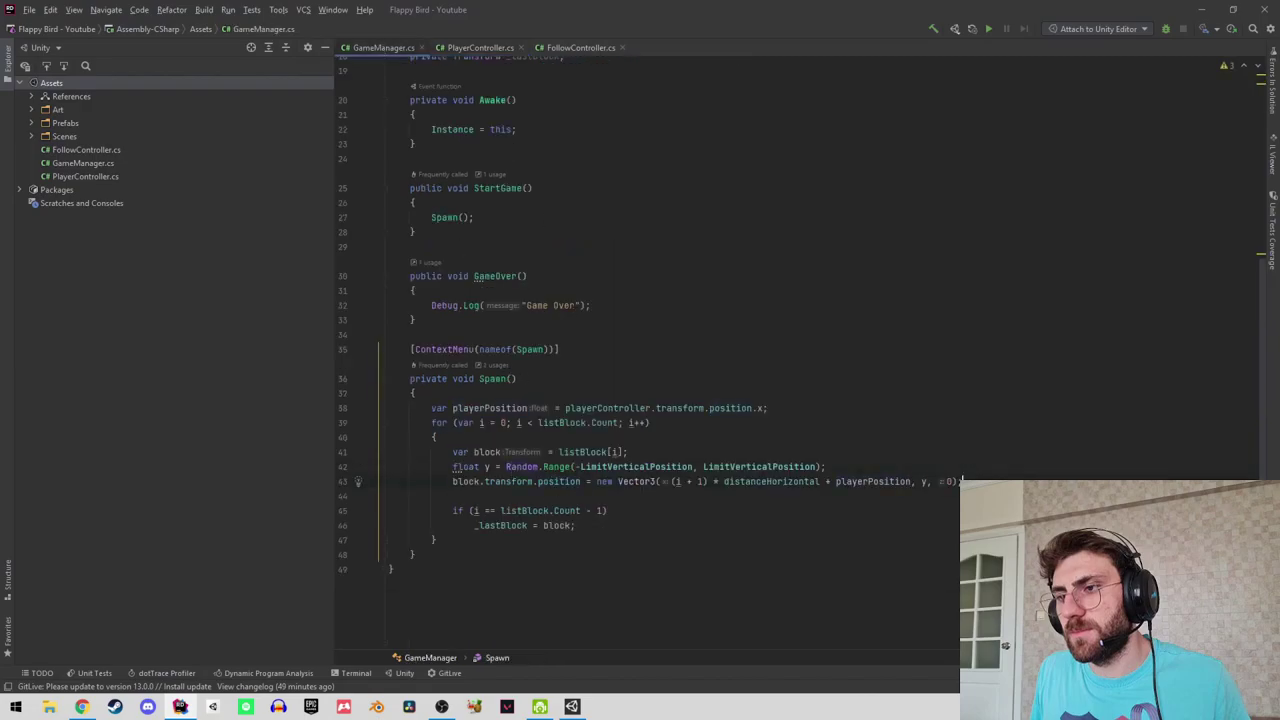
key("Return")
type("bl")
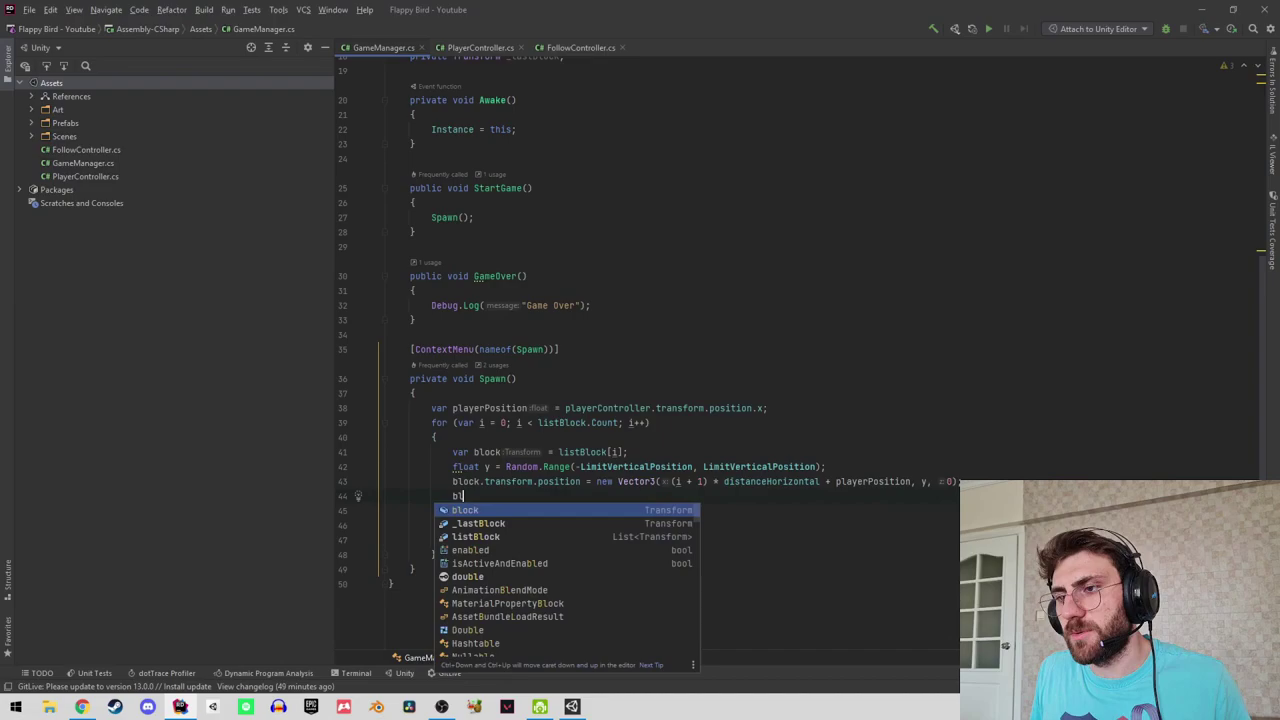
key("Return")
type(".ga")
key("Return")
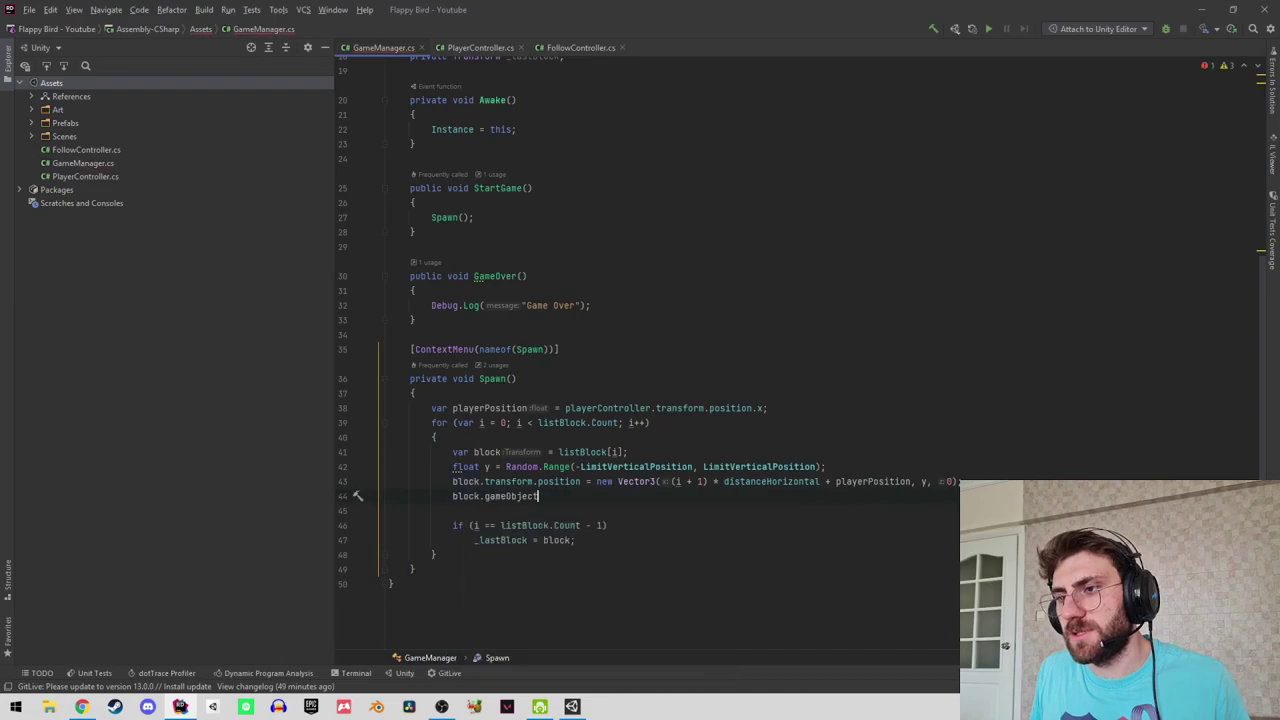
type(".se")
key("Return")
type("tr);")
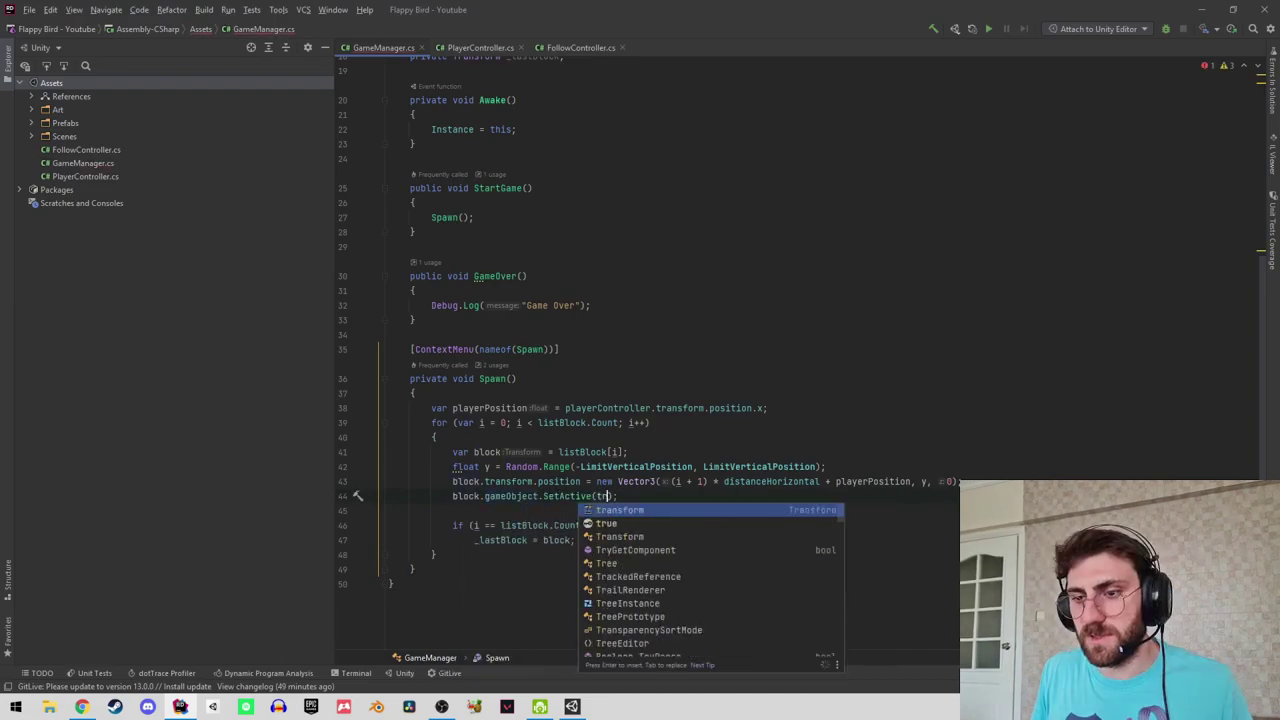
key("Down")
key("Return")
key("alt+Tab")
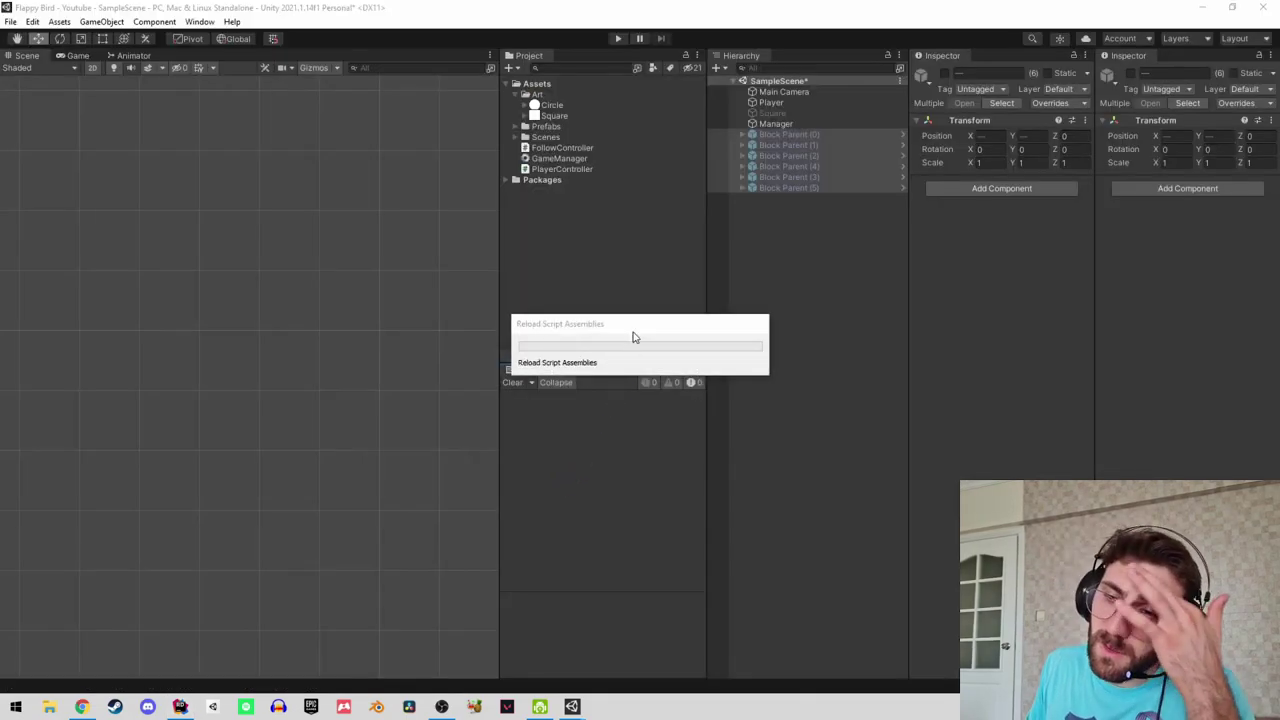
Play the game, flap the ball through several pipe gaps, then stop play mode.
left_click(614, 40)
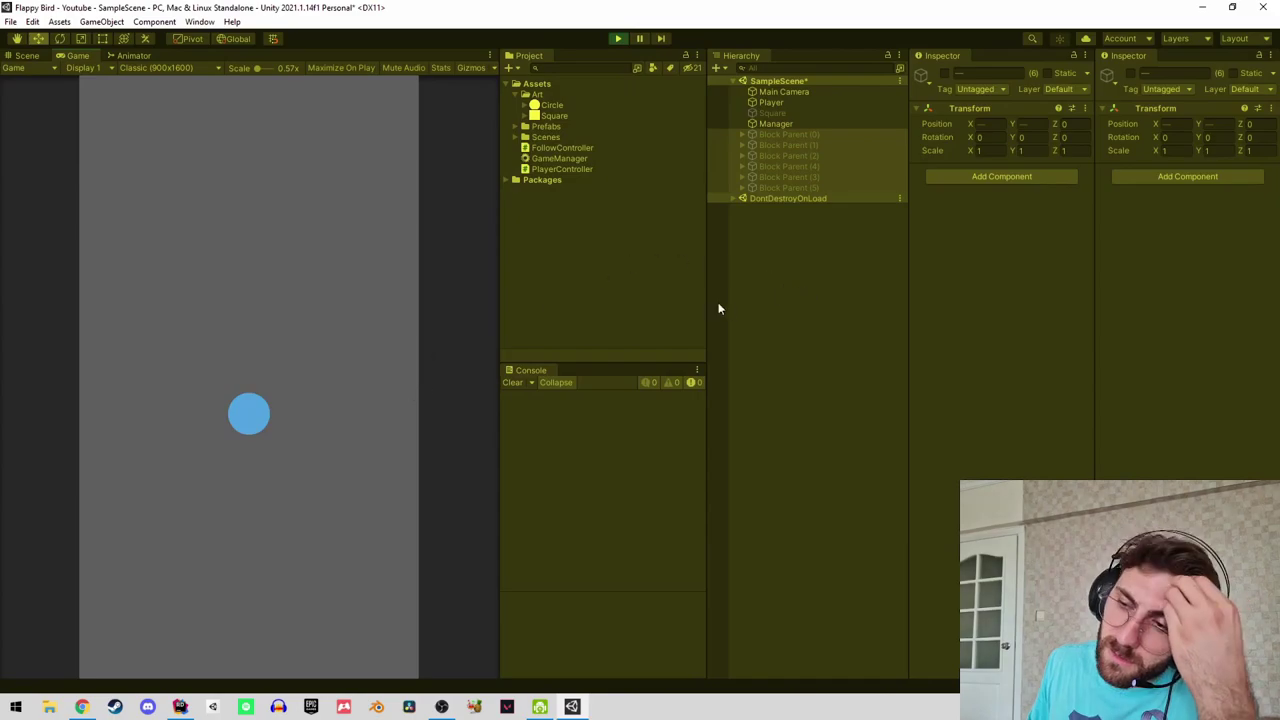
left_click(340, 290)
left_click(333, 288)
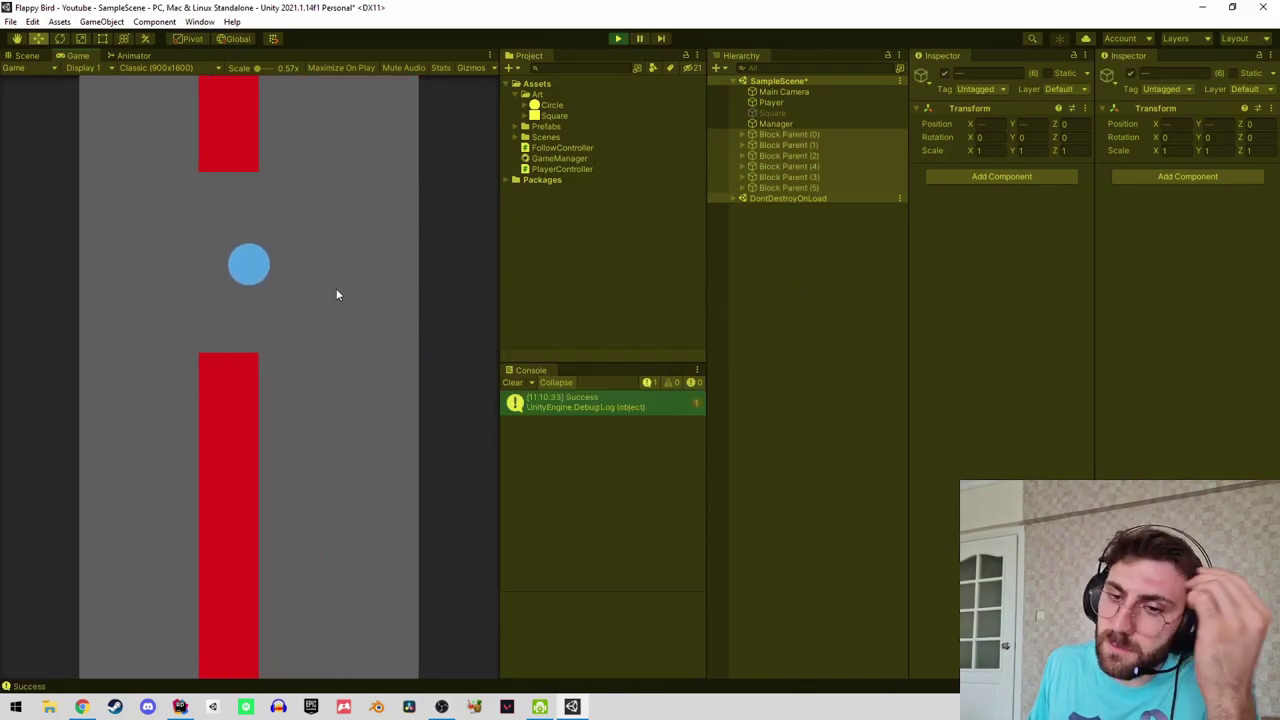
left_click(331, 287)
left_click(331, 291)
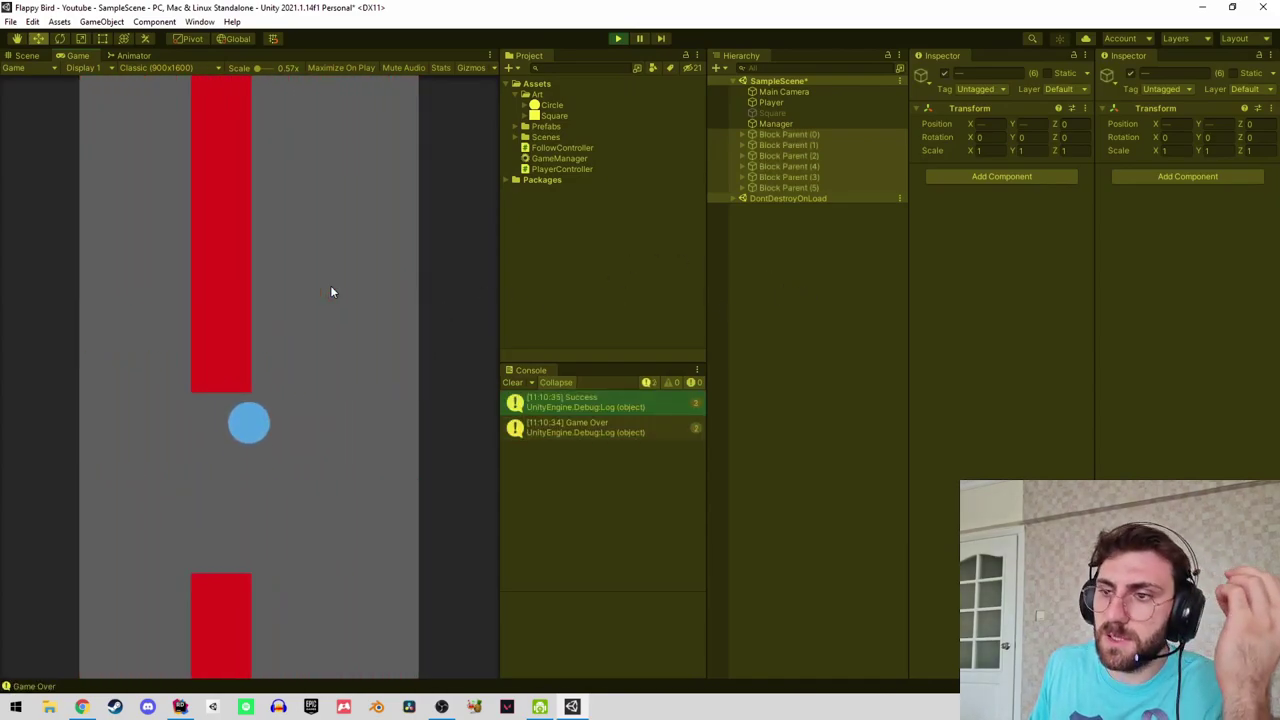
left_click(331, 286)
left_click(332, 275)
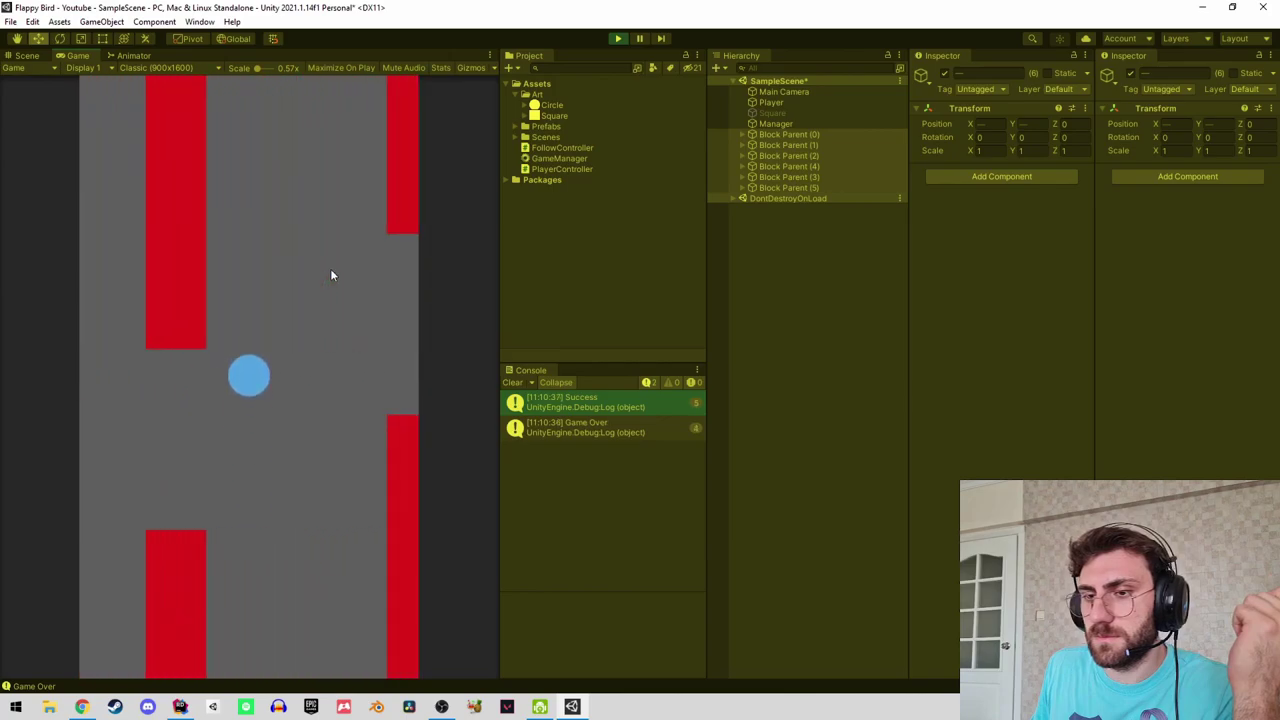
left_click(332, 275)
left_click(332, 267)
left_click(334, 266)
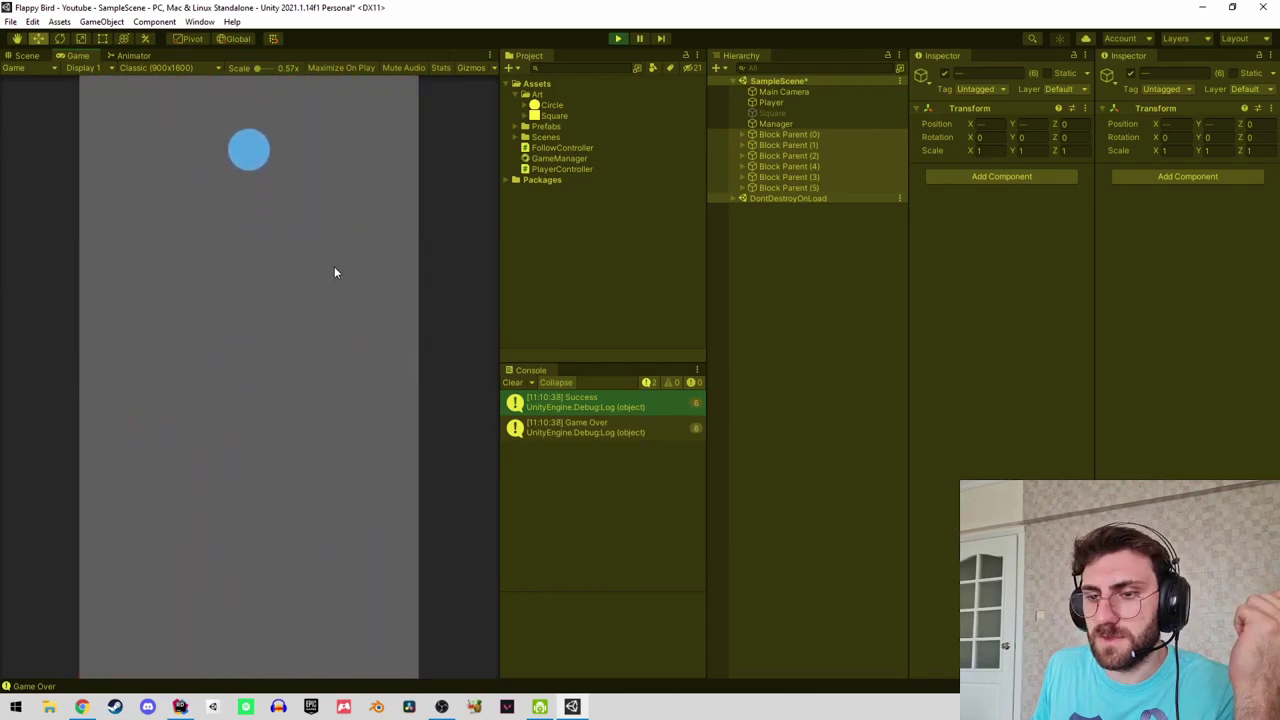
left_click(614, 37)
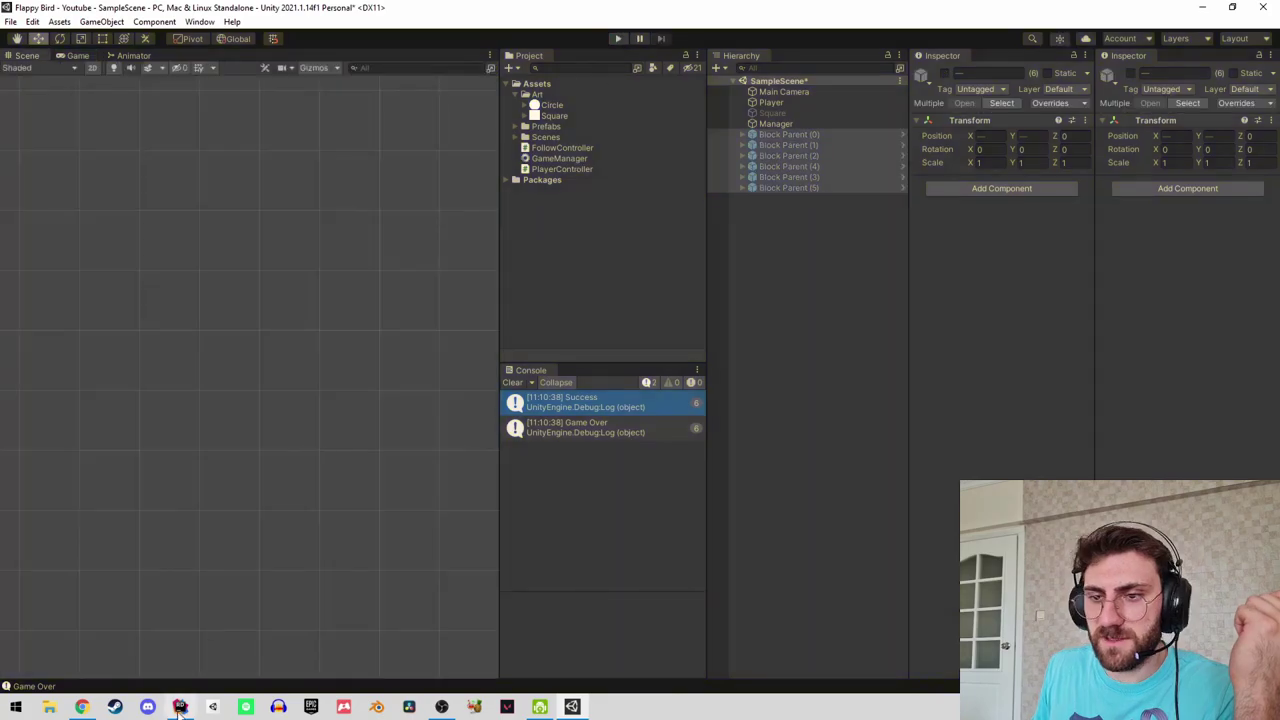
Review PlayerController's Move and Update code and remove the extra blank line after Start.
key("alt+Tab")
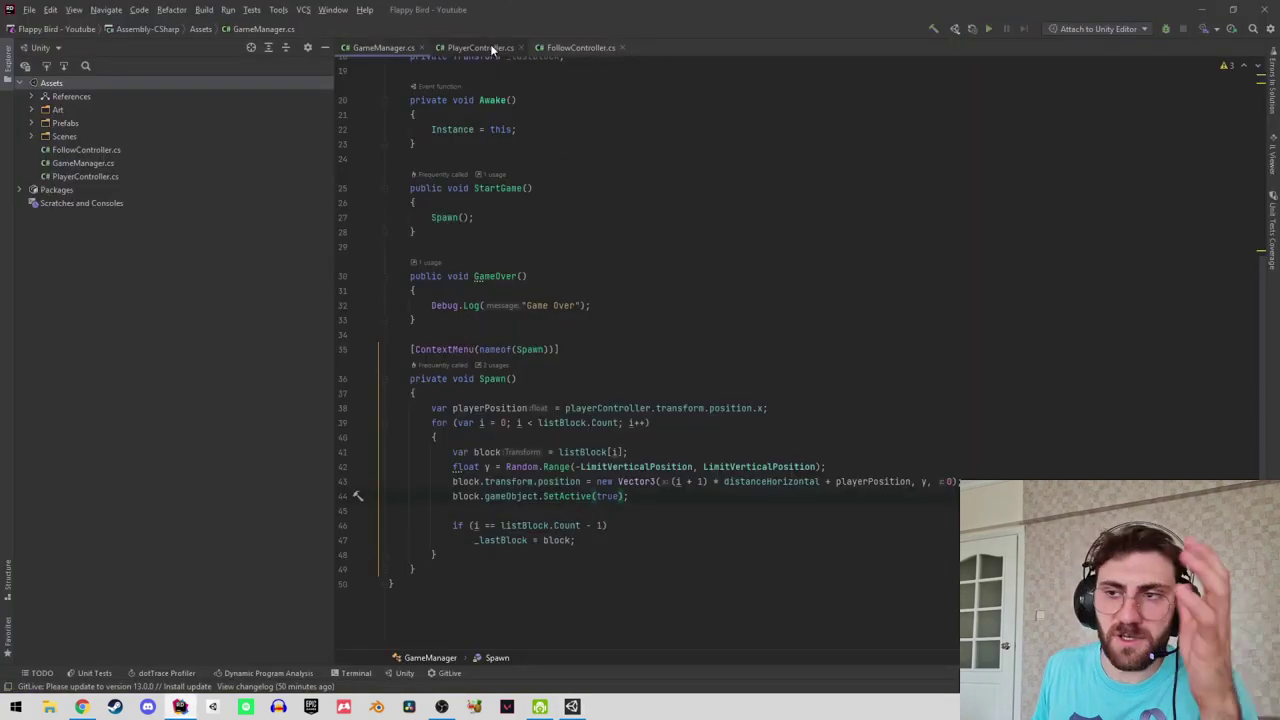
left_click(463, 48)
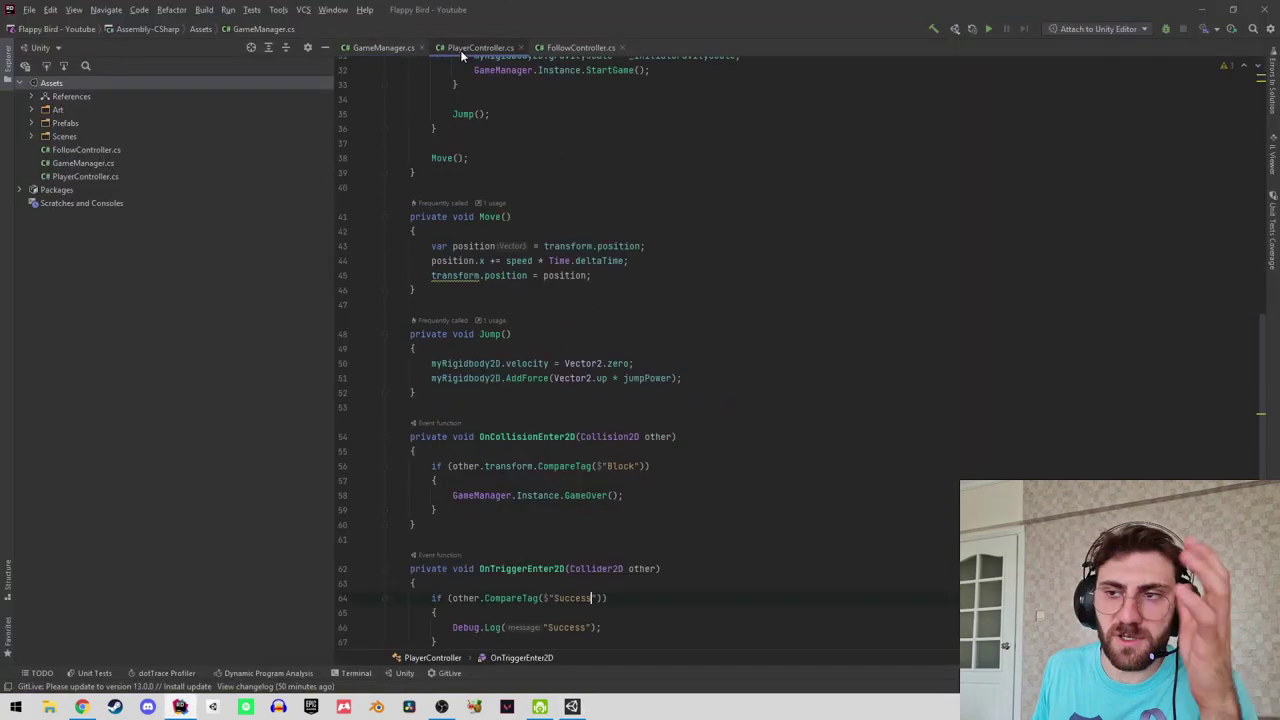
scroll(506, 263, "up", 1)
left_click(492, 258)
scroll(494, 280, "up", 5)
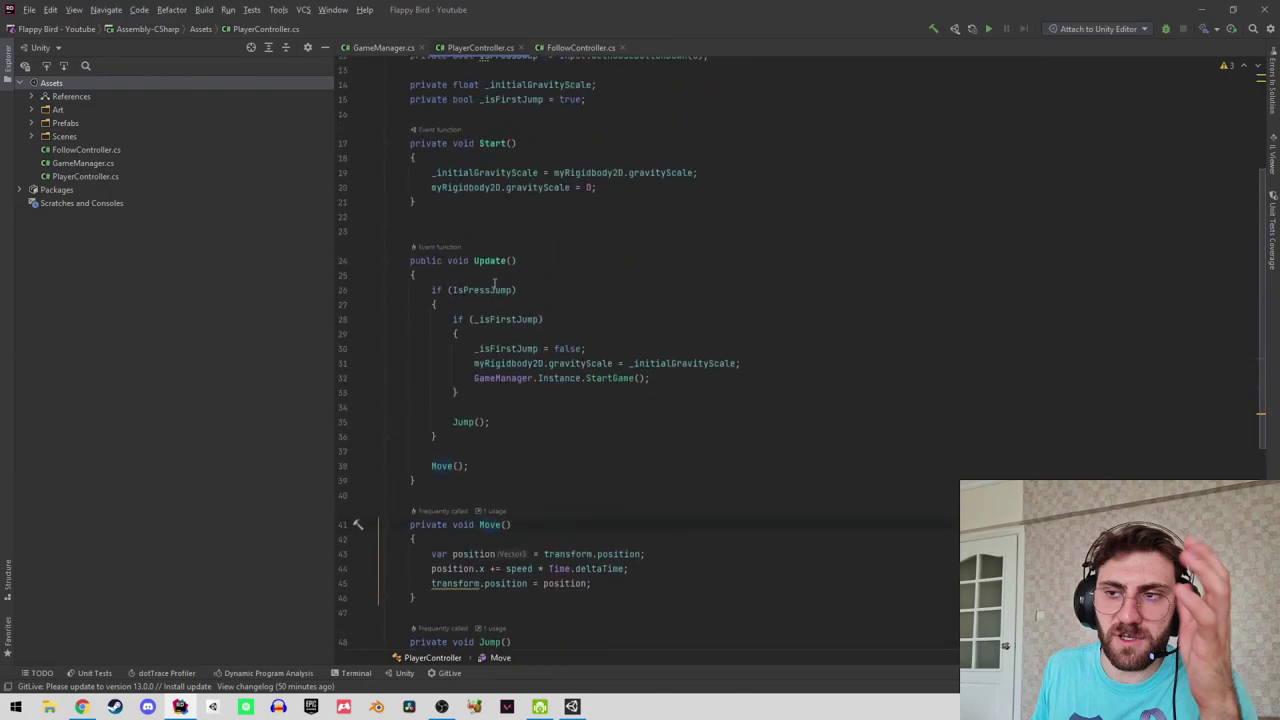
scroll(494, 283, "up", 3)
left_click(461, 365)
key("BackSpace")
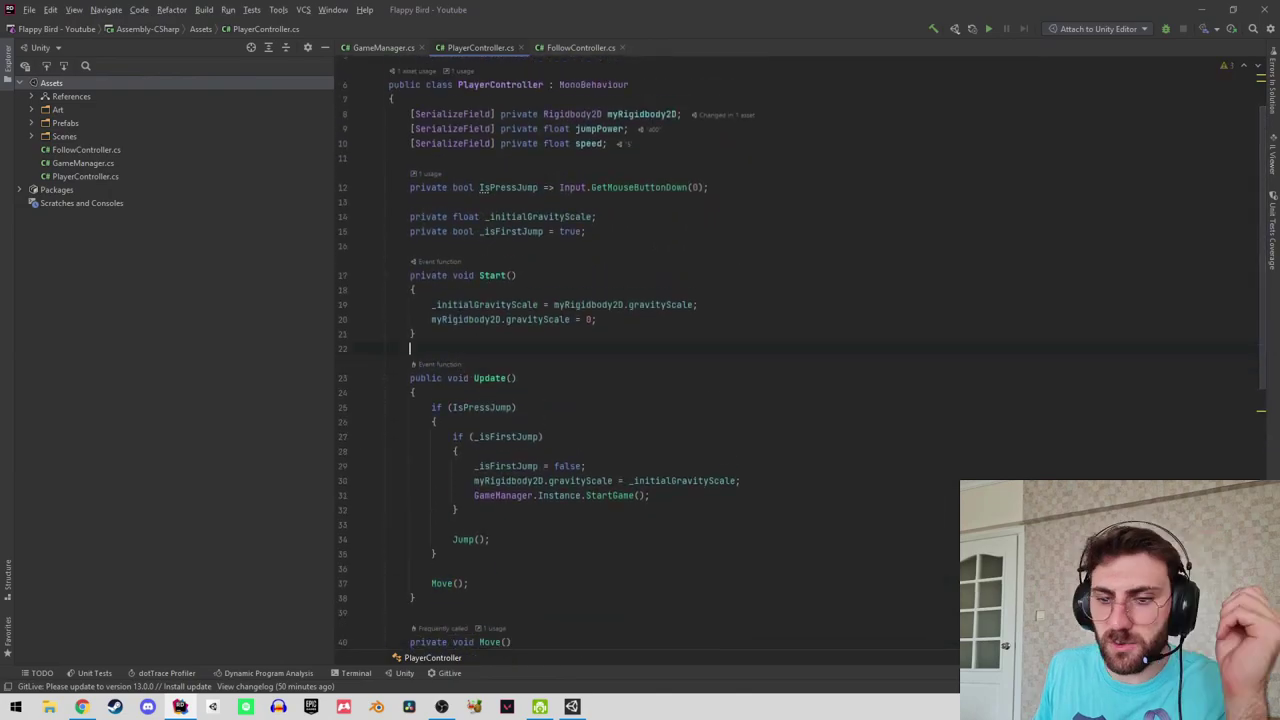
scroll(444, 331, "down", 6)
left_click(441, 319)
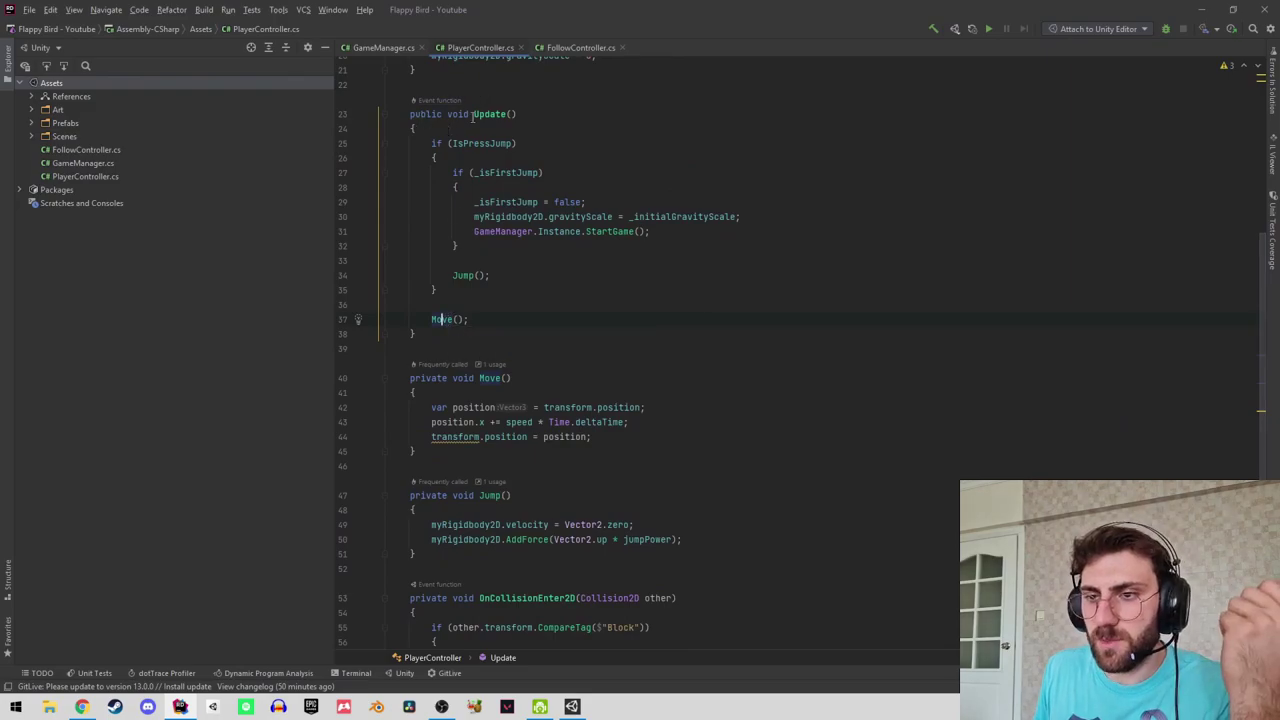
Add a public bool IsGameOver { get; set; } property below GameManager's _lastBlock field.
left_click(378, 48)
scroll(528, 271, "up", 6)
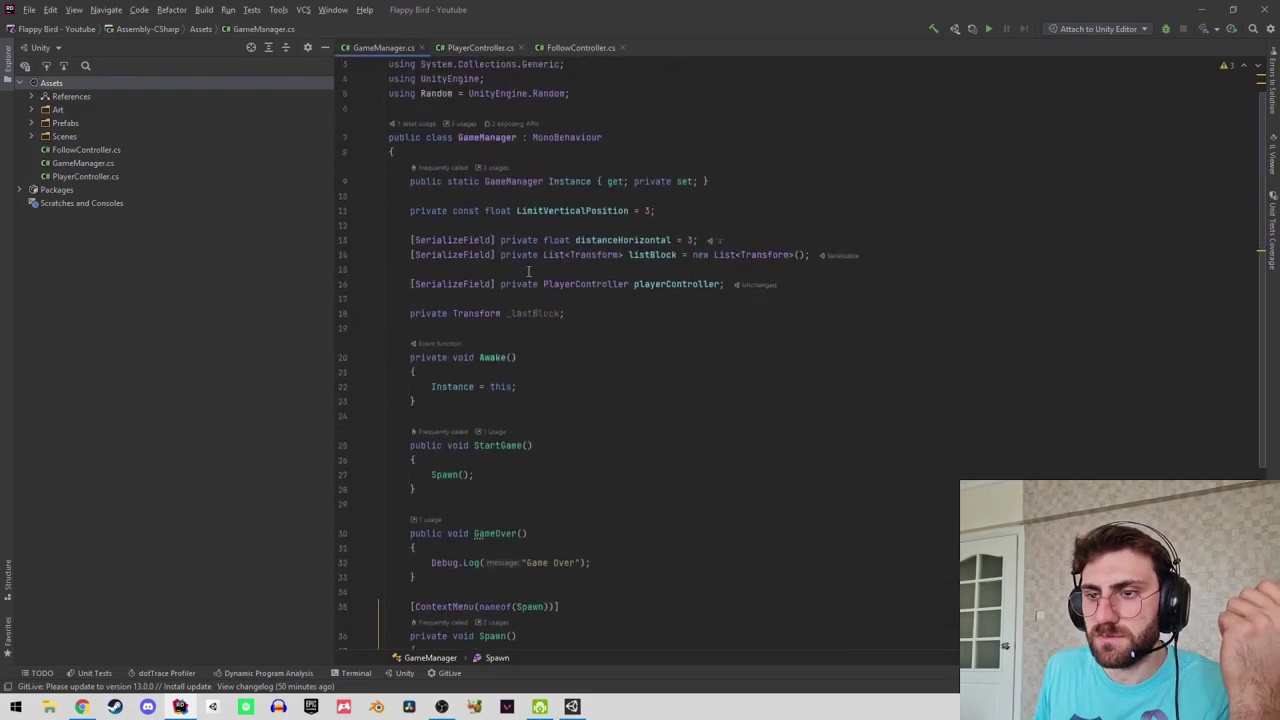
scroll(528, 271, "up", 2)
left_click(634, 349)
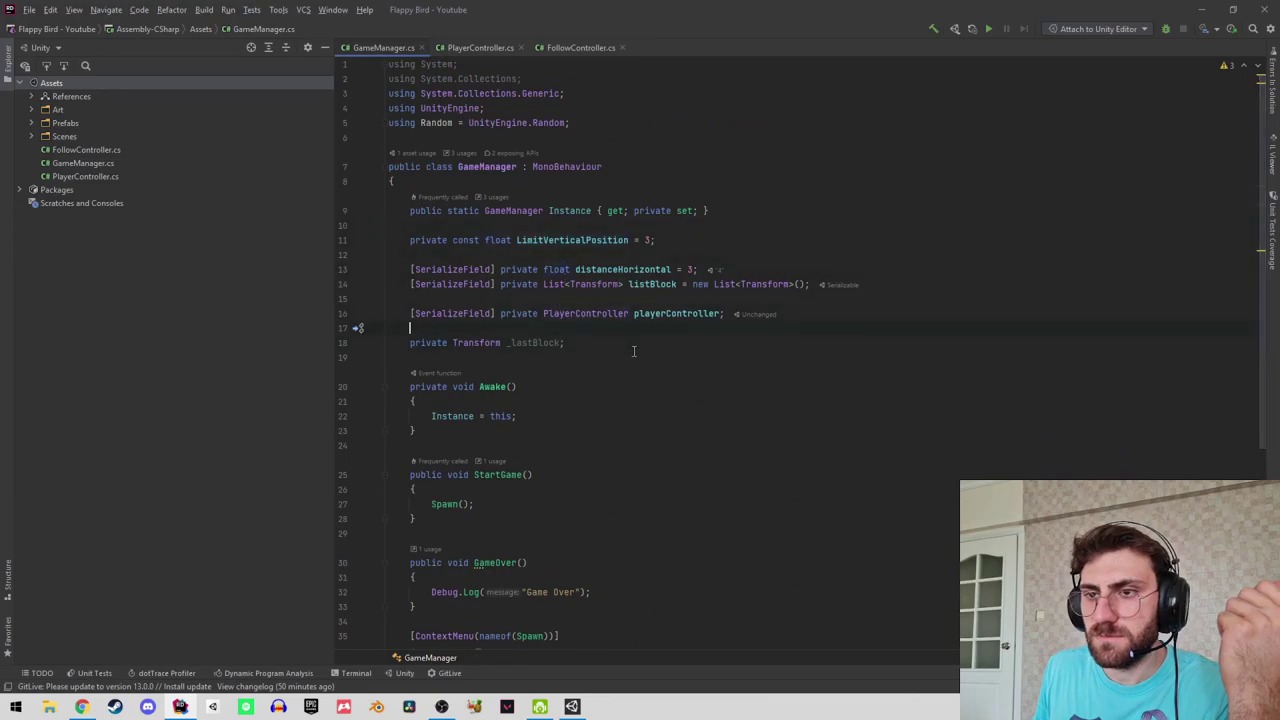
left_click(633, 350)
key("Return")
key("Return")
type("public void ")
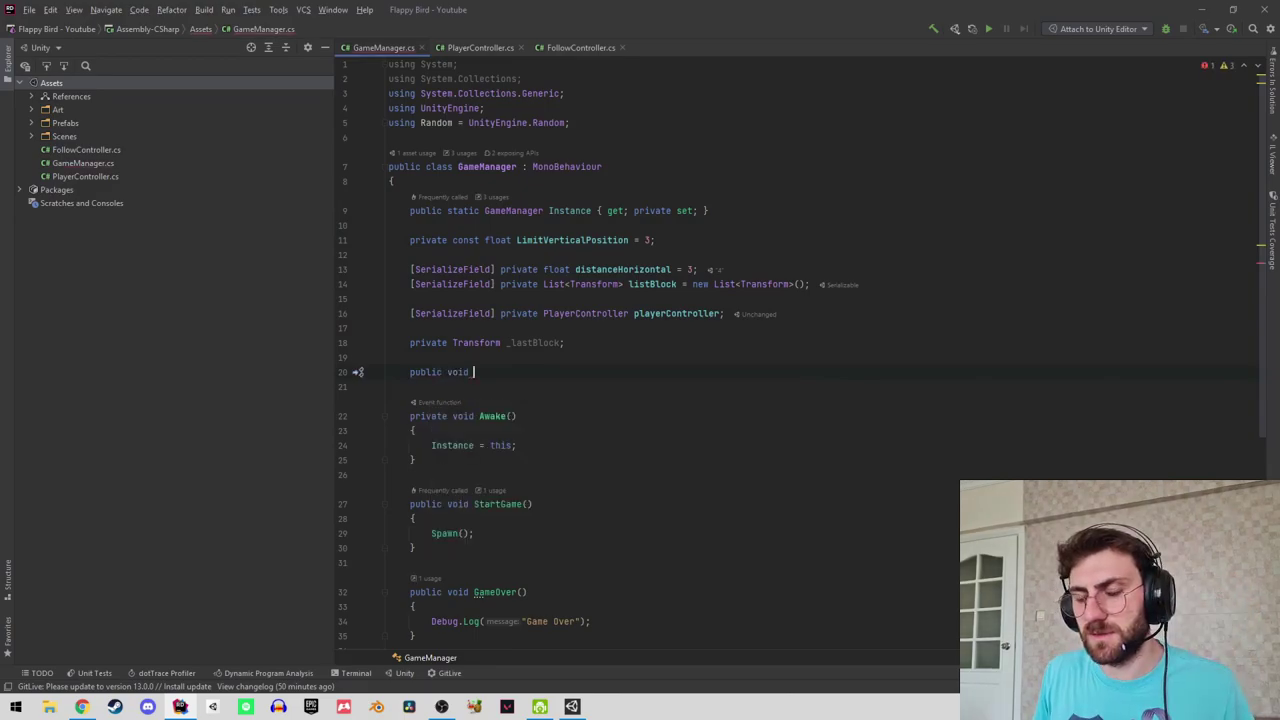
type("IsGameStar")
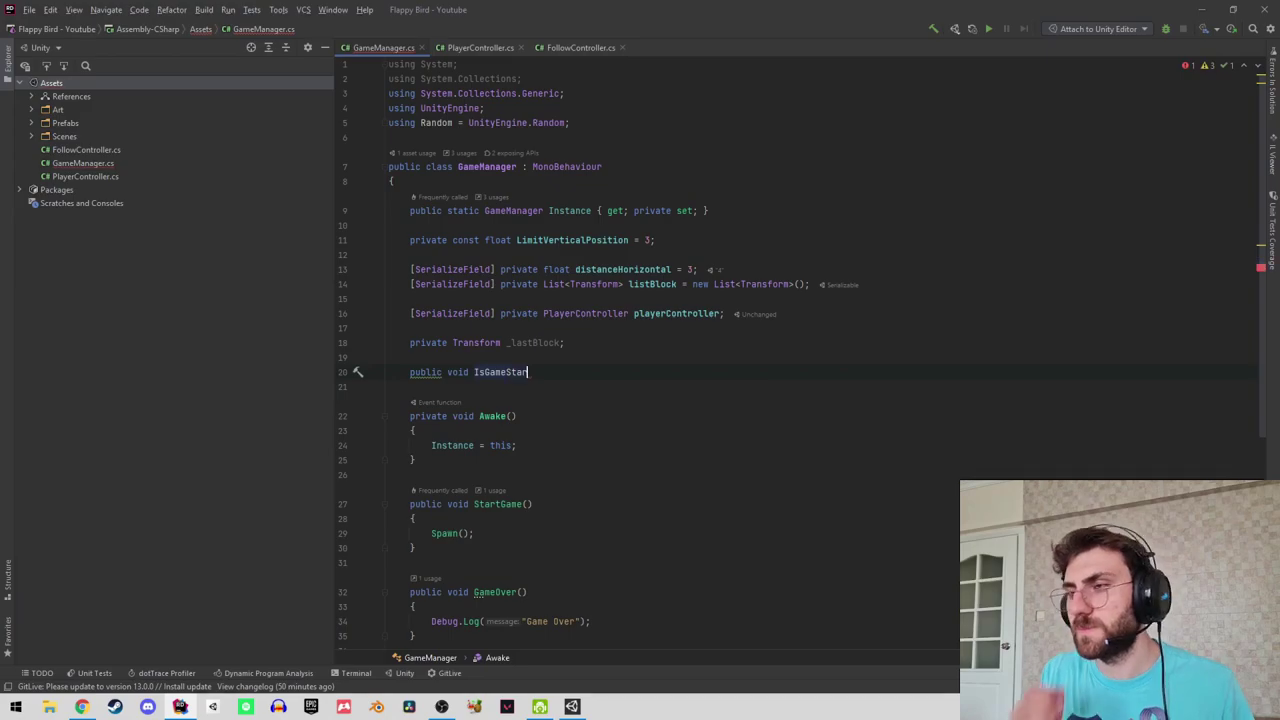
type("t")
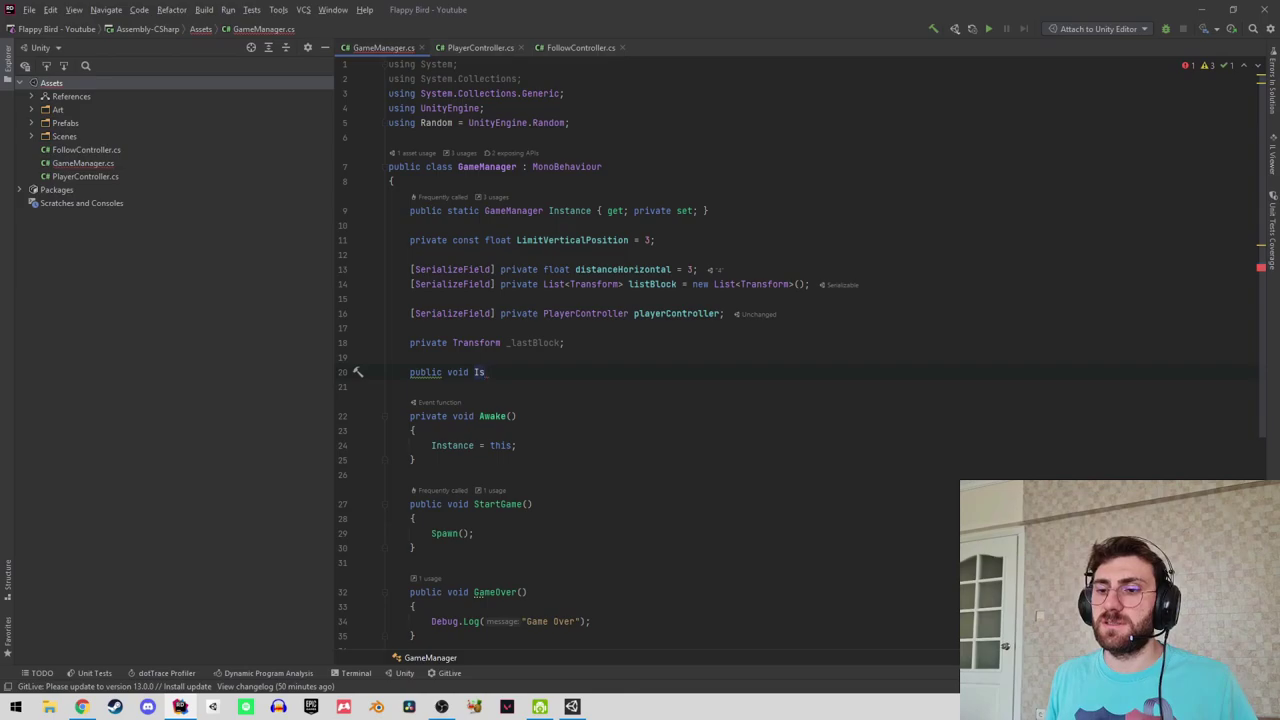
type("Over;")
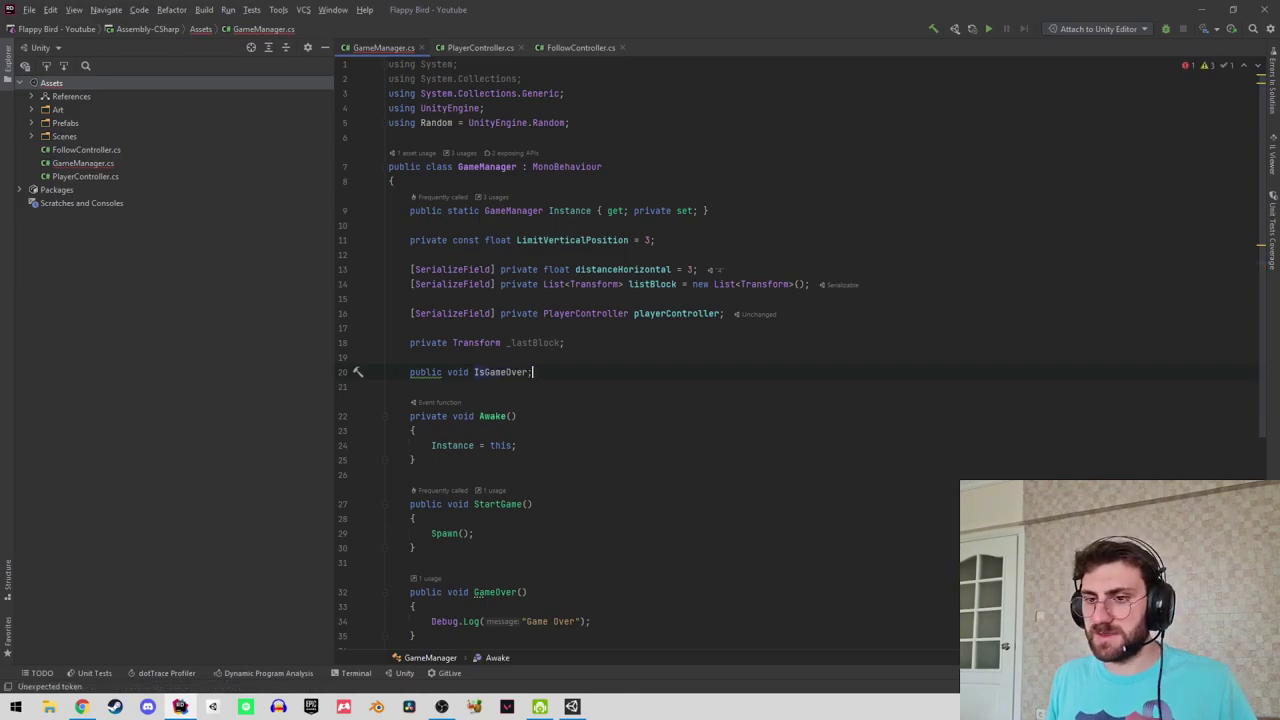
key("Left")
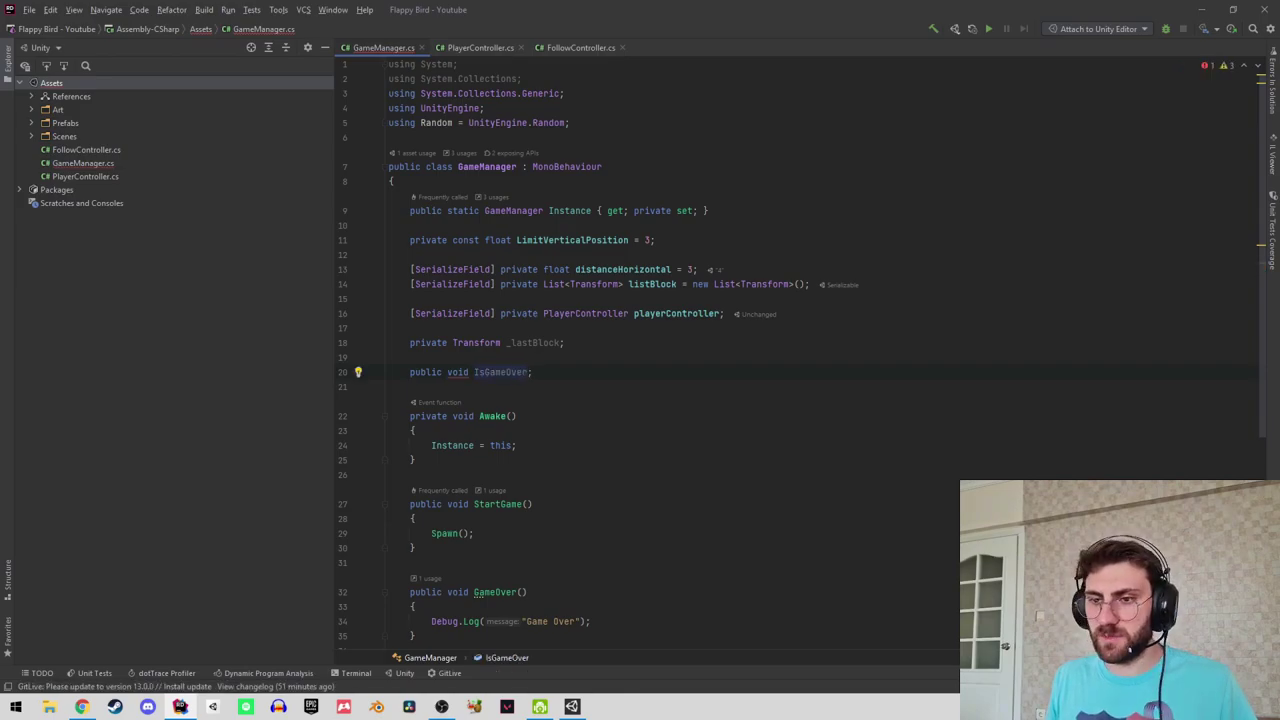
type("bool")
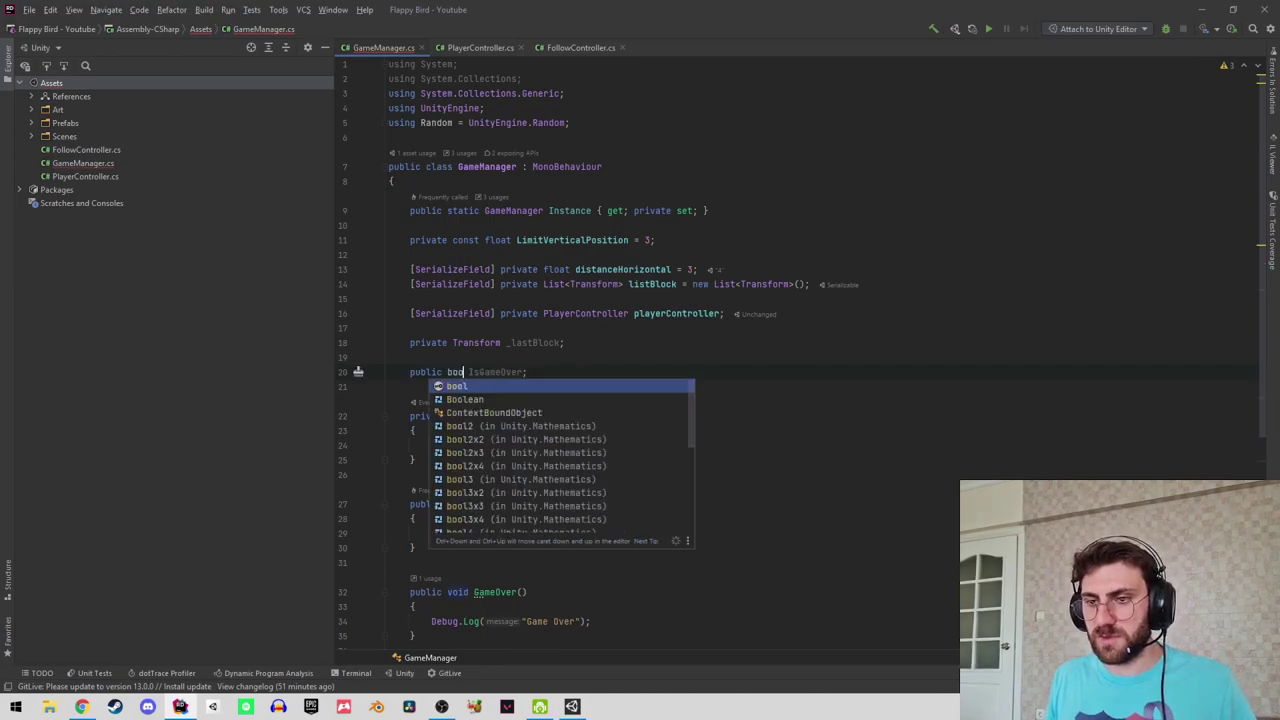
left_click(531, 372)
type("{ ")
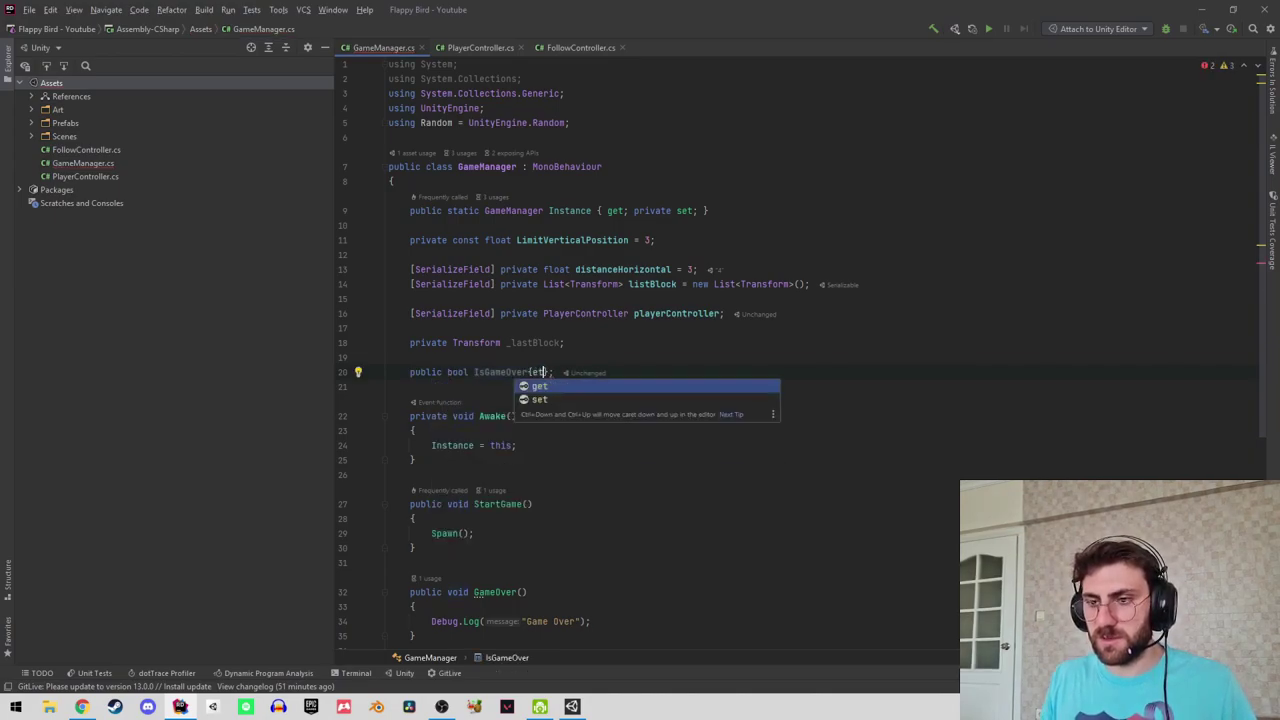
type("get; set;")
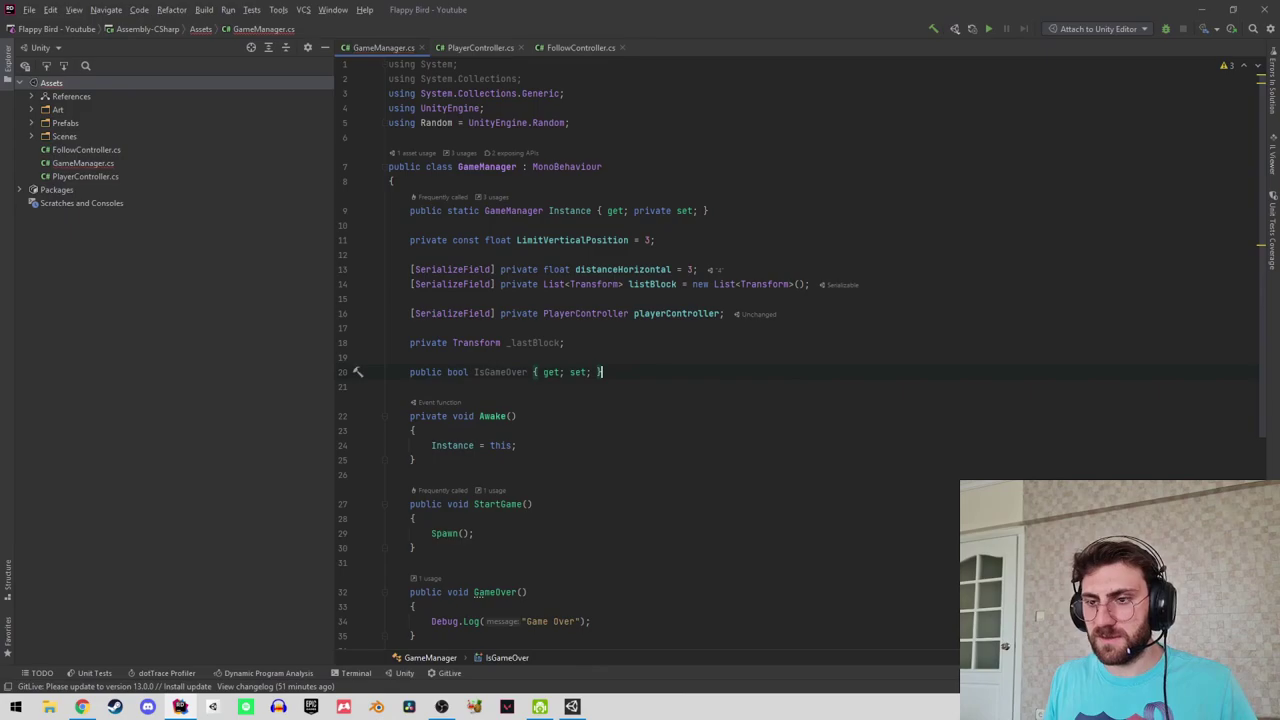
Set IsGameOver = true in GameOver and IsGameOver = false in StartGame.
scroll(535, 444, "down", 7)
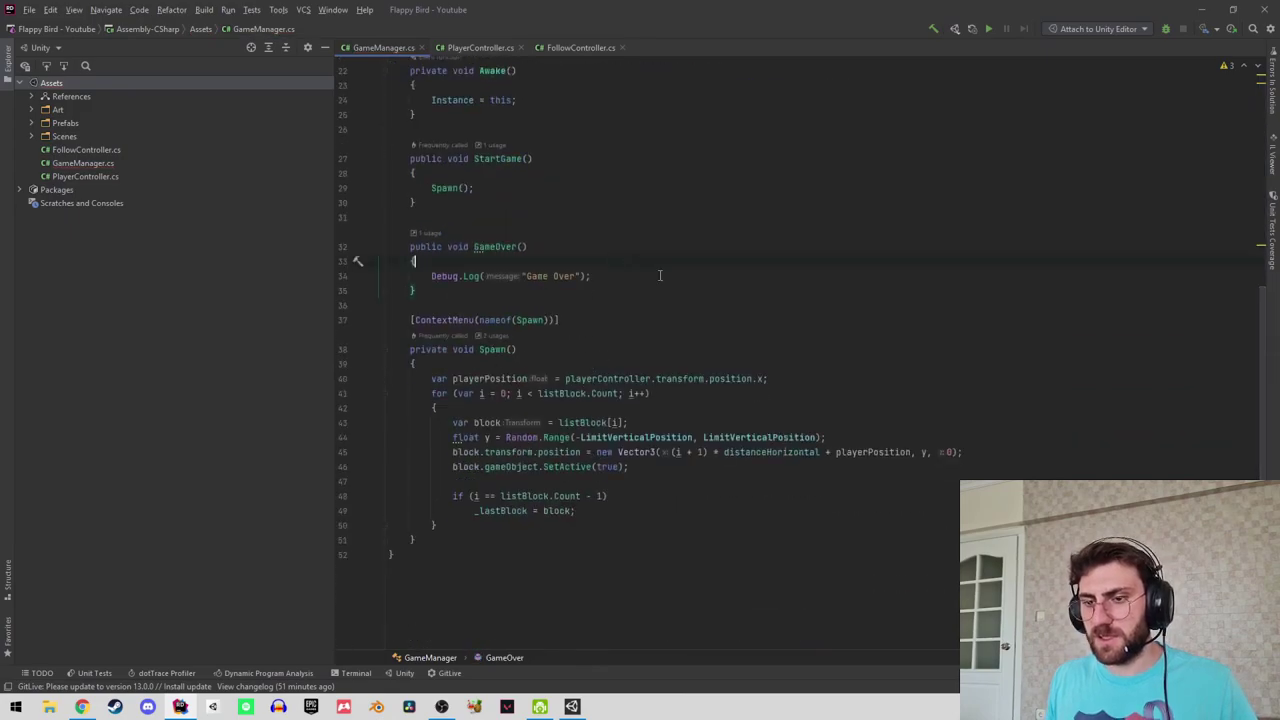
scroll(660, 275, "up", 1)
key("Return")
type("IsG")
key("Return")
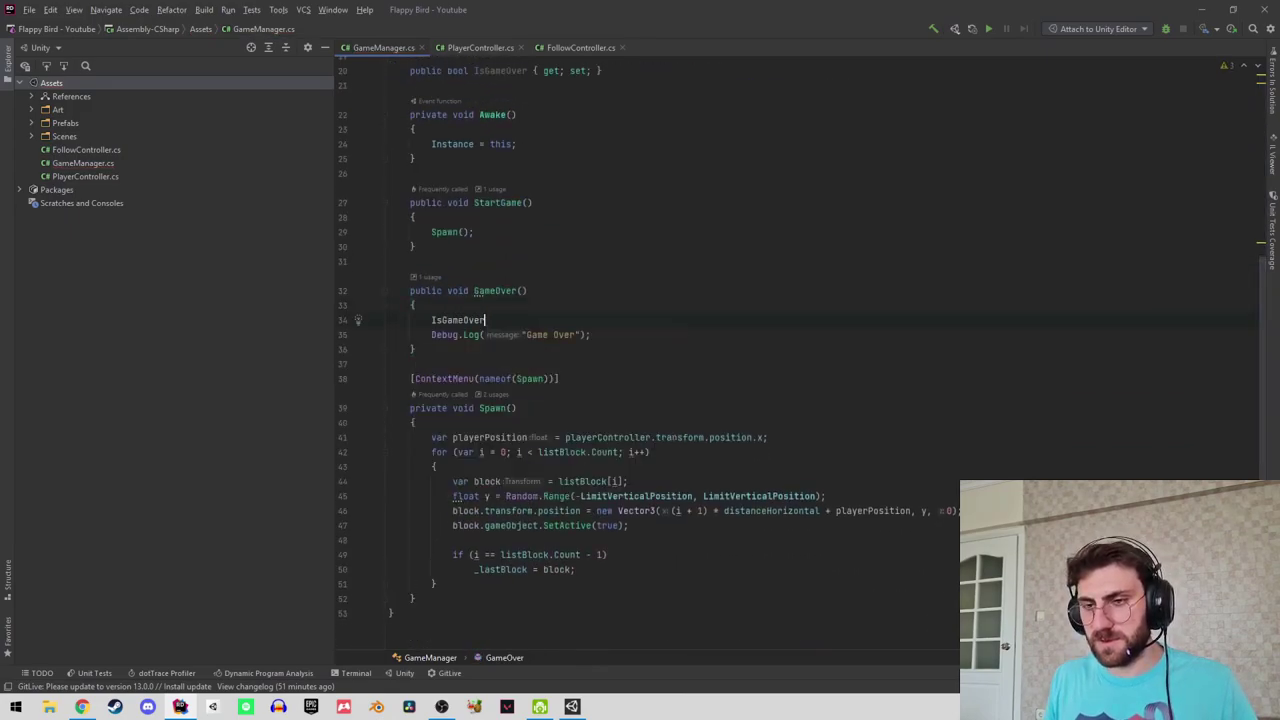
type(" = true;")
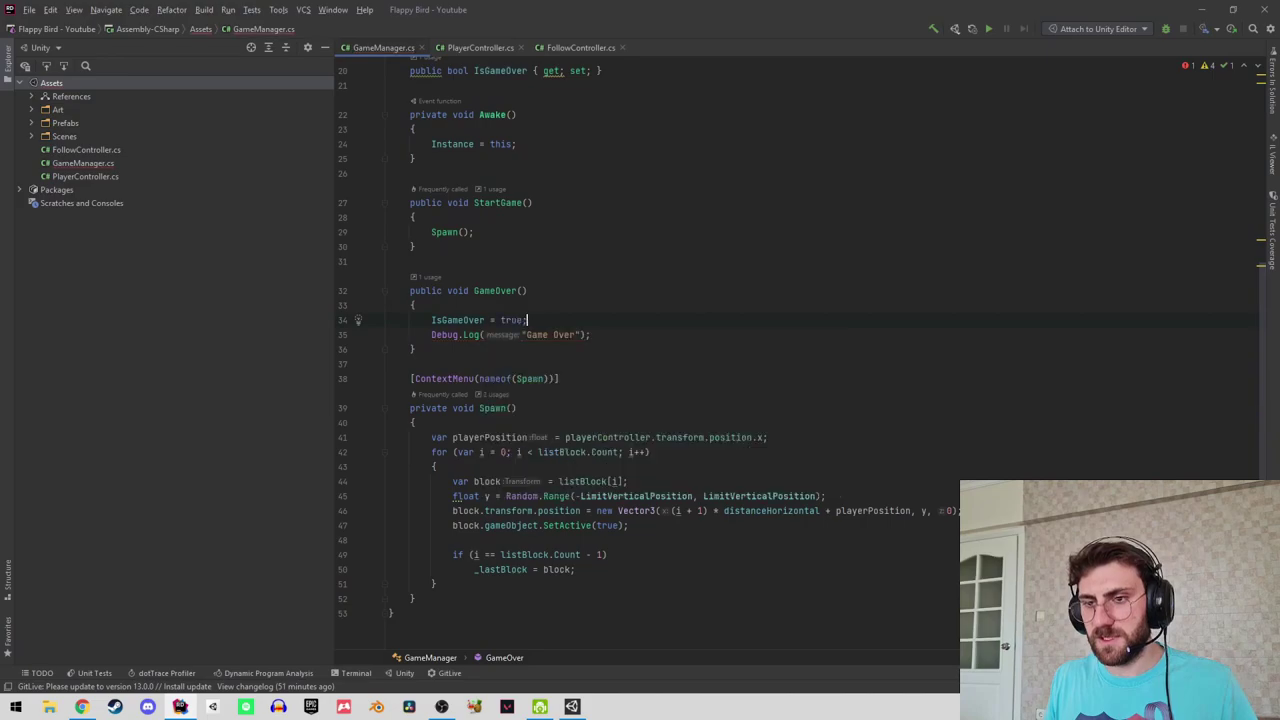
left_click(487, 217)
key("Return")
type("Is")
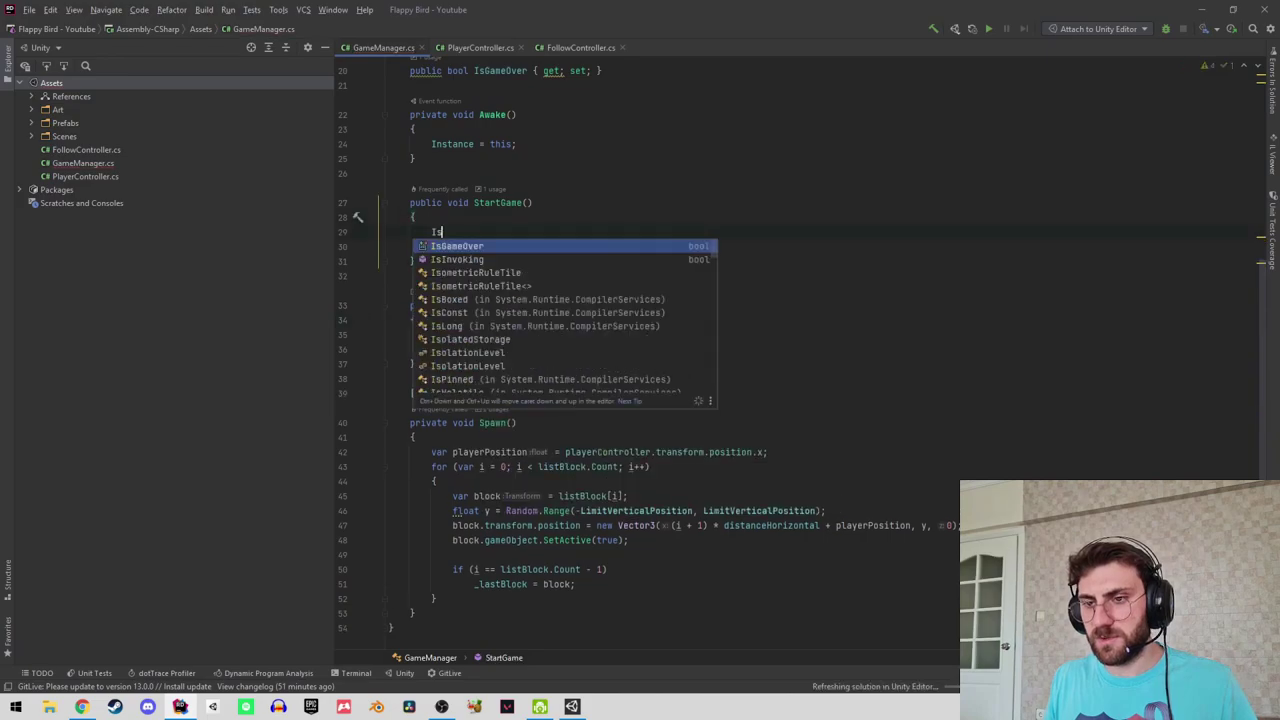
type("G")
key("Return")
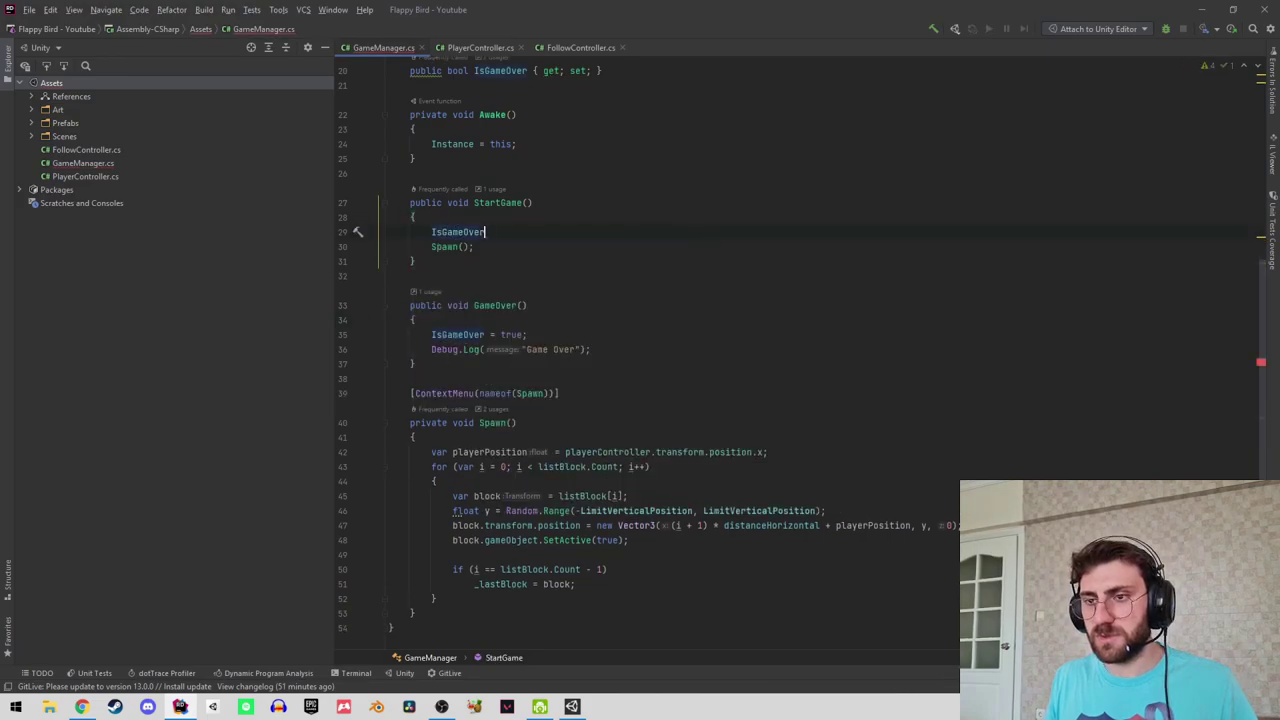
type(" = false;")
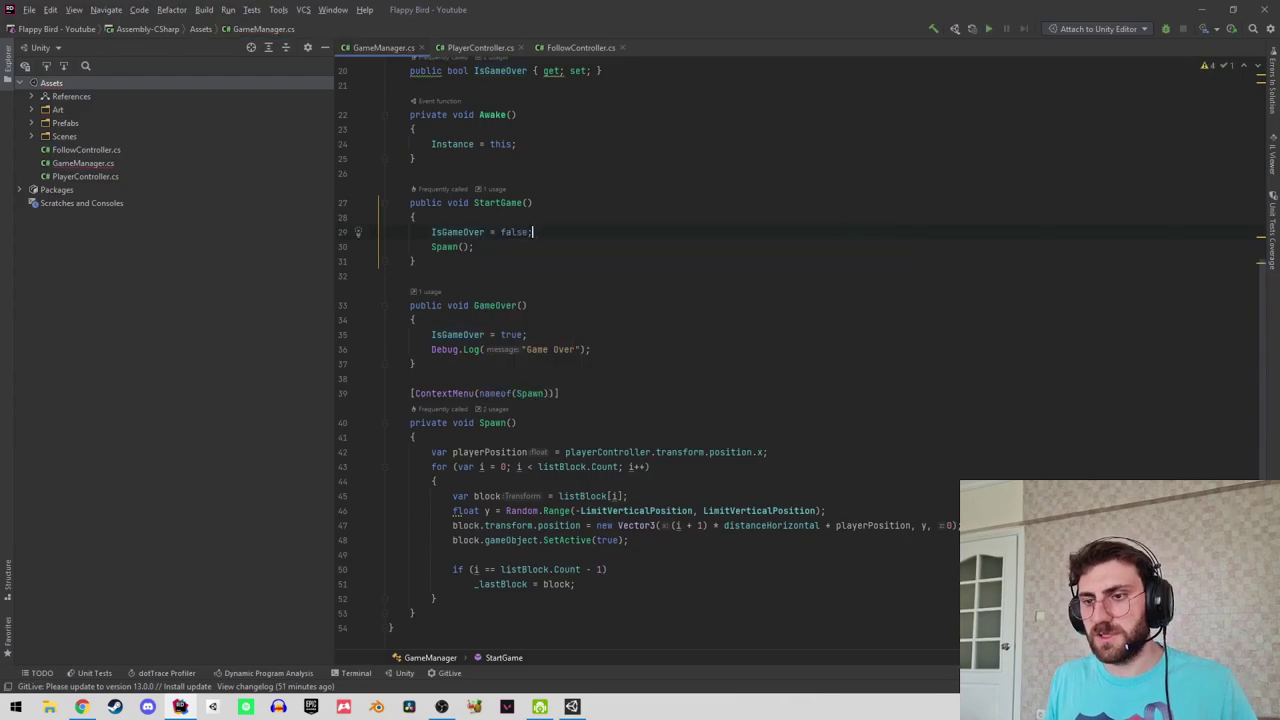
scroll(540, 202, "up", 2)
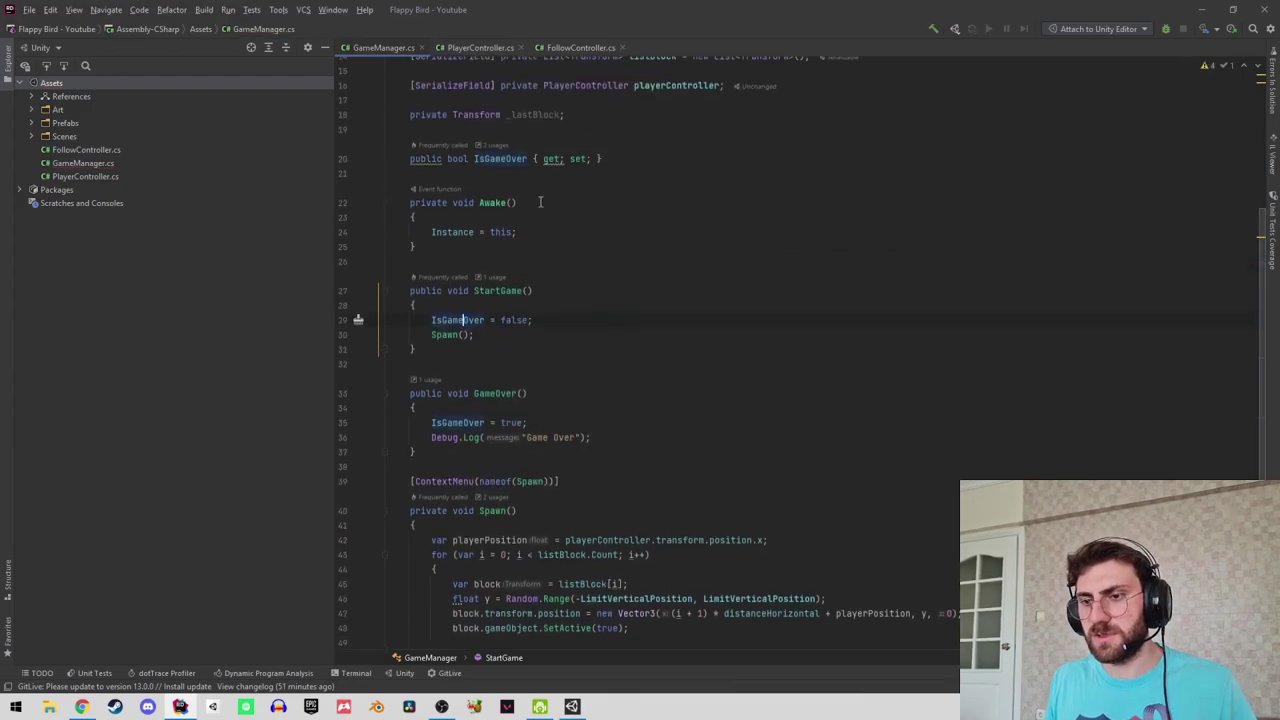
left_click(474, 50)
Add if(GameManager.Instance.IsGameOver) return; as the first line of the player's Update.
scroll(487, 362, "up", 5)
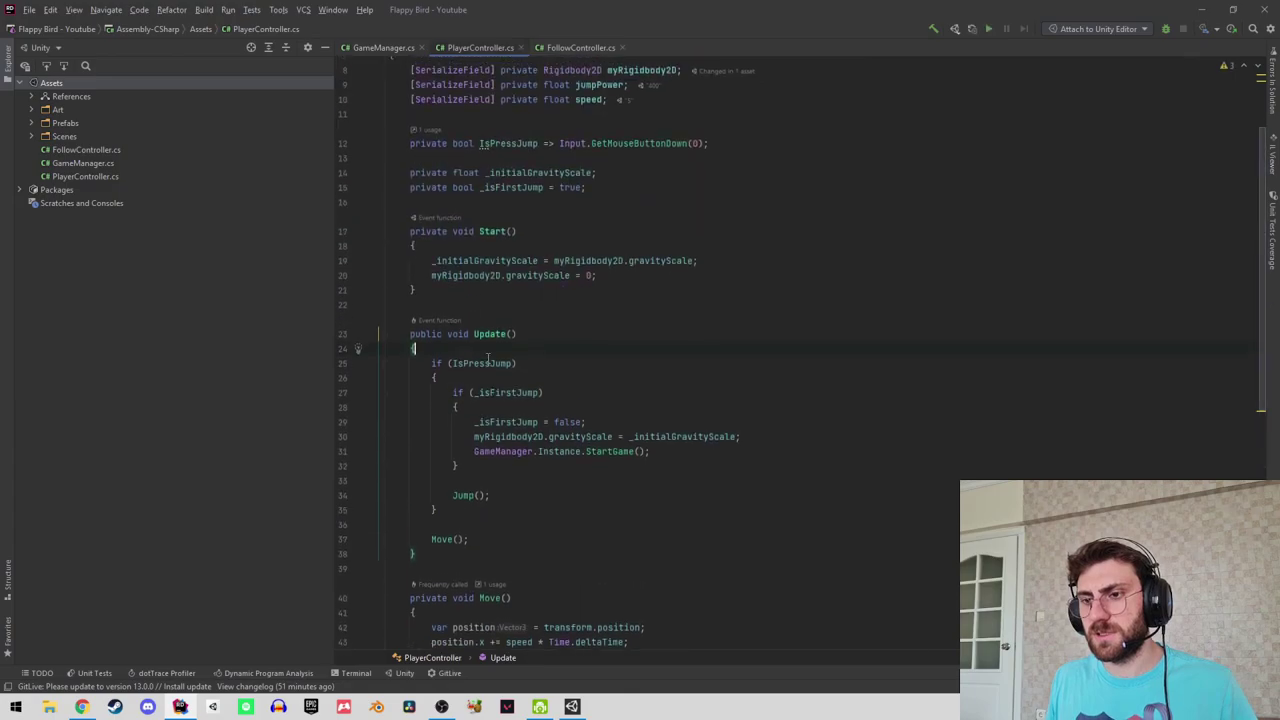
key("Return")
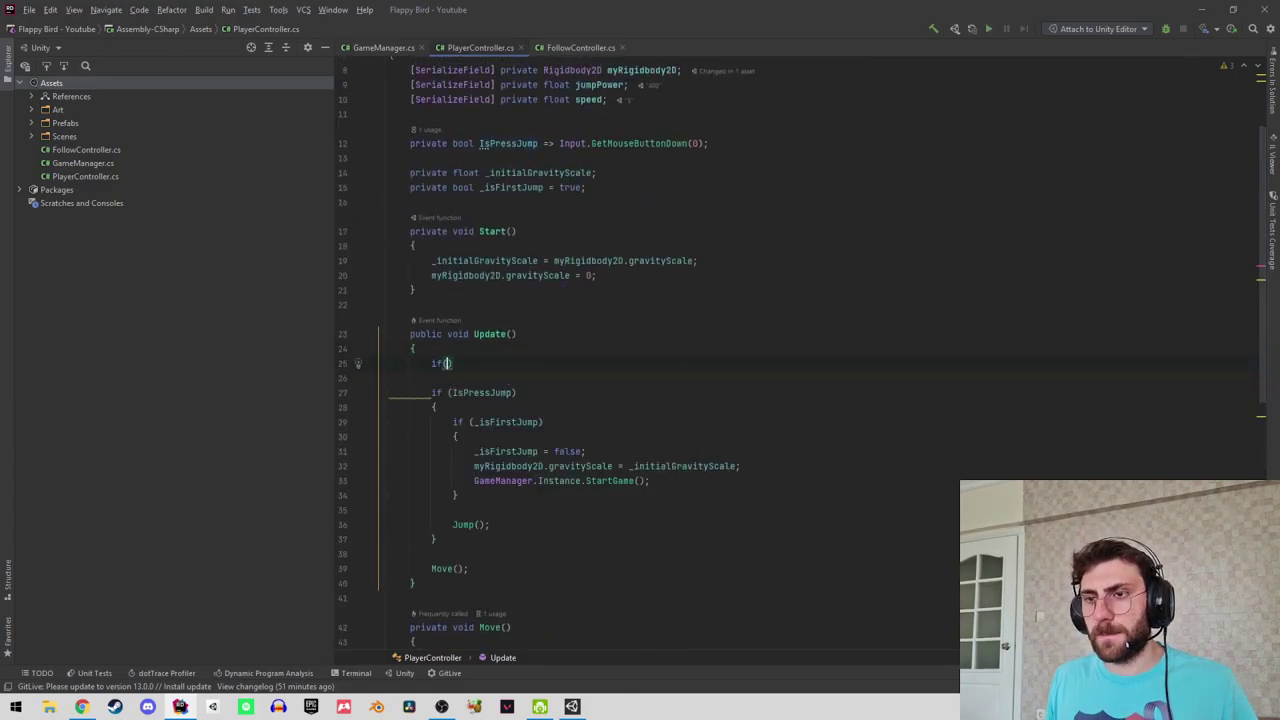
type("if(Is")
key("BackSpace")
key("BackSpace")
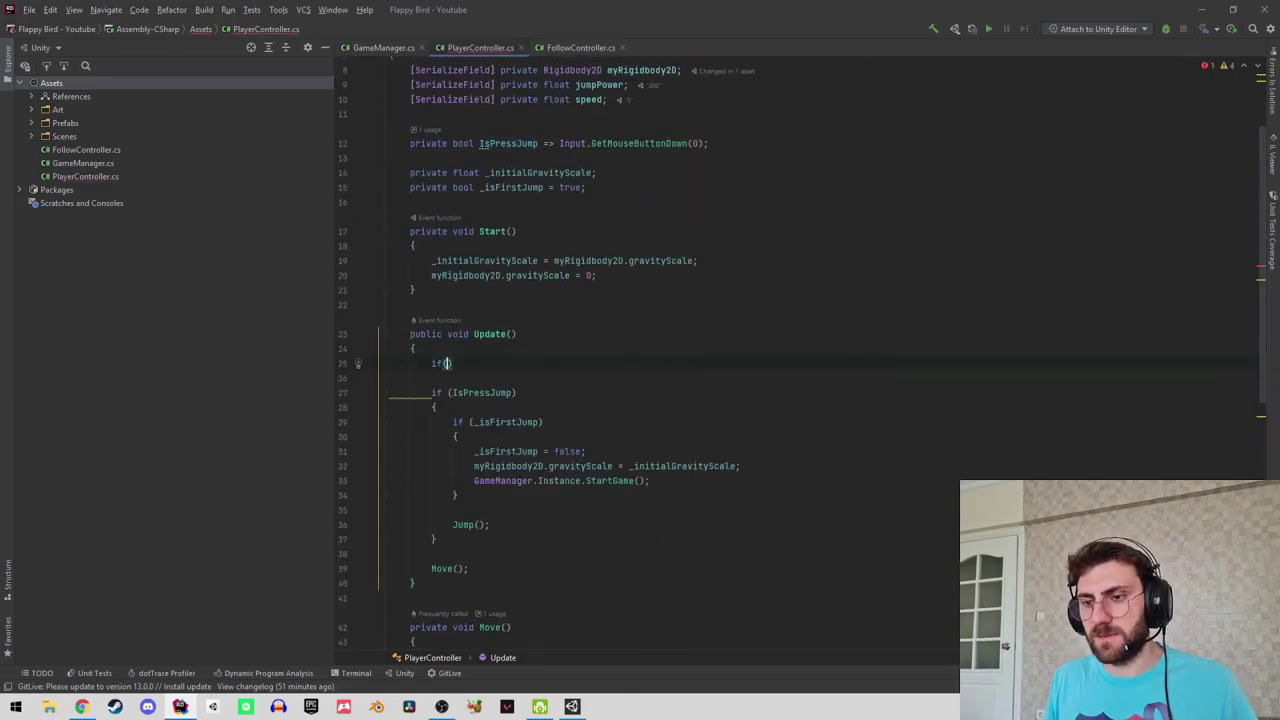
type("gameObject")
key("ctrl+BackSpace")
type("GameManager.Instance.is")
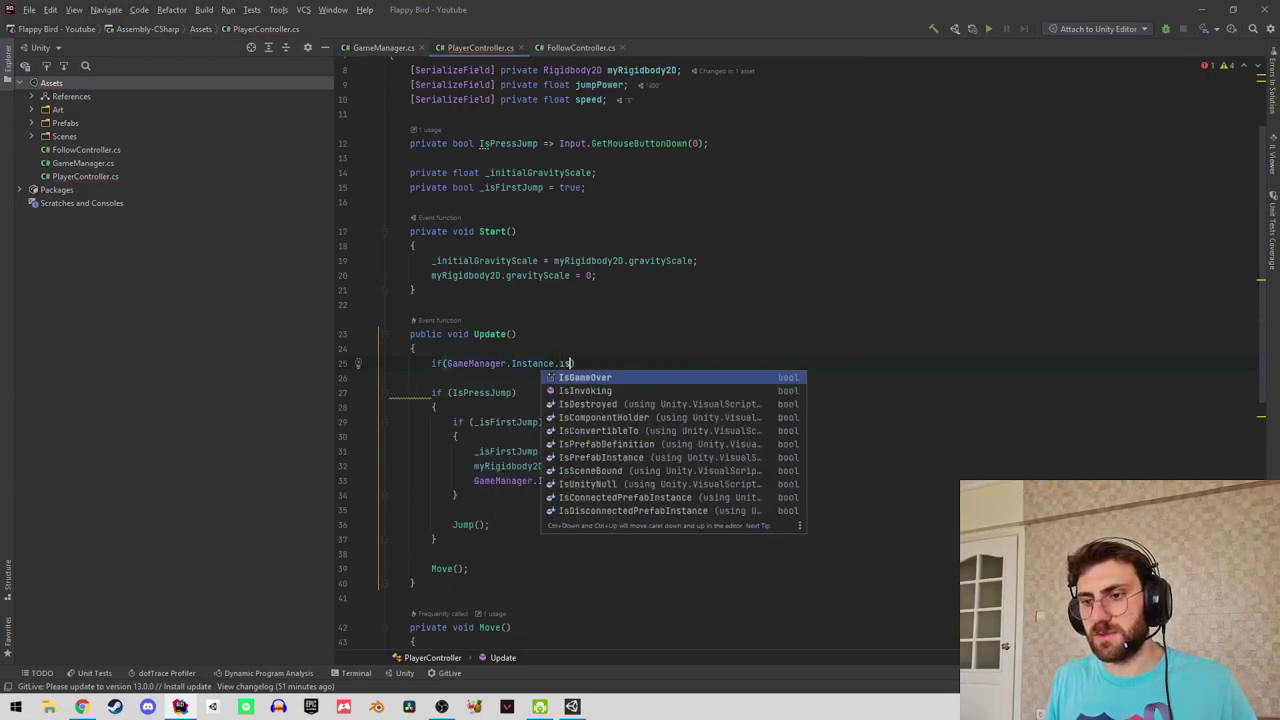
key("Return")
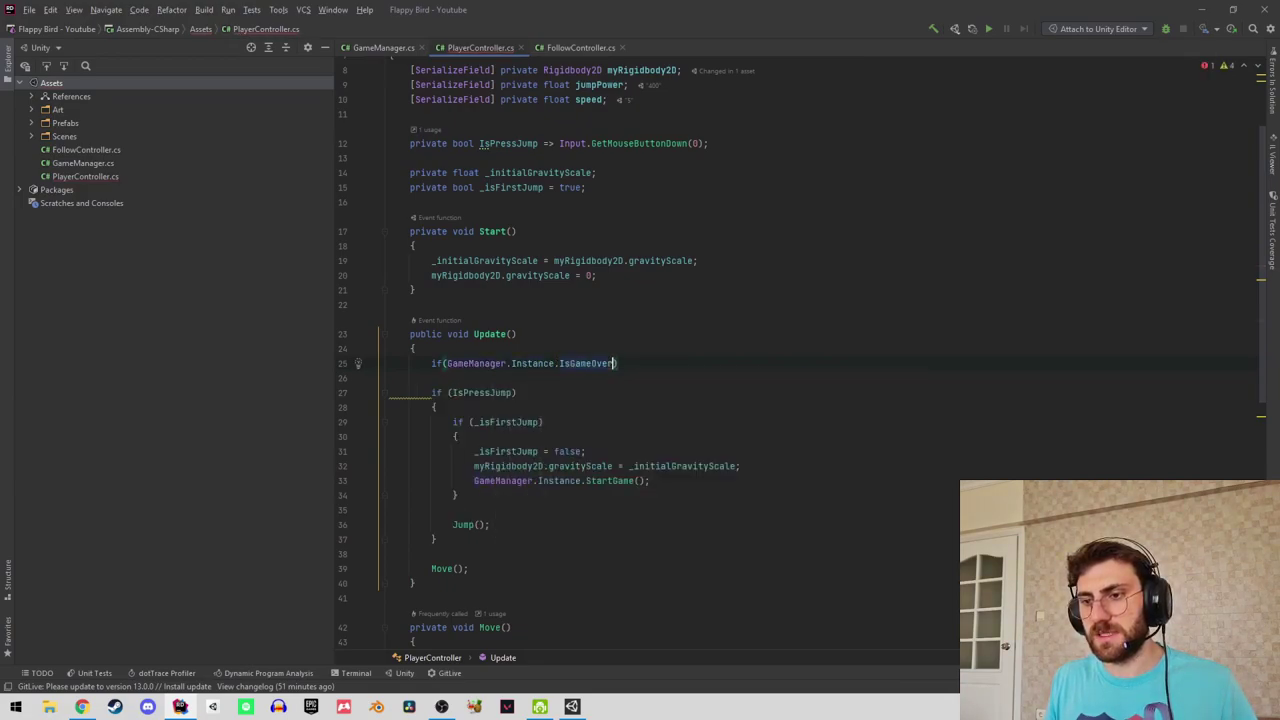
type(" re")
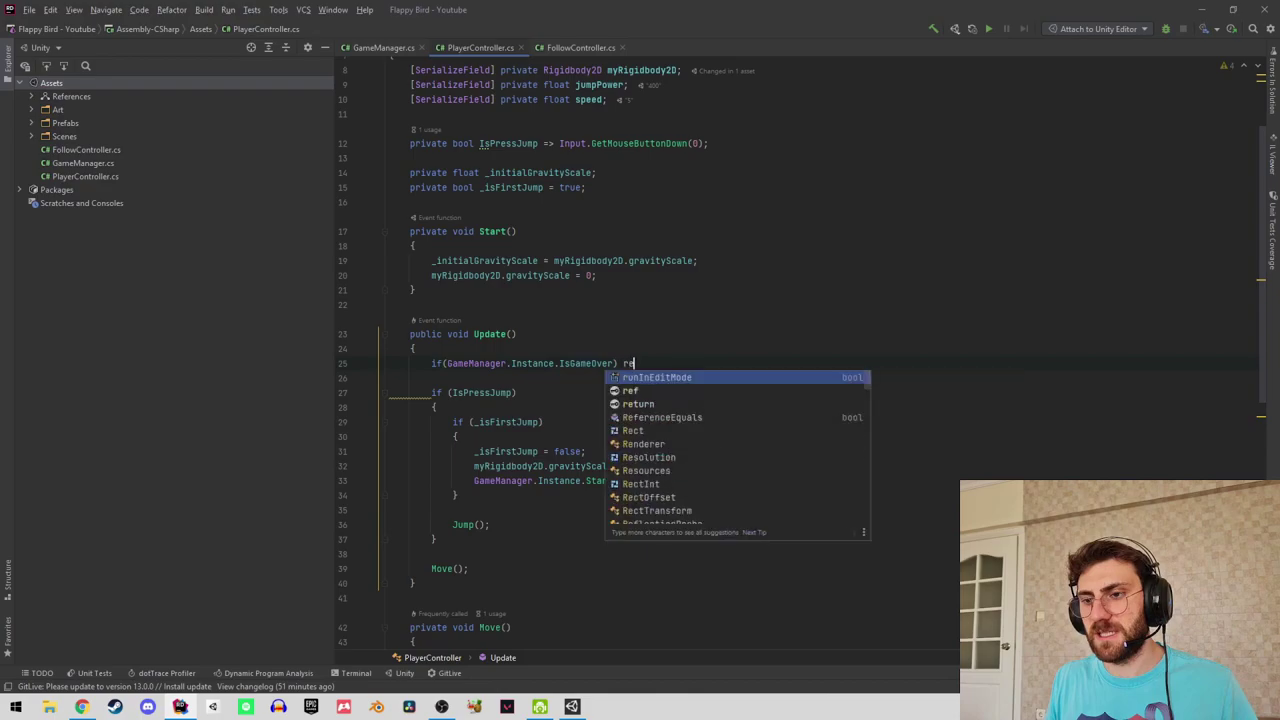
key("Down")
key("Down")
key("Return")
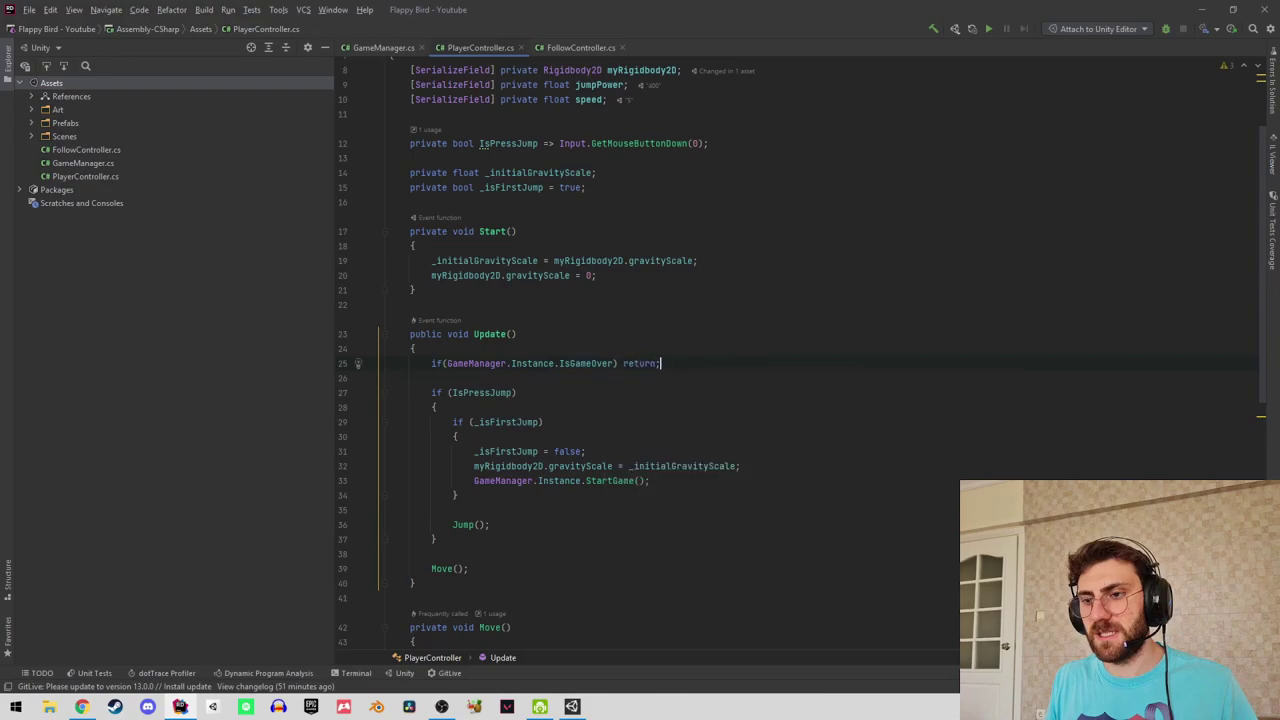
Save PlayerController.cs and go back to the Unity editor.
key("ctrl+s")
left_click(433, 565)
scroll(480, 530, "down", 3)
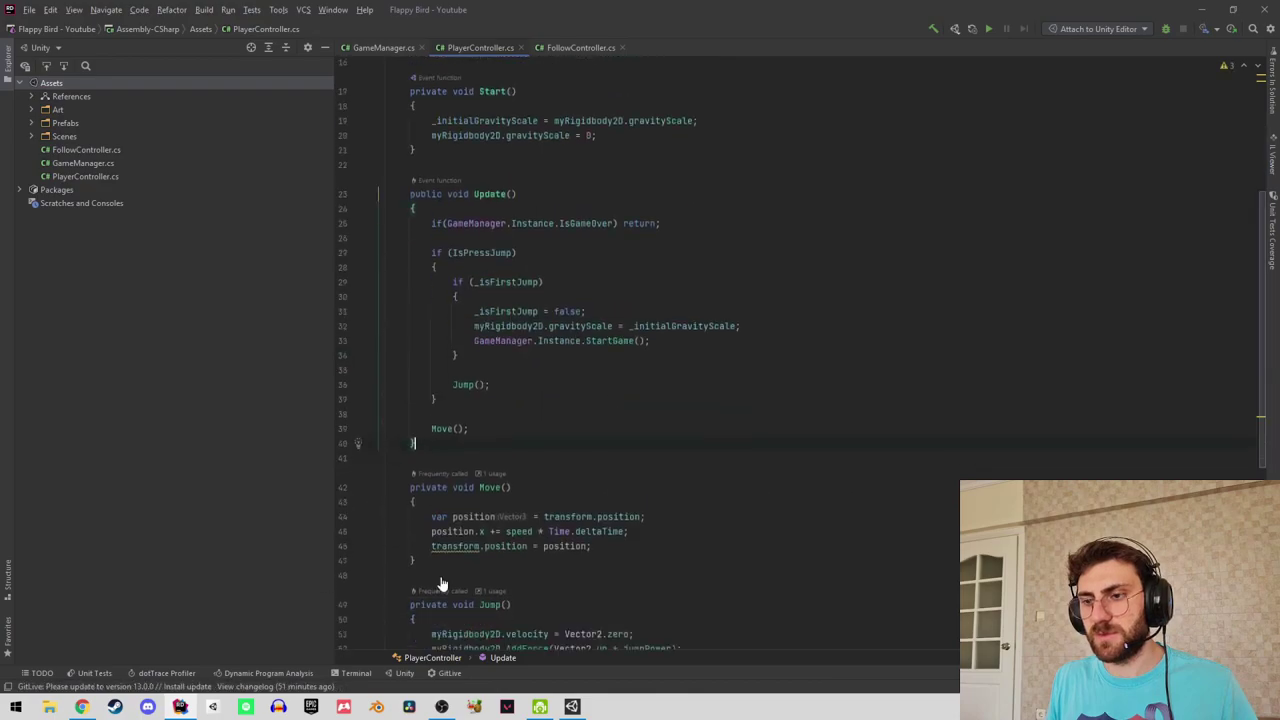
scroll(510, 510, "down", 3)
scroll(537, 498, "down", 2)
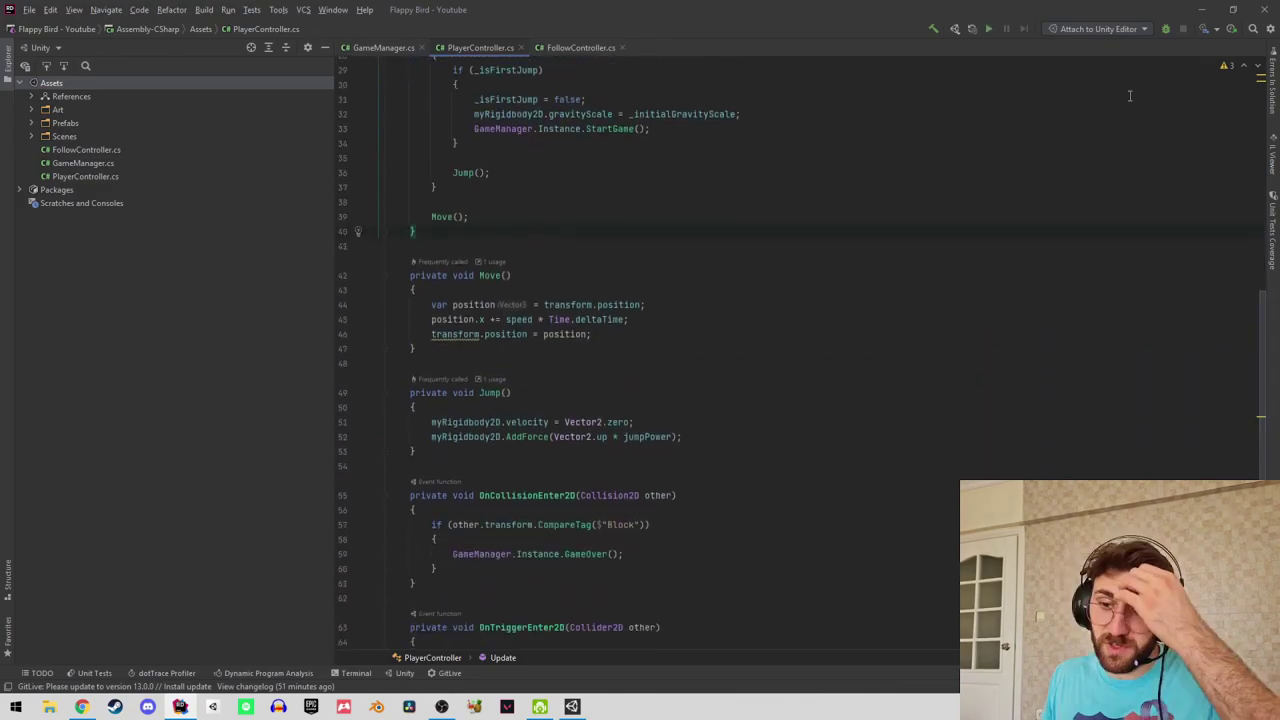
left_click(1183, 9)
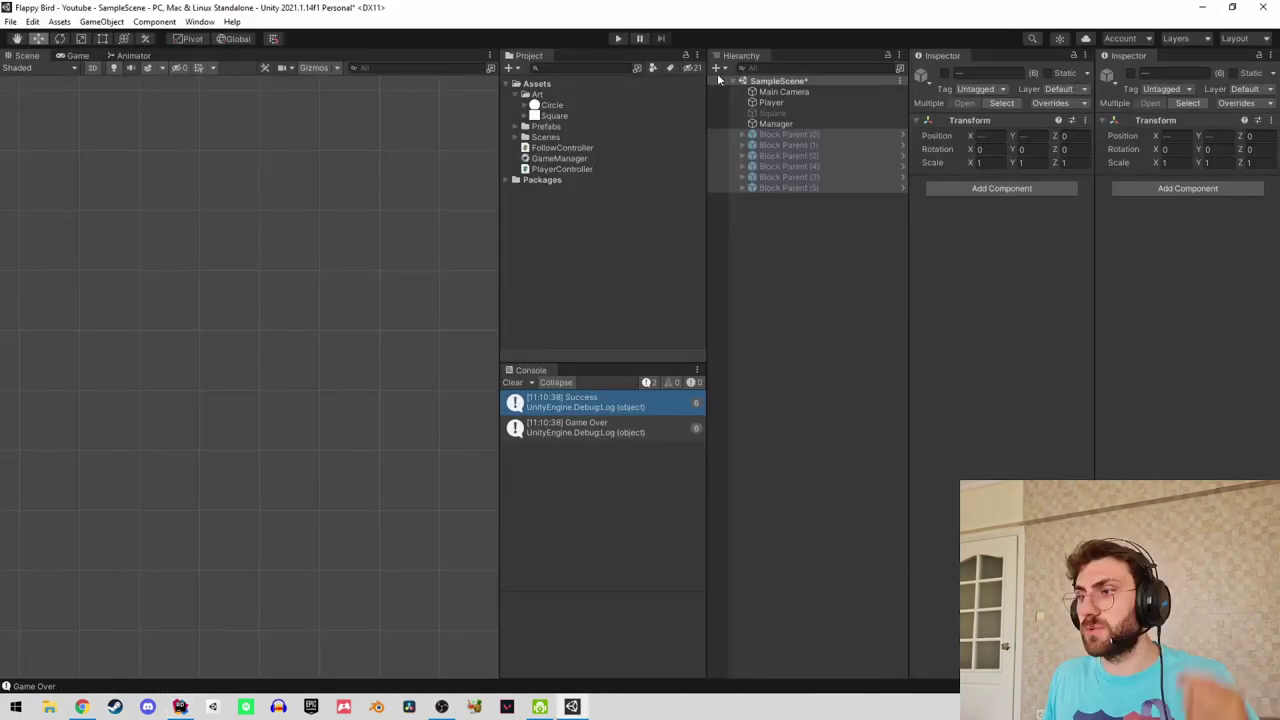
Inspect the Main Camera and Player objects and glance at the reference Flappy Bird game.
left_click(274, 103)
left_click(782, 95)
left_click(782, 103)
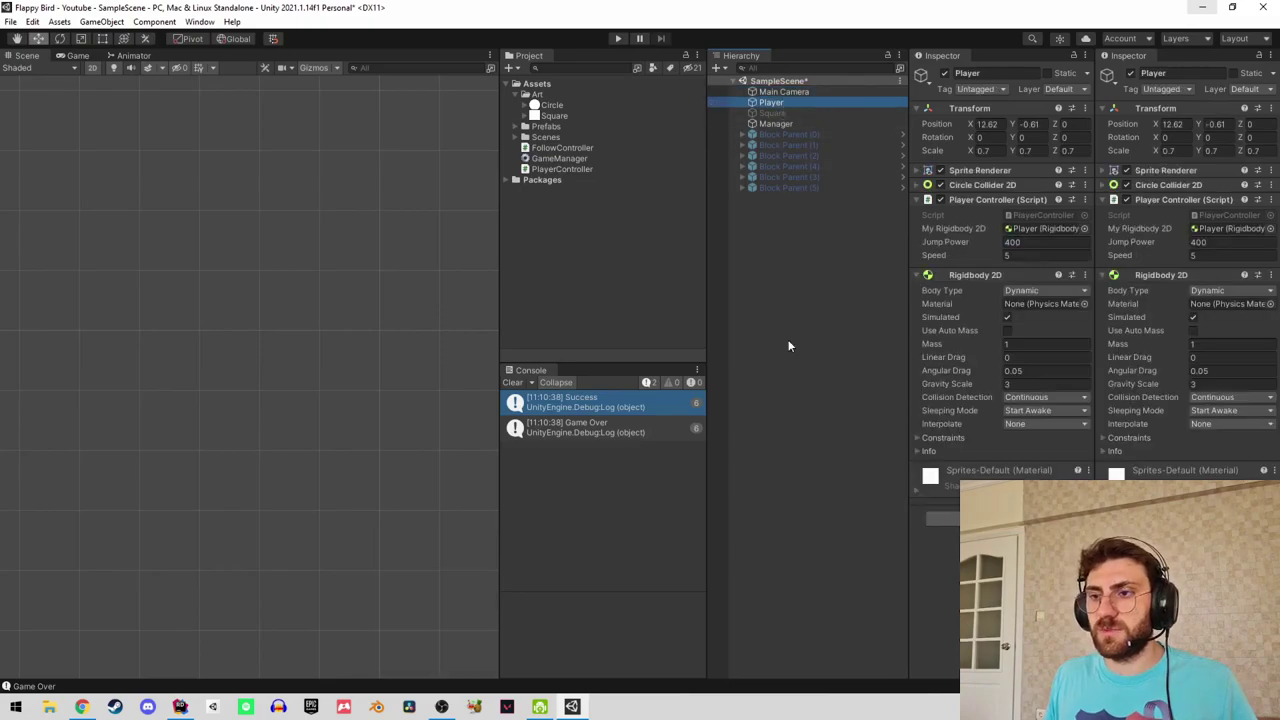
left_click(81, 707)
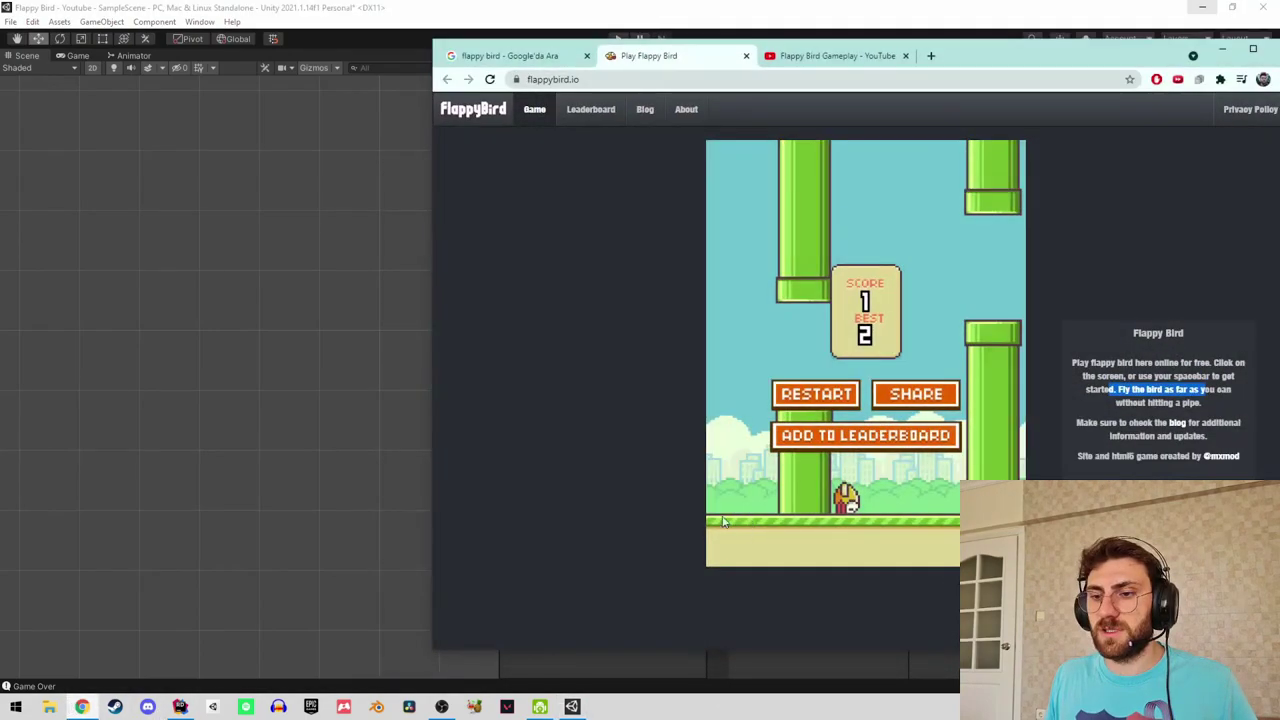
left_click(1226, 52)
Create a 2D Square at Position Y -5 and stretch it to Scale X 6.1.
right_click(800, 259)
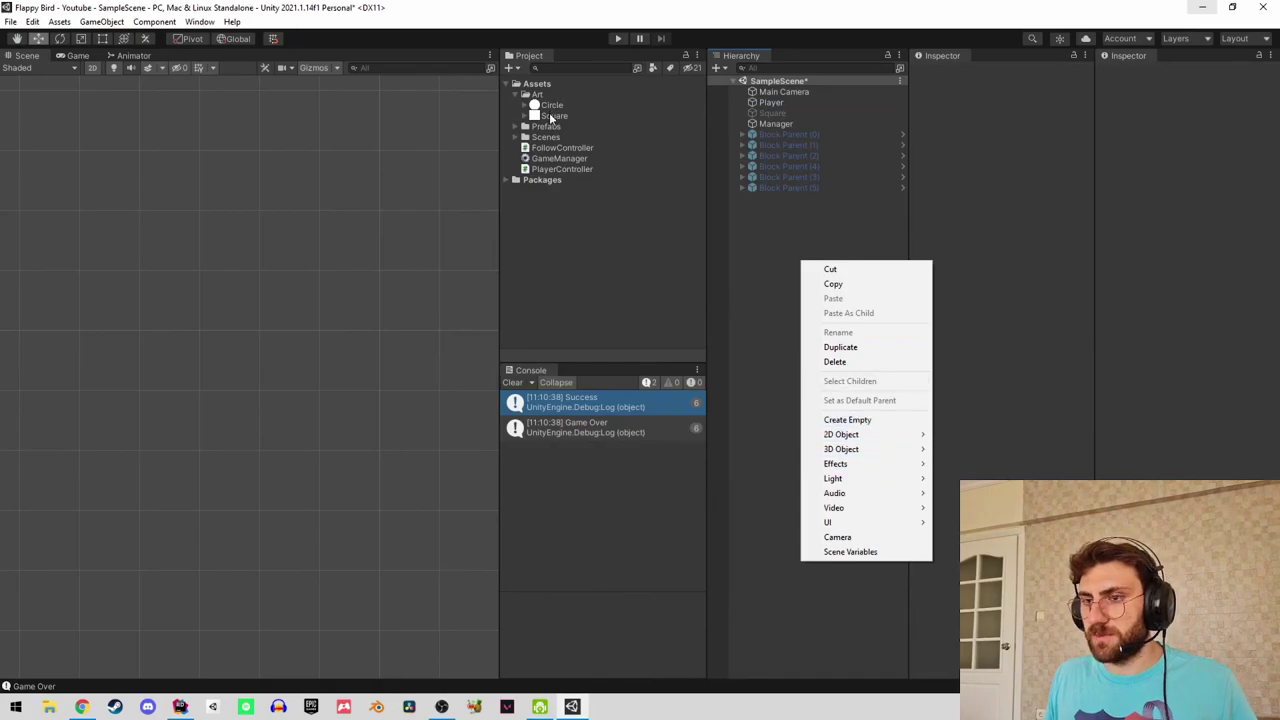
left_click_drag(551, 115, 766, 268)
left_click(78, 55)
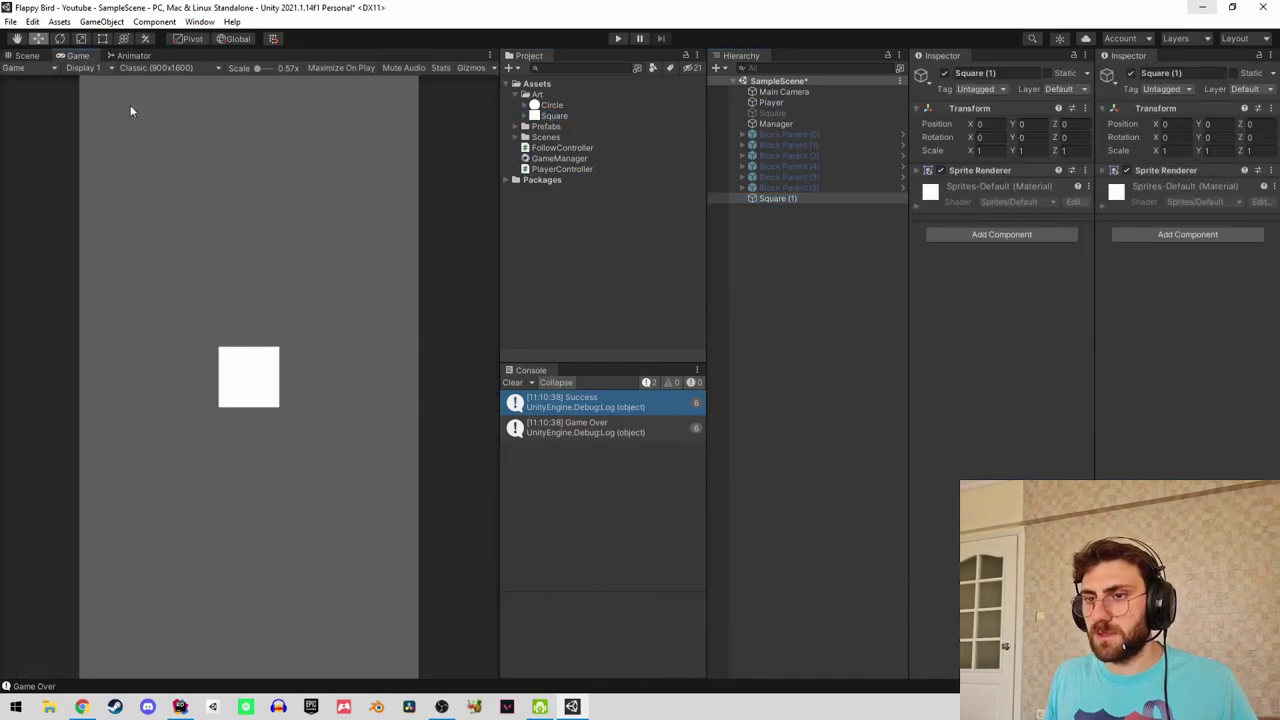
type("-4")
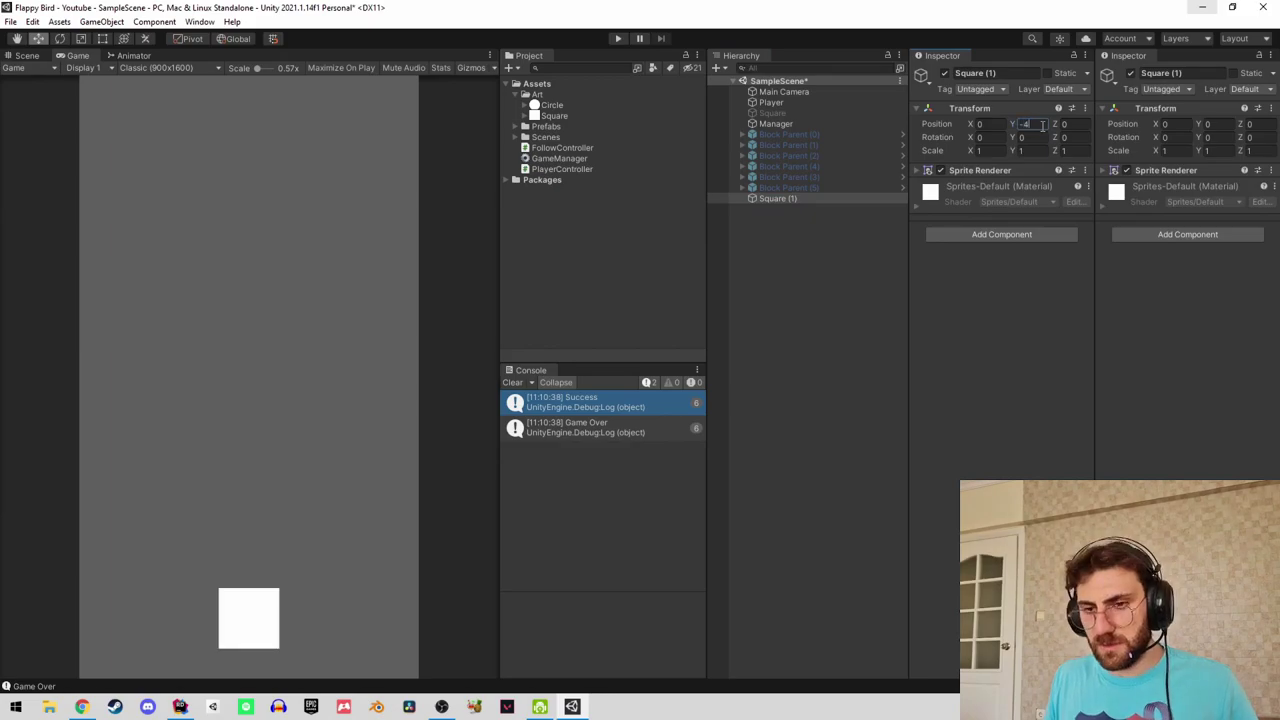
key("BackSpace")
type("5")
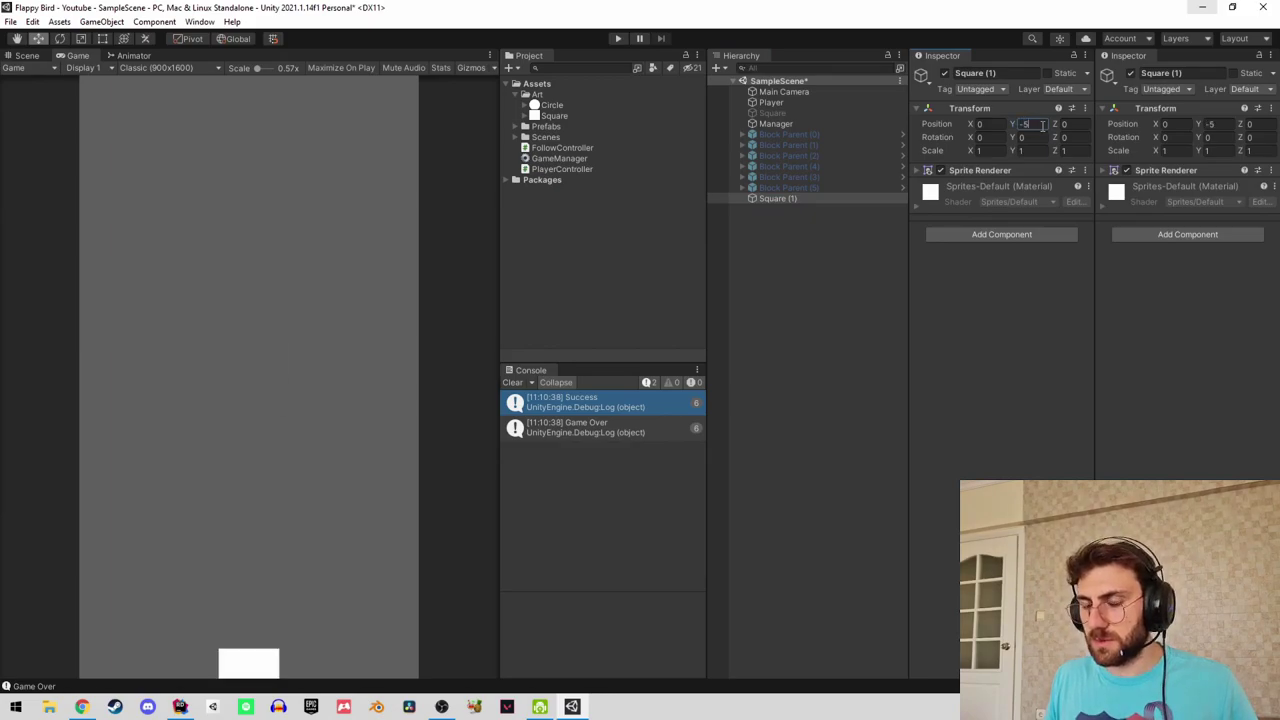
left_click_drag(969, 152, 1079, 148)
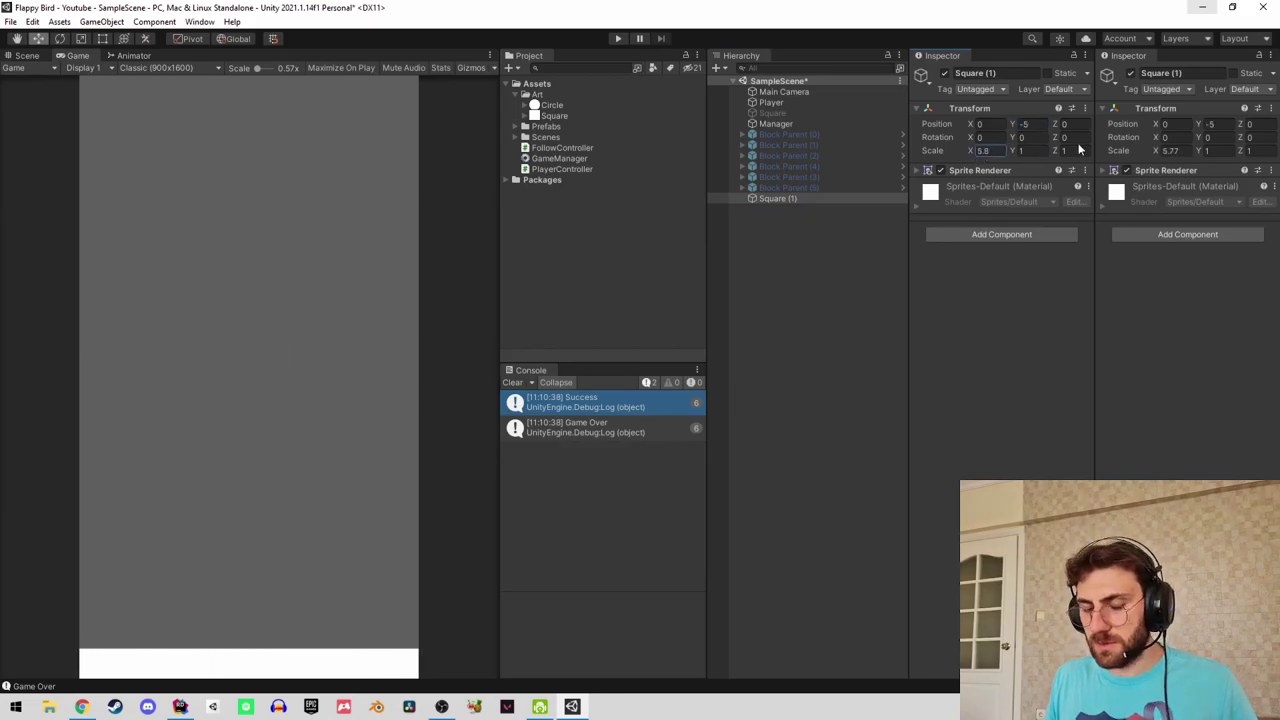
type("6.1")
Give the square a light green Sprite Renderer color and Order in Layer 1.
left_click(915, 171)
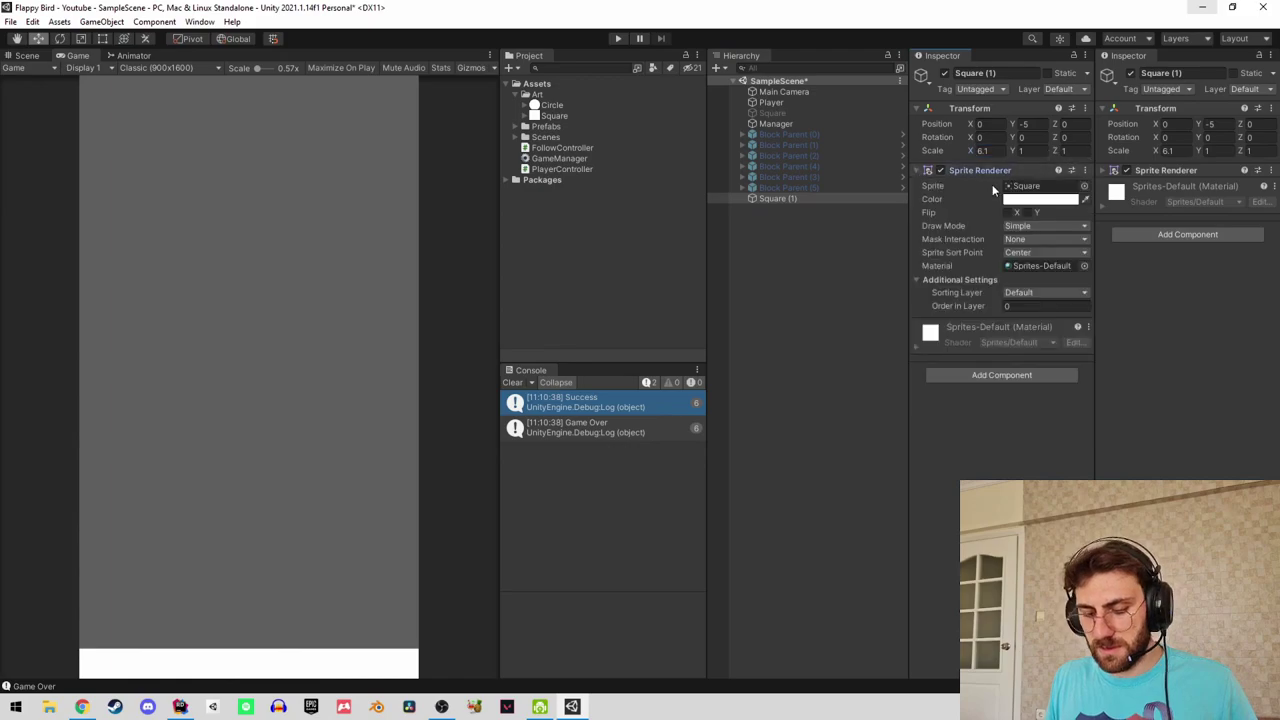
left_click(1020, 199)
mouse_move(1080, 305)
left_mouse_down()
mouse_move(1043, 354)
mouse_move(1100, 265)
mouse_move(1090, 258)
mouse_move(1100, 264)
left_mouse_up()
left_click(1085, 240)
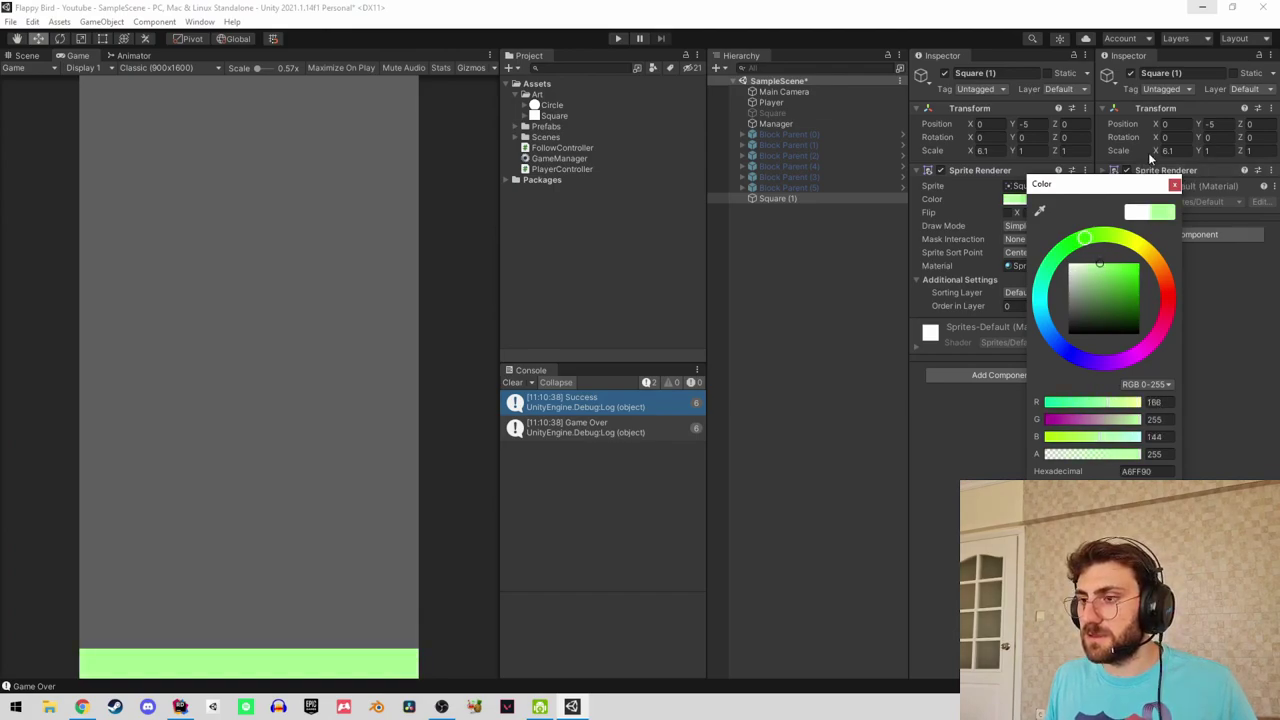
left_click(1176, 187)
left_click(1049, 306)
type("1")
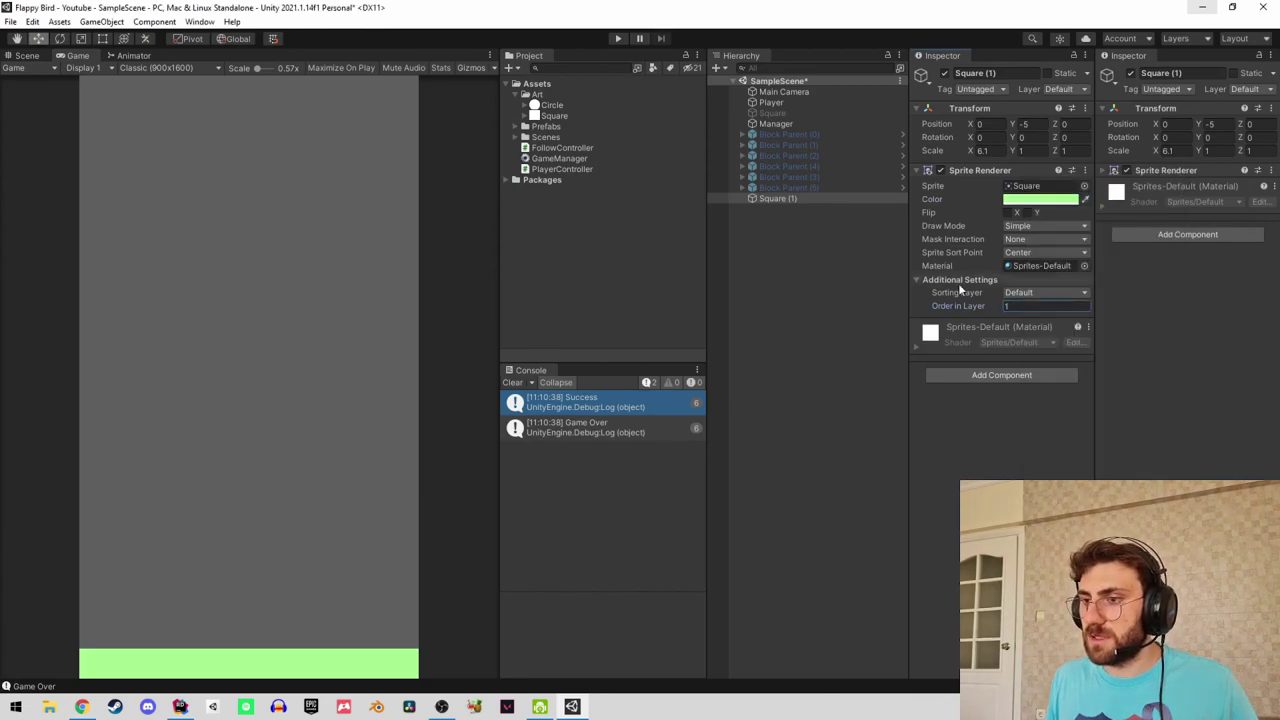
left_click(792, 211)
left_click(788, 199)
type("Fl")
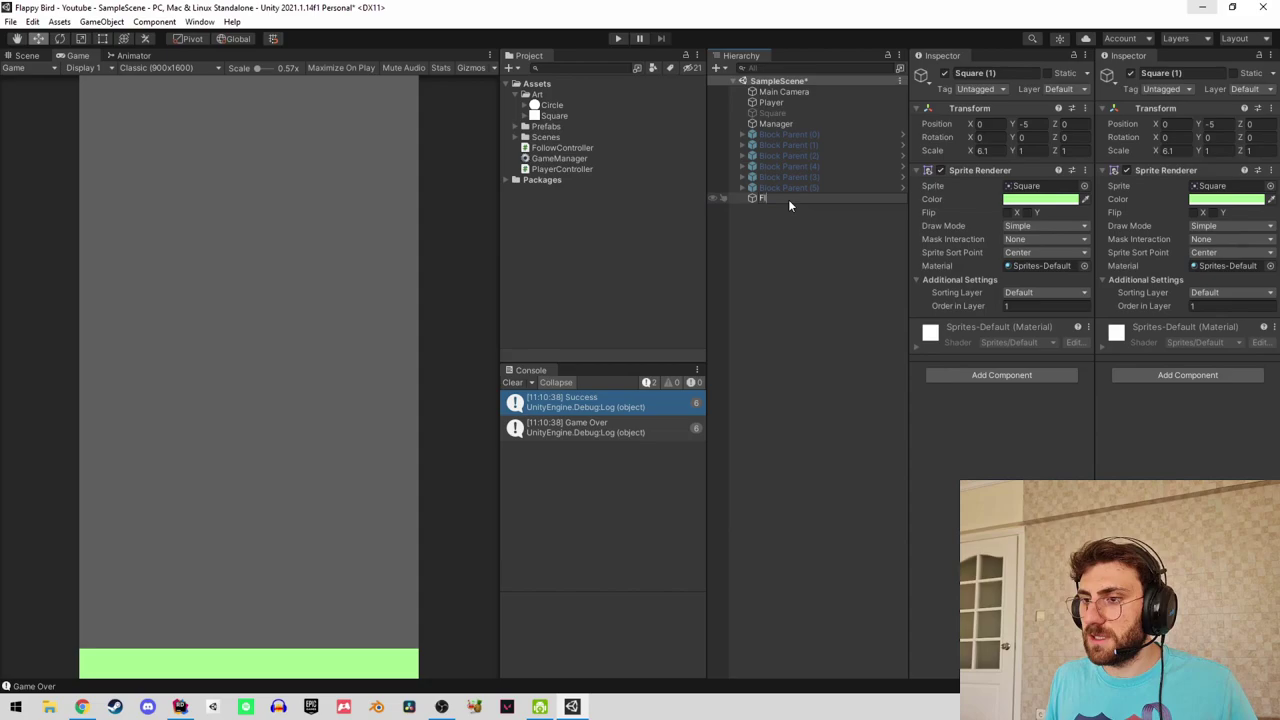
Rename the square to Floor and add a Follow Controller tracking the Player horizontally.
type("oor")
key("Return")
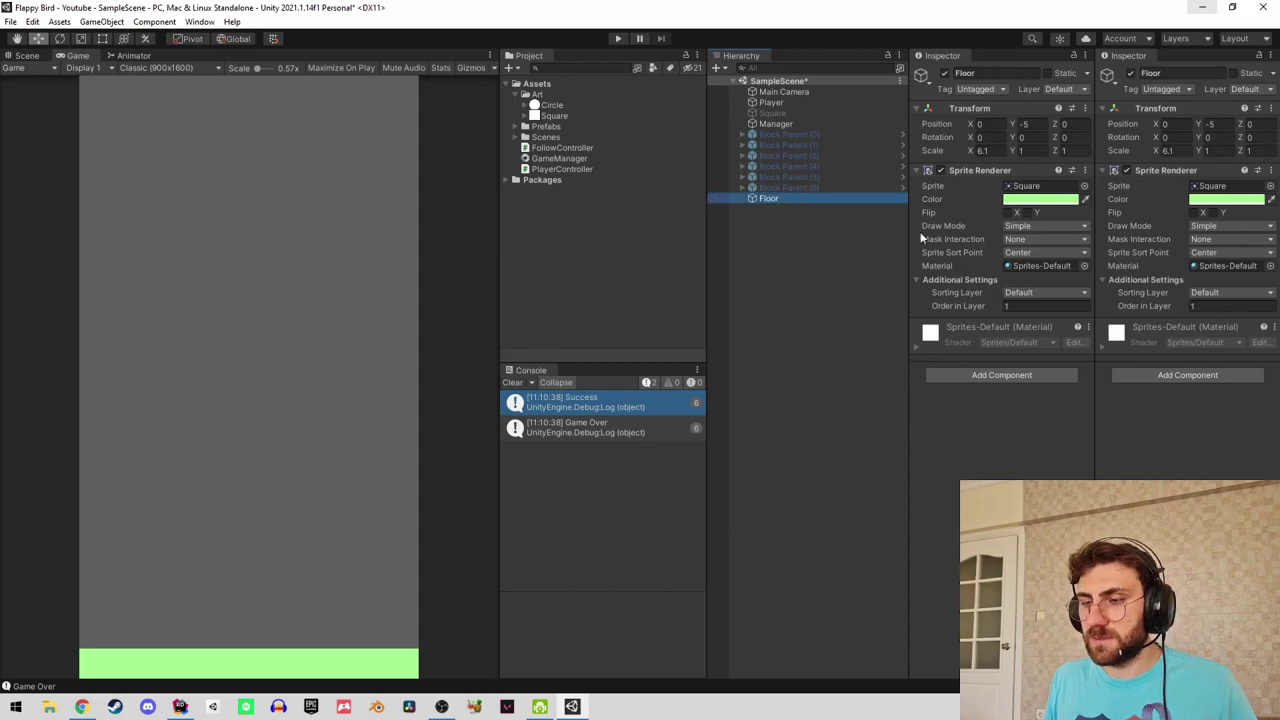
left_click(976, 380)
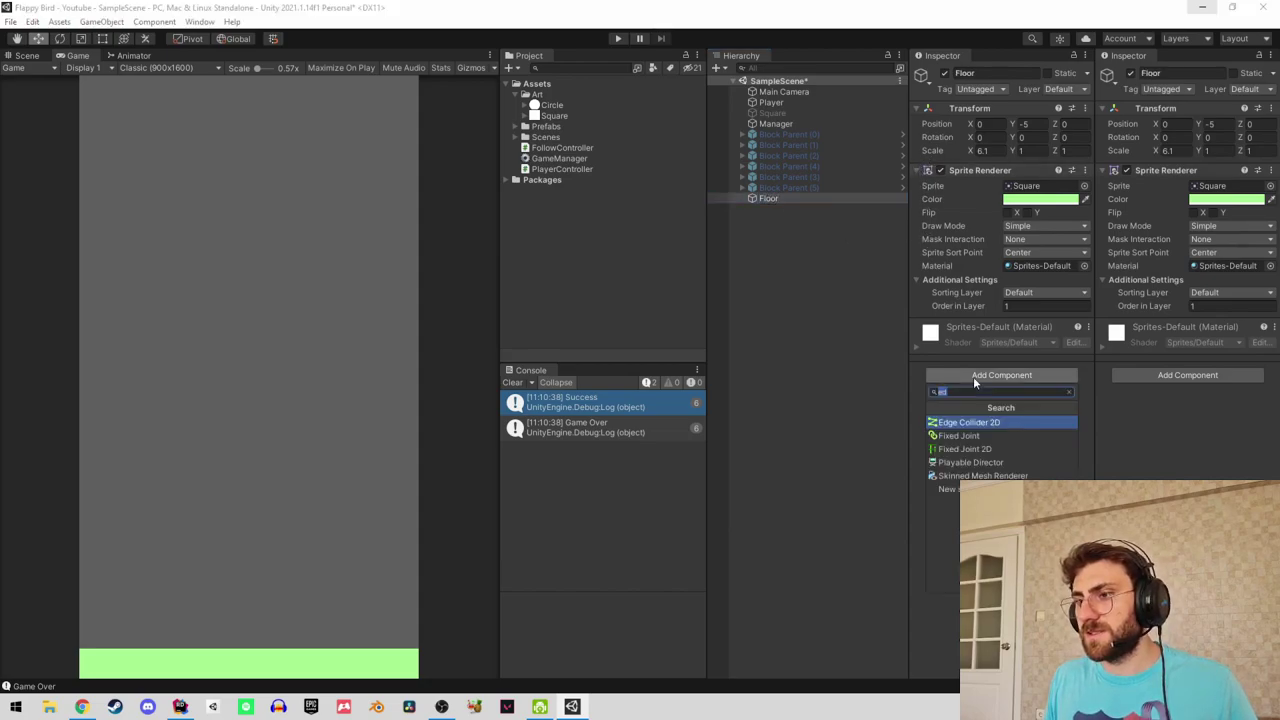
type("fl")
key("BackSpace")
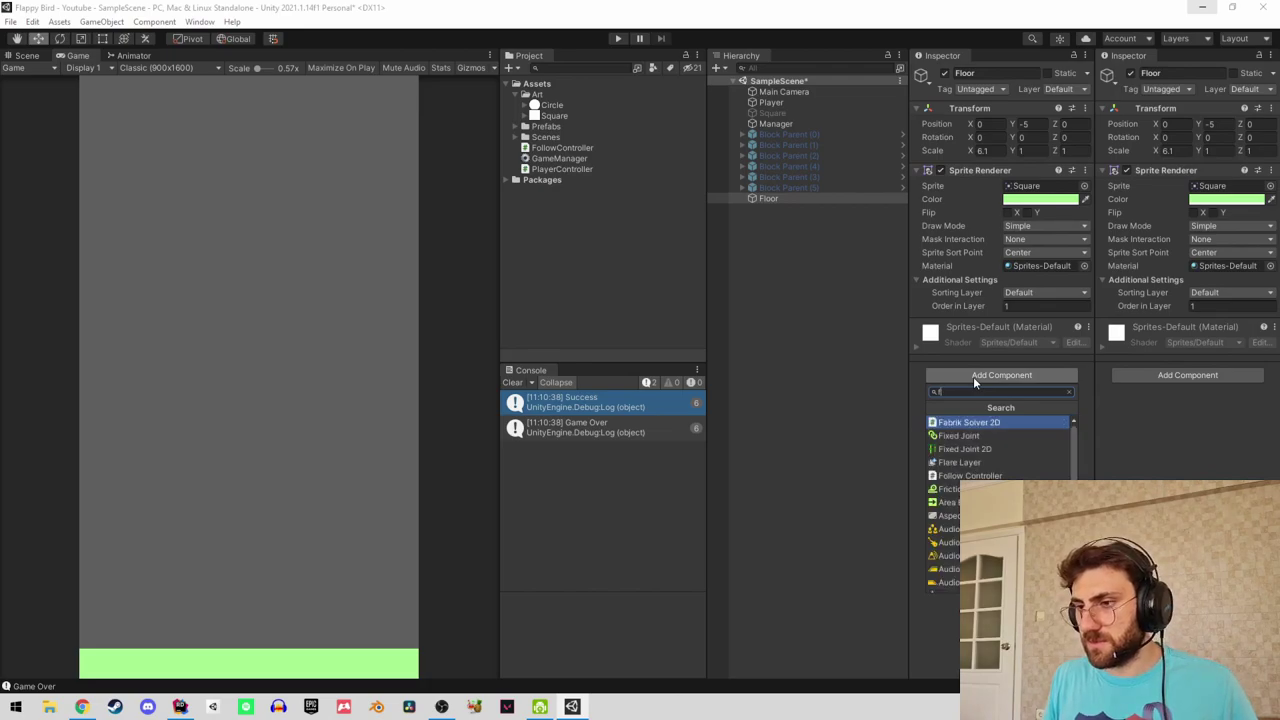
type("o")
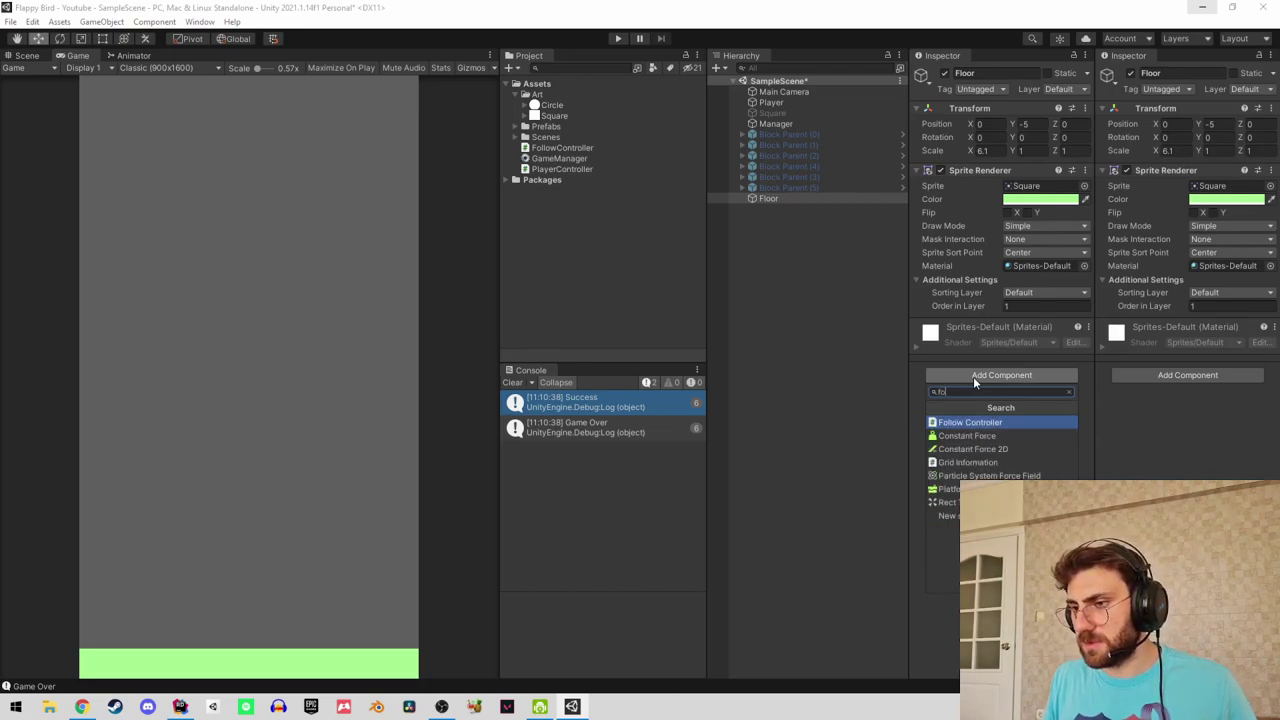
key("Return")
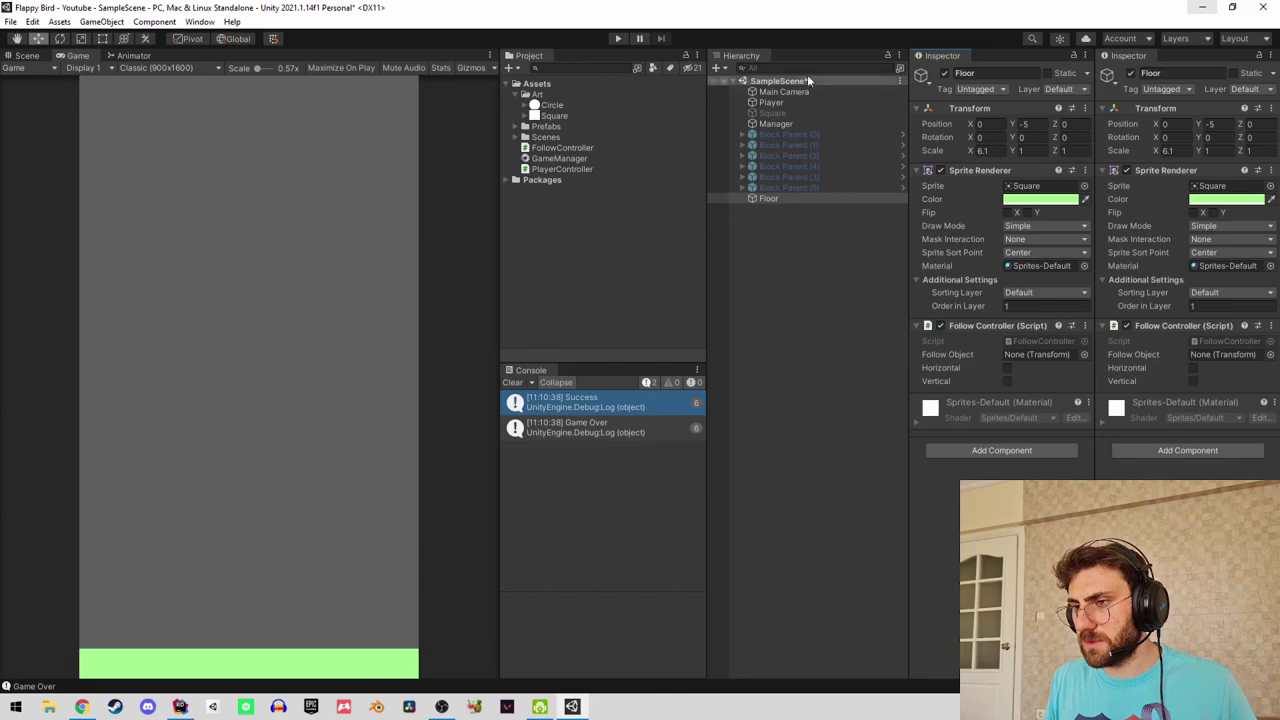
left_click_drag(771, 102, 1035, 357)
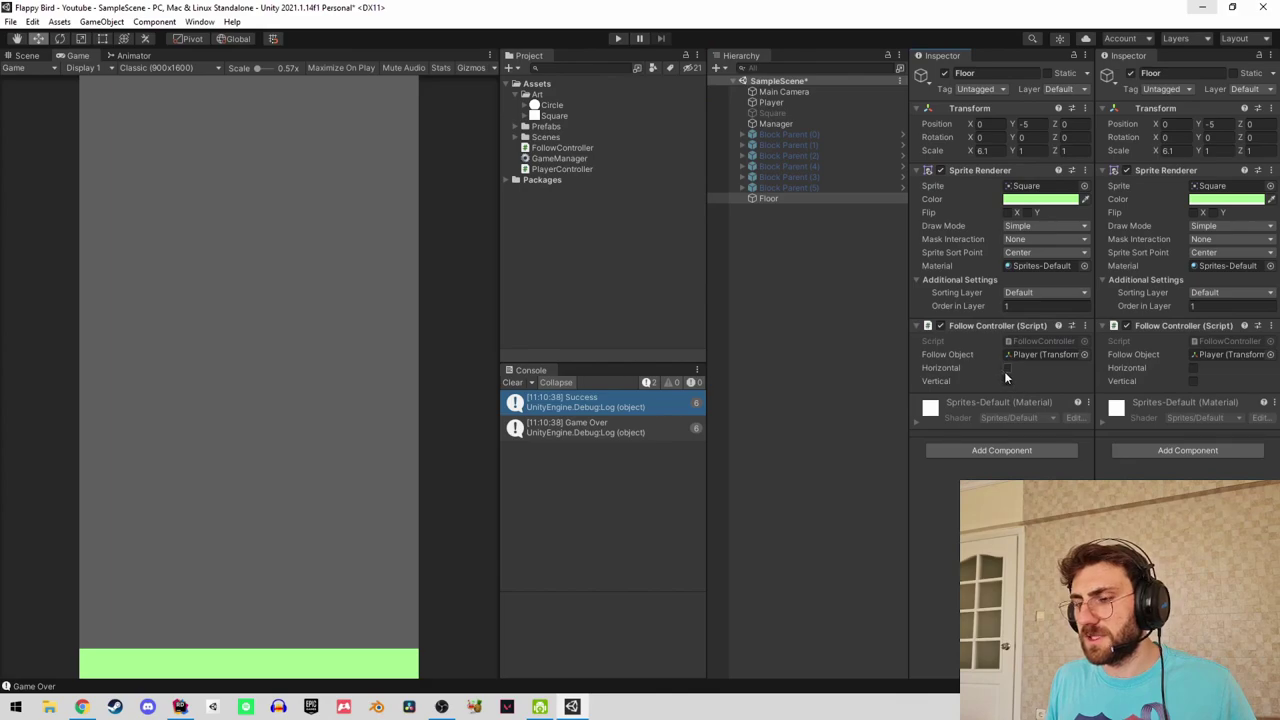
left_click(1007, 368)
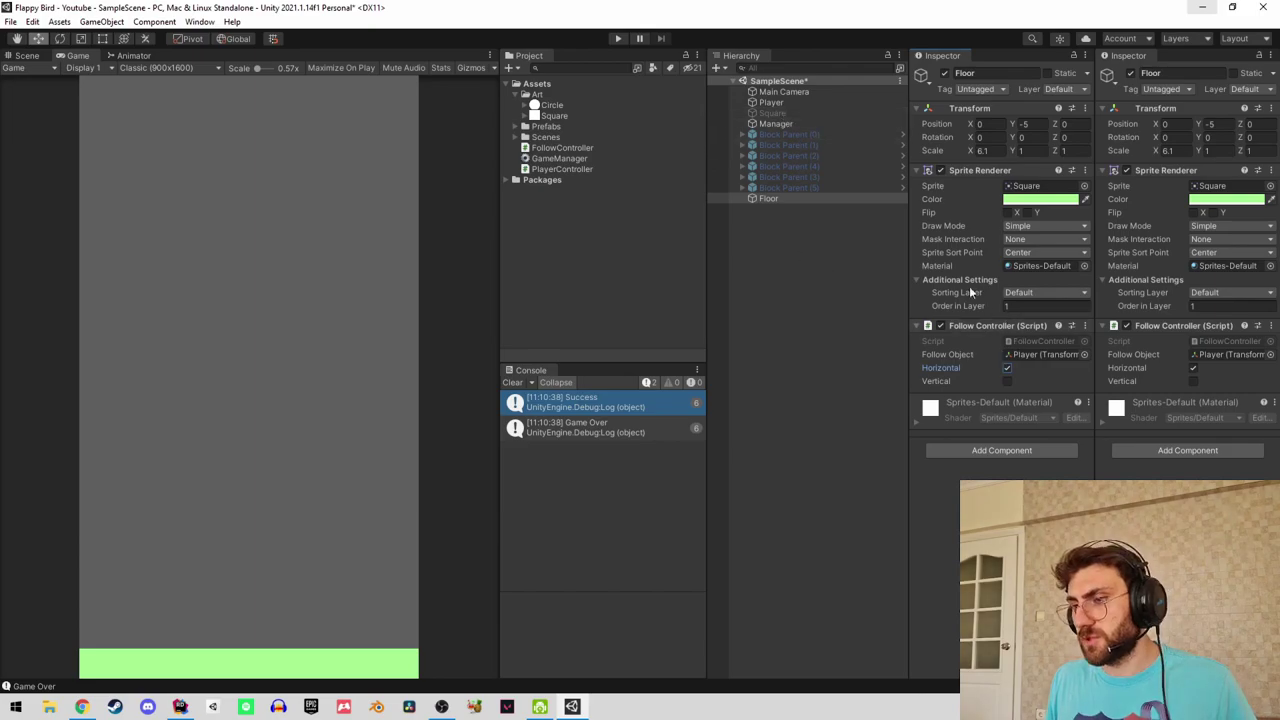
Add a Box Collider 2D to Floor, collapse its components, and select Block Parent (0).
left_click(1001, 450)
type("col")
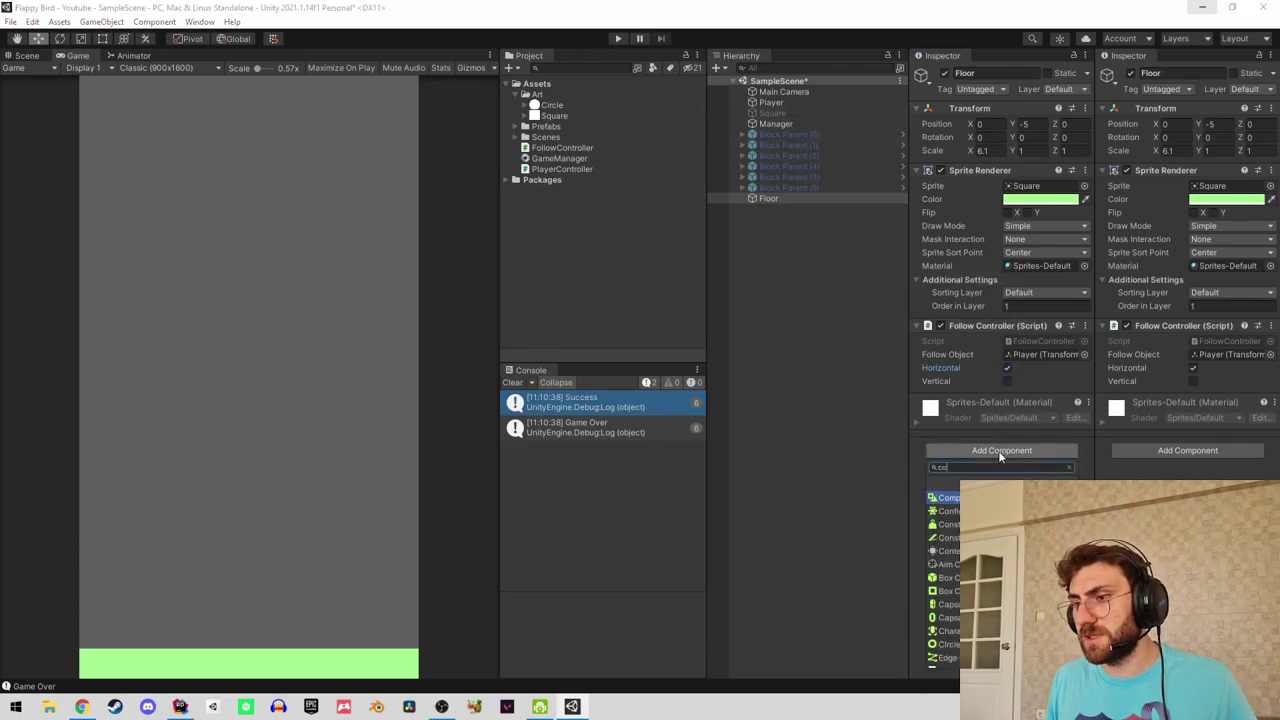
key("Return")
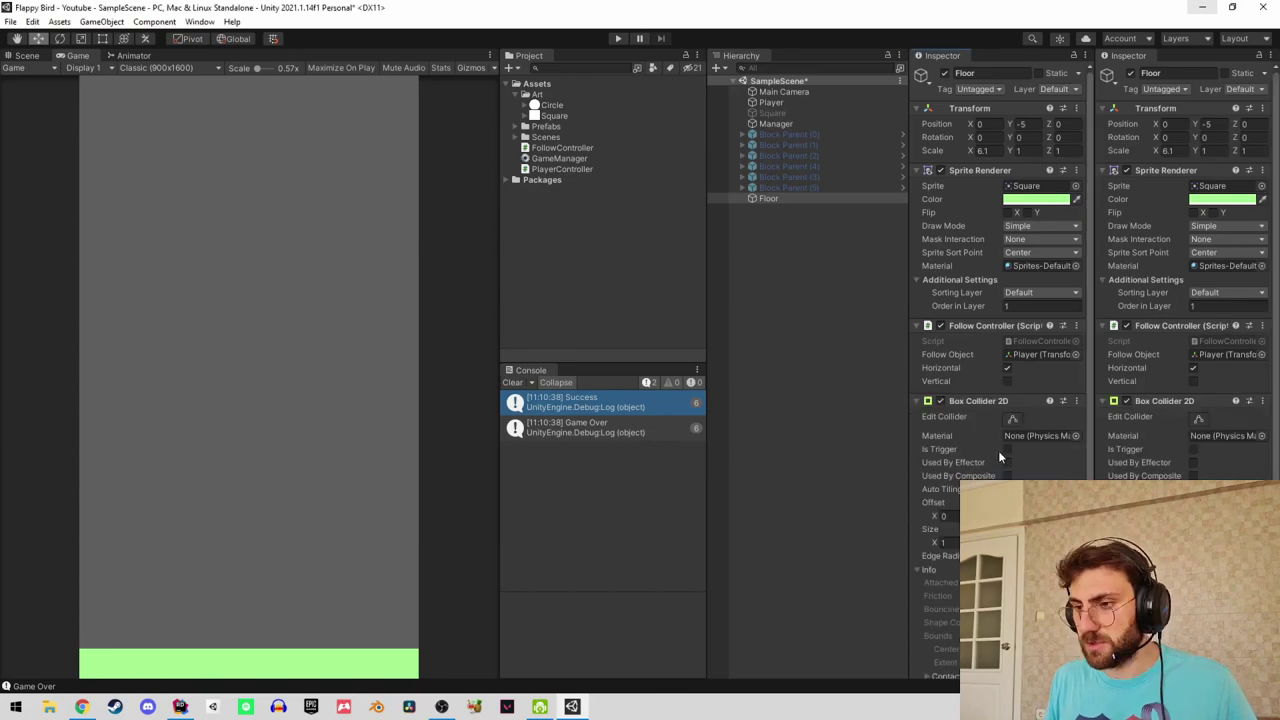
left_click(918, 400)
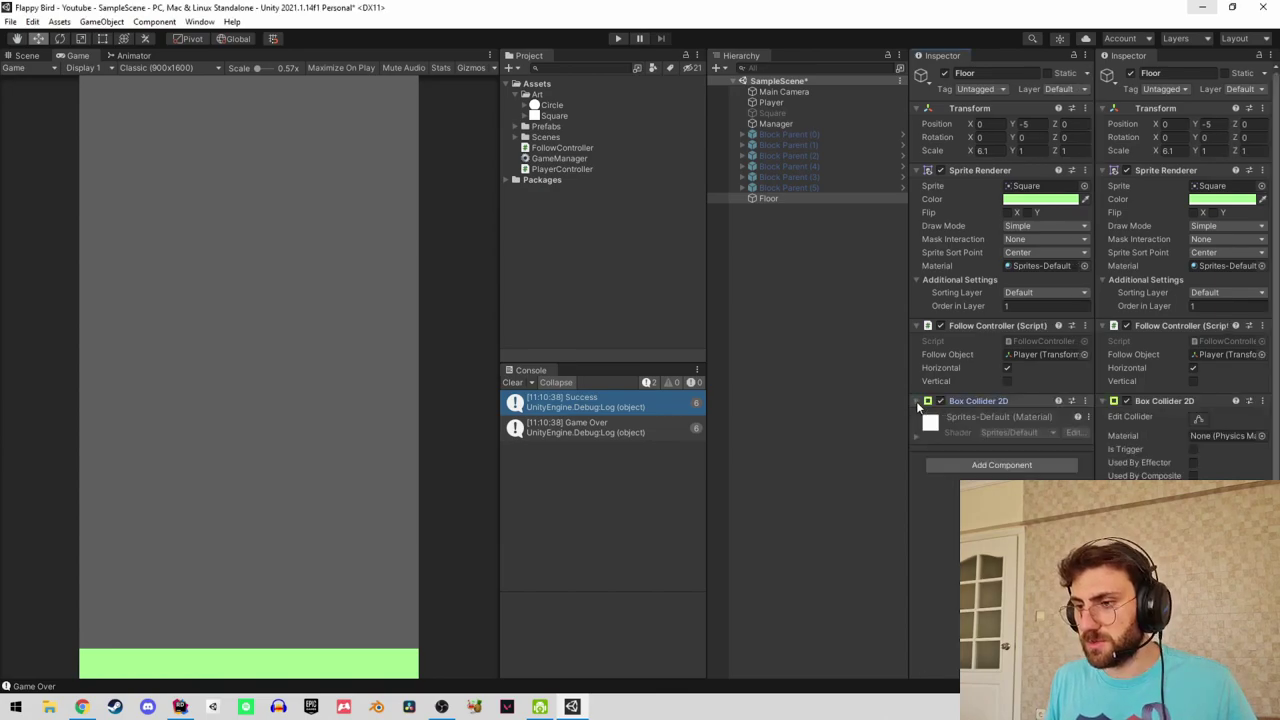
left_click(914, 327)
left_click(918, 171)
left_click(768, 132)
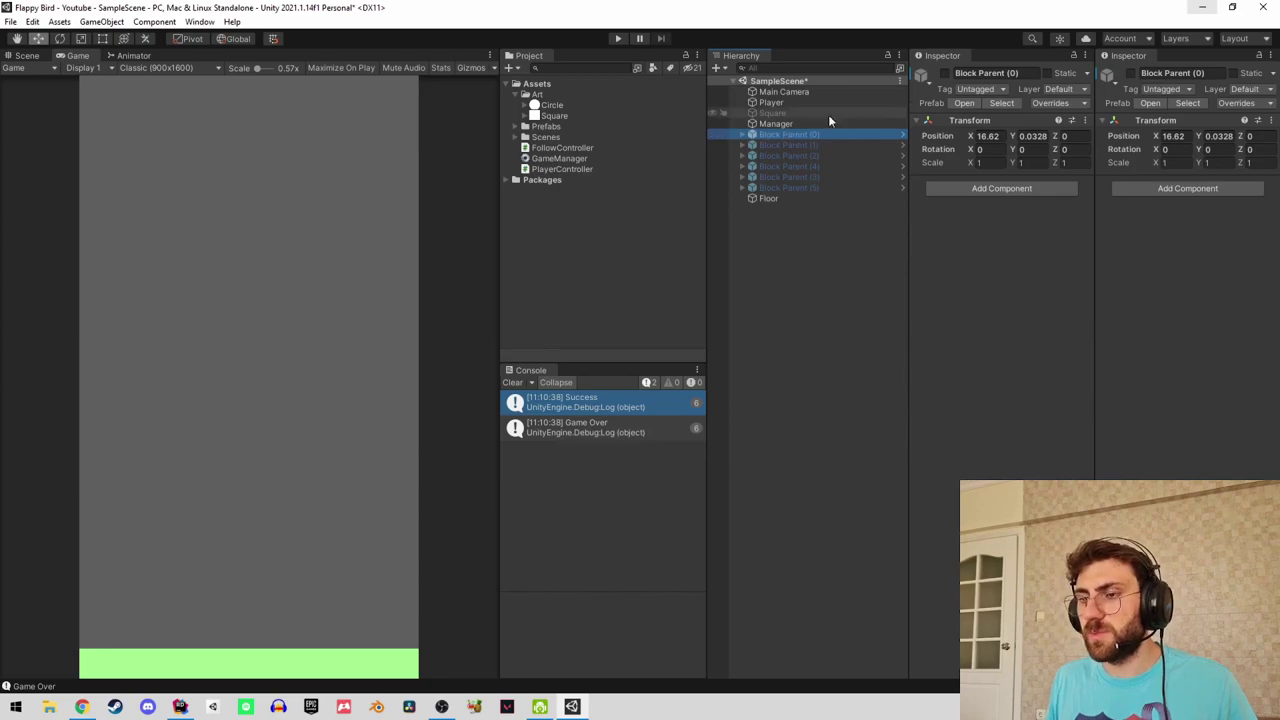
Make the Block prefab Square's Box Collider 2D a trigger and save the prefab.
left_click(965, 105)
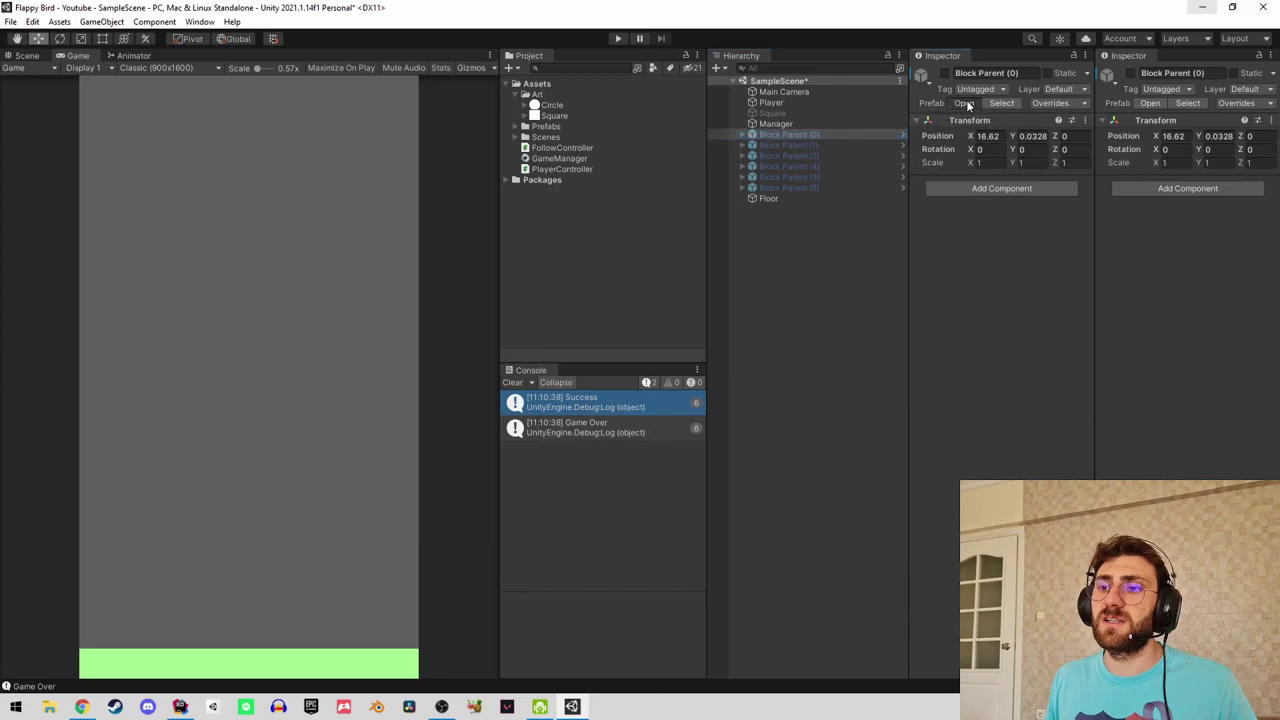
left_click(805, 108)
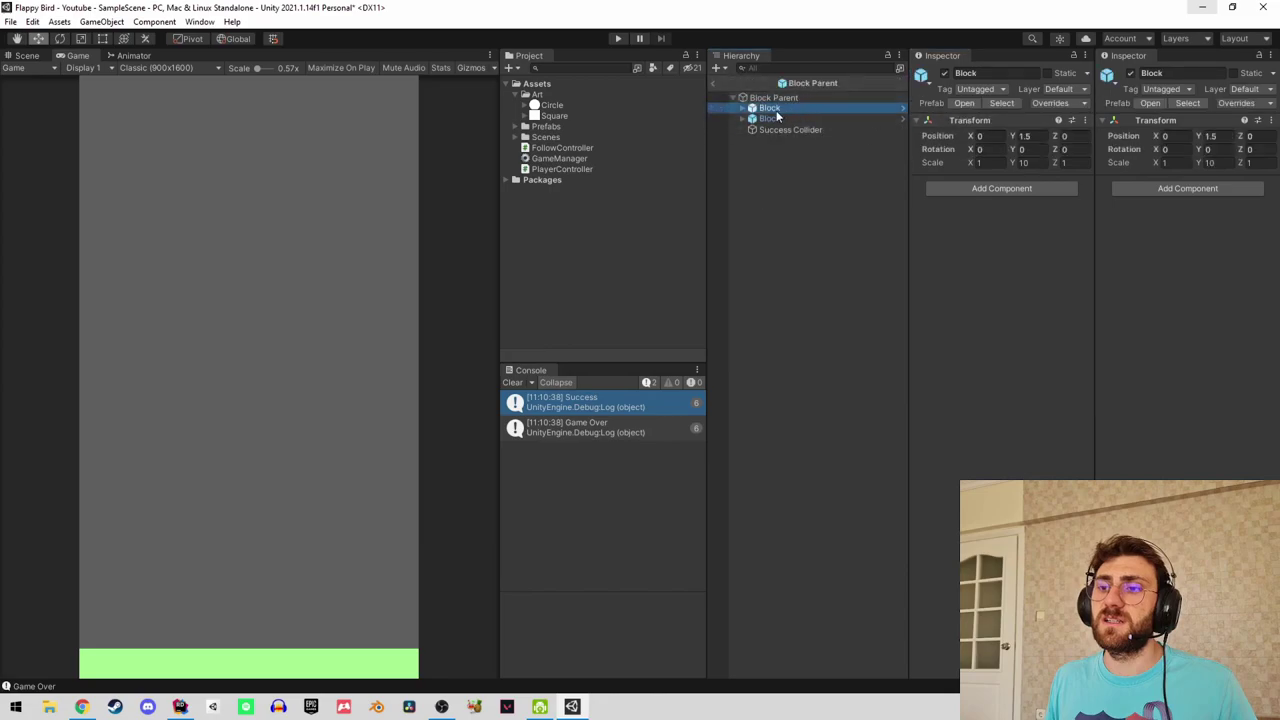
left_click(965, 103)
left_click(812, 120)
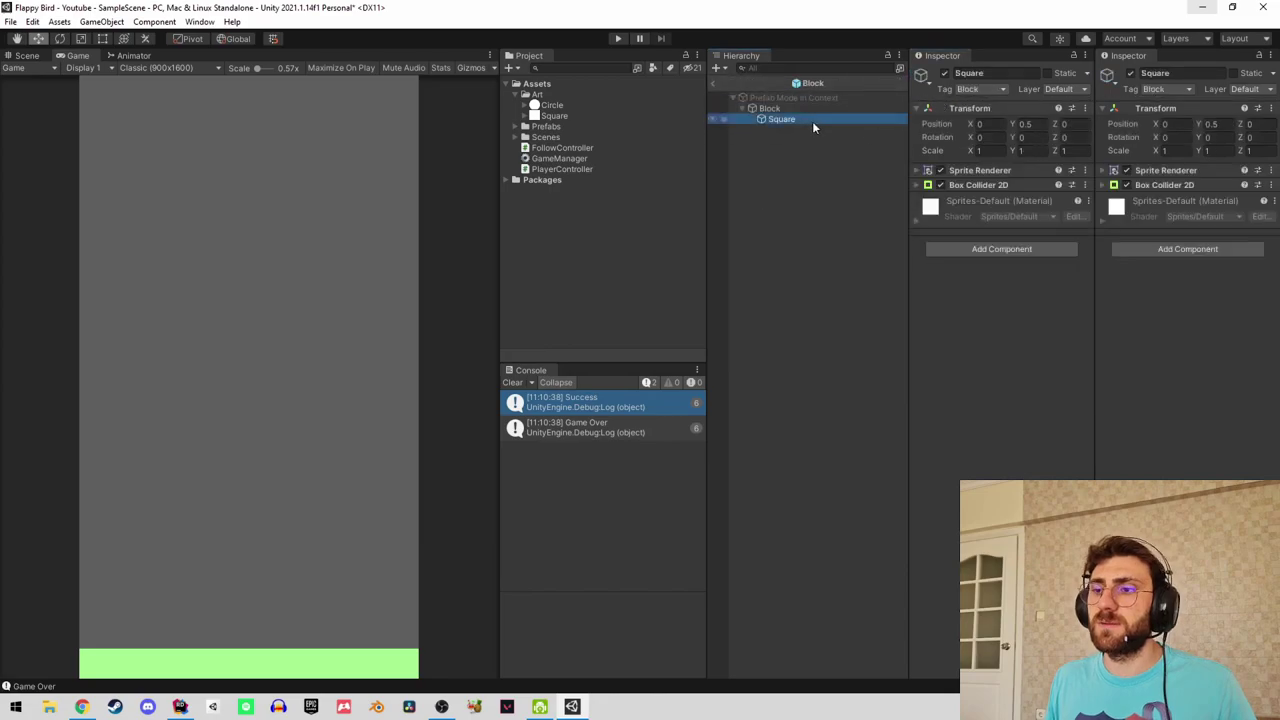
left_click(930, 185)
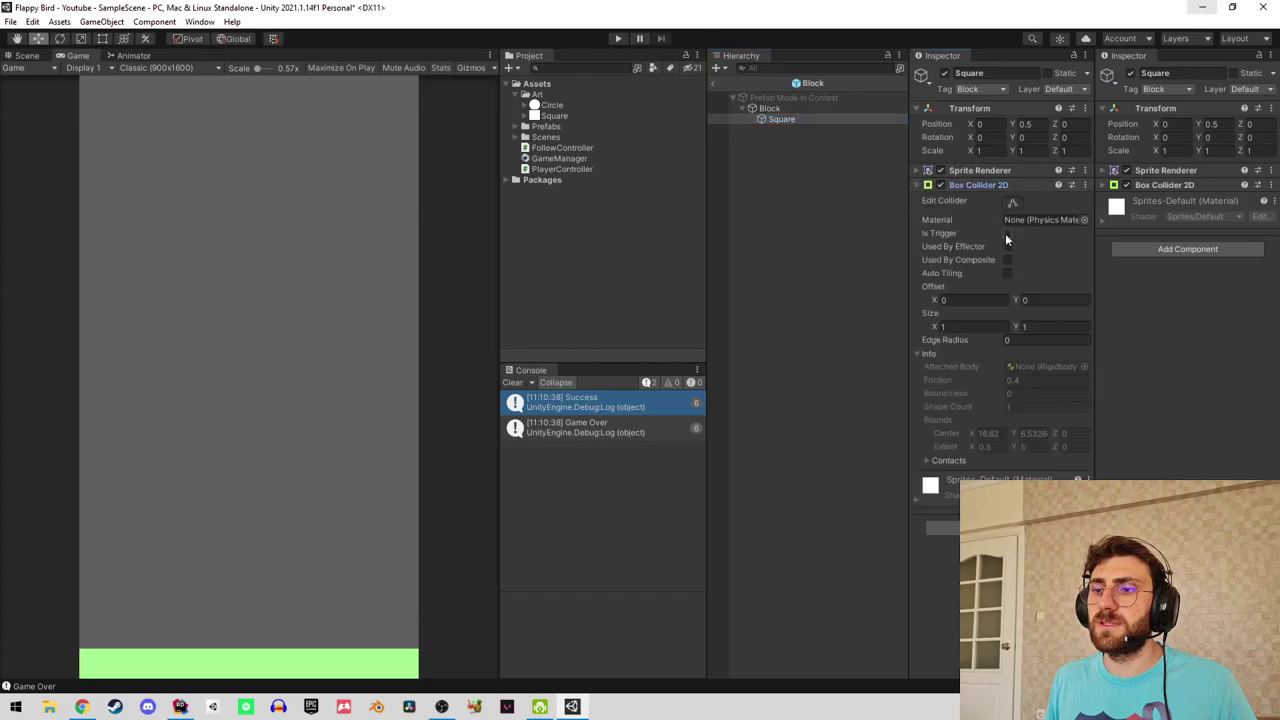
left_click(714, 84)
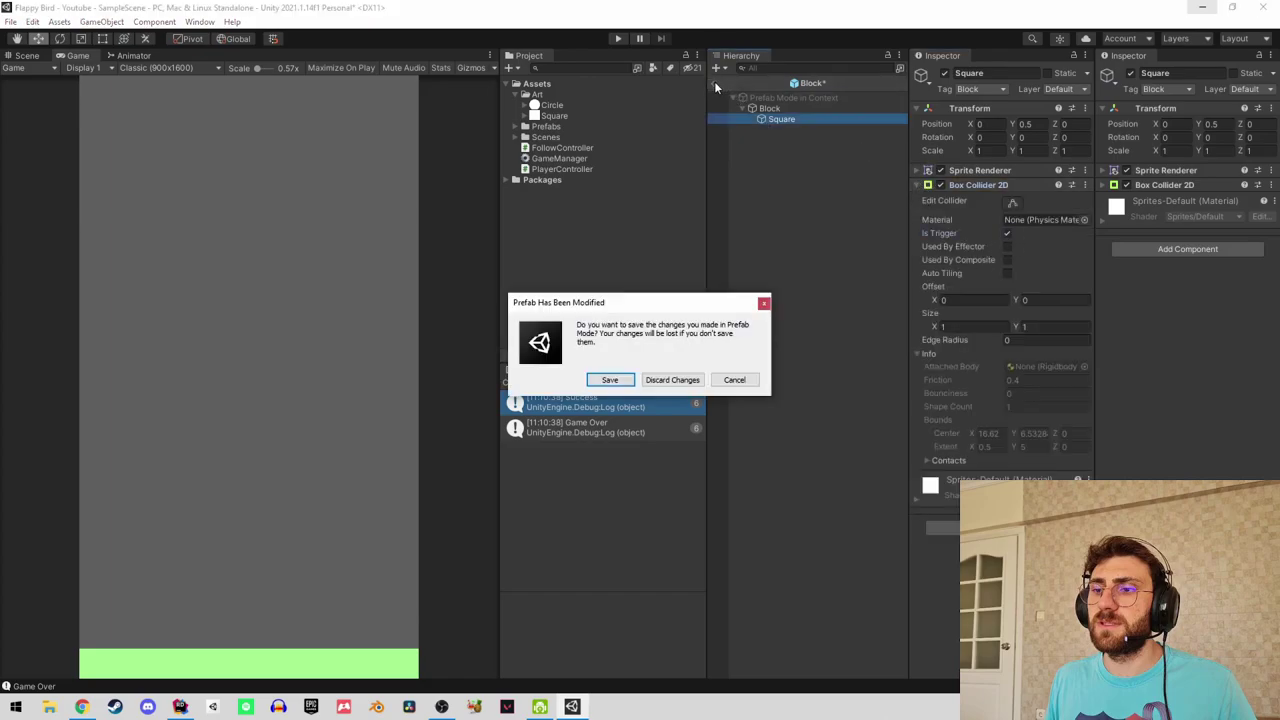
left_click(610, 379)
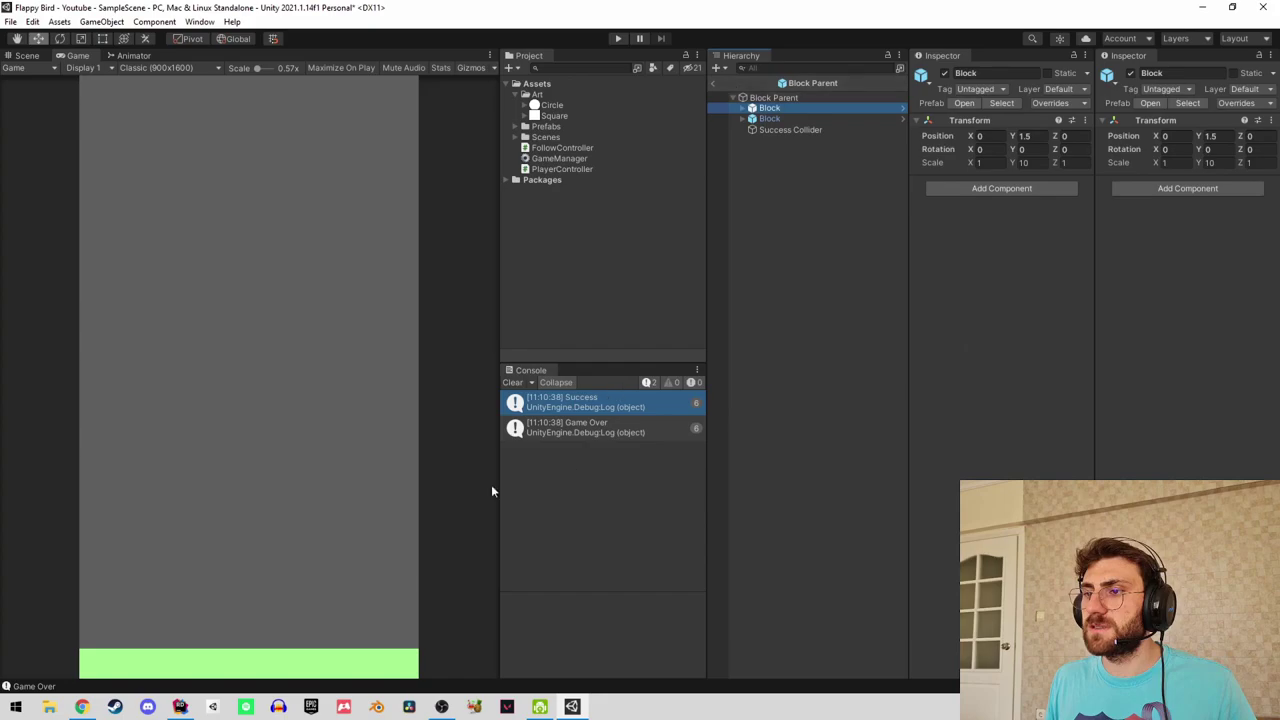
left_click(179, 707)
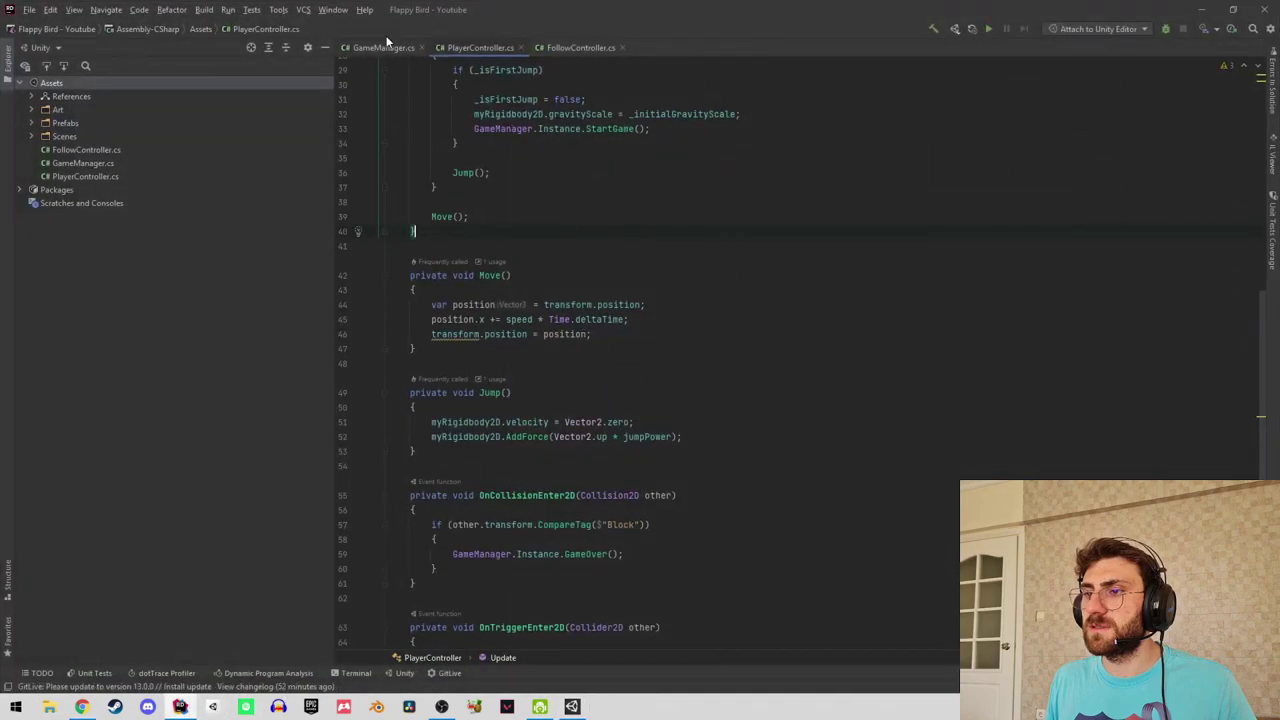
Move the Block-tag GameOver check below the Success check in OnTriggerEnter2D and delete OnCollisionEnter2D.
scroll(540, 360, "down", 4)
left_click(545, 334)
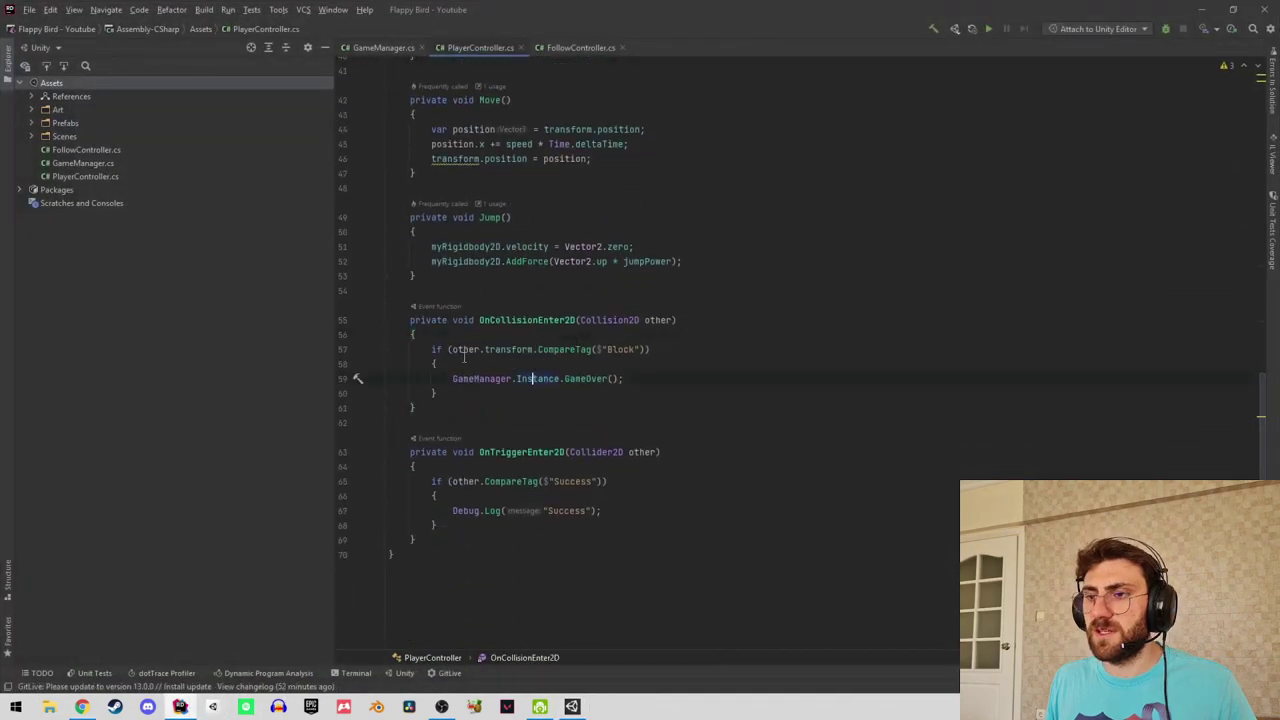
mouse_move(427, 349)
left_mouse_down()
mouse_move(457, 377)
mouse_move(437, 393)
left_mouse_up()
key("ctrl+c")
key("BackSpace")
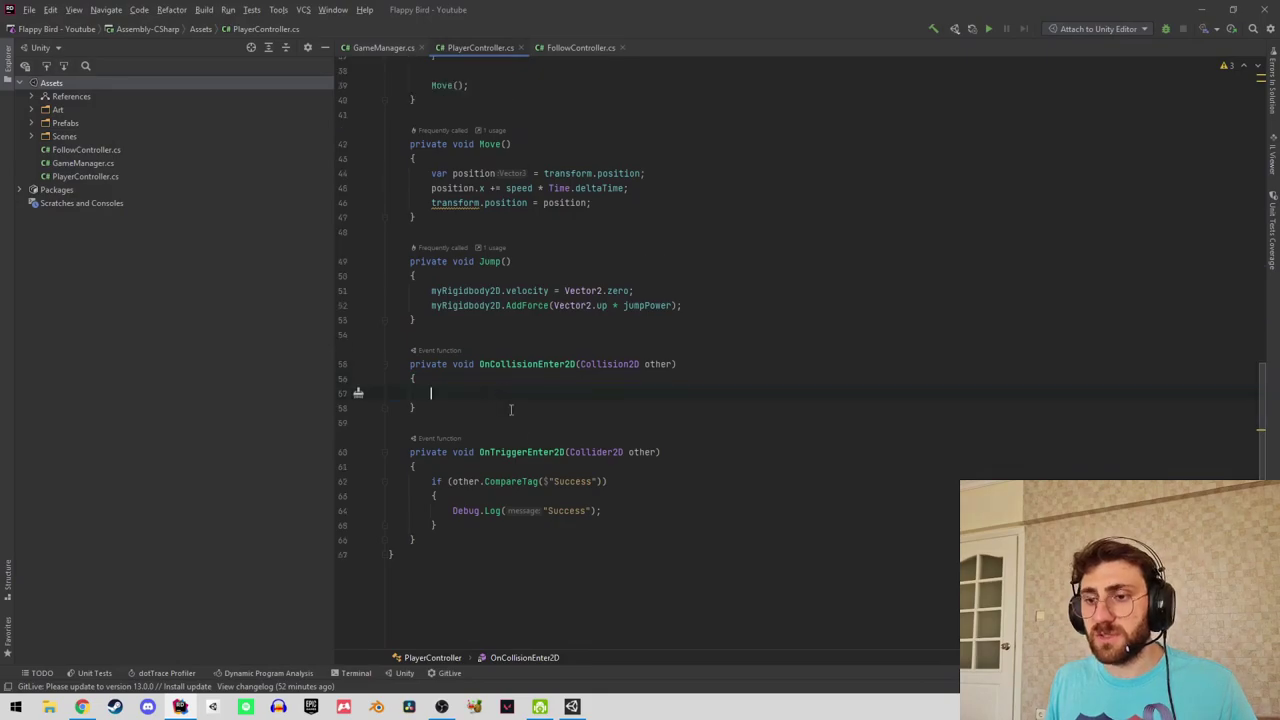
left_click(438, 525)
key("Return")
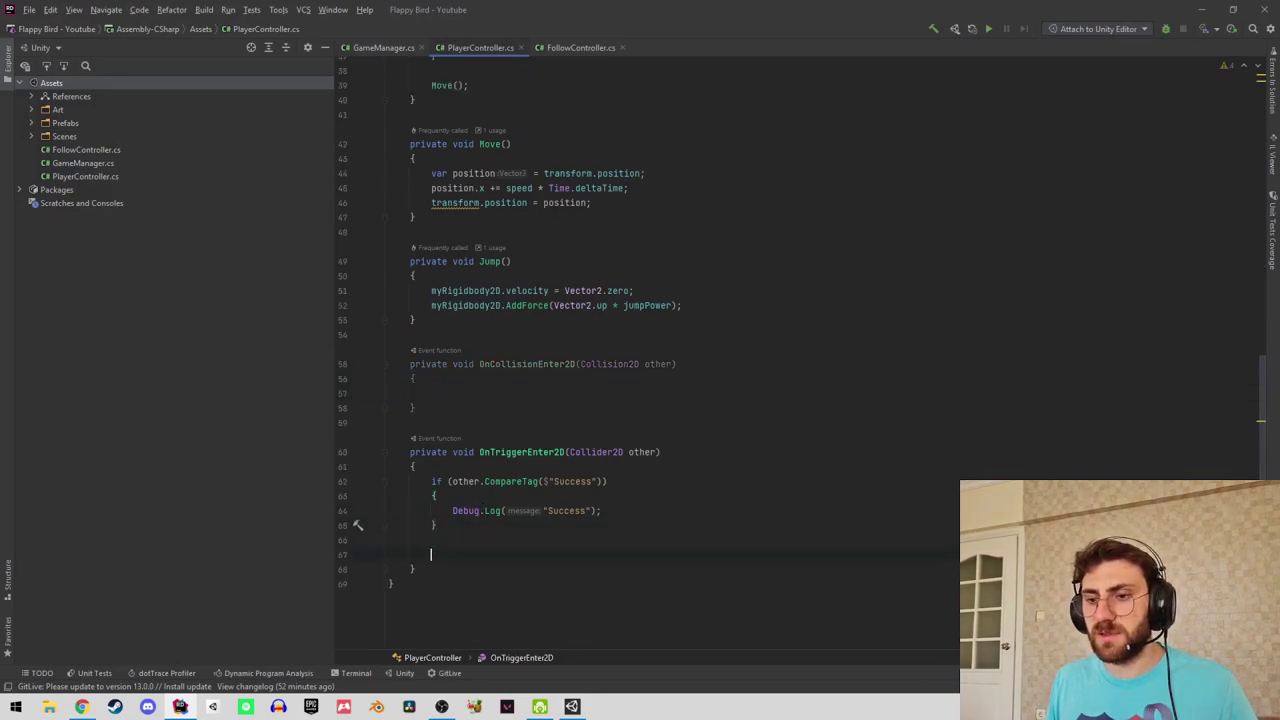
key("ctrl+v")
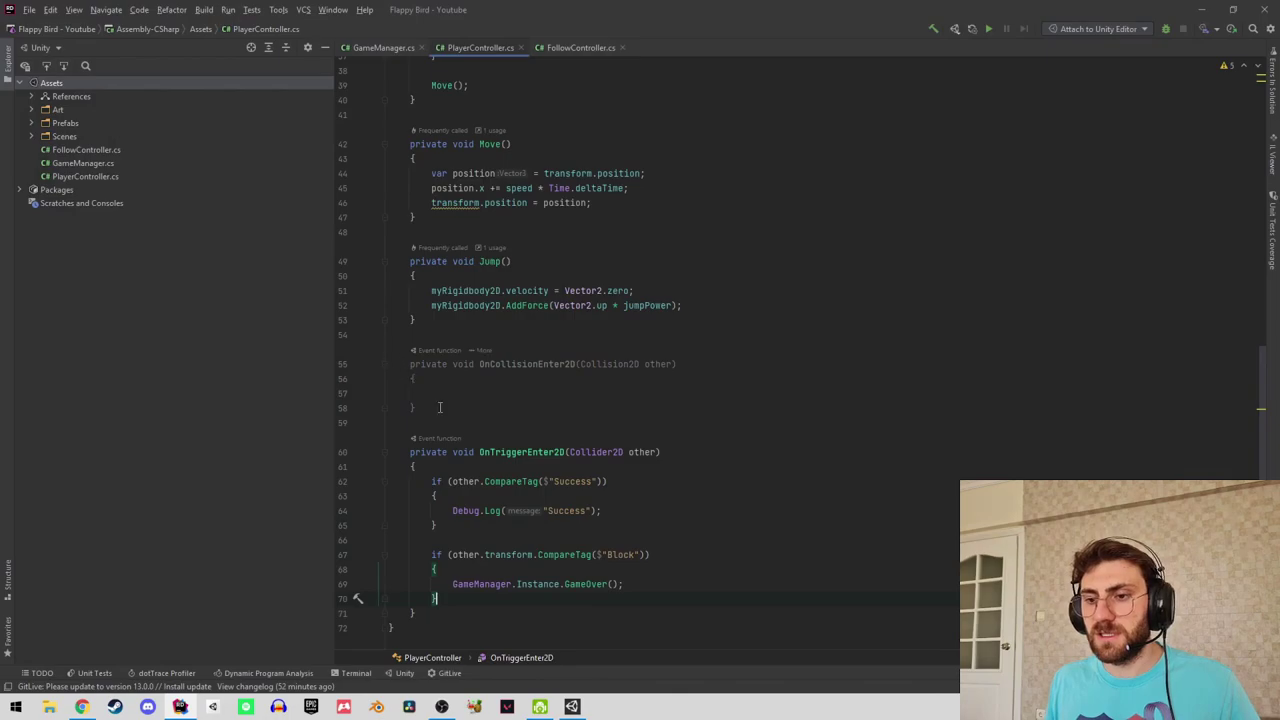
left_click_drag(395, 362, 475, 401)
key("BackSpace")
key("BackSpace")
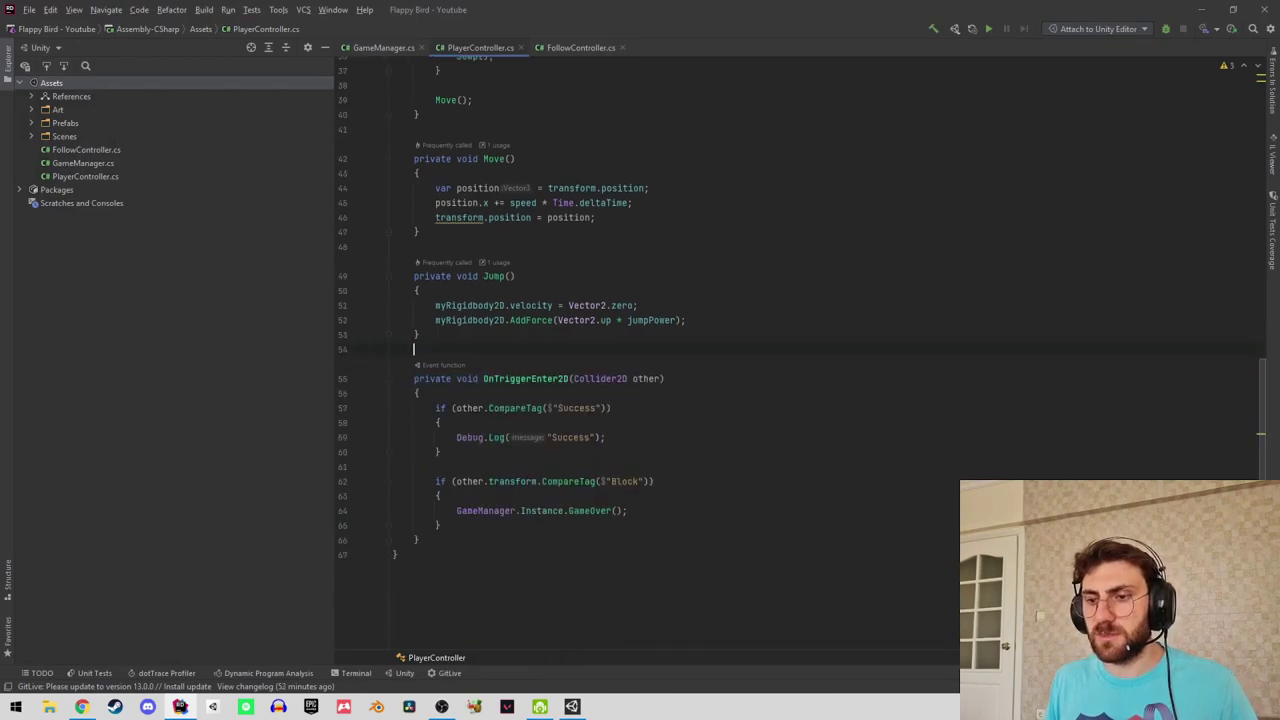
left_click(961, 32)
Play-test from a cleared console until a pipe hit logs Success and Game Over, then clear it.
left_click(1208, 7)
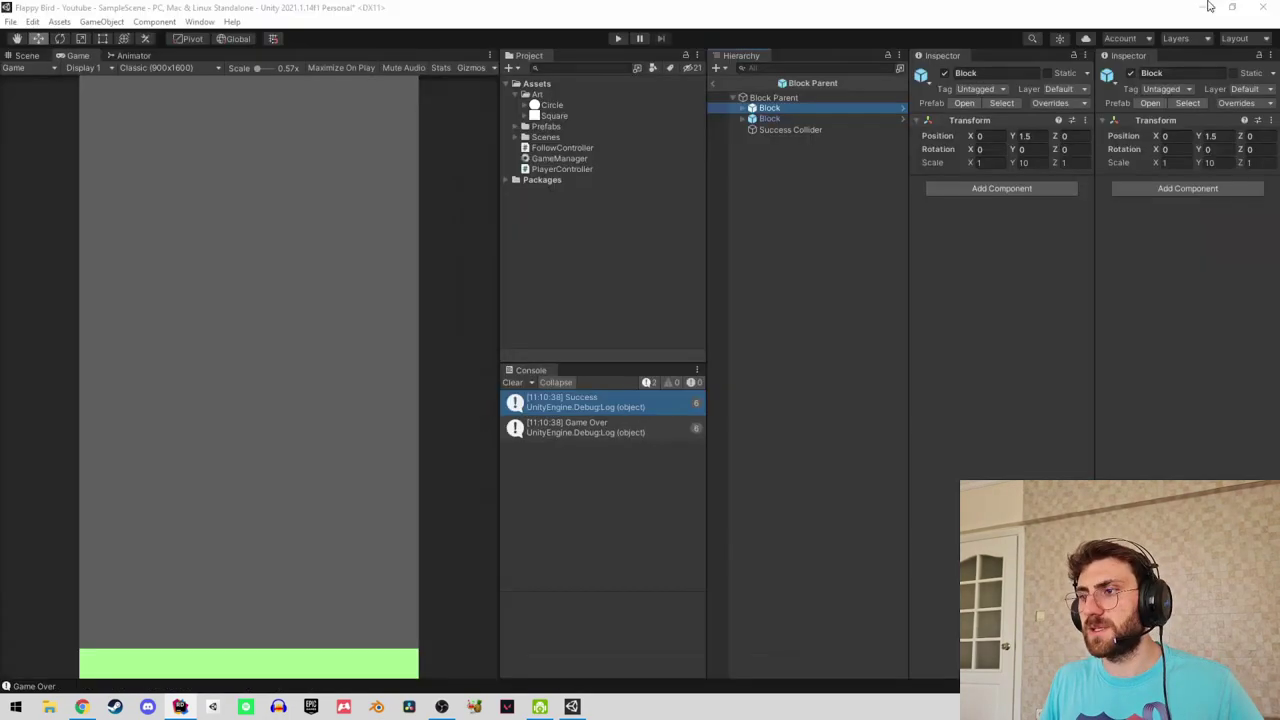
left_click(512, 383)
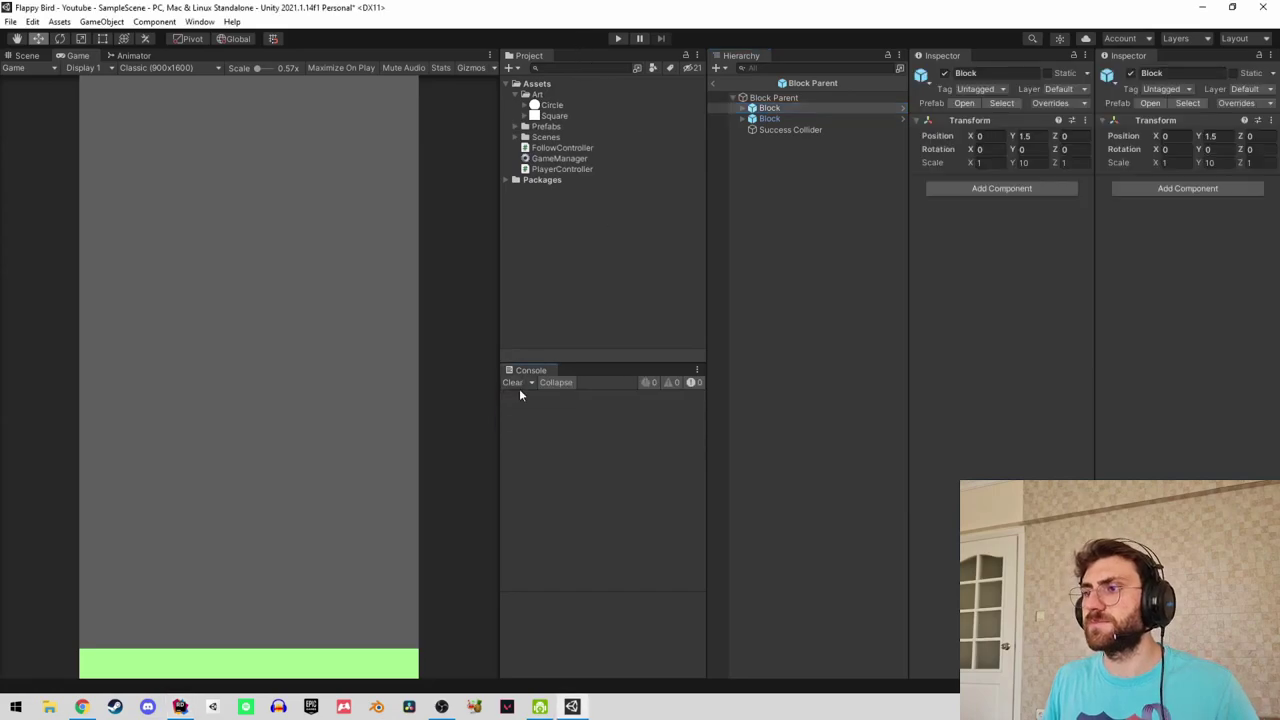
left_click(618, 38)
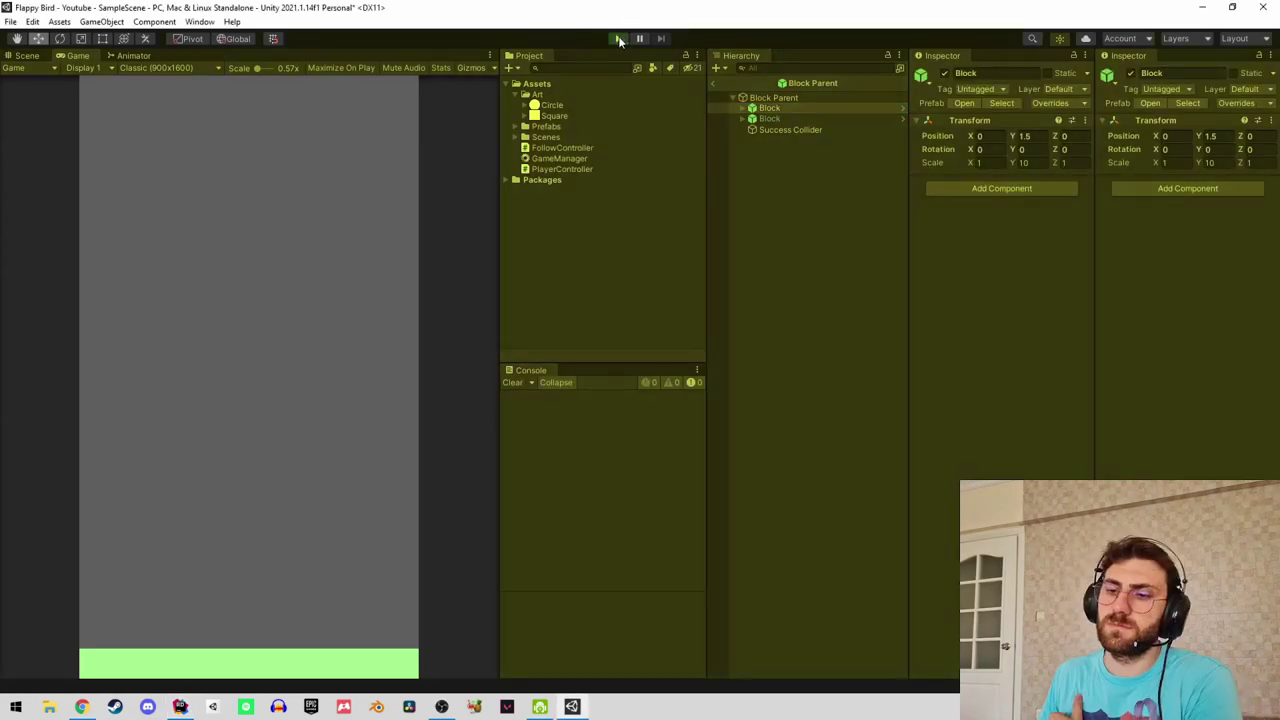
left_click(315, 433)
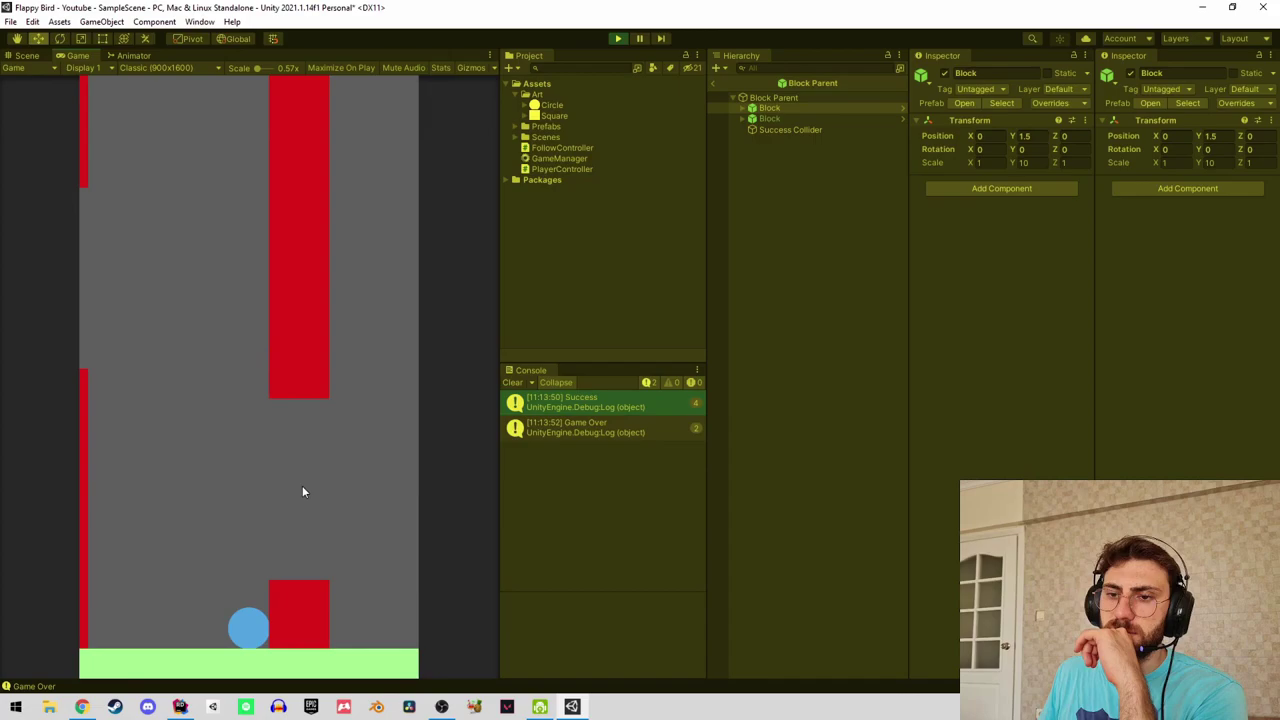
left_click(617, 42)
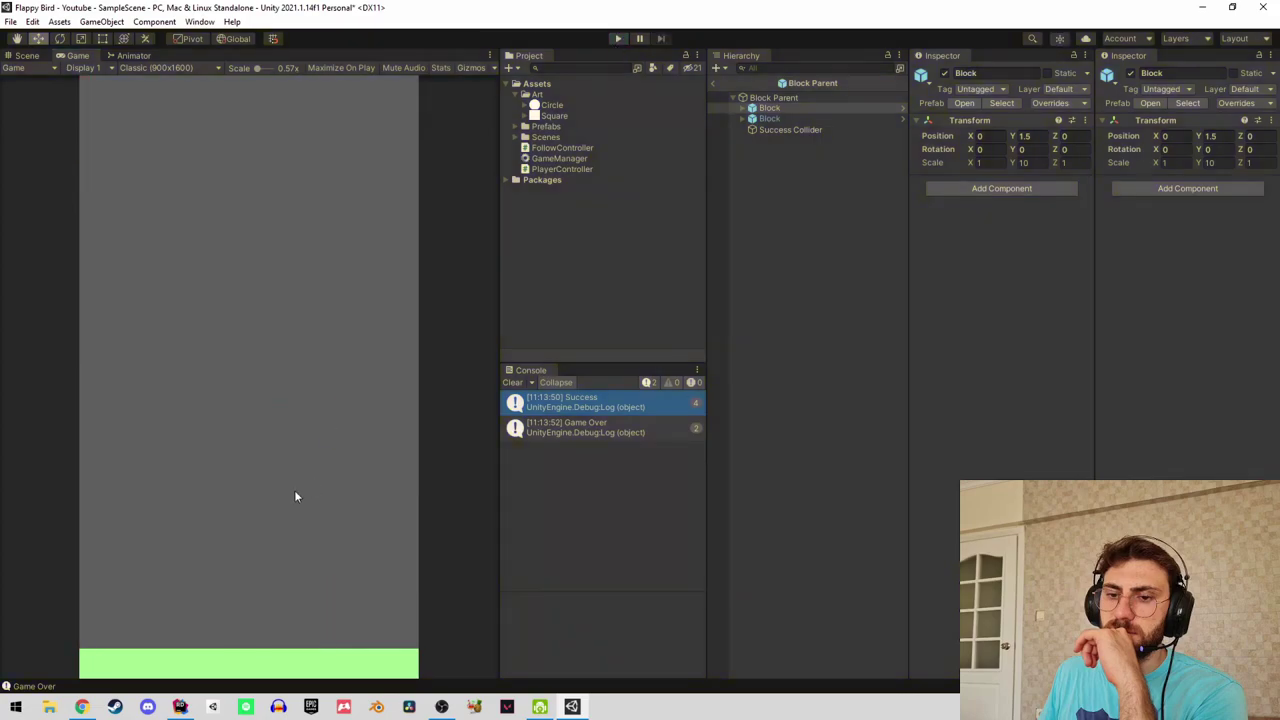
left_click(514, 384)
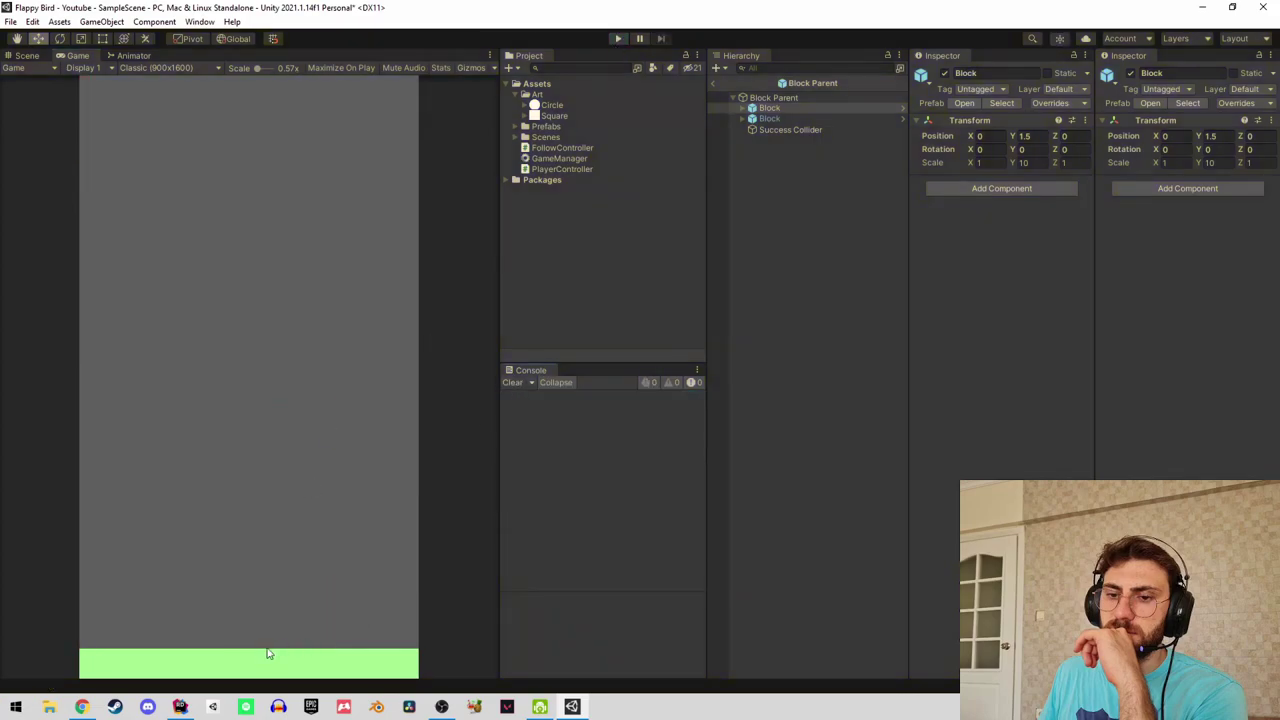
left_click(180, 706)
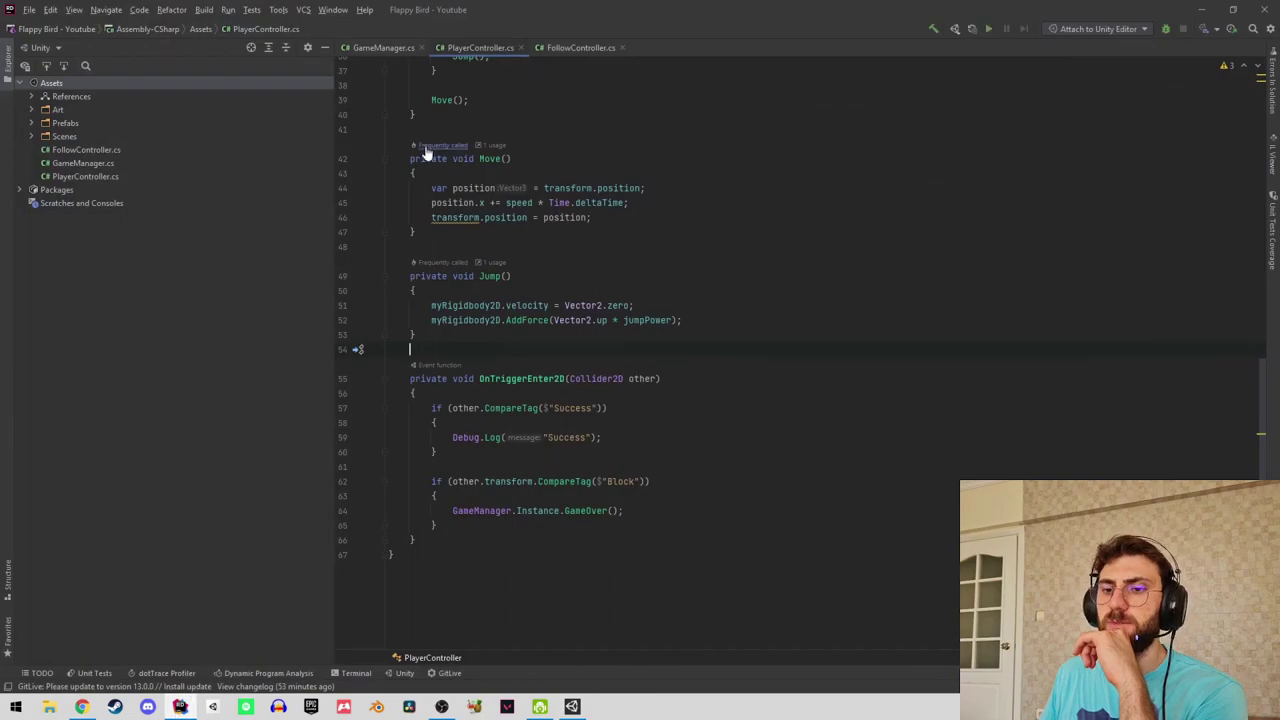
Add if(IsGameOver) return; as the first line of GameManager's GameOver method.
left_click(384, 47)
left_click(472, 420)
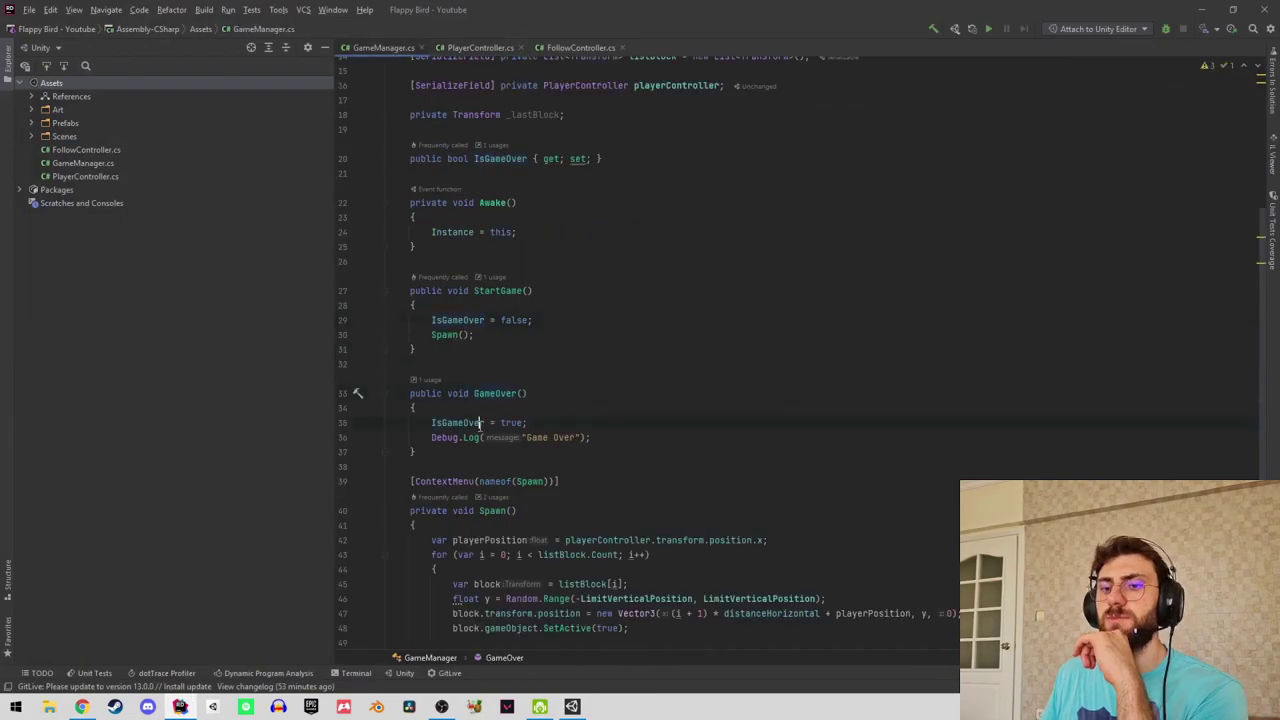
left_click(565, 410)
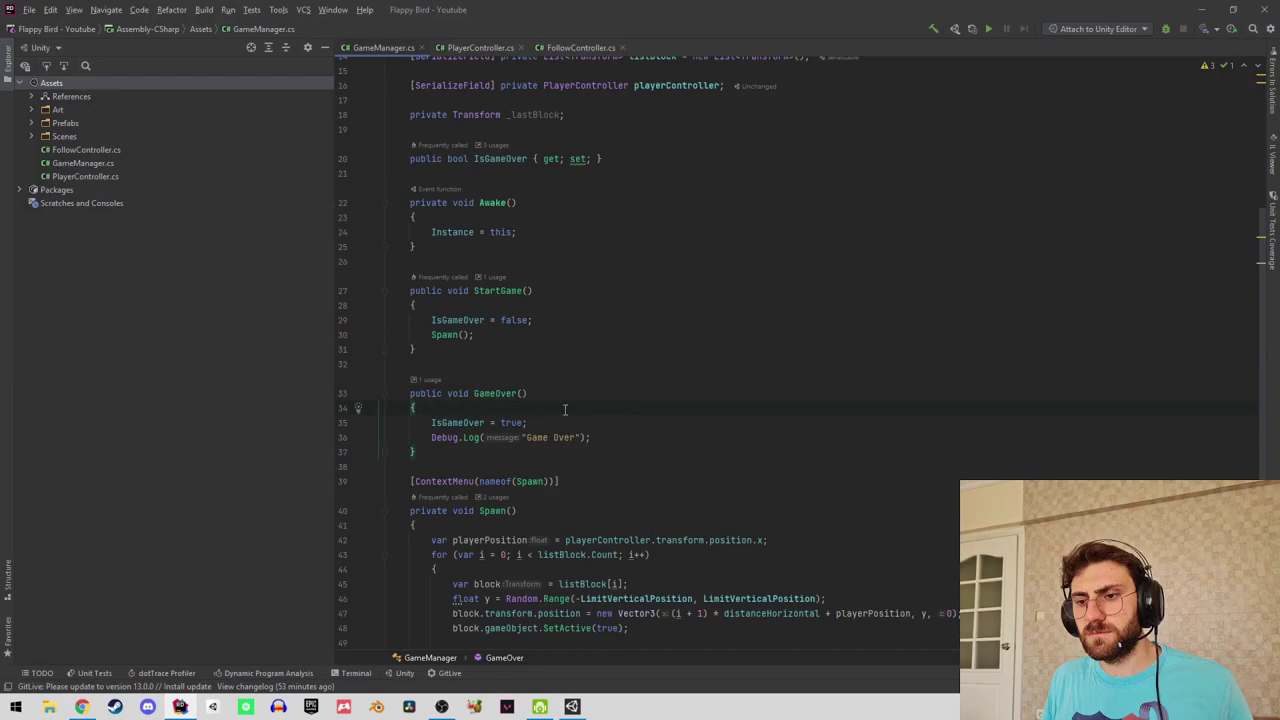
key("Return")
key("Return")
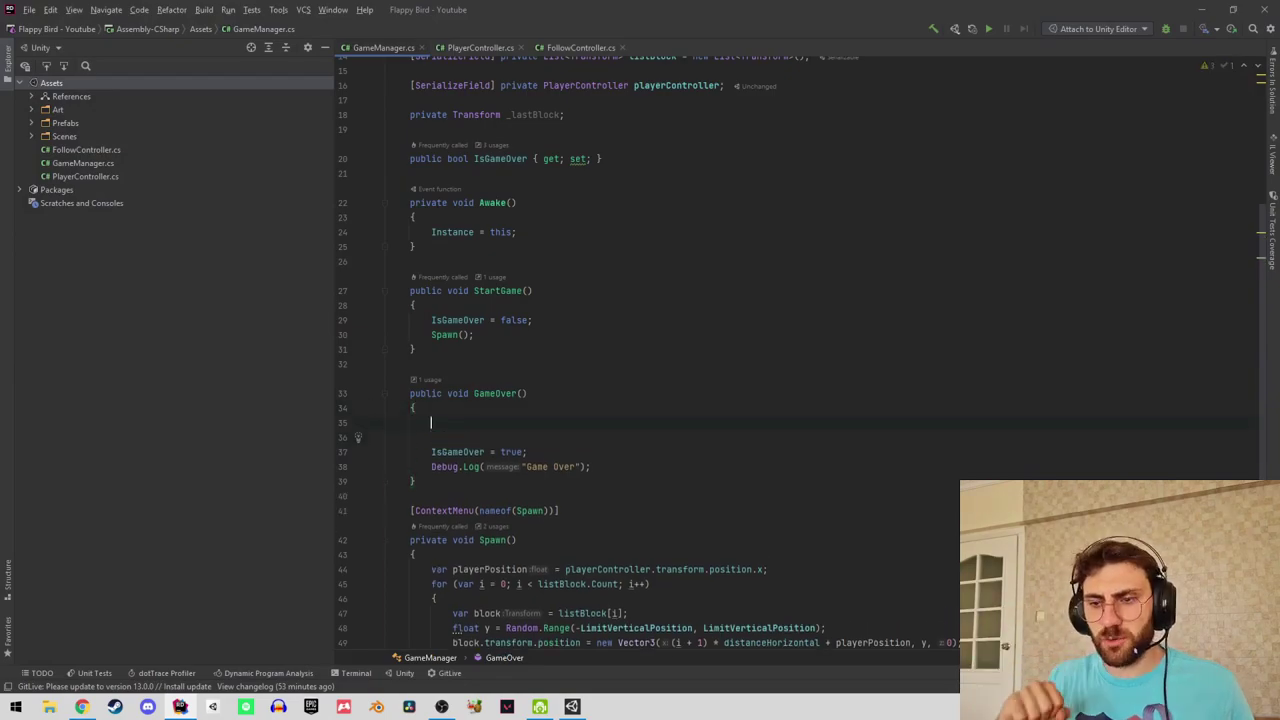
key("Up")
type("if(")
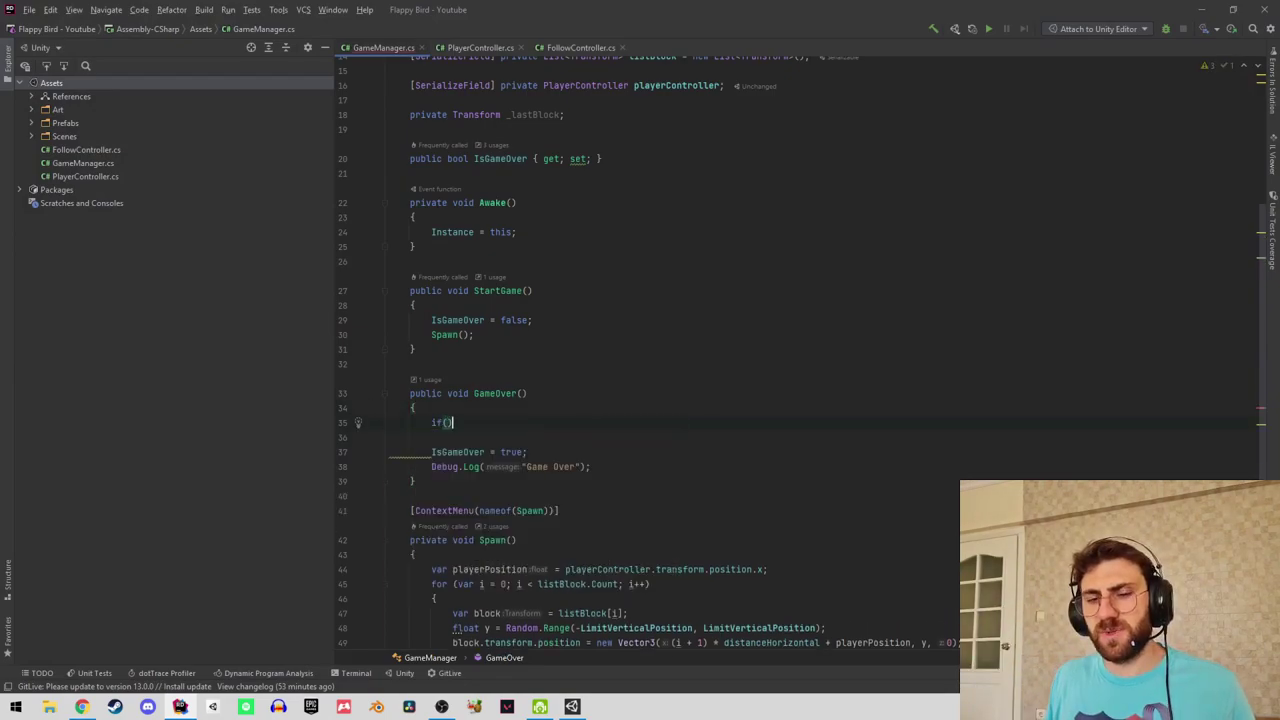
type("IsGameOver")
left_click(446, 422)
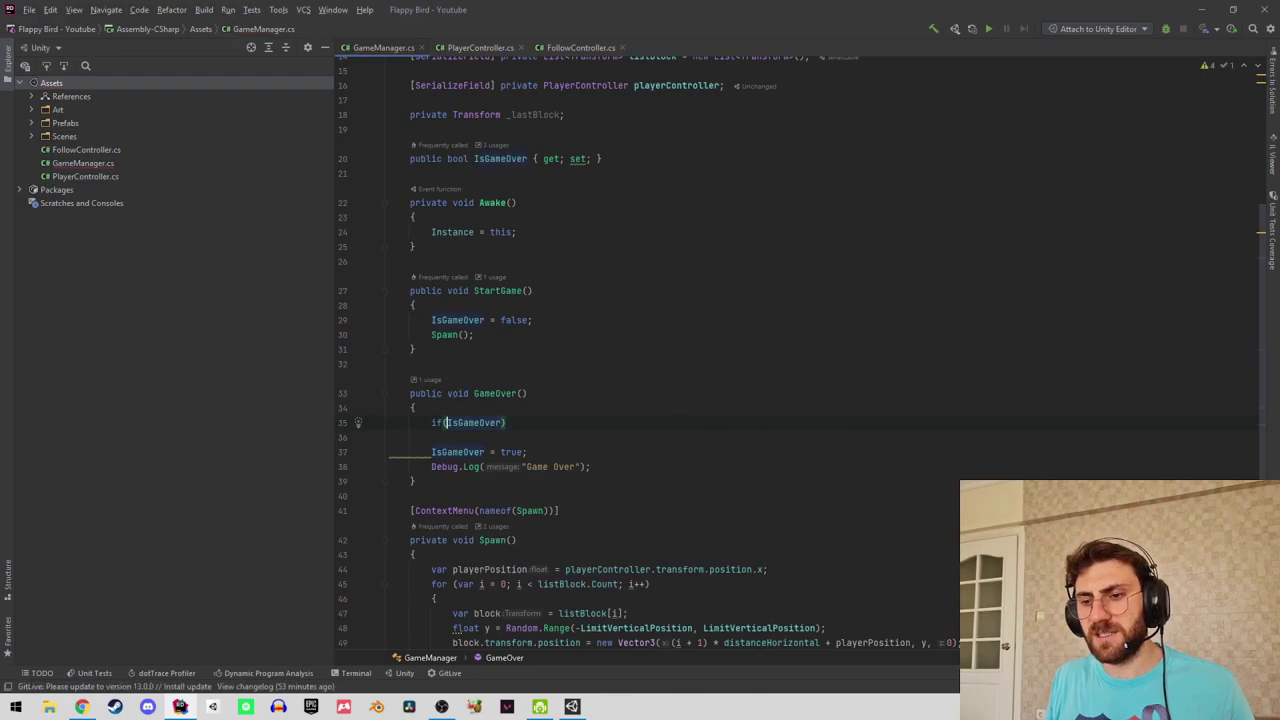
key("BackSpace")
key("End")
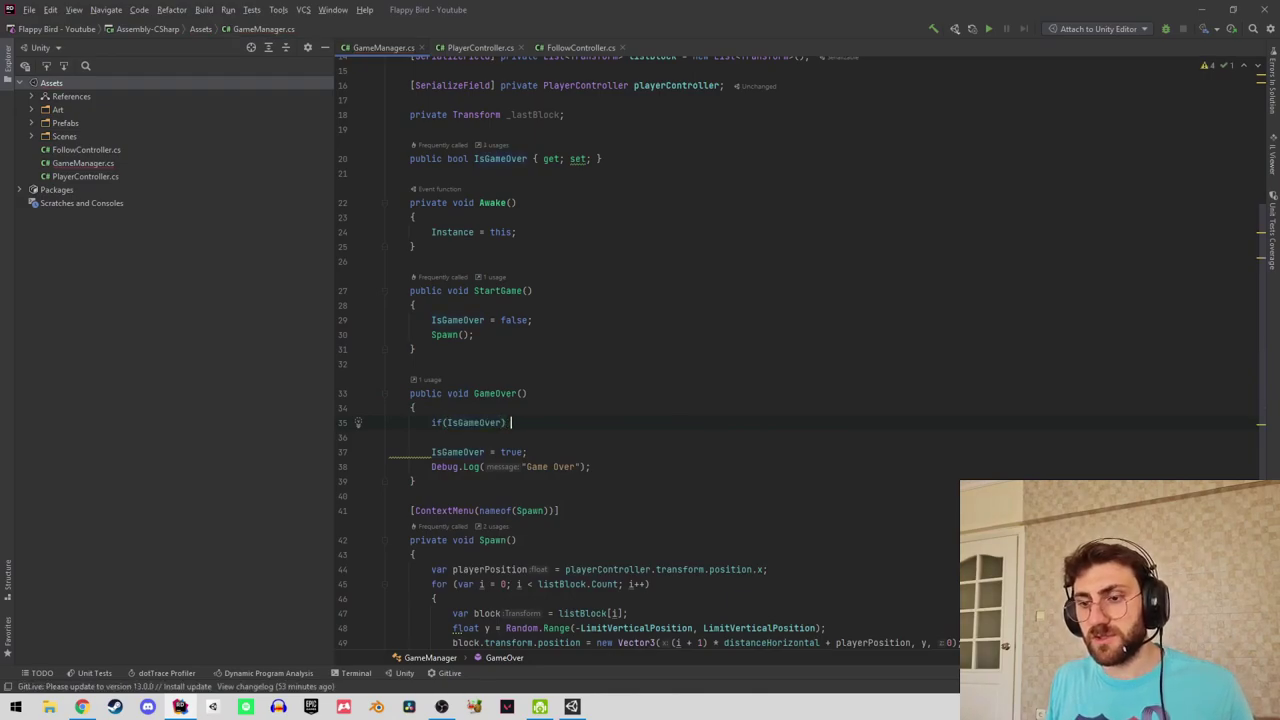
type("return;")
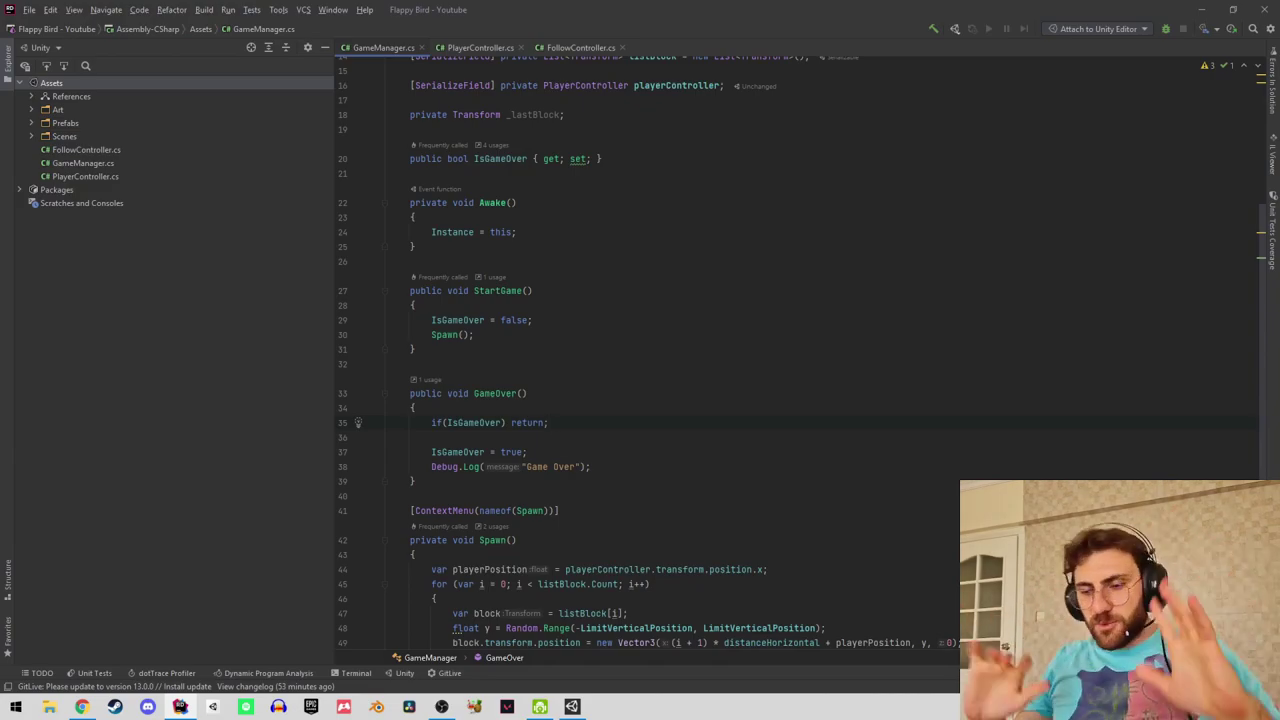
Check where _lastBlock is set in Spawn, then start a new line after GameOver.
scroll(715, 389, "down", 2)
scroll(715, 389, "down", 2)
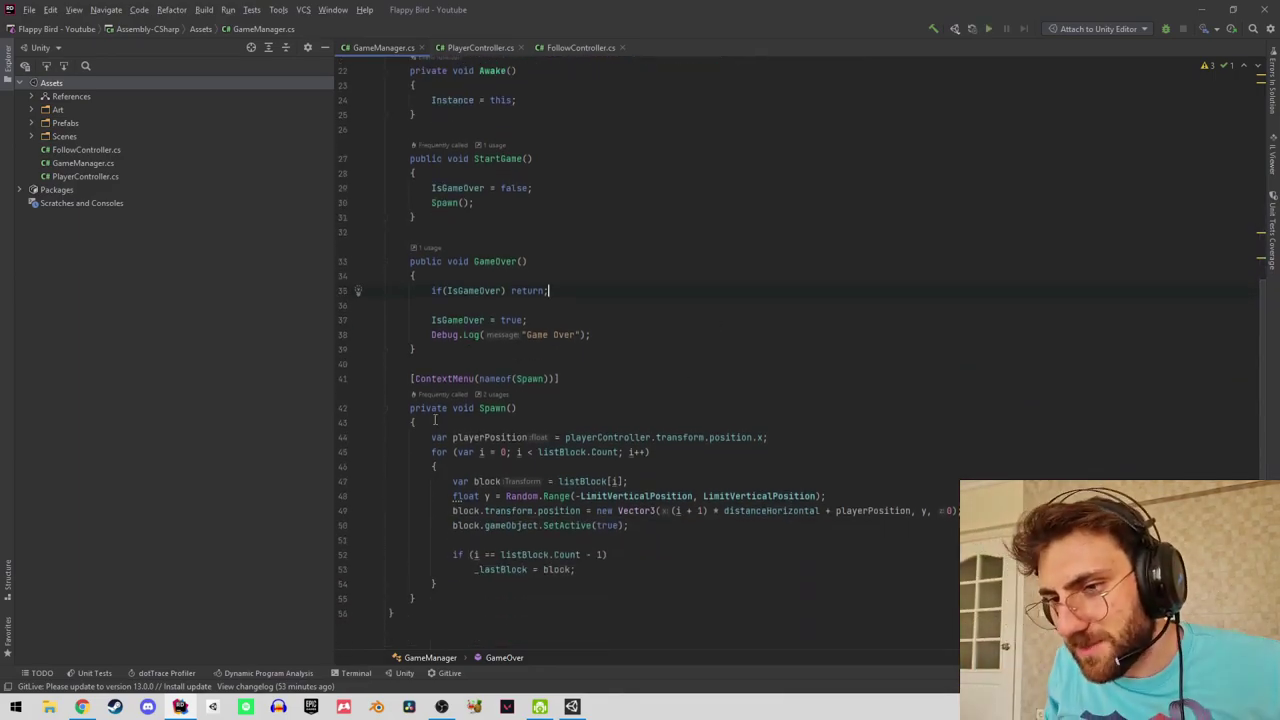
left_click(501, 569)
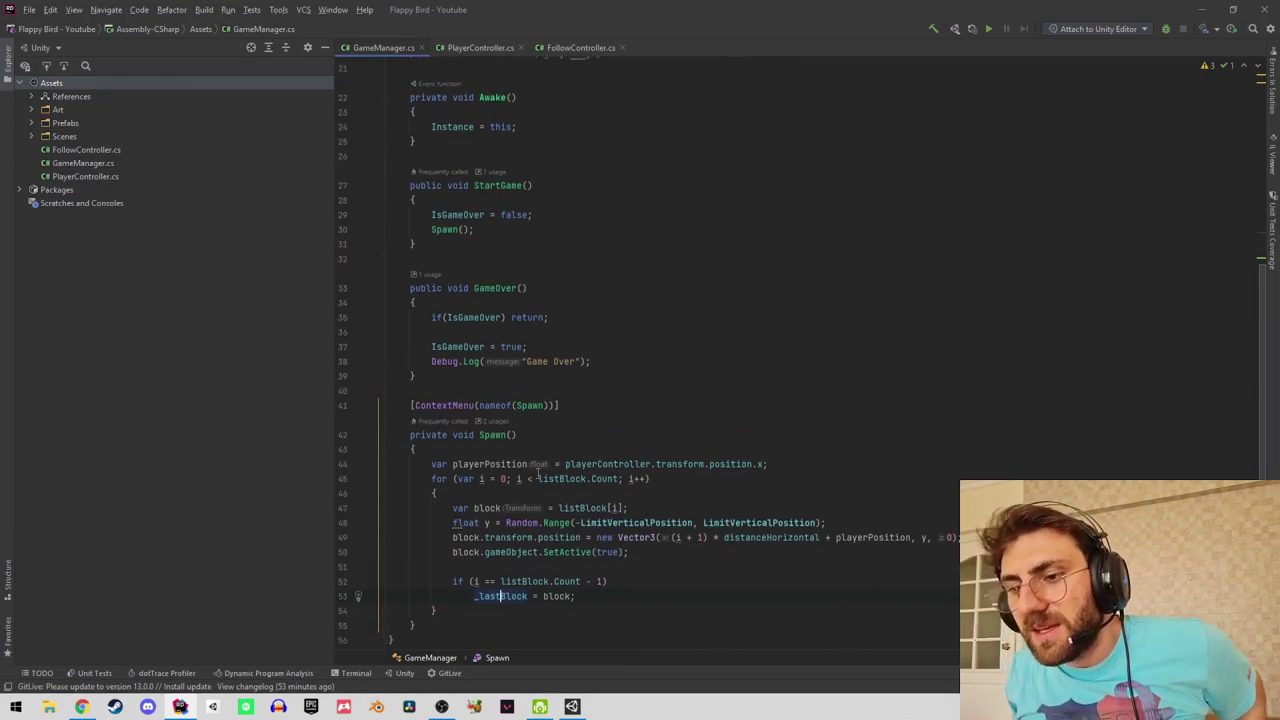
scroll(555, 450, "up", 1)
scroll(555, 422, "up", 1)
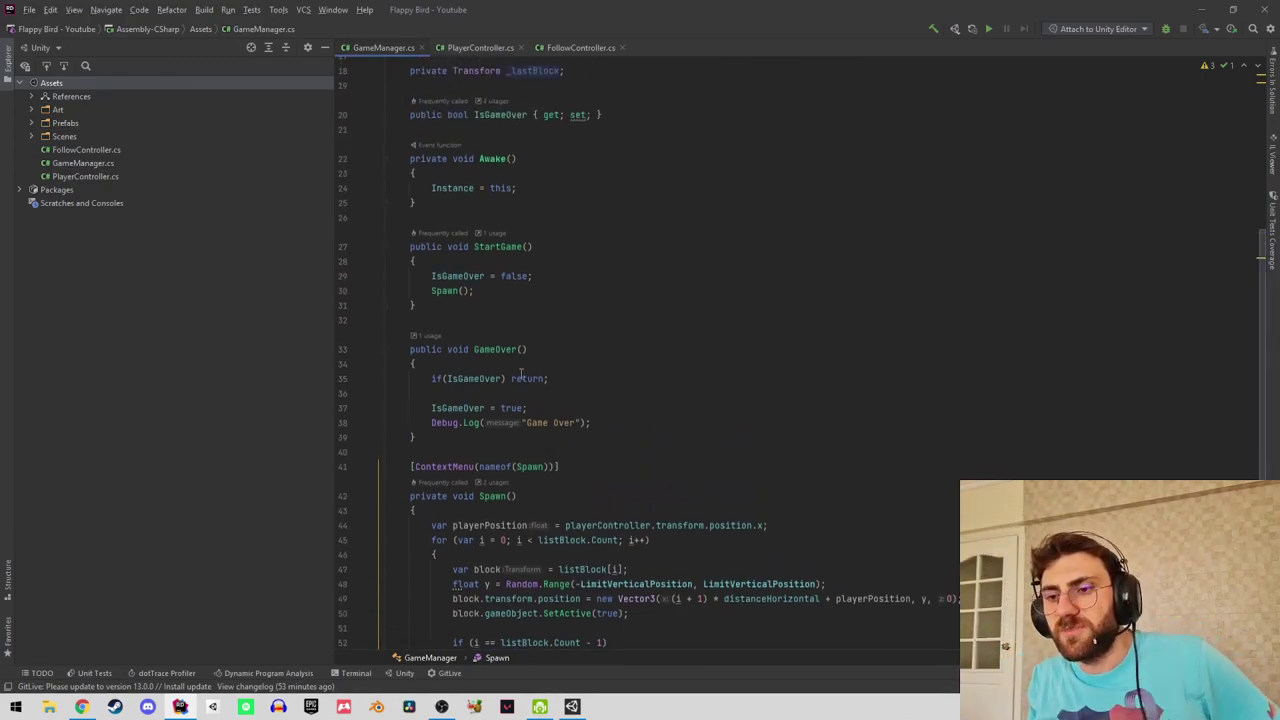
left_click(512, 436)
key("Return")
key("Return")
Add an empty public void OnPlayerPass() method to GameManager.
type("pub")
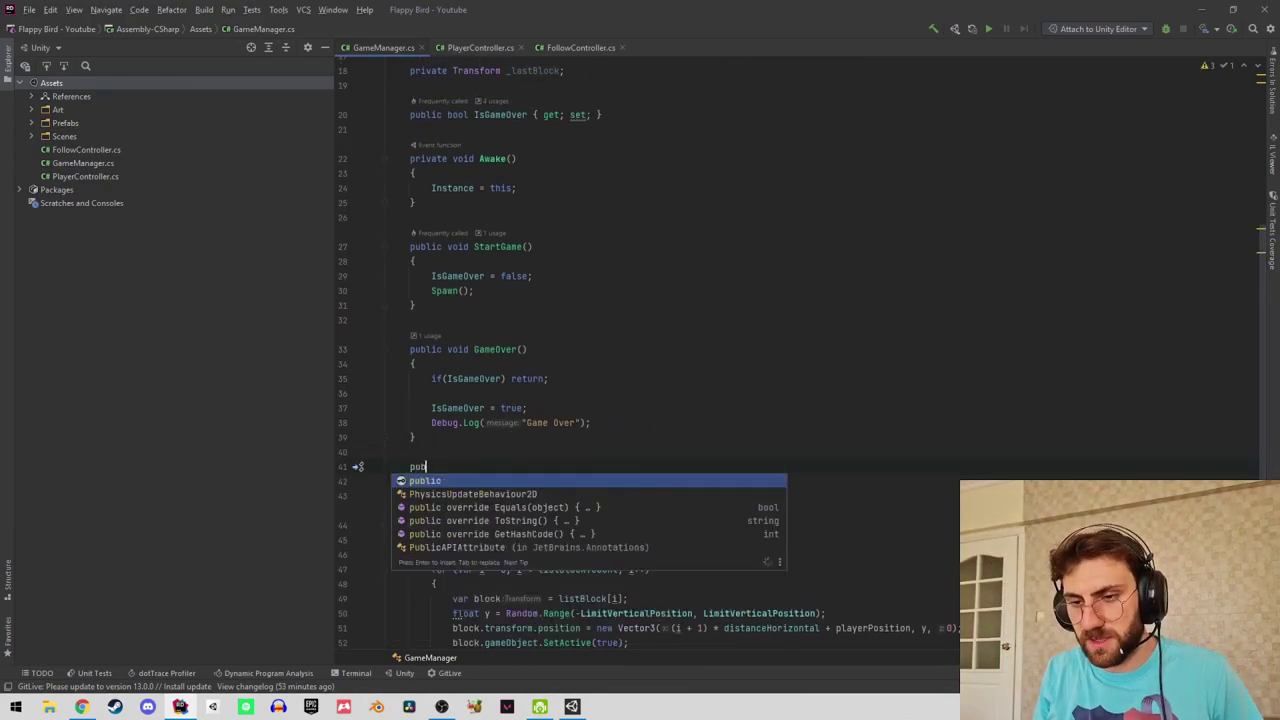
type("lic void Player")
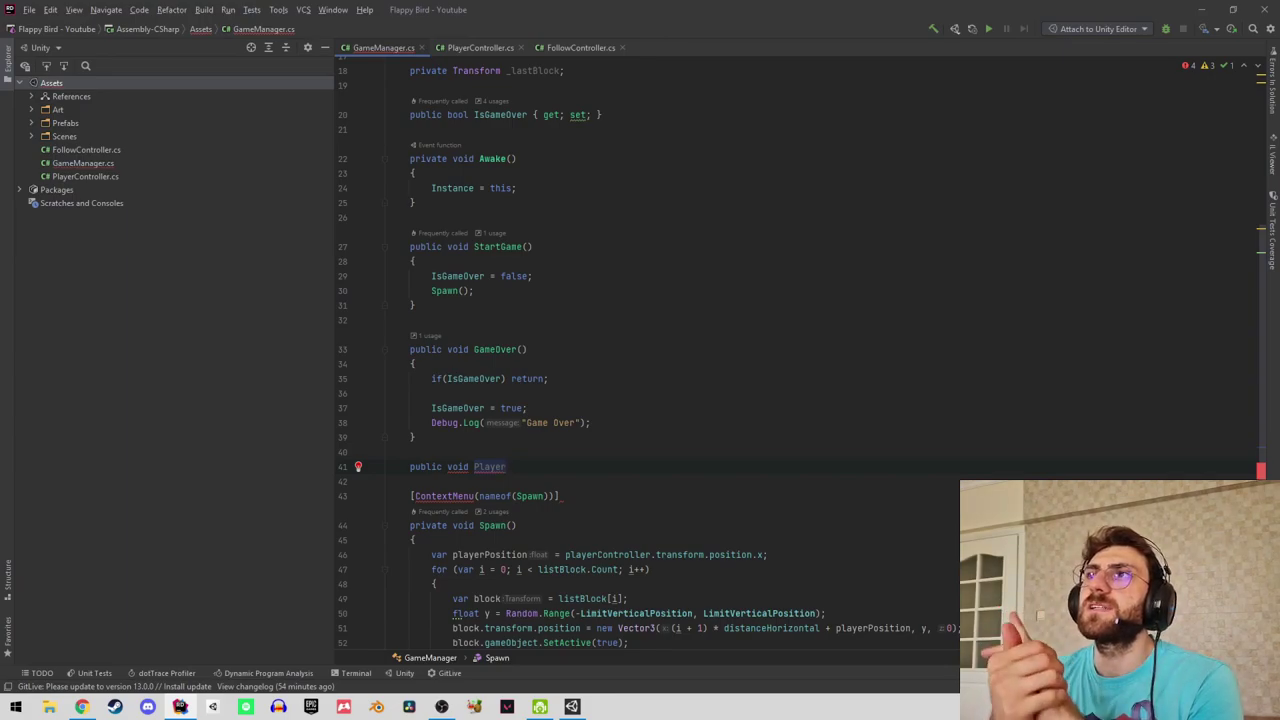
key("ctrl+BackSpace")
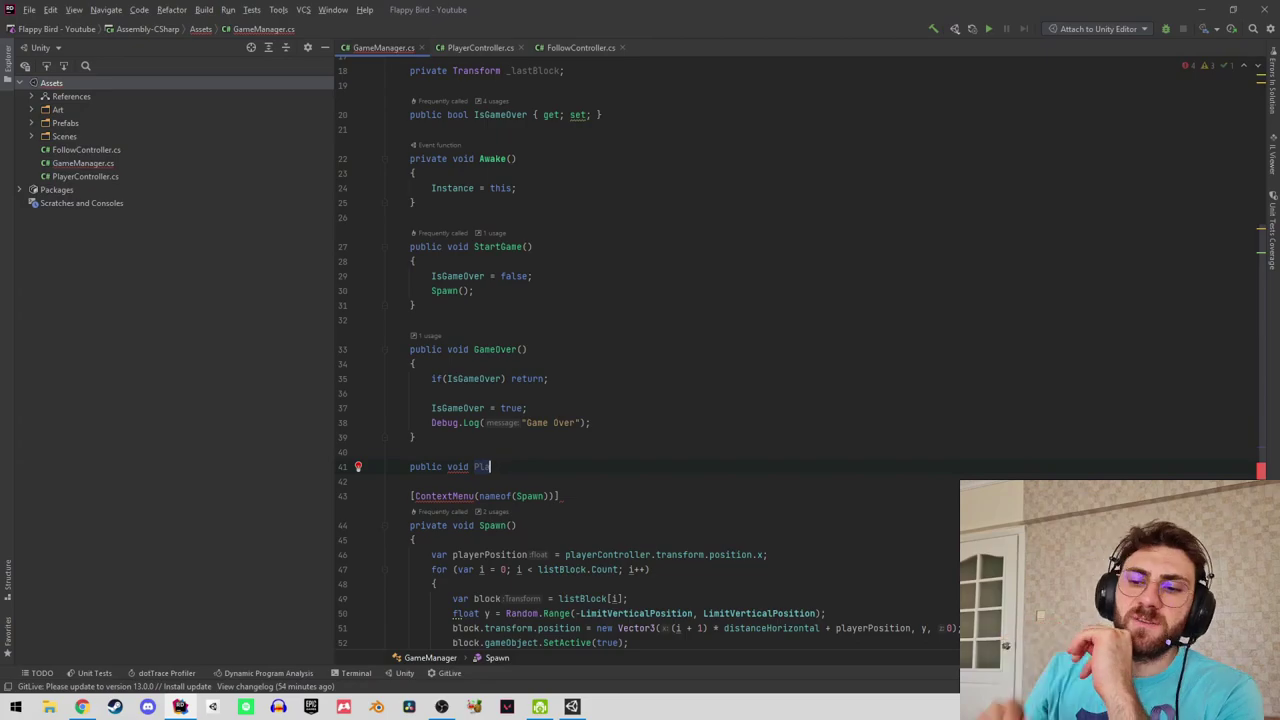
type("On")
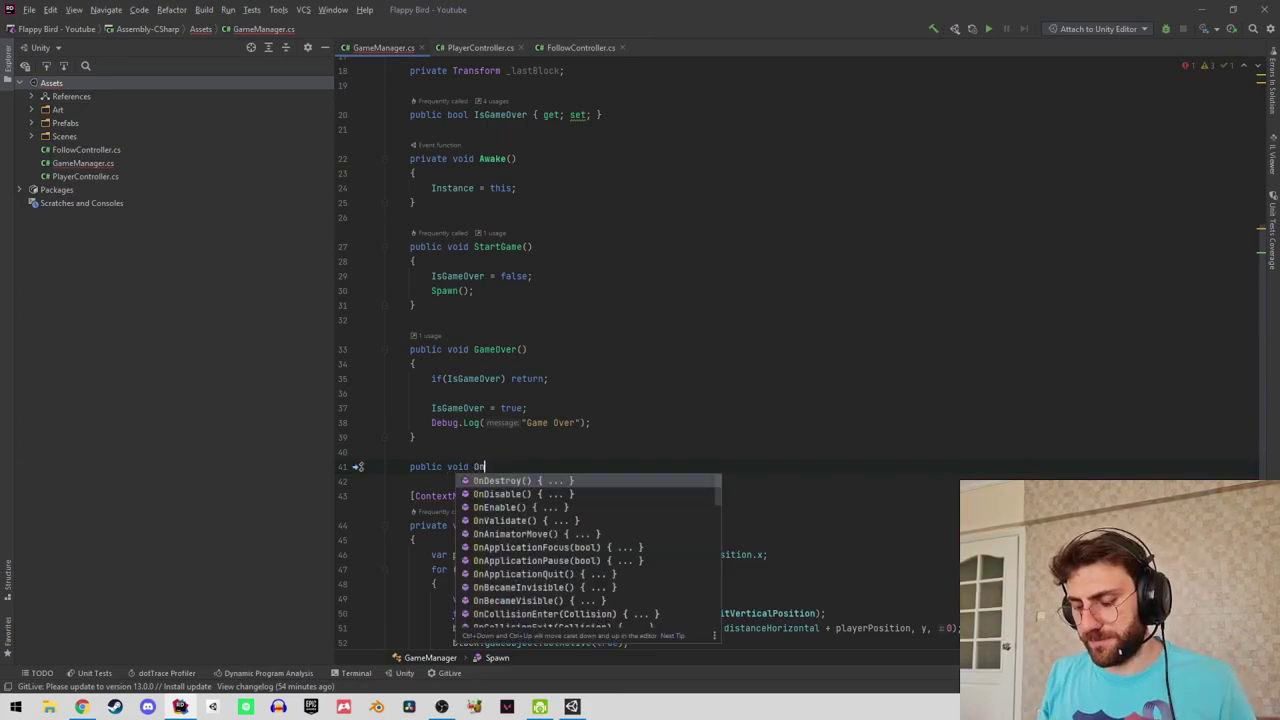
type("PlayerPass")
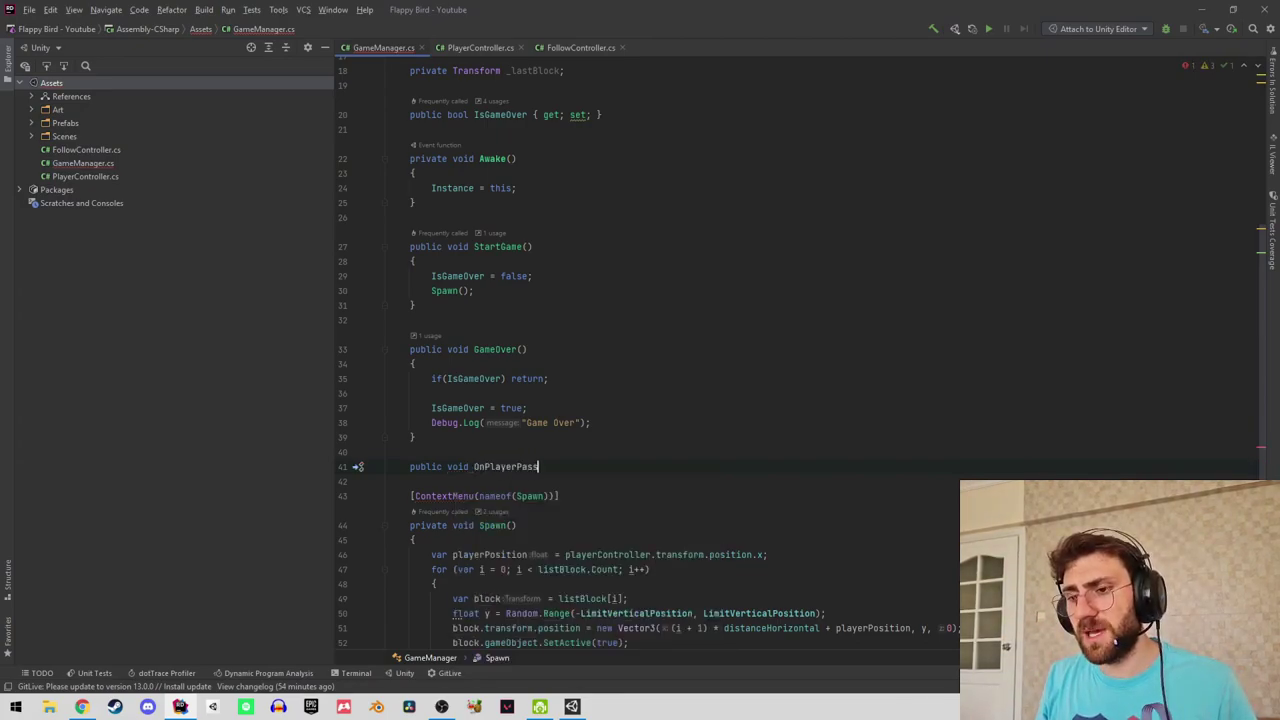
type("()")
key("Return")
type("{")
key("Return")
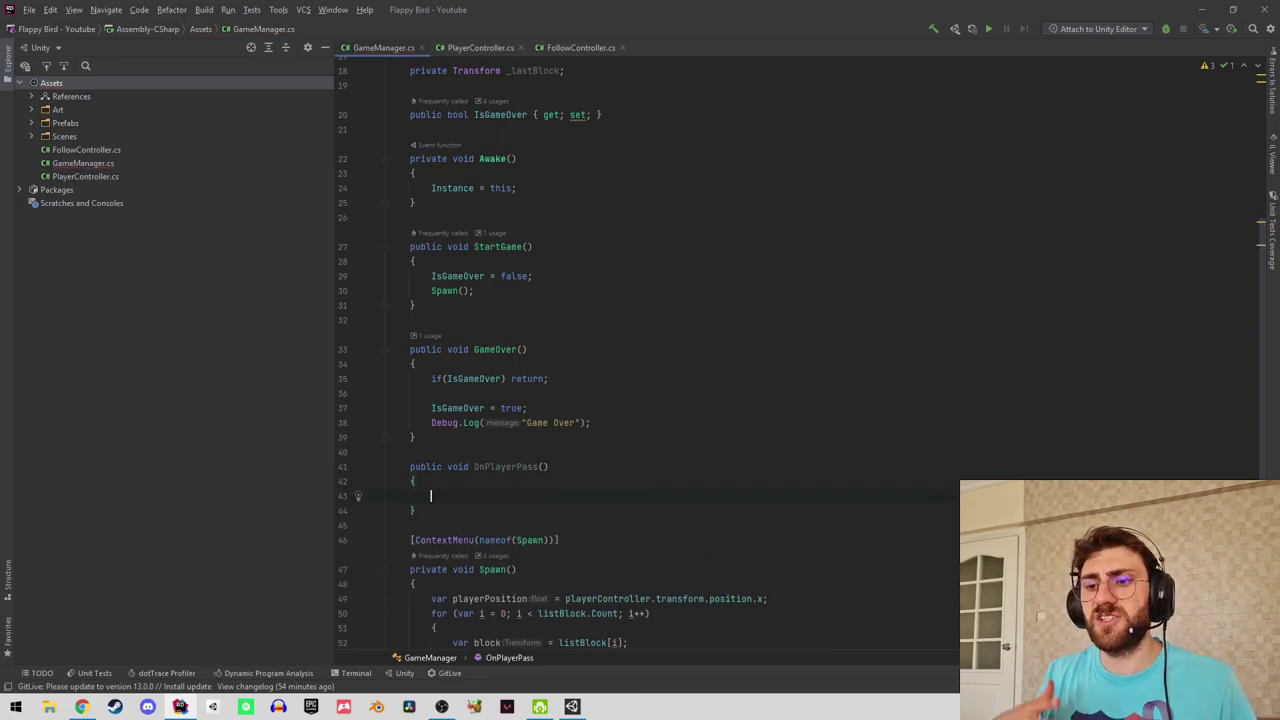
In PlayerController, start a GameManager.Instance call under the Success log in OnTriggerEnter2D.
left_click(474, 47)
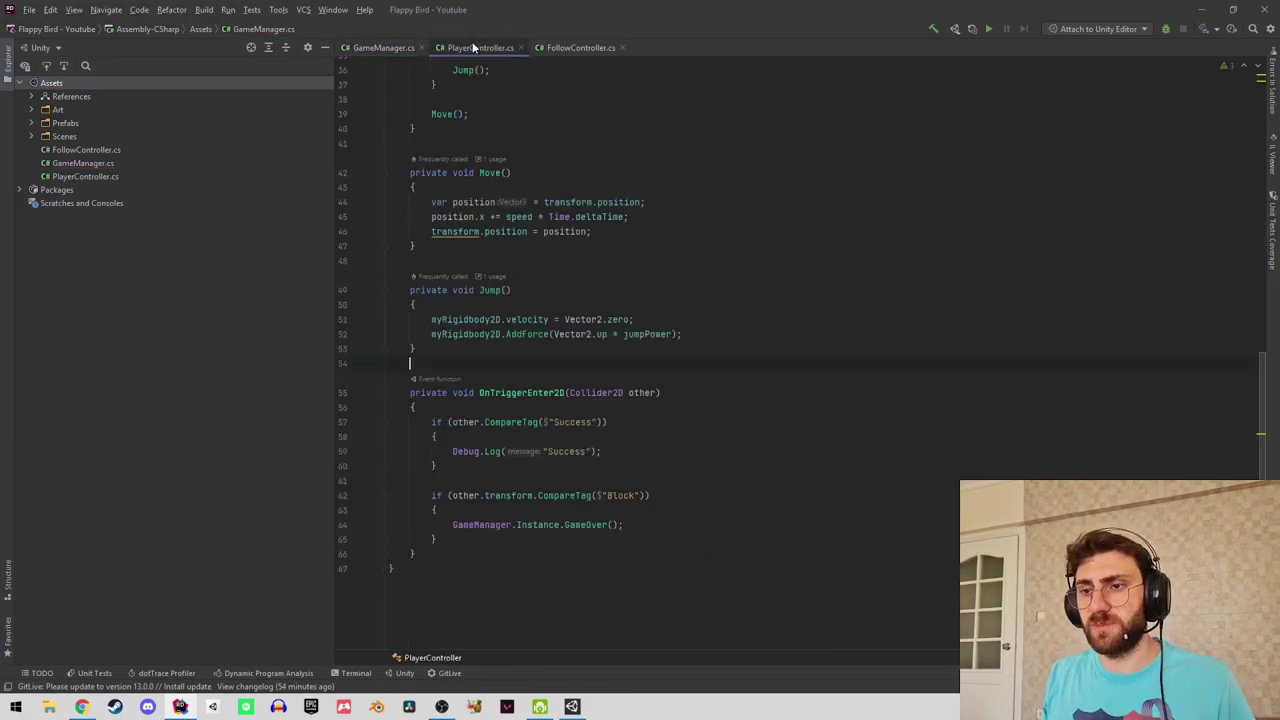
left_click(642, 462)
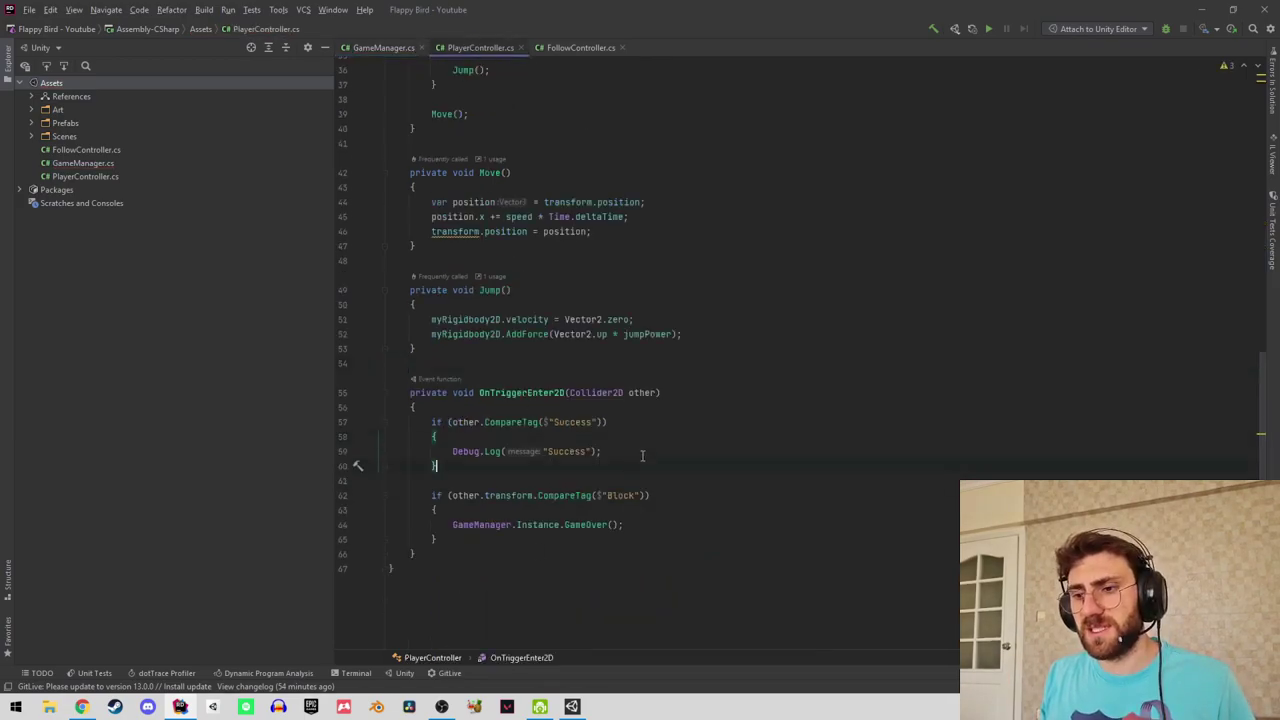
key("Return")
type("gam")
key("Return")
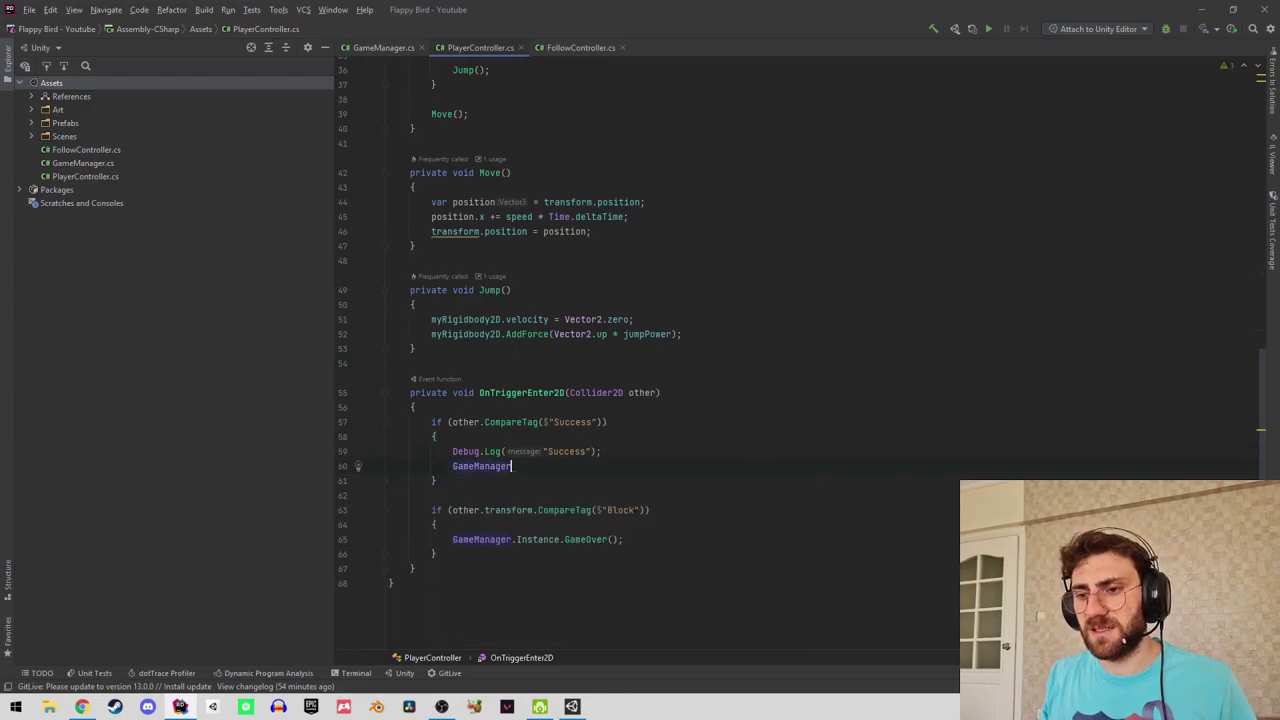
type(".in")
key("Return")
type(".")
key("BackSpace")
Finish the GameManager.Instance.OnPlayerPass(); call in PlayerController's Success branch.
type(".Instance.on")
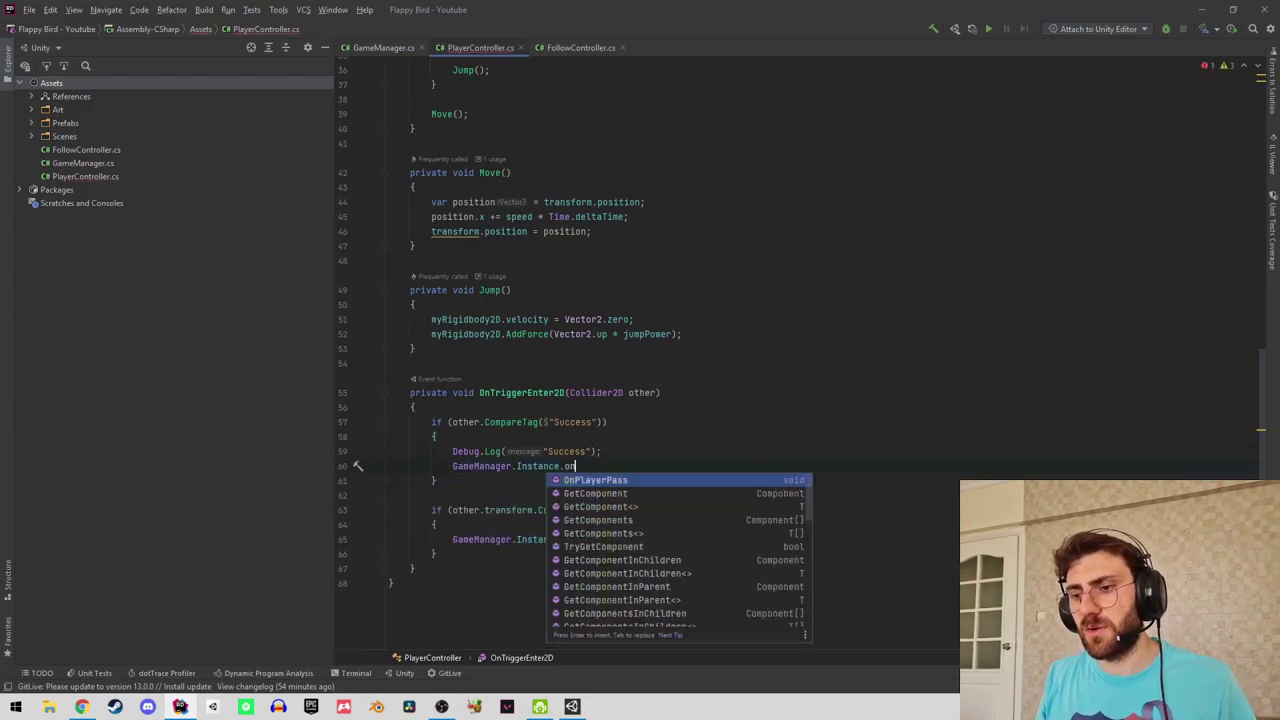
key("Return")
type(";")
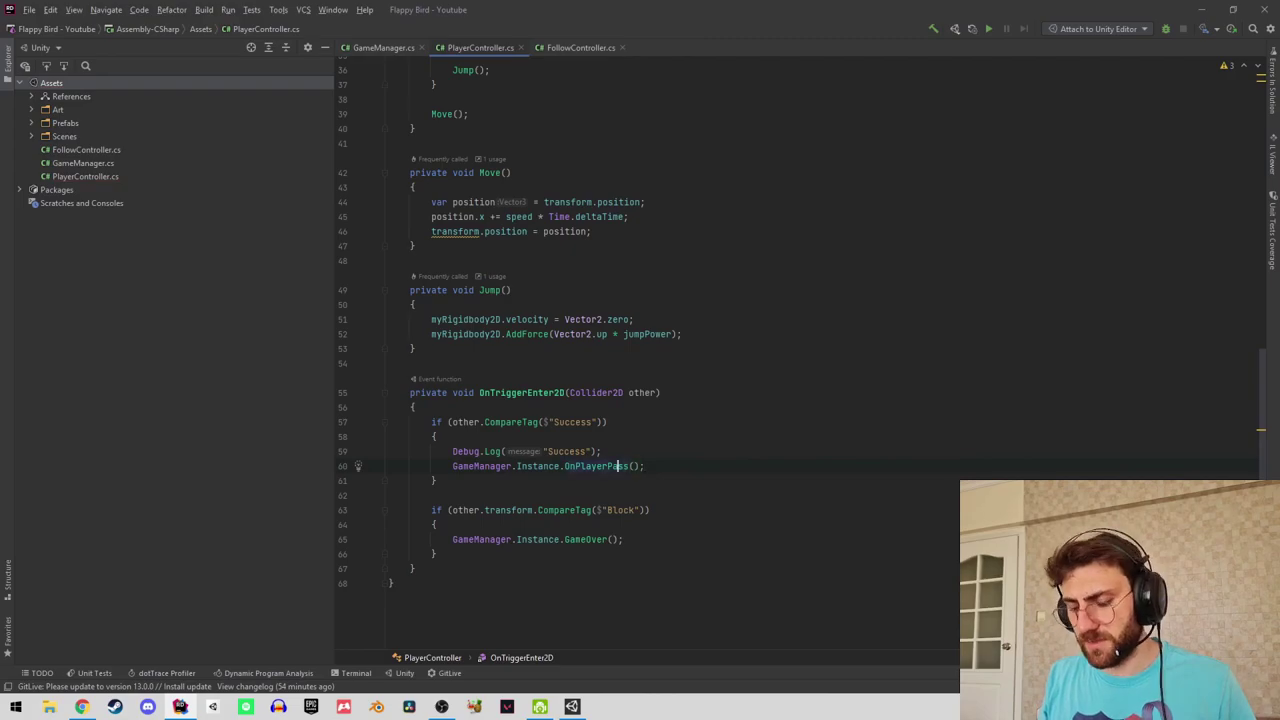
Delete the unused _lastBlock field declaration from GameManager.
key("F12")
scroll(614, 446, "up", 2)
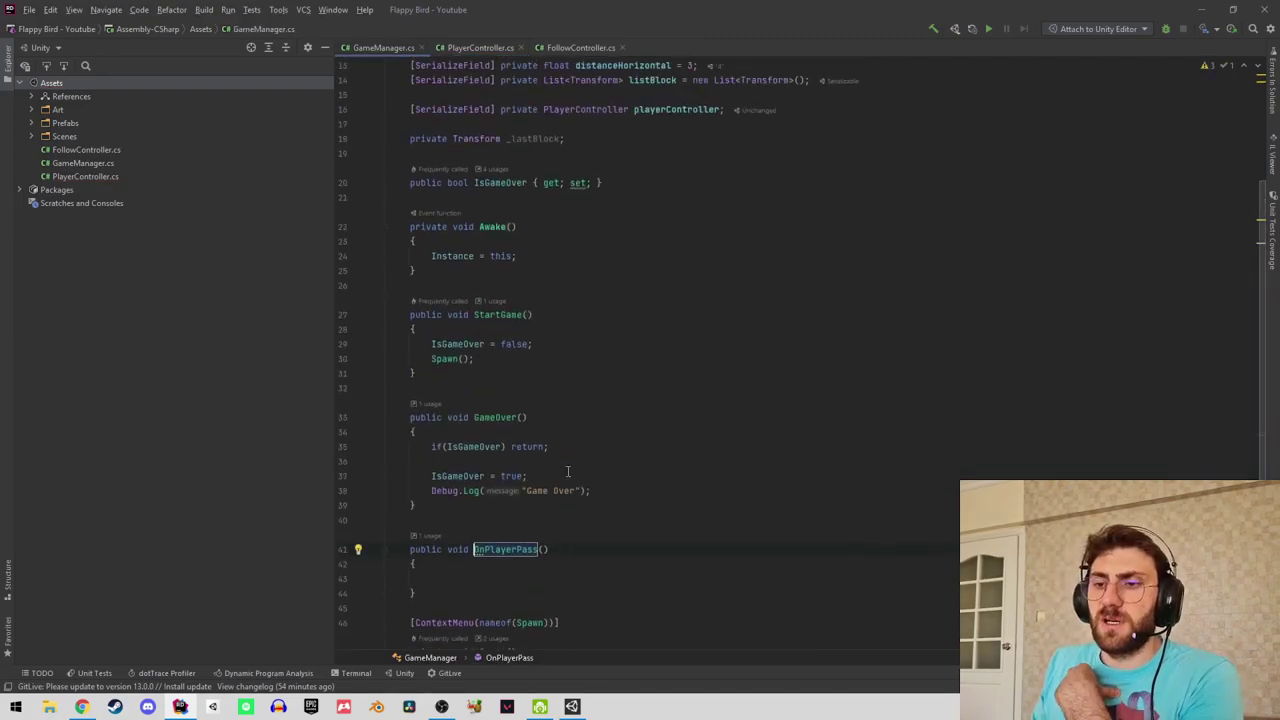
scroll(563, 291, "up", 2)
left_click(542, 229)
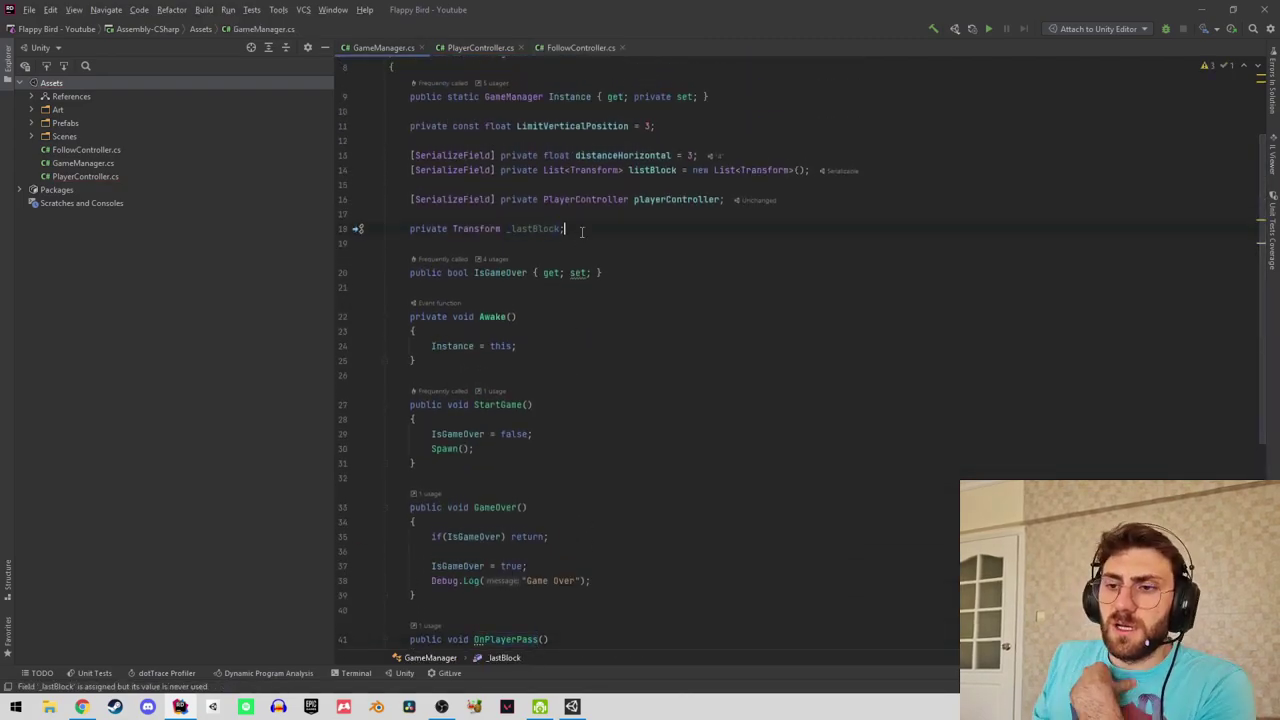
left_click(584, 225)
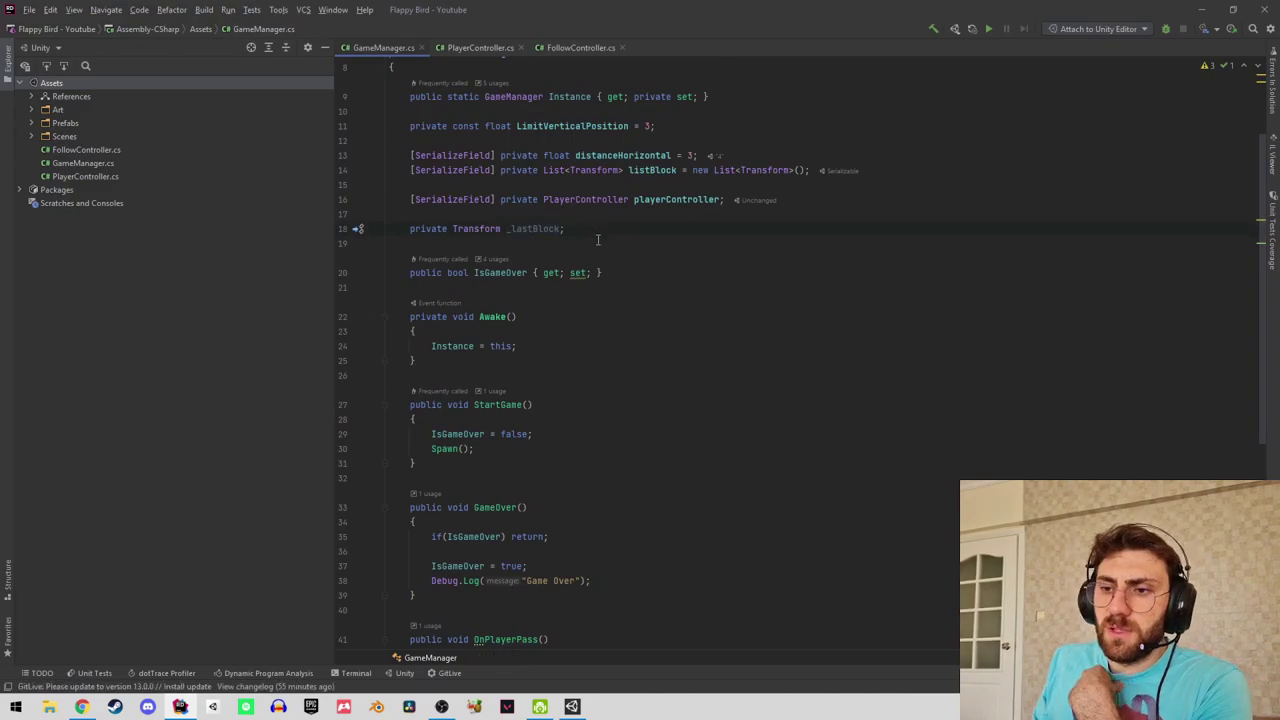
key("shift+Home")
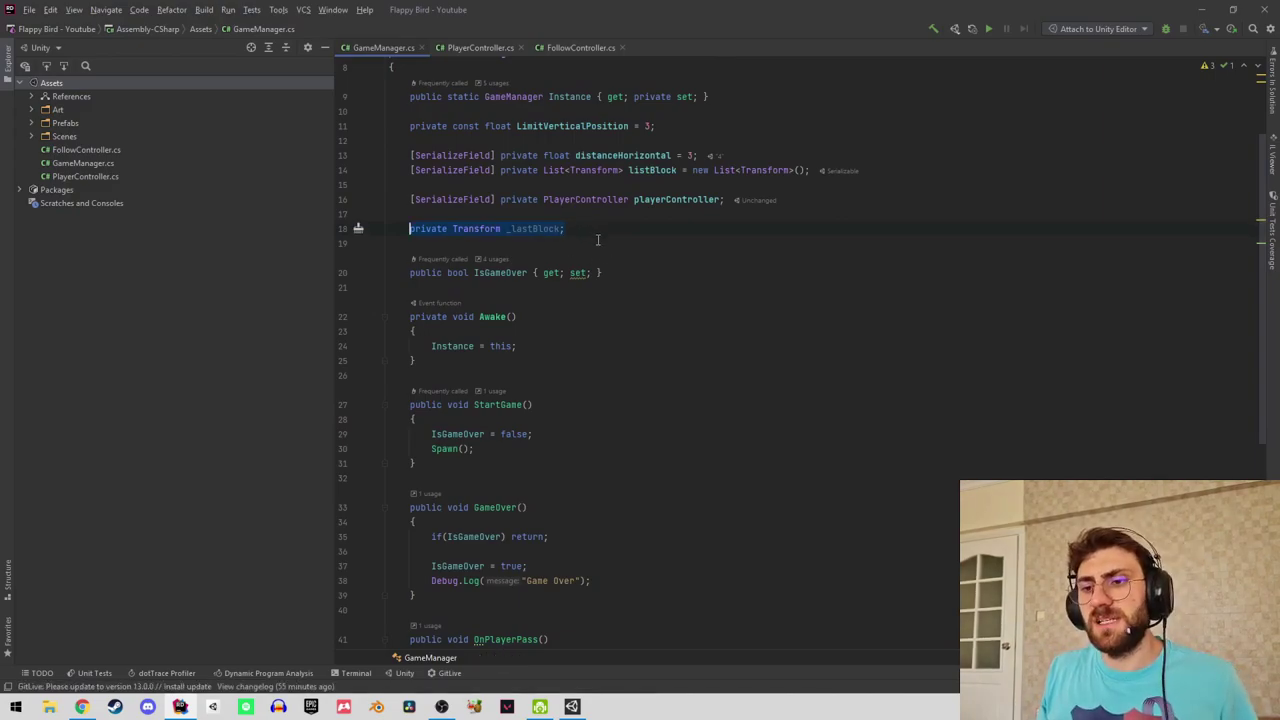
key("BackSpace")
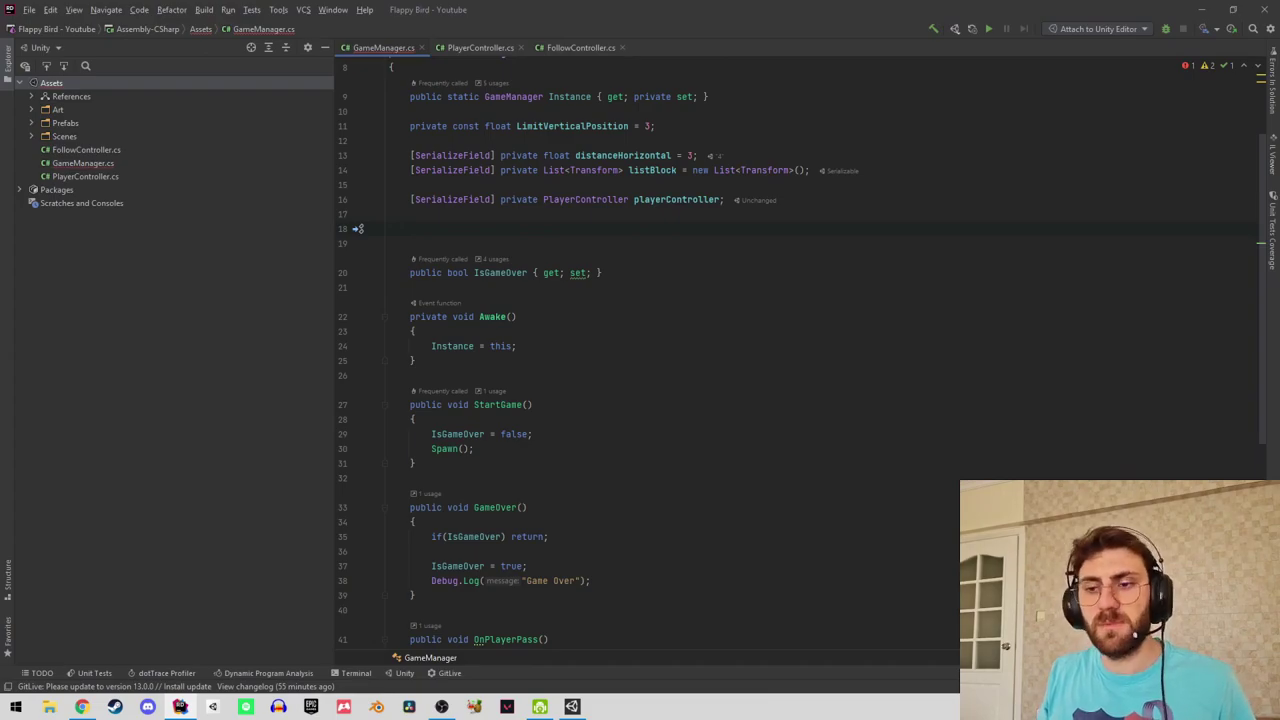
Launch Paint from the Windows Start search.
key("super")
type("paint")
key("Return")
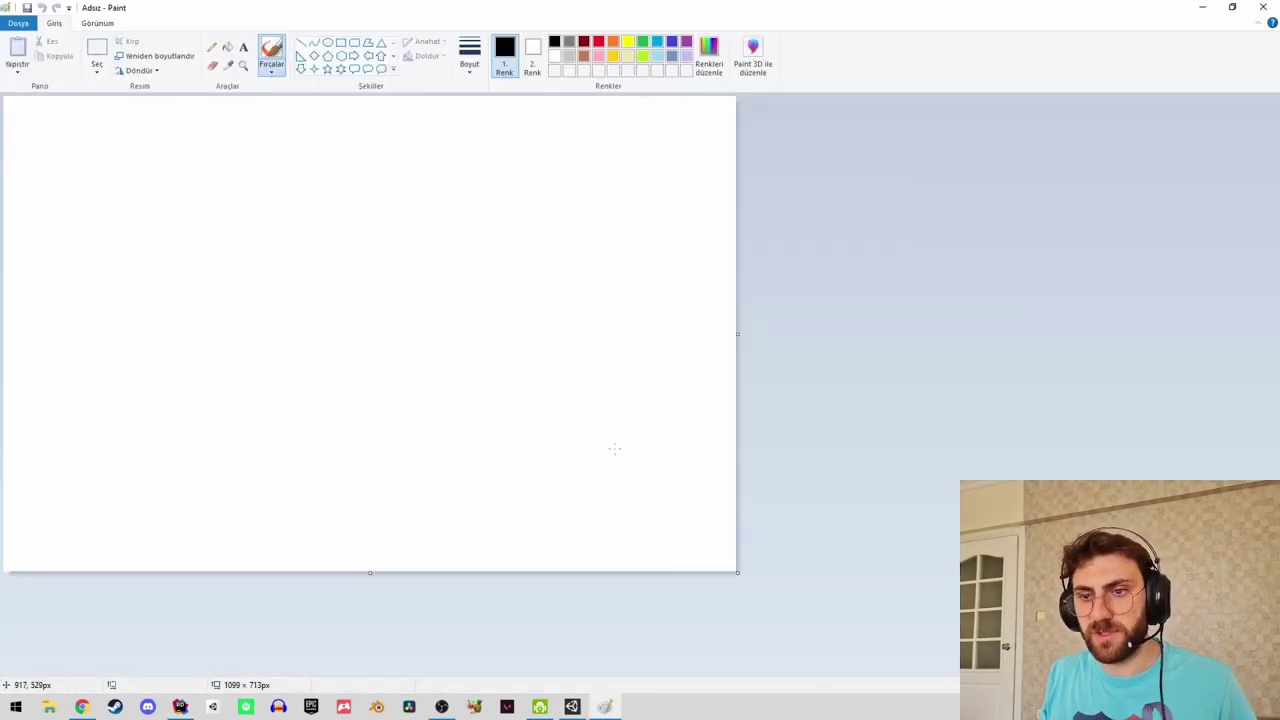
Draw four tall pipe rectangles side by side.
left_click(347, 47)
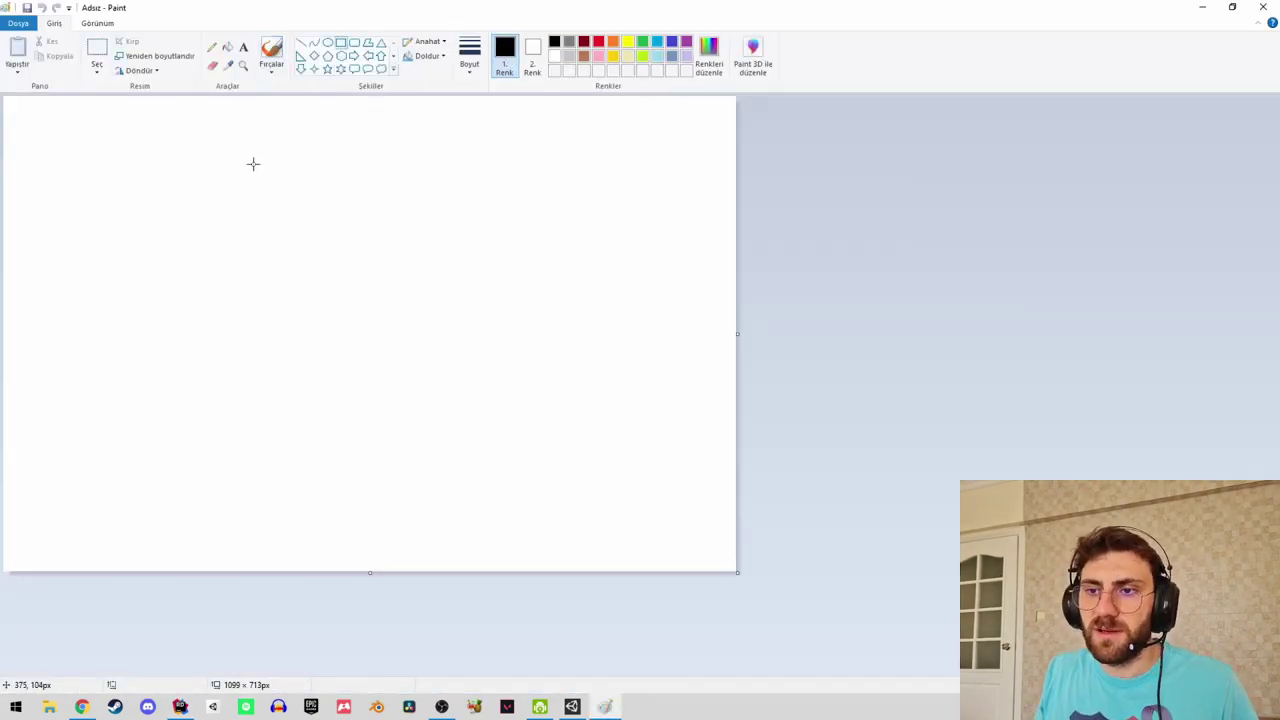
left_click_drag(253, 163, 282, 430)
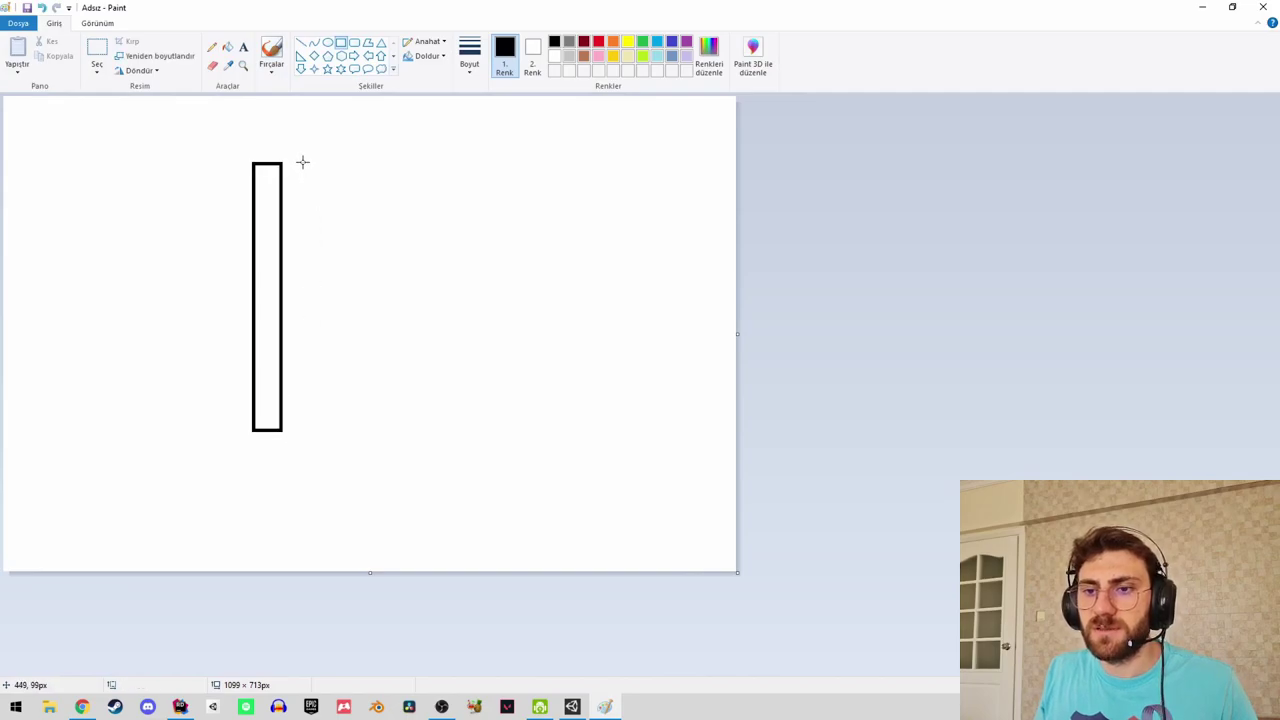
left_click_drag(301, 161, 331, 428)
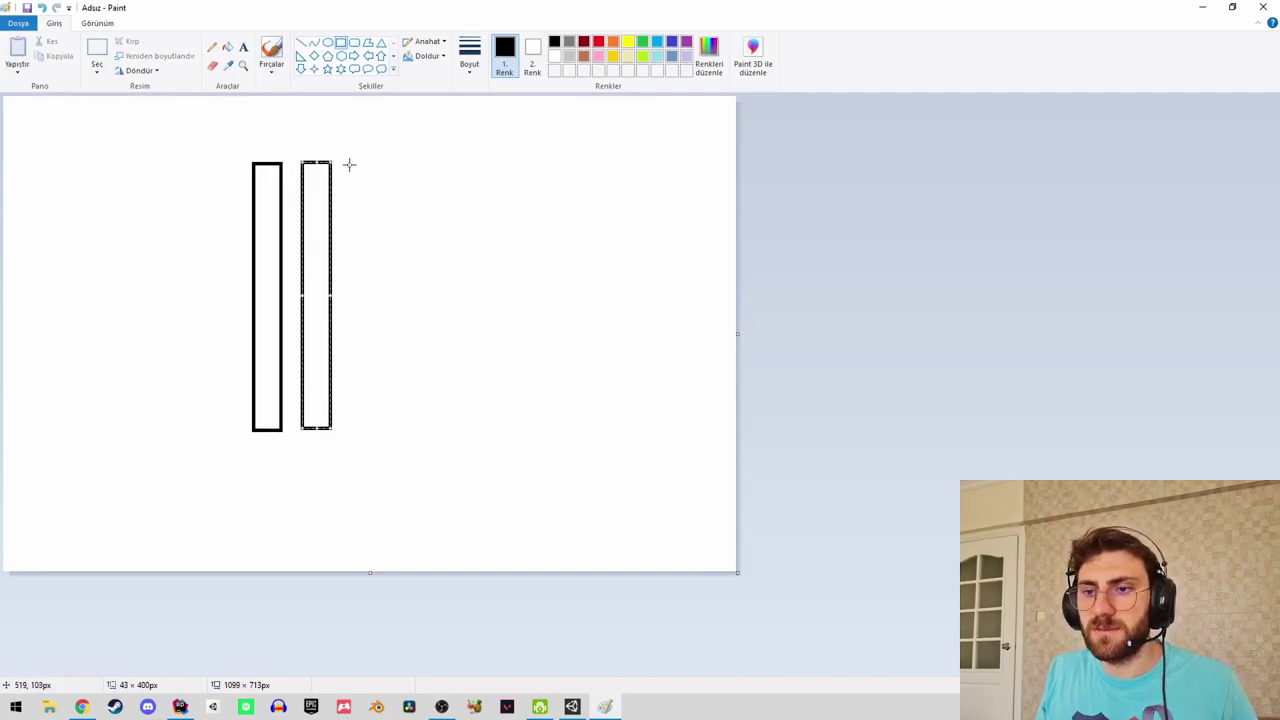
left_click_drag(349, 164, 383, 430)
mouse_move(400, 166)
left_mouse_down()
mouse_move(443, 420)
mouse_move(432, 431)
left_mouse_up()
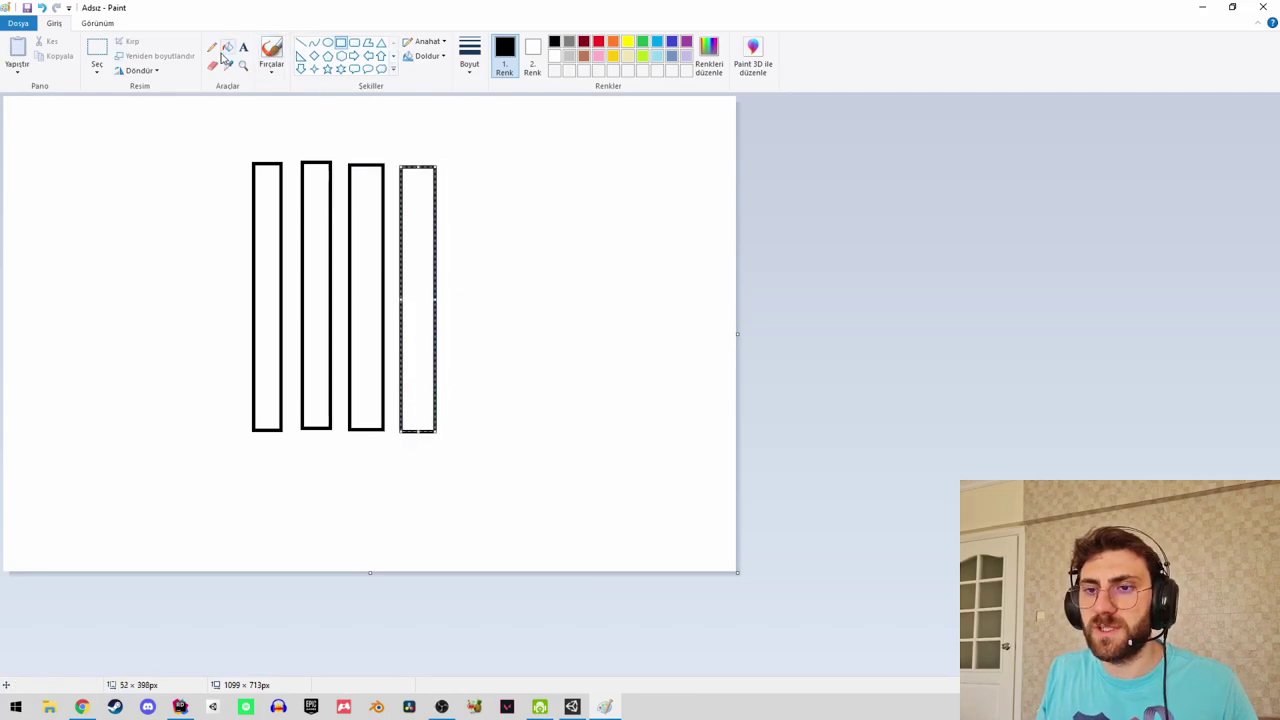
Sketch the bird left of the pipes and label pipes 0, 2 and 3 above, circling pipe 0.
left_click(212, 47)
left_click_drag(127, 294, 132, 309)
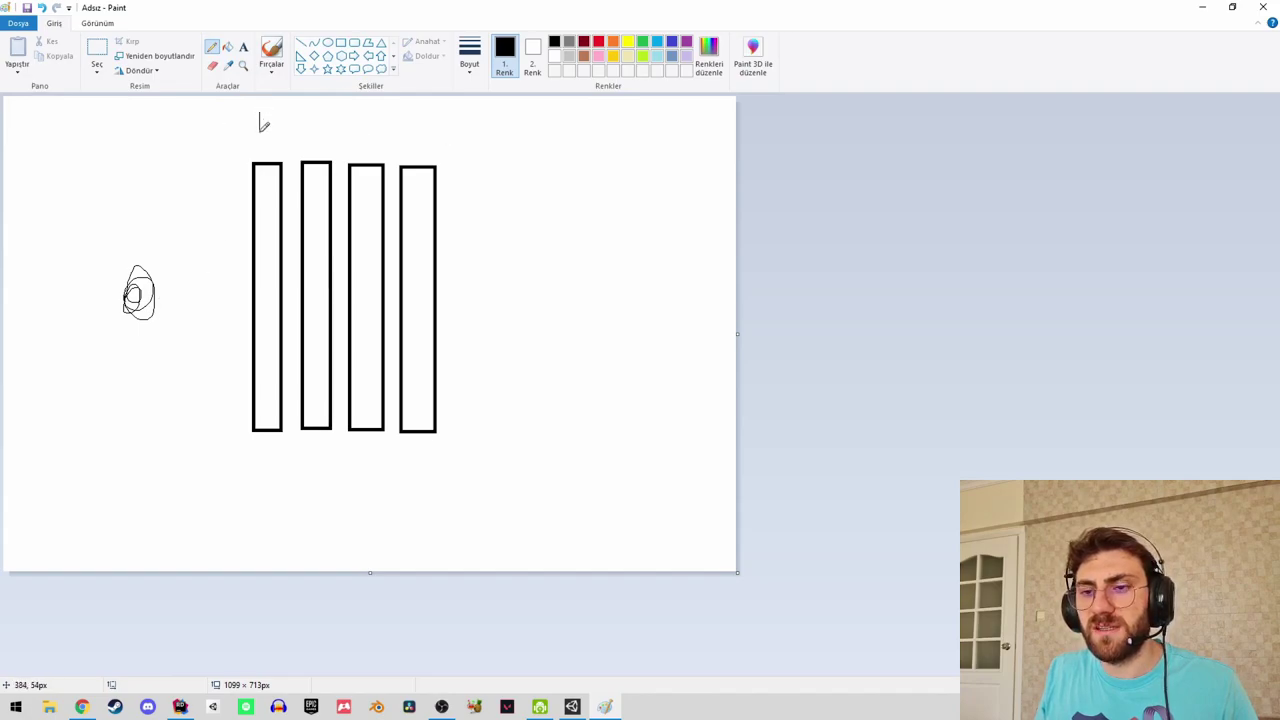
left_click_drag(298, 141, 303, 136)
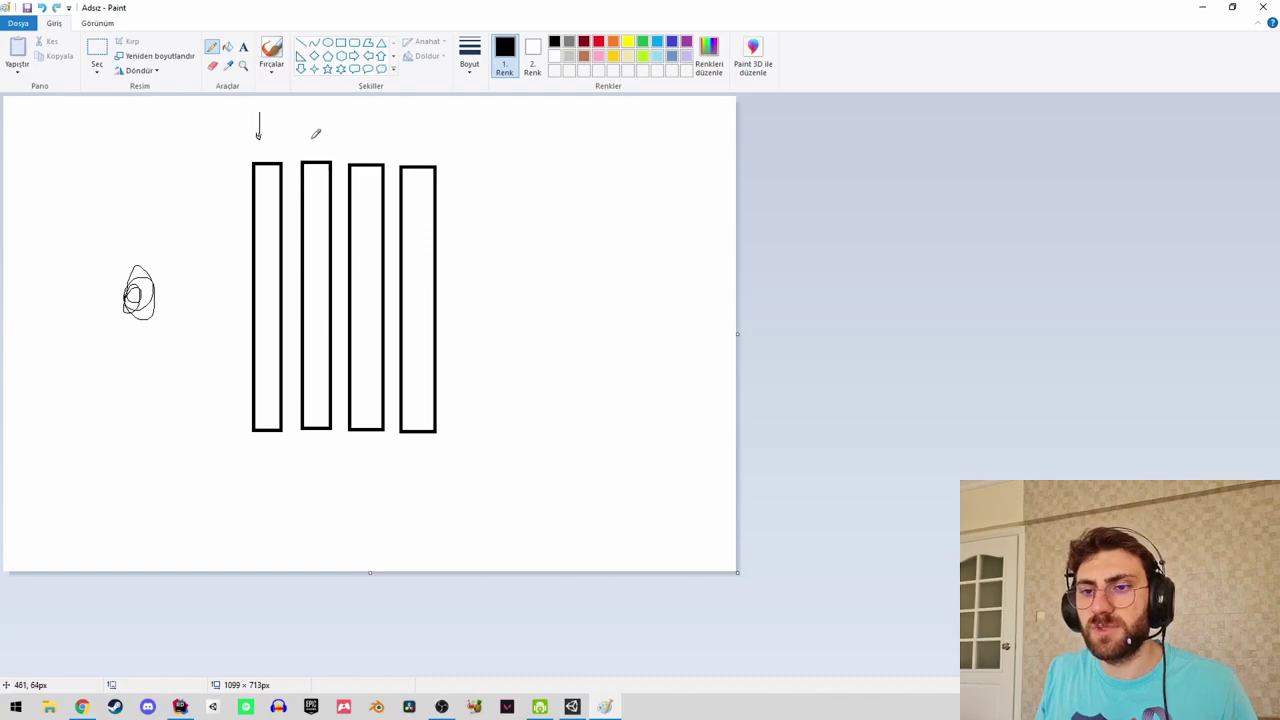
key("ctrl+z")
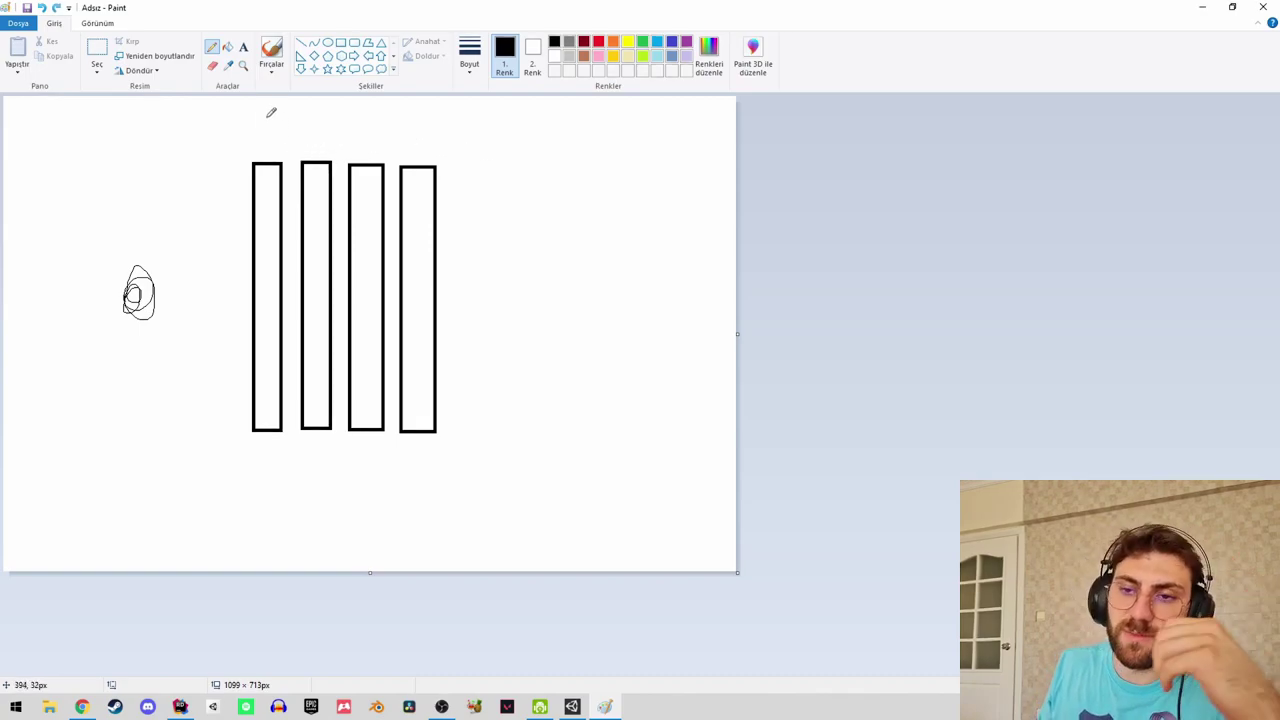
left_click_drag(262, 122, 280, 116)
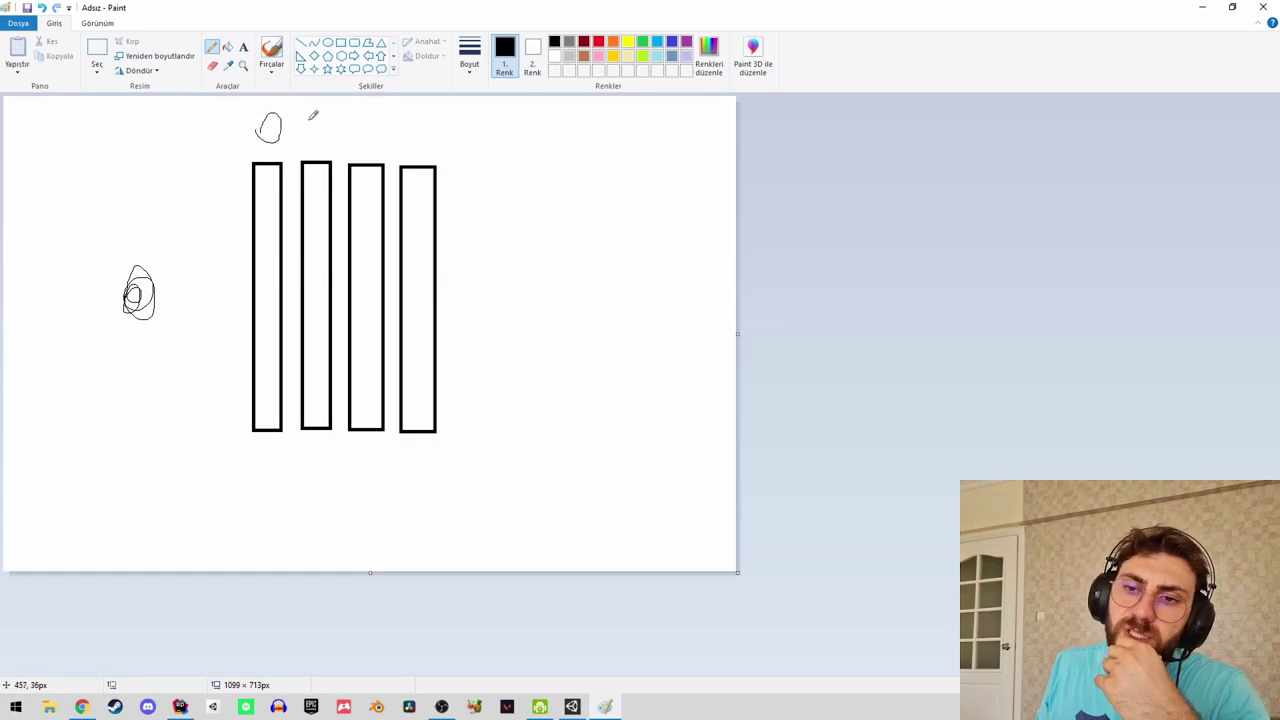
left_click_drag(355, 128, 370, 146)
left_click_drag(417, 123, 420, 145)
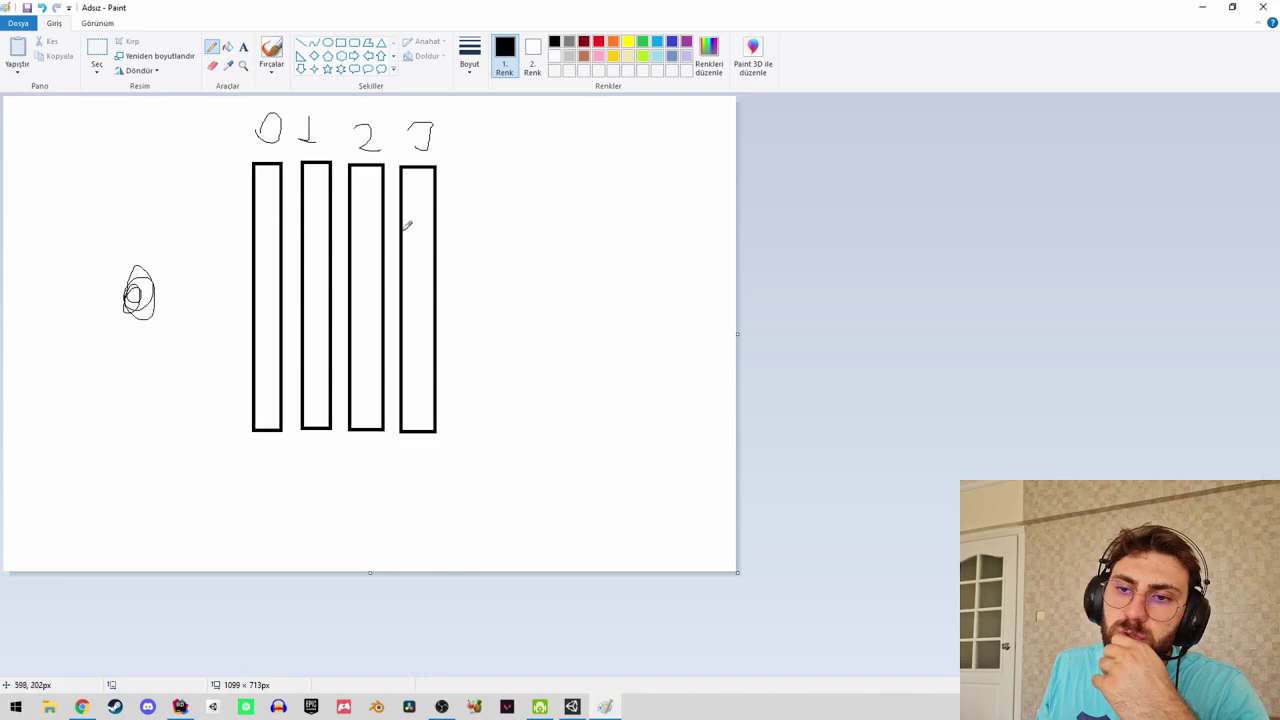
mouse_move(243, 131)
left_mouse_down()
mouse_move(278, 428)
mouse_move(246, 96)
left_mouse_up()
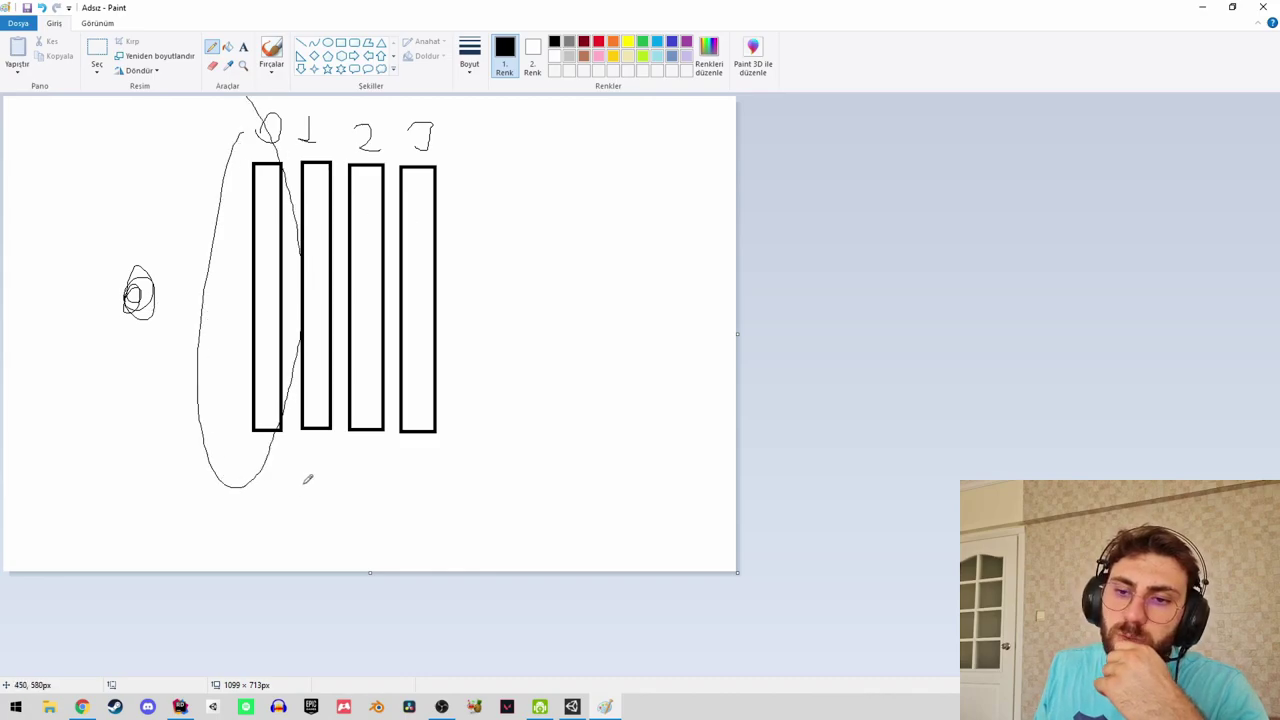
Draw an arrow moving pipe 0 to a new fifth pipe at the end, number the pipes, and close Paint.
mouse_move(268, 478)
left_mouse_down()
mouse_move(503, 397)
mouse_move(507, 430)
left_mouse_up()
left_click_drag(471, 163, 469, 374)
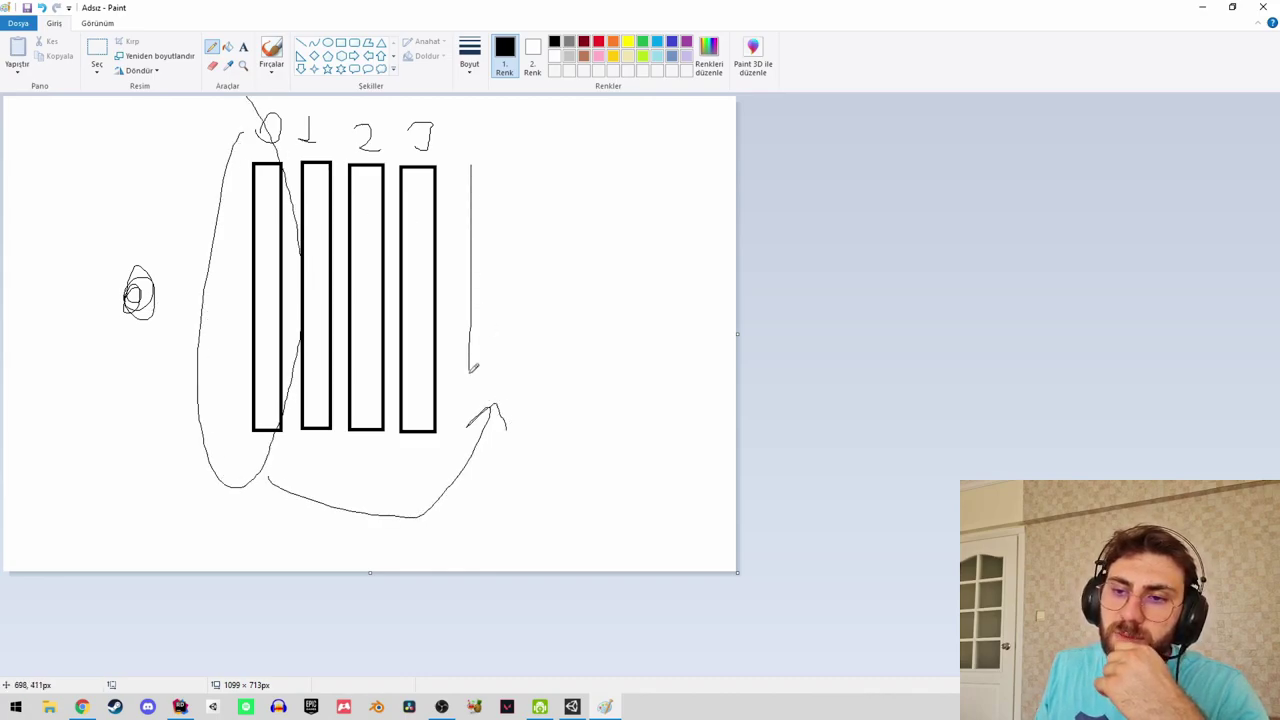
mouse_move(472, 165)
left_mouse_down()
mouse_move(518, 378)
mouse_move(466, 372)
left_mouse_up()
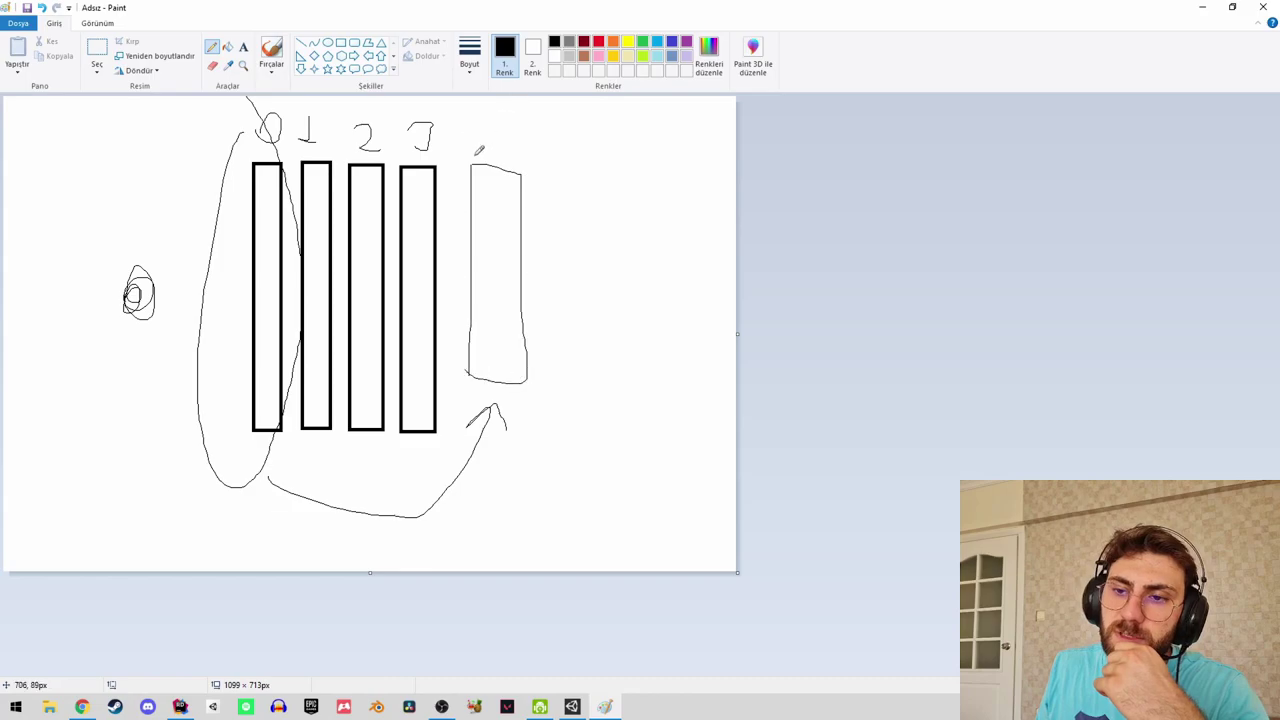
left_click_drag(486, 126, 505, 160)
mouse_move(309, 452)
left_mouse_down()
mouse_move(326, 440)
mouse_move(373, 478)
left_mouse_up()
mouse_move(411, 466)
left_mouse_down()
mouse_move(430, 453)
mouse_move(451, 475)
mouse_move(490, 476)
left_mouse_up()
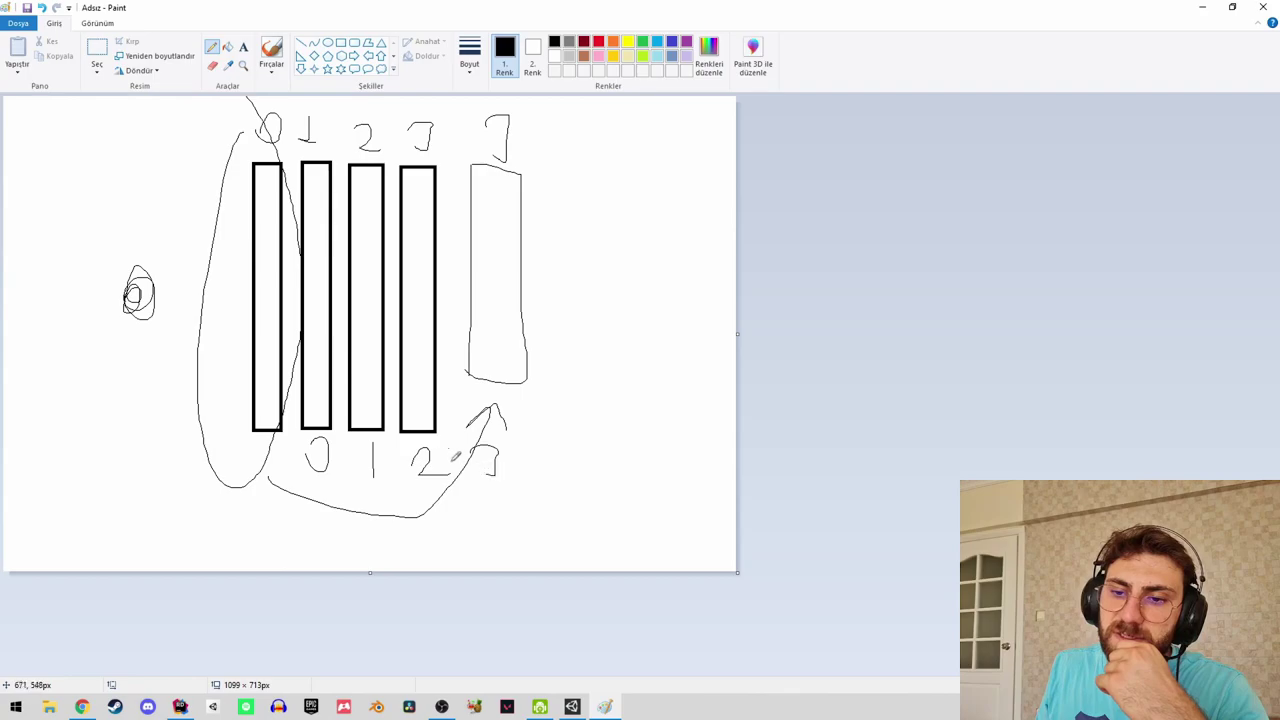
left_click(1263, 7)
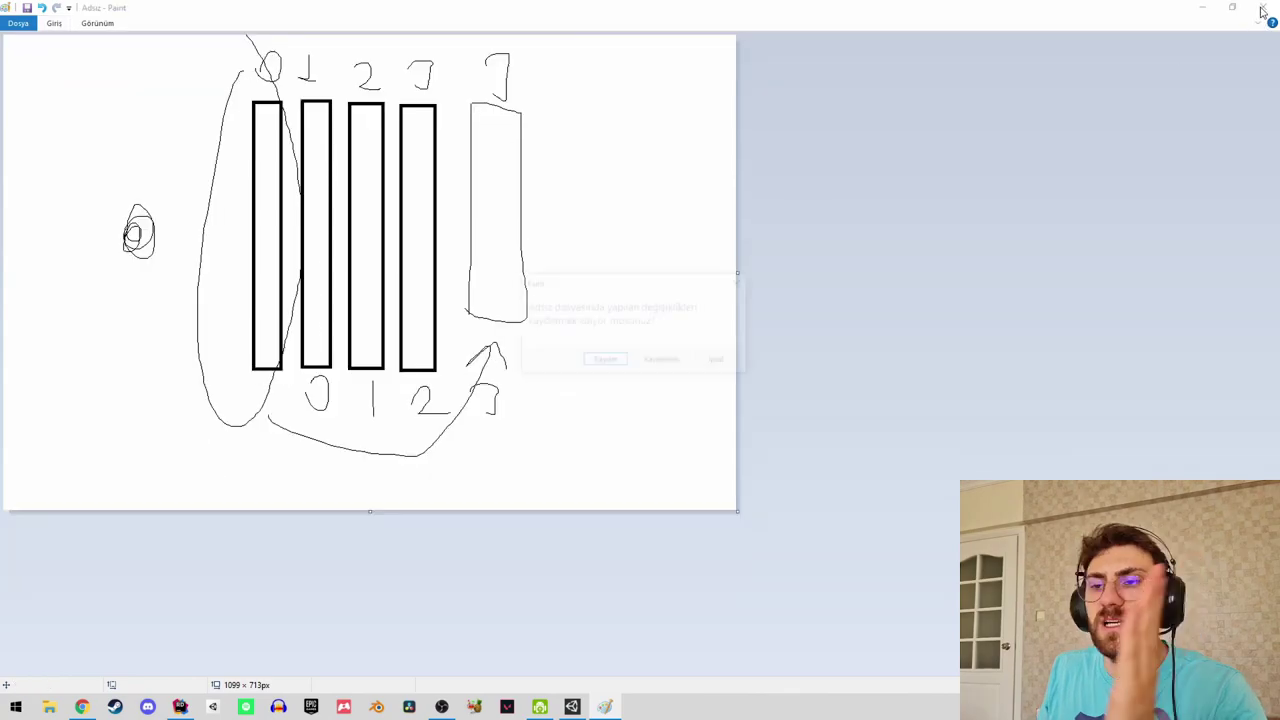
Discard the sketch and declare private Queue<Transform> _queue = new Queue<Transform>(); in GameManager.
left_click(649, 362)
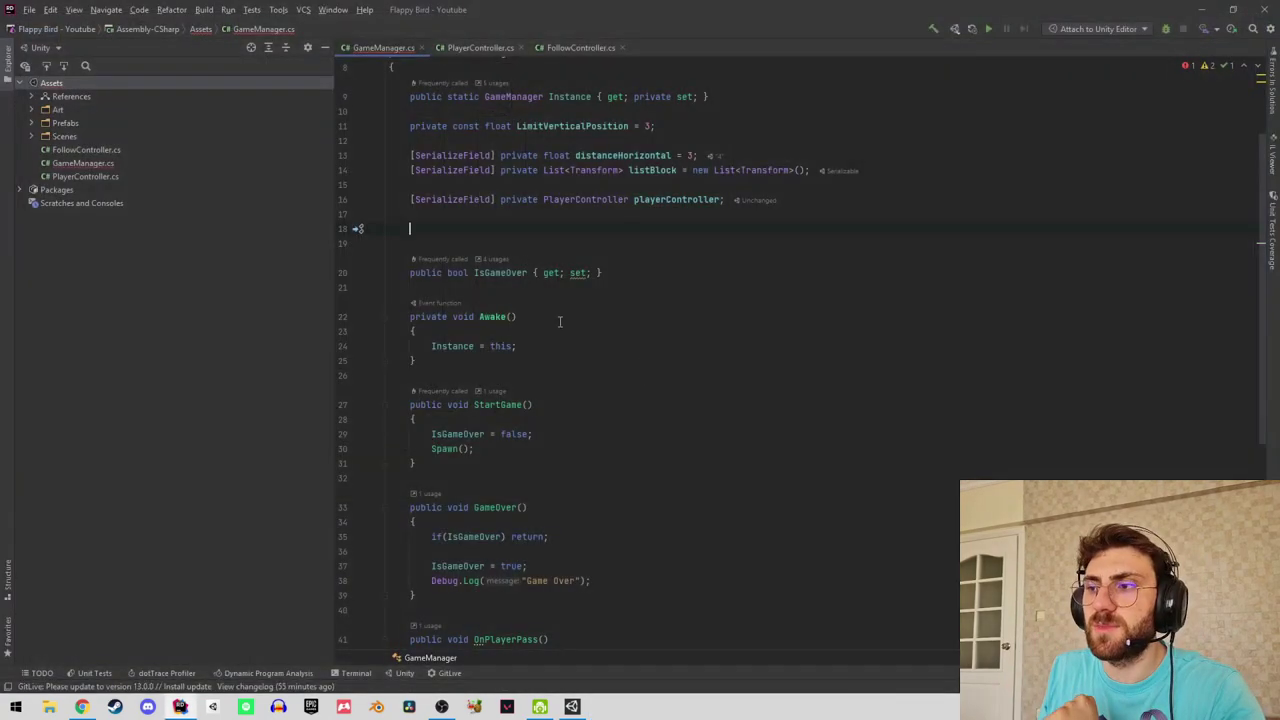
type("pri")
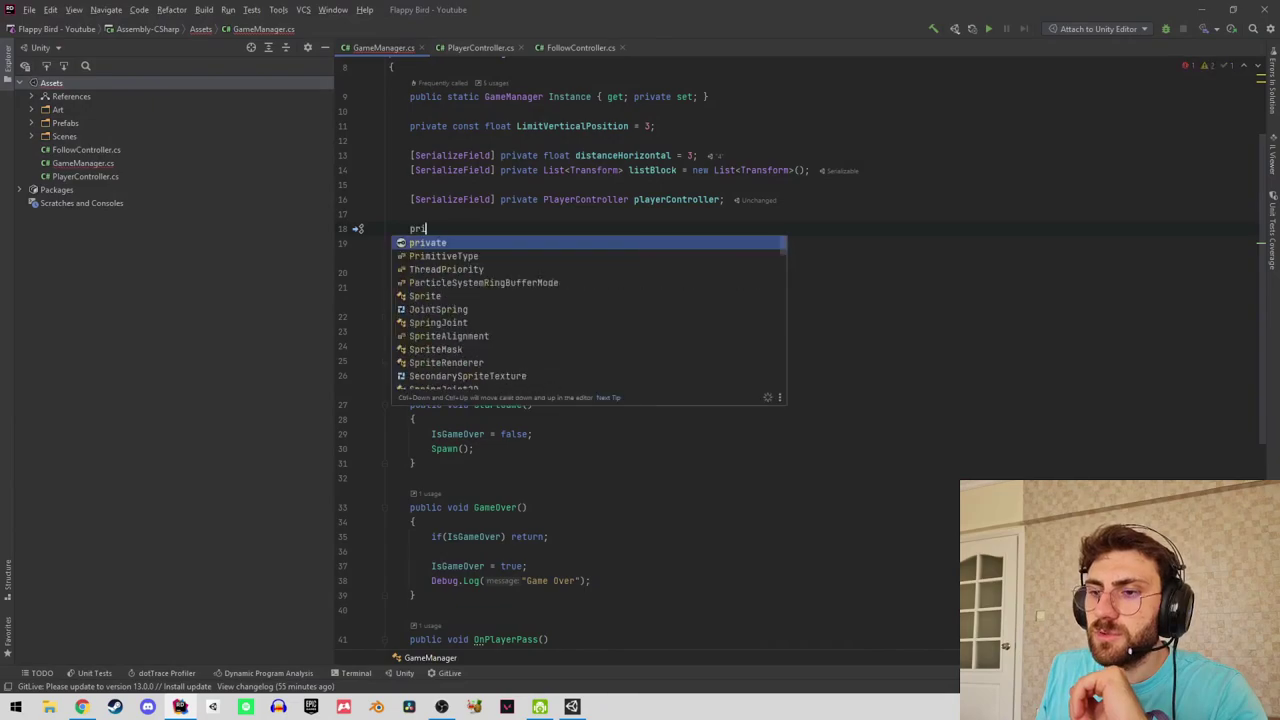
type("vate qu")
key("Down")
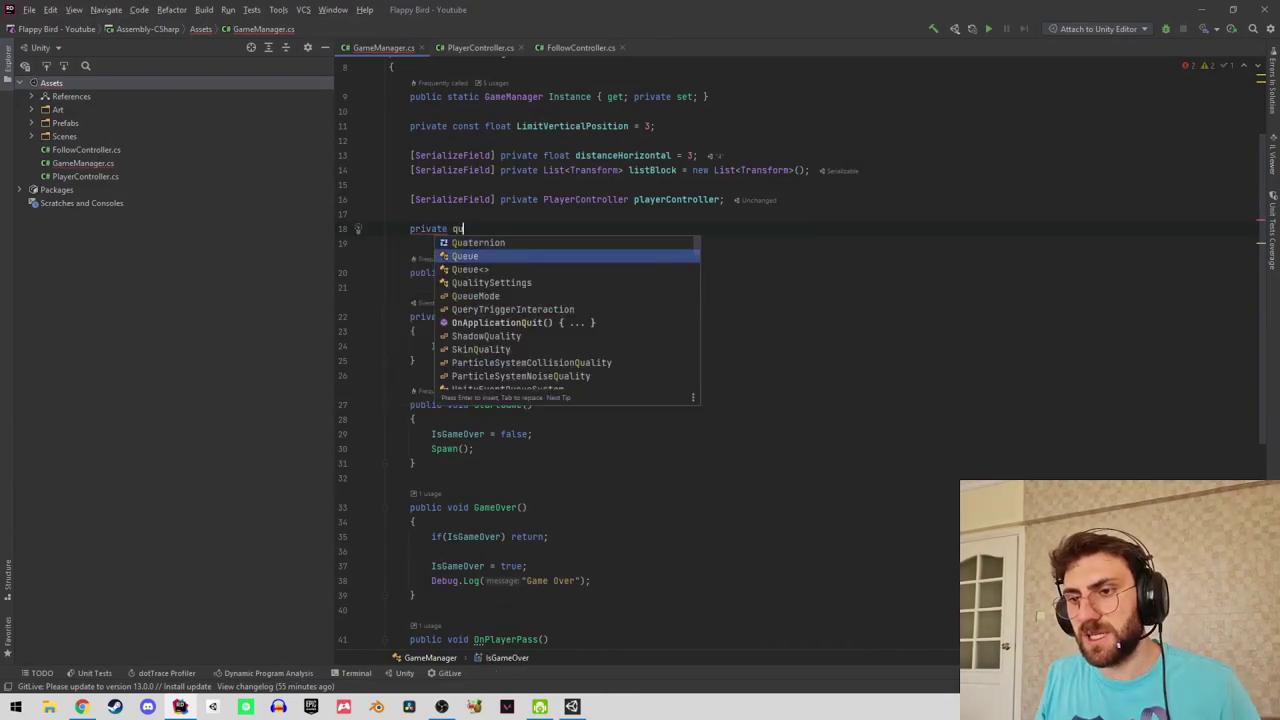
key("Return")
type("T")
key("Return")
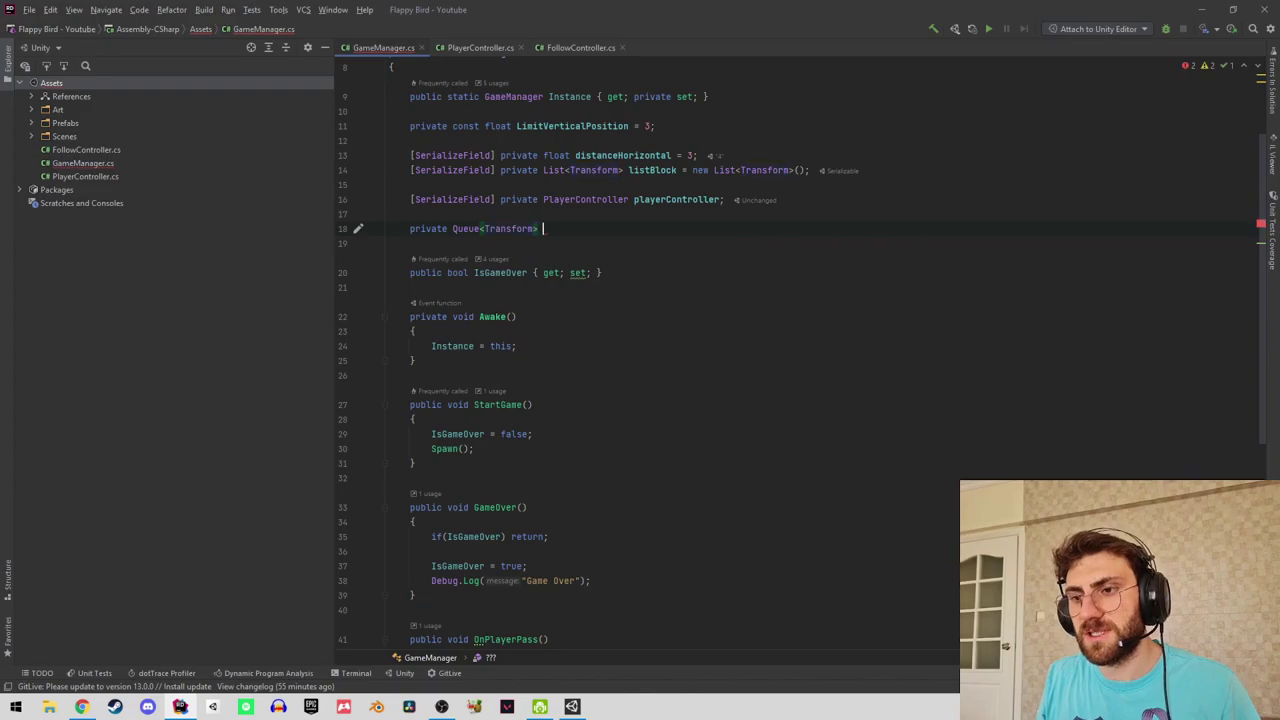
key("End")
type("q")
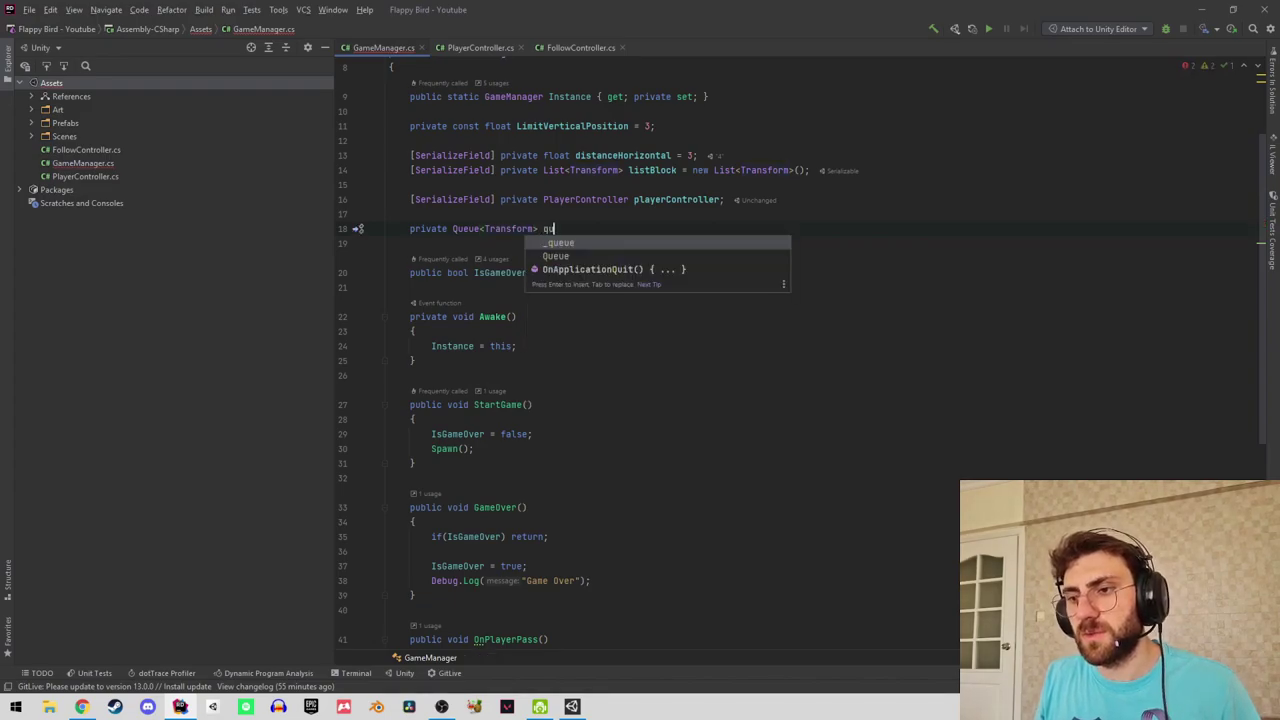
key("Return")
type("= new")
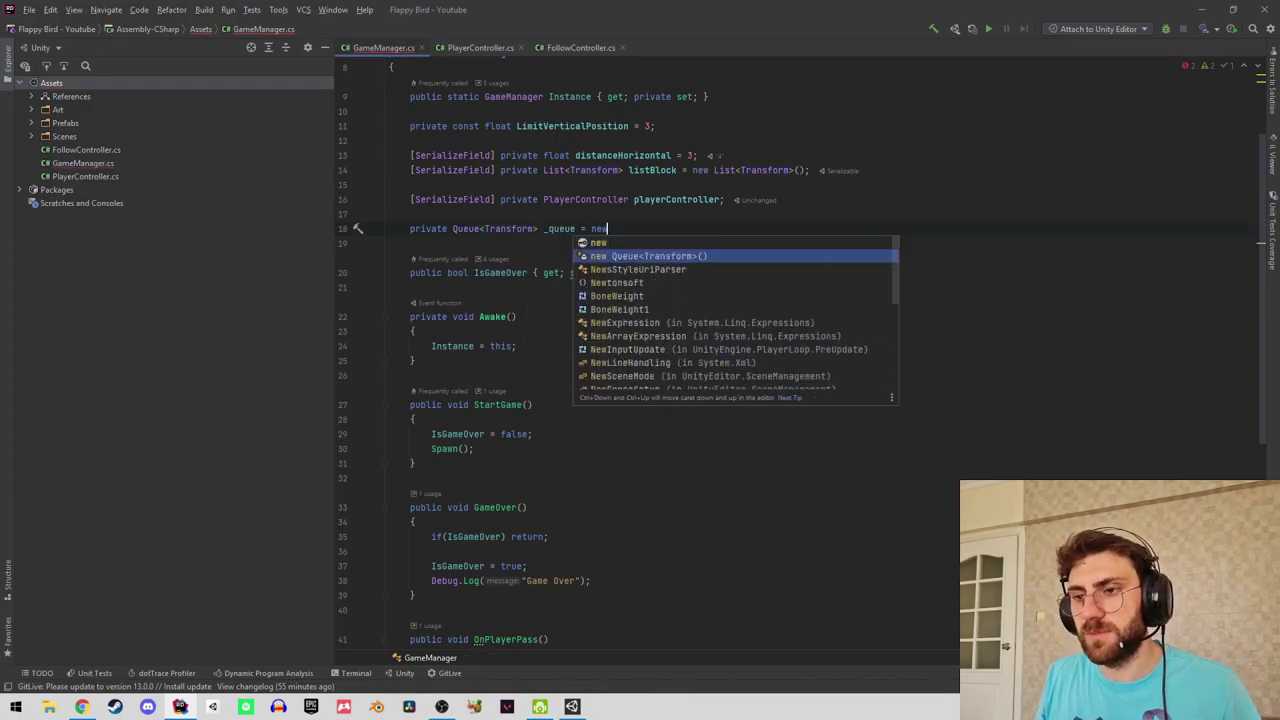
key("Return")
type(";")
Remove the leftover if/_lastBlock lines from the Spawn loop.
scroll(400, 271, "down", 1)
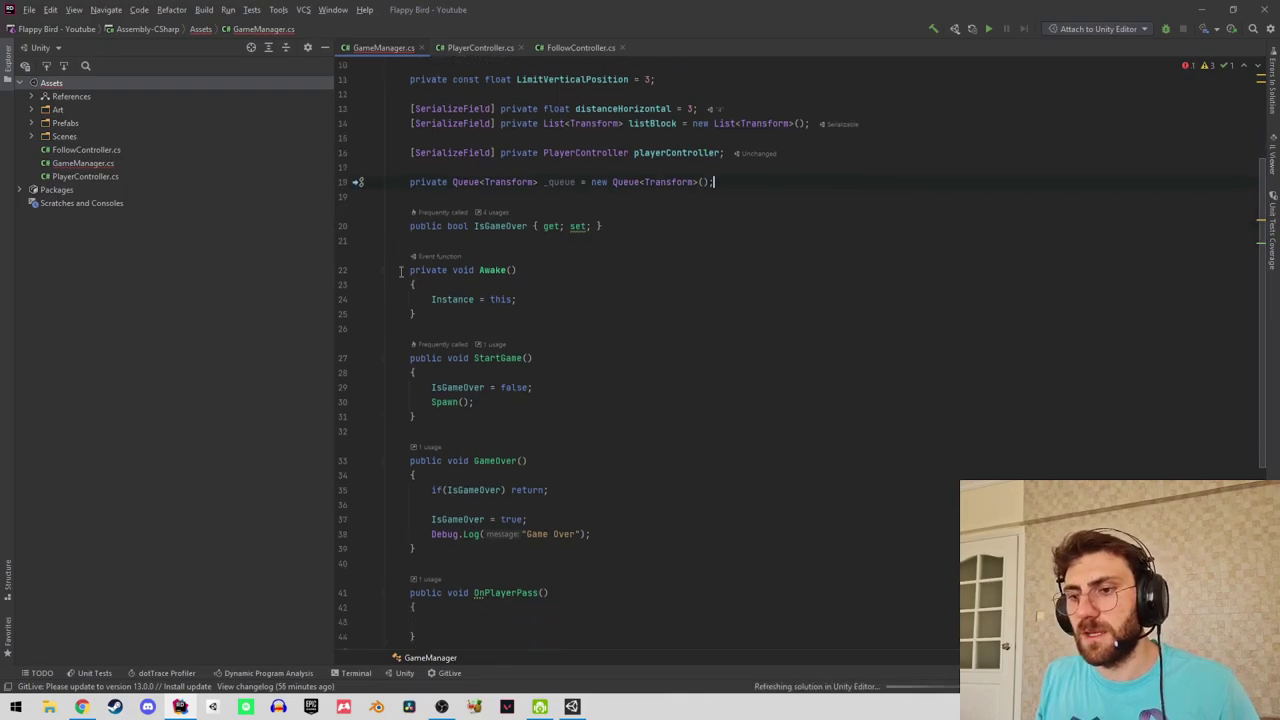
scroll(400, 271, "down", 4)
scroll(500, 400, "down", 3)
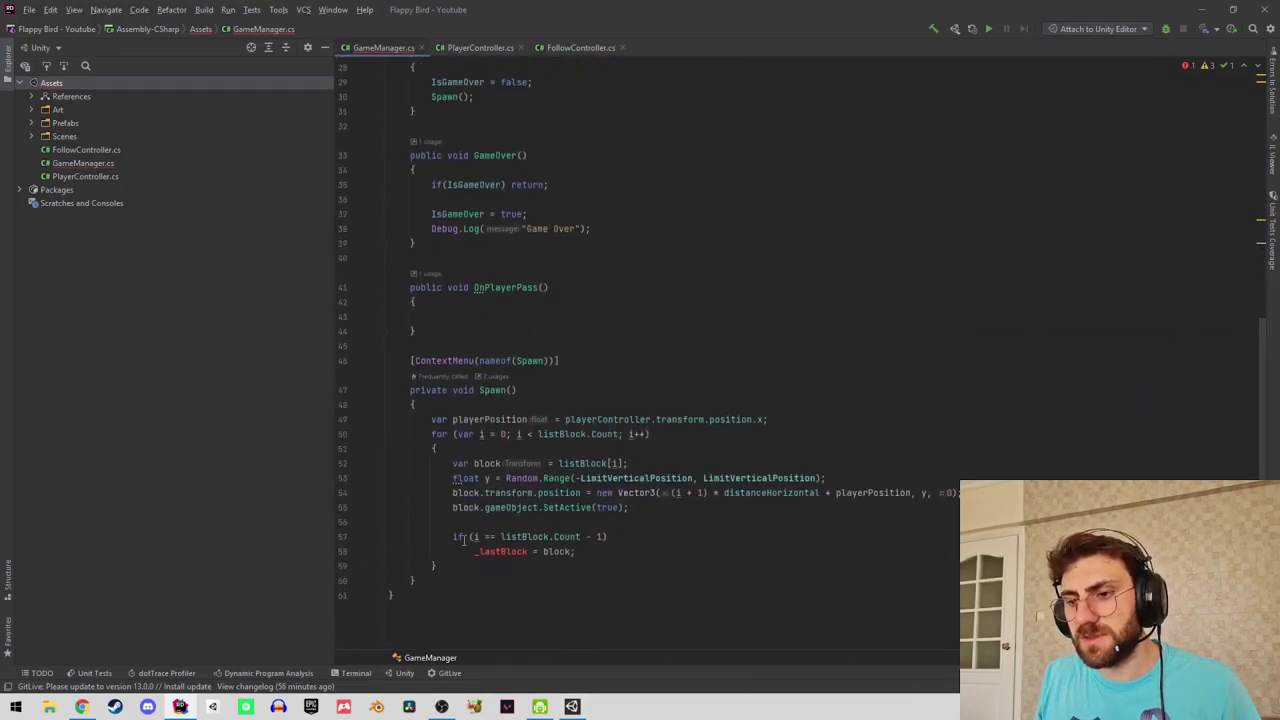
left_click_drag(452, 537, 576, 551)
key("BackSpace")
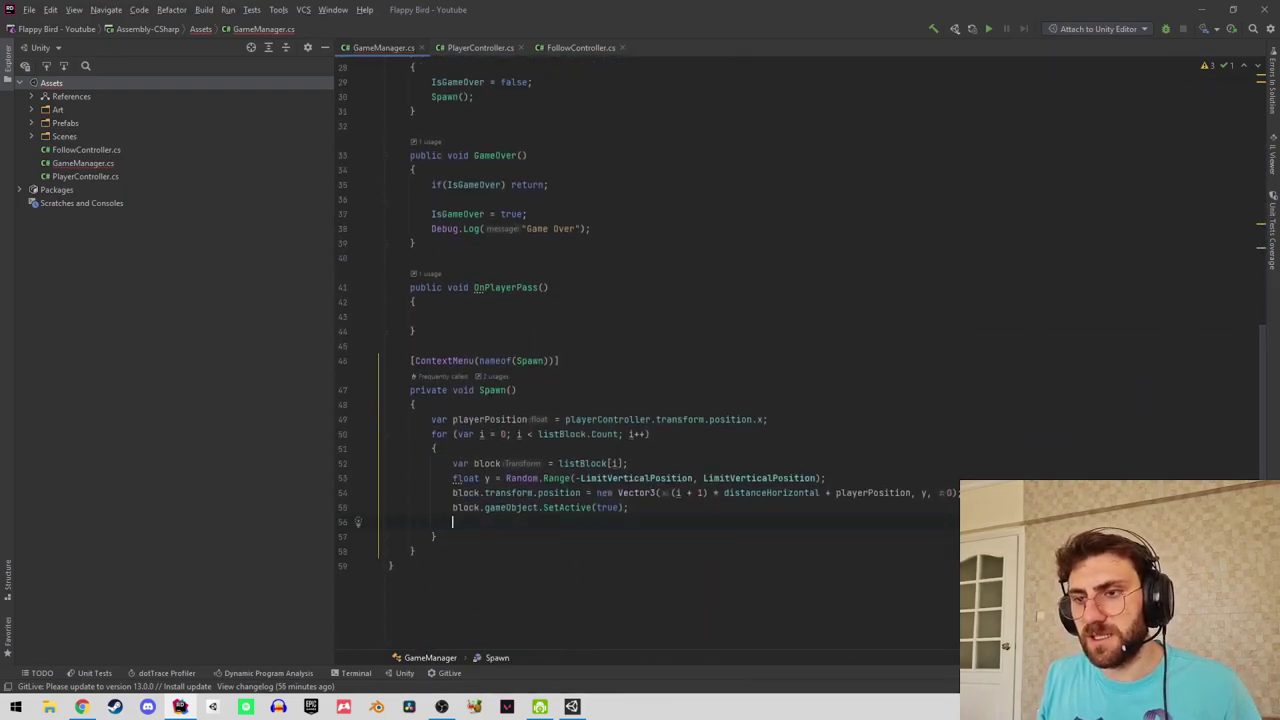
scroll(595, 106, "up", 4)
scroll(595, 106, "up", 1)
left_click(551, 143)
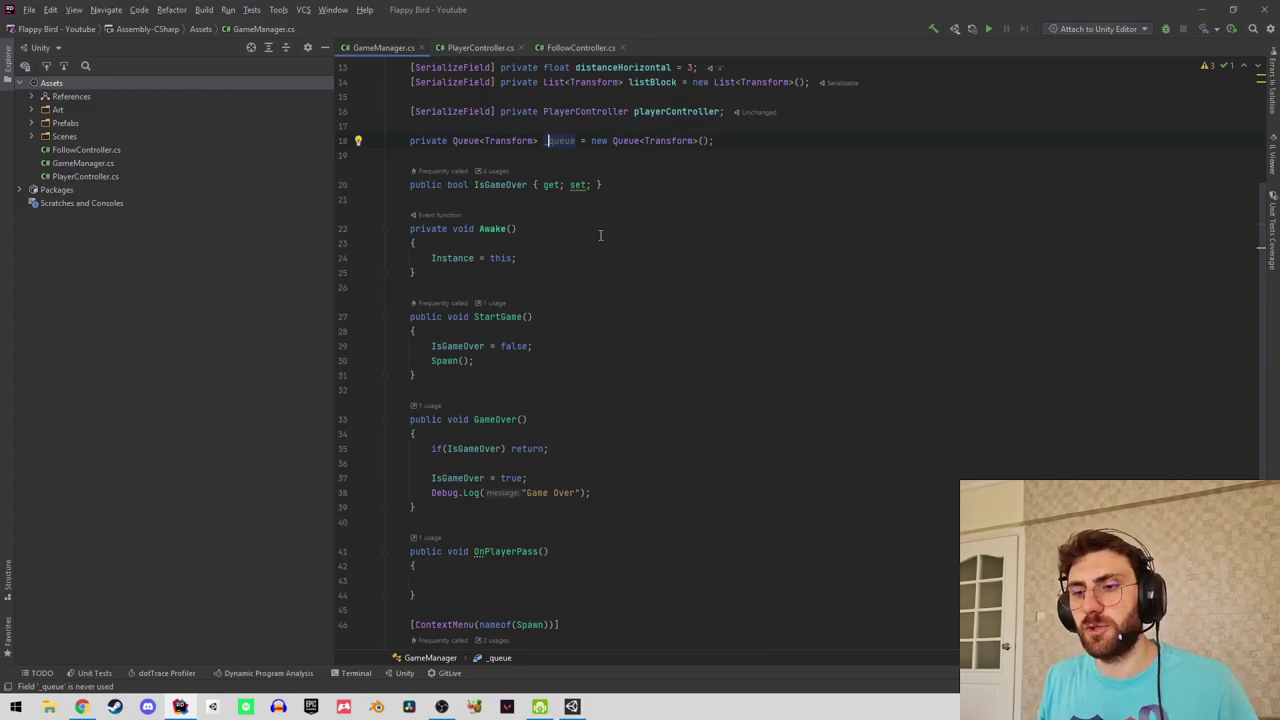
Add _queue.Enqueue(block) on the empty line inside Spawn's loop.
scroll(600, 235, "down", 4)
left_click(546, 349)
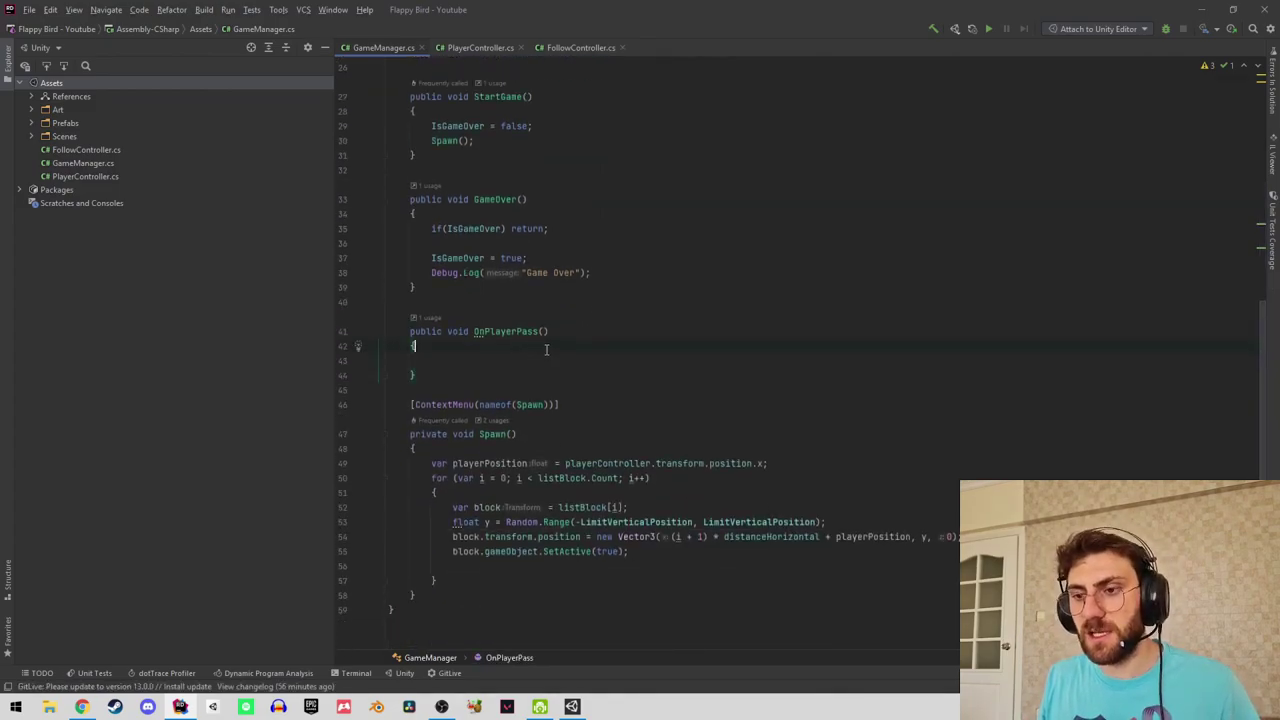
left_click(524, 568)
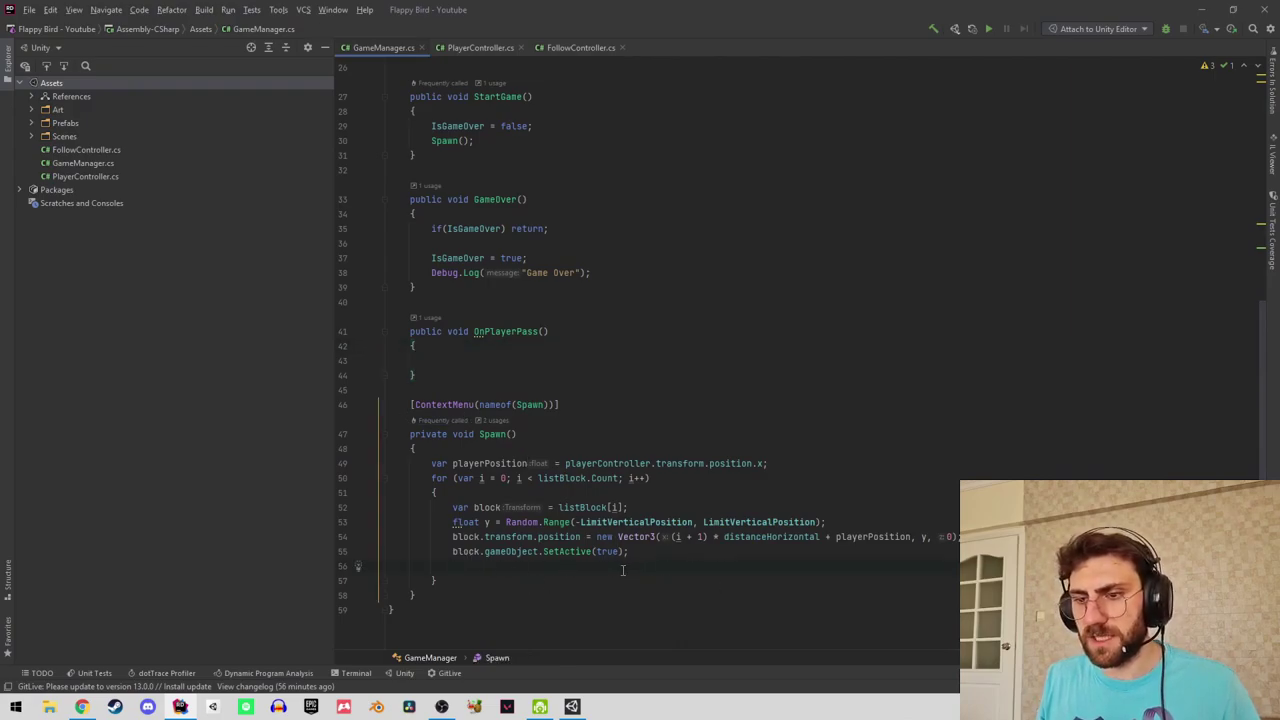
key("Return")
type("qu")
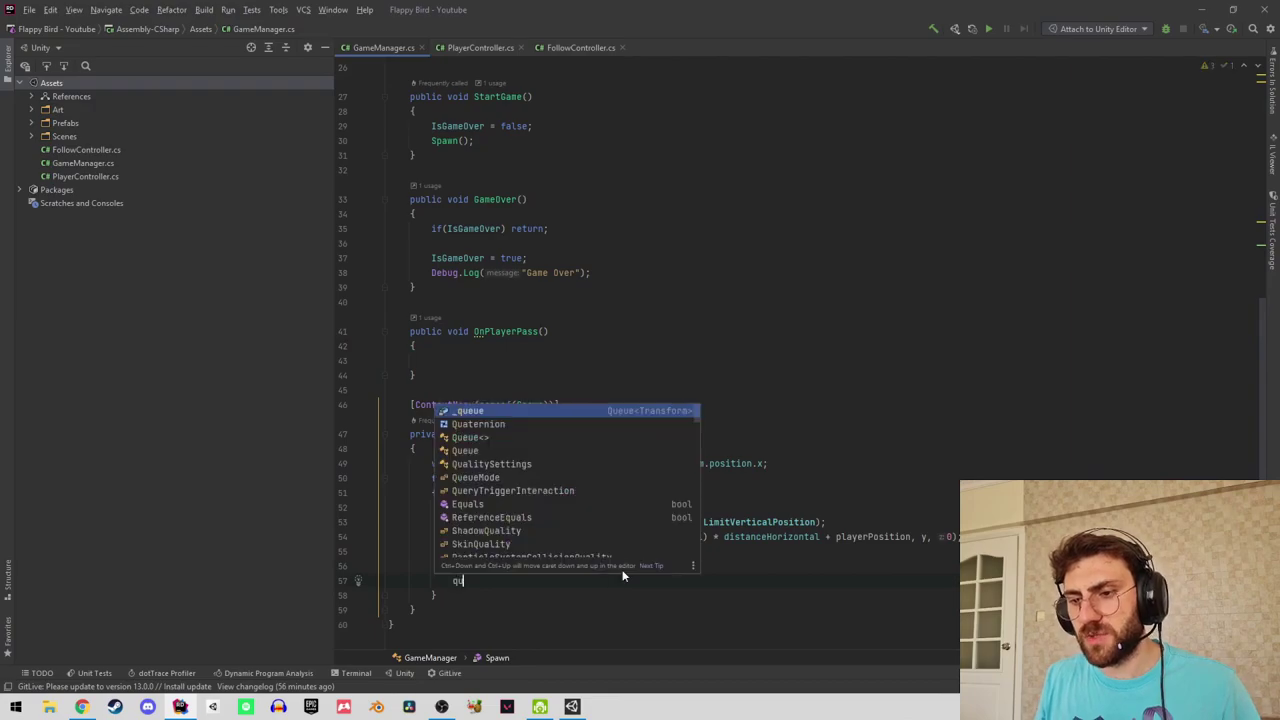
key("Return")
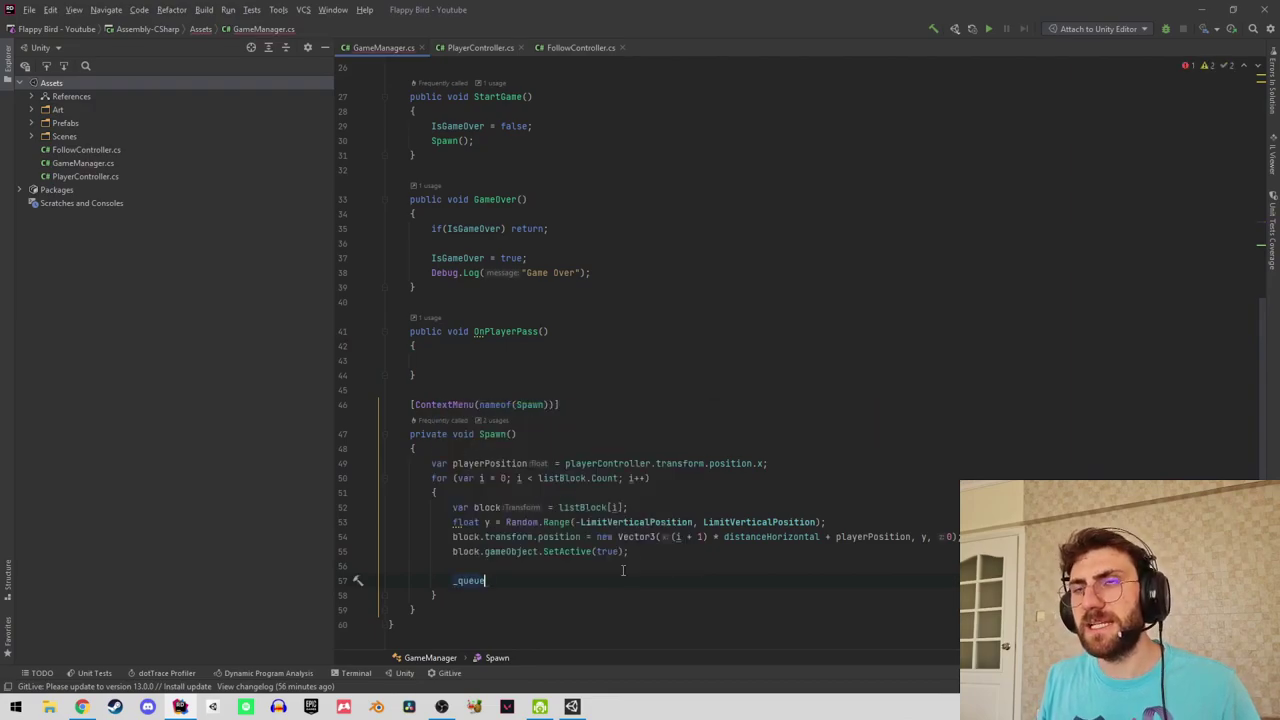
left_click(757, 537)
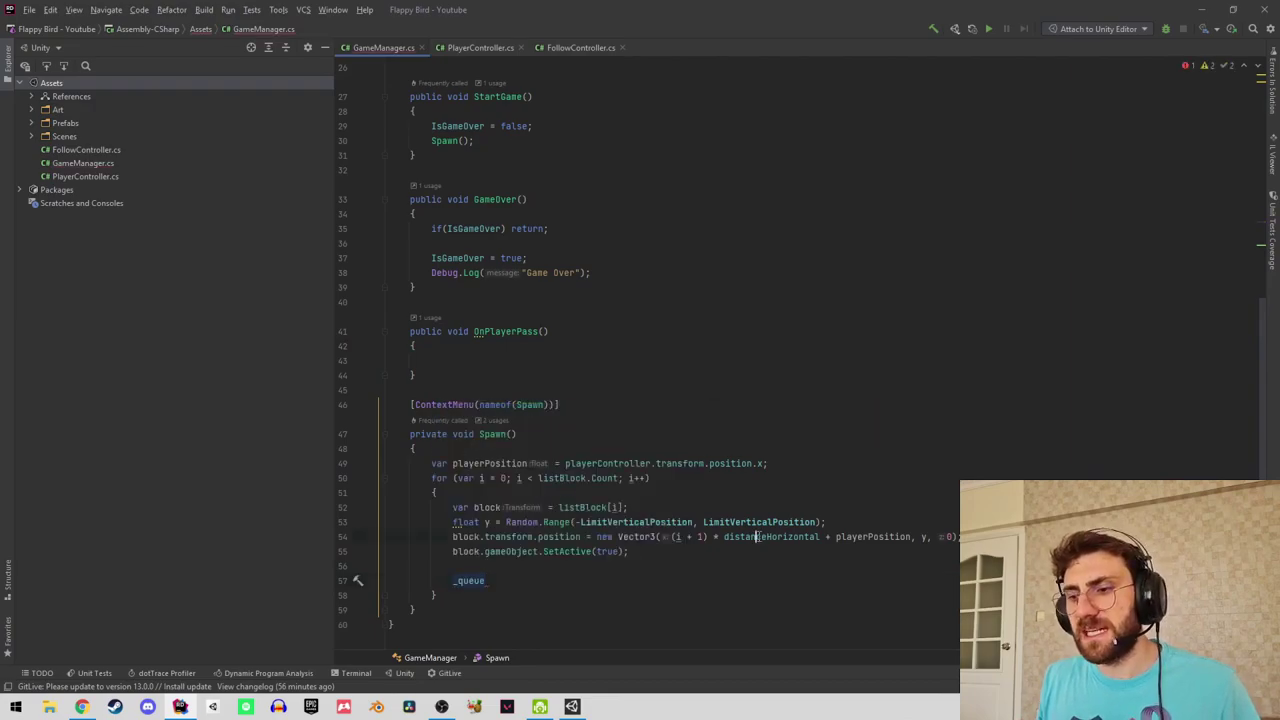
left_click(482, 583)
type(".a")
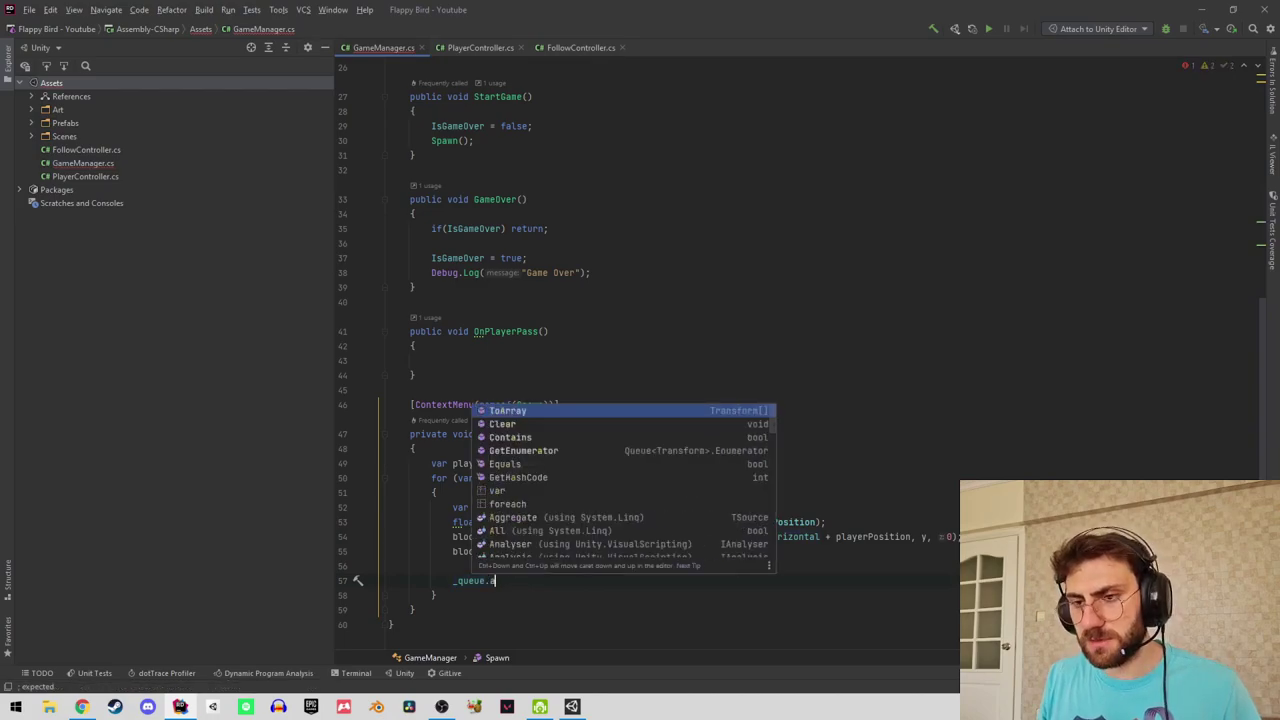
key("BackSpace")
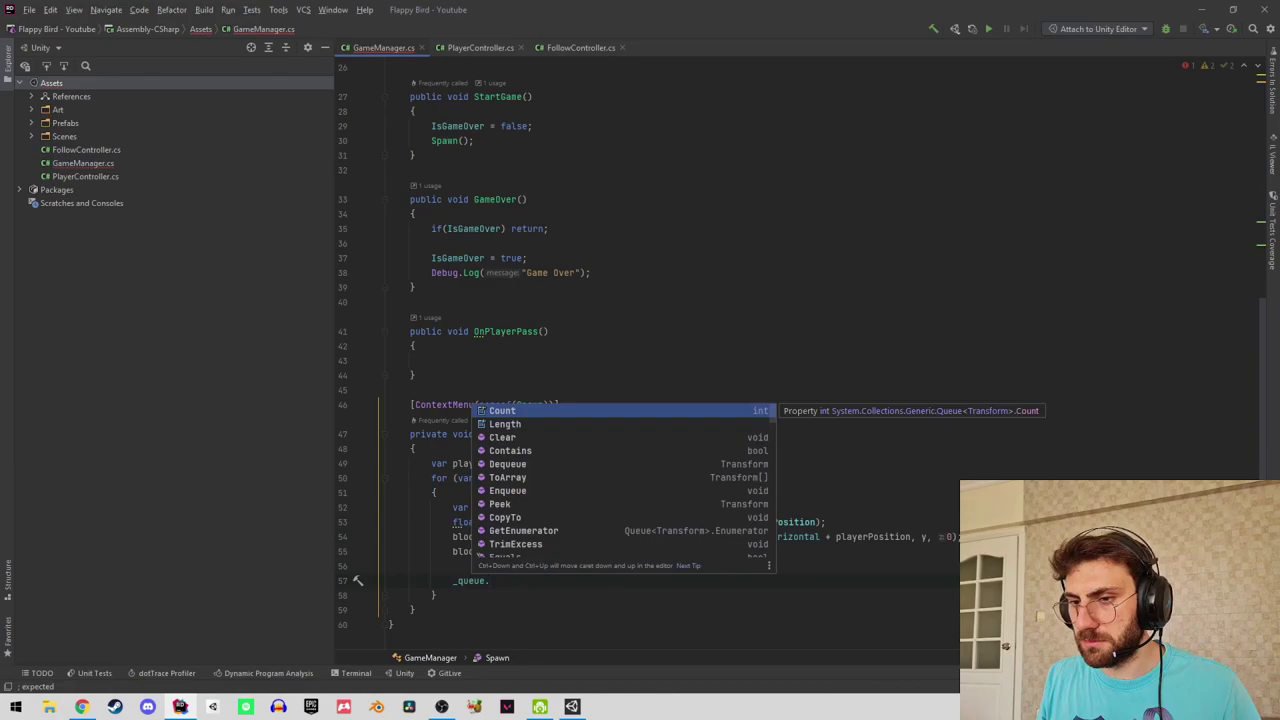
key("Down")
key("Down")
key("Down")
key("Down")
key("Down")
key("Down")
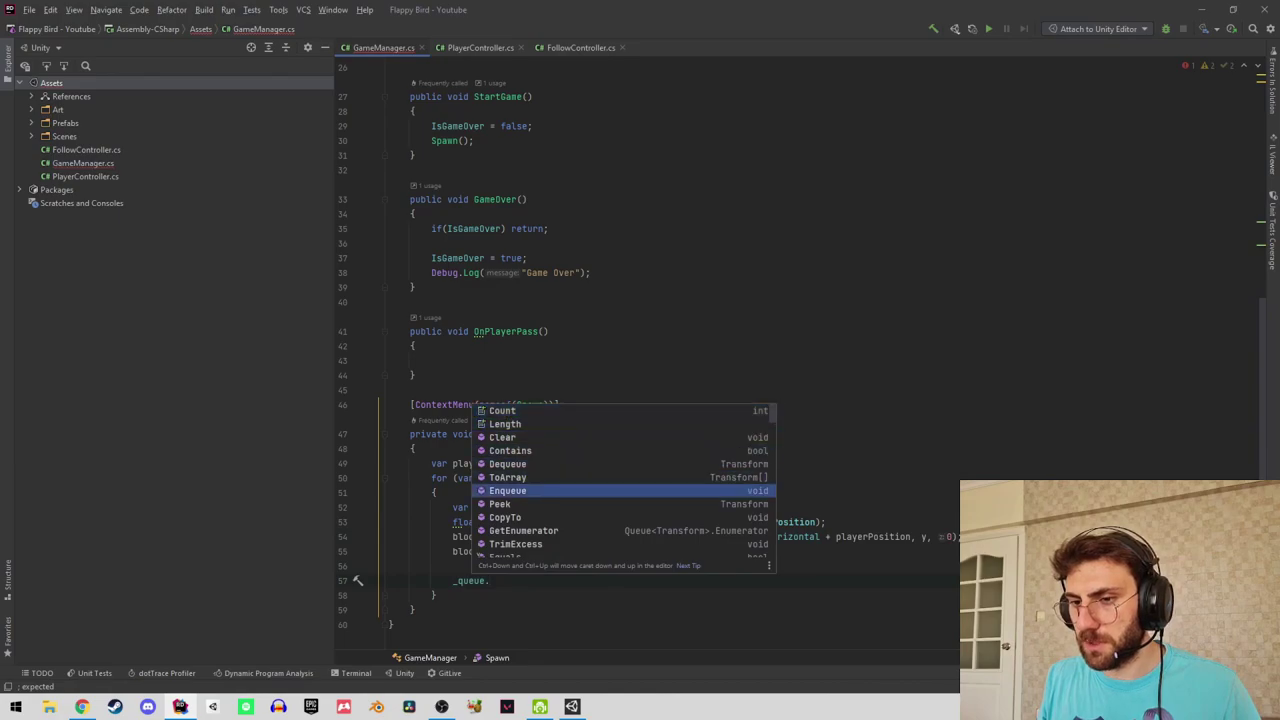
key("Return")
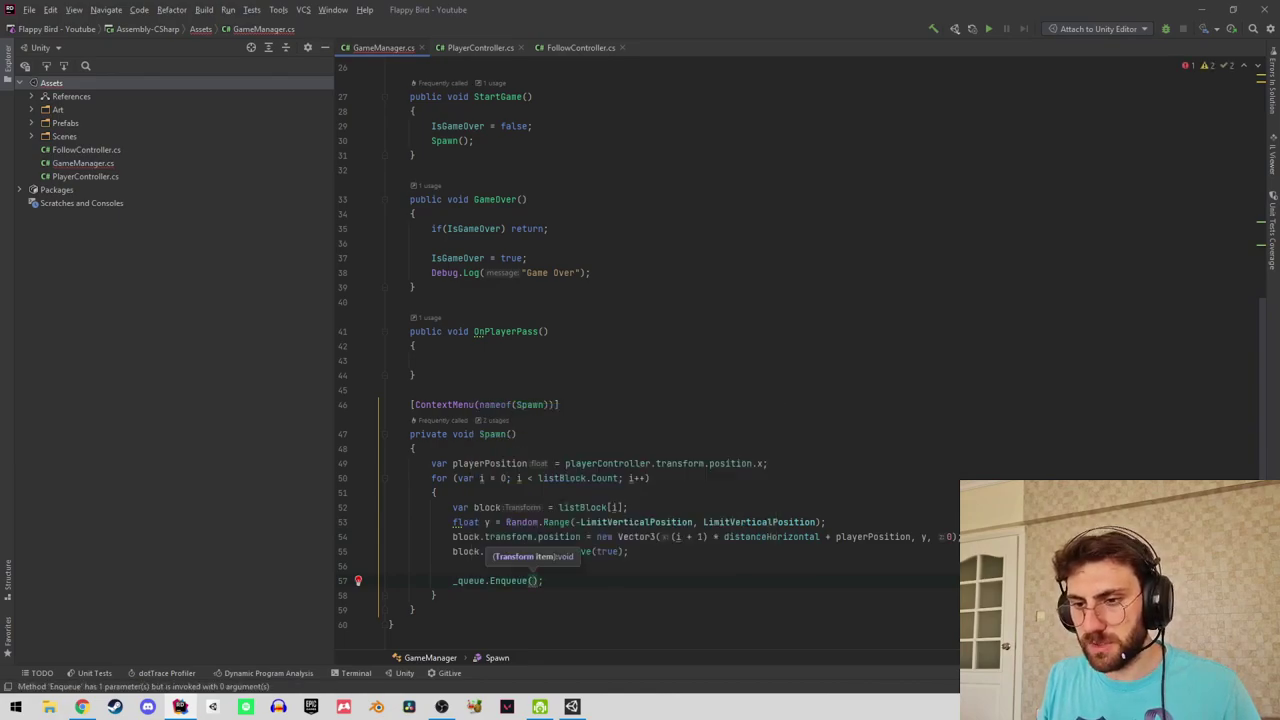
type("block")
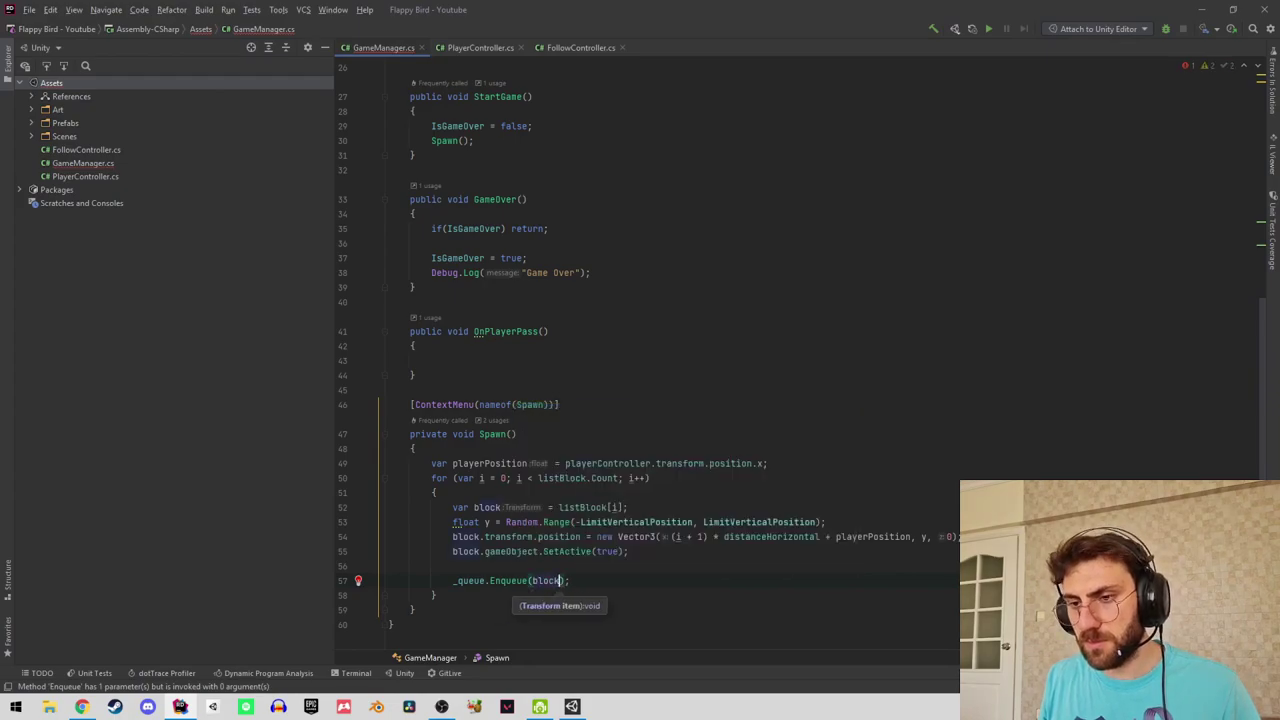
type(")")
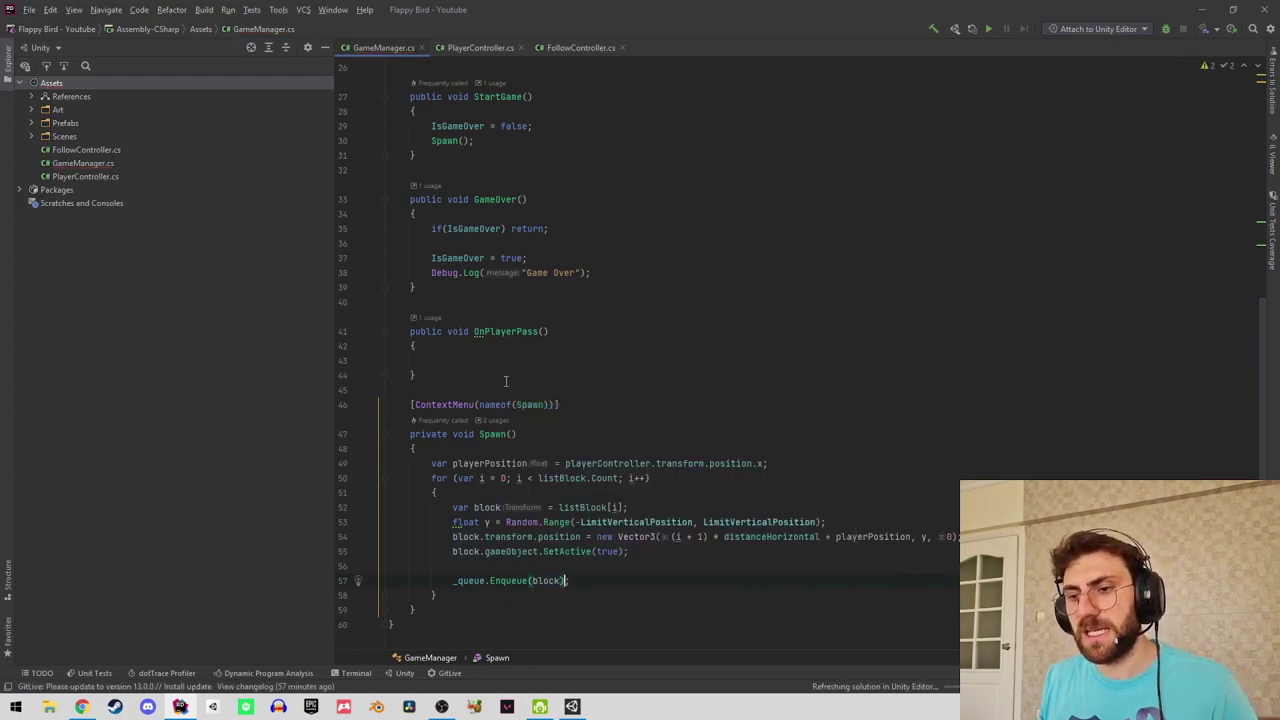
Scroll back up to the end of the IsGameOver declaration in GameManager.
left_click(508, 361)
scroll(530, 375, "up", 2)
scroll(543, 405, "down", 2)
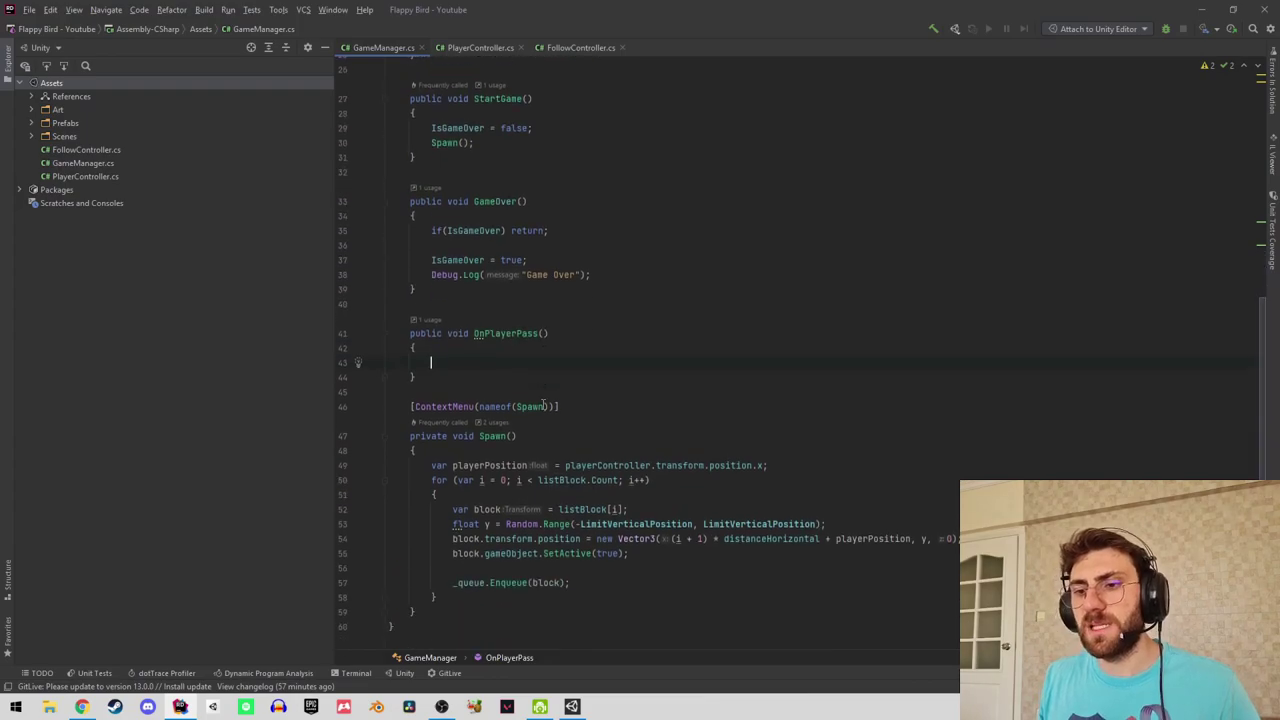
scroll(543, 405, "up", 3)
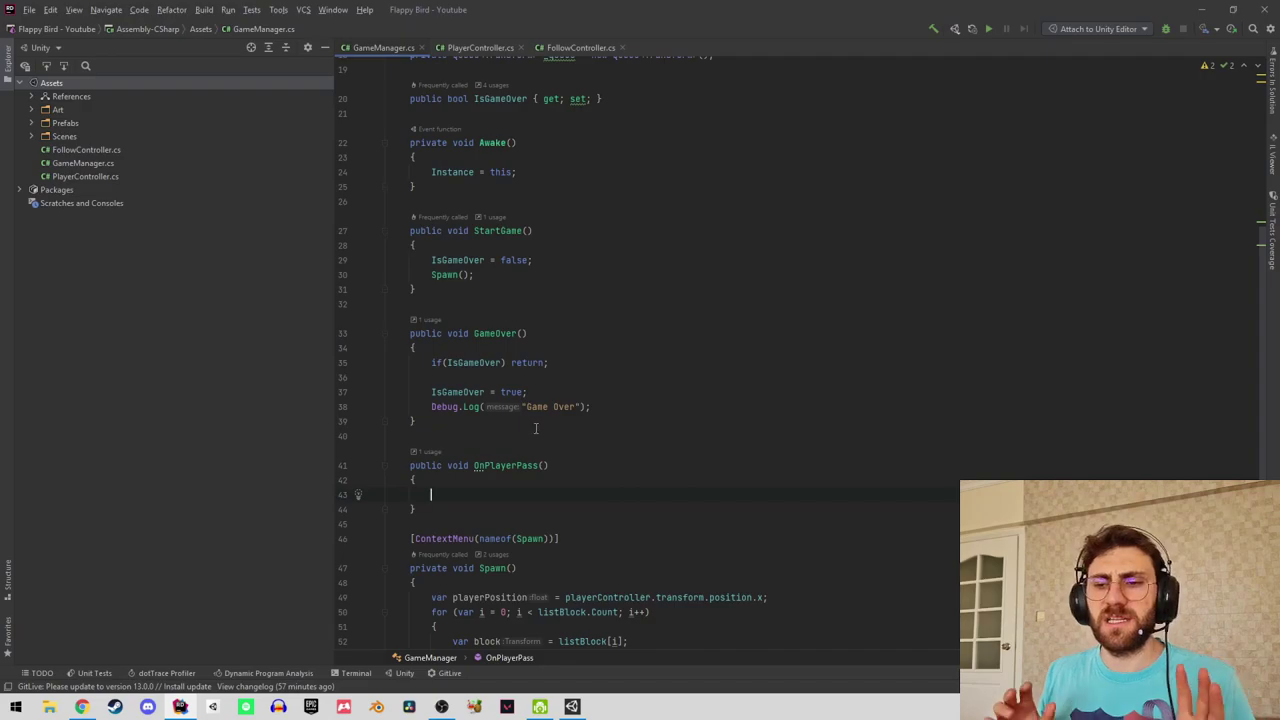
scroll(507, 438, "up", 2)
left_click(648, 186)
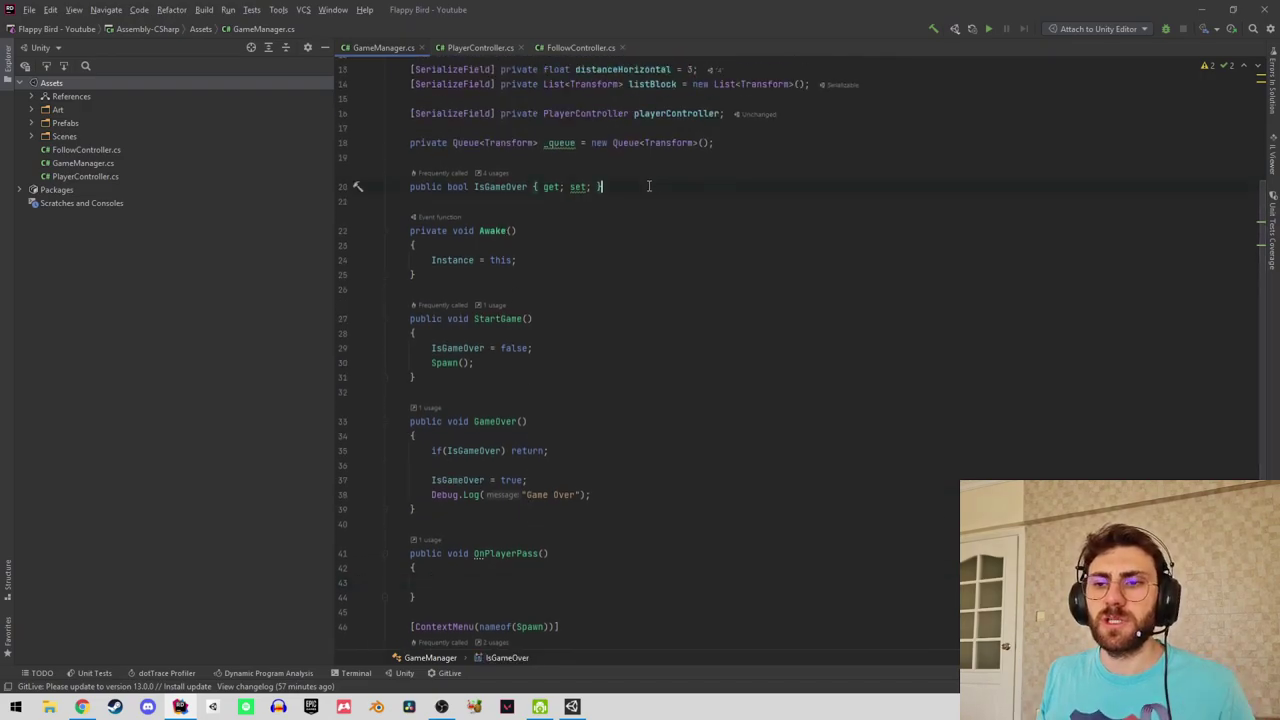
Declare a private int field initialised to 0 below IsGameOver and rename it to _count.
key("Return")
key("Return")
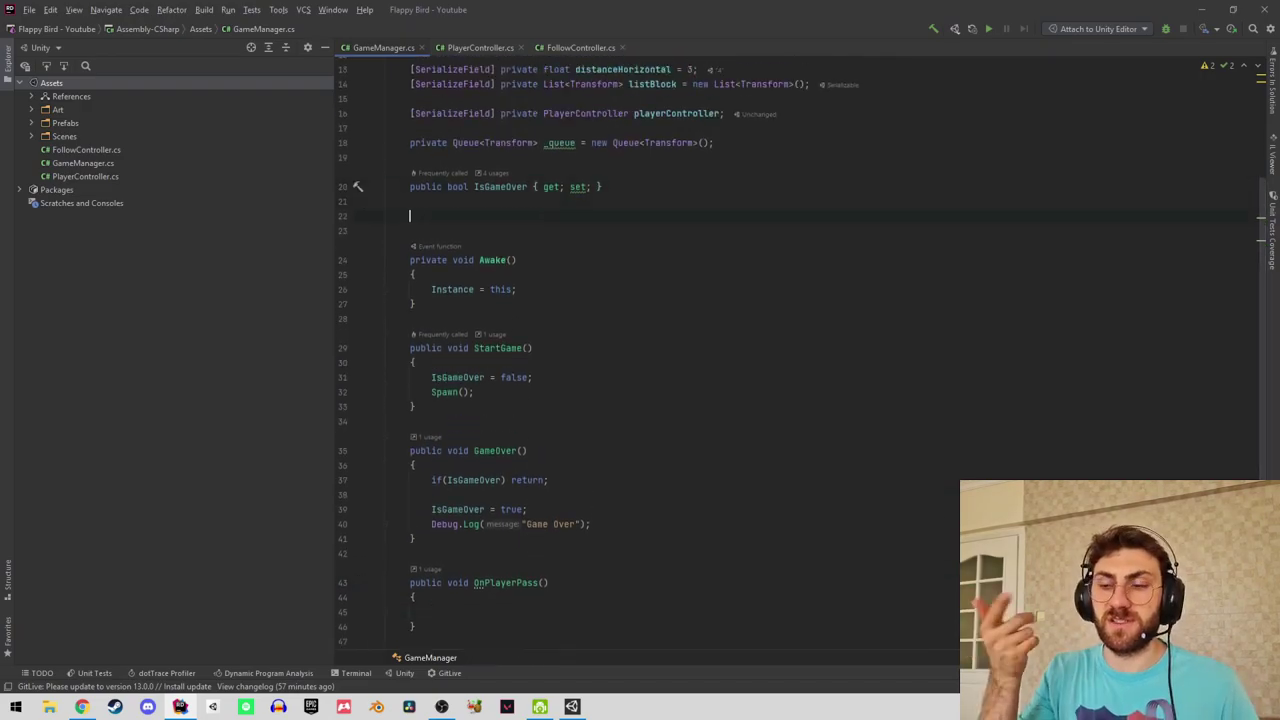
type("private ")
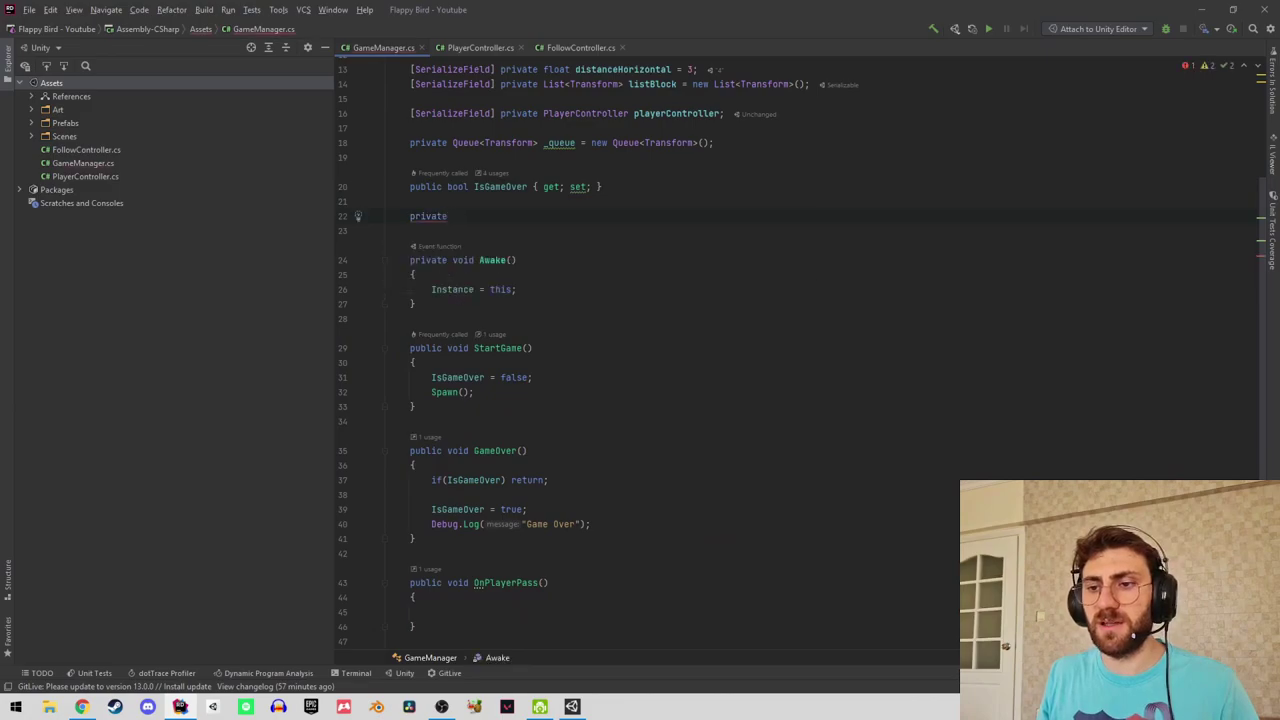
type("int coun")
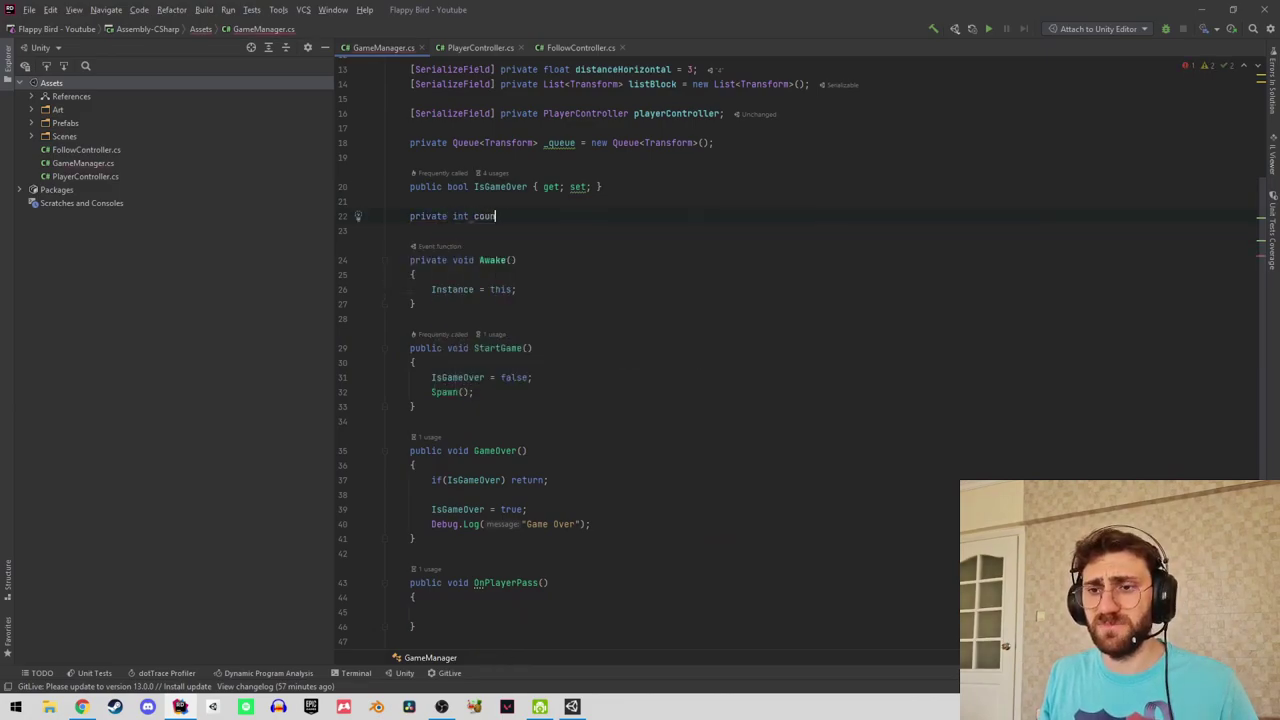
type("ter")
key("BackSpace")
key("BackSpace")
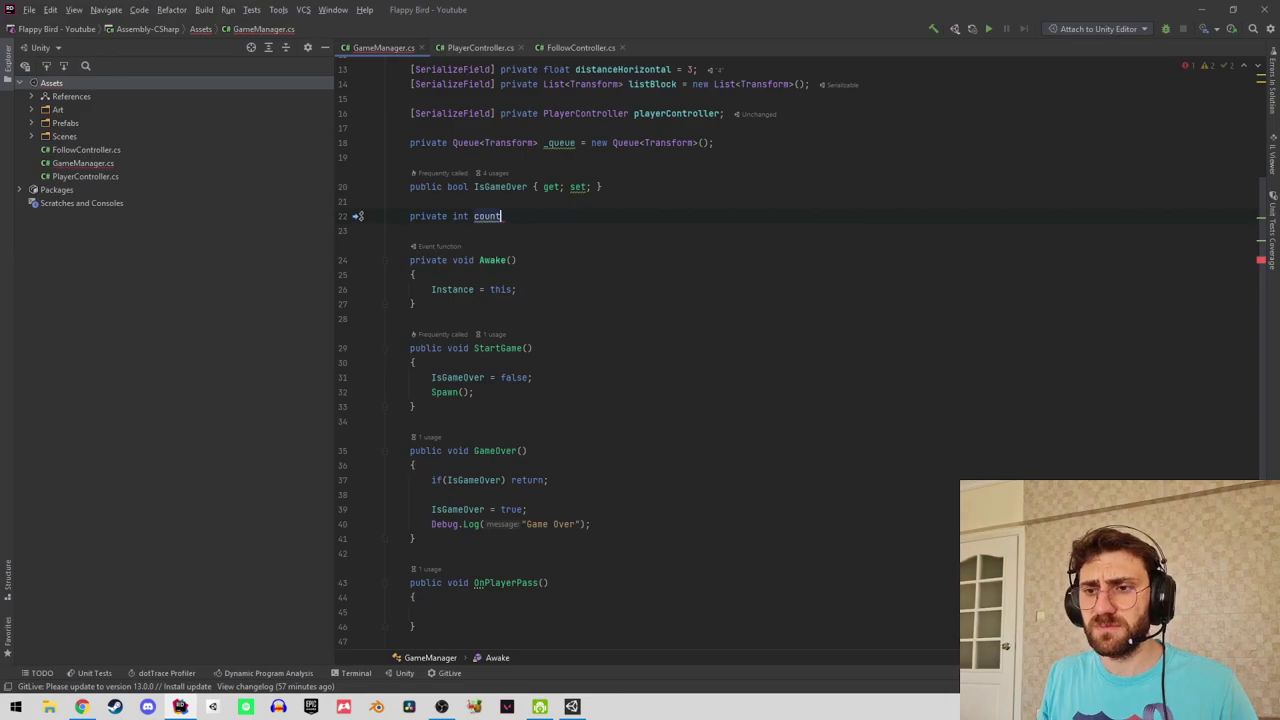
type("= 0;")
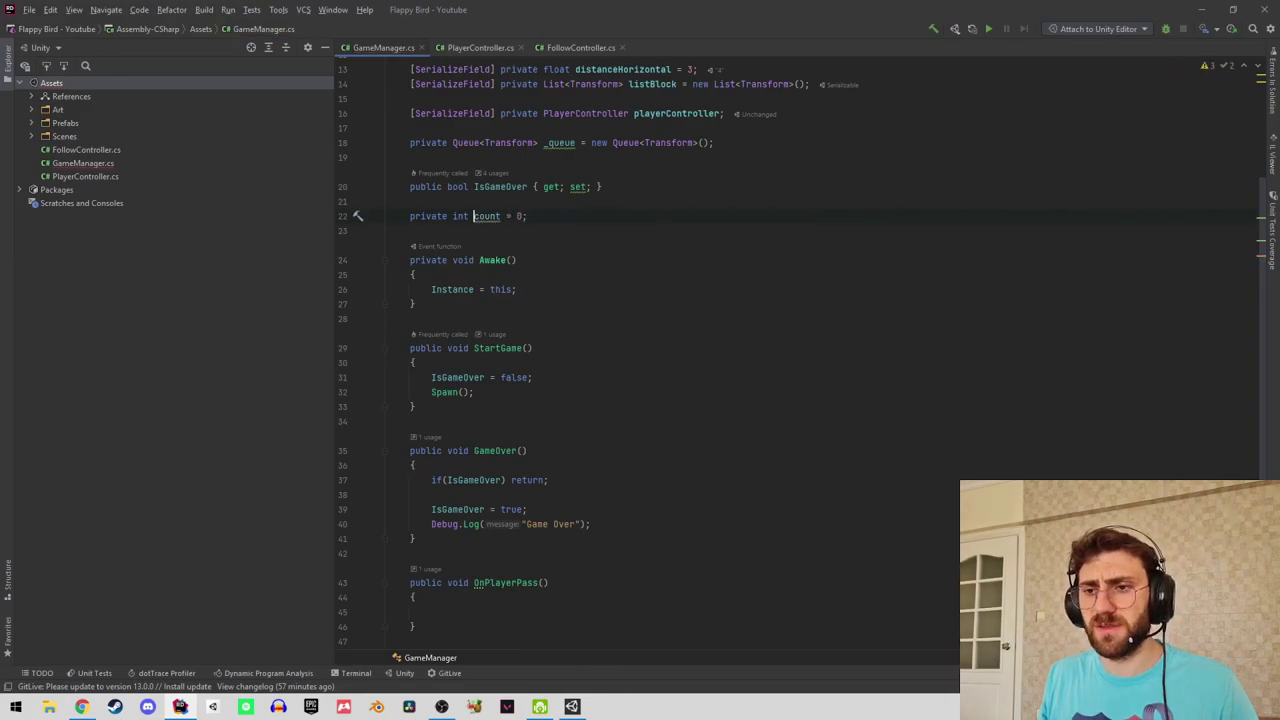
key("alt+Return")
key("Return")
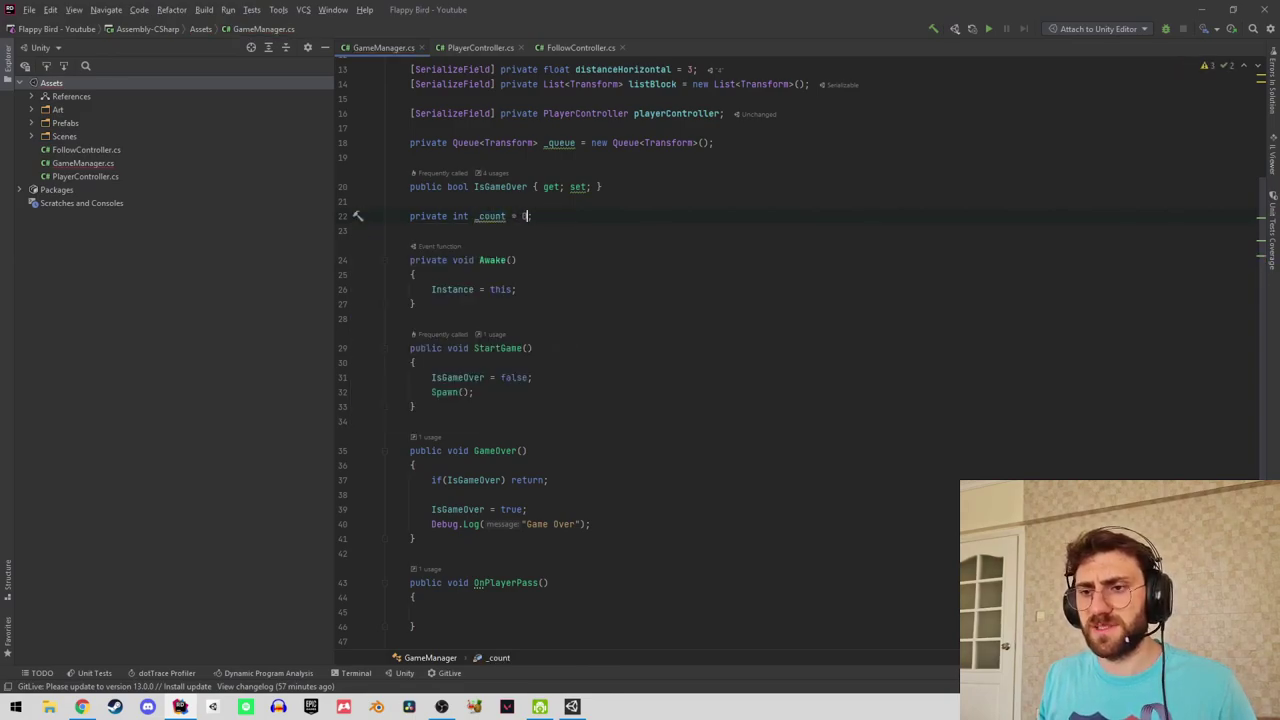
Add _count++; and if(_count<3) return; to OnPlayerPass, removing the blank top line.
scroll(514, 428, "down", 4)
left_click(514, 428)
key("Return")
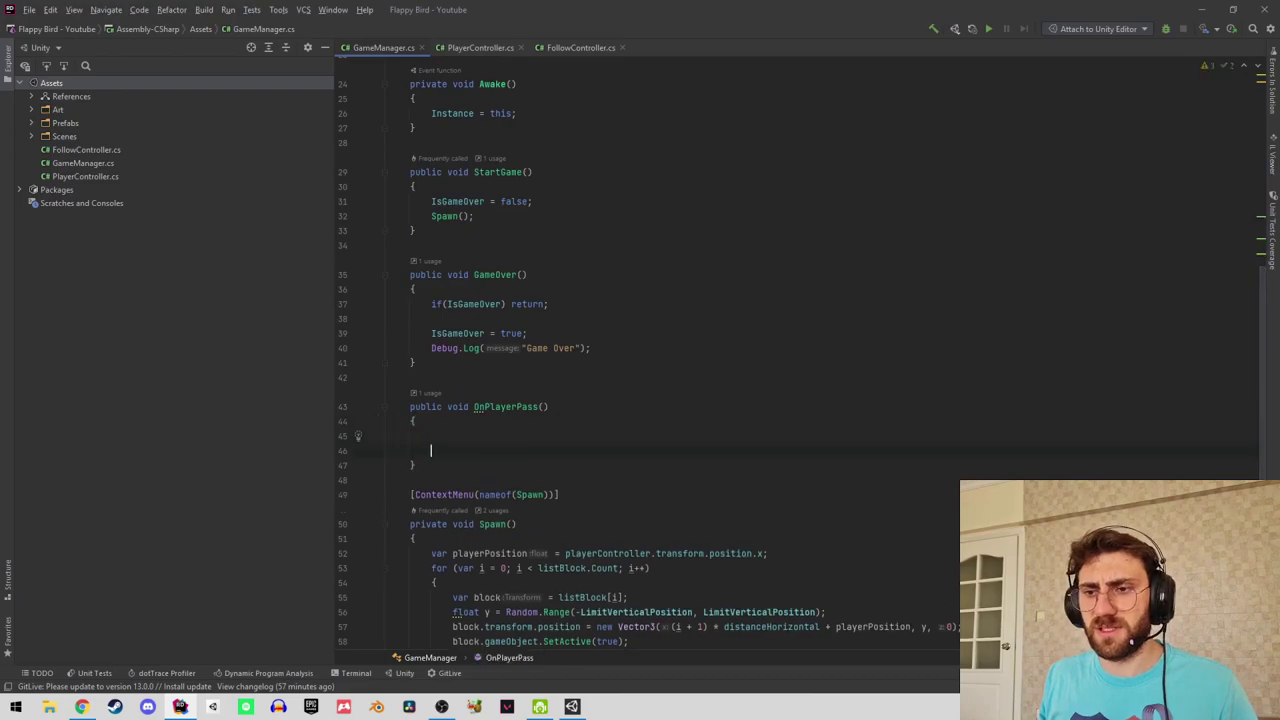
type("co_count++;")
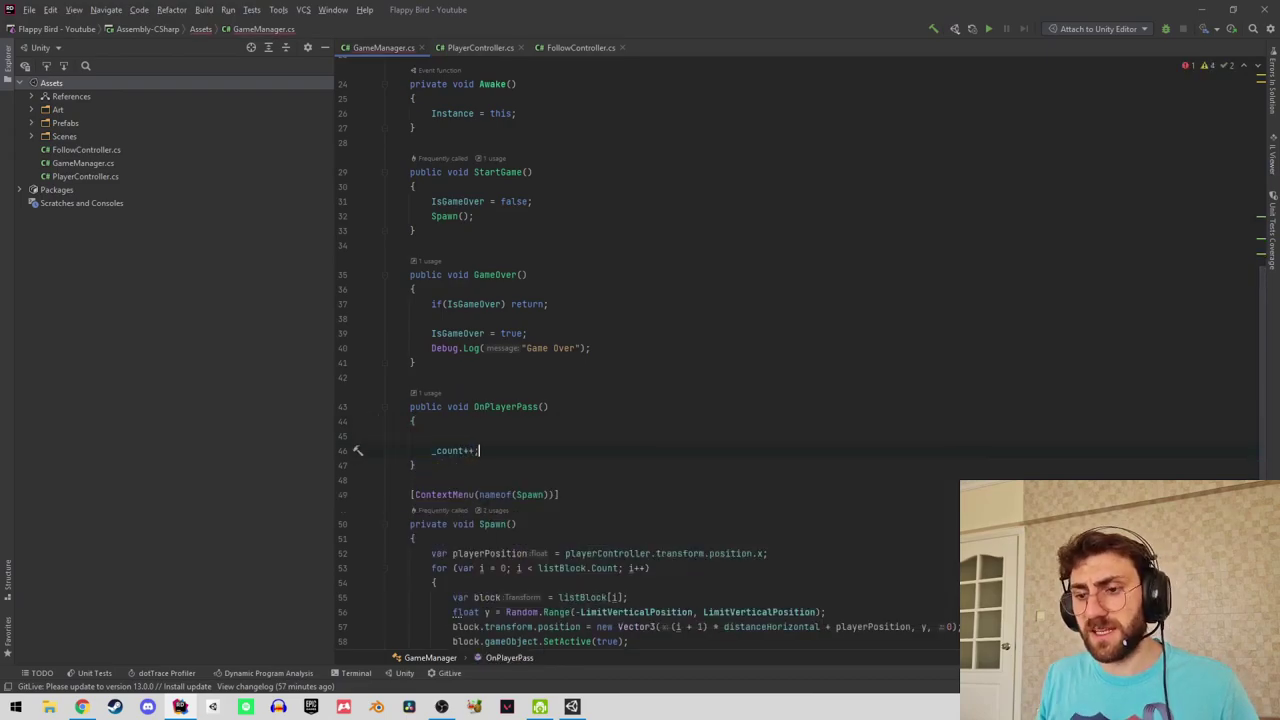
key("Return")
type("if")
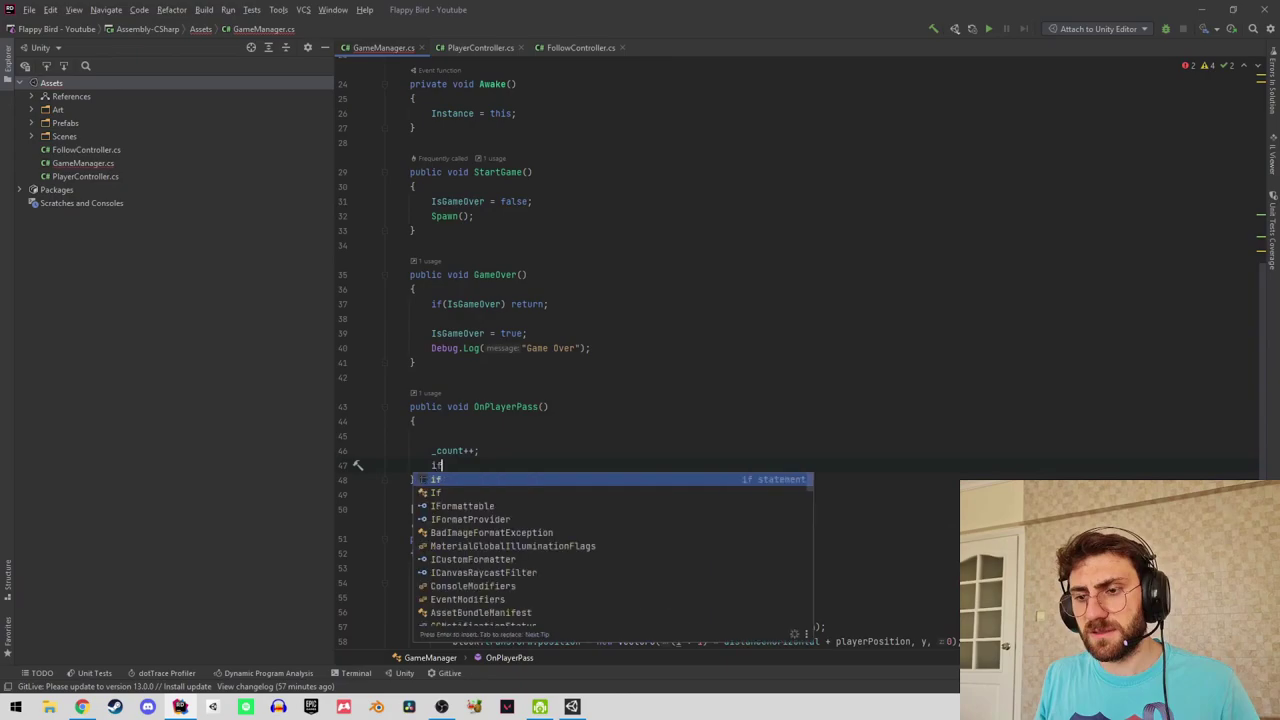
type("(_count<3")
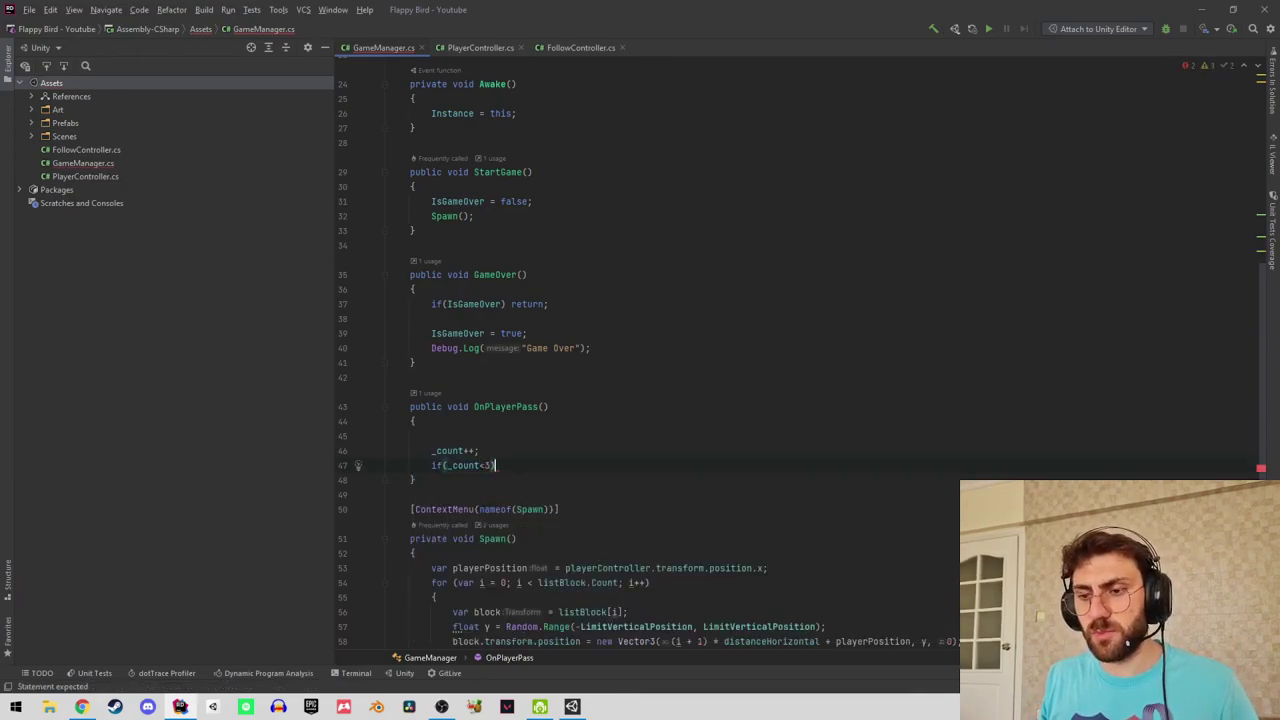
type(") return;")
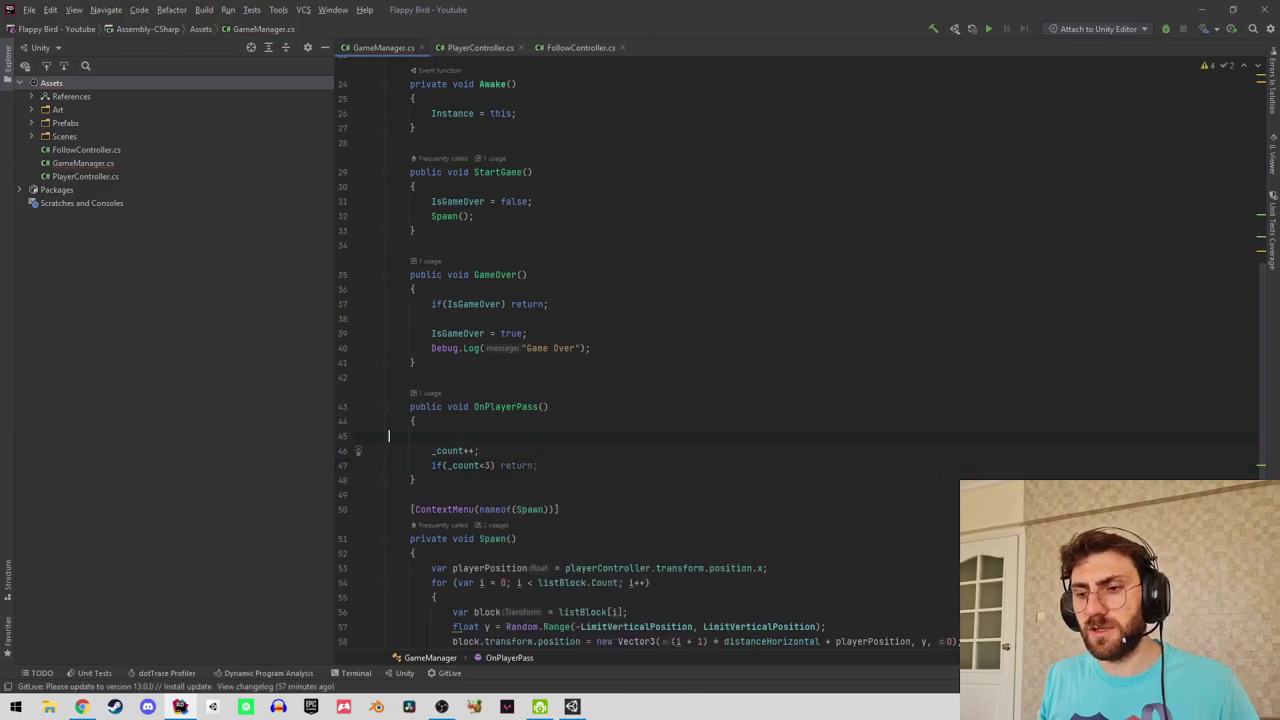
key("Up")
key("Home")
key("BackSpace")
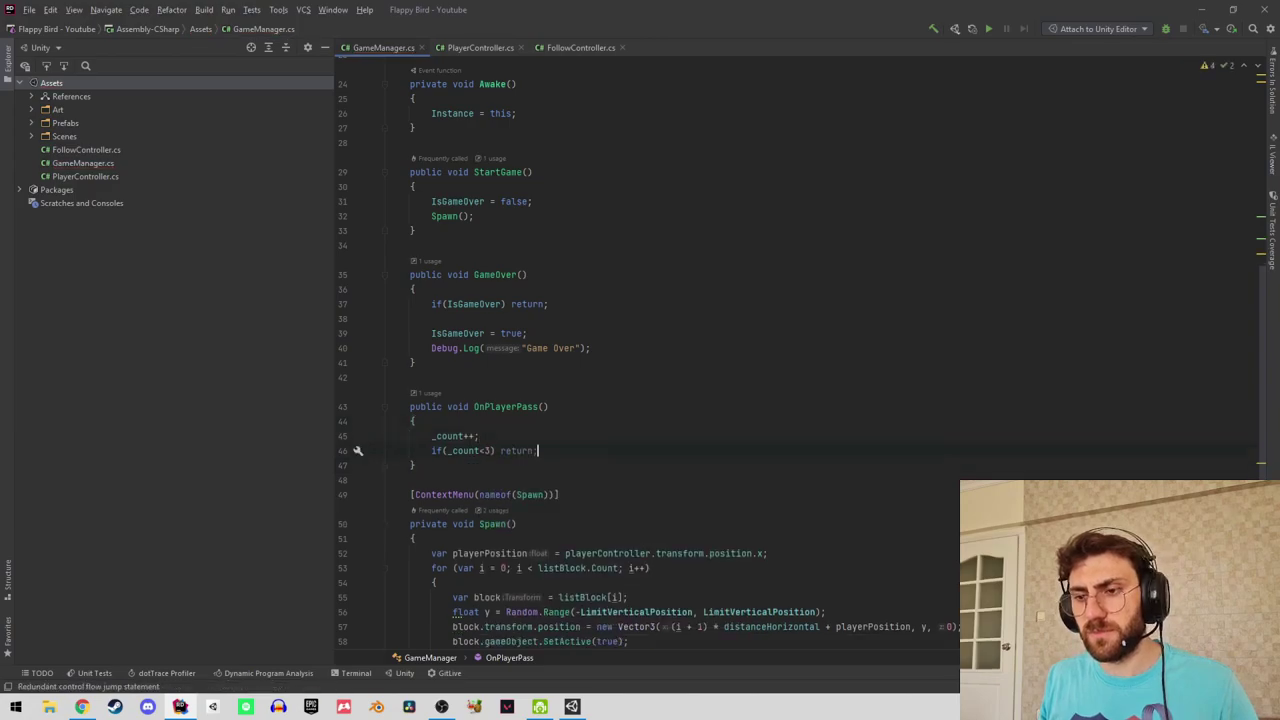
key("Return")
key("Return")
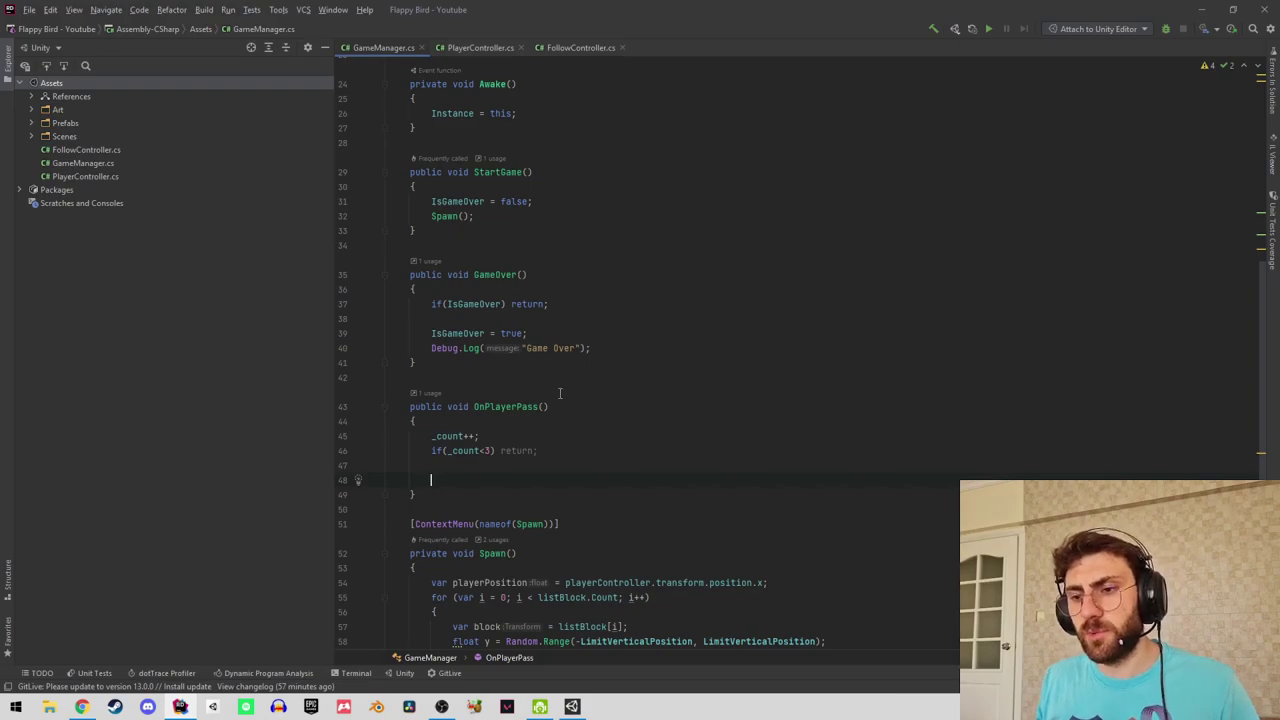
scroll(487, 402, "down", 3)
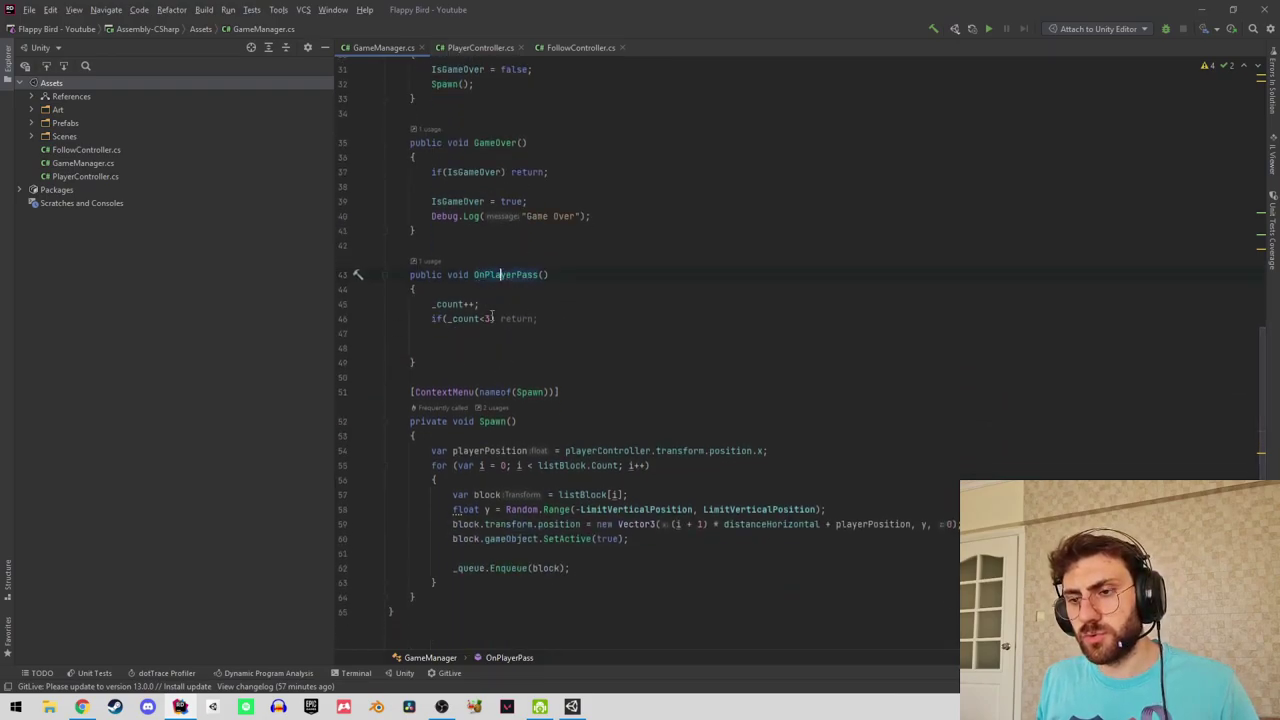
Put return on its own line and add var first = _queue.Dequeue(); in OnPlayerPass.
left_click(494, 318)
key("Return")
key("Return")
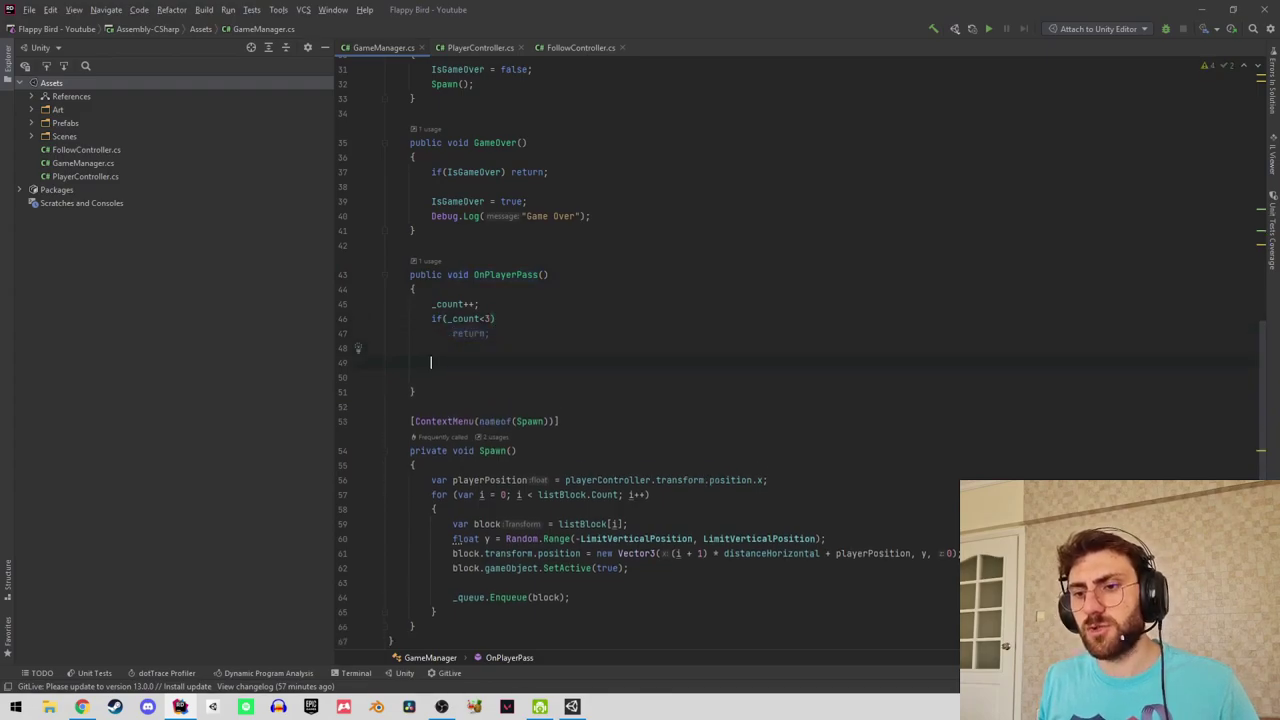
type("var block")
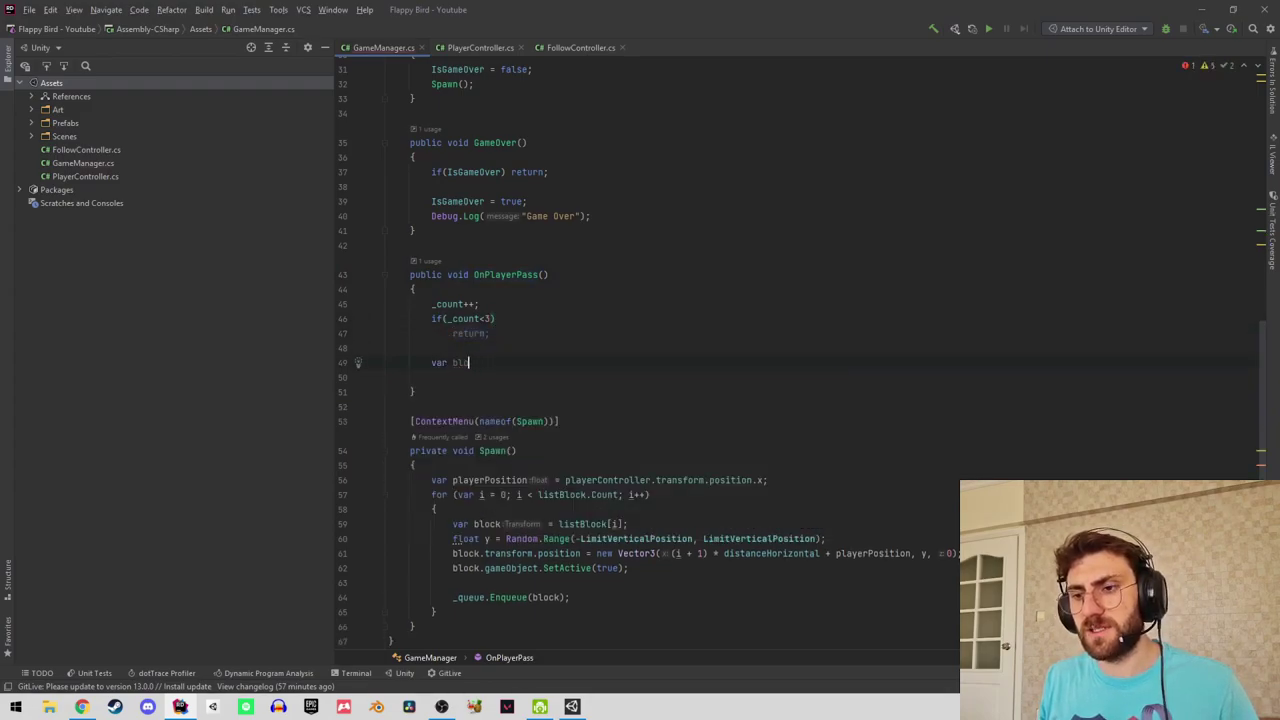
key("BackSpace")
key("BackSpace")
key("BackSpace")
type("fir")
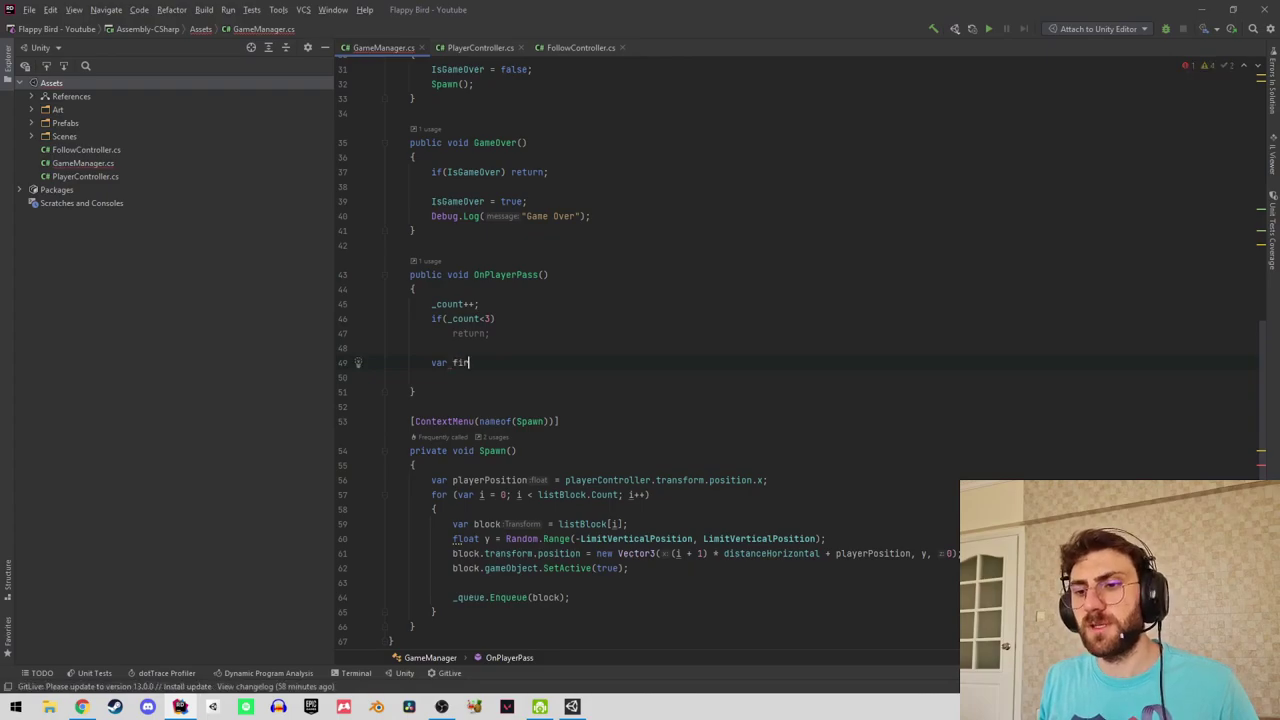
type("st = ")
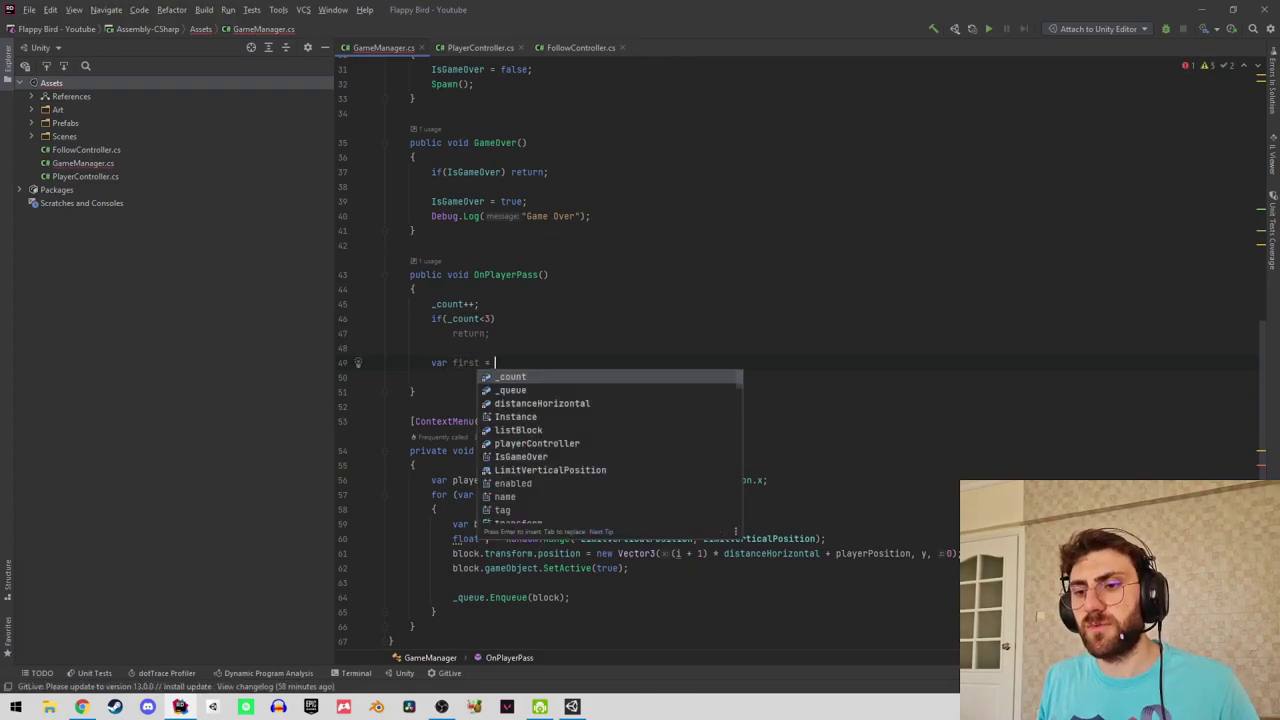
type("_queue.")
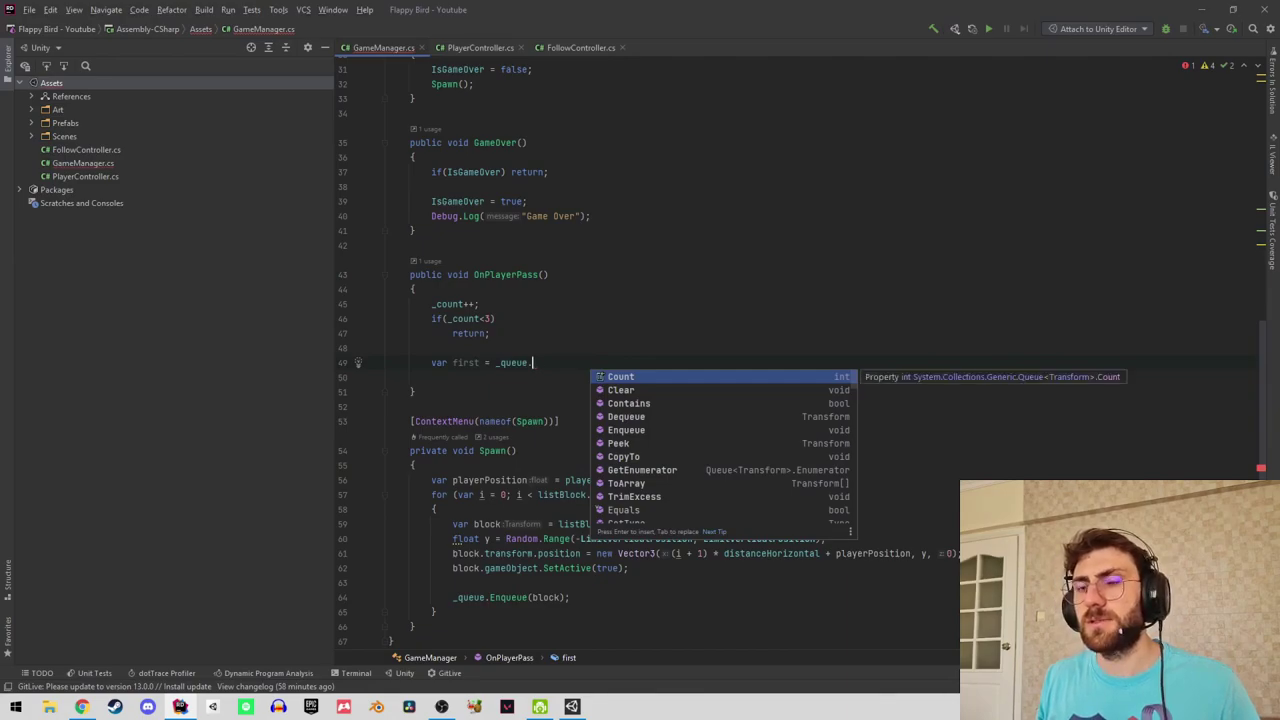
type("p")
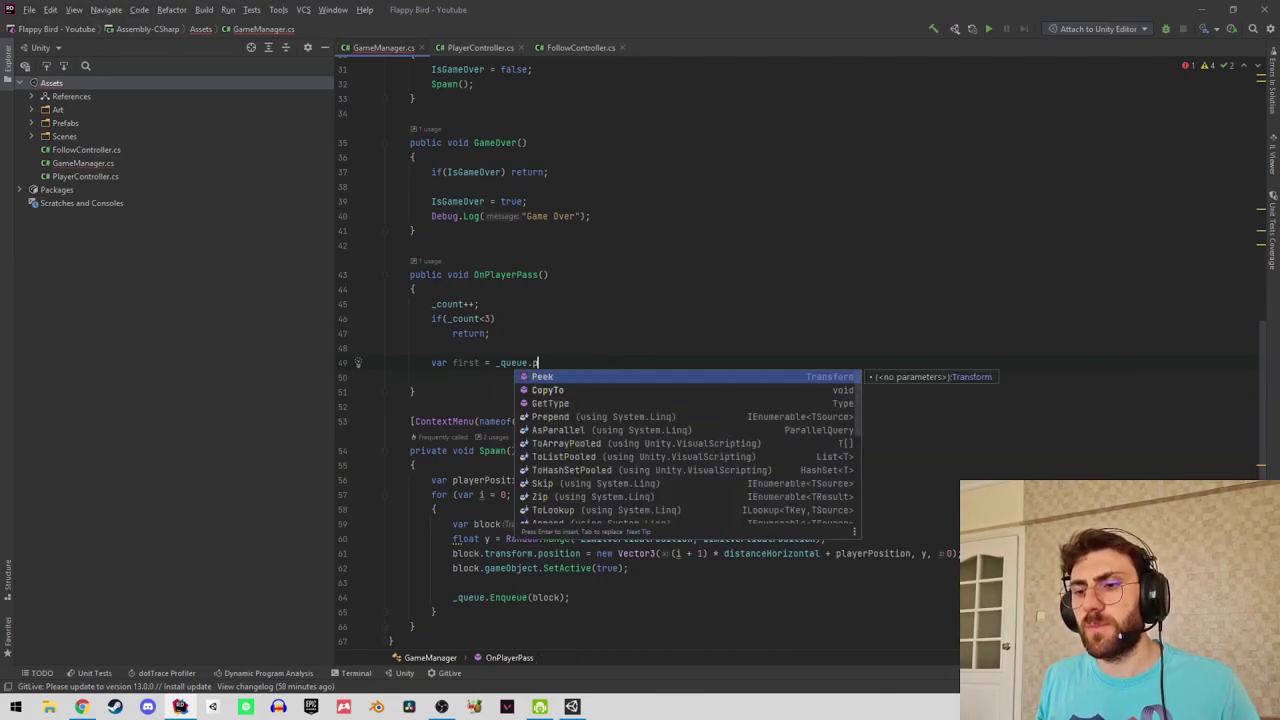
type("o")
key("BackSpace")
type("o")
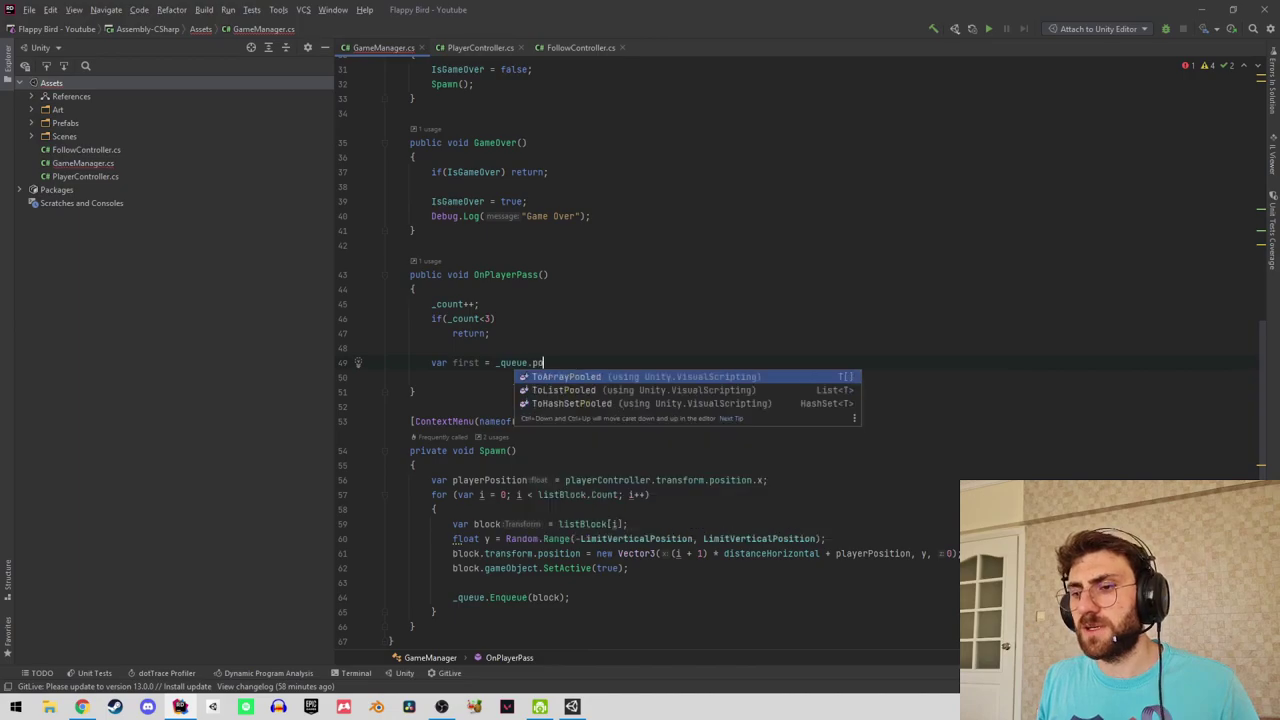
key("BackSpace")
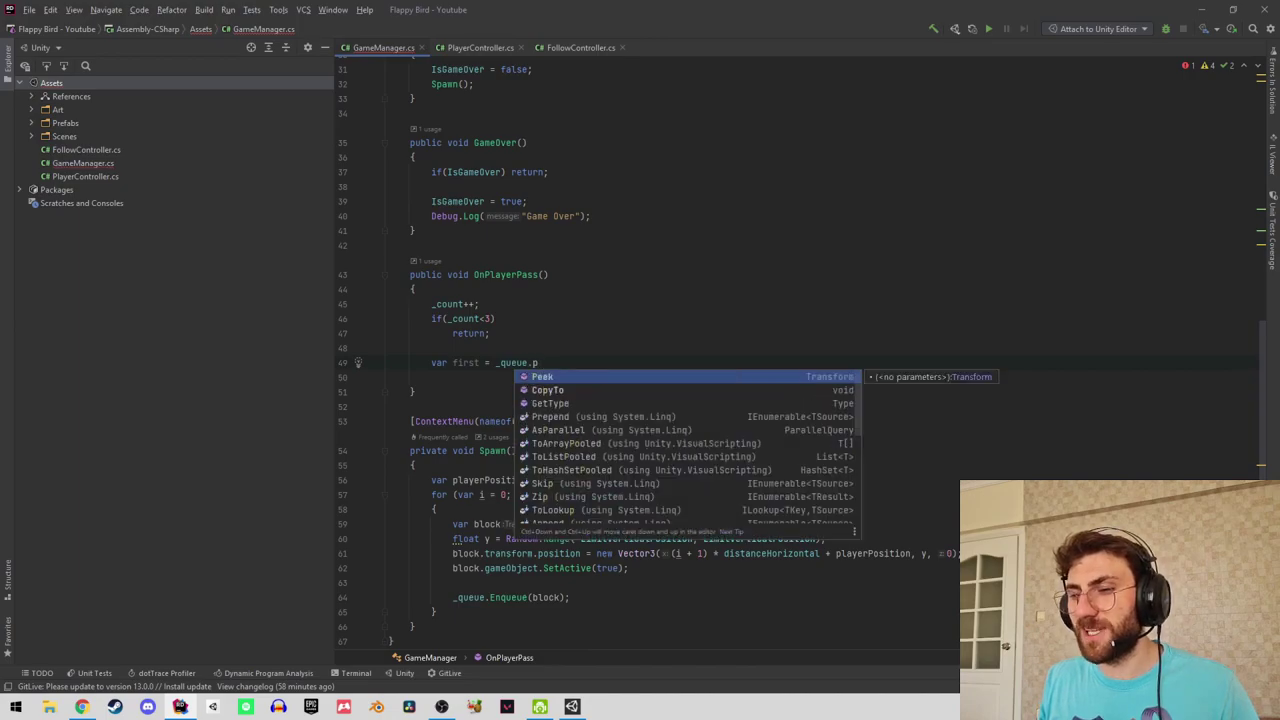
key("BackSpace")
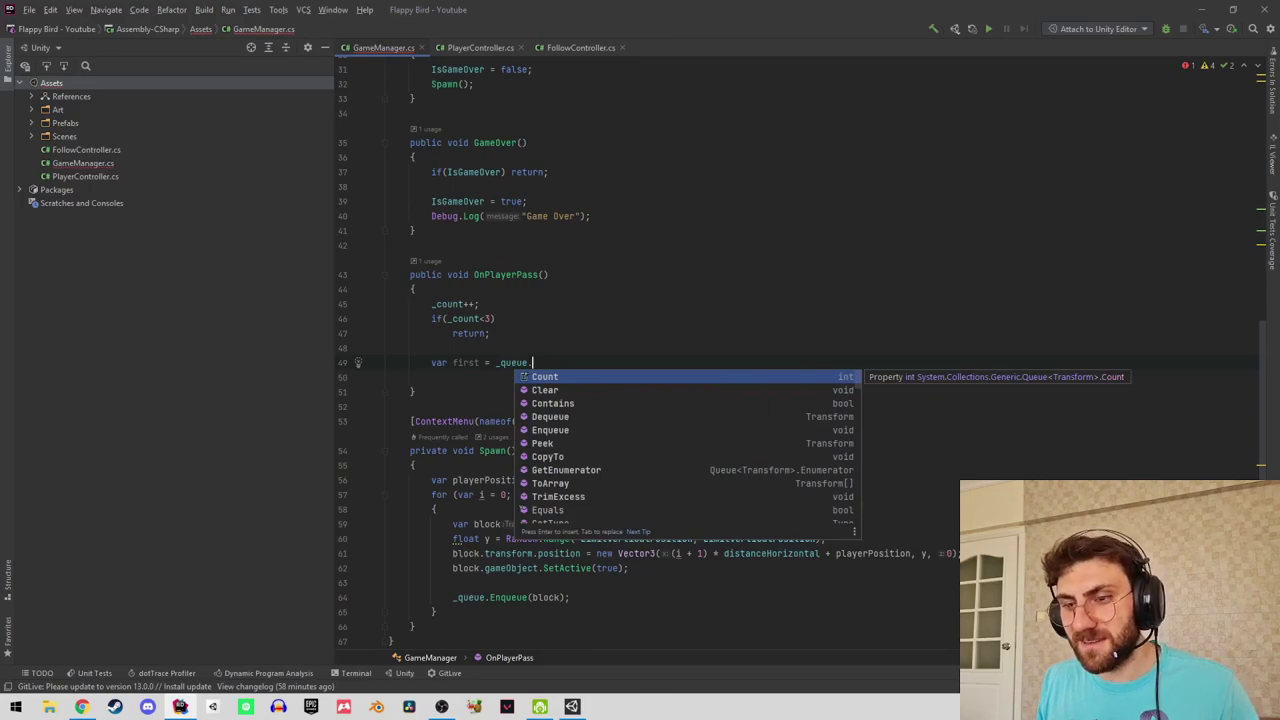
key("Down")
key("Down")
key("Down")
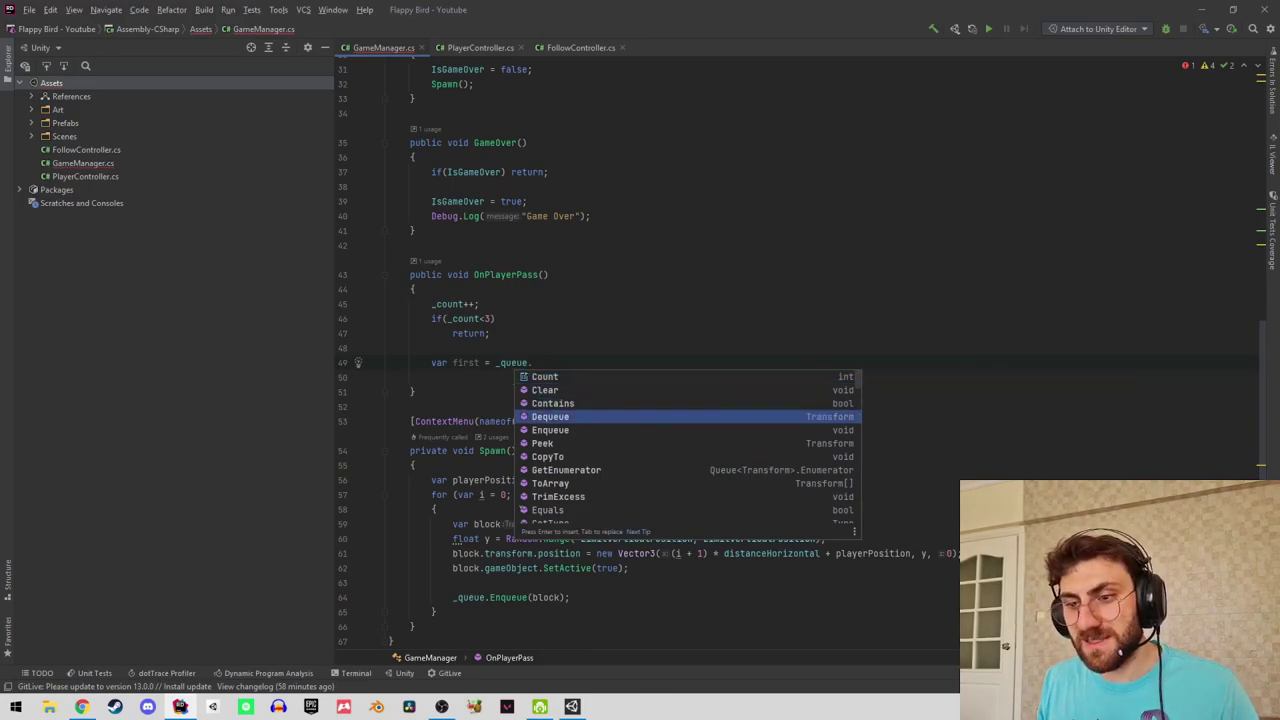
key("Return")
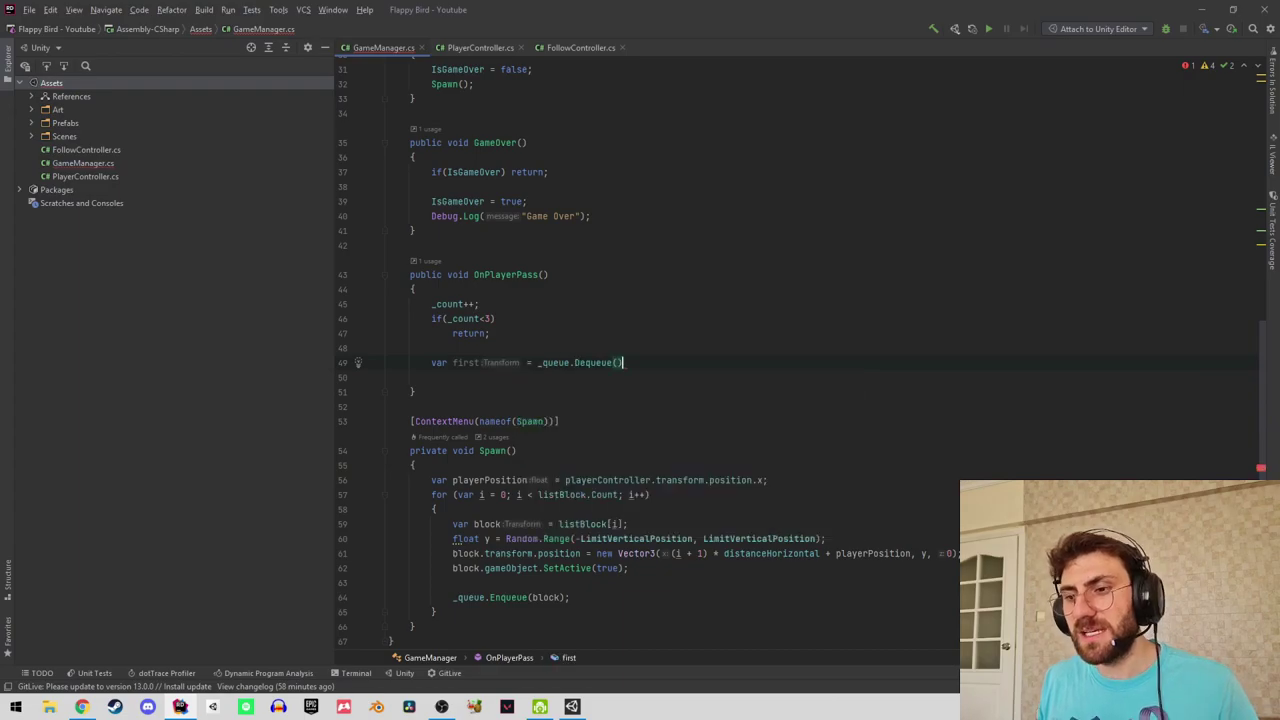
type(";")
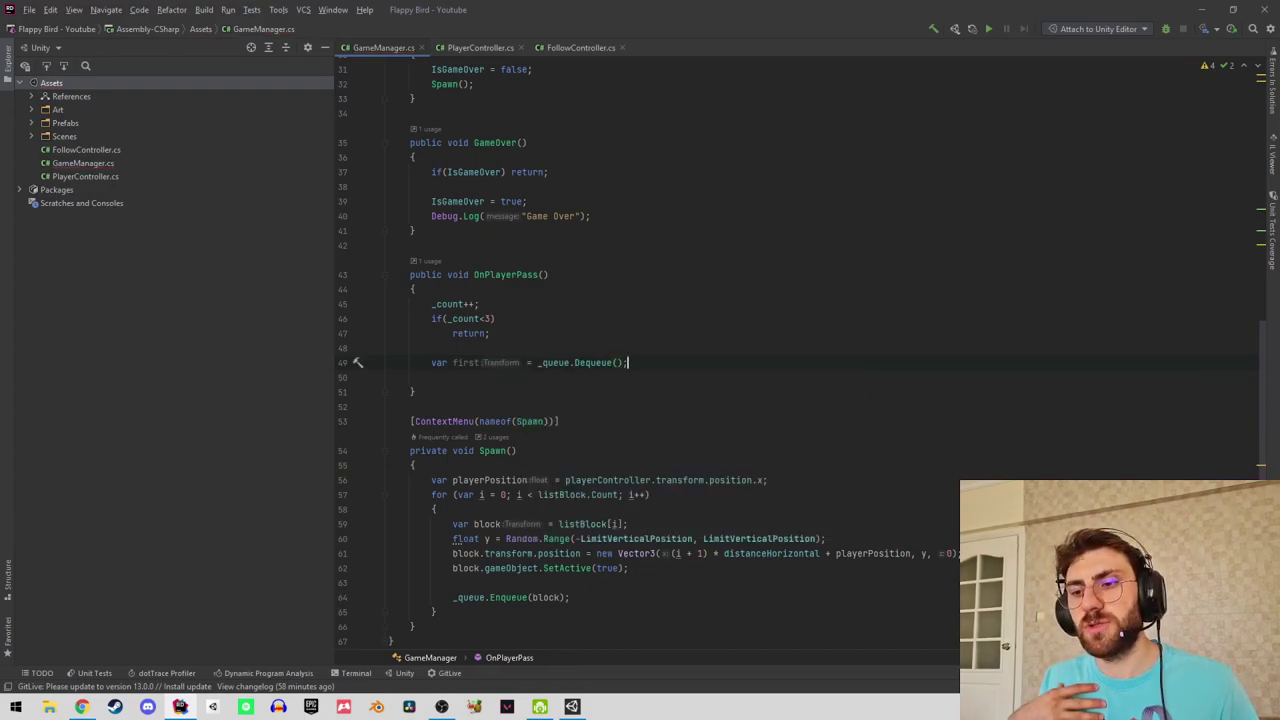
Begin a var last = _queue.Last() line below the Dequeue line.
key("Return")
type("var")
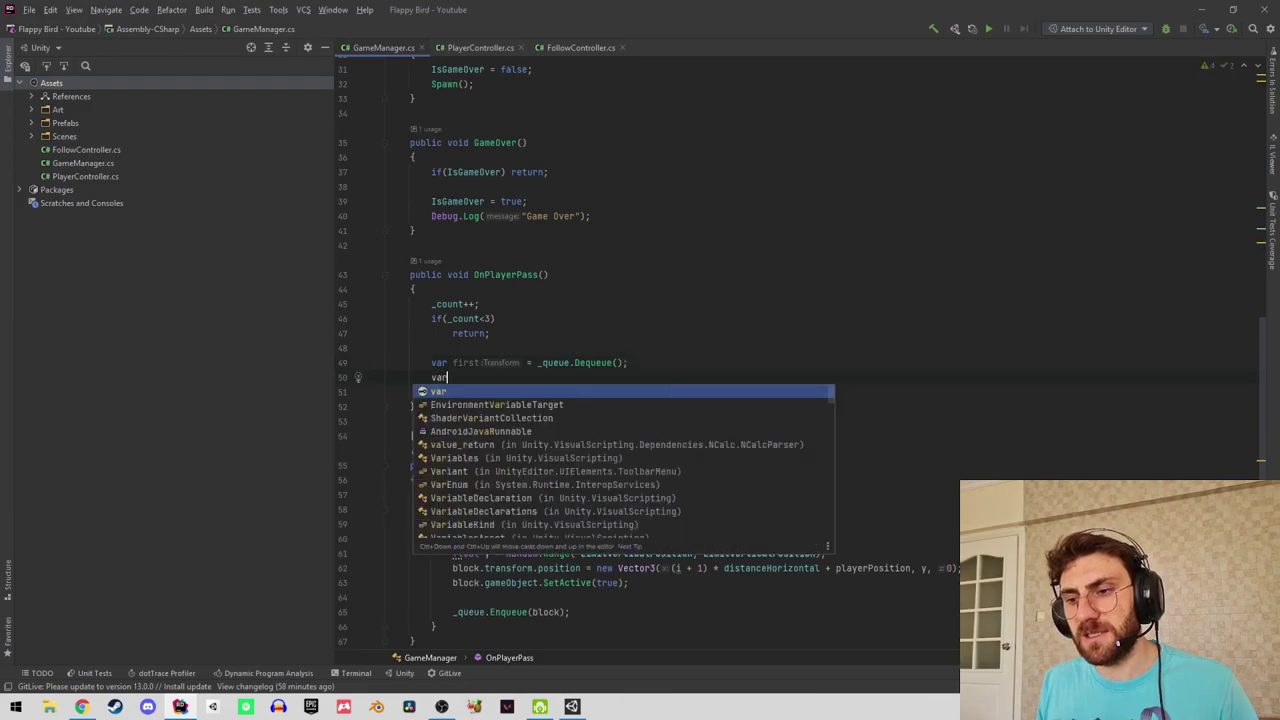
type(" last")
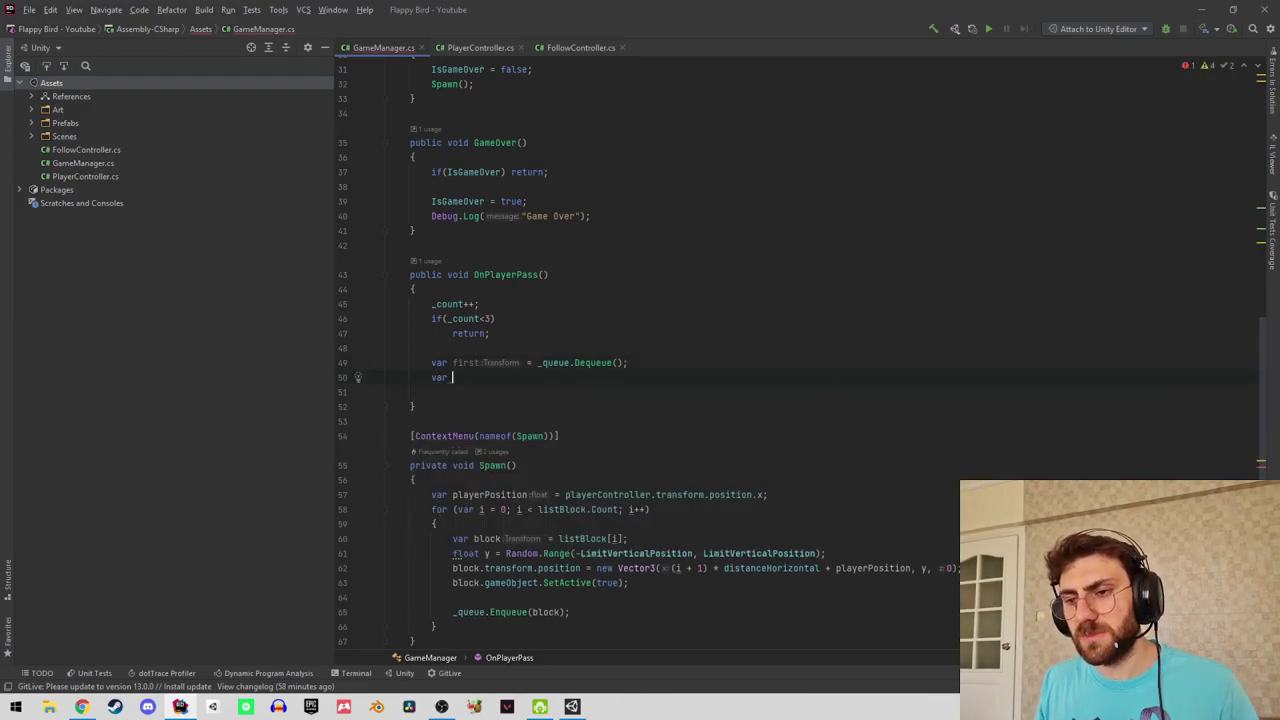
type(" = ")
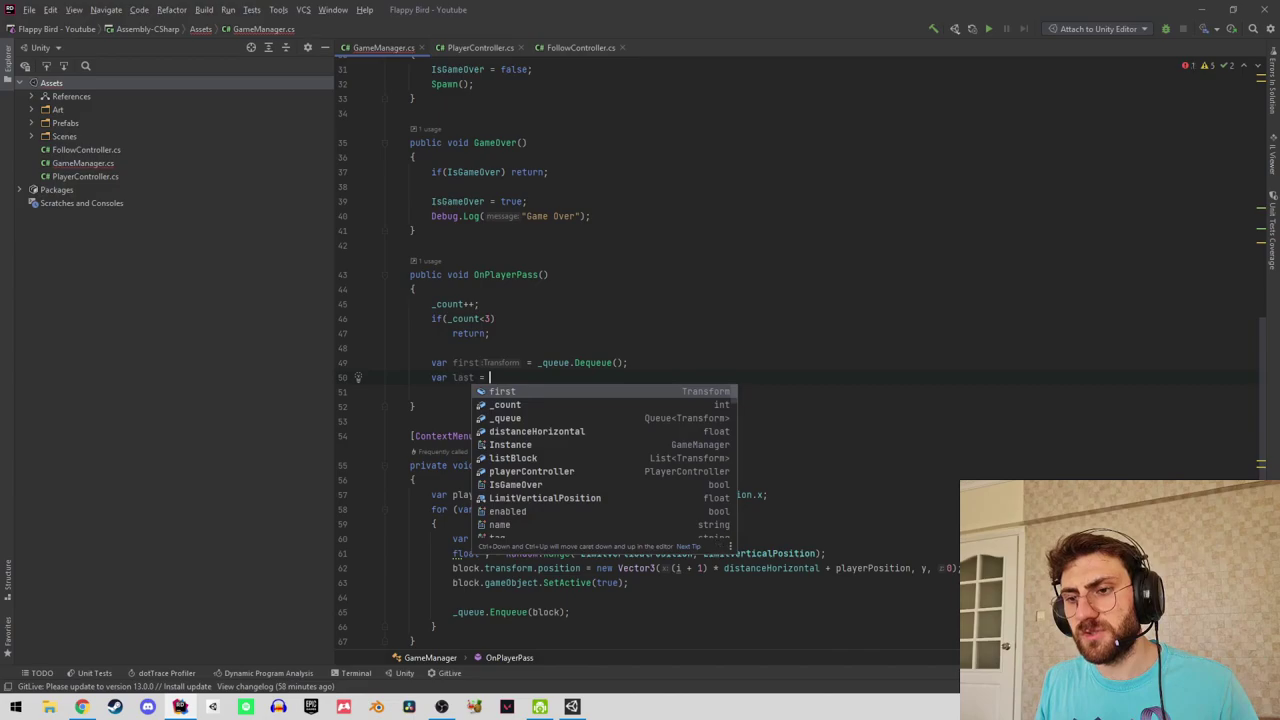
type("_")
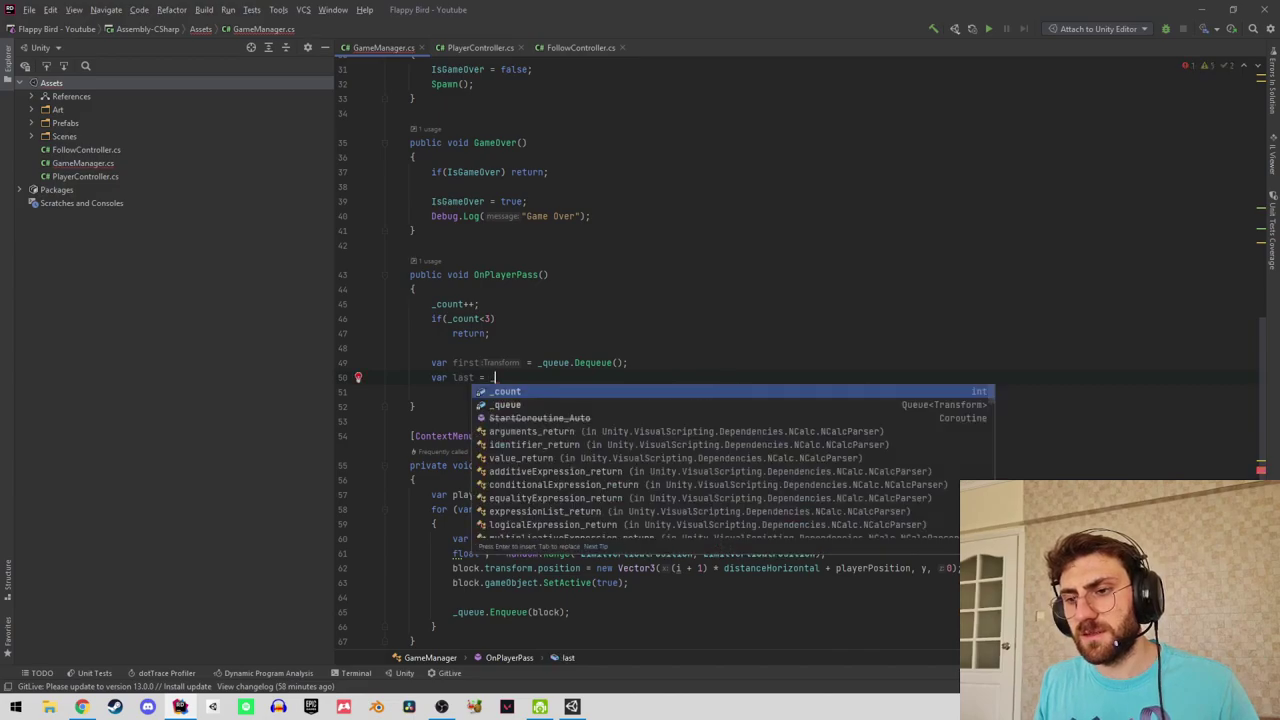
key("Down")
key("Return")
type(".")
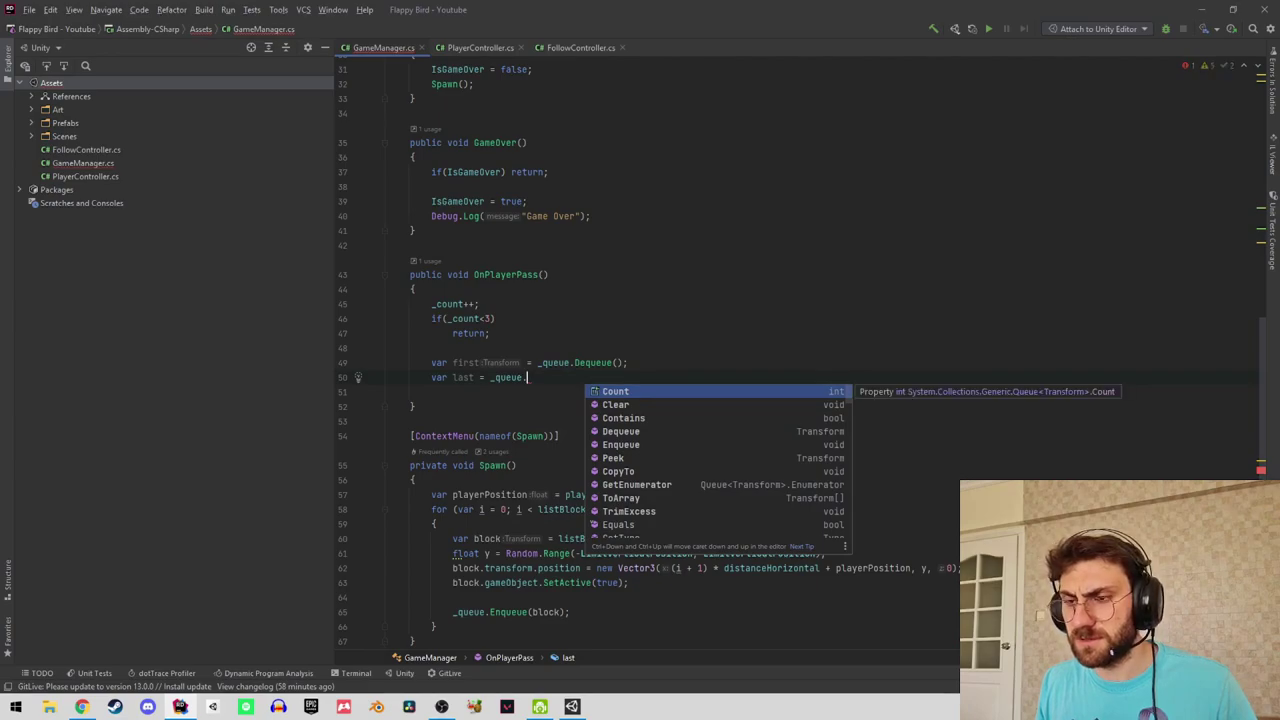
type("las")
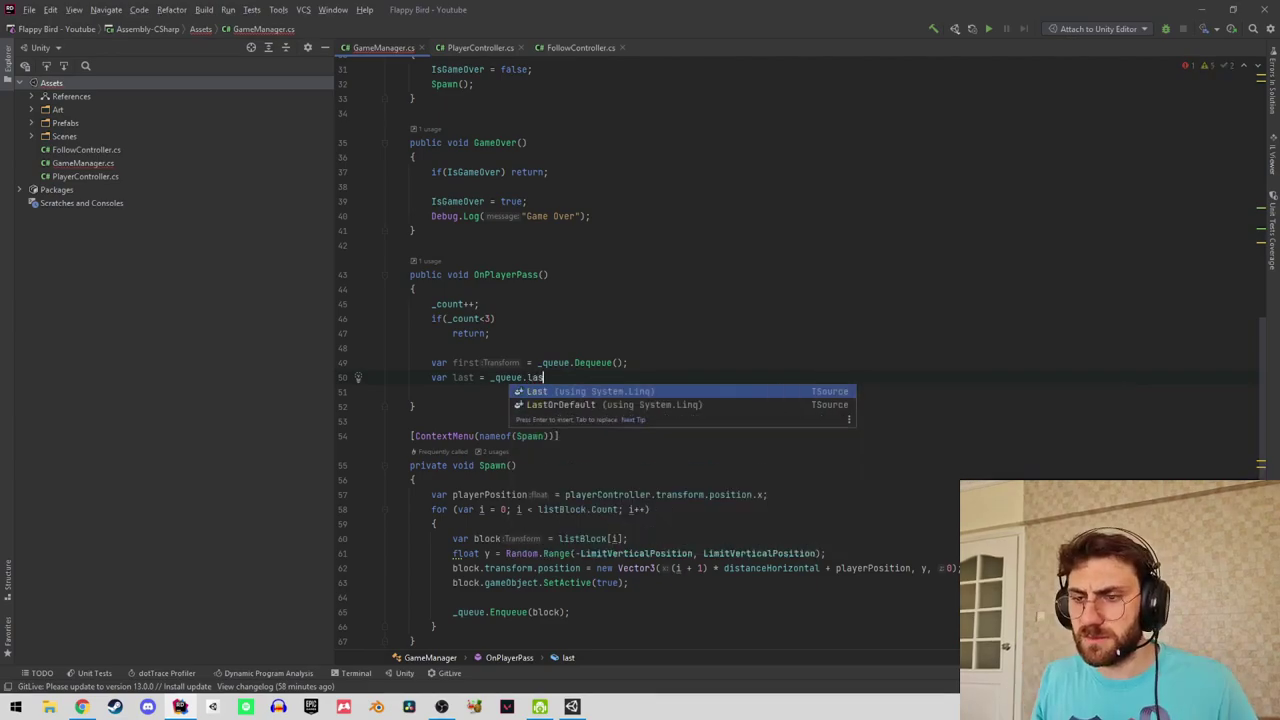
key("Return")
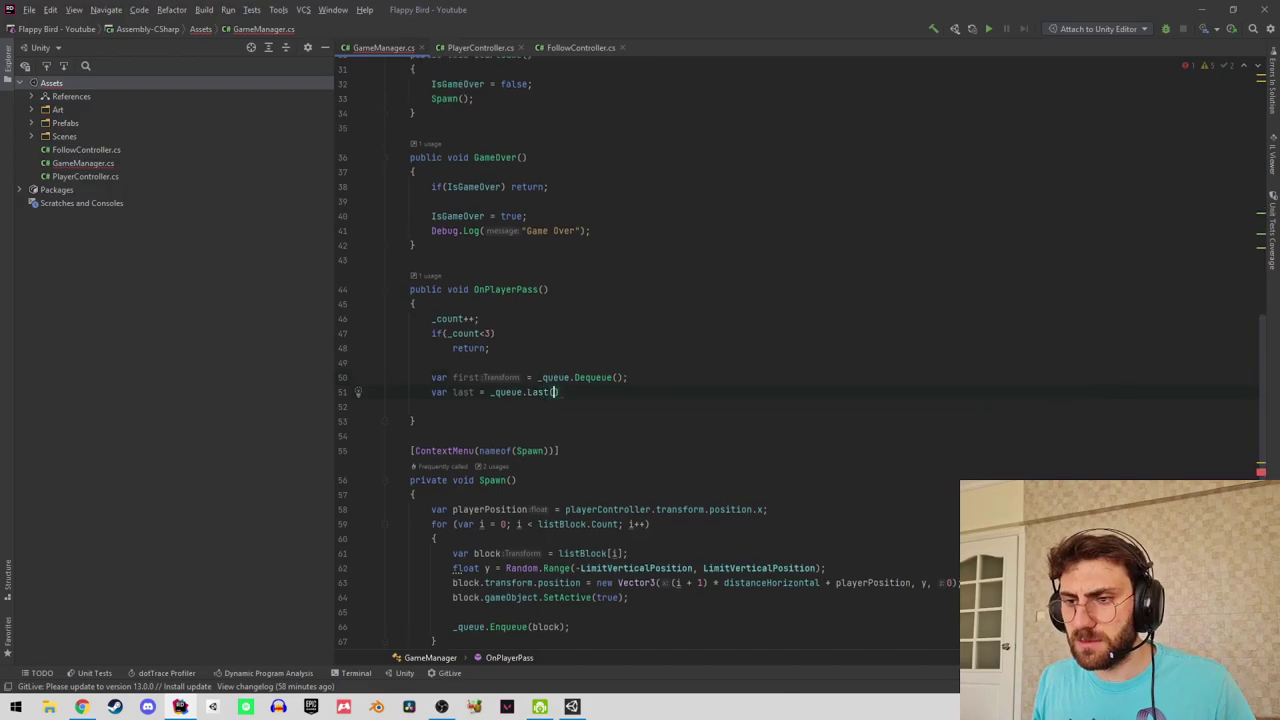
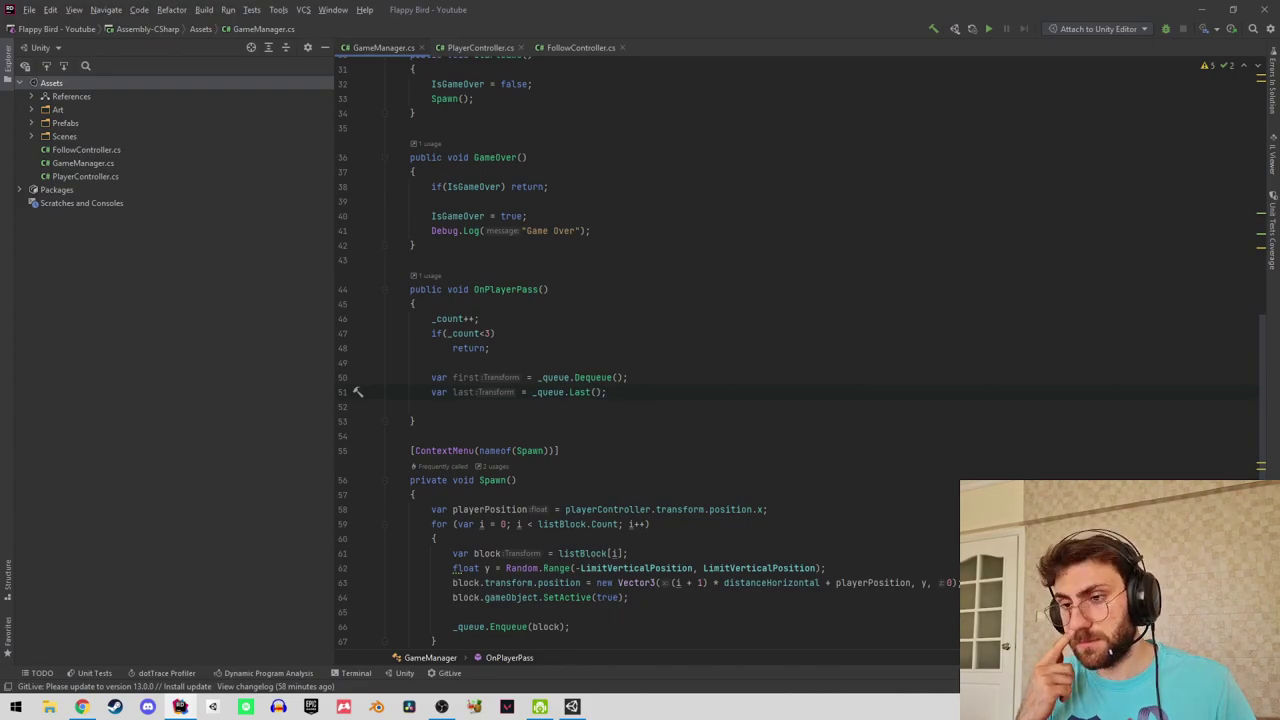
Begin a first.transform.position assignment from last in OnPlayerPass.
key("Return")
key("Return")
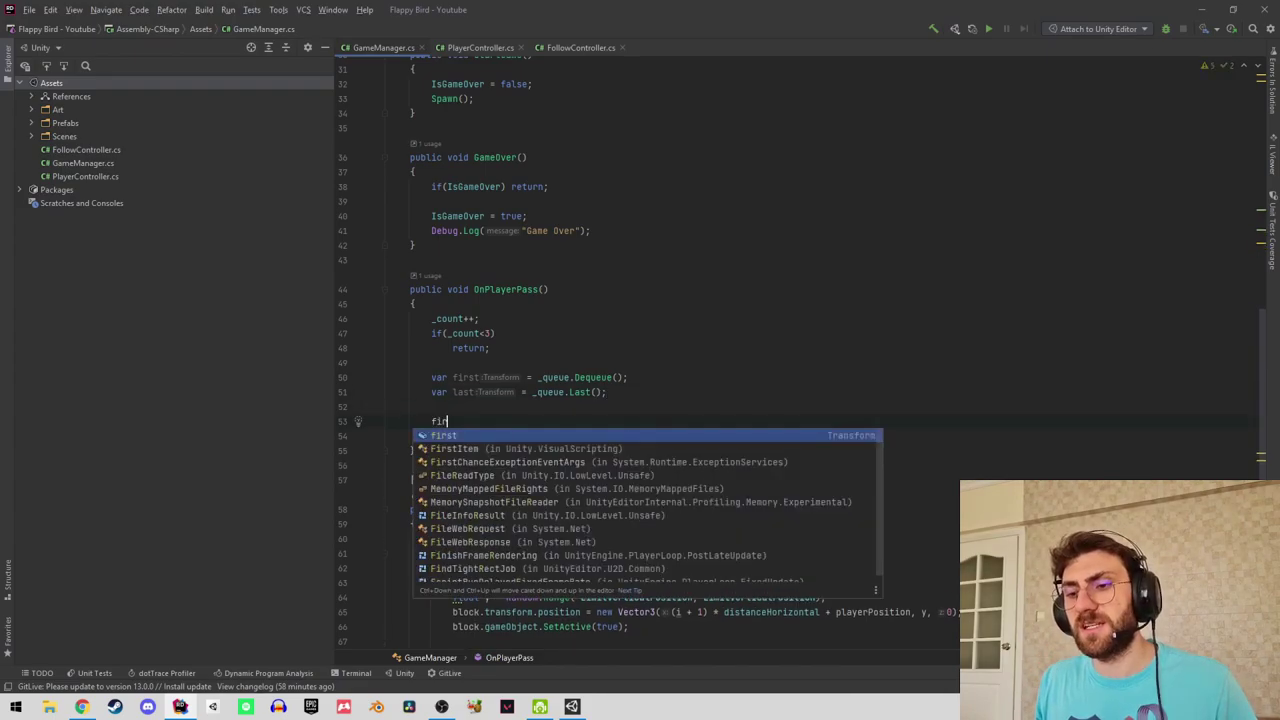
type("first")
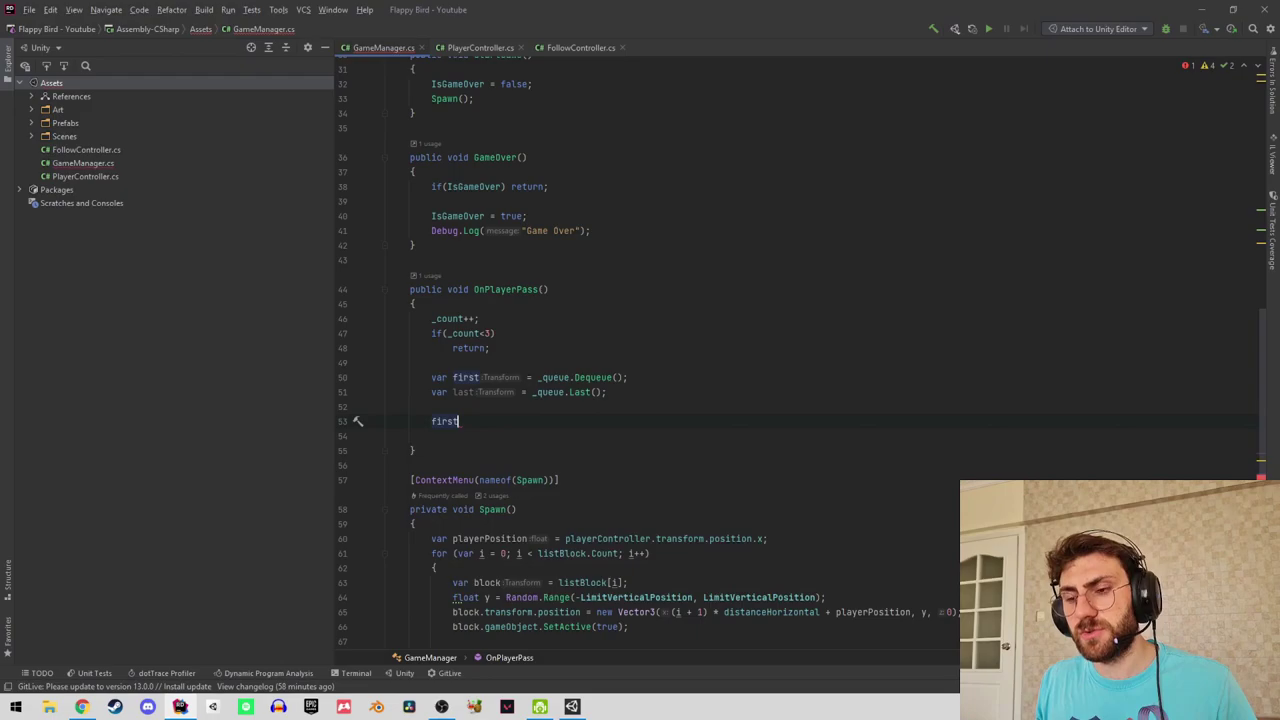
type(".")
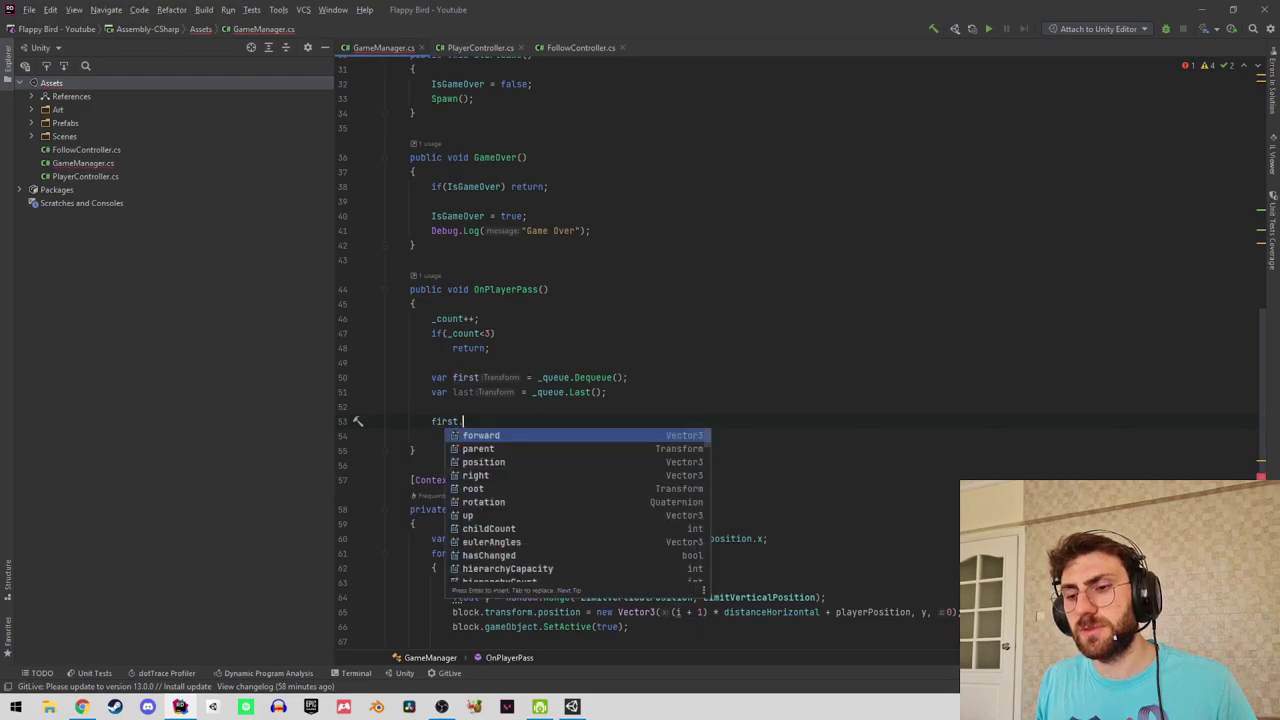
type("tra")
key("Return")
type(".pos")
key("Return")
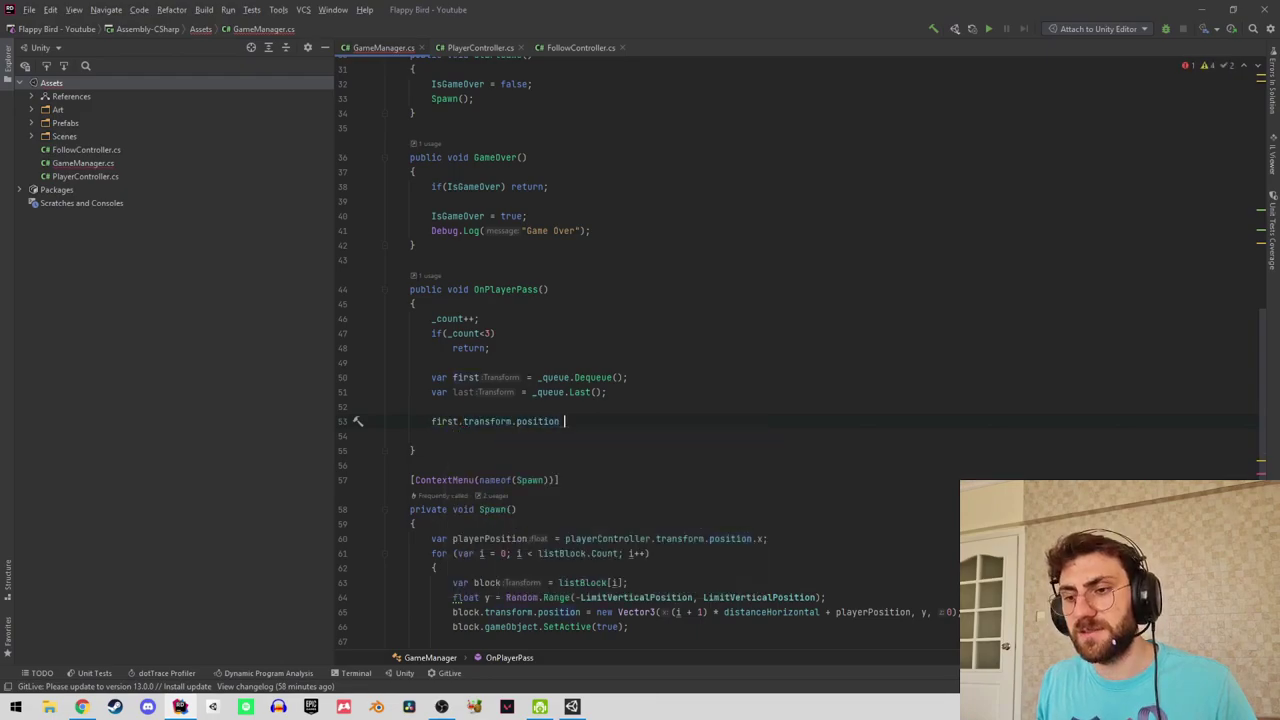
type("= last.")
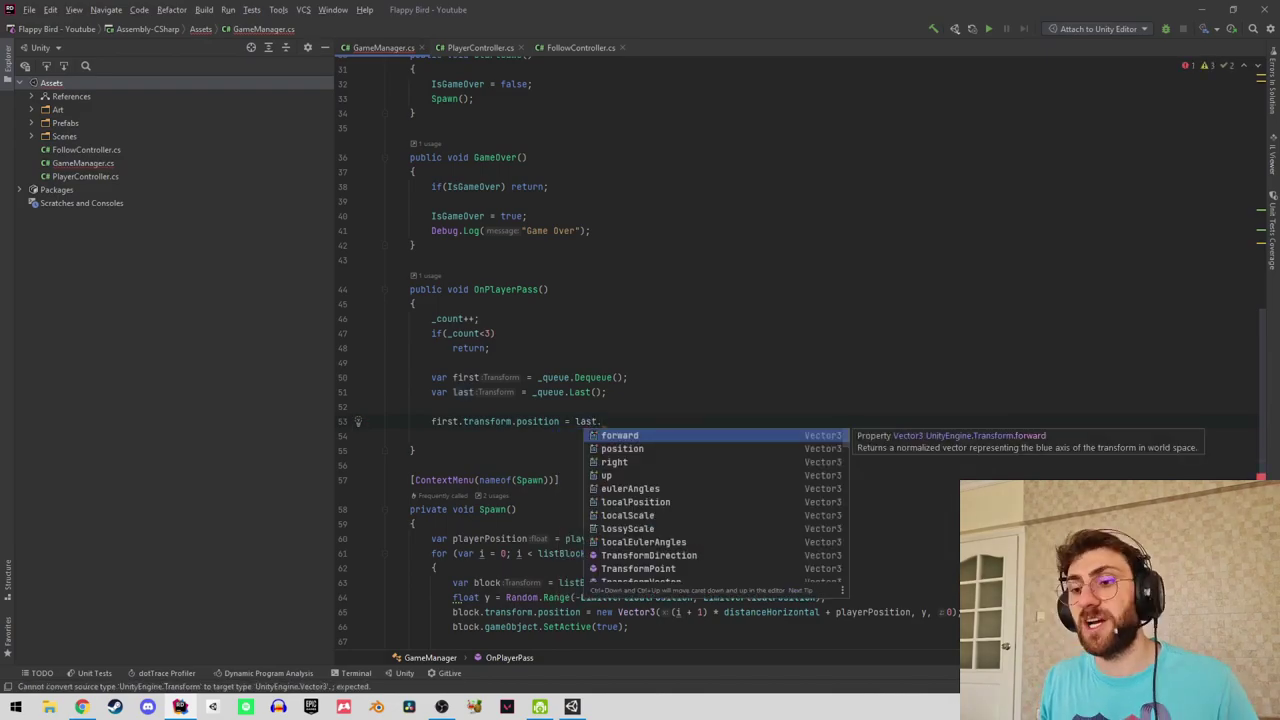
key("Escape")
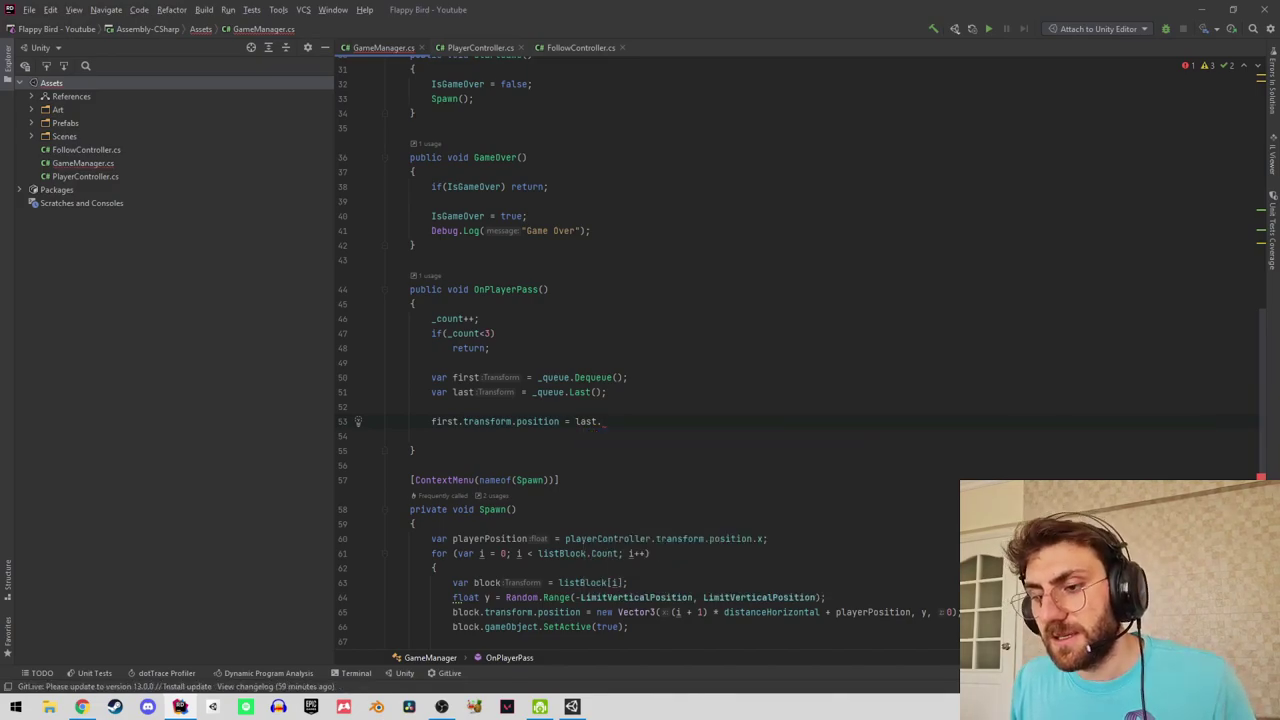
Copy Spawn's random y and block position lines into OnPlayerPass, moving the y line above.
left_click(521, 612)
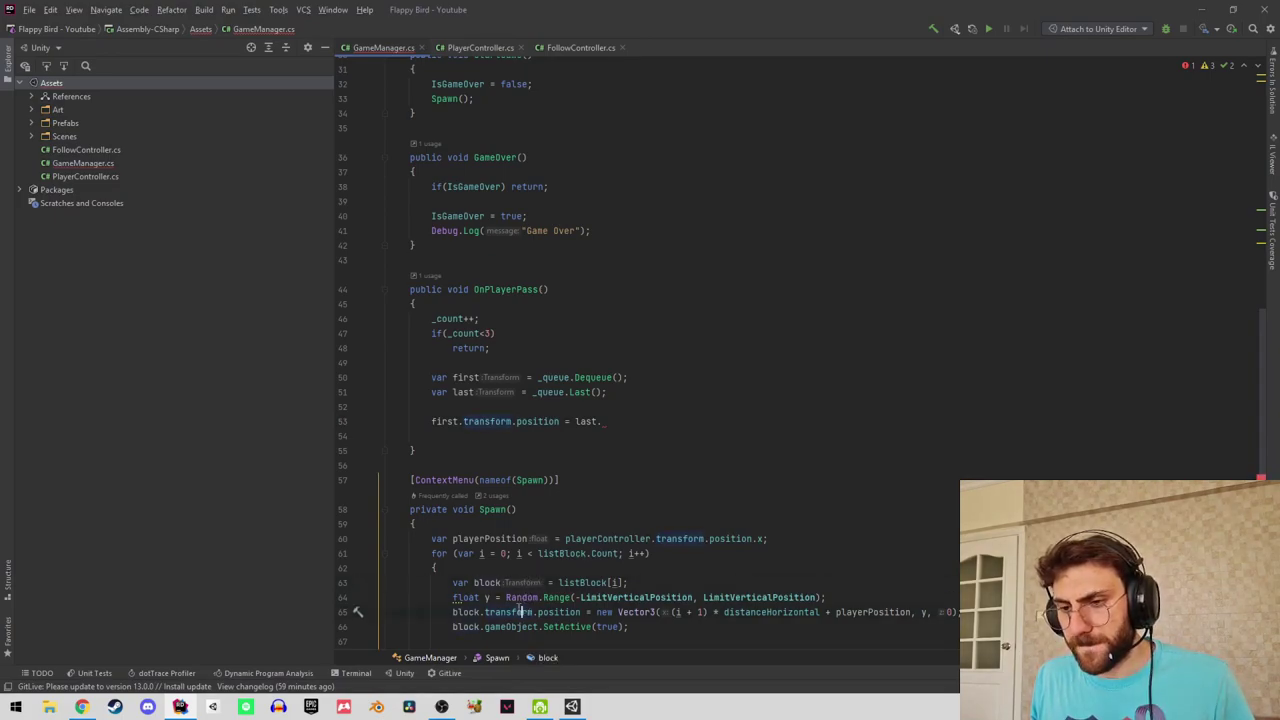
left_click_drag(453, 597, 958, 613)
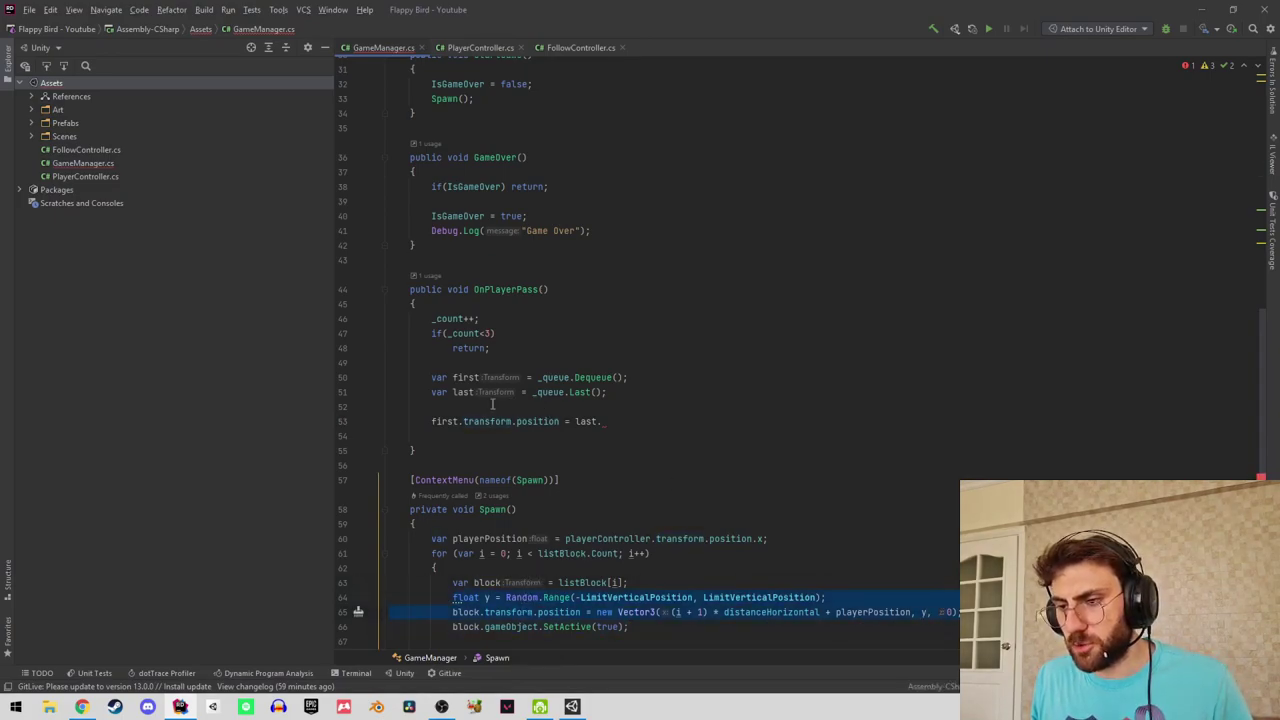
key("ctrl+c")
left_click(684, 426)
key("Return")
key("Return")
key("ctrl+v")
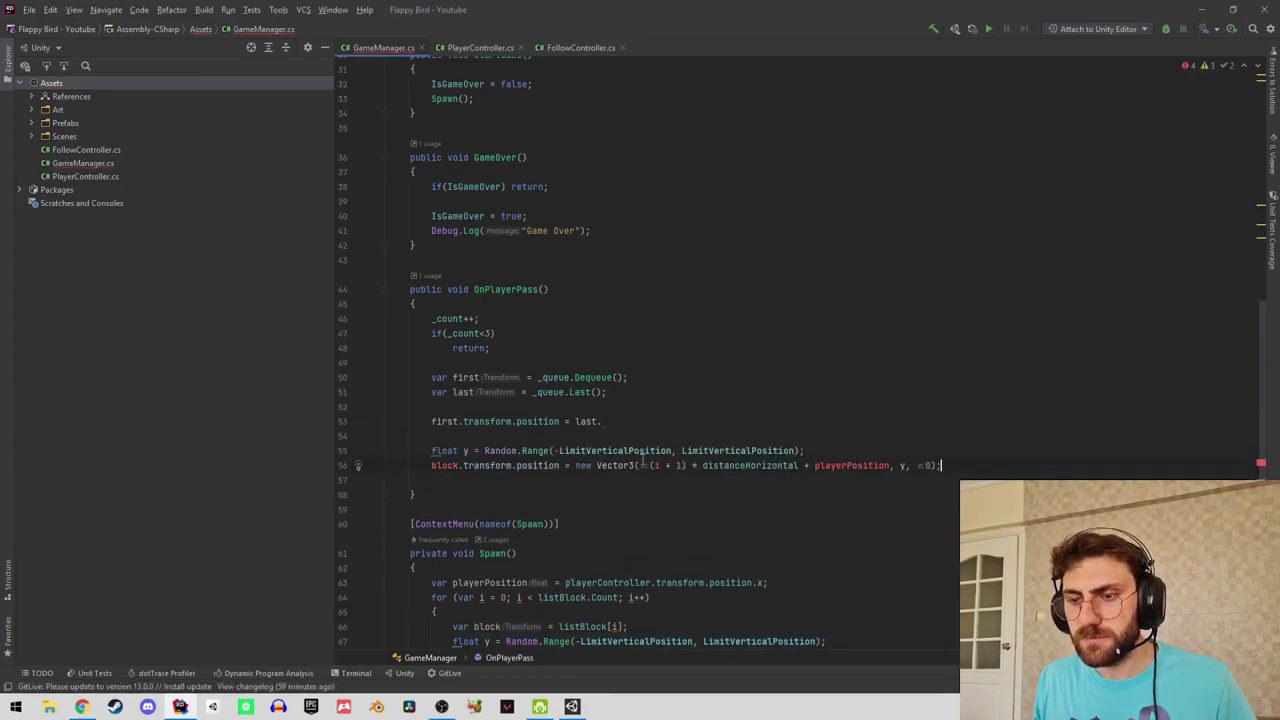
key("shift+End")
key("ctrl+x")
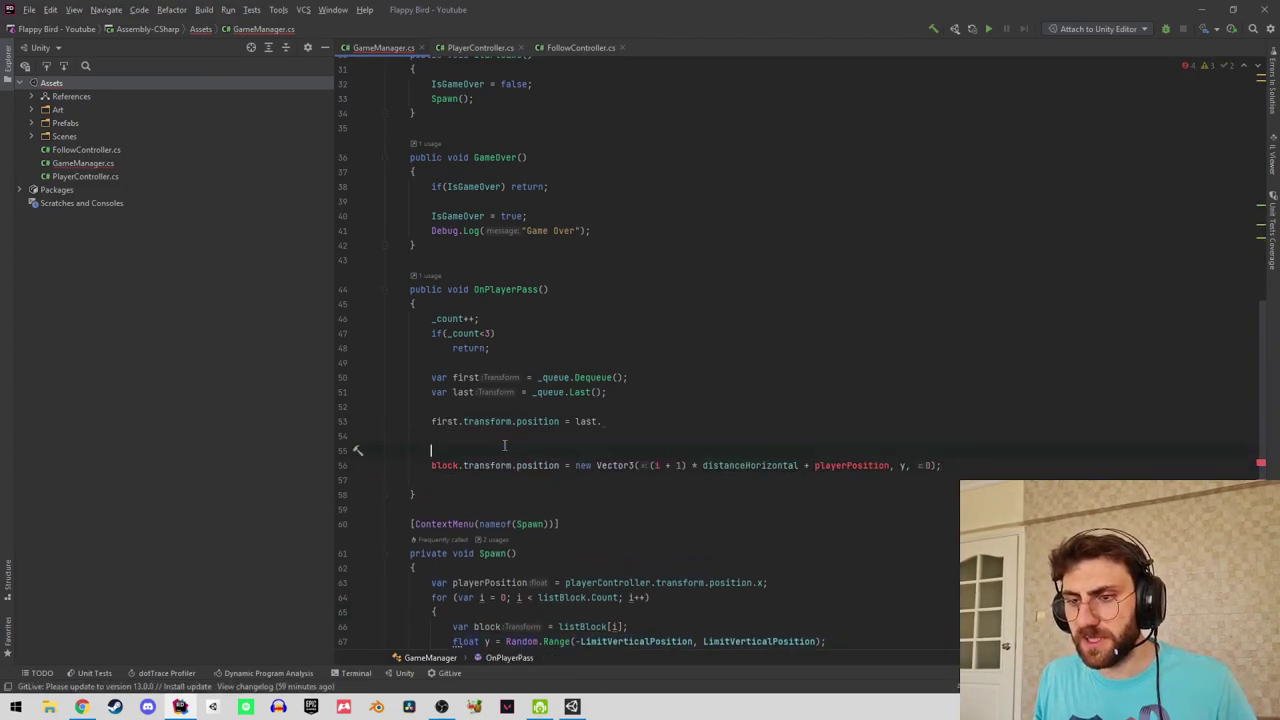
key("Up")
key("Up")
key("Up")
key("Return")
key("ctrl+v")
Store first's transform position in a new position variable, dropping the leftover assignment from last.
left_click(803, 480)
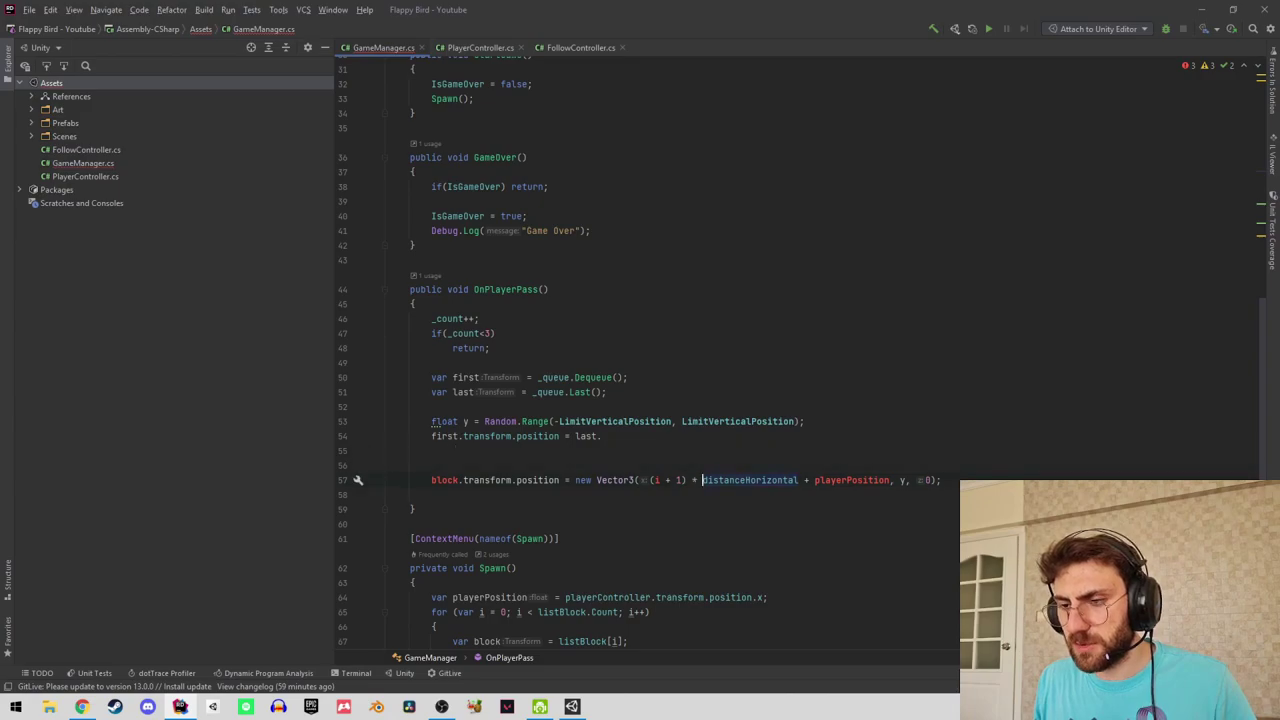
left_click(703, 421)
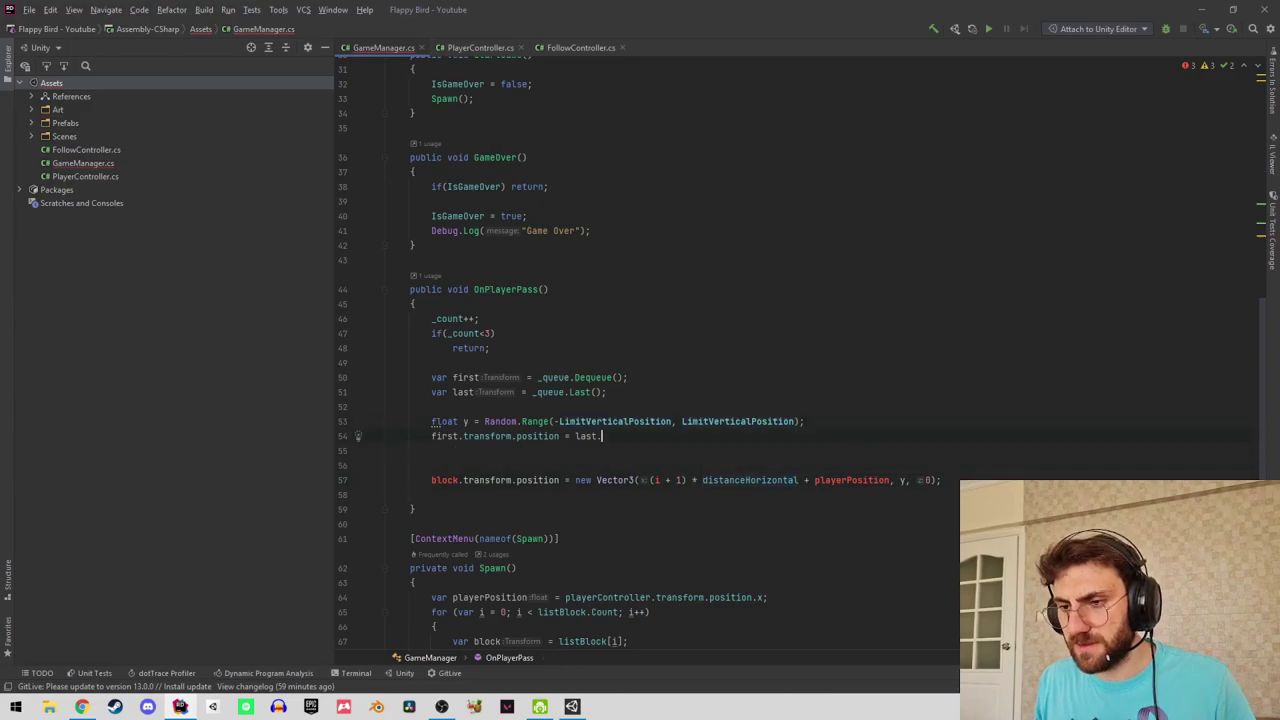
left_click(431, 436)
key("Return")
type("var posit")
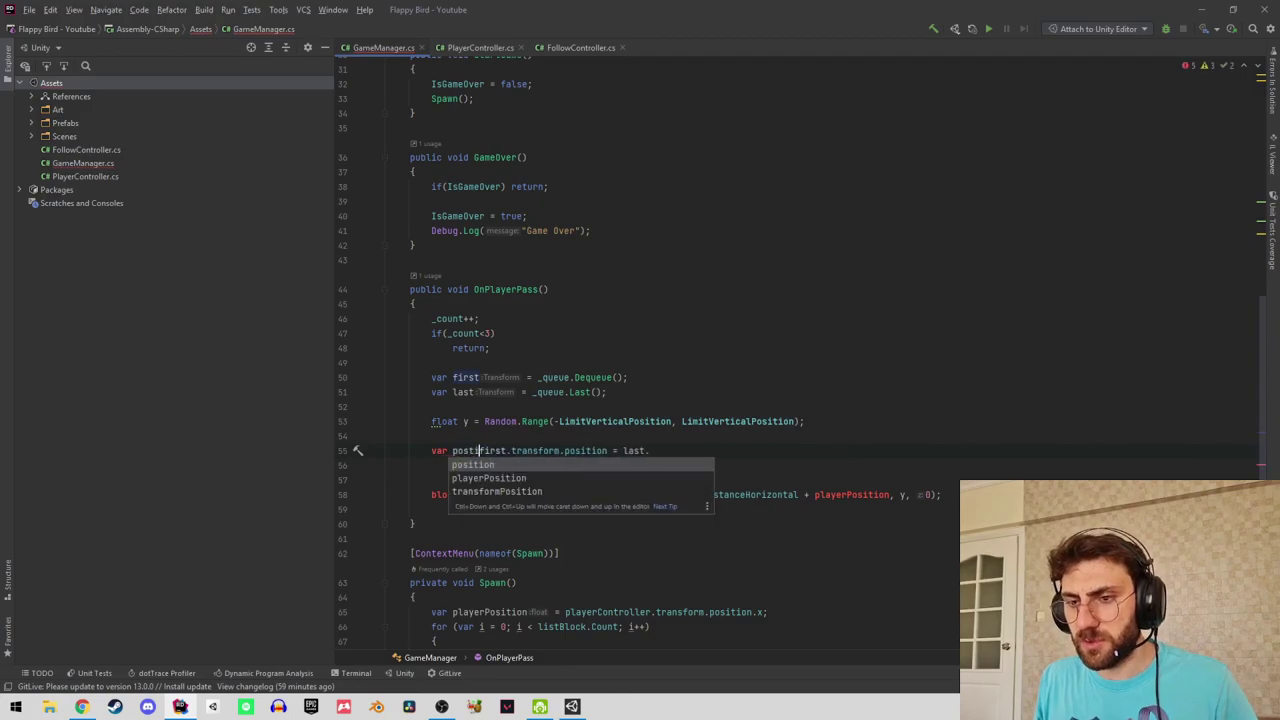
key("Return")
type("=")
key("End")
key("ctrl+shift+Left")
key("ctrl+shift+Left")
key("ctrl+shift+Left")
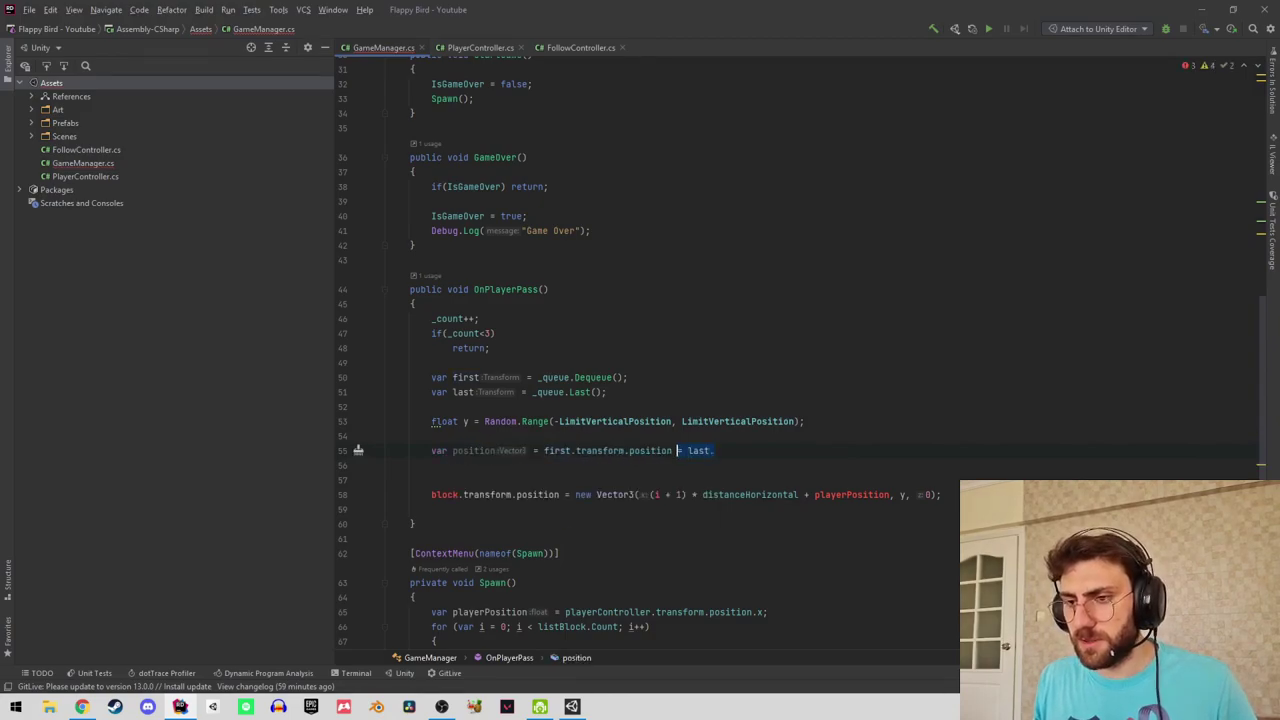
key("BackSpace")
type(";")
key("Return")
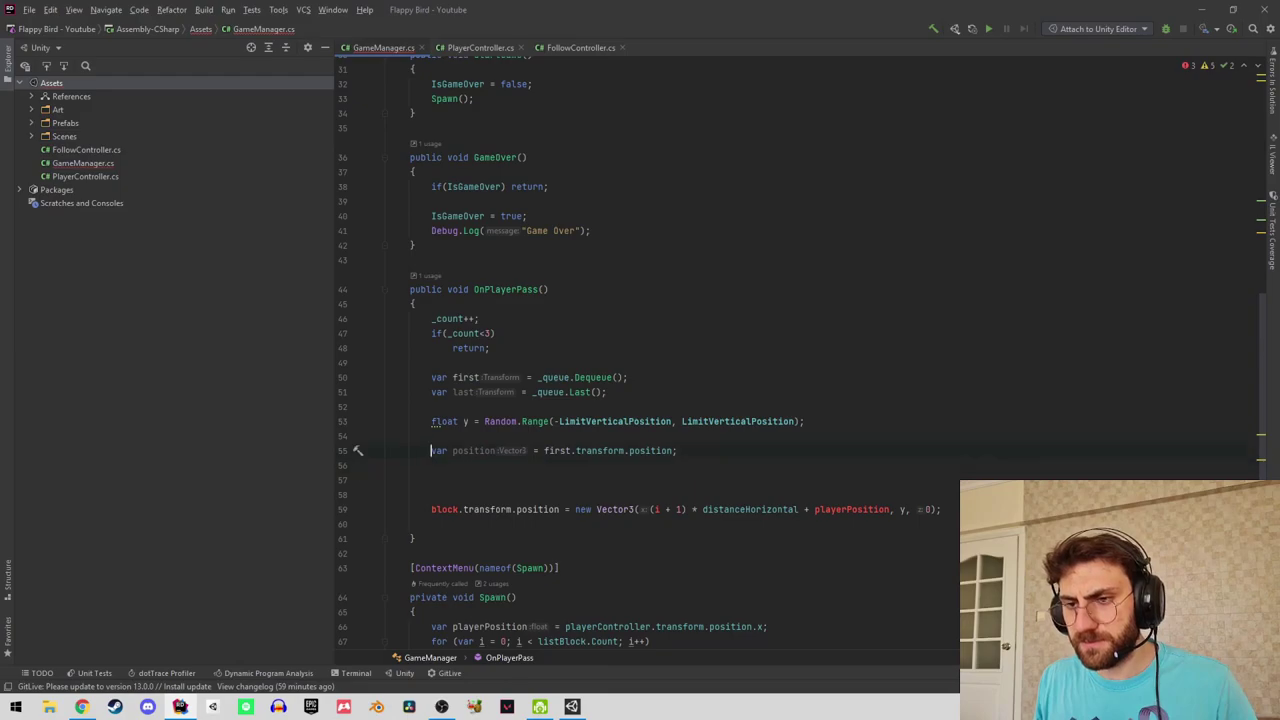
Start a position.x assignment, then undo it.
type("pos")
key("Return")
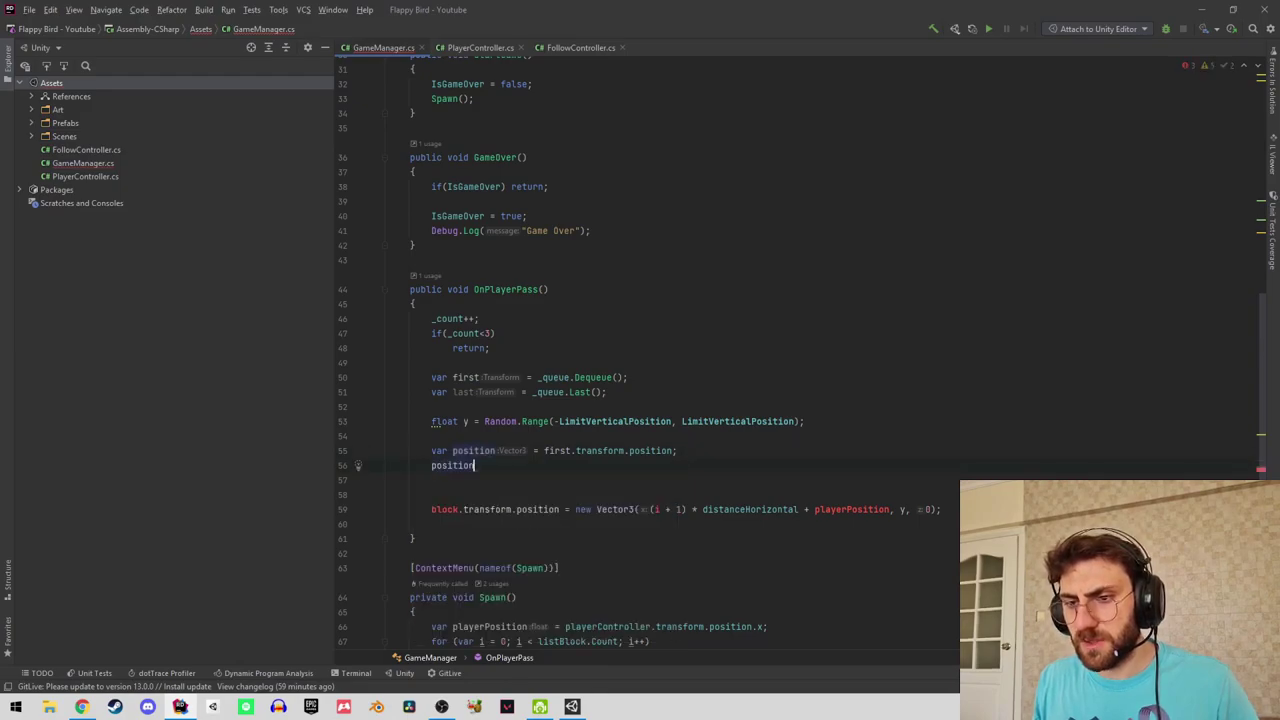
type(".x =")
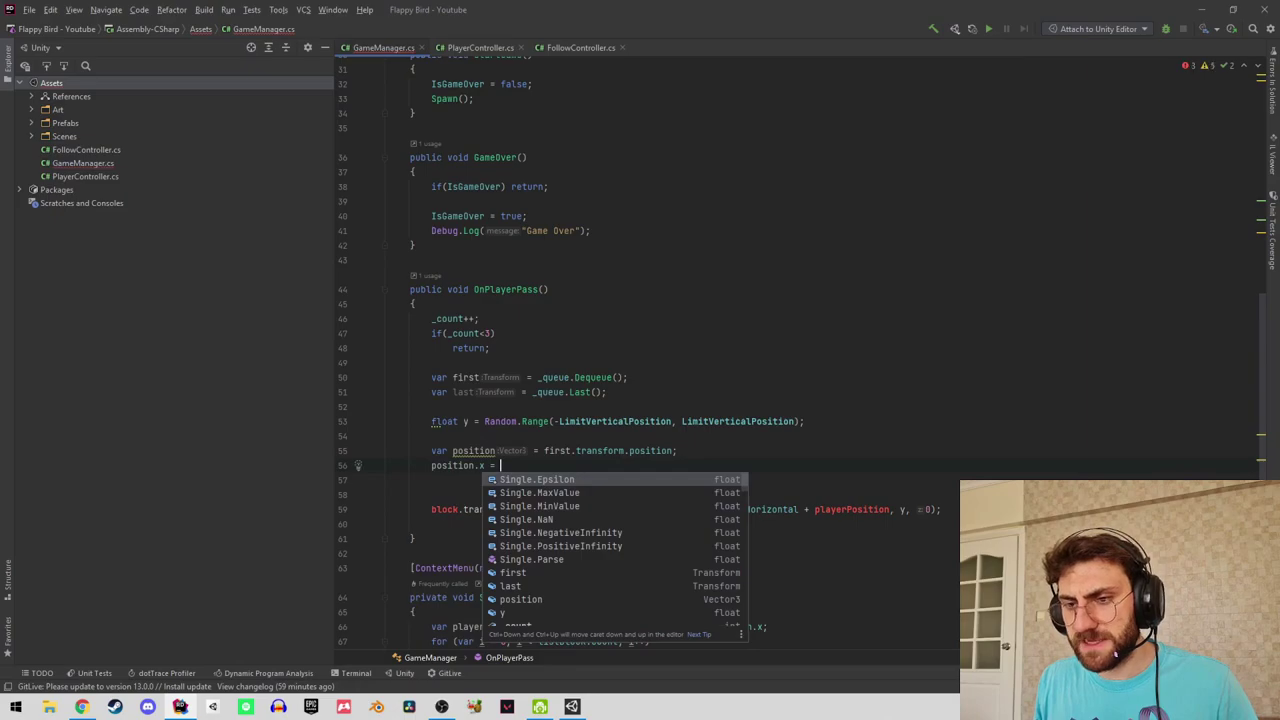
key("Escape")
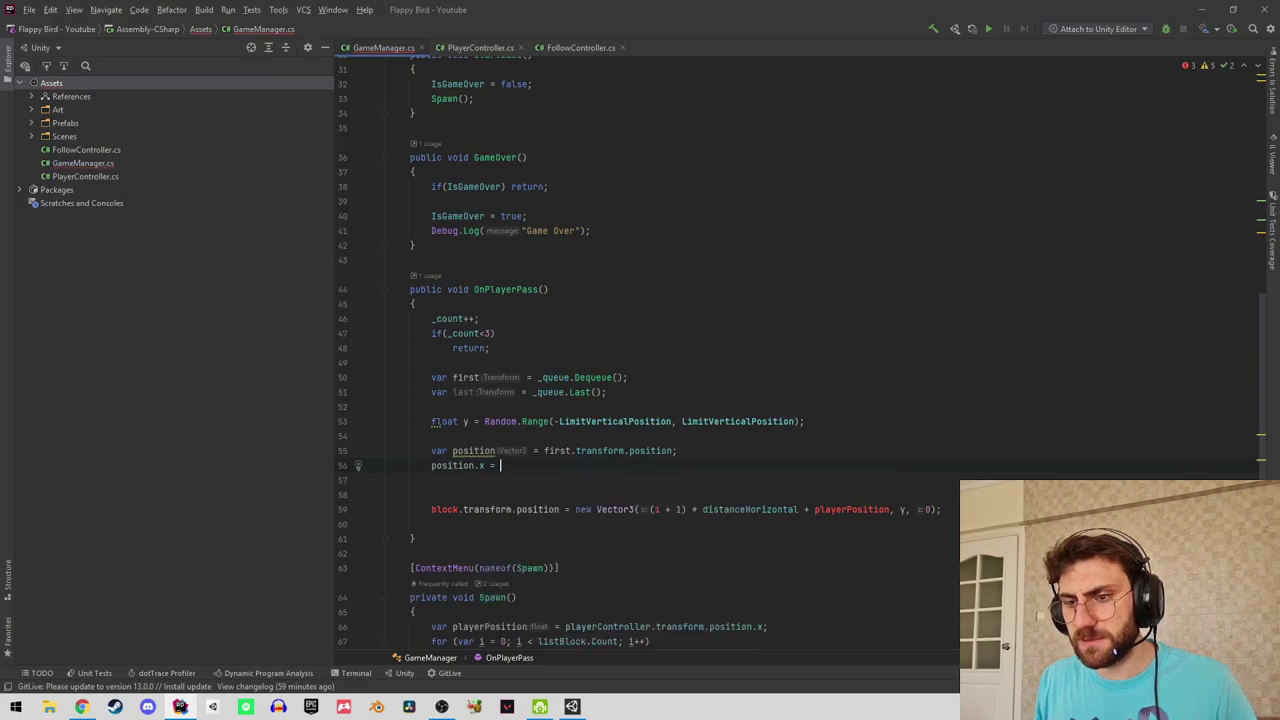
key("ctrl+z")
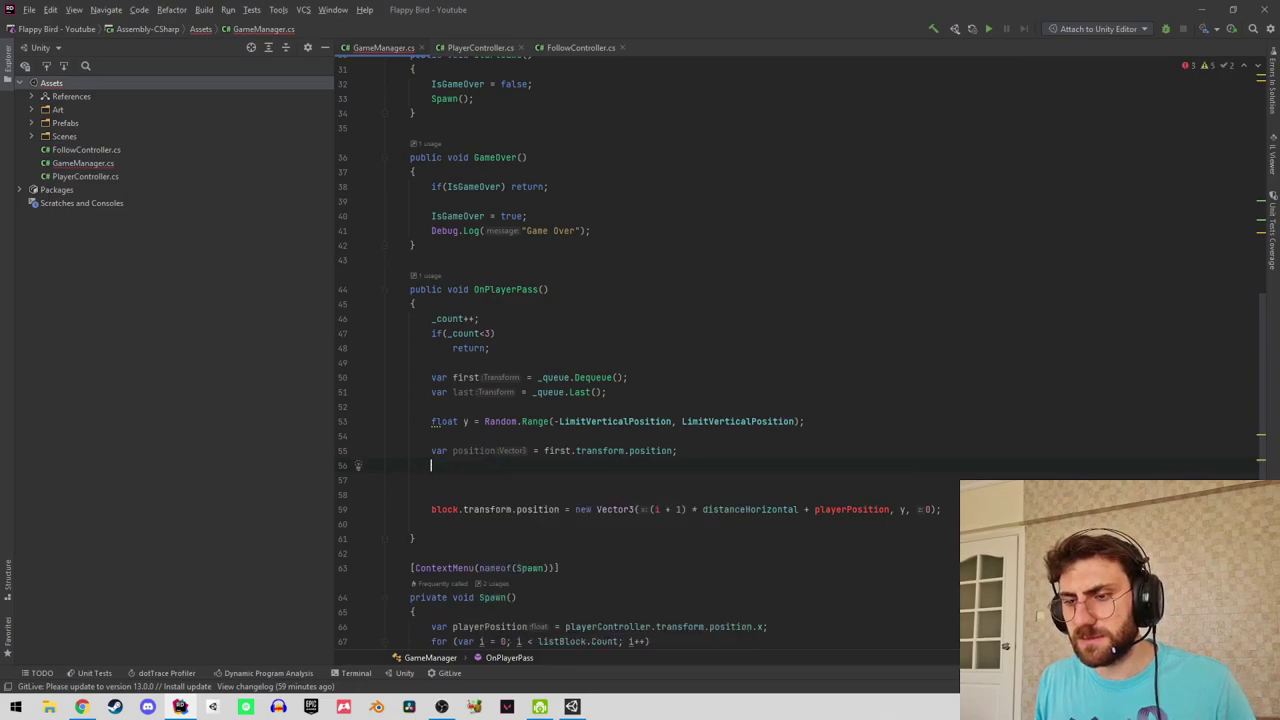
Replace the position variable with a float x computed from distanceHorizontal and last's position.x.
key("BackSpace")
key("BackSpace")
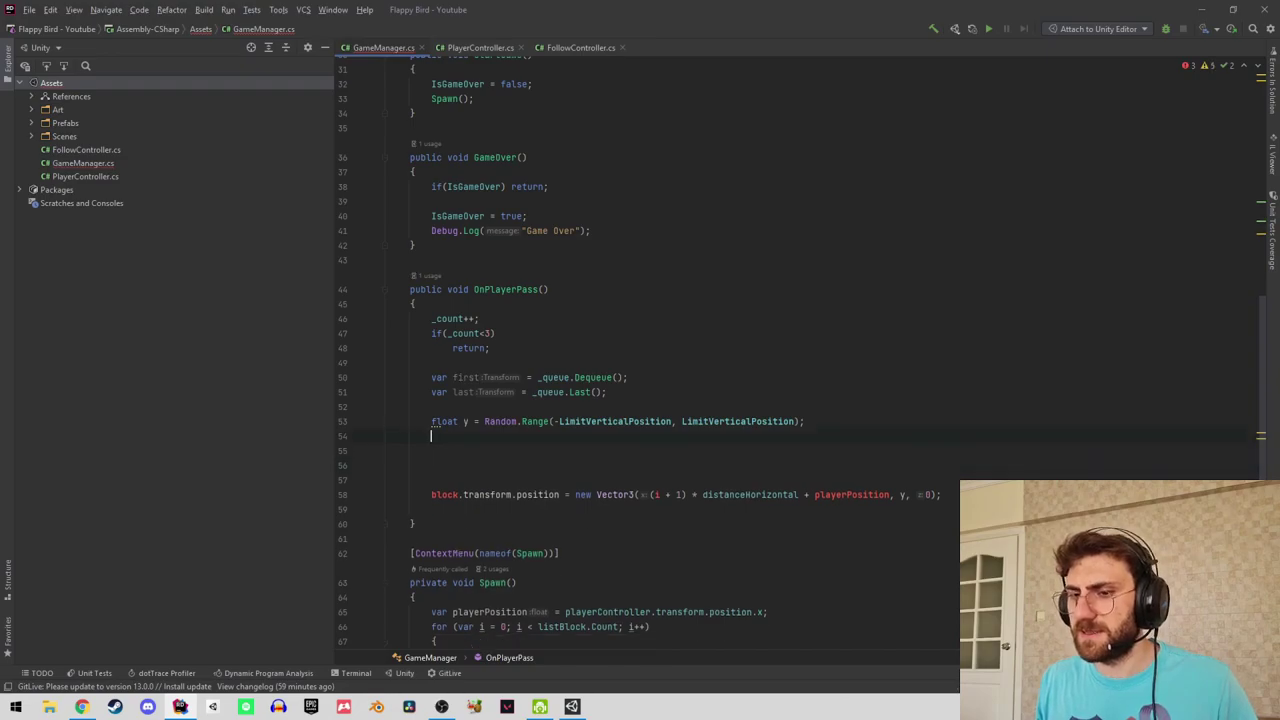
type("float ")
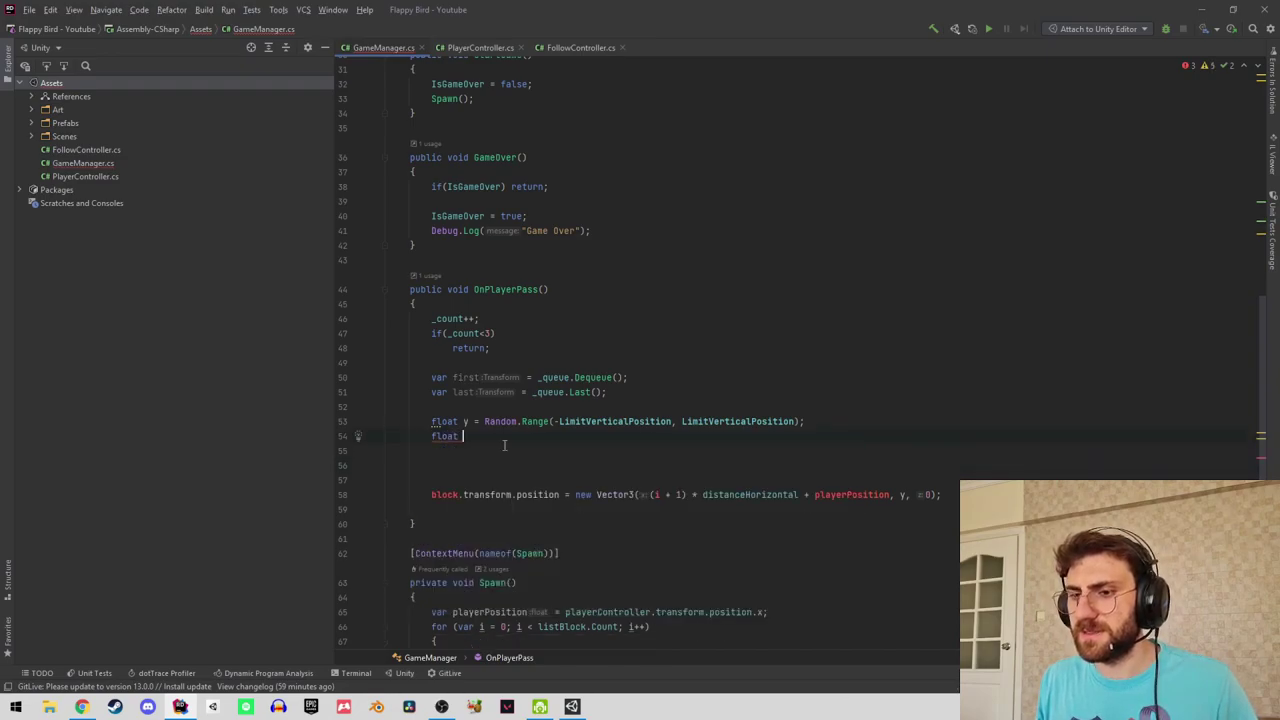
type("x = distanceHorizontal")
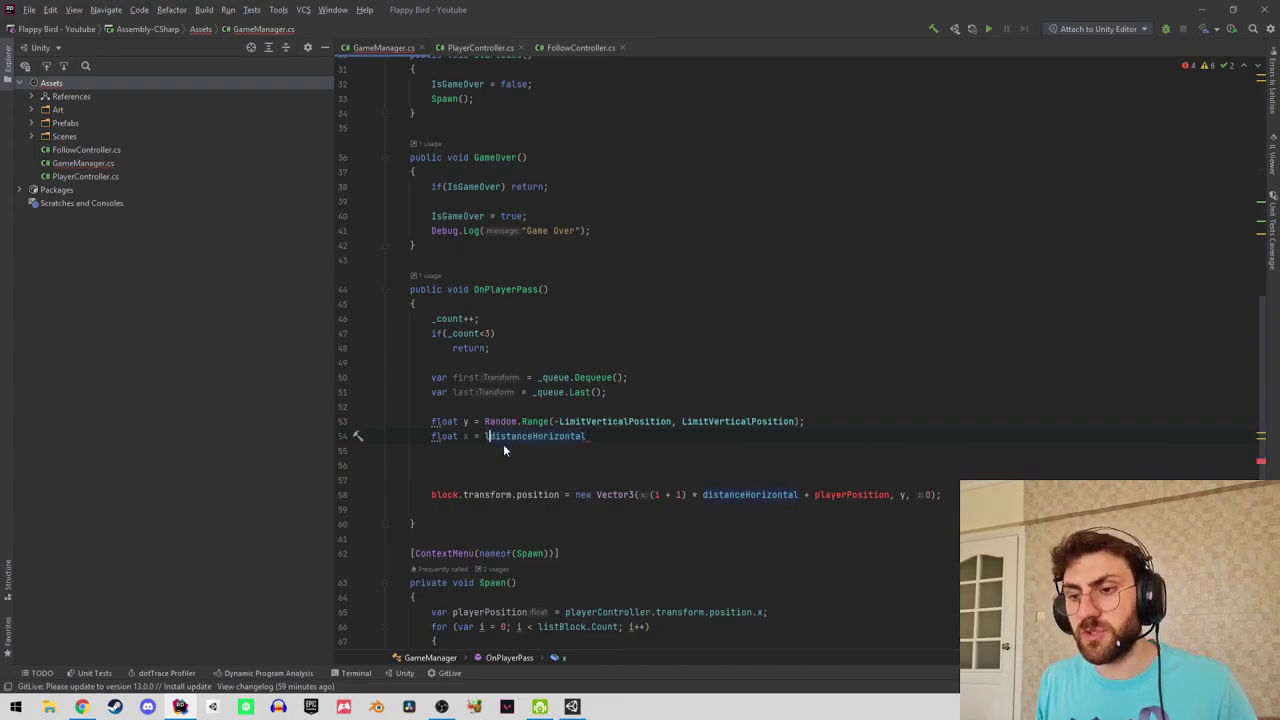
type("last.p")
key("BackSpace")
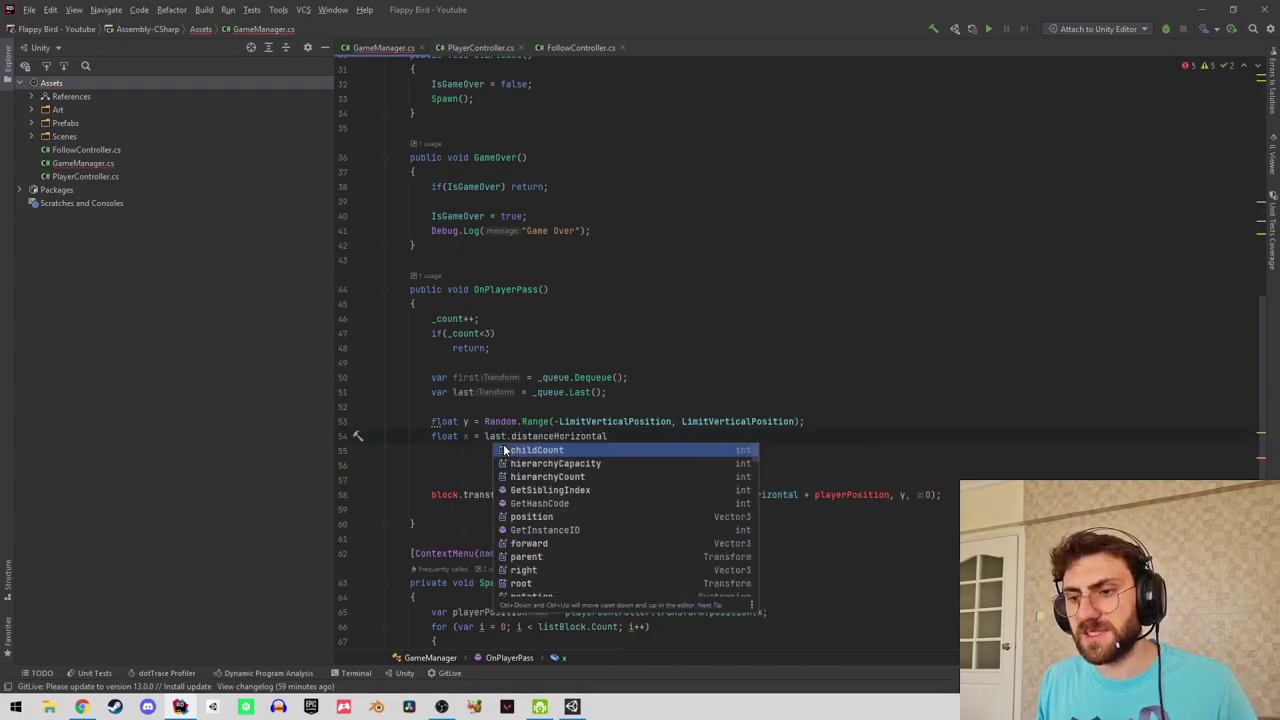
type("position.x")
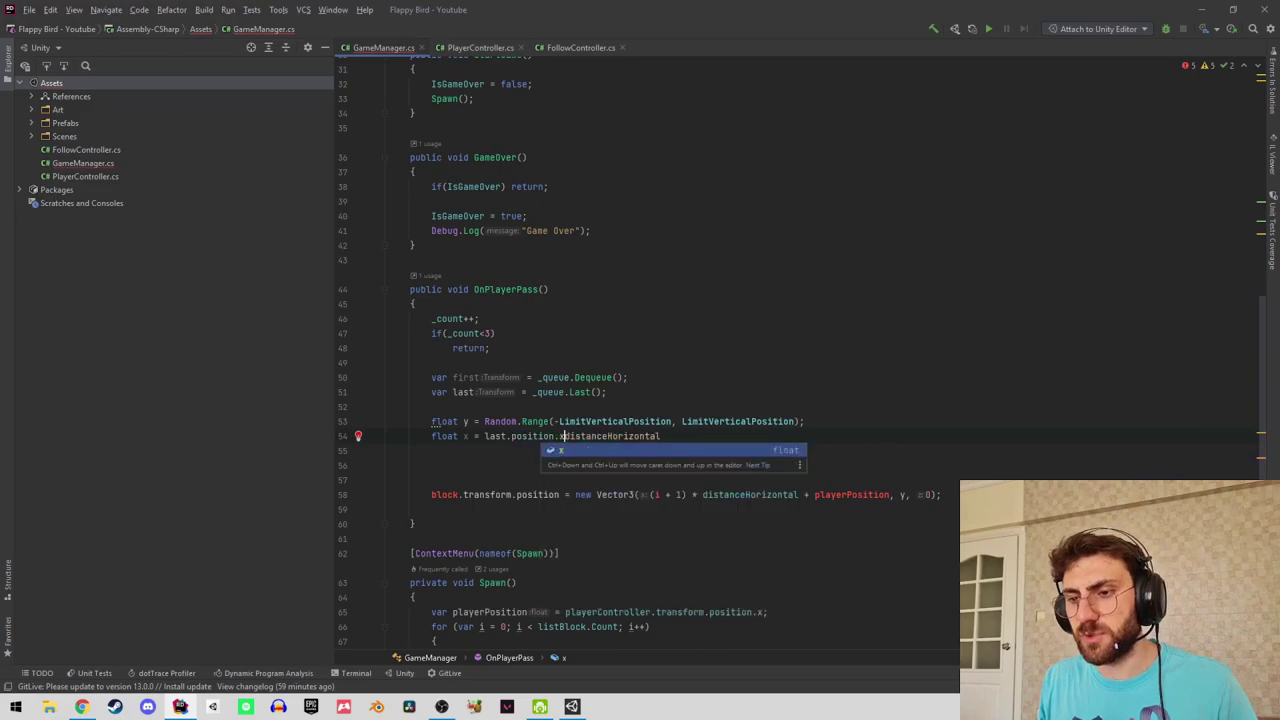
type(" + ")
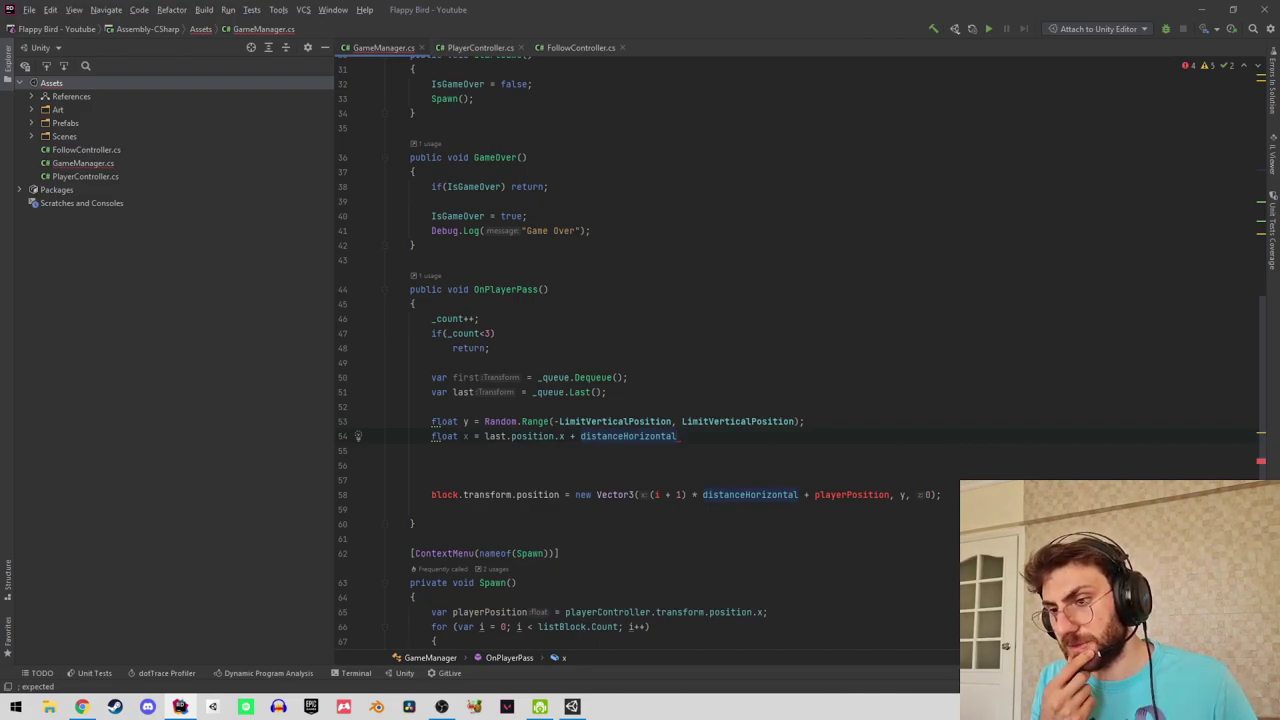
type(";")
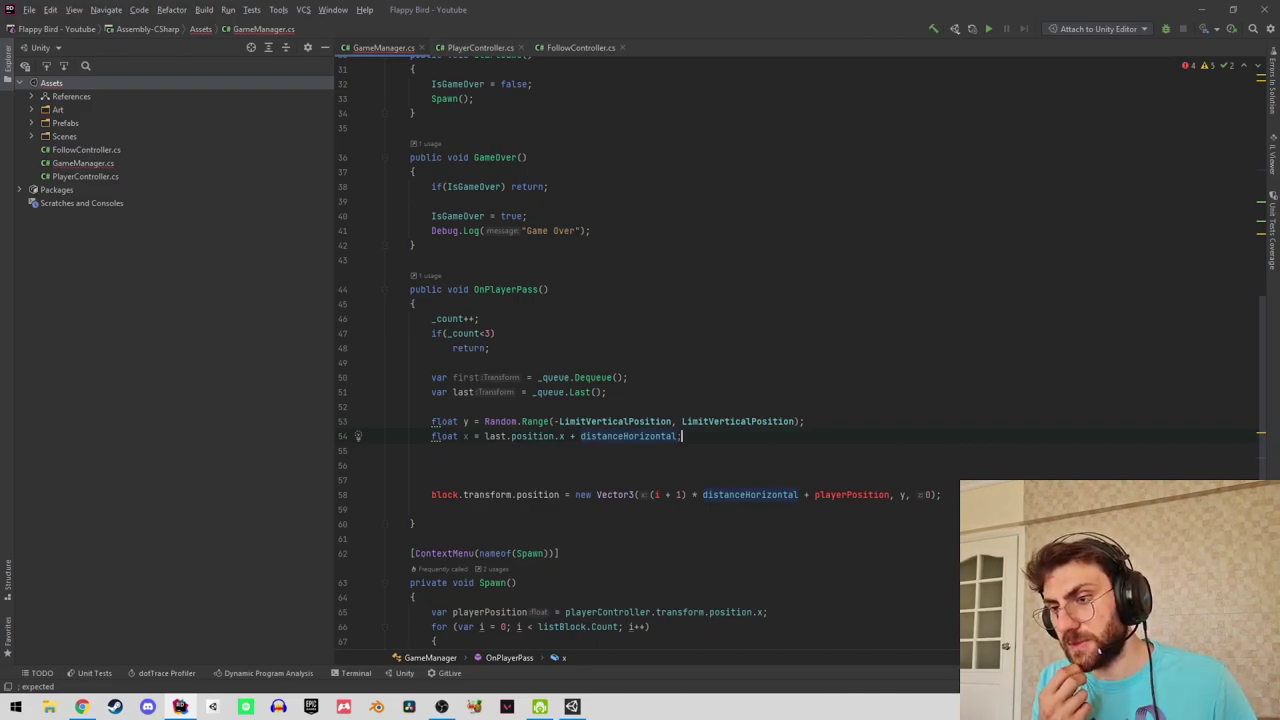
key("Return")
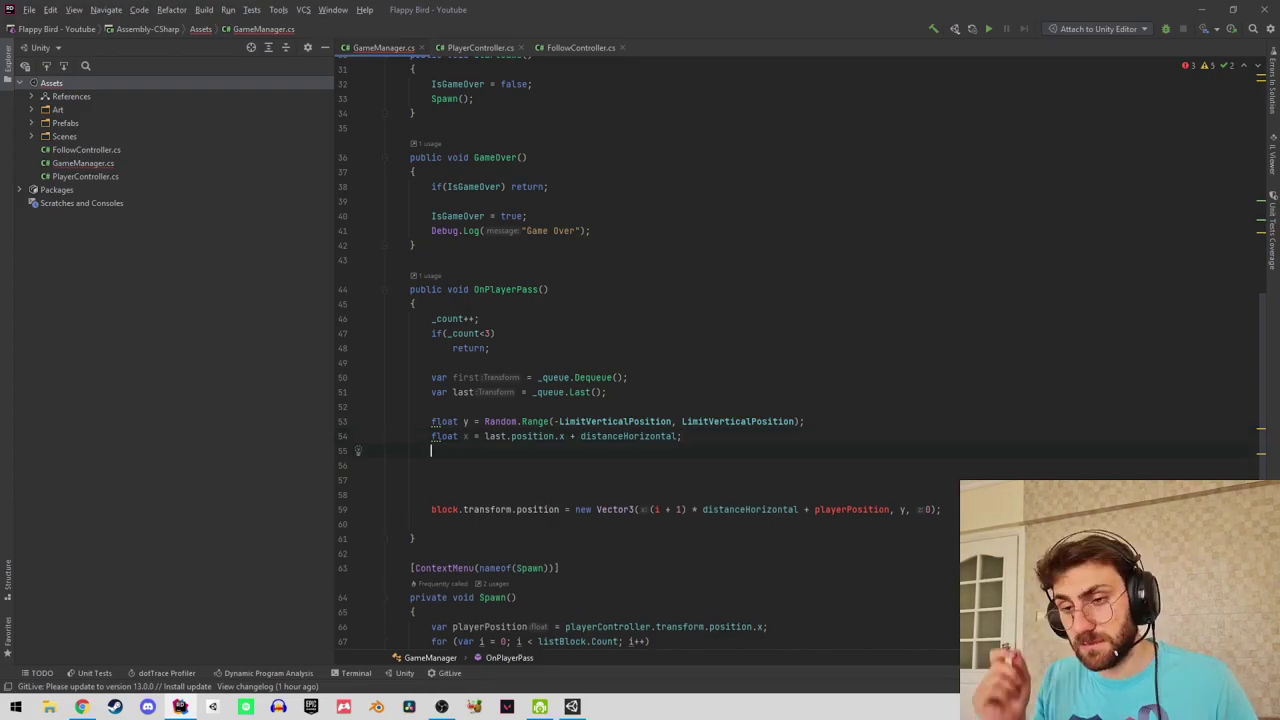
key("Return")
Set first's position to new Vector3(x, y, 0).
type("fl")
key("Return")
type("first.")
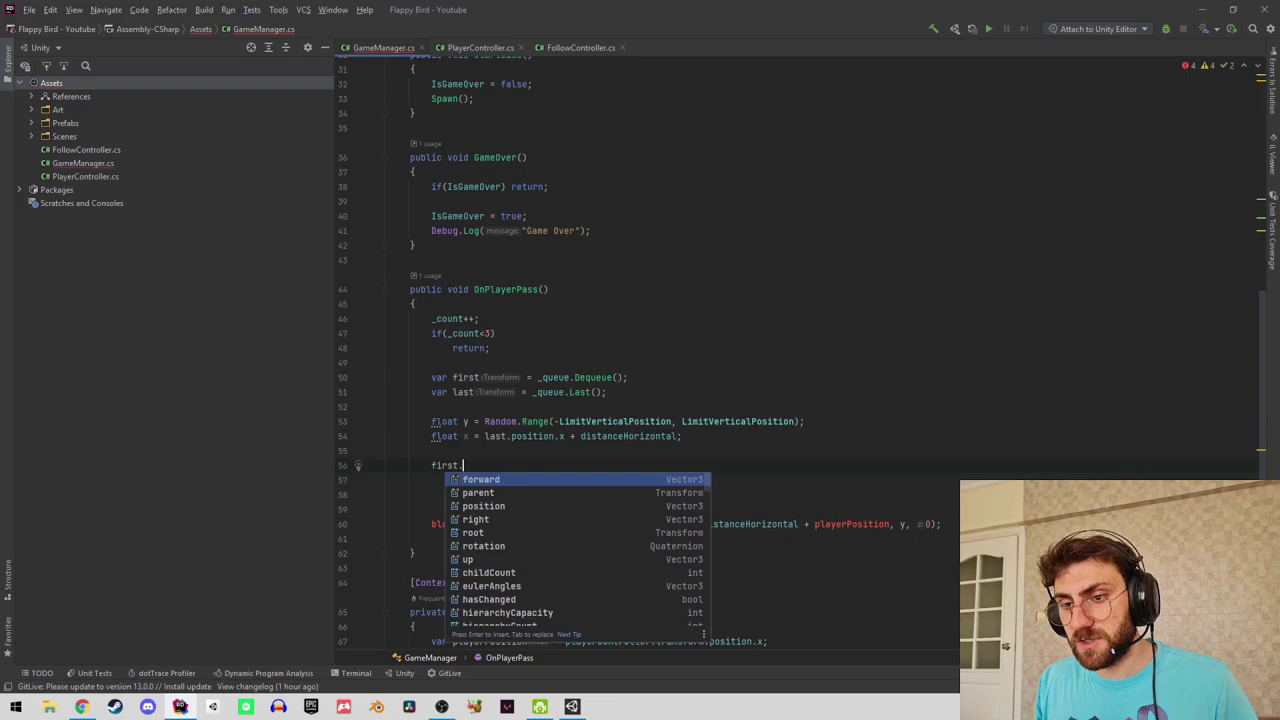
type("tr")
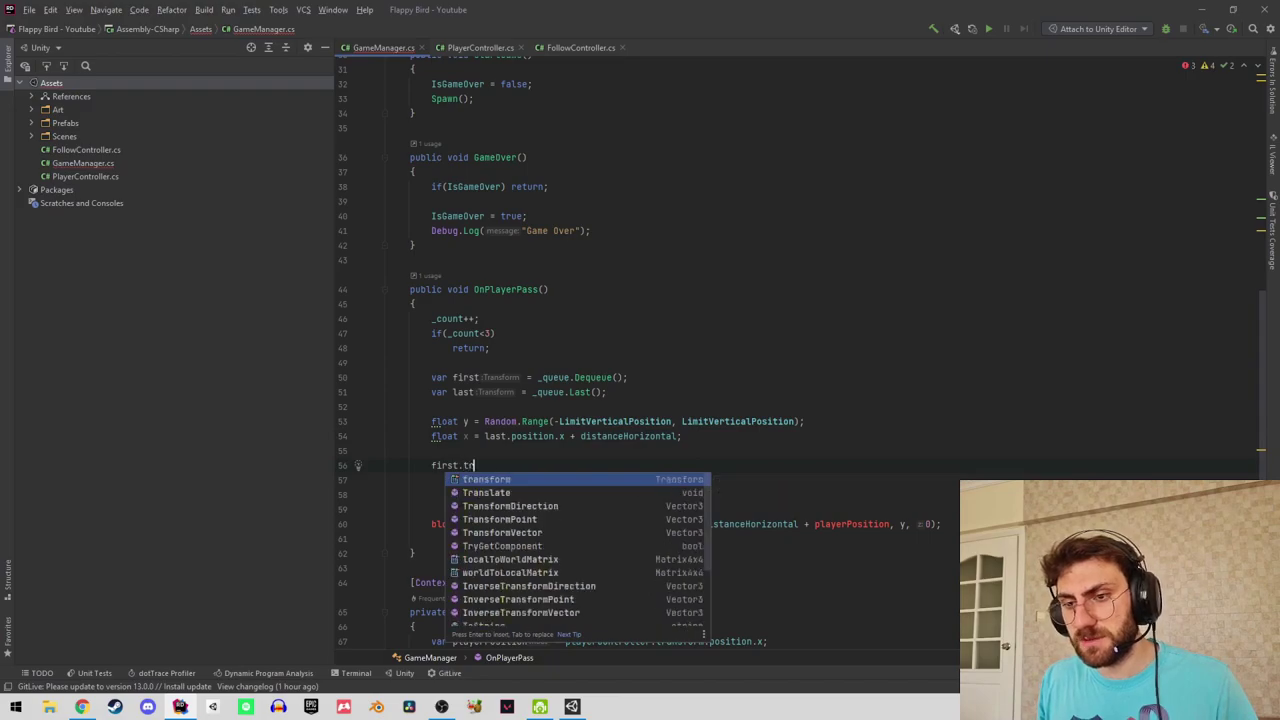
key("Return")
key("BackSpace")
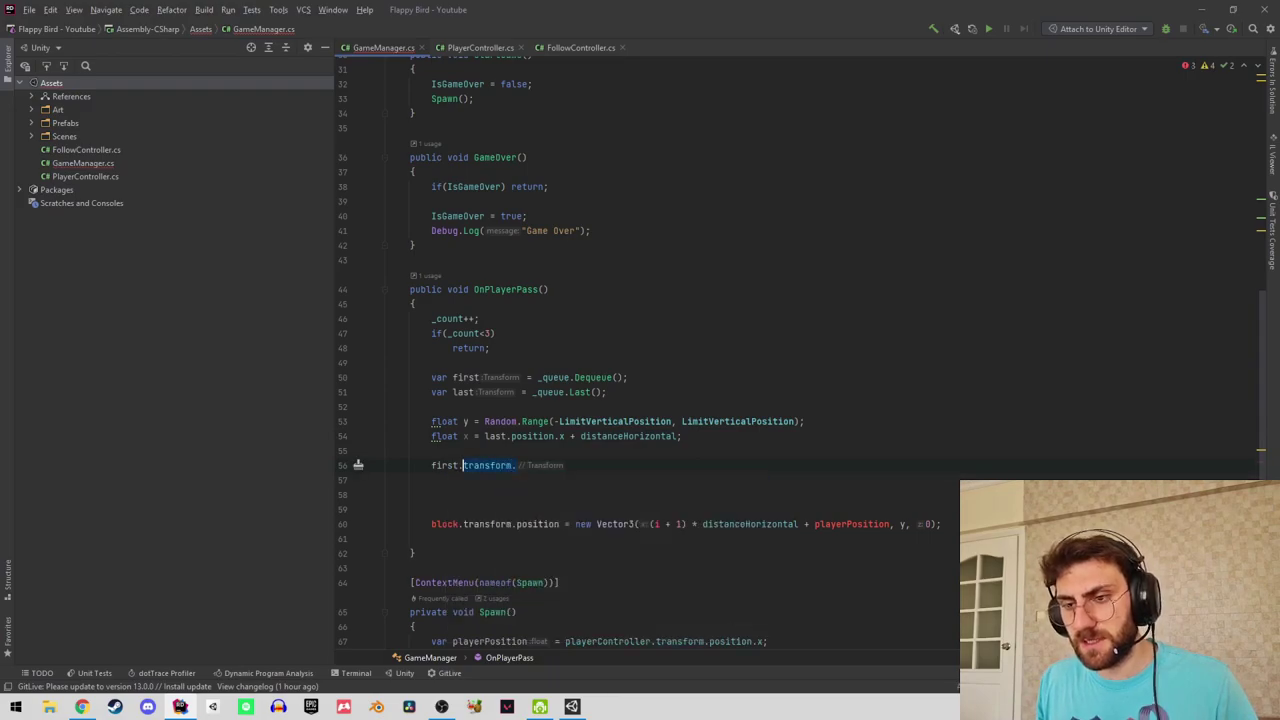
key("ctrl+BackSpace")
type("po")
key("Return")
type("= new")
key("Down")
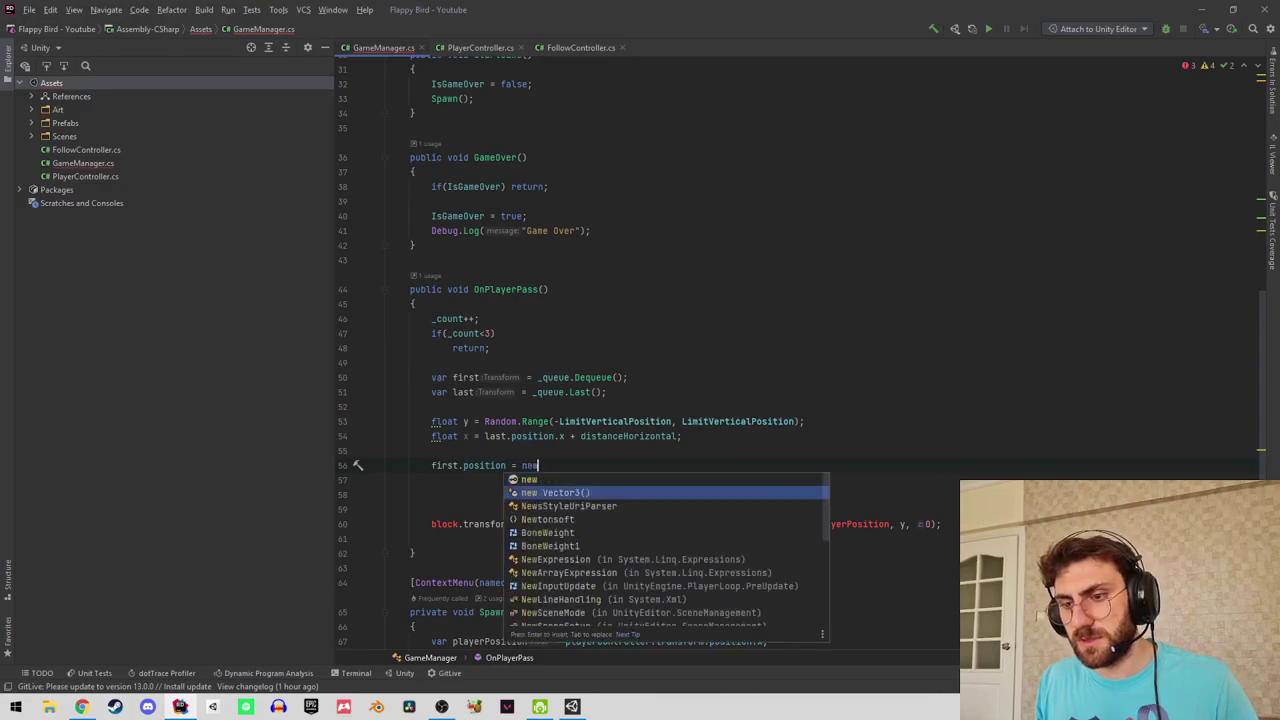
key("Return")
type("y,")
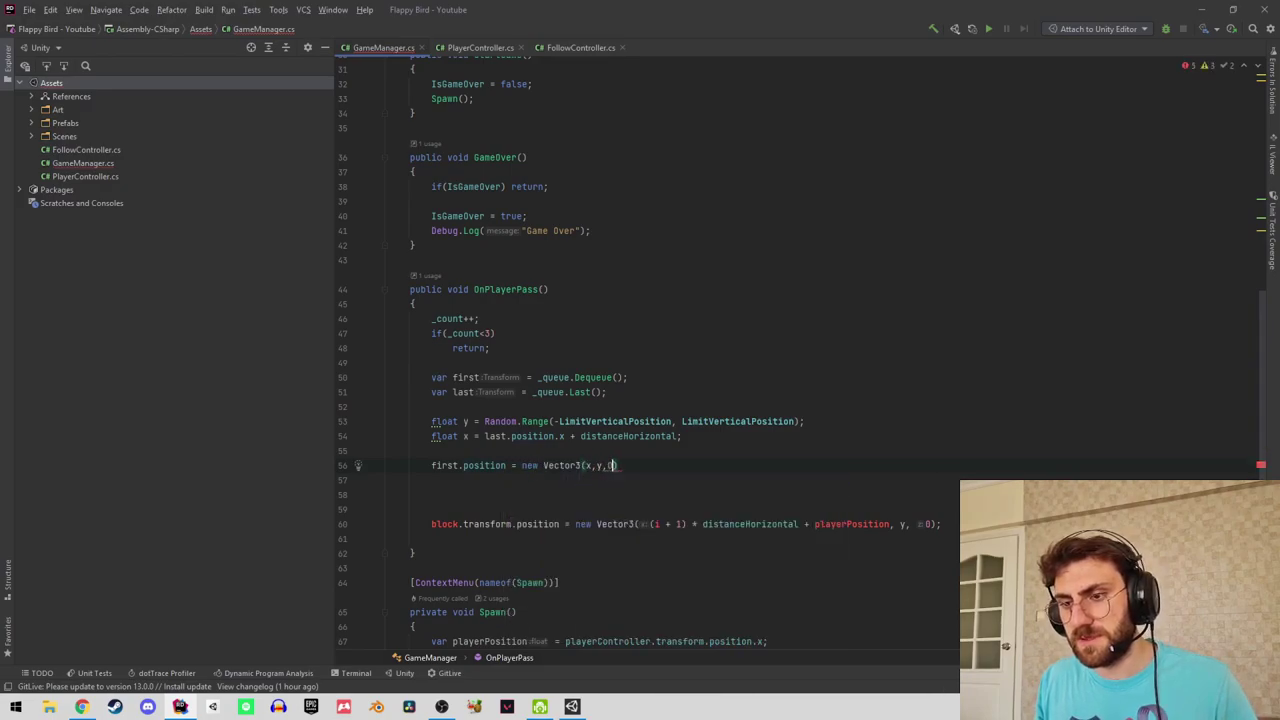
type(" 0);")
Add _queue.Enqueue(first) below the position assignment.
key("Return")
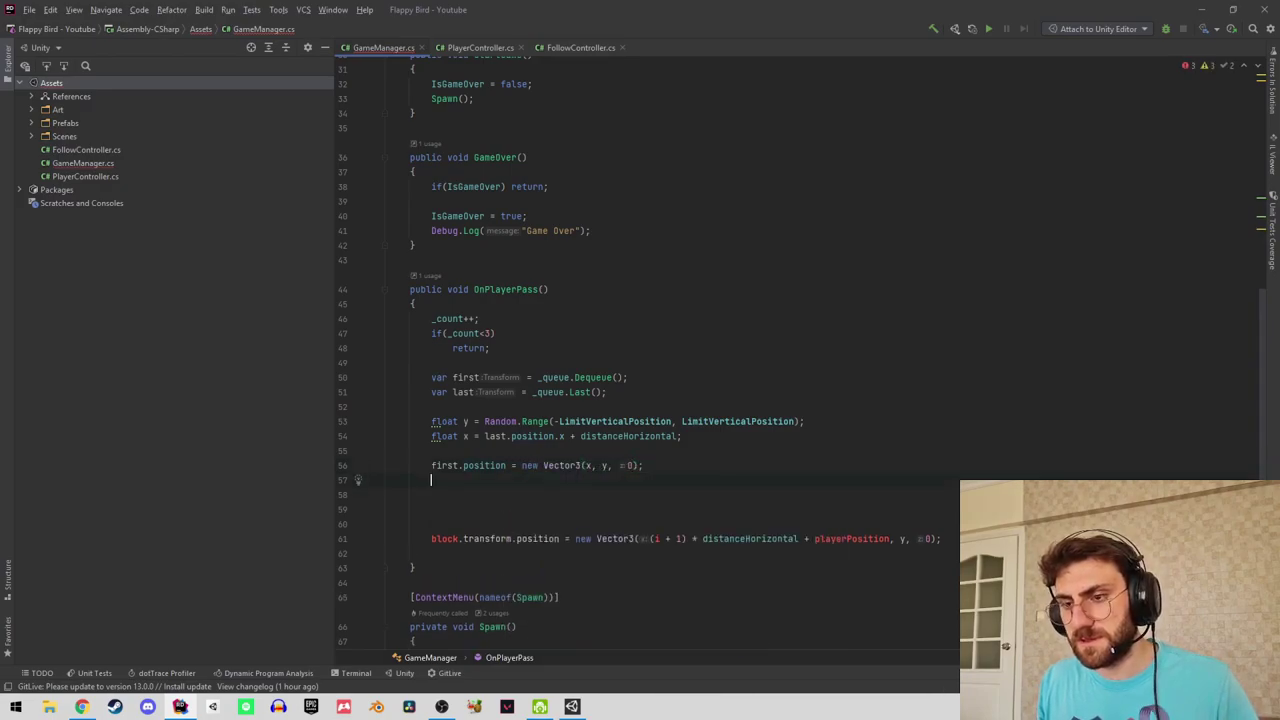
key("Return")
type("fi")
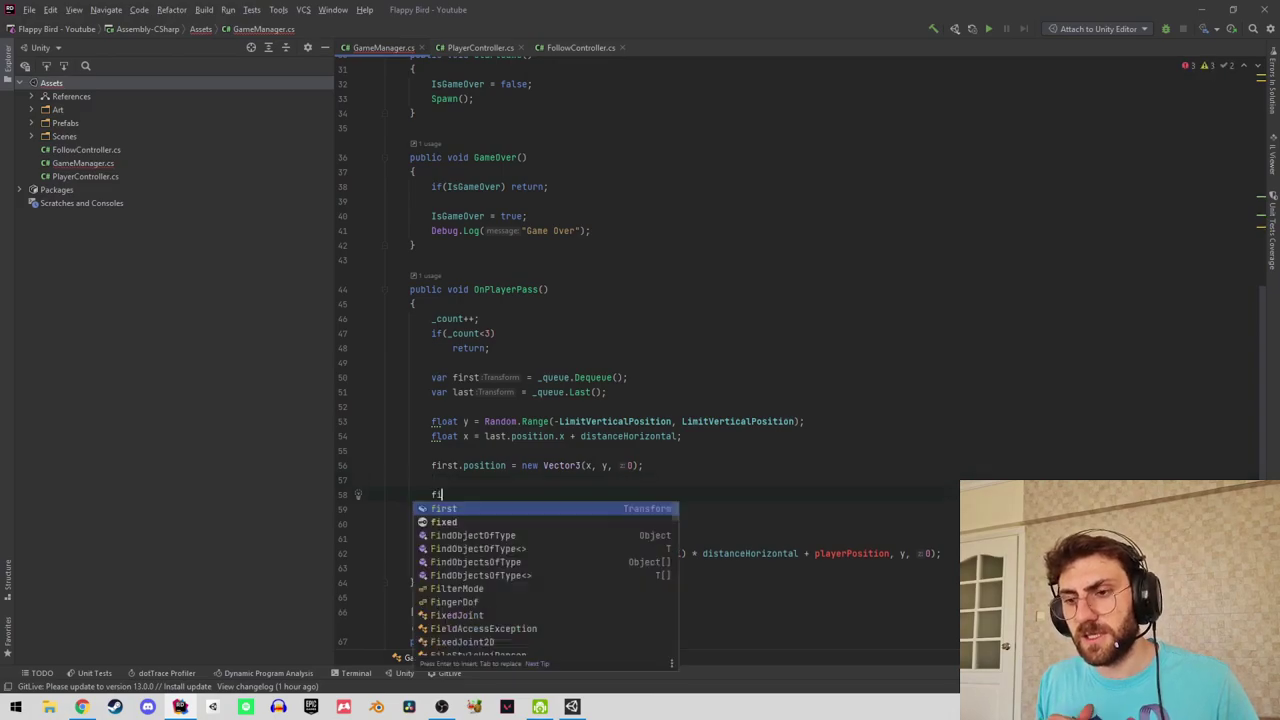
type("rst")
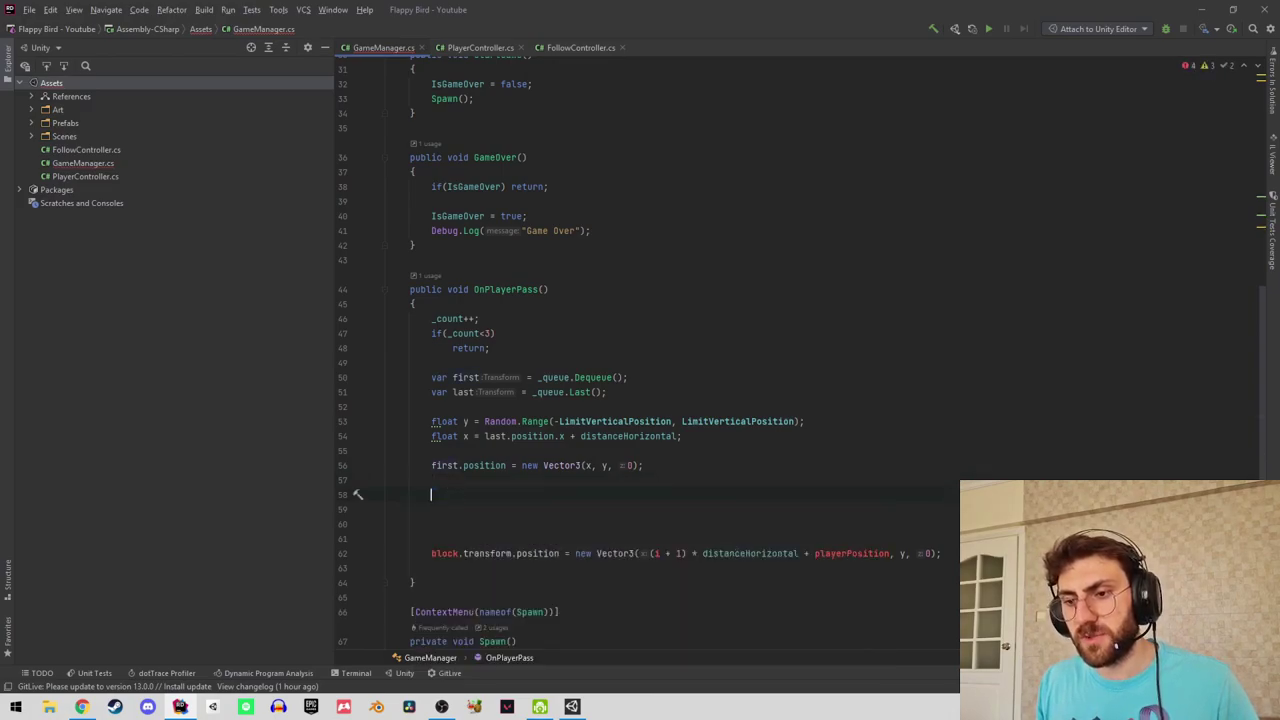
type("_queue.a")
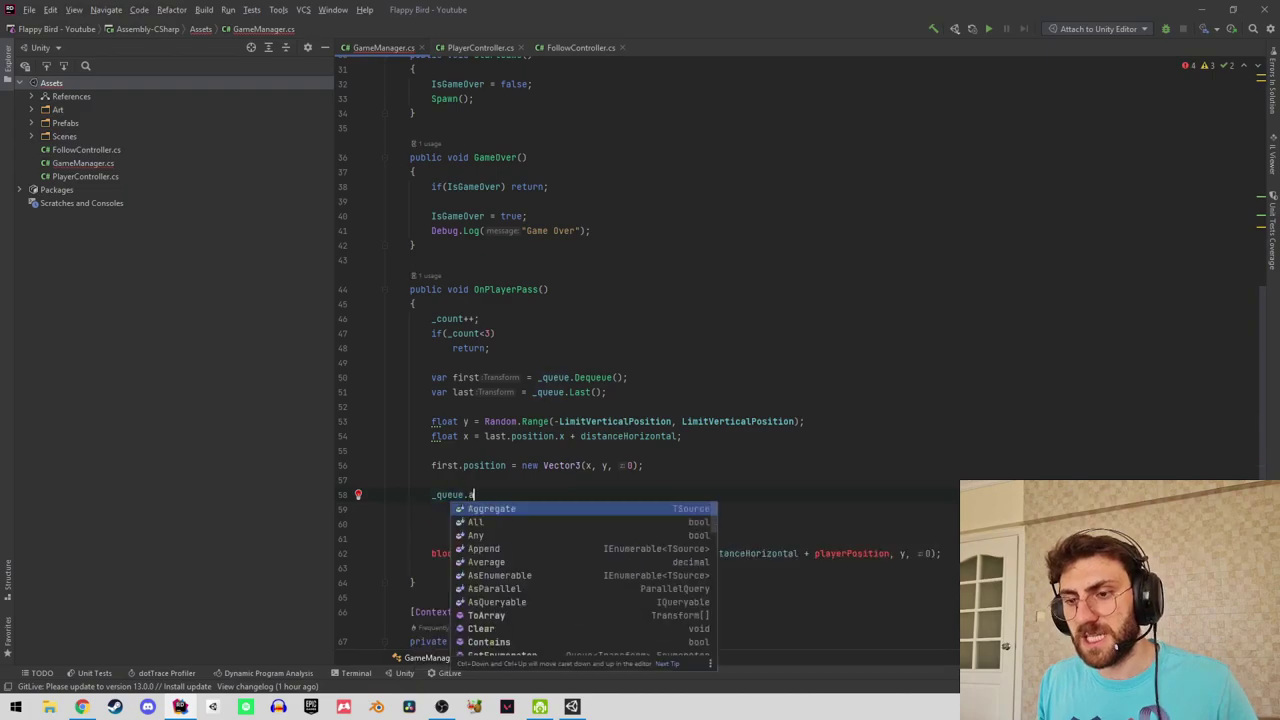
key("BackSpace")
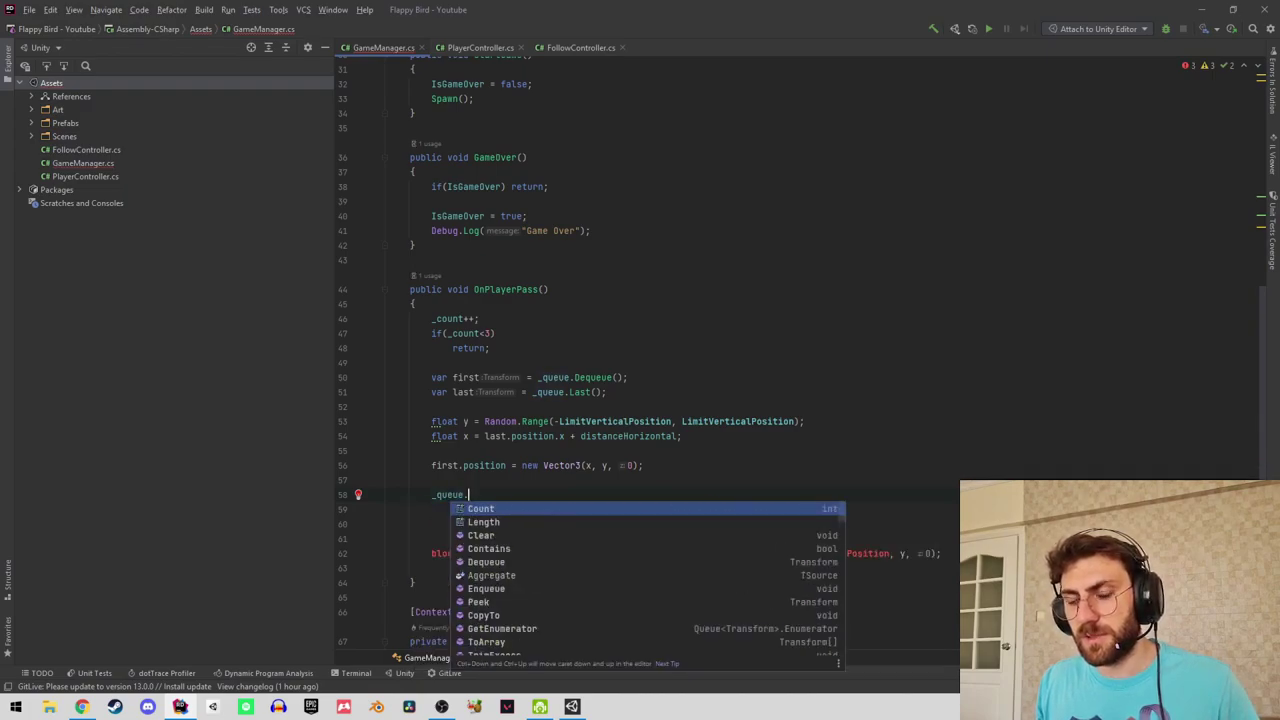
type("en")
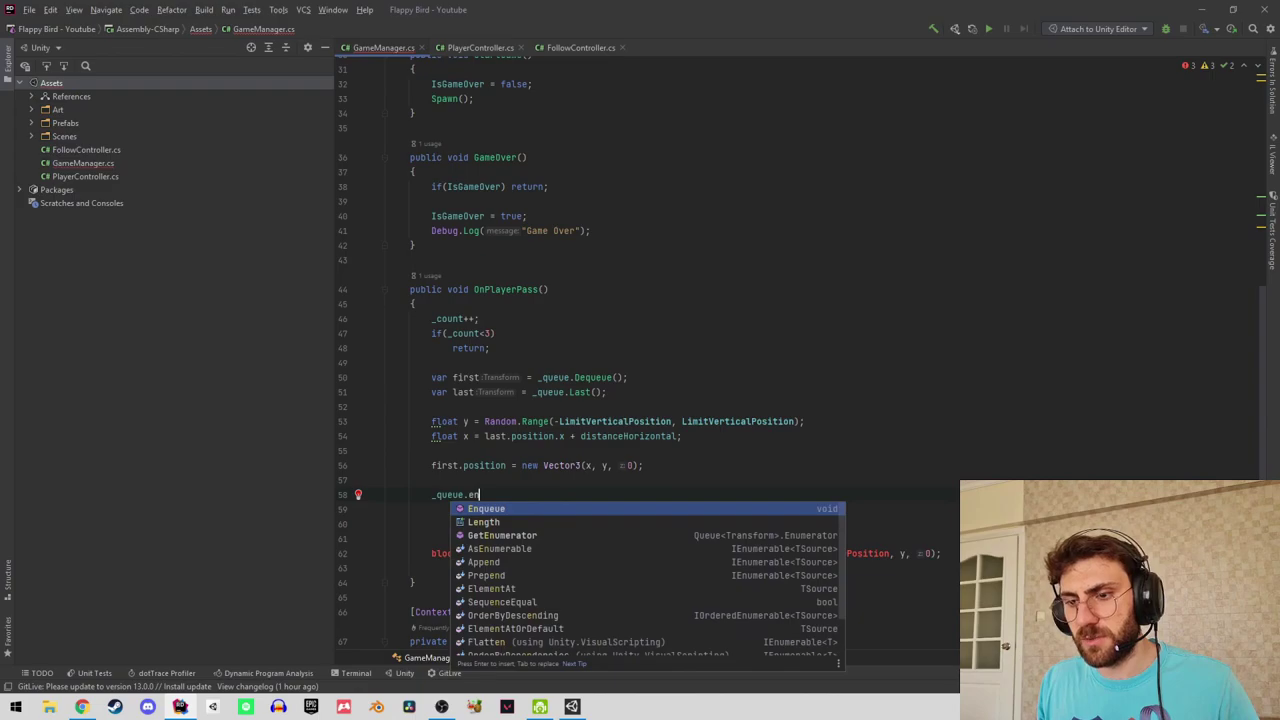
key("Return")
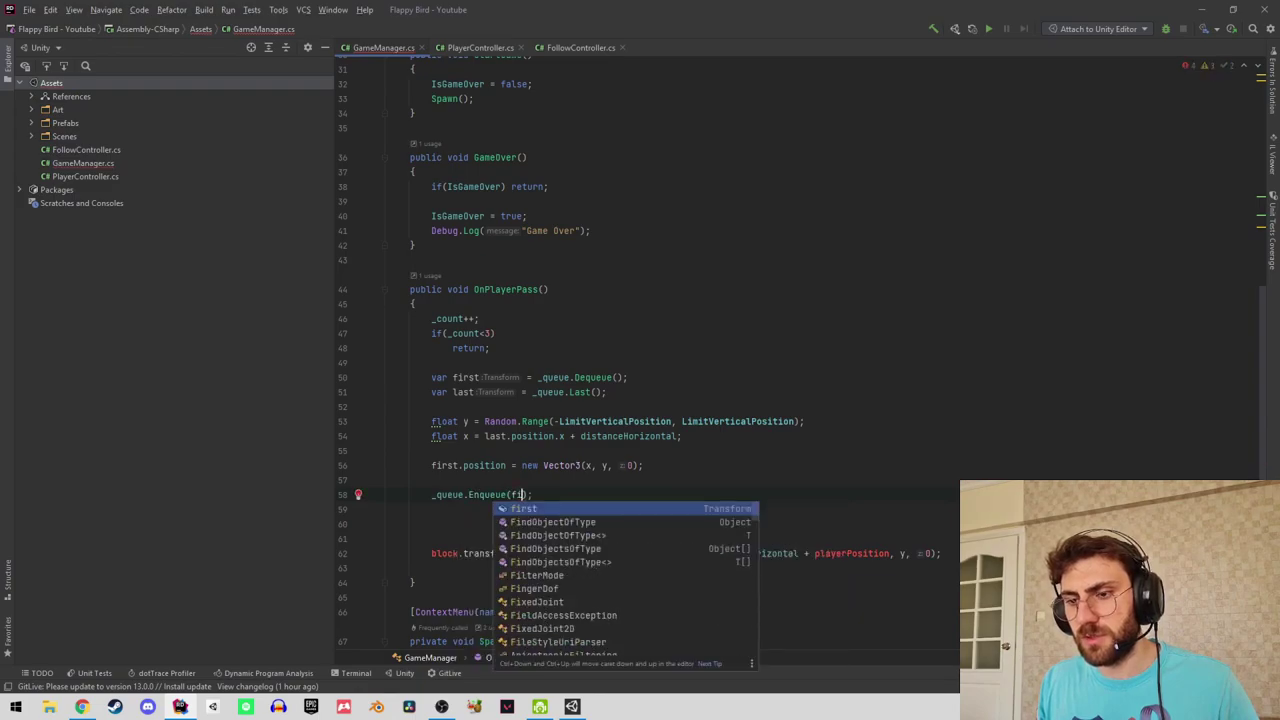
key("Return")
key("Up")
key("BackSpace")
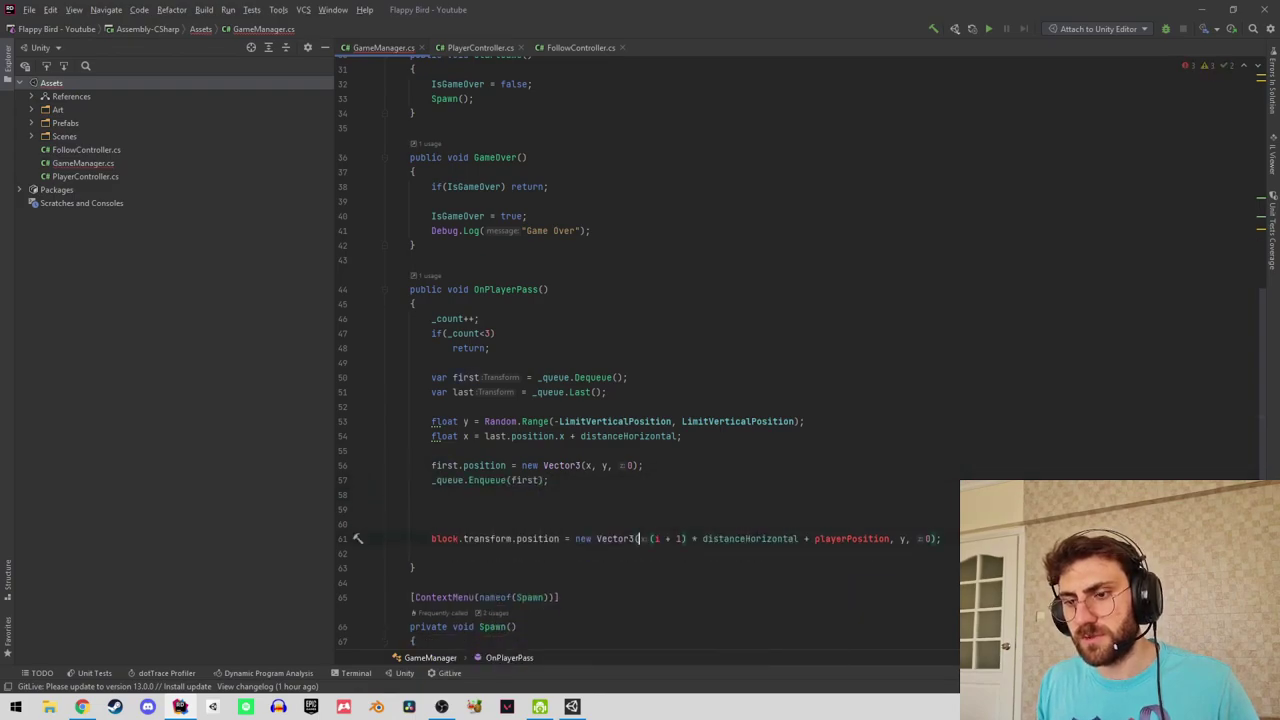
Delete the old block.transform position line and reformat OnPlayerPass.
key("ctrl+x")
key("BackSpace")
key("BackSpace")
key("BackSpace")
key("ctrl+alt+l")
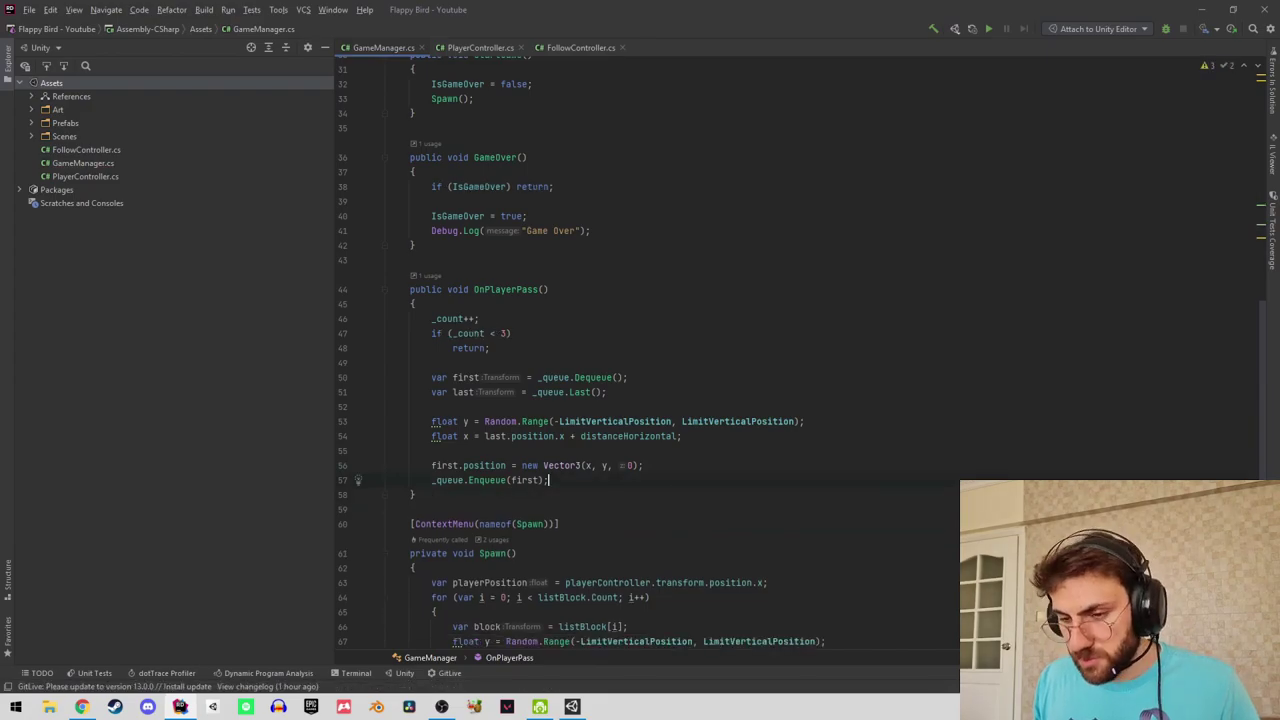
scroll(800, 350, "down", 5)
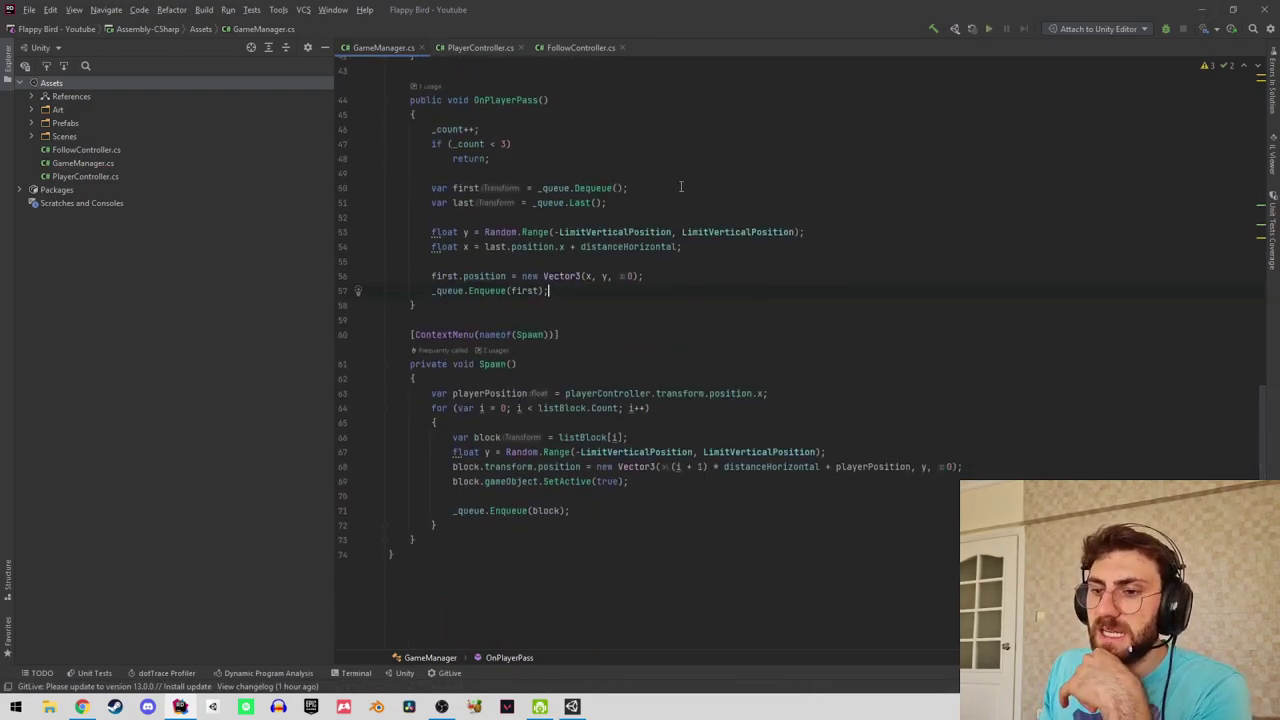
Back in Unity's SampleScene Scene view, frame and centre Block Parent (0)–(5).
left_click(1203, 9)
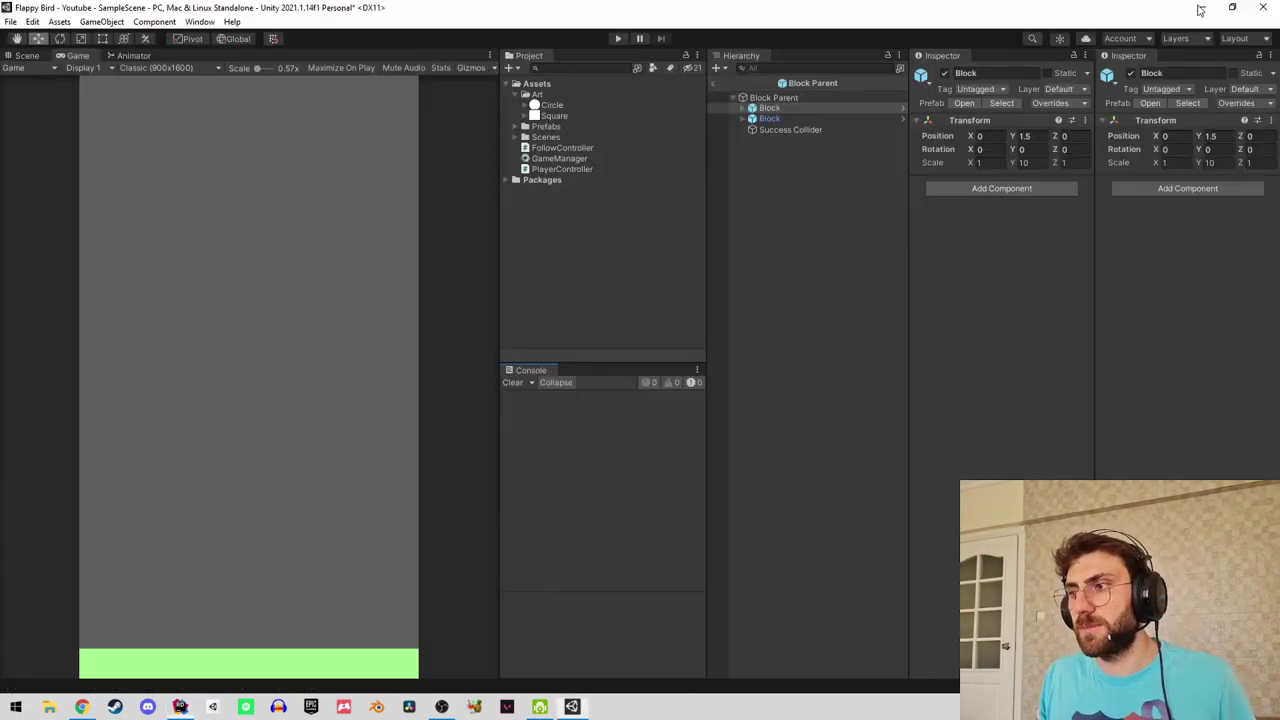
left_click(716, 84)
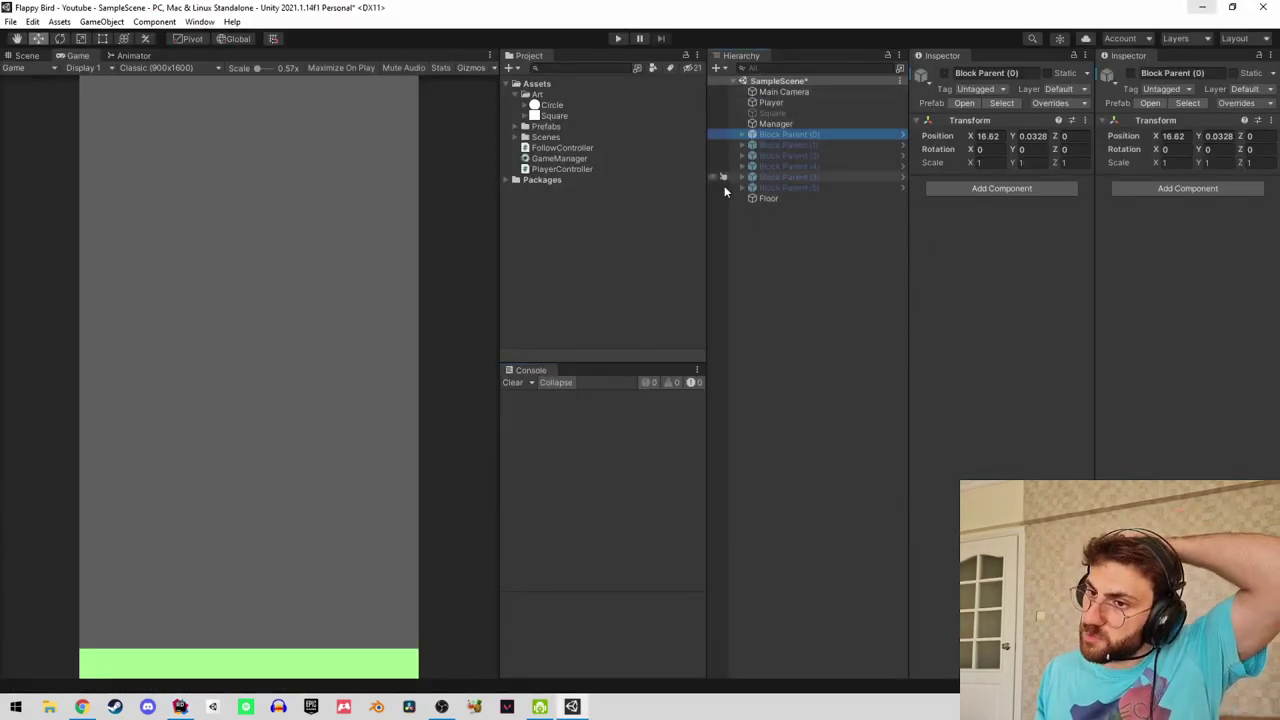
left_click(27, 55)
left_click(800, 188, "shift")
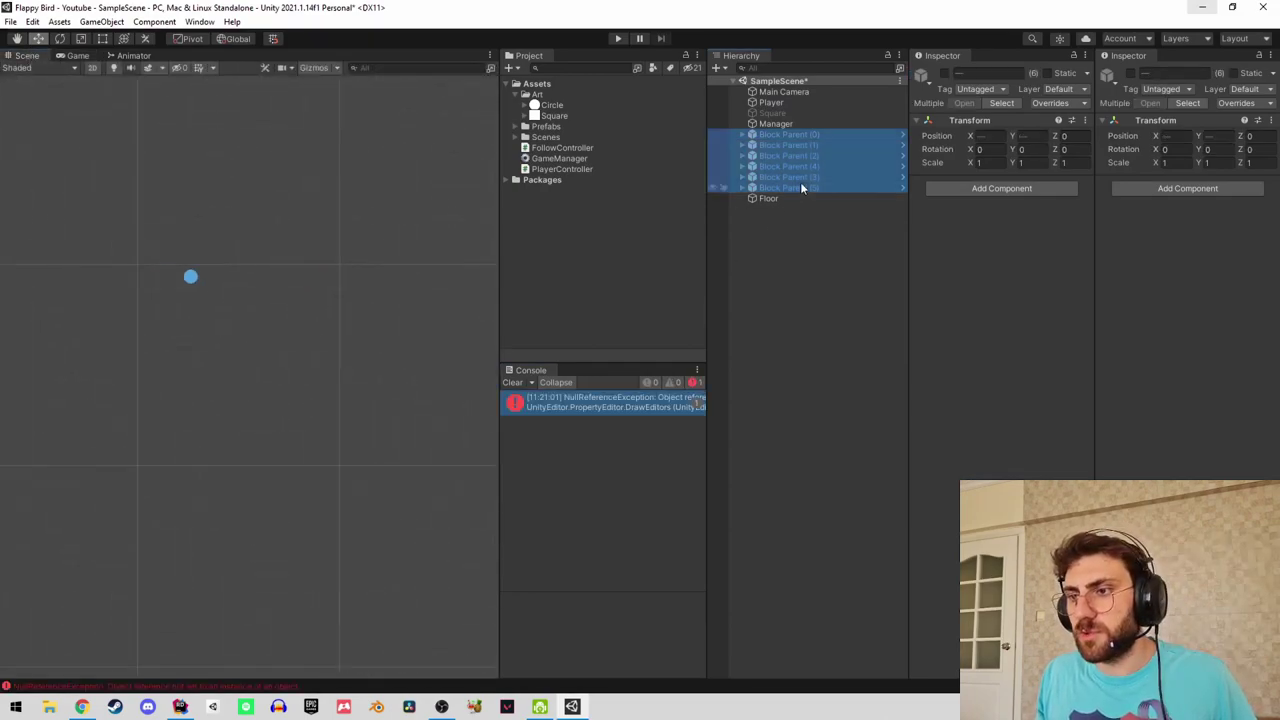
key("f")
scroll(351, 280, "down", 2)
middle_click_drag(329, 277, 344, 262)
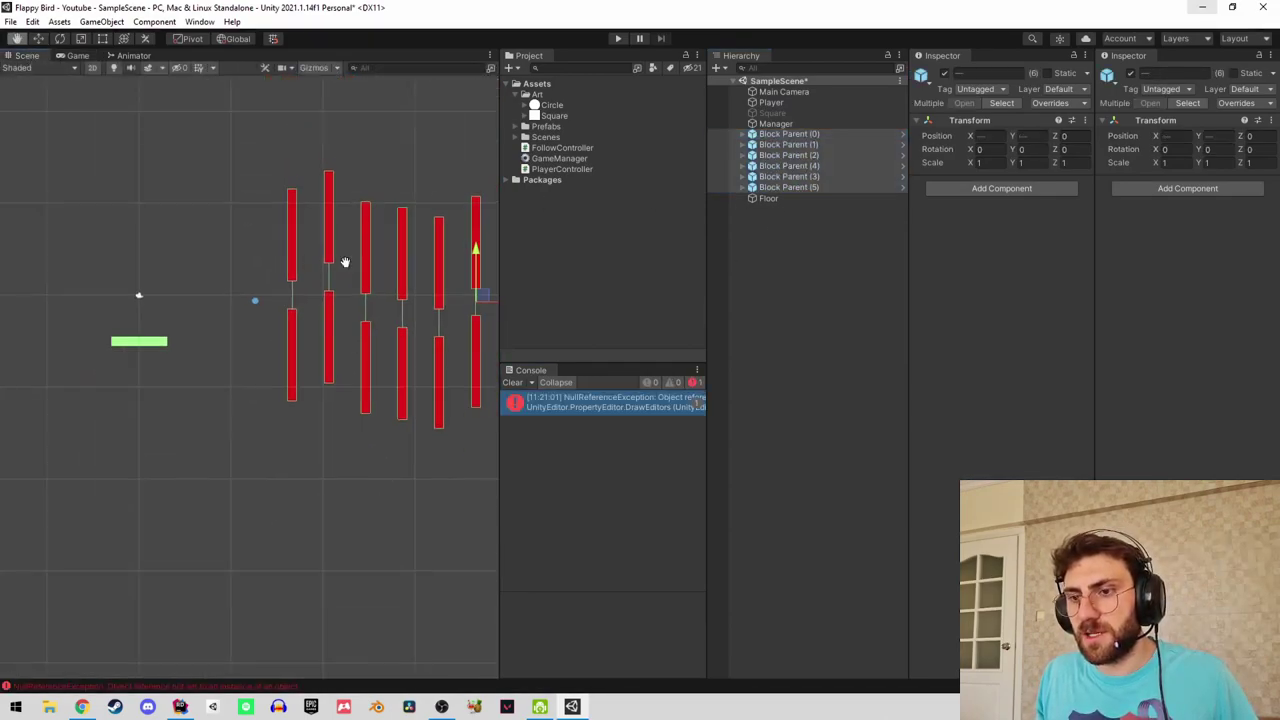
Colour both Square blocks of Block Parent (0) yellow.
left_click(810, 134)
key("Right")
key("Right")
key("Right")
key("Right")
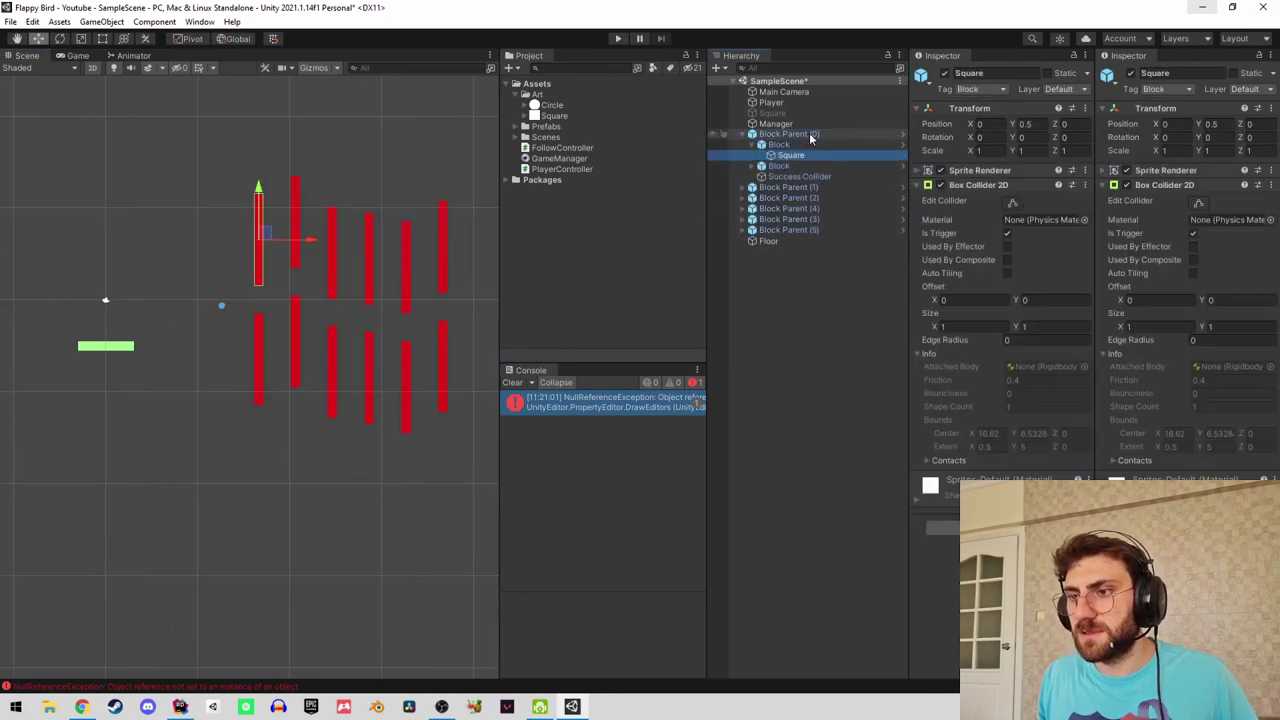
key("Down")
key("Right")
key("Right")
left_click(790, 155, "ctrl")
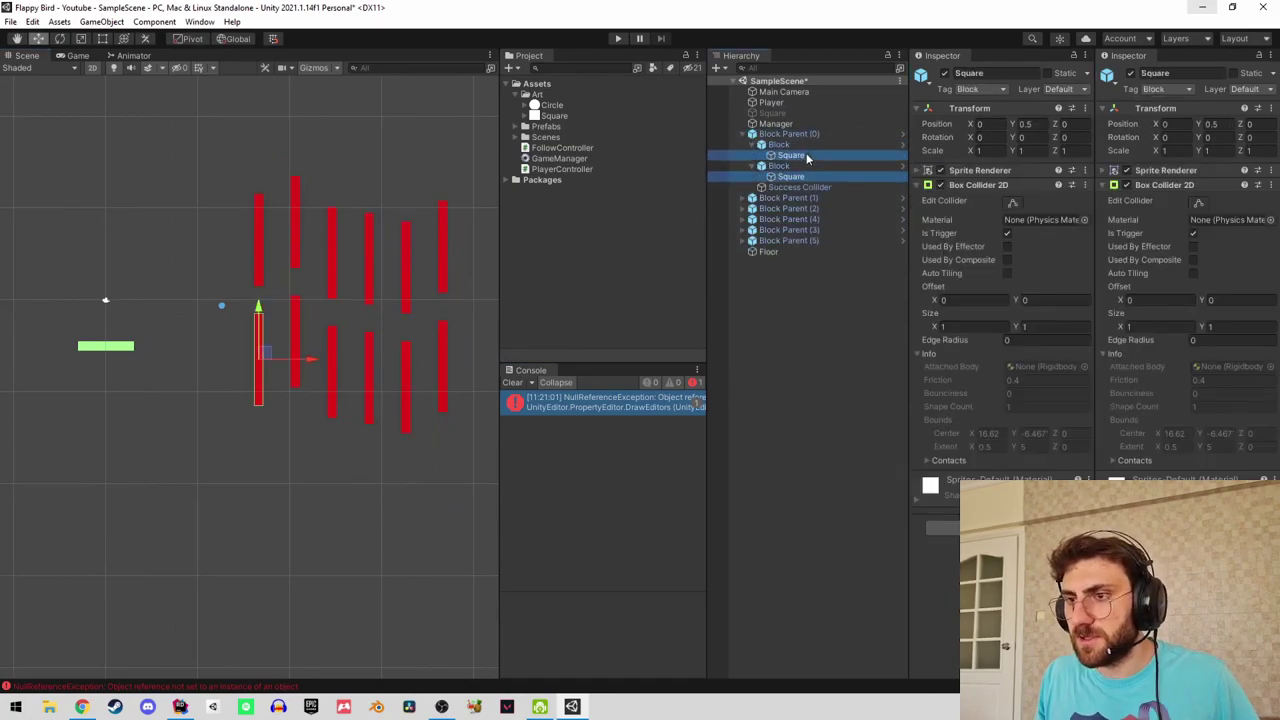
left_click(921, 172)
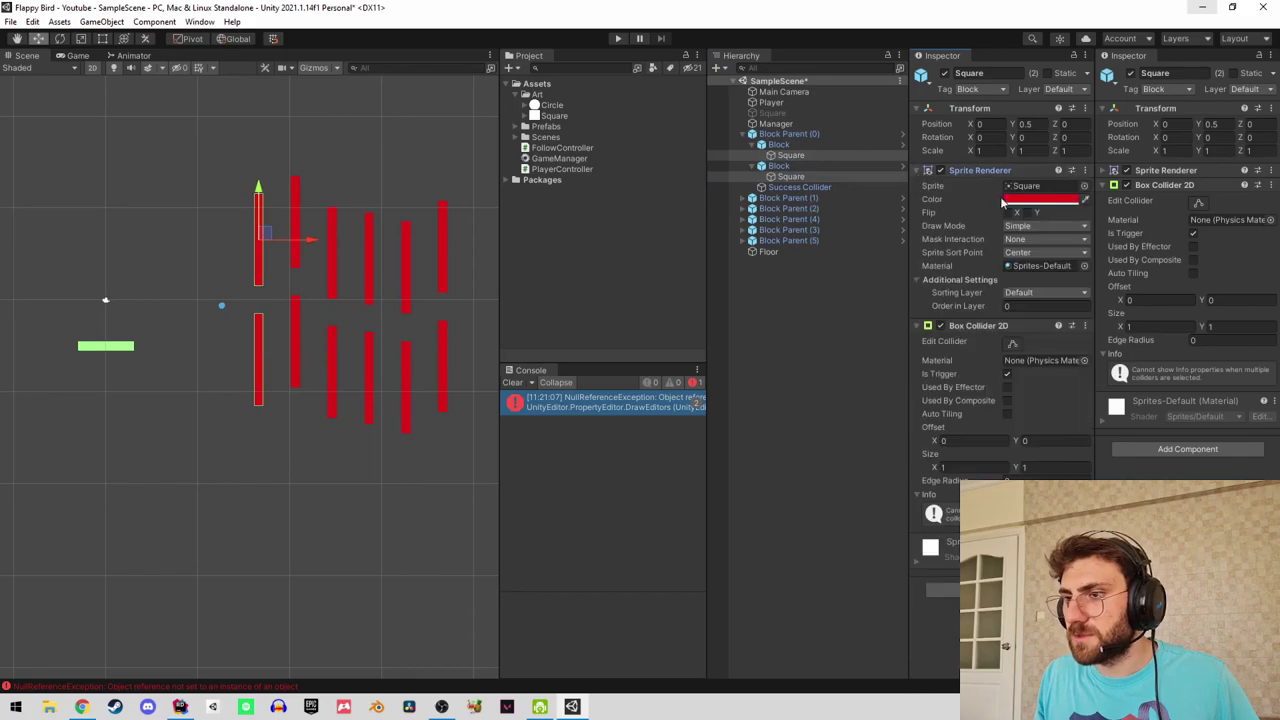
left_click(1040, 199)
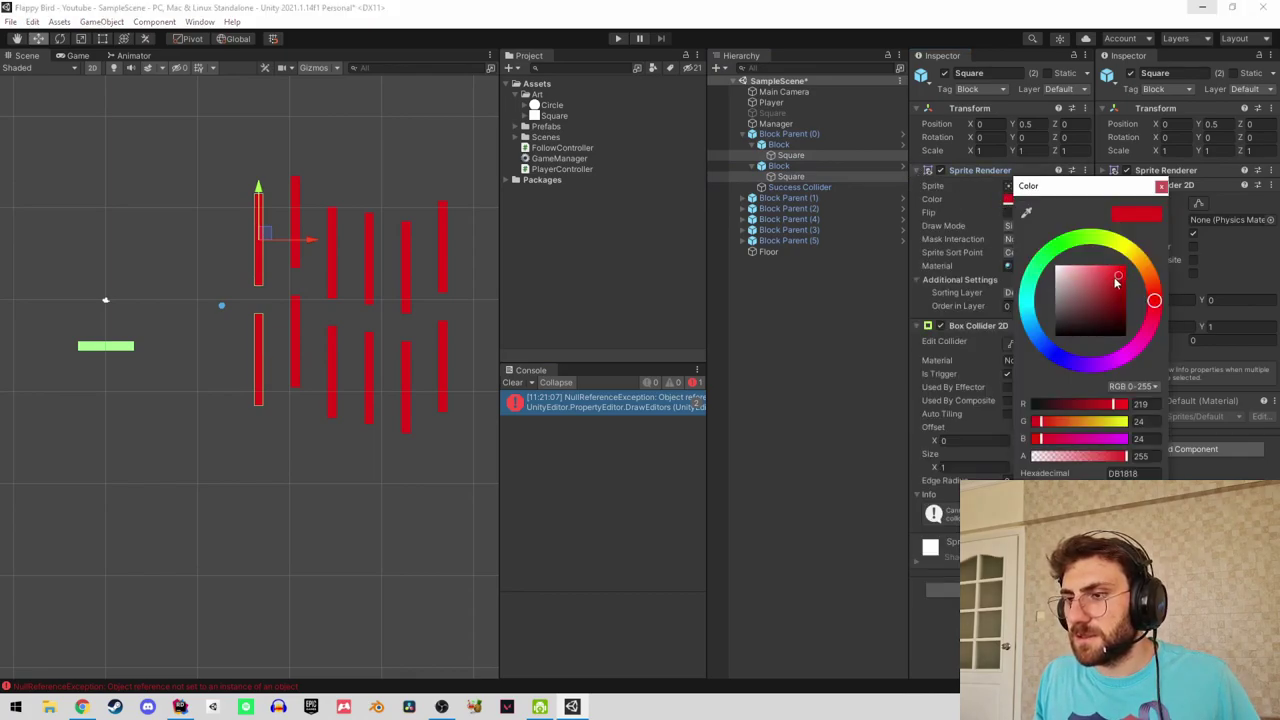
left_click(1139, 261)
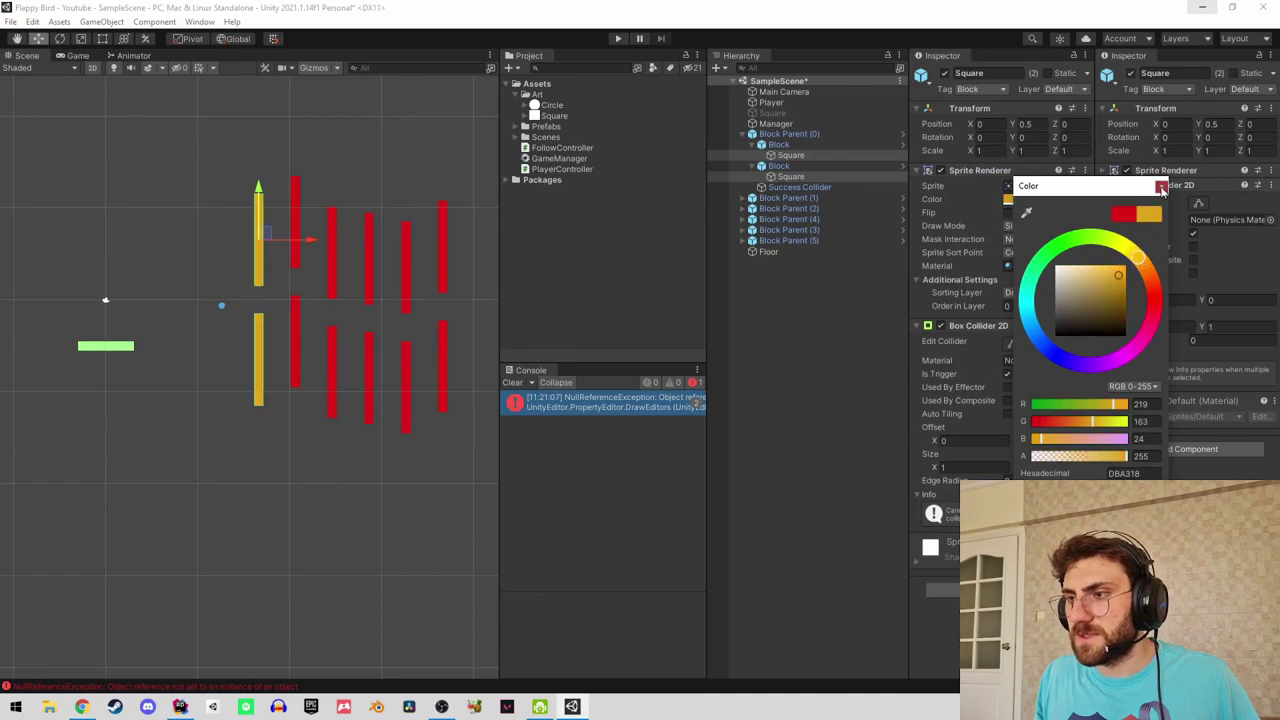
left_click(1161, 188)
Colour both Square blocks of Block Parent (1) cyan.
left_click(752, 197)
left_click(759, 208)
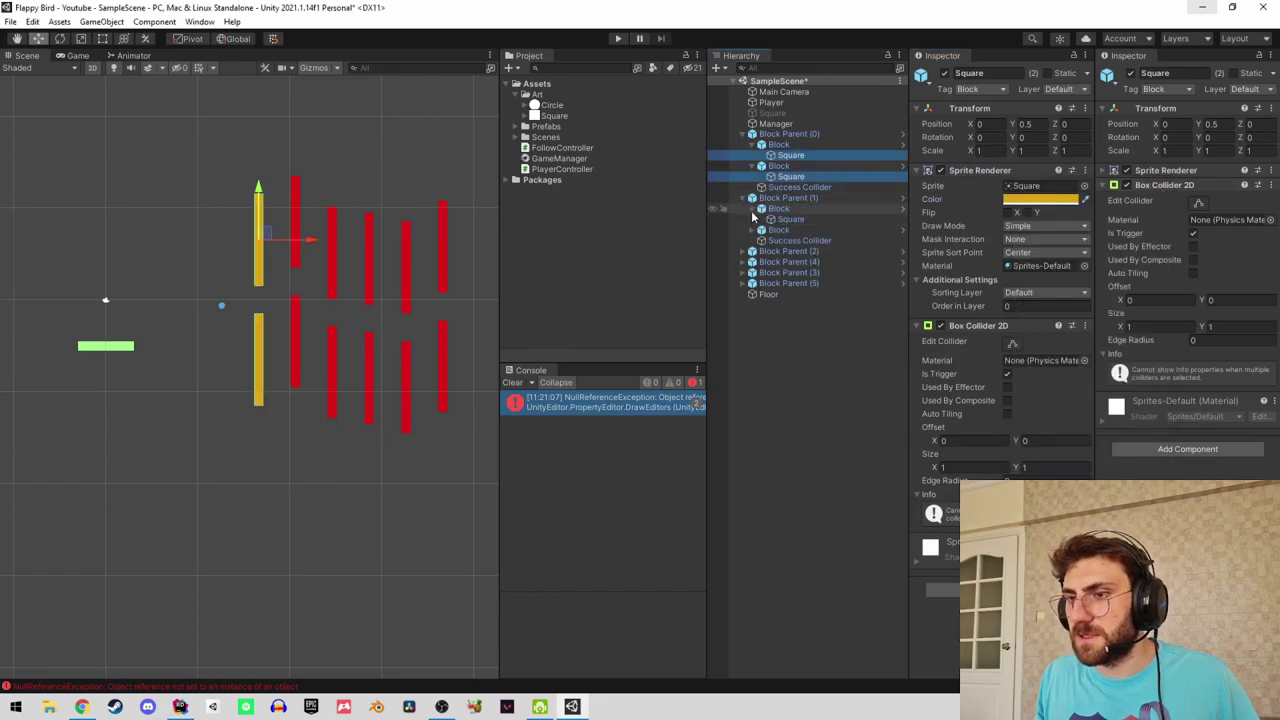
left_click(762, 230)
left_click(790, 219)
left_click(790, 240, "ctrl")
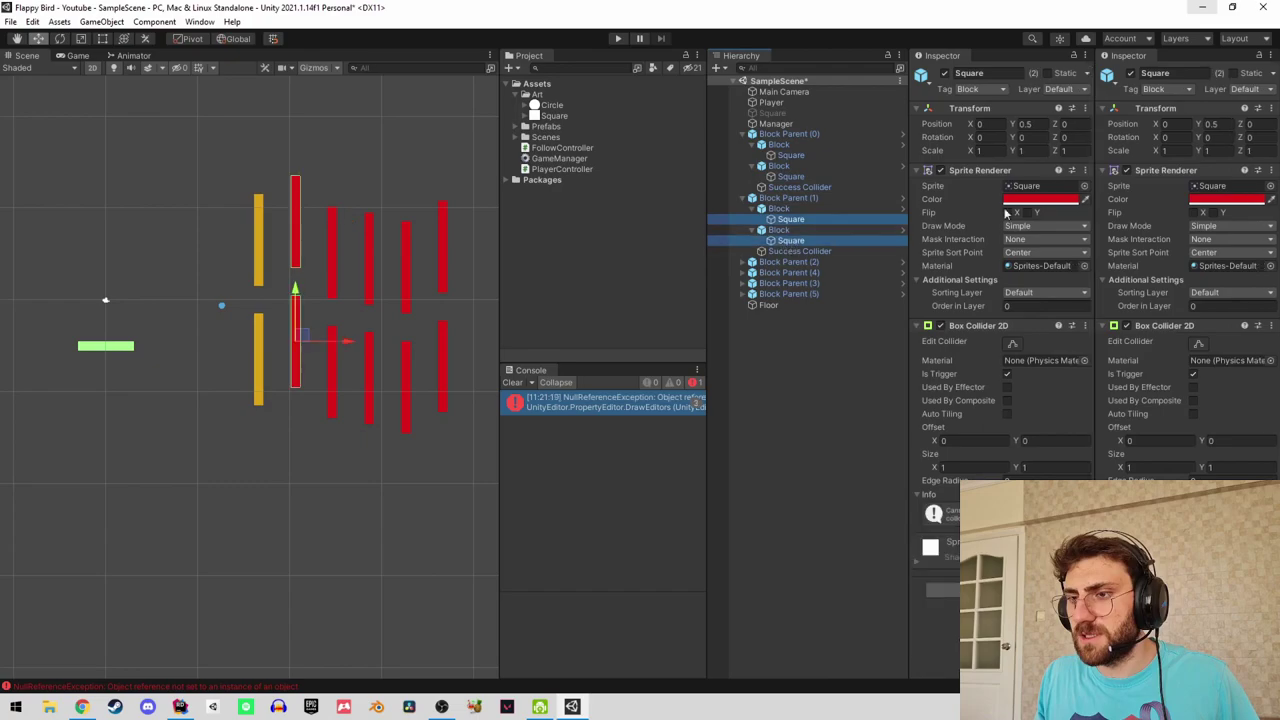
left_click(1048, 200)
left_click(1066, 299)
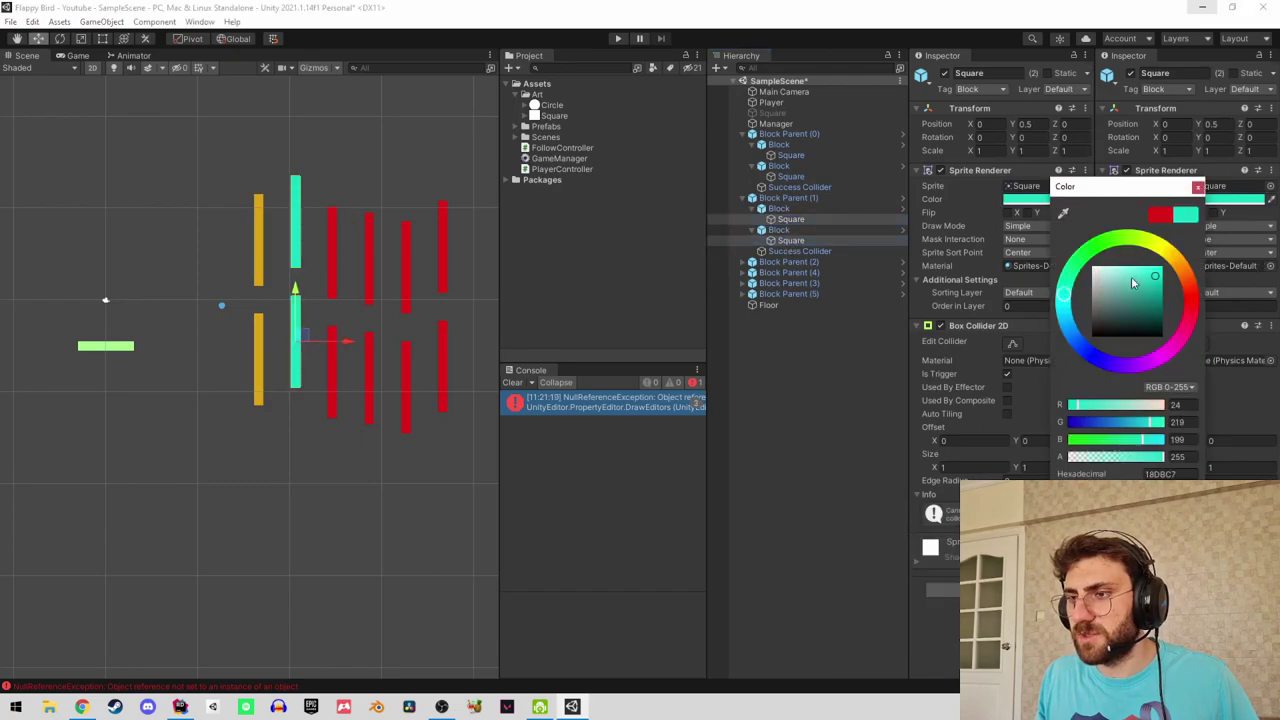
left_click(1198, 187)
Colour both Square blocks of Block Parent (2) magenta.
left_click(752, 262)
left_click(762, 272)
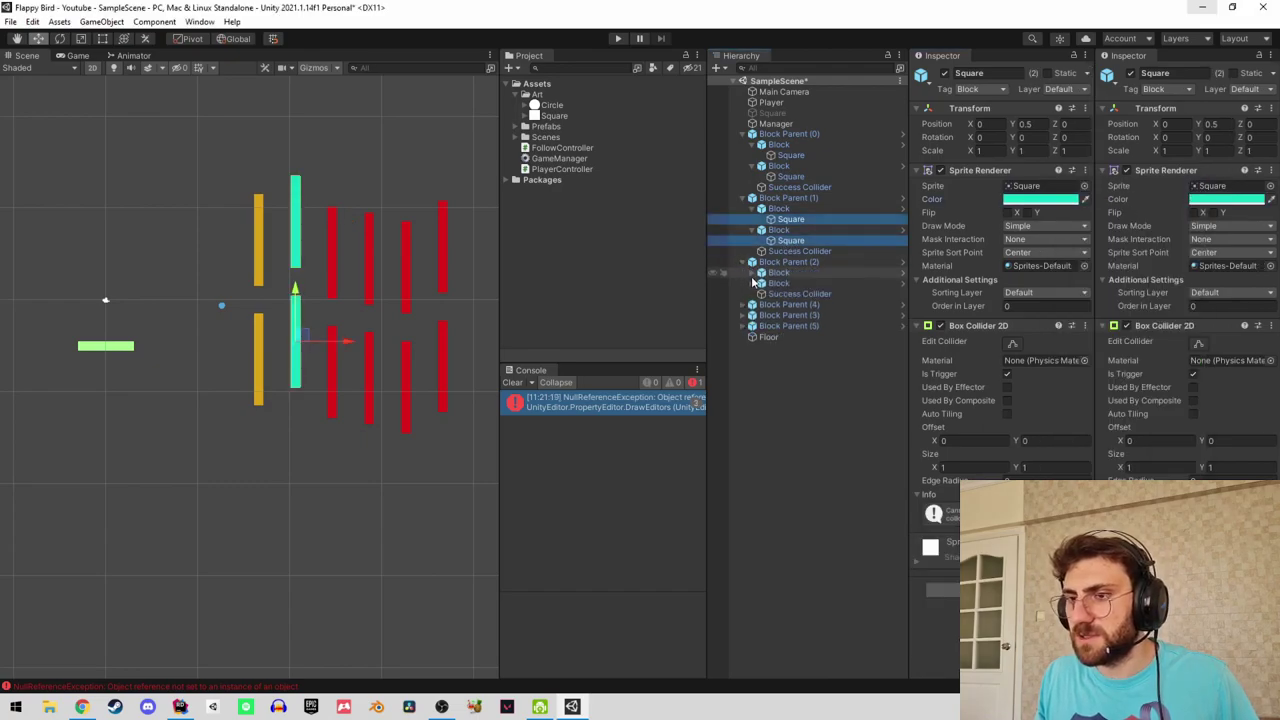
left_click(762, 294)
left_click(790, 304)
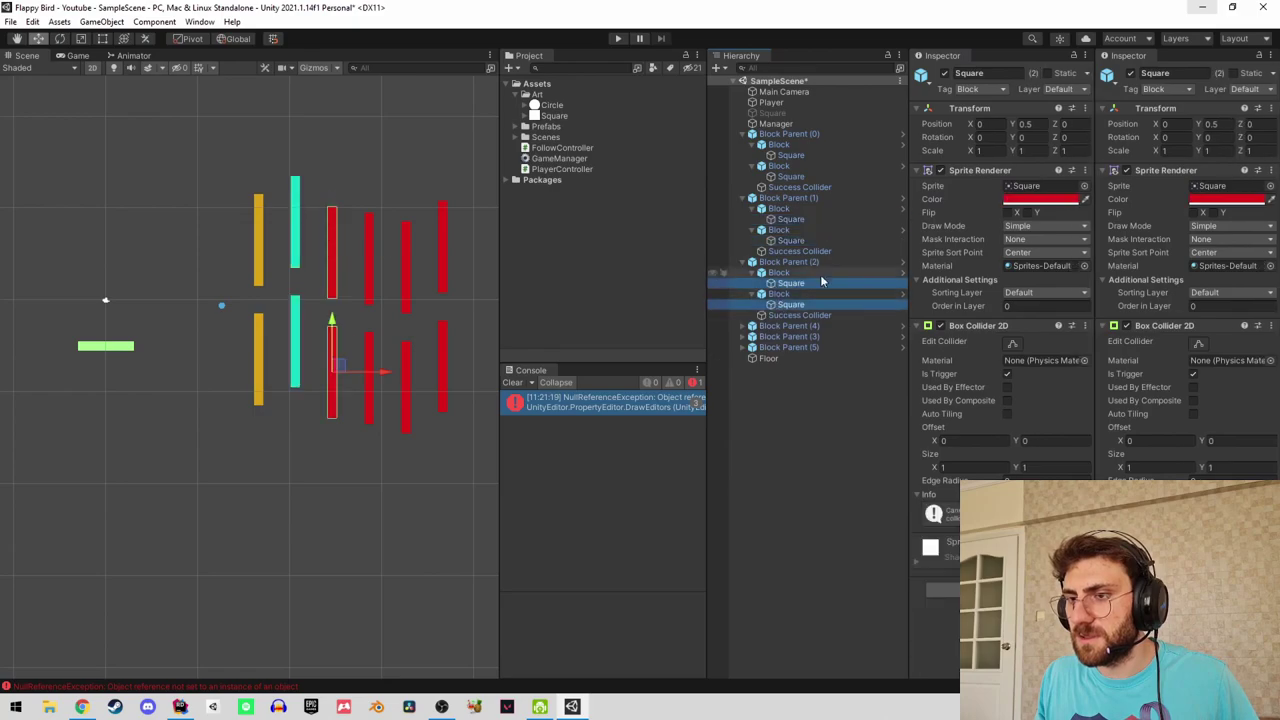
left_click(790, 283, "ctrl")
left_click(1040, 199)
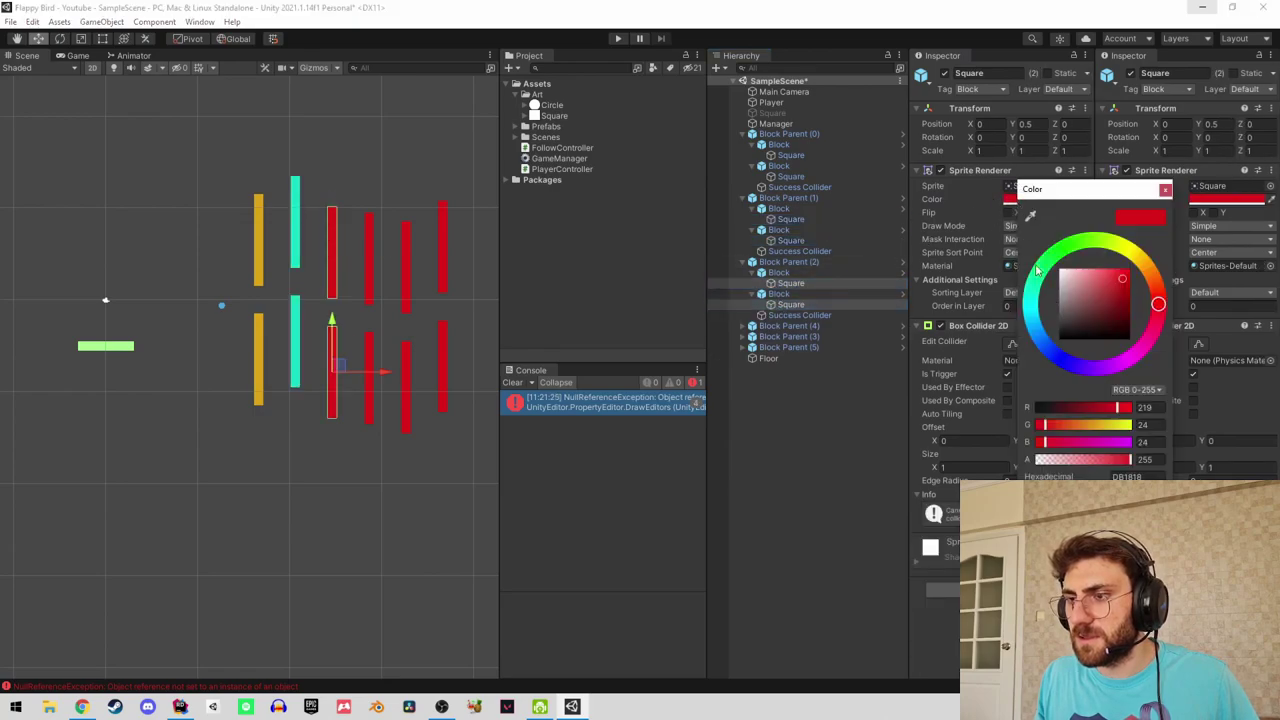
left_click(1133, 367)
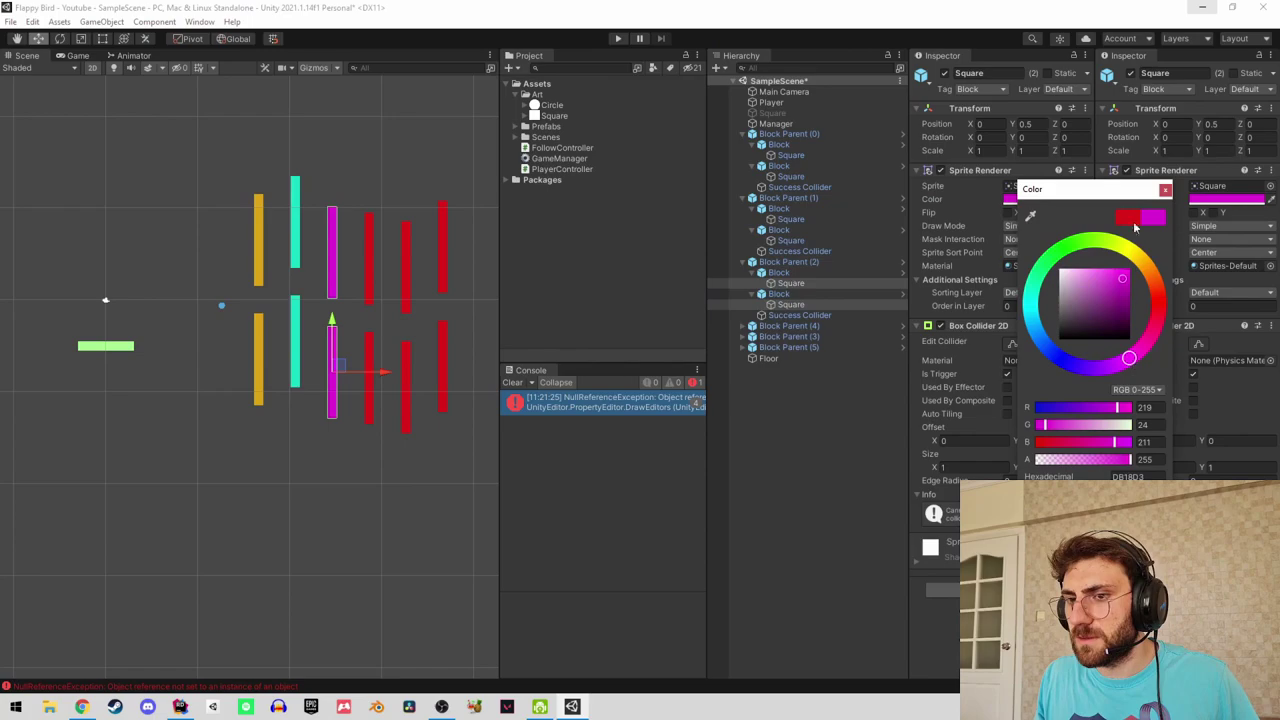
left_click(1166, 192)
Colour both blocks of Block Parent (4) green (79DB18).
left_click(752, 327)
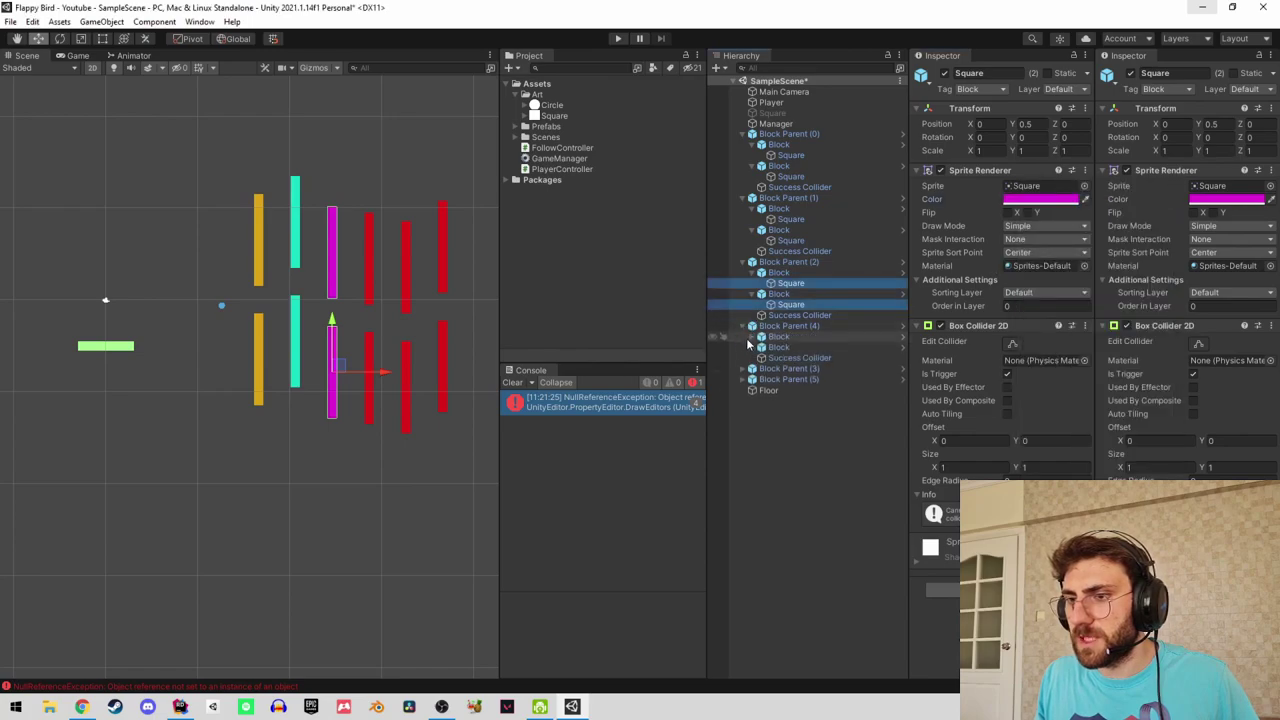
left_click(790, 347)
left_click(790, 368, "ctrl")
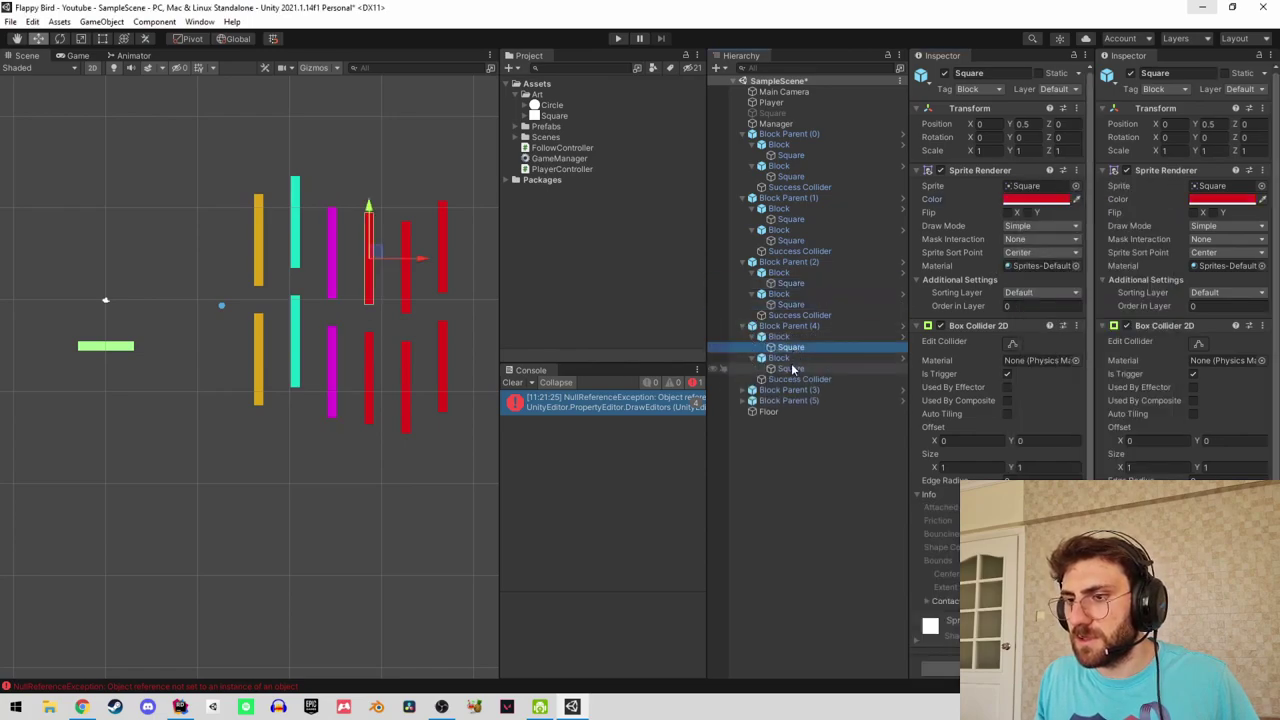
left_click(1022, 200)
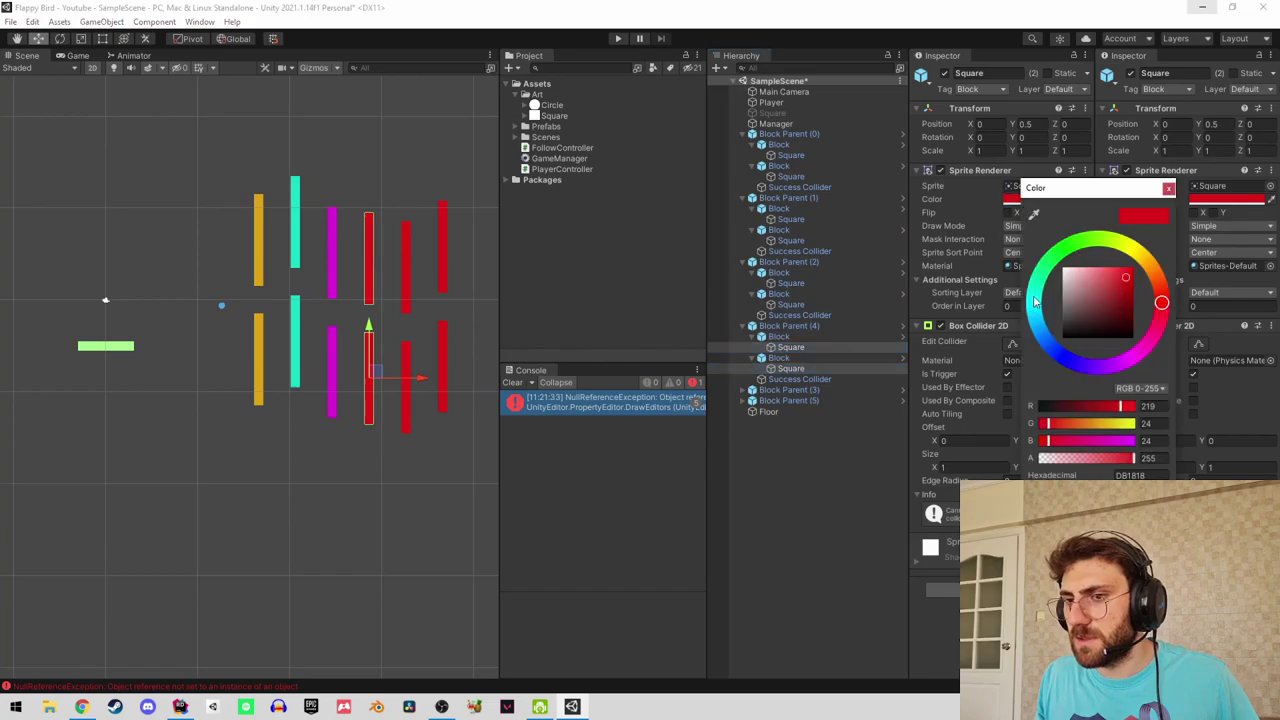
left_click(1099, 246)
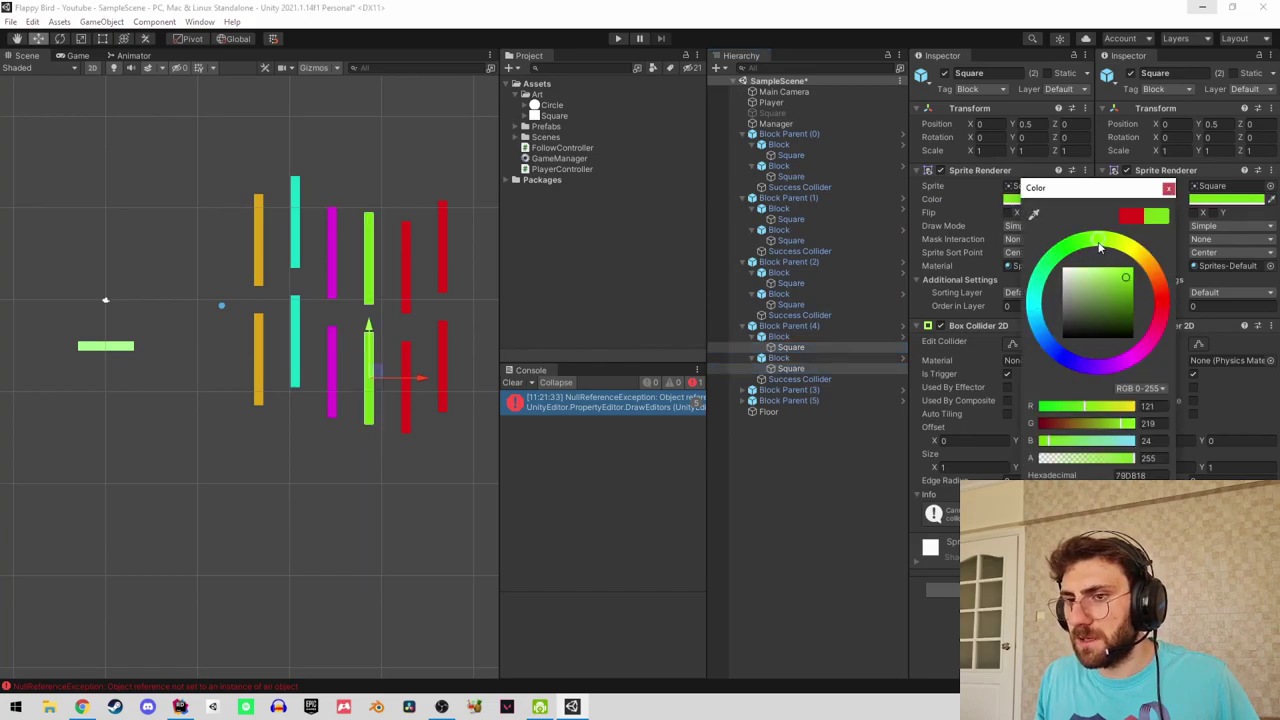
left_click(1168, 188)
left_click(744, 390)
left_click(763, 400)
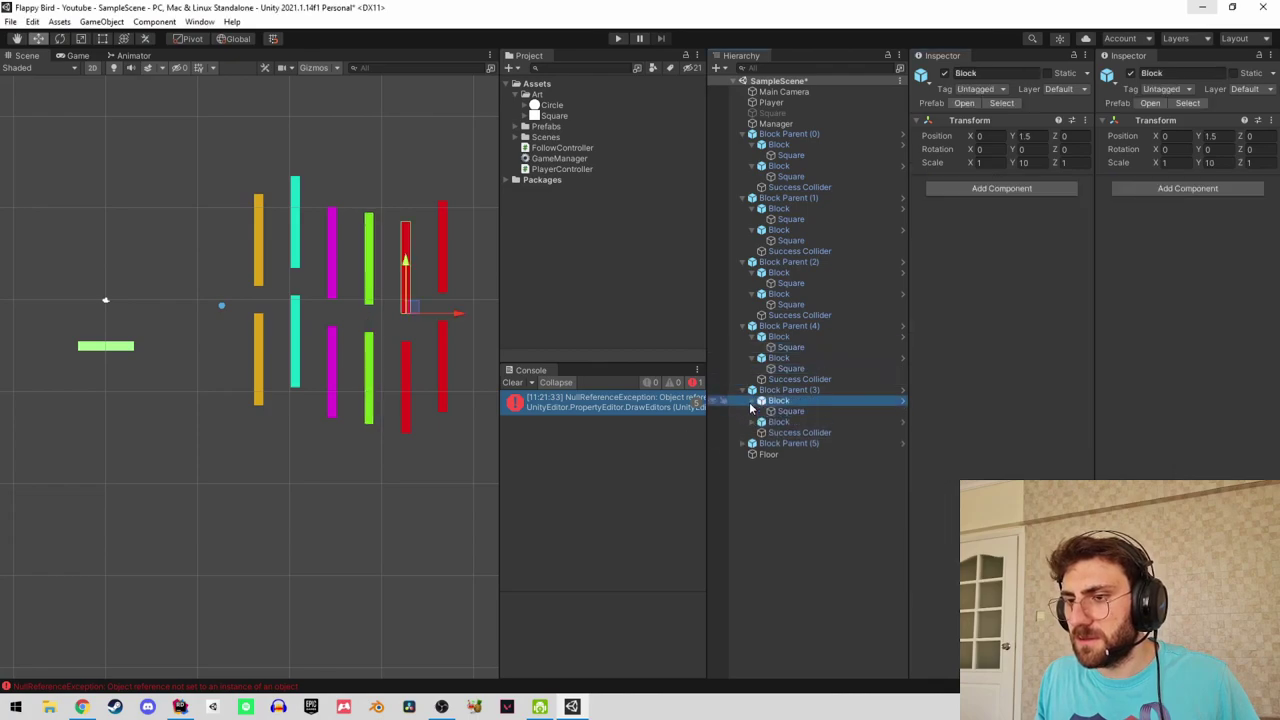
Collapse the Block Parent hierarchy and delete Block Parent (5).
left_click(760, 391)
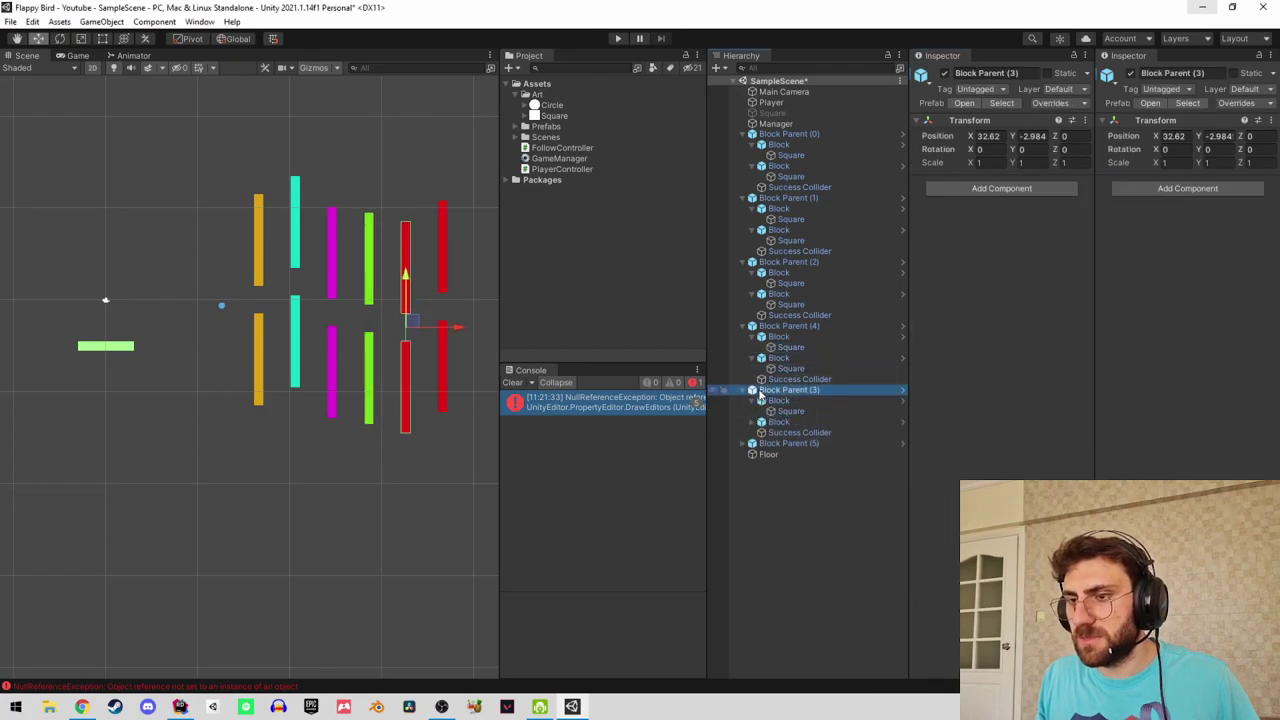
left_click(742, 134)
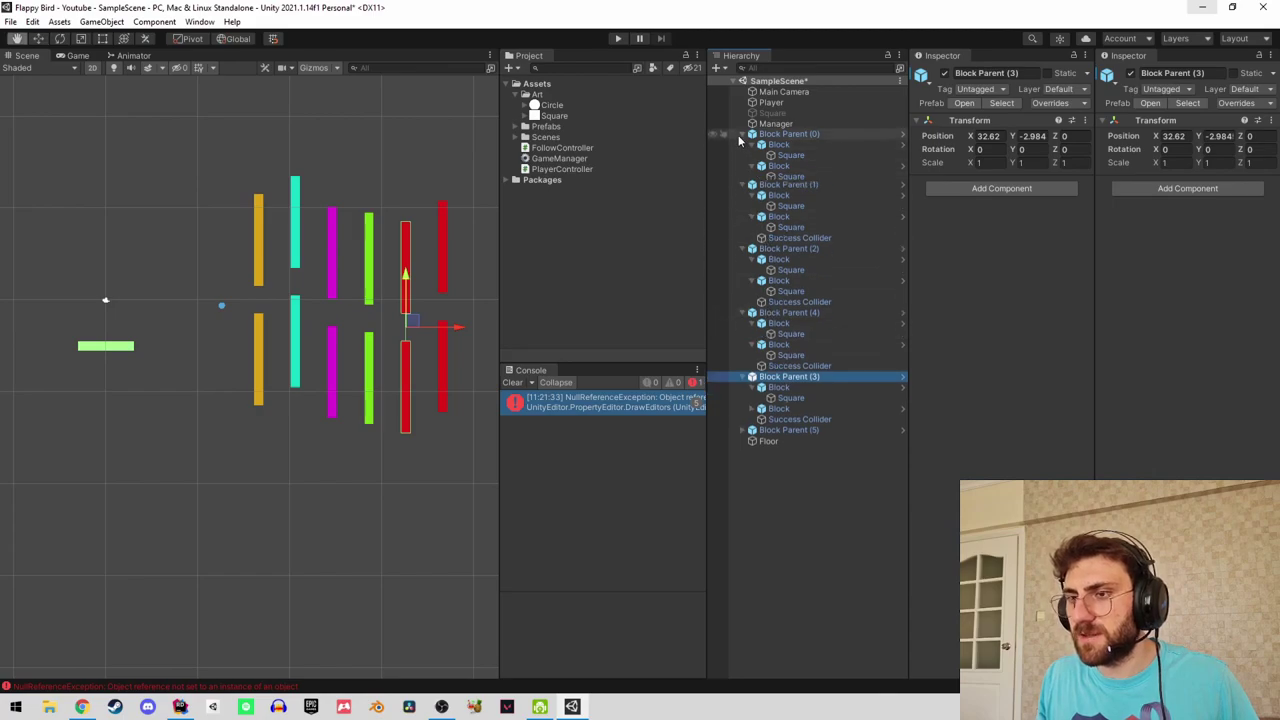
left_click(742, 145)
left_click(742, 155)
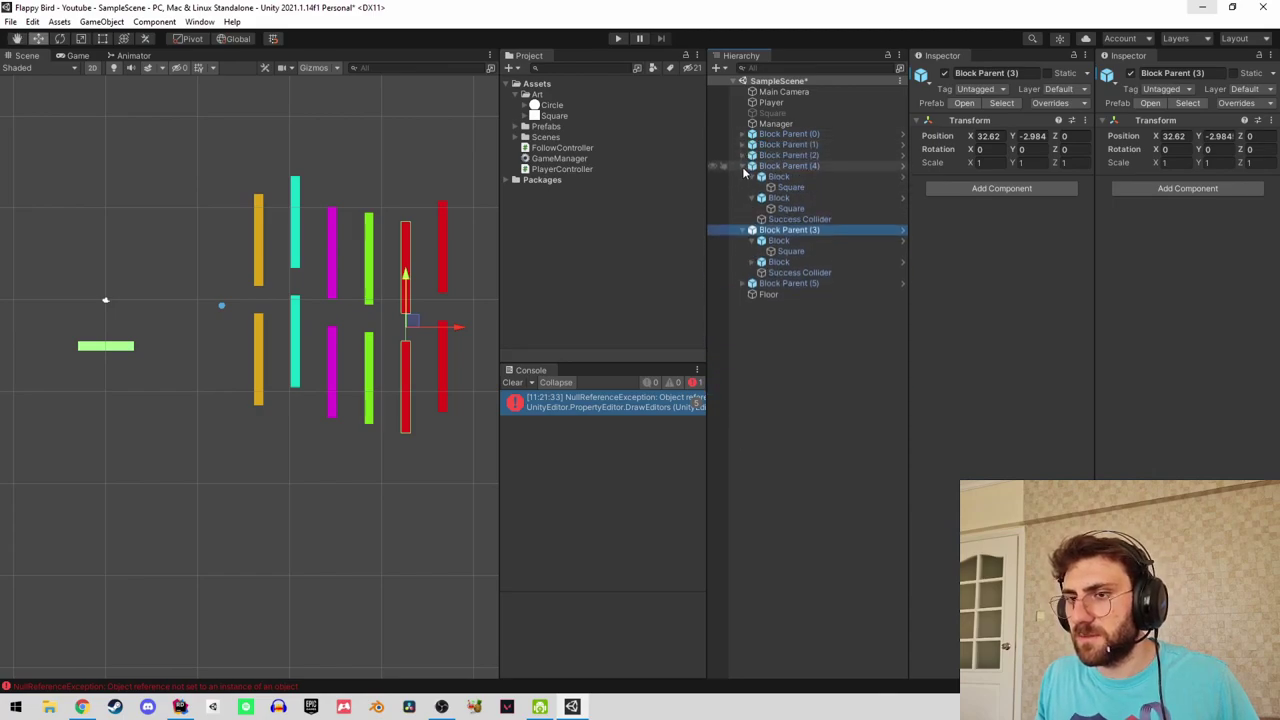
left_click(742, 166)
left_click(743, 177)
left_click(790, 187)
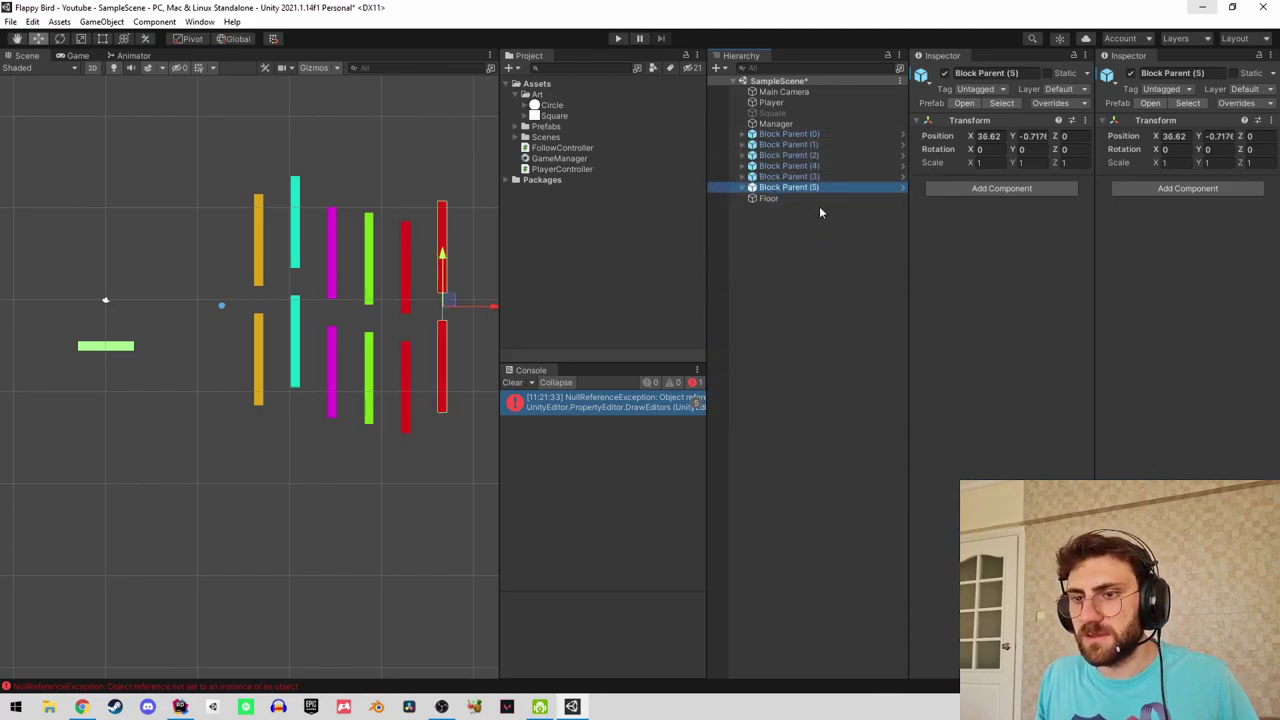
key("Delete")
Clear the console error and remove the missing Element 5 from Manager's List Block.
left_click(521, 381)
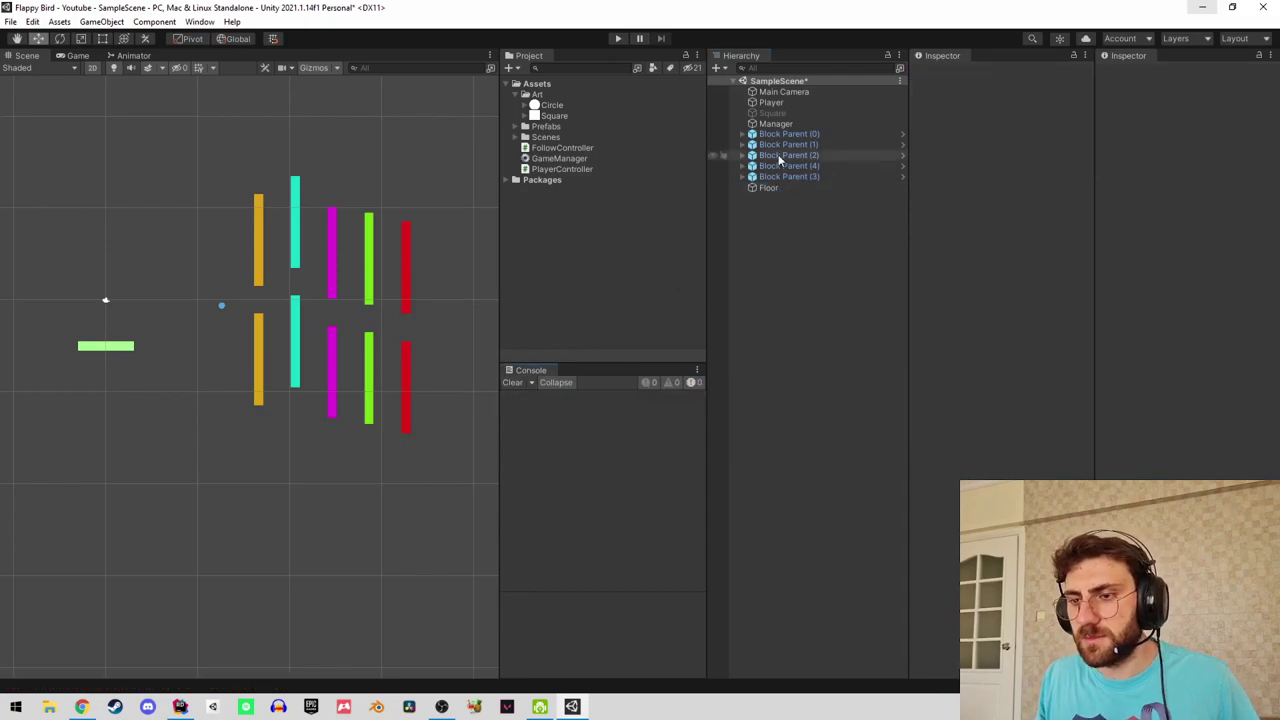
left_click(775, 123)
left_click(948, 296)
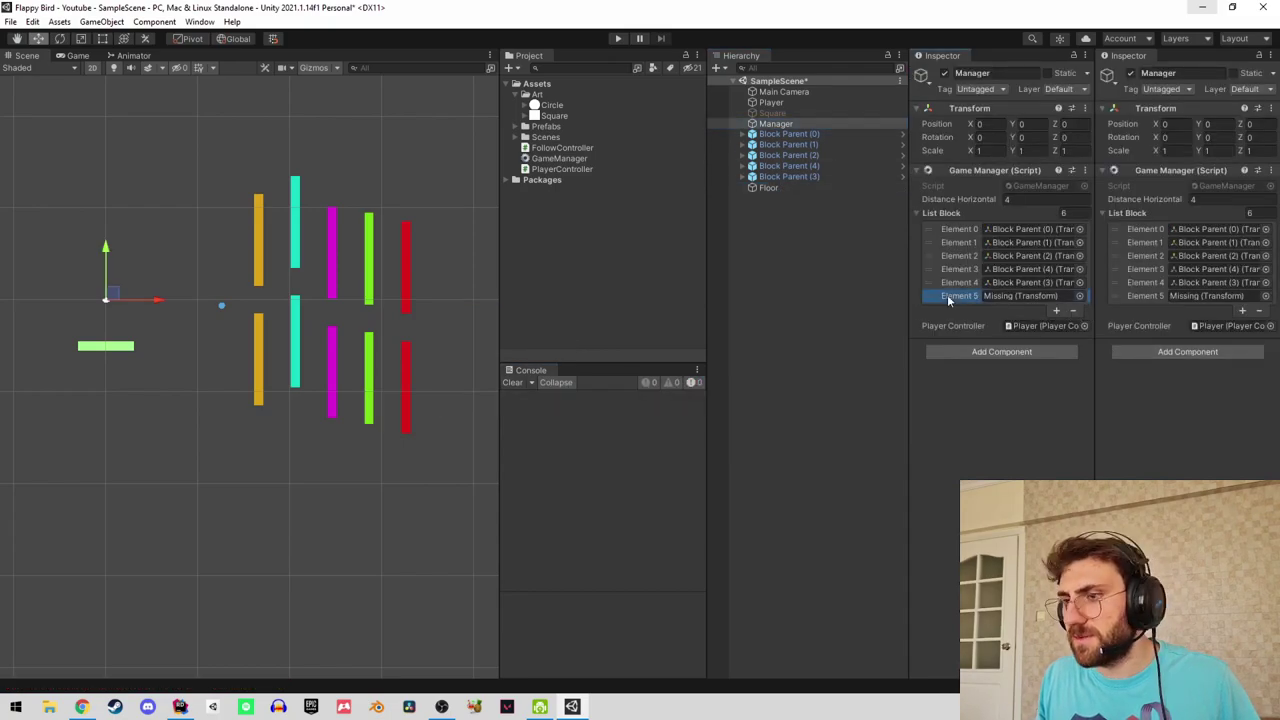
left_click(1073, 310)
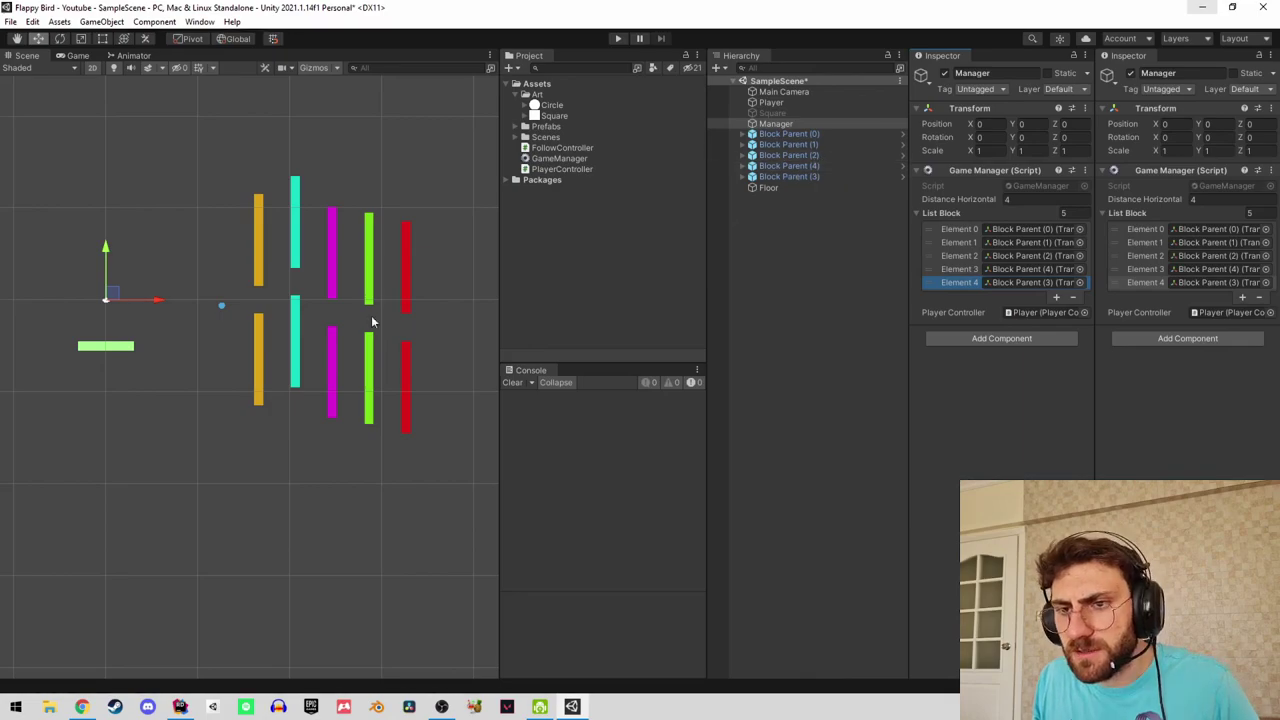
Open GameManager.cs in Rider, then run and stop a Play test in Unity.
left_click(1030, 186)
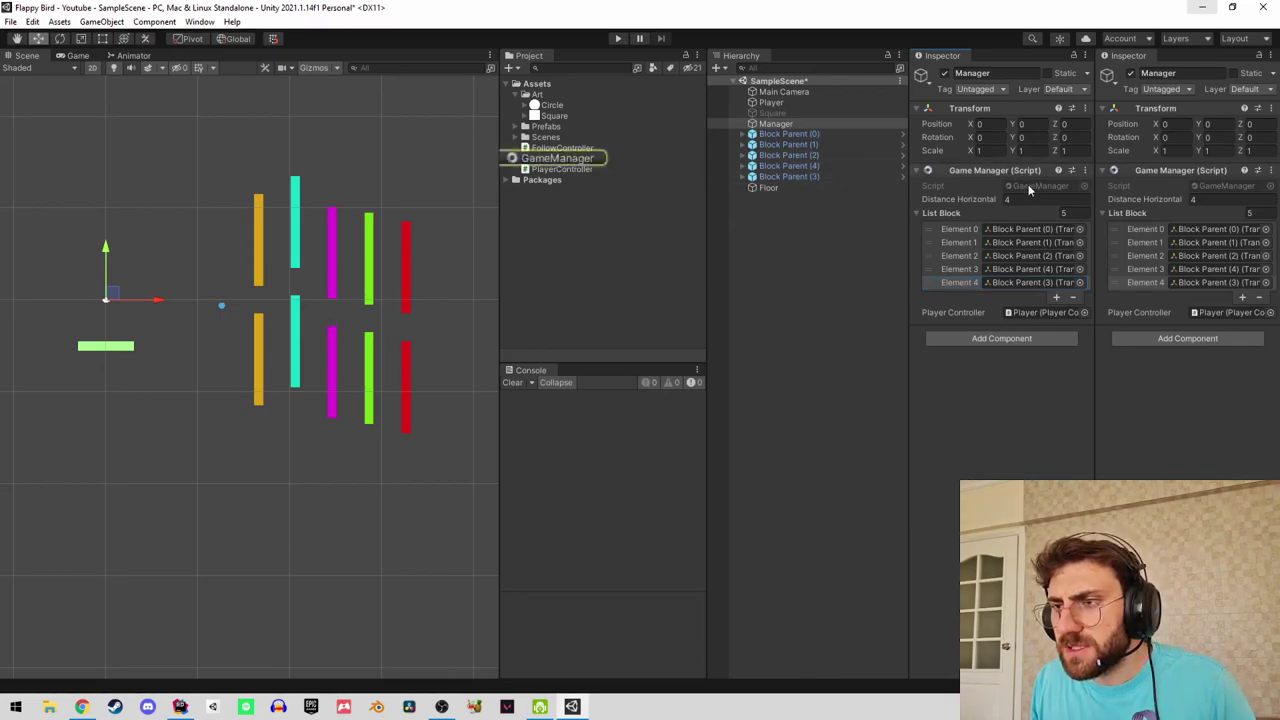
double_click(1010, 186)
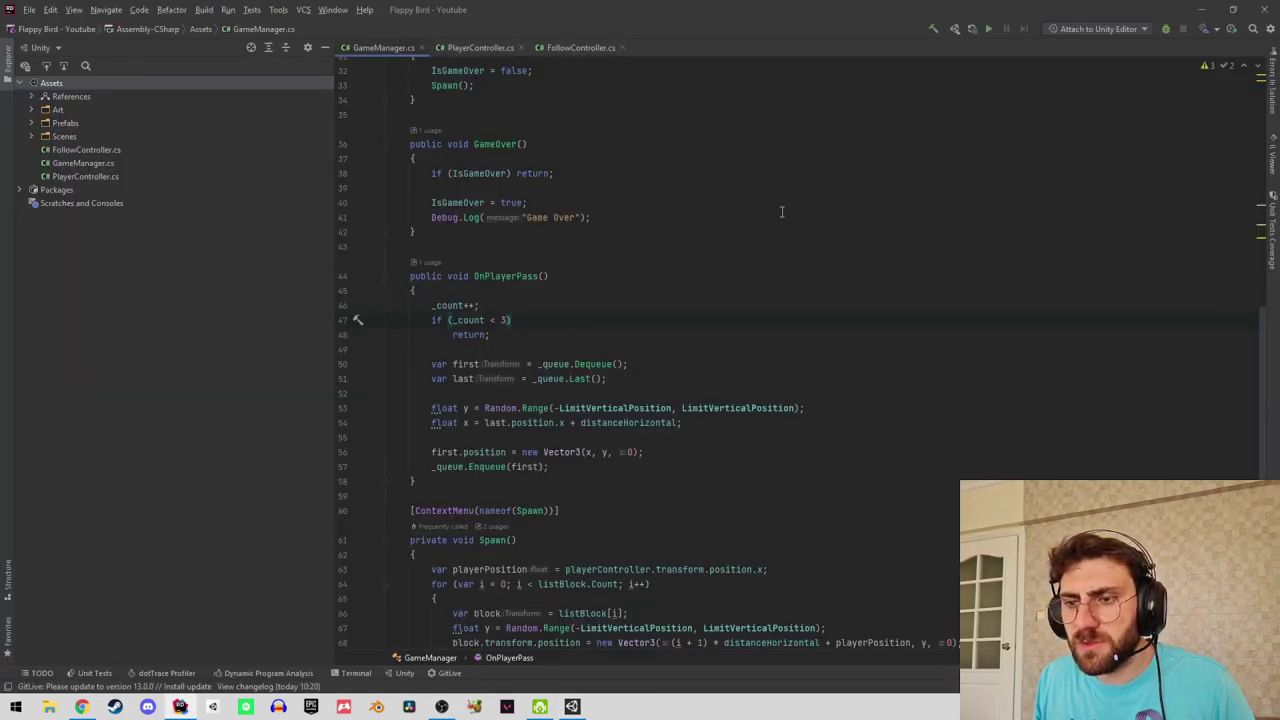
left_click(1204, 12)
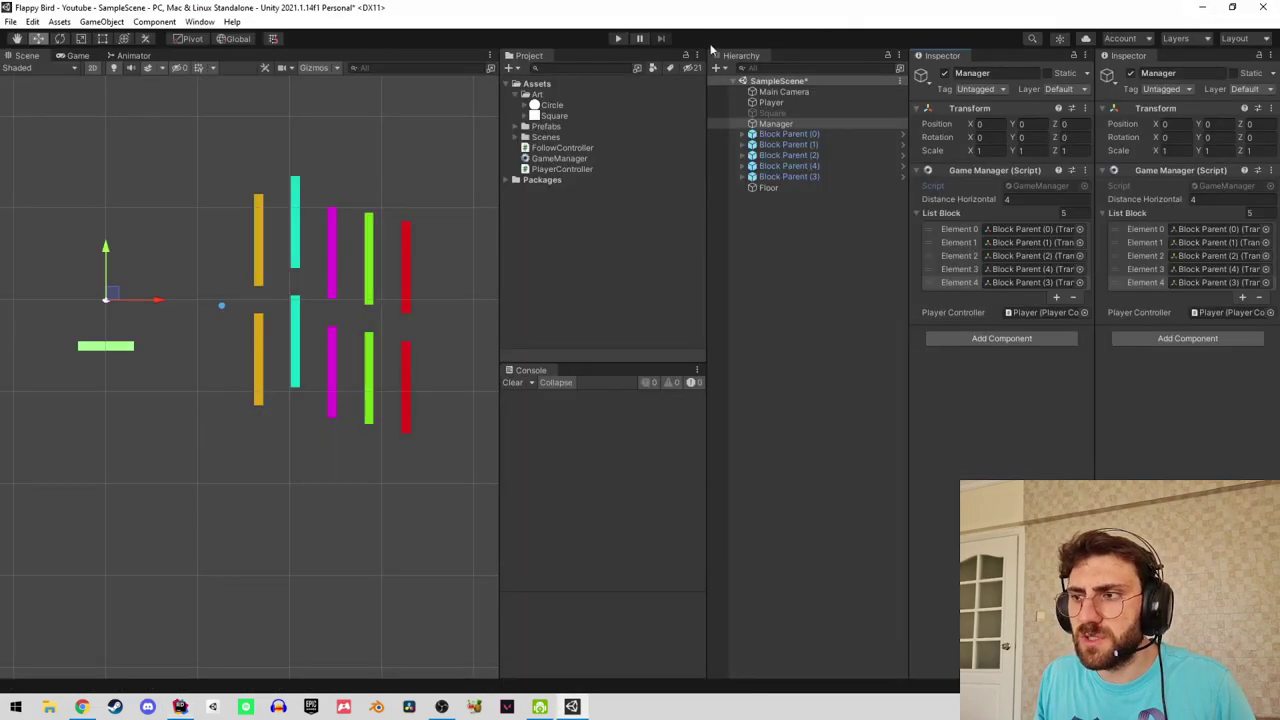
left_click(617, 40)
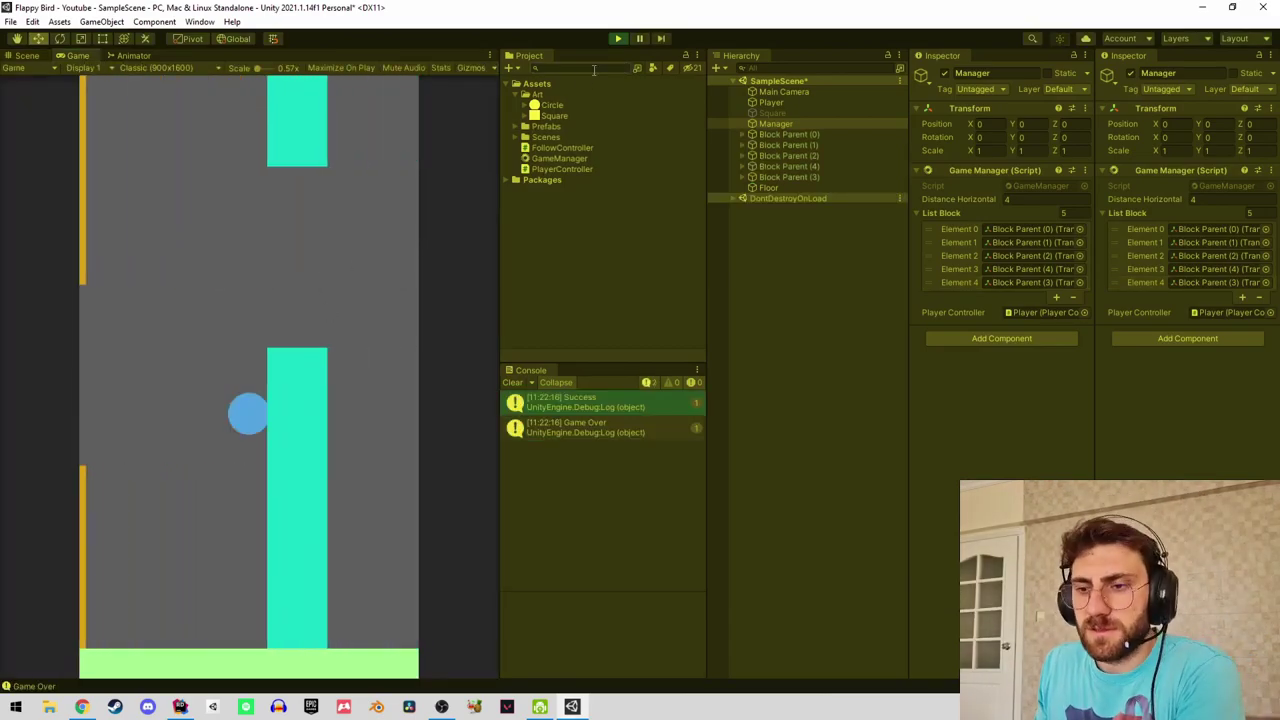
left_click(617, 40)
Select all five Block Parents and toggle their active state.
left_click(789, 134)
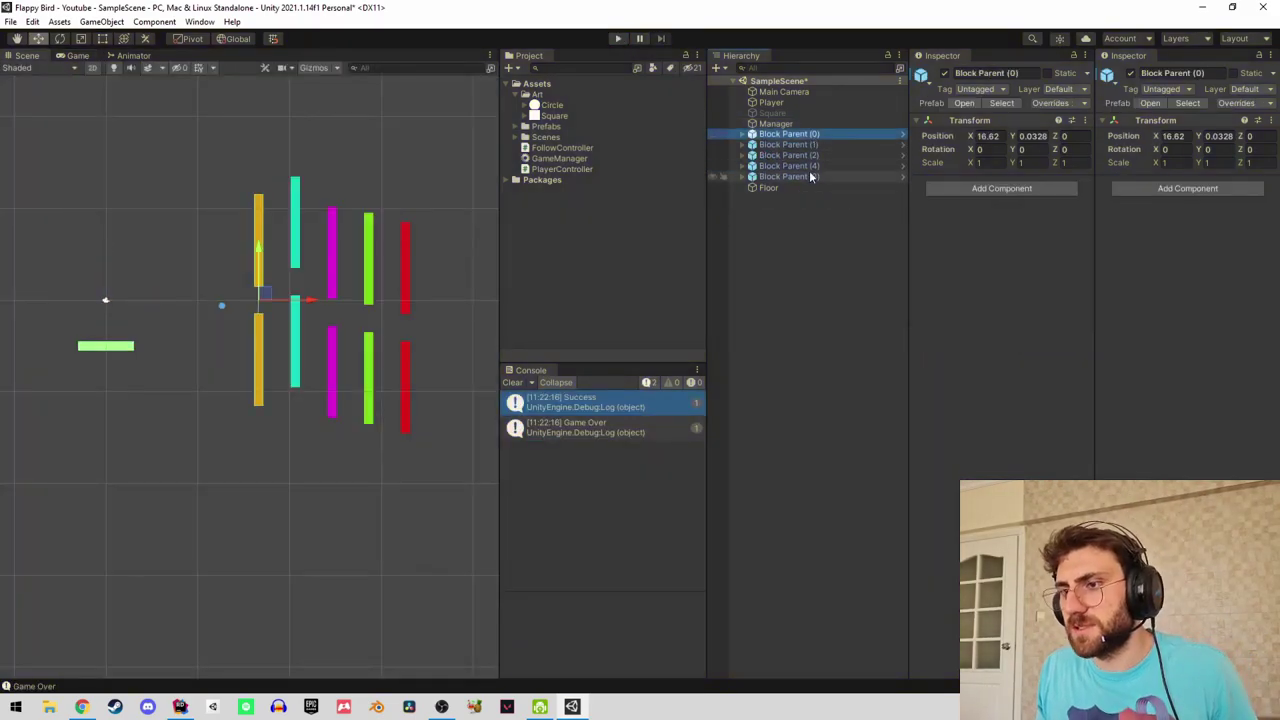
left_click(810, 178, "shift")
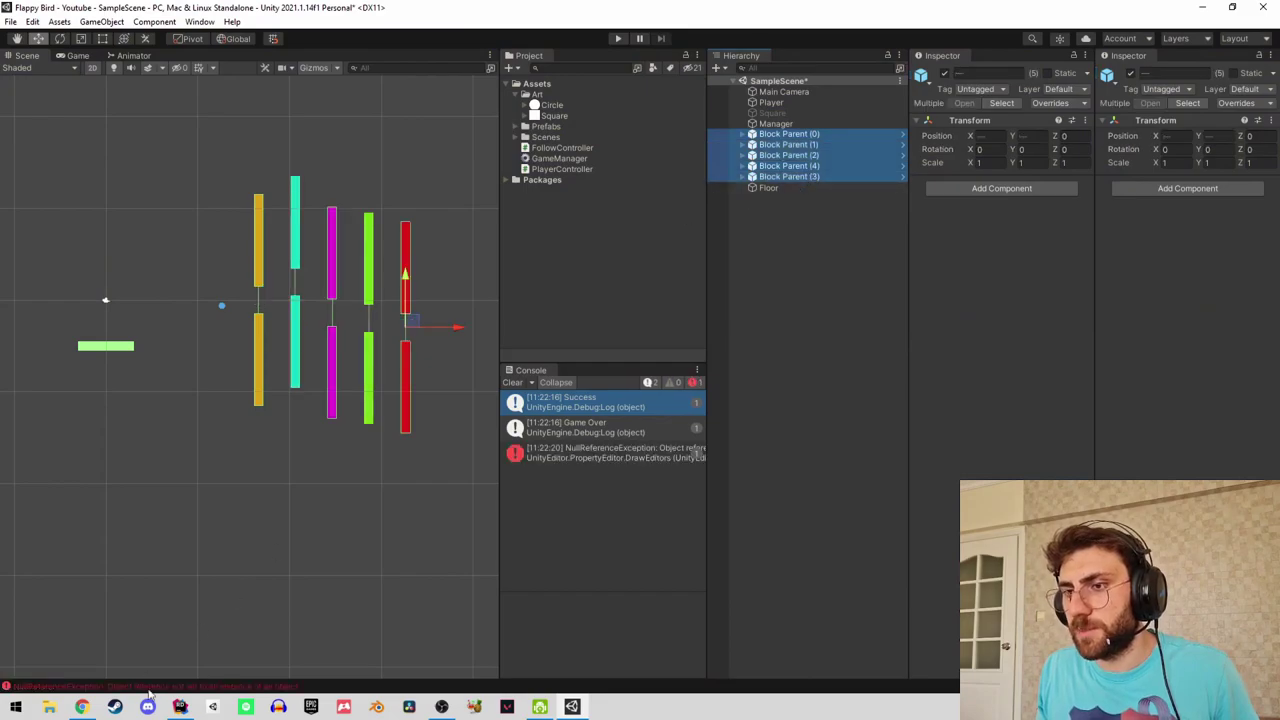
key("alt+shift+a")
key("alt+shift+a")
In GameManager.cs, add a Start() method skeleton after Awake.
left_click(212, 707)
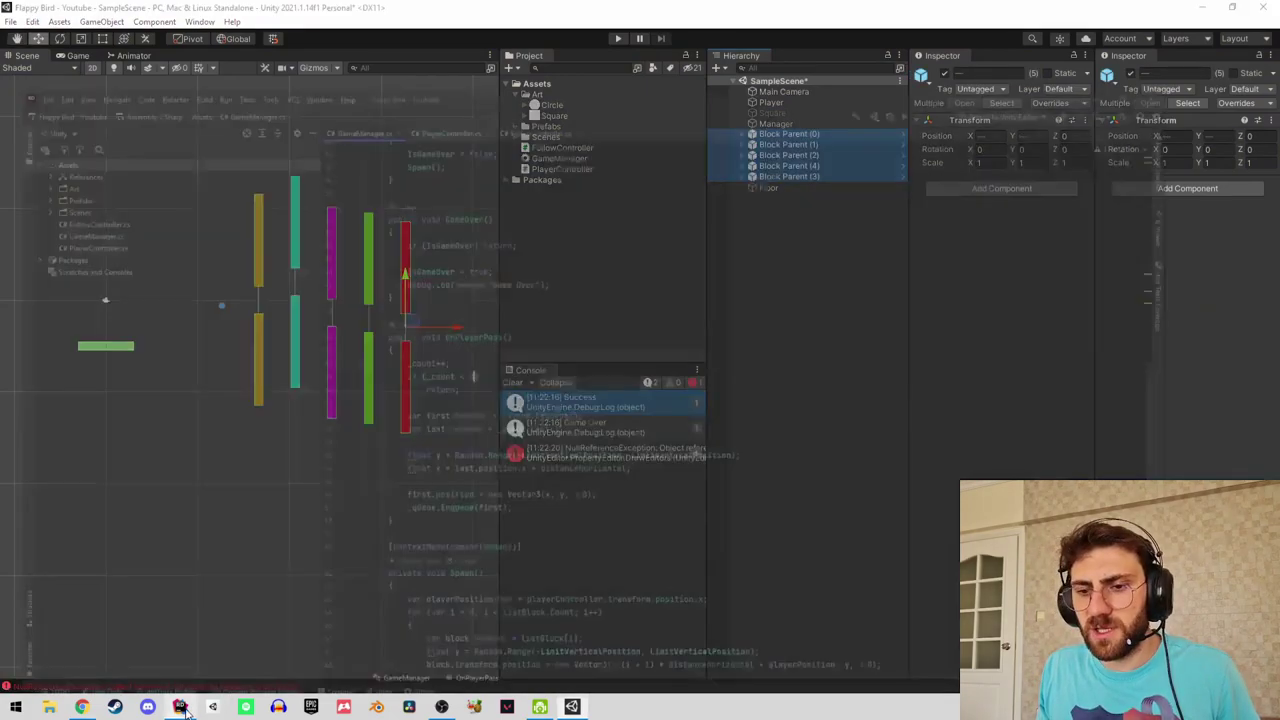
left_click(476, 48)
left_click(380, 47)
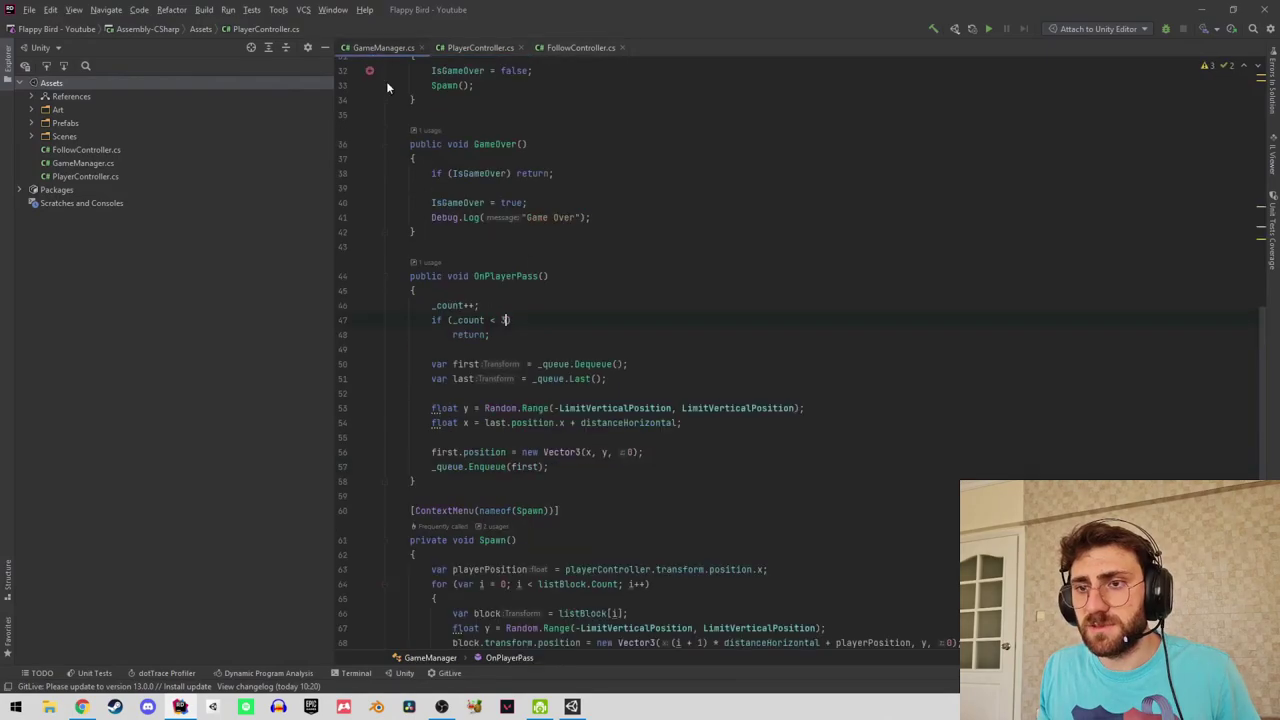
scroll(535, 390, "up", 4)
scroll(535, 390, "up", 3)
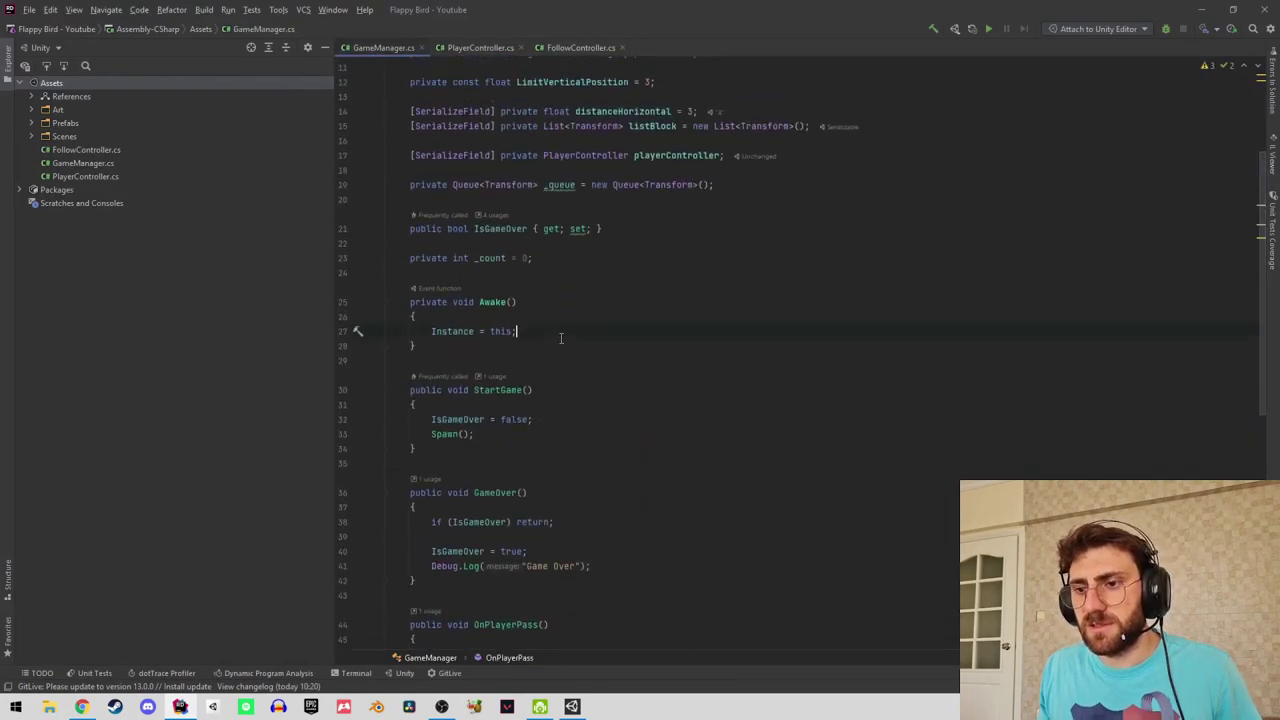
key("Down")
key("Return")
key("Return")
type("star")
key("Return")
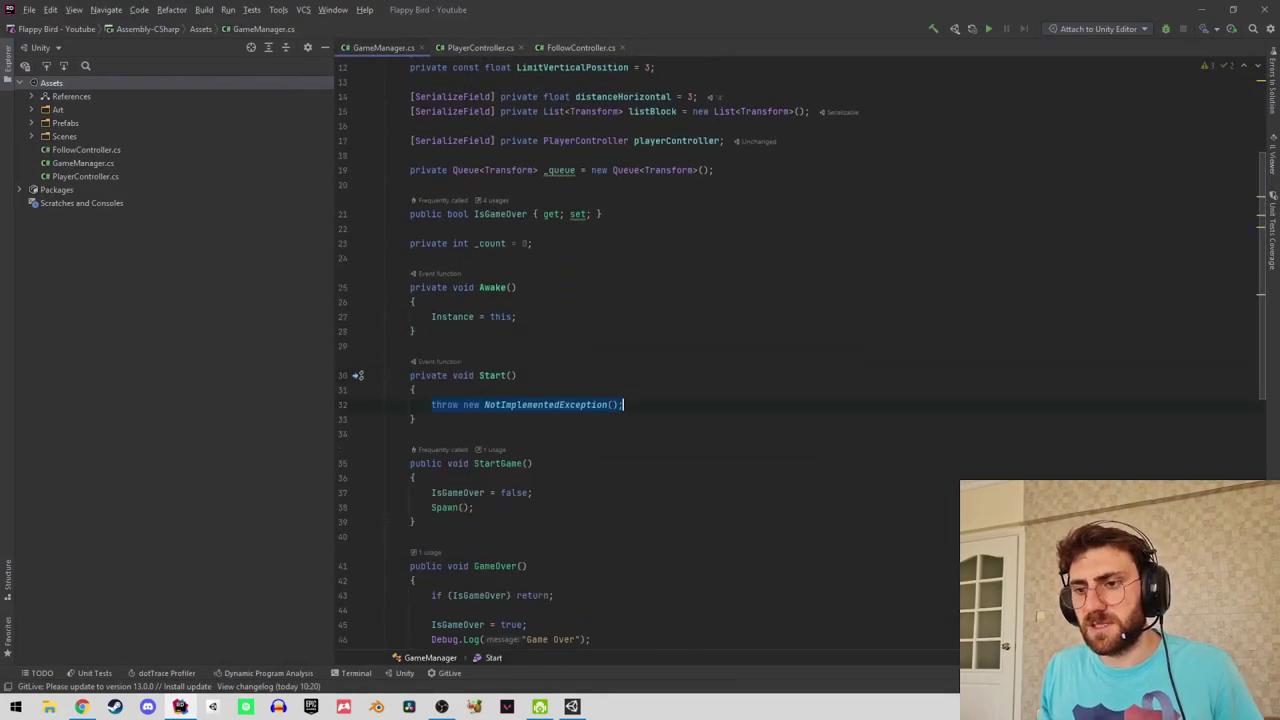
Fill Start() with a foreach over listBlock calling item.gameObject.SetActive(false).
key("ctrl+alt+t")
key("Return")
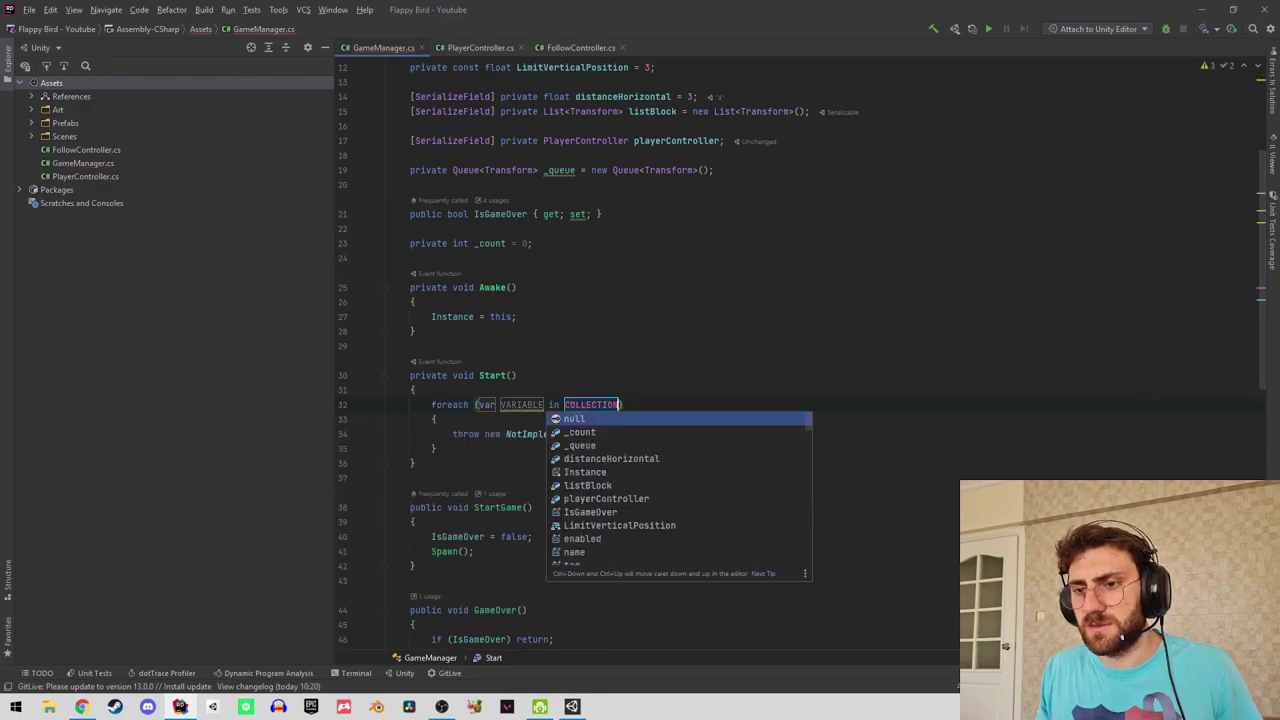
type("lis")
key("Return")
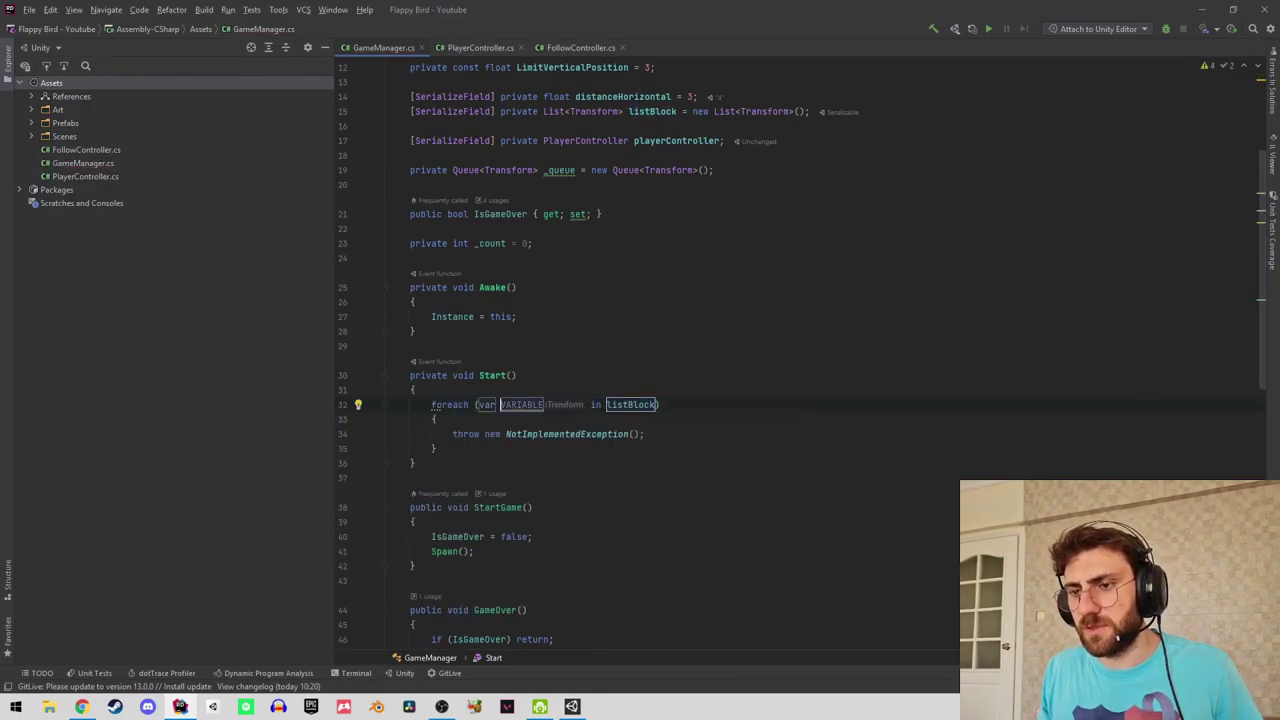
key("Return")
key("Return")
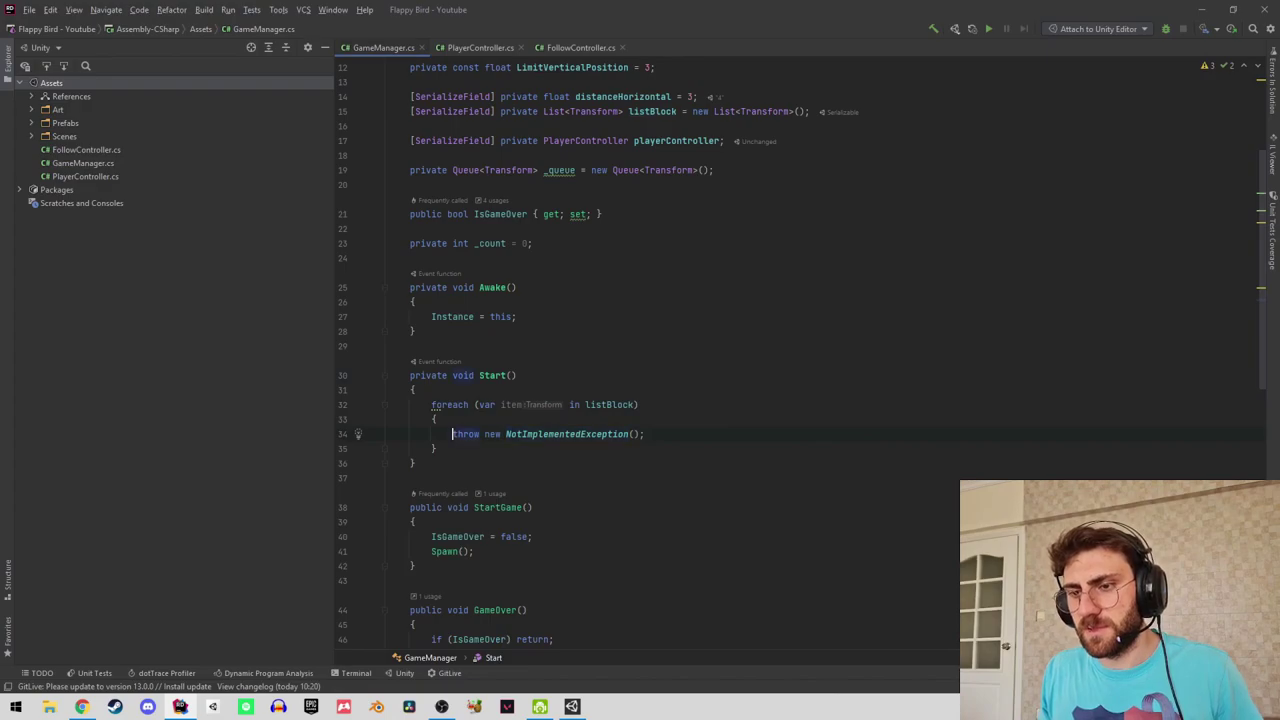
key("shift+End")
key("BackSpace")
type("item.ga")
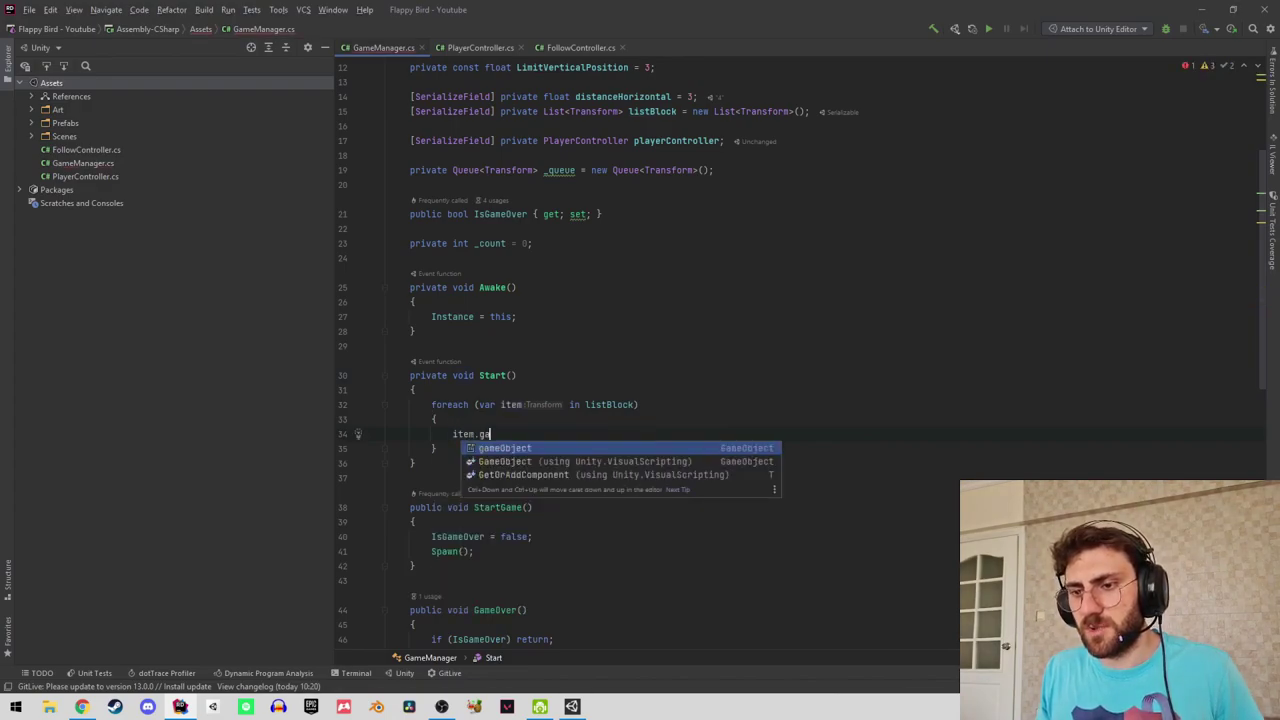
key("Return")
type(".set")
key("Return")
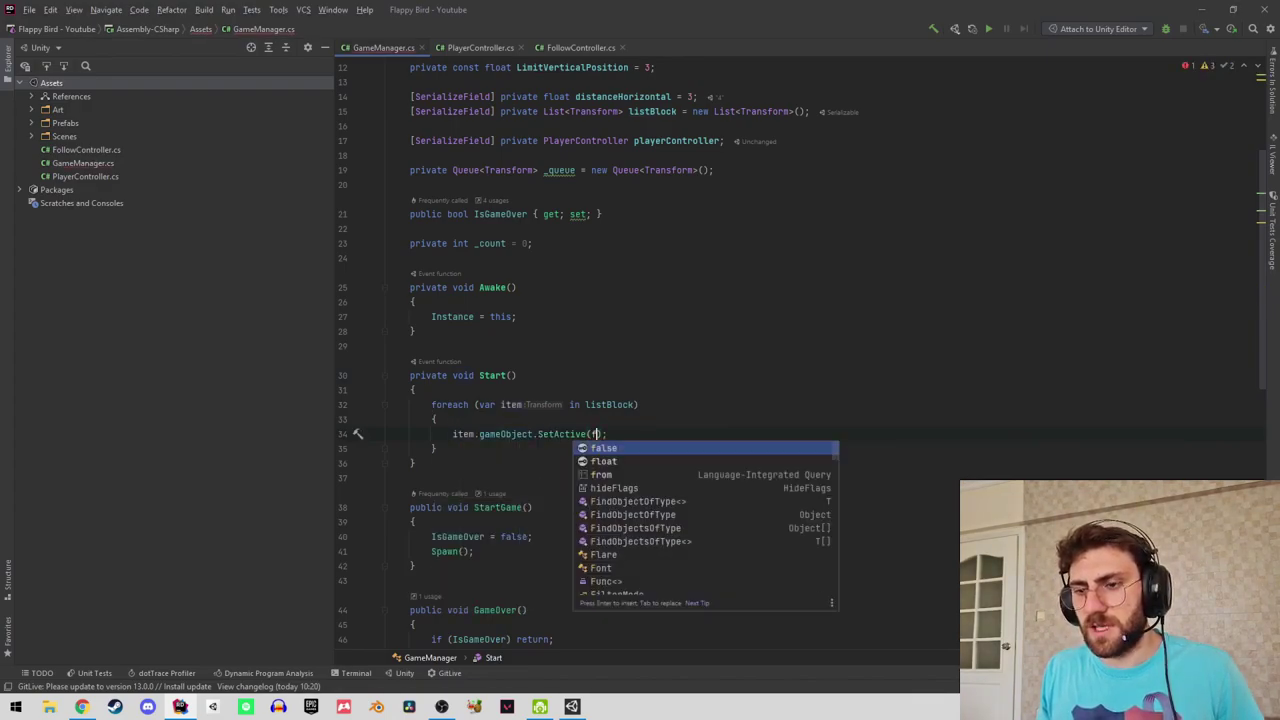
key("Return")
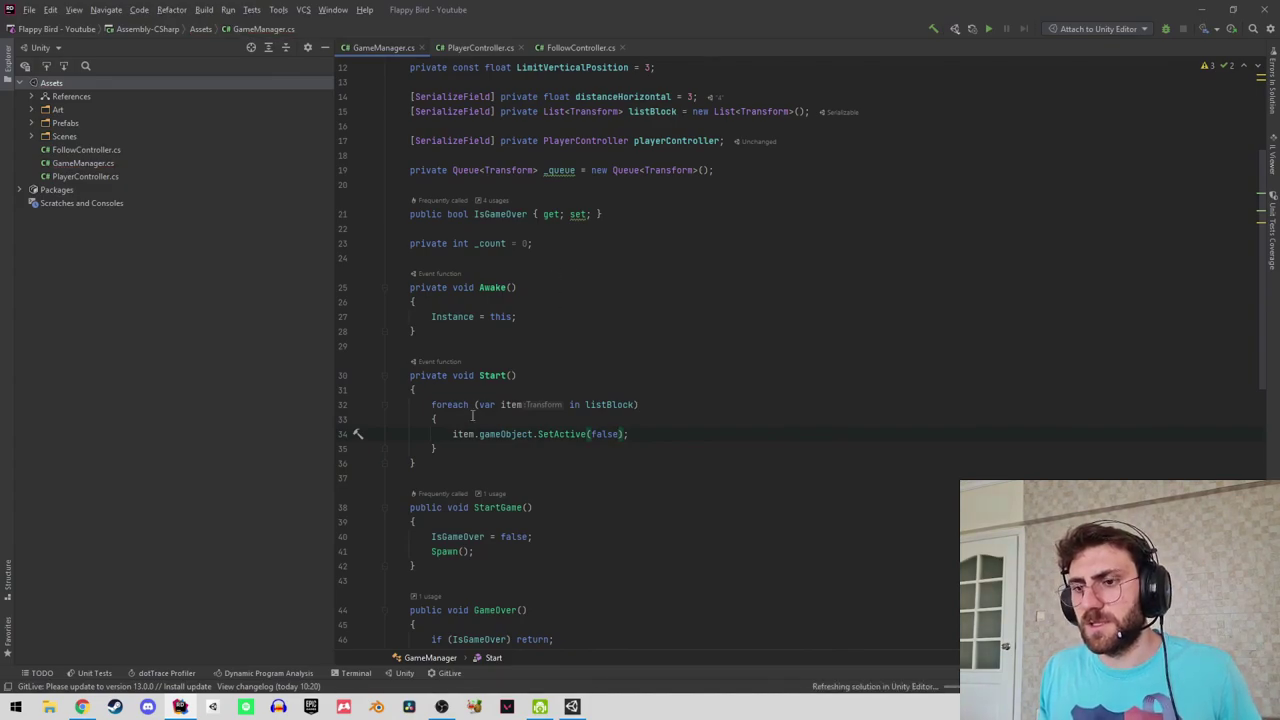
Insert playerController.transform.position = Vector3.zero as the first line of Start().
left_click(490, 404)
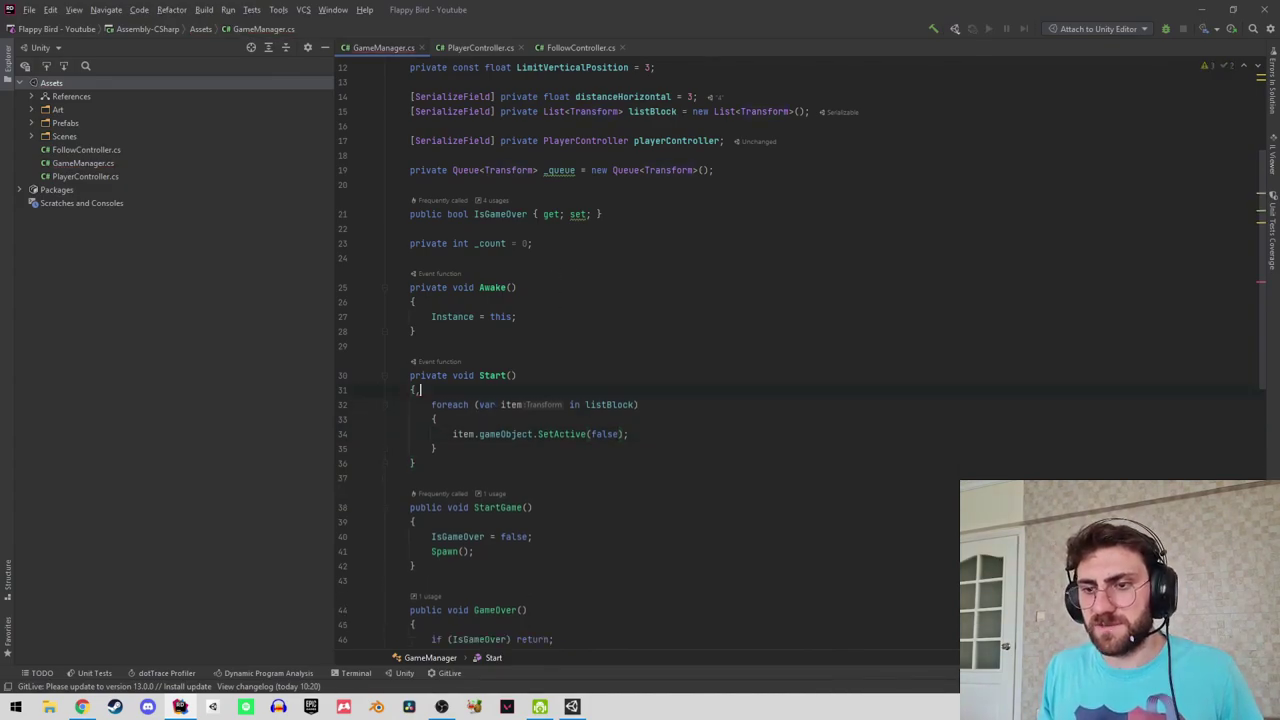
key("Return")
type("pla")
key("Return")
type(".Inv")
key("Return")
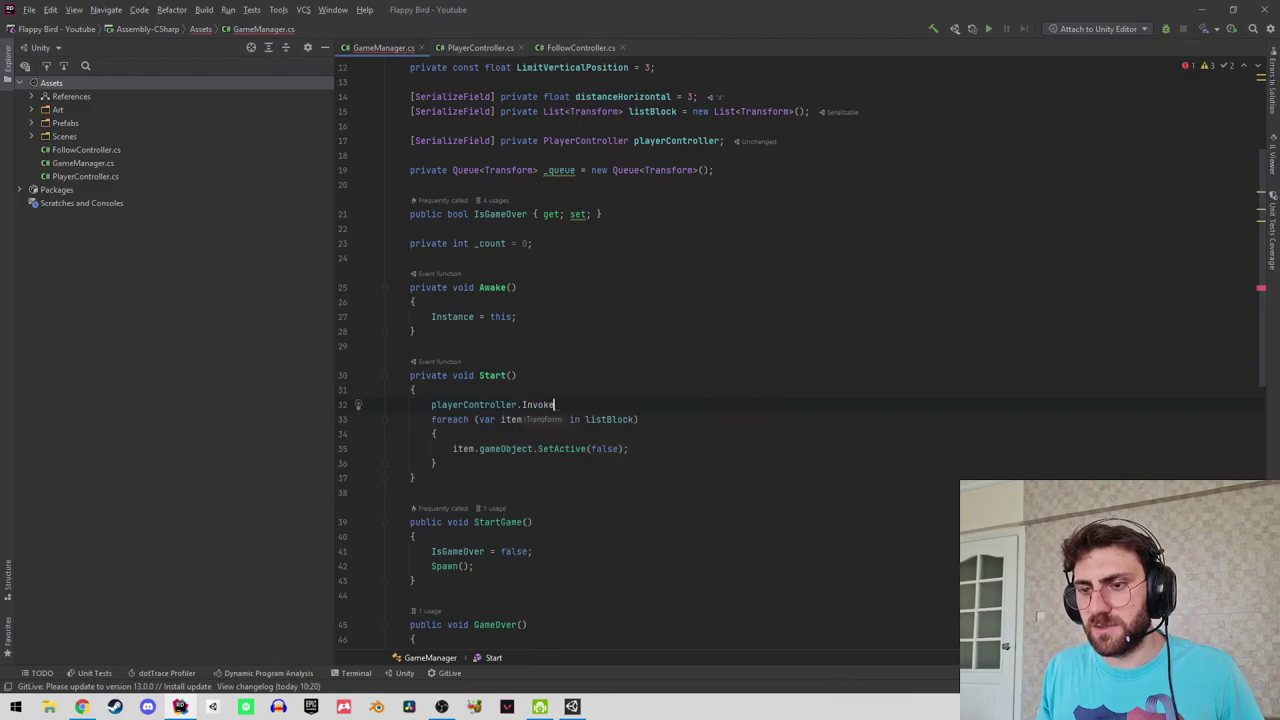
key("ctrl+z")
key("ctrl+z")
key("ctrl+z")
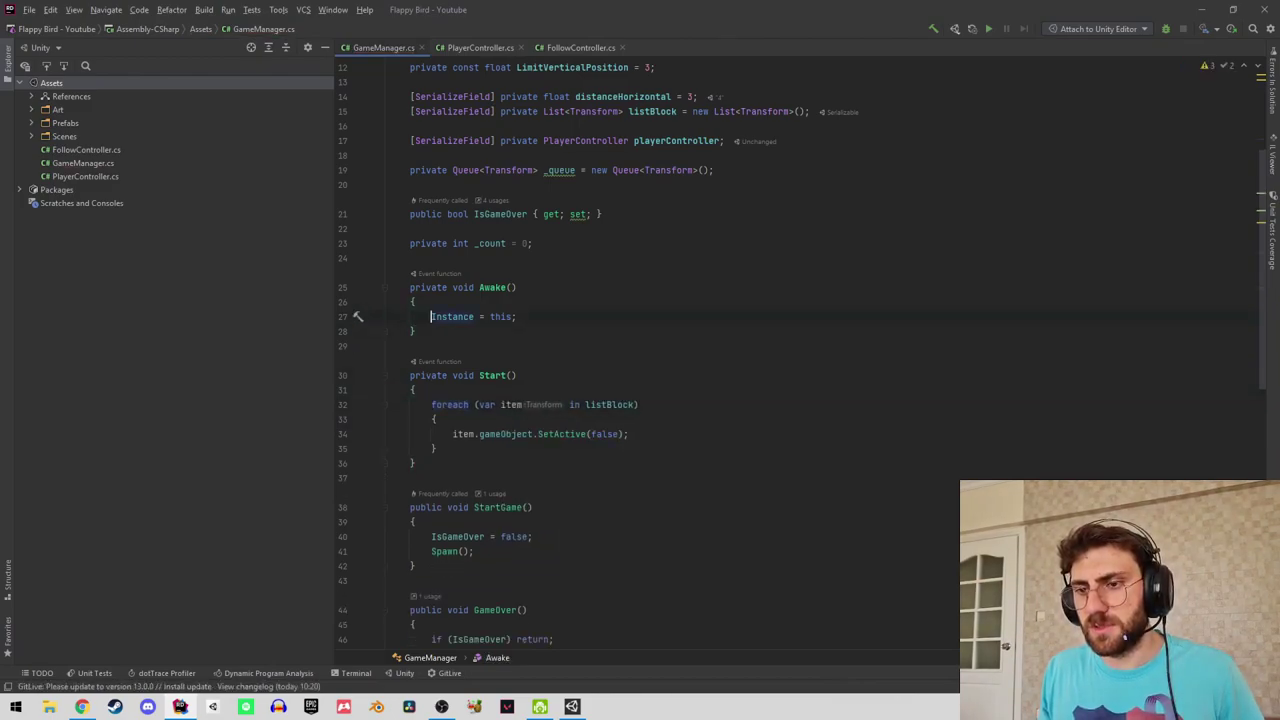
key("Return")
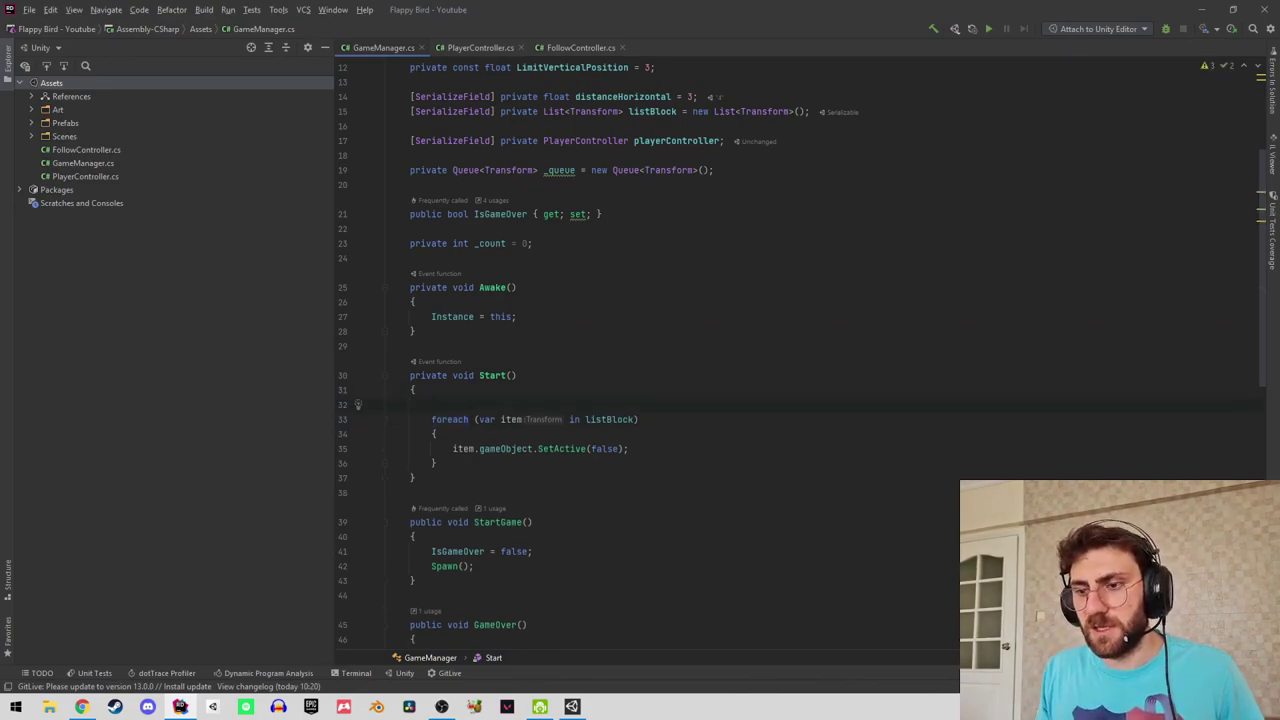
type("pla")
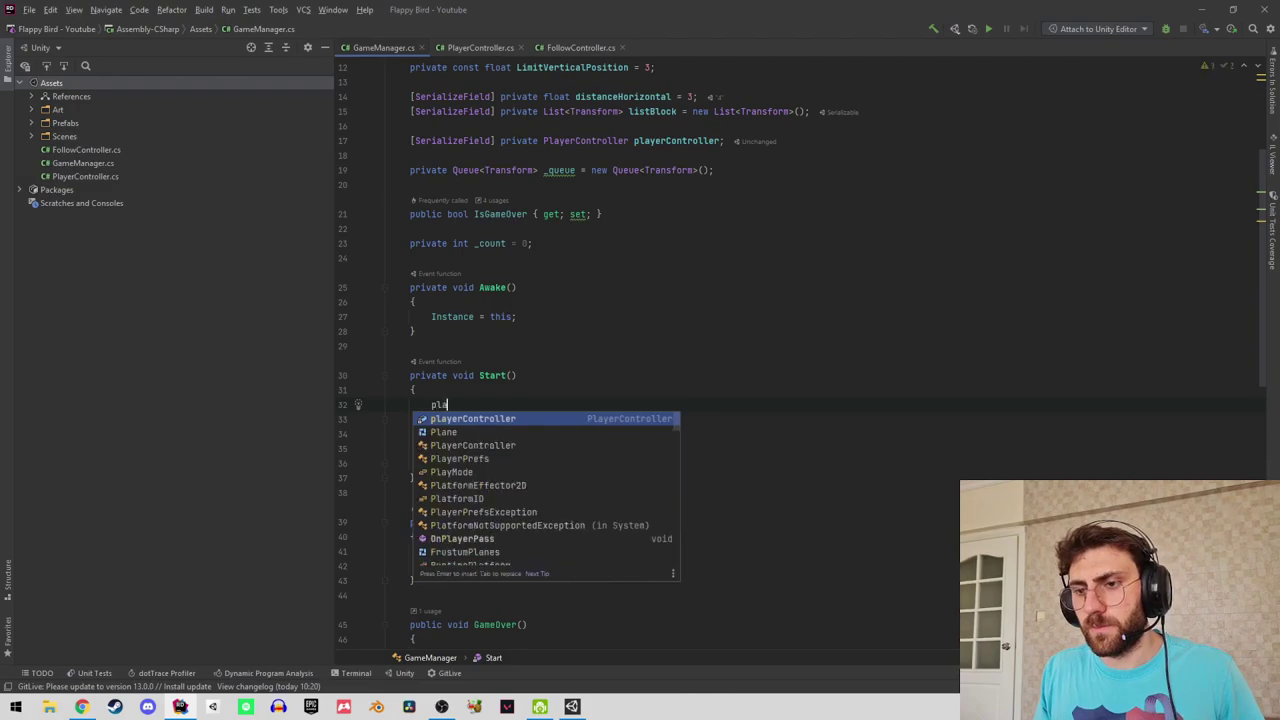
key("Return")
type(".transform.position")
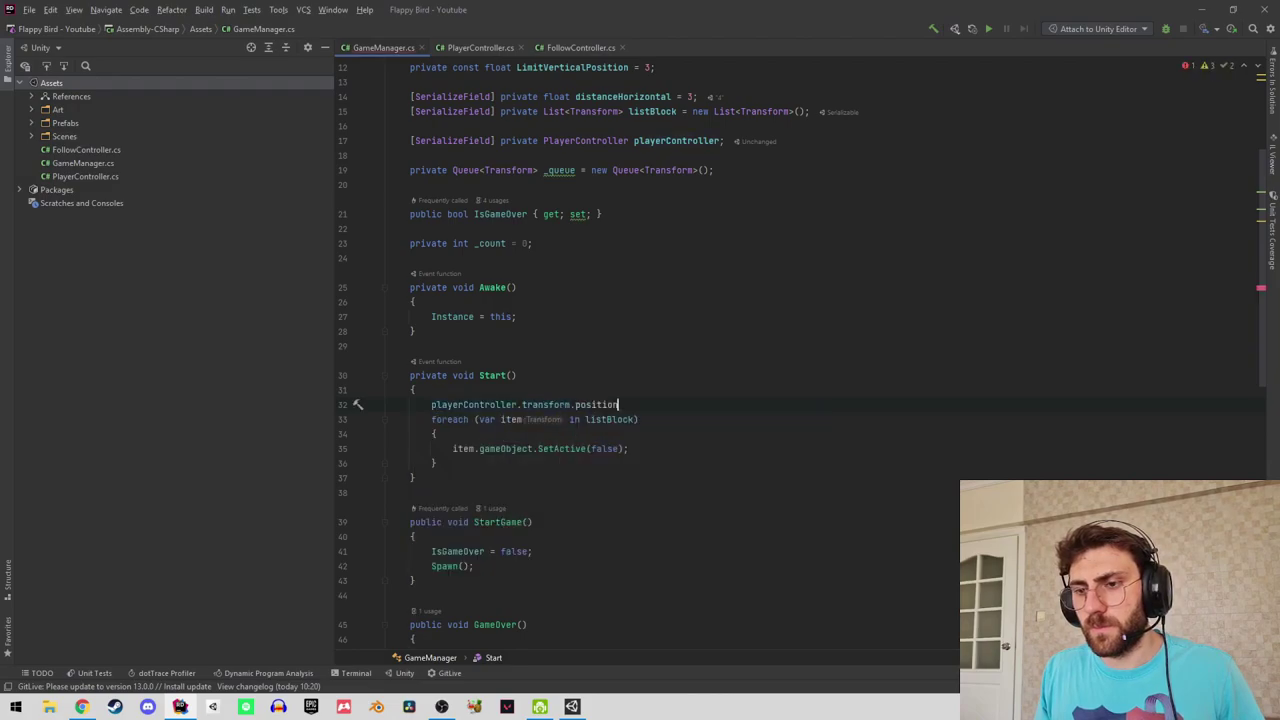
type(" = V")
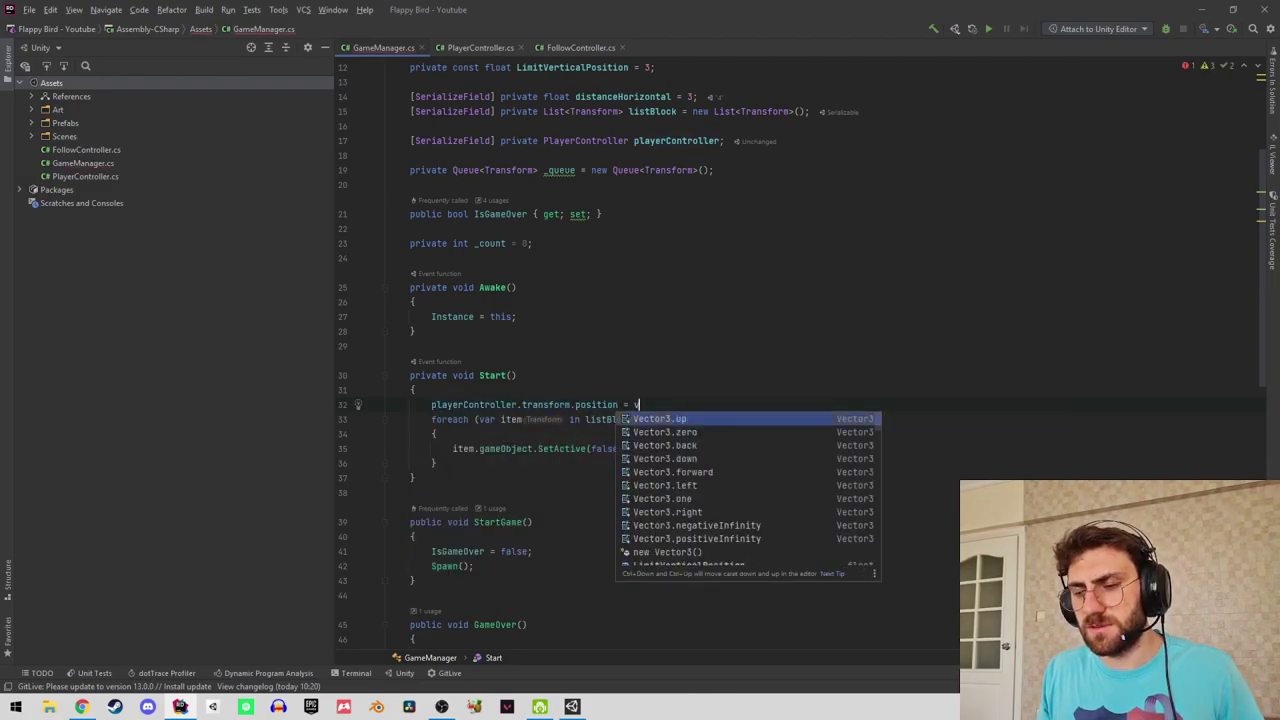
key("Down")
key("Return")
Finish the Vector3.zero line with a semicolon, then in Unity clear the Console and save the scene.
type(";")
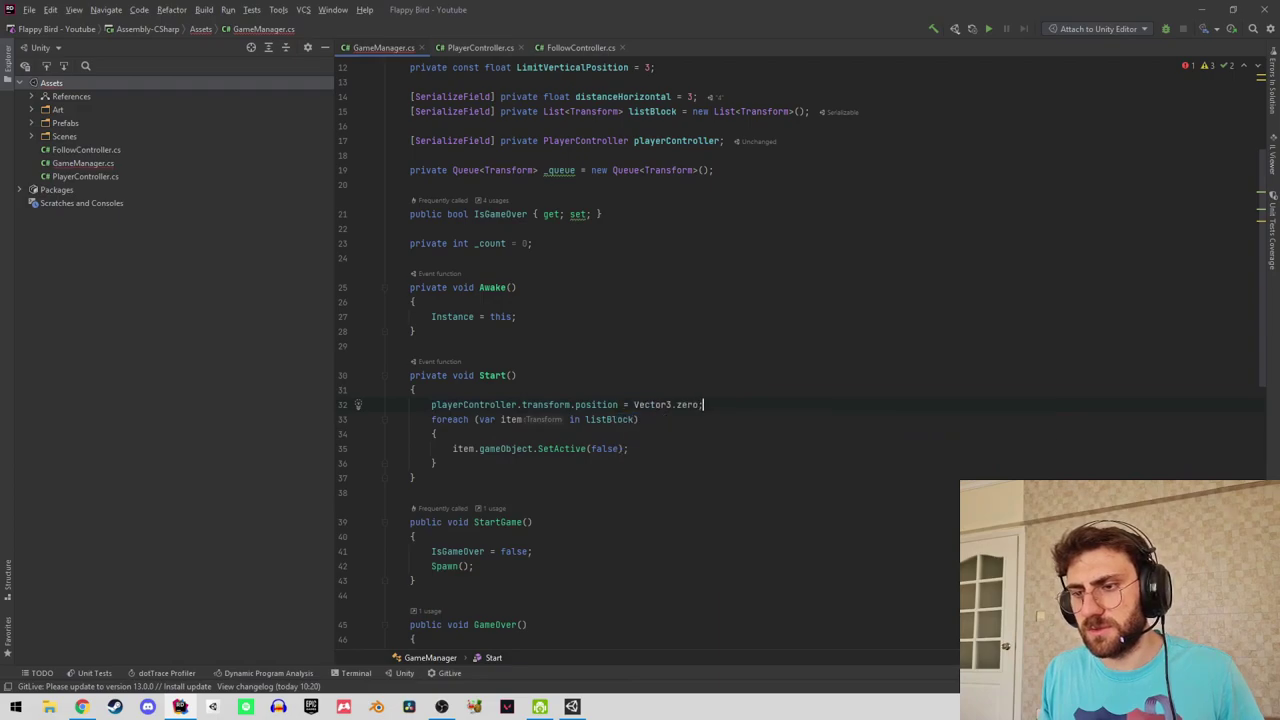
left_click(1201, 9)
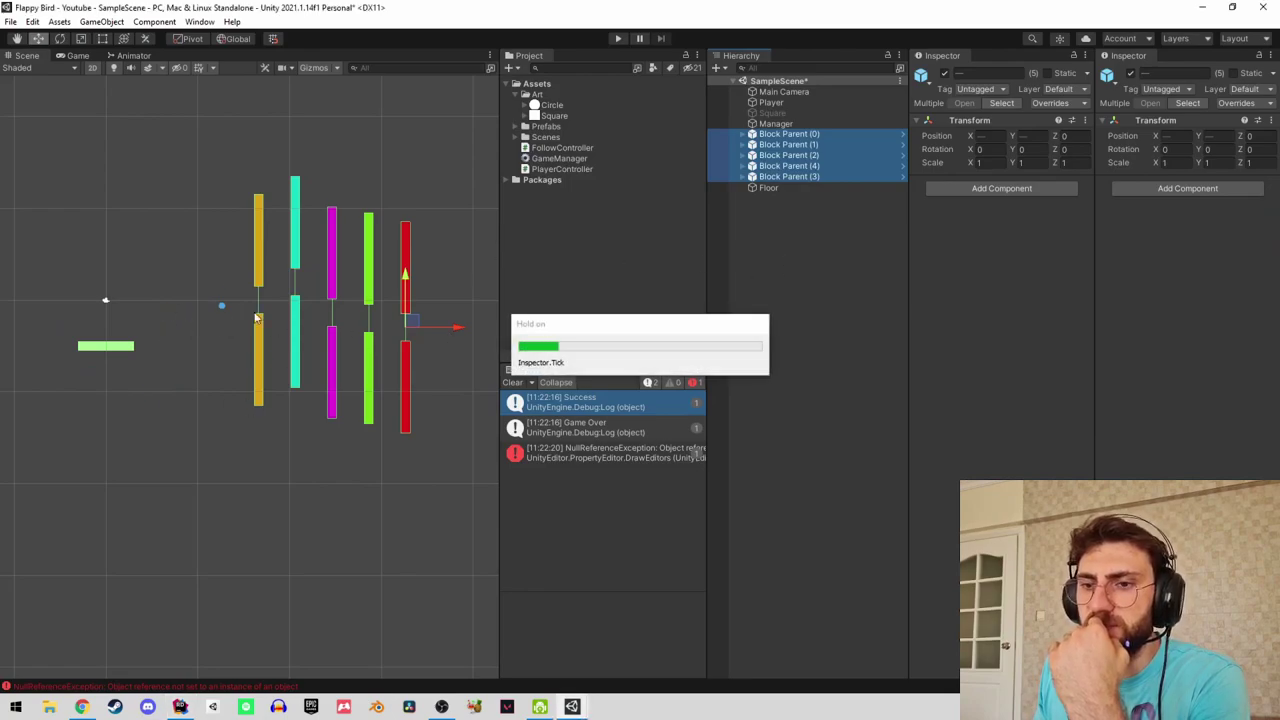
left_click(512, 382)
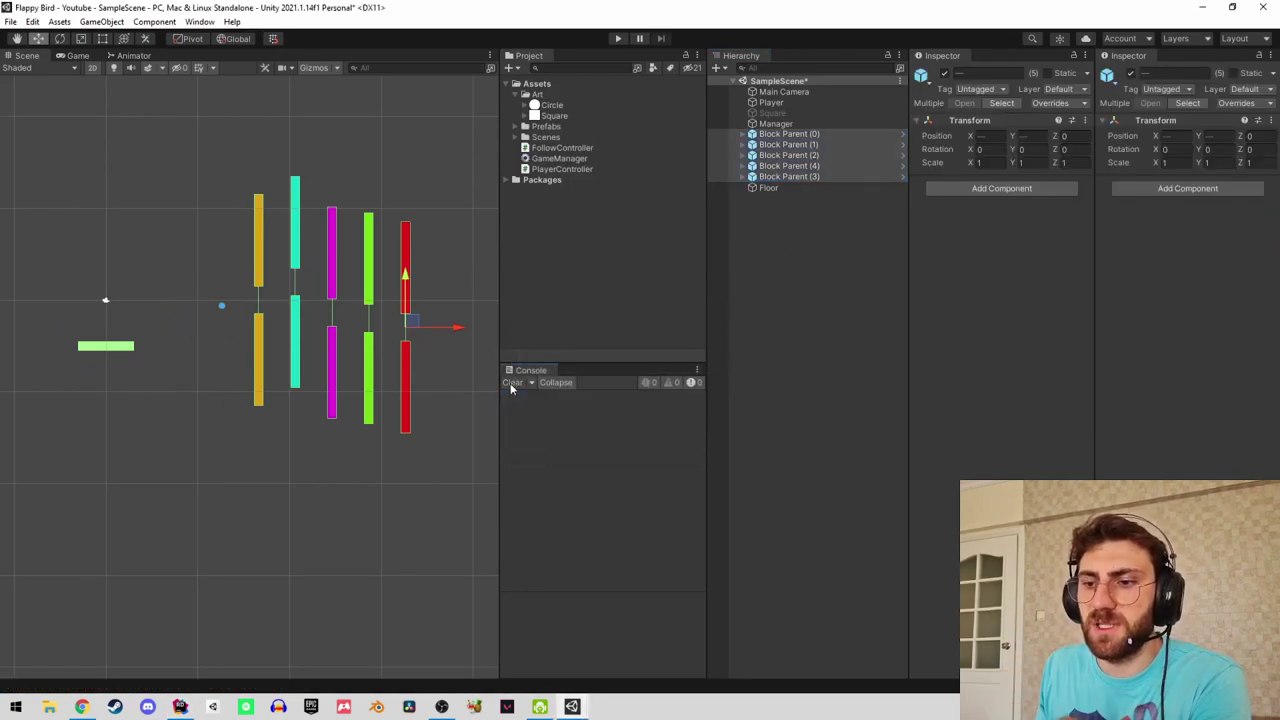
left_click(807, 319)
key("ctrl+s")
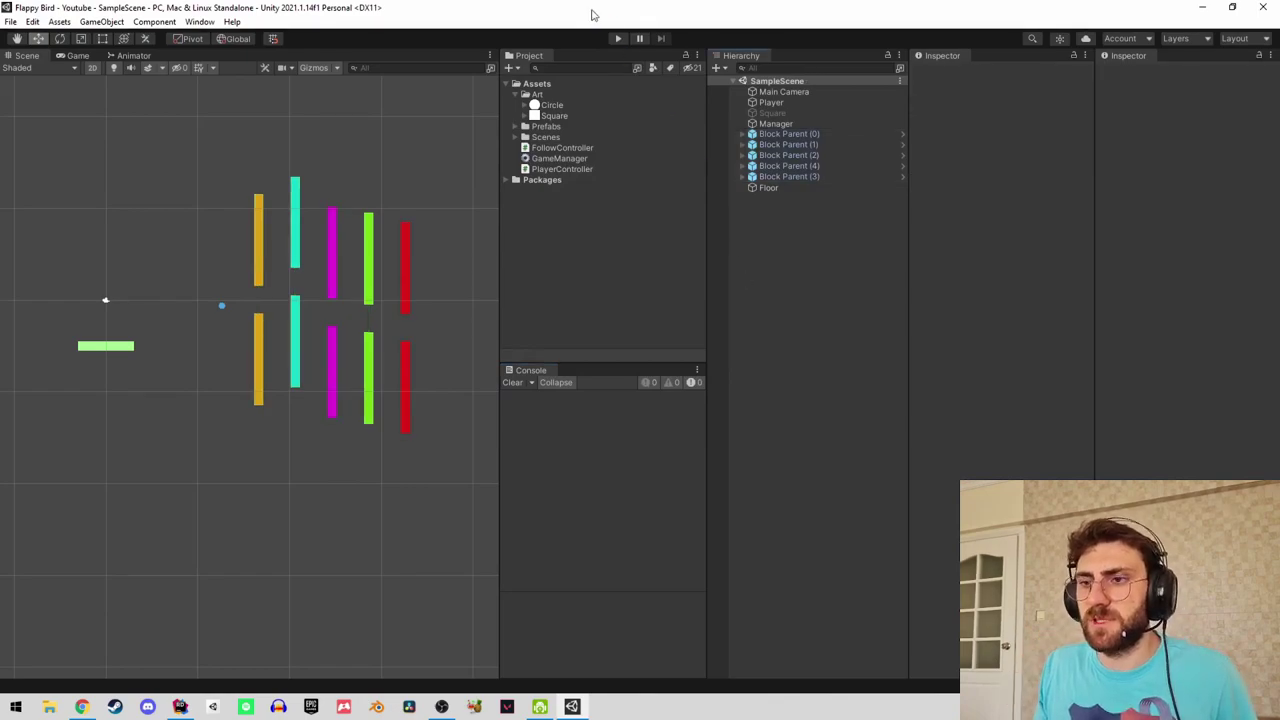
Play-test the game, flapping the bird until it hits a block and logs Game Over, then stop.
left_click(618, 39)
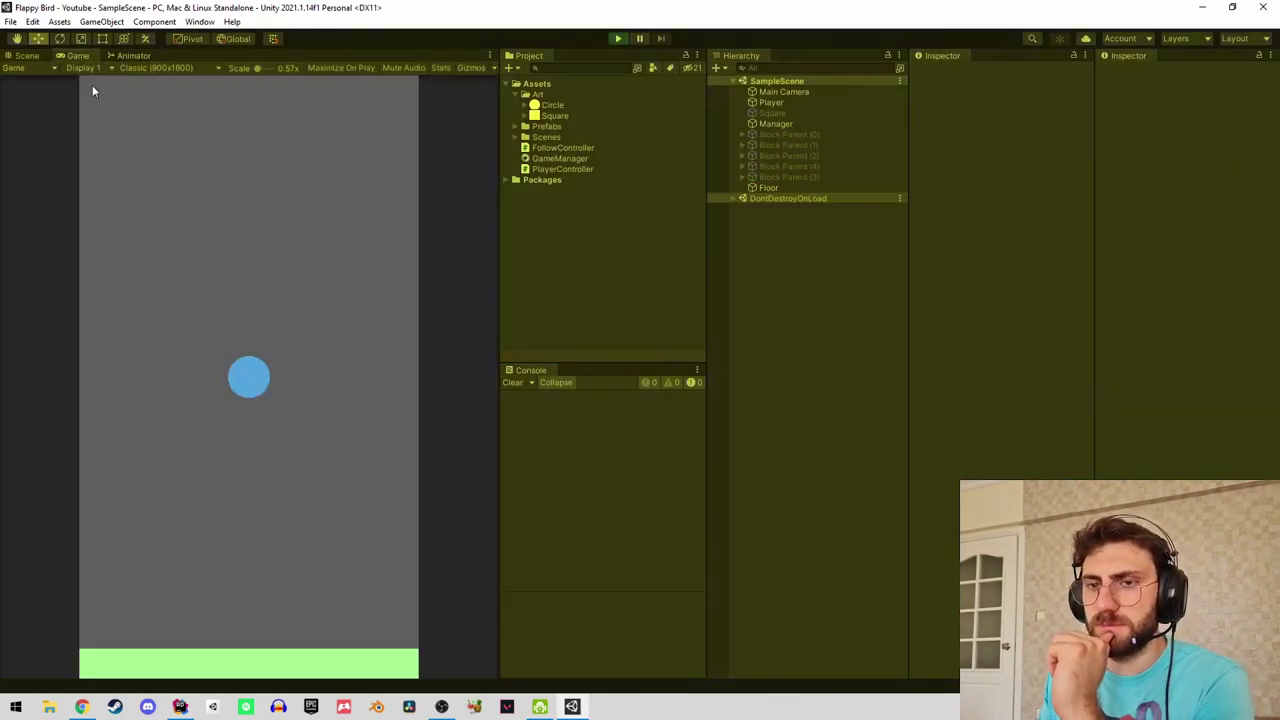
left_click(45, 57)
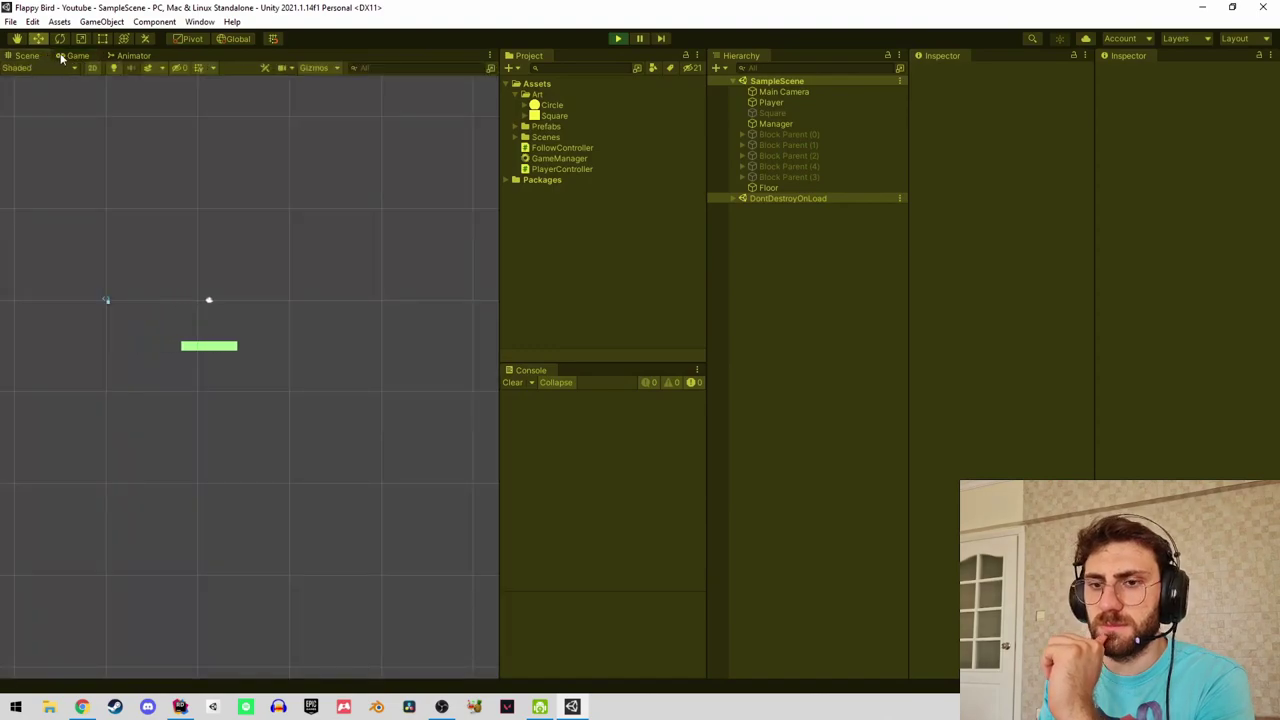
left_click(61, 58)
left_click(312, 460)
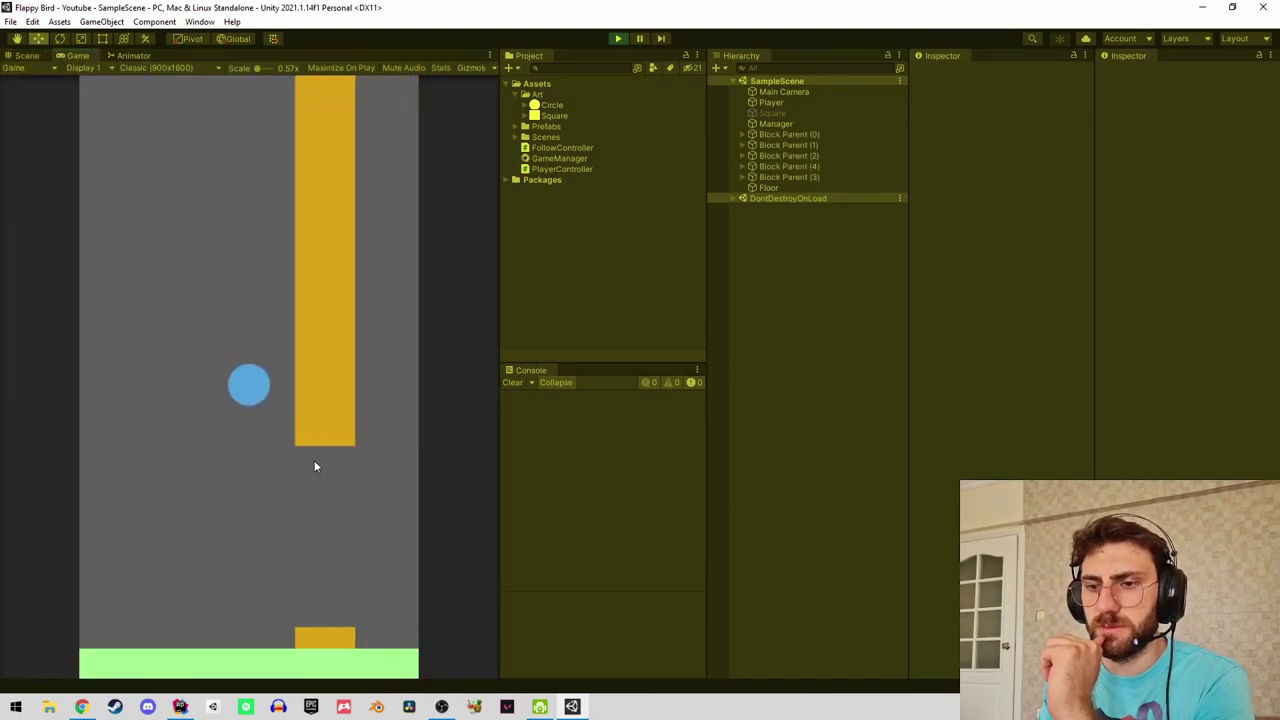
left_click(617, 39)
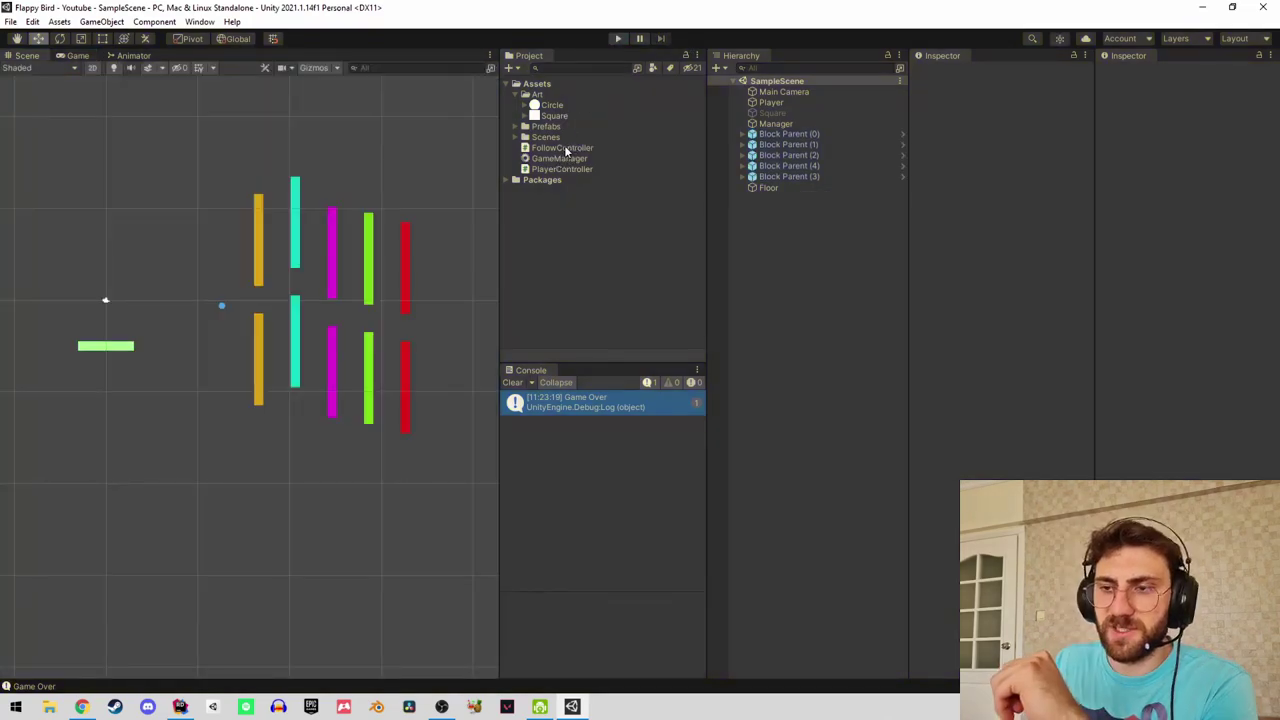
Select Player, collapse its Player Controller and Rigidbody 2D components, and briefly replay the game.
left_click(523, 95)
left_click(770, 102)
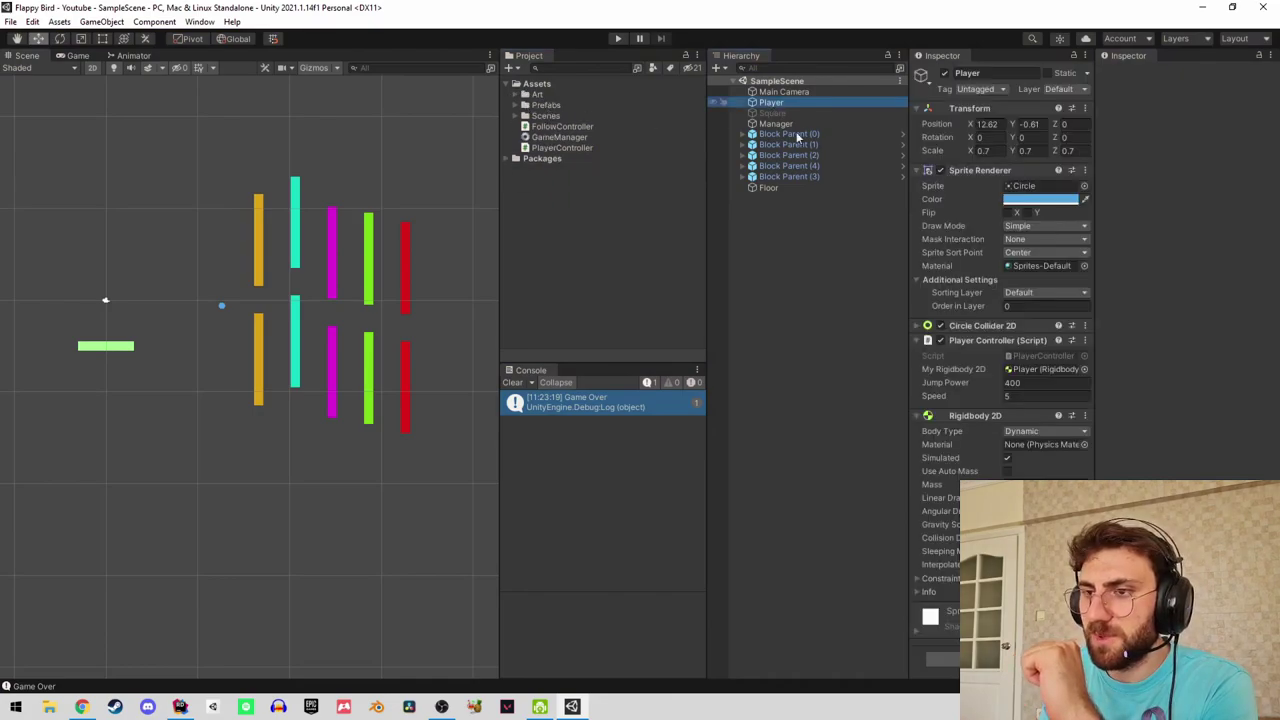
left_click(940, 331)
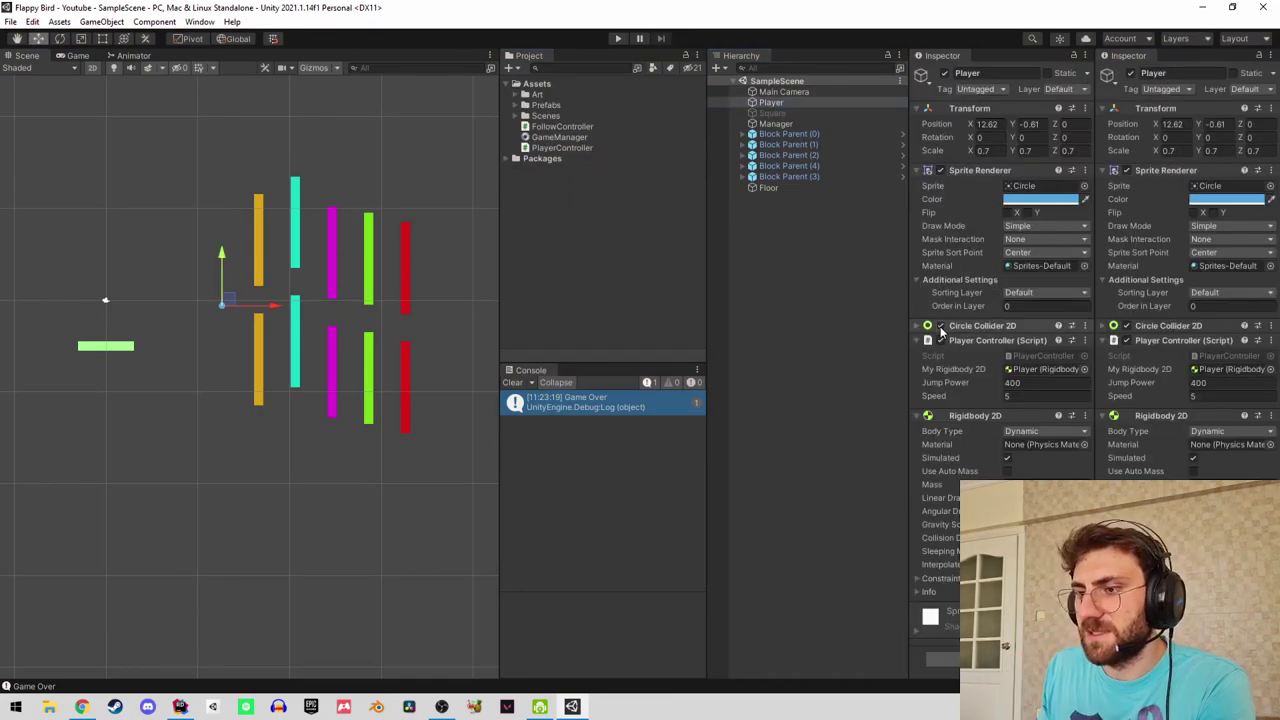
left_click(916, 341)
left_click(916, 355)
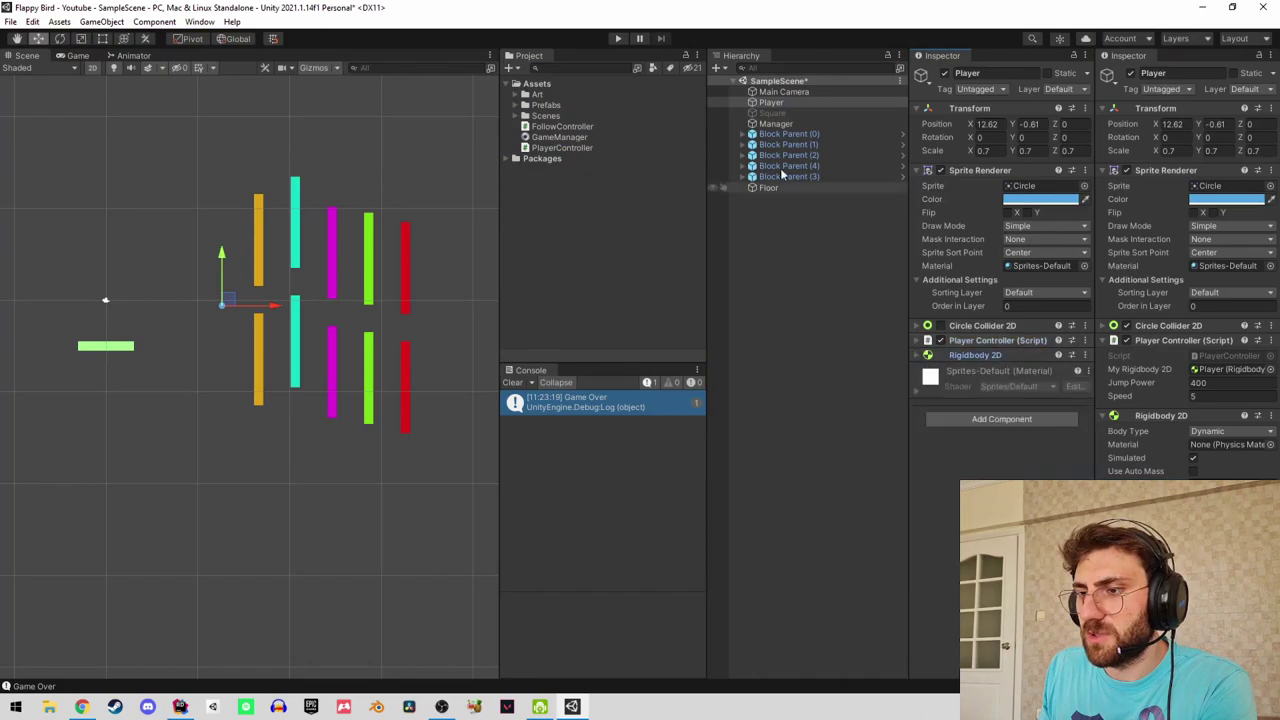
key("ctrl+p")
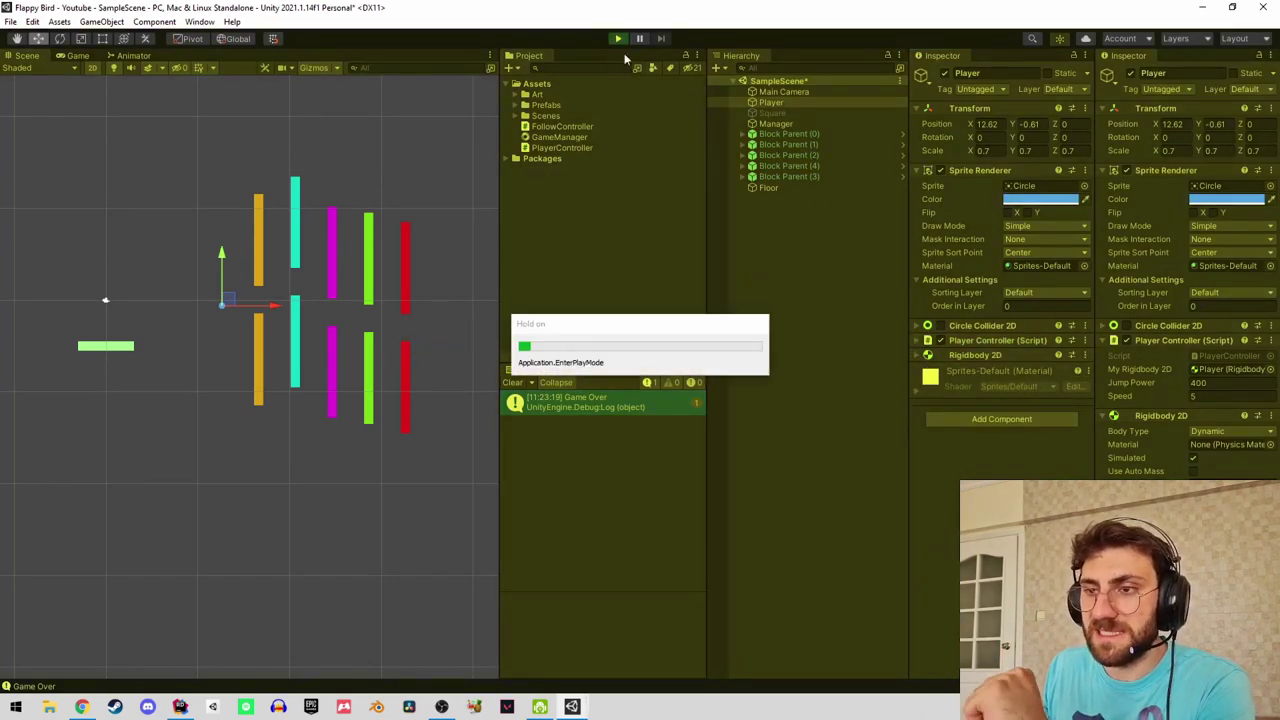
key("ctrl+p")
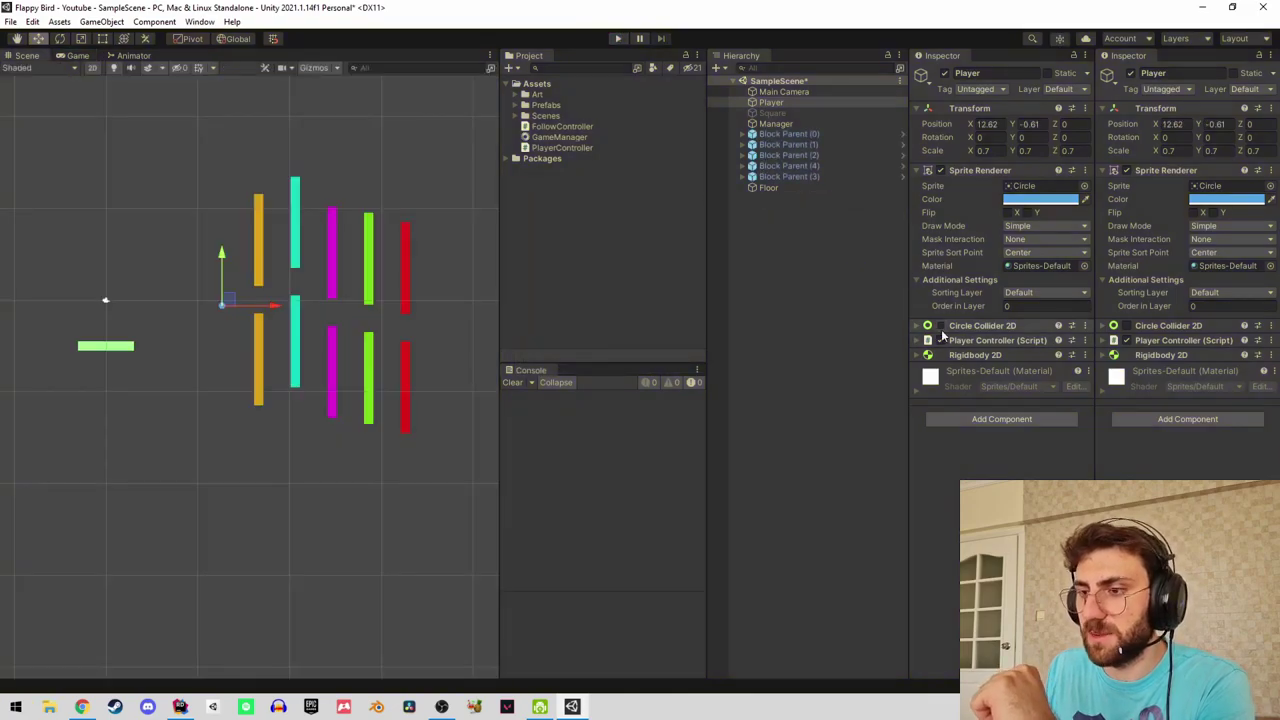
Review PlayerController.cs and GameManager.cs and jump to the GameOver declaration.
left_click(179, 707)
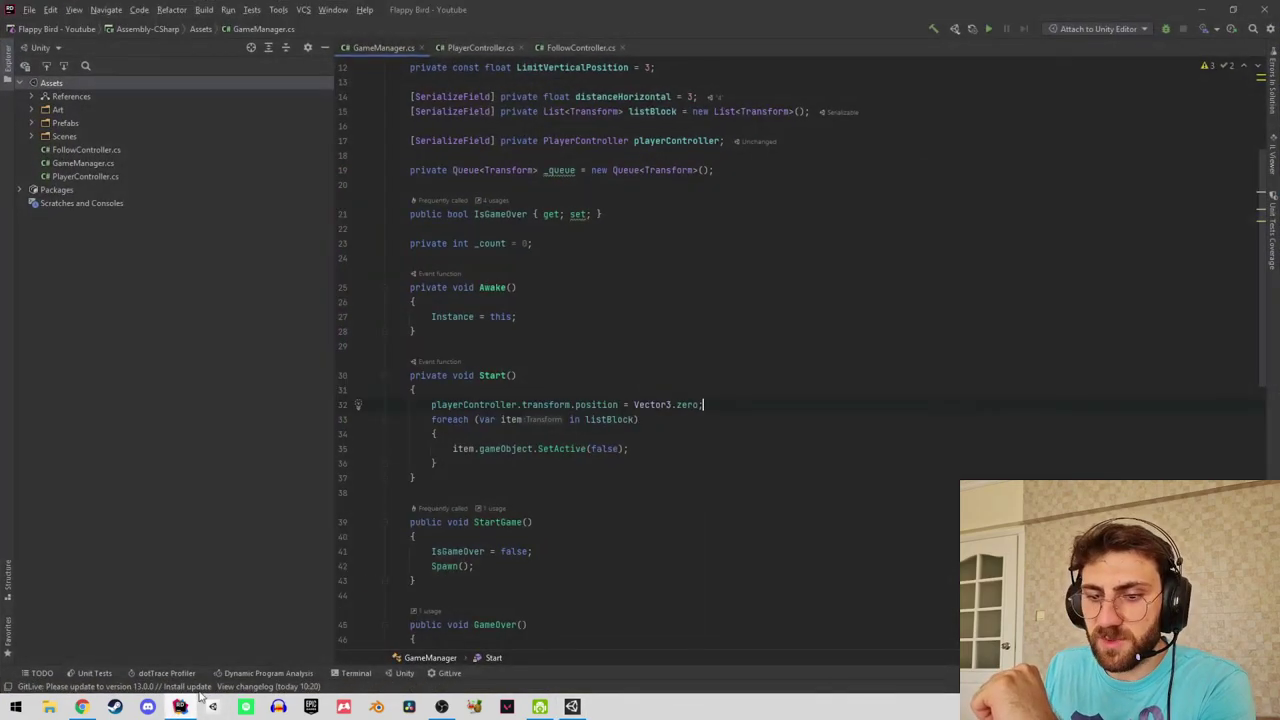
left_click(482, 49)
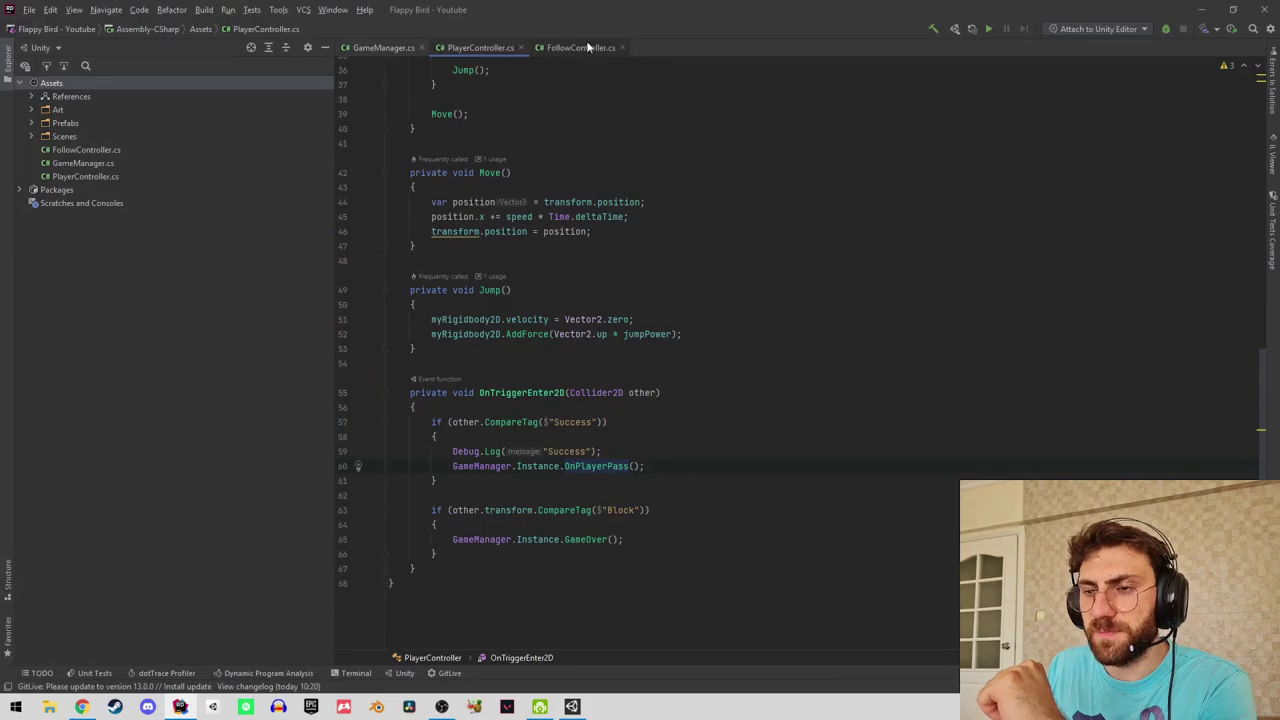
left_click(378, 48)
scroll(566, 360, "down", 4)
scroll(566, 360, "down", 5)
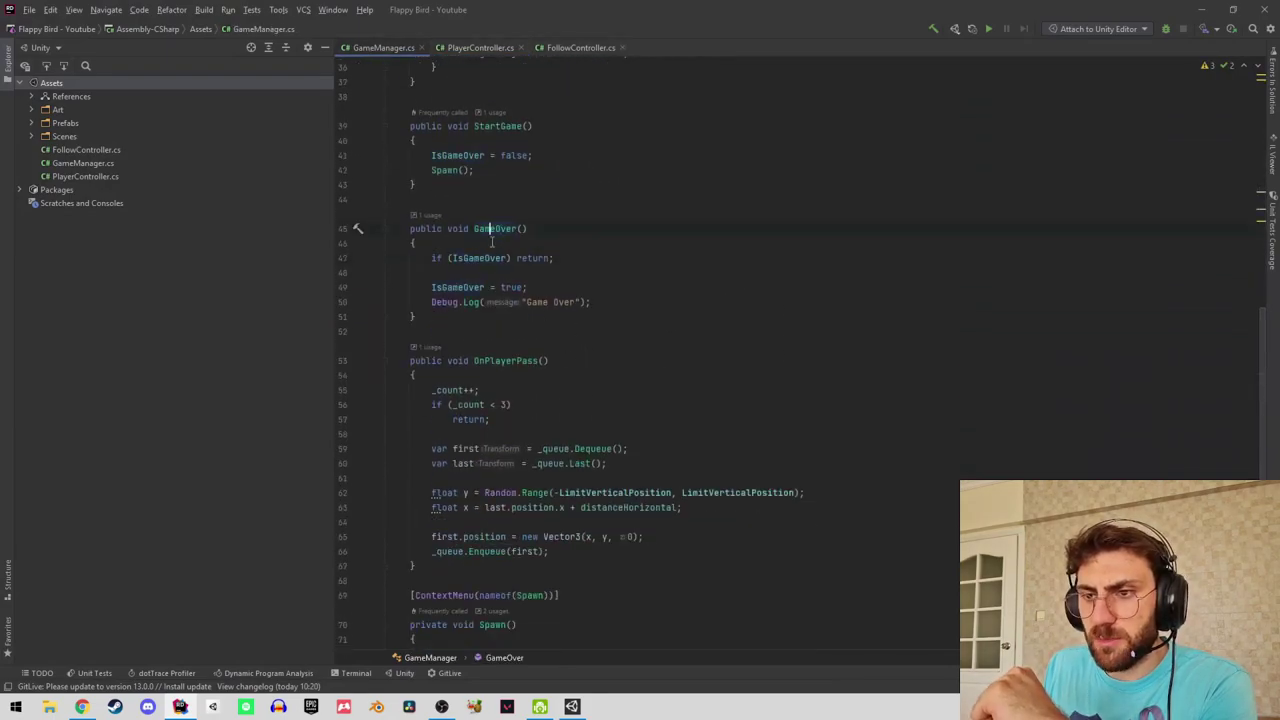
scroll(490, 330, "up", 8)
scroll(479, 436, "down", 4)
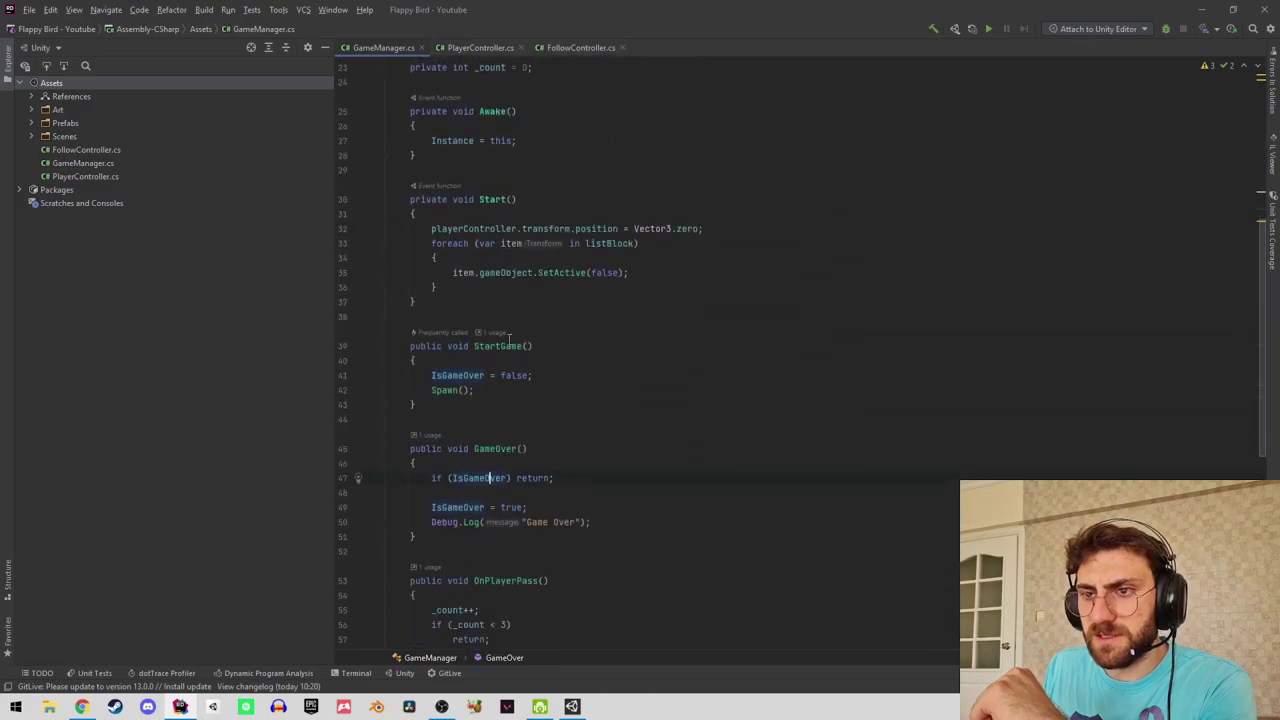
left_click(480, 48)
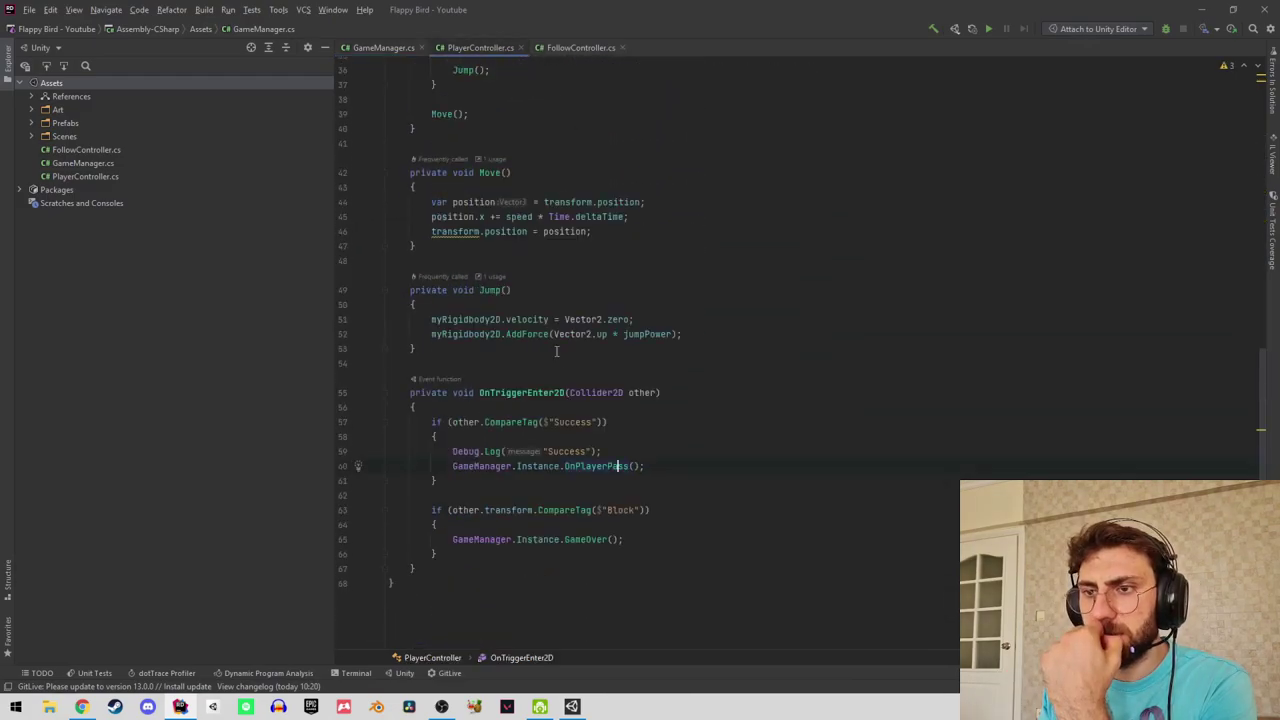
scroll(504, 332, "up", 3)
scroll(530, 495, "down", 2)
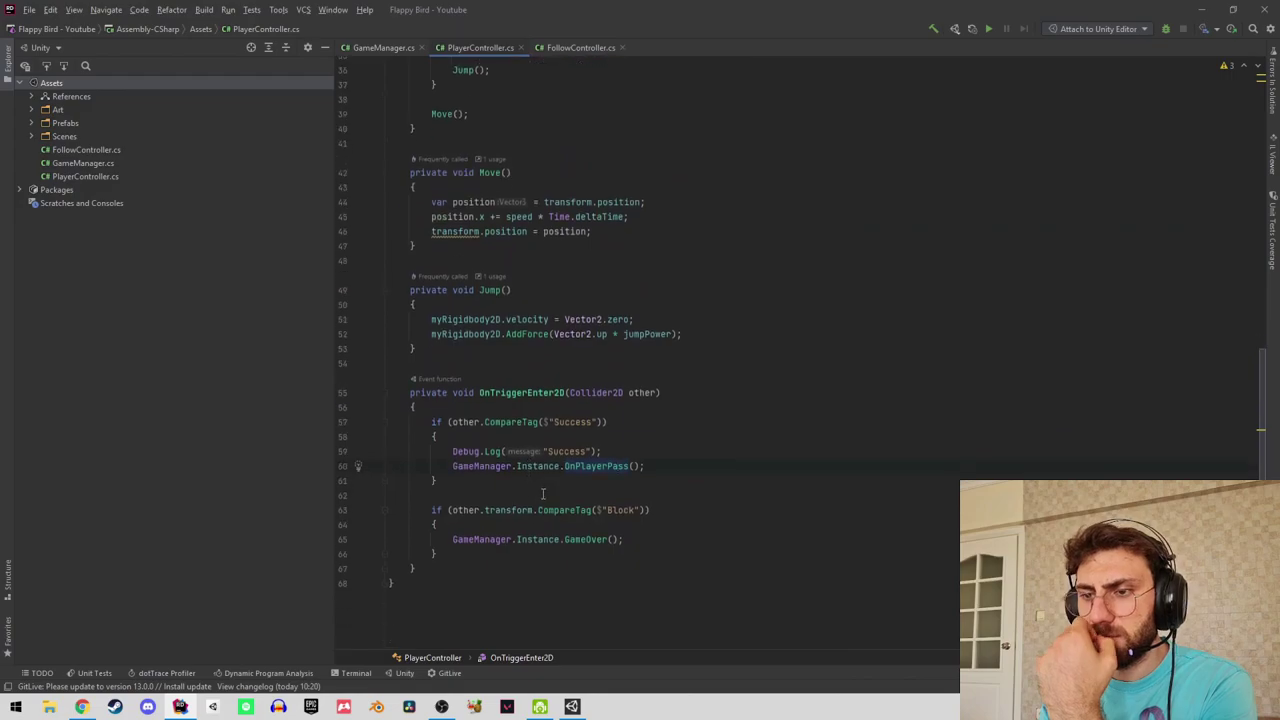
left_click(584, 540, "ctrl")
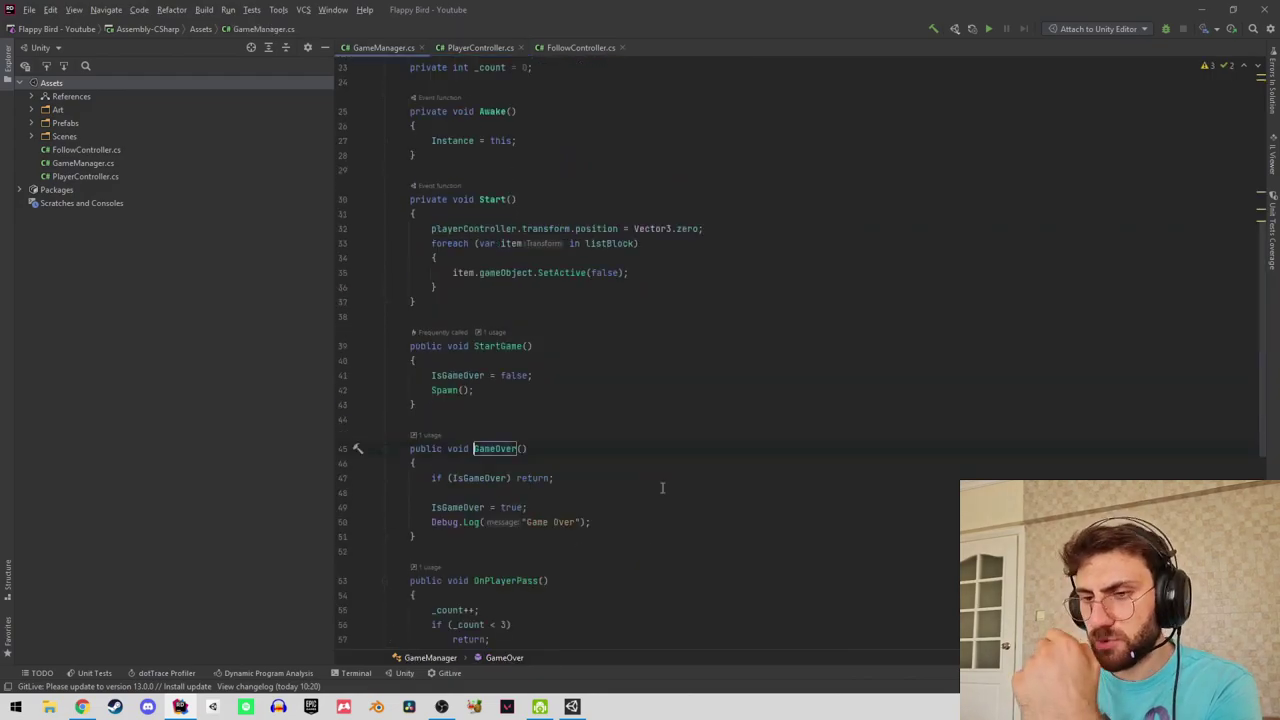
scroll(600, 450, "up", 10)
Add a [SerializeField] private bool testDontDie field below the _count field.
left_click(627, 431)
key("Return")
key("Return")
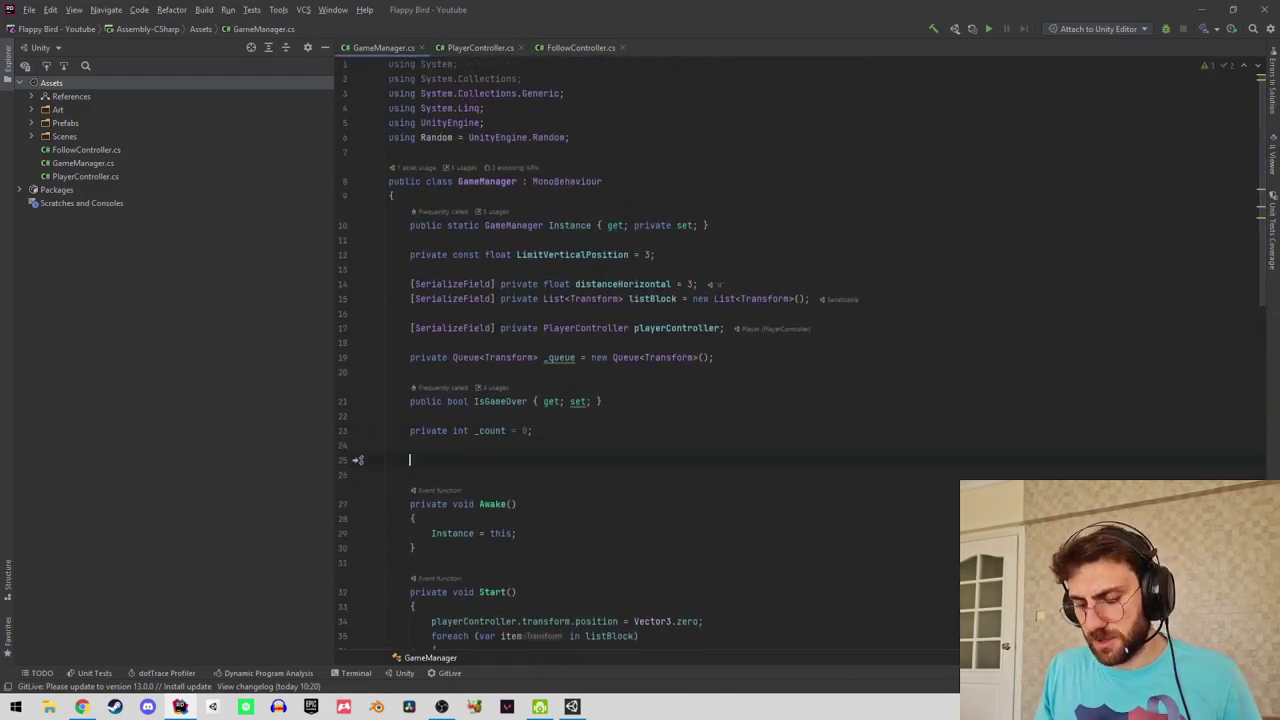
type("[Seri")
key("Return")
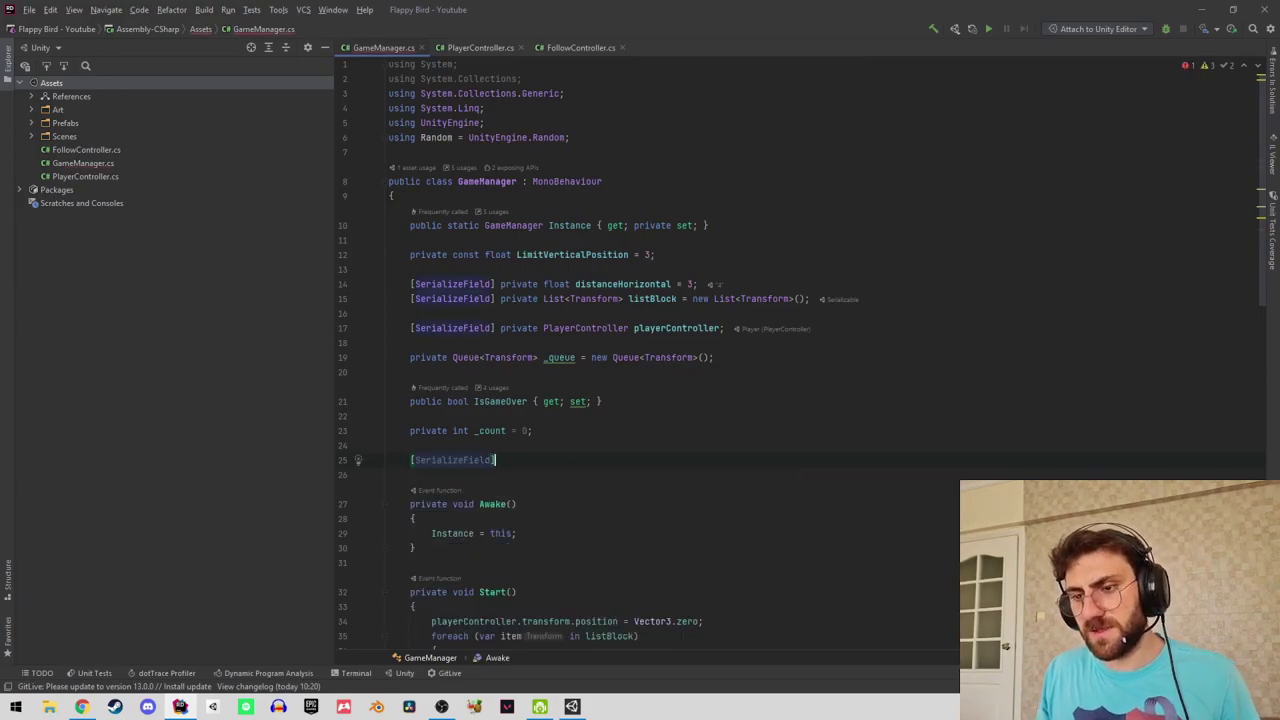
type("] p")
key("Return")
type("bo")
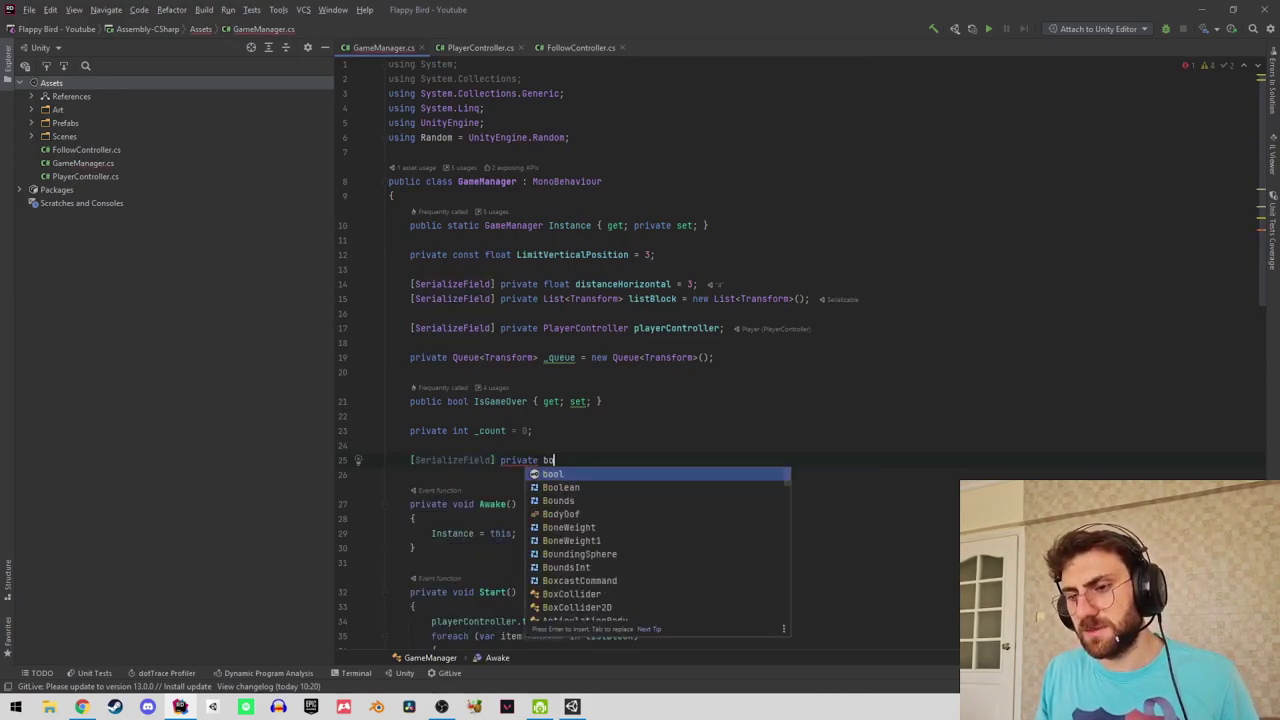
type("ol testDontDie;")
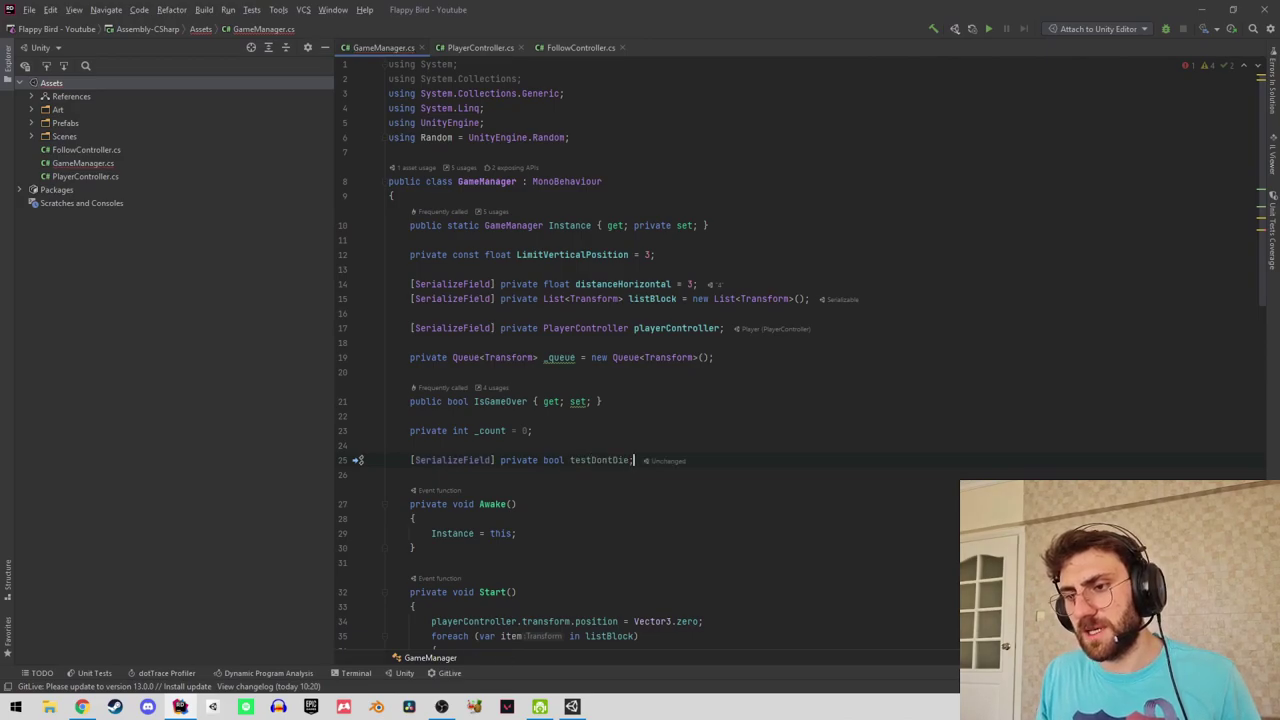
Add 'if (testDontDie) return;' at the top of GameOver() and reformat the code.
scroll(540, 468, "down", 14)
scroll(540, 468, "down", 1)
scroll(540, 468, "down", 1)
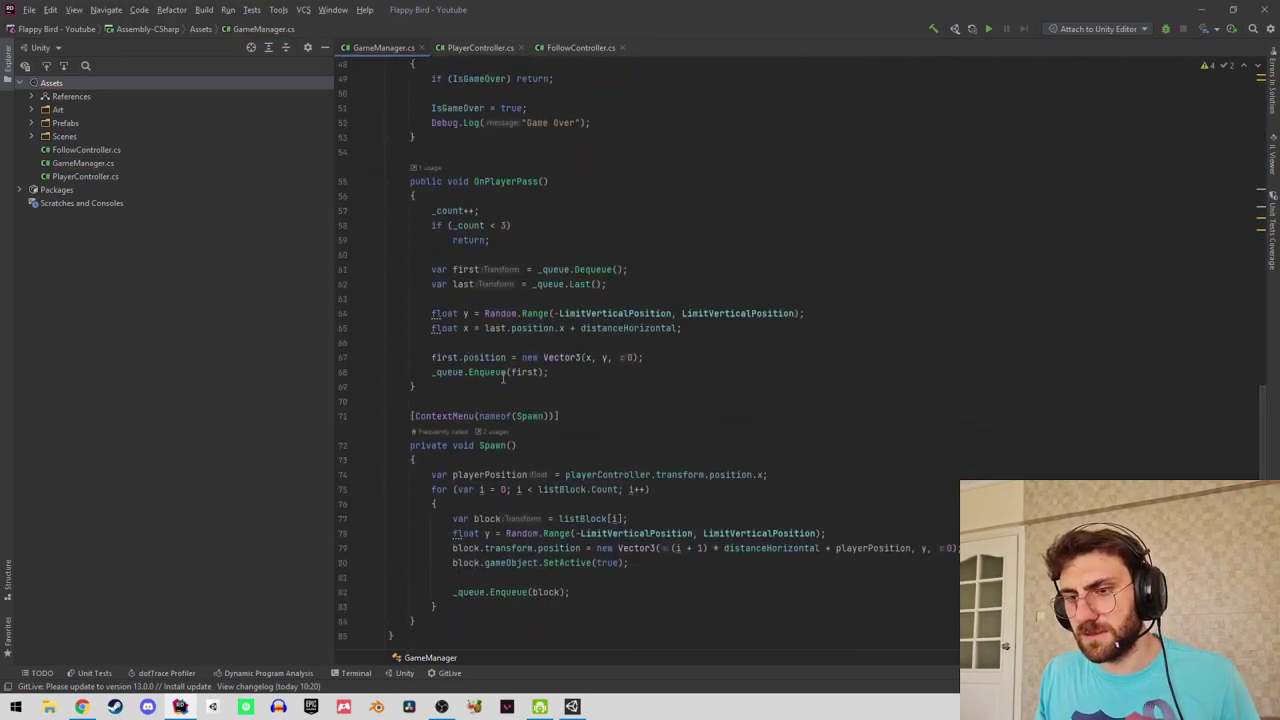
scroll(504, 378, "up", 3)
scroll(504, 378, "up", 2)
left_click(504, 327)
key("Return")
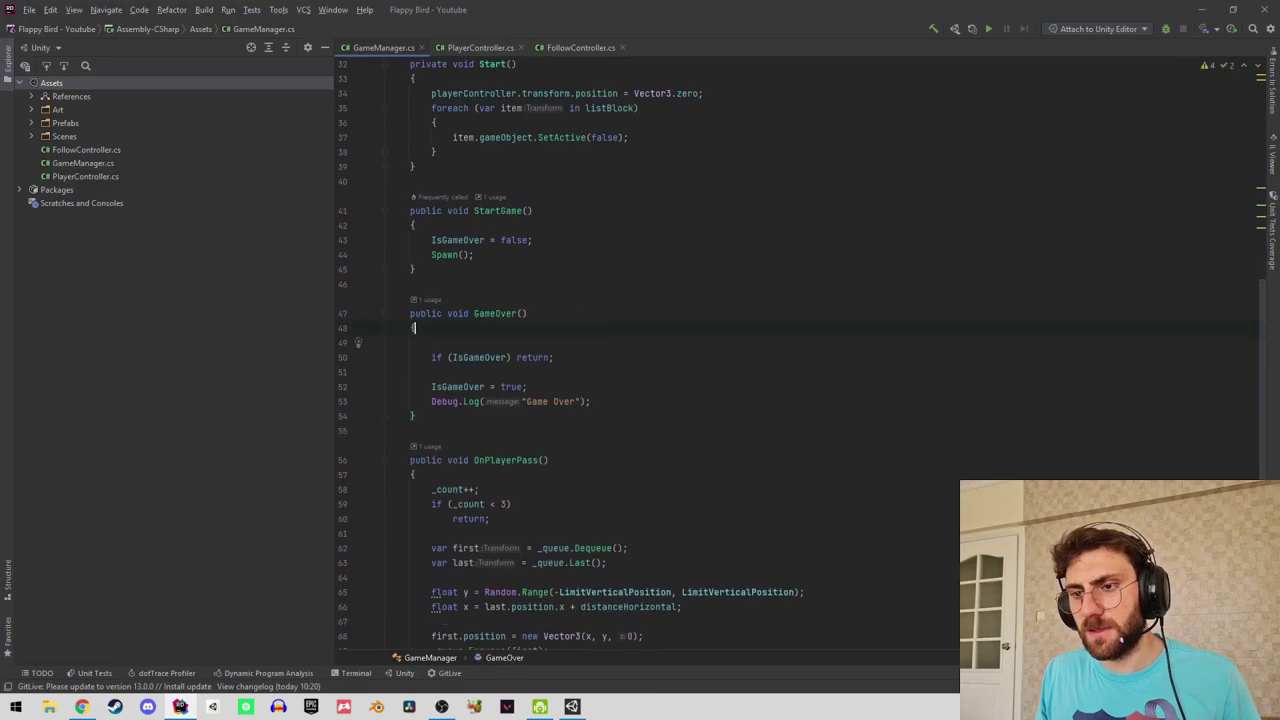
type("if(testDontDie)")
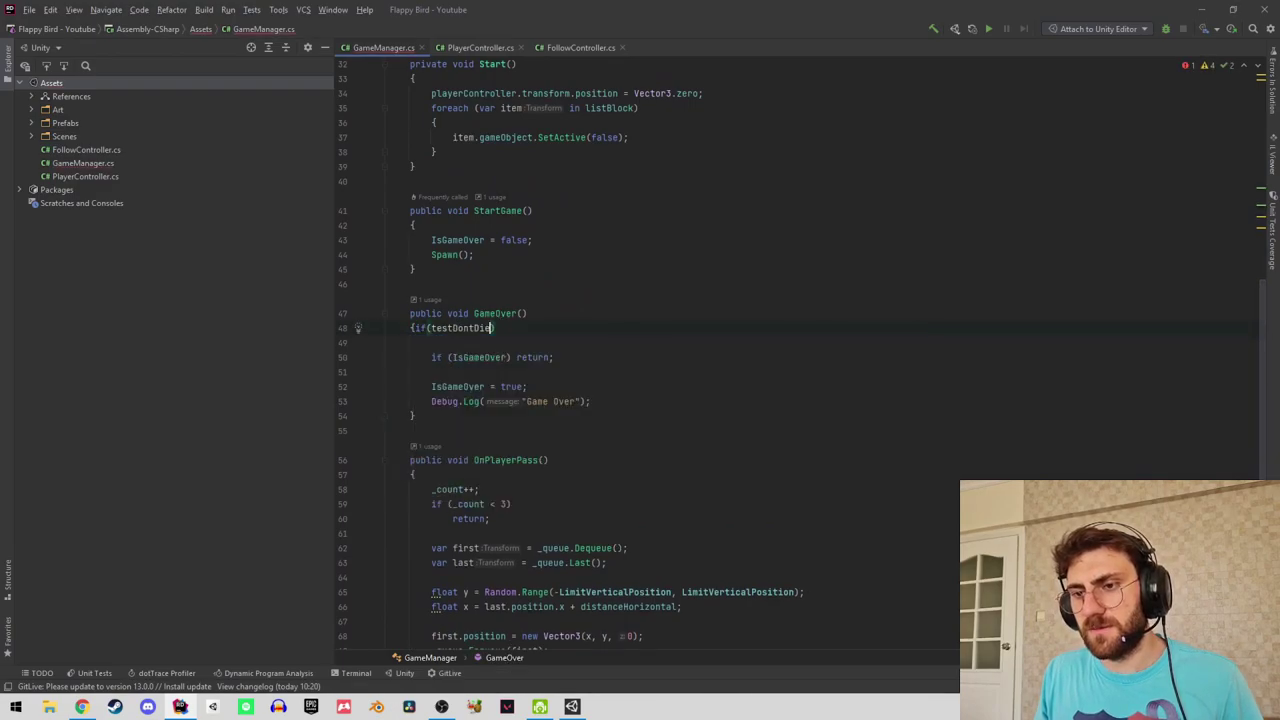
type(" return;")
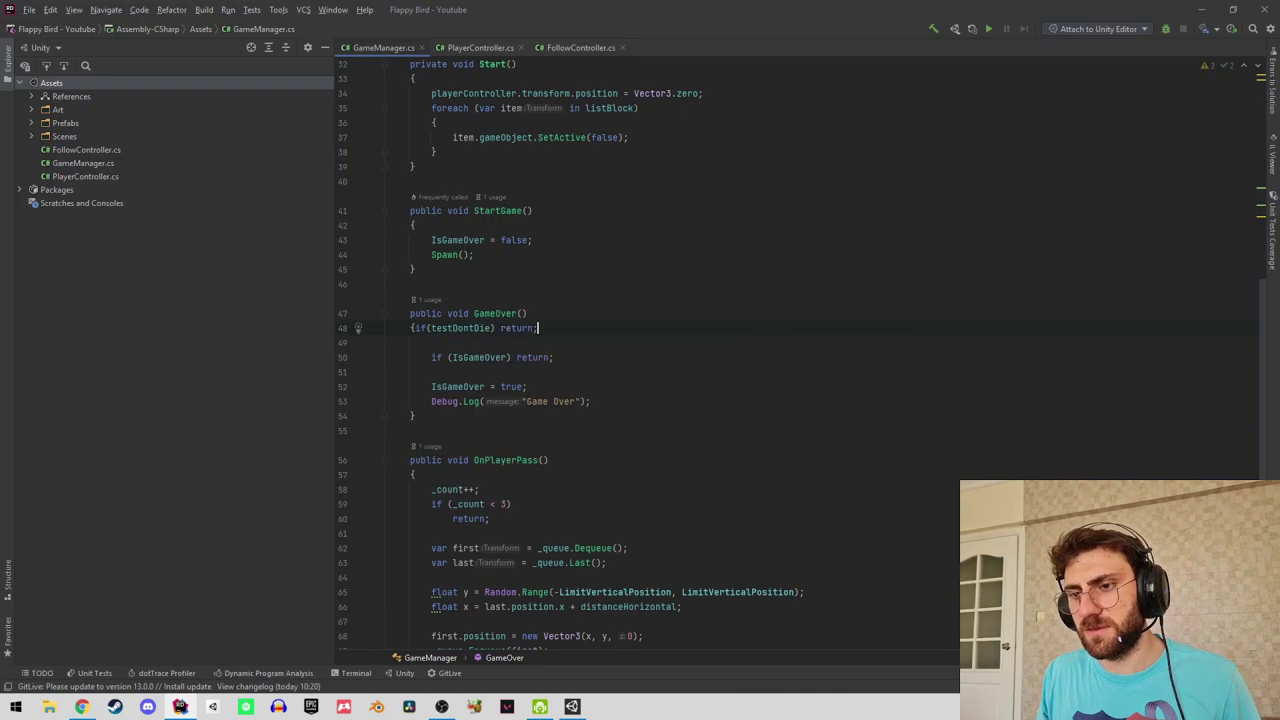
key("ctrl+d")
key("ctrl+z")
key("ctrl+alt+l")
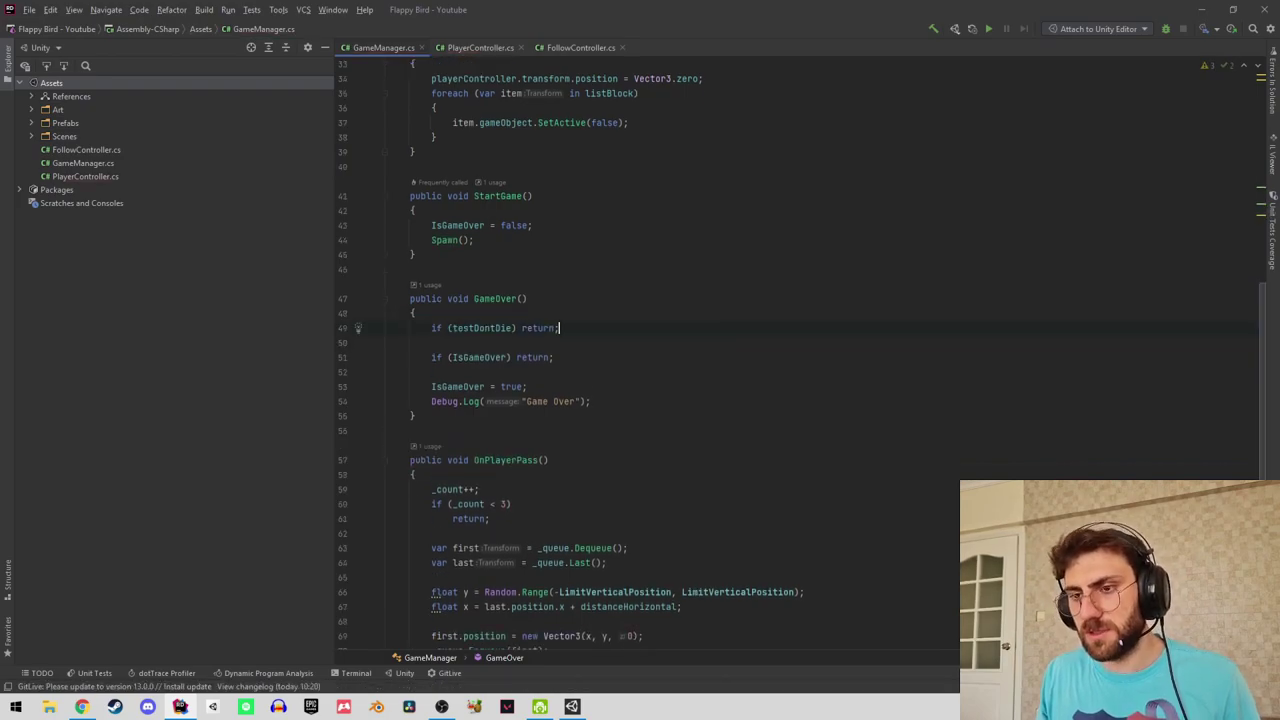
Play the game until Game Over is logged, stop, and select Manager to view its Game Manager settings.
key("alt+Tab")
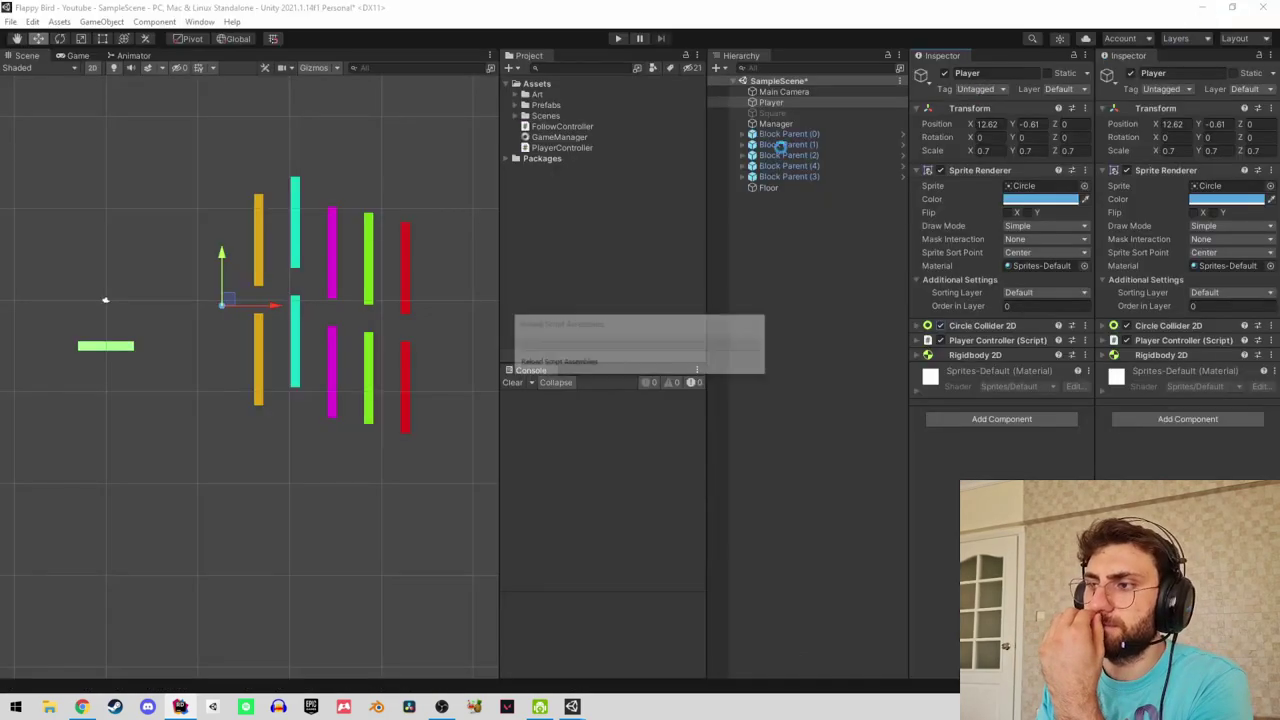
left_click(618, 38)
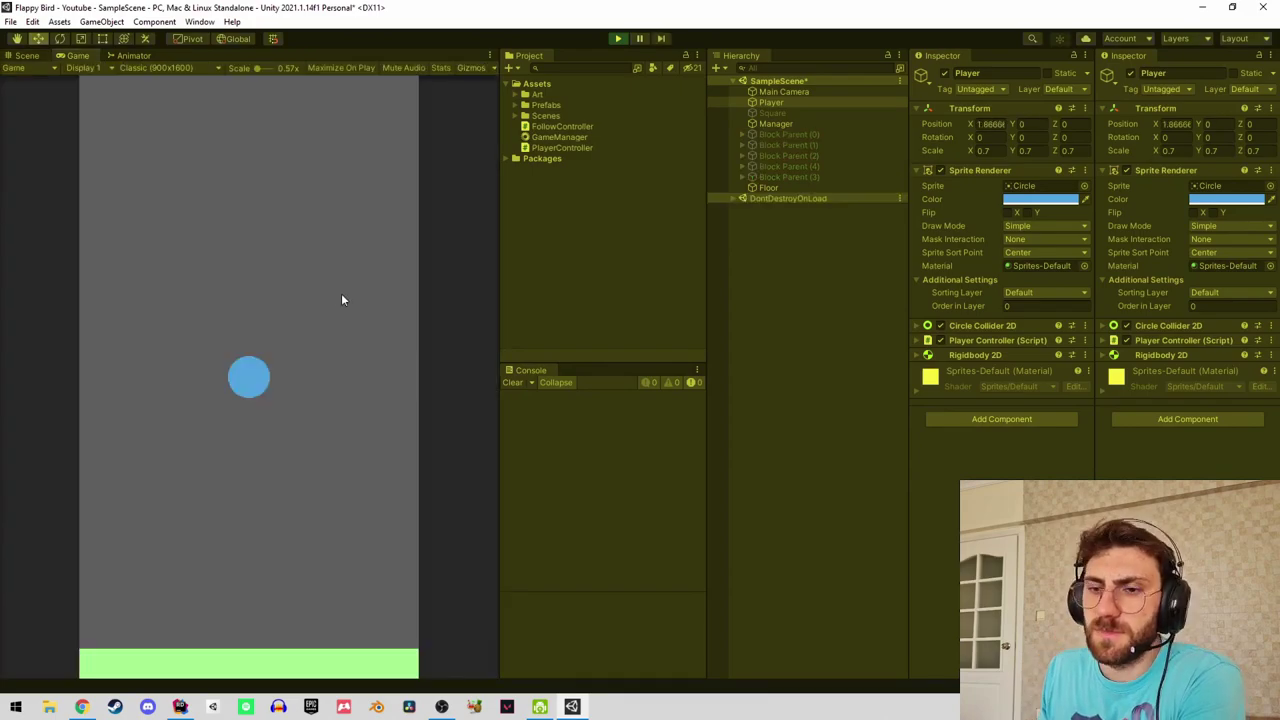
left_click(341, 391)
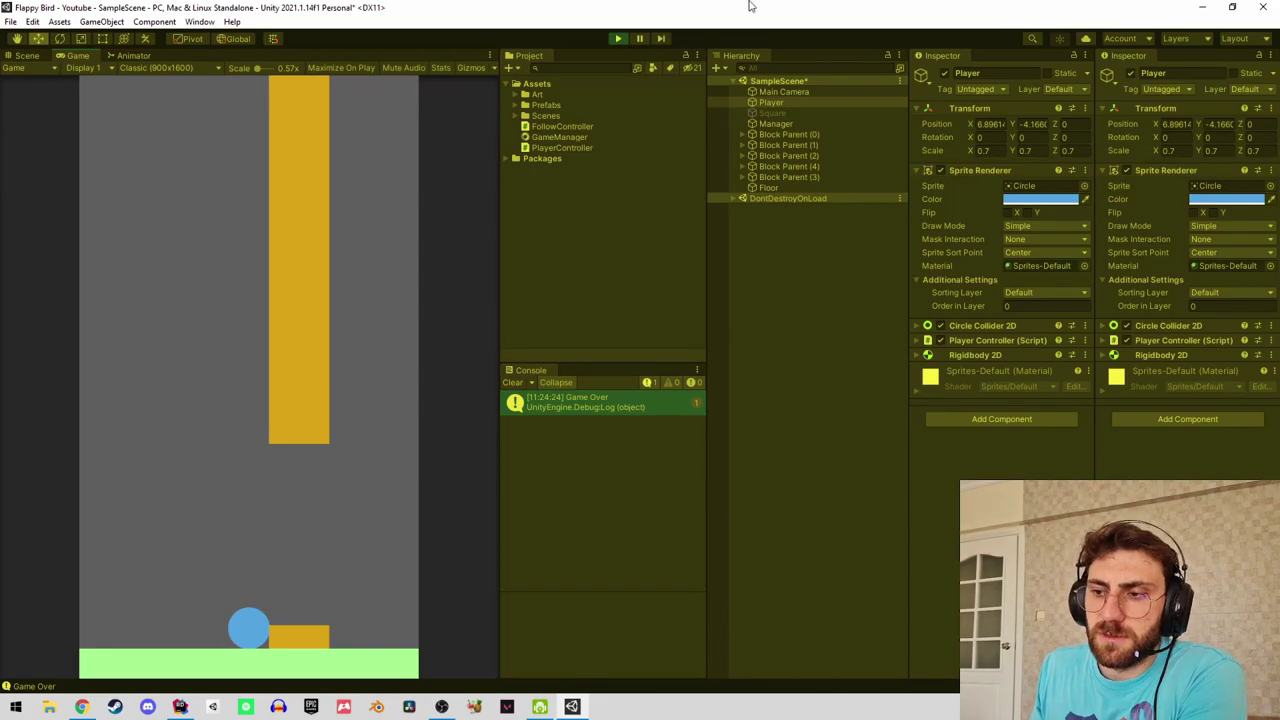
left_click(617, 39)
left_click(775, 123)
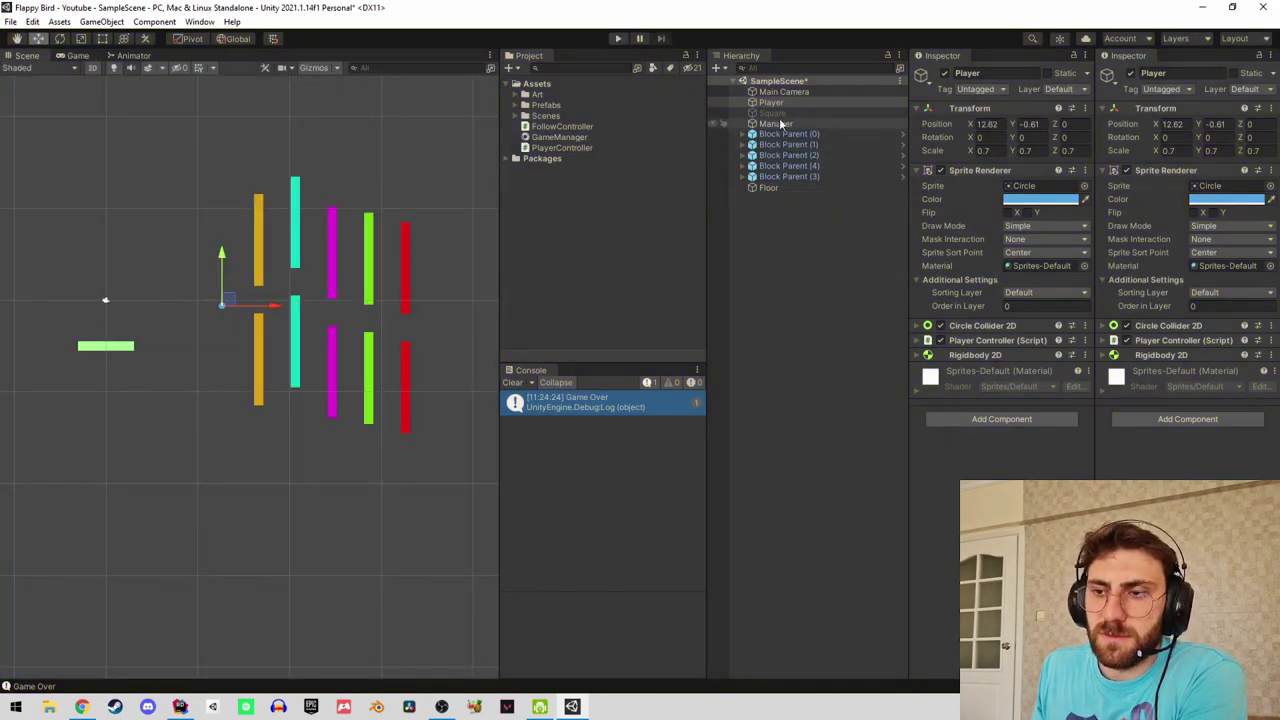
Play another test, clear the Console, and inspect Block Parent (0), Square, Player and Manager.
left_click(615, 38)
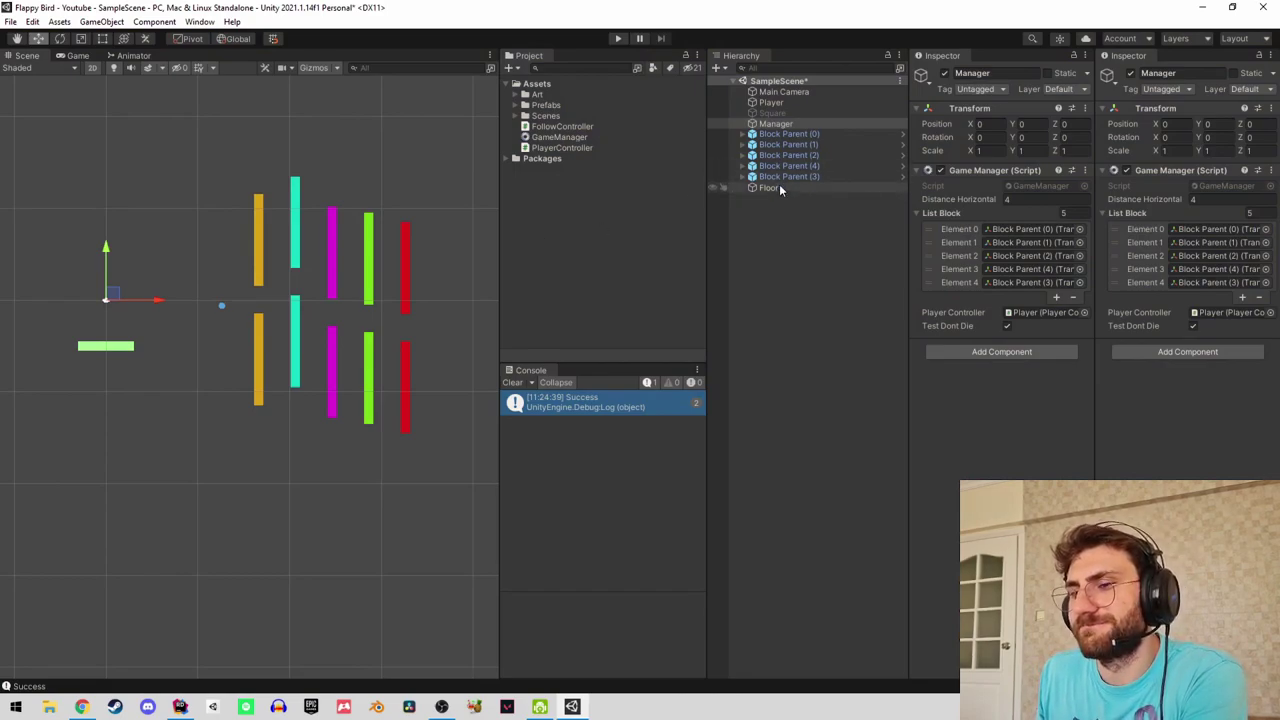
left_click(511, 382)
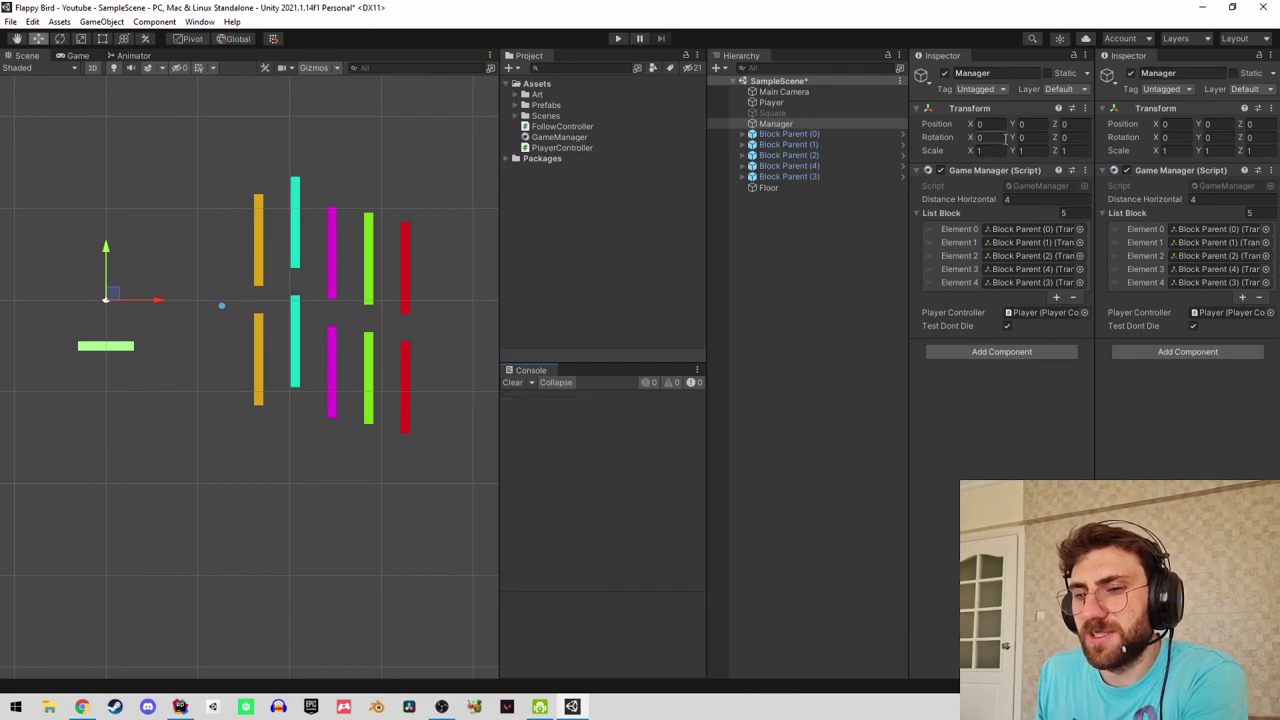
scroll(256, 283, "up", 2)
scroll(256, 283, "up", 3)
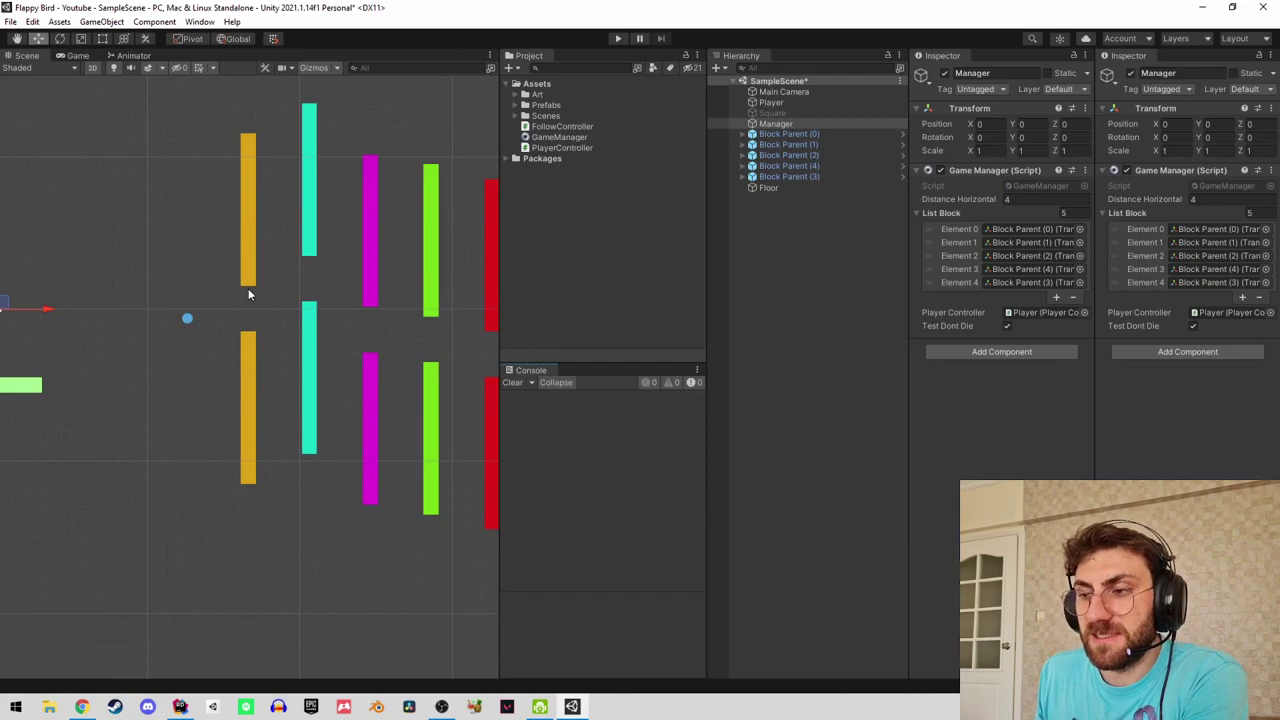
left_click(789, 134)
left_click(772, 113)
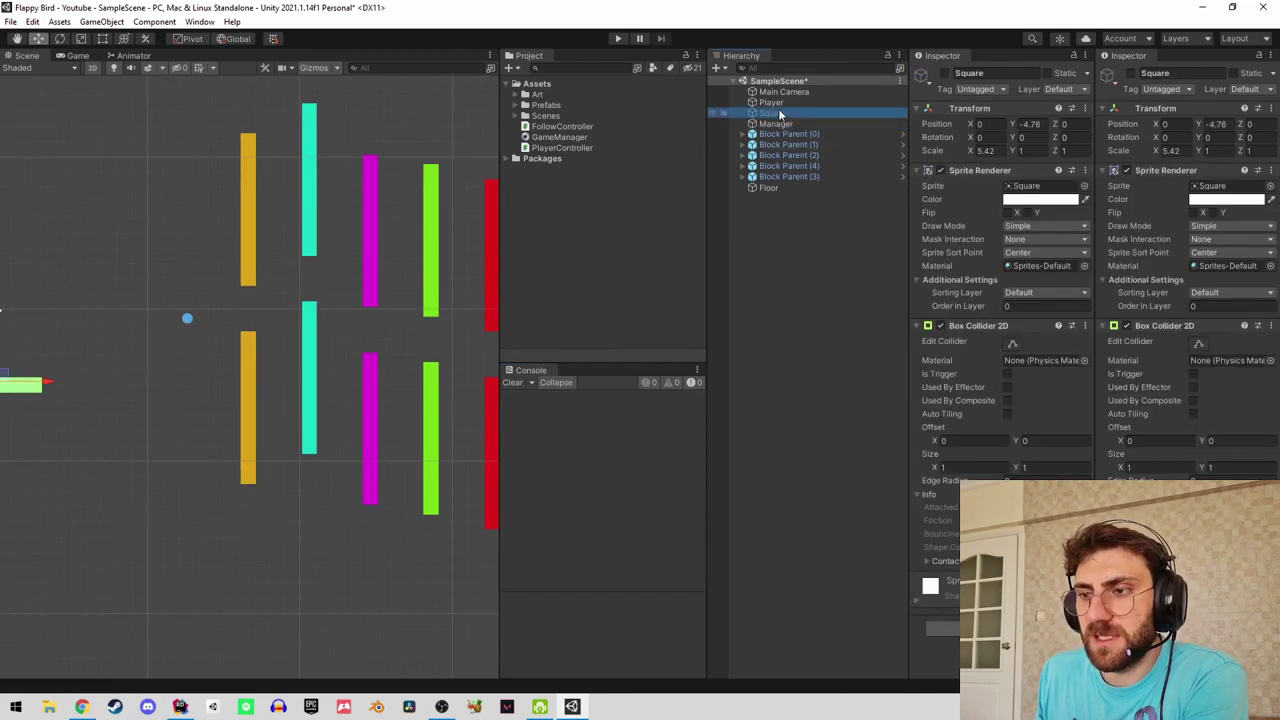
left_click(783, 104)
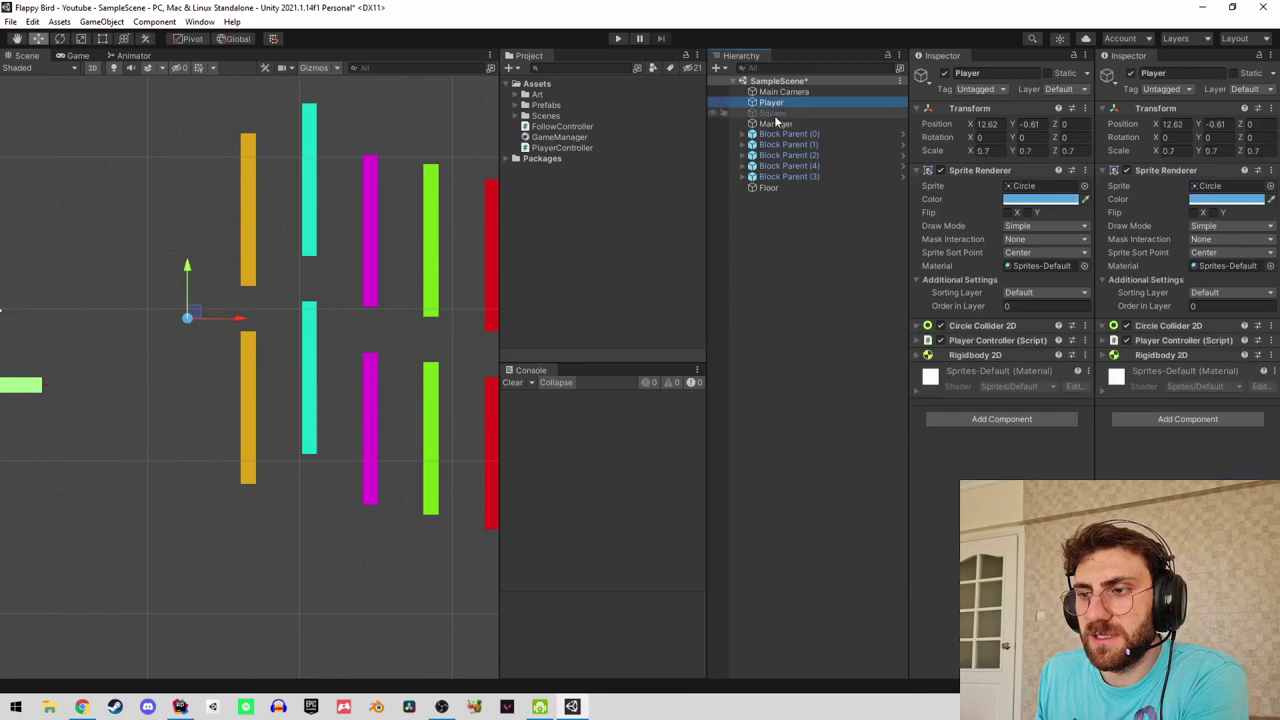
left_click(775, 124)
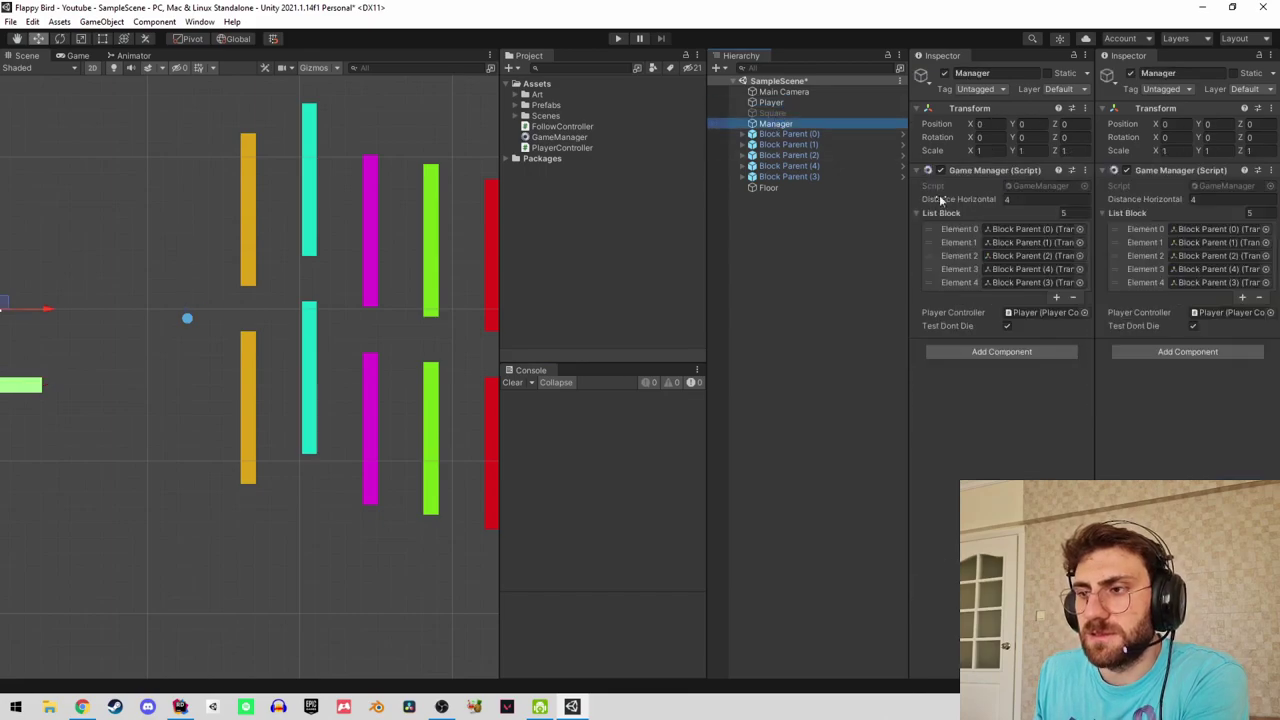
Set Manager's Distance Horizontal to 8 and dock the Scene view beside a resized Game view.
left_click(1038, 202)
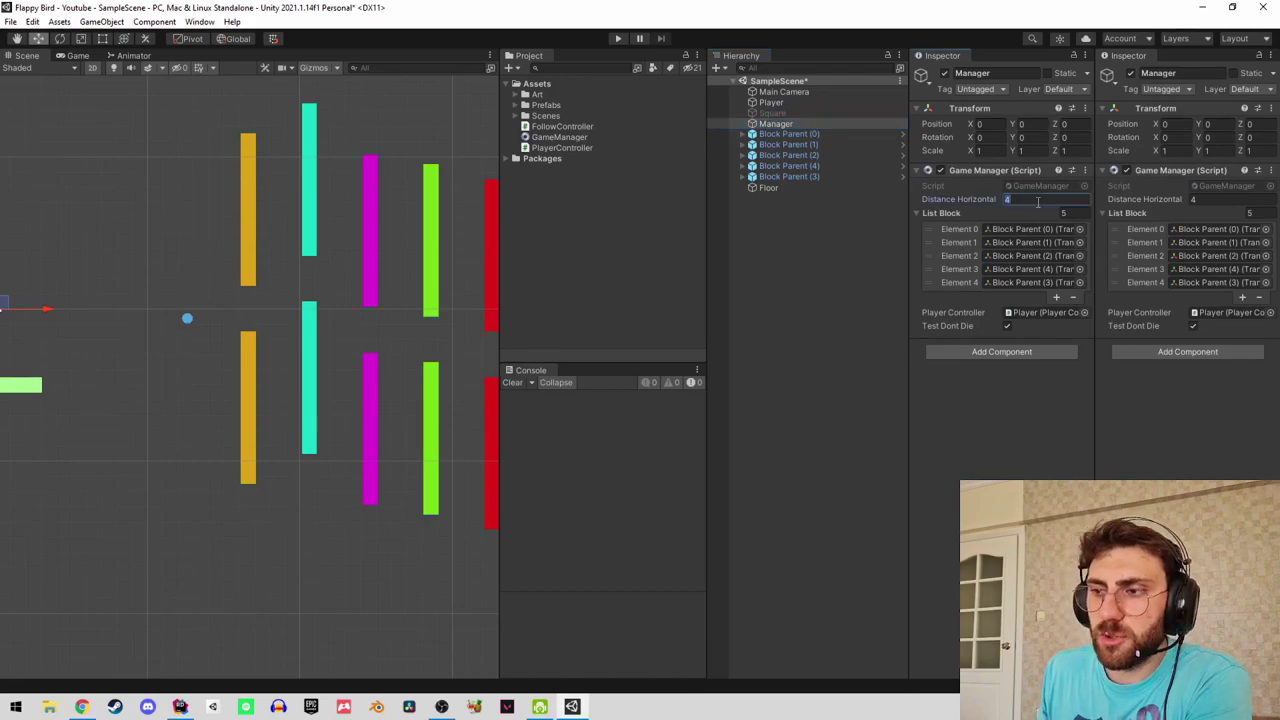
type("8")
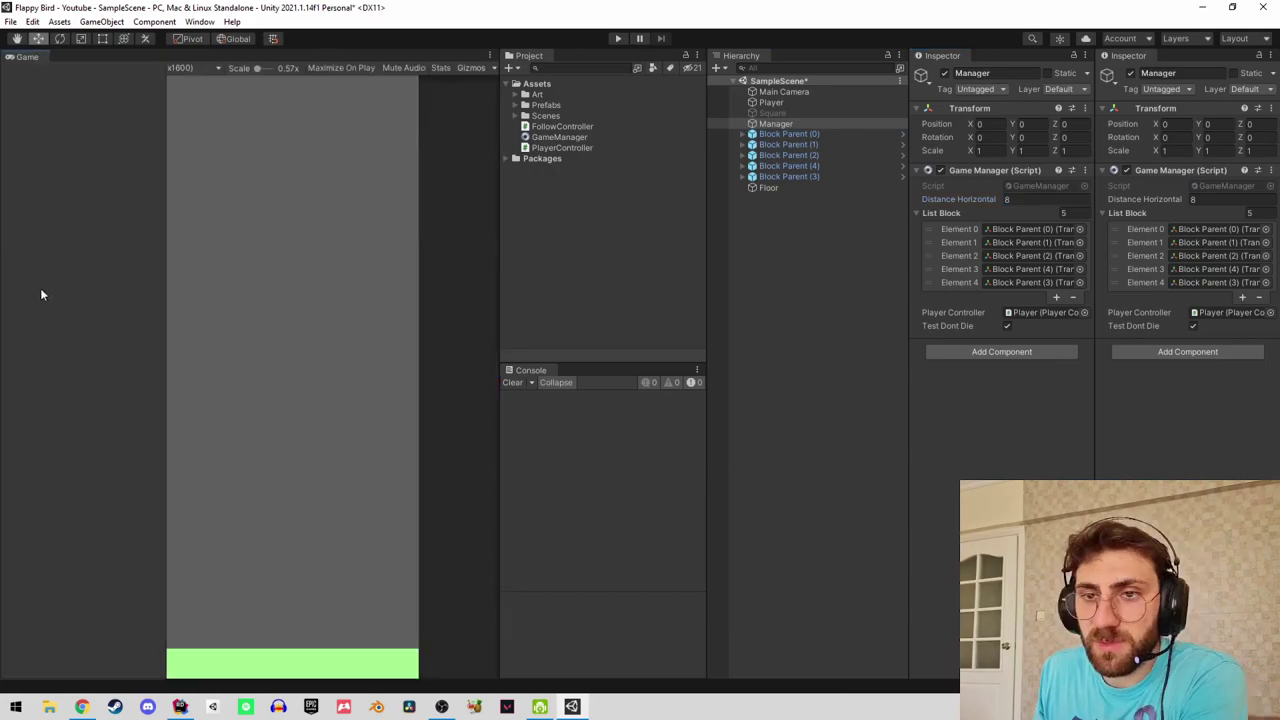
left_click_drag(27, 57, 450, 330)
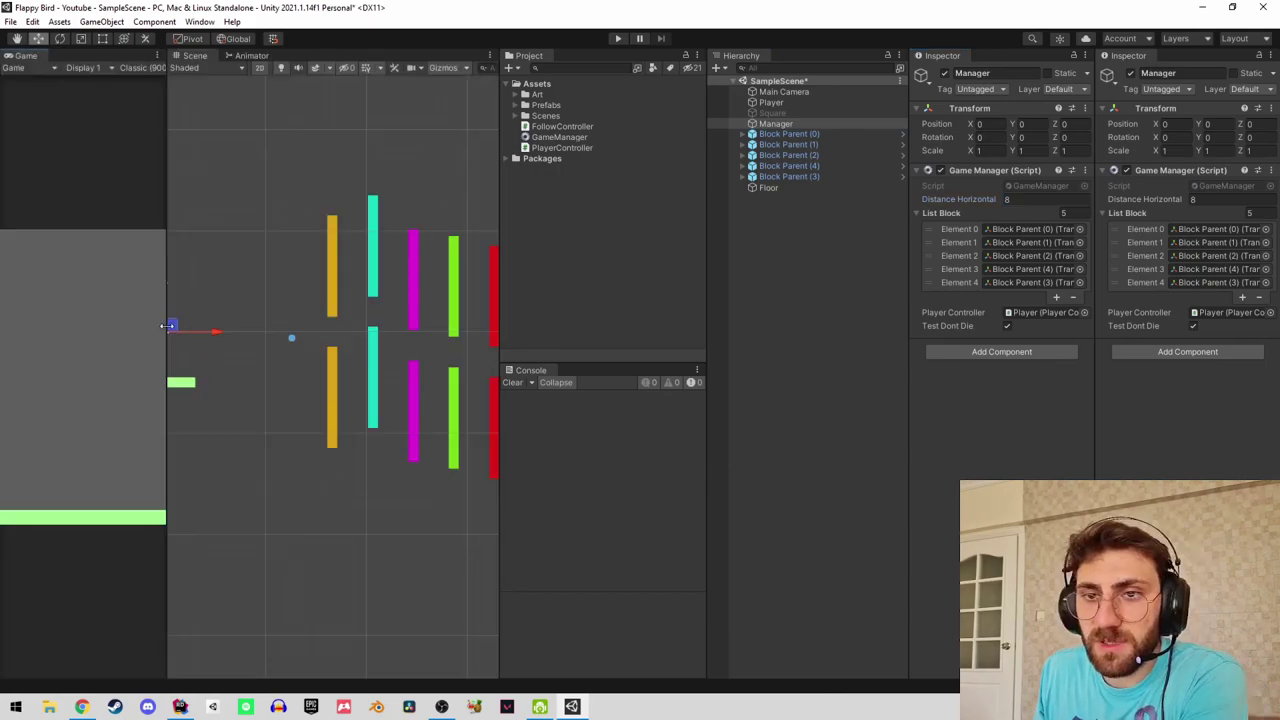
left_click_drag(163, 340, 312, 340)
left_click_drag(500, 320, 623, 320)
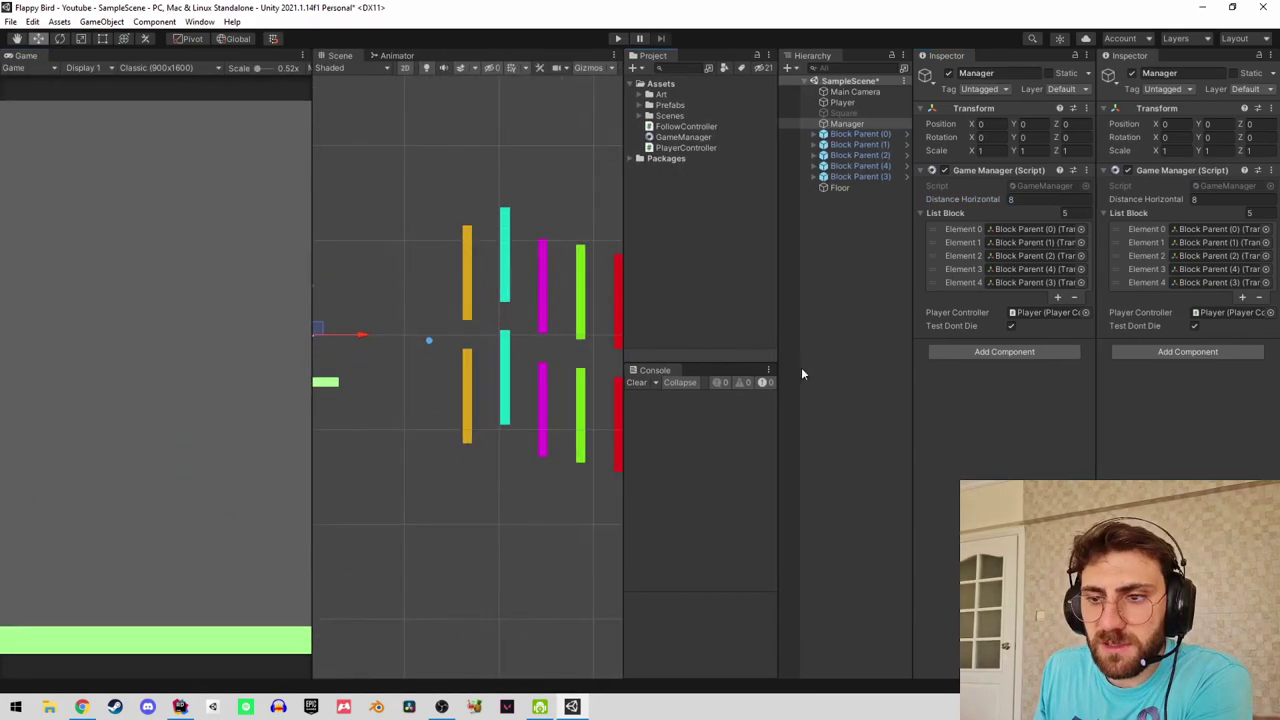
scroll(470, 330, "down", 3)
scroll(477, 337, "up", 3)
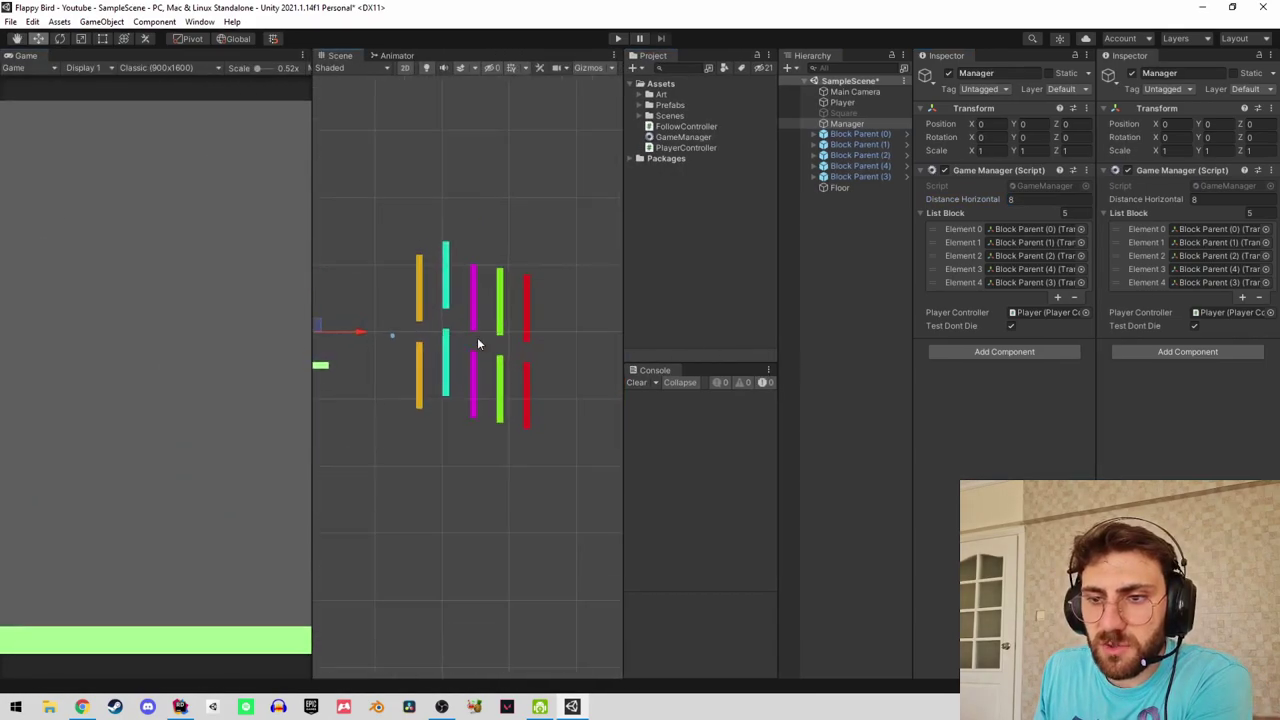
Play with Distance Horizontal 8, flapping the ball through several pipe gaps, then pan the Scene view to recentre the blocks.
left_click(618, 40)
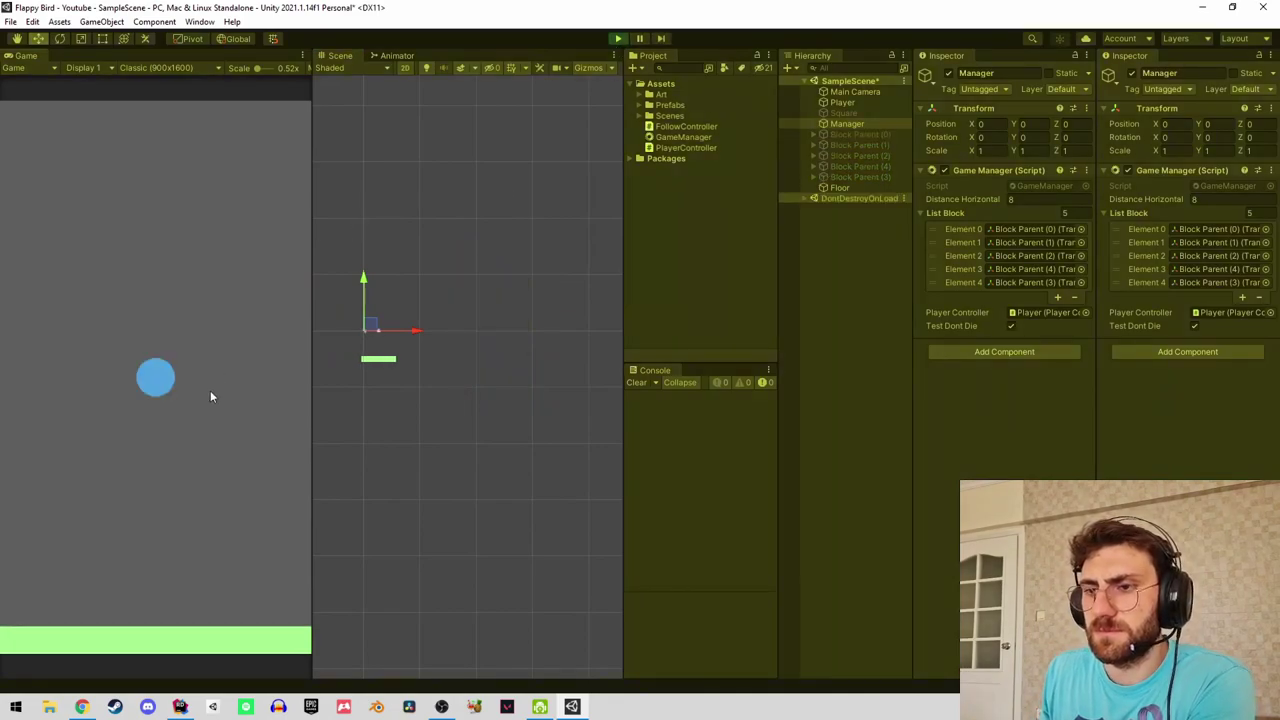
left_click(215, 435)
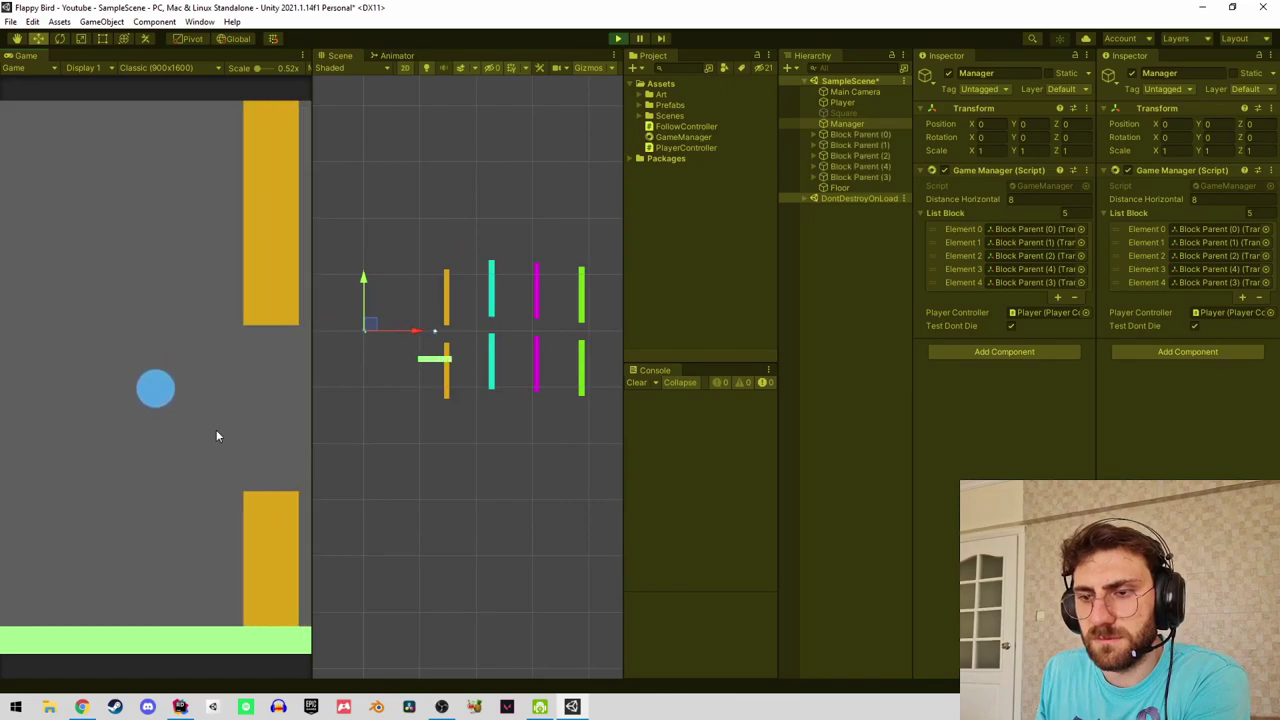
left_click(216, 424)
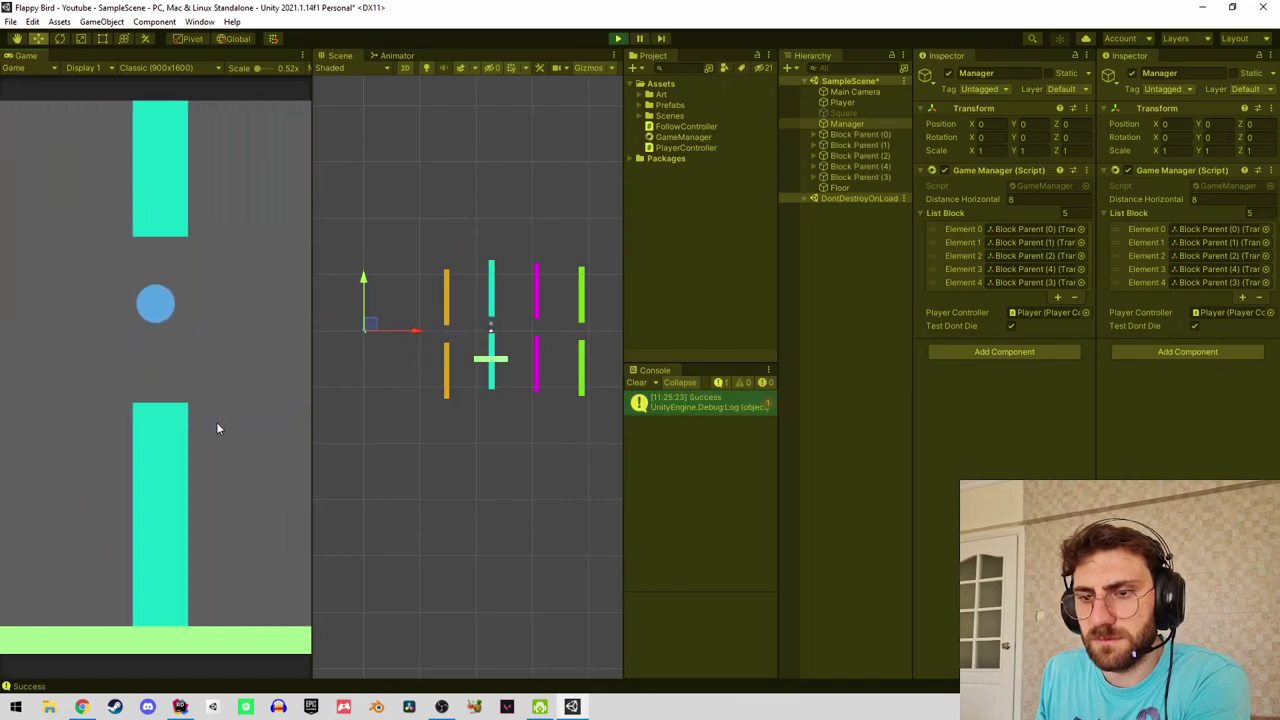
left_click(216, 422)
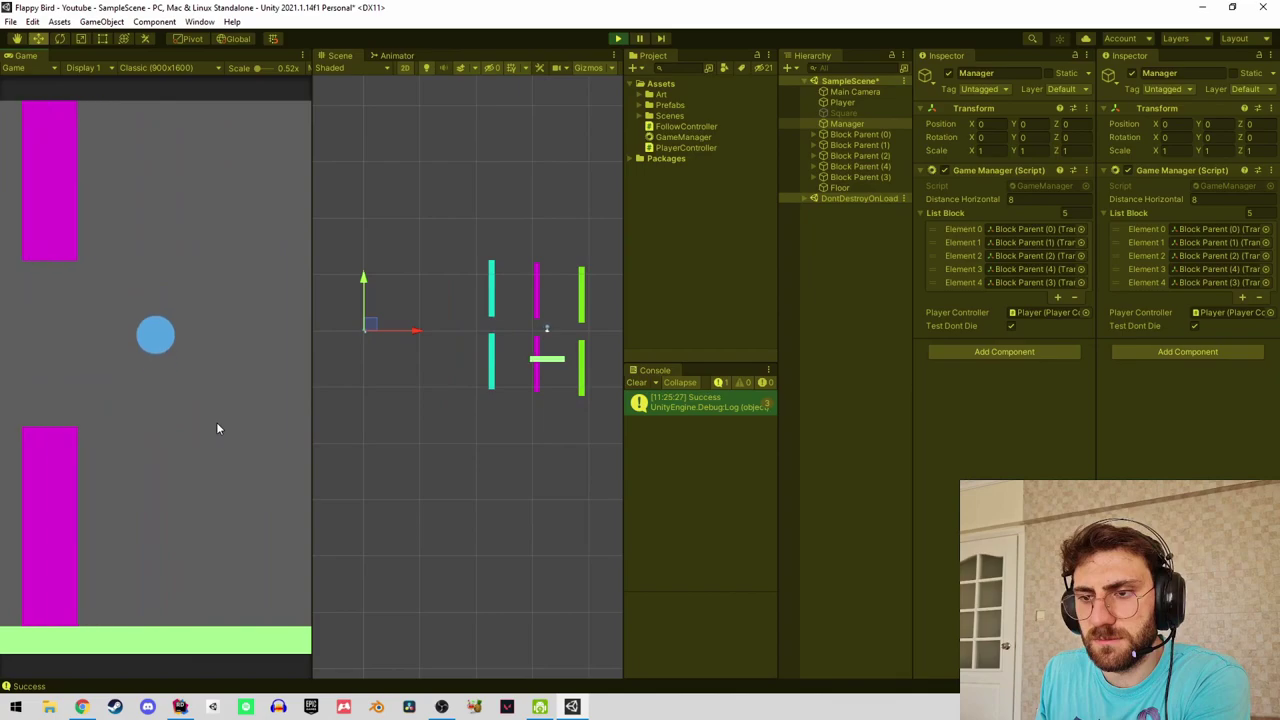
left_click(216, 422)
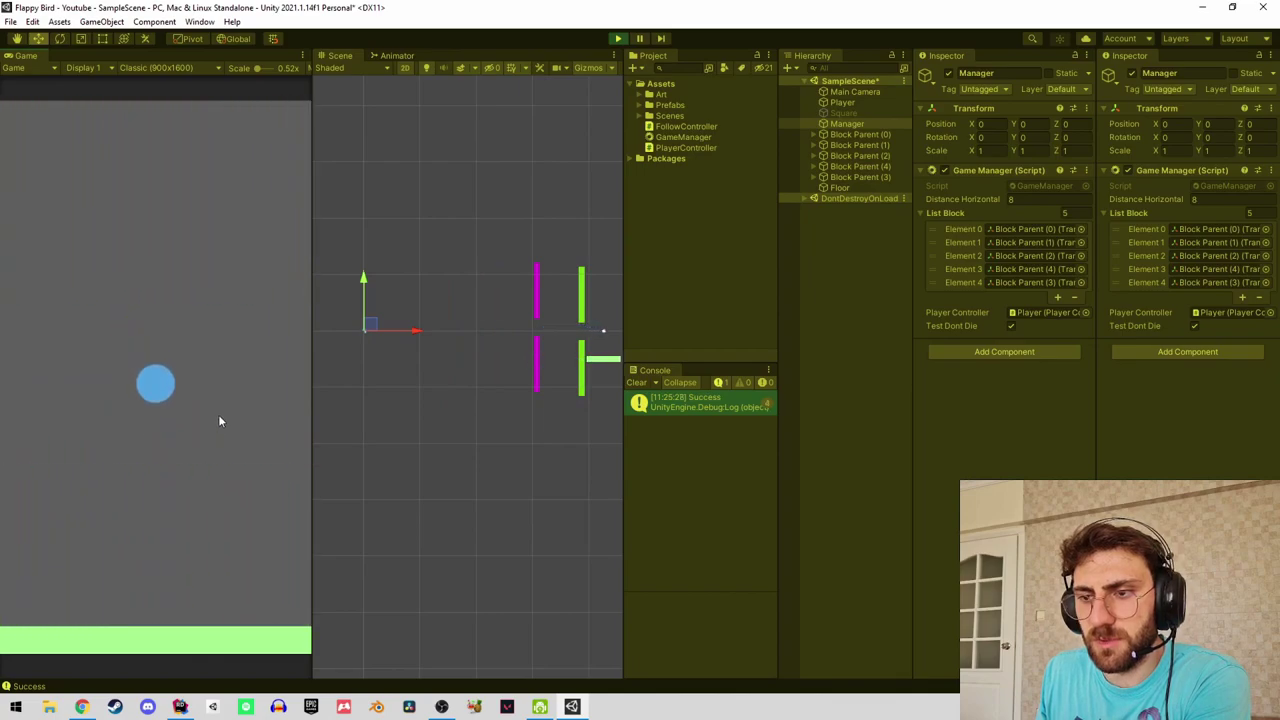
left_click(218, 414)
left_click(218, 414)
left_click(218, 414)
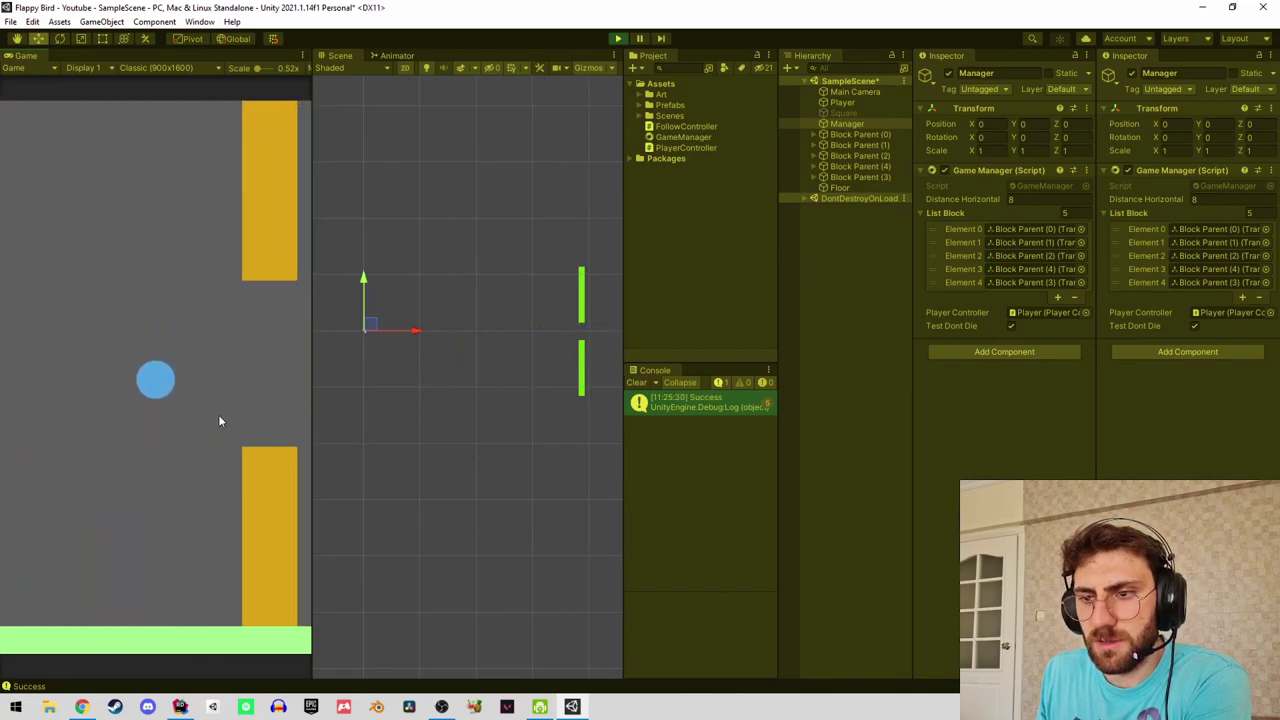
left_click(218, 414)
left_click(218, 412)
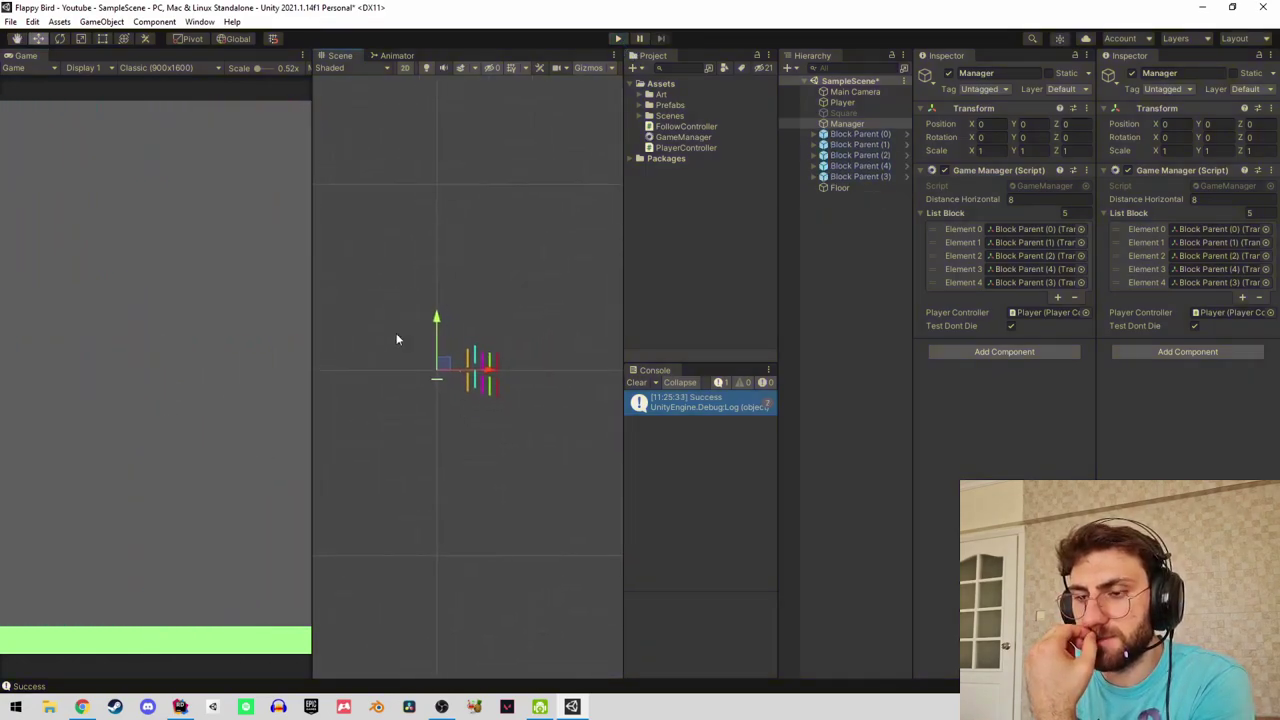
middle_click_drag(505, 395, 390, 392)
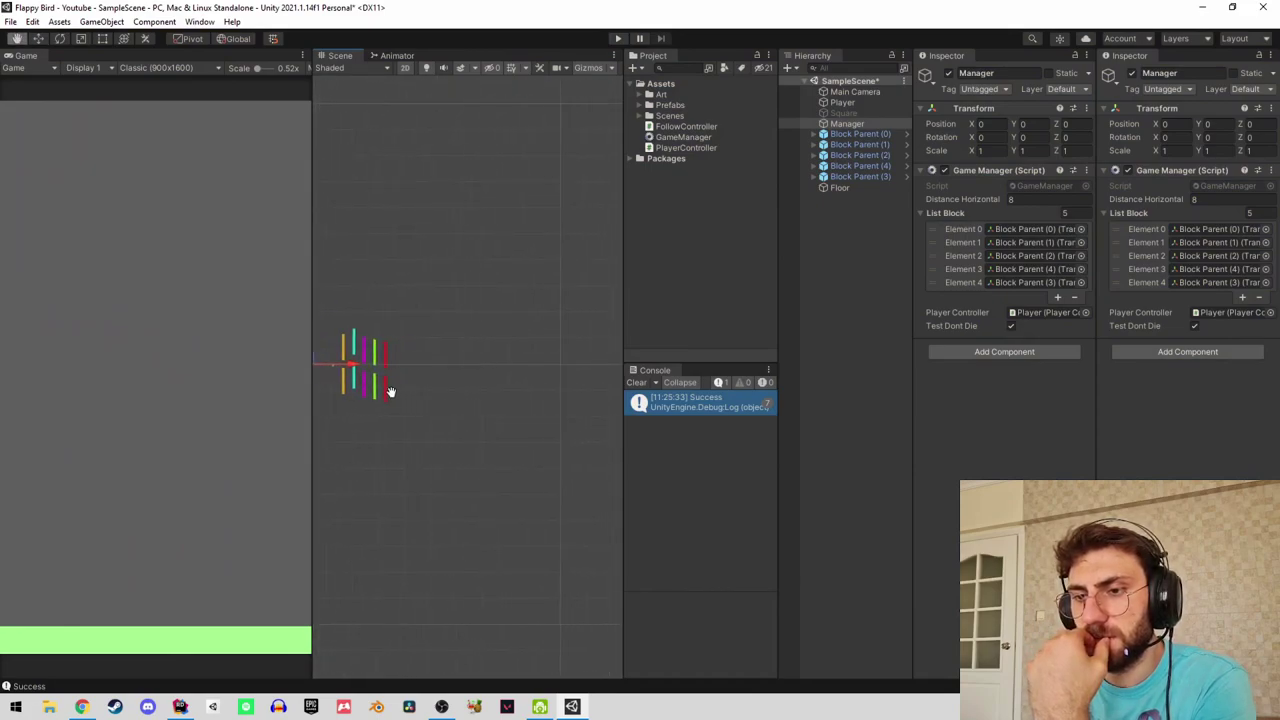
middle_click_drag(390, 392, 430, 390)
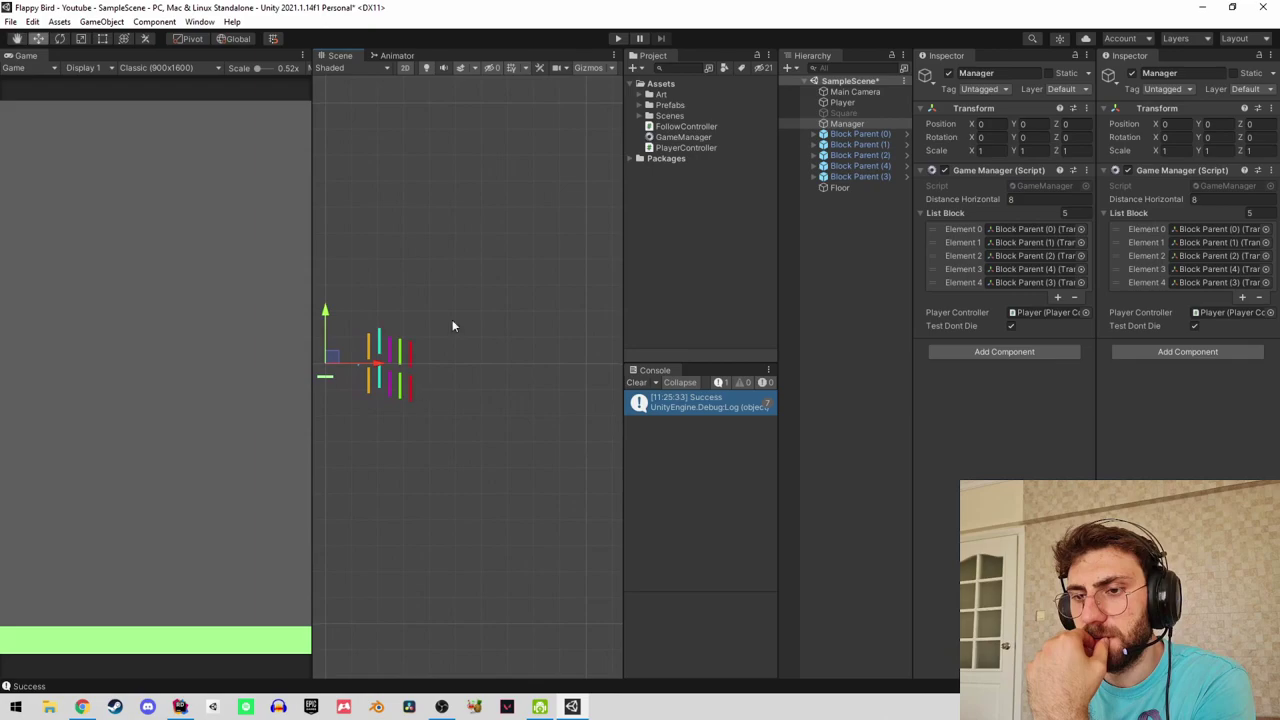
Start play and flap the ball repeatedly through the yellow, cyan and following pipe gaps, then stop.
left_click(618, 40)
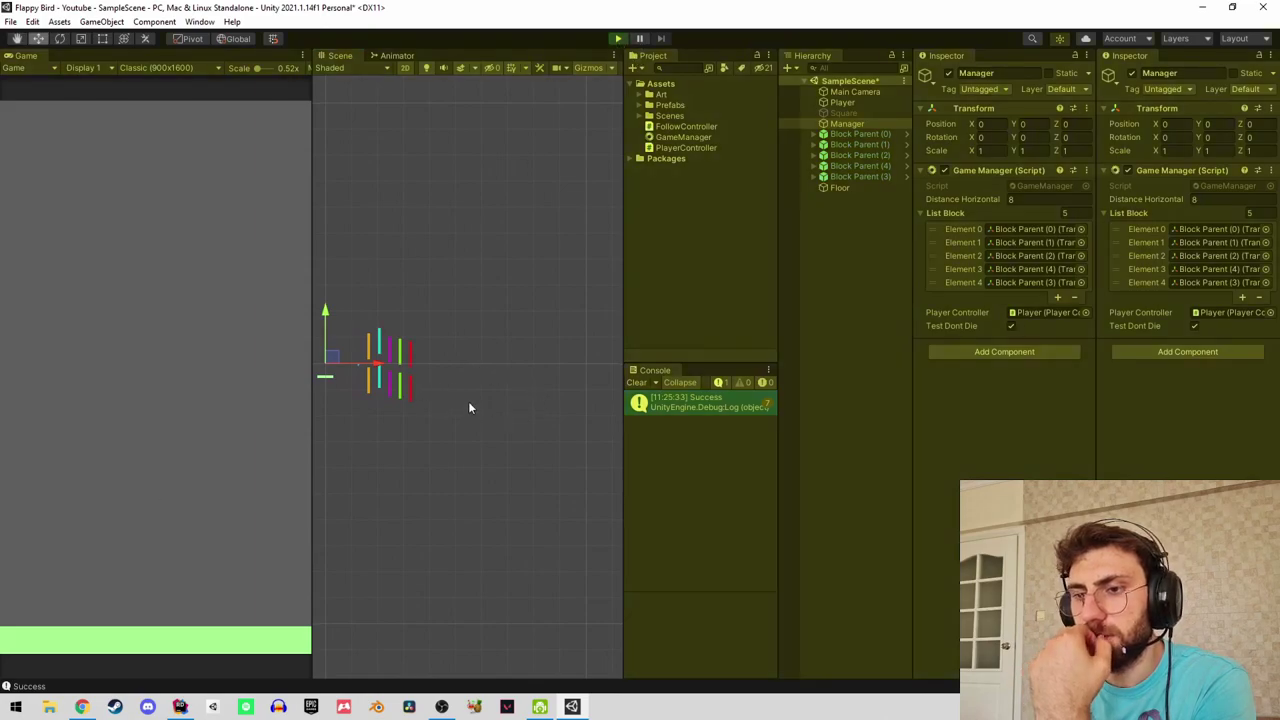
left_click(222, 441)
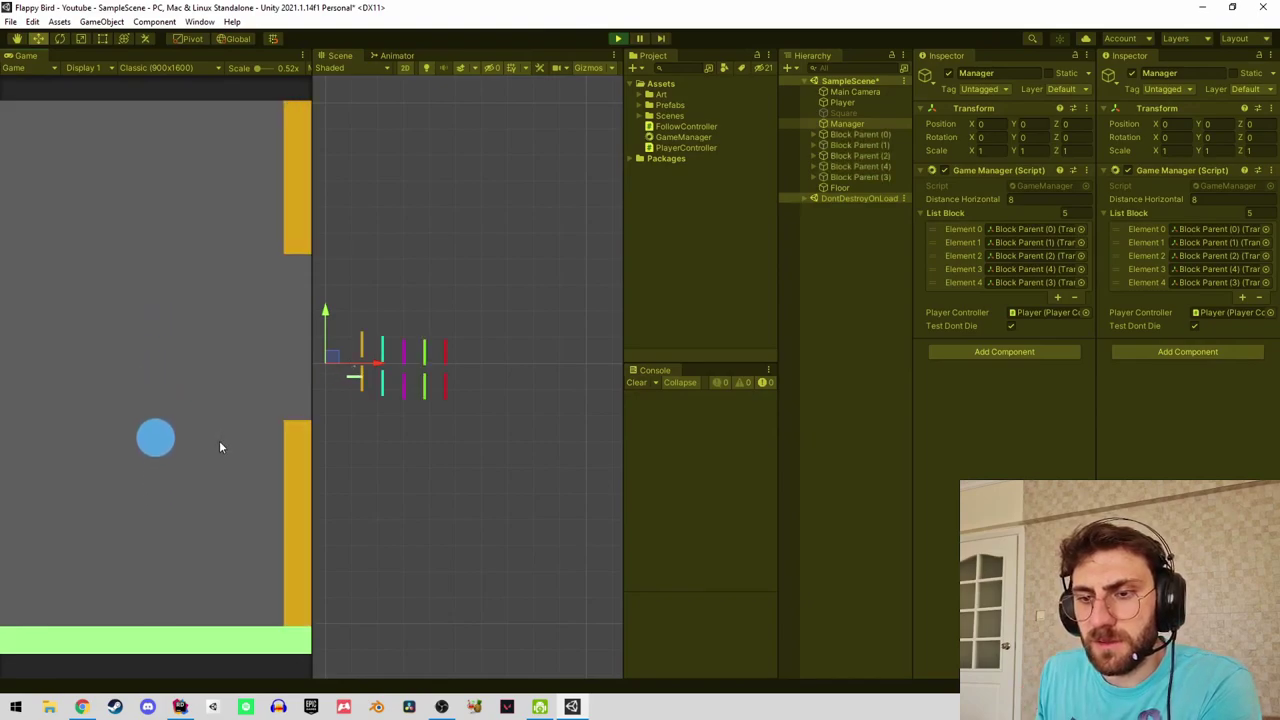
left_click(219, 447)
left_click(219, 447)
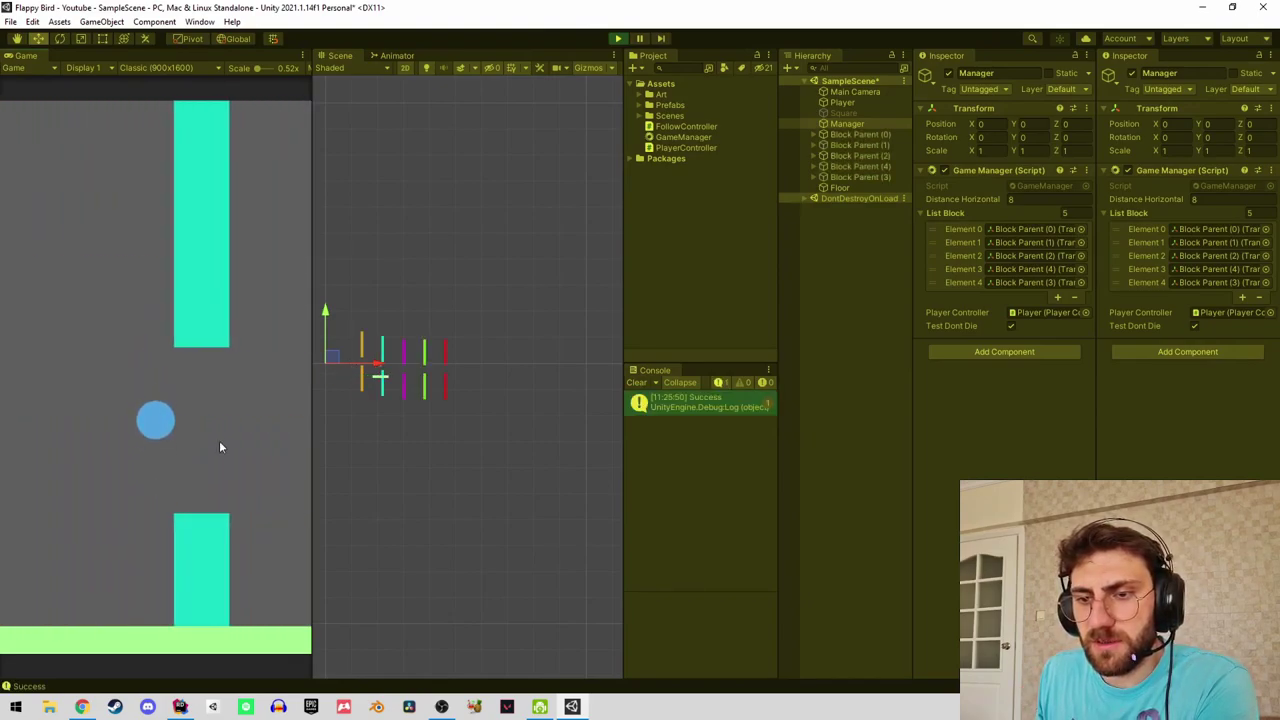
left_click(220, 447)
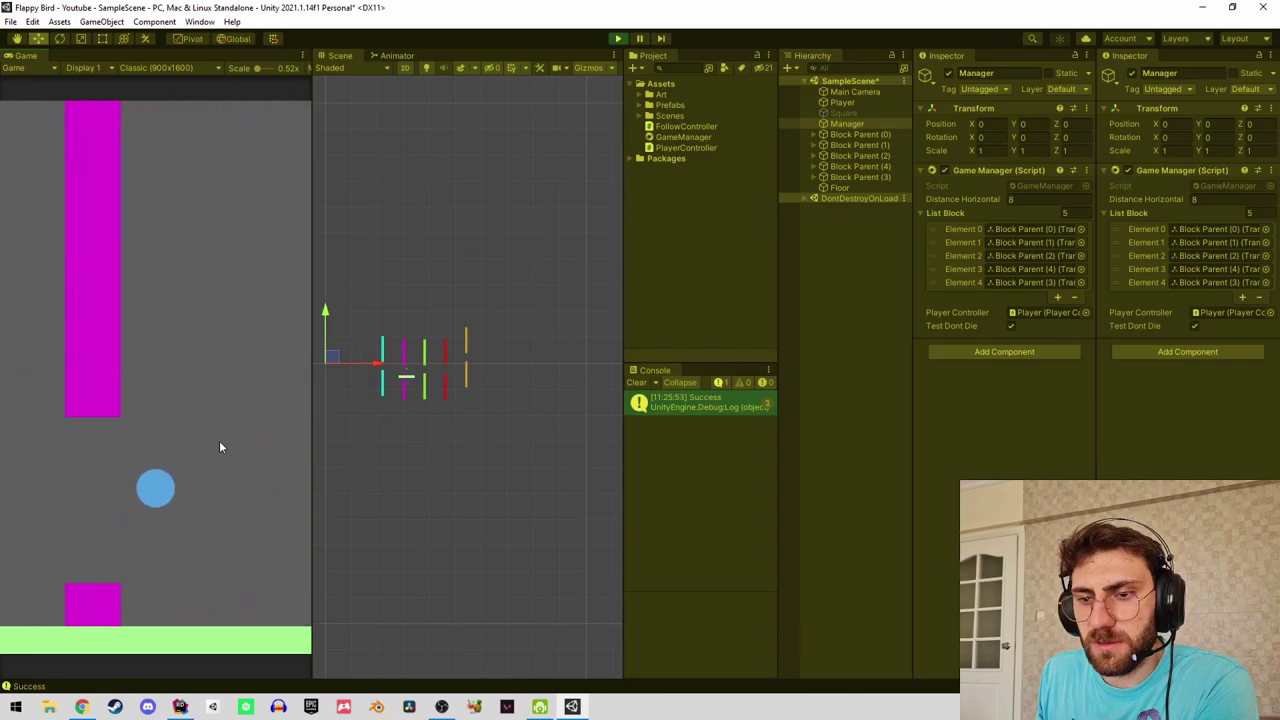
left_click(220, 447)
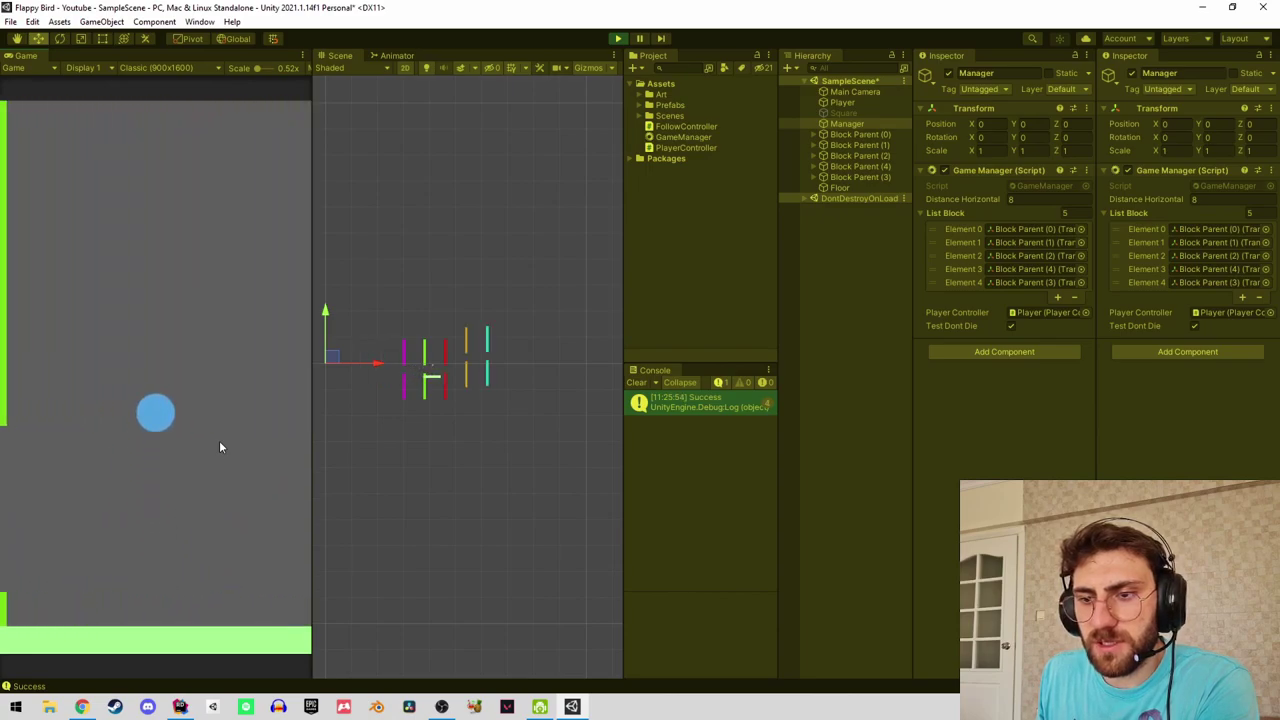
left_click(219, 440)
left_click(219, 436)
left_click(219, 436)
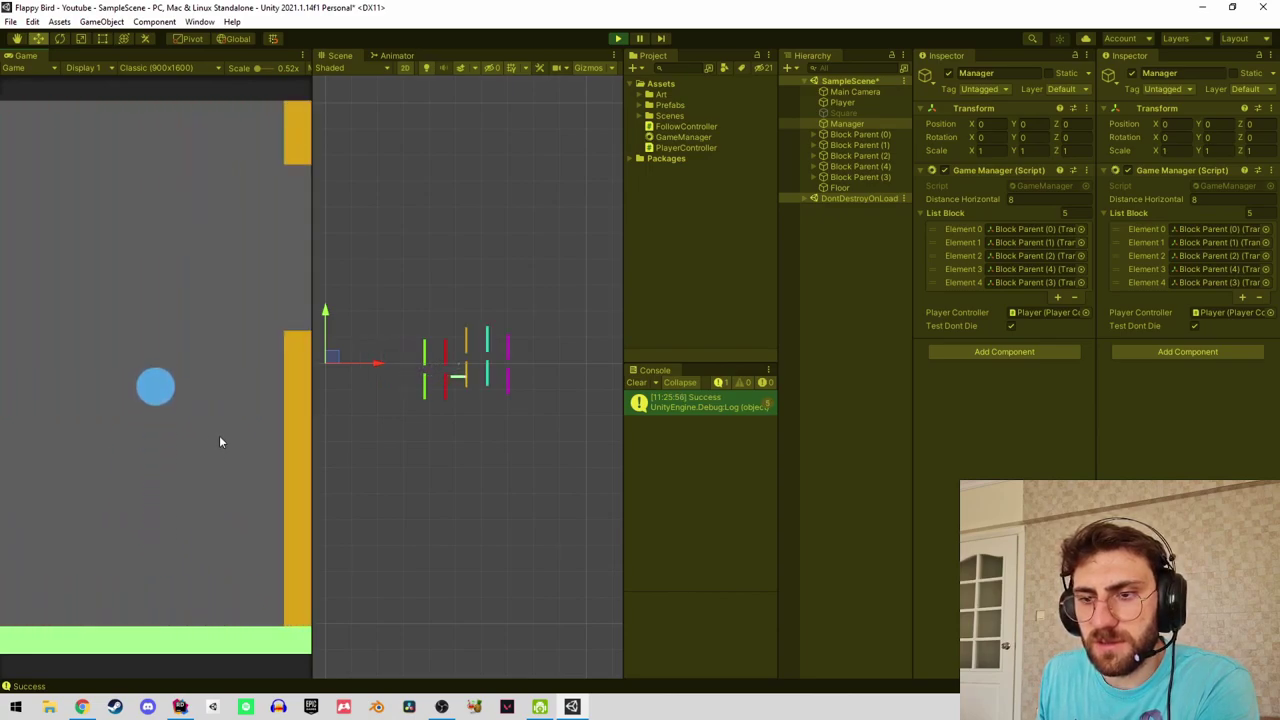
left_click(219, 435)
left_click(218, 432)
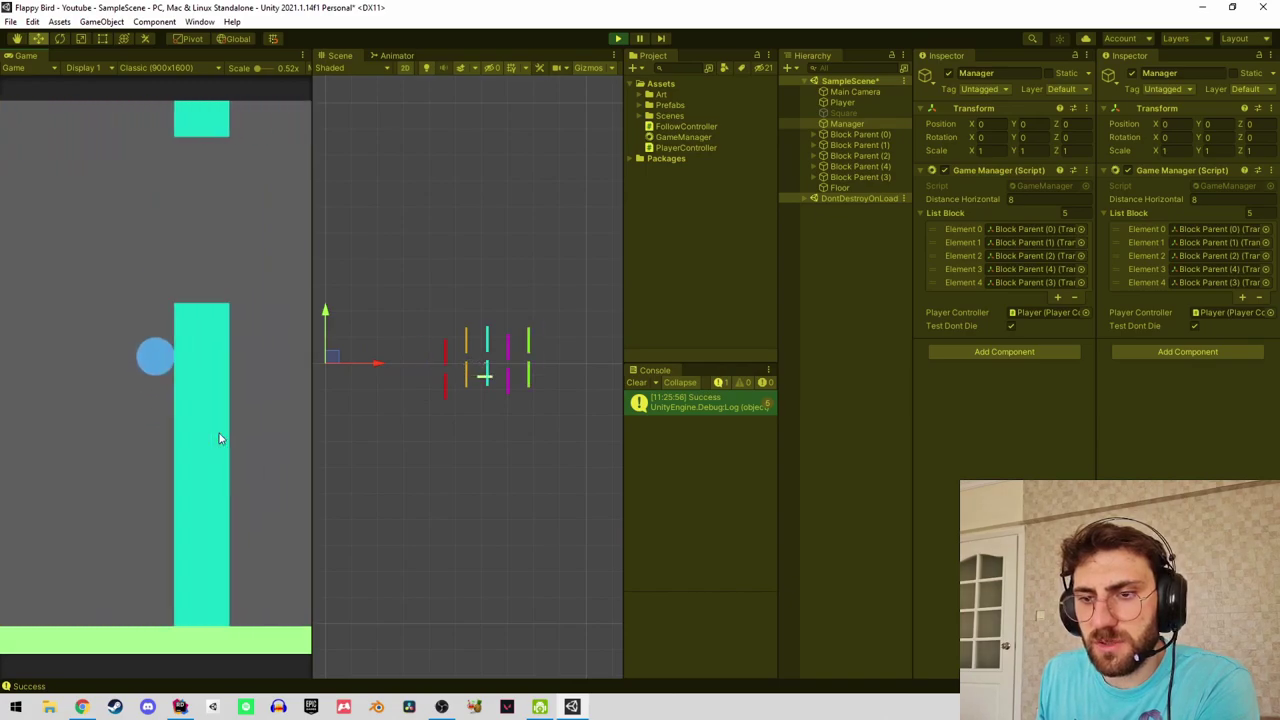
left_click(218, 432)
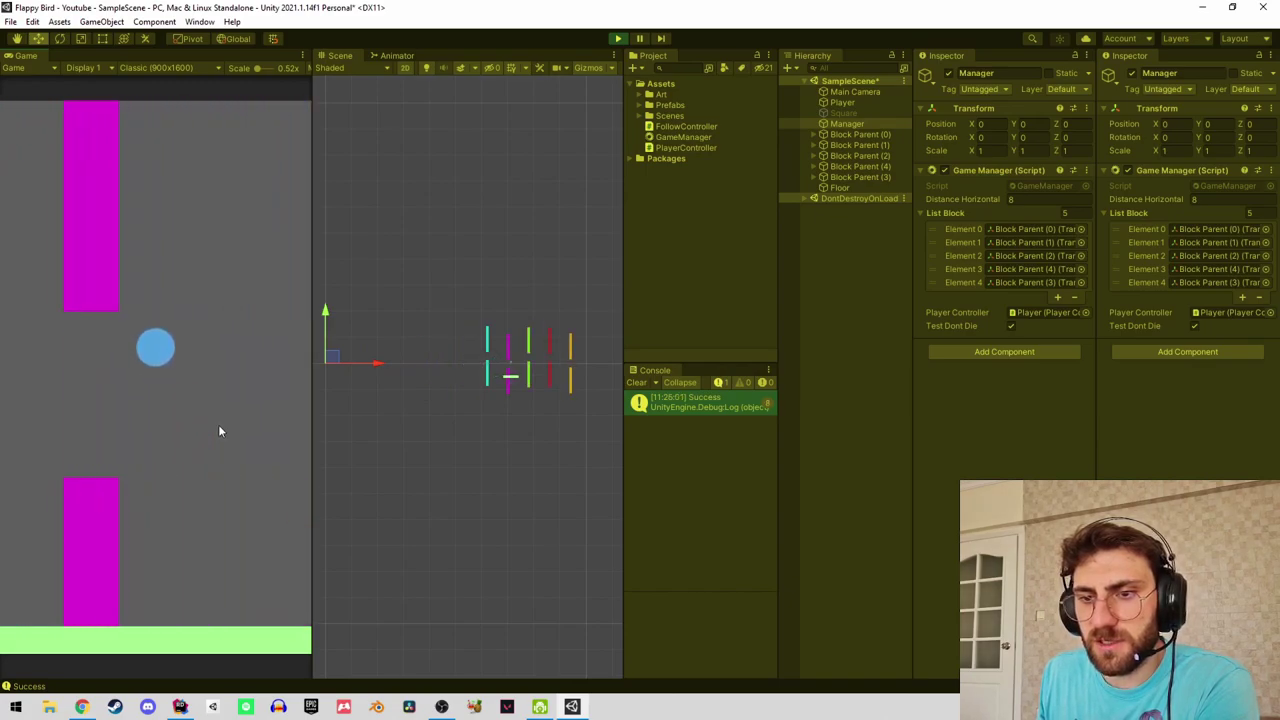
left_click(219, 432)
left_click(219, 431)
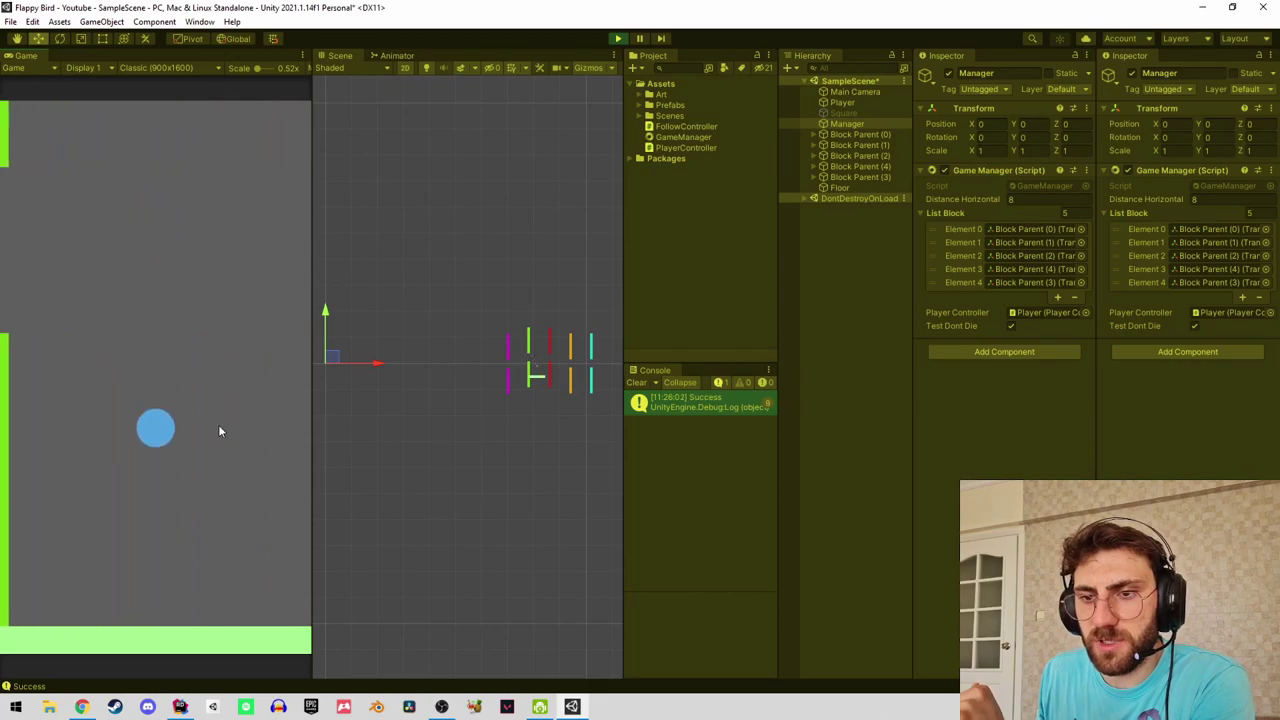
left_click(218, 424)
left_click(219, 429)
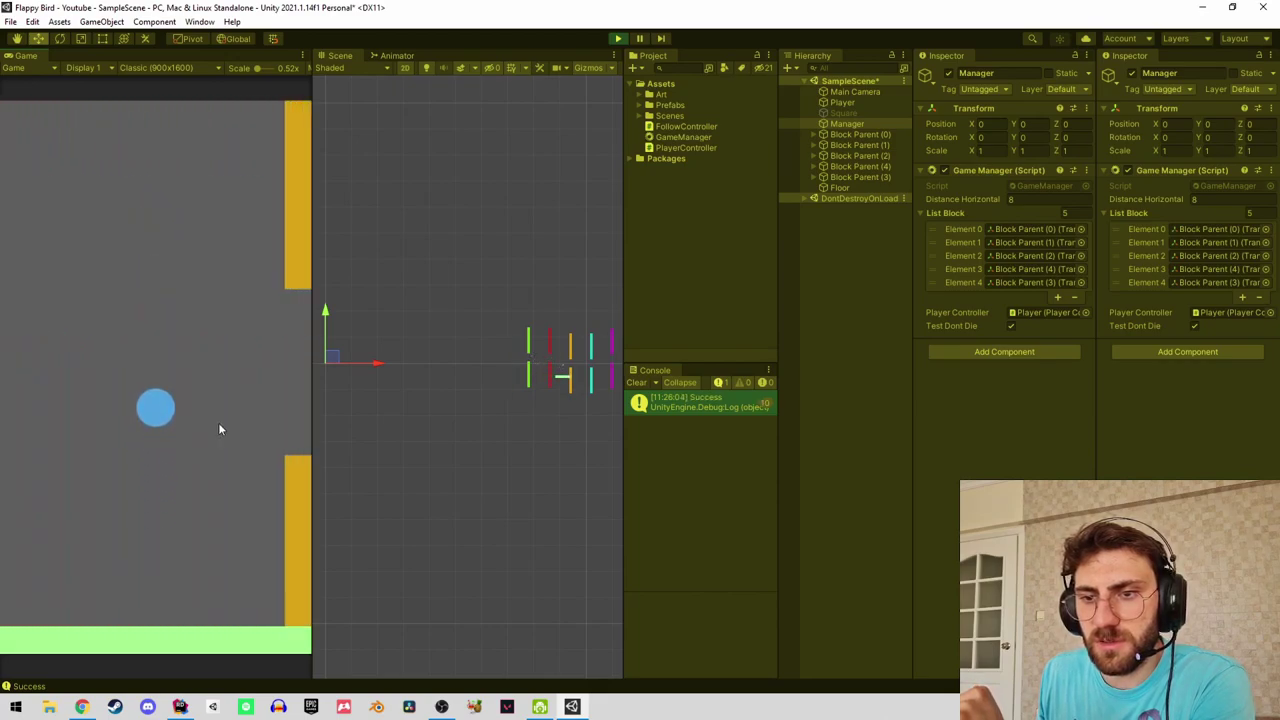
left_click(219, 429)
left_click(218, 424)
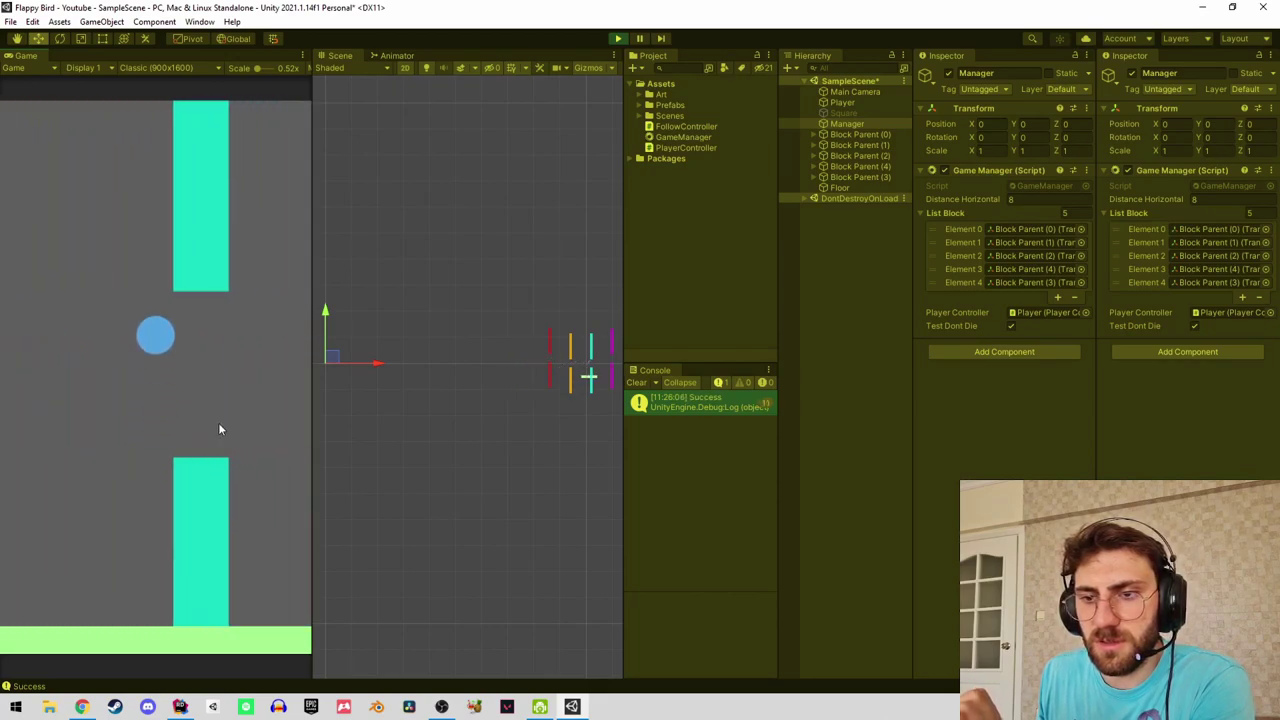
left_click(218, 424)
left_click(218, 424)
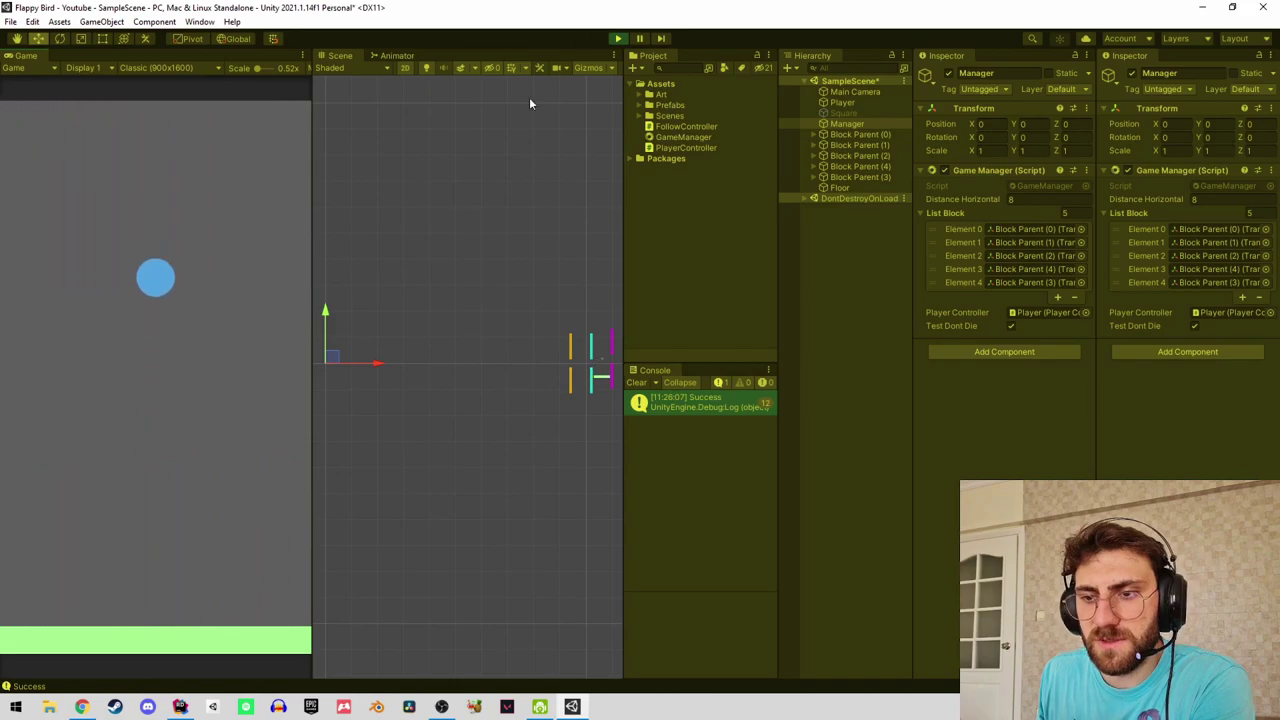
left_click(617, 38)
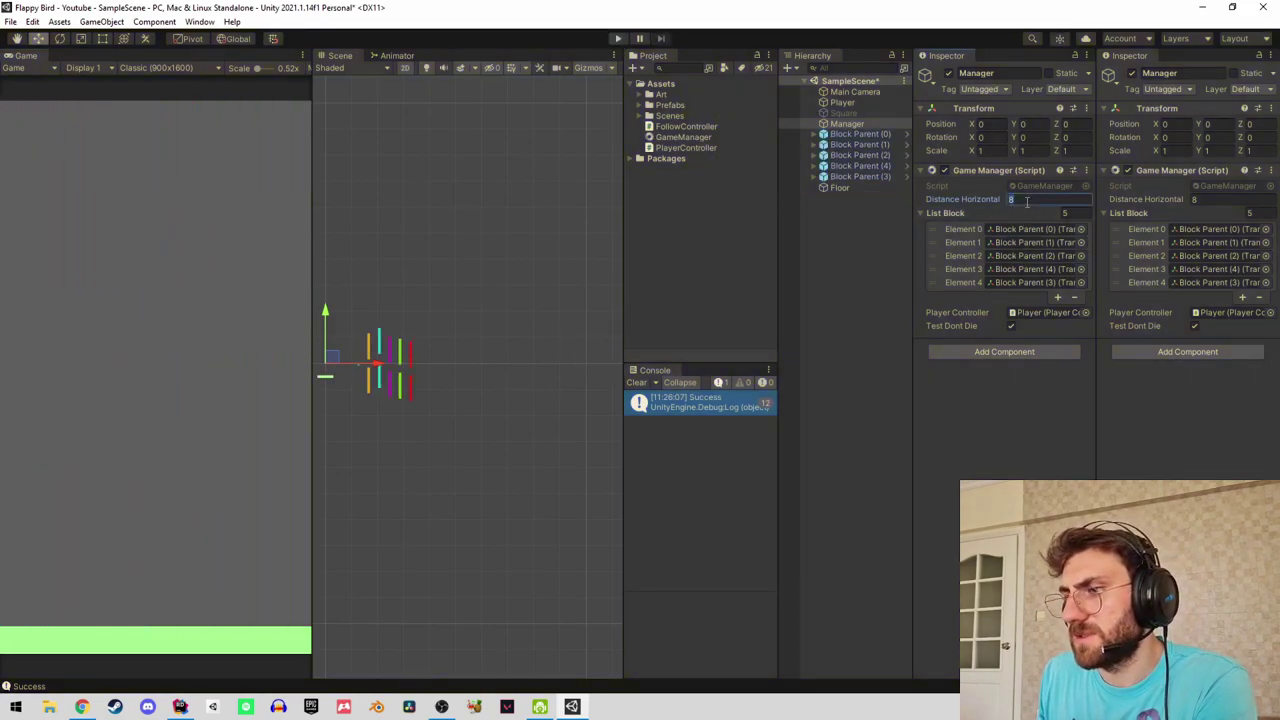
Set Distance Horizontal to 5, start Play mode and clear the Console.
type("5")
left_click(617, 38)
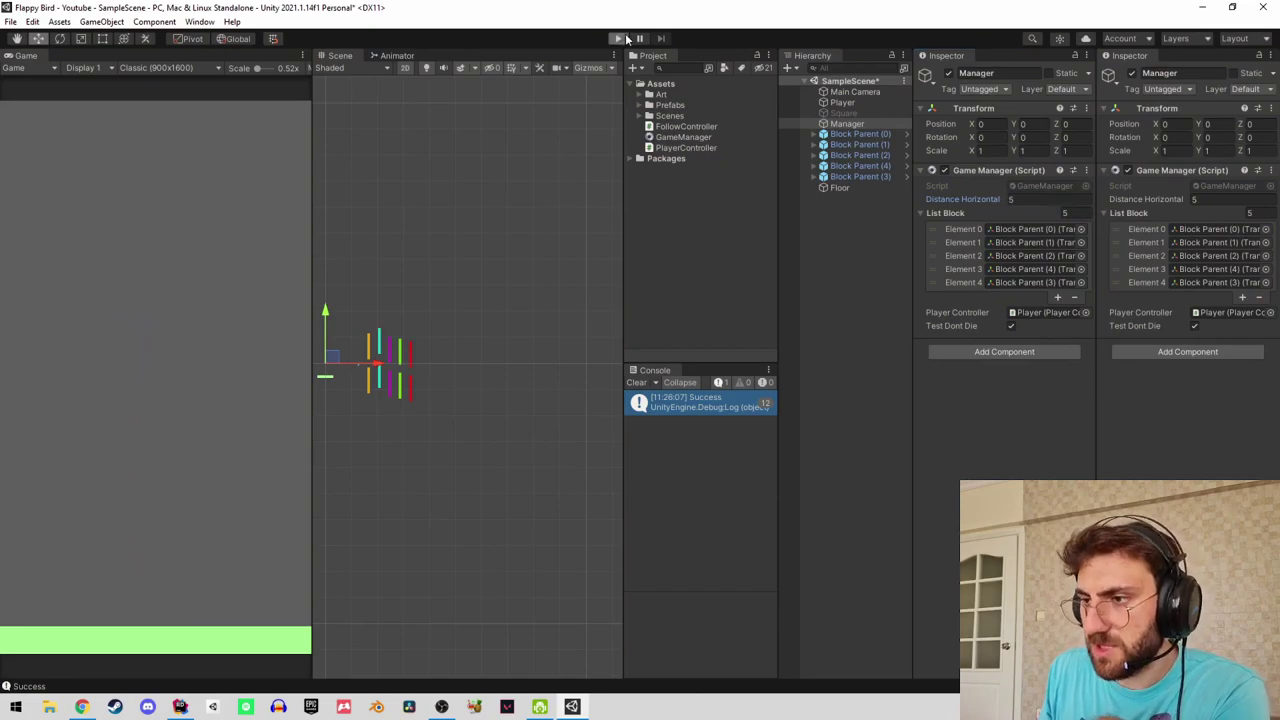
left_click(636, 383)
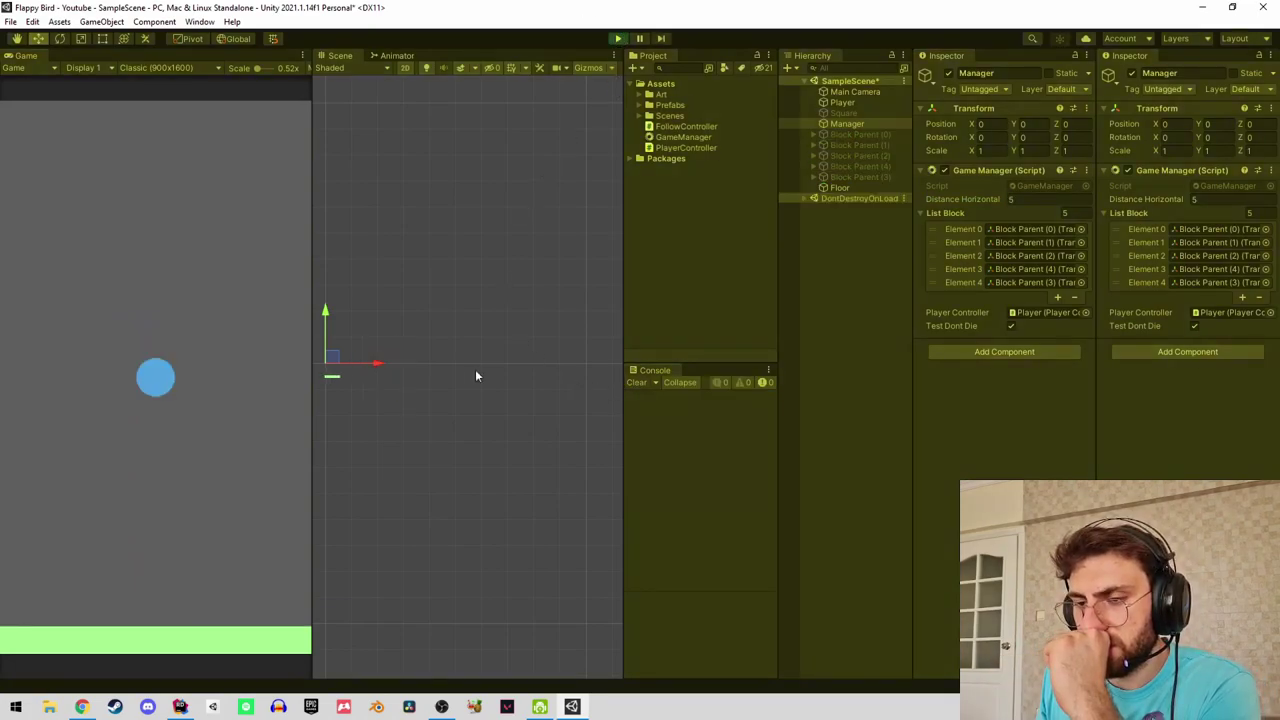
Flap the ball through several closer-spaced pipe gaps, then stop the game.
left_click(117, 423)
left_click(146, 436)
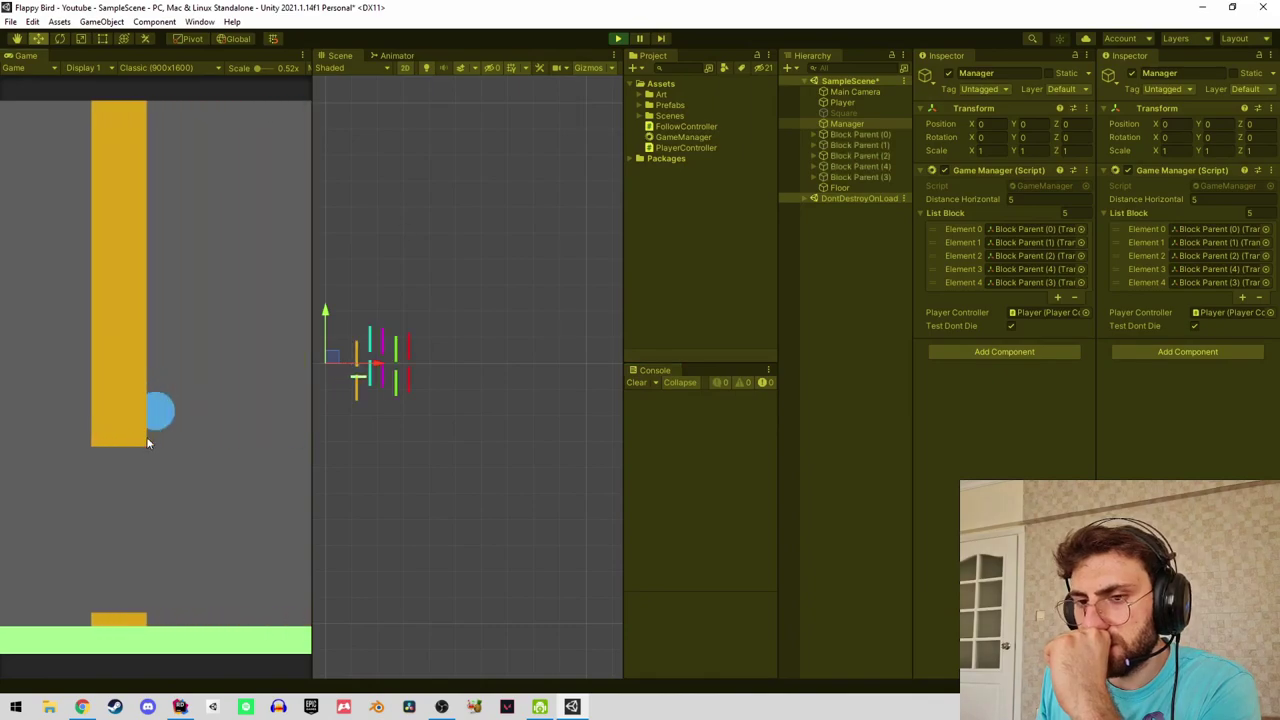
left_click(148, 435)
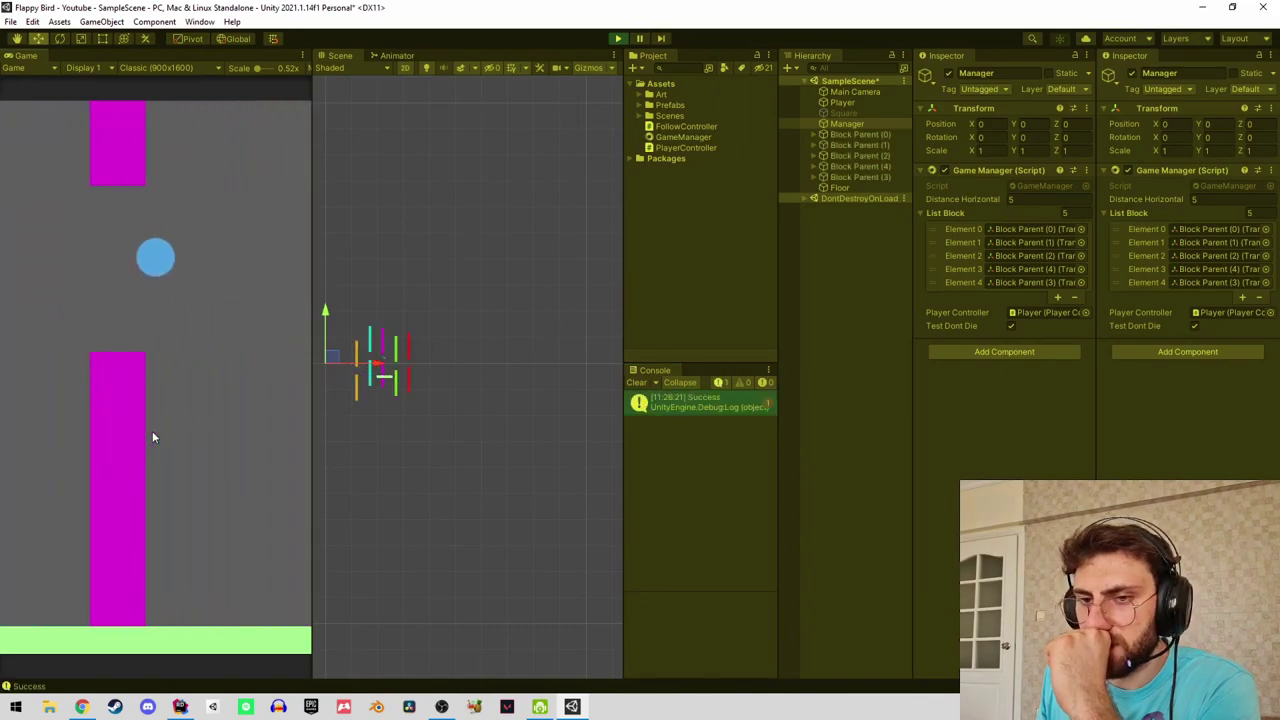
left_click(153, 429)
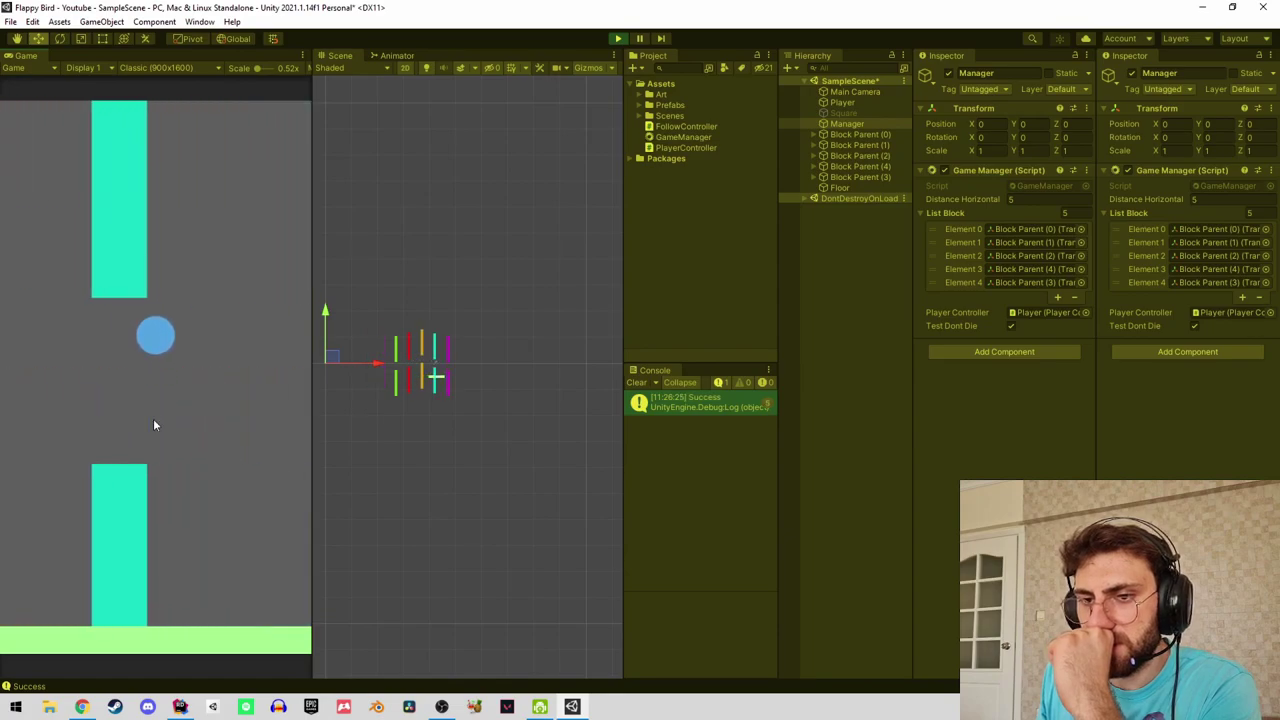
left_click(153, 418)
left_click(153, 416)
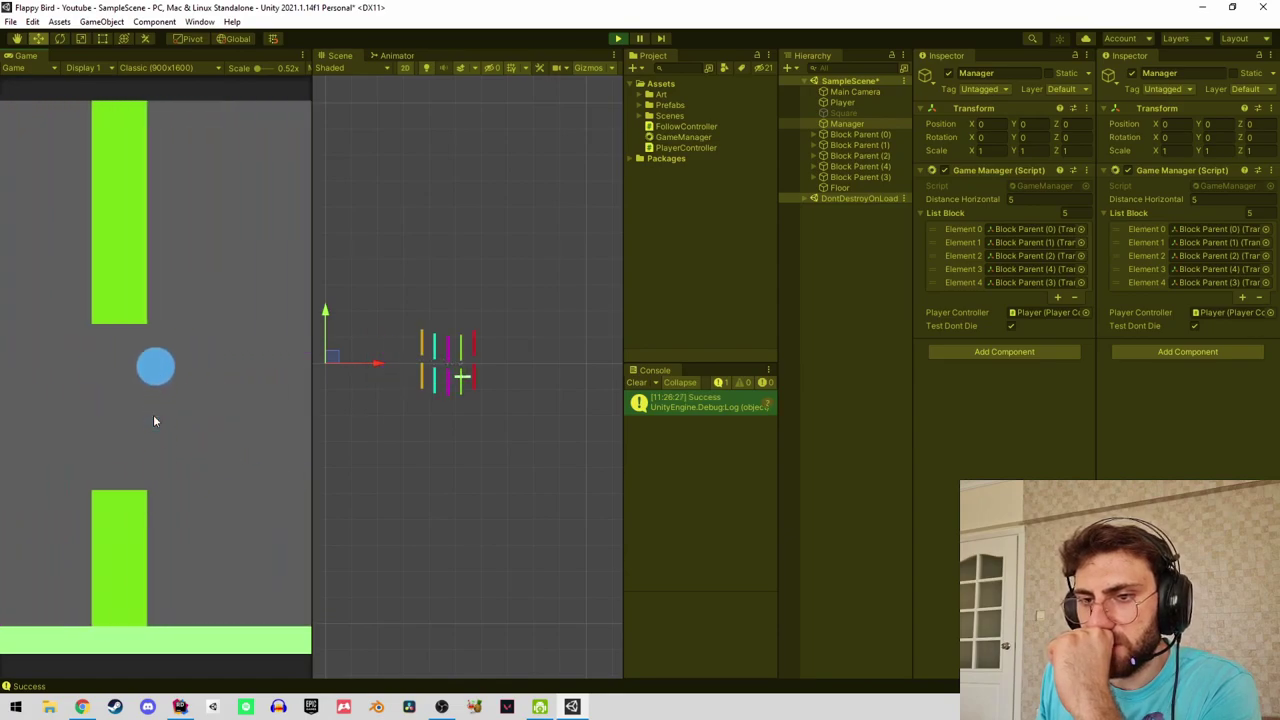
left_click(153, 416)
left_click(153, 415)
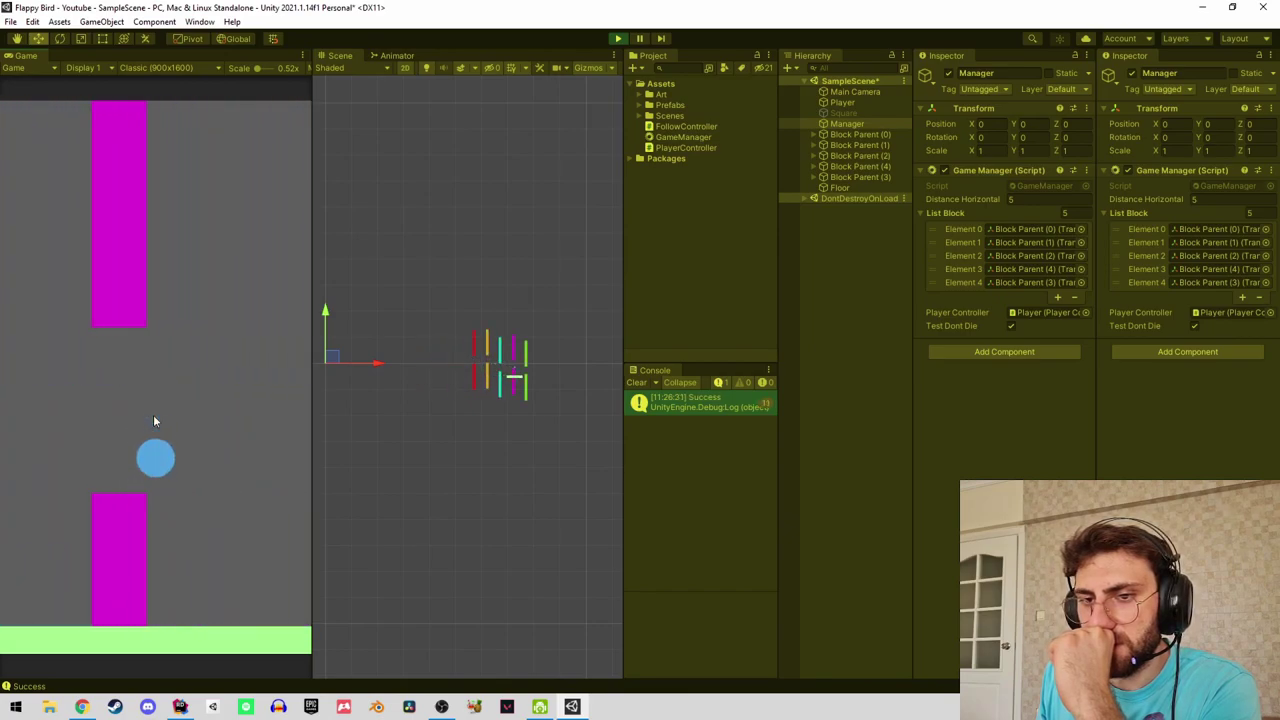
left_click(153, 418)
left_click(153, 420)
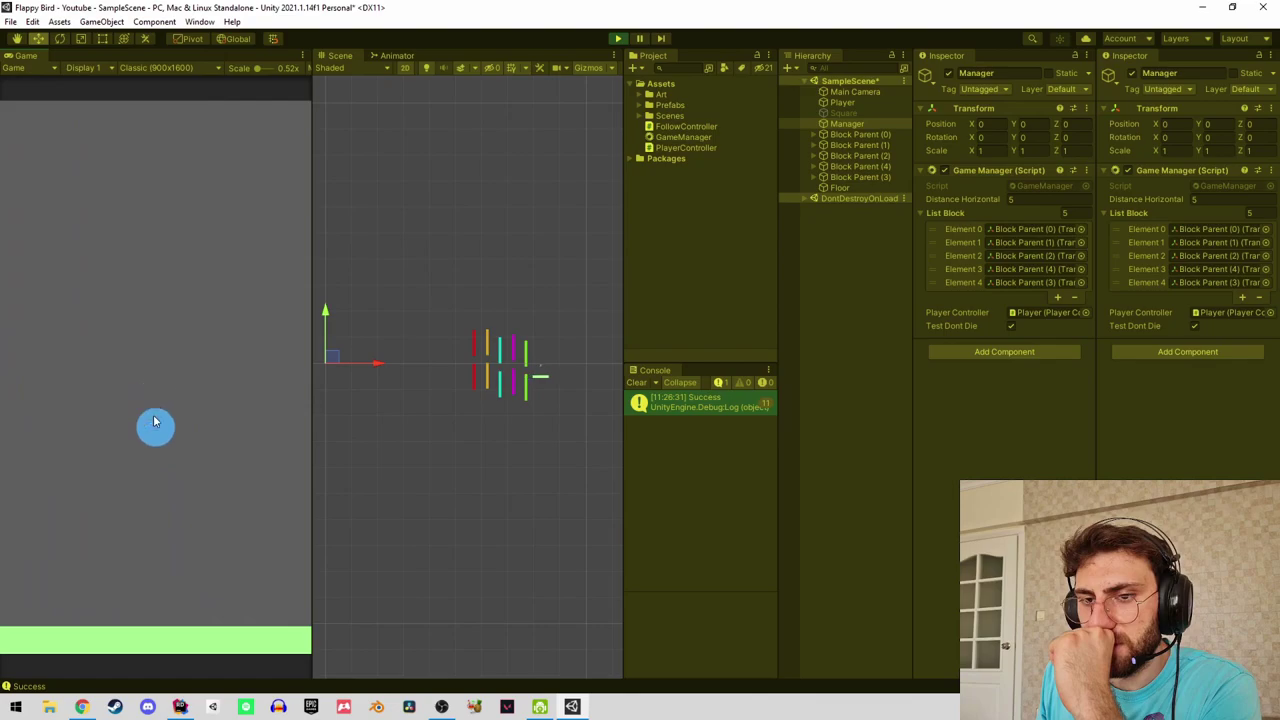
left_click(153, 420)
left_click(153, 420)
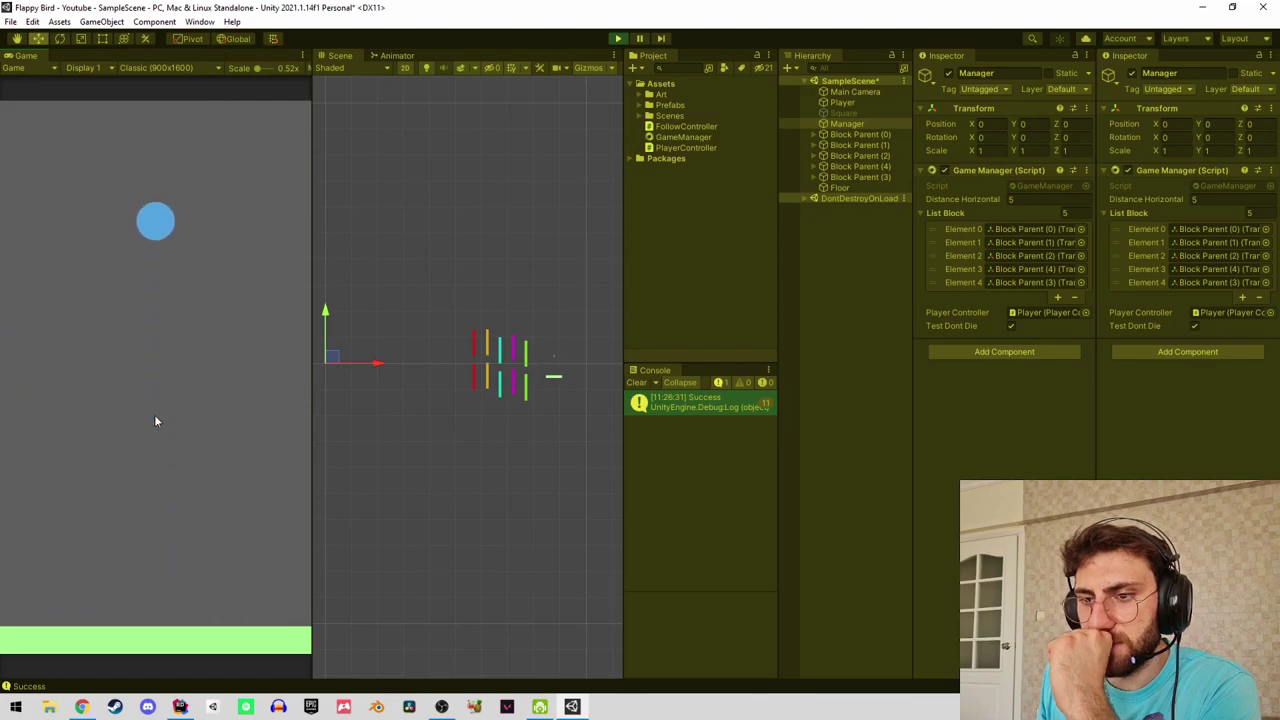
left_click(619, 39)
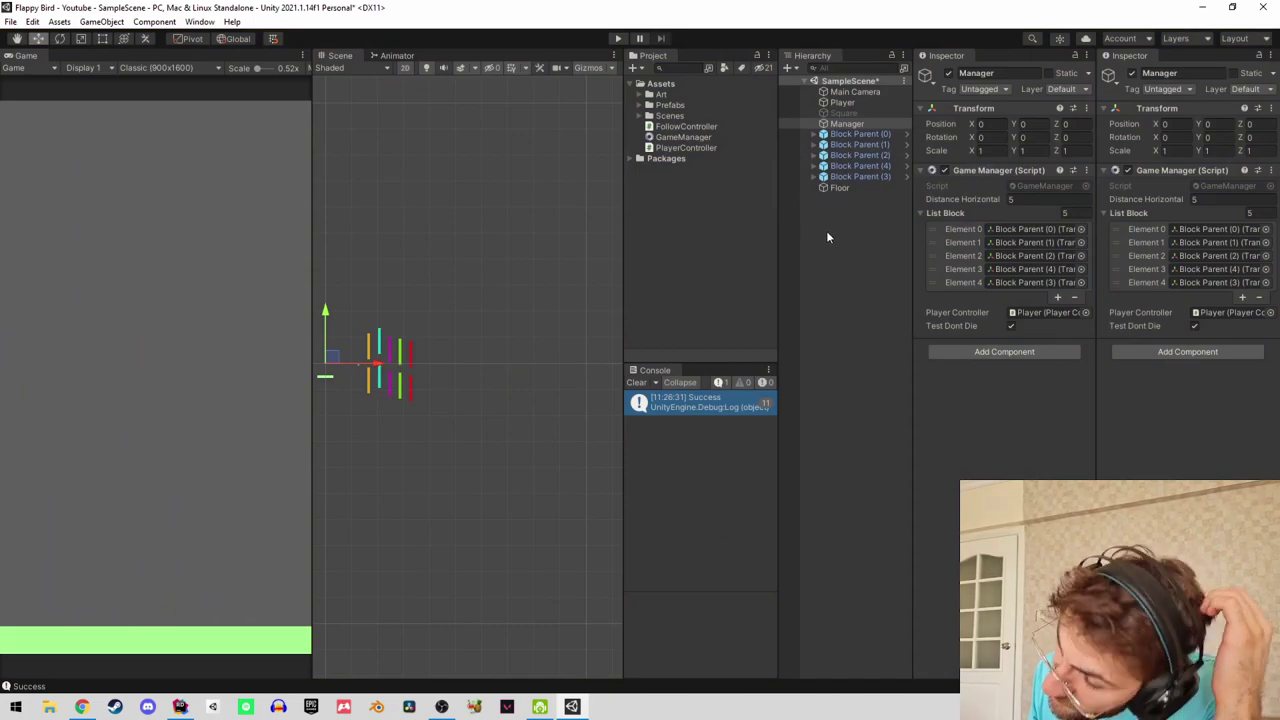
Turn off Test Dont Die and step through Block Parent (0)'s child blocks in the Hierarchy.
left_click(1010, 326)
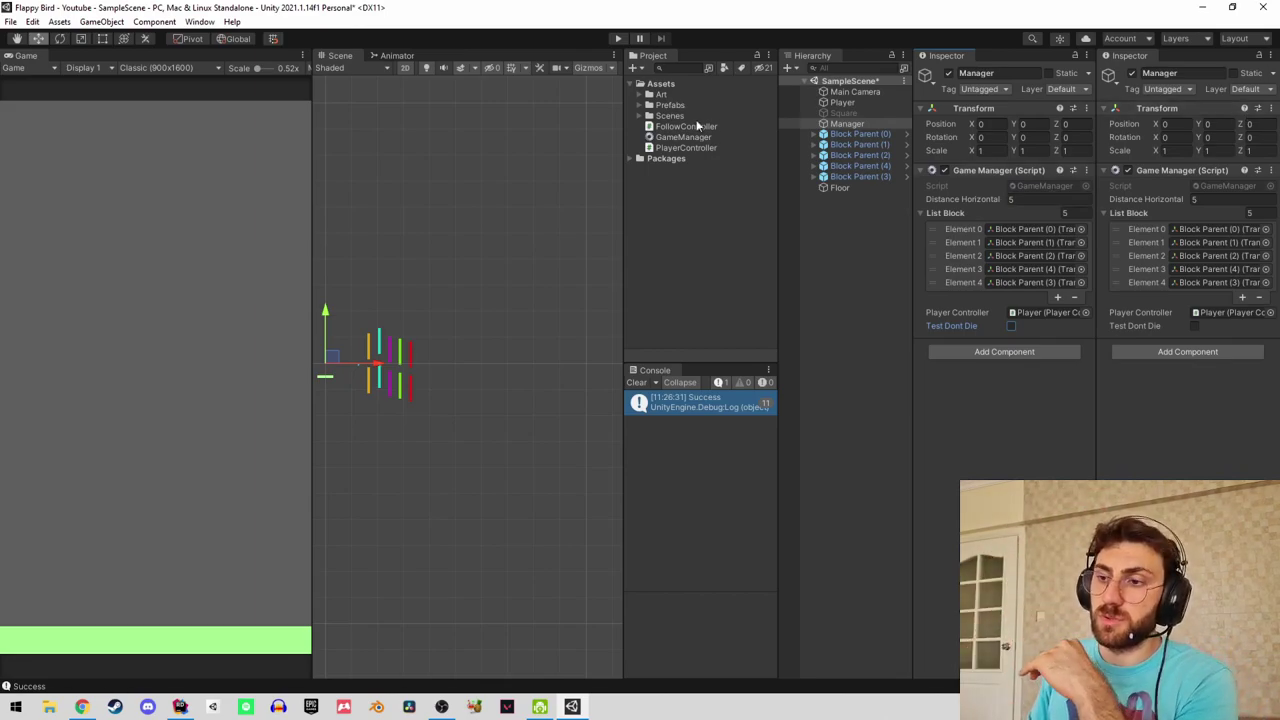
left_click(874, 135)
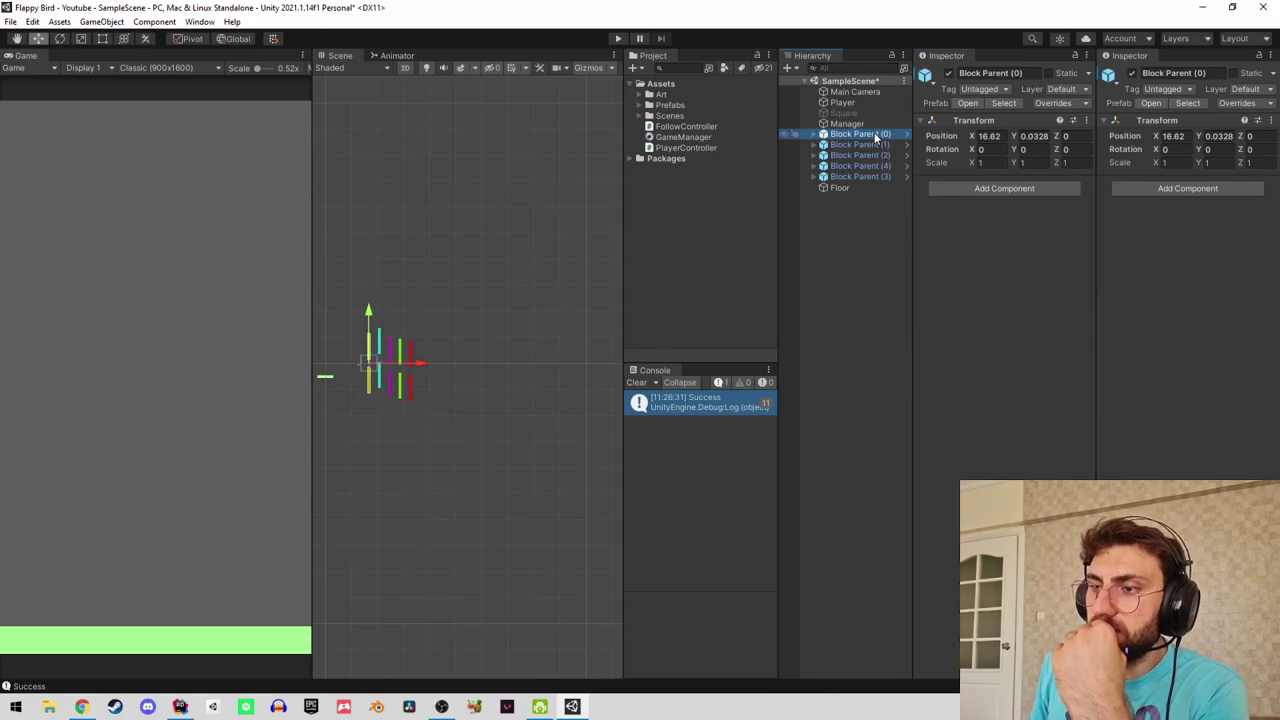
key("Right")
key("Down")
key("Down")
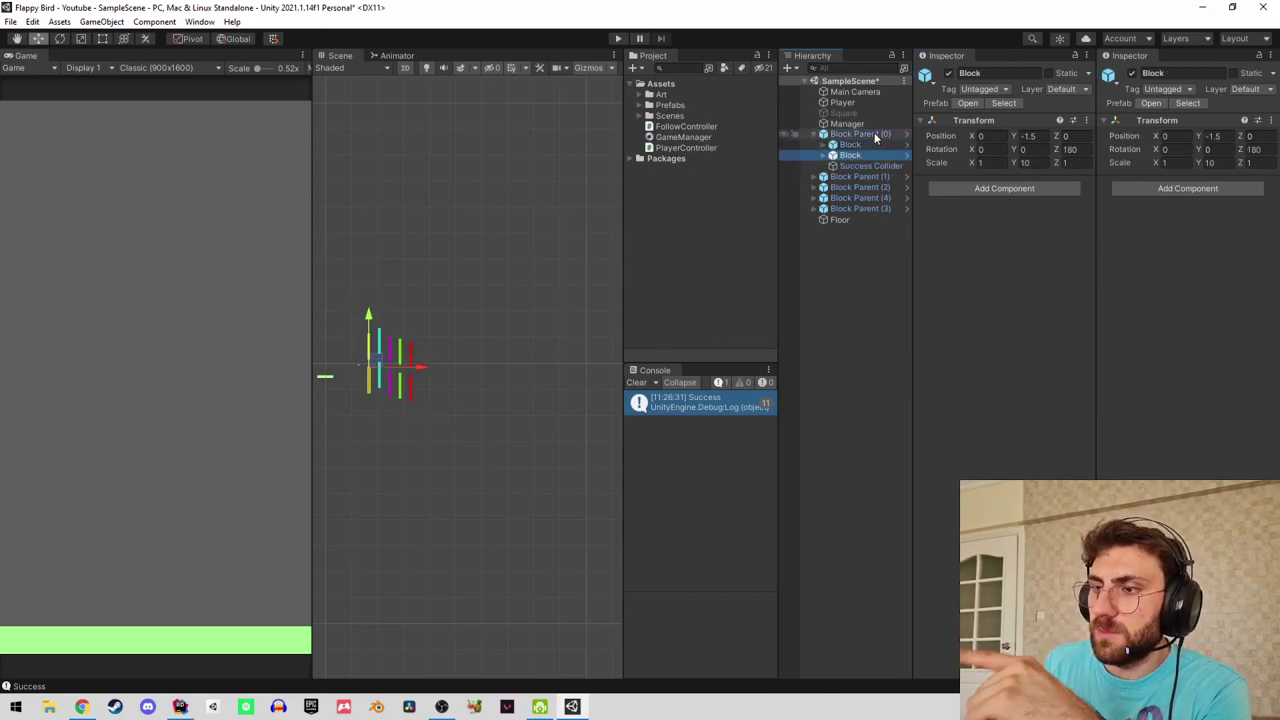
key("Up")
key("Up")
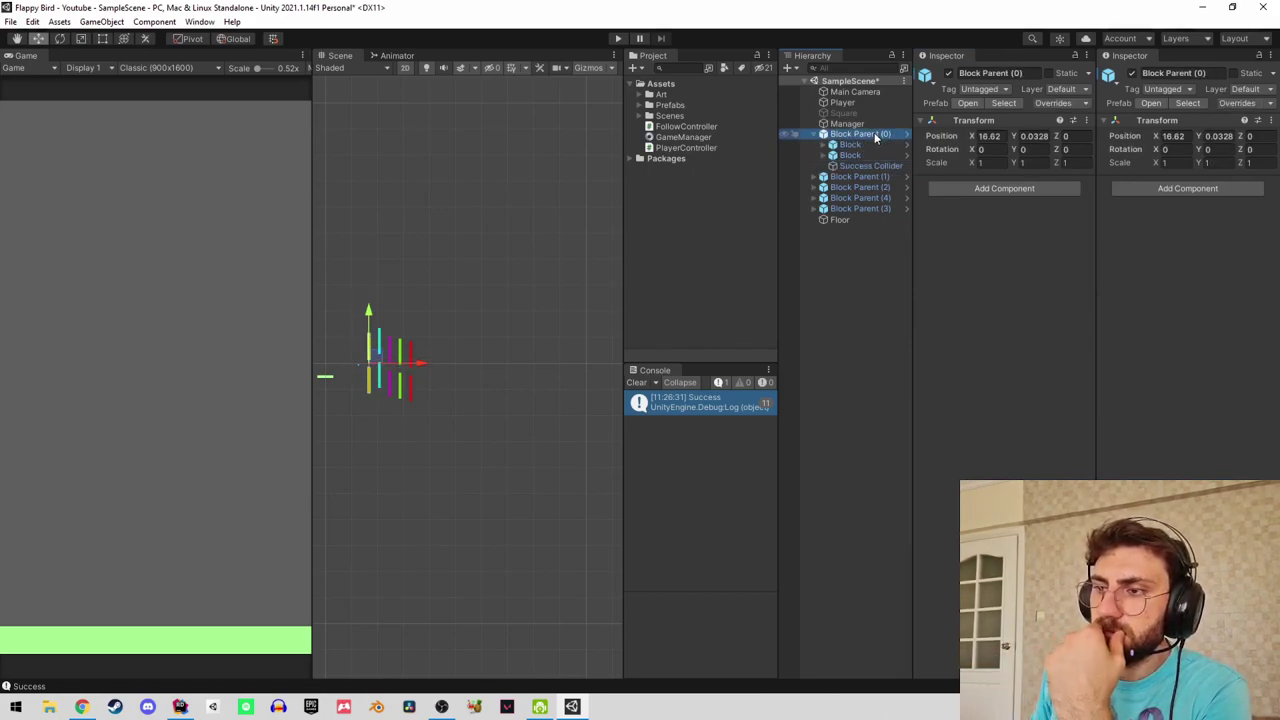
key("Down")
key("Down")
key("Up")
key("Down")
key("Up")
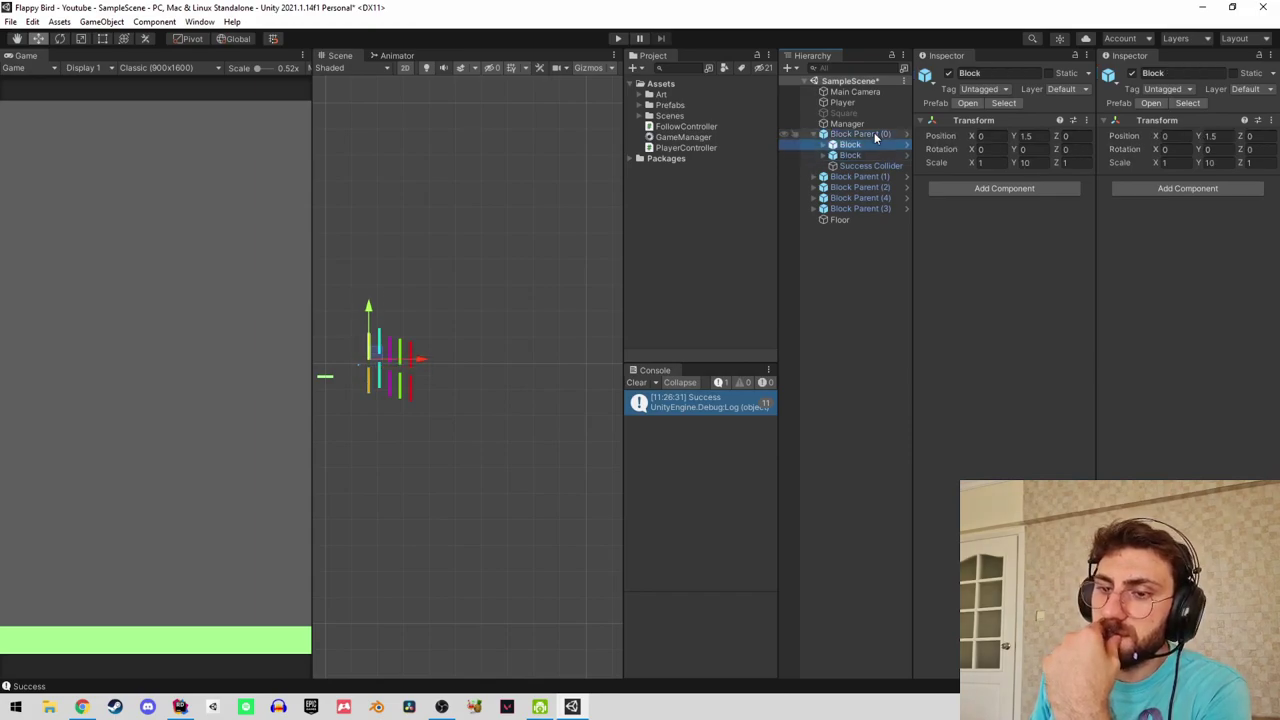
key("Up")
key("Down")
key("Up")
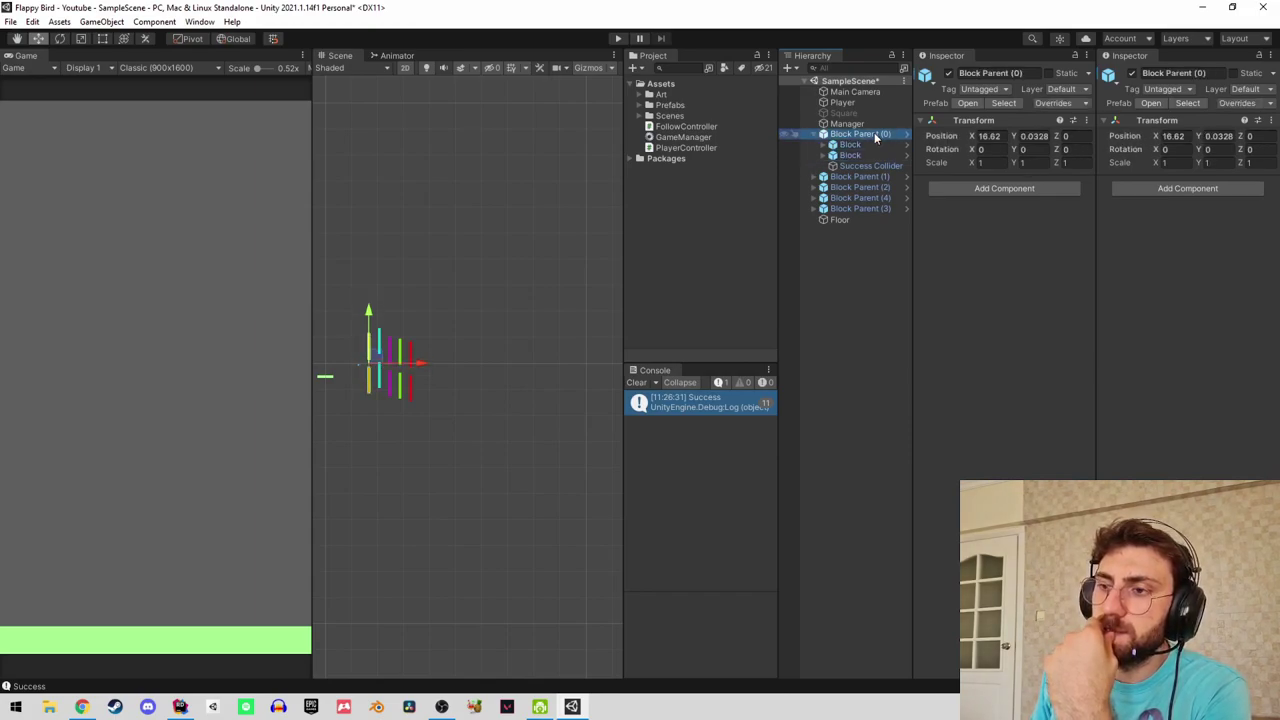
key("Left")
key("Up")
key("Down")
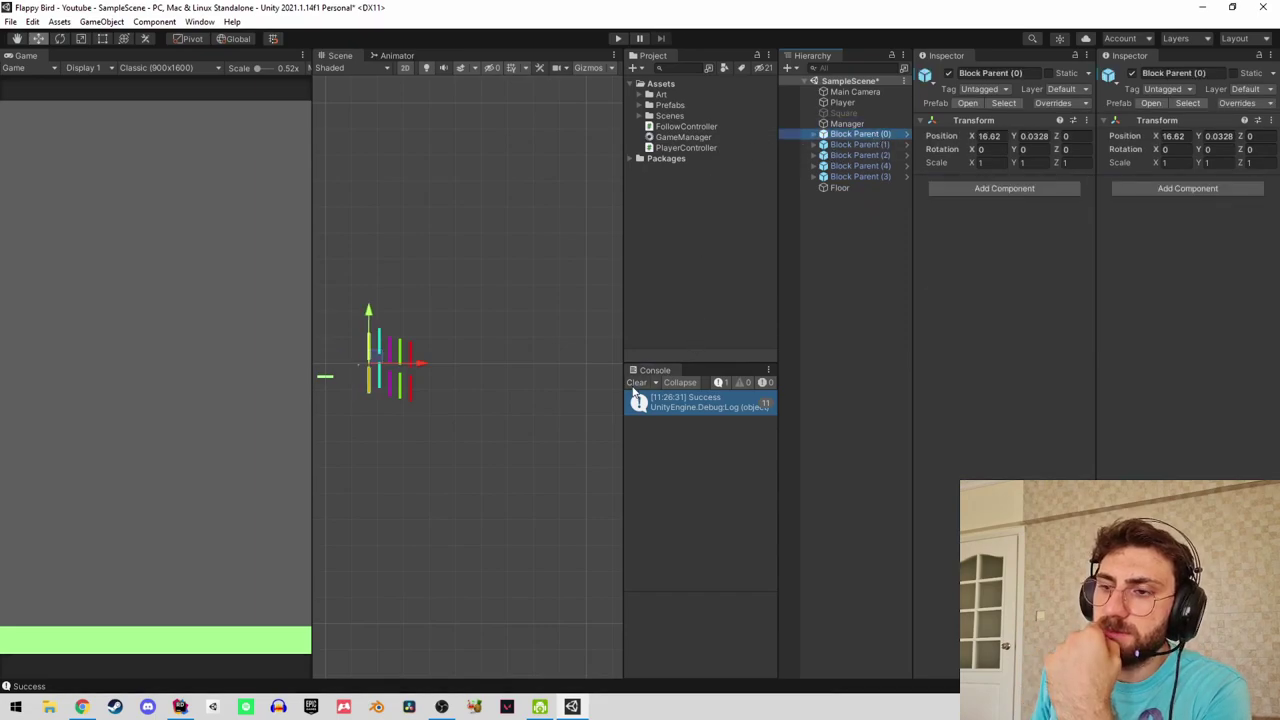
Clear the Console log and compare the Game Manager settings with Block Parent (0)'s transform.
left_click(636, 383)
left_click(860, 124)
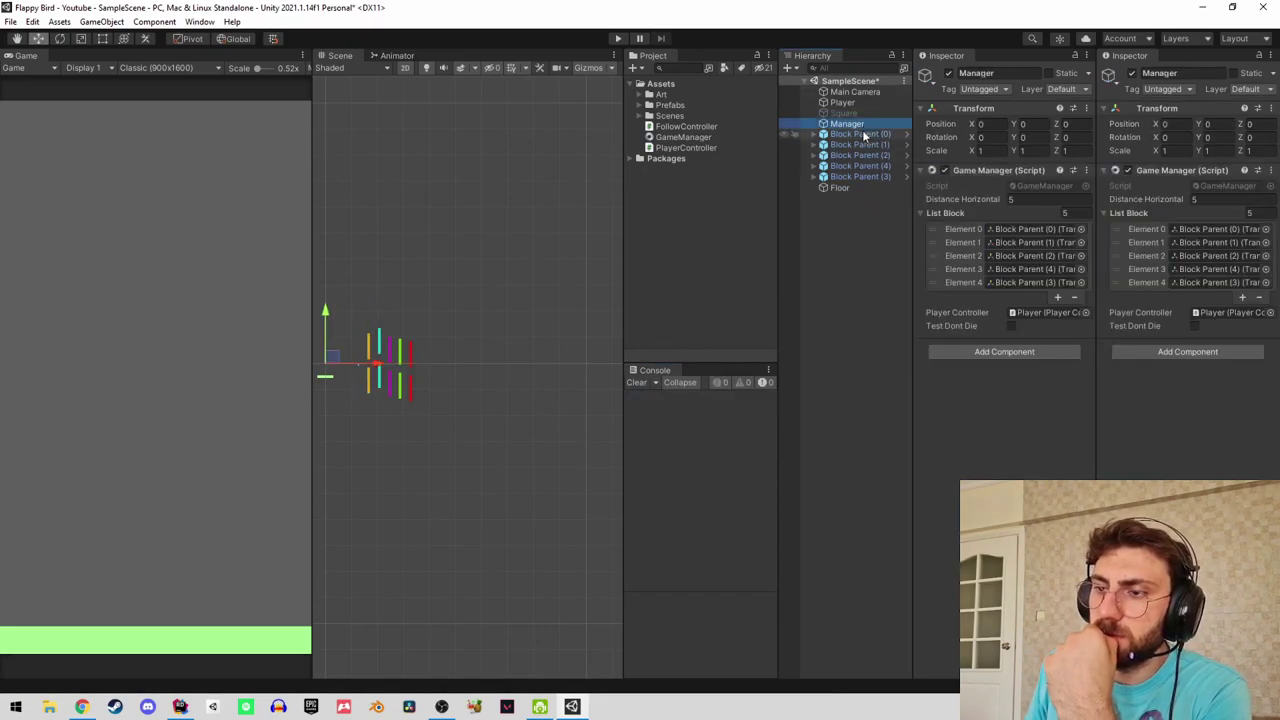
left_click(864, 135)
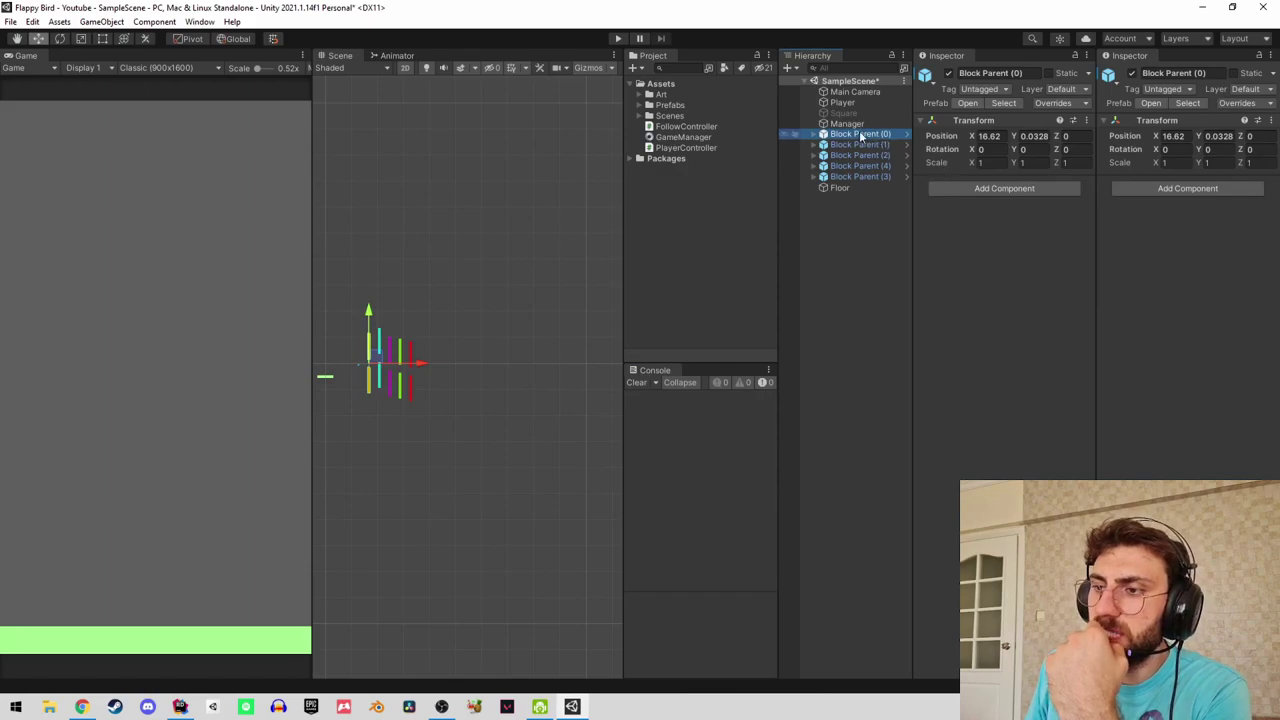
left_click(856, 124)
left_click(858, 134)
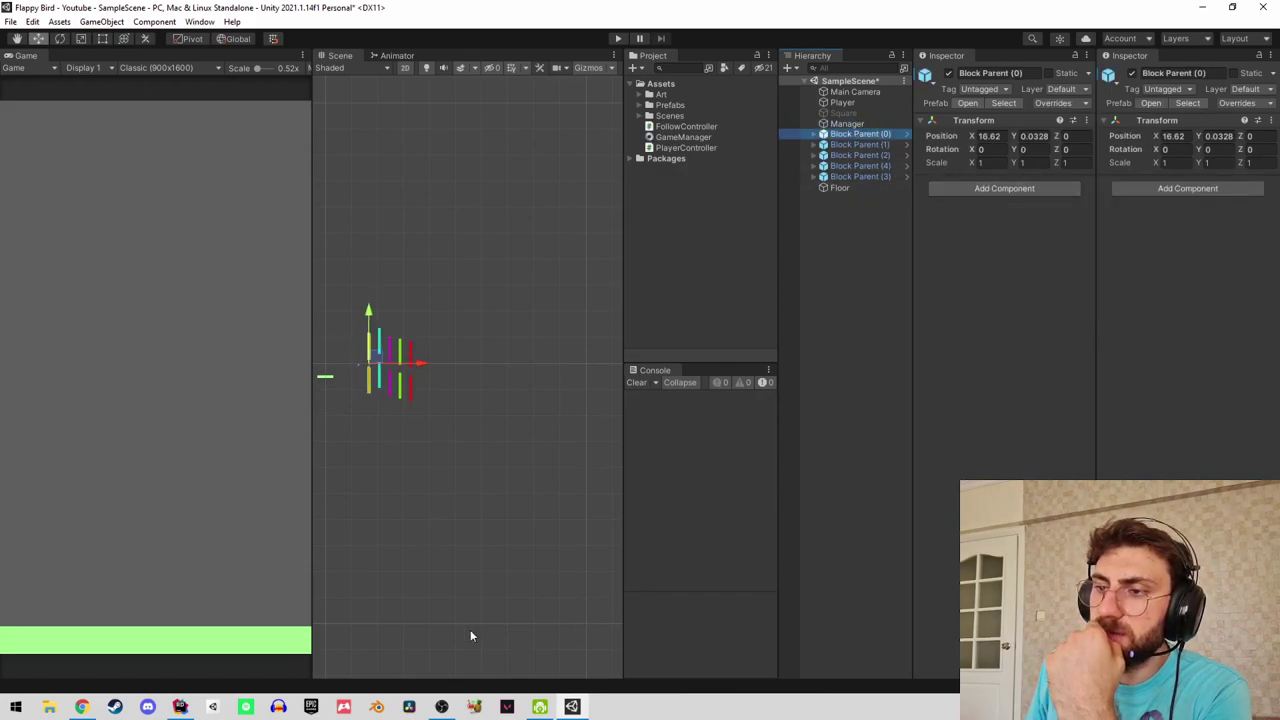
left_click(179, 707)
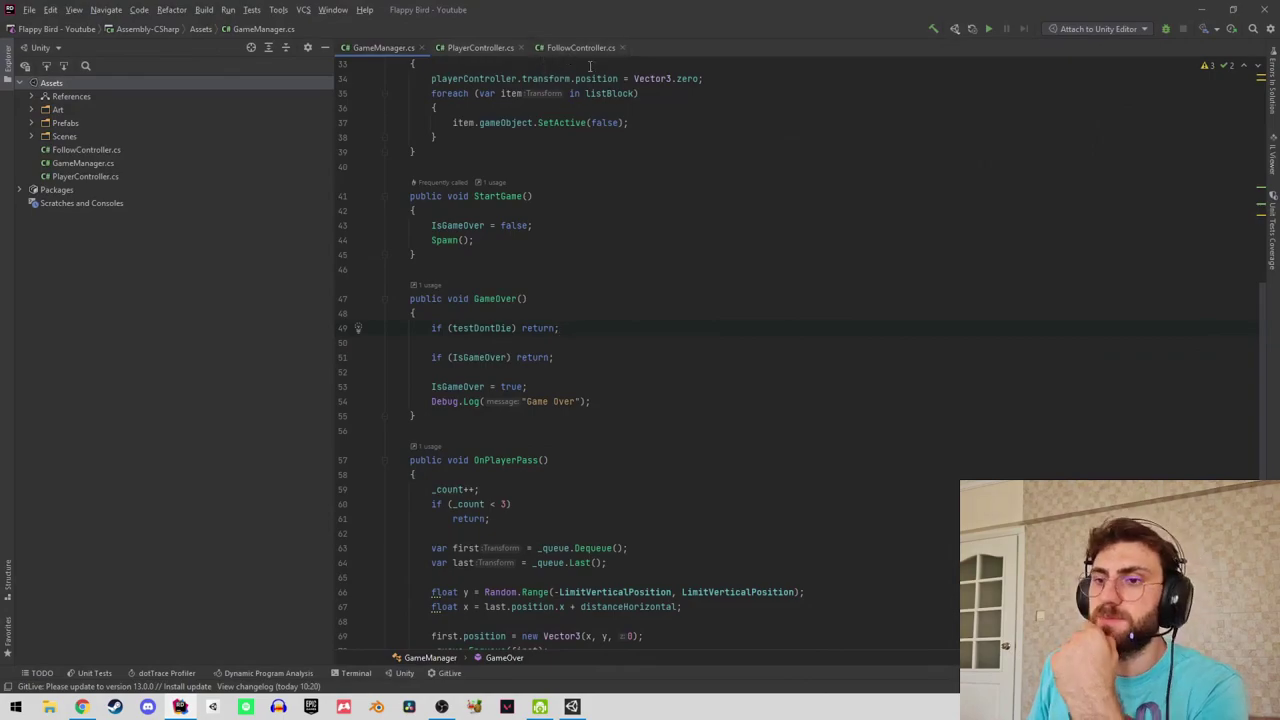
Declare public class BlockController : MonoBehaviour at the end of GameManager.cs.
scroll(540, 300, "down", 5)
scroll(500, 450, "down", 3)
left_click(486, 554)
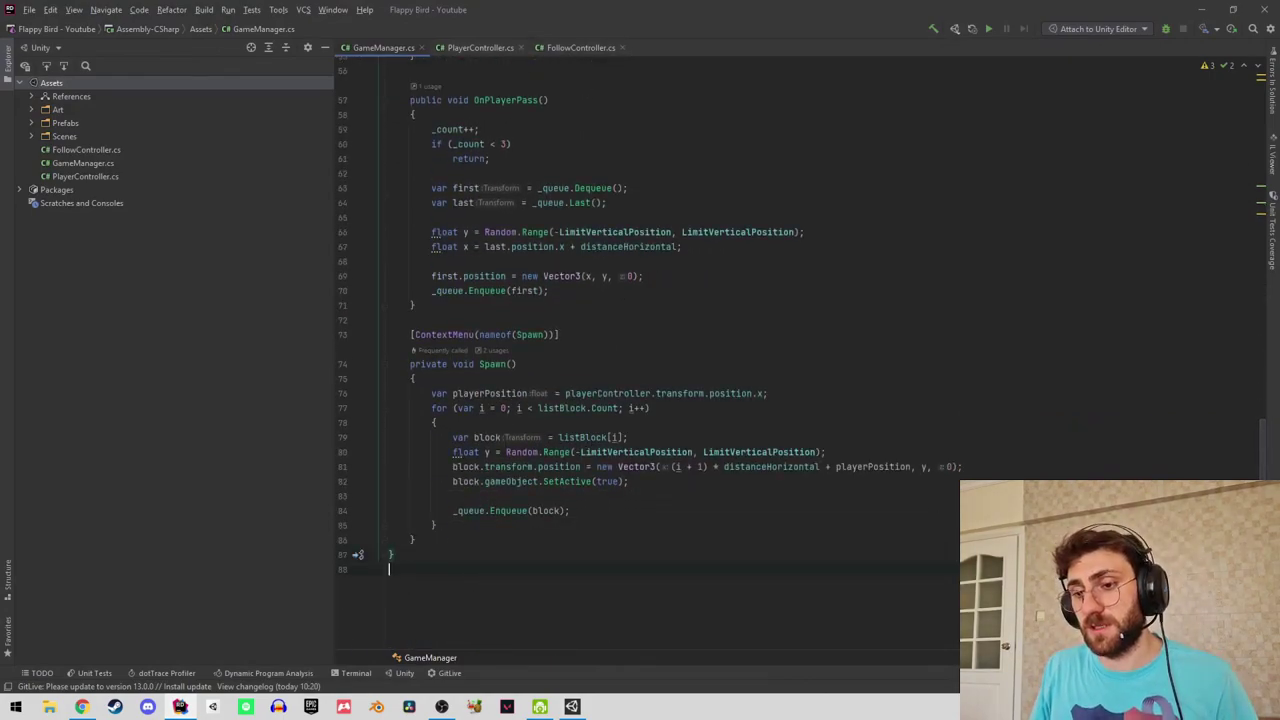
key("Return")
type("public class")
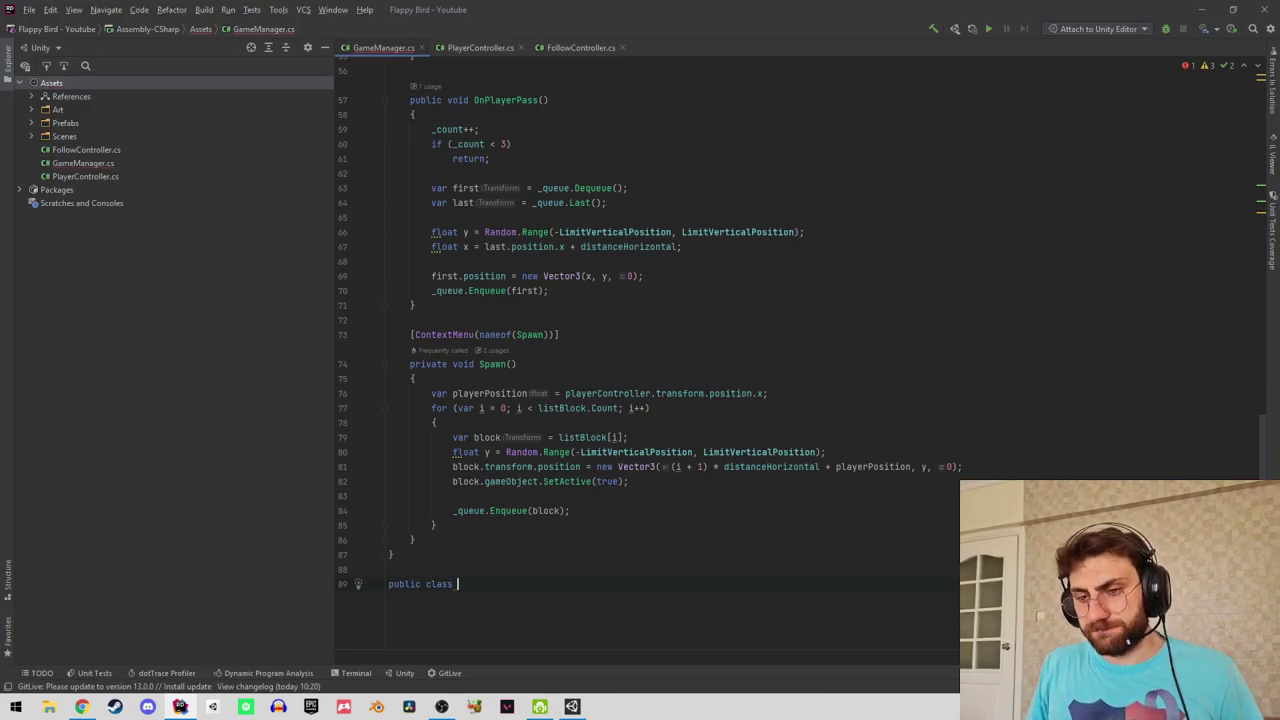
type("Vi")
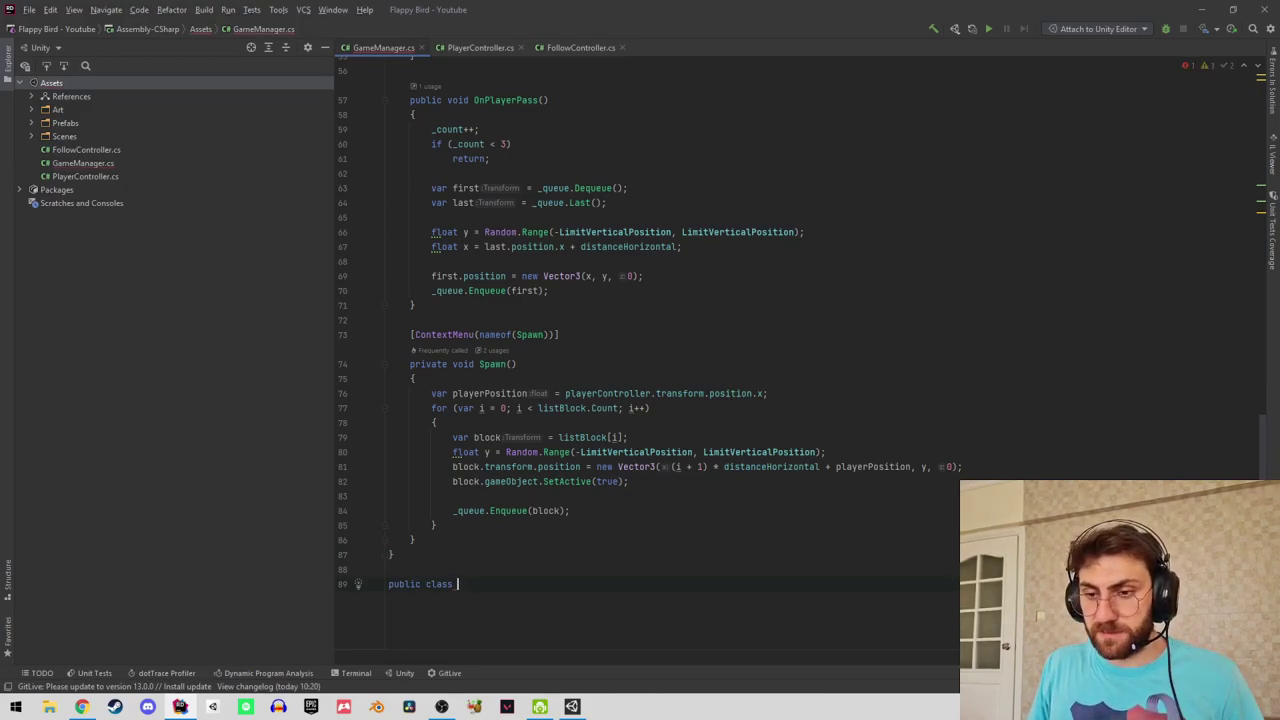
type("BlockCont")
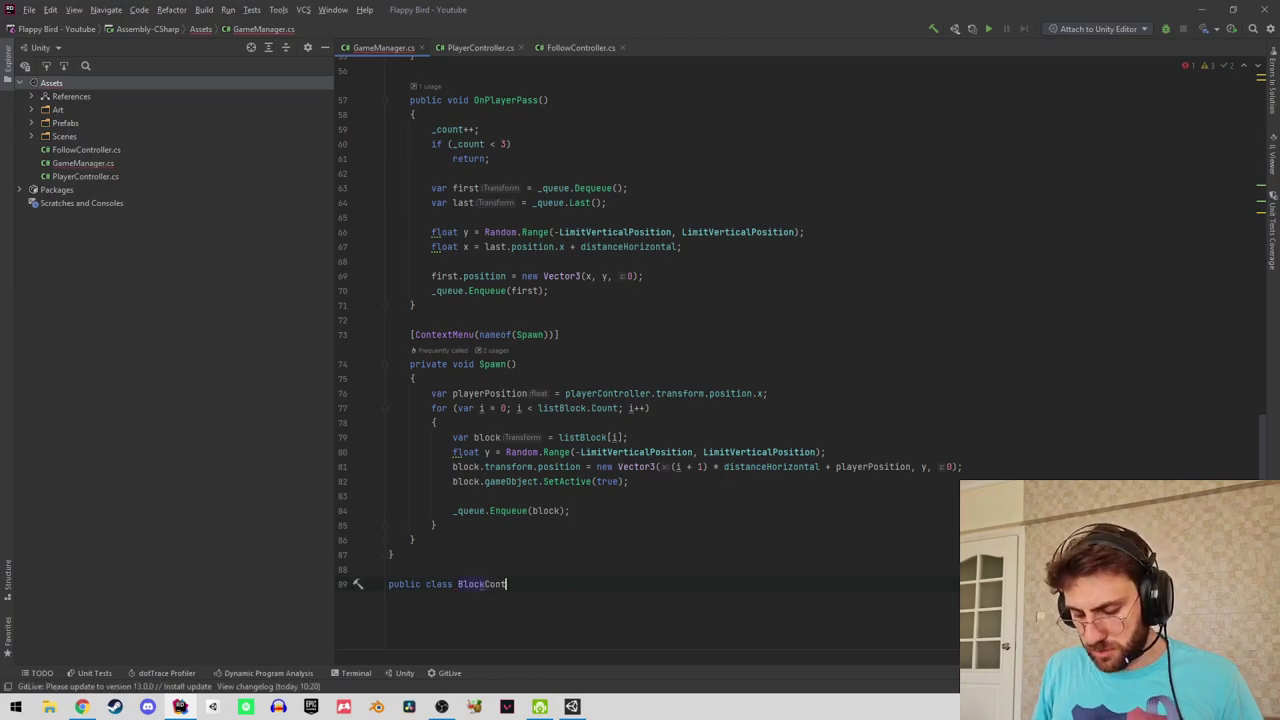
type("roller :")
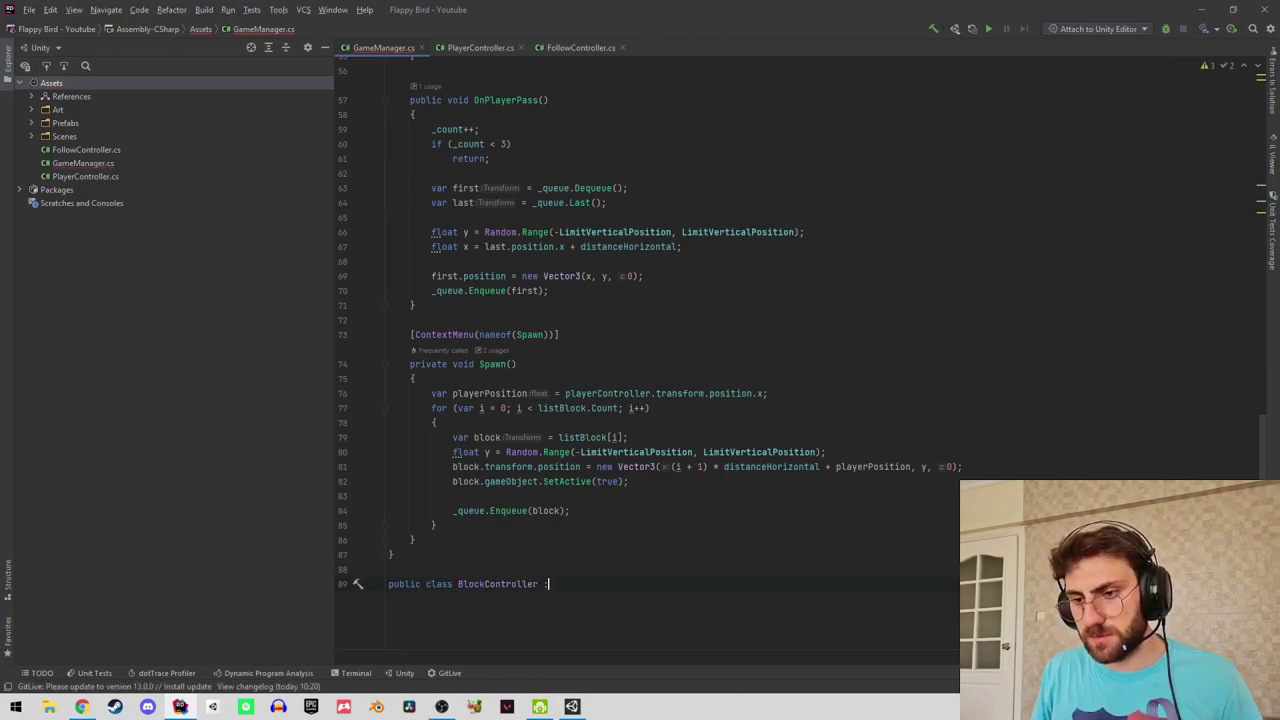
type(" Mono")
key("Return")
type("{")
key("Return")
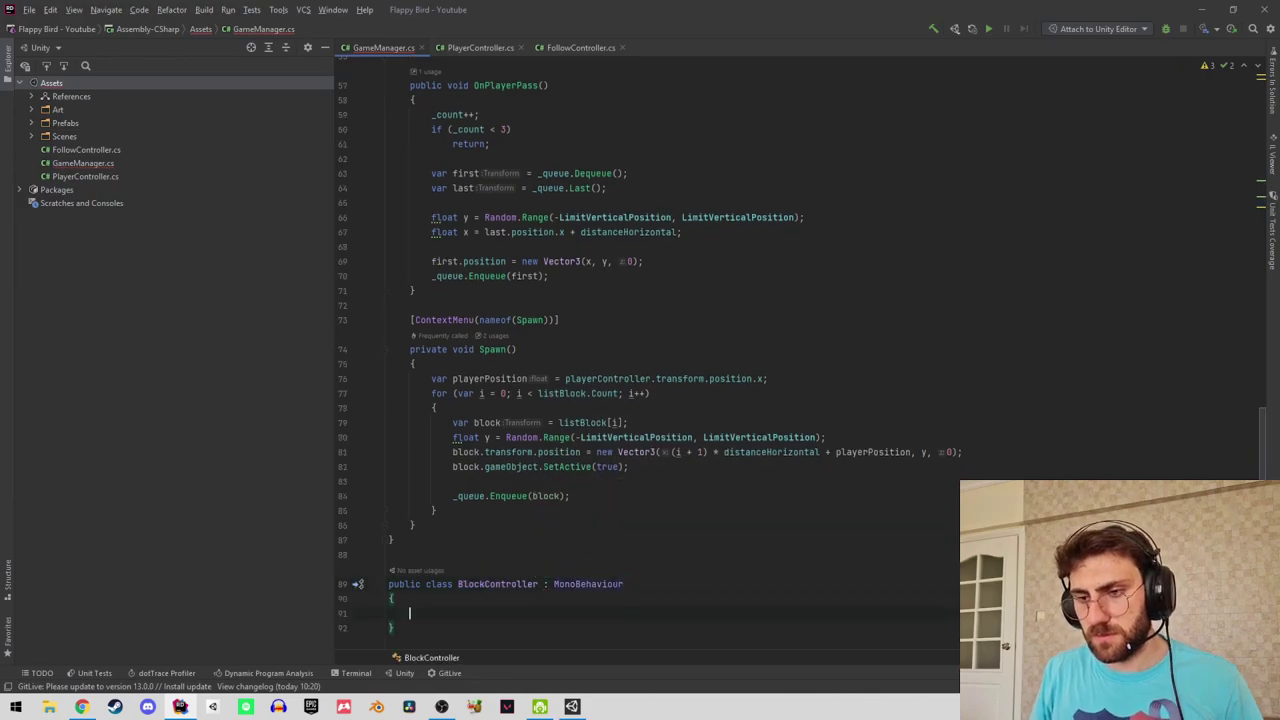
scroll(486, 557, "down", 1)
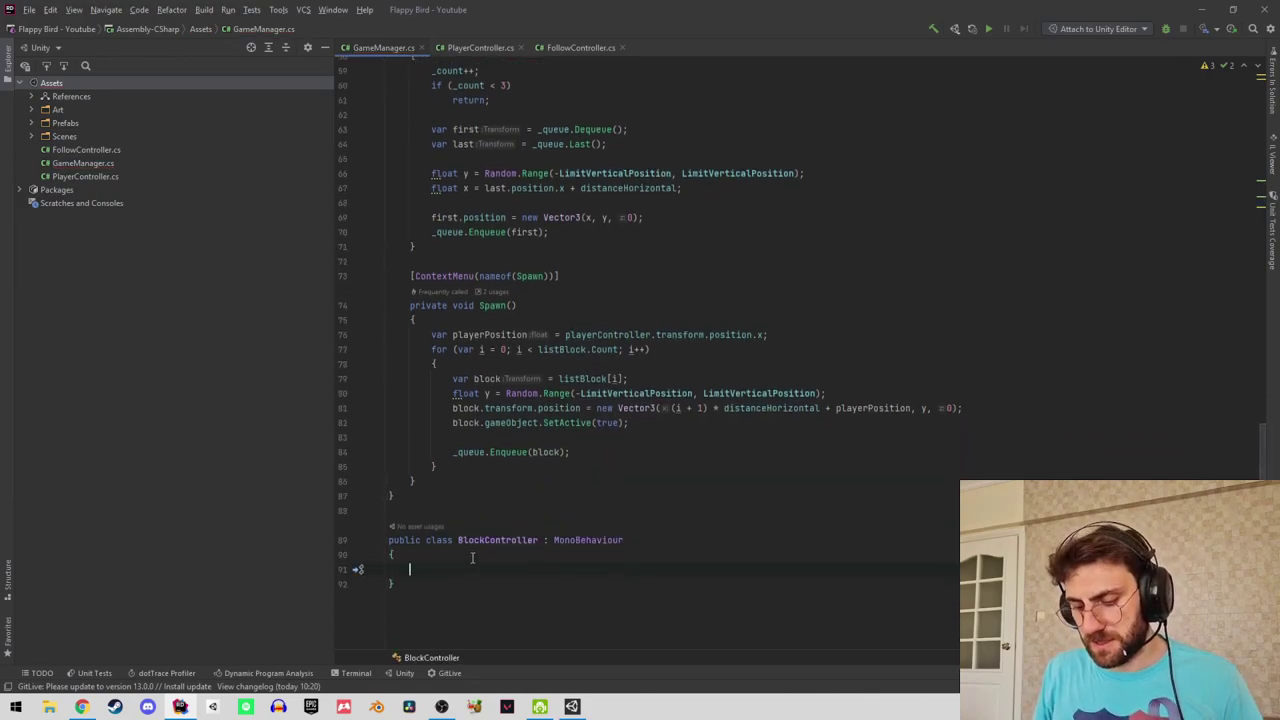
Add [SerializeField] private Transform fields blockUp and blockDow to BlockController.
type("[Ser")
key("Return")
type("Tr")
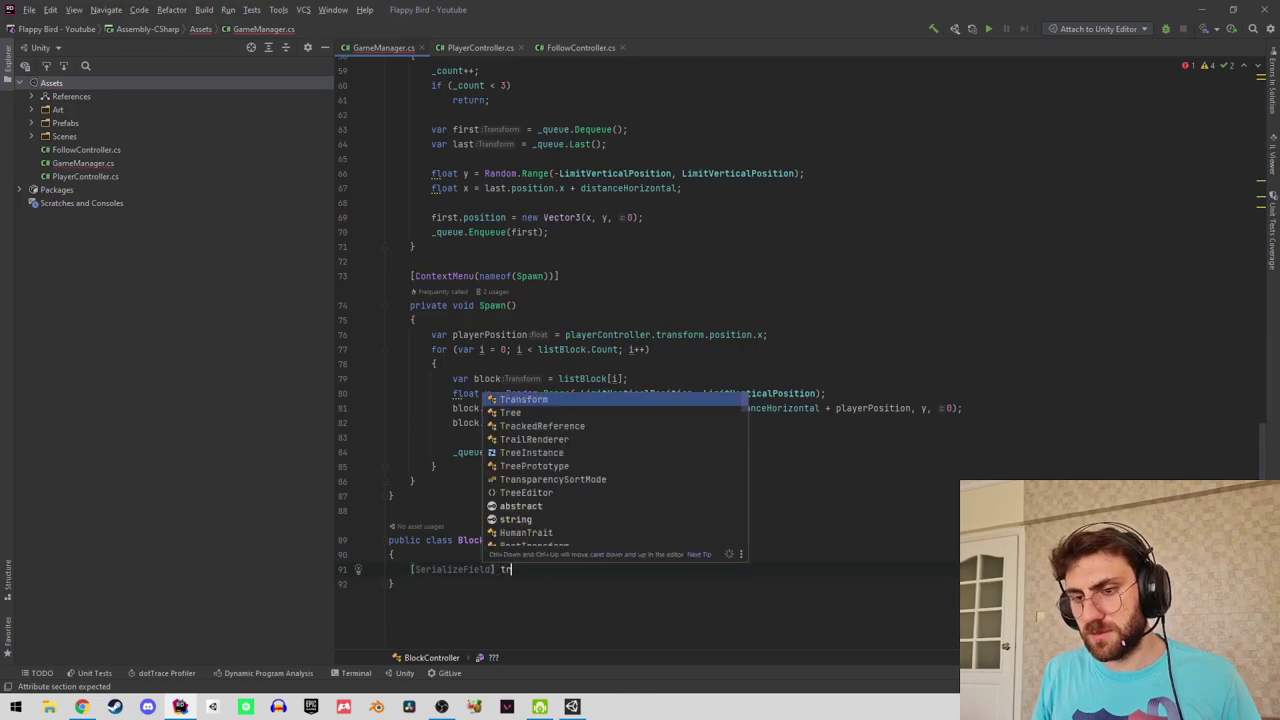
key("Return")
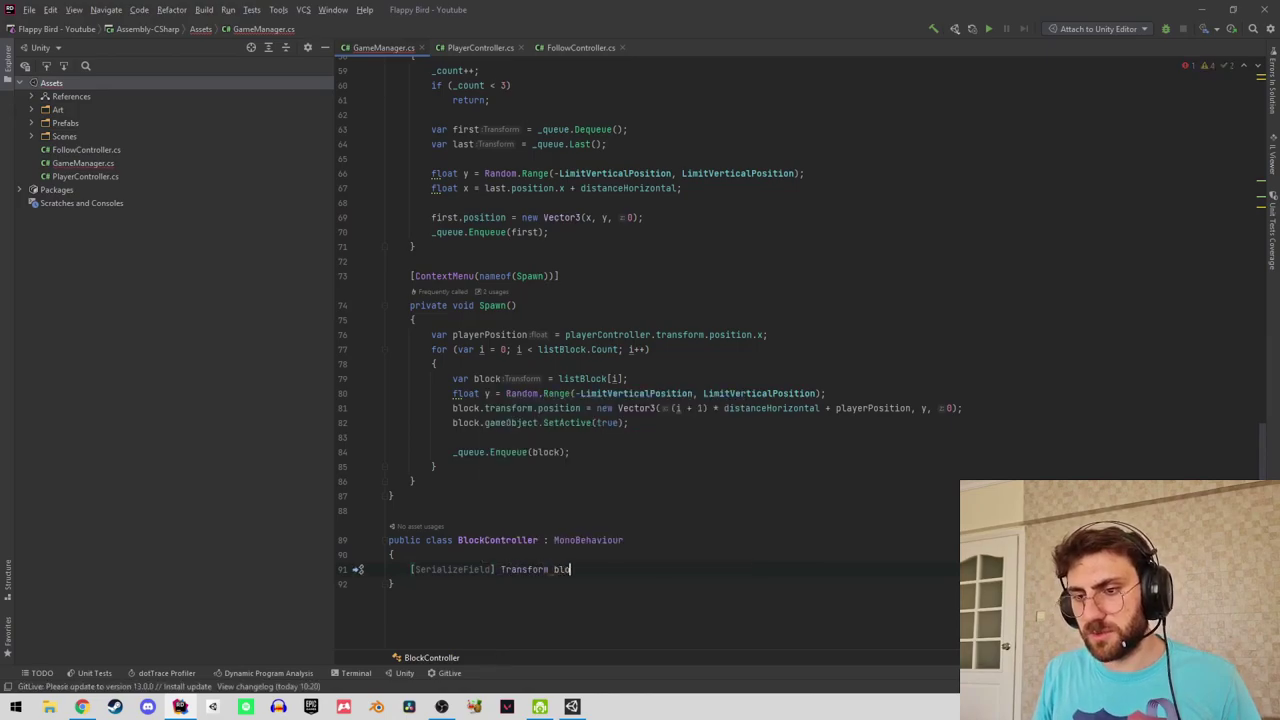
type("ckUp;")
key("ctrl+d")
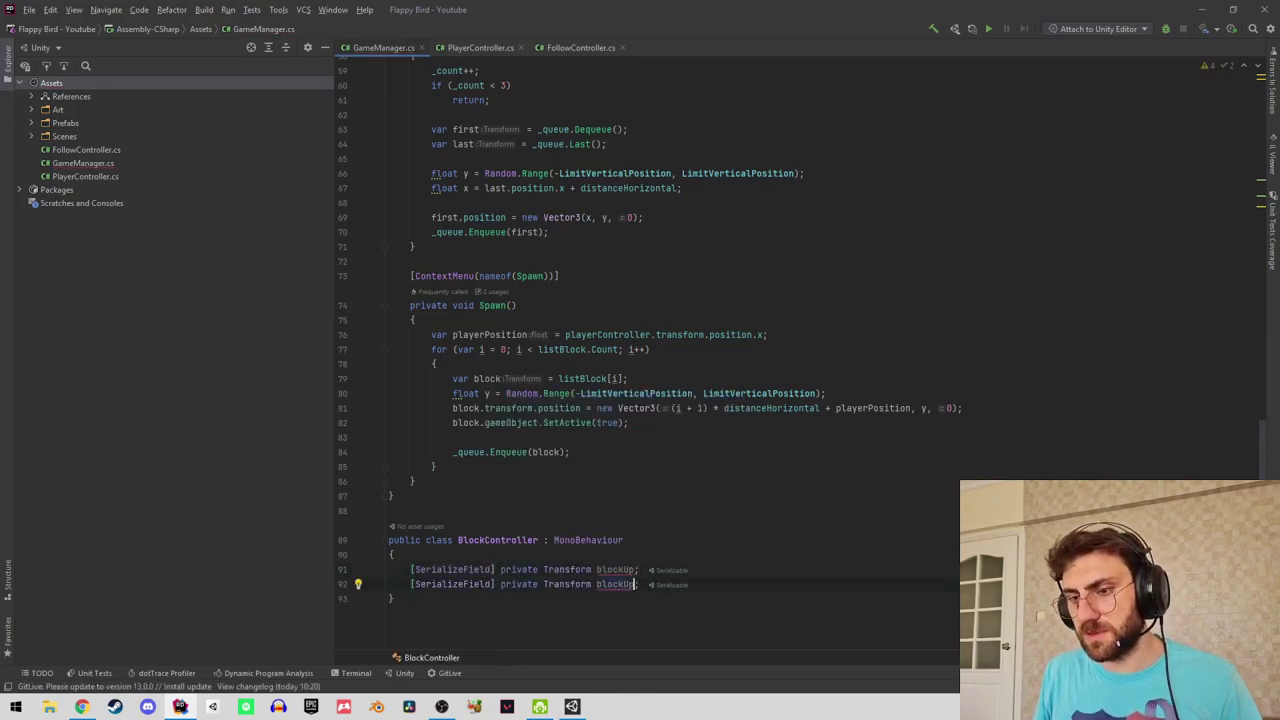
left_click(597, 584)
key("shift+End")
type("blockDow")
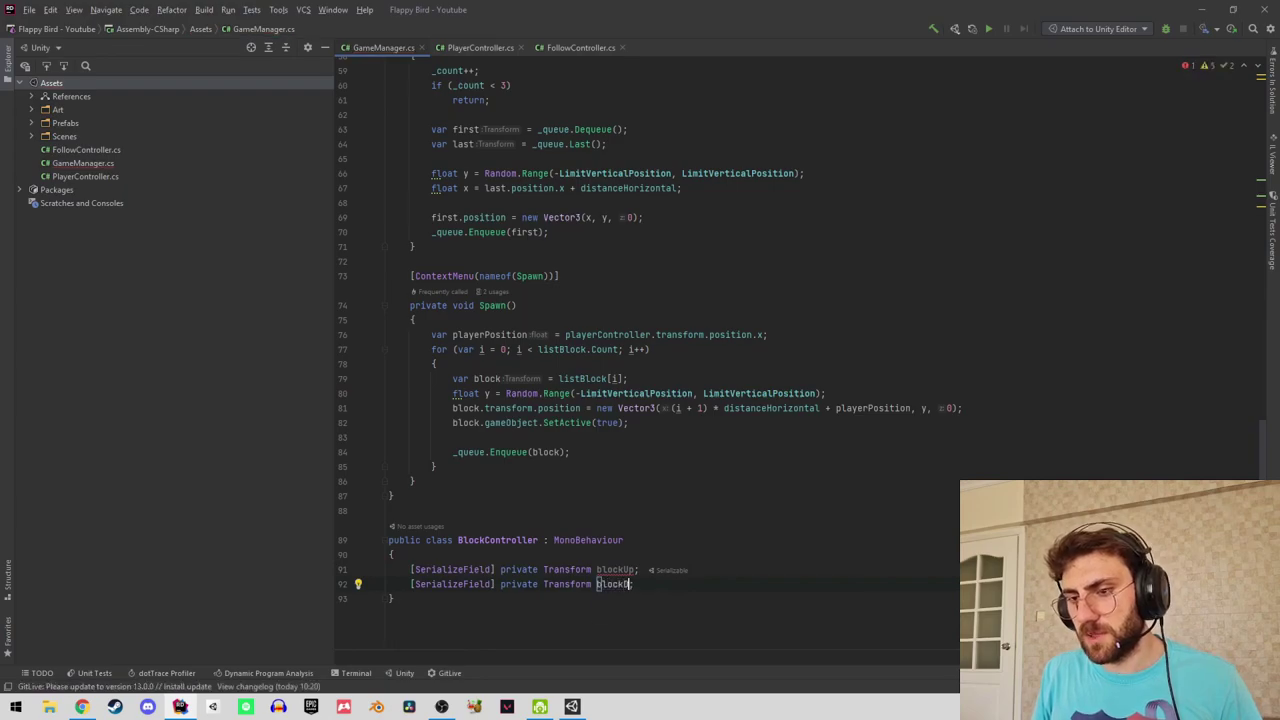
type(";")
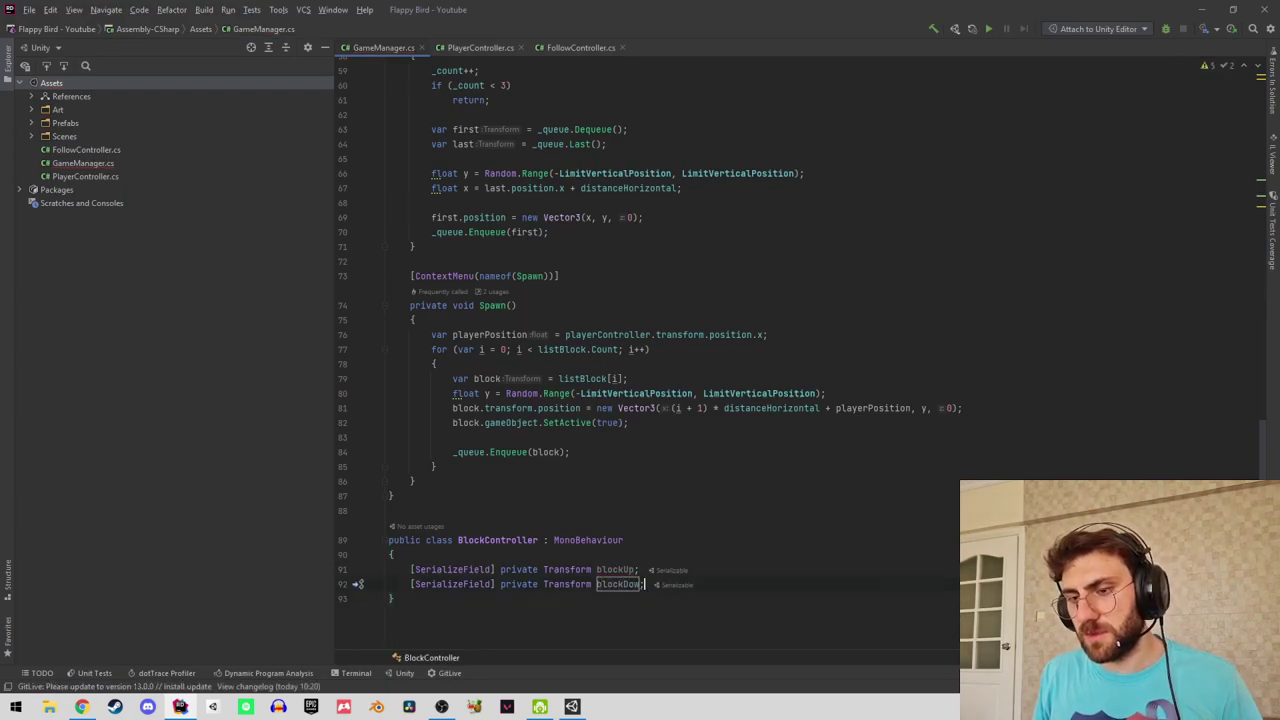
scroll(450, 533, "down", 2)
Declare a public void Setup(float position) method in BlockController.
type("pub")
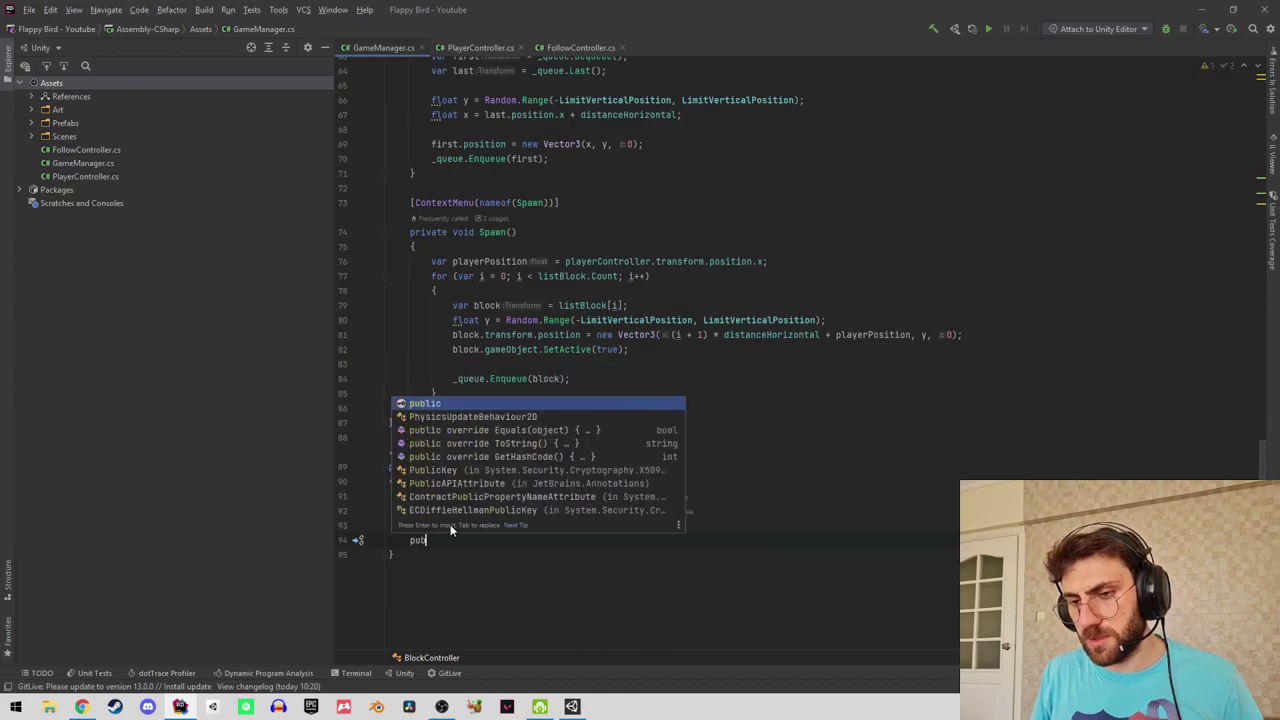
type("lic void ")
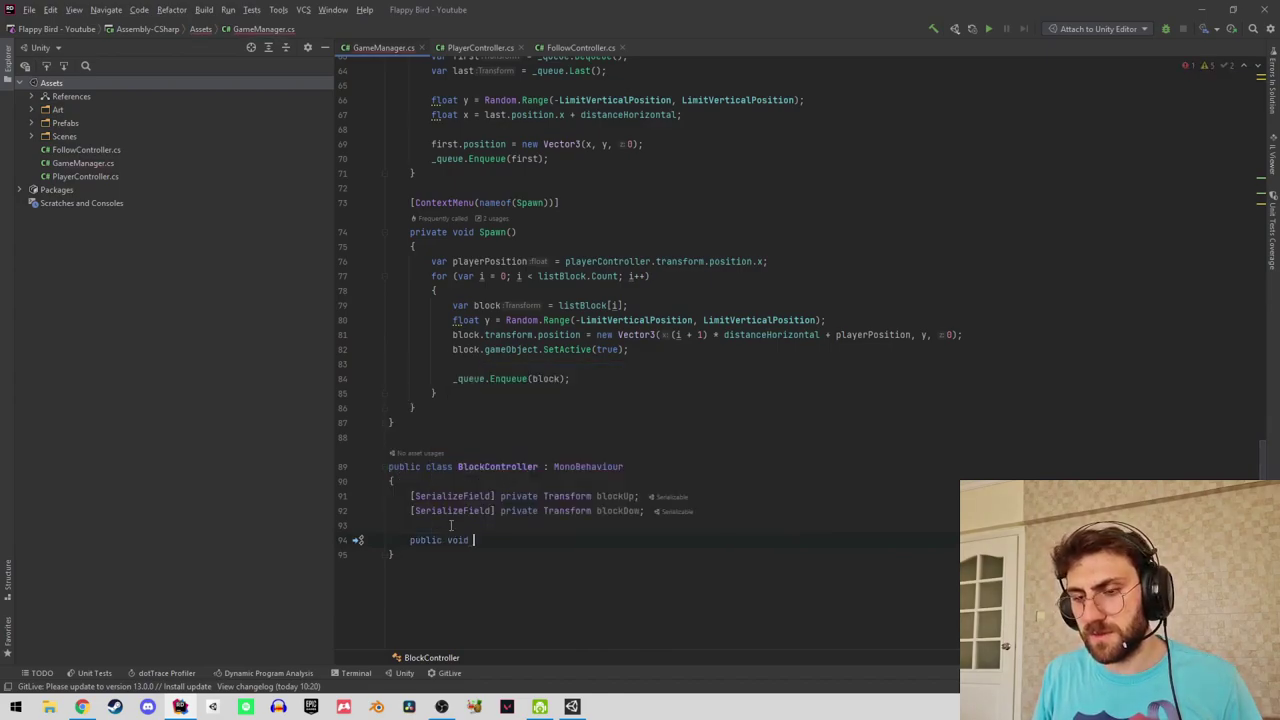
type("Setu")
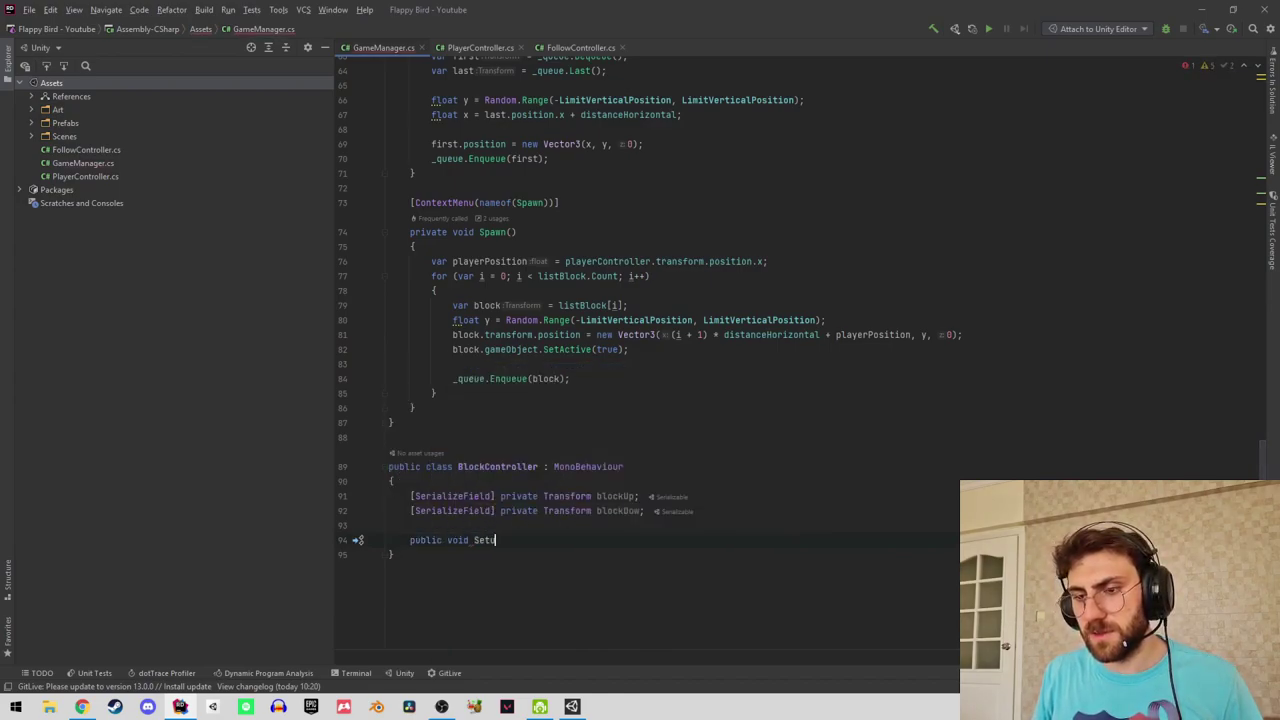
type("{")
key("Return")
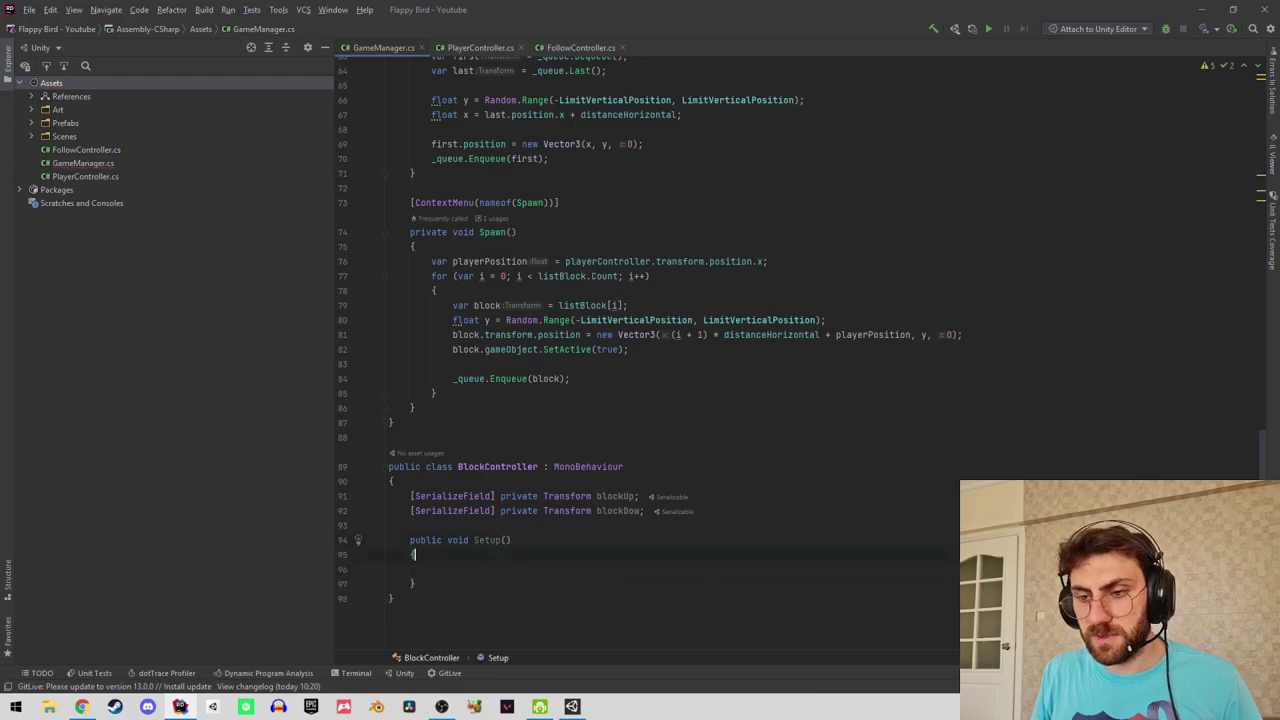
type("float po")
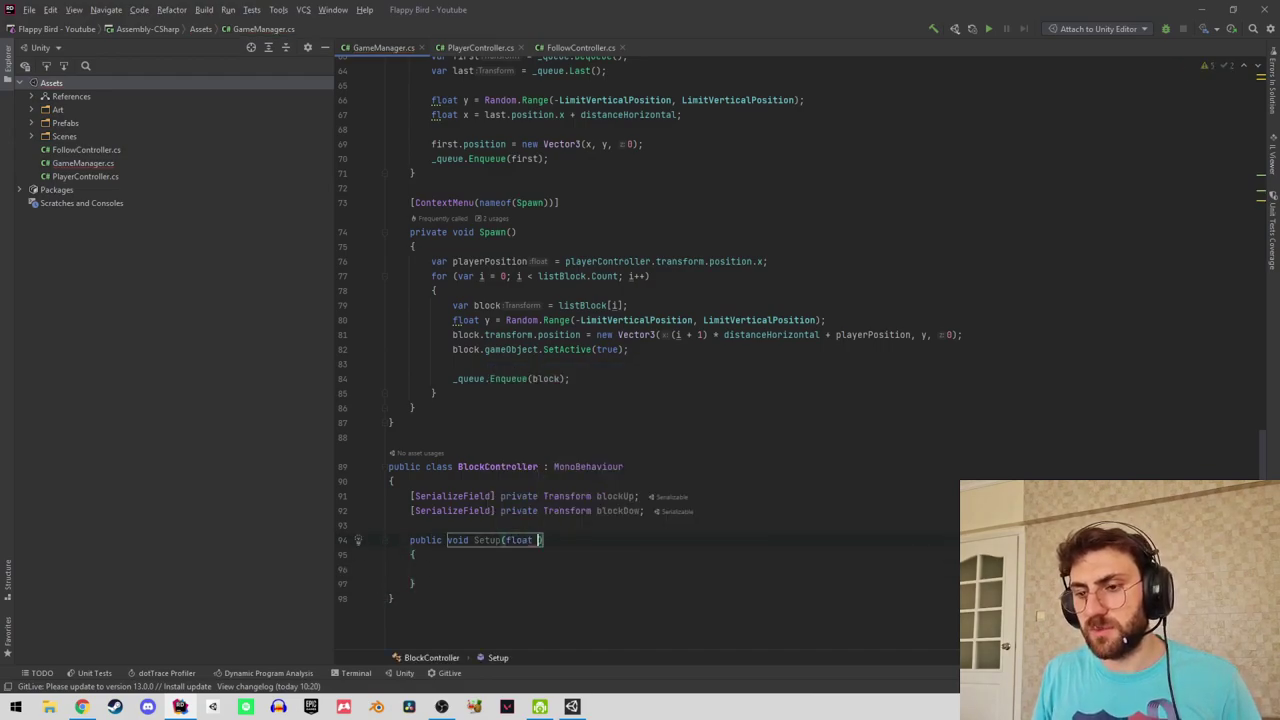
type("sition")
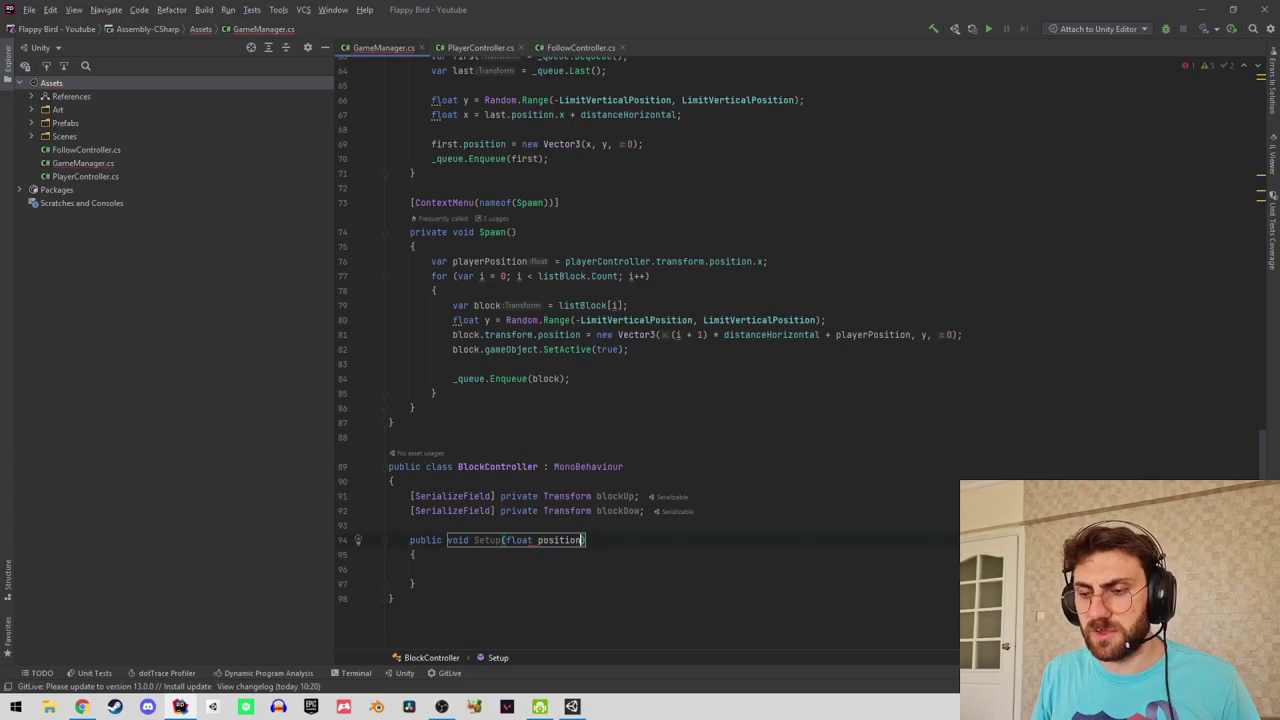
Add var position = blockUp.transform.position as Setup's first line.
left_click(431, 569)
type("cl")
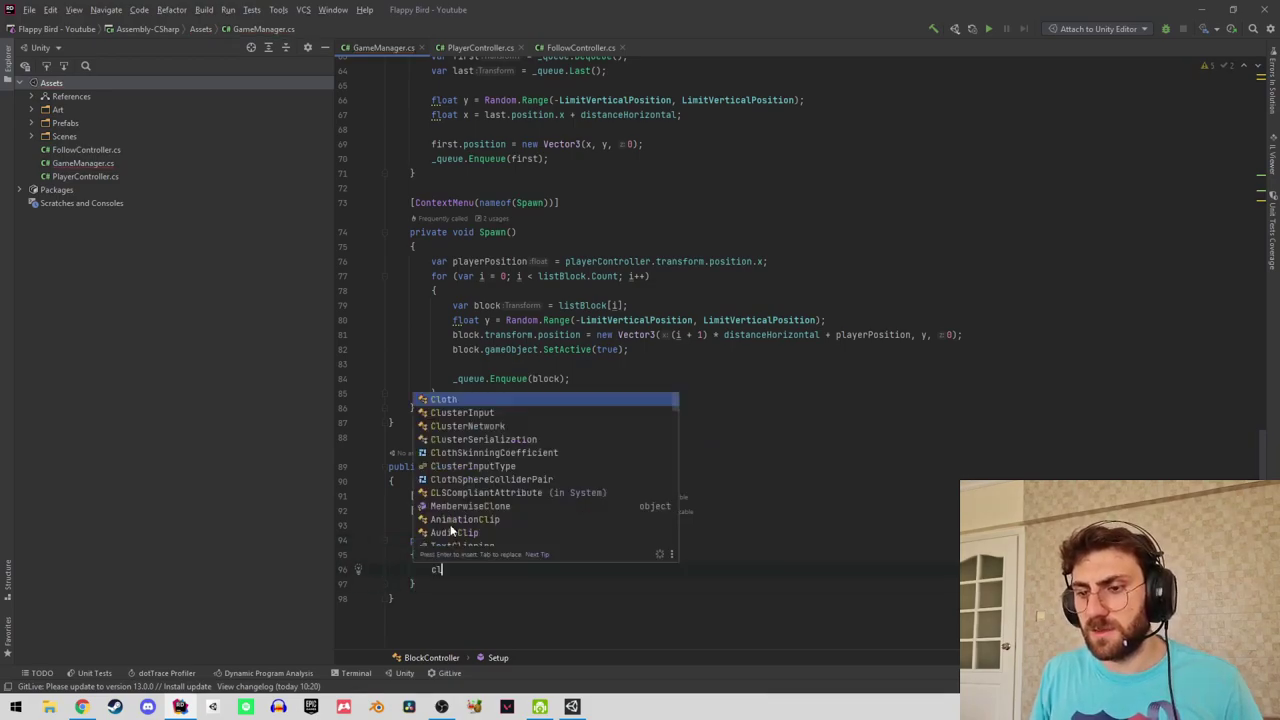
key("BackSpace")
key("BackSpace")
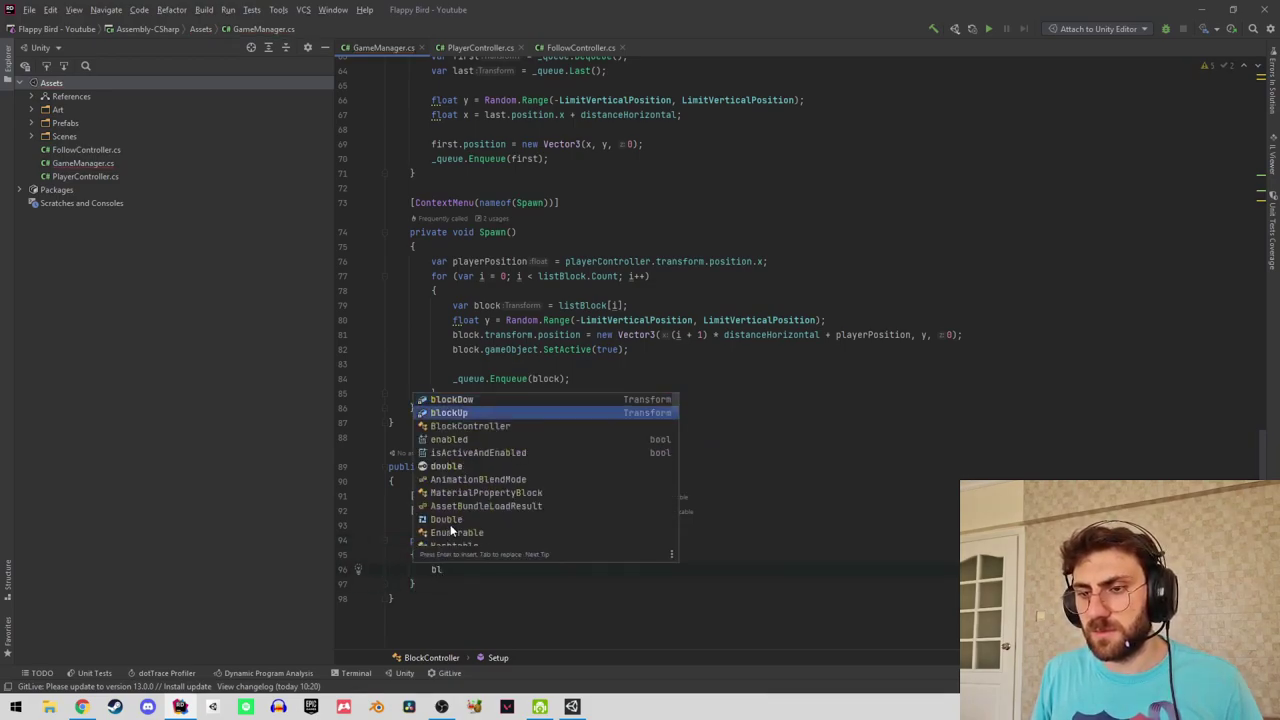
type("blockUp.transform.po")
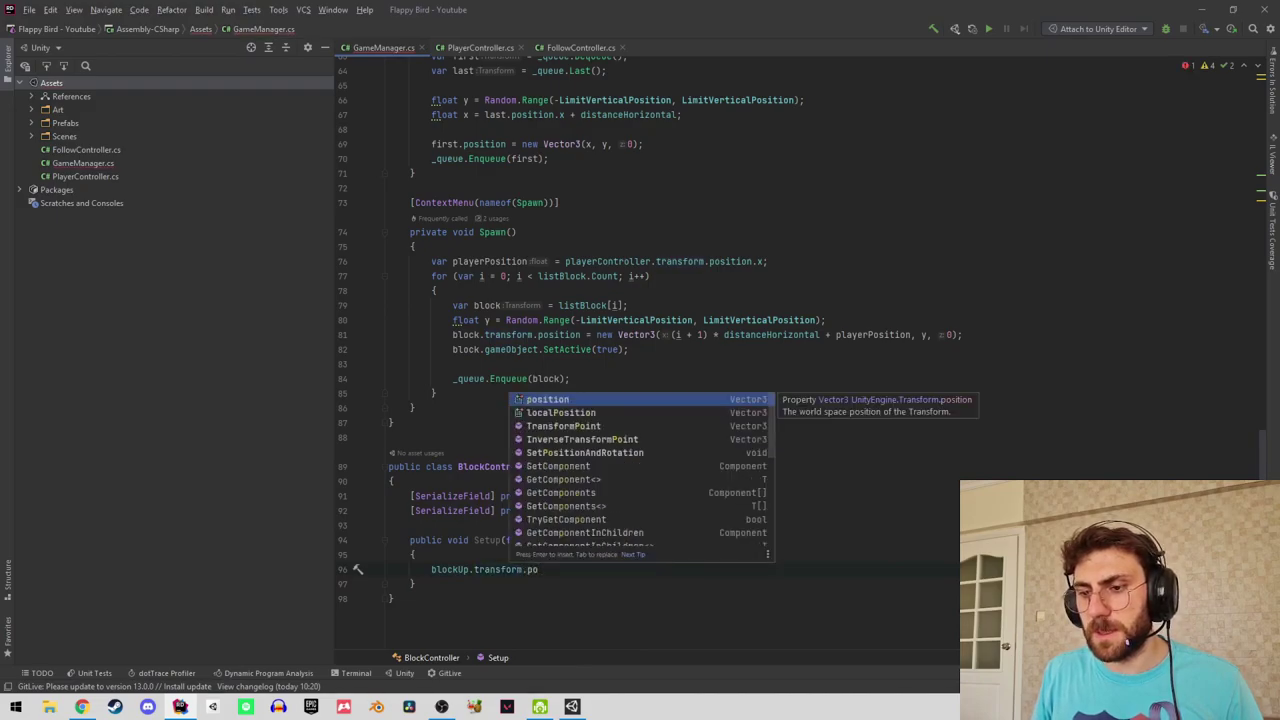
key("BackSpace")
key("BackSpace")
key("BackSpace")
left_click(431, 569)
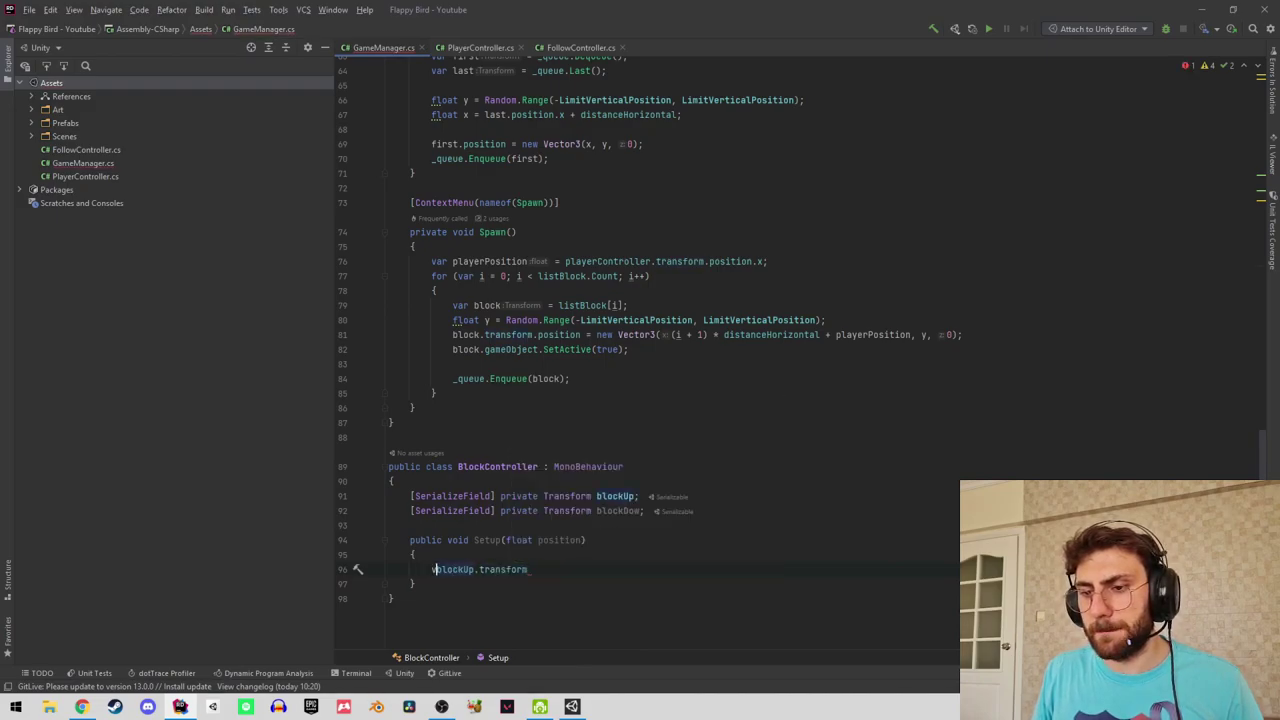
type("var position =")
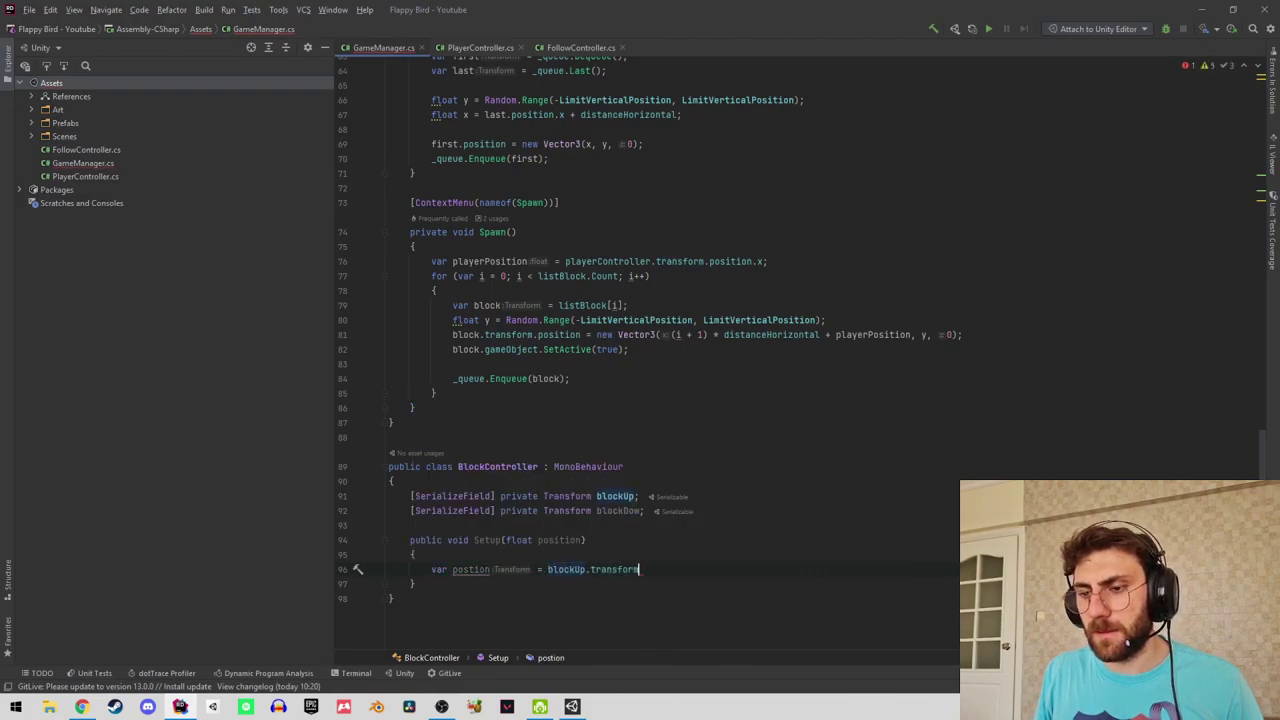
key("End")
type(";")
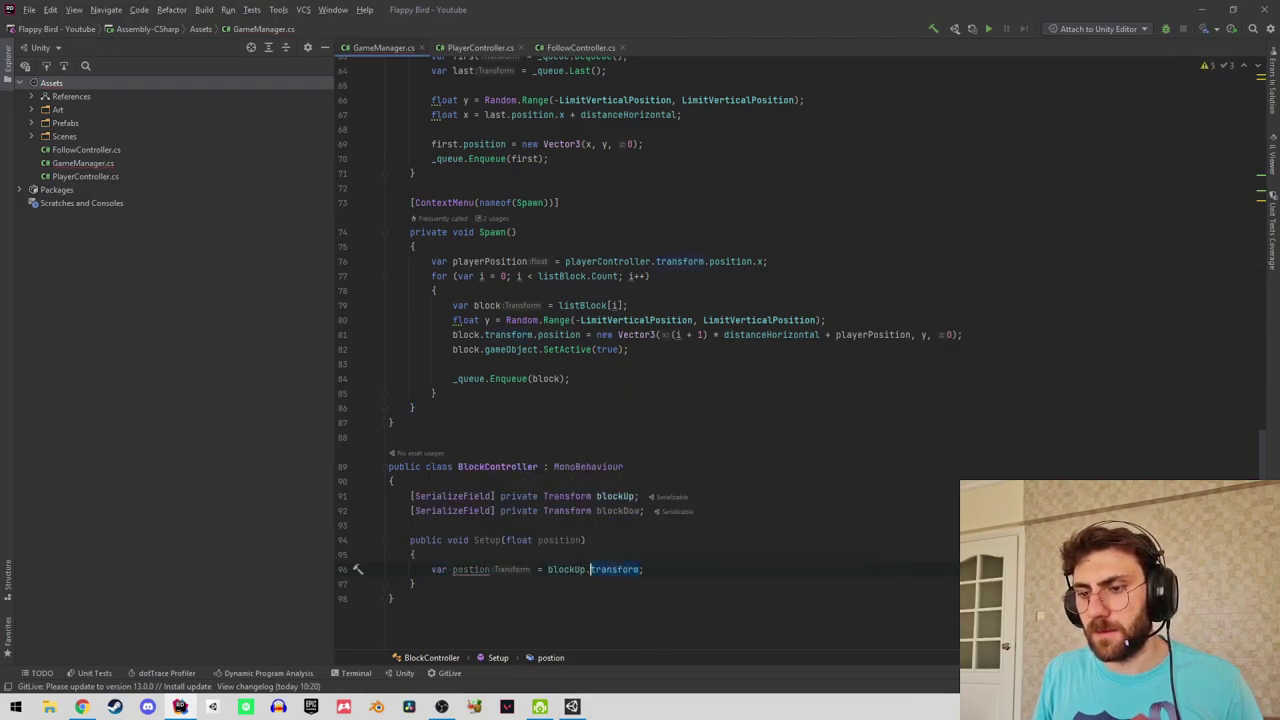
type("po")
key("Return")
type("po")
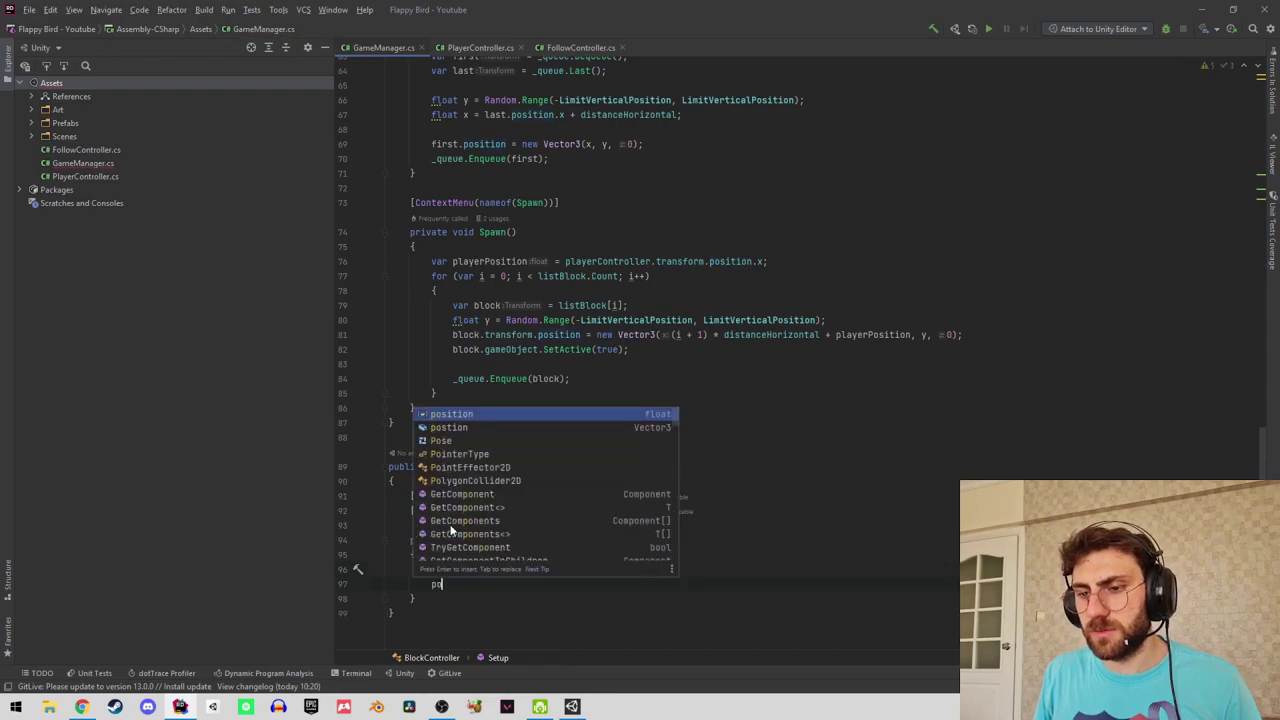
key("Escape")
type("position;")
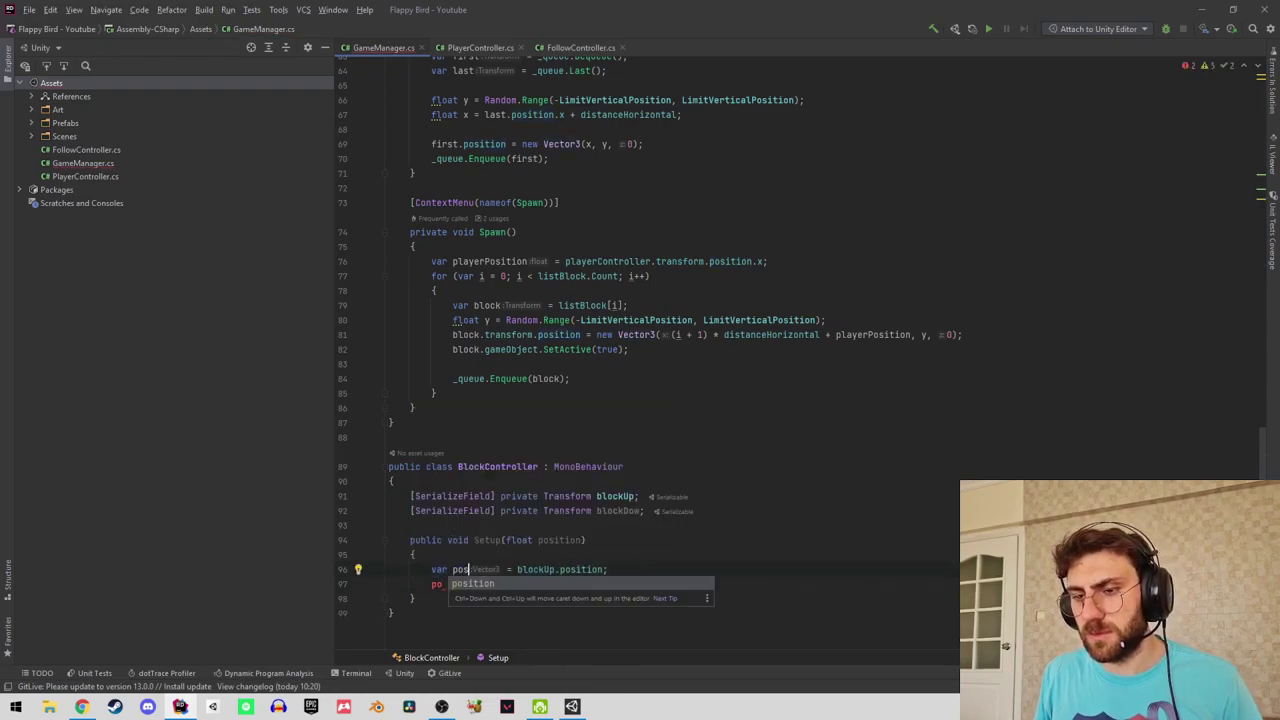
key("Return")
key("Down")
key("BackSpace")
key("BackSpace")
Rename Setup's parameter to positionVertical.
left_click(431, 569)
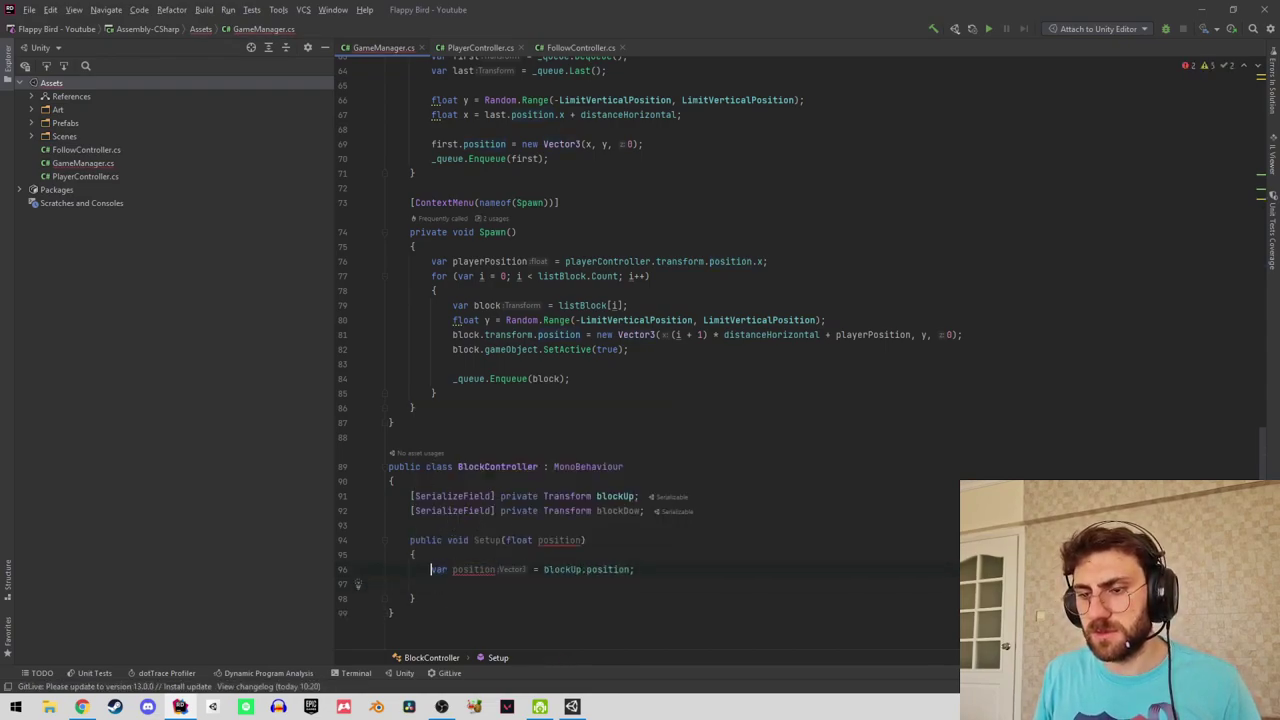
left_click(505, 540)
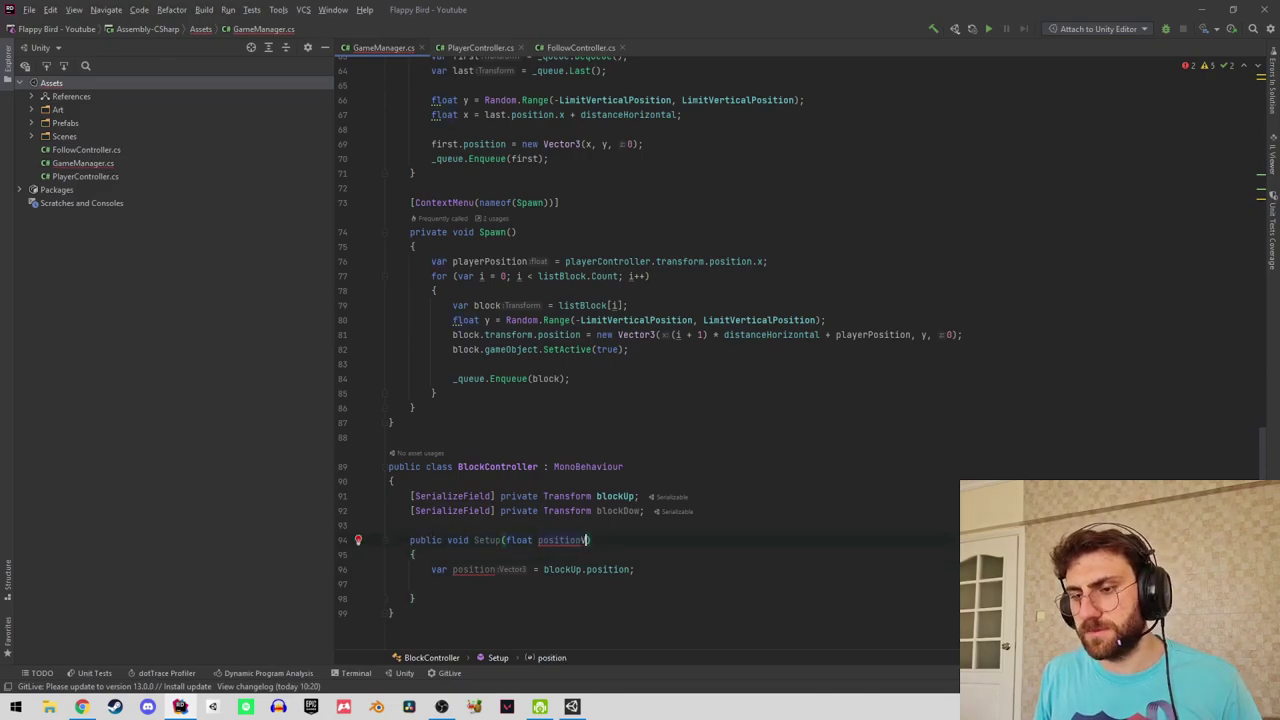
type("tical")
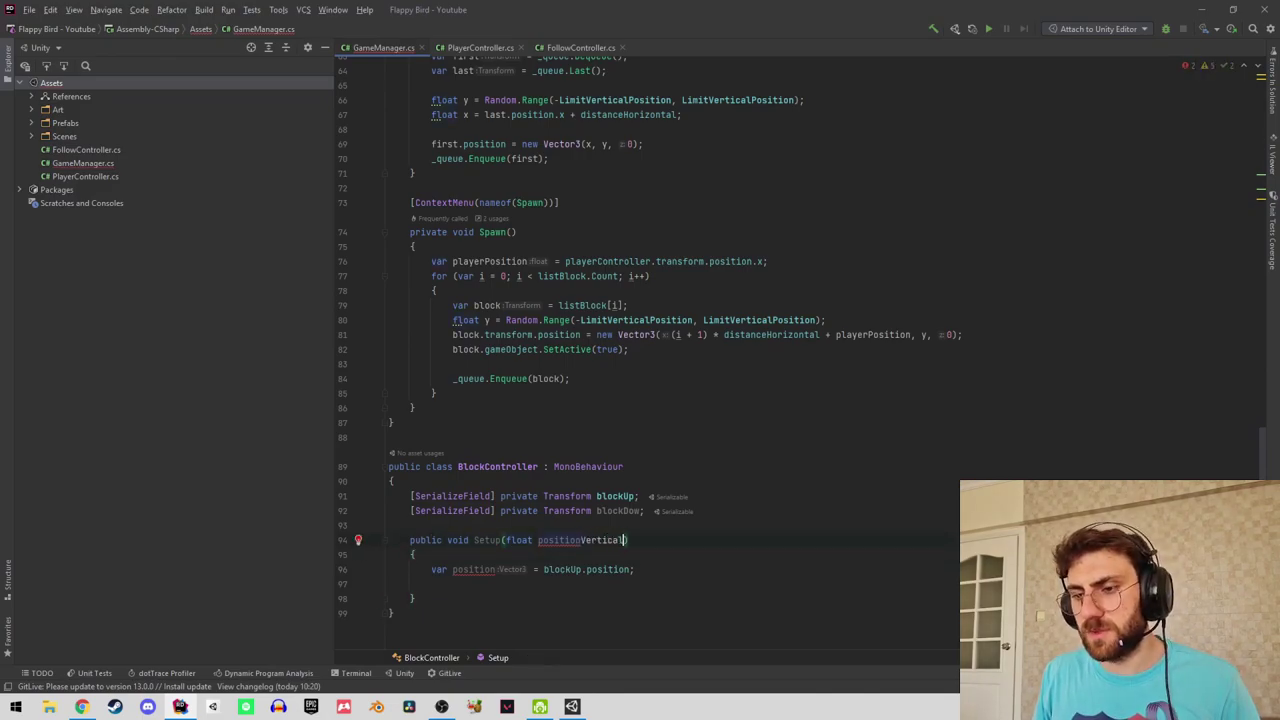
left_click(431, 584)
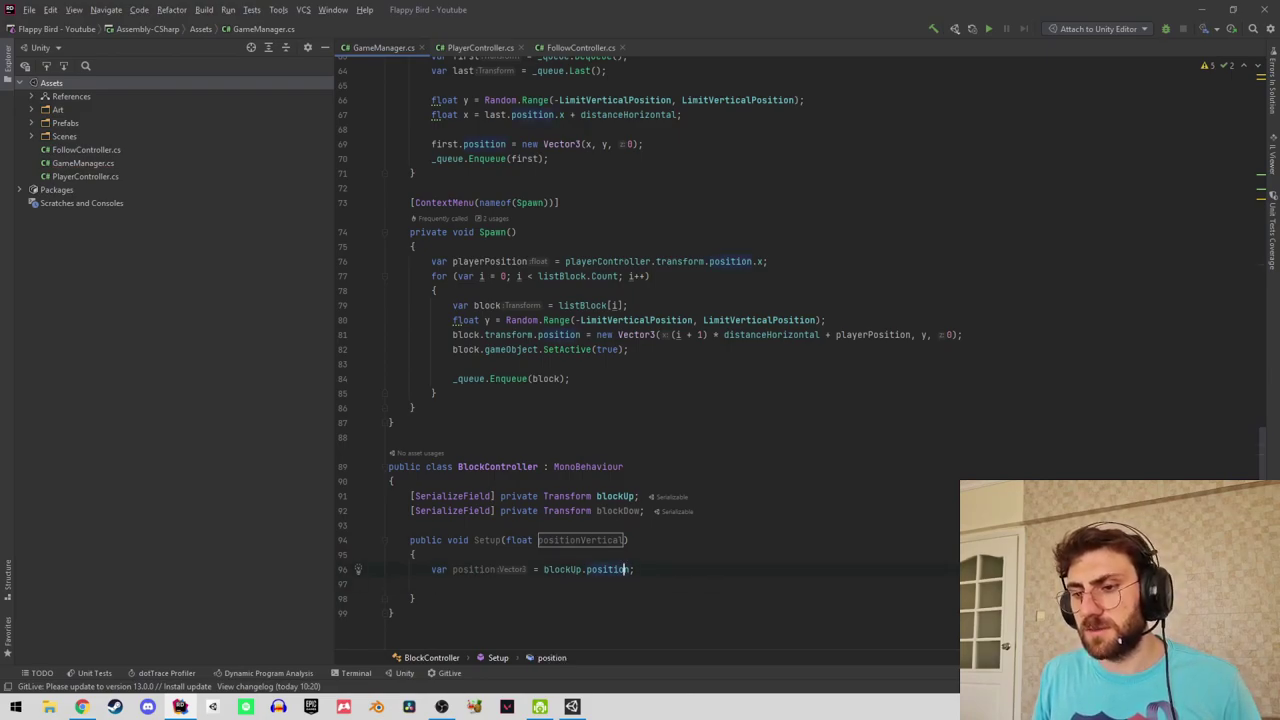
Set position.y = positionVertical and assign position back to blockUp.position.
type("position.")
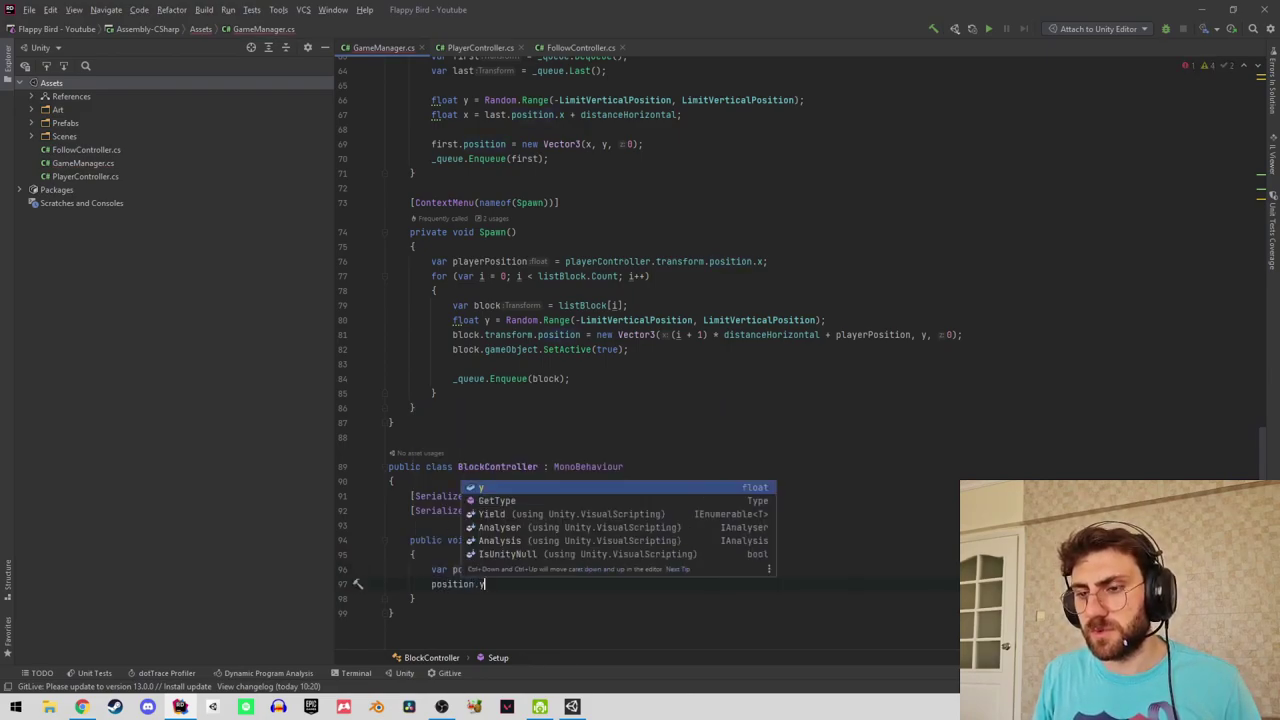
type("y =")
key("Escape")
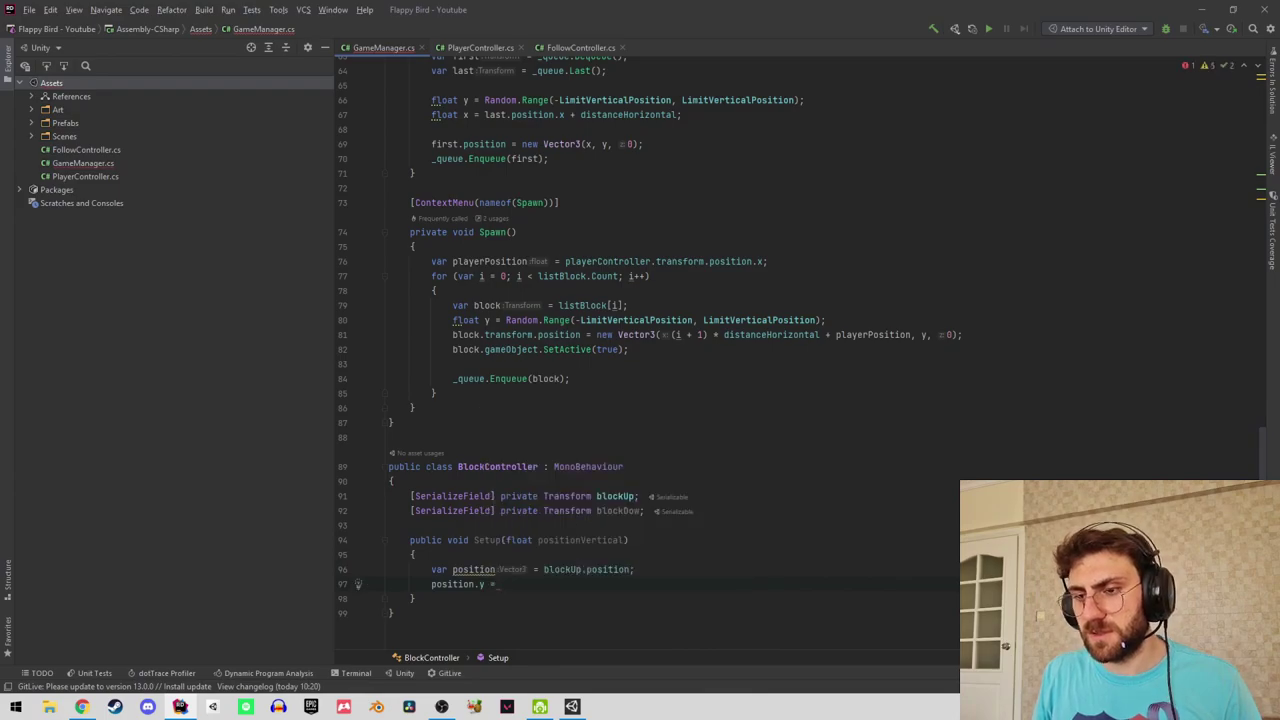
type("po")
key("Return")
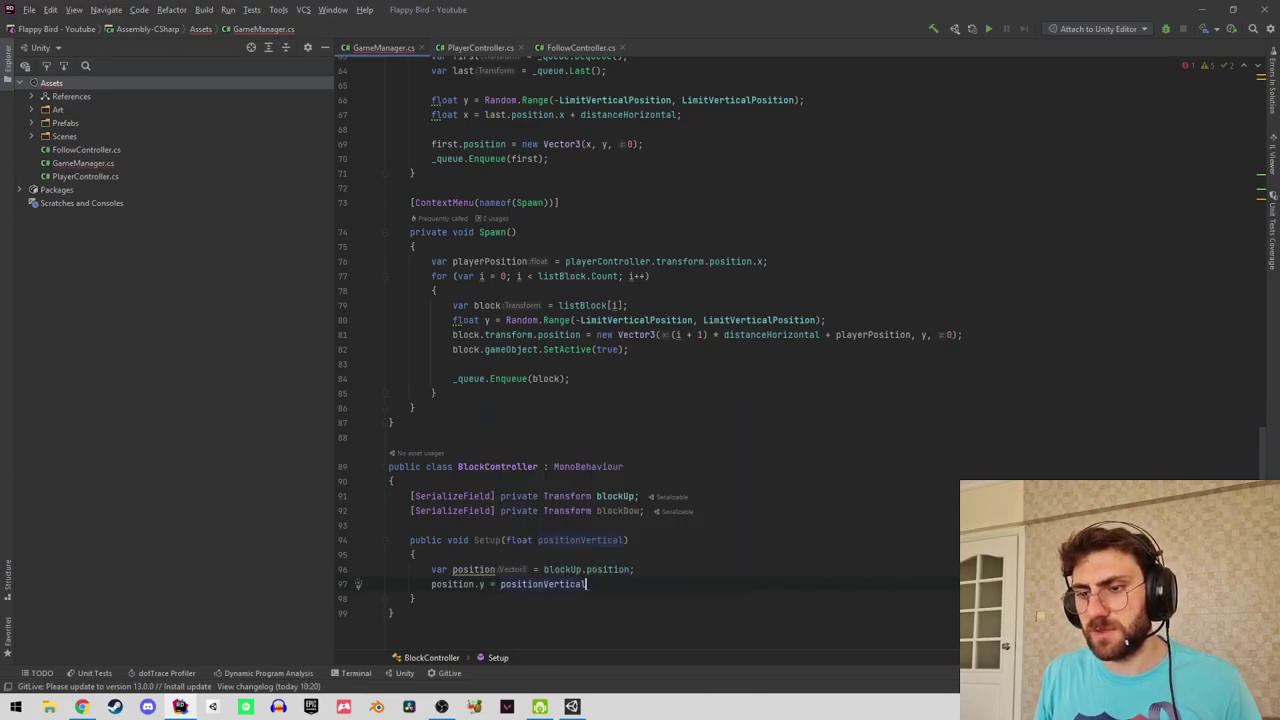
type(";")
key("Return")
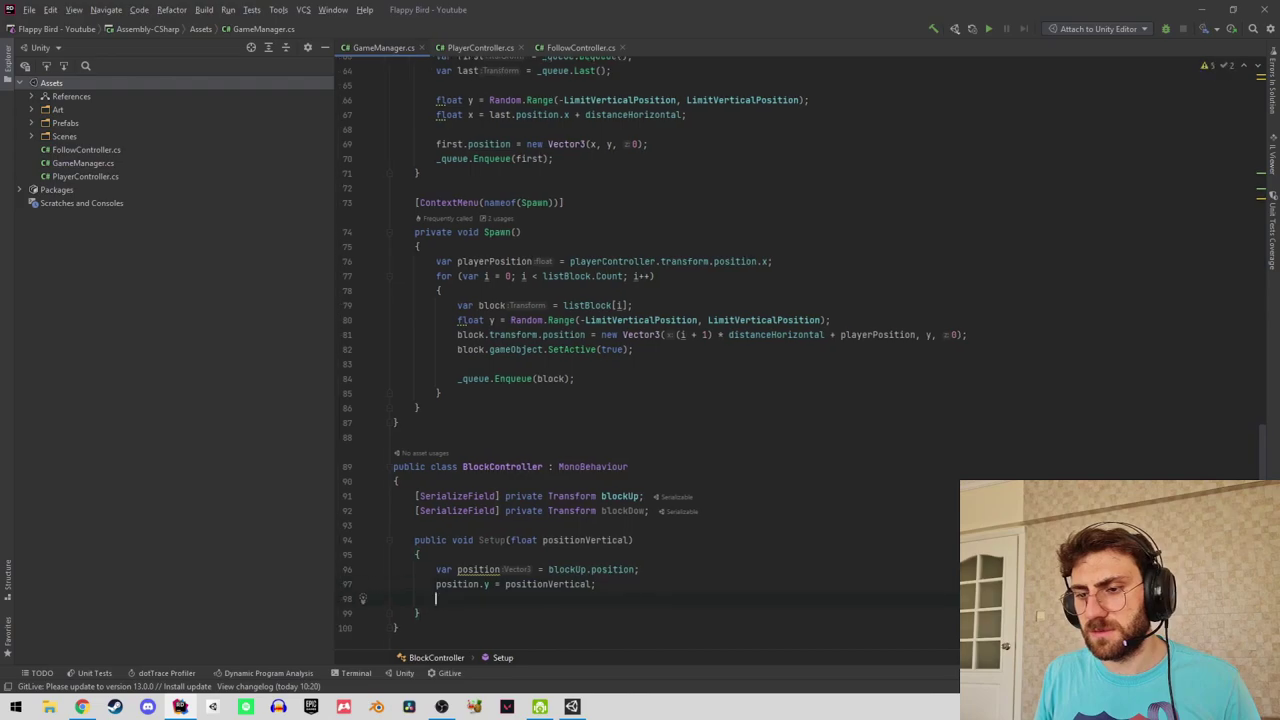
type("bl")
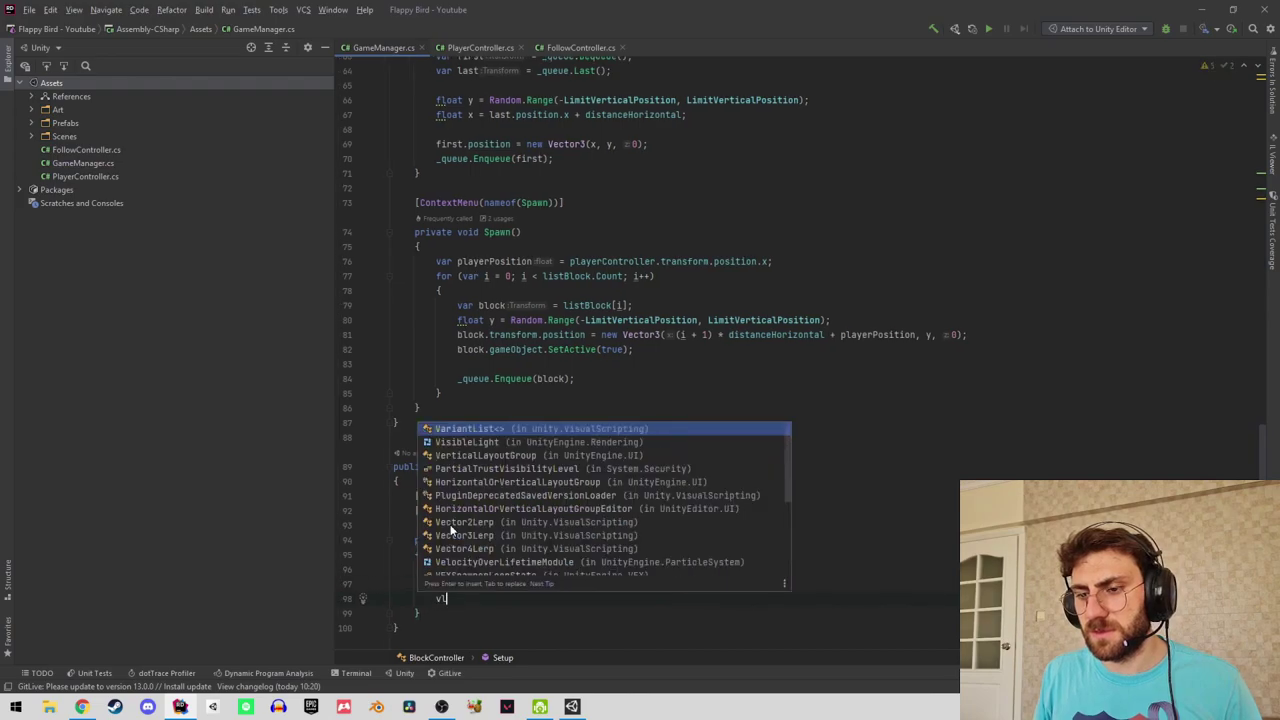
type("o")
key("Down")
key("Return")
type(".t")
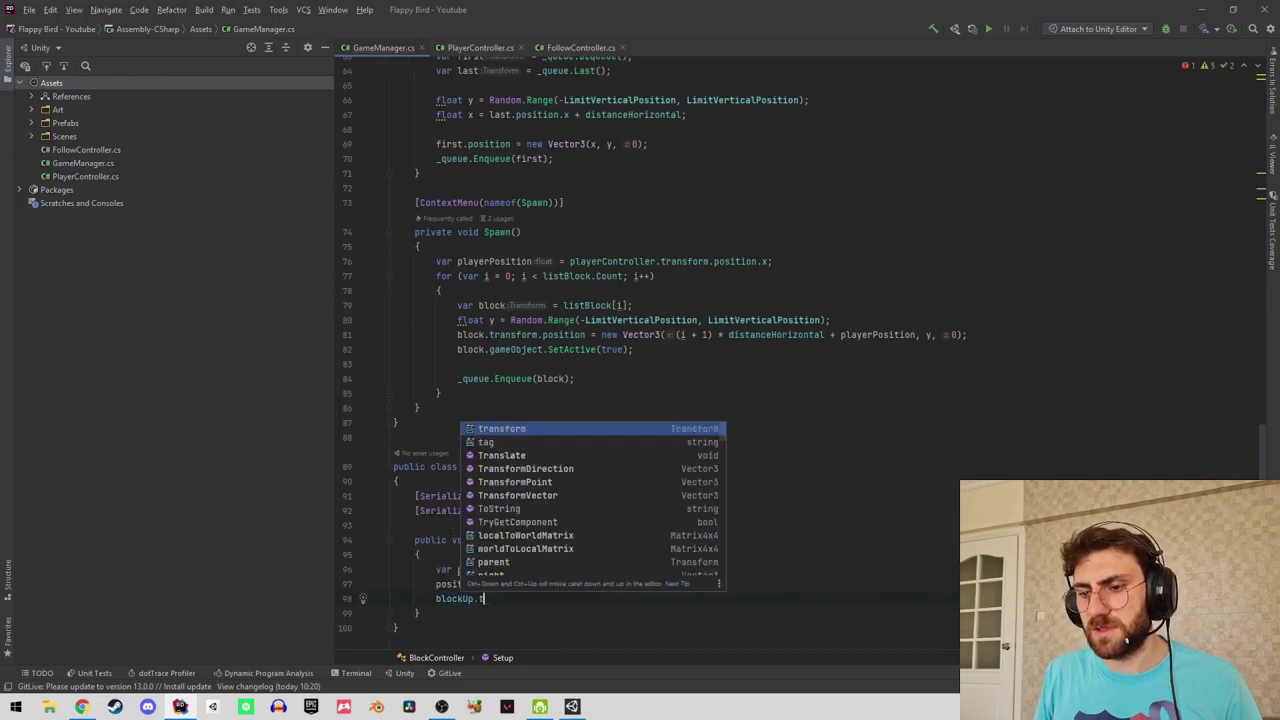
key("Return")
key("ctrl+BackSpace")
type("po")
key("Return")
type("= ")
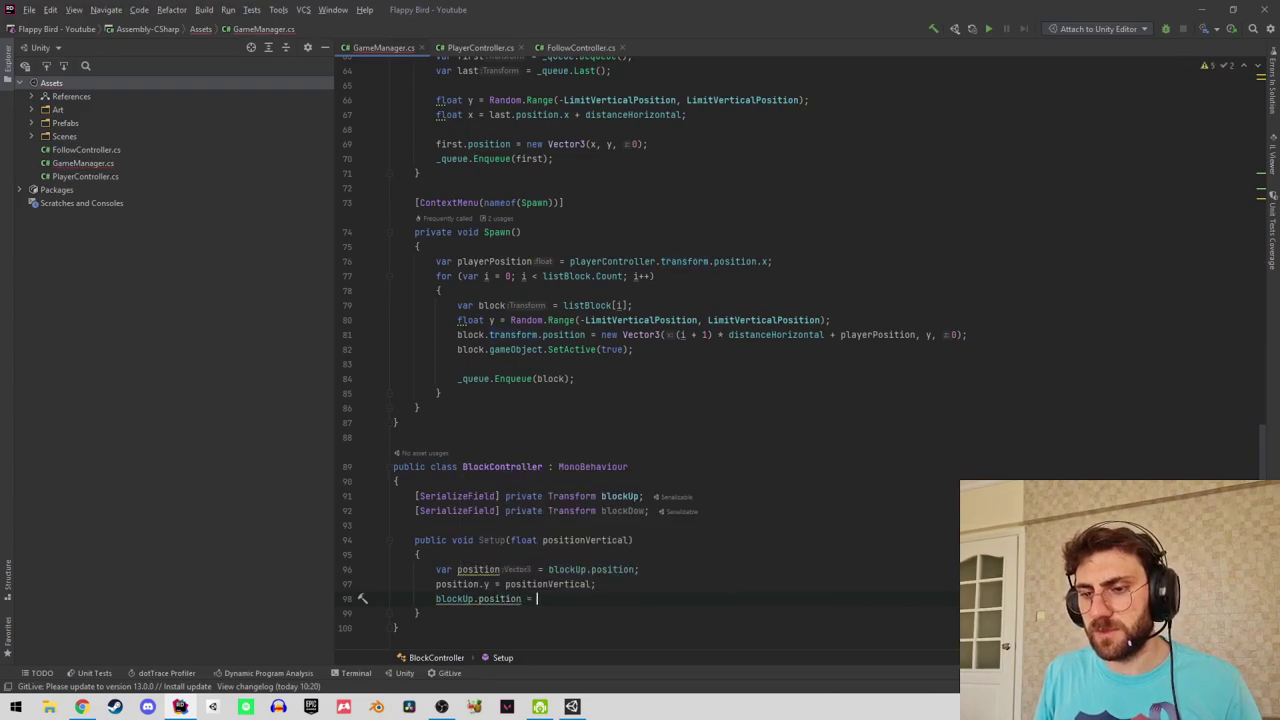
type("pos")
key("Down")
key("Return")
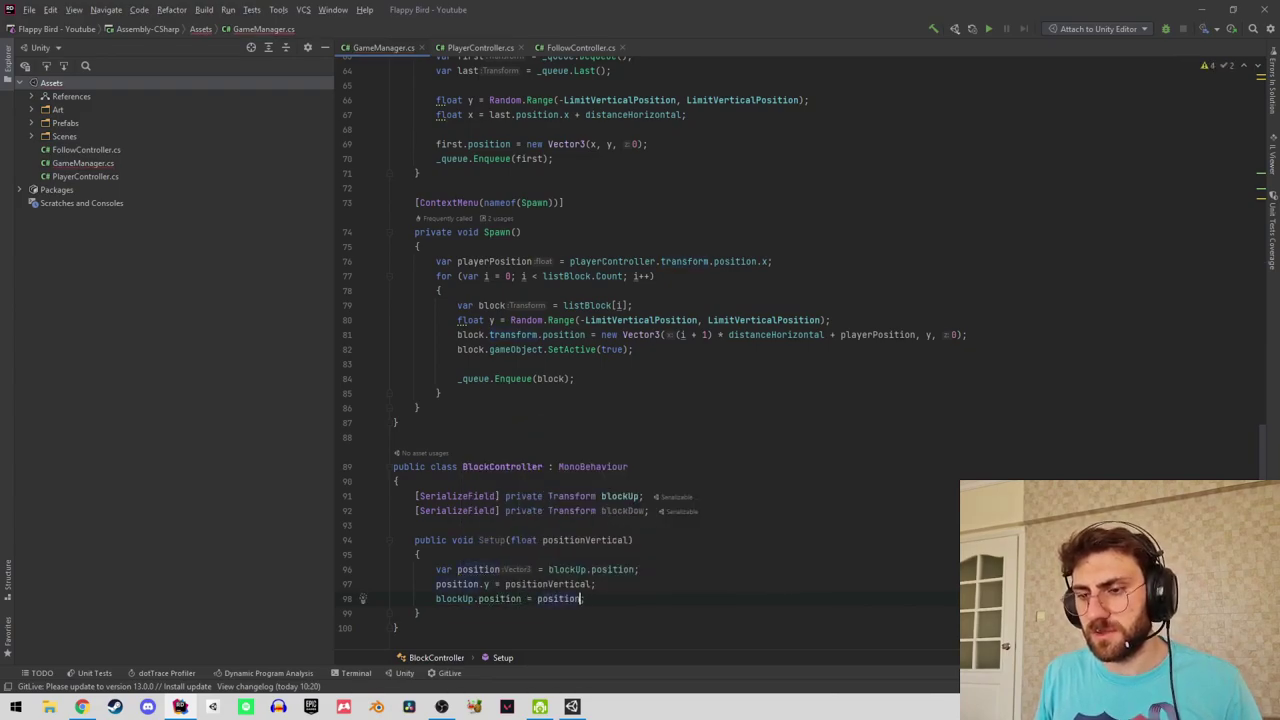
Rename the local variable to positionUp and duplicate the three blockUp lines.
key("shift+F6")
type("Up")
key("Return")
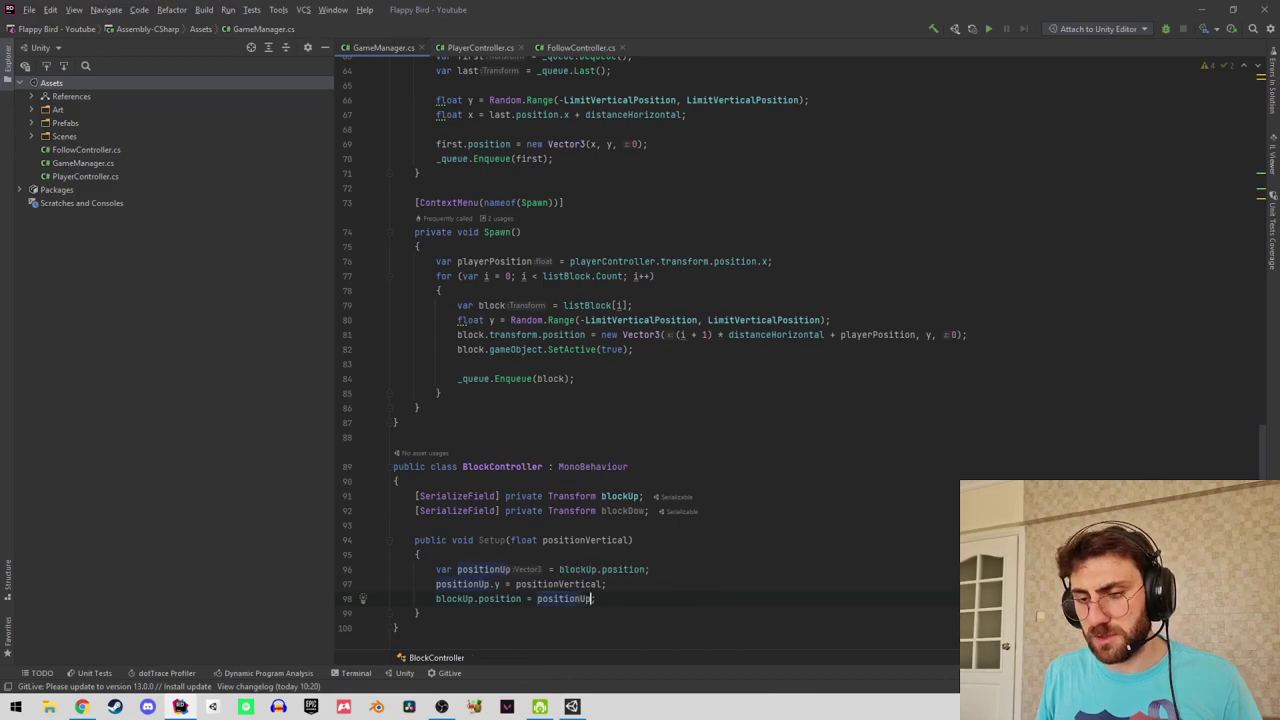
key("Home")
key("shift+Up")
key("shift+Up")
key("ctrl+c")
key("shift+Down")
key("shift+Down")
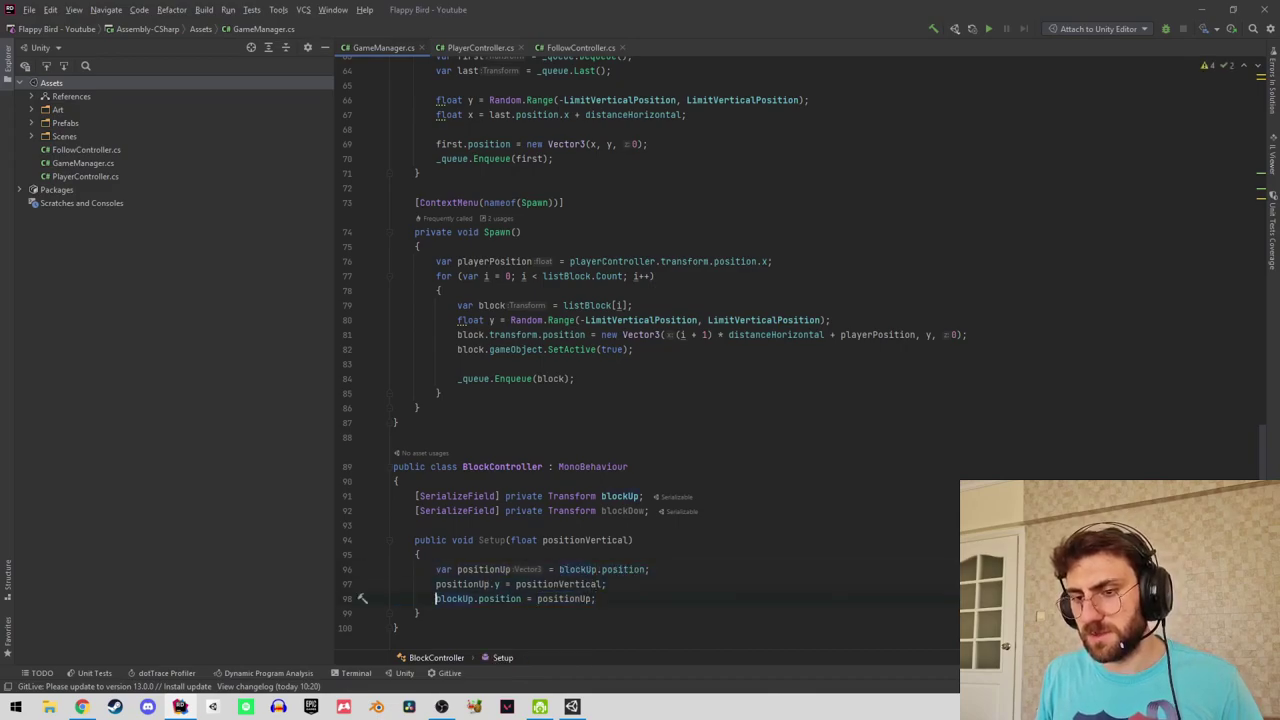
key("Return")
key("ctrl+v")
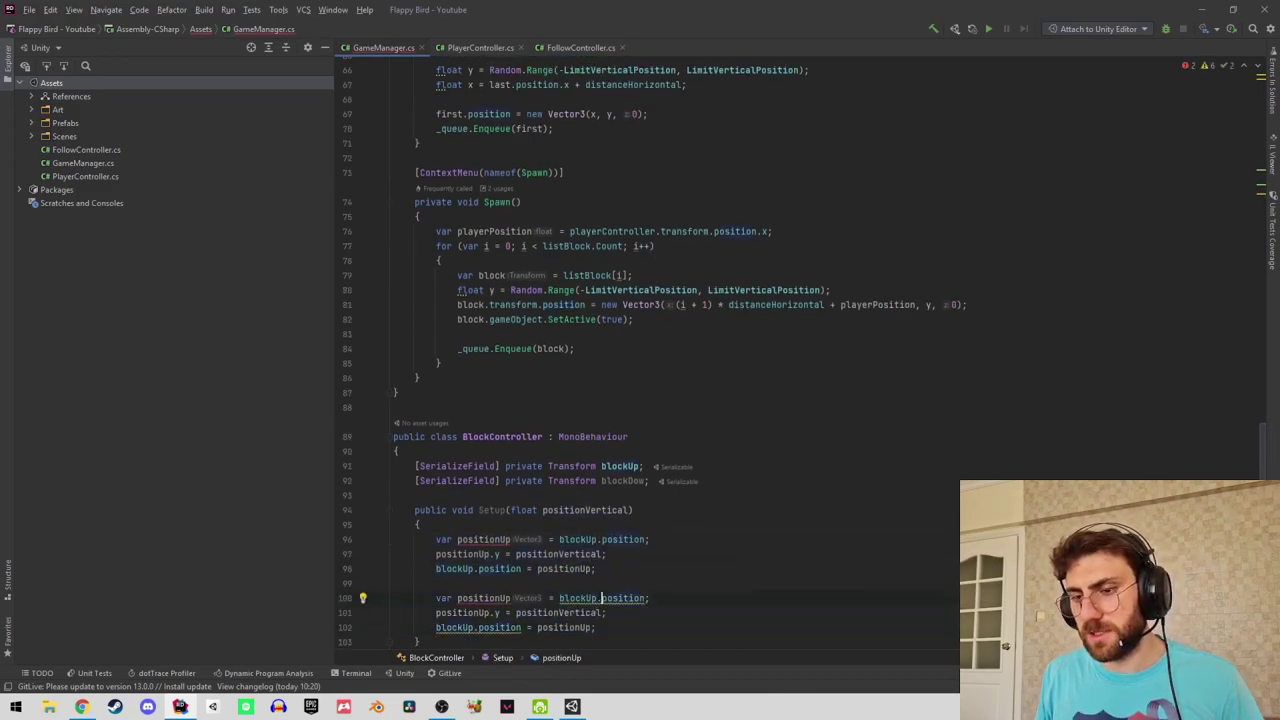
Point the copied lines at the down block with -positionVertical, renaming the field blockDown.
key("BackSpace")
key("BackSpace")
type("Dow")
key("Escape")
key("Down")
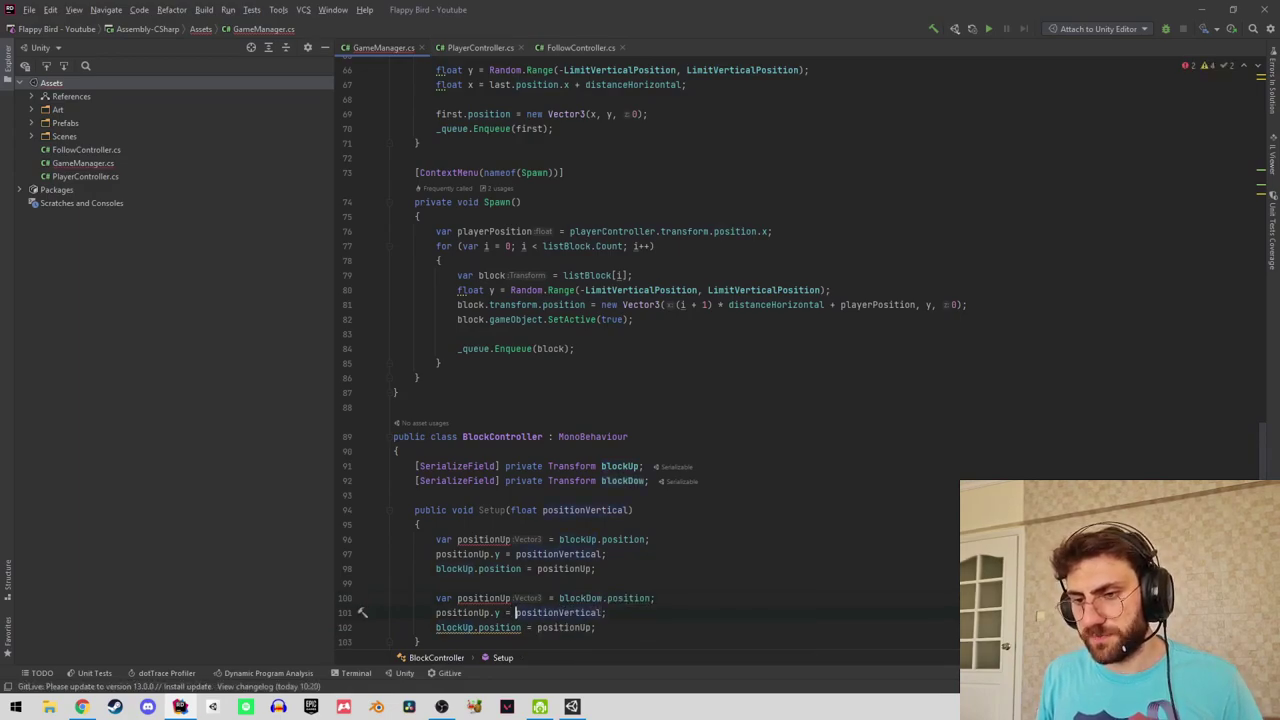
type("-")
key("BackSpace")
key("BackSpace")
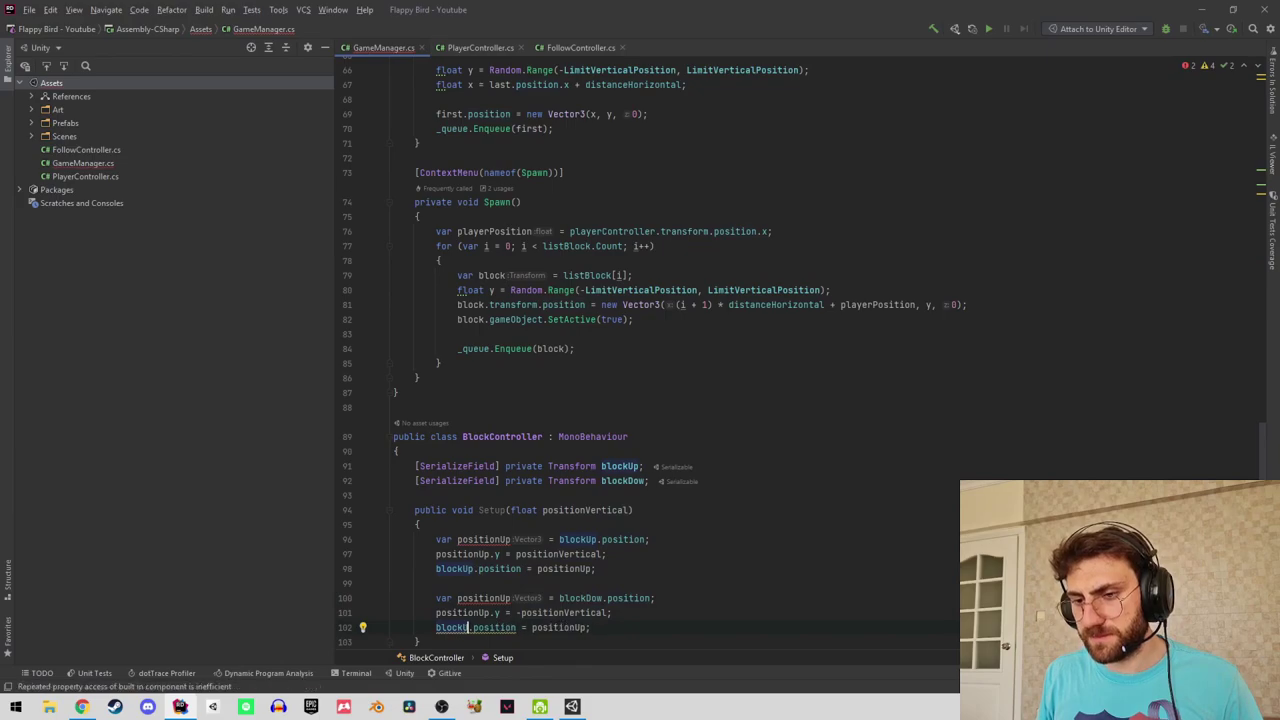
type("Dow")
key("Escape")
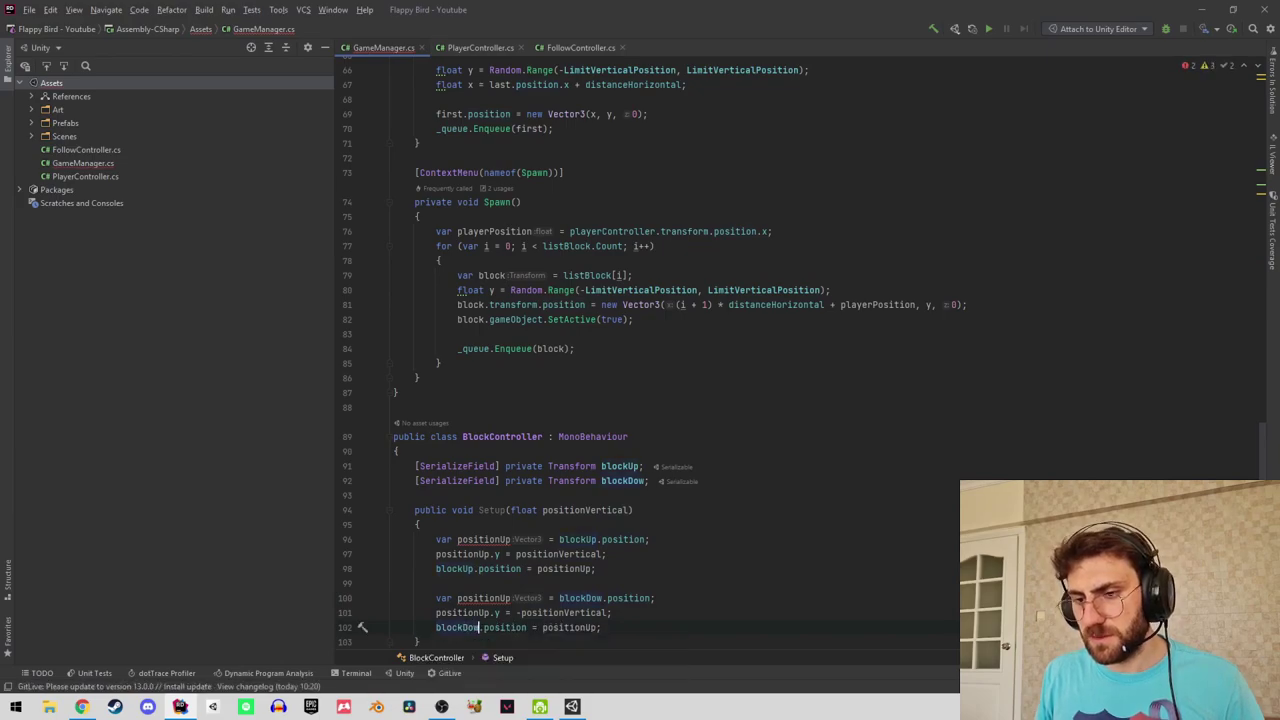
key("ctrl+r")
key("ctrl+r")
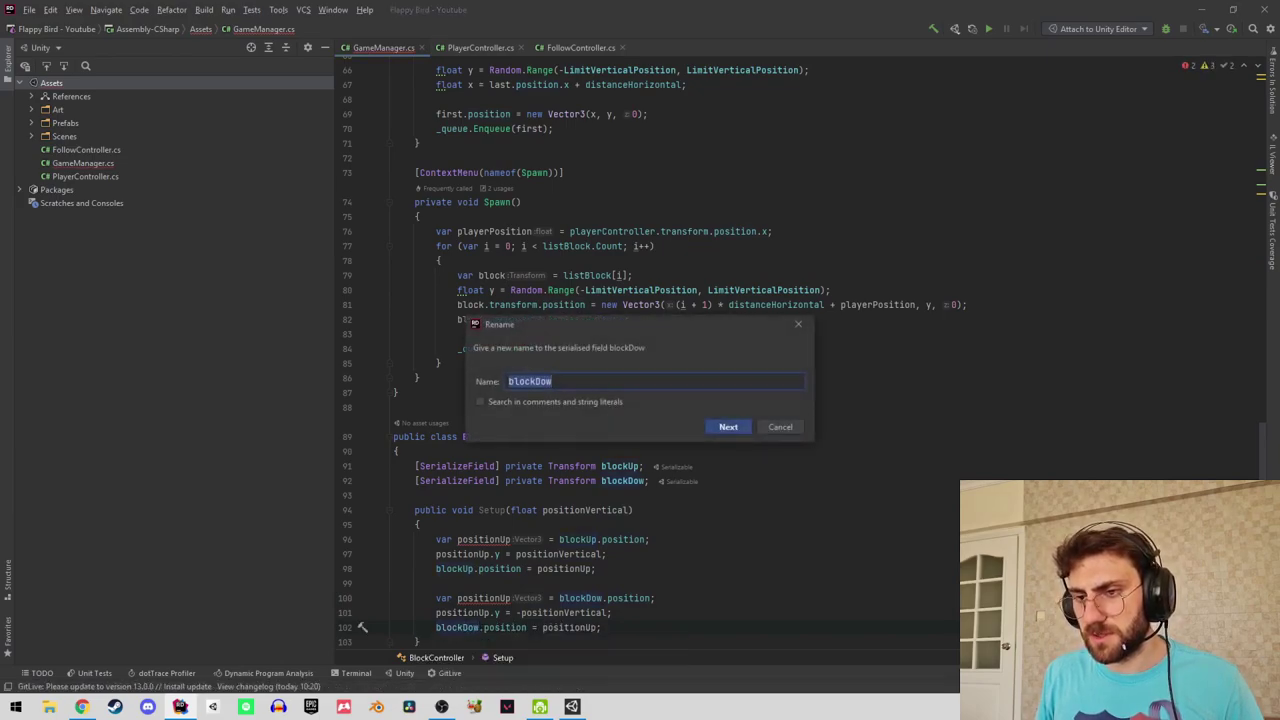
type("n")
key("Return")
key("Return")
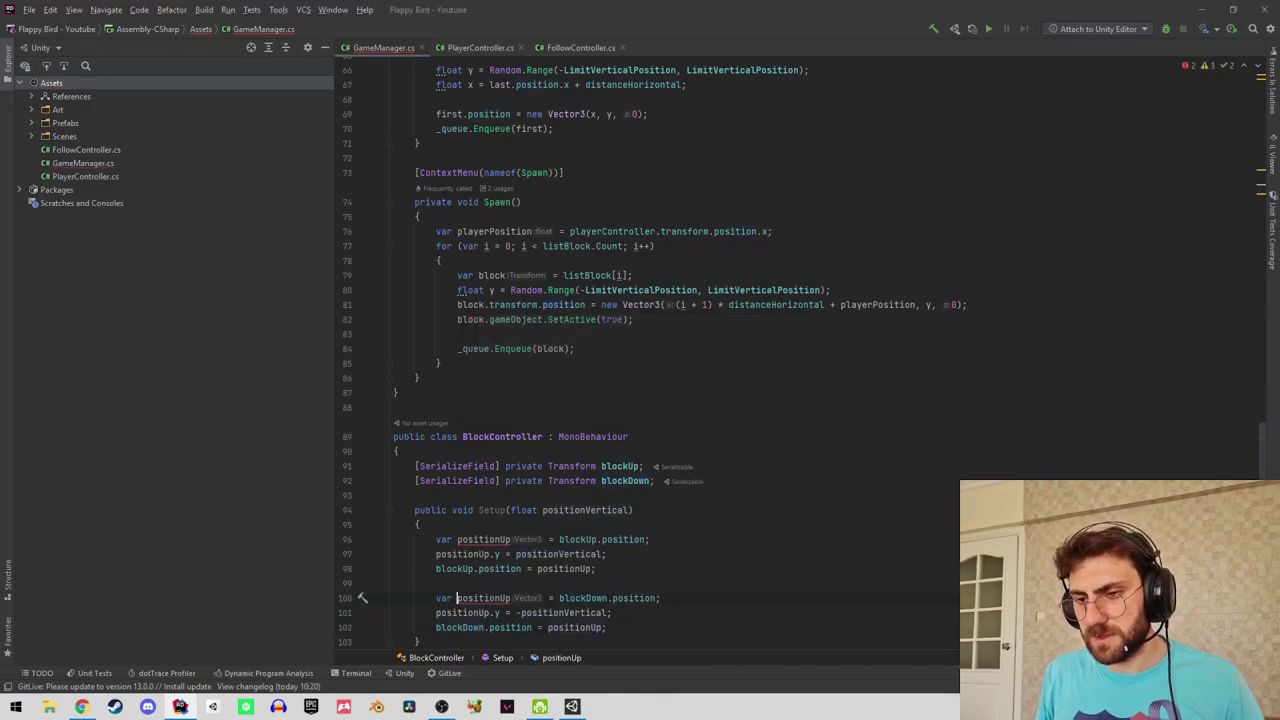
Rename the copied variable to positionDown on all three lines and save the file.
key("BackSpace")
key("BackSpace")
type("do")
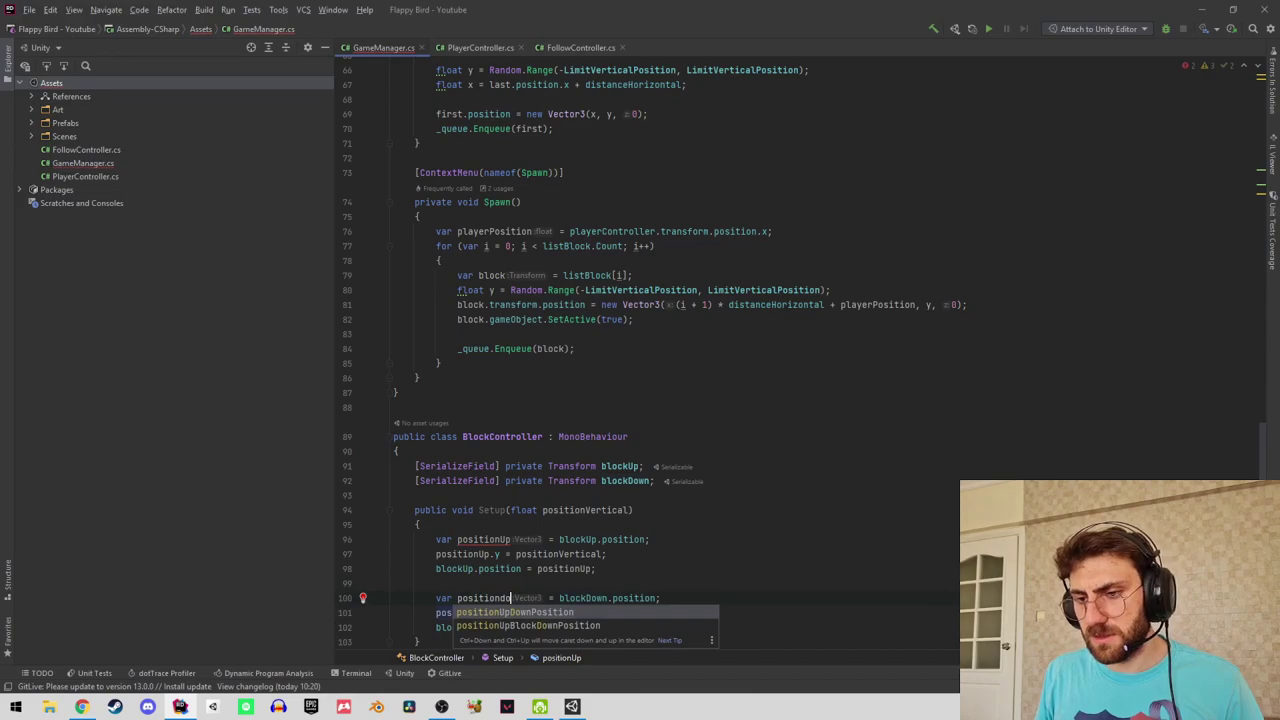
key("BackSpace")
key("BackSpace")
type("Down")
key("Escape")
key("Down")
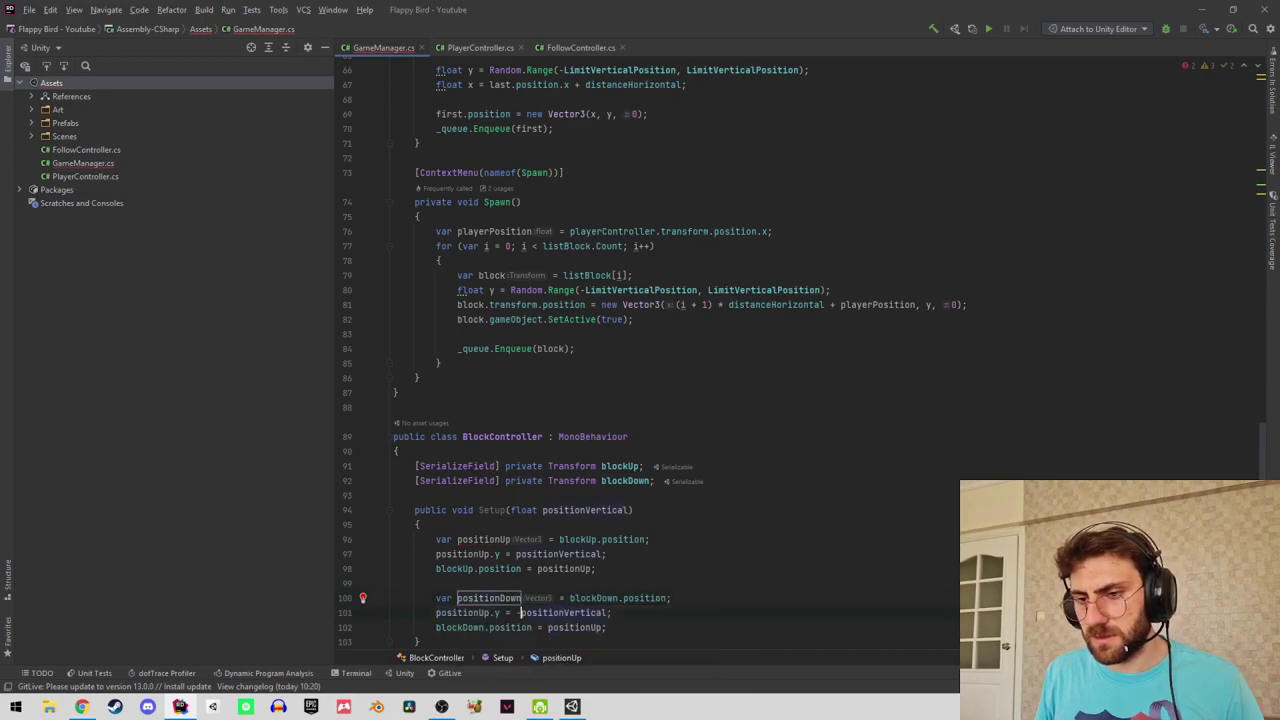
type("-")
left_click(491, 612)
key("BackSpace")
key("BackSpace")
type("Do")
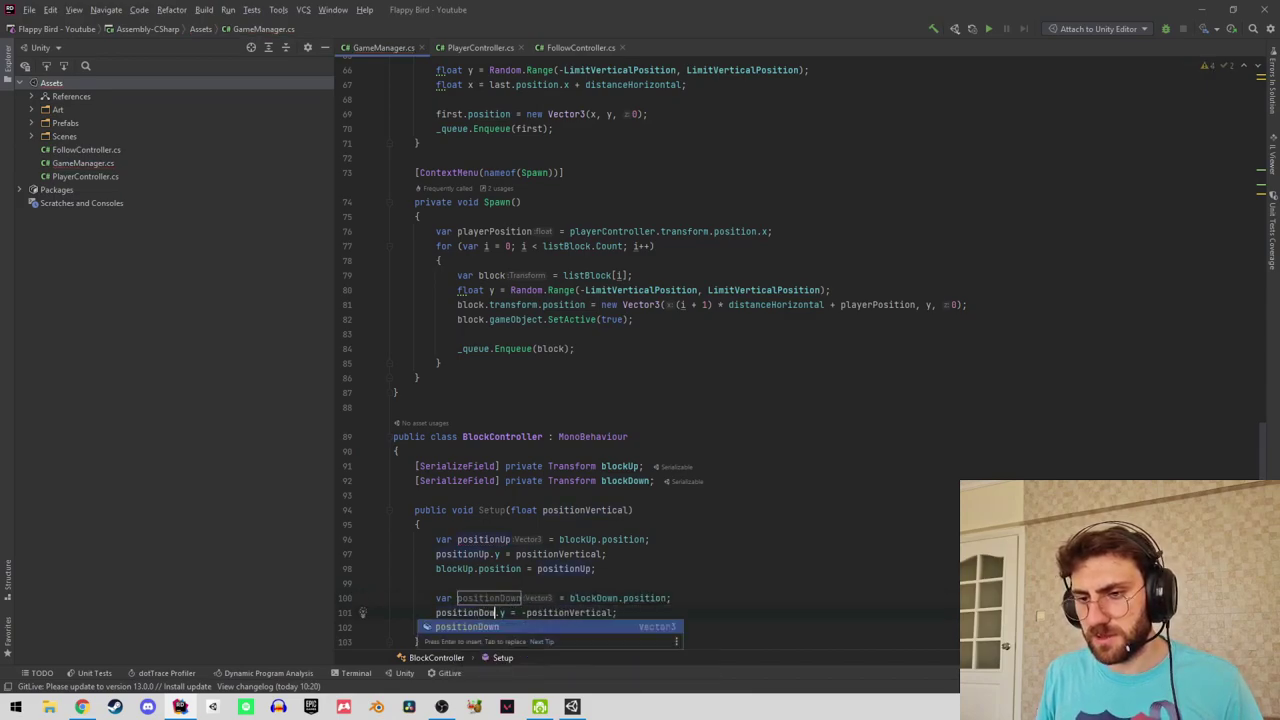
key("Return")
key("Down")
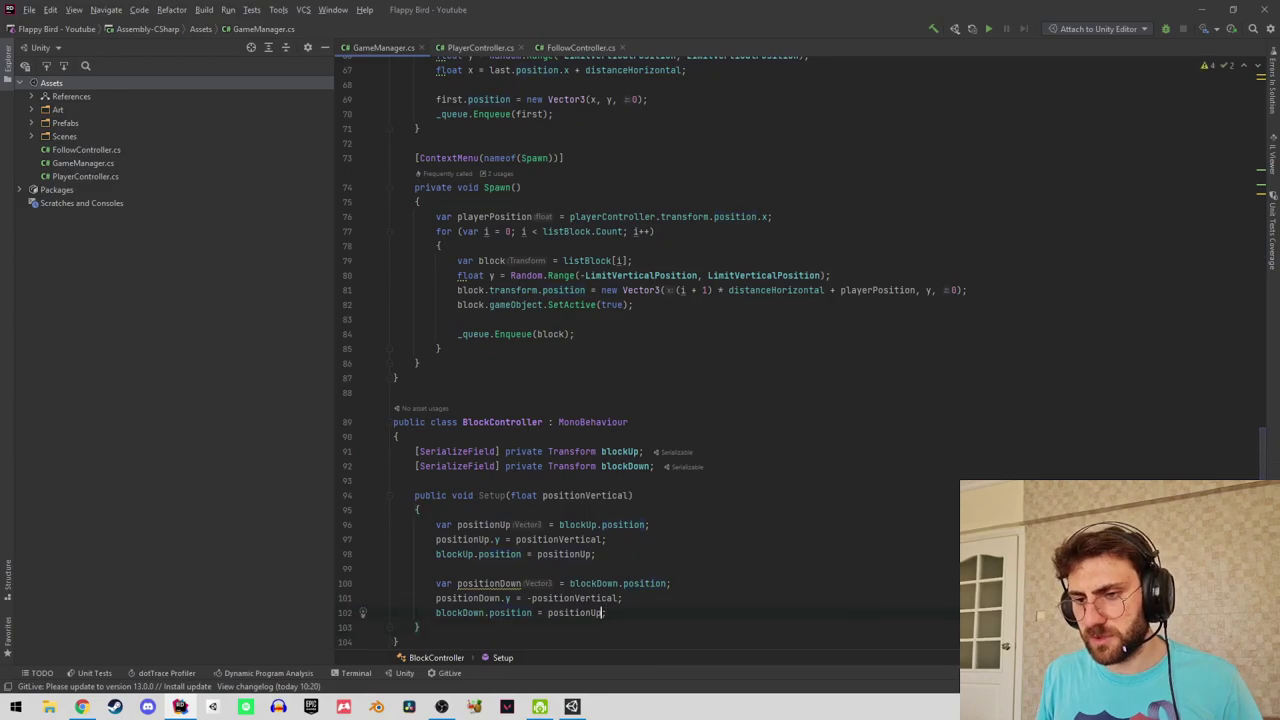
key("BackSpace")
key("BackSpace")
type("Do")
key("Return")
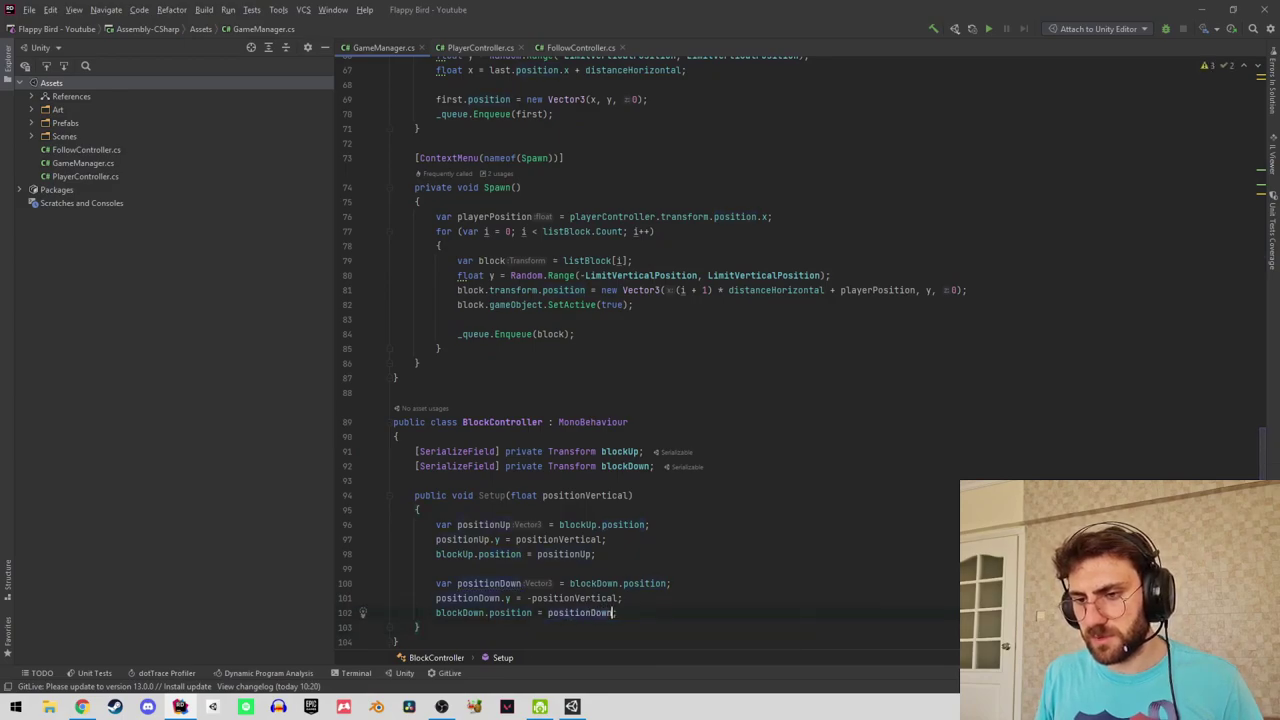
key("End")
key("ctrl+s")
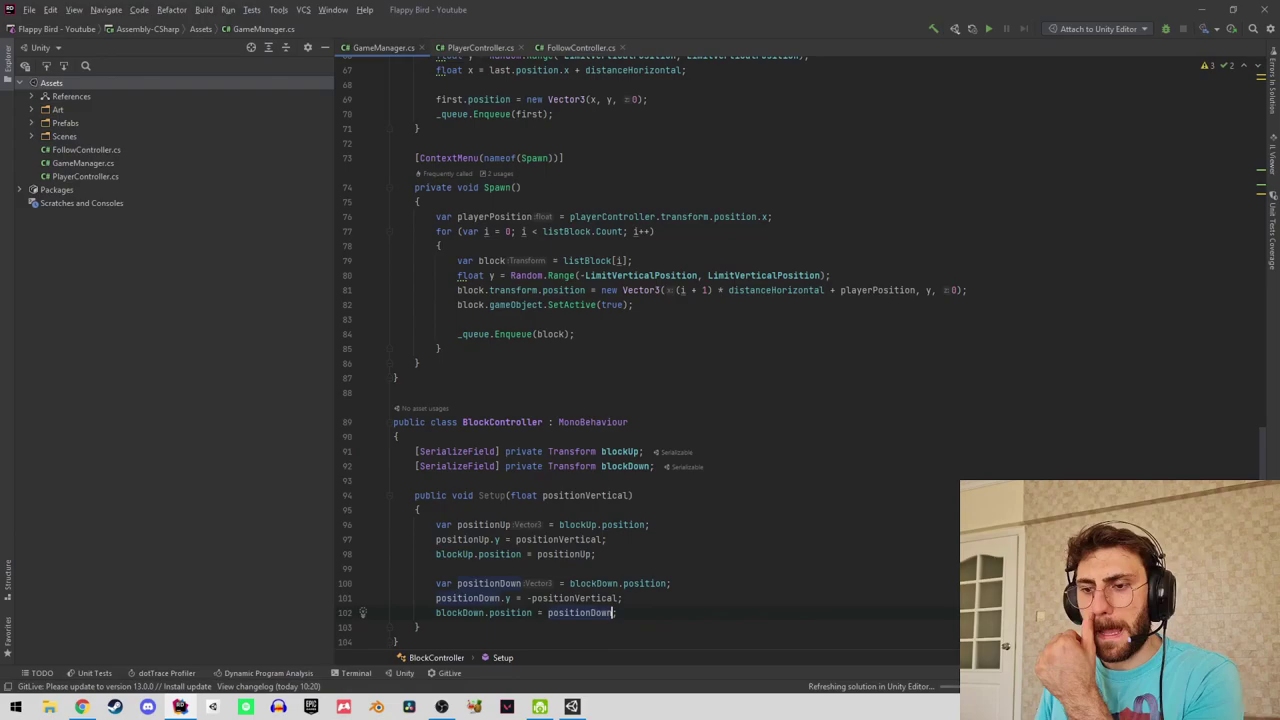
type(";")
Check the usages of positionUp and positionDown, ending on the BlockController class name.
left_click(464, 539)
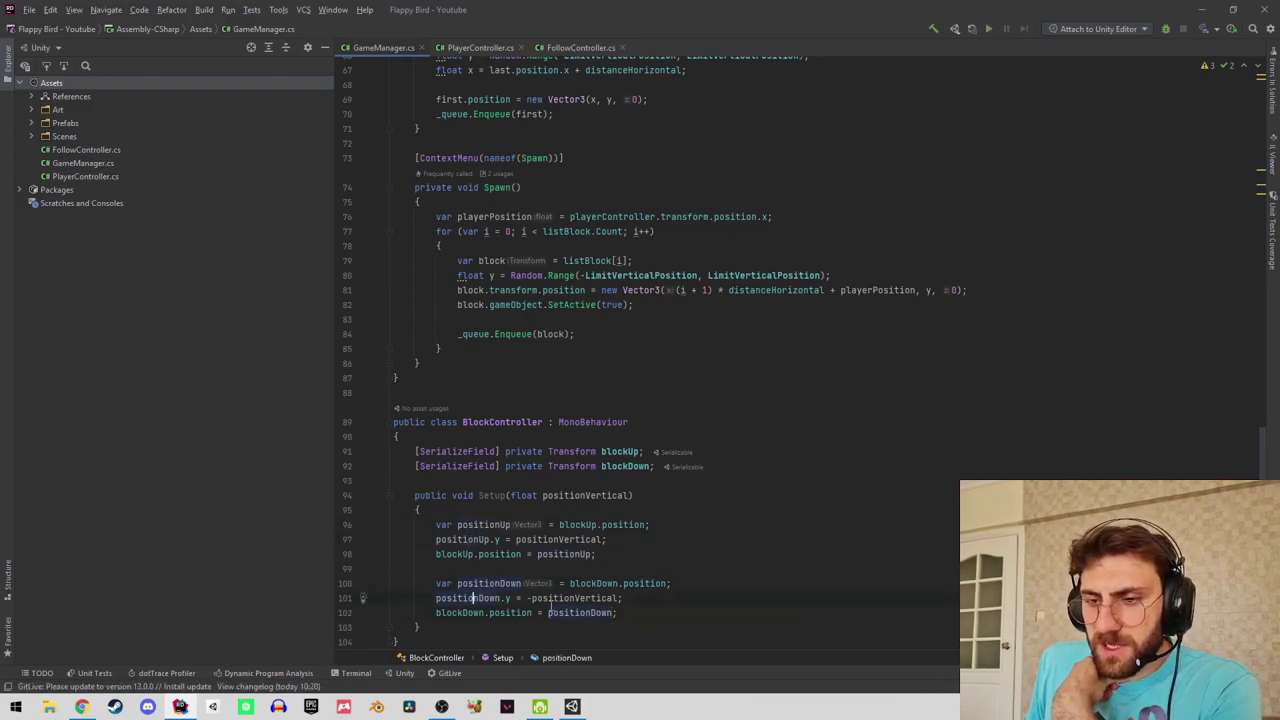
left_click(586, 612)
left_click(528, 422)
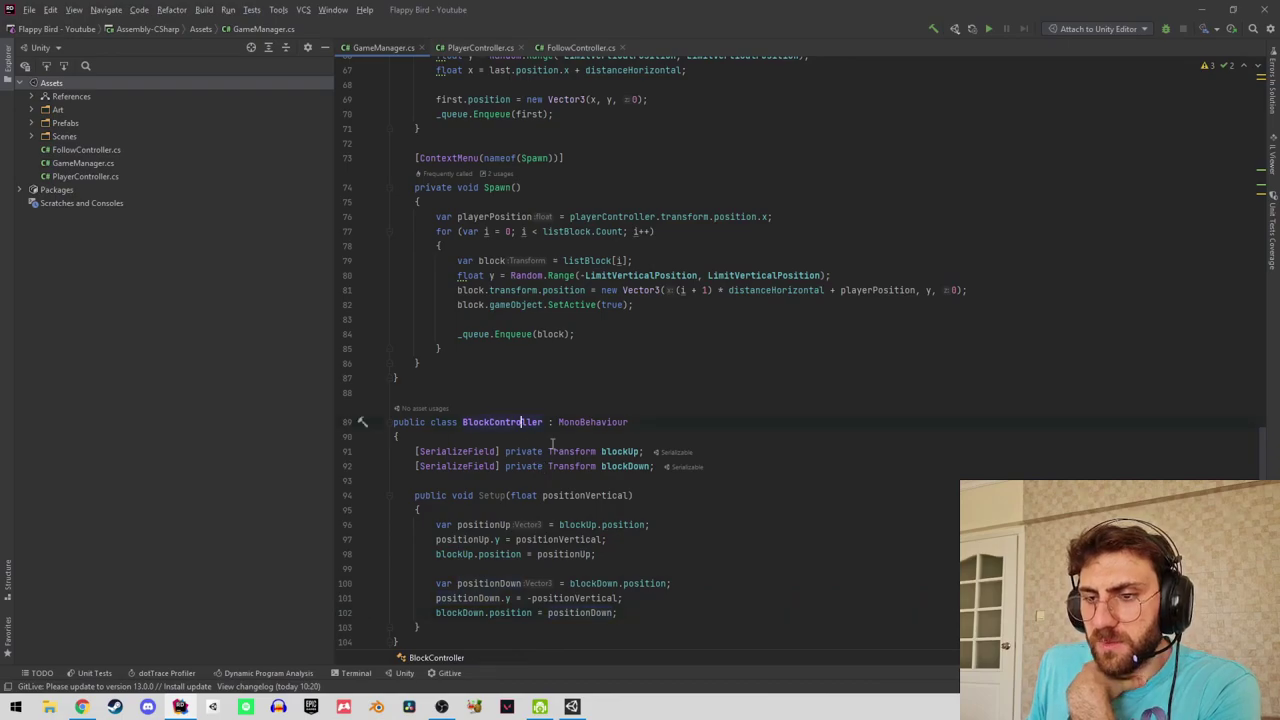
Move the BlockController class into its own file using Rider's quick actions.
key("alt+Return")
key("Return")
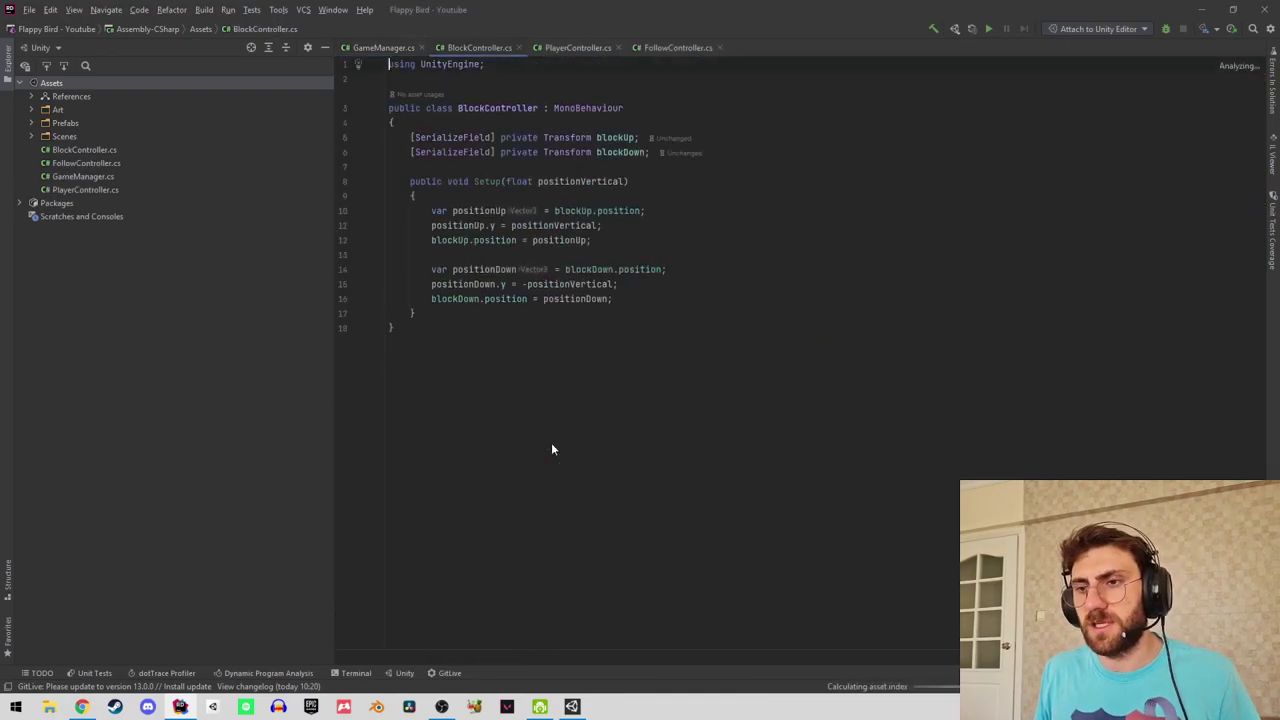
key("ctrl+Tab")
scroll(520, 432, "up", 6)
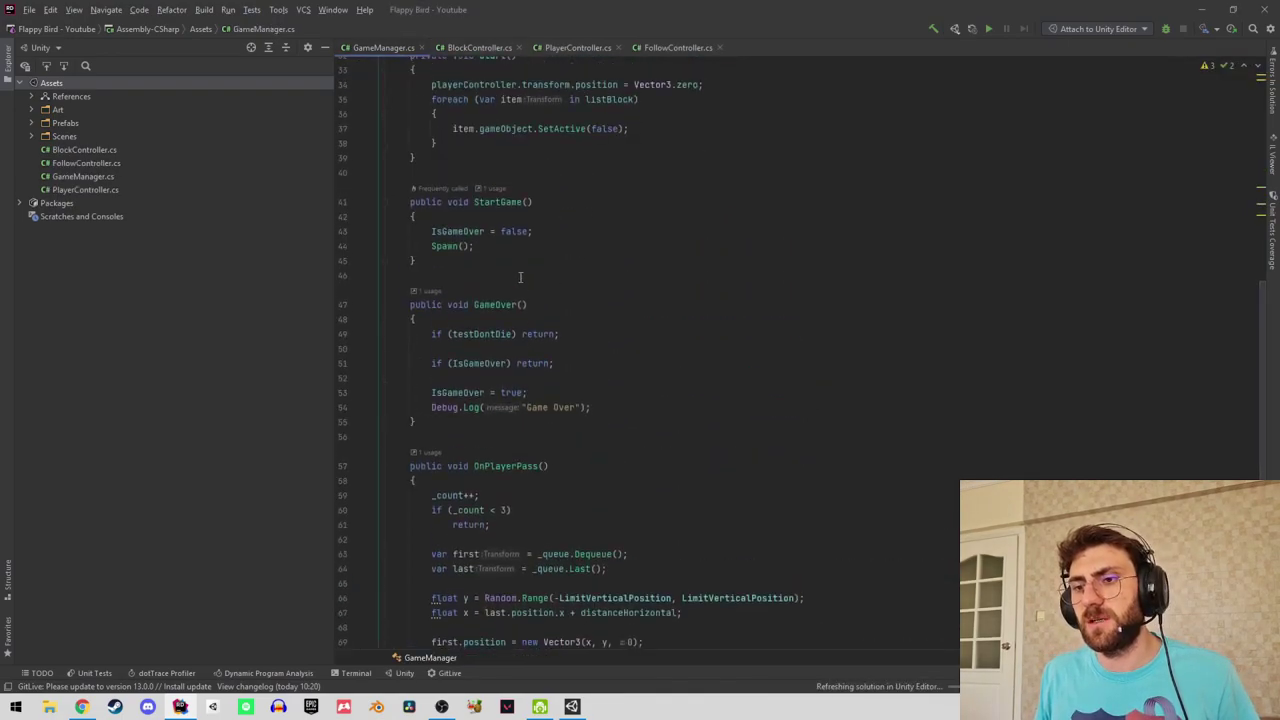
scroll(520, 300, "down", 4)
scroll(521, 390, "down", 5)
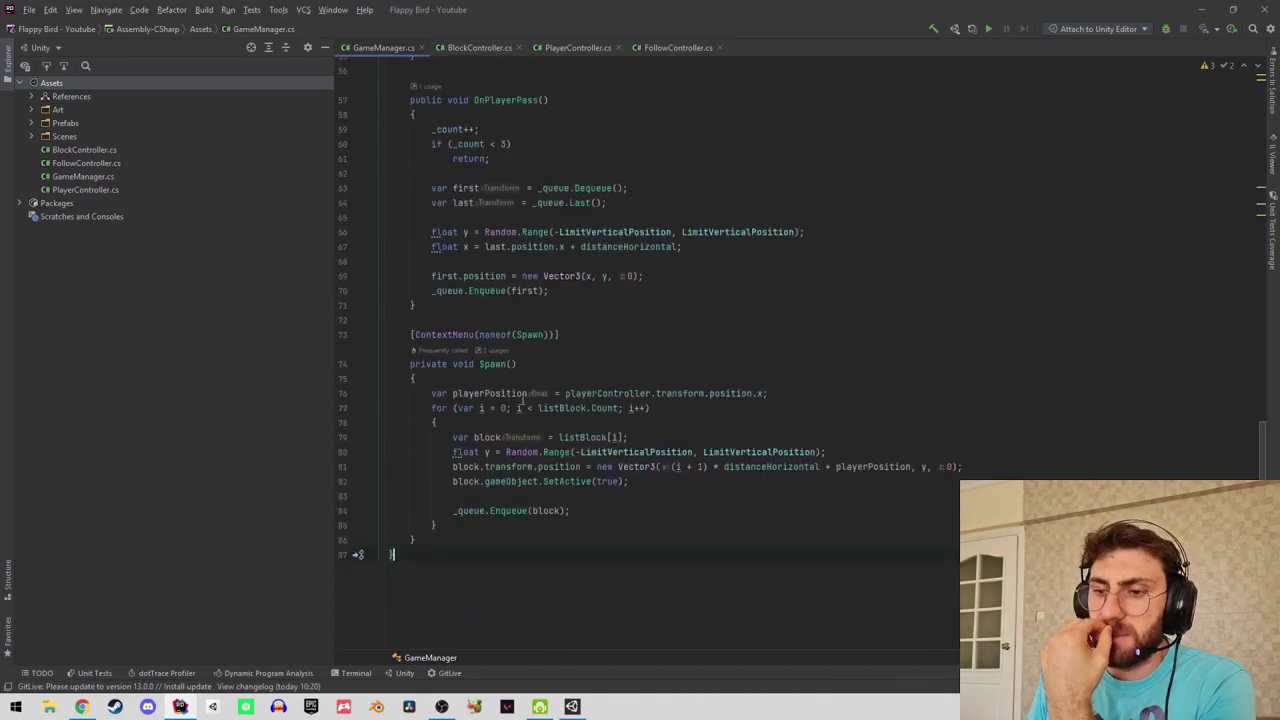
Check where Spawn is used and review the block spawning loop.
left_click(493, 367, "ctrl")
key("Escape")
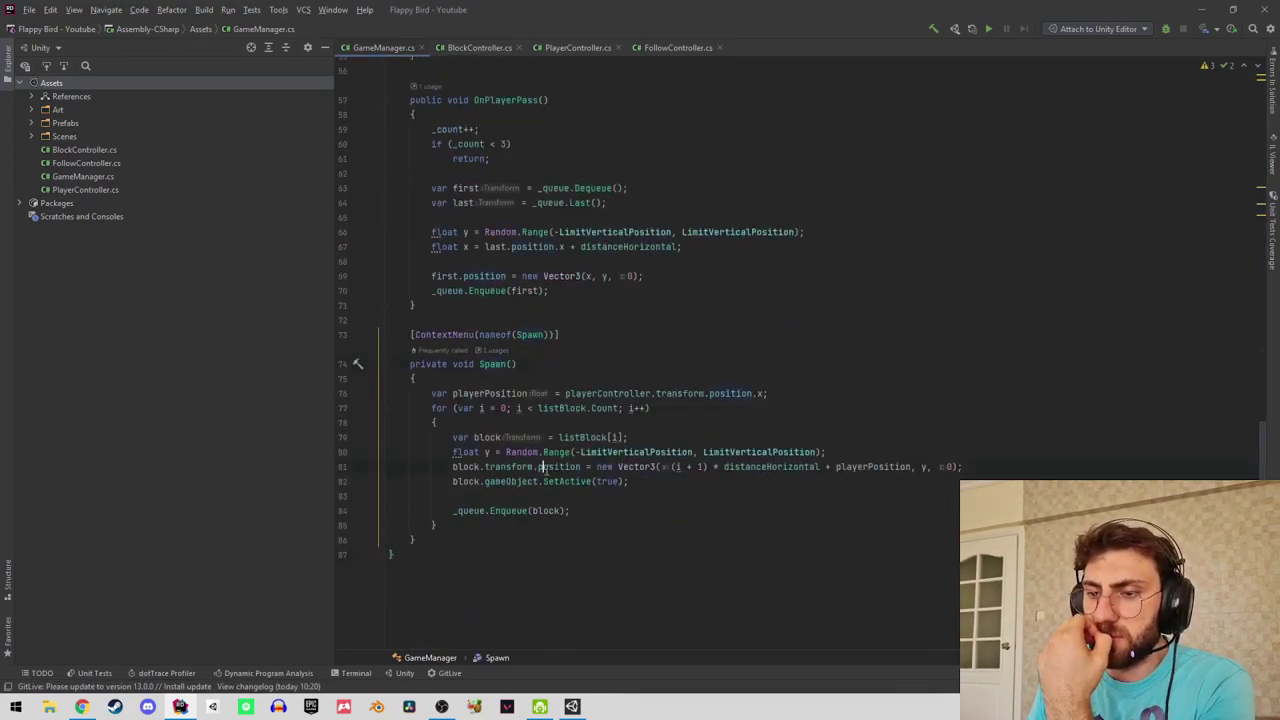
left_click(501, 437)
key("Up")
left_click(660, 404)
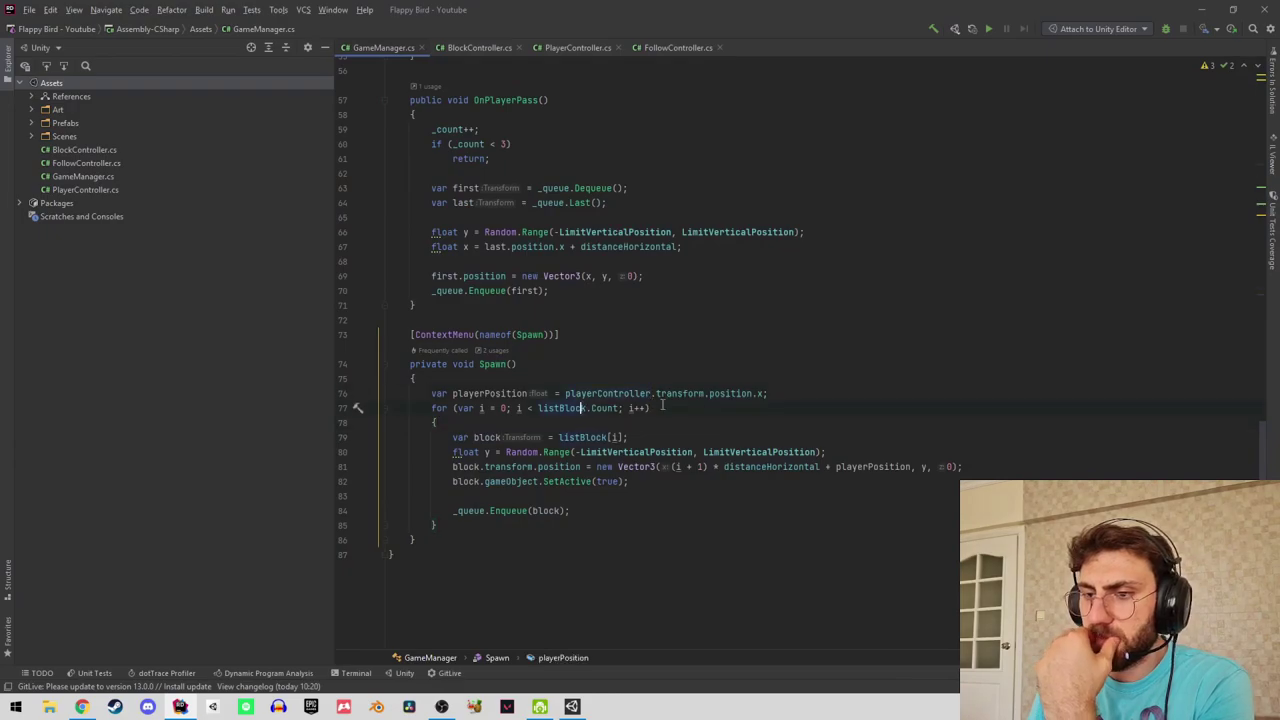
Replace Transform with BlockController in listBlock's List<> declaration and new List<>() initializer.
scroll(649, 402, "up", 10)
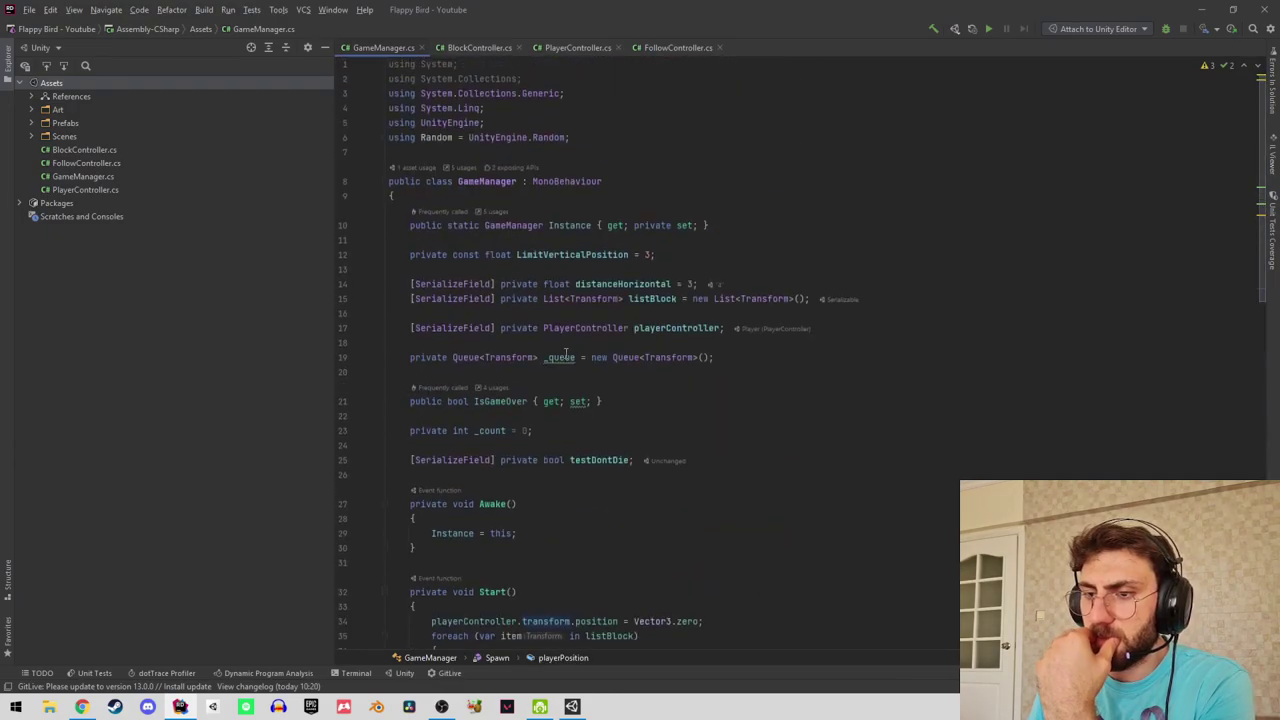
left_click(585, 298)
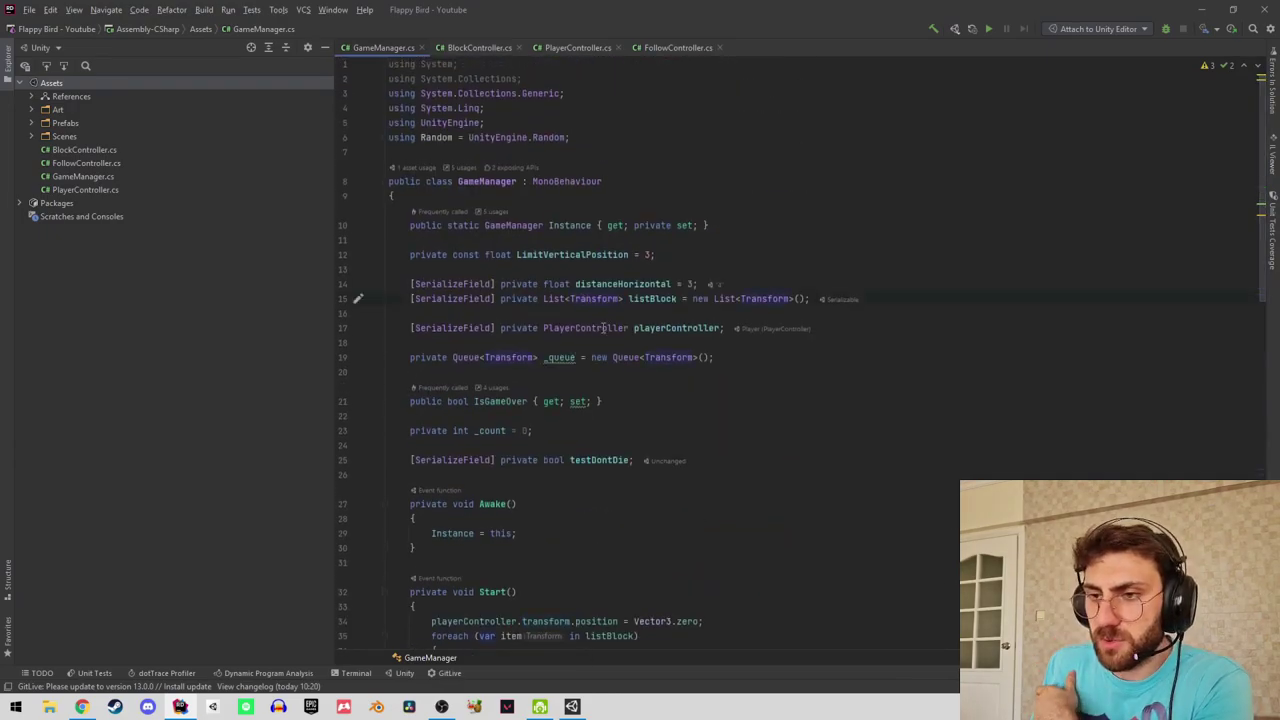
key("ctrl+Right")
key("ctrl+BackSpace")
type("Block")
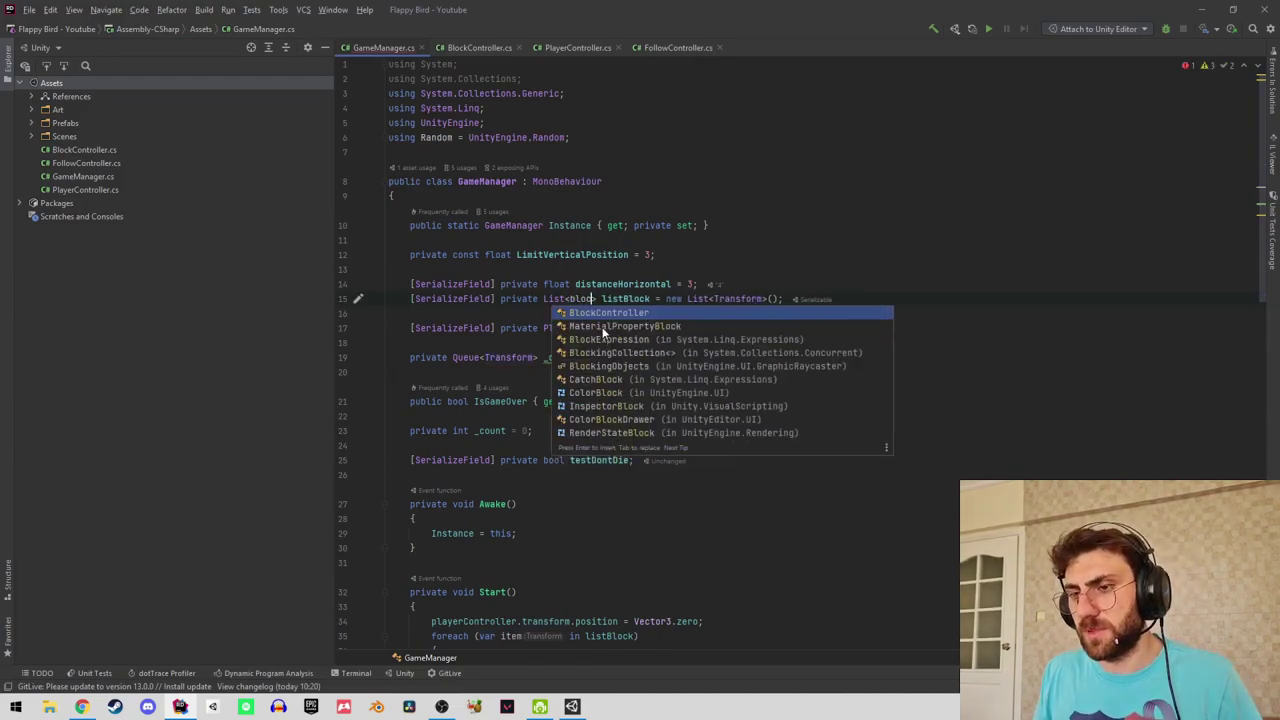
key("Return")
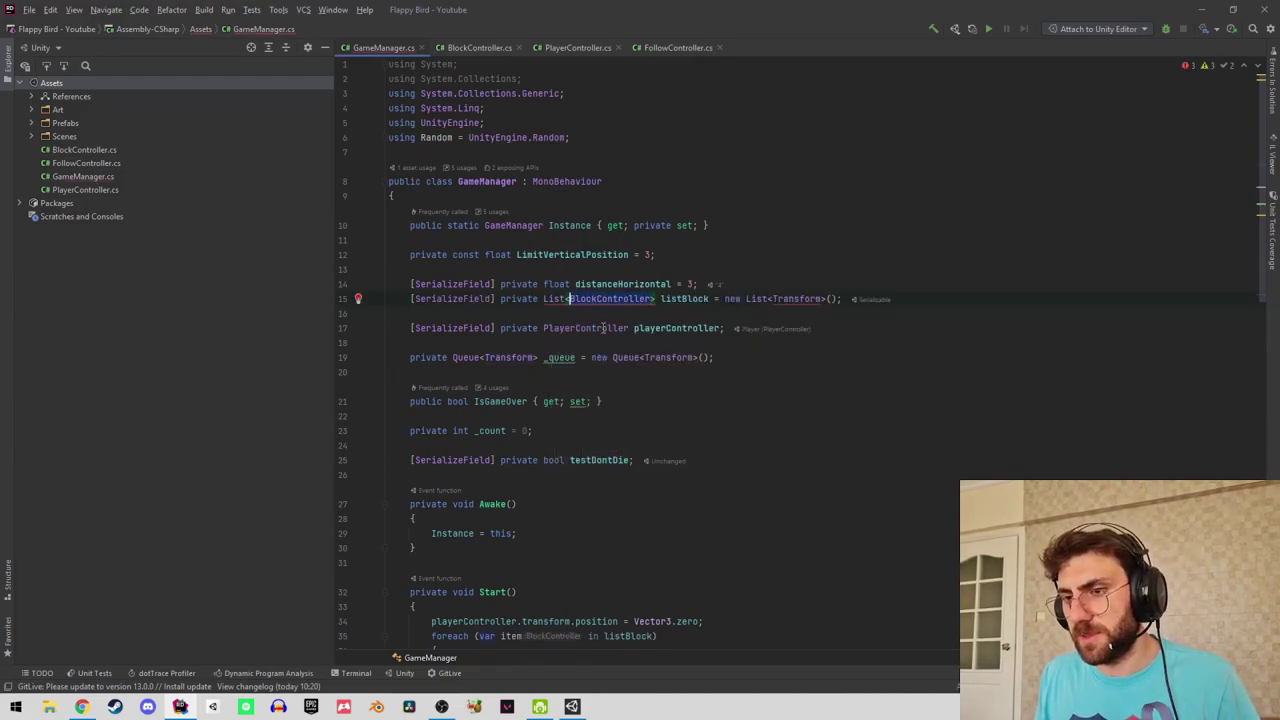
type("BlockController")
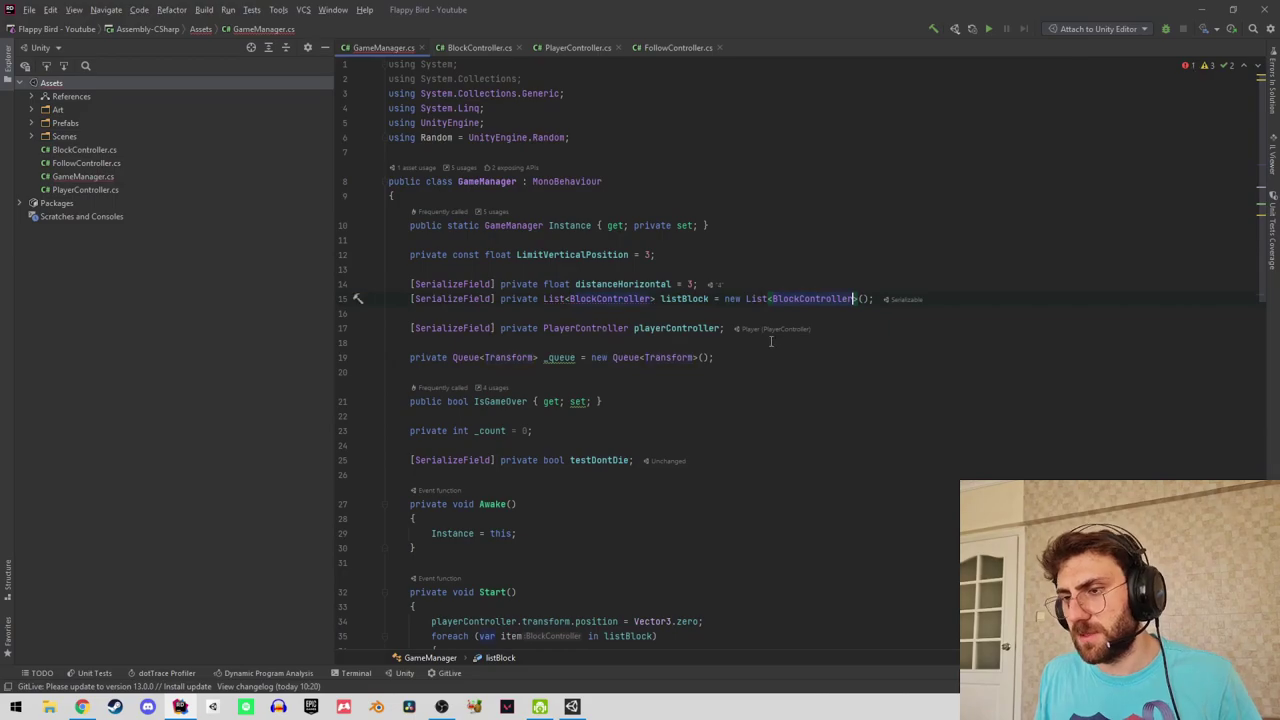
scroll(770, 341, "down", 8)
scroll(737, 346, "down", 10)
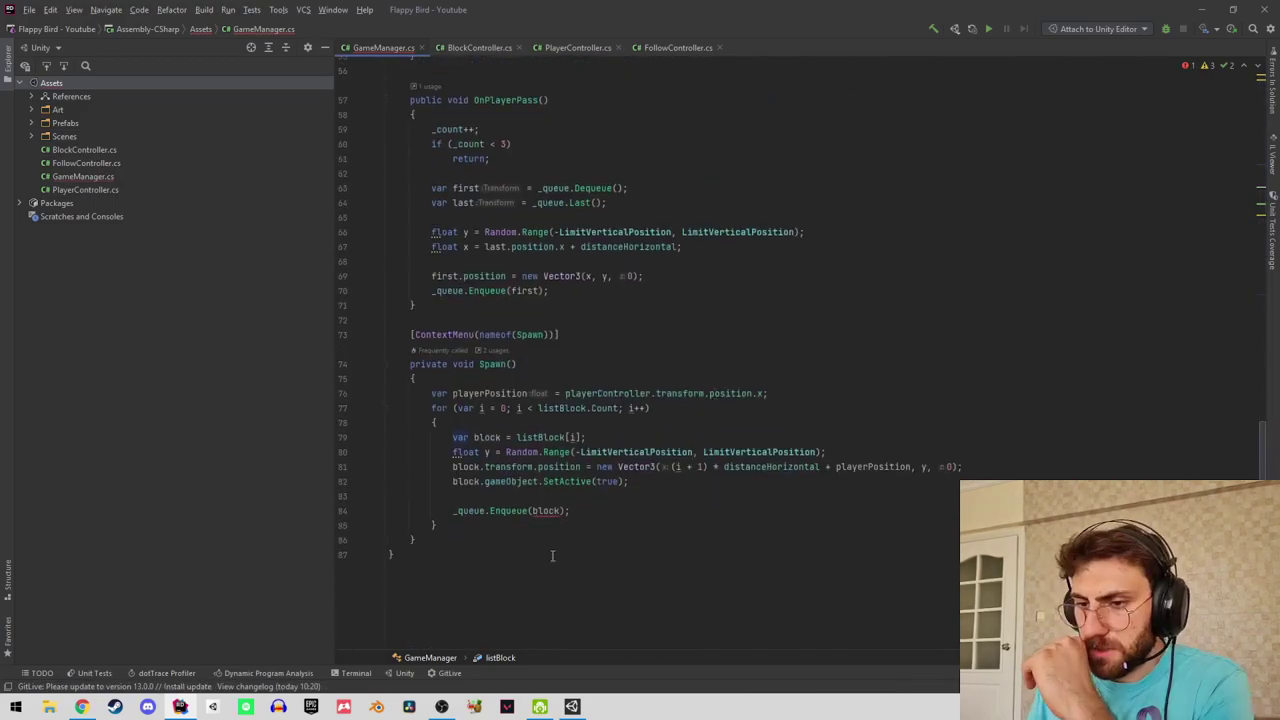
Fix the type error by enqueuing block.transform instead of block.
left_click(541, 511)
key("Right")
key("Right")
key("Right")
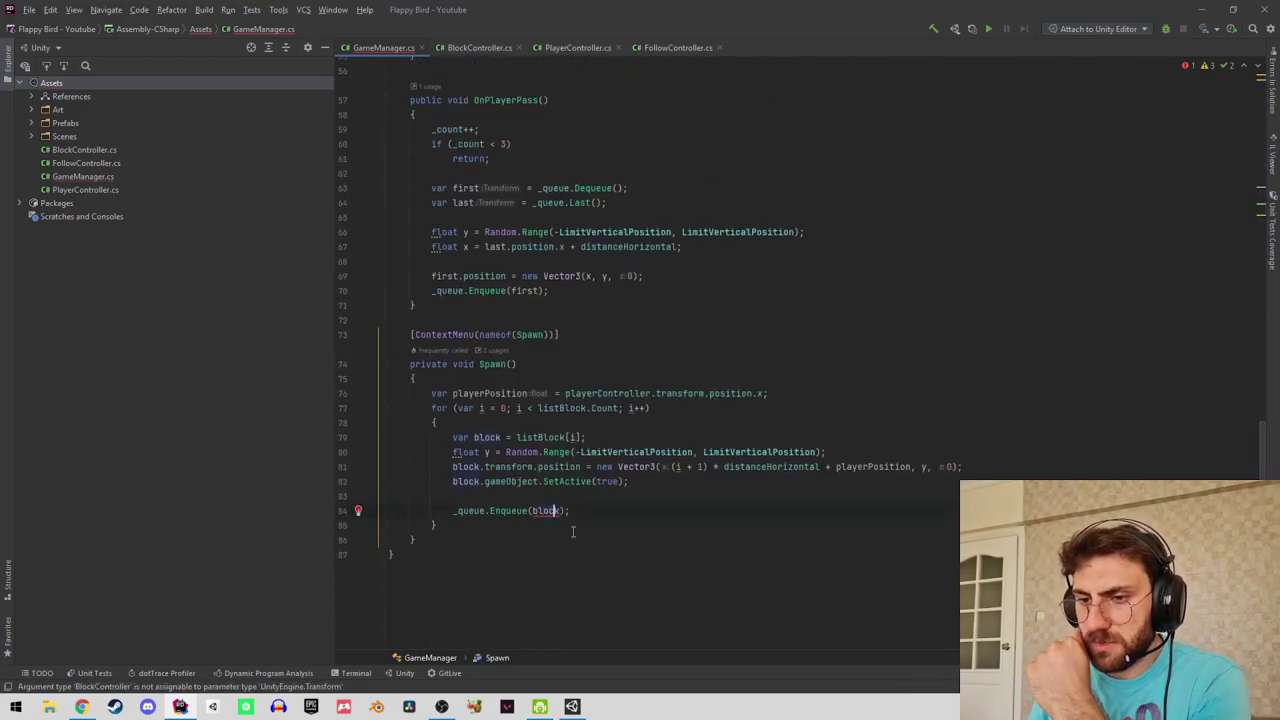
type(".transform")
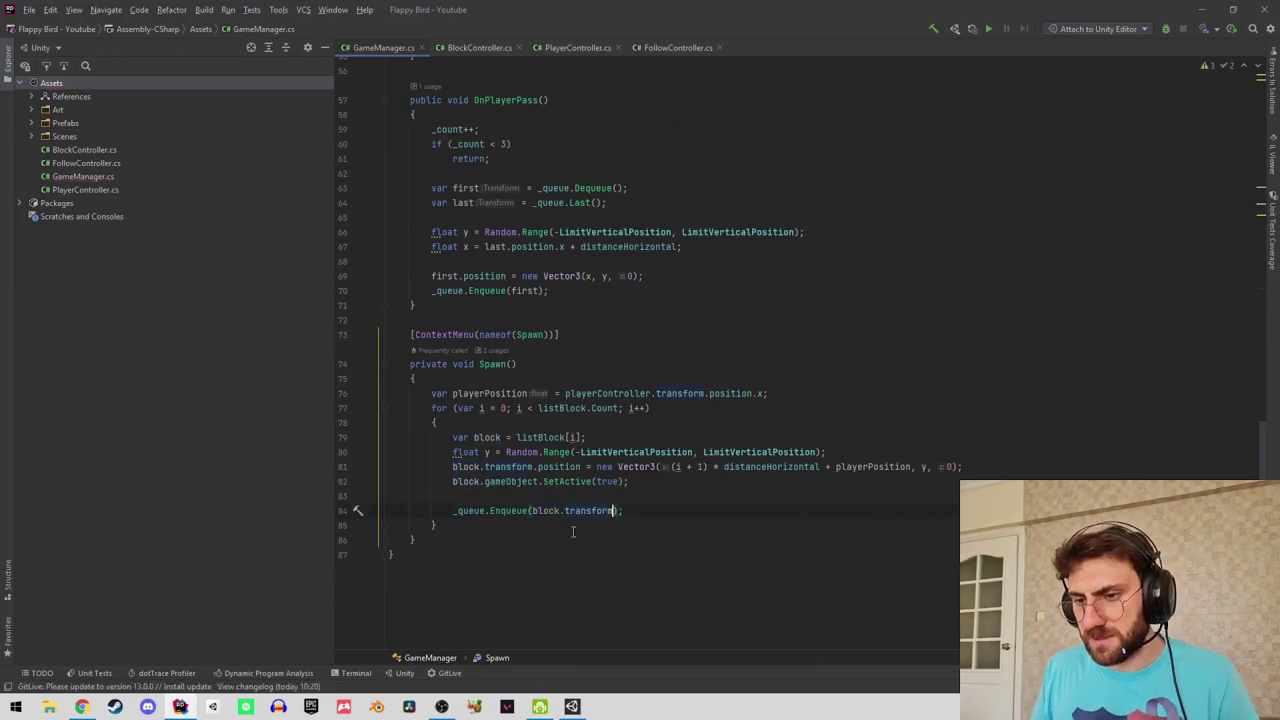
left_click(532, 452)
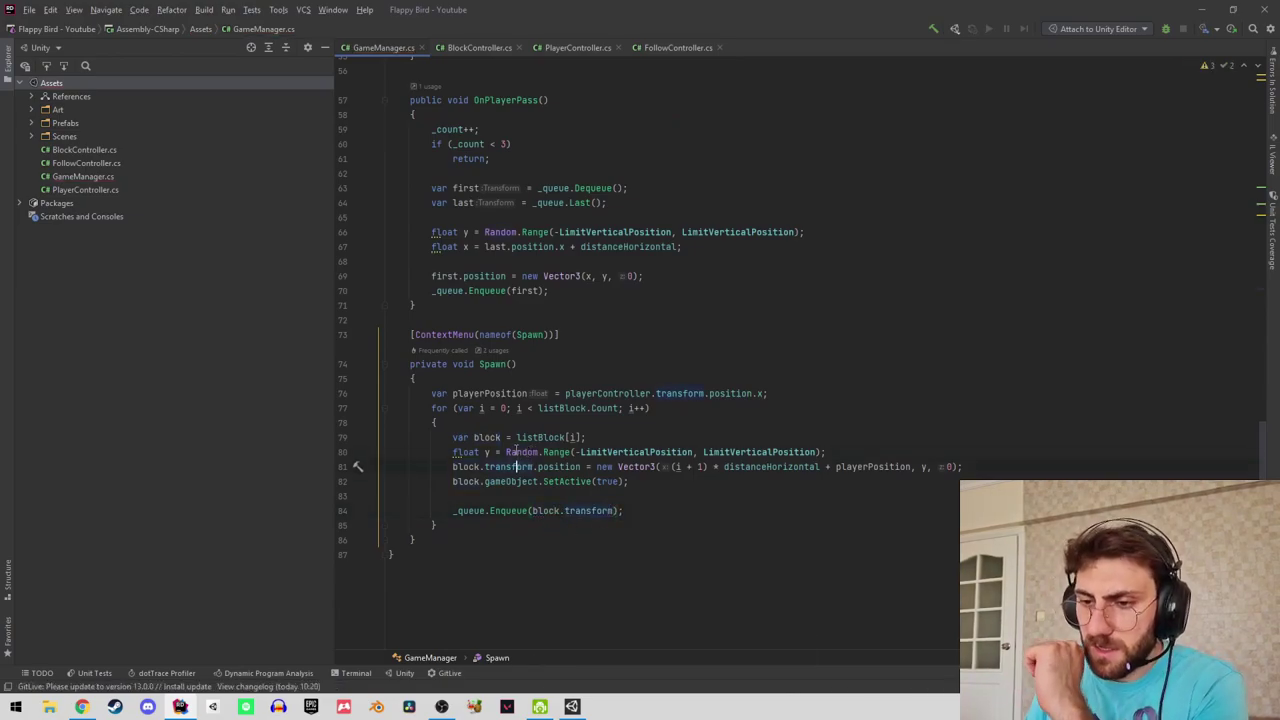
Add a block.Setup() call after the line that positions the block.
left_click(520, 466)
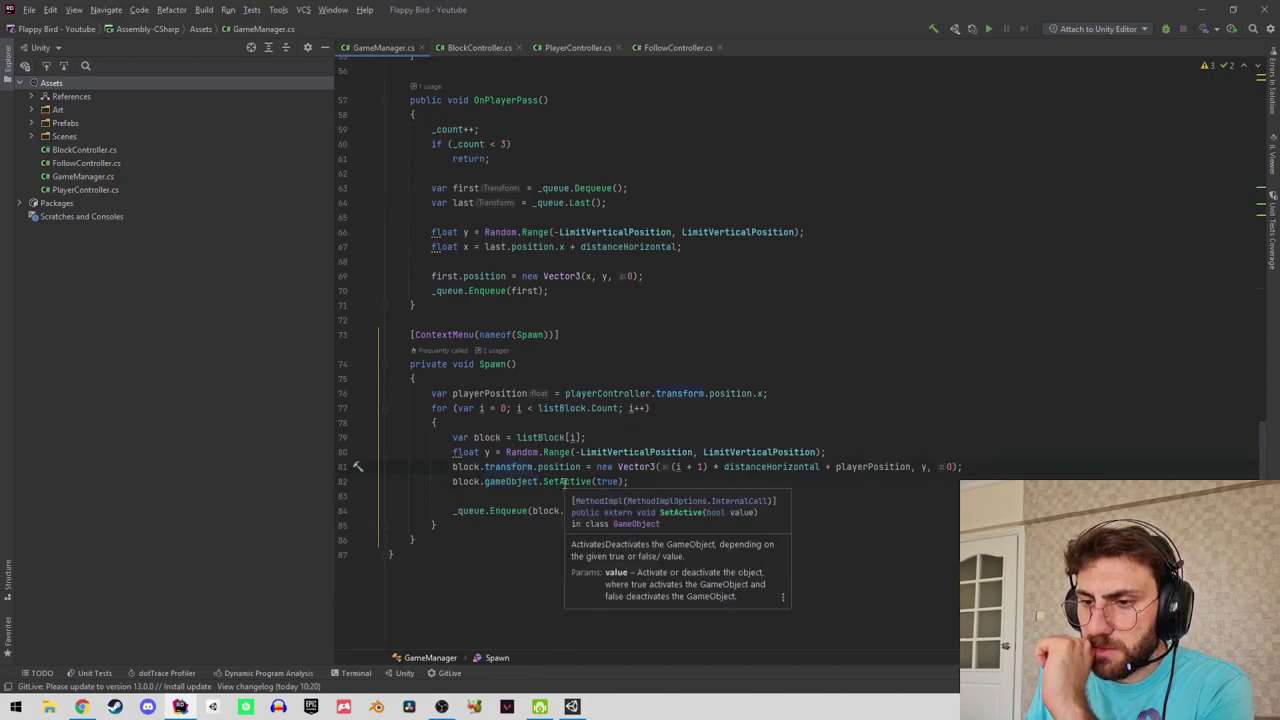
key("shift+Return")
type("bl")
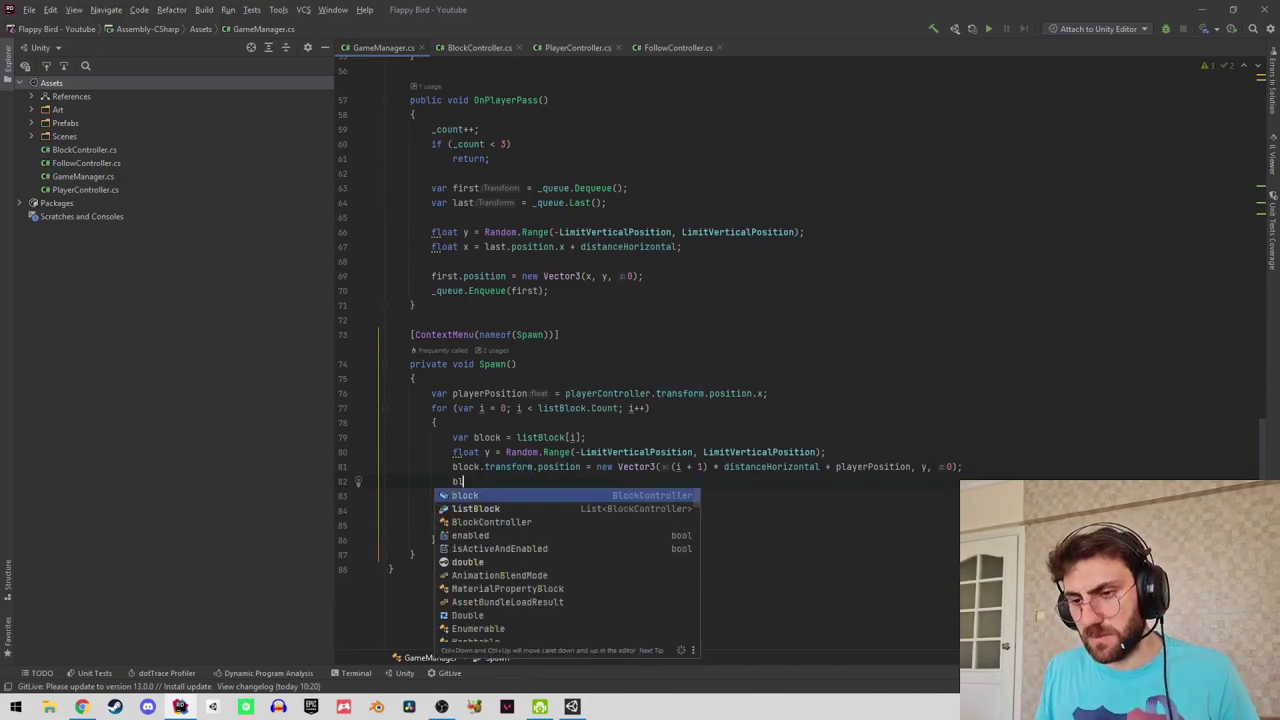
type("ock.set")
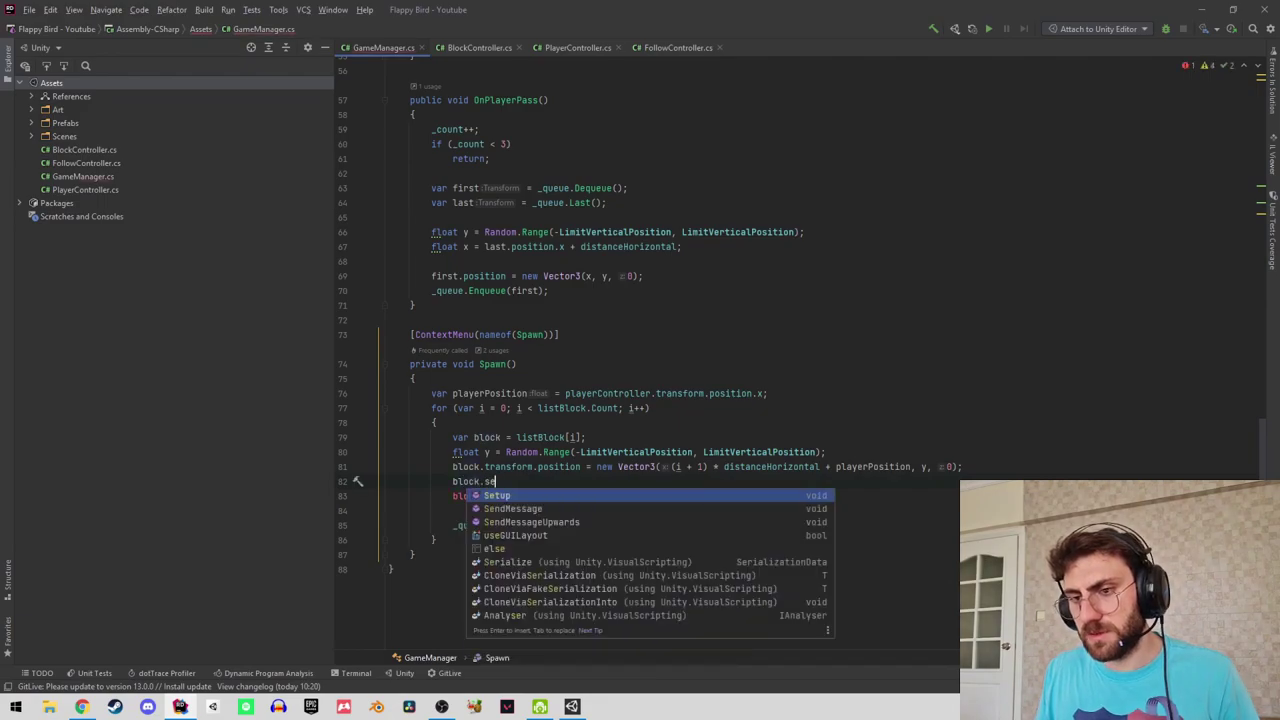
key("Return")
Duplicate the distanceHorizontal field as a new distanceVertical field with a new default value.
scroll(603, 323, "up", 15)
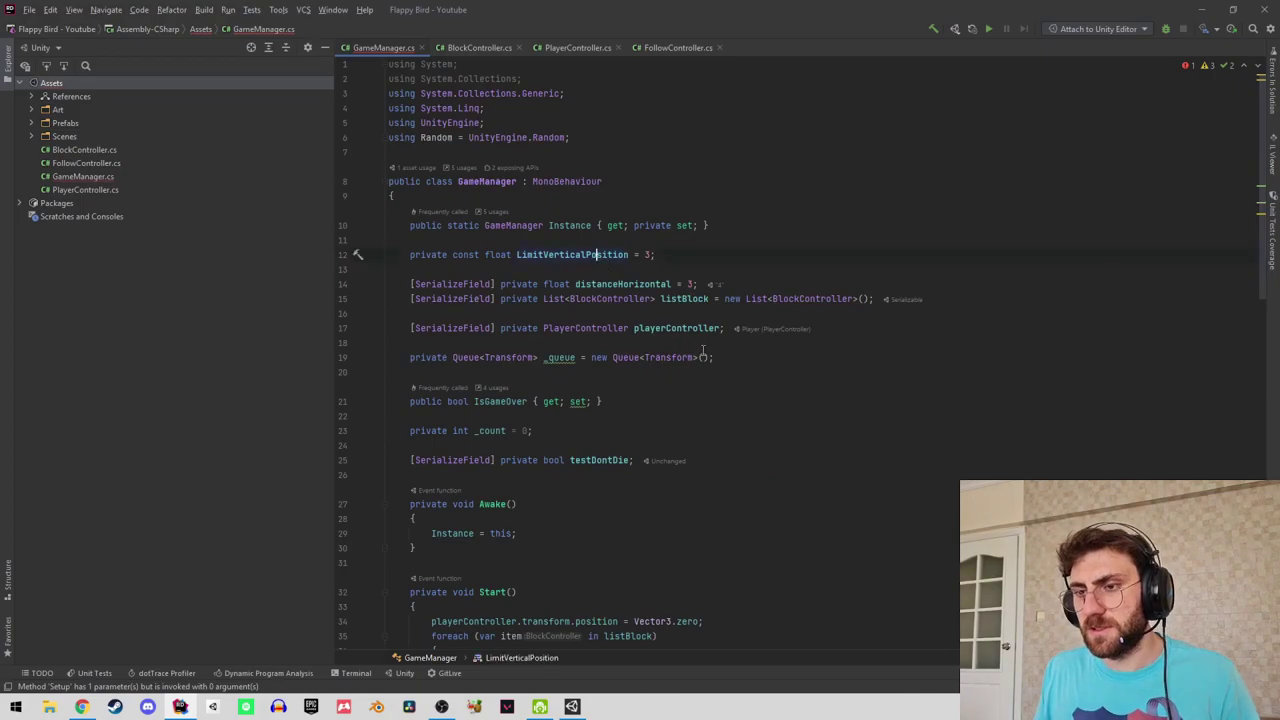
key("ctrl+d")
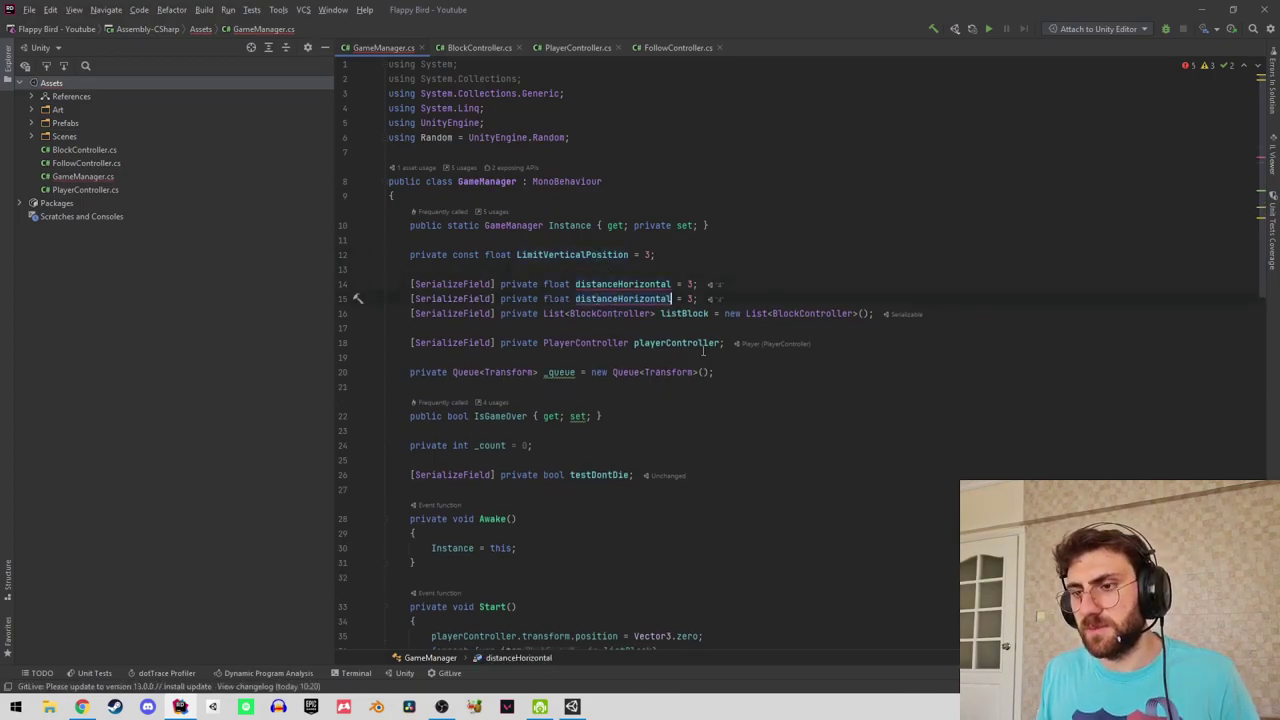
key("BackSpace")
key("BackSpace")
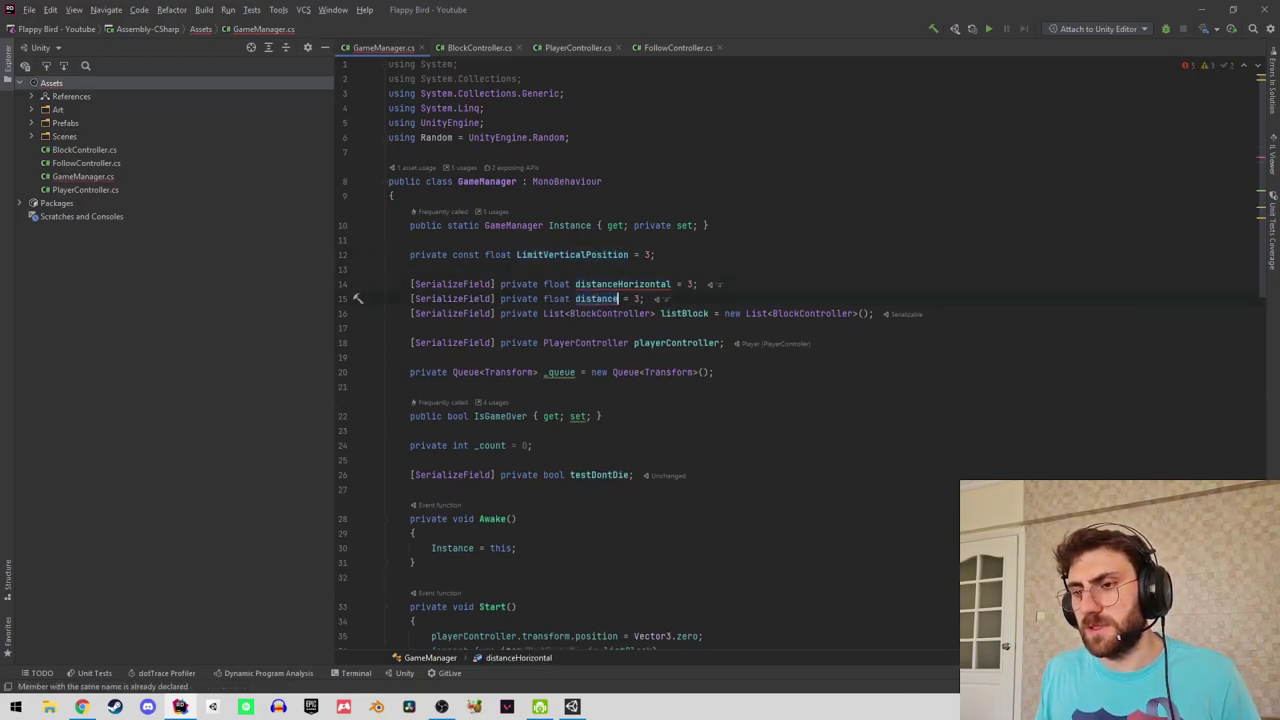
type("Vertical")
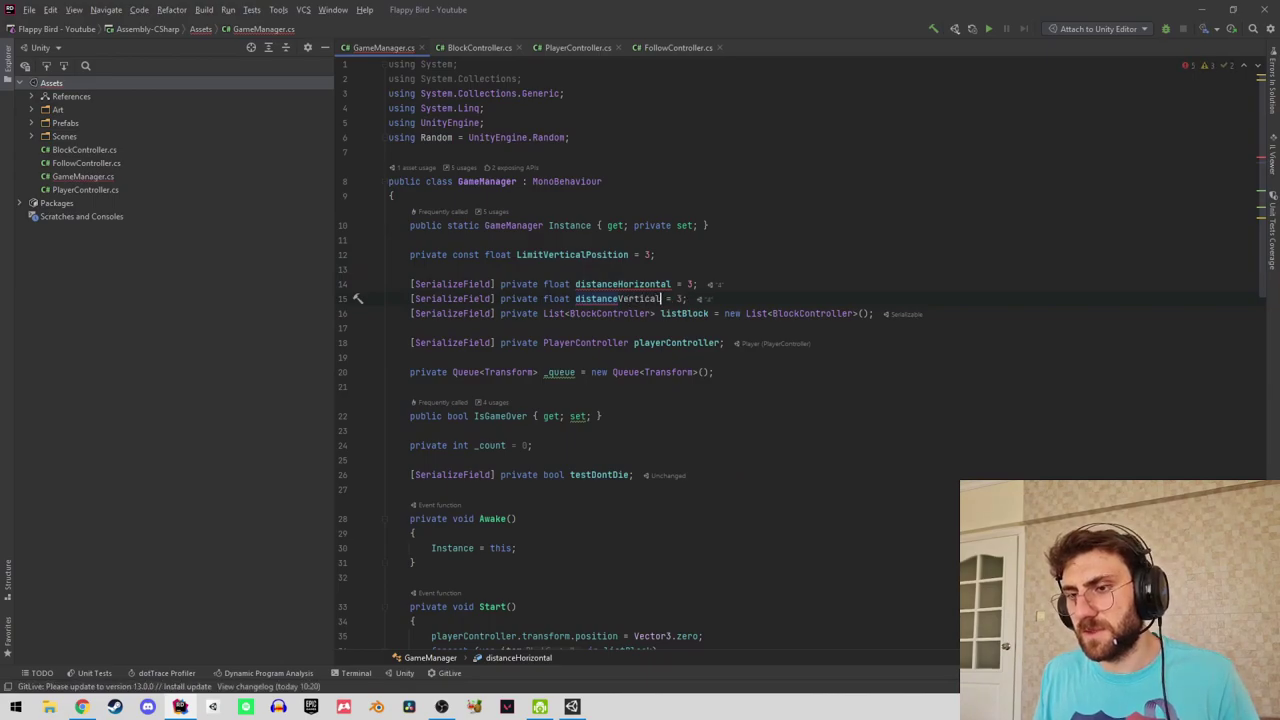
key("BackSpace")
type("1.")
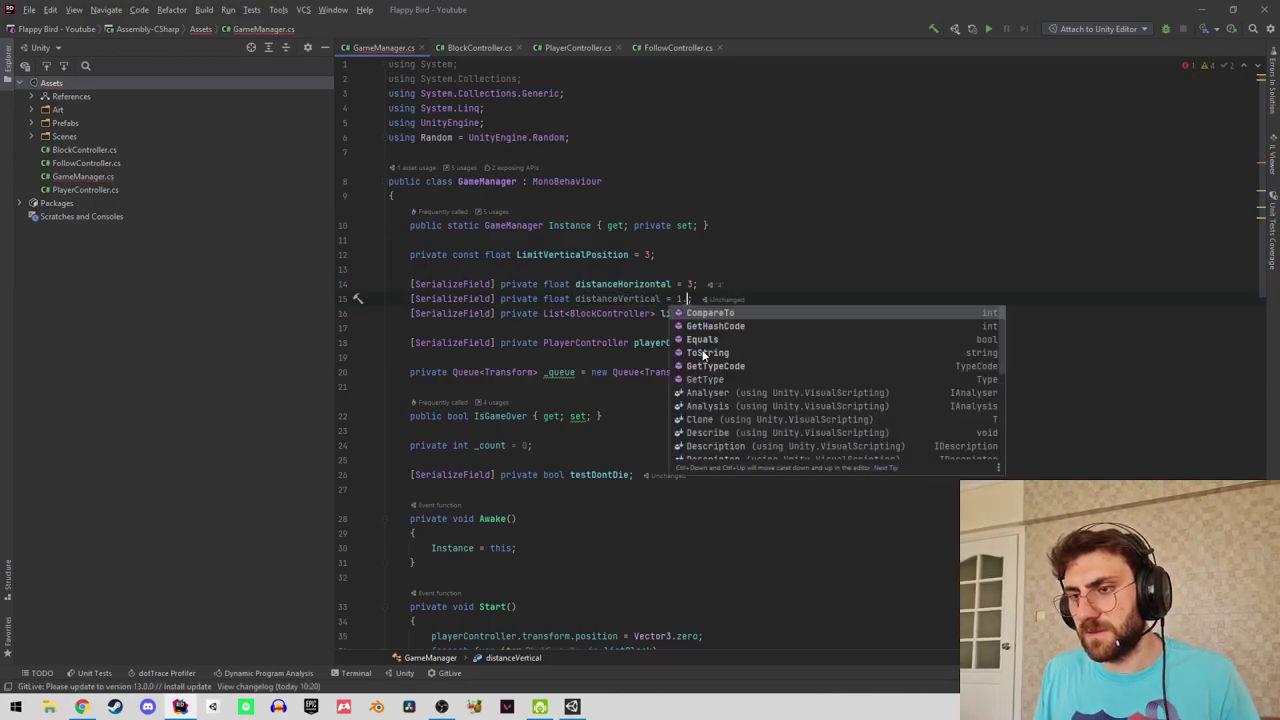
key("Escape")
Pass distanceVertical as the argument to block.Setup().
scroll(718, 386, "down", 6)
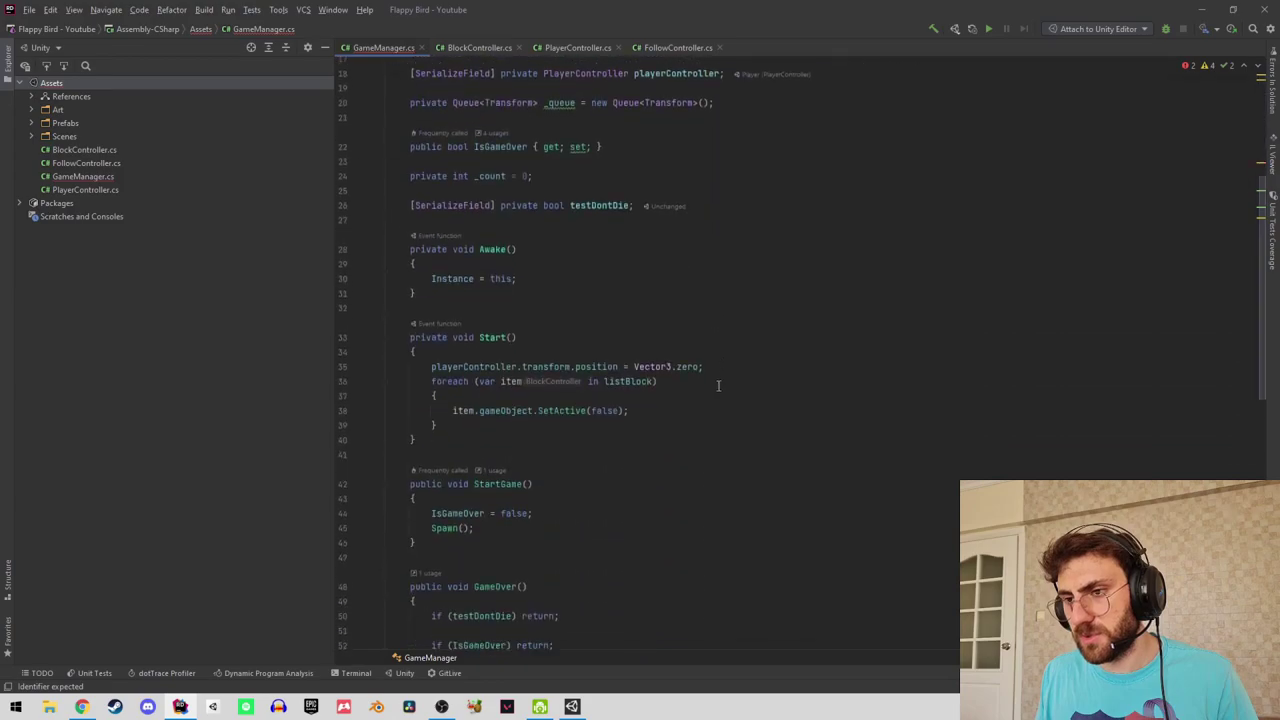
scroll(718, 386, "down", 11)
left_click(517, 563)
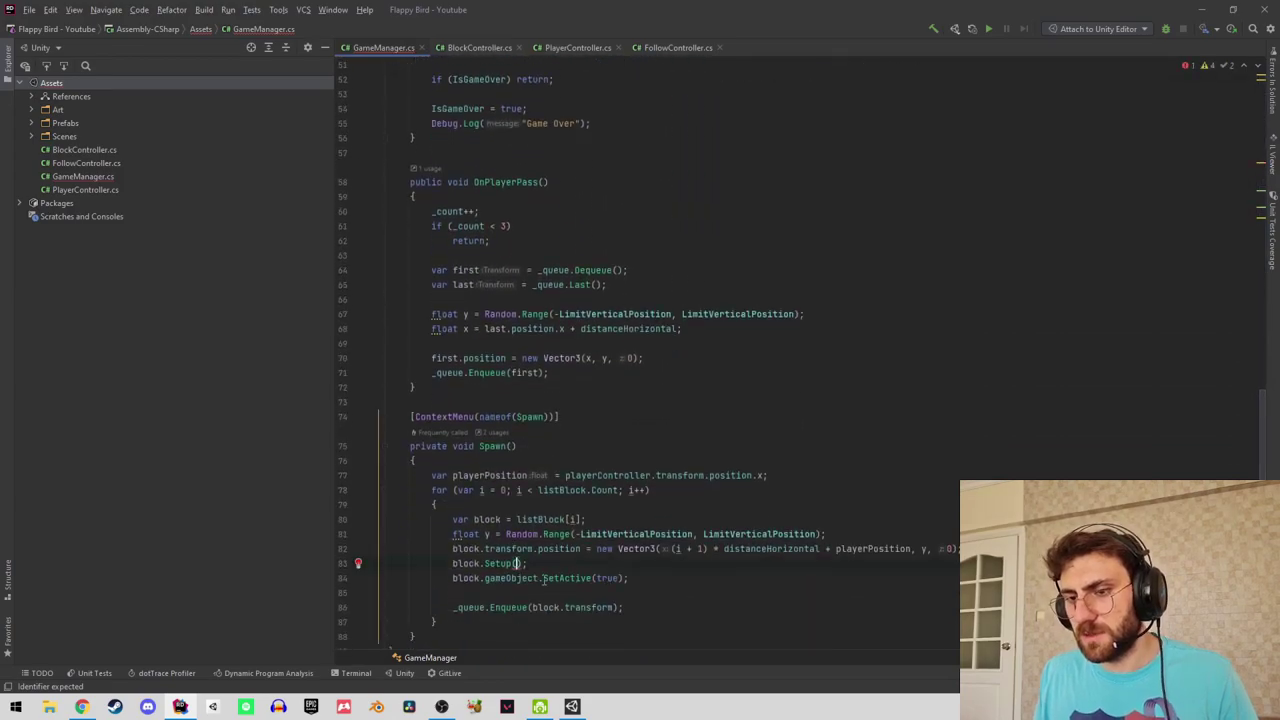
type("dis")
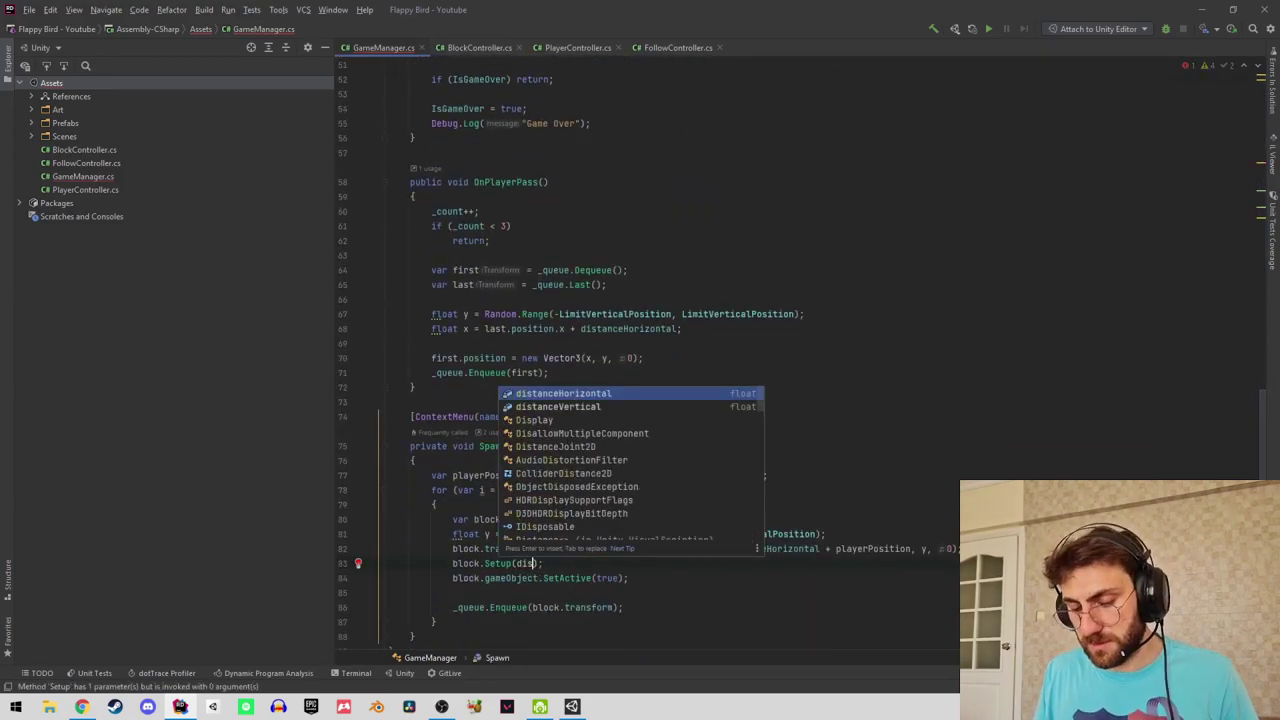
key("Escape")
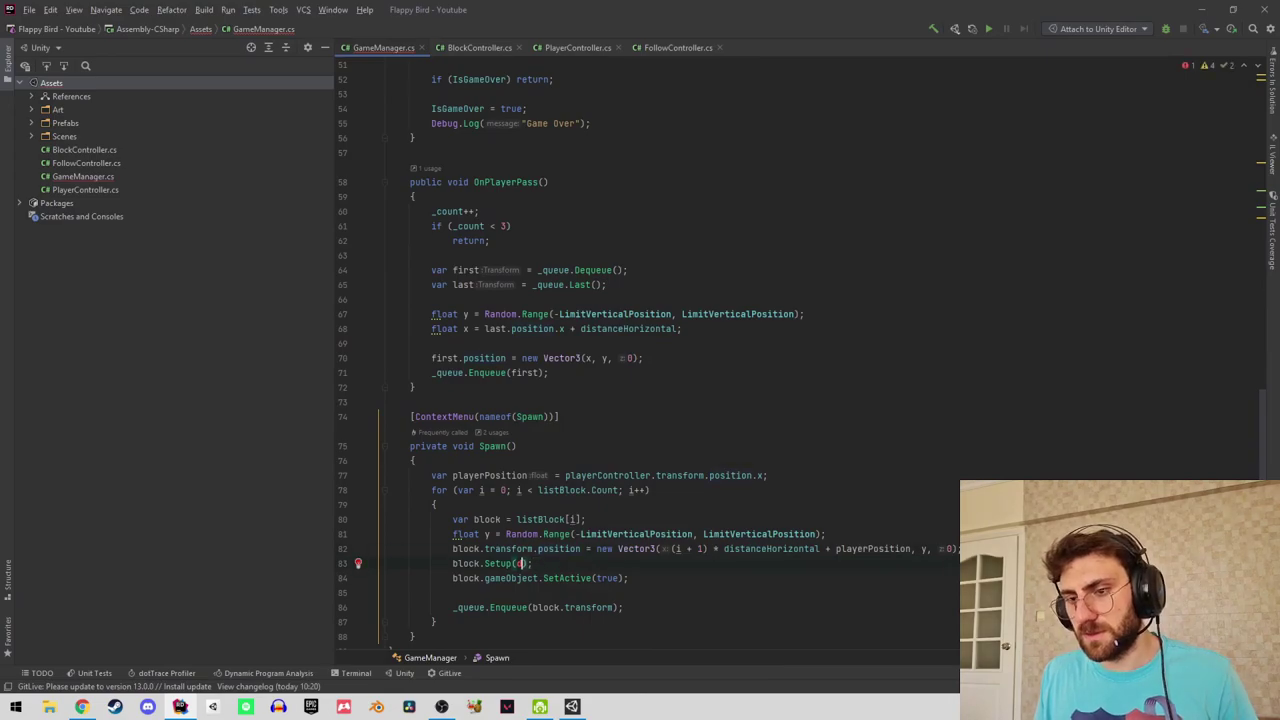
key("ctrl+space")
key("Down")
key("Return")
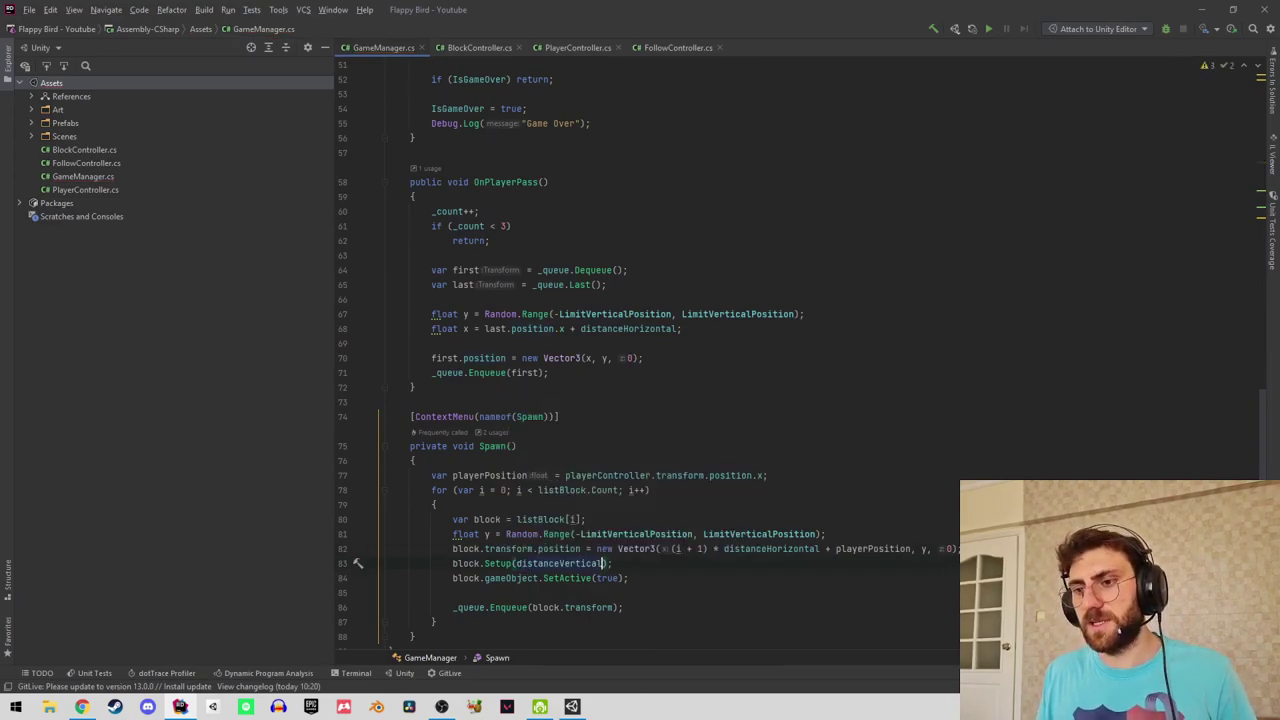
Return to the Unity Editor so the scripts reload.
scroll(544, 546, "up", 8)
scroll(544, 546, "up", 8)
key("alt+Tab")
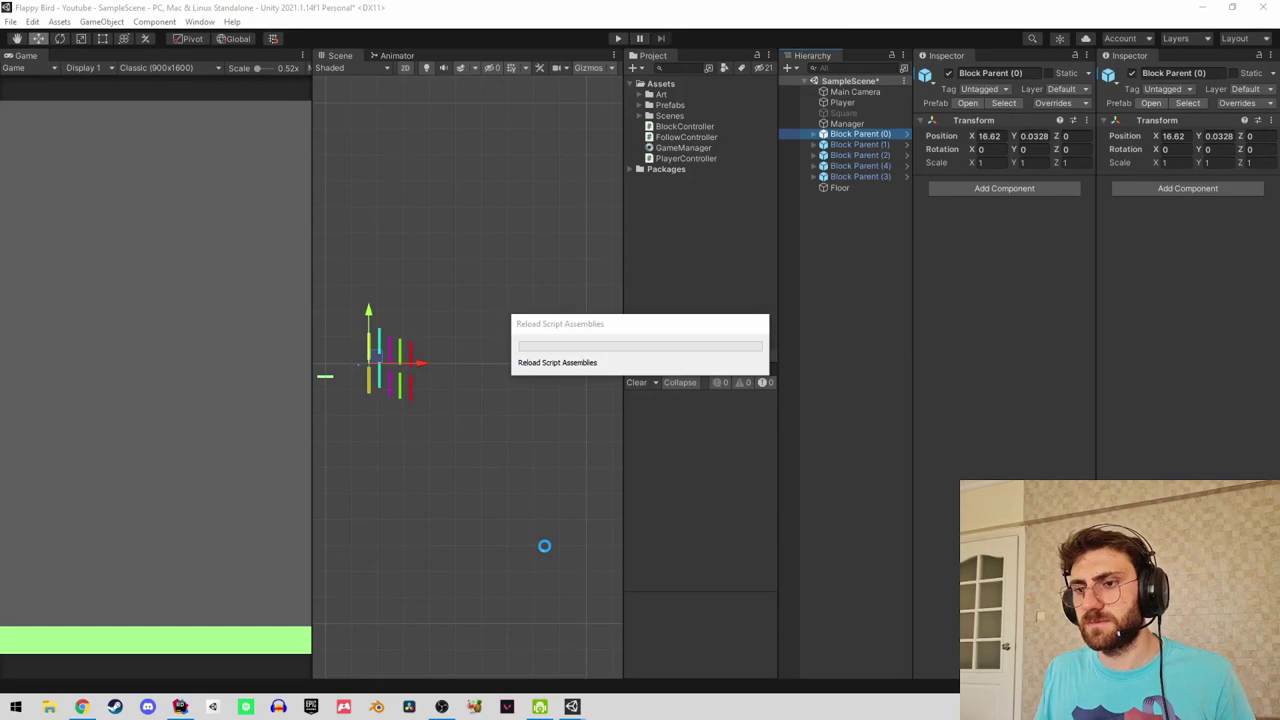
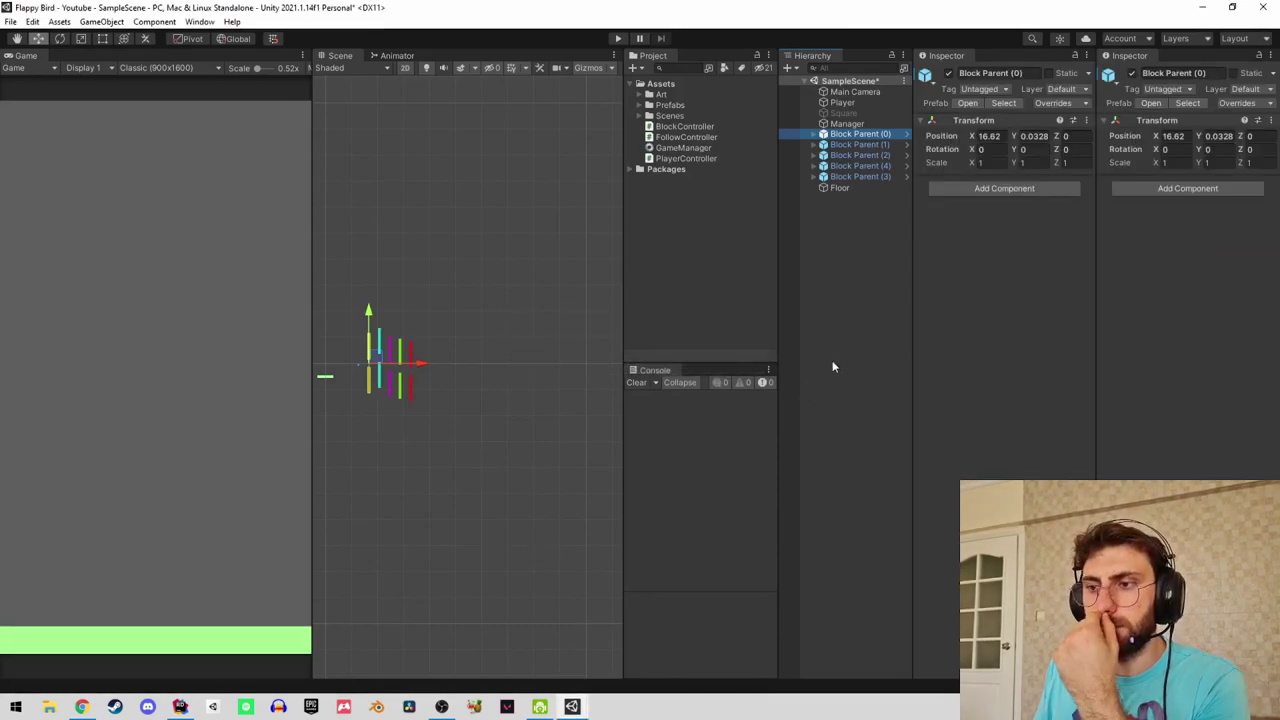
Save the scene and add a Block Controller script to the Block Parent prefab.
key("ctrl+s")
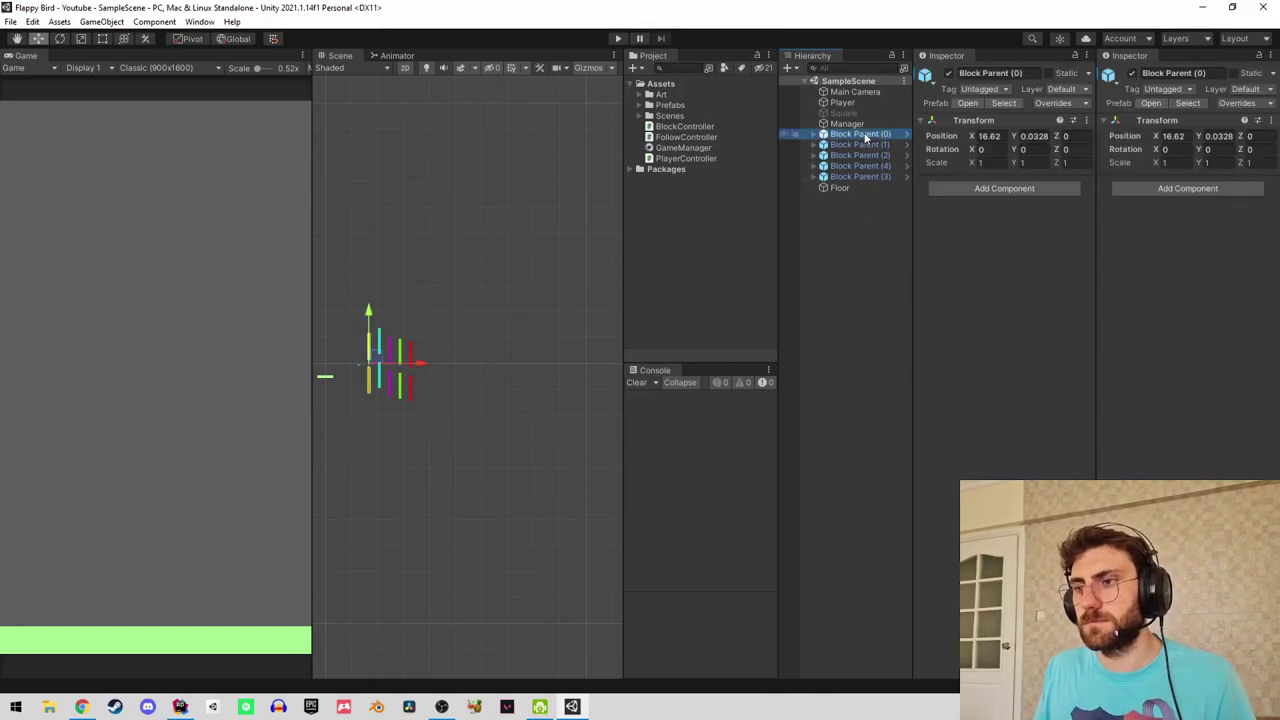
left_click(962, 104)
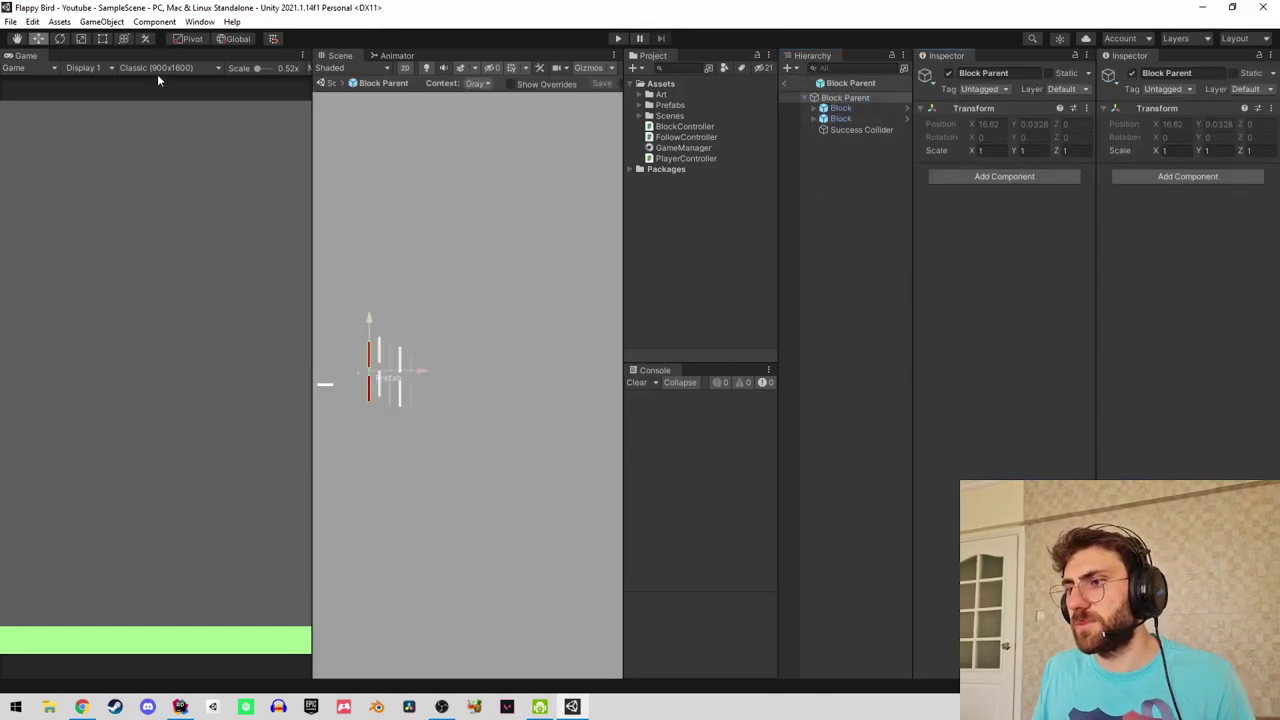
left_click(975, 178)
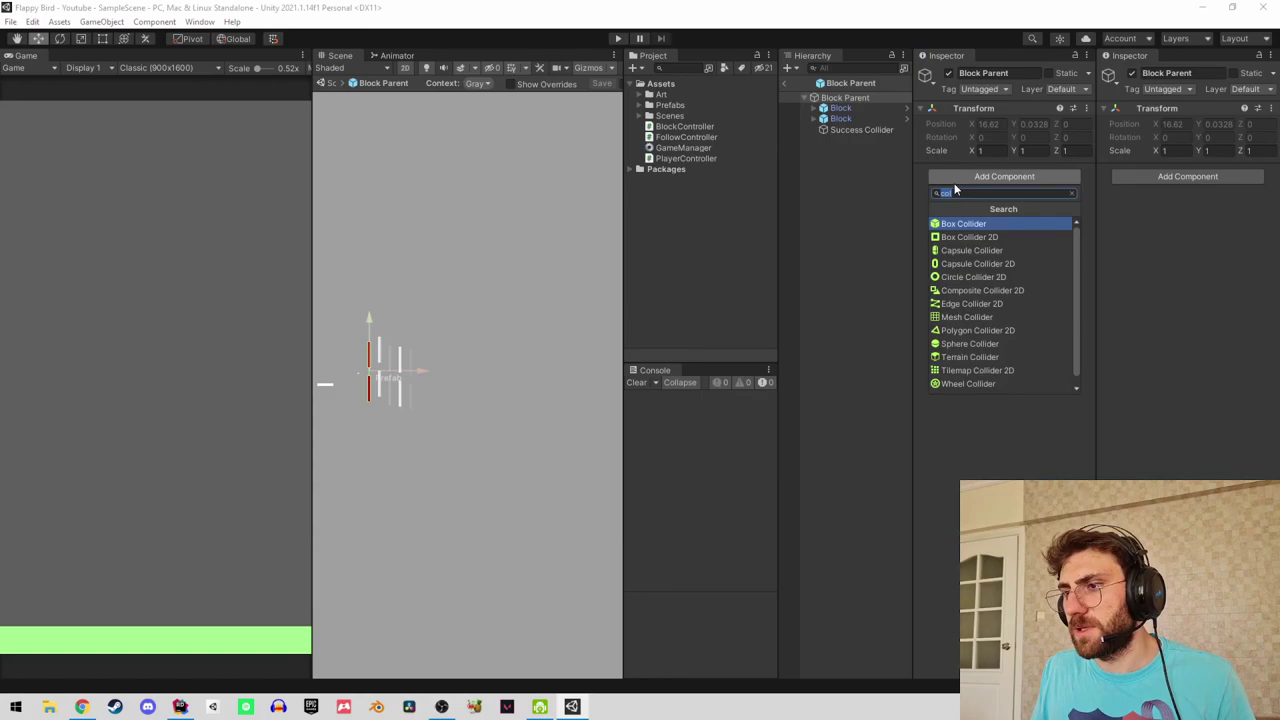
type("block")
key("Return")
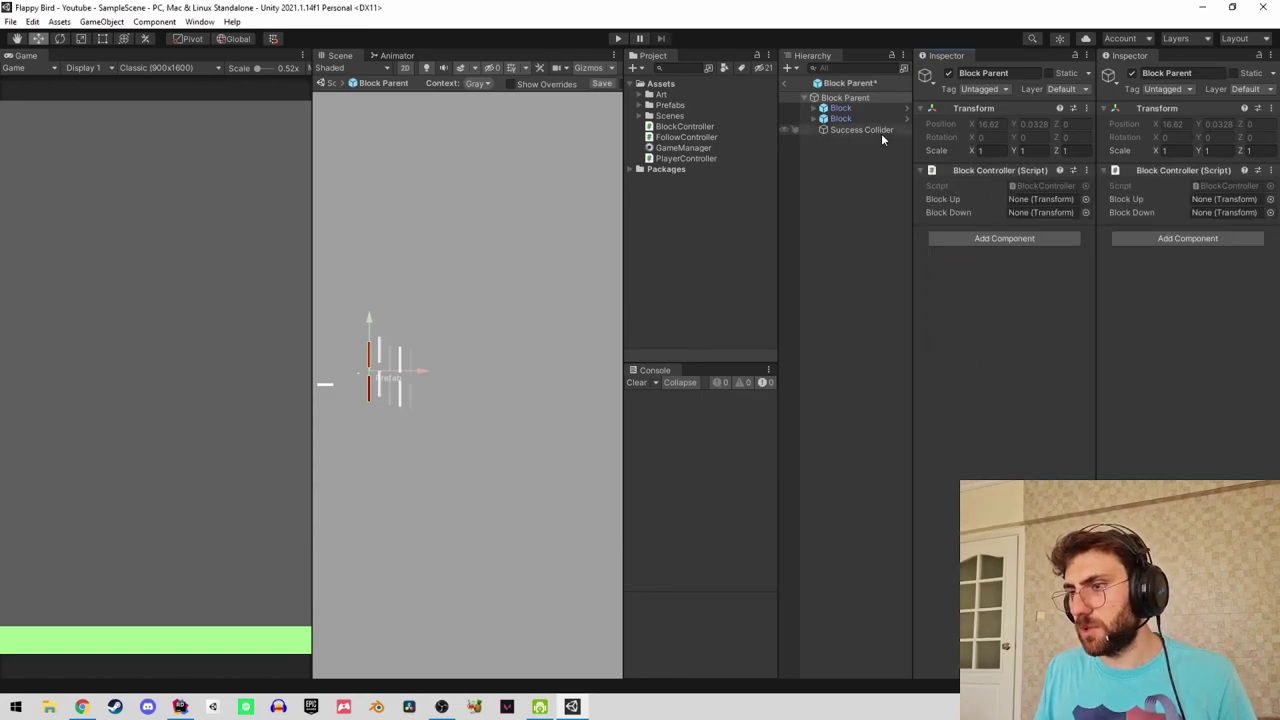
Assign the first Block to the Block Controller's Block Up slot.
left_click_drag(840, 108, 1040, 199)
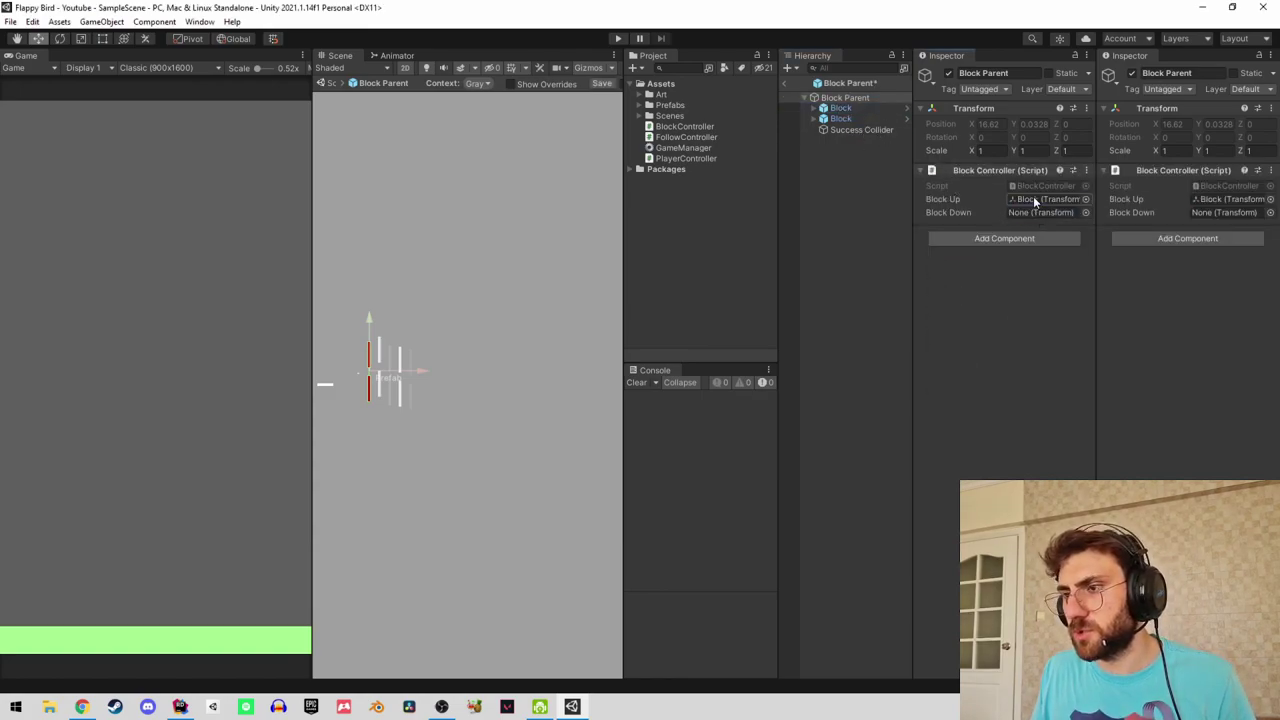
left_click(838, 108)
left_click(842, 97)
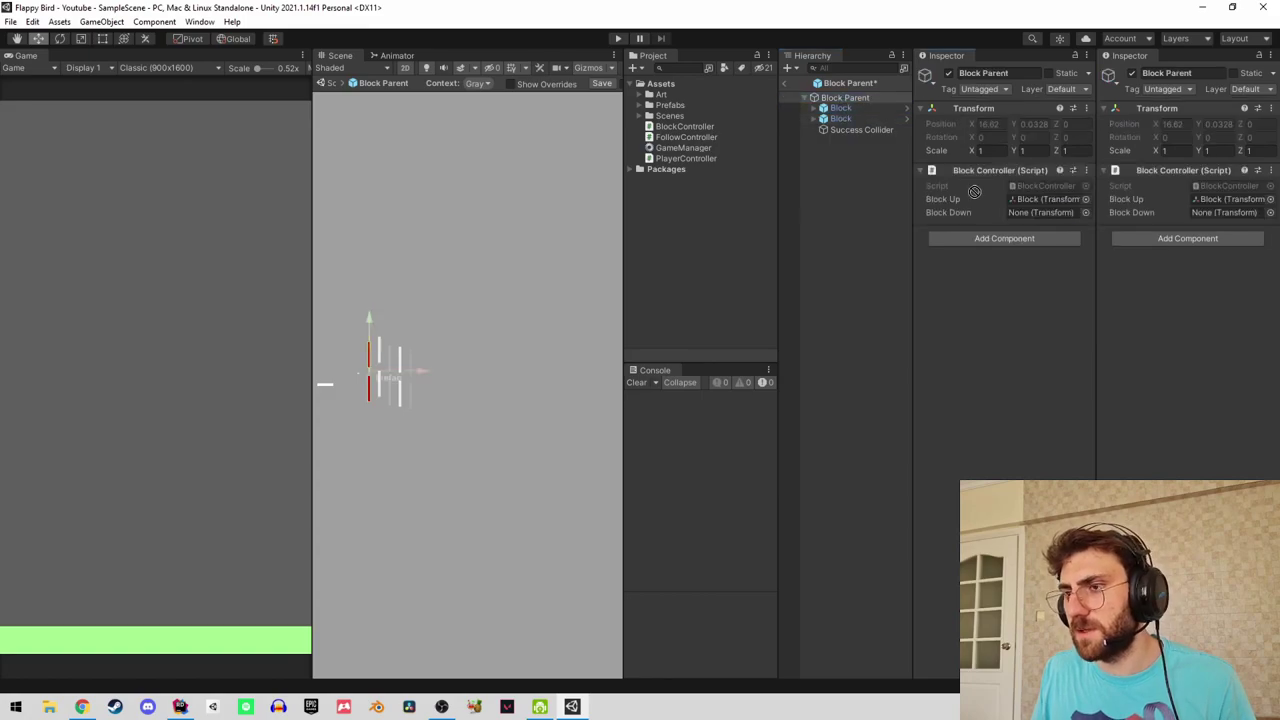
left_click(844, 246)
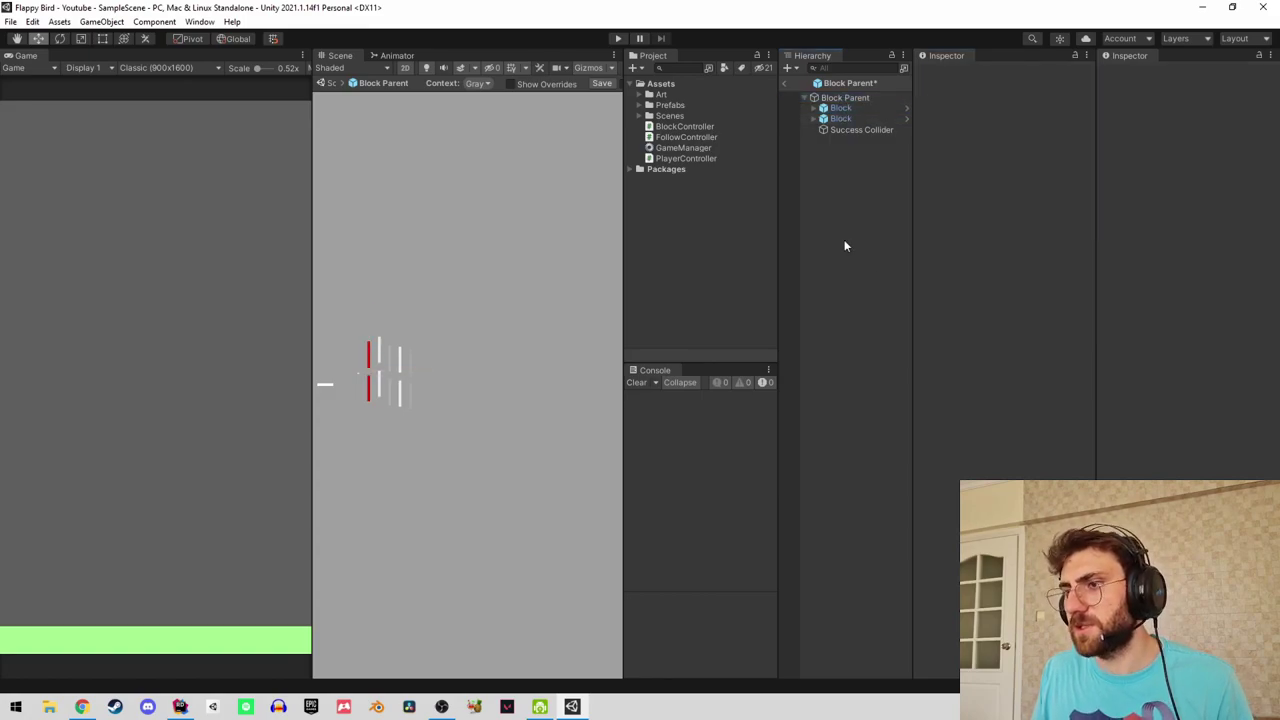
Back in the scene, set Manager's Distance Vertical to 3 and briefly play-test.
left_click(788, 85)
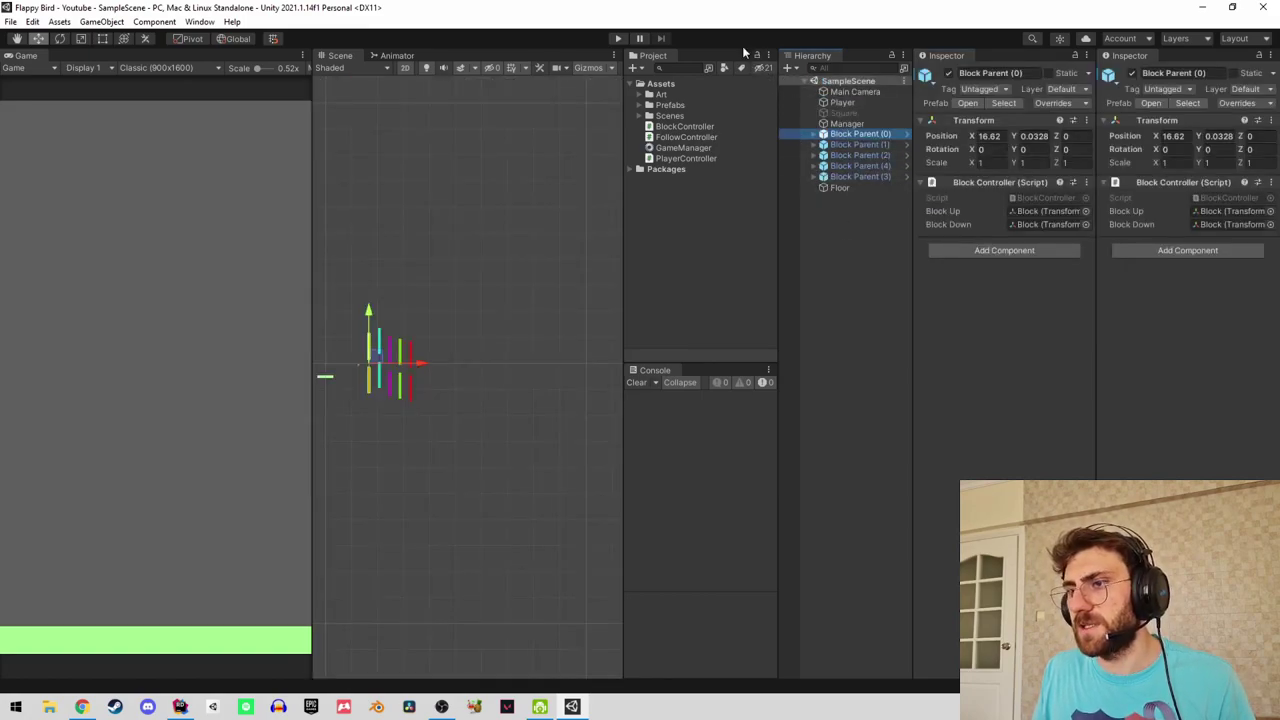
left_click(846, 123)
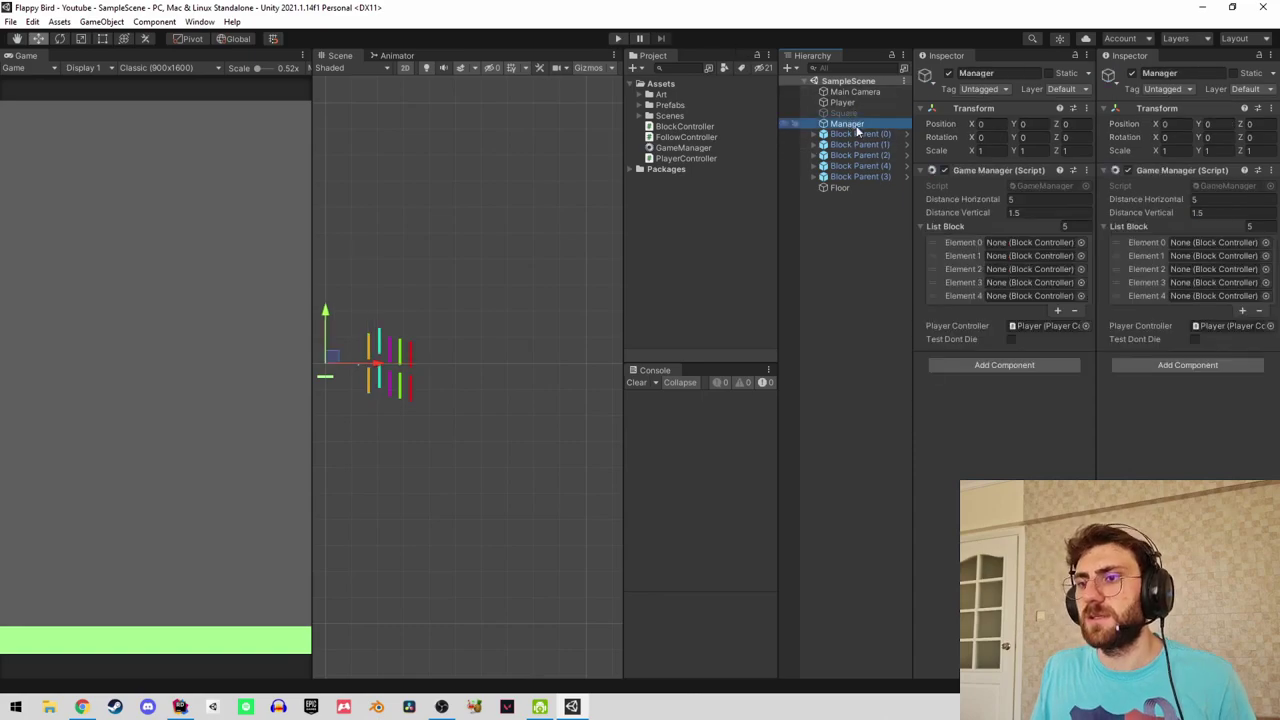
left_click(1045, 213)
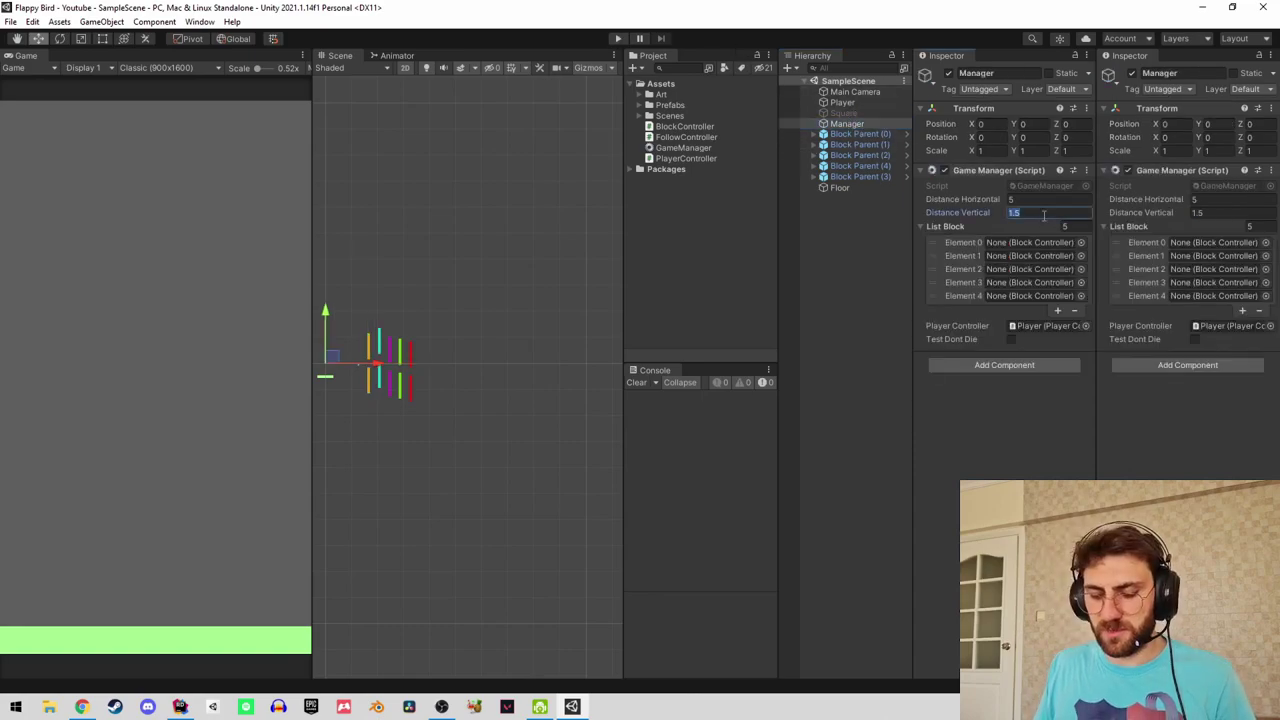
type("3")
left_click(616, 38)
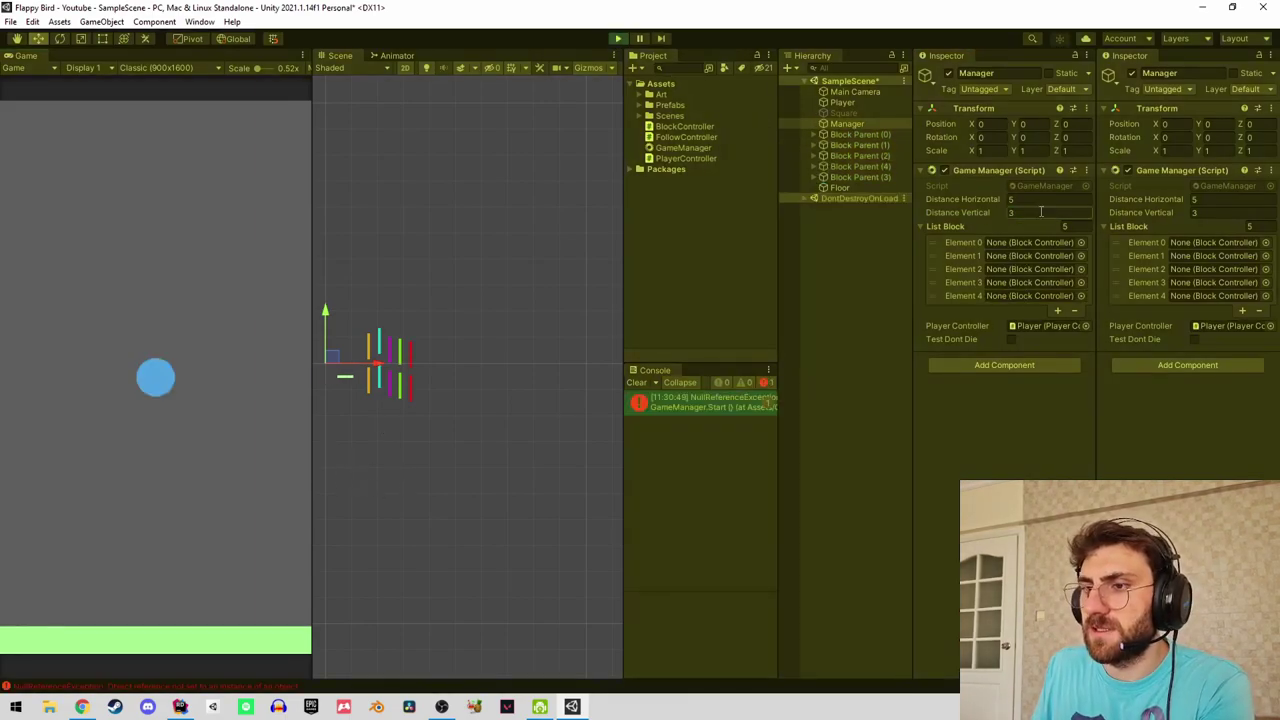
key("ctrl+p")
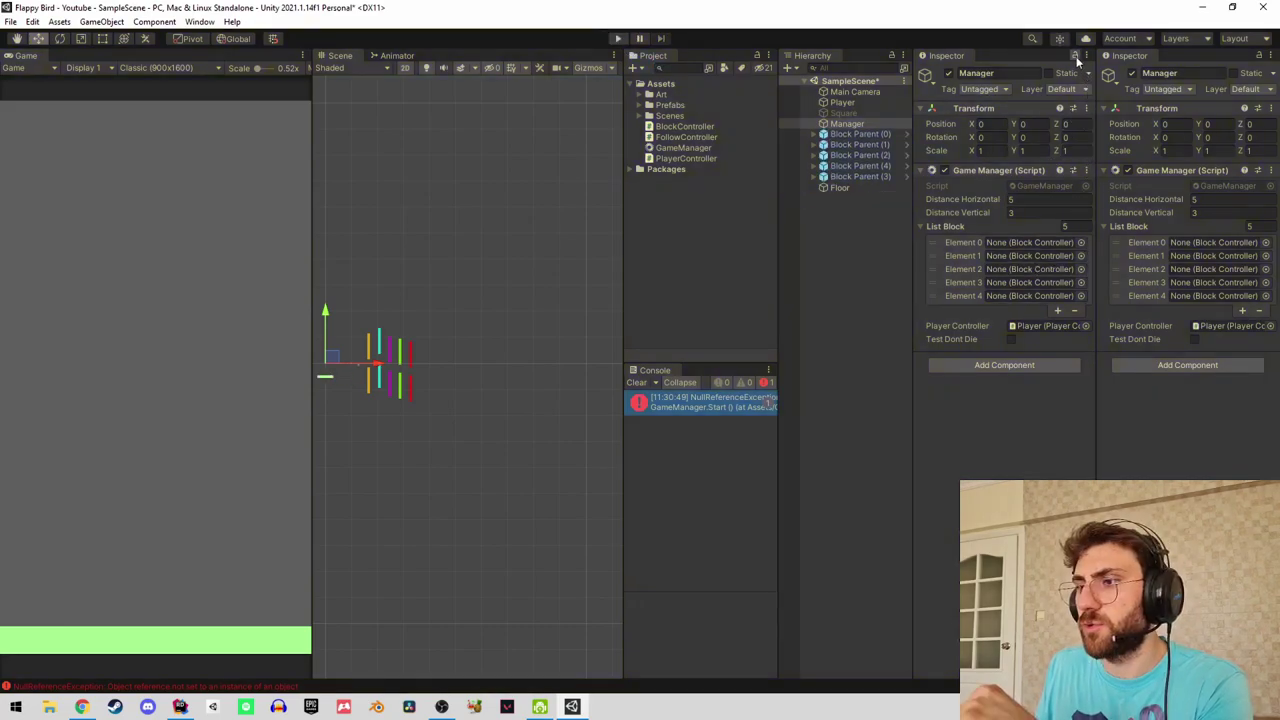
Reset Manager's List Block to size 0 and fill it with all five Block Parents.
right_click(945, 227)
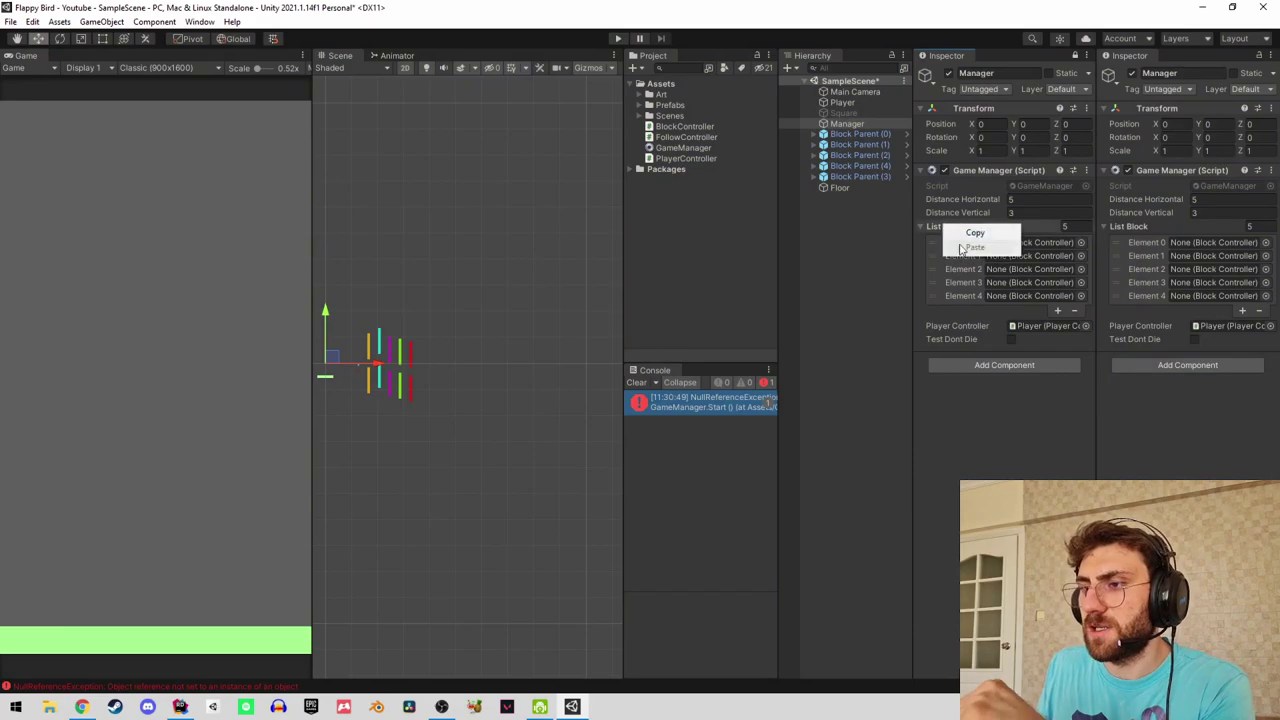
left_click(977, 234)
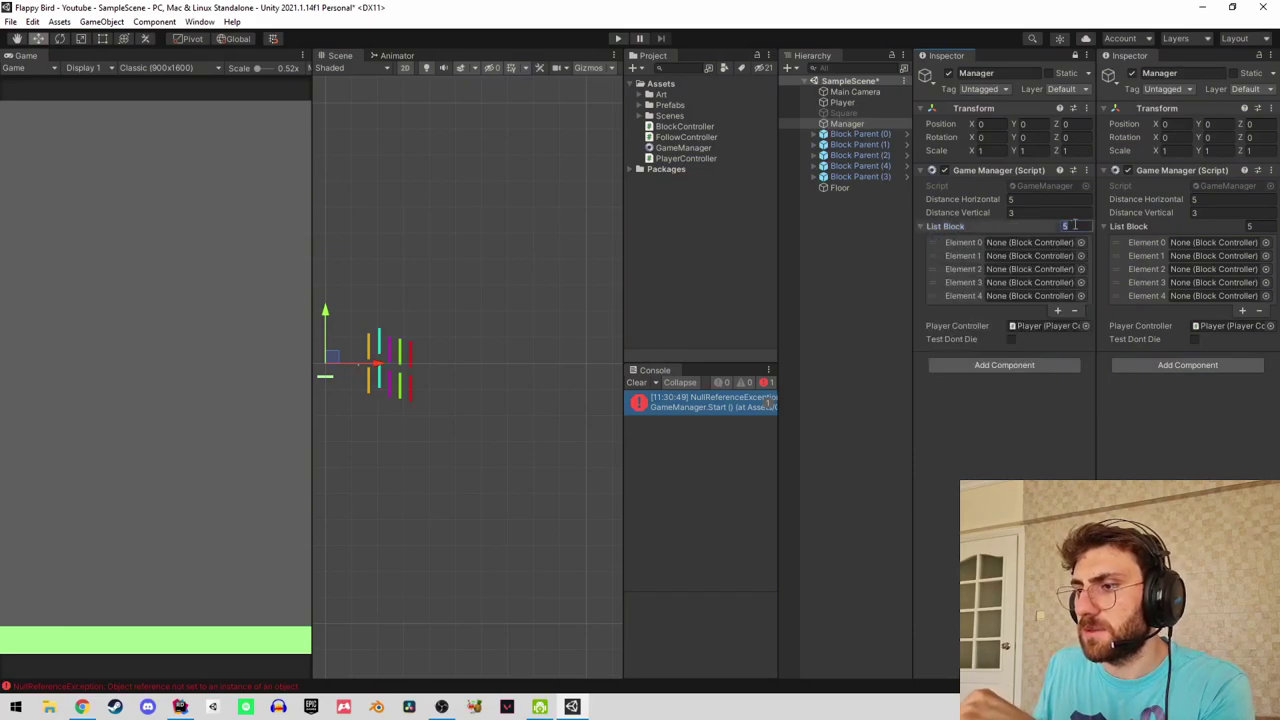
type("0")
key("Return")
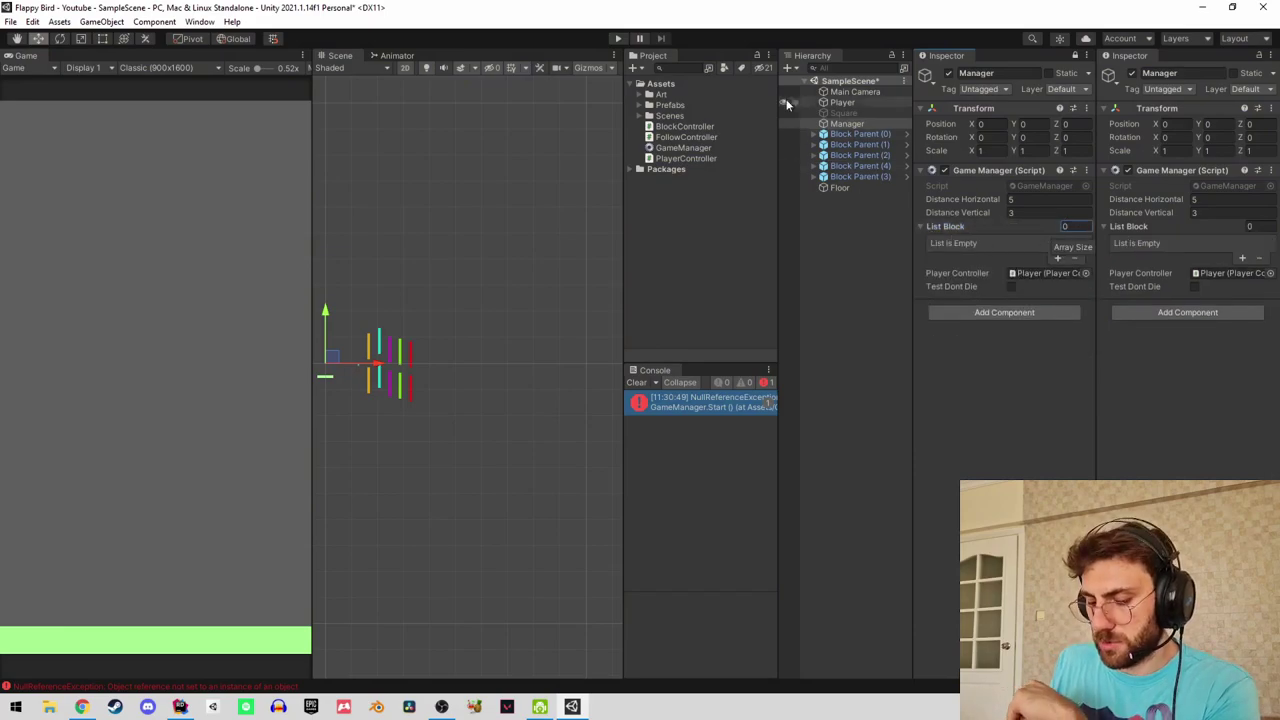
left_click(858, 134)
left_click(858, 176, "shift")
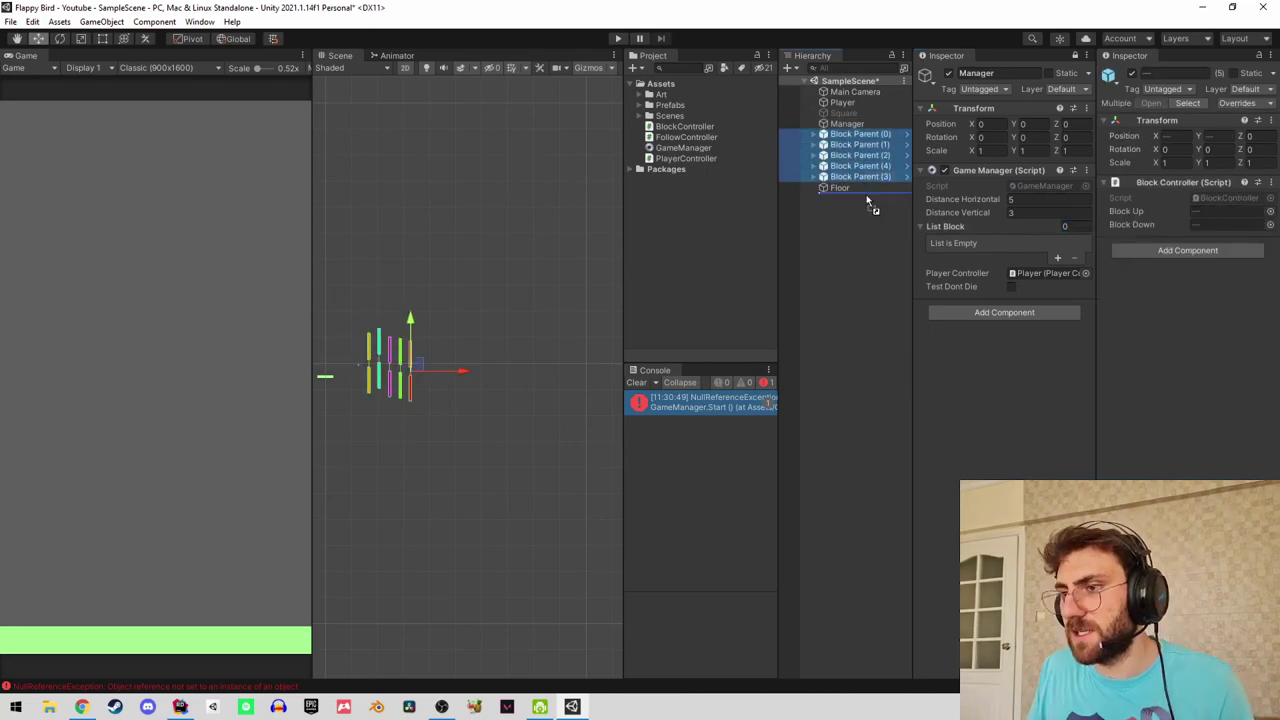
left_click_drag(866, 194, 957, 225)
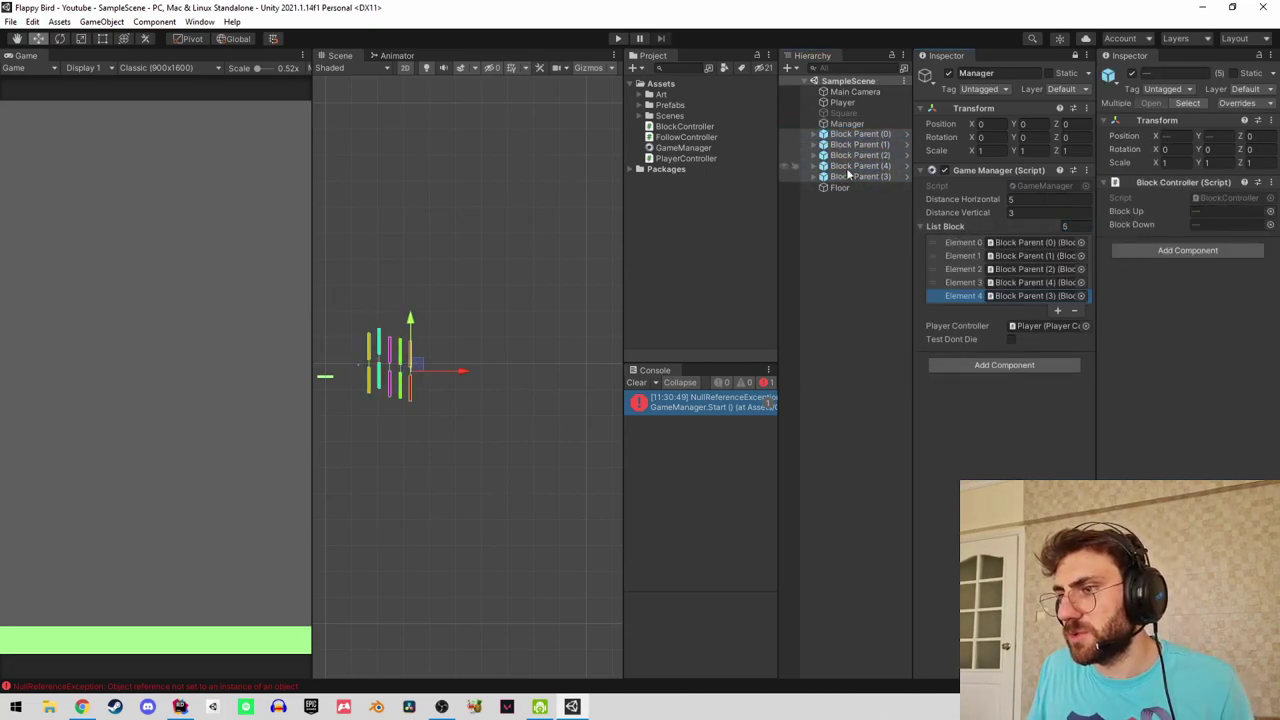
left_click(850, 230)
left_click(1076, 56)
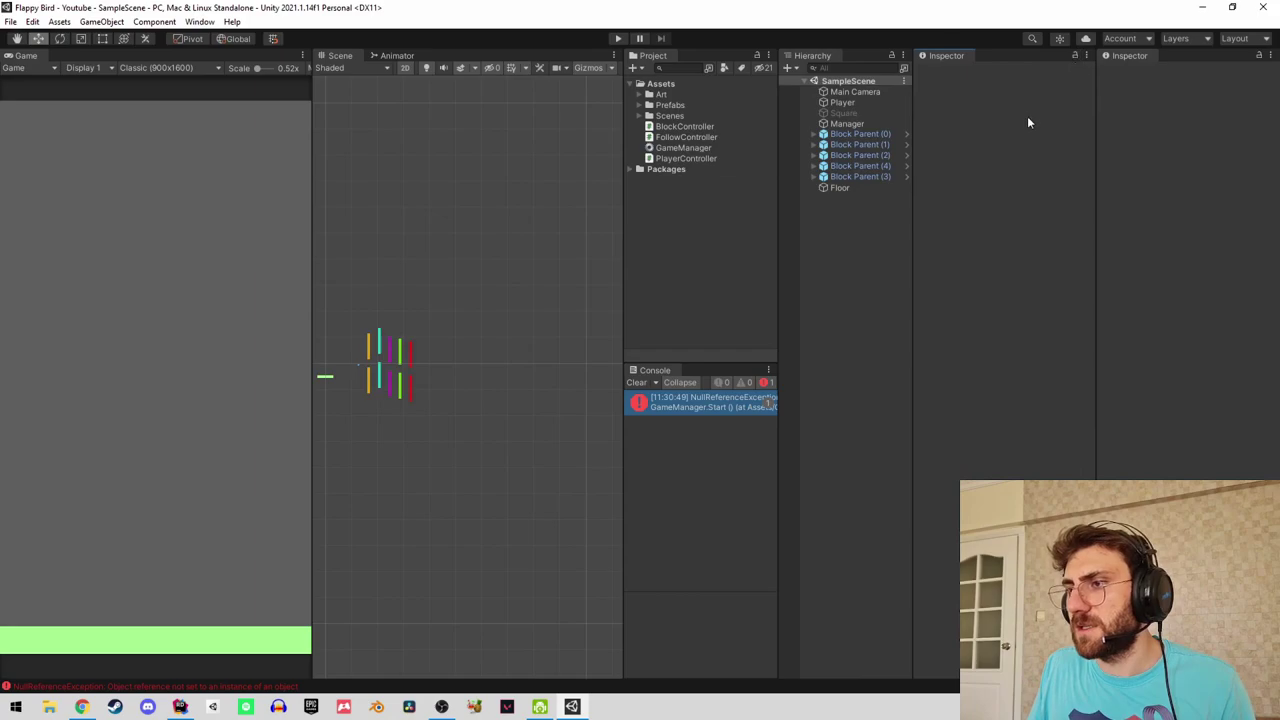
Play-test by flapping the ball through the pipe gaps, then stop the game.
left_click(617, 38)
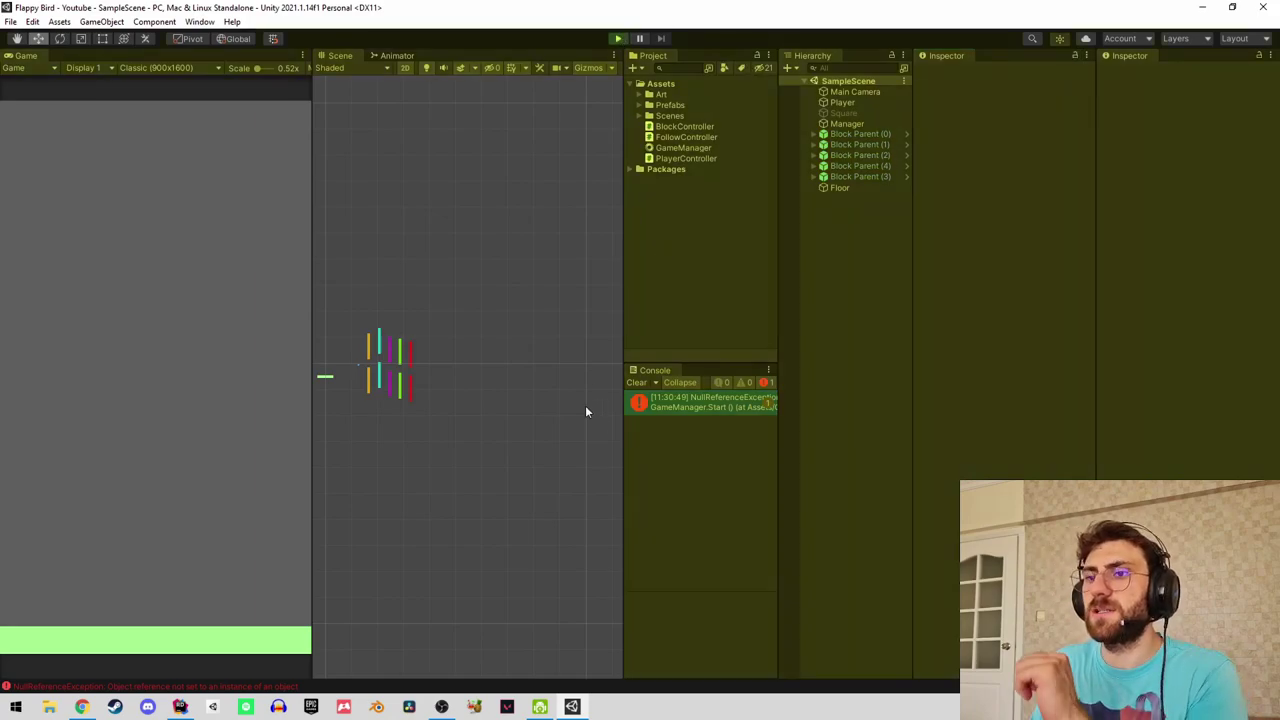
left_click(133, 410)
left_click(167, 455)
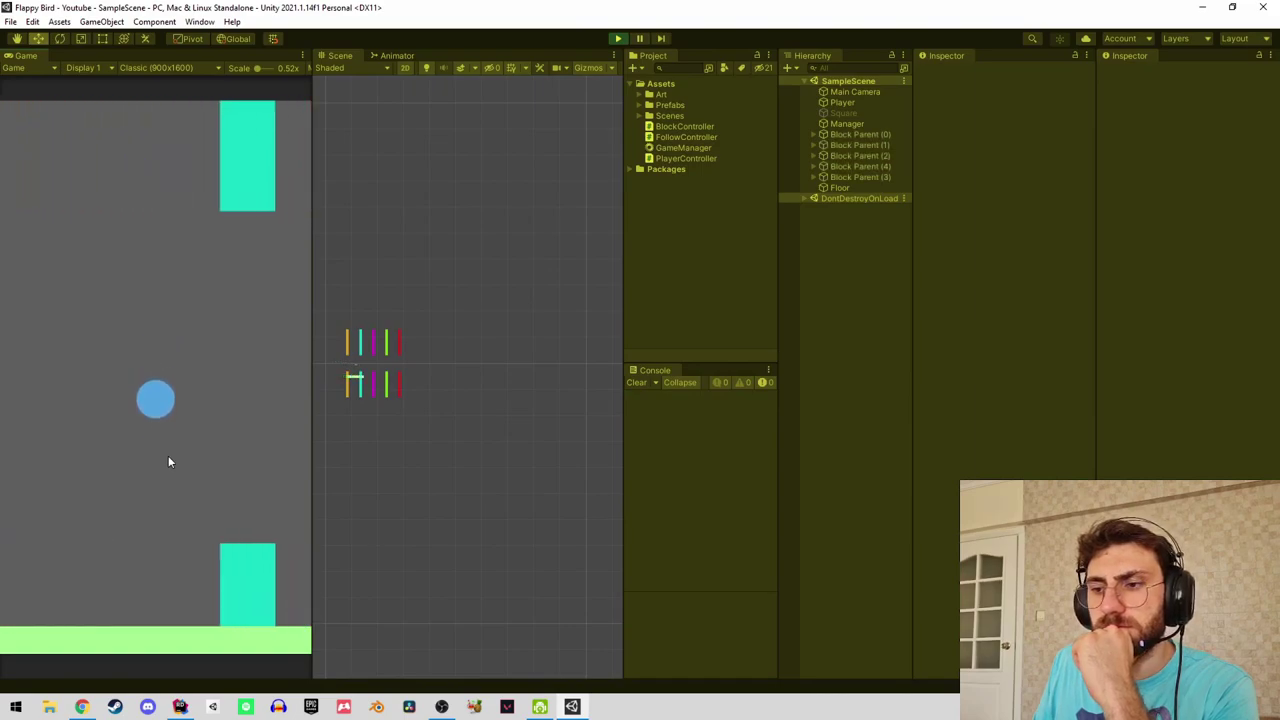
left_click(168, 452)
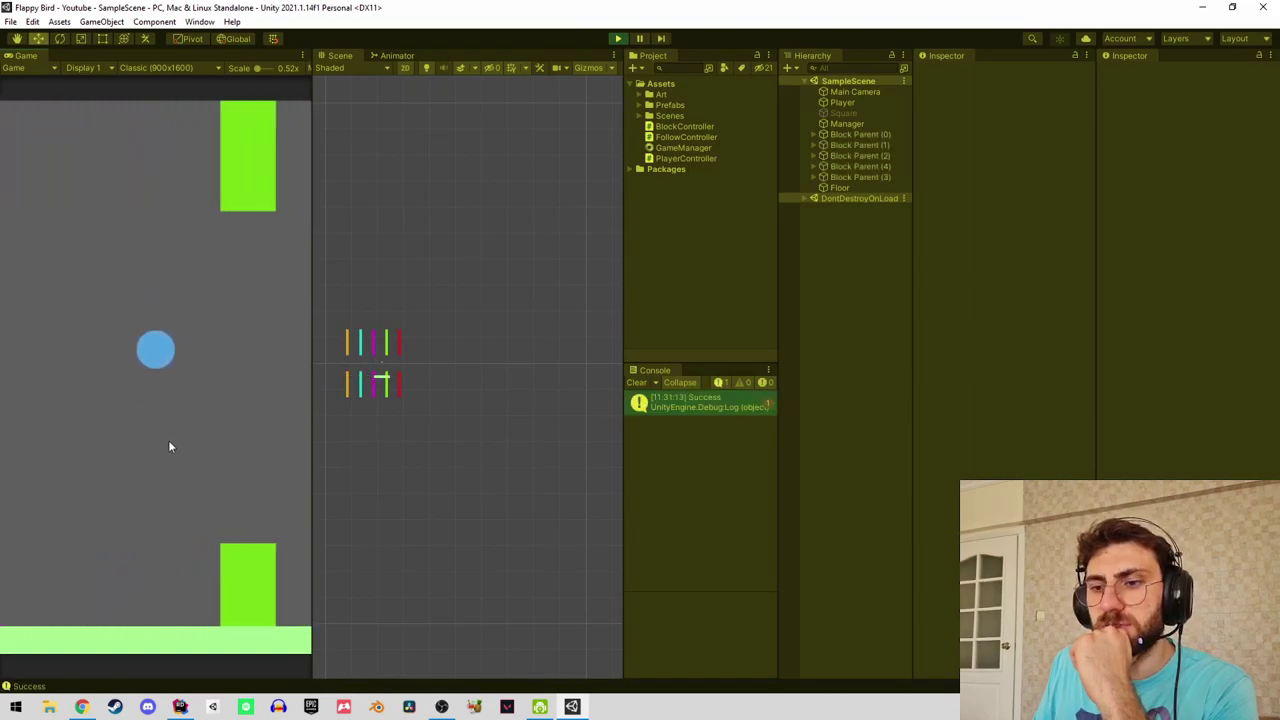
left_click(168, 440)
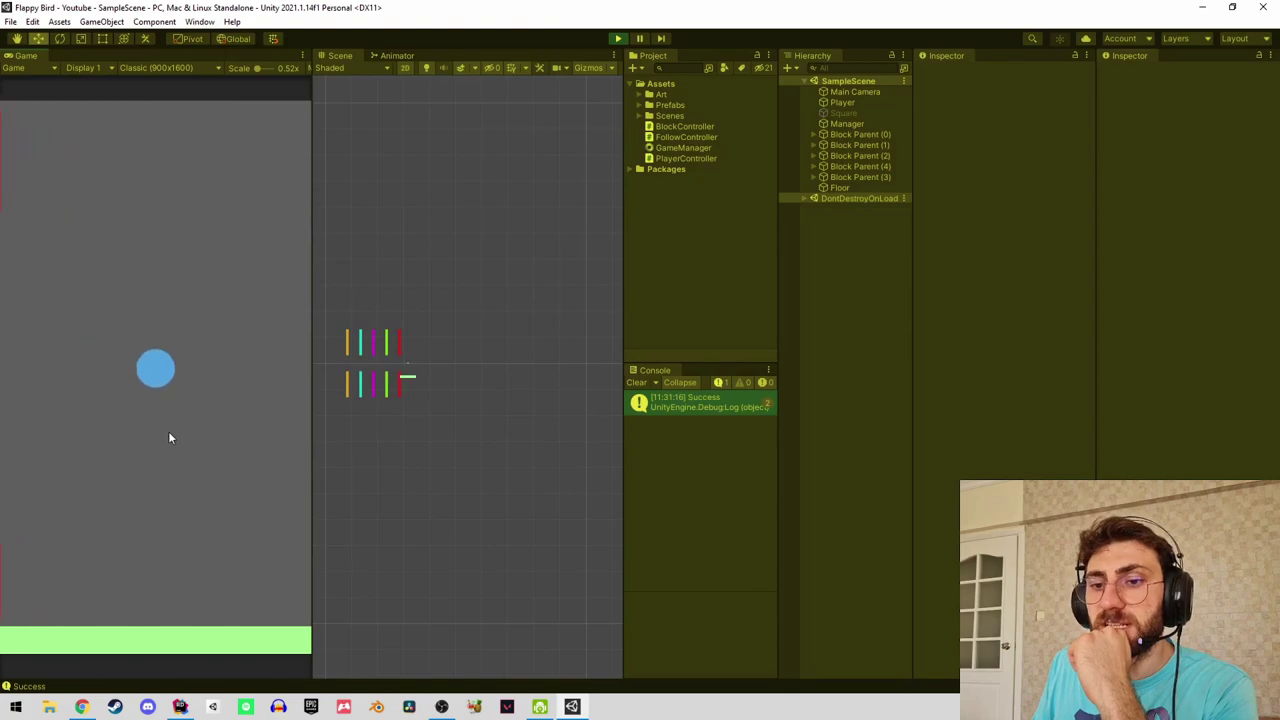
left_click(169, 437)
left_click(169, 437)
left_click(169, 437)
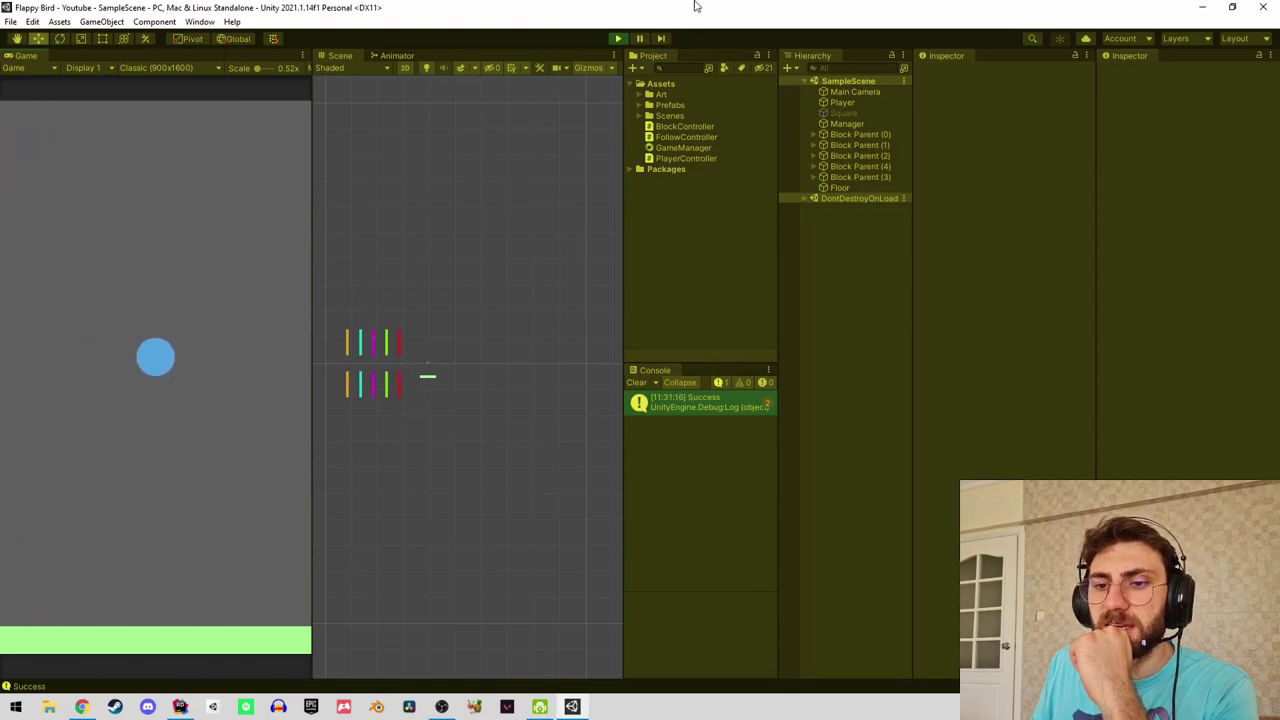
left_click(617, 39)
Open the Block Parent (0) prefab and select its Success Collider.
left_click(856, 134)
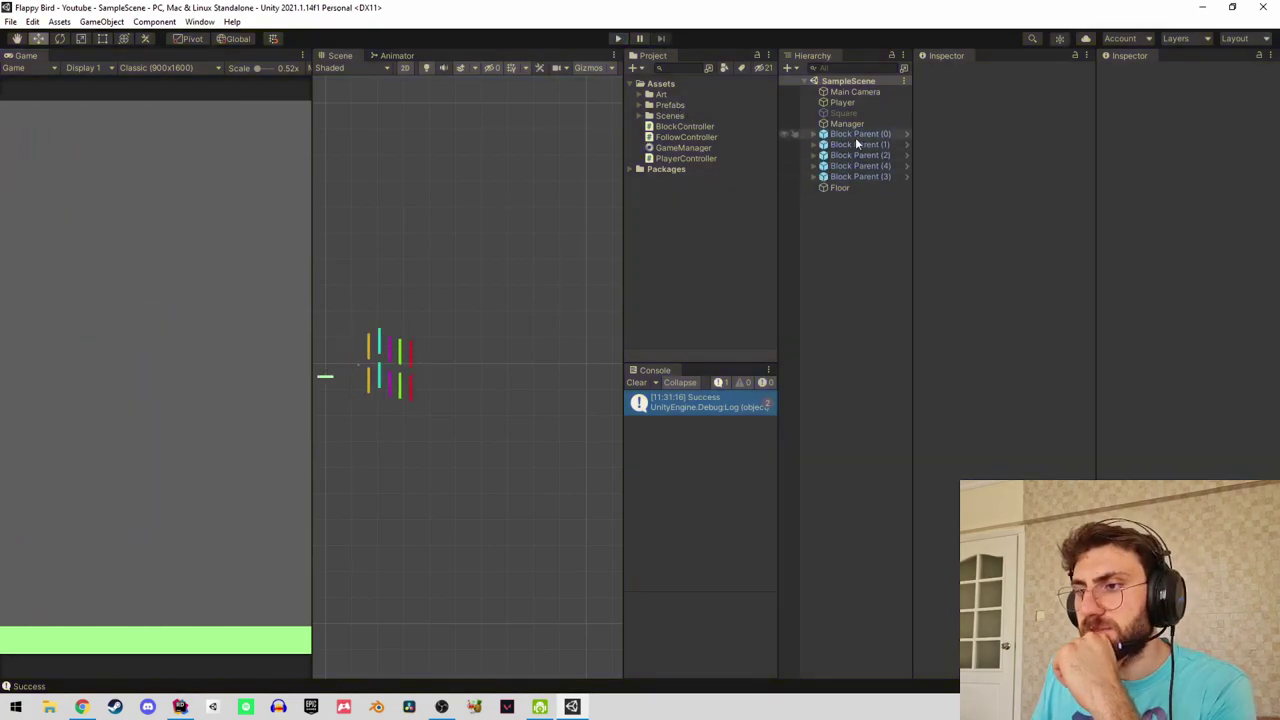
left_click(962, 103)
left_click(850, 130)
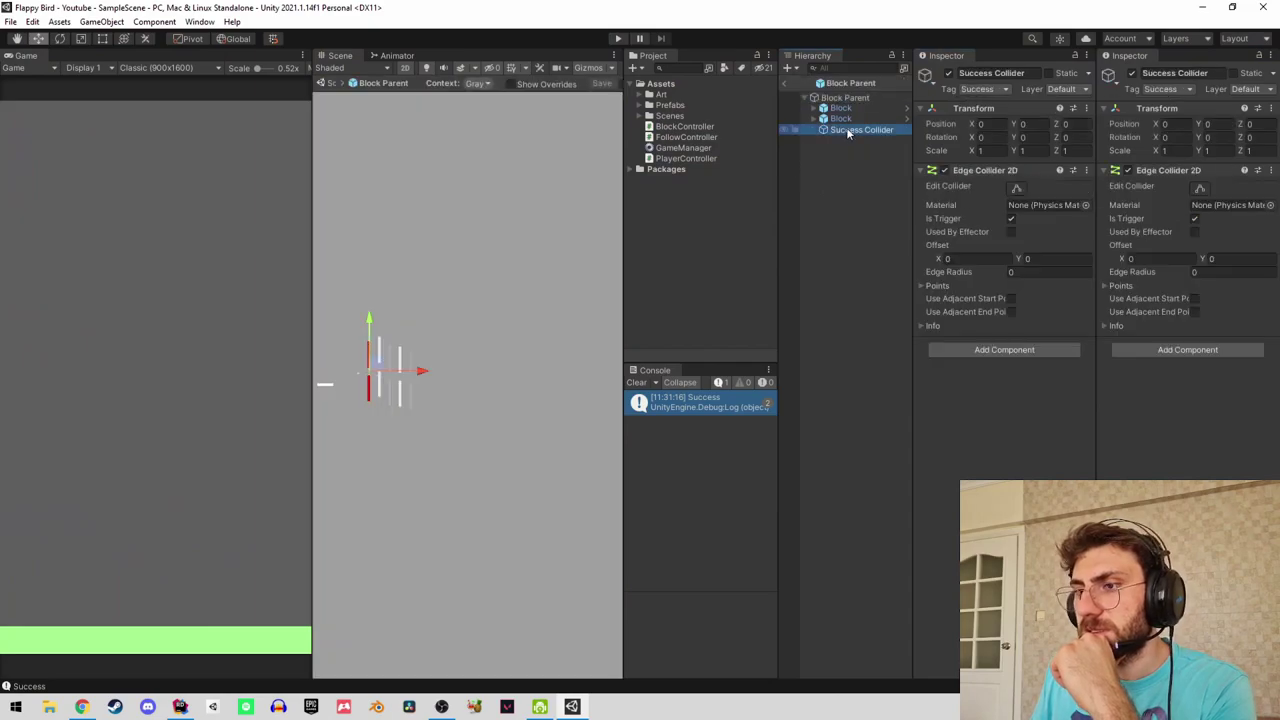
scroll(372, 351, "up", 2)
scroll(380, 277, "up", 2)
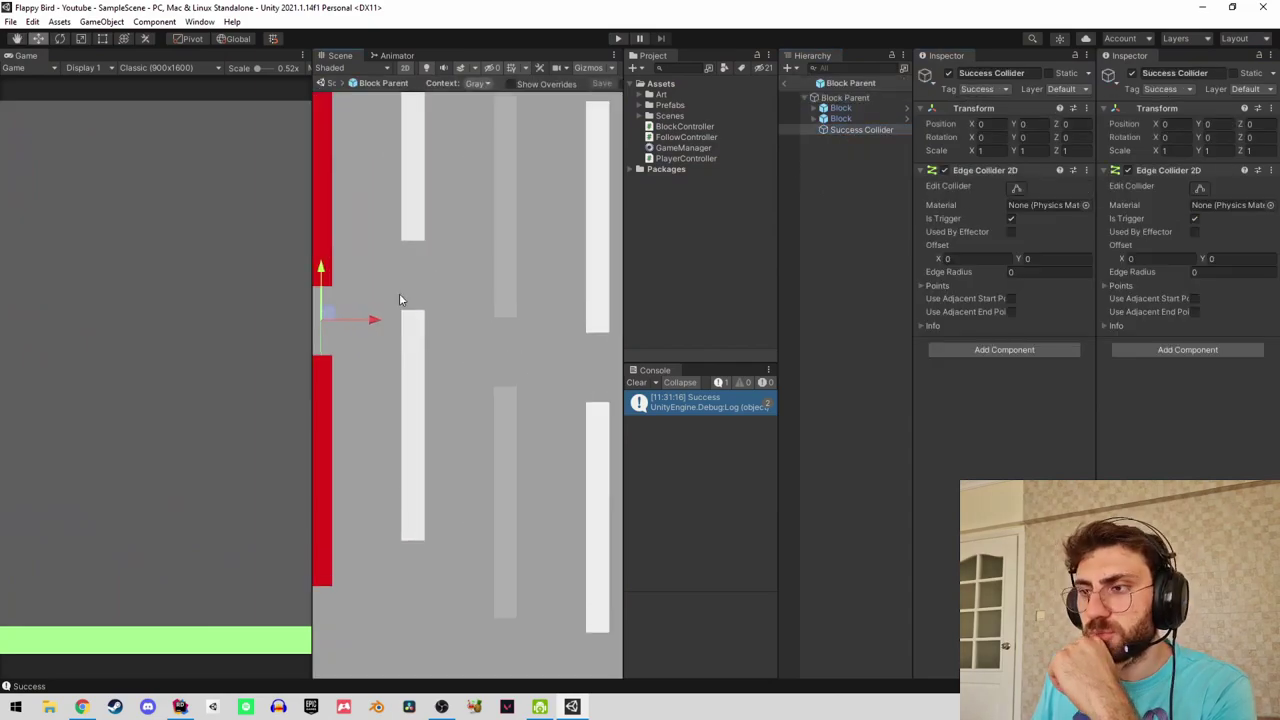
scroll(399, 293, "up", 2)
scroll(416, 306, "up", 2)
scroll(470, 265, "up", 2)
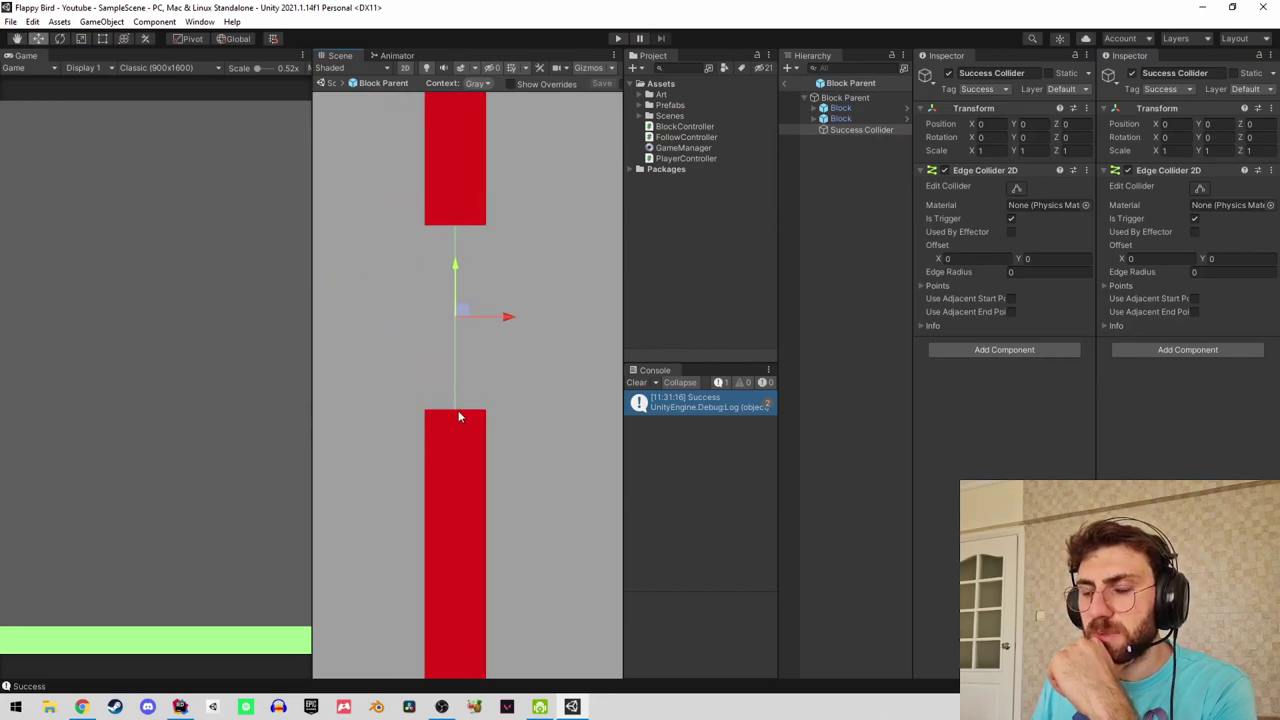
Stretch the Success Collider vertically across the gap with the scale tool.
left_click(840, 108)
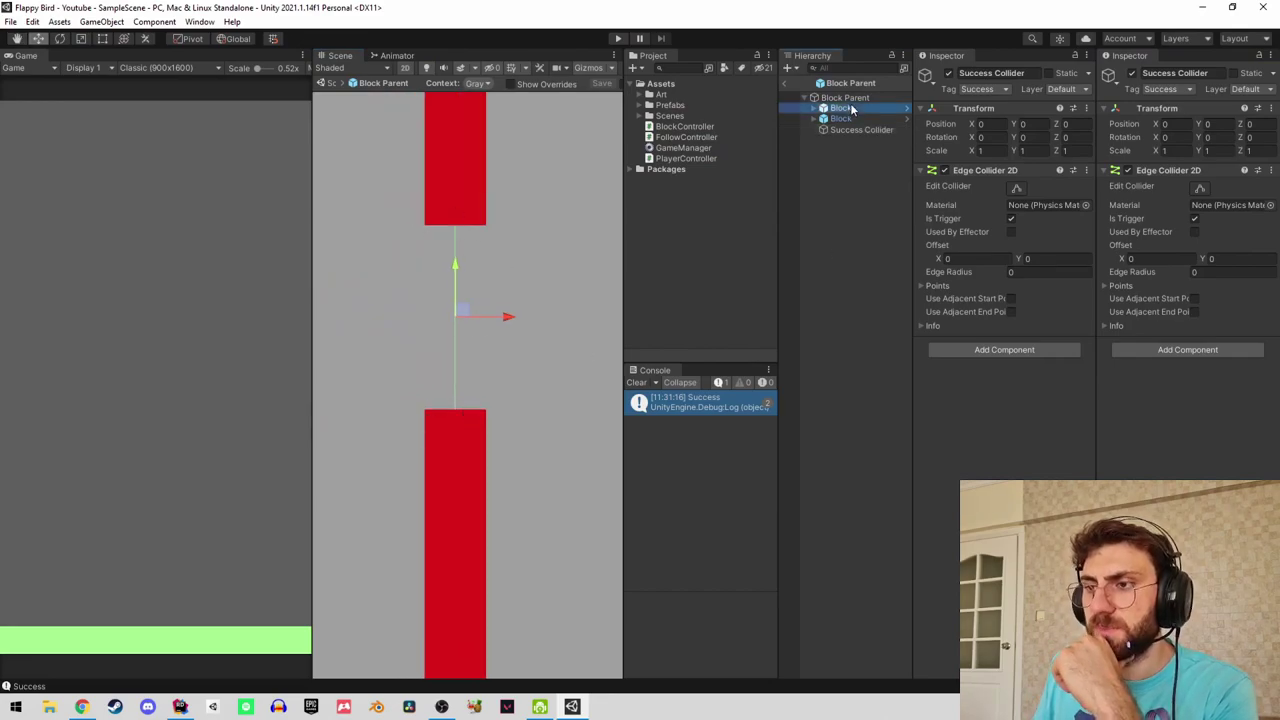
left_click(845, 119)
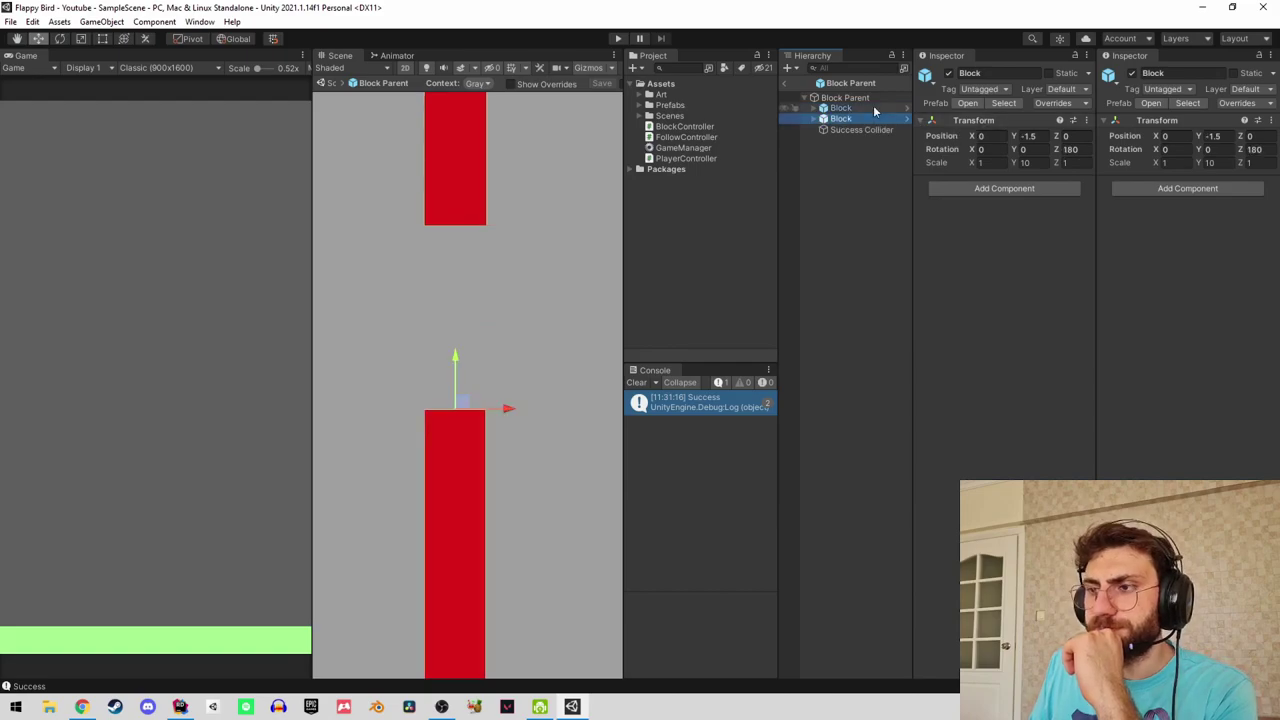
left_click(853, 130)
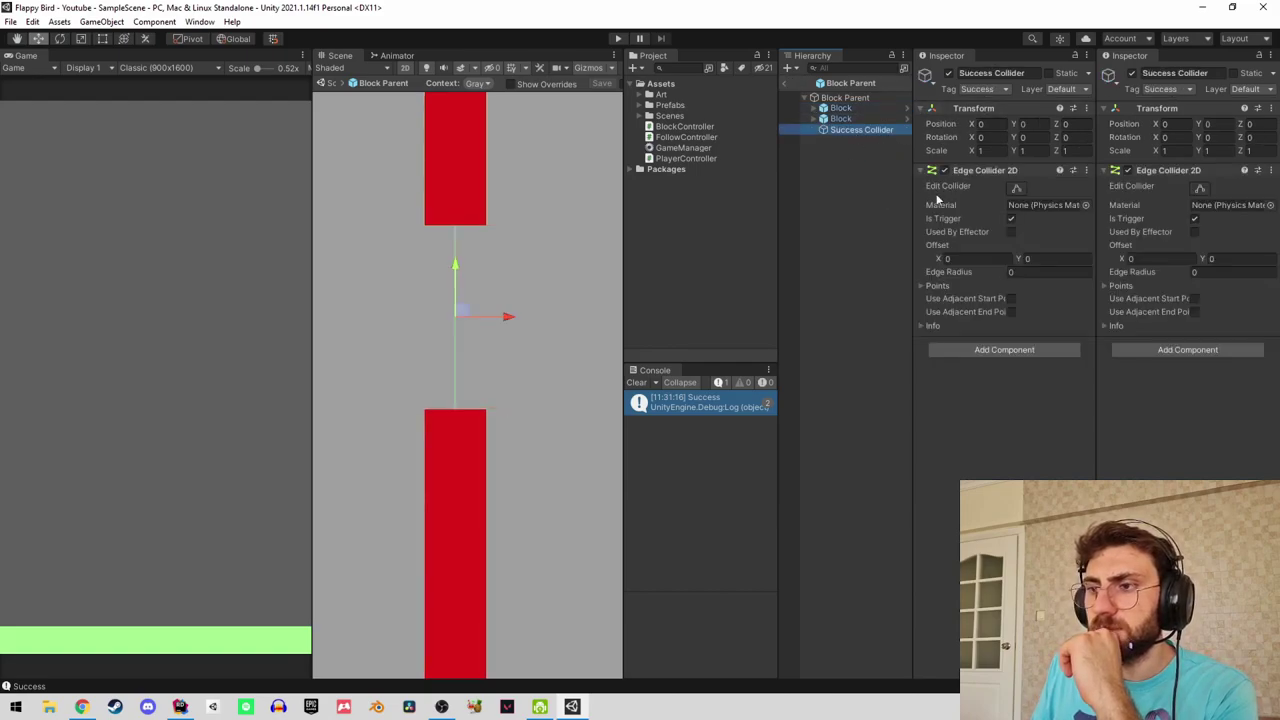
scroll(378, 389, "down", 1)
key("r")
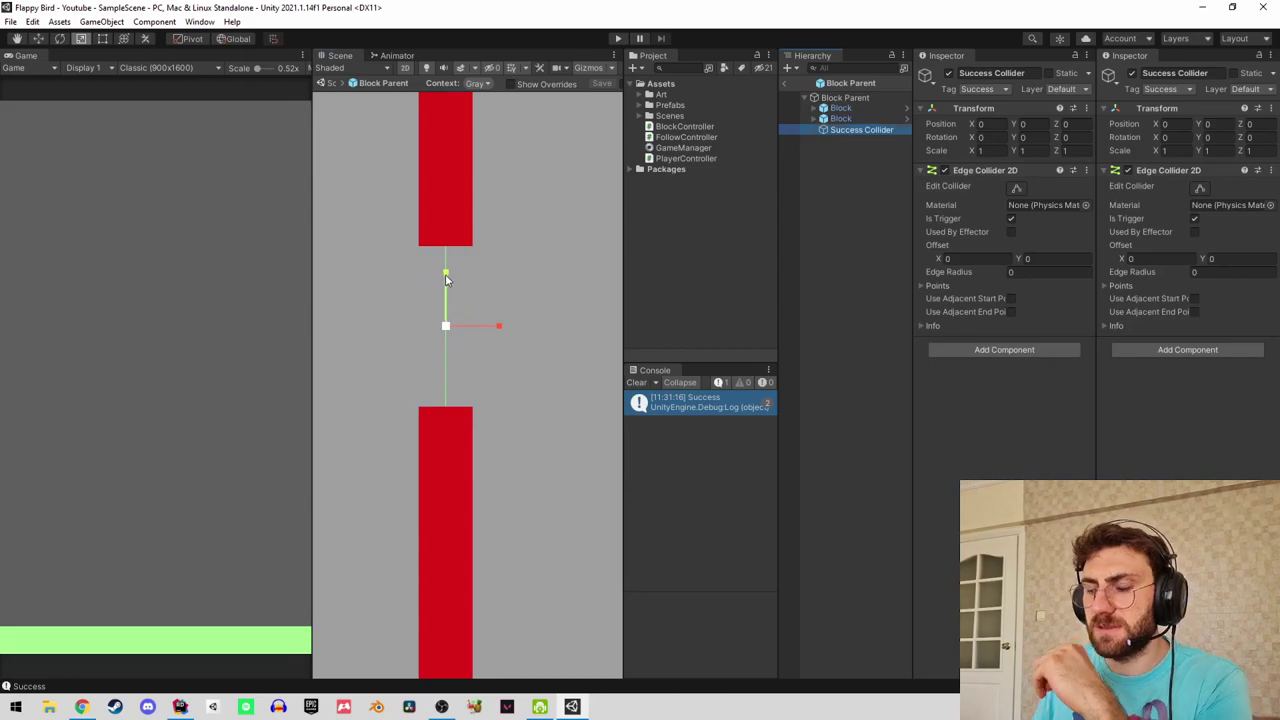
mouse_move(446, 268)
left_mouse_down()
mouse_move(448, 184)
mouse_move(456, 248)
left_mouse_up()
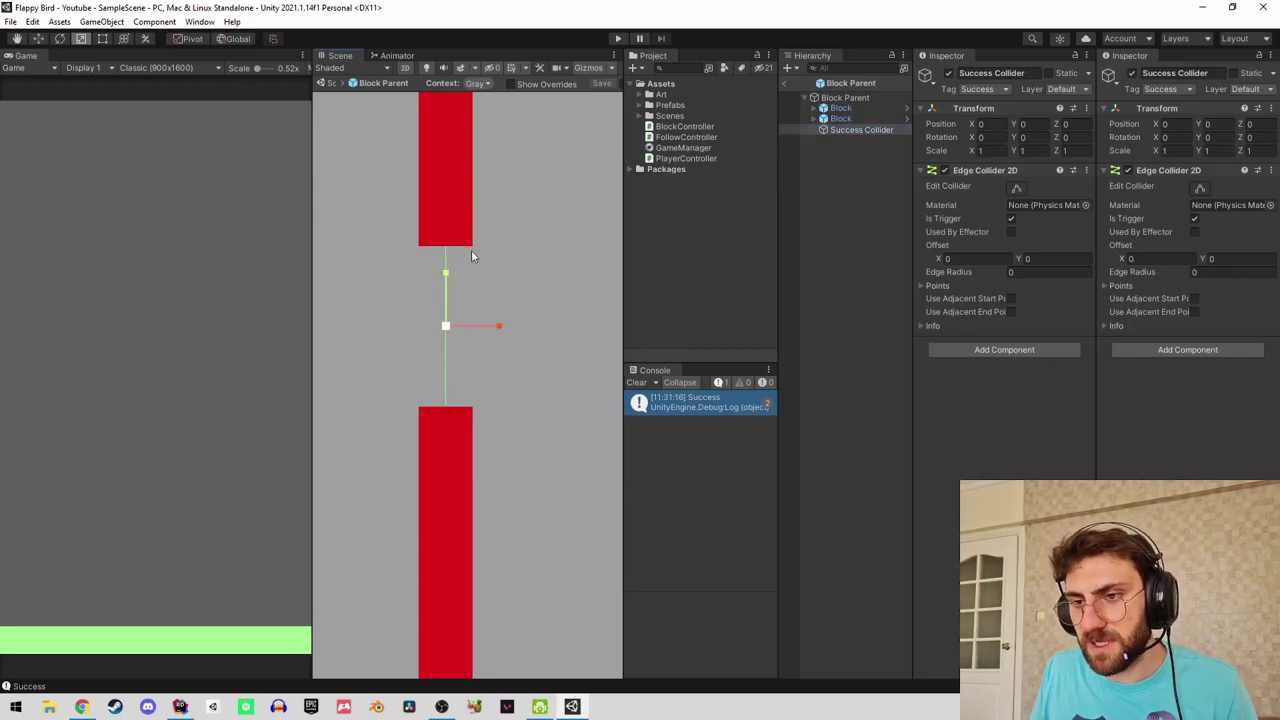
Set the upper Block's Y position to 1 and the lower Block's to -1.
left_click(842, 107)
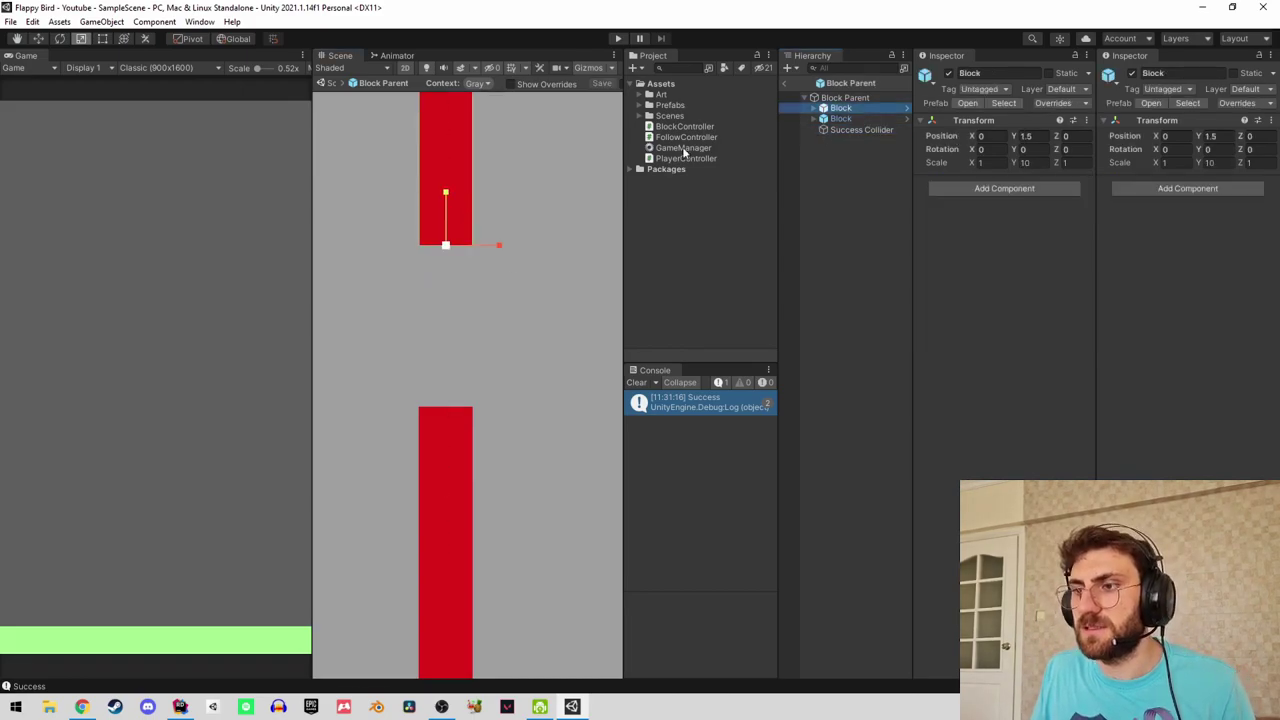
left_click(1030, 135)
type("1")
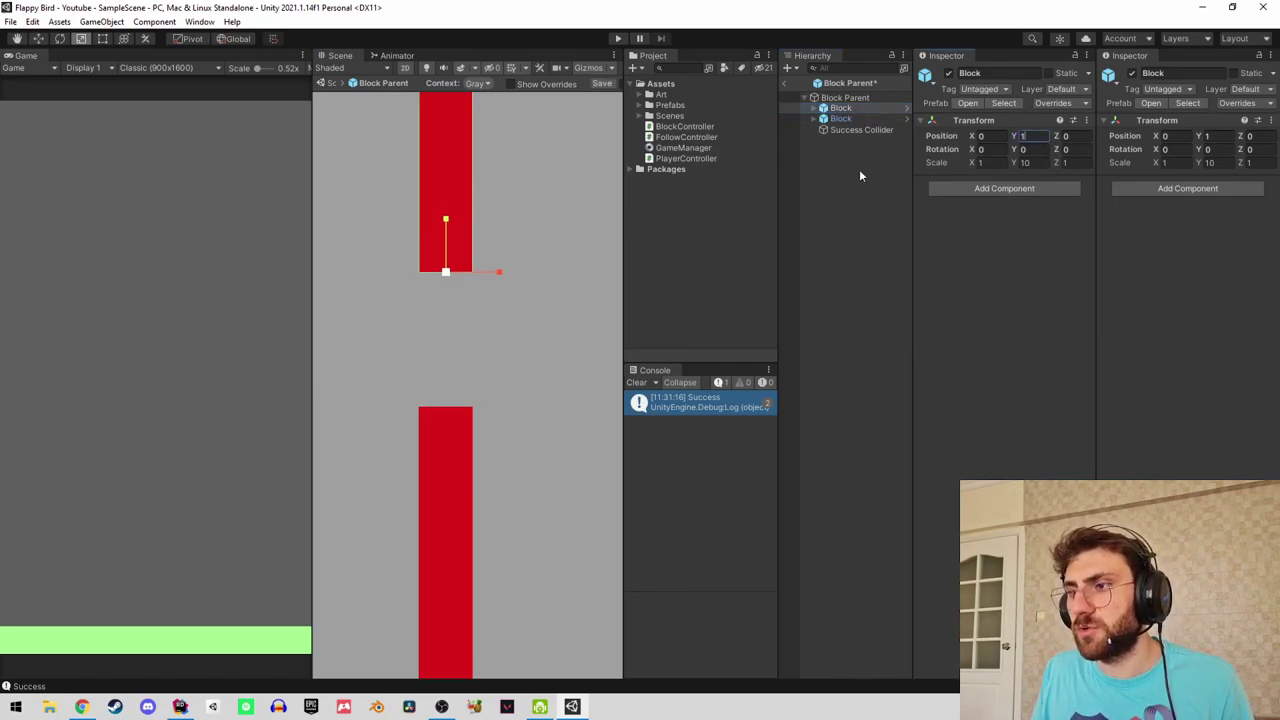
left_click(841, 118)
left_click(1030, 135)
type("-1")
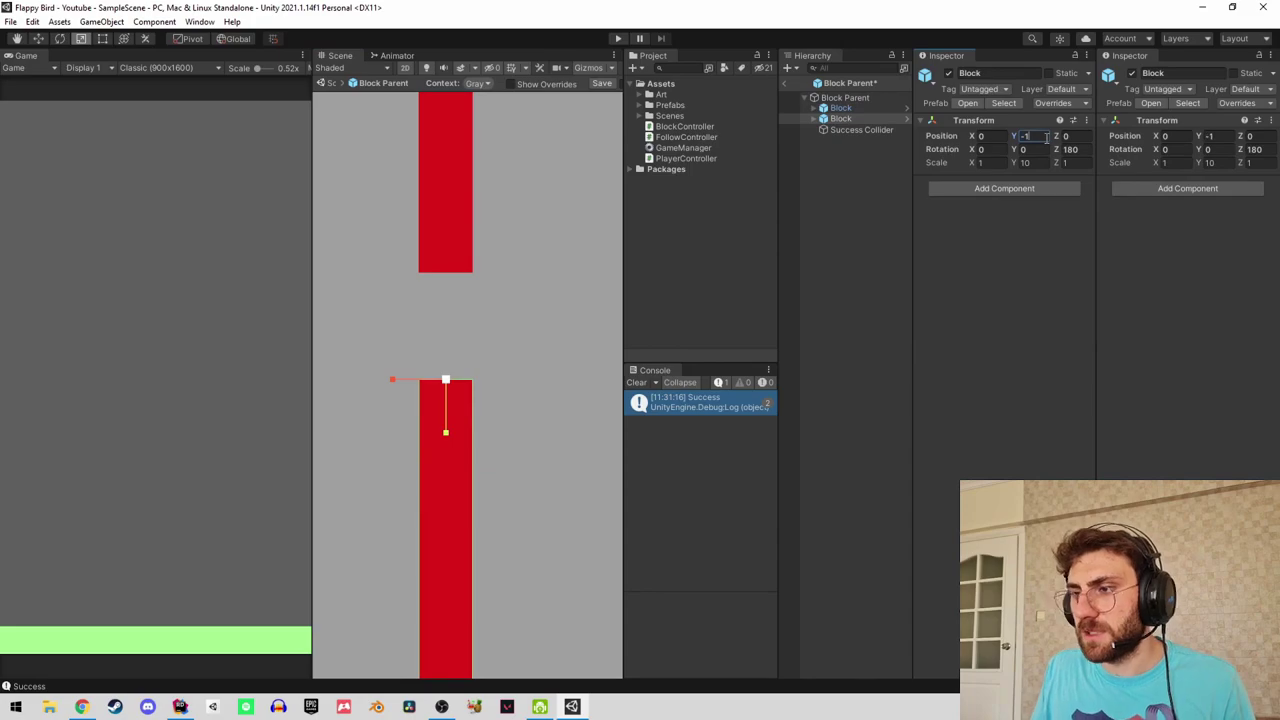
left_click(636, 382)
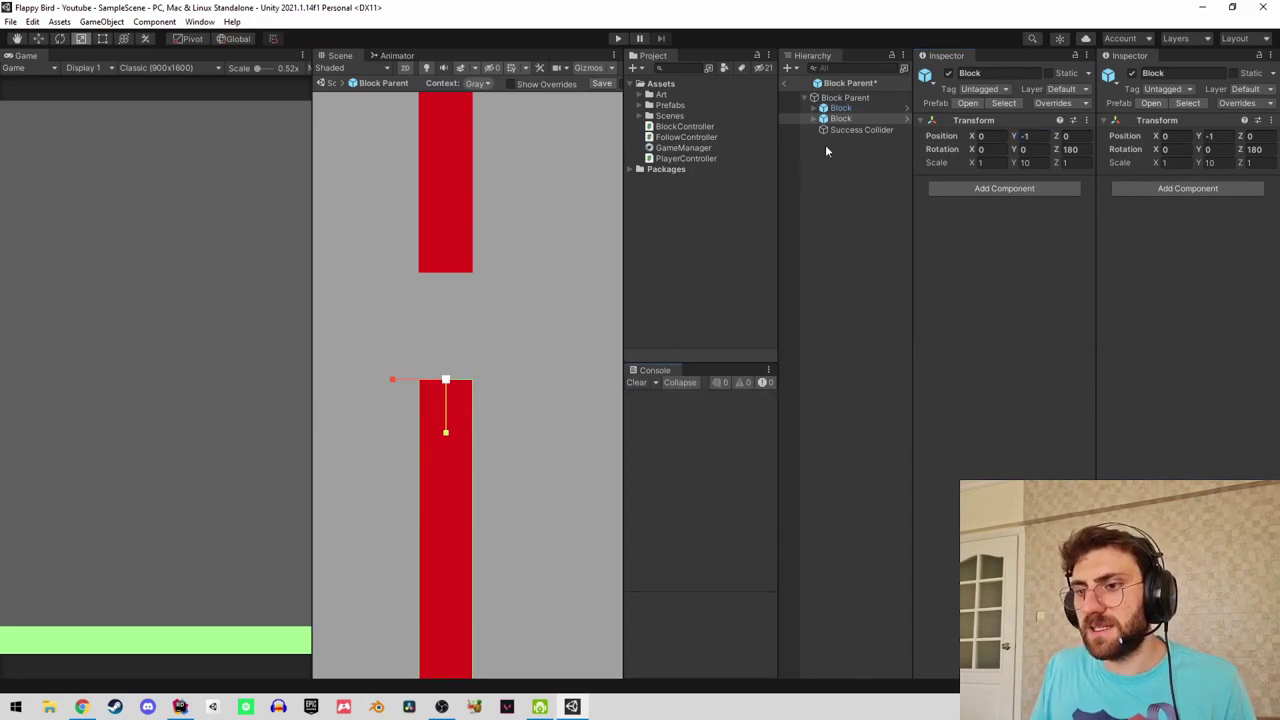
Inspect the Success Collider's edge points in collider edit mode.
left_click(858, 130)
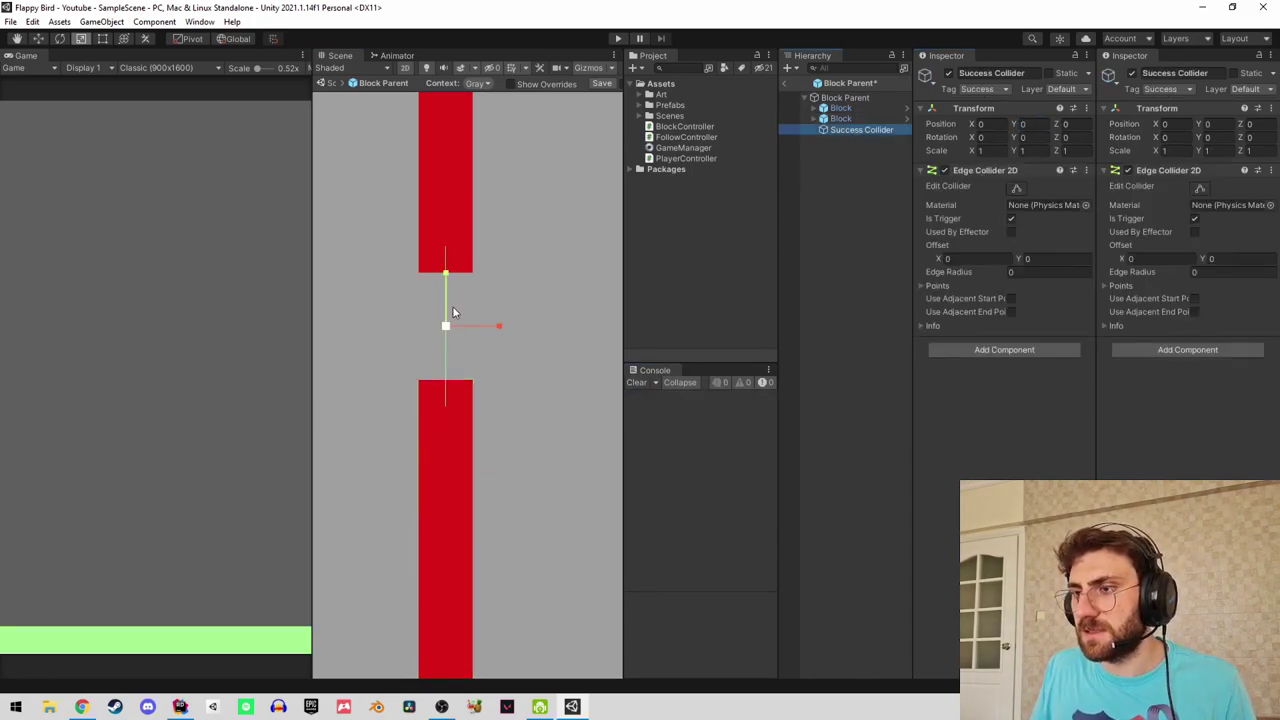
left_click(1016, 189)
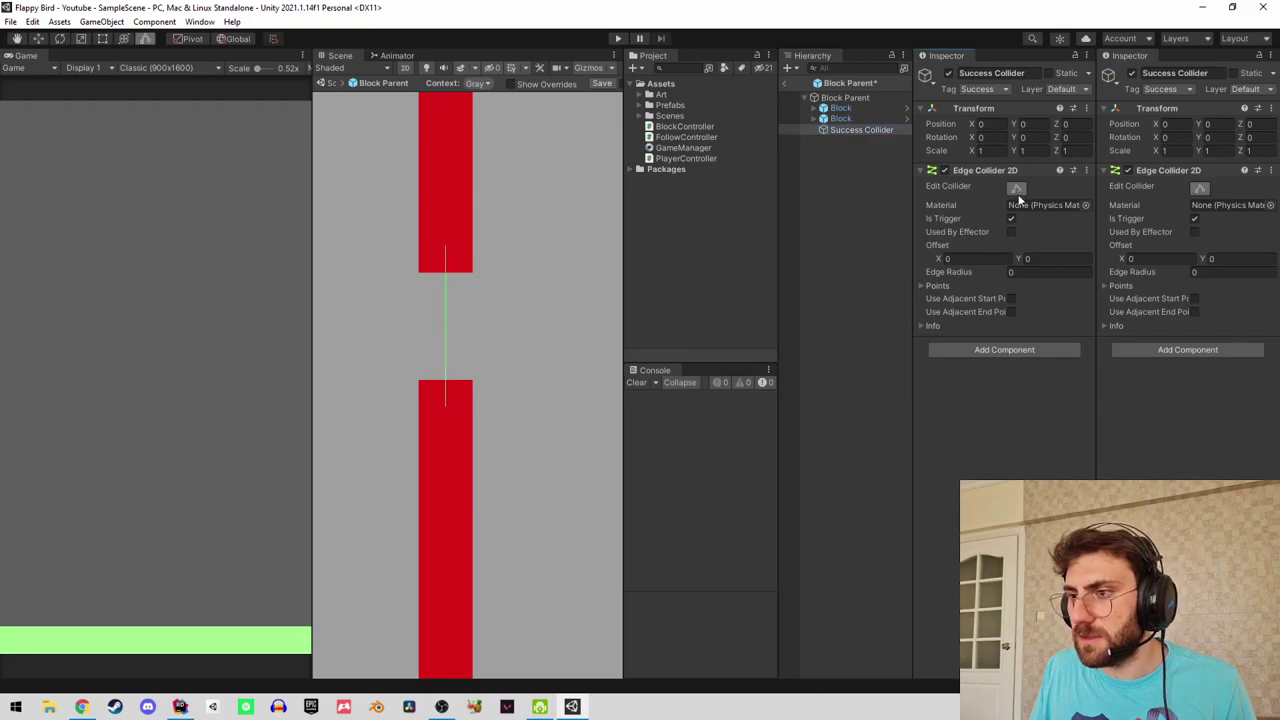
left_click(922, 286)
type("-1")
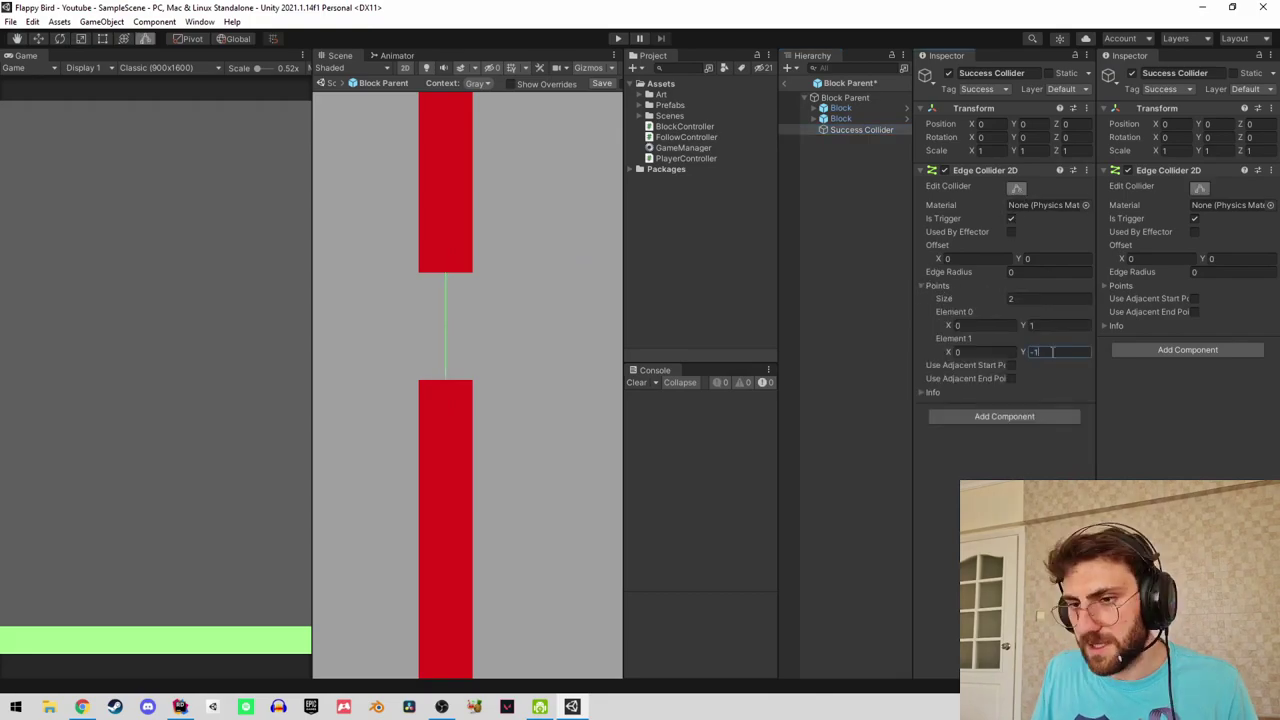
Set the lower Block to Y -2, Success Collider scale Y to 2, and open BlockController.
left_click(845, 108)
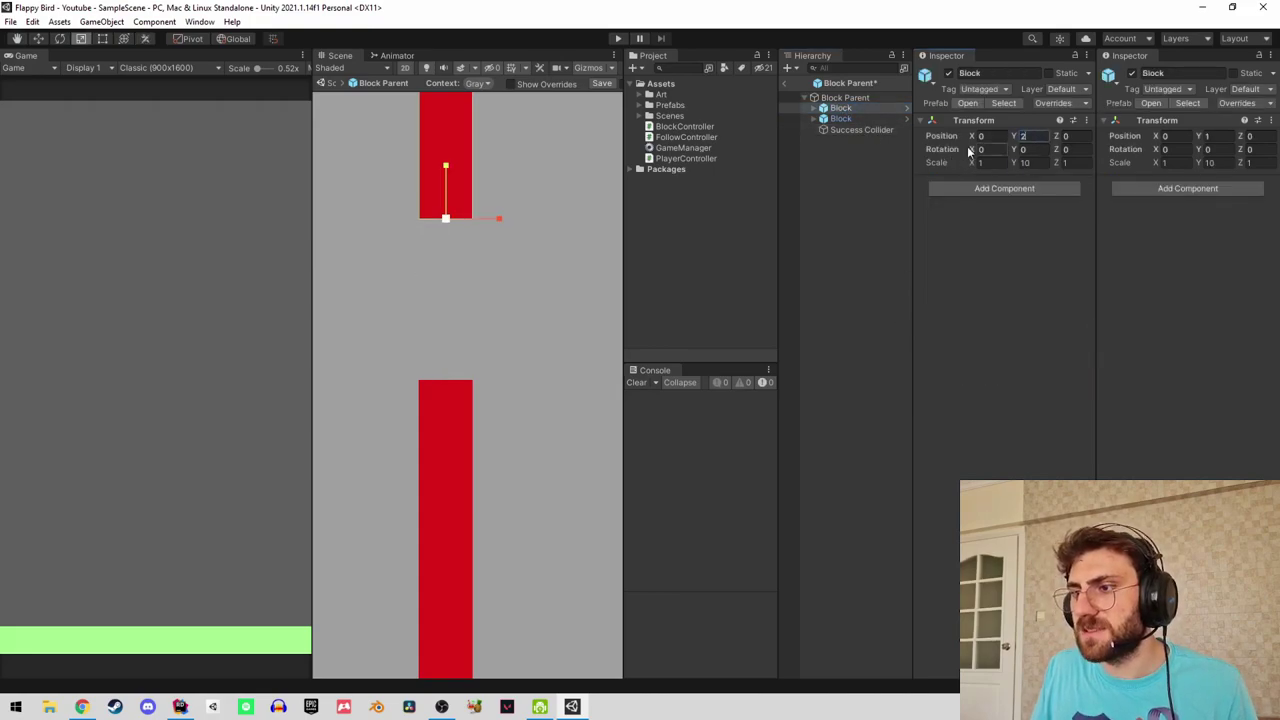
left_click(845, 118)
left_click(1040, 136)
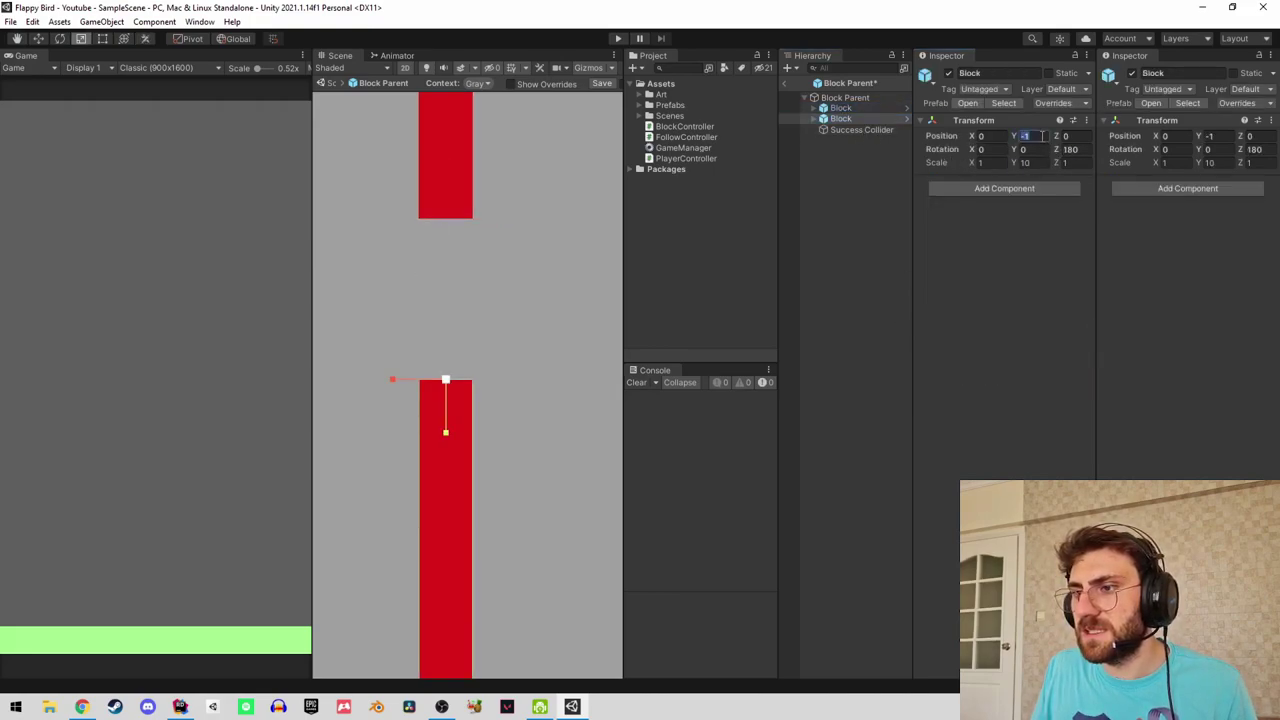
type("-2")
left_click(825, 129)
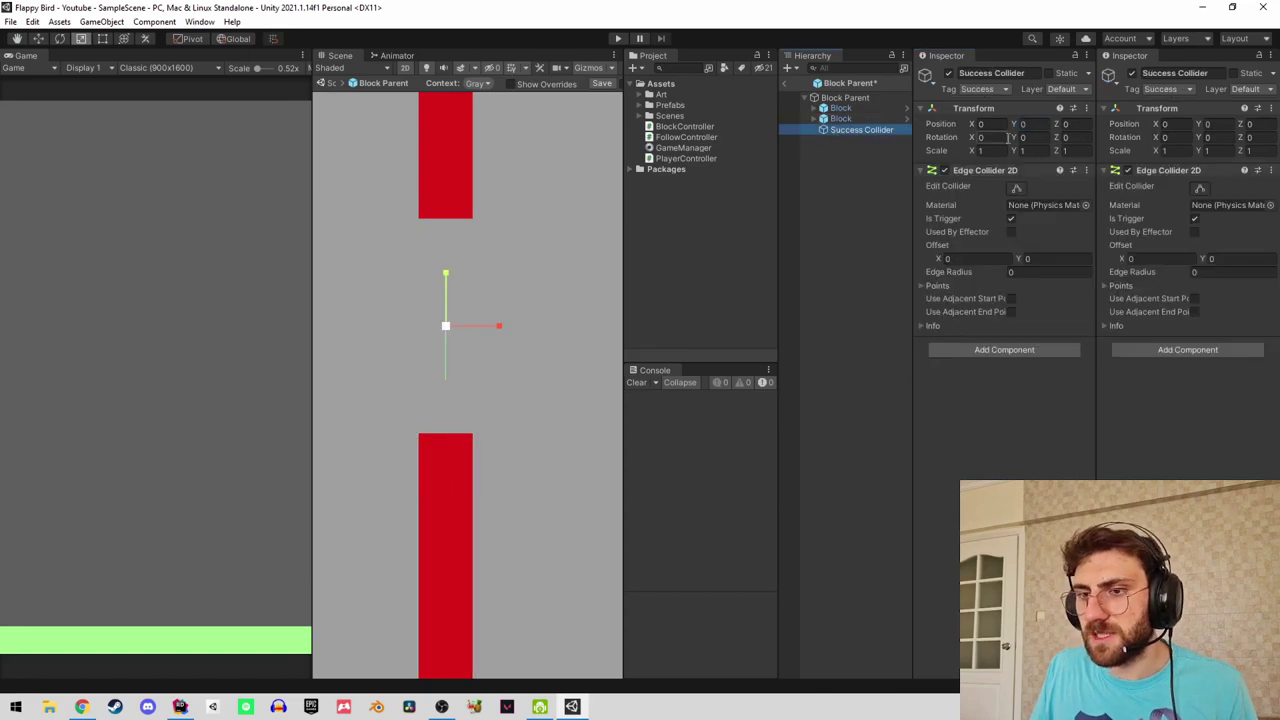
left_click(1040, 150)
type("2")
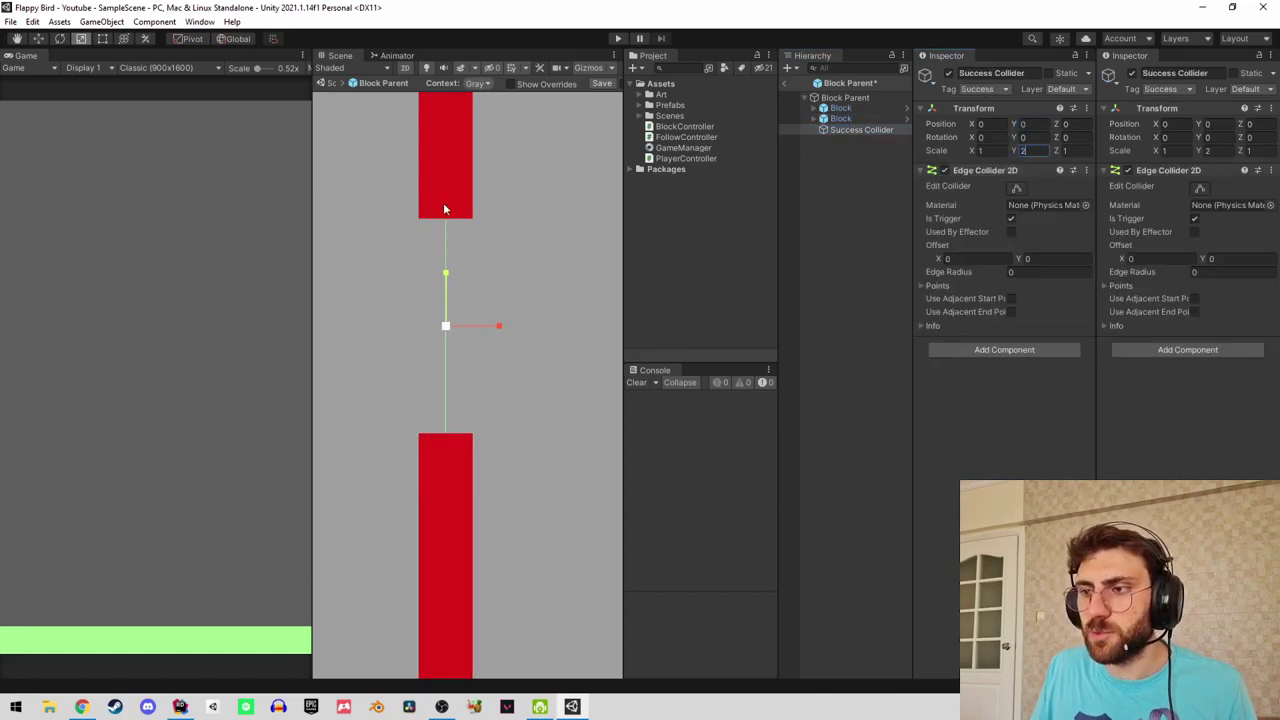
left_click(840, 107)
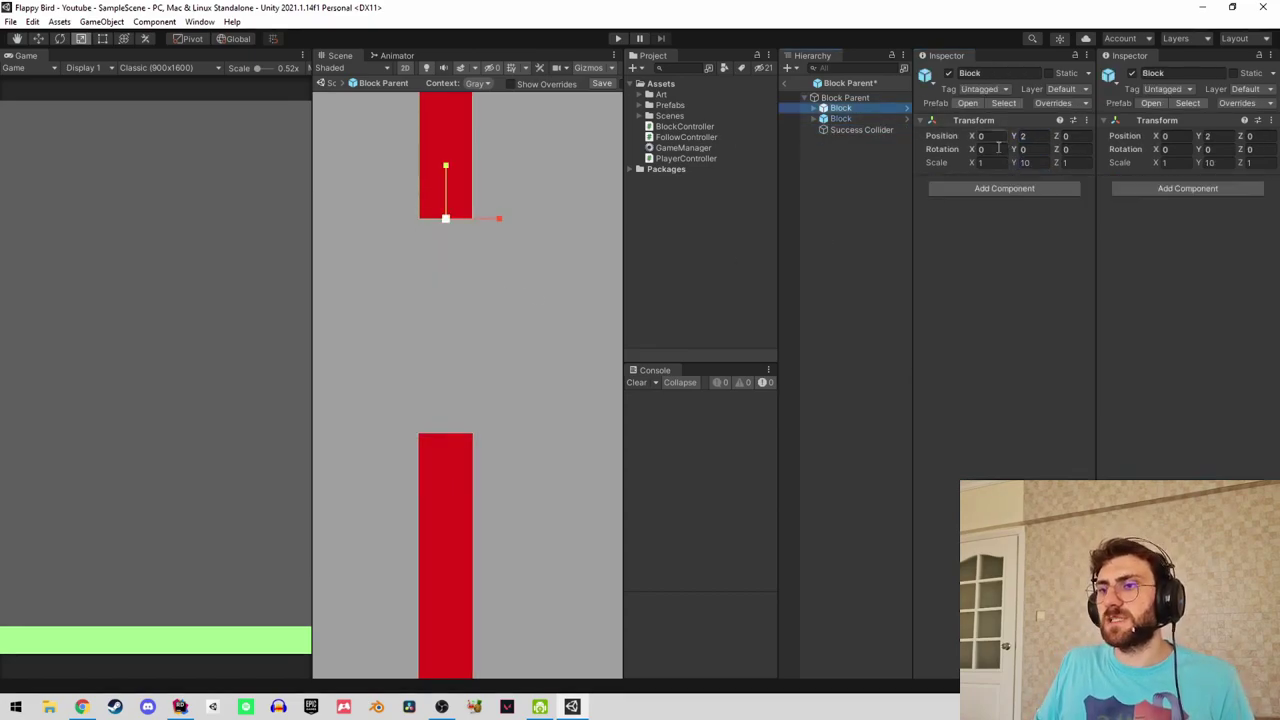
left_click(850, 130)
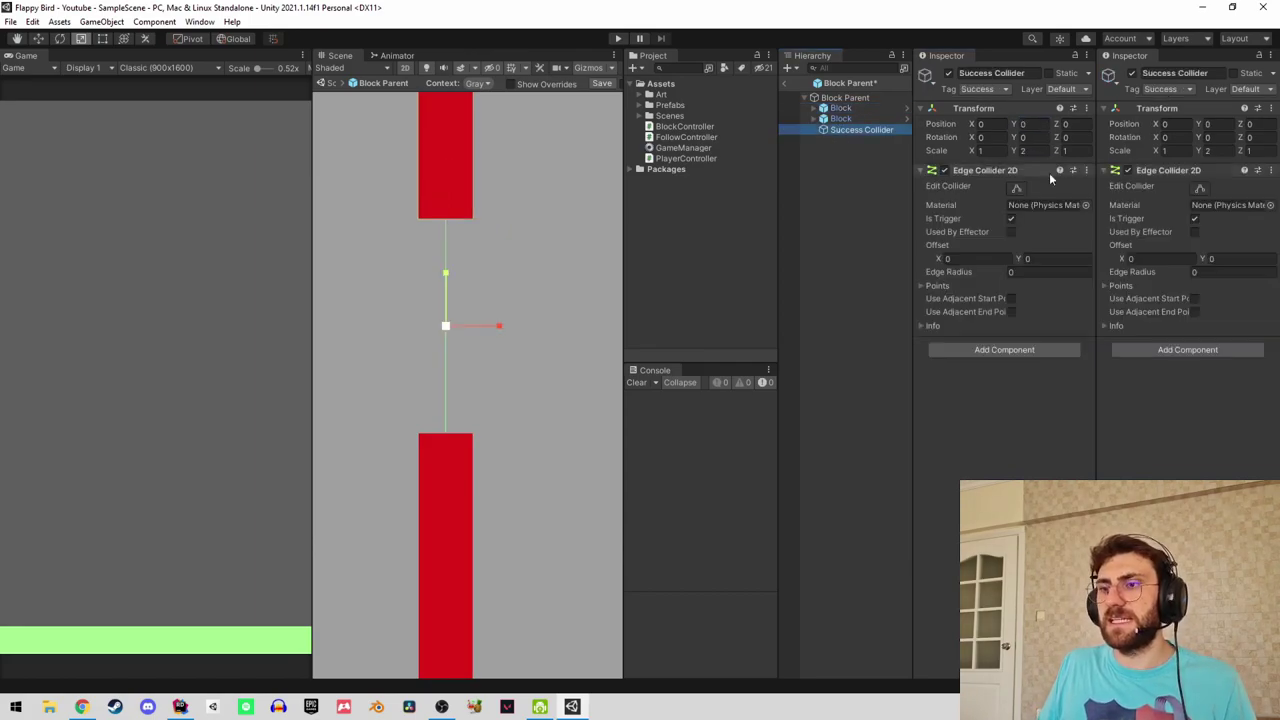
left_click(1038, 150)
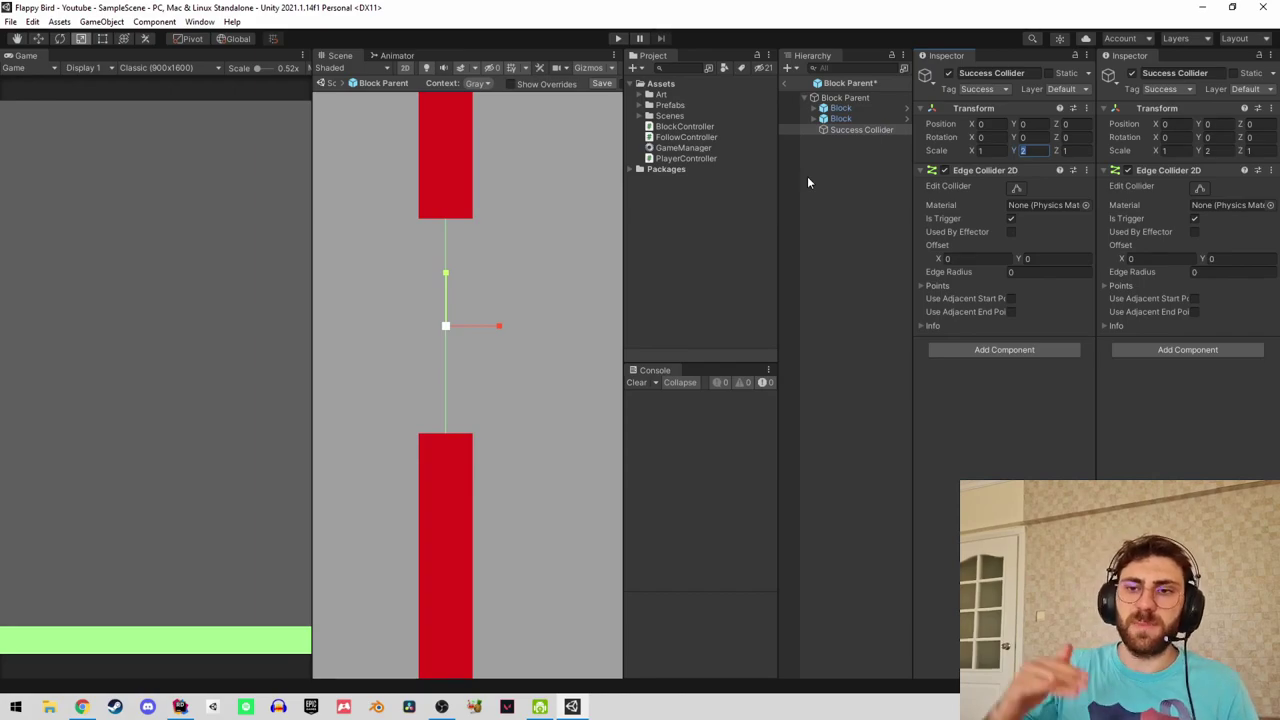
left_click(826, 99)
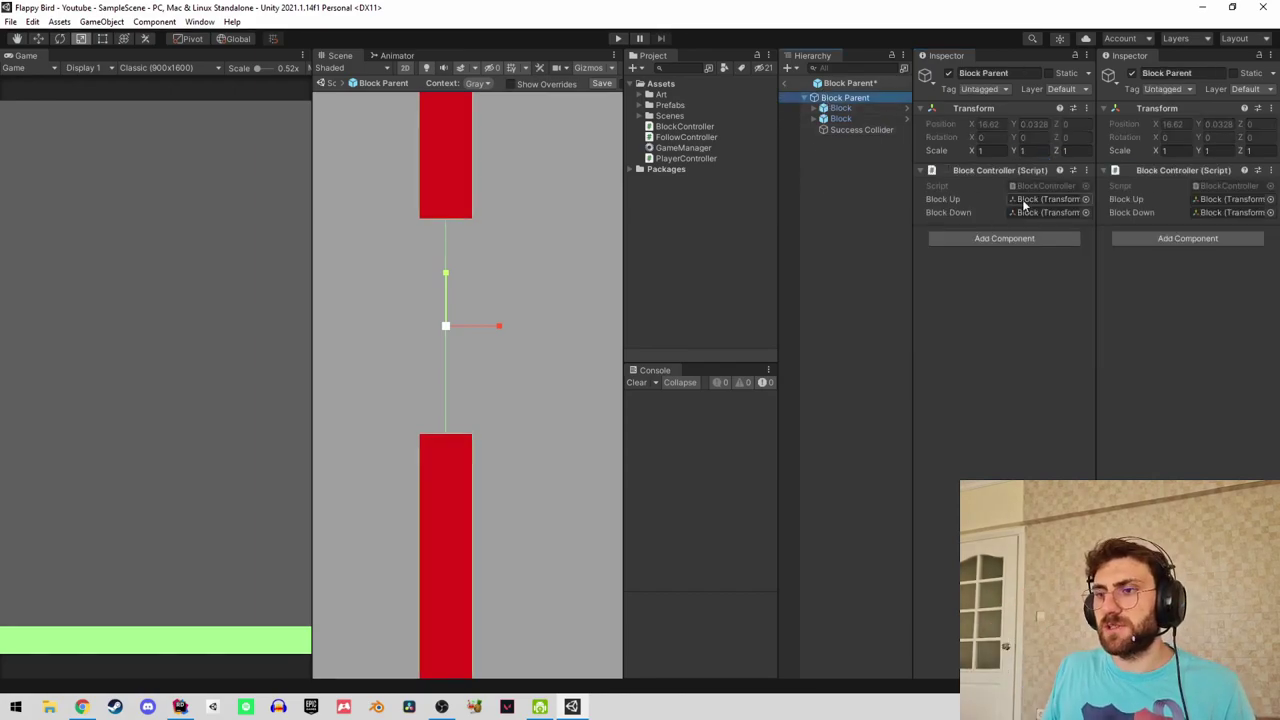
double_click(1044, 185)
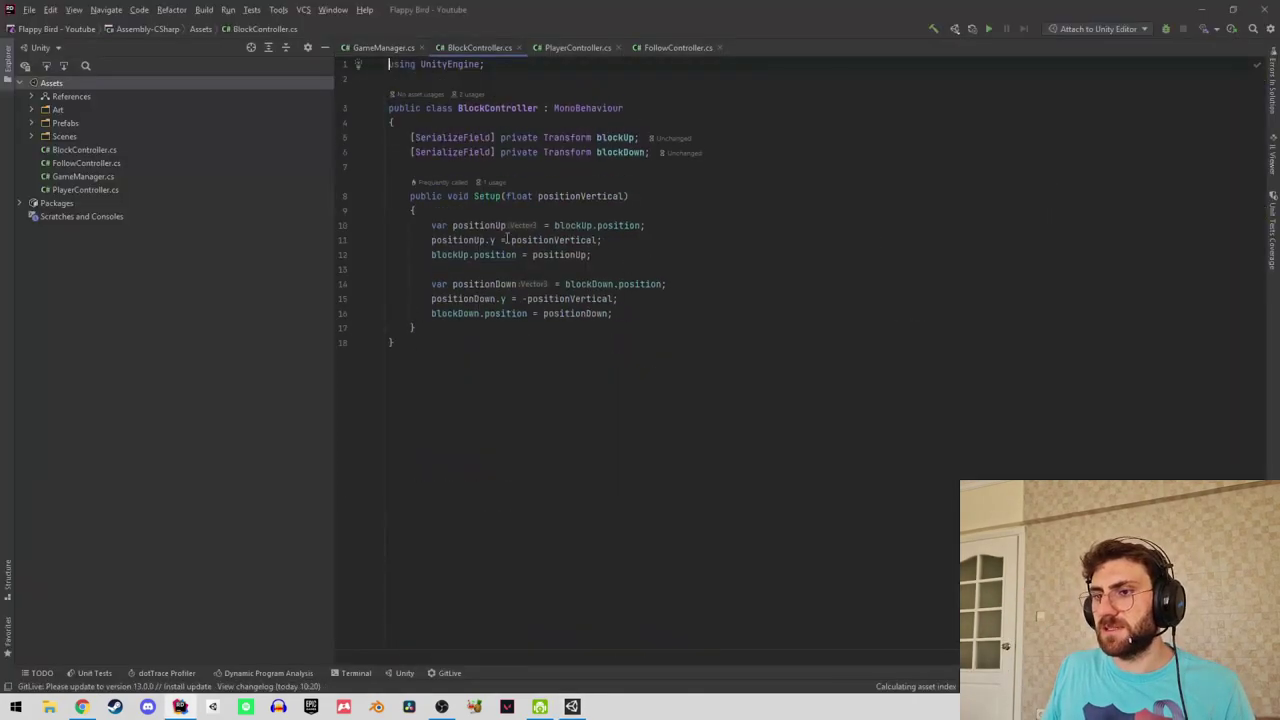
Add a successCollider field by duplicating the blockDown declaration.
left_click(562, 152)
key("ctrl+d")
left_click(597, 167)
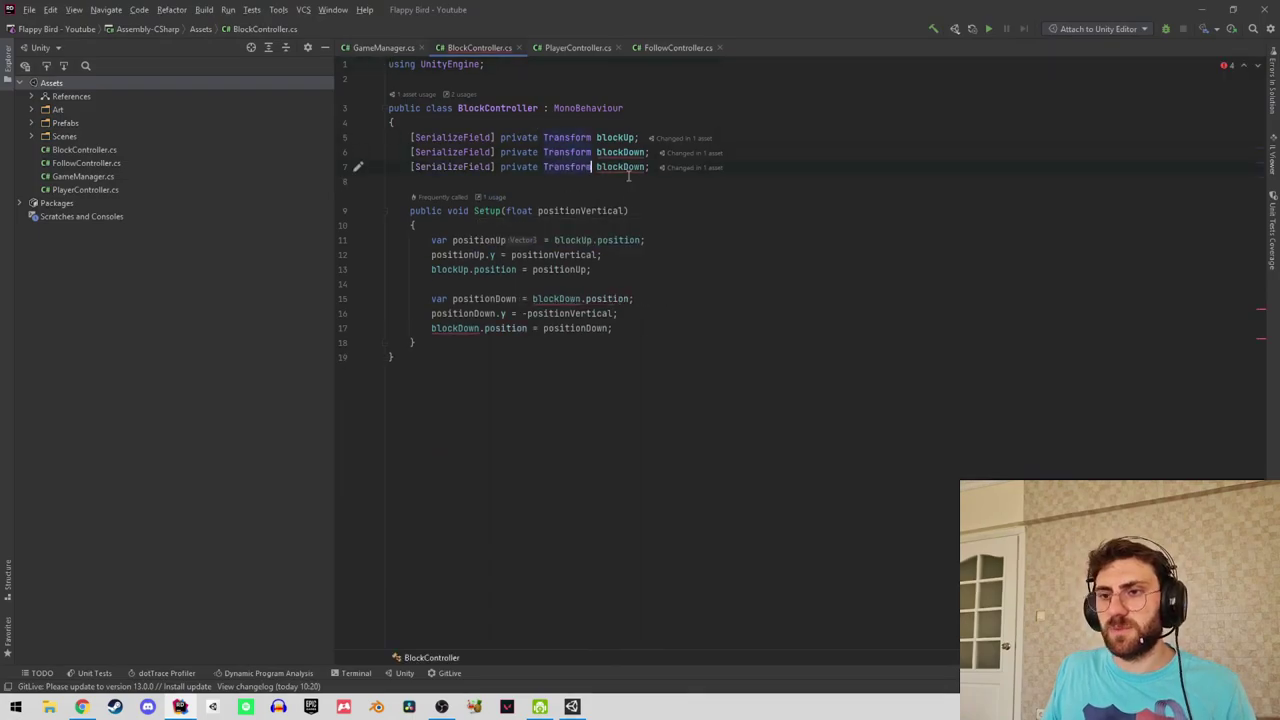
type("ce")
type("uc")
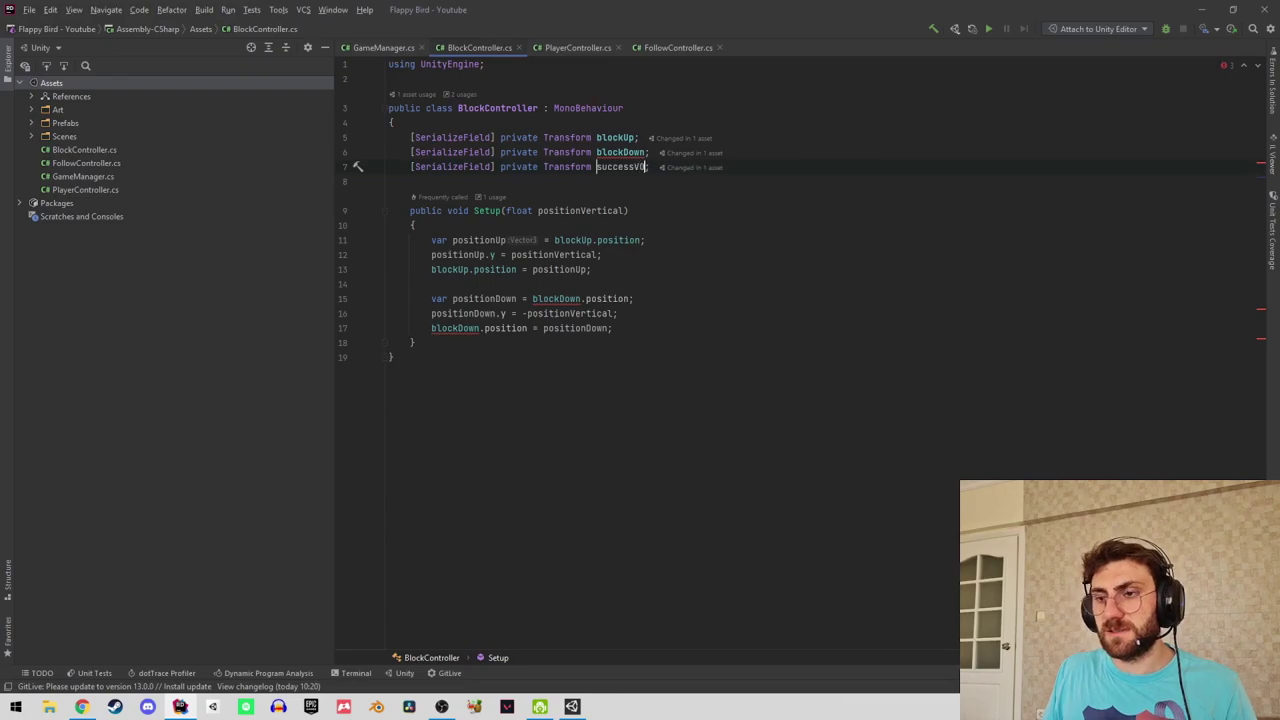
type("Collider")
left_click(389, 284)
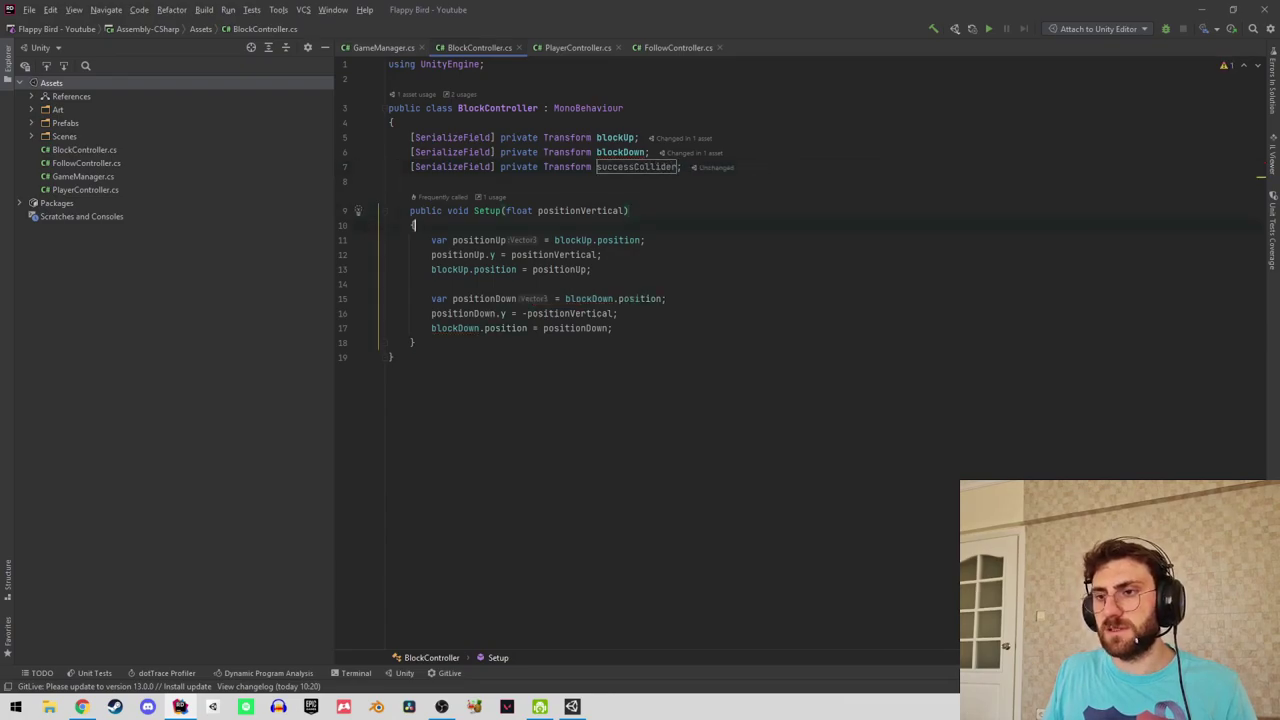
In Setup, store successCollider.localScale in a new scale variable.
key("Return")
key("Return")
type("suc")
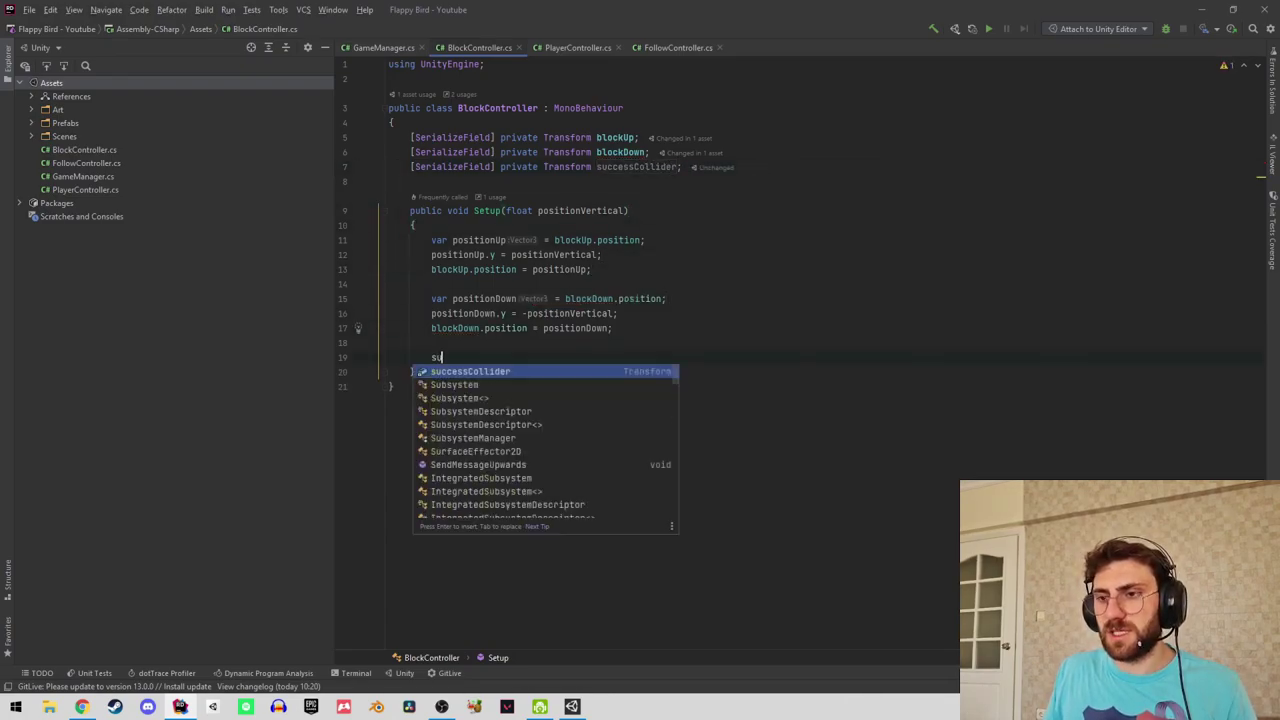
key("Return")
type(".loca")
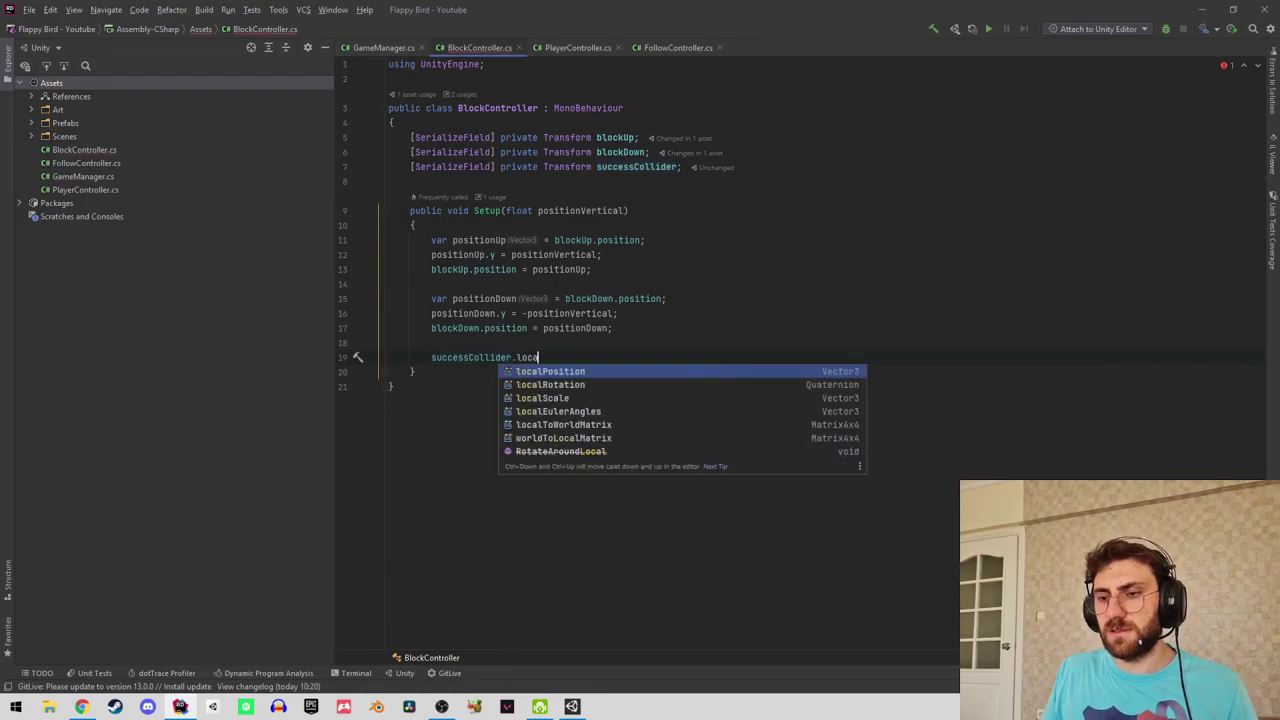
key("Down")
key("Down")
key("Return")
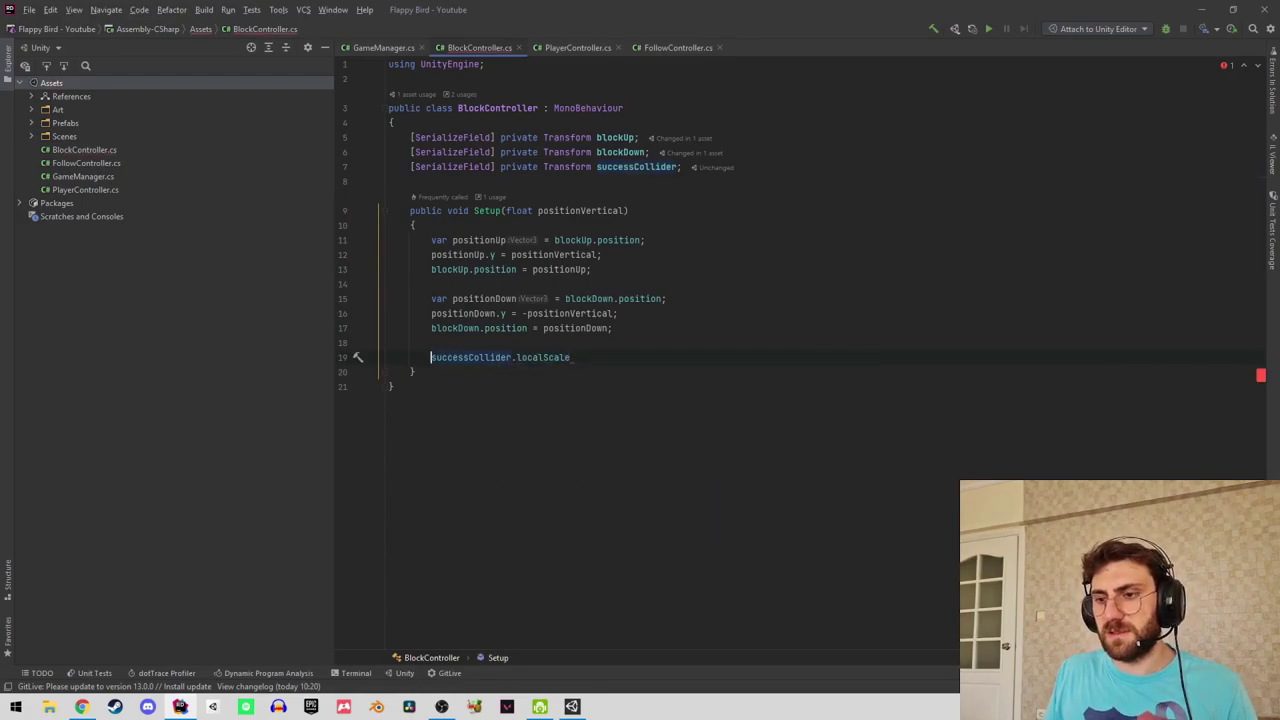
type("var sc")
key("Return")
type("=")
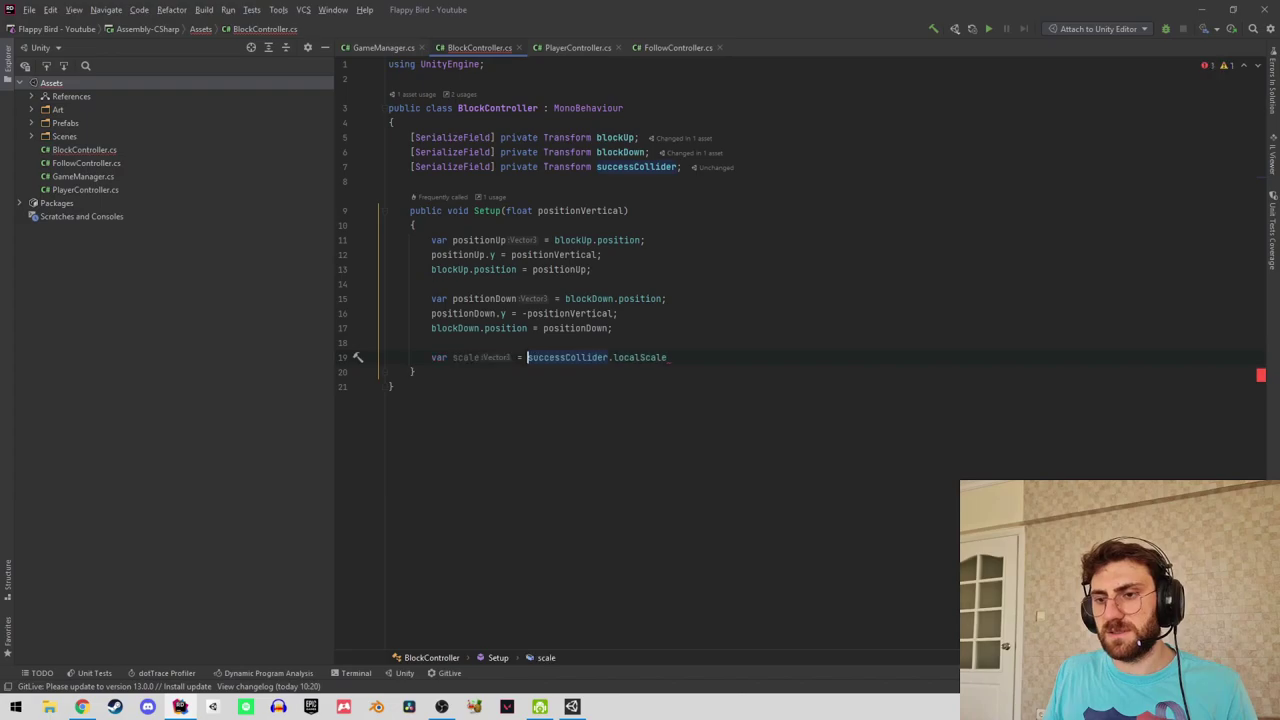
Set scale.y to positionVertical.
key("Return")
type("s")
key("Return")
type(".")
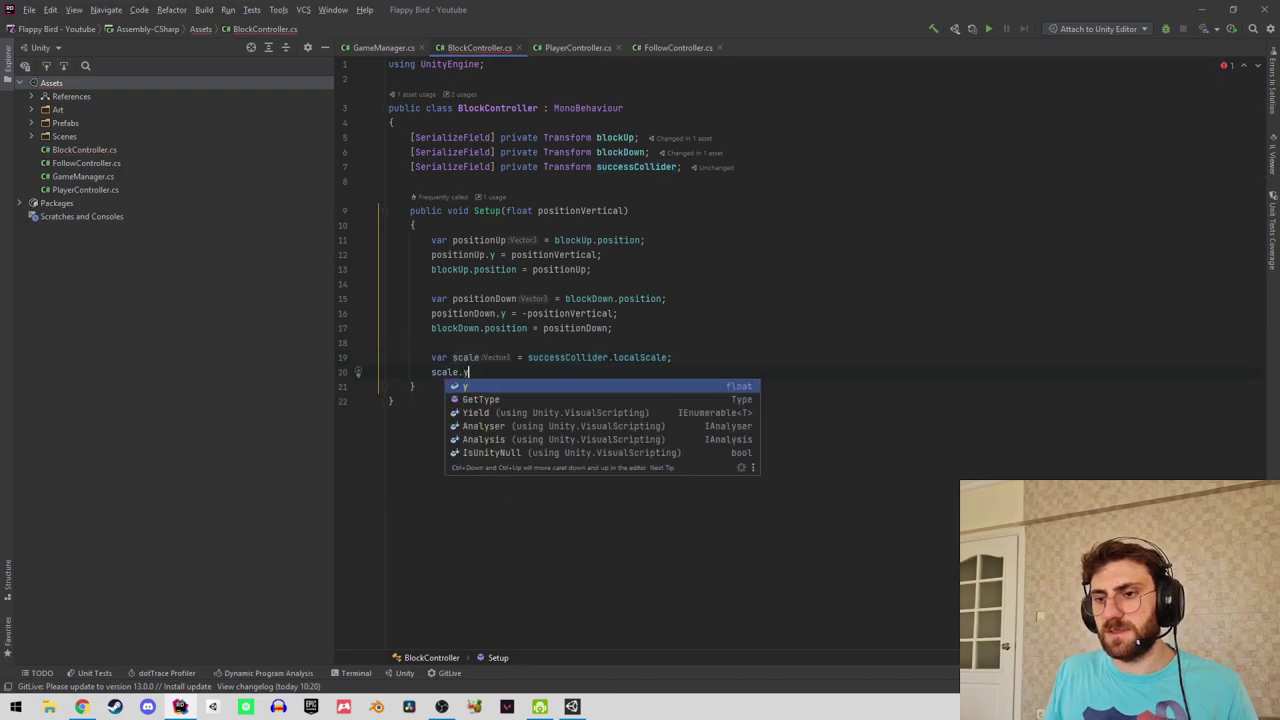
type("y = ")
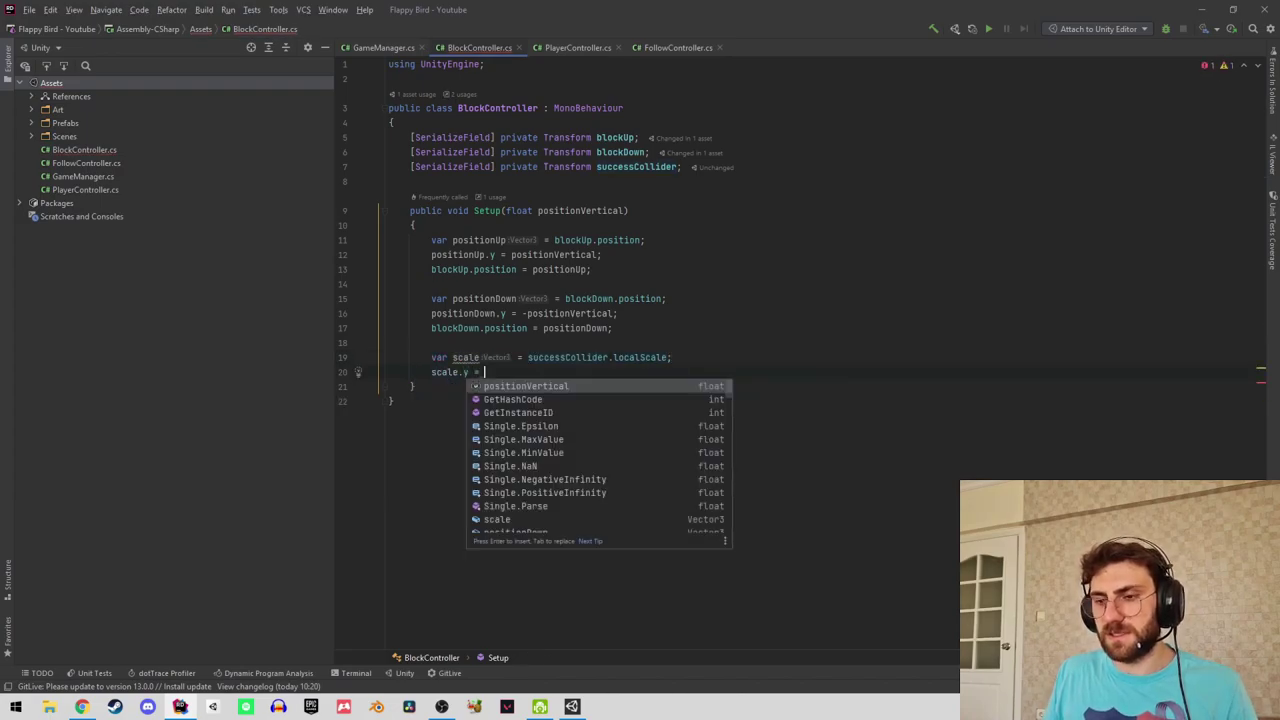
type("pos")
key("Return")
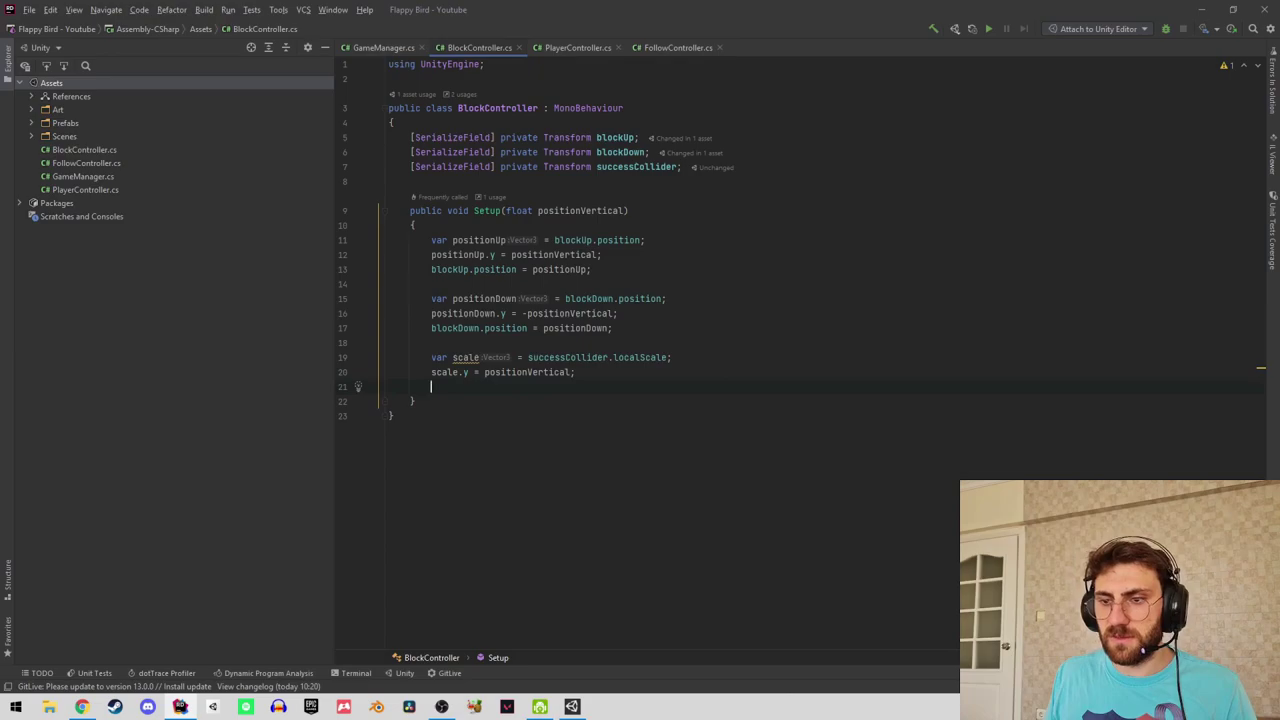
Write successCollider.localScale = scale; to apply the new scale.
type("su")
key("Return")
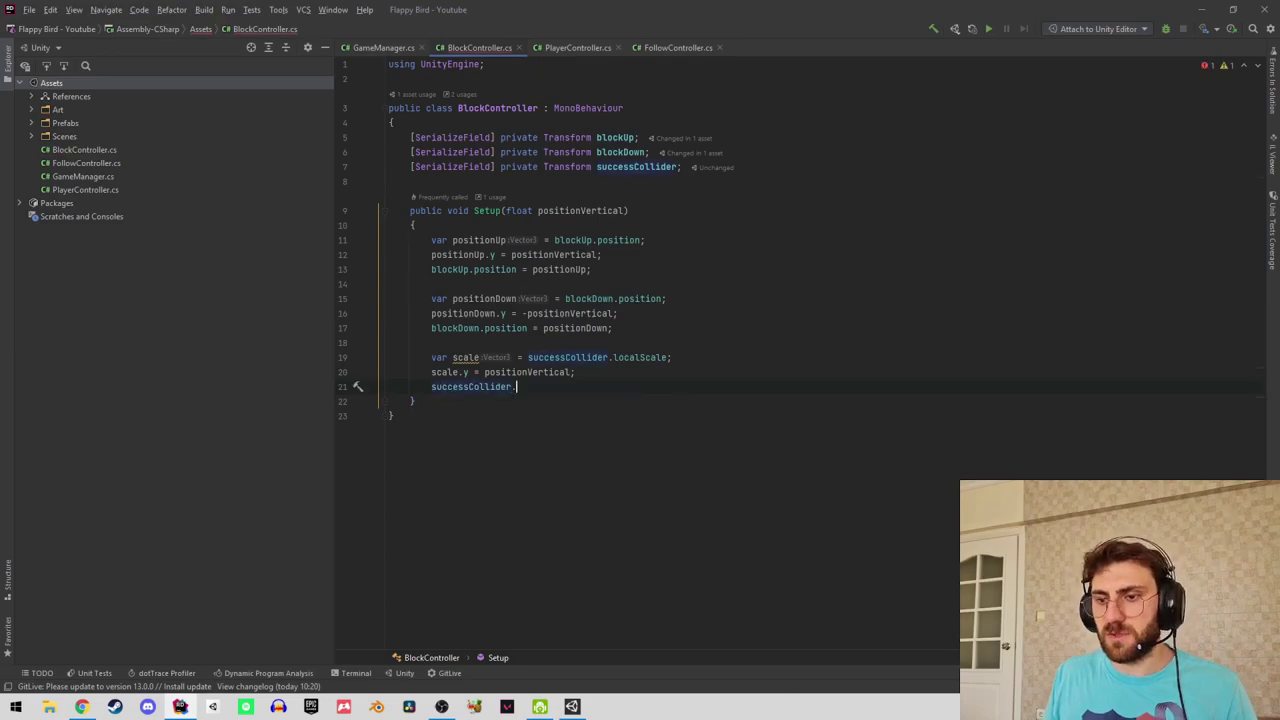
type("lo")
key("Return")
type("= ")
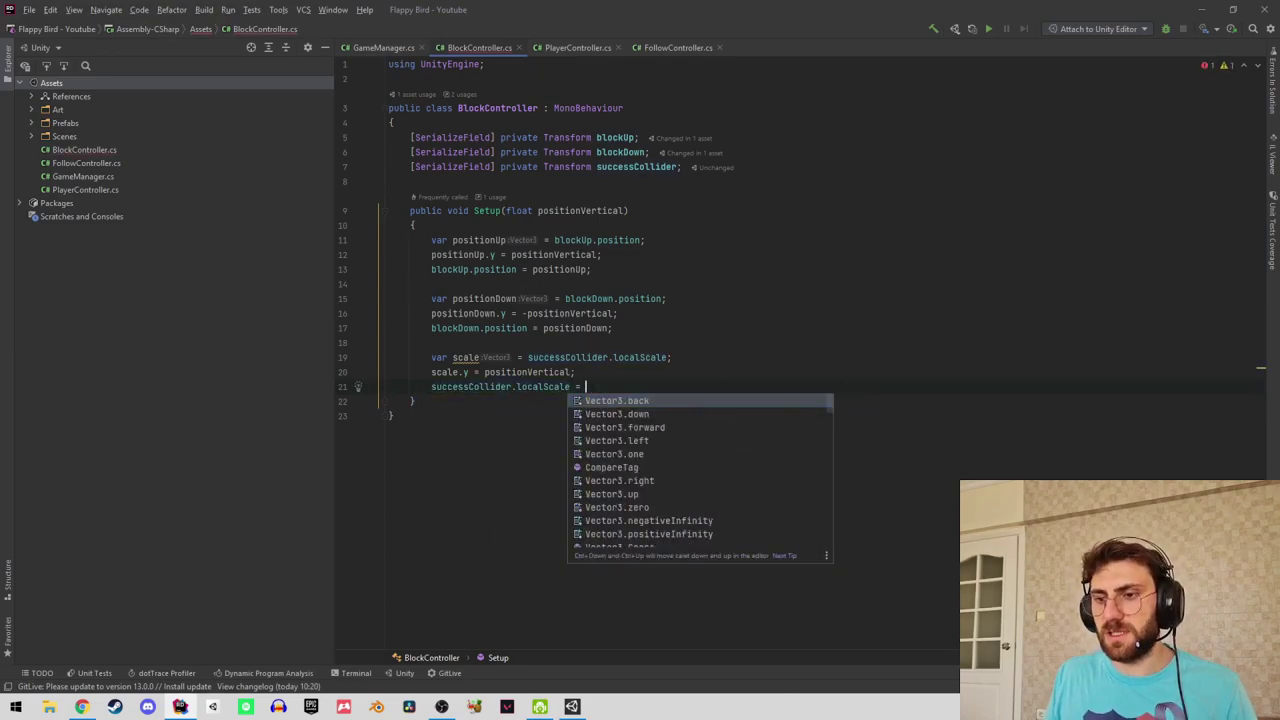
type("s")
key("Return")
type(";")
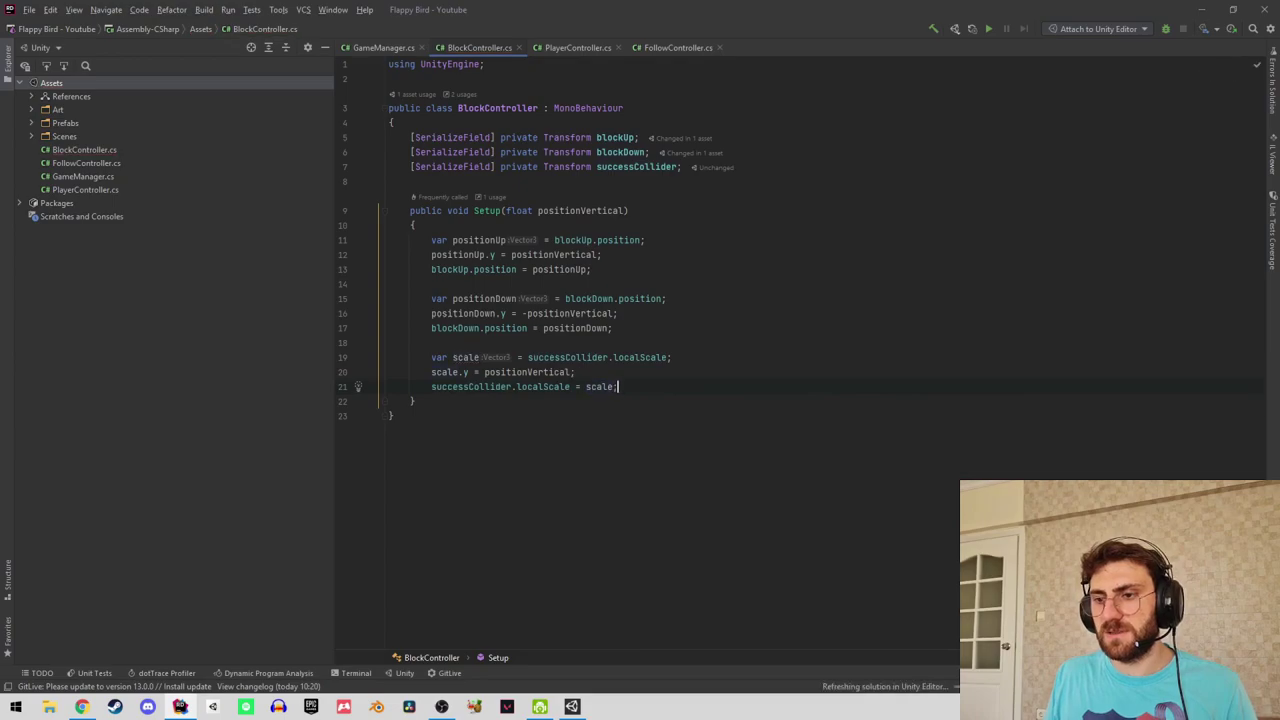
Assign the Success Collider to the Block Controller field, then exit and save the prefab.
left_click(1200, 9)
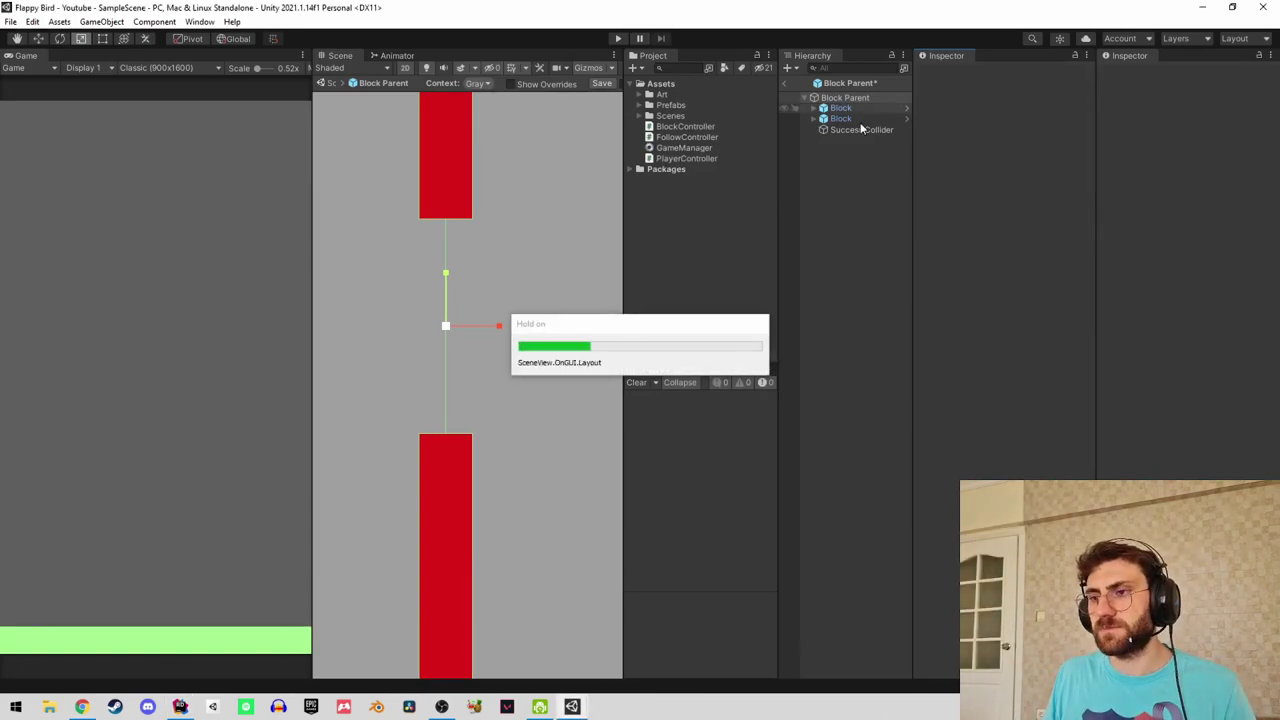
left_click_drag(852, 130, 1032, 228)
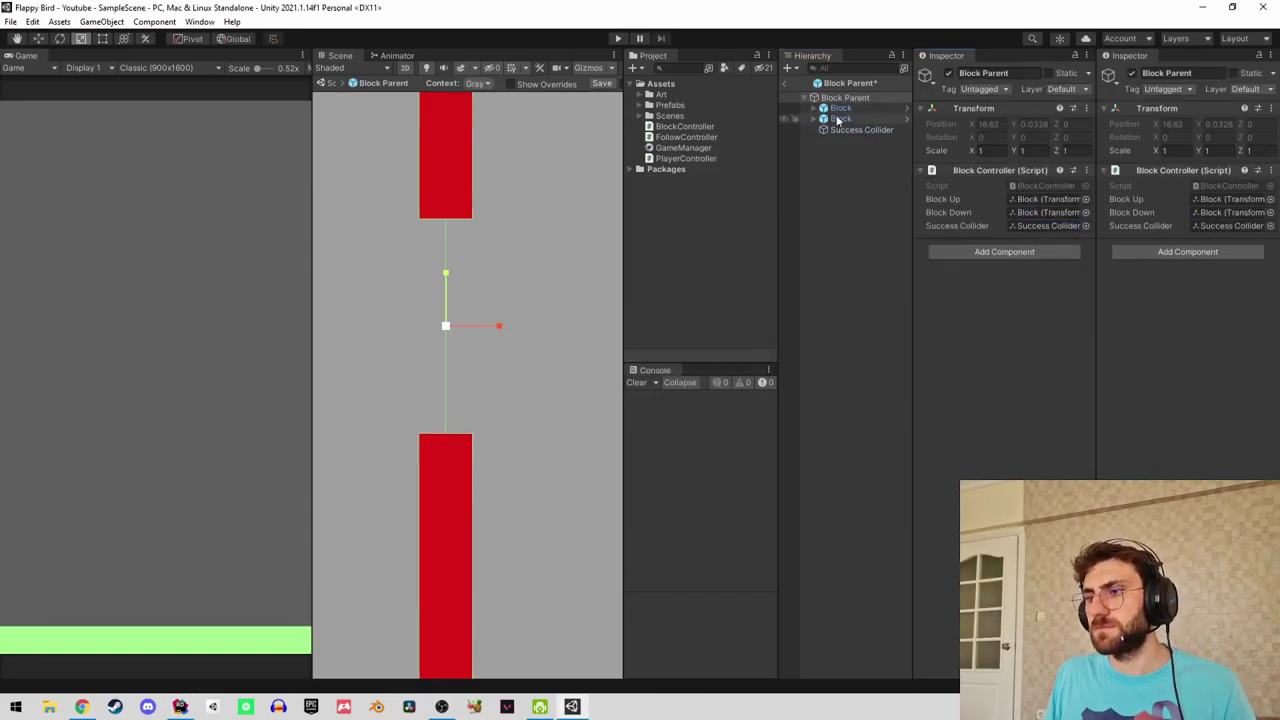
left_click(785, 83)
left_click(610, 380)
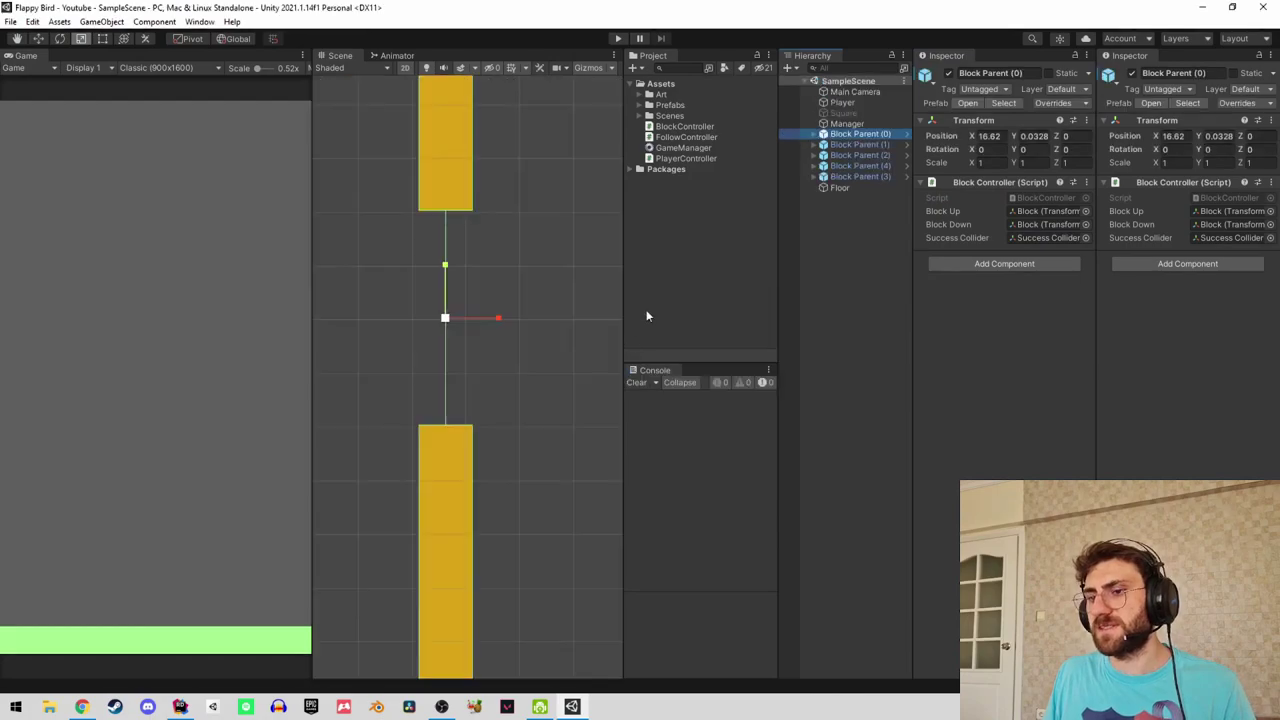
Play the game and frame Block Parent (1)'s Success Collider in the scene view.
left_click(618, 39)
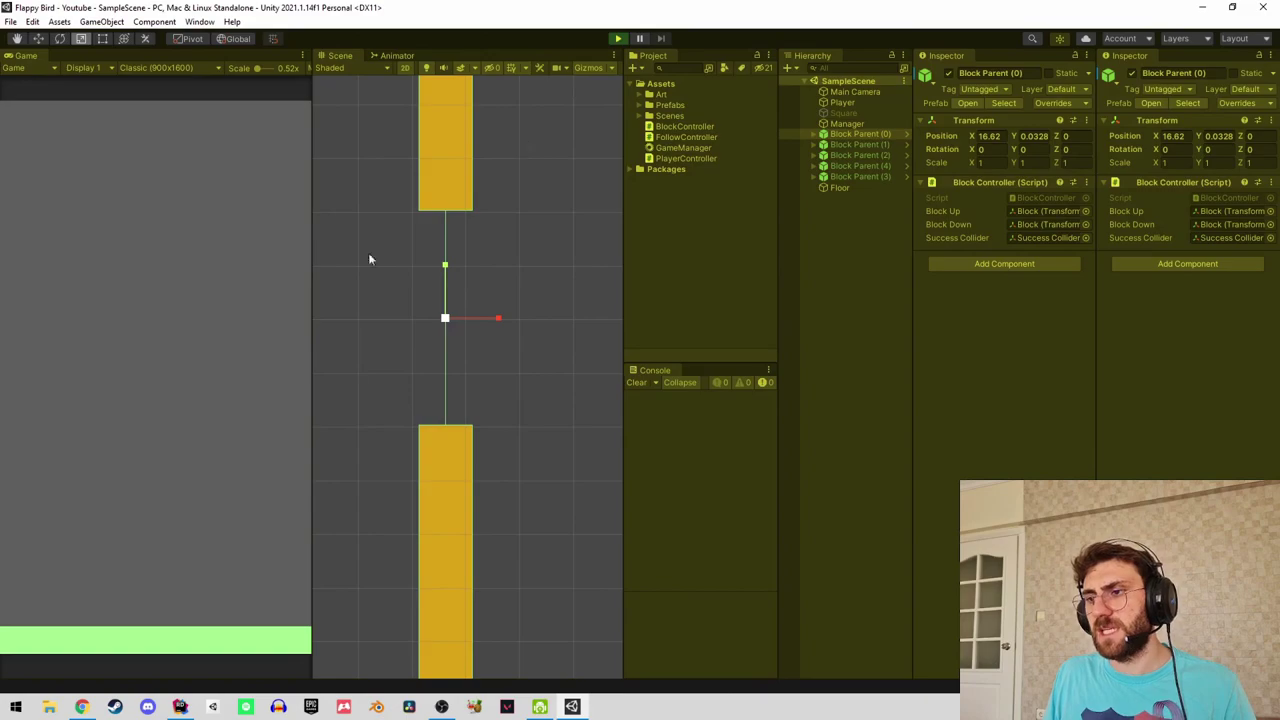
left_click(240, 345)
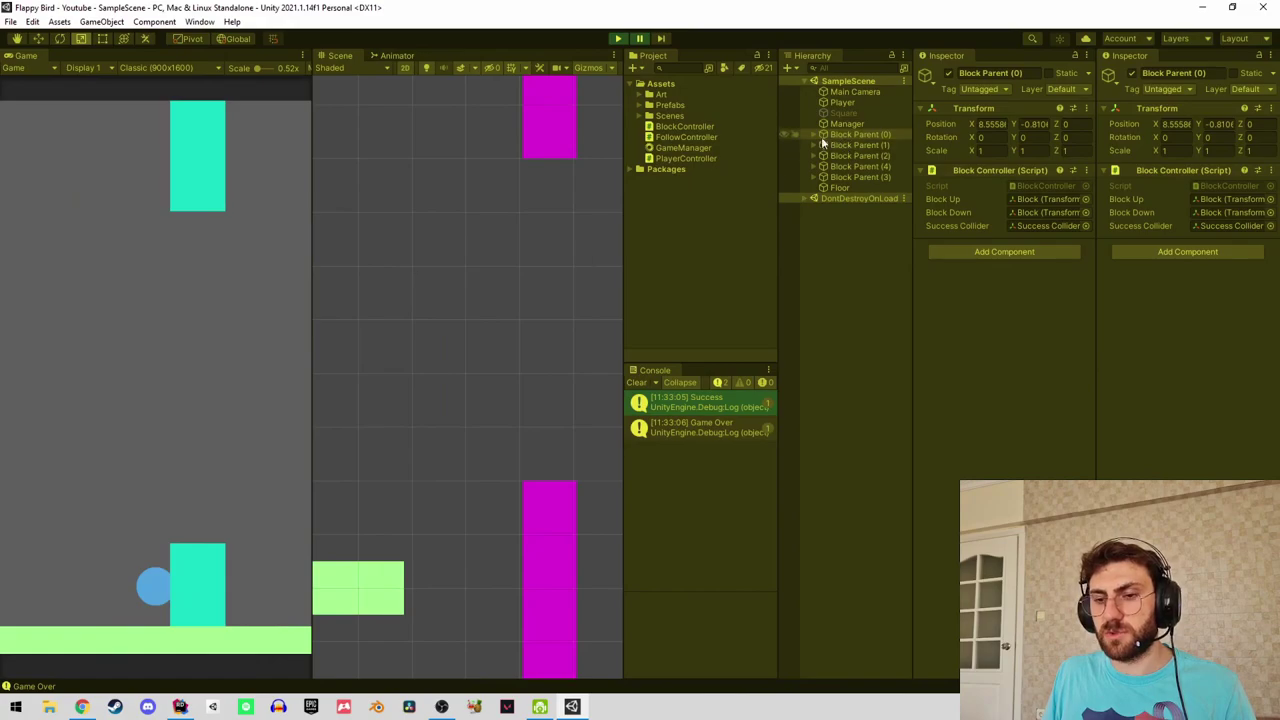
double_click(860, 145)
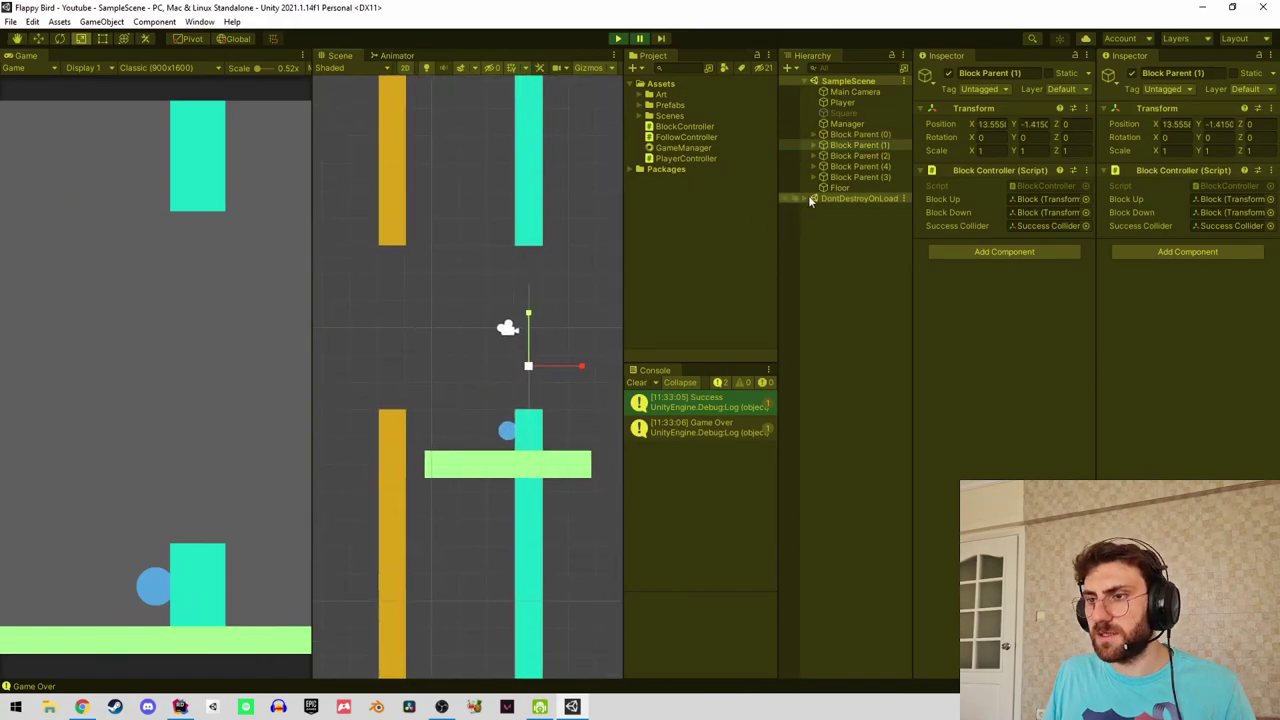
left_click(817, 145)
left_click(866, 198)
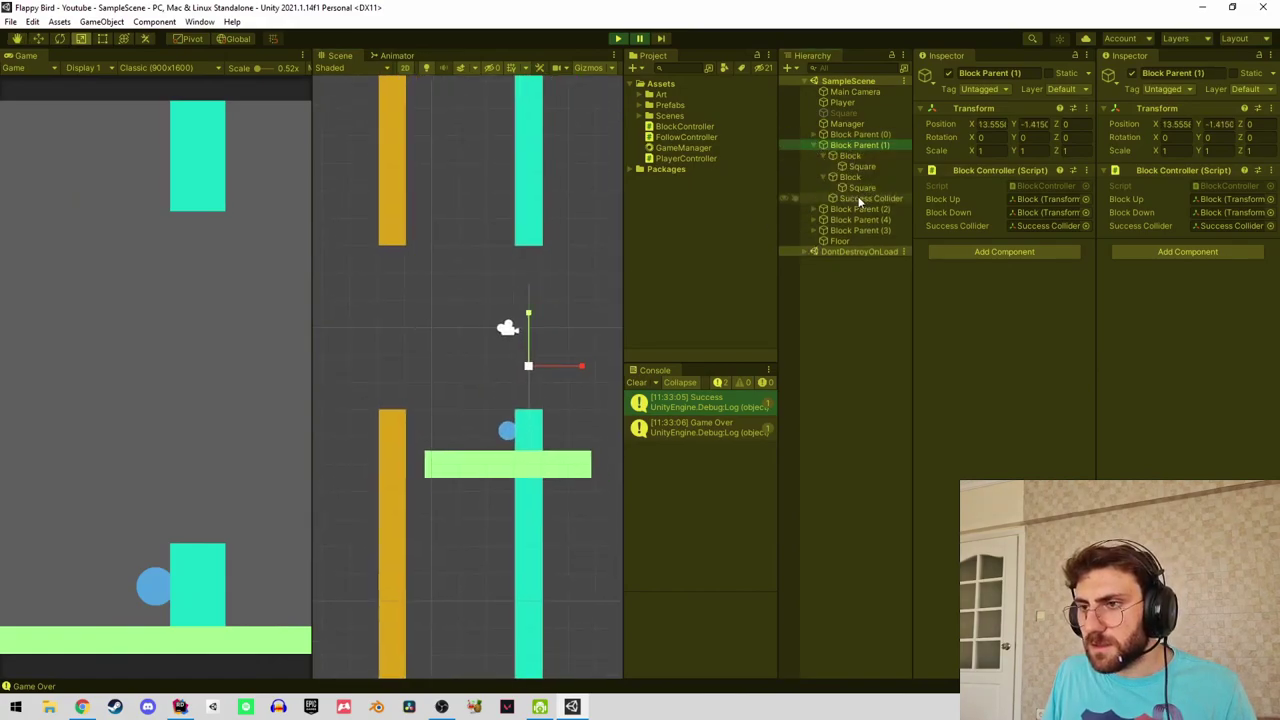
middle_click_drag(478, 253, 470, 251)
key("f")
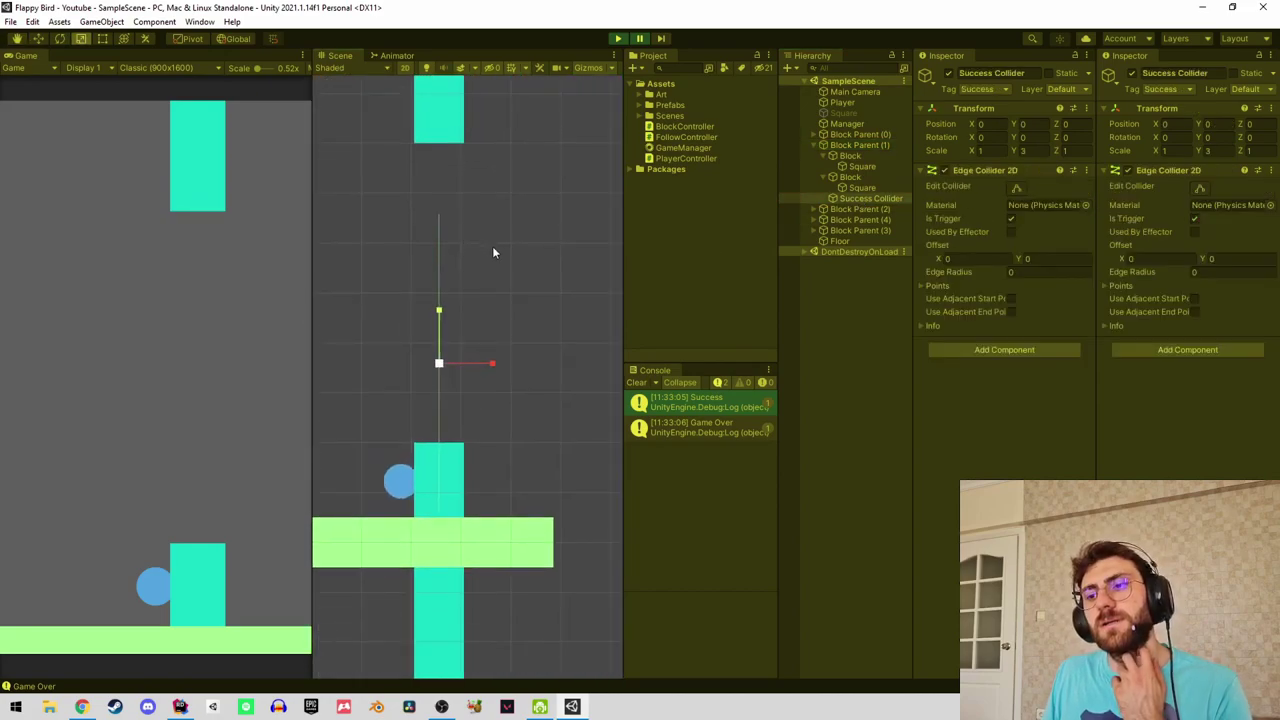
Clear the Console and inspect Block Parent (1)'s blocks and Success Collider at scale Y 3.
scroll(491, 319, "down", 2)
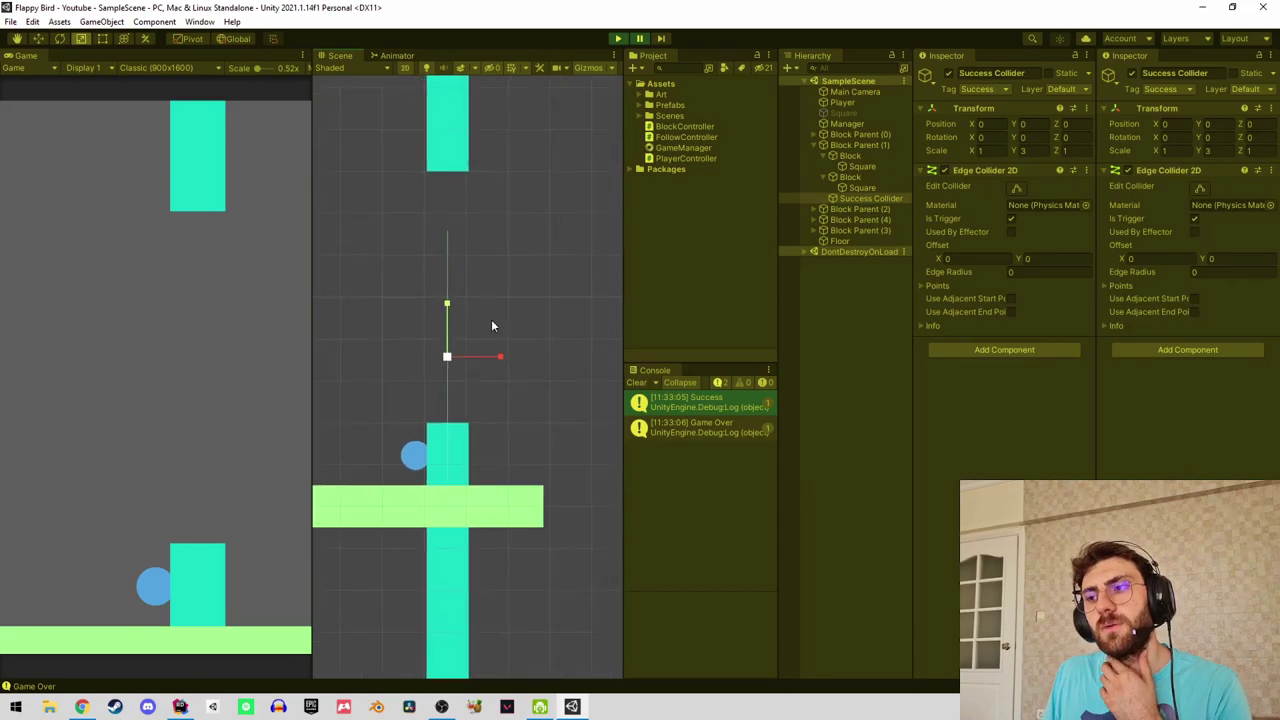
left_click(636, 383)
scroll(484, 329, "up", 1)
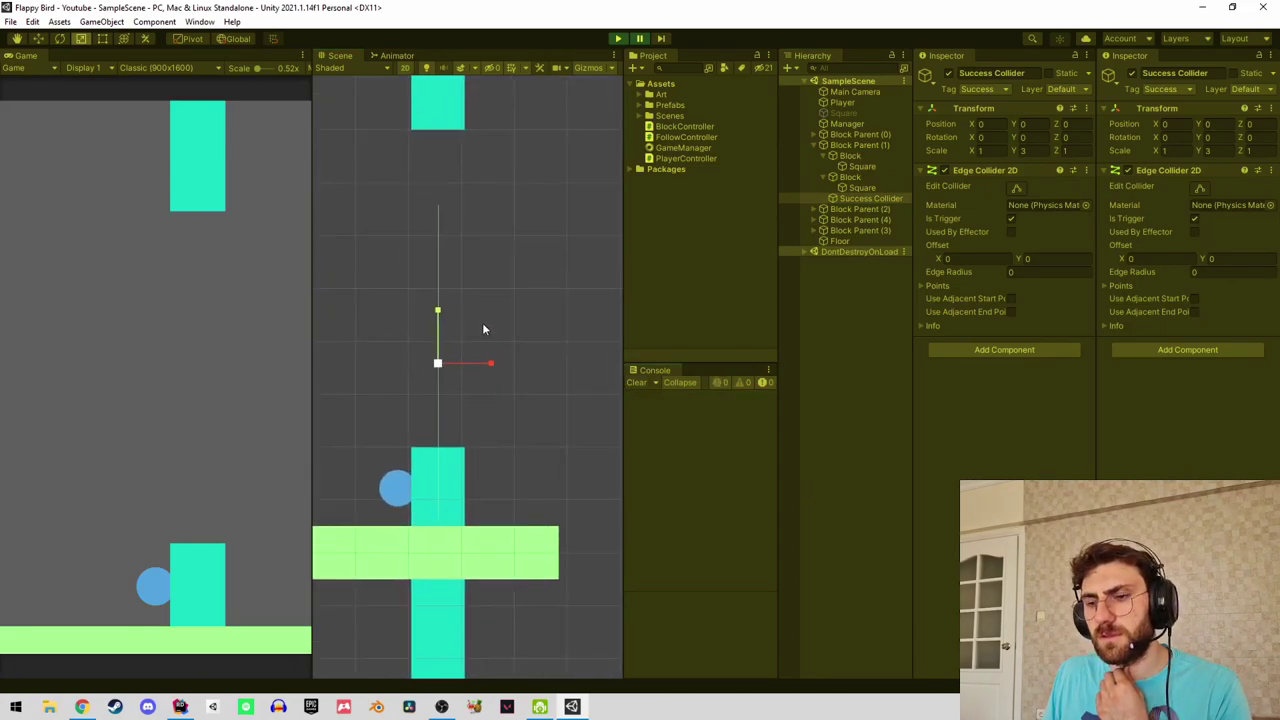
left_click(862, 156)
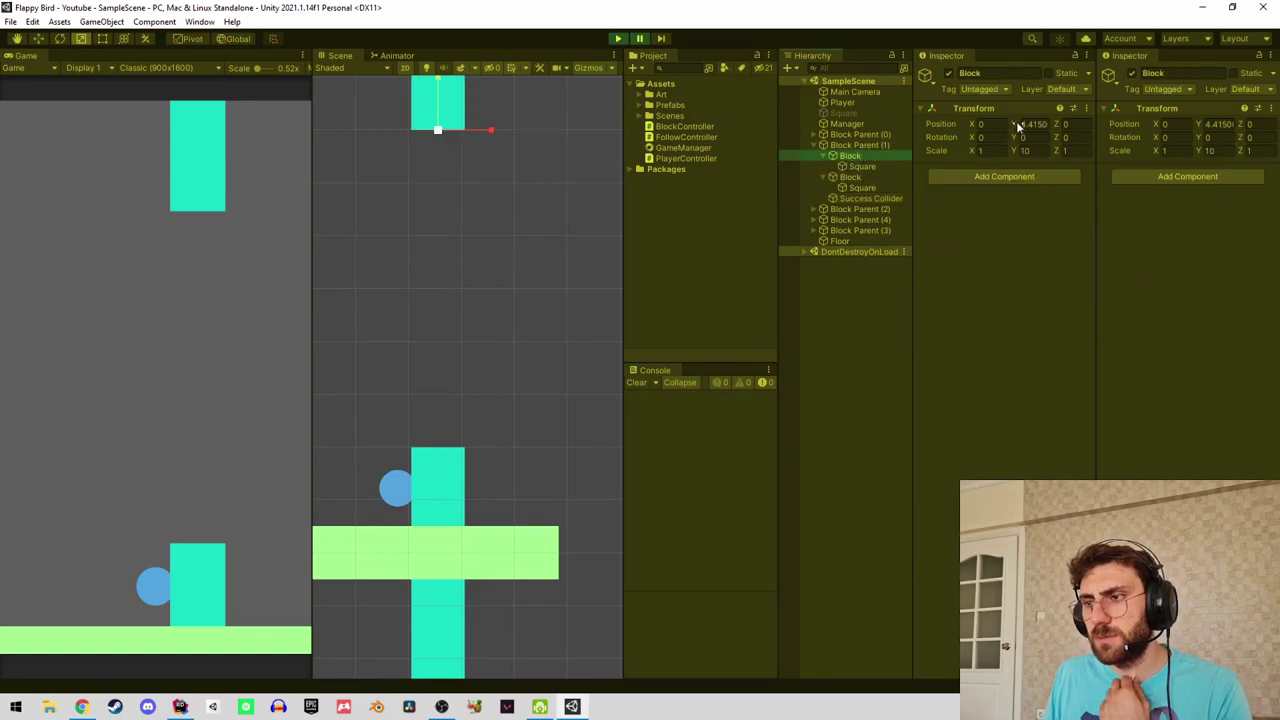
left_click(864, 186)
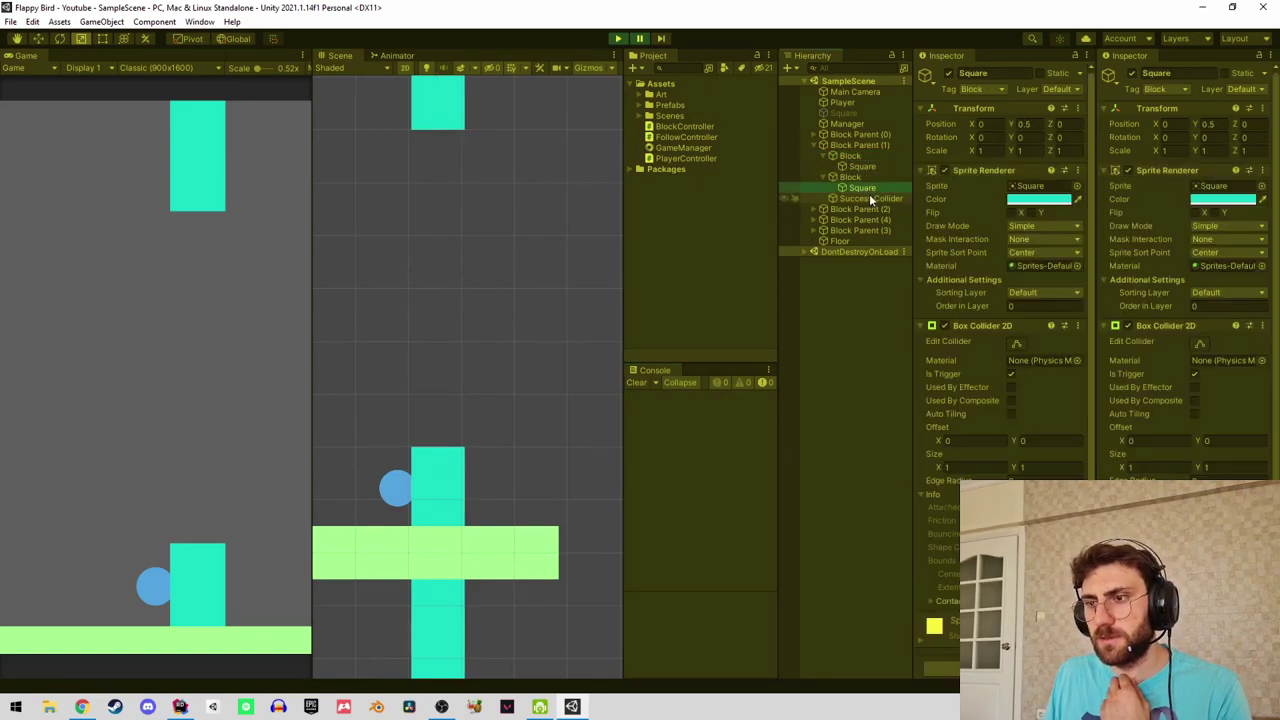
left_click(871, 198)
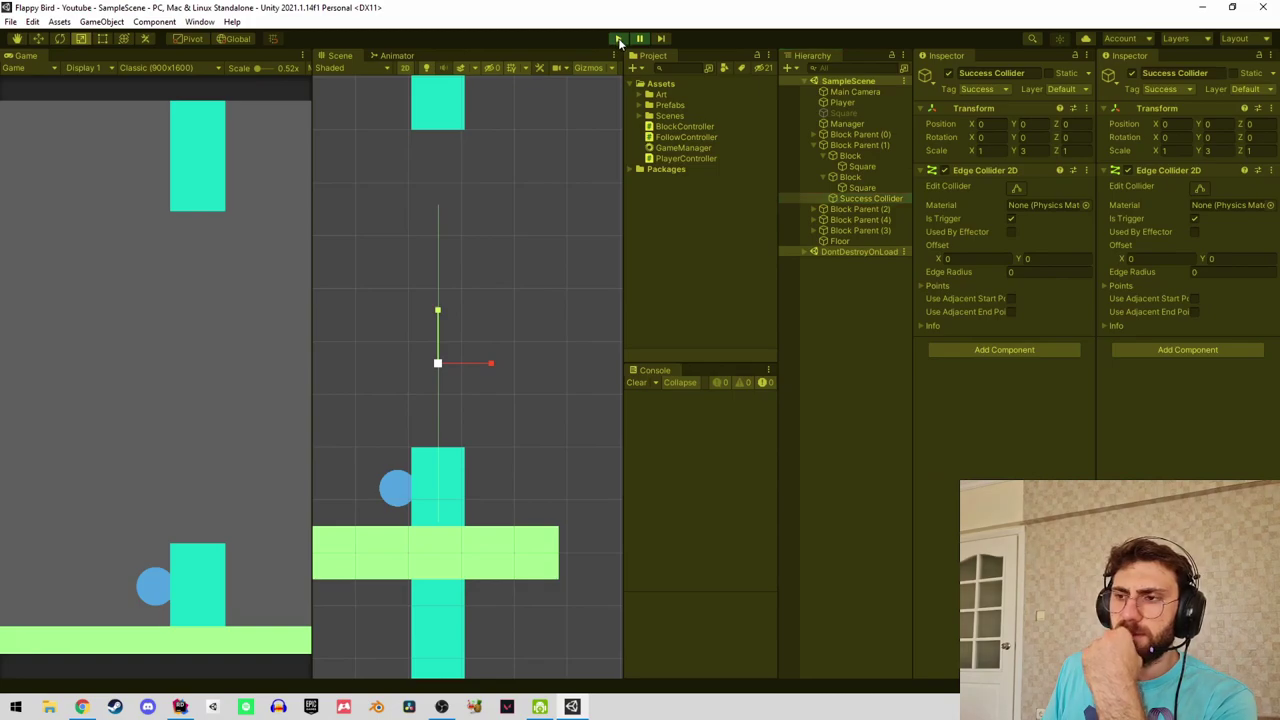
Stop play mode and inspect the transforms of Block Parent (1)'s children.
left_click(619, 40)
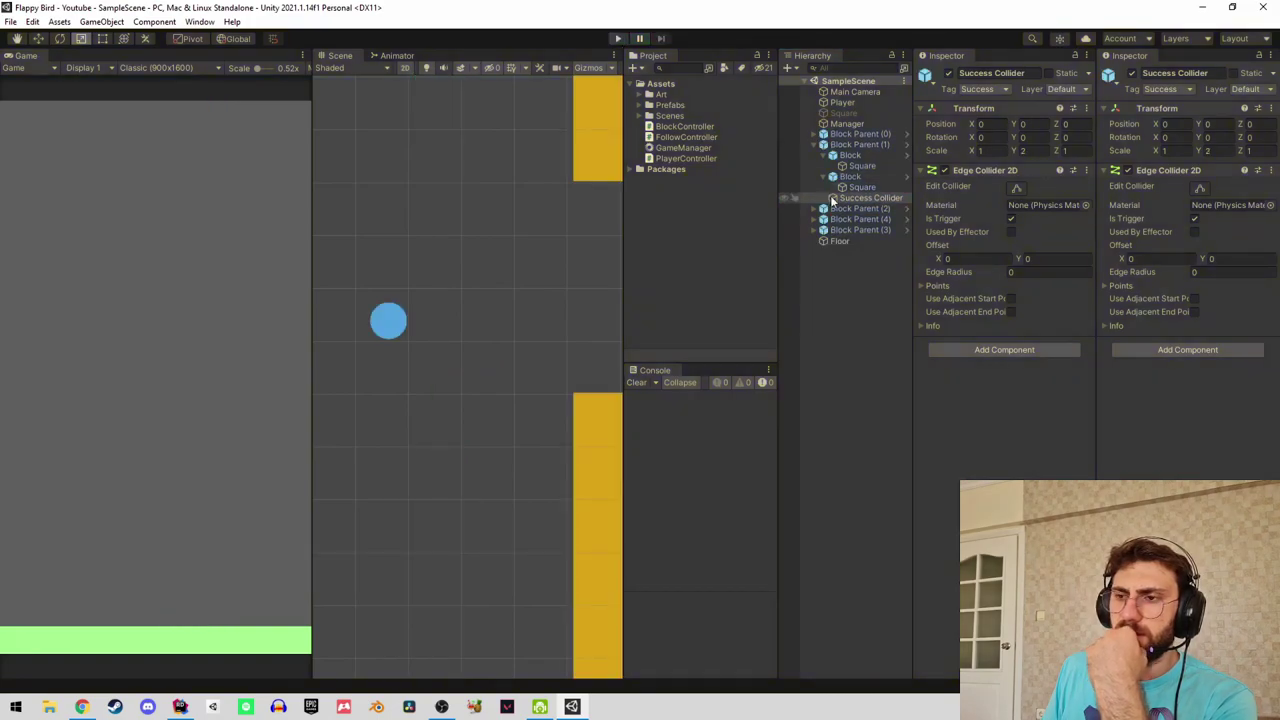
double_click(866, 200)
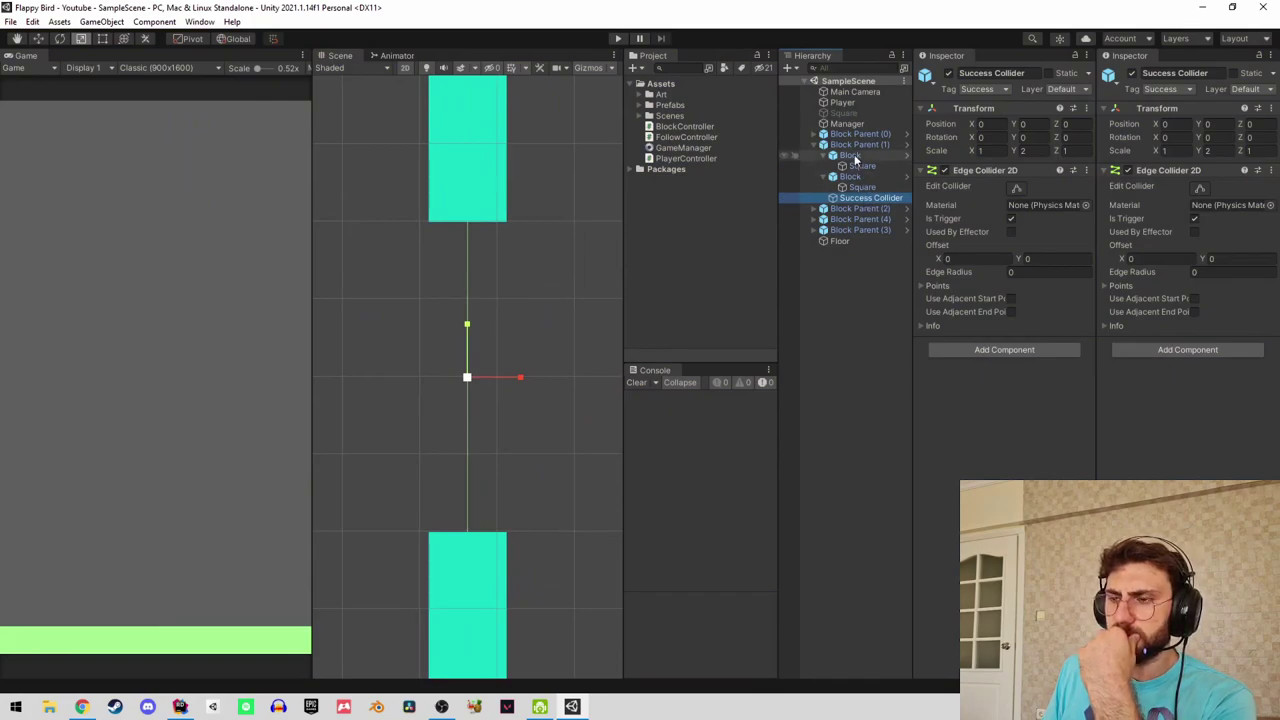
left_click(850, 156)
left_click(850, 176)
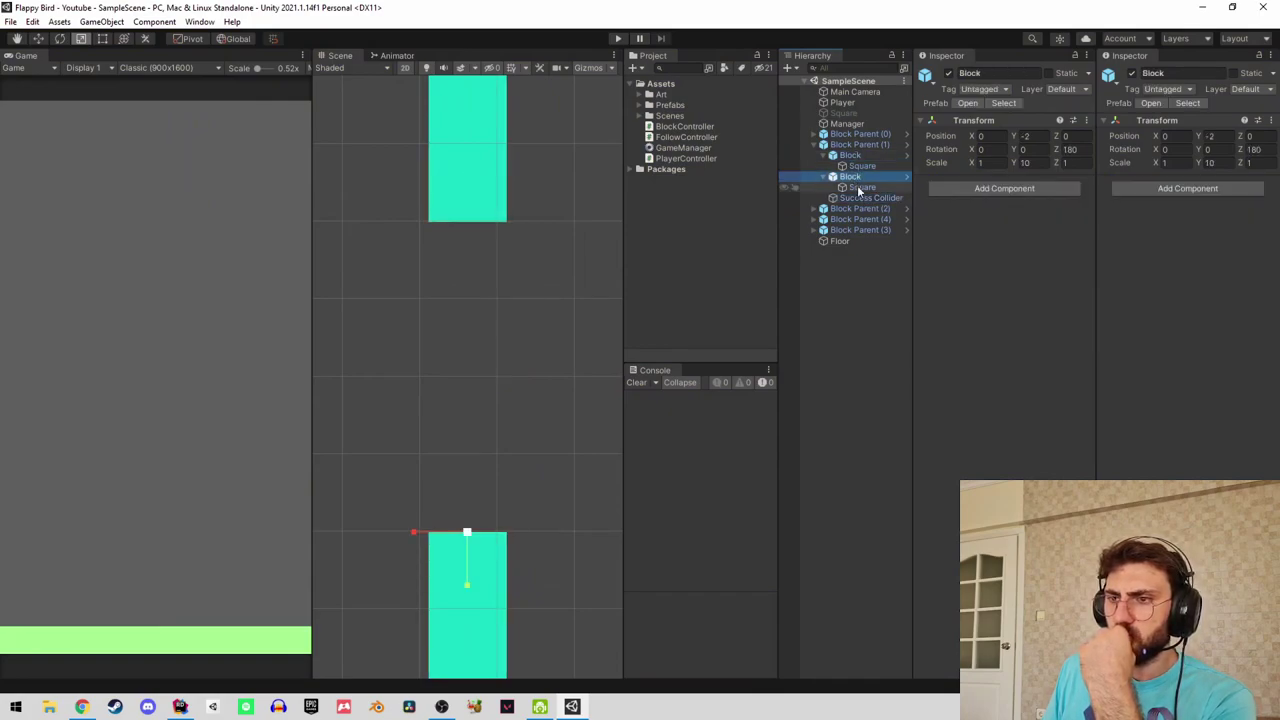
left_click(863, 188)
left_click(866, 198)
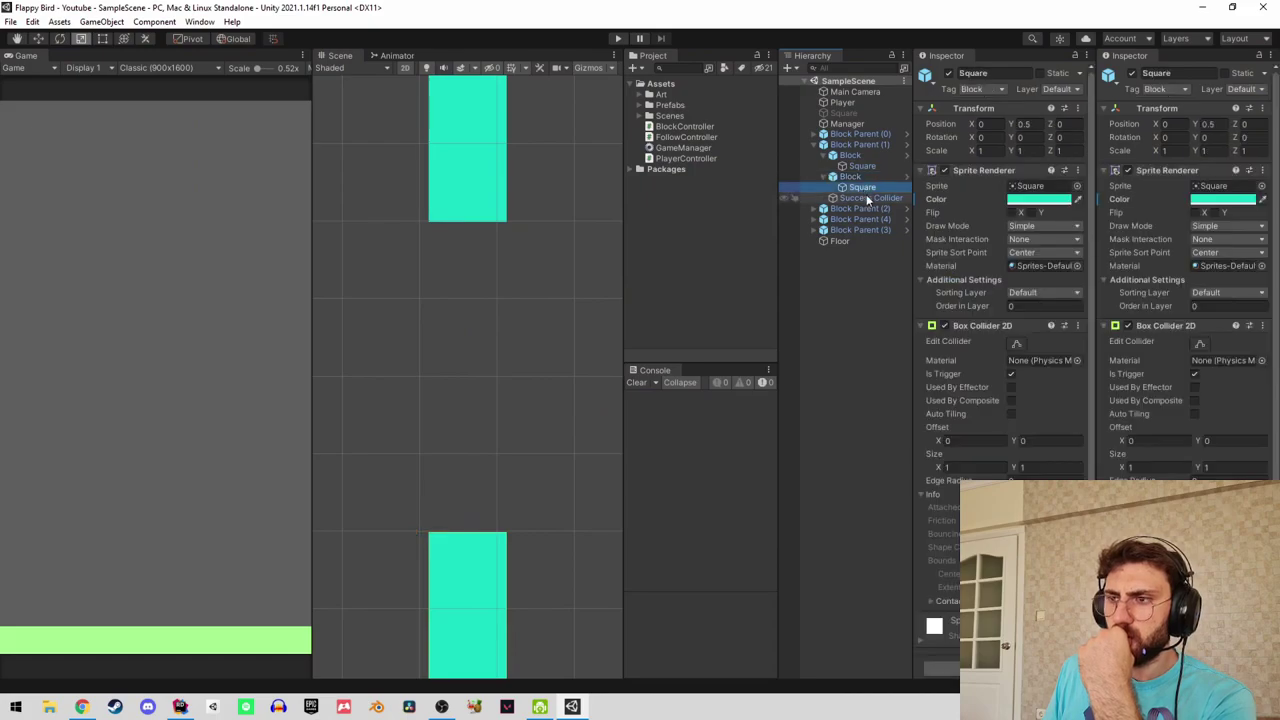
left_click(855, 145)
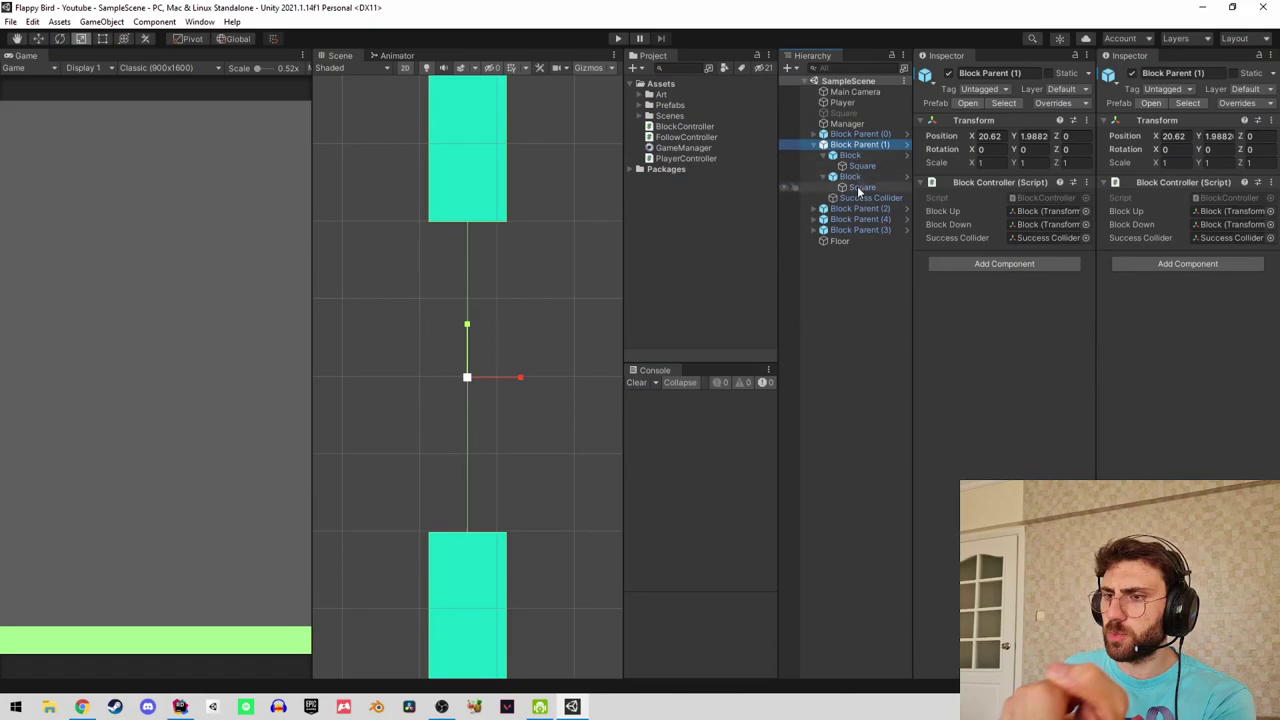
left_click(857, 194)
left_click(857, 147)
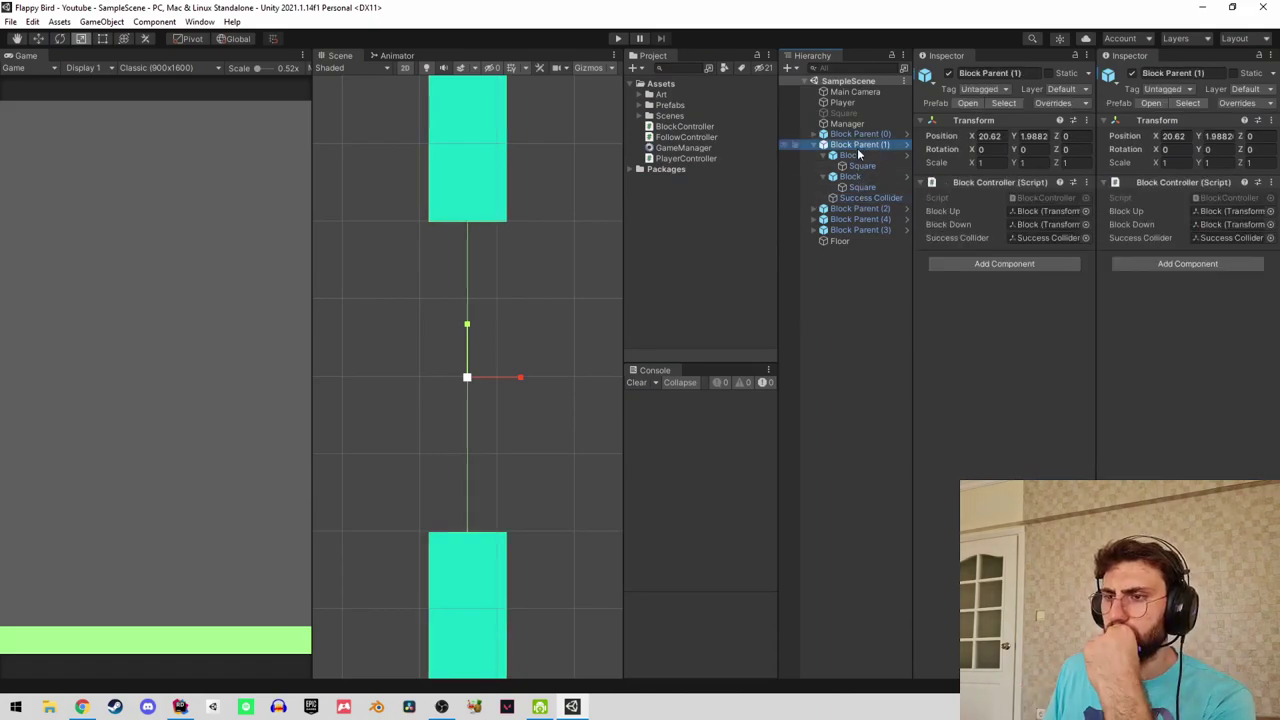
left_click(872, 155)
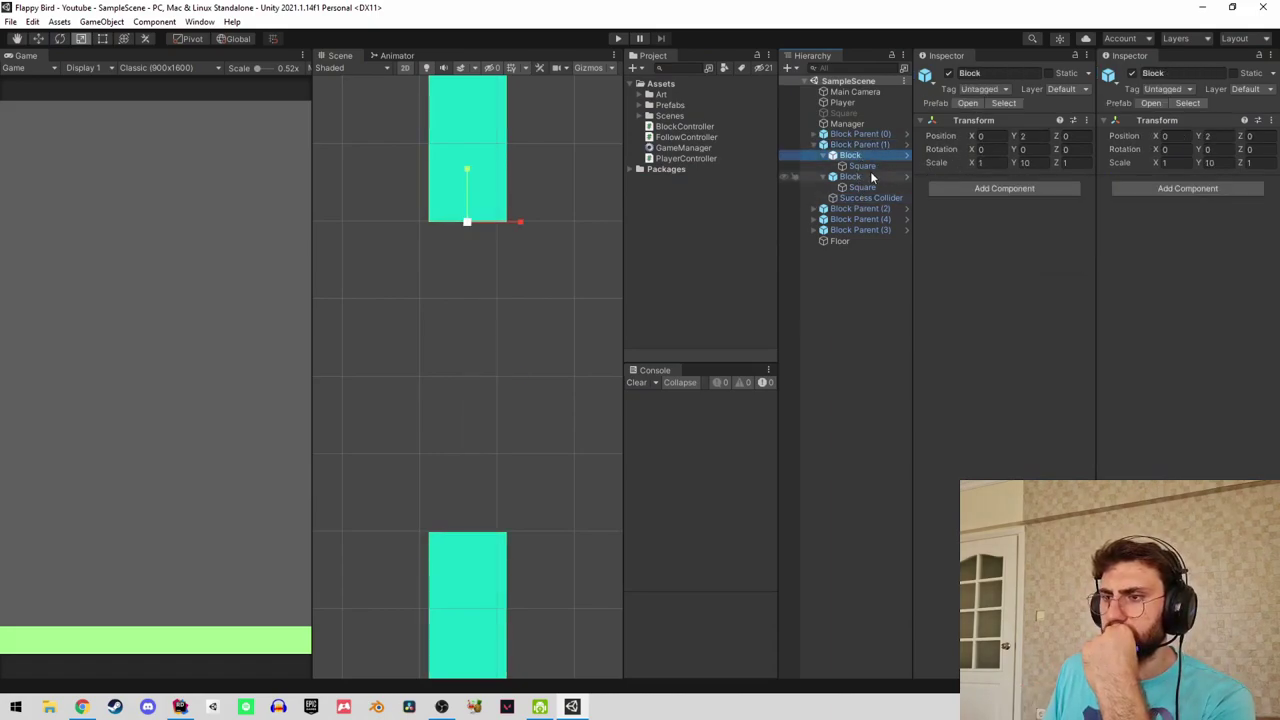
left_click(872, 176)
left_click(862, 187)
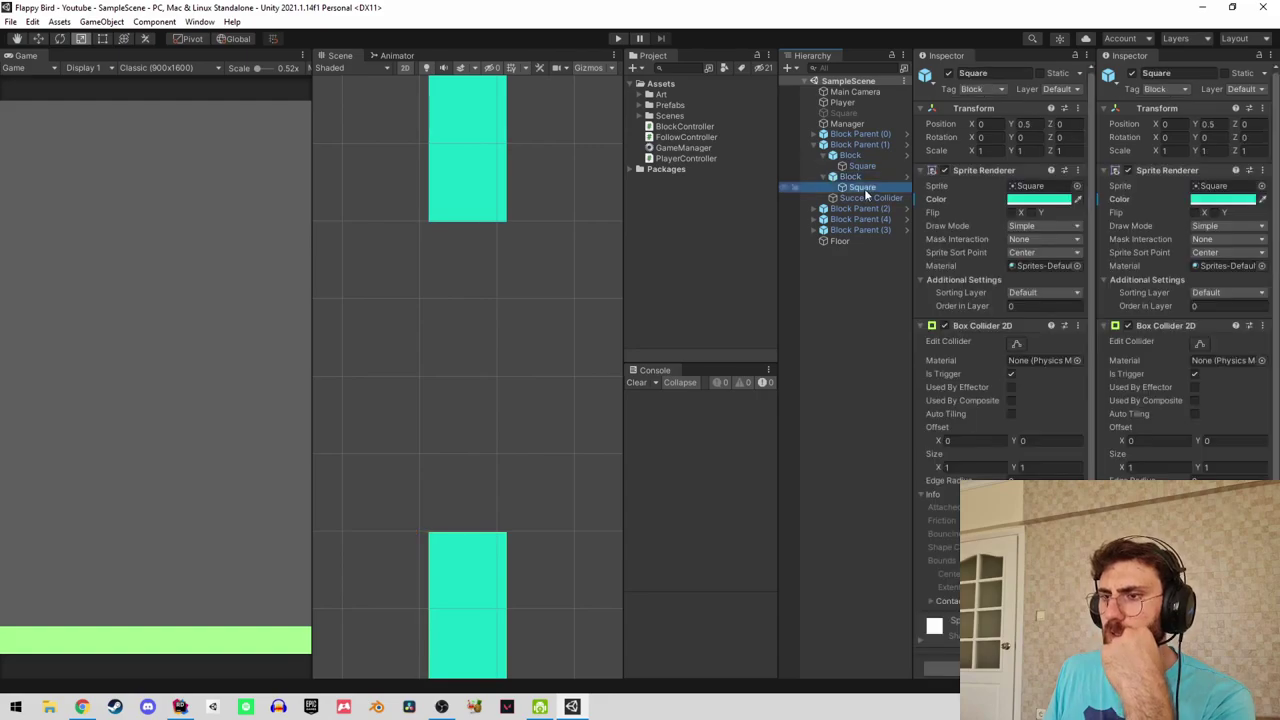
Play again and check the upper and lower Block positions of Block Parent (1).
left_click(617, 38)
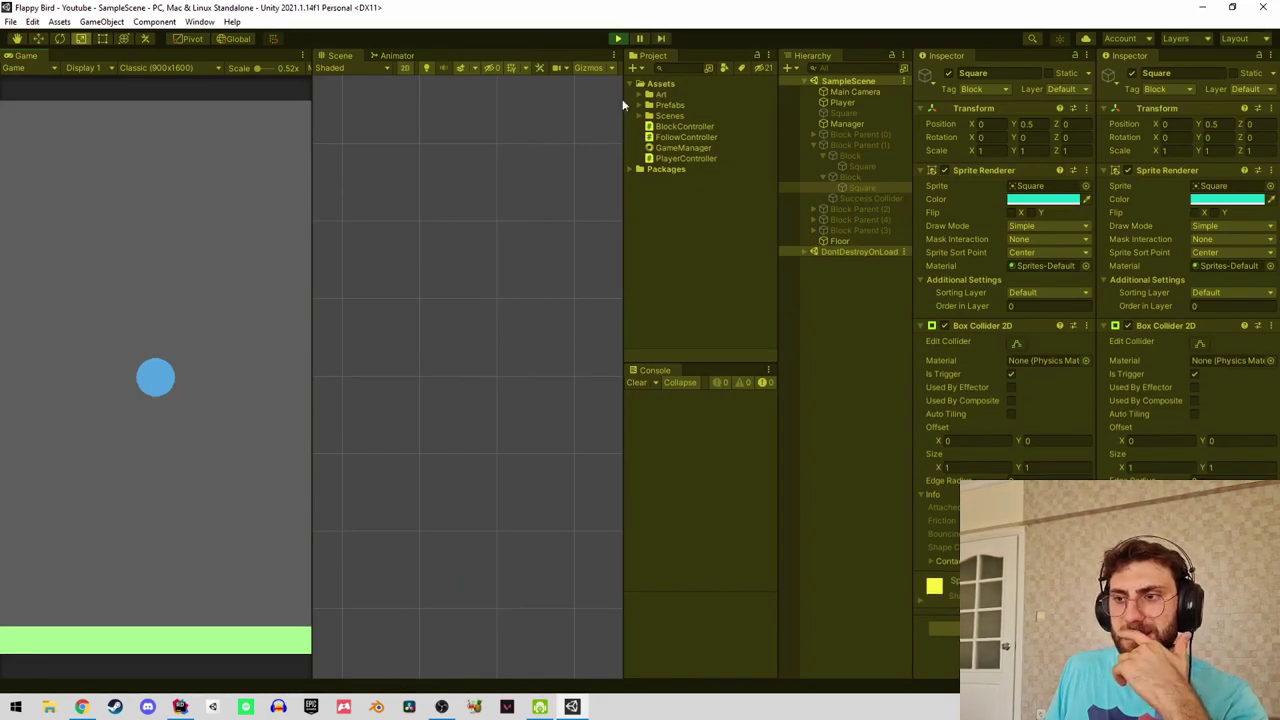
left_click(224, 414)
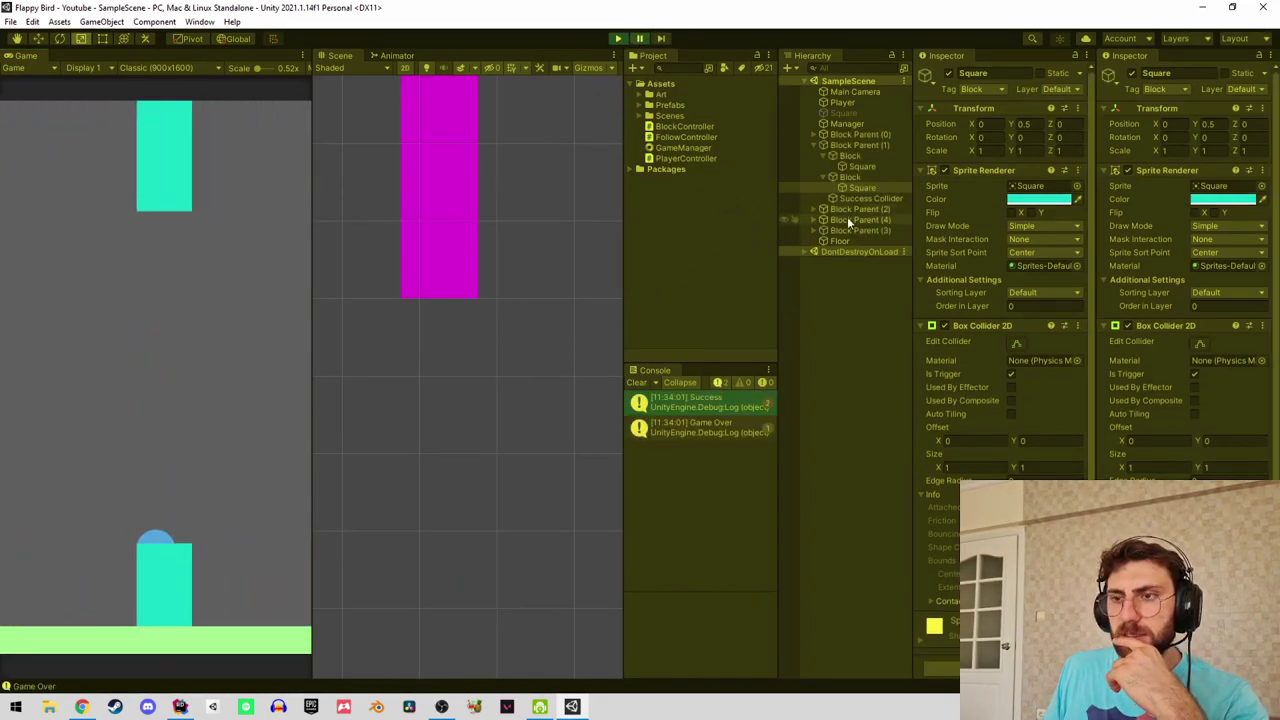
double_click(856, 145)
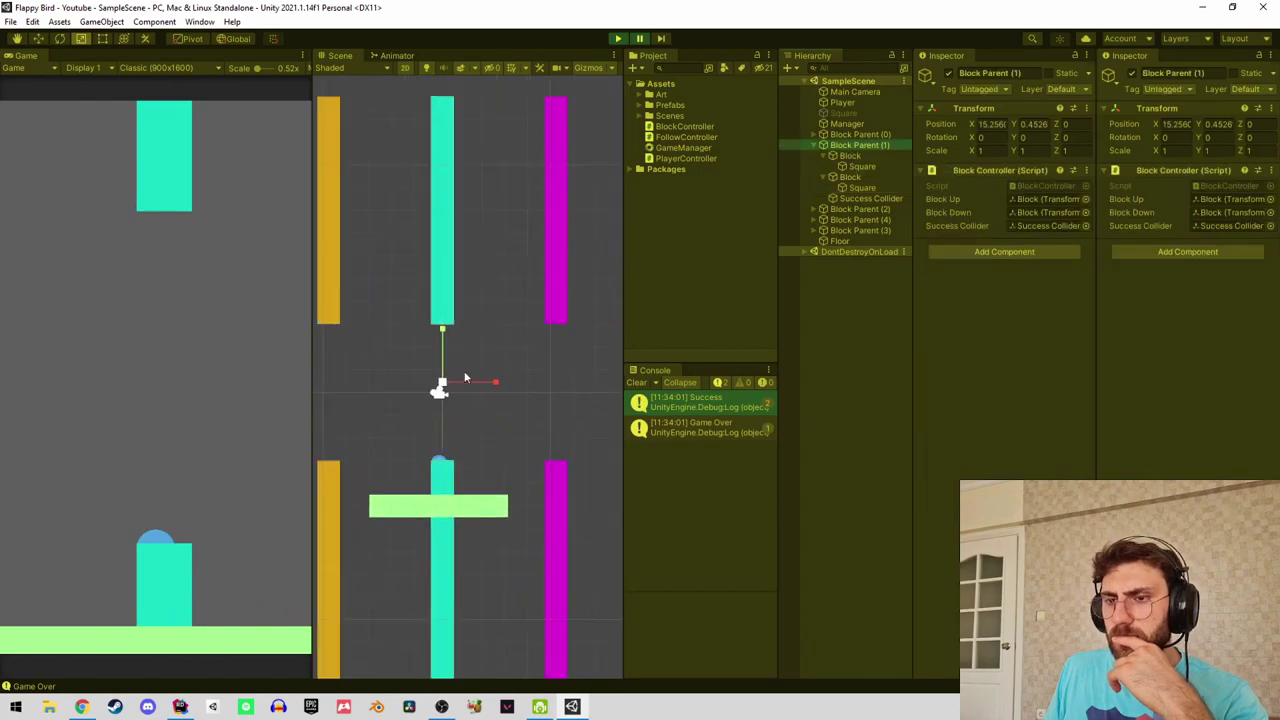
scroll(446, 343, "up", 3)
scroll(477, 337, "up", 2)
scroll(517, 331, "up", 2)
scroll(510, 262, "down", 1)
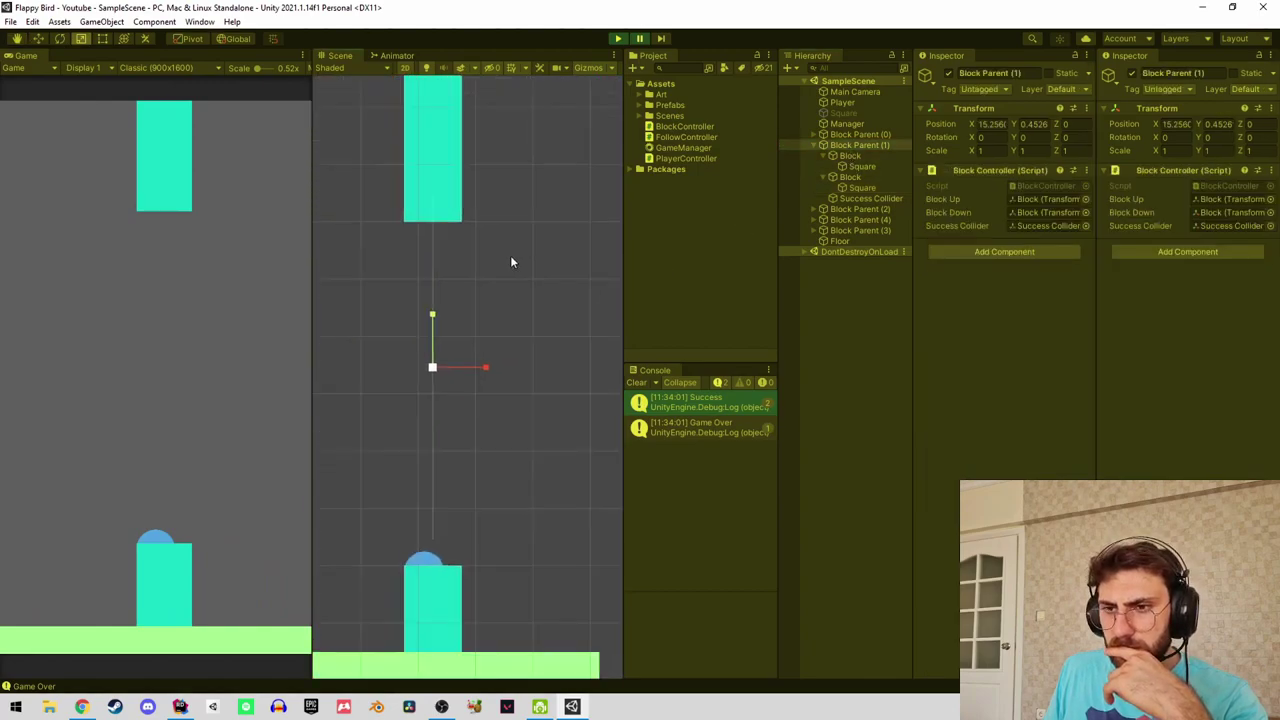
left_click(858, 155)
left_click(864, 145)
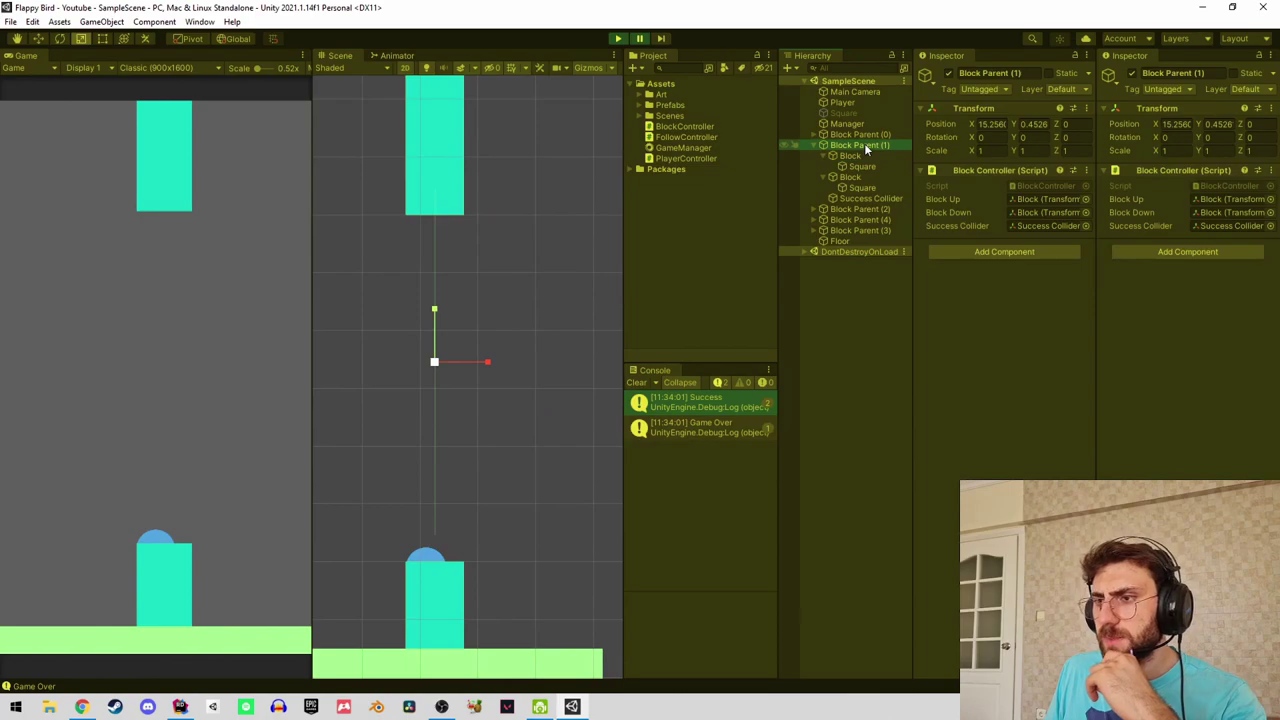
left_click(872, 155)
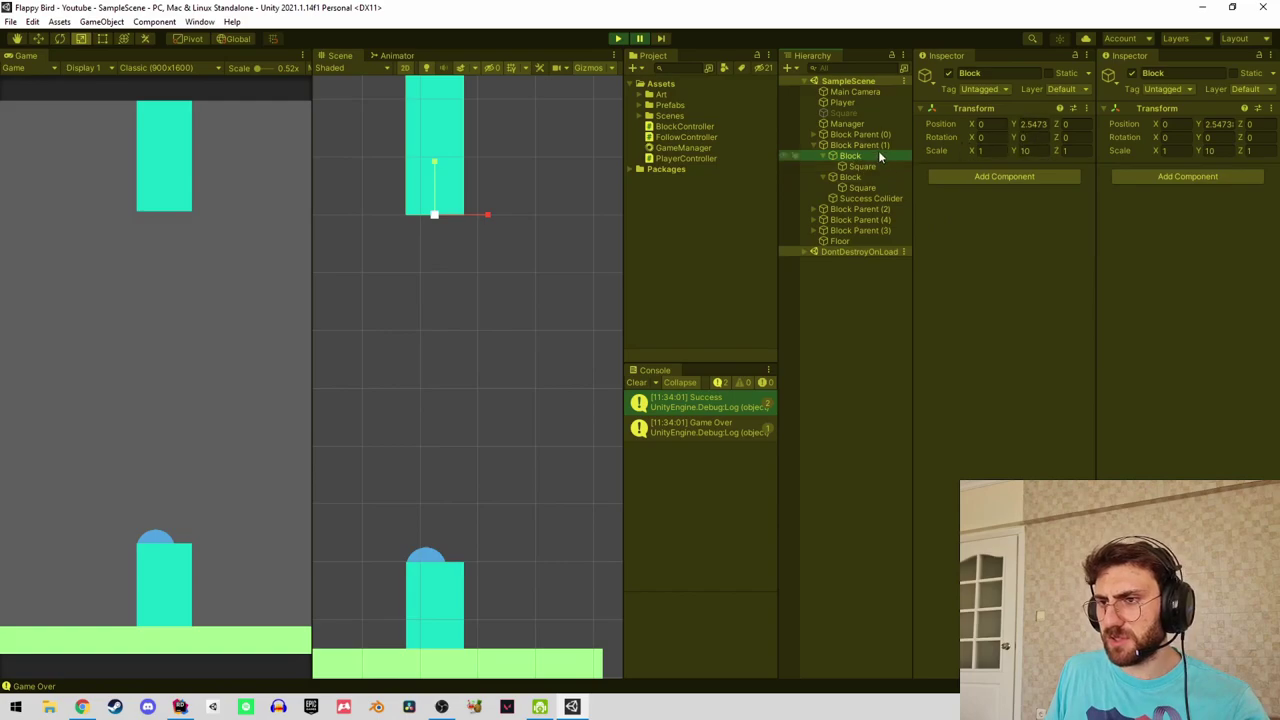
left_click(876, 144)
left_click(874, 154)
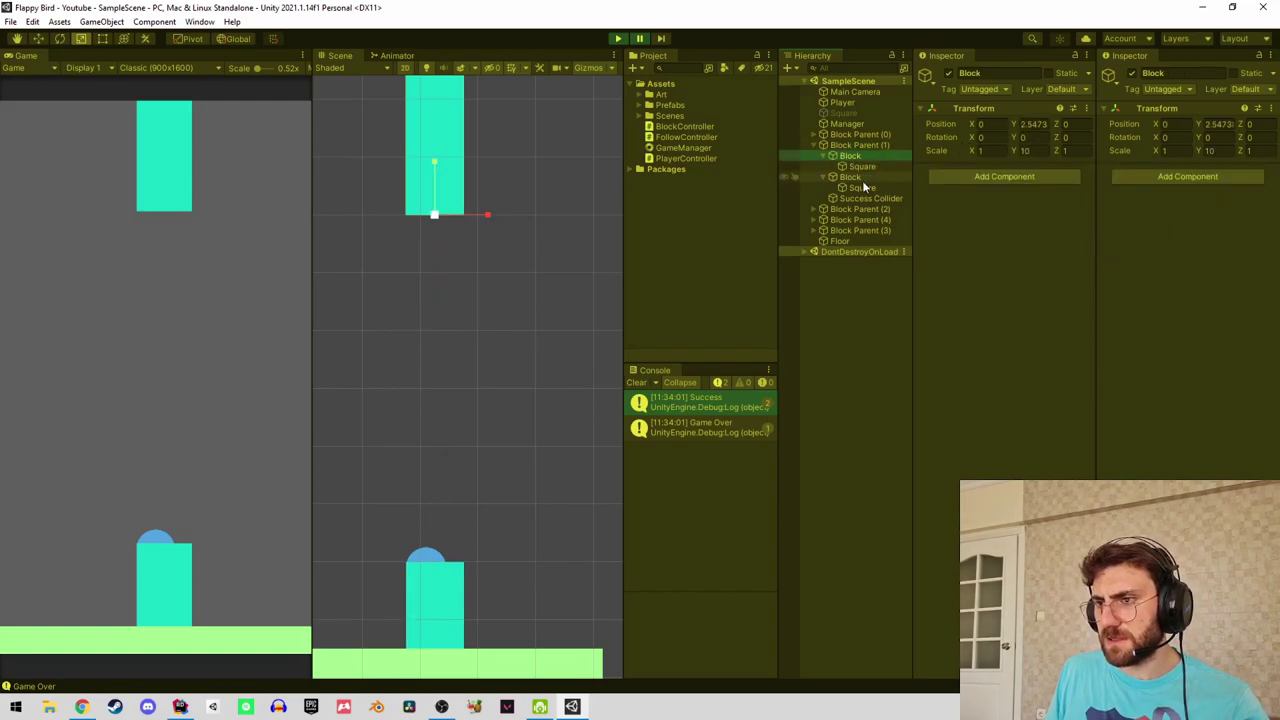
left_click(852, 177)
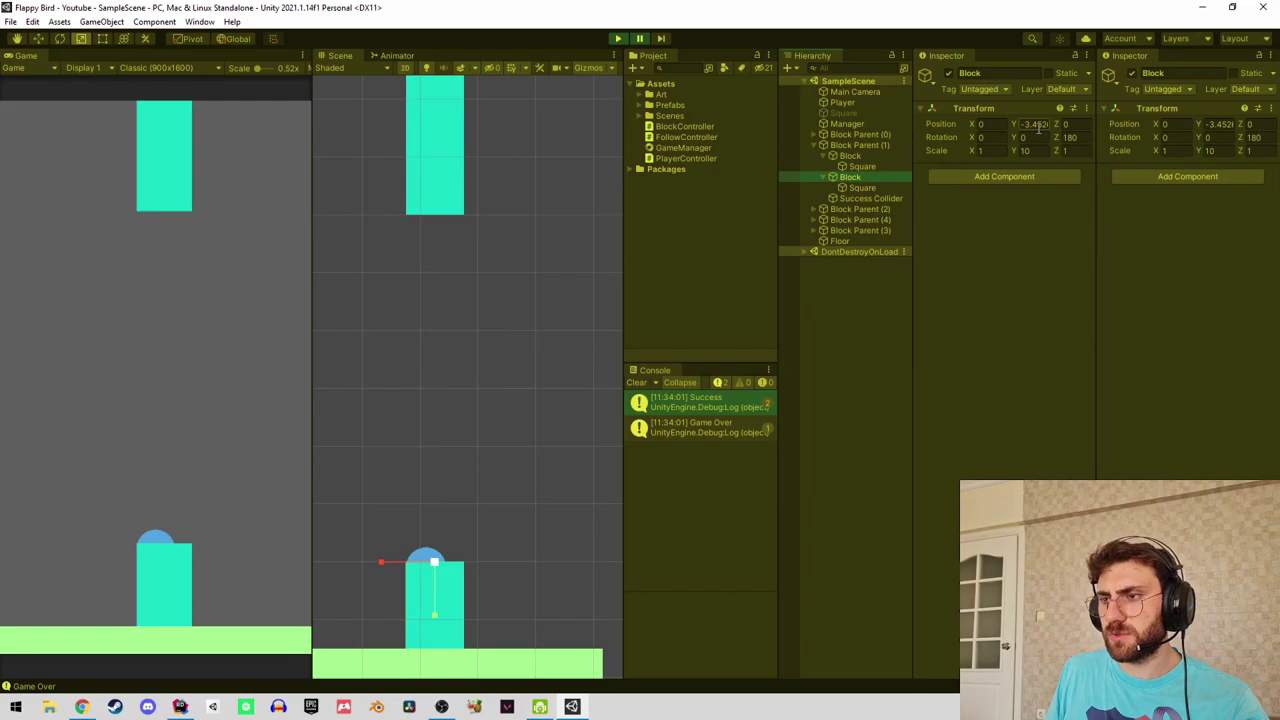
Switch the transform handles to Global and bring Rider back to the front.
left_click(237, 40)
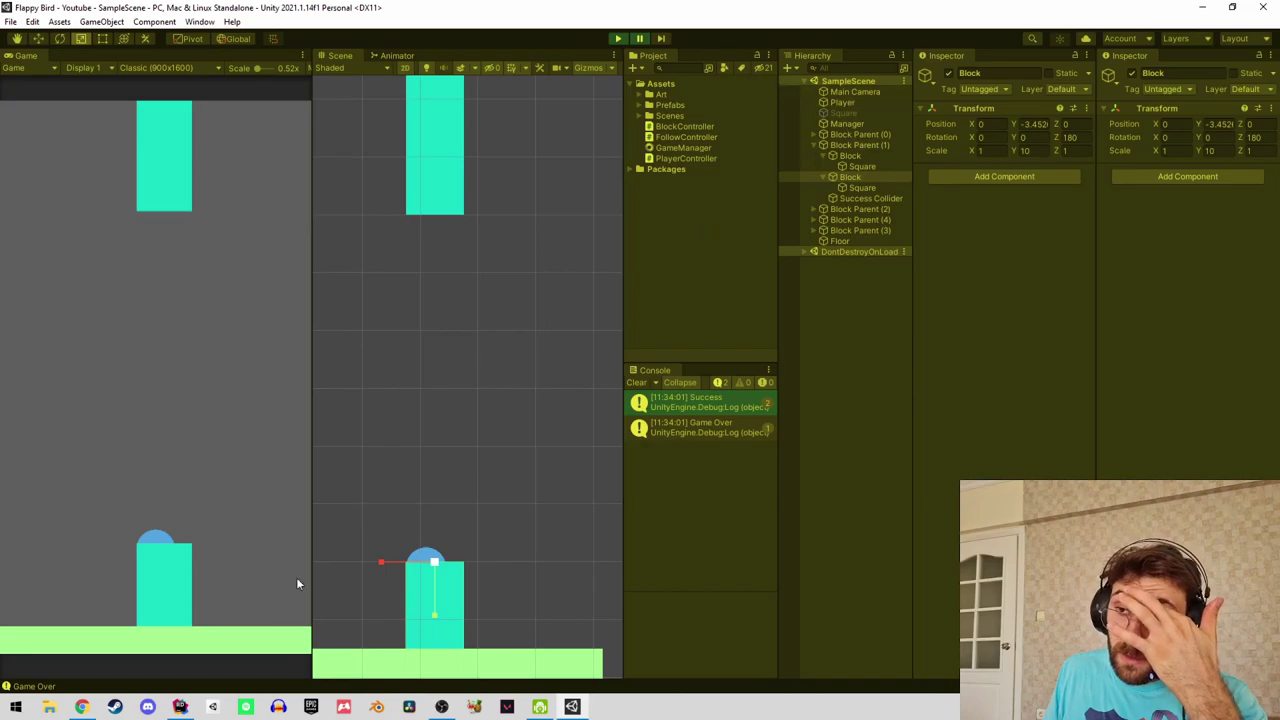
mouse_move(181, 707)
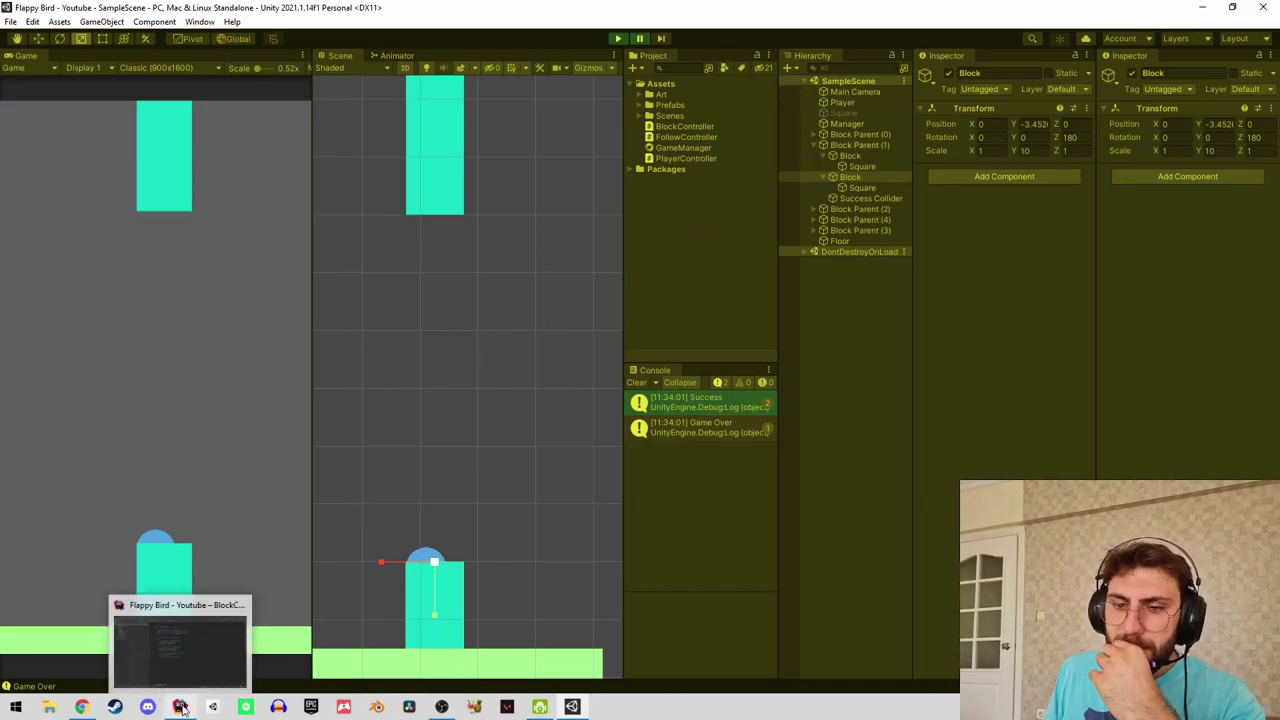
left_click(227, 625)
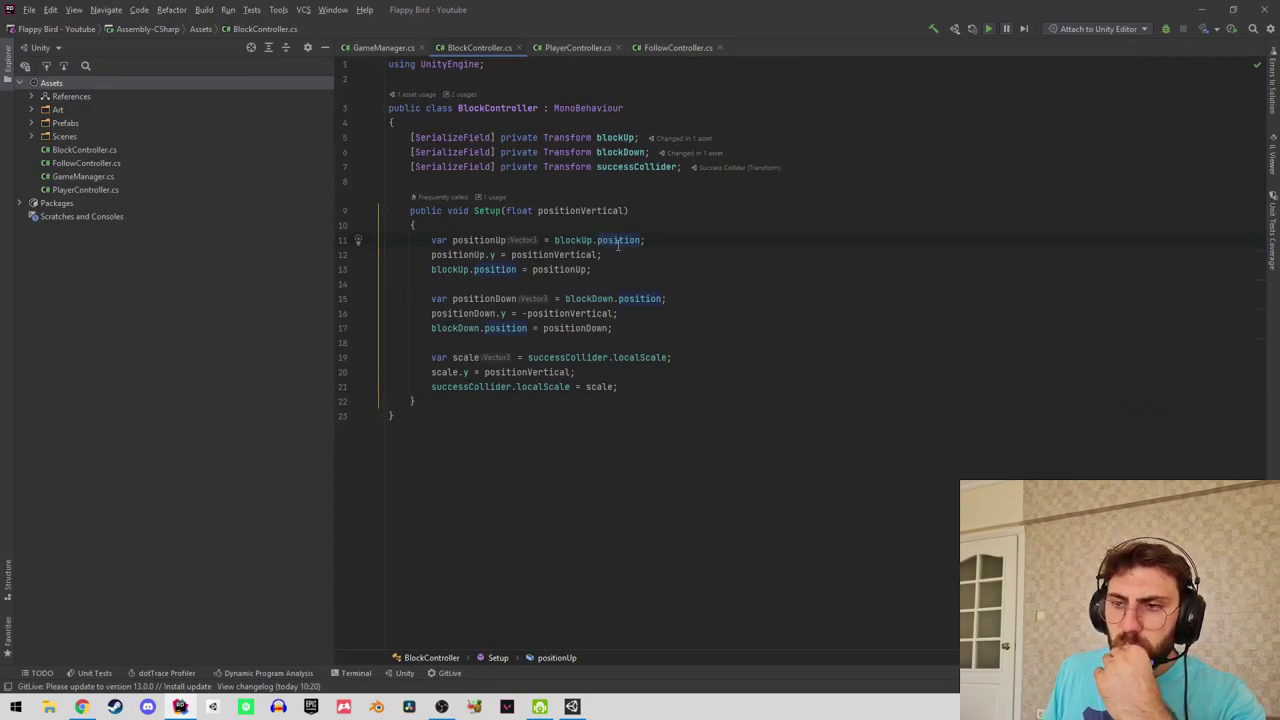
Change blockUp.position to blockUp.localPosition on lines 11 and 13 of Setup.
mouse_move(617, 246)
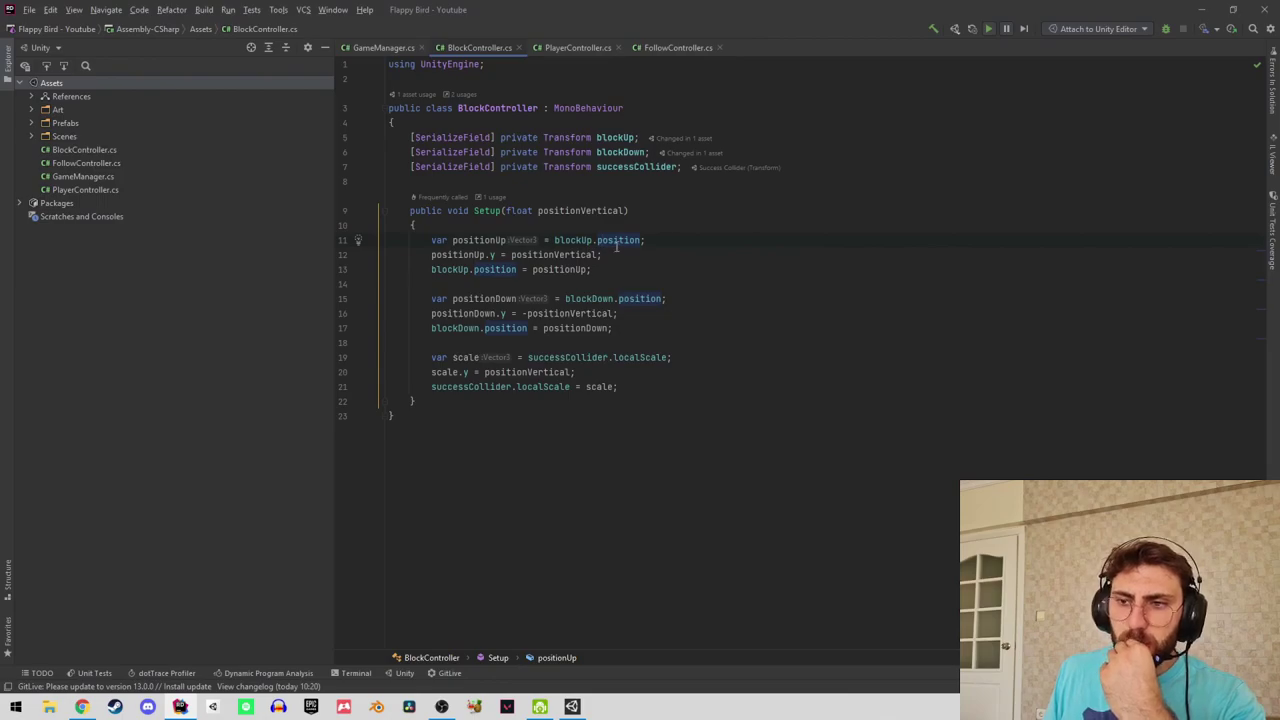
key("ctrl+Right")
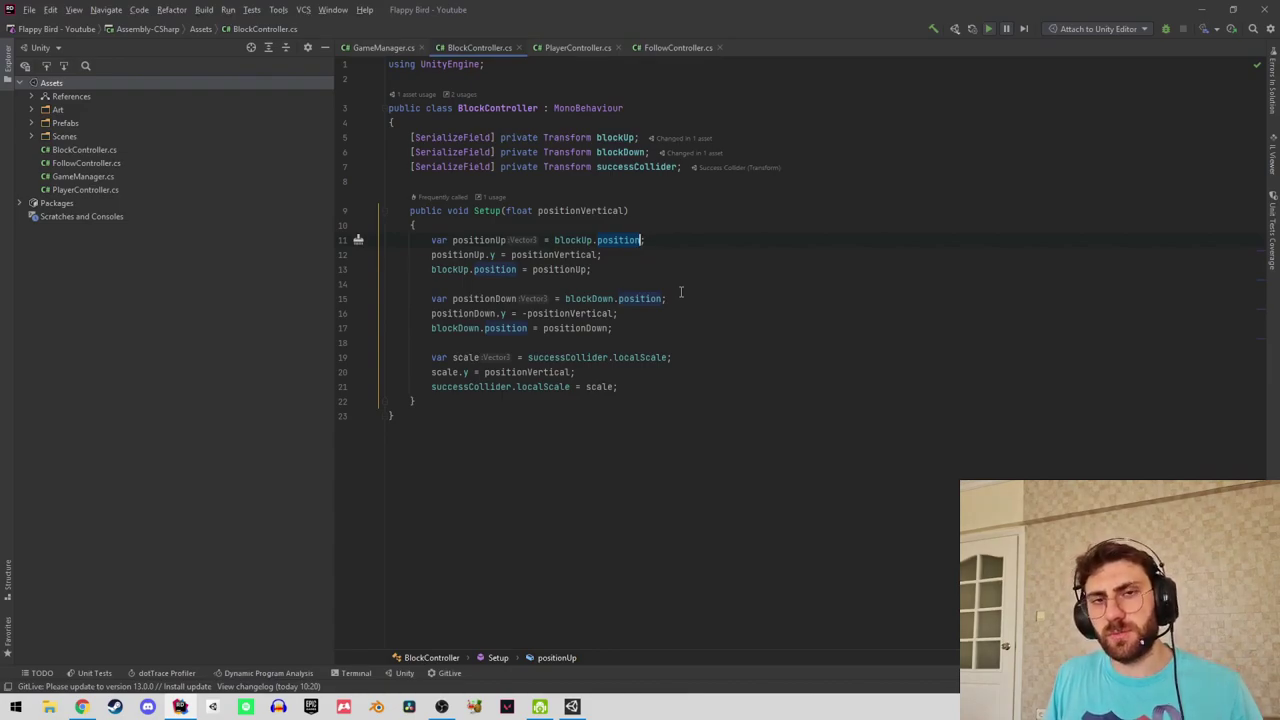
key("ctrl+BackSpace")
type("loc")
key("Down")
key("Return")
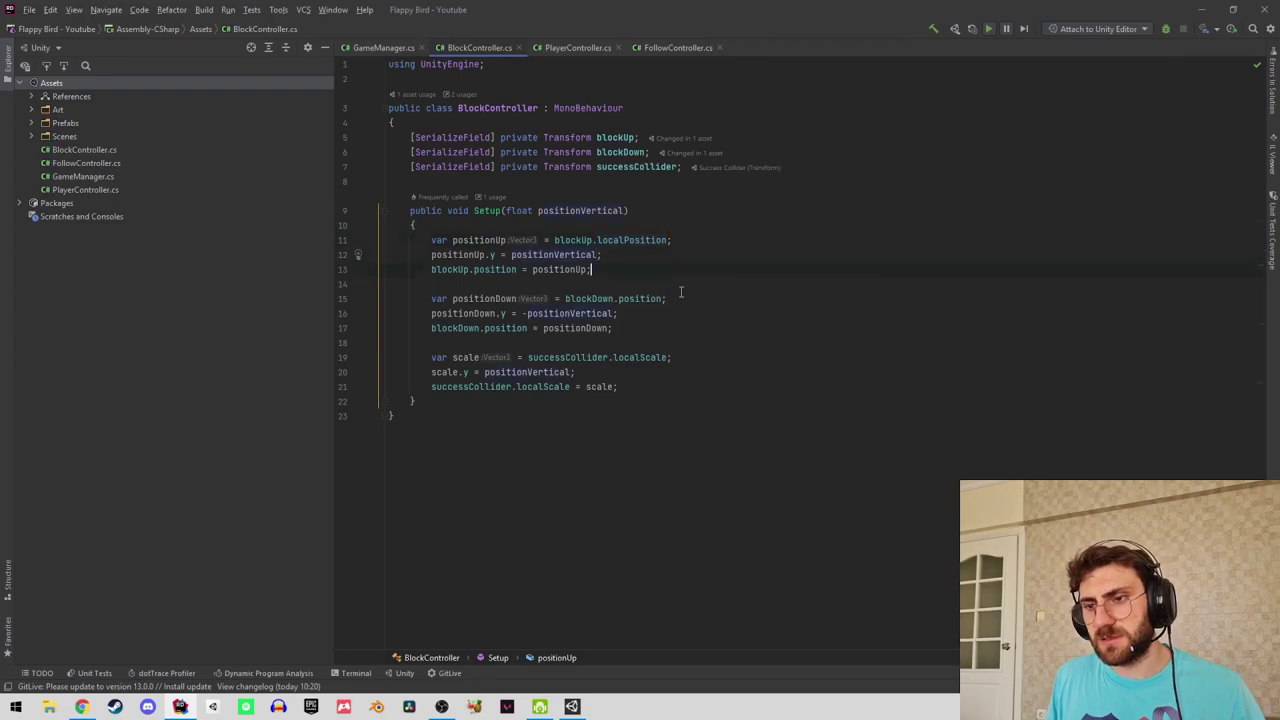
key("ctrl+BackSpace")
type("loc")
key("Return")
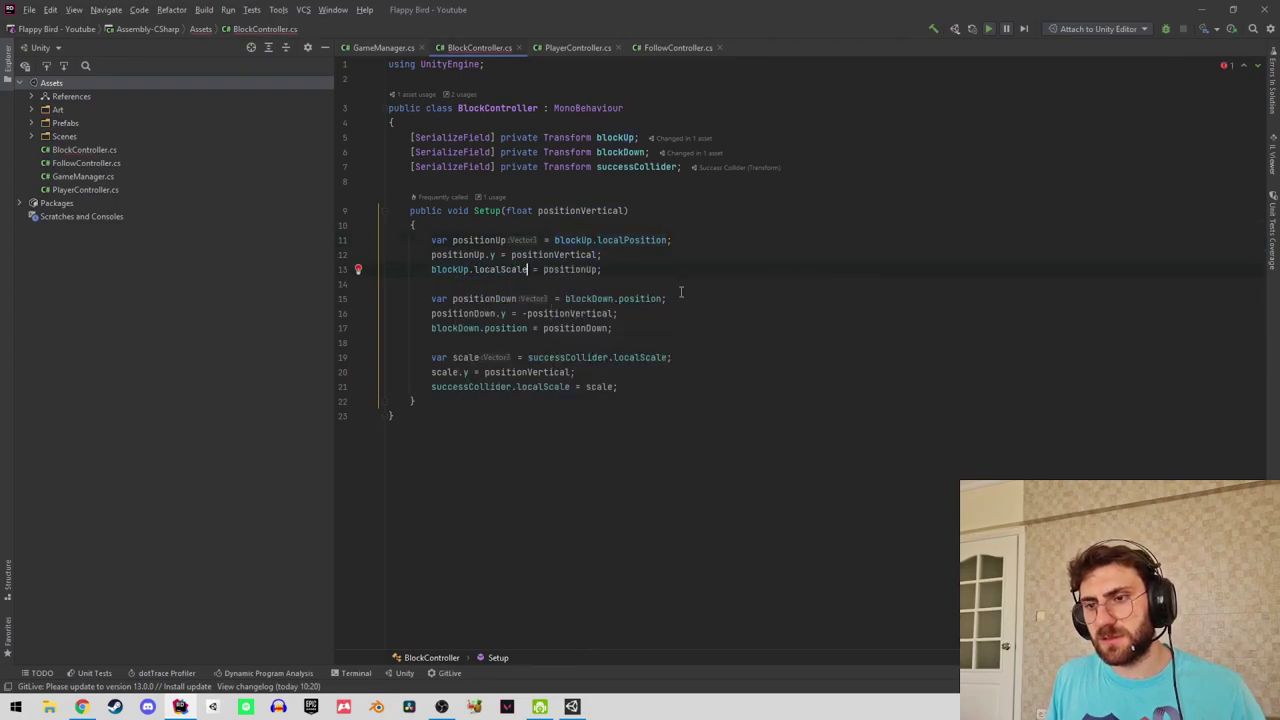
key("ctrl+space")
key("Down")
key("Tab")
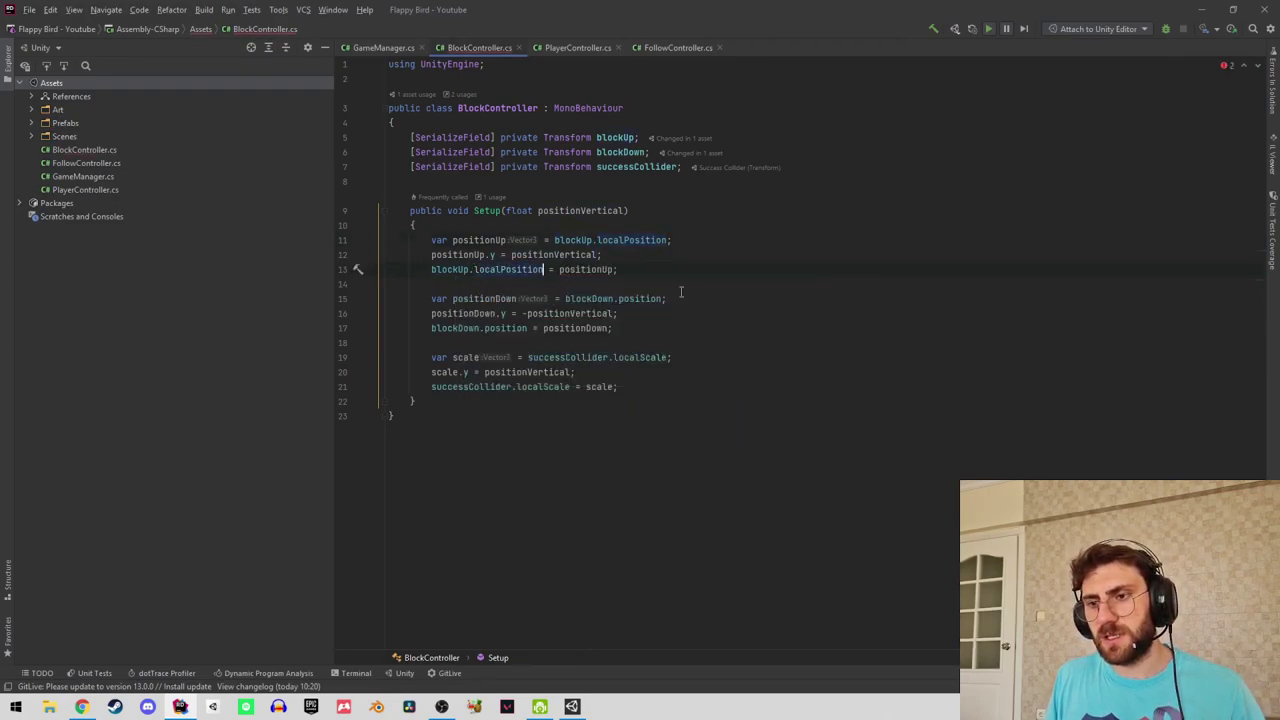
Change blockDown.position to blockDown.localPosition on lines 15 and 17.
key("Down")
key("Down")
key("Down")
key("ctrl+space")
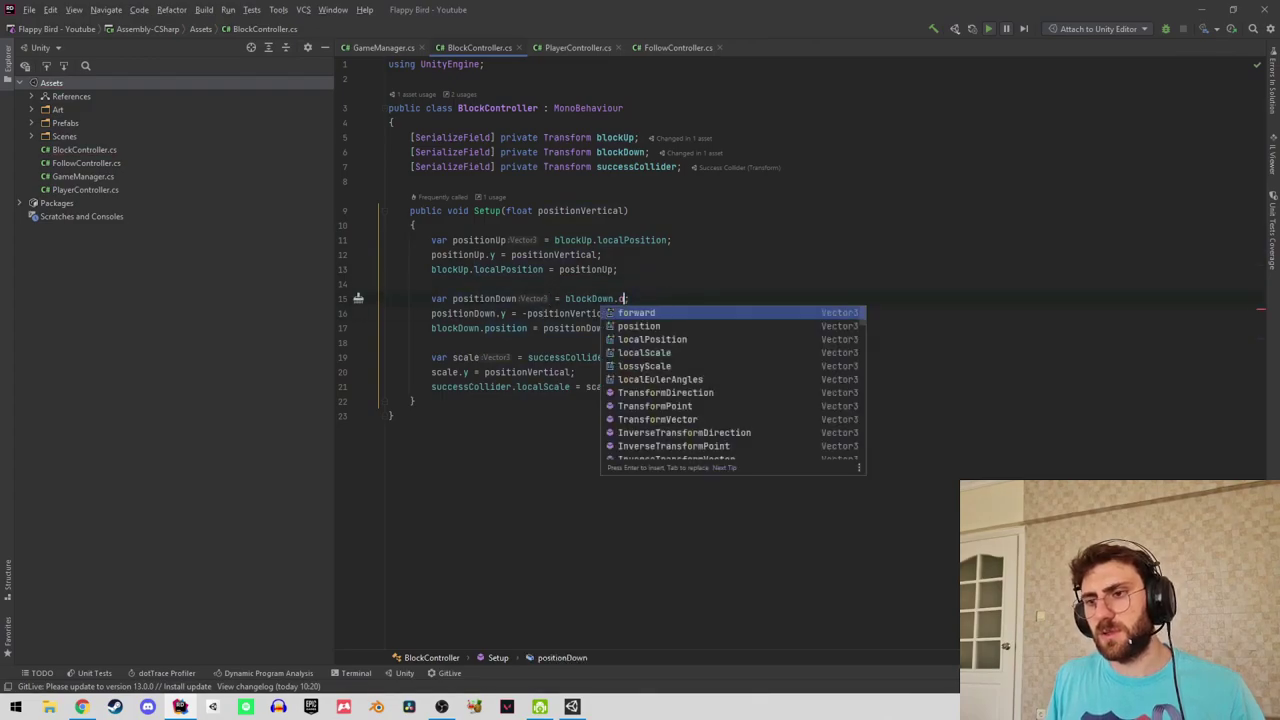
type("loc")
key("Tab")
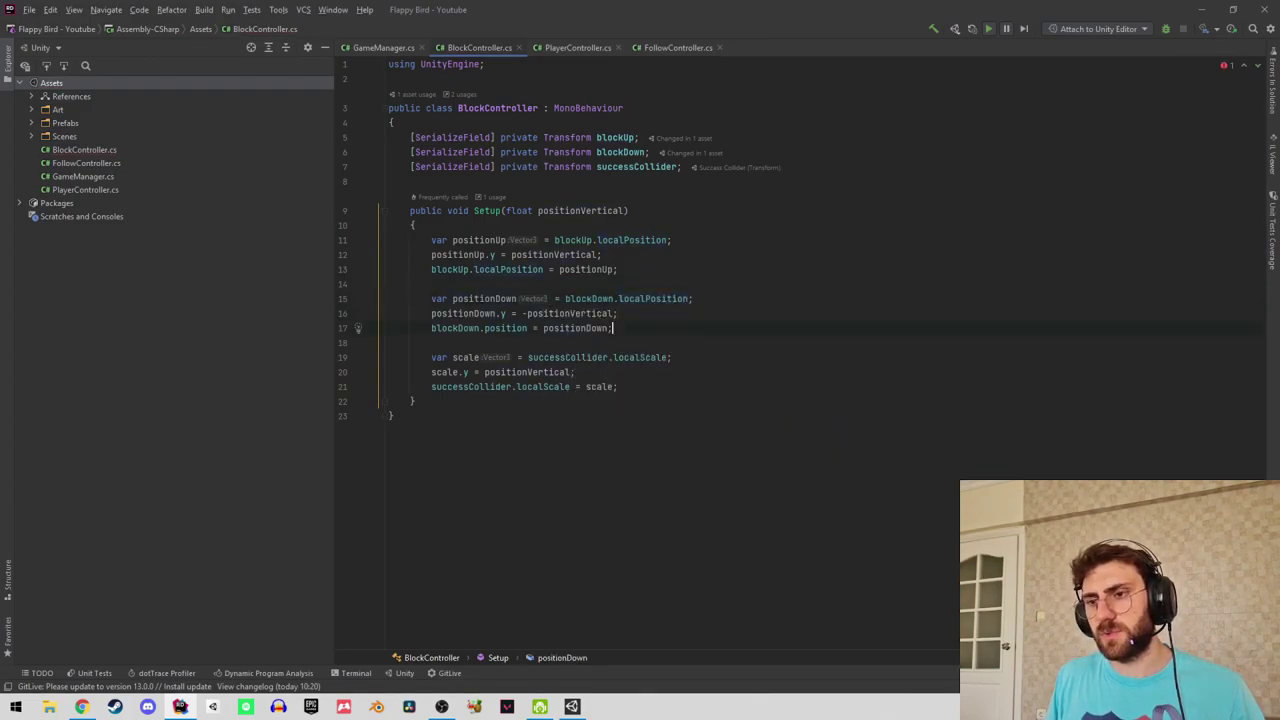
type("loc")
key("Tab")
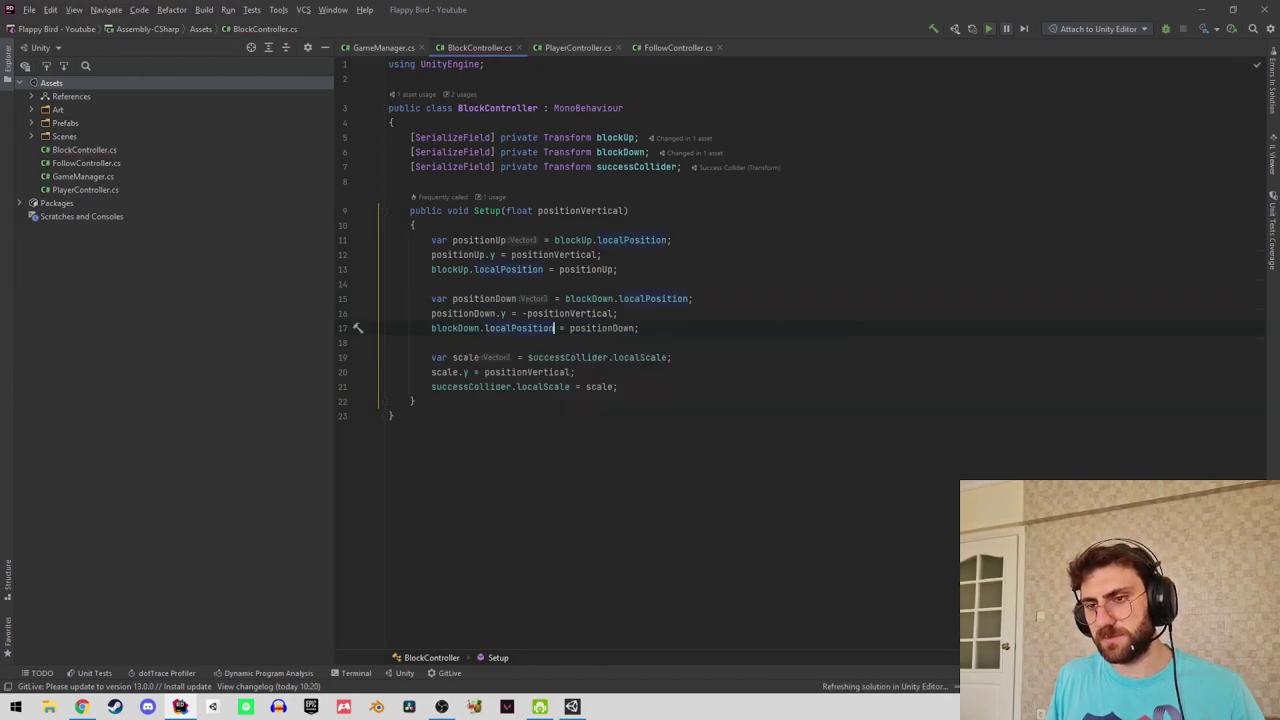
left_click(1203, 9)
Restart Play mode, flap the bird through a pipe to log Success, then select Block Parent (1).
left_click(620, 38)
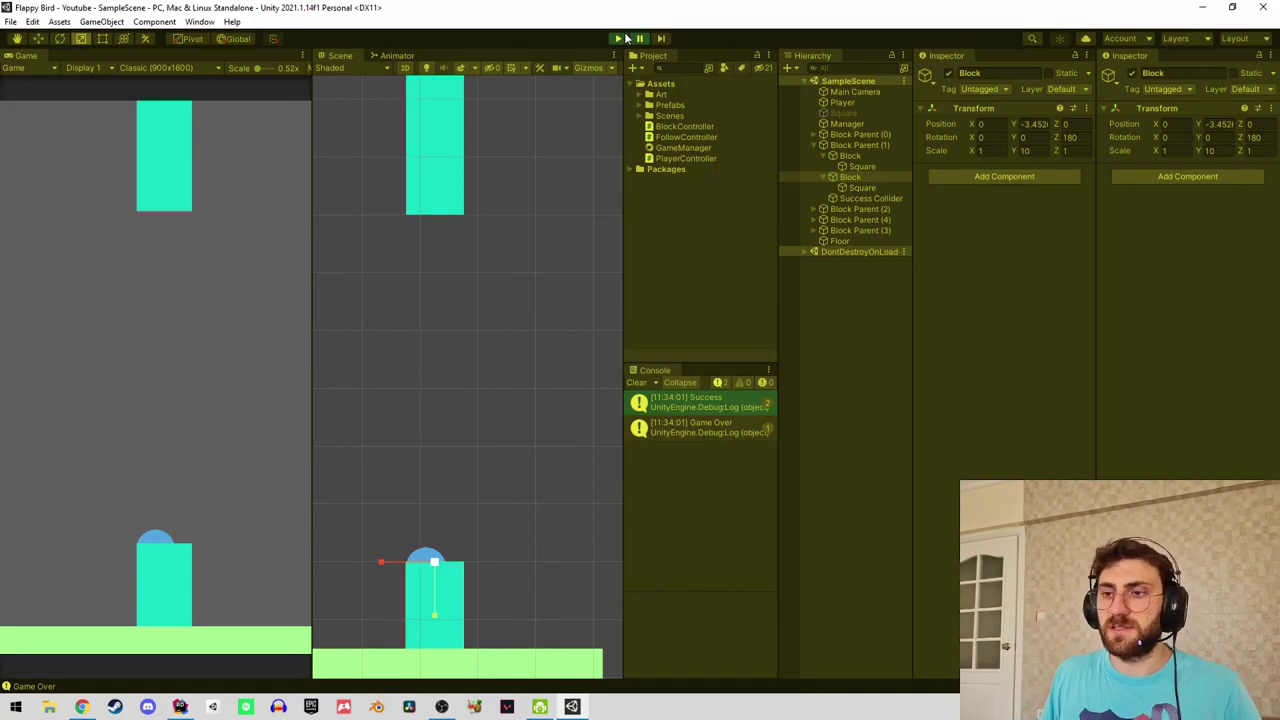
left_click(620, 38)
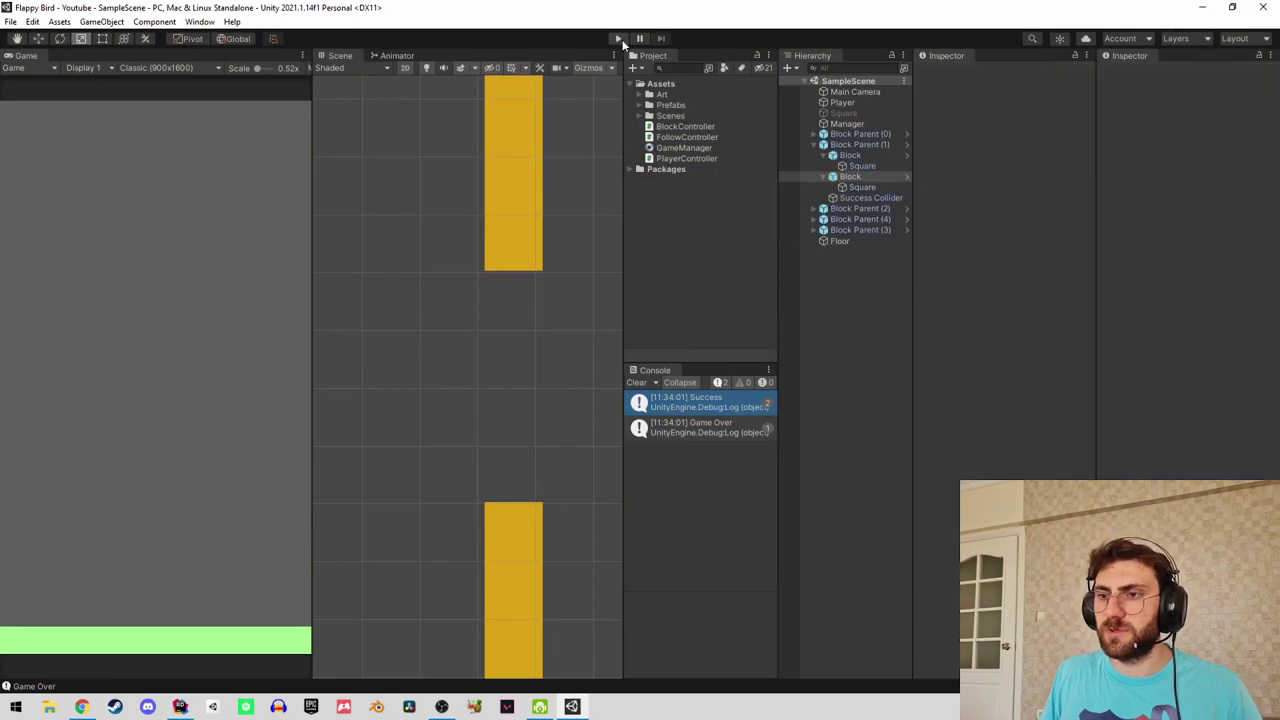
key("ctrl+p")
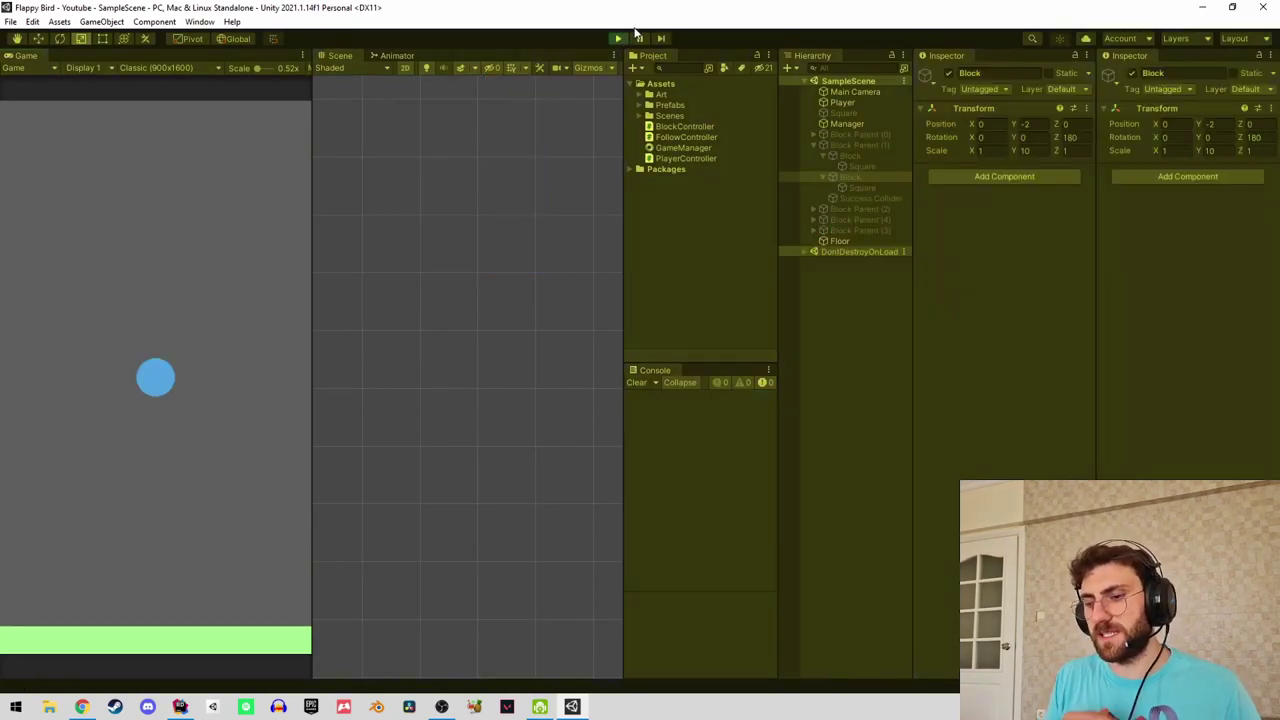
left_click(209, 336)
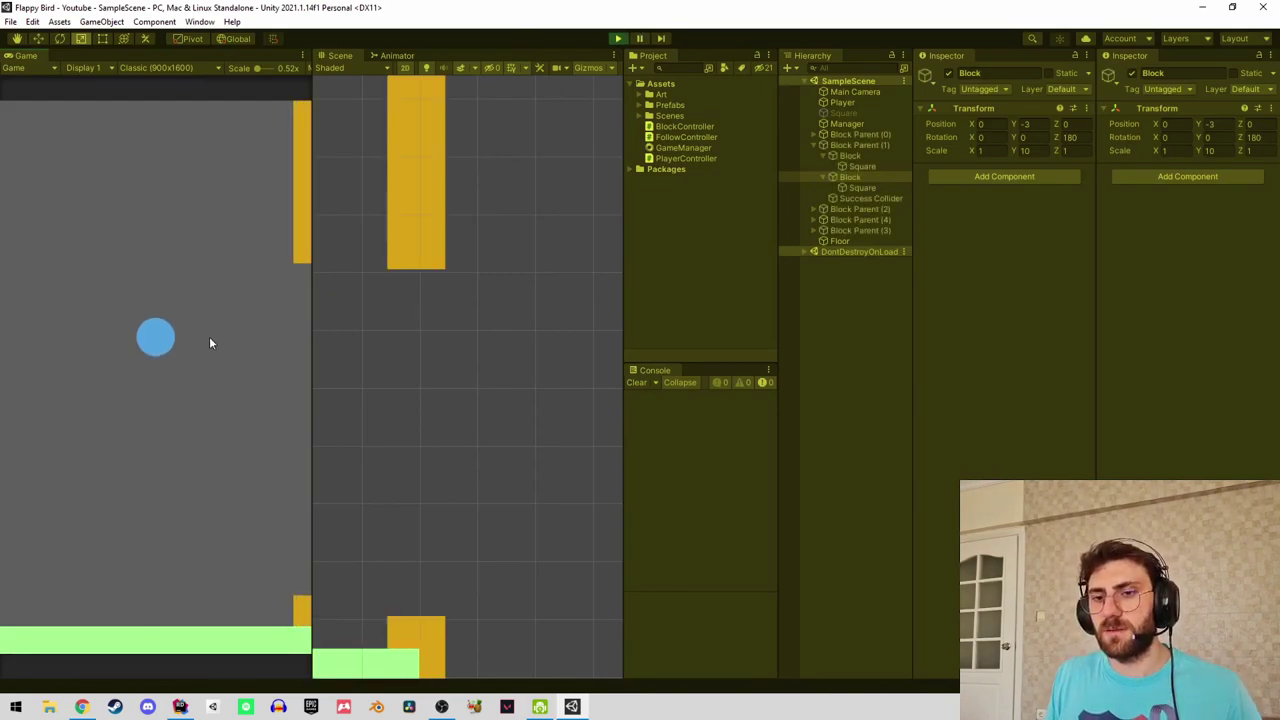
left_click(218, 331)
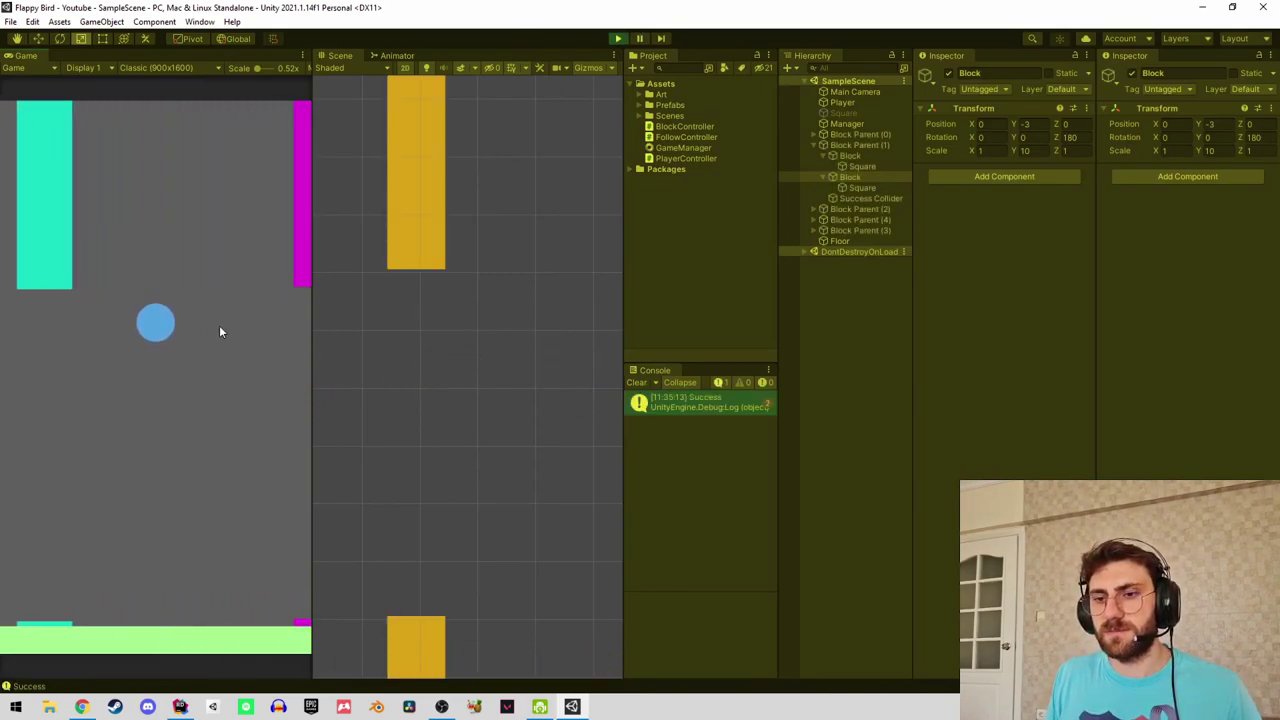
left_click(220, 319)
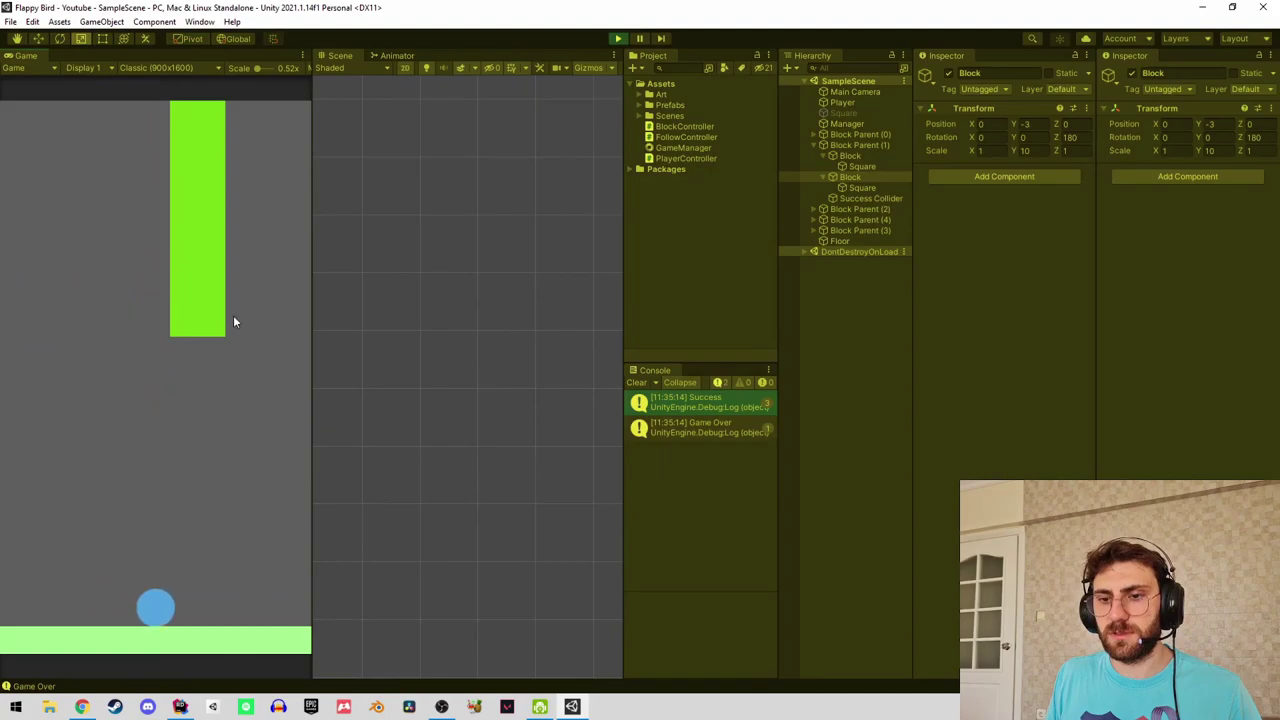
left_click(848, 146)
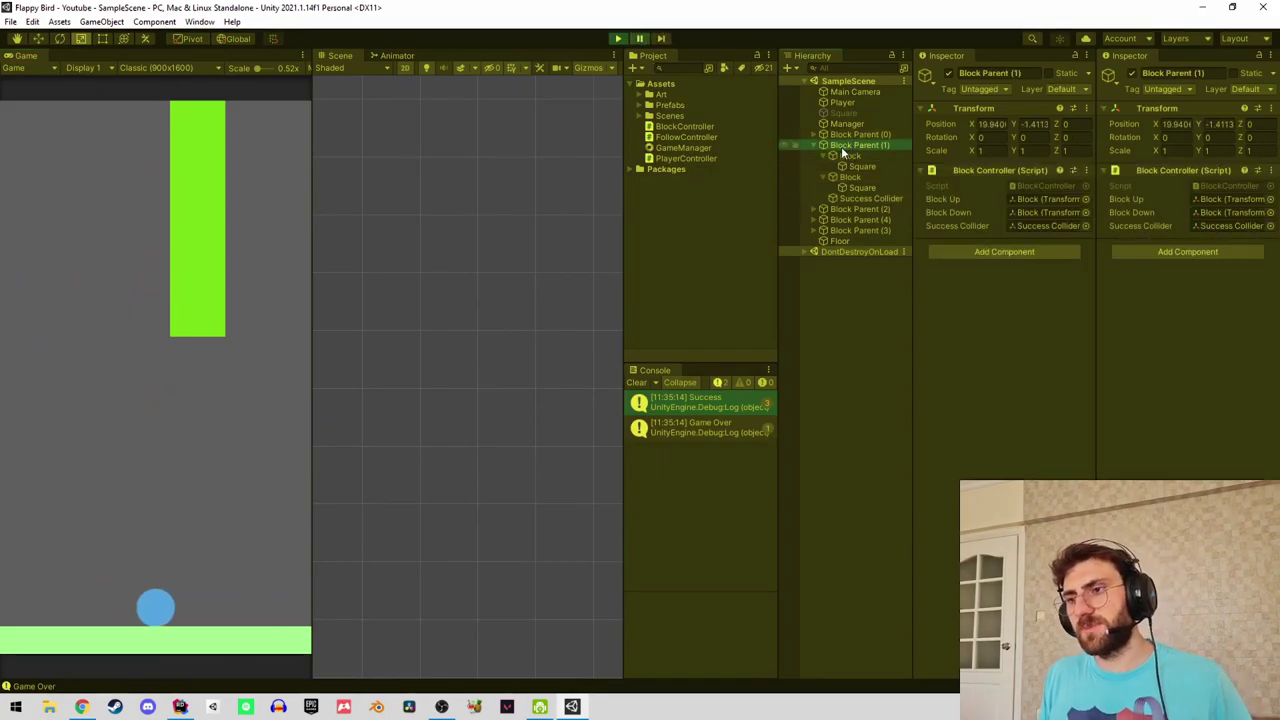
Compare Block Parent (0) and Block Parent (1) and their Success Collider children in the Hierarchy.
left_click(636, 382)
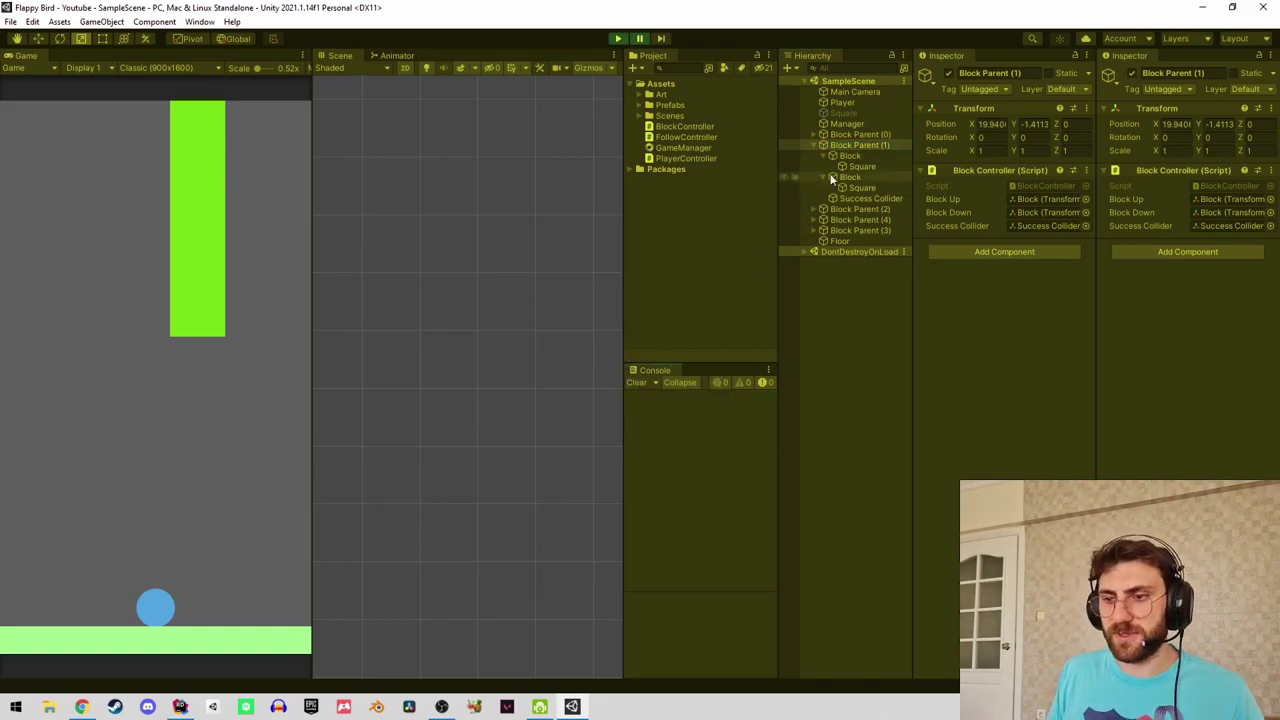
left_click(871, 134)
left_click(864, 142)
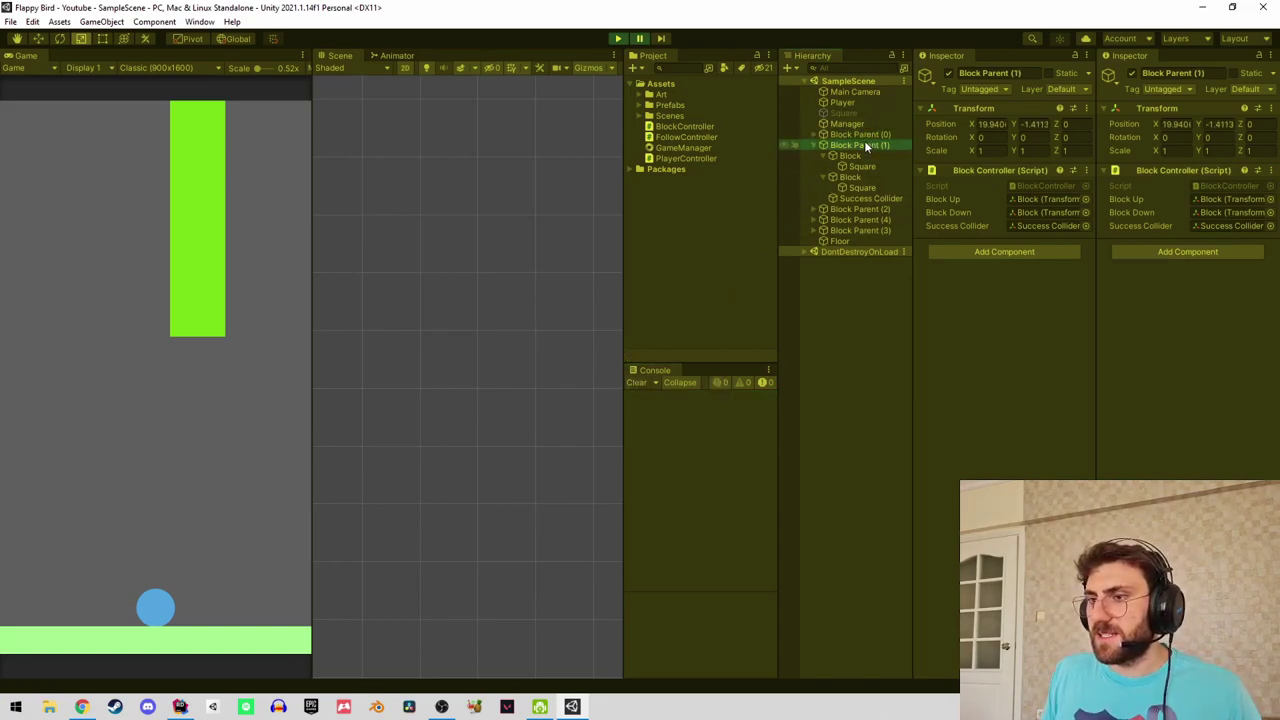
left_click(864, 134)
left_click(868, 146)
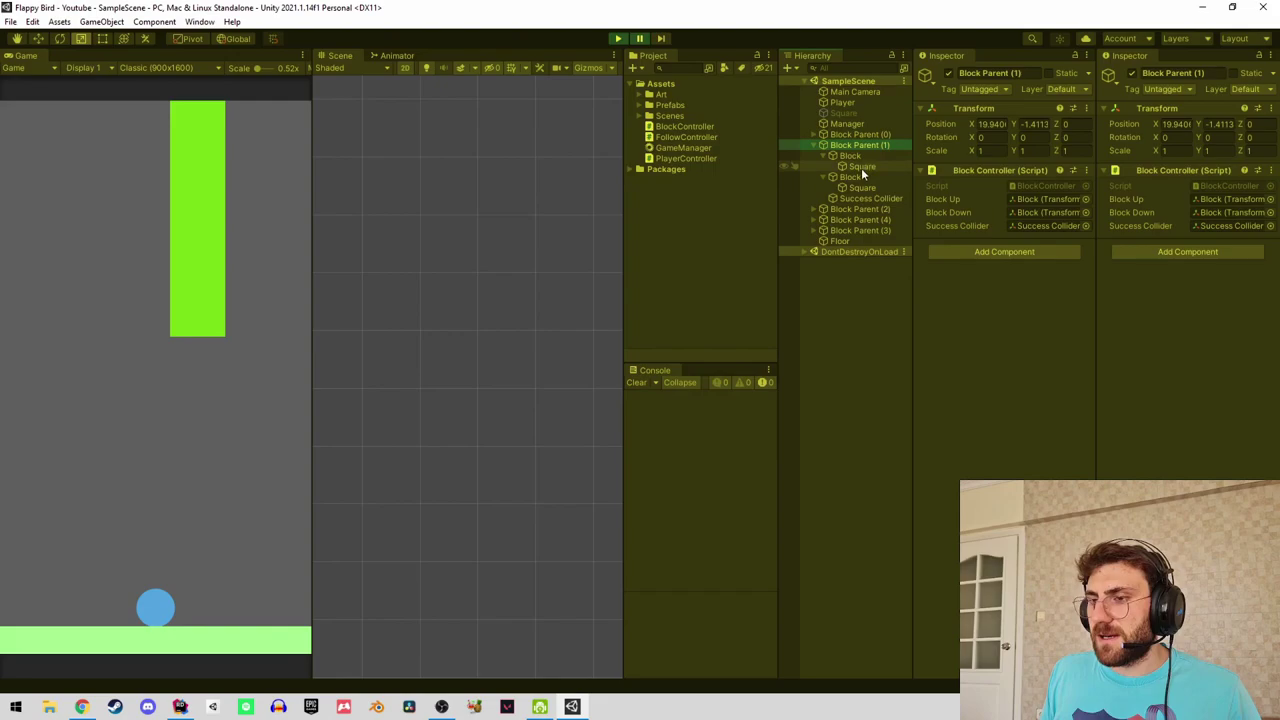
left_click(869, 198)
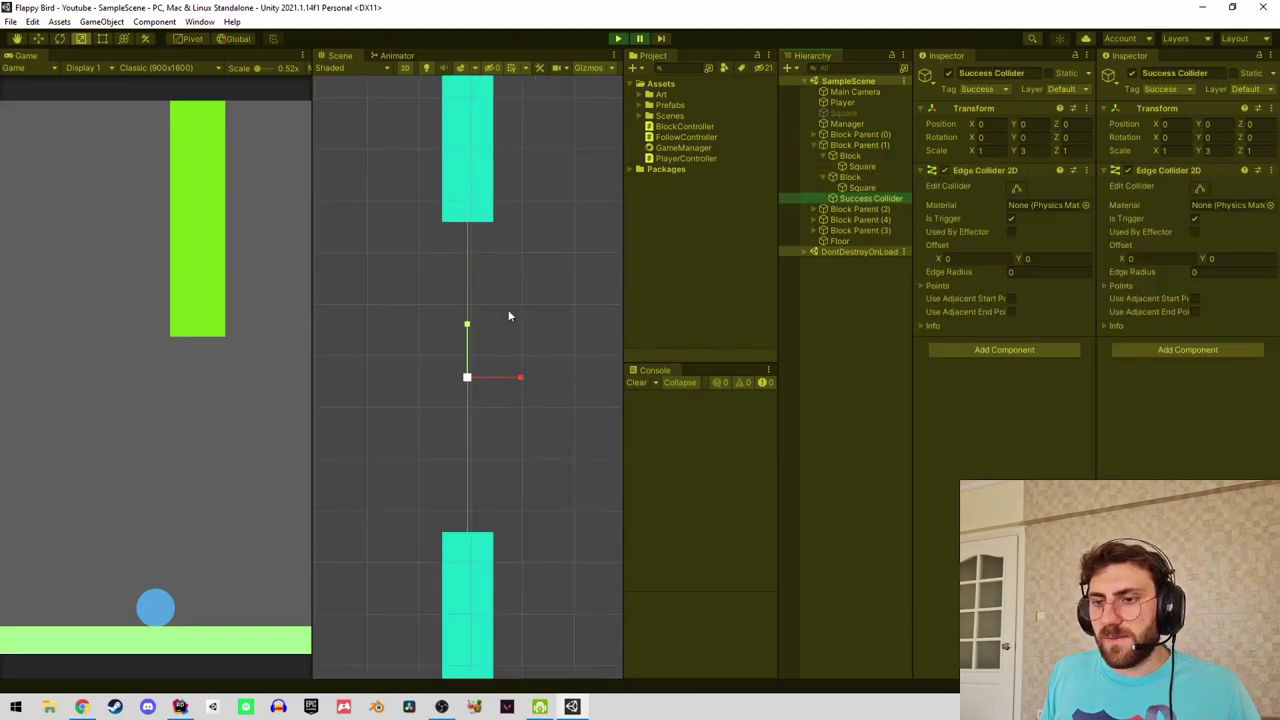
scroll(480, 320, "up", 2)
scroll(508, 285, "up", 1)
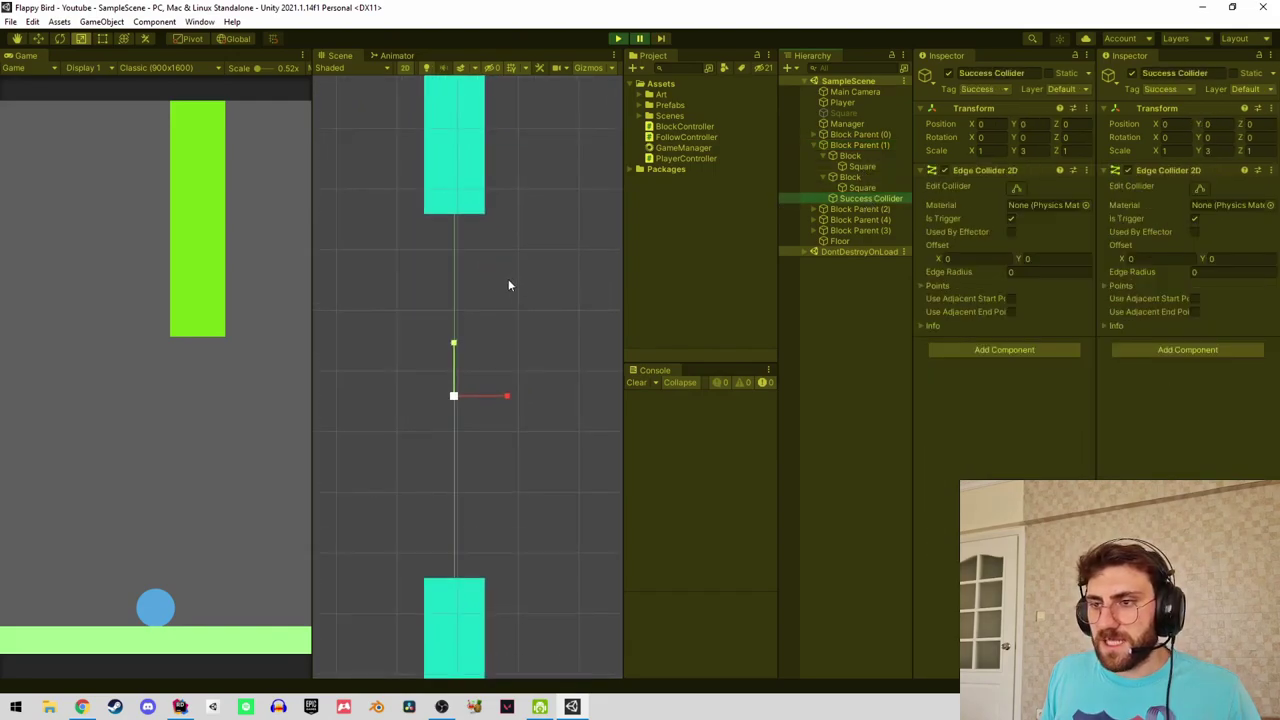
left_click(815, 134)
left_click(862, 166)
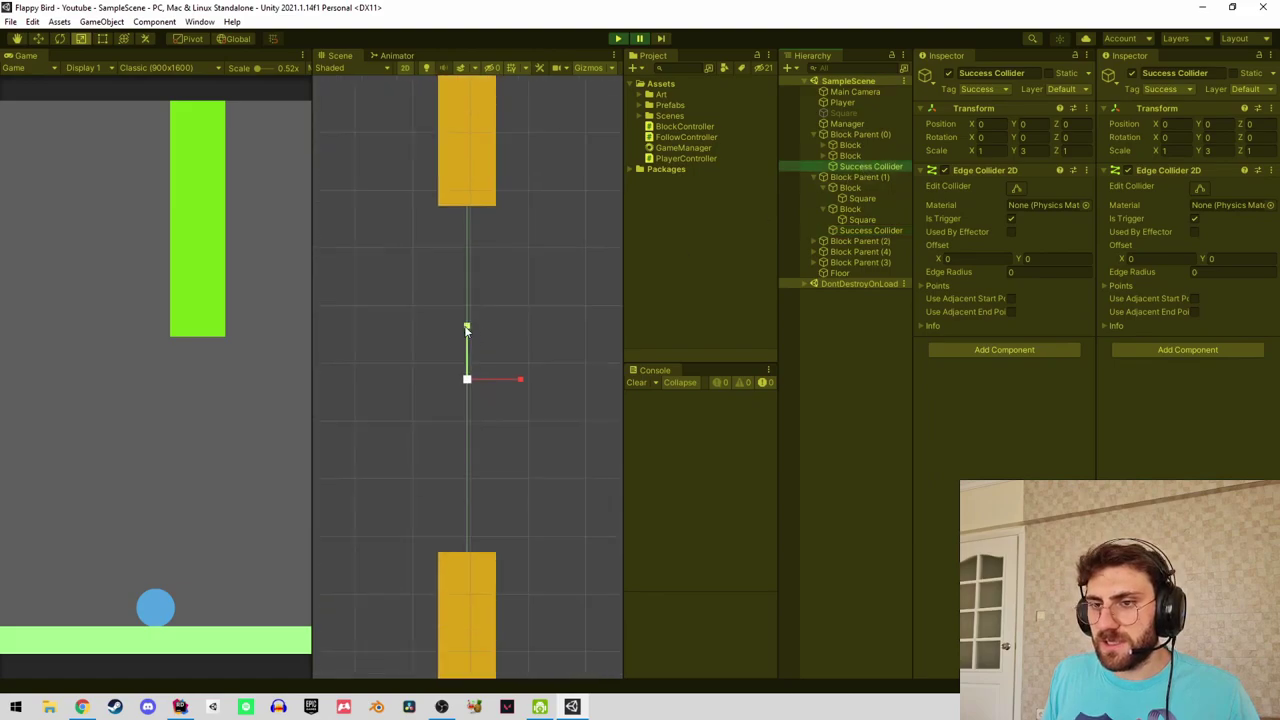
scroll(516, 338, "down", 2)
scroll(440, 380, "down", 2)
scroll(447, 371, "down", 2)
middle_click_drag(447, 371, 547, 375)
scroll(477, 377, "up", 1)
left_click(855, 135)
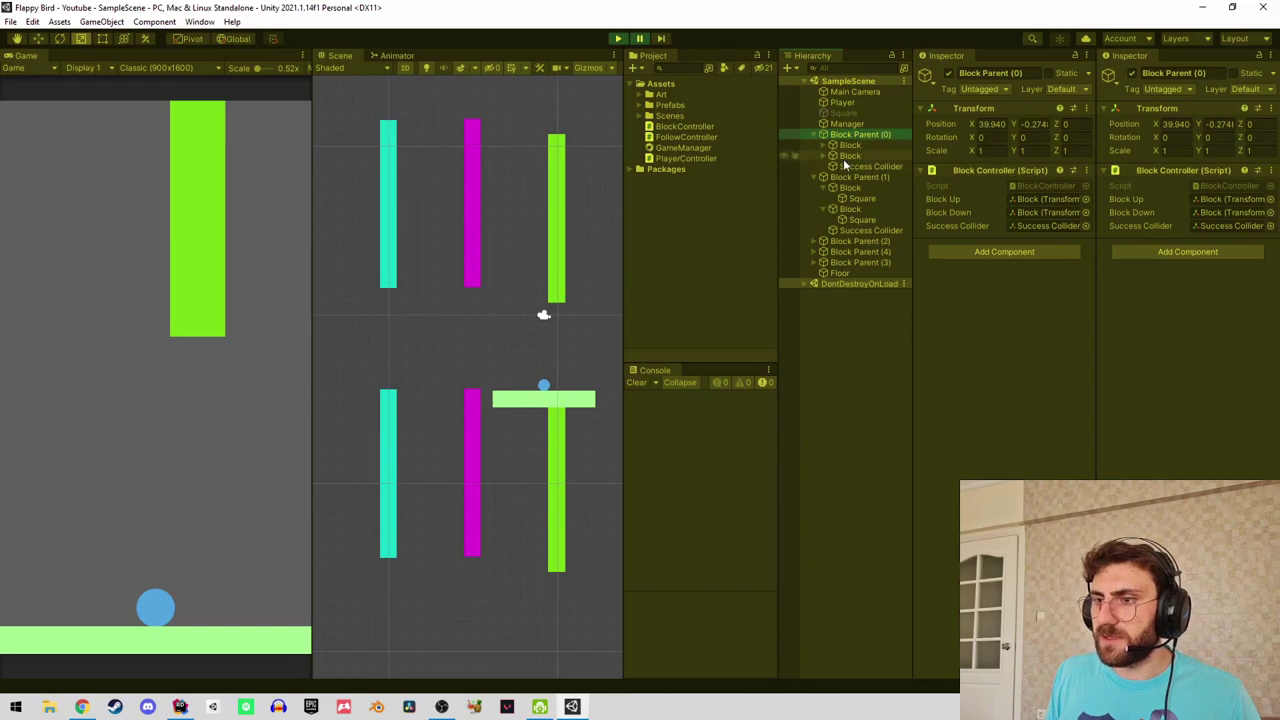
Collapse the pipe pairs, cycle through Block Parent (0)–(2), and review the Manager's Game Manager settings.
left_click(818, 177)
left_click(818, 134)
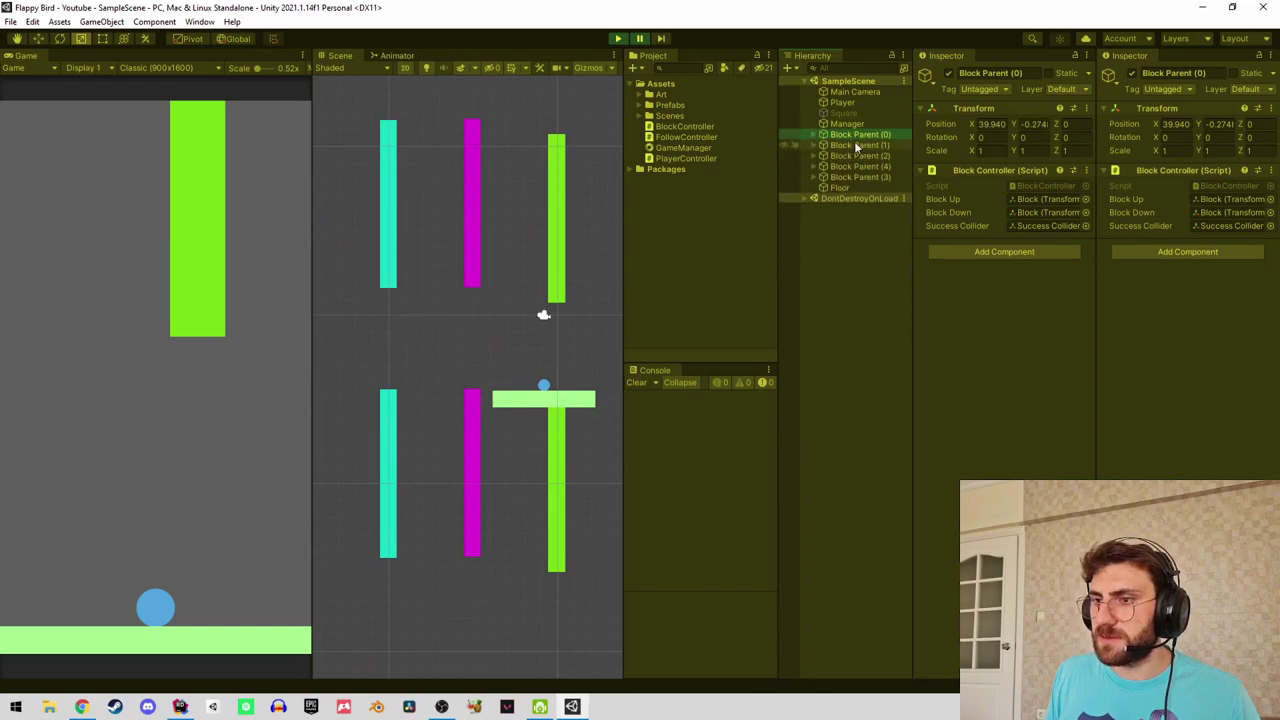
left_click(858, 145)
left_click(858, 156)
left_click(856, 136)
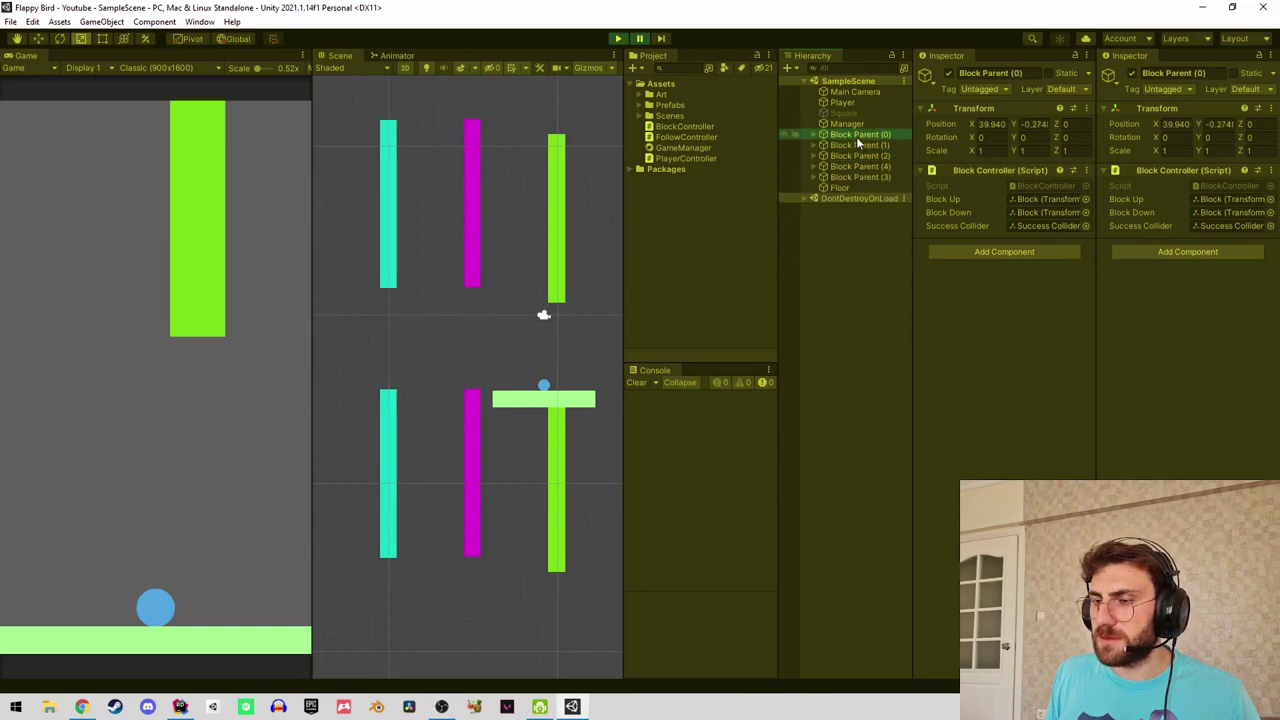
left_click(858, 145)
left_click(858, 156)
left_click(857, 134)
left_click(848, 123)
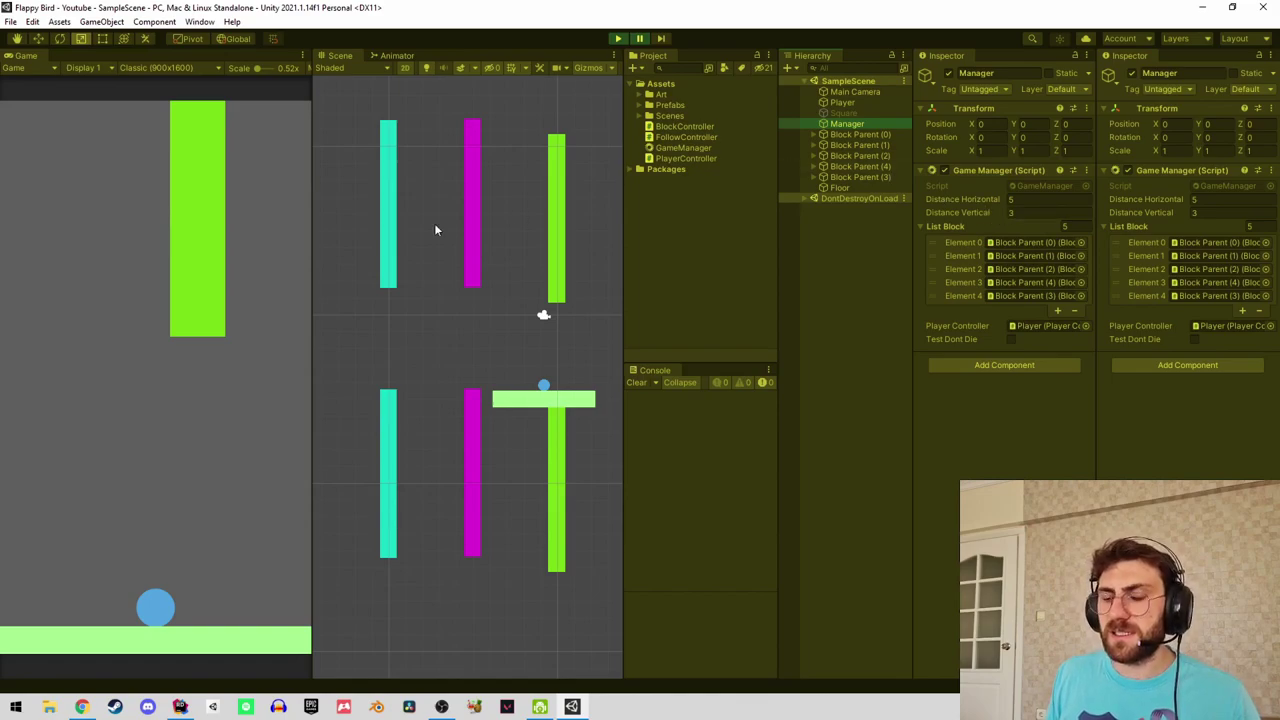
left_click(179, 706)
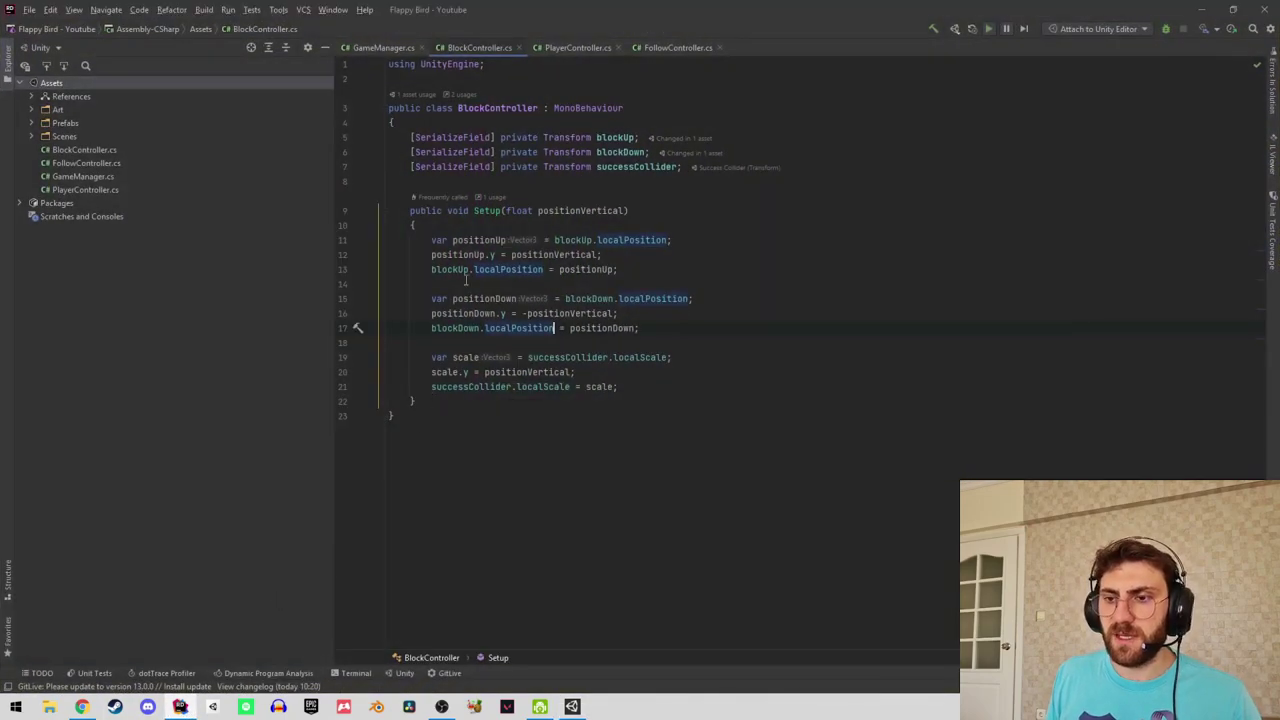
In GameManager.cs, add [SerializeField] before the LimitVerticalPosition declaration.
key("ctrl+Tab")
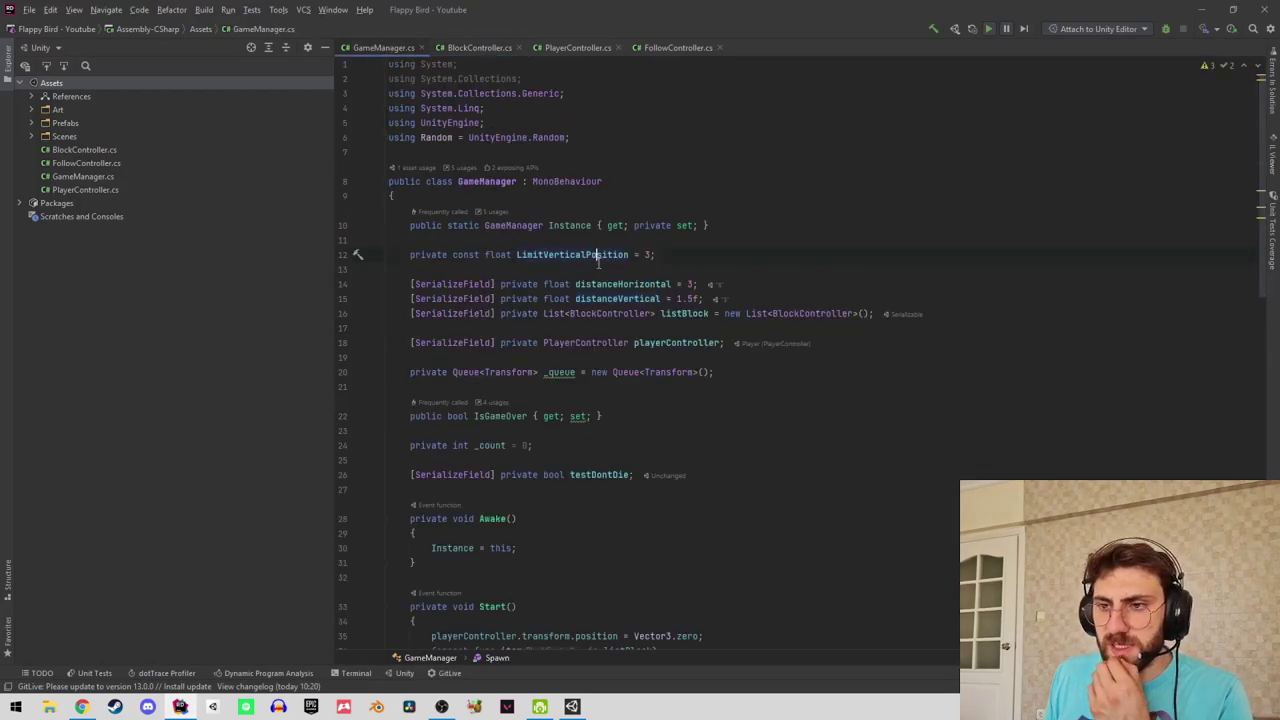
left_click(598, 258)
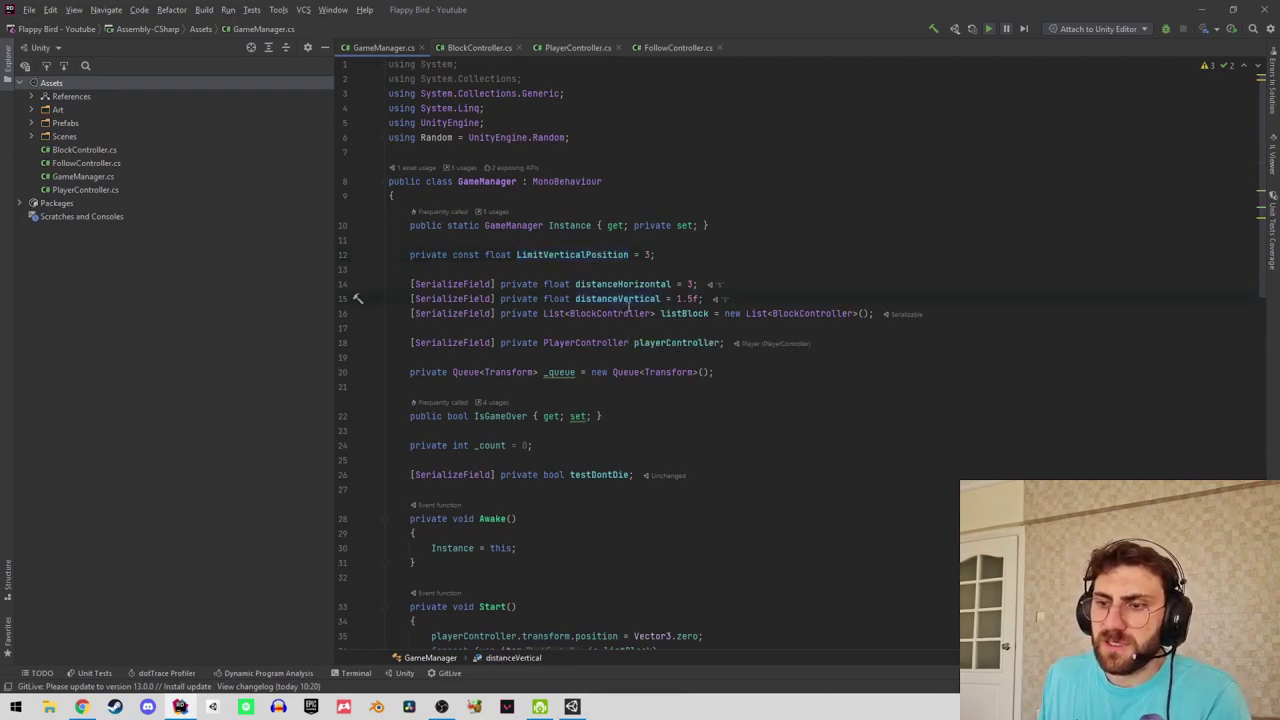
left_click(567, 255)
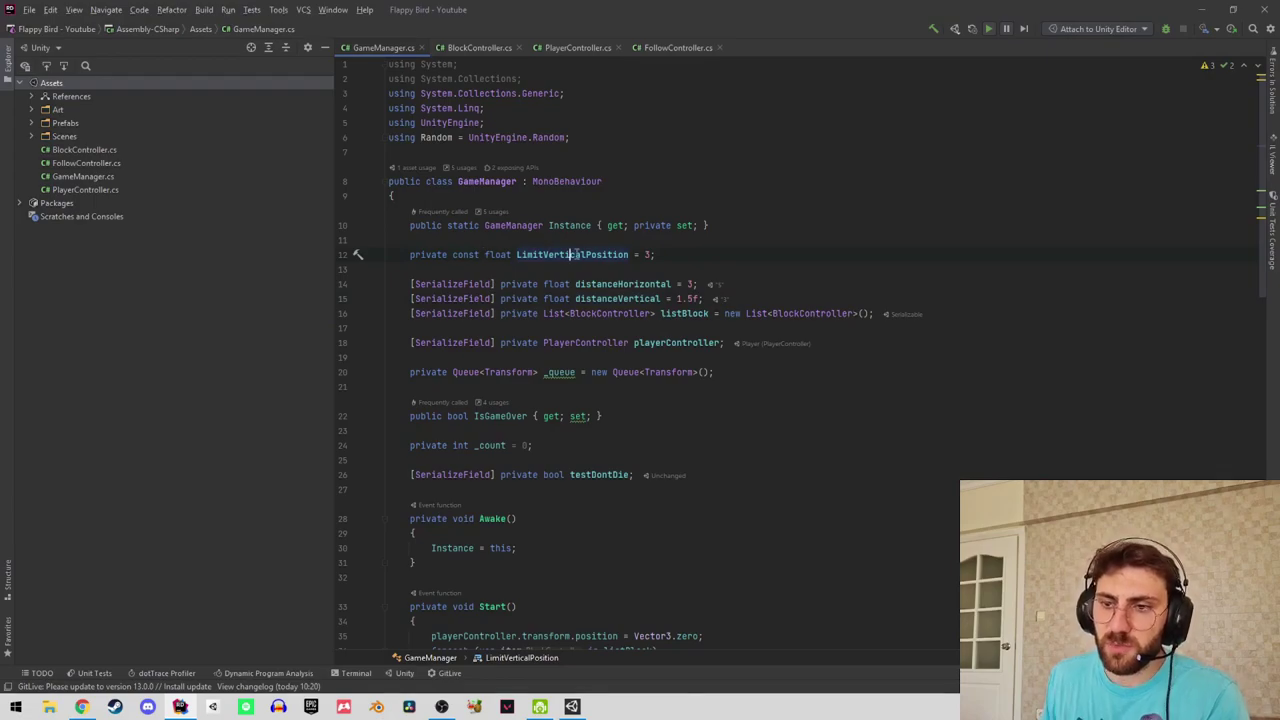
key("Home")
type("[")
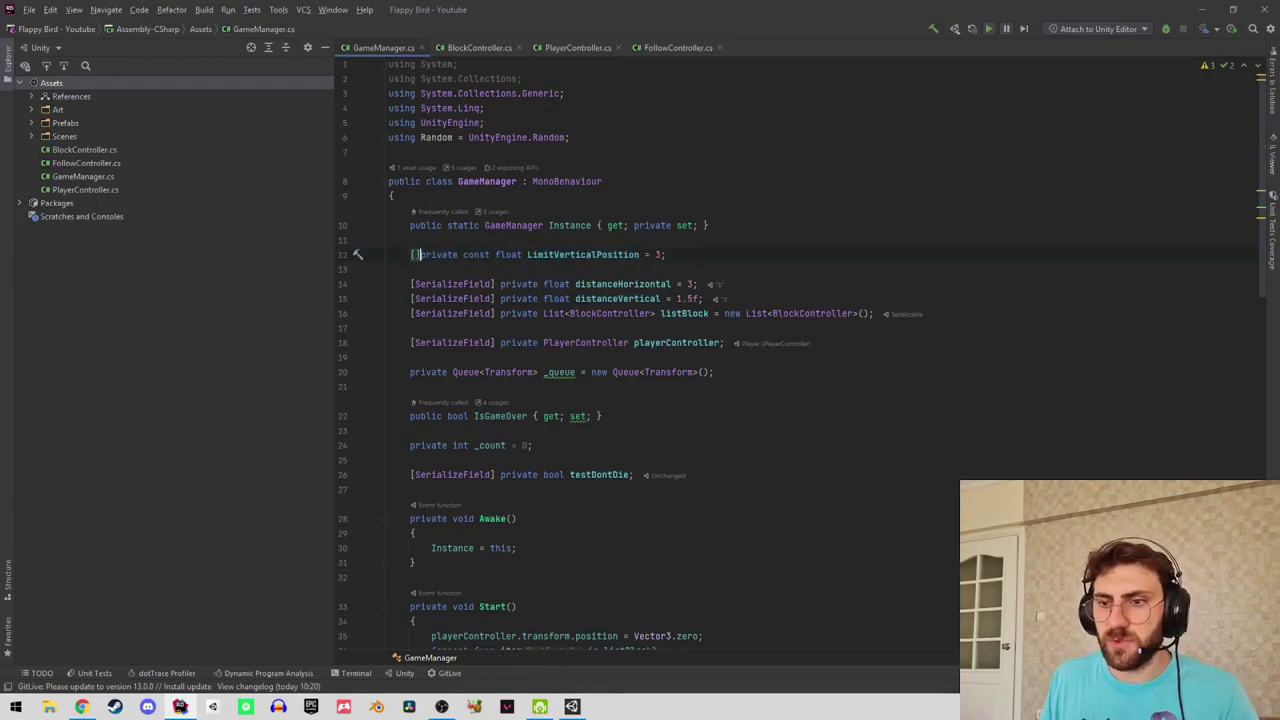
type("Ser")
key("Return")
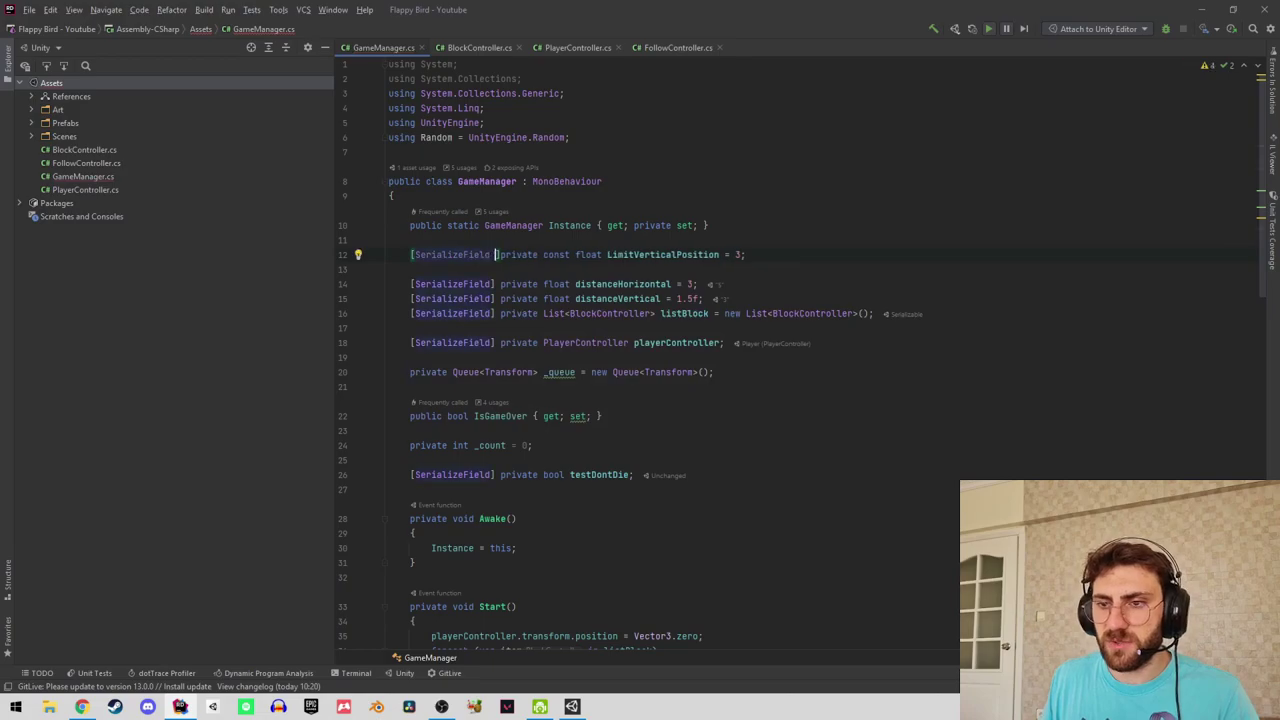
Remove const, rename the field to limitVerticalPosition, and delete the blank line after it.
key("ctrl+Delete")
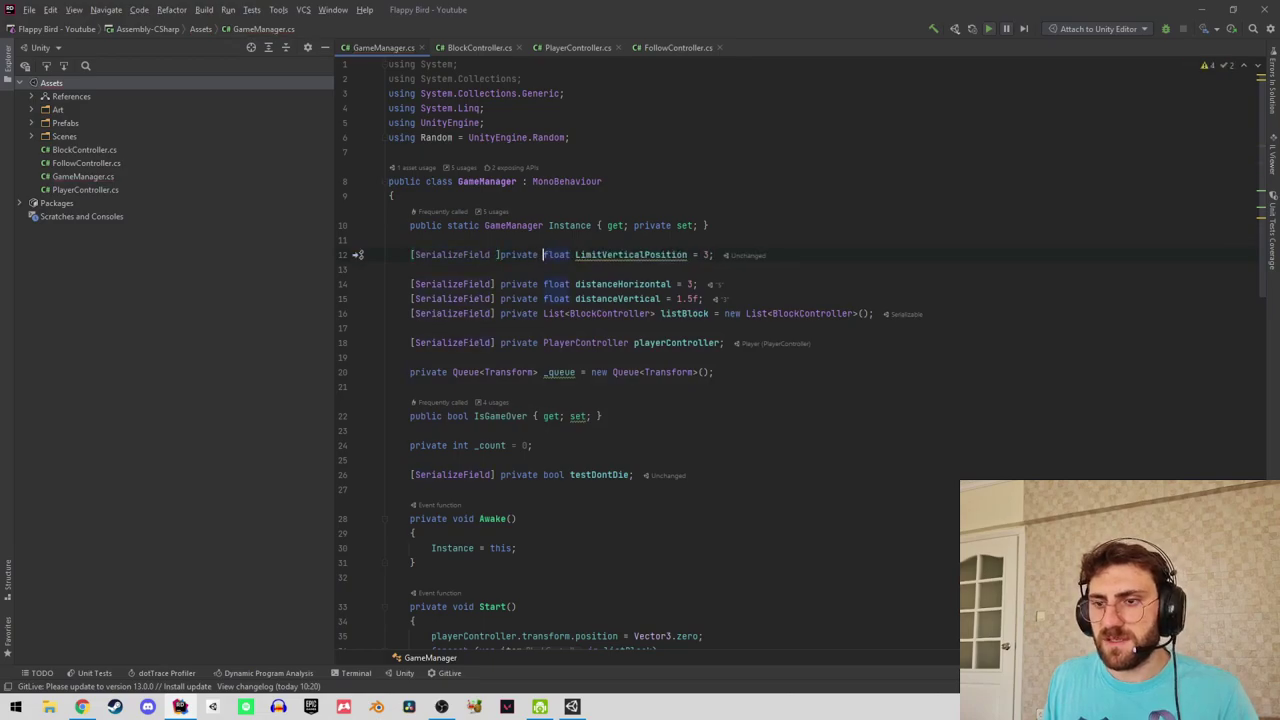
key("Delete")
type("l")
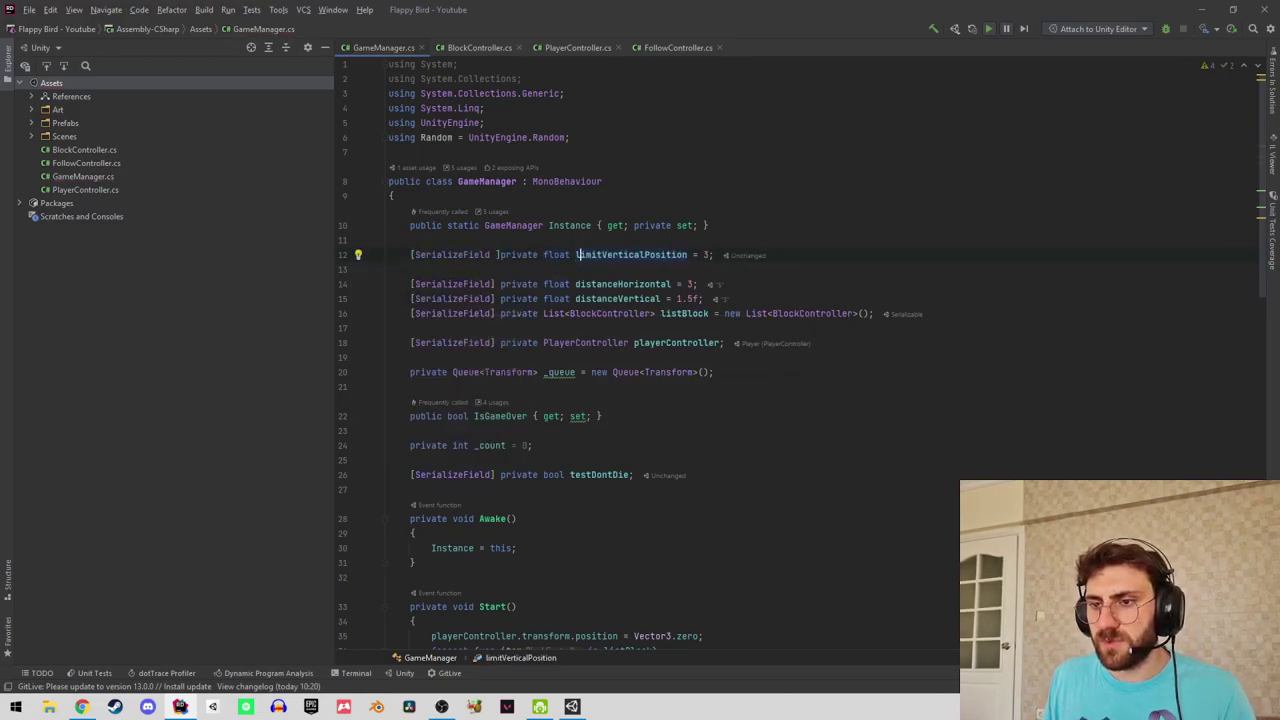
key("Down")
key("ctrl+y")
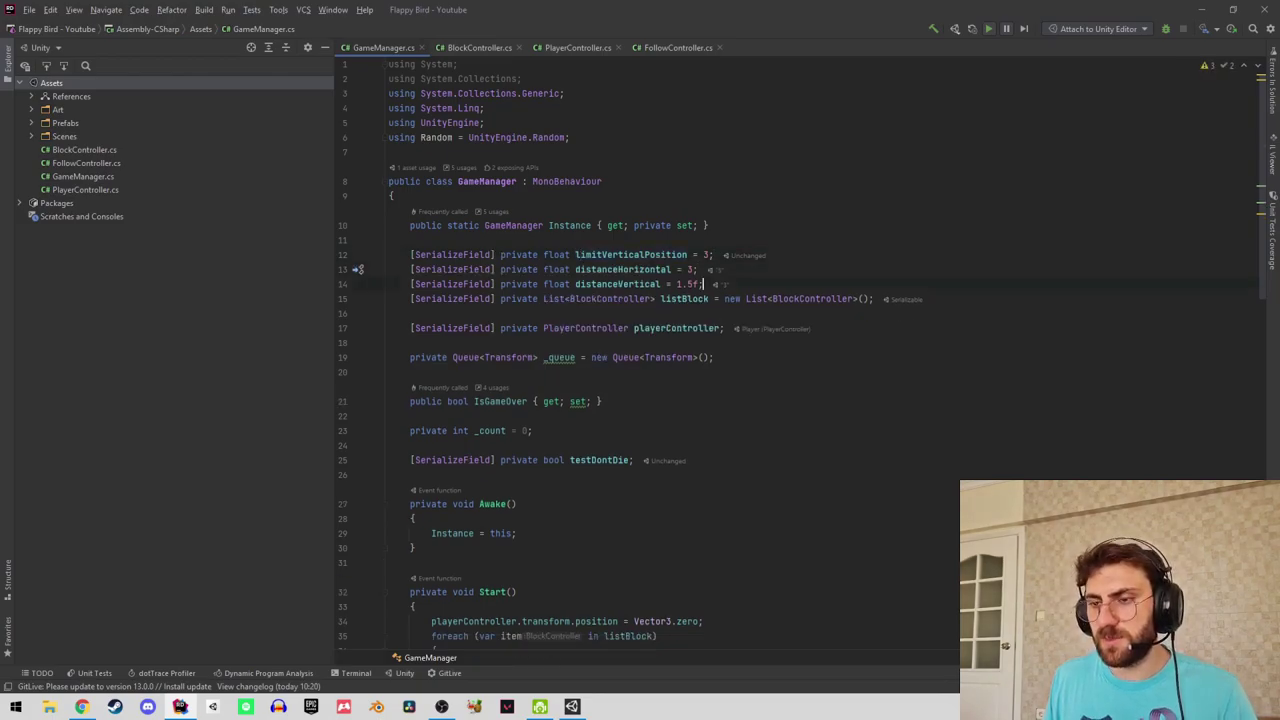
left_click(681, 269)
left_click(389, 240)
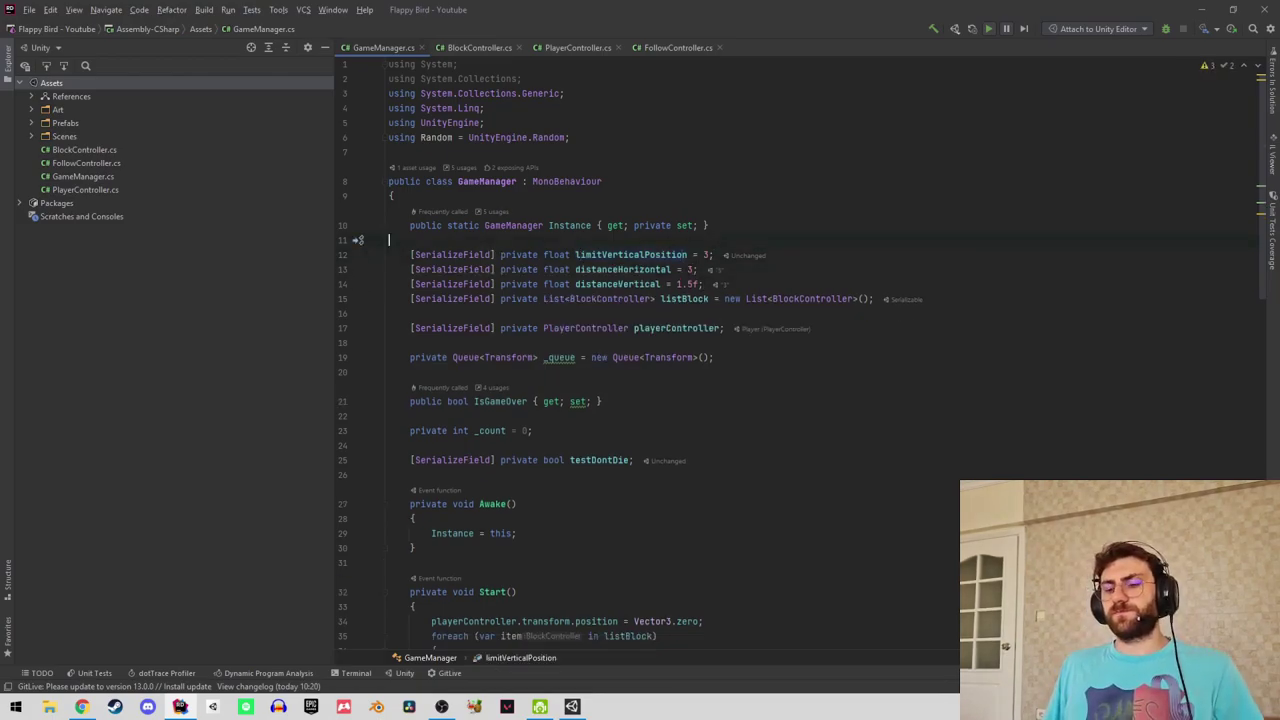
left_click(618, 284)
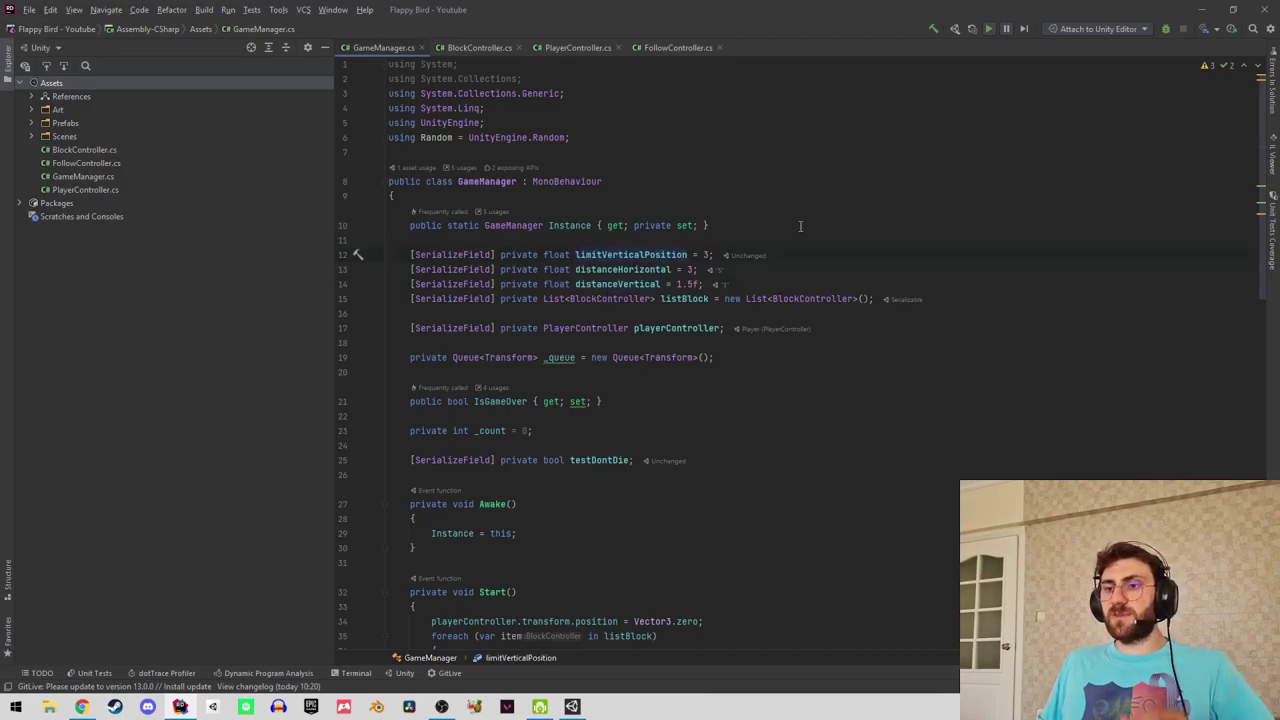
key("alt+Tab")
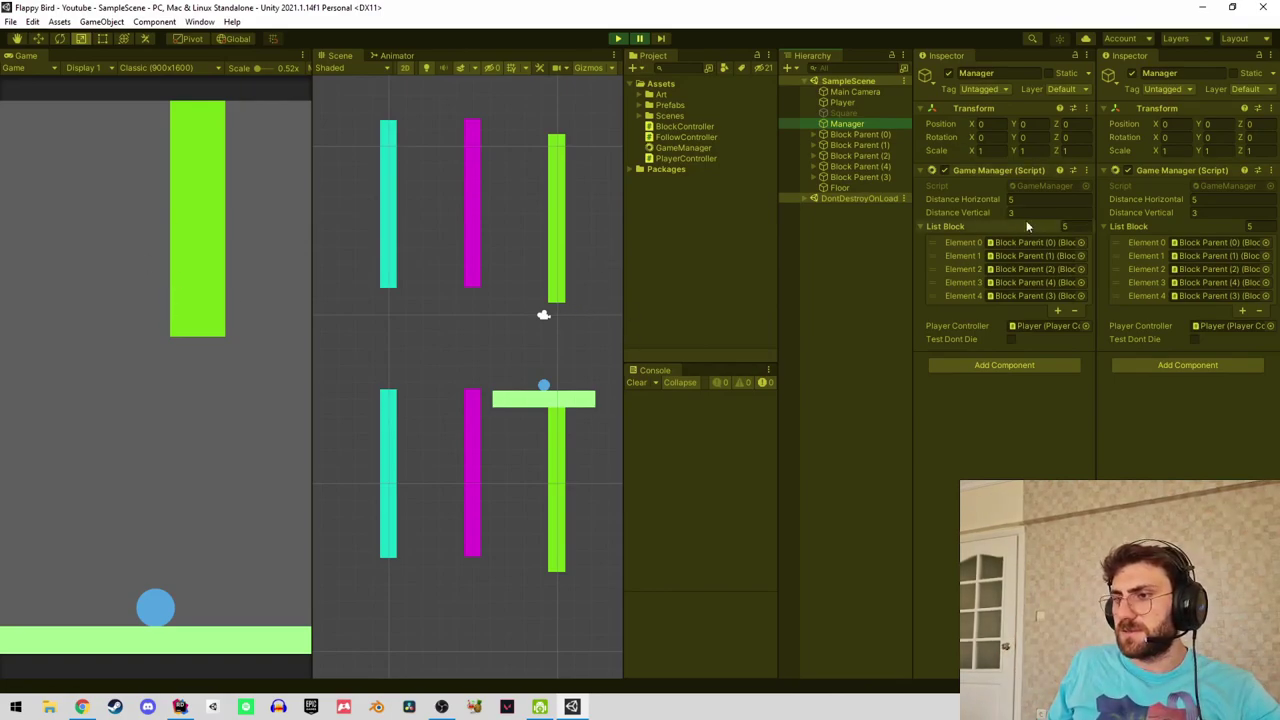
Collapse List Block and exit Play mode so Limit Vertical Position appears at 3.
left_click(928, 227)
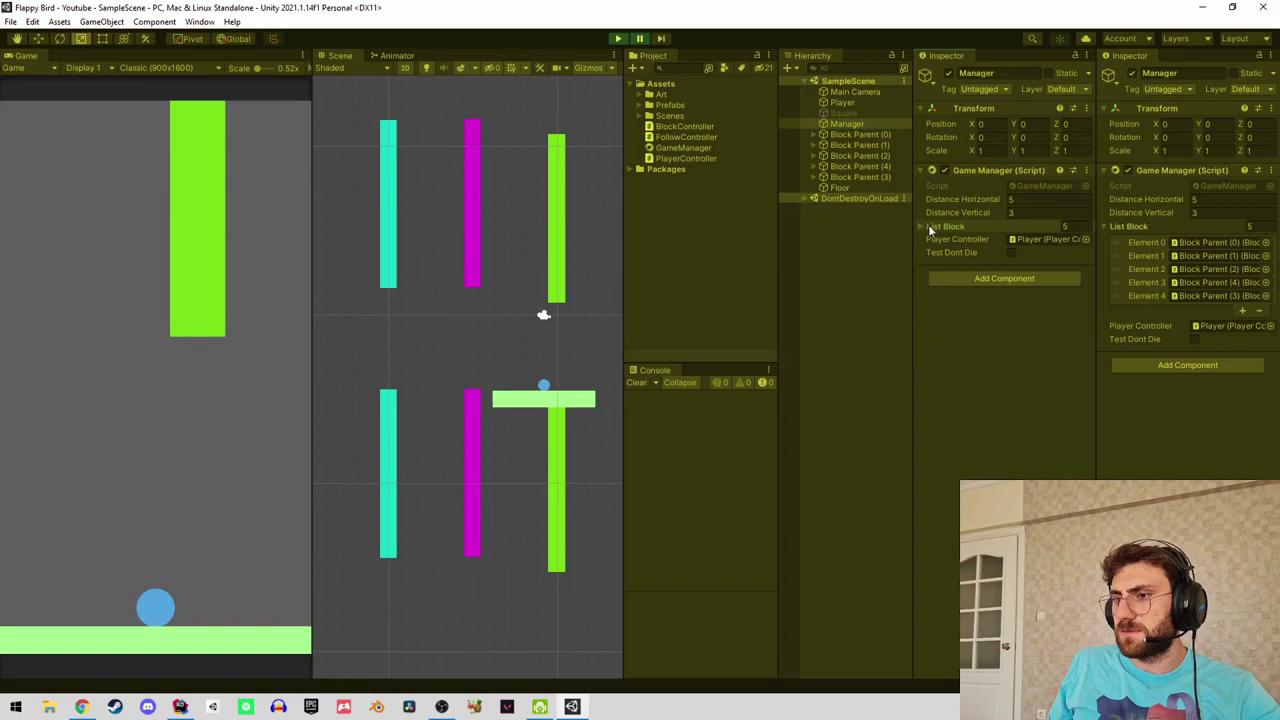
left_click(618, 39)
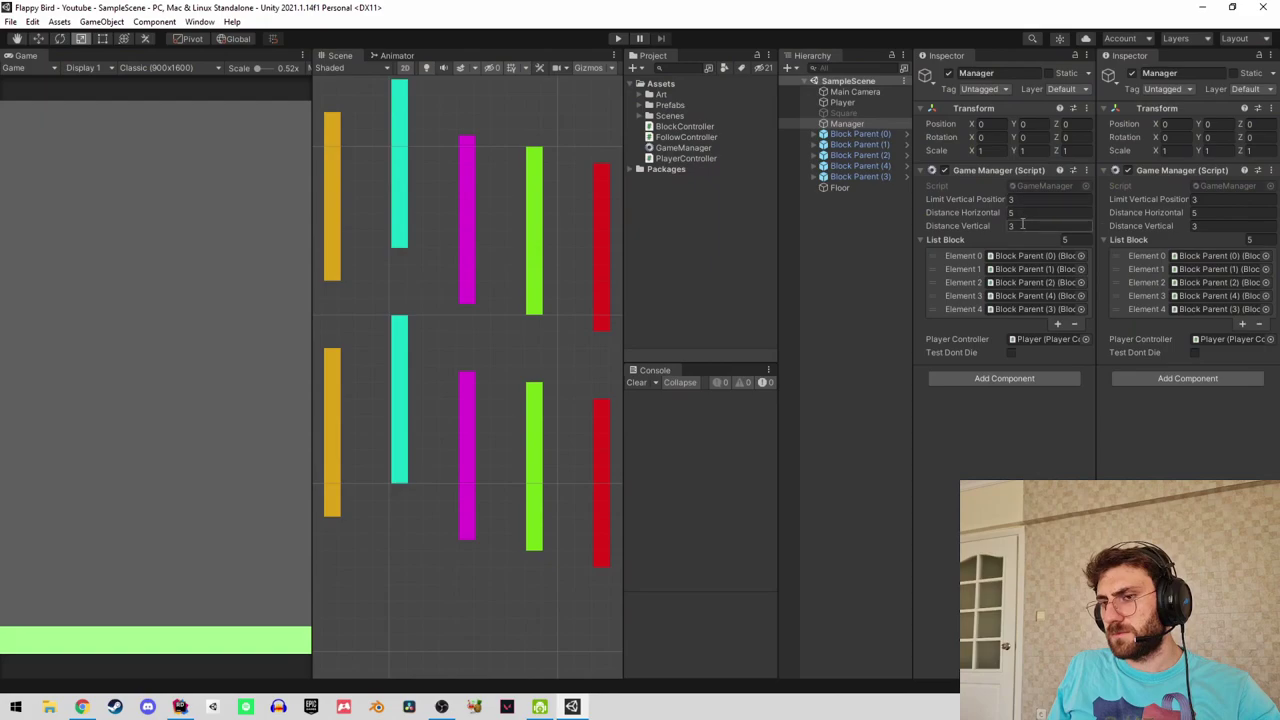
Set Limit Vertical Position to 1, then play and flap through several pipes with the space key.
left_click(1022, 199)
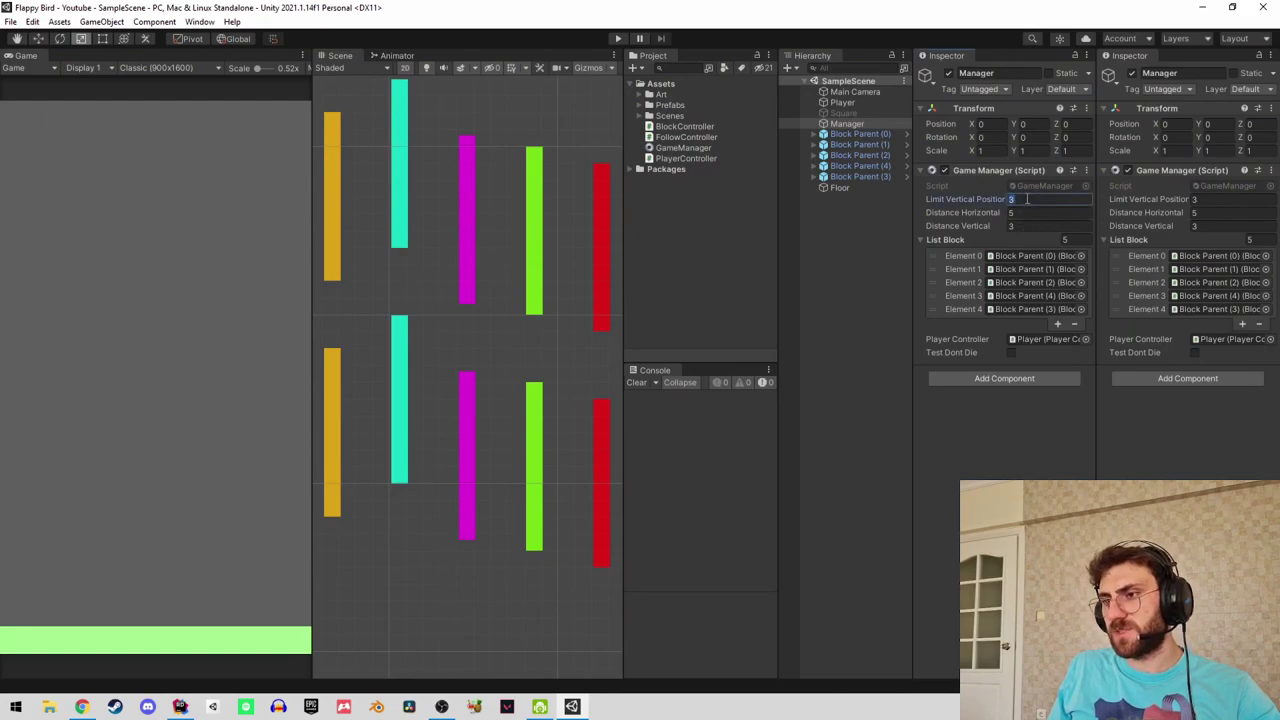
type("1")
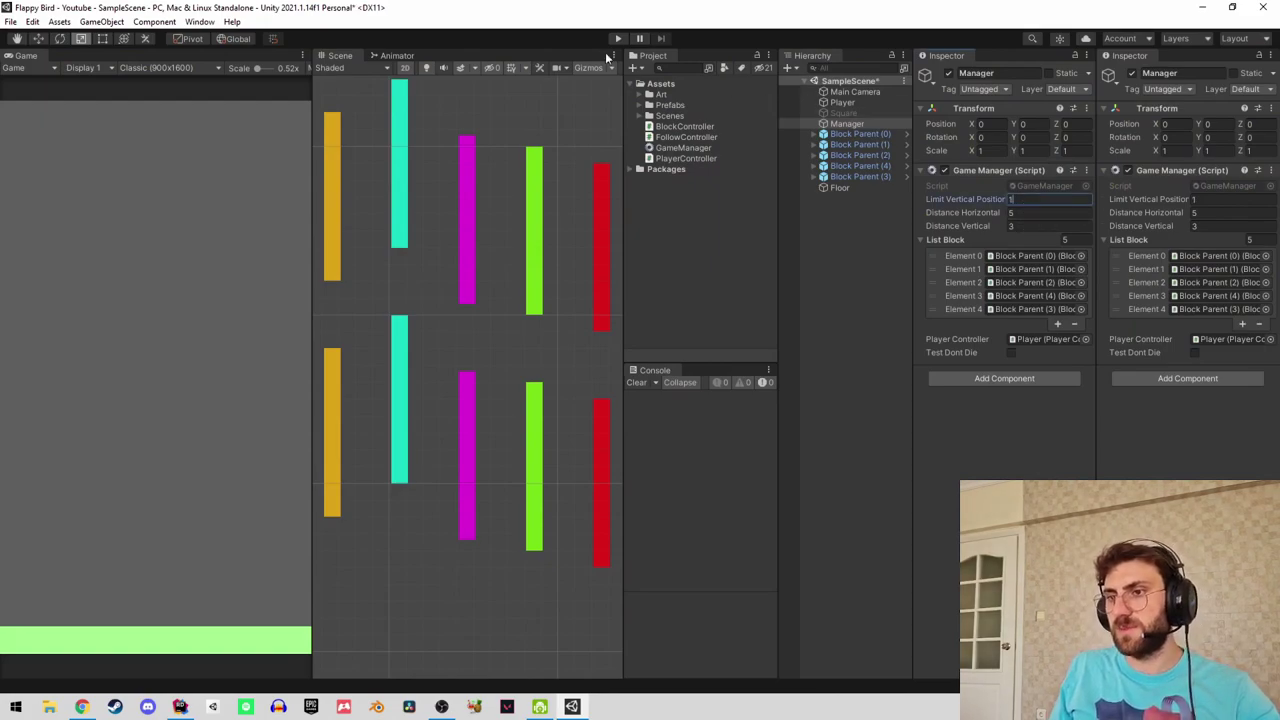
left_click(619, 38)
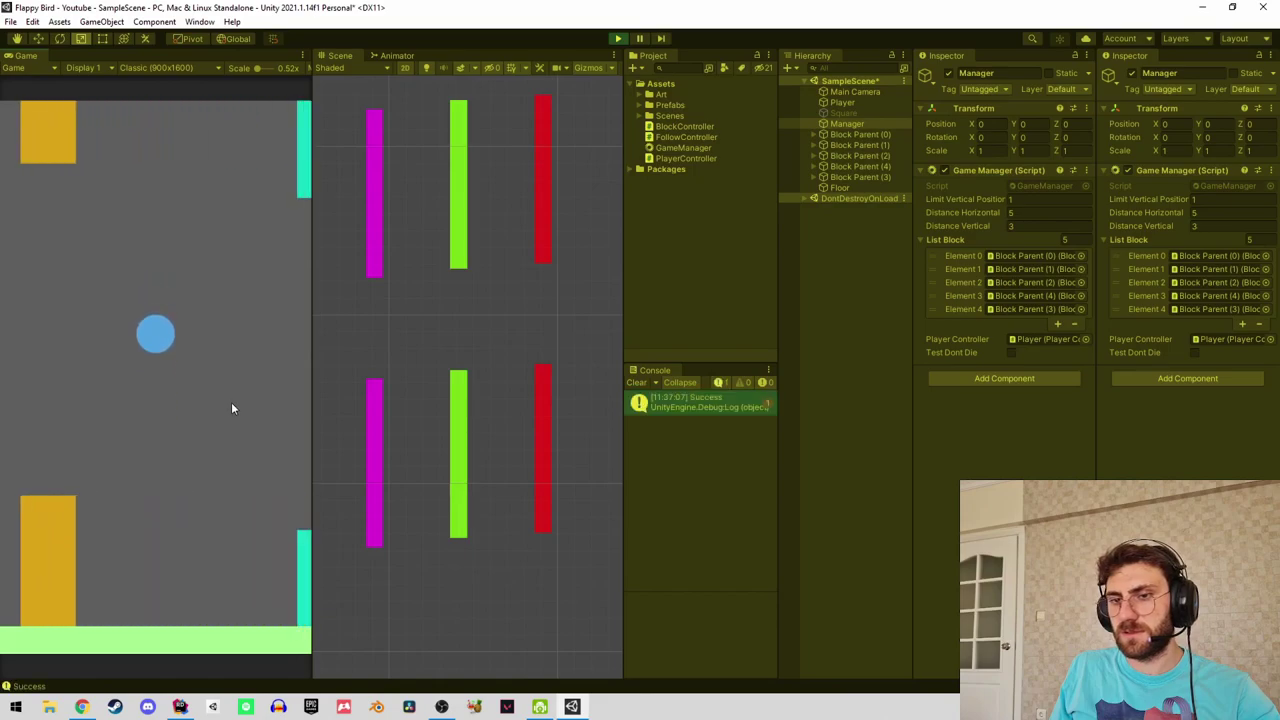
key("space")
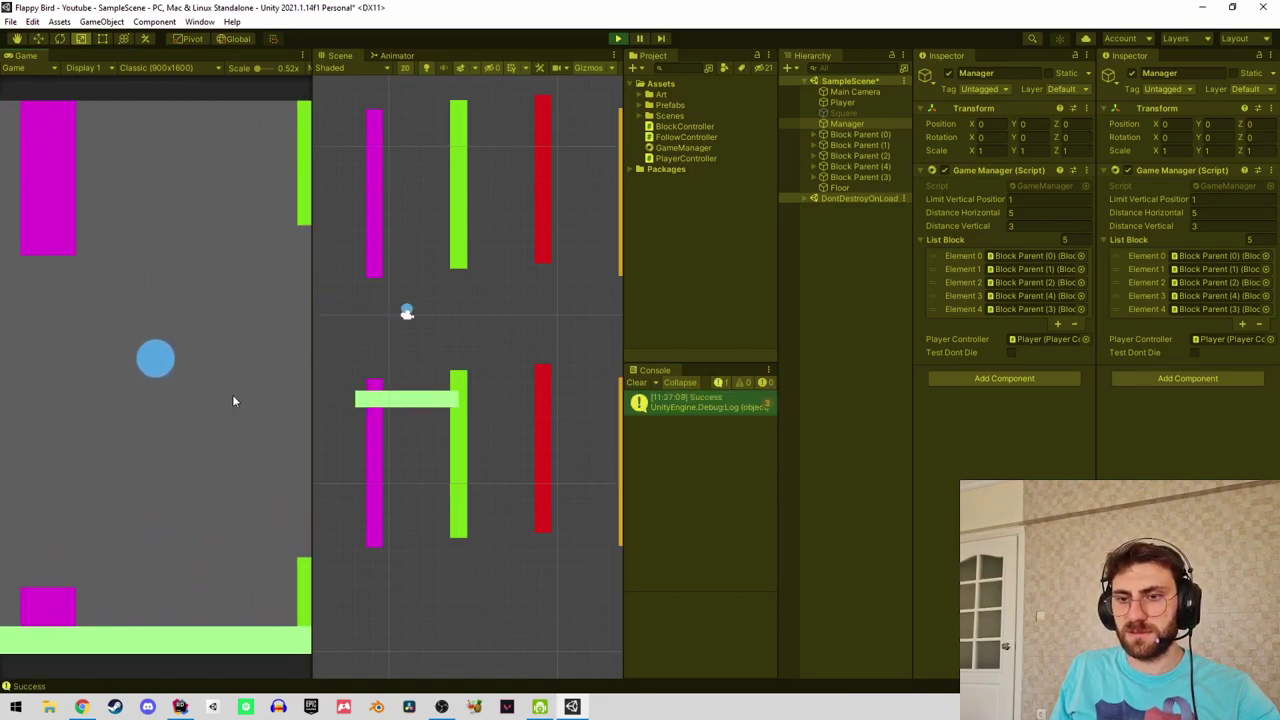
key("space")
key("space")
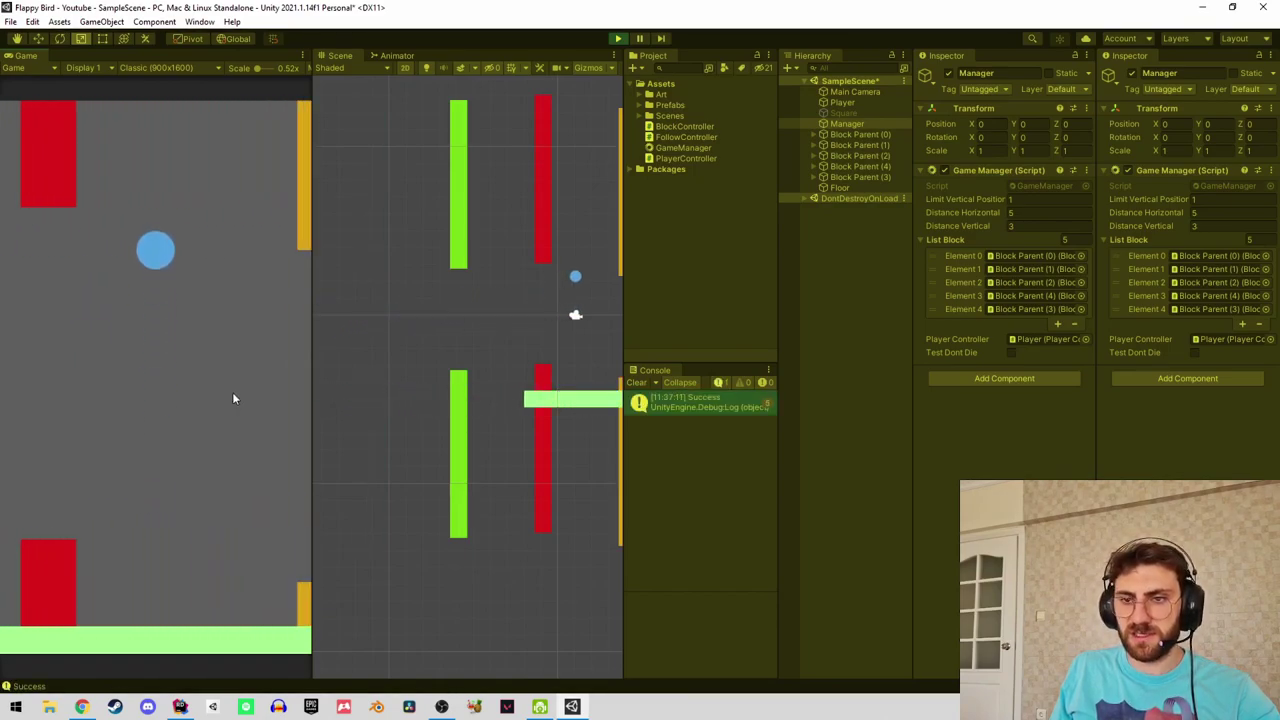
key("space")
key("space")
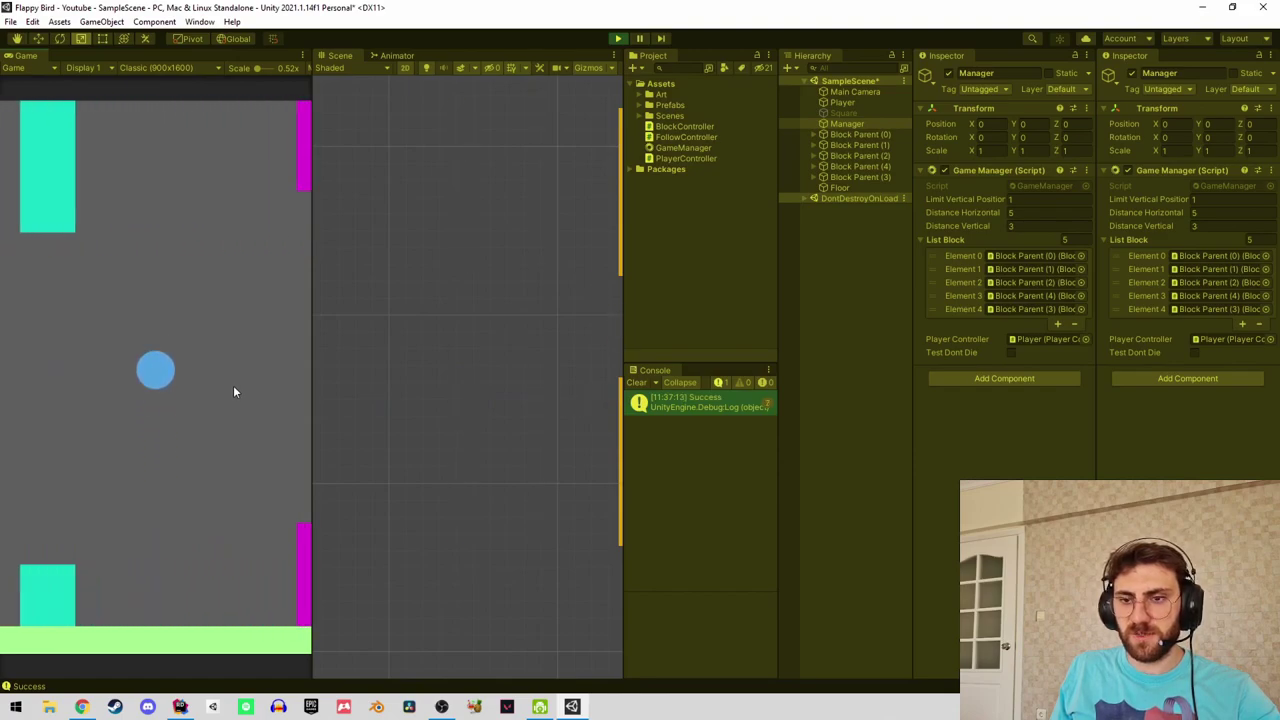
key("space")
key("space")
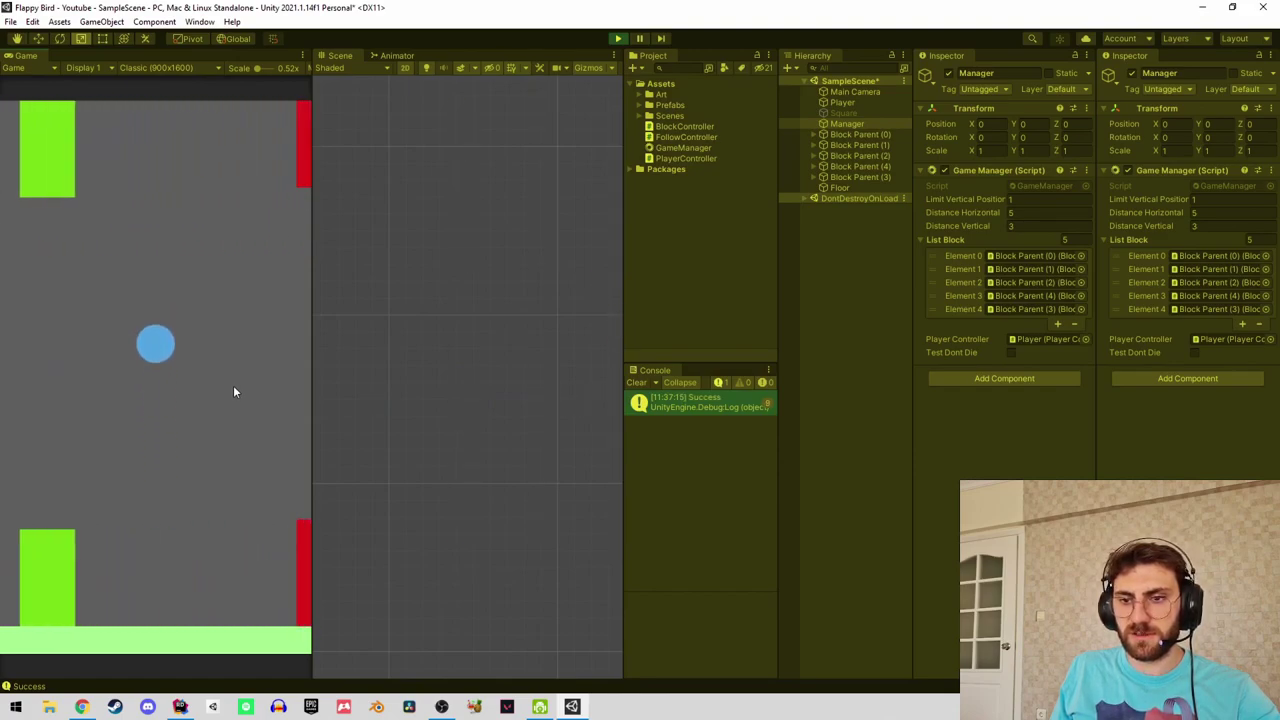
key("space")
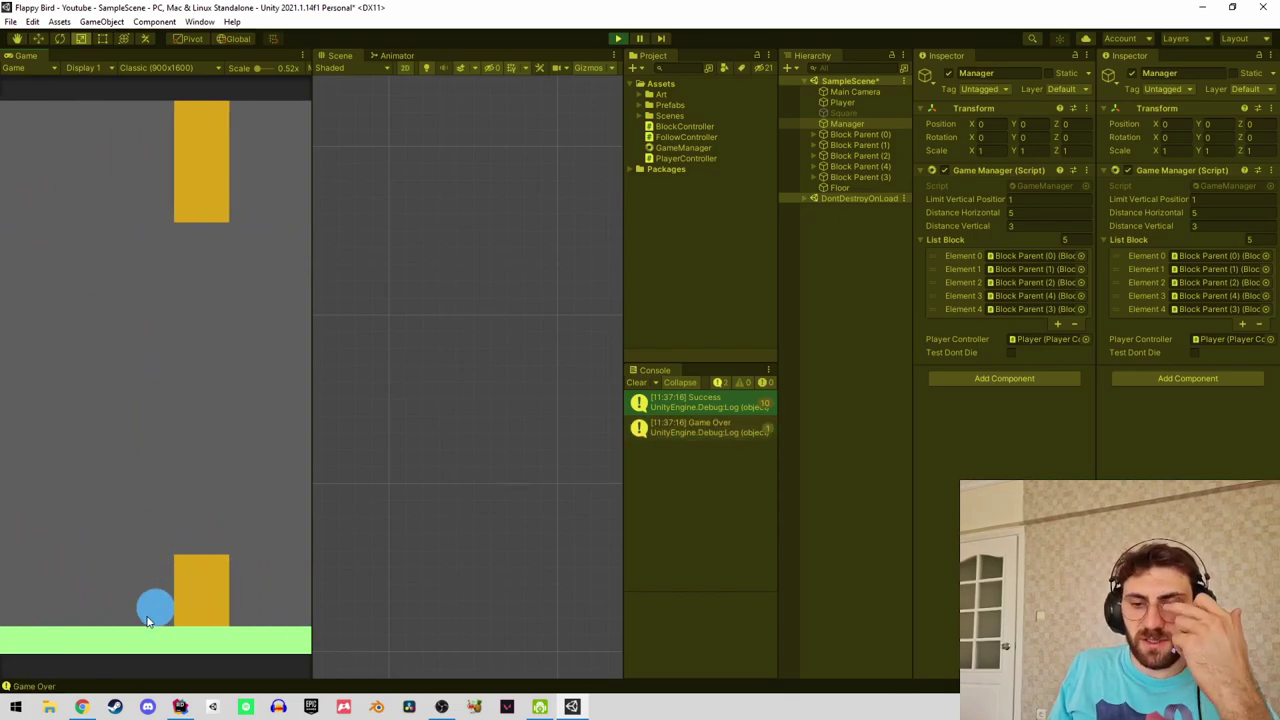
Stop the game and tag the Floor object as Block.
left_click(618, 38)
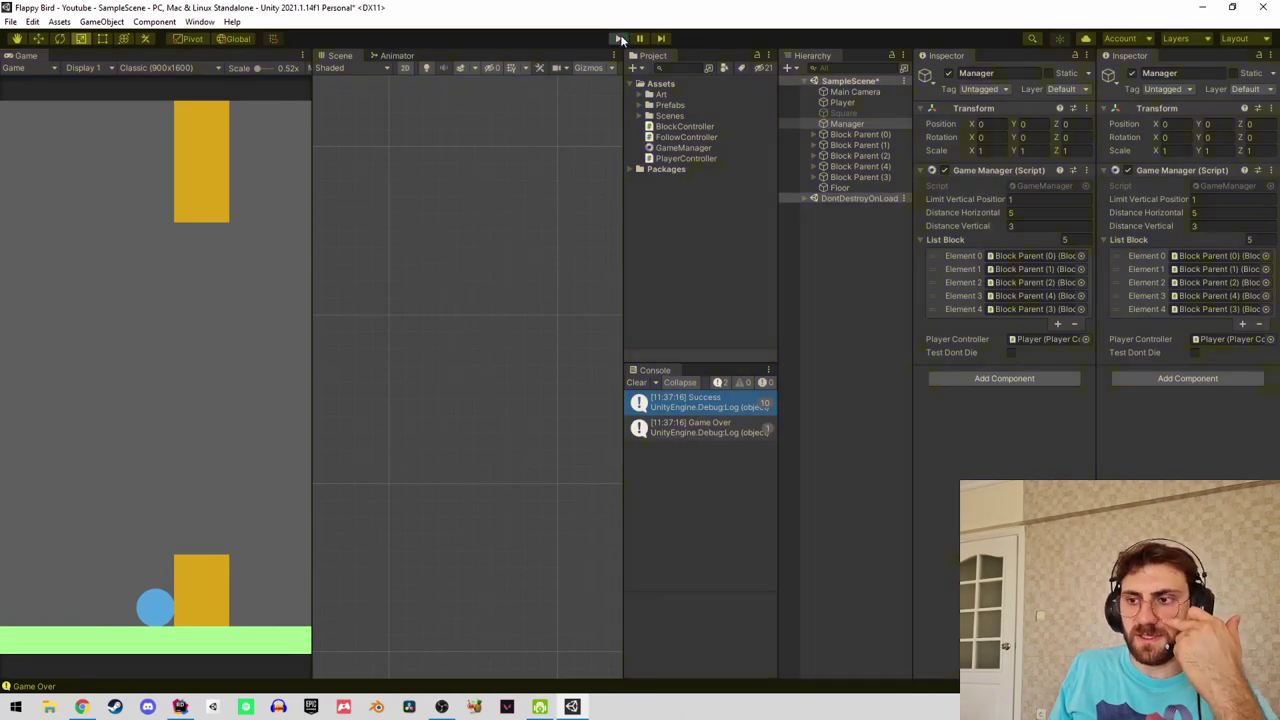
left_click(851, 193)
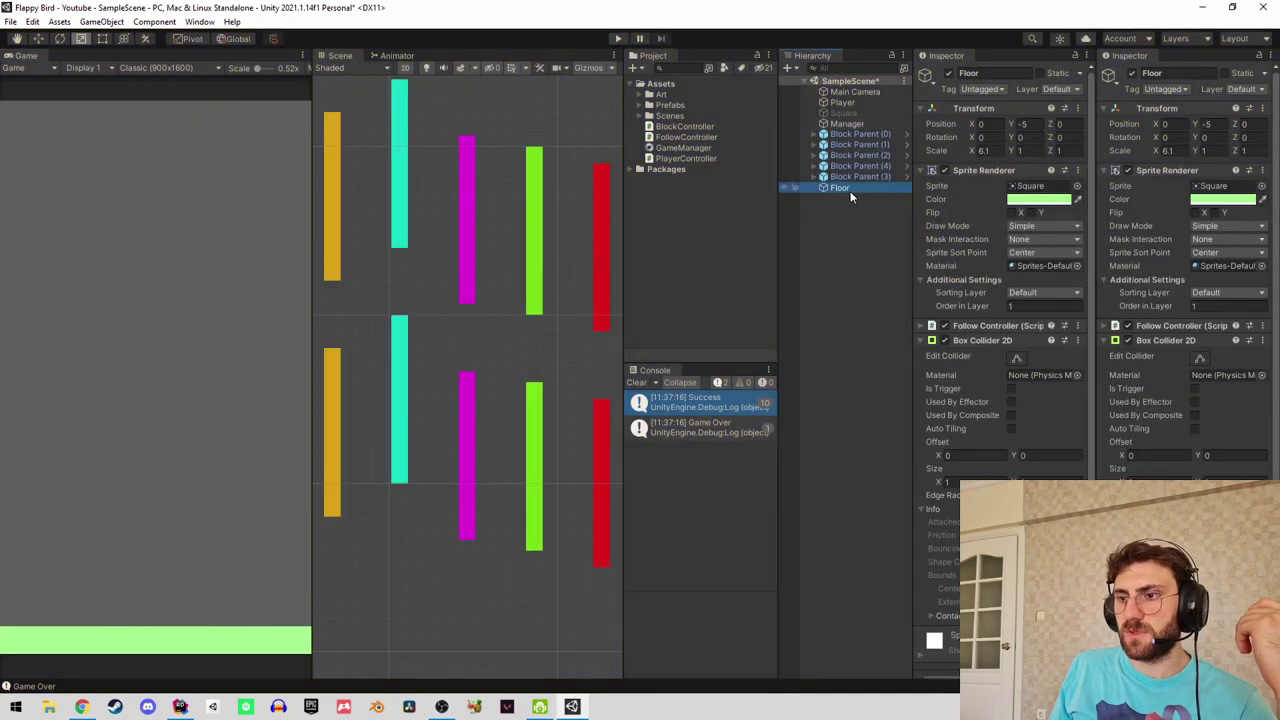
left_click(999, 88)
left_click(1020, 207)
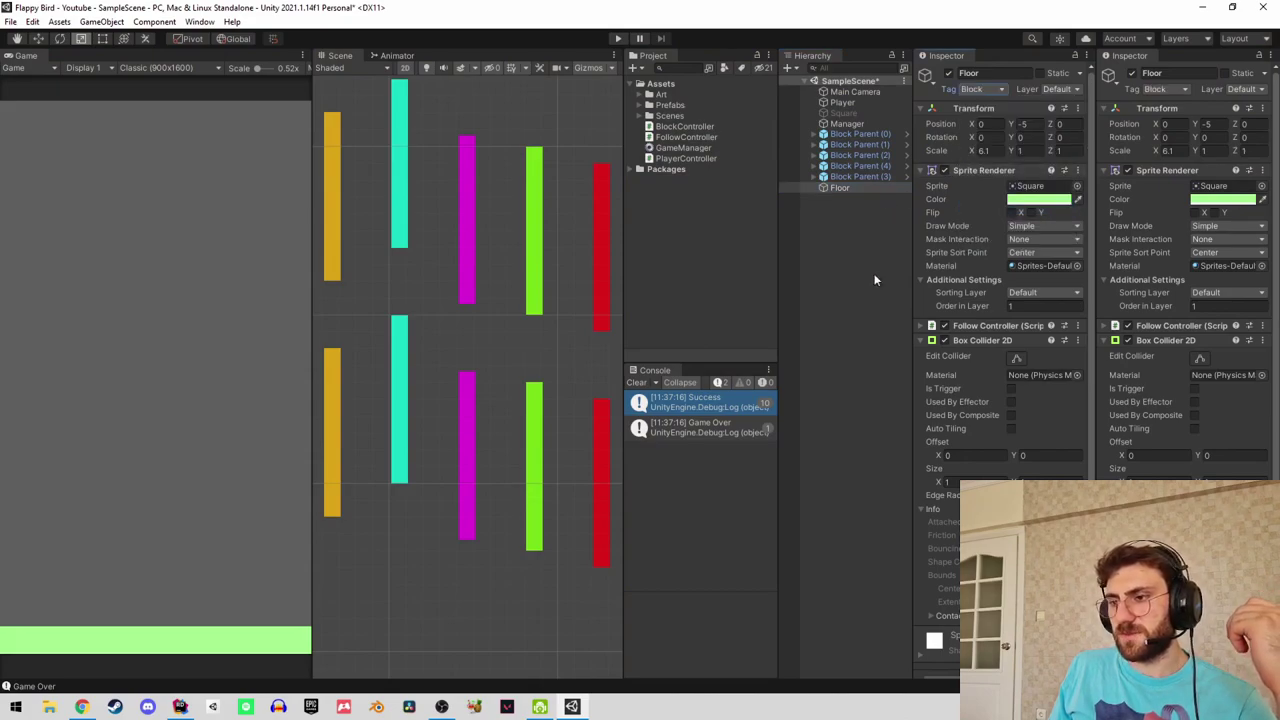
Add a second Box Collider 2D to Floor, deselect it, and start the game.
left_click(921, 340)
left_click(972, 406)
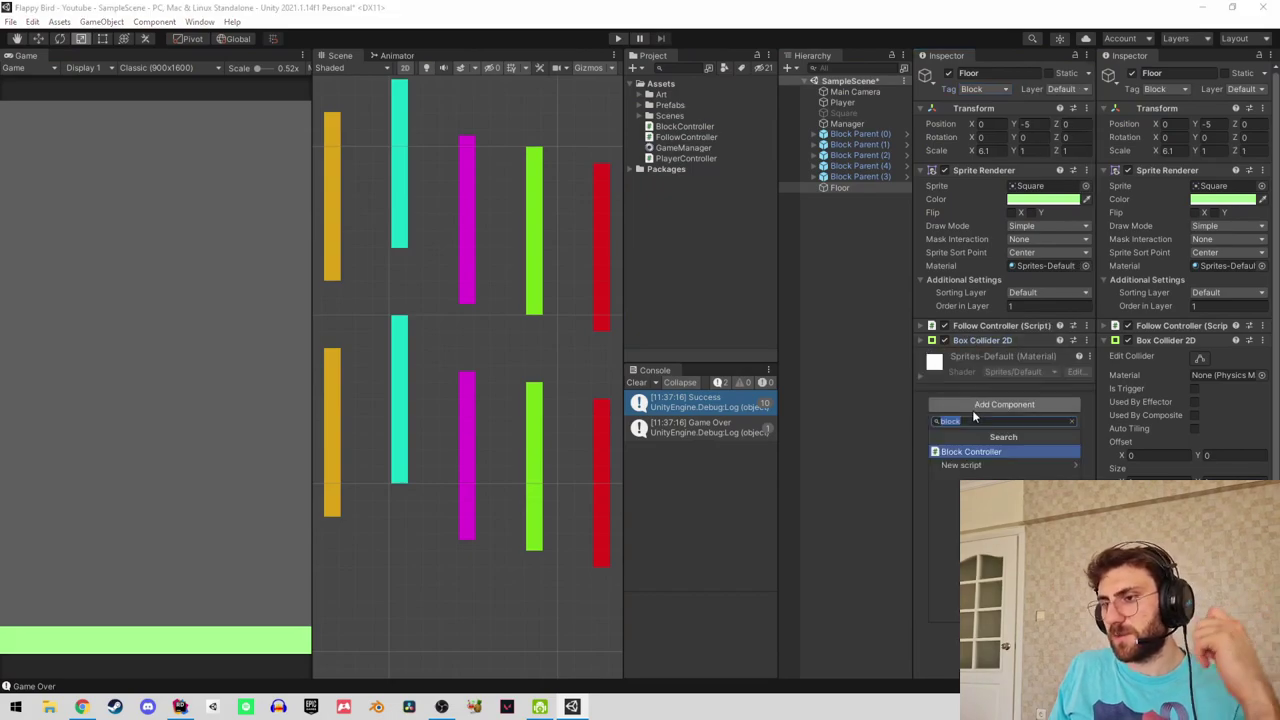
type("box")
left_click(969, 465)
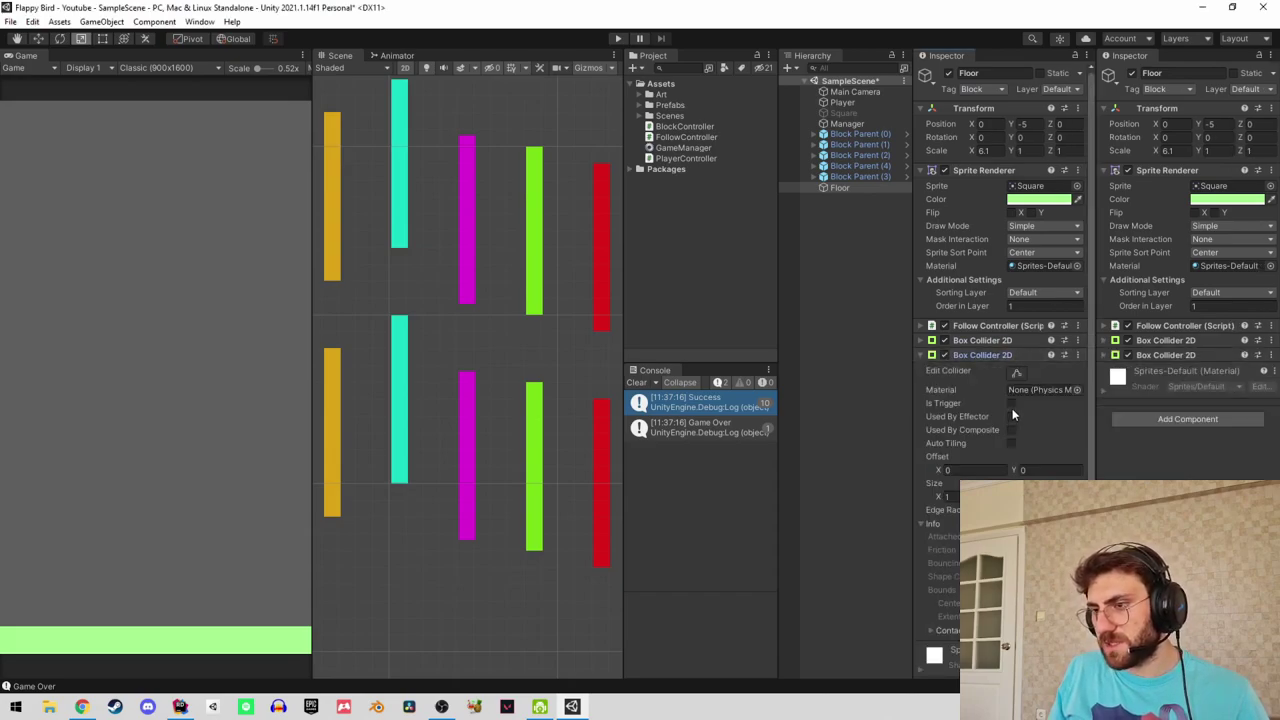
left_click(862, 262)
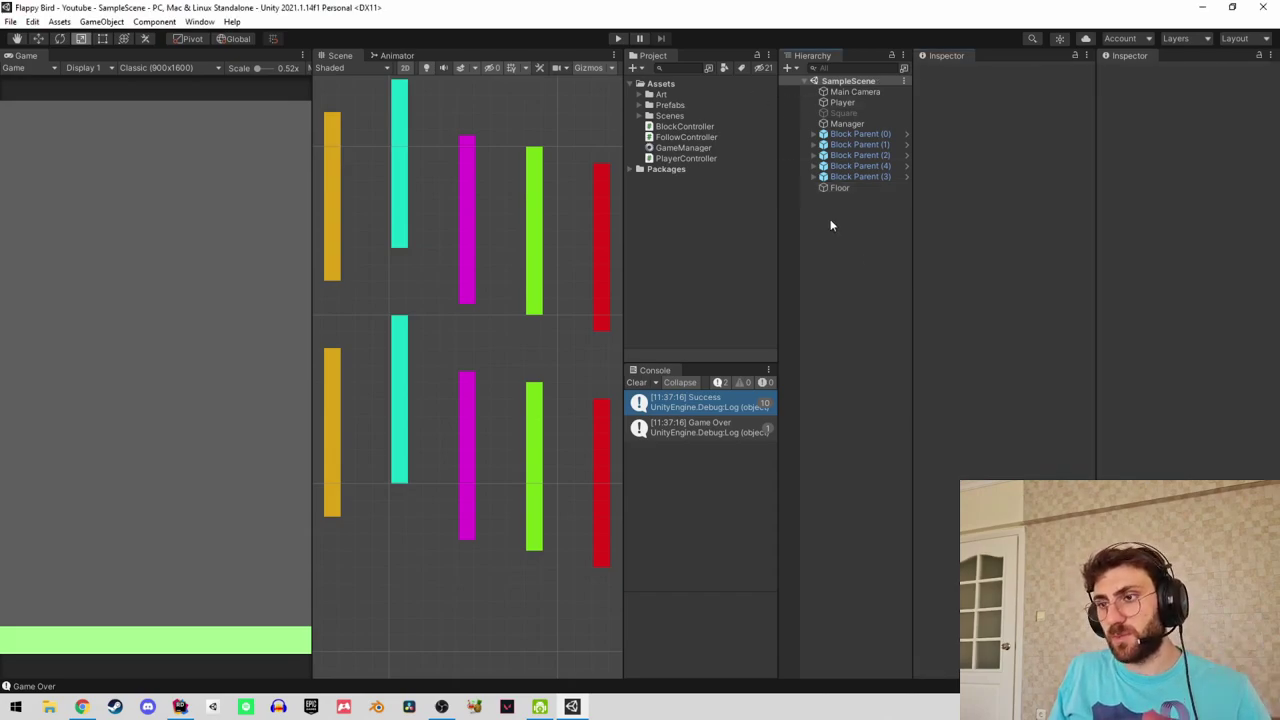
key("ctrl+p")
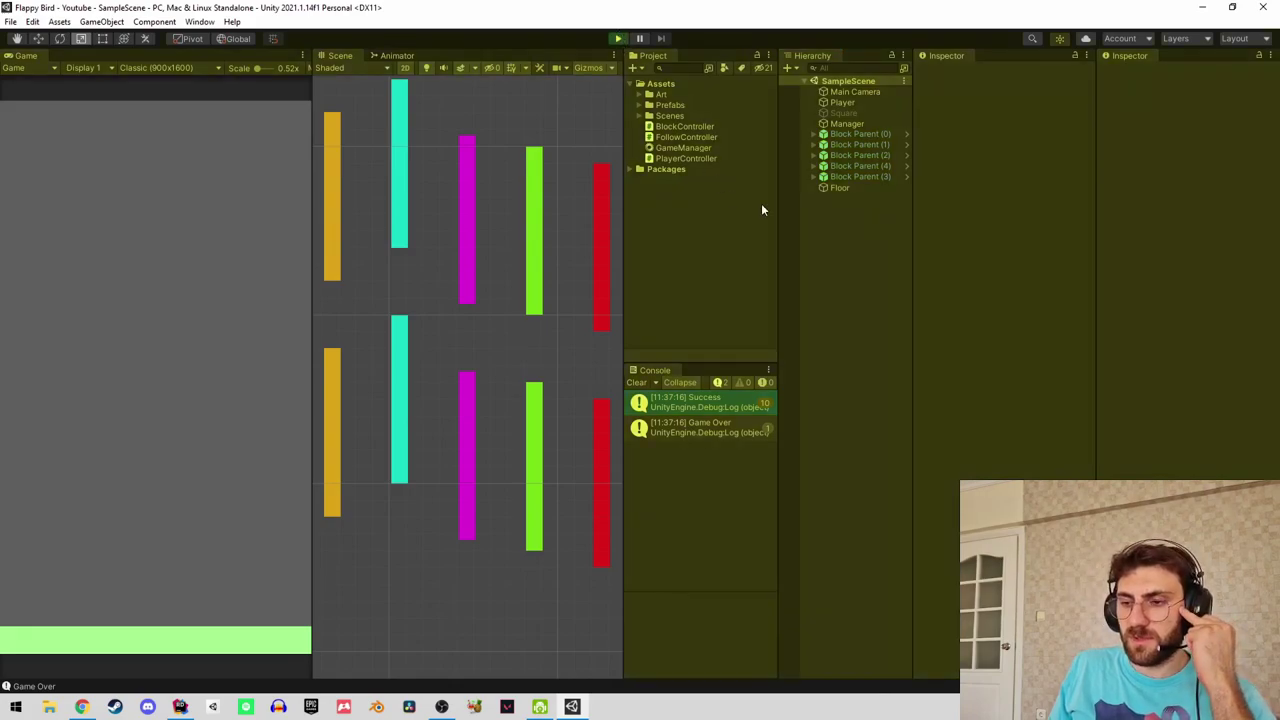
Clear the Console, stop play after the round, and inspect the logged Success message.
left_click(637, 384)
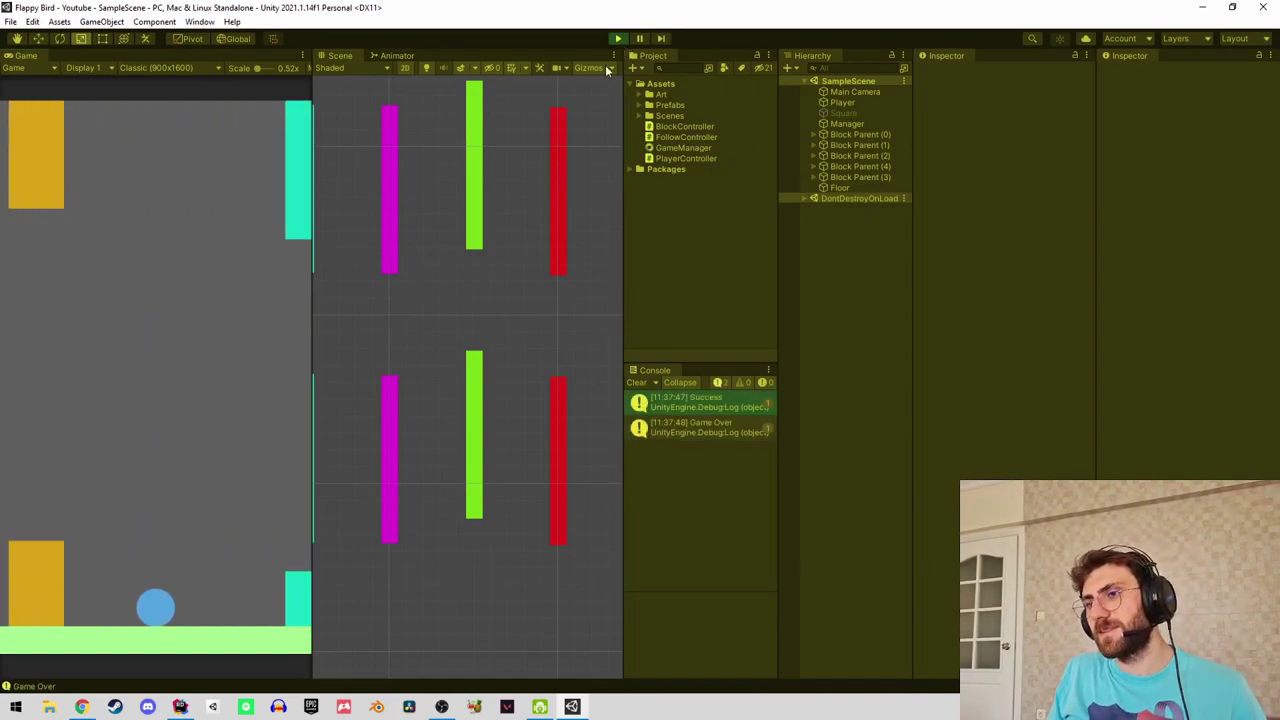
left_click(621, 38)
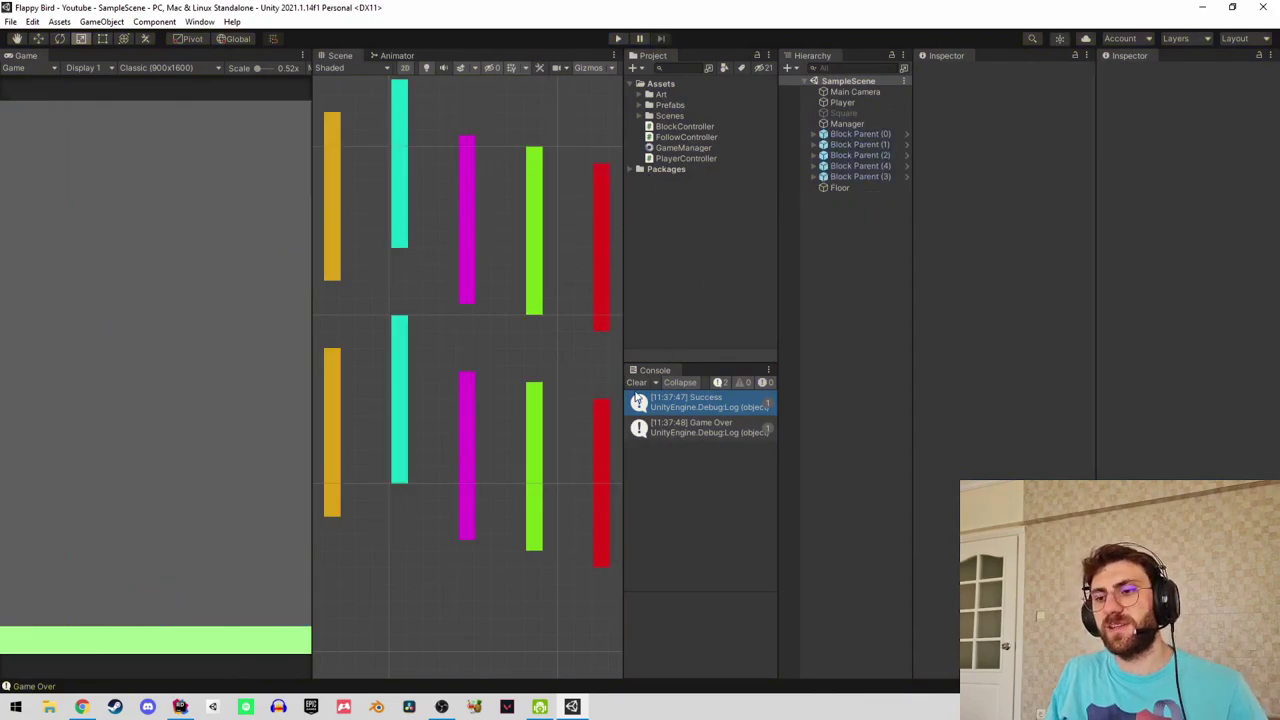
left_click(636, 382)
left_click(847, 123)
Inspect the Floor, Block Parent (0), Player, Square and Manager objects in the Hierarchy.
left_click(857, 197)
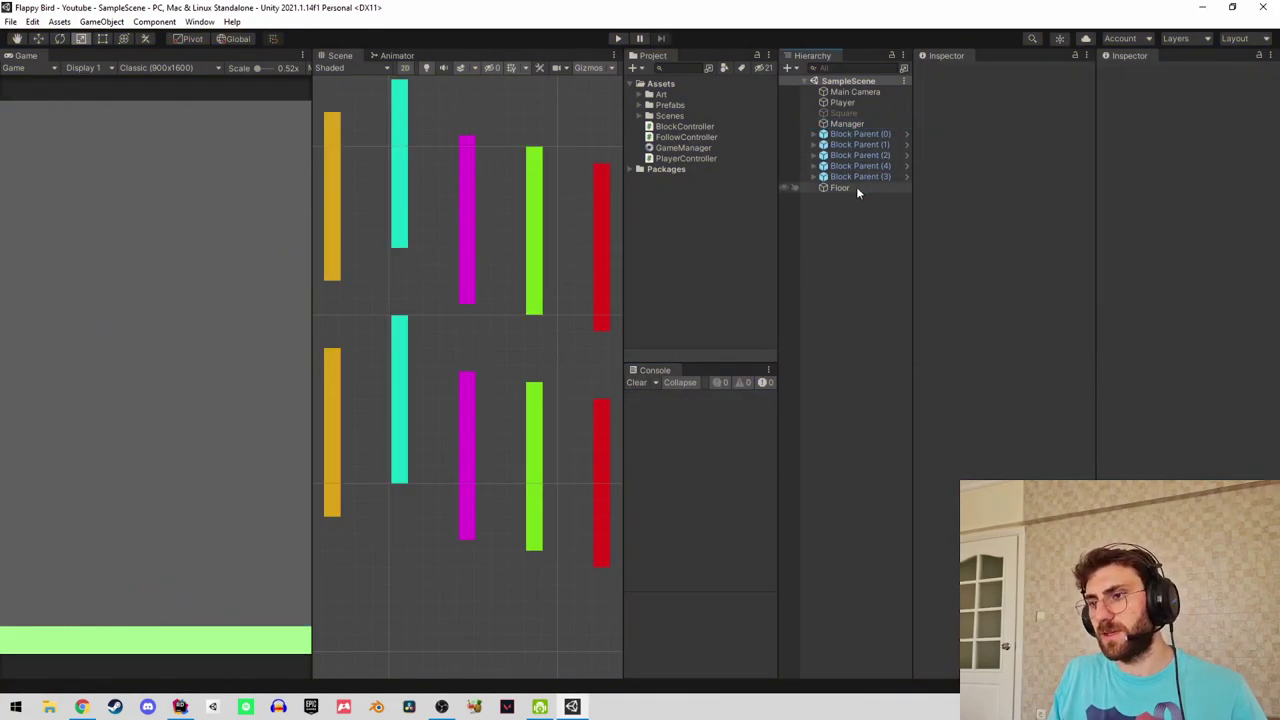
left_click(856, 186)
left_click(862, 134)
left_click(859, 102)
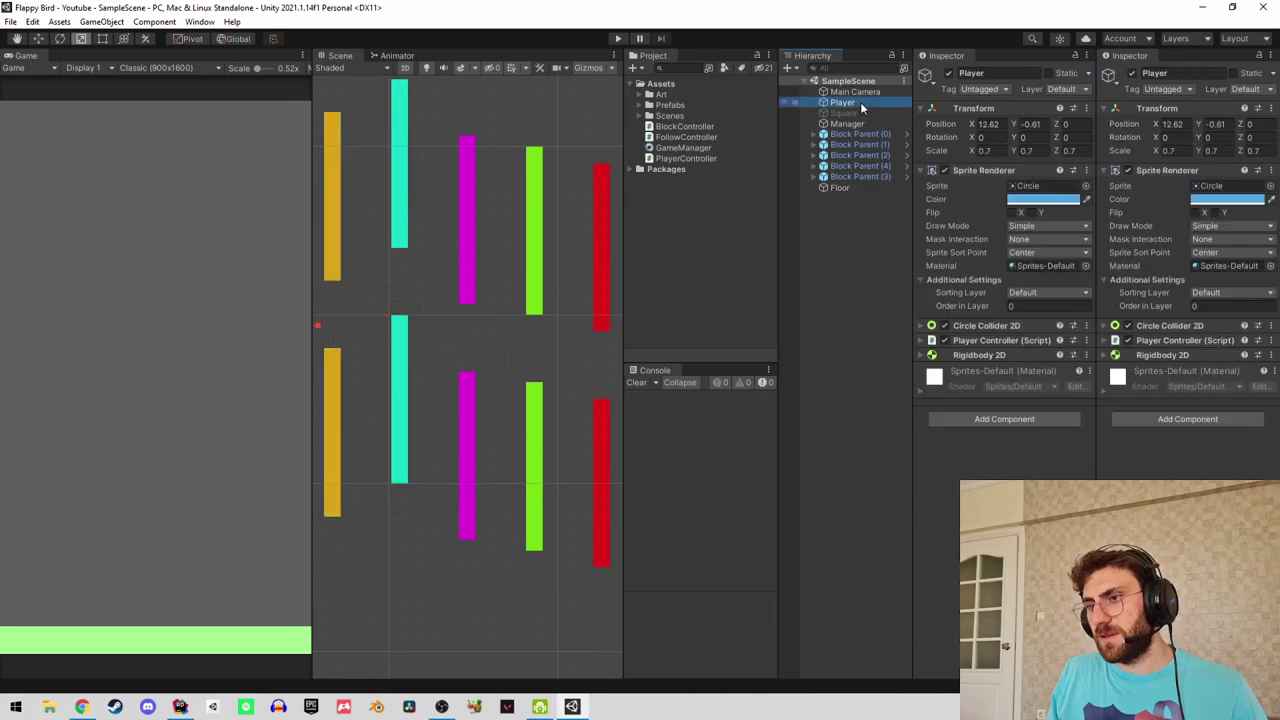
scroll(459, 327, "down", 2)
scroll(430, 322, "down", 1)
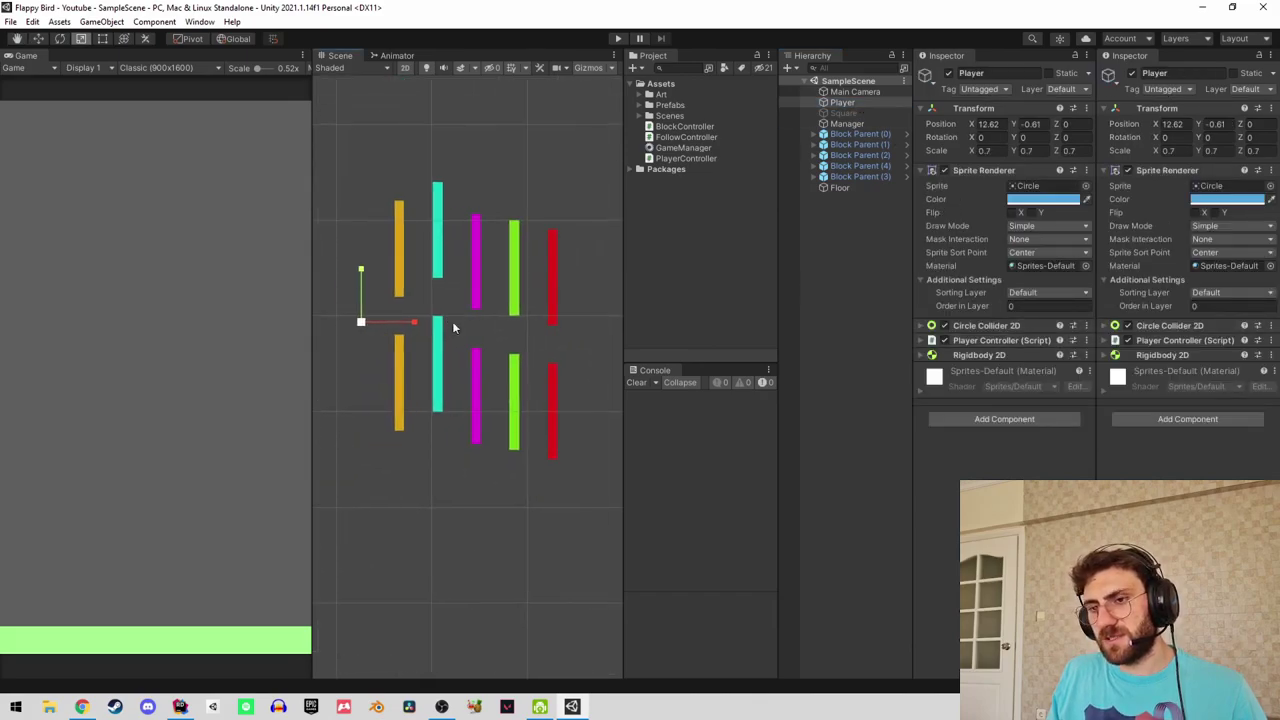
left_click(845, 113)
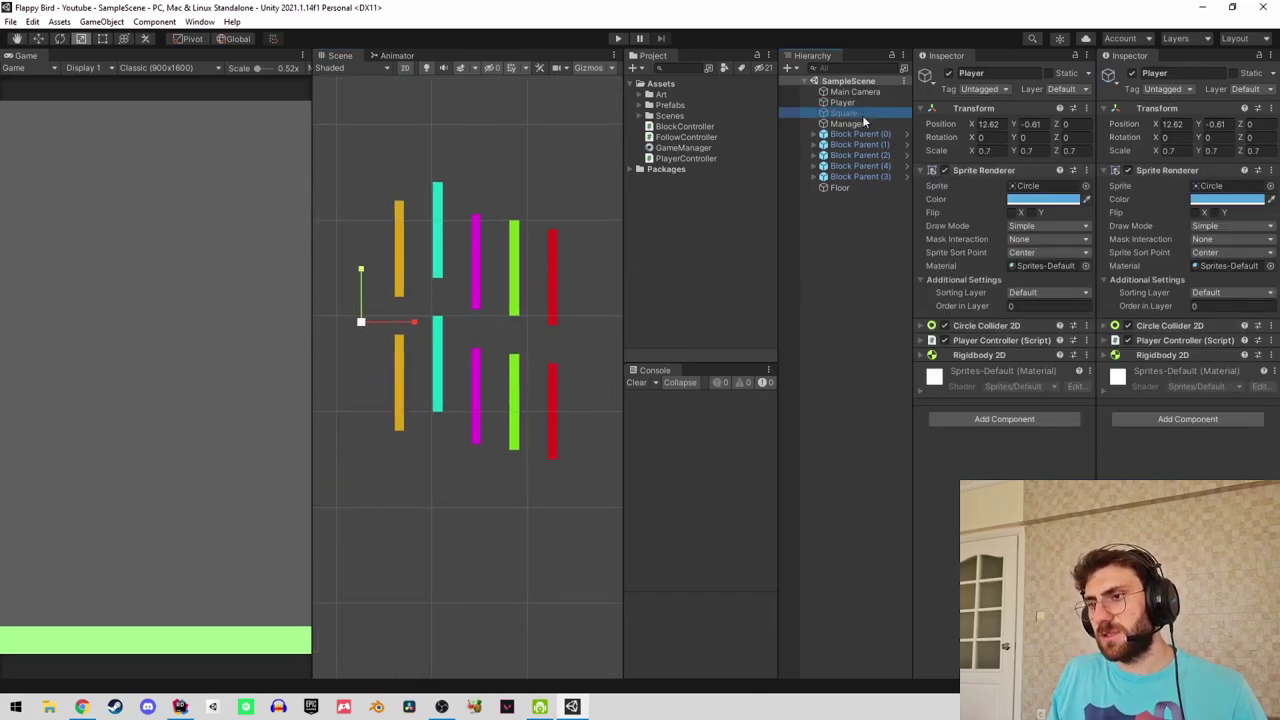
left_click(858, 123)
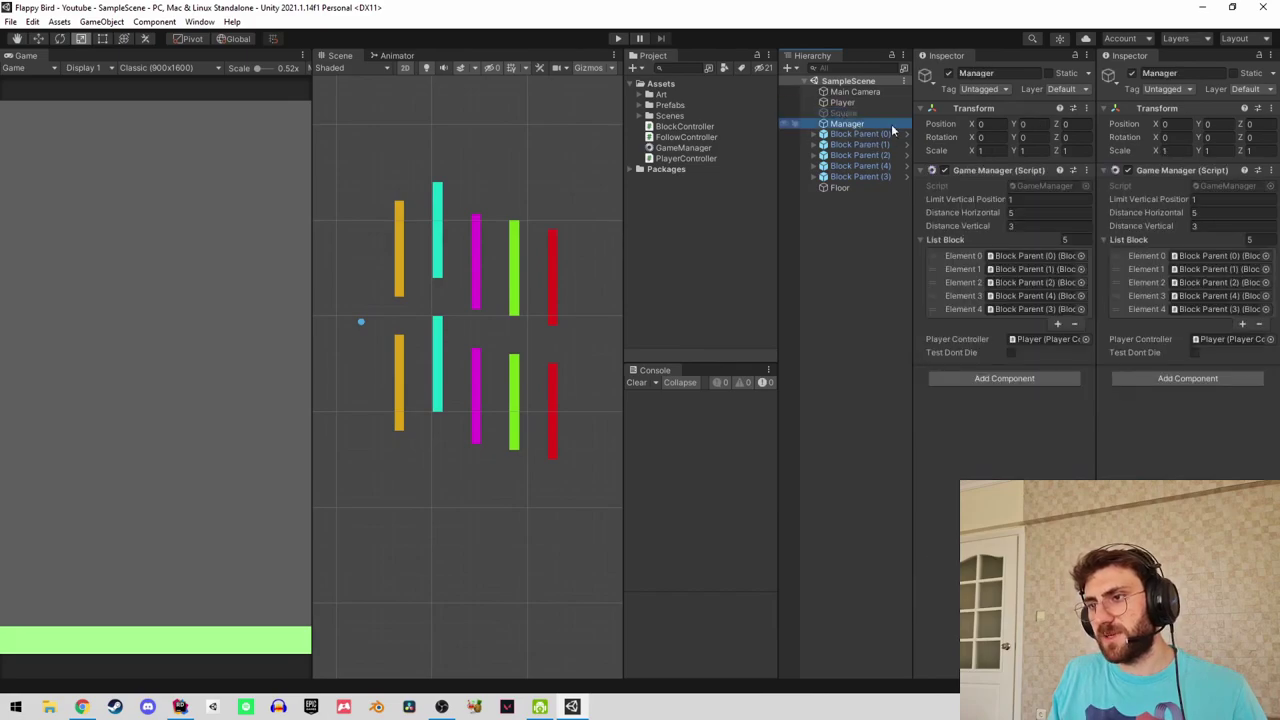
Toggle the greyed-out Square object on and off, then delete it from the scene.
left_click(857, 112)
key("alt+shift+a")
key("alt+shift+a")
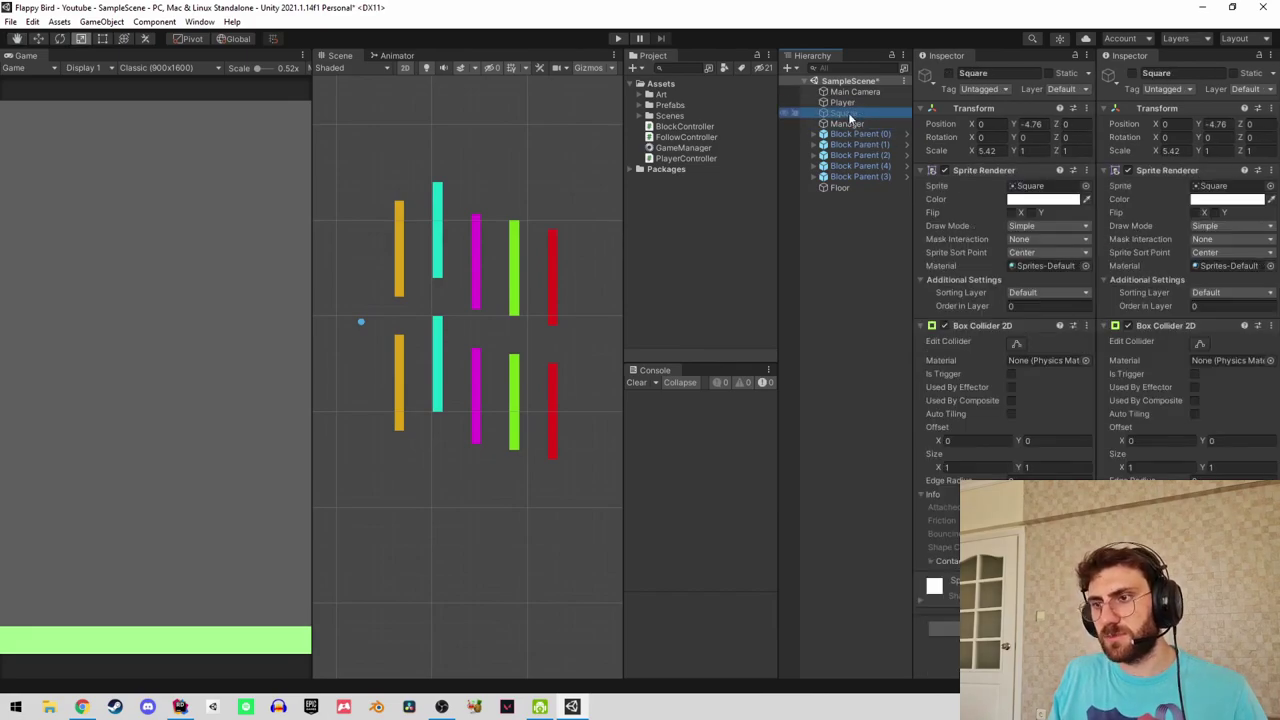
left_click(851, 103)
left_click(857, 113)
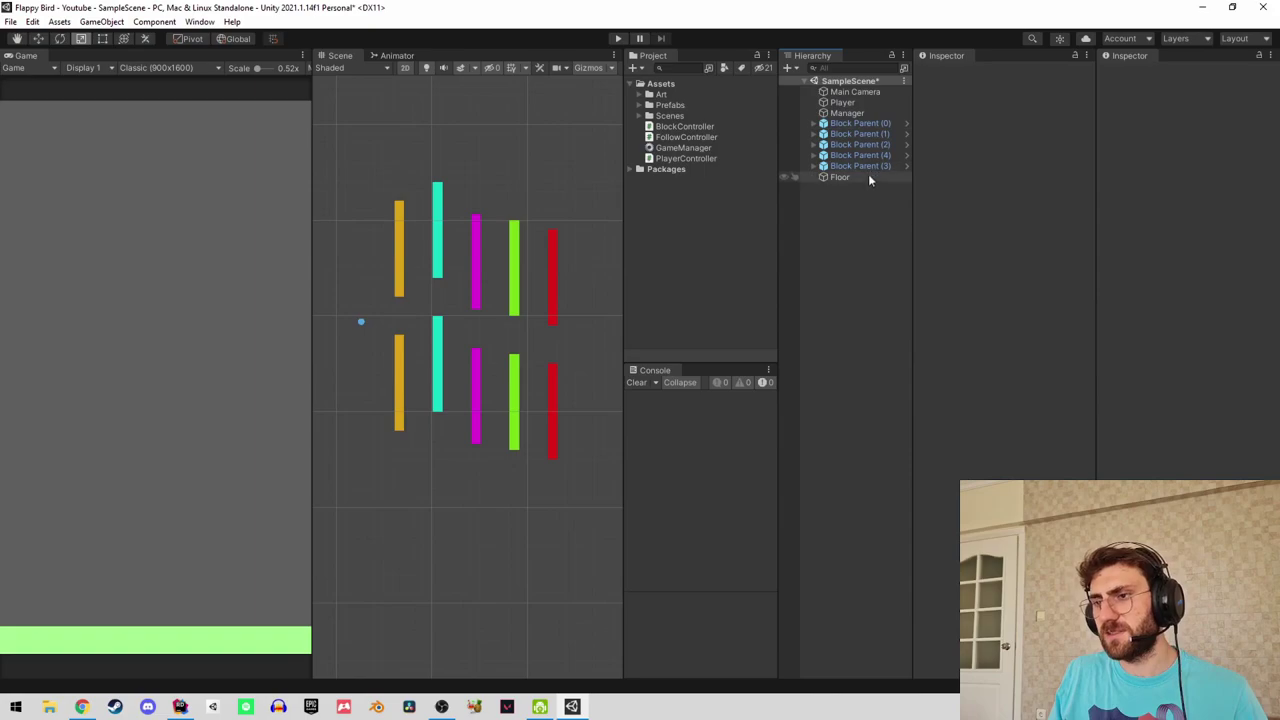
key("Delete")
left_click(858, 113)
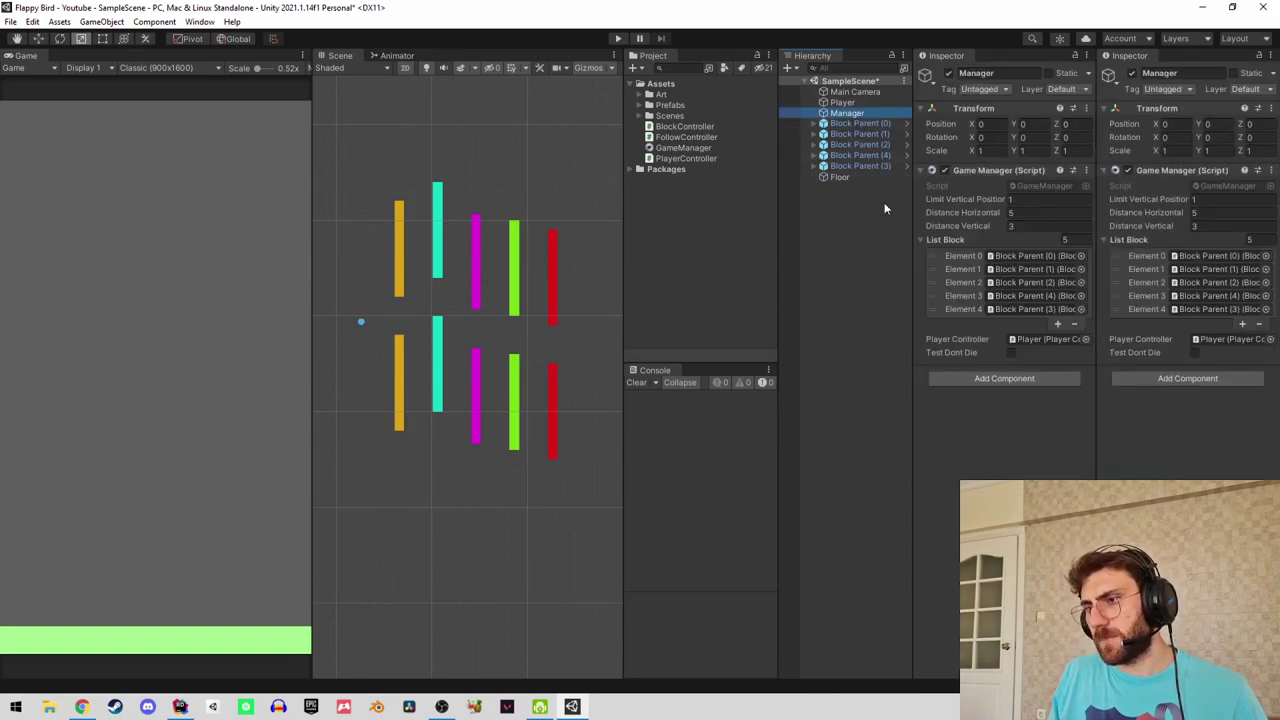
Collapse List Block and raise the orange Block Parent (0) pipe pair with the Move tool.
left_click(935, 238)
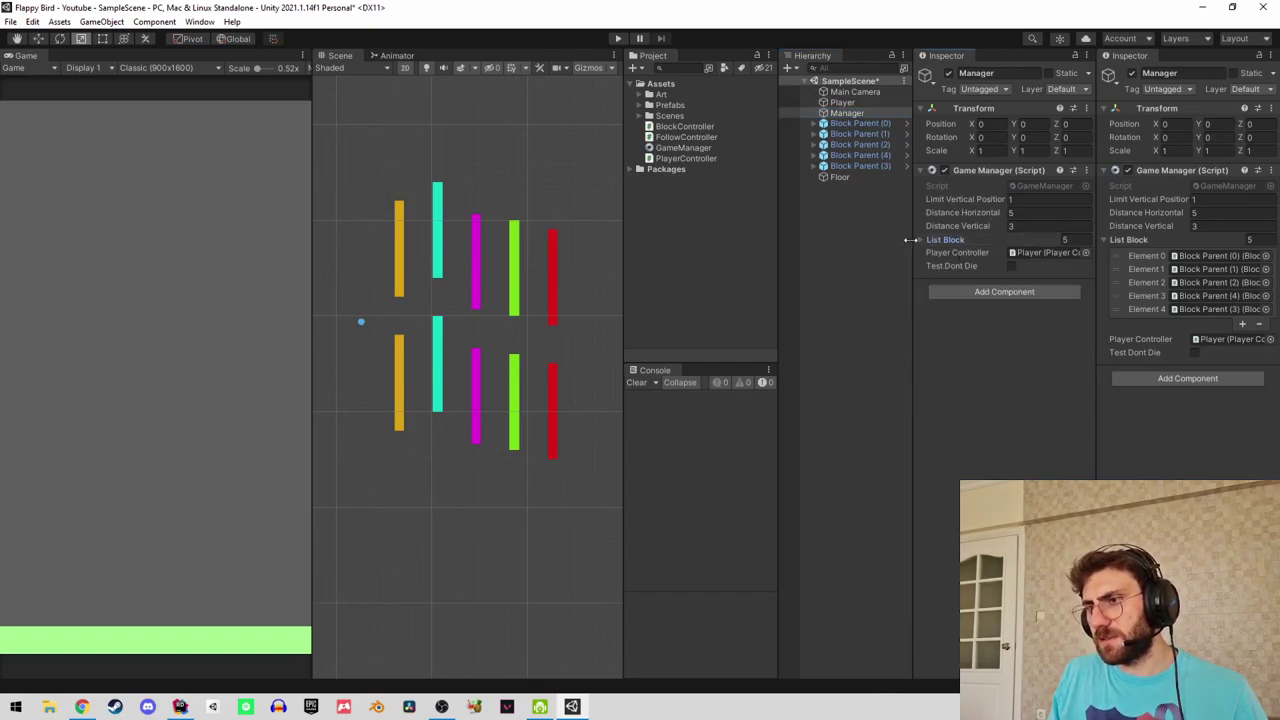
left_click_drag(908, 242, 899, 242)
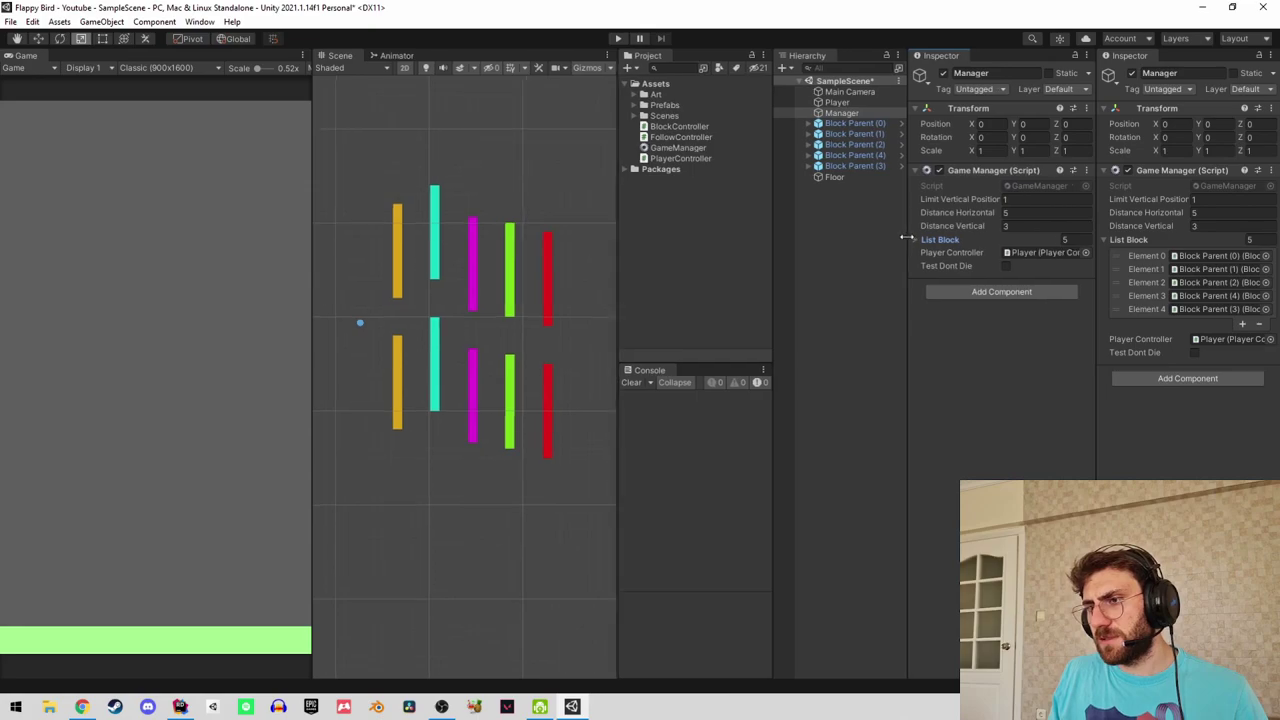
left_click(396, 285)
key("w")
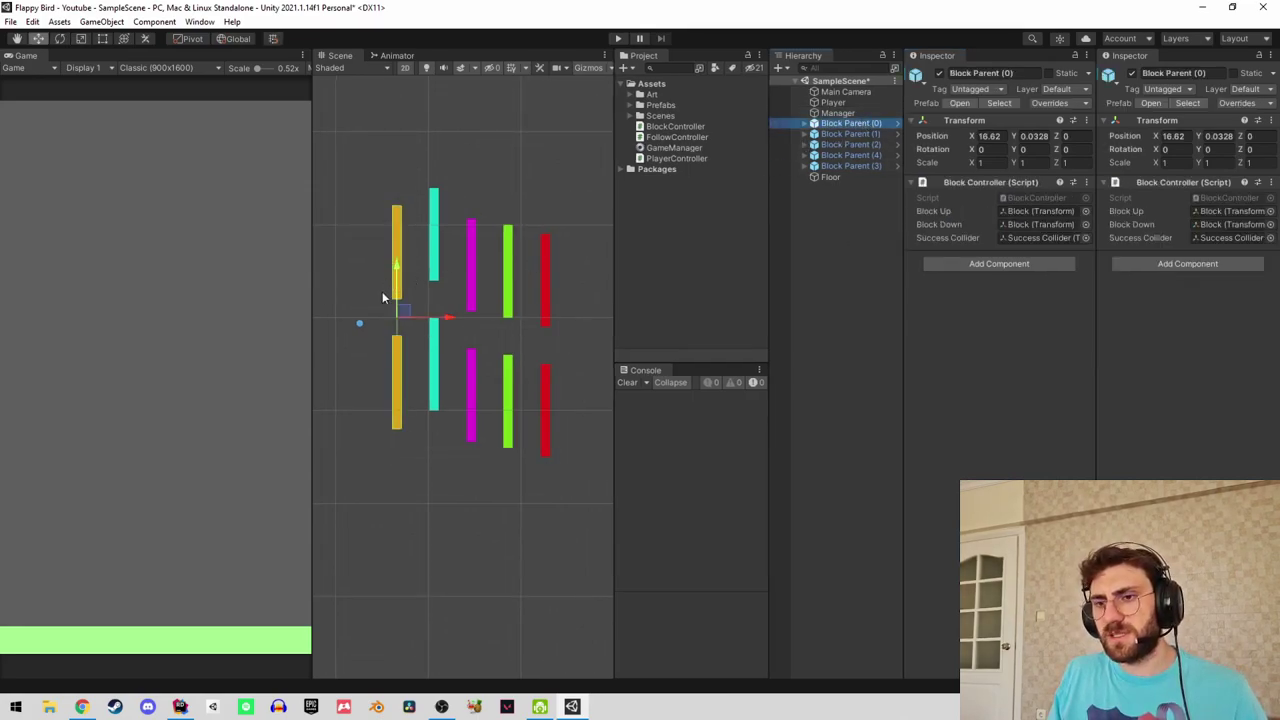
left_click_drag(396, 275, 386, 251)
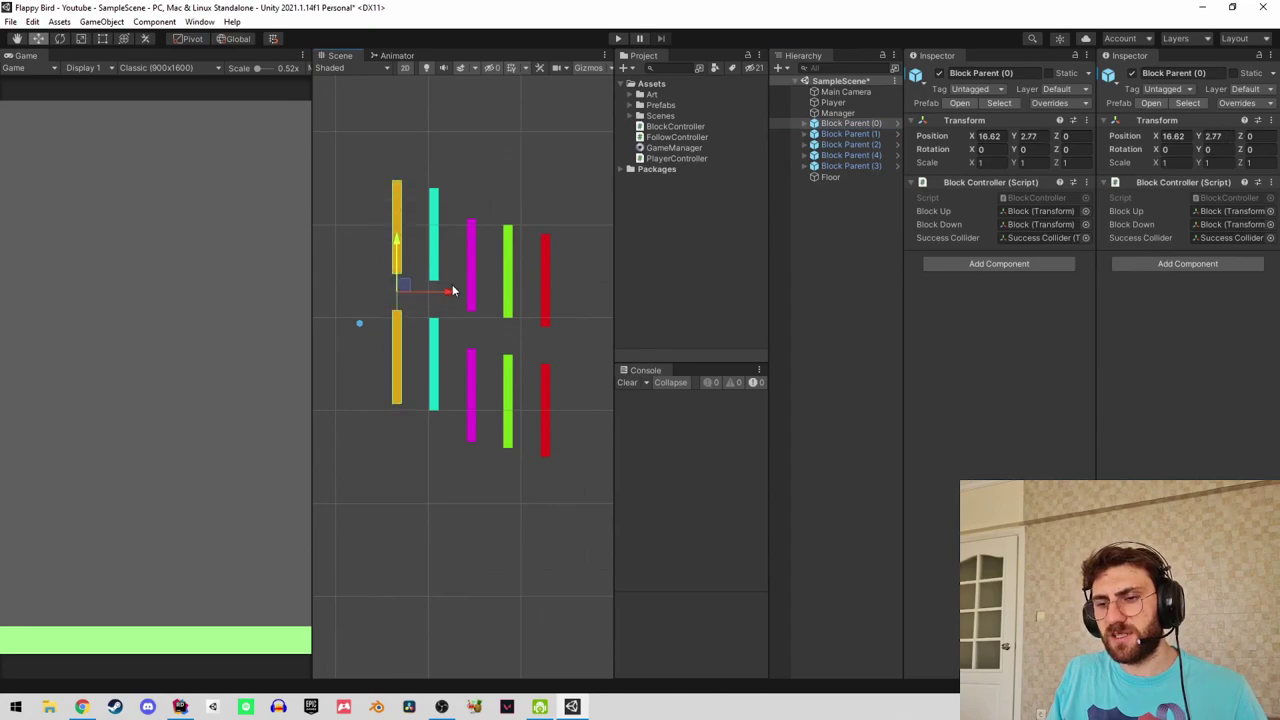
mouse_move(449, 291)
left_mouse_down()
mouse_move(396, 302)
mouse_move(451, 300)
left_mouse_up()
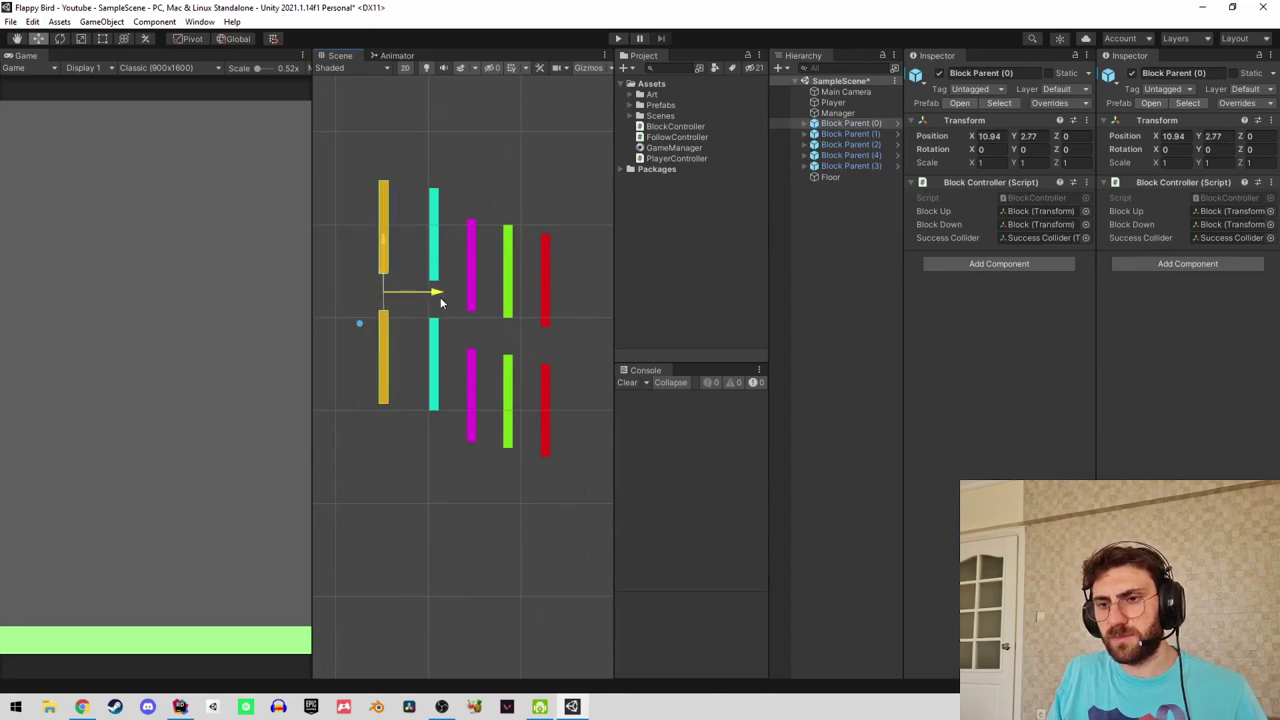
left_click(840, 113)
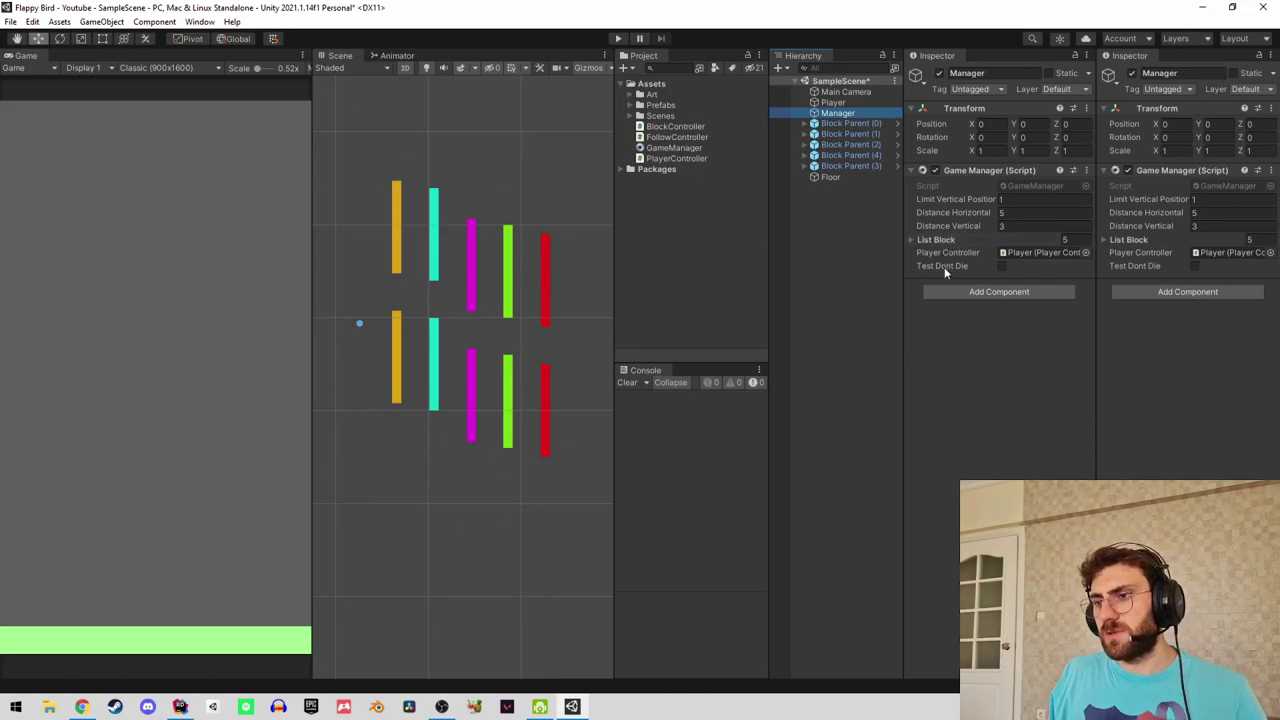
Open GameManager.cs in Rider and make the _queue field readonly.
double_click(1035, 186)
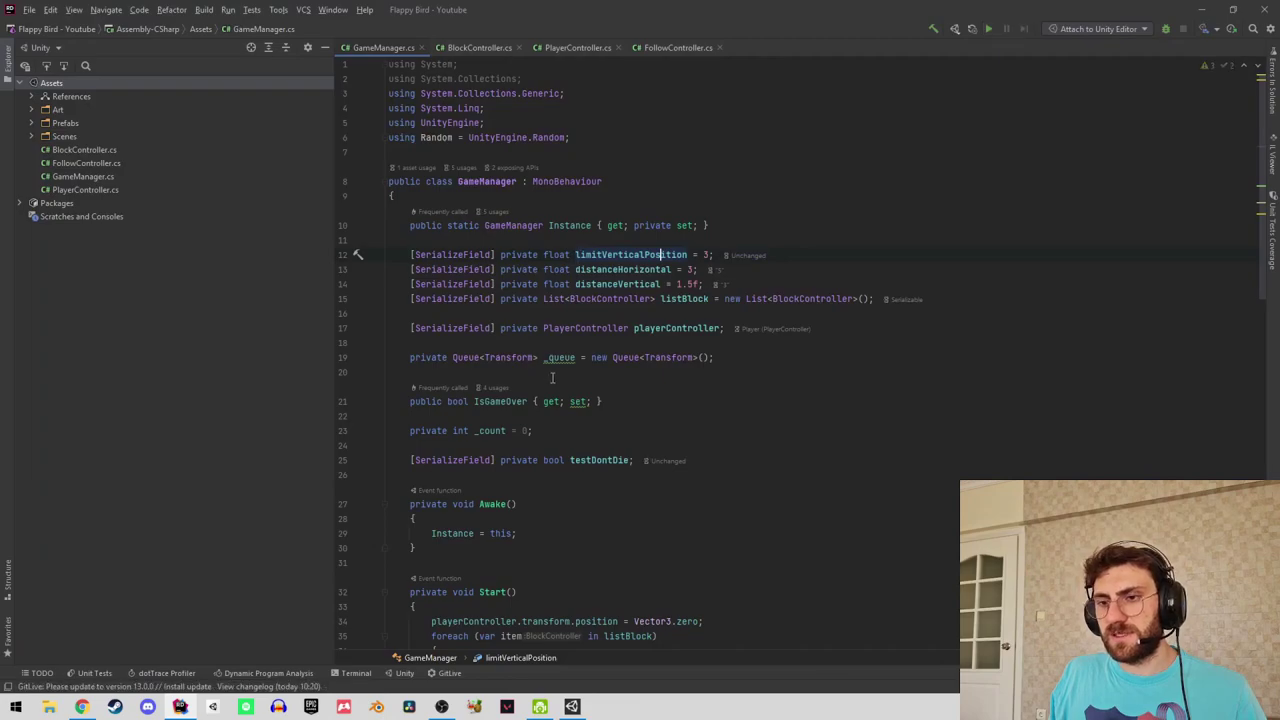
key("alt+Return")
key("Return")
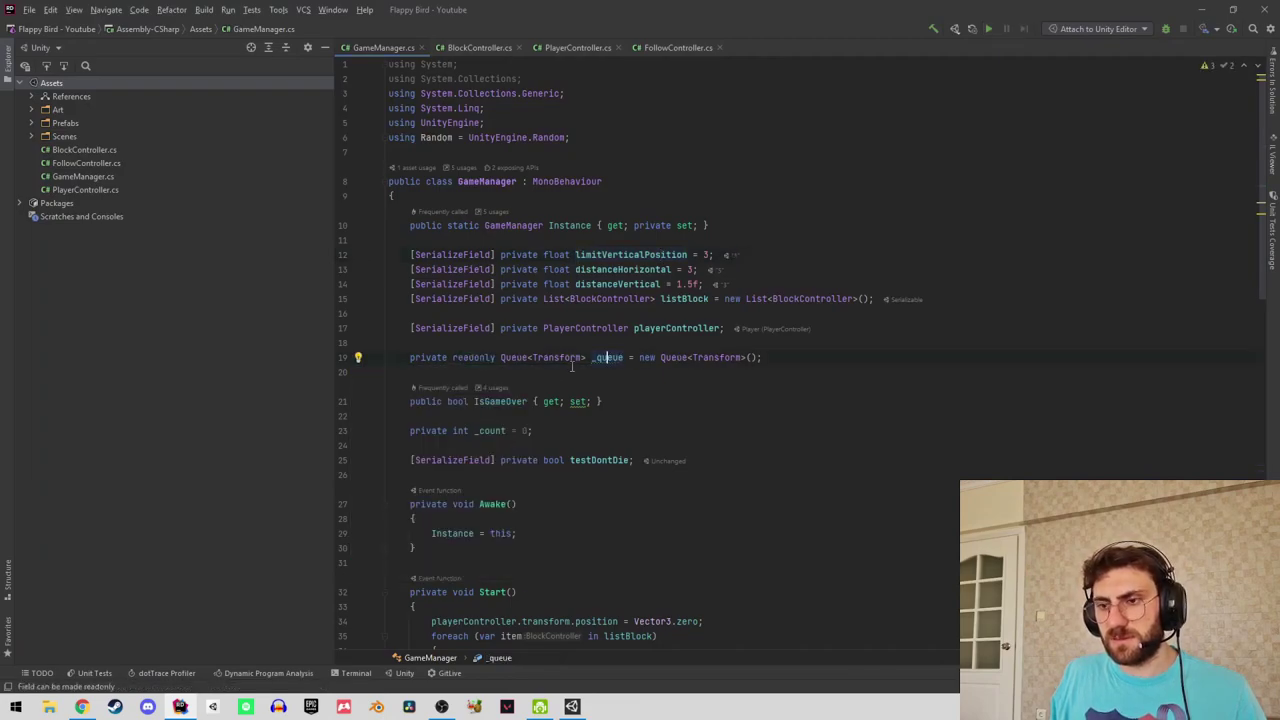
Delete the testDontDie field and its if (testDontDie) return check.
scroll(636, 328, "down", 2)
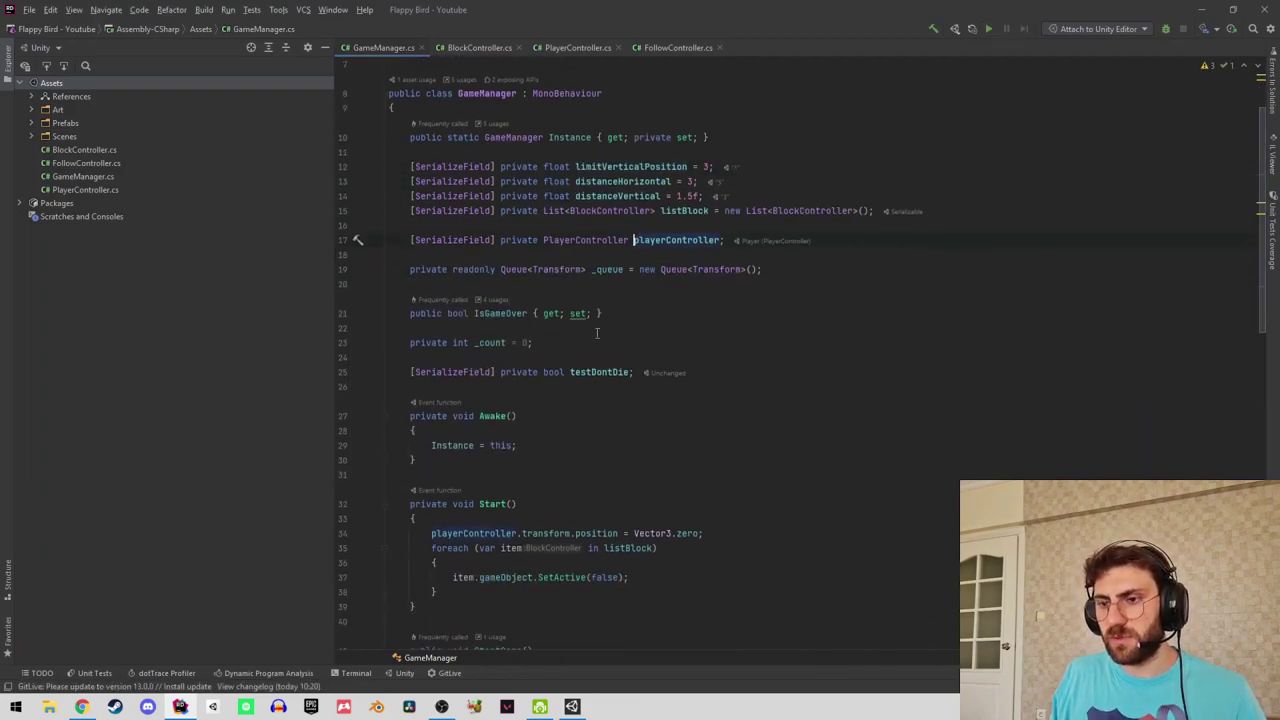
left_click(522, 342)
key("Right")
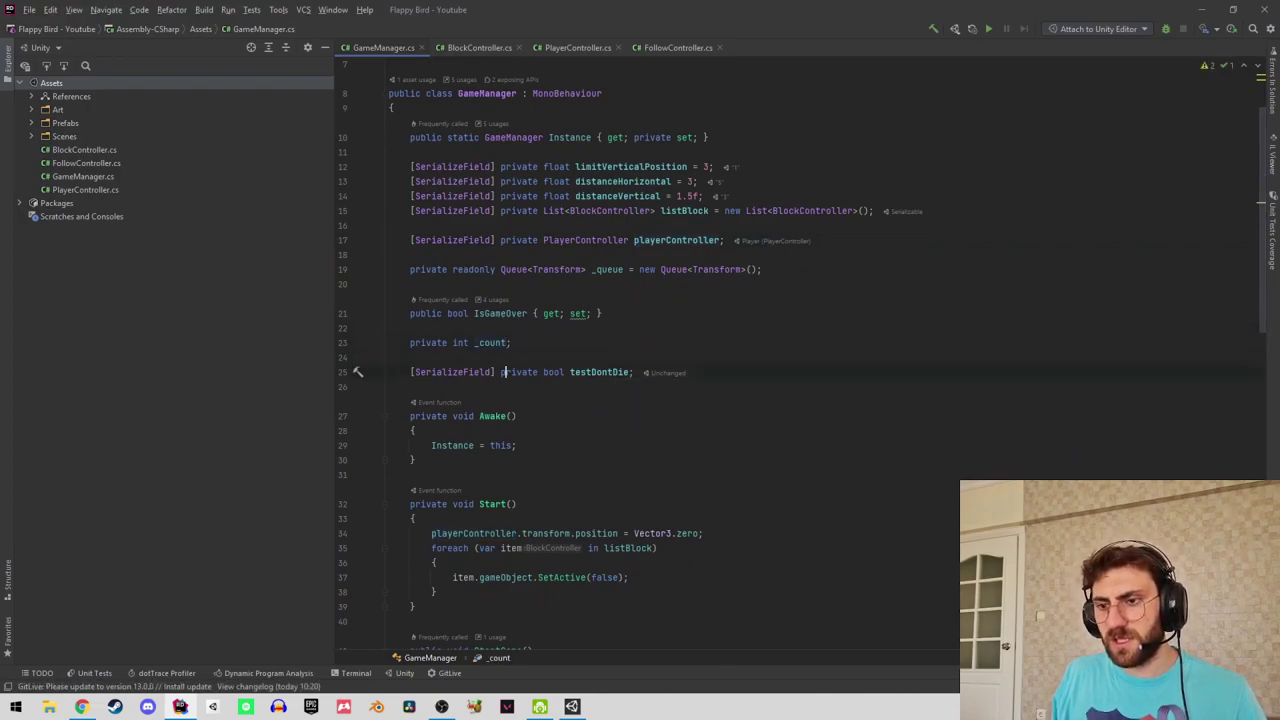
key("ctrl+z")
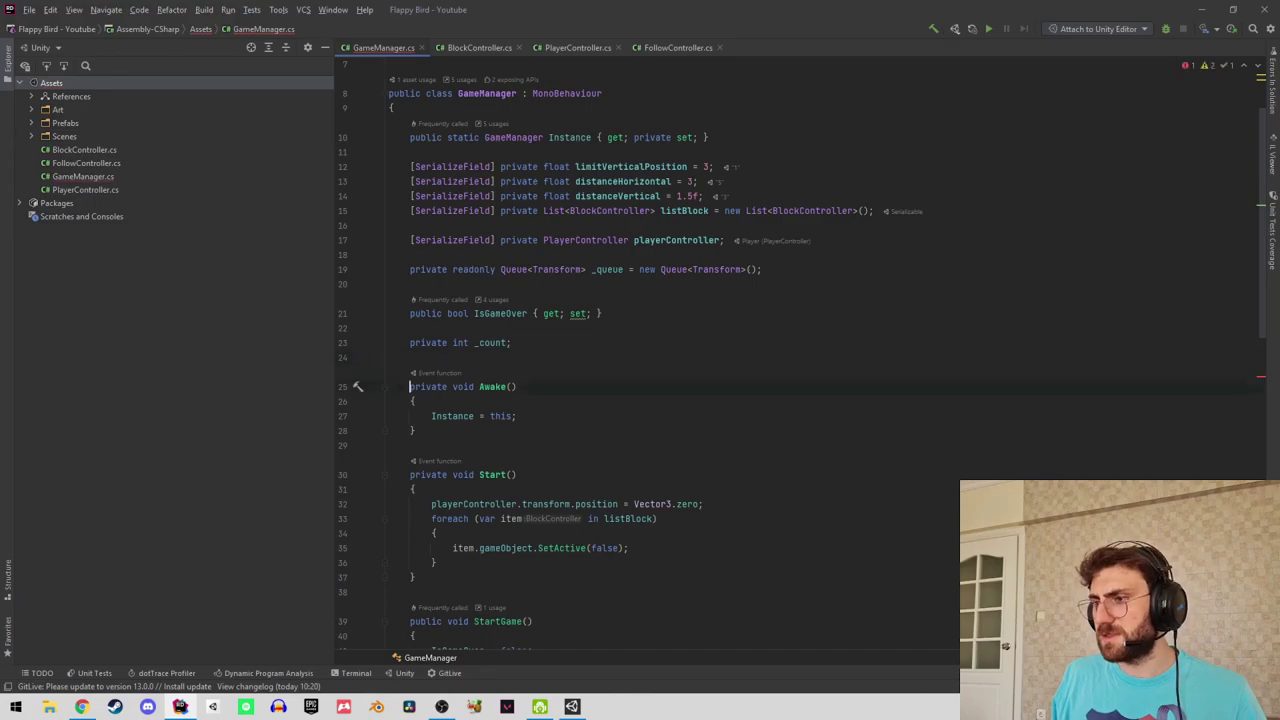
scroll(520, 380, "down", 5)
scroll(520, 380, "down", 3)
left_click(490, 364)
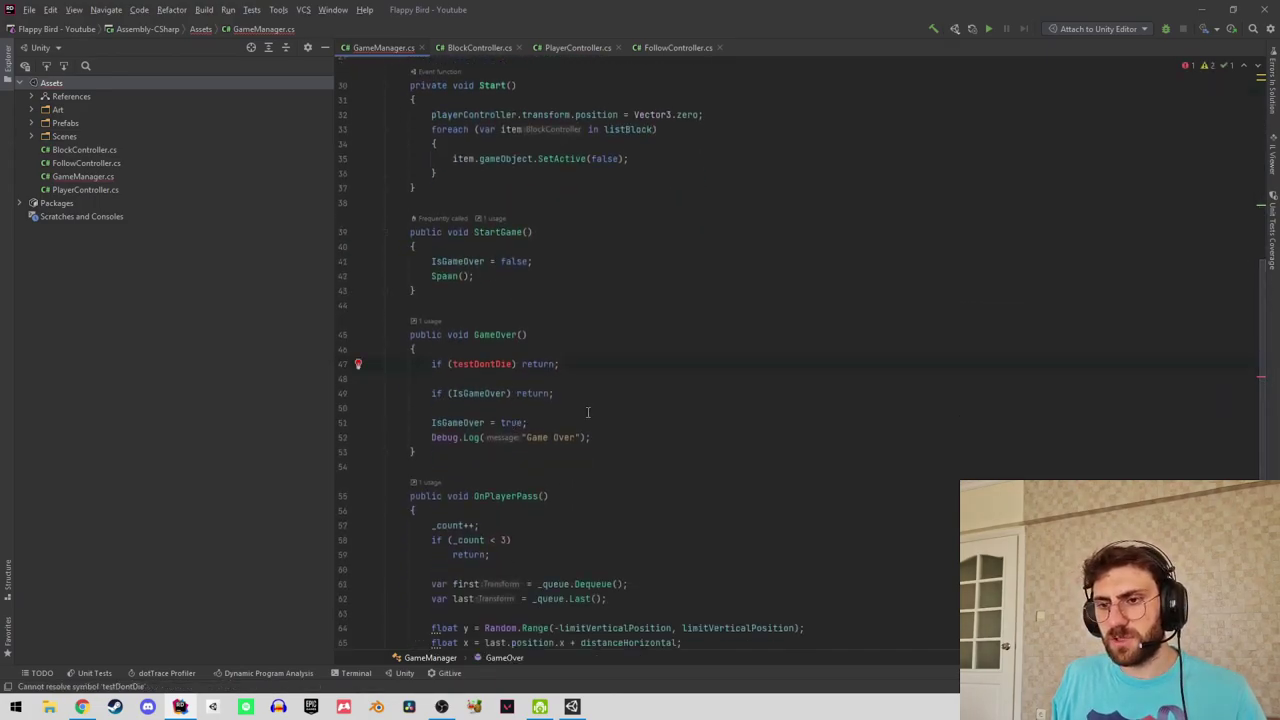
key("ctrl+z")
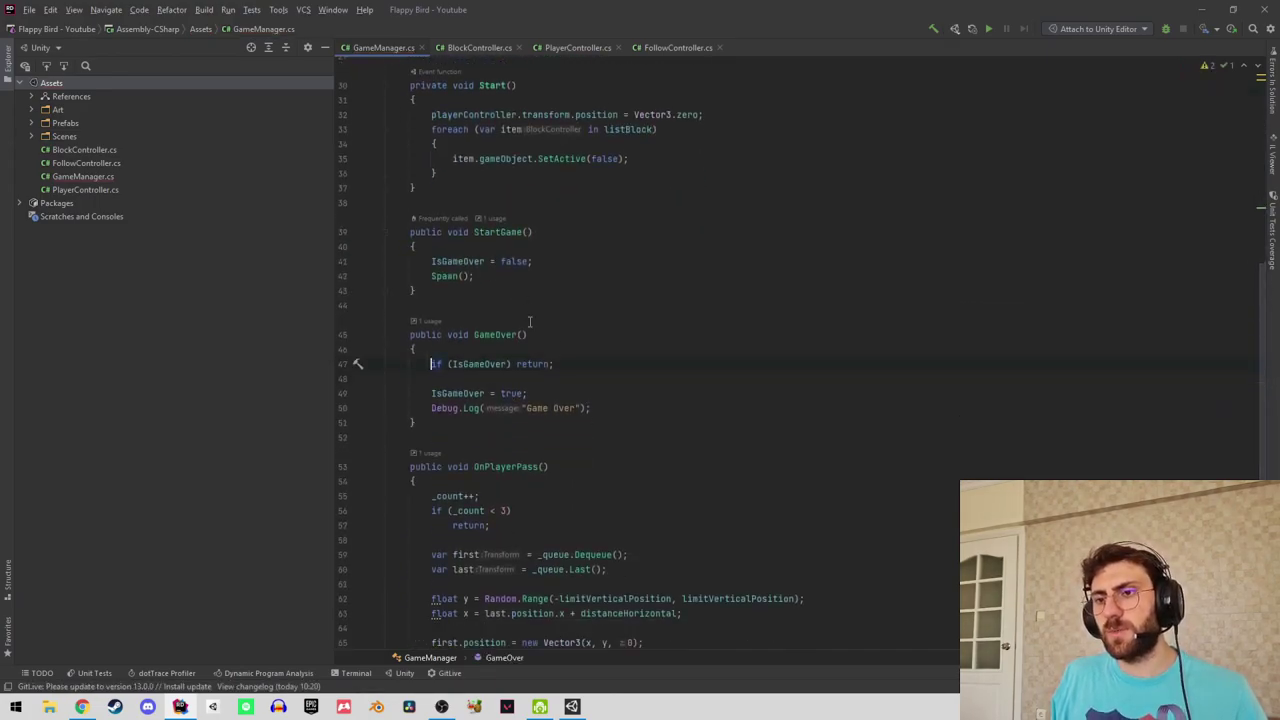
Remove the Debug.Log("Game Over") line so GameOver only sets IsGameOver.
scroll(530, 321, "up", 2)
scroll(530, 321, "down", 4)
left_click(568, 320)
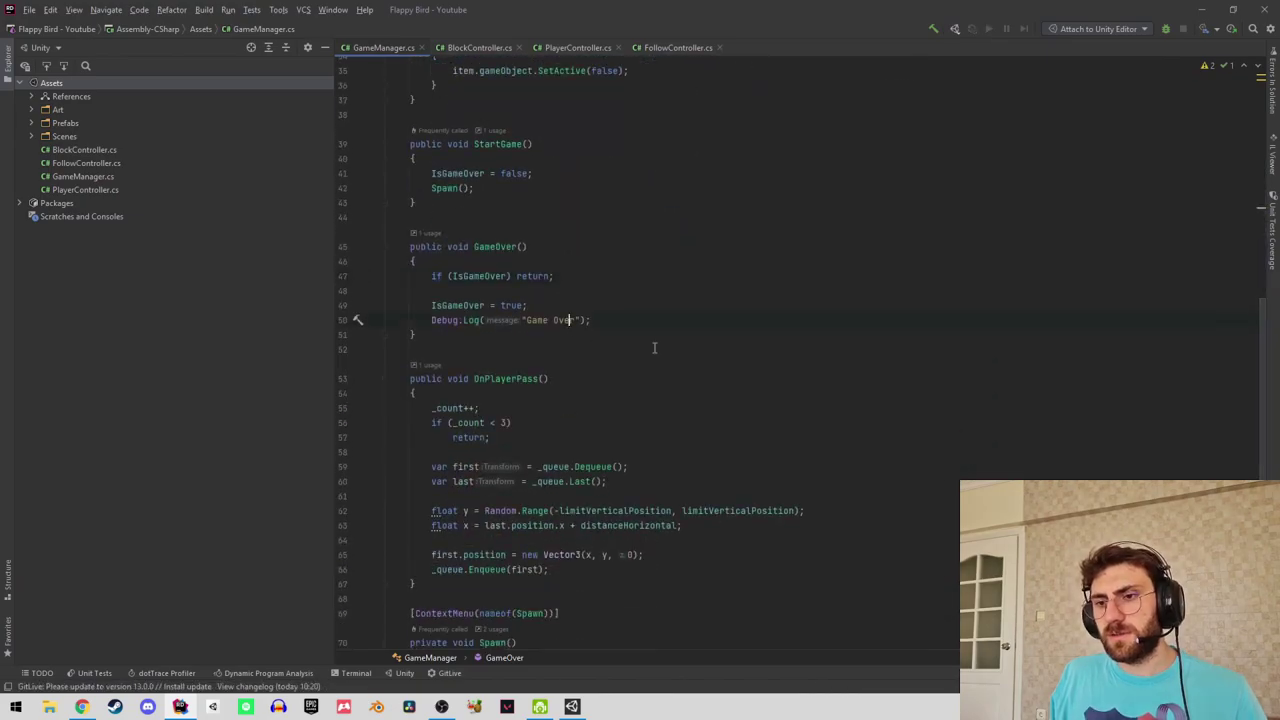
key("ctrl+z")
scroll(654, 347, "down", 4)
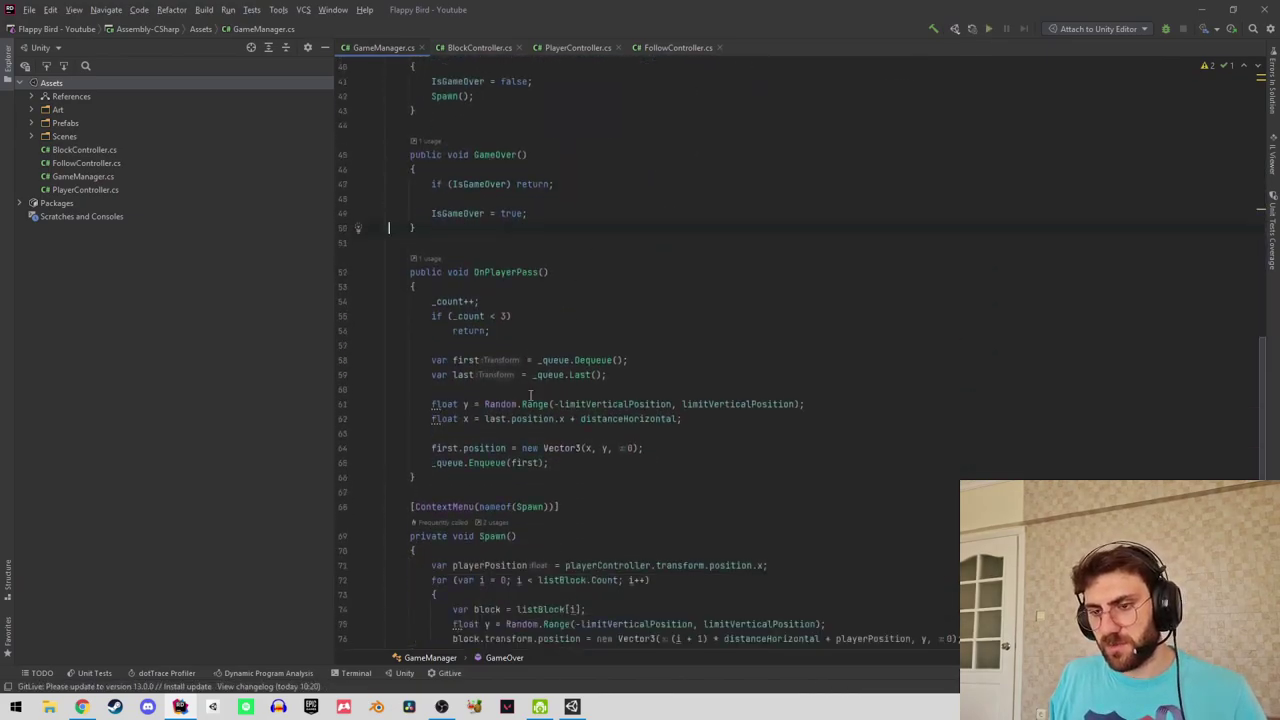
scroll(600, 360, "down", 3)
scroll(550, 370, "up", 5)
scroll(484, 385, "up", 10)
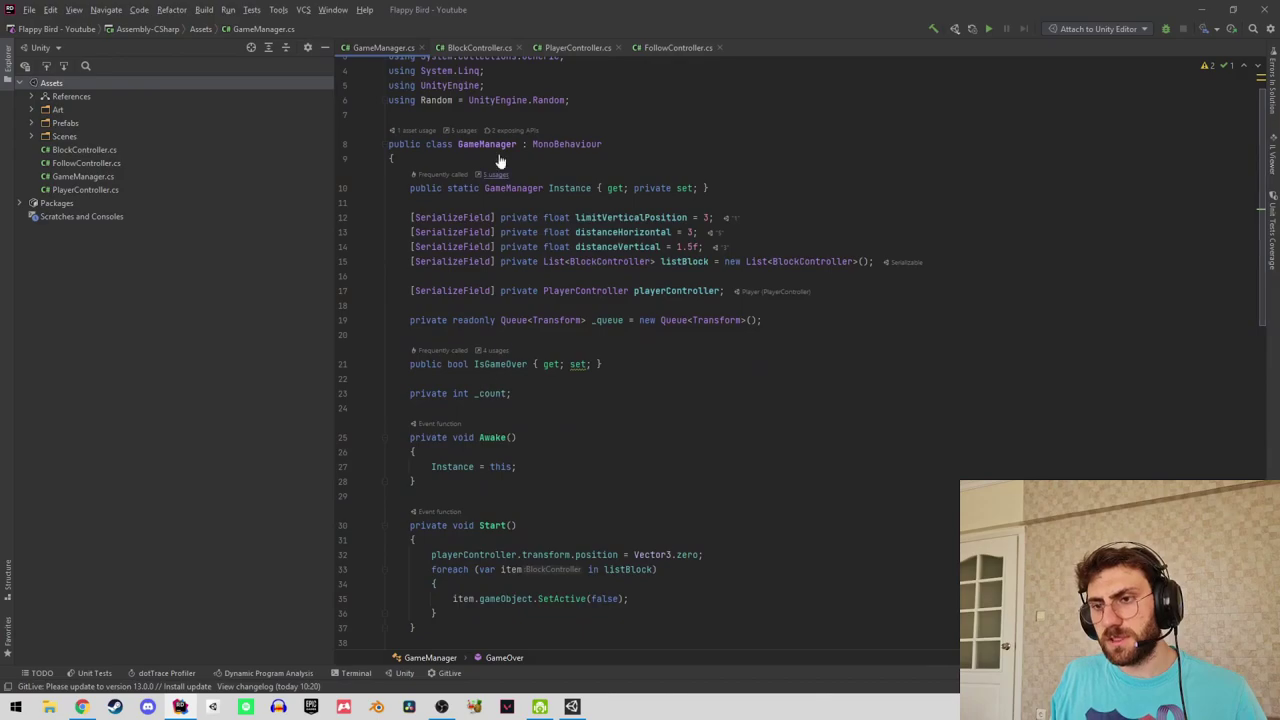
scroll(525, 267, "down", 4)
scroll(525, 267, "down", 1)
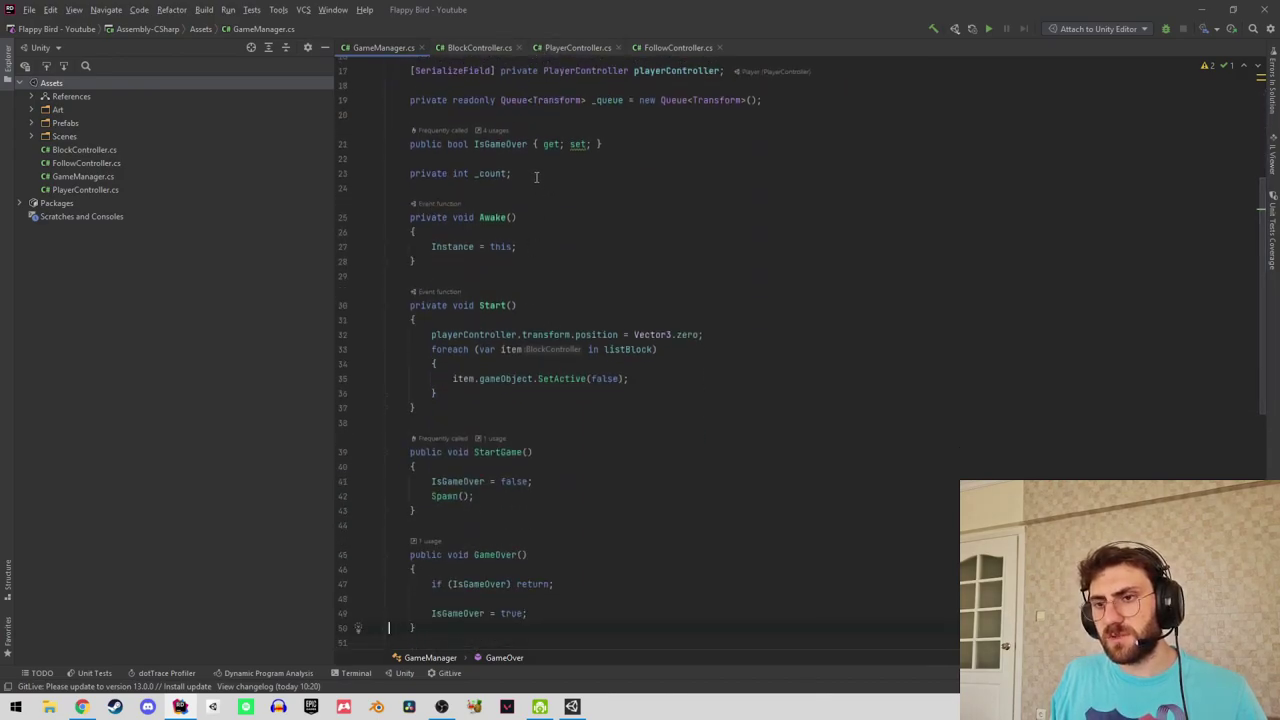
Draft a Score declaration on a new line below _count, then clear it.
key("Return")
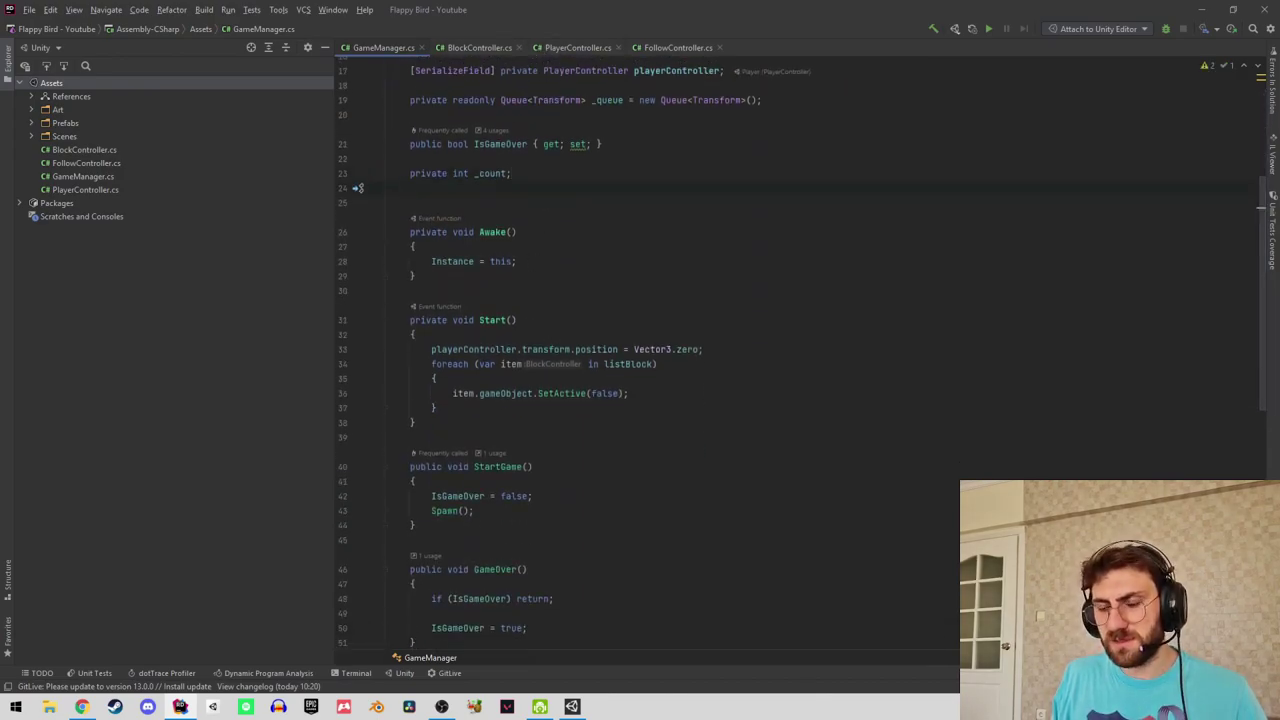
key("Return")
type("public ")
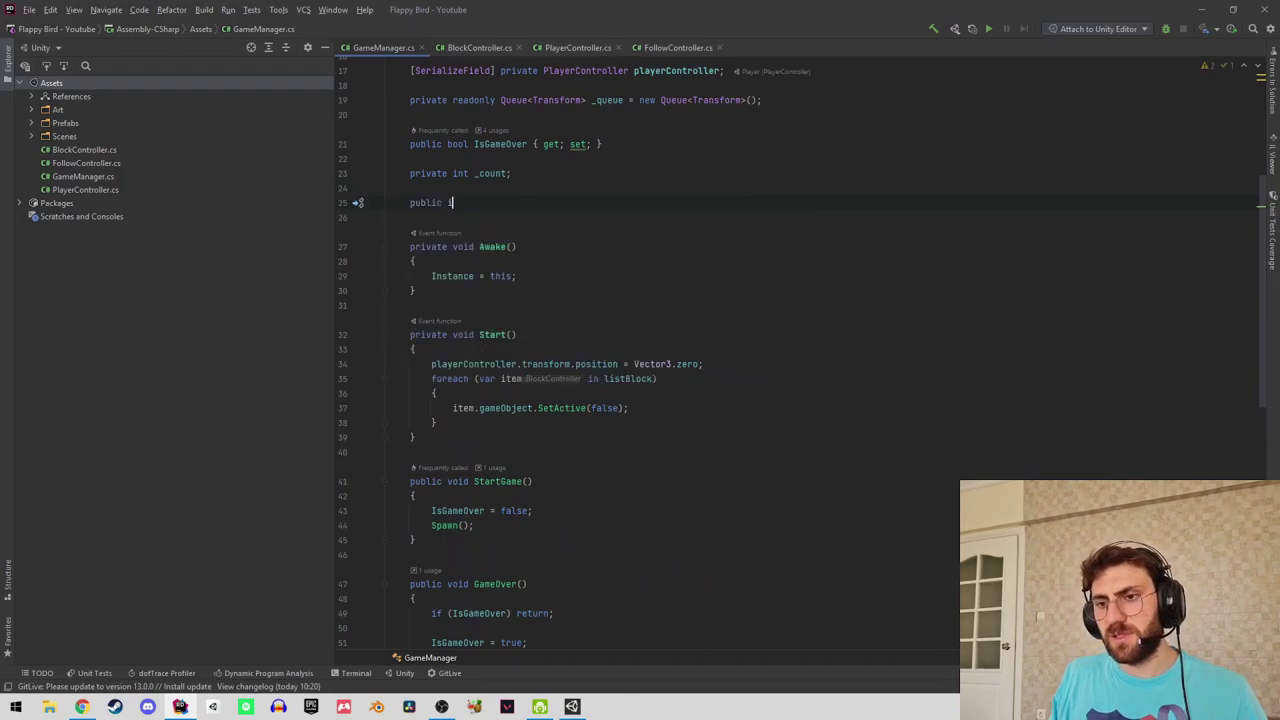
type("int Score;")
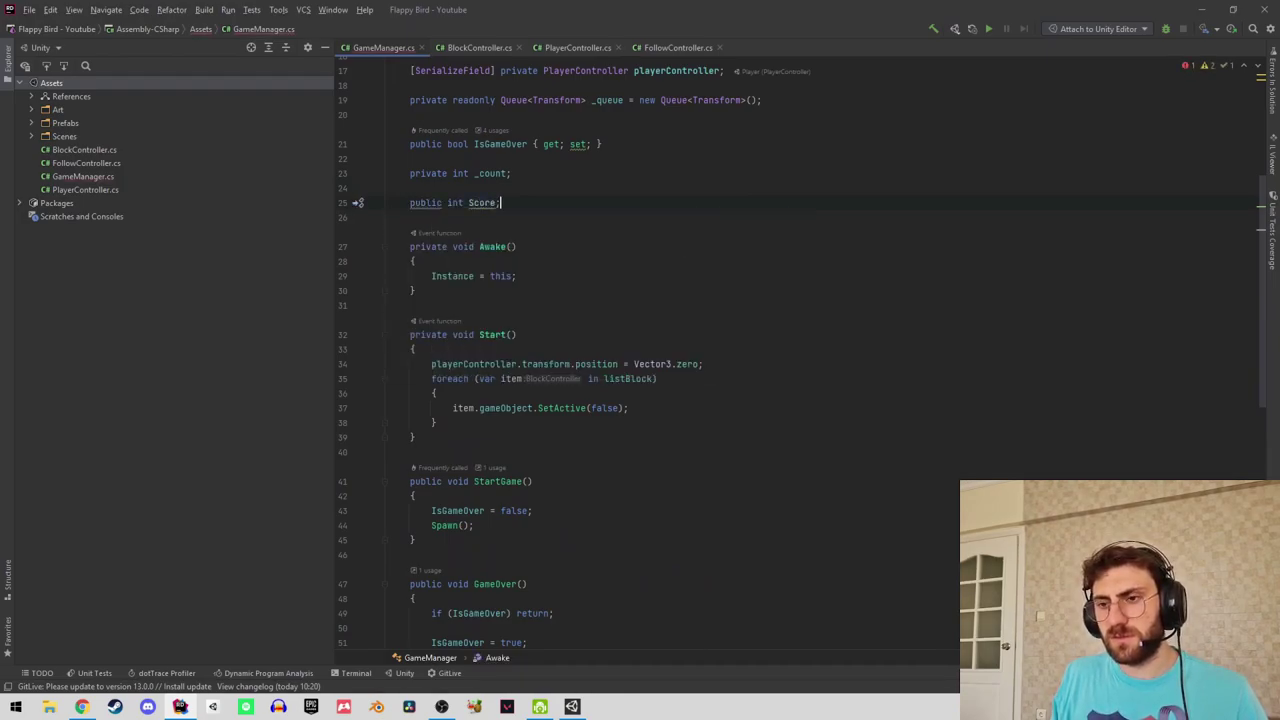
key("BackSpace")
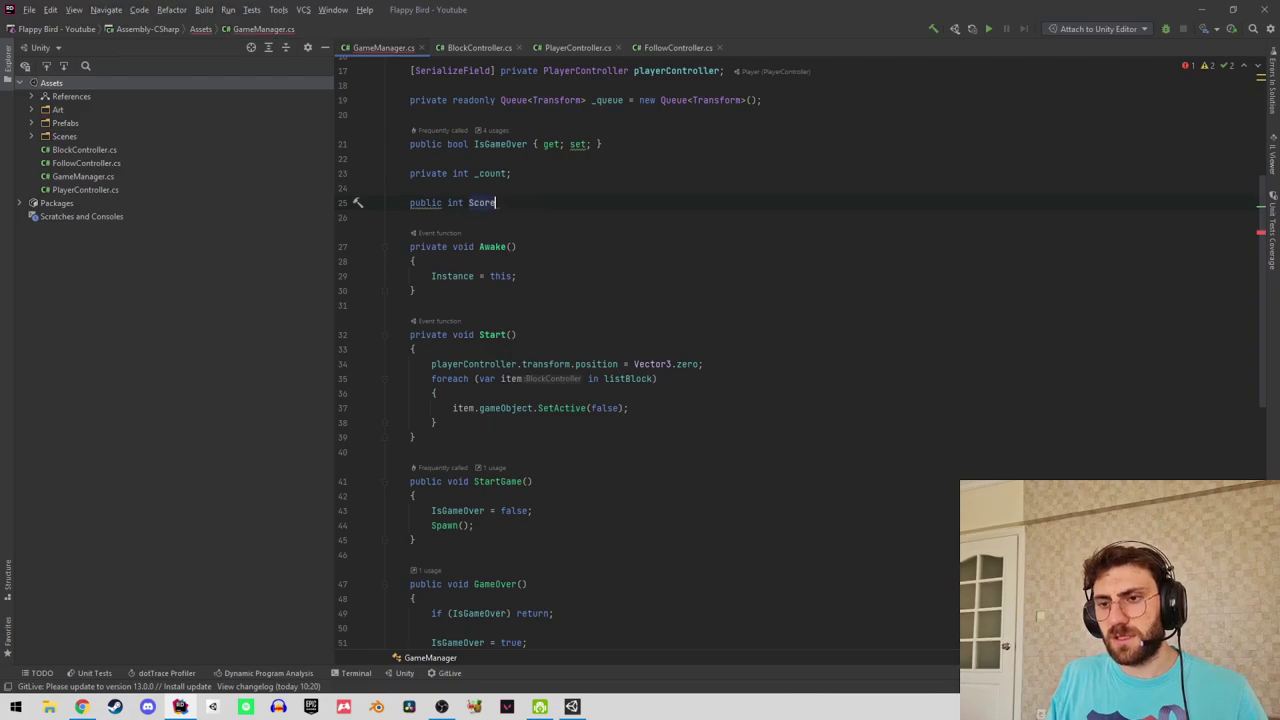
type(" { get")
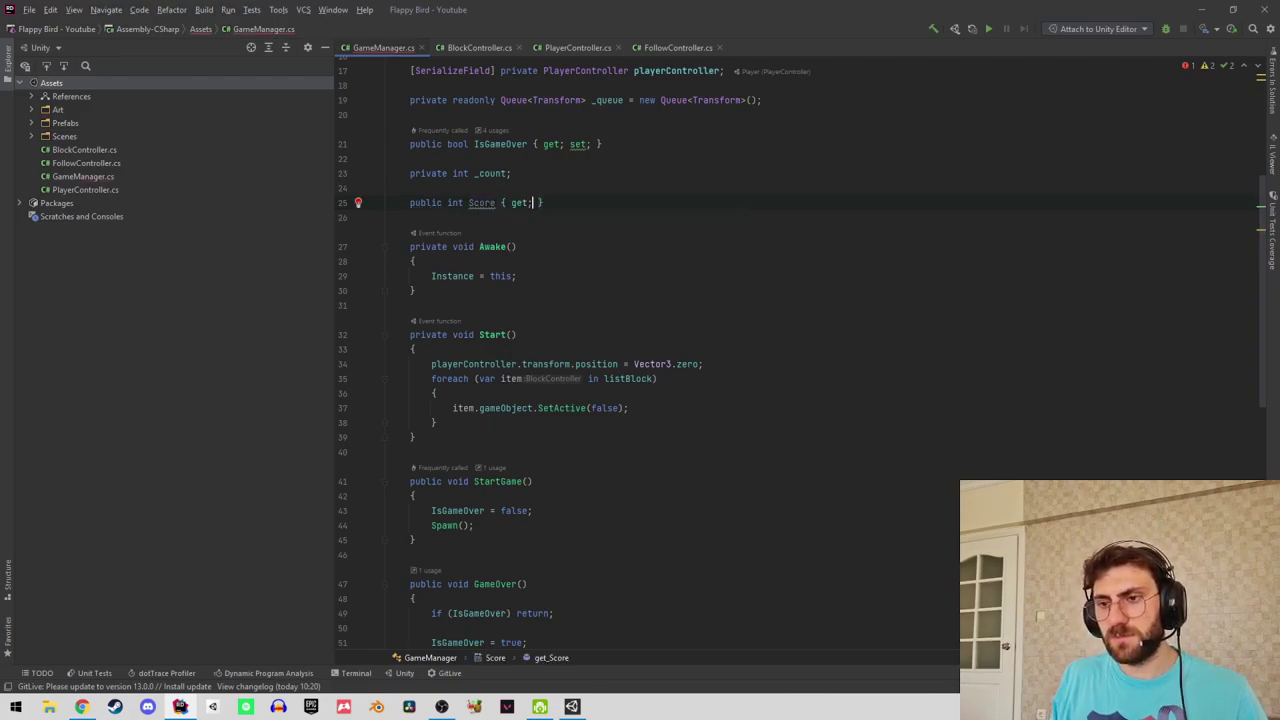
type(";set")
key("ctrl+z")
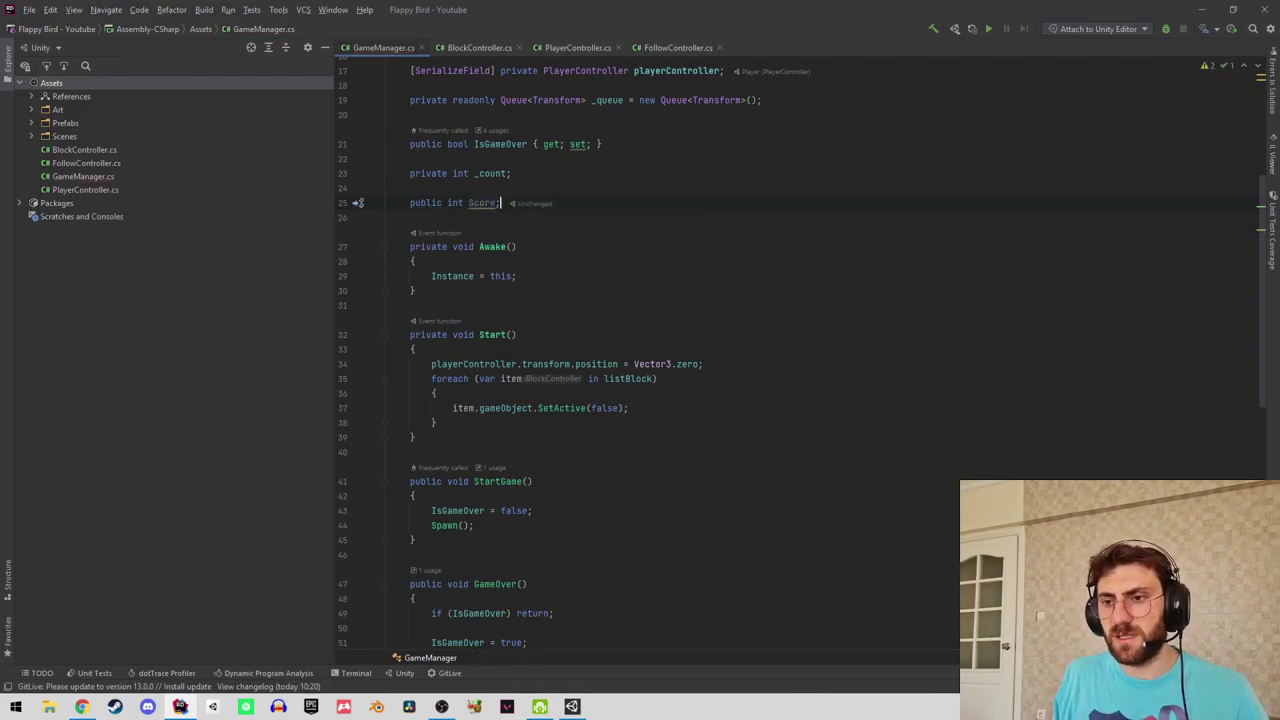
type(";")
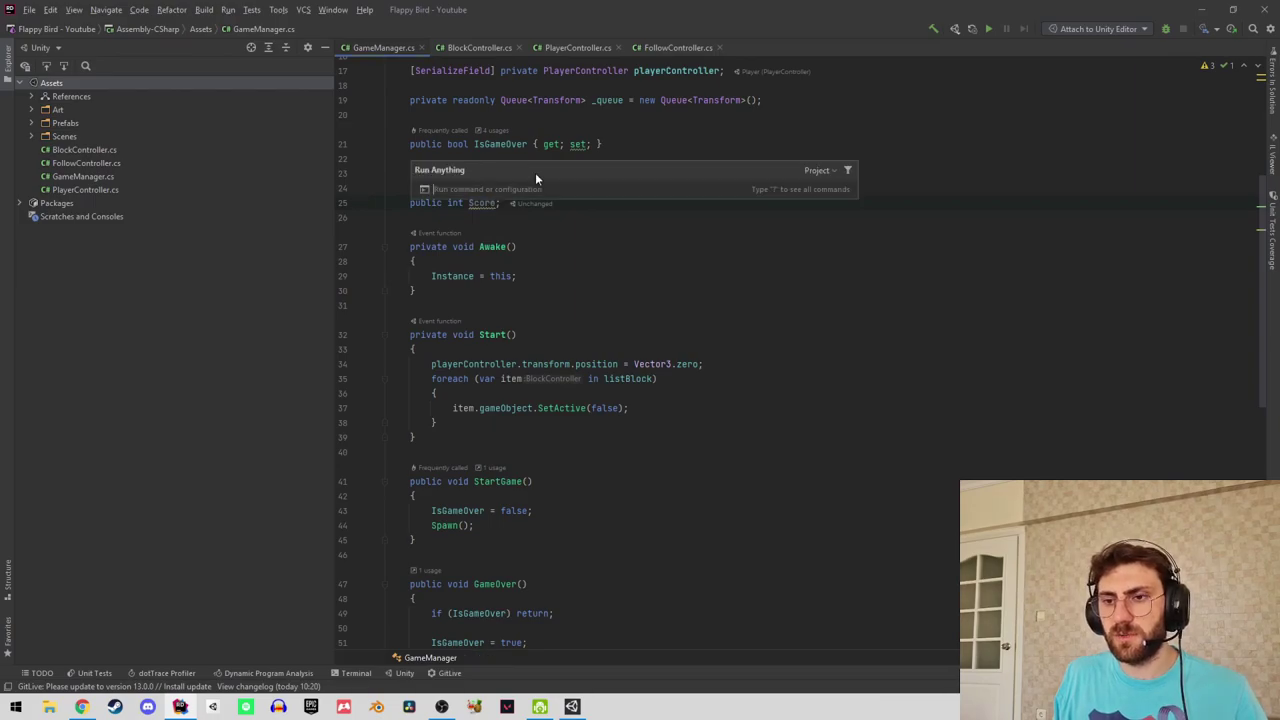
key("Left")
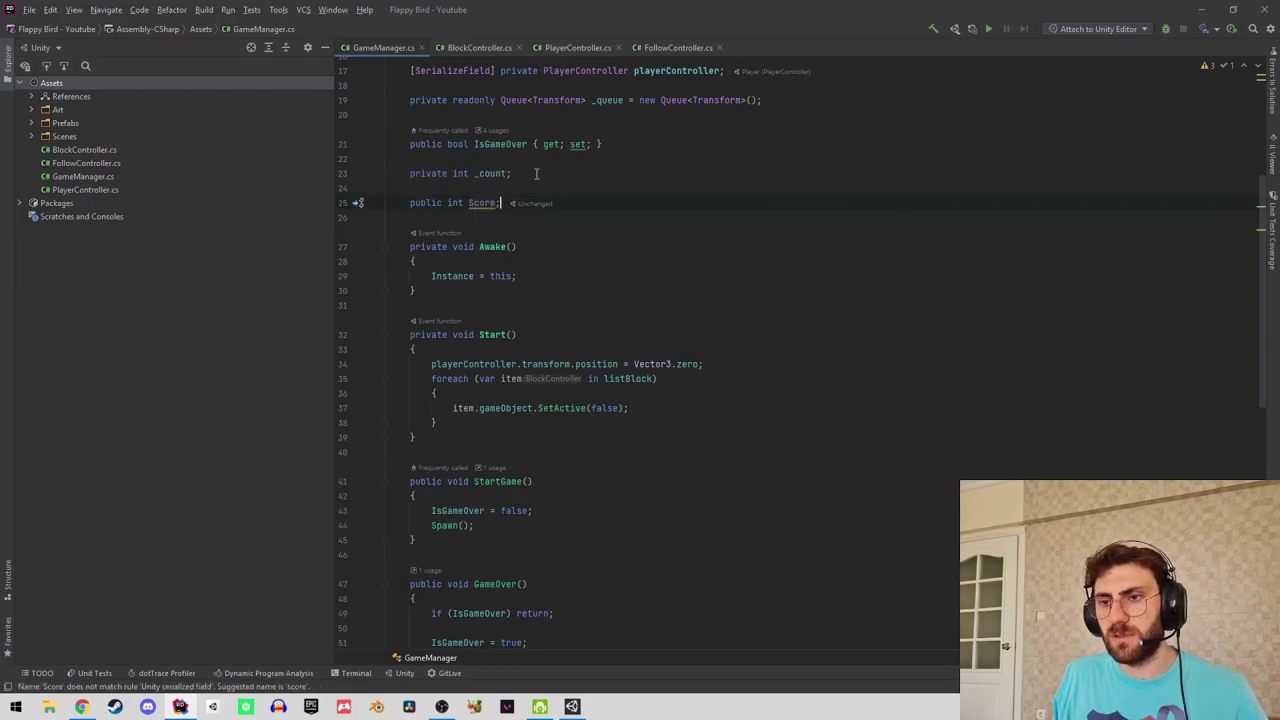
key("End")
key("shift+Home")
key("BackSpace")
Declare 'public int Score { get; set; }' with a getter and a setter.
type("private")
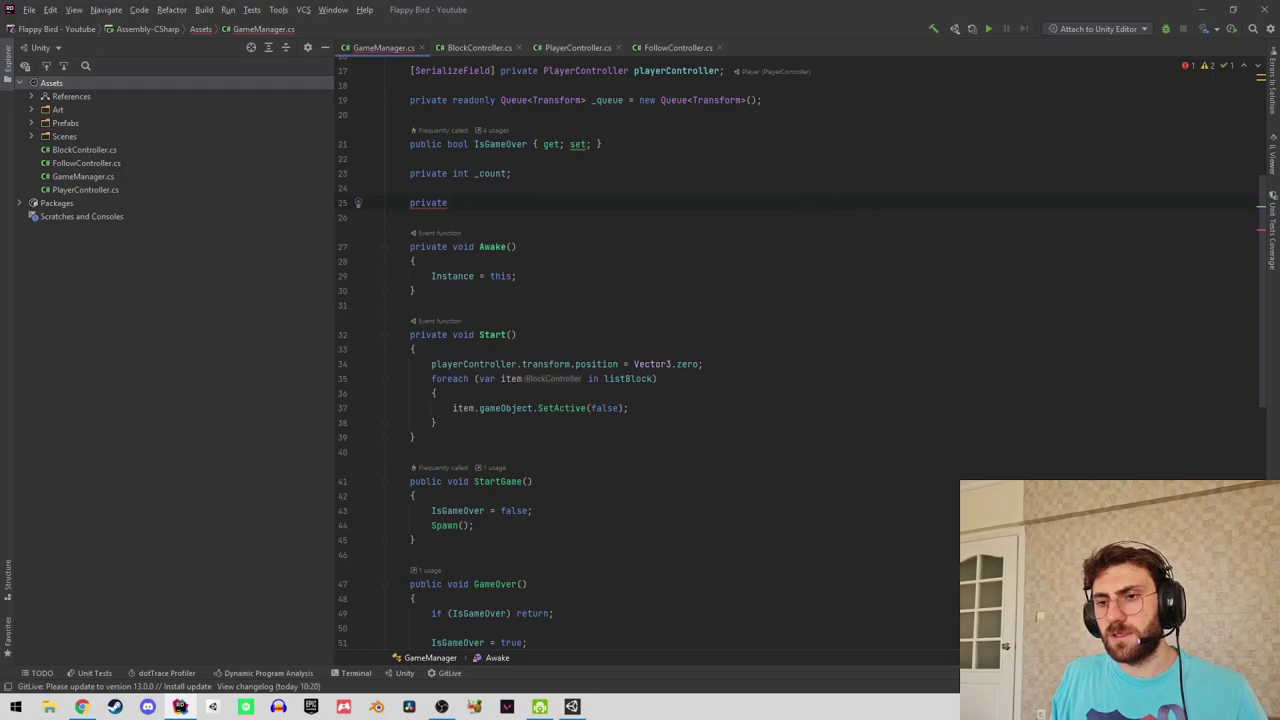
key("ctrl+BackSpace")
type("p")
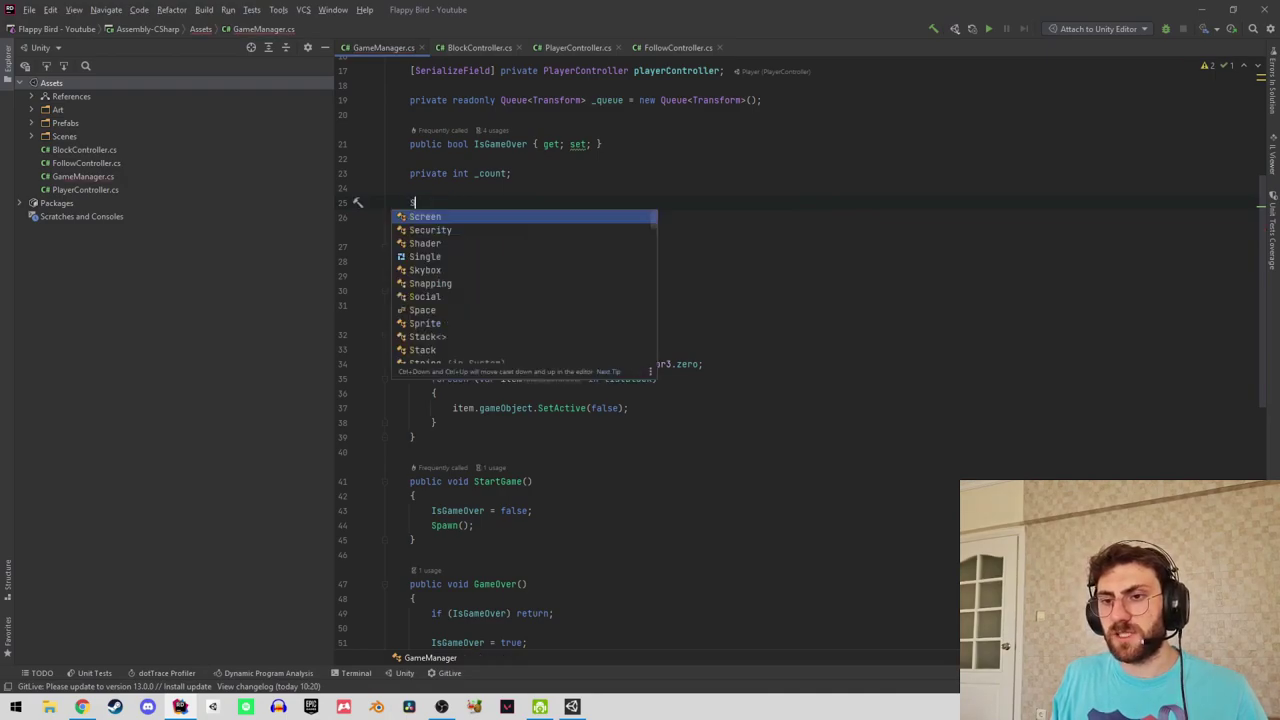
type("ublic ")
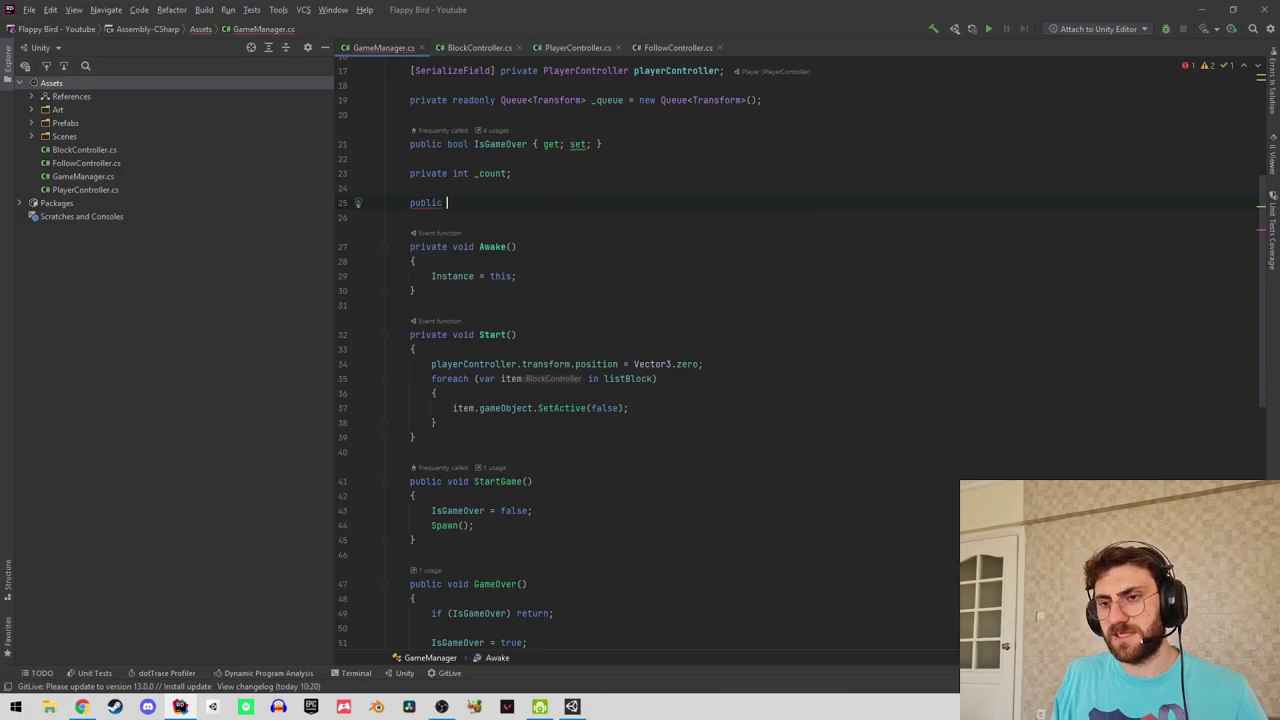
type("int Sc")
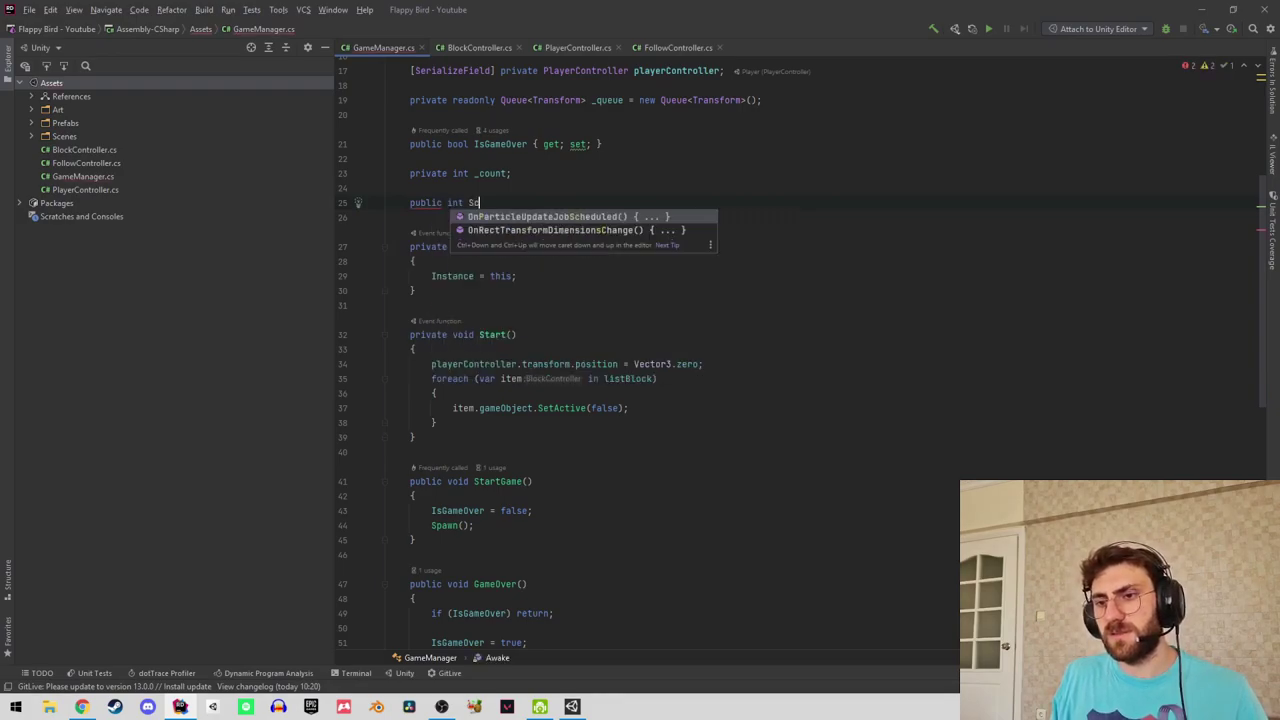
type("ore {get")
key("Return")
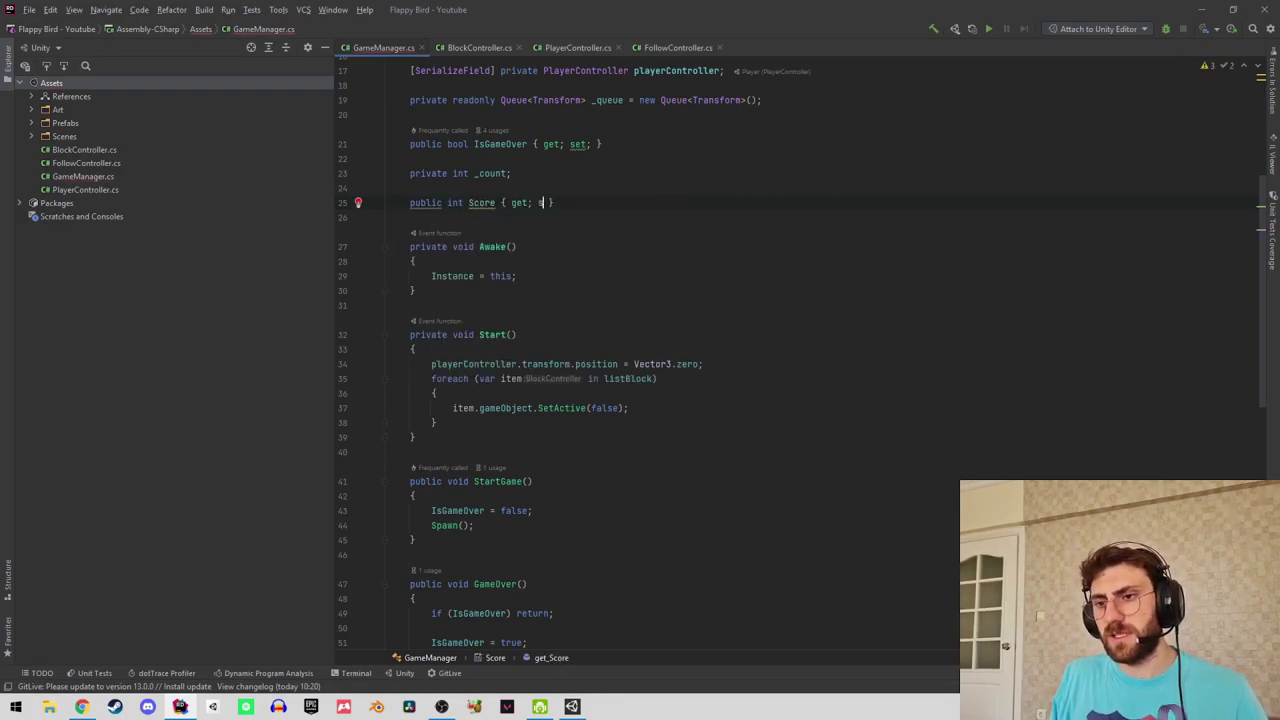
type("set")
key("Return")
Duplicate the Score property as a private _score copy, then remove the copy.
key("ctrl+d")
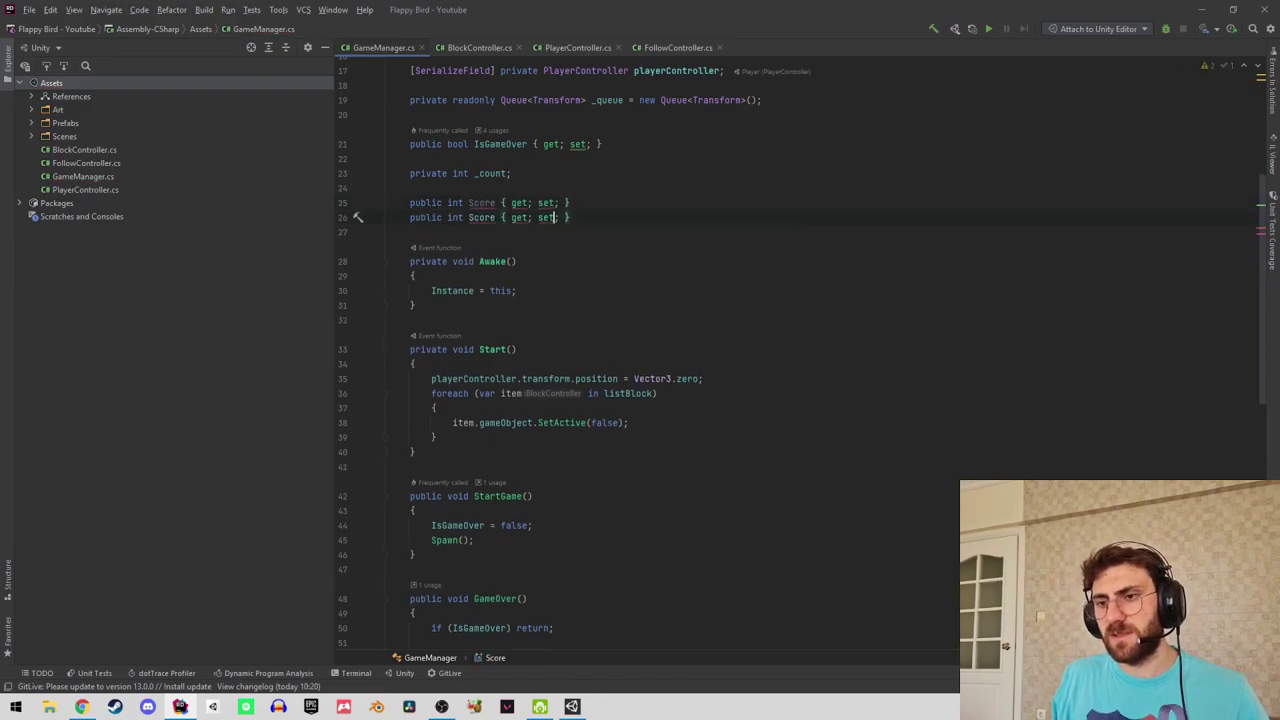
key("ctrl+w")
type("Ping")
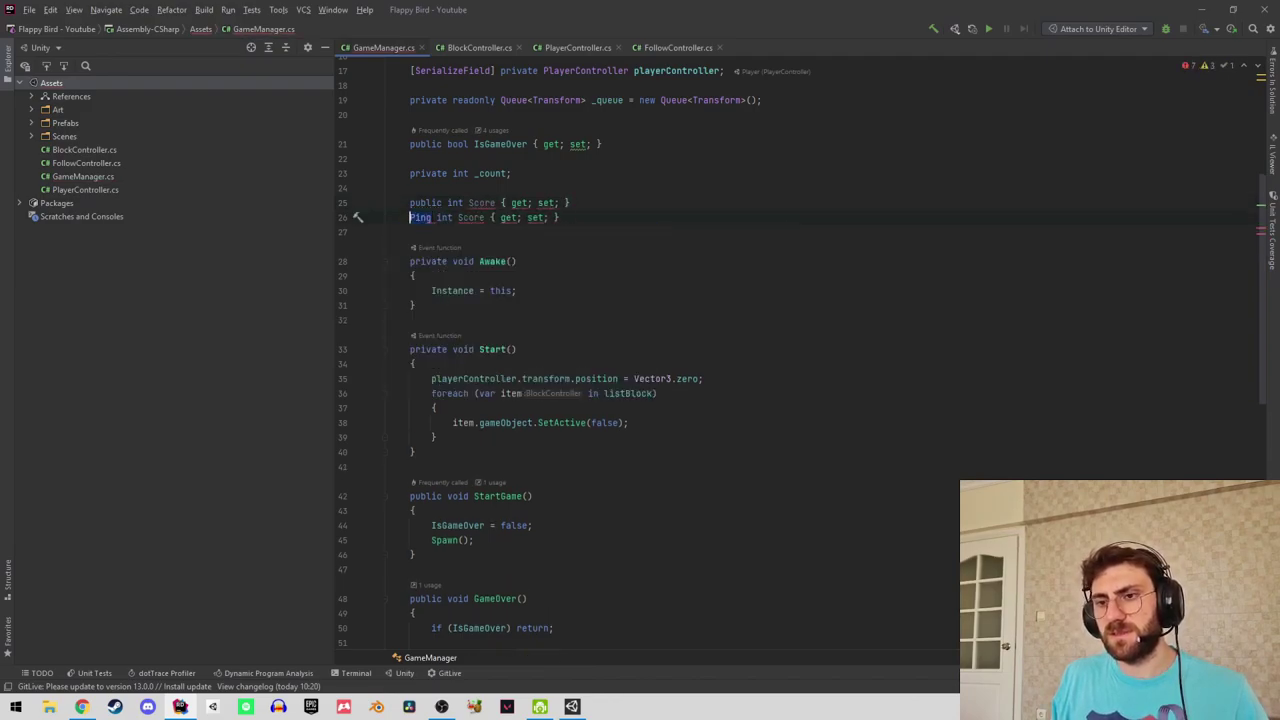
type("pr")
key("Return")
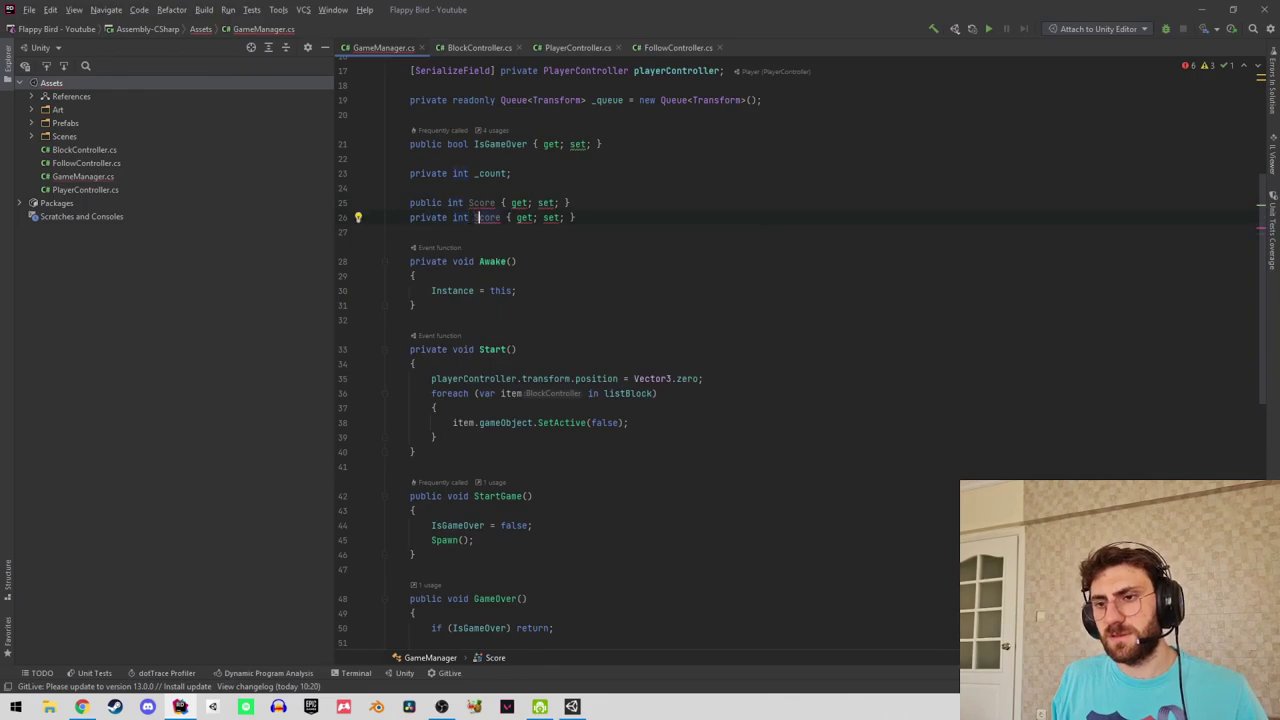
type("_s")
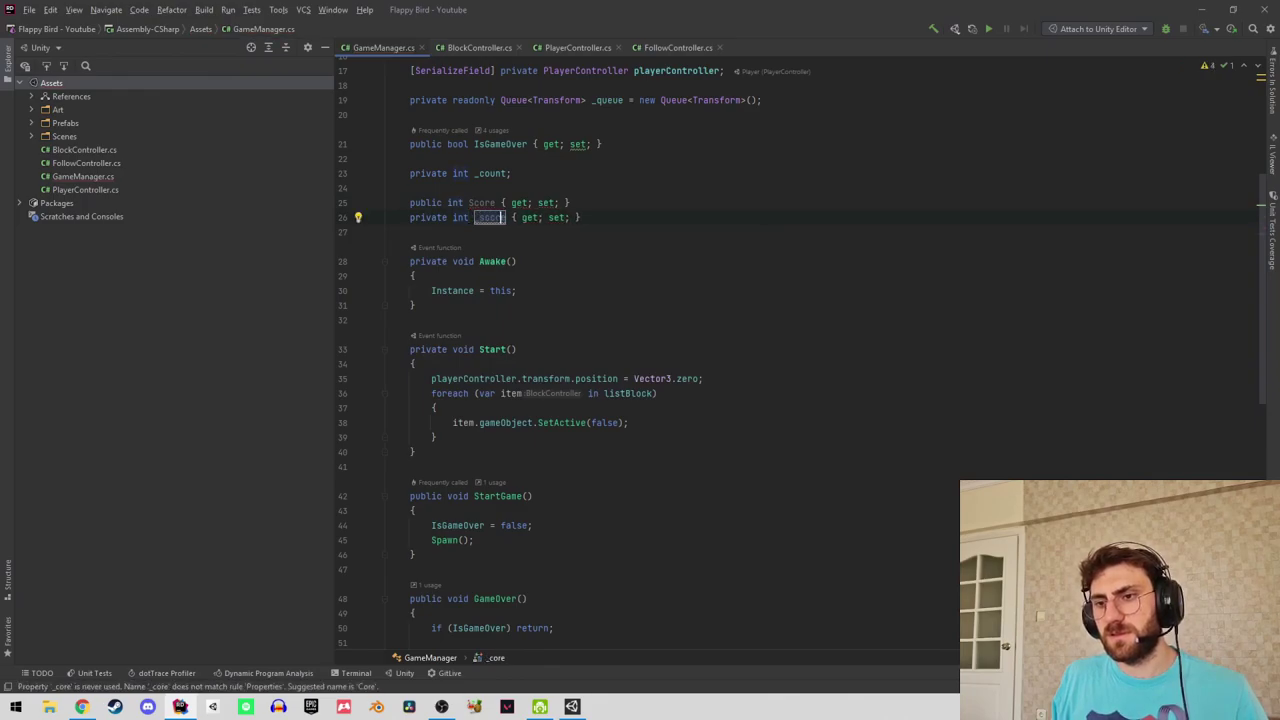
left_click(569, 217)
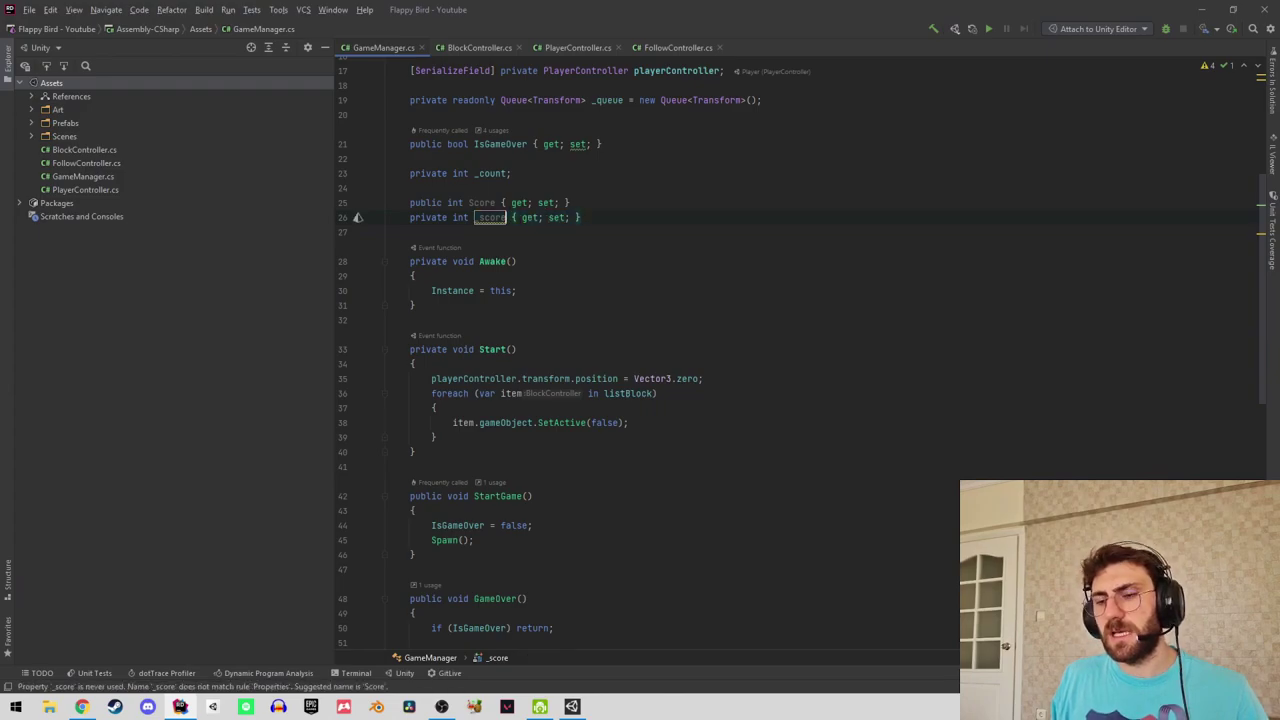
key("ctrl+y")
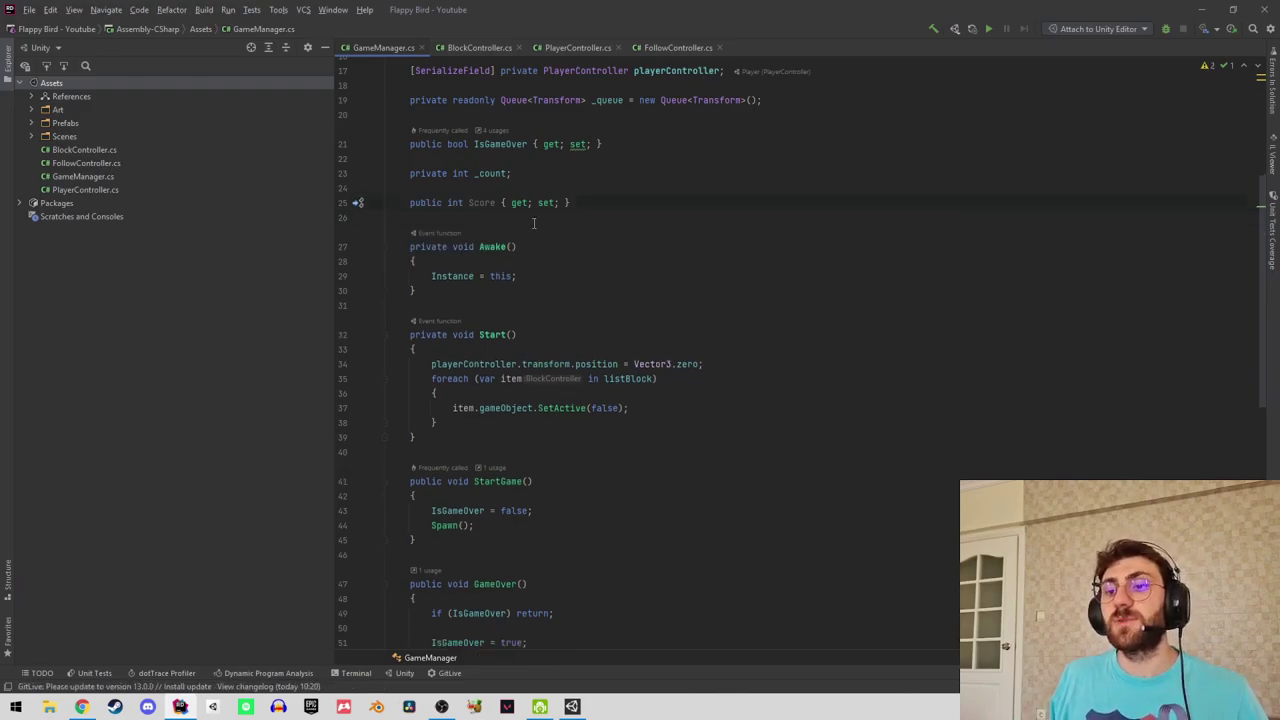
left_click(484, 202)
scroll(484, 202, "down", 2)
scroll(500, 280, "down", 3)
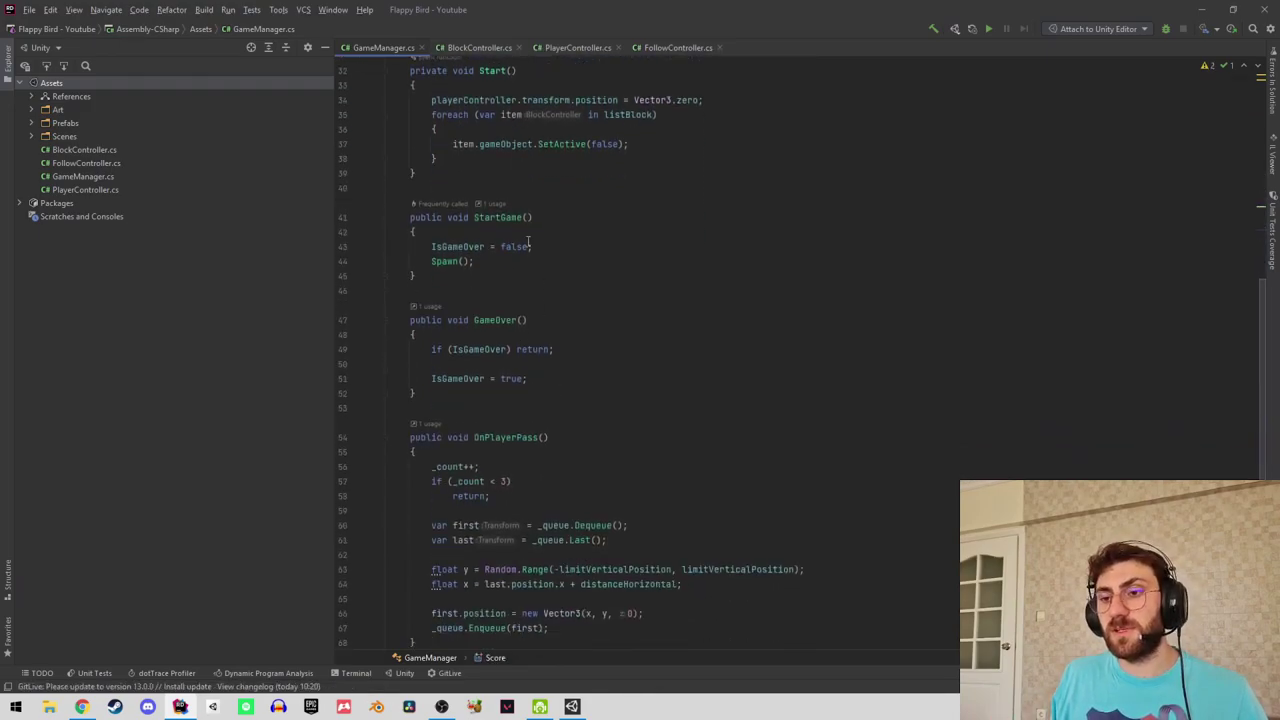
scroll(527, 345, "down", 2)
scroll(527, 345, "down", 1)
scroll(519, 173, "down", 2)
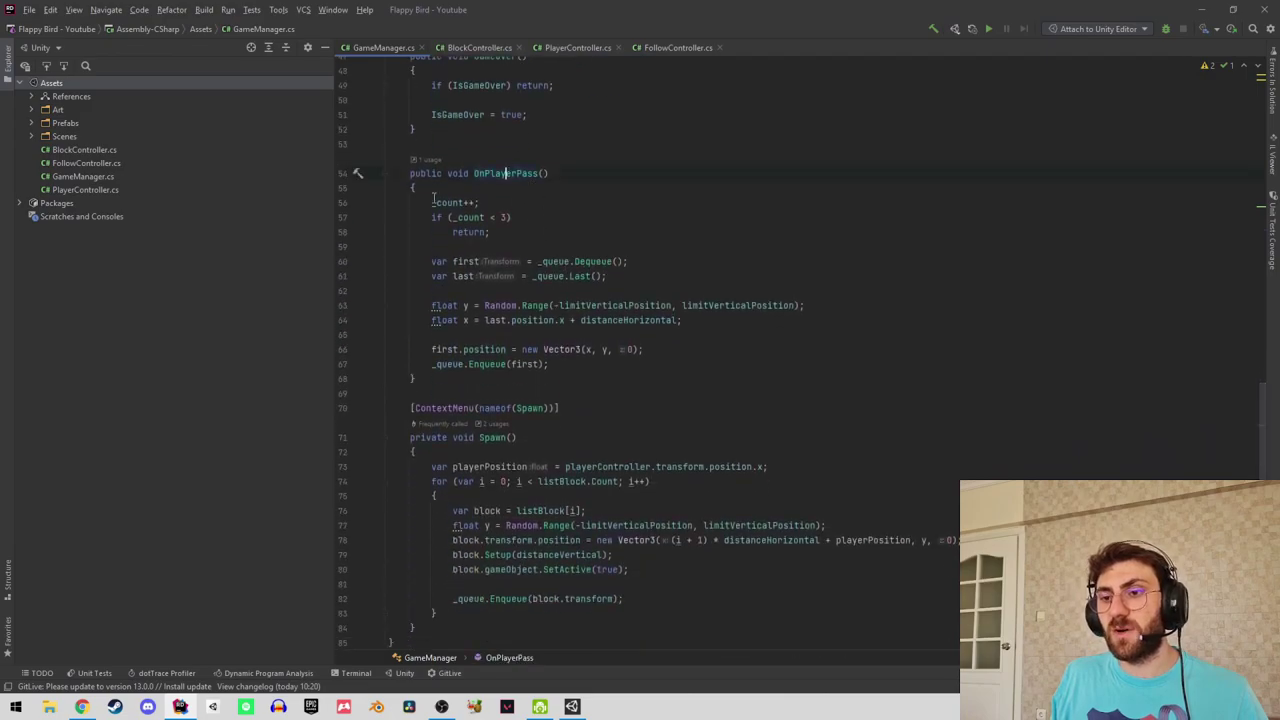
Add 'Score++;' as the first statement of OnPlayerPass.
key("Down")
scroll(497, 189, "up", 1)
scroll(497, 189, "up", 2)
key("Return")
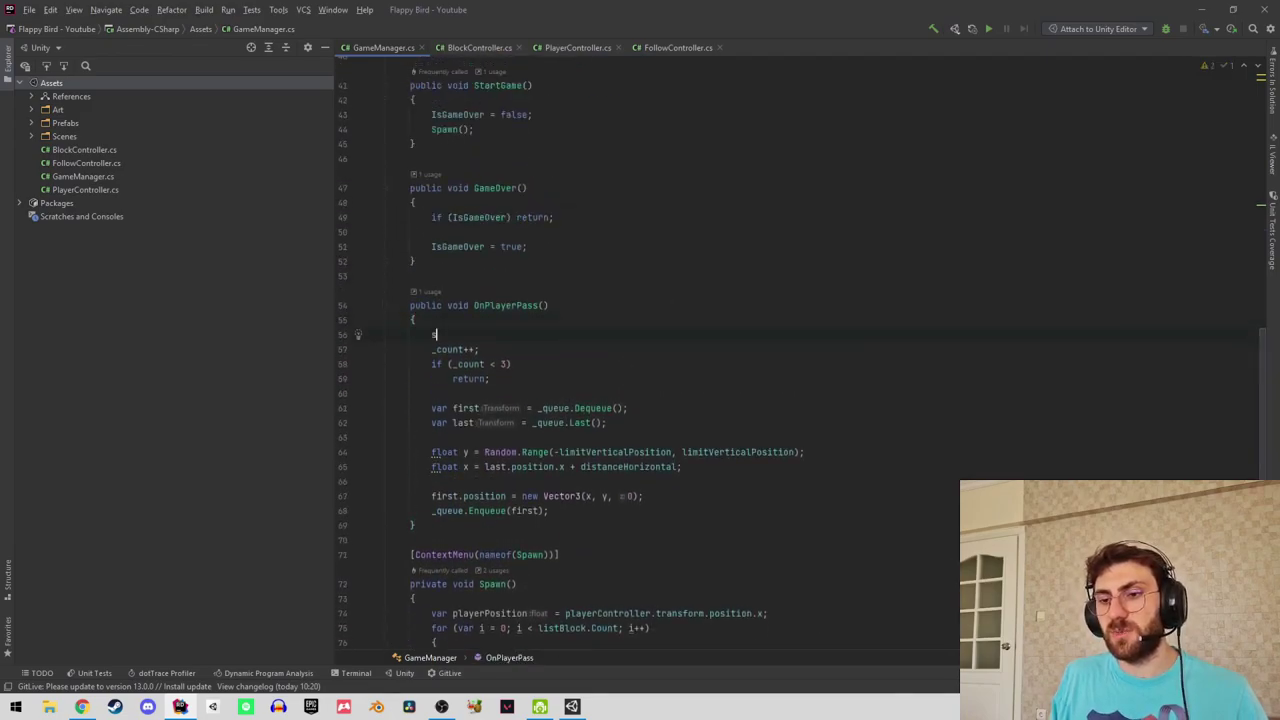
type("so")
key("BackSpace")
type("co")
key("Return")
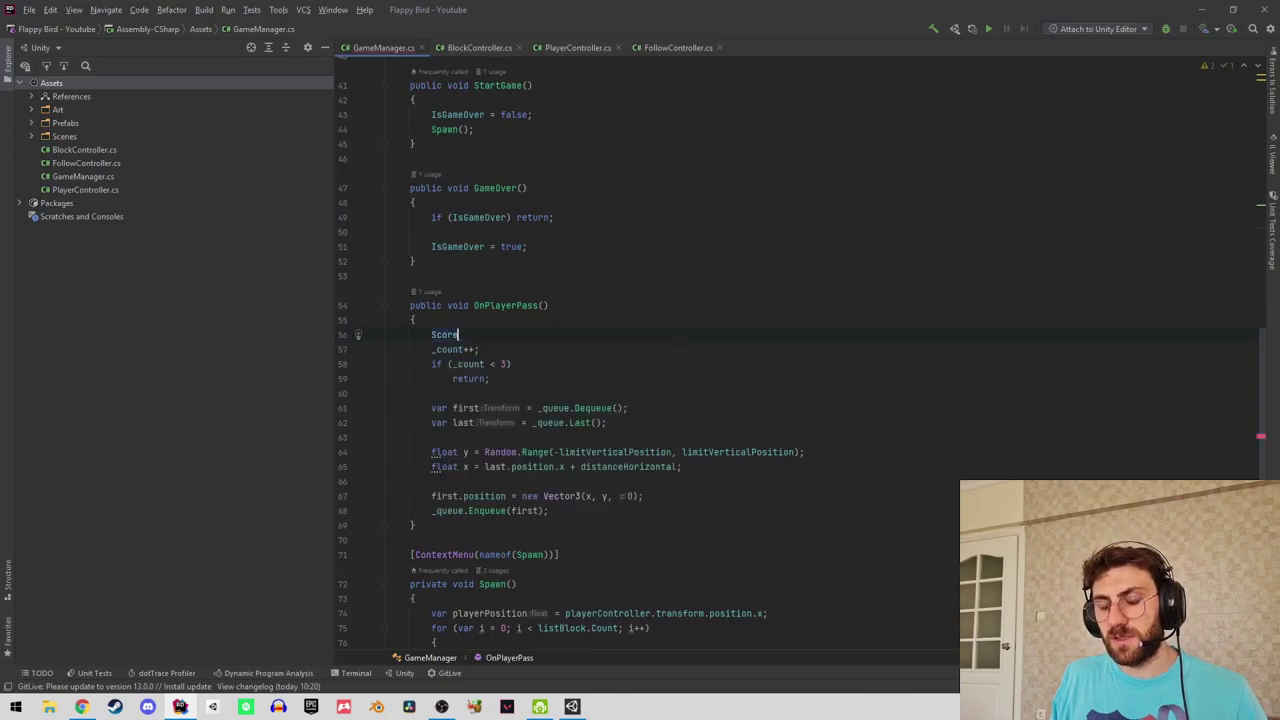
type("++;")
key("Return")
Add 'Debug.Log($"Score => {Score}");' after the increment and return to Unity.
type("Debug.")
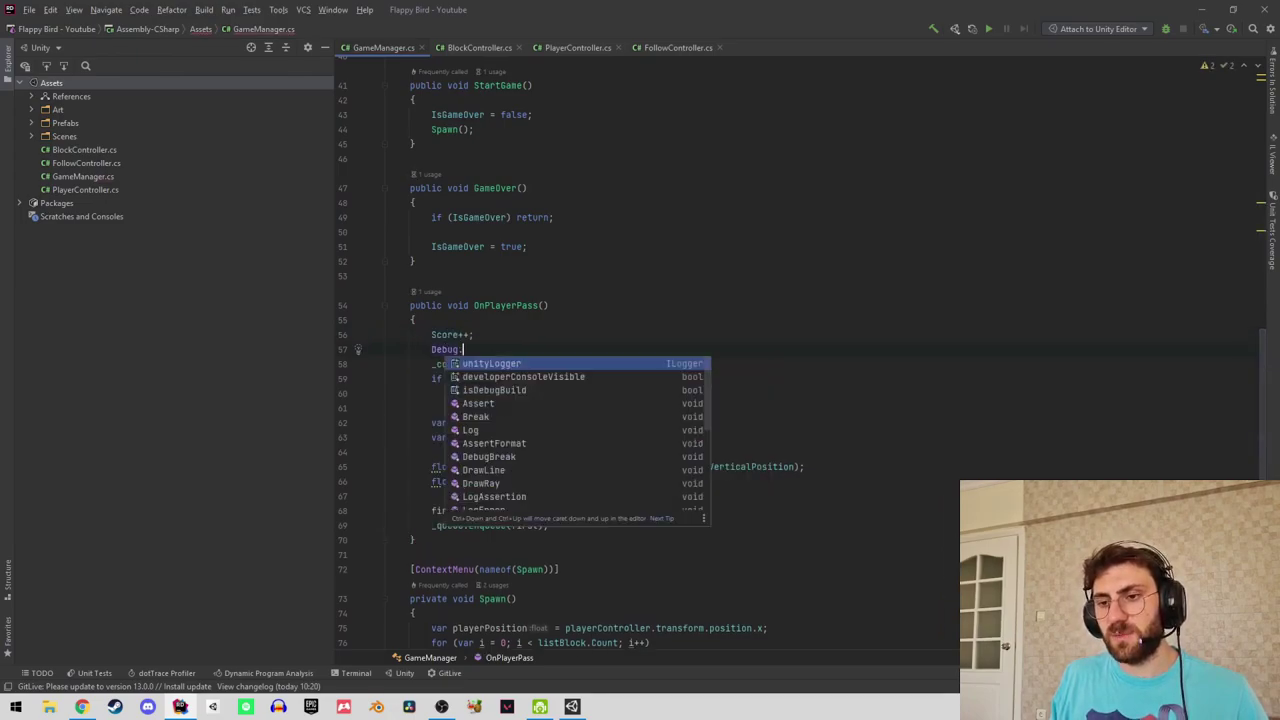
type("Lo")
key("Return")
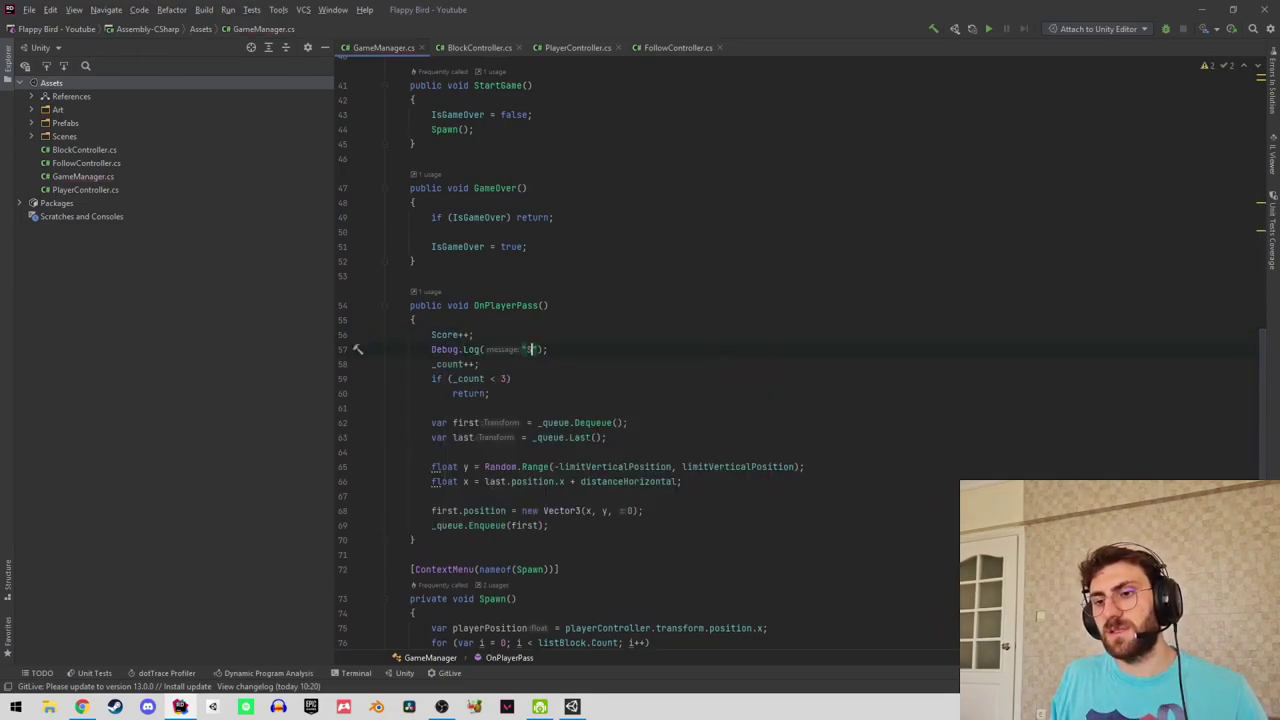
type("Score {S")
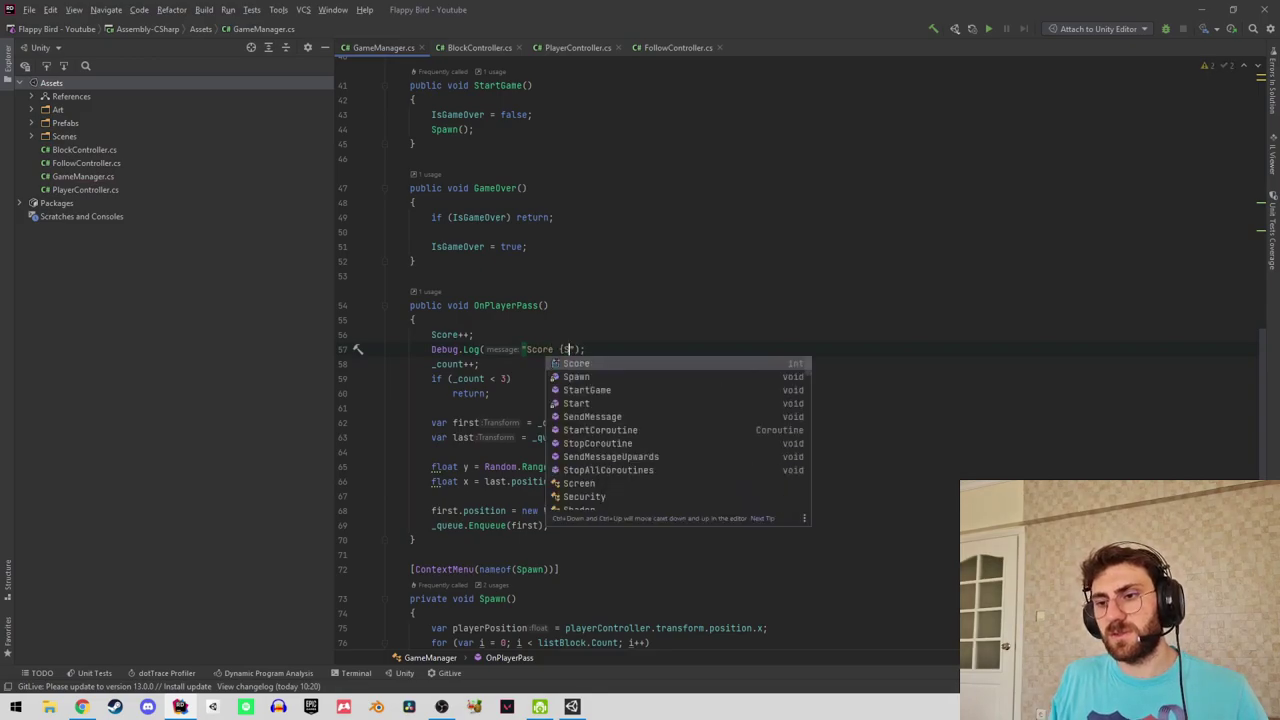
key("Return")
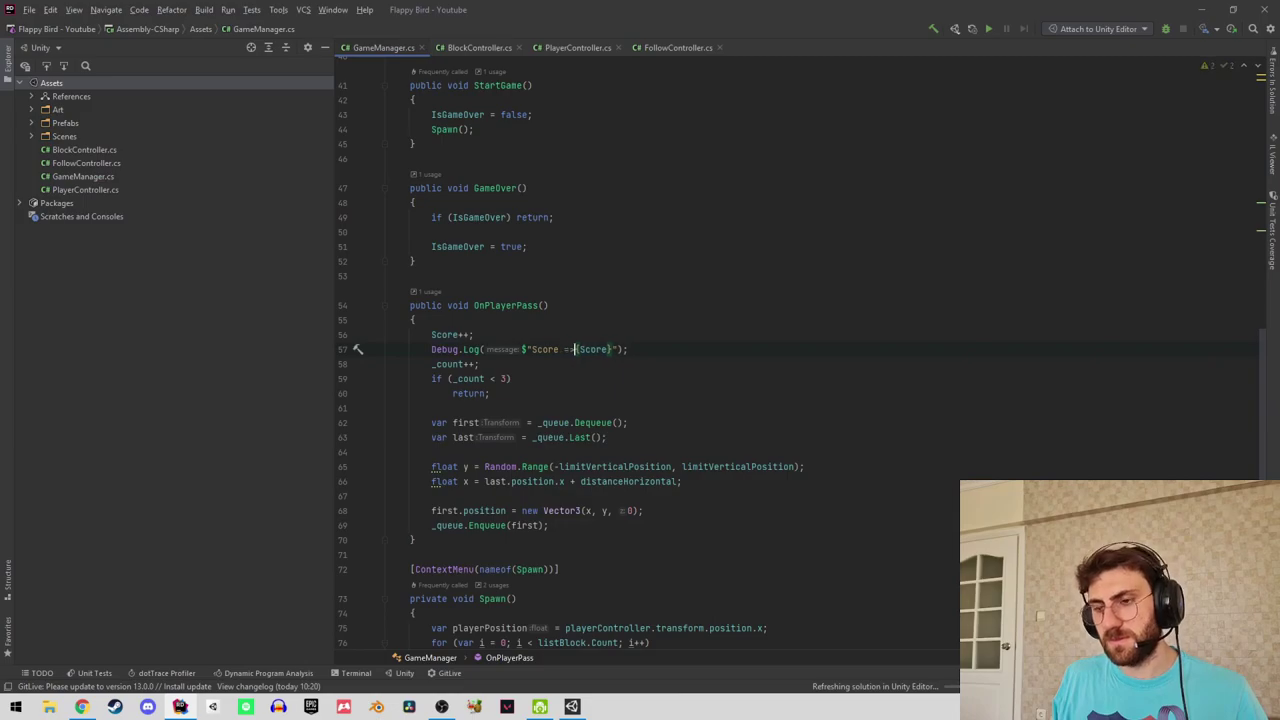
type(">")
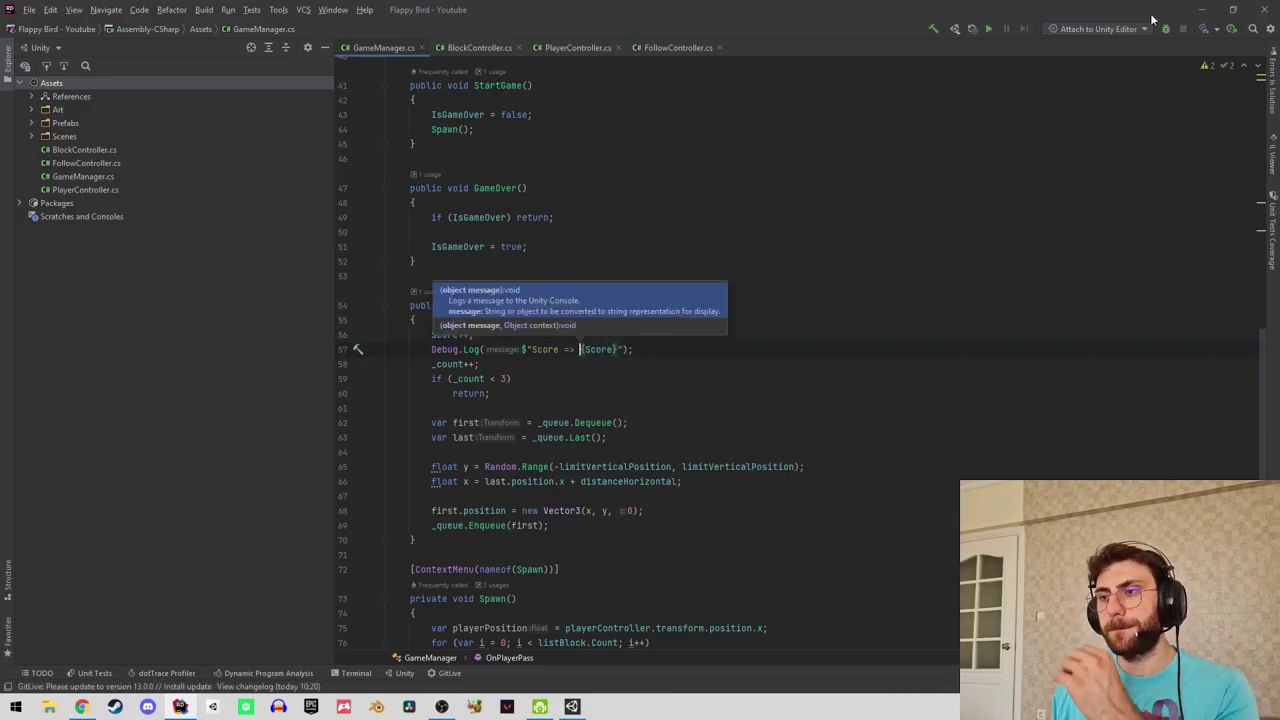
key("alt+Tab")
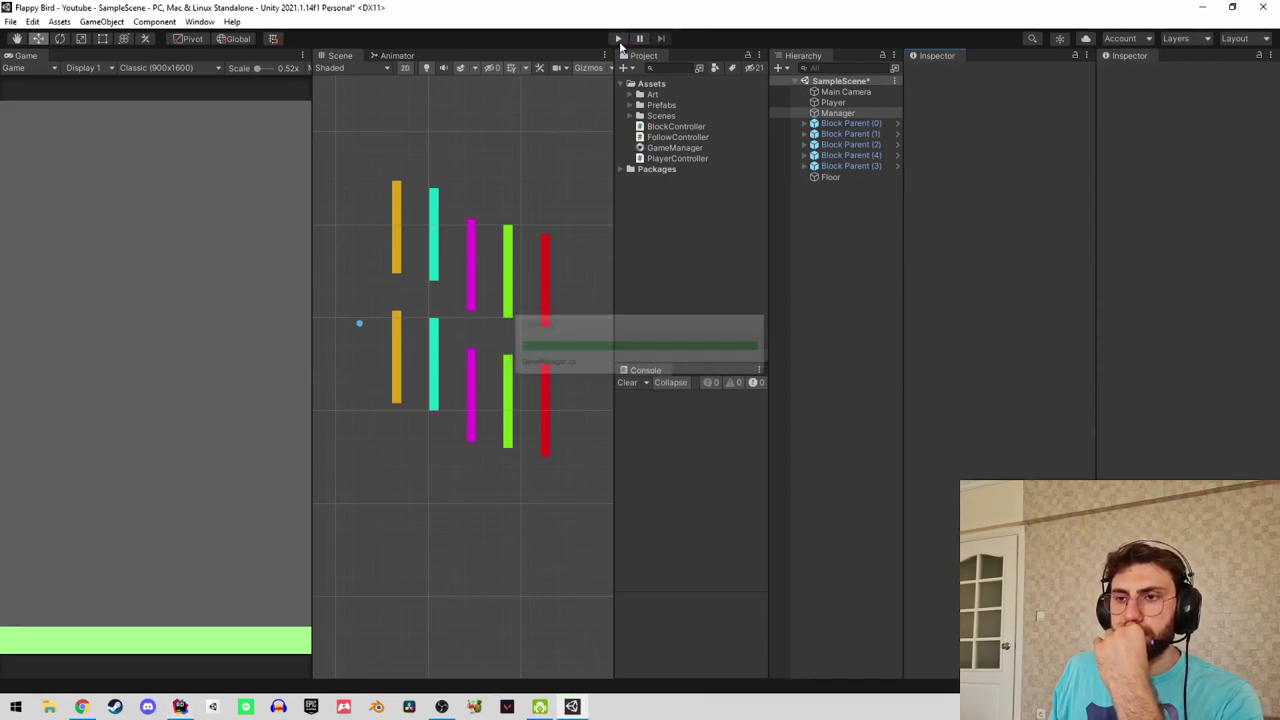
Play-test until the Console logs Score => 9, then clear the Console and stop.
left_click(826, 271)
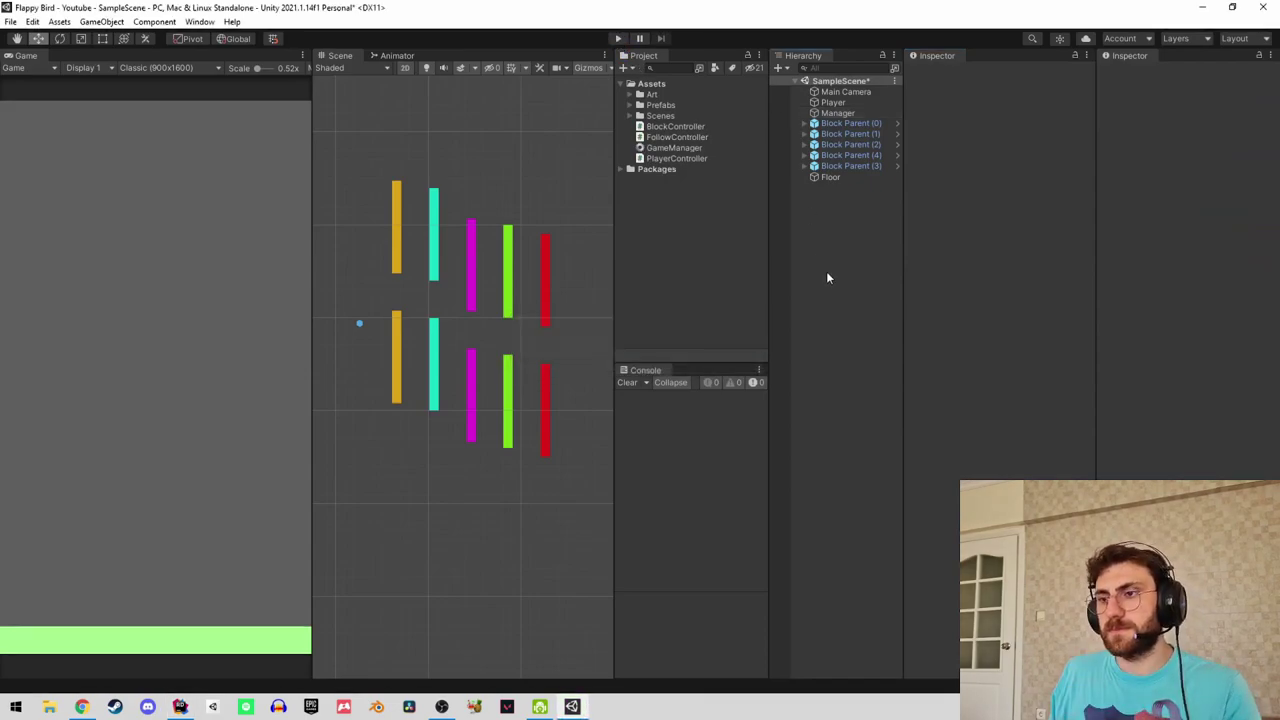
left_click(617, 38)
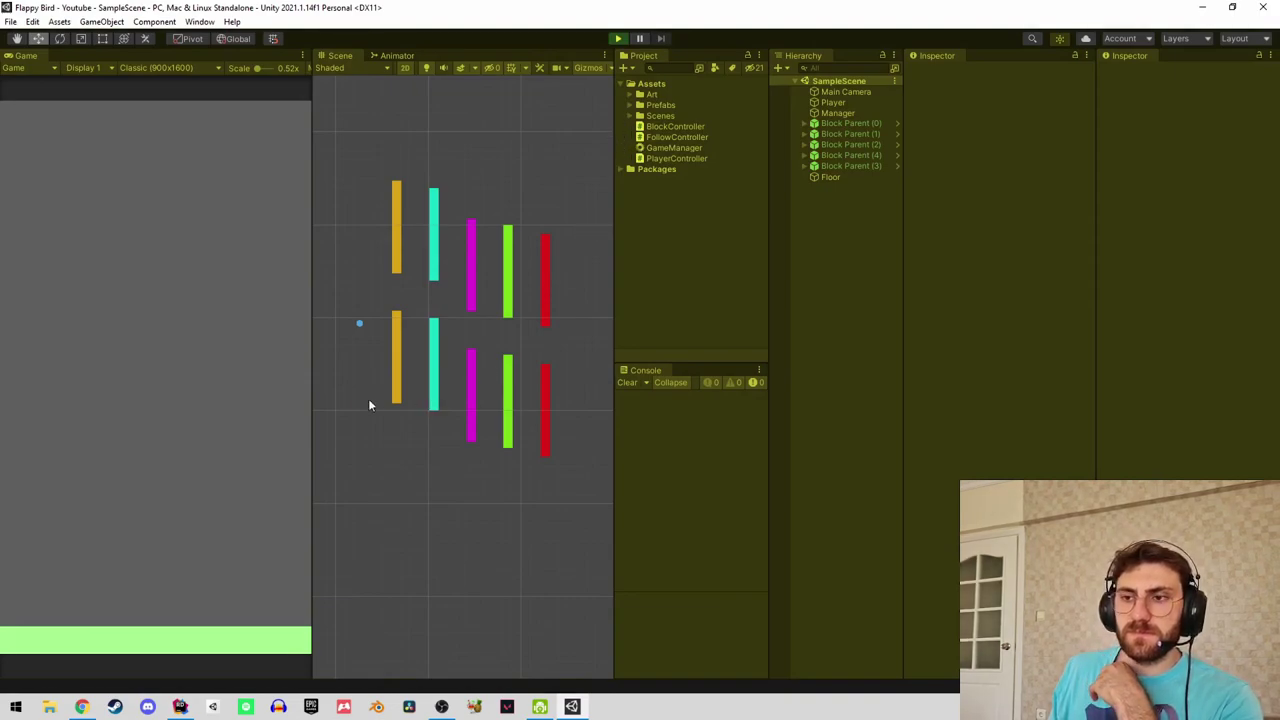
key("space")
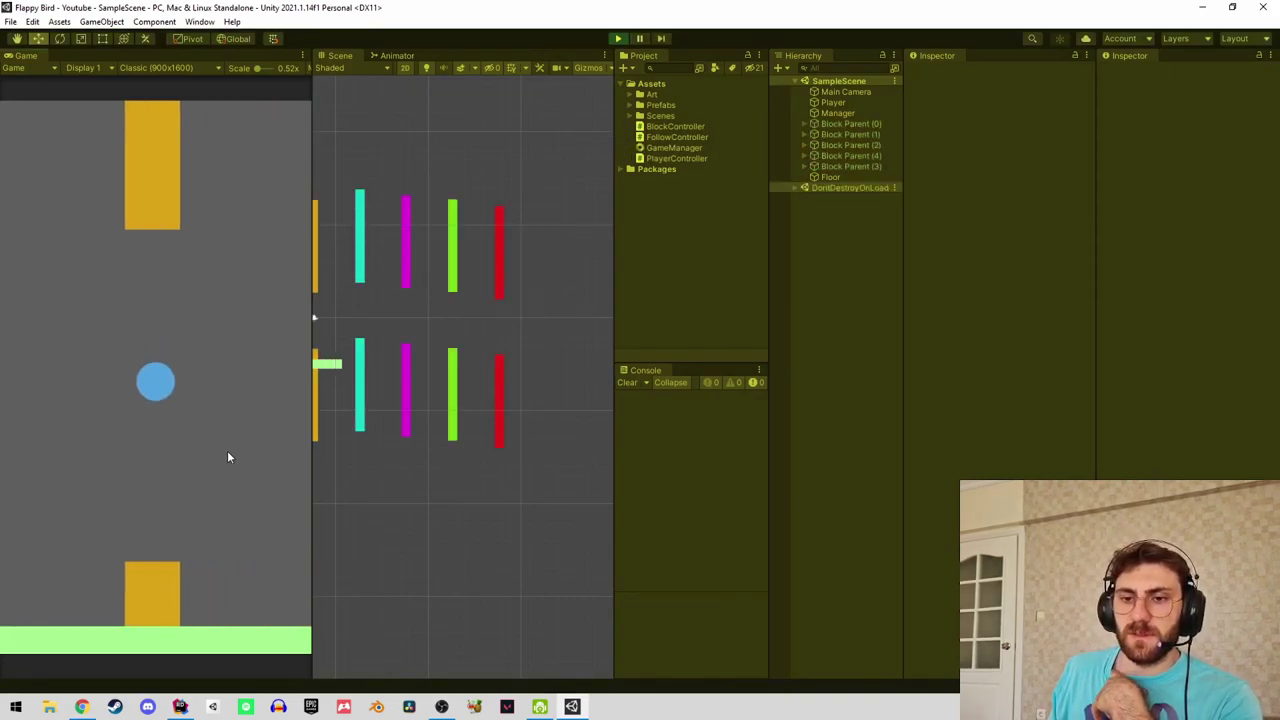
key("space")
key("space")
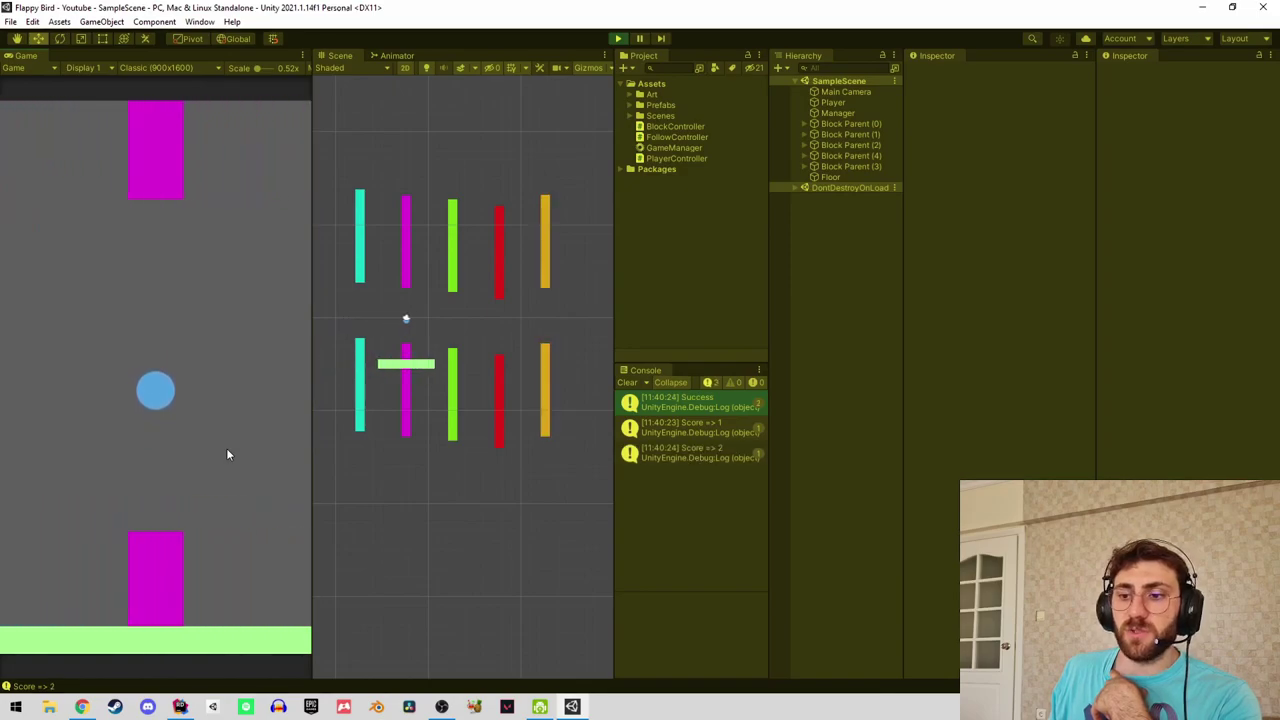
key("space")
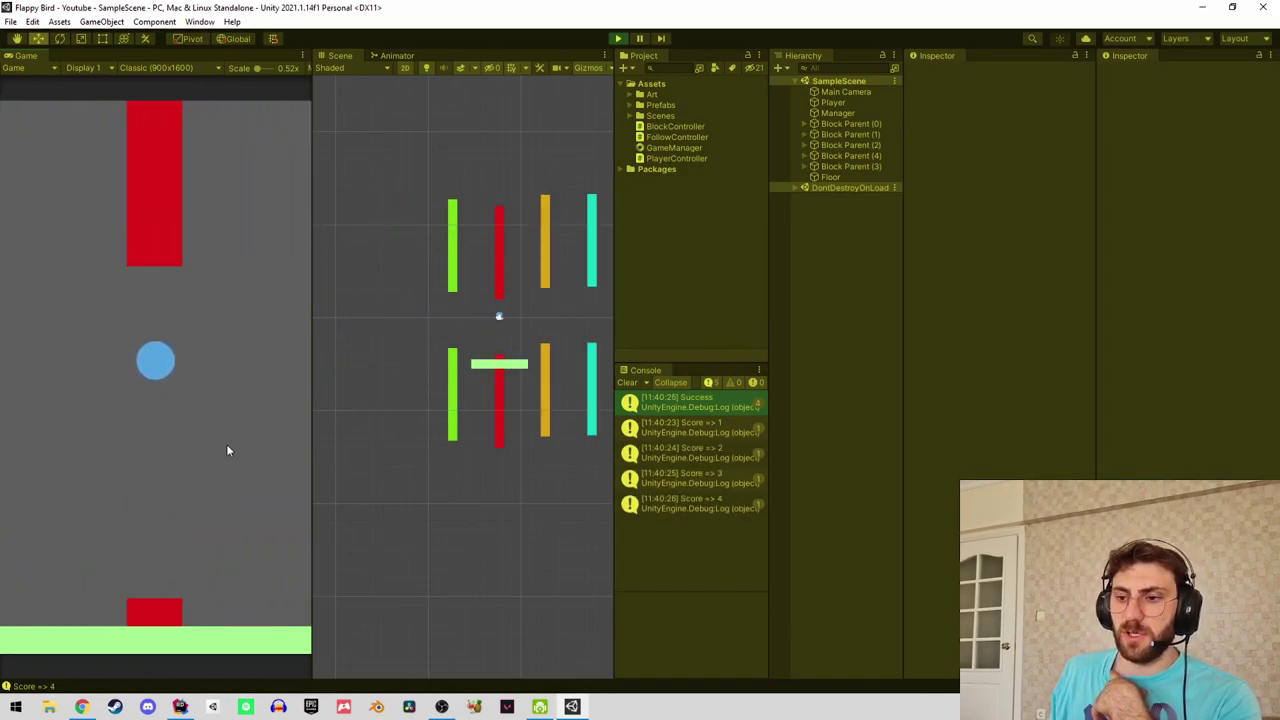
key("space")
key("space")
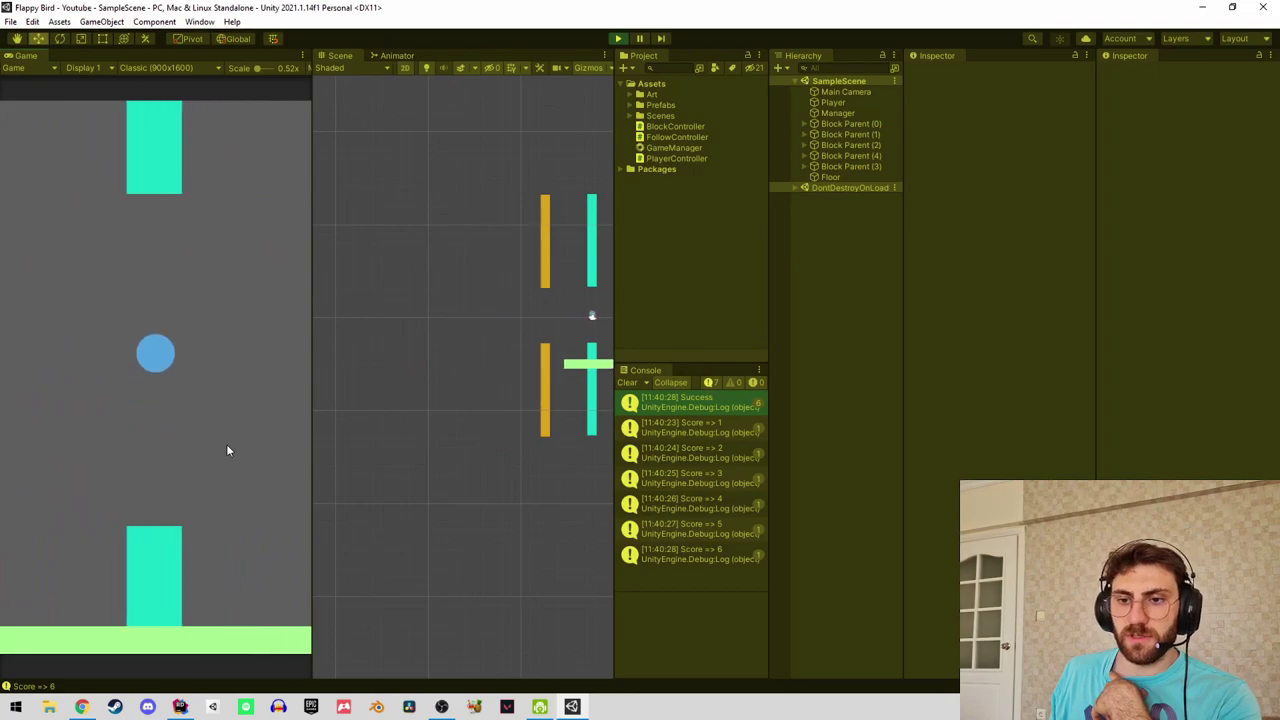
key("space")
key("space")
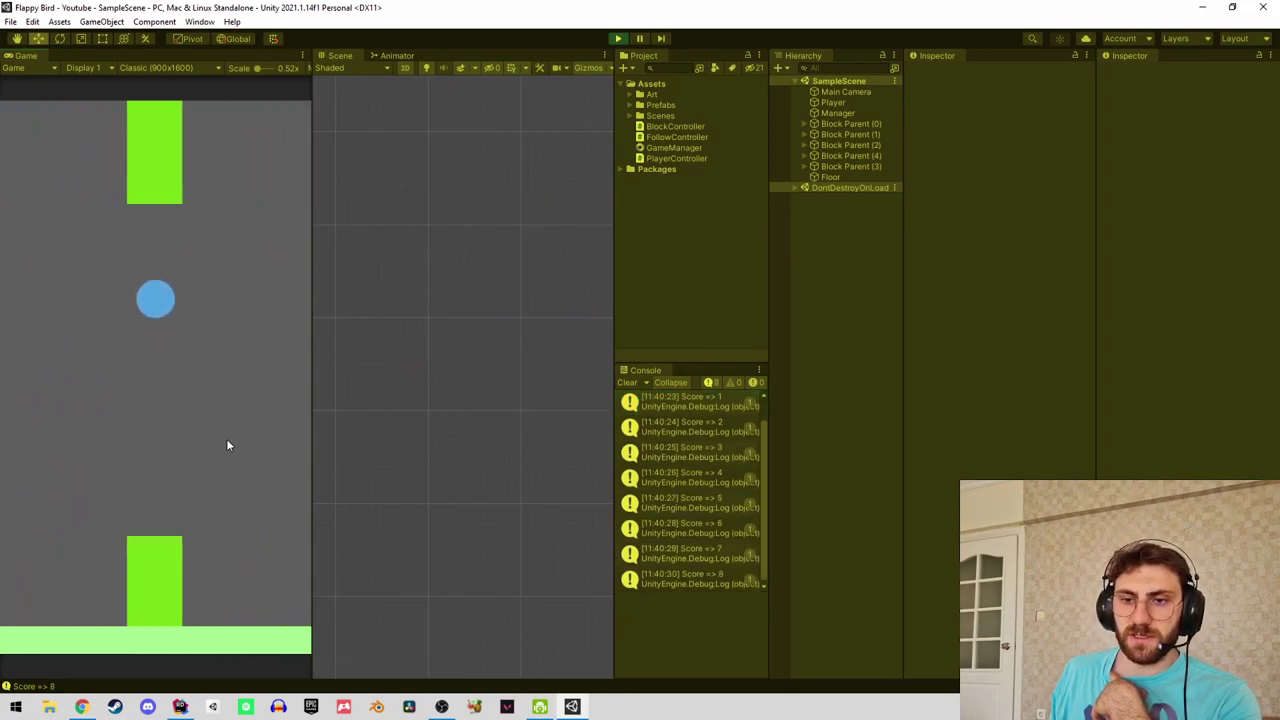
key("space")
key("space")
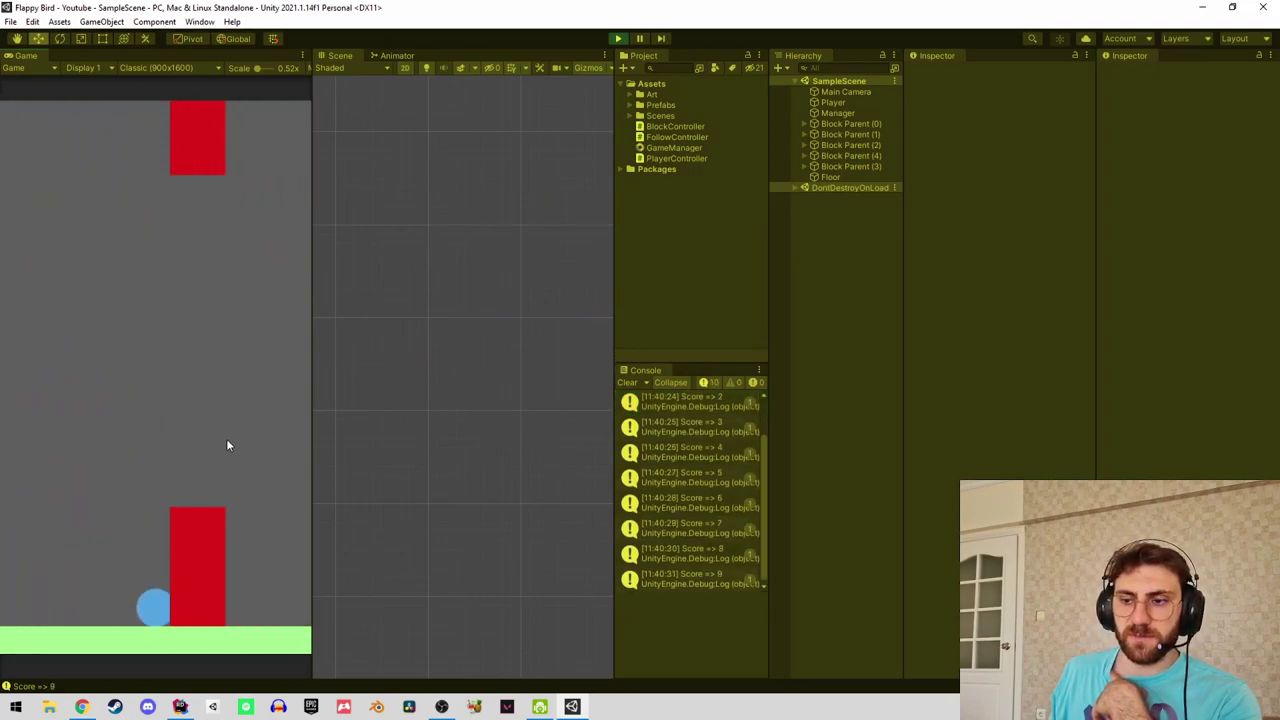
scroll(688, 505, "down", 1)
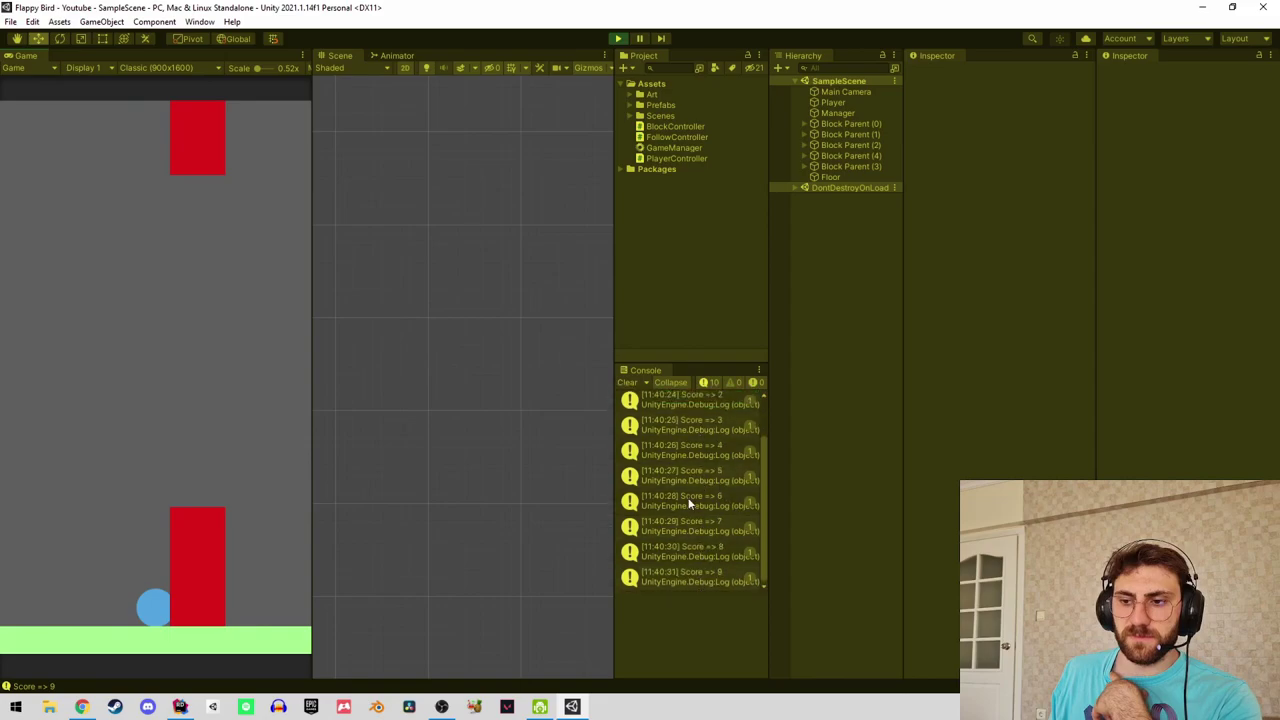
left_click(627, 382)
left_click(618, 38)
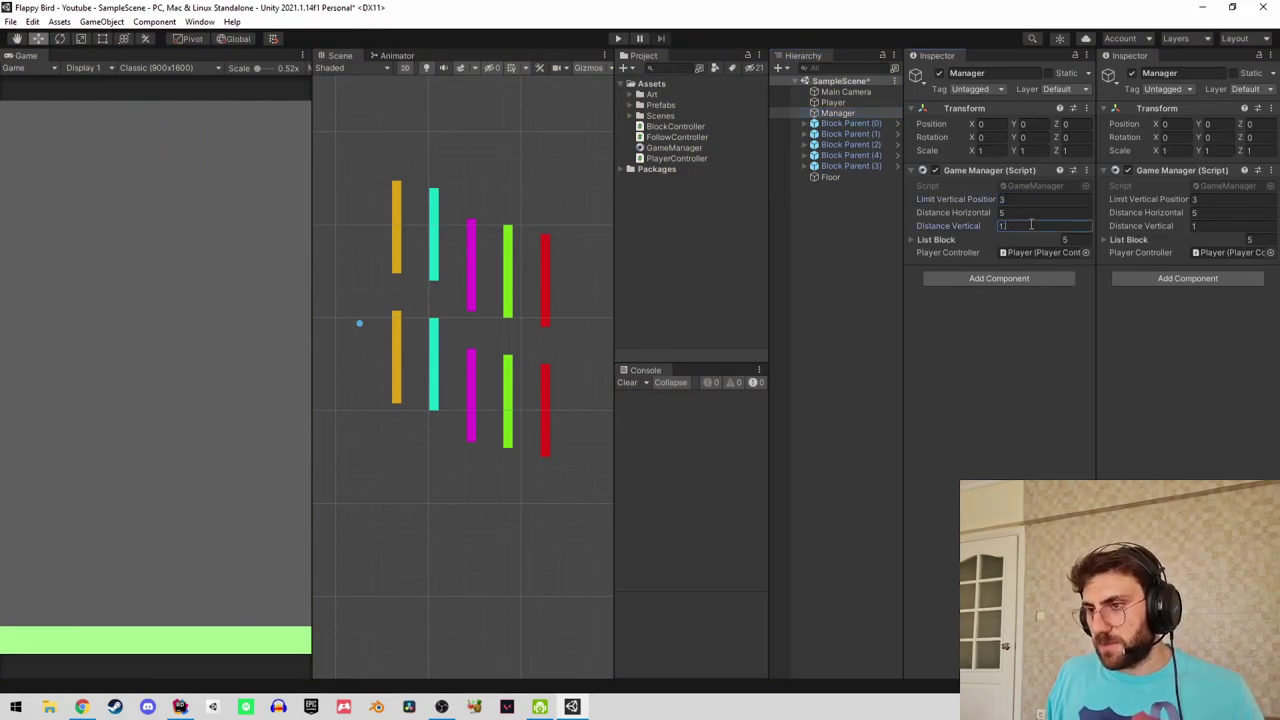
Set the Manager's Distance Vertical to 1.5 and Distance Horizontal to 4.
type(".5")
left_click(1025, 212)
type("4")
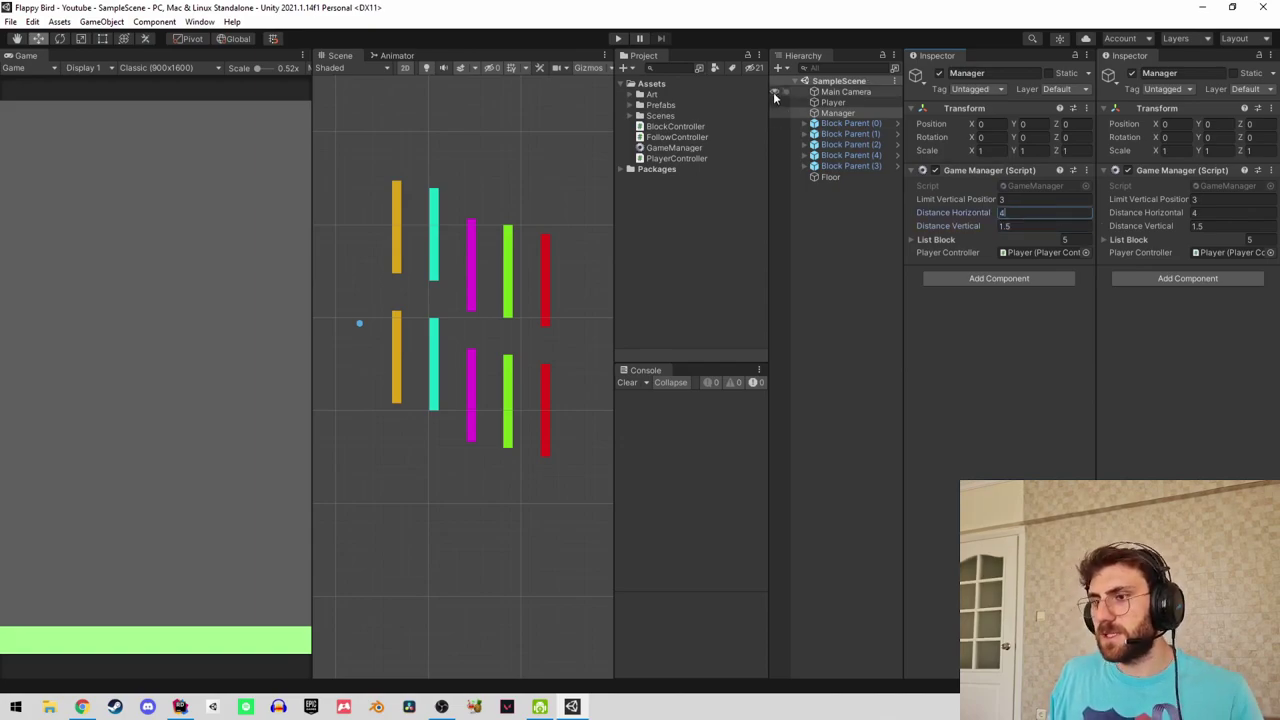
Play-test the new pipe spacing, then clear the Console and stop Play mode.
left_click(617, 38)
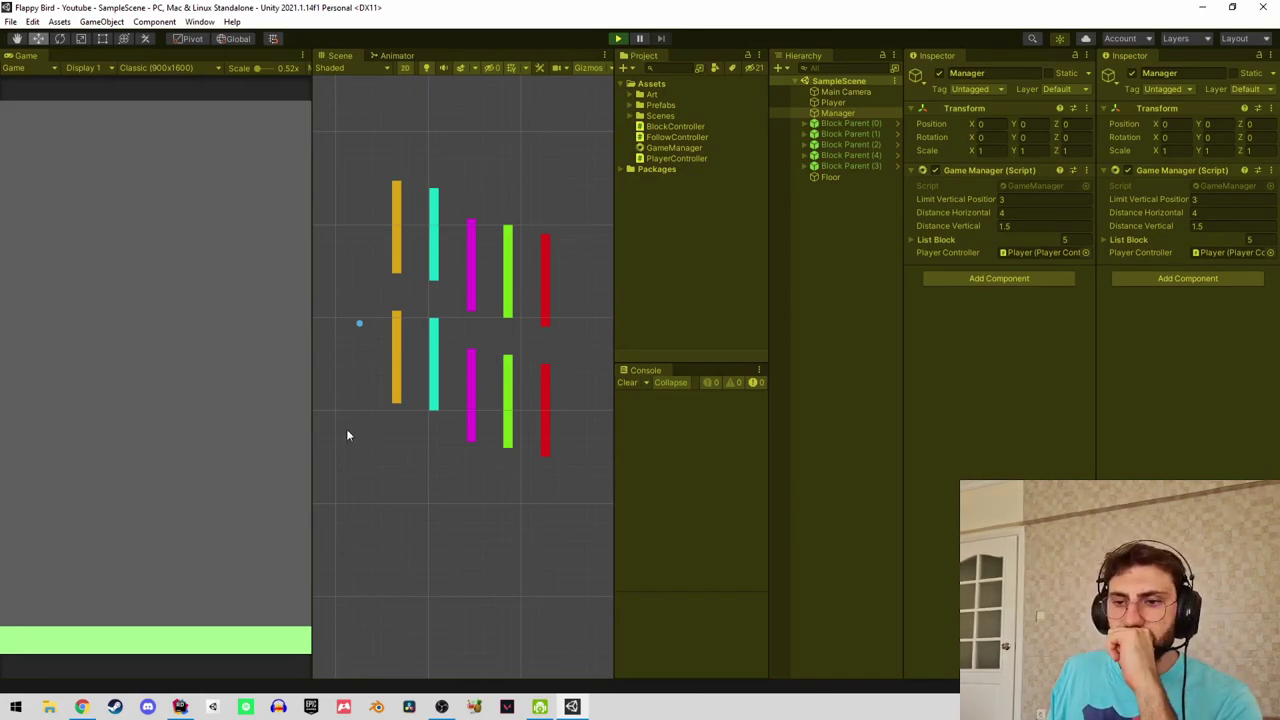
left_click(250, 449)
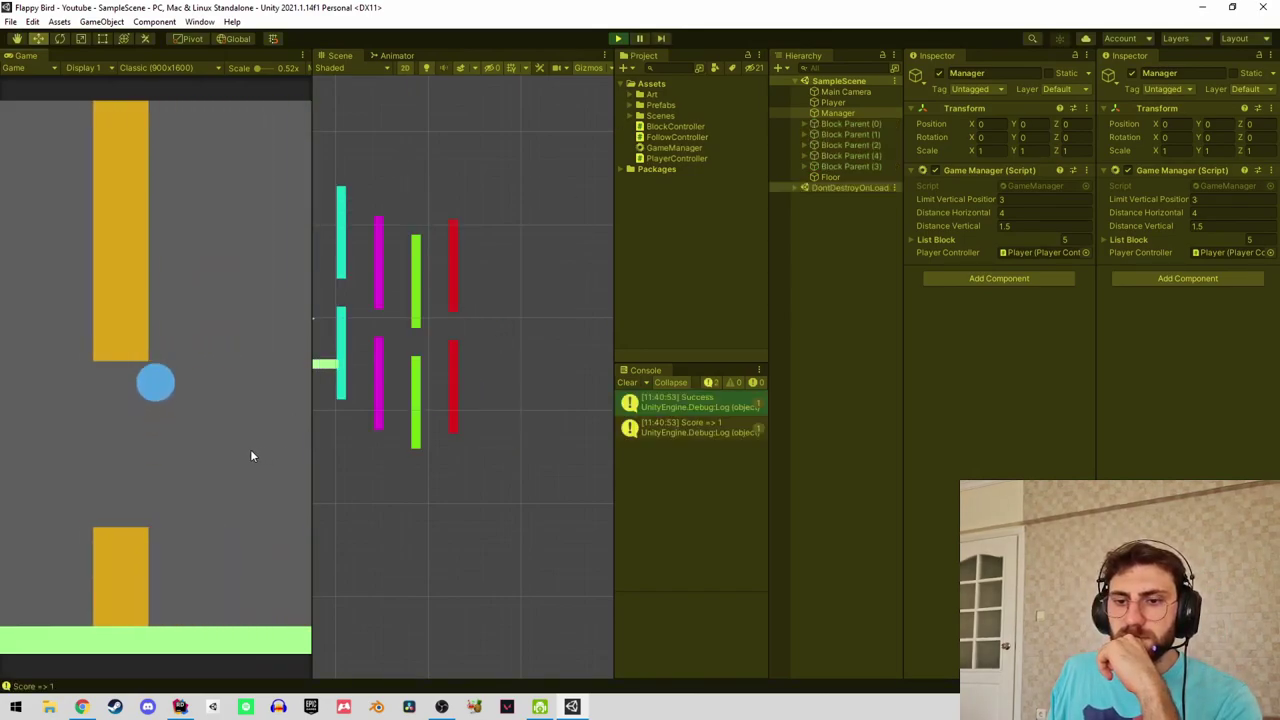
left_click(250, 449)
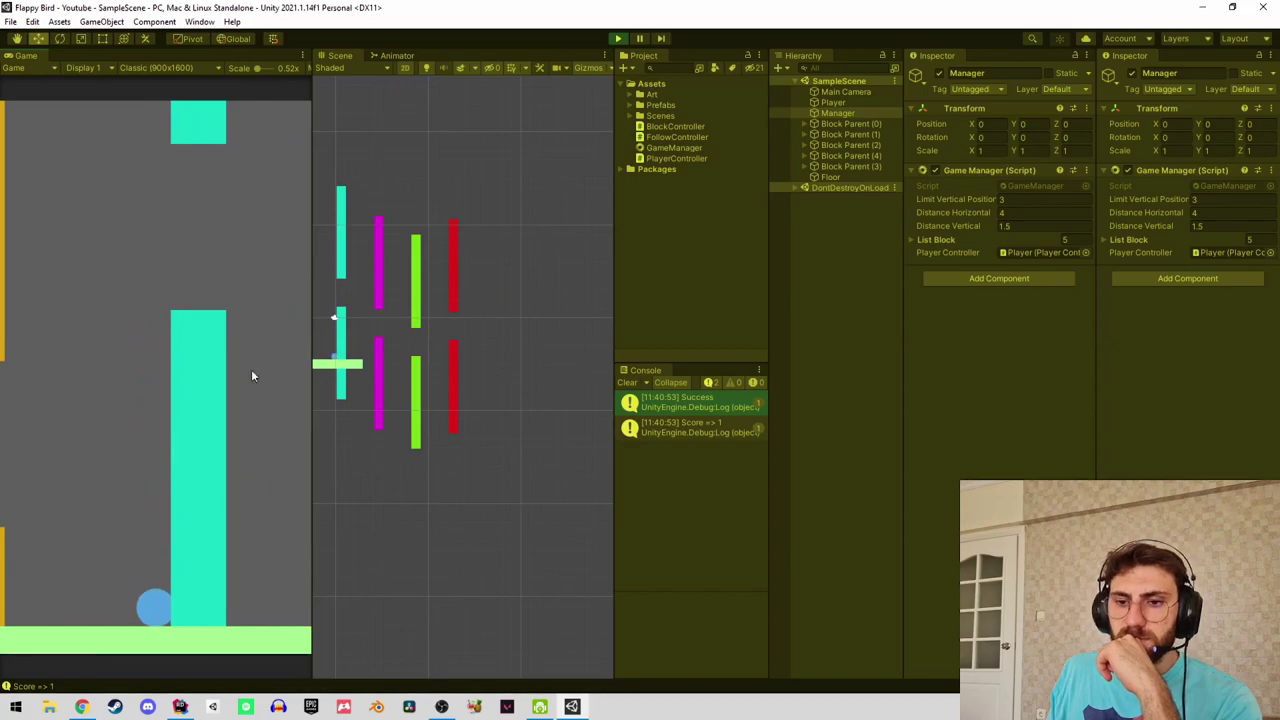
left_click(618, 38)
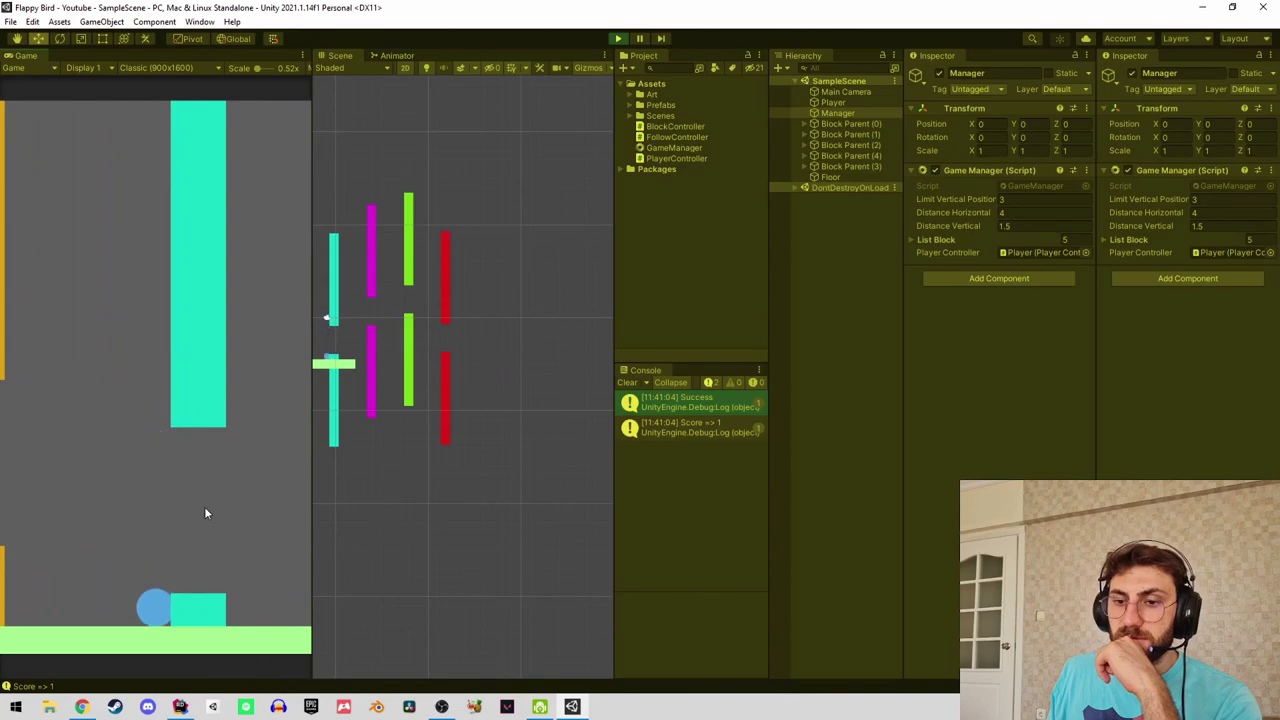
left_click(628, 382)
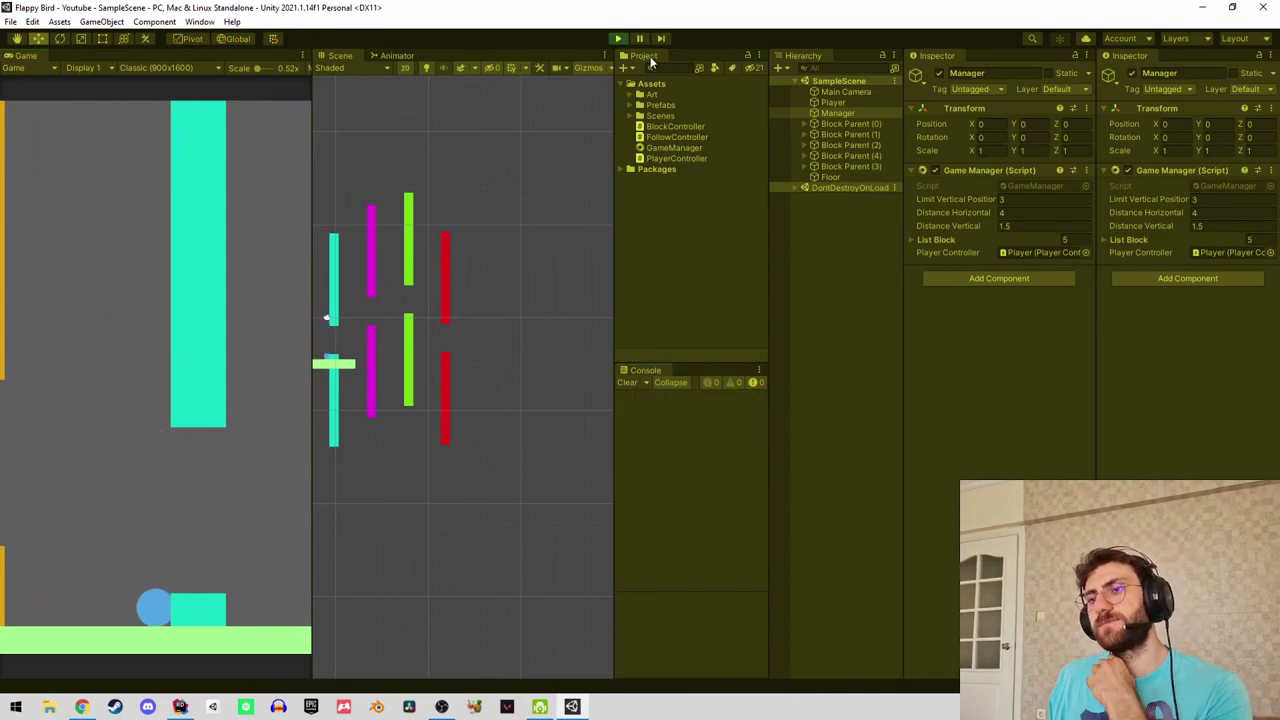
left_click(617, 38)
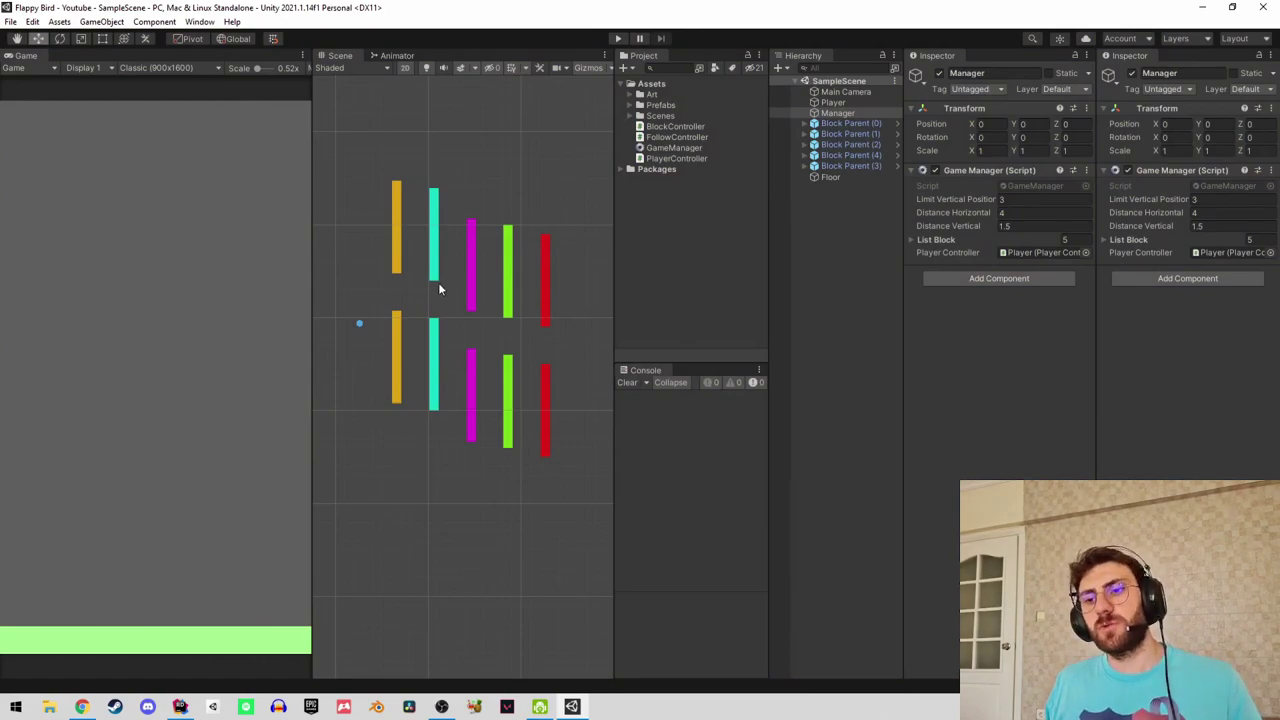
Zoom out, pan, and slightly widen the Scene view to show the whole level.
scroll(440, 289, "down", 2)
middle_click_drag(440, 289, 562, 392)
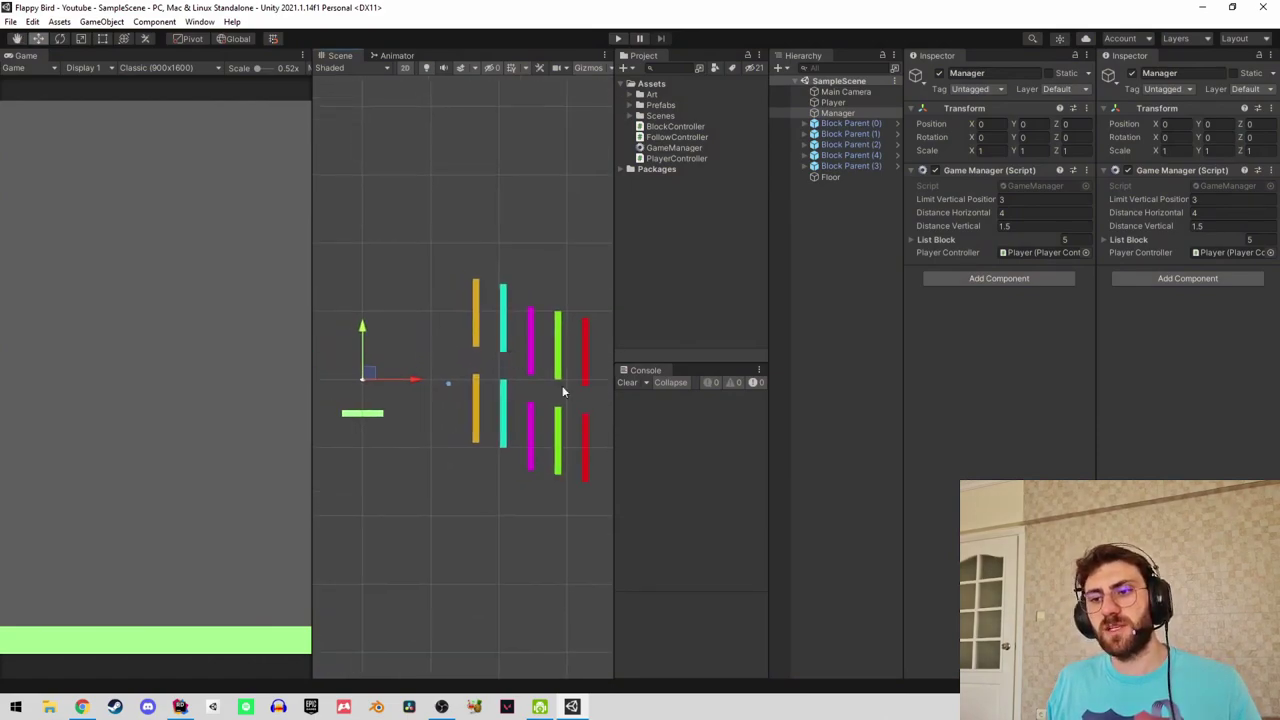
left_click_drag(614, 414, 624, 414)
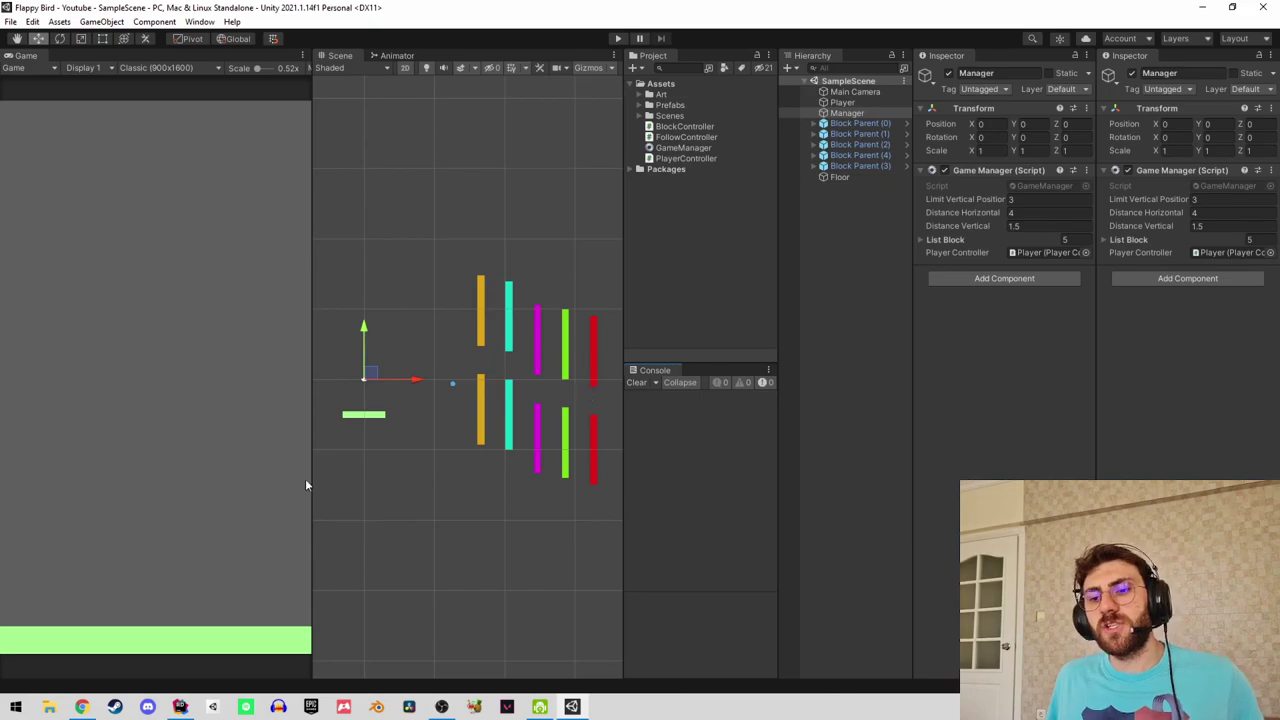
Bring up Chrome maximized and play a reference round of flappybird.io.
left_click(82, 706)
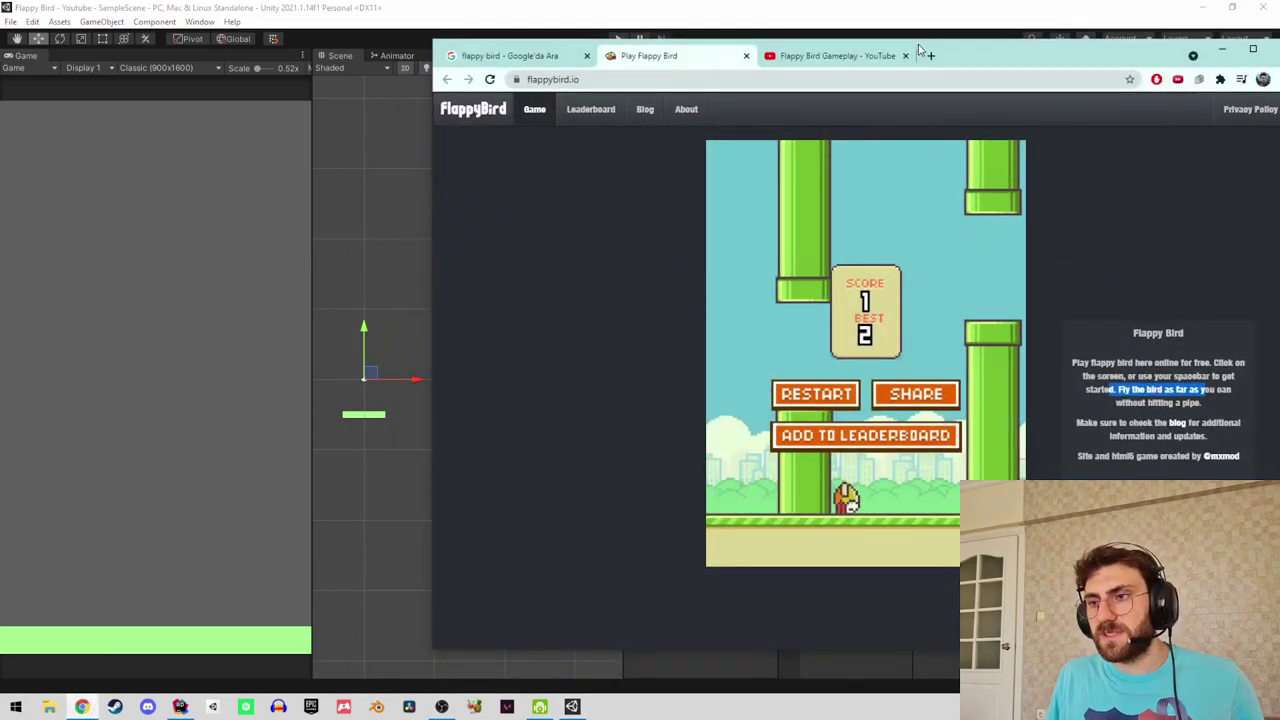
double_click(968, 52)
left_click(604, 354)
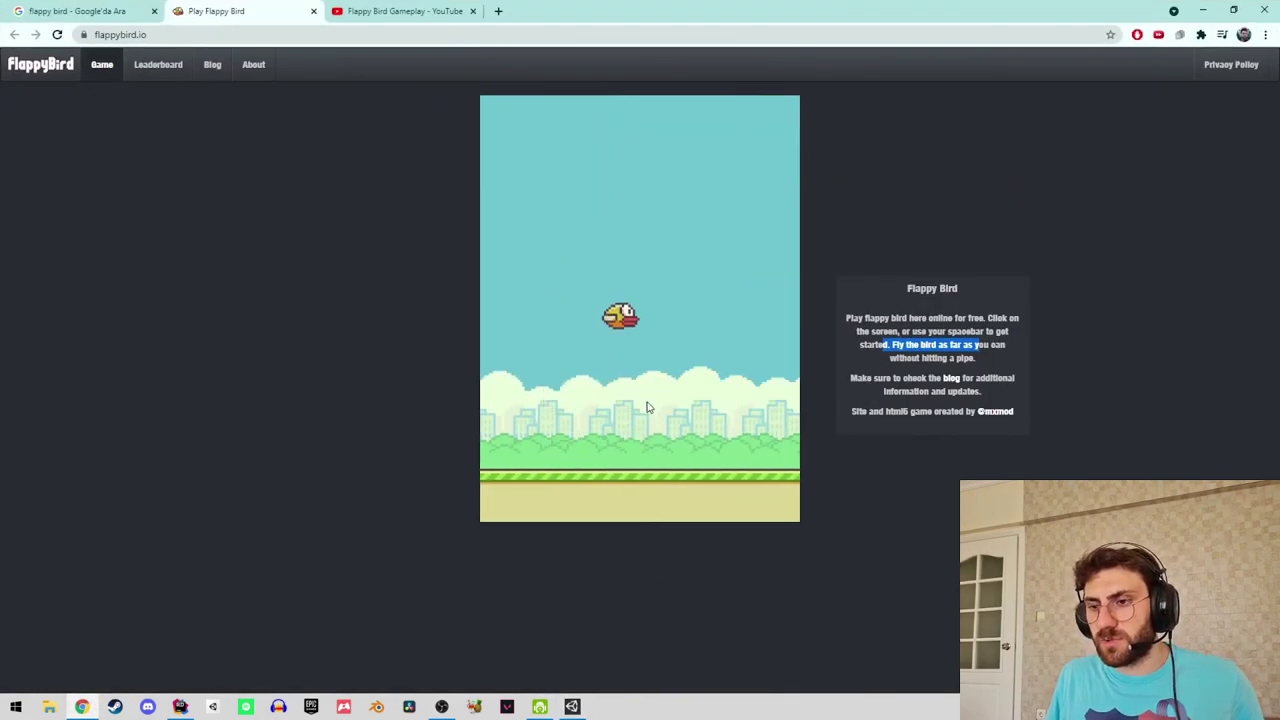
left_click(648, 404)
left_click(648, 404)
left_click(648, 402)
left_click(650, 401)
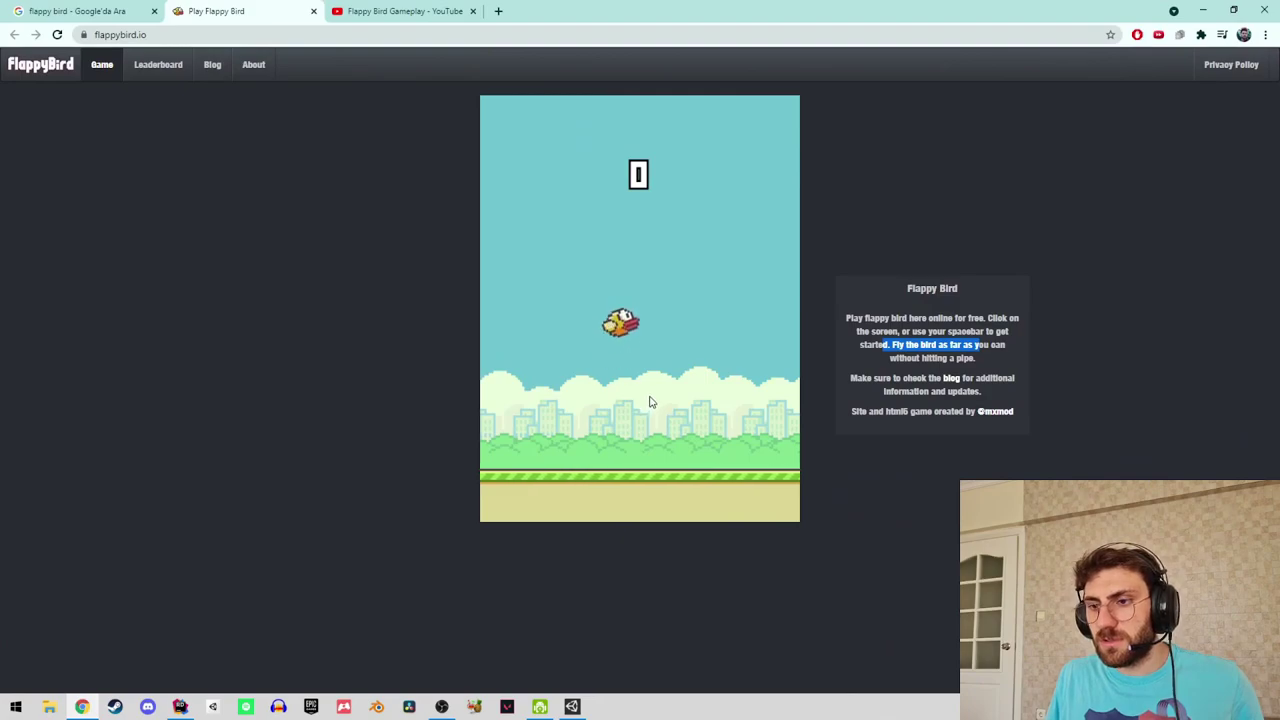
left_click(645, 390)
left_click(672, 416)
left_click(686, 424)
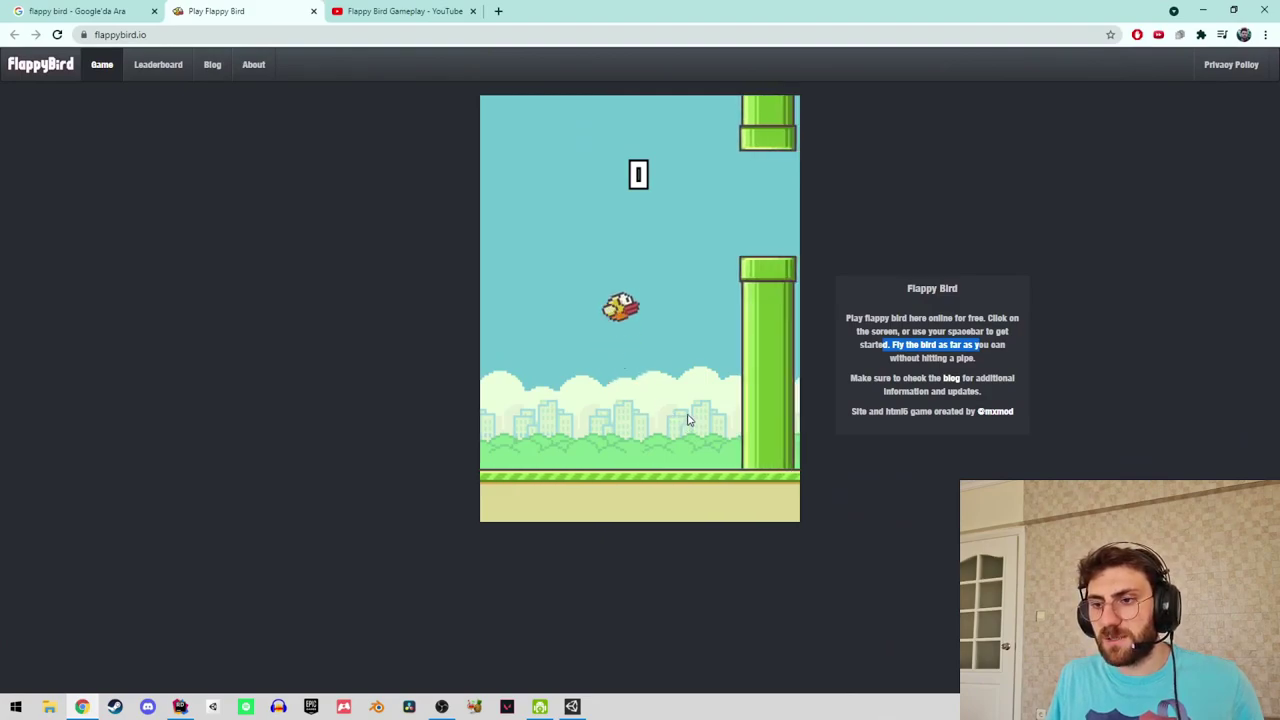
left_click(687, 421)
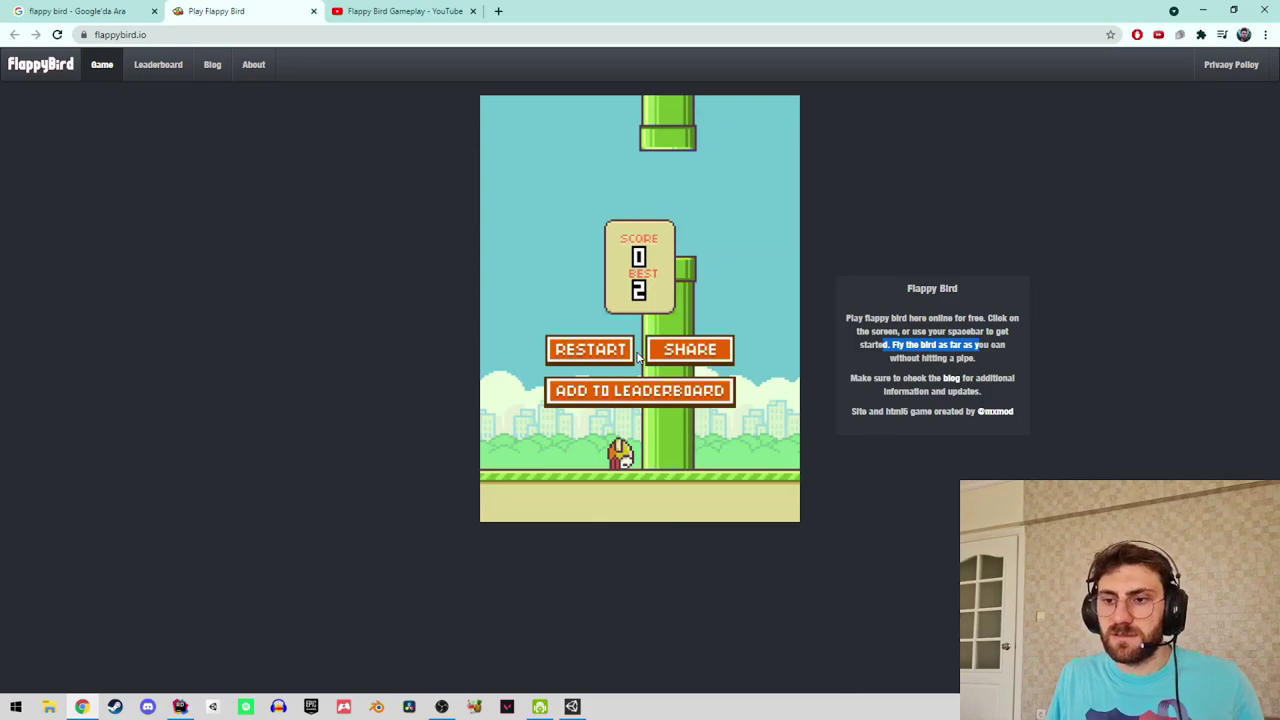
Play more flappybird.io rounds, then minimize Chrome and start Play mode in Unity.
left_click(628, 351)
left_click(685, 379)
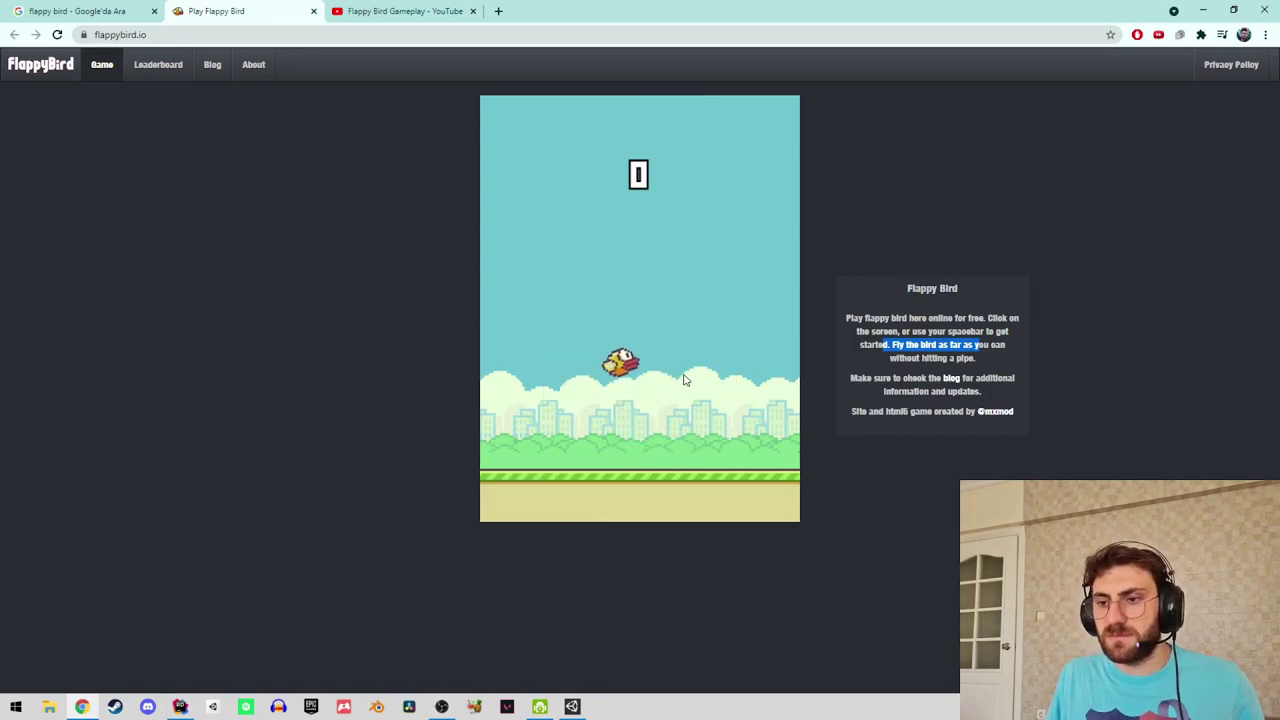
left_click(684, 379)
left_click(684, 379)
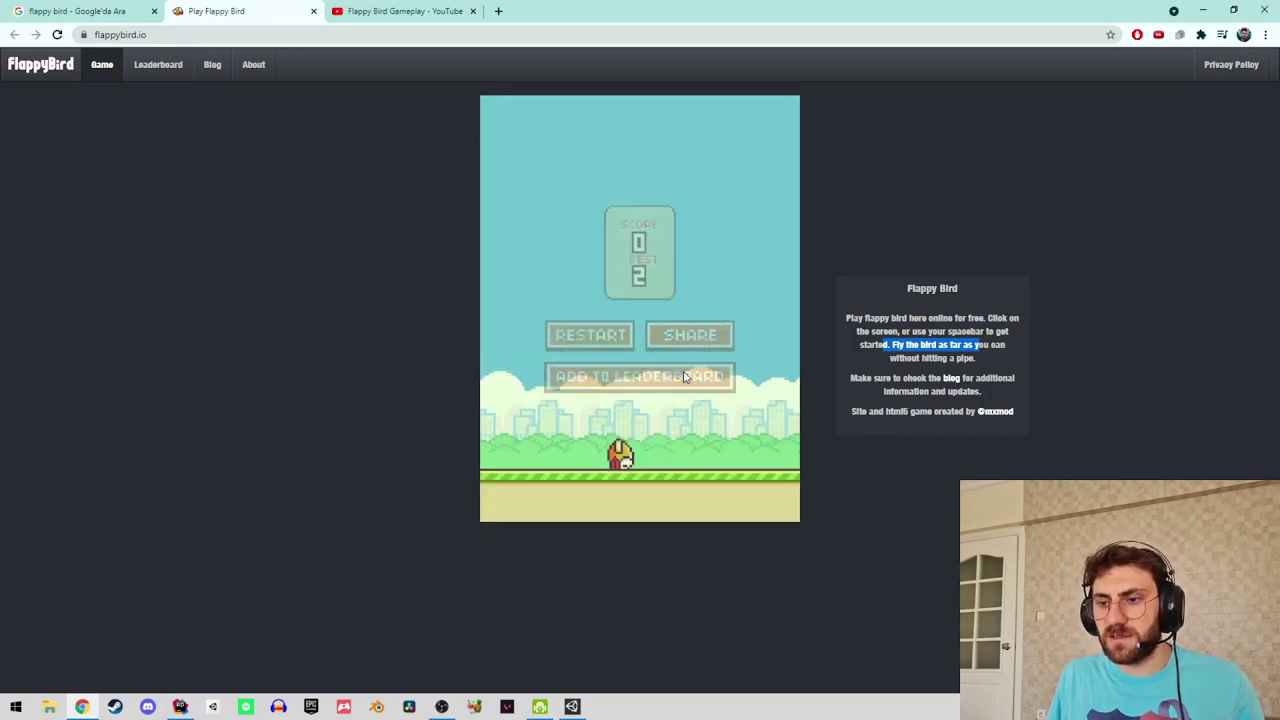
left_click(601, 345)
left_click(609, 351)
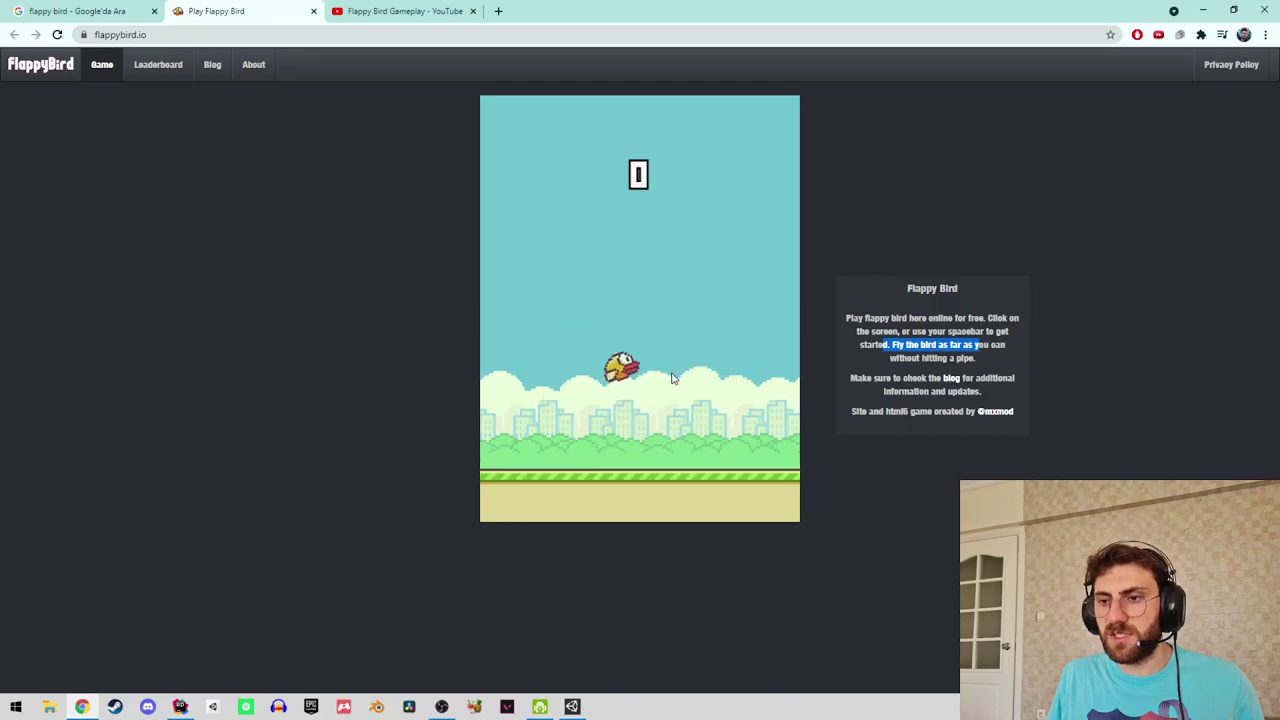
left_click(672, 378)
left_click(672, 378)
left_click(672, 378)
left_click(673, 364)
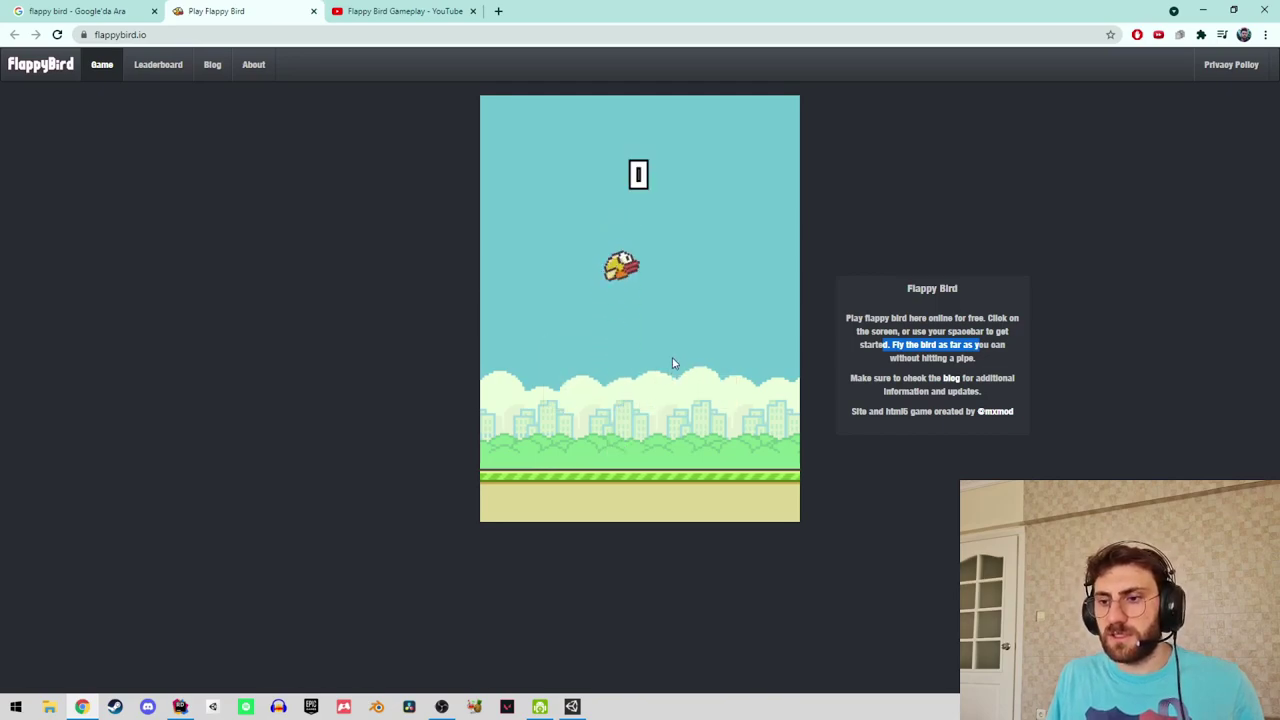
left_click(673, 364)
left_click(673, 364)
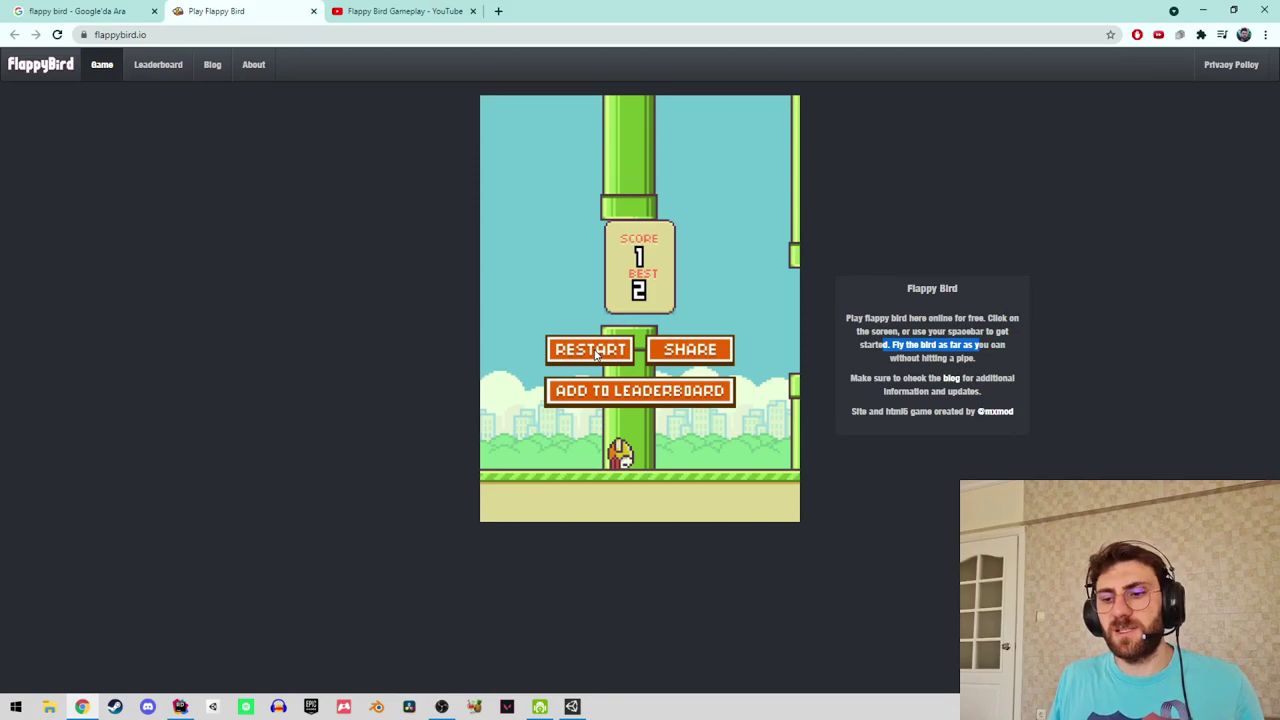
left_click(596, 352)
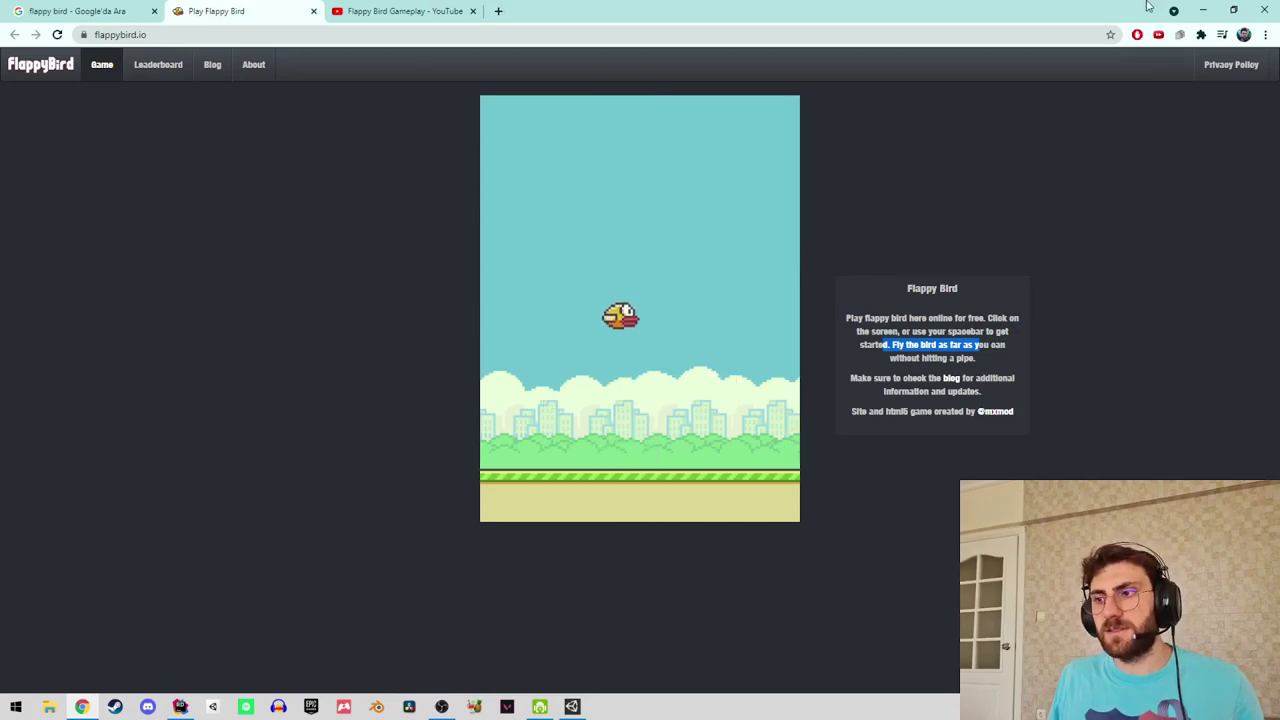
left_click(1200, 9)
left_click(618, 38)
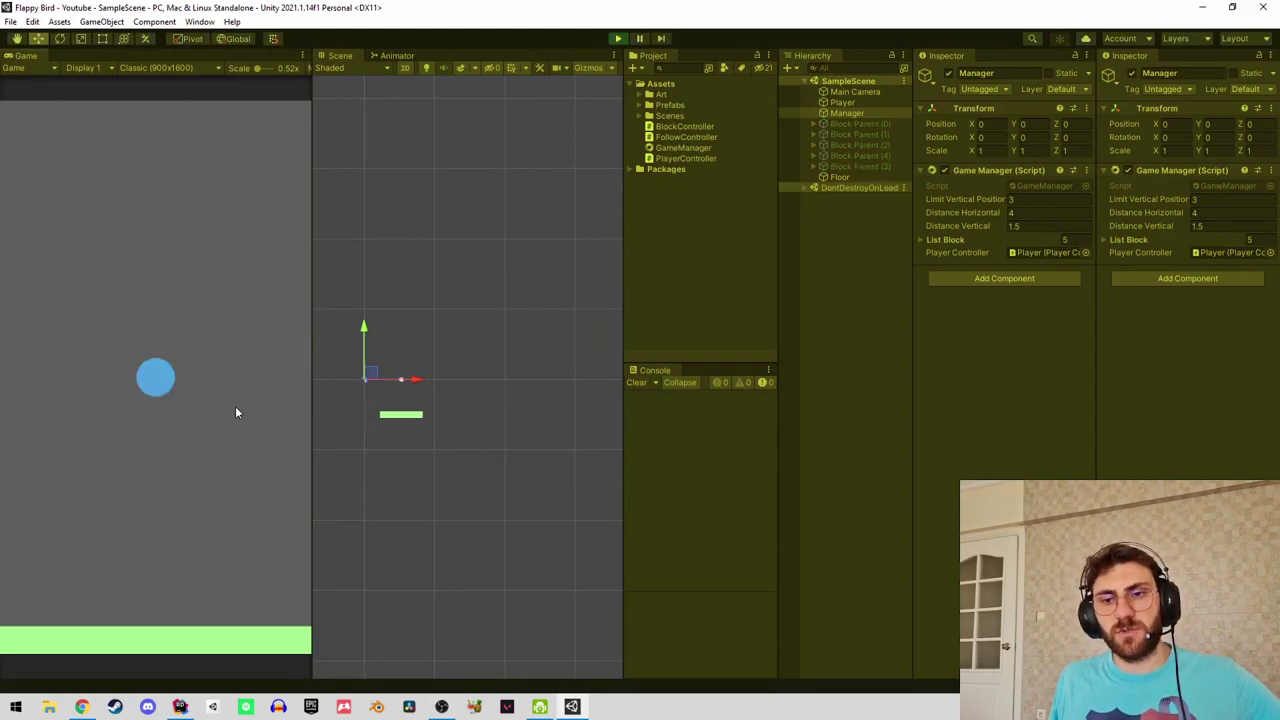
Flap the ball through the first pipe gap so the Console logs Score => 1.
left_click(238, 460)
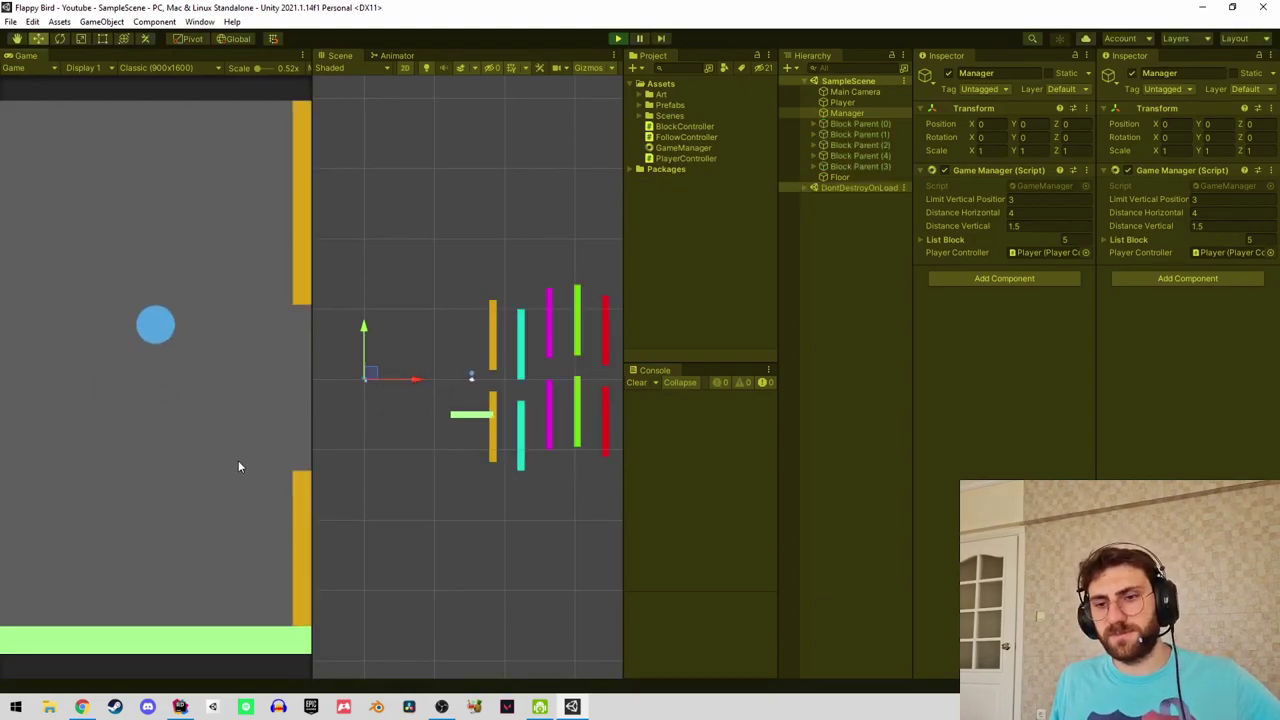
left_click(238, 466)
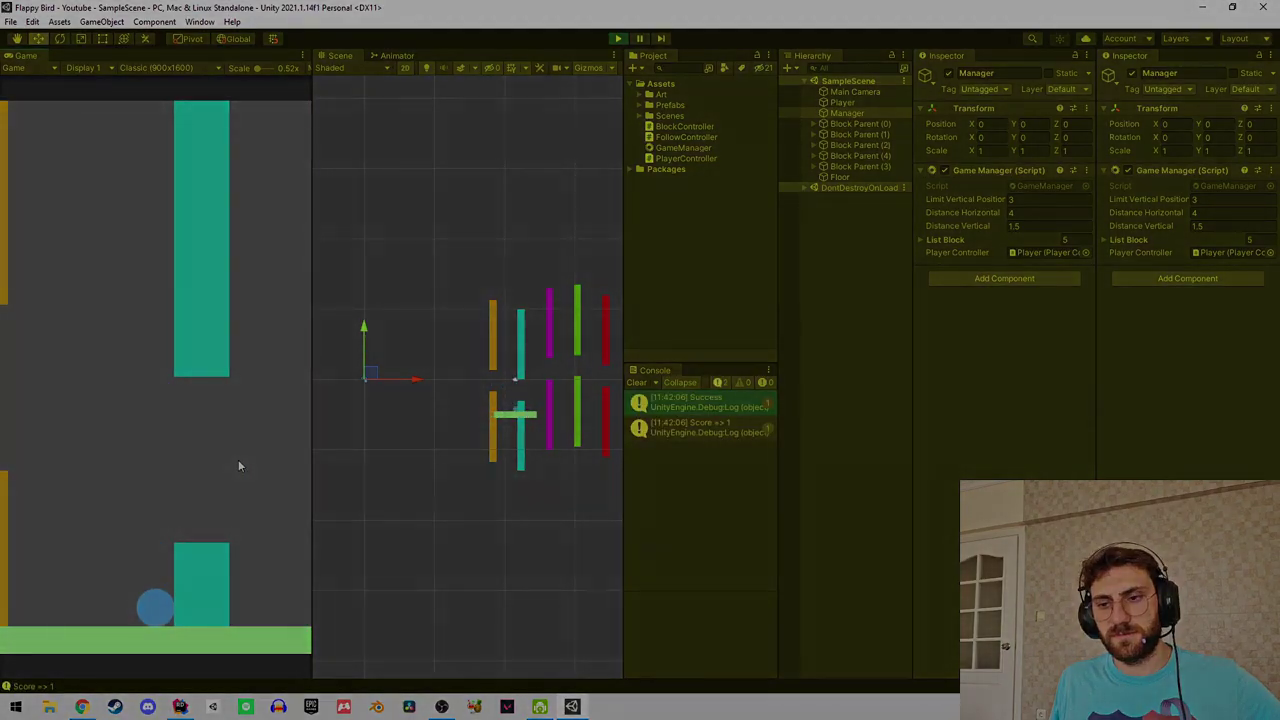